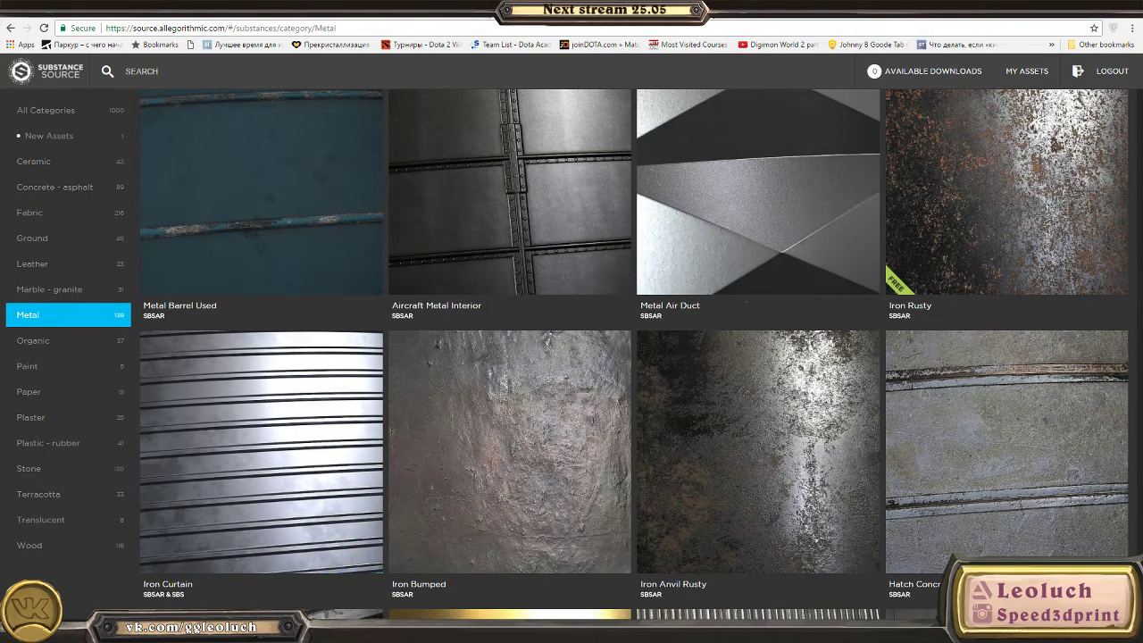
# - Switch from the browser to Maya and launch PureRef to show the chimney reference board over the scene
pyautogui.click(299, 573)
pyautogui.keyDown('alt'); pyautogui.moveTo(532, 306); pyautogui.dragTo(581, 326); pyautogui.keyUp('alt')
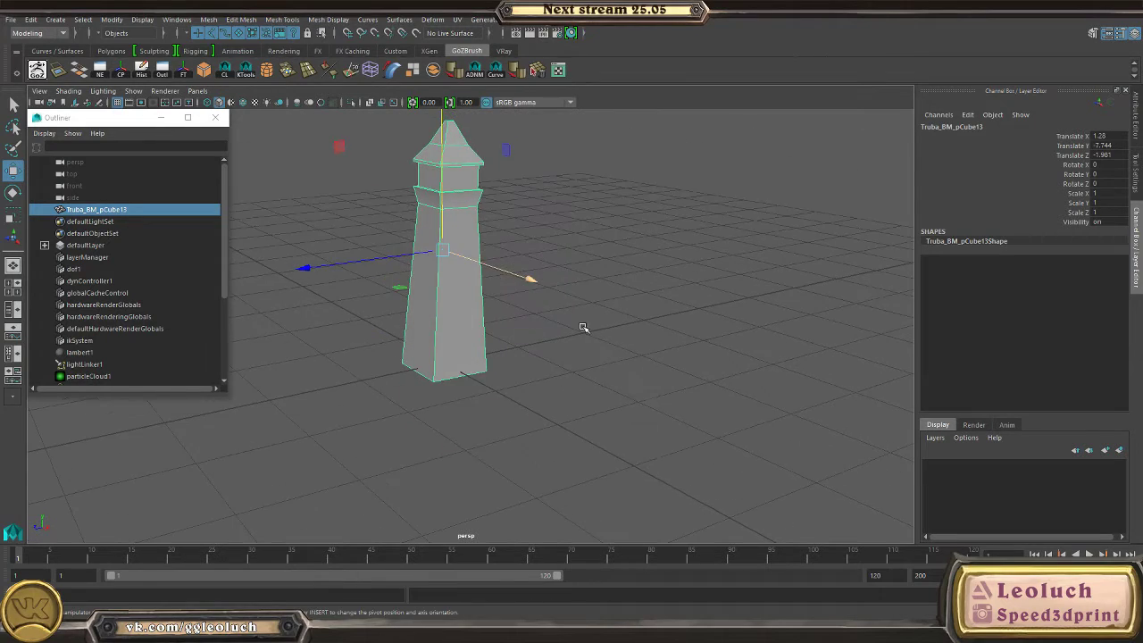
pyautogui.press('super')
pyautogui.press('Escape')
pyautogui.press('super')
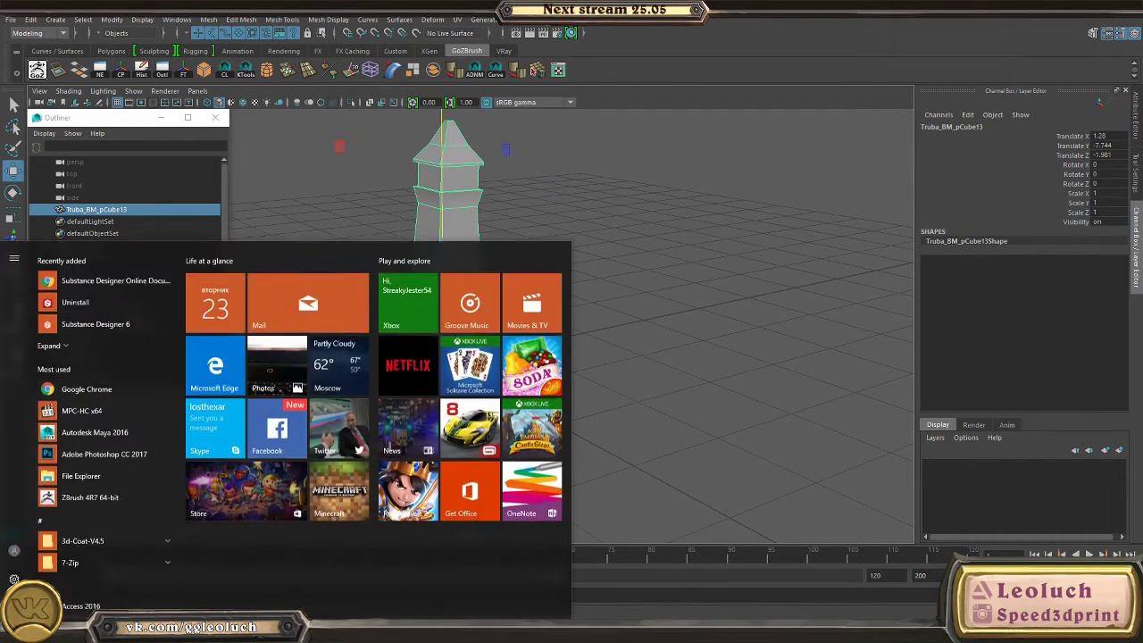
pyautogui.write('PureRef')
pyautogui.click(89, 322)
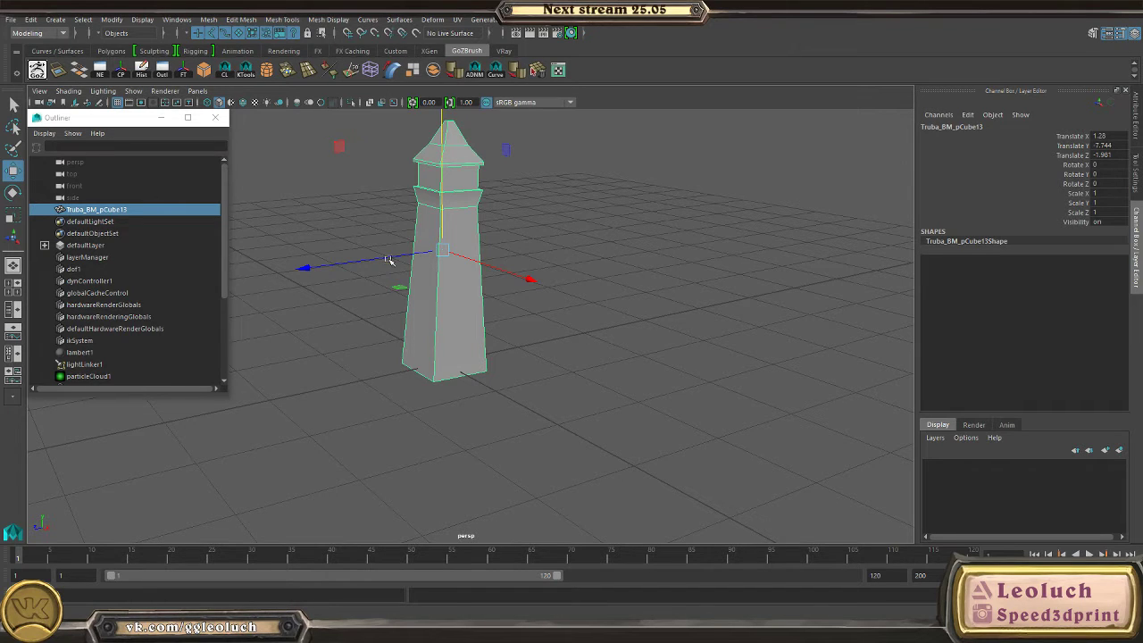
pyautogui.keyDown('alt'); pyautogui.moveTo(391, 258); pyautogui.dragTo(459, 281); pyautogui.keyUp('alt')
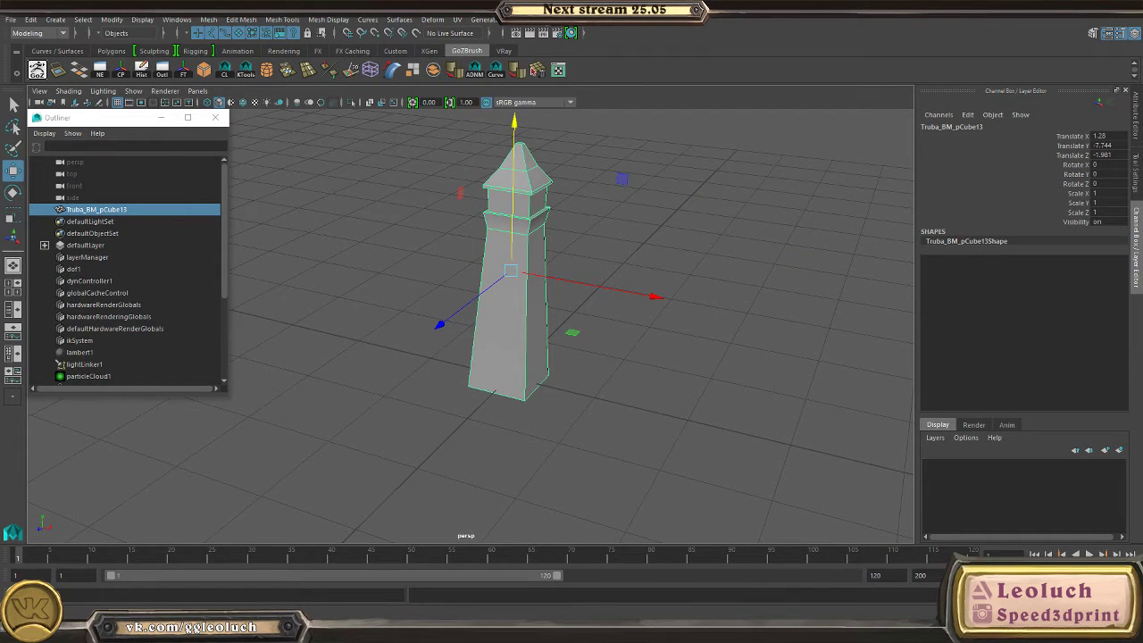
pyautogui.hotkey('alt', 'Tab')
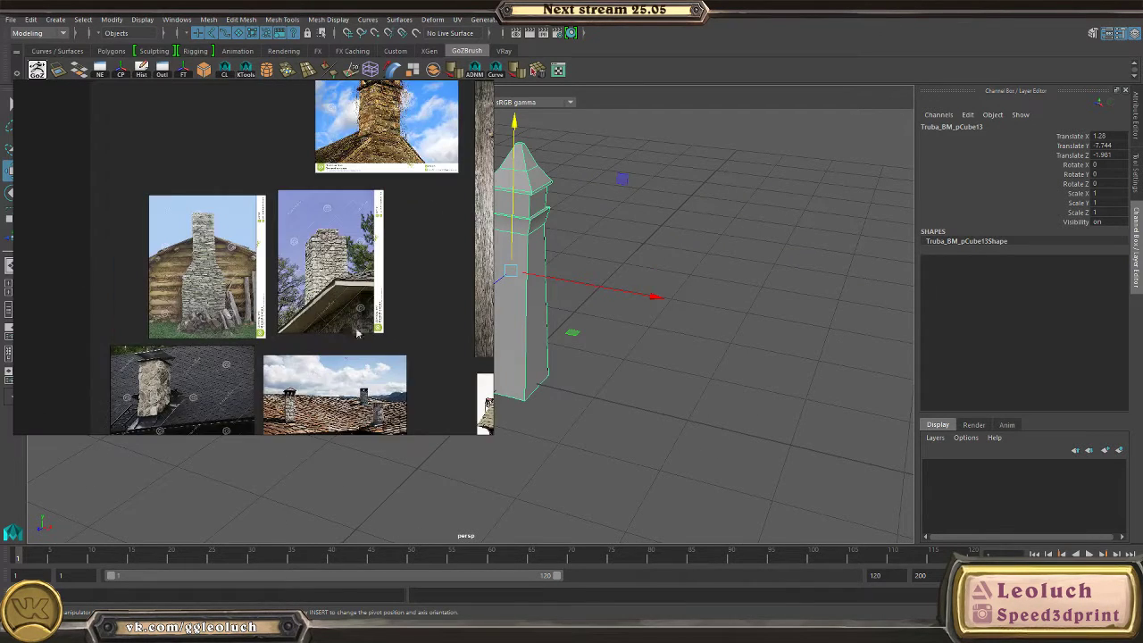
# - Examine the stone chimney in the tiled-roof photo and the chimneys in the half-timbered house drawing on the reference board
pyautogui.scroll(2, 356, 334)
pyautogui.moveTo(357, 333); pyautogui.dragTo(161, 193, button='middle')
pyautogui.scroll(3, 259, 229)
pyautogui.scroll(-3, 259, 229)
pyautogui.scroll(3, 160, 193)
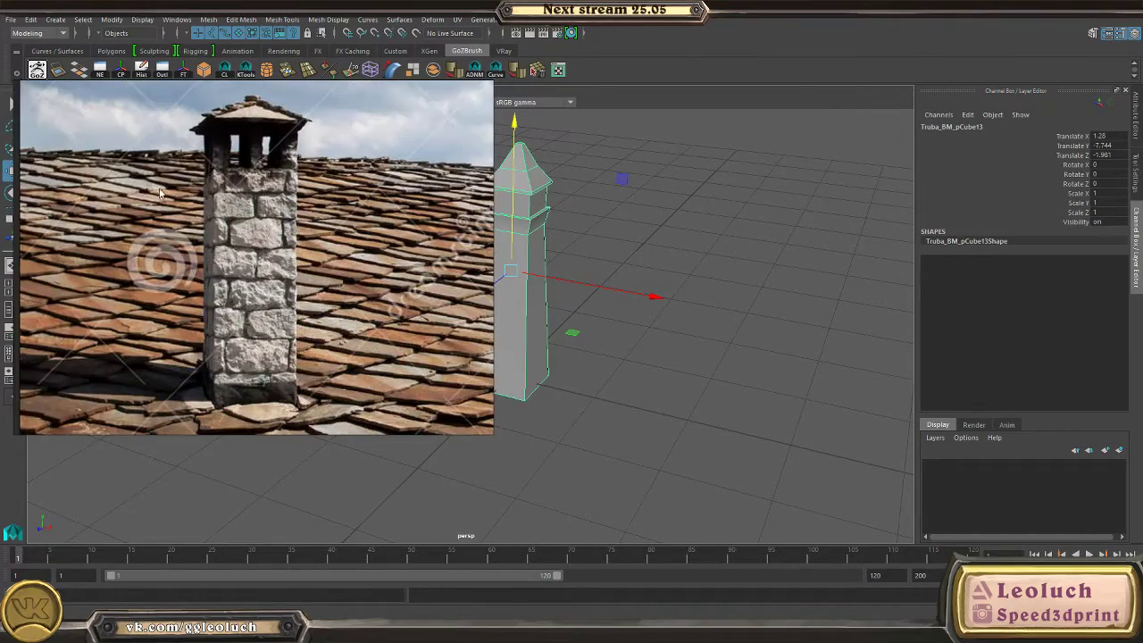
pyautogui.scroll(-4, 234, 268)
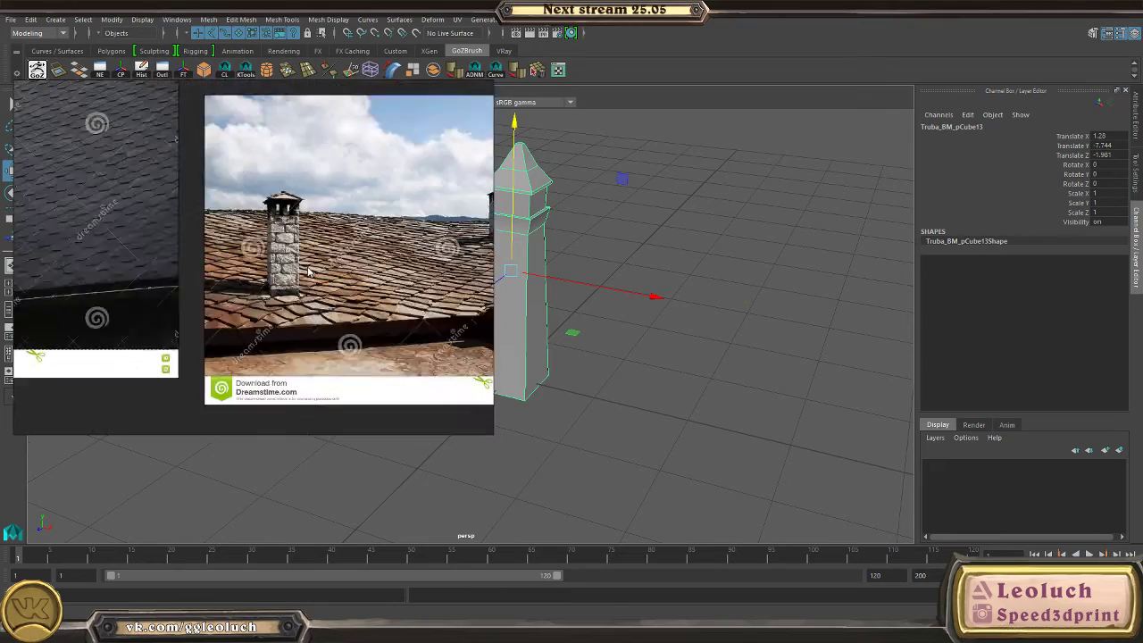
pyautogui.scroll(-3, 308, 271)
pyautogui.moveTo(308, 271); pyautogui.dragTo(223, 241, button='middle')
pyautogui.moveTo(312, 223); pyautogui.dragTo(174, 172, button='middle')
pyautogui.scroll(3, 174, 173)
pyautogui.scroll(2, 174, 172)
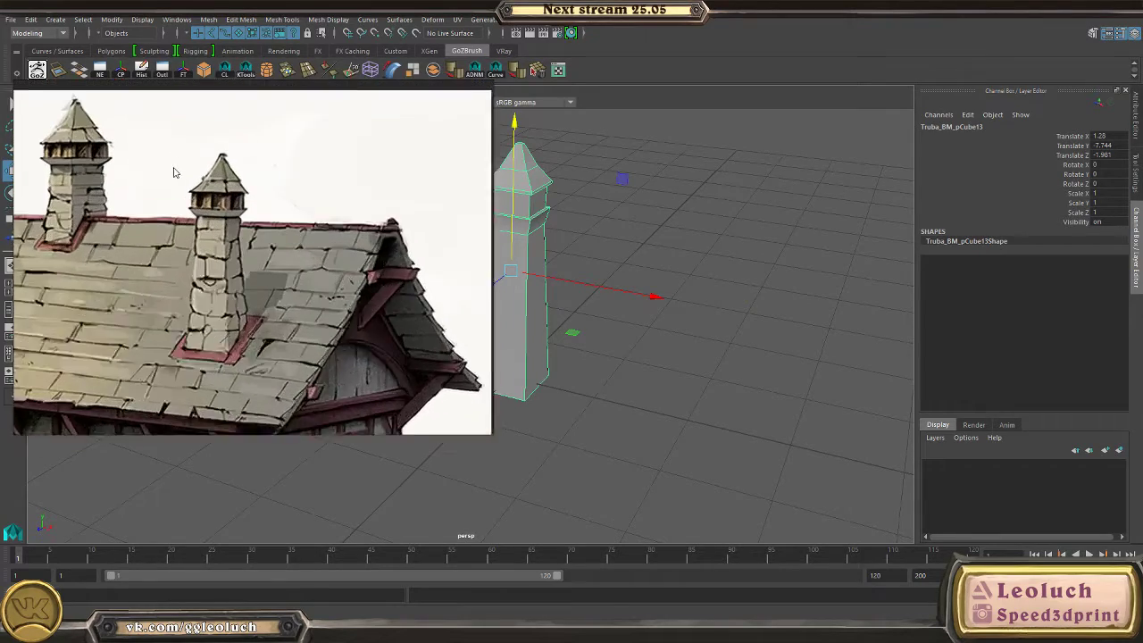
pyautogui.scroll(3, 174, 173)
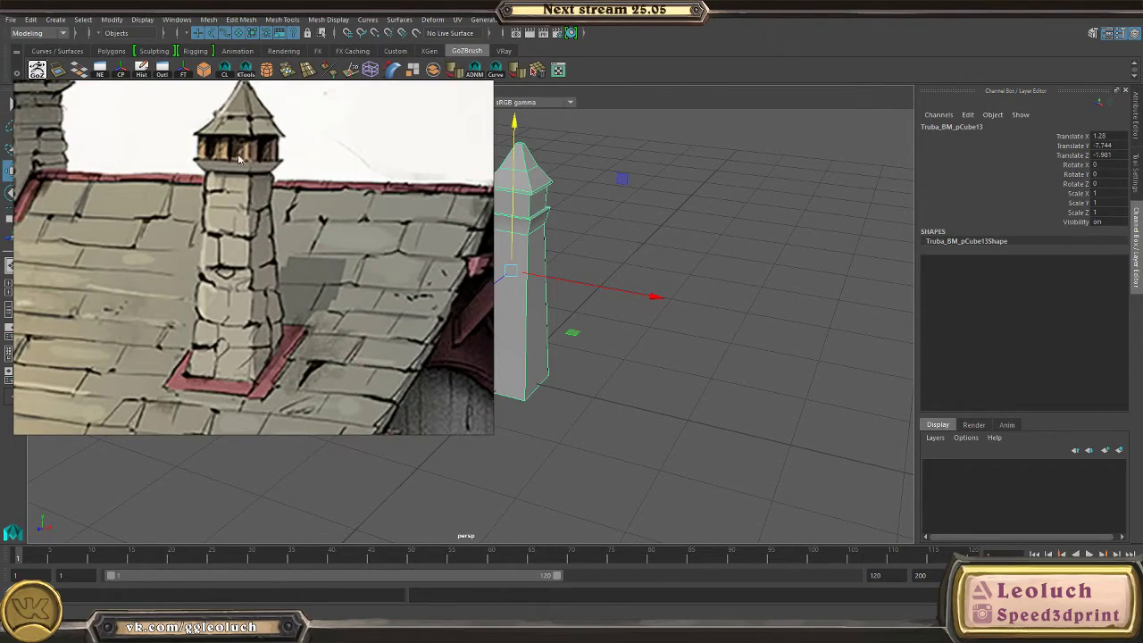
# - Compare the openings and cap of the tiled-roof photo's chimney with the chimney tops in the house drawing
pyautogui.scroll(-3, 238, 159)
pyautogui.scroll(-2, 239, 159)
pyautogui.moveTo(134, 223); pyautogui.dragTo(204, 295, button='middle')
pyautogui.scroll(1, 204, 308)
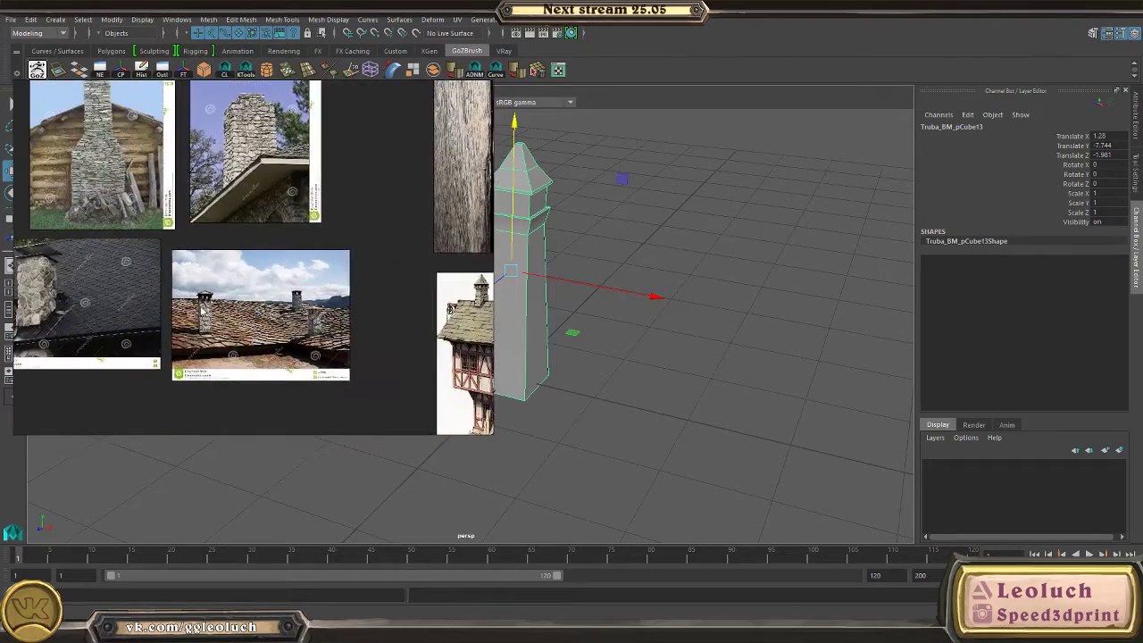
pyautogui.scroll(5, 203, 308)
pyautogui.scroll(2, 180, 284)
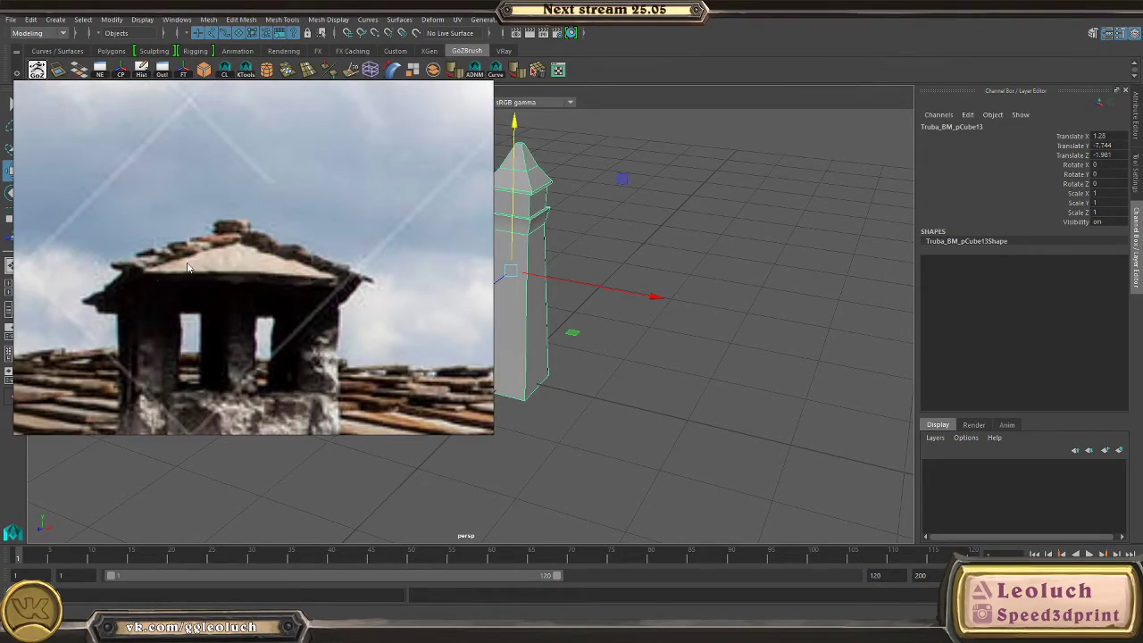
pyautogui.scroll(-4, 188, 266)
pyautogui.moveTo(268, 268); pyautogui.dragTo(375, 196, button='middle')
pyautogui.scroll(3, 441, 174)
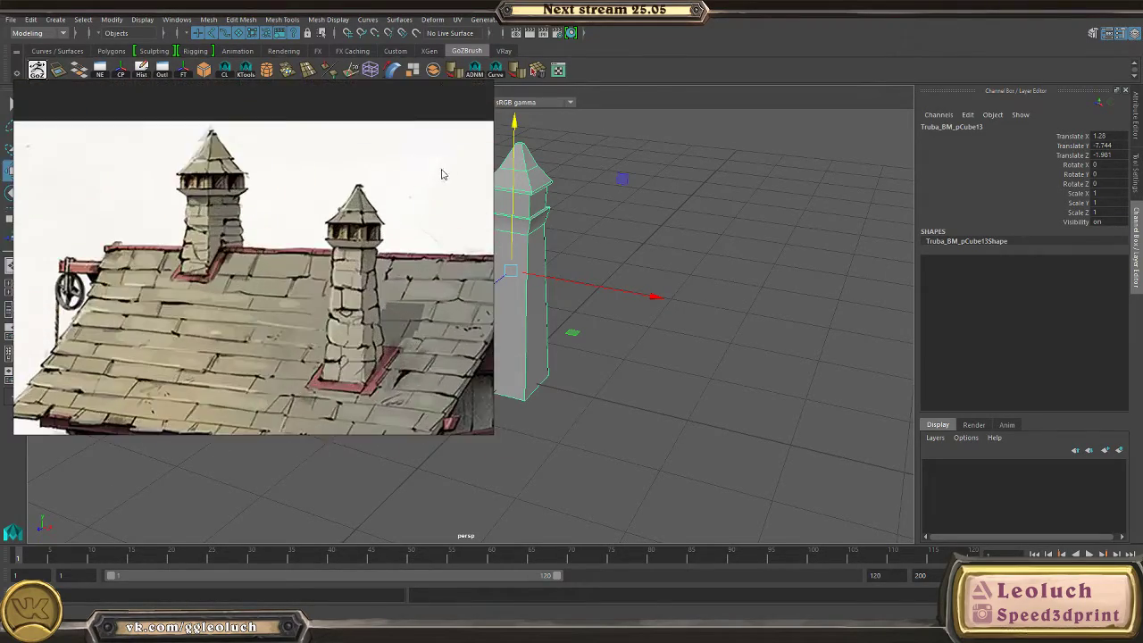
pyautogui.scroll(-5, 441, 174)
pyautogui.scroll(2, 288, 134)
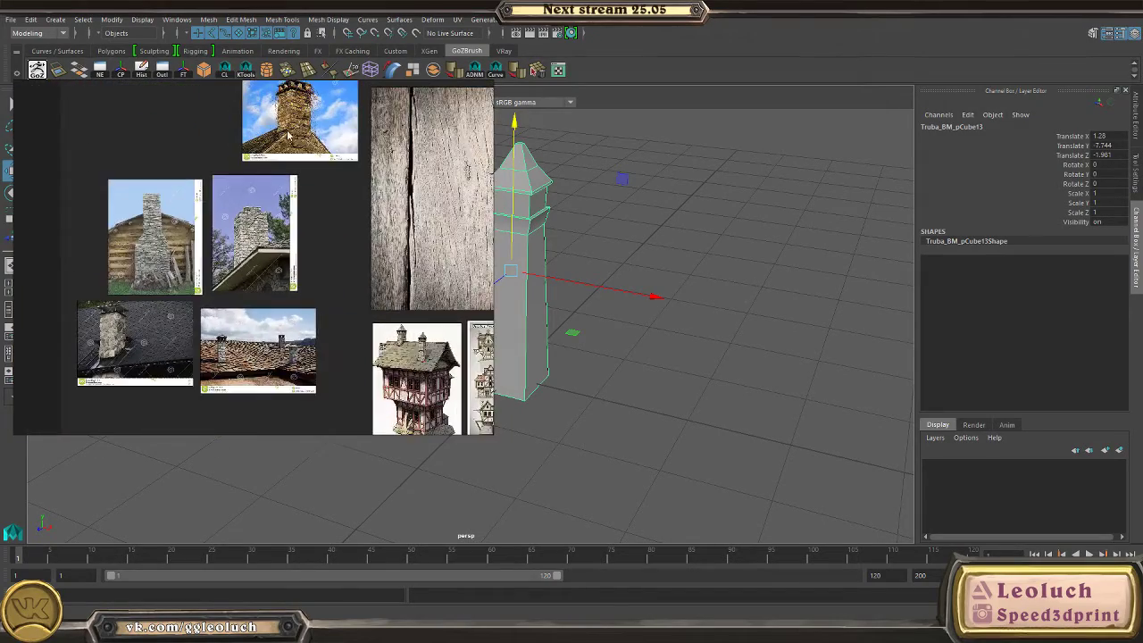
# - Study the vine-covered chimney, the tiled-roof chimneys, the drawn chimney and the plain stone chimney as references
pyautogui.scroll(4, 288, 134)
pyautogui.scroll(1, 244, 206)
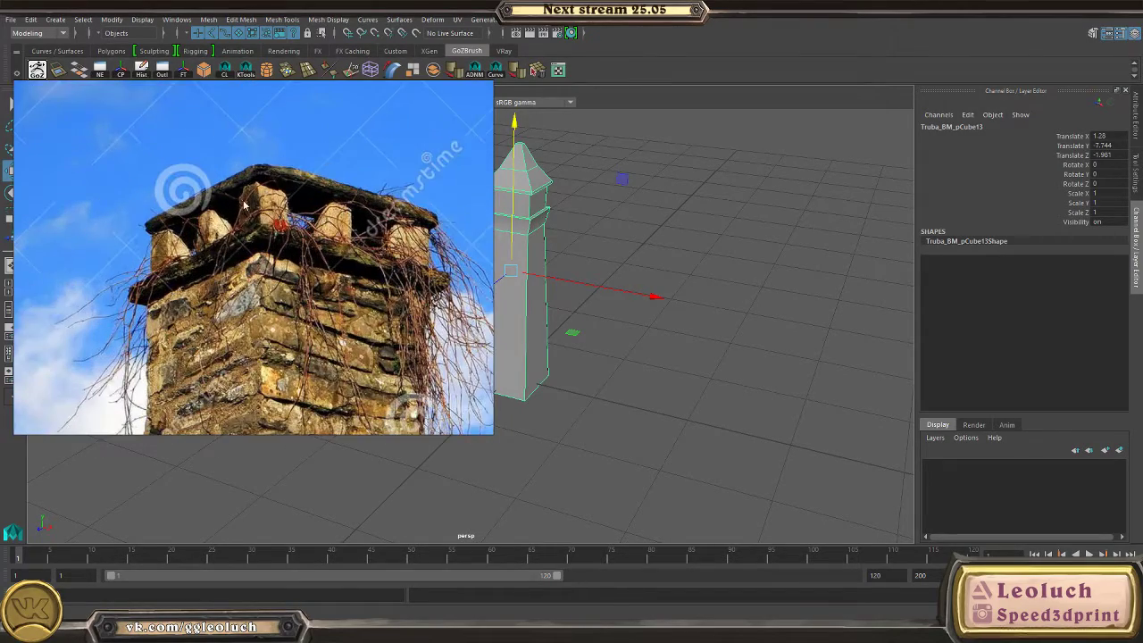
pyautogui.scroll(-4, 243, 205)
pyautogui.scroll(3, 265, 203)
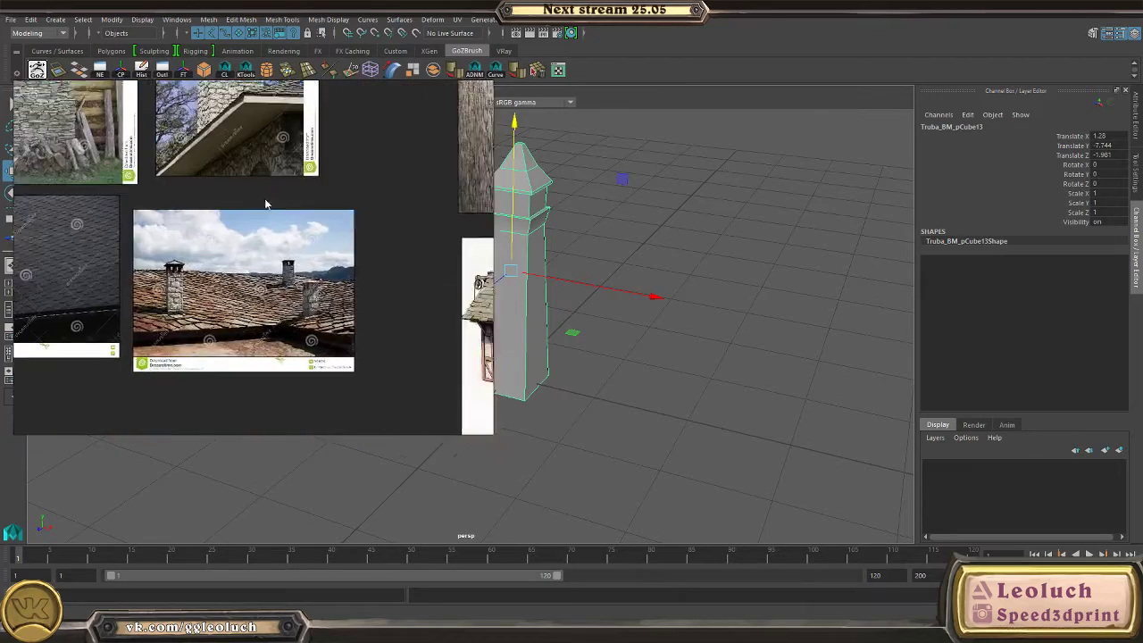
pyautogui.scroll(4, 265, 204)
pyautogui.scroll(-2, 329, 284)
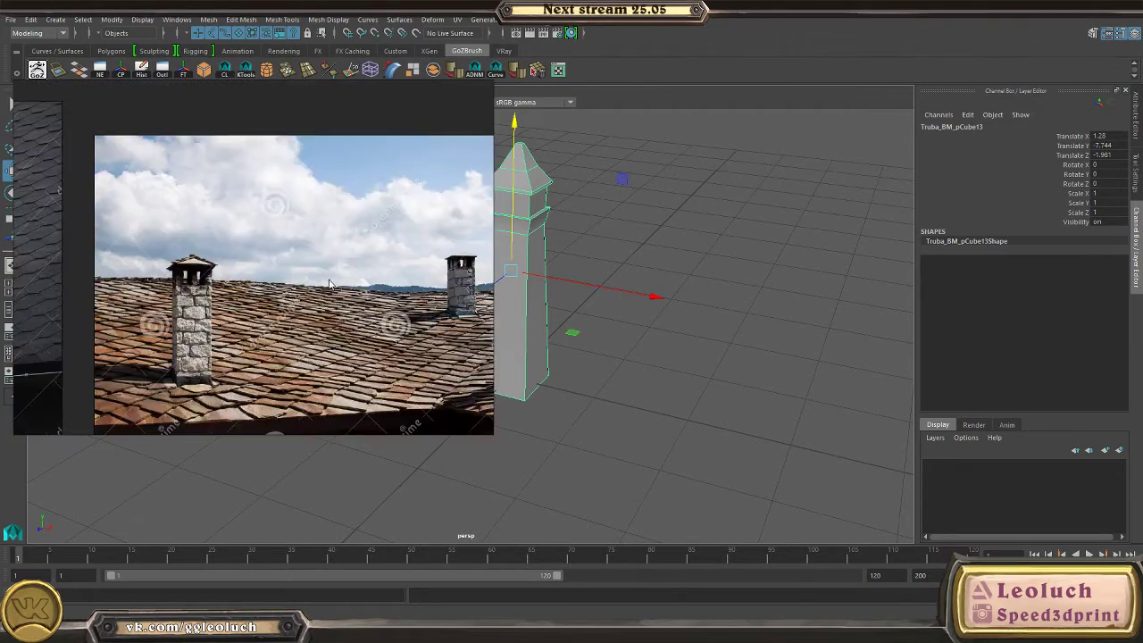
pyautogui.scroll(-3, 330, 284)
pyautogui.scroll(4, 365, 205)
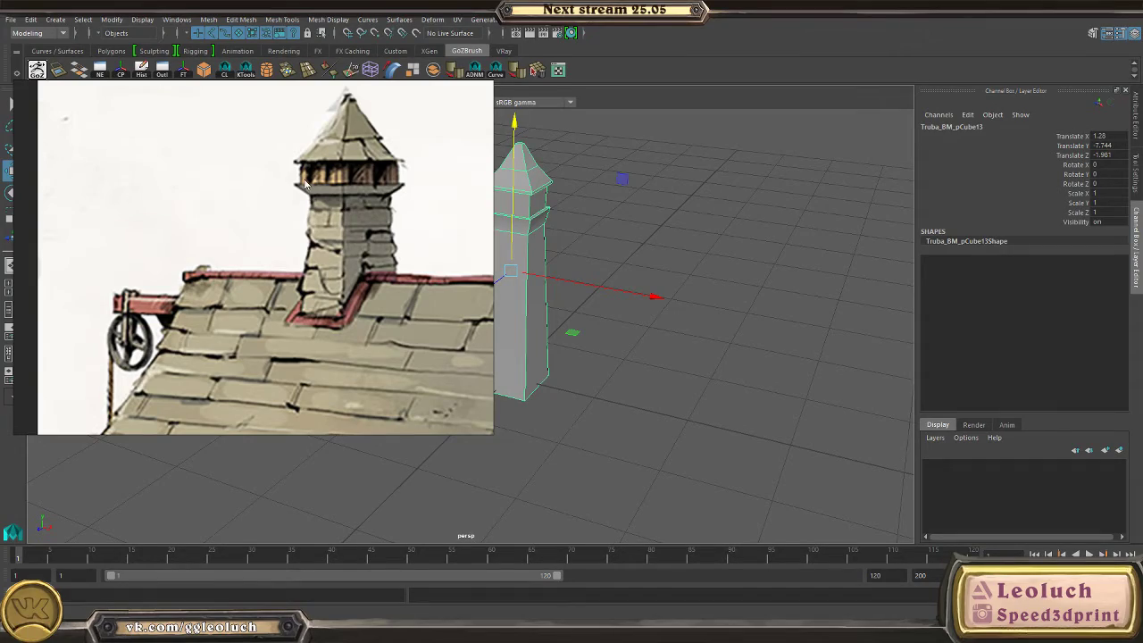
pyautogui.scroll(-3, 304, 183)
pyautogui.scroll(4, 209, 165)
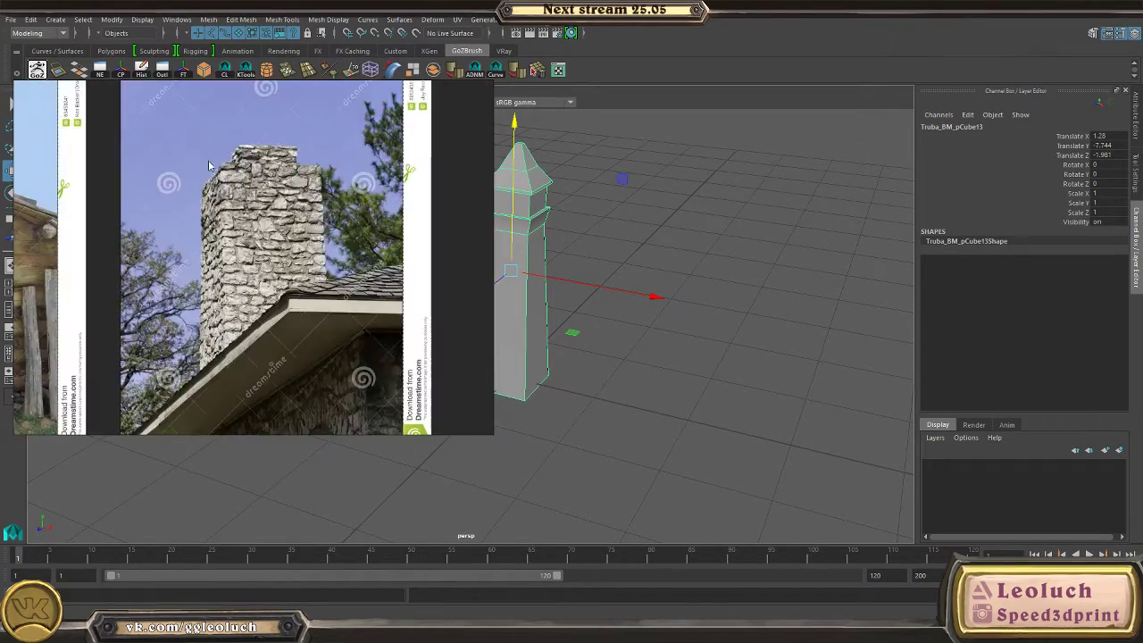
# - Inspect the supports under the vine-covered chimney's cap and the metal cap on the fieldstone chimney
pyautogui.scroll(-3, 209, 165)
pyautogui.scroll(5, 292, 261)
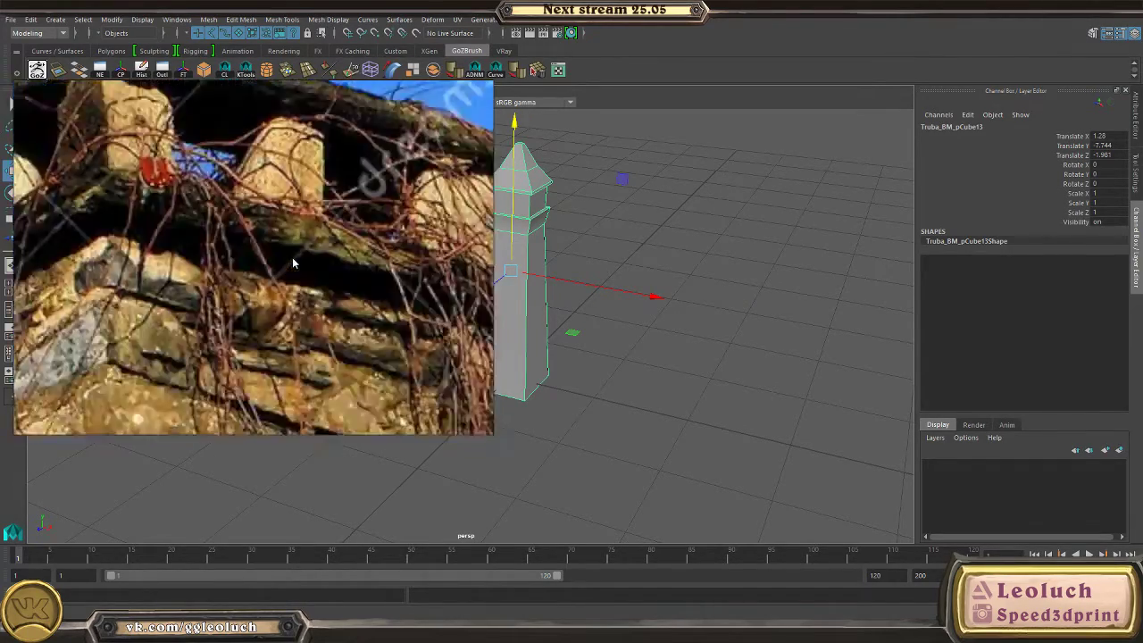
pyautogui.scroll(-3, 292, 262)
pyautogui.scroll(-2, 273, 295)
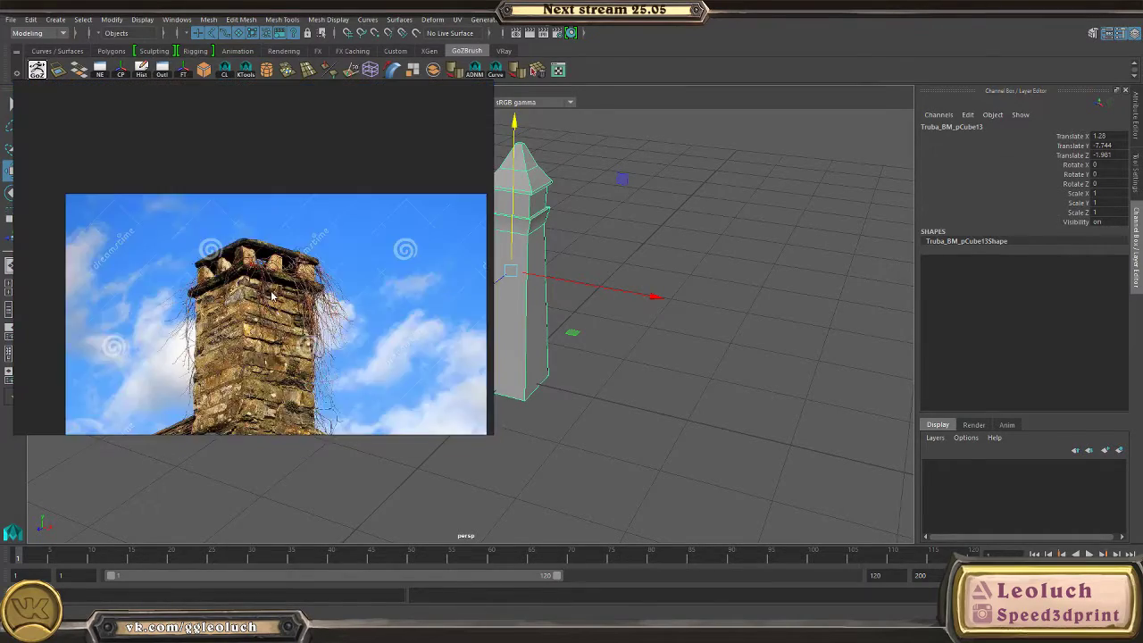
pyautogui.scroll(-3, 273, 295)
pyautogui.scroll(5, 249, 239)
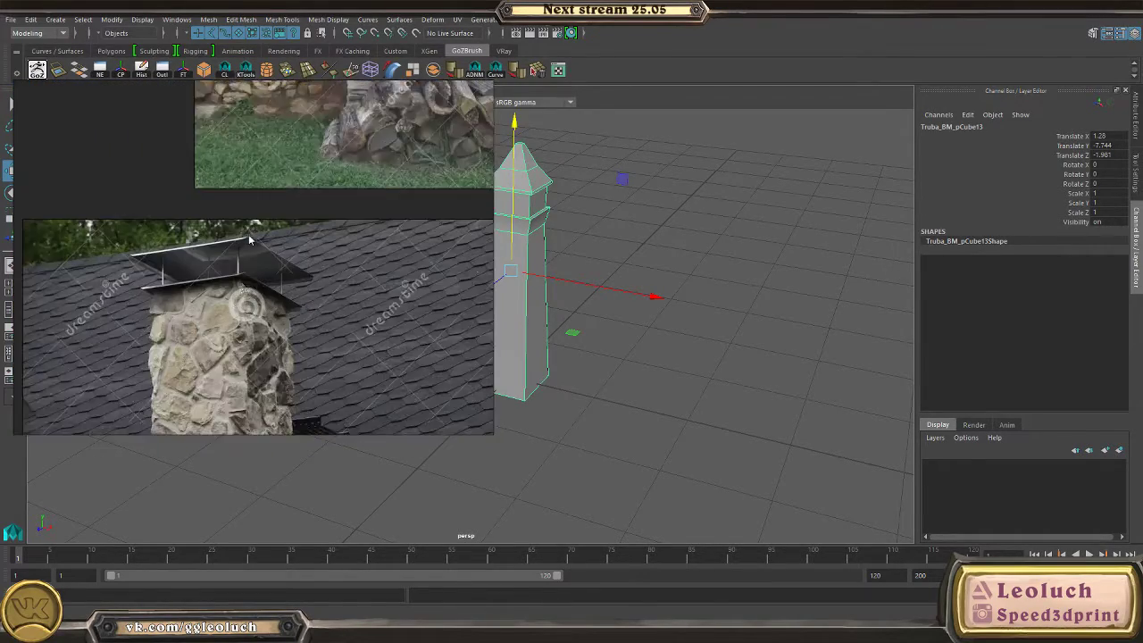
pyautogui.scroll(1, 249, 239)
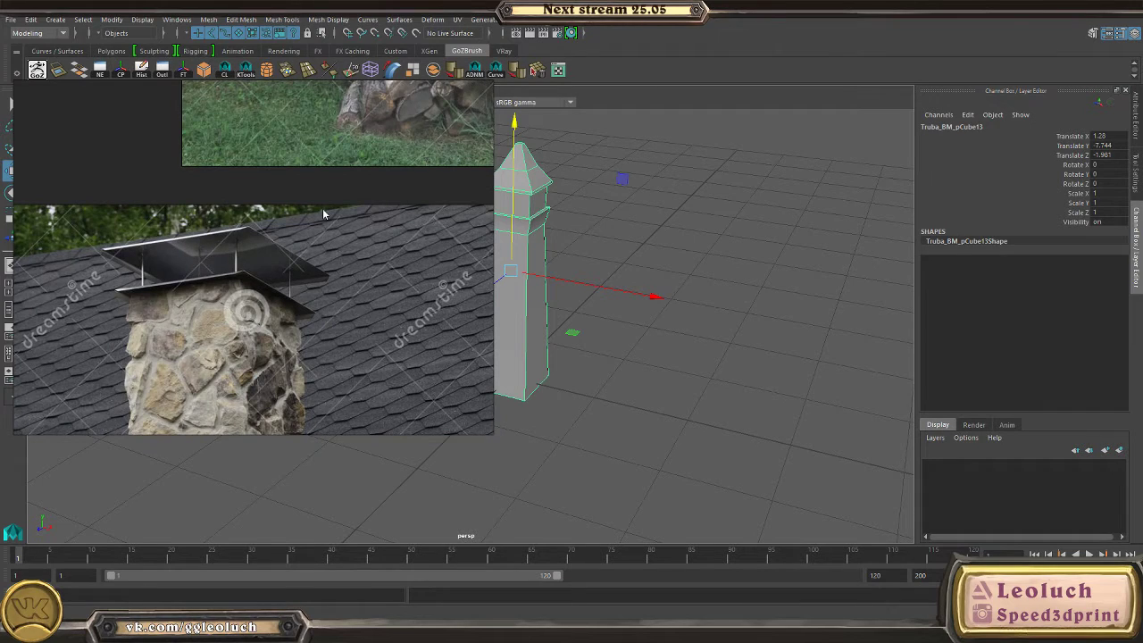
# - Switch back to Maya and duplicate the chimney blockout mesh in place
pyautogui.hotkey('alt', 'Tab')
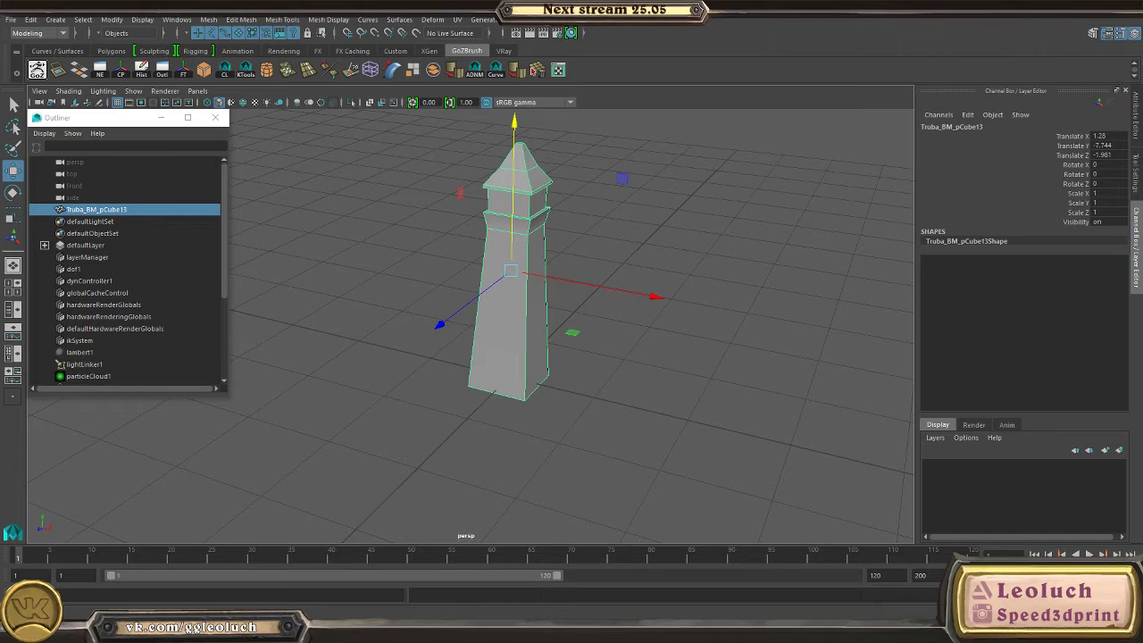
pyautogui.keyDown('alt'); pyautogui.moveTo(612, 265); pyautogui.dragTo(434, 363); pyautogui.keyUp('alt')
pyautogui.keyDown('alt'); pyautogui.moveTo(434, 362); pyautogui.dragTo(571, 355, button='right'); pyautogui.keyUp('alt')
pyautogui.keyDown('alt'); pyautogui.moveTo(571, 355); pyautogui.dragTo(527, 192); pyautogui.keyUp('alt')
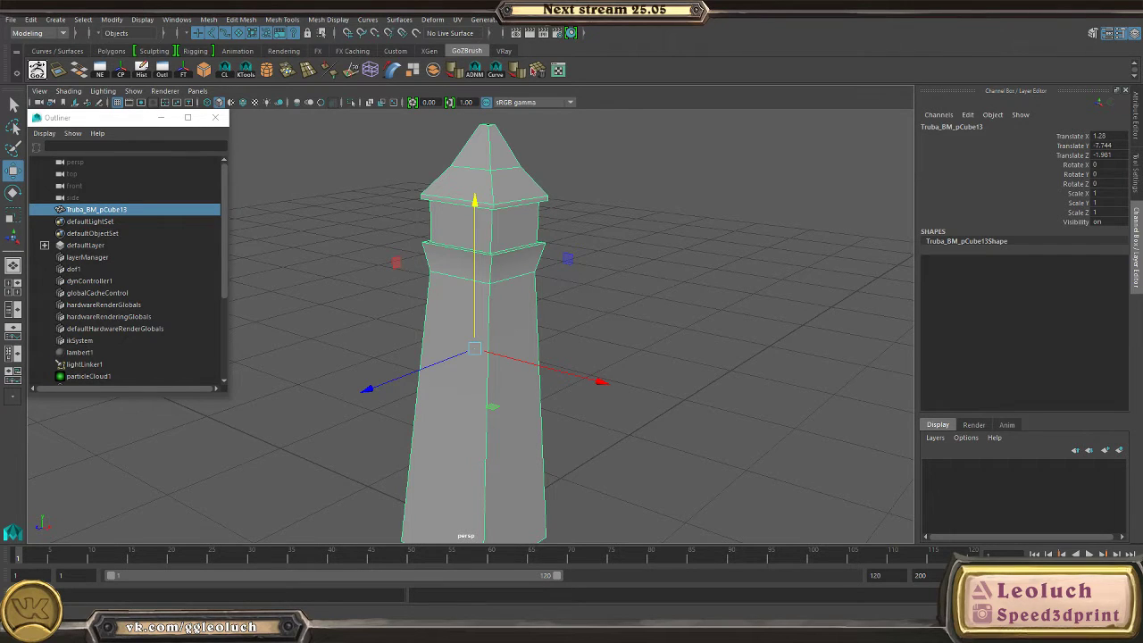
pyautogui.keyDown('alt'); pyautogui.moveTo(527, 192); pyautogui.dragTo(356, 237); pyautogui.keyUp('alt')
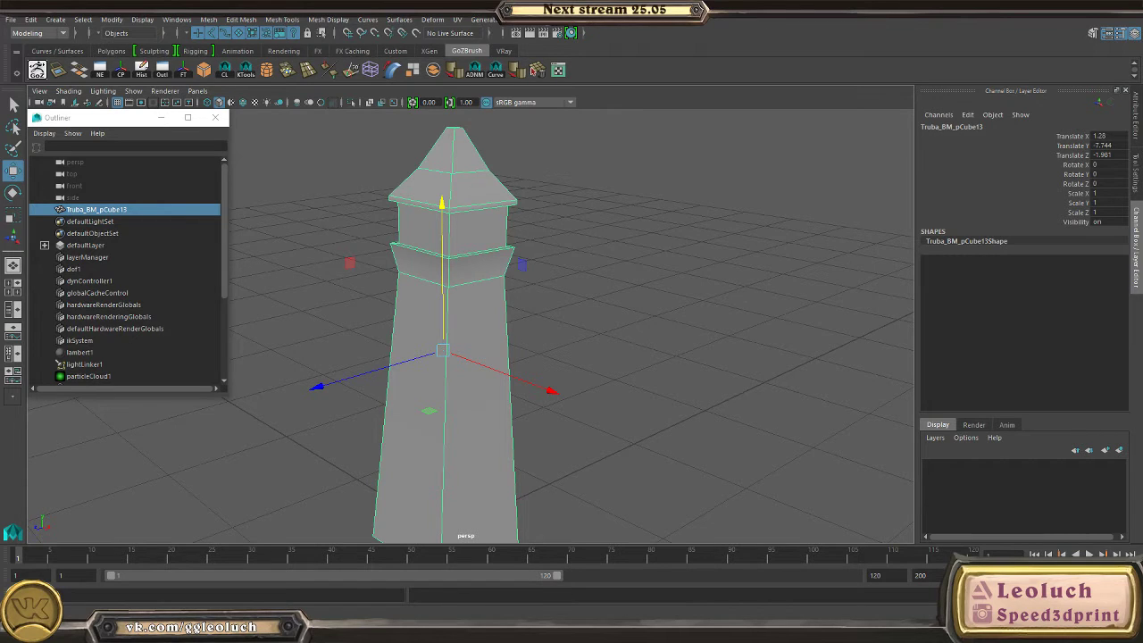
pyautogui.hotkey('ctrl', 'd')
# - Insert two horizontal edge loops around the chimney roof, one in its upper and one in its lower section
pyautogui.scroll(6, 651, 235)
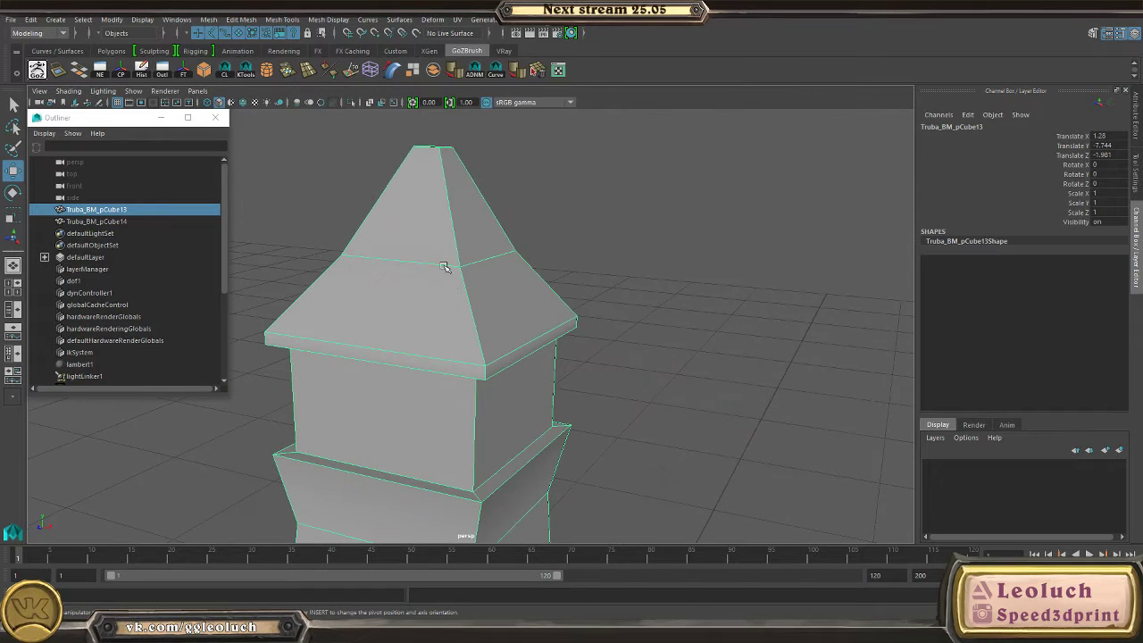
pyautogui.moveTo(444, 266); pyautogui.dragTo(395, 217, button='right')
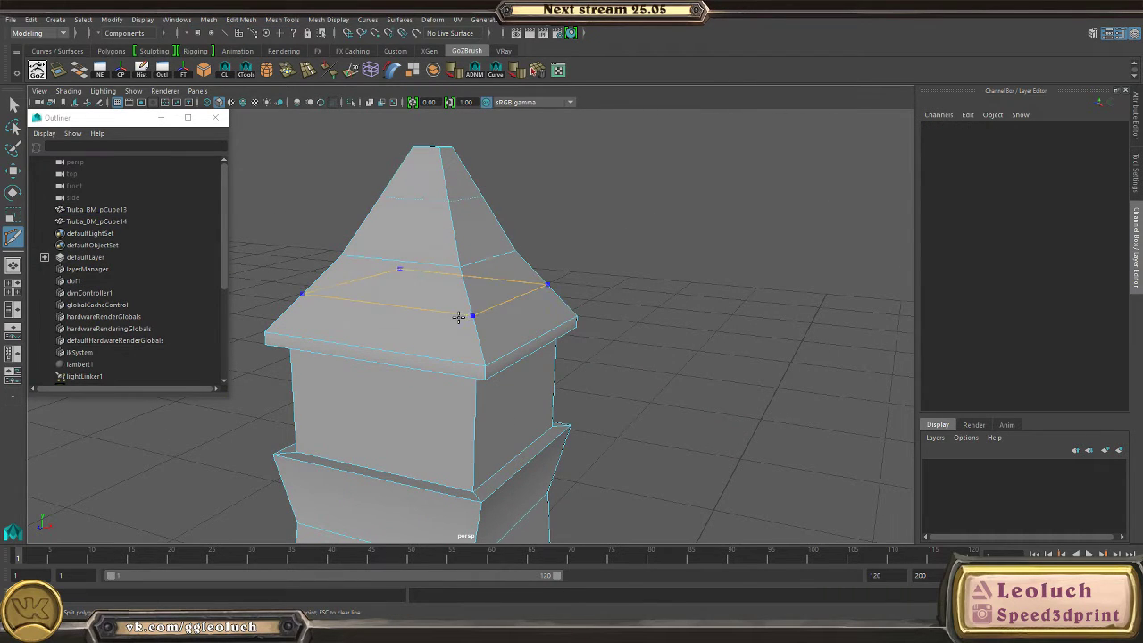
pyautogui.press('Return')
# - Scale the two new roof edge loops to curve the roof's profile, and return to object selection
pyautogui.press('w')
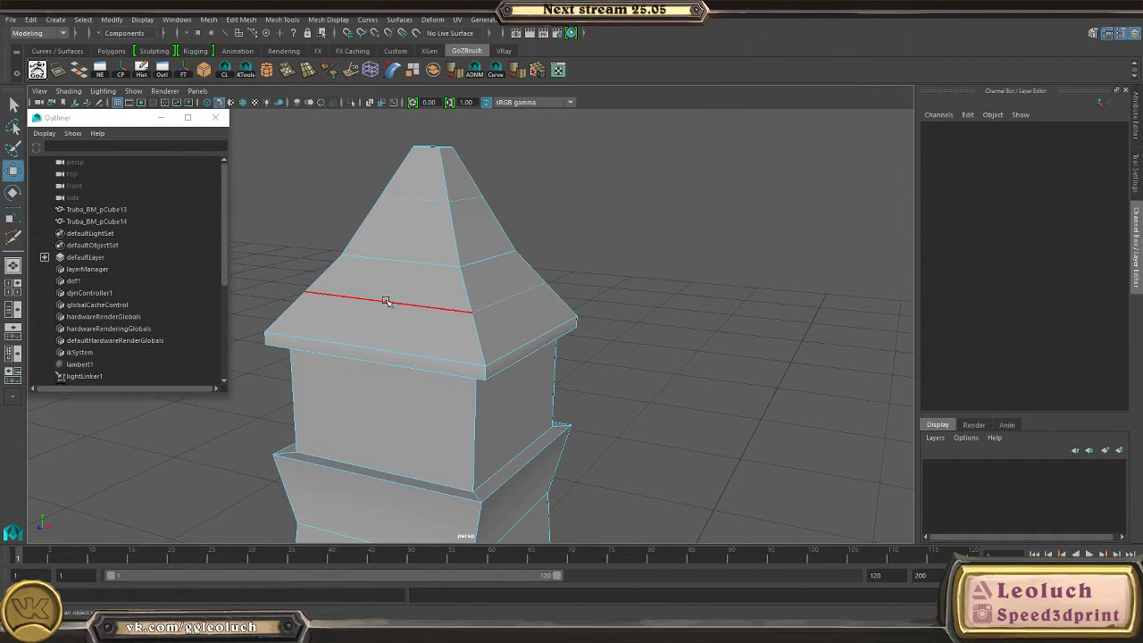
pyautogui.click(386, 301)
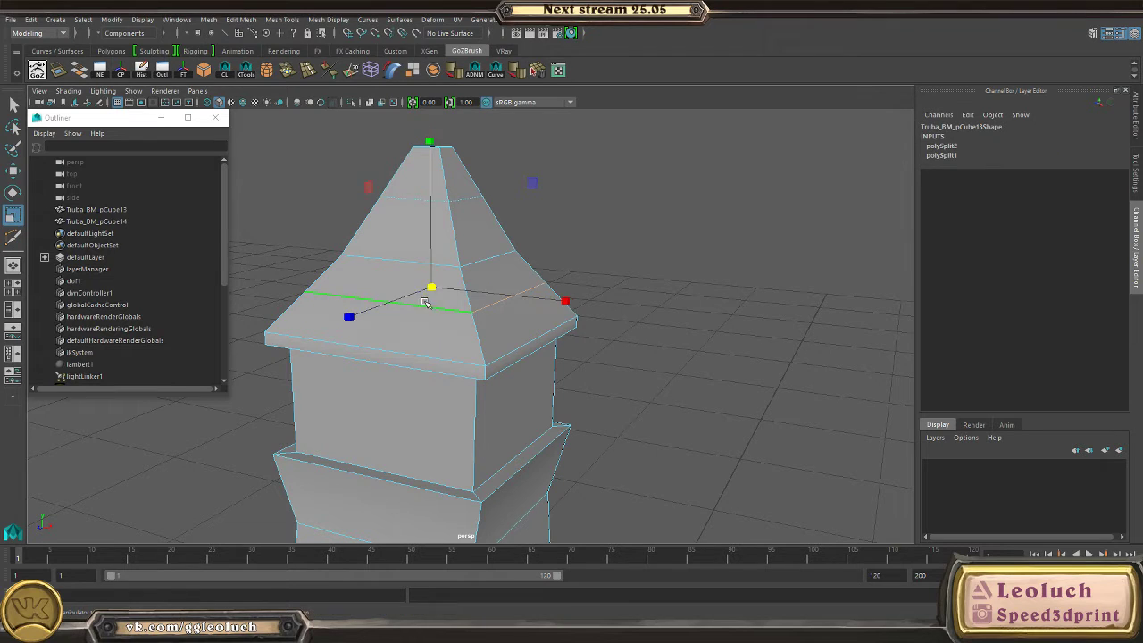
pyautogui.click(416, 198)
pyautogui.scroll(-3, 378, 293)
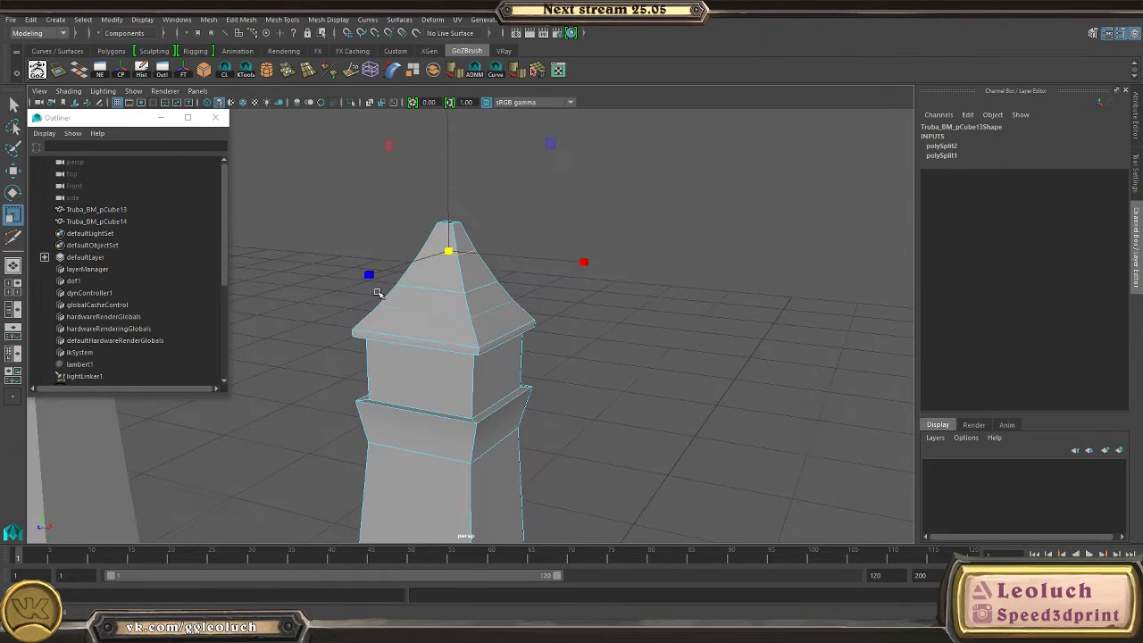
pyautogui.moveTo(378, 293); pyautogui.dragTo(353, 273, button='right')
# - Copy the side faces of the block directly beneath the roof into a separate mesh and isolate it in the view
pyautogui.keyDown('alt'); pyautogui.moveTo(391, 373); pyautogui.dragTo(556, 345); pyautogui.keyUp('alt')
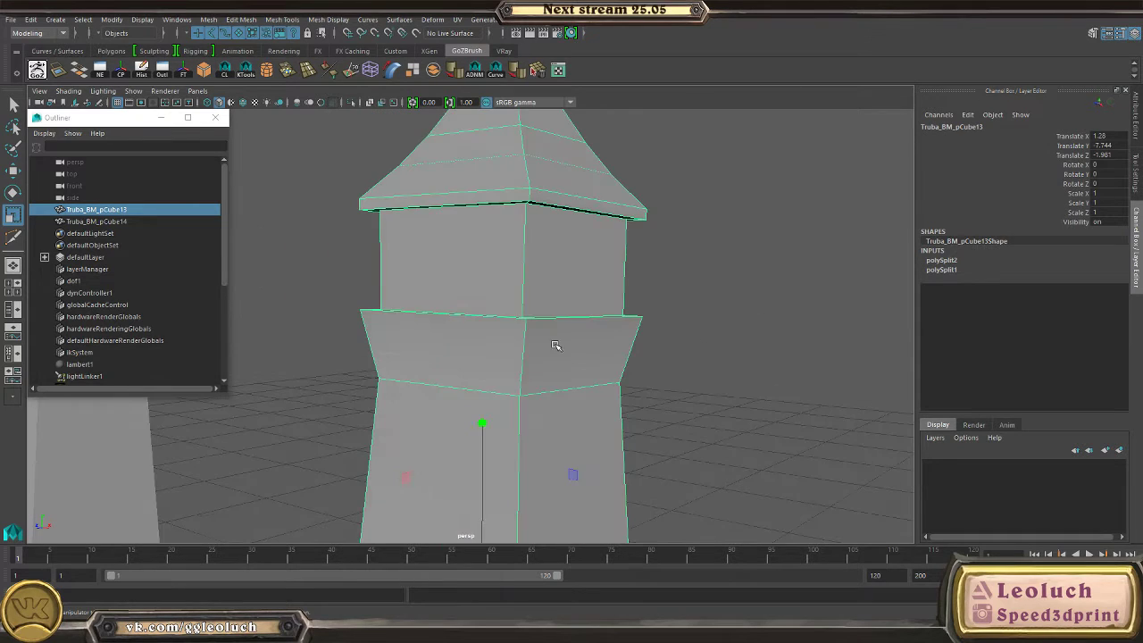
pyautogui.moveTo(510, 295); pyautogui.dragTo(510, 327, button='right')
pyautogui.moveTo(664, 253); pyautogui.dragTo(661, 279)
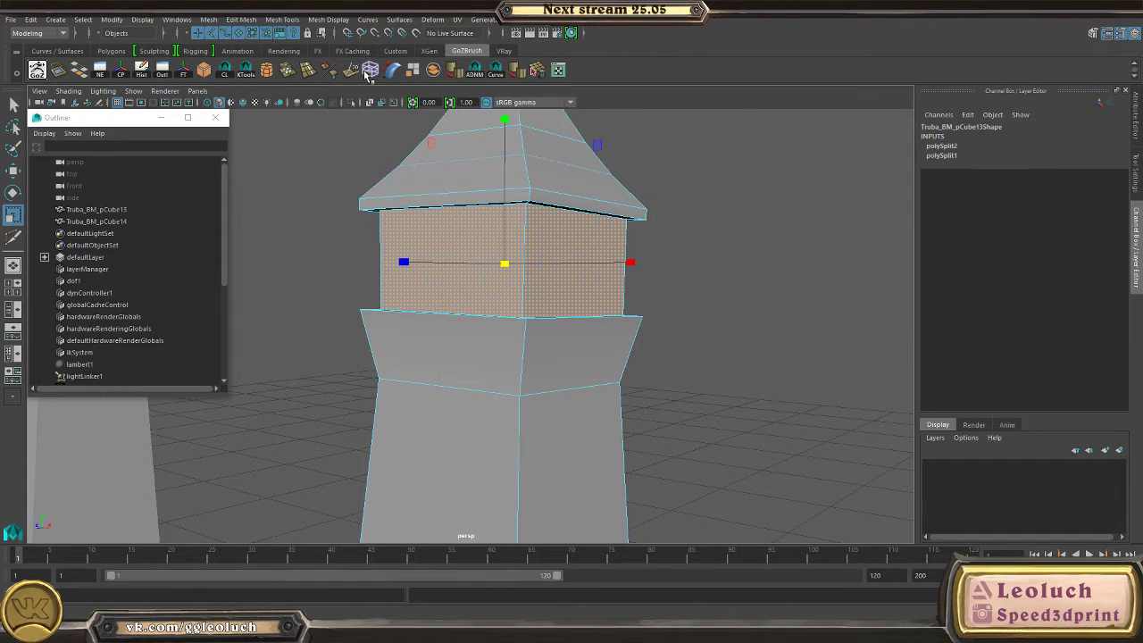
pyautogui.click(412, 72)
pyautogui.hotkey('ctrl', '1')
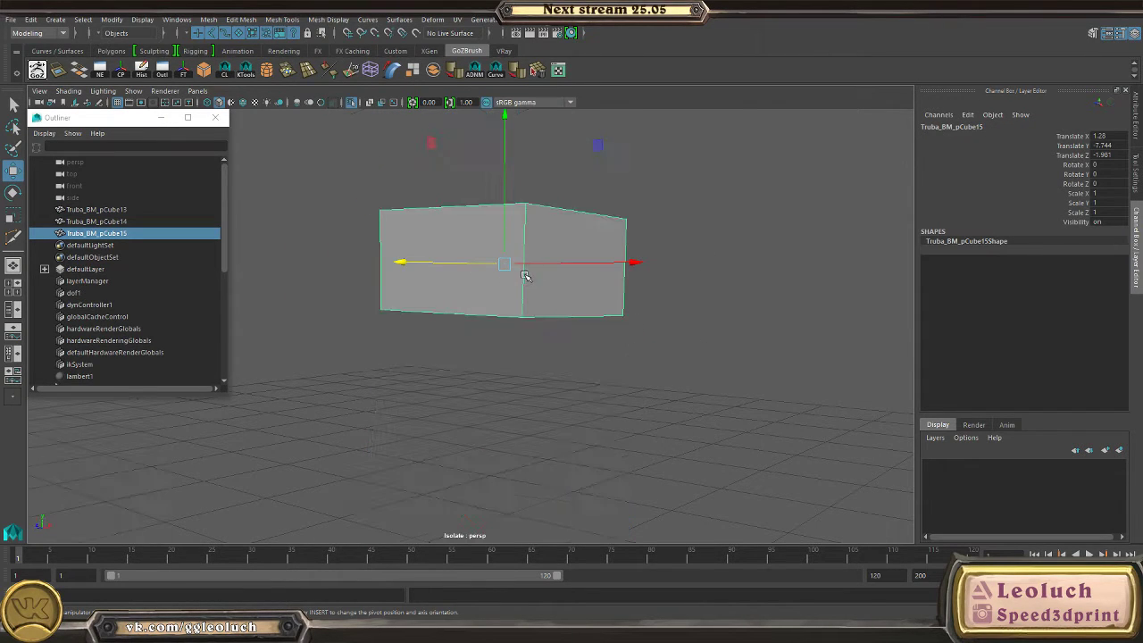
# - Switch to edge selection on the isolated box mesh with the border edges of its open top in view
pyautogui.keyDown('alt'); pyautogui.moveTo(525, 276); pyautogui.dragTo(384, 268); pyautogui.keyUp('alt')
pyautogui.moveTo(384, 268); pyautogui.dragTo(384, 273, button='right')
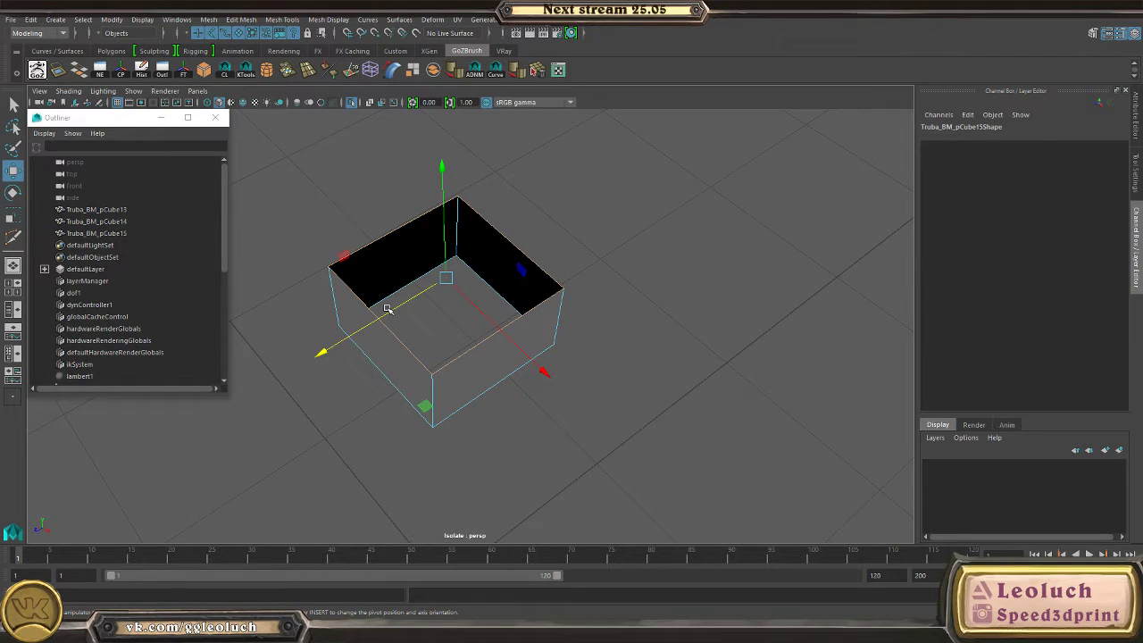
pyautogui.click(241, 19)
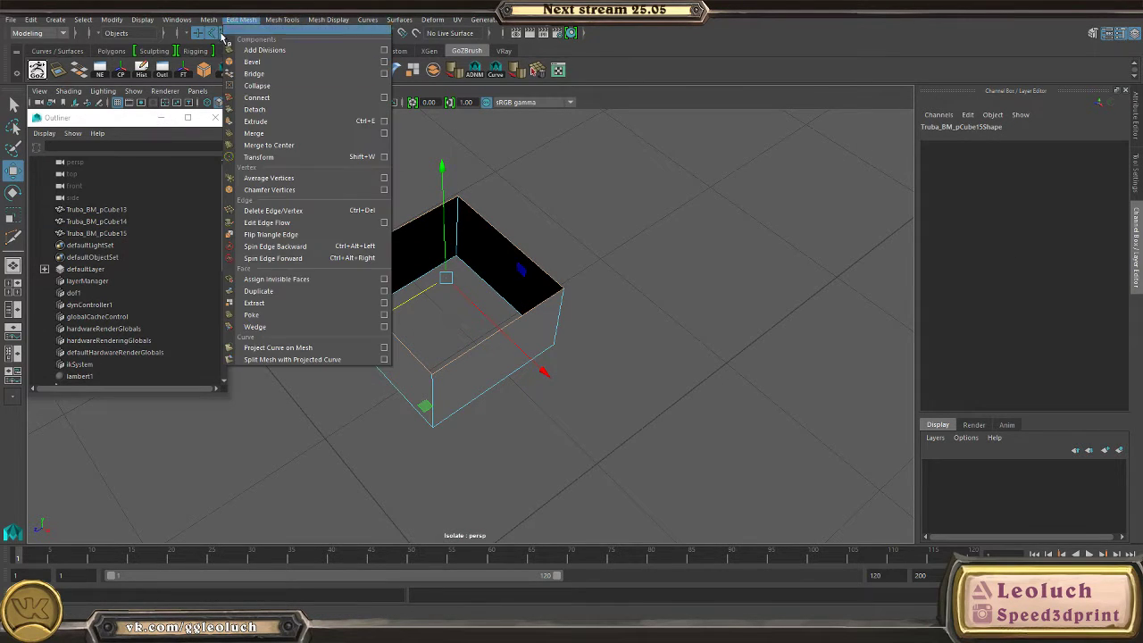
pyautogui.click(178, 72)
pyautogui.click(101, 77)
pyautogui.rightClick(101, 82)
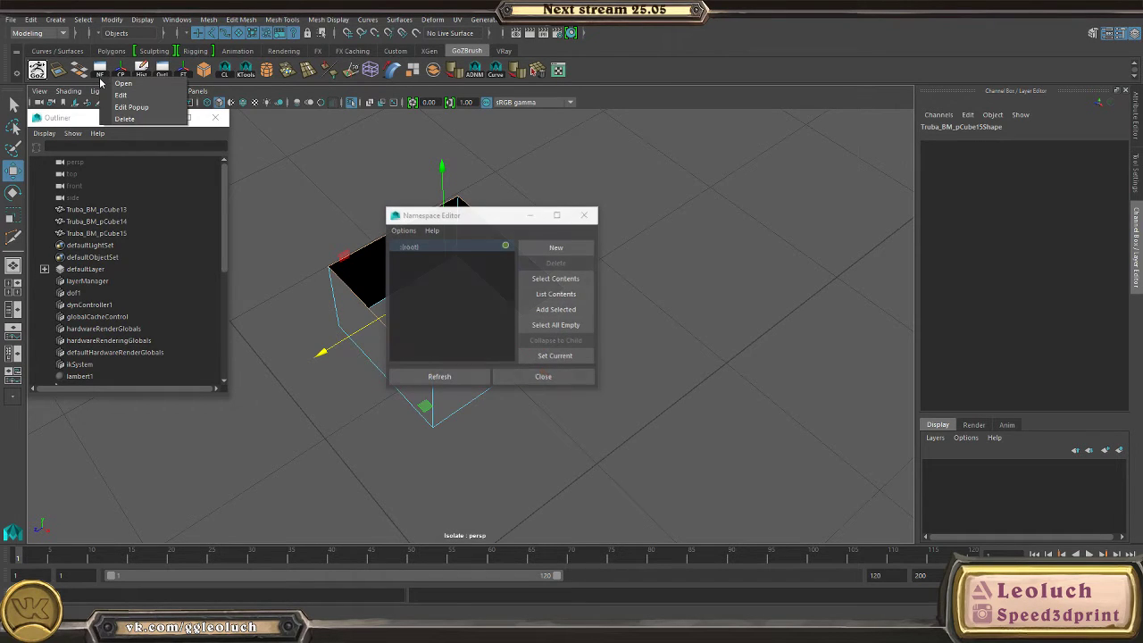
pyautogui.click(584, 215)
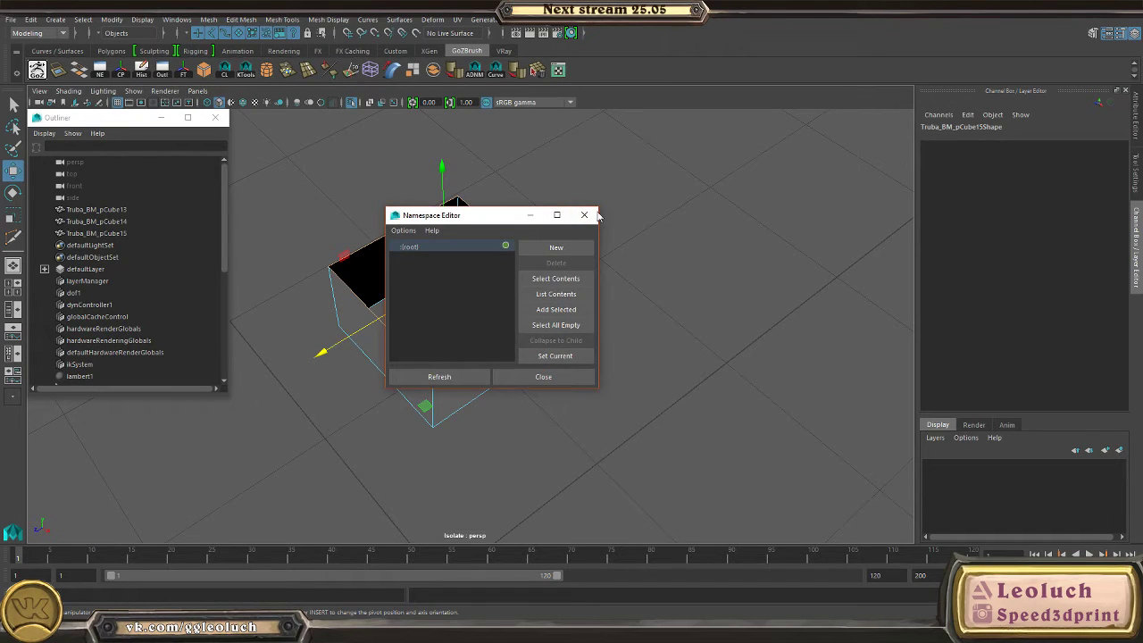
pyautogui.click(584, 215)
pyautogui.click(208, 20)
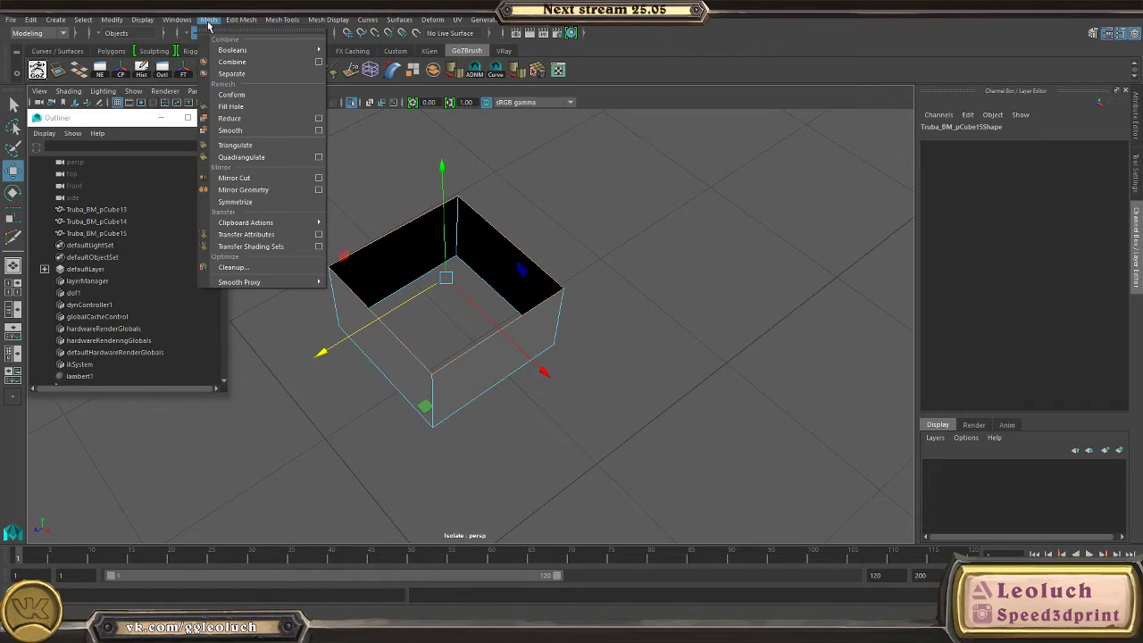
pyautogui.click(470, 286)
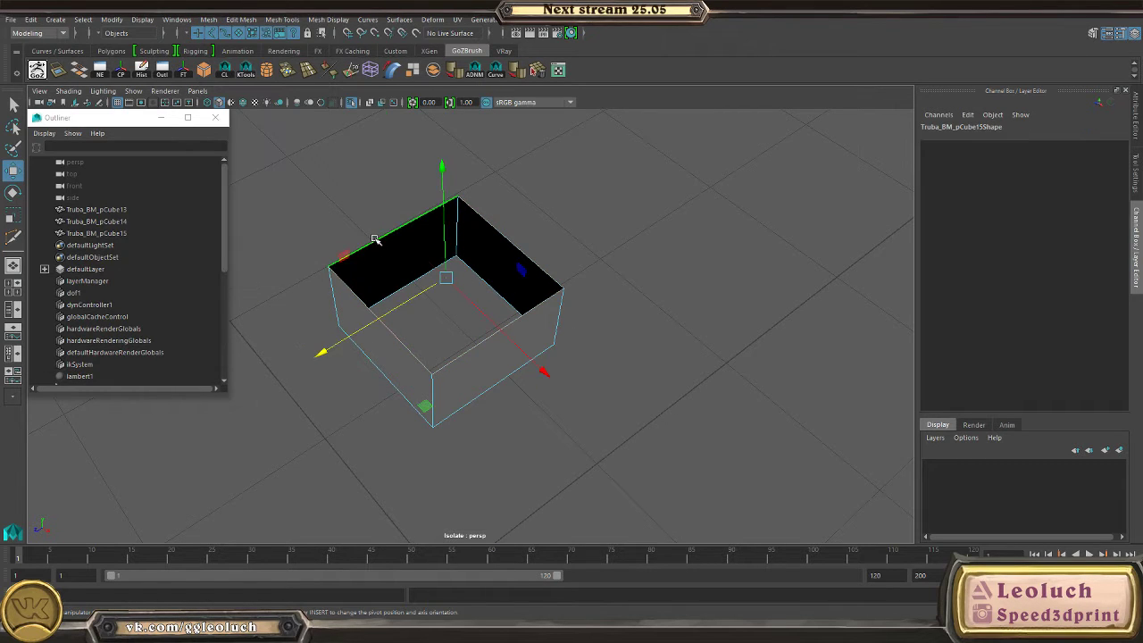
pyautogui.scroll(3, 408, 263)
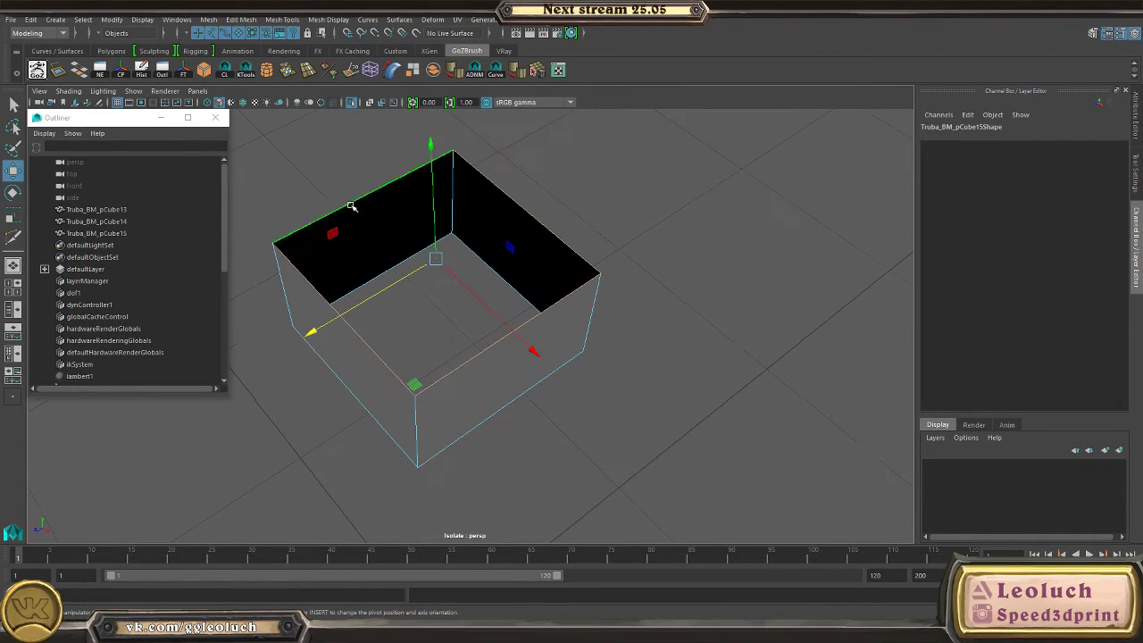
# - Find the Fill Hole command in the Hotkey Editor, assign Alt+F to it, and save the hotkey set
pyautogui.click(241, 20)
pyautogui.click(176, 20)
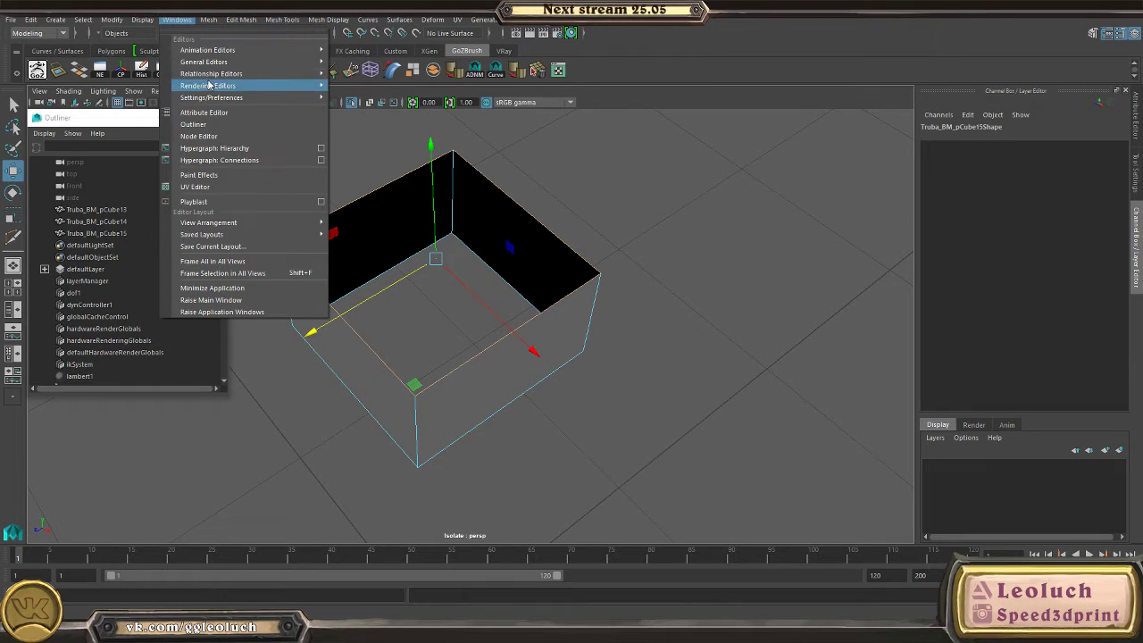
pyautogui.moveTo(217, 87)
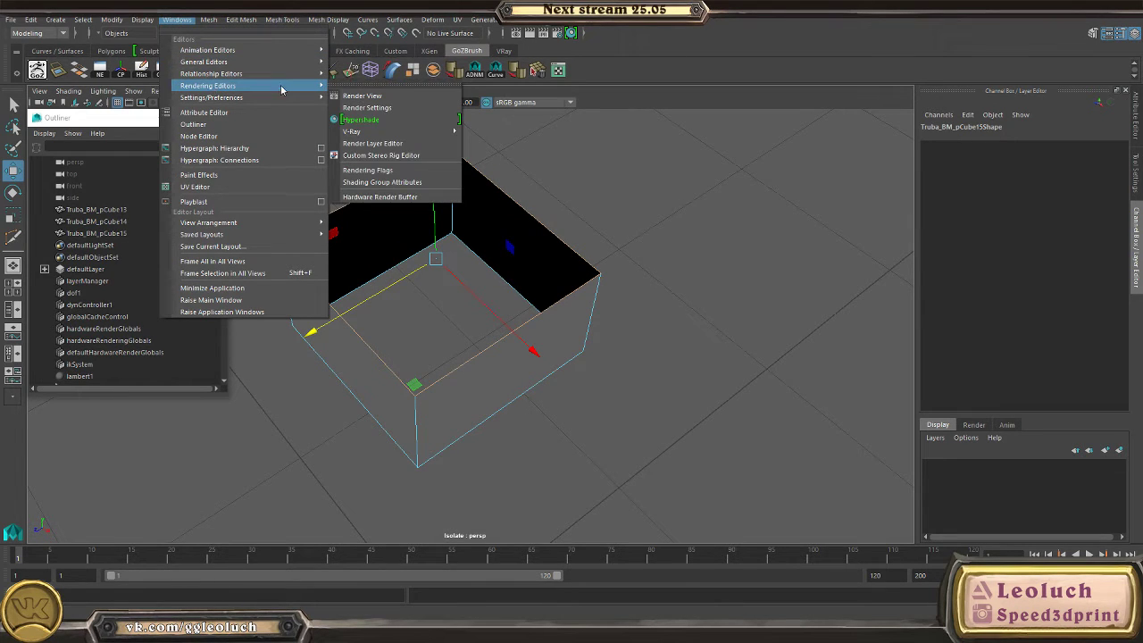
pyautogui.click(373, 143)
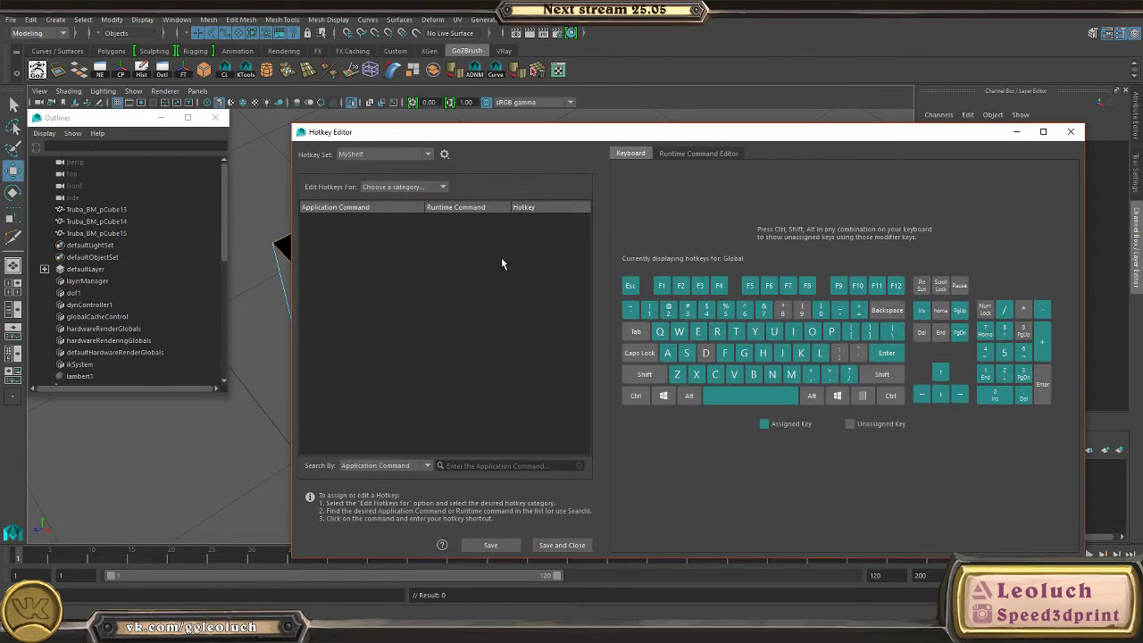
pyautogui.click(474, 459)
pyautogui.write('fill')
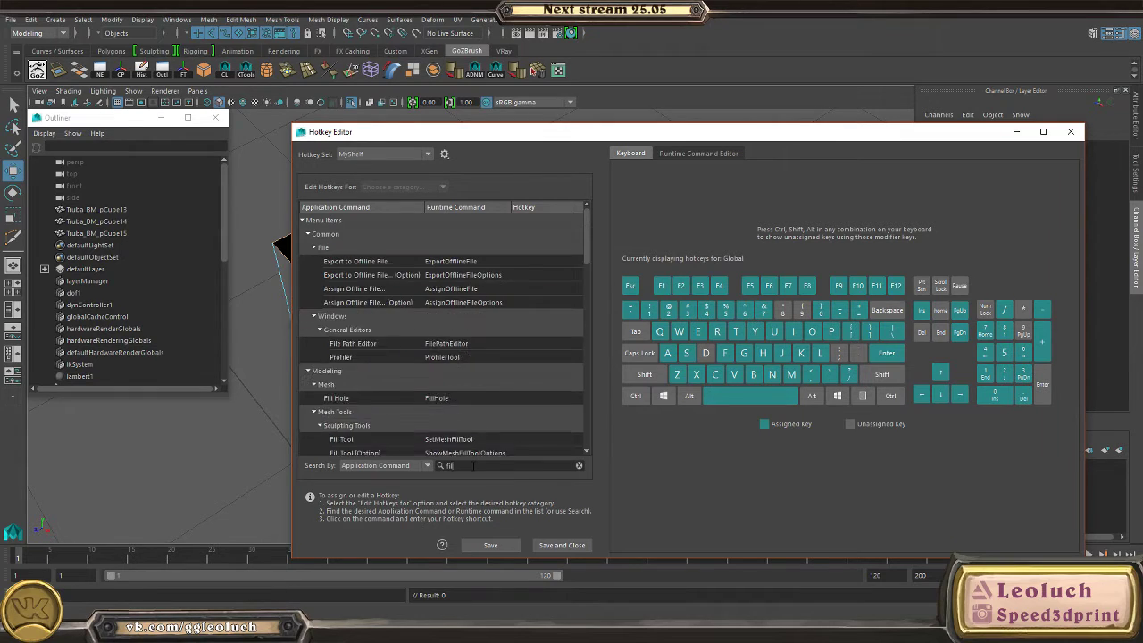
pyautogui.write(' ho')
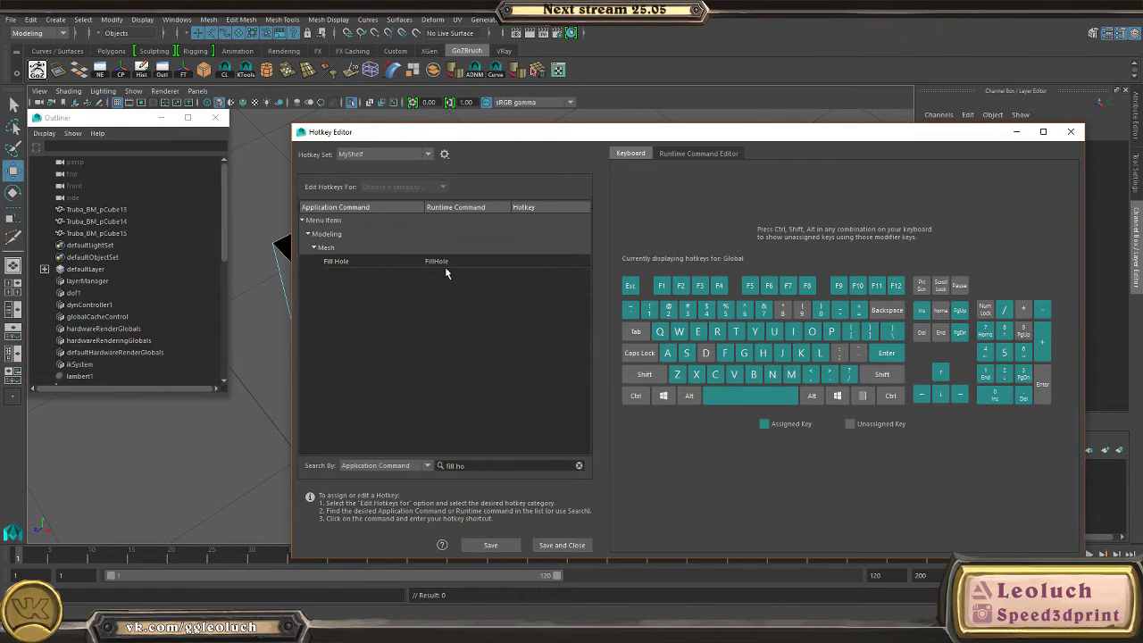
pyautogui.click(445, 263)
pyautogui.hotkey('alt', 'f')
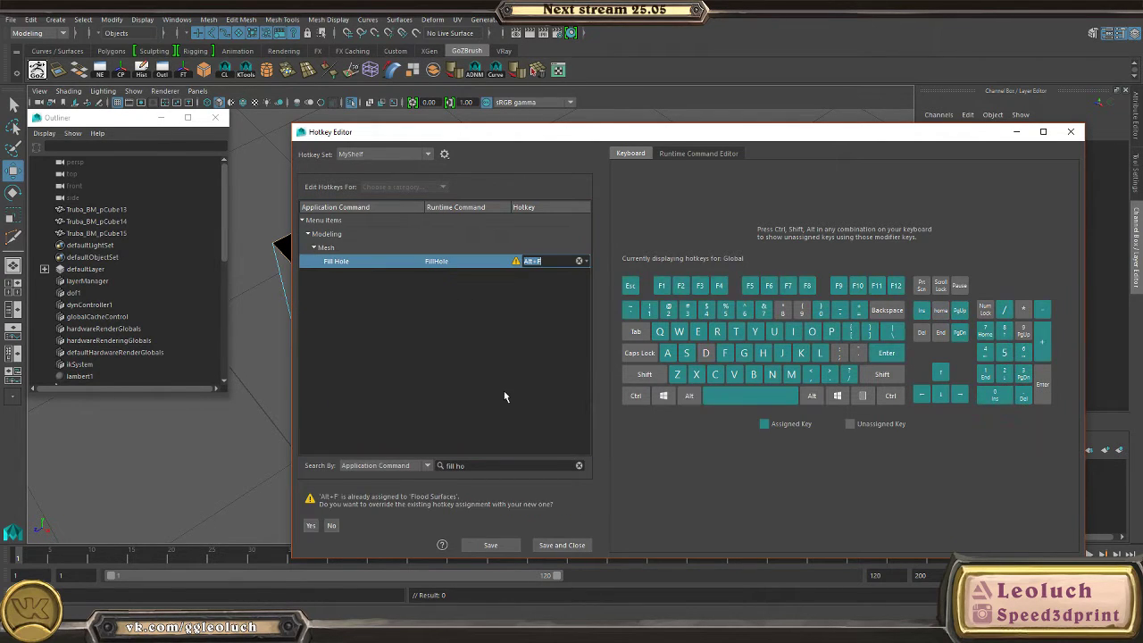
pyautogui.click(486, 545)
pyautogui.click(549, 545)
# - Close the open top and bottom of the box mesh with Fill Hole and return to object selection
pyautogui.hotkey('alt', 'f')
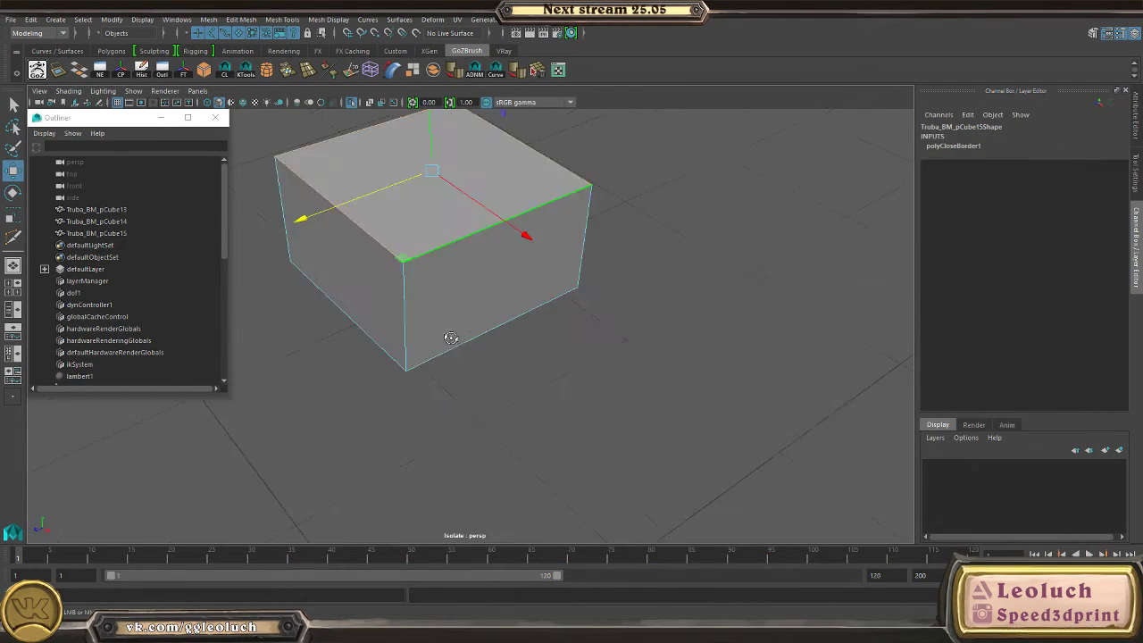
pyautogui.keyDown('alt'); pyautogui.moveTo(451, 338); pyautogui.dragTo(462, 420); pyautogui.keyUp('alt')
pyautogui.click(402, 332)
pyautogui.hotkey('alt', 'f')
pyautogui.keyDown('alt'); pyautogui.moveTo(403, 331); pyautogui.dragTo(430, 292); pyautogui.keyUp('alt')
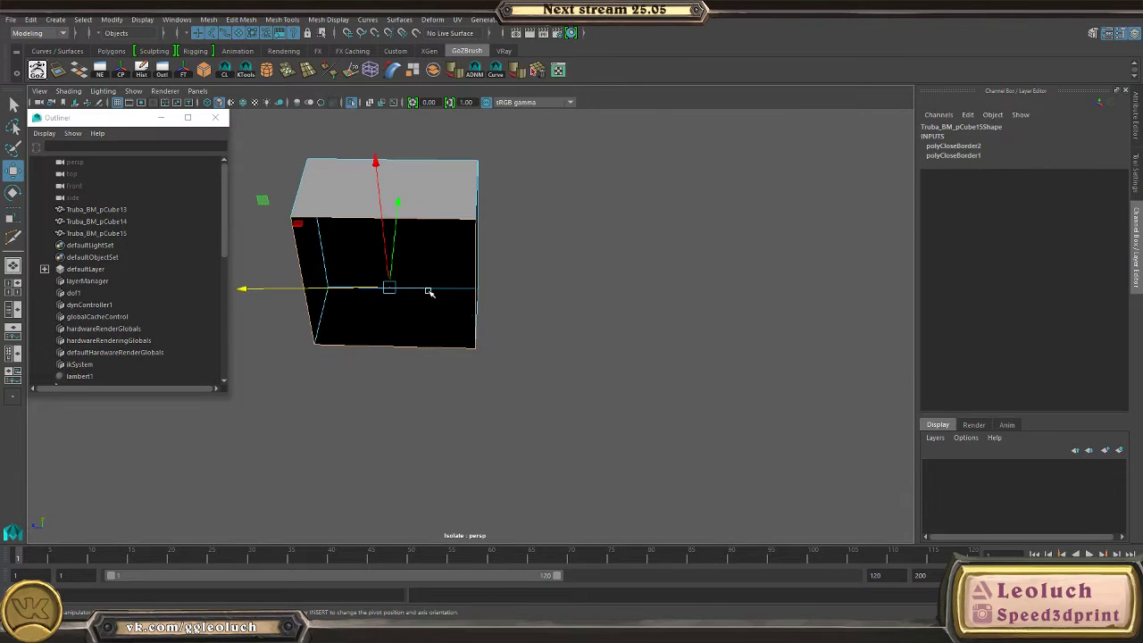
pyautogui.click(325, 220)
pyautogui.hotkey('alt', 'f')
pyautogui.press('F8')
pyautogui.click(350, 102)
pyautogui.keyDown('alt'); pyautogui.moveTo(351, 268); pyautogui.dragTo(520, 323); pyautogui.keyUp('alt')
pyautogui.hotkey('ctrl', '1')
pyautogui.press('f')
# - Try inserting three evenly spaced edge loops in each direction across the box with the multiple edge loops option
pyautogui.moveTo(520, 324); pyautogui.dragTo(454, 348, button='right')
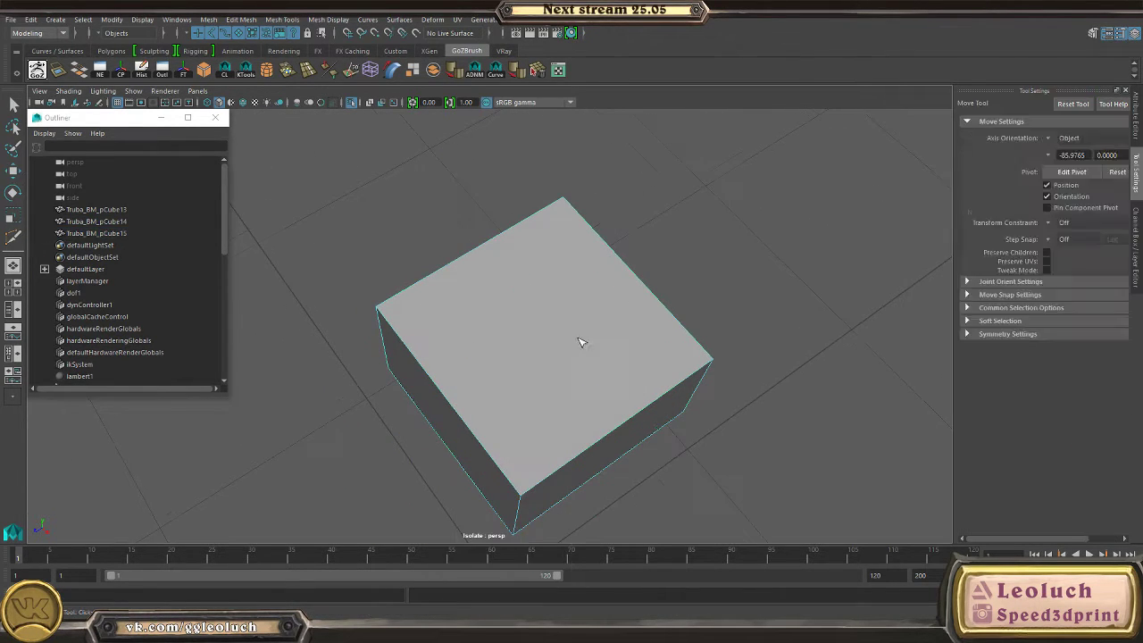
pyautogui.press('y')
pyautogui.click(1052, 190)
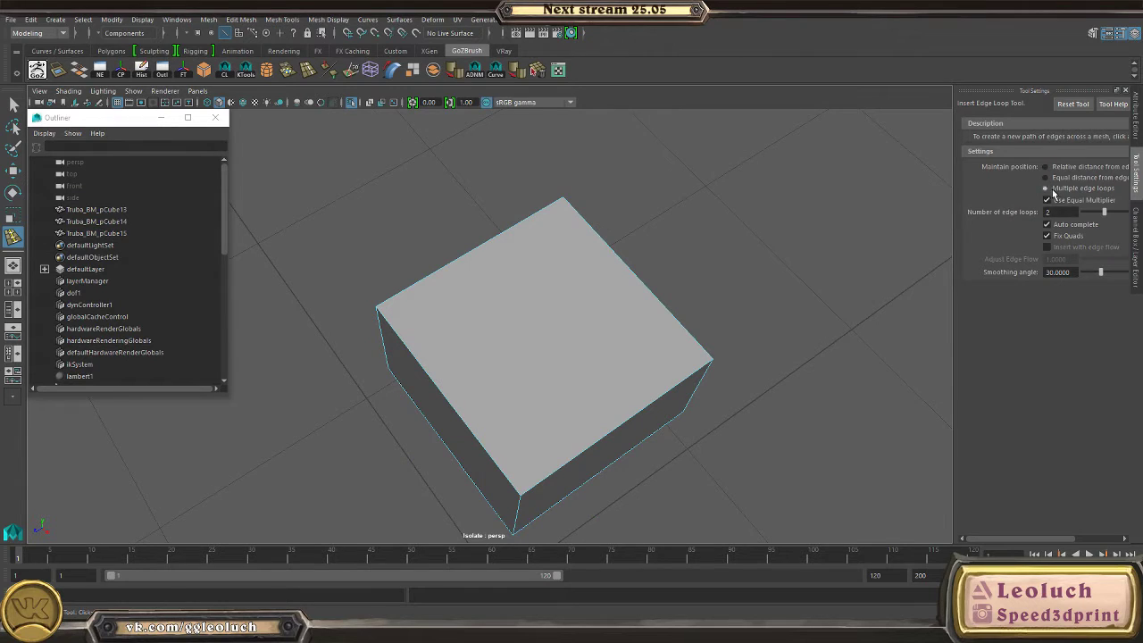
pyautogui.click(619, 277)
pyautogui.keyDown('alt'); pyautogui.moveTo(506, 241); pyautogui.dragTo(433, 241); pyautogui.keyUp('alt')
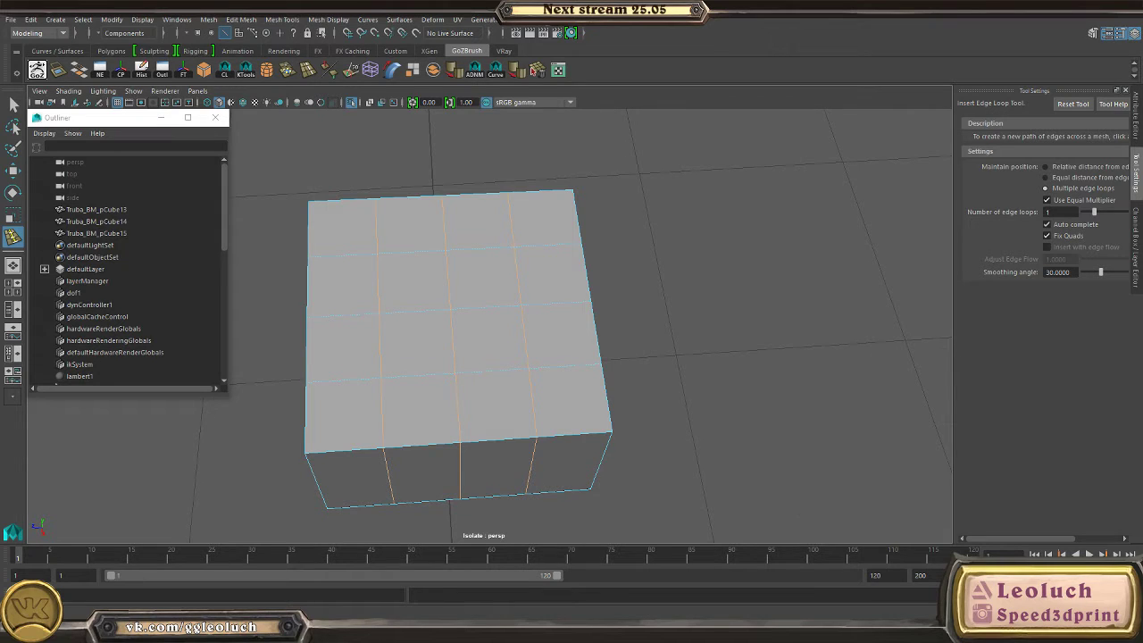
pyautogui.keyDown('alt'); pyautogui.moveTo(835, 482); pyautogui.dragTo(493, 435); pyautogui.keyUp('alt')
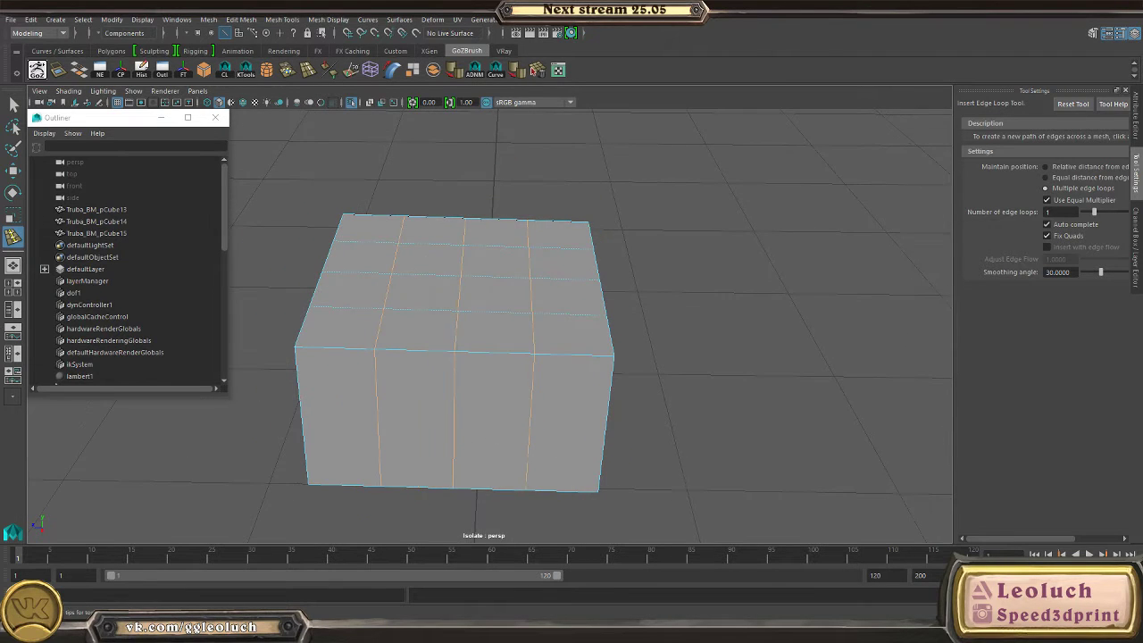
pyautogui.press('super')
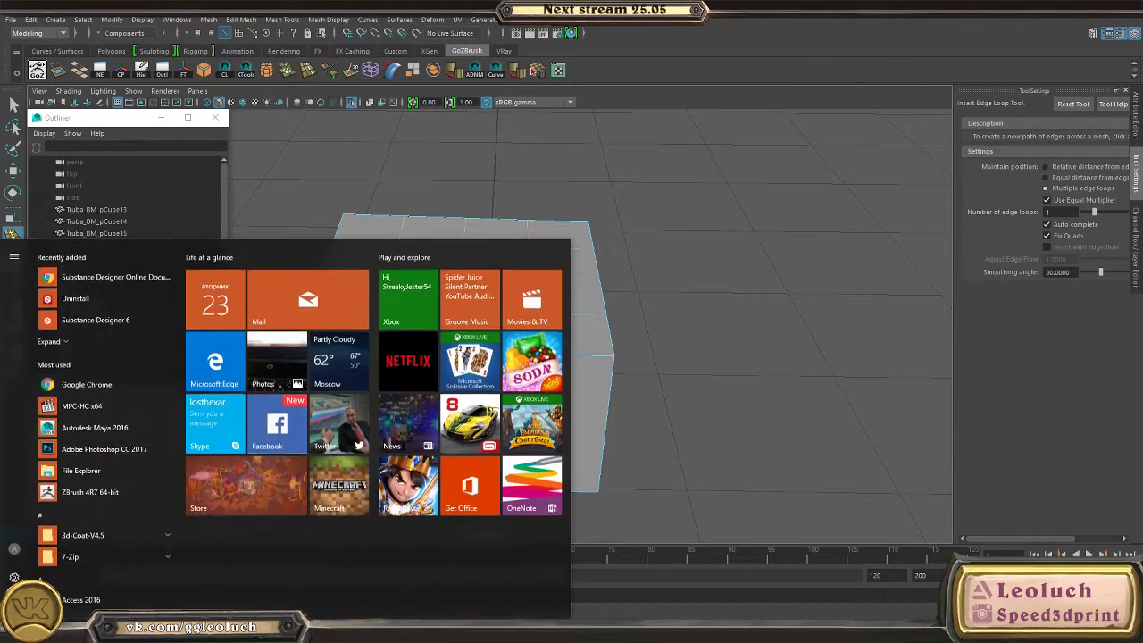
pyautogui.write('pr')
pyautogui.press('Escape')
pyautogui.write('epic')
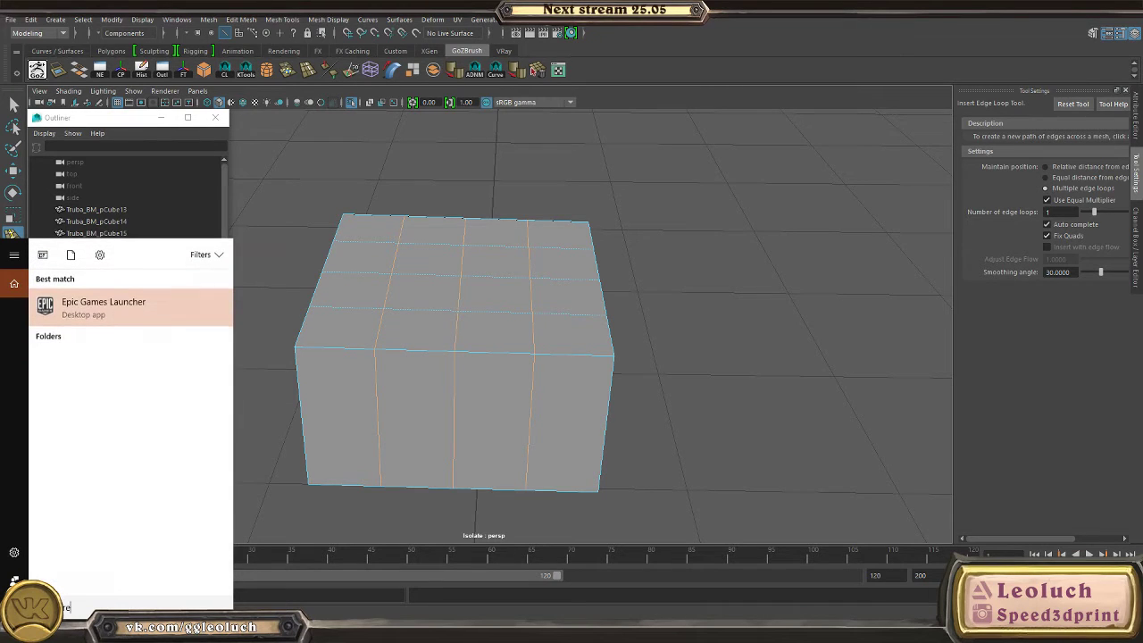
pyautogui.press('Escape')
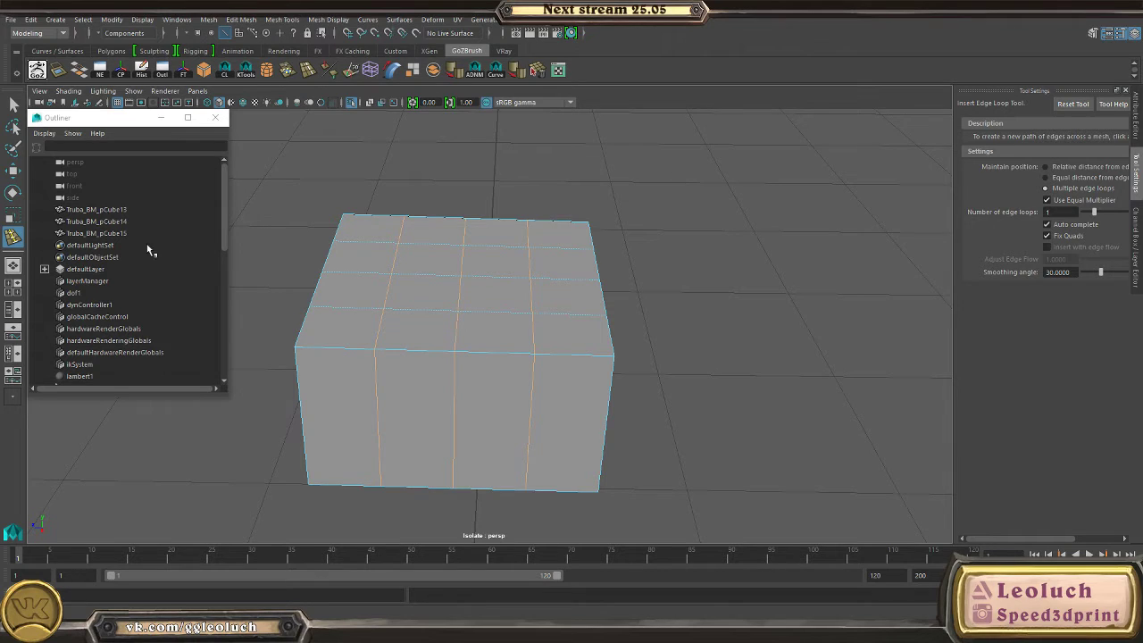
pyautogui.keyDown('alt'); pyautogui.moveTo(448, 270); pyautogui.dragTo(506, 271); pyautogui.keyUp('alt')
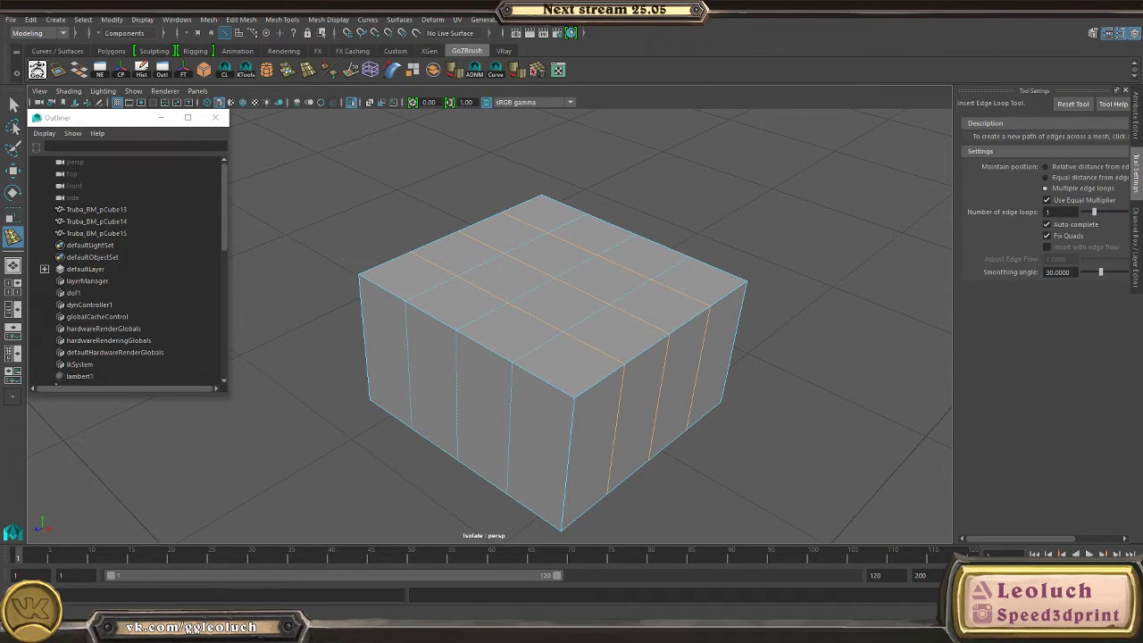
# - Undo the three-loop subdivisions in both directions of the box
pyautogui.keyDown('alt'); pyautogui.moveTo(533, 247); pyautogui.dragTo(395, 312); pyautogui.keyUp('alt')
pyautogui.press('w')
pyautogui.hotkey('ctrl', 'z')
pyautogui.click(498, 352)
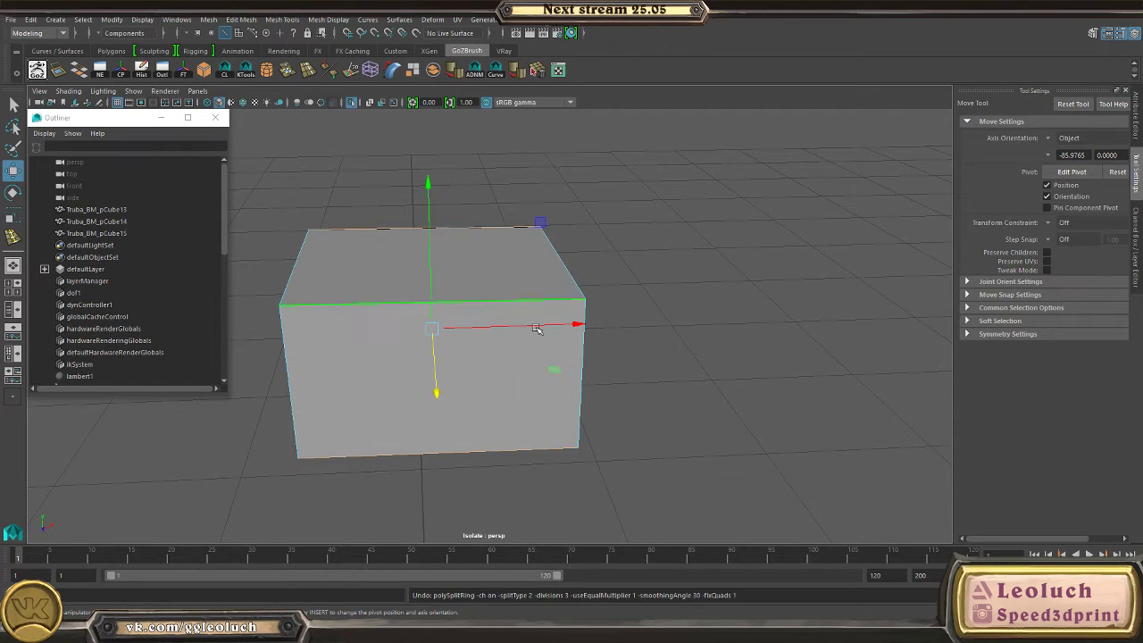
# - Insert five evenly spaced edge loops in each horizontal direction across the box and return to object selection
pyautogui.moveTo(434, 299); pyautogui.dragTo(496, 280, button='right')
pyautogui.keyDown('alt'); pyautogui.moveTo(496, 280); pyautogui.dragTo(447, 298); pyautogui.keyUp('alt')
pyautogui.click(447, 298)
pyautogui.keyDown('shift'); pyautogui.moveTo(447, 298); pyautogui.dragTo(384, 298, button='right'); pyautogui.keyUp('shift')
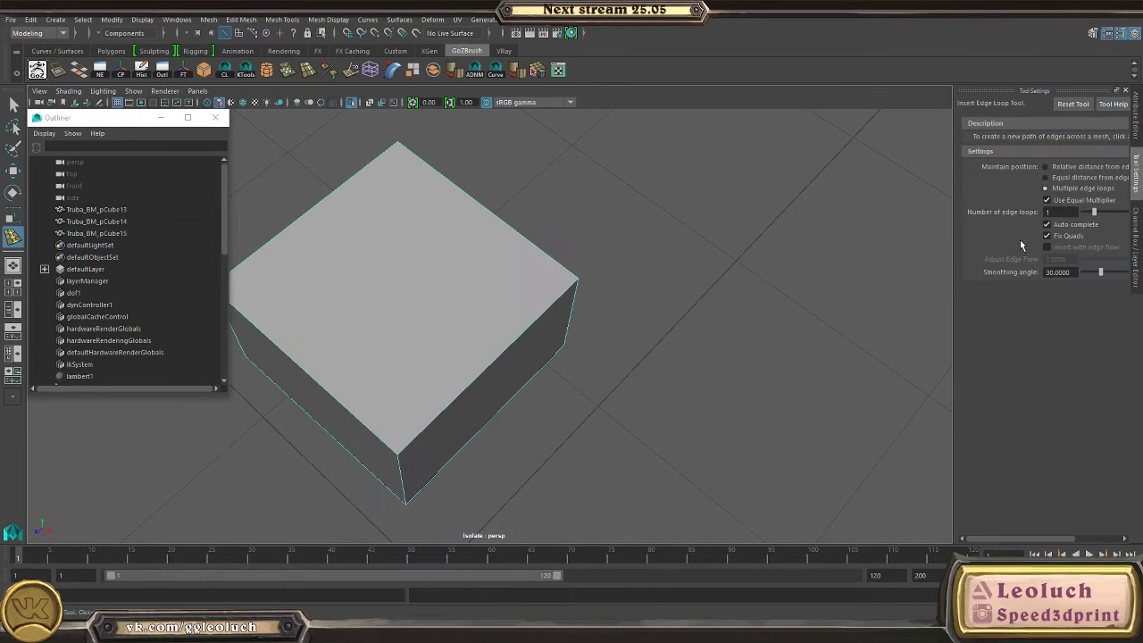
pyautogui.click(478, 385)
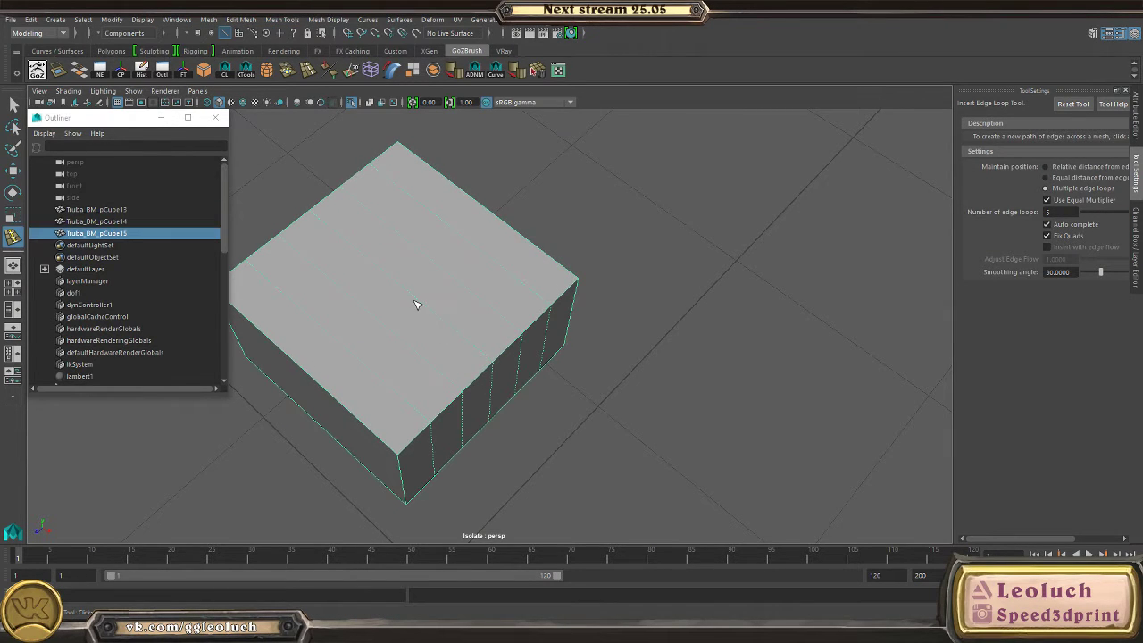
pyautogui.keyDown('alt'); pyautogui.moveTo(416, 304); pyautogui.dragTo(462, 295); pyautogui.keyUp('alt')
pyautogui.press('w')
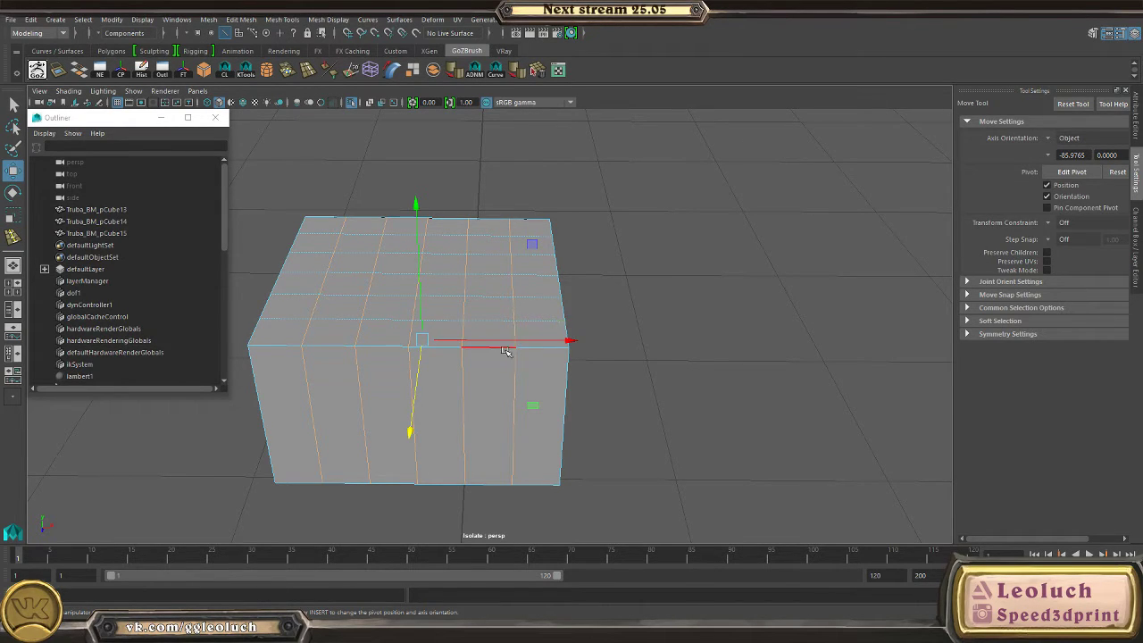
pyautogui.keyDown('alt'); pyautogui.moveTo(506, 351); pyautogui.dragTo(438, 316); pyautogui.keyUp('alt')
pyautogui.press('F8')
pyautogui.click(625, 171)
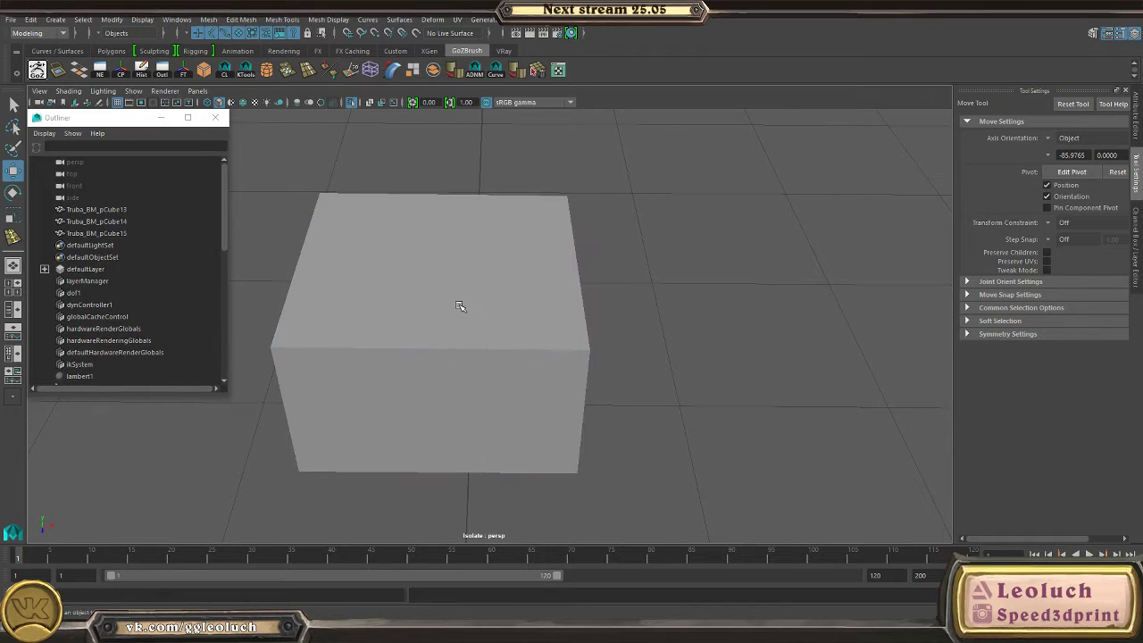
# - Insert one edge loop midway in each segment beside the centre loops in both directions, and delete the original centre loops
pyautogui.click(451, 302)
pyautogui.keyDown('shift'); pyautogui.moveTo(444, 301); pyautogui.dragTo(359, 291, button='right'); pyautogui.keyUp('shift')
pyautogui.press('w')
pyautogui.press('F8')
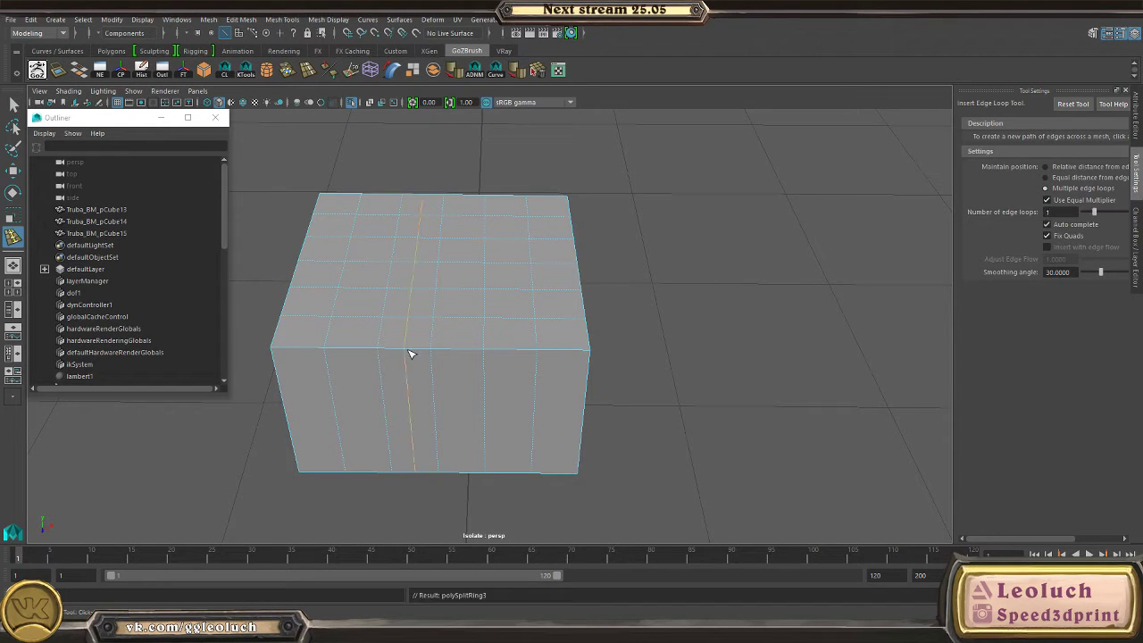
pyautogui.click(465, 350)
pyautogui.keyDown('alt'); pyautogui.moveTo(465, 350); pyautogui.dragTo(297, 325); pyautogui.keyUp('alt')
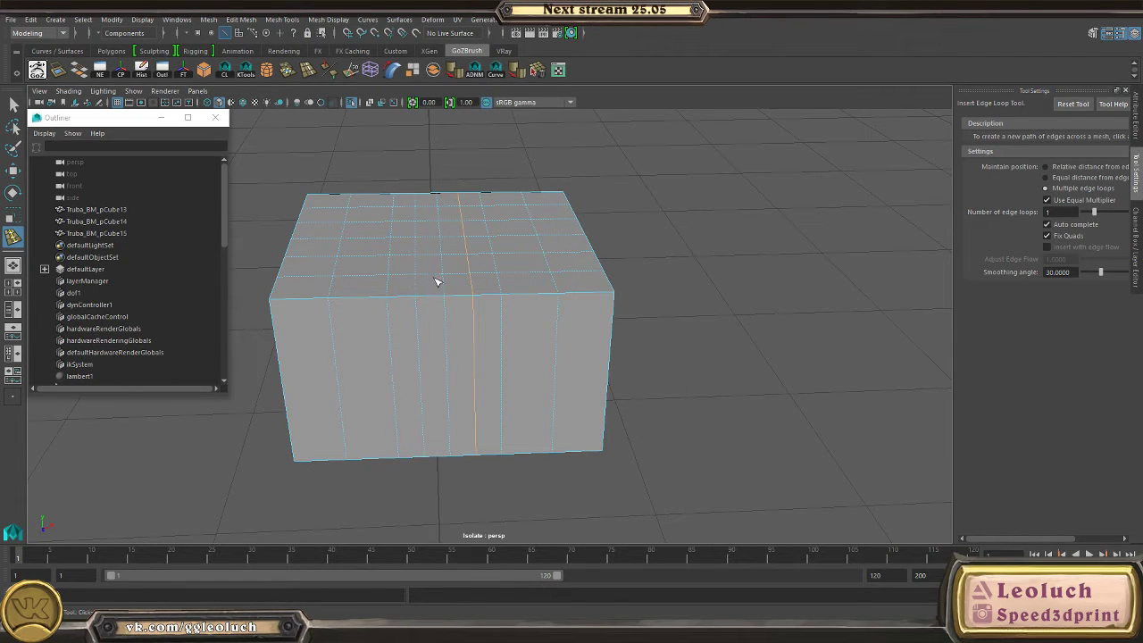
pyautogui.keyDown('alt'); pyautogui.moveTo(436, 282); pyautogui.dragTo(357, 373); pyautogui.keyUp('alt')
pyautogui.click(466, 317)
pyautogui.press('w')
pyautogui.click(516, 332)
# - Switch to face selection and select the corner faces and mid-side faces along the rim of the box's top
pyautogui.moveTo(294, 300); pyautogui.dragTo(292, 329, button='right')
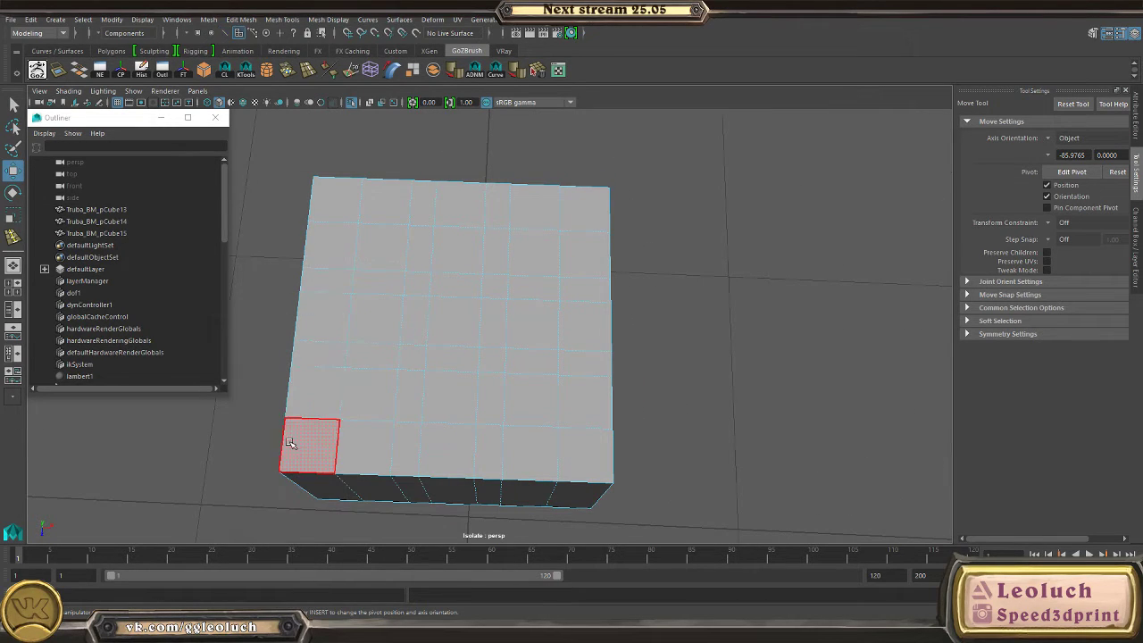
pyautogui.click(299, 440)
pyautogui.keyDown('shift'); pyautogui.click(326, 318); pyautogui.keyUp('shift')
pyautogui.keyDown('alt'); pyautogui.moveTo(345, 235); pyautogui.dragTo(402, 238); pyautogui.keyUp('alt')
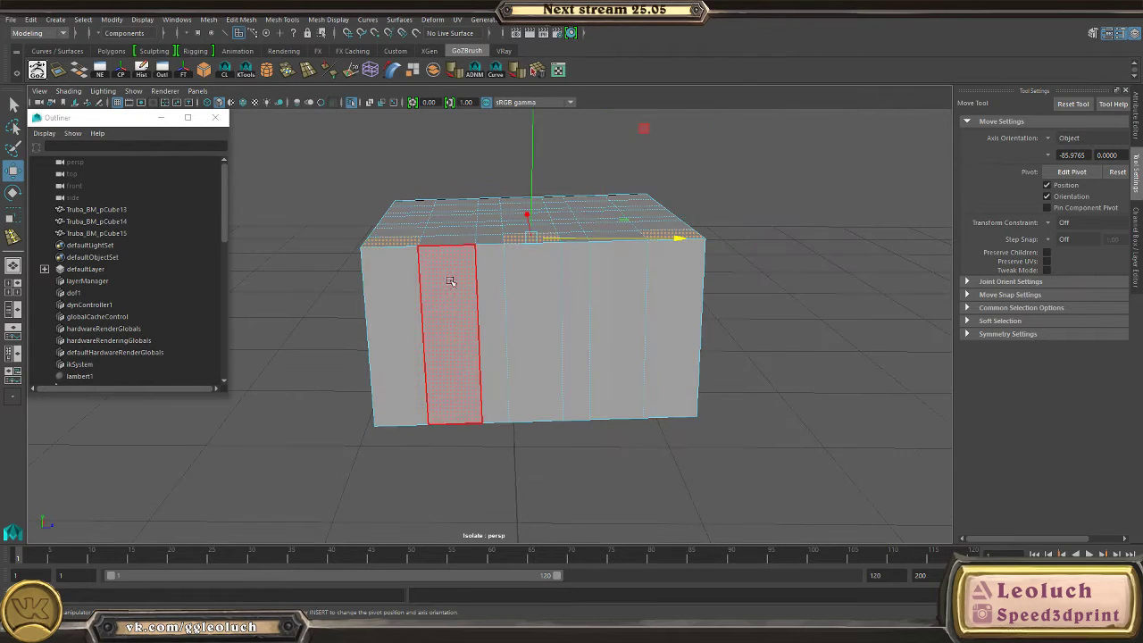
pyautogui.keyDown('alt'); pyautogui.moveTo(452, 280); pyautogui.dragTo(447, 324); pyautogui.keyUp('alt')
pyautogui.keyDown('alt'); pyautogui.moveTo(415, 196); pyautogui.dragTo(490, 432); pyautogui.keyUp('alt')
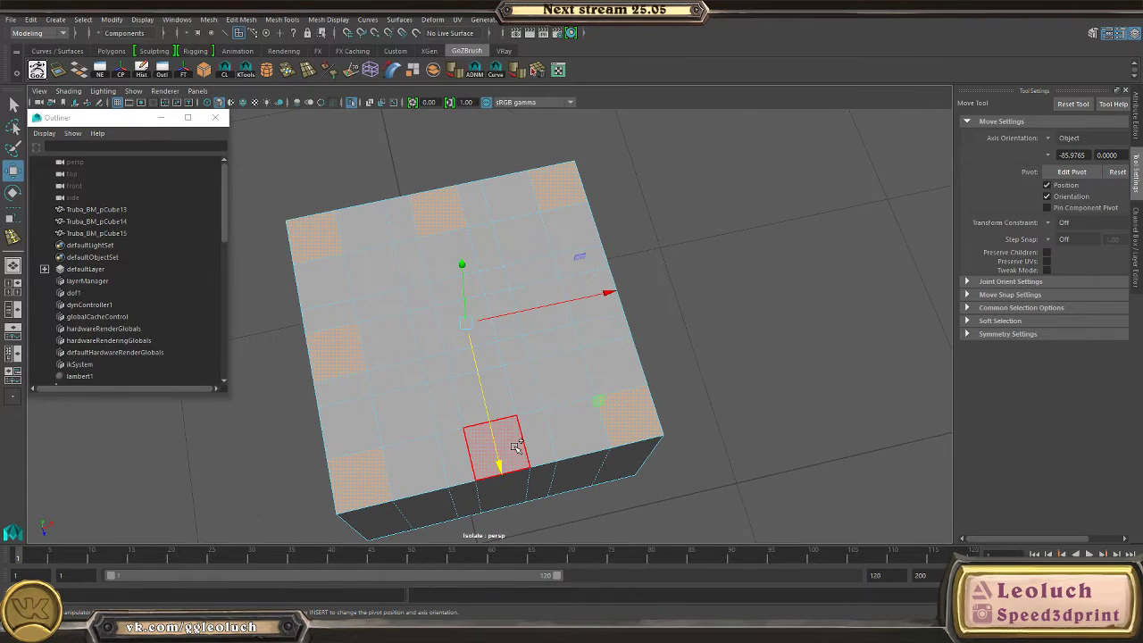
# - Select the matching corner and mid-side faces on the box's underside, invert the selection, and delete all other faces
pyautogui.keyDown('alt'); pyautogui.moveTo(678, 310); pyautogui.dragTo(435, 282); pyautogui.keyUp('alt')
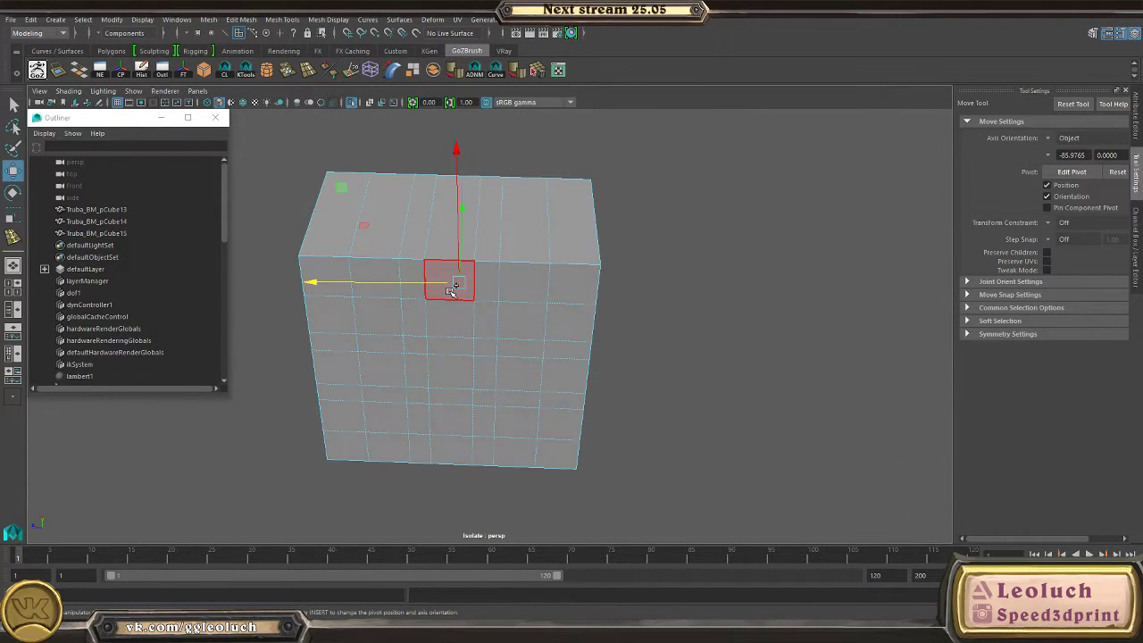
pyautogui.click(452, 284)
pyautogui.keyDown('shift'); pyautogui.click(324, 276); pyautogui.keyUp('shift')
pyautogui.keyDown('shift'); pyautogui.click(568, 282); pyautogui.keyUp('shift')
pyautogui.keyDown('alt'); pyautogui.moveTo(568, 282); pyautogui.dragTo(546, 336); pyautogui.keyUp('alt')
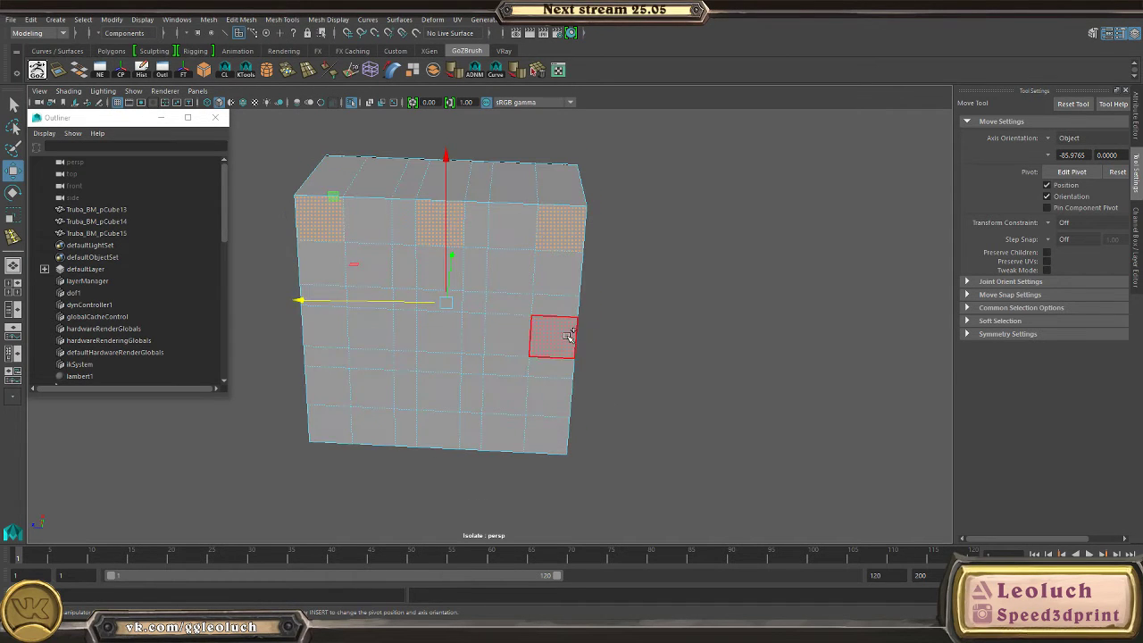
pyautogui.keyDown('shift'); pyautogui.click(547, 336); pyautogui.keyUp('shift')
pyautogui.keyDown('shift'); pyautogui.click(324, 327); pyautogui.keyUp('shift')
pyautogui.keyDown('shift'); pyautogui.click(329, 422); pyautogui.keyUp('shift')
pyautogui.keyDown('shift'); pyautogui.click(552, 432); pyautogui.keyUp('shift')
pyautogui.keyDown('shift'); pyautogui.click(437, 427); pyautogui.keyUp('shift')
pyautogui.keyDown('alt'); pyautogui.moveTo(438, 427); pyautogui.dragTo(351, 283); pyautogui.keyUp('alt')
pyautogui.hotkey('ctrl', 'shift', 'i')
pyautogui.press('Delete')
pyautogui.press('w')
# - Bridge one corner's top face with the bottom face below it to form the first pillar
pyautogui.click(302, 279)
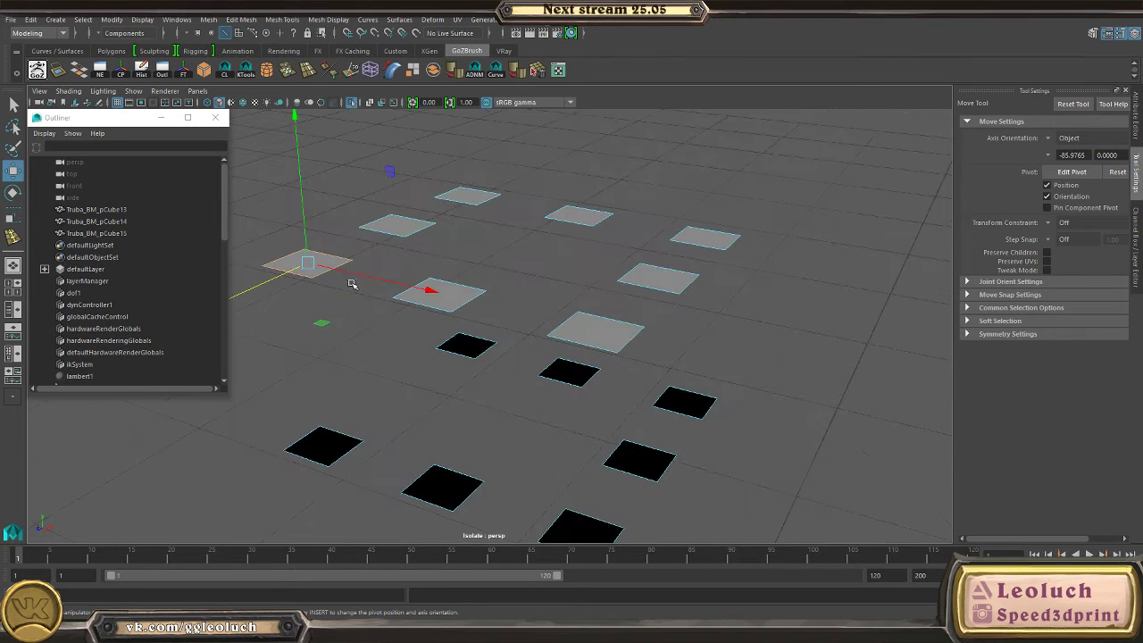
pyautogui.keyDown('shift'); pyautogui.click(342, 448); pyautogui.keyUp('shift')
pyautogui.click(241, 20)
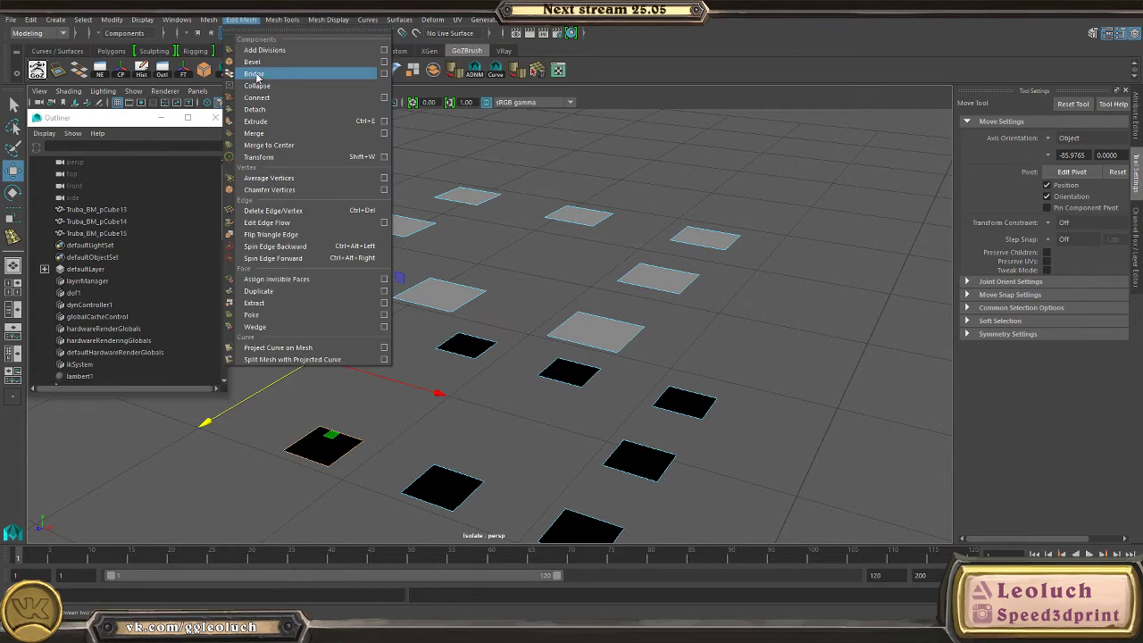
pyautogui.click(261, 78)
pyautogui.press('F8')
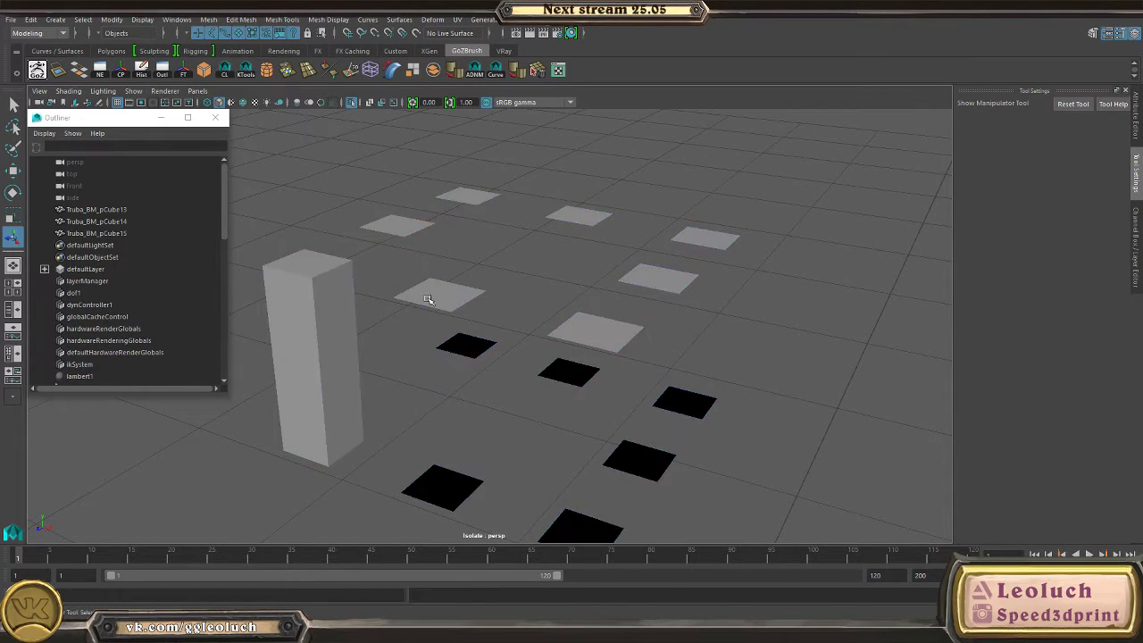
pyautogui.keyDown('alt'); pyautogui.moveTo(453, 288); pyautogui.dragTo(482, 281); pyautogui.keyUp('alt')
# - Bridge the border edges of the adjacent mid-side and corner face pairs to complete the first side's three pillars
pyautogui.press('F8')
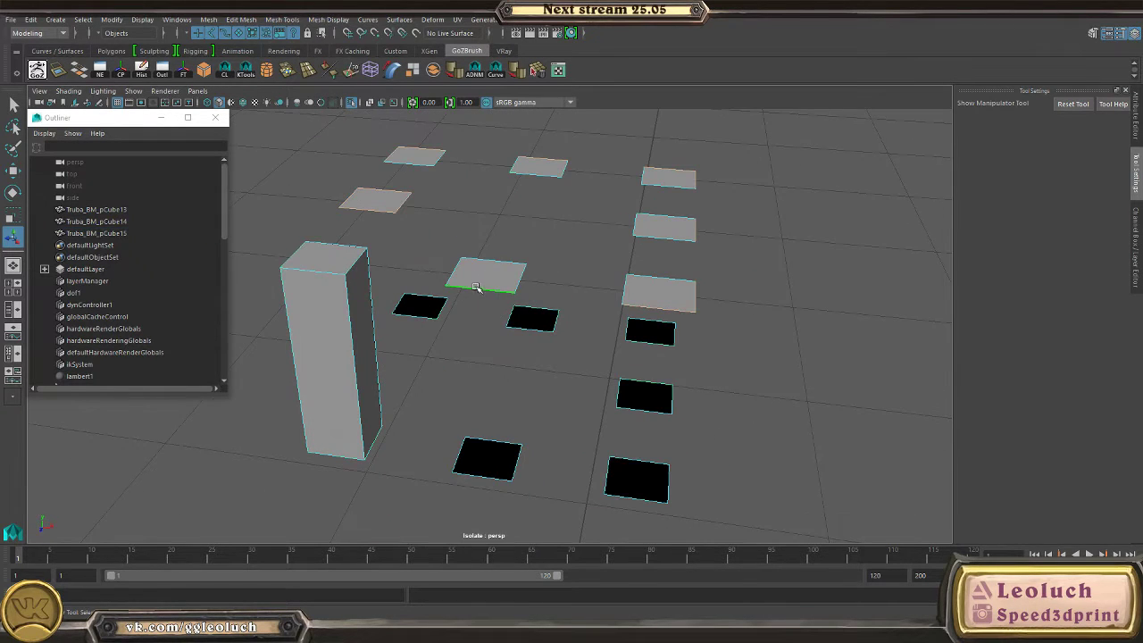
pyautogui.keyDown('shift'); pyautogui.doubleClick(502, 444); pyautogui.keyUp('shift')
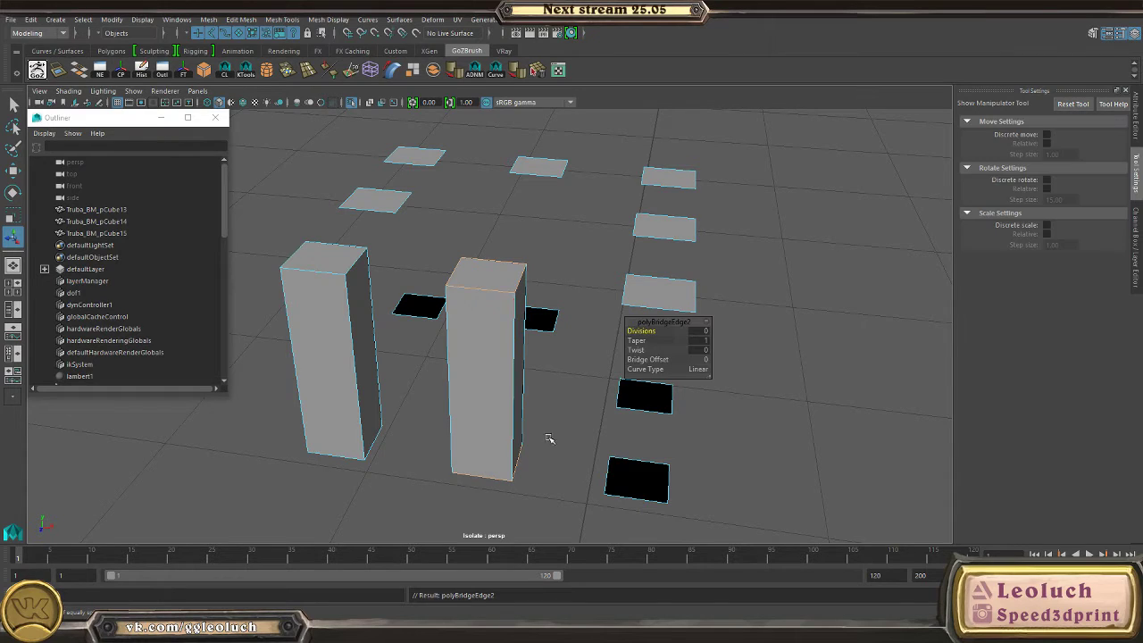
pyautogui.keyDown('shift'); pyautogui.moveTo(549, 438); pyautogui.dragTo(553, 465, button='right'); pyautogui.keyUp('shift')
pyautogui.keyDown('shift'); pyautogui.doubleClick(639, 498); pyautogui.keyUp('shift')
pyautogui.keyDown('shift'); pyautogui.moveTo(640, 497); pyautogui.dragTo(645, 523, button='right'); pyautogui.keyUp('shift')
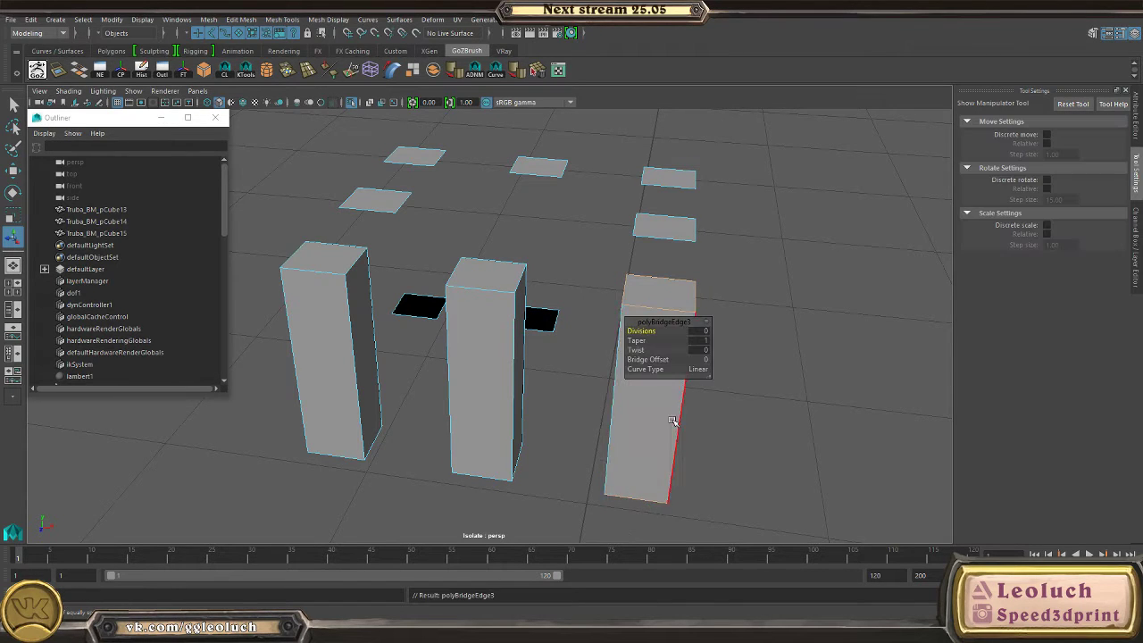
# - Bridge the mid-side and corner face pairs along the adjoining side into two more pillars
pyautogui.keyDown('alt'); pyautogui.moveTo(645, 523); pyautogui.dragTo(523, 477); pyautogui.keyUp('alt')
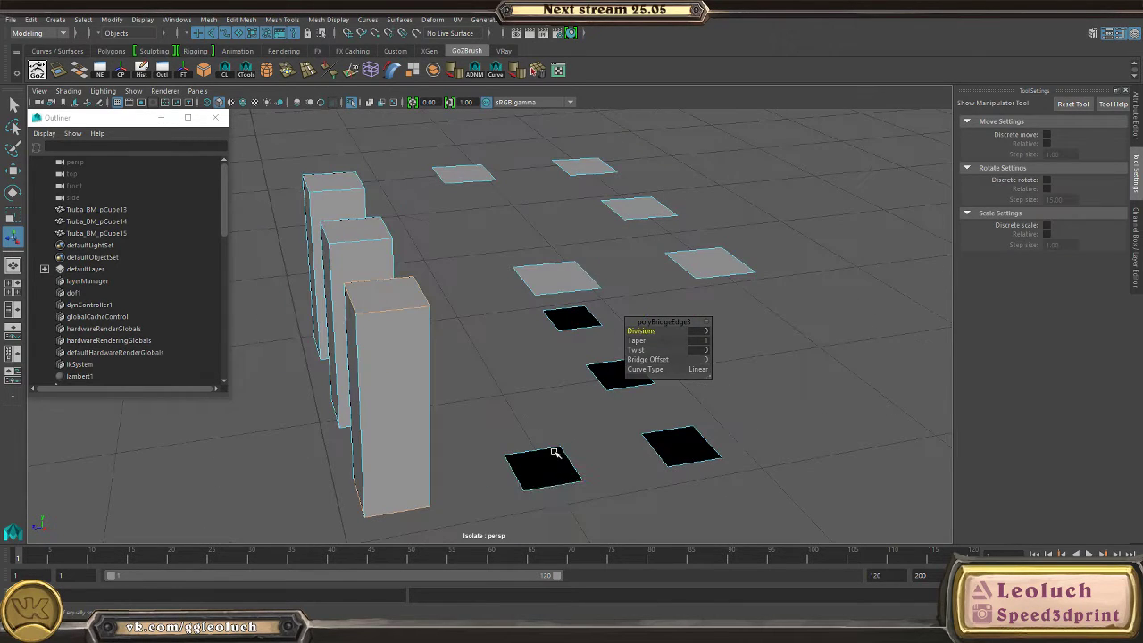
pyautogui.keyDown('shift'); pyautogui.doubleClick(548, 284); pyautogui.keyUp('shift')
pyautogui.keyDown('shift'); pyautogui.moveTo(548, 284); pyautogui.dragTo(553, 310, button='right'); pyautogui.keyUp('shift')
pyautogui.keyDown('shift'); pyautogui.doubleClick(714, 272); pyautogui.keyUp('shift')
pyautogui.keyDown('shift'); pyautogui.moveTo(714, 273); pyautogui.dragTo(720, 299, button='right'); pyautogui.keyUp('shift')
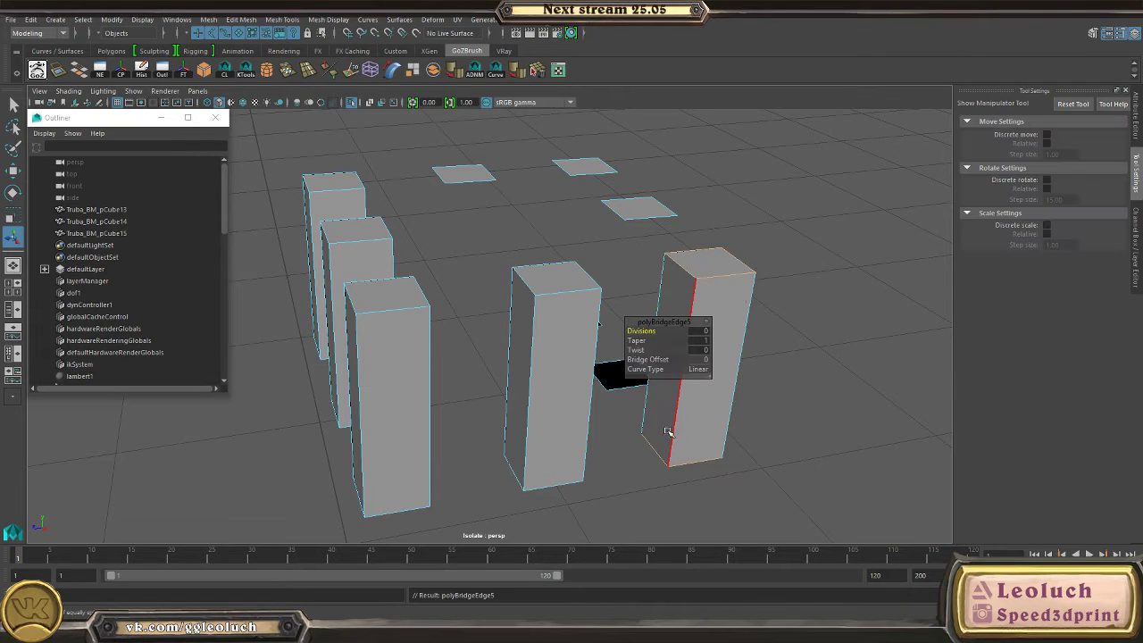
# - Bridge the two face pairs that still have matching top and bottom faces into pillars
pyautogui.keyDown('alt'); pyautogui.moveTo(719, 298); pyautogui.dragTo(591, 284); pyautogui.keyUp('alt')
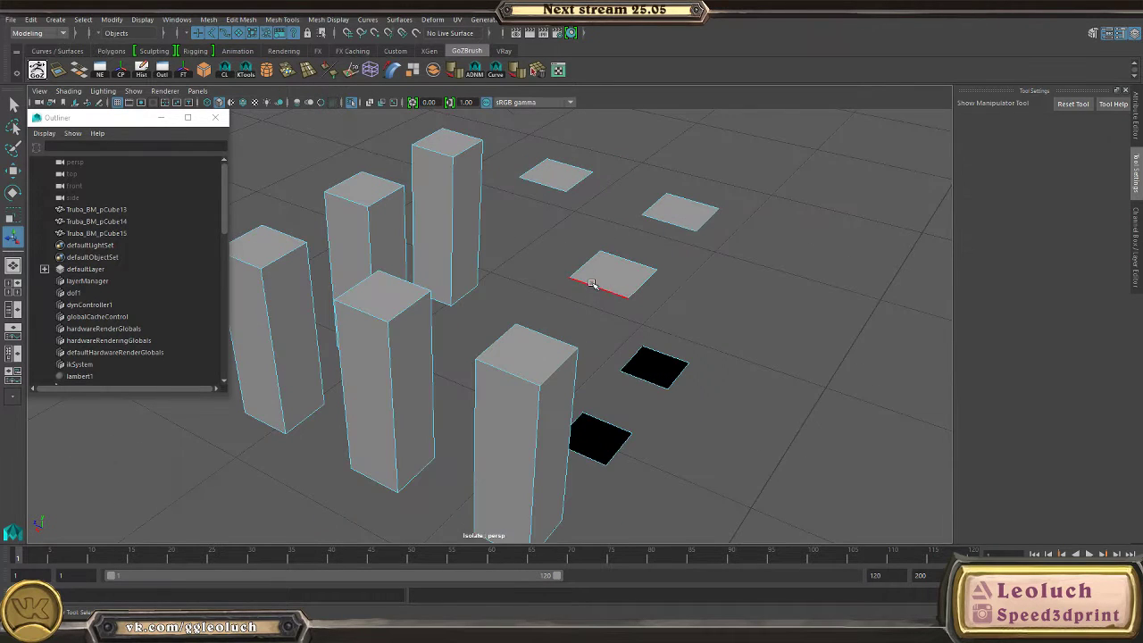
pyautogui.keyDown('shift'); pyautogui.doubleClick(601, 457); pyautogui.keyUp('shift')
pyautogui.keyDown('shift'); pyautogui.moveTo(601, 458); pyautogui.dragTo(607, 483, button='right'); pyautogui.keyUp('shift')
pyautogui.keyDown('alt'); pyautogui.moveTo(679, 327); pyautogui.dragTo(625, 322); pyautogui.keyUp('alt')
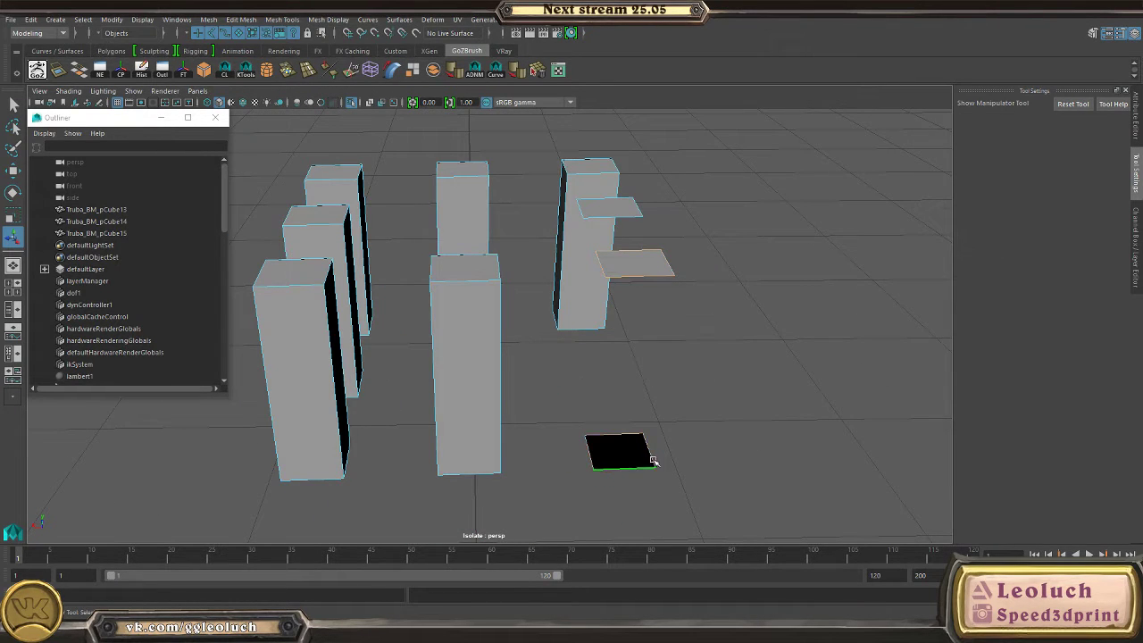
pyautogui.keyDown('shift'); pyautogui.doubleClick(653, 461); pyautogui.keyUp('shift')
pyautogui.keyDown('shift'); pyautogui.moveTo(654, 461); pyautogui.dragTo(659, 486, button='right'); pyautogui.keyUp('shift')
# - Extrude the last mid-side top face's border edges down, snap them level with the neighbouring pillars' bottoms, and show the full scene
pyautogui.keyDown('alt'); pyautogui.moveTo(659, 487); pyautogui.dragTo(571, 295); pyautogui.keyUp('alt')
pyautogui.hotkey('ctrl', 'e')
pyautogui.press('w')
pyautogui.moveTo(516, 214); pyautogui.dragTo(515, 371)
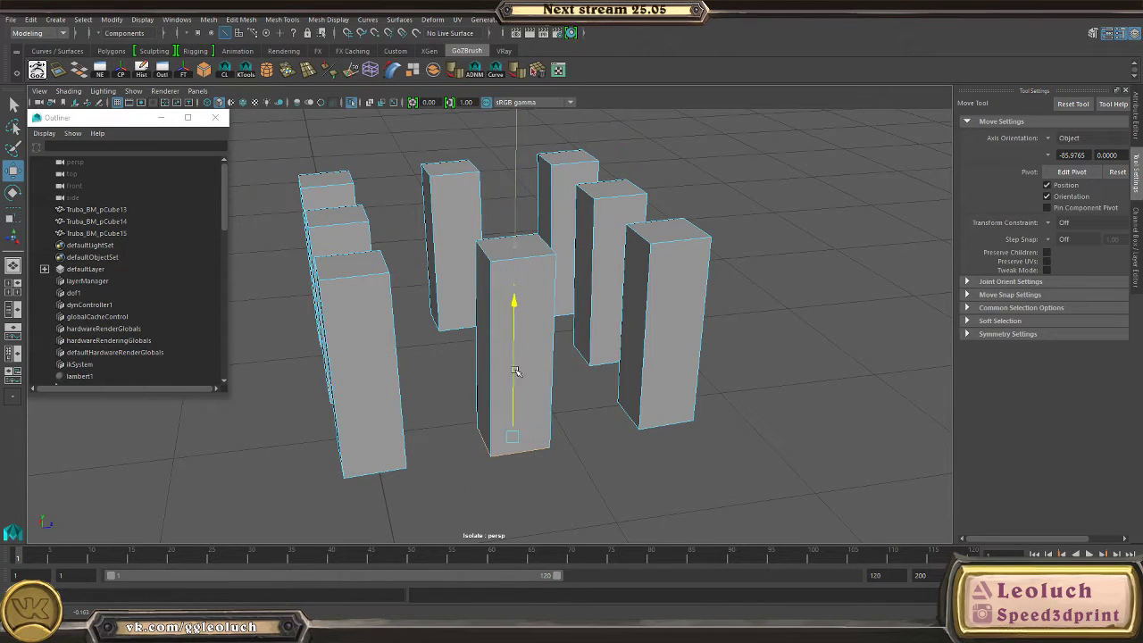
pyautogui.click(551, 352)
pyautogui.click(512, 442)
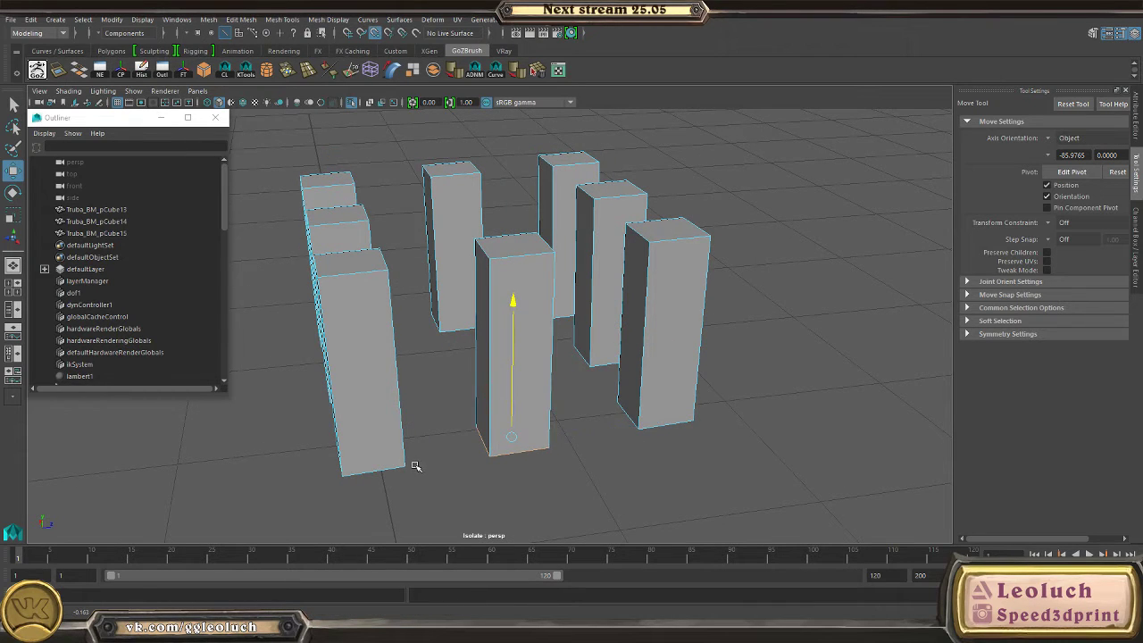
pyautogui.press('F8')
pyautogui.press('t')
pyautogui.hotkey('ctrl', '1')
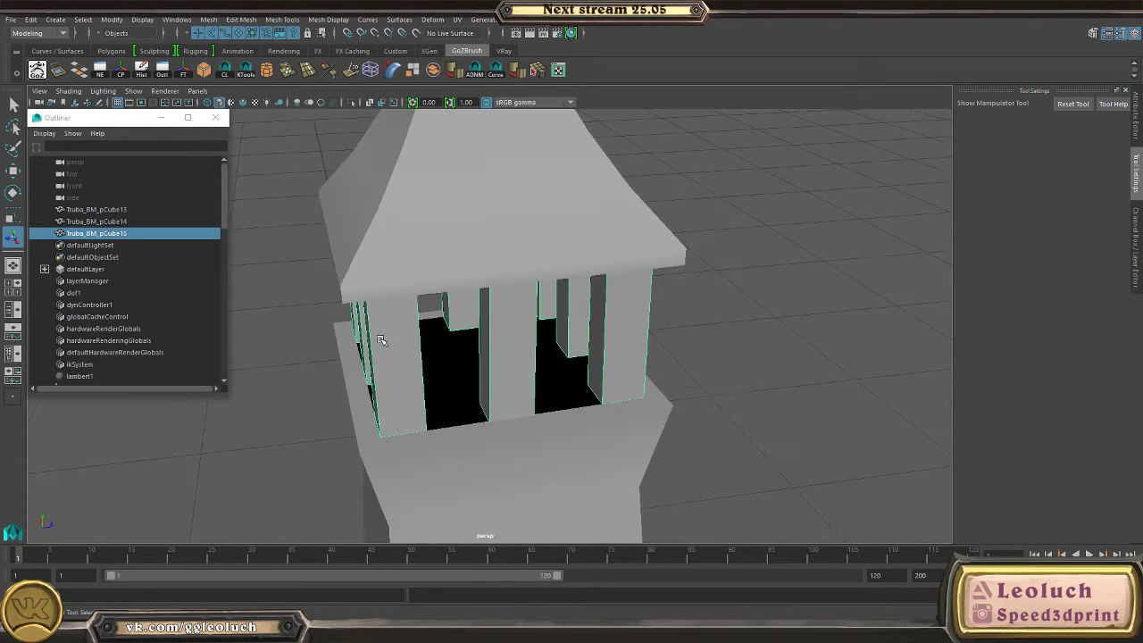
# - Isolate the chimney body with its roof and fill the open border on the roof's underside
pyautogui.click(357, 397)
pyautogui.hotkey('ctrl', '1')
pyautogui.keyDown('alt'); pyautogui.moveTo(355, 405); pyautogui.dragTo(370, 259); pyautogui.keyUp('alt')
pyautogui.press('F10')
pyautogui.doubleClick(369, 218)
pyautogui.hotkey('ctrl', 'f')
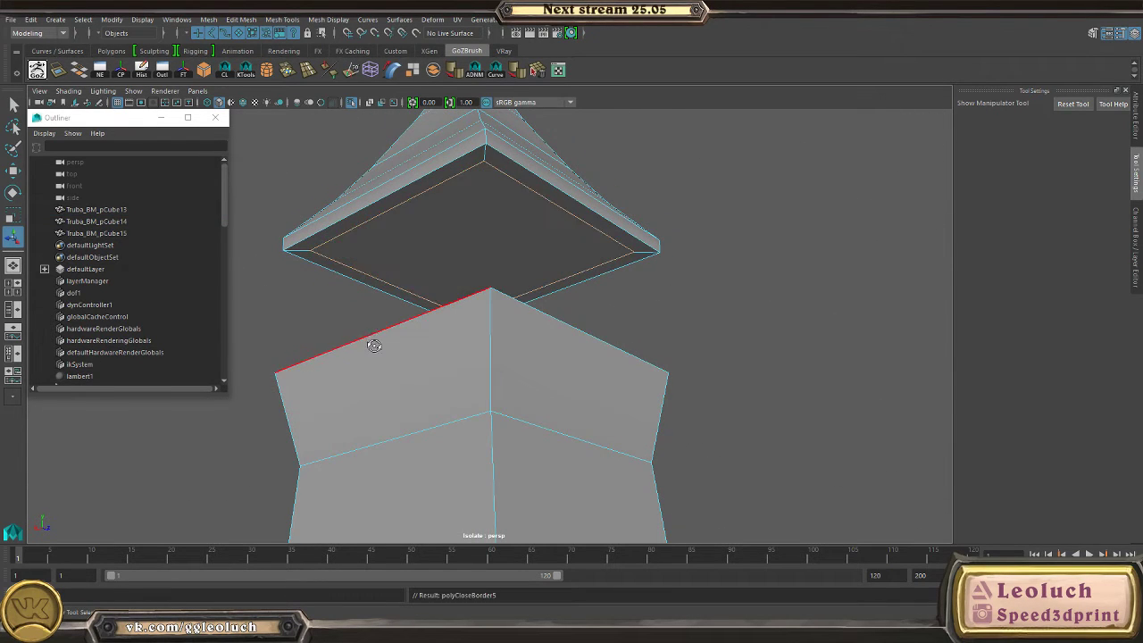
# - Fill the open border on top of the flared collar and return to object selection
pyautogui.keyDown('alt'); pyautogui.moveTo(370, 337); pyautogui.dragTo(331, 371); pyautogui.keyUp('alt')
pyautogui.doubleClick(326, 382)
pyautogui.hotkey('ctrl', 'f')
pyautogui.press('F8')
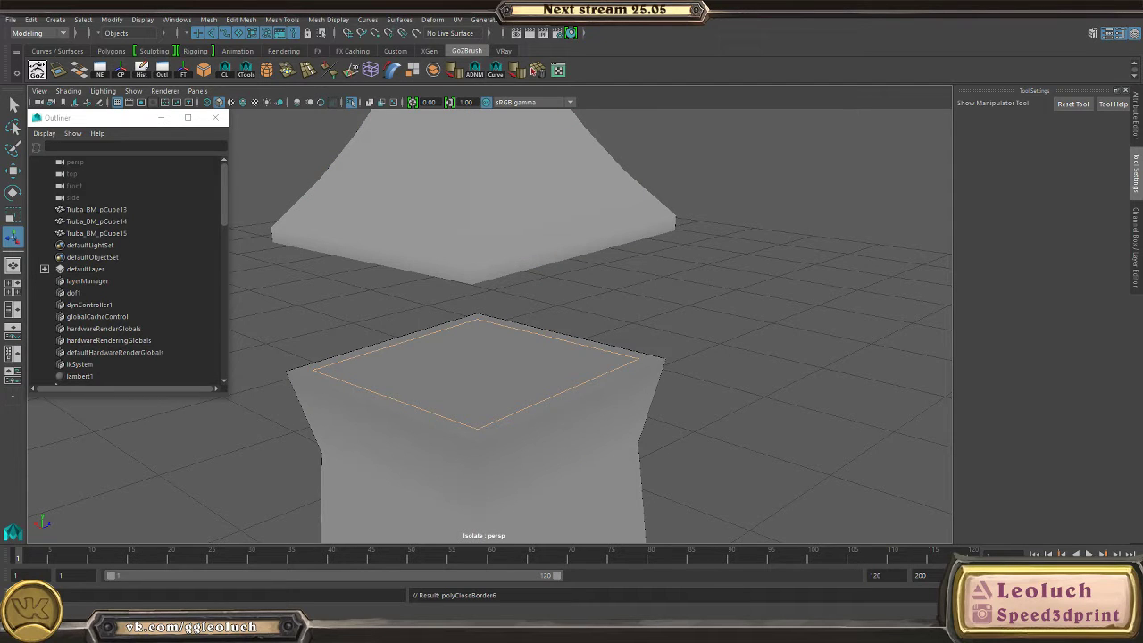
# - Examine the filled roof underside and collar top of the chimney body from several angles
pyautogui.keyDown('alt'); pyautogui.moveTo(585, 363); pyautogui.dragTo(459, 238); pyautogui.keyUp('alt')
pyautogui.click(447, 280)
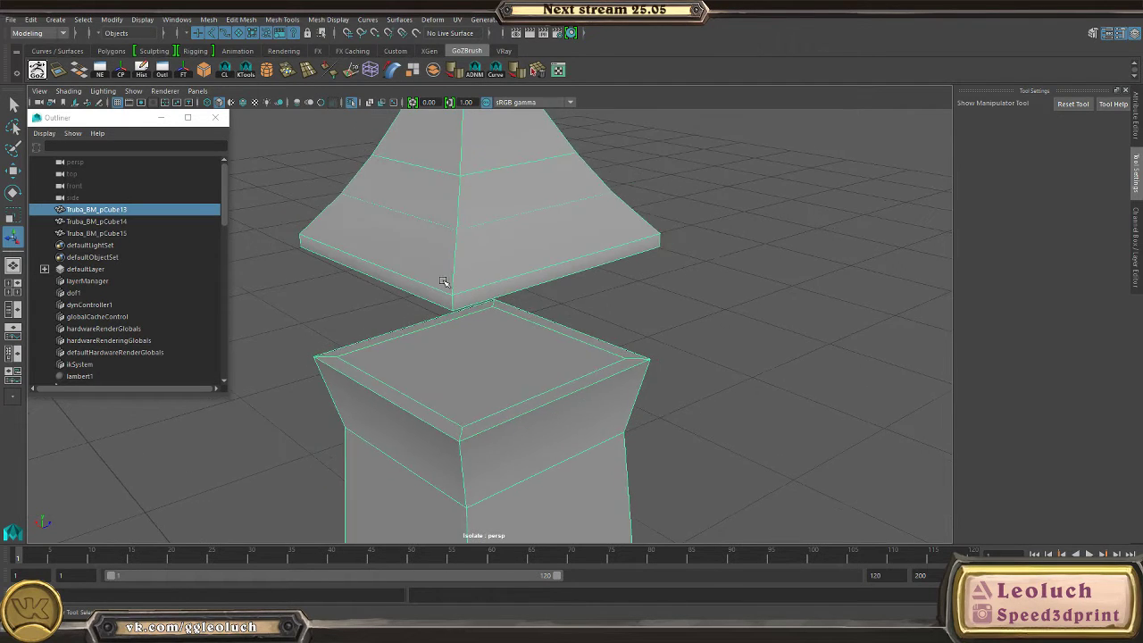
pyautogui.keyDown('alt'); pyautogui.moveTo(446, 280); pyautogui.dragTo(299, 241); pyautogui.keyUp('alt')
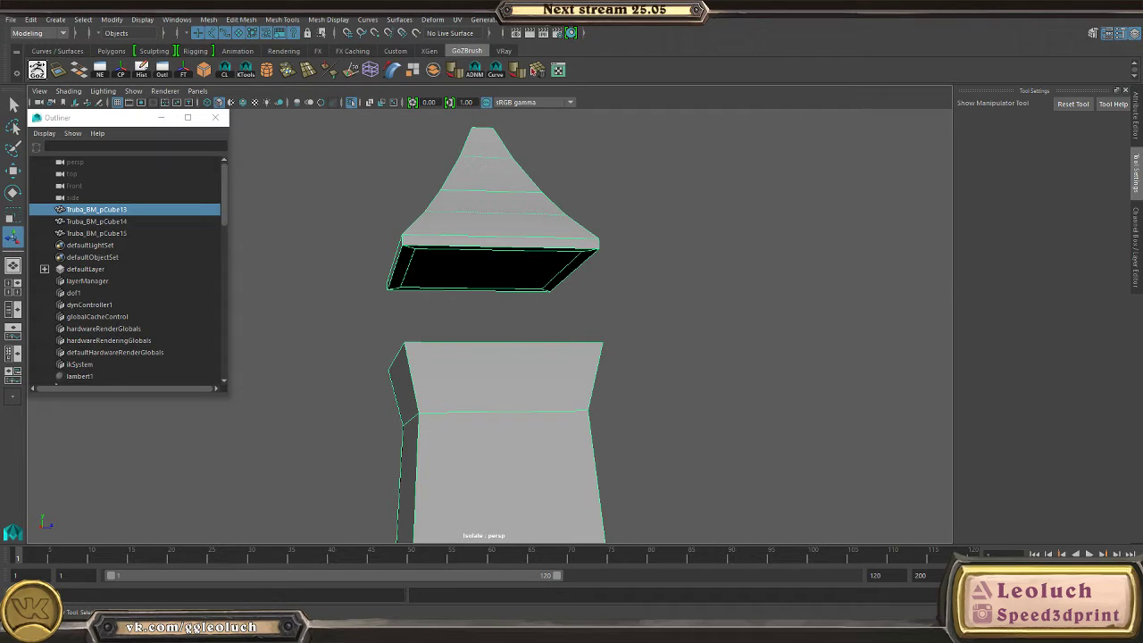
pyautogui.keyDown('alt'); pyautogui.moveTo(290, 172); pyautogui.dragTo(449, 264); pyautogui.keyUp('alt')
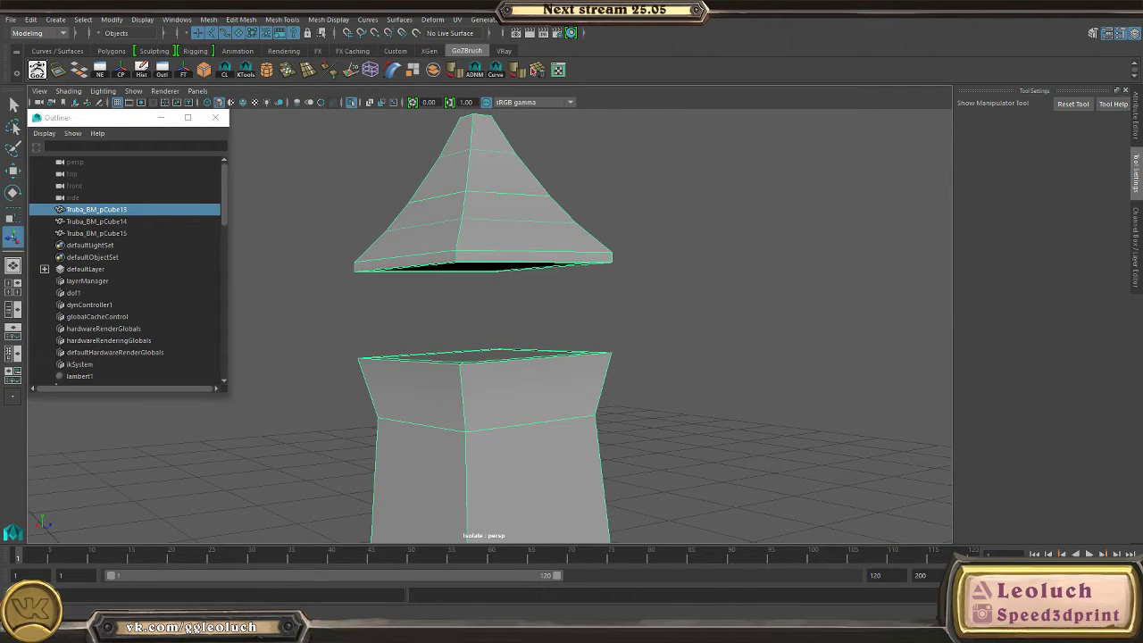
pyautogui.keyDown('alt'); pyautogui.moveTo(111, 282); pyautogui.dragTo(466, 283); pyautogui.keyUp('alt')
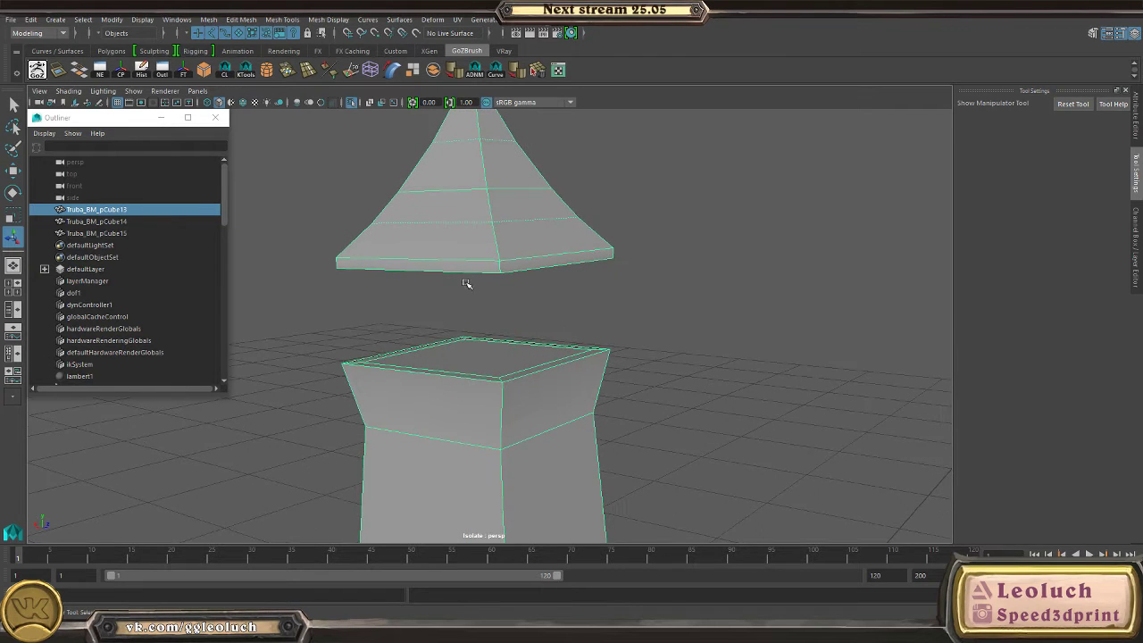
pyautogui.keyDown('alt'); pyautogui.moveTo(478, 176); pyautogui.dragTo(471, 248); pyautogui.keyUp('alt')
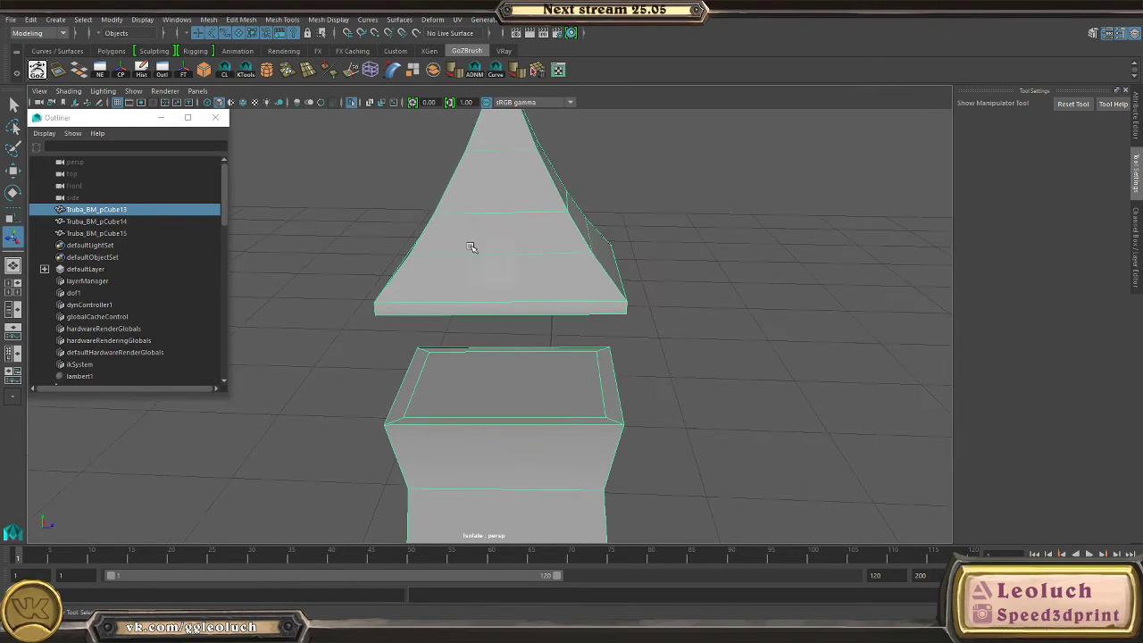
pyautogui.keyDown('alt'); pyautogui.moveTo(425, 218); pyautogui.dragTo(499, 254); pyautogui.keyUp('alt')
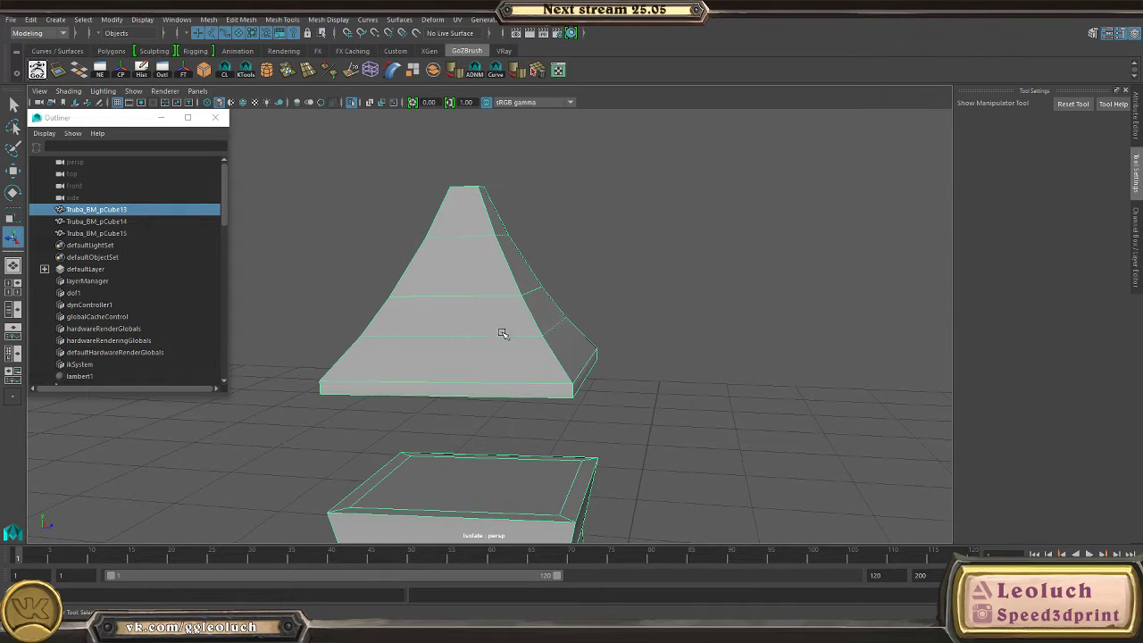
pyautogui.keyDown('alt'); pyautogui.moveTo(503, 333); pyautogui.dragTo(500, 304); pyautogui.keyUp('alt')
# - Separate the flared collar faces beneath the pillars from the chimney body as their own object, and show the full scene
pyautogui.hotkey('ctrl', '1')
pyautogui.keyDown('alt'); pyautogui.moveTo(500, 304); pyautogui.dragTo(600, 318, button='right'); pyautogui.keyUp('alt')
pyautogui.keyDown('alt'); pyautogui.moveTo(600, 318); pyautogui.dragTo(539, 388); pyautogui.keyUp('alt')
pyautogui.moveTo(541, 299); pyautogui.dragTo(541, 332, button='right')
pyautogui.click(535, 335)
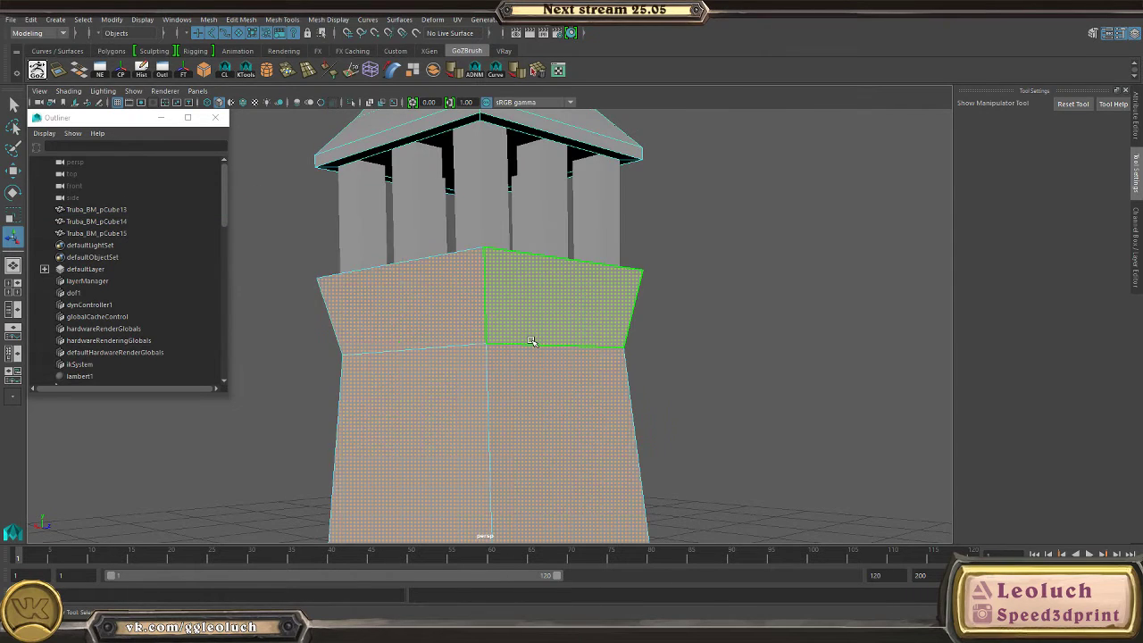
pyautogui.hotkey('ctrl', '1')
pyautogui.keyDown('alt'); pyautogui.moveTo(536, 336); pyautogui.dragTo(669, 281); pyautogui.keyUp('alt')
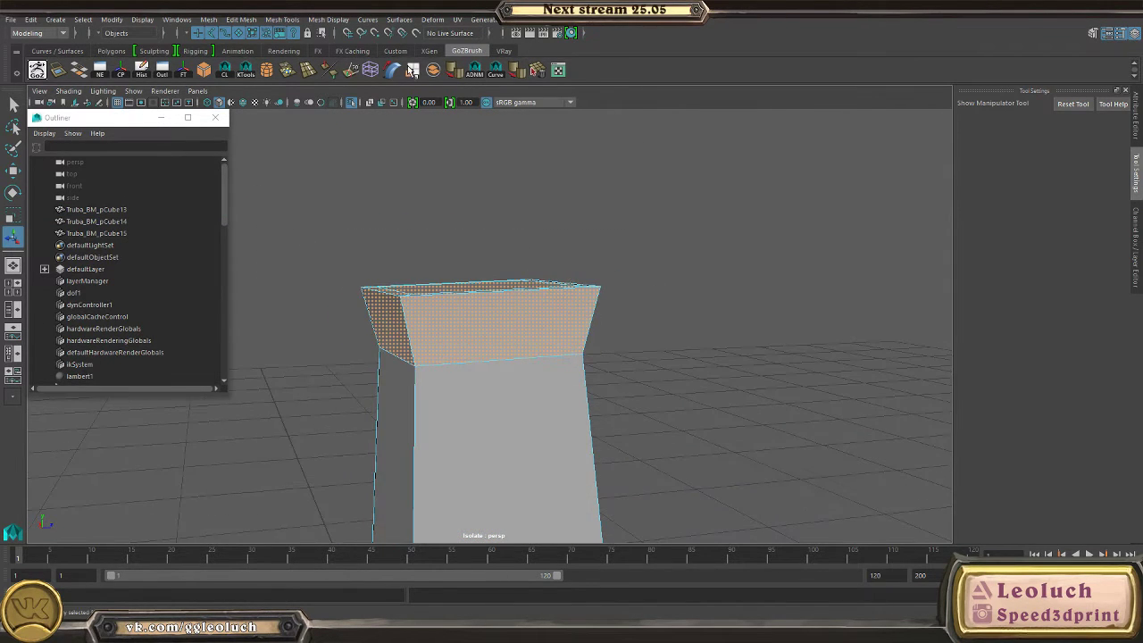
pyautogui.press('w')
pyautogui.moveTo(485, 298); pyautogui.dragTo(602, 238, button='right')
pyautogui.hotkey('ctrl', '1')
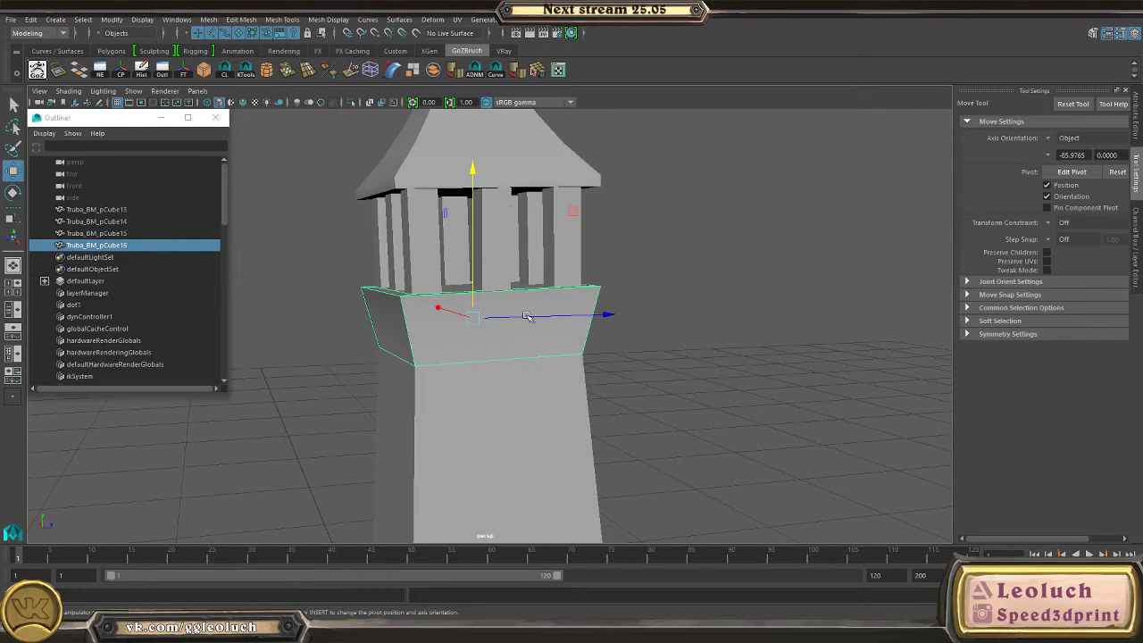
# - Isolate the chimney body, select all roof faces, and separate them into their own object
pyautogui.keyDown('alt'); pyautogui.moveTo(527, 316); pyautogui.dragTo(501, 281); pyautogui.keyUp('alt')
pyautogui.click(496, 260)
pyautogui.moveTo(472, 250); pyautogui.dragTo(473, 250, button='right')
pyautogui.scroll(-3, 494, 324)
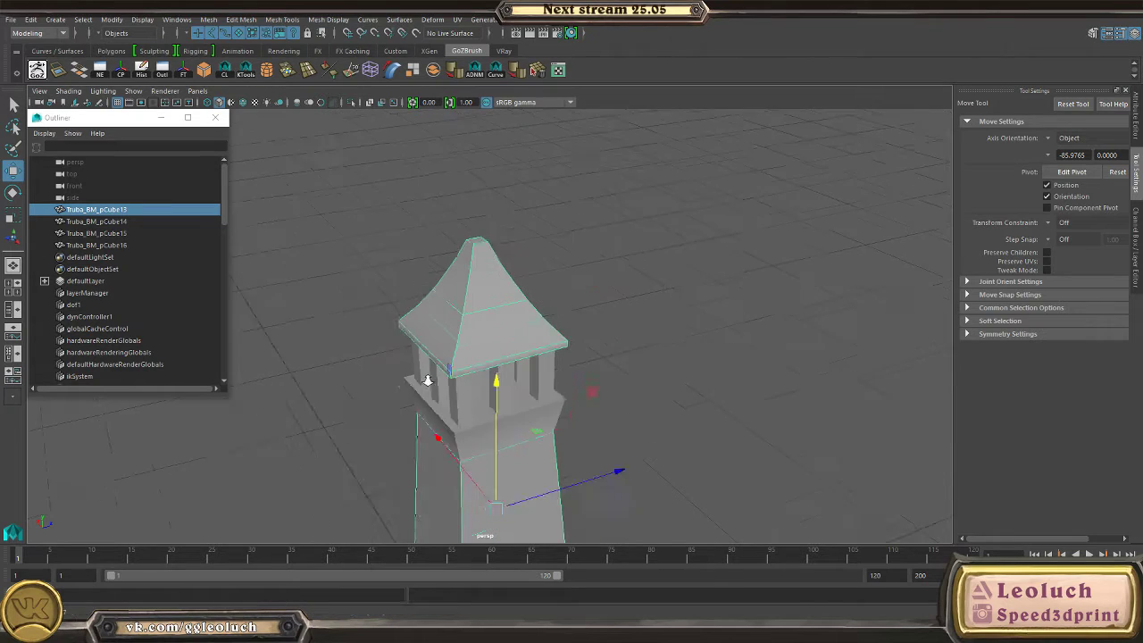
pyautogui.hotkey('ctrl', '1')
pyautogui.moveTo(496, 246); pyautogui.dragTo(496, 216, button='right')
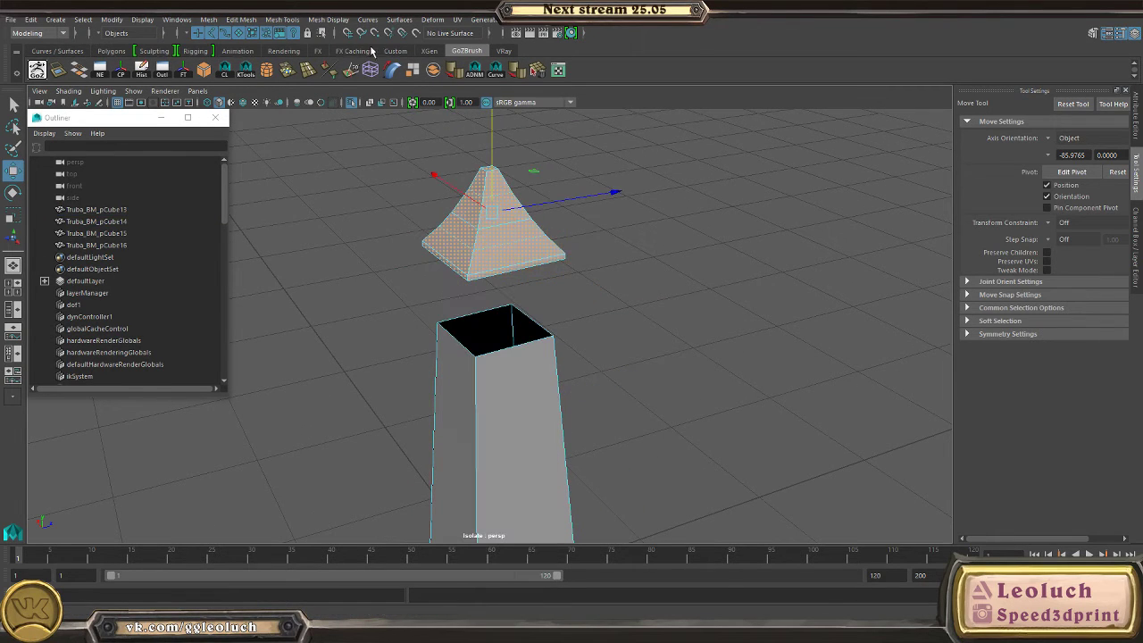
pyautogui.click(423, 71)
# - Isolate the remaining tapered chimney shaft and fill the opening at its top
pyautogui.click(527, 372)
pyautogui.press('f')
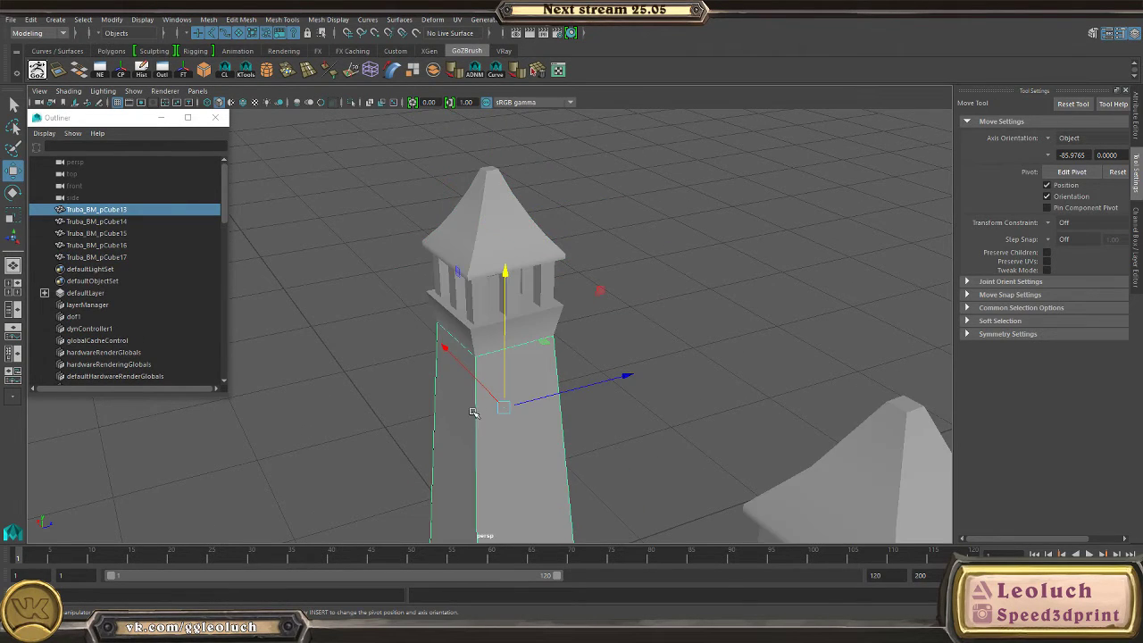
pyautogui.moveTo(475, 358); pyautogui.dragTo(613, 378, button='right')
pyautogui.press('f')
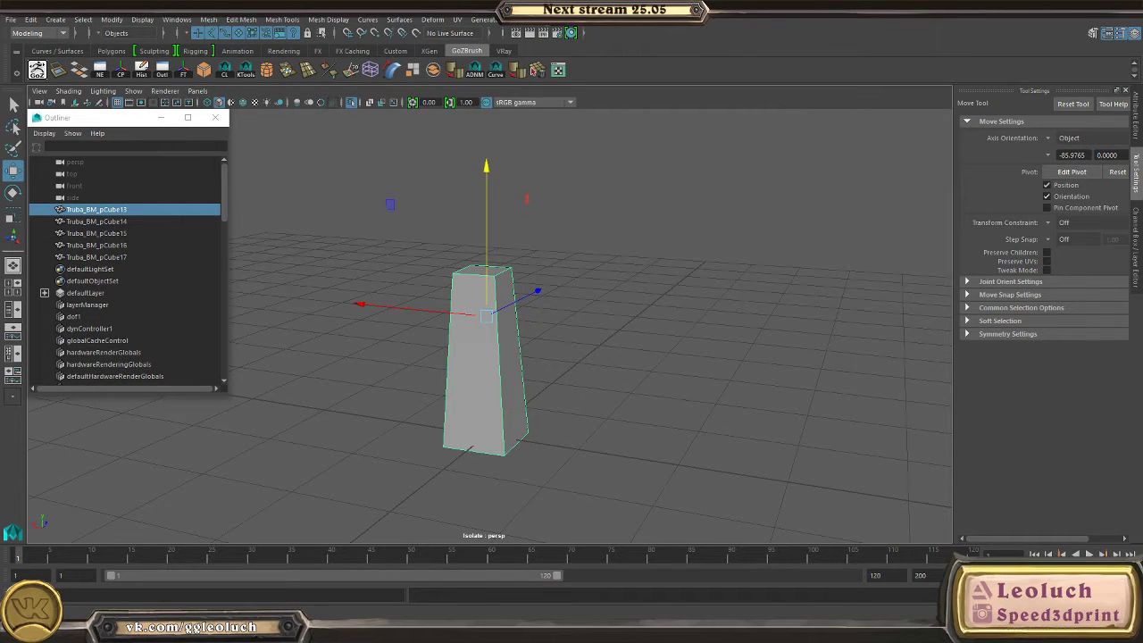
pyautogui.keyDown('alt'); pyautogui.moveTo(375, 365); pyautogui.dragTo(204, 281, button='middle'); pyautogui.keyUp('alt')
pyautogui.moveTo(205, 280); pyautogui.dragTo(532, 337)
pyautogui.click(420, 256)
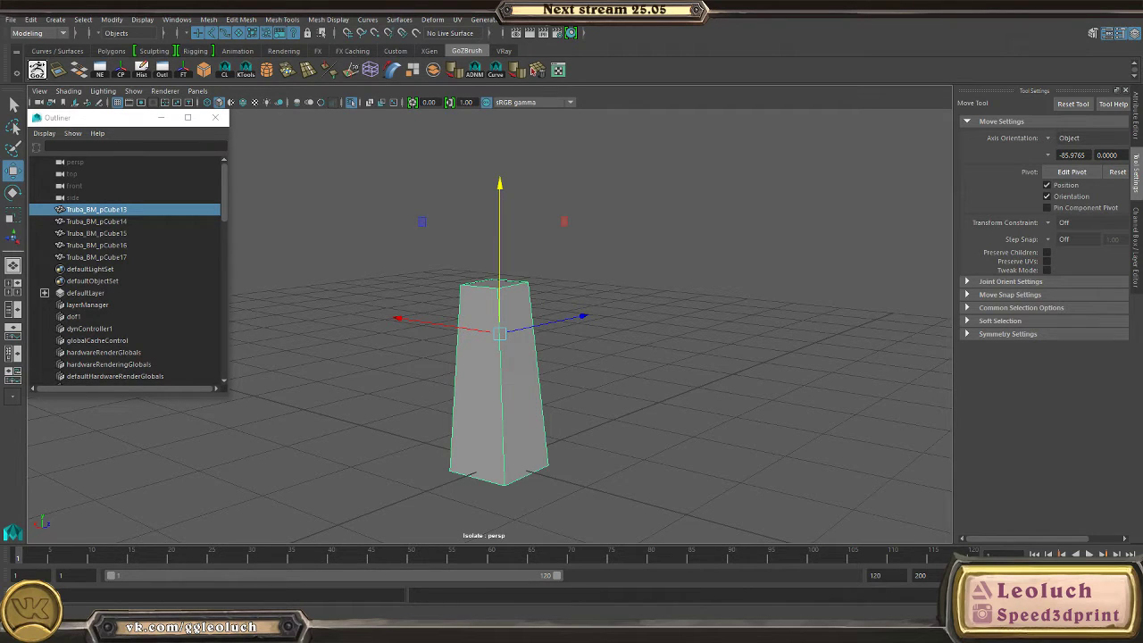
pyautogui.moveTo(453, 313)
pyautogui.keyDown('alt'); pyautogui.mouseDown()
pyautogui.moveTo(481, 313)
pyautogui.moveTo(465, 318)
pyautogui.moveTo(482, 348)
pyautogui.moveTo(442, 300)
pyautogui.mouseUp(); pyautogui.keyUp('alt')
pyautogui.moveTo(443, 300); pyautogui.dragTo(565, 217, button='right')
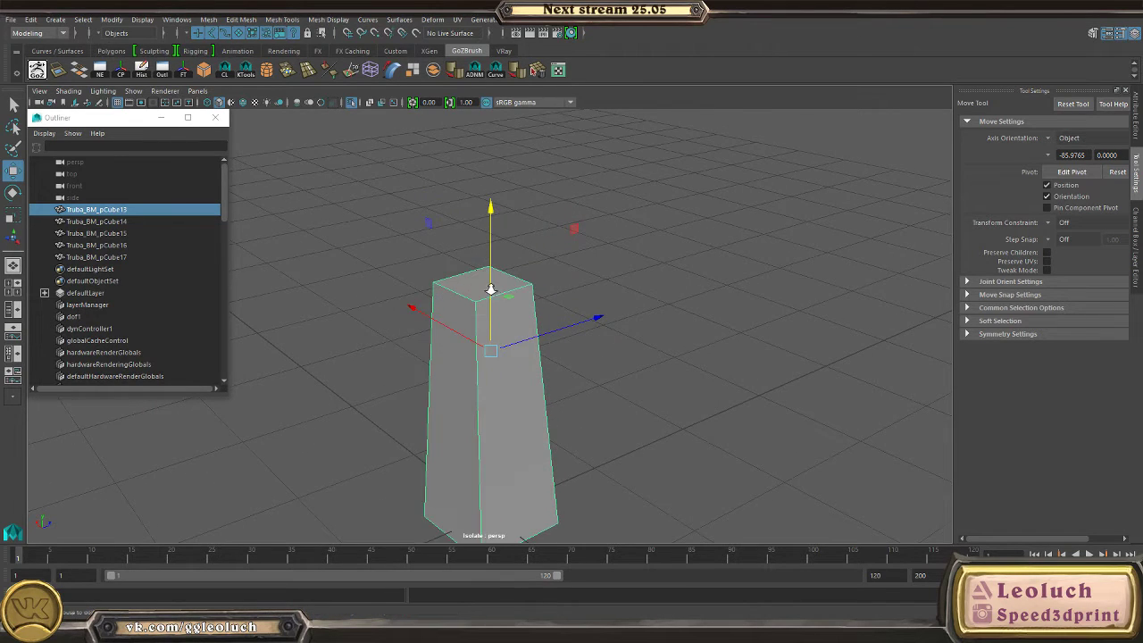
# - Select all faces of the tapered shaft and bevel its edges with a fraction of 0.09
pyautogui.moveTo(482, 298); pyautogui.dragTo(485, 330, button='right')
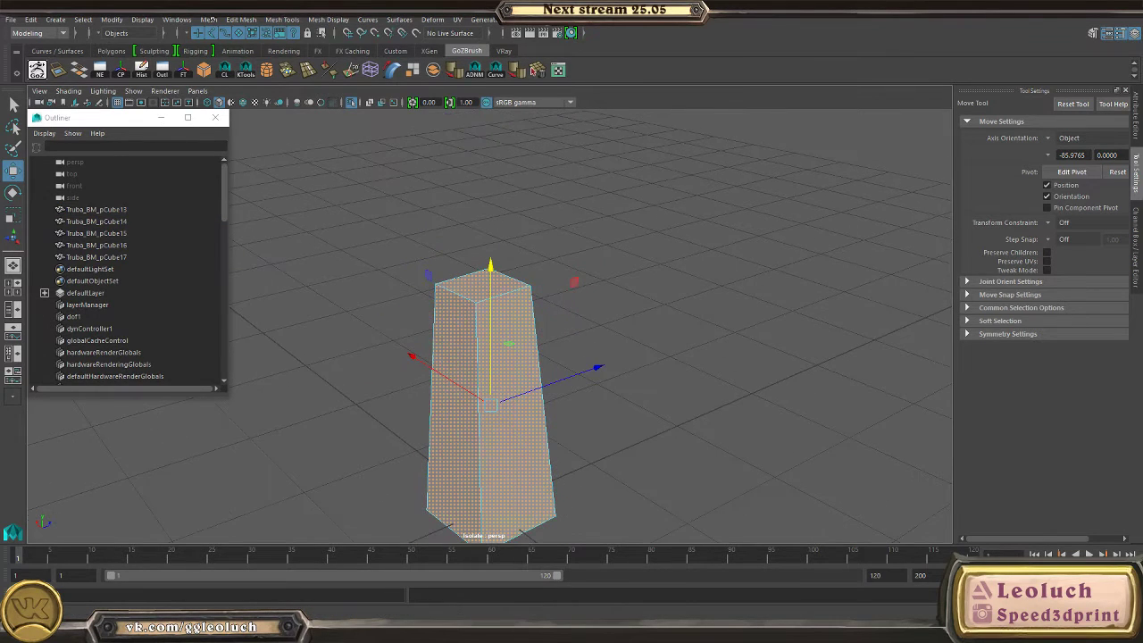
pyautogui.click(241, 20)
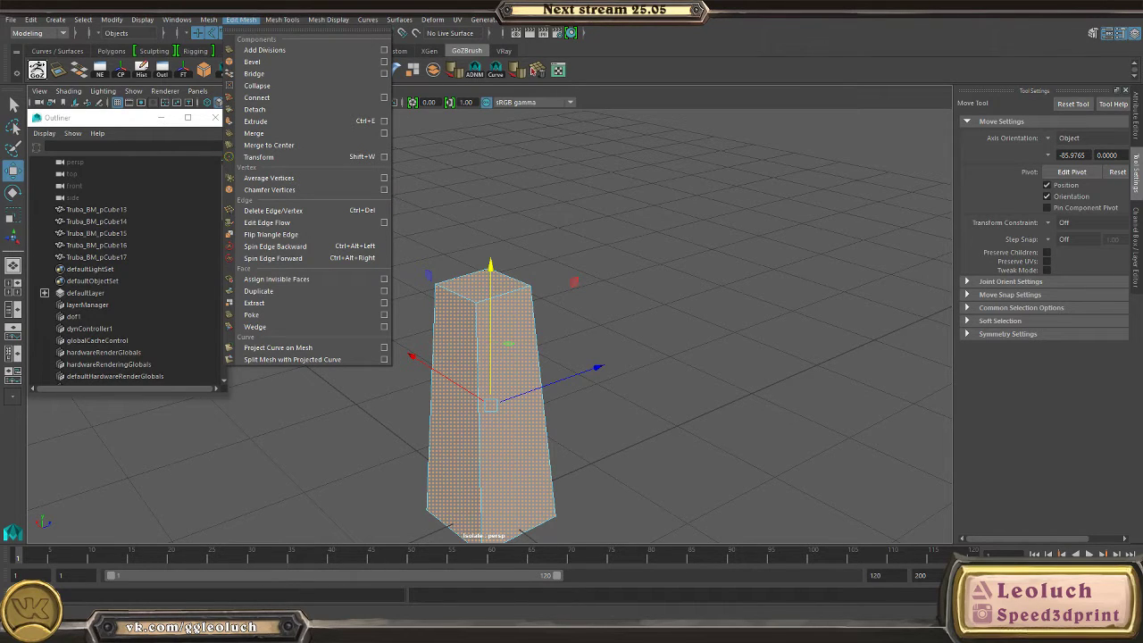
pyautogui.click(242, 21)
pyautogui.click(242, 20)
pyautogui.click(242, 21)
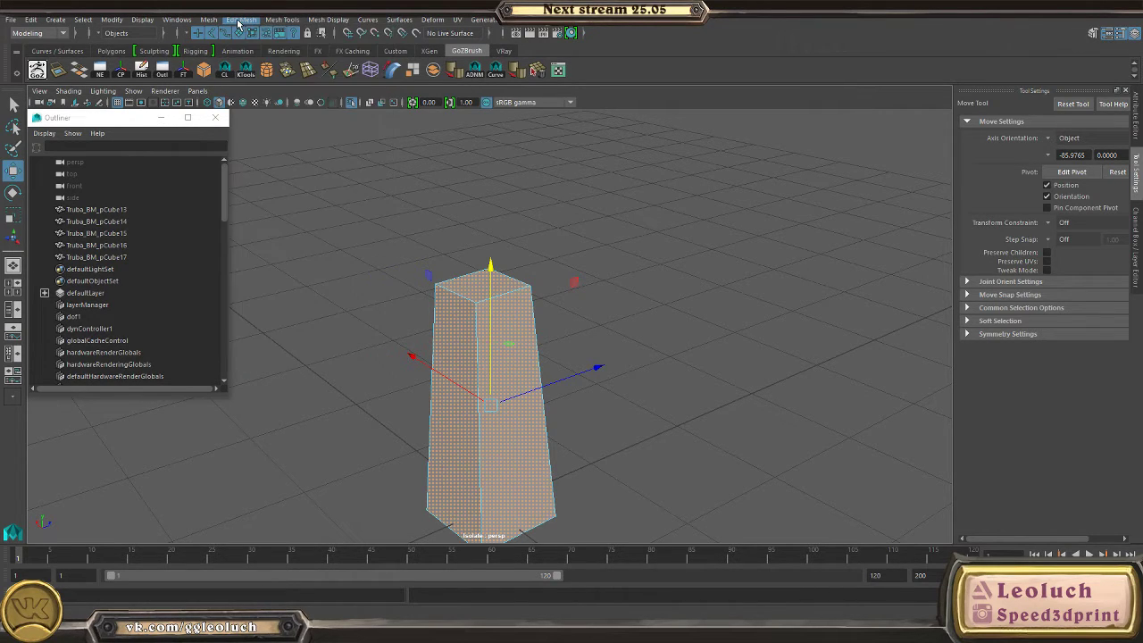
pyautogui.click(242, 20)
pyautogui.click(253, 62)
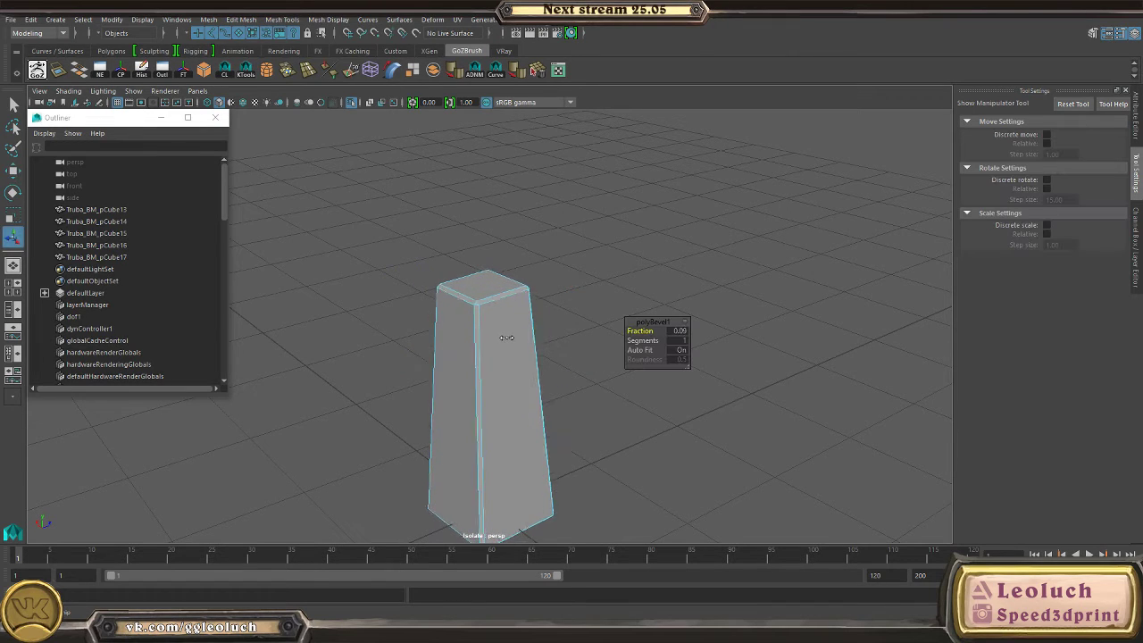
# - Cut supporting edge loops alongside the shaft's beveled edges with Multi-Cut
pyautogui.press('F10')
pyautogui.click(485, 307)
pyautogui.keyDown('shift'); pyautogui.moveTo(485, 307); pyautogui.dragTo(487, 310, button='right'); pyautogui.keyUp('shift')
pyautogui.keyDown('alt'); pyautogui.moveTo(512, 479); pyautogui.dragTo(420, 261); pyautogui.keyUp('alt')
pyautogui.click(467, 424)
pyautogui.click(462, 250)
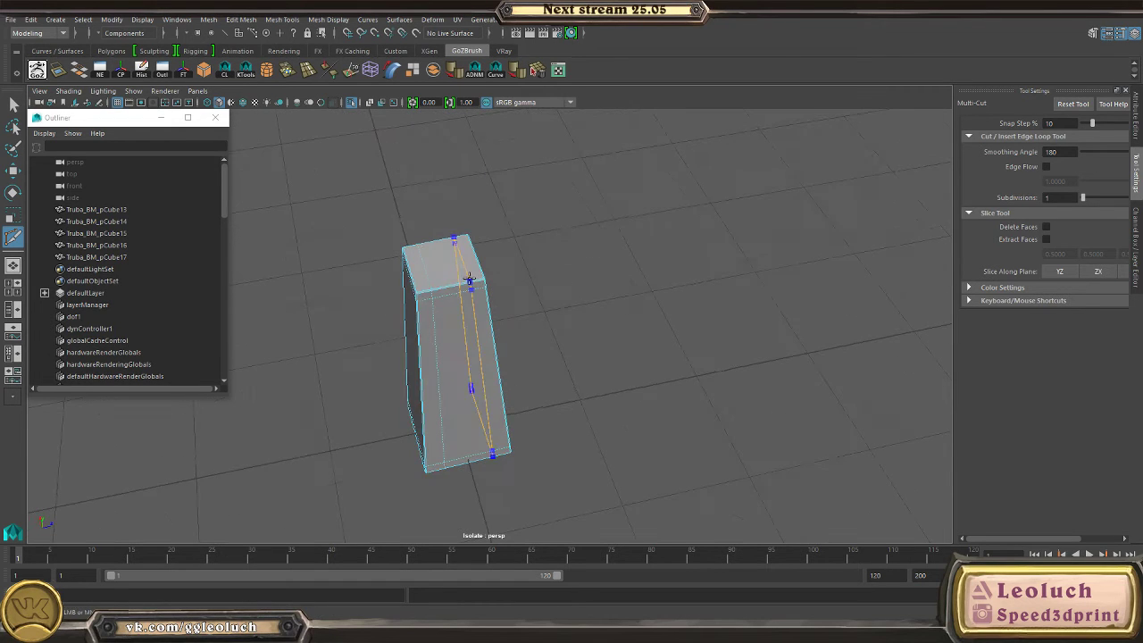
pyautogui.click(419, 258)
pyautogui.press('Return')
pyautogui.press('w')
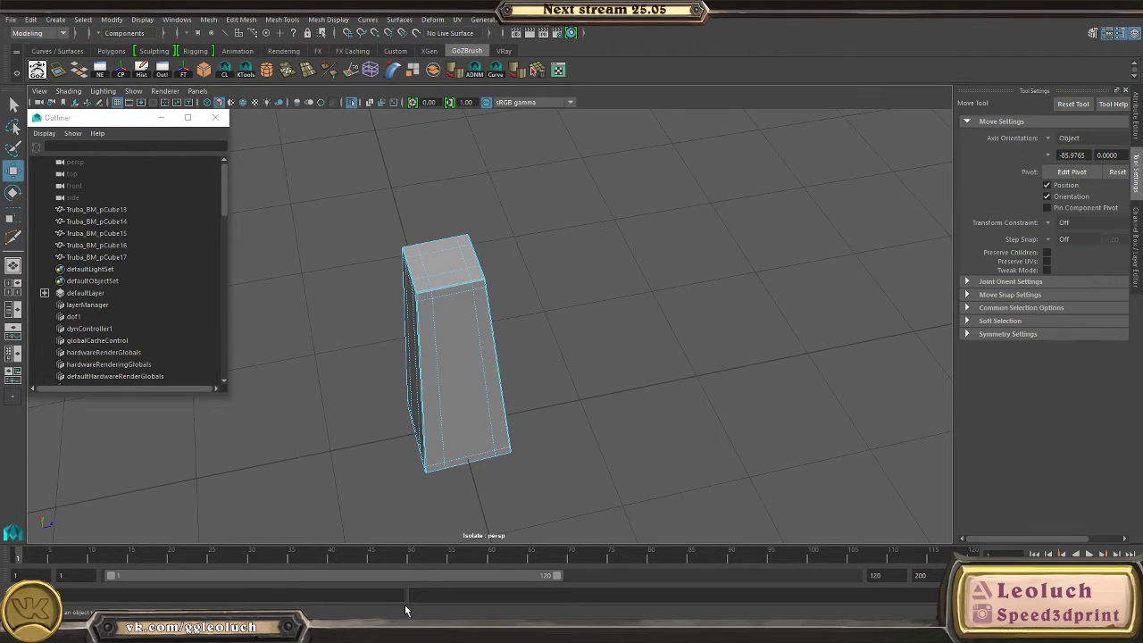
# - Switch to the Epic Games Launcher and launch Unreal Engine 4.14.3
pyautogui.hotkey('alt', 'Tab')
pyautogui.click(190, 320)
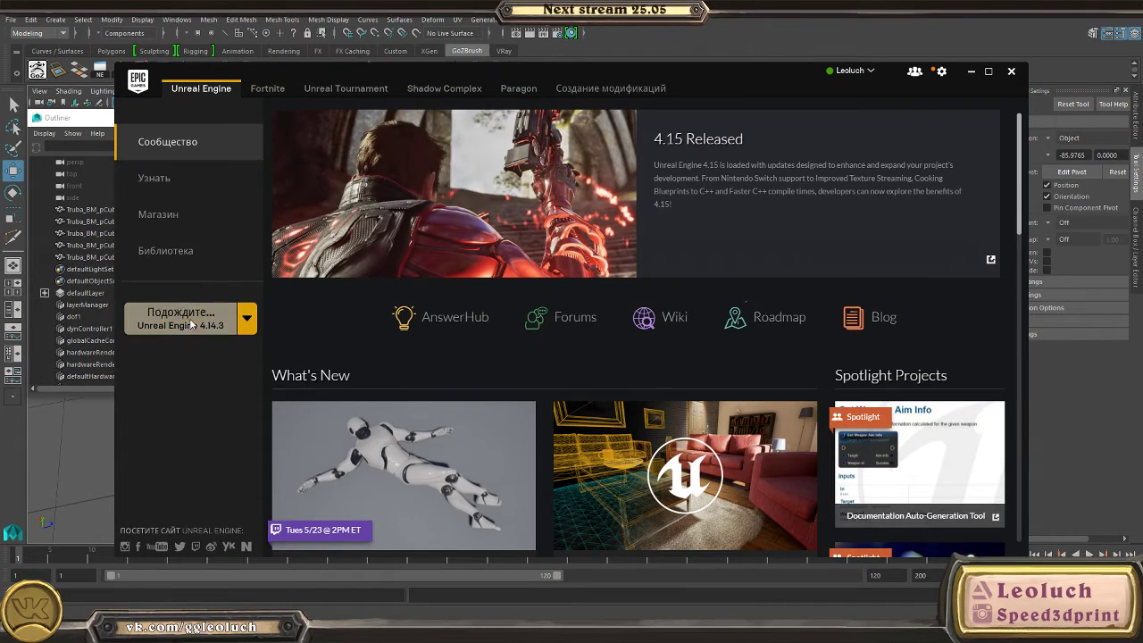
# - Back in Maya, inspect the shaft without smoothing, both isolated and within the full scene
pyautogui.keyDown('alt'); pyautogui.moveTo(451, 308); pyautogui.dragTo(474, 273); pyautogui.keyUp('alt')
pyautogui.click(448, 337)
pyautogui.moveTo(449, 337)
pyautogui.keyDown('alt'); pyautogui.mouseDown()
pyautogui.moveTo(454, 352)
pyautogui.moveTo(457, 339)
pyautogui.mouseUp(); pyautogui.keyUp('alt')
pyautogui.click(458, 340)
pyautogui.press('1')
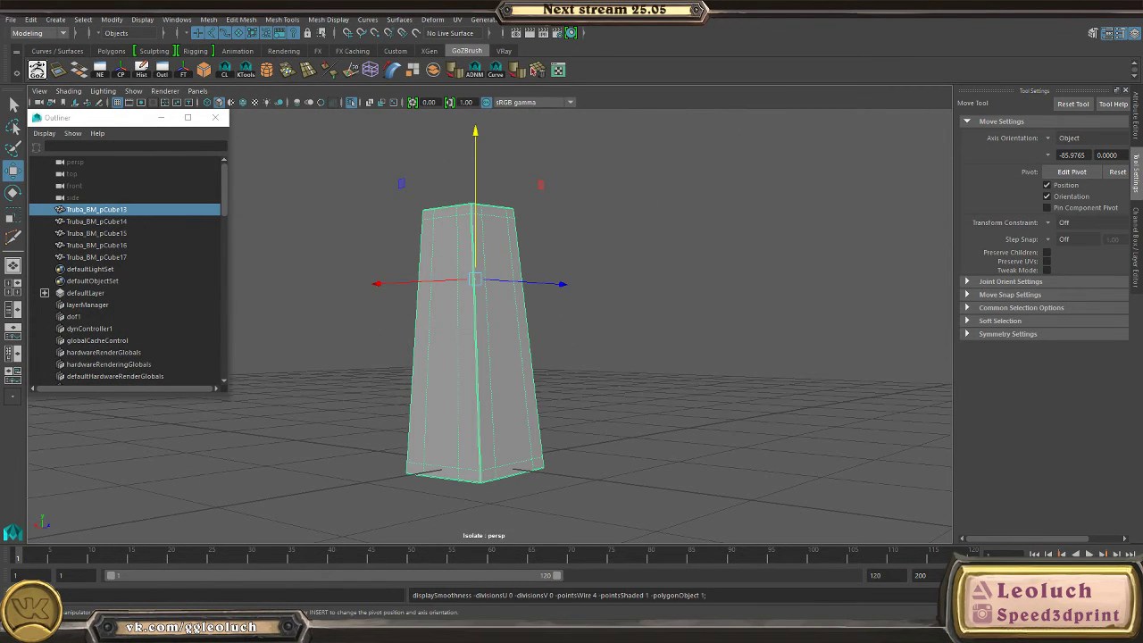
pyautogui.hotkey('ctrl', '1')
pyautogui.keyDown('alt'); pyautogui.moveTo(592, 345); pyautogui.dragTo(437, 345, button='middle'); pyautogui.keyUp('alt')
pyautogui.hotkey('ctrl', '1')
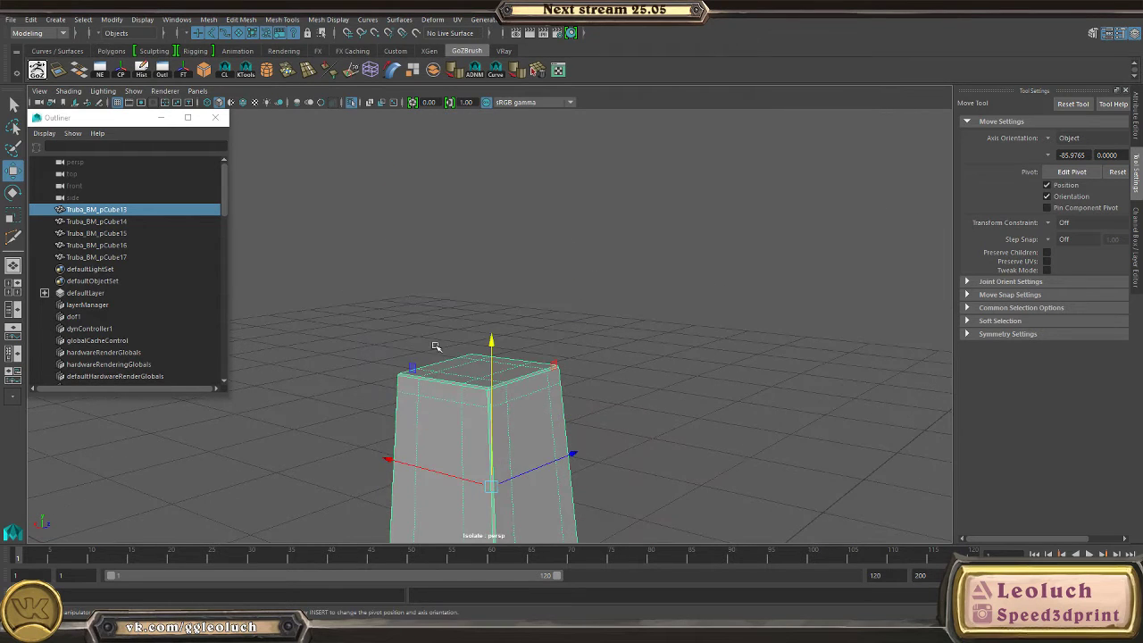
# - Isolate the flared collar and frame it from slightly above
pyautogui.hotkey('ctrl', '1')
pyautogui.click(444, 353)
pyautogui.hotkey('ctrl', '1')
pyautogui.press('f')
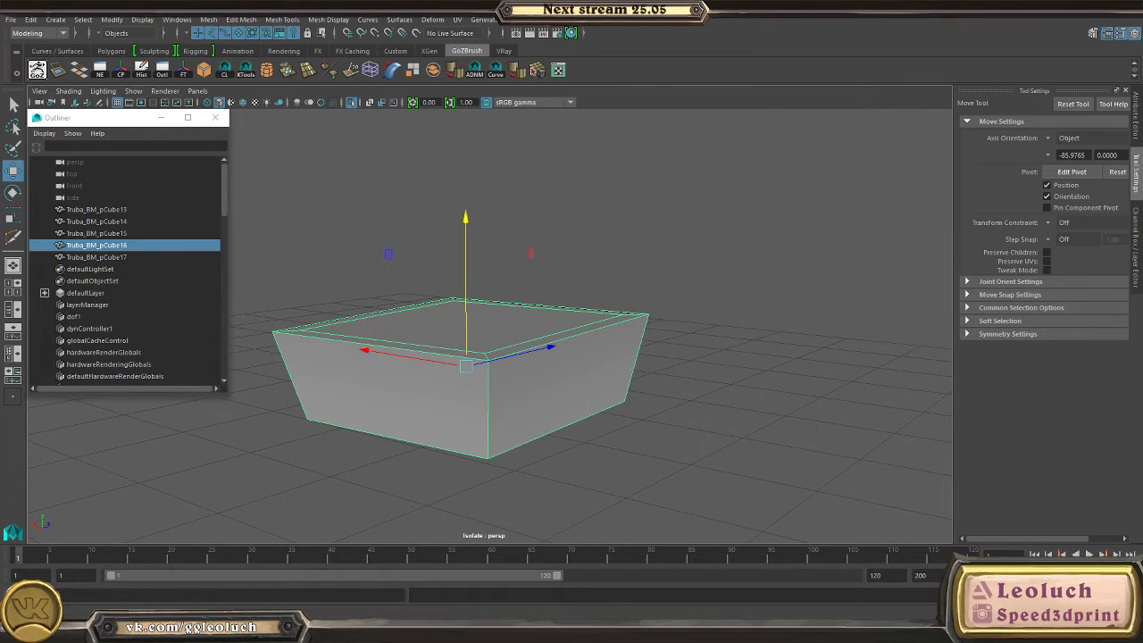
pyautogui.keyDown('alt'); pyautogui.moveTo(483, 268); pyautogui.dragTo(492, 289); pyautogui.keyUp('alt')
# - Bevel the edge loop around the collar's upper outer rim with an offset of about 0.184
pyautogui.moveTo(403, 298); pyautogui.dragTo(402, 265, button='right')
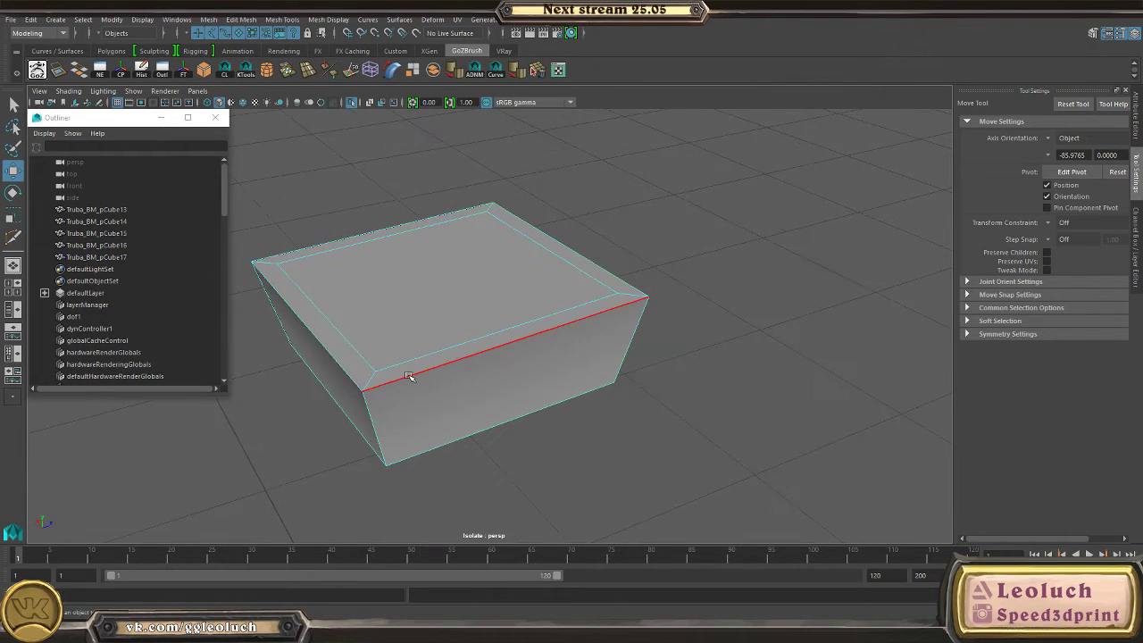
pyautogui.click(409, 376)
pyautogui.hotkey('ctrl', 'b')
pyautogui.moveTo(452, 396); pyautogui.dragTo(409, 387, button='middle')
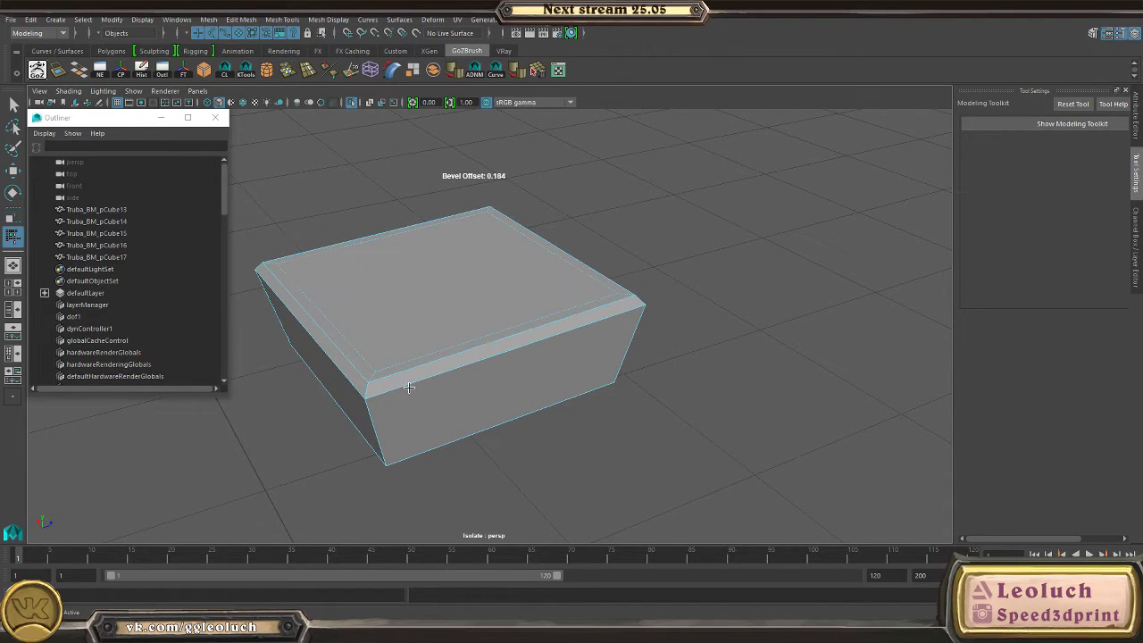
pyautogui.press('w')
# - Bevel the edges bordering the collar's rim chamfer to add narrow supporting strips
pyautogui.keyDown('alt'); pyautogui.moveTo(395, 408); pyautogui.dragTo(387, 387); pyautogui.keyUp('alt')
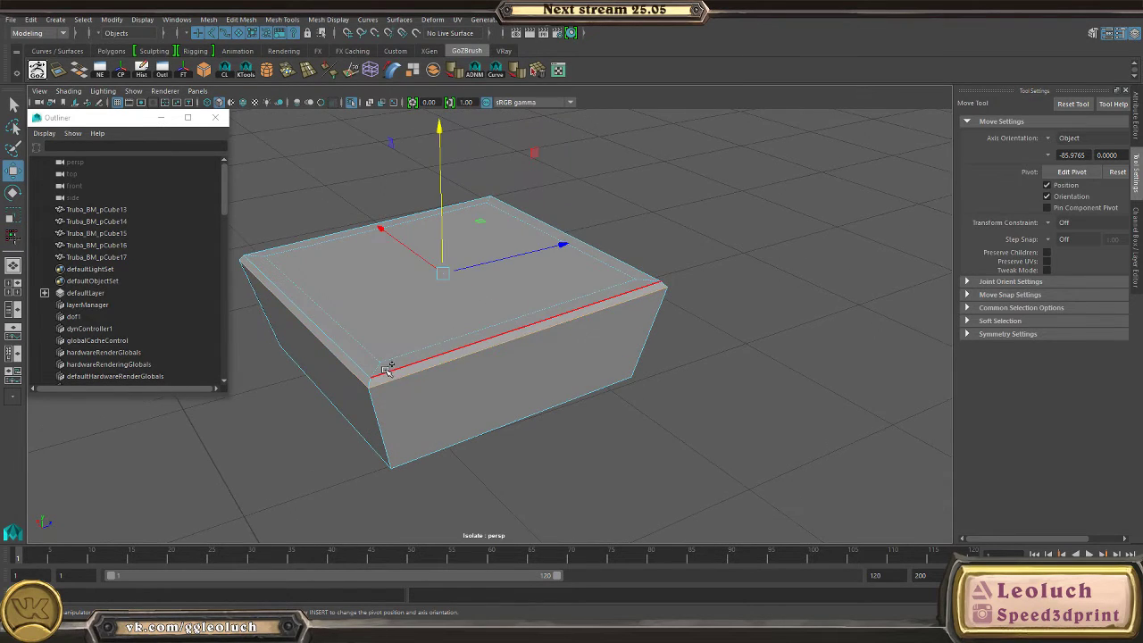
pyautogui.click(386, 370)
pyautogui.hotkey('ctrl', 'b')
pyautogui.press('w')
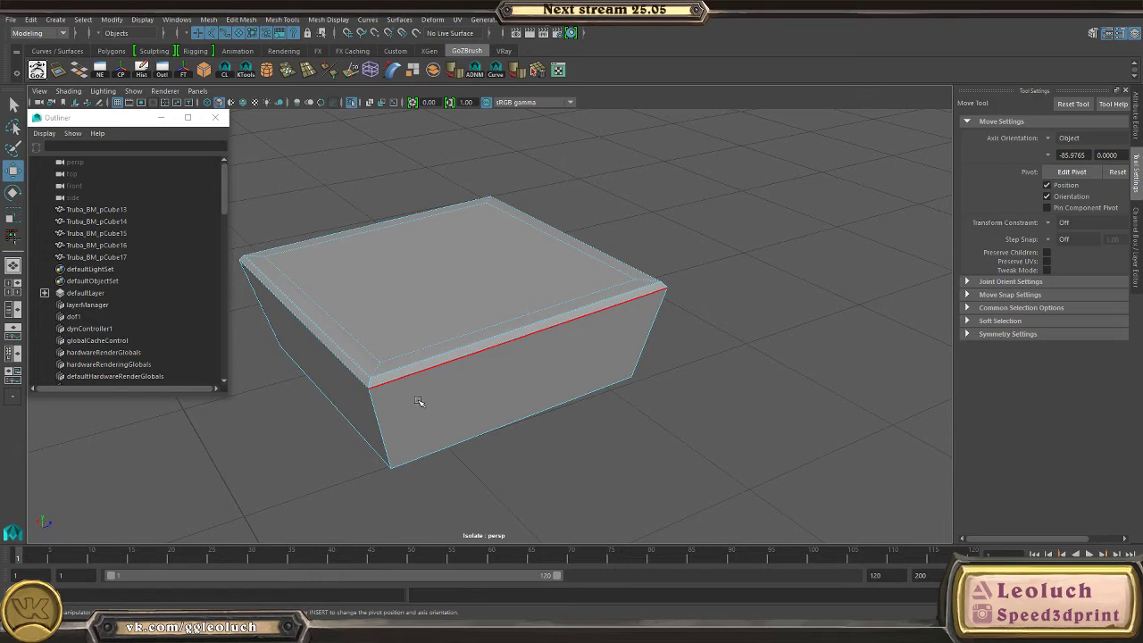
# - Cut supporting edge loops next to the collar's vertical corners with Multi-Cut, continuing across its top
pyautogui.press('F8')
pyautogui.keyDown('alt'); pyautogui.moveTo(495, 373); pyautogui.dragTo(546, 350); pyautogui.keyUp('alt')
pyautogui.keyDown('shift'); pyautogui.moveTo(546, 350); pyautogui.dragTo(478, 365, button='right'); pyautogui.keyUp('shift')
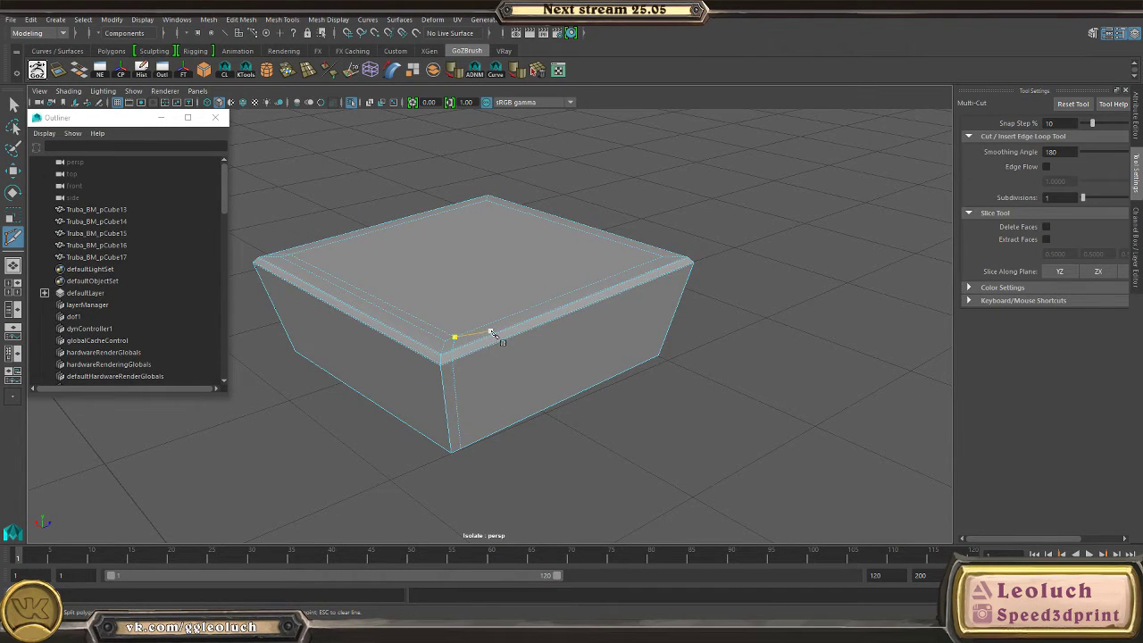
pyautogui.keyDown('alt'); pyautogui.moveTo(494, 334); pyautogui.dragTo(605, 307); pyautogui.keyUp('alt')
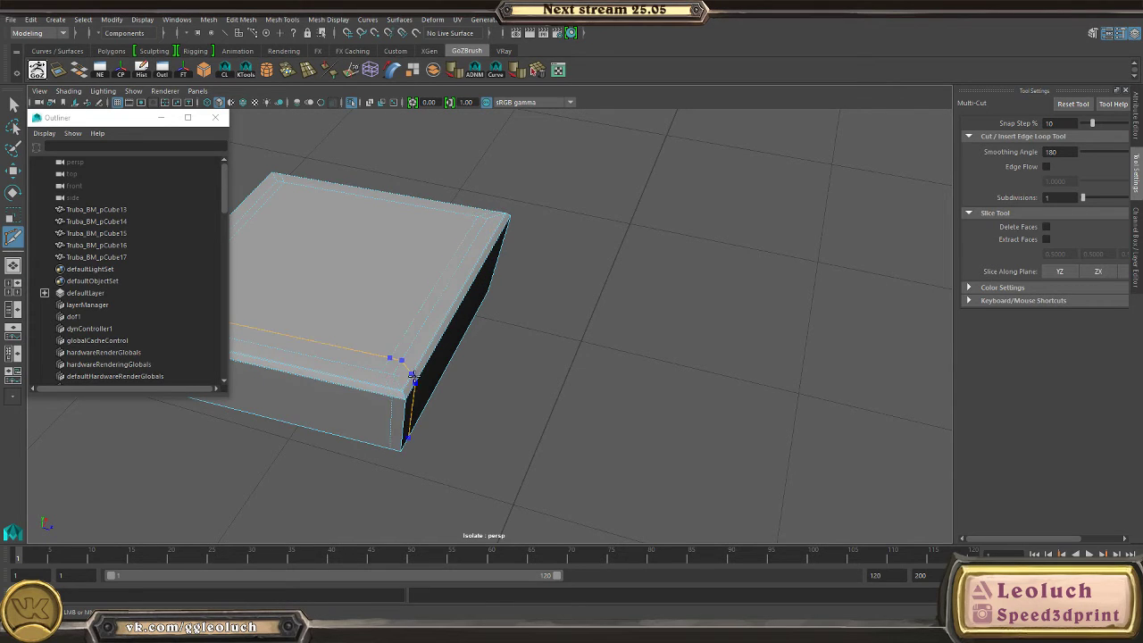
pyautogui.keyDown('alt'); pyautogui.moveTo(404, 378); pyautogui.dragTo(506, 253); pyautogui.keyUp('alt')
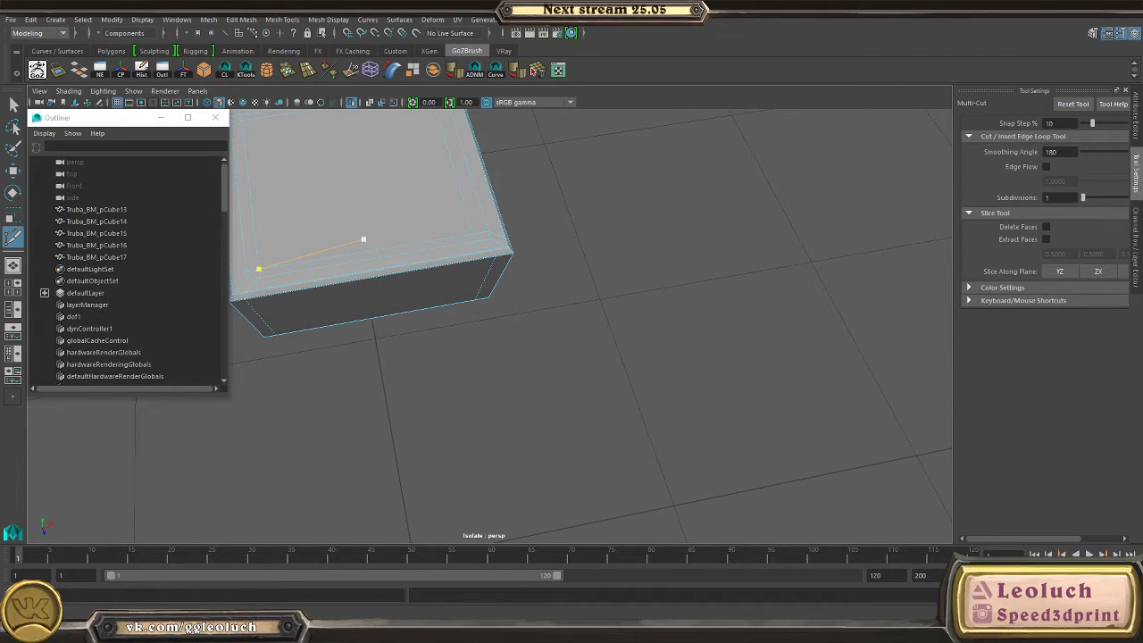
pyautogui.scroll(-3, 363, 239)
pyautogui.press('w')
# - Bevel the collar's vertical corner edges and preview the collar smoothed
pyautogui.keyDown('alt'); pyautogui.moveTo(365, 255); pyautogui.dragTo(583, 373); pyautogui.keyUp('alt')
pyautogui.keyDown('alt'); pyautogui.moveTo(665, 348); pyautogui.dragTo(499, 331); pyautogui.keyUp('alt')
pyautogui.press('F8')
pyautogui.press('3')
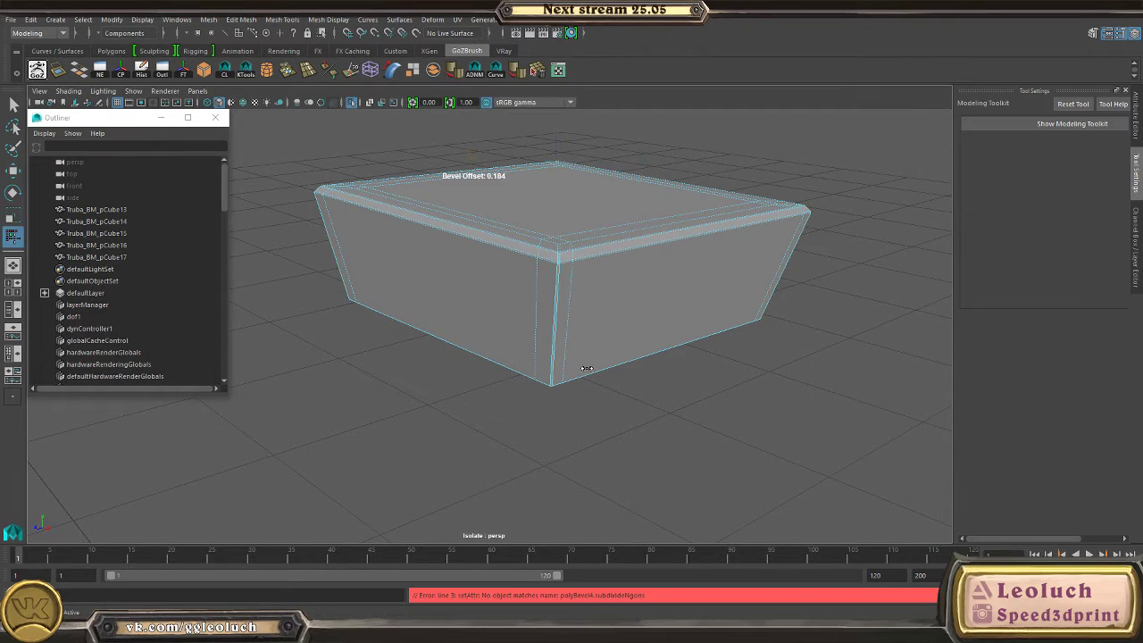
pyautogui.click(579, 283)
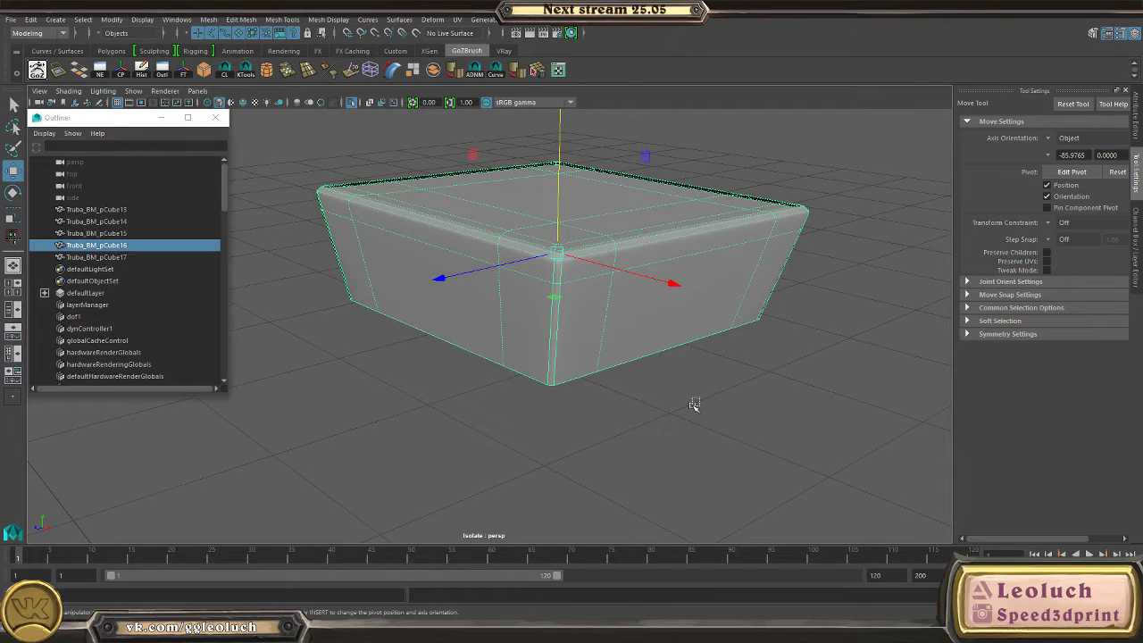
# - Add a horizontal edge loop just above the collar's lower edge and preview the smoothed result
pyautogui.press('F8')
pyautogui.keyDown('alt'); pyautogui.moveTo(676, 396); pyautogui.dragTo(571, 306); pyautogui.keyUp('alt')
pyautogui.keyDown('shift'); pyautogui.moveTo(568, 310); pyautogui.dragTo(558, 336, button='right'); pyautogui.keyUp('shift')
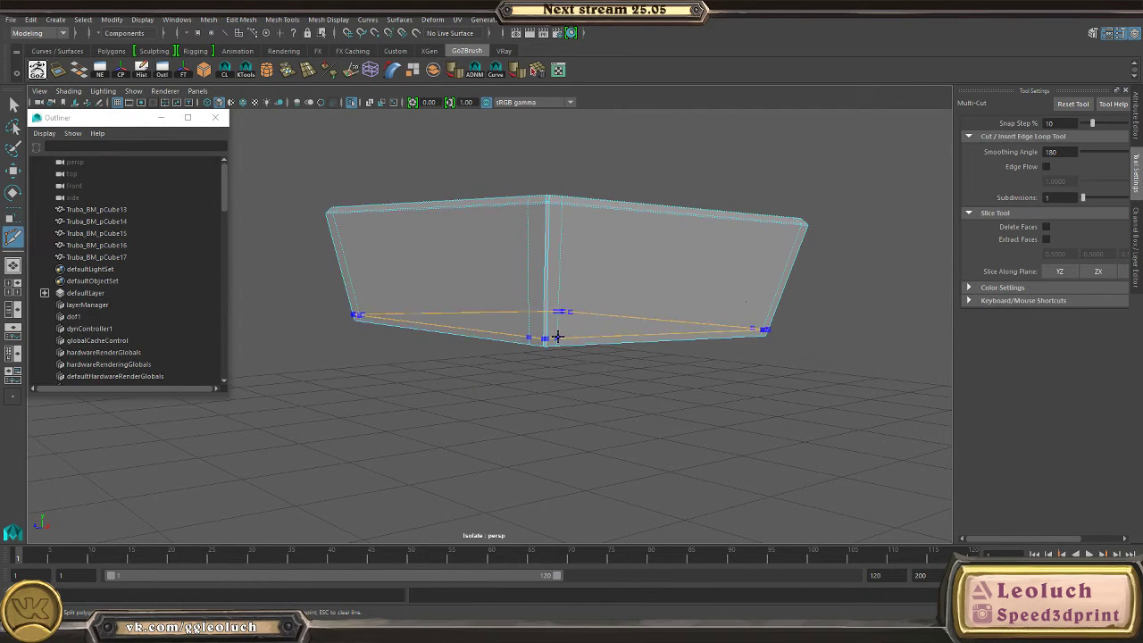
pyautogui.press('w')
pyautogui.press('F8')
pyautogui.click(641, 304)
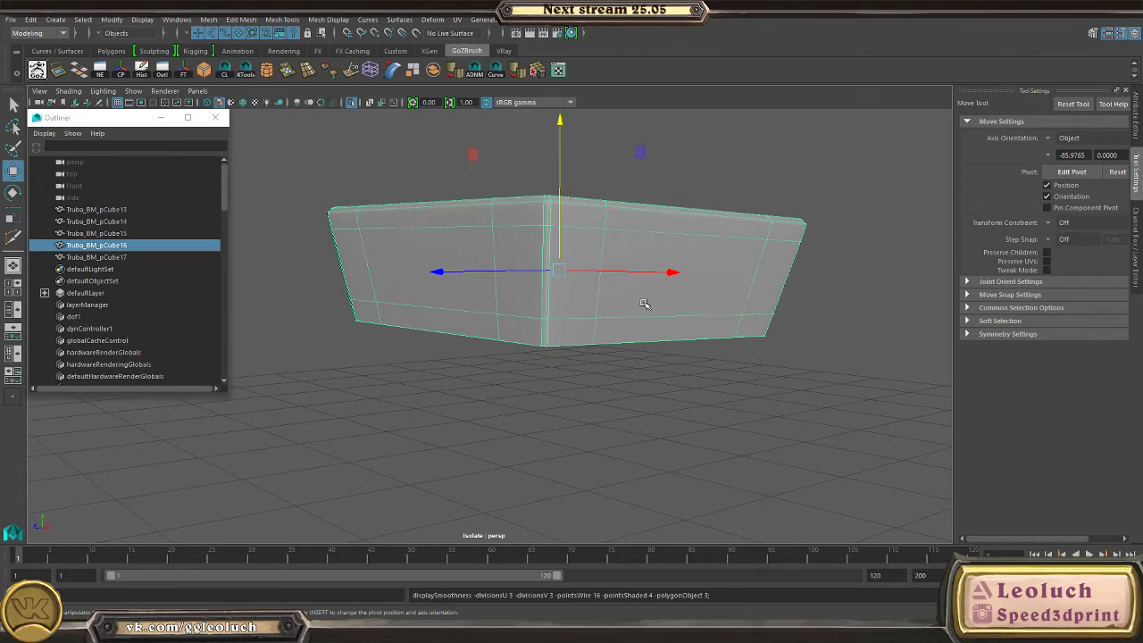
# - Examine the collar's top corner up close with the smoothed preview turned off
pyautogui.keyDown('alt'); pyautogui.moveTo(641, 303); pyautogui.dragTo(523, 368); pyautogui.keyUp('alt')
pyautogui.click(434, 365)
pyautogui.scroll(5, 539, 398)
pyautogui.click(539, 397)
pyautogui.scroll(-2, 545, 399)
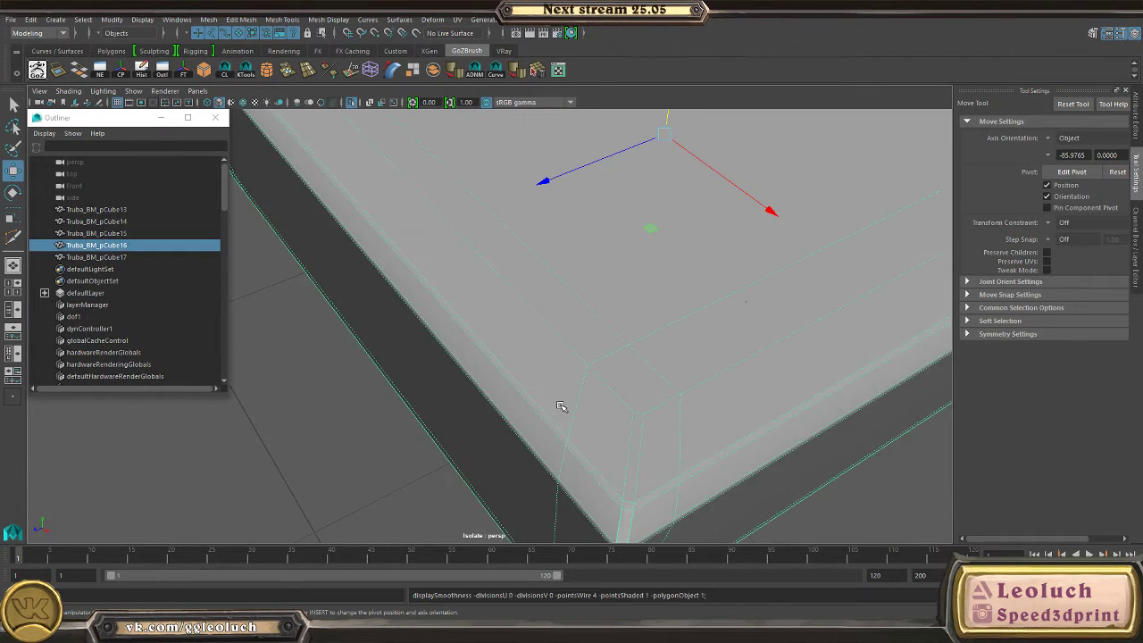
pyautogui.keyDown('alt'); pyautogui.moveTo(557, 403); pyautogui.dragTo(577, 354); pyautogui.keyUp('alt')
pyautogui.keyDown('shift'); pyautogui.moveTo(577, 353); pyautogui.dragTo(500, 350, button='right'); pyautogui.keyUp('shift')
pyautogui.scroll(5, 605, 434)
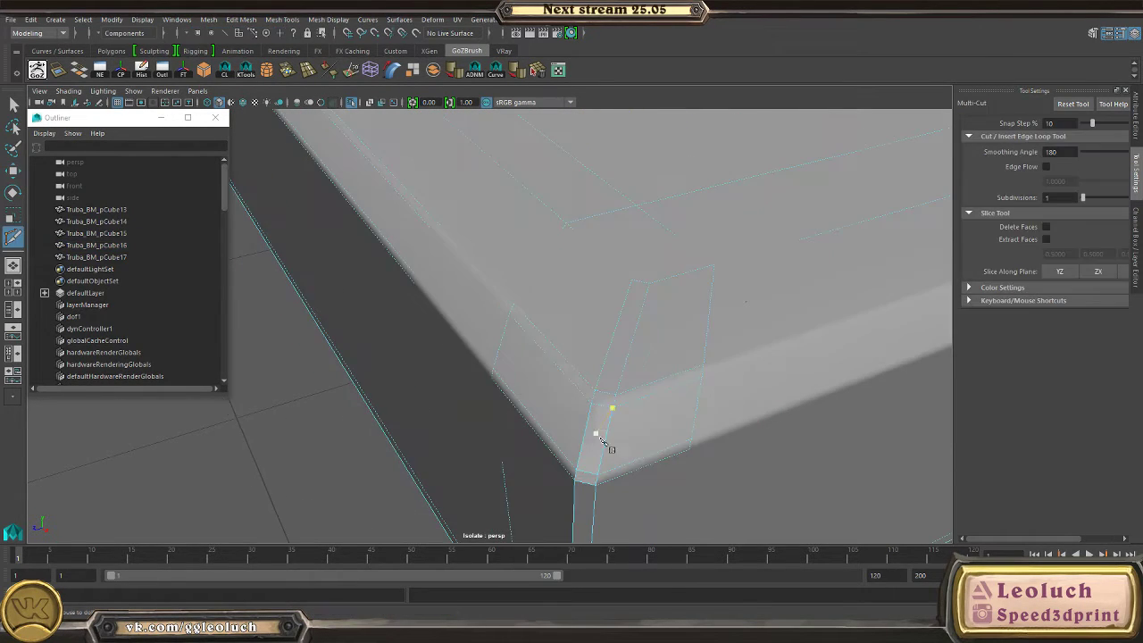
pyautogui.press('w')
# - Check the whole collar's shading while deselected, and bring the full chimney scene back into view
pyautogui.moveTo(570, 299); pyautogui.dragTo(548, 383, button='right')
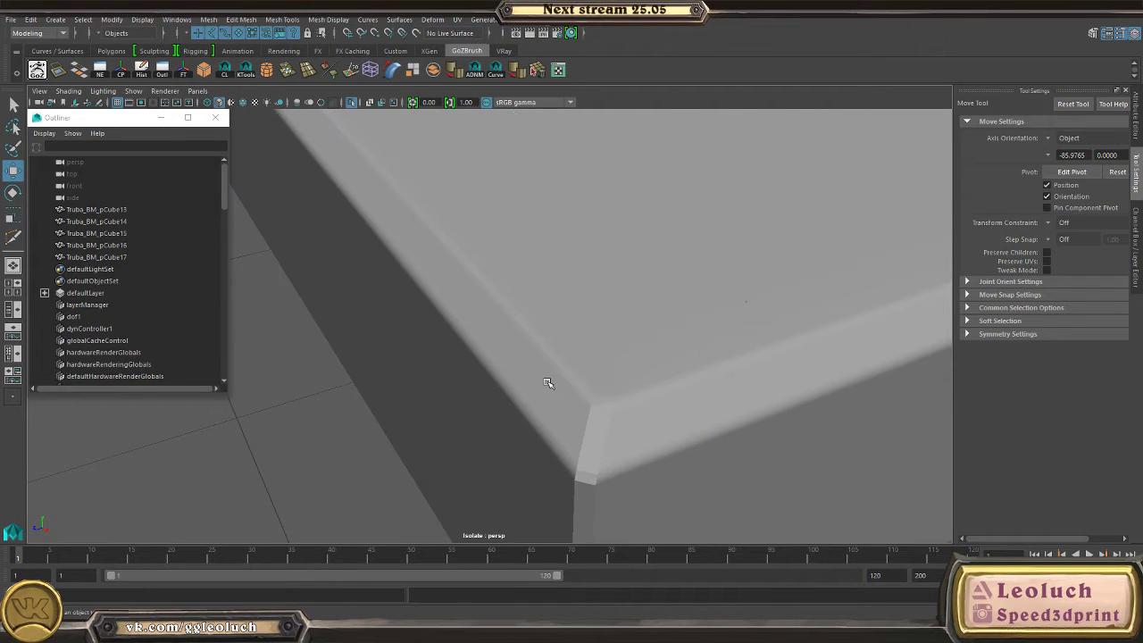
pyautogui.click(625, 388)
pyautogui.click(349, 438)
pyautogui.scroll(-8, 349, 438)
pyautogui.click(114, 376)
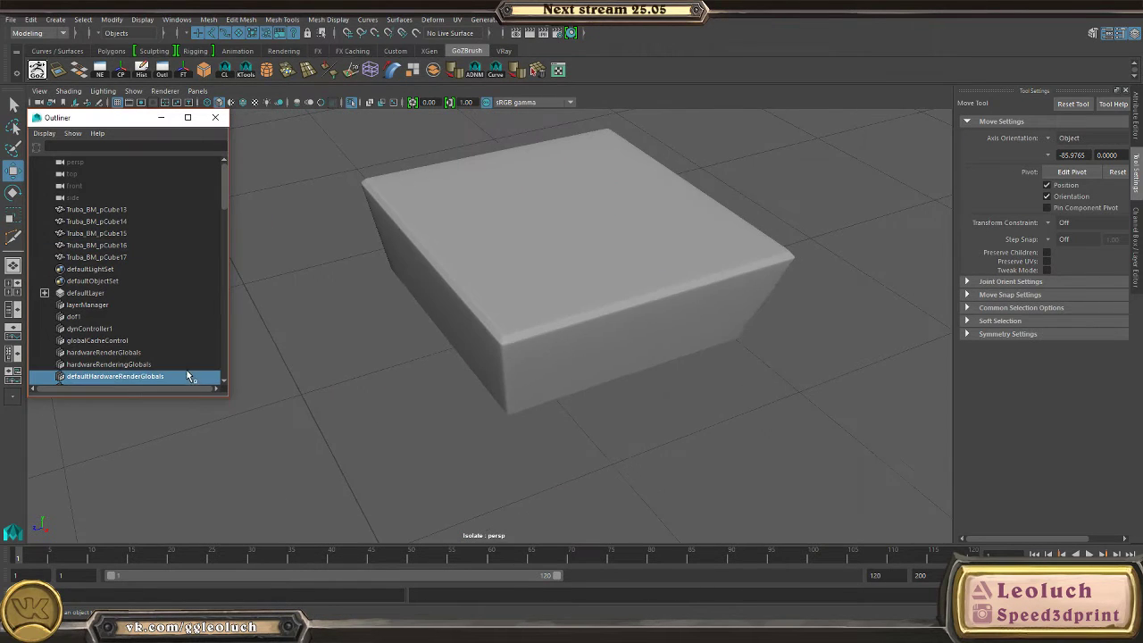
pyautogui.keyDown('alt'); pyautogui.moveTo(464, 348); pyautogui.dragTo(442, 384); pyautogui.keyUp('alt')
pyautogui.click(518, 327)
pyautogui.hotkey('ctrl', '1')
pyautogui.scroll(-3, 467, 327)
pyautogui.keyDown('alt'); pyautogui.moveTo(442, 384); pyautogui.dragTo(193, 382, button='right'); pyautogui.keyUp('alt')
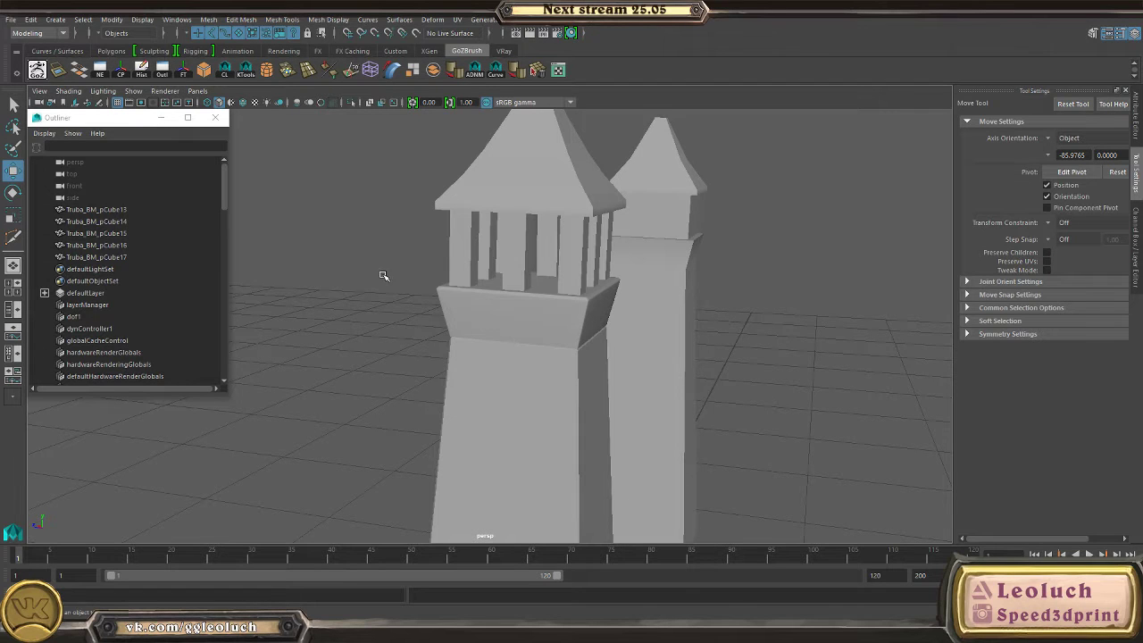
# - Select the roof's sloping corner edges on all sides and bevel them
pyautogui.keyDown('alt'); pyautogui.moveTo(383, 275); pyautogui.dragTo(482, 209); pyautogui.keyUp('alt')
pyautogui.click(439, 268)
pyautogui.press('3')
pyautogui.press('1')
pyautogui.scroll(3, 494, 220)
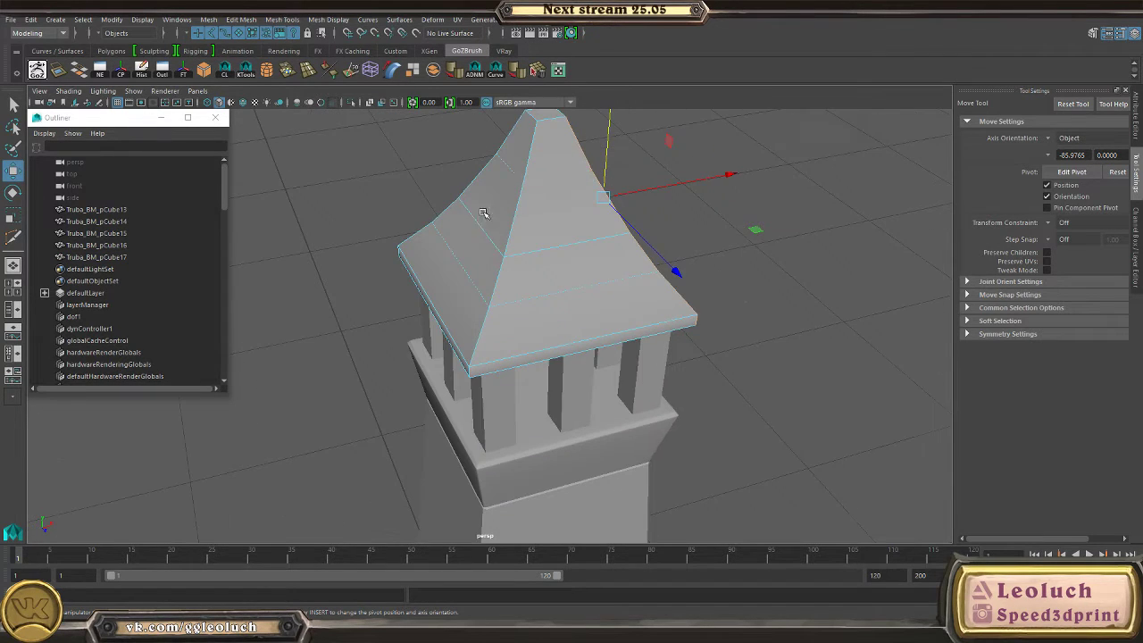
pyautogui.keyDown('shift'); pyautogui.click(530, 157); pyautogui.keyUp('shift')
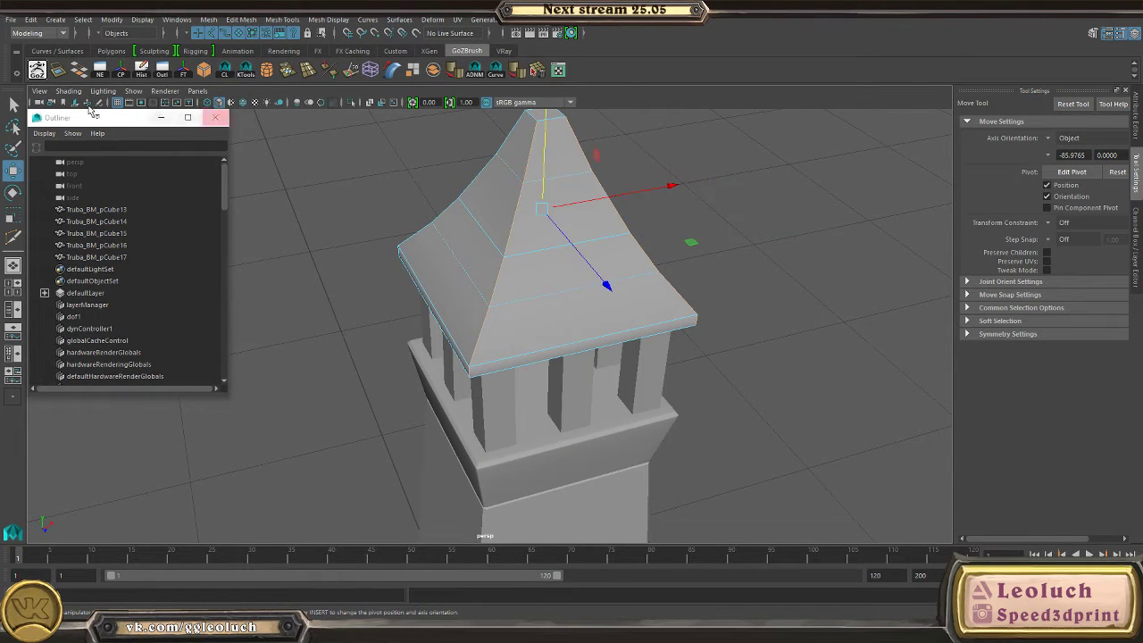
pyautogui.keyDown('alt'); pyautogui.moveTo(250, 263); pyautogui.dragTo(432, 209); pyautogui.keyUp('alt')
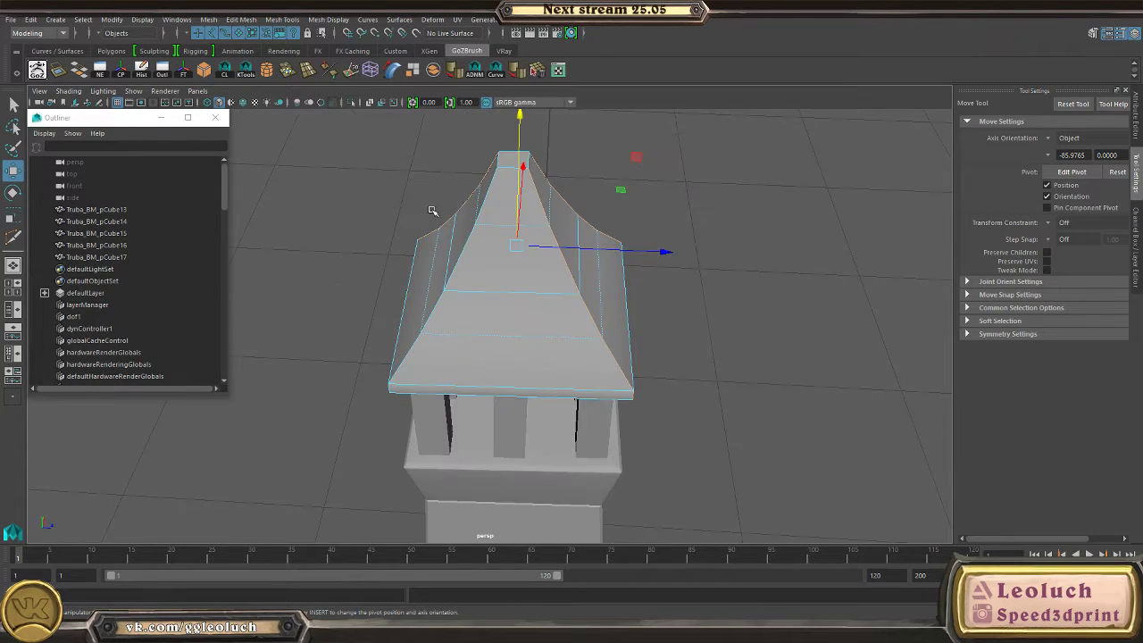
pyautogui.keyDown('alt'); pyautogui.moveTo(501, 193); pyautogui.dragTo(604, 184); pyautogui.keyUp('alt')
pyautogui.hotkey('ctrl', 'b')
pyautogui.press('w')
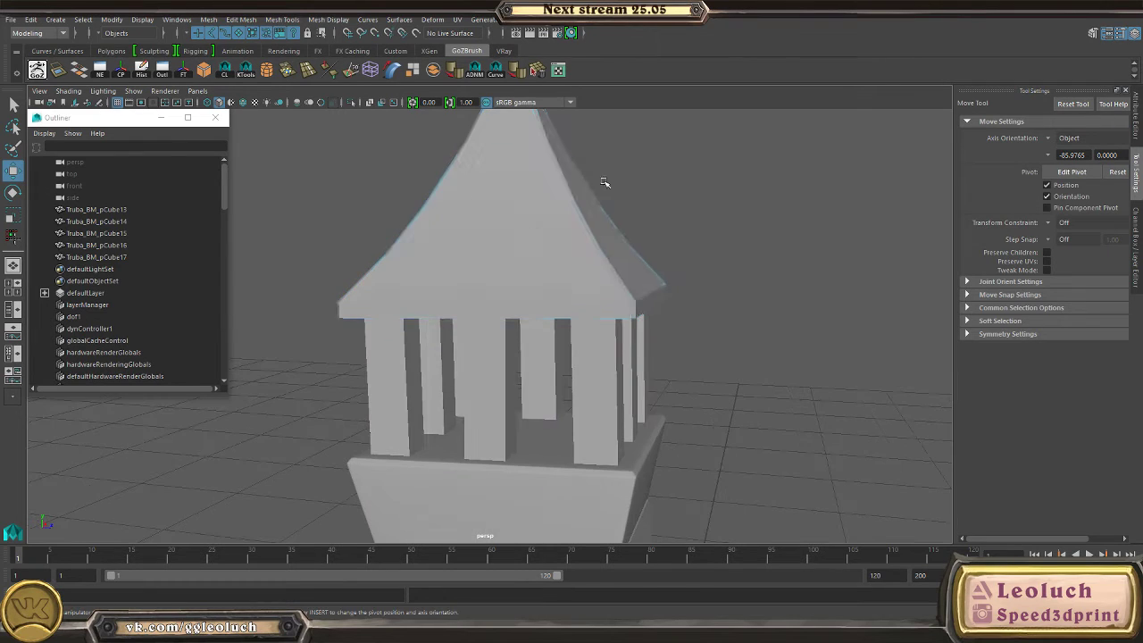
# - Bevel the edge loop along the upper side of the roof's eaves
pyautogui.click(513, 223)
pyautogui.keyDown('alt'); pyautogui.moveTo(513, 223); pyautogui.dragTo(577, 242); pyautogui.keyUp('alt')
pyautogui.scroll(3, 577, 250)
pyautogui.moveTo(558, 295); pyautogui.dragTo(556, 263, button='right')
pyautogui.doubleClick(508, 386)
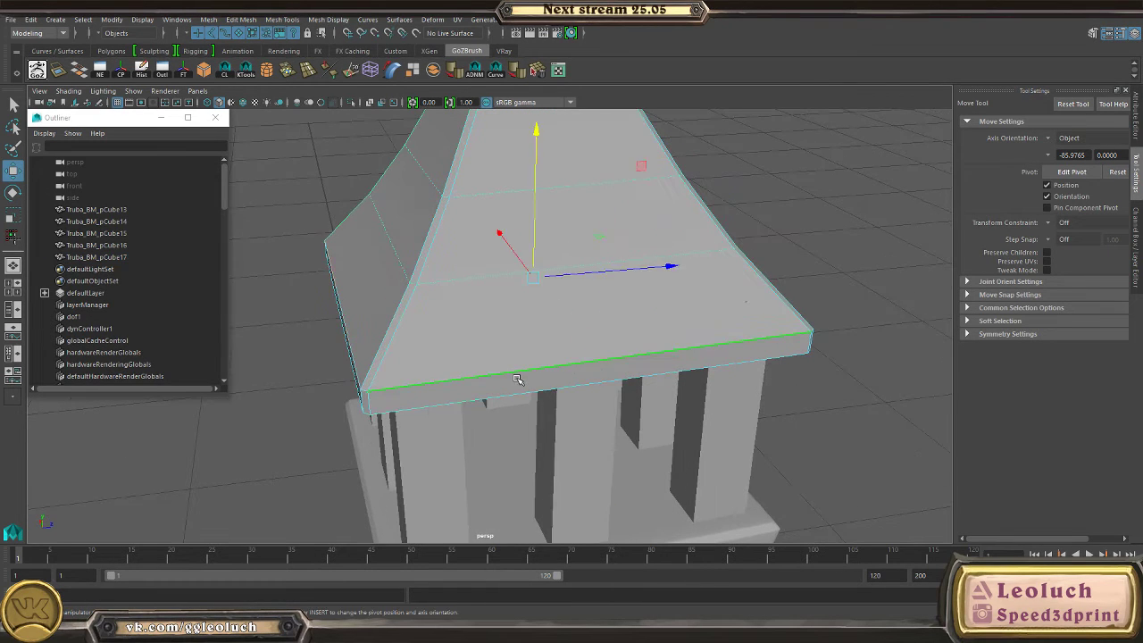
pyautogui.hotkey('ctrl', 'b')
pyautogui.press('w')
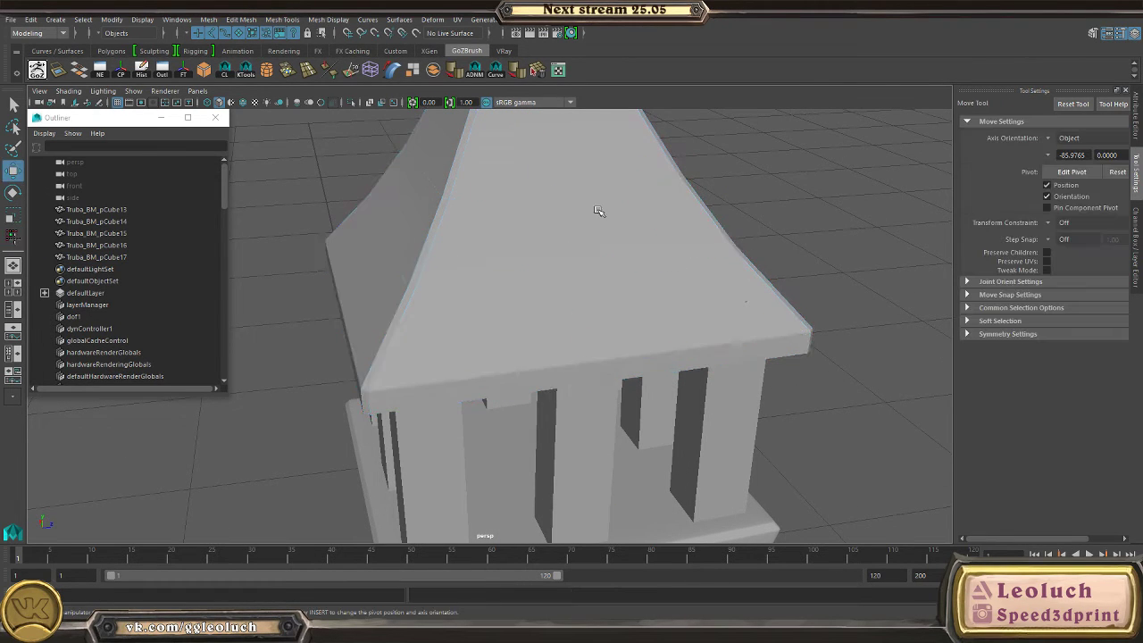
# - Isolate the roof and bevel the edge loop around the bottom of its eaves from below
pyautogui.click(422, 348)
pyautogui.hotkey('ctrl', '1')
pyautogui.keyDown('alt'); pyautogui.moveTo(439, 352); pyautogui.dragTo(447, 319); pyautogui.keyUp('alt')
pyautogui.press('F10')
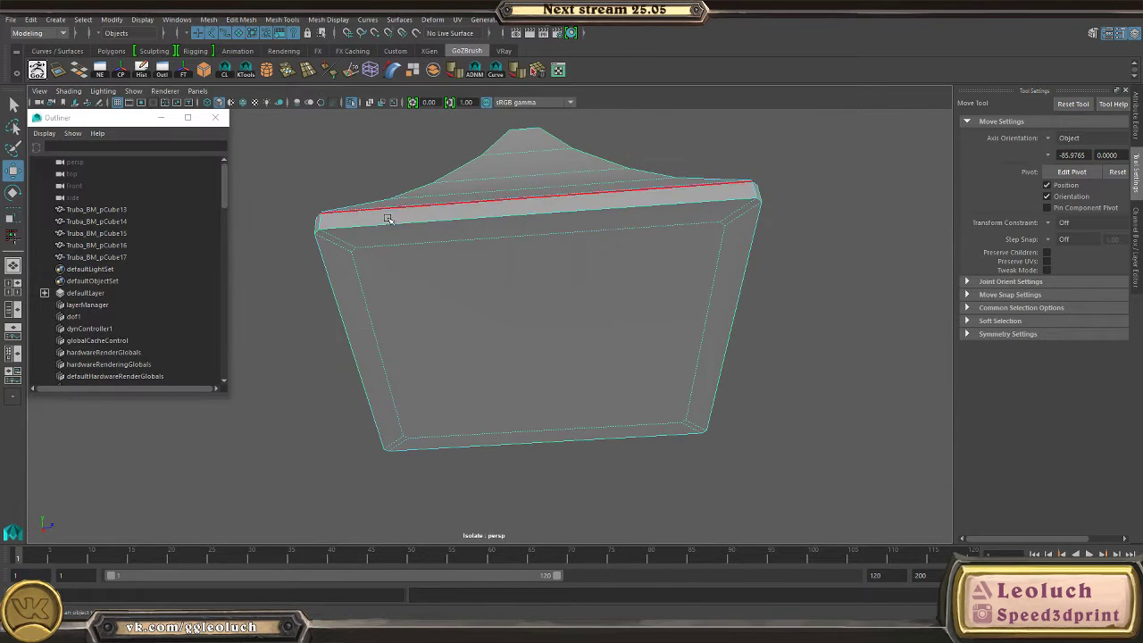
pyautogui.doubleClick(388, 219)
pyautogui.hotkey('ctrl', 'b')
pyautogui.press('w')
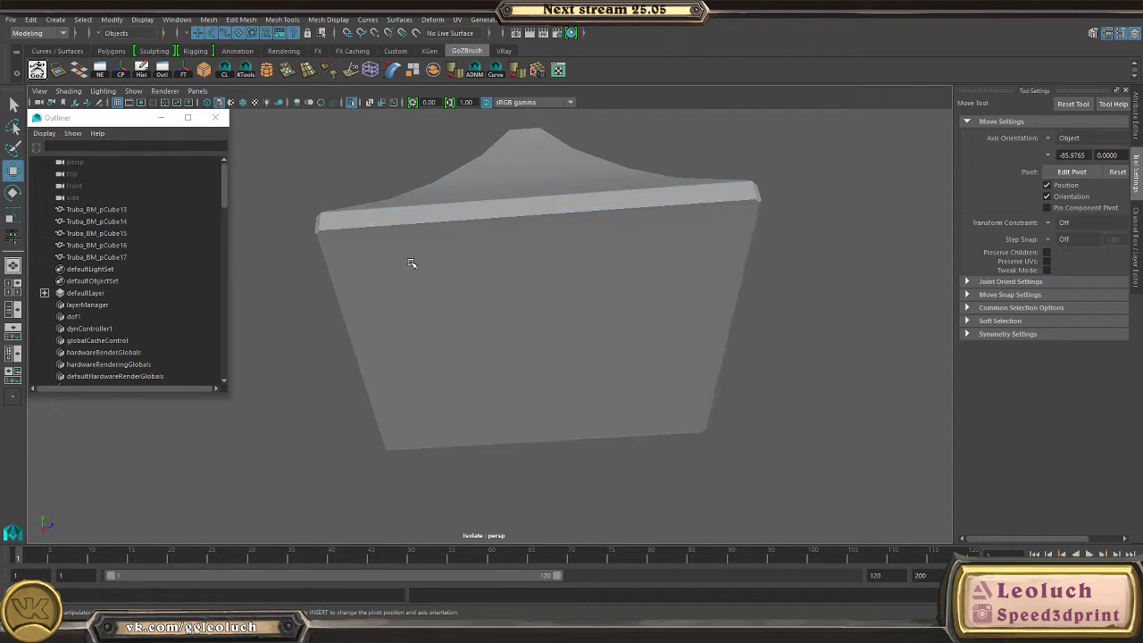
# - Delete the face closing the roof's underside
pyautogui.click(411, 263)
pyautogui.keyDown('alt'); pyautogui.moveTo(383, 235); pyautogui.dragTo(523, 300); pyautogui.keyUp('alt')
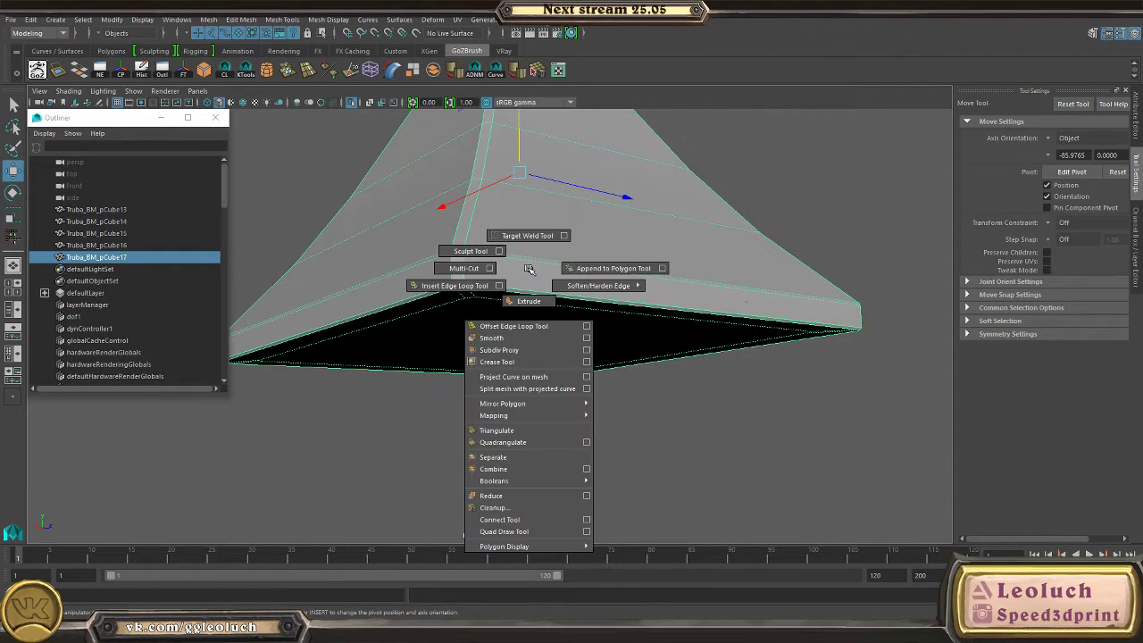
pyautogui.keyDown('shift'); pyautogui.moveTo(522, 300); pyautogui.dragTo(523, 322, button='right'); pyautogui.keyUp('shift')
pyautogui.moveTo(523, 321)
pyautogui.keyDown('alt'); pyautogui.mouseDown()
pyautogui.moveTo(522, 300)
pyautogui.moveTo(524, 340)
pyautogui.mouseUp(); pyautogui.keyUp('alt')
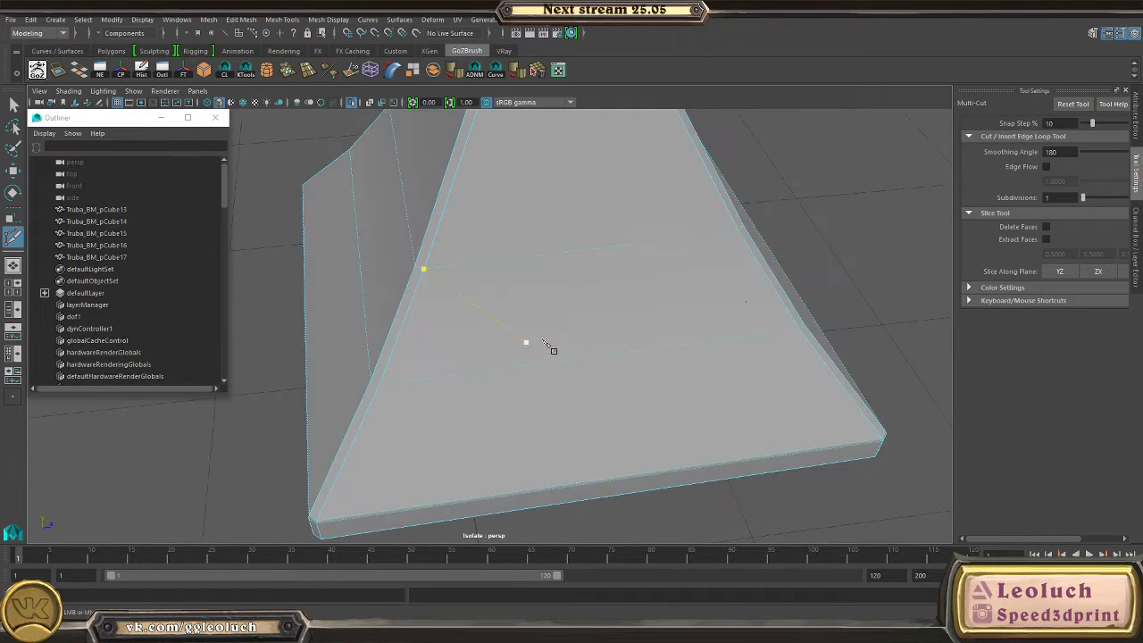
pyautogui.press('w')
pyautogui.moveTo(459, 262); pyautogui.dragTo(472, 247, button='right')
pyautogui.click(453, 246)
pyautogui.click(747, 276)
pyautogui.keyDown('alt'); pyautogui.moveTo(454, 247); pyautogui.dragTo(604, 365); pyautogui.keyUp('alt')
pyautogui.click(510, 294)
pyautogui.keyDown('alt'); pyautogui.moveTo(510, 294); pyautogui.dragTo(434, 255); pyautogui.keyUp('alt')
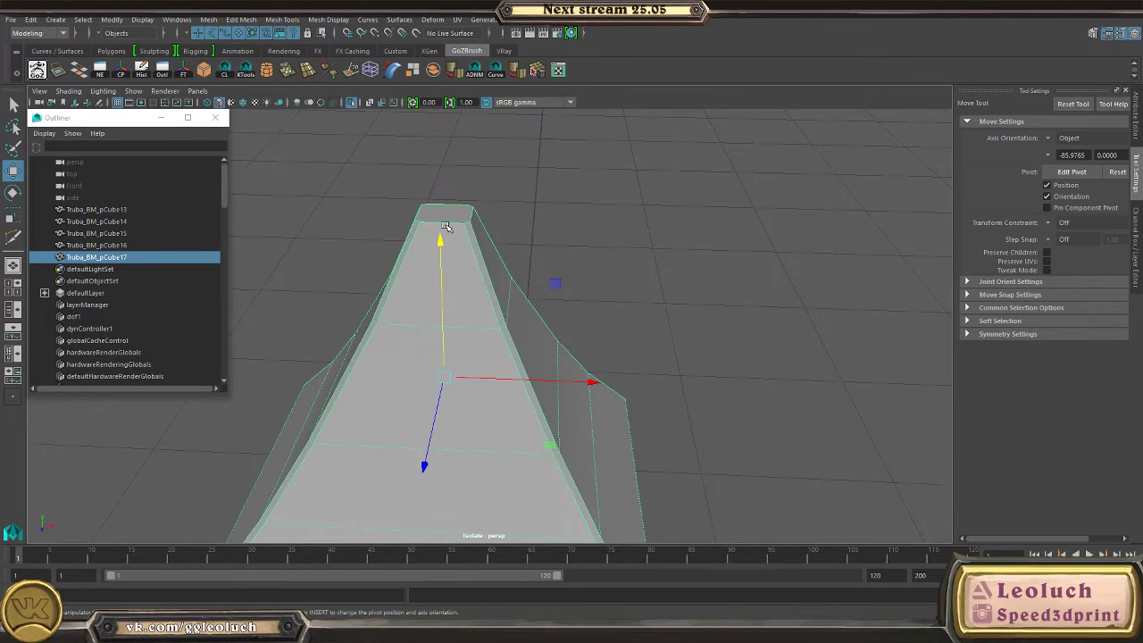
# - Cut a supporting edge loop around the roof just below its flat top
pyautogui.keyDown('shift'); pyautogui.moveTo(434, 256); pyautogui.dragTo(435, 277, button='right'); pyautogui.keyUp('shift')
pyautogui.keyDown('alt'); pyautogui.moveTo(435, 277); pyautogui.dragTo(396, 295); pyautogui.keyUp('alt')
pyautogui.press('w')
pyautogui.moveTo(396, 295); pyautogui.dragTo(370, 250, button='right')
# - Connect opposite corner vertices across the roof's flat top with two parallel edges and preview the smoothed result
pyautogui.keyDown('alt'); pyautogui.moveTo(369, 250); pyautogui.dragTo(389, 280); pyautogui.keyUp('alt')
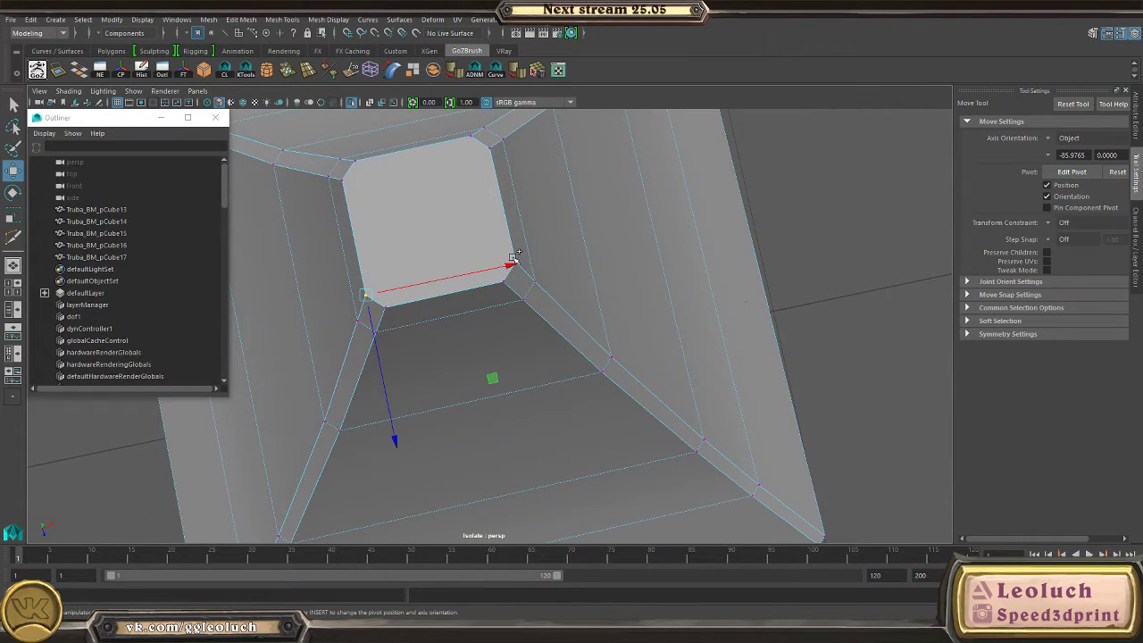
pyautogui.click(342, 172)
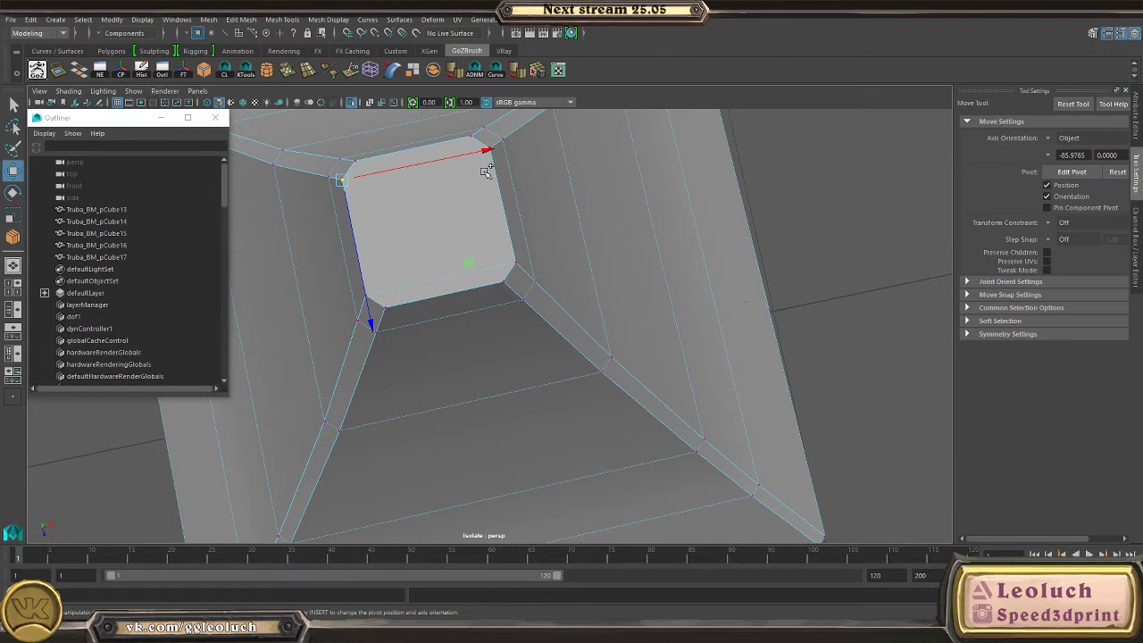
pyautogui.press('F8')
pyautogui.press('3')
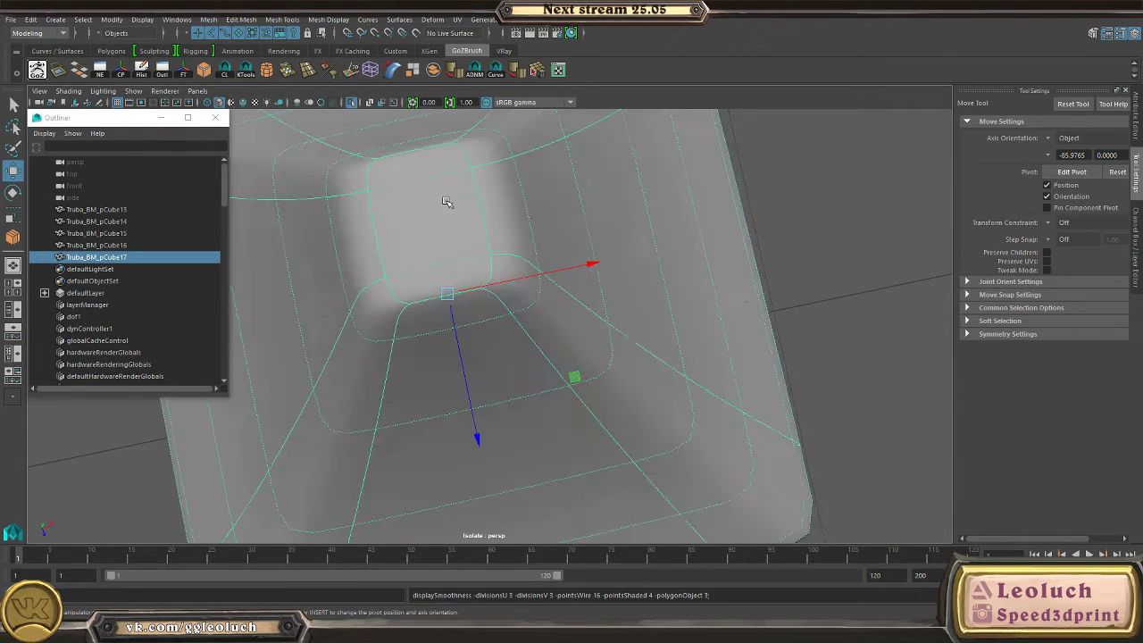
pyautogui.press('1')
# - Extrude the faces of the roof's flat top, scale them slightly inward and preview the roof smoothed
pyautogui.moveTo(472, 237); pyautogui.dragTo(434, 217, button='right')
pyautogui.click(408, 317)
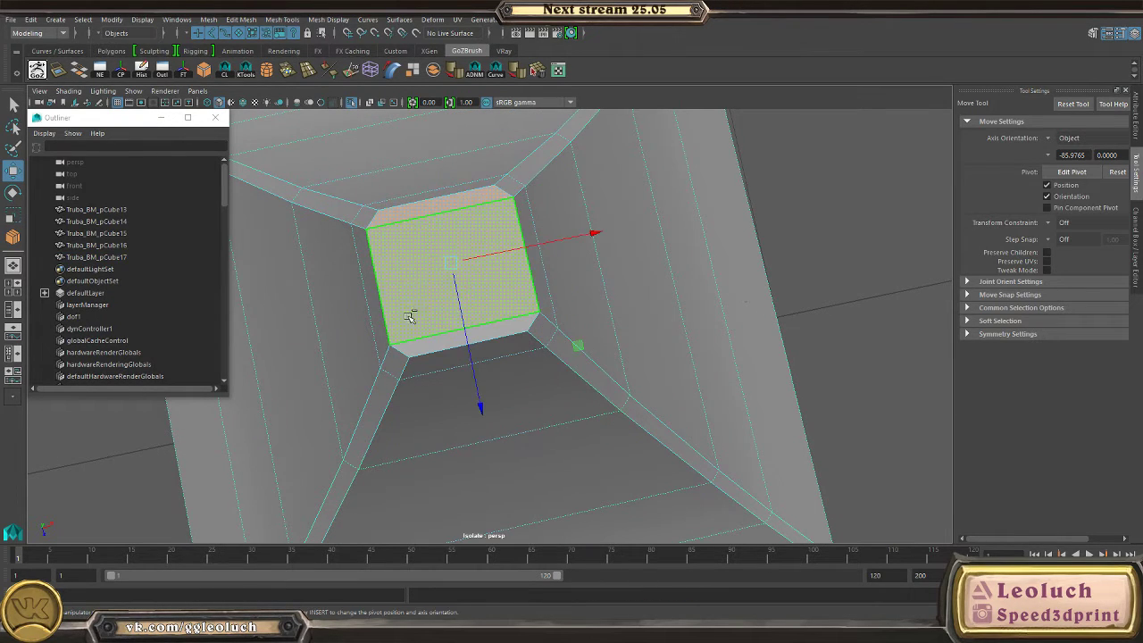
pyautogui.hotkey('ctrl', 'e')
pyautogui.press('r')
pyautogui.click(571, 366)
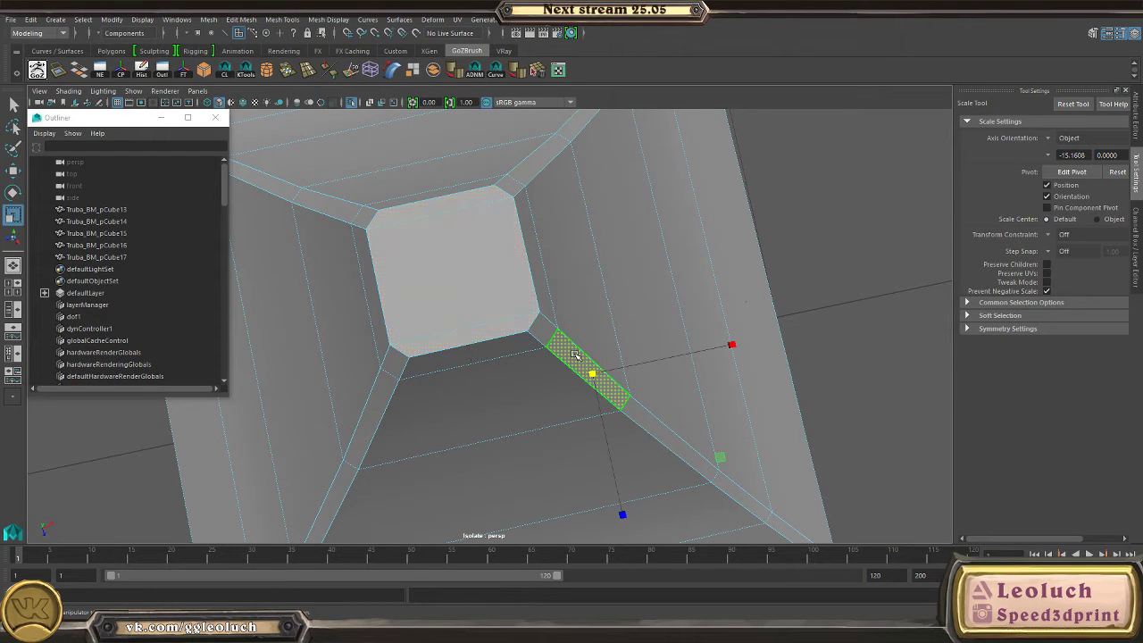
pyautogui.hotkey('ctrl', 'z')
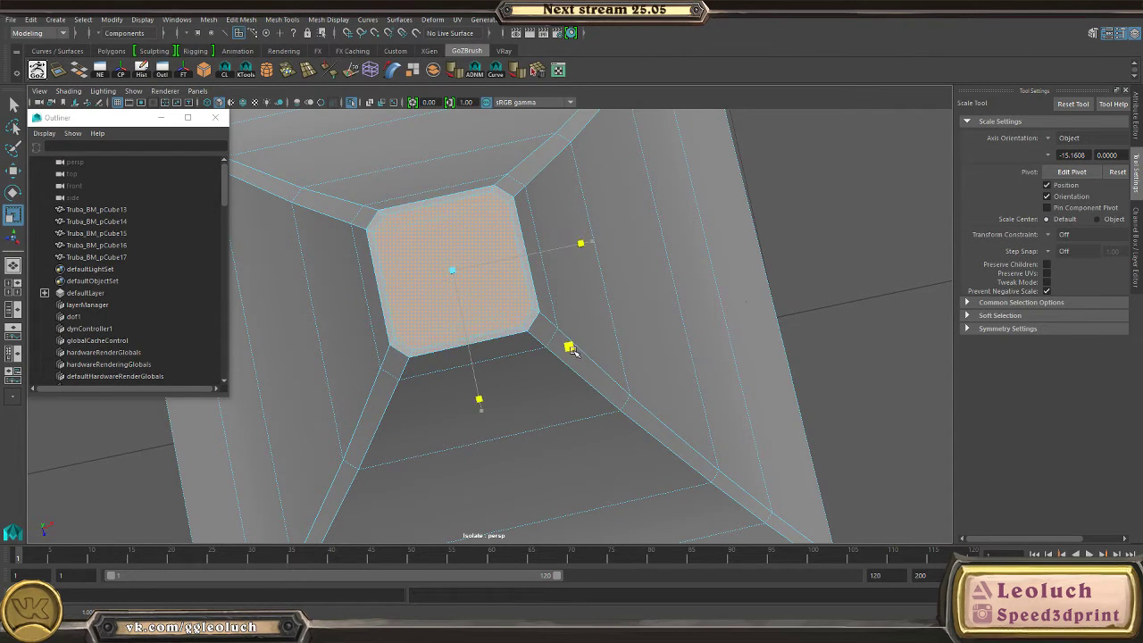
pyautogui.moveTo(408, 268); pyautogui.dragTo(476, 276, button='right')
pyautogui.click(412, 234)
pyautogui.press('f')
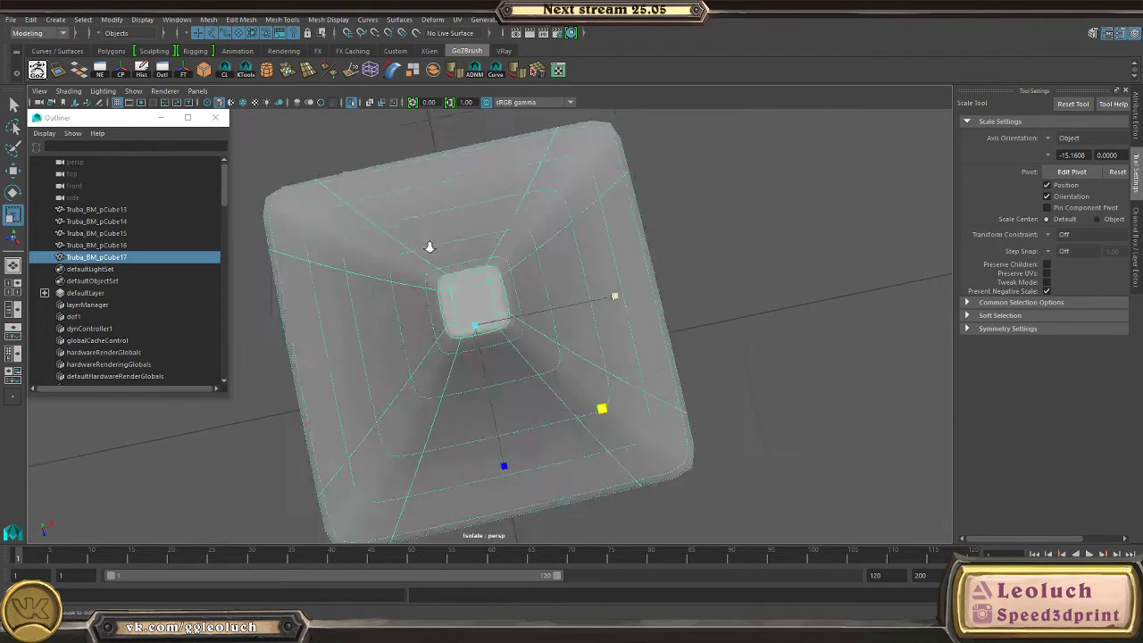
# - Inspect the roof's corner edges and its smoothed shape from several sides
pyautogui.keyDown('alt'); pyautogui.moveTo(429, 247); pyautogui.dragTo(554, 196); pyautogui.keyUp('alt')
pyautogui.press('1')
pyautogui.keyDown('alt'); pyautogui.moveTo(498, 363); pyautogui.dragTo(526, 367, button='right'); pyautogui.keyUp('alt')
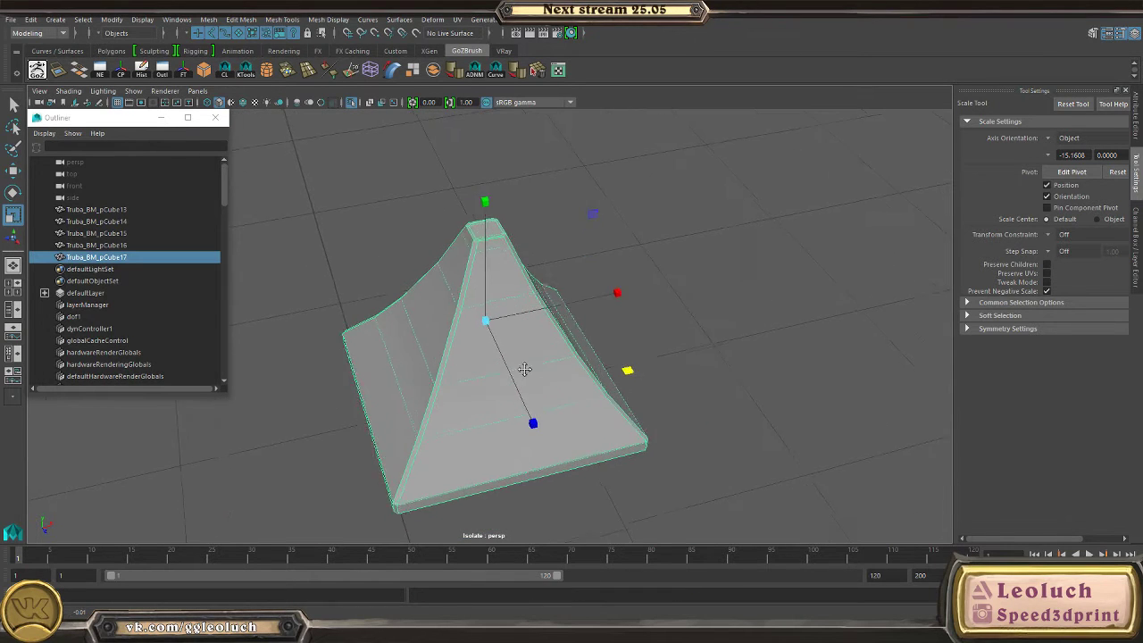
pyautogui.keyDown('alt'); pyautogui.moveTo(526, 367); pyautogui.dragTo(503, 294); pyautogui.keyUp('alt')
pyautogui.keyDown('alt'); pyautogui.moveTo(502, 294); pyautogui.dragTo(498, 258, button='right'); pyautogui.keyUp('alt')
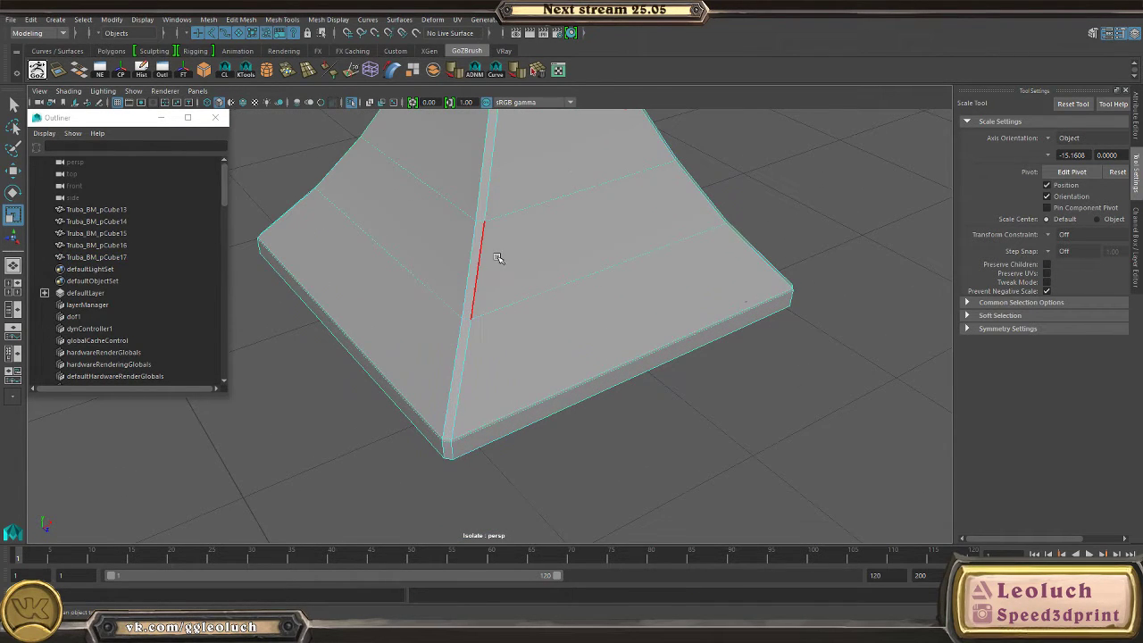
pyautogui.doubleClick(463, 264)
pyautogui.keyDown('alt'); pyautogui.moveTo(503, 288); pyautogui.dragTo(462, 273); pyautogui.keyUp('alt')
pyautogui.moveTo(461, 273); pyautogui.dragTo(495, 247, button='right')
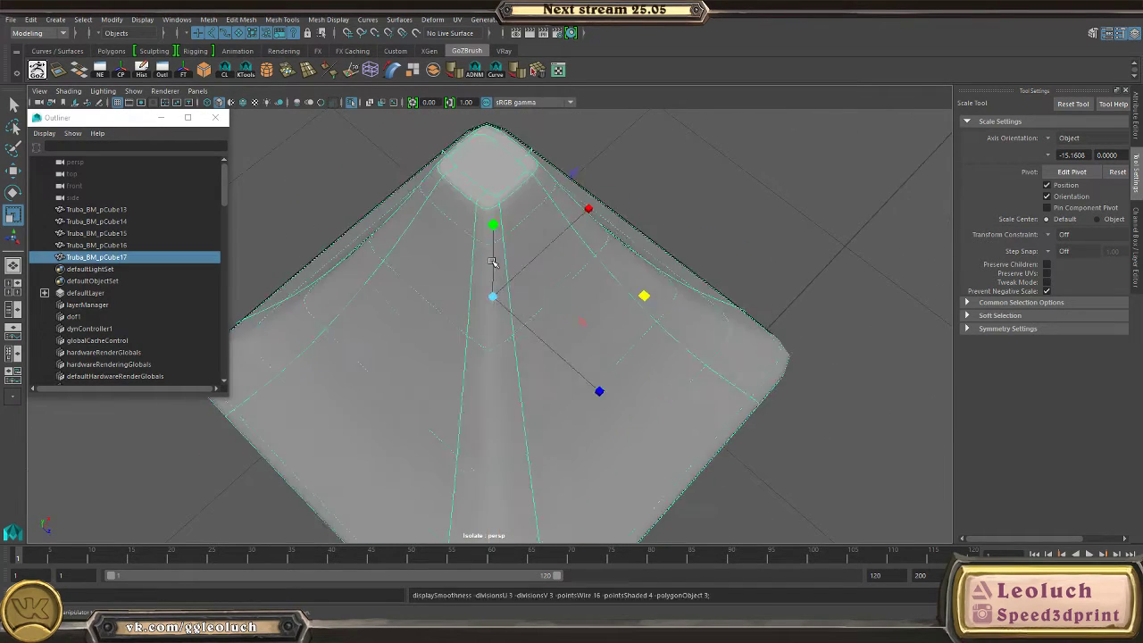
pyautogui.keyDown('alt'); pyautogui.moveTo(494, 247); pyautogui.dragTo(426, 277); pyautogui.keyUp('alt')
pyautogui.keyDown('alt'); pyautogui.moveTo(339, 308); pyautogui.dragTo(500, 357); pyautogui.keyUp('alt')
pyautogui.click(507, 360)
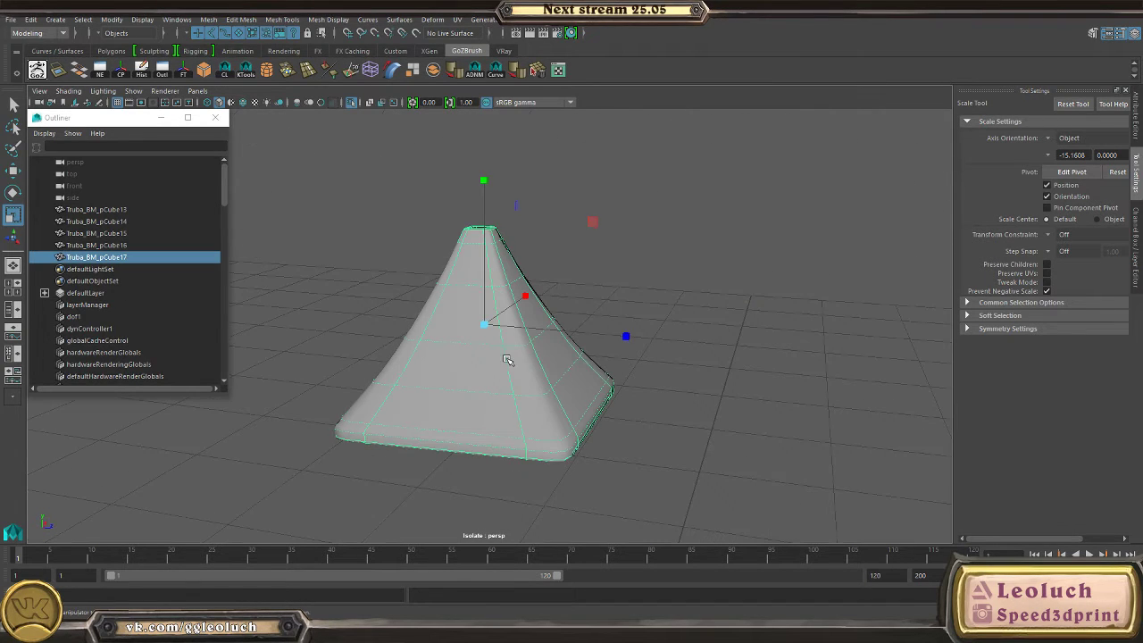
# - Rename the roof object as Roof
pyautogui.click(1136, 250)
pyautogui.press('w')
pyautogui.click(1011, 127)
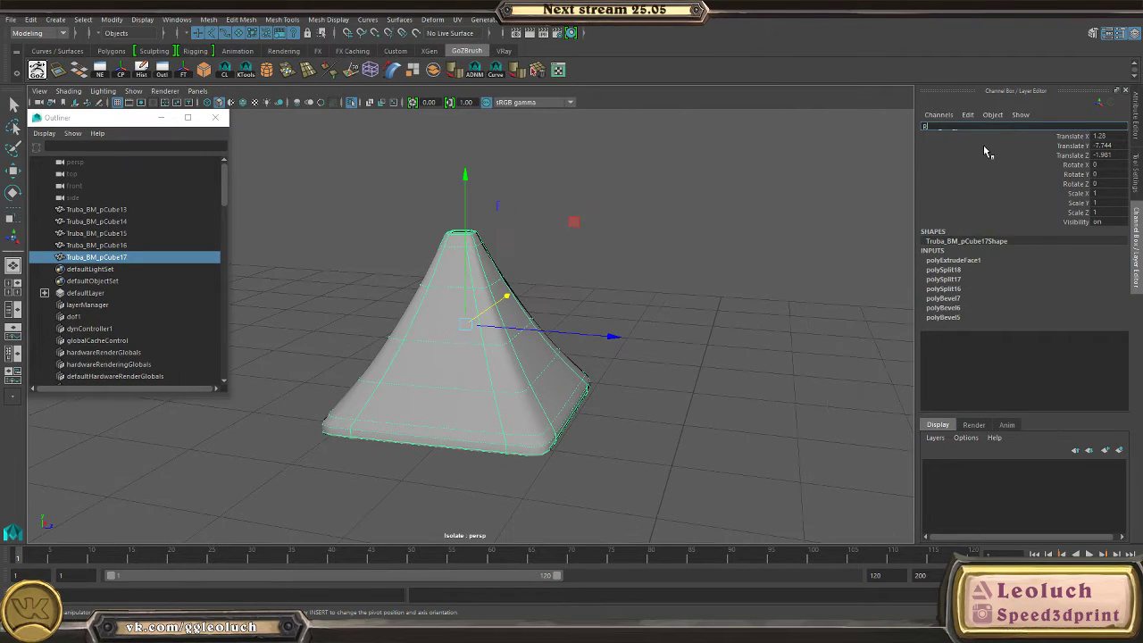
pyautogui.write('Roof')
pyautogui.press('Return')
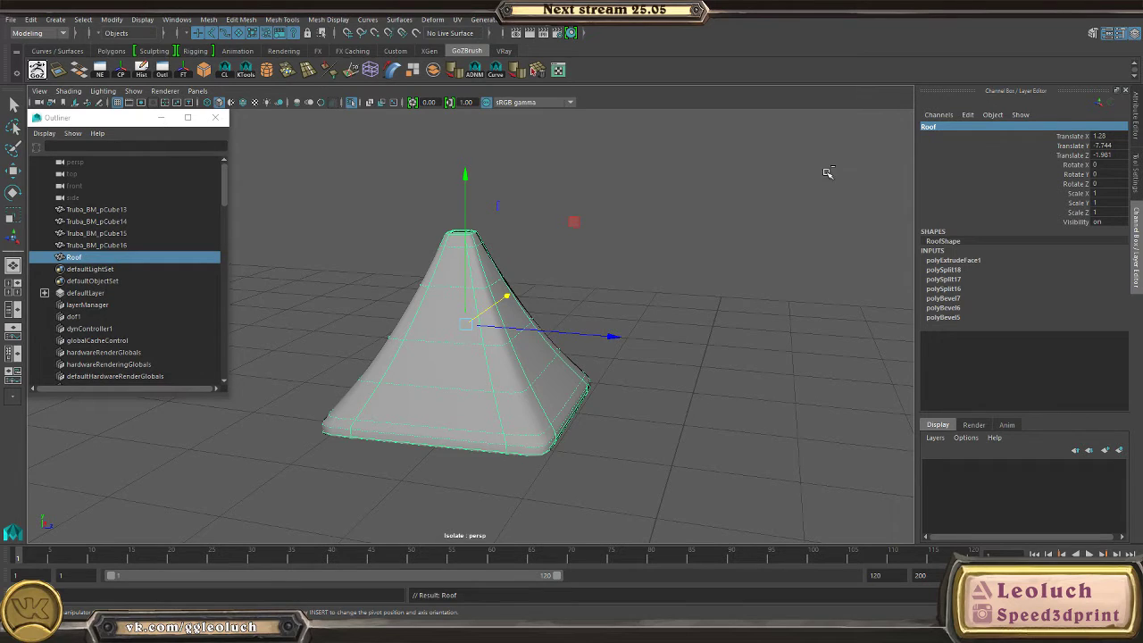
# - Isolate the pillars and rename the remaining parts: shaft as Truba, pillars as Holder and collar as Osnova
pyautogui.keyDown('alt'); pyautogui.moveTo(824, 173); pyautogui.dragTo(488, 307); pyautogui.keyUp('alt')
pyautogui.scroll(-3, 487, 307)
pyautogui.click(444, 327)
pyautogui.hotkey('ctrl', '1')
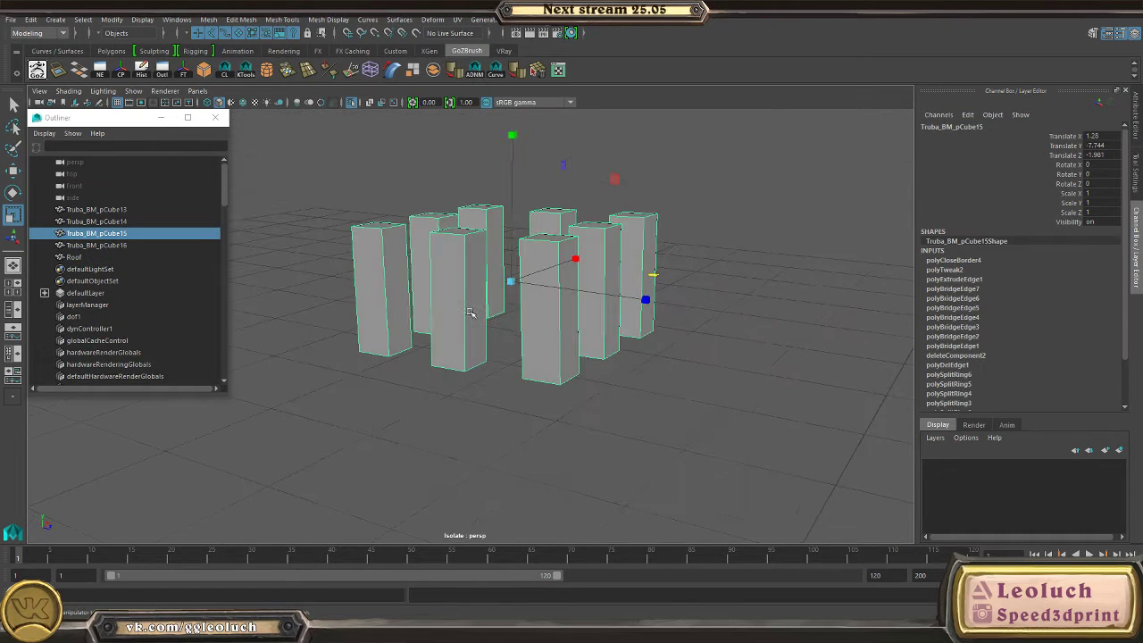
pyautogui.click(218, 19)
pyautogui.hotkey('ctrl', '1')
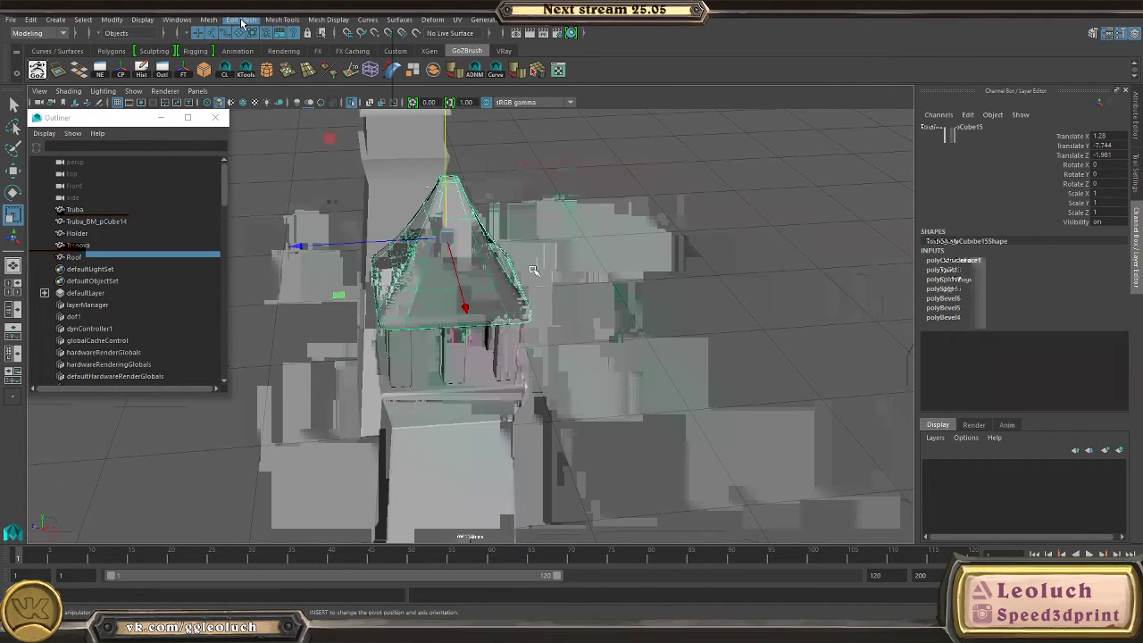
# - Select the faces of the roof's upper part all around and extrude them outward by 0.0025
pyautogui.click(381, 319)
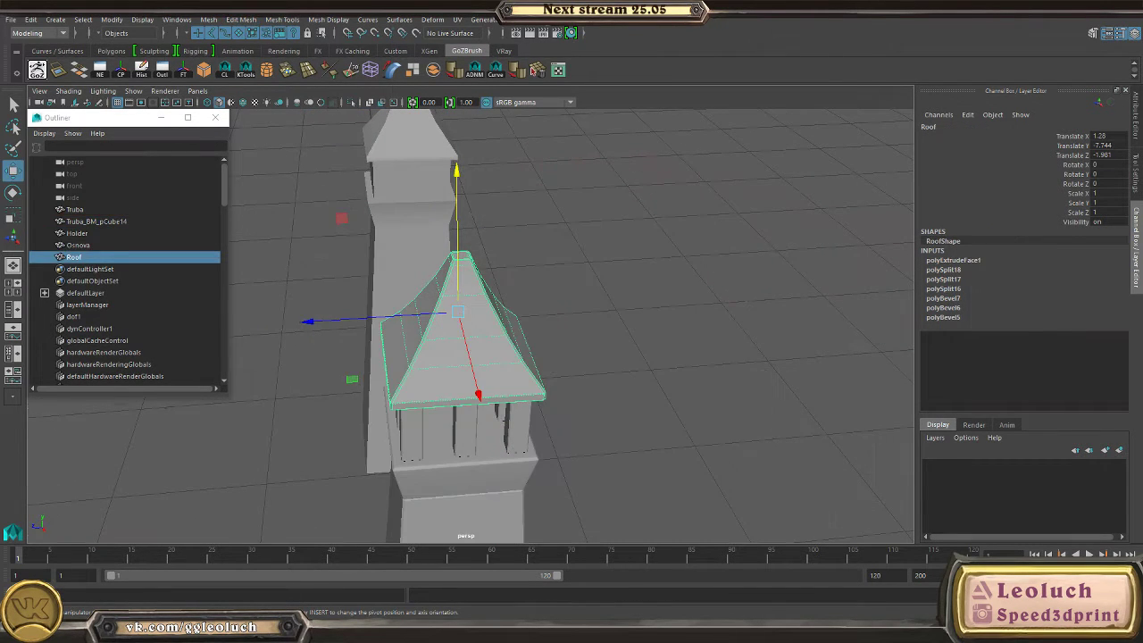
pyautogui.press('f')
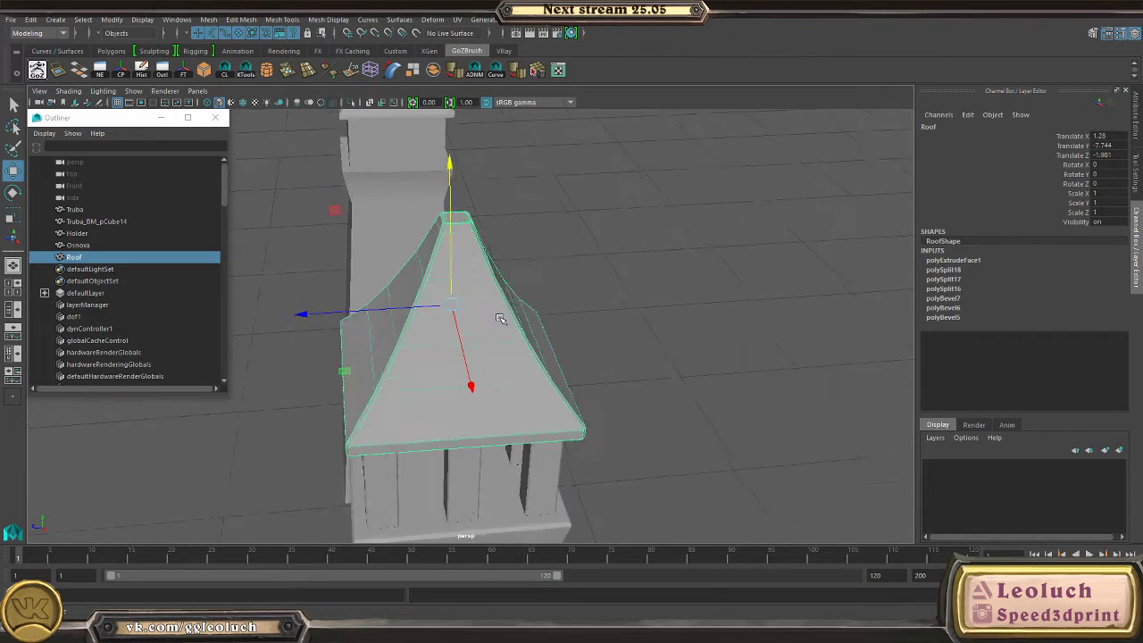
pyautogui.moveTo(428, 298); pyautogui.dragTo(429, 331, button='right')
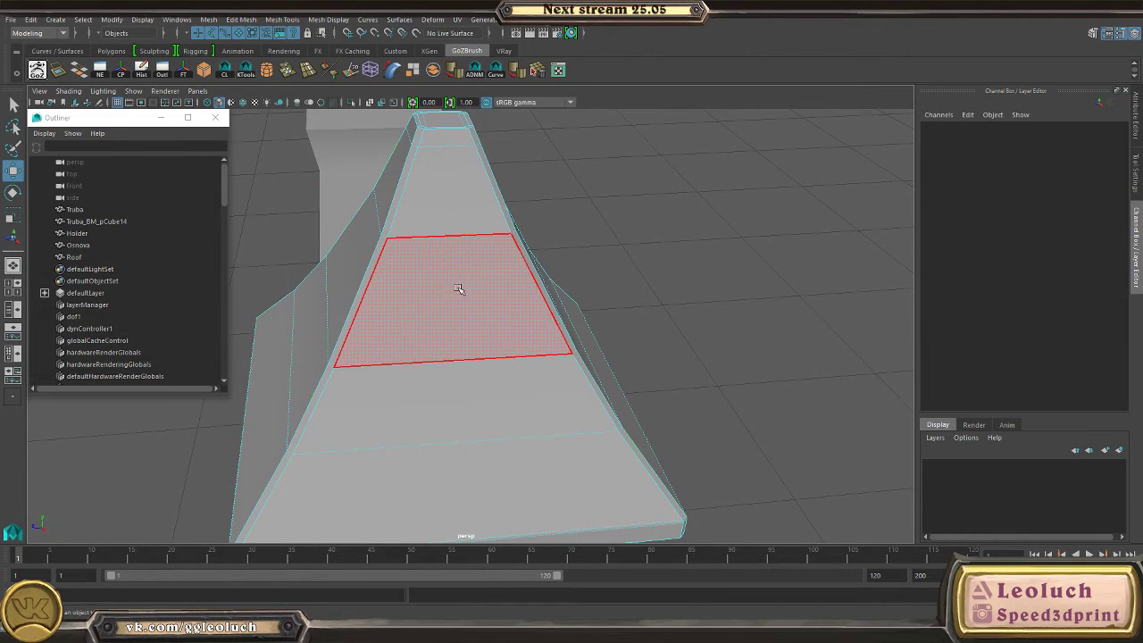
pyautogui.keyDown('alt'); pyautogui.moveTo(458, 288); pyautogui.dragTo(421, 315); pyautogui.keyUp('alt')
pyautogui.moveTo(577, 323); pyautogui.dragTo(577, 324)
pyautogui.hotkey('ctrl', 'e')
pyautogui.keyDown('alt'); pyautogui.moveTo(577, 324); pyautogui.dragTo(510, 396); pyautogui.keyUp('alt')
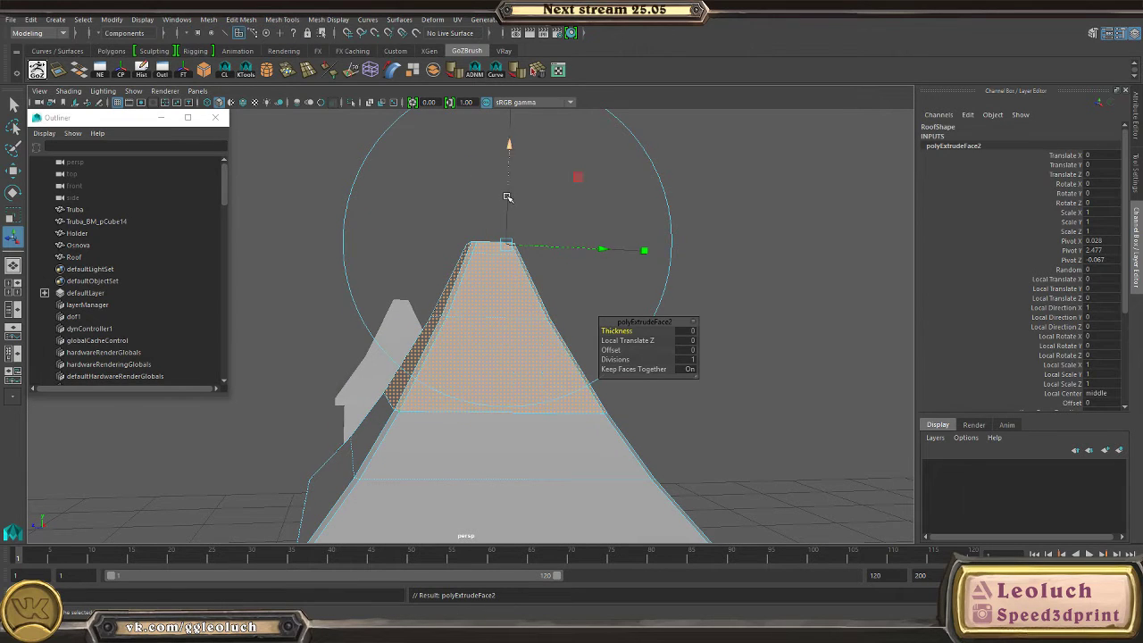
pyautogui.moveTo(507, 197); pyautogui.dragTo(507, 198)
pyautogui.scroll(6, 494, 324)
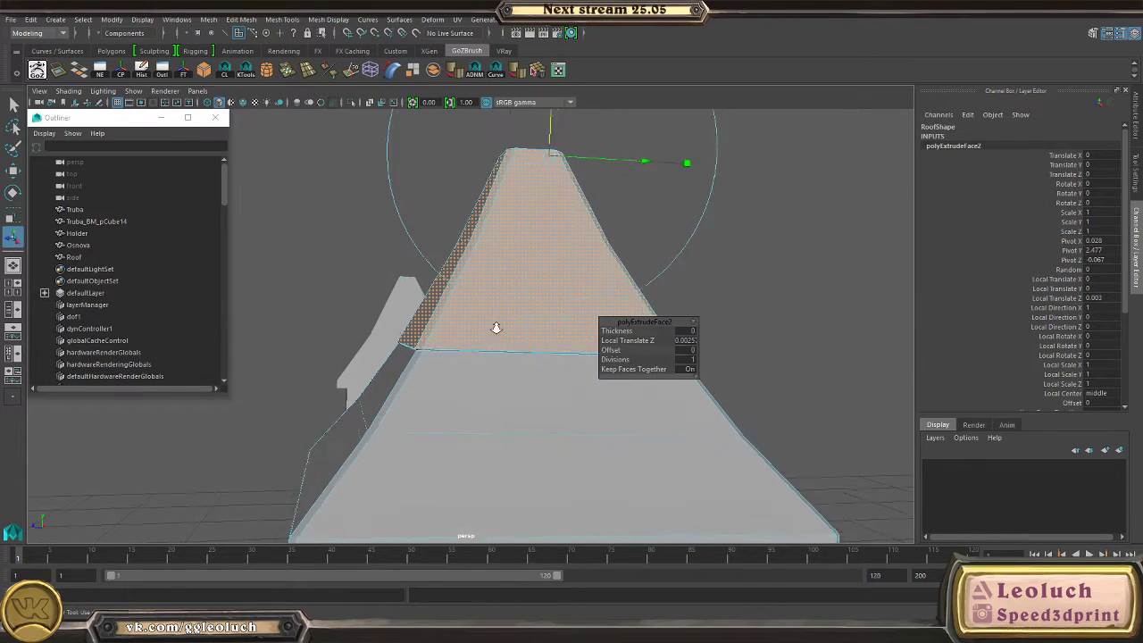
# - Move the lower edge loop of the extruded roof layer outward by 0.009 and bevel it
pyautogui.click(419, 355)
pyautogui.press('f')
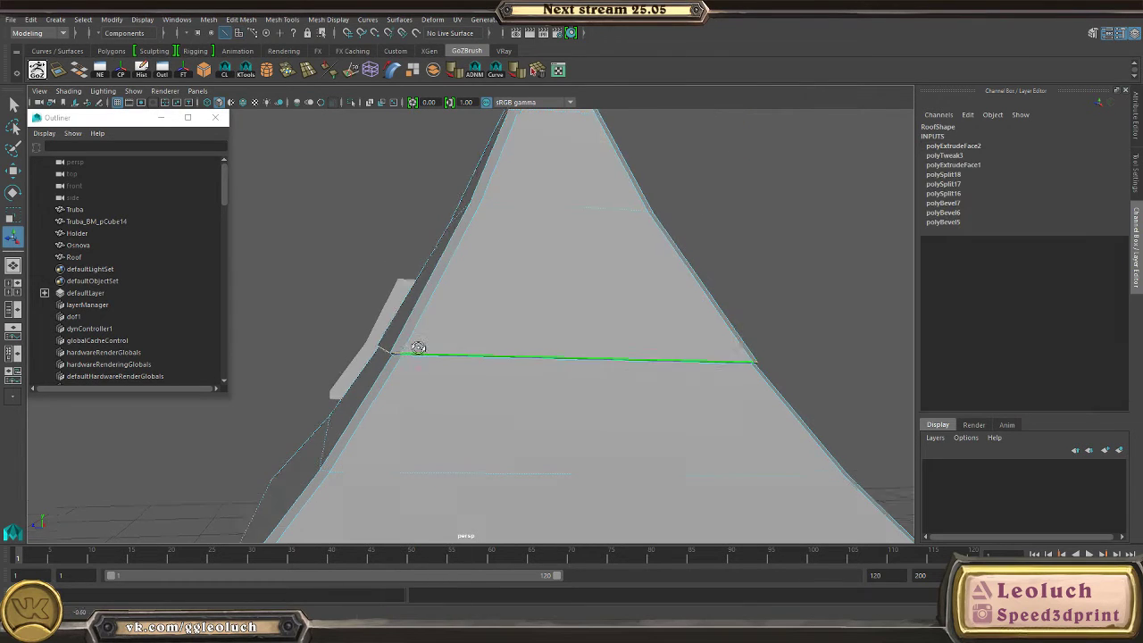
pyautogui.press('w')
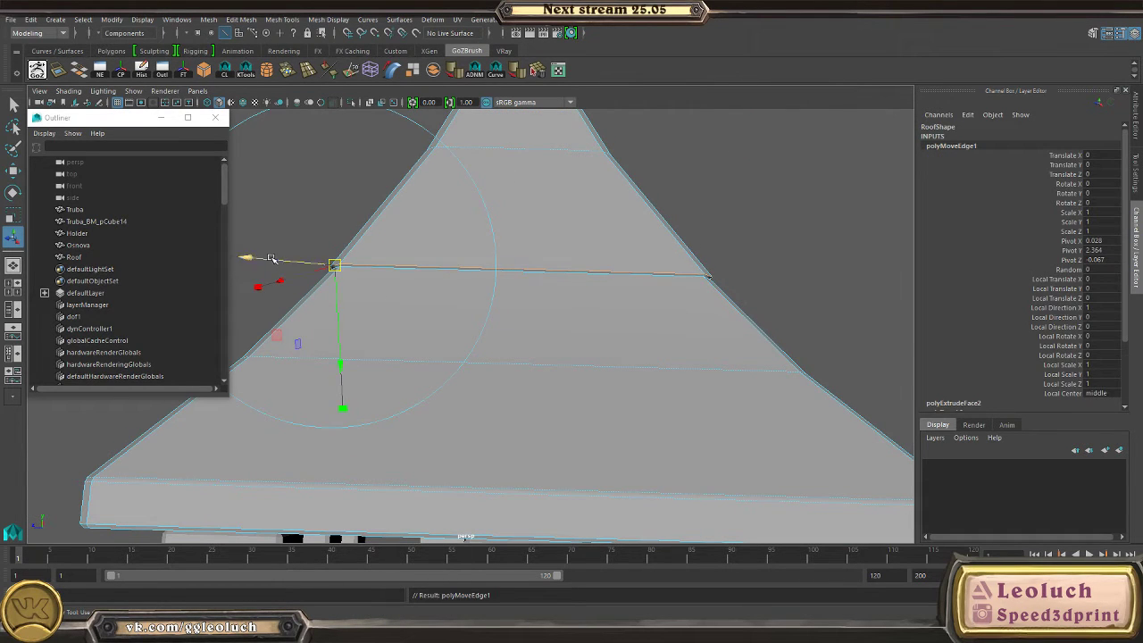
pyautogui.moveTo(271, 258); pyautogui.dragTo(264, 258)
pyautogui.hotkey('ctrl', 'b')
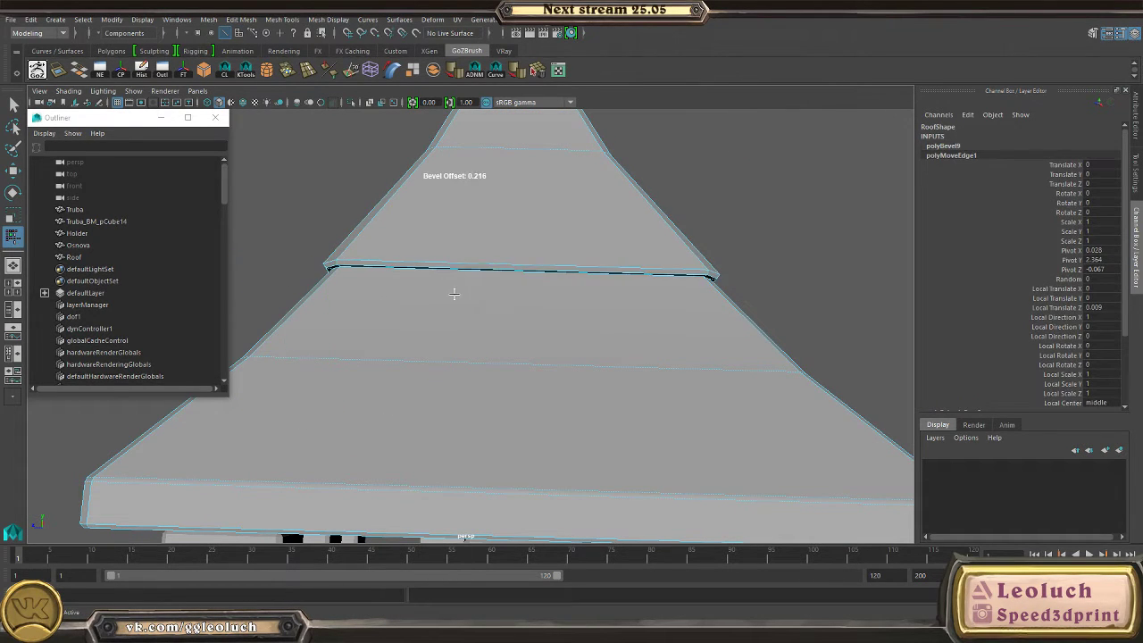
pyautogui.moveTo(428, 282); pyautogui.dragTo(472, 250, button='right')
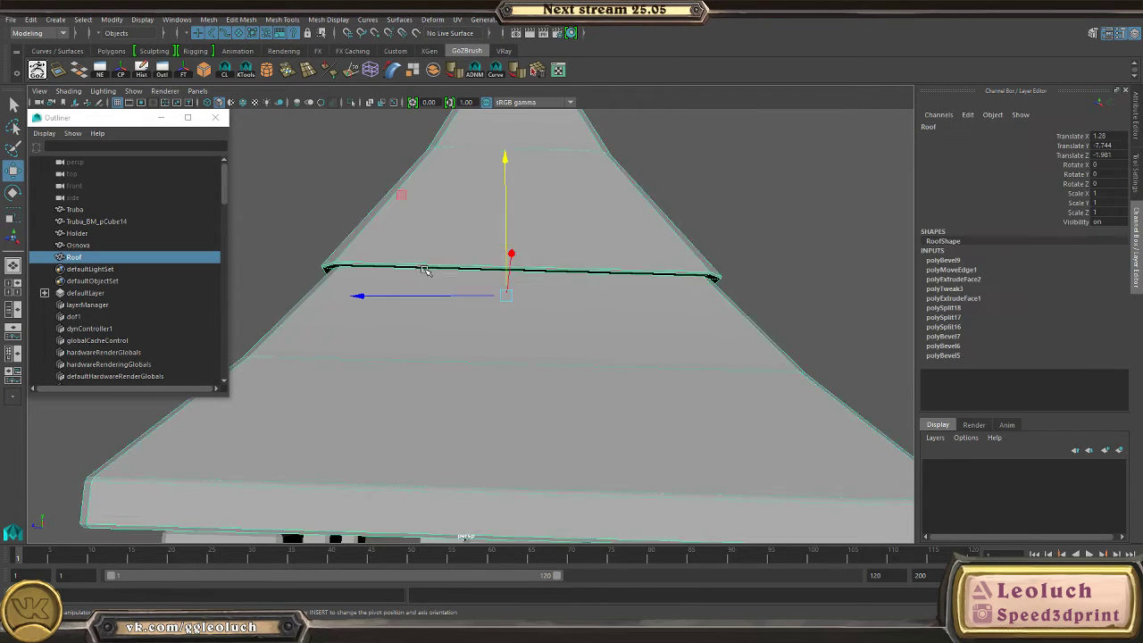
# - Bevel the inner edge loop where the ledge meets the lower roof faces
pyautogui.scroll(3, 454, 281)
pyautogui.moveTo(411, 321); pyautogui.dragTo(400, 276, button='right')
pyautogui.click(377, 317)
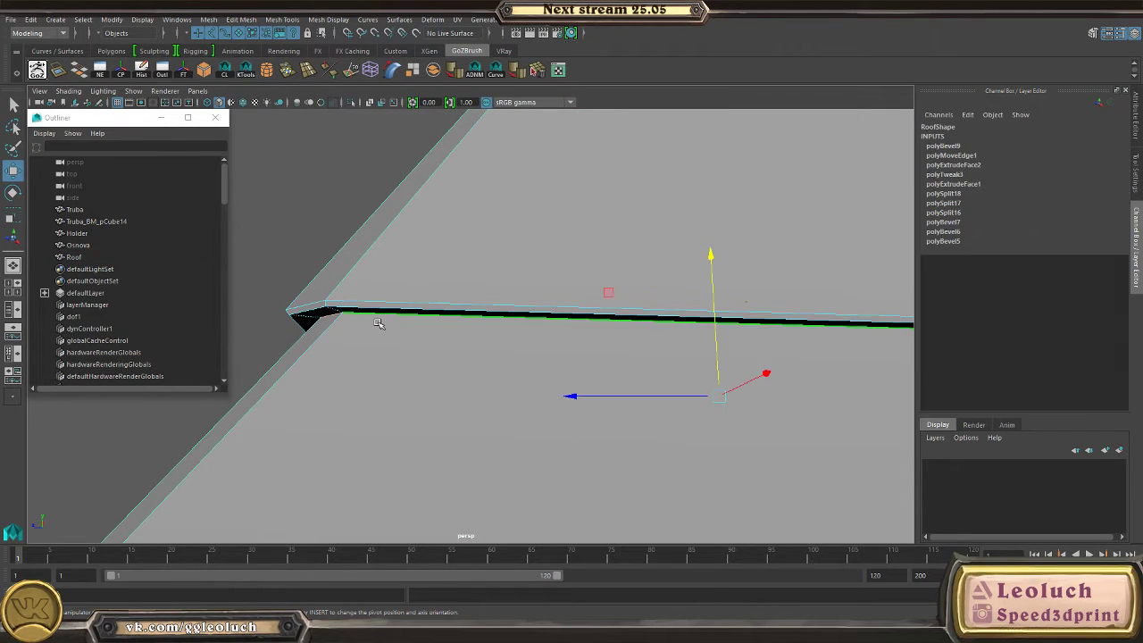
pyautogui.hotkey('ctrl', 'b')
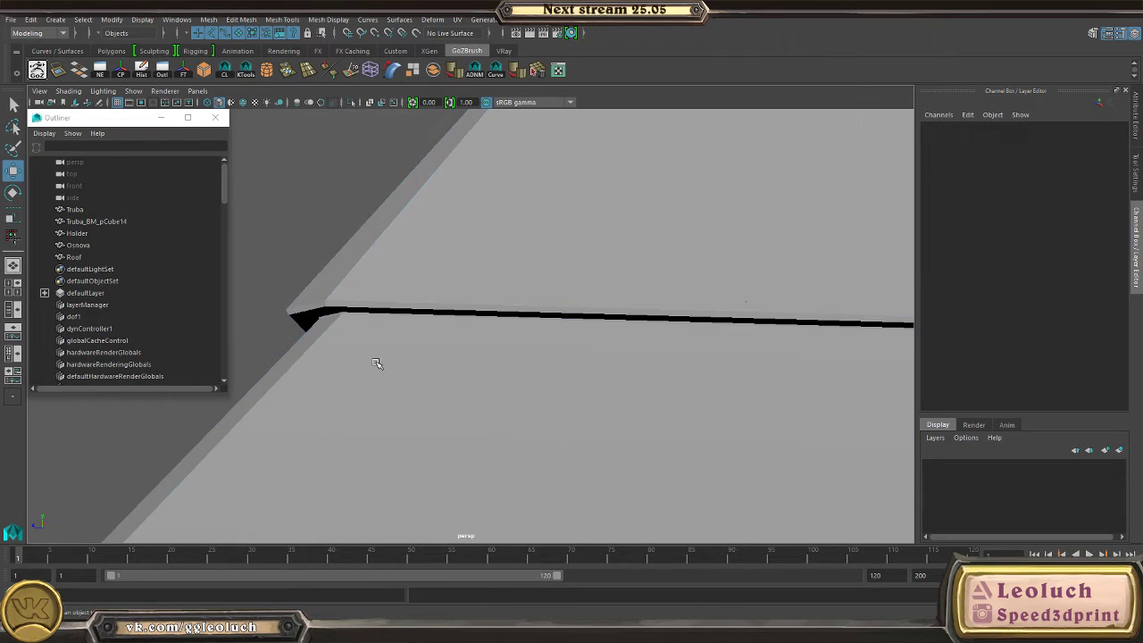
# - Cut connecting edges across the beveled corners of the roof ledge with Multi-Cut
pyautogui.moveTo(378, 360); pyautogui.dragTo(259, 331, button='right')
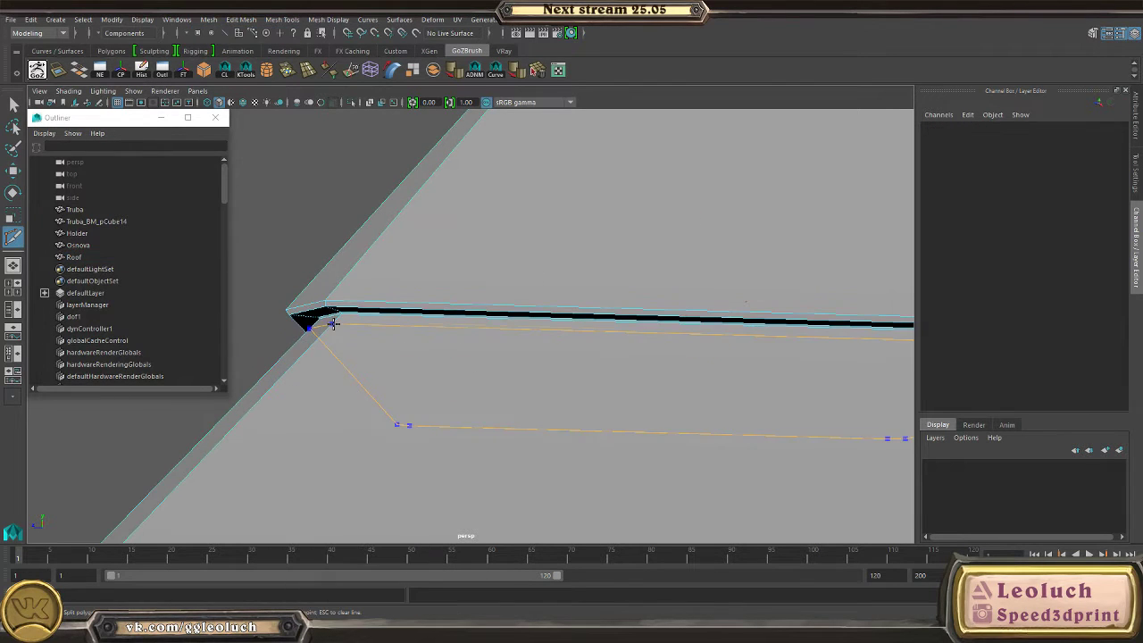
pyautogui.keyDown('alt'); pyautogui.moveTo(408, 419); pyautogui.dragTo(483, 263); pyautogui.keyUp('alt')
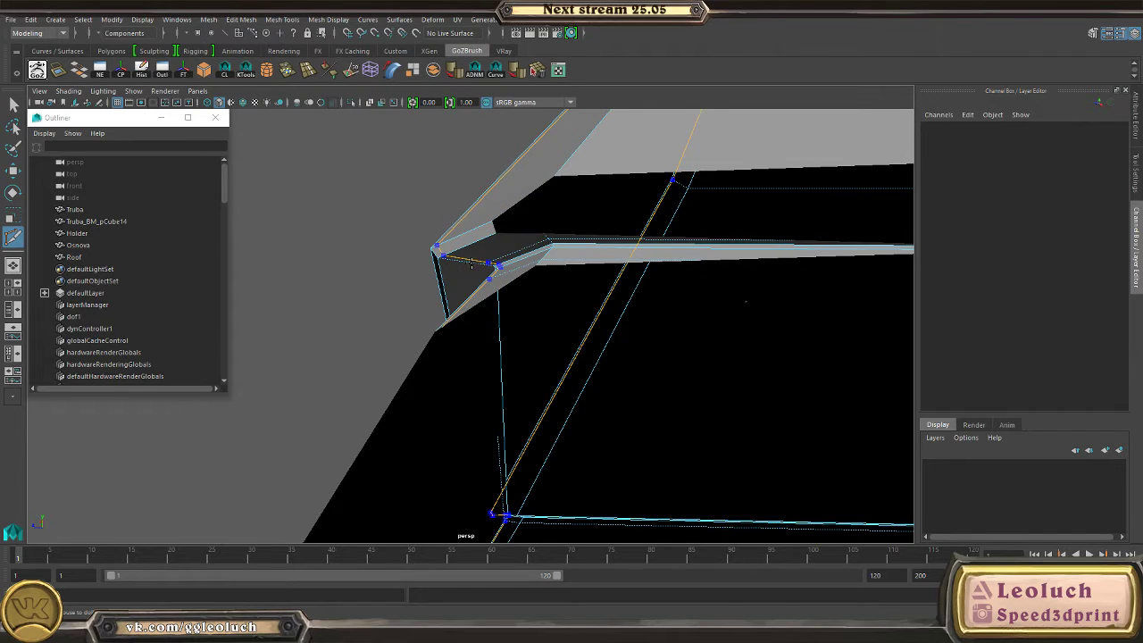
pyautogui.click(442, 233)
pyautogui.scroll(-5, 443, 234)
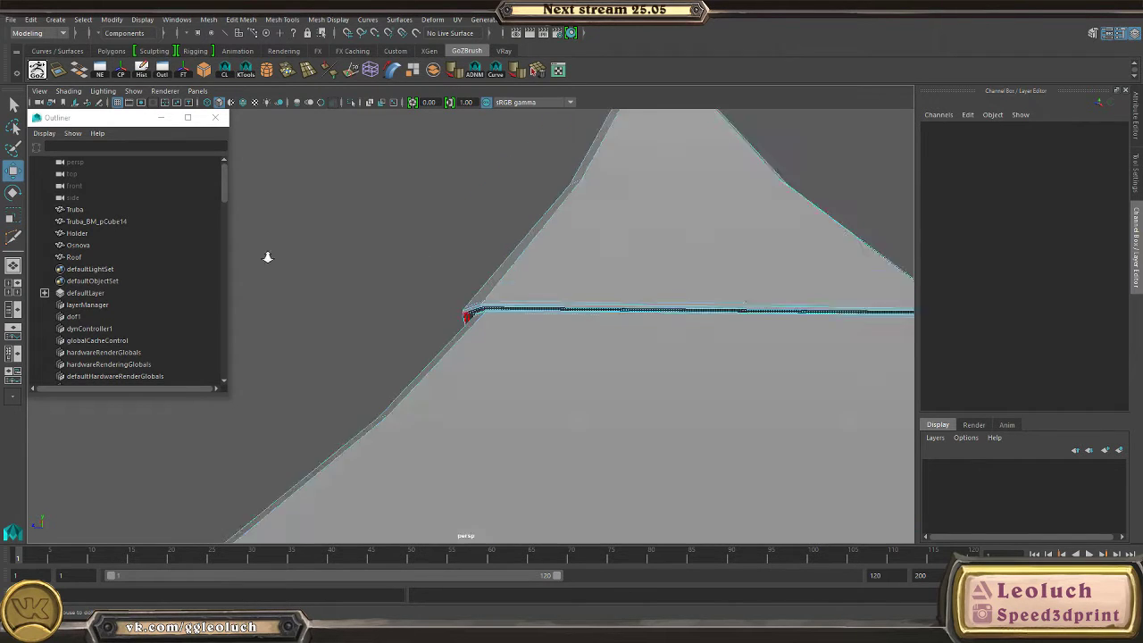
# - Check the roof with its new ledge in smooth preview, and return it to the unsmoothed display
pyautogui.press('F8')
pyautogui.click(602, 387)
pyautogui.press('3')
pyautogui.click(774, 269)
pyautogui.keyDown('alt'); pyautogui.moveTo(774, 269); pyautogui.dragTo(375, 268); pyautogui.keyUp('alt')
pyautogui.click(556, 396)
pyautogui.press('1')
# - Select the refined chimney's shaft, pillars, collar and roof together, run mesh Cleanup on them, and select the collar
pyautogui.scroll(-4, 446, 353)
pyautogui.moveTo(375, 188); pyautogui.dragTo(610, 492)
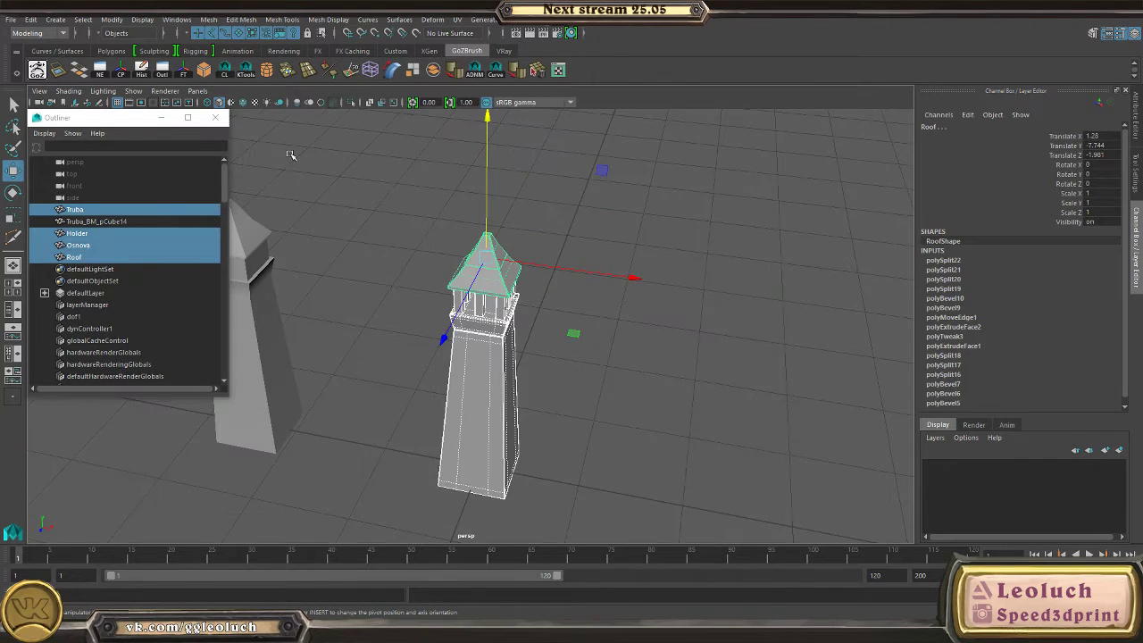
pyautogui.keyDown('alt'); pyautogui.moveTo(410, 305); pyautogui.dragTo(281, 56); pyautogui.keyUp('alt')
pyautogui.click(208, 19)
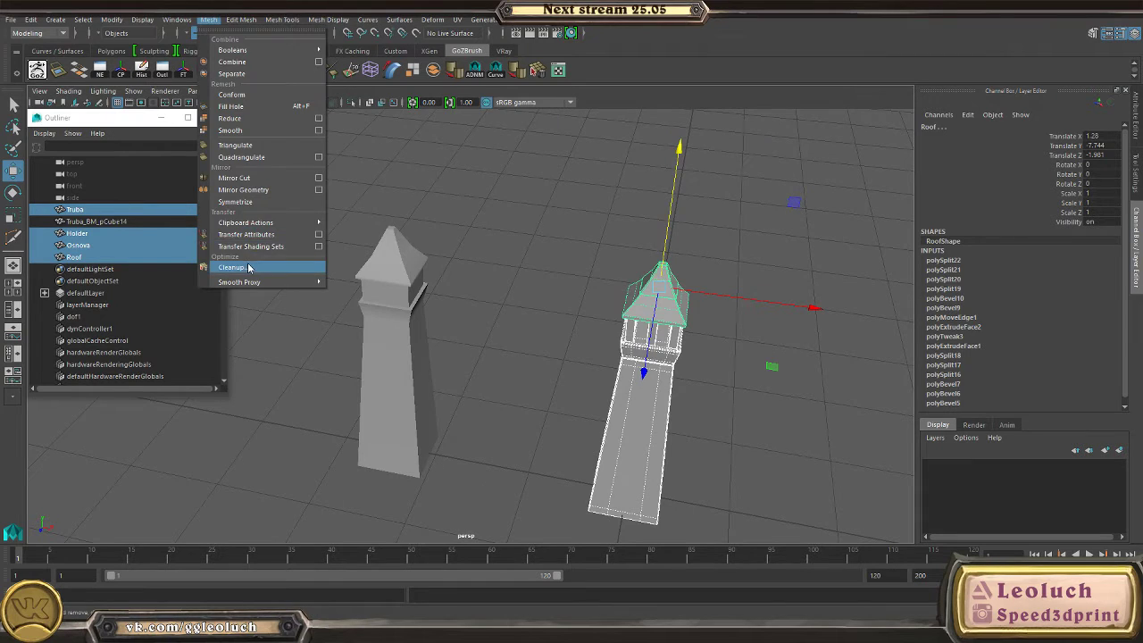
pyautogui.click(316, 265)
pyautogui.click(450, 423)
pyautogui.click(650, 356)
pyautogui.keyDown('alt'); pyautogui.moveTo(650, 356); pyautogui.dragTo(572, 464); pyautogui.keyUp('alt')
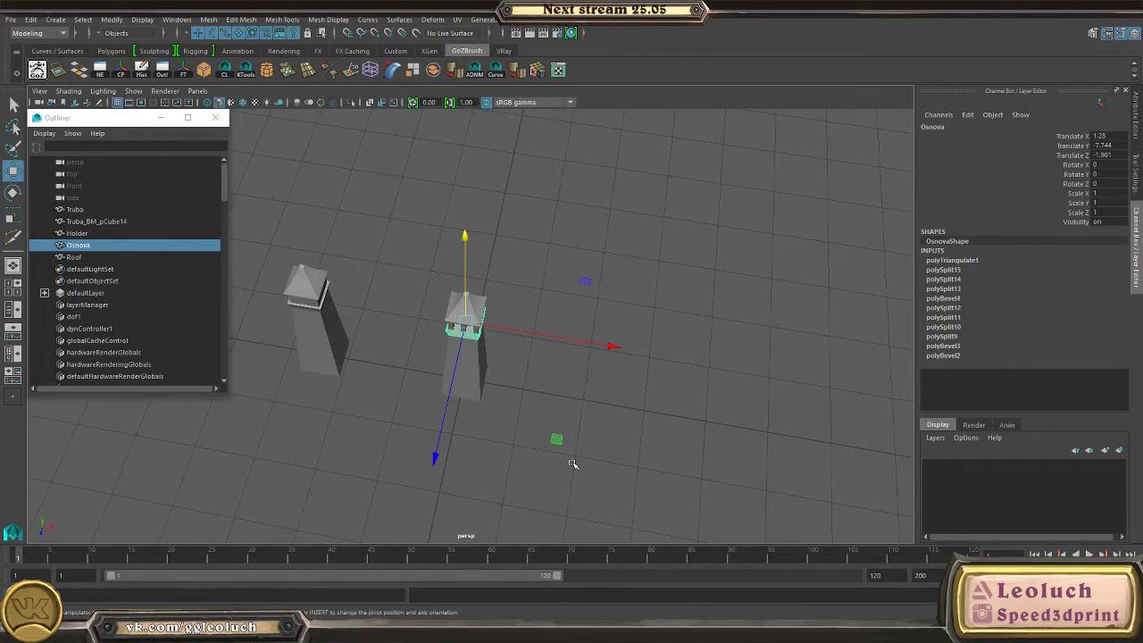
# - Select the refined chimney's shaft, pillars, collar and roof together and send them to ZBrush with GoZ
pyautogui.moveTo(442, 223); pyautogui.dragTo(523, 377)
pyautogui.click(523, 378)
pyautogui.hotkey('ctrl', 'z')
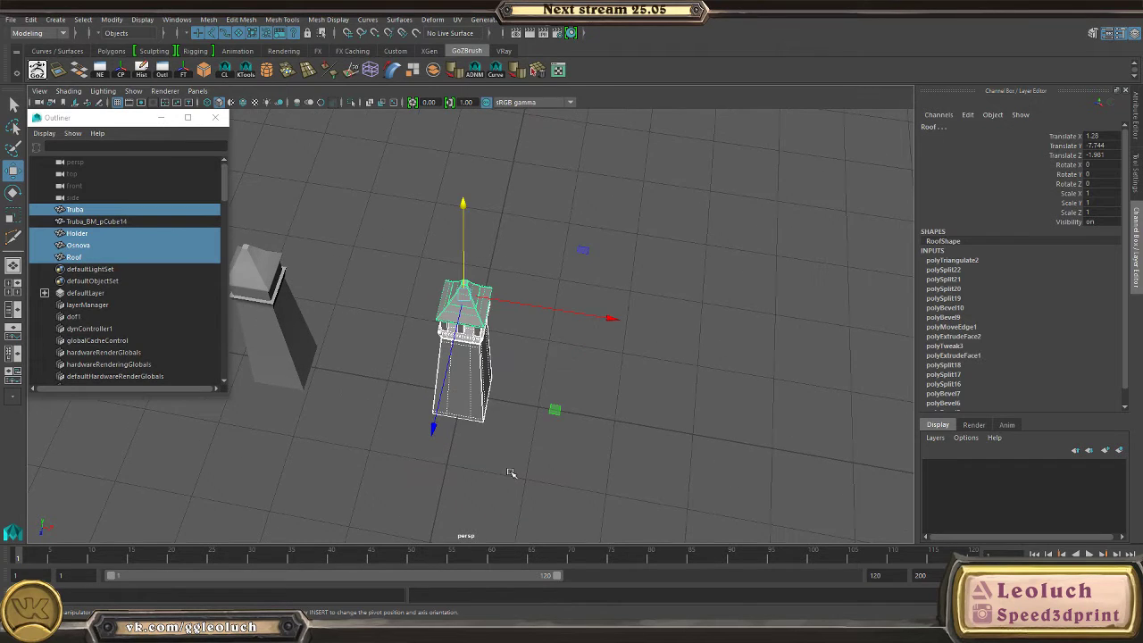
pyautogui.keyDown('alt'); pyautogui.moveTo(510, 473); pyautogui.dragTo(295, 250); pyautogui.keyUp('alt')
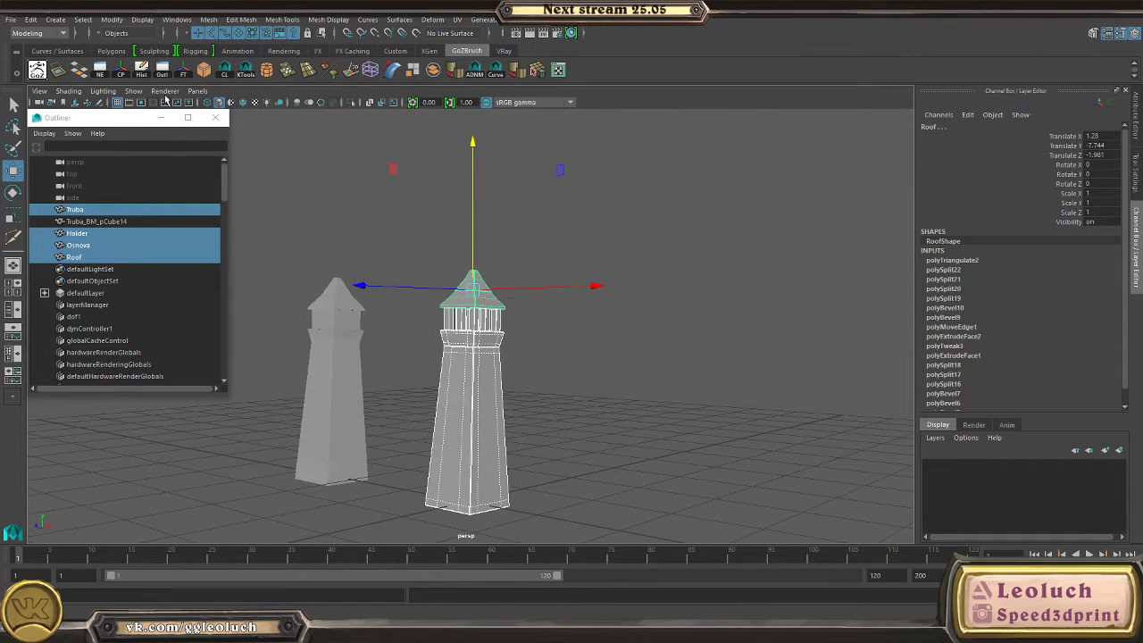
pyautogui.hotkey('ctrl', 's')
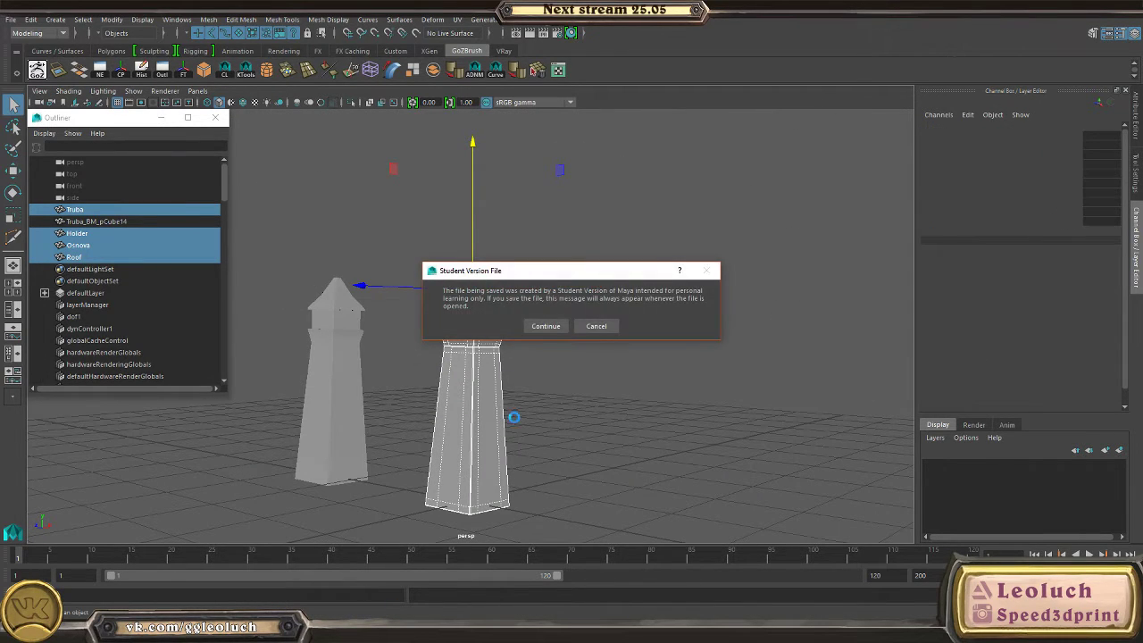
pyautogui.click(547, 327)
pyautogui.click(572, 349)
pyautogui.click(541, 326)
pyautogui.click(575, 349)
pyautogui.click(543, 327)
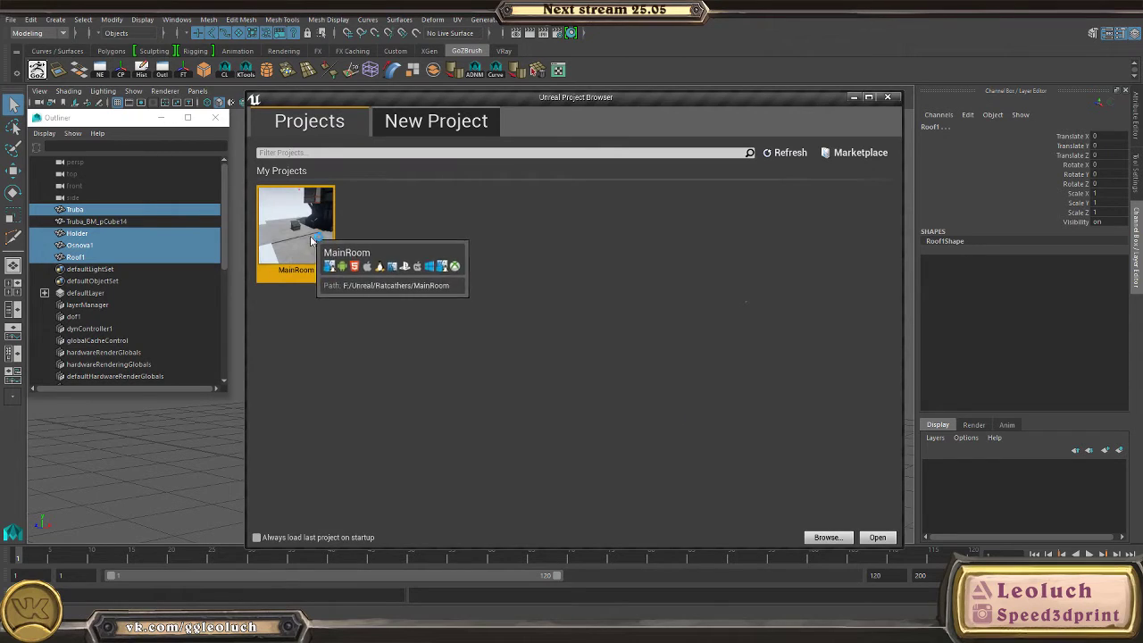
# - Open the MainRoom project in Unreal Engine and look over the small shed beside the house
pyautogui.click(329, 266)
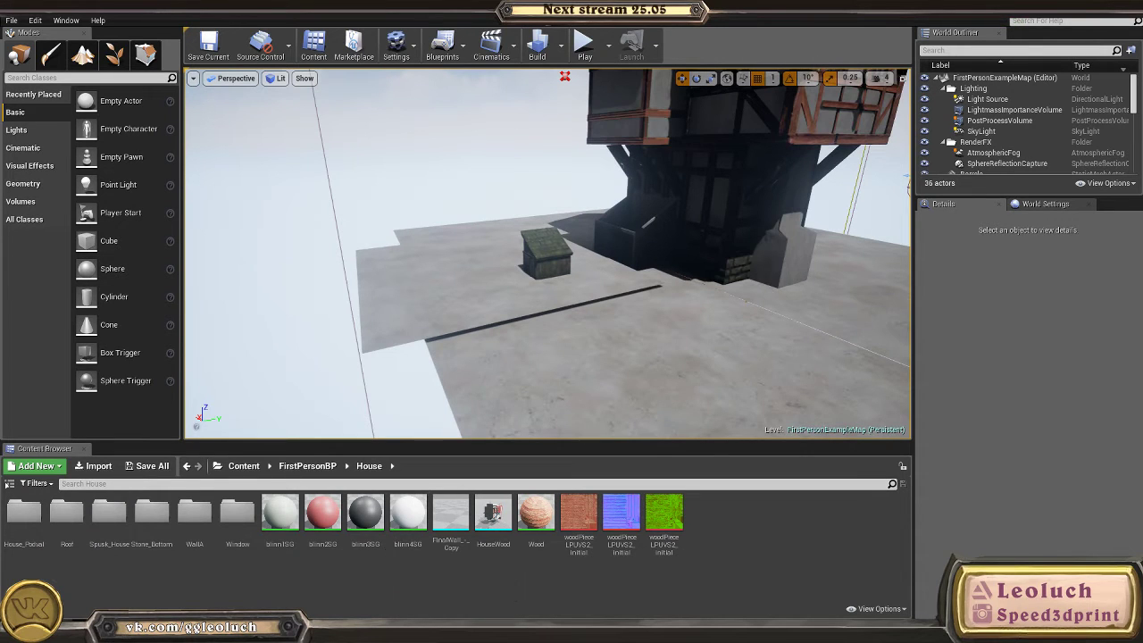
pyautogui.moveTo(470, 200); pyautogui.dragTo(470, 200, button='right')
pyautogui.moveTo(505, 262); pyautogui.dragTo(505, 263, button='right')
pyautogui.moveTo(577, 334); pyautogui.dragTo(576, 334, button='right')
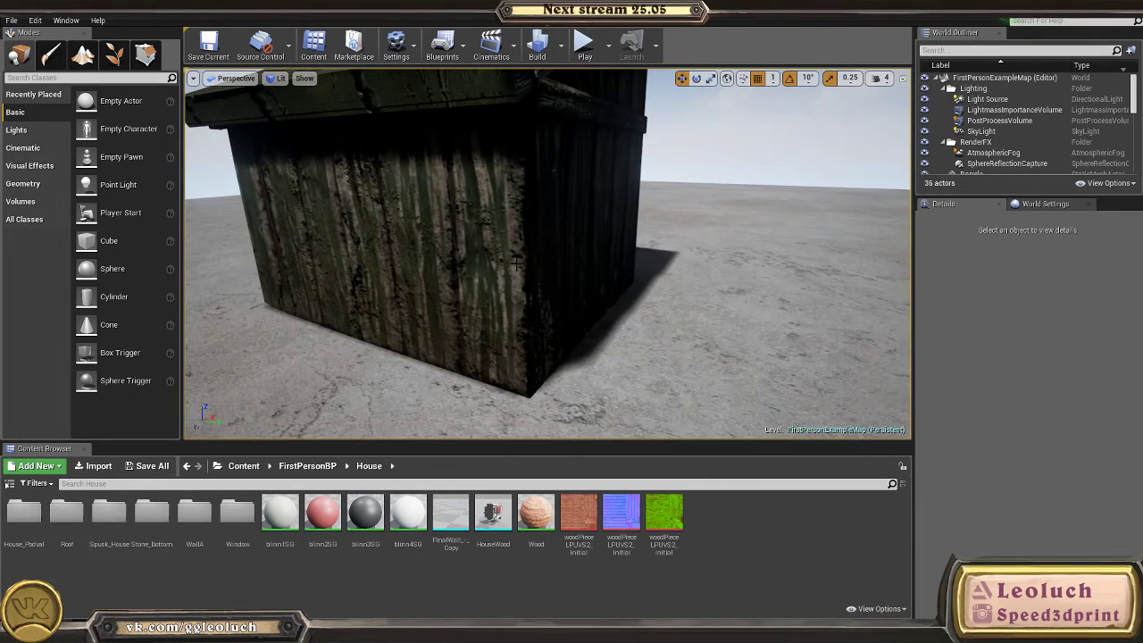
pyautogui.moveTo(516, 261); pyautogui.dragTo(516, 261, button='right')
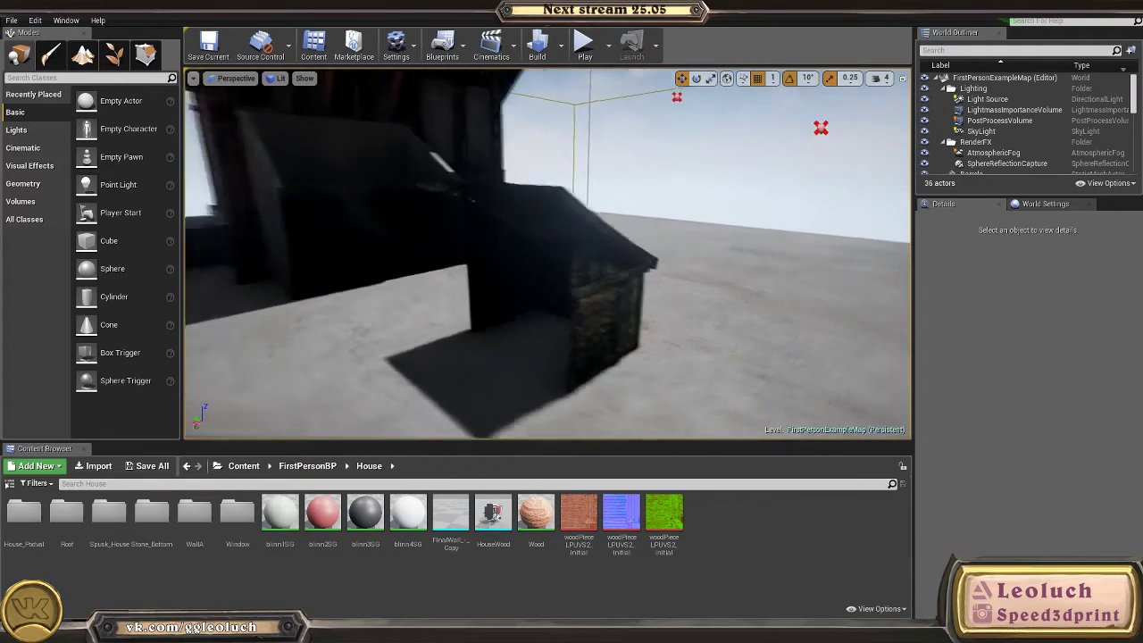
pyautogui.moveTo(566, 230); pyautogui.dragTo(566, 230, button='right')
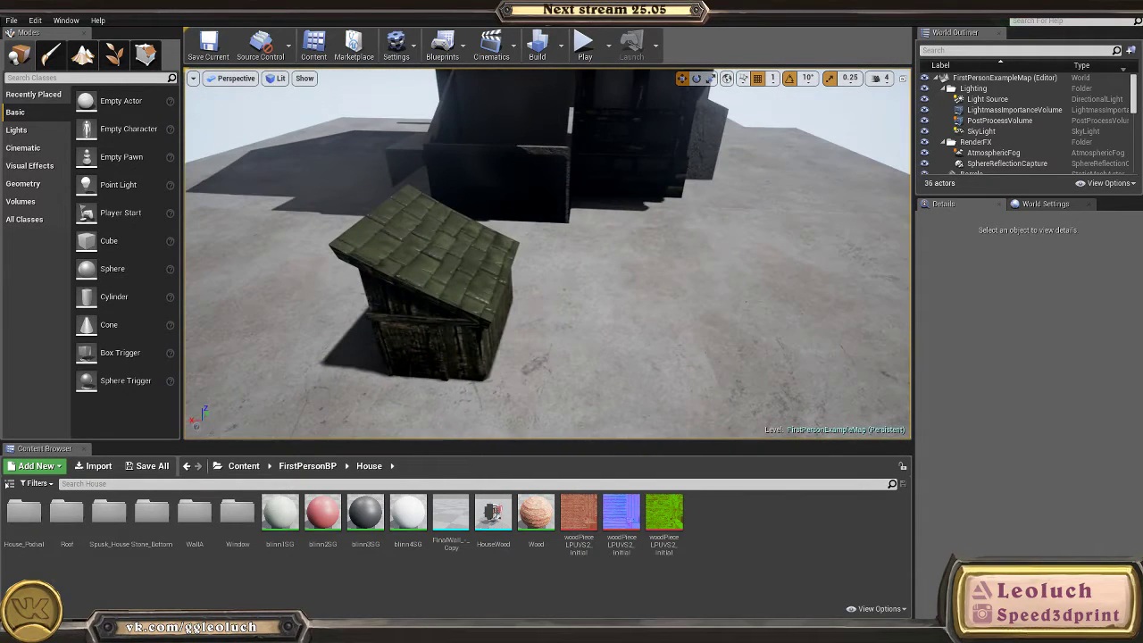
# - Scale the small shed PodvalLPUVF uniformly to -26.25 on all axes and inspect it from several sides
pyautogui.click(500, 310)
pyautogui.moveTo(316, 340); pyautogui.dragTo(315, 340, button='right')
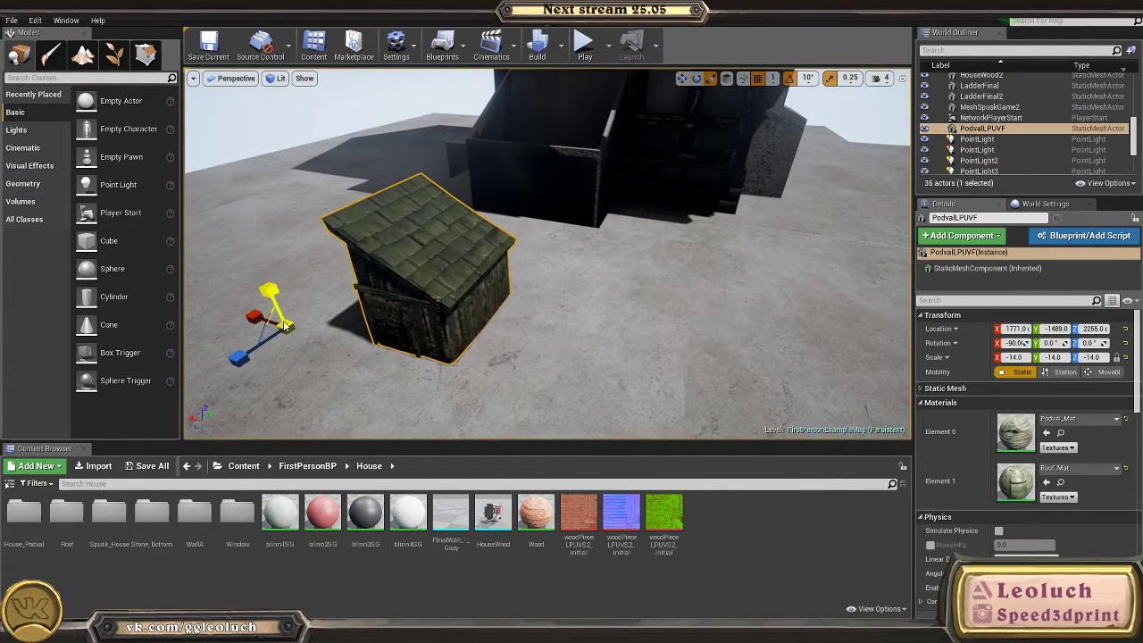
pyautogui.moveTo(284, 326); pyautogui.dragTo(298, 310)
pyautogui.moveTo(444, 250); pyautogui.dragTo(445, 250, button='right')
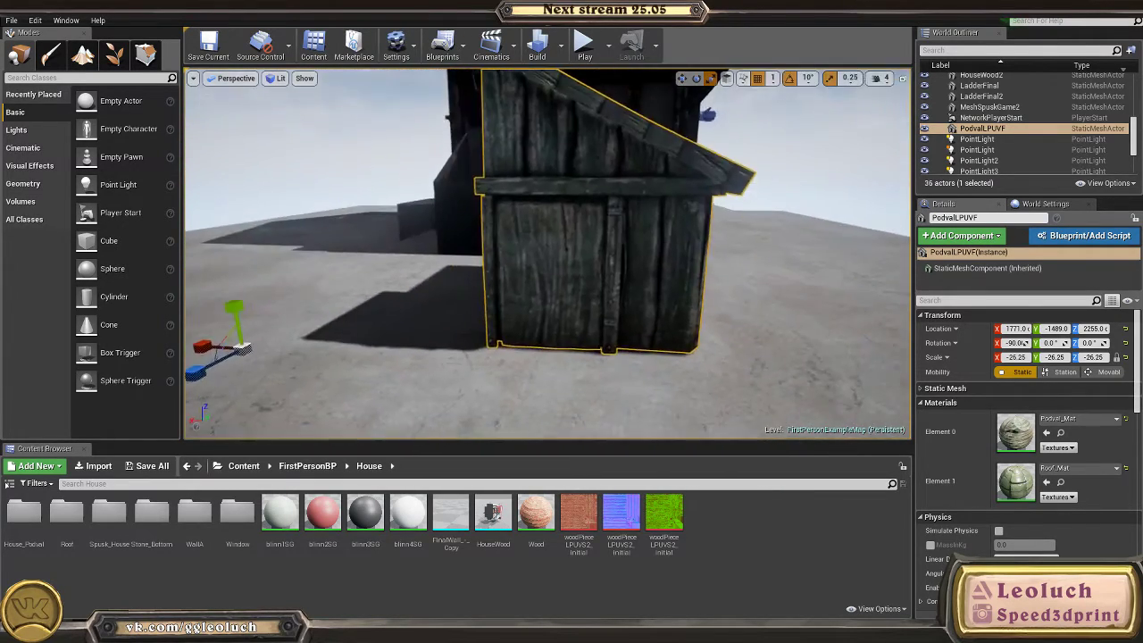
pyautogui.moveTo(536, 234); pyautogui.dragTo(536, 234, button='right')
pyautogui.moveTo(570, 281); pyautogui.dragTo(570, 281, button='right')
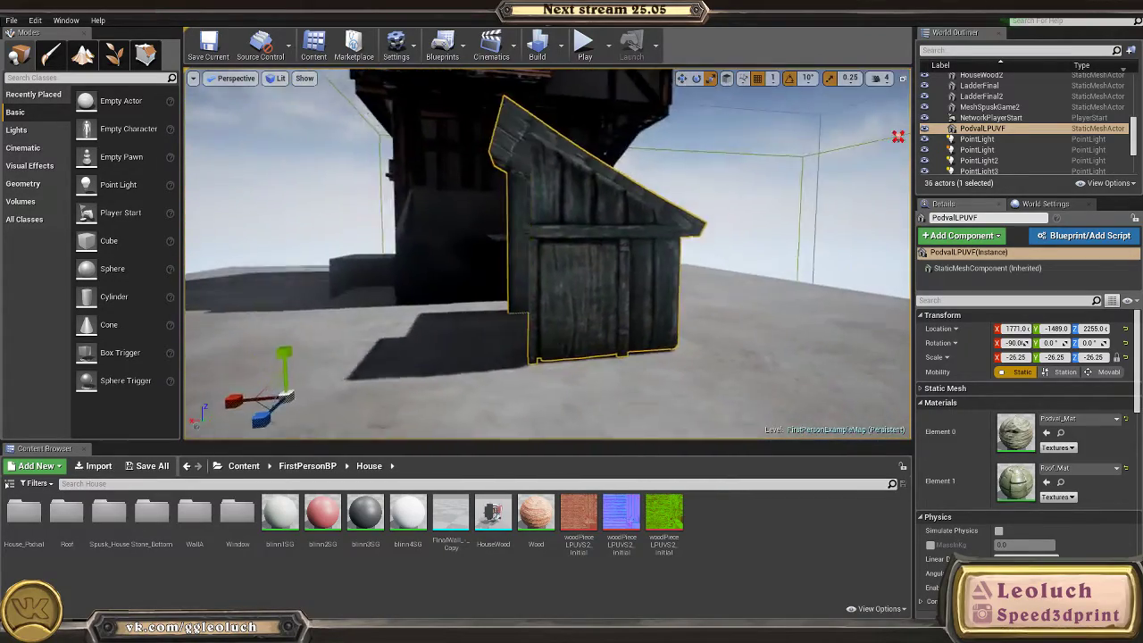
pyautogui.moveTo(363, 198); pyautogui.dragTo(363, 197, button='right')
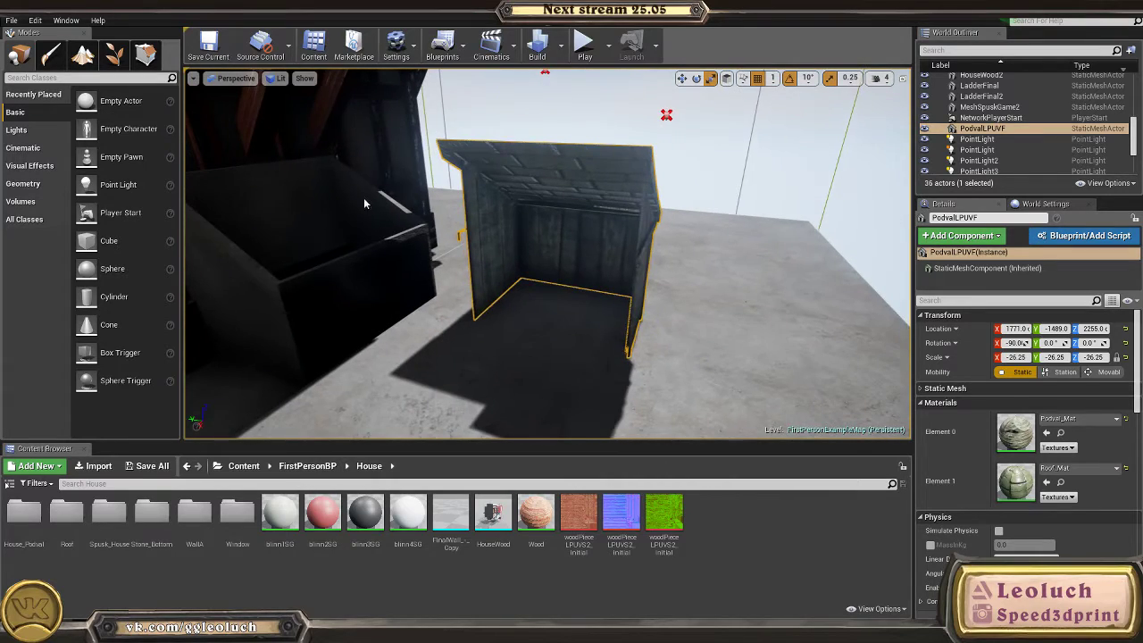
# - Select the point light beside the house and look through its light, shadow and performance properties
pyautogui.moveTo(431, 308); pyautogui.dragTo(789, 274, button='right')
pyautogui.click(753, 270)
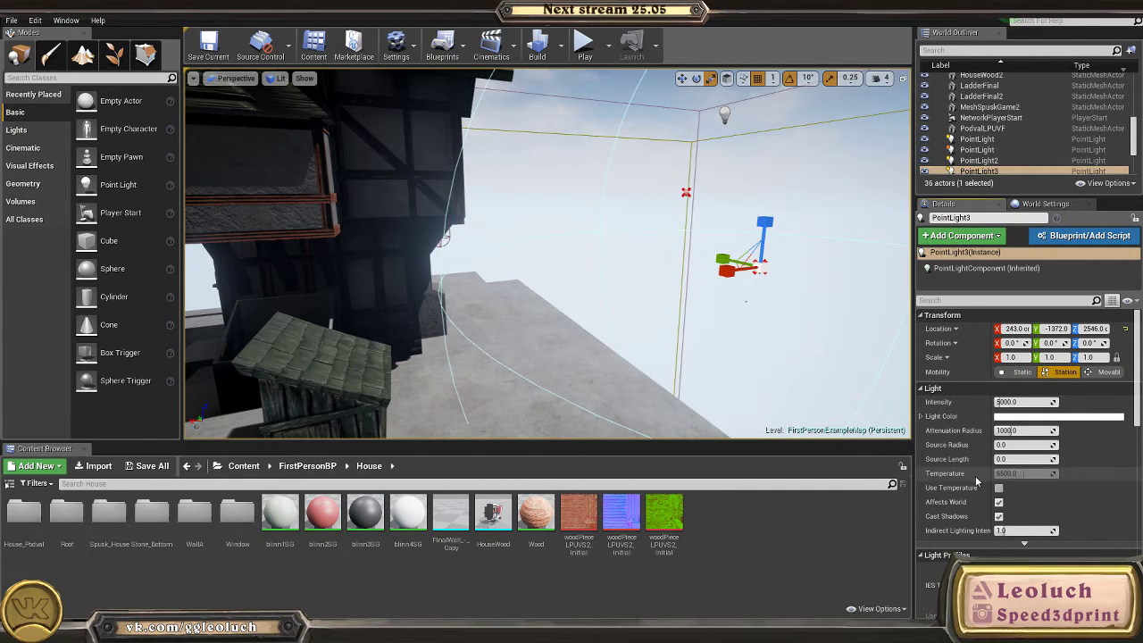
pyautogui.scroll(-2, 1003, 495)
pyautogui.scroll(-4, 1019, 553)
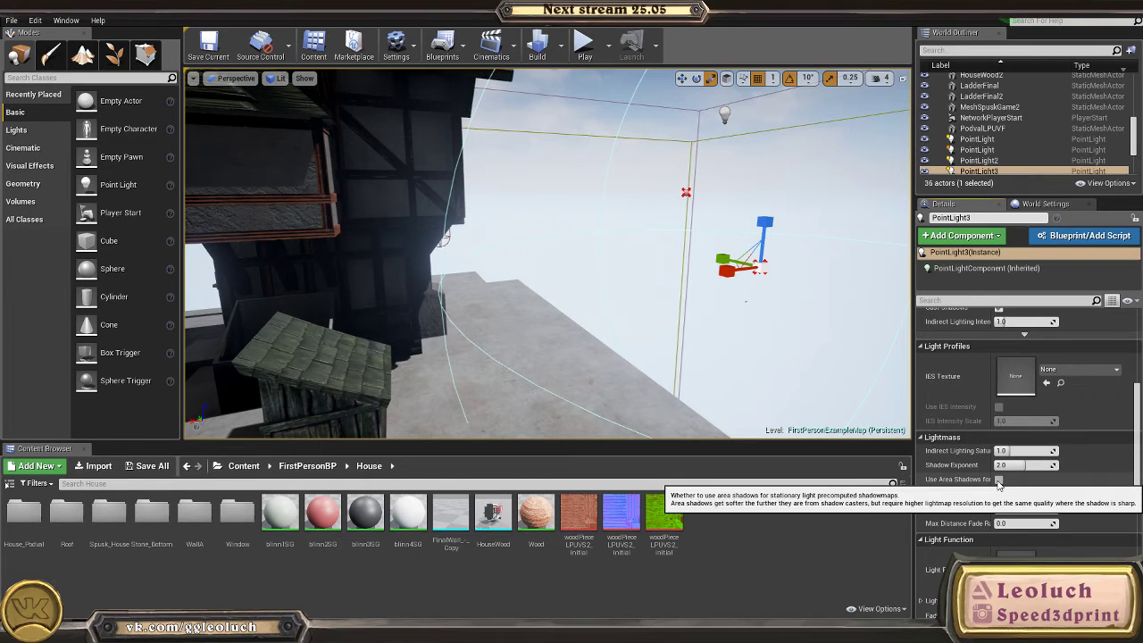
pyautogui.scroll(-3, 934, 482)
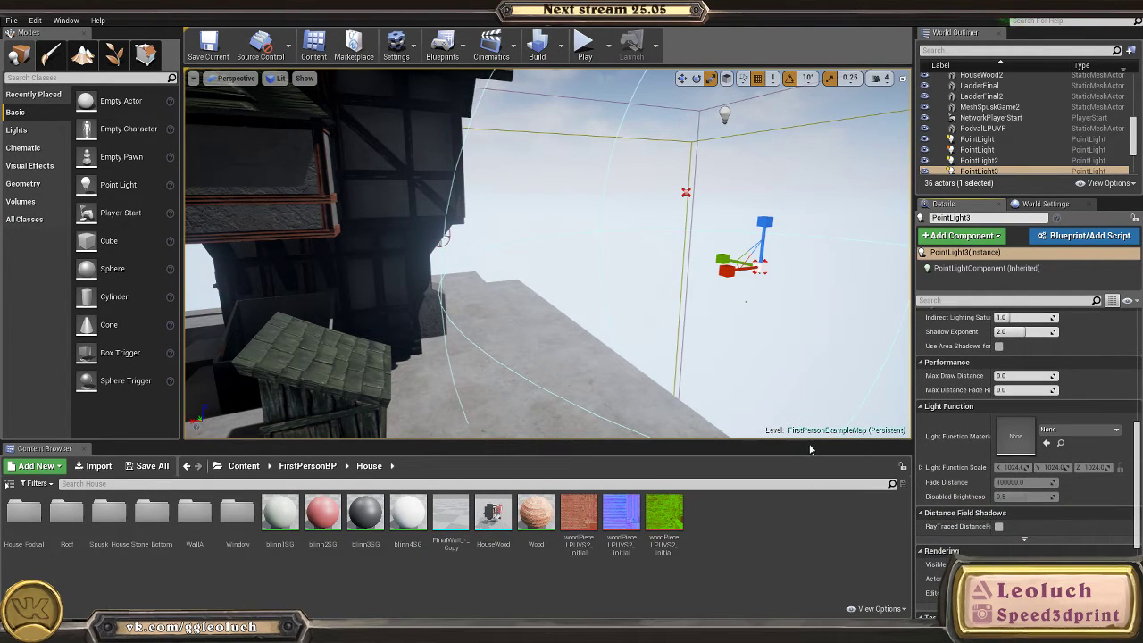
pyautogui.click(778, 375)
pyautogui.moveTo(778, 375); pyautogui.dragTo(338, 385)
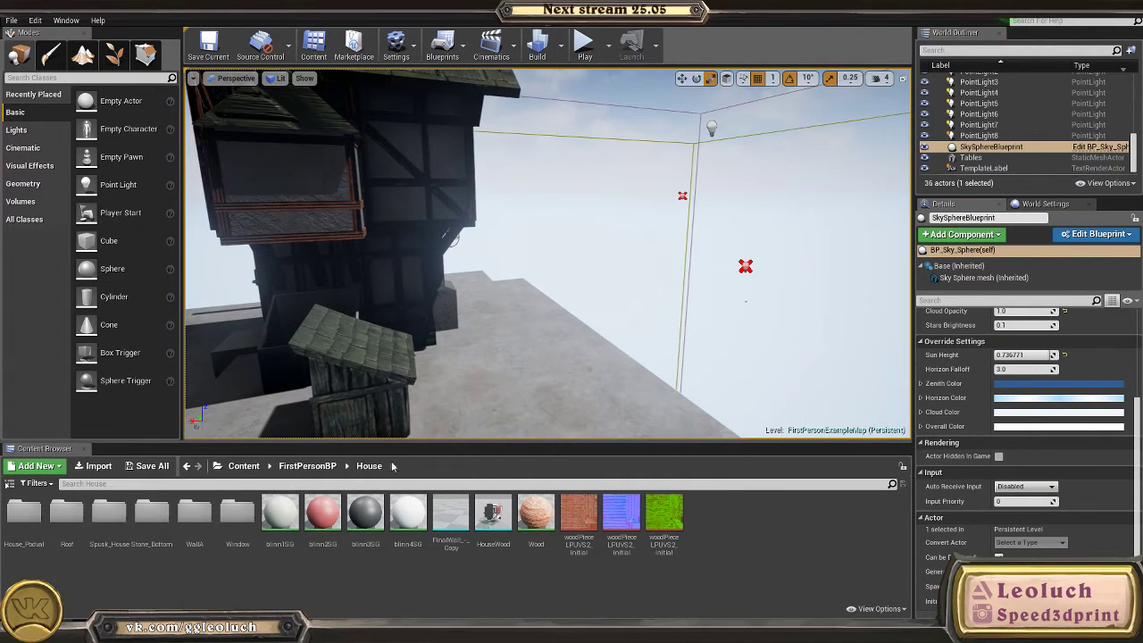
# - Switch to ZBrush, turn the imported chimney upright and apply a gray material from LightBox
pyautogui.hotkey('alt', 'Tab')
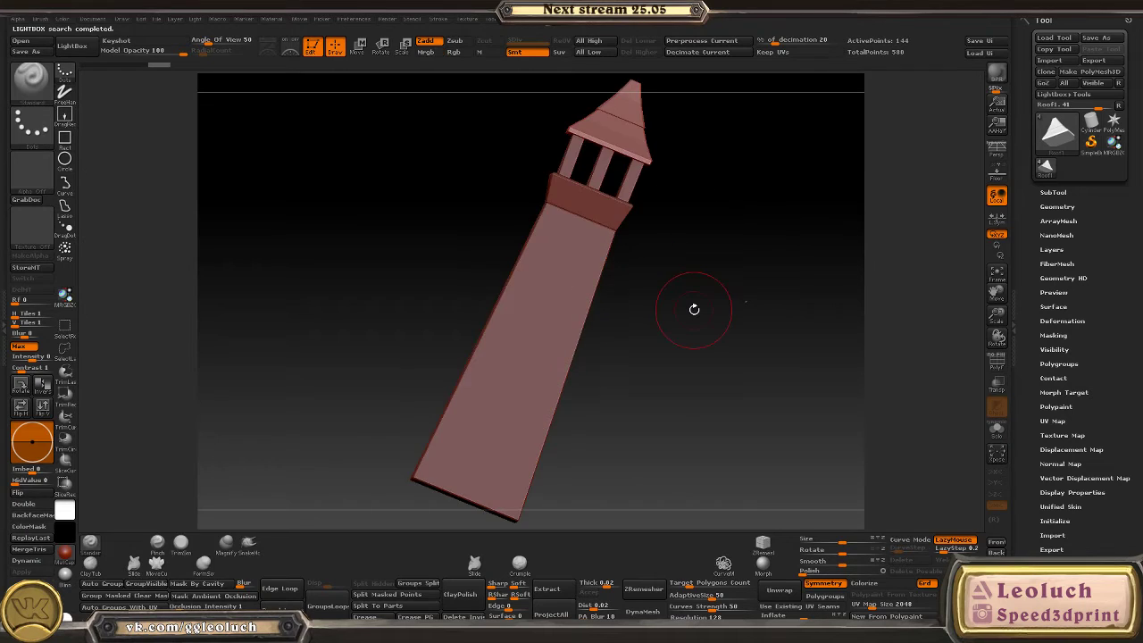
pyautogui.keyDown('shift'); pyautogui.moveTo(694, 309); pyautogui.dragTo(778, 370); pyautogui.keyUp('shift')
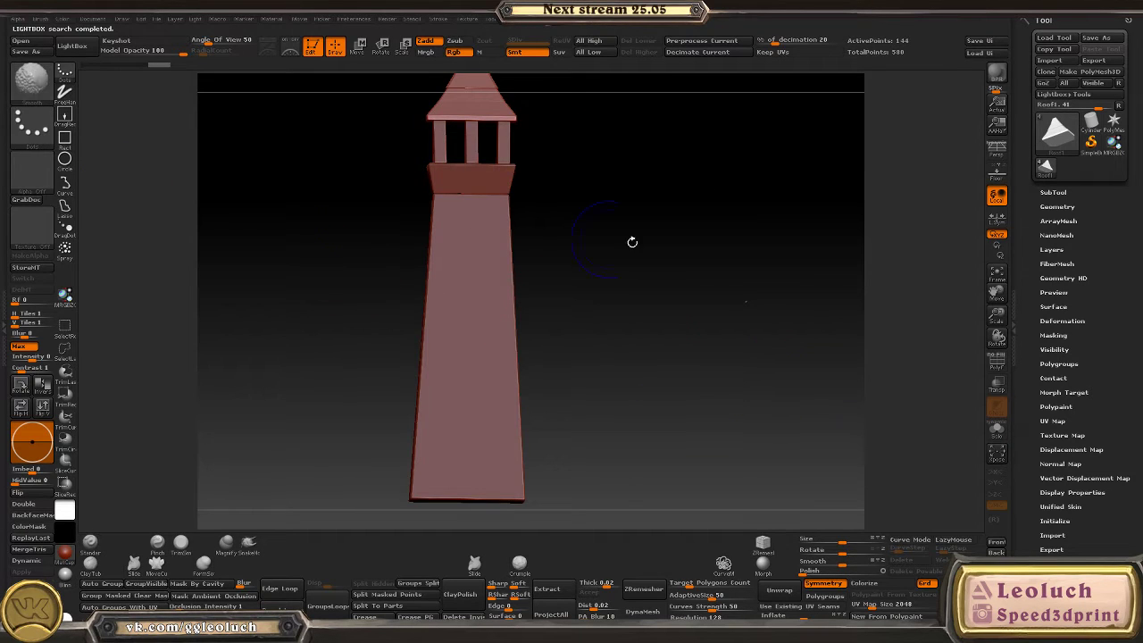
pyautogui.press('l')
pyautogui.press(',')
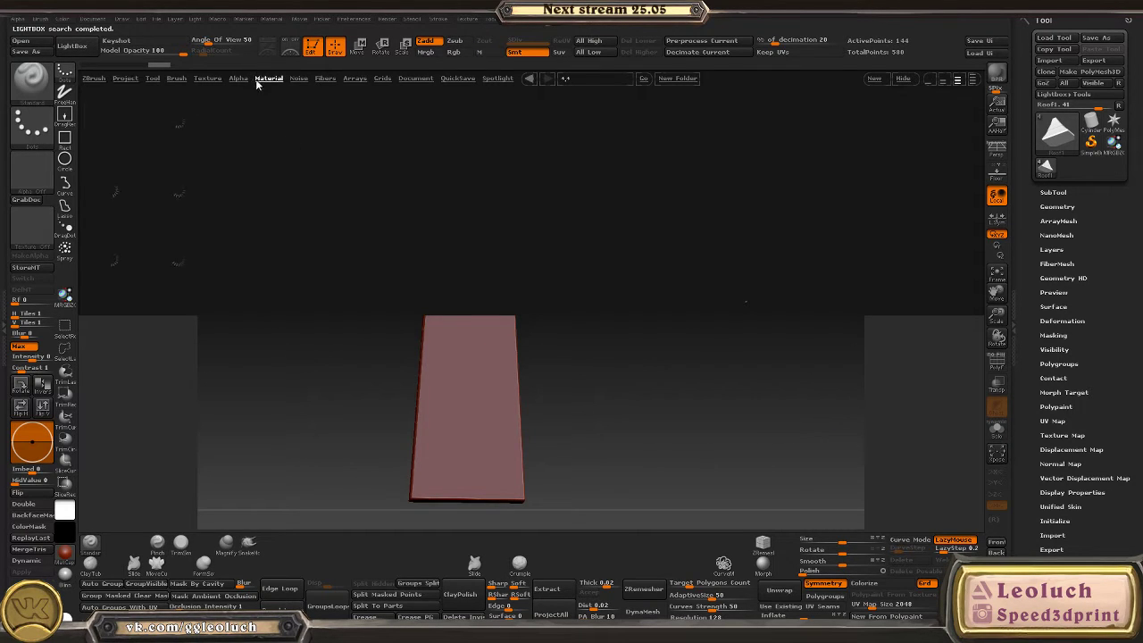
pyautogui.doubleClick(178, 190)
pyautogui.click(904, 80)
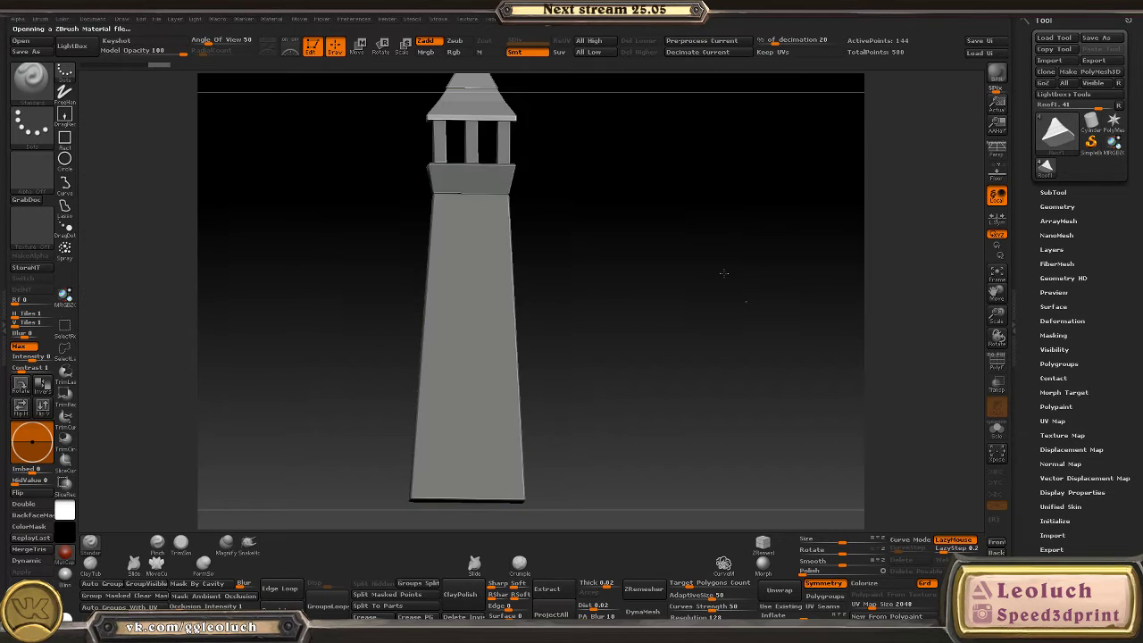
# - Make the chimney's pillars the active subtool and subdivide them to level 3
pyautogui.moveTo(714, 268); pyautogui.dragTo(607, 327)
pyautogui.hotkey('ctrl', 'd')
pyautogui.keyDown('alt'); pyautogui.moveTo(550, 393); pyautogui.dragTo(667, 285); pyautogui.keyUp('alt')
pyautogui.keyDown('alt'); pyautogui.click(482, 263); pyautogui.keyUp('alt')
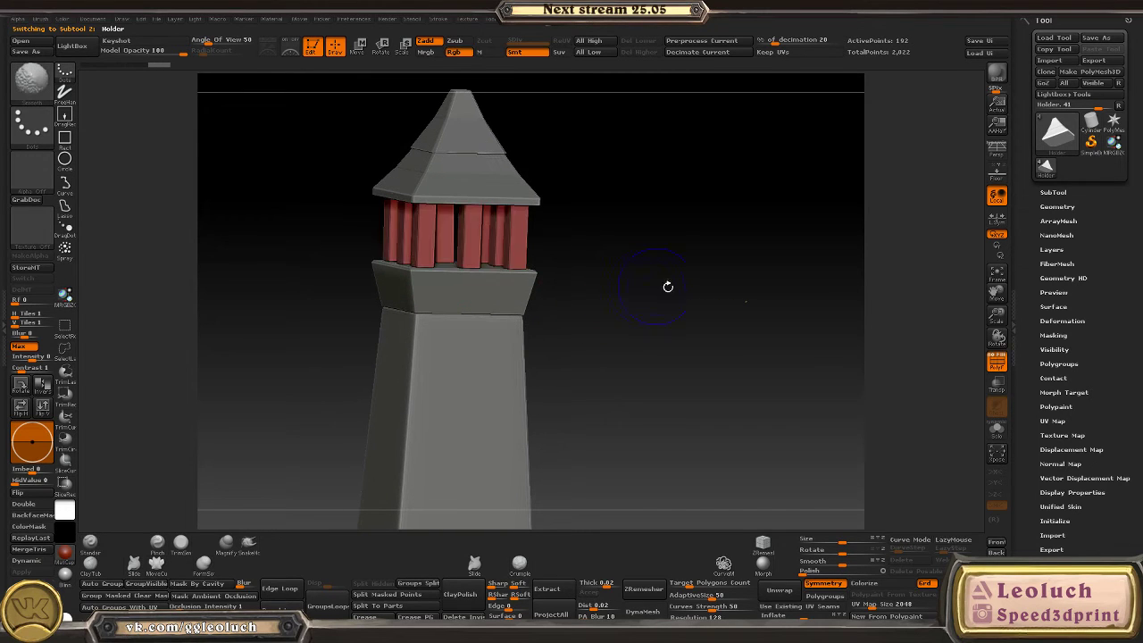
pyautogui.click(1058, 206)
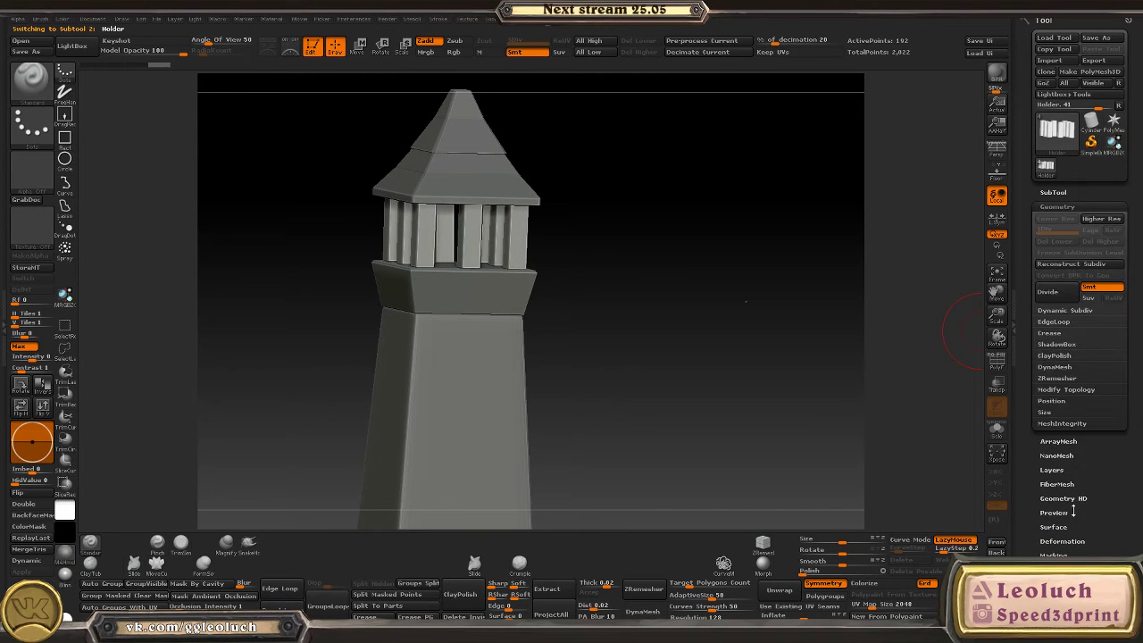
pyautogui.scroll(-2, 1072, 505)
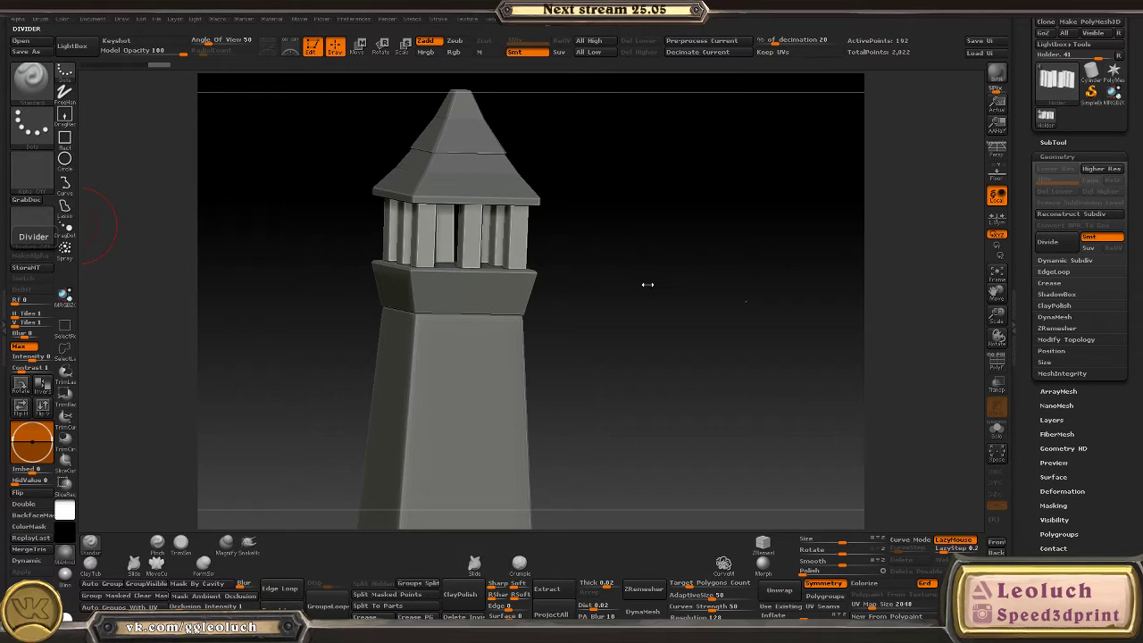
pyautogui.moveTo(647, 284); pyautogui.dragTo(580, 295)
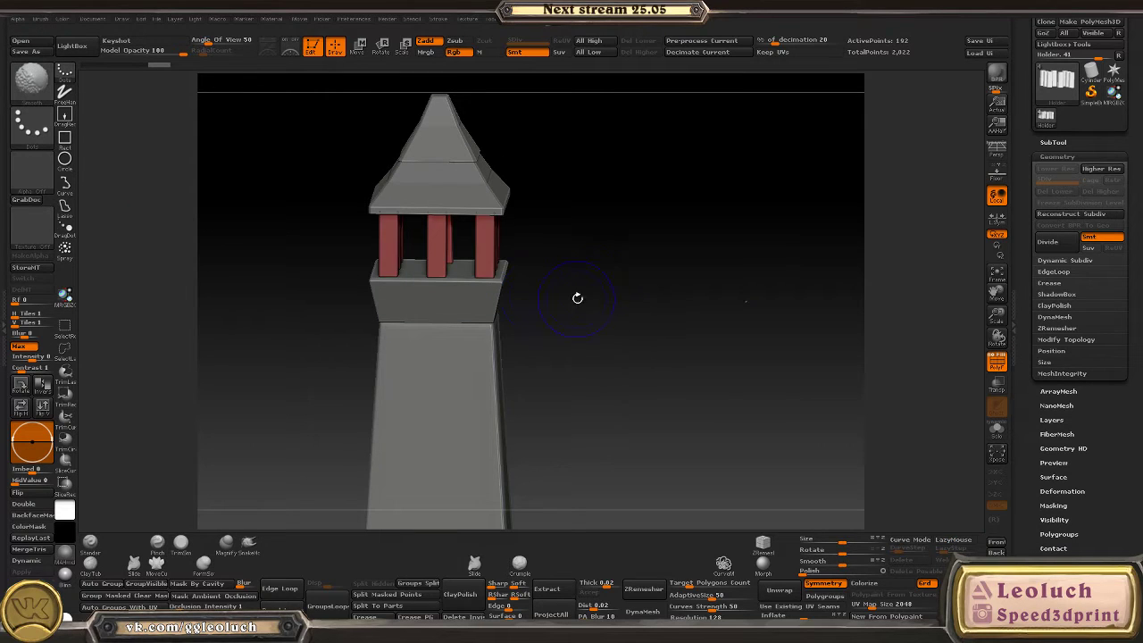
pyautogui.click(1051, 283)
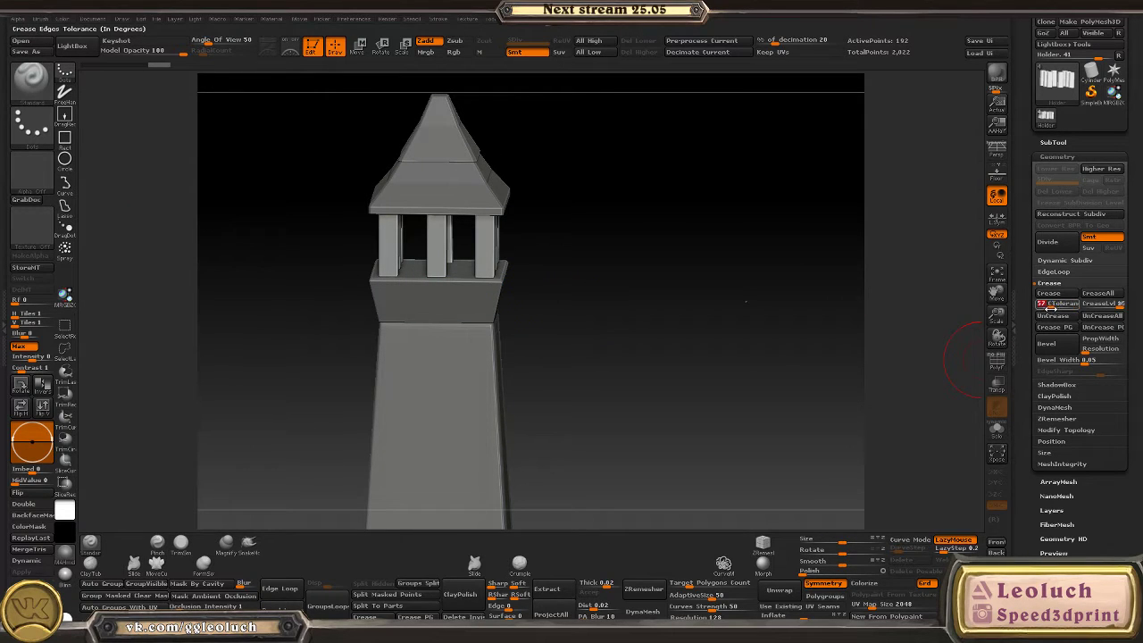
pyautogui.hotkey('ctrl', 'd')
pyautogui.moveTo(617, 273); pyautogui.dragTo(613, 245)
pyautogui.hotkey('ctrl', 'd')
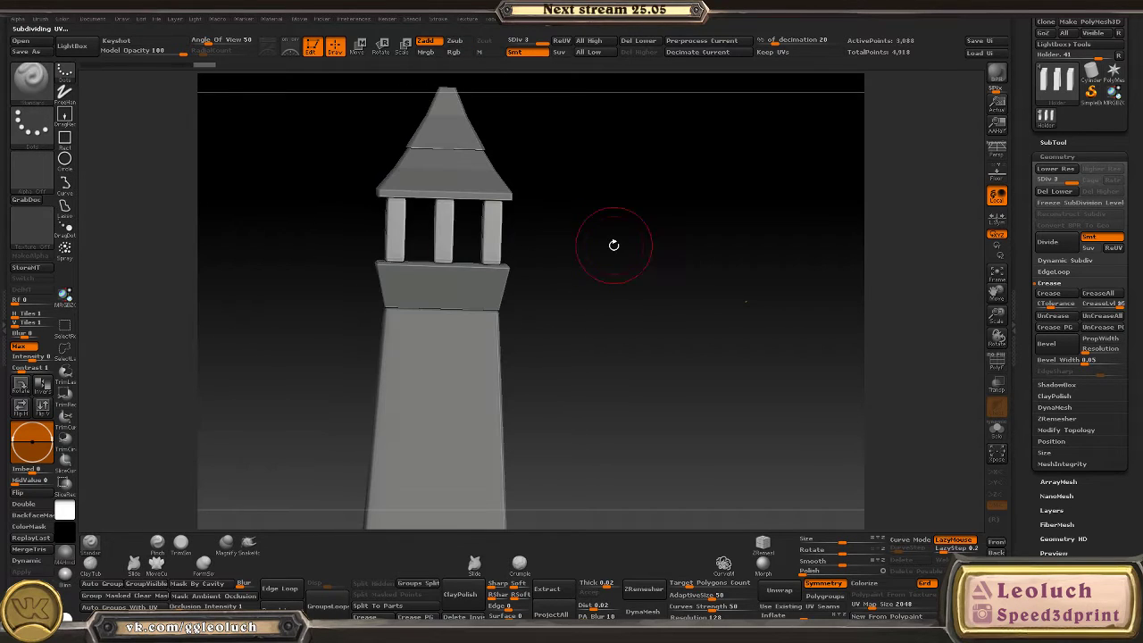
# - Try DynaMesh on the pillars at resolution 304, and undo it
pyautogui.click(1060, 420)
pyautogui.click(1057, 329)
pyautogui.click(1055, 317)
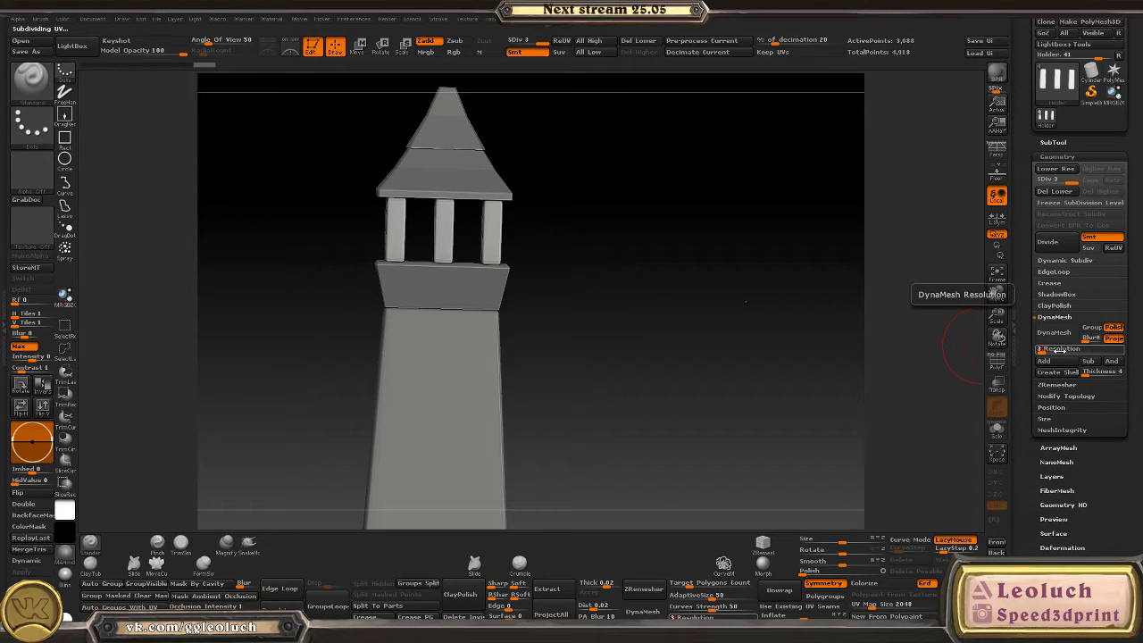
pyautogui.click(1058, 335)
pyautogui.click(912, 355)
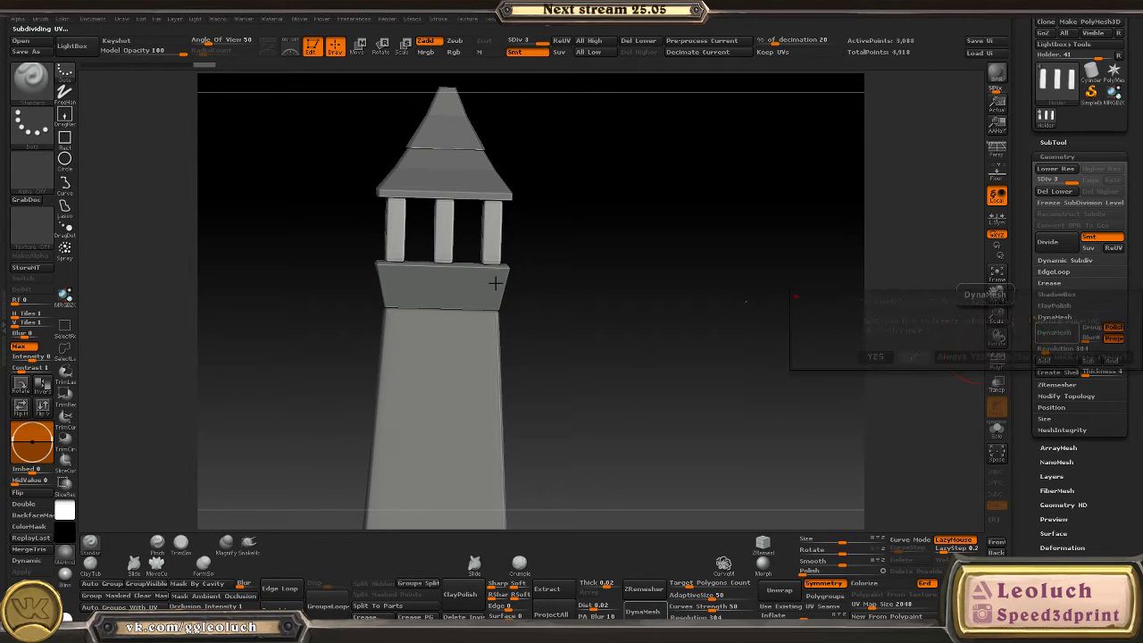
pyautogui.scroll(5, 578, 297)
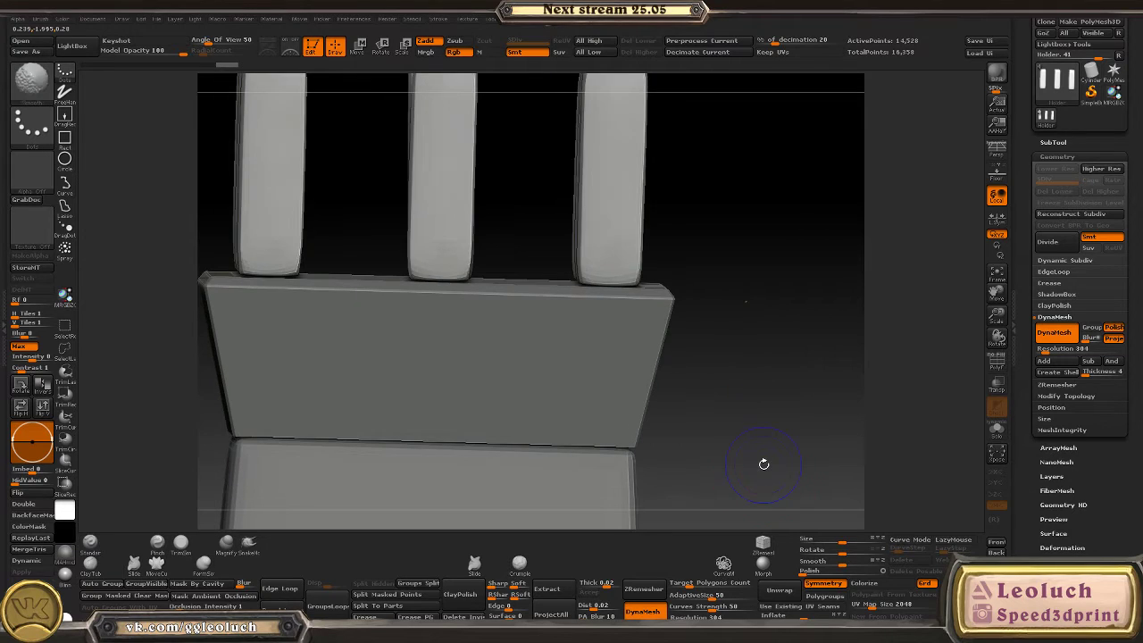
pyautogui.scroll(1, 743, 416)
pyautogui.hotkey('ctrl', 's')
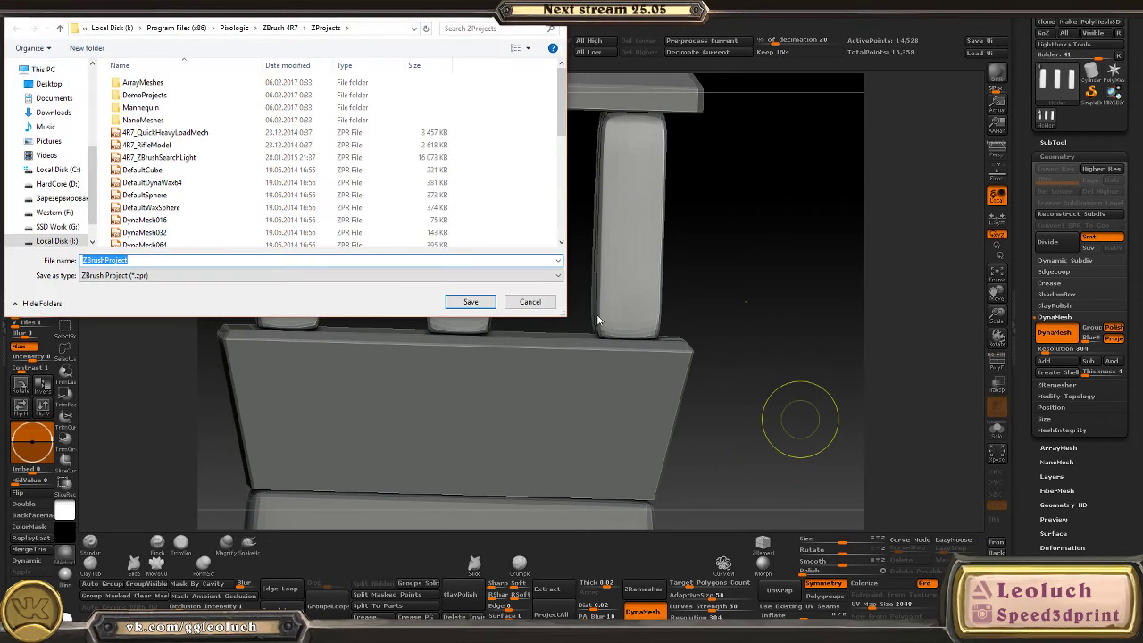
pyautogui.click(530, 301)
pyautogui.hotkey('ctrl', 'z')
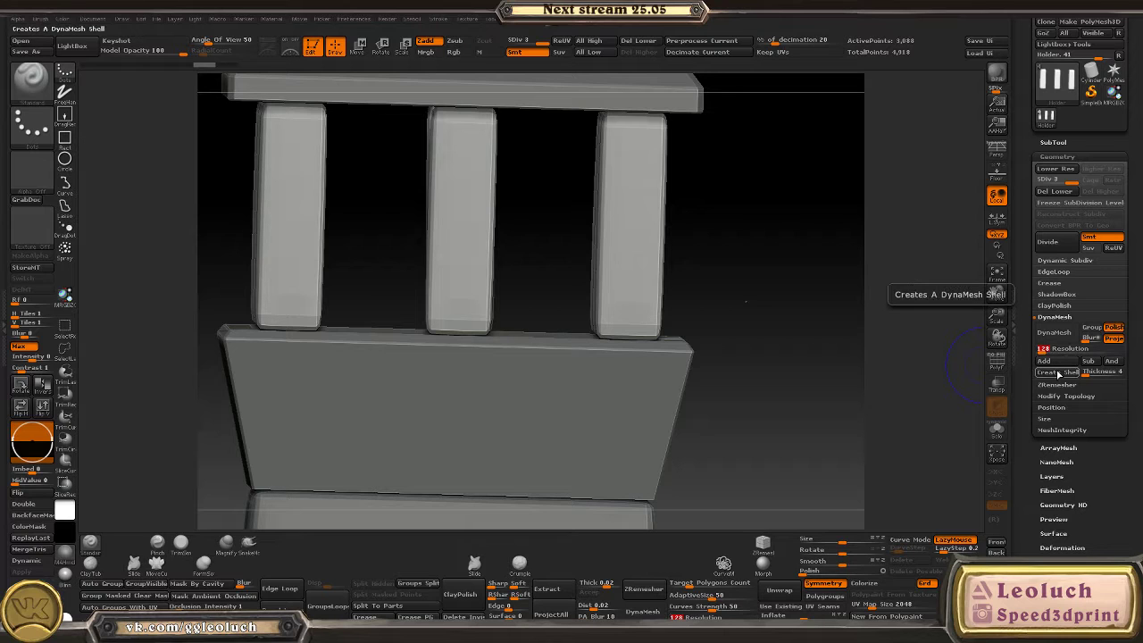
# - Convert the pillars to DynaMesh at resolution 600
pyautogui.click(1054, 332)
pyautogui.click(810, 362)
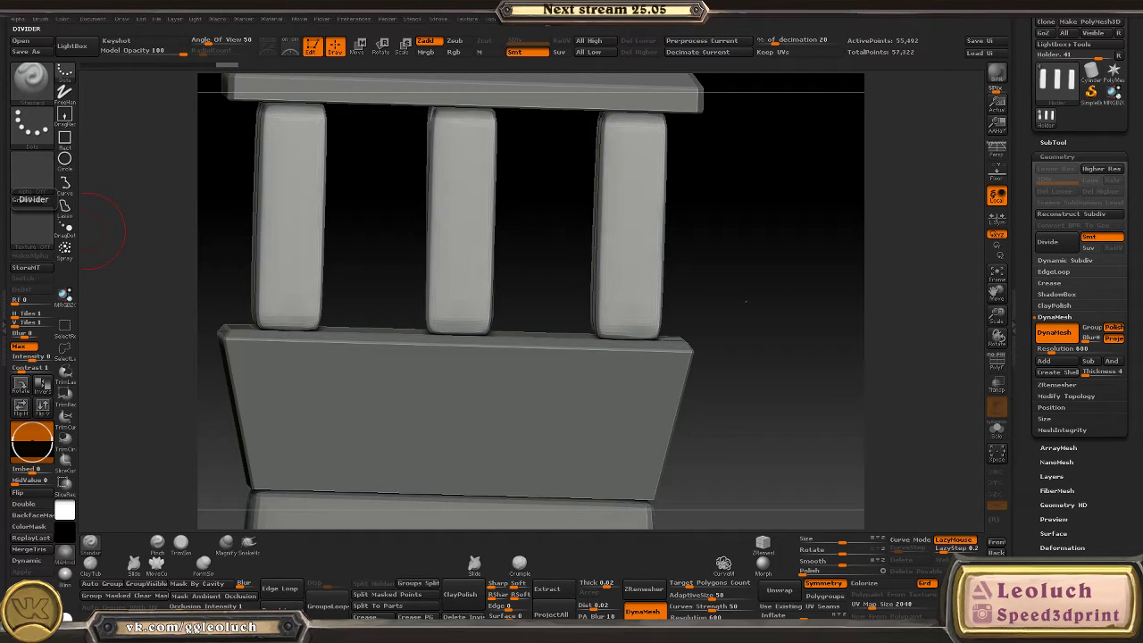
pyautogui.moveTo(734, 250)
pyautogui.keyDown('ctrl'); pyautogui.mouseDown()
pyautogui.moveTo(745, 255)
pyautogui.moveTo(722, 238)
pyautogui.moveTo(720, 251)
pyautogui.mouseUp(); pyautogui.keyUp('ctrl')
# - Make the roof the active subtool, subdivide it to level 2, and check its wireframe and both subdivision levels
pyautogui.keyDown('alt'); pyautogui.click(688, 286); pyautogui.keyUp('alt')
pyautogui.hotkey('ctrl', 'd')
pyautogui.hotkey('ctrl', 'd')
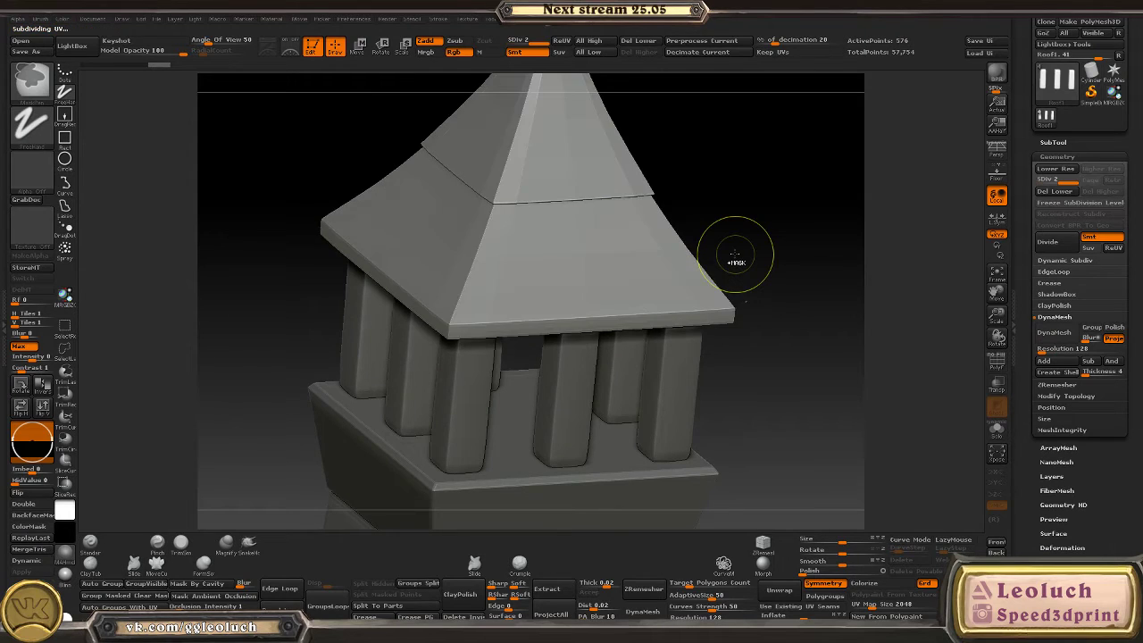
pyautogui.hotkey('shift', 'd')
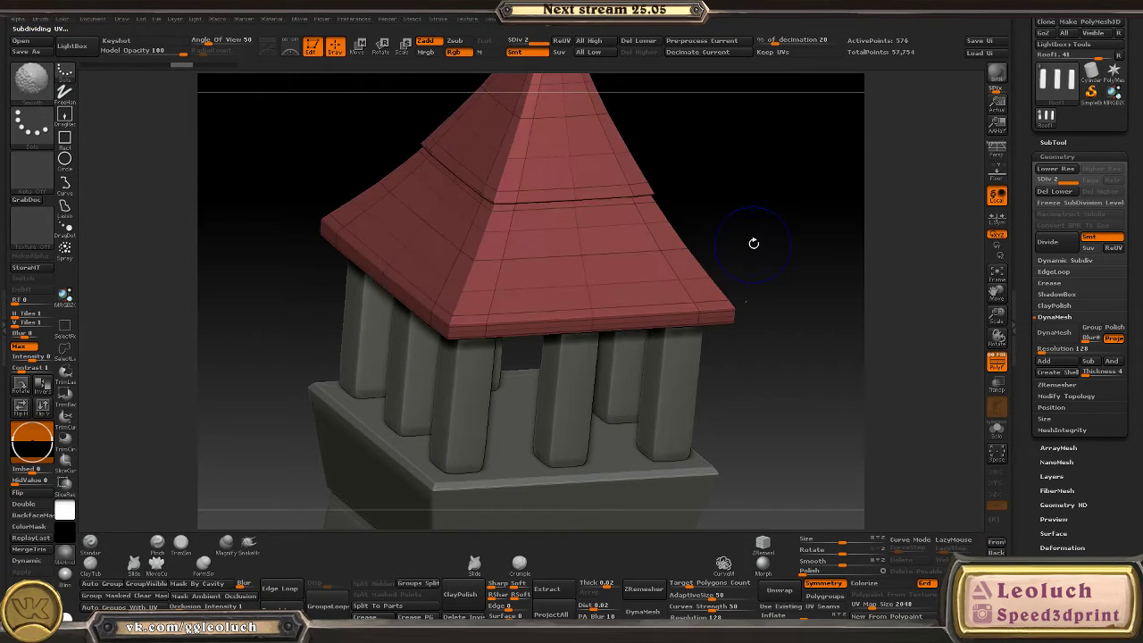
pyautogui.press('d')
pyautogui.hotkey('shift', 'd')
pyautogui.hotkey('shift', 'f')
pyautogui.hotkey('shift', 'f')
# - Turn on LazyMouse, show the roof's crease settings, and subdivide the roof two more times
pyautogui.press('l')
pyautogui.click(1055, 317)
pyautogui.click(1049, 282)
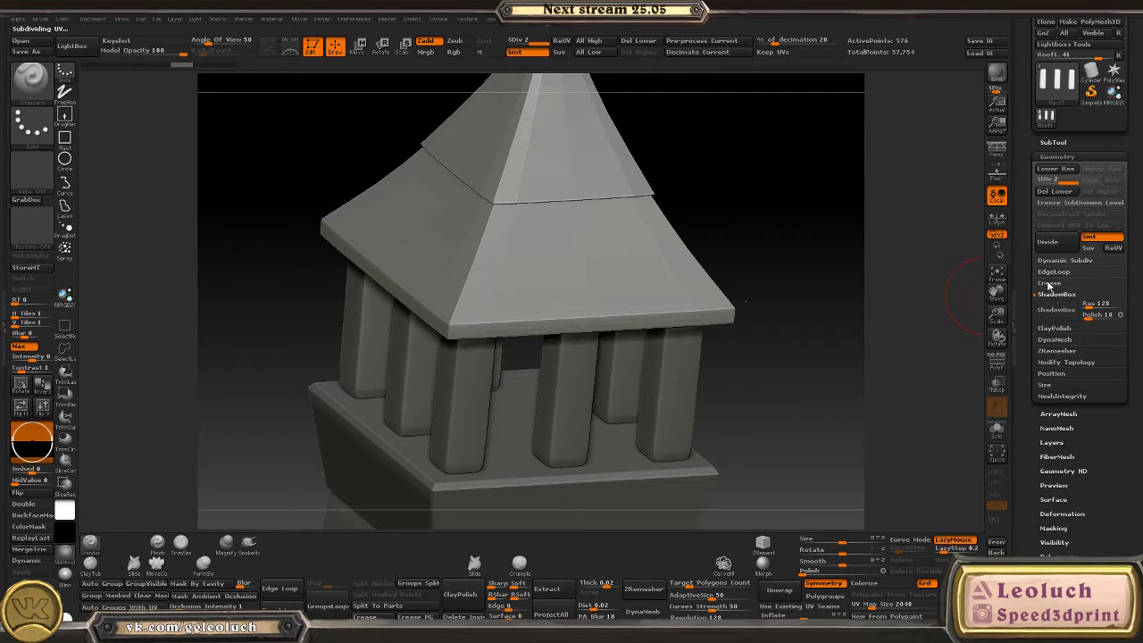
pyautogui.hotkey('ctrl', 'd')
pyautogui.hotkey('ctrl', 'd')
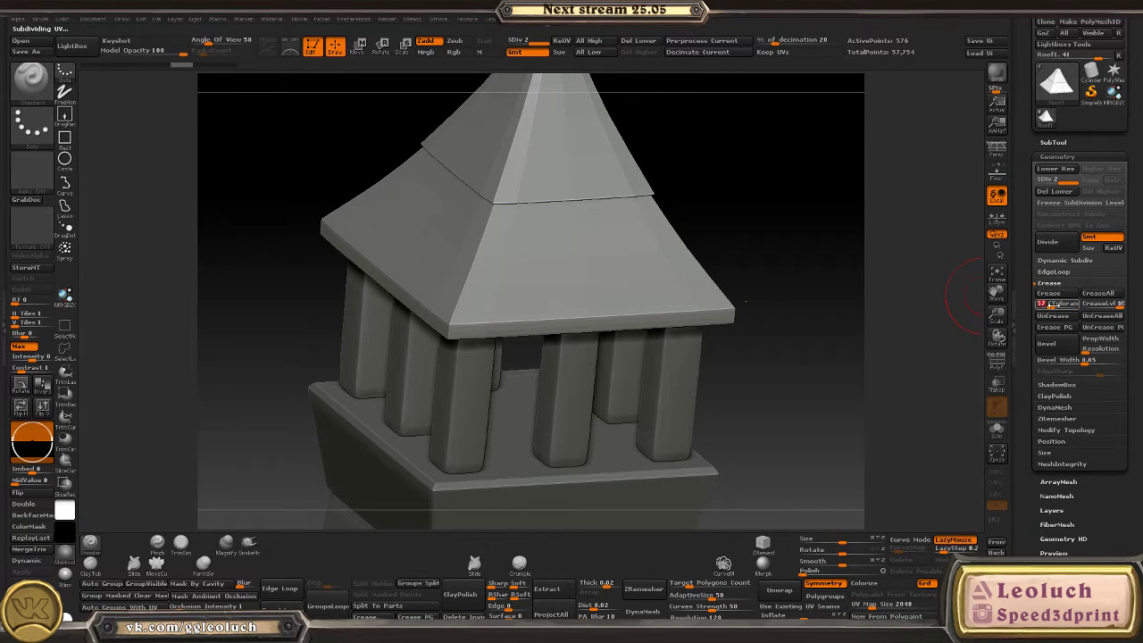
# - Make the chimney's long shaft the active subtool and subdivide it to level 5
pyautogui.keyDown('alt'); pyautogui.moveTo(758, 244); pyautogui.dragTo(733, 394); pyautogui.keyUp('alt')
pyautogui.keyDown('alt'); pyautogui.click(485, 251); pyautogui.keyUp('alt')
pyautogui.hotkey('ctrl', 'd')
pyautogui.keyDown('alt'); pyautogui.click(557, 334); pyautogui.keyUp('alt')
pyautogui.hotkey('ctrl', 'd')
pyautogui.hotkey('ctrl', 'd')
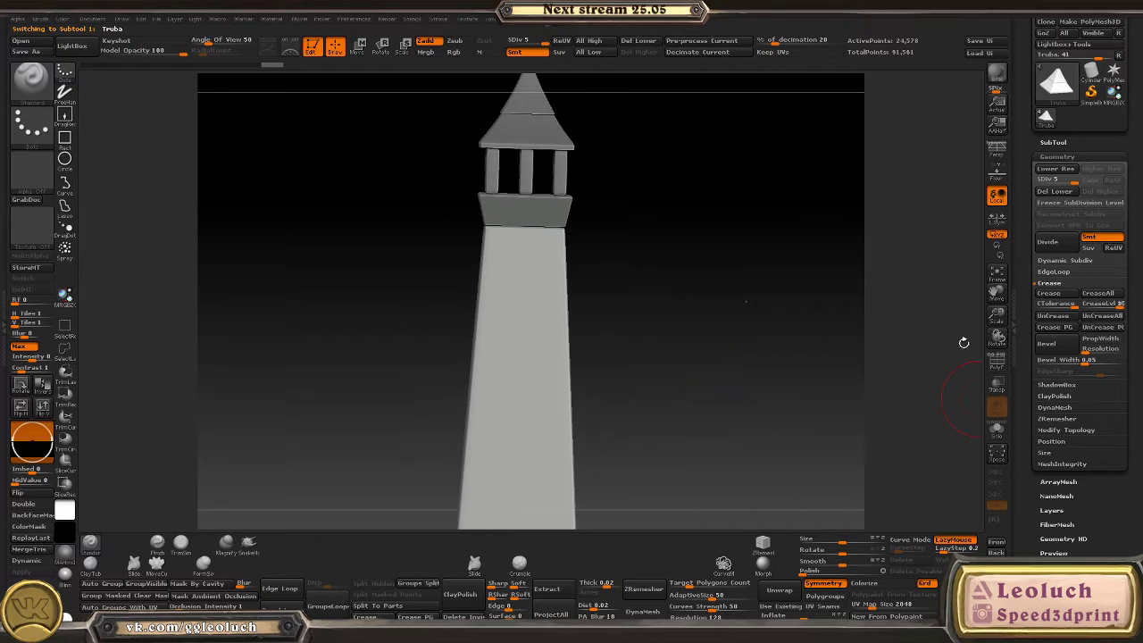
# - Check the shaft's wireframe and turn on Polish in its DynaMesh settings
pyautogui.moveTo(752, 343); pyautogui.dragTo(506, 321)
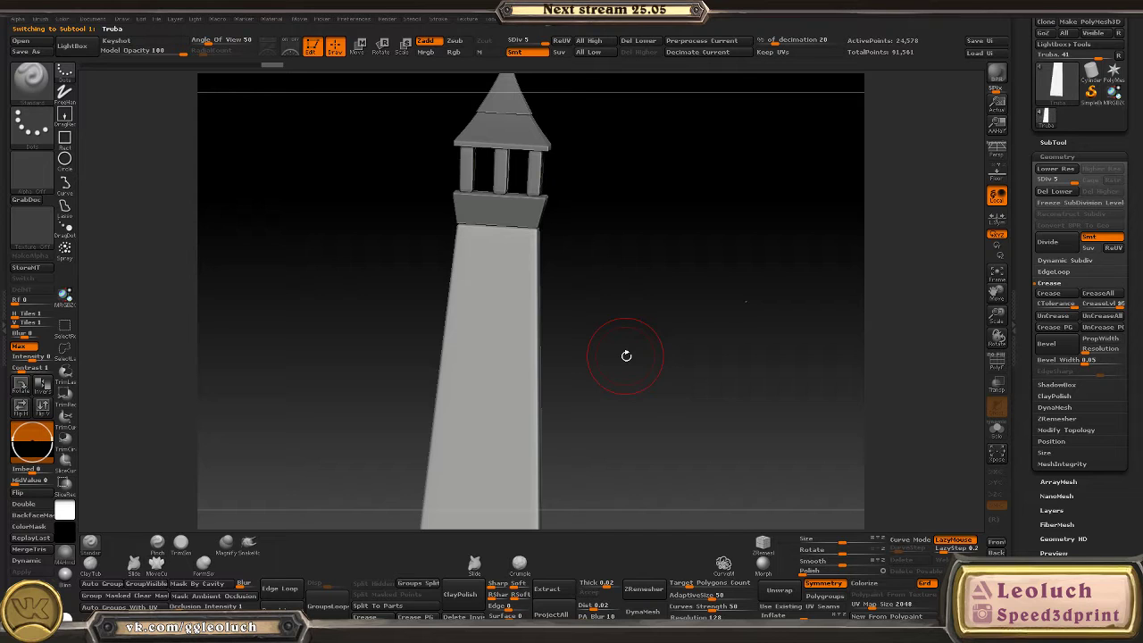
pyautogui.moveTo(581, 470)
pyautogui.mouseDown()
pyautogui.moveTo(523, 387)
pyautogui.moveTo(446, 326)
pyautogui.mouseUp()
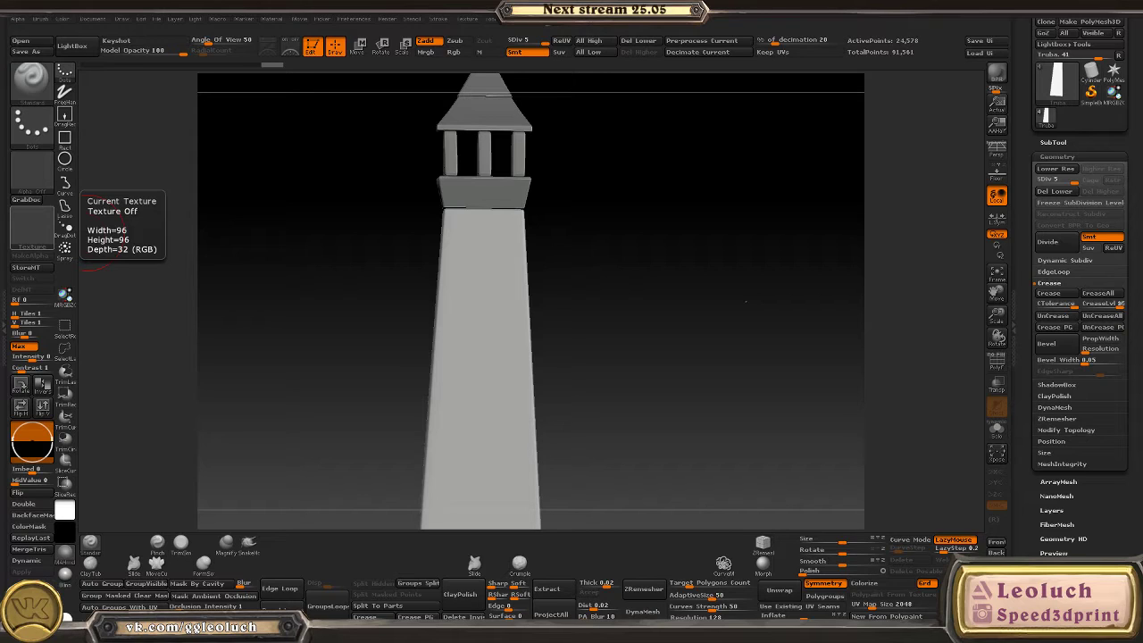
pyautogui.moveTo(293, 435)
pyautogui.mouseDown()
pyautogui.moveTo(242, 396)
pyautogui.moveTo(259, 405)
pyautogui.moveTo(382, 309)
pyautogui.moveTo(351, 361)
pyautogui.moveTo(383, 375)
pyautogui.moveTo(408, 327)
pyautogui.mouseUp()
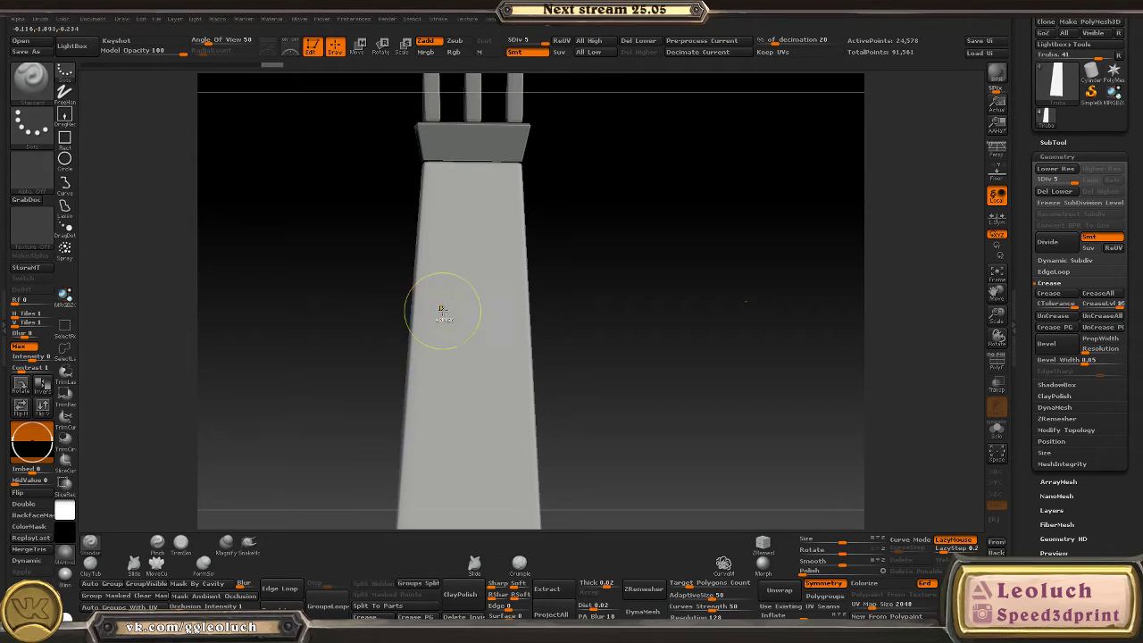
pyautogui.press('space')
pyautogui.hotkey('shift', 'f')
pyautogui.hotkey('shift', 'f')
pyautogui.click(1049, 283)
pyautogui.click(1054, 316)
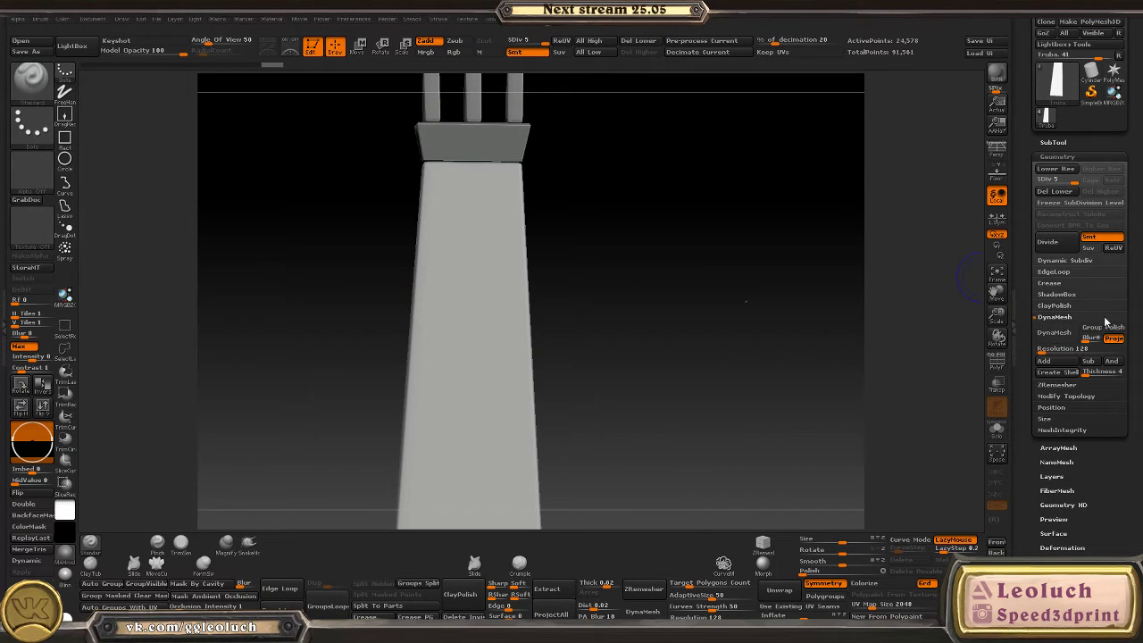
pyautogui.click(1061, 318)
pyautogui.click(1063, 319)
pyautogui.click(1114, 327)
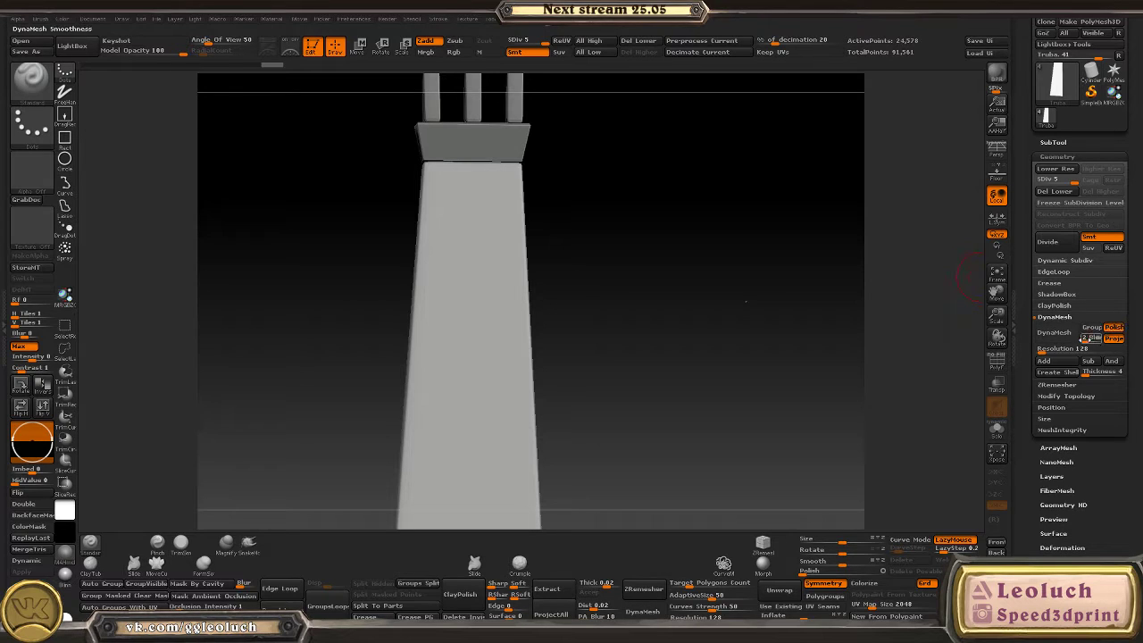
# - Convert the shaft to DynaMesh at resolution 376
pyautogui.click(1043, 350)
pyautogui.write('376')
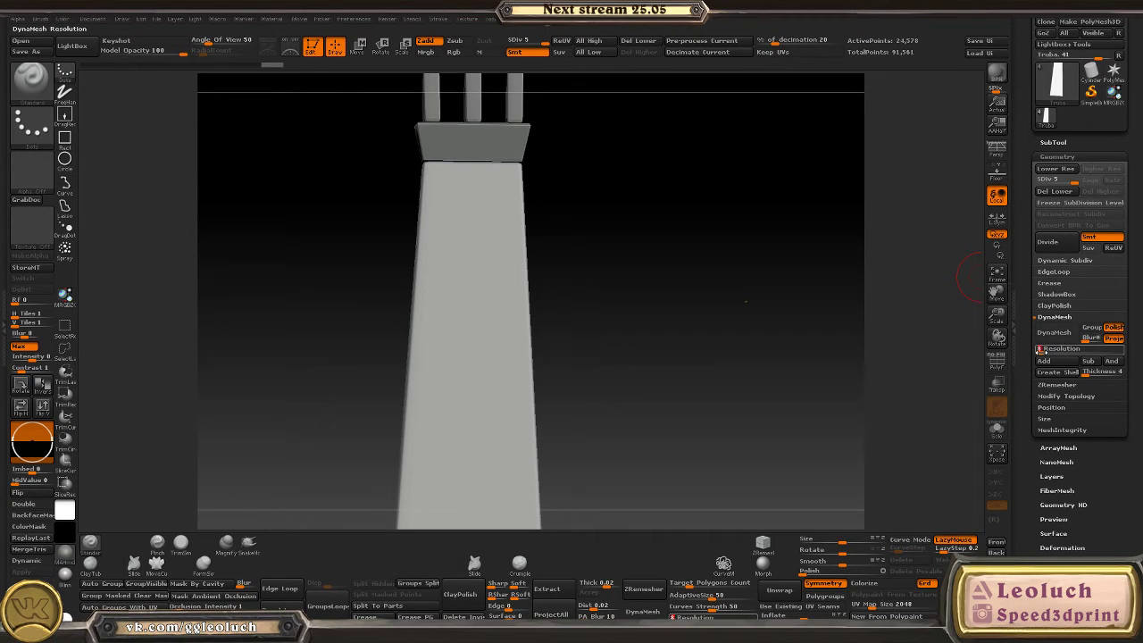
pyautogui.press('Return')
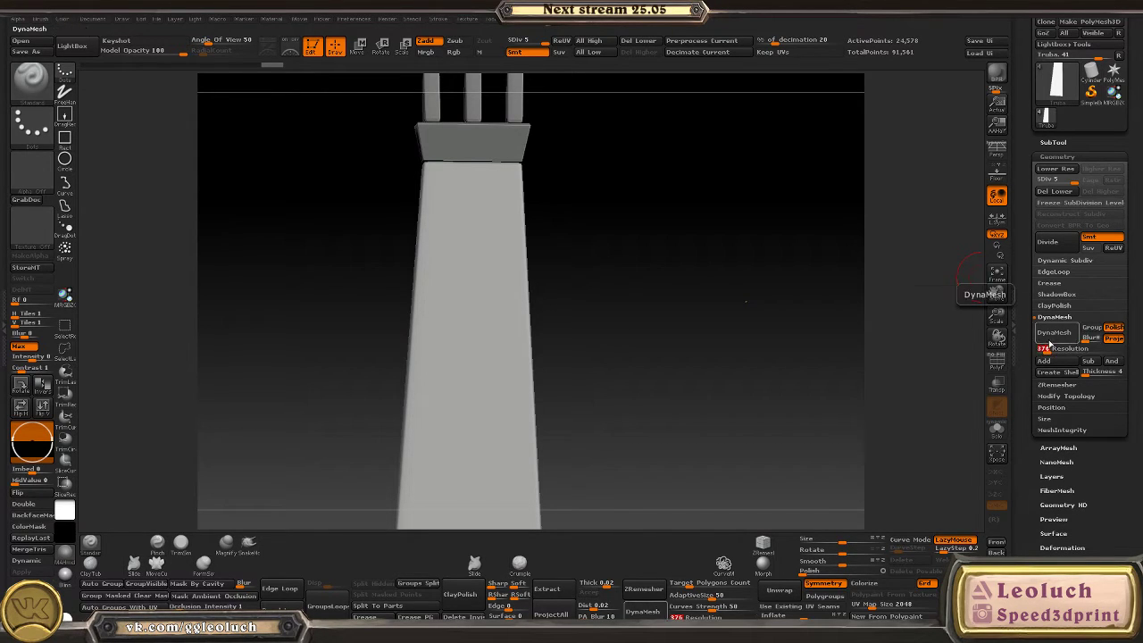
pyautogui.click(1054, 332)
pyautogui.click(914, 364)
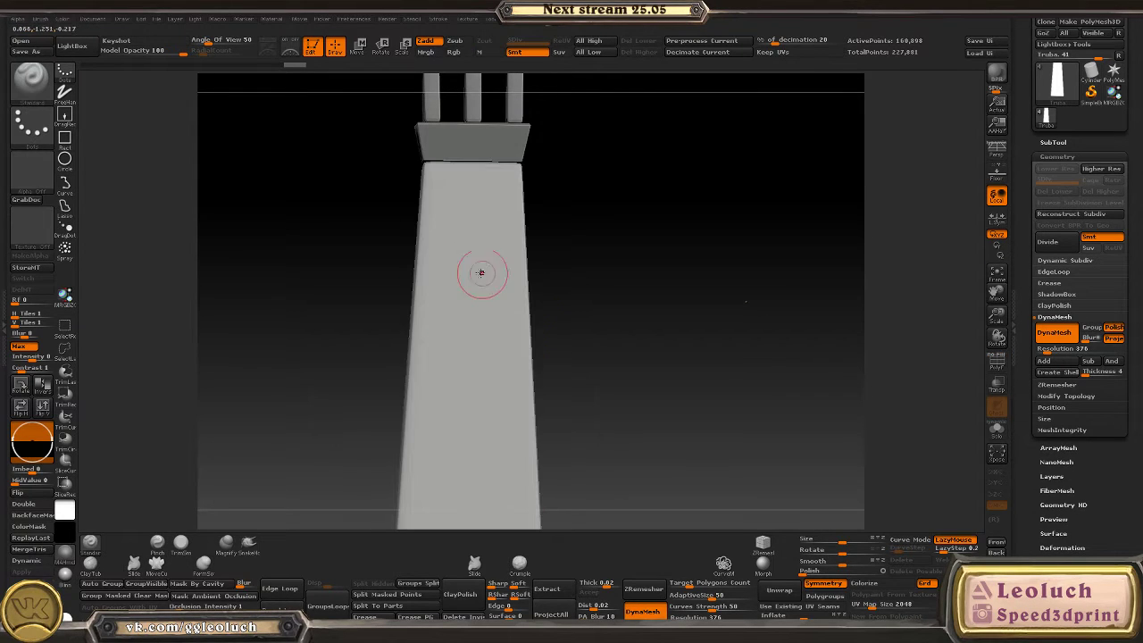
# - Sculpt a raised rectangular stone on the upper front face of the shaft with a clay brush, undoing an unwanted stroke
pyautogui.moveTo(627, 361)
pyautogui.mouseDown()
pyautogui.moveTo(602, 365)
pyautogui.moveTo(615, 378)
pyautogui.moveTo(561, 366)
pyautogui.moveTo(605, 327)
pyautogui.moveTo(524, 365)
pyautogui.mouseUp()
pyautogui.press('b')
pyautogui.click(426, 338)
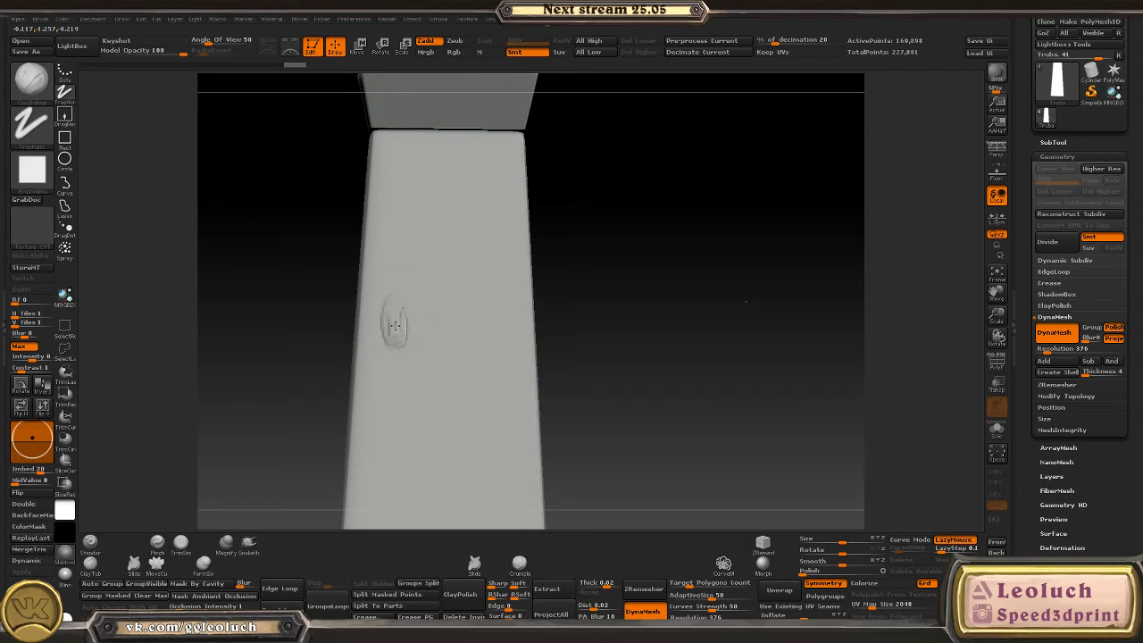
pyautogui.moveTo(396, 324); pyautogui.dragTo(399, 306)
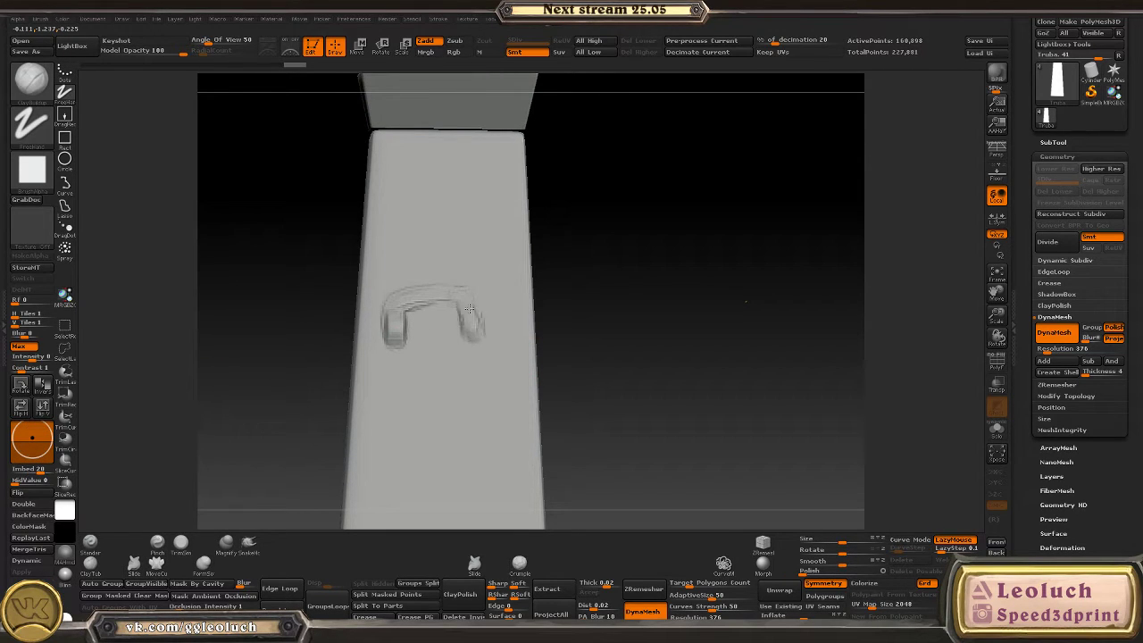
pyautogui.moveTo(427, 350)
pyautogui.mouseDown()
pyautogui.moveTo(461, 366)
pyautogui.moveTo(457, 350)
pyautogui.moveTo(390, 343)
pyautogui.moveTo(476, 336)
pyautogui.moveTo(473, 304)
pyautogui.mouseUp()
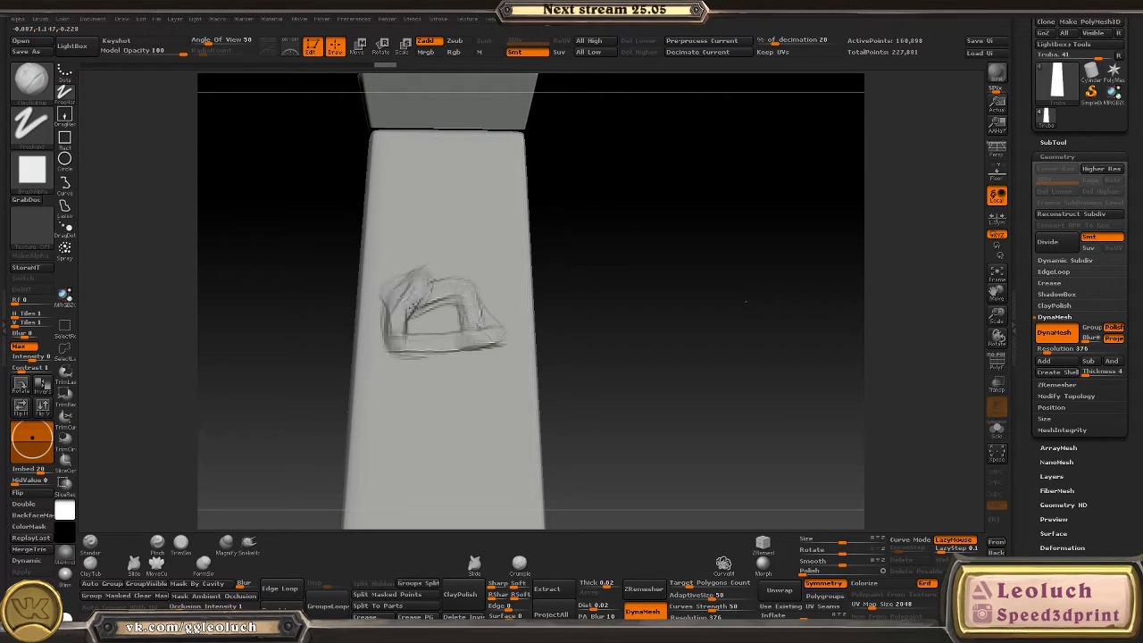
pyautogui.hotkey('ctrl', 'z')
pyautogui.moveTo(457, 283)
pyautogui.mouseDown()
pyautogui.moveTo(487, 333)
pyautogui.moveTo(424, 299)
pyautogui.moveTo(402, 335)
pyautogui.moveTo(465, 324)
pyautogui.moveTo(465, 345)
pyautogui.moveTo(469, 305)
pyautogui.moveTo(422, 342)
pyautogui.moveTo(430, 304)
pyautogui.moveTo(406, 335)
pyautogui.moveTo(392, 299)
pyautogui.moveTo(447, 286)
pyautogui.moveTo(481, 319)
pyautogui.moveTo(428, 298)
pyautogui.moveTo(451, 317)
pyautogui.mouseUp()
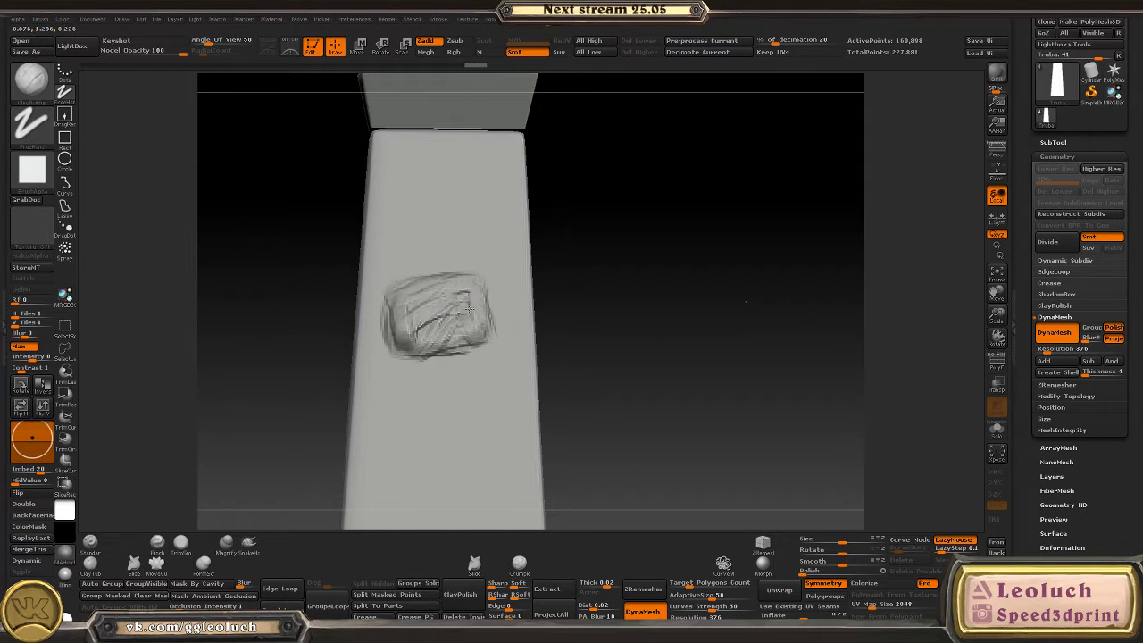
# - Fill out the stone's surface and outline, and add a narrower stone beside it at the shaft's edge
pyautogui.moveTo(616, 318); pyautogui.dragTo(539, 327)
pyautogui.moveTo(384, 285)
pyautogui.mouseDown()
pyautogui.moveTo(510, 342)
pyautogui.moveTo(434, 337)
pyautogui.moveTo(411, 300)
pyautogui.moveTo(426, 312)
pyautogui.moveTo(394, 301)
pyautogui.moveTo(478, 299)
pyautogui.moveTo(480, 349)
pyautogui.moveTo(399, 358)
pyautogui.moveTo(394, 313)
pyautogui.moveTo(407, 310)
pyautogui.moveTo(407, 338)
pyautogui.moveTo(439, 318)
pyautogui.moveTo(435, 343)
pyautogui.moveTo(472, 313)
pyautogui.moveTo(429, 347)
pyautogui.moveTo(486, 357)
pyautogui.mouseUp()
pyautogui.moveTo(571, 347); pyautogui.dragTo(600, 362)
pyautogui.moveTo(474, 295)
pyautogui.mouseDown()
pyautogui.moveTo(485, 306)
pyautogui.moveTo(470, 322)
pyautogui.moveTo(500, 294)
pyautogui.moveTo(485, 336)
pyautogui.moveTo(429, 268)
pyautogui.mouseUp()
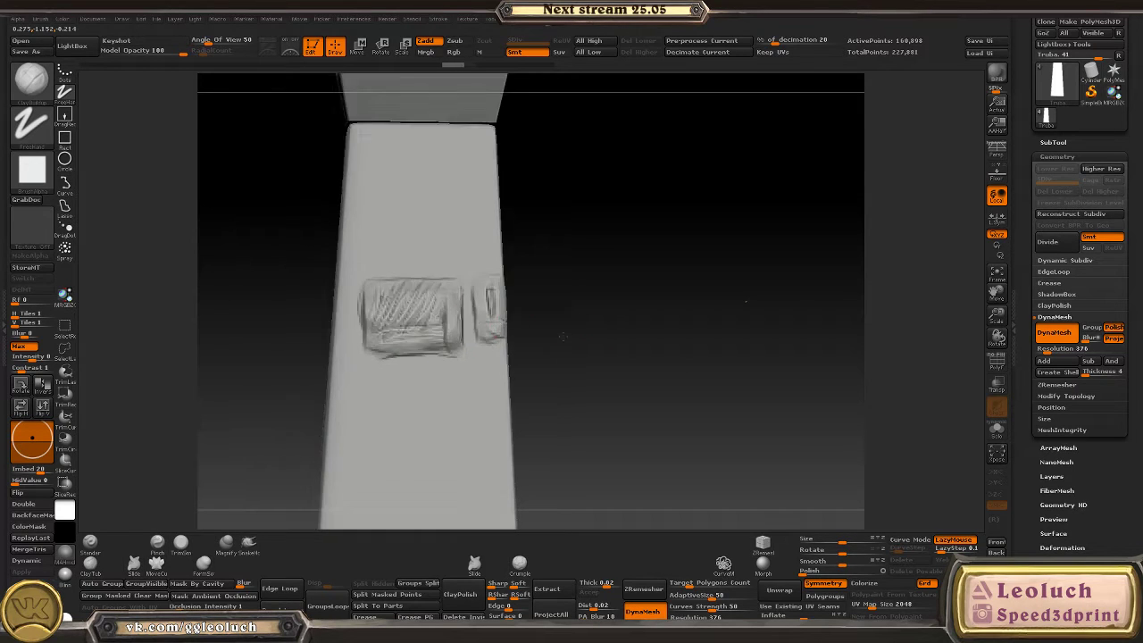
# - Pick the TrimDynamic brush with a square alpha and switch off the shaft's dynamic subdivision
pyautogui.press('b')
pyautogui.hotkey('ctrl', 'd')
pyautogui.moveTo(370, 225); pyautogui.dragTo(476, 159)
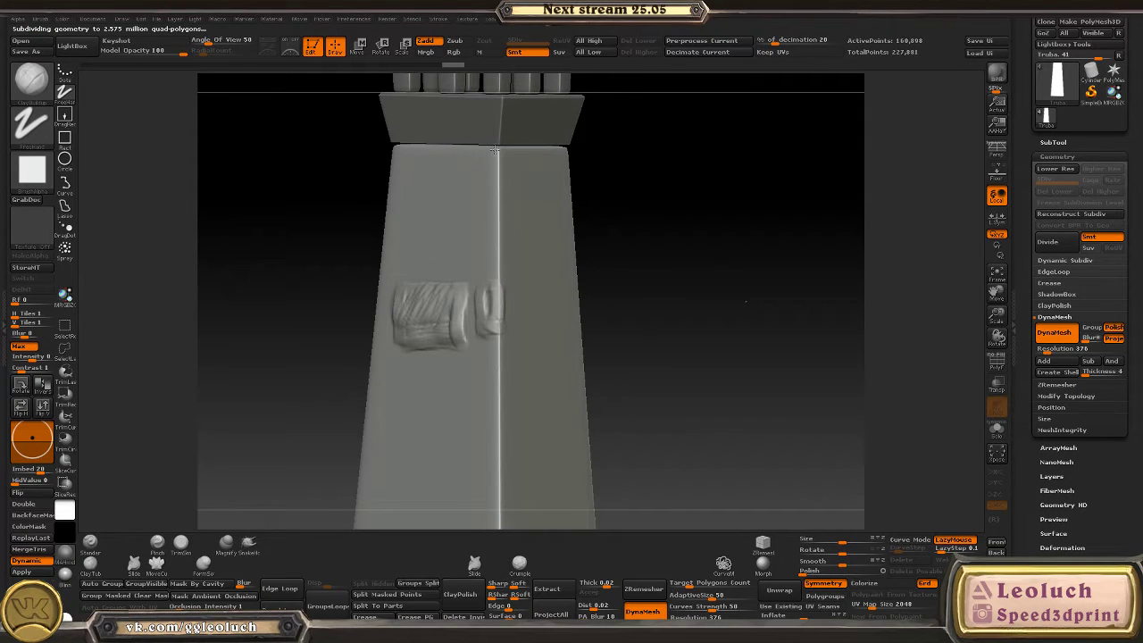
pyautogui.press('alt')
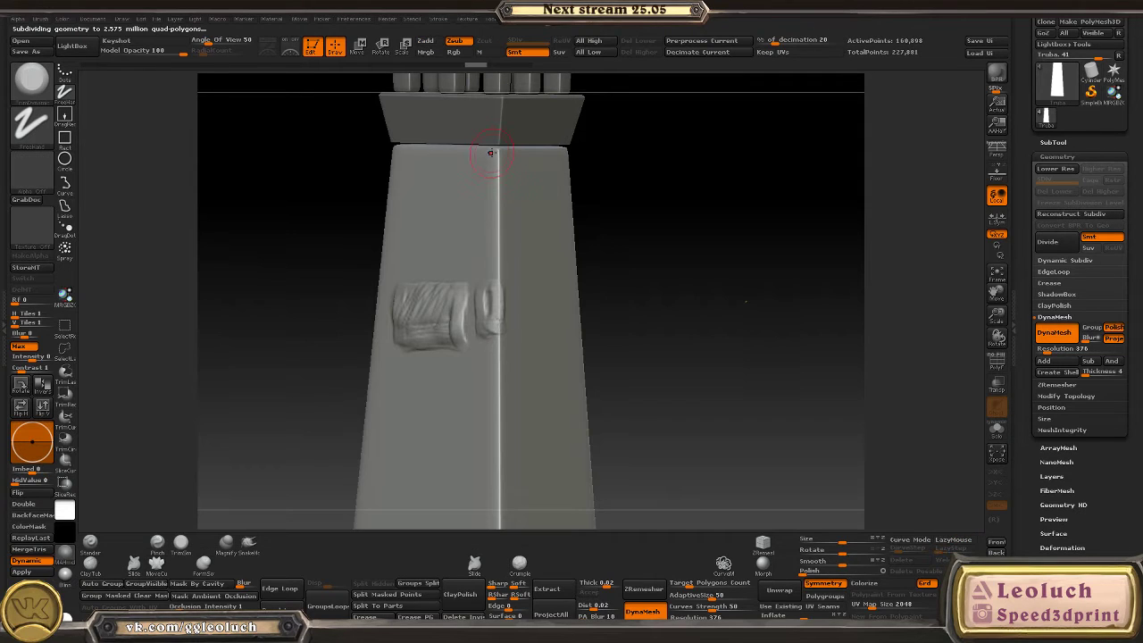
pyautogui.click(1054, 260)
pyautogui.moveTo(521, 200); pyautogui.dragTo(354, 264)
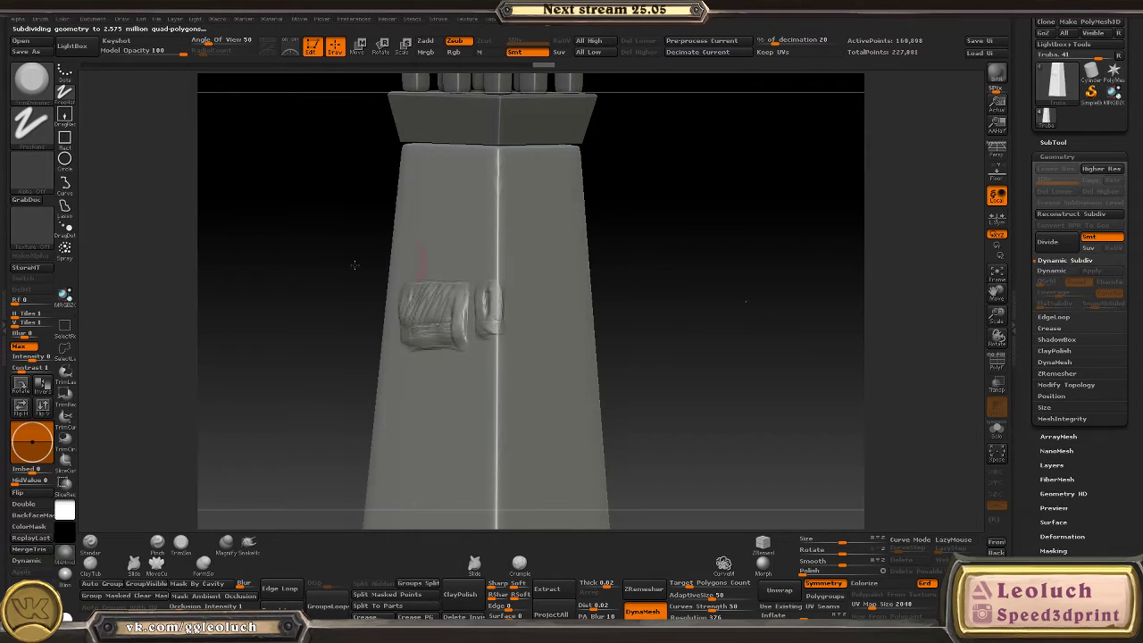
pyautogui.click(32, 170)
pyautogui.click(175, 187)
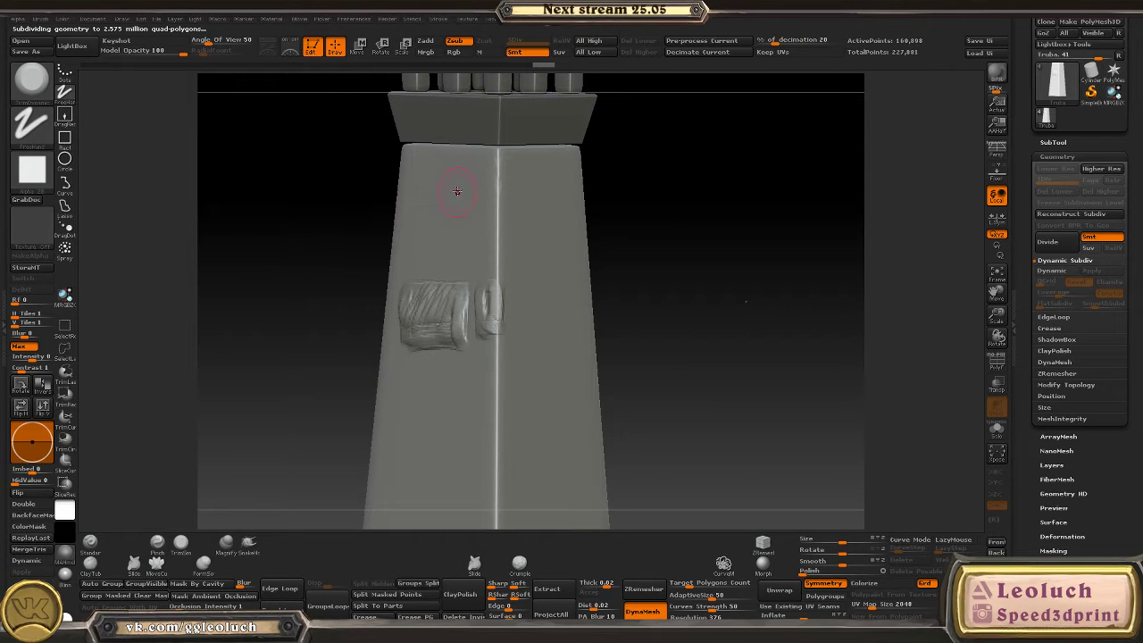
# - Chip the shaft's vertical edge next to the narrow stone along its whole height
pyautogui.moveTo(498, 146); pyautogui.dragTo(503, 213)
pyautogui.moveTo(500, 152); pyautogui.dragTo(496, 414)
pyautogui.moveTo(630, 331); pyautogui.dragTo(634, 170)
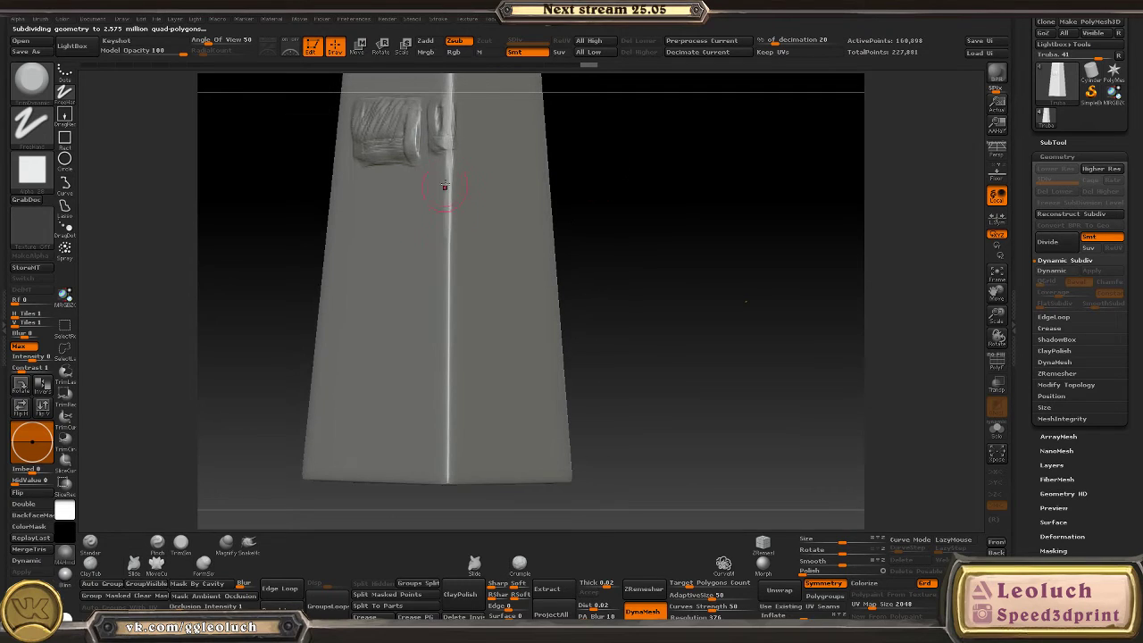
pyautogui.moveTo(457, 161)
pyautogui.mouseDown()
pyautogui.moveTo(455, 394)
pyautogui.moveTo(450, 309)
pyautogui.moveTo(450, 382)
pyautogui.mouseUp()
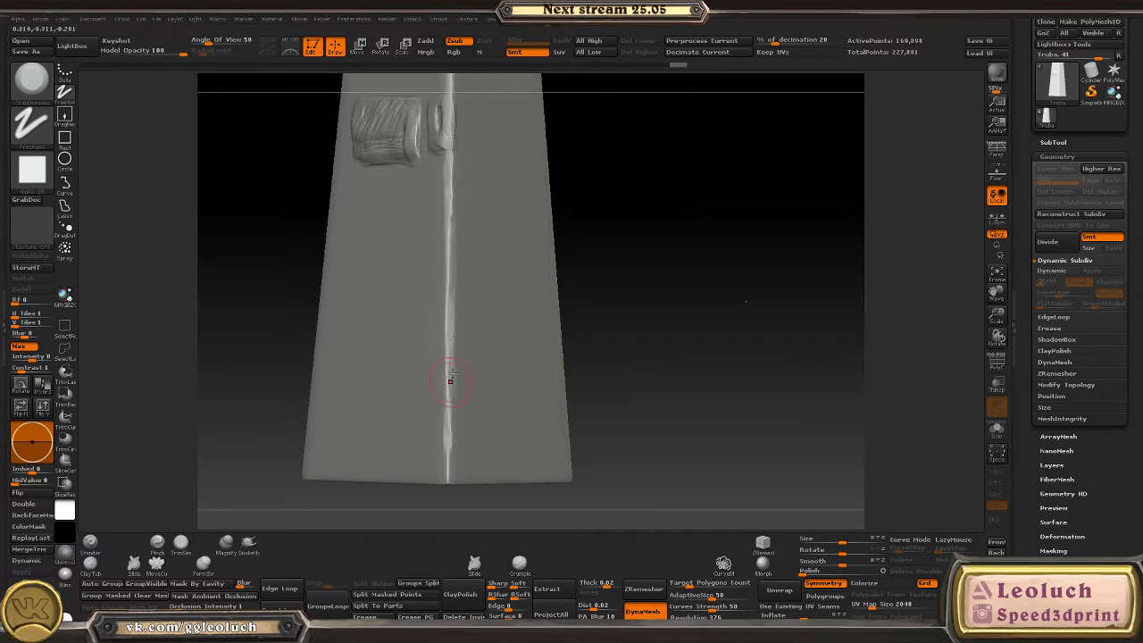
# - Trim the edges and corners around the shaft's base and start chipping the adjoining long edge
pyautogui.moveTo(589, 428)
pyautogui.mouseDown()
pyautogui.moveTo(625, 380)
pyautogui.moveTo(625, 352)
pyautogui.moveTo(586, 322)
pyautogui.moveTo(412, 295)
pyautogui.moveTo(420, 350)
pyautogui.moveTo(546, 397)
pyautogui.moveTo(535, 339)
pyautogui.moveTo(428, 285)
pyautogui.mouseUp()
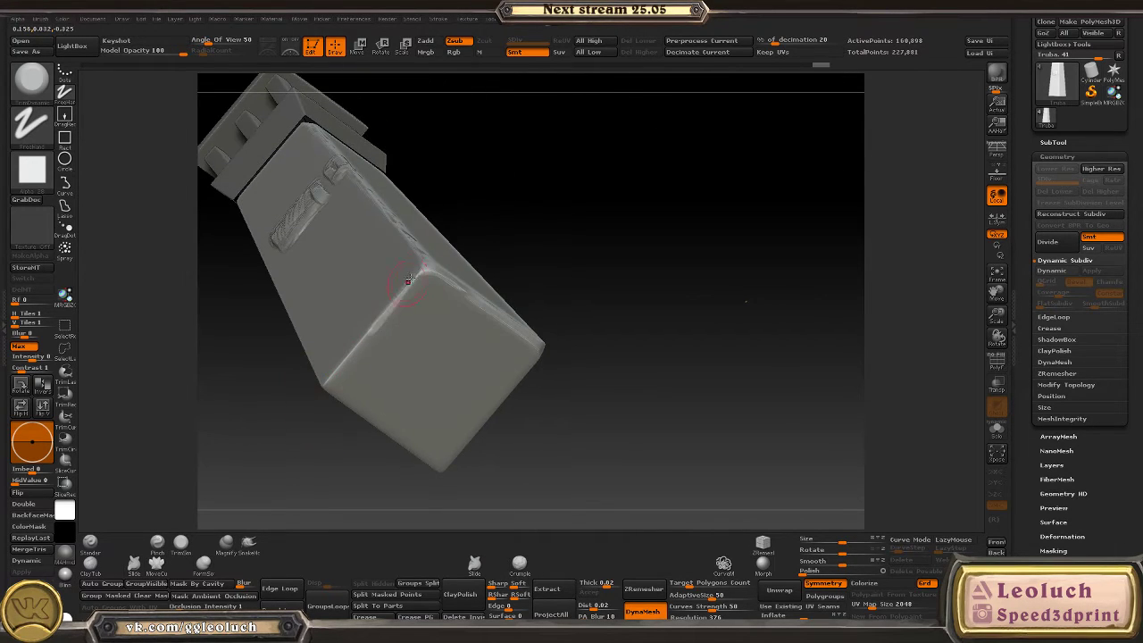
pyautogui.moveTo(360, 340); pyautogui.dragTo(340, 404, button='right')
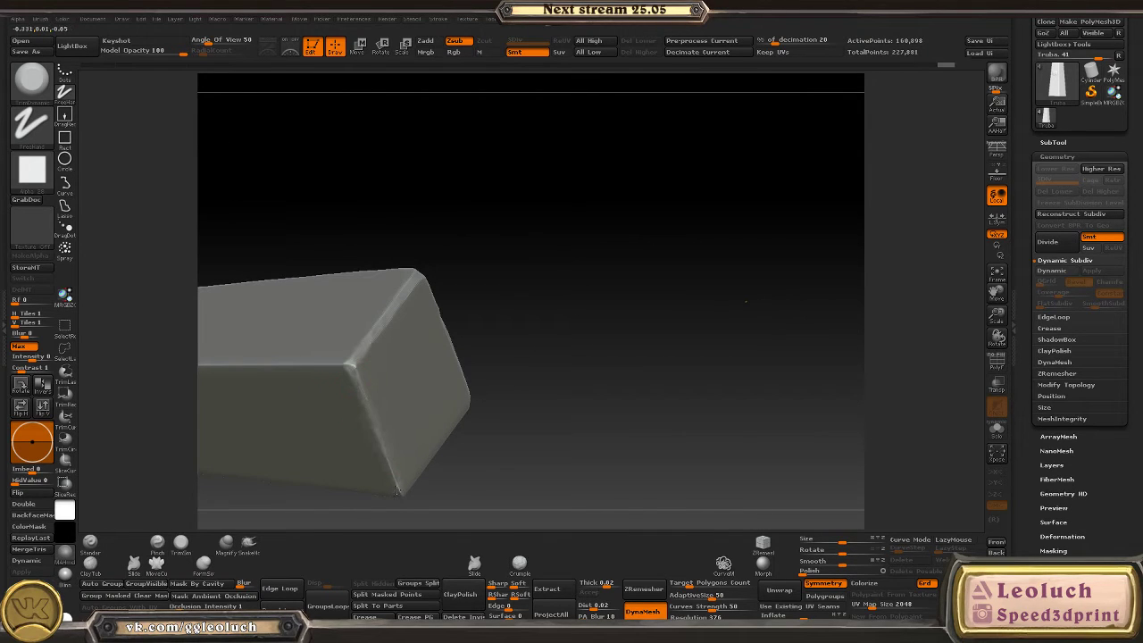
pyautogui.moveTo(574, 393); pyautogui.dragTo(466, 382)
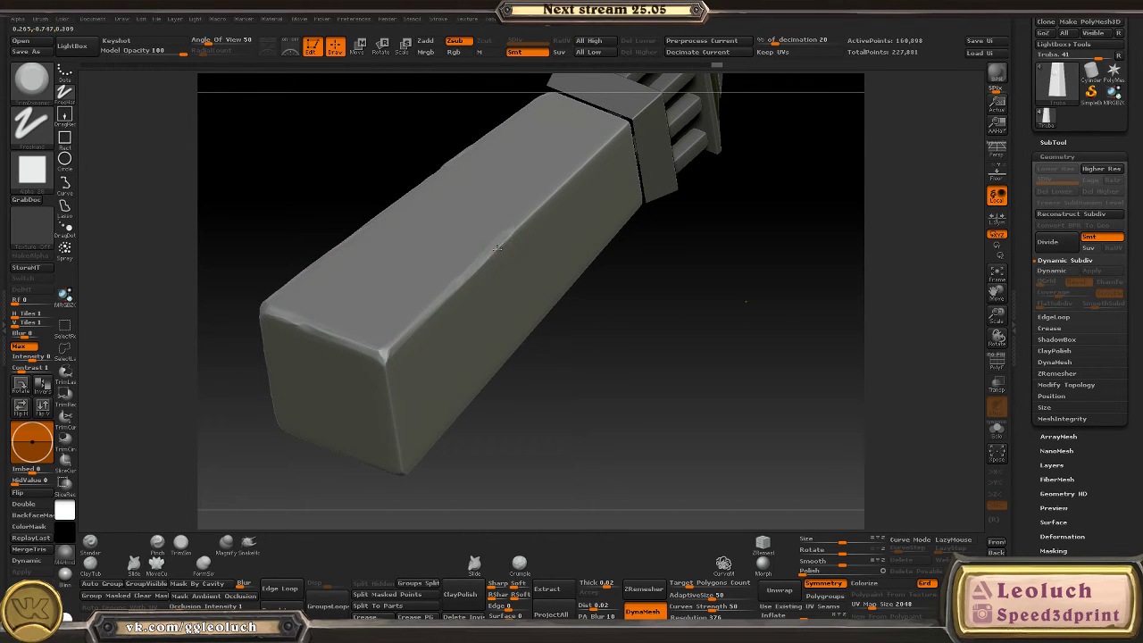
pyautogui.moveTo(635, 381)
pyautogui.mouseDown()
pyautogui.moveTo(375, 377)
pyautogui.moveTo(244, 301)
pyautogui.moveTo(340, 294)
pyautogui.moveTo(407, 427)
pyautogui.mouseUp()
pyautogui.moveTo(366, 359)
pyautogui.mouseDown()
pyautogui.moveTo(365, 256)
pyautogui.moveTo(367, 359)
pyautogui.mouseUp()
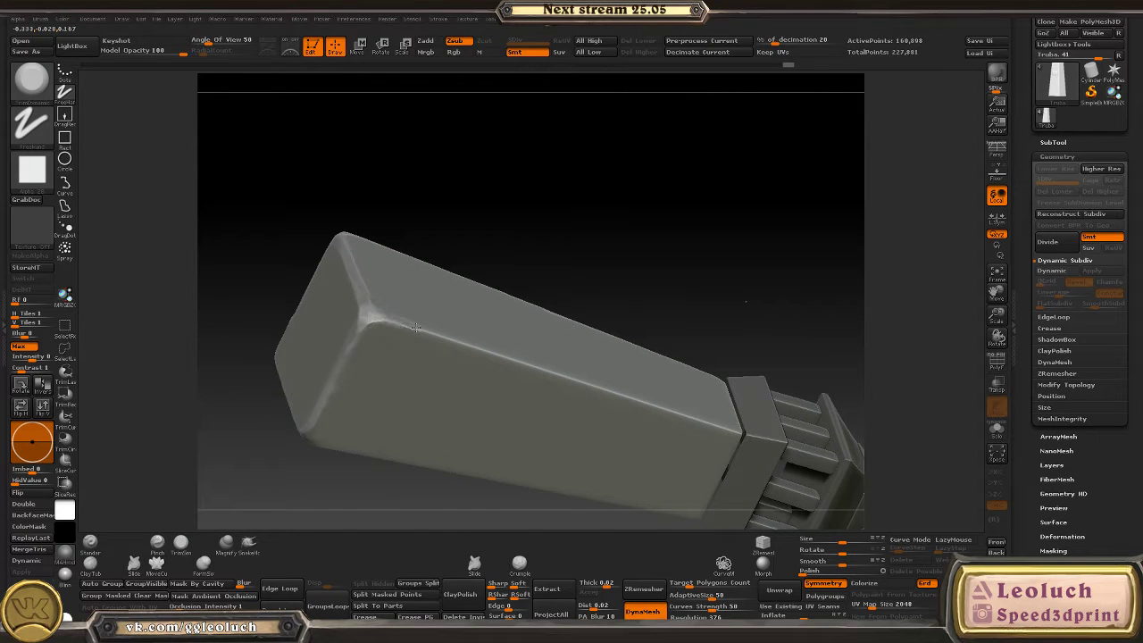
# - Chip and smooth the long vertical edge on the shaft's far side from the cap down to the base corner
pyautogui.moveTo(490, 350); pyautogui.dragTo(687, 417)
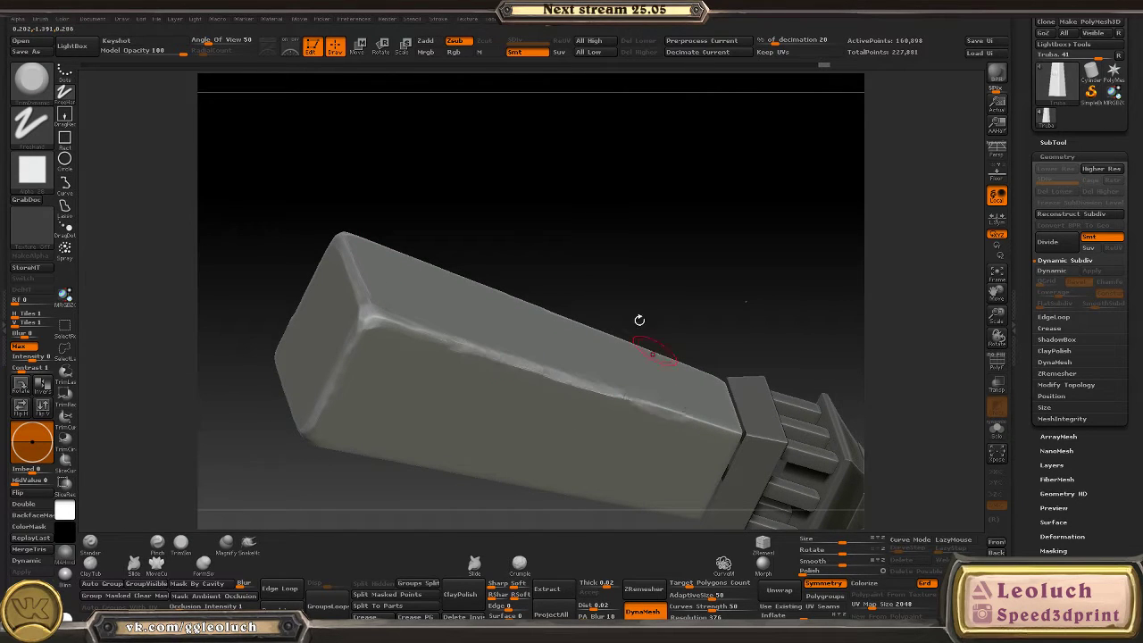
pyautogui.moveTo(637, 319)
pyautogui.mouseDown()
pyautogui.moveTo(733, 421)
pyautogui.moveTo(688, 324)
pyautogui.moveTo(625, 262)
pyautogui.moveTo(576, 237)
pyautogui.mouseUp()
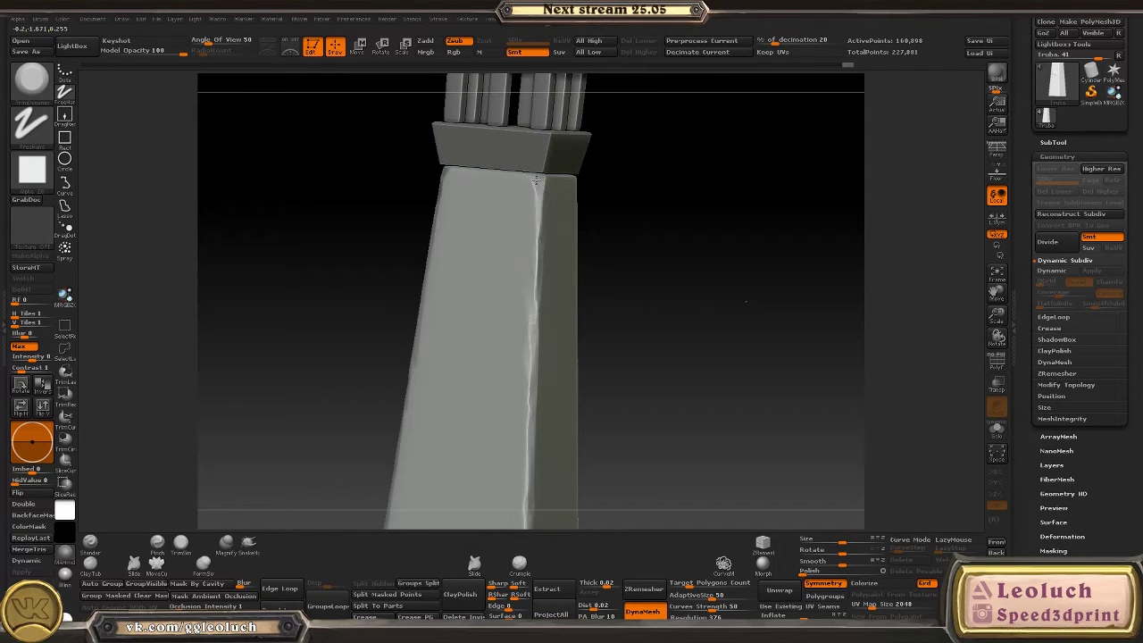
pyautogui.moveTo(537, 274)
pyautogui.keyDown('shift'); pyautogui.mouseDown()
pyautogui.moveTo(537, 323)
pyautogui.moveTo(532, 220)
pyautogui.mouseUp(); pyautogui.keyUp('shift')
pyautogui.moveTo(533, 328); pyautogui.dragTo(505, 216, button='right')
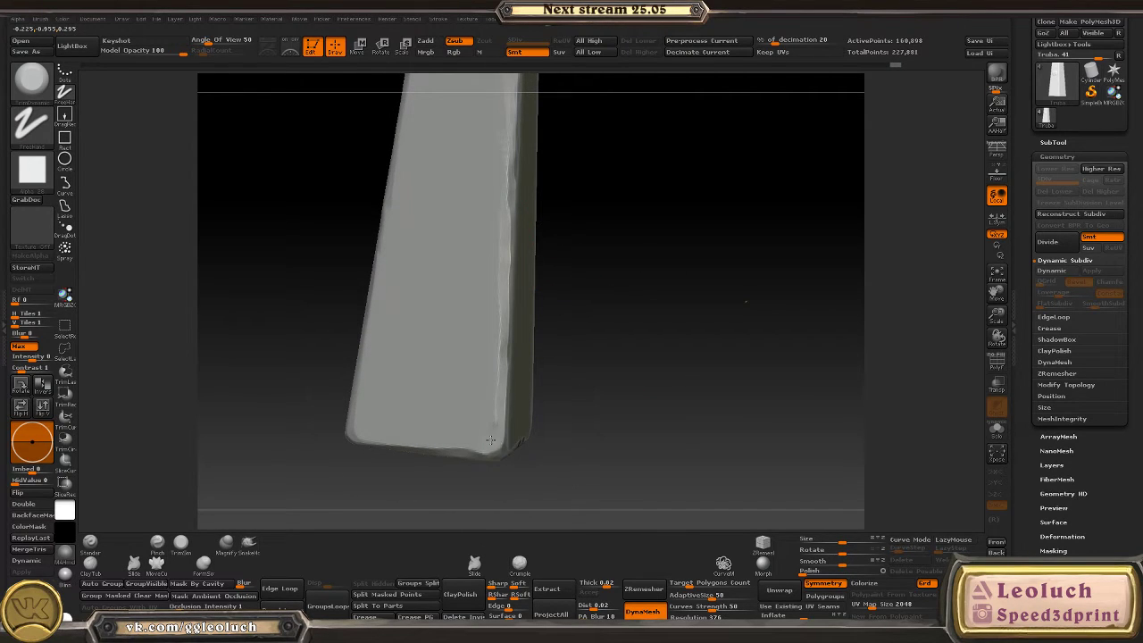
pyautogui.moveTo(496, 454); pyautogui.dragTo(514, 426, button='right')
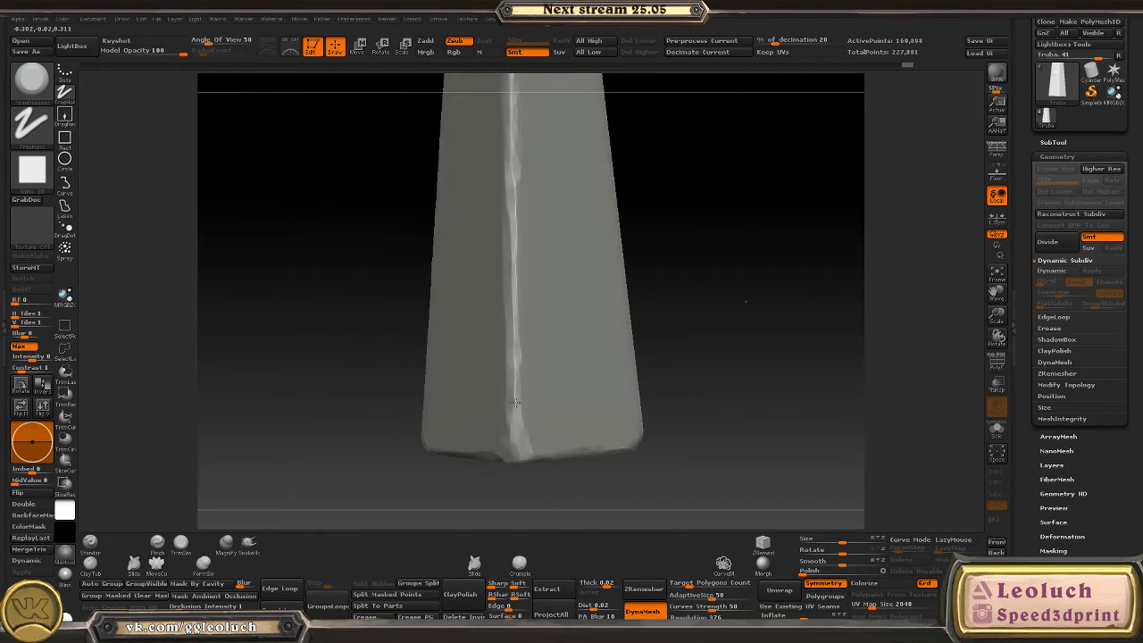
# - Trim the vertical edge on the other side of the wide stone and check the shaft's front face
pyautogui.moveTo(339, 321)
pyautogui.mouseDown(button='right')
pyautogui.moveTo(314, 342)
pyautogui.moveTo(389, 313)
pyautogui.moveTo(479, 175)
pyautogui.mouseUp(button='right')
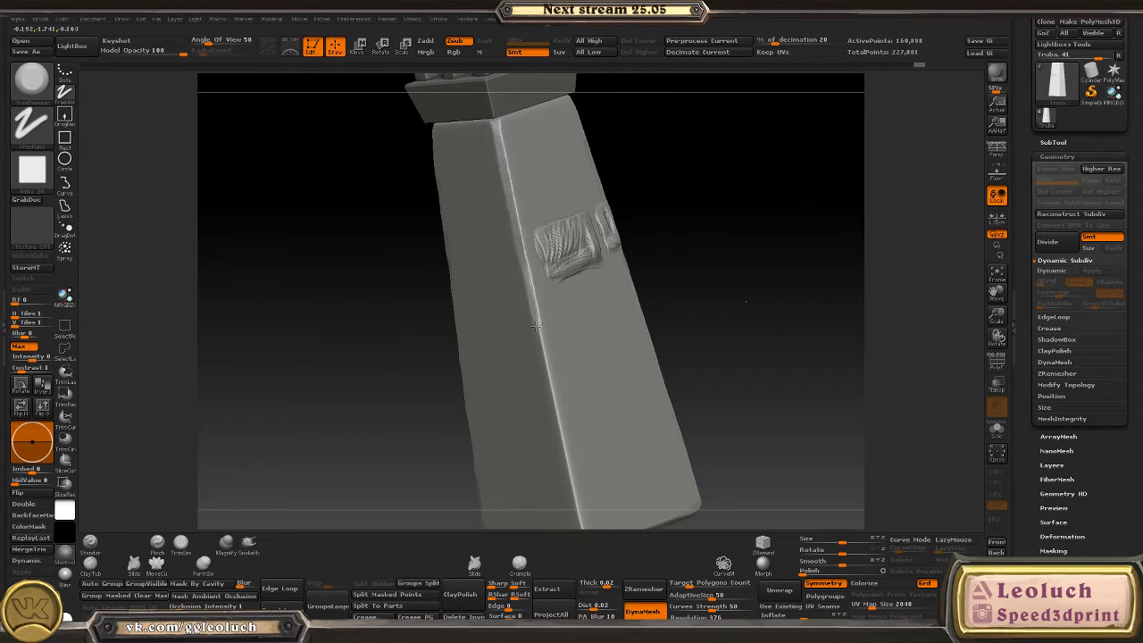
pyautogui.moveTo(554, 420); pyautogui.dragTo(500, 408, button='right')
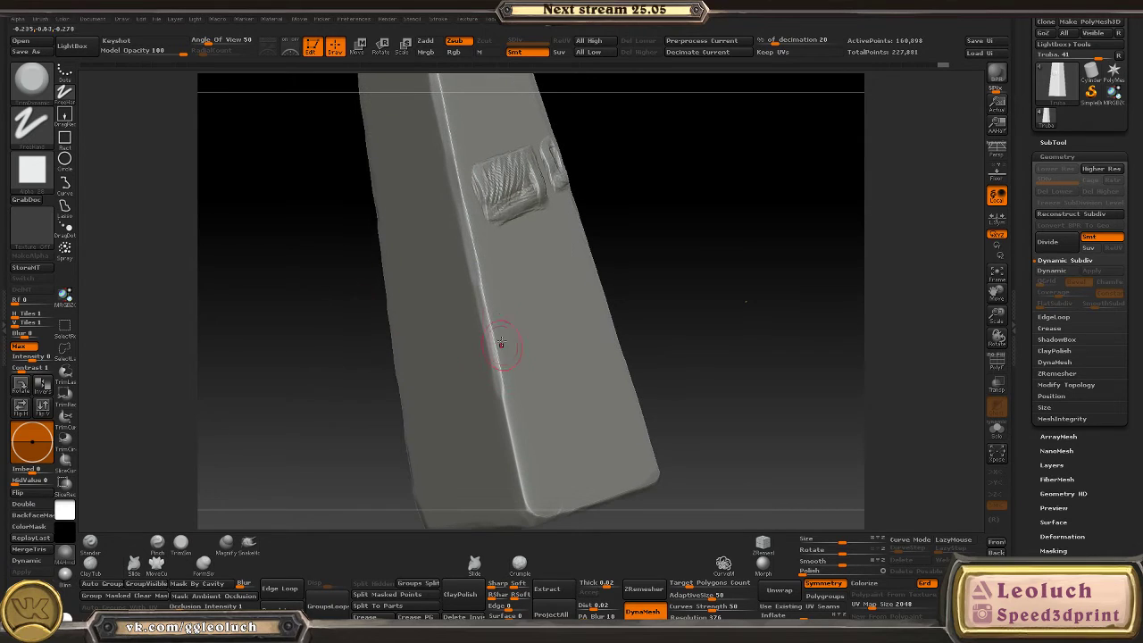
pyautogui.moveTo(514, 487); pyautogui.dragTo(257, 343, button='right')
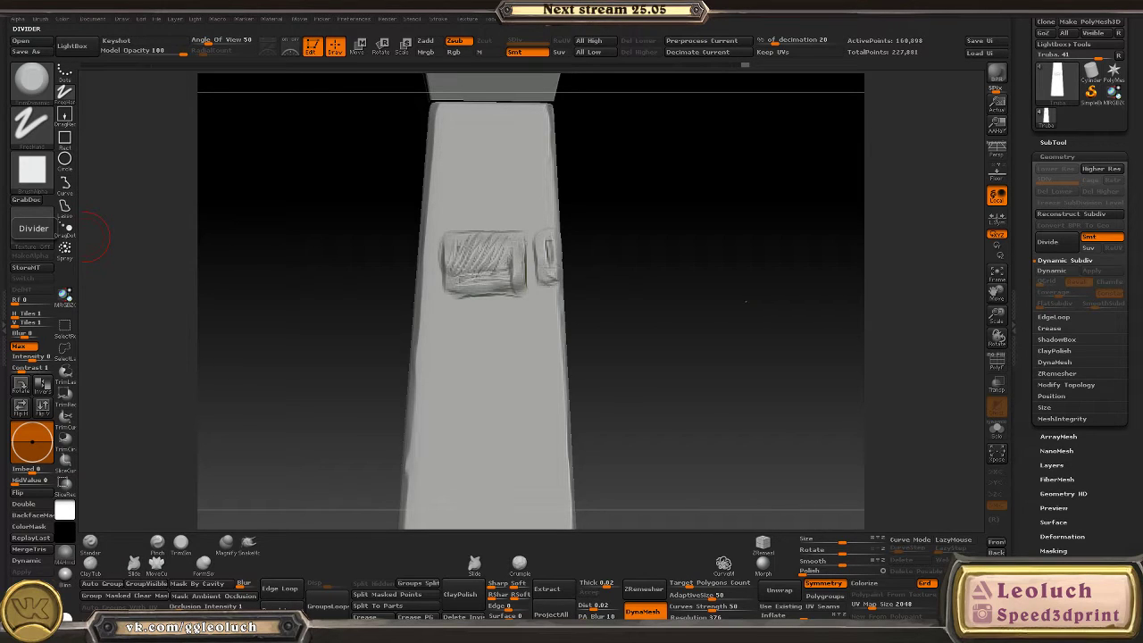
pyautogui.moveTo(268, 238); pyautogui.dragTo(337, 309, button='right')
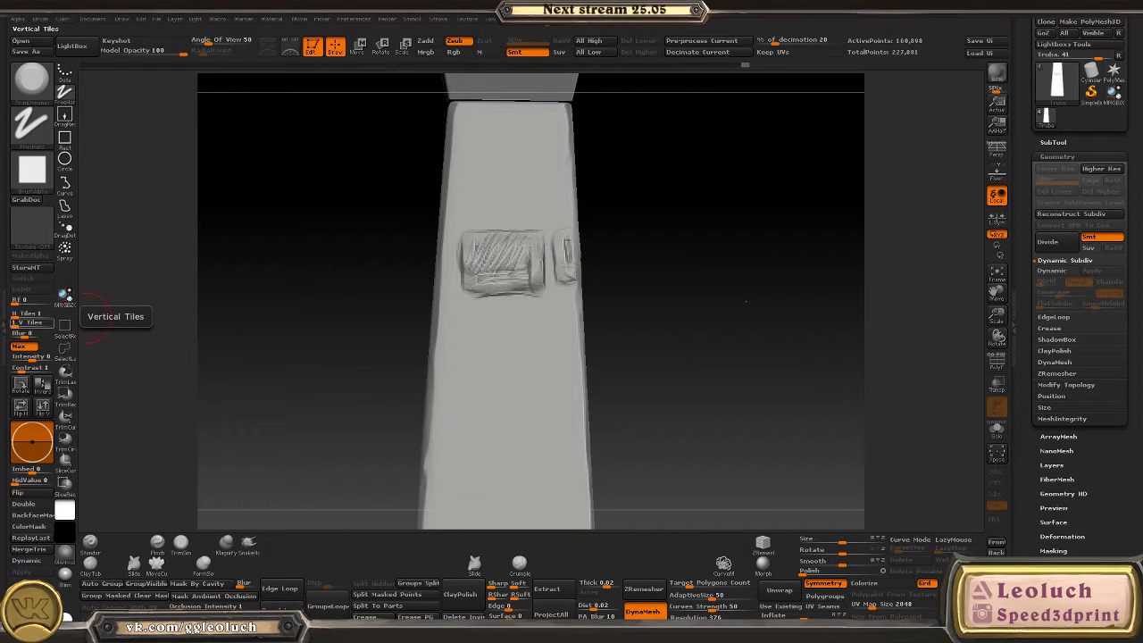
pyautogui.moveTo(183, 270); pyautogui.dragTo(201, 280, button='right')
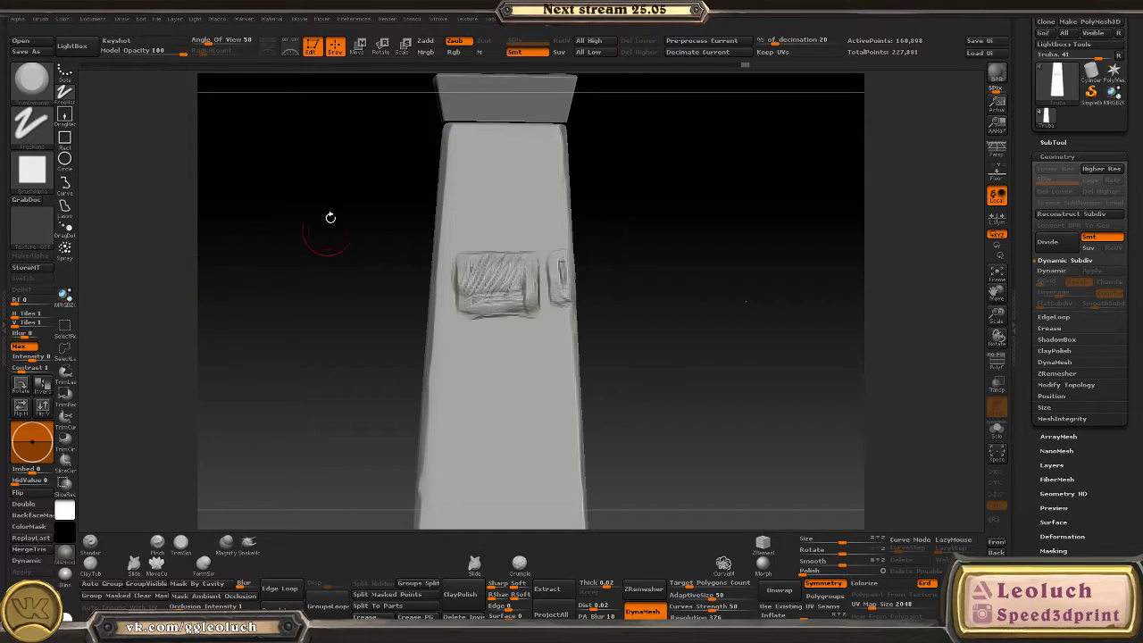
# - Switch to the ClayBuildup brush, build up a stone above the wide one, and sculpt a smaller stone under the cap
pyautogui.moveTo(330, 217)
pyautogui.mouseDown(button='right')
pyautogui.moveTo(280, 247)
pyautogui.moveTo(289, 298)
pyautogui.mouseUp(button='right')
pyautogui.press('b')
pyautogui.press('c')
pyautogui.press('b')
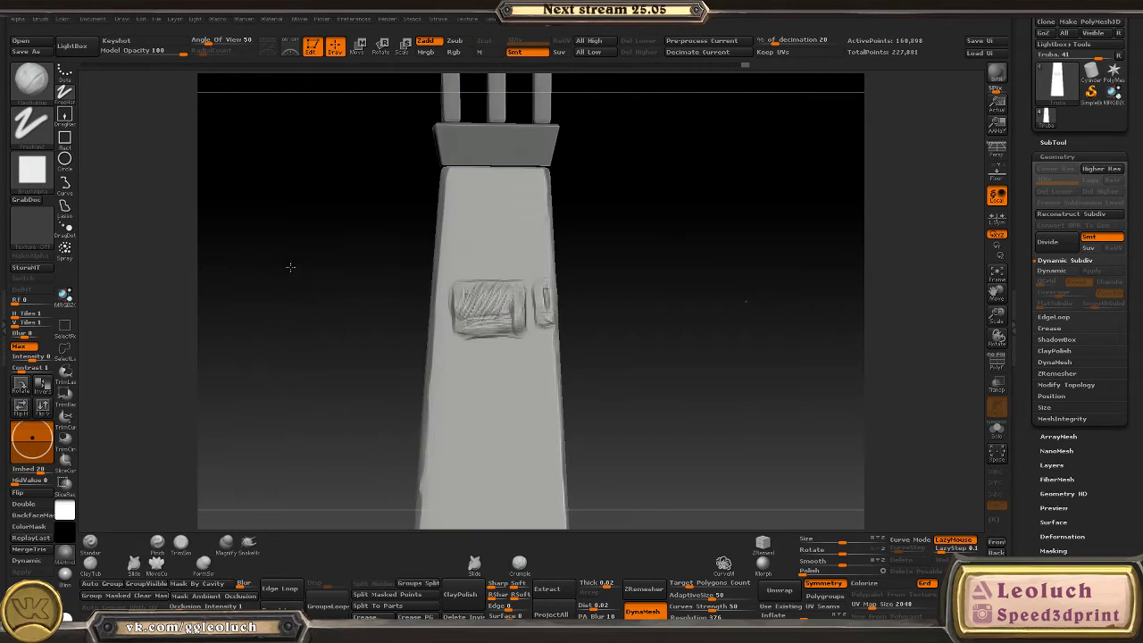
pyautogui.moveTo(473, 268)
pyautogui.mouseDown()
pyautogui.moveTo(485, 238)
pyautogui.moveTo(522, 234)
pyautogui.moveTo(537, 261)
pyautogui.moveTo(508, 266)
pyautogui.moveTo(531, 262)
pyautogui.moveTo(504, 246)
pyautogui.moveTo(528, 242)
pyautogui.moveTo(500, 240)
pyautogui.moveTo(459, 184)
pyautogui.moveTo(490, 188)
pyautogui.moveTo(488, 212)
pyautogui.moveTo(500, 212)
pyautogui.moveTo(456, 210)
pyautogui.moveTo(455, 179)
pyautogui.mouseUp()
pyautogui.hotkey('ctrl', 'z')
pyautogui.moveTo(503, 211); pyautogui.dragTo(459, 214)
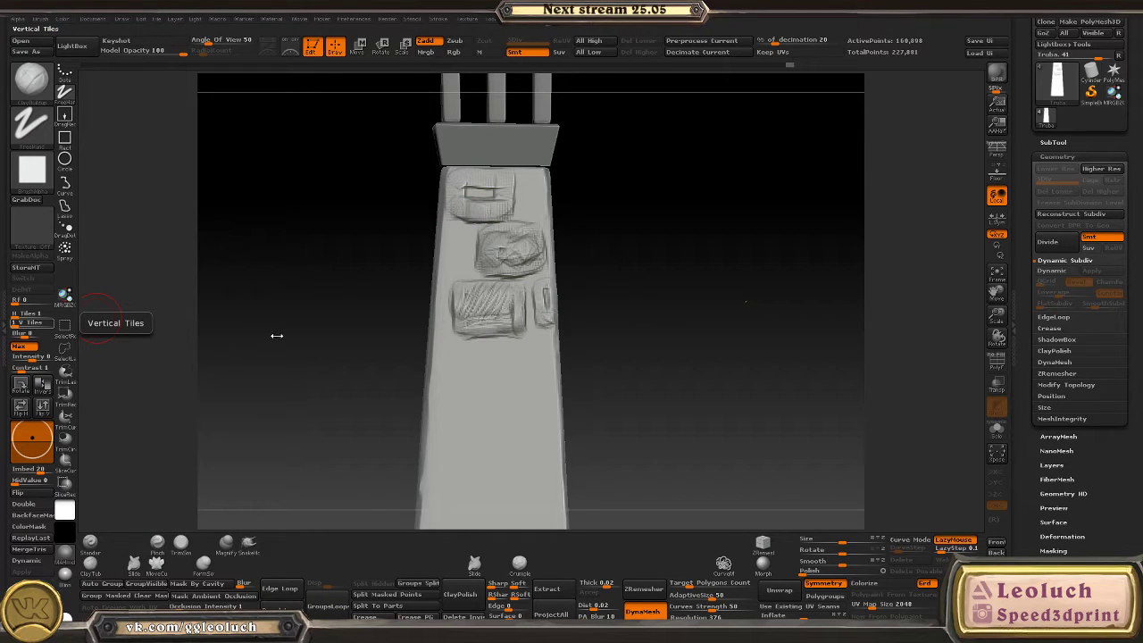
# - Undo the small stone under the cap and build up a wider one across the shaft's front face
pyautogui.hotkey('ctrl', 'z')
pyautogui.hotkey('ctrl', 'z')
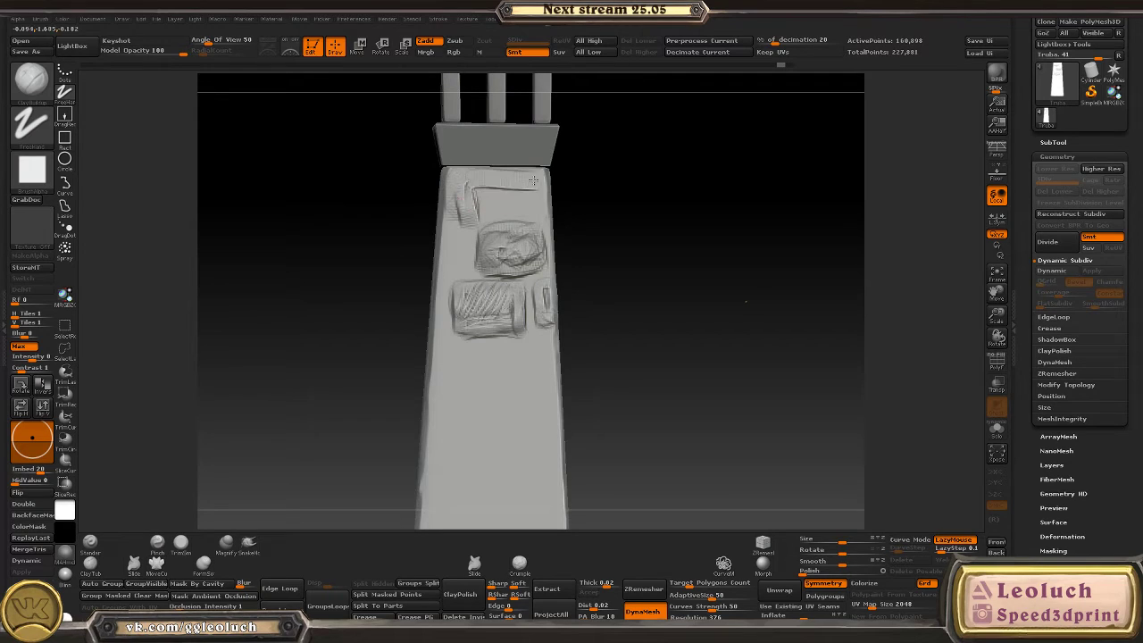
pyautogui.moveTo(533, 181)
pyautogui.mouseDown()
pyautogui.moveTo(487, 201)
pyautogui.moveTo(531, 214)
pyautogui.moveTo(518, 183)
pyautogui.moveTo(466, 196)
pyautogui.mouseUp()
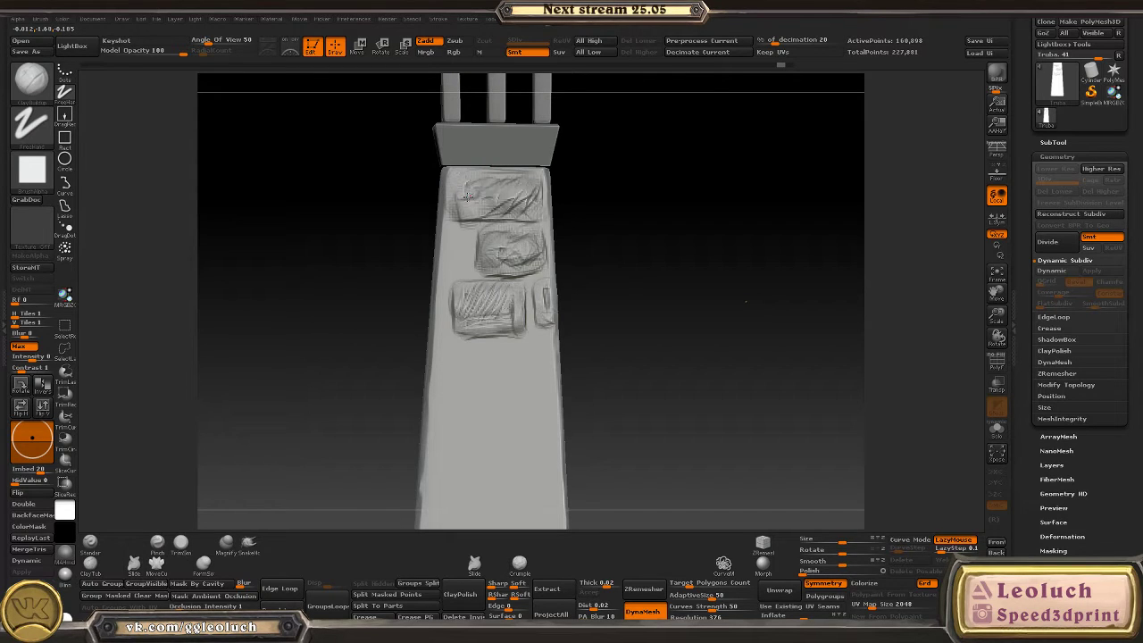
# - Build up two staggered stones below the wide and narrow pair, each close to an opposite vertical edge of the shaft
pyautogui.keyDown('alt'); pyautogui.moveTo(425, 449); pyautogui.dragTo(331, 360); pyautogui.keyUp('alt')
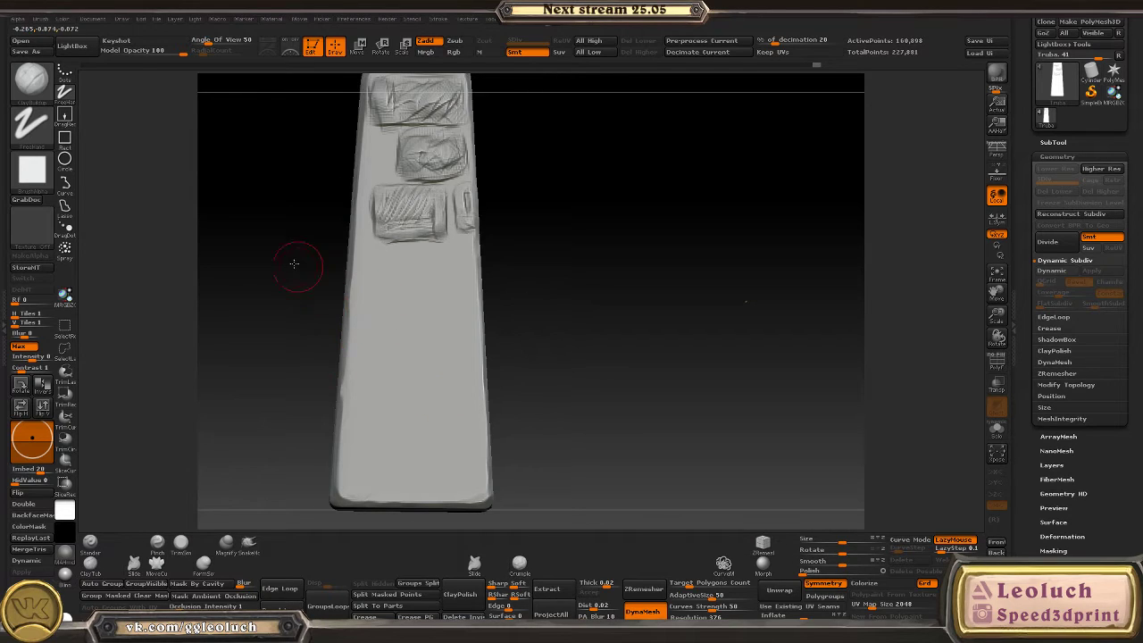
pyautogui.moveTo(295, 256)
pyautogui.mouseDown()
pyautogui.moveTo(457, 296)
pyautogui.moveTo(468, 279)
pyautogui.mouseUp()
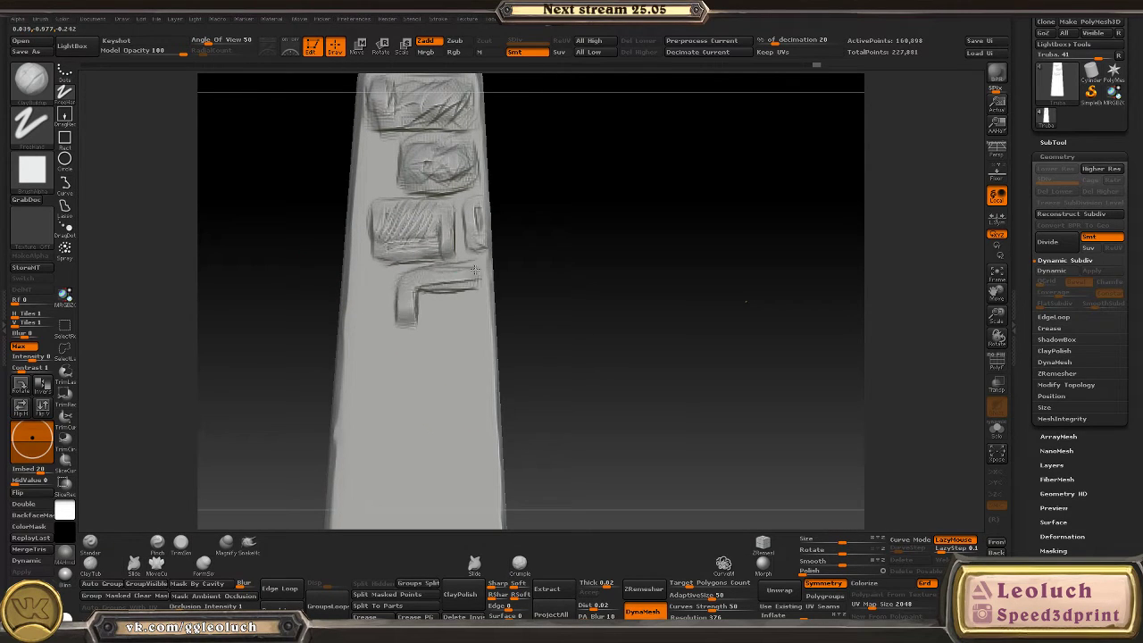
pyautogui.moveTo(478, 314)
pyautogui.mouseDown()
pyautogui.moveTo(402, 322)
pyautogui.moveTo(438, 295)
pyautogui.moveTo(407, 279)
pyautogui.mouseUp()
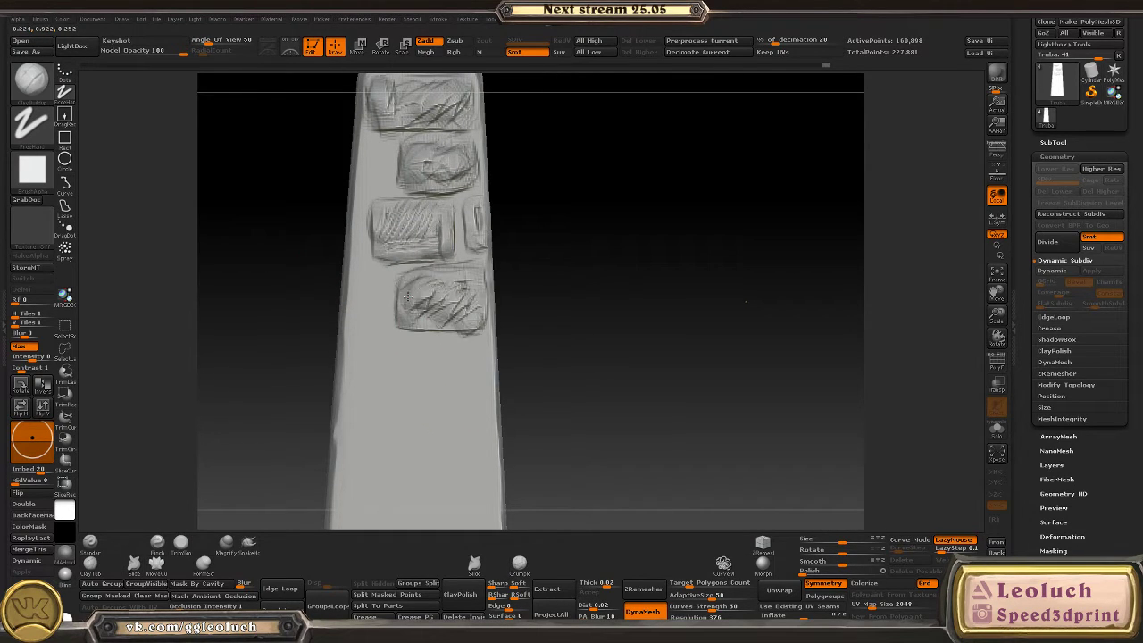
pyautogui.moveTo(573, 305)
pyautogui.mouseDown()
pyautogui.moveTo(566, 259)
pyautogui.moveTo(545, 252)
pyautogui.mouseUp()
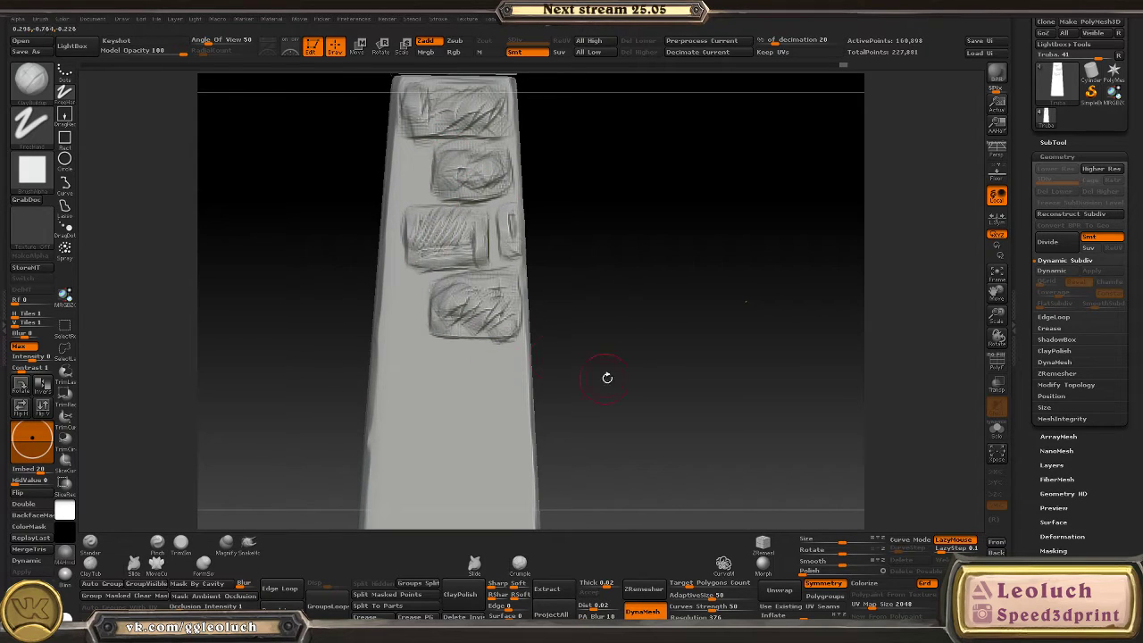
pyautogui.moveTo(607, 377); pyautogui.dragTo(600, 352)
pyautogui.moveTo(440, 329); pyautogui.dragTo(442, 291)
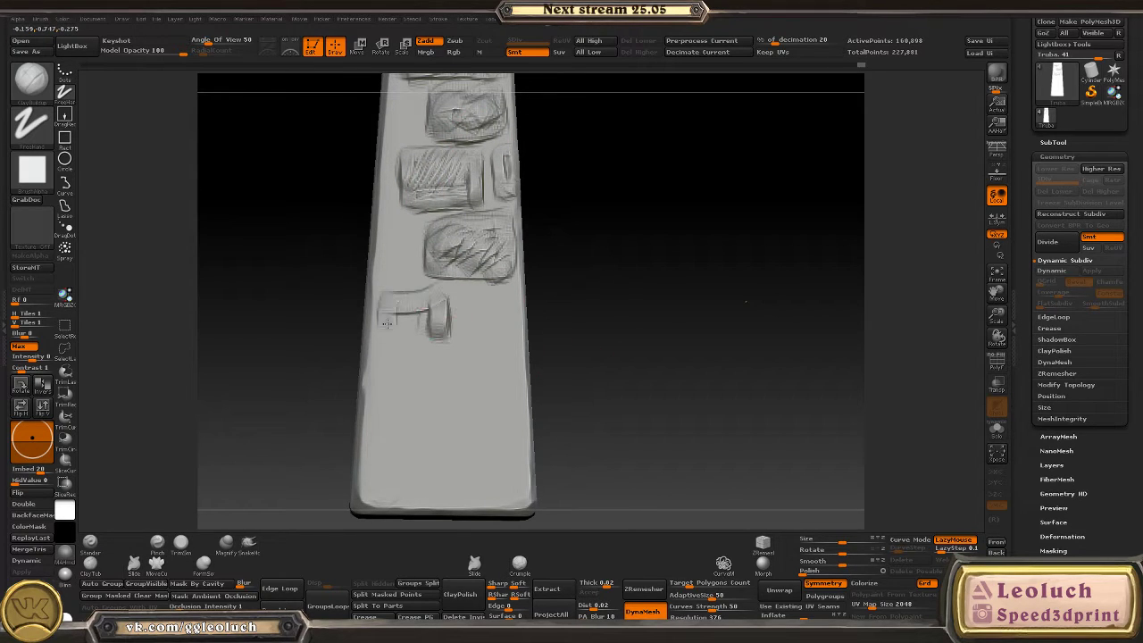
pyautogui.moveTo(386, 323)
pyautogui.mouseDown()
pyautogui.moveTo(441, 292)
pyautogui.moveTo(465, 296)
pyautogui.moveTo(464, 319)
pyautogui.moveTo(416, 335)
pyautogui.moveTo(467, 330)
pyautogui.moveTo(391, 305)
pyautogui.moveTo(384, 331)
pyautogui.moveTo(463, 329)
pyautogui.mouseUp()
pyautogui.moveTo(492, 401); pyautogui.dragTo(536, 355, button='right')
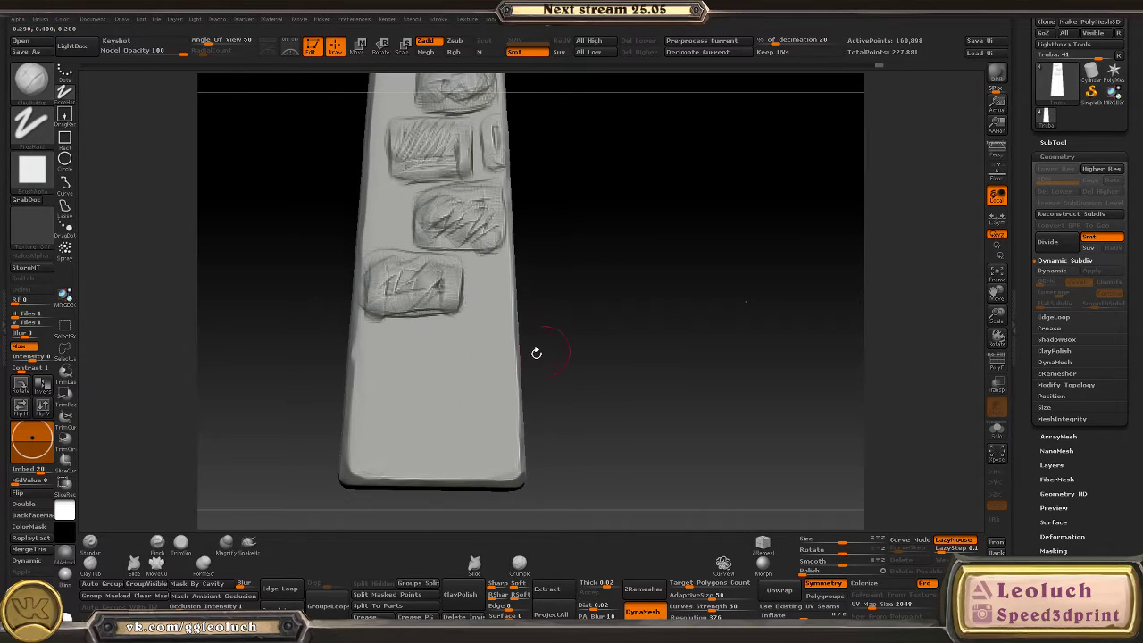
# - Build up three more stones down to the base of the front face, alternating between its two vertical edges
pyautogui.moveTo(433, 332)
pyautogui.mouseDown()
pyautogui.moveTo(417, 378)
pyautogui.moveTo(422, 336)
pyautogui.moveTo(497, 325)
pyautogui.moveTo(501, 367)
pyautogui.moveTo(426, 370)
pyautogui.moveTo(495, 372)
pyautogui.moveTo(445, 338)
pyautogui.moveTo(442, 351)
pyautogui.moveTo(479, 337)
pyautogui.moveTo(500, 357)
pyautogui.mouseUp()
pyautogui.moveTo(607, 408); pyautogui.dragTo(536, 384, button='right')
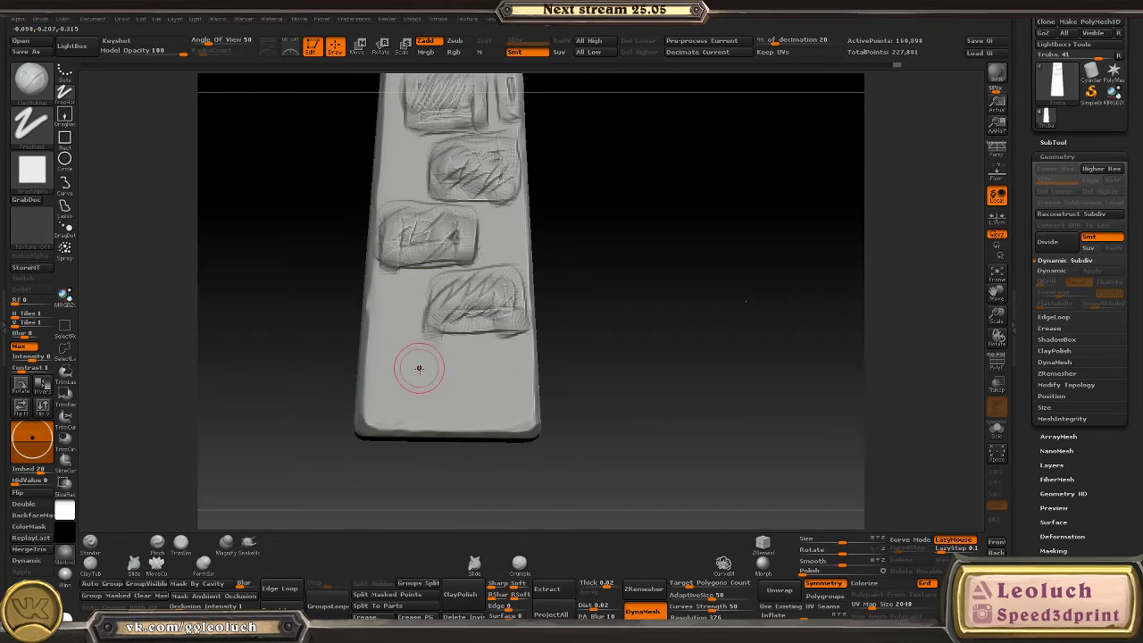
pyautogui.moveTo(416, 369)
pyautogui.mouseDown(button='right')
pyautogui.moveTo(288, 339)
pyautogui.moveTo(339, 365)
pyautogui.mouseUp(button='right')
pyautogui.moveTo(362, 354)
pyautogui.mouseDown()
pyautogui.moveTo(429, 358)
pyautogui.moveTo(429, 388)
pyautogui.moveTo(359, 391)
pyautogui.moveTo(399, 388)
pyautogui.moveTo(359, 373)
pyautogui.moveTo(390, 363)
pyautogui.moveTo(429, 376)
pyautogui.mouseUp()
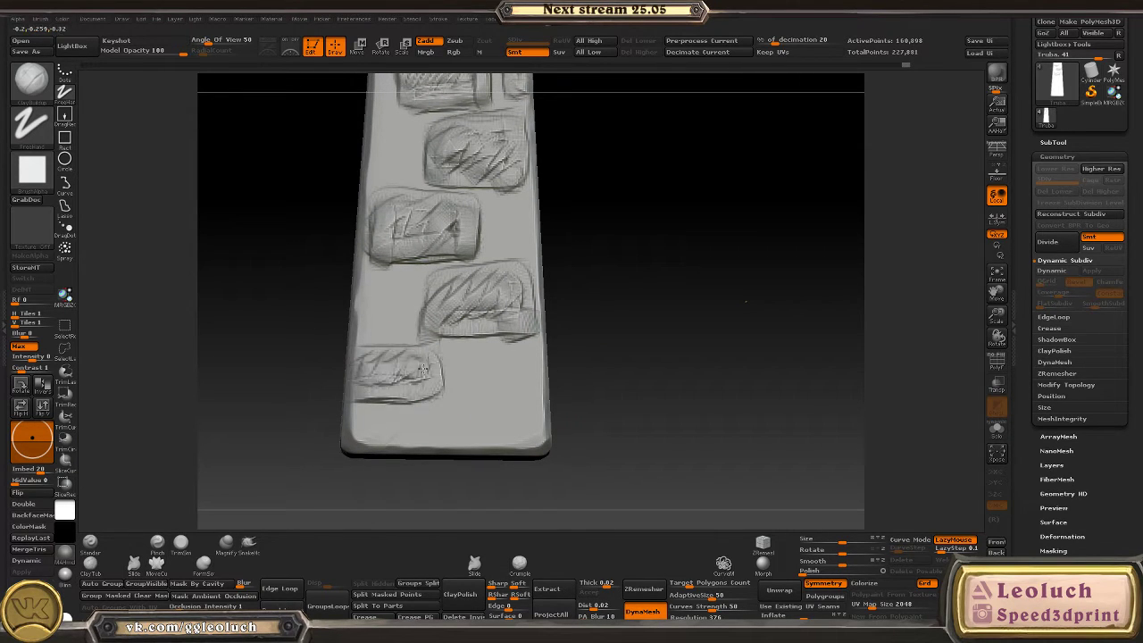
pyautogui.moveTo(452, 415)
pyautogui.mouseDown()
pyautogui.moveTo(532, 406)
pyautogui.moveTo(442, 414)
pyautogui.moveTo(447, 433)
pyautogui.moveTo(446, 424)
pyautogui.moveTo(526, 410)
pyautogui.moveTo(531, 434)
pyautogui.moveTo(503, 434)
pyautogui.moveTo(524, 440)
pyautogui.moveTo(460, 430)
pyautogui.moveTo(484, 433)
pyautogui.moveTo(550, 386)
pyautogui.mouseUp()
pyautogui.moveTo(444, 327); pyautogui.dragTo(465, 347)
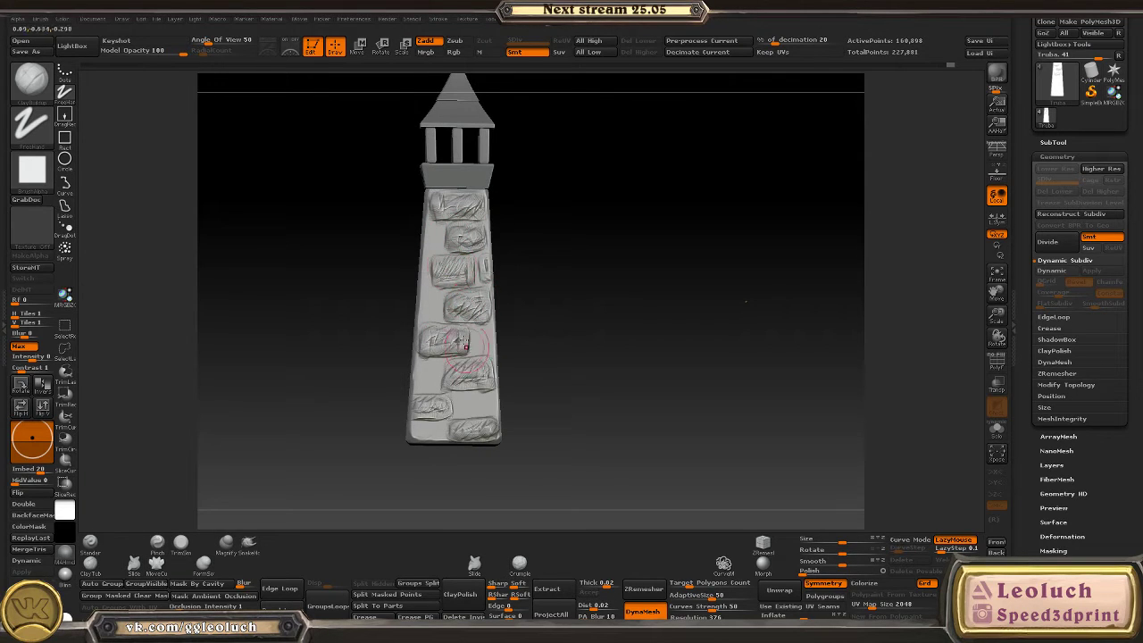
# - Carve the joints around and between the lower stones, outlining the blank blocks beside them on the front face
pyautogui.keyDown('ctrl'); pyautogui.moveTo(440, 431); pyautogui.dragTo(459, 339, button='right'); pyautogui.keyUp('ctrl')
pyautogui.moveTo(527, 337)
pyautogui.mouseDown()
pyautogui.moveTo(372, 351)
pyautogui.moveTo(440, 352)
pyautogui.moveTo(412, 339)
pyautogui.moveTo(449, 340)
pyautogui.moveTo(456, 370)
pyautogui.mouseUp()
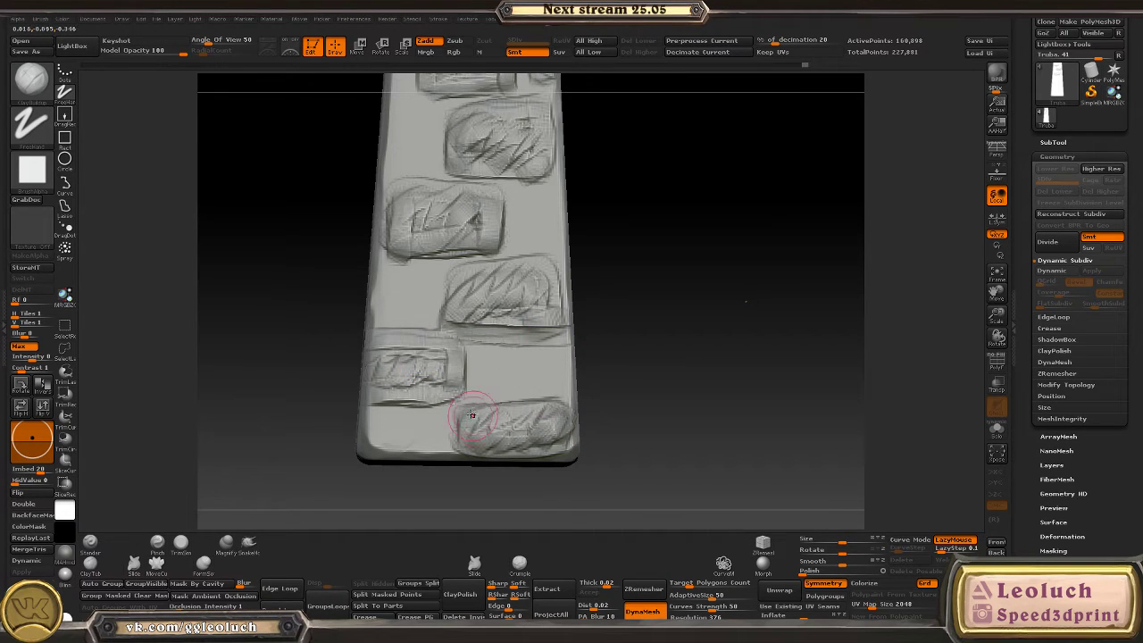
pyautogui.moveTo(650, 448)
pyautogui.mouseDown()
pyautogui.moveTo(627, 436)
pyautogui.moveTo(648, 423)
pyautogui.moveTo(498, 422)
pyautogui.moveTo(524, 384)
pyautogui.mouseUp()
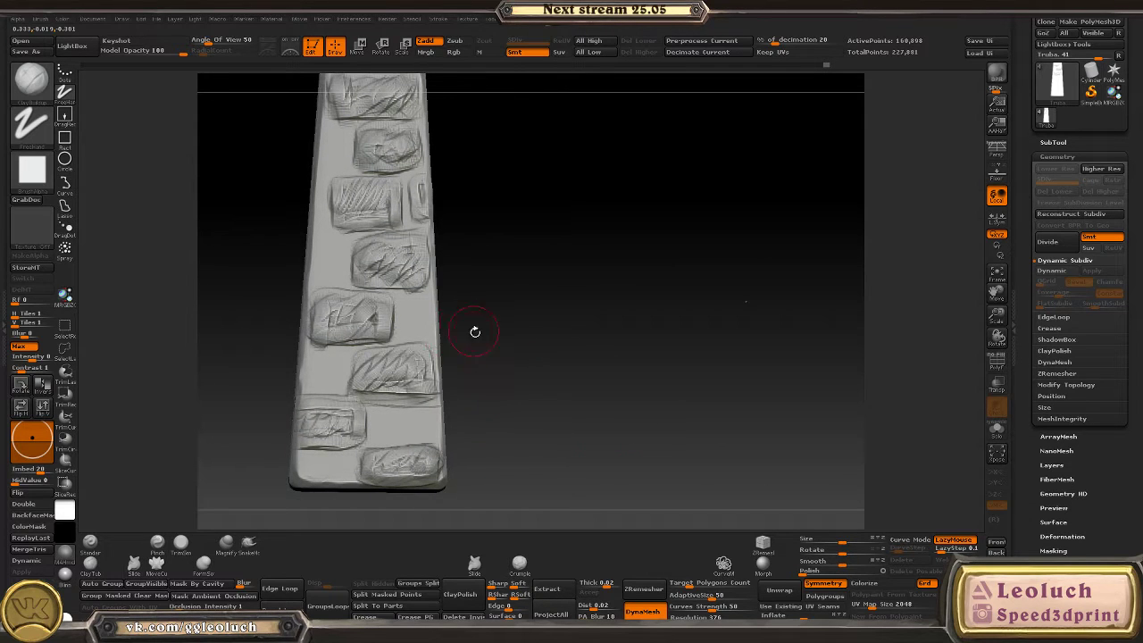
pyautogui.moveTo(475, 331)
pyautogui.mouseDown()
pyautogui.moveTo(505, 393)
pyautogui.moveTo(529, 399)
pyautogui.moveTo(511, 404)
pyautogui.moveTo(544, 403)
pyautogui.moveTo(562, 357)
pyautogui.moveTo(578, 365)
pyautogui.moveTo(408, 279)
pyautogui.moveTo(500, 301)
pyautogui.mouseUp()
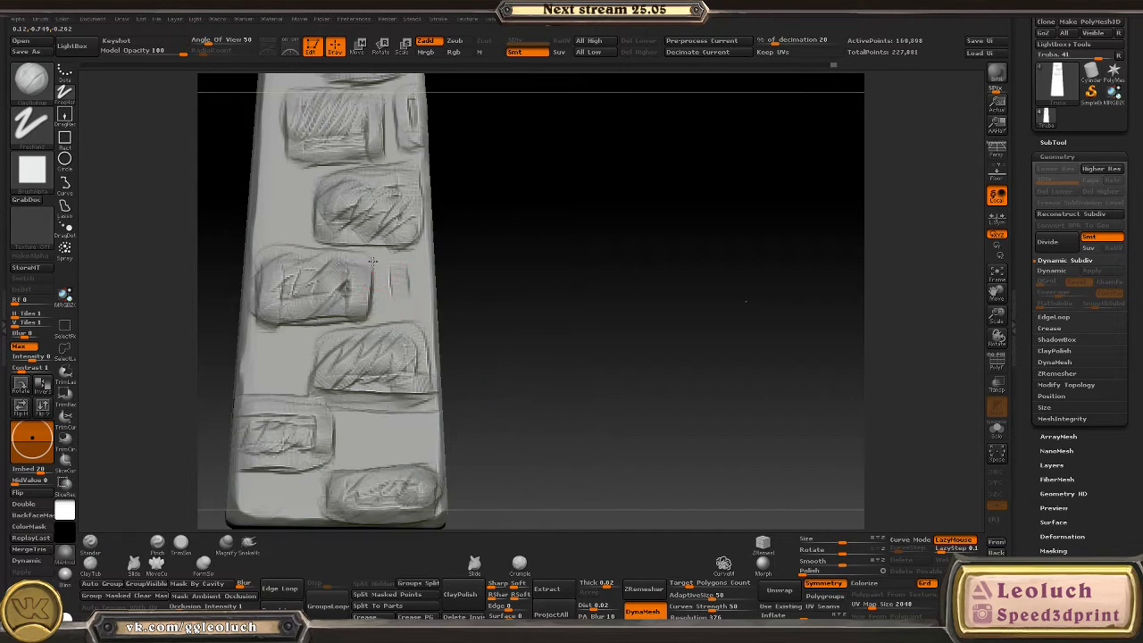
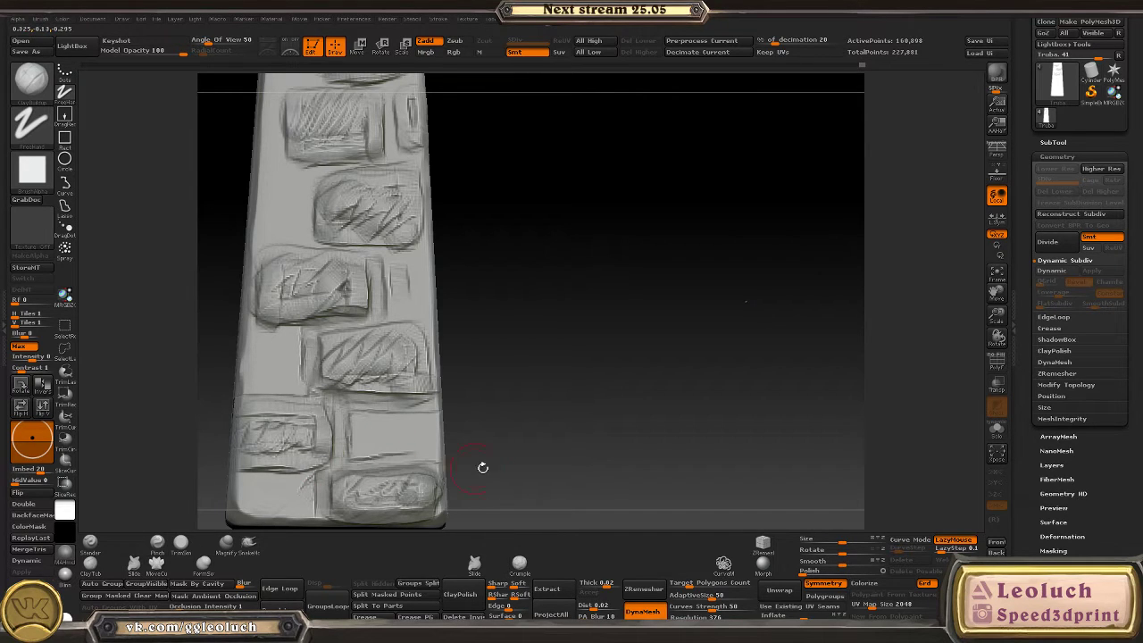
# - Continue the joints around the shaft's corner, outlining a narrow block near the base and a wider block above it on the adjoining face
pyautogui.moveTo(485, 467)
pyautogui.mouseDown()
pyautogui.moveTo(500, 408)
pyautogui.moveTo(523, 449)
pyautogui.moveTo(367, 418)
pyautogui.mouseUp()
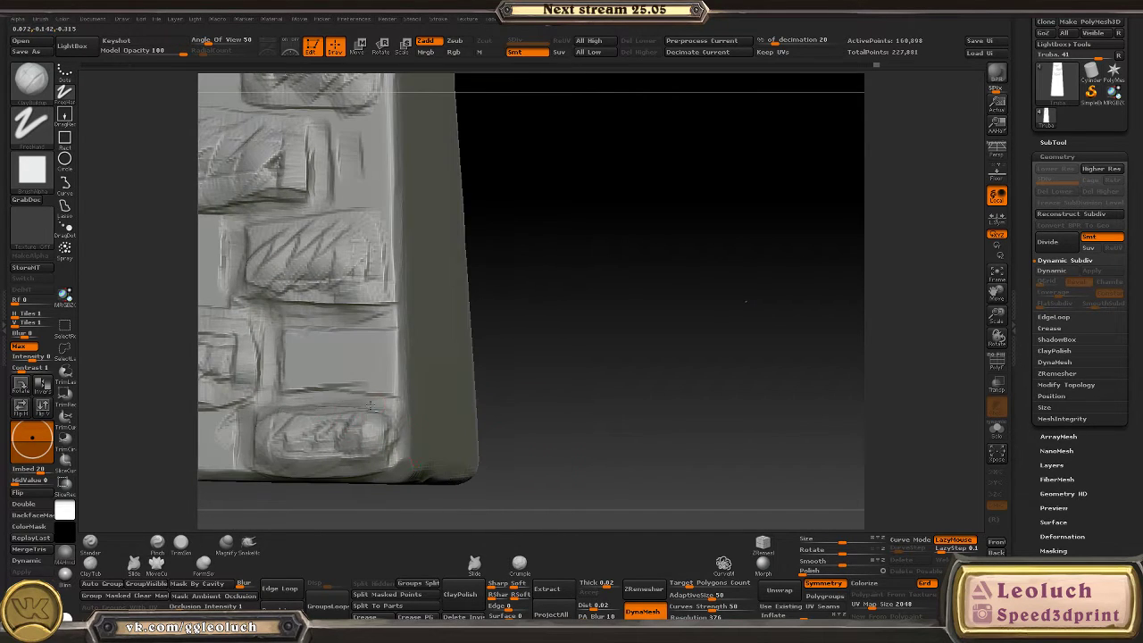
pyautogui.moveTo(546, 408)
pyautogui.mouseDown()
pyautogui.moveTo(503, 421)
pyautogui.moveTo(398, 397)
pyautogui.mouseUp()
pyautogui.moveTo(375, 360)
pyautogui.mouseDown()
pyautogui.moveTo(381, 410)
pyautogui.moveTo(343, 435)
pyautogui.mouseUp()
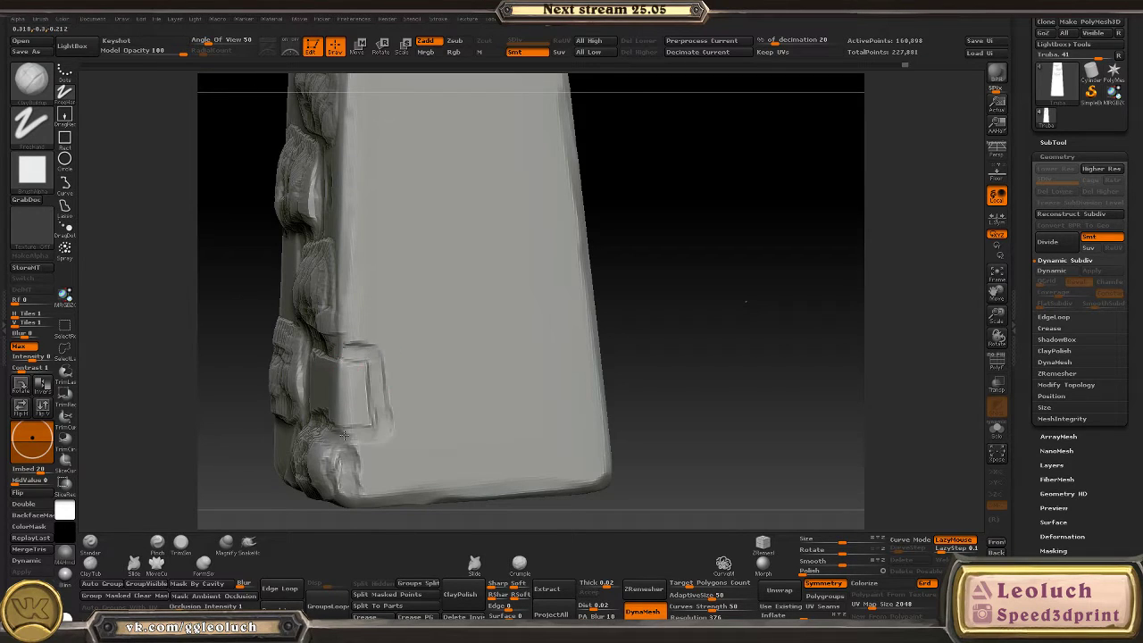
pyautogui.moveTo(384, 410); pyautogui.dragTo(394, 334, button='right')
pyautogui.moveTo(394, 334)
pyautogui.mouseDown()
pyautogui.moveTo(374, 297)
pyautogui.moveTo(368, 350)
pyautogui.moveTo(390, 284)
pyautogui.mouseUp()
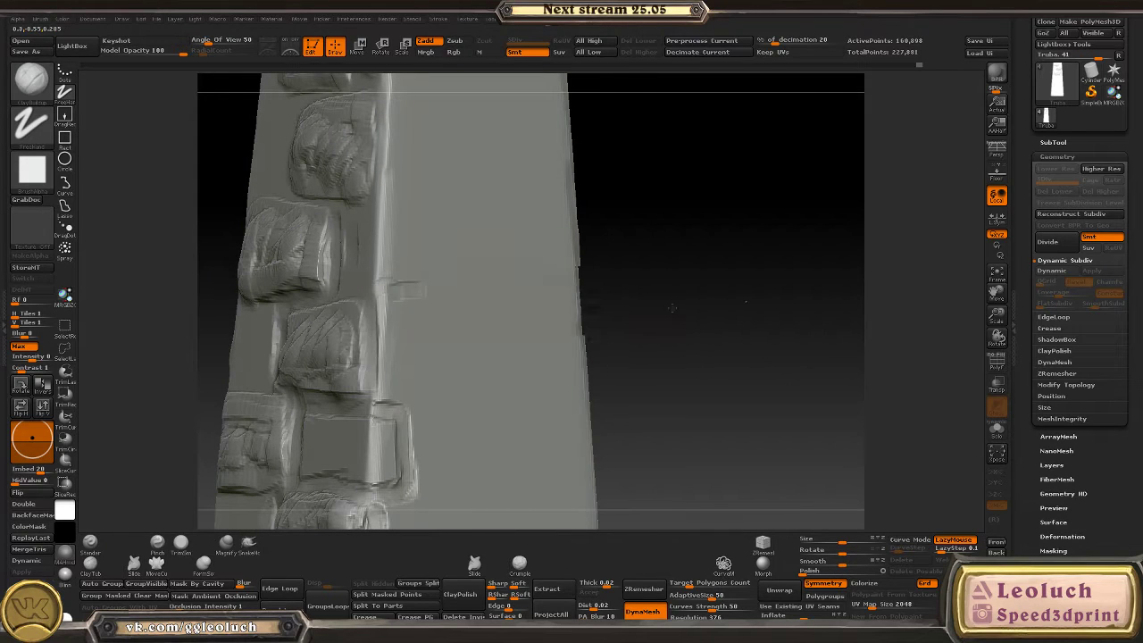
pyautogui.moveTo(672, 308); pyautogui.dragTo(396, 301, button='right')
pyautogui.moveTo(396, 301)
pyautogui.mouseDown()
pyautogui.moveTo(452, 308)
pyautogui.moveTo(483, 391)
pyautogui.moveTo(485, 294)
pyautogui.moveTo(485, 400)
pyautogui.moveTo(391, 405)
pyautogui.moveTo(497, 404)
pyautogui.moveTo(480, 320)
pyautogui.moveTo(528, 316)
pyautogui.mouseUp()
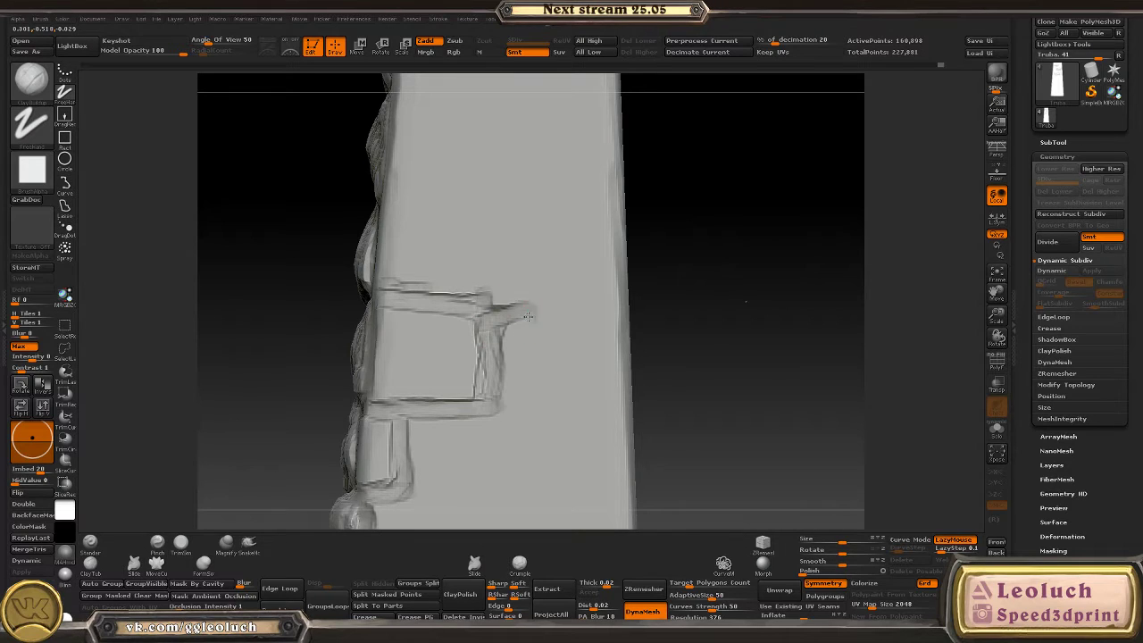
# - Outline and build up the small edge stone in the middle of the front face, and wrap it onto the adjoining face
pyautogui.moveTo(528, 316)
pyautogui.mouseDown(button='right')
pyautogui.moveTo(693, 324)
pyautogui.moveTo(417, 383)
pyautogui.mouseUp(button='right')
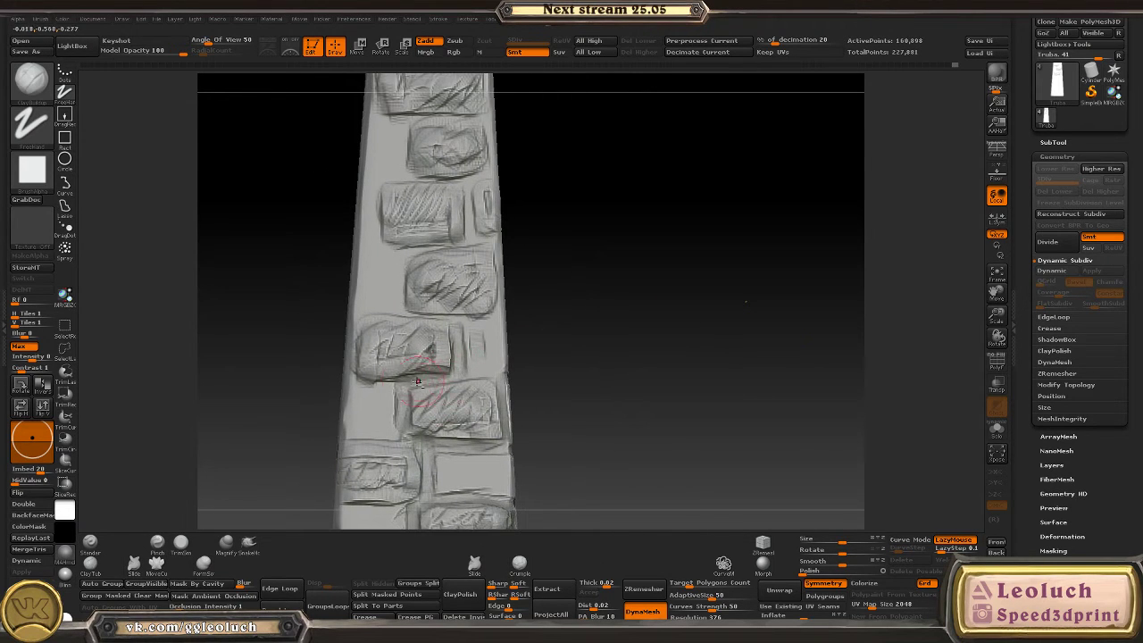
pyautogui.moveTo(530, 242)
pyautogui.mouseDown(button='right')
pyautogui.moveTo(544, 298)
pyautogui.moveTo(672, 308)
pyautogui.moveTo(438, 325)
pyautogui.moveTo(595, 336)
pyautogui.moveTo(670, 363)
pyautogui.moveTo(362, 304)
pyautogui.mouseUp(button='right')
pyautogui.moveTo(399, 393); pyautogui.dragTo(451, 398)
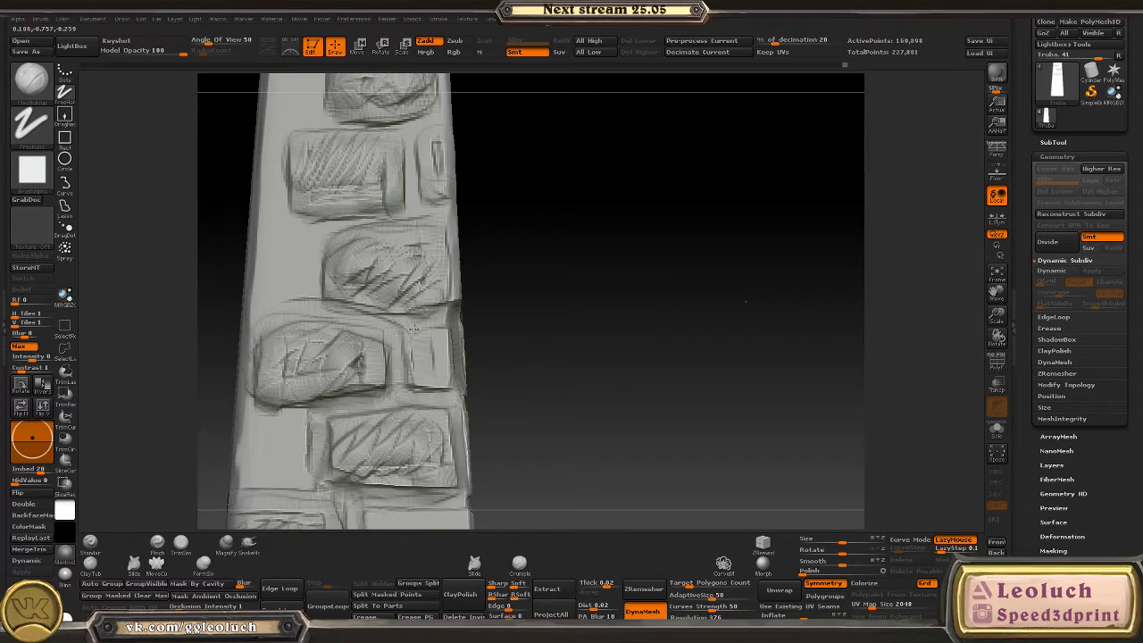
pyautogui.moveTo(428, 338)
pyautogui.keyDown('shift'); pyautogui.mouseDown()
pyautogui.moveTo(439, 379)
pyautogui.moveTo(442, 345)
pyautogui.mouseUp(); pyautogui.keyUp('shift')
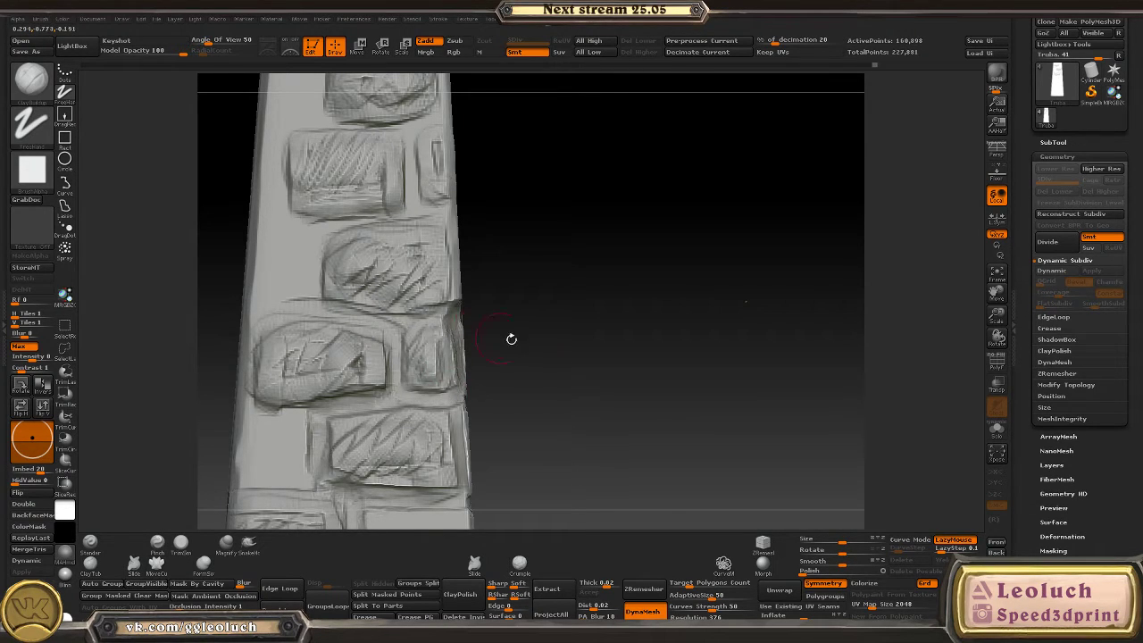
pyautogui.moveTo(511, 338)
pyautogui.mouseDown()
pyautogui.moveTo(336, 301)
pyautogui.moveTo(525, 298)
pyautogui.moveTo(525, 368)
pyautogui.moveTo(438, 378)
pyautogui.moveTo(422, 330)
pyautogui.moveTo(470, 302)
pyautogui.moveTo(478, 327)
pyautogui.moveTo(506, 312)
pyautogui.moveTo(410, 354)
pyautogui.mouseUp()
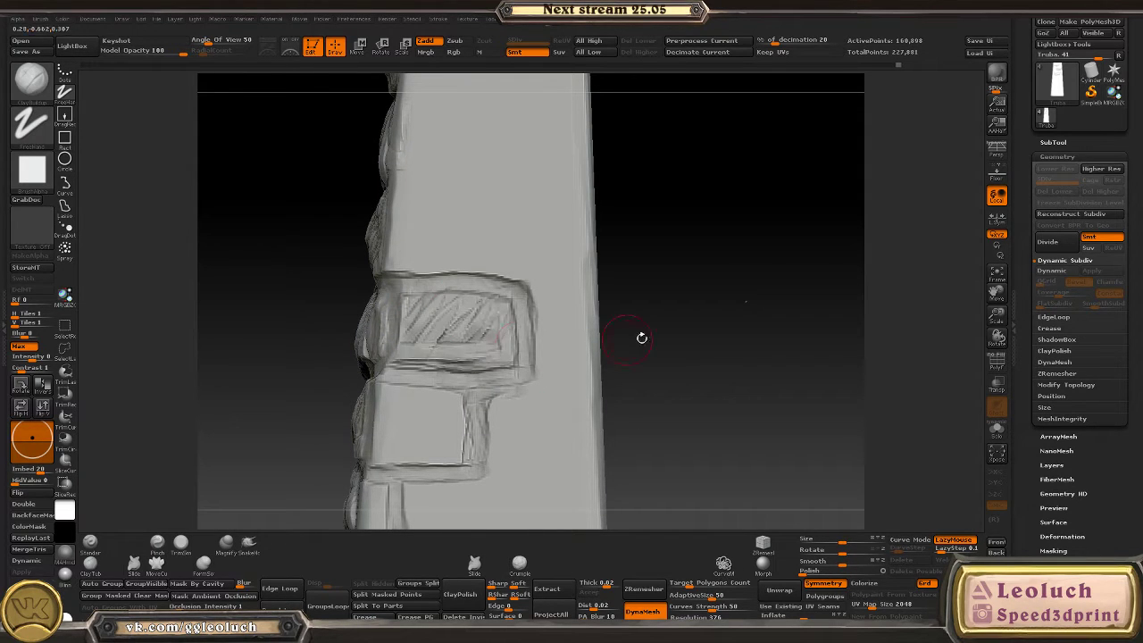
pyautogui.keyDown('alt'); pyautogui.moveTo(641, 338); pyautogui.dragTo(599, 341); pyautogui.keyUp('alt')
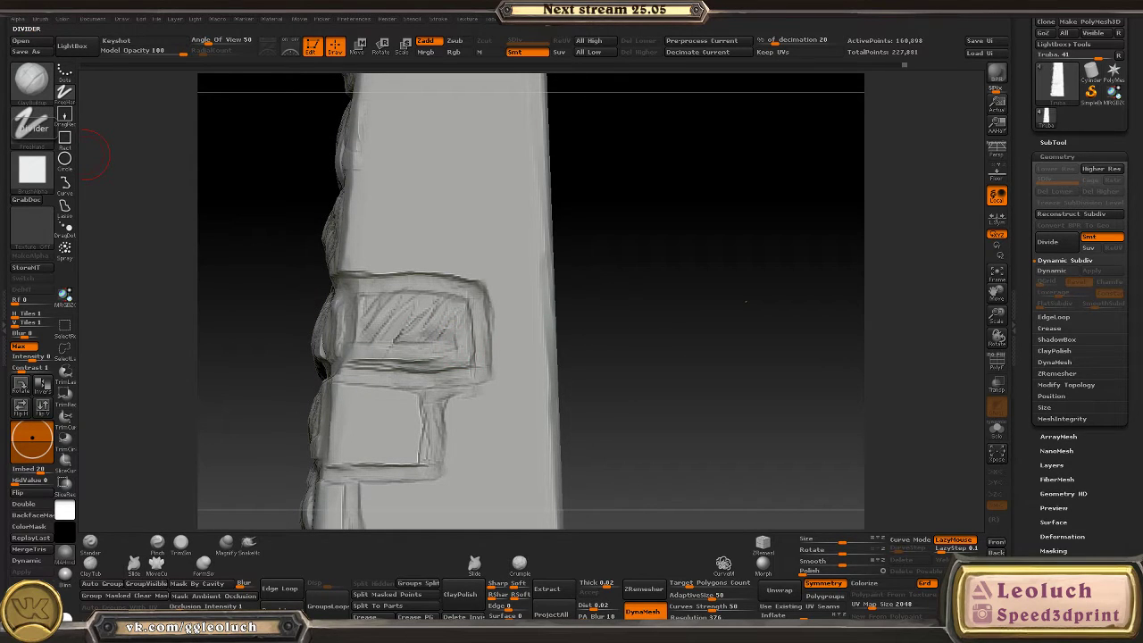
# - Carve a joint beside the stone below the wide one and build up its neighbour around the shaft's opposite vertical edge
pyautogui.moveTo(659, 363)
pyautogui.mouseDown()
pyautogui.moveTo(669, 378)
pyautogui.moveTo(773, 404)
pyautogui.moveTo(613, 301)
pyautogui.moveTo(444, 330)
pyautogui.mouseUp()
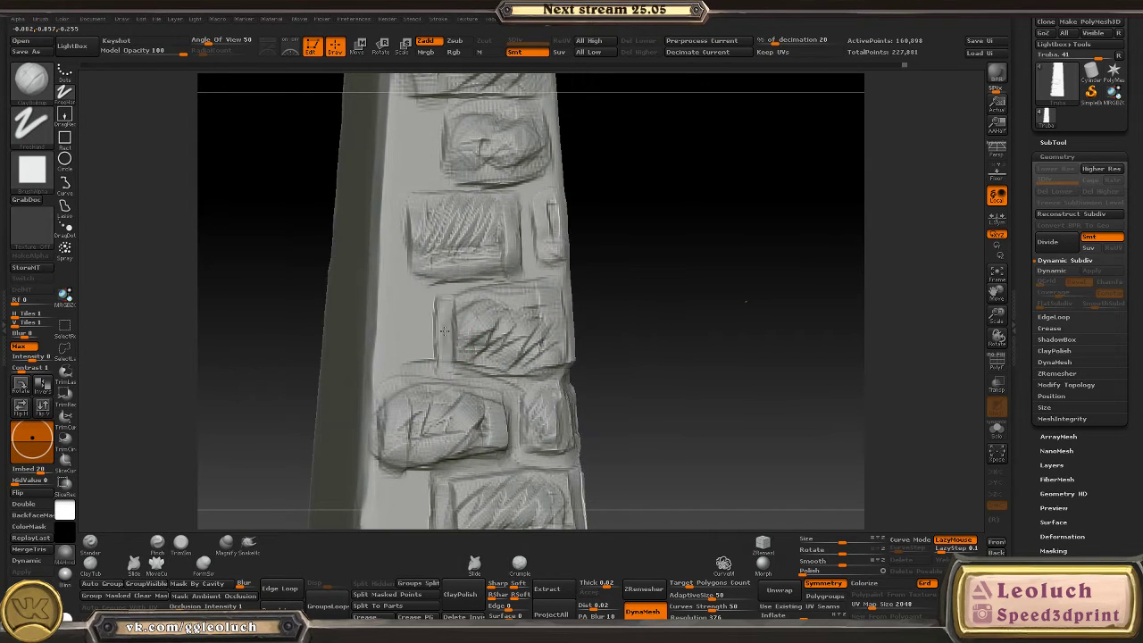
pyautogui.moveTo(330, 286)
pyautogui.mouseDown()
pyautogui.moveTo(377, 306)
pyautogui.moveTo(485, 312)
pyautogui.moveTo(403, 306)
pyautogui.mouseUp()
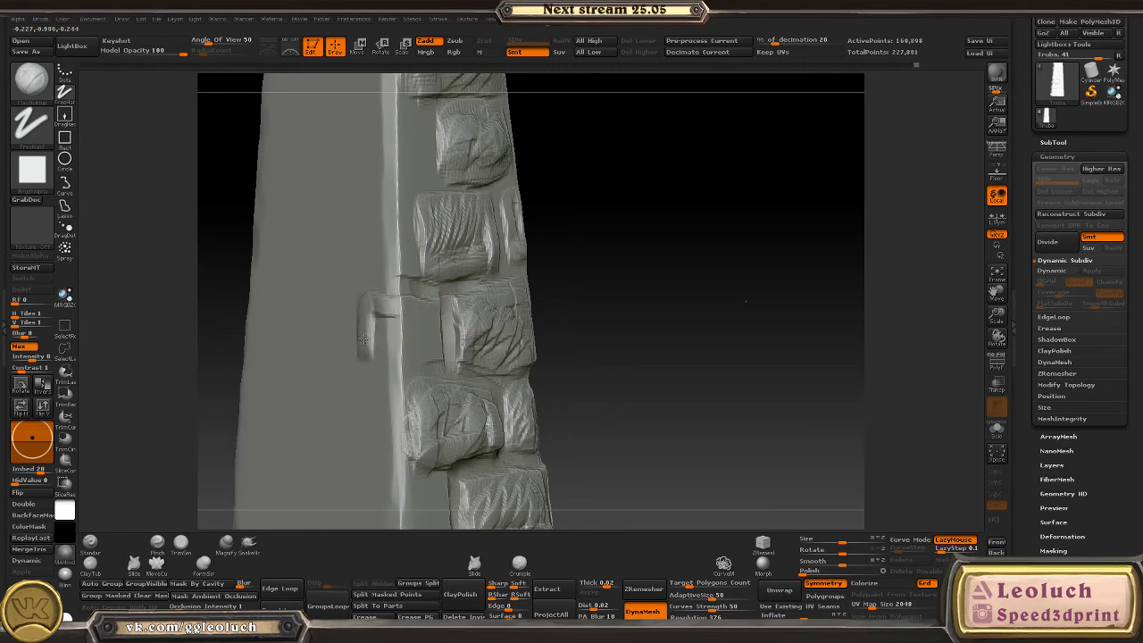
pyautogui.moveTo(586, 327); pyautogui.dragTo(429, 319)
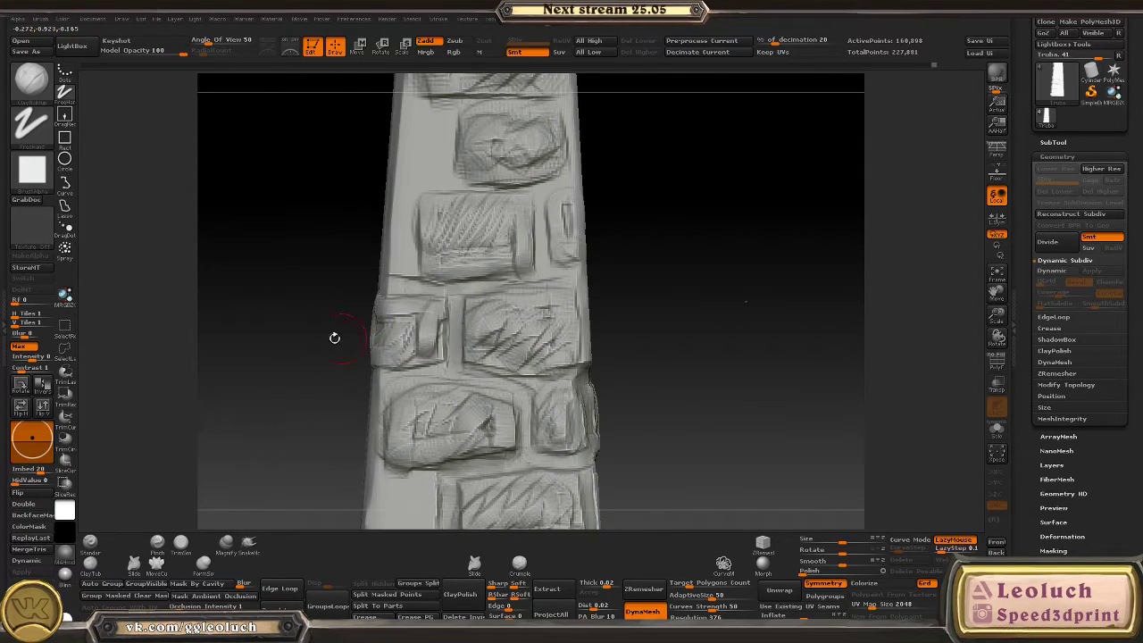
pyautogui.moveTo(334, 334)
pyautogui.mouseDown()
pyautogui.moveTo(381, 331)
pyautogui.moveTo(429, 295)
pyautogui.moveTo(632, 298)
pyautogui.moveTo(550, 328)
pyautogui.mouseUp()
# - Build up a stone on the adjoining face above the hatched corner block and outline a second block beside it at the far edge
pyautogui.moveTo(428, 363)
pyautogui.mouseDown()
pyautogui.moveTo(737, 349)
pyautogui.moveTo(590, 378)
pyautogui.moveTo(554, 355)
pyautogui.moveTo(529, 367)
pyautogui.moveTo(607, 378)
pyautogui.moveTo(617, 345)
pyautogui.moveTo(568, 363)
pyautogui.mouseUp()
pyautogui.moveTo(394, 347)
pyautogui.mouseDown()
pyautogui.moveTo(372, 288)
pyautogui.moveTo(379, 299)
pyautogui.moveTo(597, 307)
pyautogui.moveTo(412, 347)
pyautogui.moveTo(422, 304)
pyautogui.moveTo(444, 298)
pyautogui.moveTo(471, 342)
pyautogui.moveTo(414, 358)
pyautogui.moveTo(427, 363)
pyautogui.moveTo(475, 312)
pyautogui.moveTo(446, 336)
pyautogui.moveTo(447, 308)
pyautogui.mouseUp()
pyautogui.moveTo(655, 312); pyautogui.dragTo(595, 324)
pyautogui.moveTo(527, 315)
pyautogui.mouseDown()
pyautogui.moveTo(576, 310)
pyautogui.moveTo(585, 364)
pyautogui.mouseUp()
pyautogui.moveTo(358, 358); pyautogui.dragTo(295, 366)
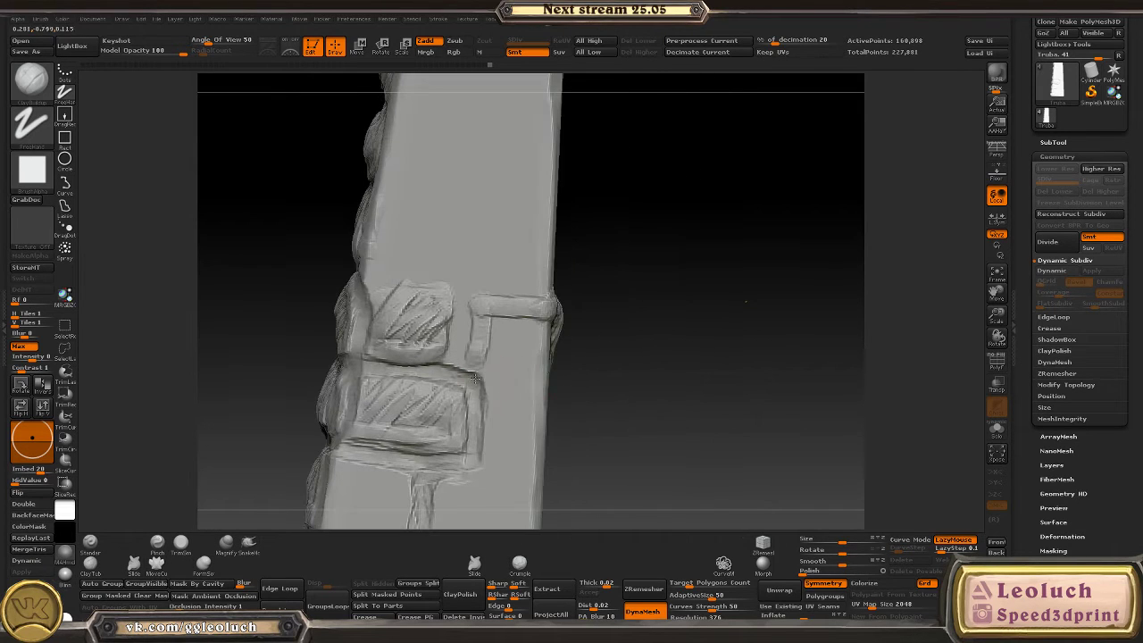
# - Close the joint below the far-edge block on the adjoining face and fill the block out into a raised, rounded stone
pyautogui.moveTo(469, 393); pyautogui.dragTo(536, 375)
pyautogui.moveTo(625, 384)
pyautogui.mouseDown()
pyautogui.moveTo(568, 390)
pyautogui.moveTo(545, 371)
pyautogui.moveTo(536, 331)
pyautogui.moveTo(491, 357)
pyautogui.mouseUp()
pyautogui.moveTo(314, 378); pyautogui.dragTo(487, 352)
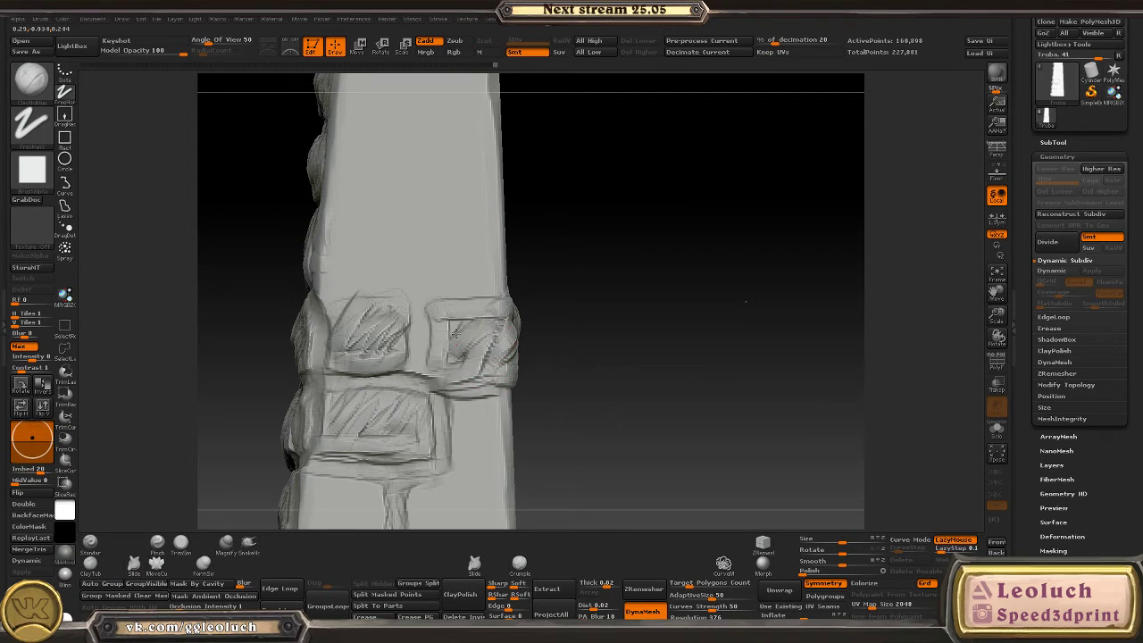
pyautogui.moveTo(463, 303); pyautogui.dragTo(505, 353)
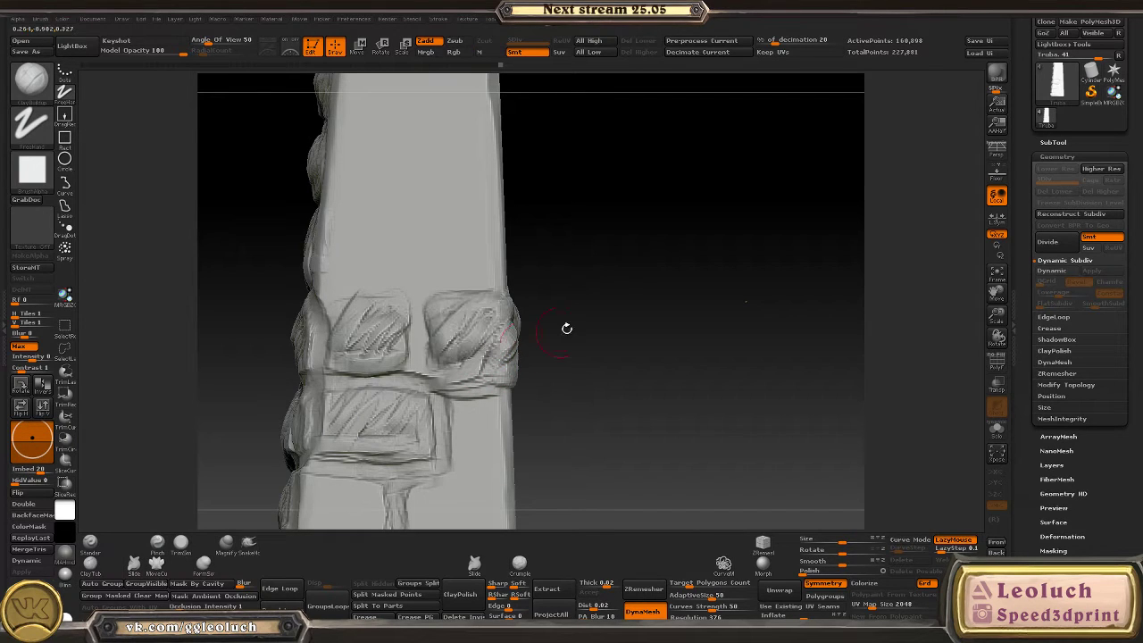
# - Wrap the raised far-edge block onto the back face and outline a block below it with carved joints
pyautogui.moveTo(566, 324); pyautogui.dragTo(527, 317)
pyautogui.moveTo(786, 386); pyautogui.dragTo(533, 339)
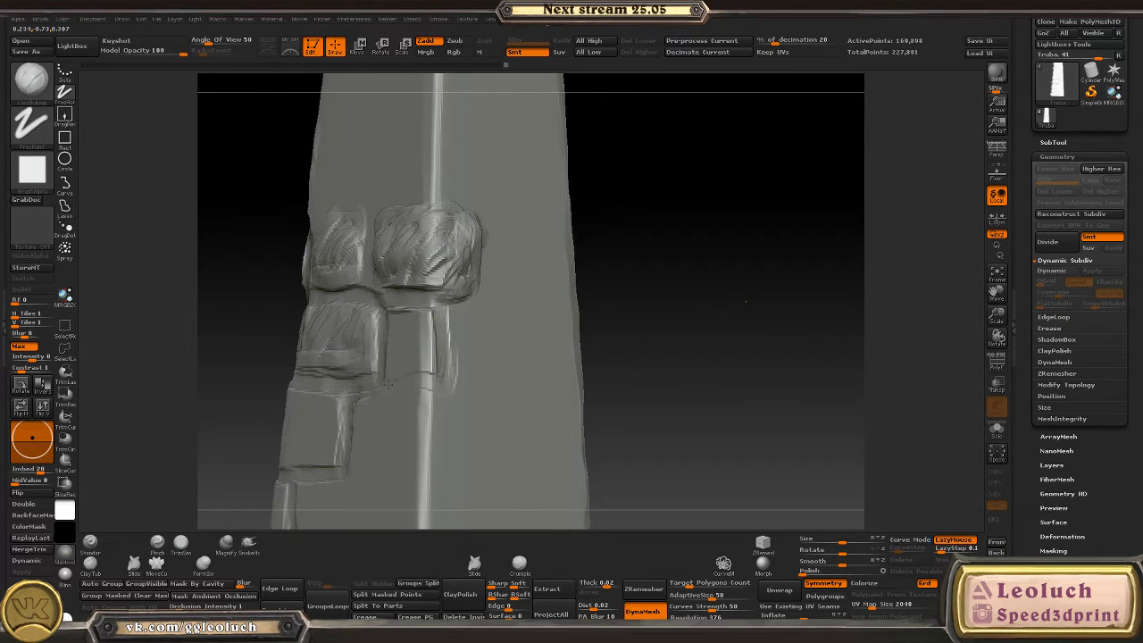
pyautogui.moveTo(384, 385); pyautogui.dragTo(502, 390)
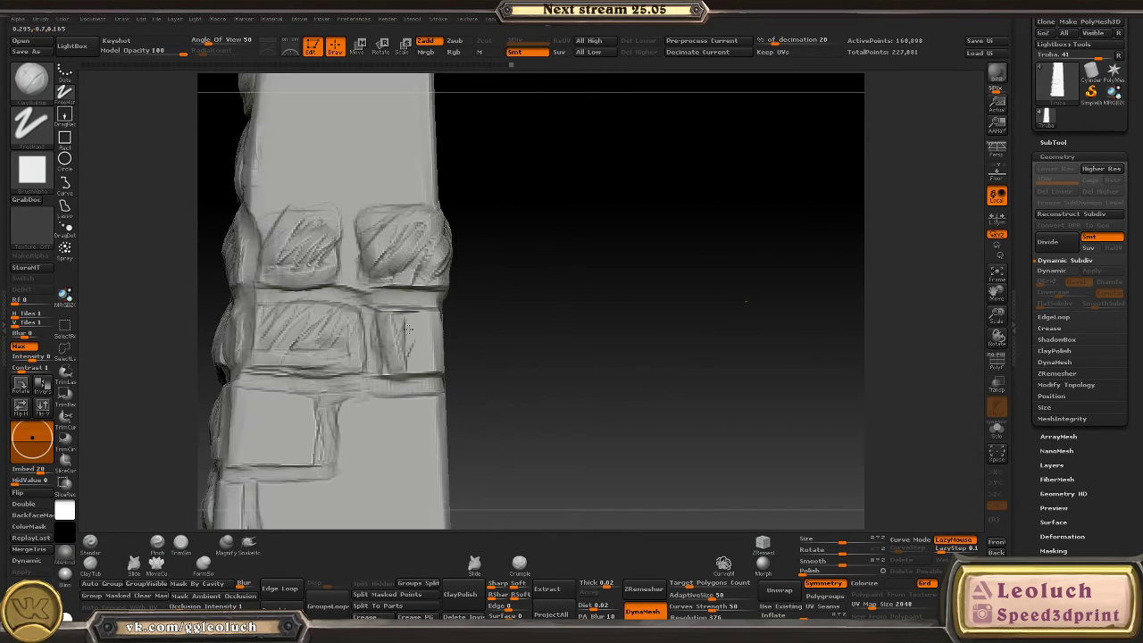
pyautogui.moveTo(745, 301); pyautogui.dragTo(412, 338)
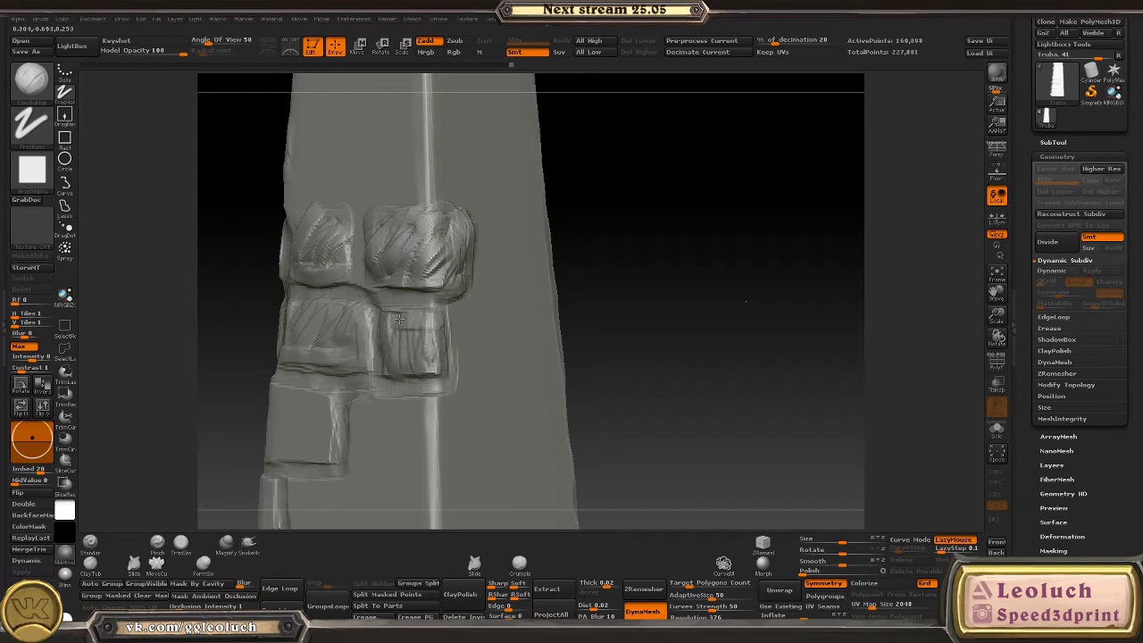
# - Raise the edges of the block below the far-edge stone and carve a vertical joint separating it from a narrow corner stone
pyautogui.moveTo(628, 340)
pyautogui.mouseDown()
pyautogui.moveTo(394, 350)
pyautogui.moveTo(476, 327)
pyautogui.moveTo(525, 375)
pyautogui.moveTo(571, 375)
pyautogui.moveTo(362, 340)
pyautogui.moveTo(355, 389)
pyautogui.mouseUp()
pyautogui.moveTo(350, 314); pyautogui.dragTo(358, 393)
pyautogui.moveTo(429, 317)
pyautogui.mouseDown()
pyautogui.moveTo(435, 377)
pyautogui.moveTo(435, 335)
pyautogui.mouseUp()
pyautogui.moveTo(375, 393)
pyautogui.mouseDown()
pyautogui.moveTo(460, 397)
pyautogui.moveTo(382, 312)
pyautogui.mouseUp()
pyautogui.moveTo(661, 317)
pyautogui.mouseDown()
pyautogui.moveTo(572, 318)
pyautogui.moveTo(444, 346)
pyautogui.mouseUp()
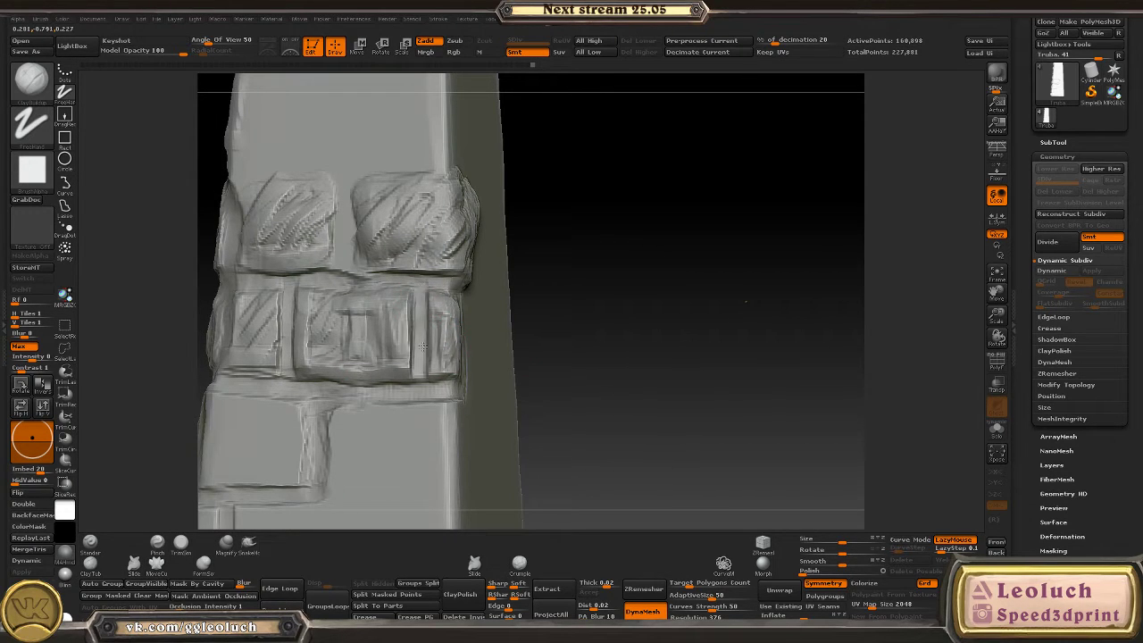
# - Build up the narrow corner stone around onto the back face and fill out the middle stone of the same course
pyautogui.moveTo(422, 346); pyautogui.dragTo(524, 345)
pyautogui.moveTo(440, 313)
pyautogui.mouseDown()
pyautogui.moveTo(474, 323)
pyautogui.moveTo(451, 357)
pyautogui.moveTo(510, 369)
pyautogui.moveTo(500, 343)
pyautogui.moveTo(433, 355)
pyautogui.moveTo(480, 369)
pyautogui.mouseUp()
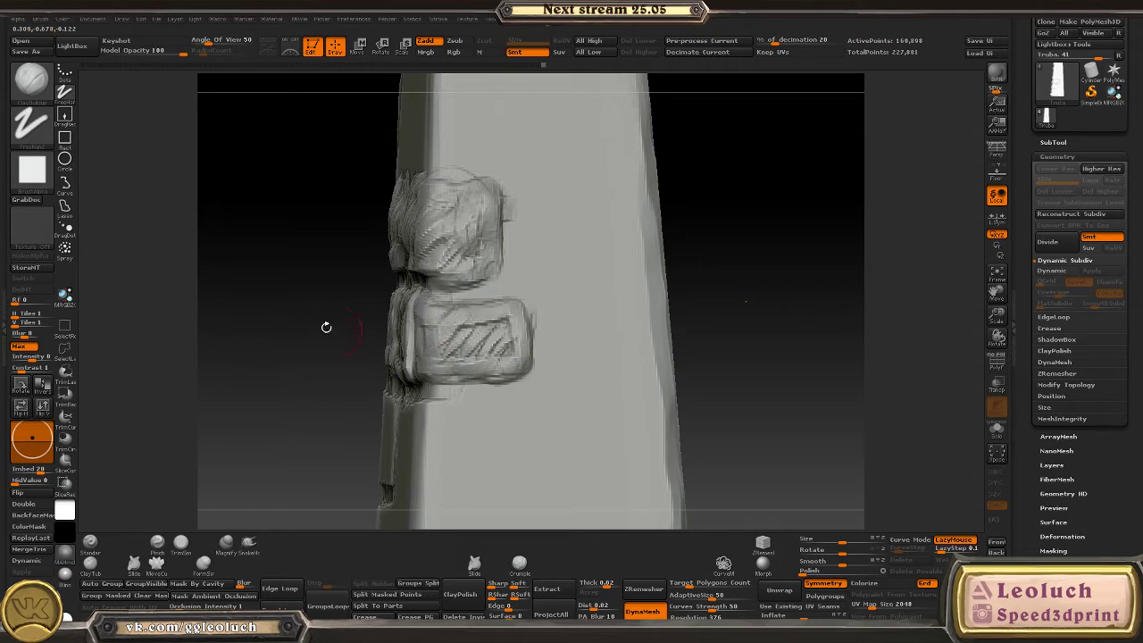
pyautogui.moveTo(327, 326)
pyautogui.mouseDown()
pyautogui.moveTo(592, 390)
pyautogui.moveTo(430, 360)
pyautogui.moveTo(471, 373)
pyautogui.moveTo(471, 398)
pyautogui.mouseUp()
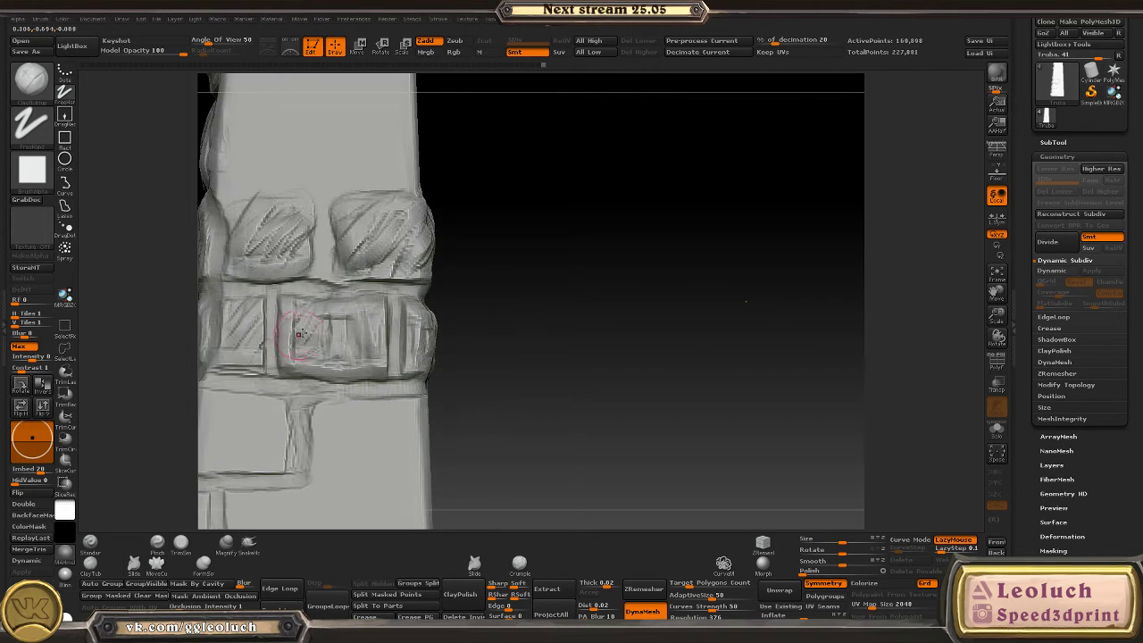
pyautogui.moveTo(300, 344)
pyautogui.mouseDown()
pyautogui.moveTo(364, 340)
pyautogui.moveTo(331, 357)
pyautogui.mouseUp()
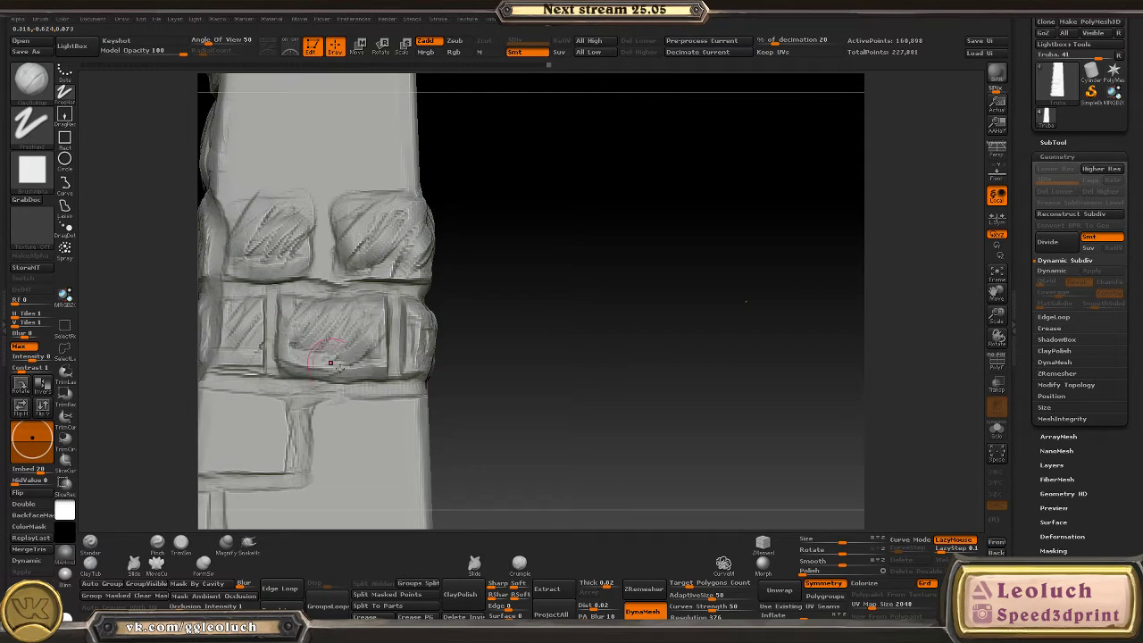
# - Carve the joints of the next course up, outlining a middle block and a corner block that wraps onto the back face
pyautogui.moveTo(442, 357)
pyautogui.mouseDown()
pyautogui.moveTo(462, 337)
pyautogui.moveTo(507, 341)
pyautogui.moveTo(439, 380)
pyautogui.moveTo(625, 383)
pyautogui.moveTo(402, 357)
pyautogui.moveTo(344, 322)
pyautogui.moveTo(332, 303)
pyautogui.moveTo(449, 183)
pyautogui.mouseUp()
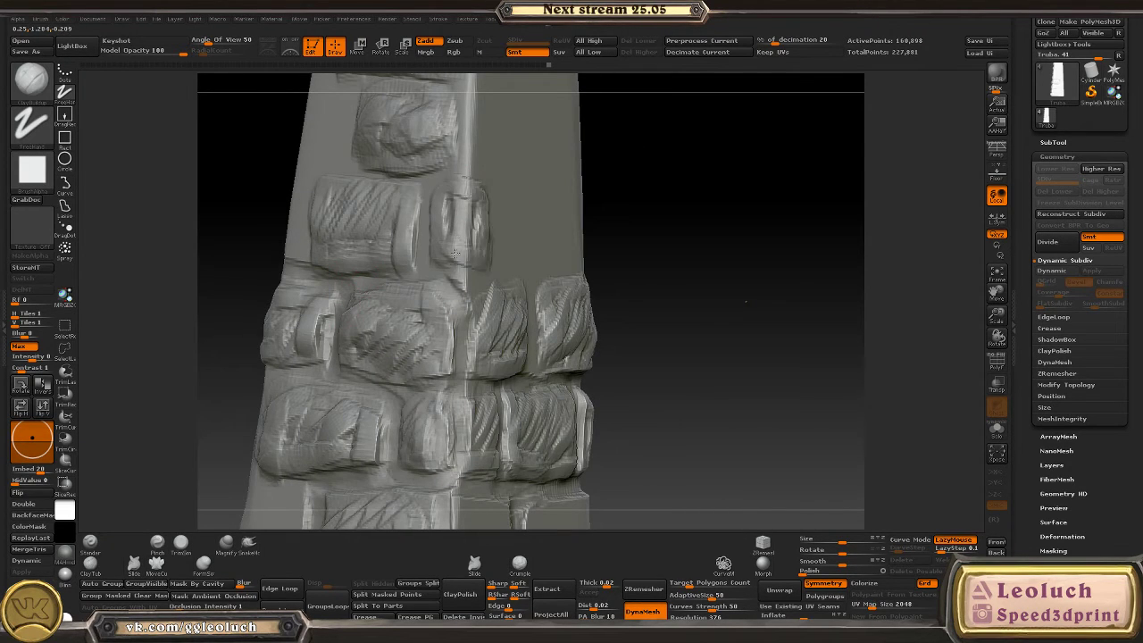
pyautogui.moveTo(455, 255)
pyautogui.mouseDown()
pyautogui.moveTo(467, 219)
pyautogui.moveTo(453, 209)
pyautogui.moveTo(442, 215)
pyautogui.moveTo(482, 236)
pyautogui.moveTo(459, 256)
pyautogui.moveTo(456, 304)
pyautogui.moveTo(547, 311)
pyautogui.moveTo(589, 219)
pyautogui.moveTo(666, 314)
pyautogui.moveTo(710, 268)
pyautogui.moveTo(709, 248)
pyautogui.moveTo(589, 234)
pyautogui.moveTo(766, 238)
pyautogui.moveTo(536, 252)
pyautogui.mouseUp()
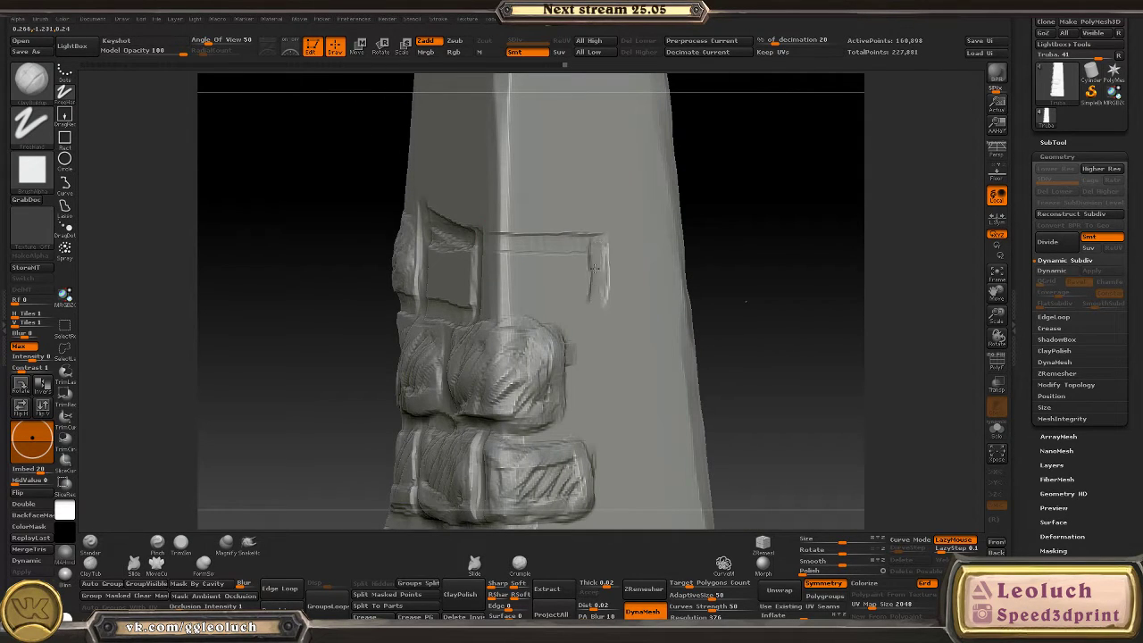
pyautogui.moveTo(487, 318)
pyautogui.mouseDown()
pyautogui.moveTo(591, 313)
pyautogui.moveTo(576, 233)
pyautogui.moveTo(487, 237)
pyautogui.mouseUp()
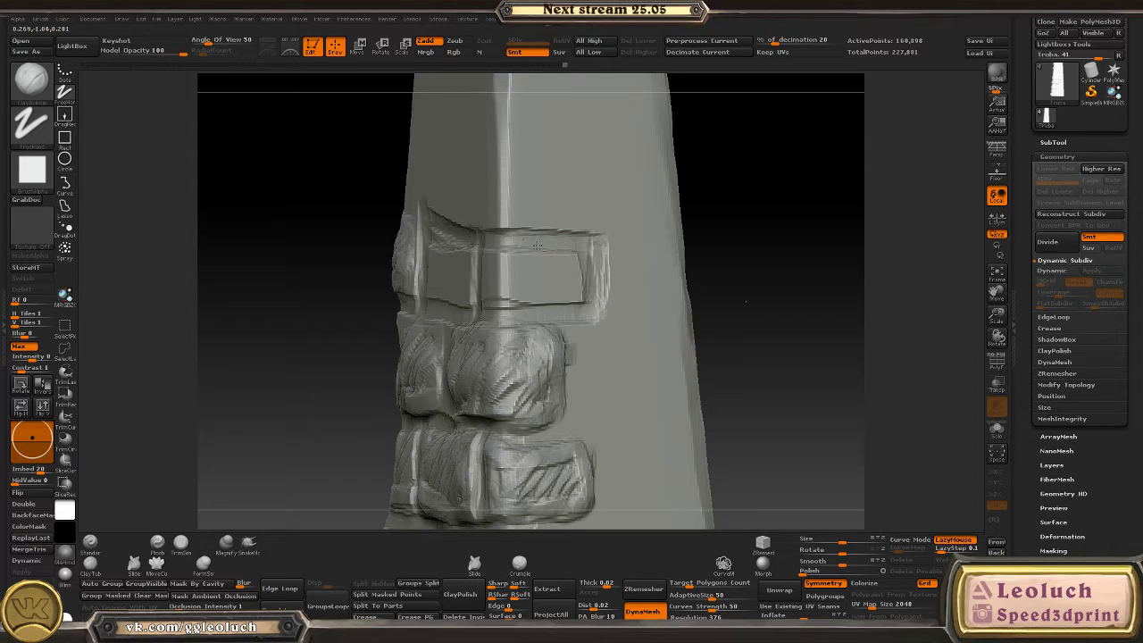
pyautogui.moveTo(777, 252)
pyautogui.mouseDown()
pyautogui.moveTo(732, 252)
pyautogui.moveTo(669, 352)
pyautogui.moveTo(643, 352)
pyautogui.moveTo(707, 310)
pyautogui.mouseUp()
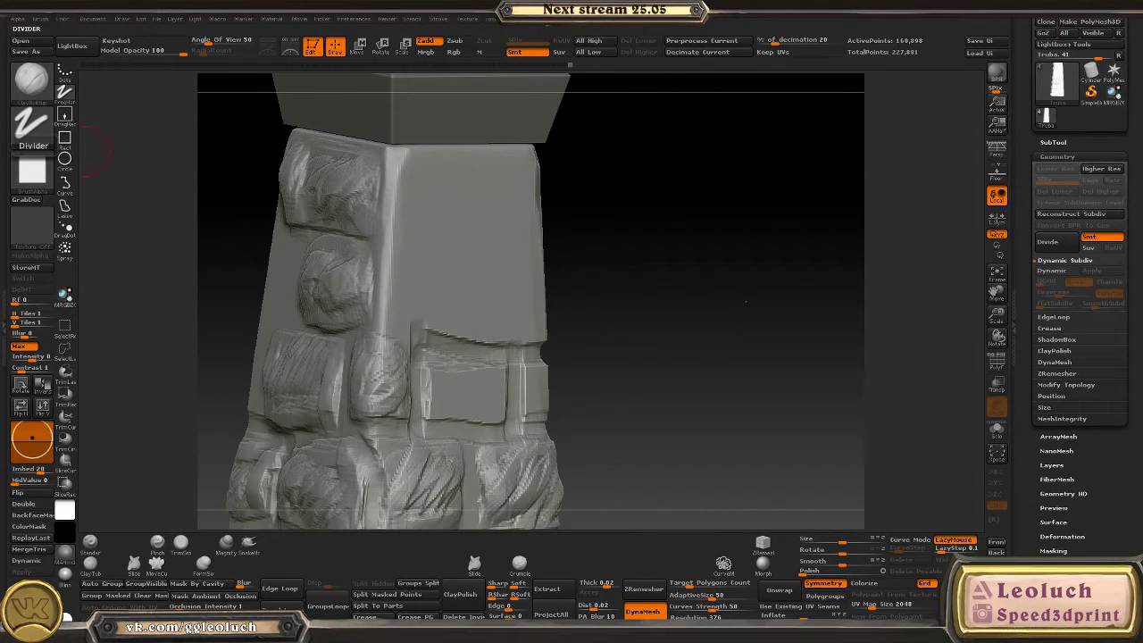
# - Carve joints around the wide stone of this course on the front face and build up a stone on the opposite side face
pyautogui.moveTo(614, 279); pyautogui.dragTo(655, 262)
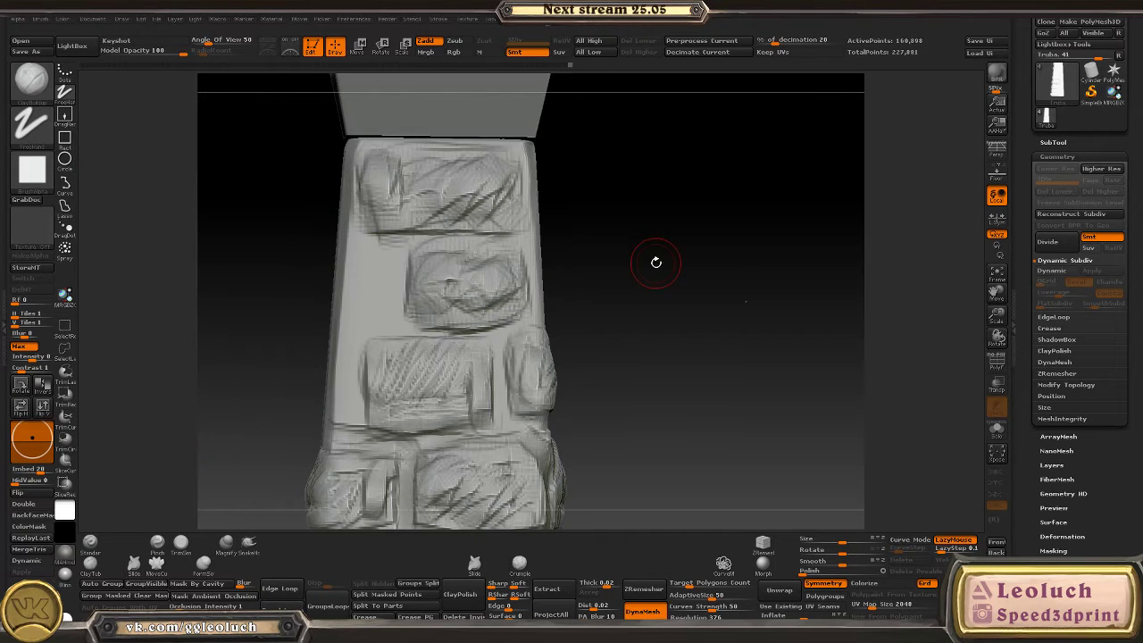
pyautogui.moveTo(503, 345)
pyautogui.mouseDown()
pyautogui.moveTo(451, 326)
pyautogui.moveTo(388, 333)
pyautogui.mouseUp()
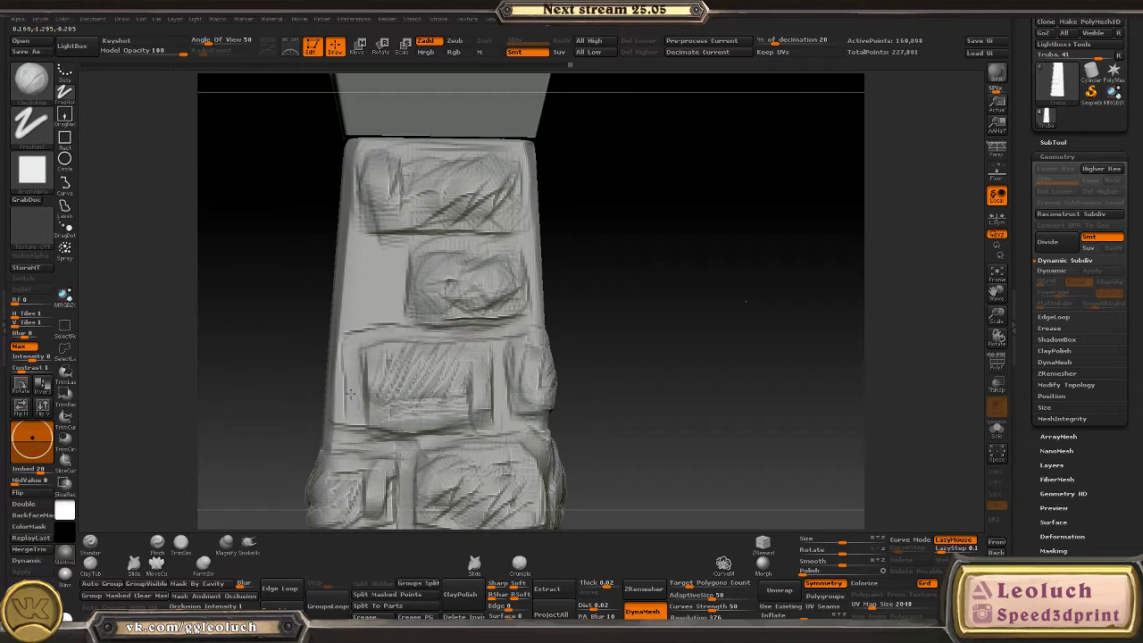
pyautogui.moveTo(295, 394)
pyautogui.mouseDown()
pyautogui.moveTo(366, 384)
pyautogui.moveTo(392, 357)
pyautogui.moveTo(343, 400)
pyautogui.mouseUp()
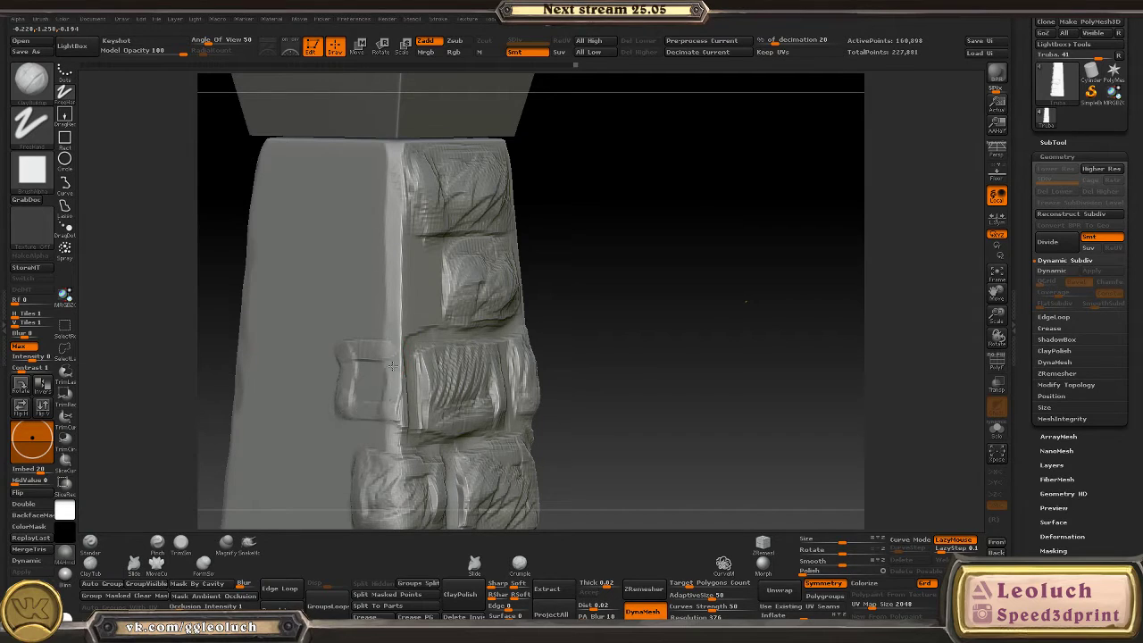
pyautogui.moveTo(392, 365)
pyautogui.mouseDown()
pyautogui.moveTo(390, 418)
pyautogui.moveTo(350, 380)
pyautogui.moveTo(364, 416)
pyautogui.mouseUp()
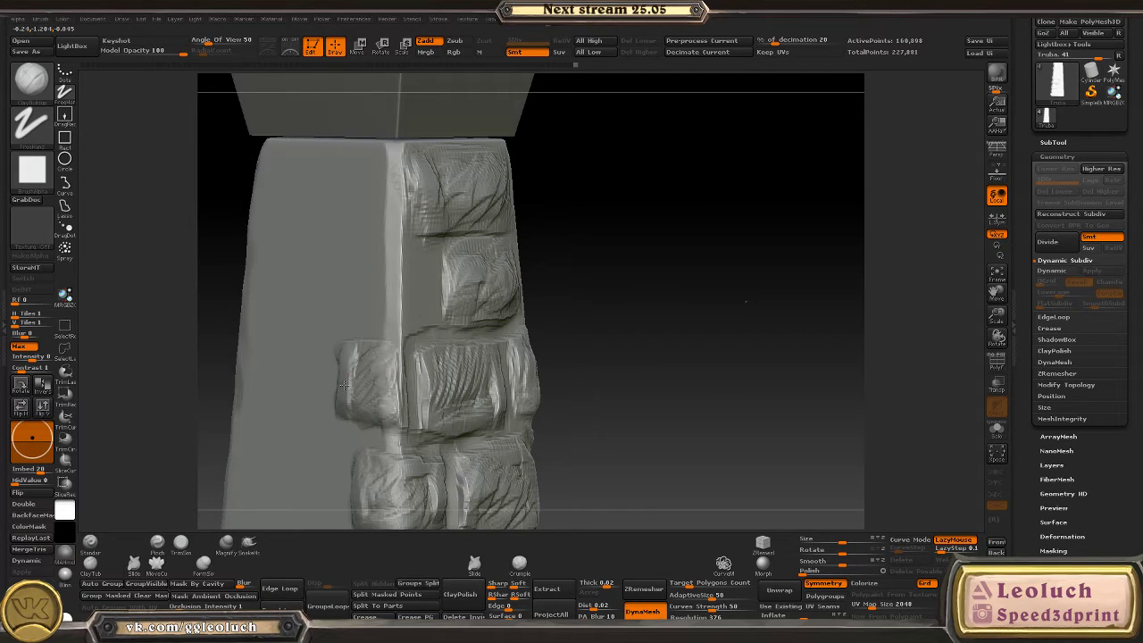
# - Fill the outlined middle block on the adjoining face, above the pair of hatched stones, into a raised, rounded stone
pyautogui.moveTo(363, 419)
pyautogui.mouseDown(button='right')
pyautogui.moveTo(589, 355)
pyautogui.moveTo(582, 276)
pyautogui.moveTo(476, 274)
pyautogui.moveTo(426, 322)
pyautogui.moveTo(510, 395)
pyautogui.moveTo(382, 318)
pyautogui.mouseUp(button='right')
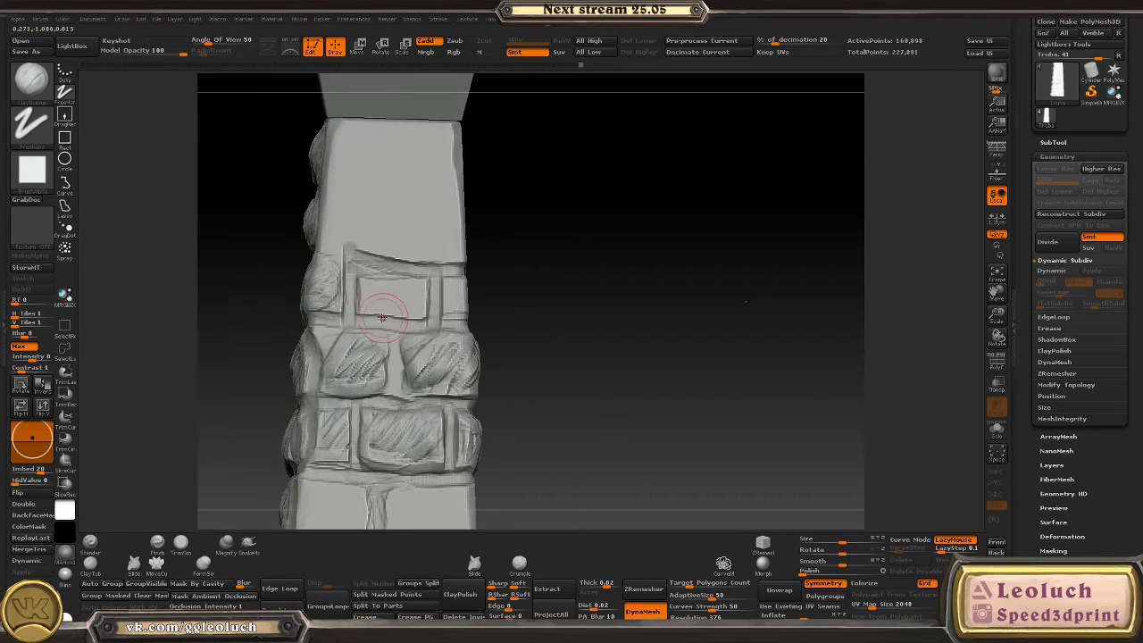
pyautogui.moveTo(411, 293); pyautogui.dragTo(389, 313)
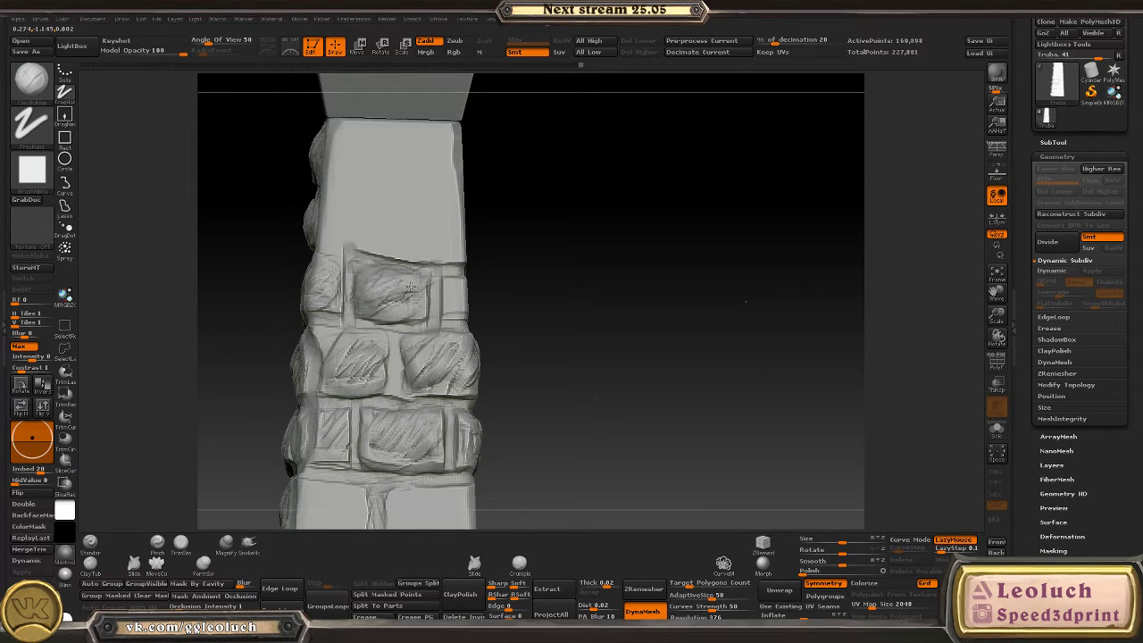
pyautogui.moveTo(435, 321); pyautogui.dragTo(472, 242, button='right')
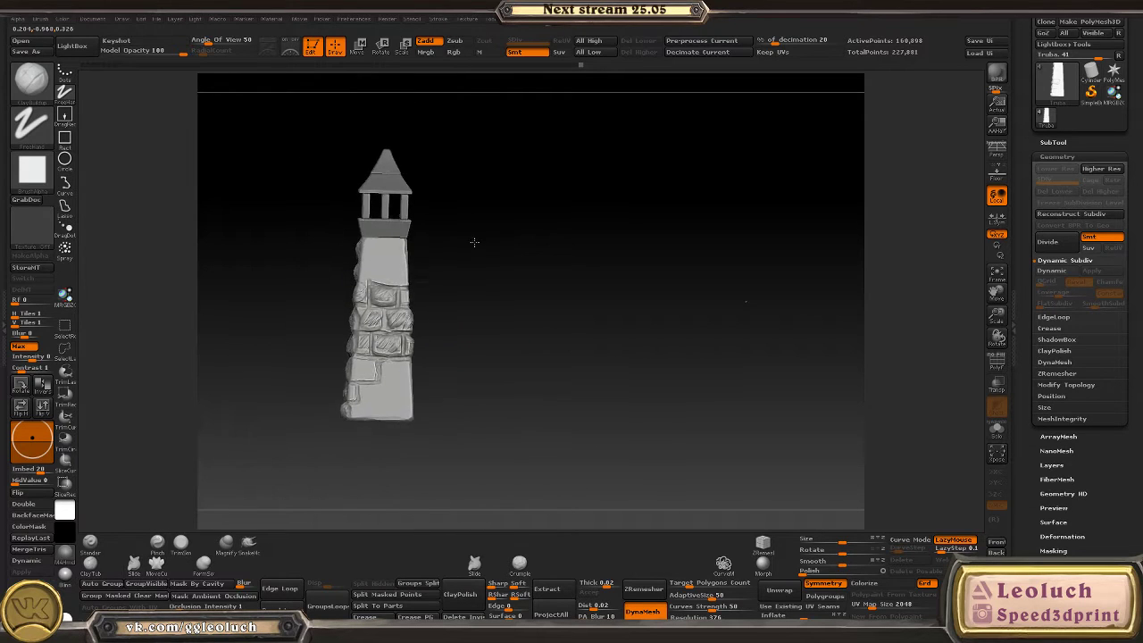
# - Fill out the outlined block near the front edge in the lower part of the adjoining face into a raised stone
pyautogui.moveTo(497, 367); pyautogui.dragTo(596, 459, button='right')
pyautogui.moveTo(536, 349)
pyautogui.mouseDown()
pyautogui.moveTo(649, 220)
pyautogui.moveTo(606, 246)
pyautogui.moveTo(355, 293)
pyautogui.mouseUp()
pyautogui.press('l')
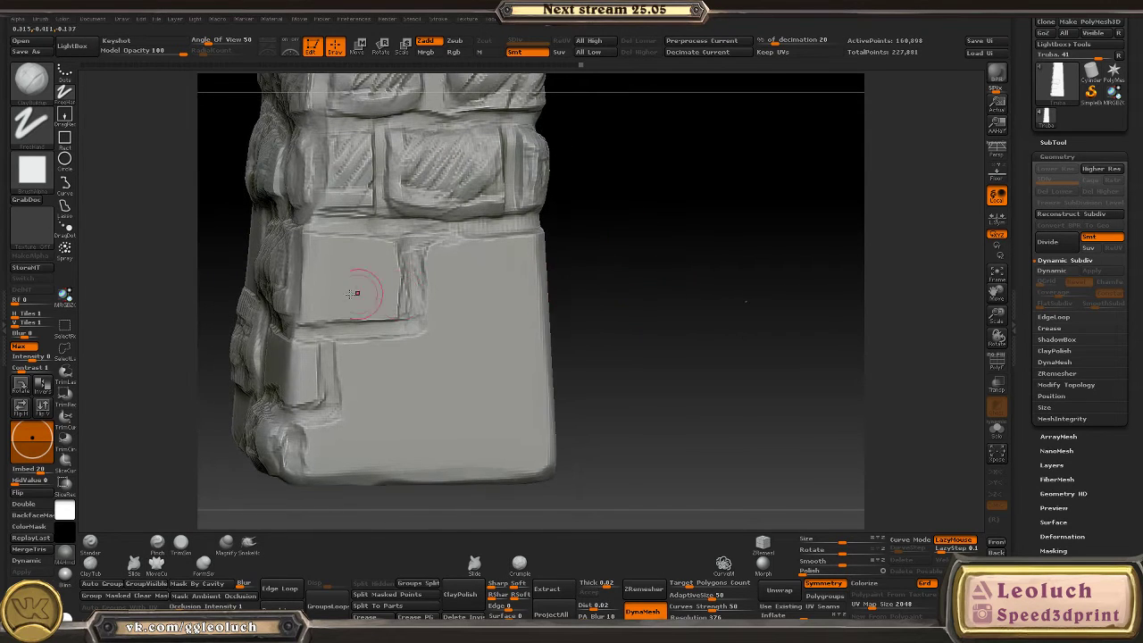
pyautogui.moveTo(310, 249)
pyautogui.mouseDown()
pyautogui.moveTo(369, 239)
pyautogui.moveTo(348, 234)
pyautogui.moveTo(317, 284)
pyautogui.moveTo(380, 248)
pyautogui.moveTo(396, 294)
pyautogui.moveTo(322, 327)
pyautogui.moveTo(385, 280)
pyautogui.moveTo(332, 306)
pyautogui.moveTo(355, 253)
pyautogui.moveTo(305, 265)
pyautogui.mouseUp()
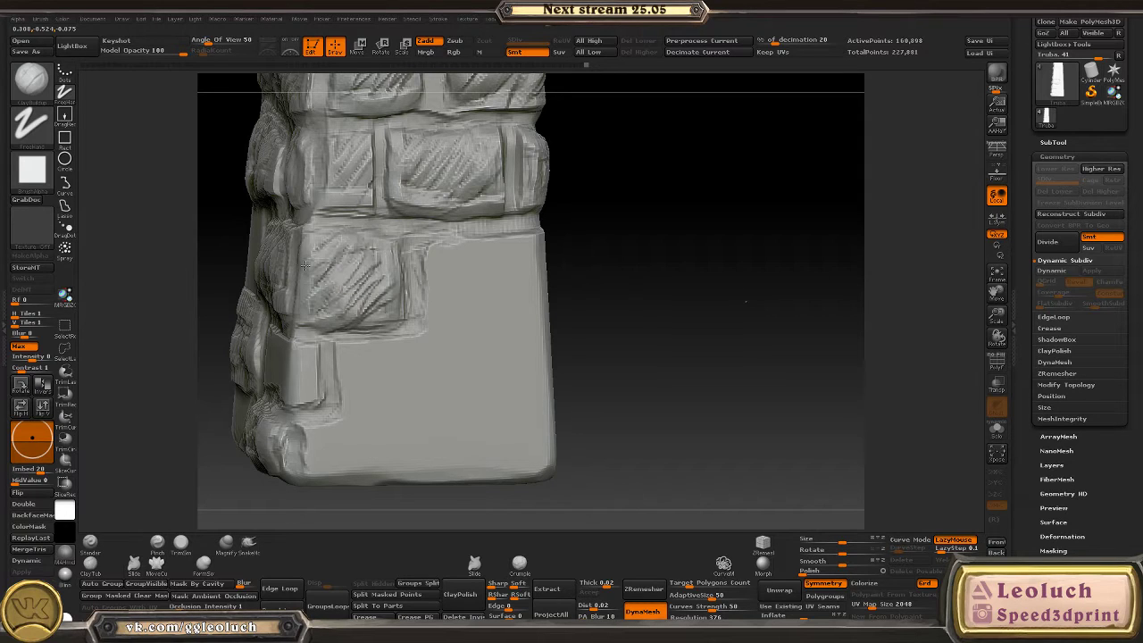
# - Carve the joints of the lower courses on the adjoining face and continue the bottom course around the corner onto the back face
pyautogui.moveTo(317, 281); pyautogui.dragTo(370, 364, button='right')
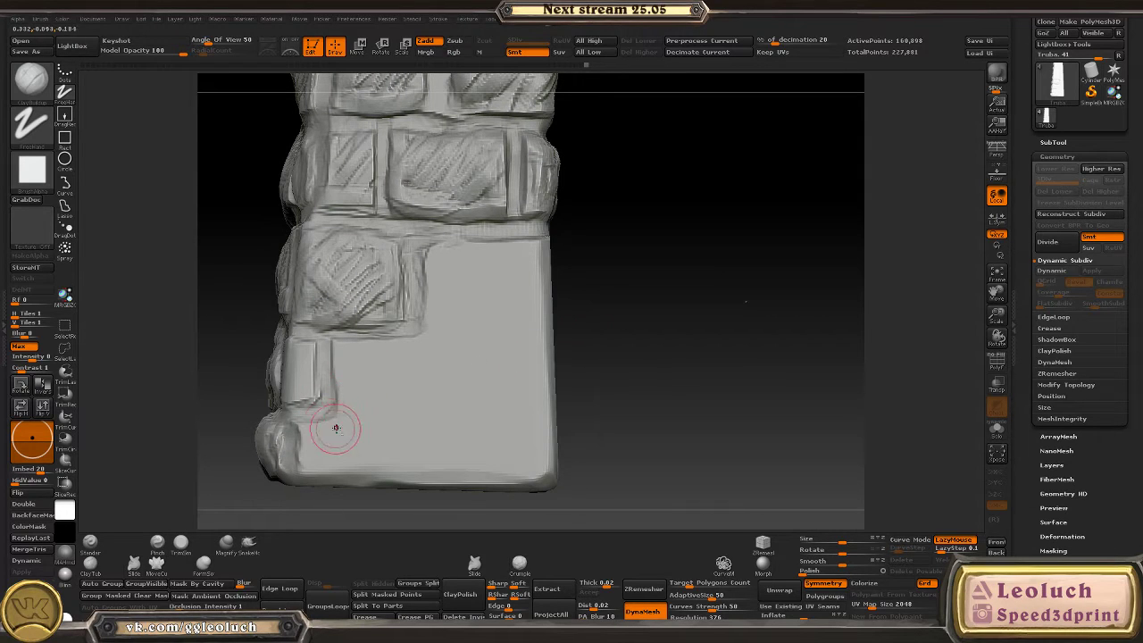
pyautogui.moveTo(601, 385); pyautogui.dragTo(577, 397, button='right')
pyautogui.moveTo(319, 427)
pyautogui.mouseDown()
pyautogui.moveTo(388, 436)
pyautogui.moveTo(384, 477)
pyautogui.moveTo(451, 421)
pyautogui.moveTo(417, 432)
pyautogui.moveTo(476, 397)
pyautogui.mouseUp()
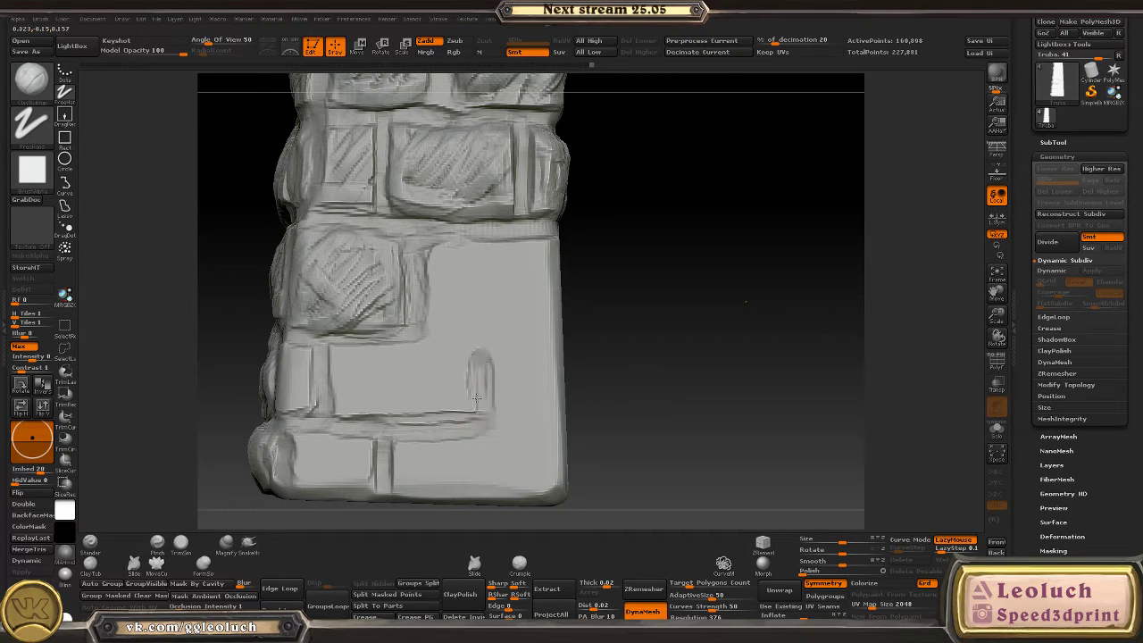
pyautogui.moveTo(400, 344)
pyautogui.mouseDown()
pyautogui.moveTo(492, 339)
pyautogui.moveTo(578, 316)
pyautogui.moveTo(539, 295)
pyautogui.mouseUp()
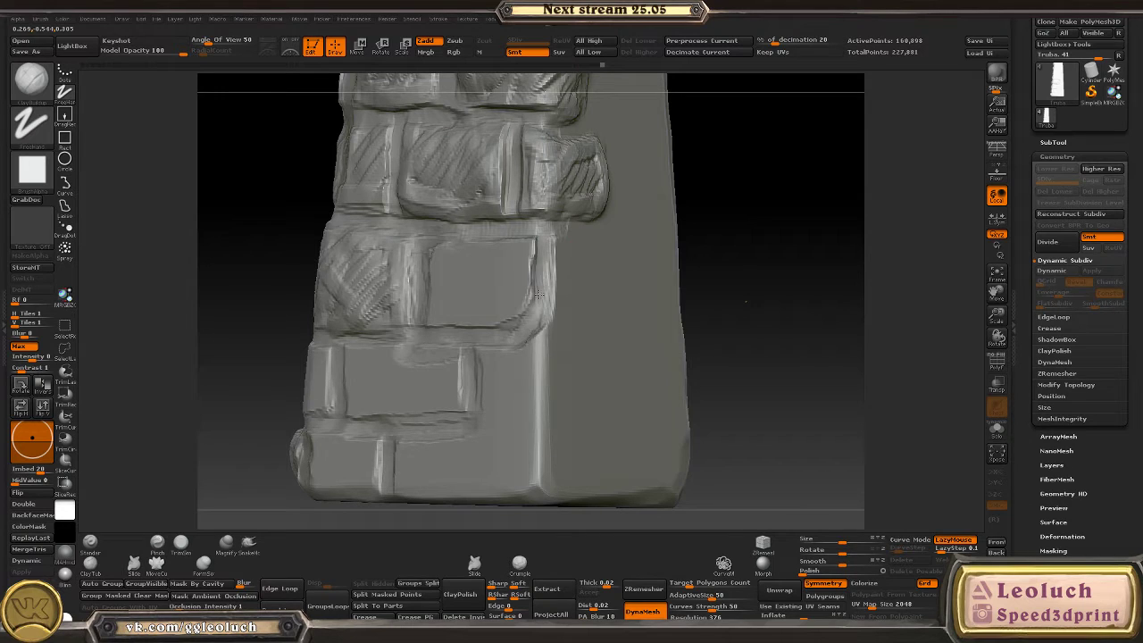
pyautogui.moveTo(789, 400)
pyautogui.mouseDown()
pyautogui.moveTo(768, 411)
pyautogui.moveTo(396, 354)
pyautogui.mouseUp()
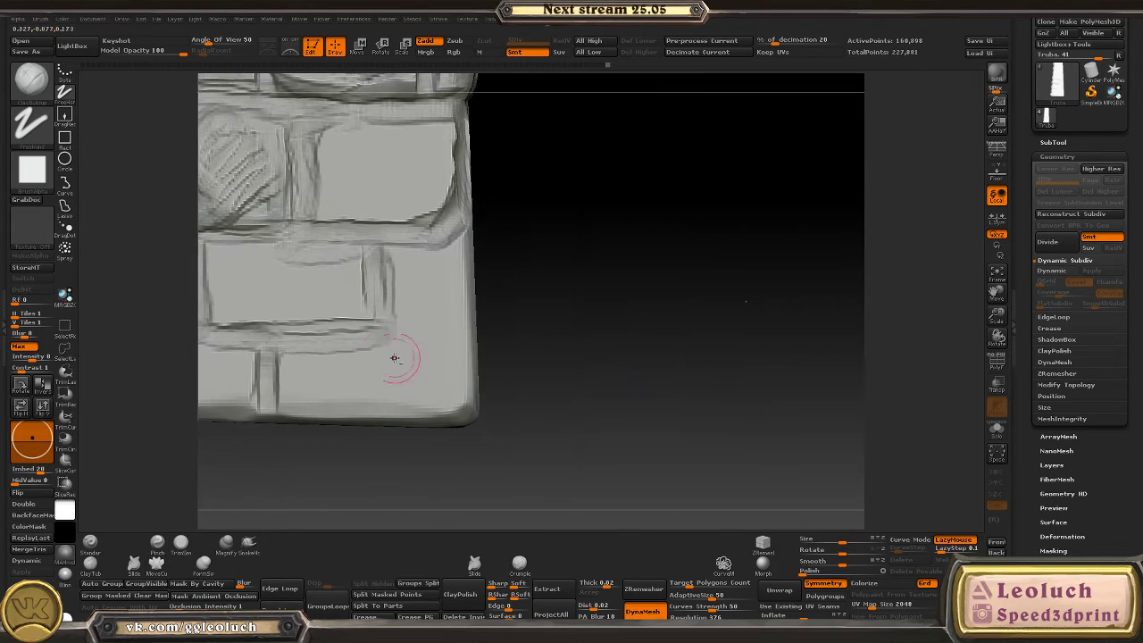
pyautogui.moveTo(420, 428); pyautogui.dragTo(438, 355)
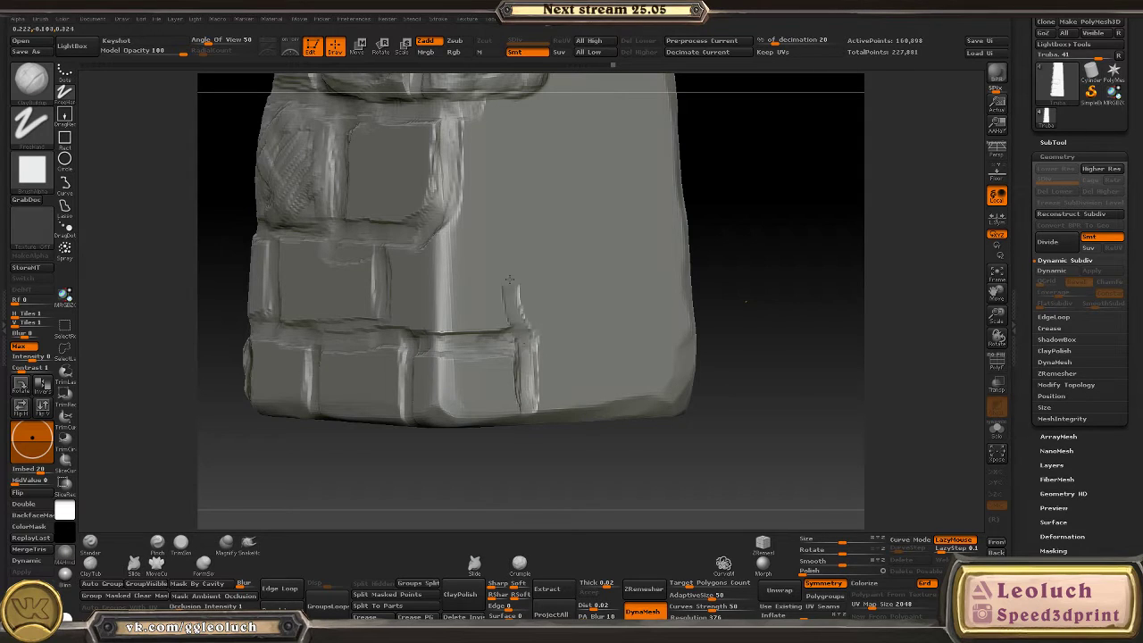
# - Outline the second-lowest corner block on the back face and build up a large raised stone above it
pyautogui.moveTo(755, 259)
pyautogui.mouseDown()
pyautogui.moveTo(765, 280)
pyautogui.moveTo(307, 311)
pyautogui.moveTo(374, 286)
pyautogui.mouseUp()
pyautogui.moveTo(375, 286); pyautogui.dragTo(555, 288)
pyautogui.moveTo(538, 187)
pyautogui.mouseDown()
pyautogui.moveTo(403, 175)
pyautogui.moveTo(530, 189)
pyautogui.mouseUp()
pyautogui.moveTo(414, 198)
pyautogui.mouseDown()
pyautogui.moveTo(421, 282)
pyautogui.moveTo(492, 281)
pyautogui.moveTo(531, 261)
pyautogui.moveTo(508, 277)
pyautogui.moveTo(513, 243)
pyautogui.moveTo(468, 190)
pyautogui.moveTo(434, 195)
pyautogui.moveTo(431, 211)
pyautogui.moveTo(473, 193)
pyautogui.moveTo(481, 218)
pyautogui.moveTo(512, 232)
pyautogui.moveTo(416, 237)
pyautogui.moveTo(439, 239)
pyautogui.moveTo(428, 270)
pyautogui.moveTo(455, 262)
pyautogui.moveTo(416, 207)
pyautogui.mouseUp()
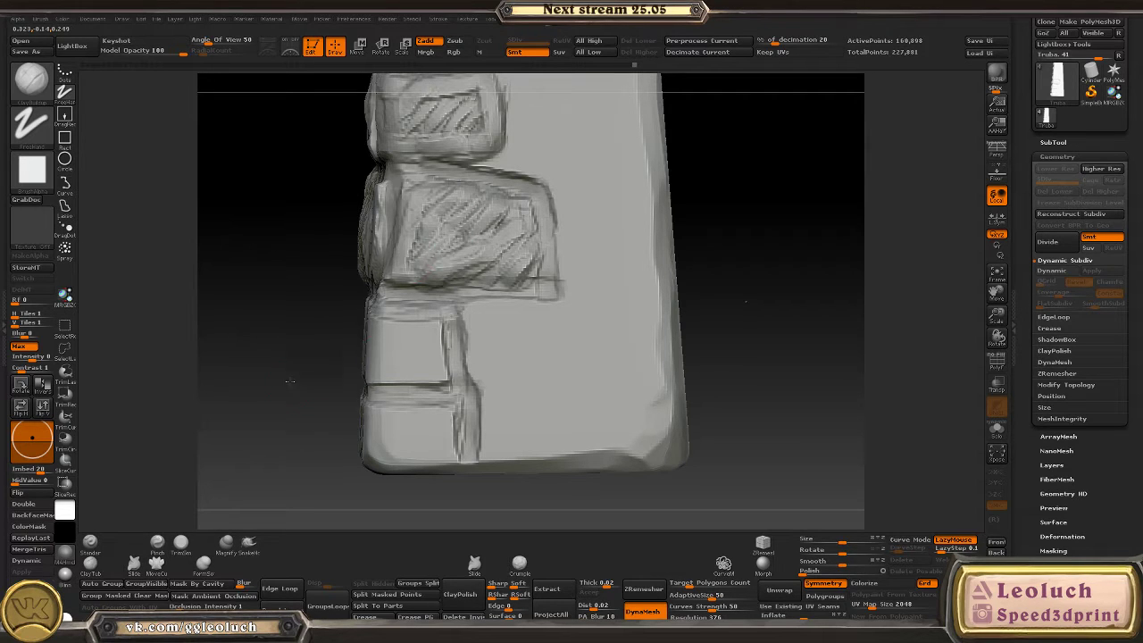
# - Extend the two bottom courses of joints across the back face and build up a small stone at its far corner
pyautogui.moveTo(288, 381)
pyautogui.mouseDown()
pyautogui.moveTo(387, 434)
pyautogui.moveTo(459, 447)
pyautogui.moveTo(376, 443)
pyautogui.moveTo(352, 340)
pyautogui.moveTo(450, 335)
pyautogui.moveTo(443, 277)
pyautogui.moveTo(479, 350)
pyautogui.mouseUp()
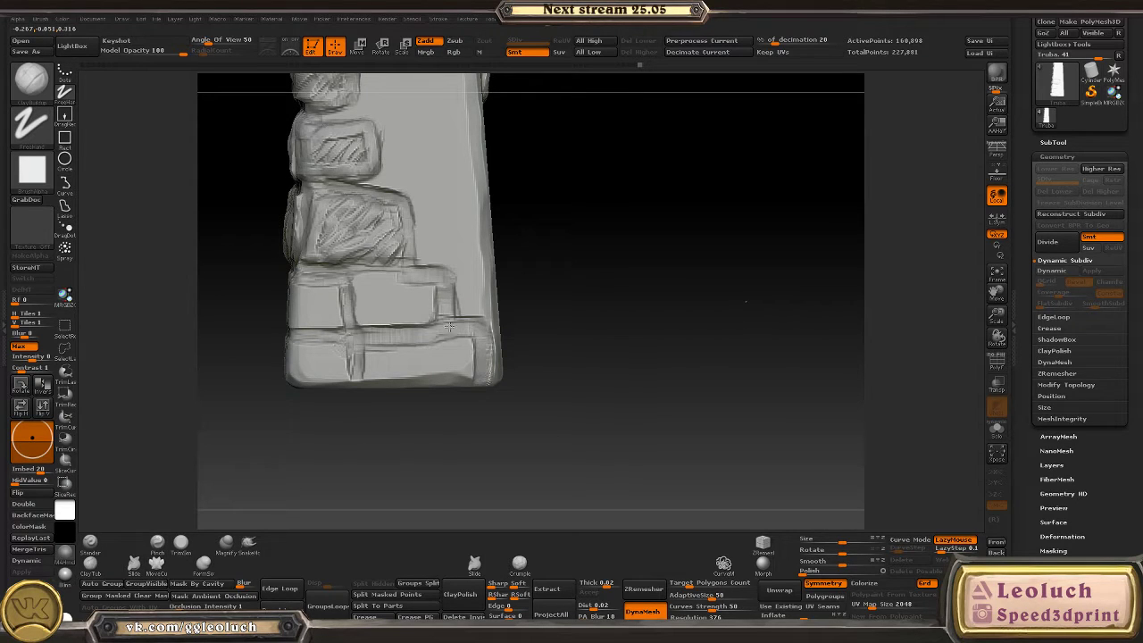
pyautogui.moveTo(562, 306); pyautogui.dragTo(550, 318)
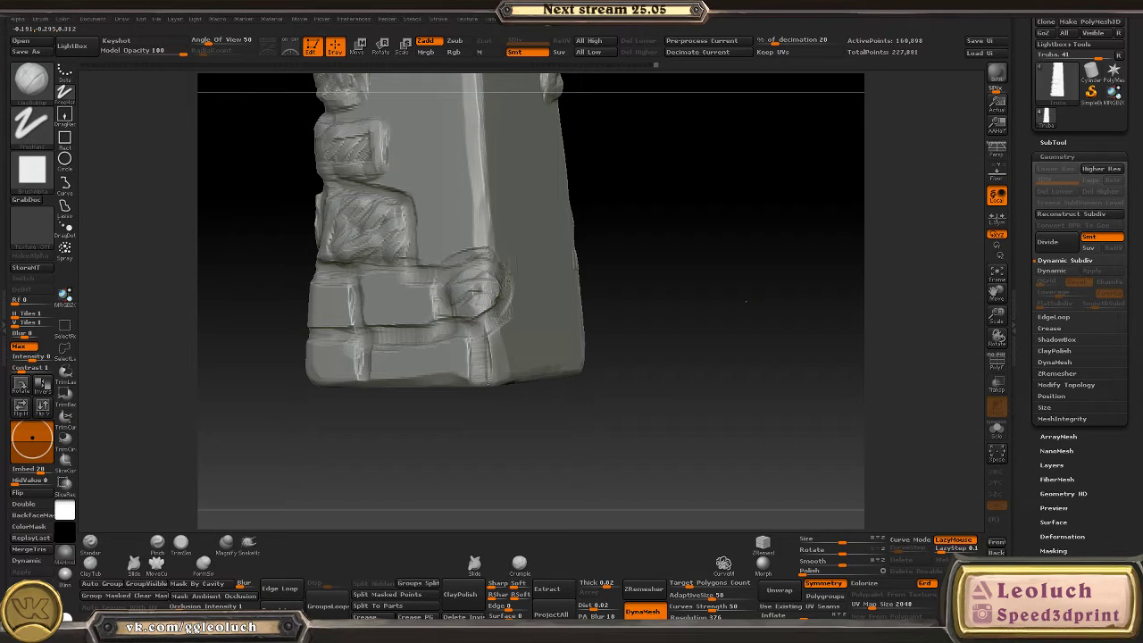
# - Build up a stone near the front edge in the upper part of the adjoining face, above the filled middle block
pyautogui.moveTo(650, 268)
pyautogui.mouseDown()
pyautogui.moveTo(671, 230)
pyautogui.moveTo(643, 391)
pyautogui.moveTo(457, 360)
pyautogui.moveTo(357, 326)
pyautogui.moveTo(280, 331)
pyautogui.moveTo(332, 361)
pyautogui.moveTo(305, 337)
pyautogui.moveTo(334, 336)
pyautogui.moveTo(281, 292)
pyautogui.moveTo(525, 208)
pyautogui.moveTo(326, 290)
pyautogui.moveTo(327, 256)
pyautogui.mouseUp()
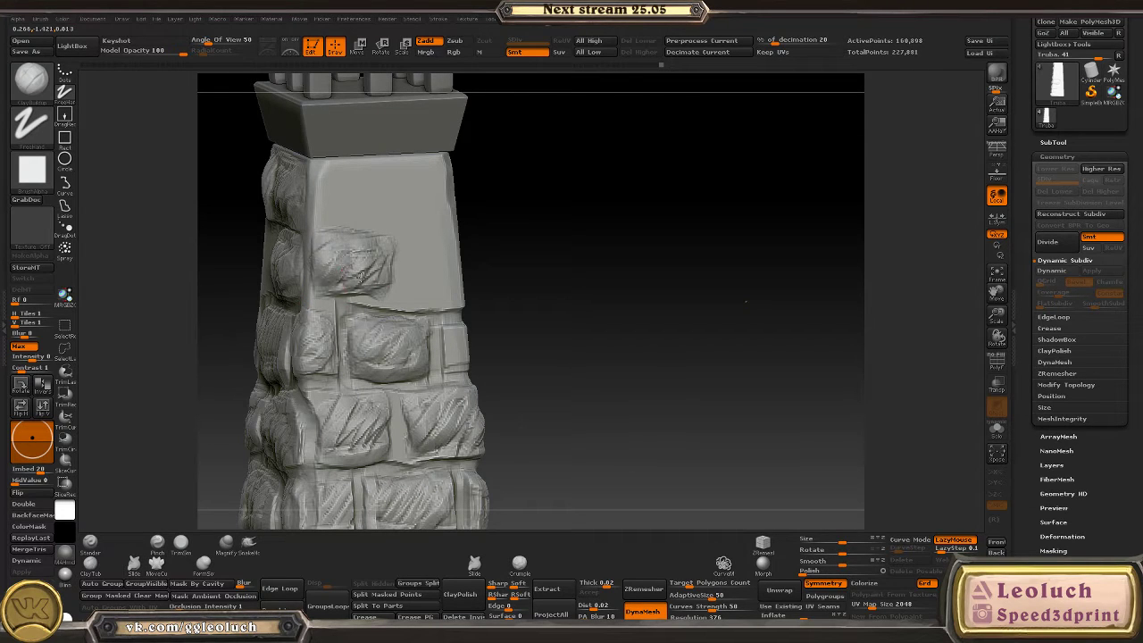
pyautogui.moveTo(500, 276)
pyautogui.mouseDown()
pyautogui.moveTo(594, 278)
pyautogui.moveTo(608, 306)
pyautogui.moveTo(297, 234)
pyautogui.moveTo(308, 303)
pyautogui.mouseUp()
pyautogui.keyDown('shift'); pyautogui.moveTo(482, 286); pyautogui.dragTo(568, 275); pyautogui.keyUp('shift')
pyautogui.moveTo(313, 323)
pyautogui.mouseDown()
pyautogui.moveTo(357, 317)
pyautogui.moveTo(400, 275)
pyautogui.mouseUp()
# - Build up a neighbouring stone wrapping the back corner and carve a vertical joint between it and the upper stone
pyautogui.moveTo(509, 275)
pyautogui.mouseDown()
pyautogui.moveTo(619, 271)
pyautogui.moveTo(390, 247)
pyautogui.mouseUp()
pyautogui.moveTo(458, 310)
pyautogui.mouseDown()
pyautogui.moveTo(404, 277)
pyautogui.moveTo(427, 273)
pyautogui.moveTo(420, 301)
pyautogui.moveTo(475, 282)
pyautogui.moveTo(479, 297)
pyautogui.moveTo(502, 268)
pyautogui.mouseUp()
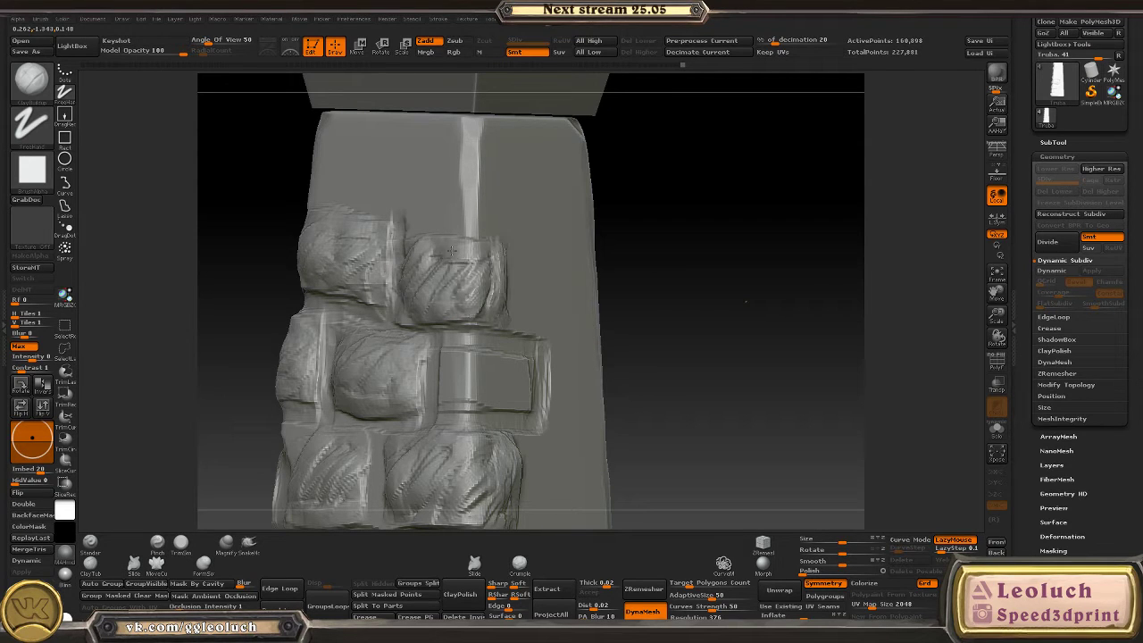
pyautogui.moveTo(432, 264); pyautogui.dragTo(486, 295)
pyautogui.moveTo(616, 295); pyautogui.dragTo(384, 285)
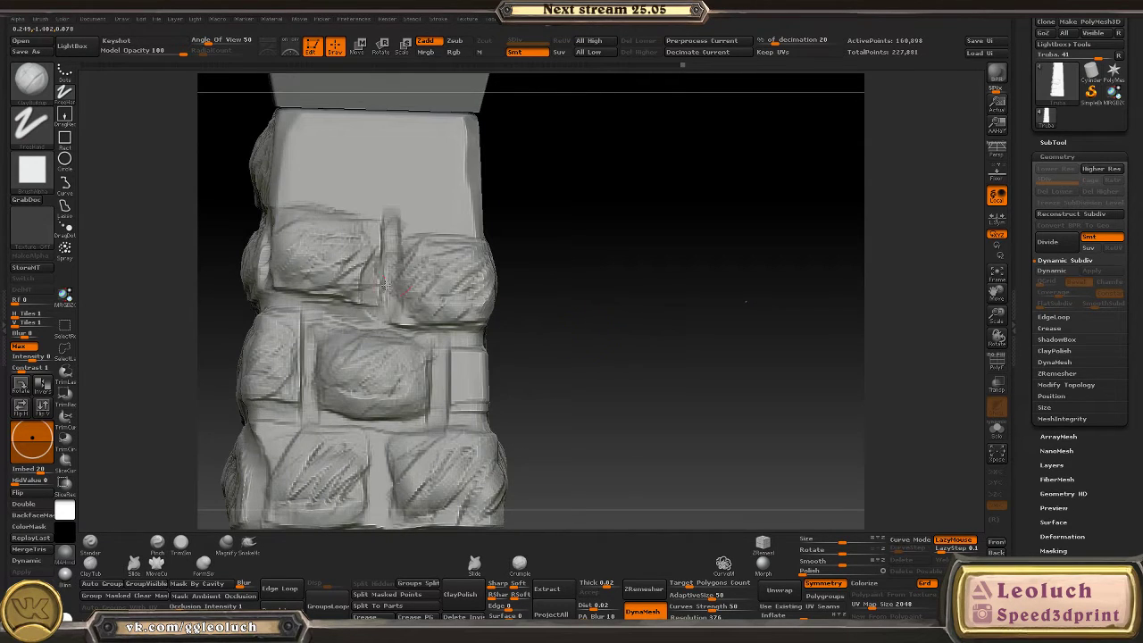
# - Carve joints on the upper back face to outline a rectangular block beside the new corner stone
pyautogui.moveTo(408, 231); pyautogui.dragTo(435, 234, button='right')
pyautogui.moveTo(530, 261)
pyautogui.mouseDown(button='right')
pyautogui.moveTo(492, 274)
pyautogui.moveTo(306, 265)
pyautogui.moveTo(658, 316)
pyautogui.moveTo(369, 237)
pyautogui.mouseUp(button='right')
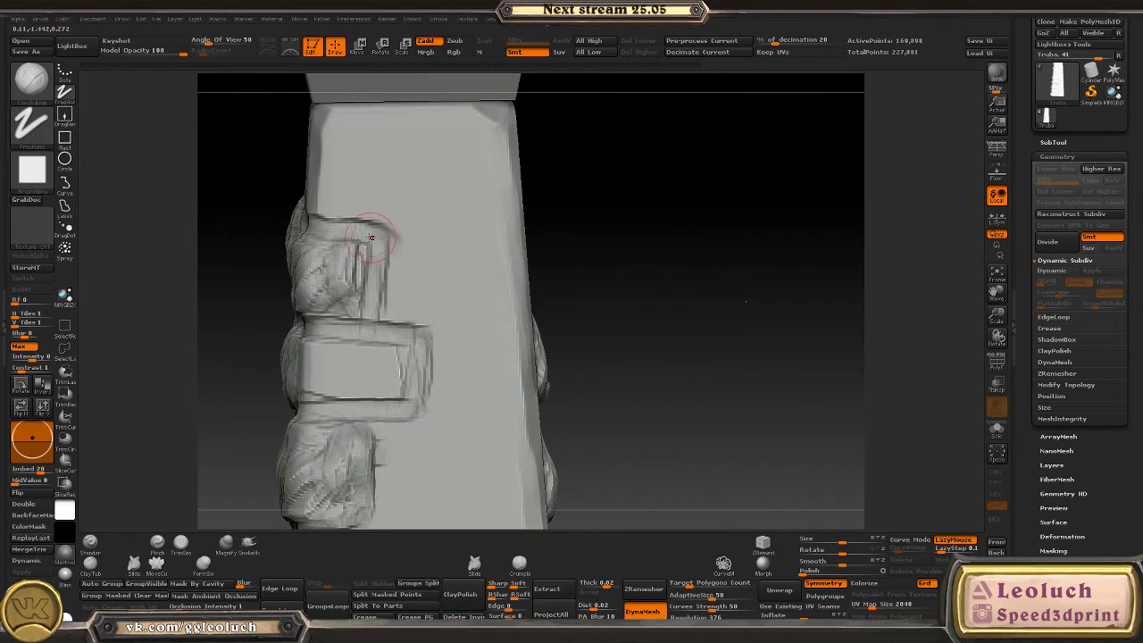
pyautogui.moveTo(377, 232); pyautogui.dragTo(494, 230)
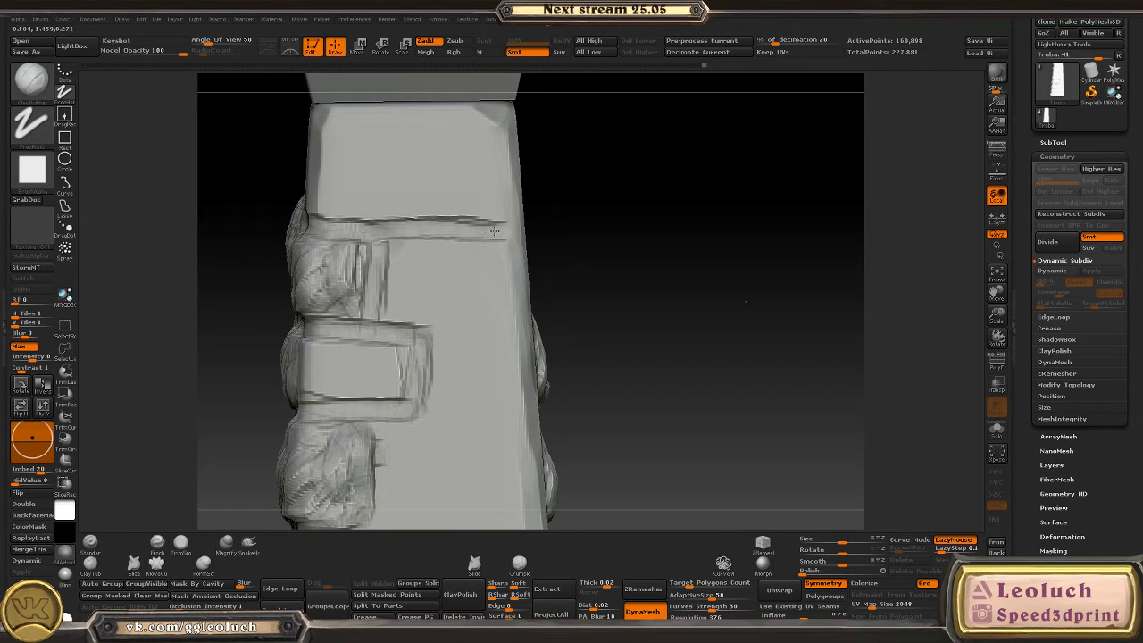
pyautogui.moveTo(430, 338); pyautogui.dragTo(454, 334)
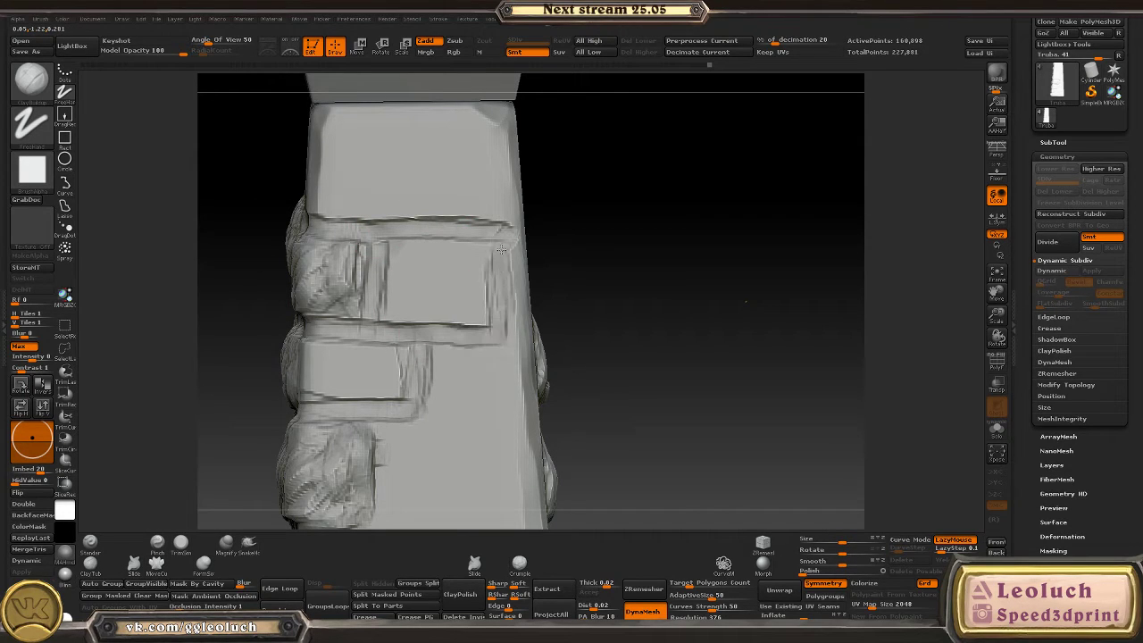
pyautogui.moveTo(505, 268)
pyautogui.mouseDown(button='right')
pyautogui.moveTo(625, 306)
pyautogui.moveTo(526, 229)
pyautogui.moveTo(524, 241)
pyautogui.mouseUp(button='right')
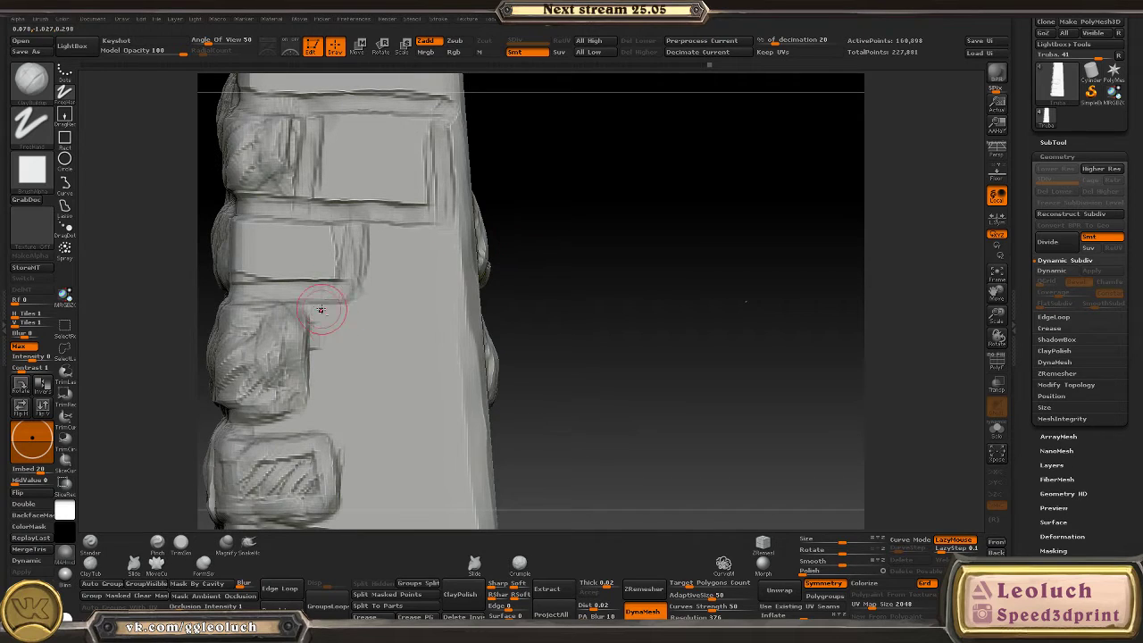
# - Carve horizontal and curved joints around a large block beside the textured corner stone on the back face, continuing them to the far edge
pyautogui.moveTo(228, 408); pyautogui.dragTo(418, 413)
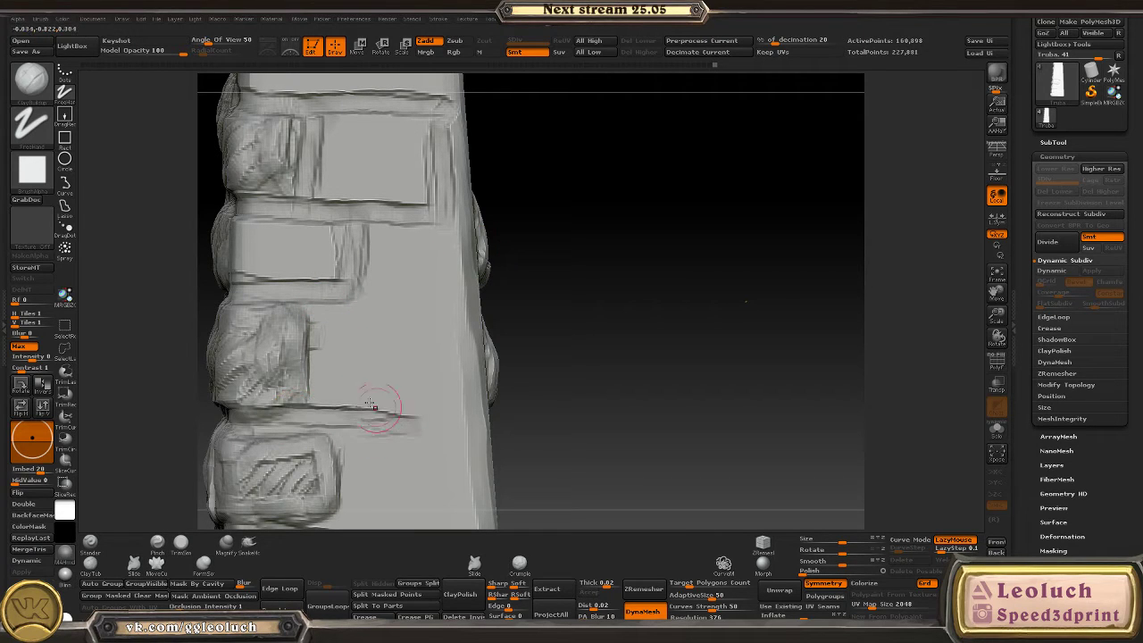
pyautogui.moveTo(314, 410)
pyautogui.mouseDown()
pyautogui.moveTo(318, 290)
pyautogui.moveTo(447, 294)
pyautogui.mouseUp()
pyautogui.moveTo(451, 295)
pyautogui.mouseDown(button='right')
pyautogui.moveTo(574, 319)
pyautogui.moveTo(474, 300)
pyautogui.mouseUp(button='right')
pyautogui.moveTo(465, 299)
pyautogui.mouseDown()
pyautogui.moveTo(457, 406)
pyautogui.moveTo(406, 421)
pyautogui.moveTo(457, 332)
pyautogui.mouseUp()
pyautogui.moveTo(451, 306); pyautogui.dragTo(554, 310, button='right')
pyautogui.moveTo(468, 314)
pyautogui.mouseDown()
pyautogui.moveTo(500, 308)
pyautogui.moveTo(502, 265)
pyautogui.mouseUp()
pyautogui.moveTo(536, 237); pyautogui.dragTo(714, 212, button='right')
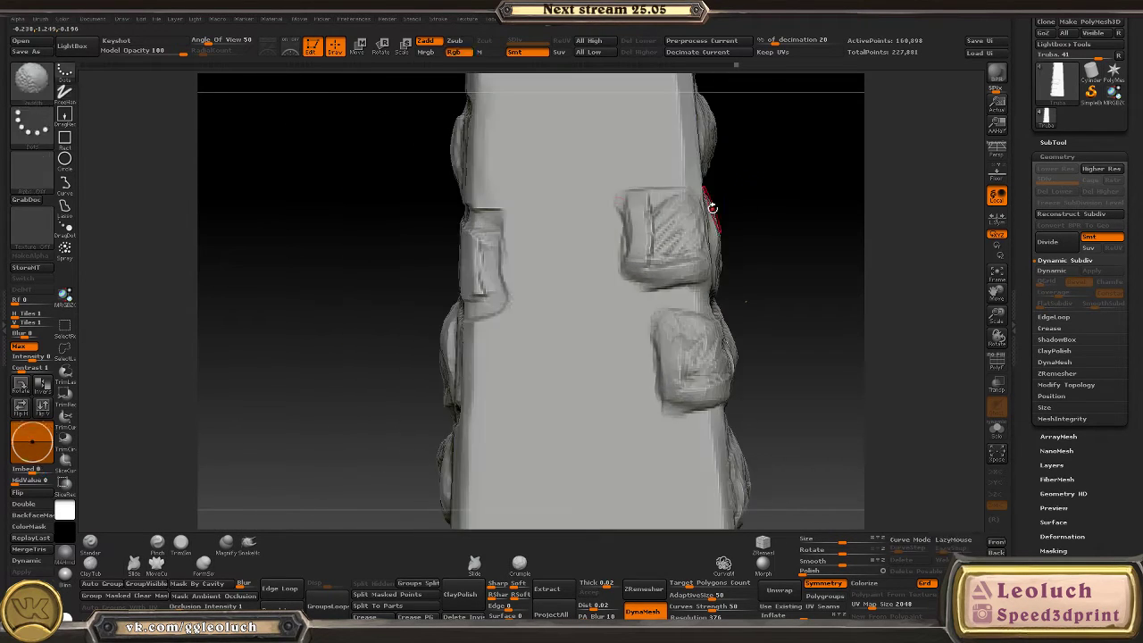
# - Build up a wide, textured stone on the adjoining face, between the small corner block and the textured stone at the opposite edge
pyautogui.moveTo(586, 196); pyautogui.dragTo(487, 198)
pyautogui.moveTo(795, 247)
pyautogui.mouseDown(button='right')
pyautogui.moveTo(727, 277)
pyautogui.moveTo(857, 289)
pyautogui.moveTo(753, 304)
pyautogui.moveTo(657, 265)
pyautogui.moveTo(688, 304)
pyautogui.mouseUp(button='right')
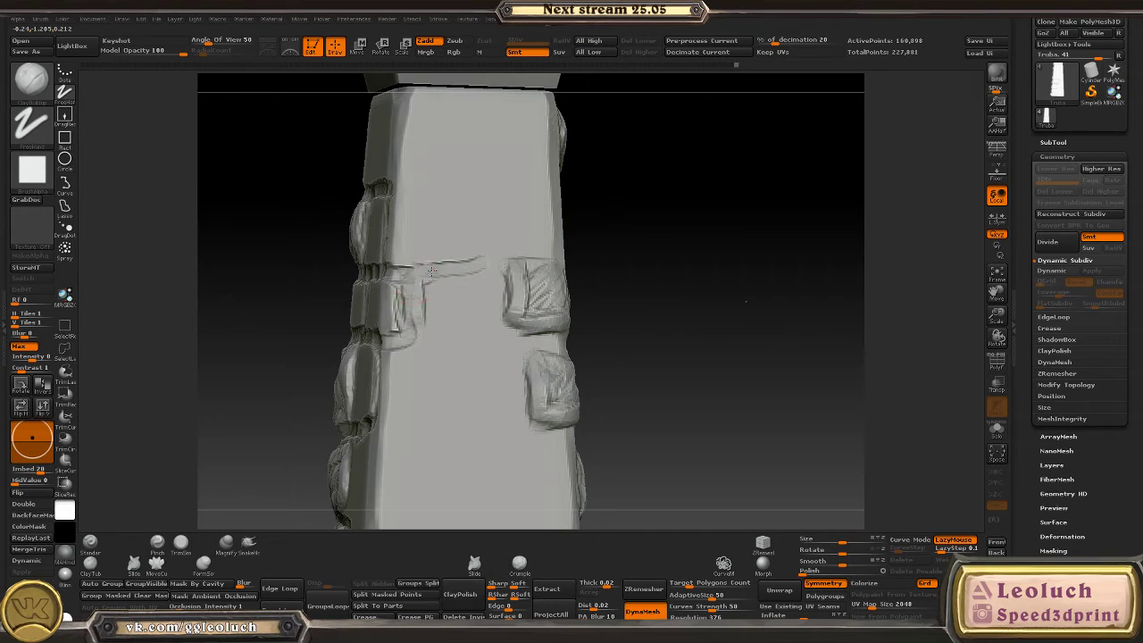
pyautogui.moveTo(420, 328)
pyautogui.mouseDown()
pyautogui.moveTo(437, 280)
pyautogui.moveTo(427, 304)
pyautogui.moveTo(496, 300)
pyautogui.mouseUp()
pyautogui.moveTo(496, 299)
pyautogui.mouseDown(button='right')
pyautogui.moveTo(690, 300)
pyautogui.moveTo(681, 263)
pyautogui.moveTo(658, 281)
pyautogui.mouseUp(button='right')
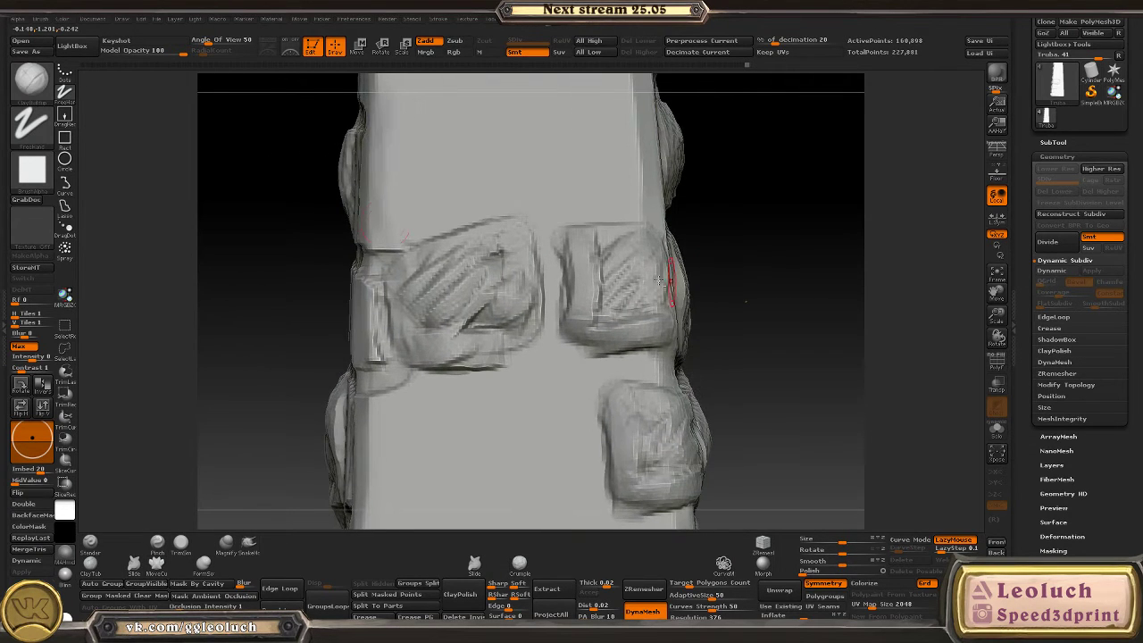
# - Carve joints in the course above the wide stone to outline two adjacent rectangular blocks
pyautogui.moveTo(358, 228); pyautogui.dragTo(546, 241, button='right')
pyautogui.moveTo(377, 189)
pyautogui.mouseDown()
pyautogui.moveTo(528, 183)
pyautogui.moveTo(446, 290)
pyautogui.moveTo(489, 204)
pyautogui.mouseUp()
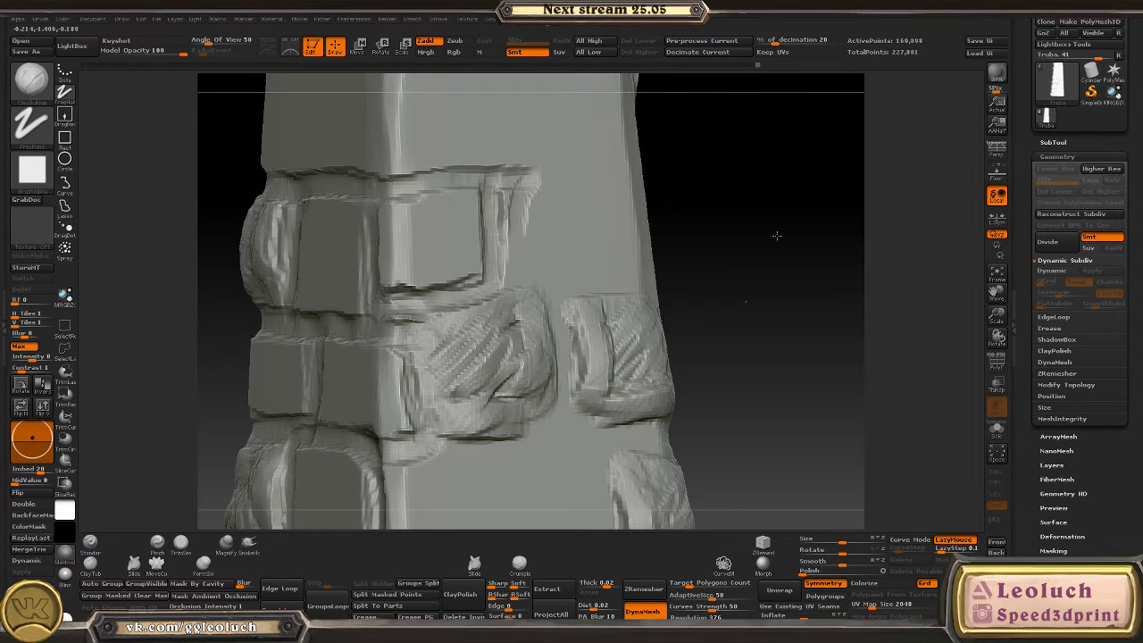
pyautogui.moveTo(777, 235)
pyautogui.mouseDown(button='right')
pyautogui.moveTo(234, 238)
pyautogui.moveTo(765, 332)
pyautogui.moveTo(391, 184)
pyautogui.mouseUp(button='right')
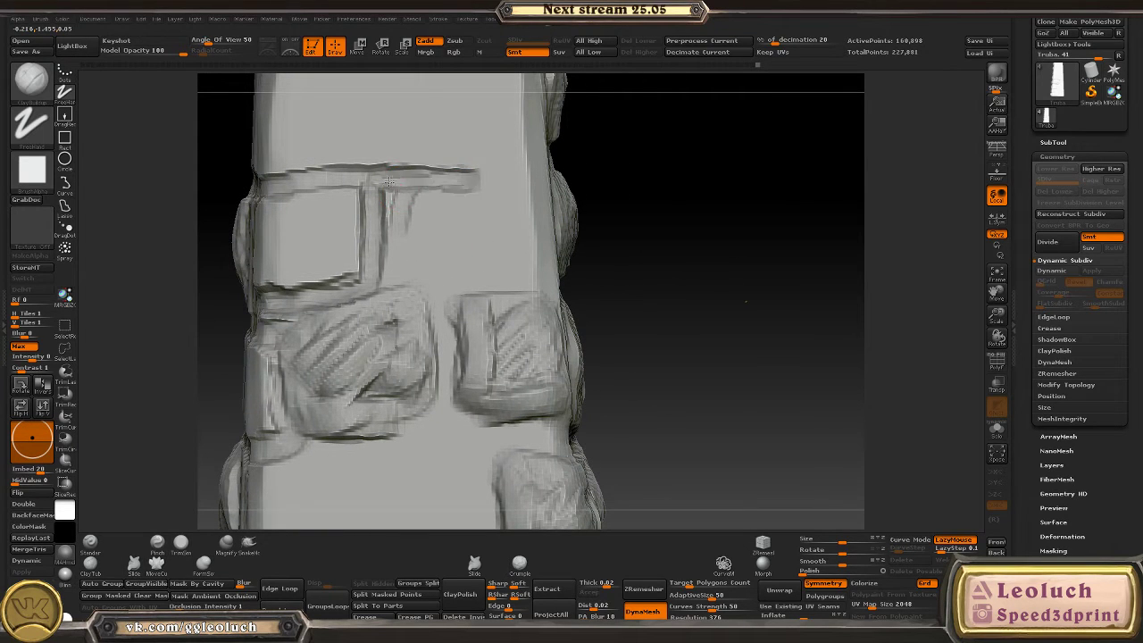
pyautogui.moveTo(389, 181)
pyautogui.mouseDown()
pyautogui.moveTo(502, 259)
pyautogui.moveTo(408, 286)
pyautogui.moveTo(505, 288)
pyautogui.moveTo(495, 216)
pyautogui.moveTo(516, 268)
pyautogui.moveTo(500, 157)
pyautogui.mouseUp()
pyautogui.moveTo(500, 157)
pyautogui.mouseDown(button='right')
pyautogui.moveTo(626, 214)
pyautogui.moveTo(658, 217)
pyautogui.moveTo(536, 223)
pyautogui.mouseUp(button='right')
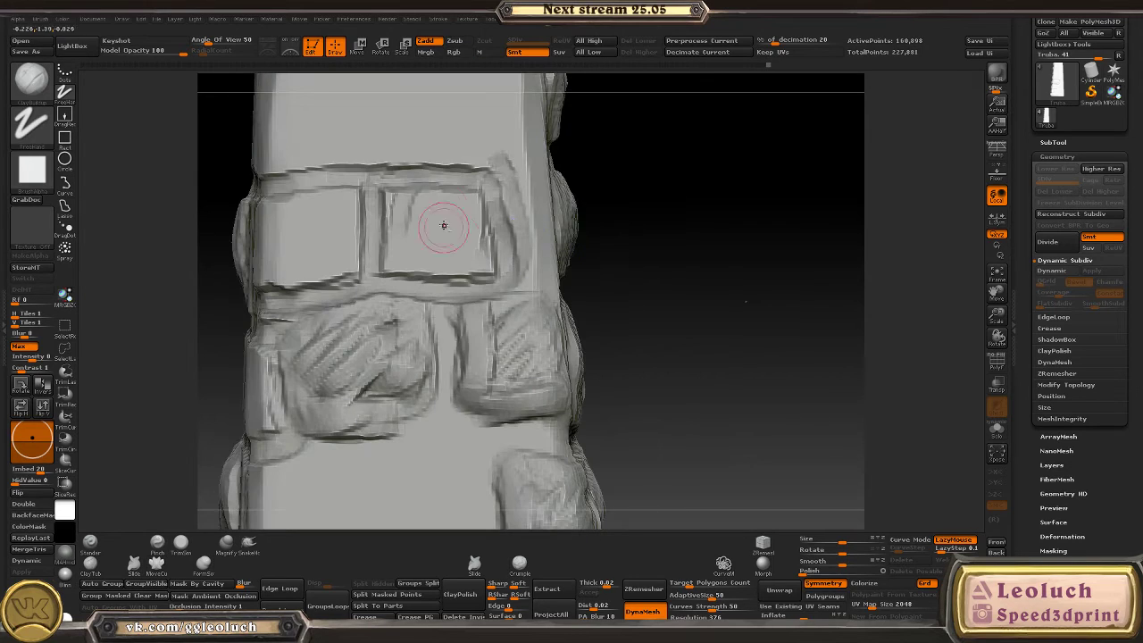
# - Build up an uneven, raised surface on the second of the two newly outlined blocks
pyautogui.moveTo(444, 225)
pyautogui.mouseDown()
pyautogui.moveTo(401, 198)
pyautogui.moveTo(386, 259)
pyautogui.moveTo(460, 259)
pyautogui.moveTo(482, 243)
pyautogui.mouseUp()
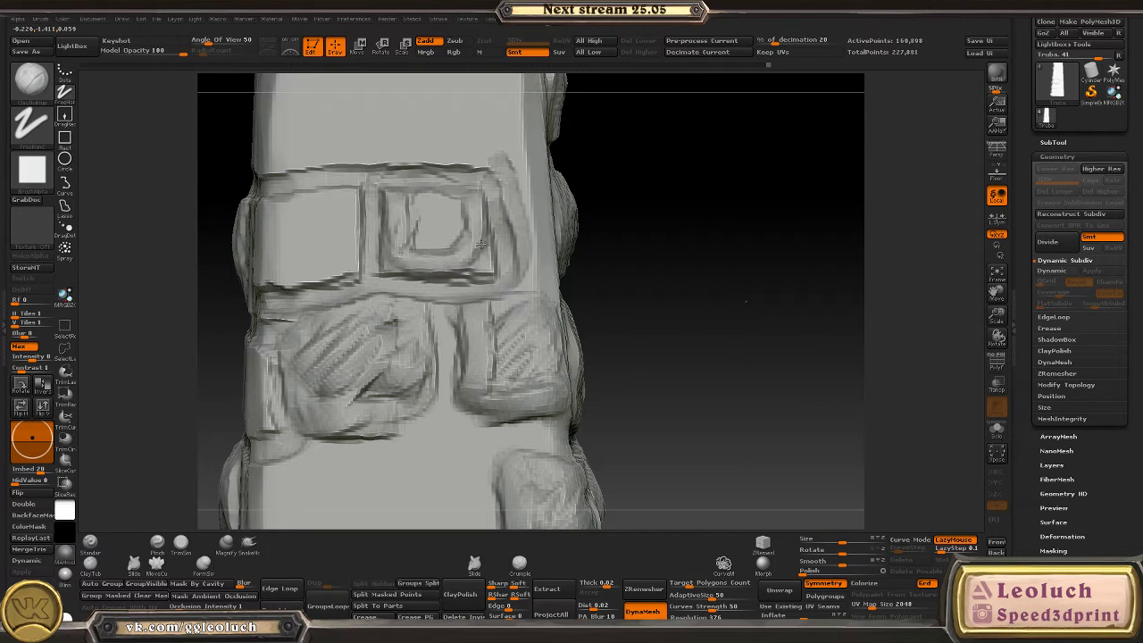
pyautogui.moveTo(420, 203)
pyautogui.mouseDown()
pyautogui.moveTo(451, 219)
pyautogui.moveTo(465, 263)
pyautogui.moveTo(412, 195)
pyautogui.mouseUp()
pyautogui.moveTo(487, 265)
pyautogui.mouseDown()
pyautogui.moveTo(420, 272)
pyautogui.moveTo(473, 272)
pyautogui.mouseUp()
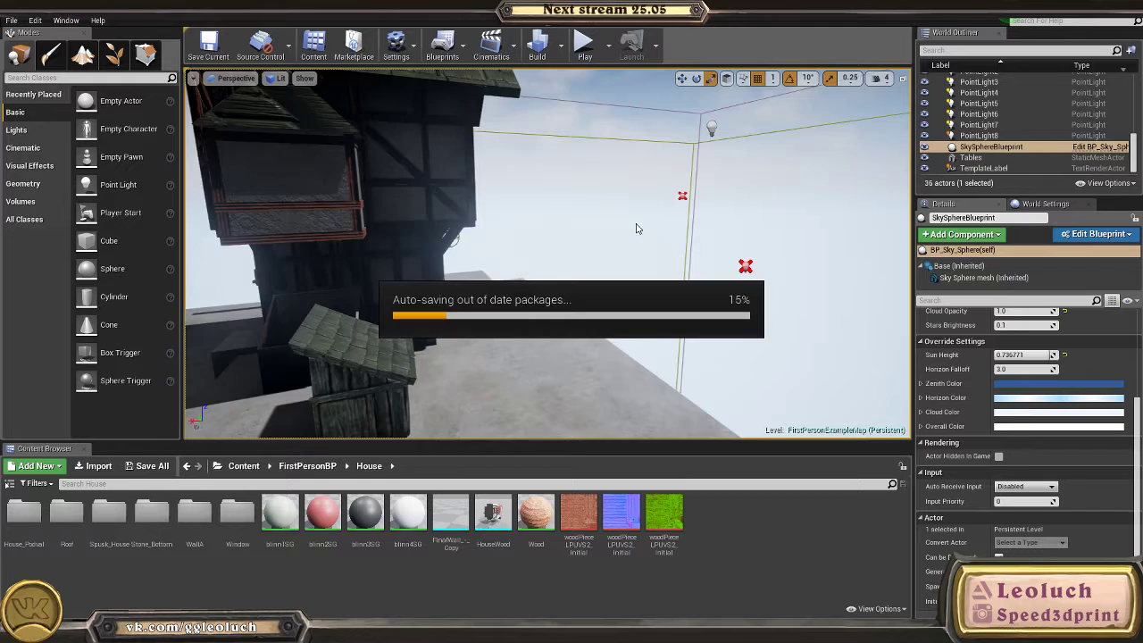
# - Switch to Unreal Editor and examine the house, its roof and chimneys, cancelling the save prompt
pyautogui.moveTo(635, 229); pyautogui.dragTo(750, 197, button='right')
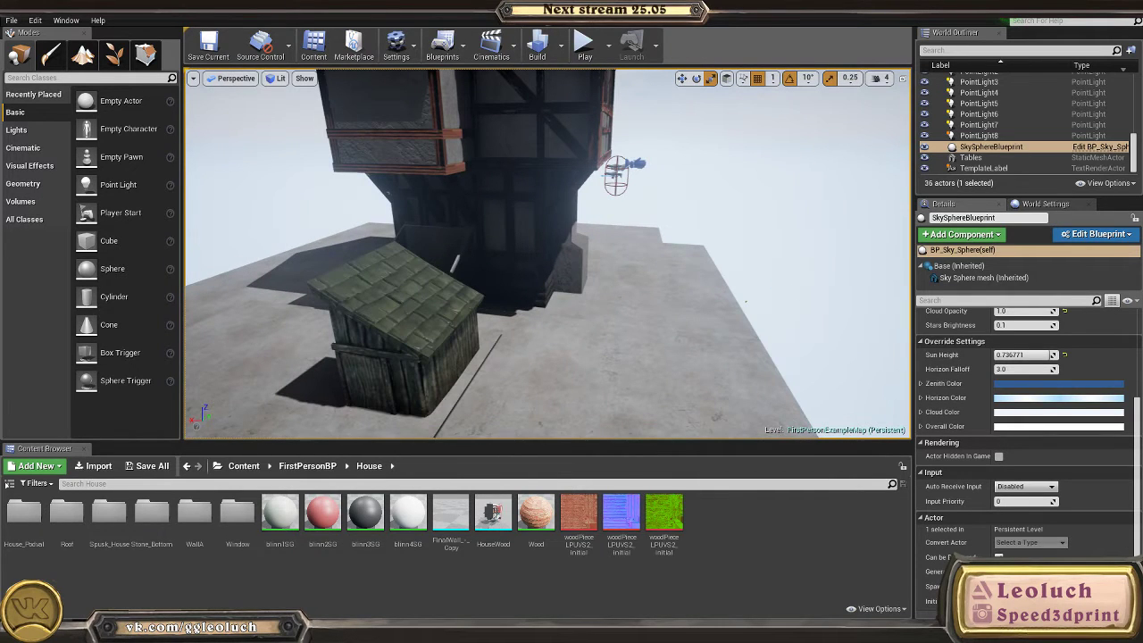
pyautogui.hotkey('ctrl', 's')
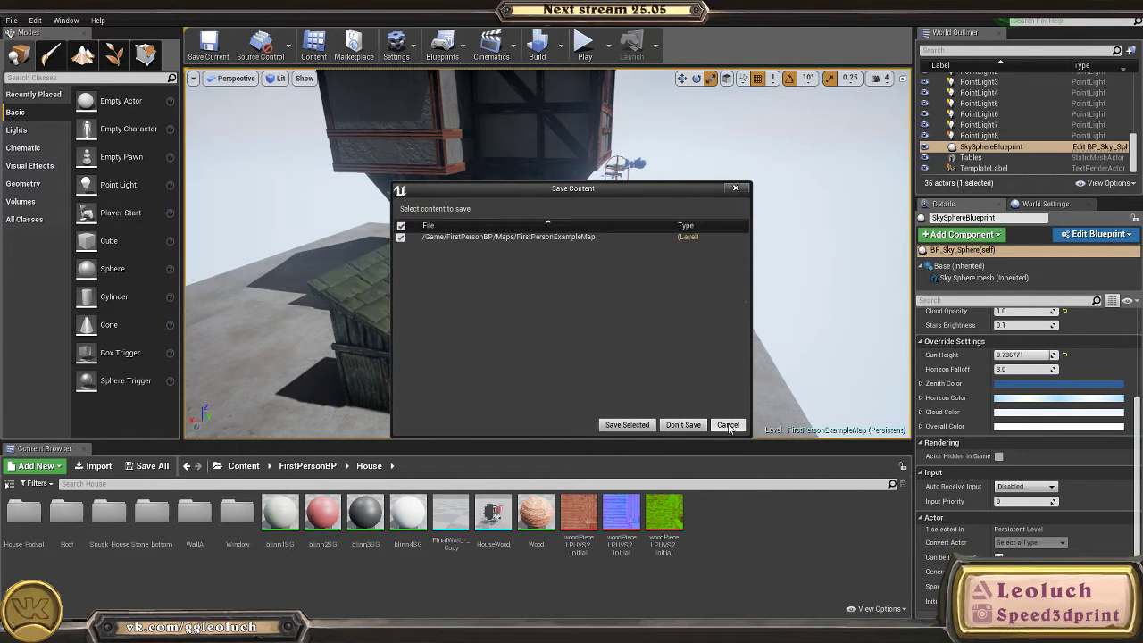
pyautogui.click(728, 426)
pyautogui.moveTo(760, 312); pyautogui.dragTo(651, 321, button='right')
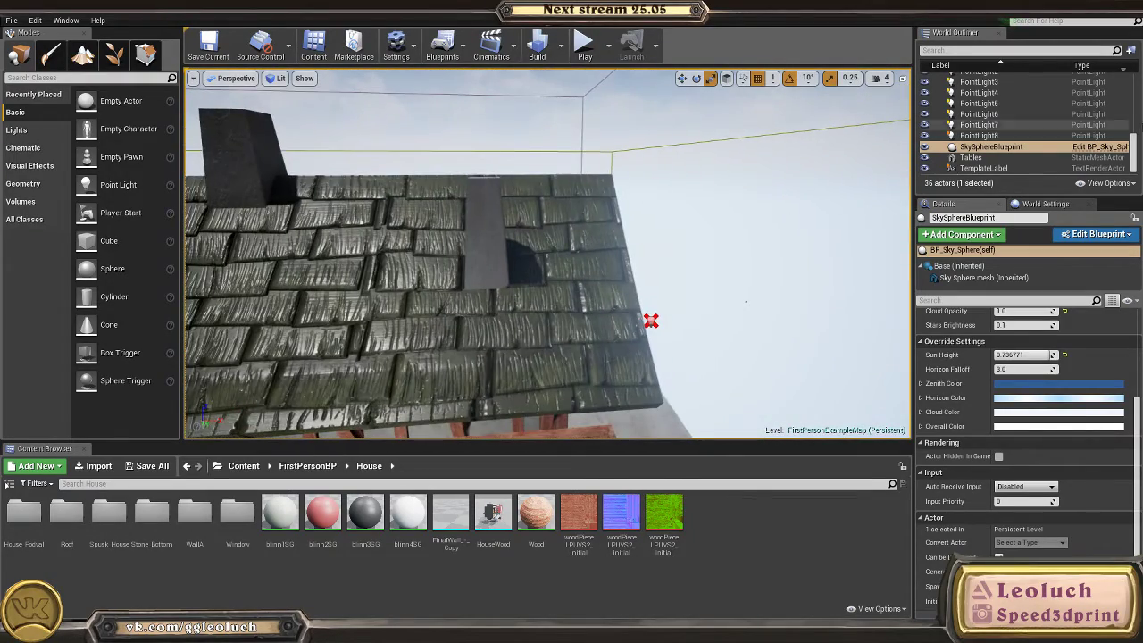
pyautogui.hotkey('ctrl', 's')
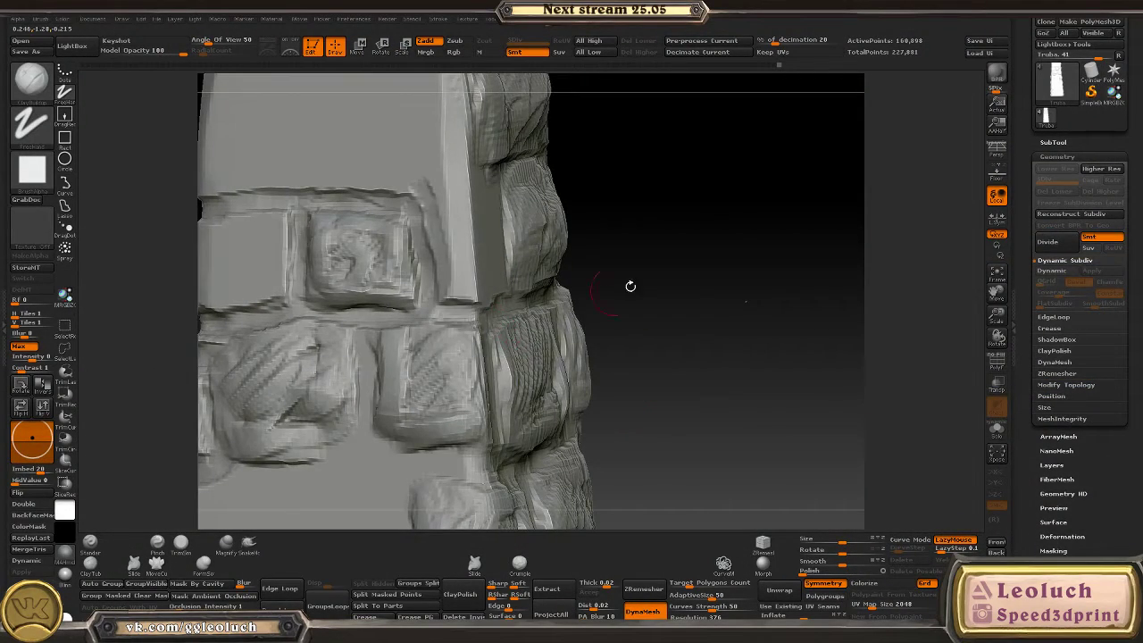
# - Switch back to ZBrush, carve the joints around the upper corner block beside the new stone, and rough up its surface
pyautogui.moveTo(630, 286)
pyautogui.mouseDown()
pyautogui.moveTo(467, 202)
pyautogui.moveTo(551, 158)
pyautogui.mouseUp()
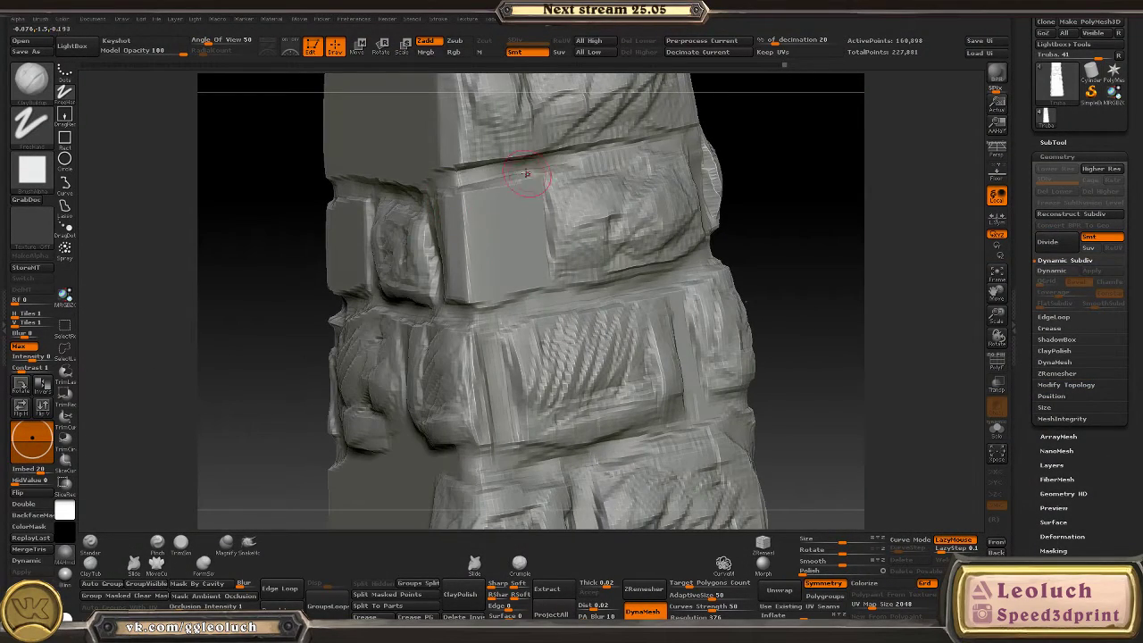
pyautogui.moveTo(759, 259); pyautogui.dragTo(717, 262)
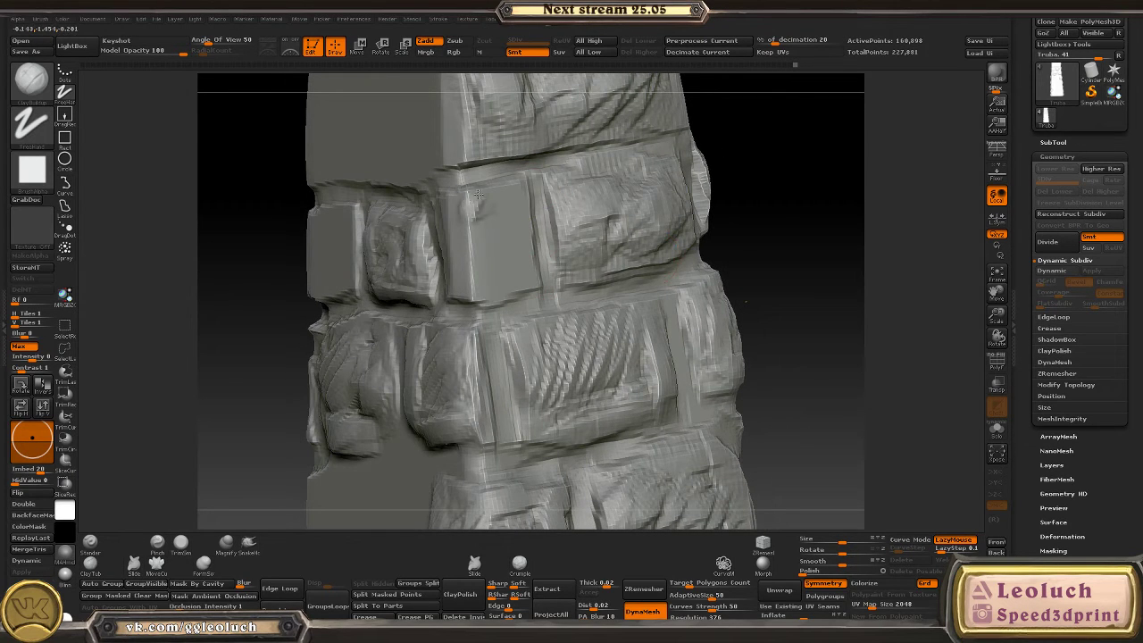
pyautogui.moveTo(454, 211)
pyautogui.mouseDown()
pyautogui.moveTo(473, 263)
pyautogui.moveTo(501, 283)
pyautogui.mouseUp()
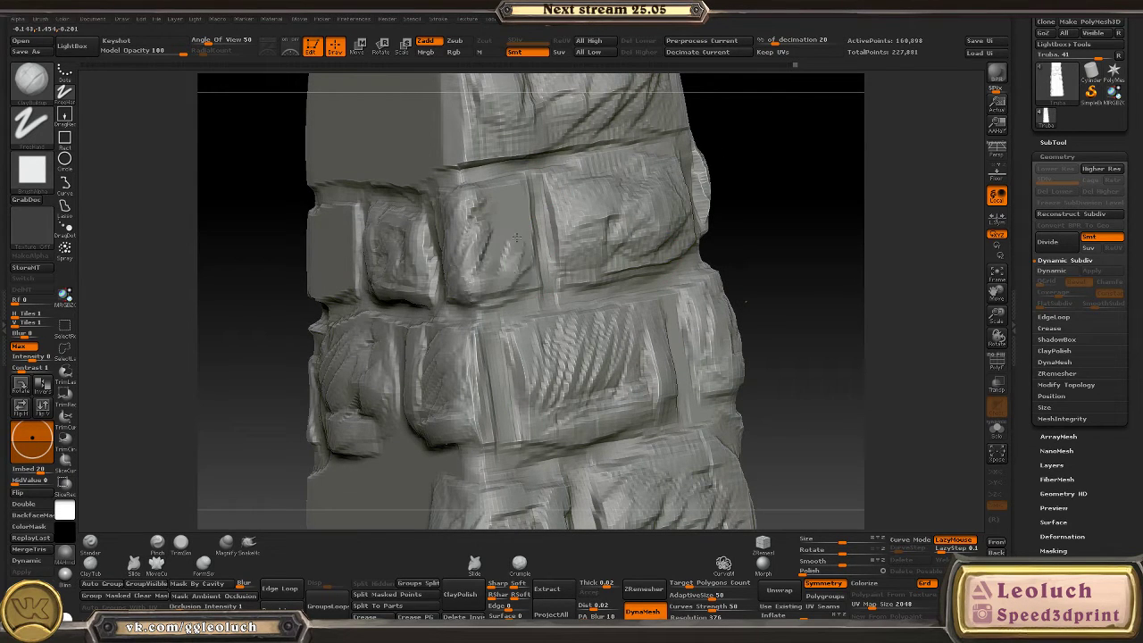
pyautogui.moveTo(516, 236)
pyautogui.mouseDown()
pyautogui.moveTo(525, 189)
pyautogui.moveTo(460, 210)
pyautogui.moveTo(486, 287)
pyautogui.moveTo(501, 279)
pyautogui.moveTo(525, 199)
pyautogui.mouseUp()
# - Deepen the joint at the corner between the upper blocks and extend the back face's vertical joint down to the rounded block
pyautogui.moveTo(751, 272)
pyautogui.mouseDown()
pyautogui.moveTo(798, 278)
pyautogui.moveTo(750, 287)
pyautogui.moveTo(767, 281)
pyautogui.moveTo(768, 264)
pyautogui.moveTo(763, 272)
pyautogui.mouseUp()
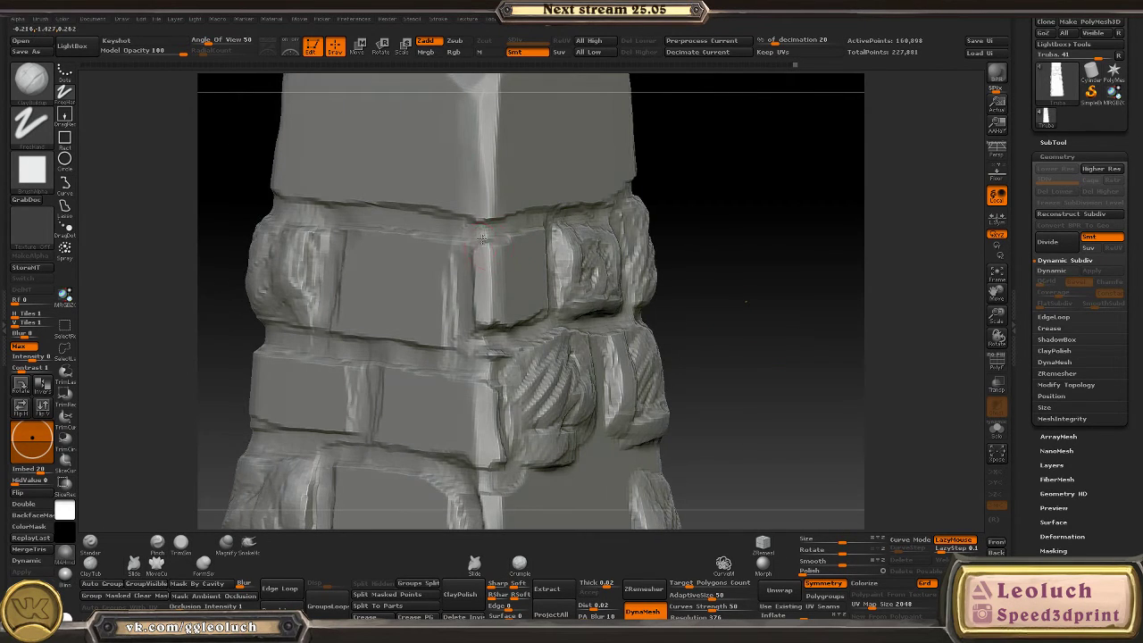
pyautogui.moveTo(474, 290)
pyautogui.mouseDown()
pyautogui.moveTo(493, 322)
pyautogui.moveTo(551, 265)
pyautogui.moveTo(527, 268)
pyautogui.moveTo(505, 329)
pyautogui.moveTo(571, 259)
pyautogui.moveTo(544, 236)
pyautogui.moveTo(579, 268)
pyautogui.moveTo(558, 313)
pyautogui.moveTo(427, 372)
pyautogui.moveTo(500, 344)
pyautogui.moveTo(485, 332)
pyautogui.mouseUp()
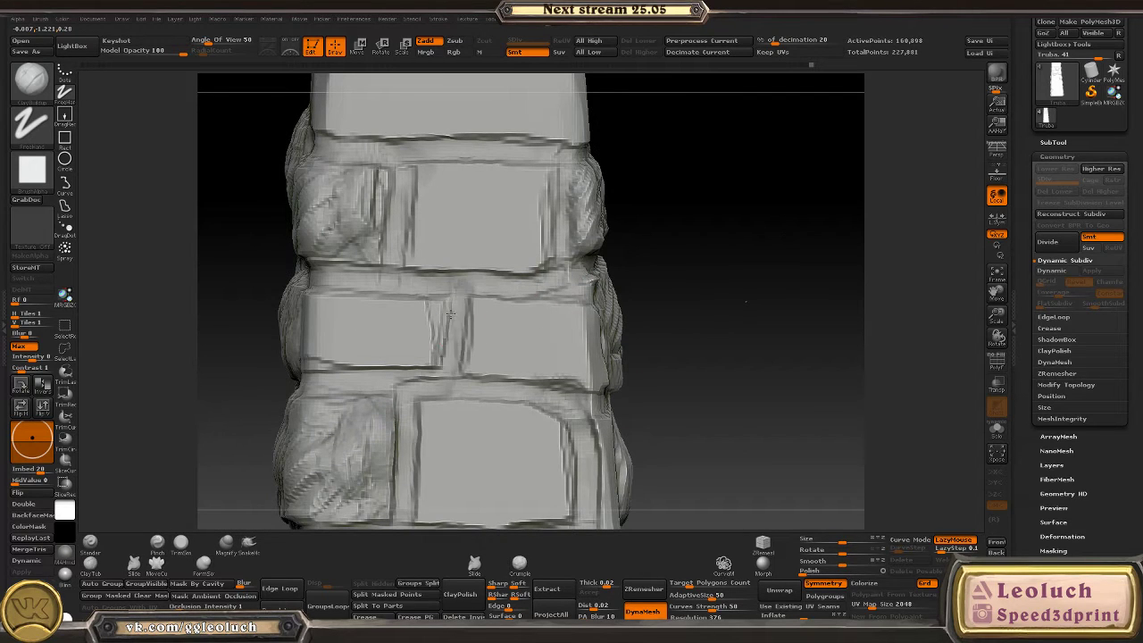
pyautogui.moveTo(656, 380); pyautogui.dragTo(461, 284)
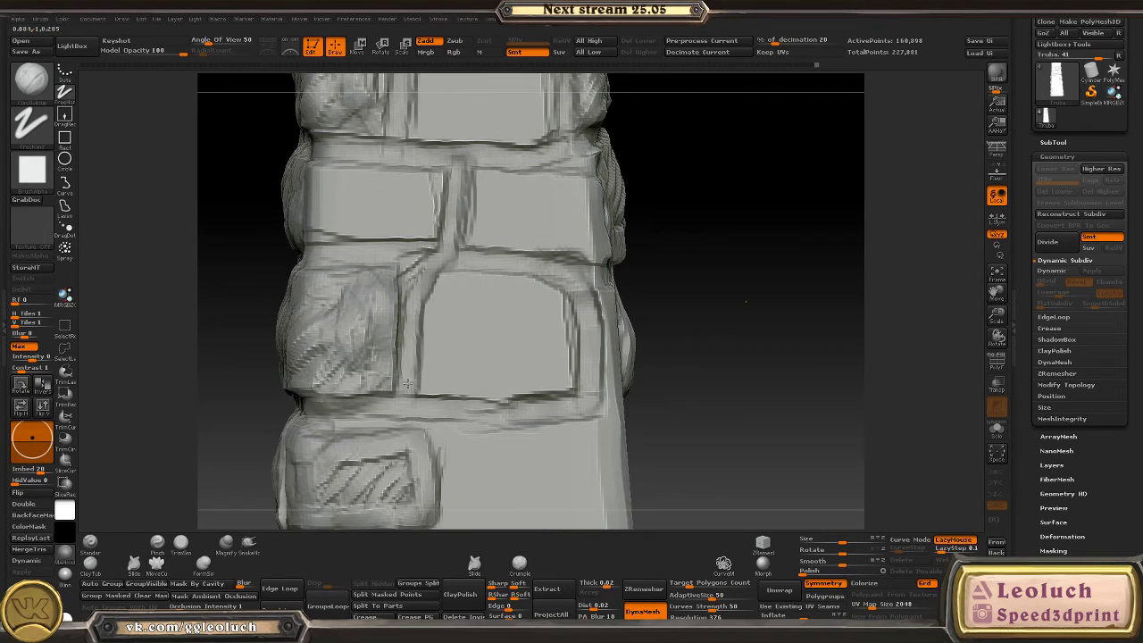
# - Carve the lower back-face joints around the corner to outline a block, and add a vertical joint beside the textured stone
pyautogui.moveTo(436, 411); pyautogui.dragTo(736, 161)
pyautogui.moveTo(464, 237)
pyautogui.mouseDown()
pyautogui.moveTo(455, 340)
pyautogui.moveTo(643, 355)
pyautogui.moveTo(627, 250)
pyautogui.mouseUp()
pyautogui.moveTo(565, 190)
pyautogui.mouseDown()
pyautogui.moveTo(614, 268)
pyautogui.moveTo(617, 344)
pyautogui.moveTo(600, 283)
pyautogui.mouseUp()
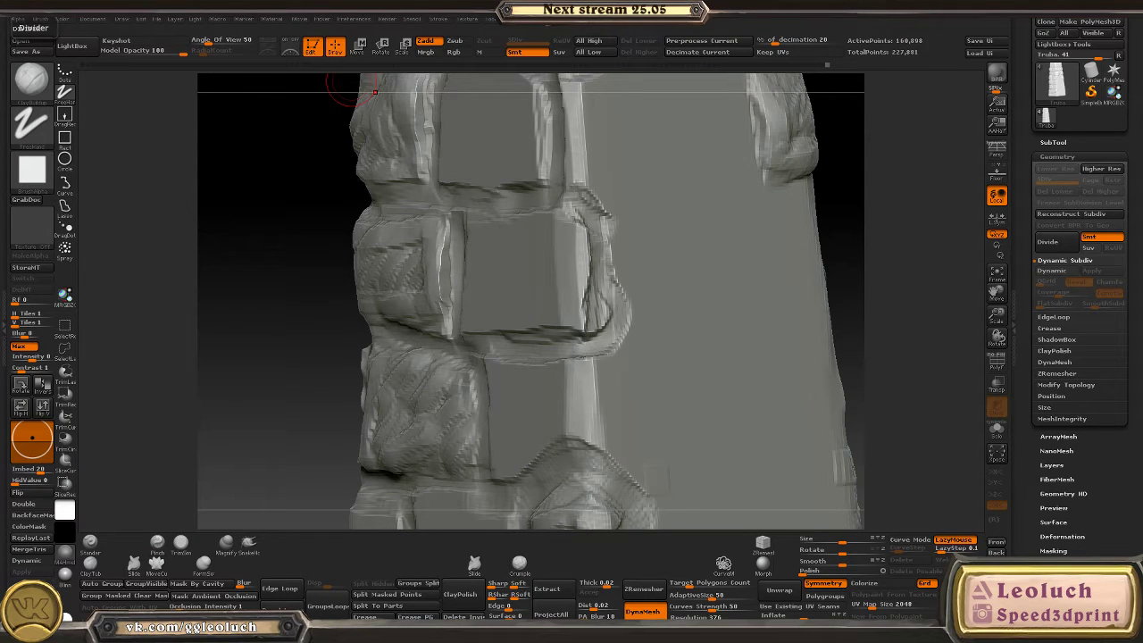
pyautogui.moveTo(245, 268); pyautogui.dragTo(531, 275)
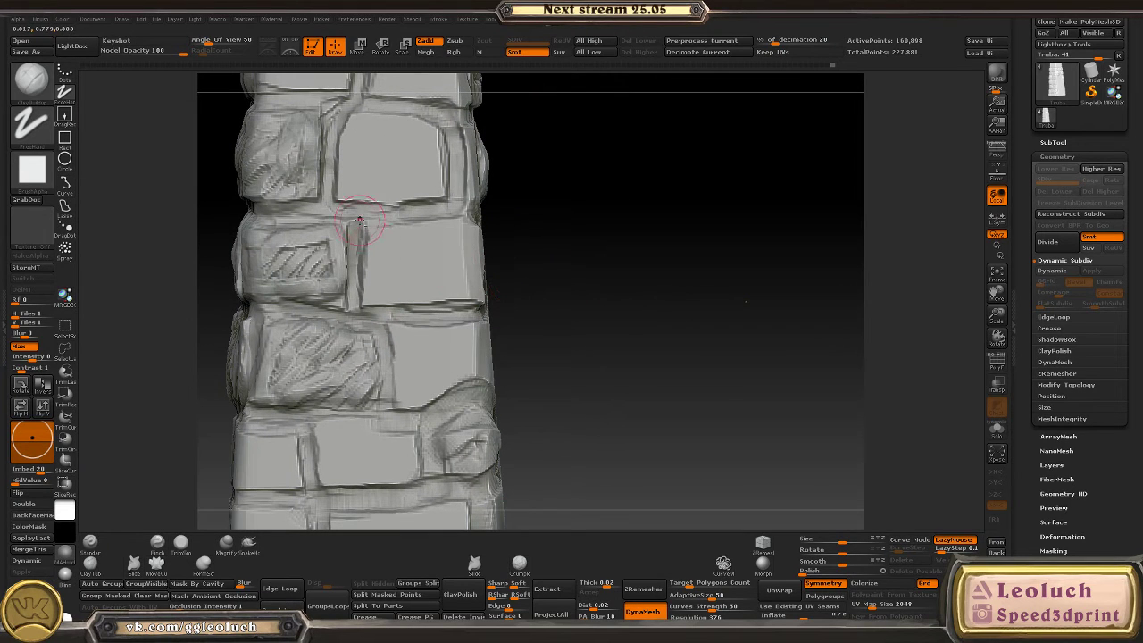
# - Outline a rectangular block on the adjoining face above the small corner block and shape the joint toward the opposite edge's stone
pyautogui.moveTo(364, 312); pyautogui.dragTo(399, 297, button='right')
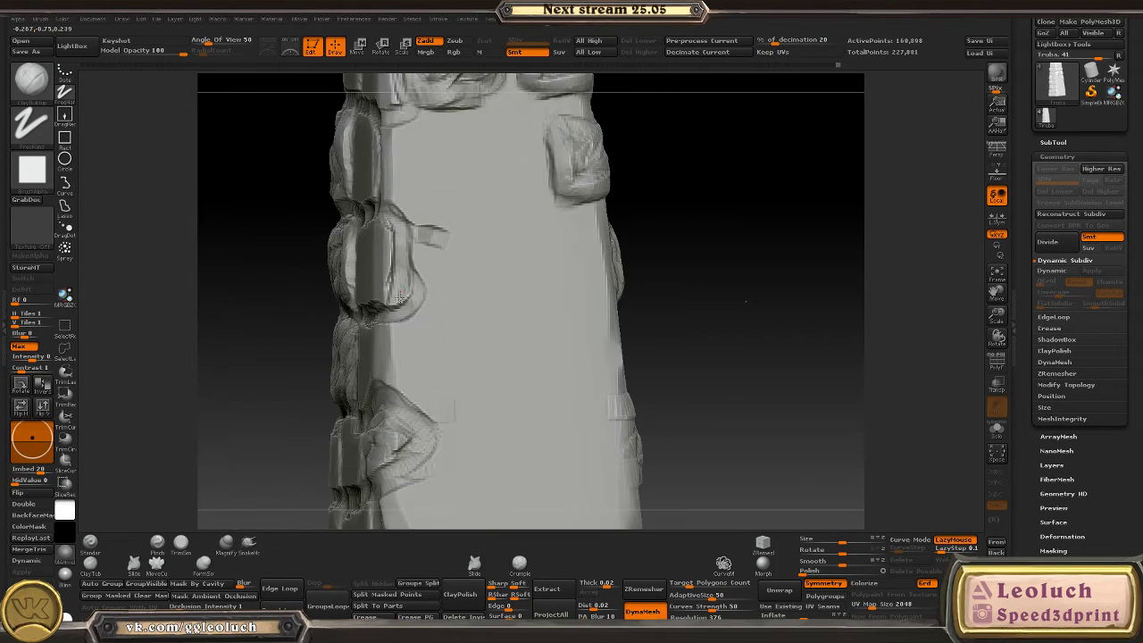
pyautogui.moveTo(400, 200); pyautogui.dragTo(474, 205)
pyautogui.moveTo(430, 124)
pyautogui.mouseDown()
pyautogui.moveTo(493, 161)
pyautogui.moveTo(498, 192)
pyautogui.mouseUp()
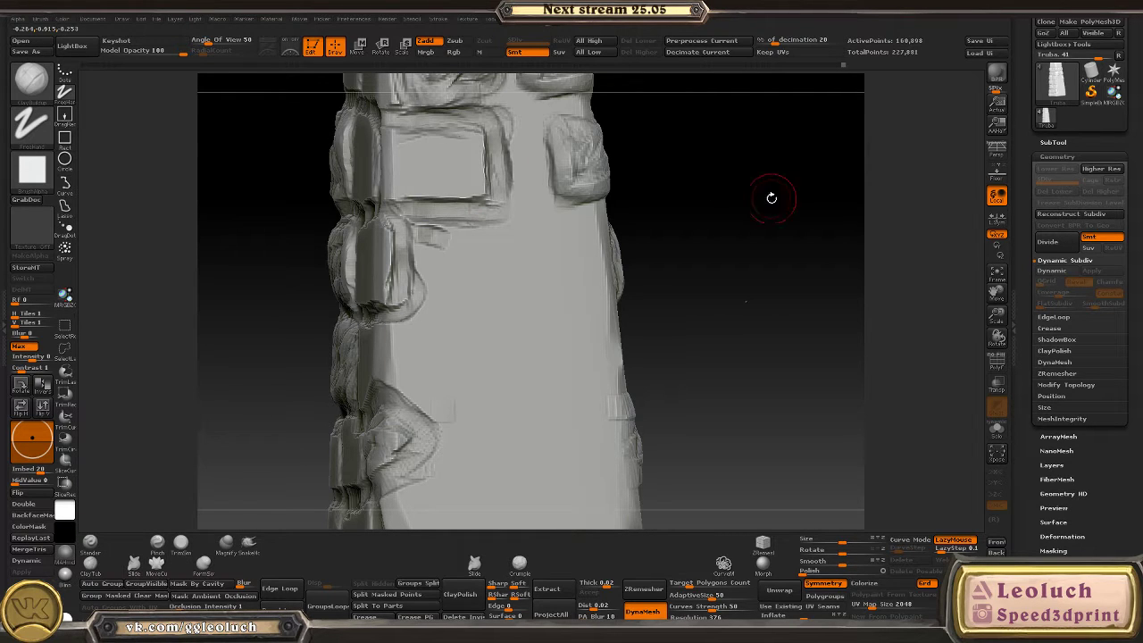
pyautogui.moveTo(765, 197)
pyautogui.mouseDown(button='right')
pyautogui.moveTo(731, 253)
pyautogui.moveTo(546, 209)
pyautogui.mouseUp(button='right')
pyautogui.moveTo(544, 173)
pyautogui.mouseDown()
pyautogui.moveTo(523, 234)
pyautogui.moveTo(509, 166)
pyautogui.moveTo(519, 254)
pyautogui.moveTo(514, 164)
pyautogui.moveTo(496, 131)
pyautogui.mouseUp()
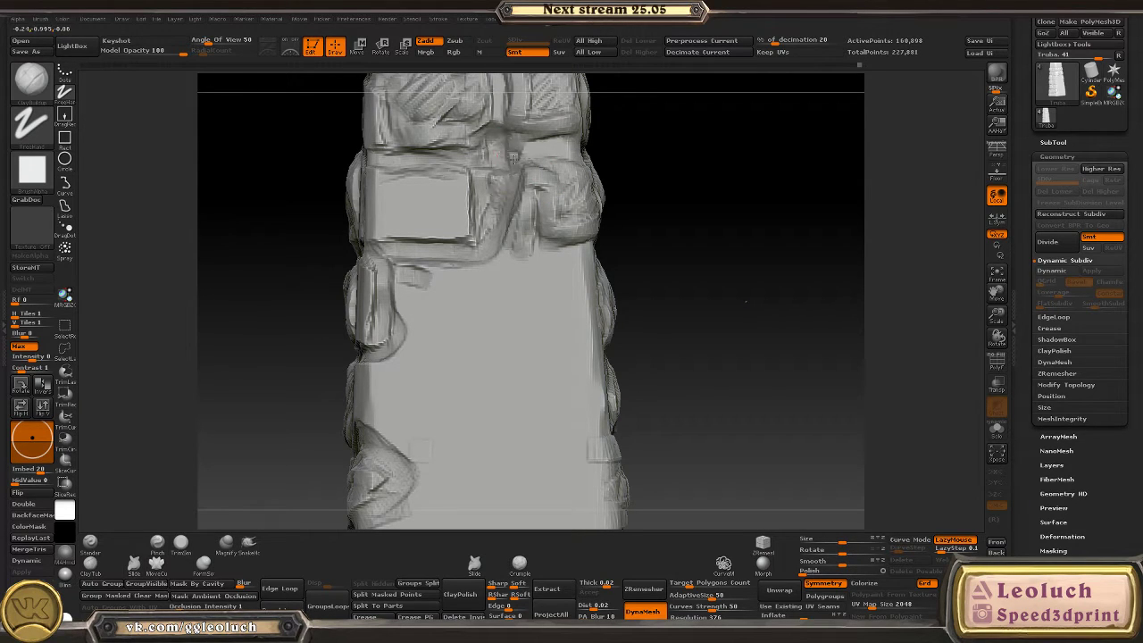
# - Carve a curved joint below the rectangular block to outline a rounded block beside the small corner stone
pyautogui.moveTo(714, 262)
pyautogui.mouseDown()
pyautogui.moveTo(661, 214)
pyautogui.moveTo(655, 247)
pyautogui.moveTo(617, 274)
pyautogui.mouseUp()
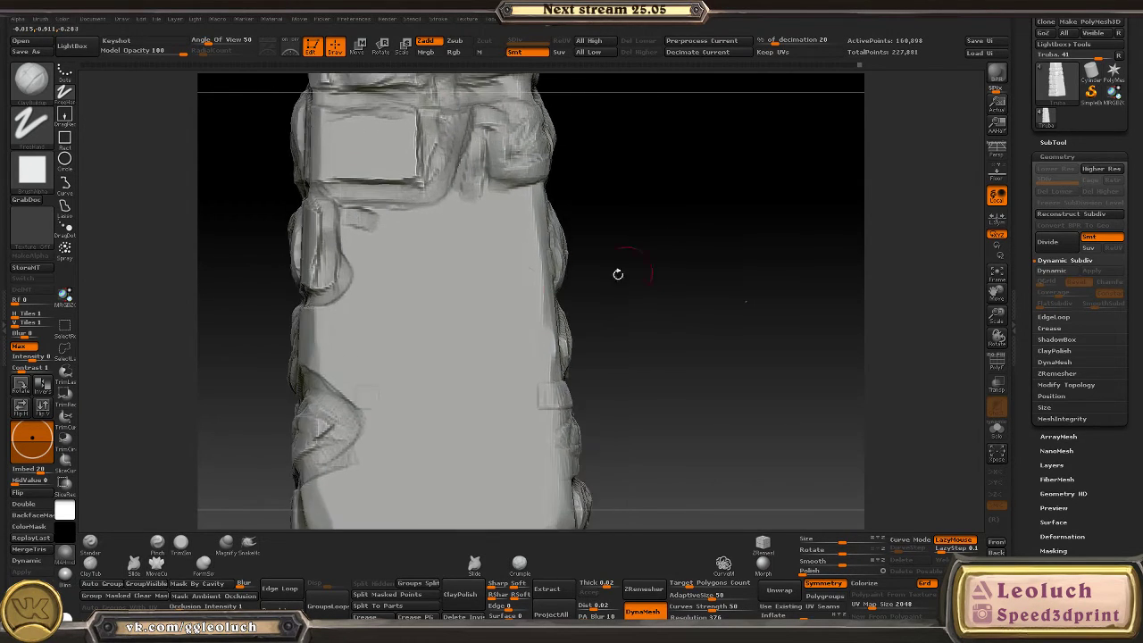
pyautogui.moveTo(329, 267)
pyautogui.mouseDown()
pyautogui.moveTo(402, 300)
pyautogui.moveTo(430, 294)
pyautogui.mouseUp()
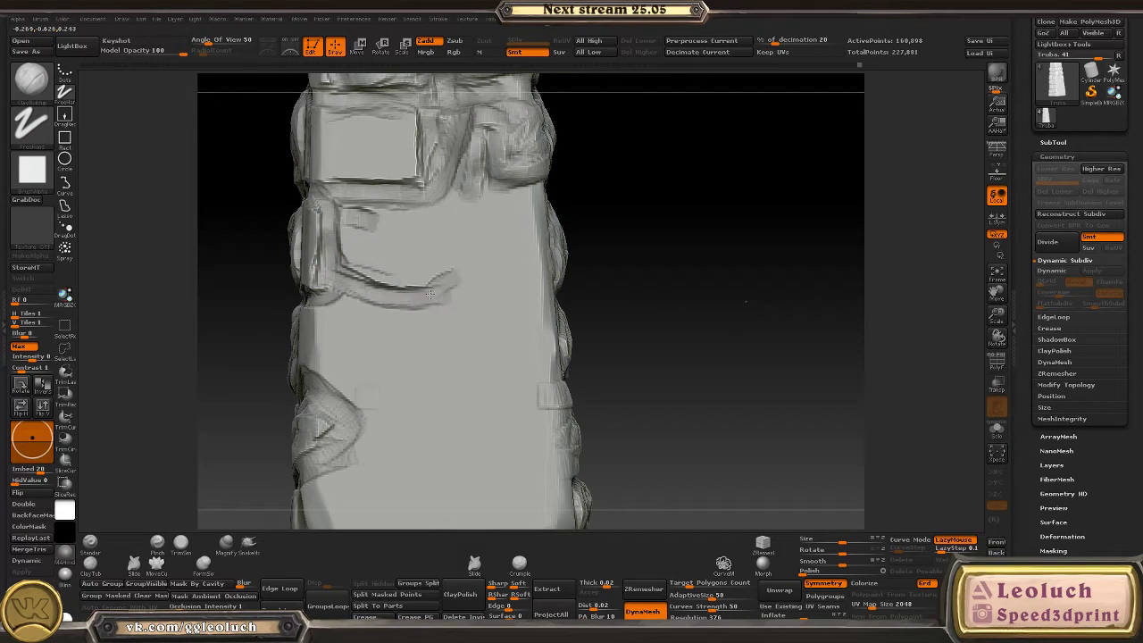
pyautogui.moveTo(699, 259)
pyautogui.mouseDown()
pyautogui.moveTo(694, 274)
pyautogui.moveTo(448, 190)
pyautogui.mouseUp()
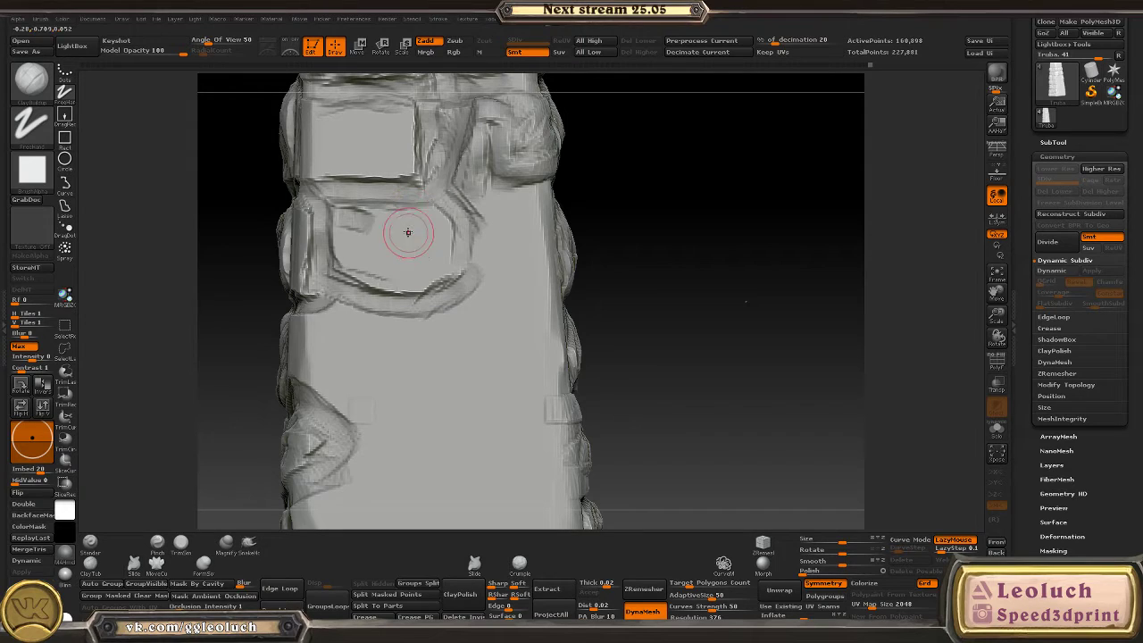
# - Divide the rounded outline with a vertical joint and build up a textured stone on each side of it
pyautogui.moveTo(422, 233)
pyautogui.mouseDown()
pyautogui.moveTo(442, 207)
pyautogui.moveTo(487, 241)
pyautogui.moveTo(473, 217)
pyautogui.moveTo(516, 261)
pyautogui.moveTo(469, 224)
pyautogui.moveTo(440, 287)
pyautogui.moveTo(522, 268)
pyautogui.moveTo(500, 241)
pyautogui.moveTo(432, 231)
pyautogui.mouseUp()
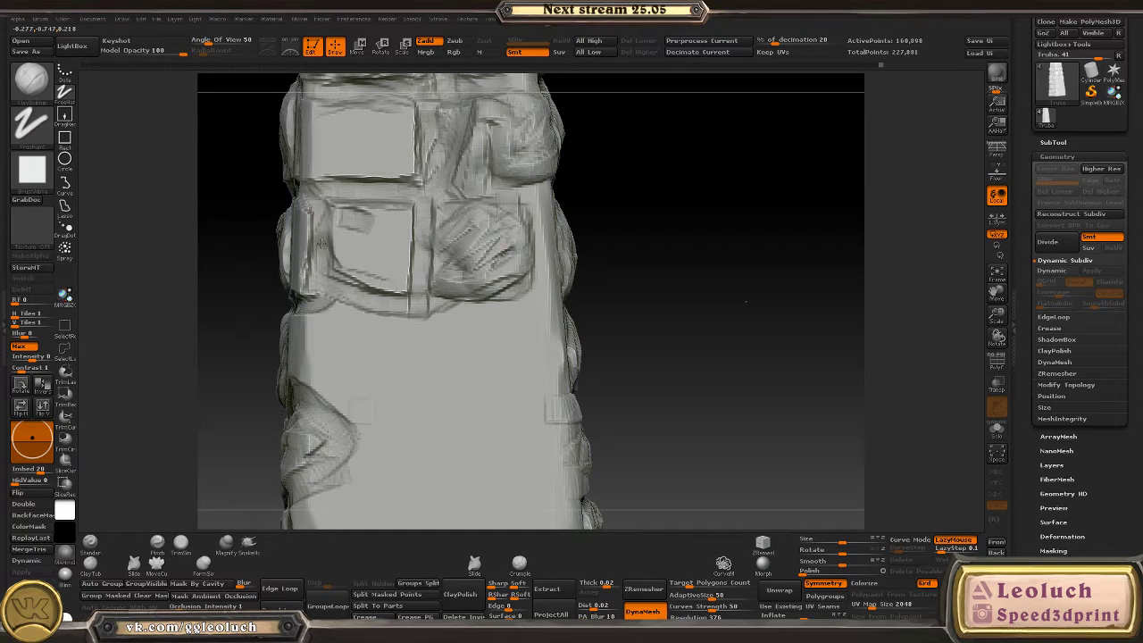
pyautogui.moveTo(321, 242)
pyautogui.mouseDown()
pyautogui.moveTo(344, 227)
pyautogui.moveTo(348, 265)
pyautogui.mouseUp()
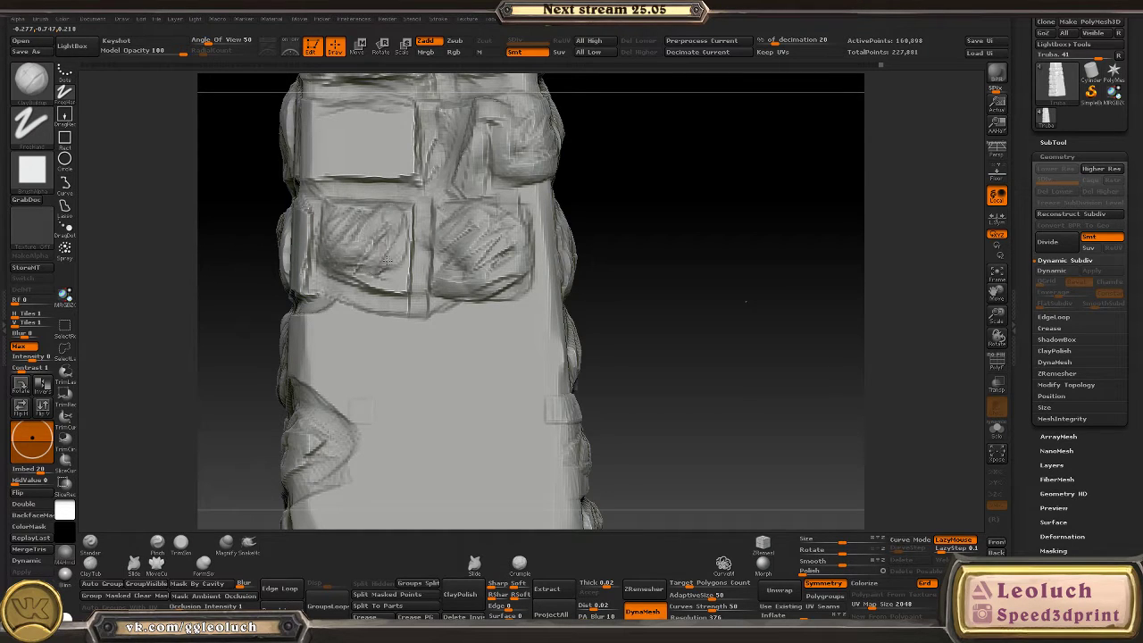
pyautogui.moveTo(403, 284); pyautogui.dragTo(402, 248)
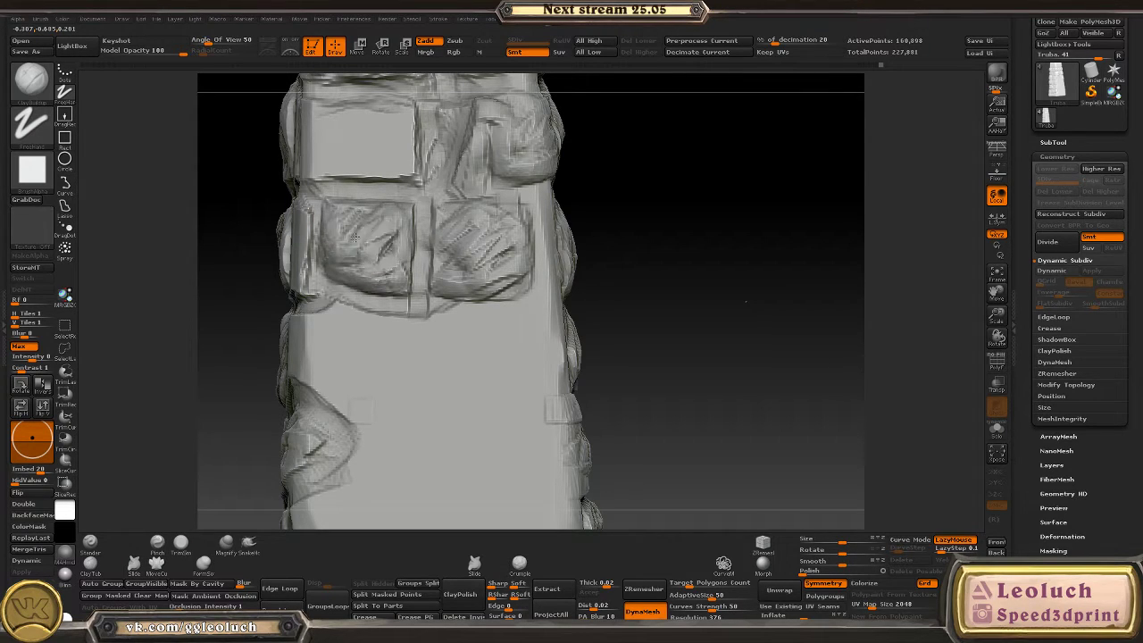
# - Carve joints at the lower corner and in the shaft's bottom courses, dividing the base course into separate blocks
pyautogui.moveTo(625, 255)
pyautogui.mouseDown()
pyautogui.moveTo(681, 271)
pyautogui.moveTo(641, 256)
pyautogui.moveTo(637, 337)
pyautogui.moveTo(706, 304)
pyautogui.moveTo(652, 340)
pyautogui.moveTo(625, 330)
pyautogui.mouseUp()
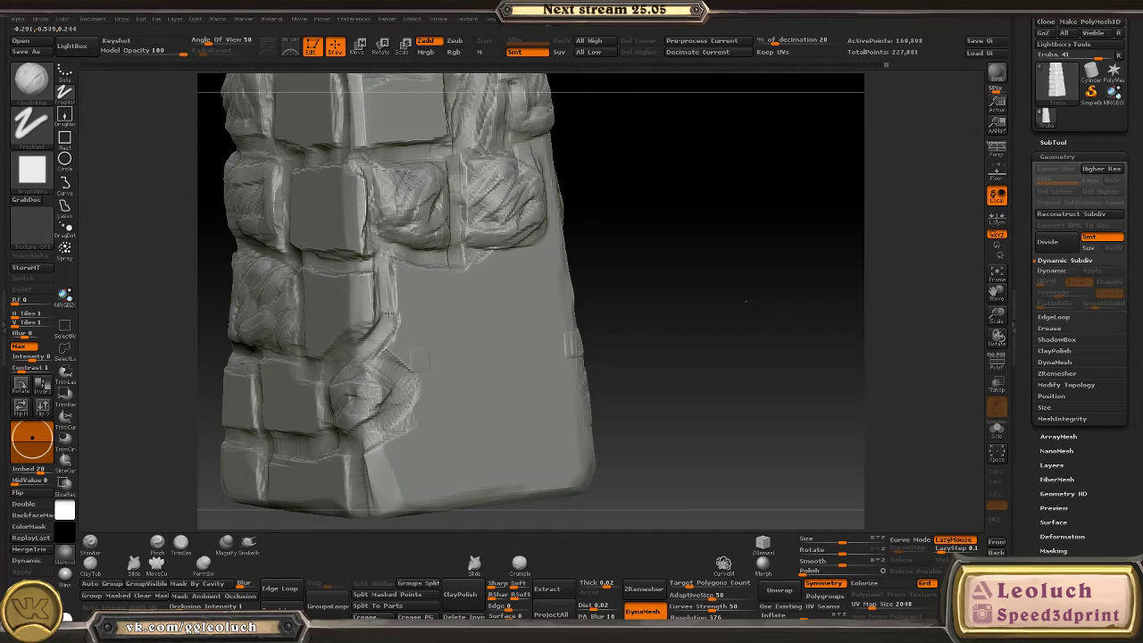
pyautogui.moveTo(680, 337)
pyautogui.mouseDown()
pyautogui.moveTo(308, 286)
pyautogui.moveTo(286, 268)
pyautogui.moveTo(295, 290)
pyautogui.moveTo(412, 385)
pyautogui.moveTo(482, 396)
pyautogui.moveTo(546, 390)
pyautogui.moveTo(567, 340)
pyautogui.moveTo(516, 251)
pyautogui.moveTo(551, 276)
pyautogui.moveTo(561, 372)
pyautogui.moveTo(558, 293)
pyautogui.moveTo(527, 264)
pyautogui.moveTo(578, 351)
pyautogui.moveTo(548, 376)
pyautogui.moveTo(452, 390)
pyautogui.moveTo(408, 375)
pyautogui.moveTo(520, 380)
pyautogui.moveTo(434, 380)
pyautogui.mouseUp()
pyautogui.moveTo(249, 361)
pyautogui.mouseDown()
pyautogui.moveTo(548, 377)
pyautogui.moveTo(529, 328)
pyautogui.moveTo(581, 420)
pyautogui.moveTo(471, 381)
pyautogui.mouseUp()
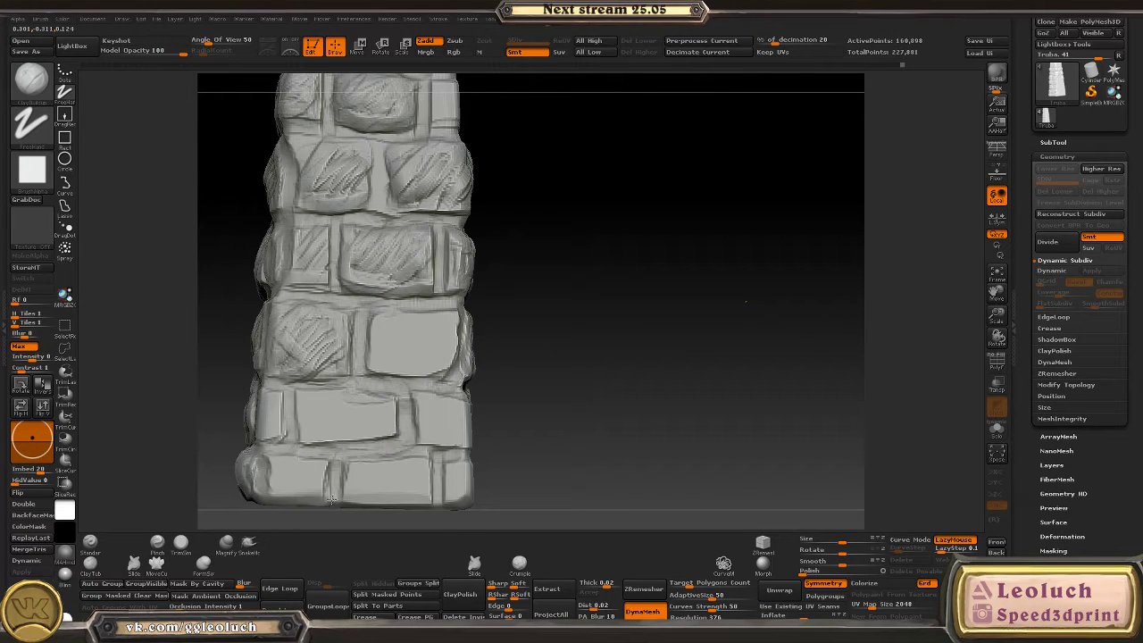
pyautogui.moveTo(331, 500)
pyautogui.mouseDown()
pyautogui.moveTo(584, 383)
pyautogui.moveTo(500, 393)
pyautogui.moveTo(358, 482)
pyautogui.moveTo(538, 354)
pyautogui.moveTo(467, 273)
pyautogui.moveTo(430, 303)
pyautogui.moveTo(527, 265)
pyautogui.moveTo(546, 334)
pyautogui.moveTo(614, 437)
pyautogui.moveTo(555, 407)
pyautogui.moveTo(716, 359)
pyautogui.moveTo(603, 304)
pyautogui.moveTo(740, 288)
pyautogui.mouseUp()
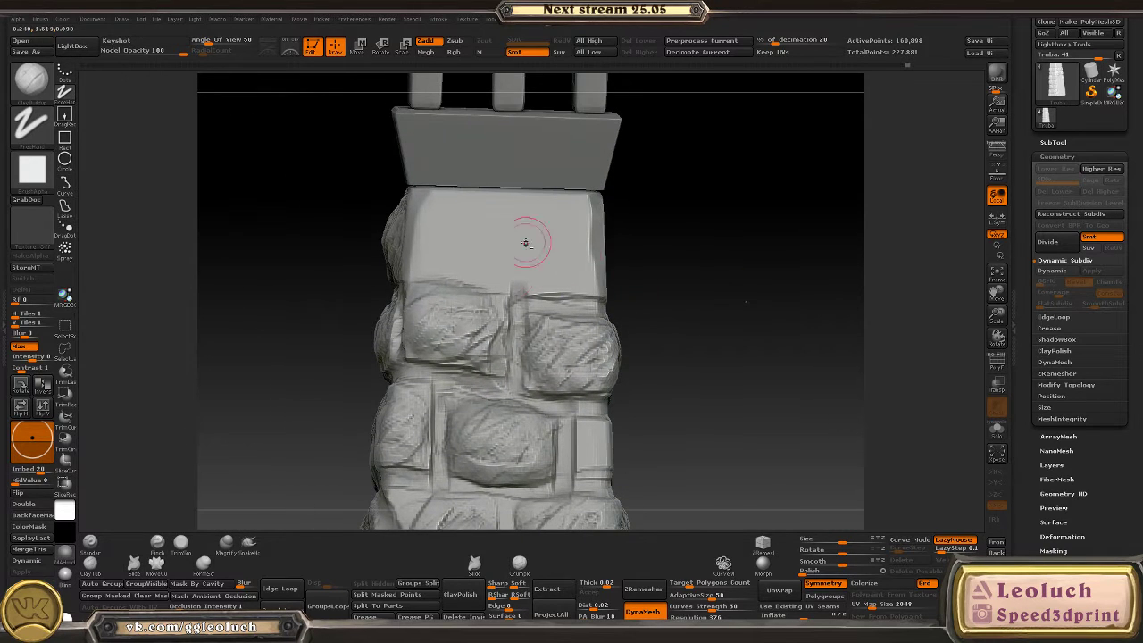
# - Carve vertical joints in the top course below the collar on two neighbouring faces and connect them to the horizontal joint underneath
pyautogui.moveTo(479, 271); pyautogui.dragTo(471, 194)
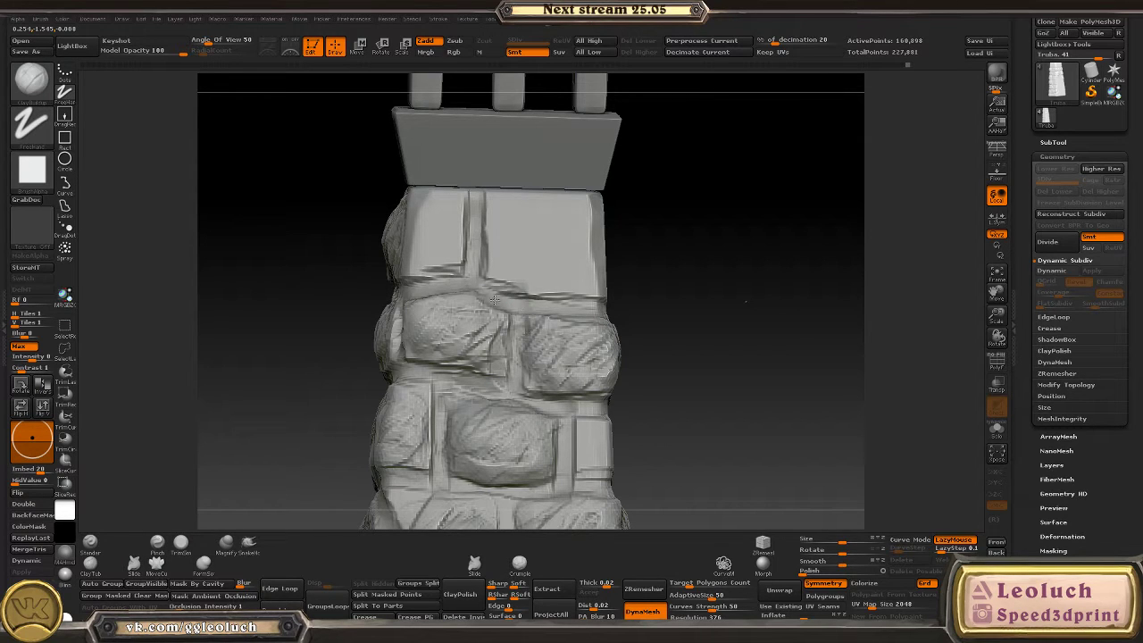
pyautogui.moveTo(704, 292); pyautogui.dragTo(543, 312)
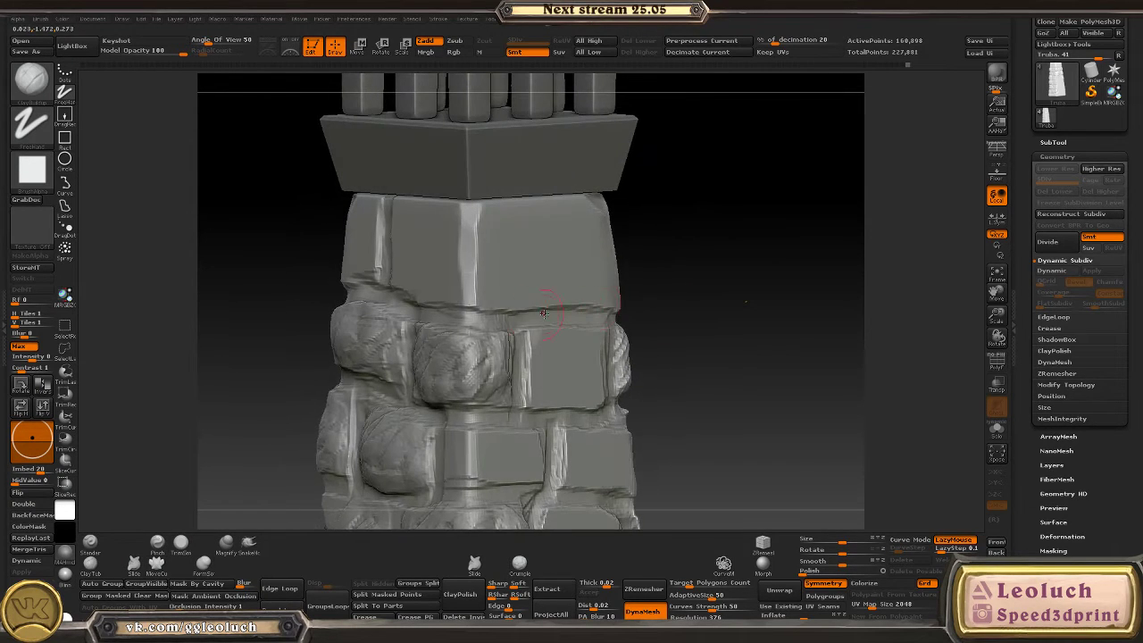
pyautogui.moveTo(682, 319); pyautogui.dragTo(500, 317)
pyautogui.moveTo(437, 324); pyautogui.dragTo(440, 264)
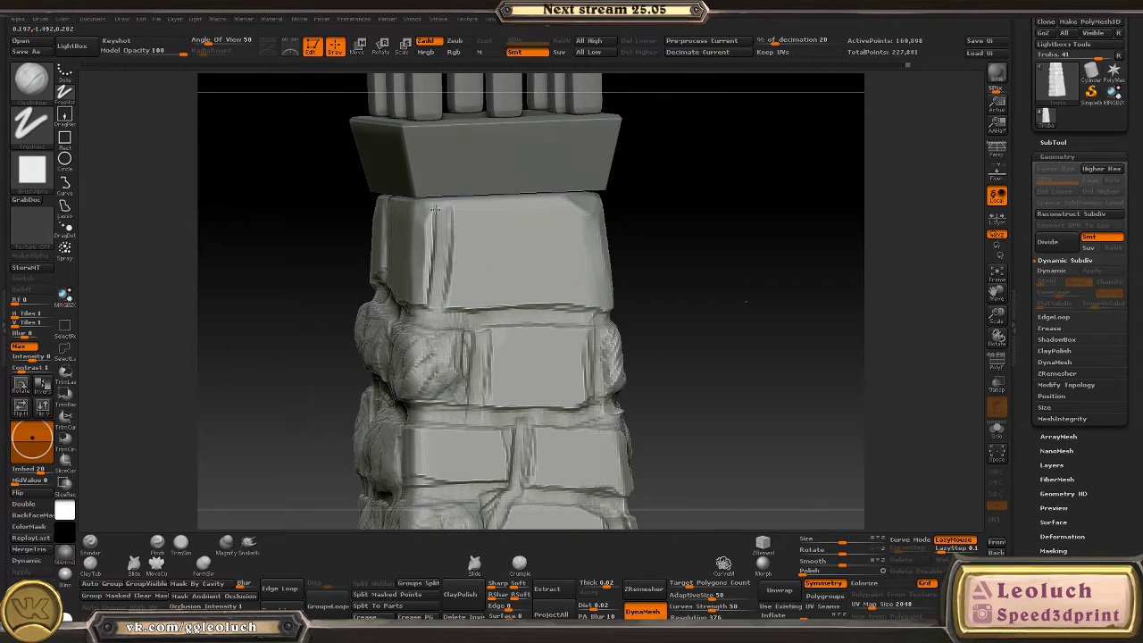
pyautogui.moveTo(434, 209); pyautogui.dragTo(432, 262)
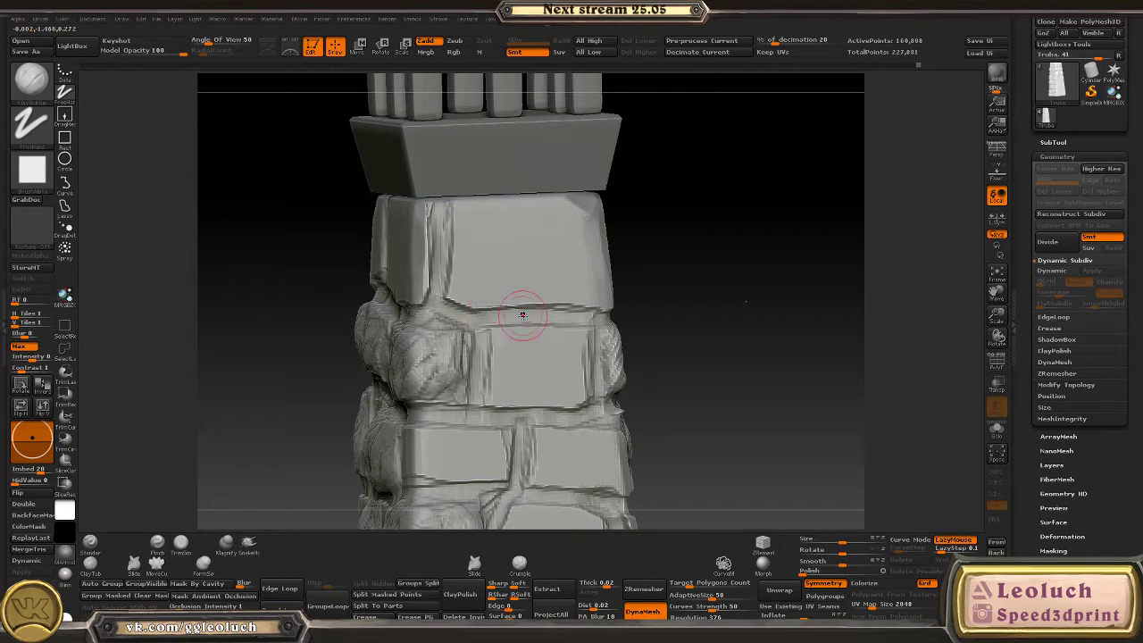
# - Carve vertical mortar joints into the blank faces of the chimney's top stone course with the ClayBuildup brush
pyautogui.moveTo(539, 305); pyautogui.dragTo(545, 207)
pyautogui.moveTo(696, 250)
pyautogui.mouseDown()
pyautogui.moveTo(702, 238)
pyautogui.moveTo(688, 259)
pyautogui.moveTo(500, 303)
pyautogui.moveTo(493, 189)
pyautogui.mouseUp()
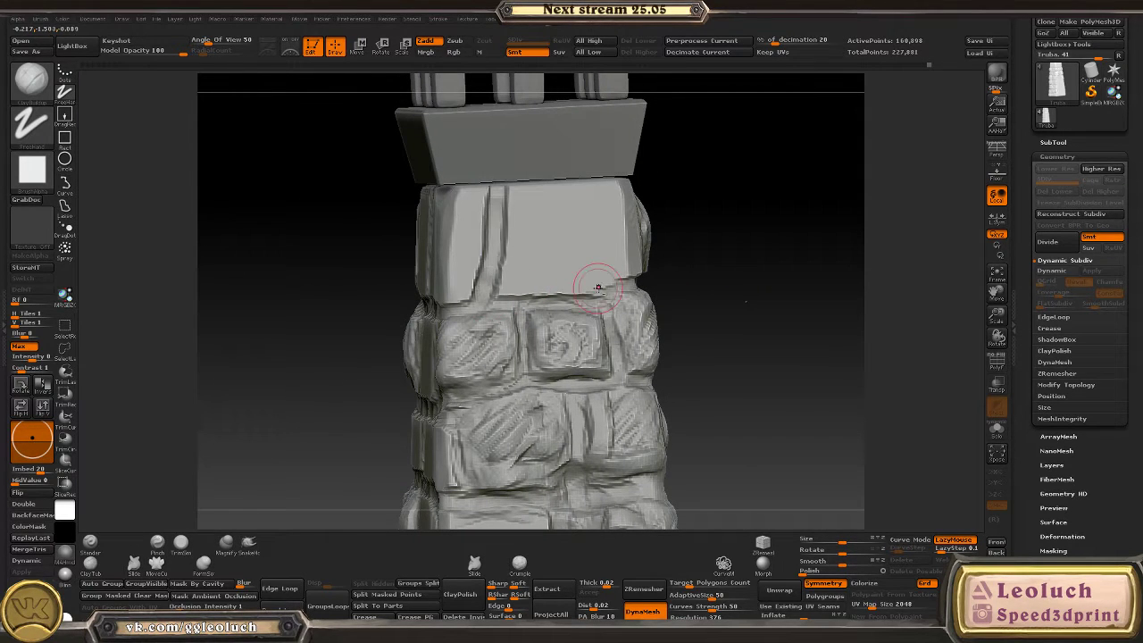
pyautogui.moveTo(570, 300); pyautogui.dragTo(571, 185)
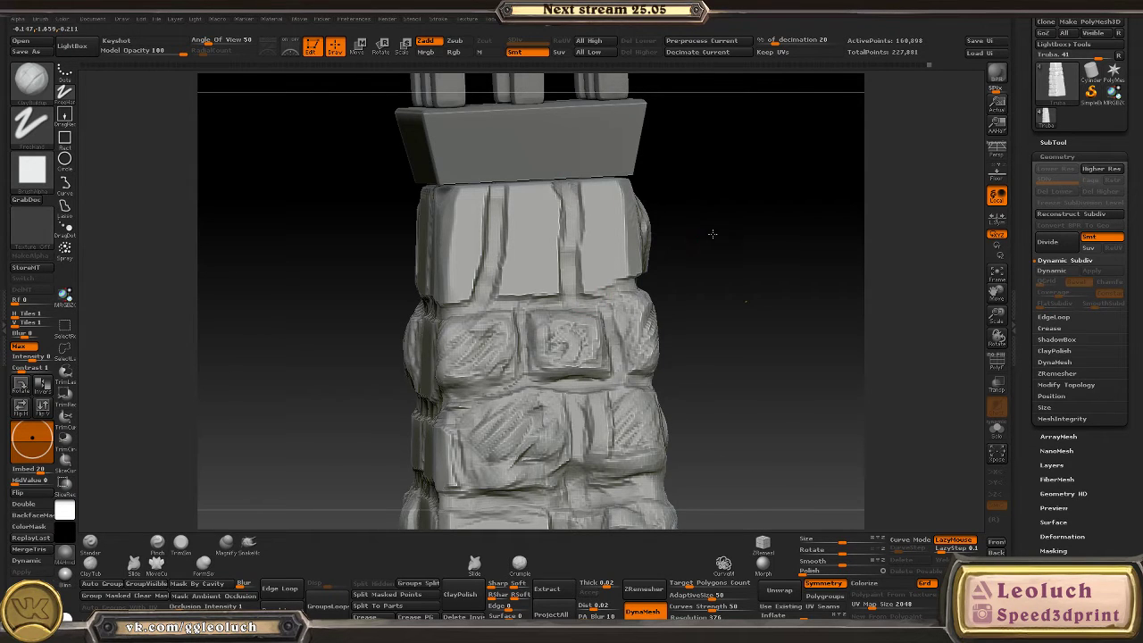
pyautogui.moveTo(713, 234); pyautogui.dragTo(353, 242)
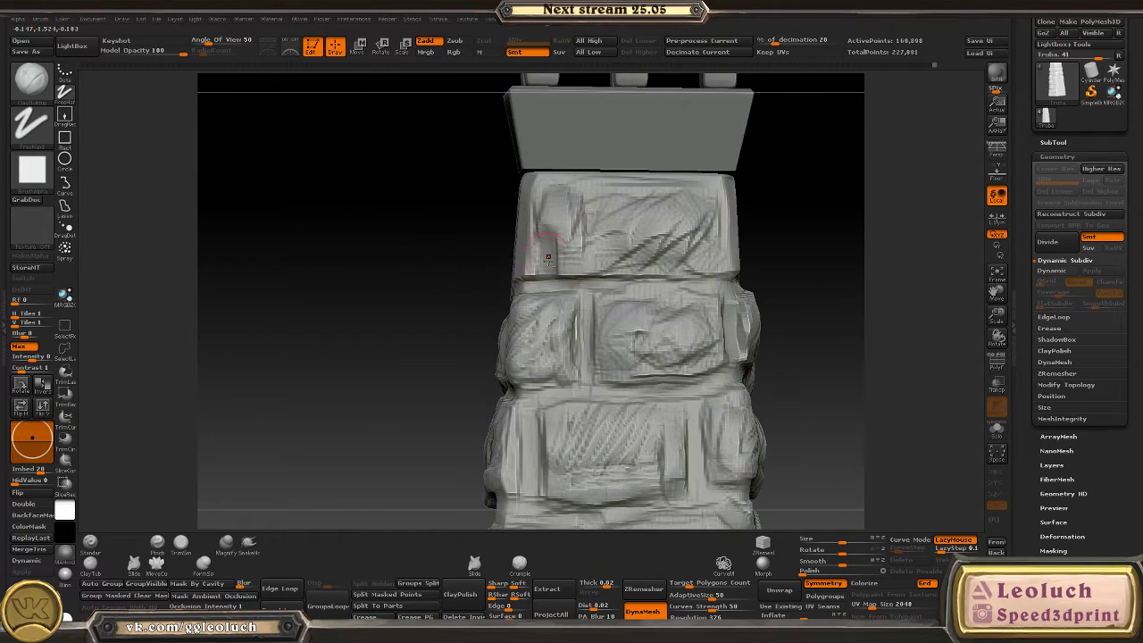
pyautogui.moveTo(546, 237); pyautogui.dragTo(544, 268)
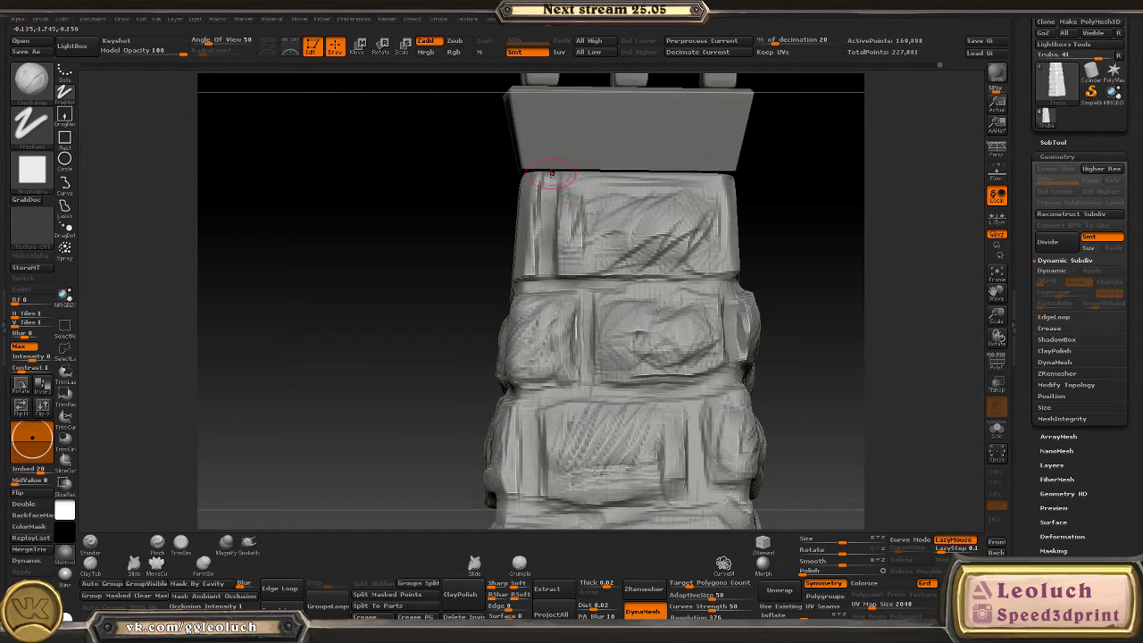
pyautogui.moveTo(584, 169); pyautogui.dragTo(559, 273)
pyautogui.moveTo(560, 273)
pyautogui.mouseDown(button='right')
pyautogui.moveTo(530, 274)
pyautogui.moveTo(666, 298)
pyautogui.moveTo(571, 267)
pyautogui.moveTo(378, 245)
pyautogui.moveTo(394, 234)
pyautogui.moveTo(395, 258)
pyautogui.moveTo(298, 260)
pyautogui.mouseUp(button='right')
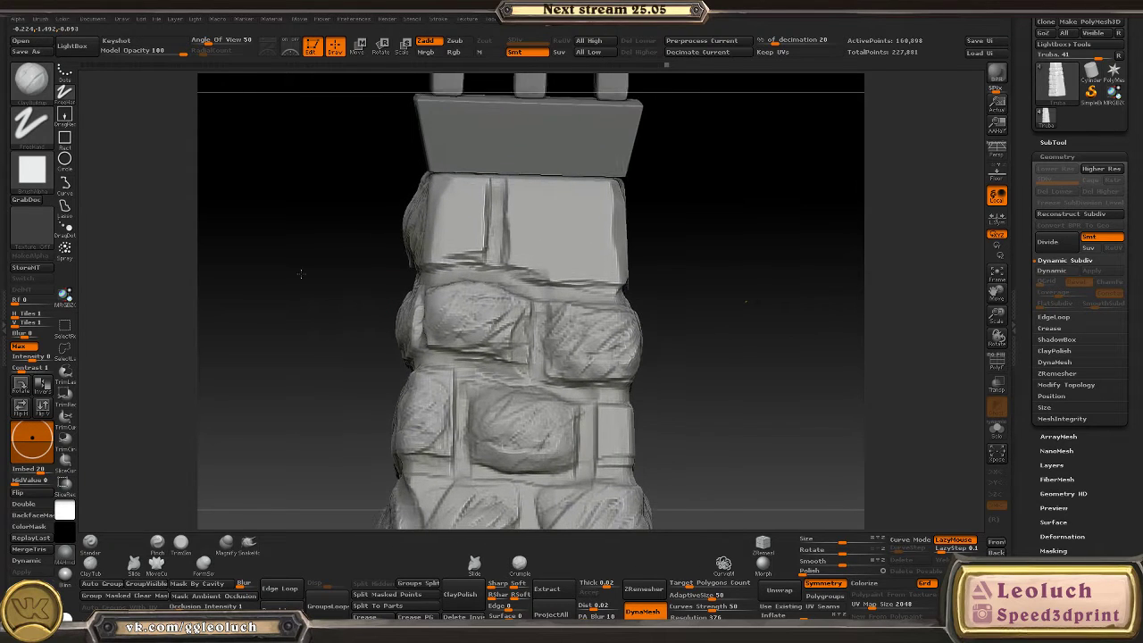
# - Build up raised, rough stone surfaces between the joints of the top course, working around the corner of the chimney
pyautogui.moveTo(520, 240)
pyautogui.mouseDown()
pyautogui.moveTo(625, 275)
pyautogui.moveTo(610, 279)
pyautogui.moveTo(619, 209)
pyautogui.moveTo(595, 193)
pyautogui.moveTo(543, 188)
pyautogui.moveTo(531, 206)
pyautogui.moveTo(547, 234)
pyautogui.moveTo(571, 223)
pyautogui.moveTo(571, 250)
pyautogui.moveTo(442, 243)
pyautogui.mouseUp()
pyautogui.moveTo(356, 260)
pyautogui.mouseDown(button='right')
pyautogui.moveTo(464, 233)
pyautogui.moveTo(688, 258)
pyautogui.moveTo(694, 288)
pyautogui.mouseUp(button='right')
pyautogui.moveTo(487, 244)
pyautogui.mouseDown()
pyautogui.moveTo(506, 211)
pyautogui.moveTo(482, 268)
pyautogui.moveTo(514, 308)
pyautogui.moveTo(504, 214)
pyautogui.moveTo(470, 286)
pyautogui.mouseUp()
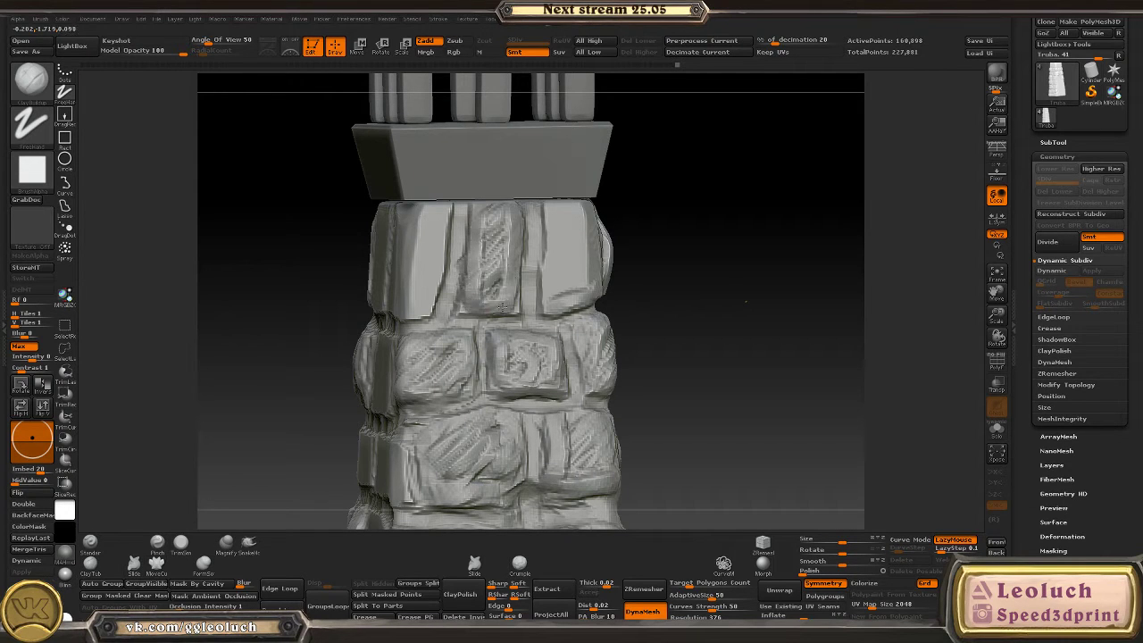
pyautogui.moveTo(502, 307); pyautogui.dragTo(598, 280, button='right')
pyautogui.moveTo(530, 268); pyautogui.dragTo(578, 284)
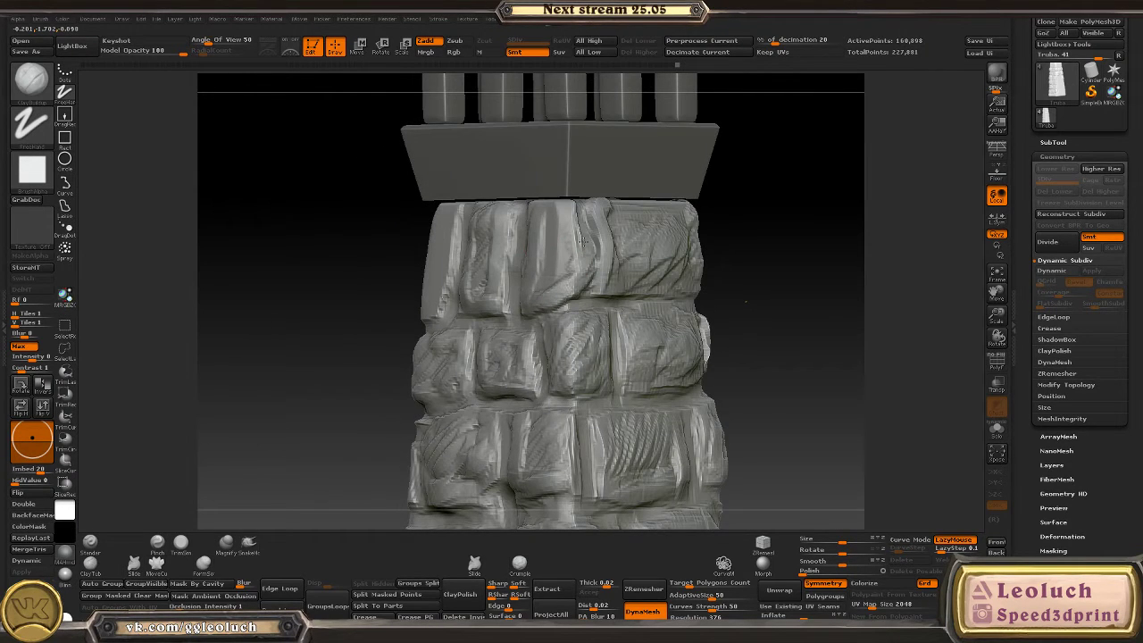
pyautogui.moveTo(582, 241); pyautogui.dragTo(389, 259, button='right')
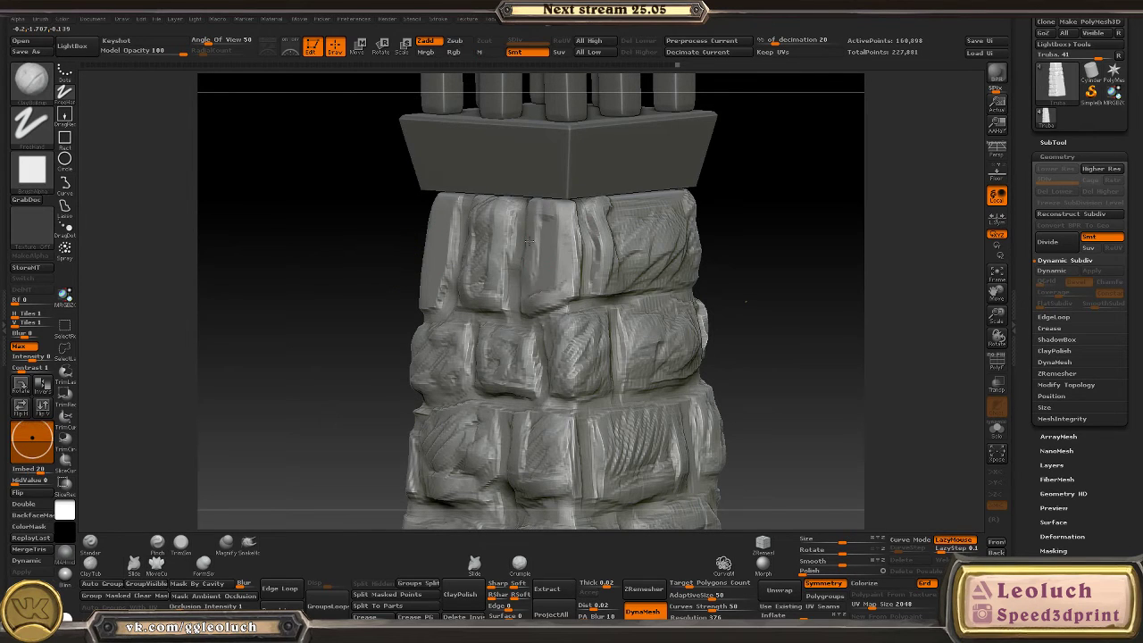
pyautogui.moveTo(529, 241)
pyautogui.mouseDown()
pyautogui.moveTo(554, 268)
pyautogui.moveTo(572, 250)
pyautogui.moveTo(546, 313)
pyautogui.moveTo(464, 268)
pyautogui.mouseUp()
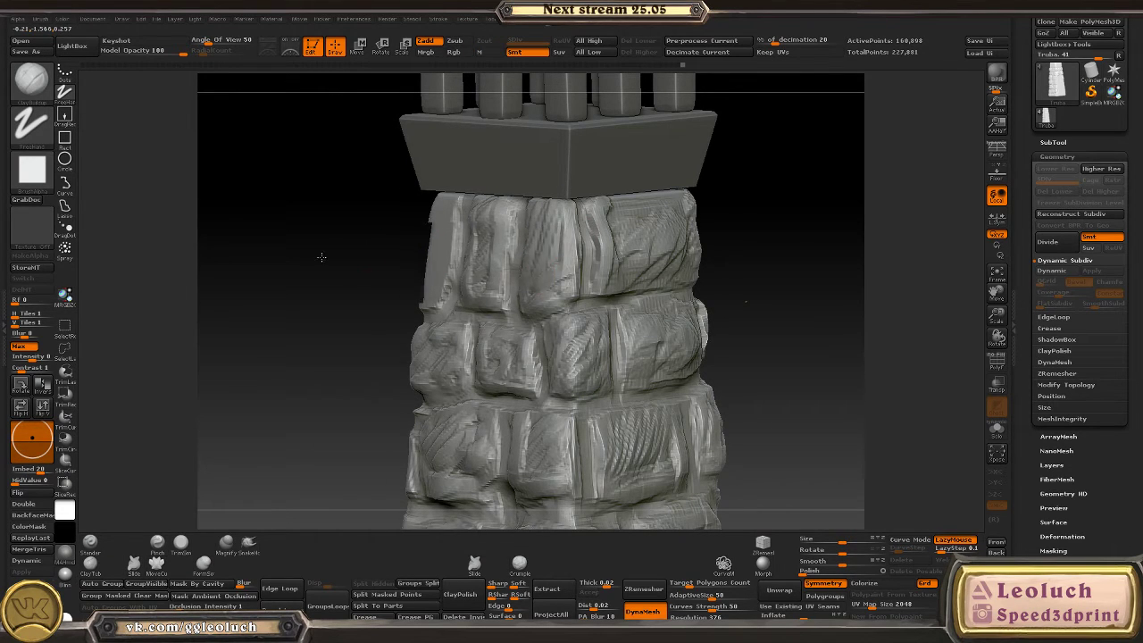
# - Sculpt the flat stones on the adjoining face of the top course into rounded, rough blocks
pyautogui.moveTo(321, 257)
pyautogui.mouseDown(button='right')
pyautogui.moveTo(351, 294)
pyautogui.moveTo(457, 281)
pyautogui.moveTo(466, 304)
pyautogui.mouseUp(button='right')
pyautogui.moveTo(460, 227)
pyautogui.mouseDown()
pyautogui.moveTo(497, 328)
pyautogui.moveTo(502, 249)
pyautogui.moveTo(466, 268)
pyautogui.moveTo(471, 303)
pyautogui.moveTo(496, 332)
pyautogui.mouseUp()
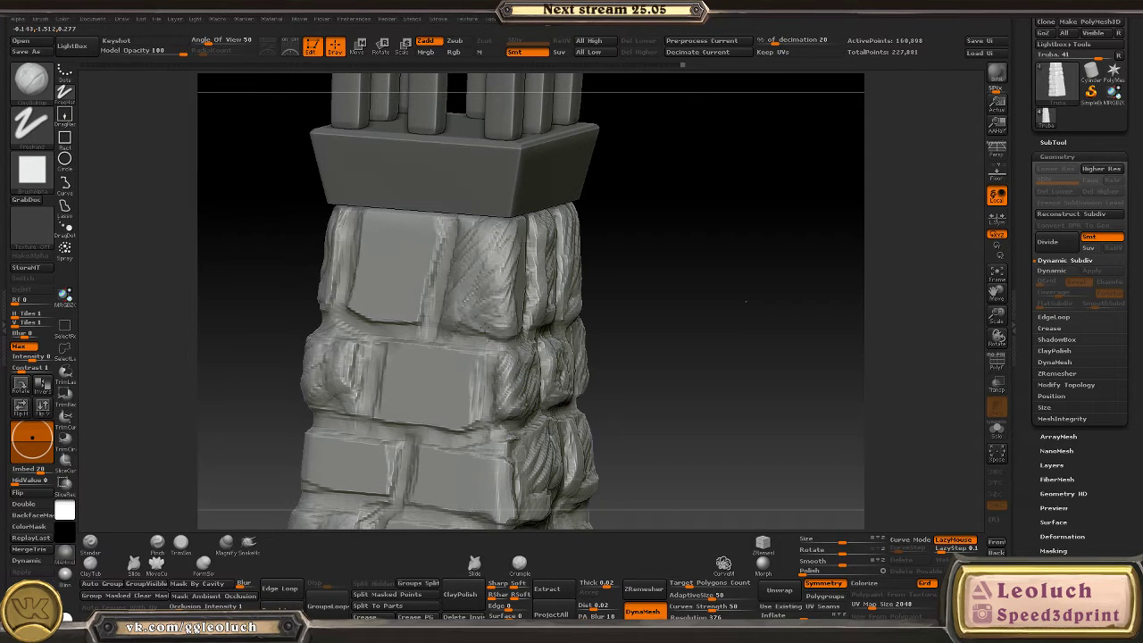
pyautogui.keyDown('shift'); pyautogui.moveTo(479, 226); pyautogui.dragTo(559, 312, button='right'); pyautogui.keyUp('shift')
pyautogui.moveTo(407, 229)
pyautogui.mouseDown()
pyautogui.moveTo(420, 290)
pyautogui.moveTo(355, 325)
pyautogui.mouseUp()
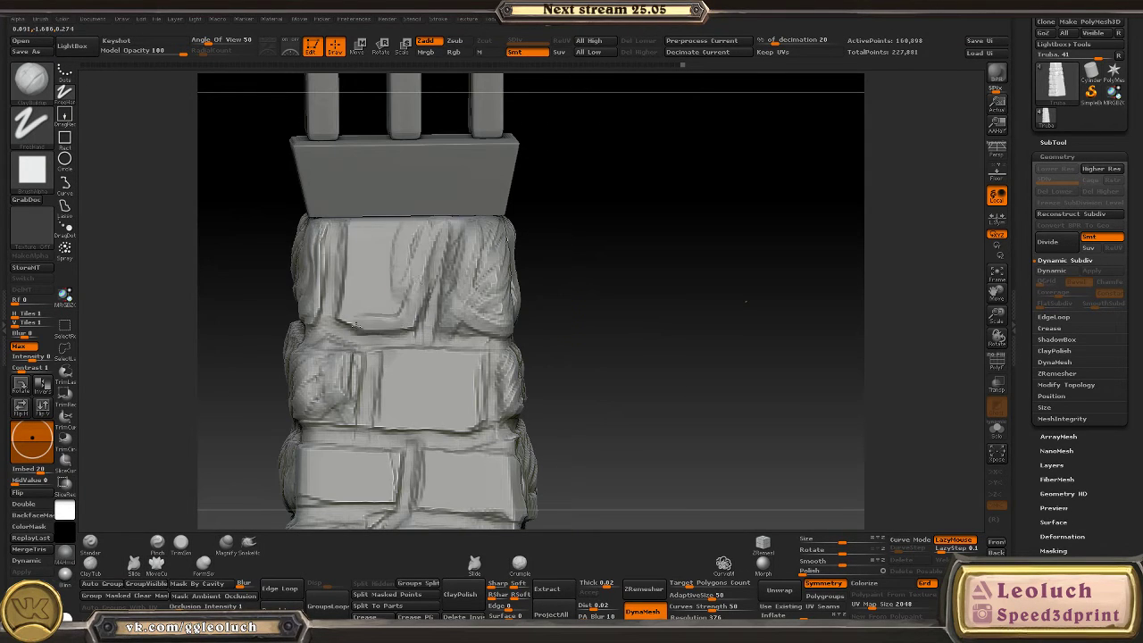
pyautogui.moveTo(361, 255)
pyautogui.mouseDown()
pyautogui.moveTo(383, 207)
pyautogui.moveTo(361, 261)
pyautogui.moveTo(405, 228)
pyautogui.moveTo(364, 301)
pyautogui.moveTo(409, 292)
pyautogui.moveTo(349, 315)
pyautogui.moveTo(360, 210)
pyautogui.moveTo(360, 312)
pyautogui.moveTo(432, 226)
pyautogui.mouseUp()
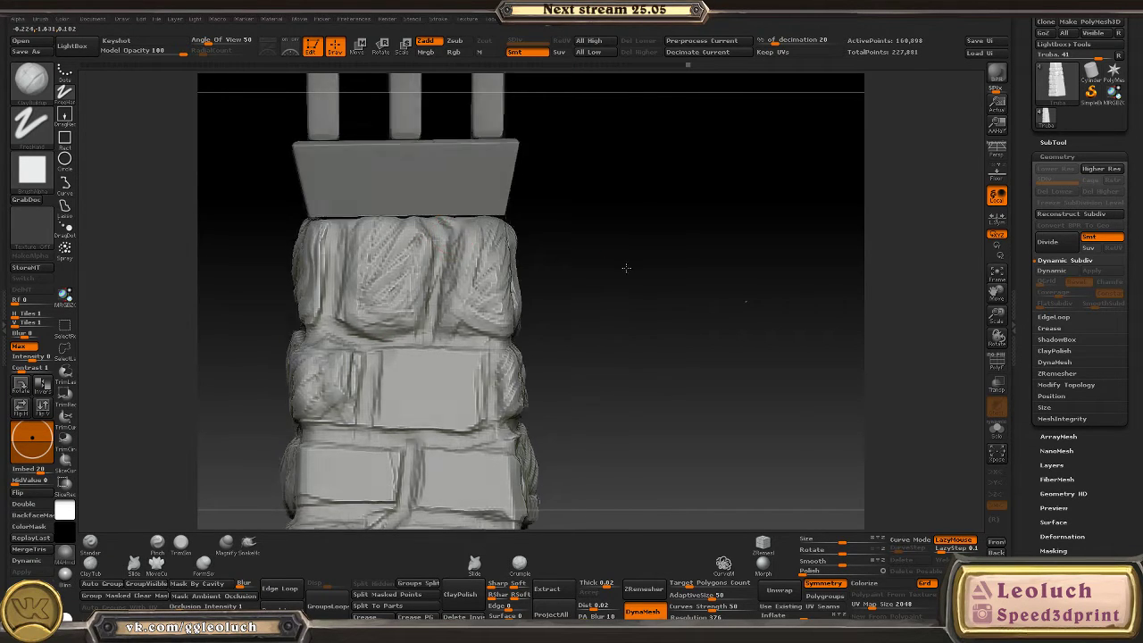
# - Build up the flat middle stone of the second course and the flat stone below it in the third course
pyautogui.moveTo(625, 263); pyautogui.dragTo(409, 361, button='right')
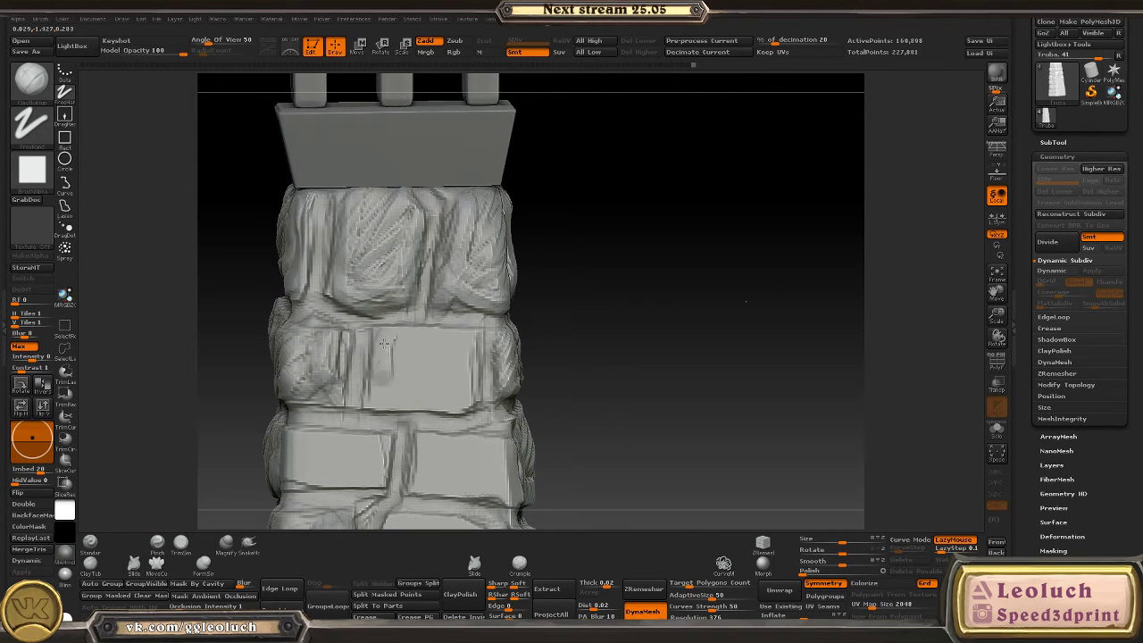
pyautogui.moveTo(384, 342)
pyautogui.mouseDown()
pyautogui.moveTo(429, 401)
pyautogui.moveTo(459, 407)
pyautogui.moveTo(476, 400)
pyautogui.moveTo(469, 338)
pyautogui.moveTo(392, 340)
pyautogui.moveTo(424, 369)
pyautogui.moveTo(459, 352)
pyautogui.moveTo(396, 400)
pyautogui.mouseUp()
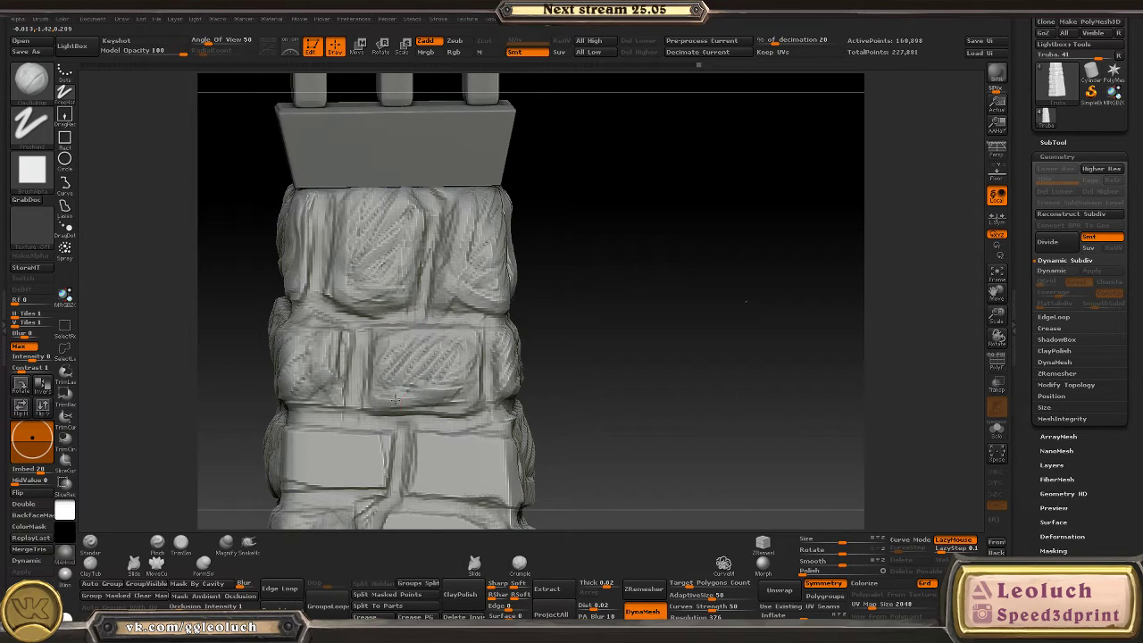
pyautogui.moveTo(396, 400); pyautogui.dragTo(437, 317, button='right')
pyautogui.moveTo(281, 304)
pyautogui.mouseDown()
pyautogui.moveTo(316, 302)
pyautogui.moveTo(318, 318)
pyautogui.moveTo(361, 306)
pyautogui.moveTo(352, 348)
pyautogui.moveTo(268, 341)
pyautogui.moveTo(358, 346)
pyautogui.moveTo(358, 331)
pyautogui.moveTo(272, 294)
pyautogui.moveTo(292, 295)
pyautogui.moveTo(283, 331)
pyautogui.moveTo(331, 333)
pyautogui.mouseUp()
pyautogui.moveTo(331, 333); pyautogui.dragTo(361, 295, button='right')
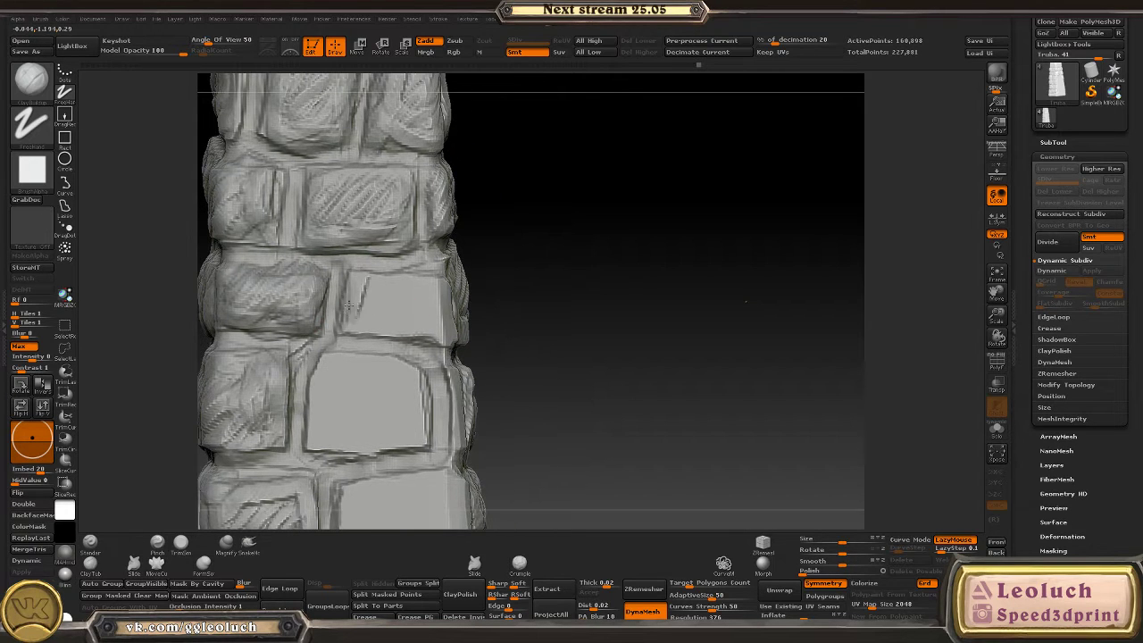
# - Roughen and round the remaining flat stone of the third course and the large arched stone in the course below
pyautogui.moveTo(438, 343)
pyautogui.mouseDown(button='right')
pyautogui.moveTo(401, 329)
pyautogui.moveTo(403, 284)
pyautogui.moveTo(369, 284)
pyautogui.mouseUp(button='right')
pyautogui.moveTo(369, 284)
pyautogui.mouseDown()
pyautogui.moveTo(325, 303)
pyautogui.moveTo(361, 295)
pyautogui.moveTo(390, 319)
pyautogui.moveTo(310, 308)
pyautogui.moveTo(391, 323)
pyautogui.moveTo(304, 290)
pyautogui.moveTo(371, 306)
pyautogui.mouseUp()
pyautogui.moveTo(533, 349)
pyautogui.mouseDown()
pyautogui.moveTo(568, 304)
pyautogui.moveTo(385, 324)
pyautogui.mouseUp()
pyautogui.moveTo(320, 308)
pyautogui.mouseDown()
pyautogui.moveTo(332, 377)
pyautogui.moveTo(395, 371)
pyautogui.moveTo(415, 314)
pyautogui.moveTo(323, 344)
pyautogui.moveTo(384, 318)
pyautogui.moveTo(405, 333)
pyautogui.mouseUp()
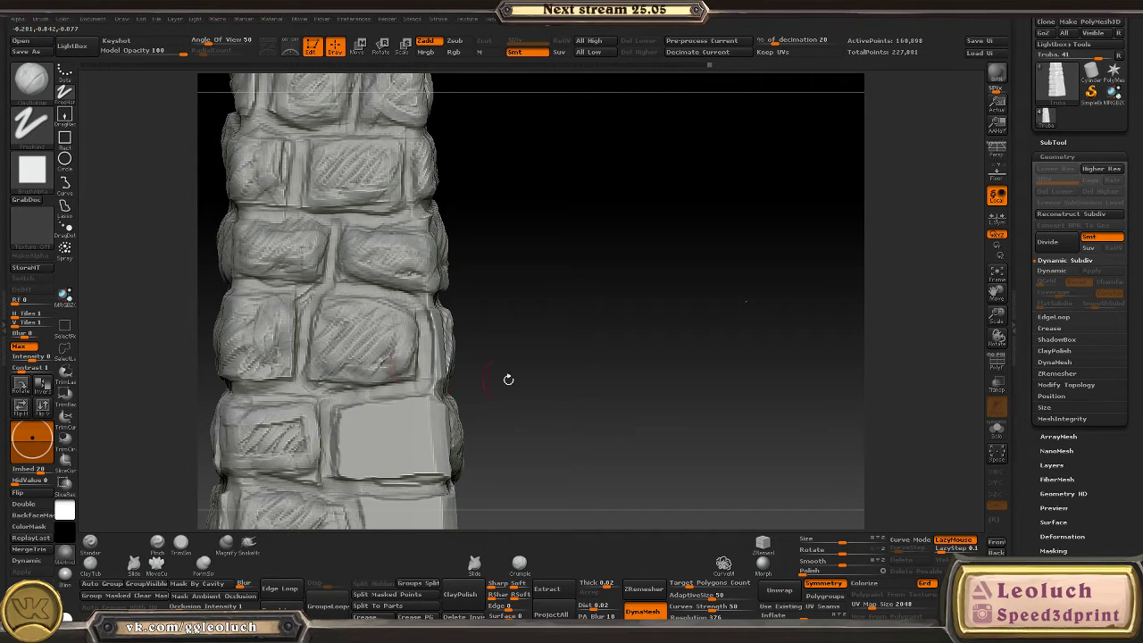
pyautogui.moveTo(508, 380)
pyautogui.mouseDown()
pyautogui.moveTo(536, 344)
pyautogui.moveTo(372, 321)
pyautogui.mouseUp()
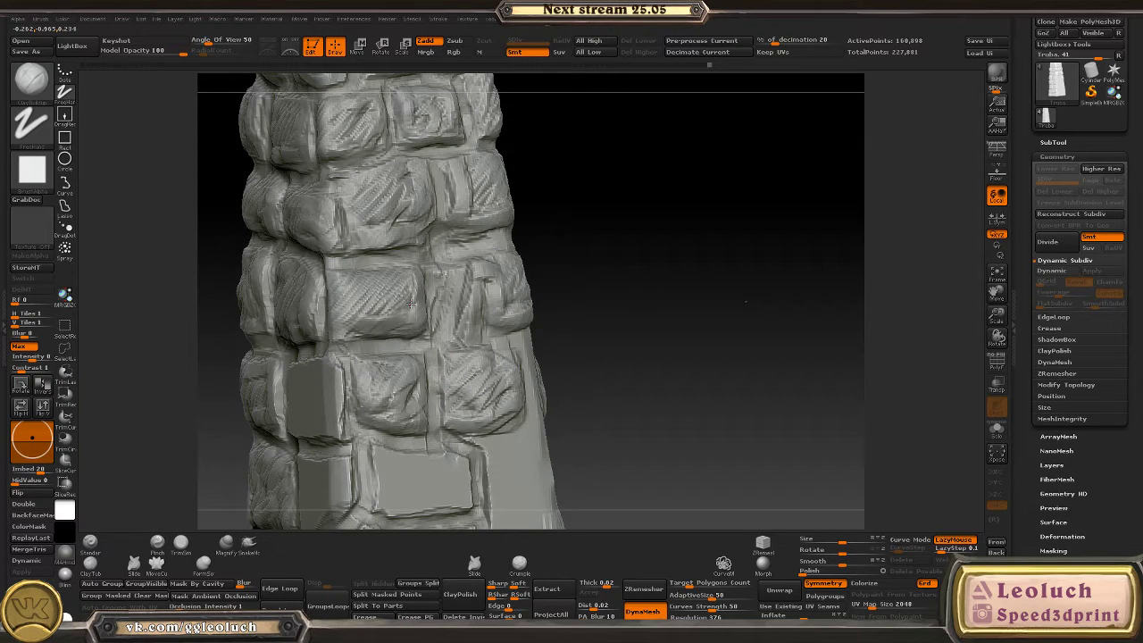
# - Fill the narrow gap beside the wide mid-height stone, then build up the stone across the smooth corner edge lower down
pyautogui.moveTo(608, 312); pyautogui.dragTo(444, 315)
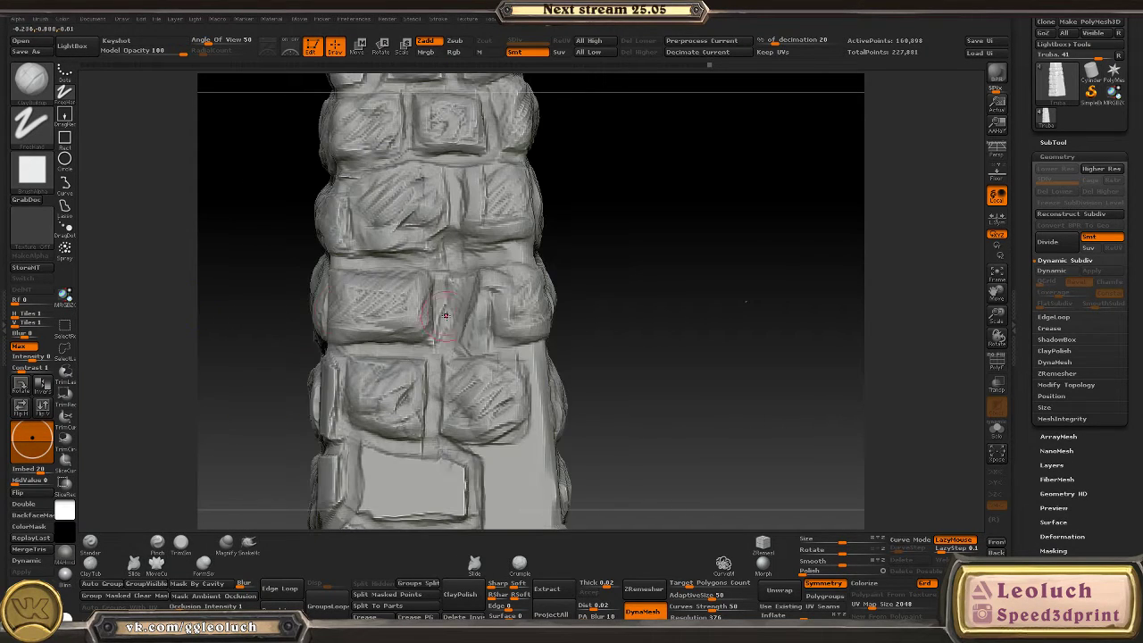
pyautogui.keyDown('alt'); pyautogui.moveTo(440, 298); pyautogui.dragTo(372, 294, button='right'); pyautogui.keyUp('alt')
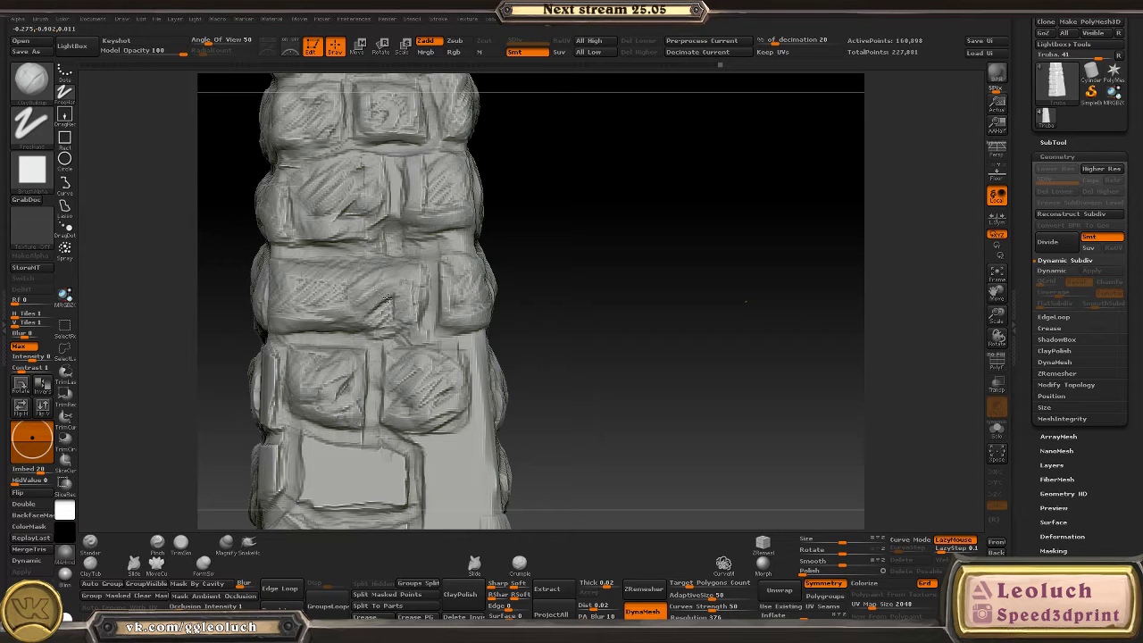
pyautogui.moveTo(602, 312)
pyautogui.keyDown('ctrl'); pyautogui.mouseDown(button='right')
pyautogui.moveTo(541, 283)
pyautogui.moveTo(273, 383)
pyautogui.moveTo(280, 288)
pyautogui.moveTo(428, 255)
pyautogui.mouseUp(button='right'); pyautogui.keyUp('ctrl')
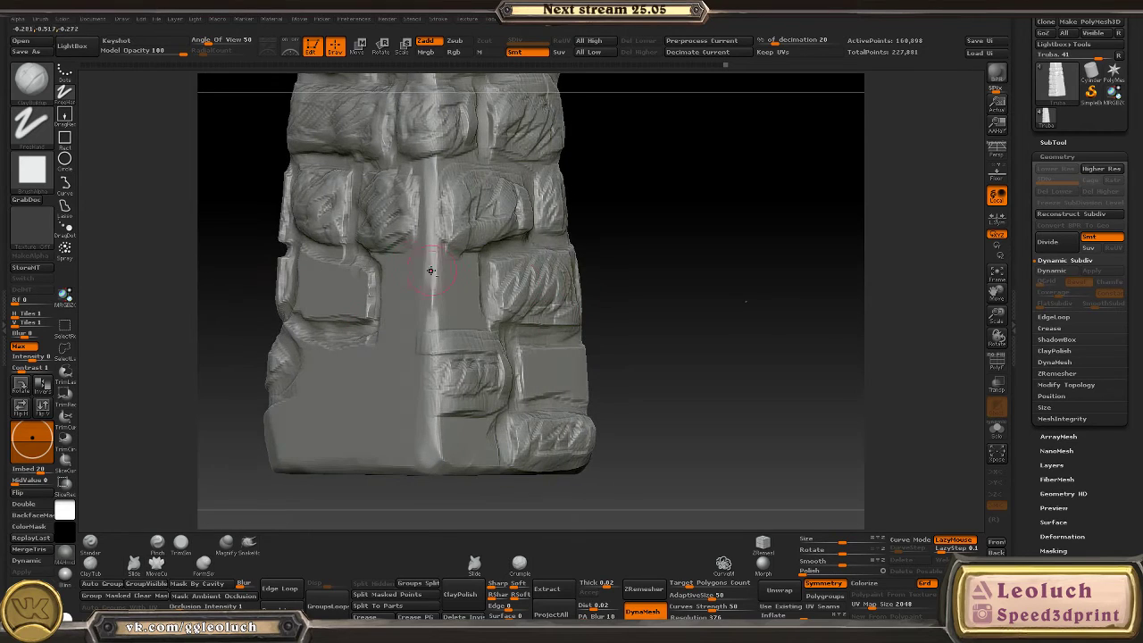
pyautogui.moveTo(463, 253)
pyautogui.mouseDown()
pyautogui.moveTo(432, 192)
pyautogui.moveTo(399, 160)
pyautogui.mouseUp()
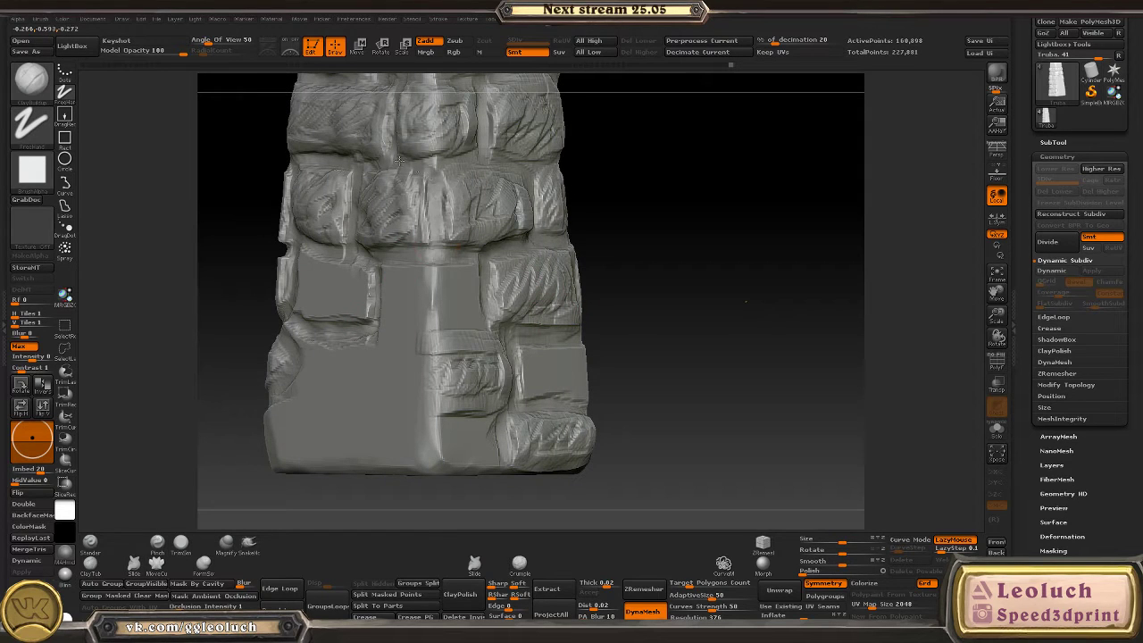
# - Carve new mortar joints into the blank lower part of the chimney and build up a rough stone beside the vertical joint
pyautogui.moveTo(445, 168)
pyautogui.mouseDown(button='right')
pyautogui.moveTo(500, 272)
pyautogui.moveTo(582, 304)
pyautogui.moveTo(372, 340)
pyautogui.moveTo(423, 353)
pyautogui.moveTo(392, 353)
pyautogui.moveTo(609, 360)
pyautogui.moveTo(555, 383)
pyautogui.mouseUp(button='right')
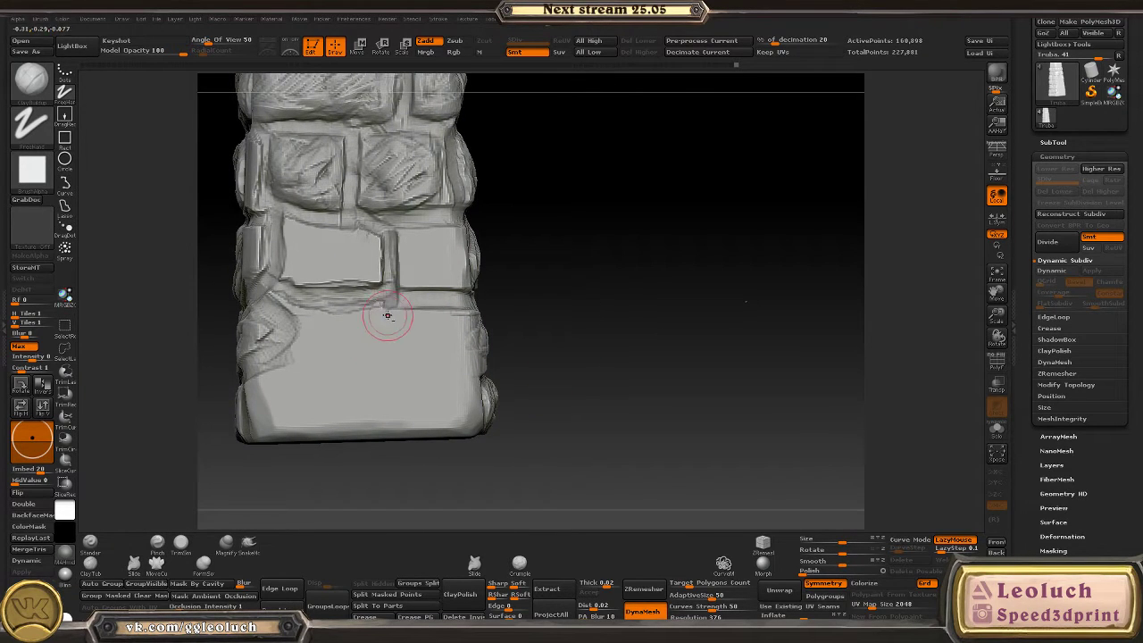
pyautogui.moveTo(342, 306)
pyautogui.mouseDown(button='right')
pyautogui.moveTo(429, 375)
pyautogui.moveTo(530, 401)
pyautogui.moveTo(571, 393)
pyautogui.moveTo(361, 353)
pyautogui.moveTo(535, 375)
pyautogui.moveTo(383, 301)
pyautogui.mouseUp(button='right')
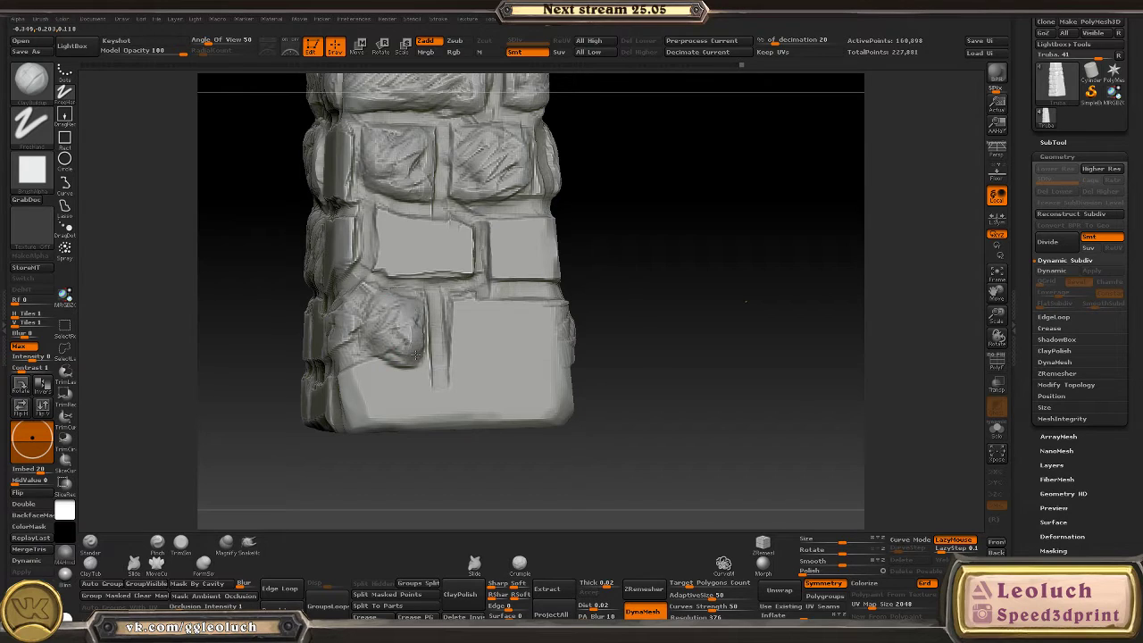
pyautogui.moveTo(415, 355)
pyautogui.mouseDown(button='right')
pyautogui.moveTo(595, 395)
pyautogui.moveTo(601, 378)
pyautogui.moveTo(566, 378)
pyautogui.moveTo(523, 403)
pyautogui.moveTo(526, 459)
pyautogui.moveTo(447, 348)
pyautogui.mouseUp(button='right')
# - Carve the horizontal joint above the bottom course around the corner with the ClayBuildup brush and build up the stones above it
pyautogui.press('b')
pyautogui.press('s')
pyautogui.press('t')
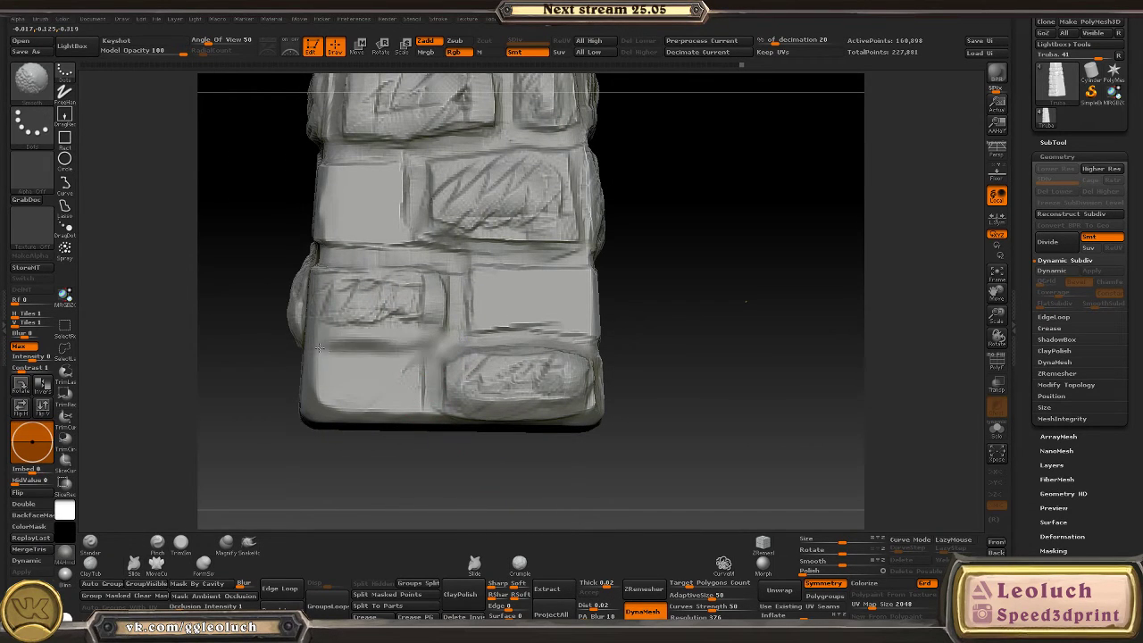
pyautogui.press('b')
pyautogui.press('c')
pyautogui.press('b')
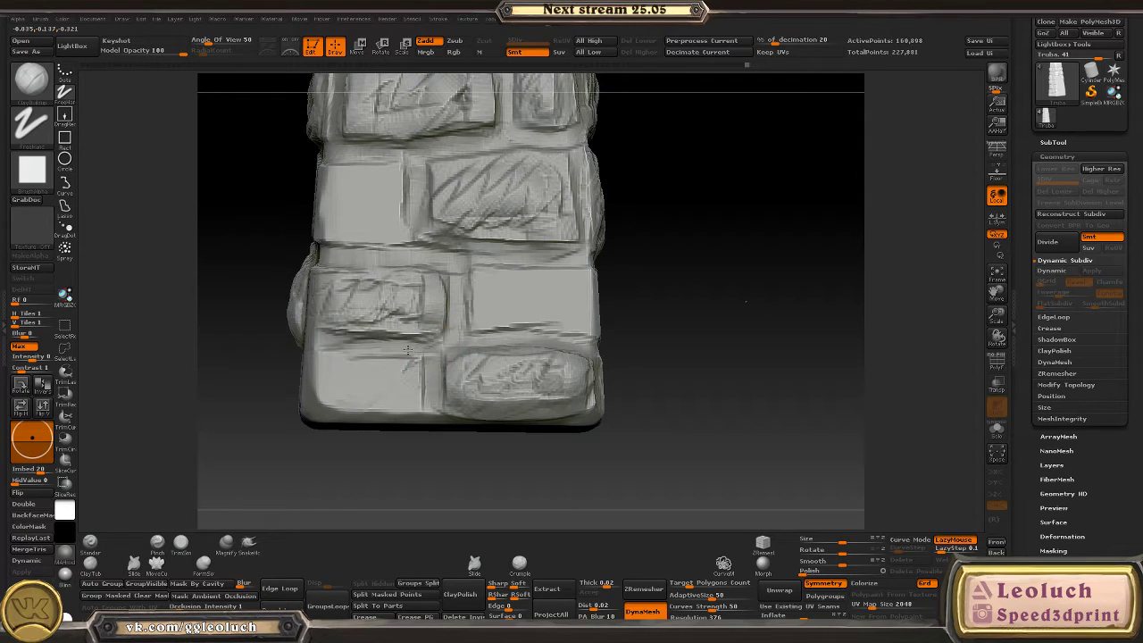
pyautogui.moveTo(408, 349); pyautogui.dragTo(314, 354, button='right')
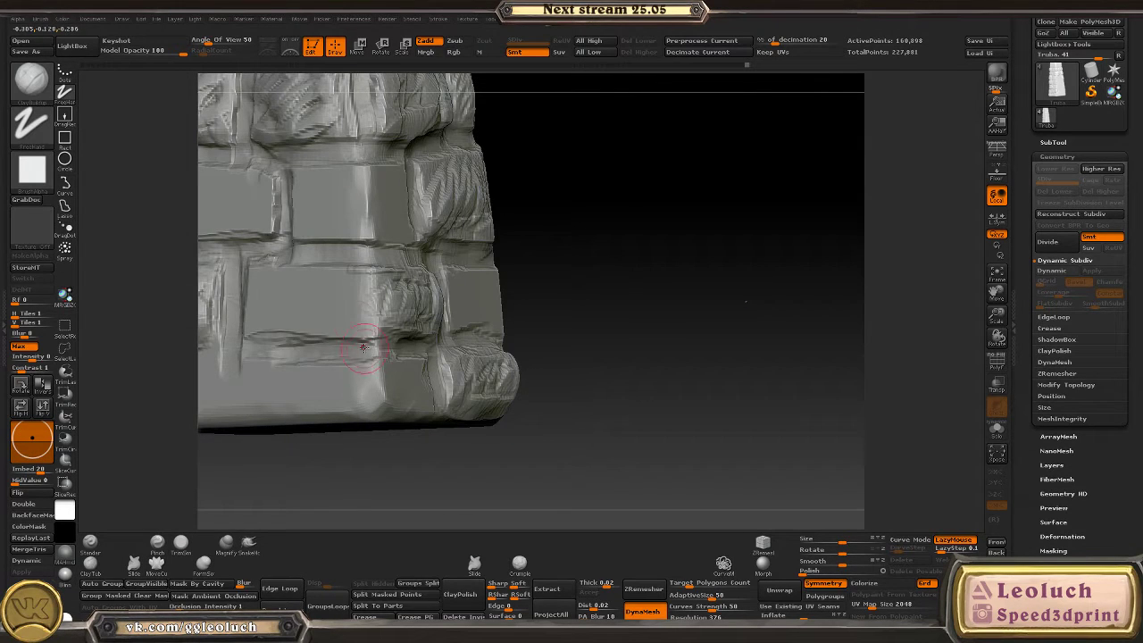
pyautogui.moveTo(560, 377); pyautogui.dragTo(502, 376, button='right')
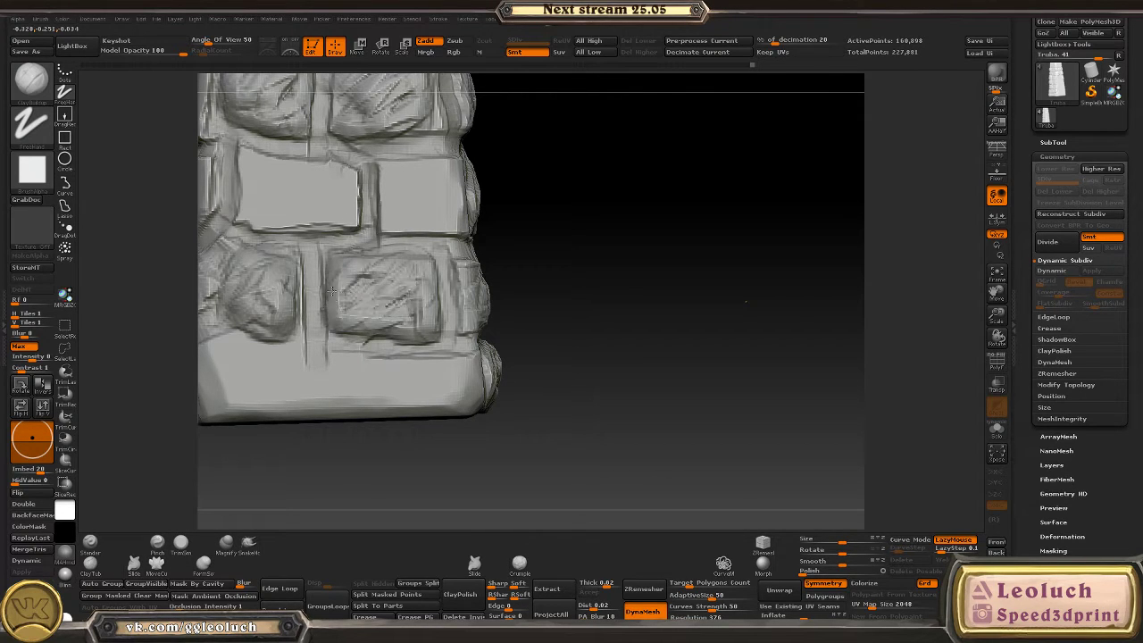
pyautogui.moveTo(331, 292); pyautogui.dragTo(363, 322)
# - Build up the flat stones of the second-lowest course on both sides of the corner and the end stone of the bottom course
pyautogui.moveTo(467, 371)
pyautogui.mouseDown(button='right')
pyautogui.moveTo(360, 426)
pyautogui.moveTo(398, 402)
pyautogui.moveTo(377, 394)
pyautogui.moveTo(423, 438)
pyautogui.moveTo(408, 336)
pyautogui.moveTo(485, 365)
pyautogui.moveTo(466, 313)
pyautogui.mouseUp(button='right')
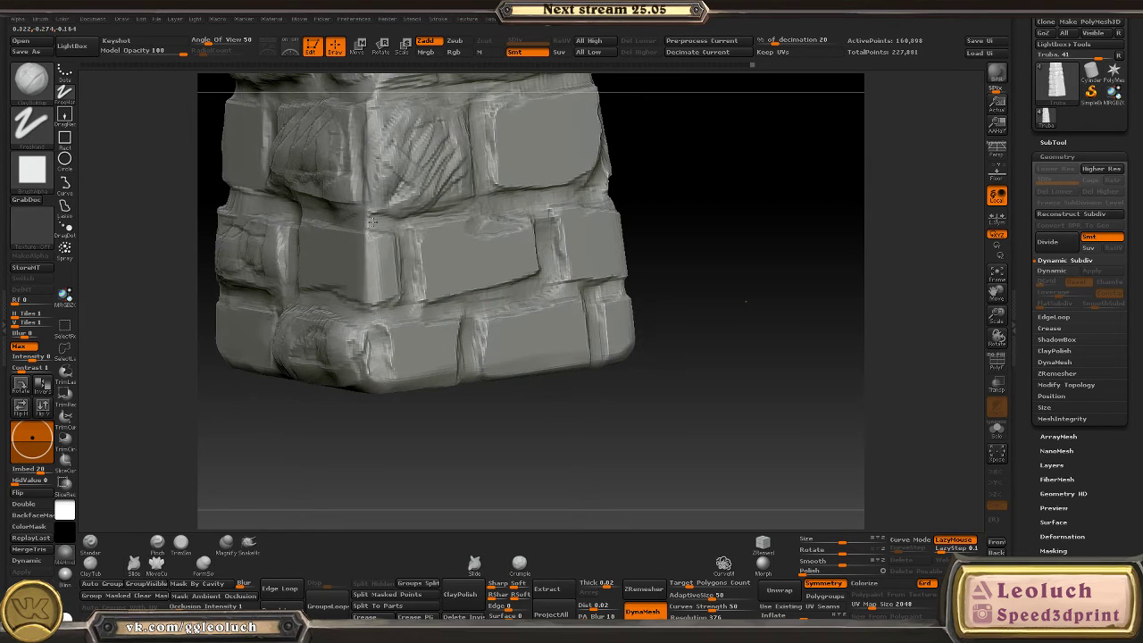
pyautogui.moveTo(401, 261)
pyautogui.mouseDown(button='right')
pyautogui.moveTo(409, 279)
pyautogui.moveTo(375, 306)
pyautogui.moveTo(294, 254)
pyautogui.mouseUp(button='right')
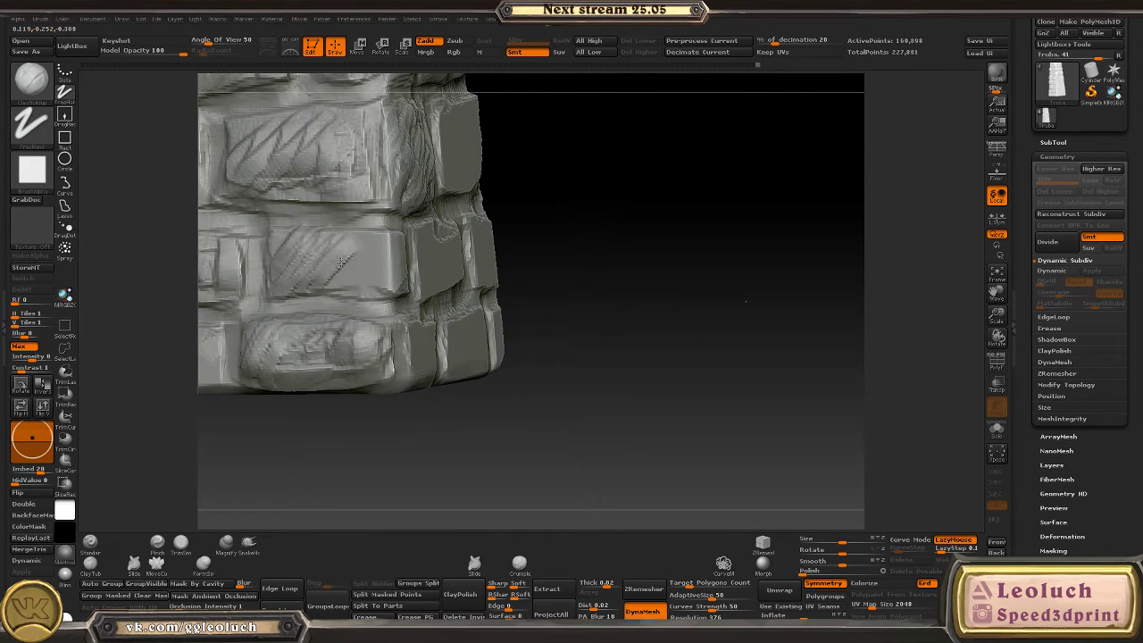
pyautogui.moveTo(341, 261); pyautogui.dragTo(381, 276)
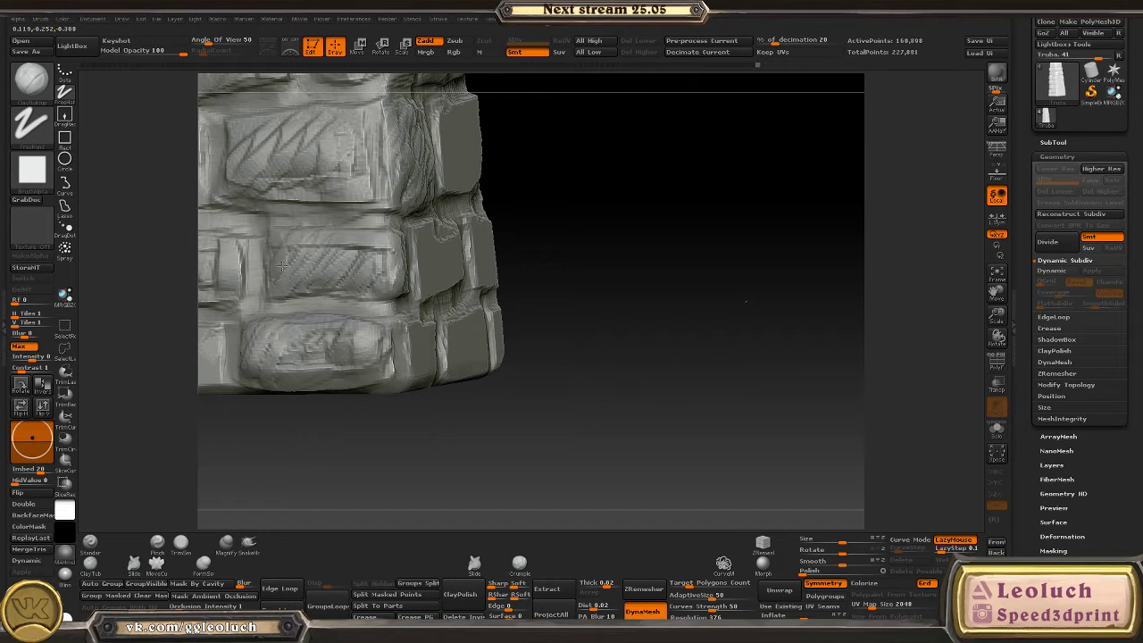
pyautogui.moveTo(281, 266)
pyautogui.mouseDown()
pyautogui.moveTo(353, 268)
pyautogui.moveTo(294, 281)
pyautogui.moveTo(380, 295)
pyautogui.moveTo(362, 251)
pyautogui.mouseUp()
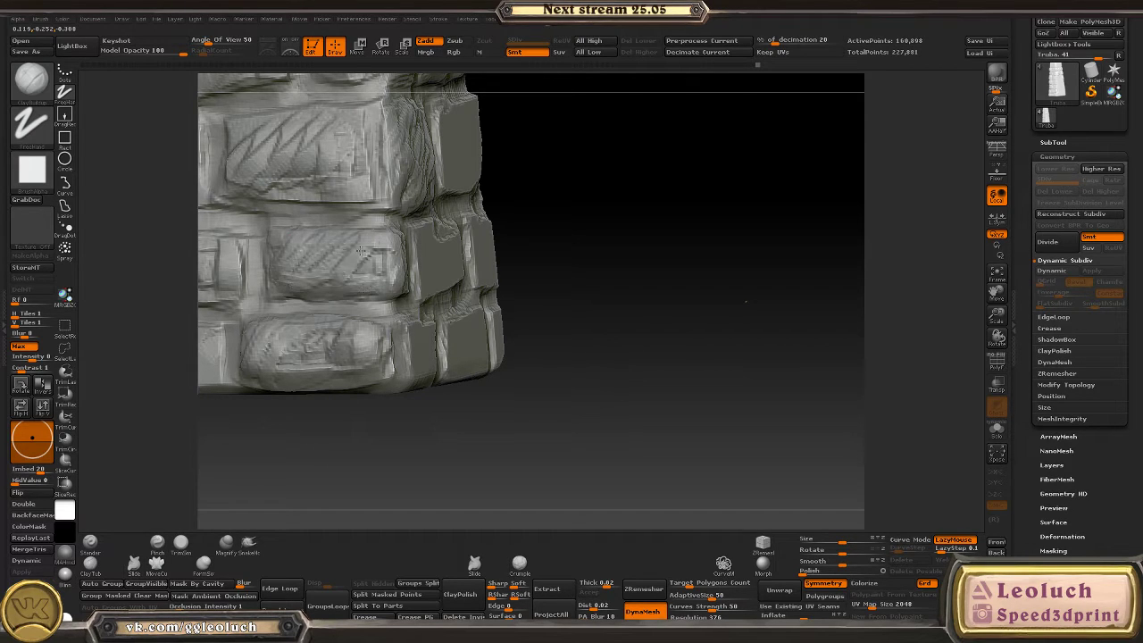
pyautogui.keyDown('shift'); pyautogui.moveTo(520, 372); pyautogui.dragTo(409, 356, button='right'); pyautogui.keyUp('shift')
pyautogui.moveTo(380, 236)
pyautogui.mouseDown()
pyautogui.moveTo(429, 263)
pyautogui.moveTo(474, 268)
pyautogui.moveTo(486, 295)
pyautogui.moveTo(493, 270)
pyautogui.moveTo(407, 239)
pyautogui.moveTo(478, 290)
pyautogui.moveTo(427, 268)
pyautogui.mouseUp()
pyautogui.moveTo(321, 329)
pyautogui.mouseDown()
pyautogui.moveTo(326, 358)
pyautogui.moveTo(383, 378)
pyautogui.mouseUp()
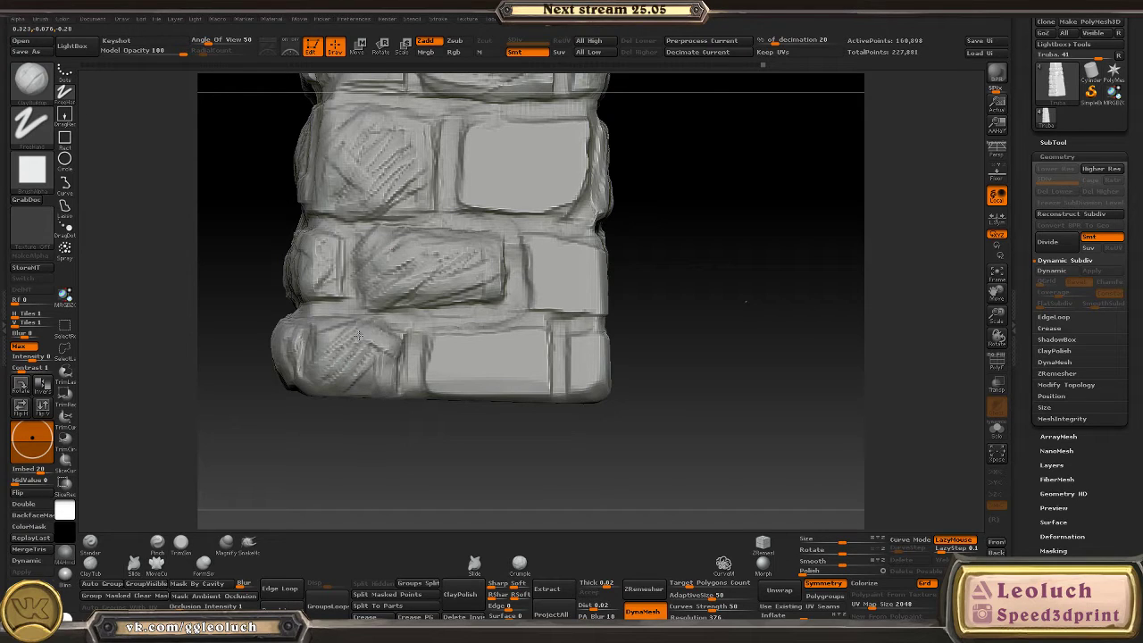
# - Sculpt the remaining flat stones on this face's three lowest courses into rounded, rough blocks
pyautogui.keyDown('alt'); pyautogui.moveTo(375, 445); pyautogui.dragTo(307, 422); pyautogui.keyUp('alt')
pyautogui.moveTo(353, 375)
pyautogui.mouseDown()
pyautogui.moveTo(357, 326)
pyautogui.moveTo(420, 313)
pyautogui.moveTo(461, 366)
pyautogui.moveTo(357, 330)
pyautogui.moveTo(447, 323)
pyautogui.mouseUp()
pyautogui.moveTo(442, 454)
pyautogui.mouseDown()
pyautogui.moveTo(387, 470)
pyautogui.moveTo(365, 492)
pyautogui.moveTo(337, 212)
pyautogui.moveTo(358, 273)
pyautogui.moveTo(451, 270)
pyautogui.moveTo(448, 201)
pyautogui.moveTo(358, 207)
pyautogui.moveTo(367, 229)
pyautogui.mouseUp()
pyautogui.moveTo(392, 234)
pyautogui.mouseDown()
pyautogui.moveTo(335, 256)
pyautogui.moveTo(418, 259)
pyautogui.moveTo(433, 229)
pyautogui.moveTo(357, 263)
pyautogui.mouseUp()
pyautogui.moveTo(591, 365); pyautogui.dragTo(418, 384)
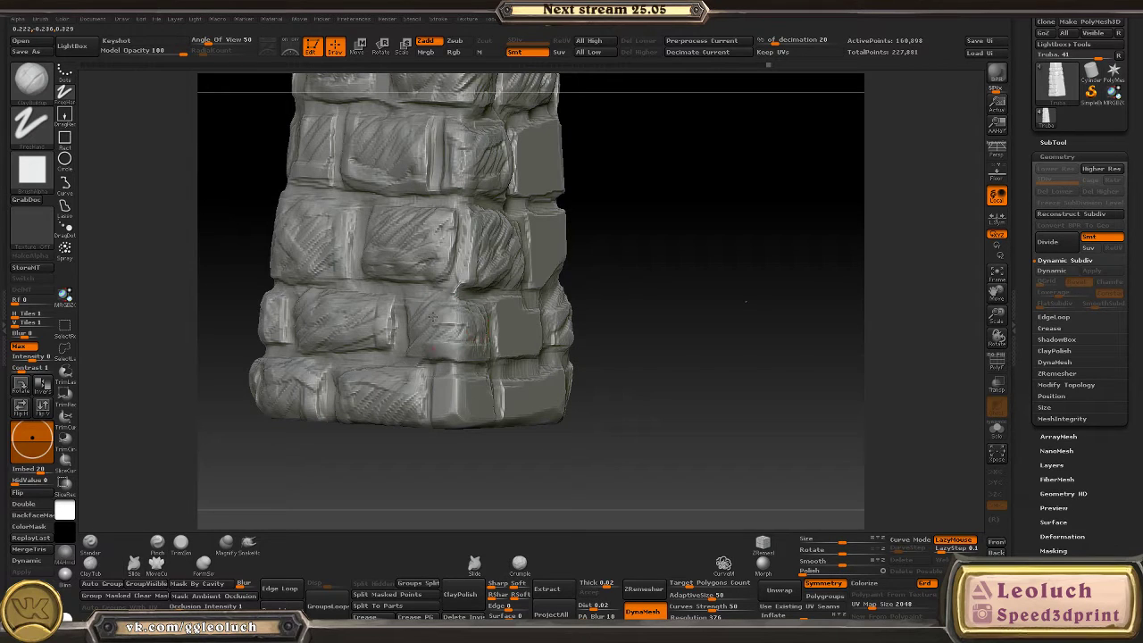
# - Build up the bottom corner stone and the flat stones of the second and third courses from the base on the next face
pyautogui.moveTo(482, 350); pyautogui.dragTo(426, 395)
pyautogui.moveTo(467, 337)
pyautogui.mouseDown()
pyautogui.moveTo(416, 441)
pyautogui.moveTo(433, 384)
pyautogui.mouseUp()
pyautogui.moveTo(420, 259)
pyautogui.mouseDown()
pyautogui.moveTo(484, 260)
pyautogui.moveTo(514, 304)
pyautogui.moveTo(426, 314)
pyautogui.moveTo(433, 272)
pyautogui.moveTo(491, 286)
pyautogui.moveTo(497, 243)
pyautogui.mouseUp()
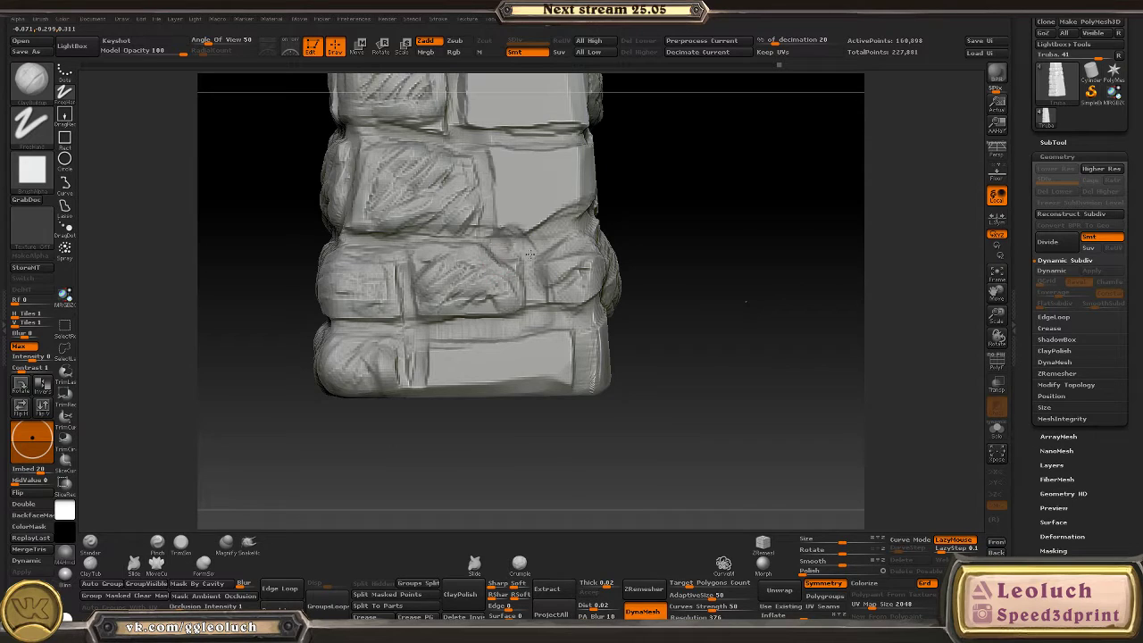
pyautogui.moveTo(626, 259); pyautogui.dragTo(648, 273)
pyautogui.moveTo(492, 253)
pyautogui.mouseDown()
pyautogui.moveTo(425, 260)
pyautogui.moveTo(485, 272)
pyautogui.moveTo(500, 228)
pyautogui.moveTo(421, 219)
pyautogui.moveTo(490, 268)
pyautogui.moveTo(430, 237)
pyautogui.mouseUp()
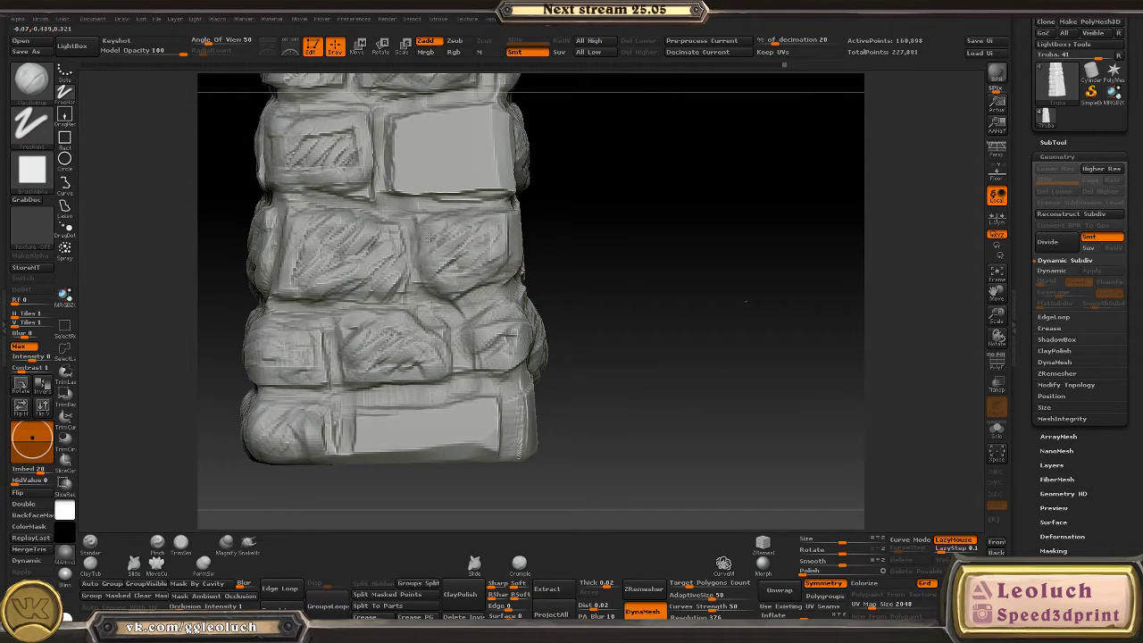
# - Build up the flat fourth-course stone on this face and the two flat third-course stones on the adjacent face with ClayBuildup
pyautogui.moveTo(536, 263); pyautogui.dragTo(474, 250)
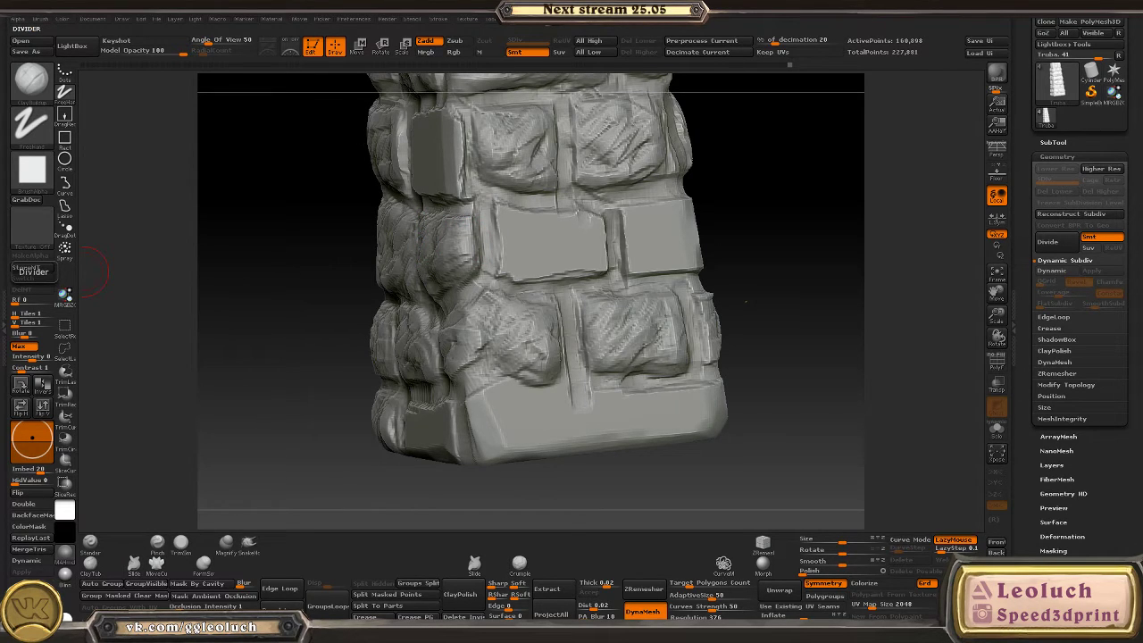
pyautogui.moveTo(328, 278); pyautogui.dragTo(704, 348)
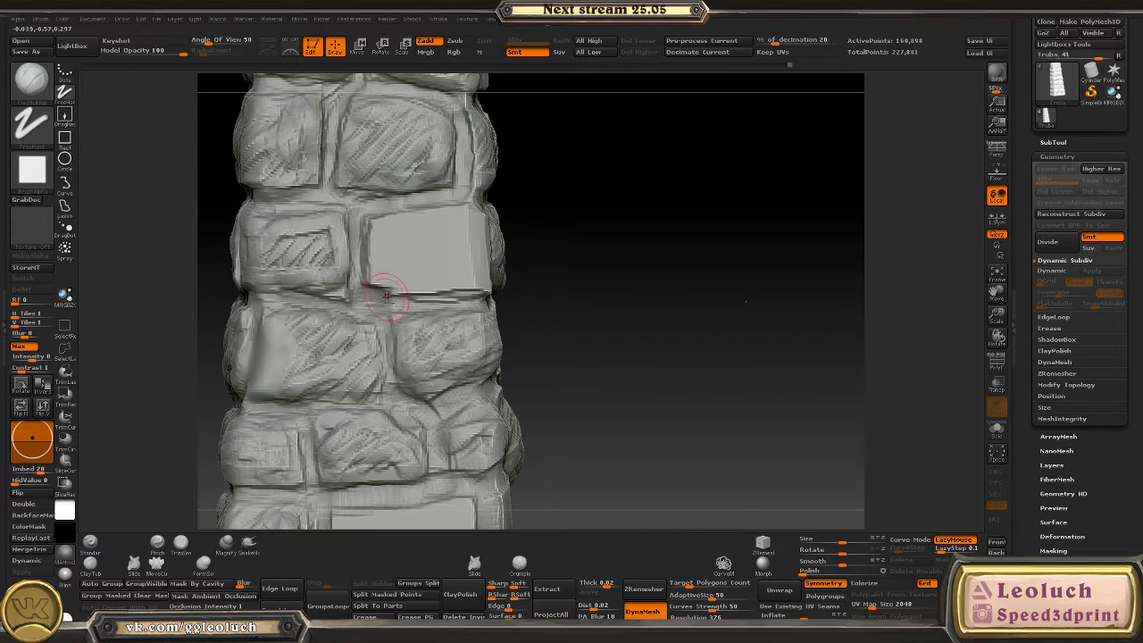
pyautogui.moveTo(432, 214)
pyautogui.mouseDown()
pyautogui.moveTo(384, 219)
pyautogui.moveTo(432, 214)
pyautogui.moveTo(434, 298)
pyautogui.moveTo(357, 283)
pyautogui.moveTo(430, 267)
pyautogui.moveTo(413, 228)
pyautogui.moveTo(370, 241)
pyautogui.moveTo(410, 263)
pyautogui.moveTo(357, 236)
pyautogui.moveTo(326, 243)
pyautogui.moveTo(379, 236)
pyautogui.moveTo(368, 289)
pyautogui.moveTo(446, 300)
pyautogui.moveTo(434, 332)
pyautogui.moveTo(428, 323)
pyautogui.moveTo(497, 336)
pyautogui.moveTo(513, 361)
pyautogui.moveTo(411, 375)
pyautogui.moveTo(428, 337)
pyautogui.moveTo(504, 357)
pyautogui.moveTo(500, 335)
pyautogui.moveTo(548, 283)
pyautogui.moveTo(590, 312)
pyautogui.moveTo(592, 357)
pyautogui.mouseUp()
pyautogui.press('super')
pyautogui.press('super')
pyautogui.moveTo(409, 275)
pyautogui.mouseDown()
pyautogui.moveTo(555, 360)
pyautogui.moveTo(505, 329)
pyautogui.moveTo(502, 289)
pyautogui.moveTo(460, 279)
pyautogui.moveTo(410, 288)
pyautogui.moveTo(440, 296)
pyautogui.moveTo(422, 323)
pyautogui.moveTo(478, 290)
pyautogui.moveTo(490, 316)
pyautogui.moveTo(480, 335)
pyautogui.moveTo(403, 335)
pyautogui.mouseUp()
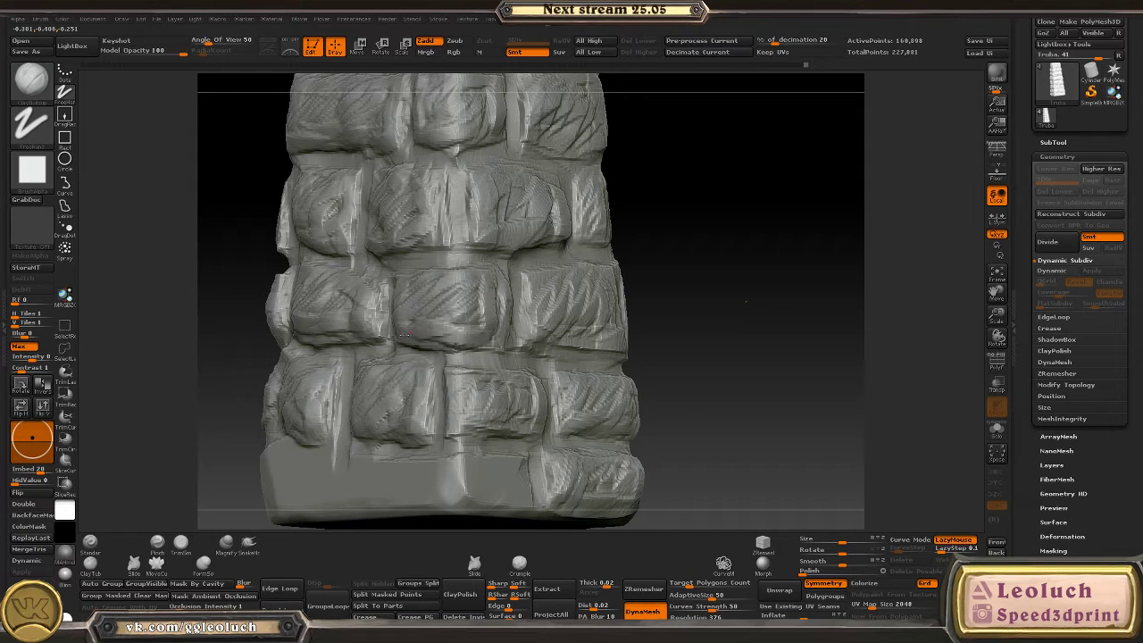
pyautogui.moveTo(410, 286); pyautogui.dragTo(491, 331)
pyautogui.moveTo(232, 295)
pyautogui.keyDown('alt'); pyautogui.mouseDown()
pyautogui.moveTo(282, 244)
pyautogui.moveTo(265, 317)
pyautogui.moveTo(434, 365)
pyautogui.moveTo(466, 311)
pyautogui.moveTo(331, 242)
pyautogui.moveTo(255, 242)
pyautogui.moveTo(375, 216)
pyautogui.mouseUp(); pyautogui.keyUp('alt')
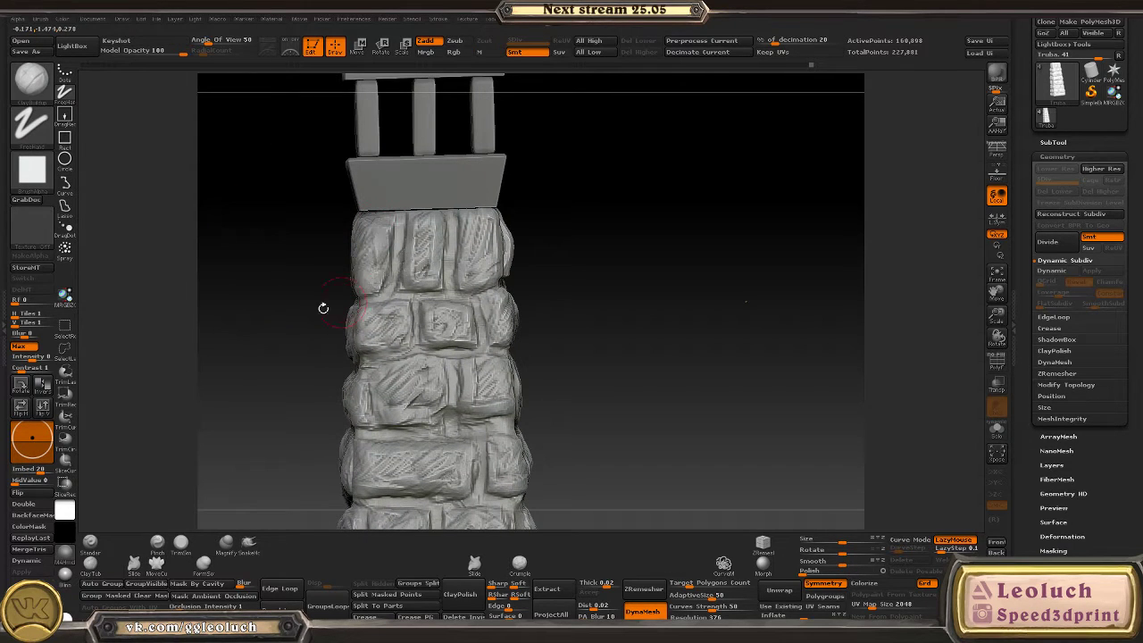
# - Build up the long flat bottom-course stone on this face, and carve the adjacent face's plain base band into separate rounded blocks
pyautogui.moveTo(324, 309); pyautogui.dragTo(530, 162)
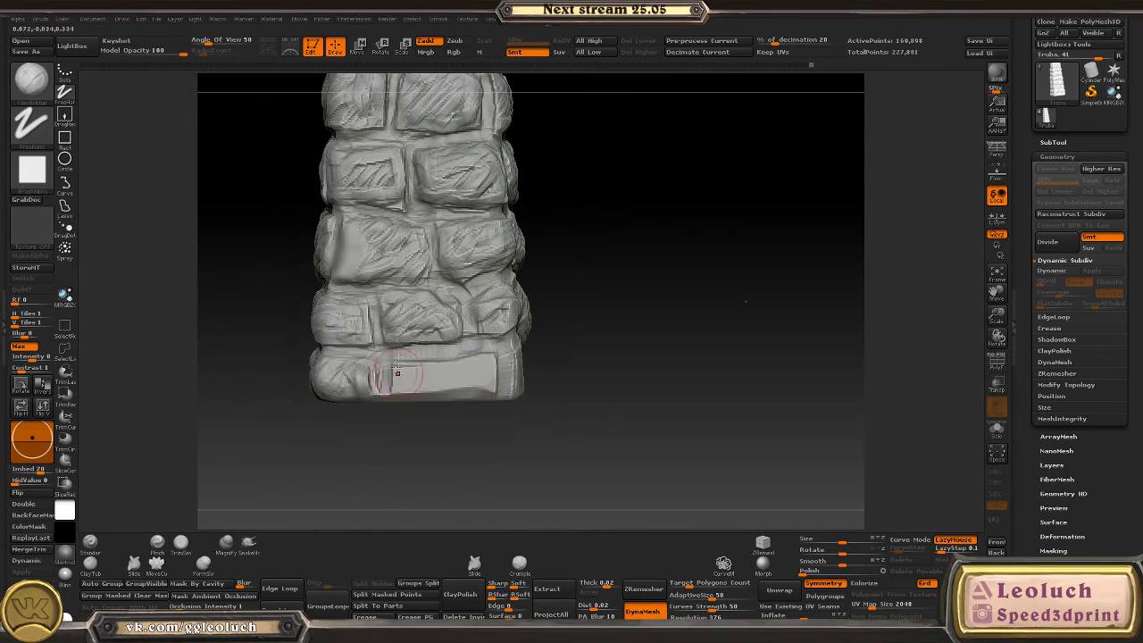
pyautogui.moveTo(409, 369)
pyautogui.mouseDown()
pyautogui.moveTo(490, 361)
pyautogui.moveTo(453, 381)
pyautogui.moveTo(476, 397)
pyautogui.moveTo(418, 382)
pyautogui.moveTo(469, 368)
pyautogui.moveTo(389, 368)
pyautogui.moveTo(399, 399)
pyautogui.moveTo(471, 385)
pyautogui.mouseUp()
pyautogui.keyDown('alt'); pyautogui.moveTo(451, 463); pyautogui.dragTo(392, 424); pyautogui.keyUp('alt')
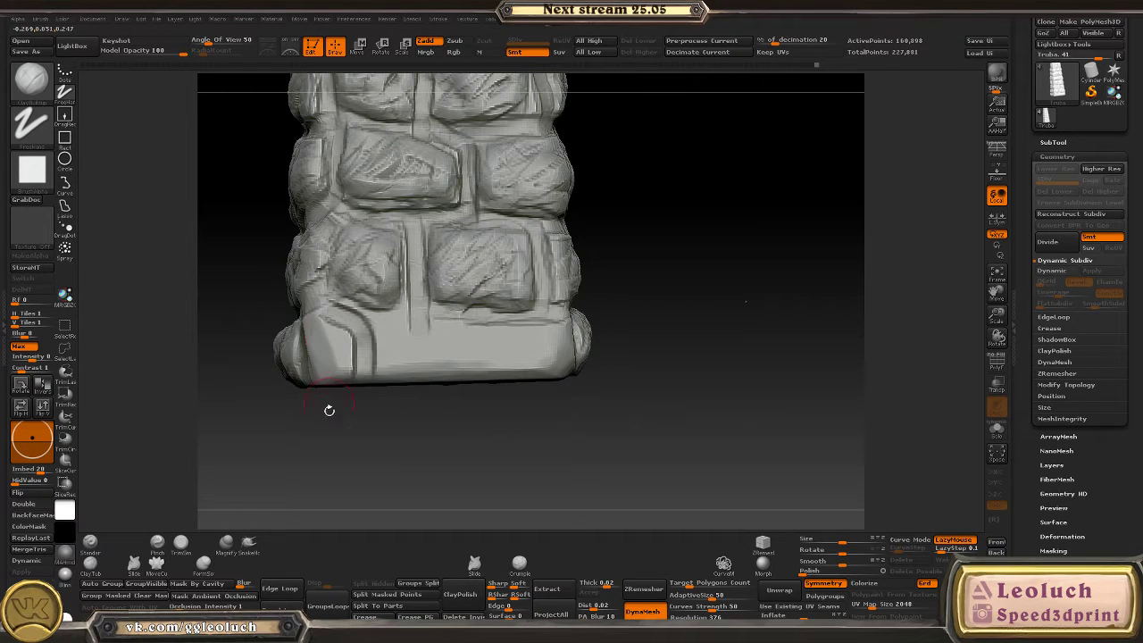
pyautogui.moveTo(326, 403)
pyautogui.mouseDown()
pyautogui.moveTo(351, 435)
pyautogui.moveTo(338, 428)
pyautogui.moveTo(360, 421)
pyautogui.moveTo(362, 323)
pyautogui.moveTo(476, 320)
pyautogui.moveTo(480, 361)
pyautogui.moveTo(477, 334)
pyautogui.moveTo(442, 301)
pyautogui.moveTo(410, 307)
pyautogui.moveTo(419, 298)
pyautogui.moveTo(410, 335)
pyautogui.moveTo(381, 349)
pyautogui.moveTo(434, 341)
pyautogui.moveTo(429, 359)
pyautogui.moveTo(457, 350)
pyautogui.moveTo(463, 366)
pyautogui.moveTo(449, 337)
pyautogui.moveTo(383, 360)
pyautogui.moveTo(422, 357)
pyautogui.moveTo(447, 374)
pyautogui.moveTo(435, 344)
pyautogui.mouseUp()
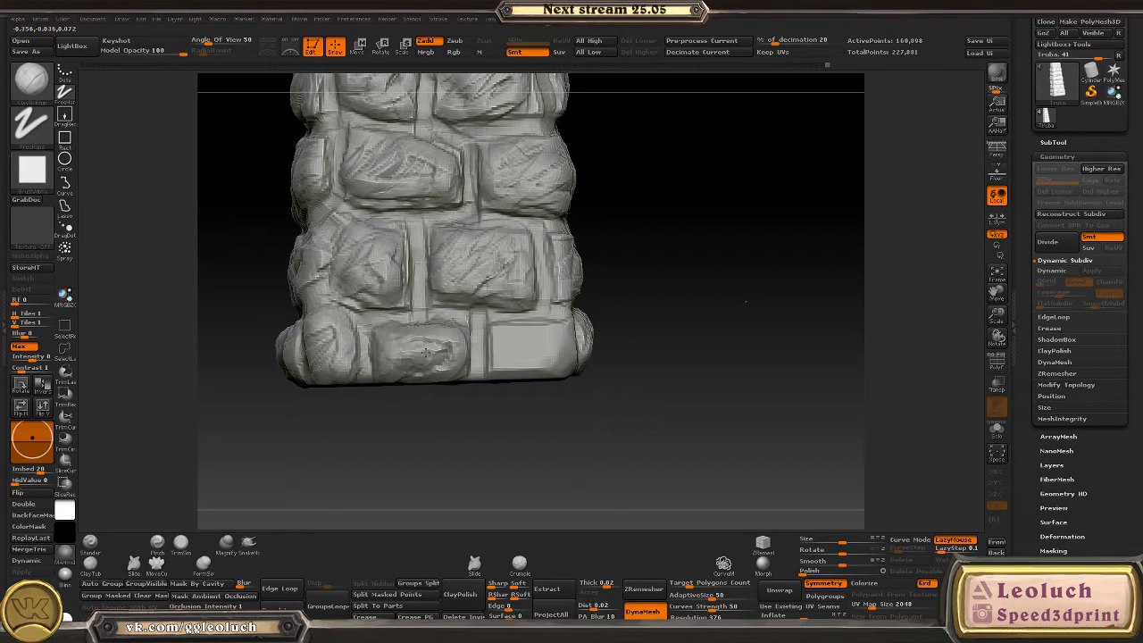
pyautogui.moveTo(474, 438)
pyautogui.keyDown('alt'); pyautogui.mouseDown()
pyautogui.moveTo(383, 431)
pyautogui.moveTo(422, 405)
pyautogui.moveTo(410, 384)
pyautogui.mouseUp(); pyautogui.keyUp('alt')
pyautogui.moveTo(388, 286)
pyautogui.mouseDown()
pyautogui.moveTo(451, 294)
pyautogui.moveTo(473, 344)
pyautogui.moveTo(257, 353)
pyautogui.mouseUp()
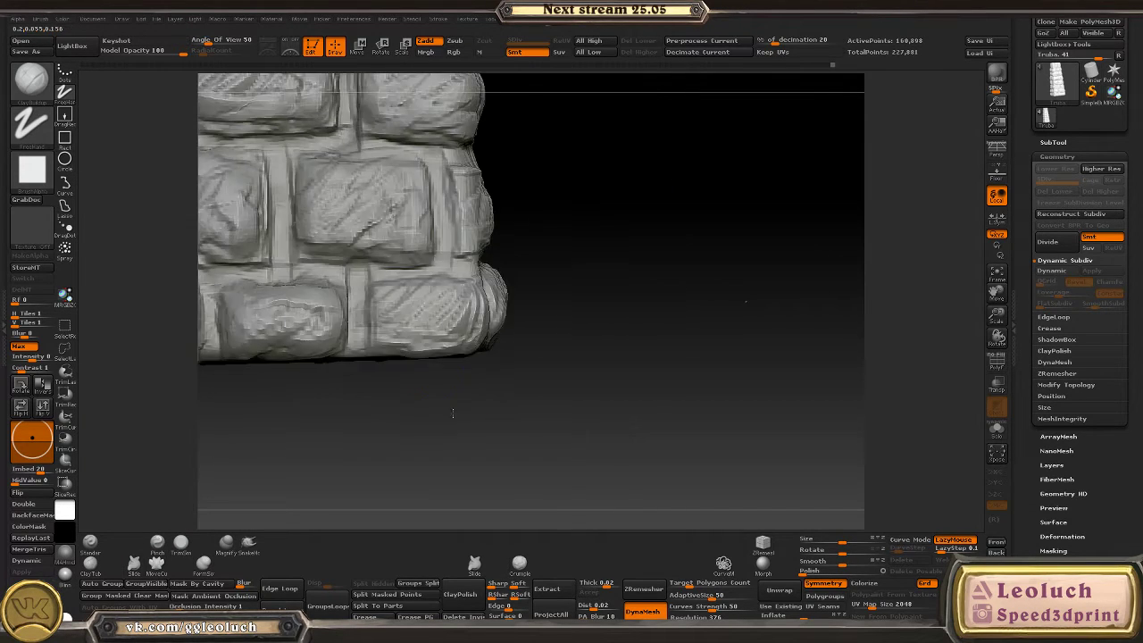
pyautogui.moveTo(433, 295)
pyautogui.mouseDown()
pyautogui.moveTo(447, 308)
pyautogui.moveTo(410, 284)
pyautogui.moveTo(391, 302)
pyautogui.mouseUp()
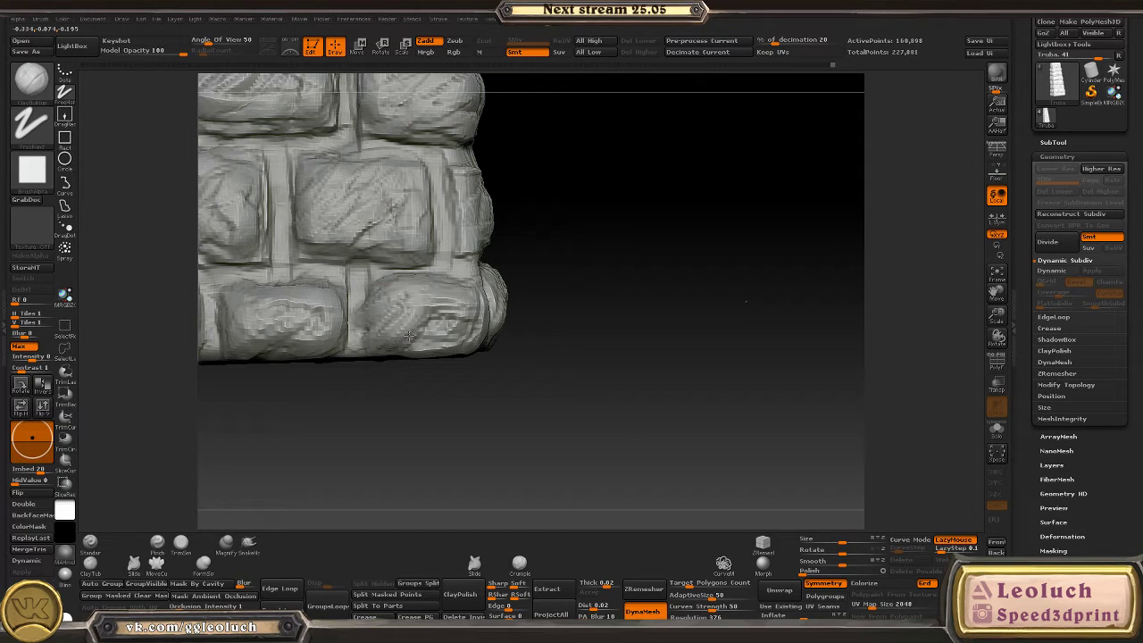
# - Build up the remaining flat bottom-course stone on the next face into a rough, rounded block
pyautogui.moveTo(487, 360); pyautogui.dragTo(374, 323)
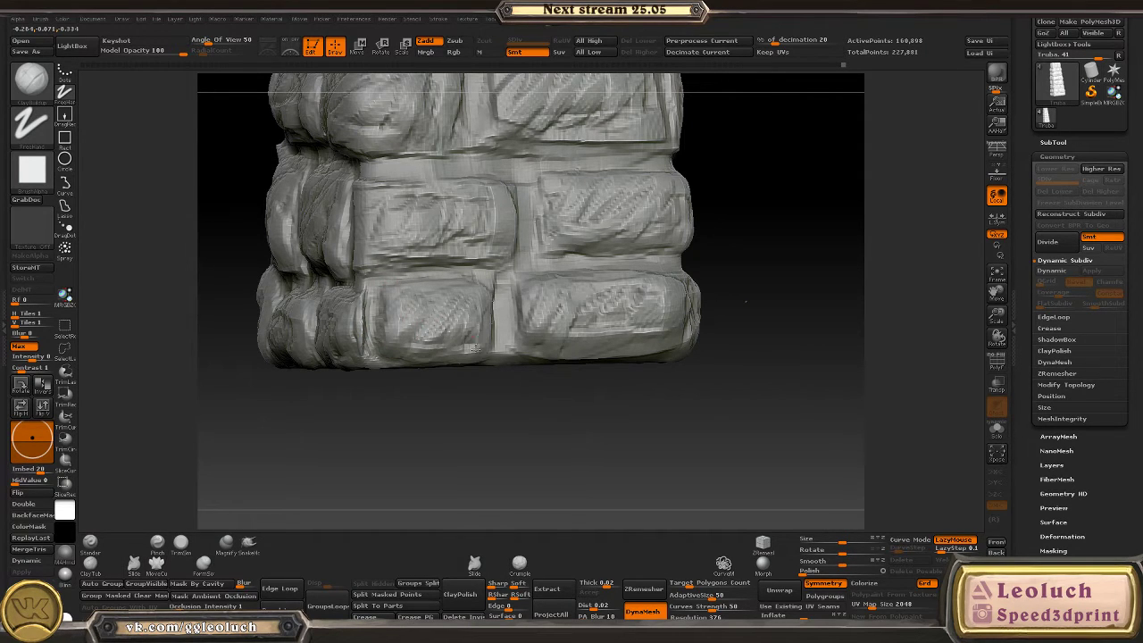
pyautogui.moveTo(475, 348); pyautogui.dragTo(478, 399)
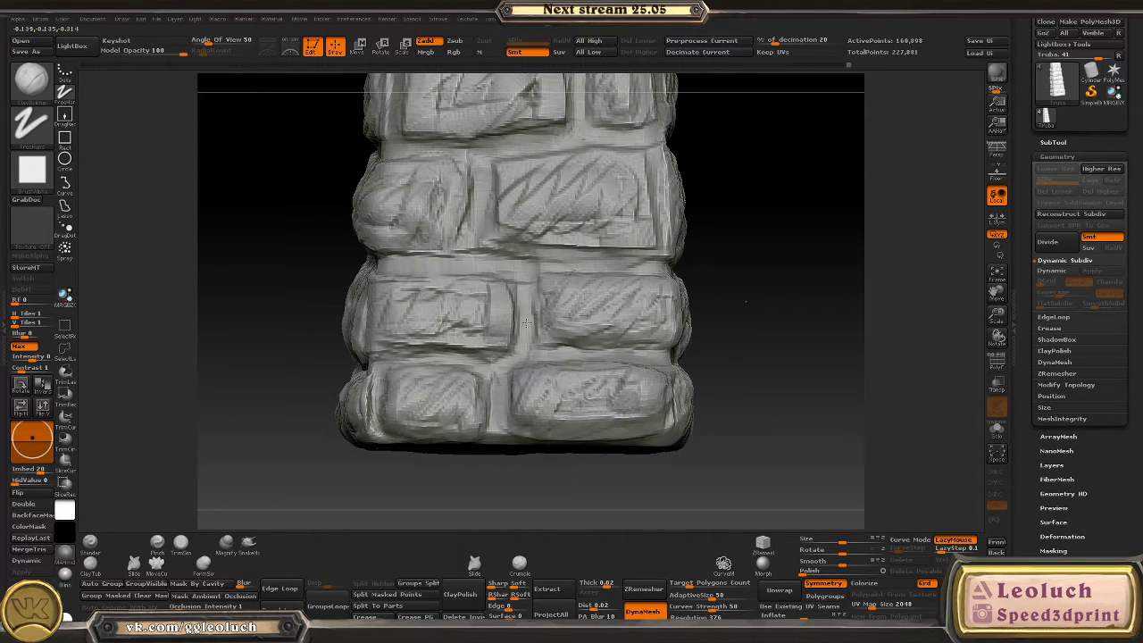
pyautogui.moveTo(526, 324)
pyautogui.mouseDown()
pyautogui.moveTo(482, 375)
pyautogui.moveTo(372, 428)
pyautogui.moveTo(417, 333)
pyautogui.moveTo(531, 439)
pyautogui.moveTo(470, 406)
pyautogui.moveTo(416, 415)
pyautogui.moveTo(415, 431)
pyautogui.moveTo(428, 416)
pyautogui.moveTo(358, 418)
pyautogui.moveTo(407, 448)
pyautogui.moveTo(580, 317)
pyautogui.mouseUp()
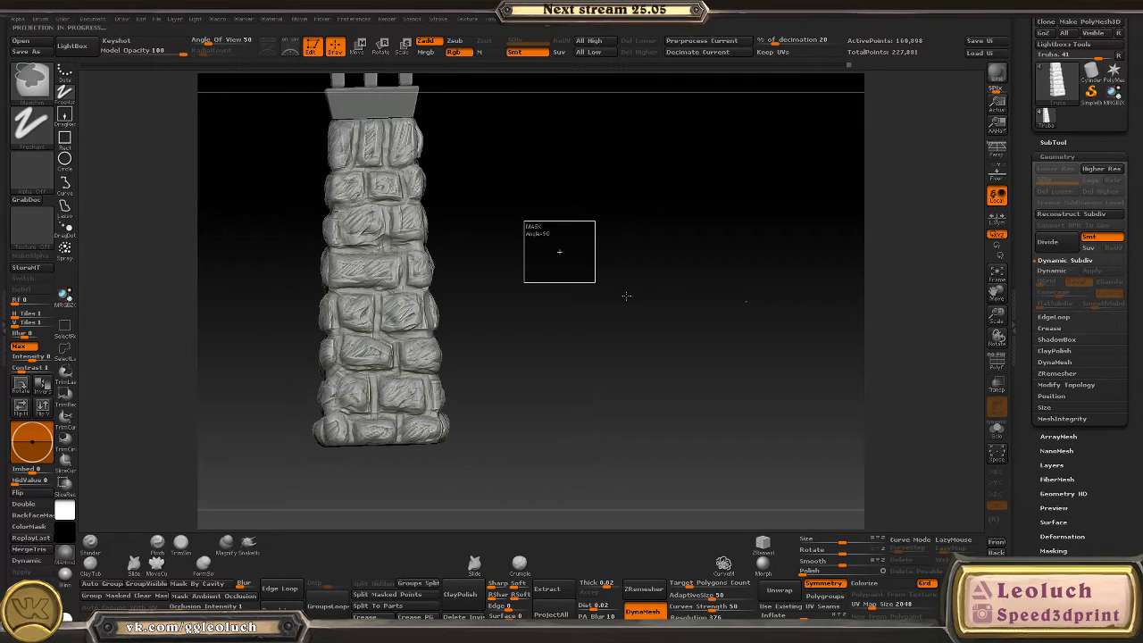
# - Undo the first DynaMesh remesh and remesh the chimney at resolution 552
pyautogui.hotkey('ctrl', 'z')
pyautogui.moveTo(551, 247)
pyautogui.mouseDown()
pyautogui.moveTo(495, 252)
pyautogui.moveTo(542, 268)
pyautogui.mouseUp()
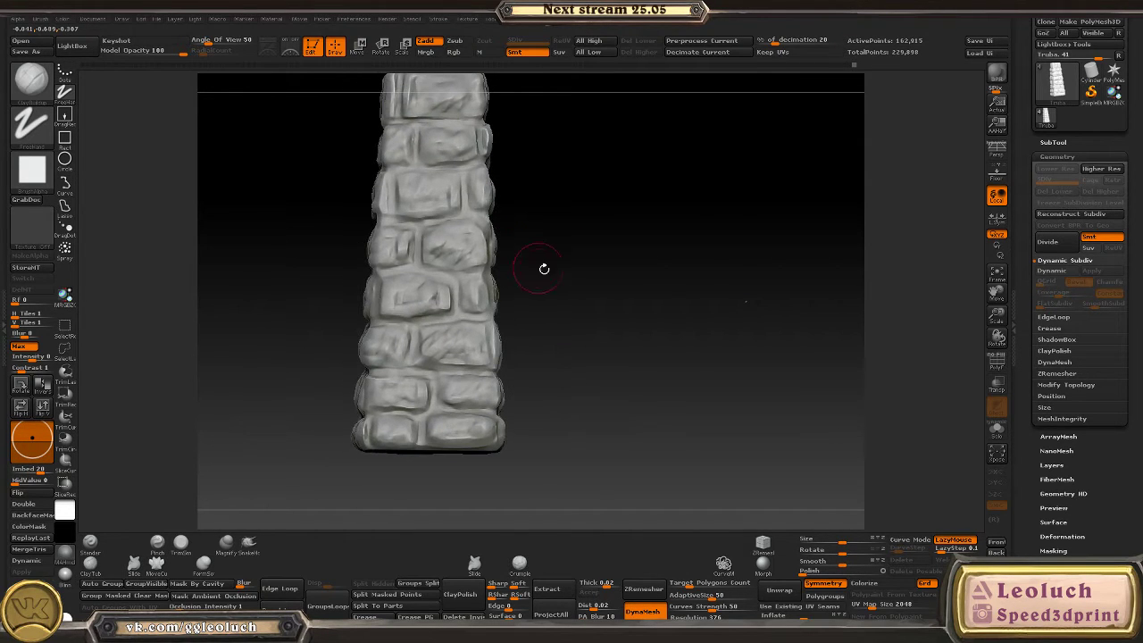
pyautogui.hotkey('ctrl', 'shift', 'z')
pyautogui.click(1054, 361)
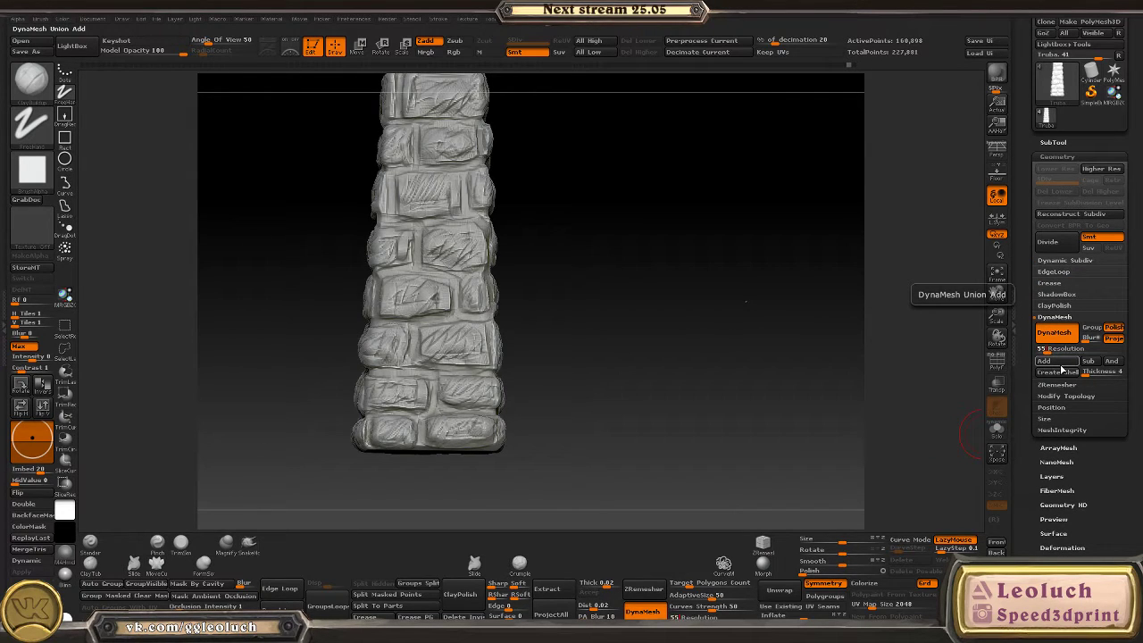
pyautogui.keyDown('ctrl'); pyautogui.moveTo(574, 301); pyautogui.dragTo(620, 280); pyautogui.keyUp('ctrl')
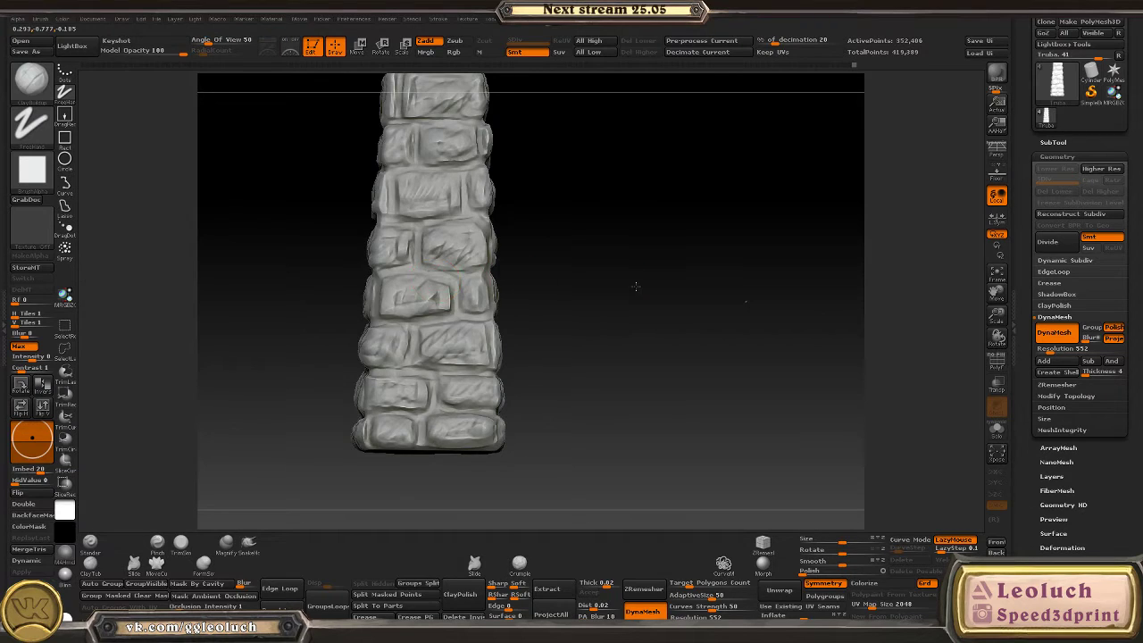
# - Try the TrimDynamic brush on the stones in the middle of the chimney
pyautogui.press('f')
pyautogui.moveTo(636, 285); pyautogui.dragTo(573, 315)
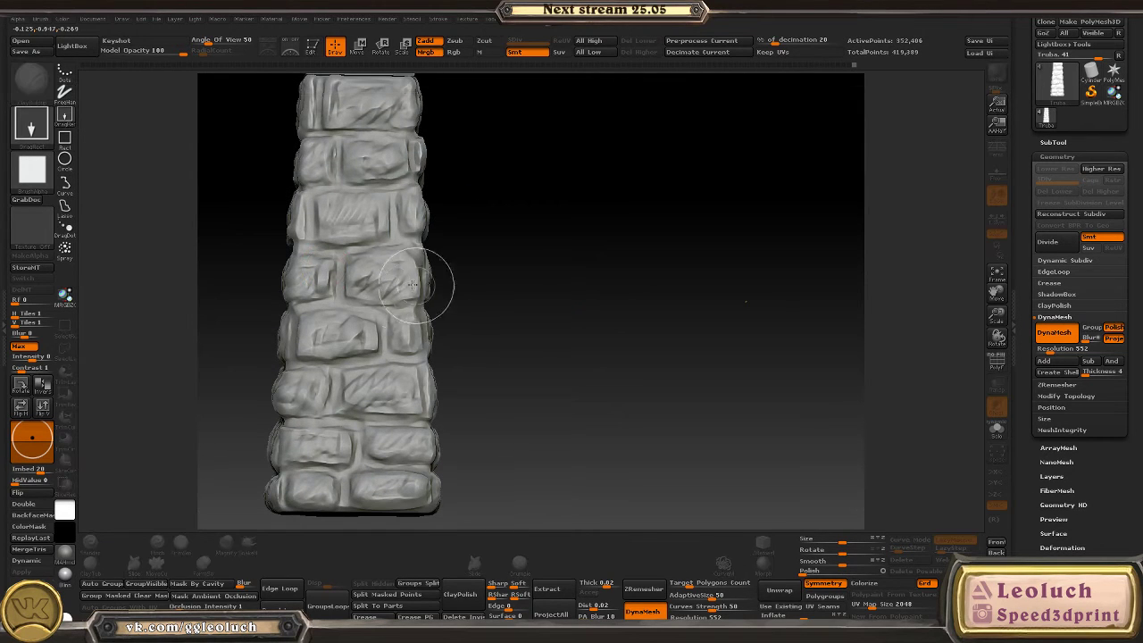
pyautogui.press('b')
pyautogui.press('d')
pyautogui.press('s')
pyautogui.moveTo(494, 345); pyautogui.dragTo(446, 328)
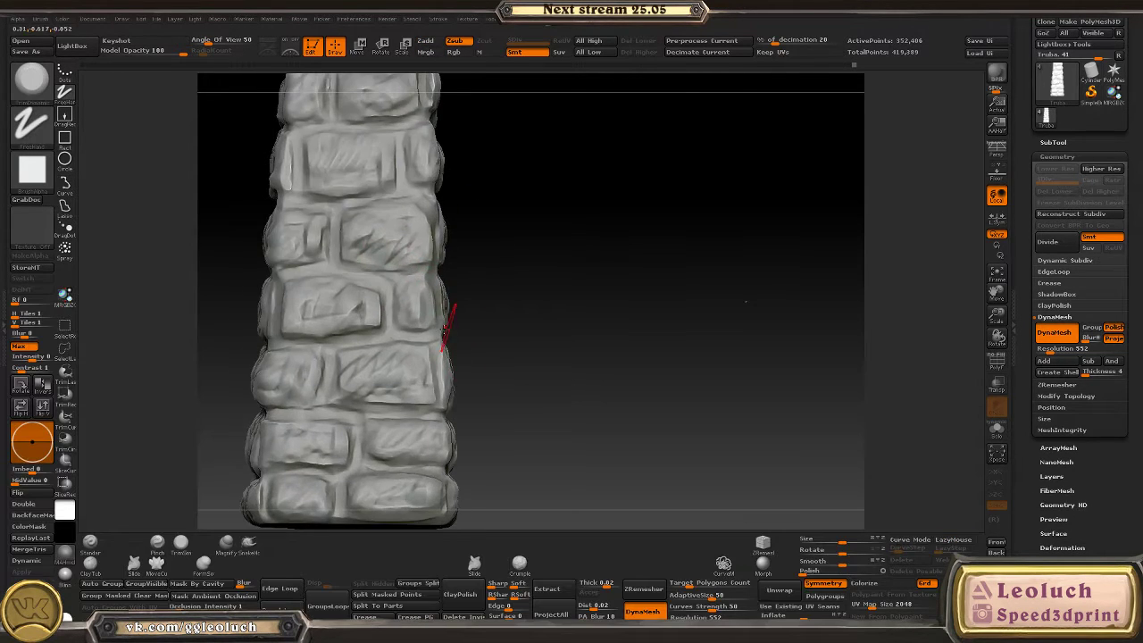
pyautogui.keyDown('shift'); pyautogui.moveTo(354, 319); pyautogui.dragTo(326, 309); pyautogui.keyUp('shift')
# - Switch to the OrbFlatten_Edge brush and flatten the wide stone in the fourth course from the base into chiselled planes
pyautogui.press('b')
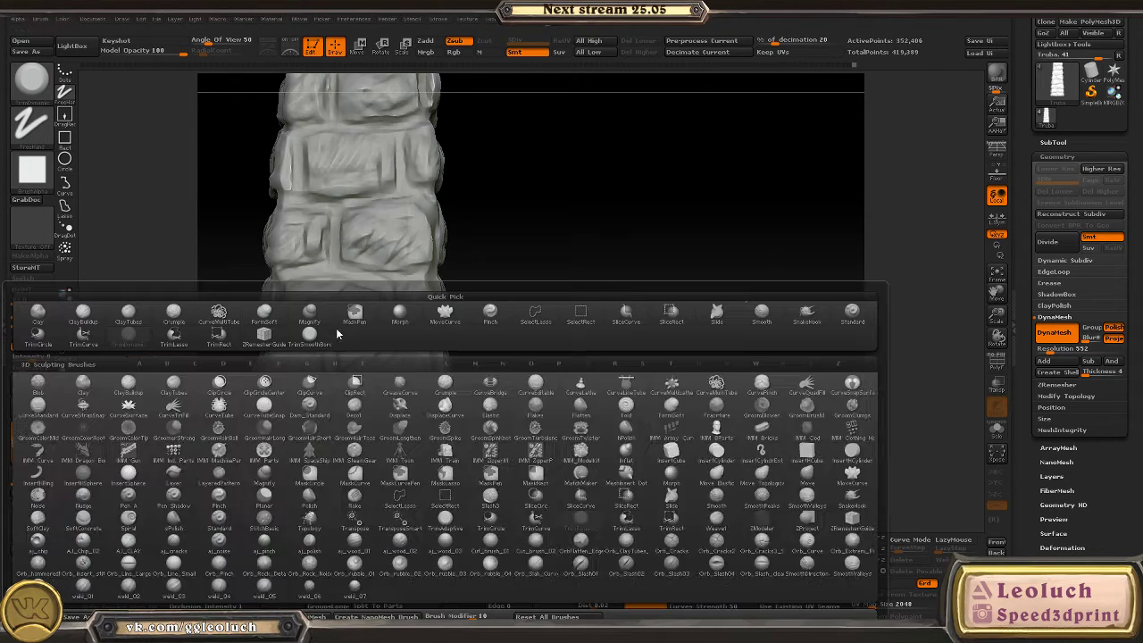
pyautogui.press('Escape')
pyautogui.press('b')
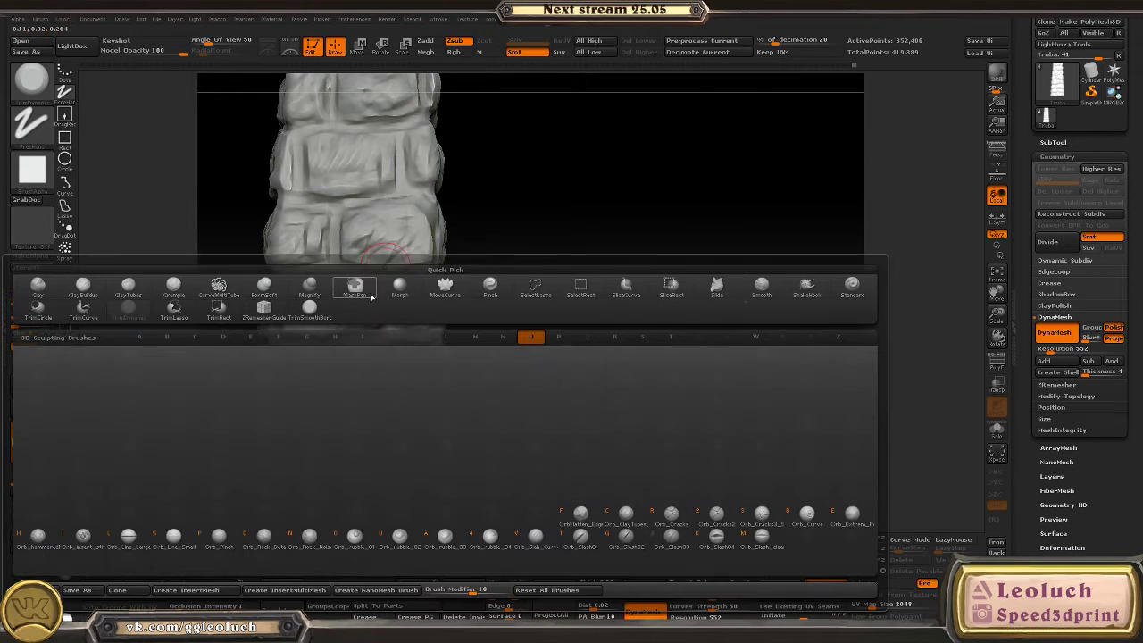
pyautogui.press('s')
pyautogui.press('t')
pyautogui.keyDown('alt'); pyautogui.moveTo(200, 283); pyautogui.dragTo(291, 293, button='right'); pyautogui.keyUp('alt')
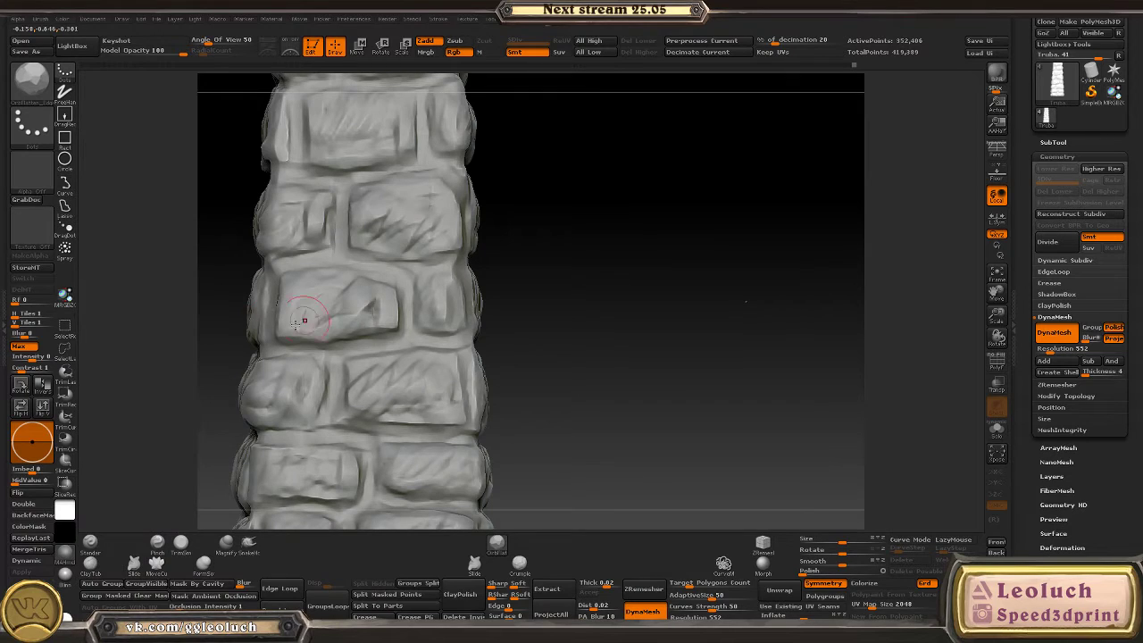
pyautogui.moveTo(304, 319)
pyautogui.mouseDown()
pyautogui.moveTo(327, 333)
pyautogui.moveTo(352, 316)
pyautogui.mouseUp()
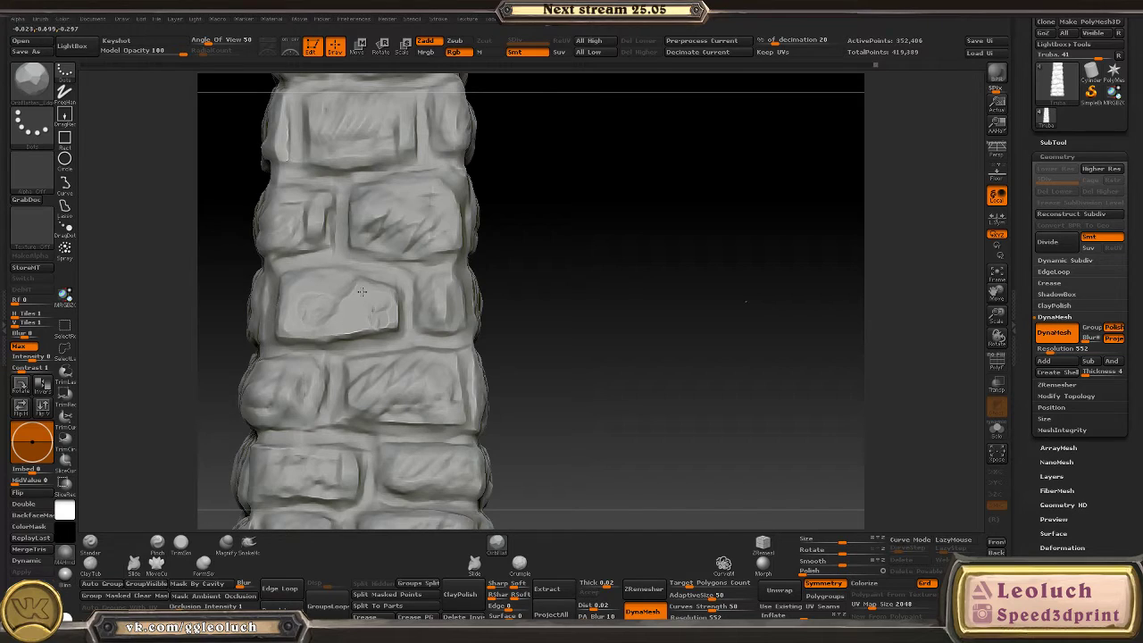
pyautogui.moveTo(362, 292)
pyautogui.mouseDown()
pyautogui.moveTo(360, 280)
pyautogui.moveTo(360, 308)
pyautogui.mouseUp()
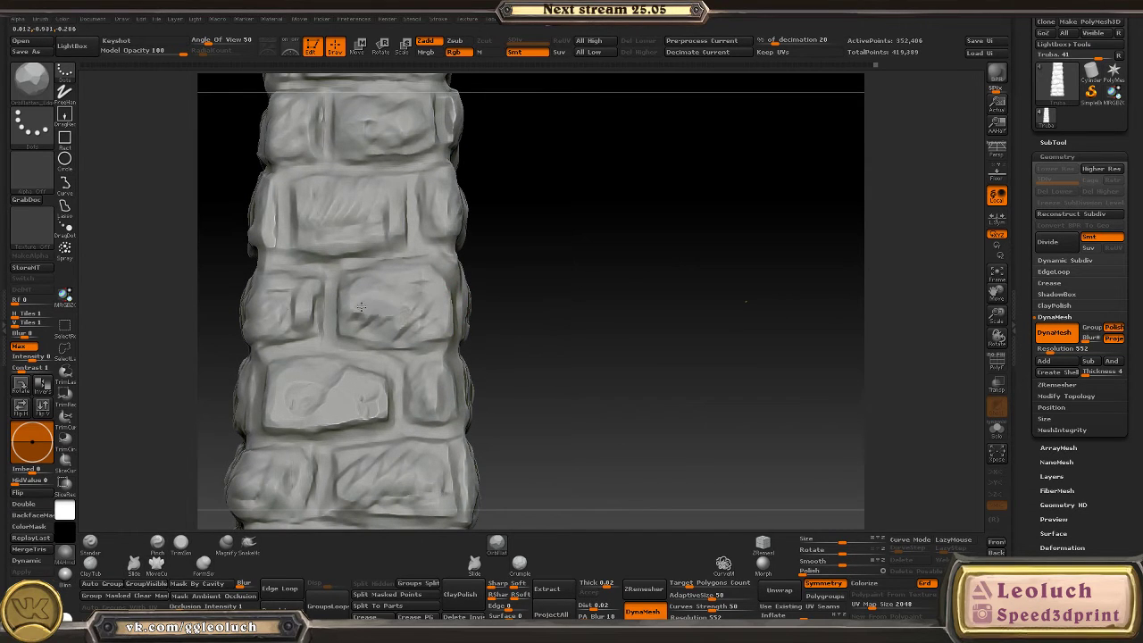
# - Flatten the larger stone of the fifth course and the wide stone of the sixth course from the base, smoothing their clay strokes
pyautogui.keyDown('shift'); pyautogui.moveTo(426, 331); pyautogui.dragTo(362, 314); pyautogui.keyUp('shift')
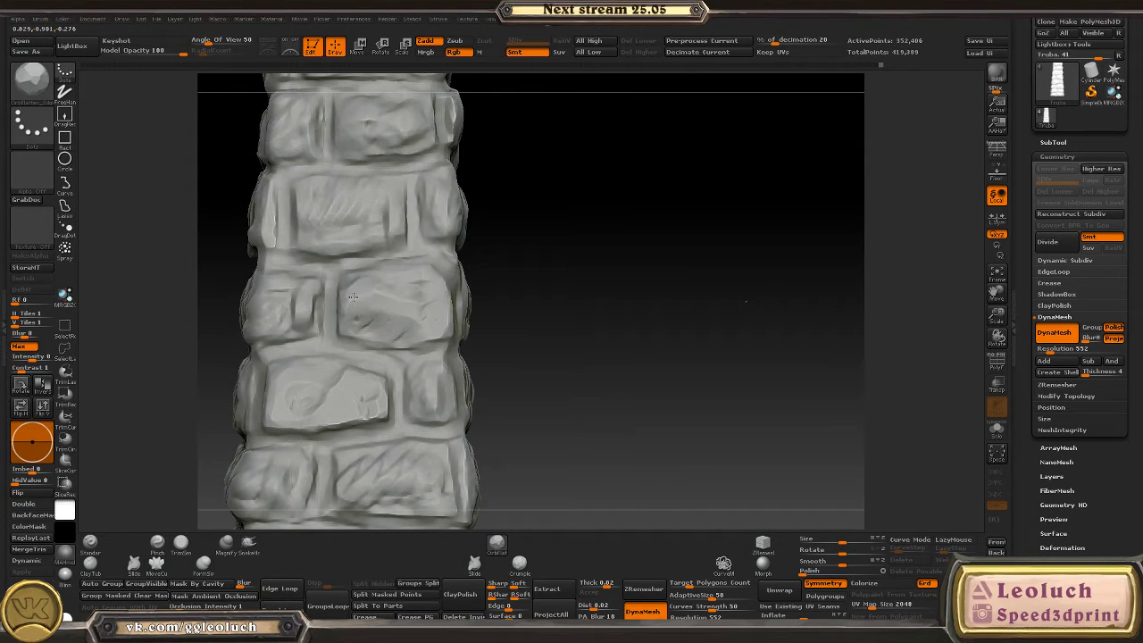
pyautogui.keyDown('shift'); pyautogui.moveTo(423, 280); pyautogui.dragTo(418, 308); pyautogui.keyUp('shift')
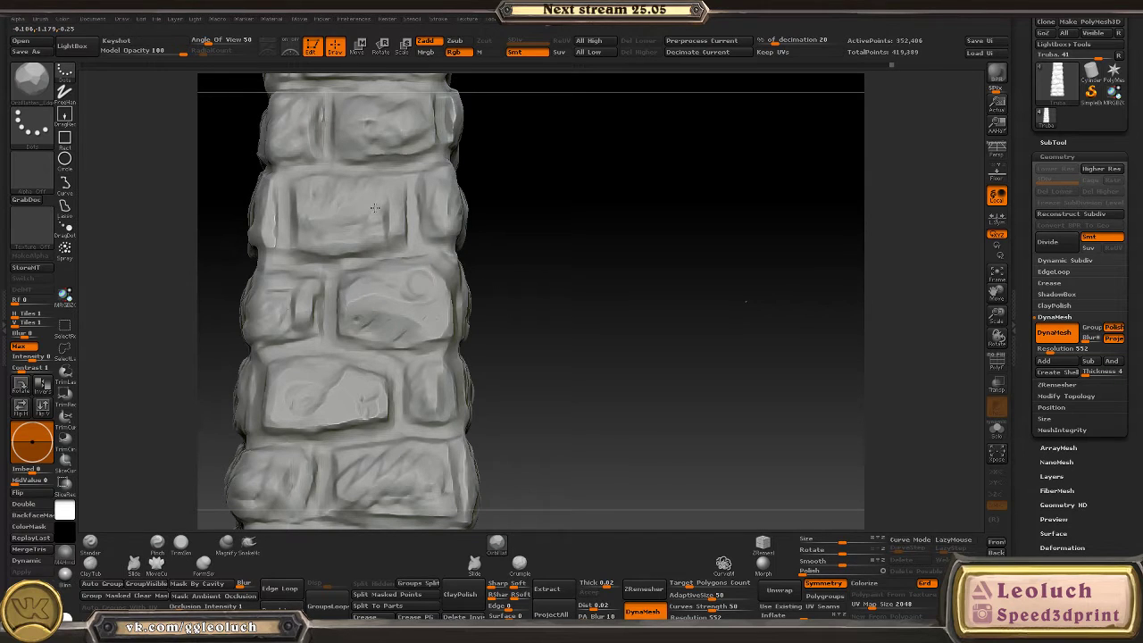
pyautogui.moveTo(397, 205); pyautogui.dragTo(388, 237, button='right')
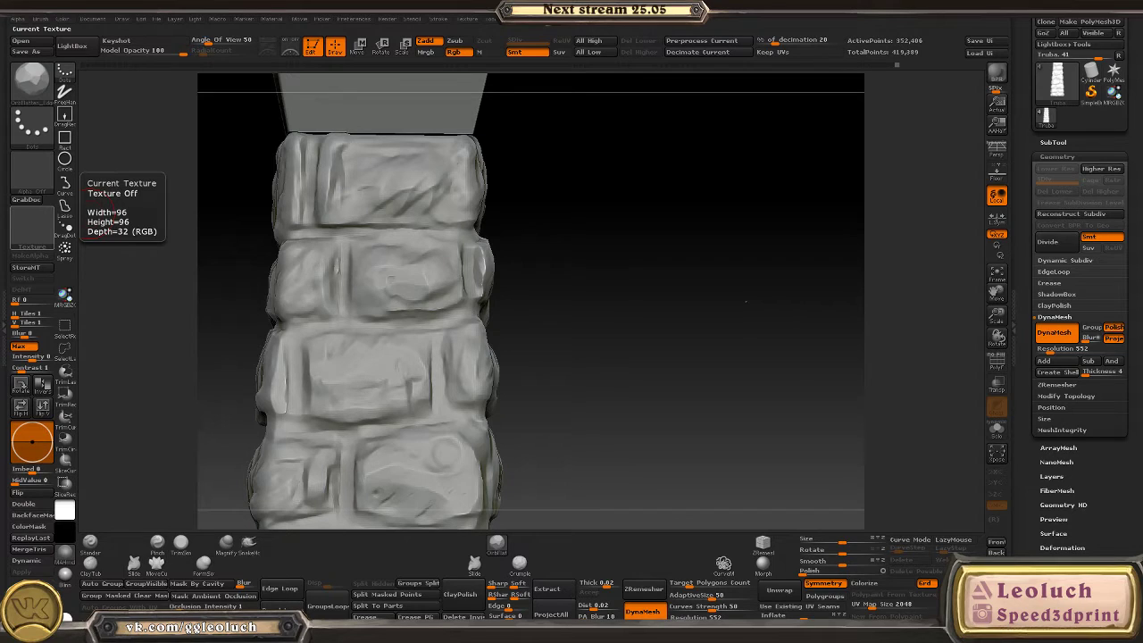
# - Flatten the large stones in the two top courses below the cap and the smaller stone of the fourth course down
pyautogui.moveTo(557, 252); pyautogui.dragTo(384, 279)
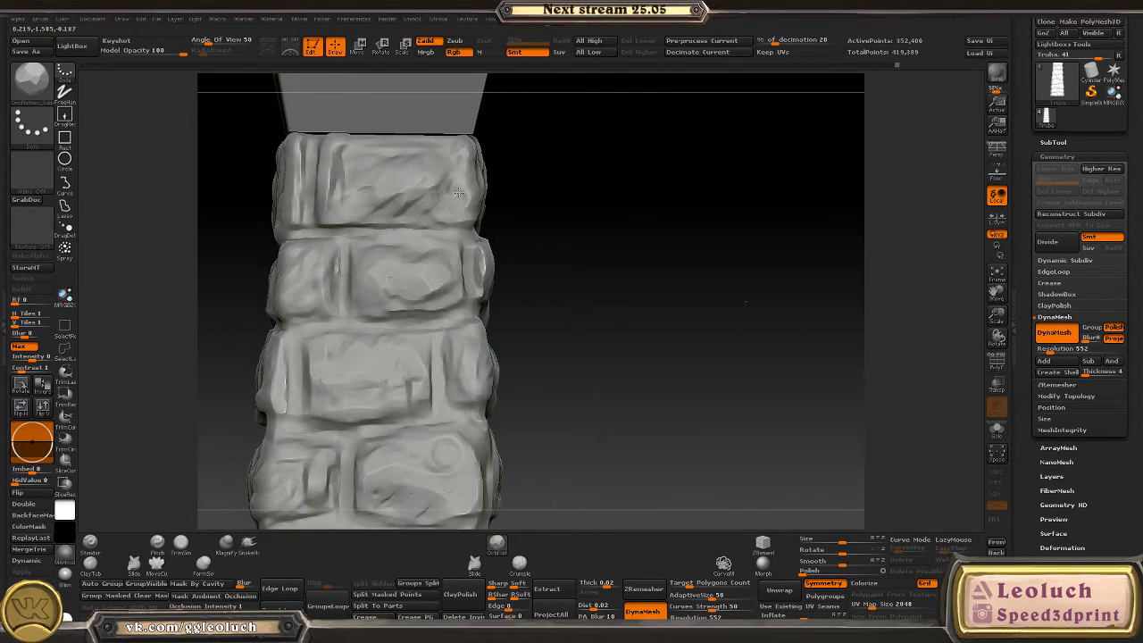
pyautogui.moveTo(458, 192); pyautogui.dragTo(448, 188)
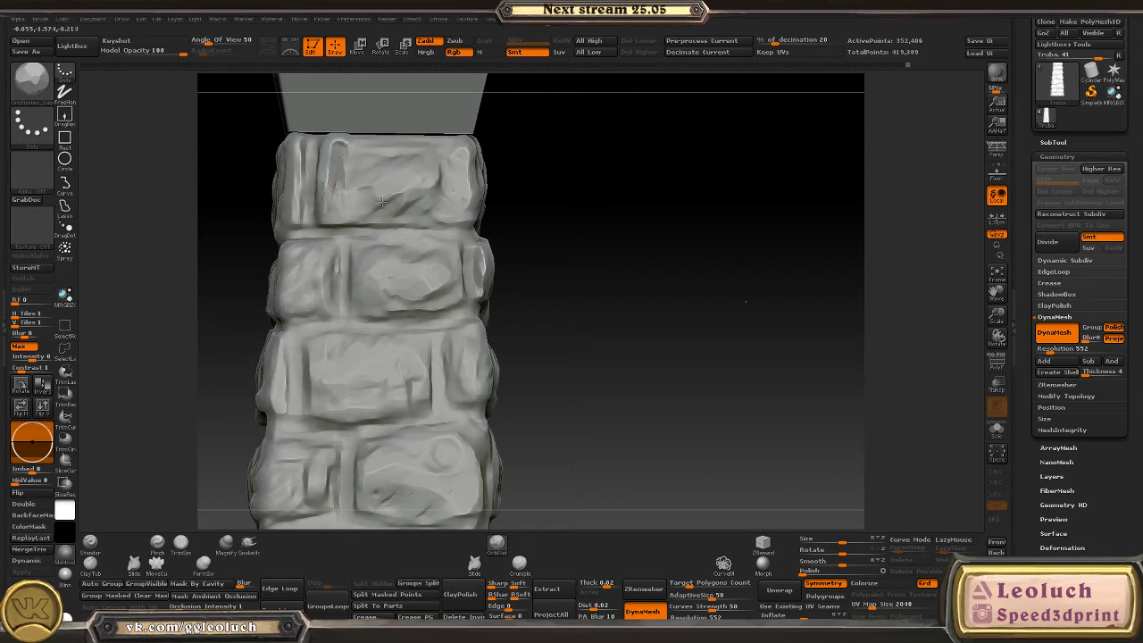
pyautogui.moveTo(332, 244)
pyautogui.mouseDown(button='right')
pyautogui.moveTo(310, 273)
pyautogui.moveTo(315, 308)
pyautogui.mouseUp(button='right')
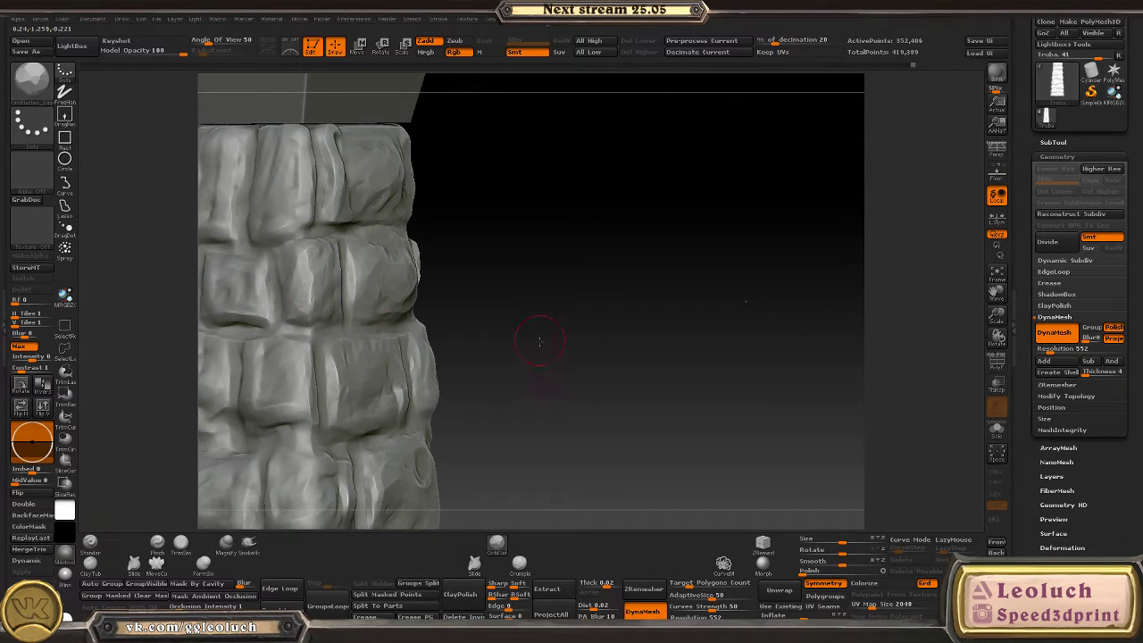
pyautogui.moveTo(540, 342); pyautogui.dragTo(309, 308, button='right')
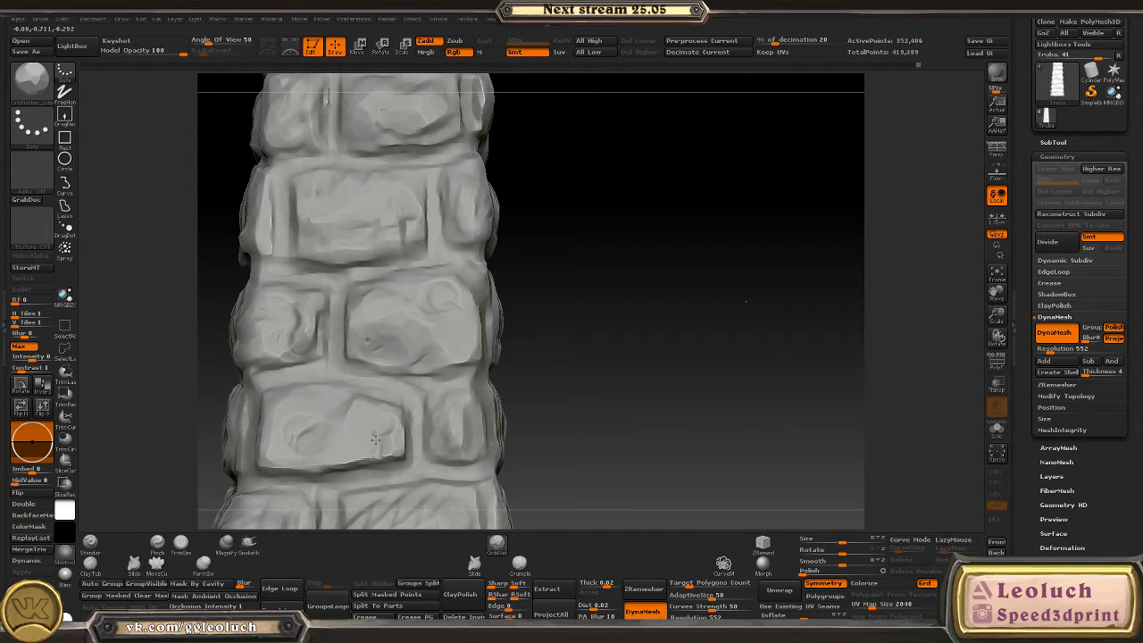
# - Refine the planes on the wide fourth-course stone and flatten the larger stone in the third course from the base
pyautogui.moveTo(384, 437); pyautogui.dragTo(488, 361, button='right')
pyautogui.moveTo(354, 394); pyautogui.dragTo(553, 428, button='right')
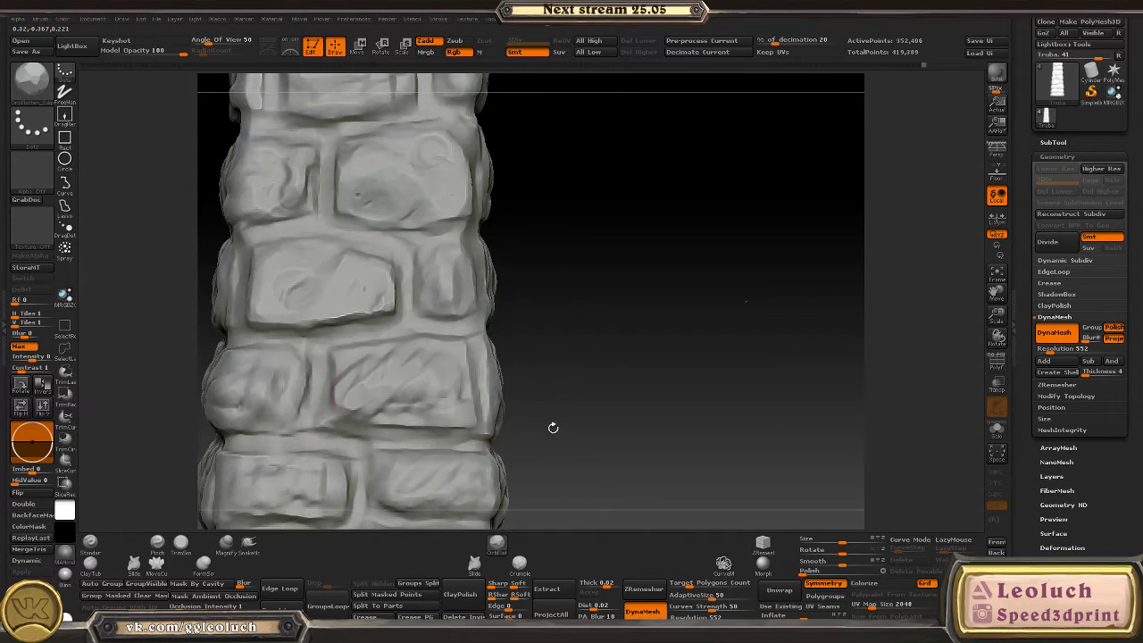
pyautogui.moveTo(337, 382)
pyautogui.mouseDown()
pyautogui.moveTo(368, 402)
pyautogui.moveTo(462, 393)
pyautogui.mouseUp()
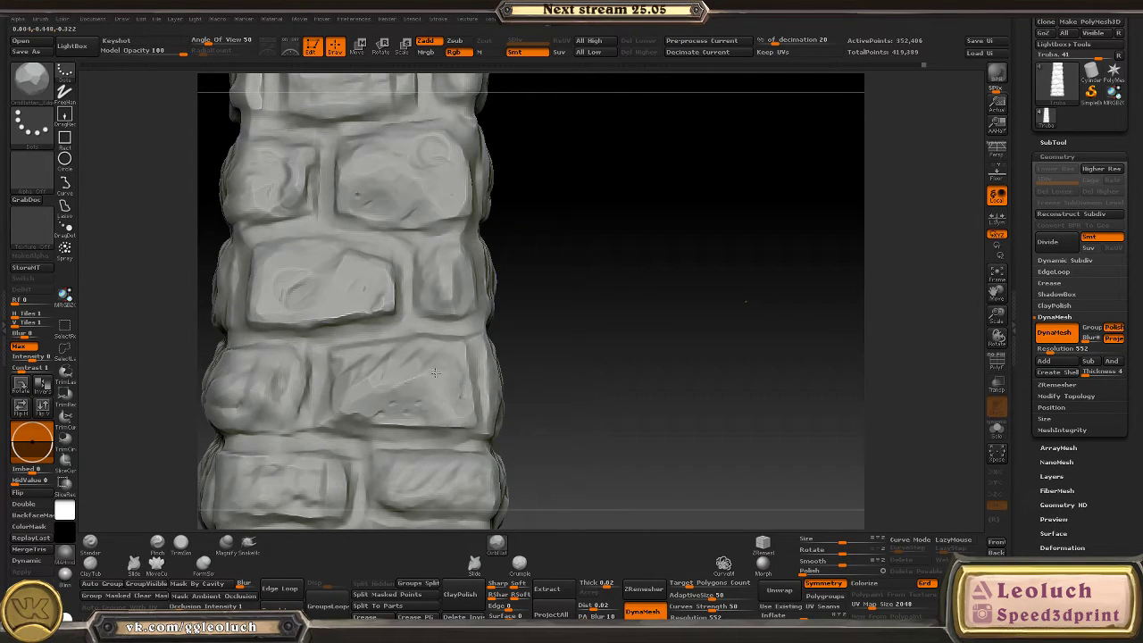
pyautogui.press('super')
pyautogui.click(375, 379)
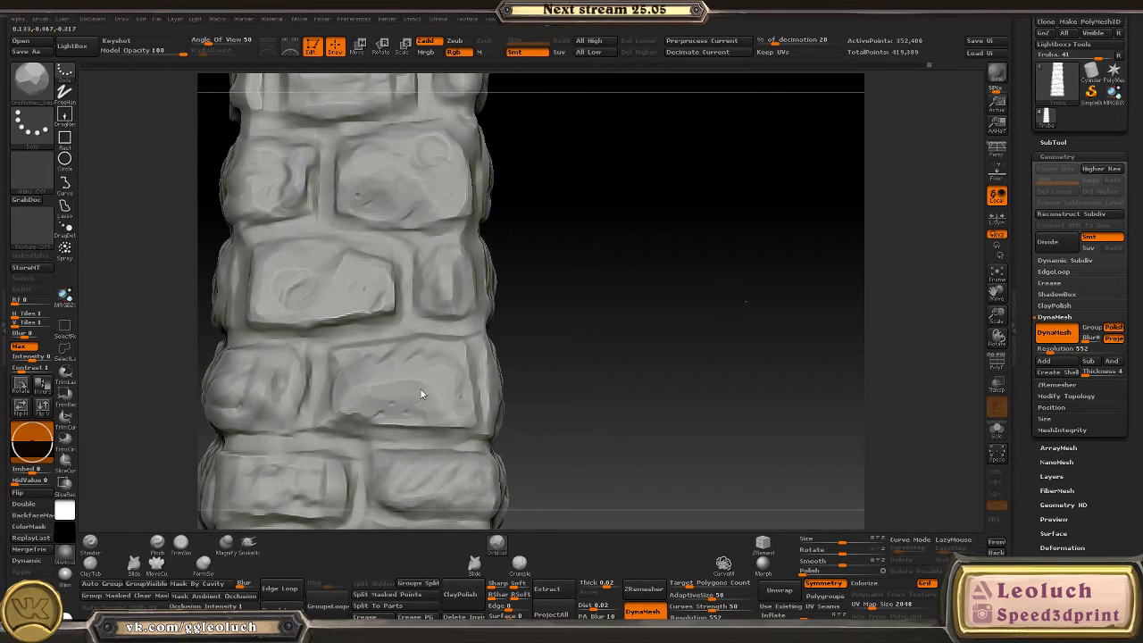
pyautogui.moveTo(452, 367)
pyautogui.mouseDown(button='right')
pyautogui.moveTo(419, 366)
pyautogui.moveTo(451, 364)
pyautogui.mouseUp(button='right')
# - Flatten the large mid-height corner stone on the adjacent face and the stones in the two courses above it
pyautogui.moveTo(451, 365)
pyautogui.keyDown('shift'); pyautogui.mouseDown()
pyautogui.moveTo(497, 350)
pyautogui.moveTo(480, 337)
pyautogui.moveTo(497, 359)
pyautogui.mouseUp(); pyautogui.keyUp('shift')
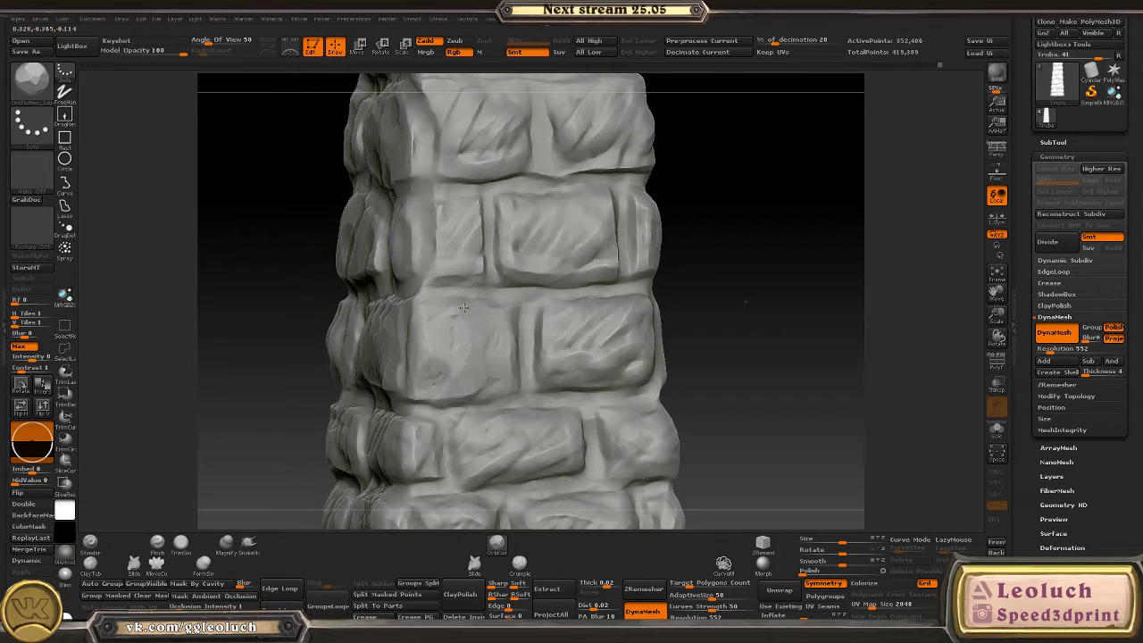
pyautogui.keyDown('shift'); pyautogui.moveTo(440, 237); pyautogui.dragTo(469, 251); pyautogui.keyUp('shift')
pyautogui.moveTo(731, 294)
pyautogui.mouseDown()
pyautogui.moveTo(734, 324)
pyautogui.moveTo(498, 263)
pyautogui.moveTo(505, 286)
pyautogui.moveTo(492, 258)
pyautogui.mouseUp()
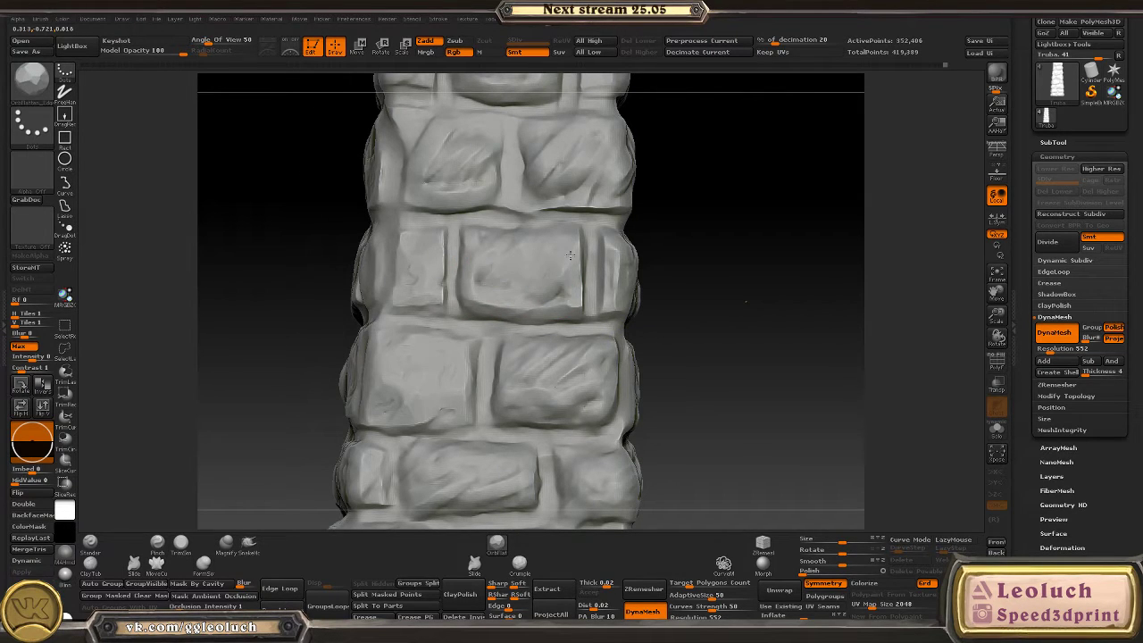
pyautogui.moveTo(561, 292); pyautogui.dragTo(473, 241, button='right')
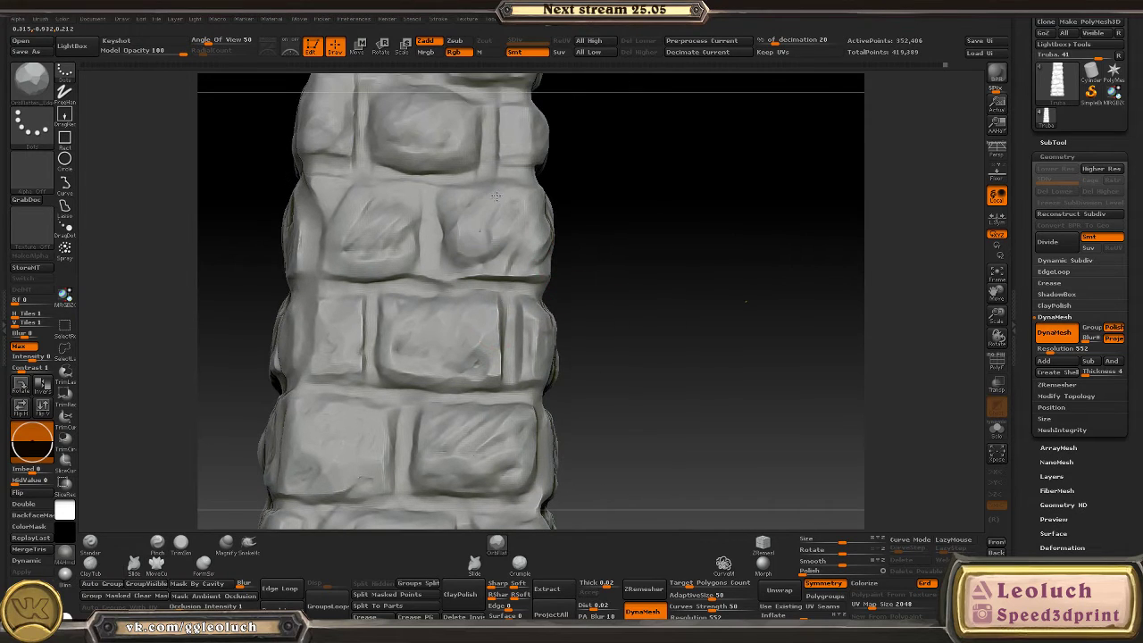
# - Flatten the two stones in the fourth course from the top and the centre stone of the course above
pyautogui.moveTo(485, 205)
pyautogui.keyDown('shift'); pyautogui.mouseDown()
pyautogui.moveTo(446, 196)
pyautogui.moveTo(369, 239)
pyautogui.moveTo(344, 232)
pyautogui.moveTo(395, 229)
pyautogui.mouseUp(); pyautogui.keyUp('shift')
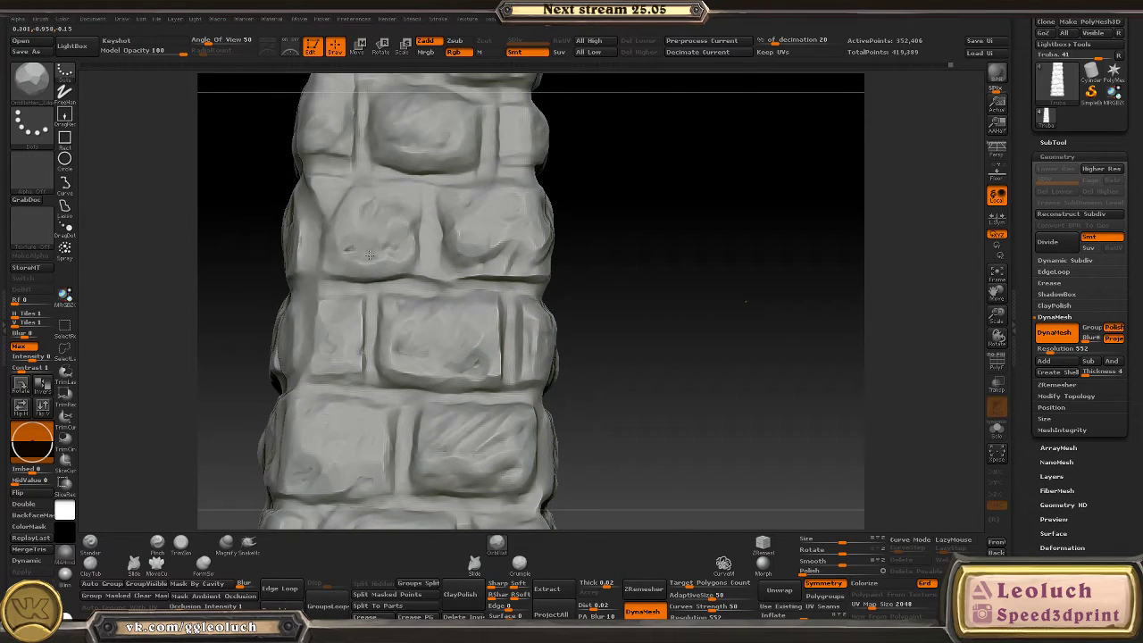
pyautogui.moveTo(620, 291); pyautogui.dragTo(379, 207, button='right')
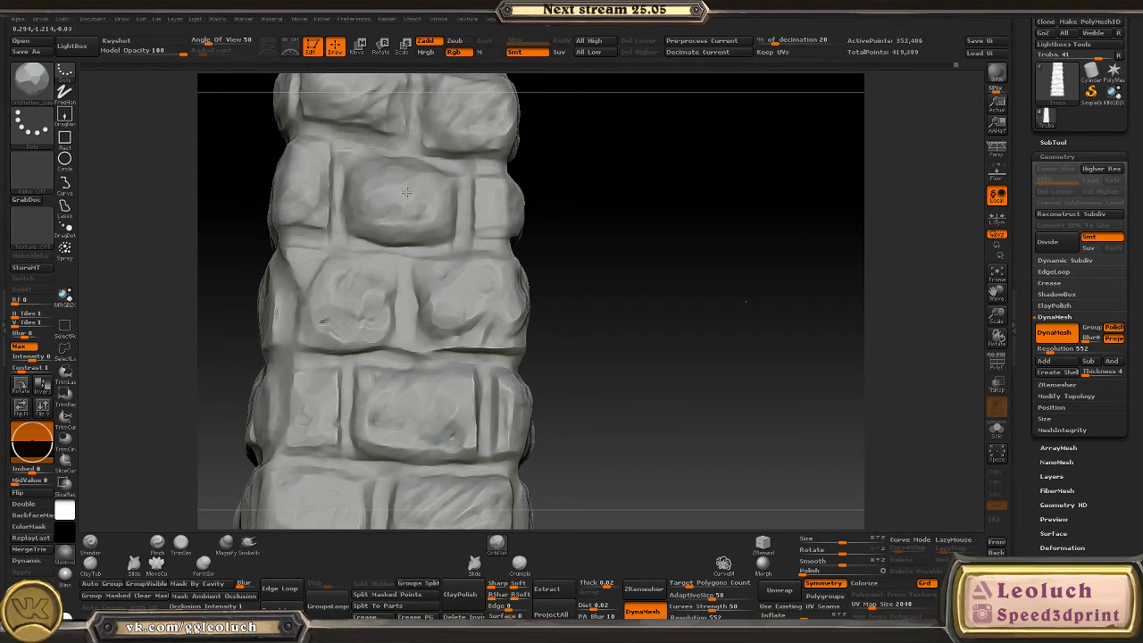
pyautogui.moveTo(427, 227)
pyautogui.keyDown('shift'); pyautogui.mouseDown()
pyautogui.moveTo(438, 220)
pyautogui.moveTo(421, 211)
pyautogui.mouseUp(); pyautogui.keyUp('shift')
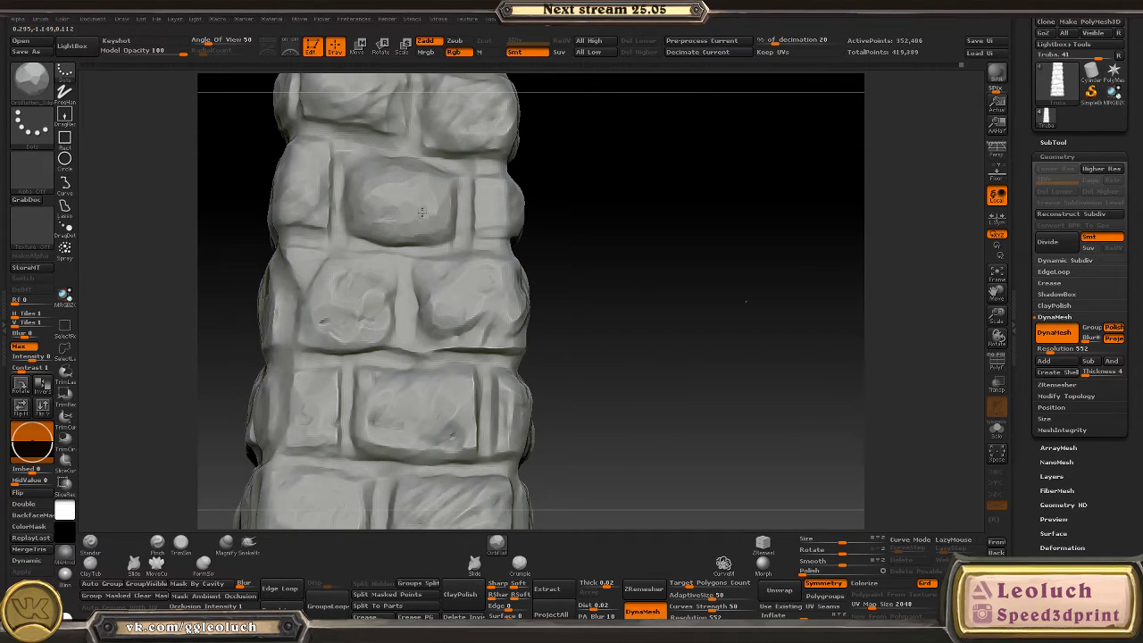
# - Flatten both stones in the second course from the top and both stones in the top course beneath the cap
pyautogui.moveTo(371, 197); pyautogui.dragTo(454, 224, button='right')
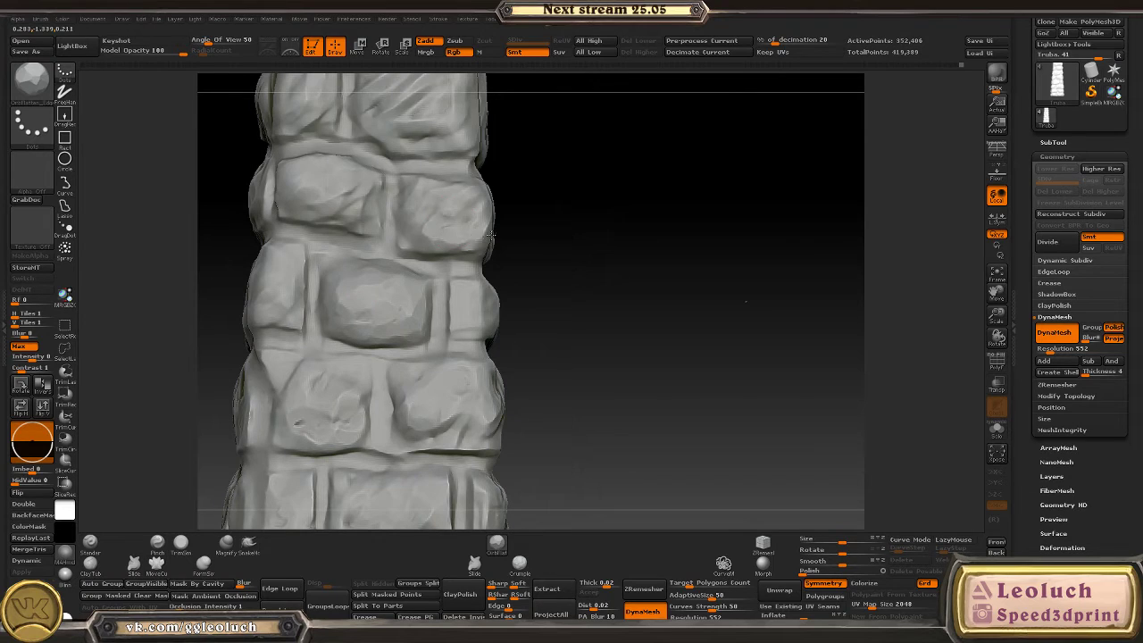
pyautogui.moveTo(407, 252); pyautogui.dragTo(380, 268, button='right')
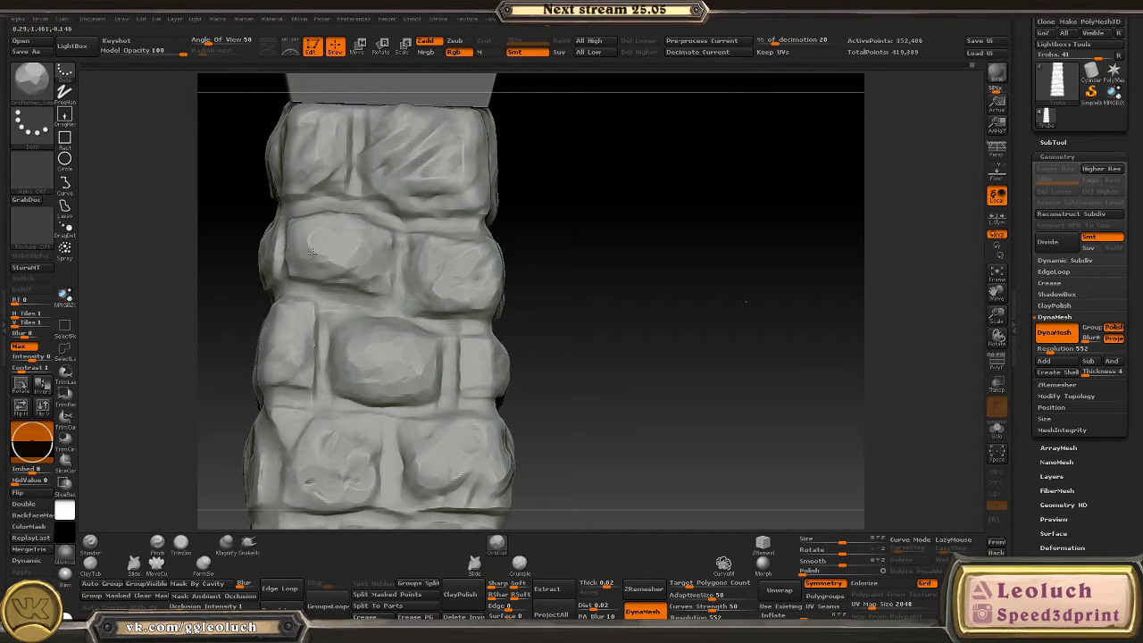
pyautogui.moveTo(438, 183)
pyautogui.mouseDown()
pyautogui.moveTo(424, 147)
pyautogui.moveTo(396, 134)
pyautogui.moveTo(468, 195)
pyautogui.moveTo(442, 161)
pyautogui.moveTo(465, 135)
pyautogui.mouseUp()
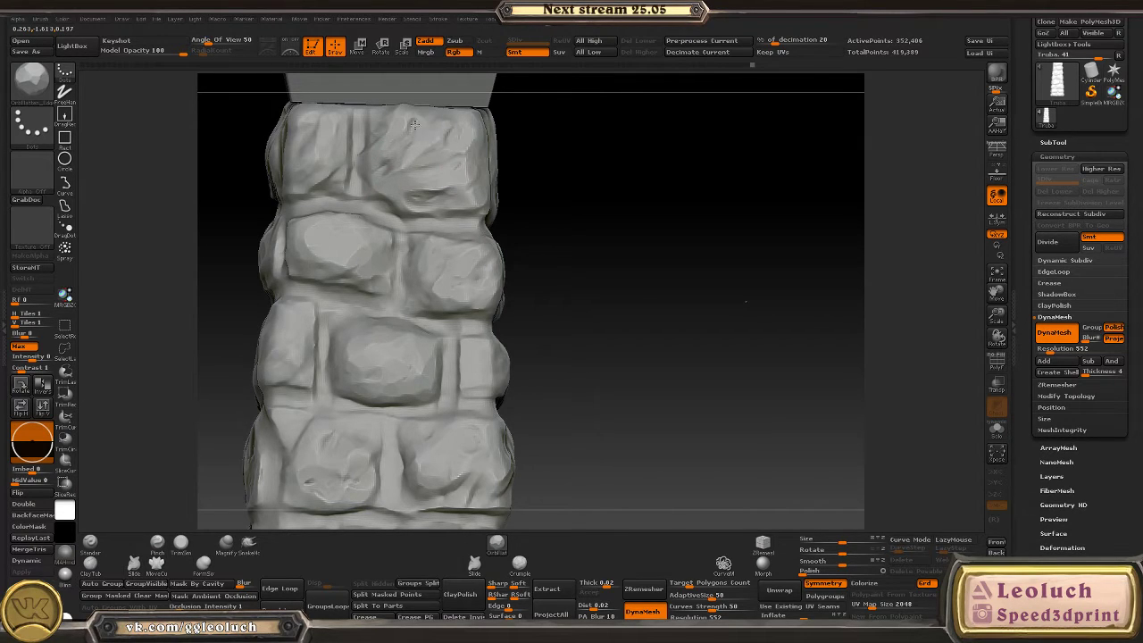
pyautogui.moveTo(301, 120); pyautogui.dragTo(322, 129)
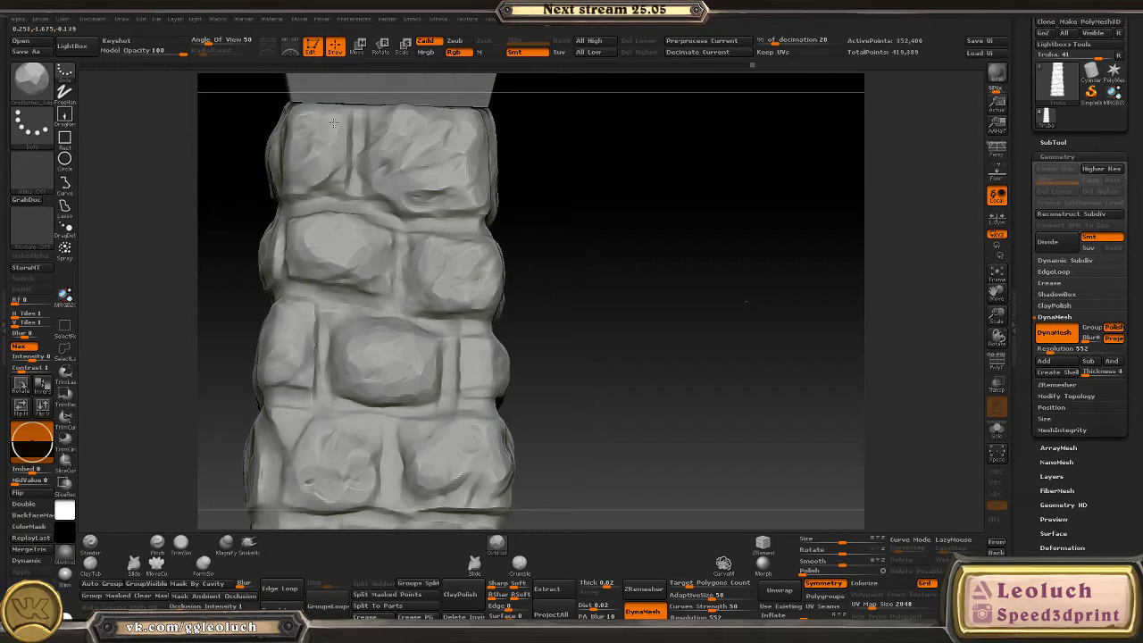
# - On the next face, flatten the left stone of the third course from the top, the wide second-course stone and the top-course stones
pyautogui.moveTo(536, 183)
pyautogui.mouseDown()
pyautogui.moveTo(512, 233)
pyautogui.moveTo(345, 307)
pyautogui.mouseUp()
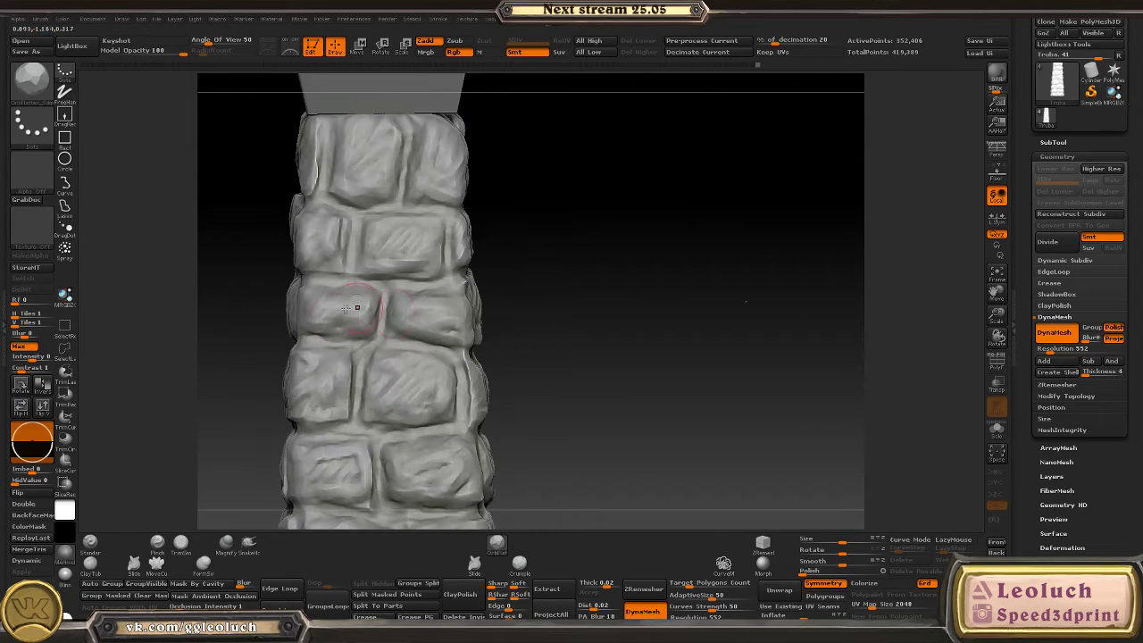
pyautogui.moveTo(398, 261)
pyautogui.mouseDown()
pyautogui.moveTo(375, 234)
pyautogui.moveTo(417, 250)
pyautogui.moveTo(431, 241)
pyautogui.moveTo(403, 235)
pyautogui.moveTo(429, 247)
pyautogui.mouseUp()
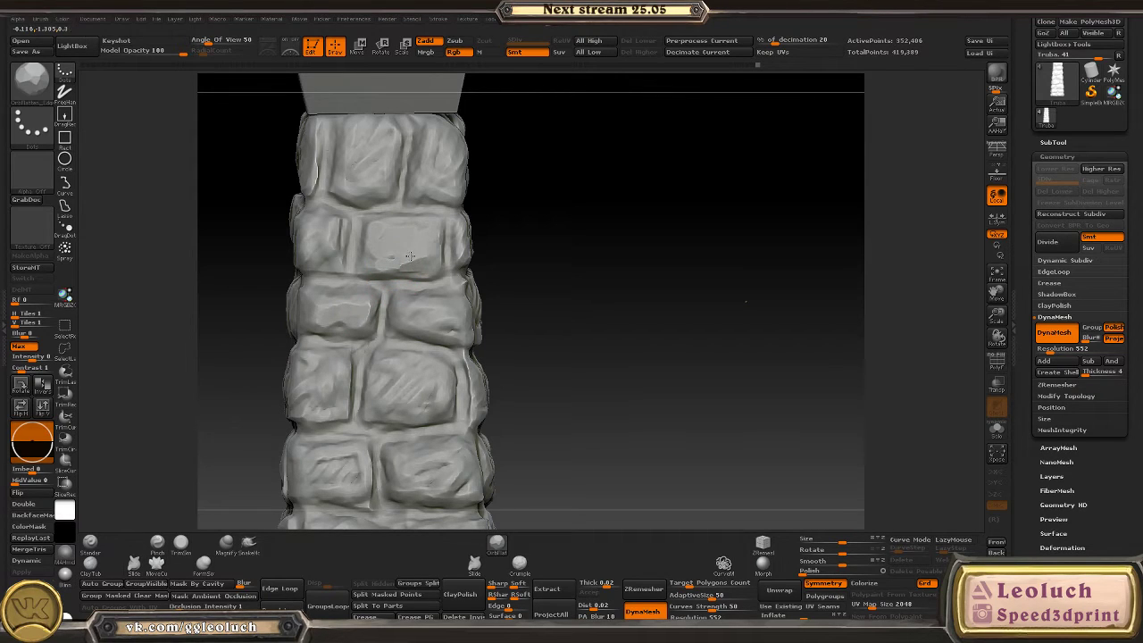
pyautogui.moveTo(367, 185); pyautogui.dragTo(445, 153)
# - Flatten the stones in the fourth and fifth courses from the top and the right stone of the third course with the OrbFlatten_Edge brush
pyautogui.keyDown('alt'); pyautogui.moveTo(498, 242); pyautogui.dragTo(345, 283); pyautogui.keyUp('alt')
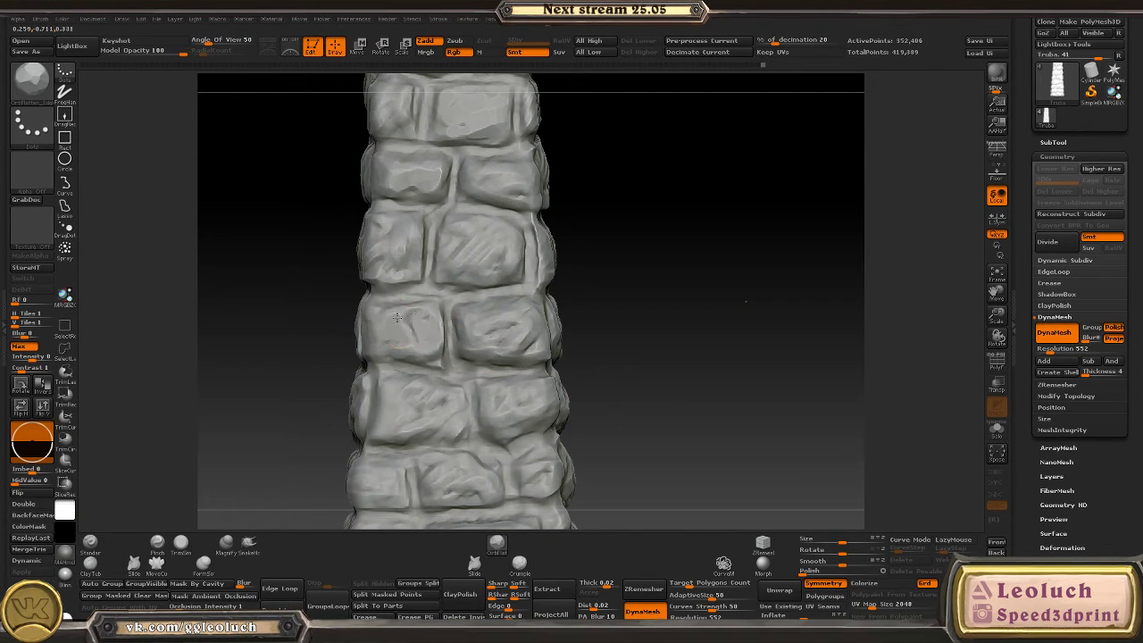
pyautogui.press('b')
pyautogui.press('c')
pyautogui.press('b')
pyautogui.press('b')
pyautogui.press('o')
pyautogui.press('f')
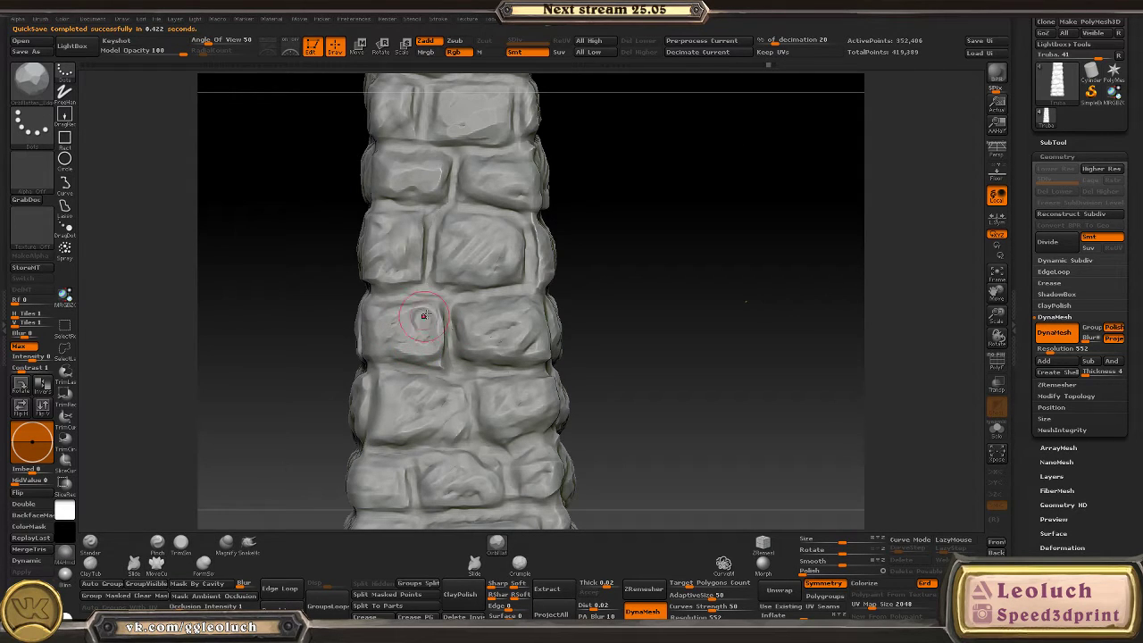
pyautogui.moveTo(396, 319); pyautogui.dragTo(529, 322)
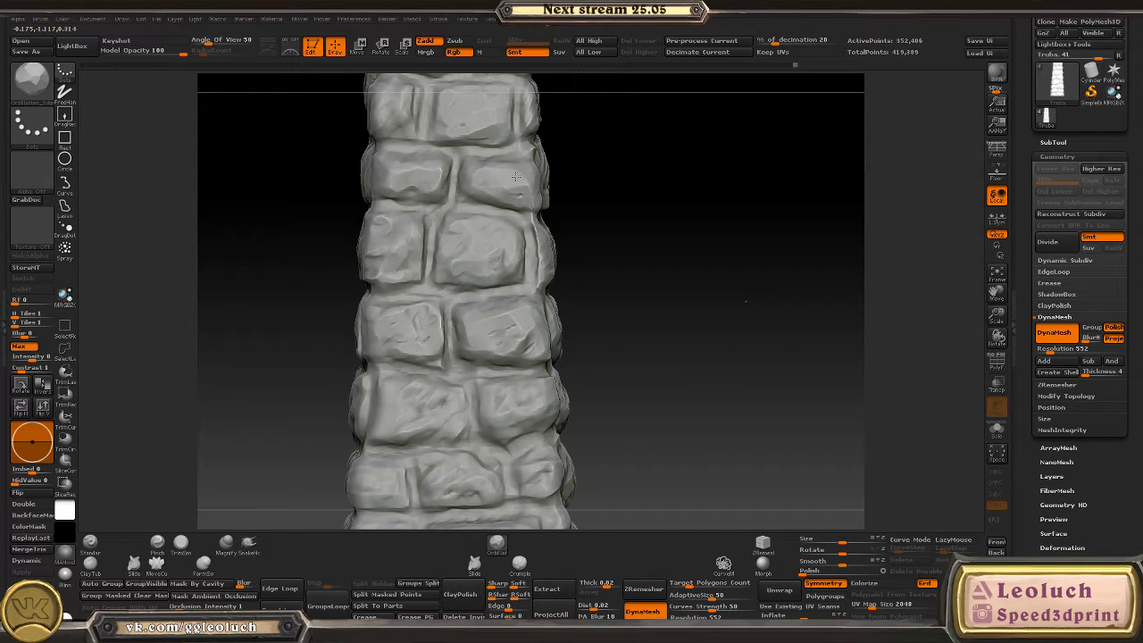
# - Build up rough strokes with the Clay brush on the wide stone in the third course from the base
pyautogui.scroll(-3, 613, 242)
pyautogui.scroll(5, 566, 212)
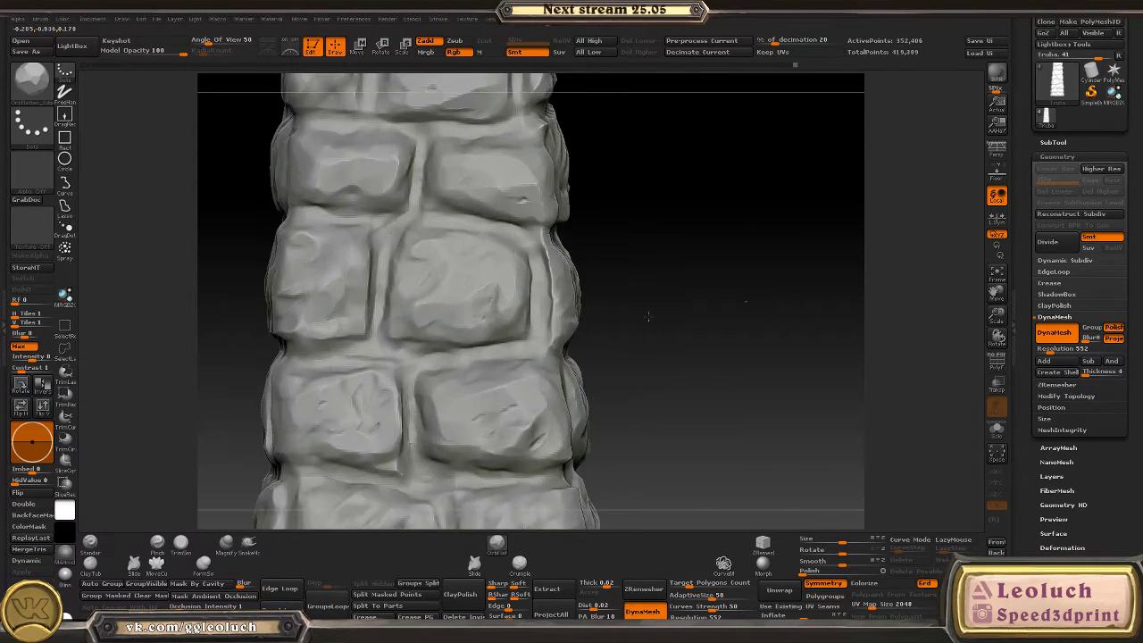
pyautogui.moveTo(658, 248); pyautogui.dragTo(384, 286)
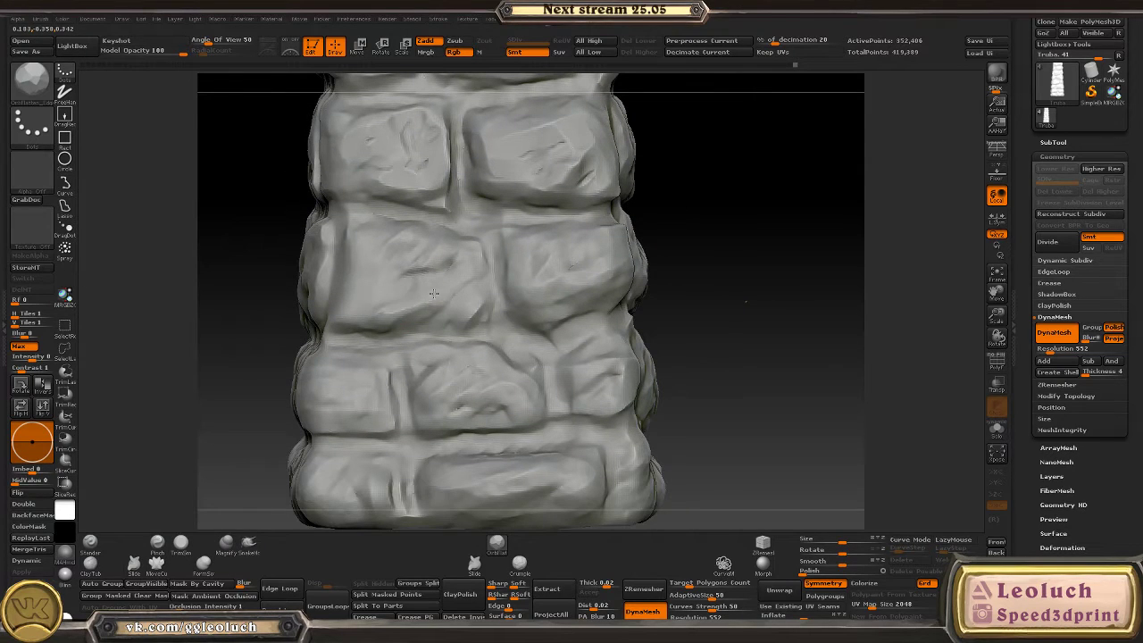
pyautogui.press('1')
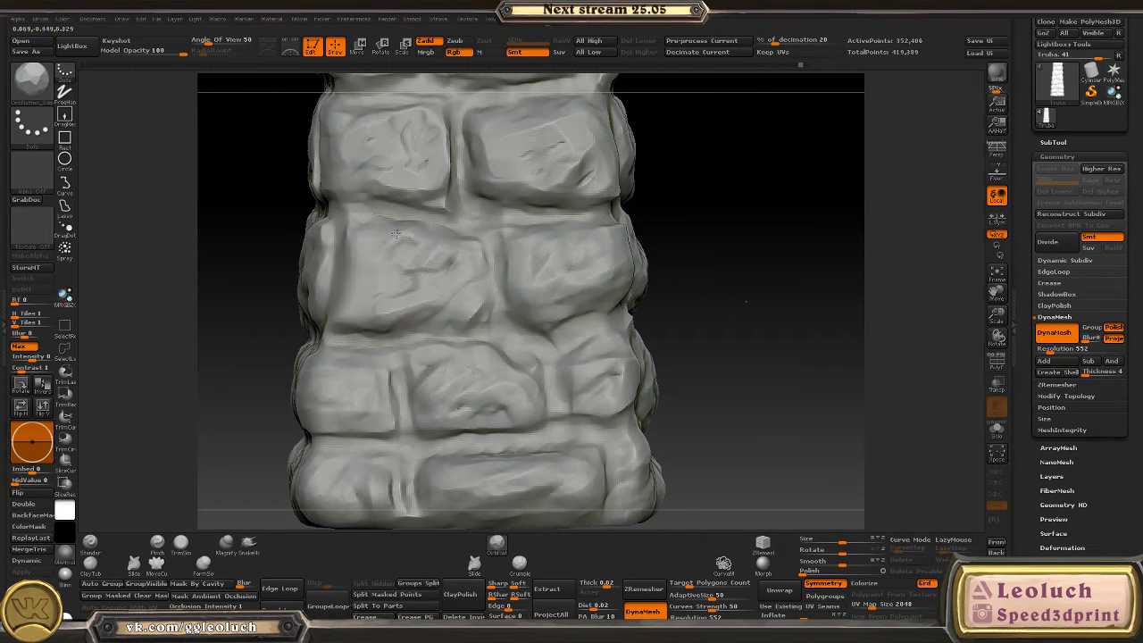
pyautogui.press('b')
pyautogui.press('c')
pyautogui.press('b')
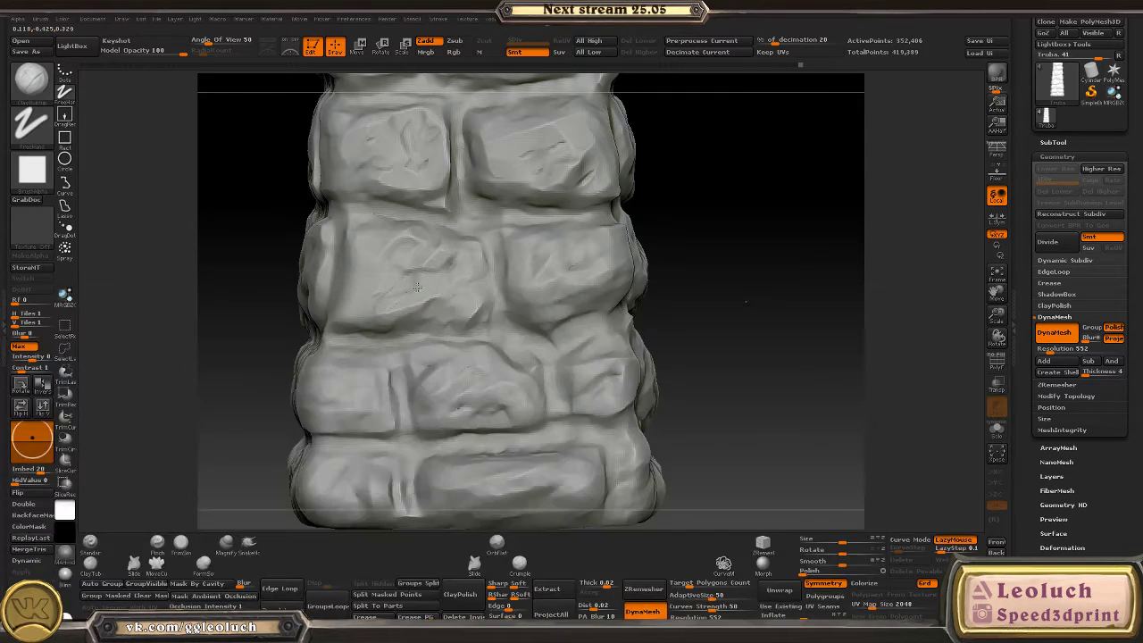
pyautogui.press('b')
pyautogui.press('c')
pyautogui.press('b')
pyautogui.press('b')
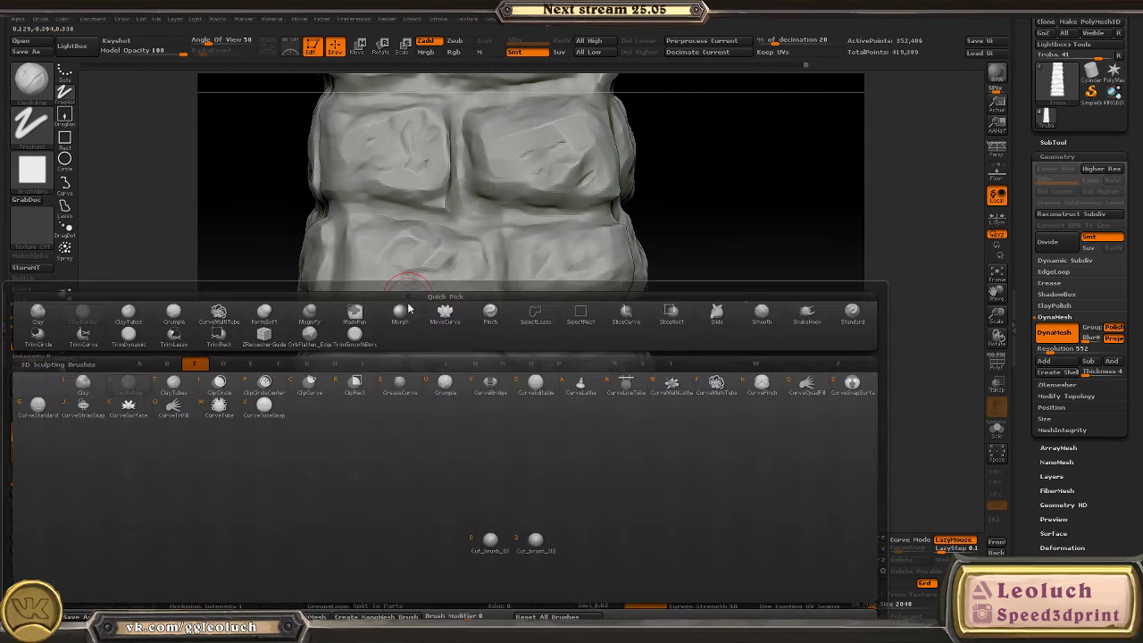
pyautogui.press('c')
pyautogui.press('l')
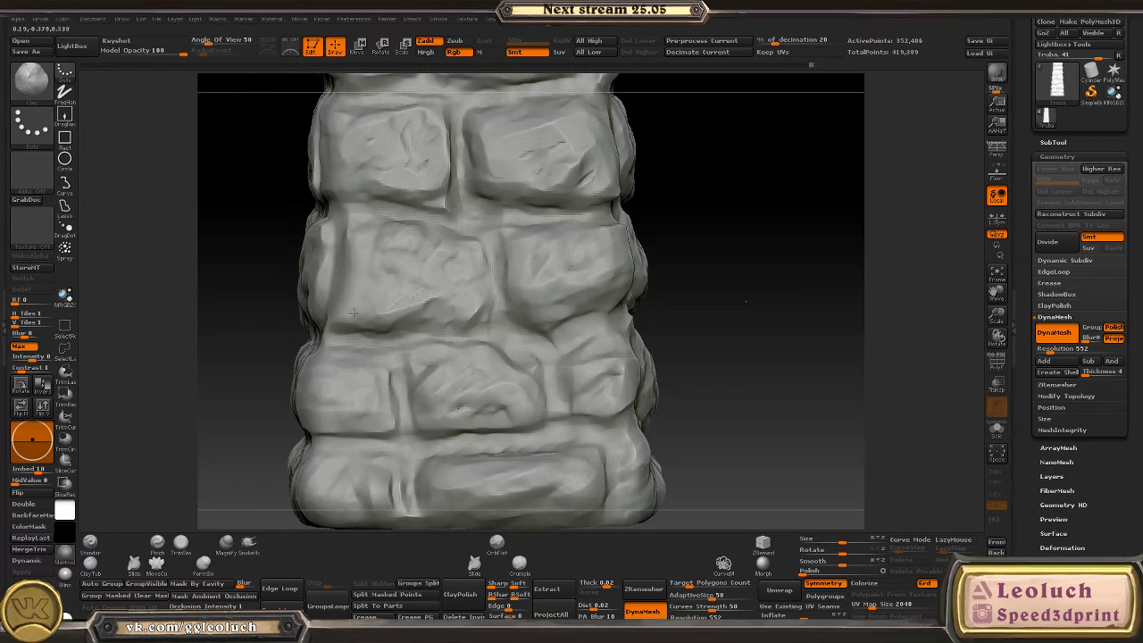
# - Flatten both stones of the third course from the base and the stones in the two courses below with the OrbFlatten_Edge brush
pyautogui.press('b')
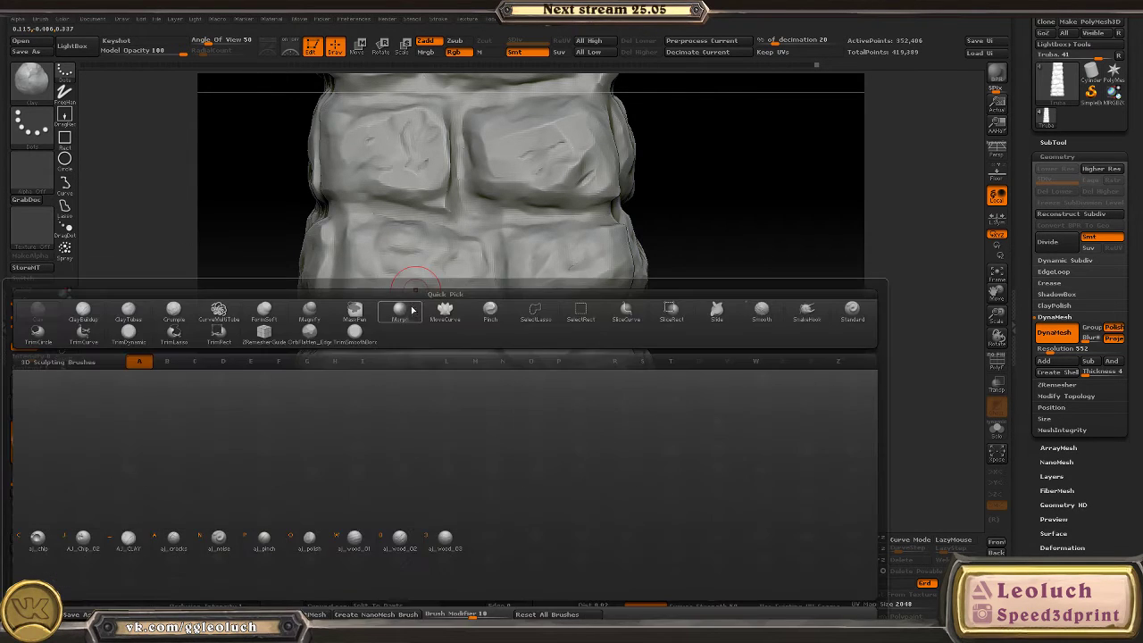
pyautogui.press('Escape')
pyautogui.press('b')
pyautogui.press('o')
pyautogui.press('f')
pyautogui.moveTo(422, 287)
pyautogui.mouseDown()
pyautogui.moveTo(402, 308)
pyautogui.moveTo(442, 302)
pyautogui.moveTo(403, 229)
pyautogui.mouseUp()
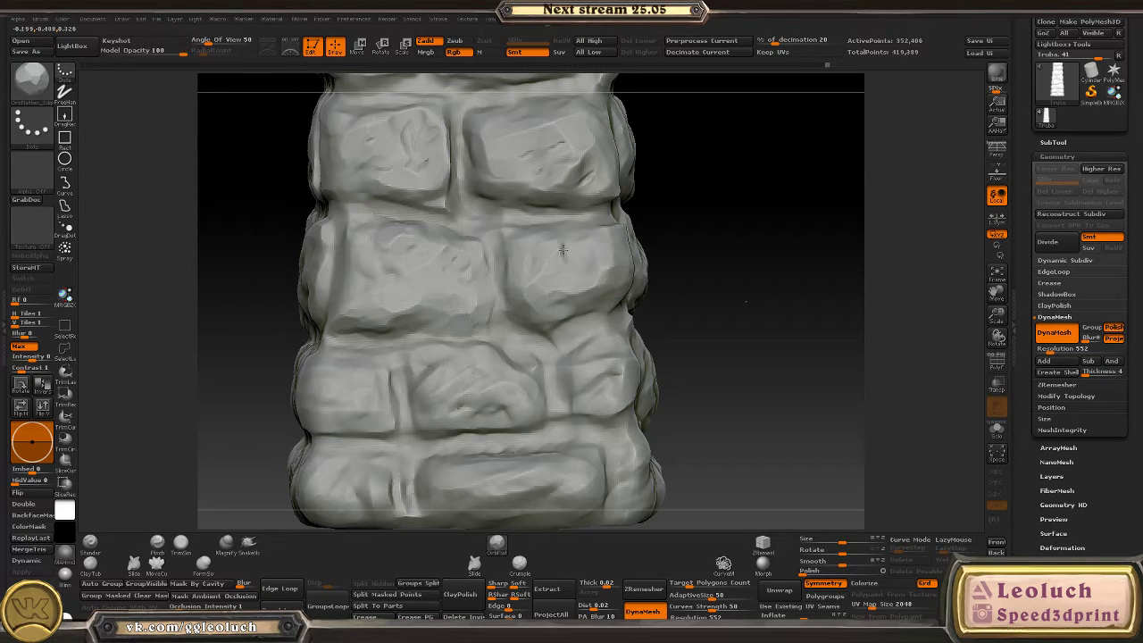
pyautogui.moveTo(563, 250)
pyautogui.mouseDown(button='right')
pyautogui.moveTo(459, 308)
pyautogui.moveTo(406, 313)
pyautogui.mouseUp(button='right')
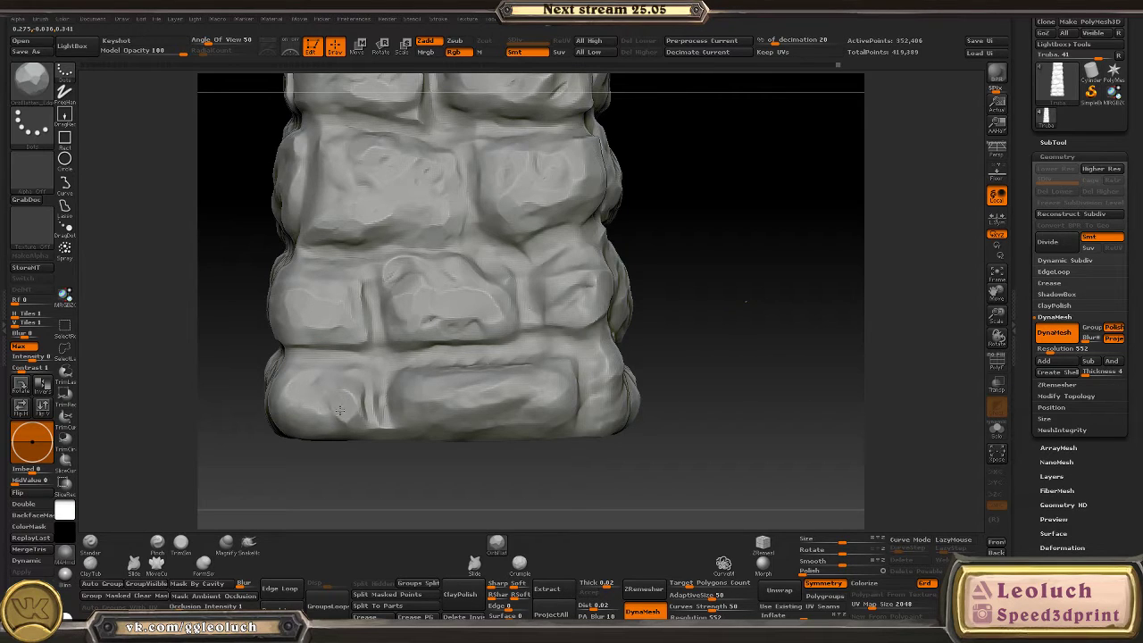
pyautogui.moveTo(339, 410); pyautogui.dragTo(282, 412)
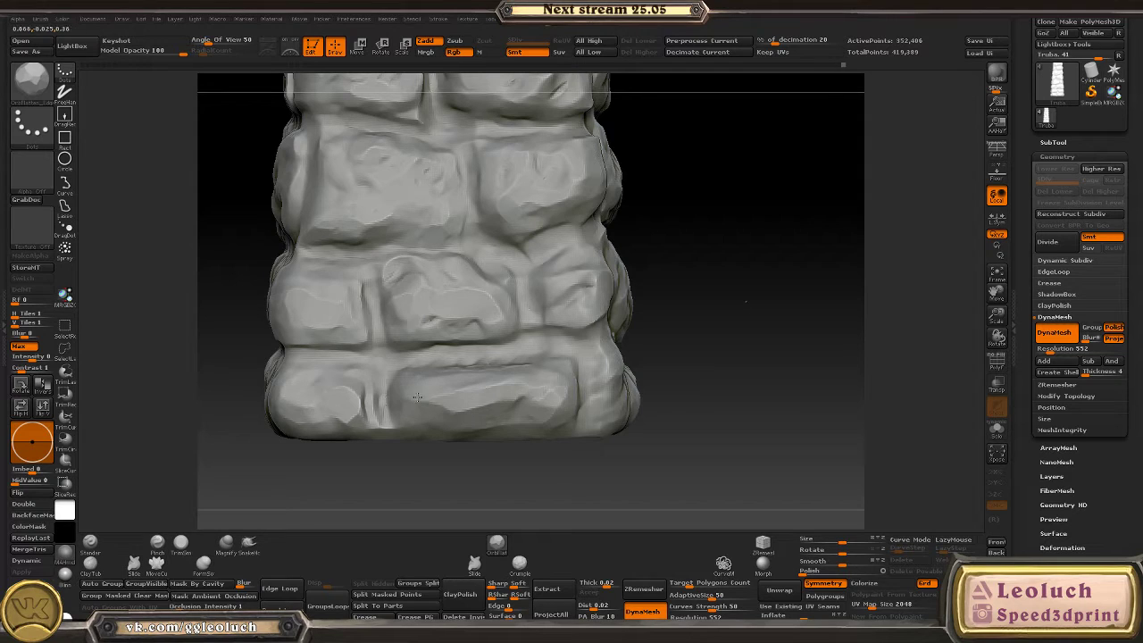
# - On the next face, add Clay brush strokes to the left stones of the third and fourth courses from the base
pyautogui.moveTo(553, 392)
pyautogui.keyDown('alt'); pyautogui.mouseDown(button='right')
pyautogui.moveTo(650, 389)
pyautogui.moveTo(655, 349)
pyautogui.moveTo(431, 319)
pyautogui.moveTo(286, 362)
pyautogui.moveTo(360, 339)
pyautogui.moveTo(301, 326)
pyautogui.moveTo(354, 359)
pyautogui.mouseUp(button='right'); pyautogui.keyUp('alt')
pyautogui.press('b')
pyautogui.press('l')
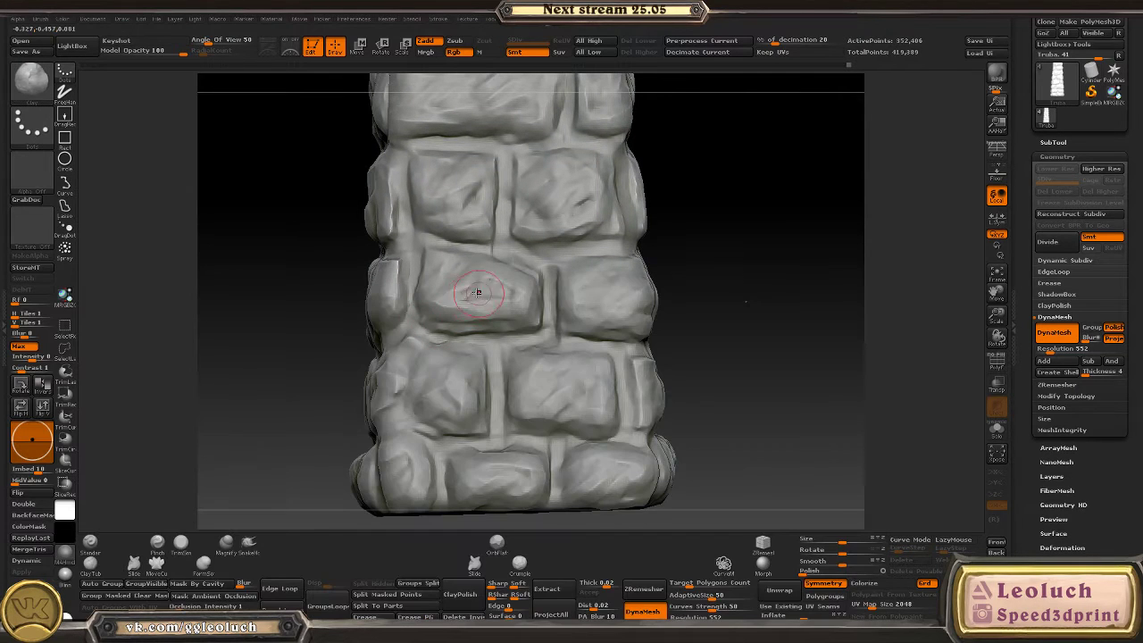
pyautogui.moveTo(434, 280); pyautogui.dragTo(497, 292)
pyautogui.keyDown('alt'); pyautogui.moveTo(463, 280); pyautogui.dragTo(280, 303, button='right'); pyautogui.keyUp('alt')
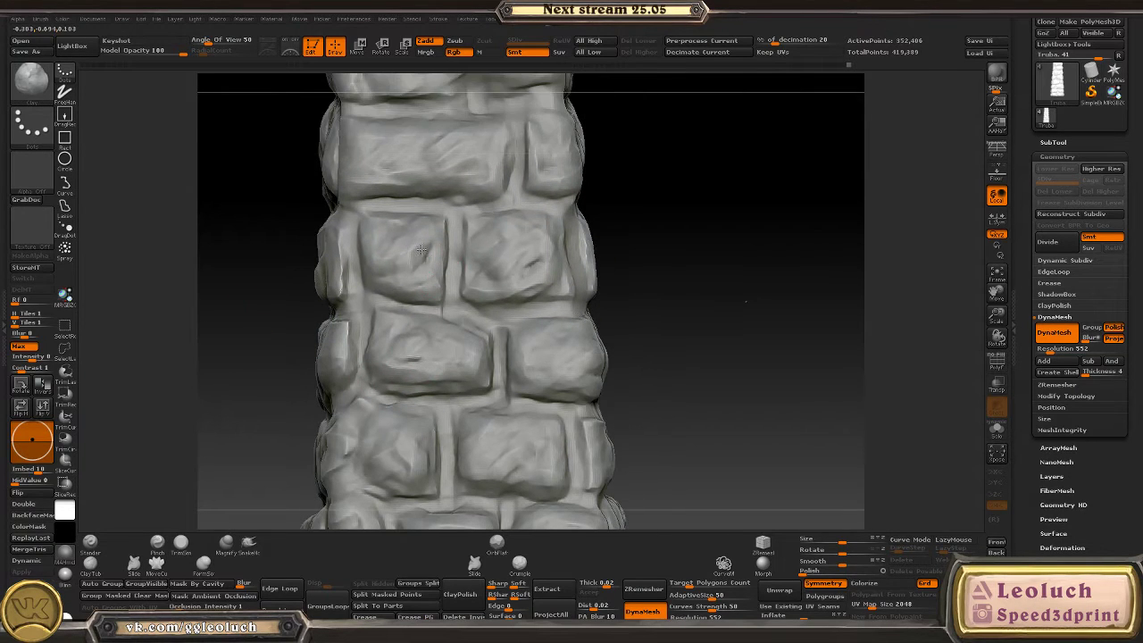
pyautogui.moveTo(338, 198); pyautogui.dragTo(441, 255, button='right')
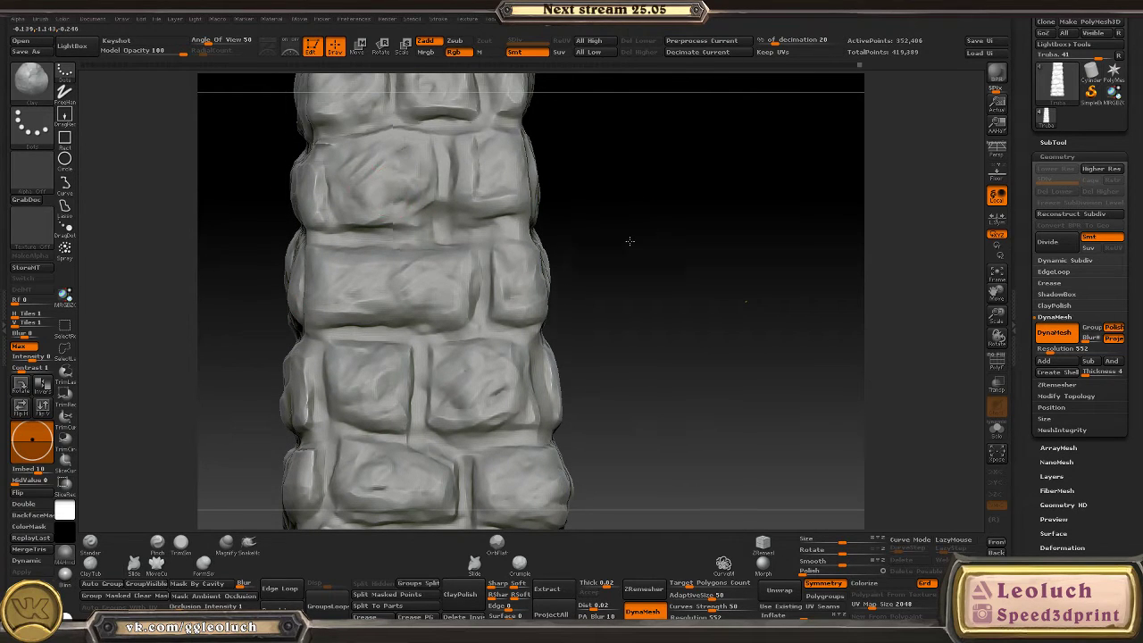
# - Flatten the wide fifth-course stone from the base, both sixth-course stones and the small square seventh-course stone with the OrbFlatten_Edge brush
pyautogui.moveTo(630, 242); pyautogui.dragTo(391, 241, button='right')
pyautogui.moveTo(538, 294); pyautogui.dragTo(465, 360, button='right')
pyautogui.press('b')
pyautogui.press('o')
pyautogui.press('f')
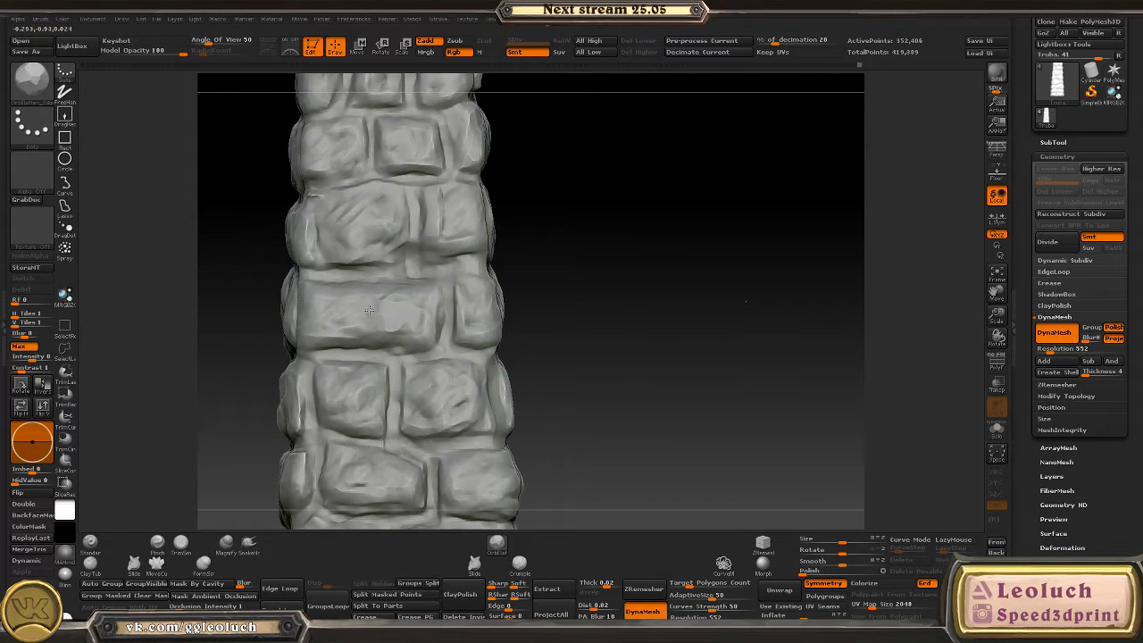
pyautogui.moveTo(372, 251); pyautogui.dragTo(337, 215)
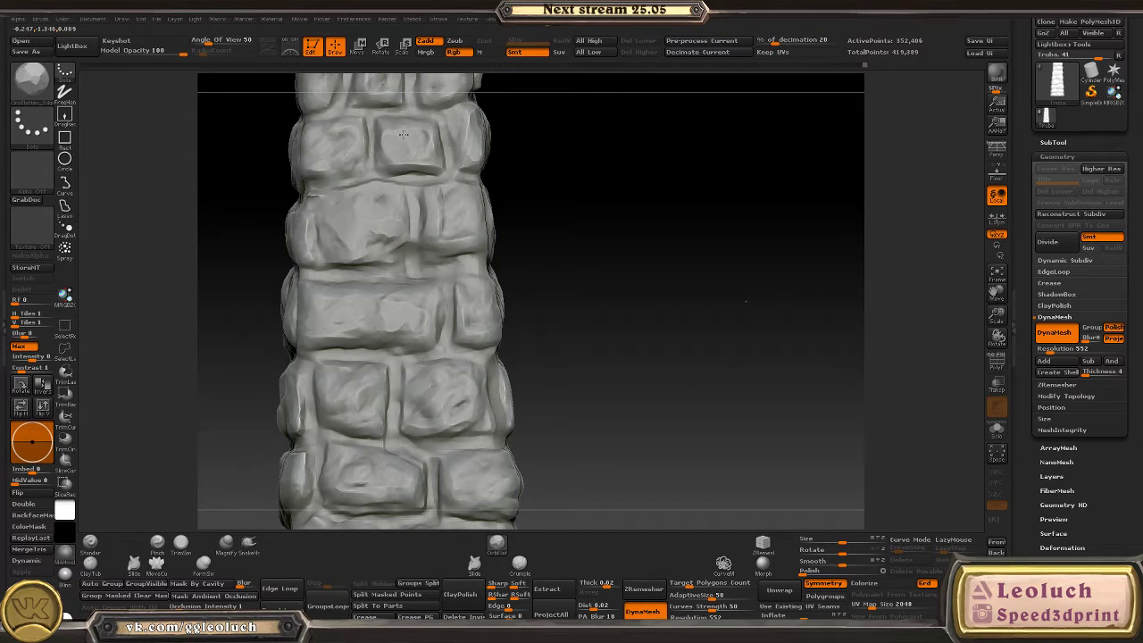
pyautogui.moveTo(404, 134); pyautogui.dragTo(427, 143)
pyautogui.moveTo(468, 207); pyautogui.dragTo(464, 237)
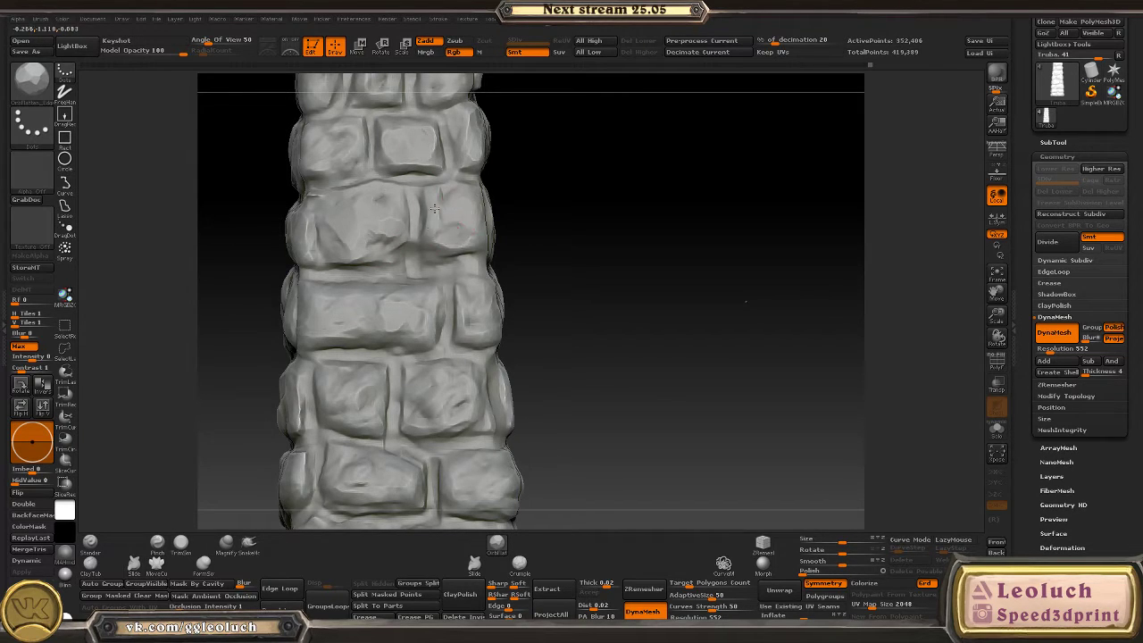
# - Flatten the top-course stones beneath the cap and trim the narrow centre stone with the TrimDynamic brush
pyautogui.moveTo(455, 179); pyautogui.dragTo(473, 219, button='right')
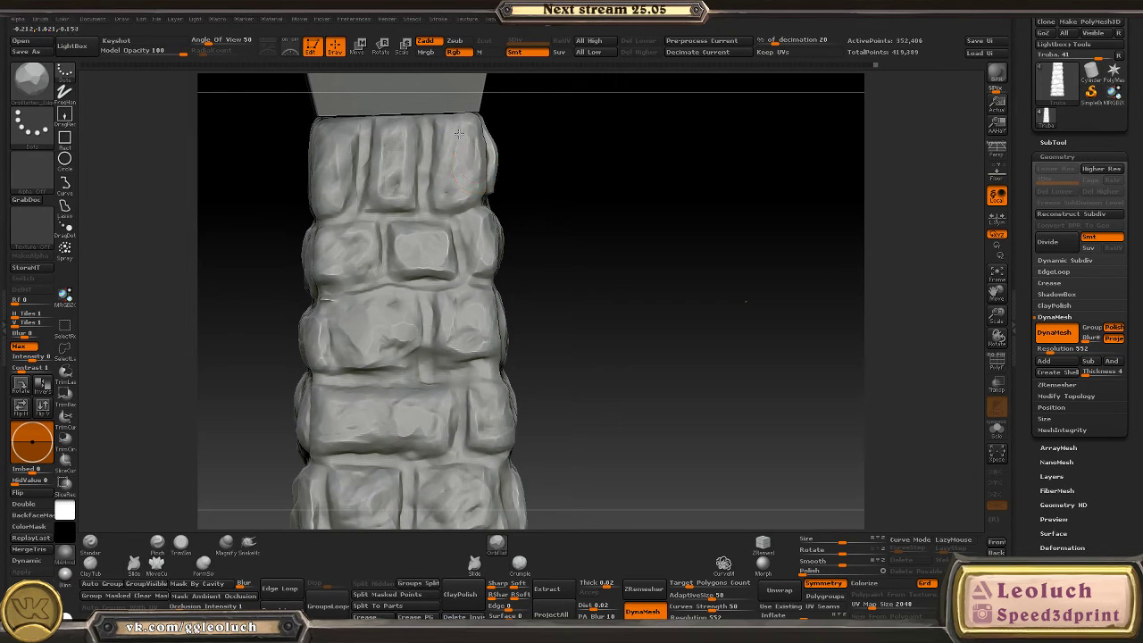
pyautogui.moveTo(418, 172); pyautogui.dragTo(370, 192)
pyautogui.press('b')
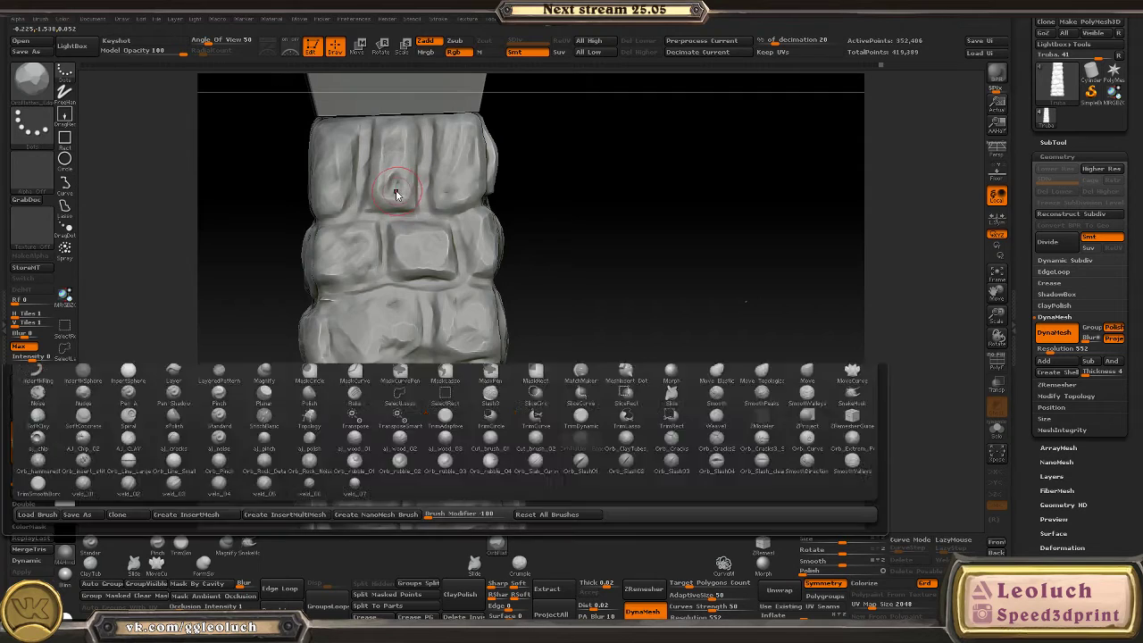
pyautogui.press('d')
pyautogui.press('s')
pyautogui.moveTo(382, 180); pyautogui.dragTo(398, 191)
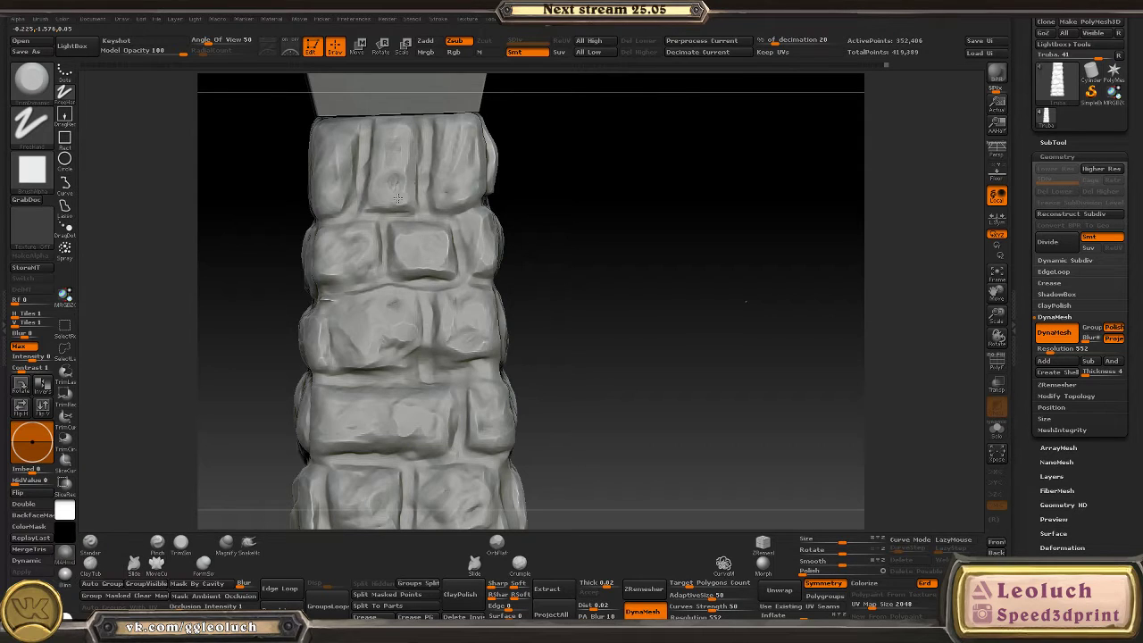
# - Trim flat planes on the two large stones in the fourth course from the base with the TrimDynamic brush
pyautogui.moveTo(572, 283); pyautogui.dragTo(437, 246)
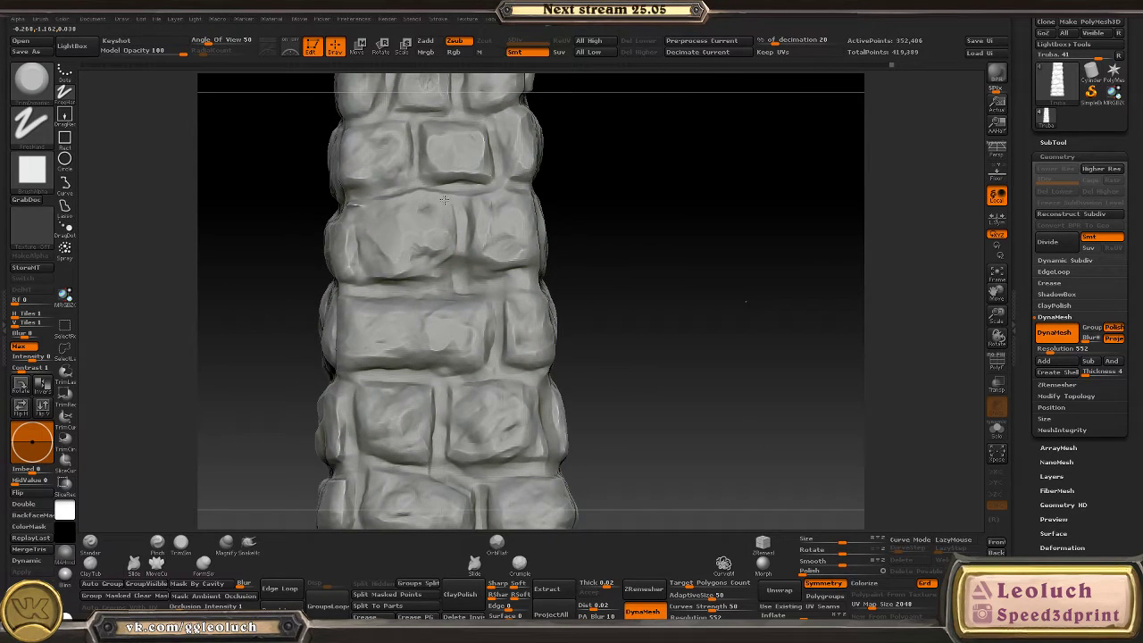
pyautogui.moveTo(502, 238); pyautogui.dragTo(446, 257, button='right')
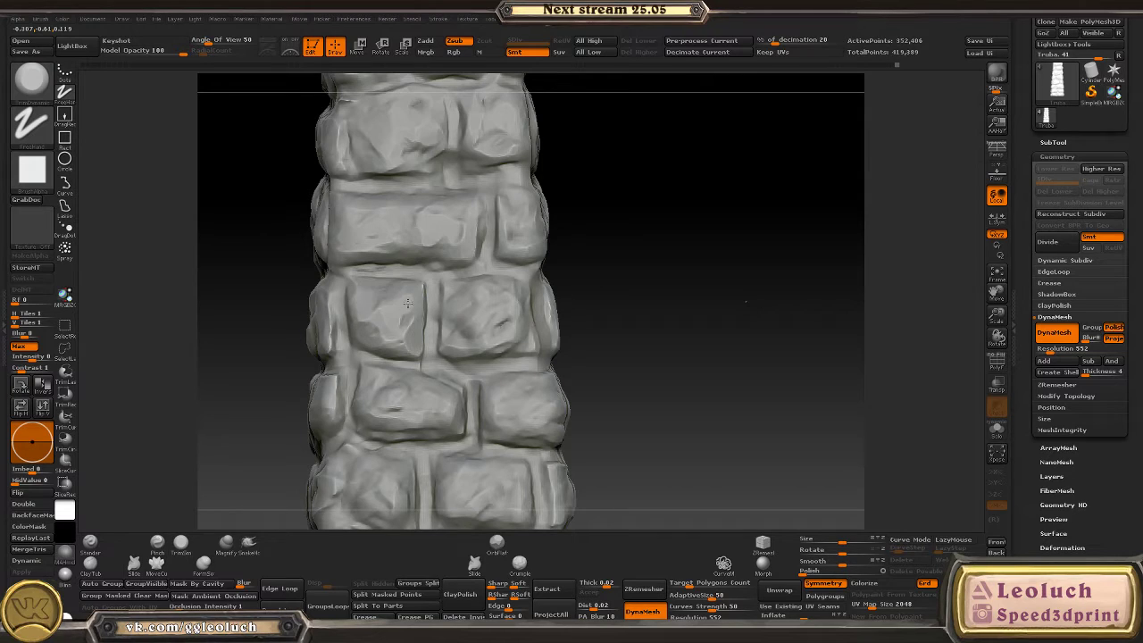
pyautogui.moveTo(607, 352); pyautogui.dragTo(463, 228)
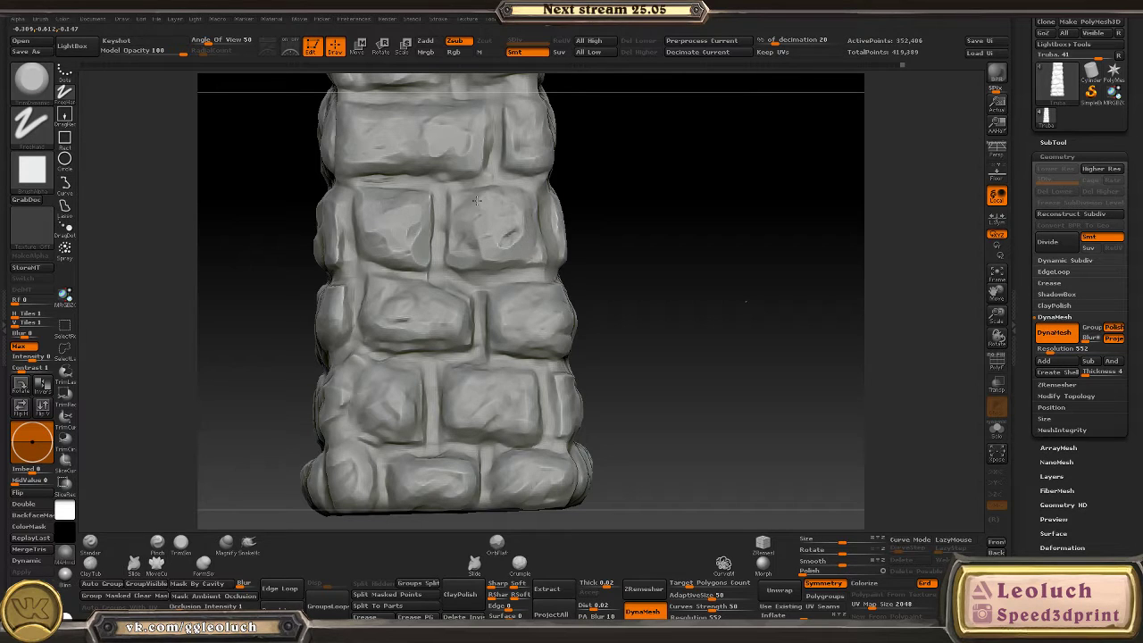
# - Trim flat planes on the two large stones in the third course from the base with the TrimDynamic brush
pyautogui.press('b')
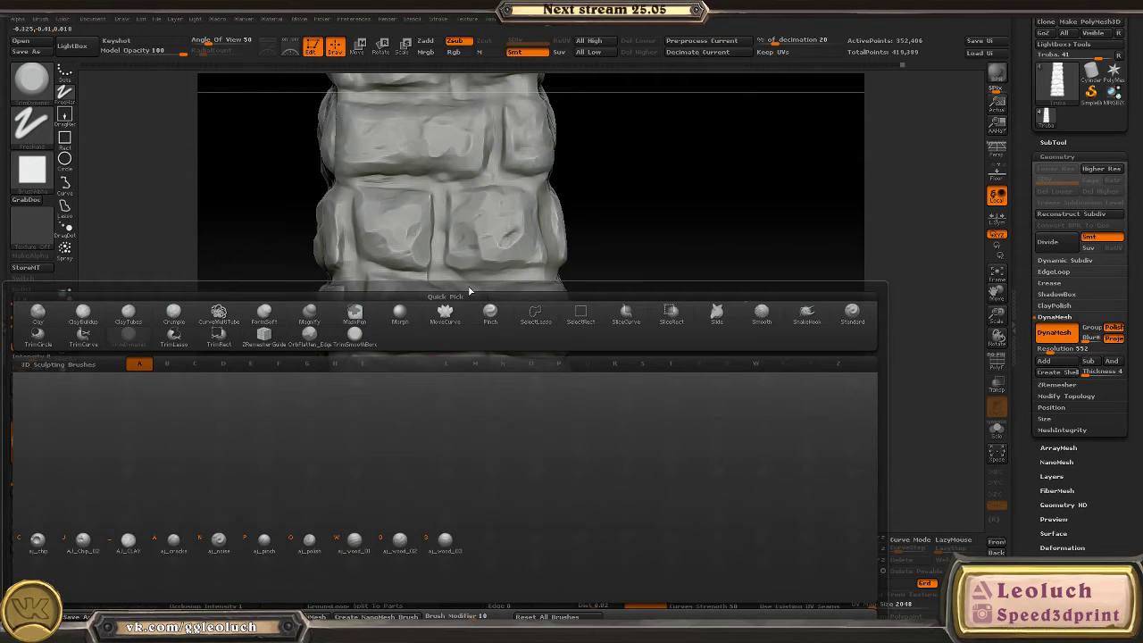
pyautogui.press('b')
pyautogui.press('o')
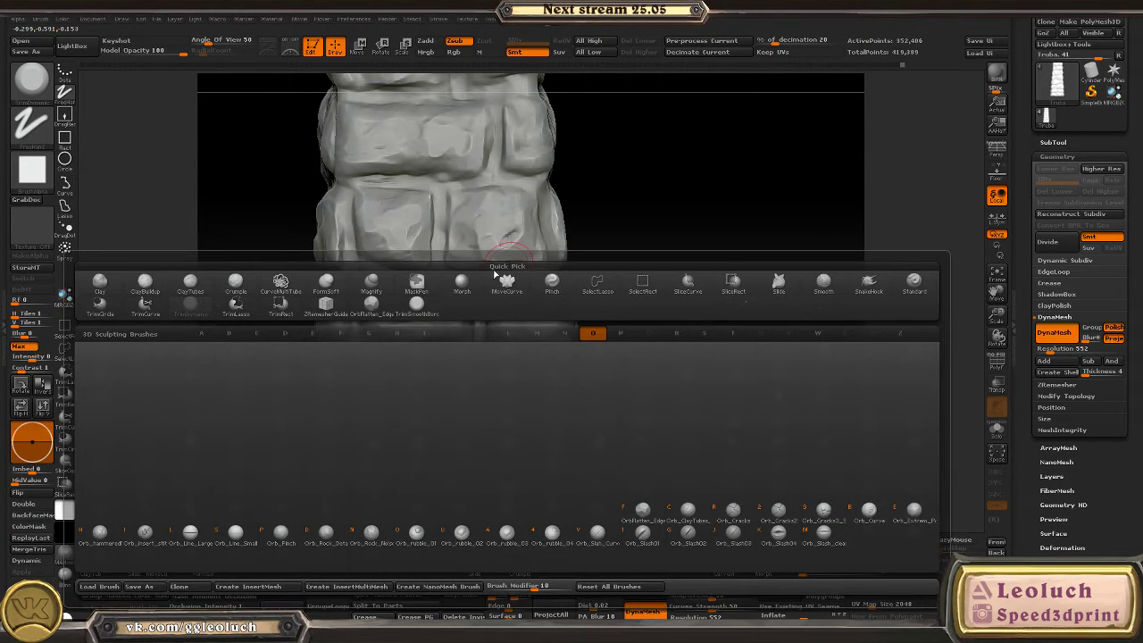
pyautogui.press('f')
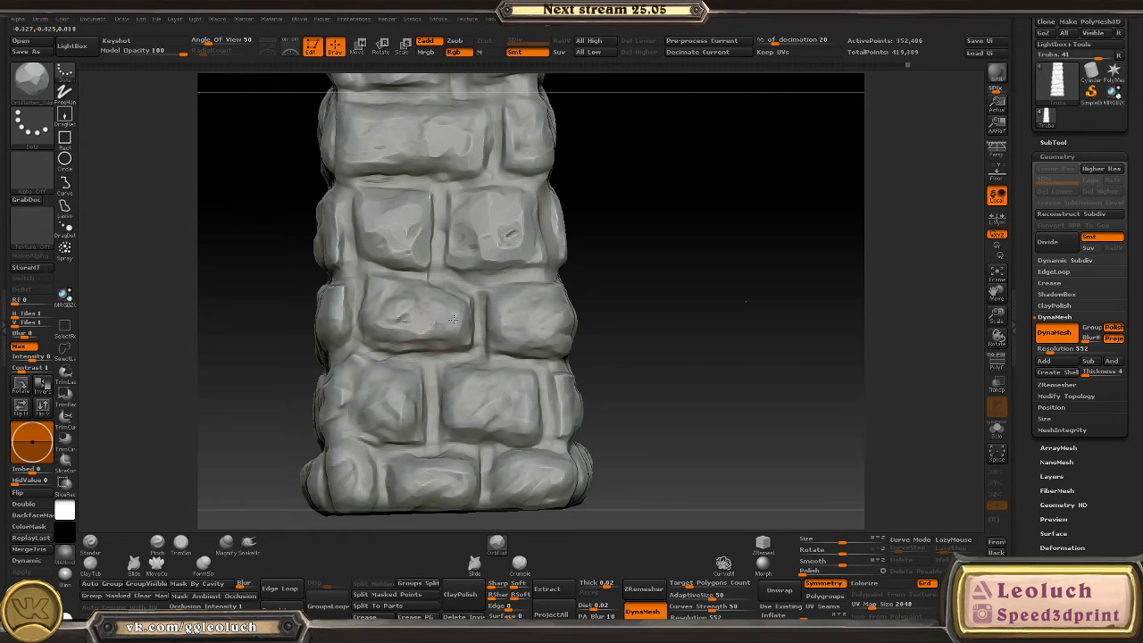
pyautogui.press('b')
pyautogui.click(428, 358)
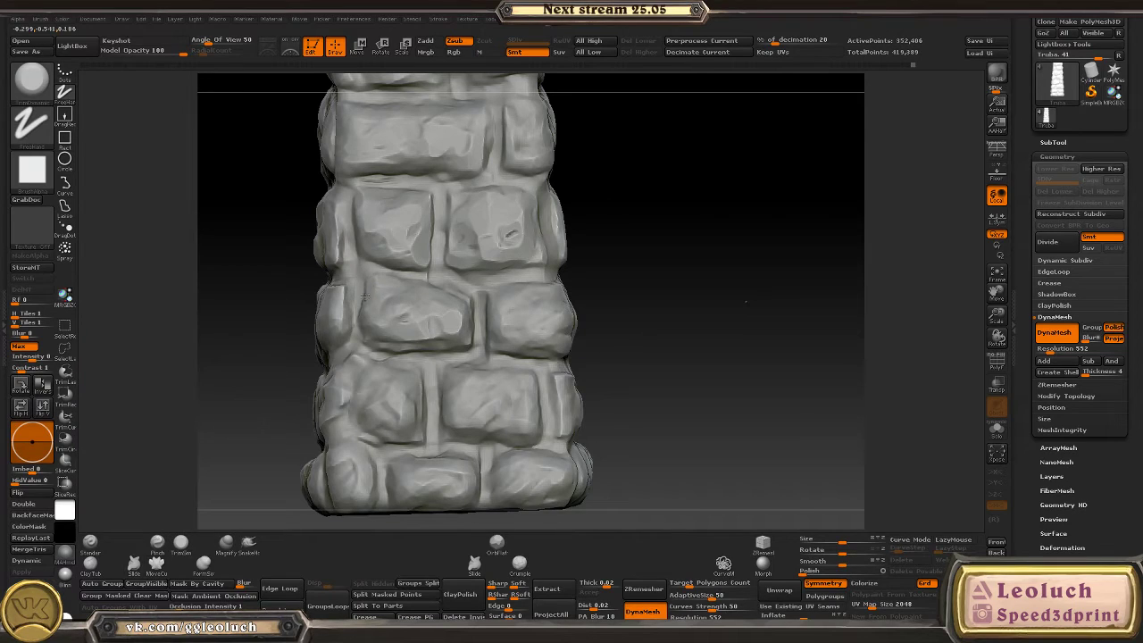
pyautogui.moveTo(375, 323)
pyautogui.mouseDown()
pyautogui.moveTo(408, 319)
pyautogui.moveTo(388, 289)
pyautogui.moveTo(417, 335)
pyautogui.moveTo(460, 332)
pyautogui.mouseUp()
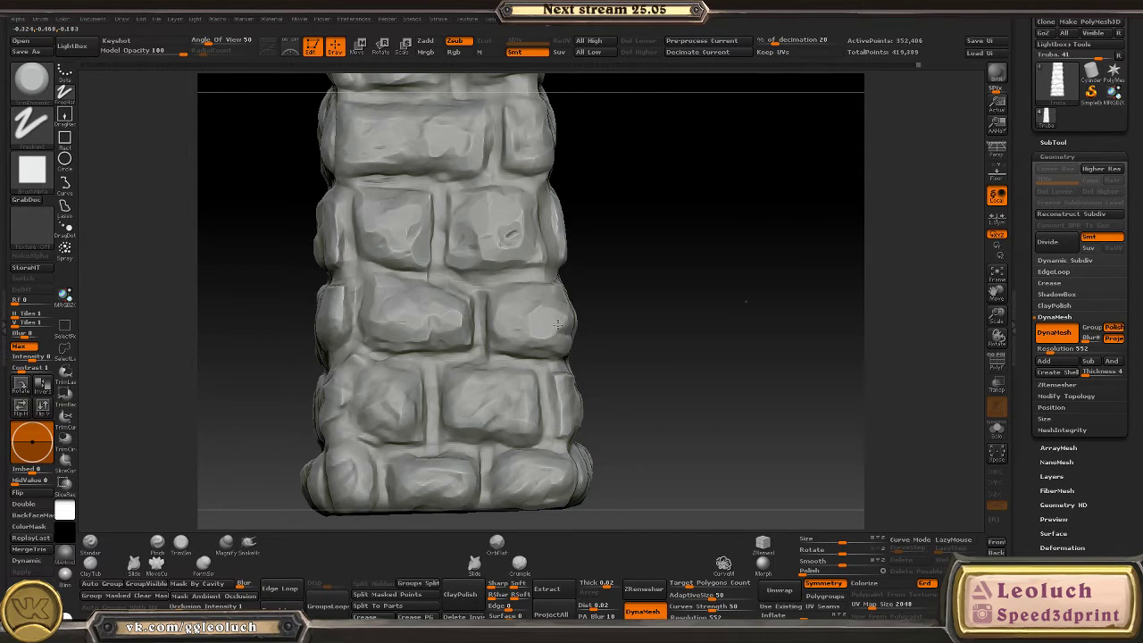
pyautogui.moveTo(579, 339)
pyautogui.mouseDown()
pyautogui.moveTo(590, 372)
pyautogui.moveTo(378, 361)
pyautogui.moveTo(384, 404)
pyautogui.mouseUp()
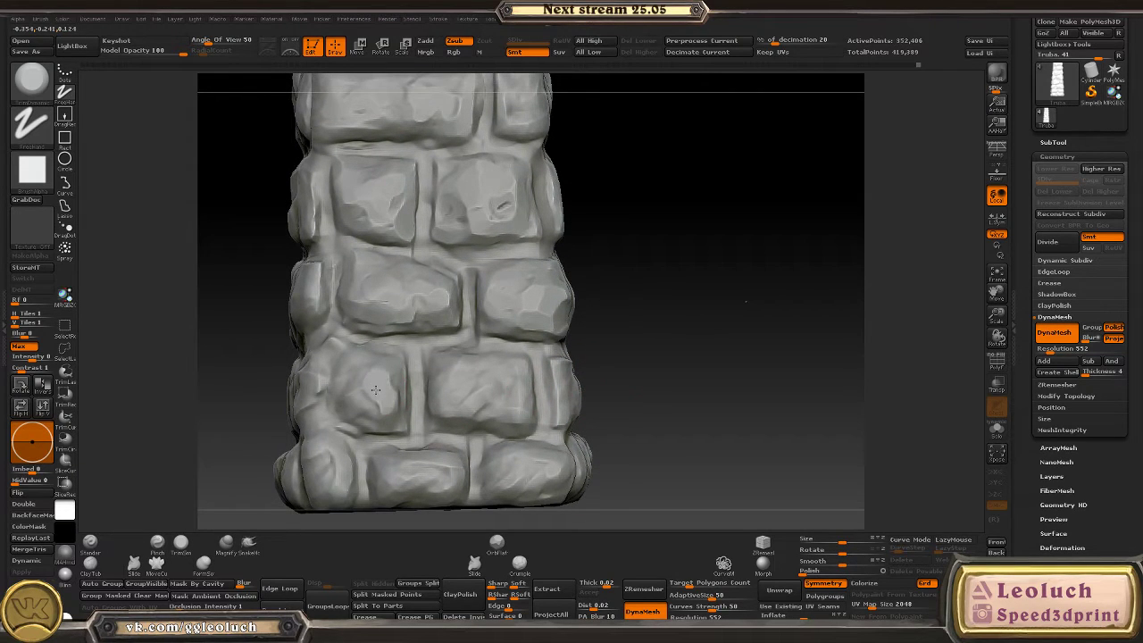
# - Trim the two large second-course stones and the wide base-course stone below them into flat planes
pyautogui.moveTo(312, 419)
pyautogui.mouseDown()
pyautogui.moveTo(290, 386)
pyautogui.moveTo(313, 375)
pyautogui.moveTo(592, 345)
pyautogui.moveTo(613, 288)
pyautogui.moveTo(447, 327)
pyautogui.moveTo(465, 339)
pyautogui.moveTo(520, 333)
pyautogui.moveTo(462, 365)
pyautogui.mouseUp()
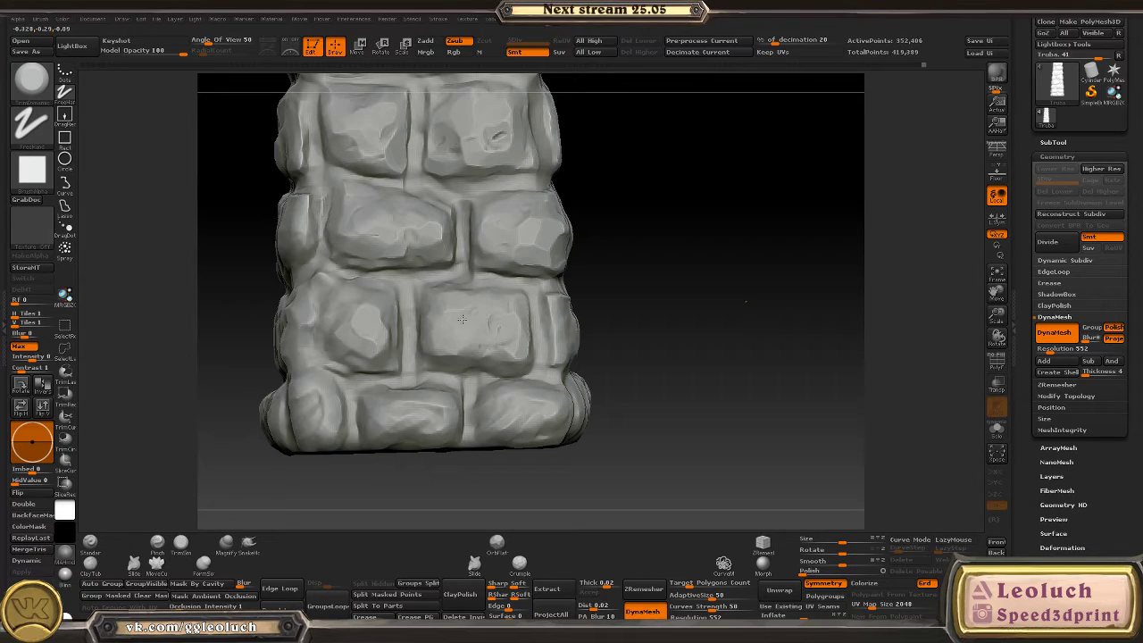
pyautogui.moveTo(462, 318); pyautogui.dragTo(436, 353)
pyautogui.moveTo(427, 305)
pyautogui.mouseDown()
pyautogui.moveTo(447, 341)
pyautogui.moveTo(525, 361)
pyautogui.moveTo(521, 303)
pyautogui.mouseUp()
pyautogui.moveTo(415, 397)
pyautogui.mouseDown()
pyautogui.moveTo(440, 420)
pyautogui.moveTo(398, 398)
pyautogui.moveTo(419, 433)
pyautogui.moveTo(448, 411)
pyautogui.moveTo(440, 430)
pyautogui.moveTo(380, 439)
pyautogui.moveTo(429, 420)
pyautogui.moveTo(419, 468)
pyautogui.moveTo(485, 461)
pyautogui.moveTo(460, 451)
pyautogui.mouseUp()
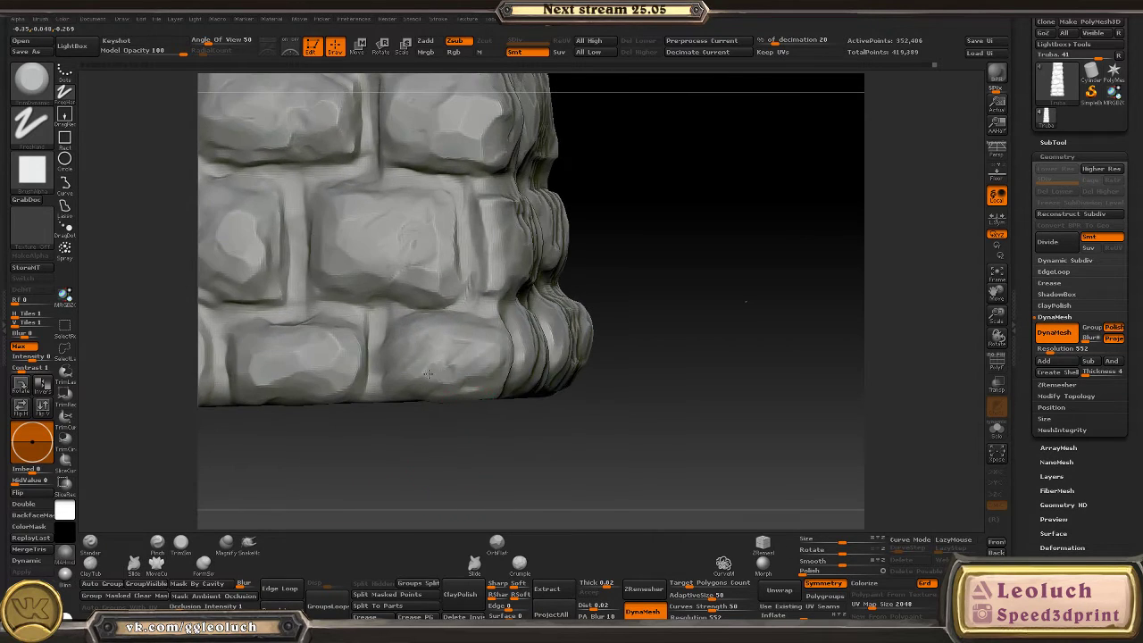
# - On another face, trim flat planes on the left stones of the three lowest courses and on the right base stone
pyautogui.moveTo(482, 353); pyautogui.dragTo(457, 305, button='right')
pyautogui.moveTo(502, 317)
pyautogui.mouseDown()
pyautogui.moveTo(473, 304)
pyautogui.moveTo(425, 312)
pyautogui.moveTo(443, 280)
pyautogui.mouseUp()
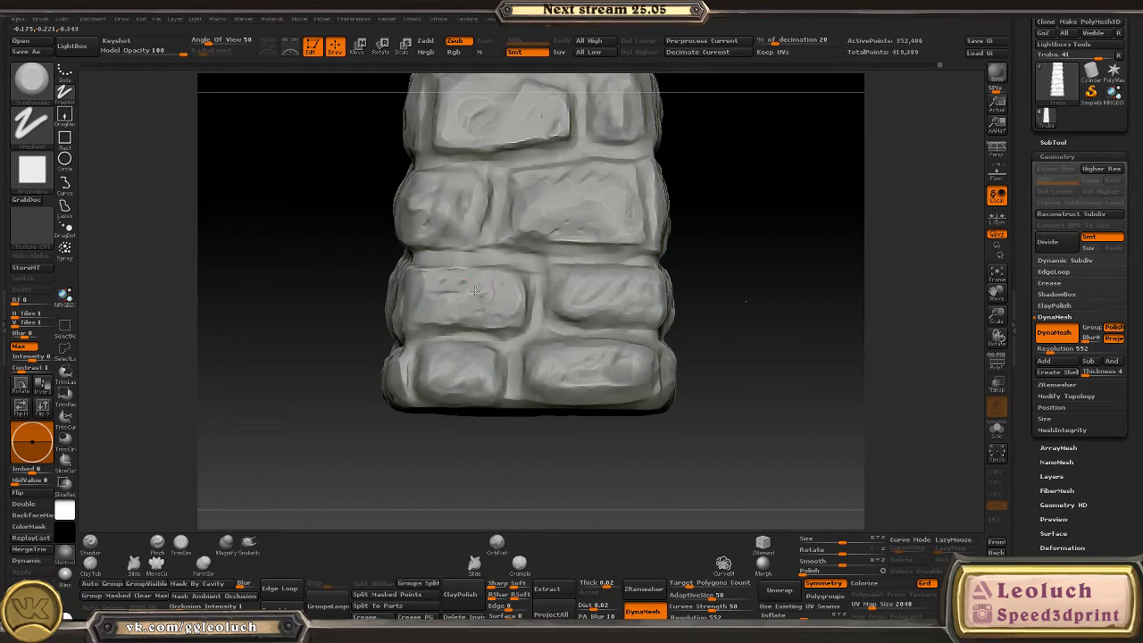
pyautogui.moveTo(442, 216); pyautogui.dragTo(408, 203)
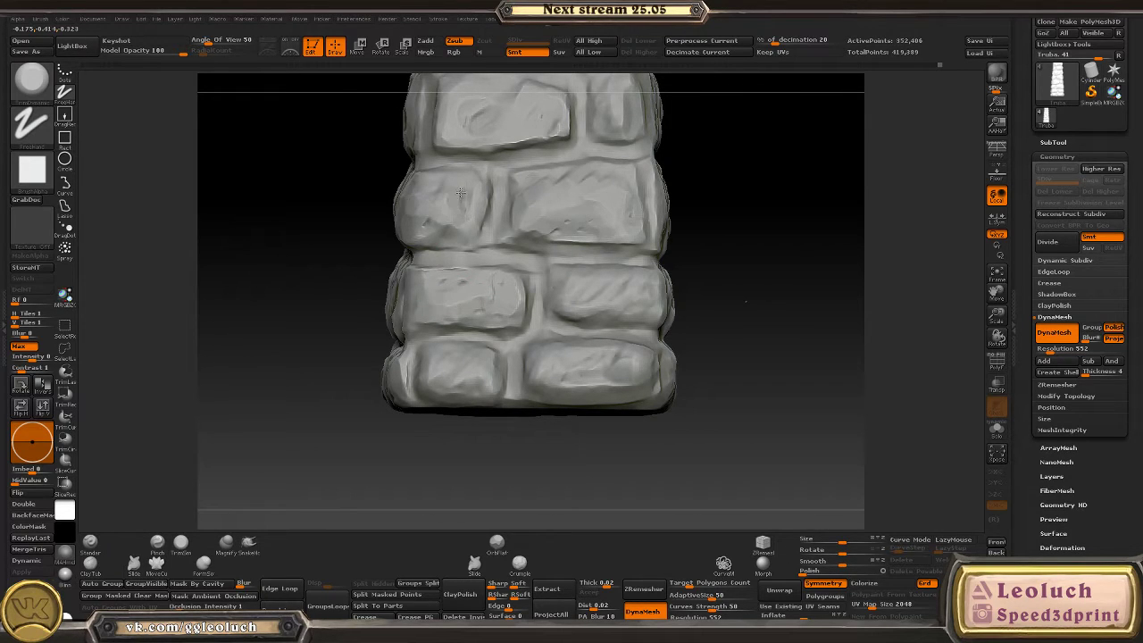
pyautogui.moveTo(446, 360); pyautogui.dragTo(482, 370)
pyautogui.keyDown('alt'); pyautogui.moveTo(506, 394); pyautogui.dragTo(488, 384, button='right'); pyautogui.keyUp('alt')
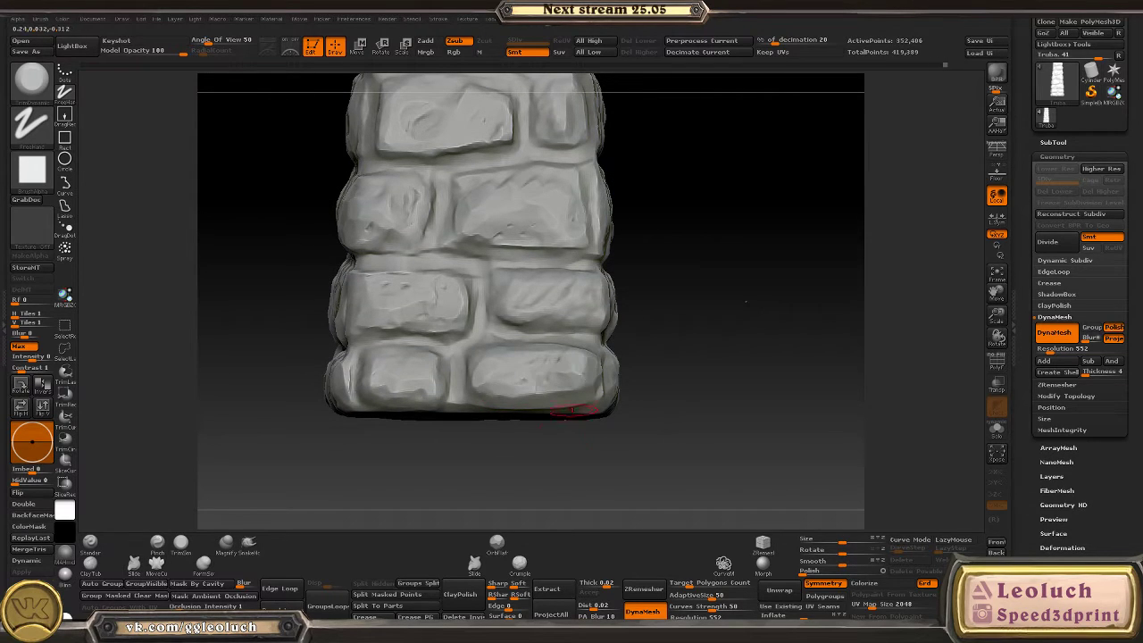
# - Select the flared block on top of the masonry and trim its corner edges with the TrimDynamic brush
pyautogui.keyDown('alt'); pyautogui.moveTo(585, 370); pyautogui.dragTo(419, 273, button='right'); pyautogui.keyUp('alt')
pyautogui.keyDown('alt'); pyautogui.moveTo(560, 335); pyautogui.dragTo(435, 214, button='right'); pyautogui.keyUp('alt')
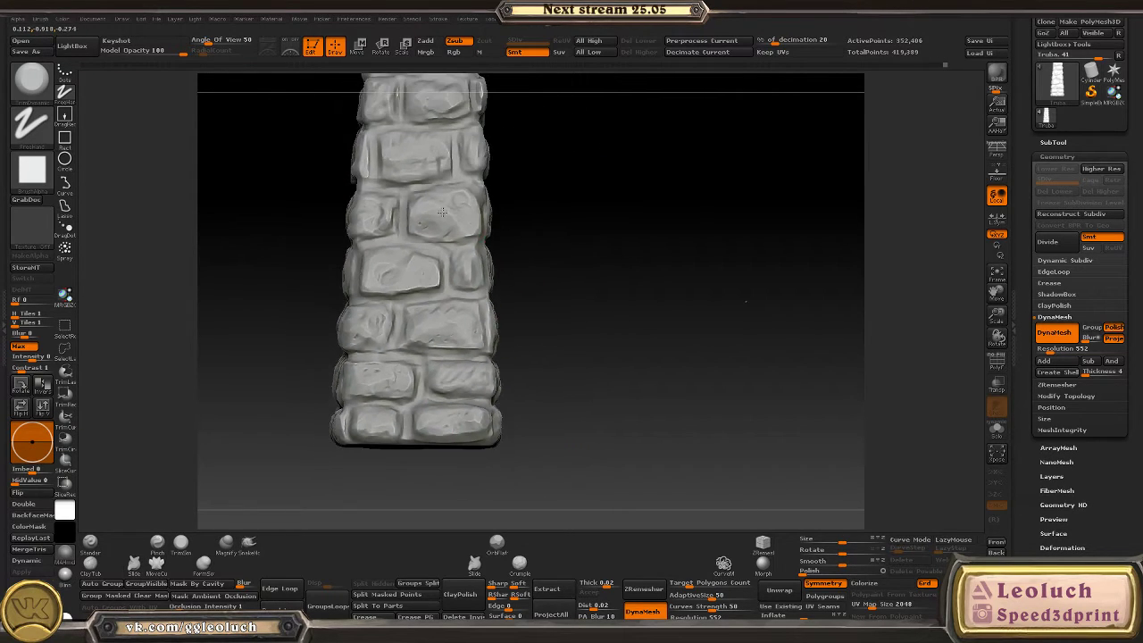
pyautogui.keyDown('alt'); pyautogui.moveTo(438, 152); pyautogui.dragTo(533, 285, button='right'); pyautogui.keyUp('alt')
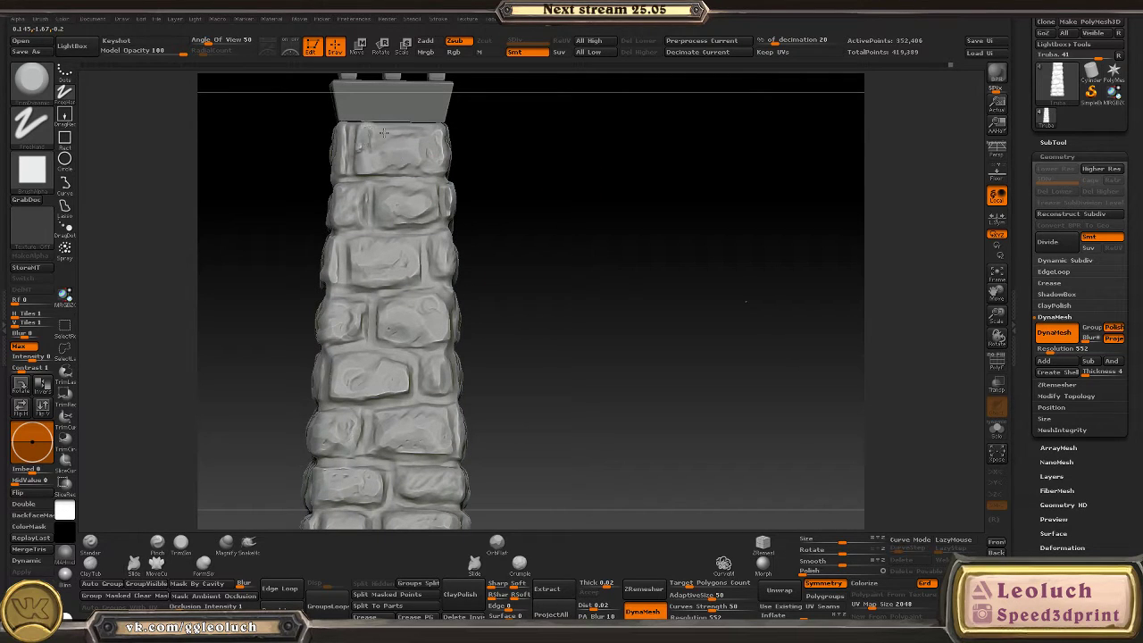
pyautogui.keyDown('alt'); pyautogui.moveTo(426, 149); pyautogui.dragTo(584, 369, button='right'); pyautogui.keyUp('alt')
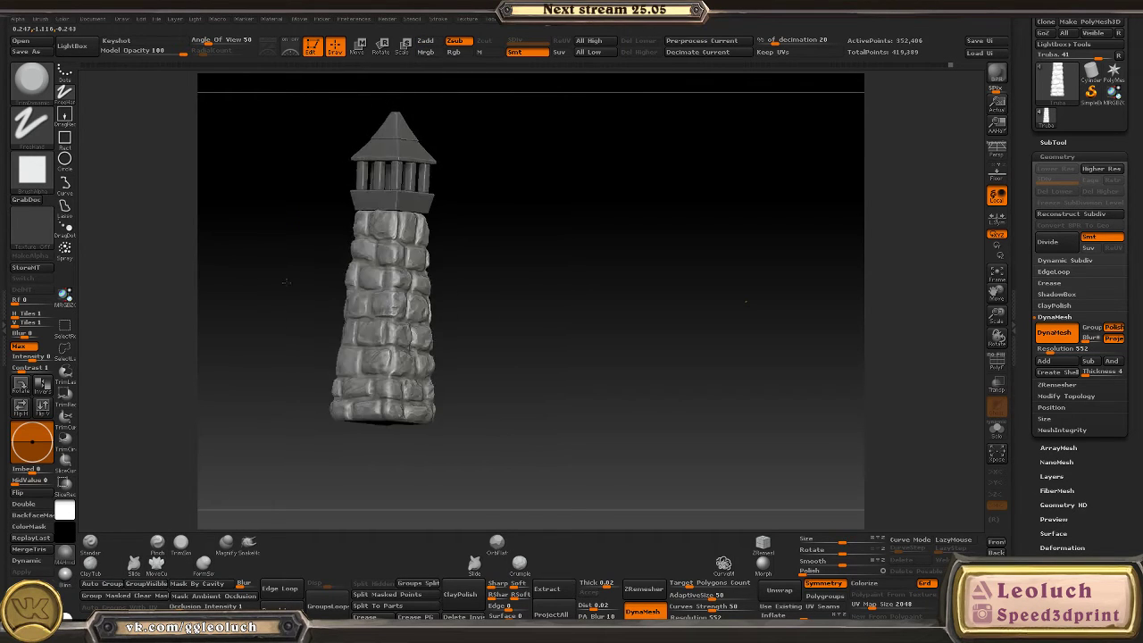
pyautogui.keyDown('alt'); pyautogui.click(451, 284); pyautogui.keyUp('alt')
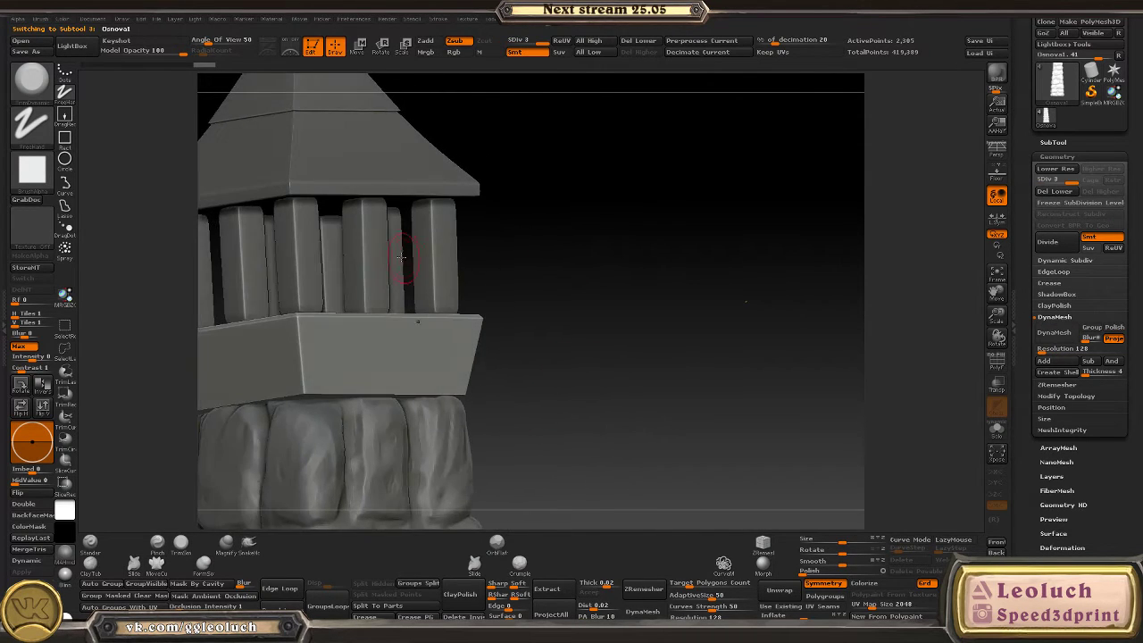
pyautogui.press('b')
pyautogui.press('Escape')
pyautogui.keyDown('alt'); pyautogui.click(301, 335); pyautogui.keyUp('alt')
pyautogui.moveTo(301, 335); pyautogui.dragTo(464, 335, button='right')
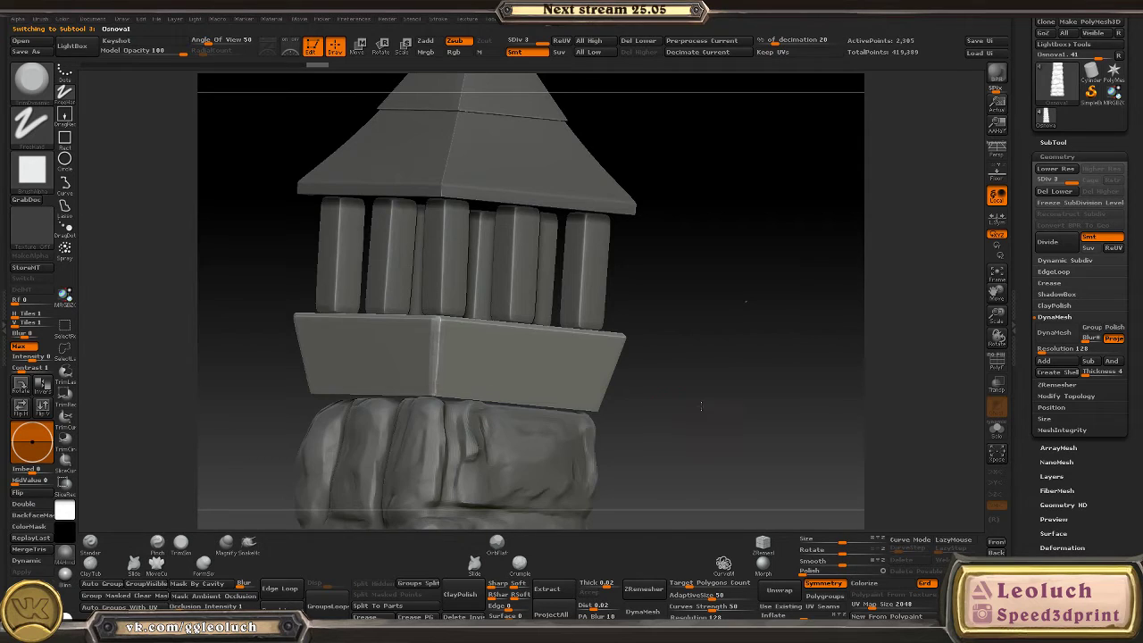
pyautogui.moveTo(436, 393); pyautogui.dragTo(563, 374, button='right')
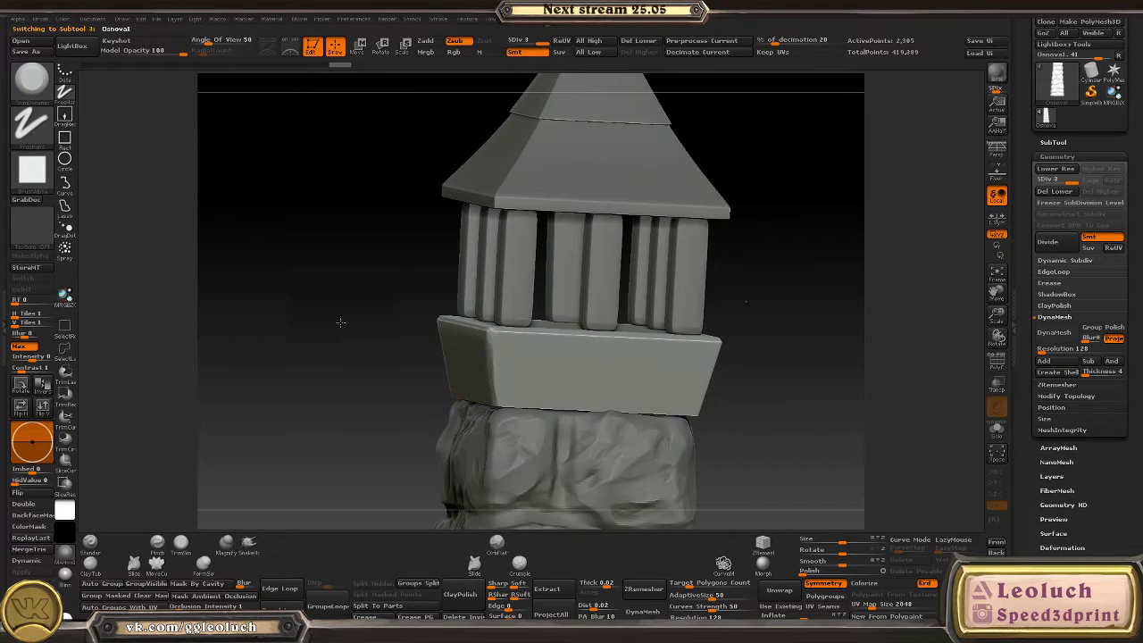
pyautogui.moveTo(340, 325); pyautogui.dragTo(424, 328, button='right')
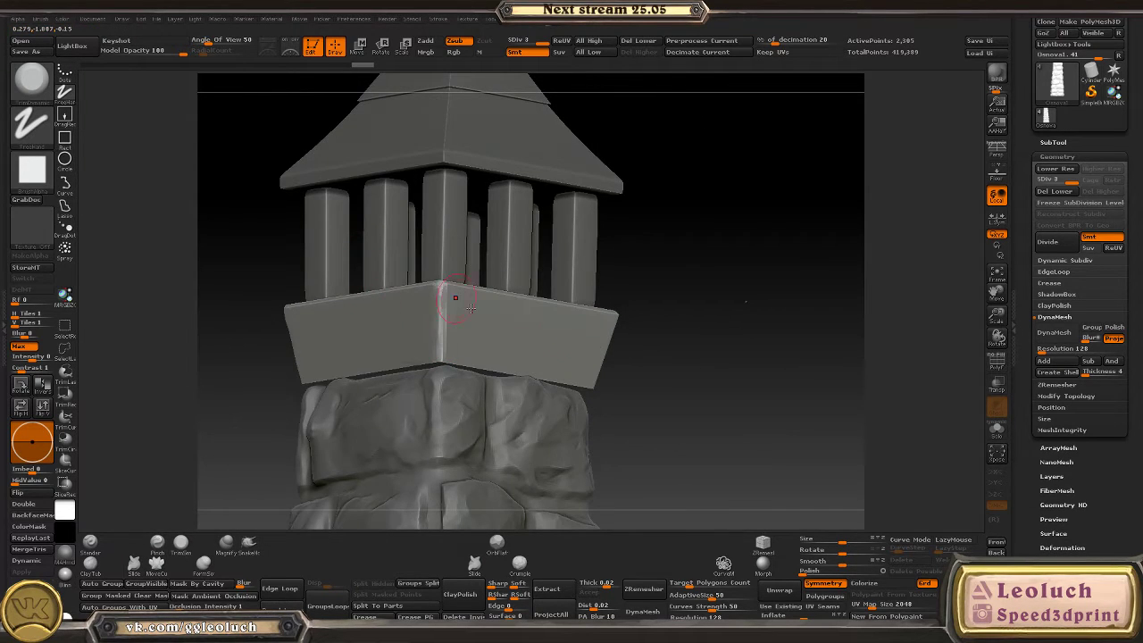
pyautogui.moveTo(437, 287); pyautogui.dragTo(674, 308, button='right')
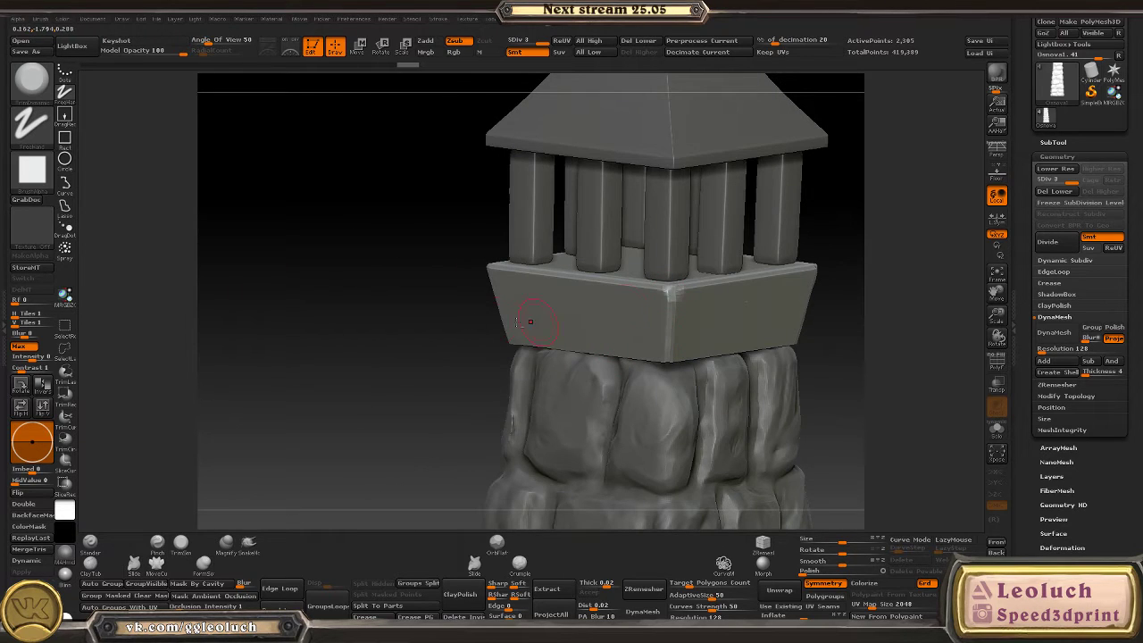
pyautogui.moveTo(531, 327); pyautogui.dragTo(566, 395, button='right')
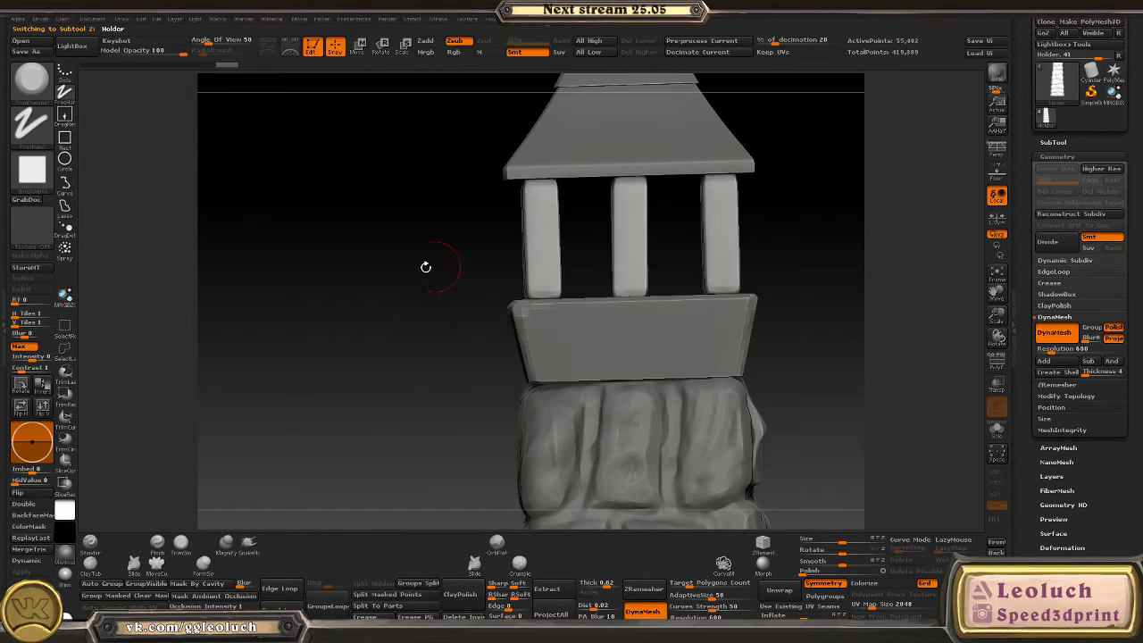
# - Select the pillars beneath the roof, trim the front corner pillar's edge and subdivide the pillar mesh once
pyautogui.keyDown('alt'); pyautogui.click(628, 236); pyautogui.keyUp('alt')
pyautogui.keyDown('alt'); pyautogui.moveTo(628, 268); pyautogui.dragTo(437, 268, button='right'); pyautogui.keyUp('alt')
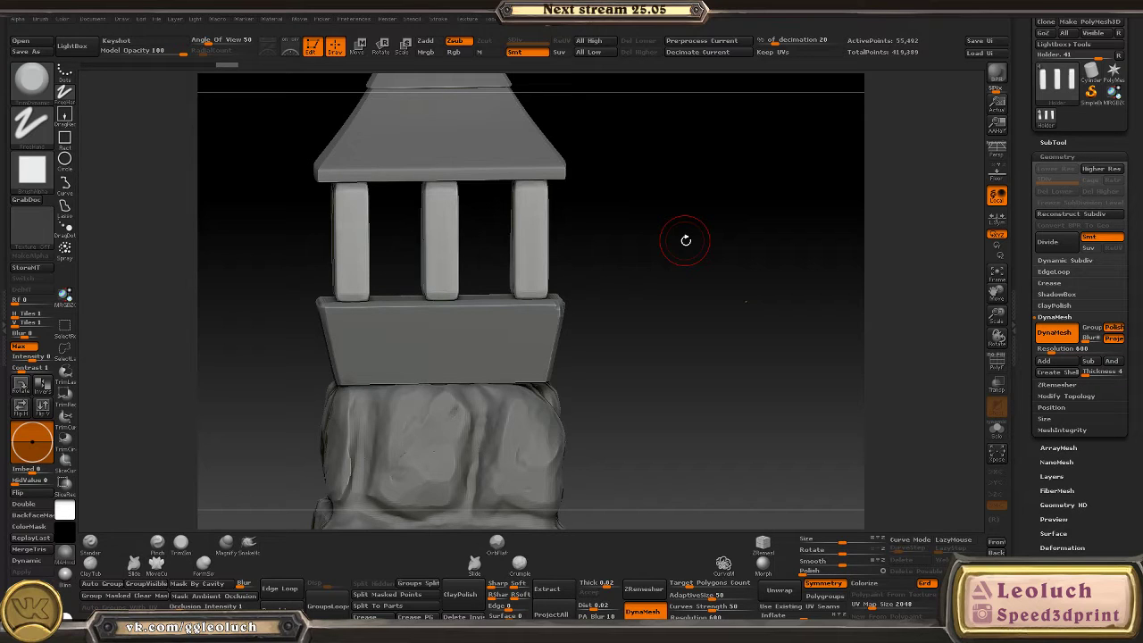
pyautogui.moveTo(661, 416); pyautogui.dragTo(440, 296)
pyautogui.press('space')
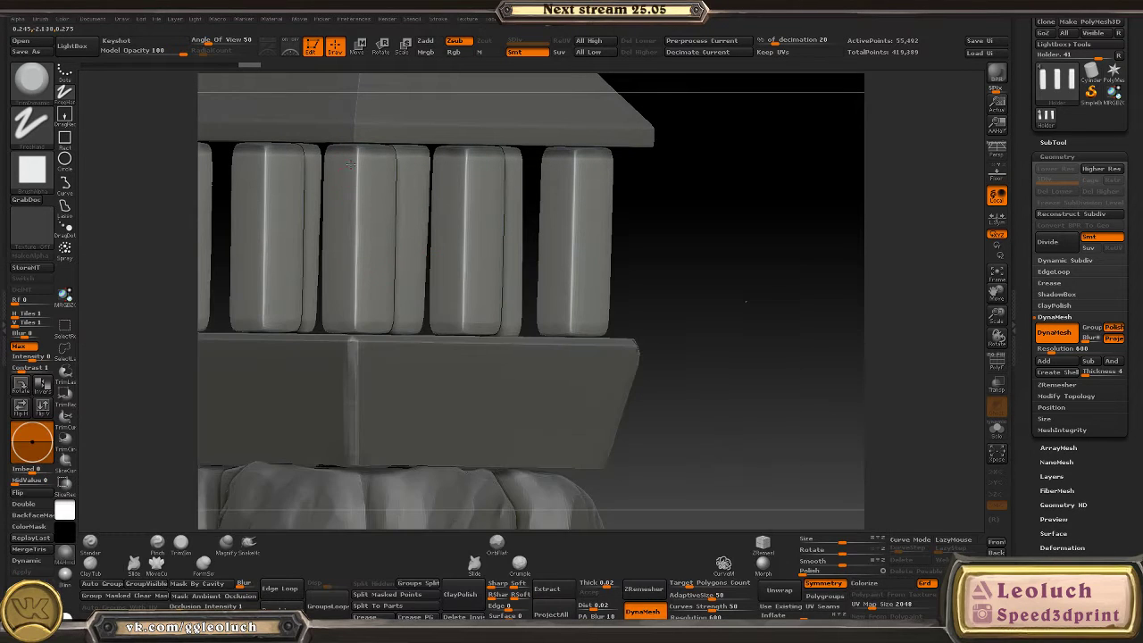
pyautogui.moveTo(349, 163)
pyautogui.mouseDown()
pyautogui.moveTo(355, 211)
pyautogui.moveTo(356, 156)
pyautogui.moveTo(361, 172)
pyautogui.moveTo(358, 331)
pyautogui.mouseUp()
pyautogui.moveTo(661, 357)
pyautogui.mouseDown()
pyautogui.moveTo(817, 340)
pyautogui.moveTo(728, 390)
pyautogui.moveTo(747, 383)
pyautogui.moveTo(540, 335)
pyautogui.mouseUp()
pyautogui.press('d')
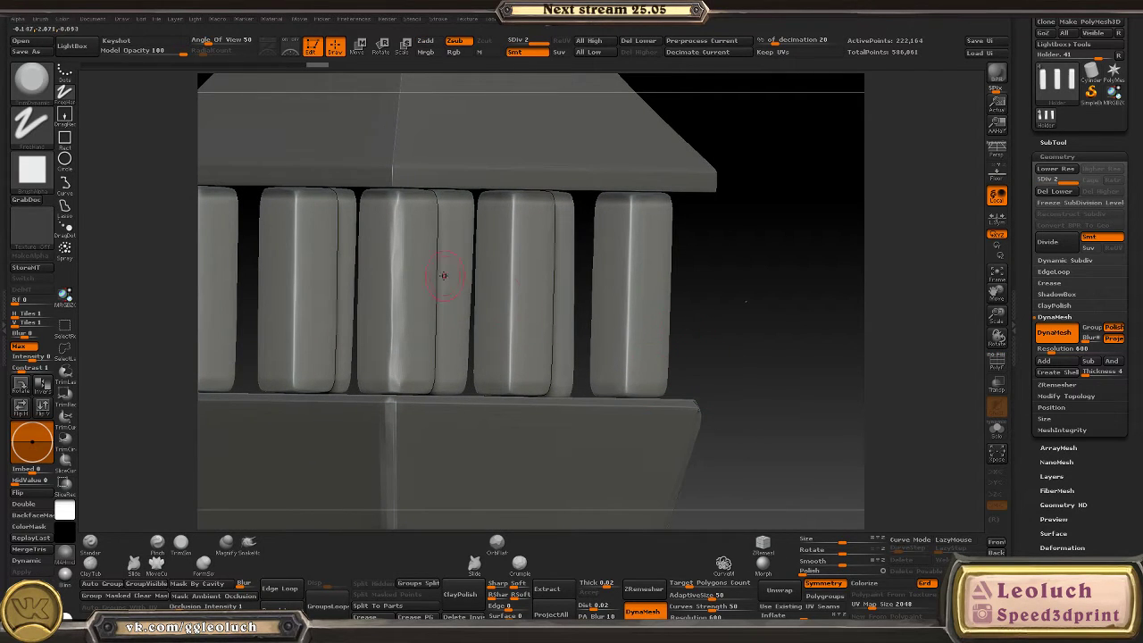
# - Chip the vertical edges and lower end of the front corner pillar with the TrimDynamic brush
pyautogui.moveTo(756, 457); pyautogui.dragTo(396, 324)
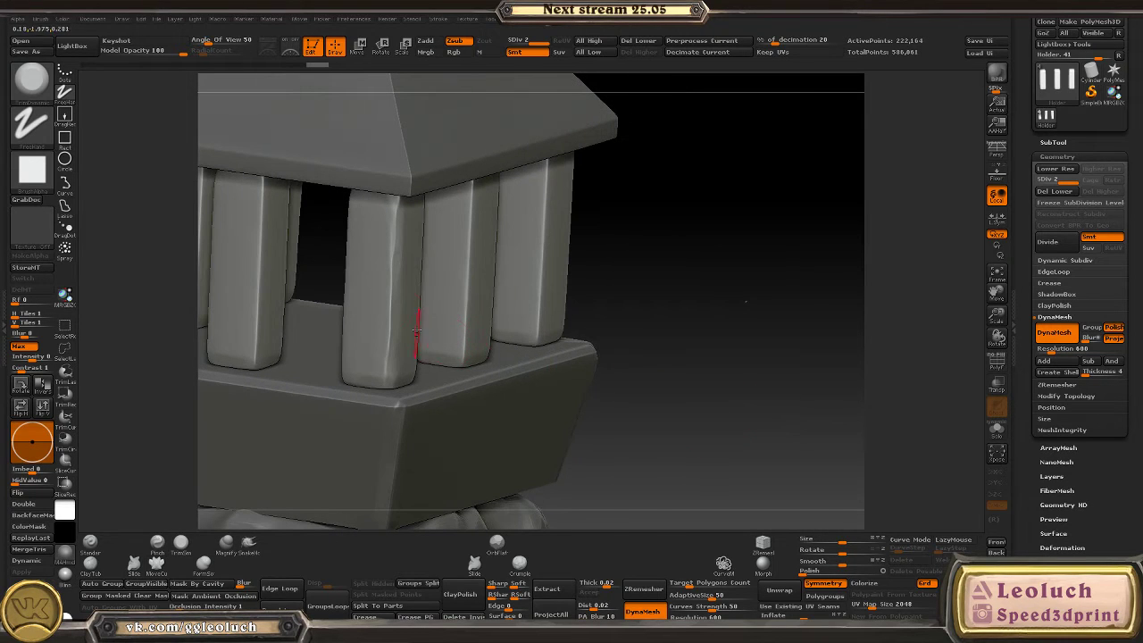
pyautogui.press('b')
pyautogui.press('b')
pyautogui.press('t')
pyautogui.moveTo(398, 293)
pyautogui.mouseDown()
pyautogui.moveTo(388, 353)
pyautogui.moveTo(389, 249)
pyautogui.moveTo(389, 370)
pyautogui.mouseUp()
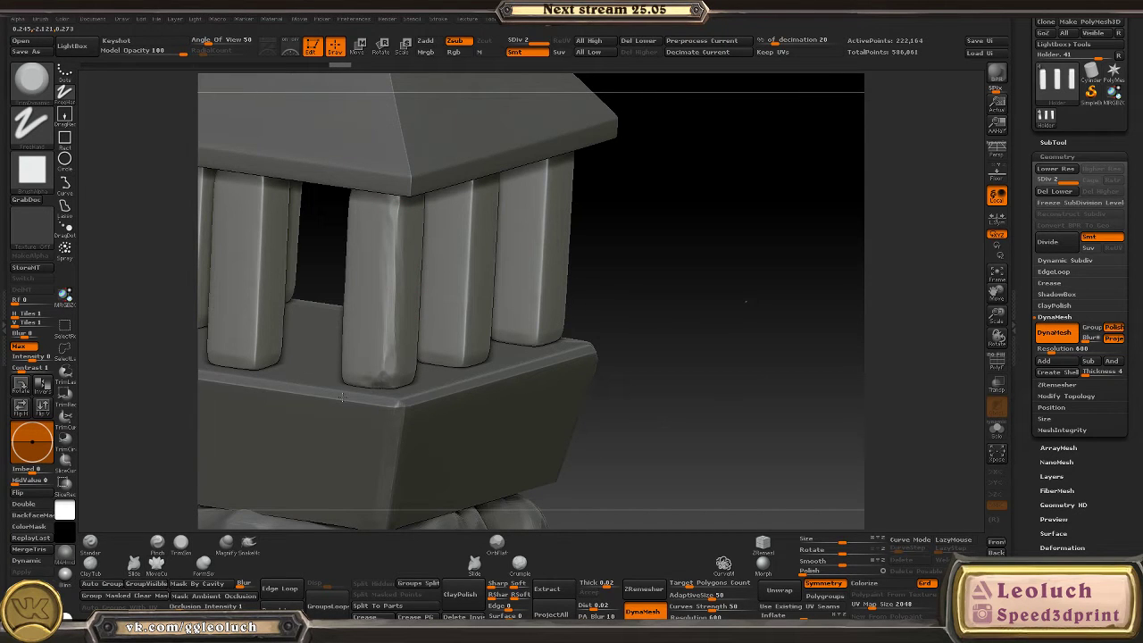
# - Trim uneven bevels along both front vertical edges of the middle pillar beside the chipped corner pillar
pyautogui.moveTo(342, 398); pyautogui.dragTo(543, 334, button='right')
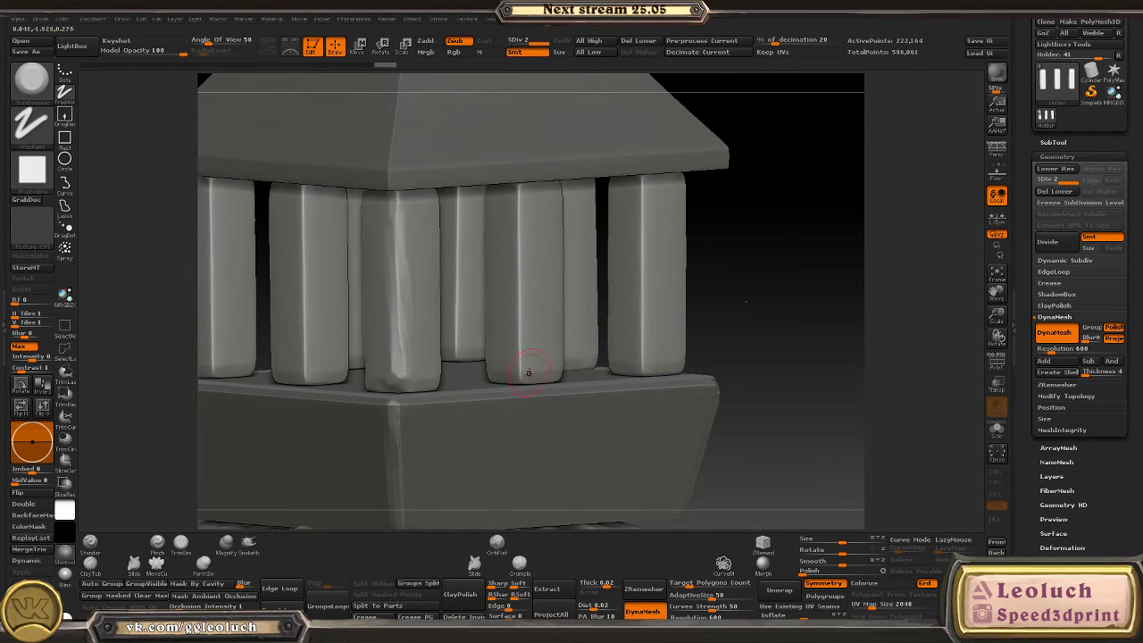
pyautogui.moveTo(529, 373)
pyautogui.mouseDown()
pyautogui.moveTo(516, 298)
pyautogui.moveTo(517, 254)
pyautogui.moveTo(523, 306)
pyautogui.moveTo(516, 184)
pyautogui.mouseUp()
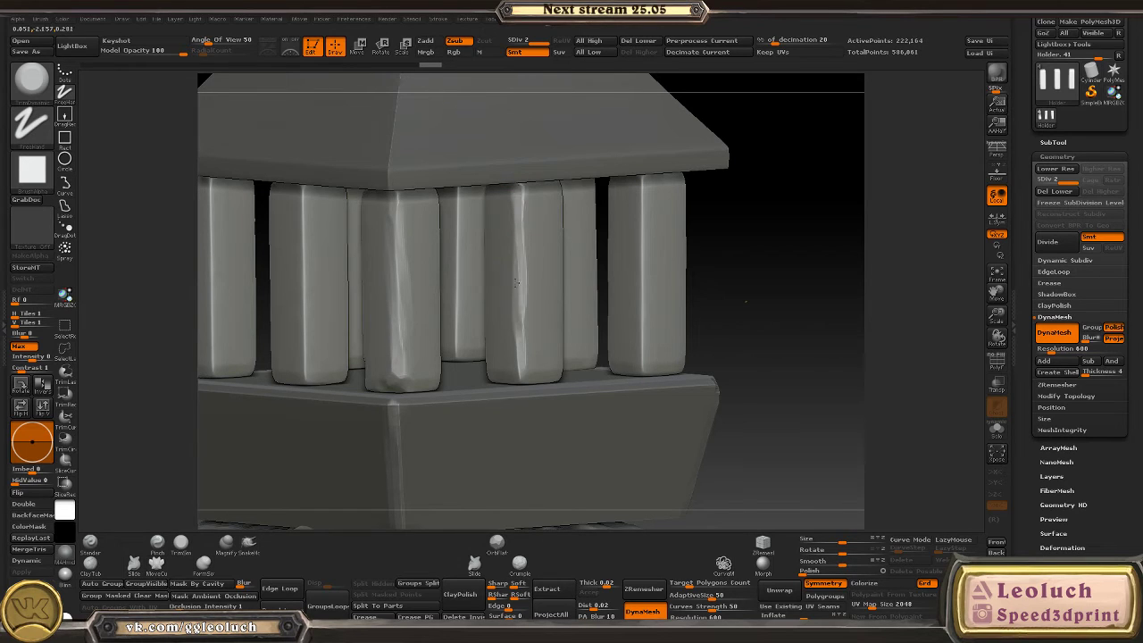
pyautogui.moveTo(515, 283)
pyautogui.mouseDown()
pyautogui.moveTo(518, 373)
pyautogui.moveTo(517, 184)
pyautogui.mouseUp()
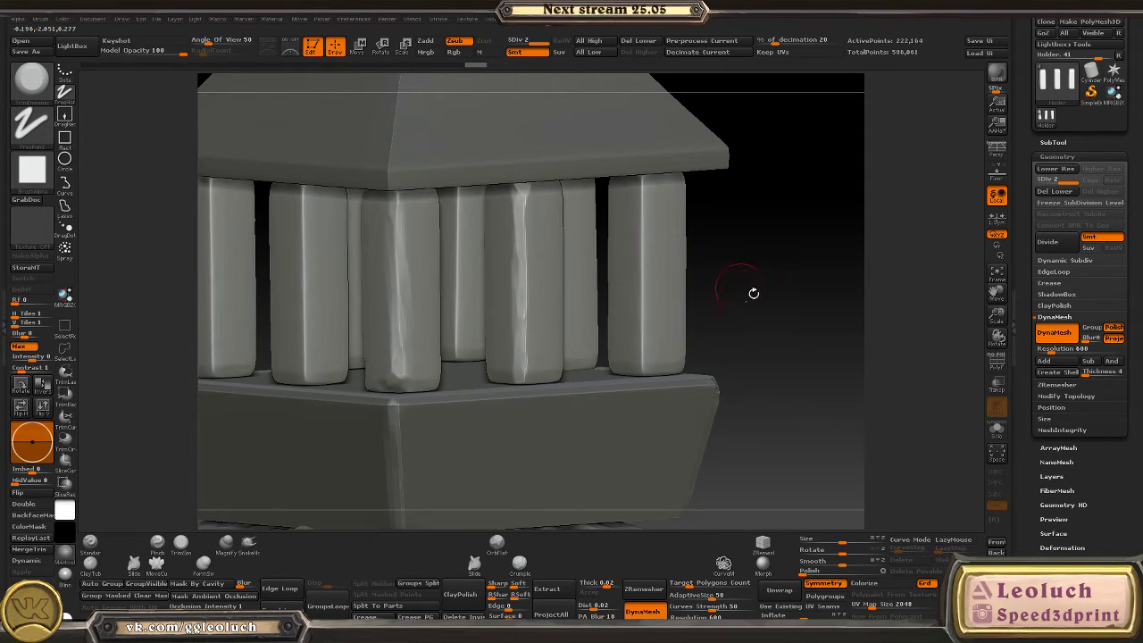
pyautogui.moveTo(754, 293)
pyautogui.mouseDown(button='right')
pyautogui.moveTo(764, 298)
pyautogui.moveTo(563, 199)
pyautogui.mouseUp(button='right')
pyautogui.moveTo(562, 179)
pyautogui.mouseDown()
pyautogui.moveTo(575, 370)
pyautogui.moveTo(554, 194)
pyautogui.mouseUp()
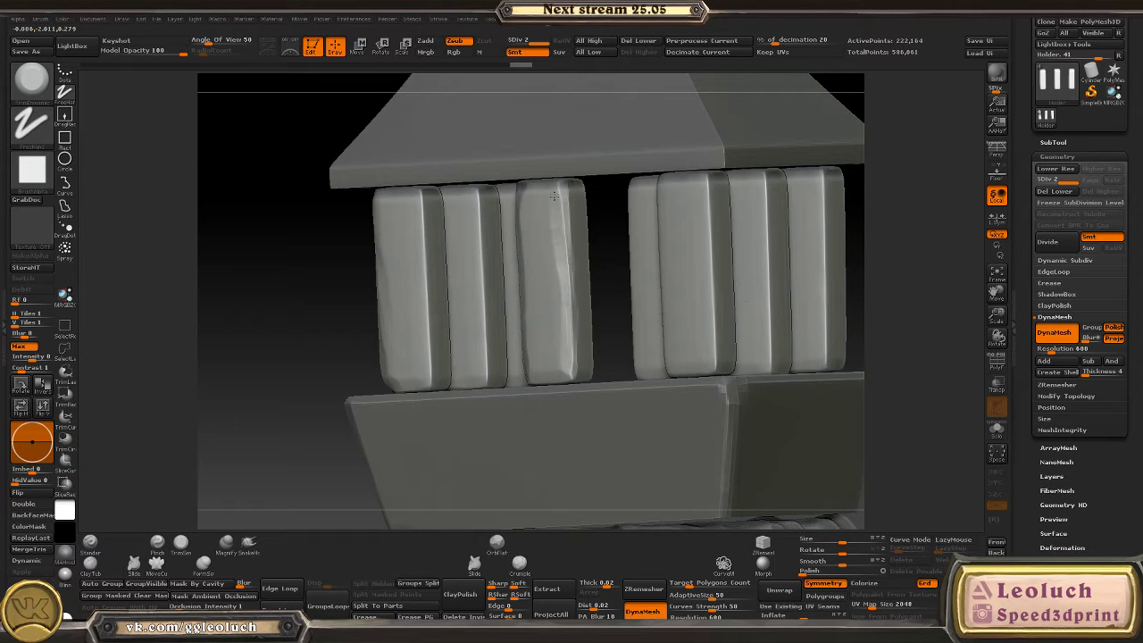
pyautogui.moveTo(626, 306); pyautogui.dragTo(574, 349, button='right')
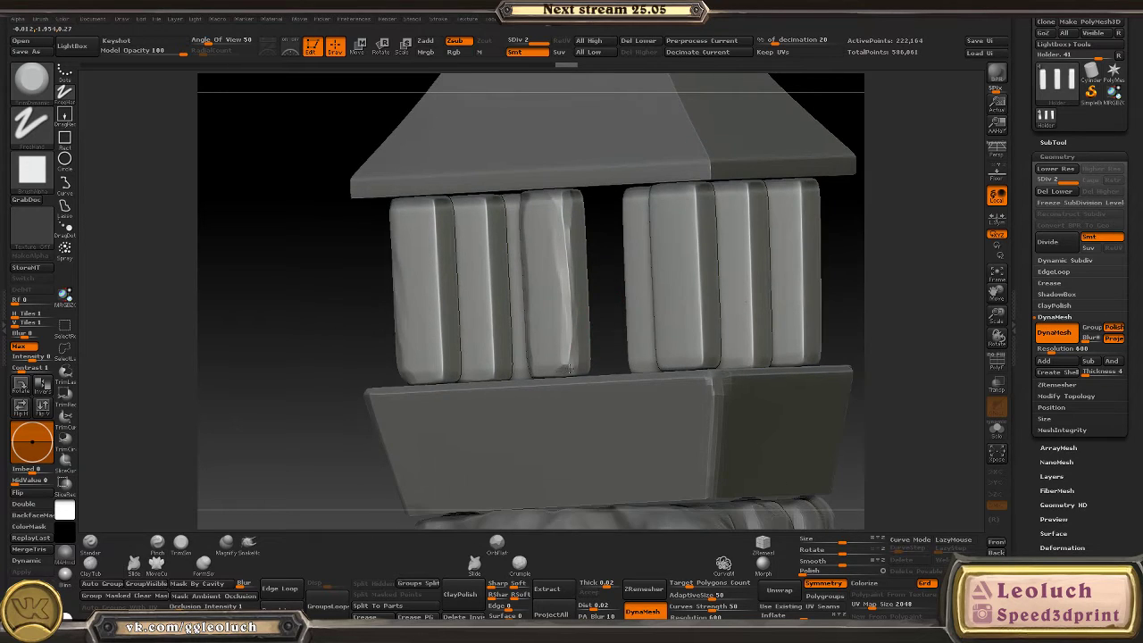
pyautogui.moveTo(574, 362); pyautogui.dragTo(557, 259)
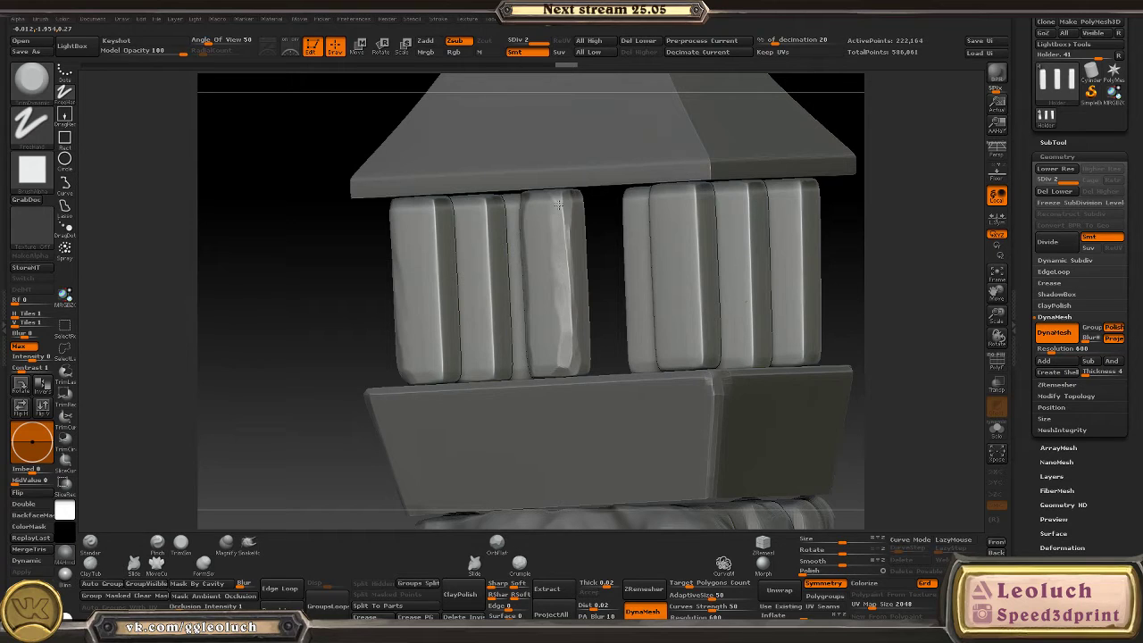
pyautogui.moveTo(557, 205)
pyautogui.mouseDown()
pyautogui.moveTo(569, 350)
pyautogui.moveTo(556, 213)
pyautogui.mouseUp()
# - Trim the sharp vertical edges of the other corner pillars with the TrimDynamic brush
pyautogui.moveTo(543, 255)
pyautogui.mouseDown(button='right')
pyautogui.moveTo(581, 258)
pyautogui.moveTo(629, 234)
pyautogui.mouseUp(button='right')
pyautogui.moveTo(658, 193)
pyautogui.mouseDown()
pyautogui.moveTo(667, 362)
pyautogui.moveTo(666, 311)
pyautogui.mouseUp()
pyautogui.moveTo(911, 332); pyautogui.dragTo(803, 336, button='right')
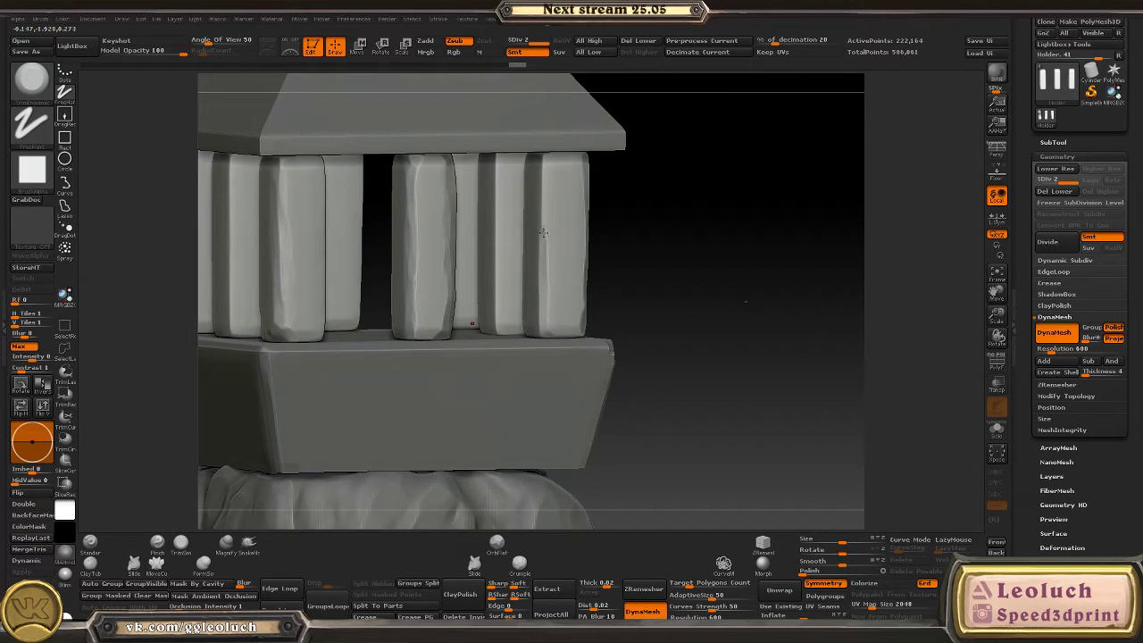
pyautogui.moveTo(545, 157)
pyautogui.mouseDown(button='right')
pyautogui.moveTo(697, 201)
pyautogui.moveTo(602, 182)
pyautogui.moveTo(467, 273)
pyautogui.mouseUp(button='right')
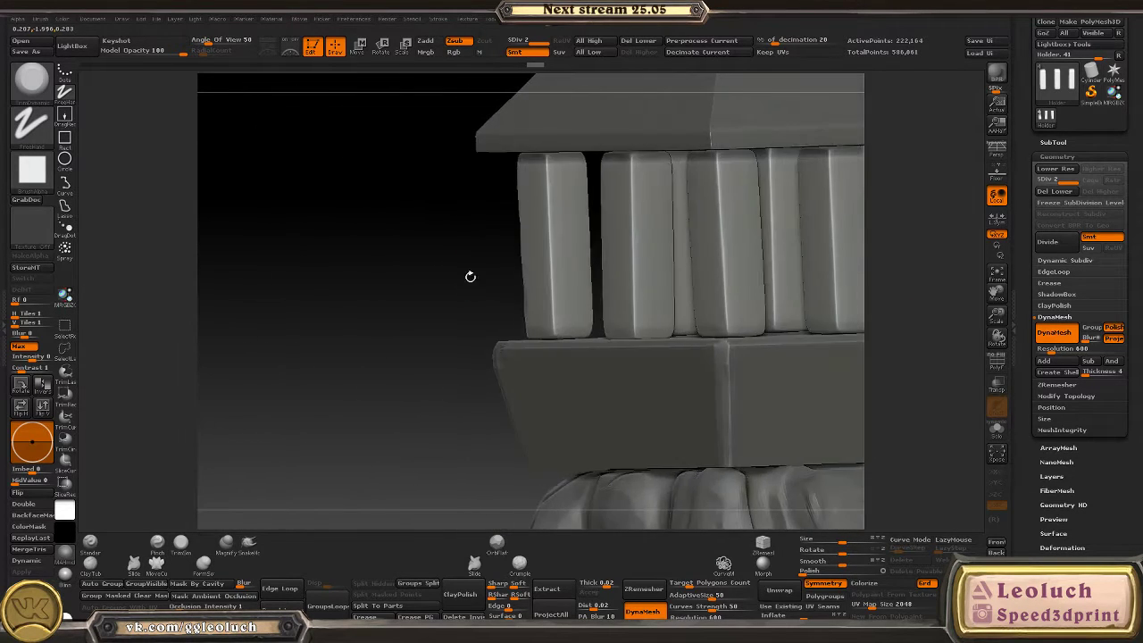
pyautogui.moveTo(542, 159)
pyautogui.mouseDown()
pyautogui.moveTo(558, 304)
pyautogui.moveTo(546, 218)
pyautogui.moveTo(541, 313)
pyautogui.mouseUp()
# - Chip uneven bevels along both outer vertical edges of the middle pillar on the next side with the TrimDynamic brush
pyautogui.moveTo(473, 313)
pyautogui.mouseDown(button='right')
pyautogui.moveTo(408, 307)
pyautogui.moveTo(408, 324)
pyautogui.moveTo(428, 337)
pyautogui.moveTo(511, 202)
pyautogui.mouseUp(button='right')
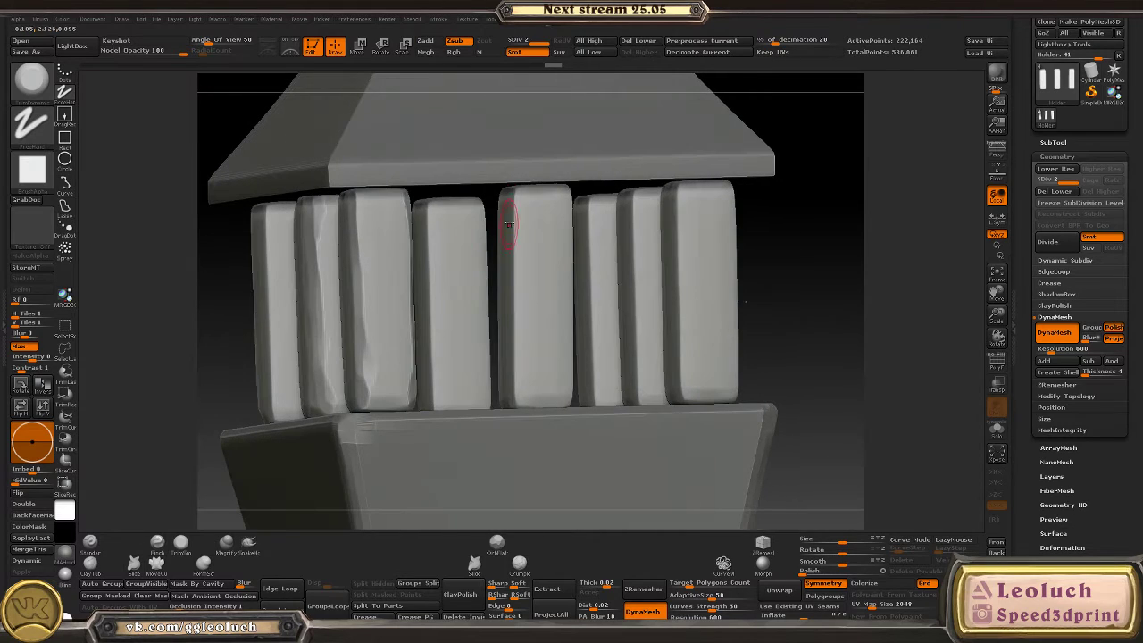
pyautogui.moveTo(515, 295); pyautogui.dragTo(524, 334)
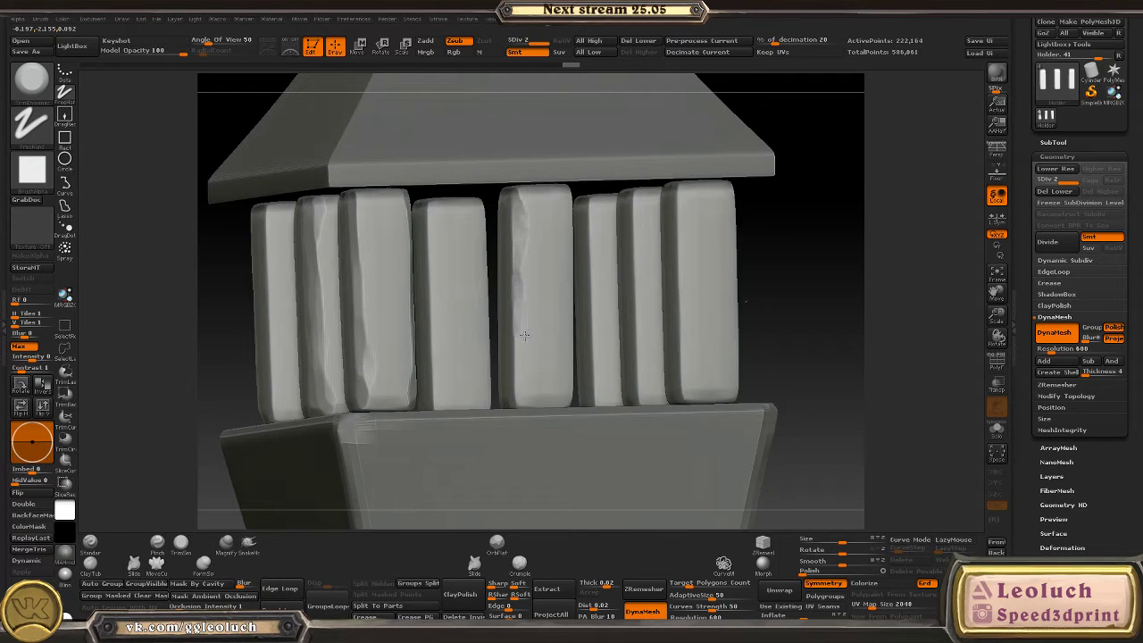
pyautogui.moveTo(525, 383)
pyautogui.mouseDown()
pyautogui.moveTo(518, 352)
pyautogui.moveTo(514, 368)
pyautogui.mouseUp()
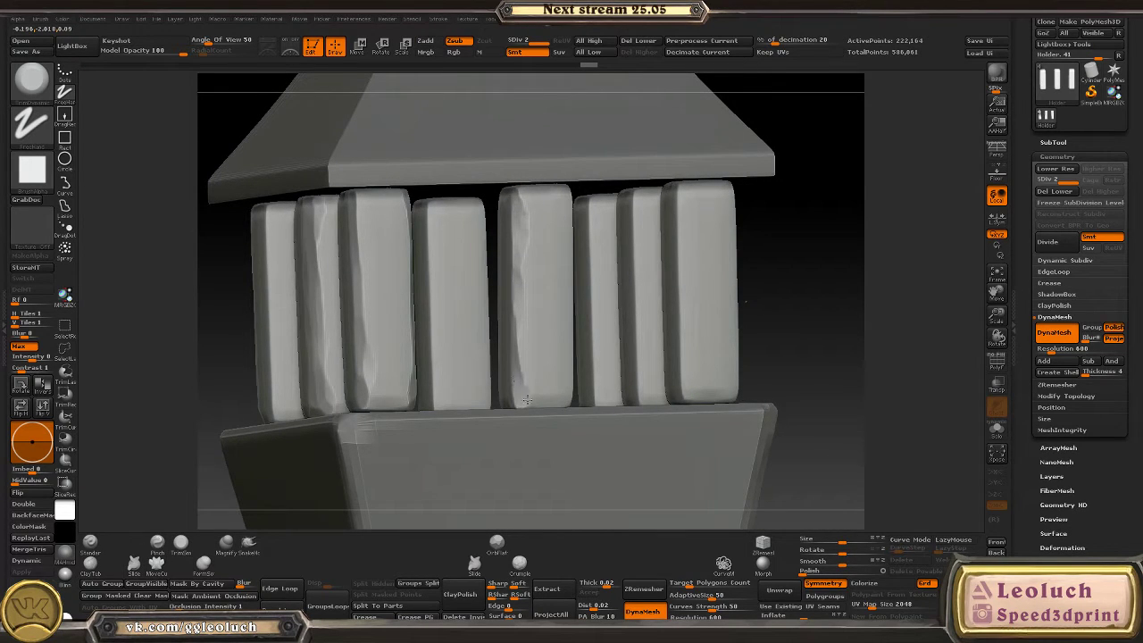
pyautogui.moveTo(511, 408); pyautogui.dragTo(582, 394, button='right')
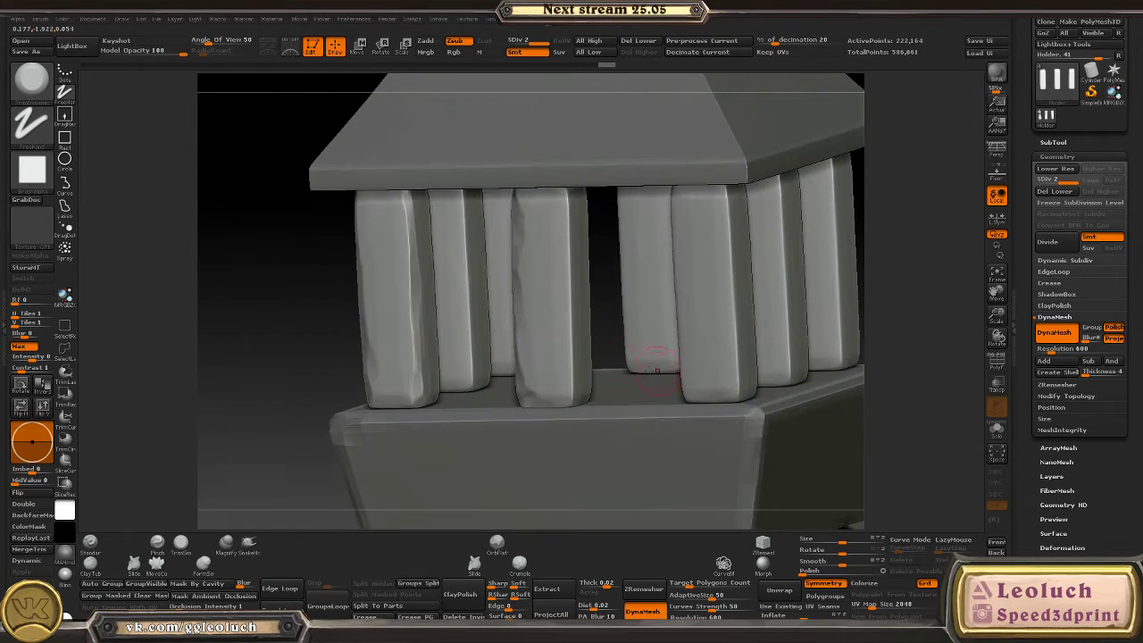
pyautogui.moveTo(581, 394)
pyautogui.mouseDown()
pyautogui.moveTo(563, 370)
pyautogui.moveTo(574, 389)
pyautogui.moveTo(565, 286)
pyautogui.mouseUp()
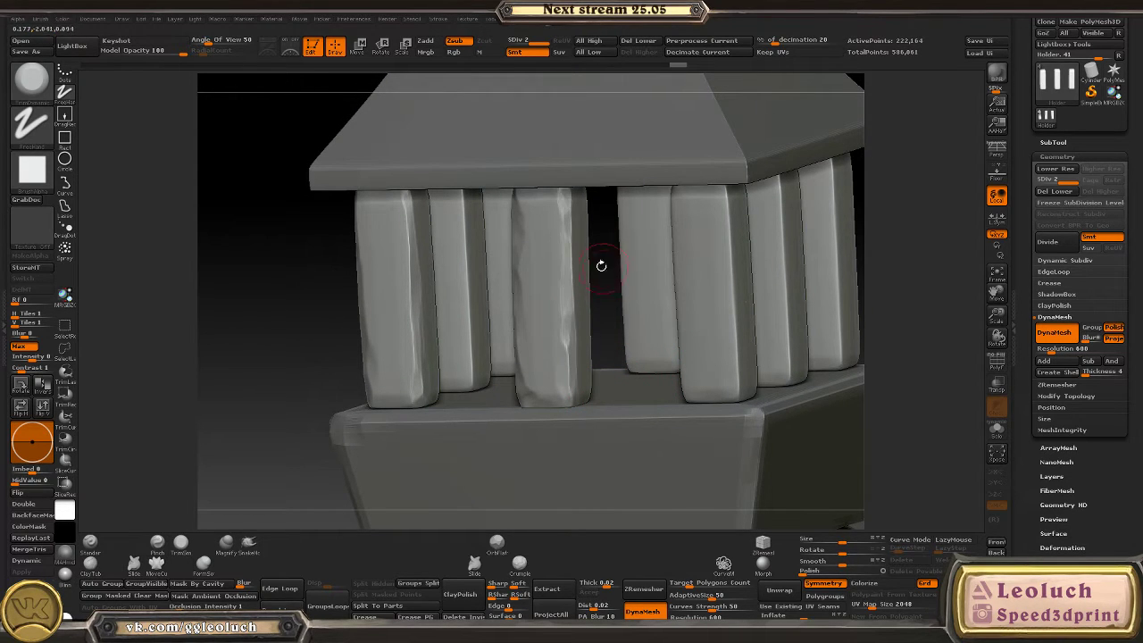
pyautogui.moveTo(602, 265); pyautogui.dragTo(564, 207, button='right')
pyautogui.moveTo(563, 207)
pyautogui.mouseDown()
pyautogui.moveTo(580, 393)
pyautogui.moveTo(560, 358)
pyautogui.moveTo(576, 393)
pyautogui.moveTo(579, 357)
pyautogui.mouseUp()
pyautogui.moveTo(625, 295)
pyautogui.mouseDown(button='right')
pyautogui.moveTo(643, 253)
pyautogui.moveTo(795, 268)
pyautogui.moveTo(808, 284)
pyautogui.mouseUp(button='right')
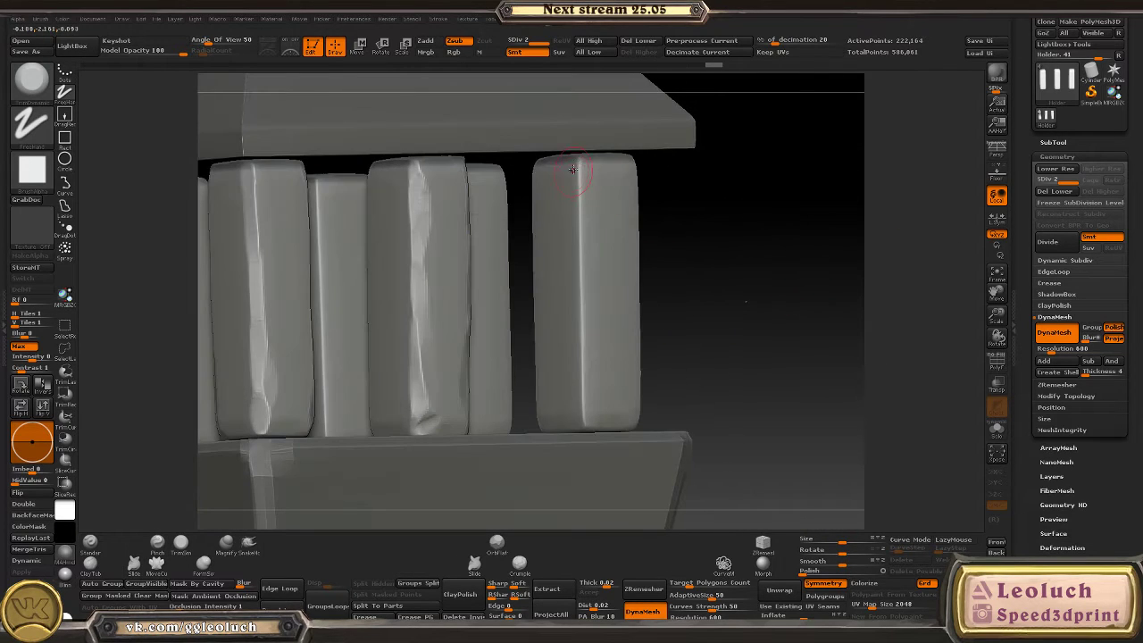
# - Trim the vertical edges of the adjacent corner pillar and chip its lower end
pyautogui.moveTo(574, 166)
pyautogui.mouseDown()
pyautogui.moveTo(586, 421)
pyautogui.moveTo(585, 163)
pyautogui.moveTo(574, 259)
pyautogui.moveTo(590, 171)
pyautogui.mouseUp()
pyautogui.moveTo(590, 171)
pyautogui.mouseDown(button='right')
pyautogui.moveTo(643, 179)
pyautogui.moveTo(603, 183)
pyautogui.mouseUp(button='right')
pyautogui.moveTo(615, 276)
pyautogui.mouseDown()
pyautogui.moveTo(638, 419)
pyautogui.moveTo(633, 402)
pyautogui.moveTo(646, 410)
pyautogui.moveTo(631, 414)
pyautogui.moveTo(625, 353)
pyautogui.moveTo(668, 418)
pyautogui.moveTo(664, 400)
pyautogui.mouseUp()
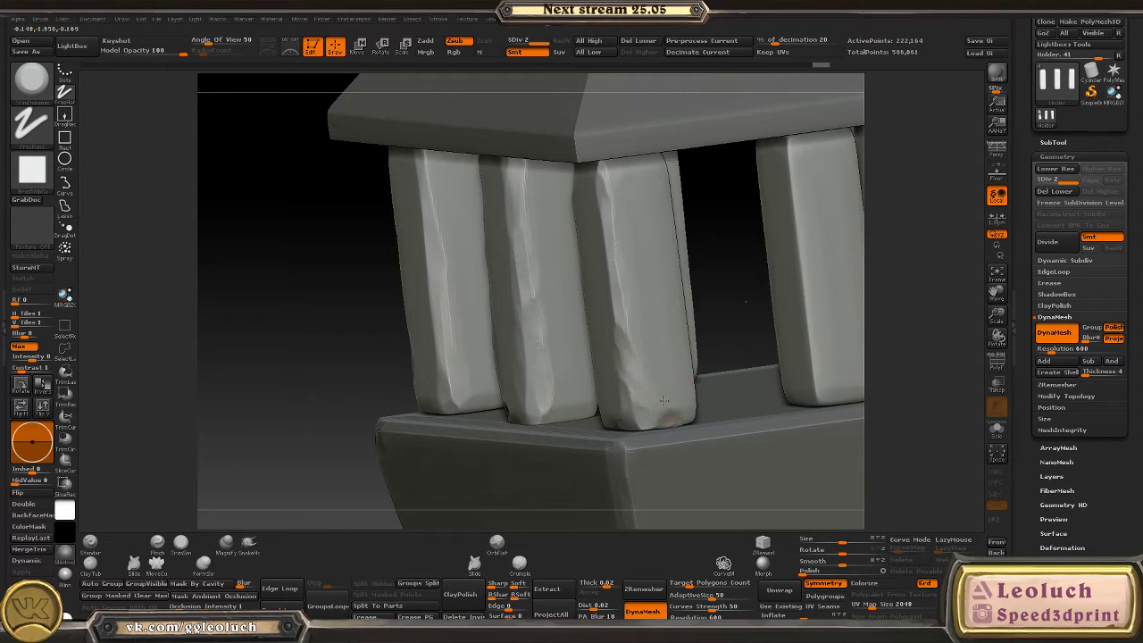
pyautogui.moveTo(407, 371); pyautogui.dragTo(401, 388)
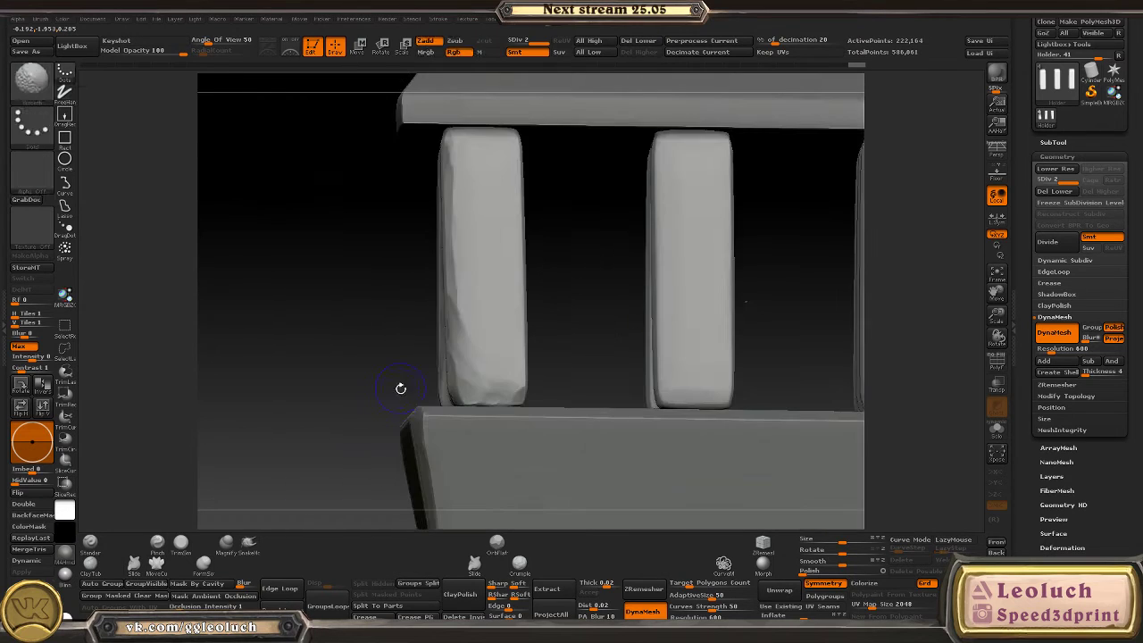
pyautogui.moveTo(375, 339); pyautogui.dragTo(365, 368)
pyautogui.moveTo(299, 422)
pyautogui.mouseDown()
pyautogui.moveTo(296, 375)
pyautogui.moveTo(289, 392)
pyautogui.moveTo(300, 343)
pyautogui.moveTo(297, 205)
pyautogui.moveTo(287, 317)
pyautogui.moveTo(302, 429)
pyautogui.moveTo(288, 265)
pyautogui.mouseUp()
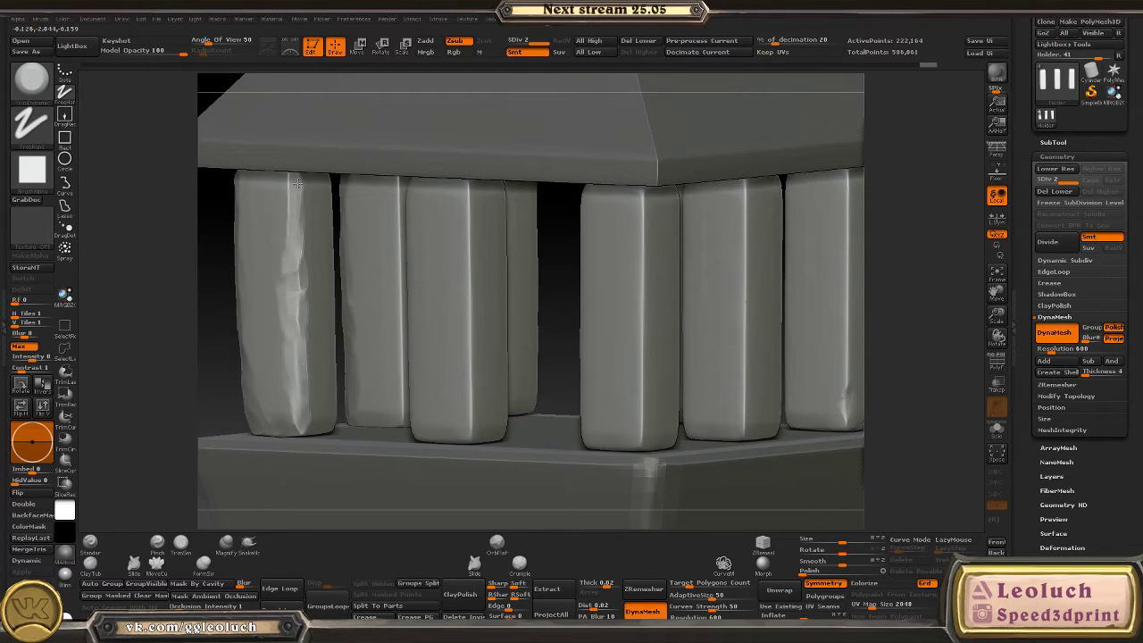
# - Chip the outer vertical edges and lower corner of the middle pillar beyond the finished corner pillar
pyautogui.moveTo(297, 183); pyautogui.dragTo(417, 221, button='right')
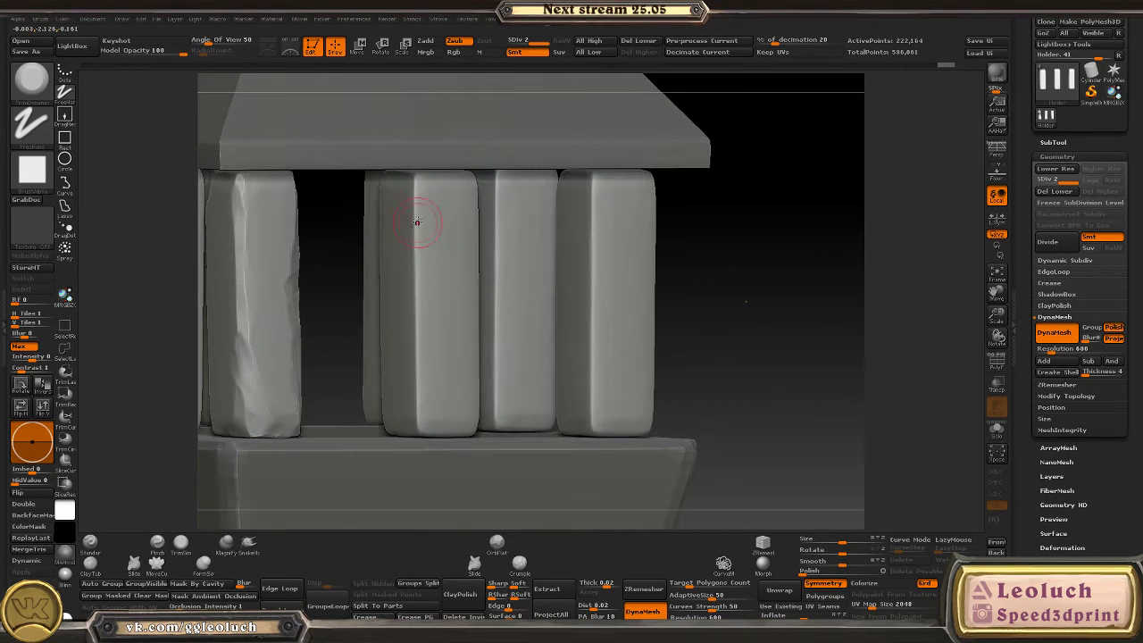
pyautogui.moveTo(416, 192)
pyautogui.mouseDown()
pyautogui.moveTo(427, 426)
pyautogui.moveTo(419, 410)
pyautogui.moveTo(435, 427)
pyautogui.mouseUp()
pyautogui.moveTo(474, 426)
pyautogui.mouseDown(button='right')
pyautogui.moveTo(451, 413)
pyautogui.moveTo(464, 393)
pyautogui.moveTo(475, 425)
pyautogui.mouseUp(button='right')
pyautogui.moveTo(481, 382); pyautogui.dragTo(481, 323)
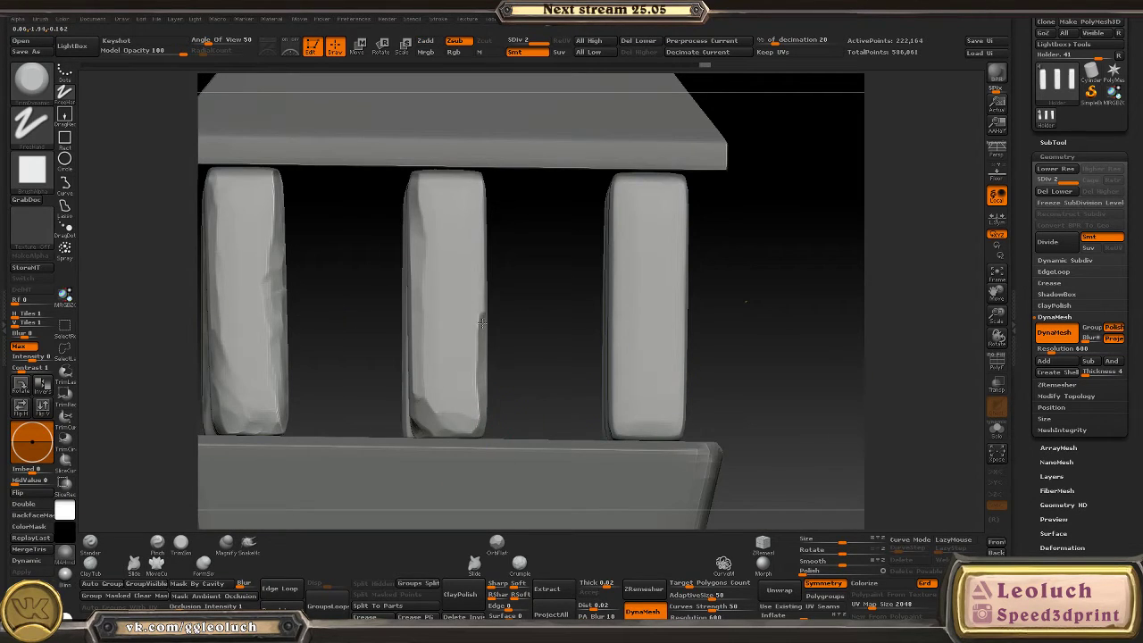
pyautogui.moveTo(483, 284); pyautogui.dragTo(485, 179)
pyautogui.moveTo(497, 205); pyautogui.dragTo(484, 186, button='right')
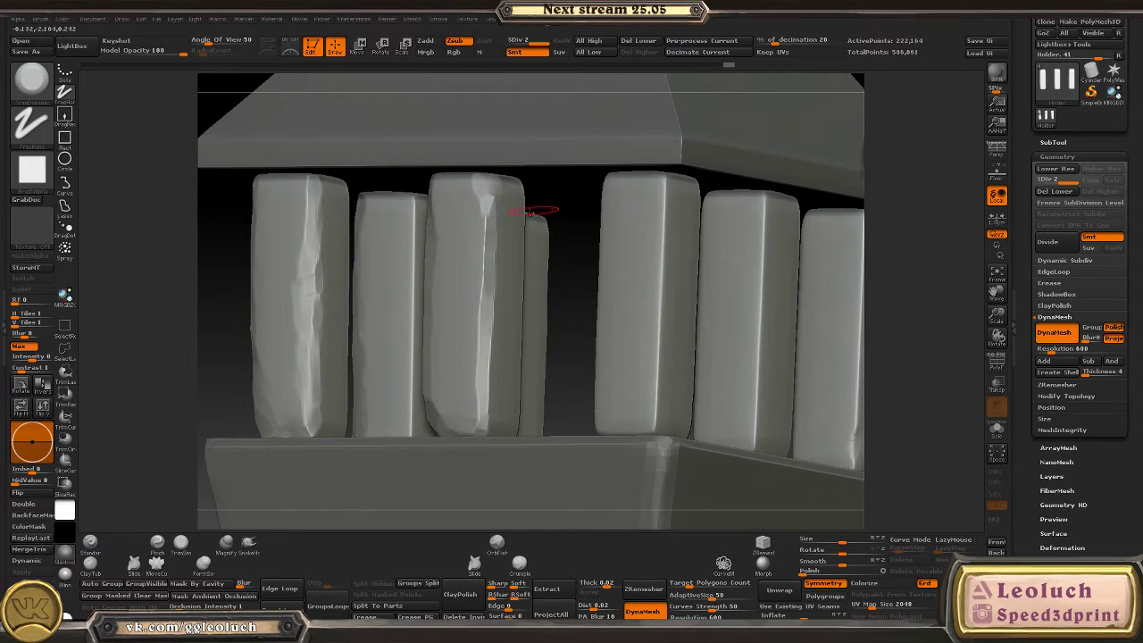
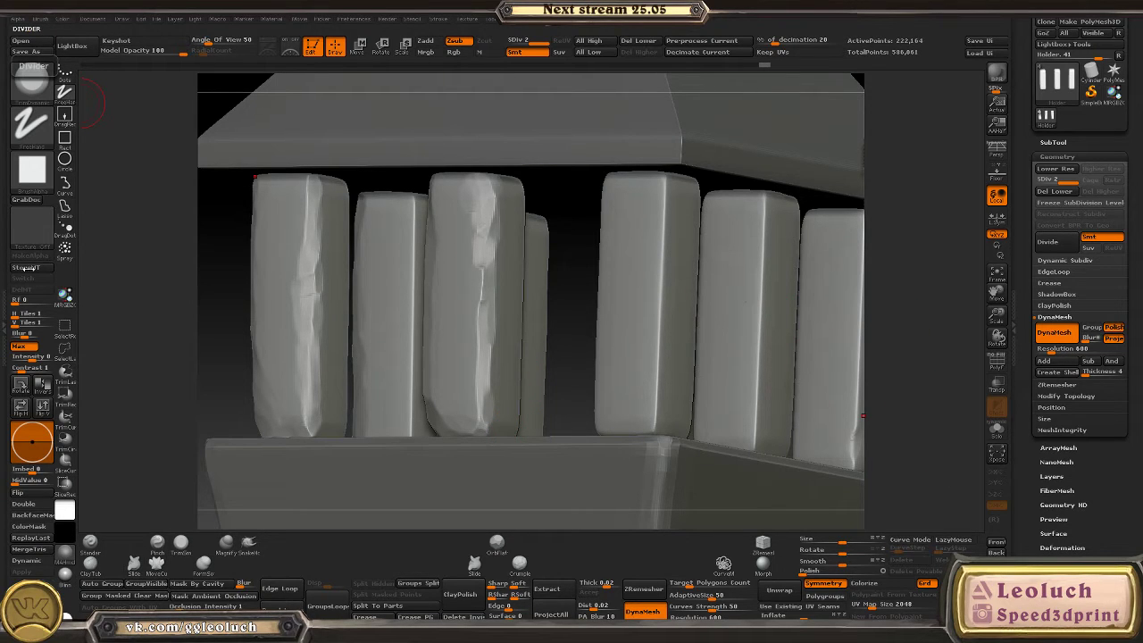
# - Chip the vertical edges and base of the next corner pillar around the roof support
pyautogui.moveTo(642, 291); pyautogui.dragTo(589, 293, button='right')
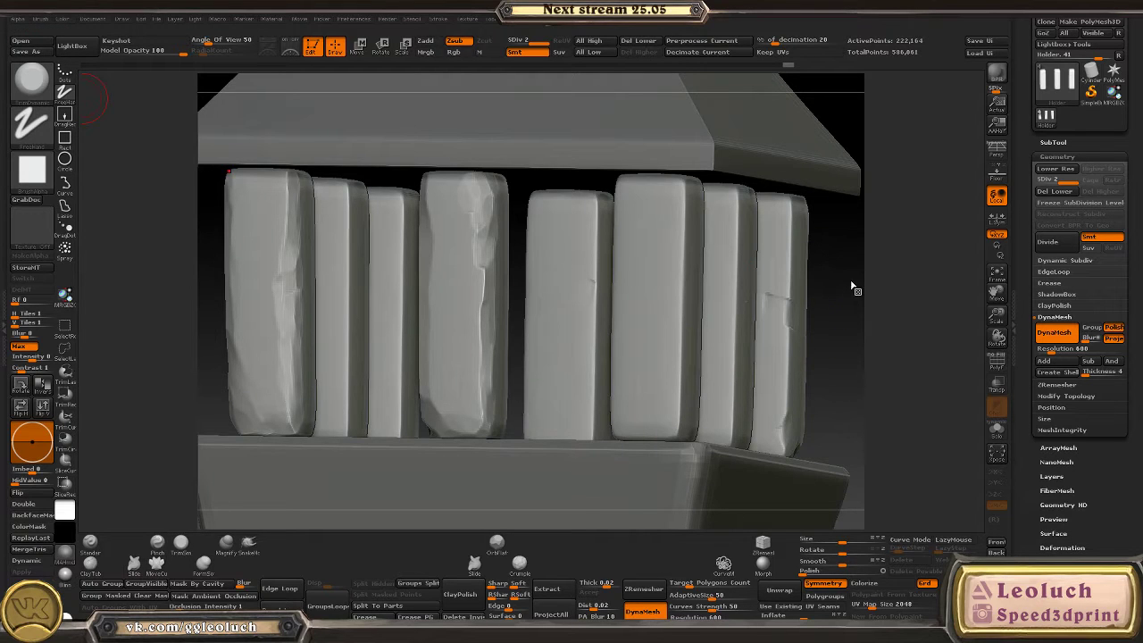
pyautogui.moveTo(852, 288); pyautogui.dragTo(714, 235, button='right')
pyautogui.moveTo(721, 177); pyautogui.dragTo(721, 294)
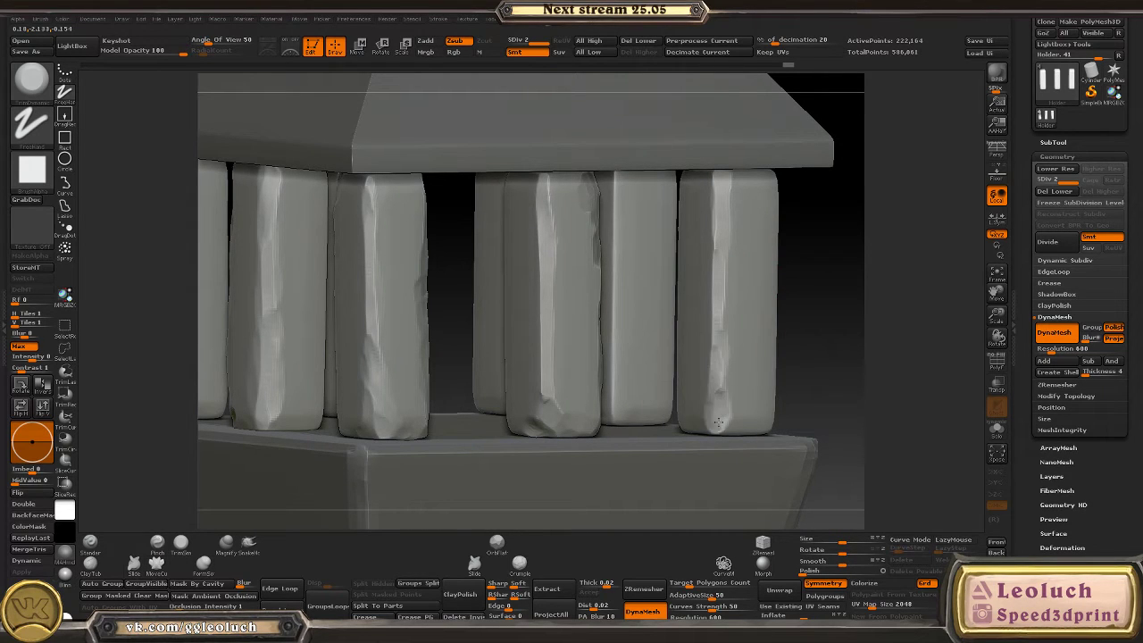
pyautogui.moveTo(756, 424); pyautogui.dragTo(677, 263, button='right')
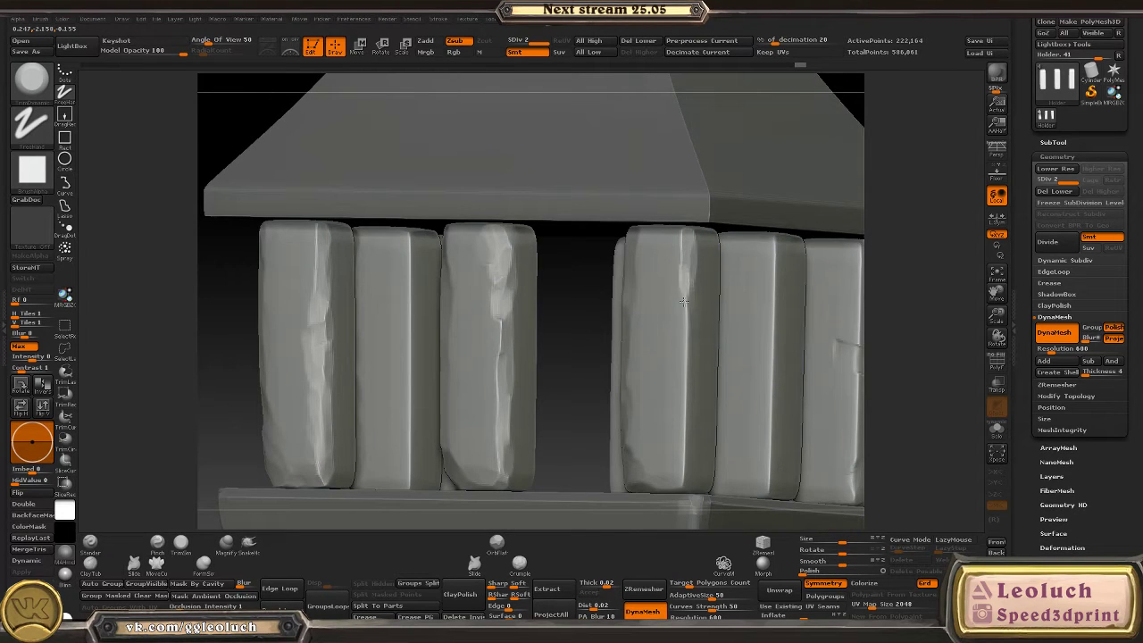
pyautogui.moveTo(683, 303); pyautogui.dragTo(678, 445)
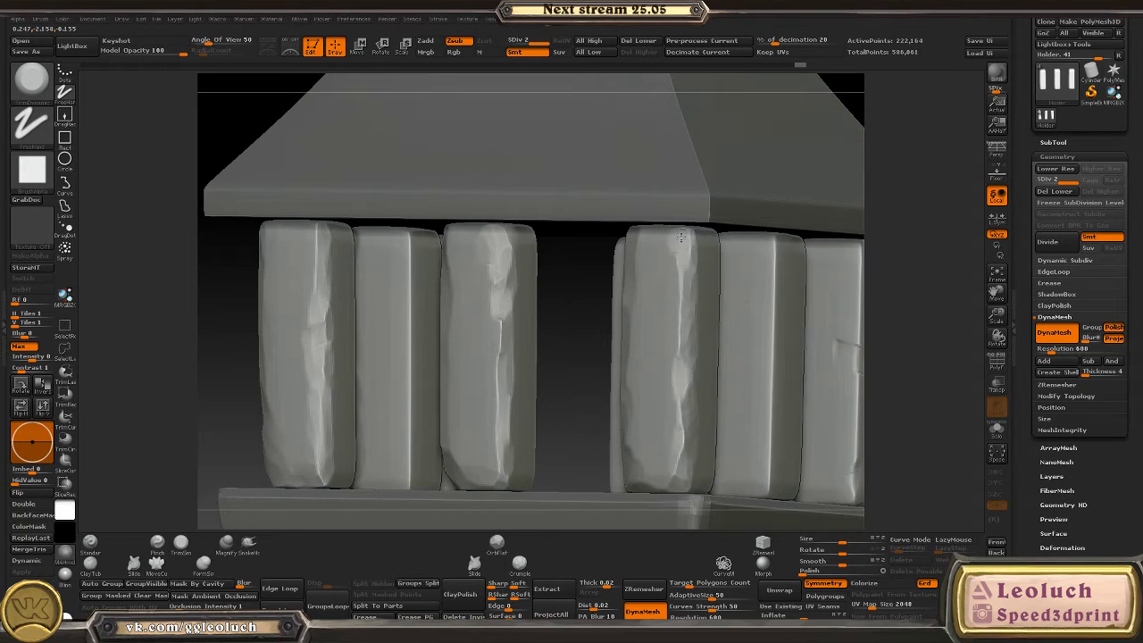
pyautogui.moveTo(729, 261); pyautogui.dragTo(587, 192, button='right')
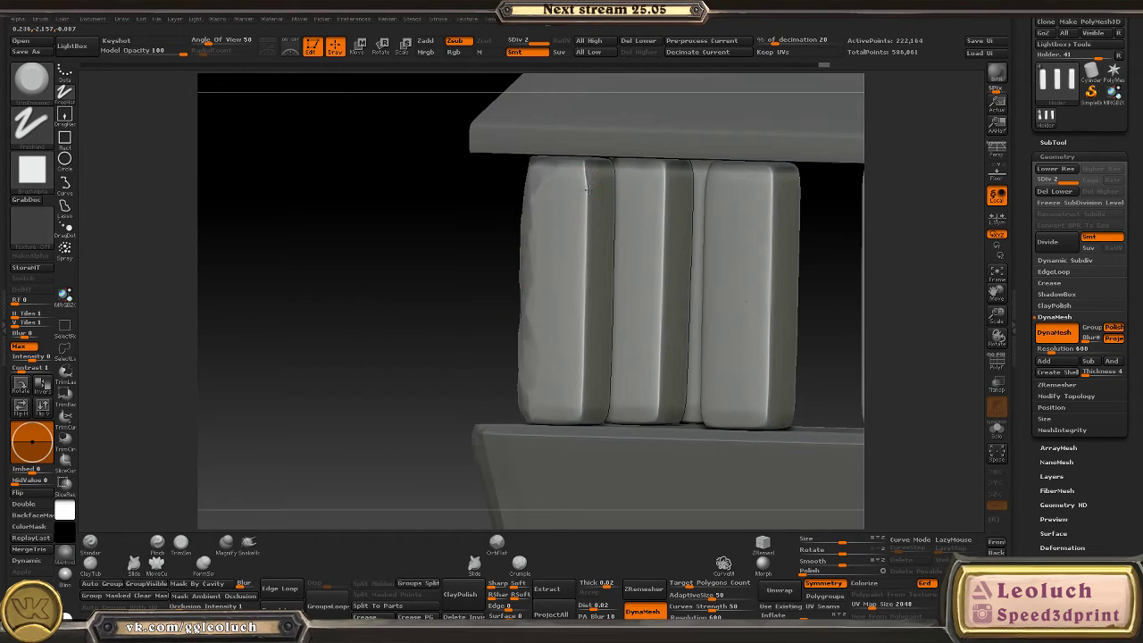
pyautogui.moveTo(587, 182); pyautogui.dragTo(583, 290)
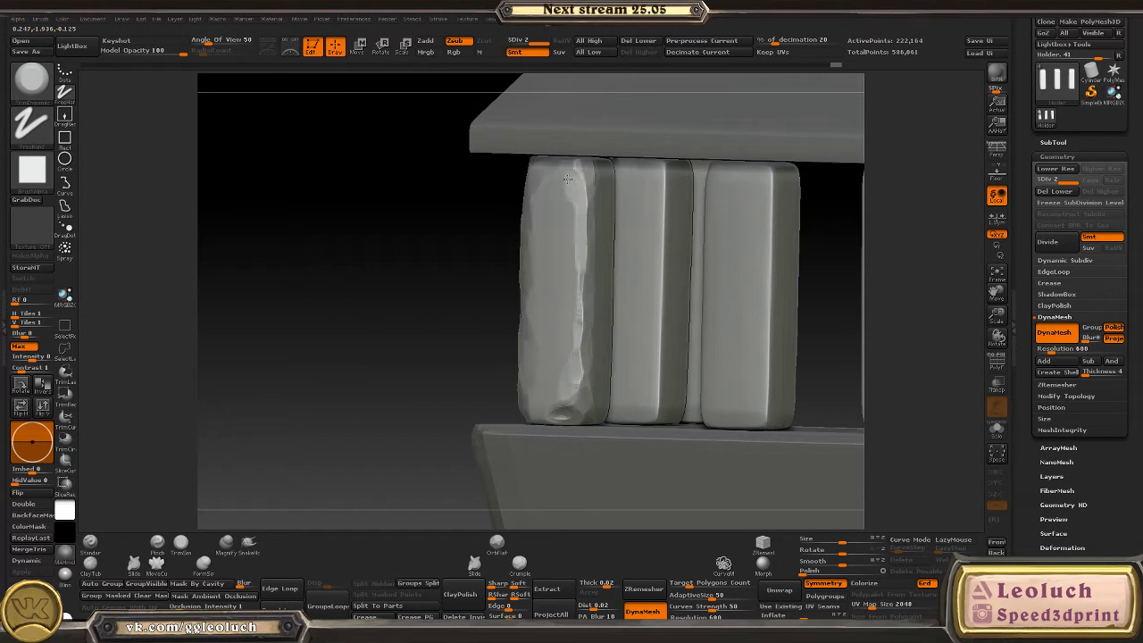
# - Trim uneven bevels along both outer vertical edges of the remaining middle pillar and chip its lower end
pyautogui.moveTo(581, 165); pyautogui.dragTo(758, 411, button='right')
pyautogui.moveTo(390, 250)
pyautogui.mouseDown(button='right')
pyautogui.moveTo(413, 265)
pyautogui.moveTo(384, 255)
pyautogui.mouseUp(button='right')
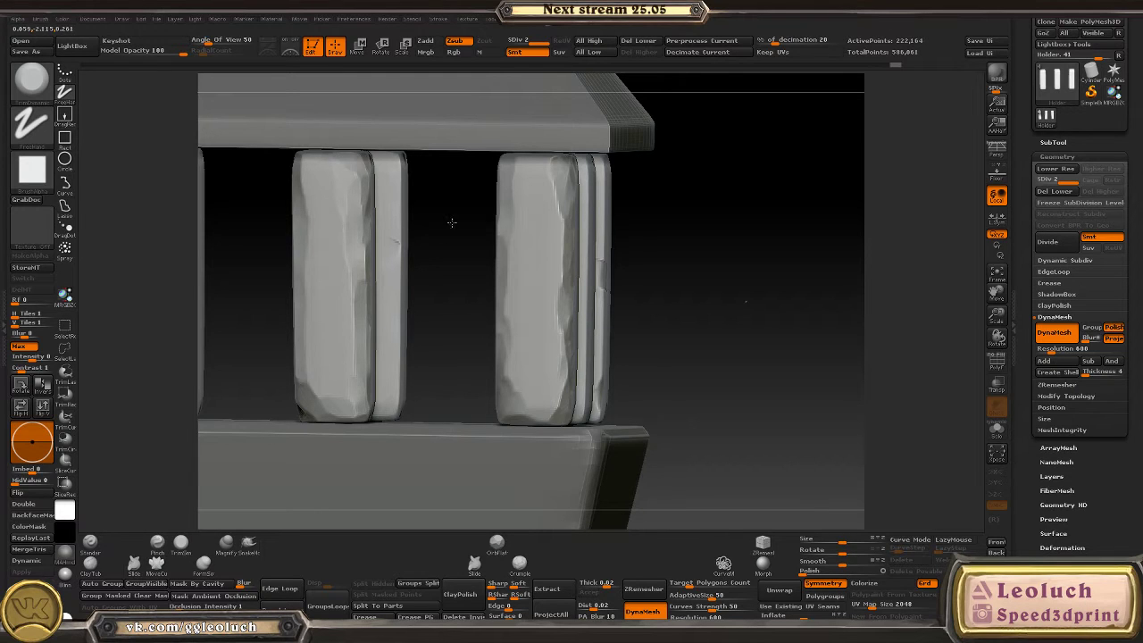
pyautogui.moveTo(452, 223); pyautogui.dragTo(402, 231, button='right')
pyautogui.moveTo(477, 226); pyautogui.dragTo(584, 187, button='right')
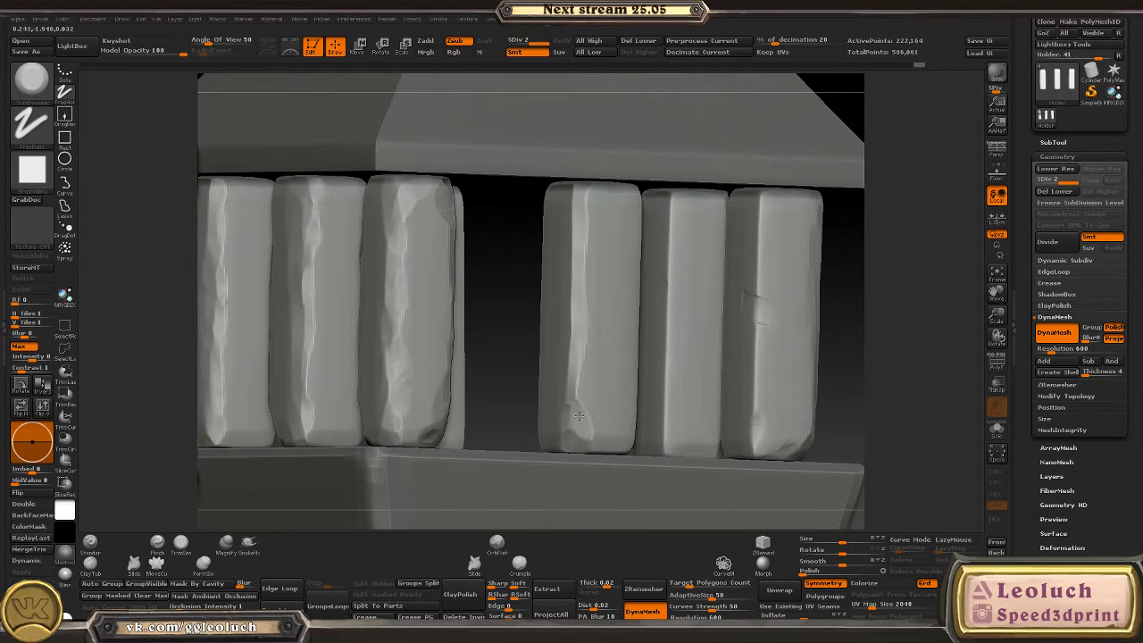
pyautogui.moveTo(835, 356); pyautogui.dragTo(531, 188, button='right')
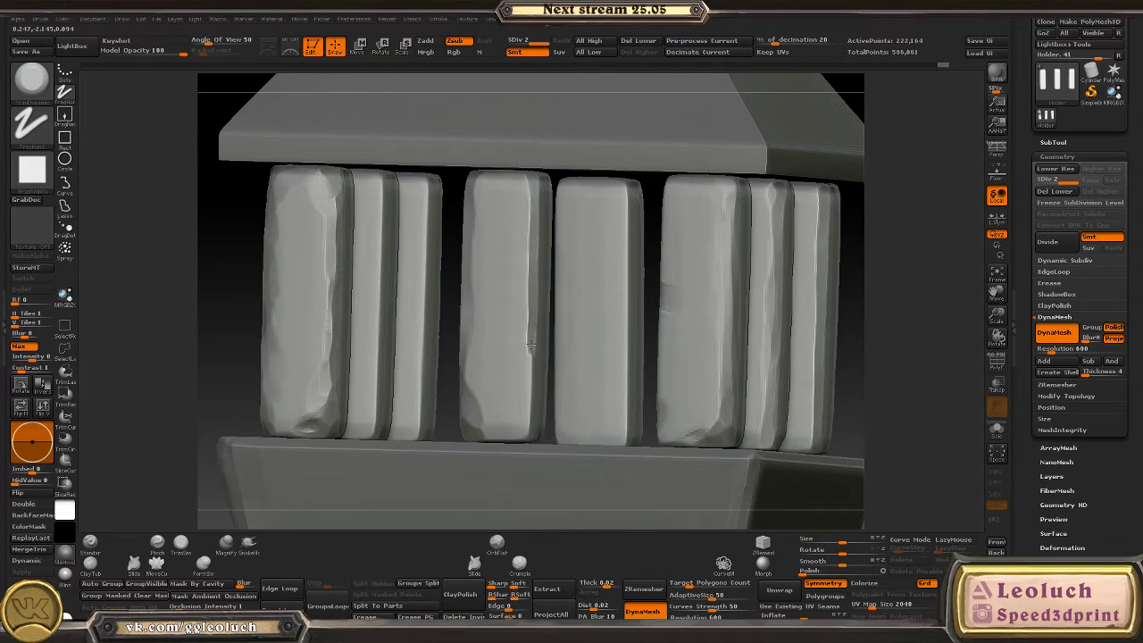
pyautogui.moveTo(534, 195); pyautogui.dragTo(529, 343)
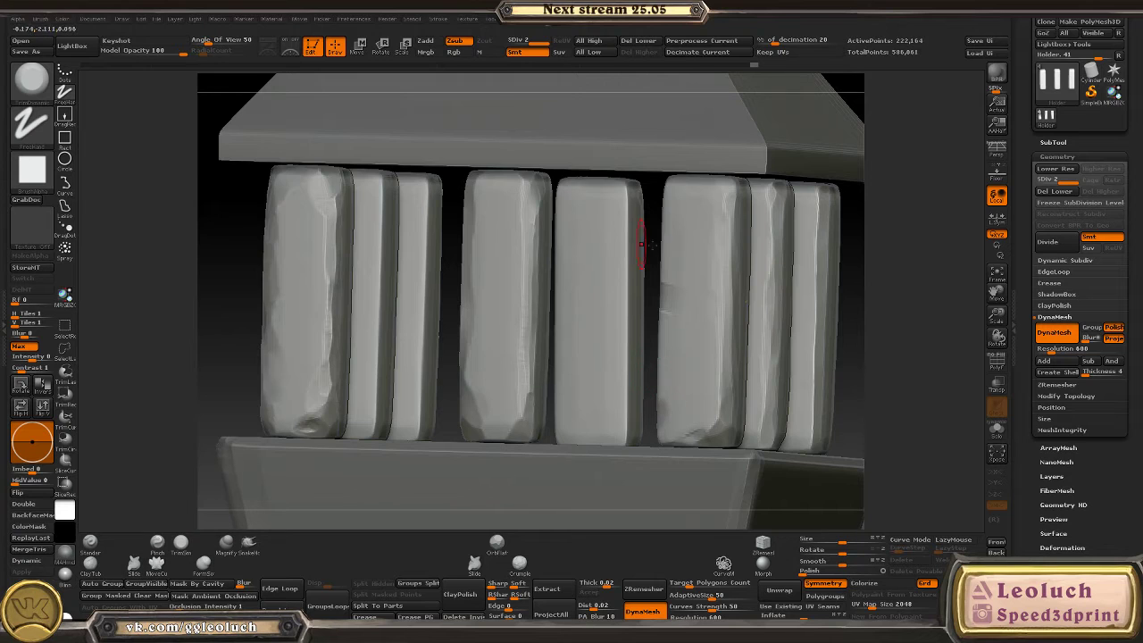
# - Trim the remaining sharp vertical edges of the last corner pillars beneath the roof
pyautogui.moveTo(645, 243); pyautogui.dragTo(534, 206, button='right')
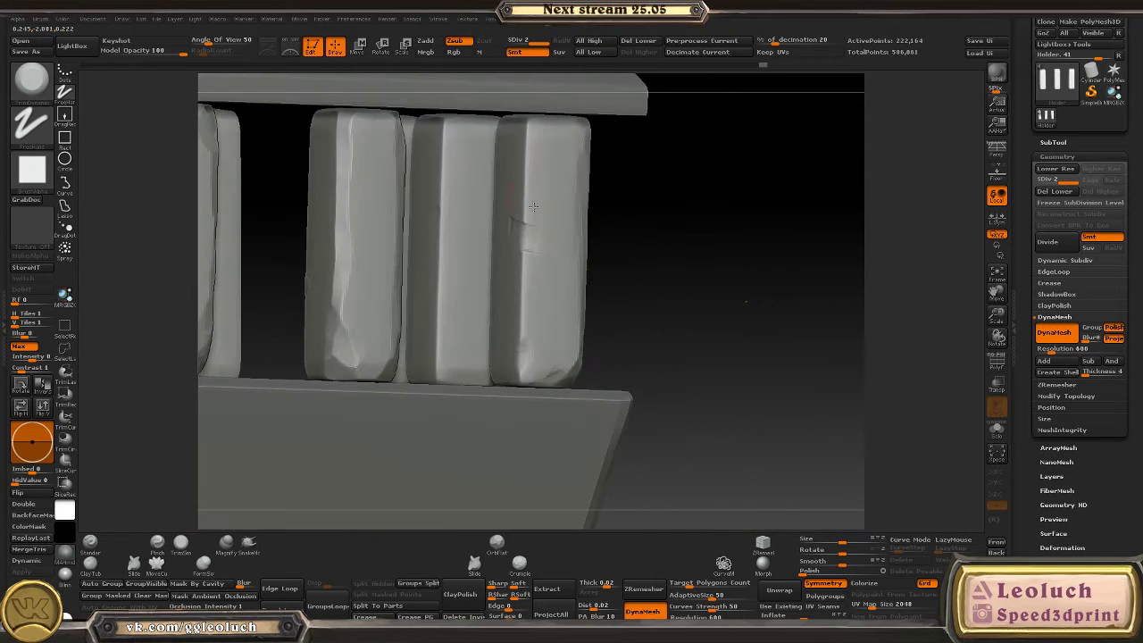
pyautogui.press('super')
pyautogui.moveTo(530, 153); pyautogui.dragTo(533, 259)
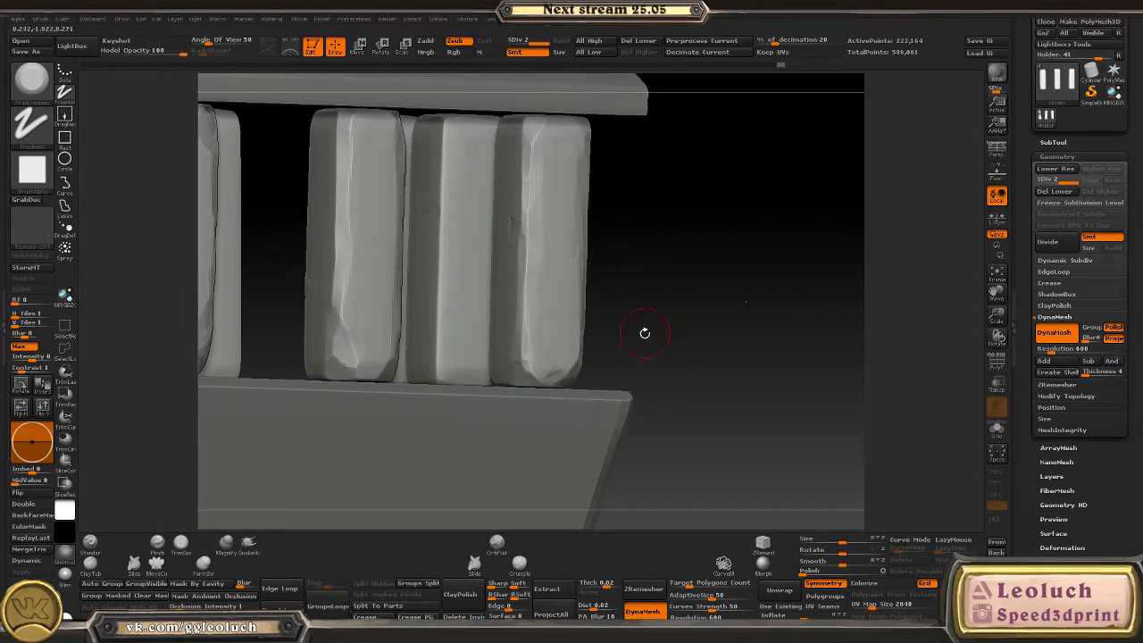
pyautogui.moveTo(645, 333); pyautogui.dragTo(389, 332, button='right')
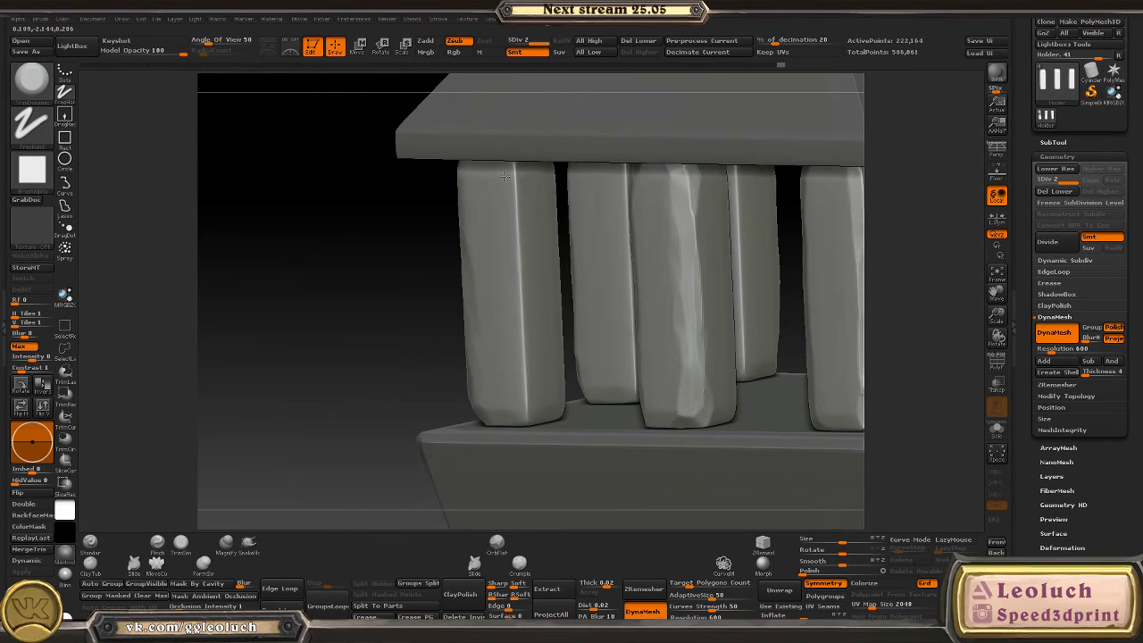
pyautogui.moveTo(519, 233)
pyautogui.mouseDown()
pyautogui.moveTo(528, 426)
pyautogui.moveTo(526, 265)
pyautogui.mouseUp()
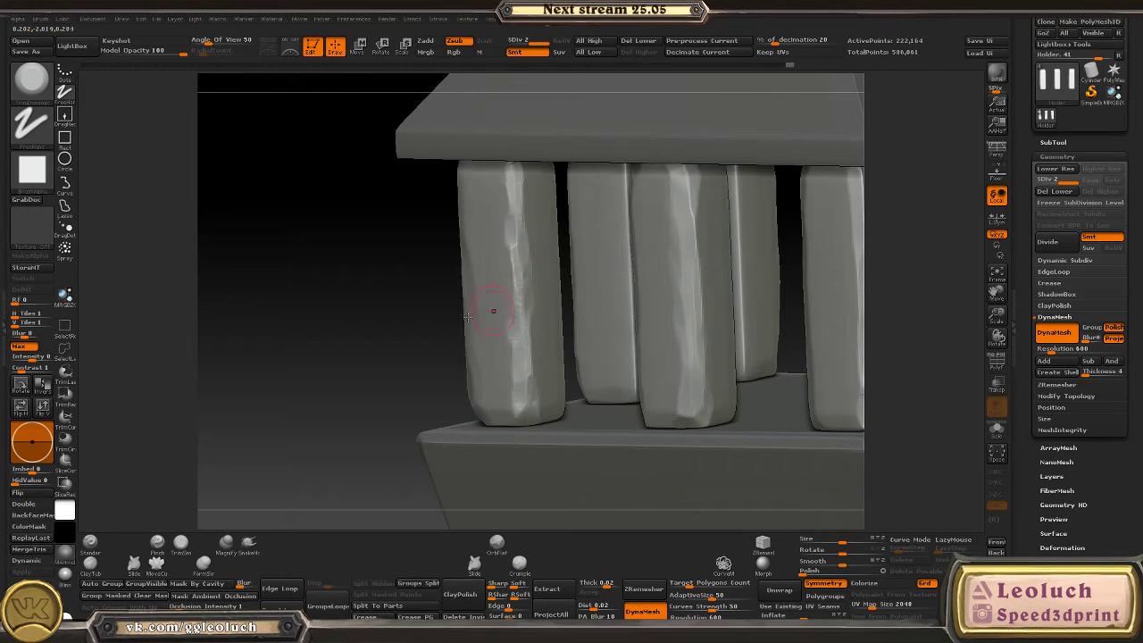
# - Switch to Maya and continue past the student-version notice
pyautogui.moveTo(468, 316); pyautogui.dragTo(691, 425, button='right')
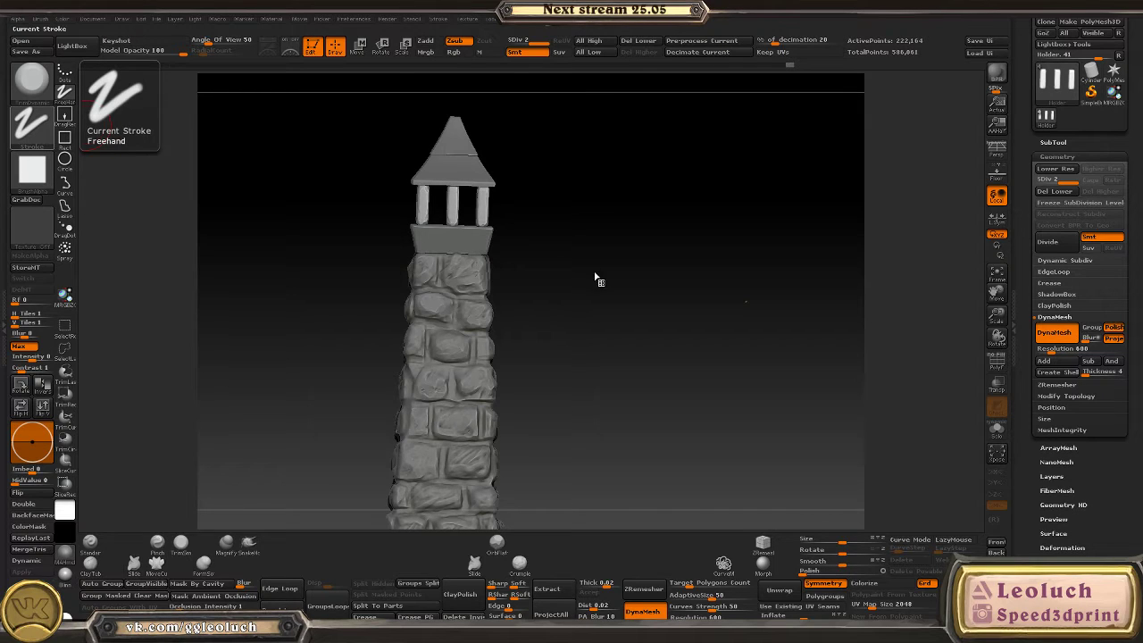
pyautogui.press('super')
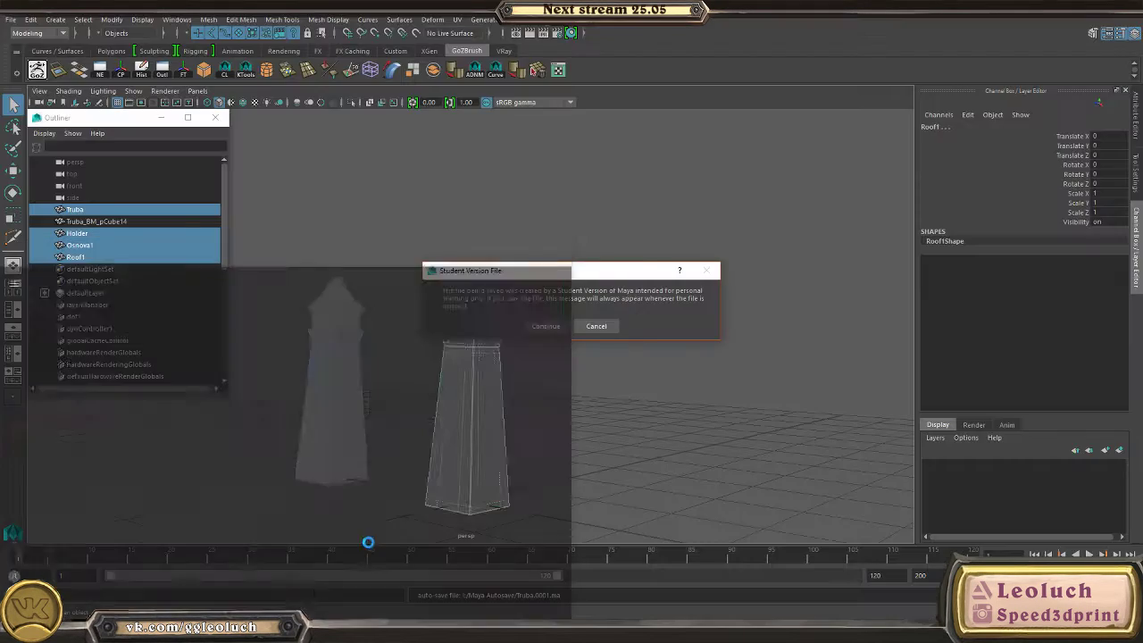
pyautogui.click(546, 326)
pyautogui.scroll(3, 543, 372)
pyautogui.scroll(-2, 694, 291)
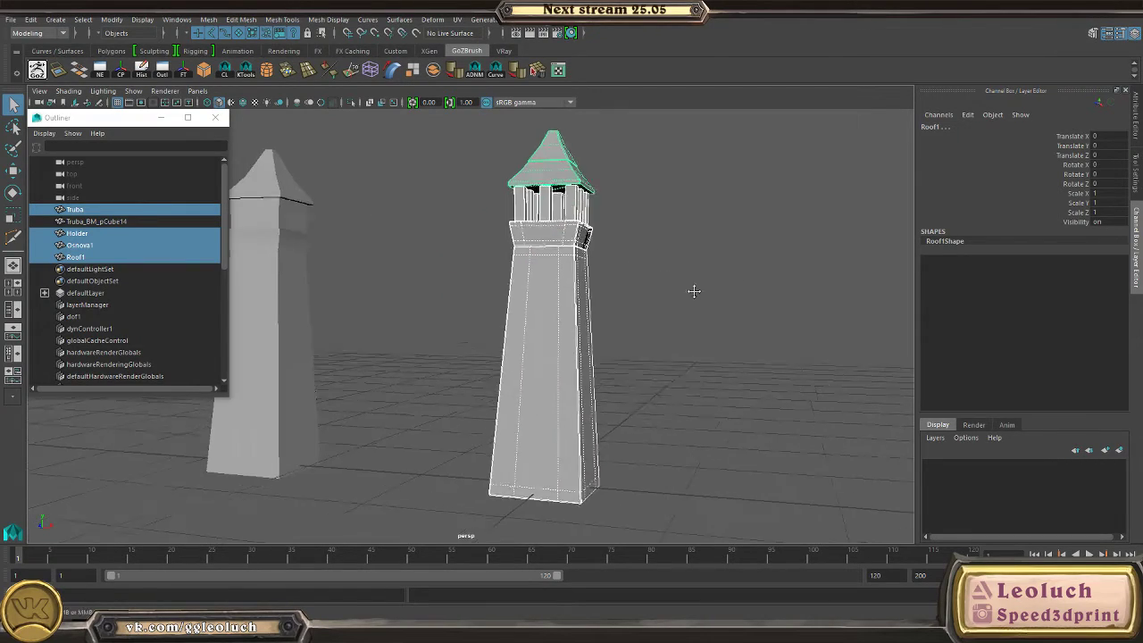
# - Select the solid chimney mesh Truba_BM_pCube14 beside the detailed chimney and set its Translate X to 0
pyautogui.keyDown('alt'); pyautogui.moveTo(693, 291); pyautogui.dragTo(536, 315); pyautogui.keyUp('alt')
pyautogui.scroll(5, 572, 273)
pyautogui.click(587, 309)
pyautogui.press('w')
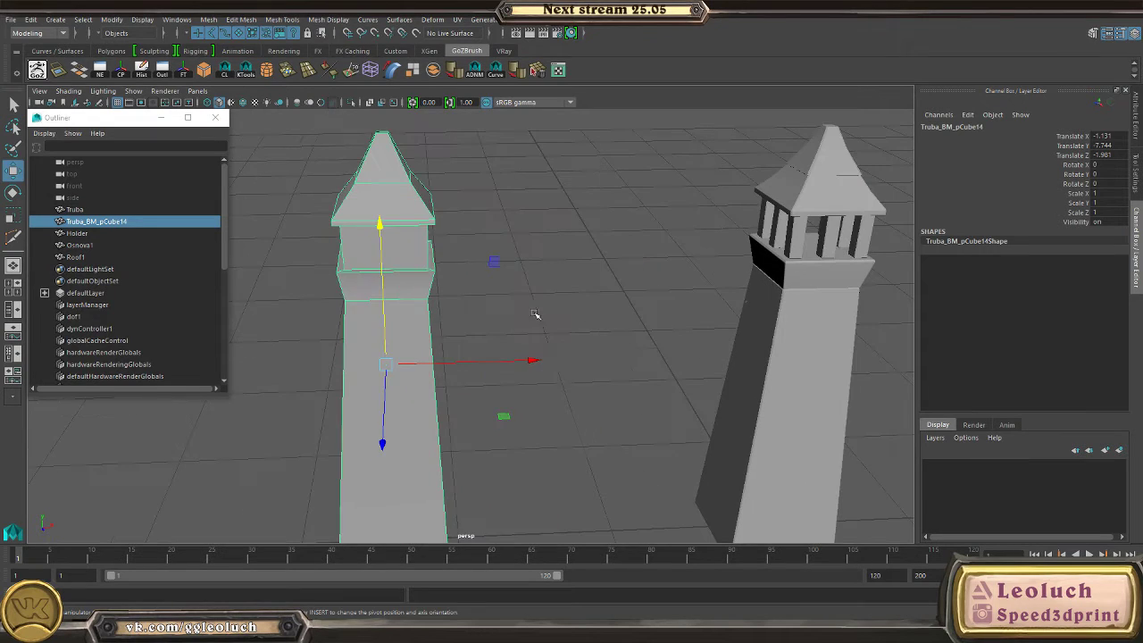
pyautogui.moveTo(519, 359); pyautogui.dragTo(679, 359)
pyautogui.hotkey('ctrl', 'z')
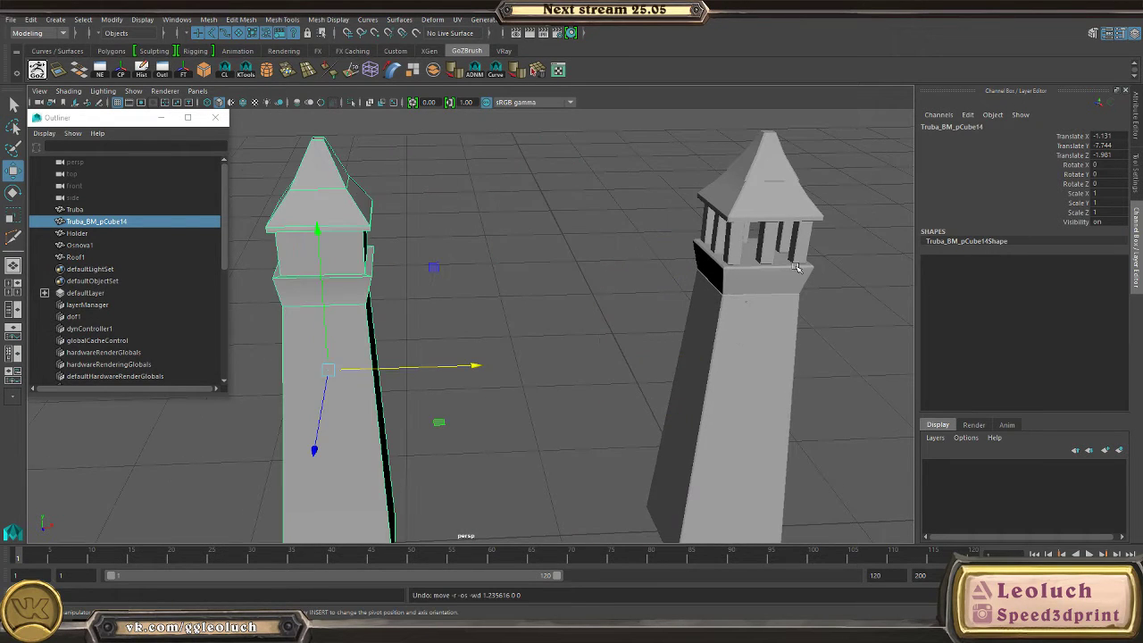
pyautogui.moveTo(472, 368); pyautogui.dragTo(804, 359)
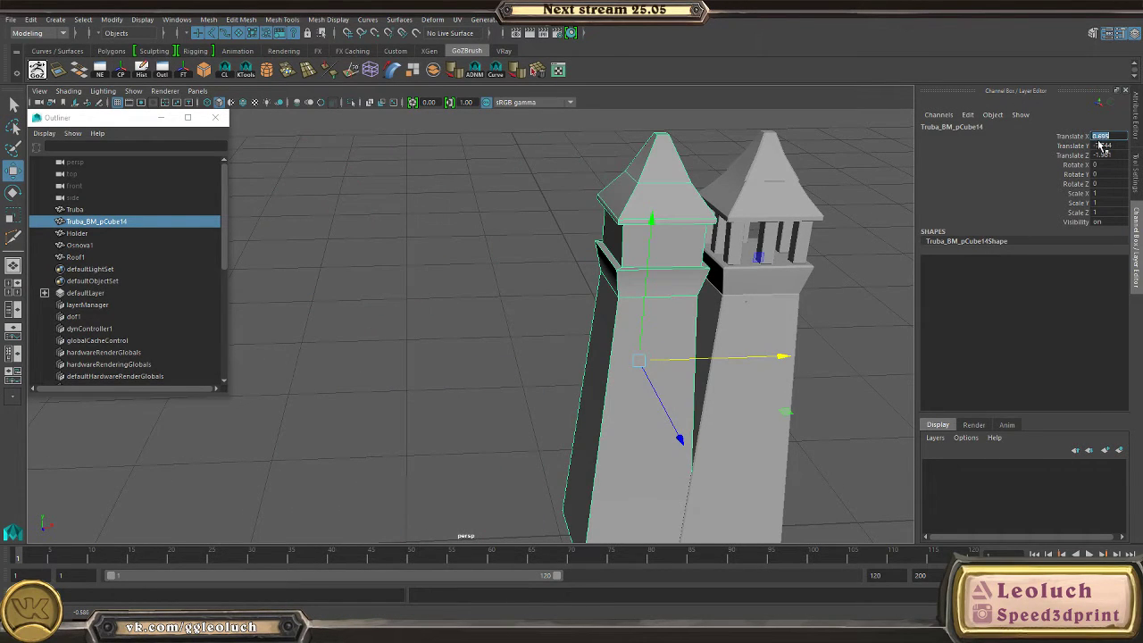
pyautogui.press('Return')
pyautogui.keyDown('alt'); pyautogui.moveTo(679, 339); pyautogui.dragTo(492, 265); pyautogui.keyUp('alt')
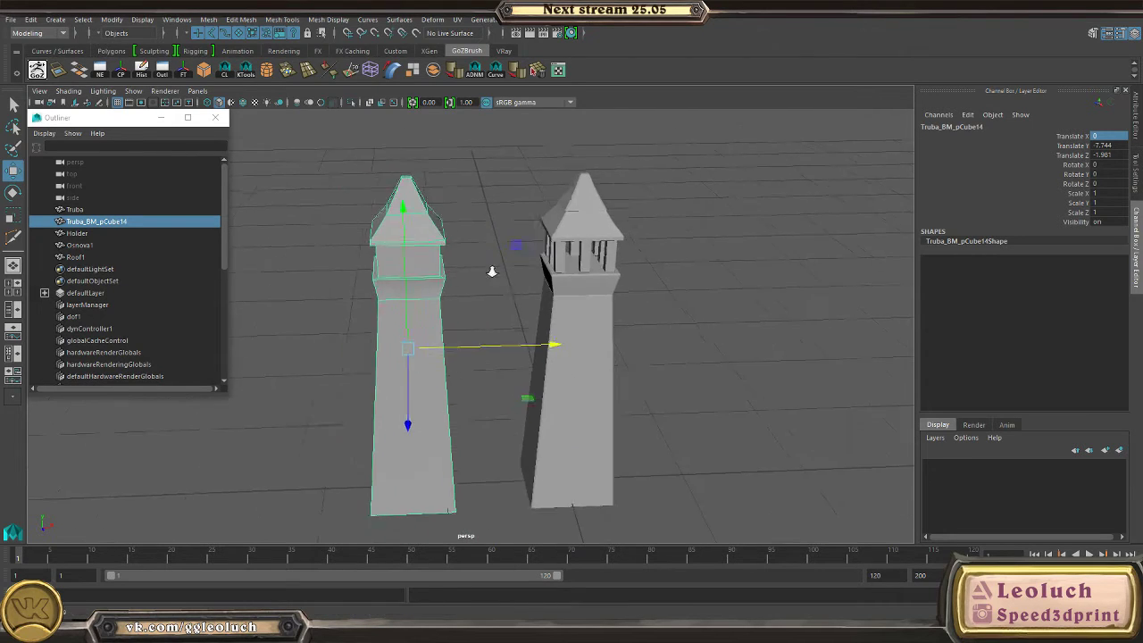
pyautogui.scroll(5, 479, 261)
pyautogui.scroll(4, 462, 260)
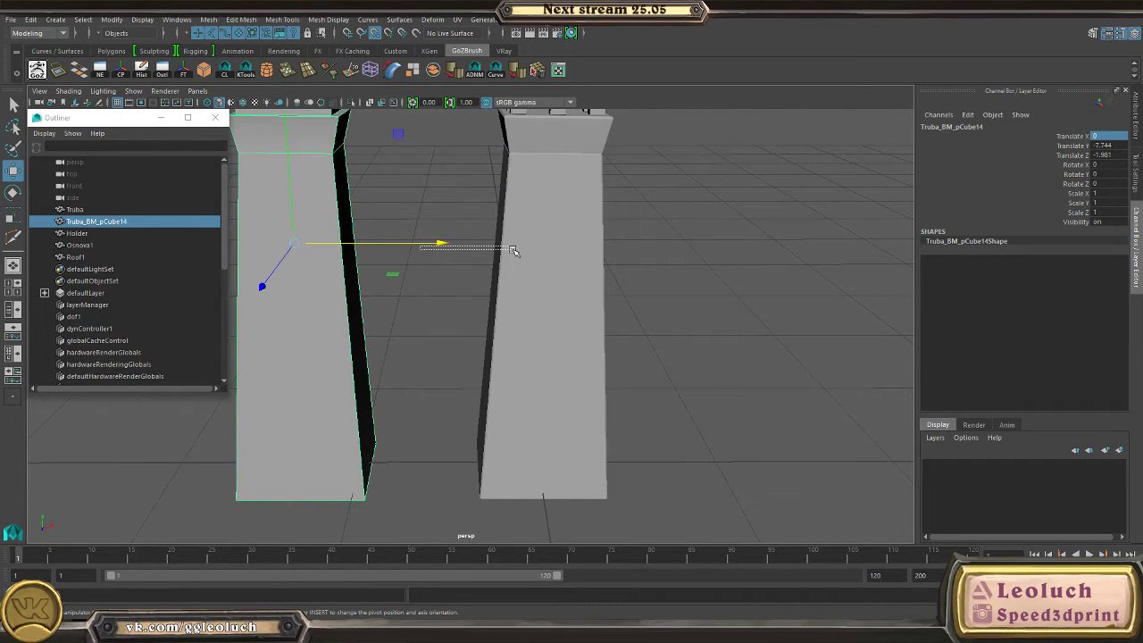
# - Move the solid chimney mesh along X onto the detailed chimney, to a Translate X of 1.28
pyautogui.moveTo(436, 243); pyautogui.dragTo(719, 243)
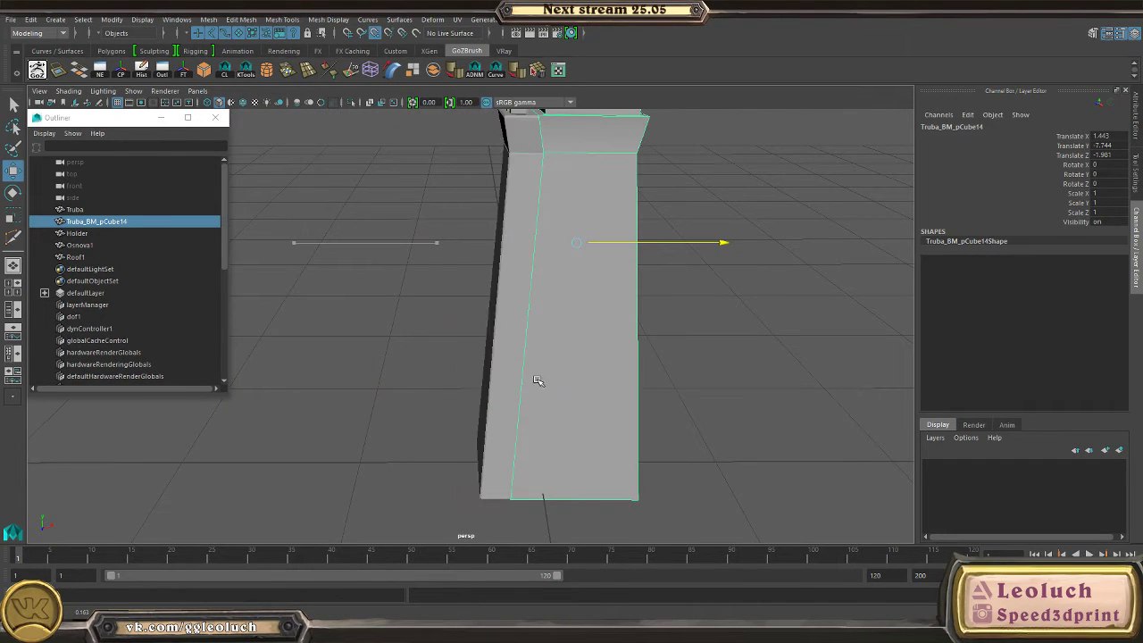
pyautogui.moveTo(538, 382); pyautogui.dragTo(527, 502, button='middle')
pyautogui.moveTo(592, 249); pyautogui.dragTo(529, 486, button='middle')
# - Isolate the solid chimney mesh and delete the block of faces between its roof and the collar
pyautogui.keyDown('alt'); pyautogui.moveTo(529, 487); pyautogui.dragTo(616, 402); pyautogui.keyUp('alt')
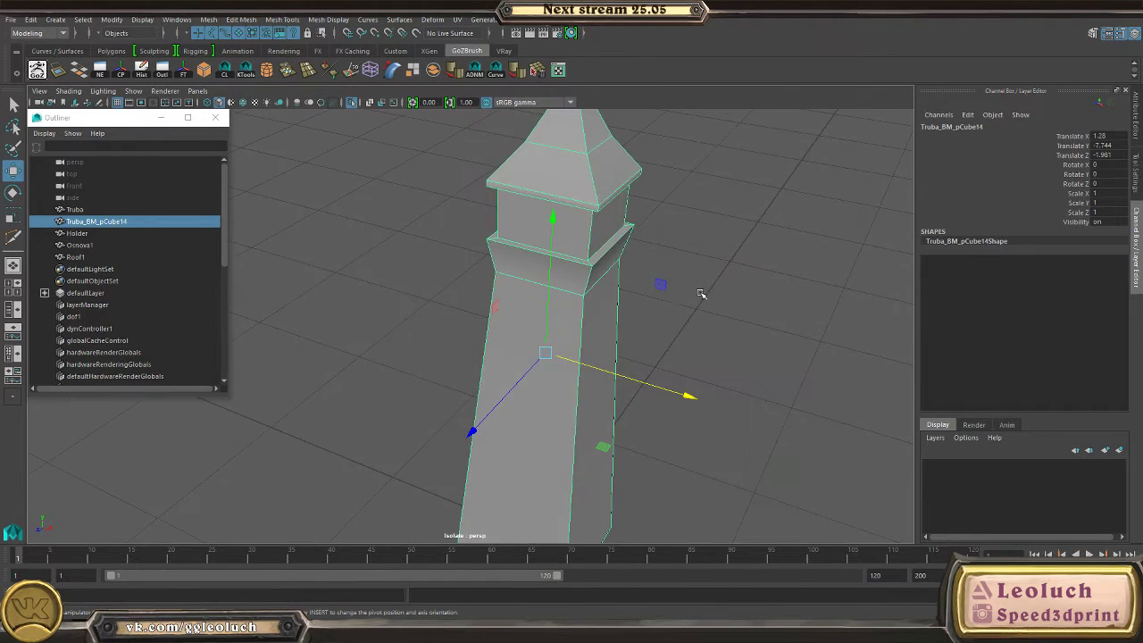
pyautogui.keyDown('alt'); pyautogui.moveTo(702, 289); pyautogui.dragTo(575, 281); pyautogui.keyUp('alt')
pyautogui.hotkey('ctrl', '1')
pyautogui.moveTo(612, 304); pyautogui.dragTo(613, 331, button='right')
pyautogui.keyDown('alt'); pyautogui.moveTo(612, 331); pyautogui.dragTo(548, 379); pyautogui.keyUp('alt')
pyautogui.press('Delete')
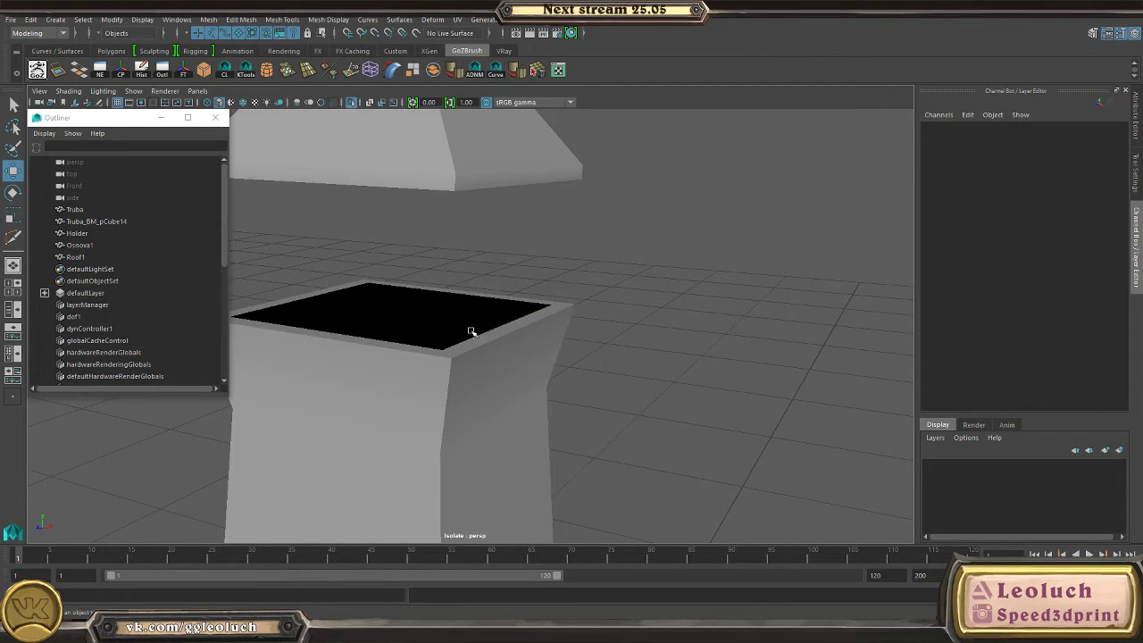
# - Fill the open hole in the underside of the roof
pyautogui.keyDown('alt'); pyautogui.moveTo(471, 332); pyautogui.dragTo(472, 319); pyautogui.keyUp('alt')
pyautogui.click(474, 196)
pyautogui.press('F10')
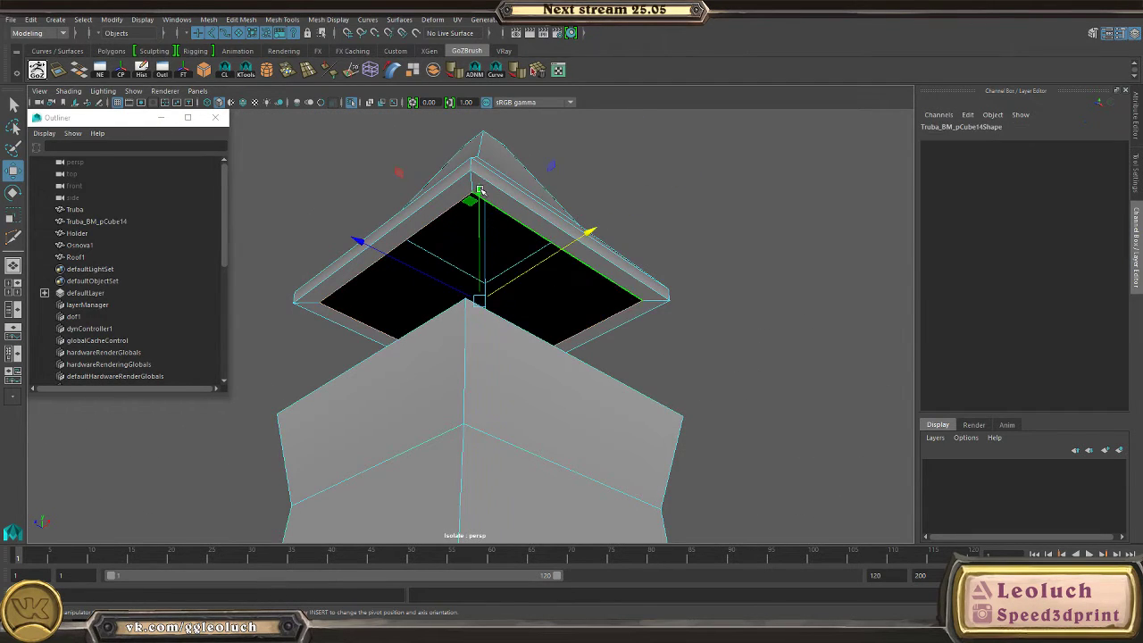
pyautogui.press('F8')
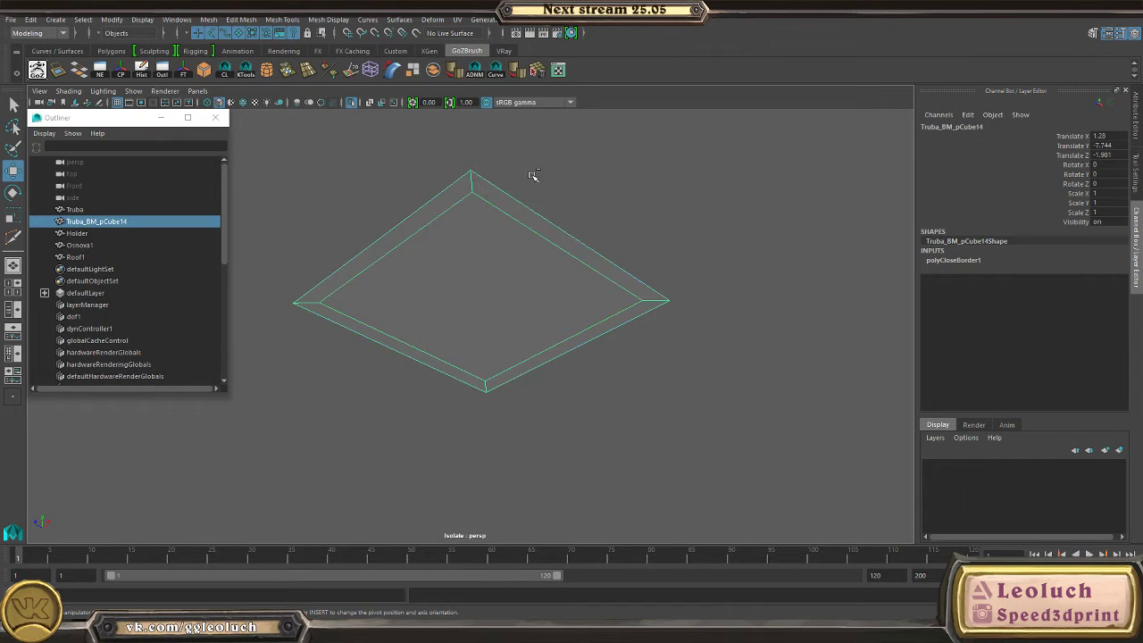
# - Isolate the Holder pillars, remove their bevelled top and bottom end faces, and bring the other objects back into view
pyautogui.hotkey('ctrl', '1')
pyautogui.click(449, 279)
pyautogui.hotkey('ctrl', '1')
pyautogui.keyDown('alt'); pyautogui.moveTo(449, 280); pyautogui.dragTo(514, 341); pyautogui.keyUp('alt')
pyautogui.click(344, 313)
pyautogui.moveTo(795, 317); pyautogui.dragTo(808, 312)
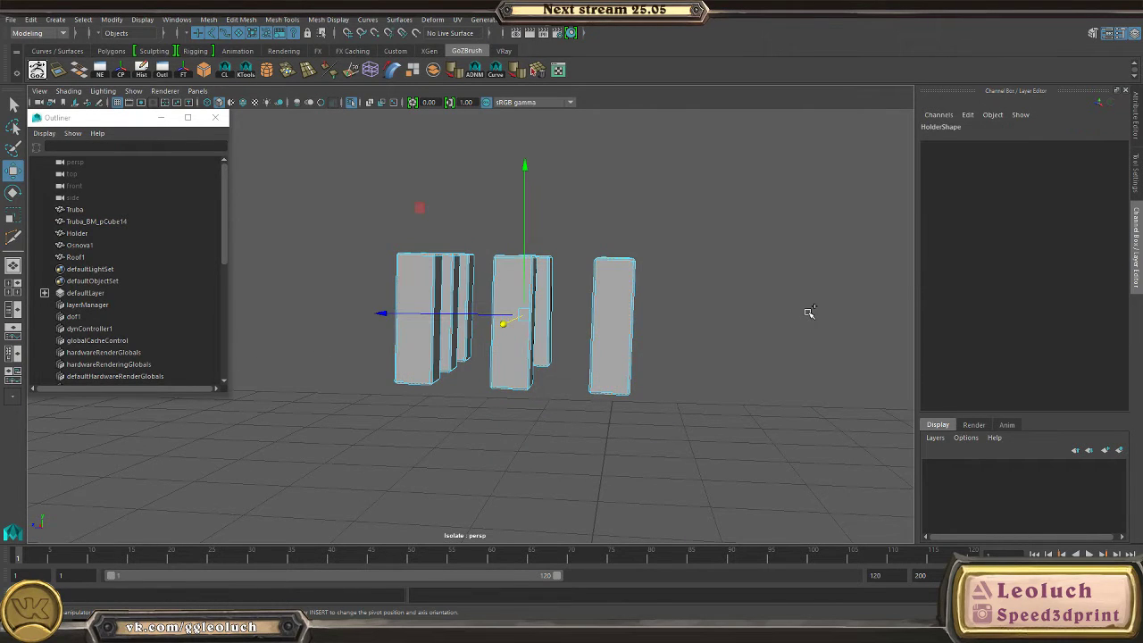
pyautogui.click(808, 313)
pyautogui.click(532, 326)
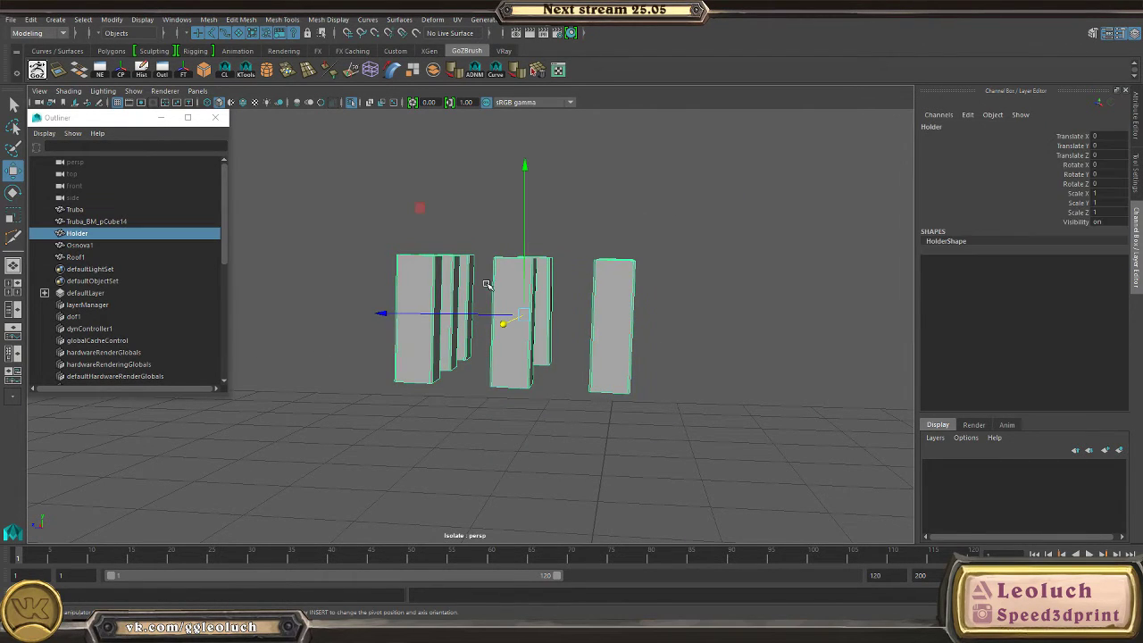
pyautogui.hotkey('ctrl', '1')
pyautogui.keyDown('alt'); pyautogui.moveTo(605, 301); pyautogui.dragTo(652, 229); pyautogui.keyUp('alt')
pyautogui.keyDown('alt'); pyautogui.moveTo(653, 229); pyautogui.dragTo(452, 229, button='right'); pyautogui.keyUp('alt')
pyautogui.moveTo(452, 229)
pyautogui.keyDown('alt'); pyautogui.mouseDown()
pyautogui.moveTo(400, 207)
pyautogui.moveTo(447, 210)
pyautogui.mouseUp(); pyautogui.keyUp('alt')
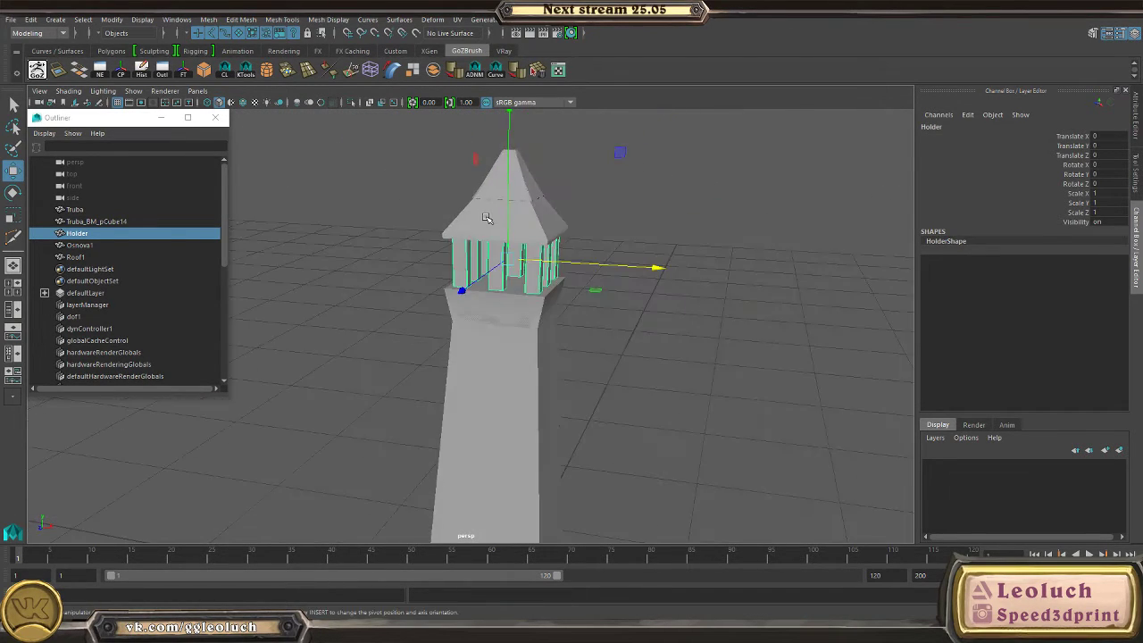
# - Isolate Truba_BM_pCube14 together with the Holder pillars and combine them into one mesh
pyautogui.click(500, 294)
pyautogui.keyDown('alt'); pyautogui.moveTo(500, 295); pyautogui.dragTo(556, 238); pyautogui.keyUp('alt')
pyautogui.click(540, 275)
pyautogui.click(516, 360)
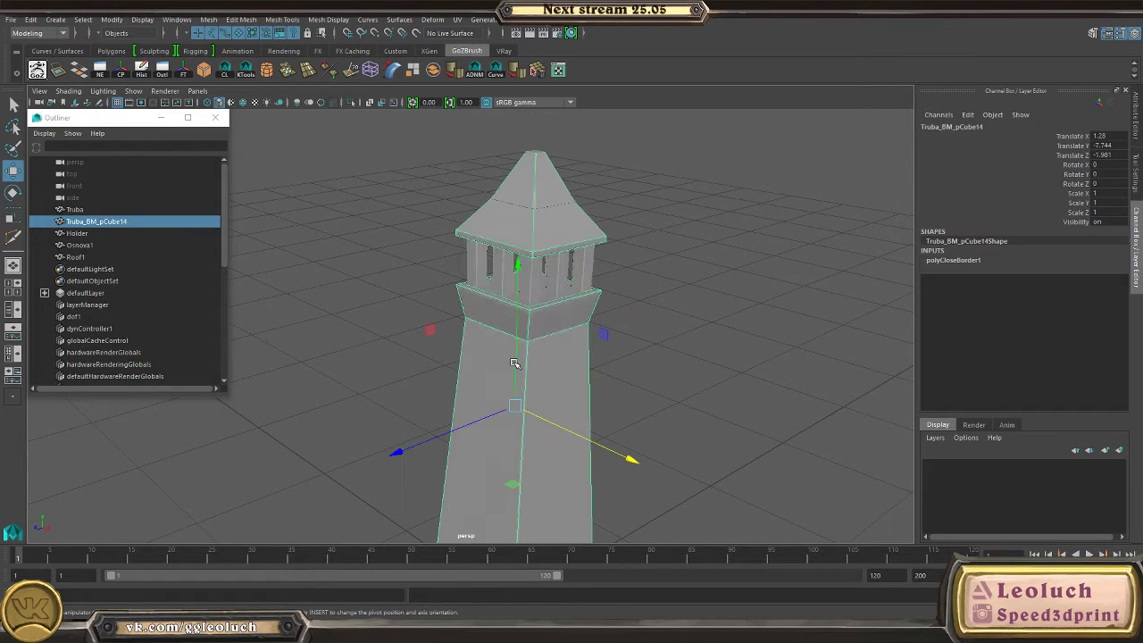
pyautogui.moveTo(515, 359)
pyautogui.keyDown('alt'); pyautogui.mouseDown()
pyautogui.moveTo(515, 377)
pyautogui.moveTo(505, 372)
pyautogui.mouseUp(); pyautogui.keyUp('alt')
pyautogui.click(506, 372)
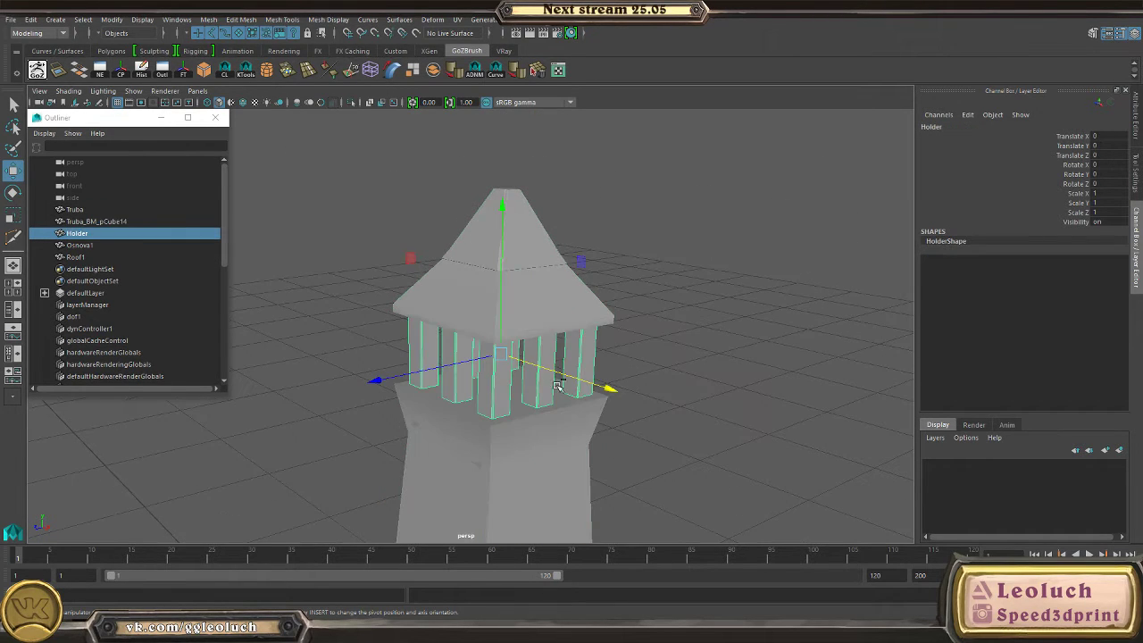
pyautogui.keyDown('shift'); pyautogui.click(446, 438); pyautogui.keyUp('shift')
pyautogui.hotkey('ctrl', '1')
pyautogui.keyDown('alt'); pyautogui.moveTo(563, 459); pyautogui.dragTo(686, 310); pyautogui.keyUp('alt')
pyautogui.keyDown('alt'); pyautogui.moveTo(685, 311); pyautogui.dragTo(457, 221, button='right'); pyautogui.keyUp('alt')
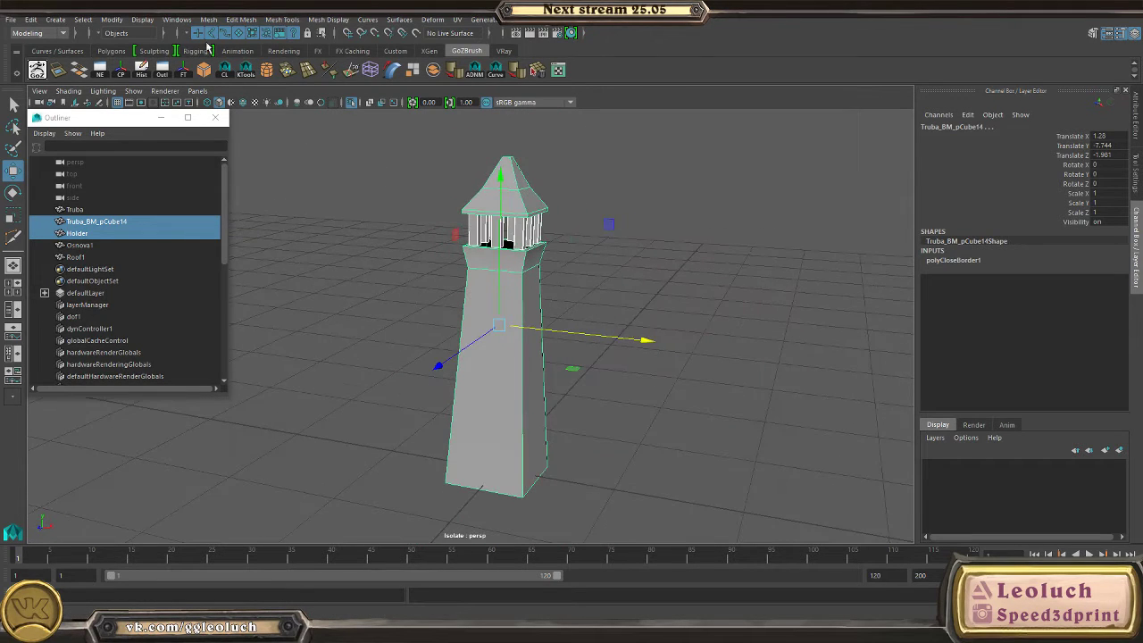
pyautogui.click(208, 19)
pyautogui.click(234, 66)
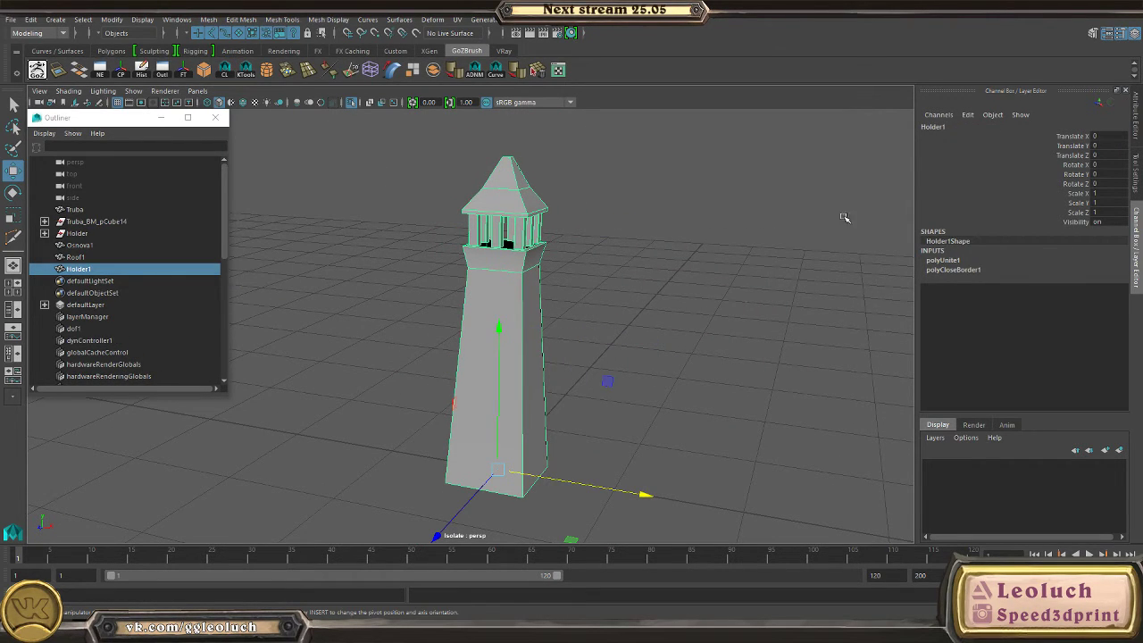
# - Rename the combined chimney mesh as TrubaLP
pyautogui.click(938, 115)
pyautogui.click(938, 114)
pyautogui.doubleClick(935, 126)
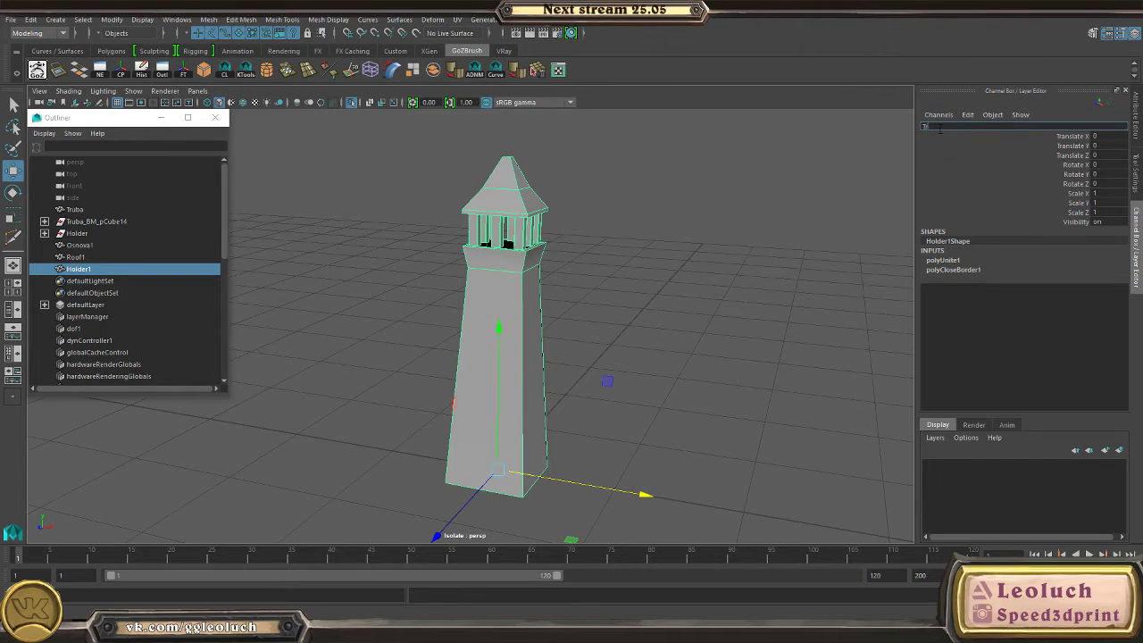
pyautogui.press('Return')
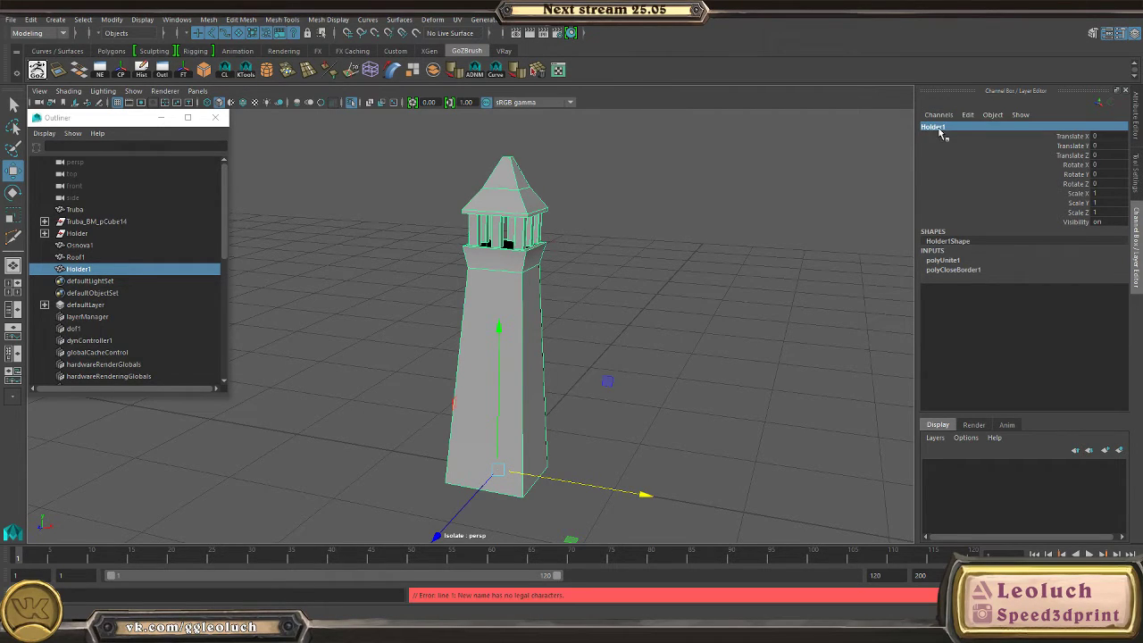
pyautogui.write('TrubaB')
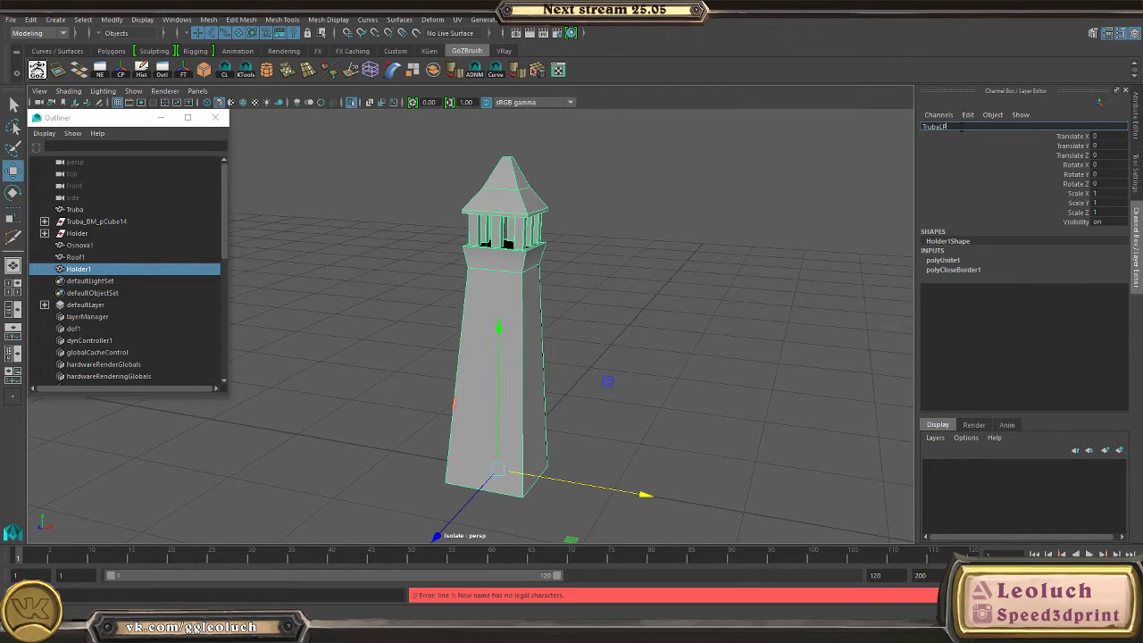
pyautogui.press('Return')
# - Launch 3D-Coat
pyautogui.press('super')
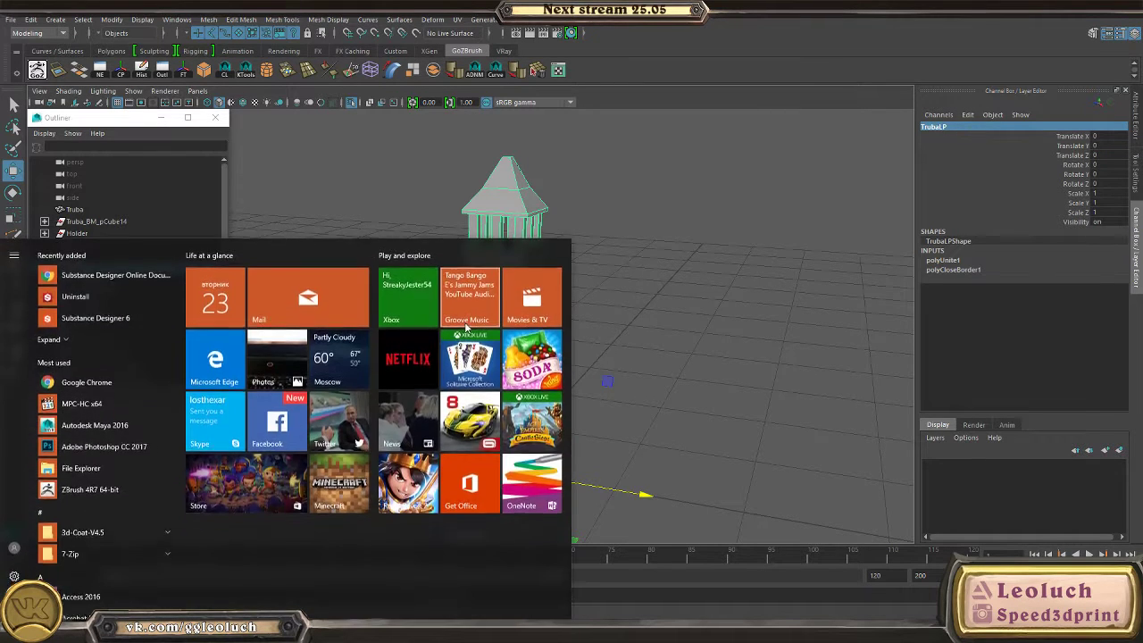
pyautogui.write('3d')
pyautogui.click(315, 312)
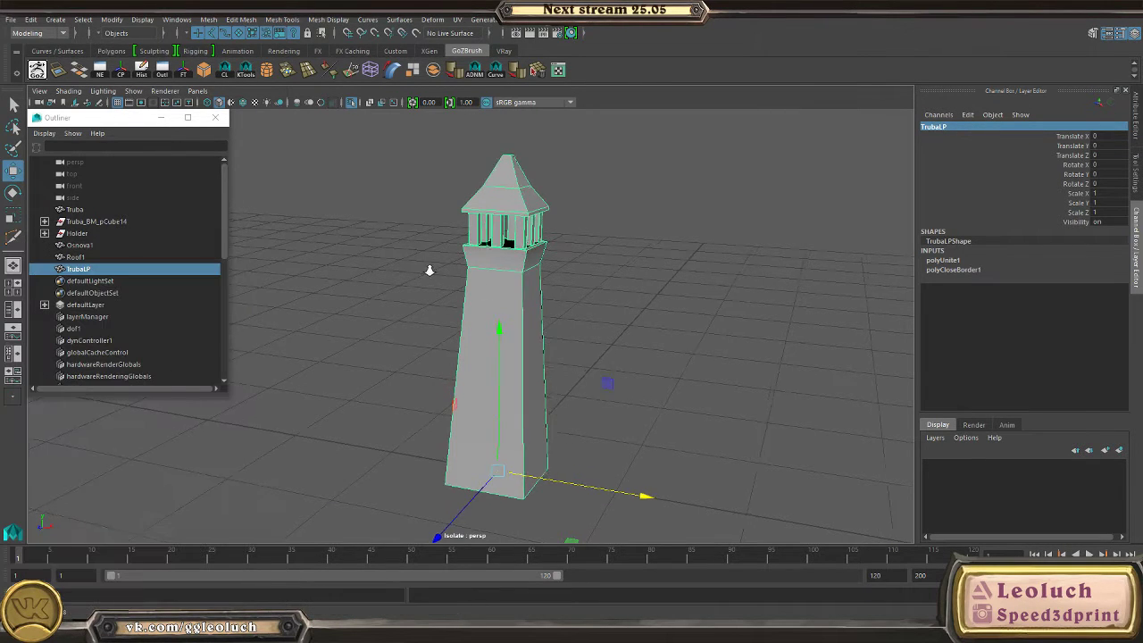
# - Export the selected chimney mesh as an OBJ file named TrubaLP into the House/Truba folder
pyautogui.click(14, 22)
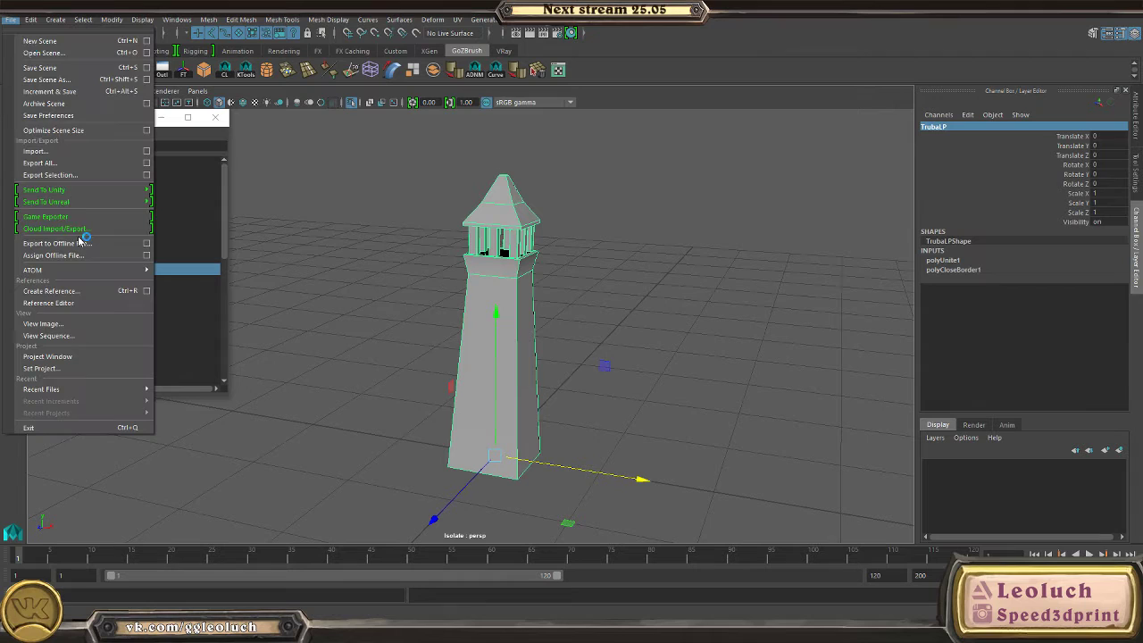
pyautogui.click(41, 156)
pyautogui.write('TrubaLP')
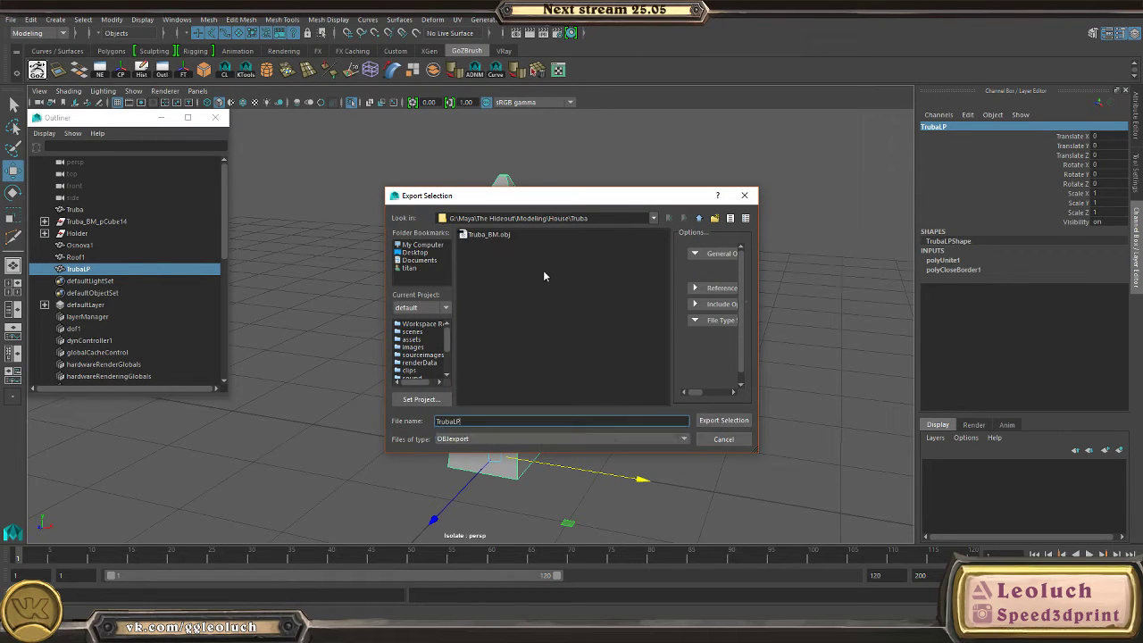
pyautogui.press('Return')
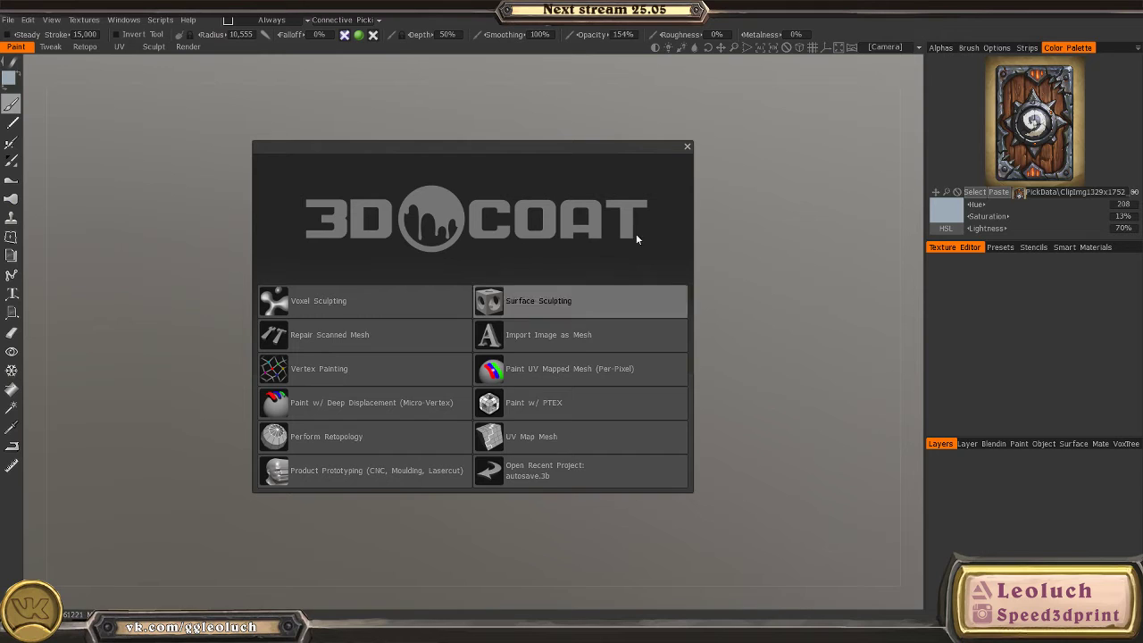
# - Switch to 3D-Coat, dismiss its start dialog and enter the Retopo workspace
pyautogui.click(685, 143)
pyautogui.click(14, 19)
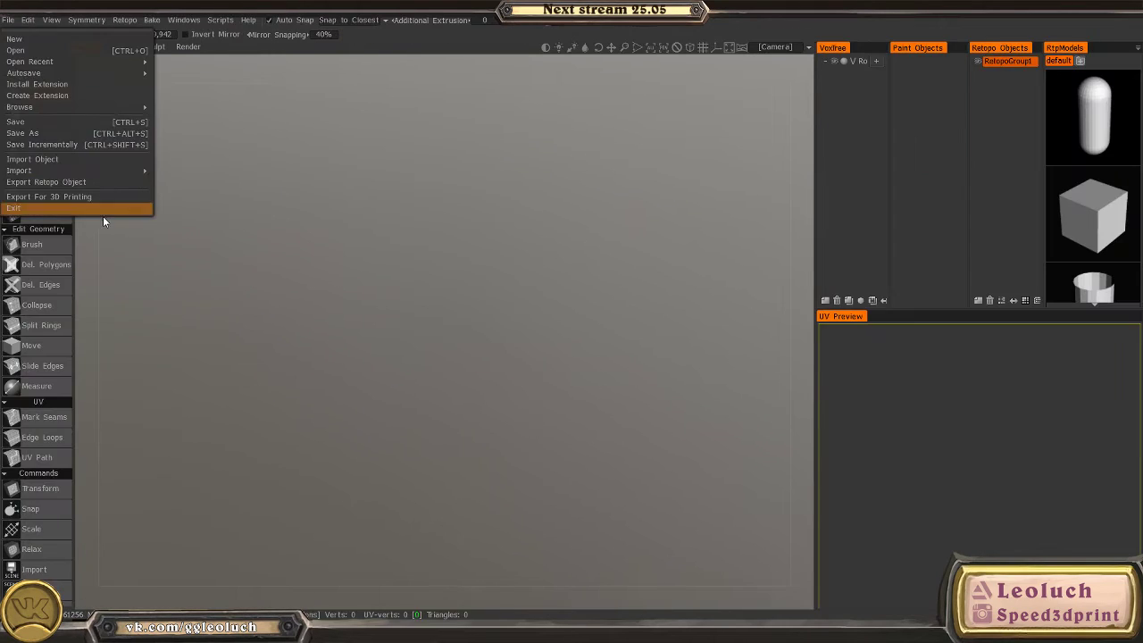
pyautogui.moveTo(84, 166)
pyautogui.click(368, 509)
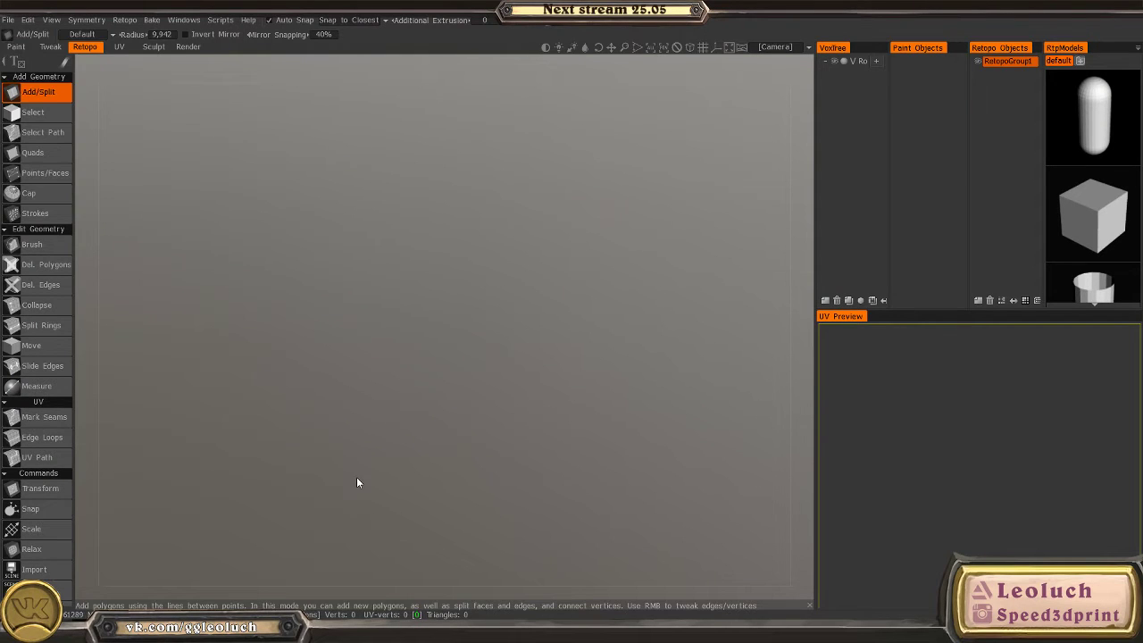
# - Import the TrubaLP mesh from the House/Truba folder as a retopo object without snapping it to the reference mesh
pyautogui.click(124, 19)
pyautogui.click(133, 39)
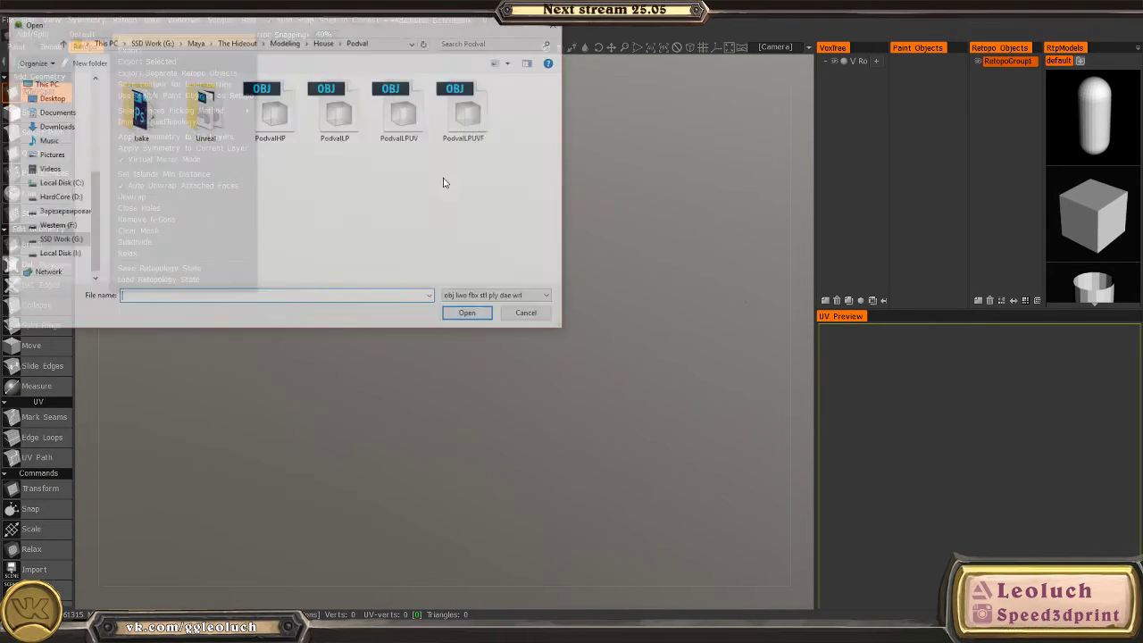
pyautogui.click(324, 41)
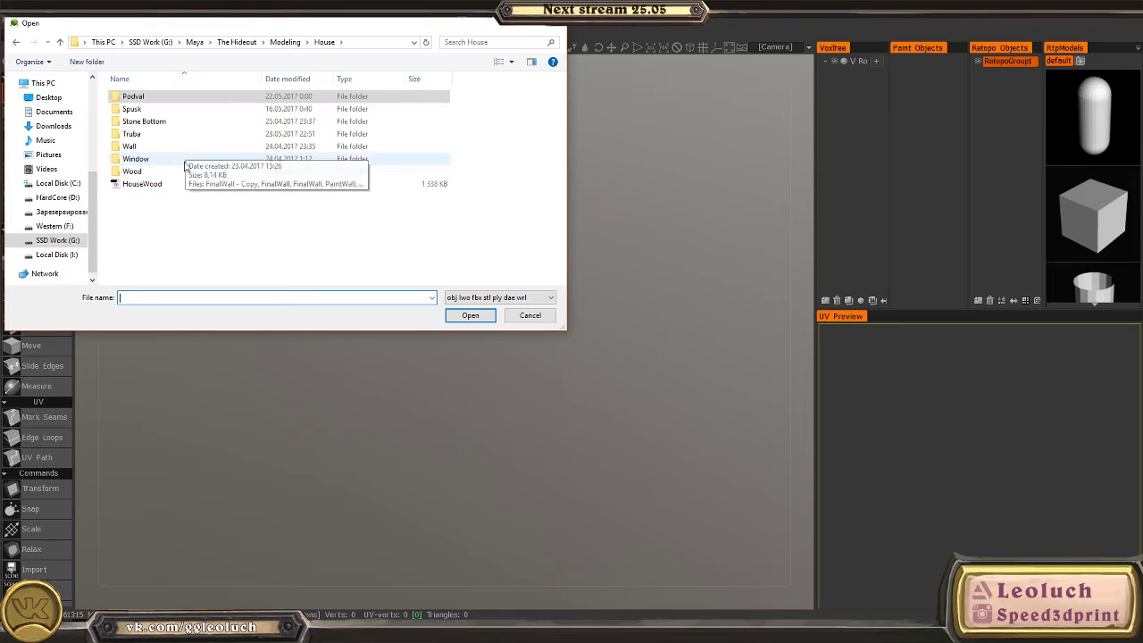
pyautogui.doubleClick(154, 150)
pyautogui.doubleClick(205, 112)
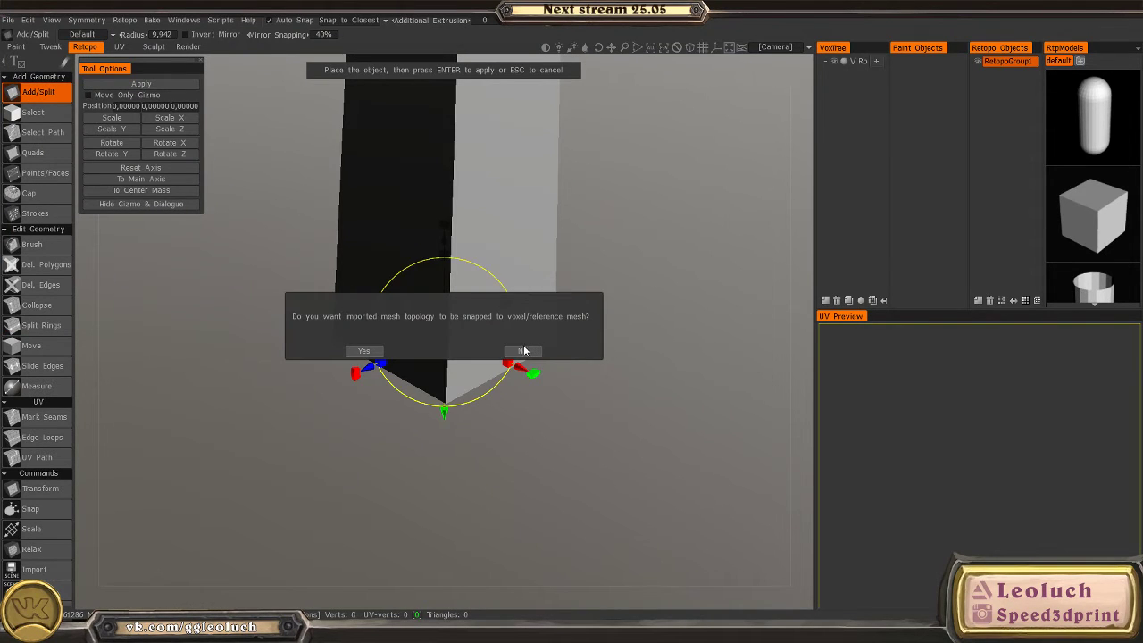
pyautogui.click(524, 351)
# - Activate the Mark Seams tool and clear the existing seams from the imported chimney
pyautogui.moveTo(559, 367); pyautogui.dragTo(469, 348, button='right')
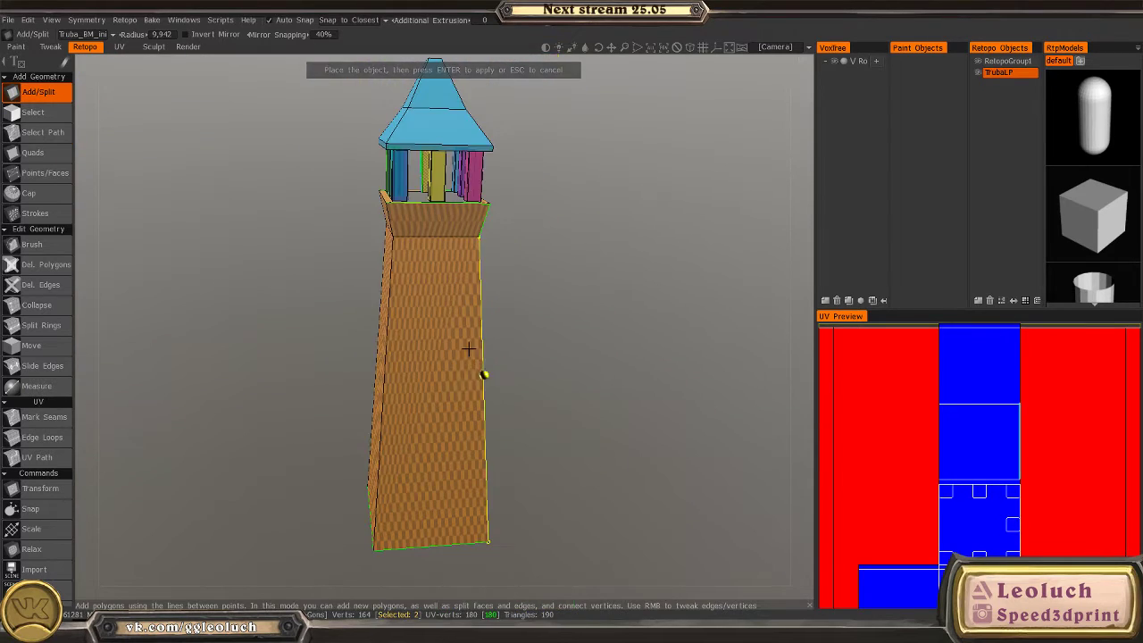
pyautogui.press('space')
pyautogui.click(313, 277)
pyautogui.press('space')
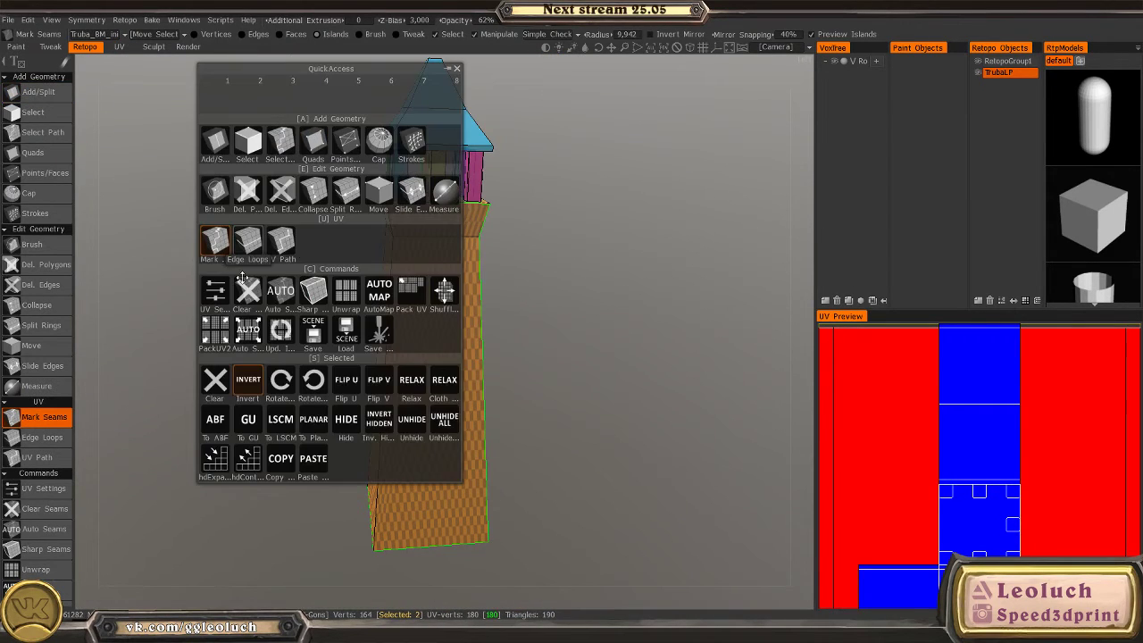
pyautogui.press('space')
# - Mark seams along the roof's corner edges and around its underside
pyautogui.scroll(3, 403, 248)
pyautogui.moveTo(426, 161); pyautogui.dragTo(390, 238)
pyautogui.click(390, 238)
pyautogui.click(266, 230)
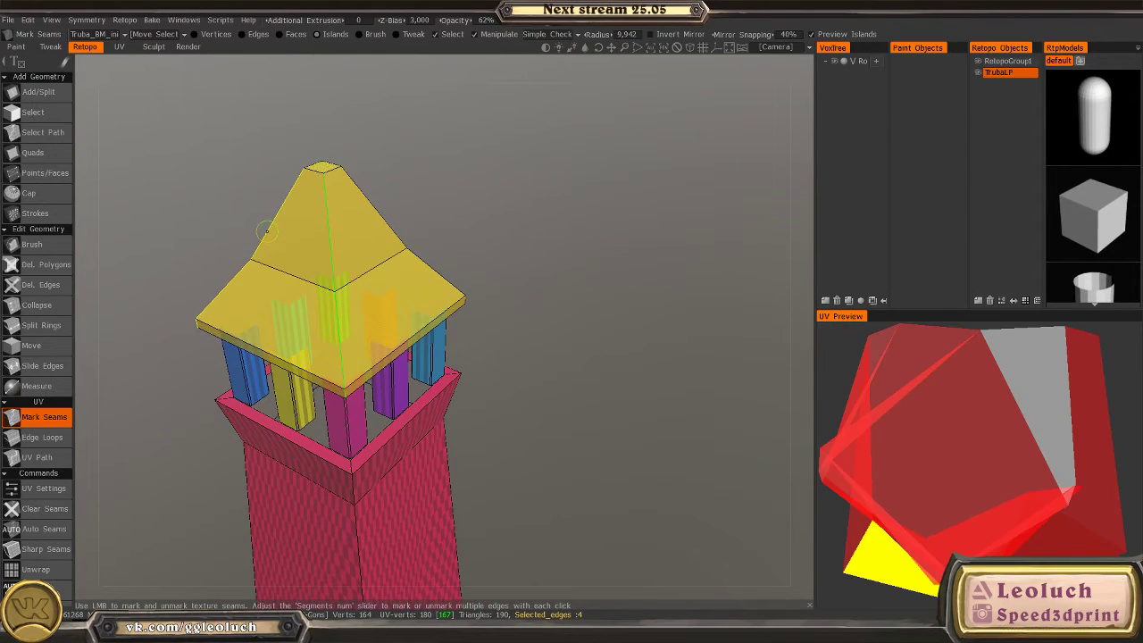
pyautogui.moveTo(266, 231); pyautogui.dragTo(299, 340)
pyautogui.click(556, 204)
pyautogui.click(523, 280)
pyautogui.click(482, 235)
# - Mark a vertical seam along an edge of each pillar beneath the roof
pyautogui.scroll(-5, 357, 340)
pyautogui.moveTo(411, 339); pyautogui.dragTo(498, 311)
pyautogui.moveTo(501, 314); pyautogui.dragTo(615, 379, button='middle')
pyautogui.click(527, 335)
pyautogui.click(607, 355)
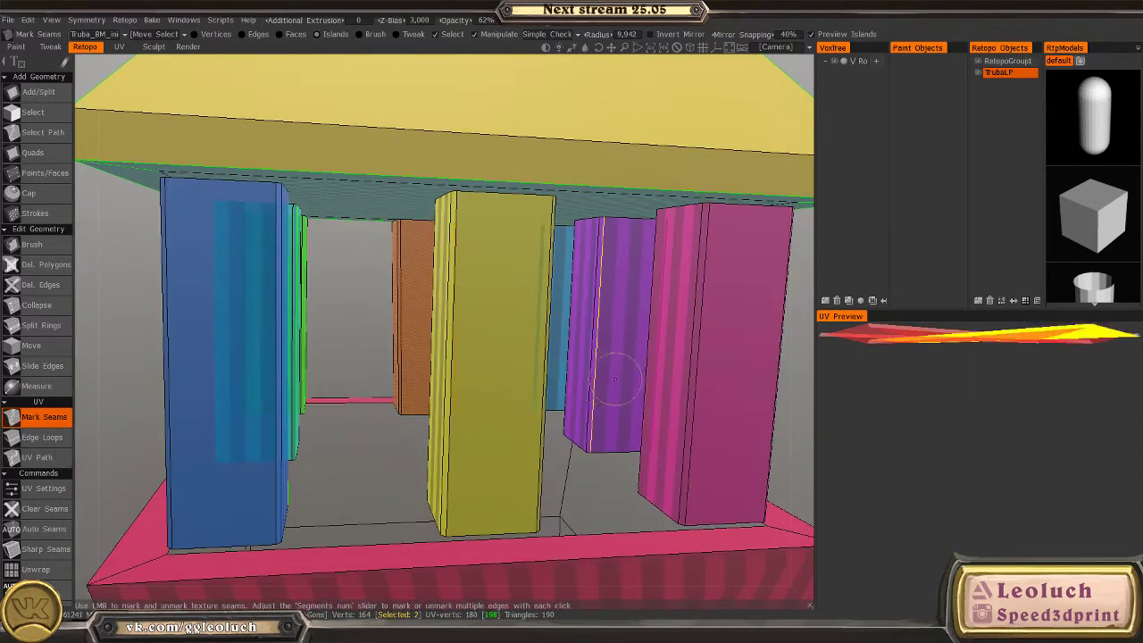
pyautogui.click(670, 403)
pyautogui.scroll(-10, 650, 389)
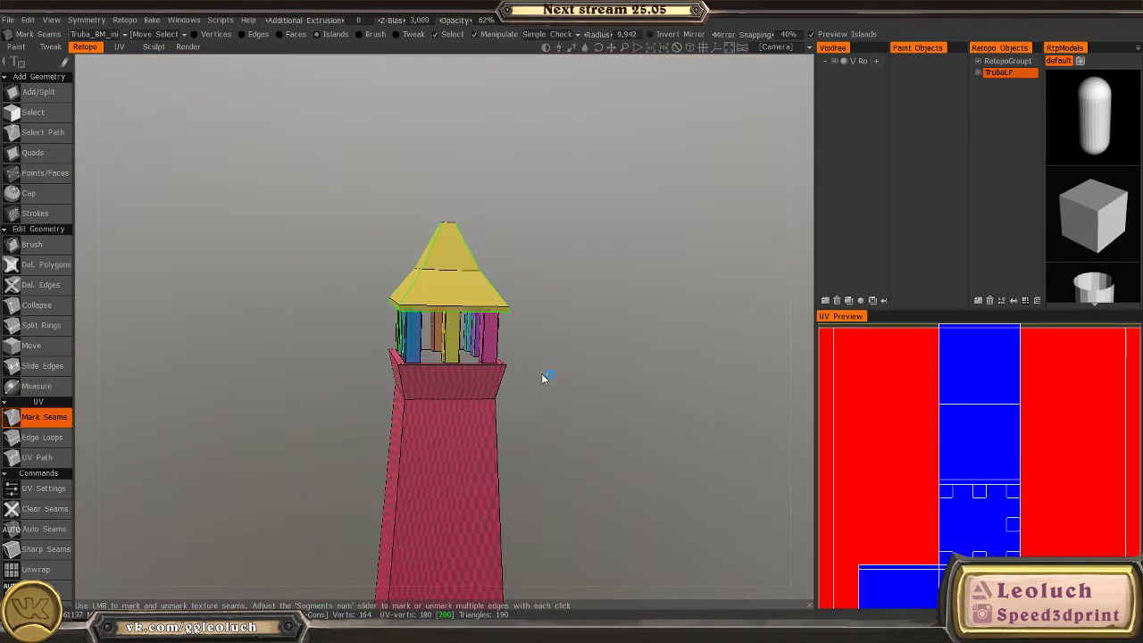
# - Clear all marked seams and delete the face closing the bottom of the chimney shaft
pyautogui.click(449, 365)
pyautogui.scroll(2, 420, 435)
pyautogui.moveTo(419, 367); pyautogui.dragTo(363, 308, button='middle')
pyautogui.click(462, 290)
pyautogui.moveTo(468, 290); pyautogui.dragTo(401, 153, button='middle')
pyautogui.click(473, 396)
pyautogui.moveTo(448, 396); pyautogui.dragTo(434, 295, button='middle')
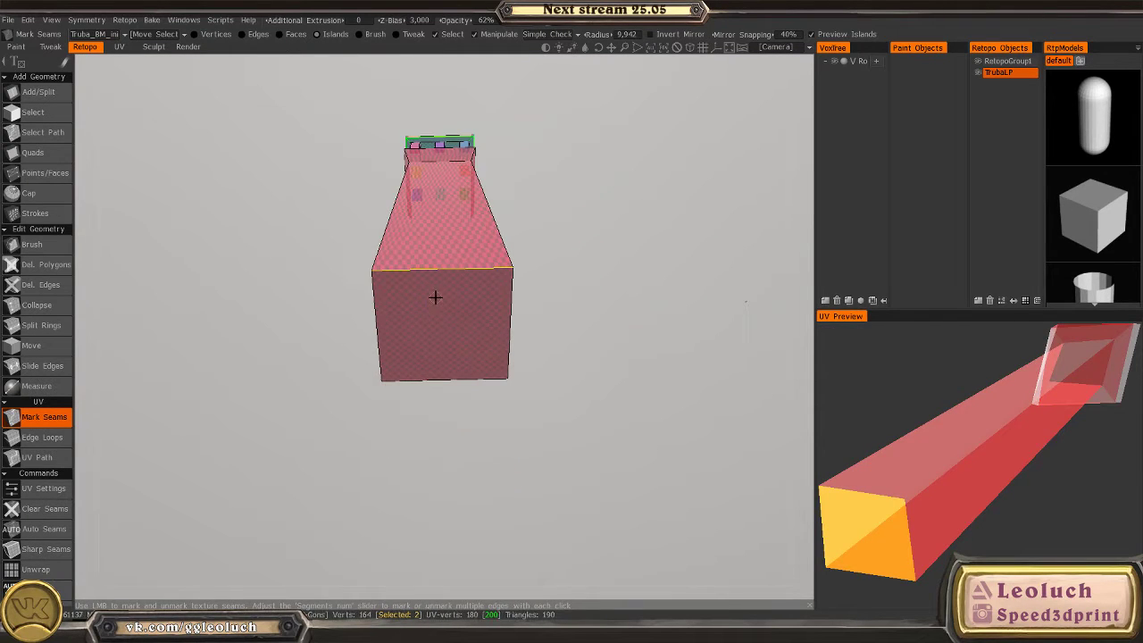
pyautogui.press('space')
pyautogui.press('space')
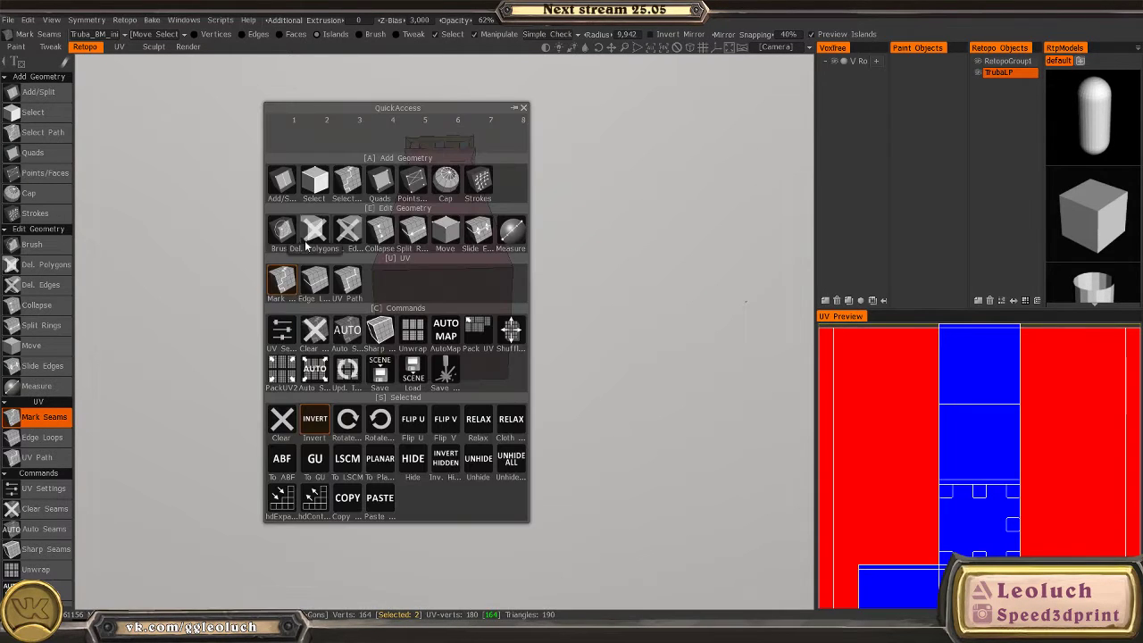
pyautogui.click(308, 233)
pyautogui.moveTo(308, 234); pyautogui.dragTo(515, 342, button='middle')
# - Activate the Mark Seams tool and mark a vertical seam along one corner of the chimney shaft and the collar above it
pyautogui.press('space')
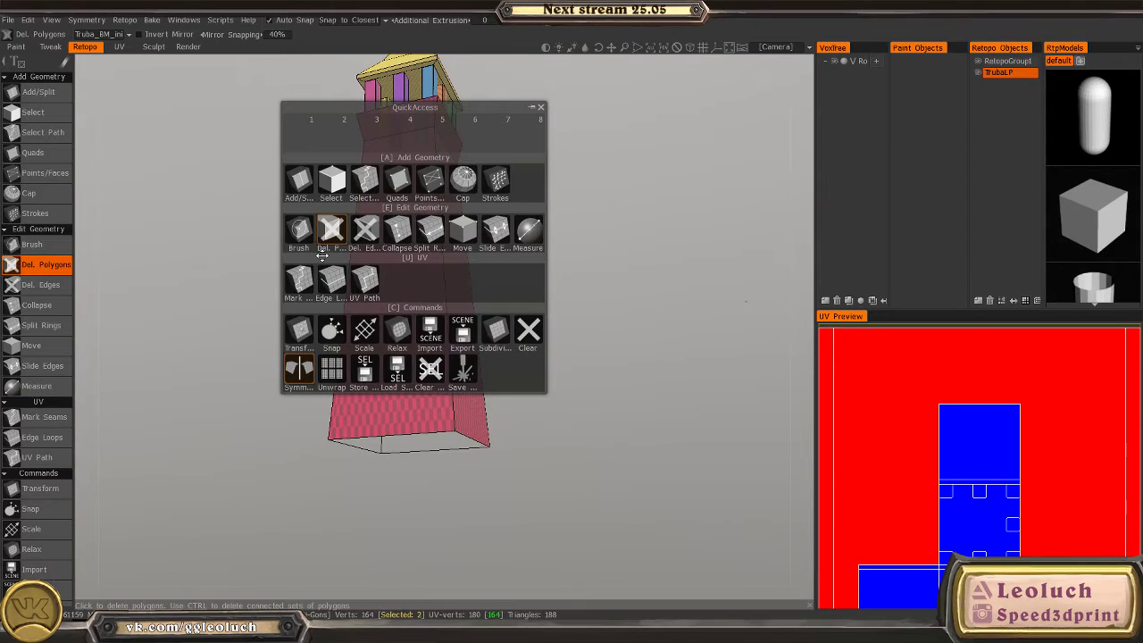
pyautogui.click(300, 286)
pyautogui.moveTo(300, 285); pyautogui.dragTo(420, 303, button='middle')
pyautogui.scroll(3, 420, 304)
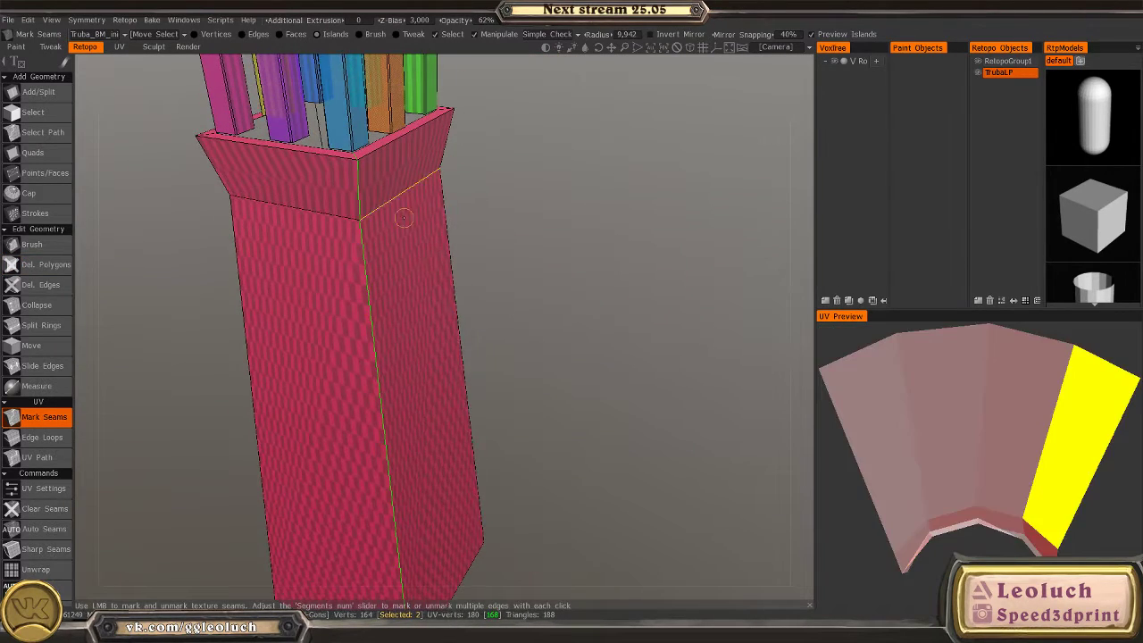
# - Mark seams around the joint between collar and shaft and across the collar's rim at a corner
pyautogui.click(304, 189)
pyautogui.moveTo(303, 189); pyautogui.dragTo(353, 331, button='middle')
pyautogui.moveTo(284, 323); pyautogui.dragTo(500, 331, button='middle')
pyautogui.scroll(2, 471, 311)
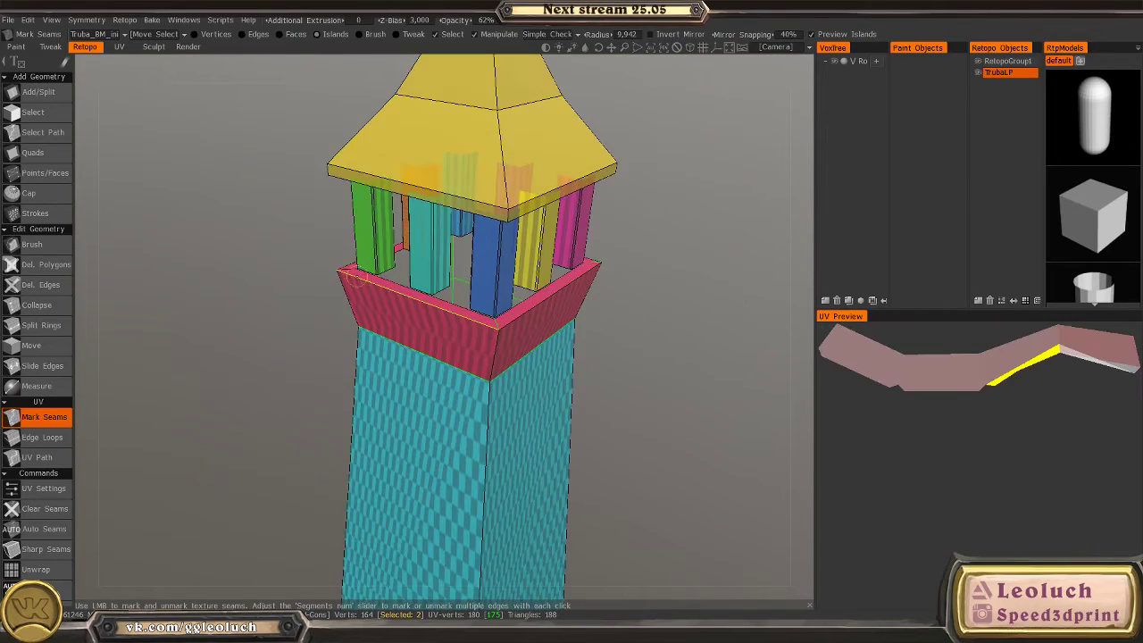
pyautogui.moveTo(346, 270); pyautogui.dragTo(463, 170, button='middle')
pyautogui.moveTo(469, 229); pyautogui.dragTo(434, 199, button='middle')
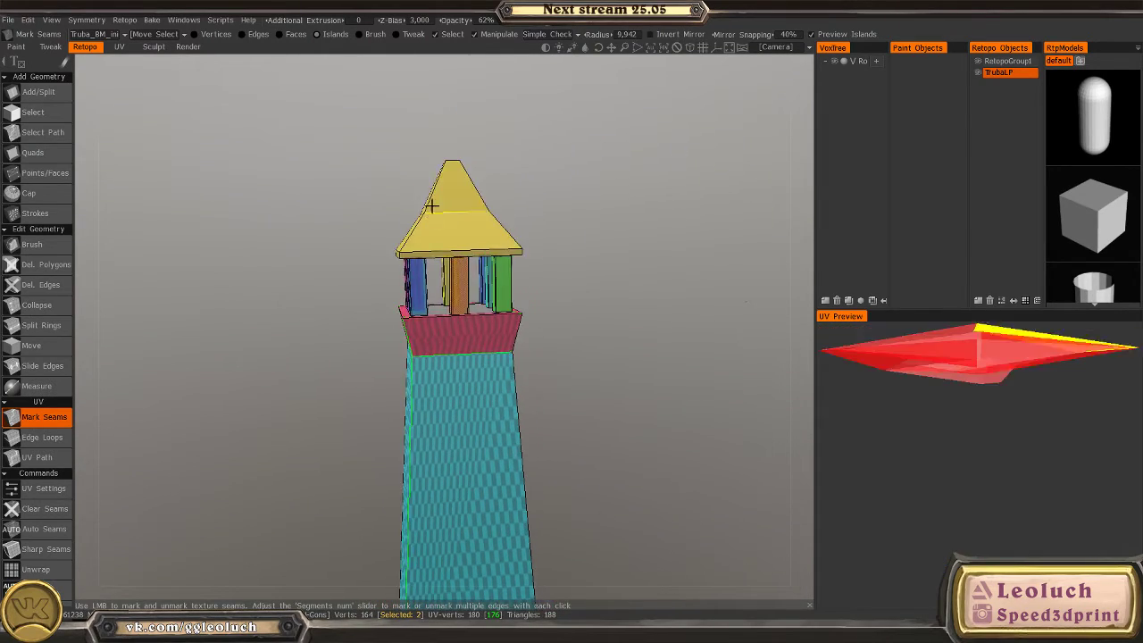
pyautogui.scroll(5, 459, 214)
pyautogui.moveTo(469, 316); pyautogui.dragTo(426, 319, button='middle')
pyautogui.scroll(5, 426, 319)
pyautogui.moveTo(253, 315); pyautogui.dragTo(307, 338, button='middle')
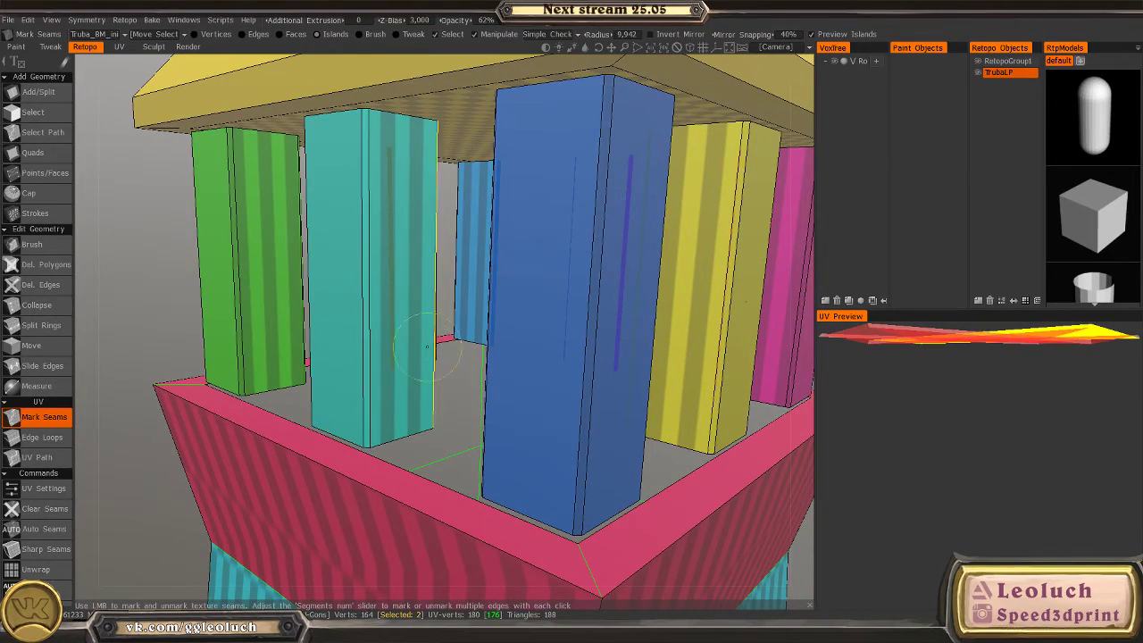
pyautogui.scroll(-5, 349, 331)
pyautogui.scroll(4, 340, 334)
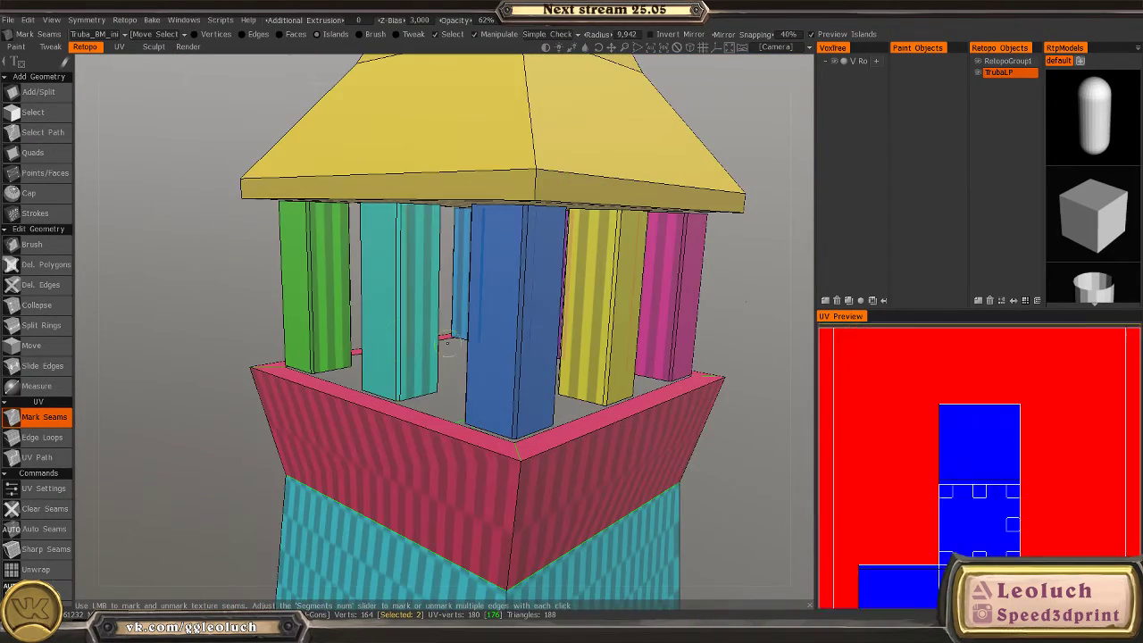
# - Mark seams along the roof's sloped corner edges and around the outer edge of its underside
pyautogui.moveTo(446, 343); pyautogui.dragTo(416, 224, button='middle')
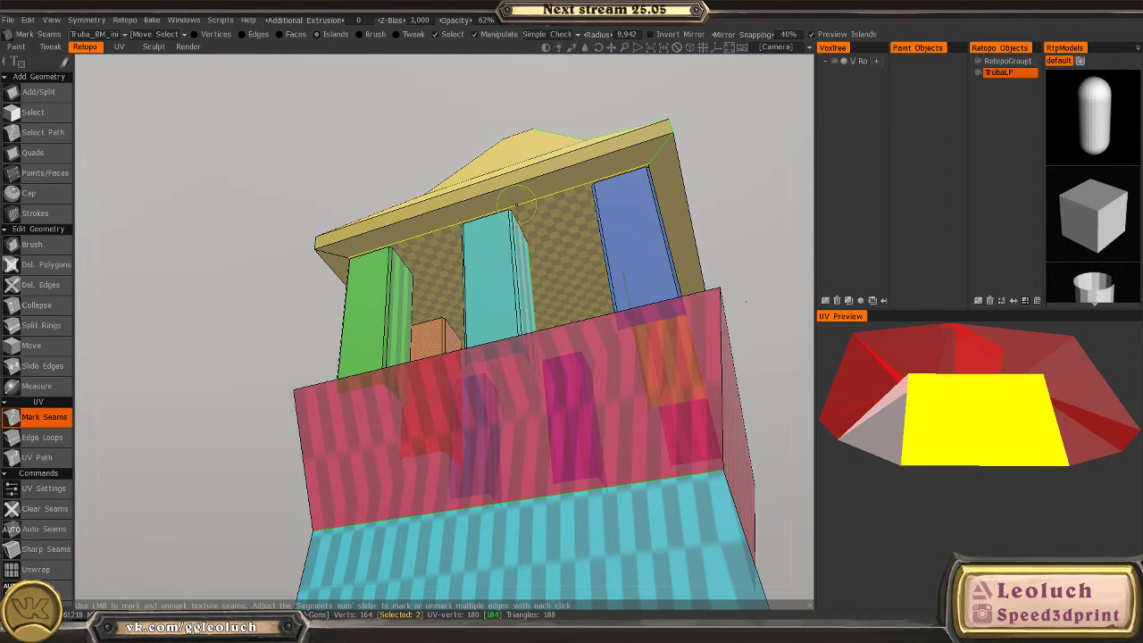
pyautogui.moveTo(420, 216); pyautogui.dragTo(479, 294, button='middle')
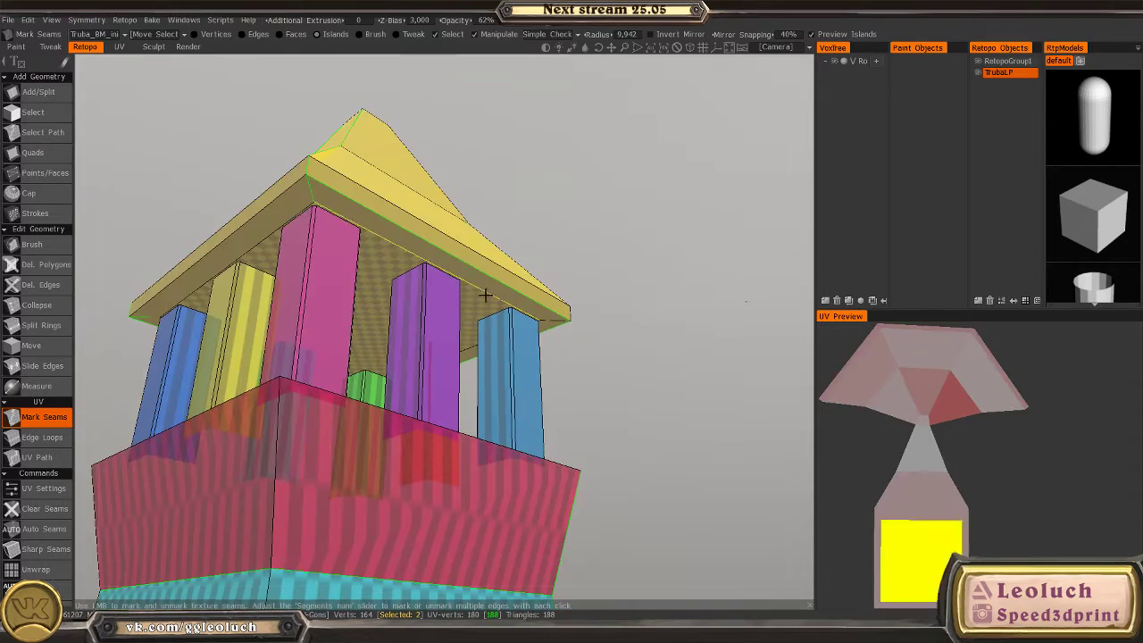
pyautogui.click(270, 195)
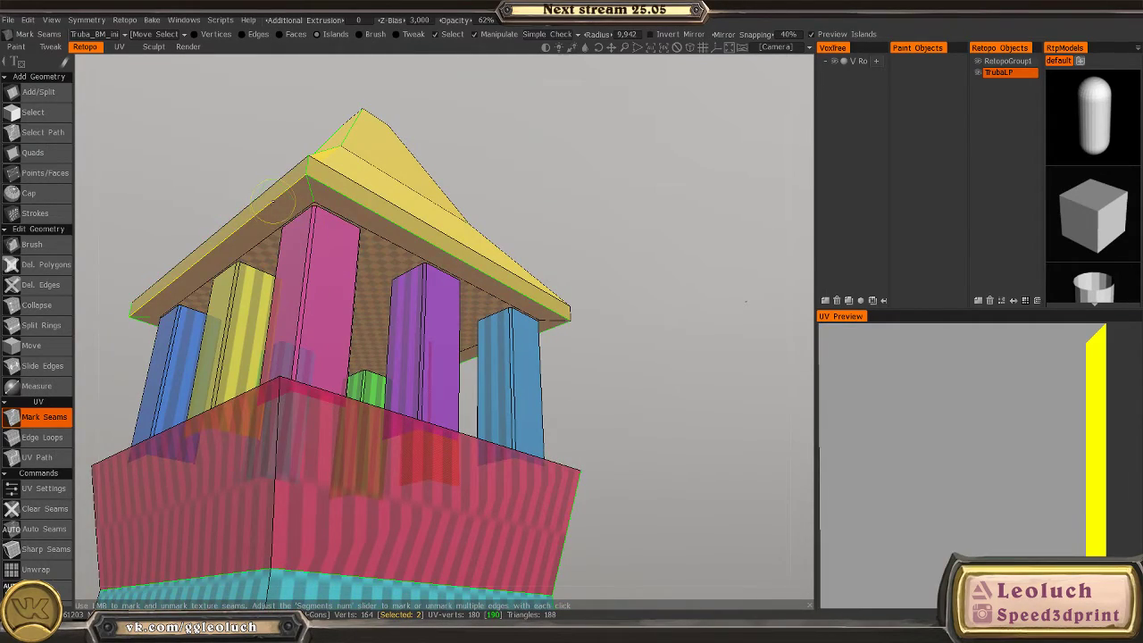
pyautogui.moveTo(339, 295)
pyautogui.mouseDown(button='middle')
pyautogui.moveTo(360, 334)
pyautogui.moveTo(566, 307)
pyautogui.moveTo(478, 279)
pyautogui.moveTo(446, 214)
pyautogui.moveTo(489, 198)
pyautogui.moveTo(455, 255)
pyautogui.moveTo(318, 395)
pyautogui.mouseUp(button='middle')
# - Mark a vertical seam along the inward-facing edge of each pillar between the collar and the roof
pyautogui.scroll(5, 313, 399)
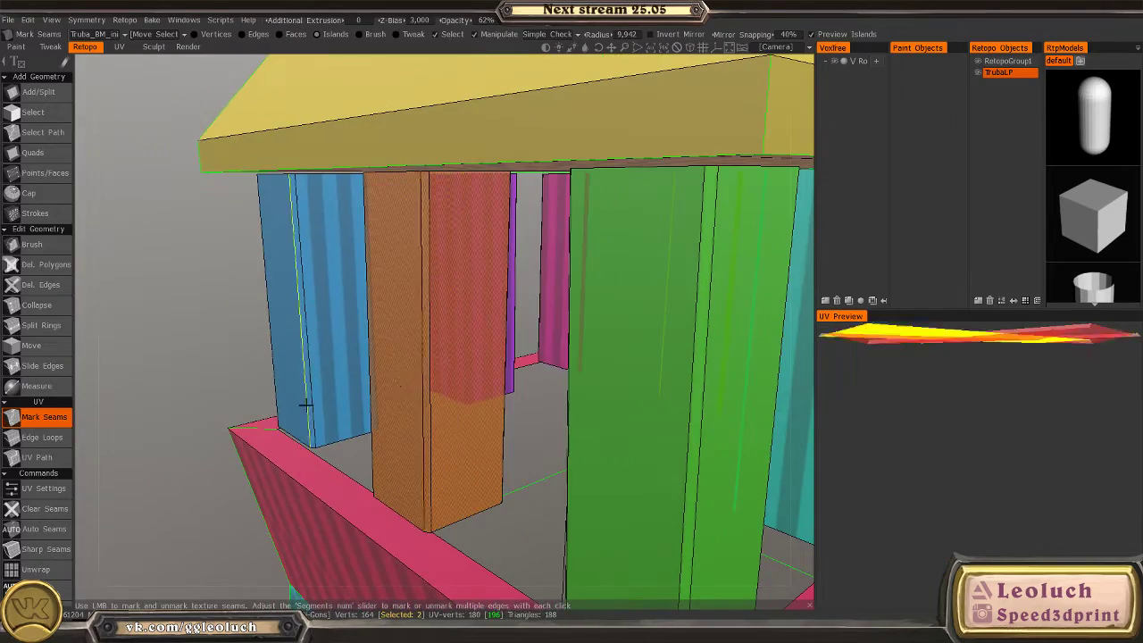
pyautogui.scroll(-5, 357, 387)
pyautogui.scroll(5, 390, 395)
pyautogui.moveTo(390, 395); pyautogui.dragTo(372, 334, button='middle')
pyautogui.scroll(5, 336, 339)
pyautogui.scroll(-8, 360, 315)
pyautogui.scroll(5, 360, 315)
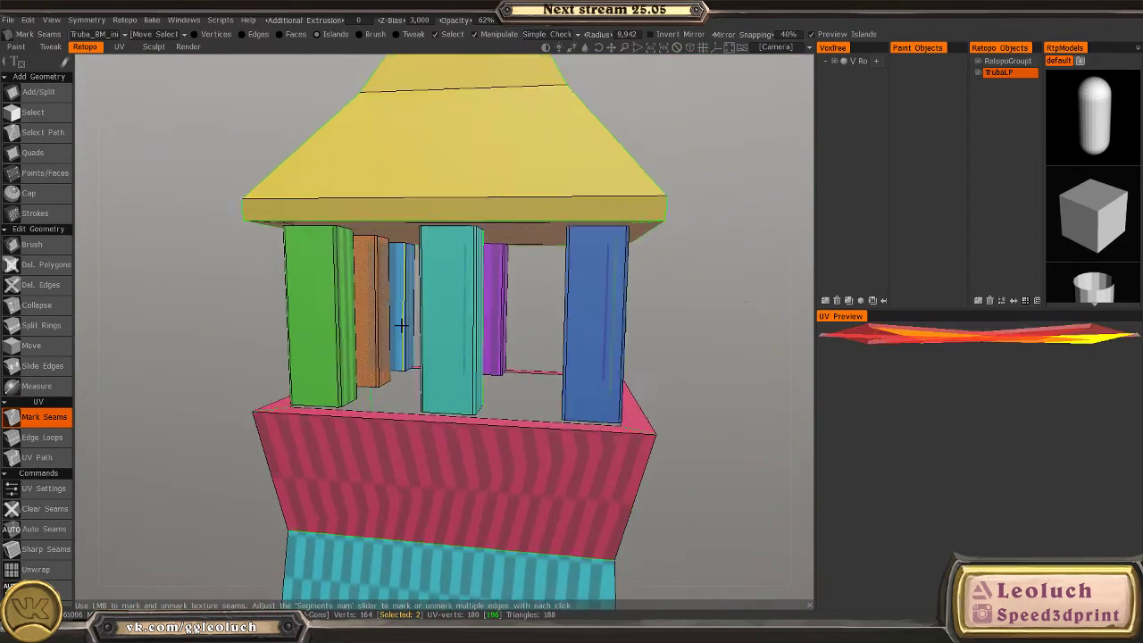
pyautogui.click(522, 308)
pyautogui.moveTo(522, 309); pyautogui.dragTo(377, 370, button='middle')
pyautogui.click(589, 333)
pyautogui.scroll(5, 445, 355)
pyautogui.moveTo(445, 356); pyautogui.dragTo(544, 341, button='middle')
pyautogui.scroll(-5, 409, 359)
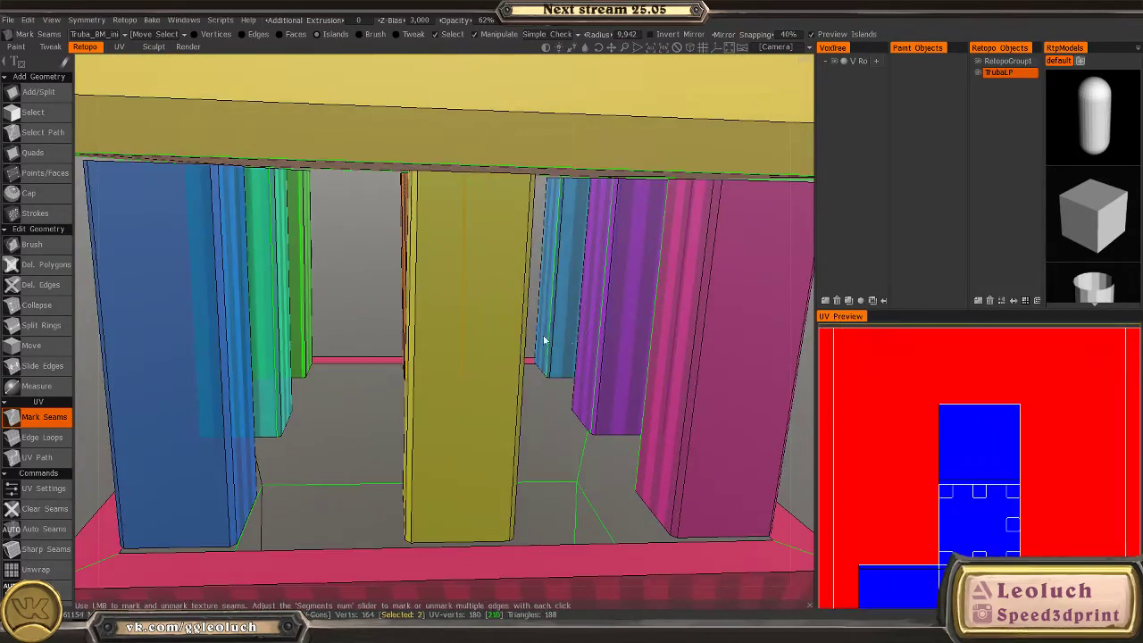
# - Check the marked seams on the roof, pillars, collar and shaft from all sides of the chimney
pyautogui.scroll(-8, 332, 288)
pyautogui.scroll(2, 326, 312)
pyautogui.scroll(-2, 316, 340)
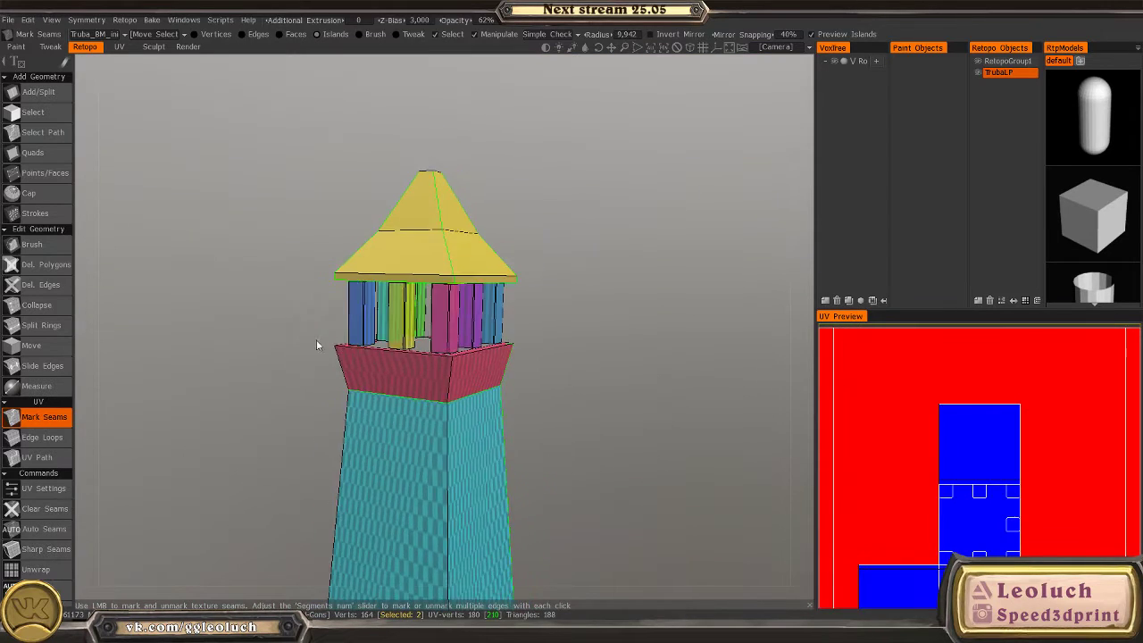
pyautogui.moveTo(273, 350); pyautogui.dragTo(340, 350, button='middle')
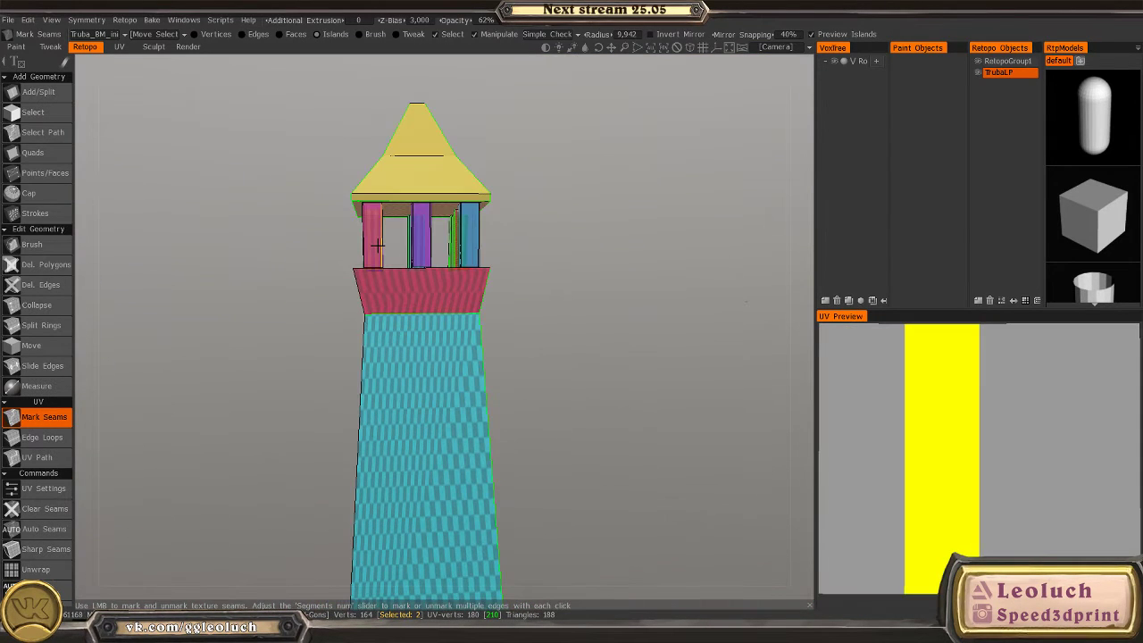
pyautogui.moveTo(574, 298); pyautogui.dragTo(406, 302, button='middle')
pyautogui.scroll(3, 419, 330)
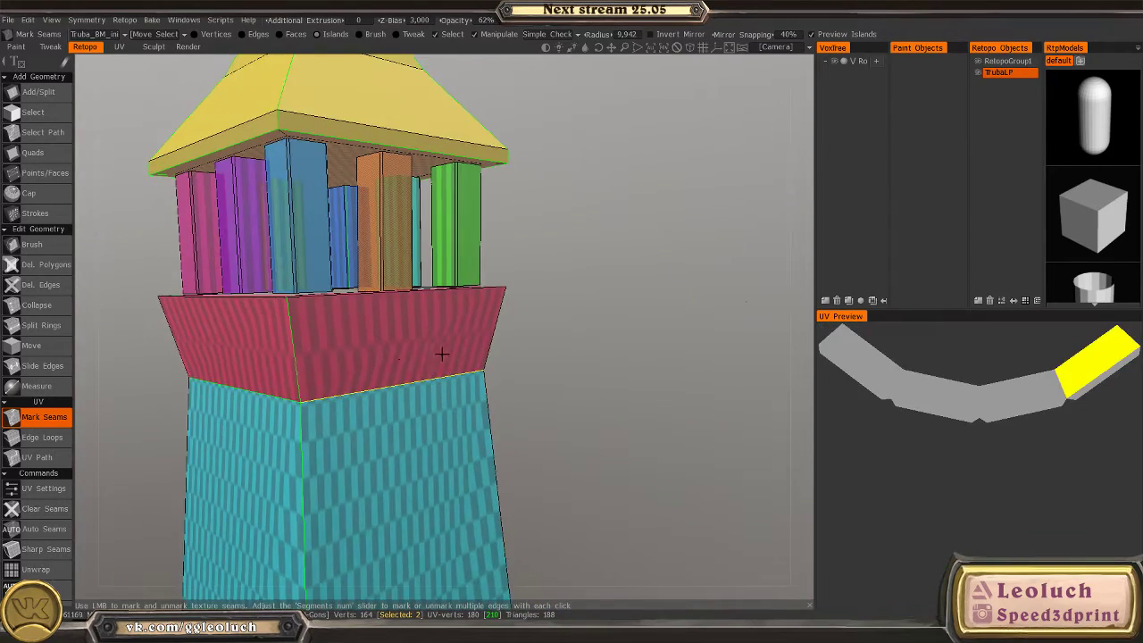
pyautogui.moveTo(438, 354); pyautogui.dragTo(442, 379, button='middle')
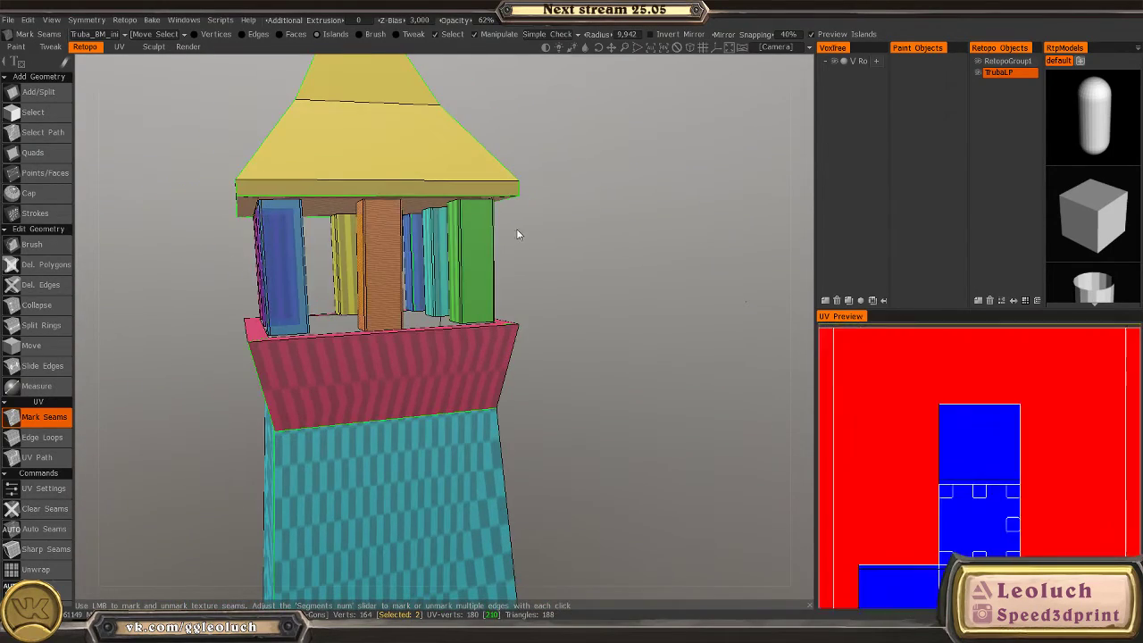
pyautogui.moveTo(378, 242); pyautogui.dragTo(393, 314, button='middle')
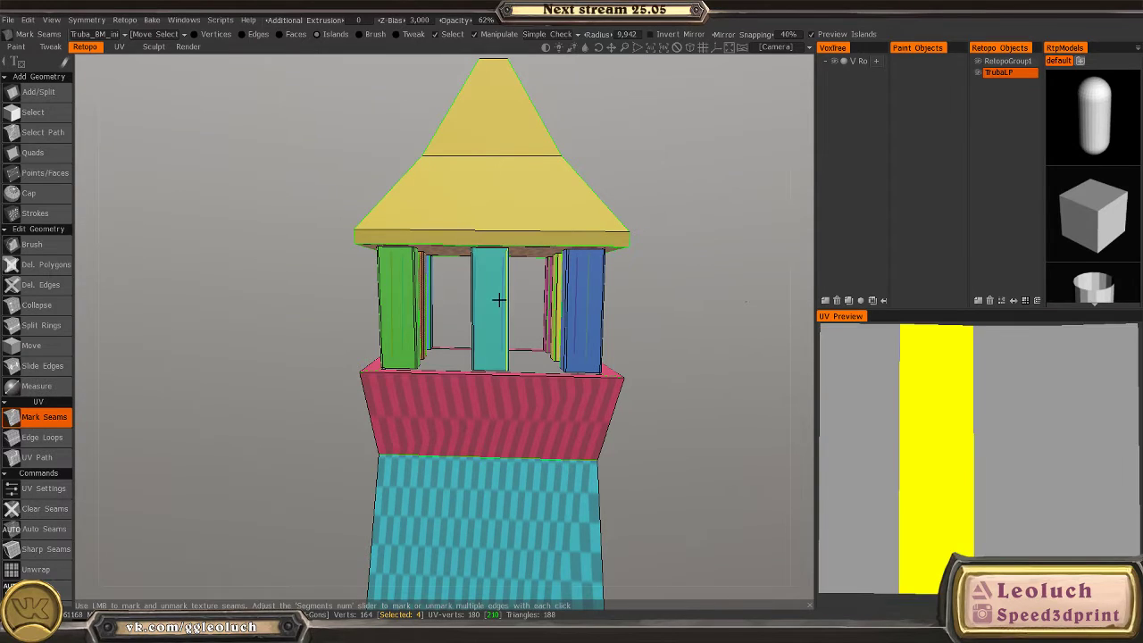
pyautogui.moveTo(293, 294); pyautogui.dragTo(471, 345, button='middle')
pyautogui.scroll(-3, 447, 322)
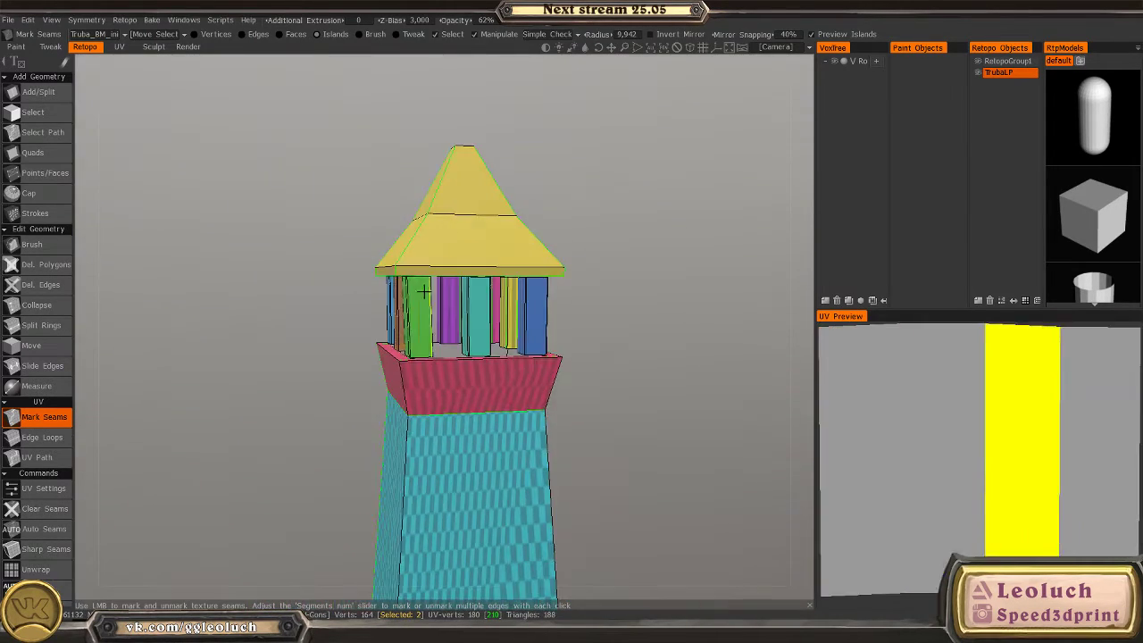
# - Unwrap the chimney along the marked seams into separate UV islands
pyautogui.press('space')
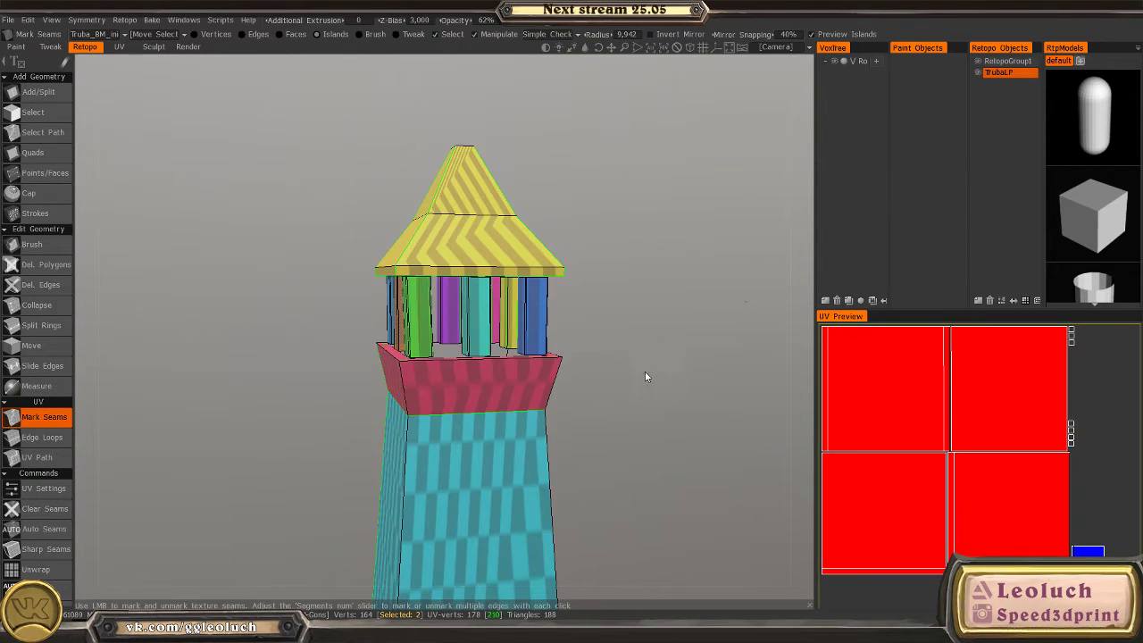
pyautogui.scroll(-3, 646, 378)
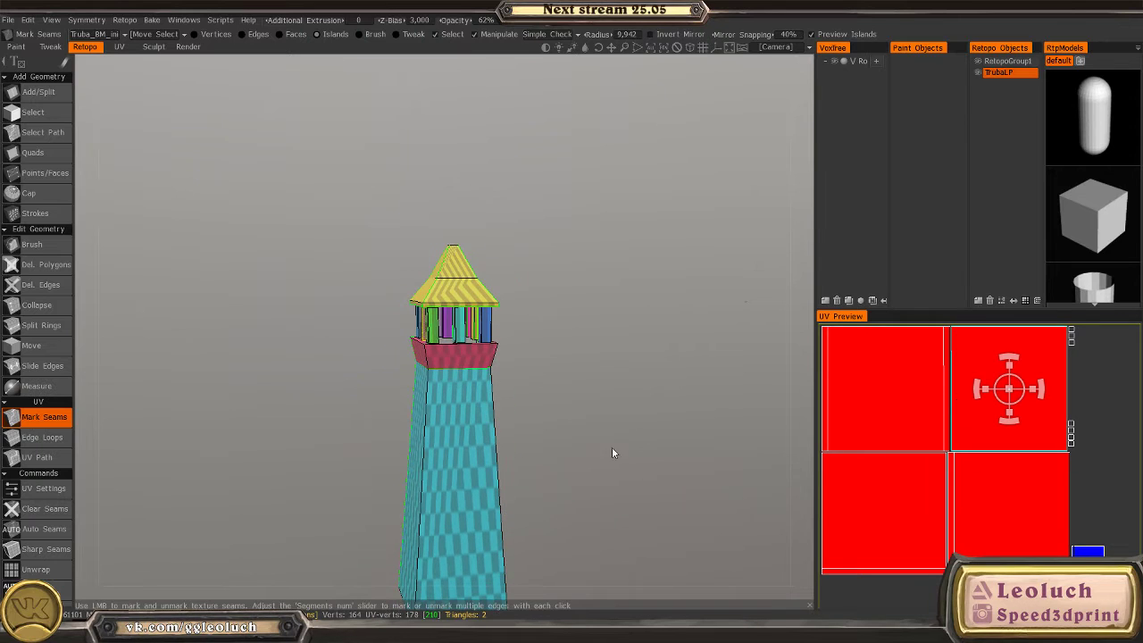
pyautogui.moveTo(612, 452); pyautogui.dragTo(873, 420)
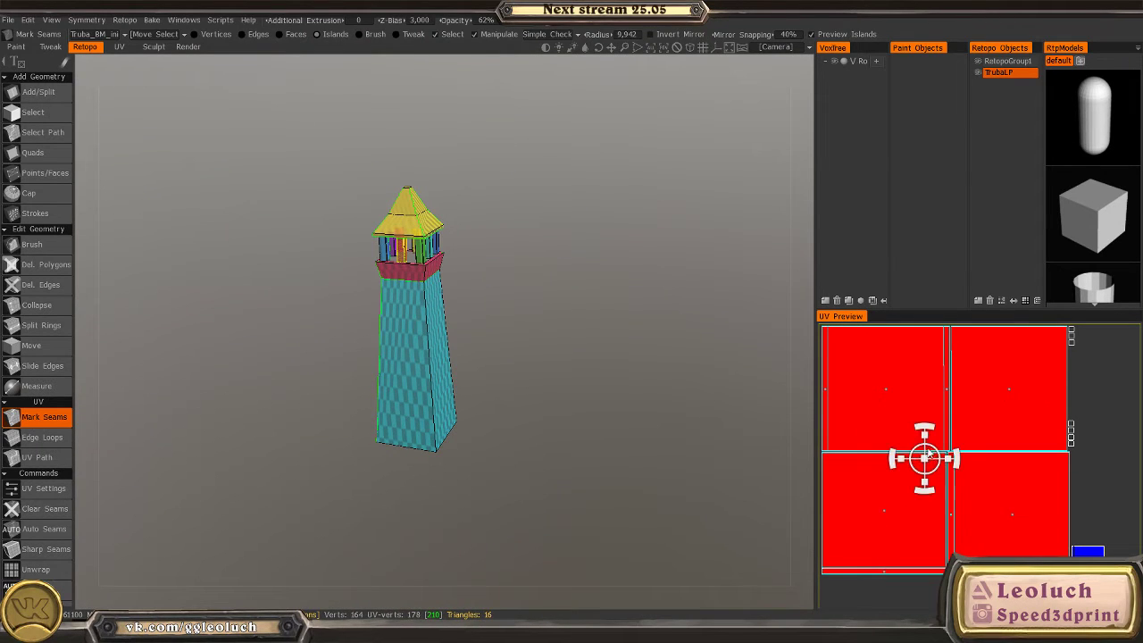
pyautogui.moveTo(678, 349); pyautogui.dragTo(562, 308)
pyautogui.press('space')
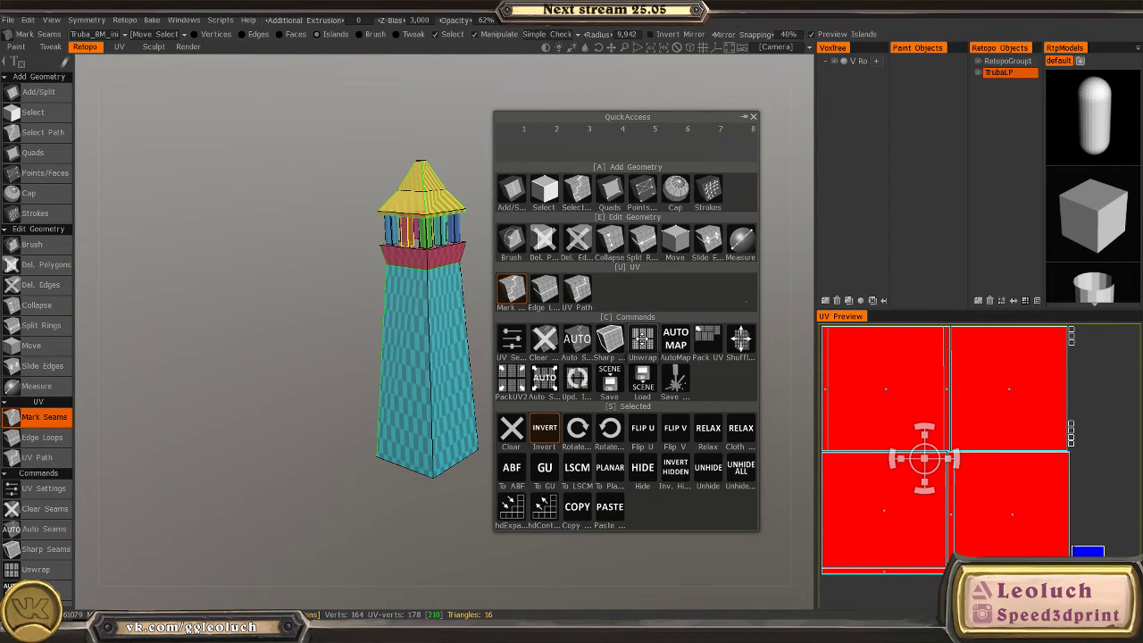
pyautogui.click(642, 340)
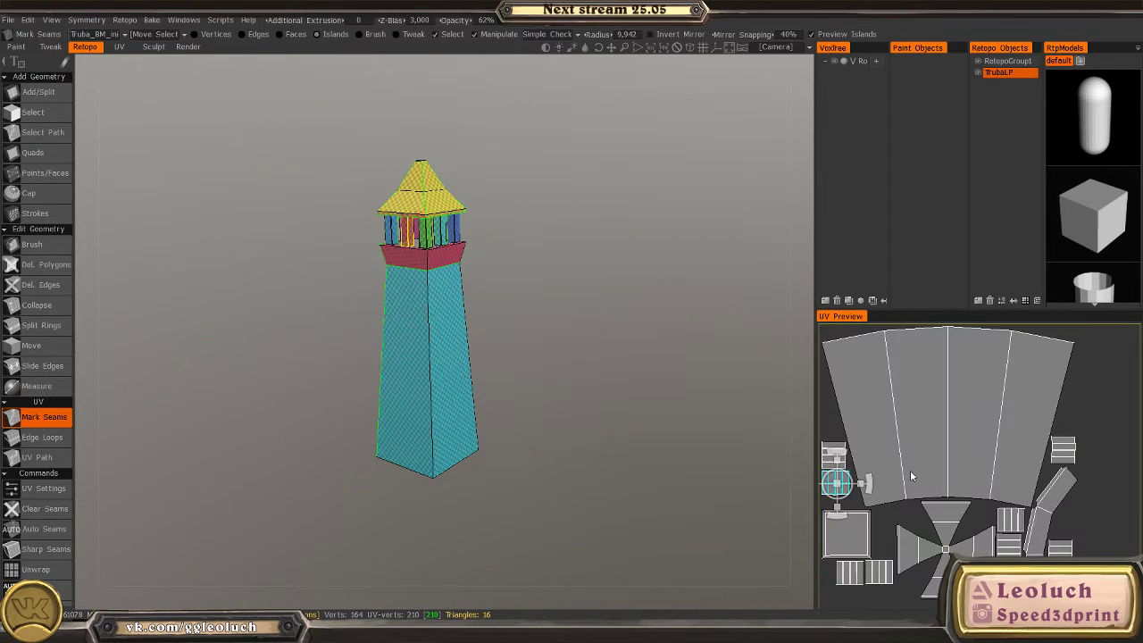
# - Repack the UV islands to fill more of the UV square, finishing with a shuffle of the layout
pyautogui.click(953, 426)
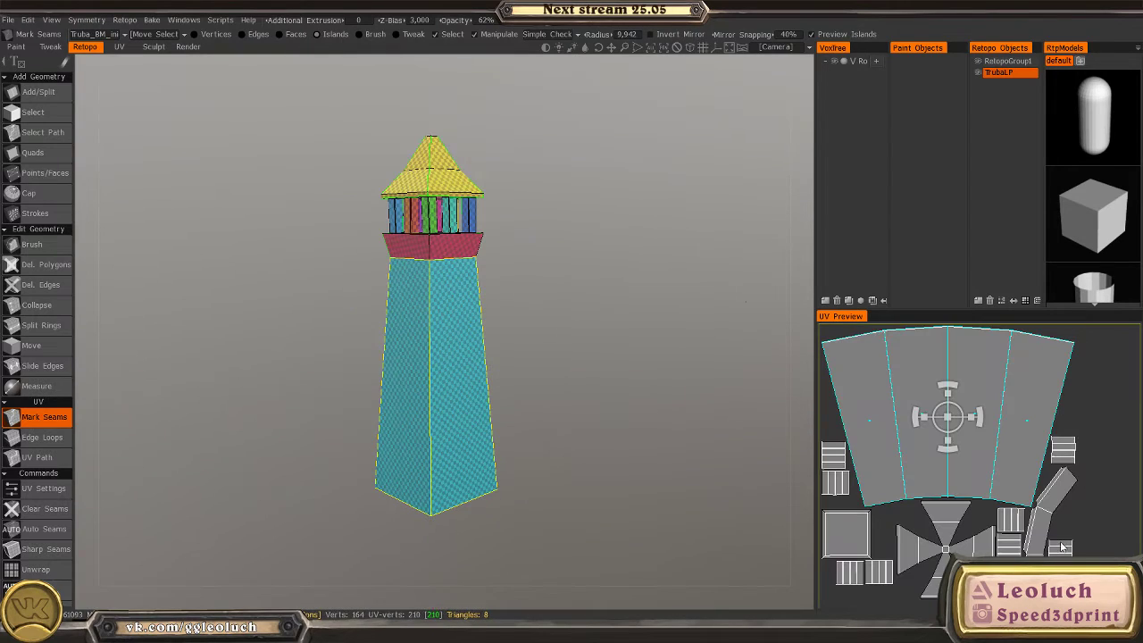
pyautogui.scroll(-3, 1003, 498)
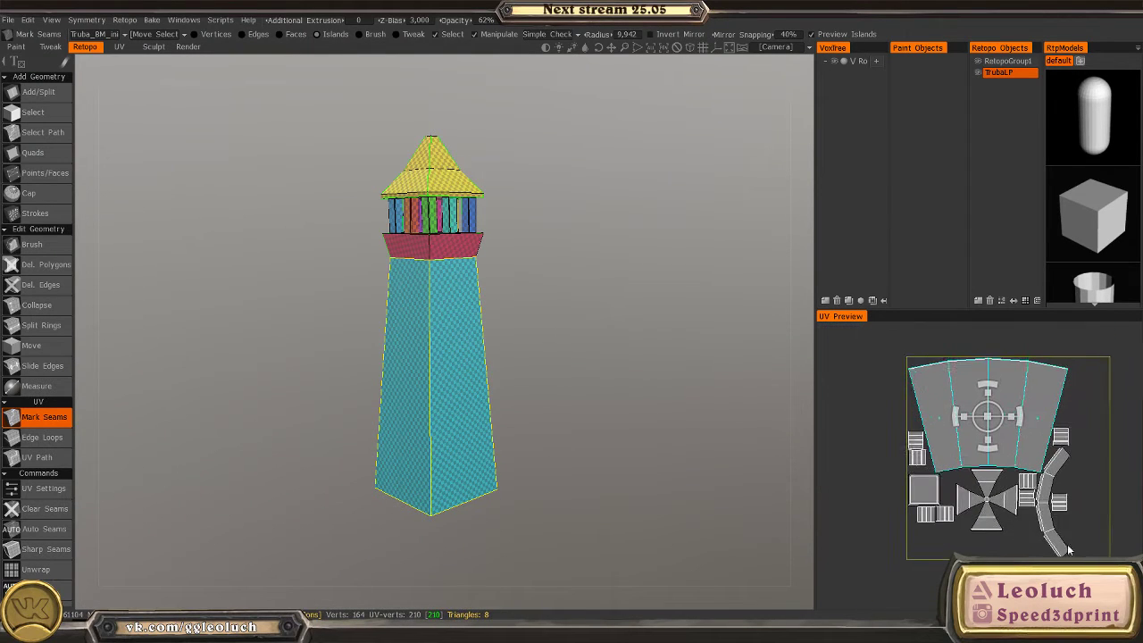
pyautogui.moveTo(1003, 498); pyautogui.dragTo(1021, 507, button='middle')
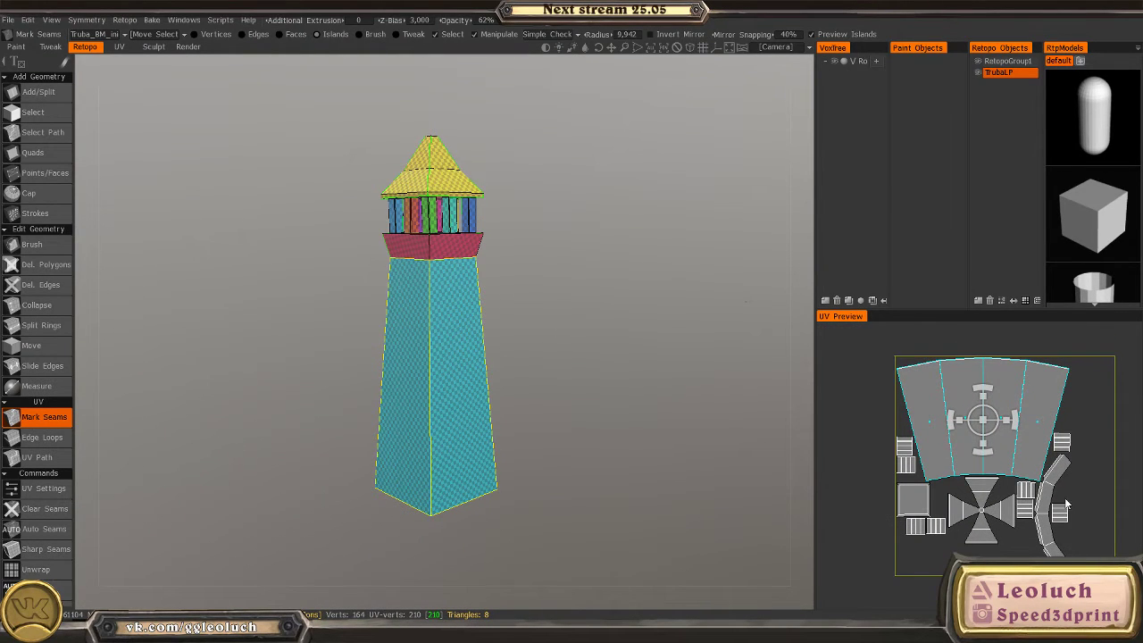
pyautogui.press('space')
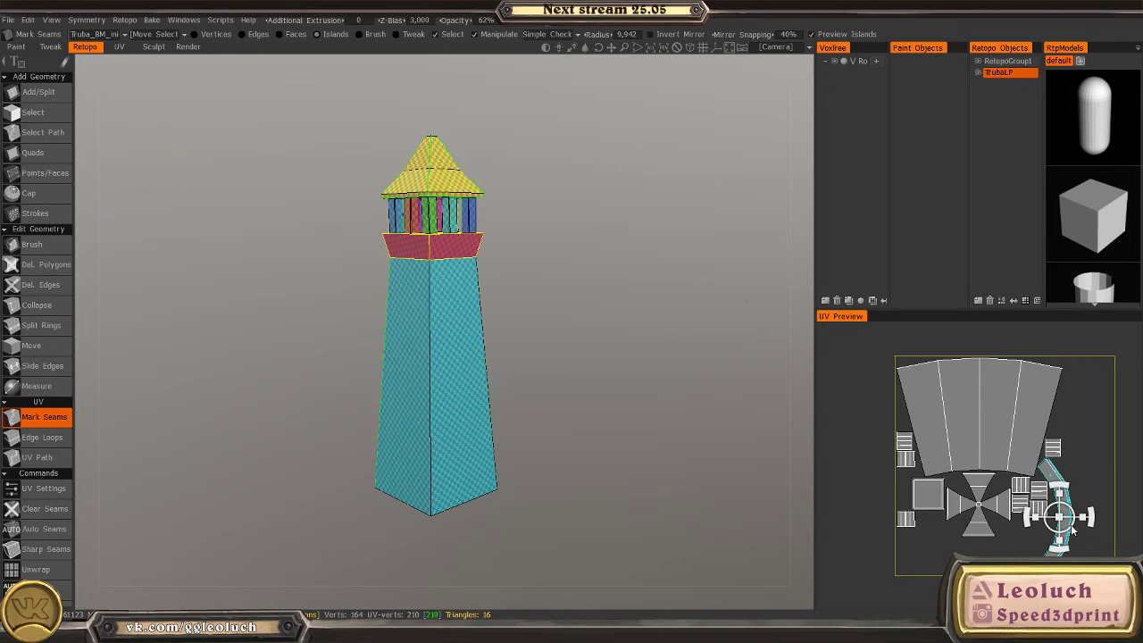
pyautogui.press('space')
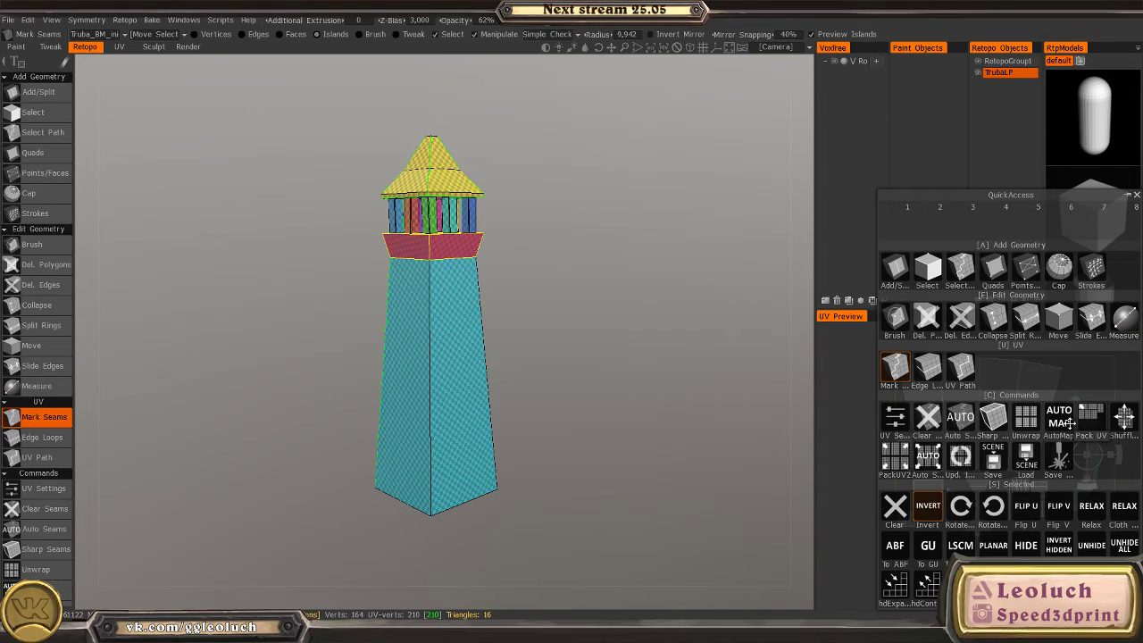
pyautogui.press('space')
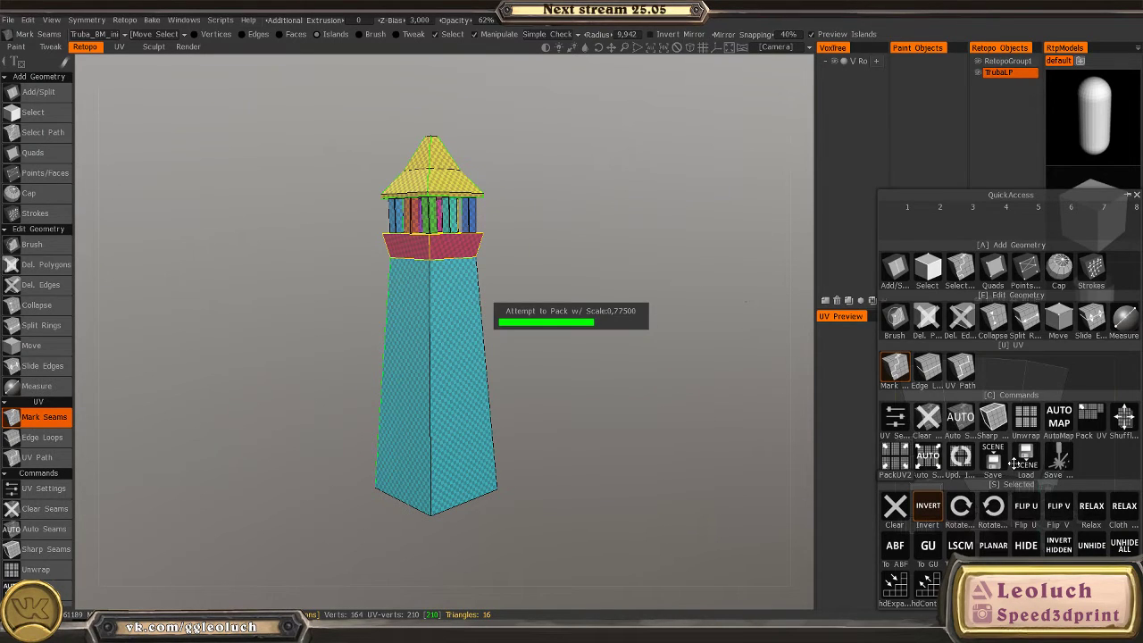
pyautogui.press('space')
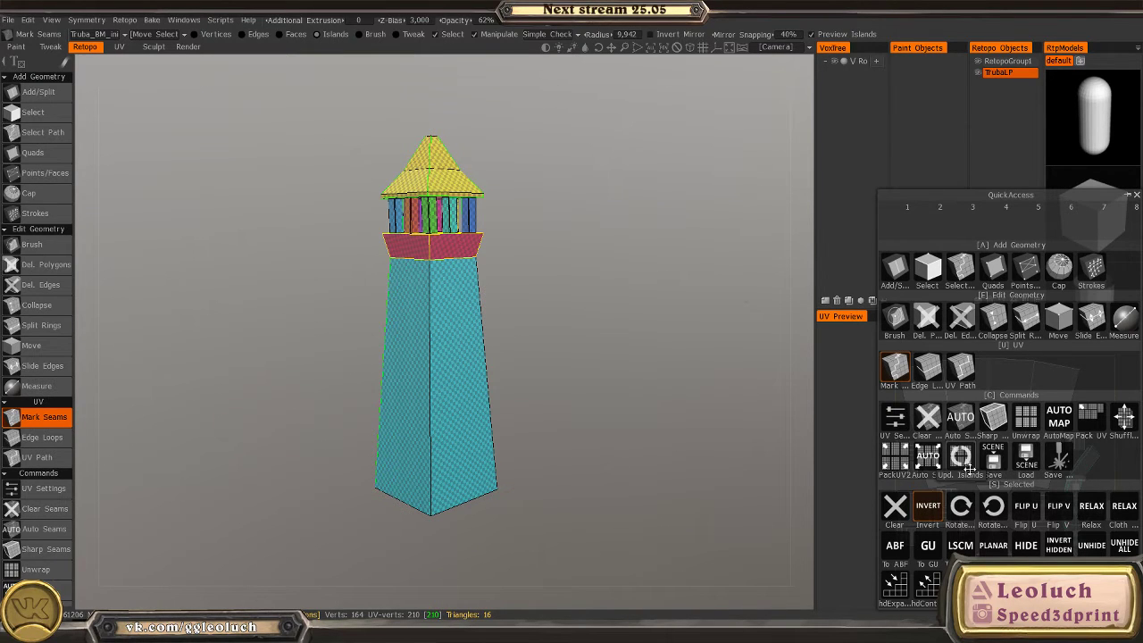
pyautogui.click(1122, 417)
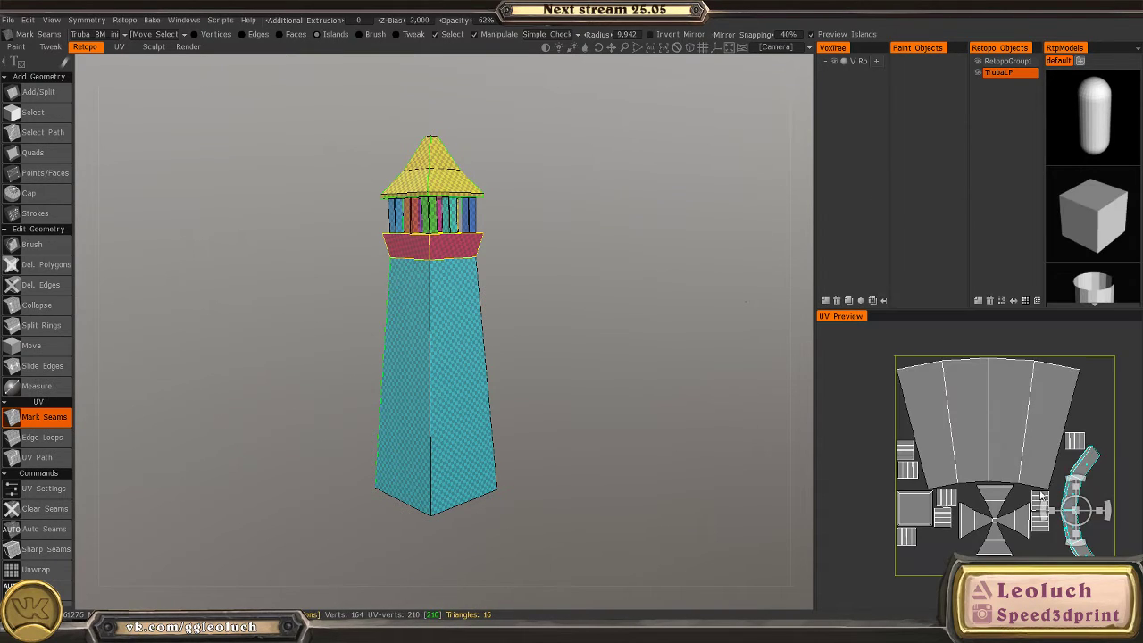
# - Examine the packed UV layout up close for the spacing between islands and the unused area of the UV square
pyautogui.scroll(3, 1007, 450)
pyautogui.scroll(-2, 878, 402)
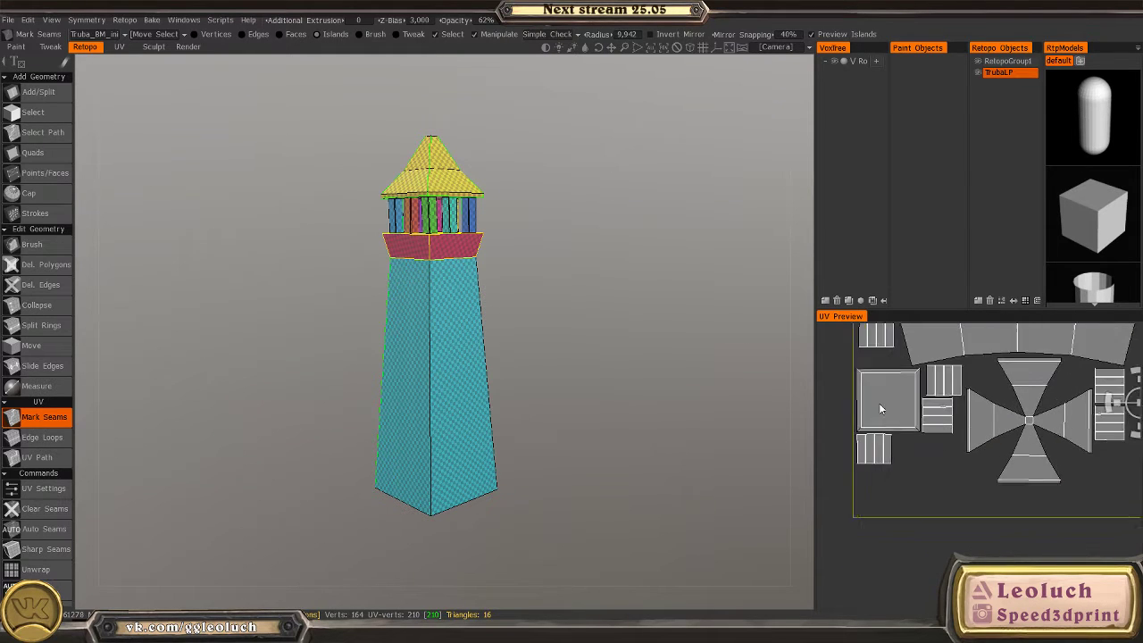
pyautogui.moveTo(879, 403); pyautogui.dragTo(946, 425, button='middle')
pyautogui.moveTo(1016, 497); pyautogui.dragTo(897, 501, button='middle')
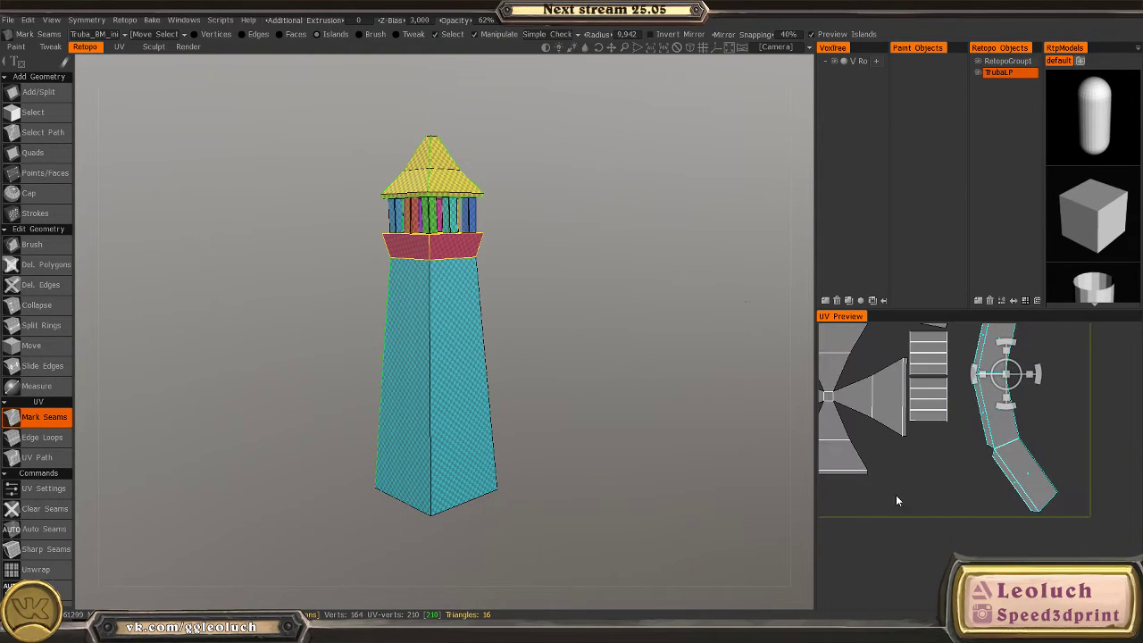
pyautogui.scroll(-2, 934, 503)
pyautogui.moveTo(982, 473); pyautogui.dragTo(1048, 443, button='middle')
pyautogui.scroll(2, 1048, 443)
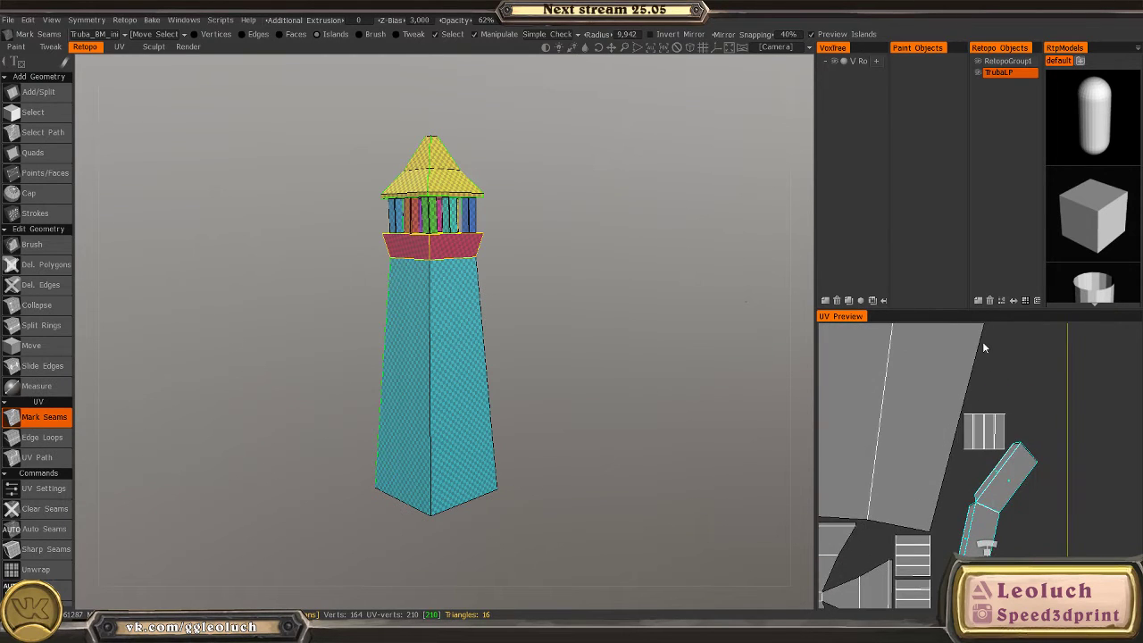
pyautogui.scroll(-3, 980, 337)
pyautogui.moveTo(972, 453); pyautogui.dragTo(994, 359, button='middle')
pyautogui.scroll(1, 994, 359)
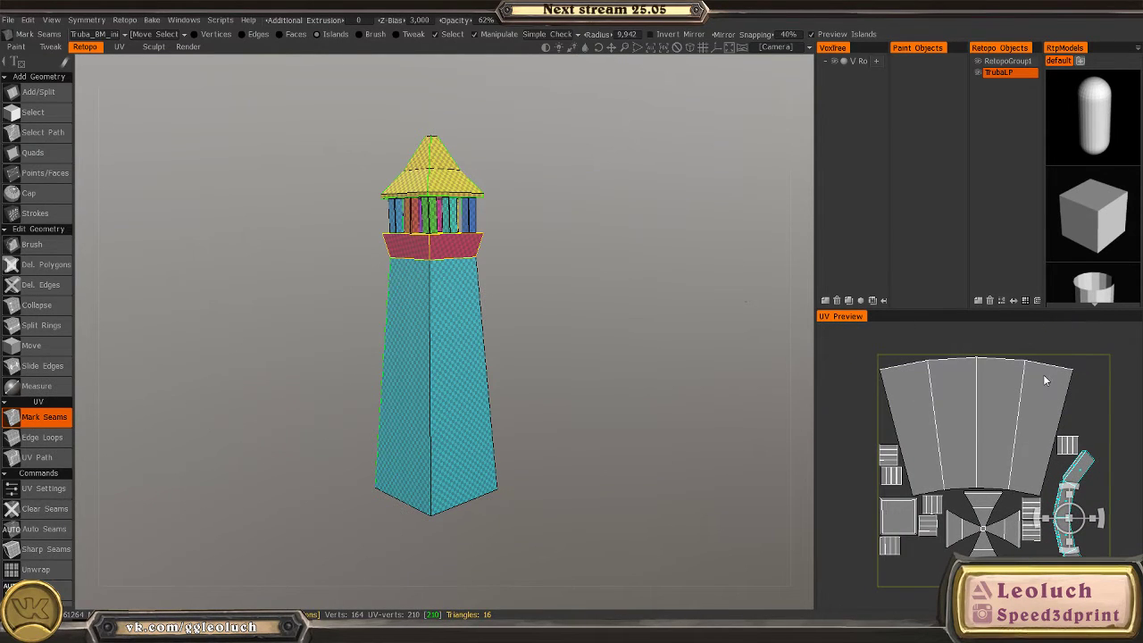
# - Mark seams around the small cap at the roof's peak so the four roof sides separate from it
pyautogui.moveTo(1023, 519); pyautogui.dragTo(911, 482, button='middle')
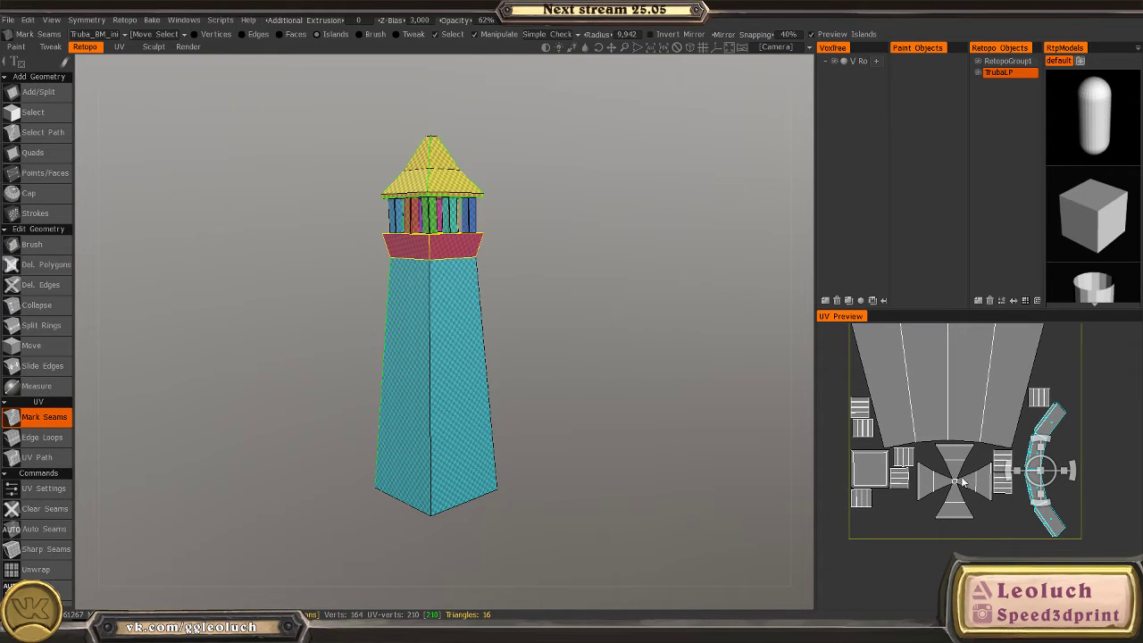
pyautogui.scroll(2, 973, 500)
pyautogui.moveTo(886, 472); pyautogui.dragTo(951, 495, button='middle')
pyautogui.moveTo(759, 375); pyautogui.dragTo(571, 366)
pyautogui.press('space')
pyautogui.moveTo(584, 414); pyautogui.dragTo(461, 240)
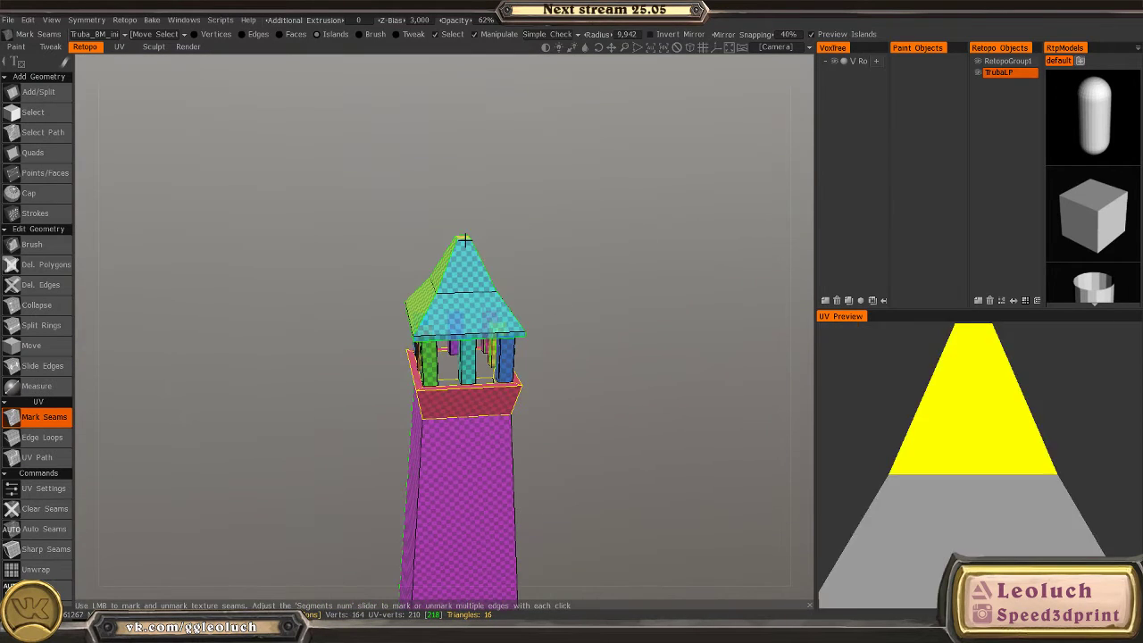
pyautogui.moveTo(549, 448); pyautogui.dragTo(664, 455)
pyautogui.press('space')
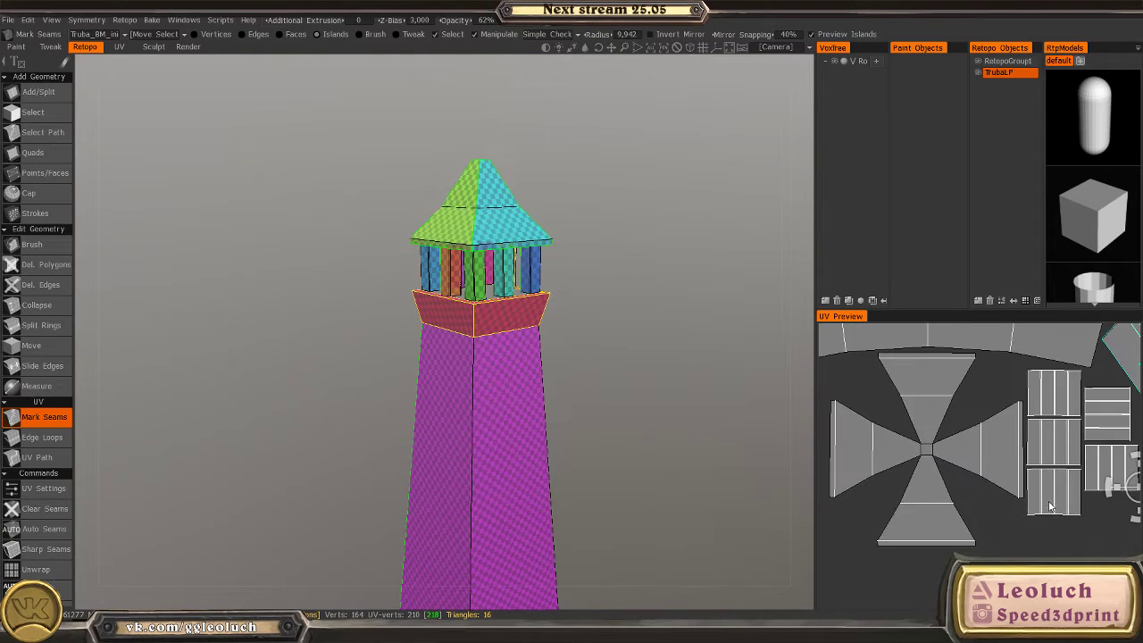
# - Unwrap the chimney again with the added roof seams
pyautogui.scroll(-3, 993, 406)
pyautogui.press('space')
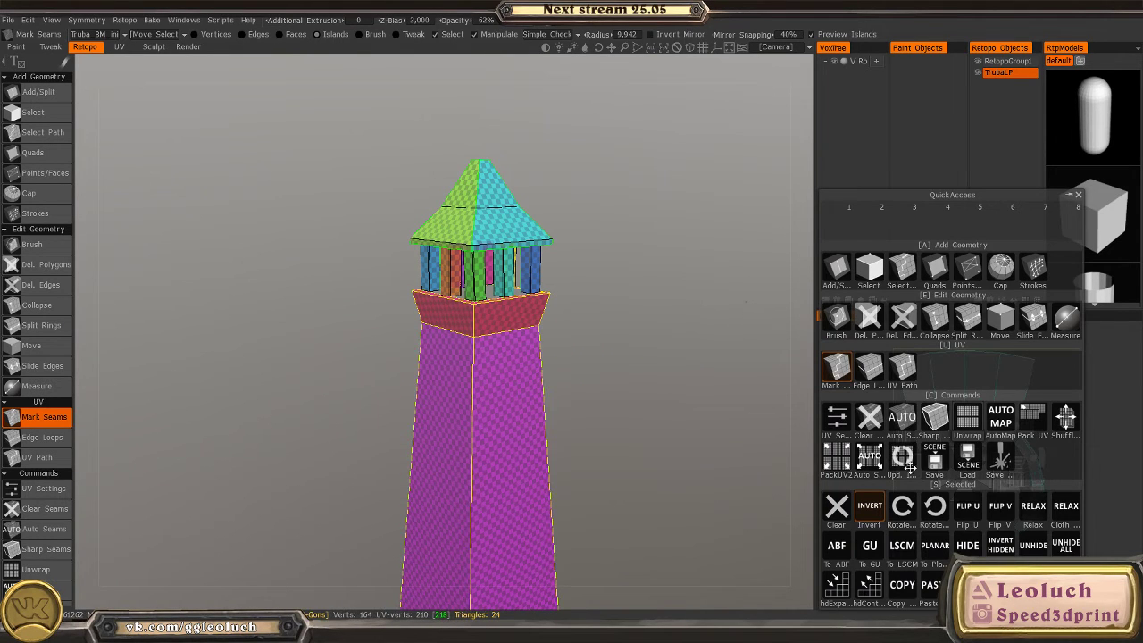
pyautogui.press('space')
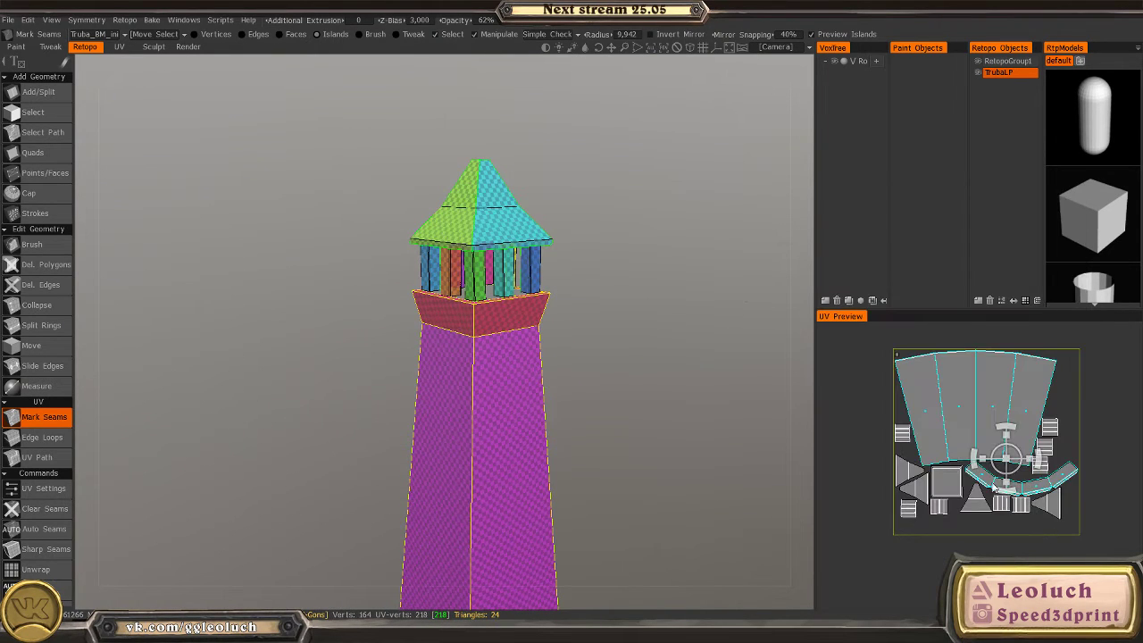
# - Repack the UV islands within the 0.01 to 0.990 rectangle at an island distance of 60 percent
pyautogui.scroll(3, 993, 487)
pyautogui.press('space')
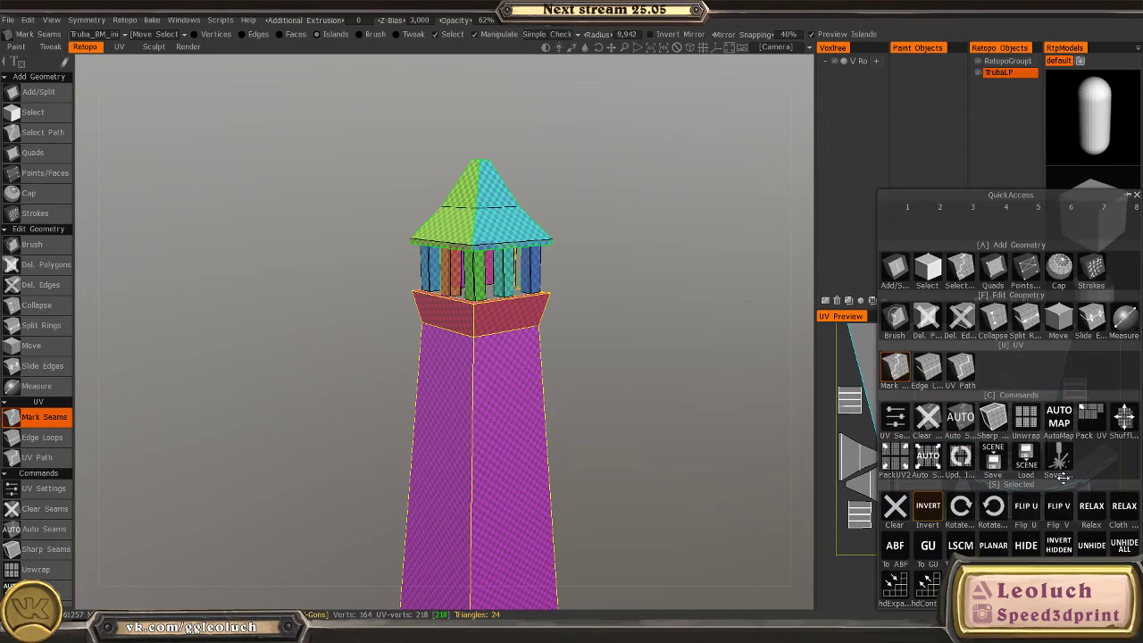
pyautogui.click(918, 434)
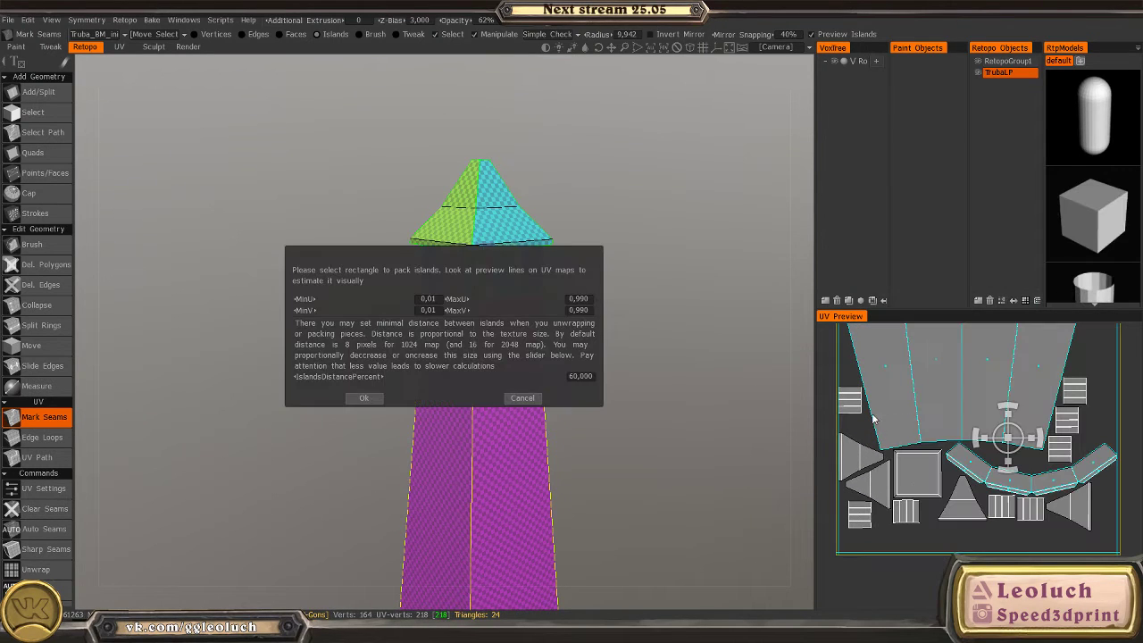
pyautogui.click(380, 397)
pyautogui.press('space')
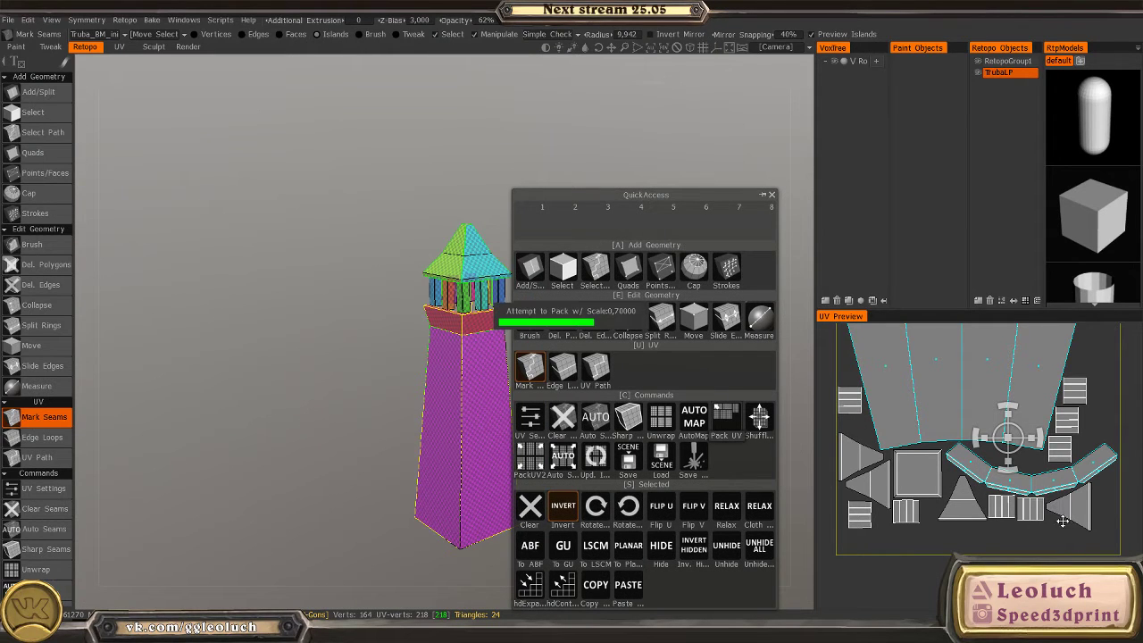
pyautogui.scroll(-4, 1042, 523)
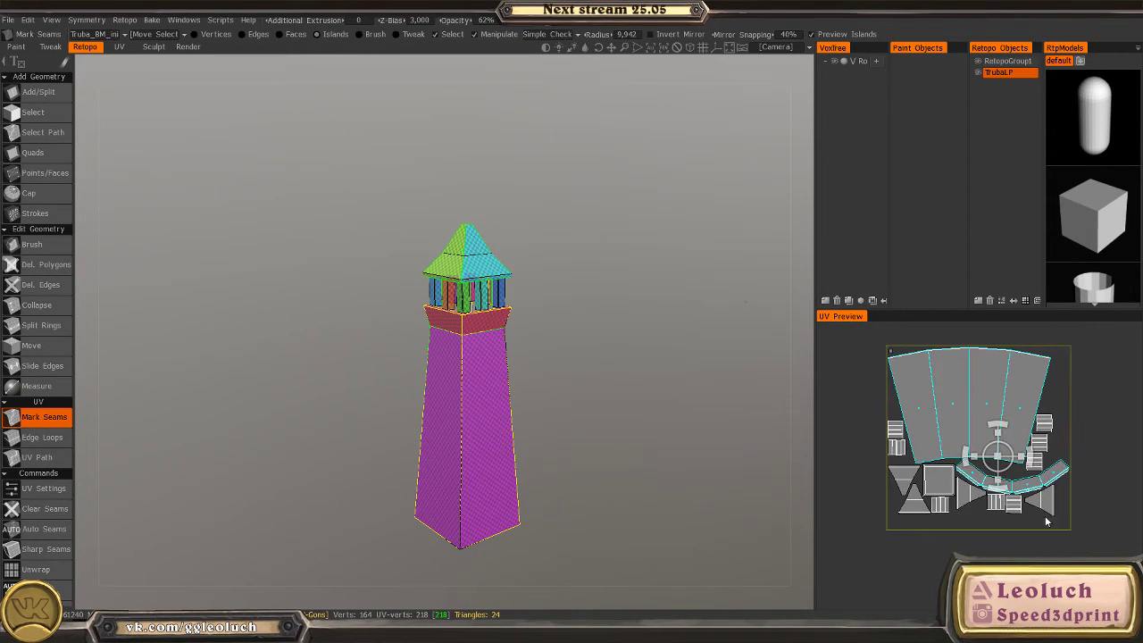
# - Examine the repacked UV layout for the placement of the roof, collar and pillar islands and the free space around them
pyautogui.scroll(3, 886, 468)
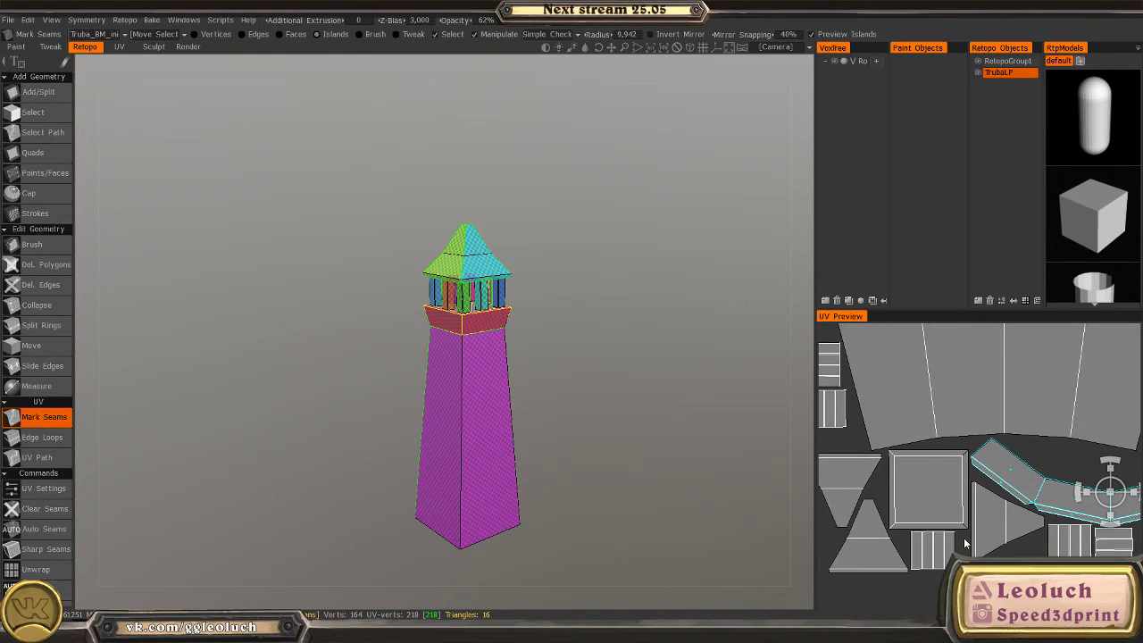
pyautogui.moveTo(963, 537); pyautogui.dragTo(993, 412, button='middle')
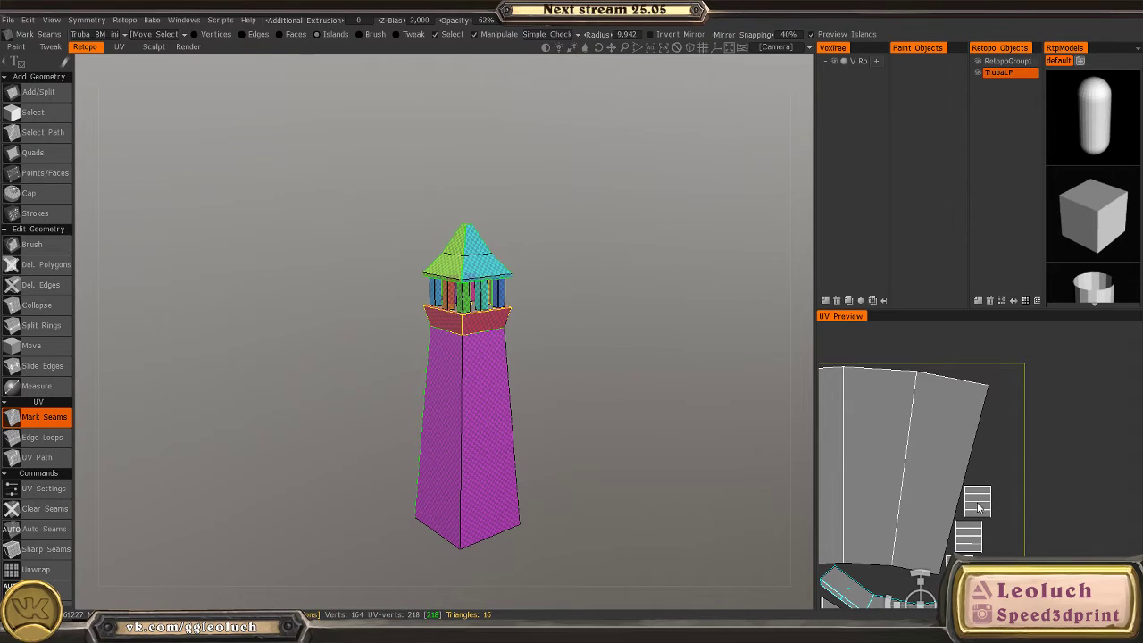
pyautogui.scroll(-3, 978, 508)
pyautogui.click(977, 420)
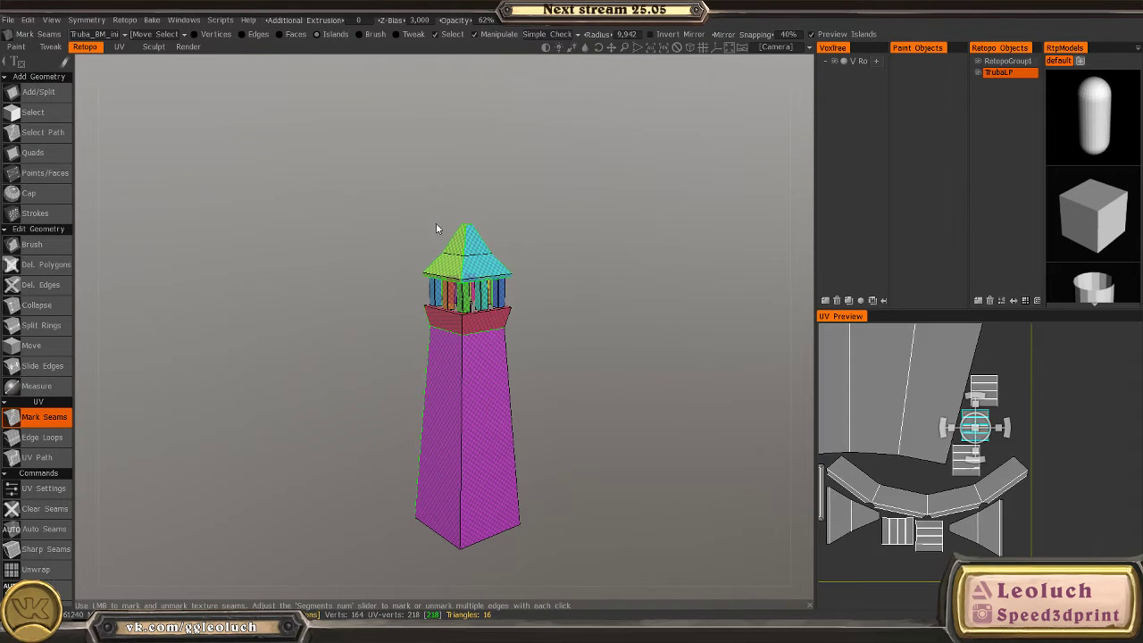
pyautogui.moveTo(978, 518); pyautogui.dragTo(931, 544, button='middle')
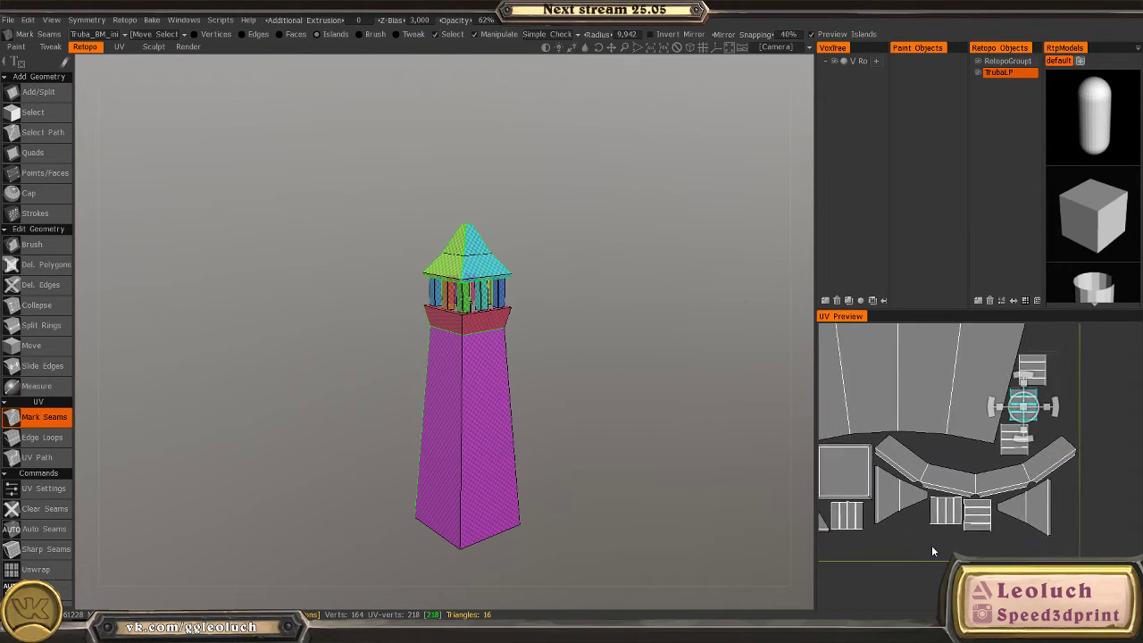
pyautogui.moveTo(932, 551); pyautogui.dragTo(993, 552, button='right')
pyautogui.moveTo(1025, 468); pyautogui.dragTo(914, 463, button='right')
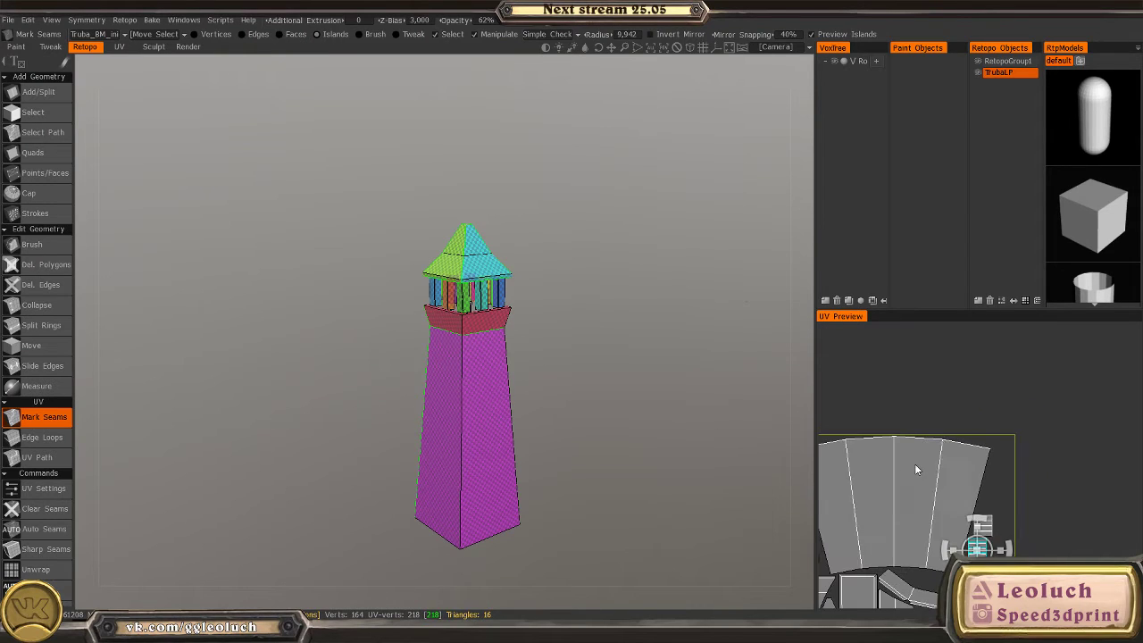
pyautogui.moveTo(914, 464); pyautogui.dragTo(1003, 396, button='middle')
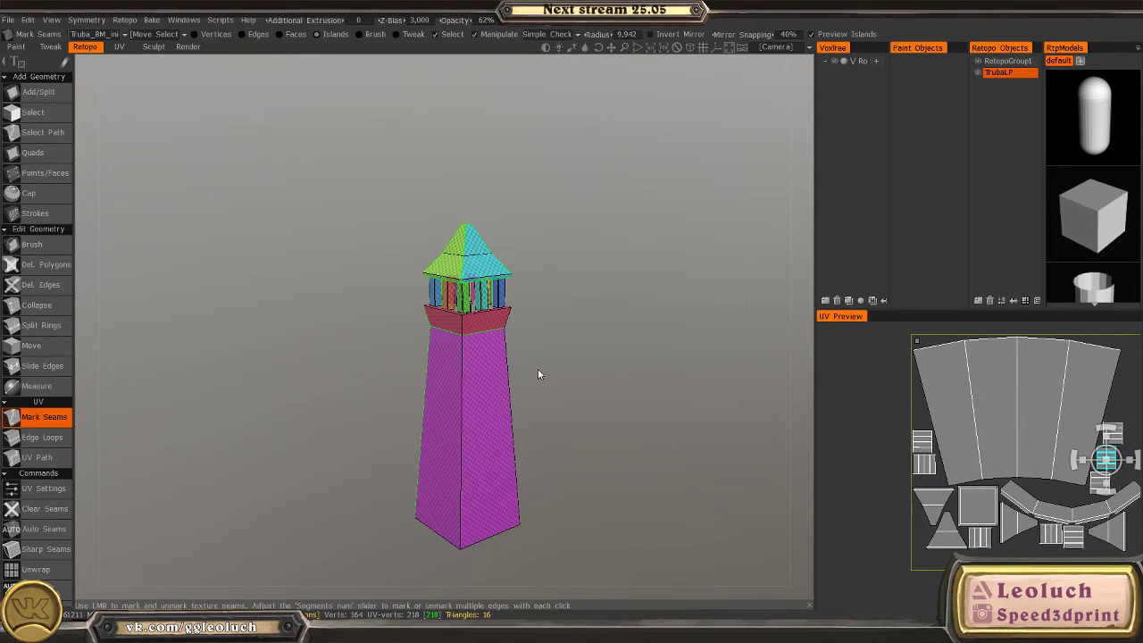
pyautogui.press('space')
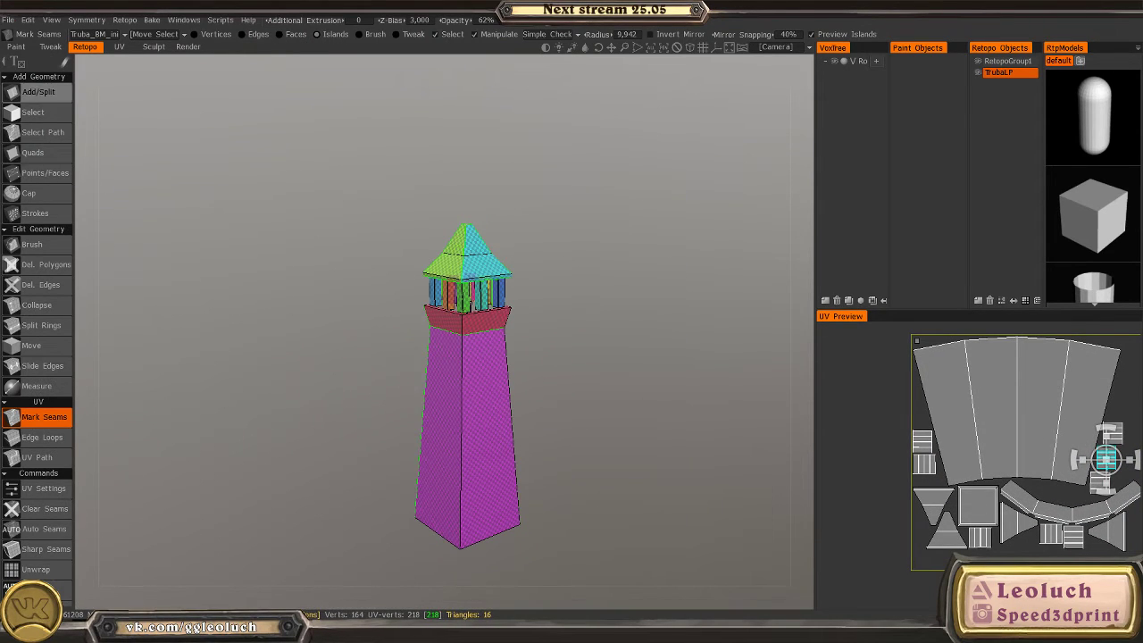
pyautogui.click(8, 20)
pyautogui.click(54, 179)
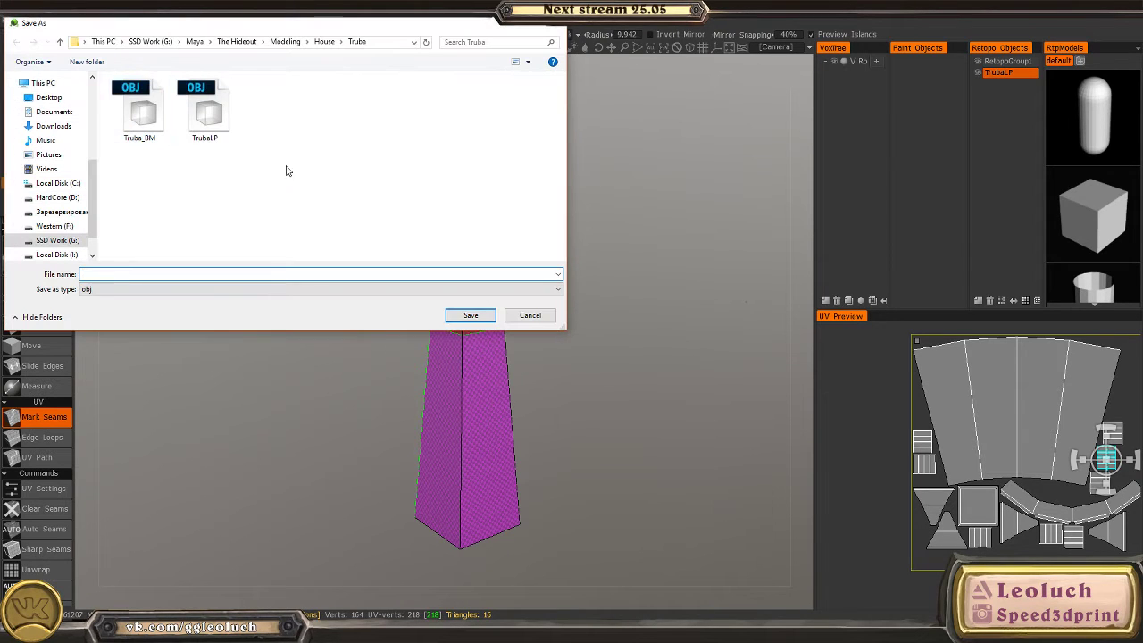
pyautogui.write('TrubaLP')
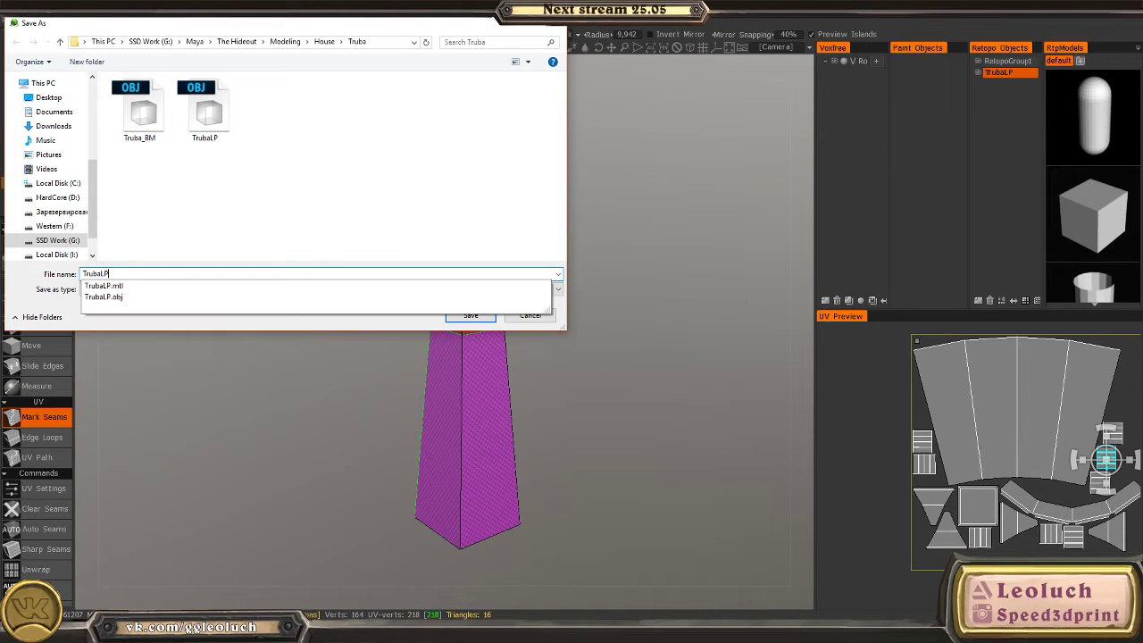
pyautogui.press('Escape')
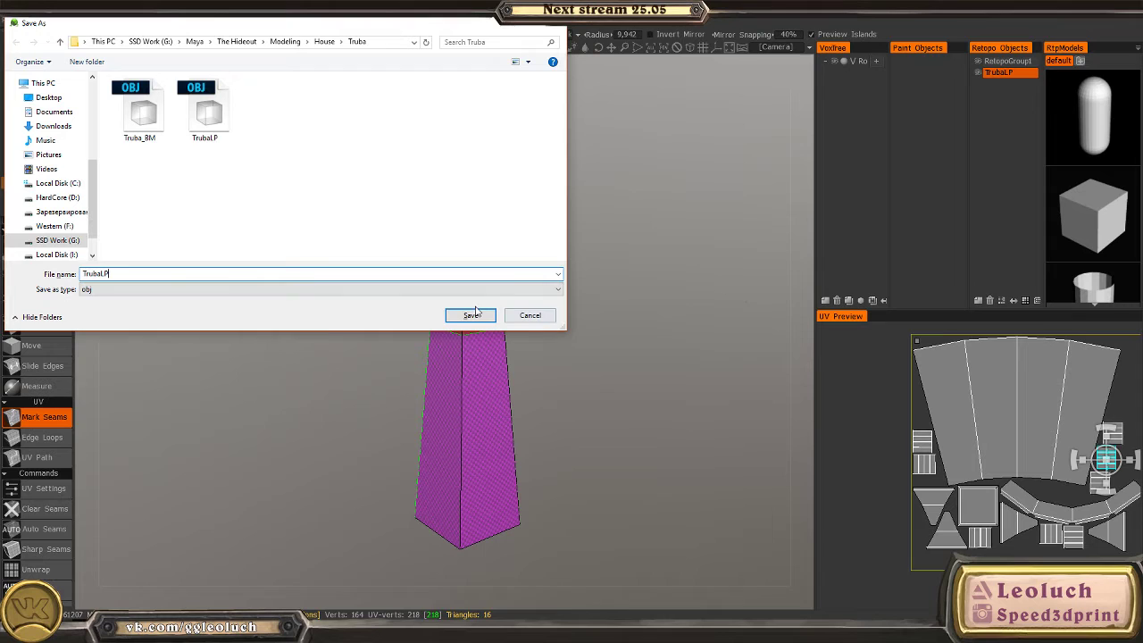
pyautogui.click(550, 318)
# - Select the collar and shaft faces of TrubaLP with the Select tool and add a new retopo layer
pyautogui.scroll(2, 605, 321)
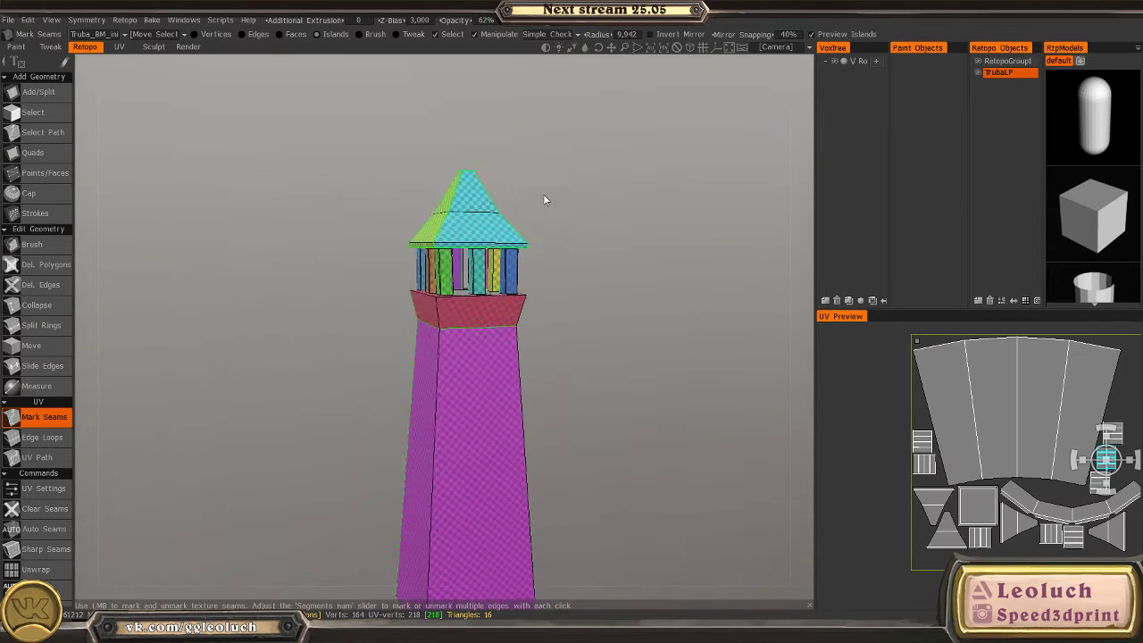
pyautogui.moveTo(543, 200); pyautogui.dragTo(678, 240)
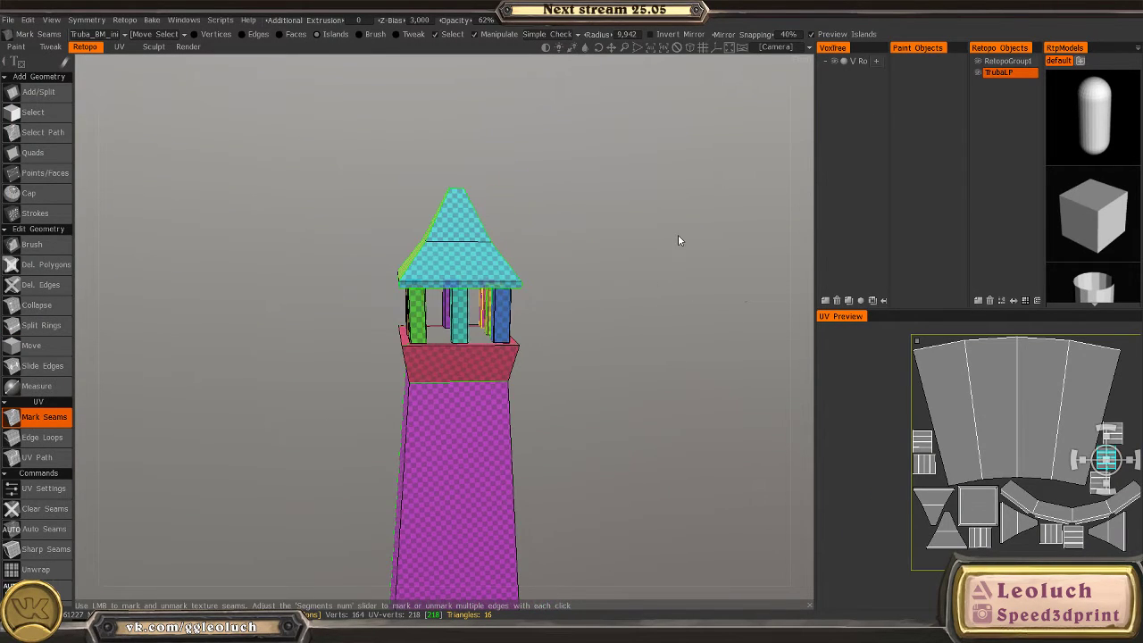
pyautogui.click(998, 73)
pyautogui.scroll(2, 456, 357)
pyautogui.press('space')
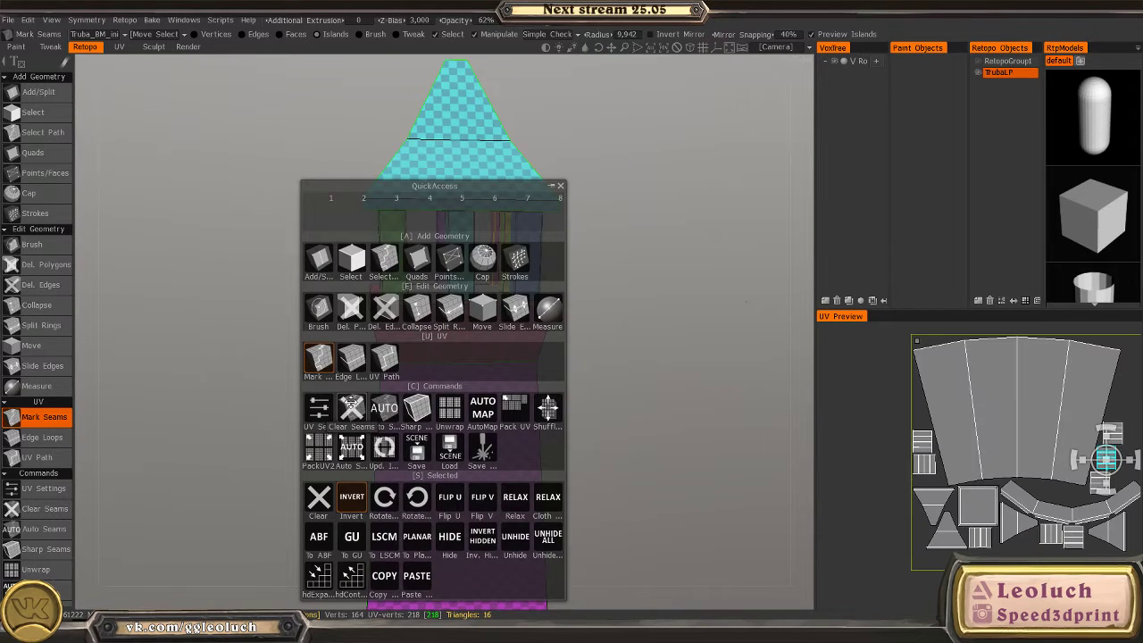
pyautogui.click(351, 259)
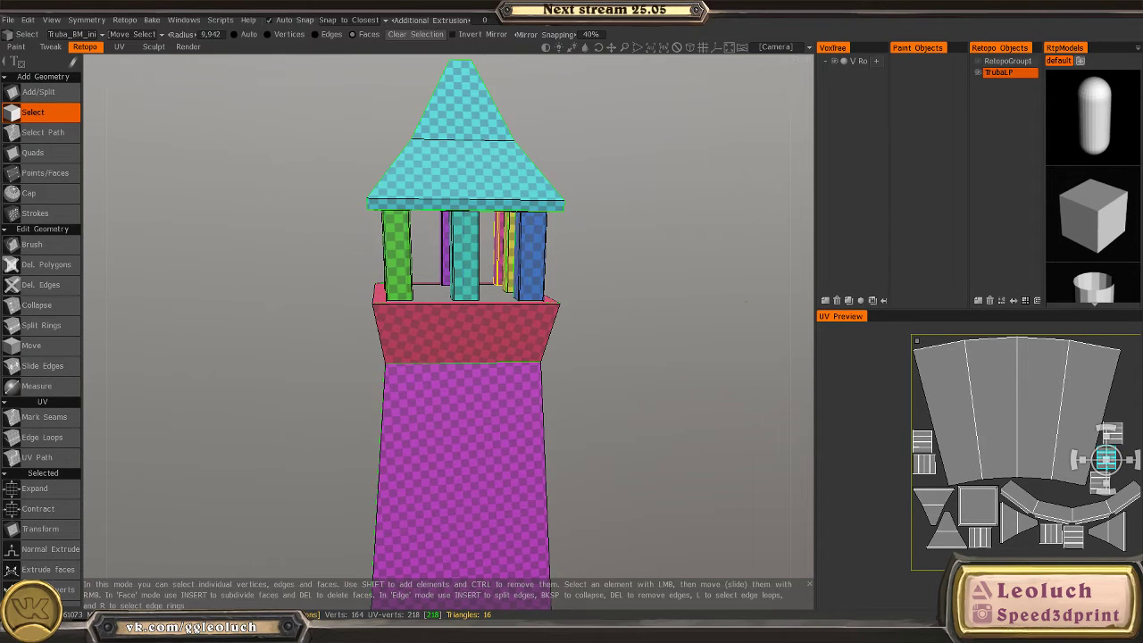
pyautogui.keyDown('alt'); pyautogui.moveTo(493, 357); pyautogui.dragTo(620, 352); pyautogui.keyUp('alt')
pyautogui.keyDown('shift'); pyautogui.click(462, 352); pyautogui.keyUp('shift')
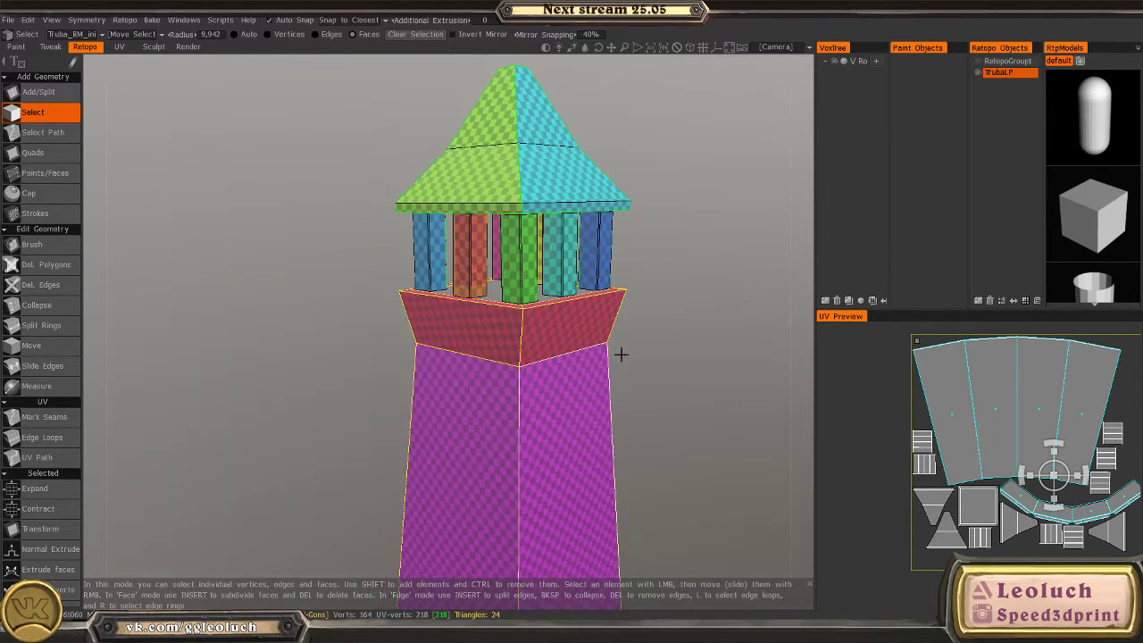
pyautogui.click(987, 301)
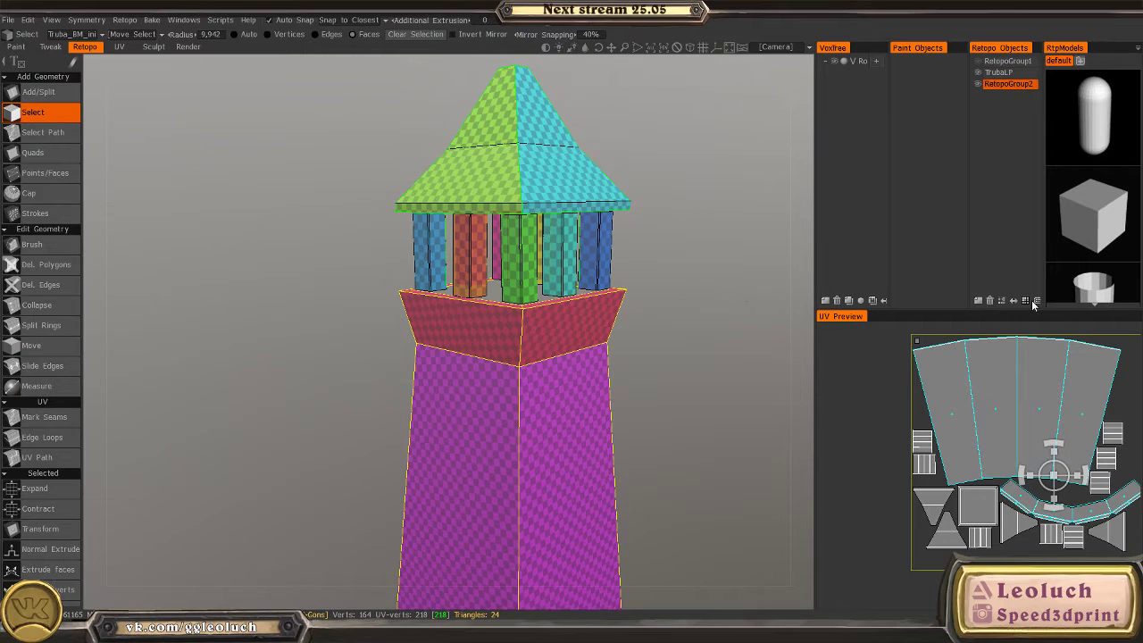
pyautogui.moveTo(652, 286)
pyautogui.keyDown('alt'); pyautogui.mouseDown()
pyautogui.moveTo(631, 288)
pyautogui.moveTo(679, 268)
pyautogui.mouseUp(); pyautogui.keyUp('alt')
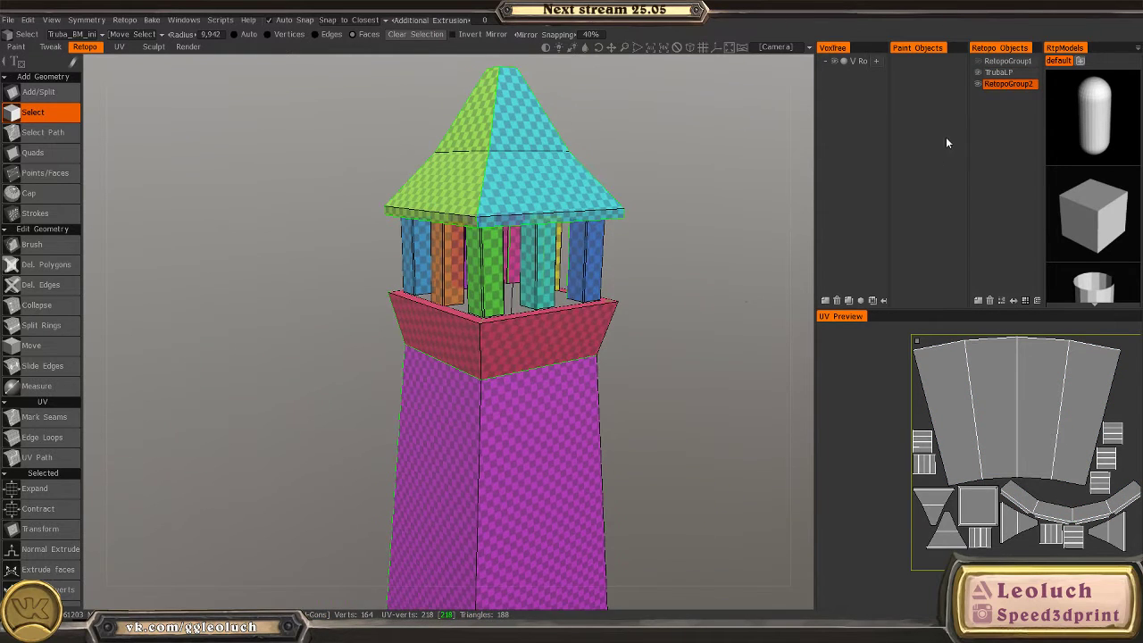
# - Reselect the collar and shaft faces in TrubaLP and move them to the new retopo layer
pyautogui.click(977, 84)
pyautogui.click(998, 84)
pyautogui.click(980, 74)
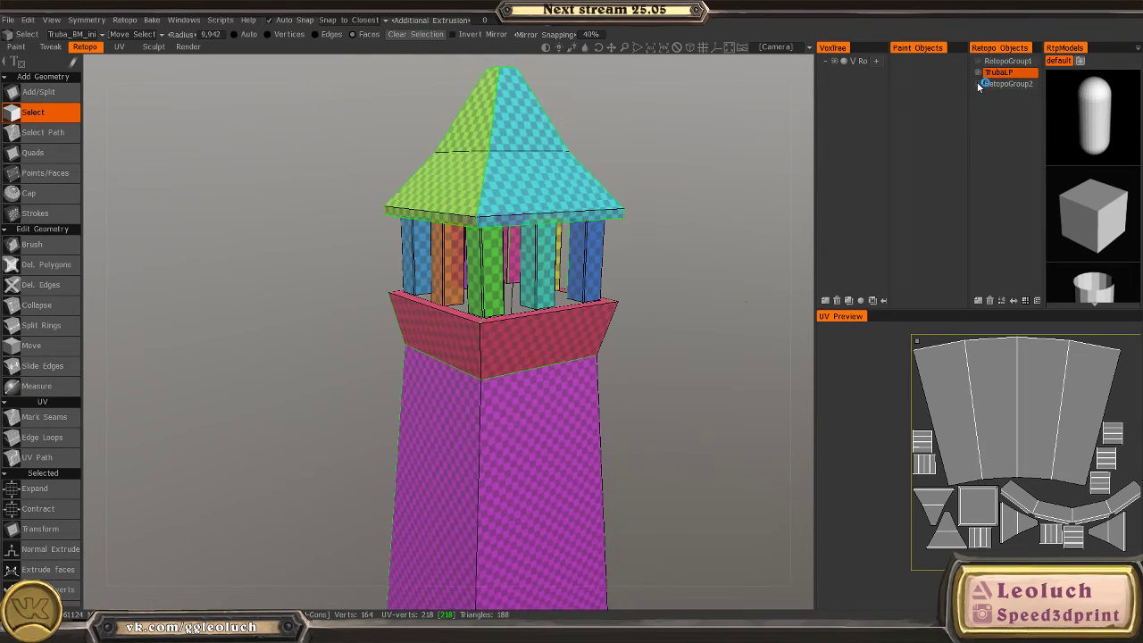
pyautogui.click(83, 36)
pyautogui.click(1029, 73)
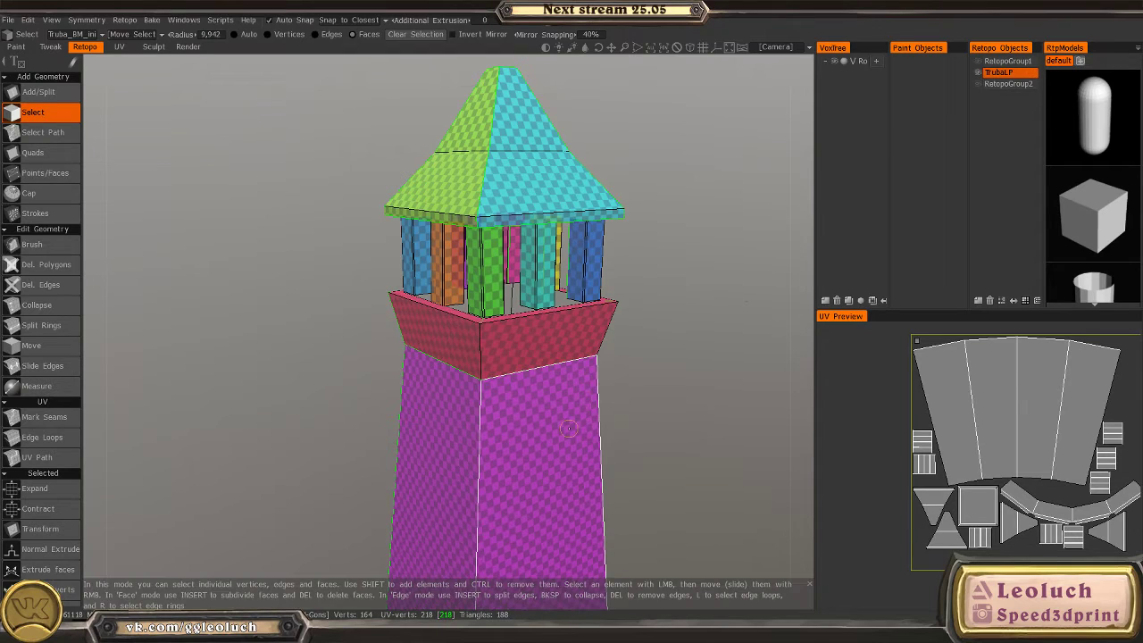
pyautogui.click(982, 84)
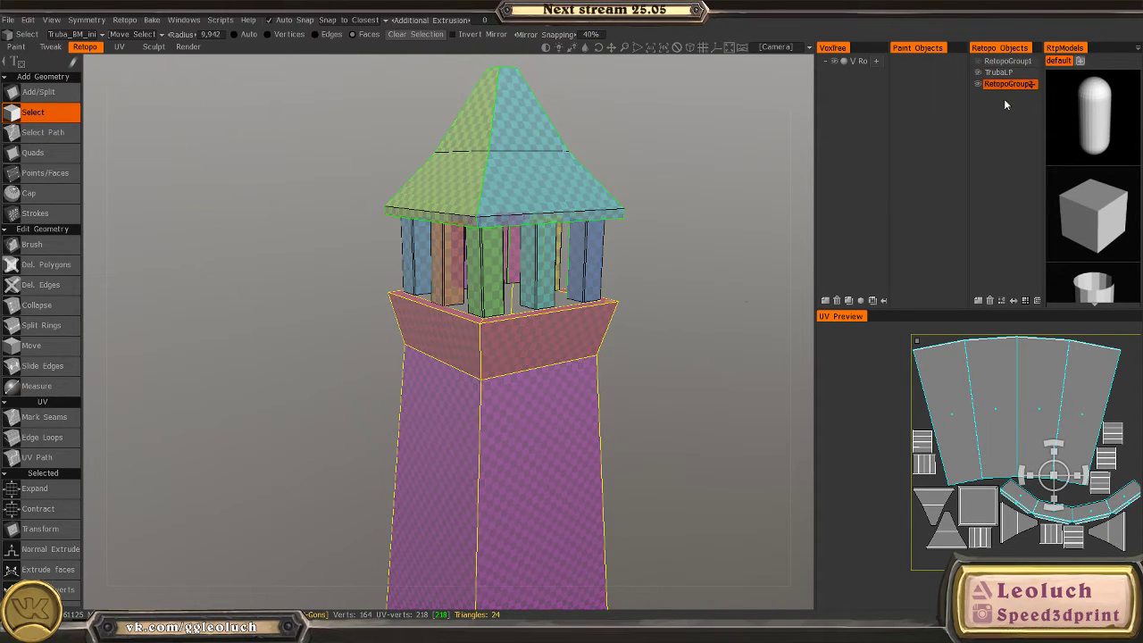
pyautogui.click(1037, 301)
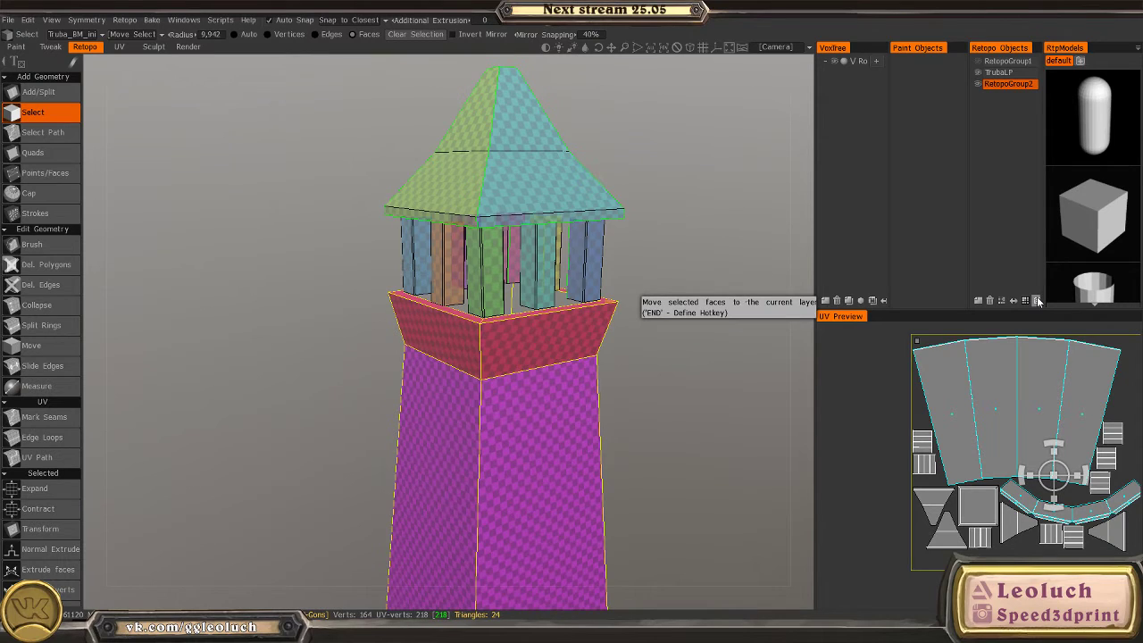
# - Add another retopo layer and move all the roof faces to it
pyautogui.click(996, 72)
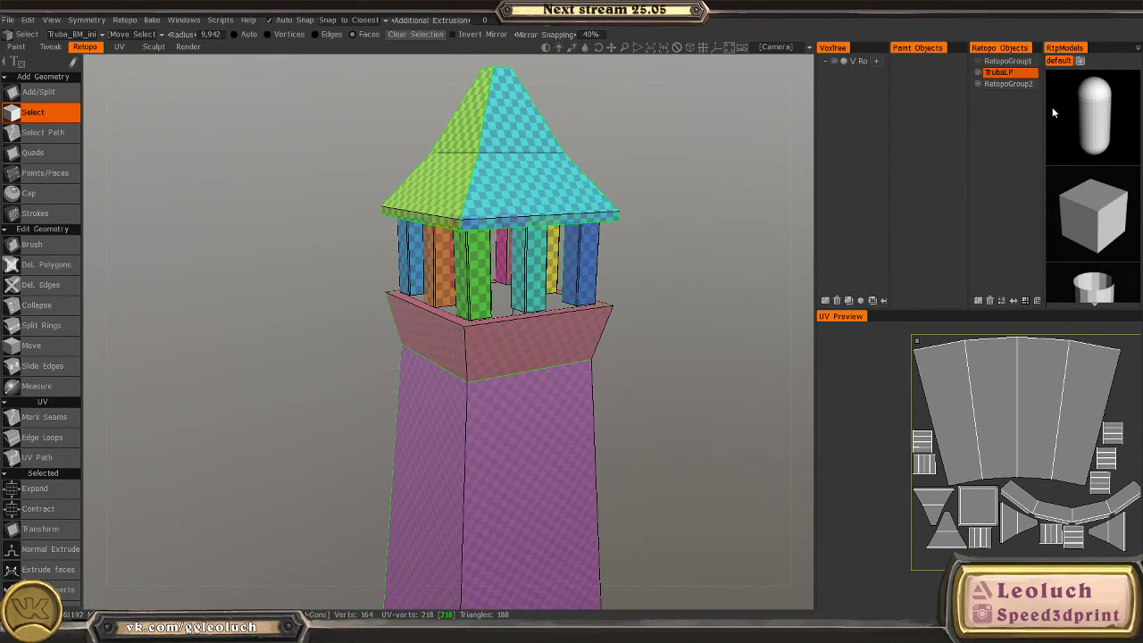
pyautogui.click(1006, 84)
pyautogui.click(978, 300)
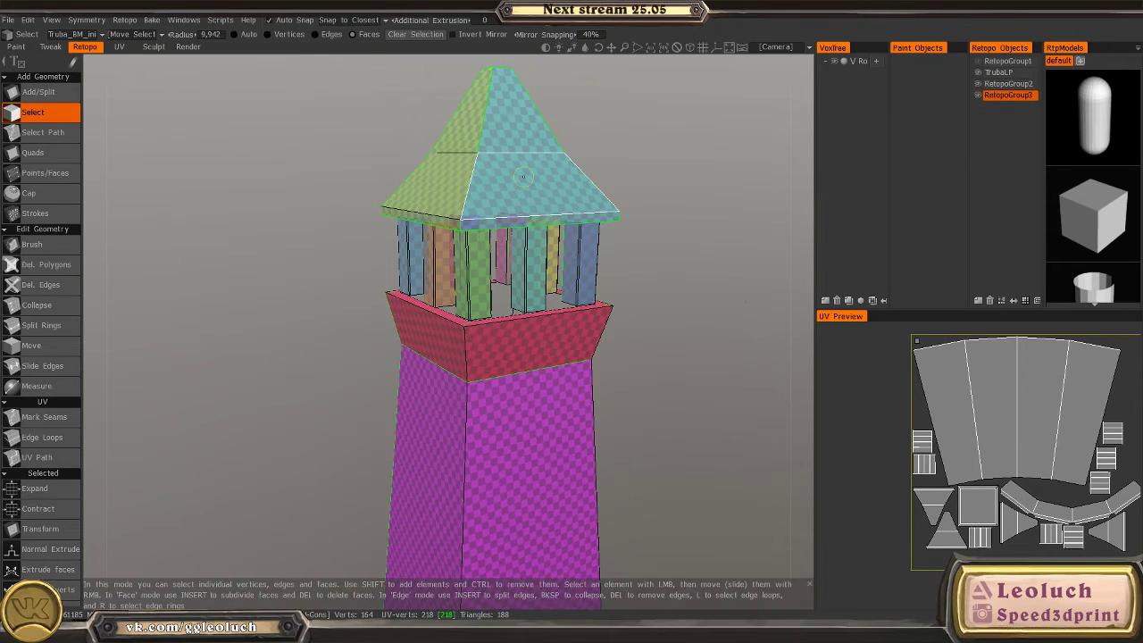
pyautogui.moveTo(748, 209); pyautogui.dragTo(714, 209)
pyautogui.scroll(3, 667, 257)
pyautogui.moveTo(667, 257); pyautogui.dragTo(648, 295)
pyautogui.scroll(2, 639, 209)
pyautogui.scroll(-3, 639, 209)
pyautogui.moveTo(639, 209); pyautogui.dragTo(678, 274)
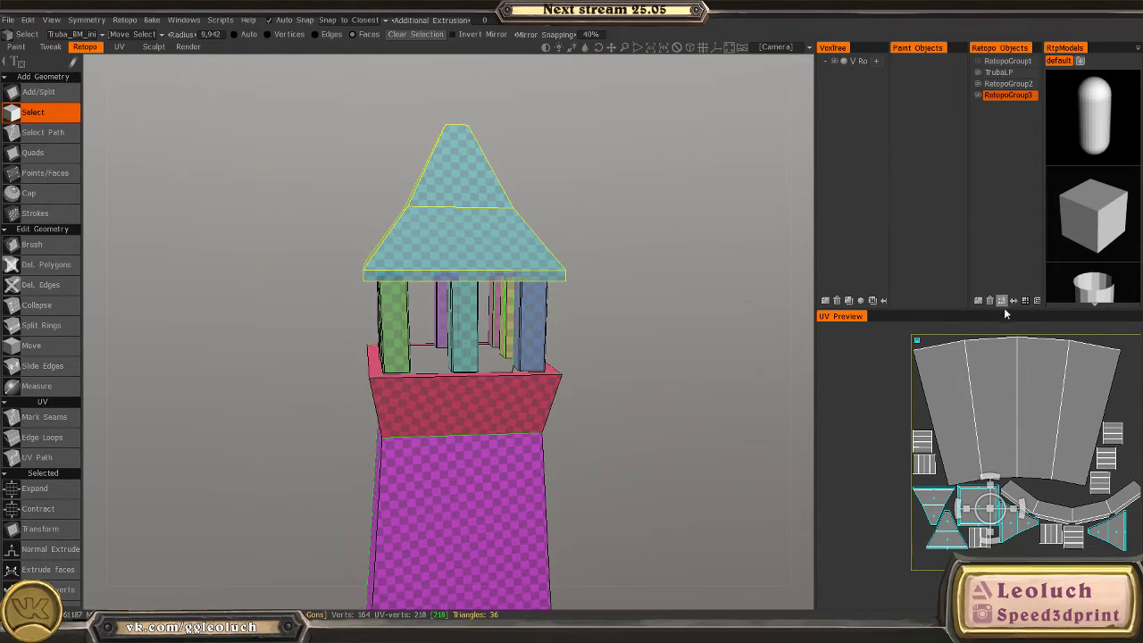
# - Rename the TrubaLP retopo layer, which holds the pillars, as Shitki
pyautogui.click(998, 72)
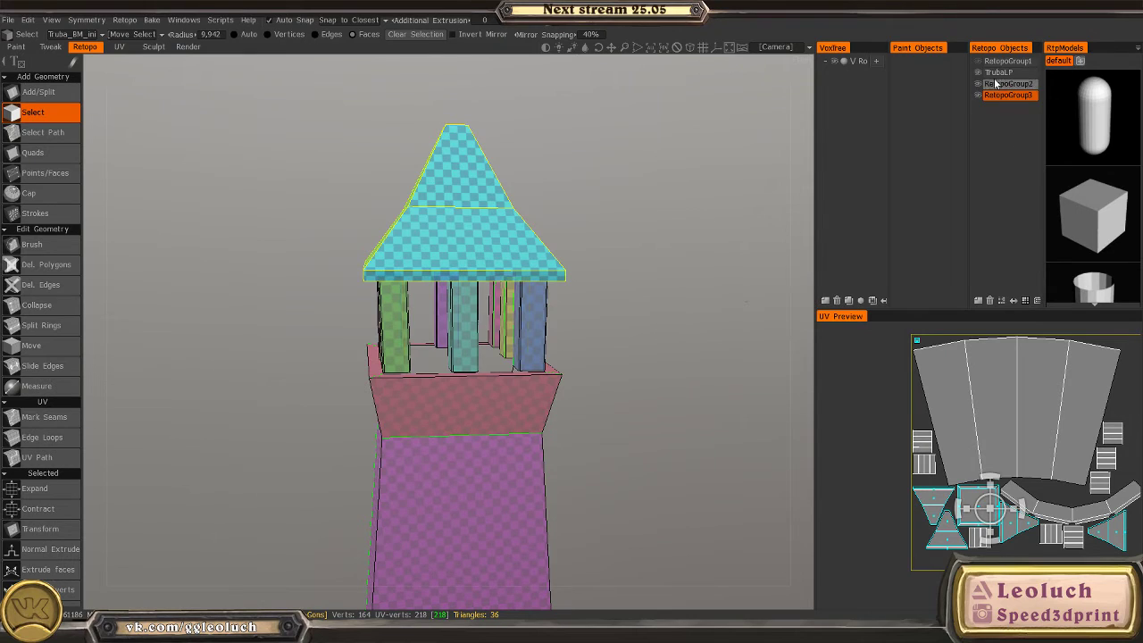
pyautogui.doubleClick(998, 72)
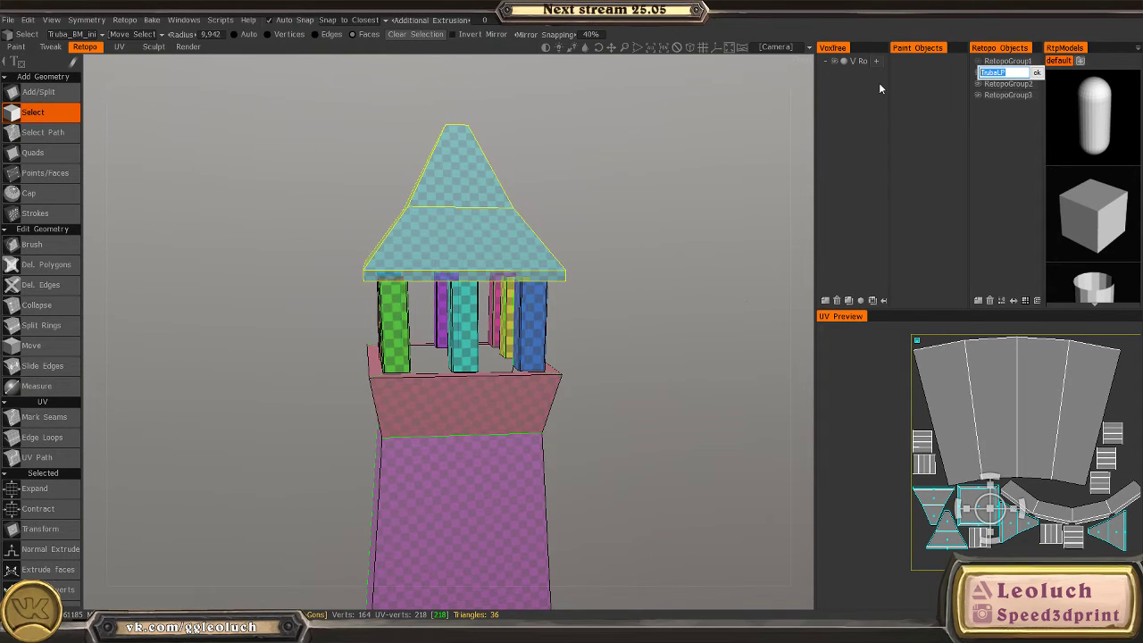
pyautogui.write('Shitki')
pyautogui.press('Return')
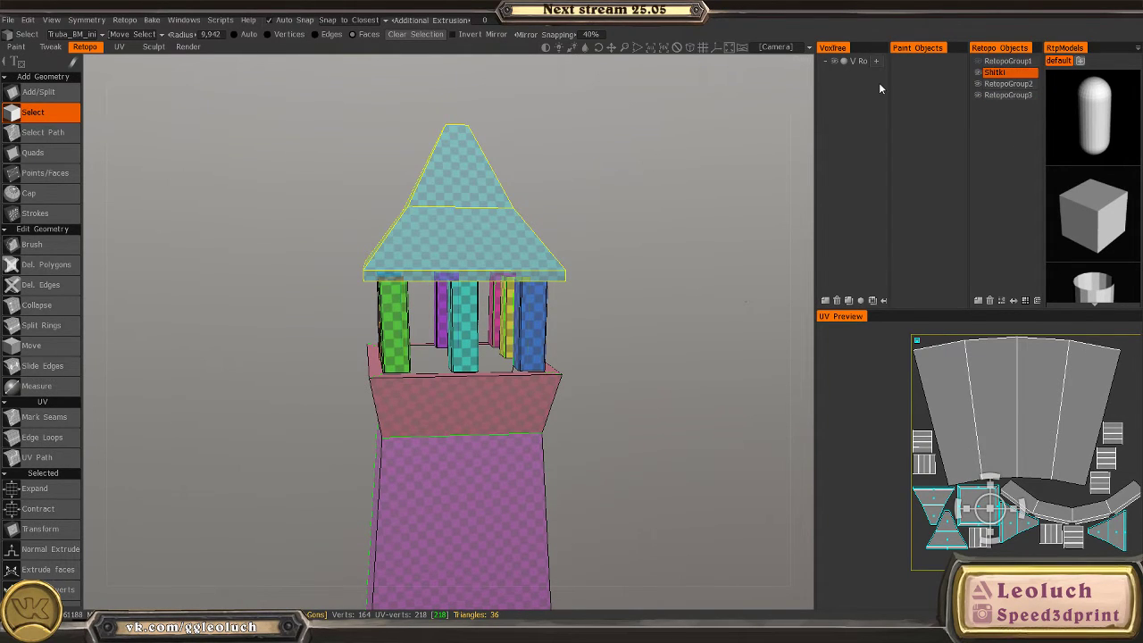
# - Rename the collar-and-shaft retopo layer as Truba and the roof retopo layer as Krisha
pyautogui.click(1021, 83)
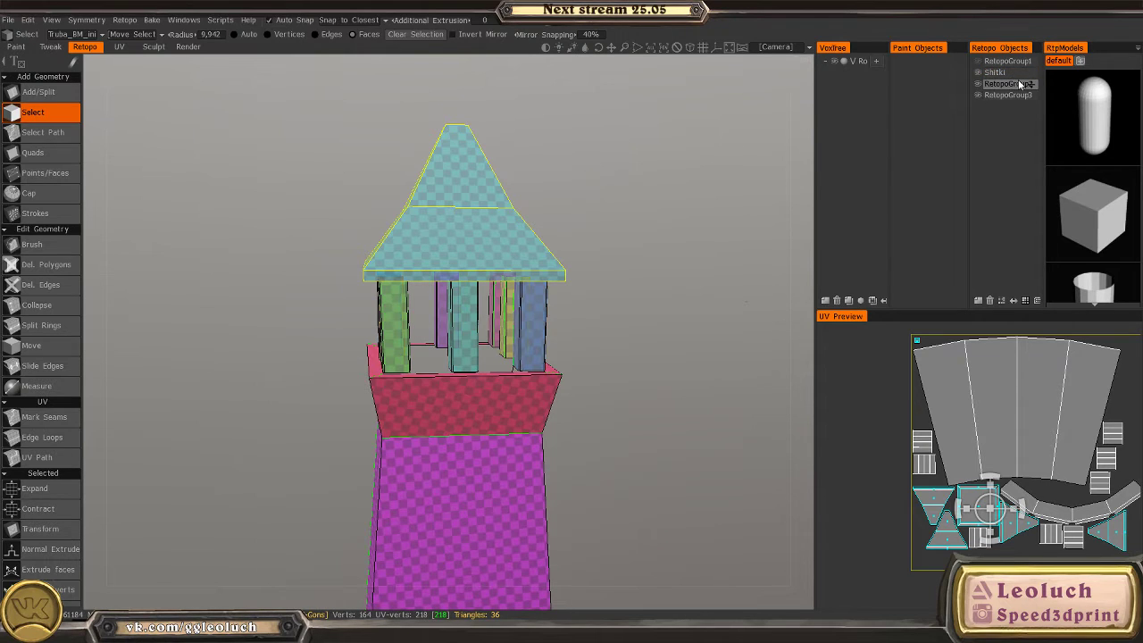
pyautogui.doubleClick(1021, 83)
pyautogui.write('Truba')
pyautogui.press('Return')
pyautogui.doubleClick(1007, 96)
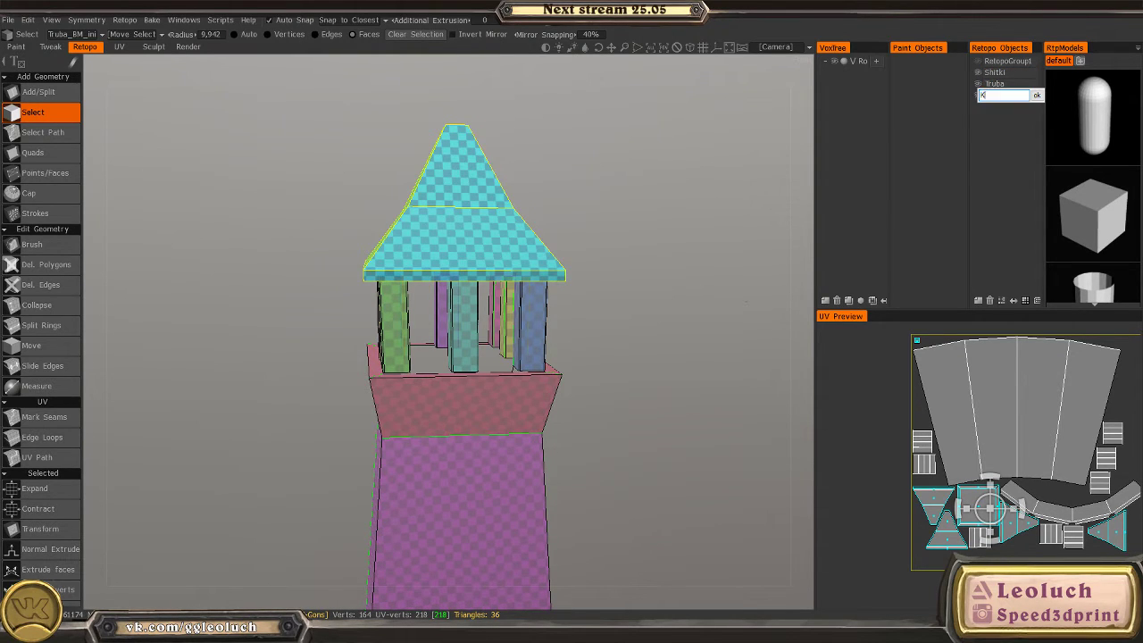
pyautogui.write('Krisha')
pyautogui.press('Return')
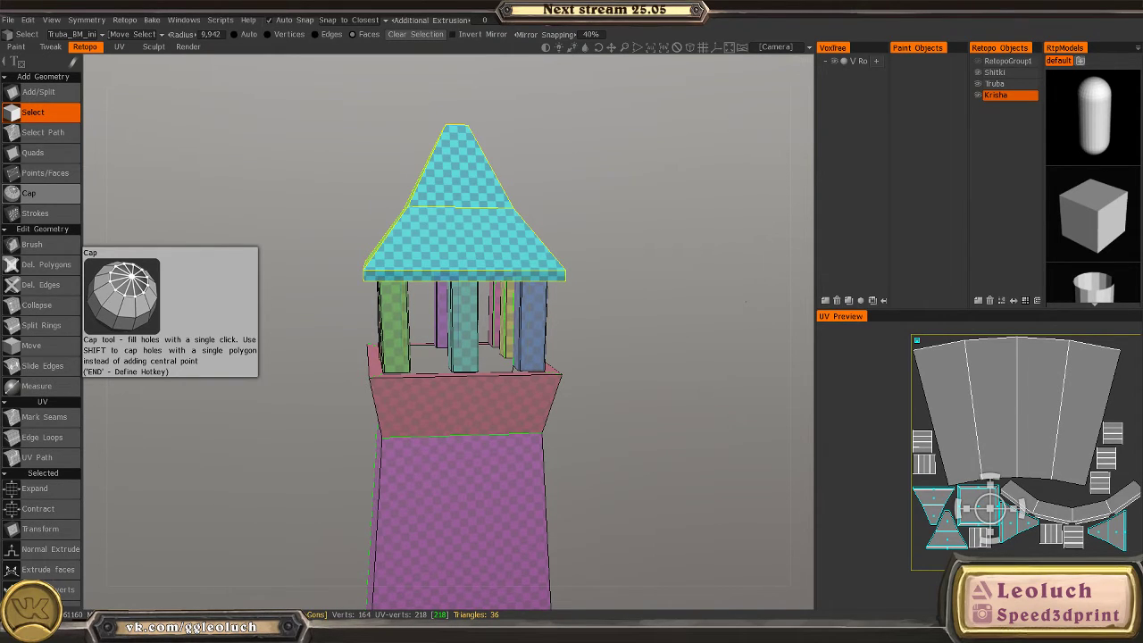
# - Examine the roof, pillars and collar of the low-poly chimney from several sides and from below
pyautogui.keyDown('alt'); pyautogui.moveTo(501, 294); pyautogui.dragTo(347, 295); pyautogui.keyUp('alt')
pyautogui.keyDown('alt'); pyautogui.moveTo(250, 301); pyautogui.dragTo(330, 339); pyautogui.keyUp('alt')
pyautogui.scroll(3, 266, 356)
pyautogui.scroll(2, 365, 335)
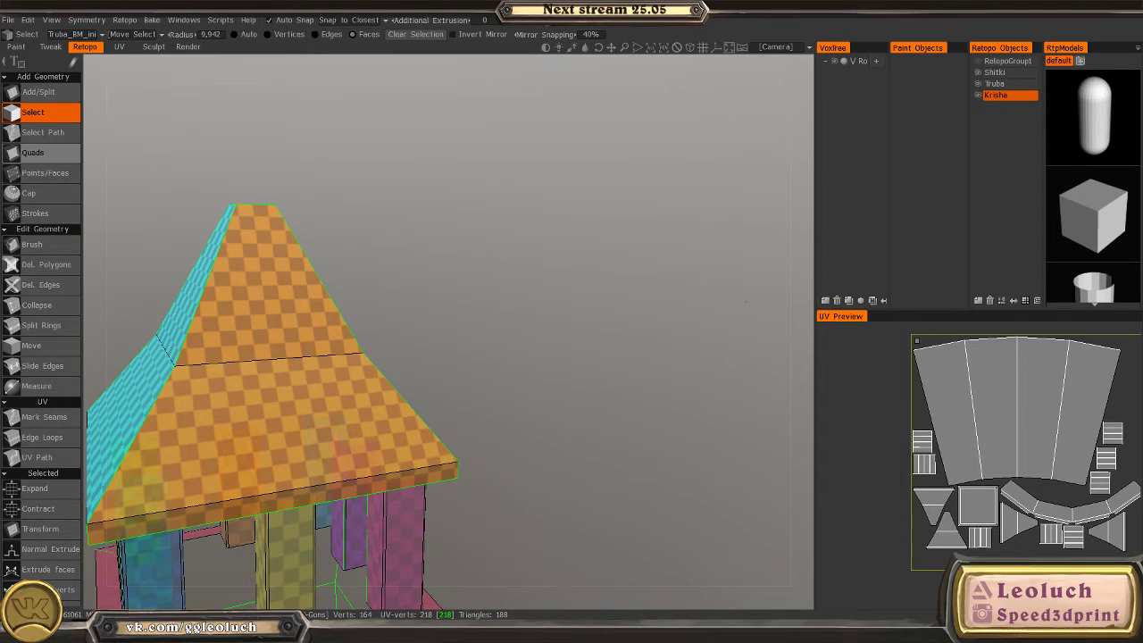
pyautogui.keyDown('alt'); pyautogui.moveTo(363, 303); pyautogui.dragTo(295, 151); pyautogui.keyUp('alt')
pyautogui.scroll(-2, 404, 183)
pyautogui.keyDown('alt'); pyautogui.moveTo(405, 184); pyautogui.dragTo(347, 133); pyautogui.keyUp('alt')
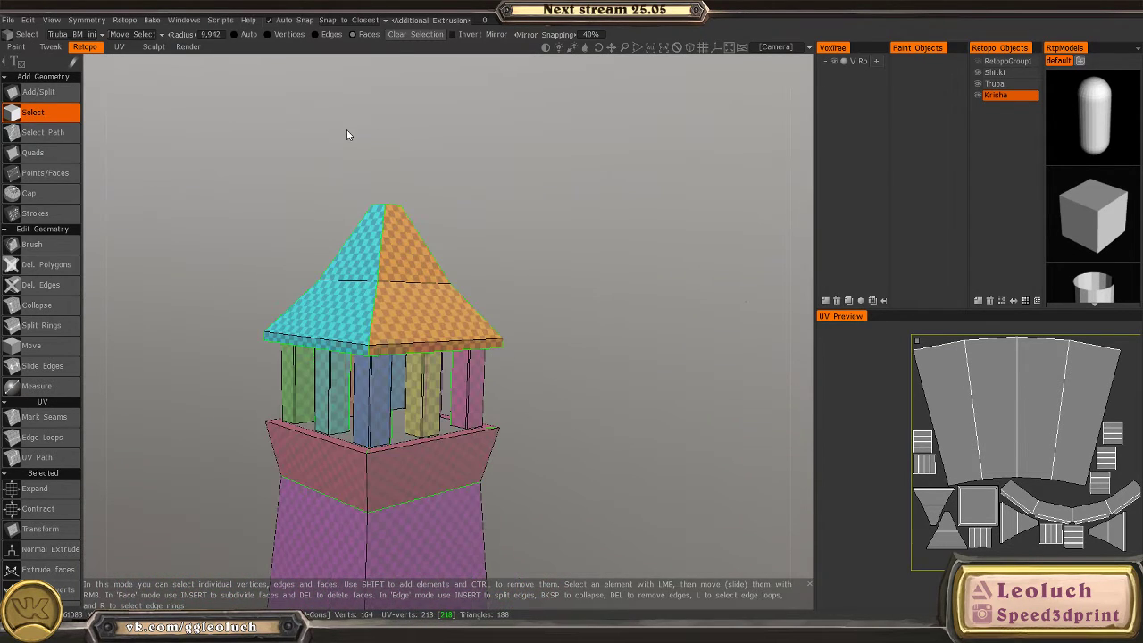
pyautogui.scroll(2, 337, 143)
pyautogui.keyDown('alt'); pyautogui.moveTo(321, 203); pyautogui.dragTo(335, 218); pyautogui.keyUp('alt')
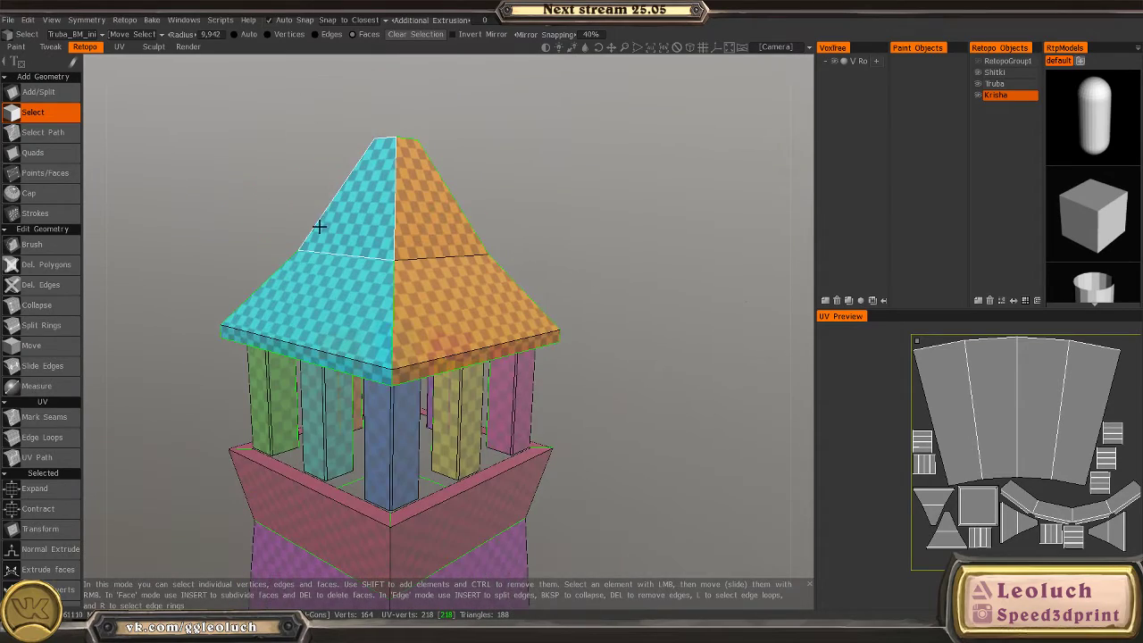
pyautogui.keyDown('alt'); pyautogui.moveTo(510, 311); pyautogui.dragTo(377, 582); pyautogui.keyUp('alt')
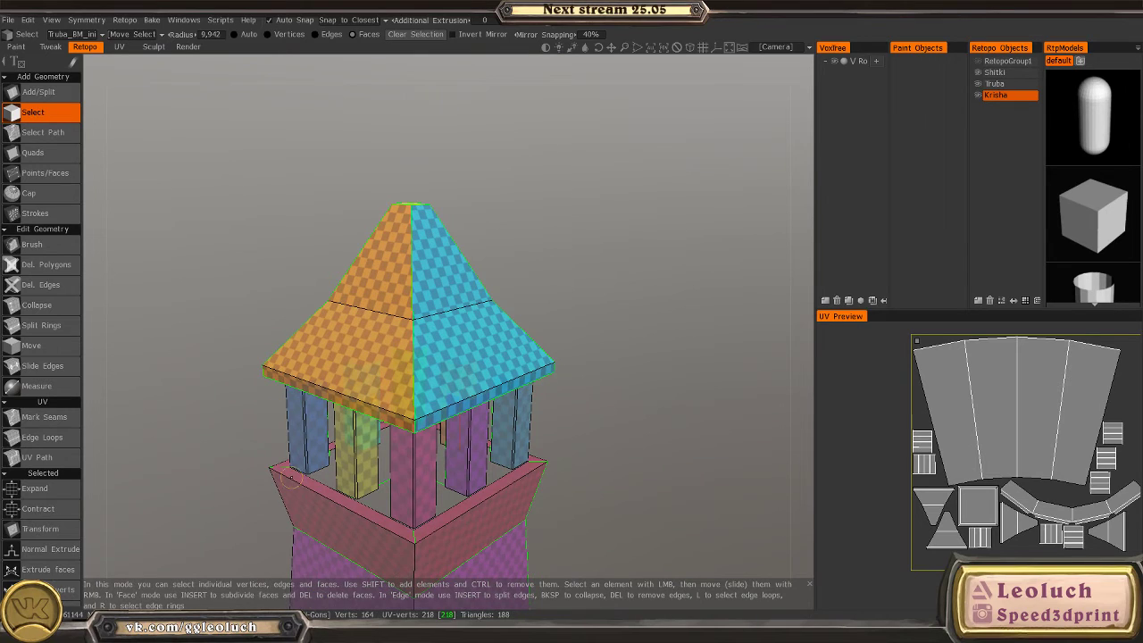
pyautogui.keyDown('alt'); pyautogui.moveTo(421, 332); pyautogui.dragTo(322, 125); pyautogui.keyUp('alt')
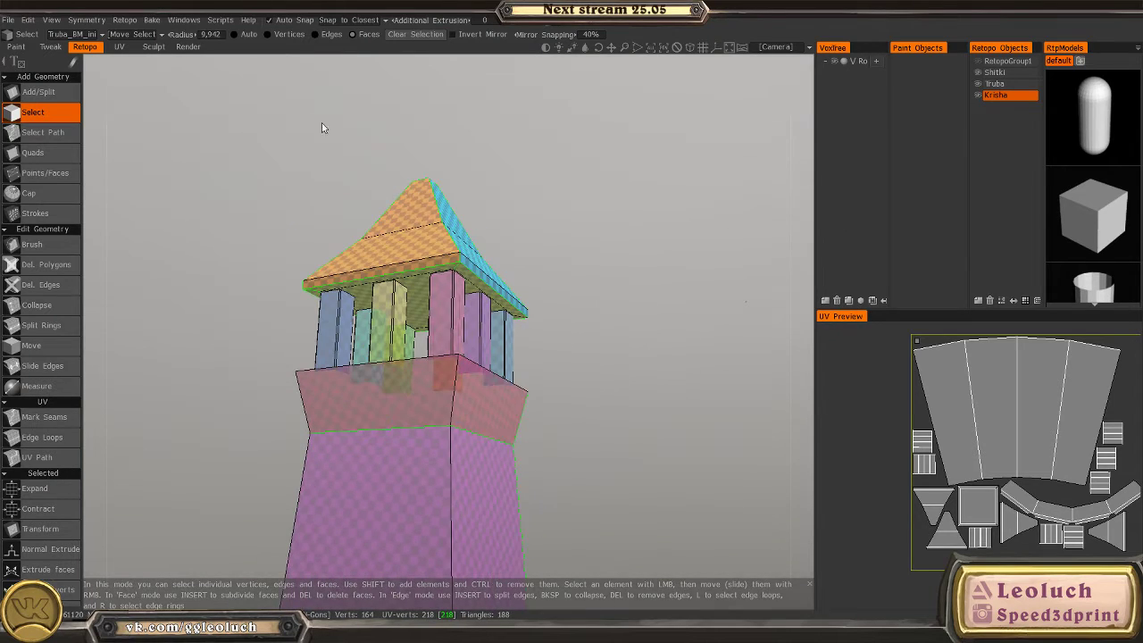
# - Switch to ZBrush and save the high-poly chimney tool as Truba in Maya\The Hideout\Modeling\House\Truba on the SSD Work (G:) drive
pyautogui.moveTo(348, 607)
pyautogui.click(347, 561)
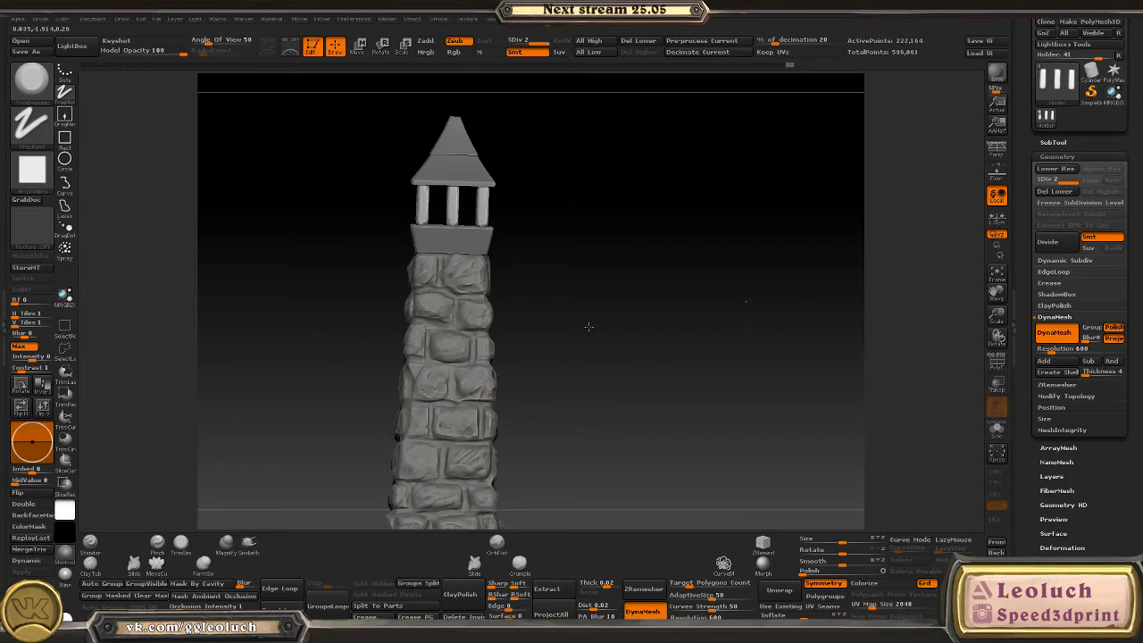
pyautogui.moveTo(589, 327)
pyautogui.mouseDown()
pyautogui.moveTo(593, 338)
pyautogui.moveTo(606, 280)
pyautogui.mouseUp()
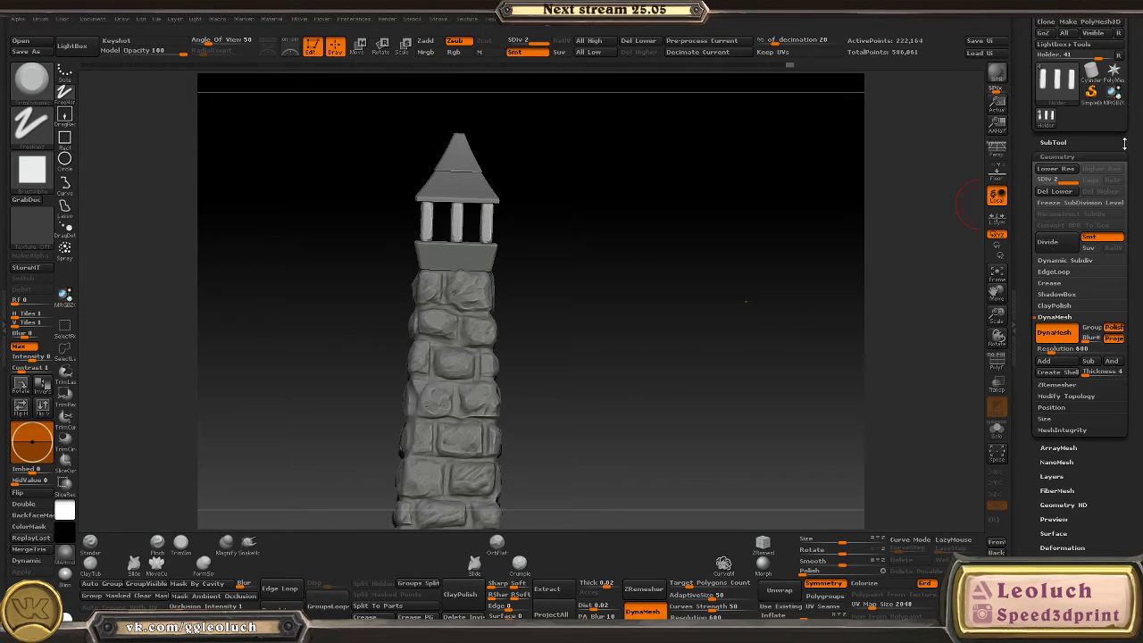
pyautogui.scroll(1, 1080, 179)
pyautogui.click(1096, 37)
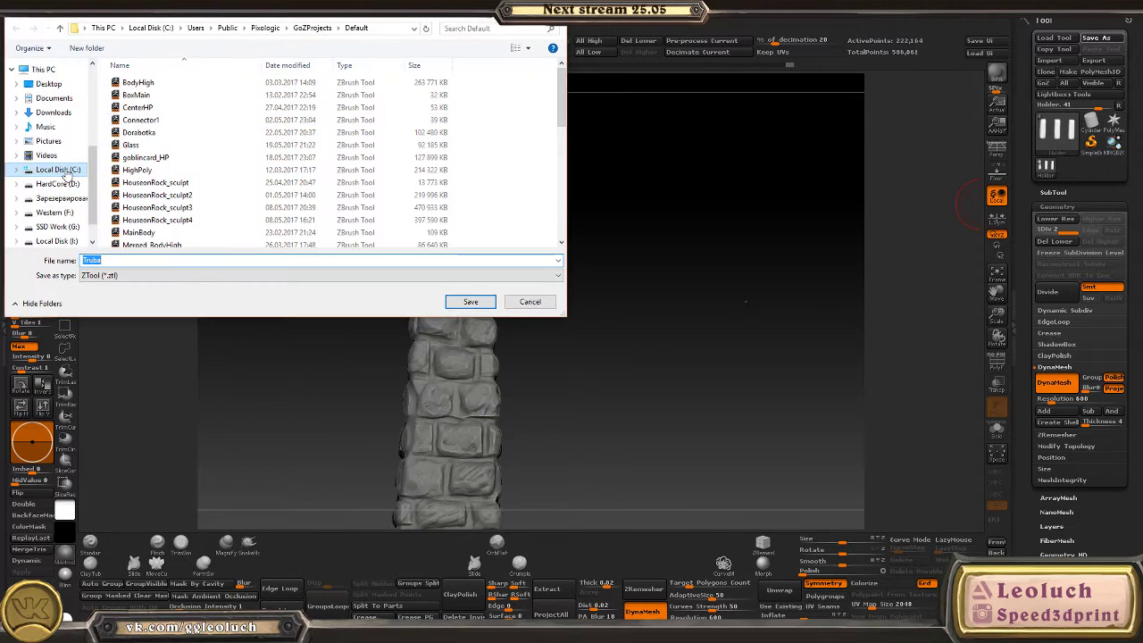
pyautogui.click(59, 183)
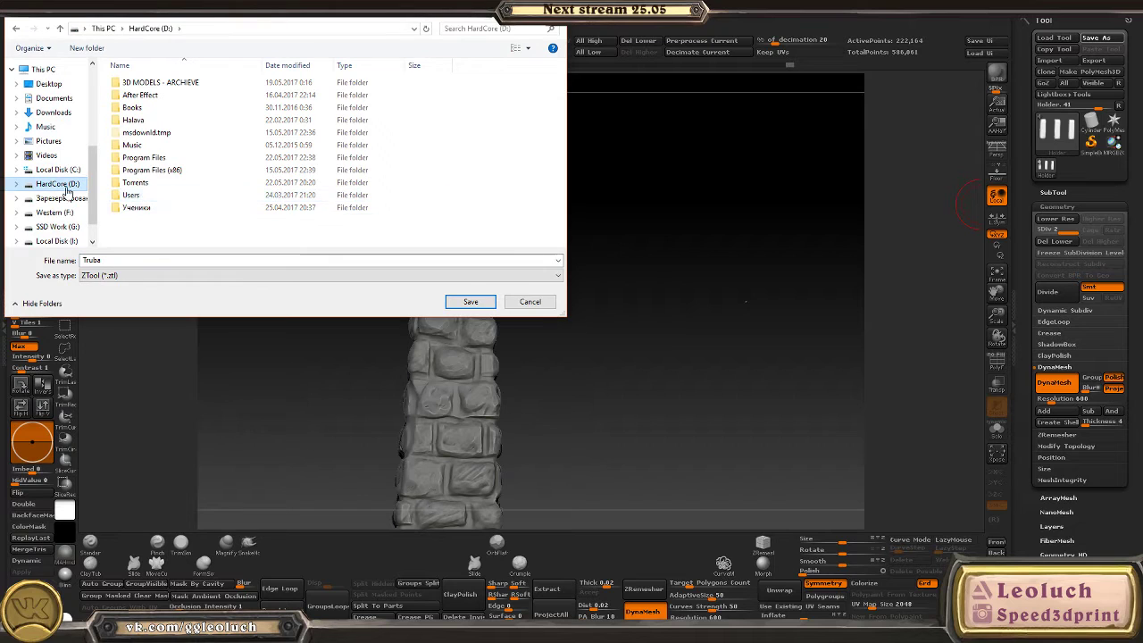
pyautogui.click(59, 226)
pyautogui.scroll(-3, 165, 215)
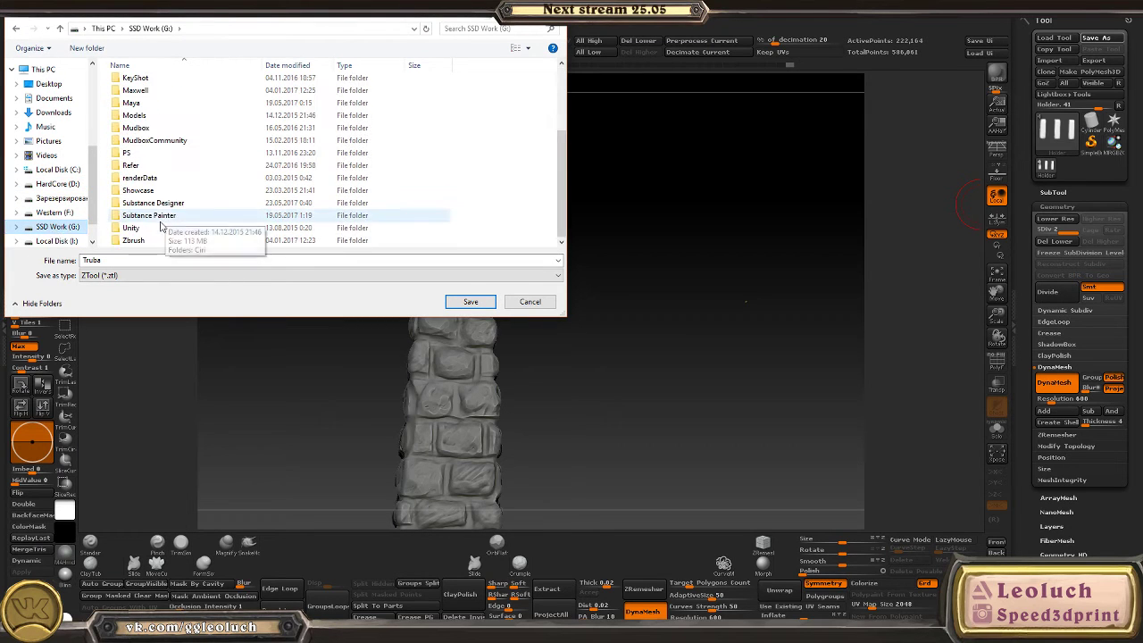
pyautogui.doubleClick(146, 103)
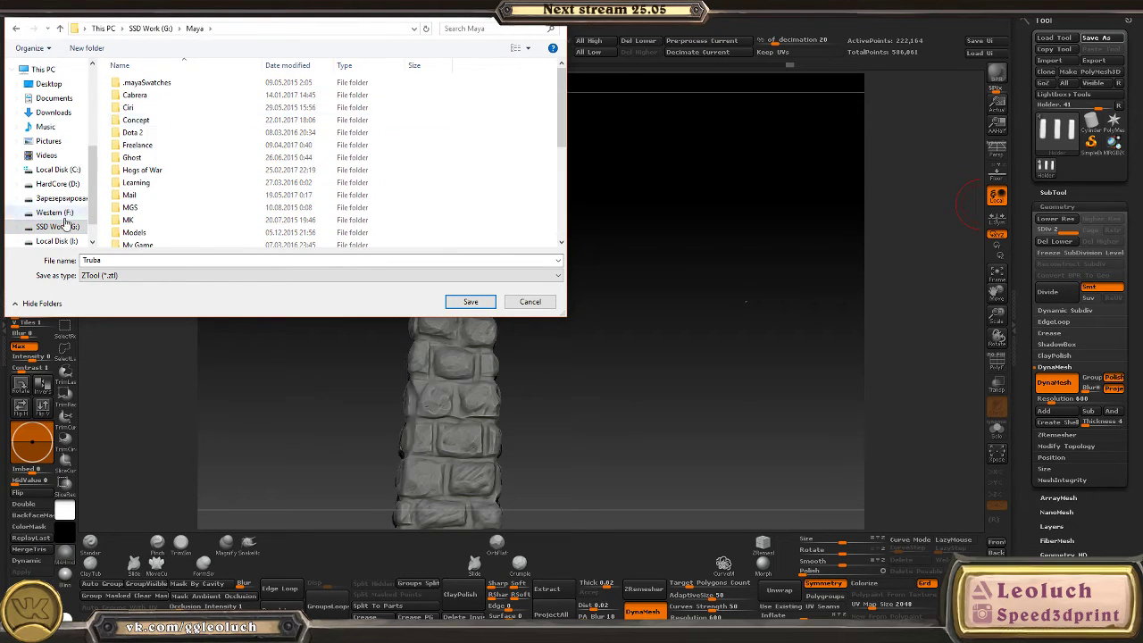
pyautogui.scroll(-5, 192, 228)
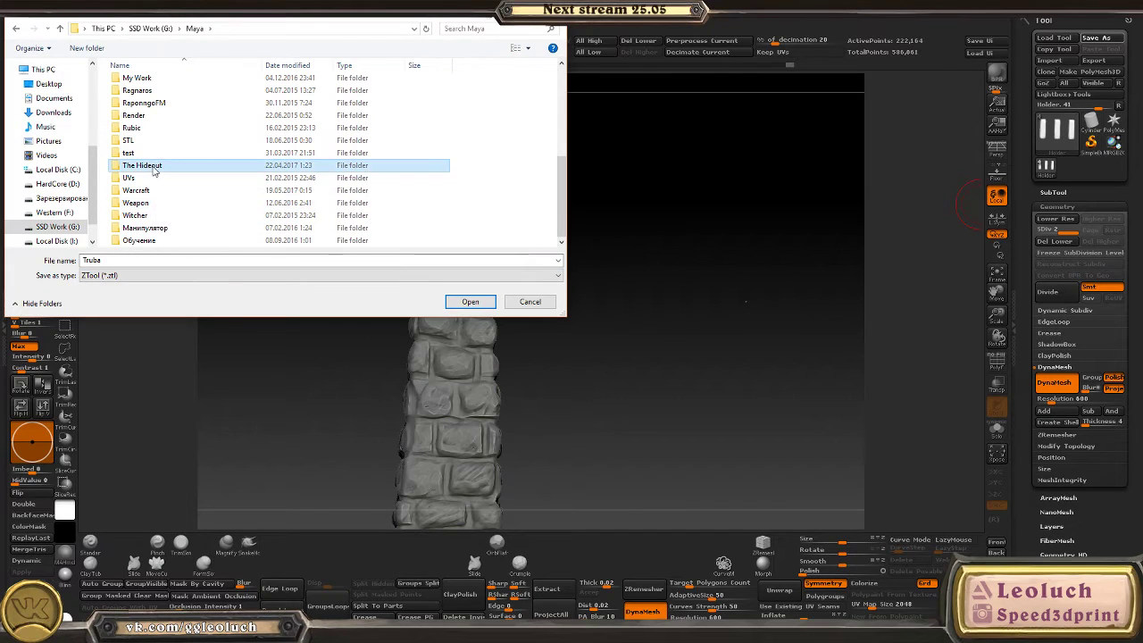
pyautogui.doubleClick(152, 178)
pyautogui.doubleClick(141, 94)
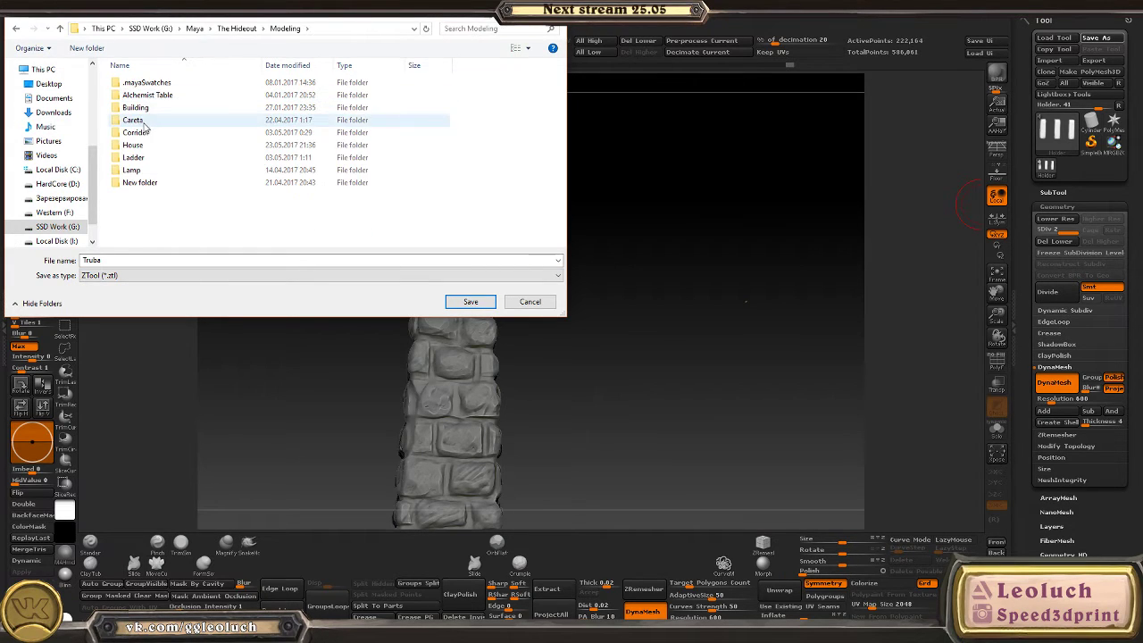
pyautogui.doubleClick(148, 148)
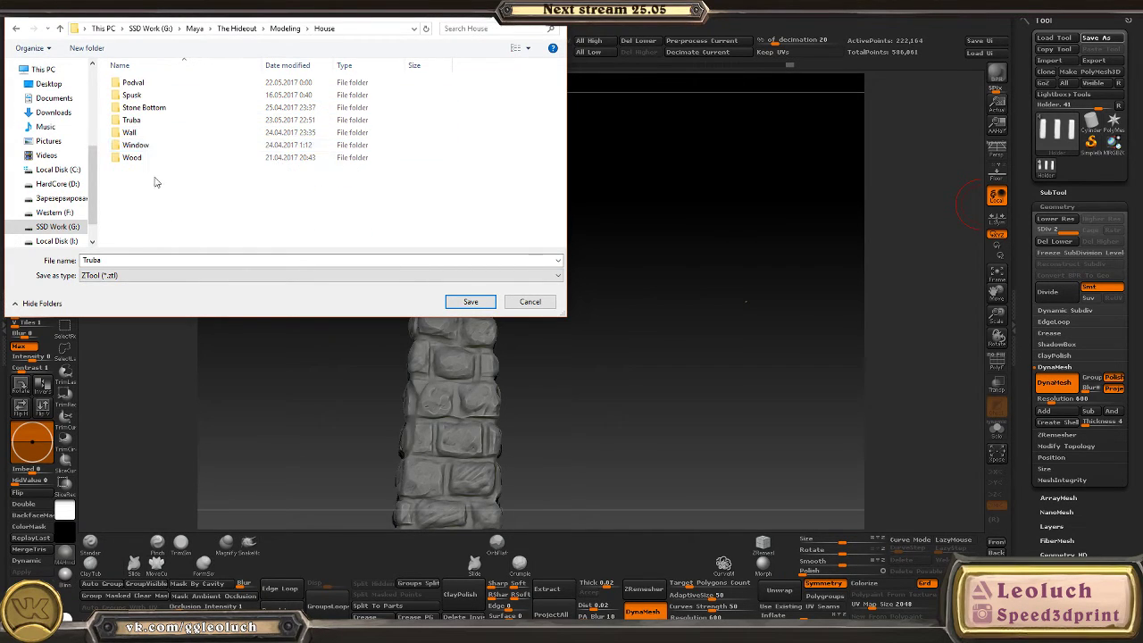
pyautogui.doubleClick(140, 120)
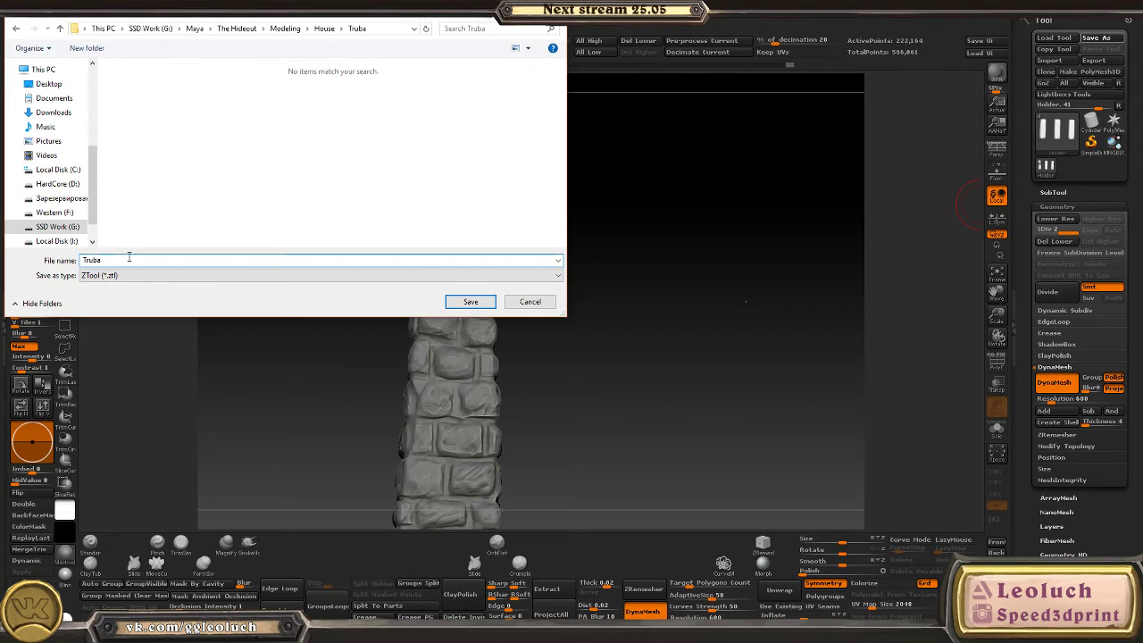
pyautogui.press('Return')
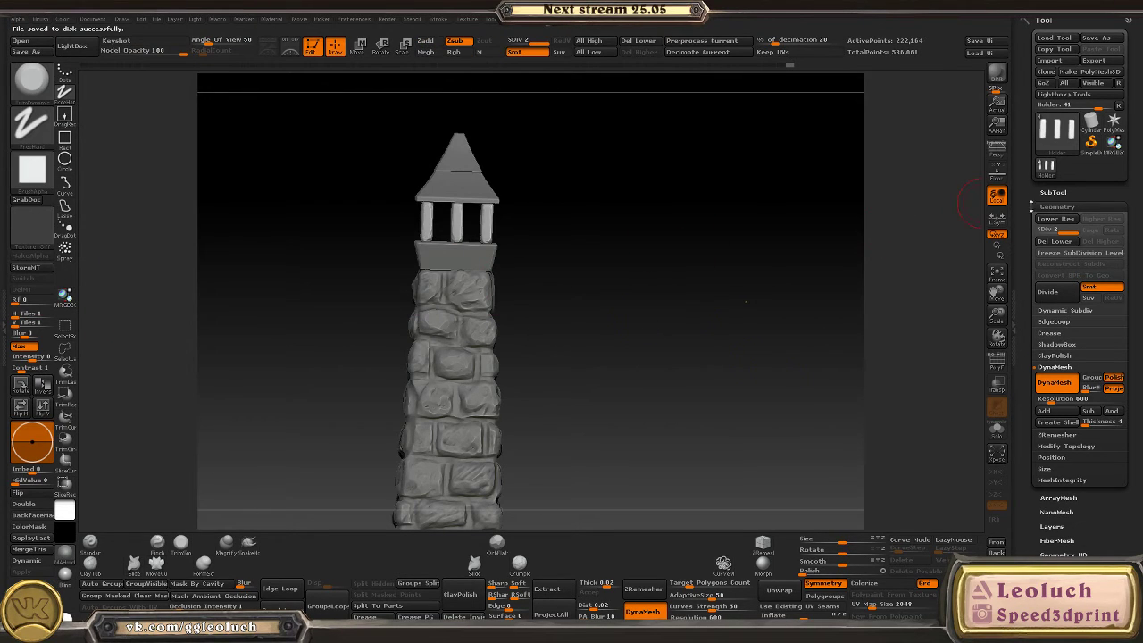
# - Delete the lower subdivision levels of the pillar subtool and the collar subtool
pyautogui.click(1059, 242)
pyautogui.keyDown('alt'); pyautogui.click(486, 254); pyautogui.keyUp('alt')
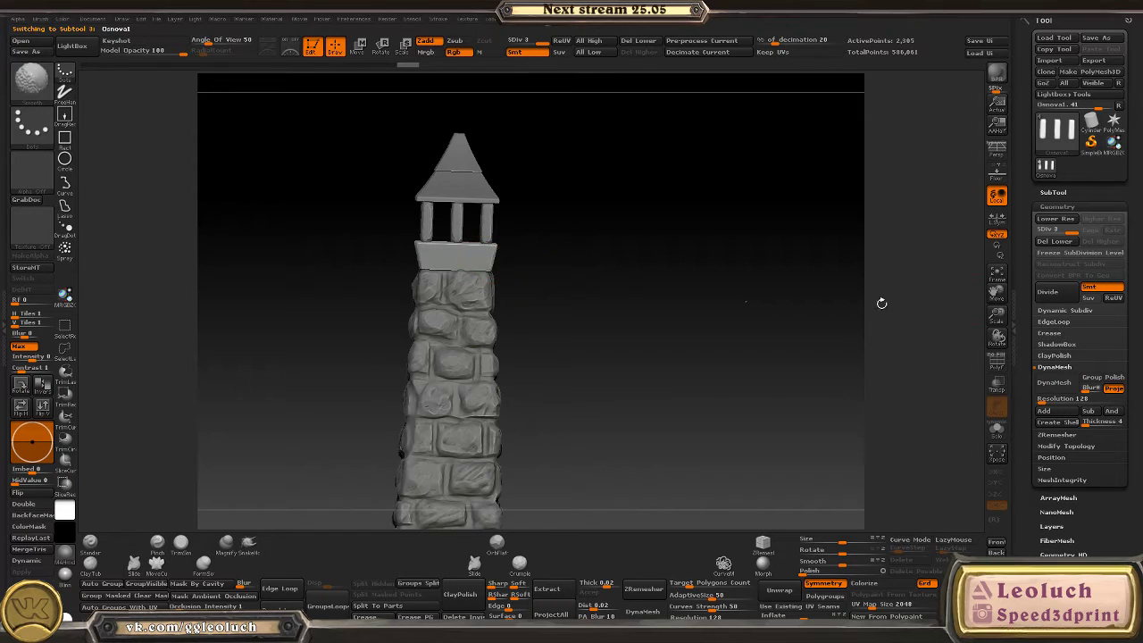
pyautogui.keyDown('alt'); pyautogui.click(497, 261); pyautogui.keyUp('alt')
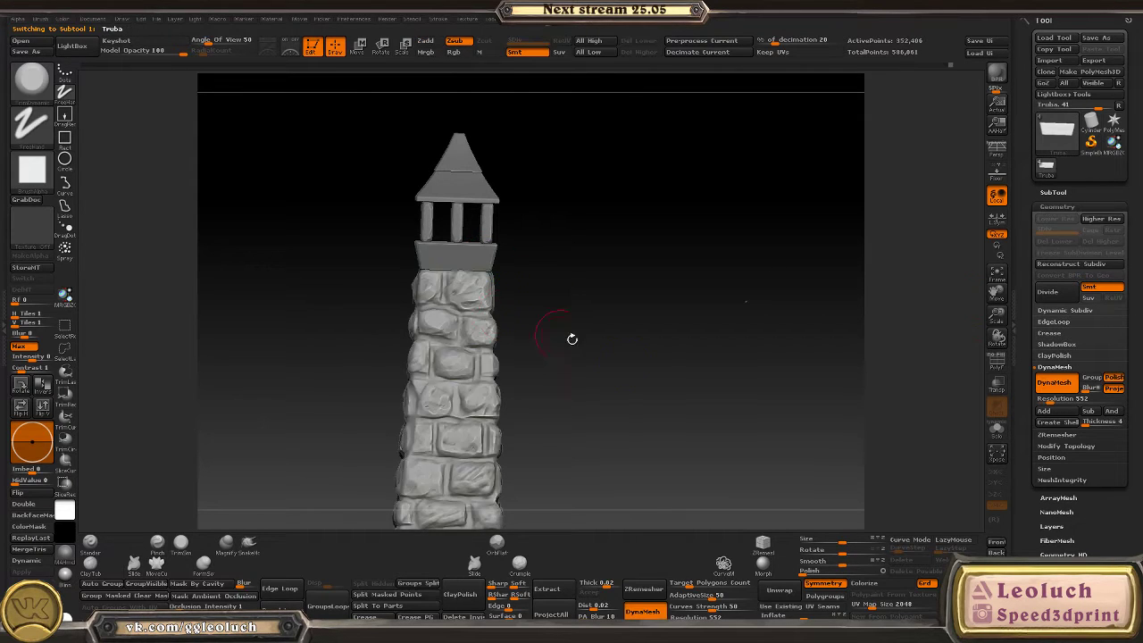
pyautogui.press('alt')
pyautogui.keyDown('alt'); pyautogui.moveTo(586, 246); pyautogui.dragTo(634, 355); pyautogui.keyUp('alt')
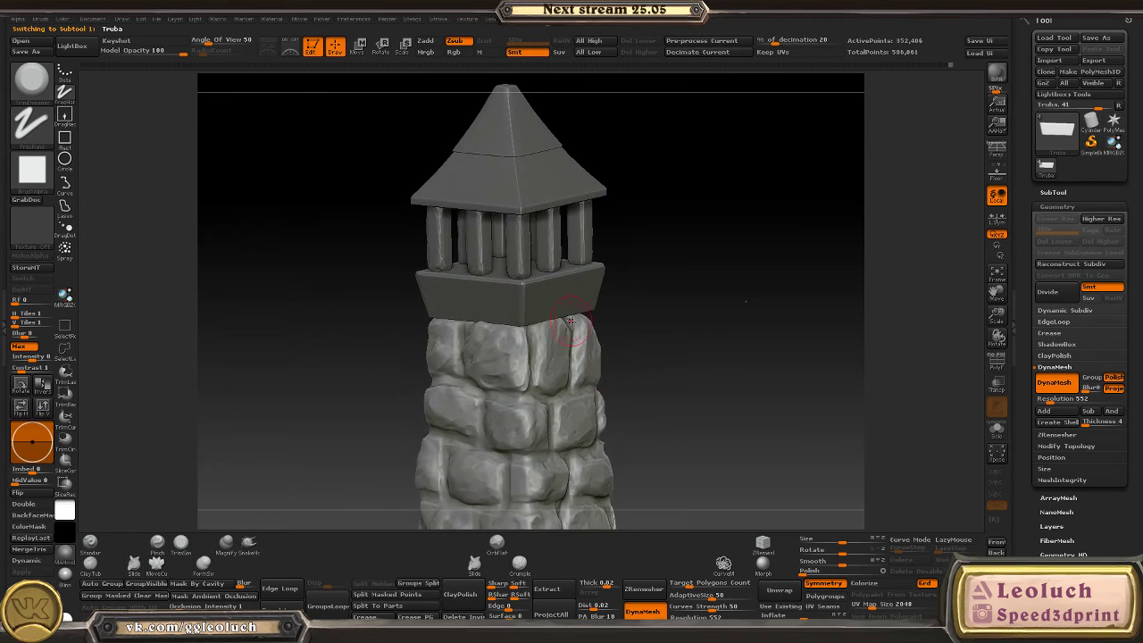
pyautogui.keyDown('shift'); pyautogui.moveTo(570, 320); pyautogui.dragTo(473, 308); pyautogui.keyUp('shift')
pyautogui.keyDown('alt'); pyautogui.click(474, 303); pyautogui.keyUp('alt')
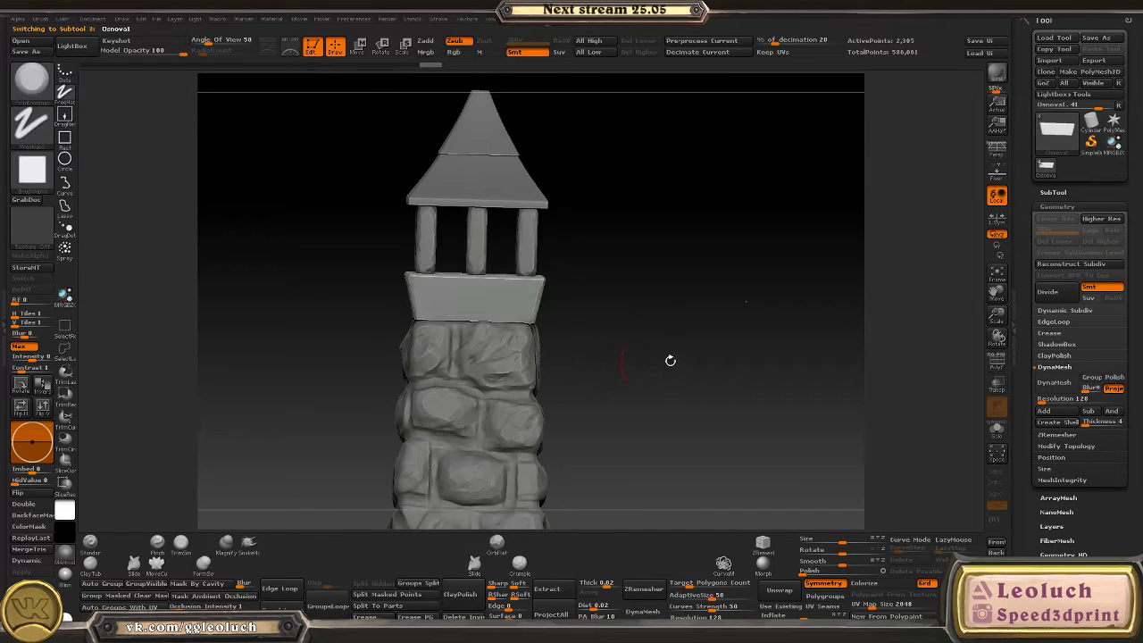
# - Pre-process the stone shaft subtool, decimate it at 20%, and check its wireframe
pyautogui.keyDown('alt'); pyautogui.click(529, 362); pyautogui.keyUp('alt')
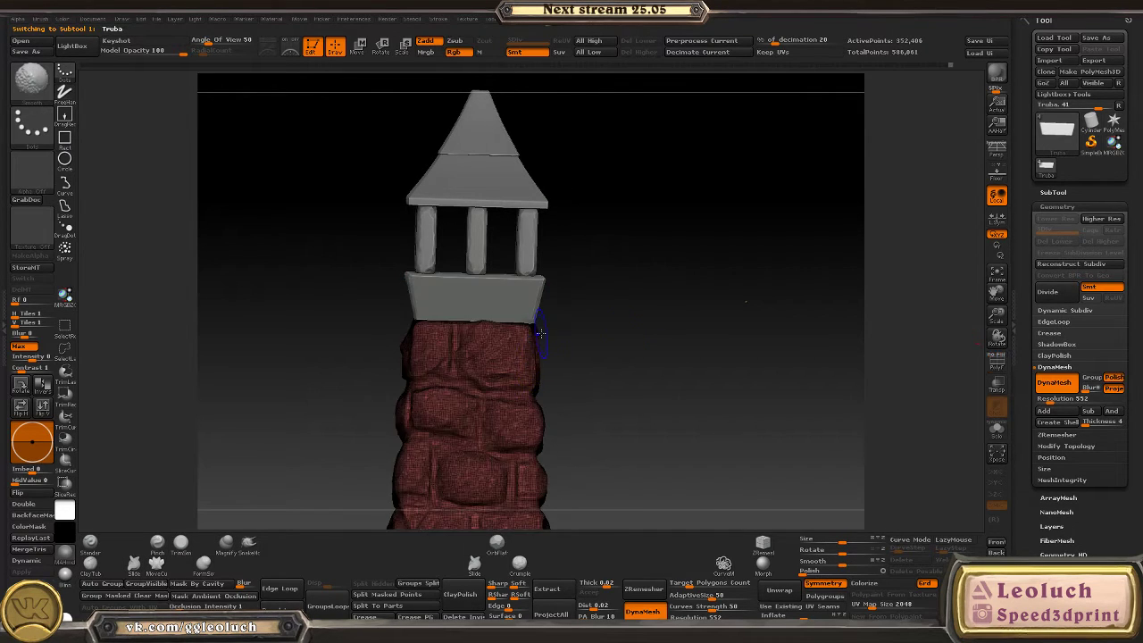
pyautogui.click(704, 41)
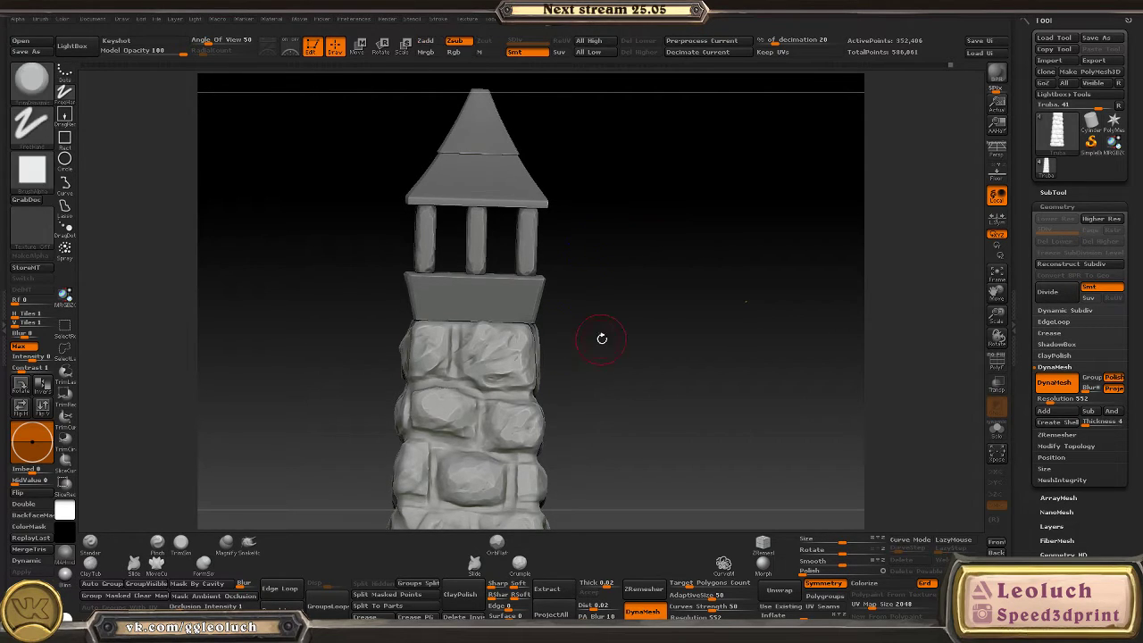
pyautogui.click(731, 52)
pyautogui.hotkey('shift', 'f')
pyautogui.hotkey('shift', 'f')
pyautogui.hotkey('shift', 'f')
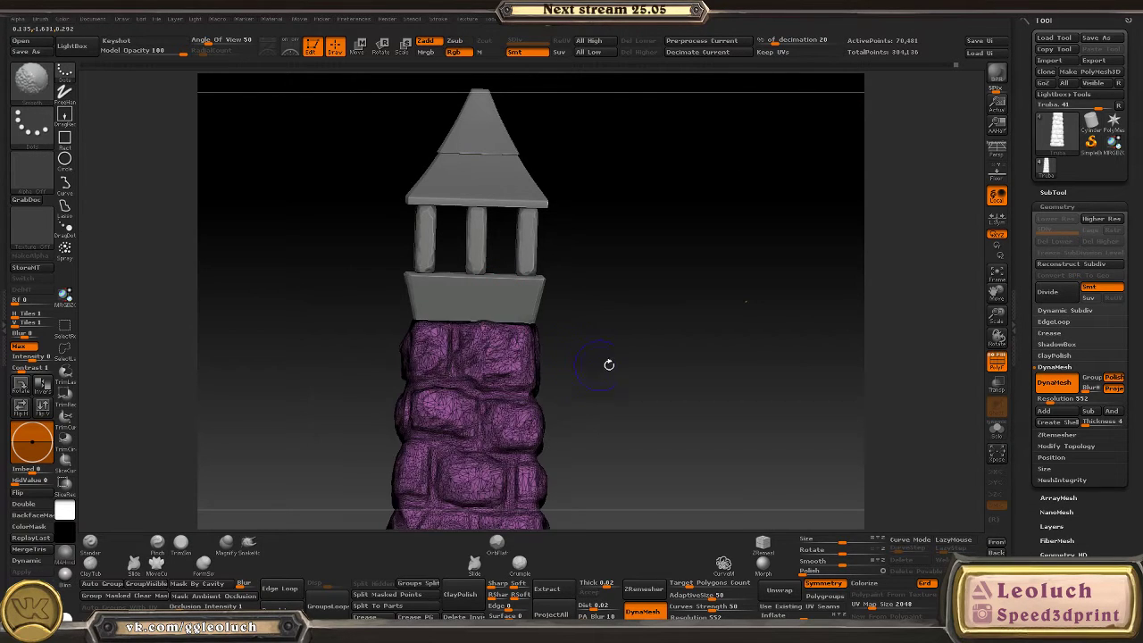
pyautogui.hotkey('shift', 'f')
# - Merge the pillar, collar and roof subtools down into the stone shaft subtool and inspect the merged wireframe
pyautogui.keyDown('alt'); pyautogui.moveTo(697, 378); pyautogui.dragTo(737, 227); pyautogui.keyUp('alt')
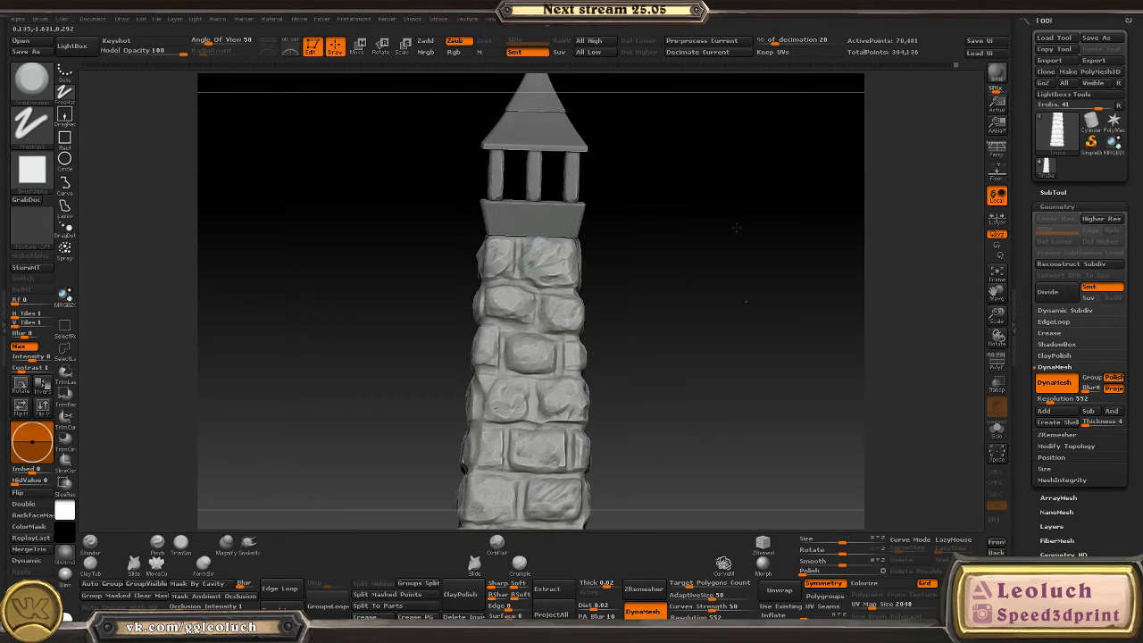
pyautogui.click(1054, 194)
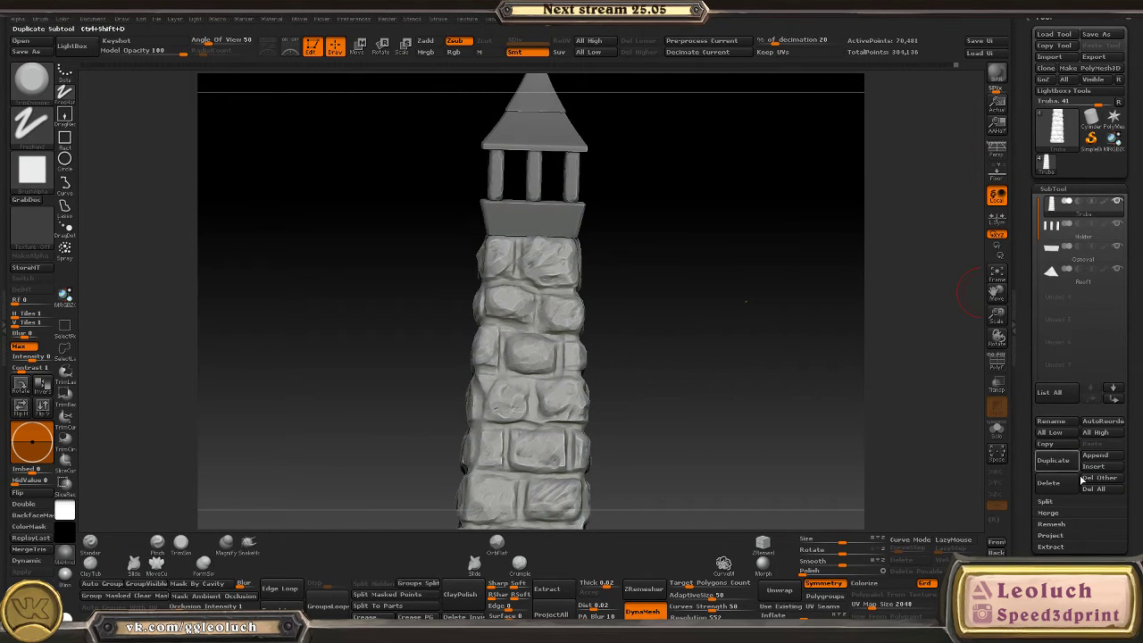
pyautogui.click(1054, 515)
pyautogui.click(1045, 524)
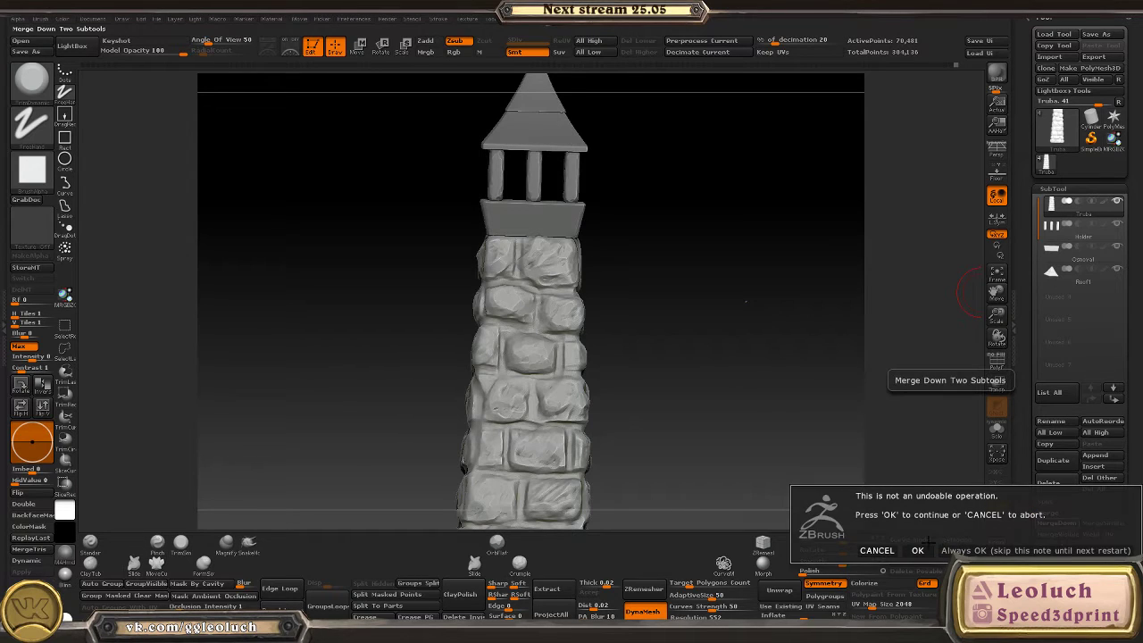
pyautogui.press('Escape')
pyautogui.click(1052, 523)
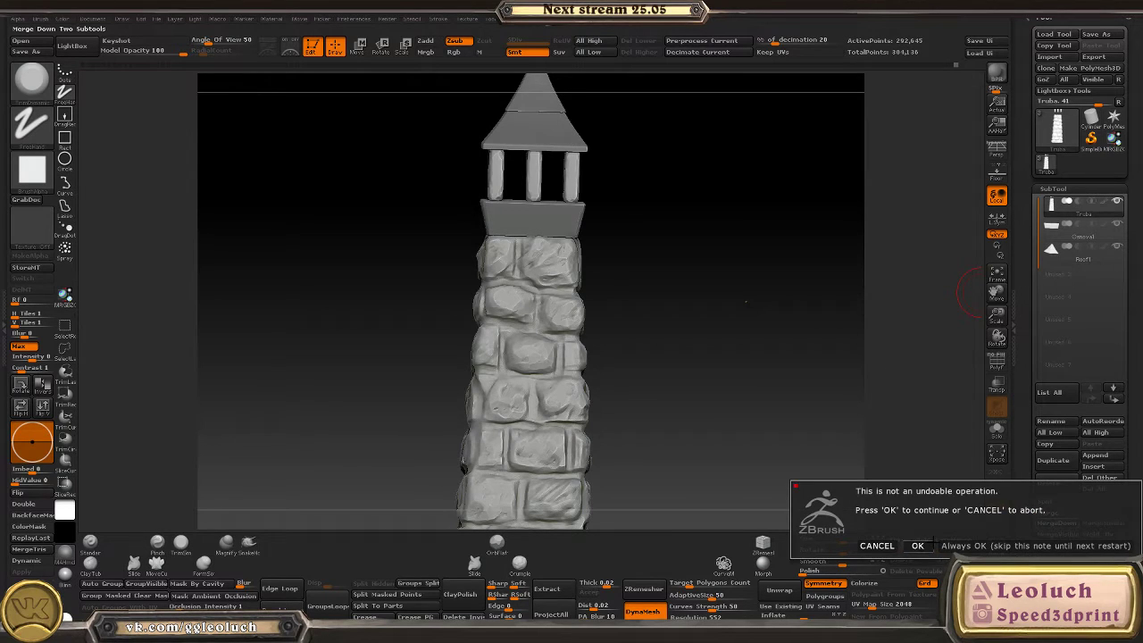
pyautogui.click(917, 546)
pyautogui.click(1052, 523)
pyautogui.click(917, 545)
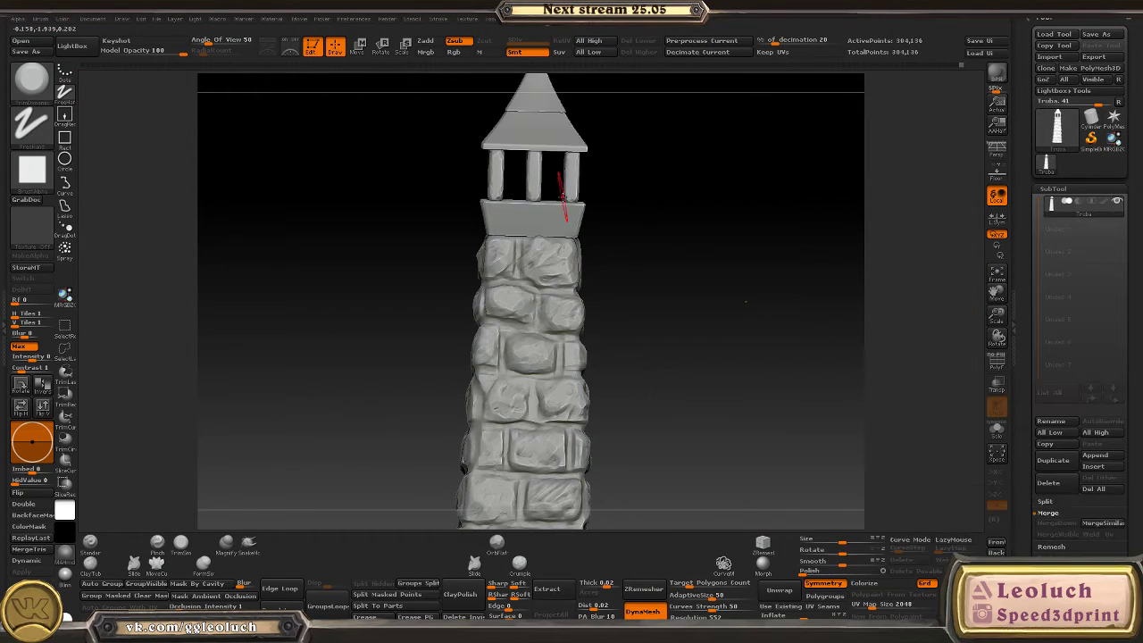
pyautogui.hotkey('shift', 'f')
pyautogui.hotkey('shift', 'f')
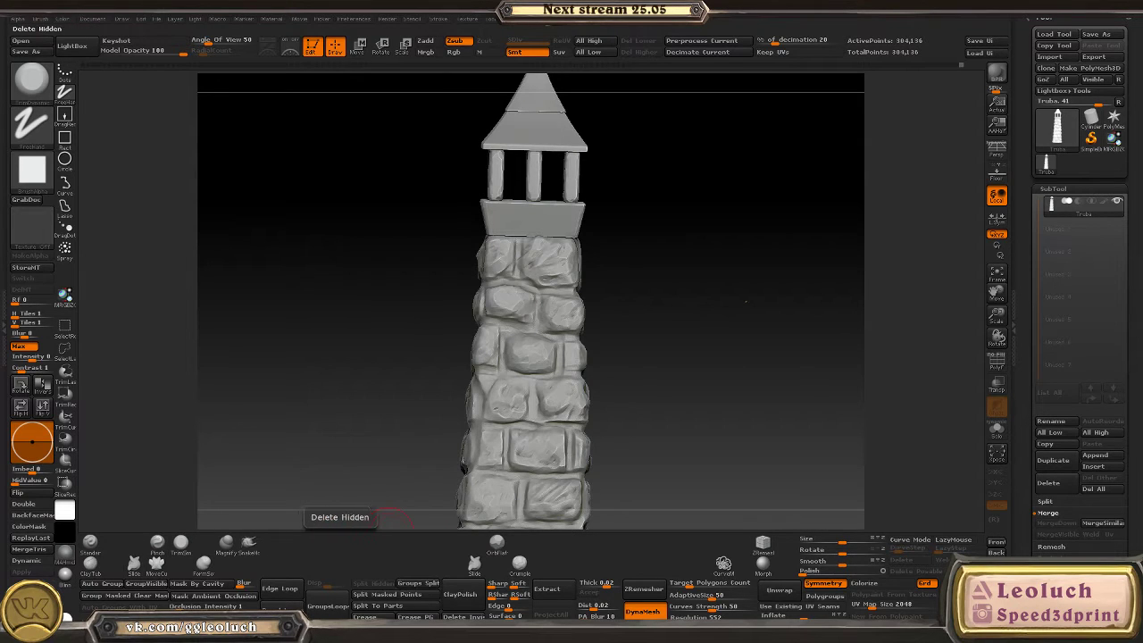
# - Split the merged chimney subtool by polygroups, select the roof, and open and cancel its OBJ export
pyautogui.click(418, 583)
pyautogui.click(363, 610)
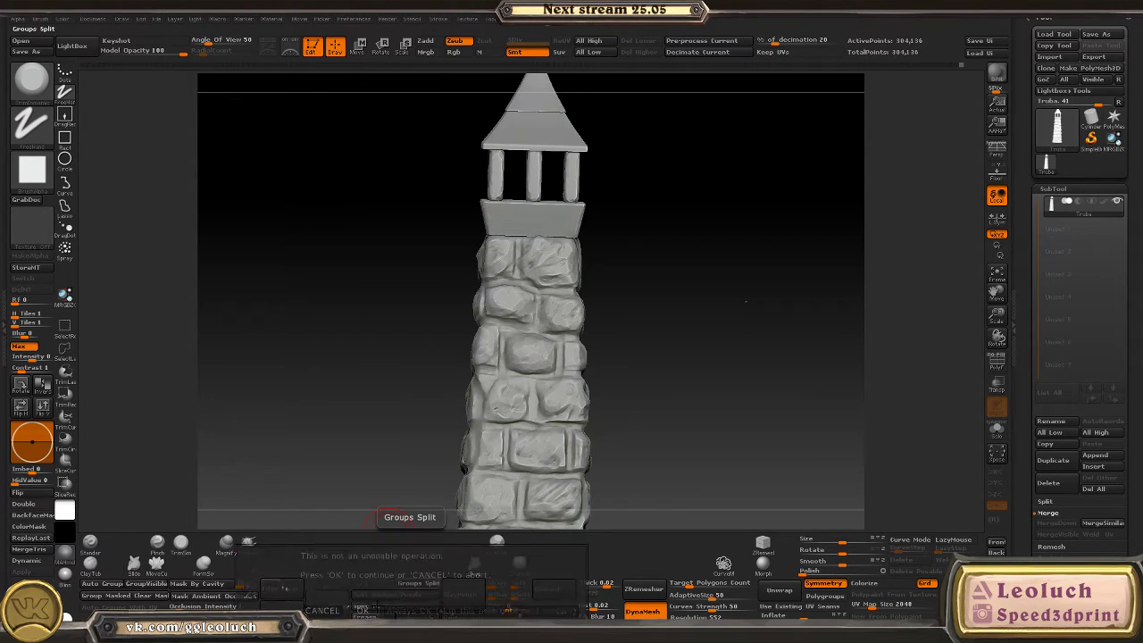
pyautogui.keyDown('alt'); pyautogui.click(543, 126); pyautogui.keyUp('alt')
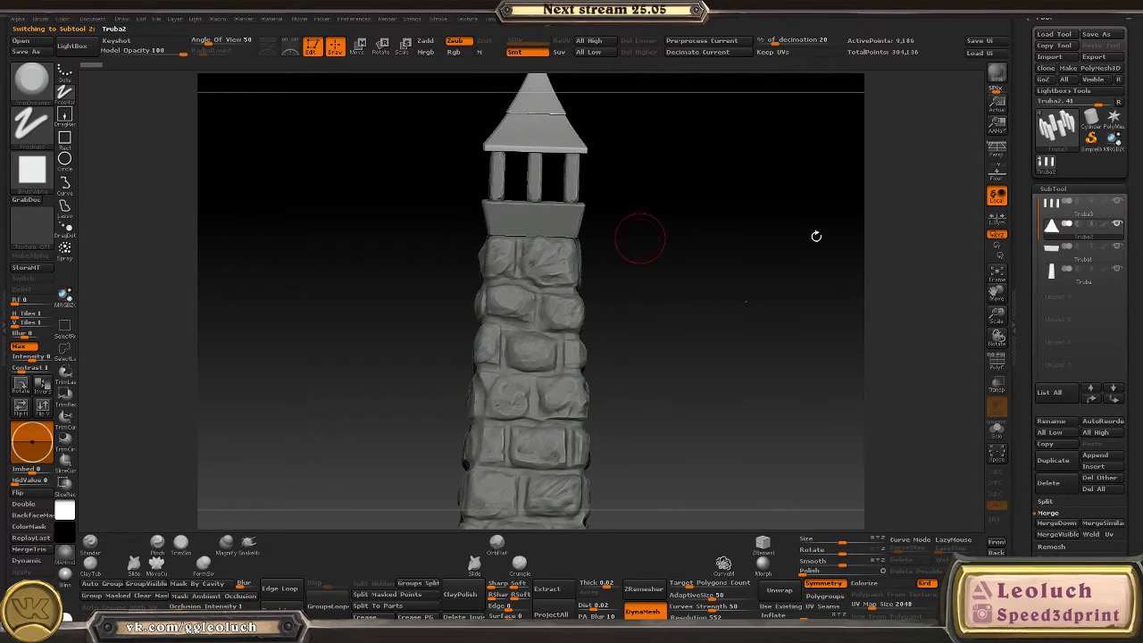
pyautogui.moveTo(821, 360); pyautogui.dragTo(778, 331)
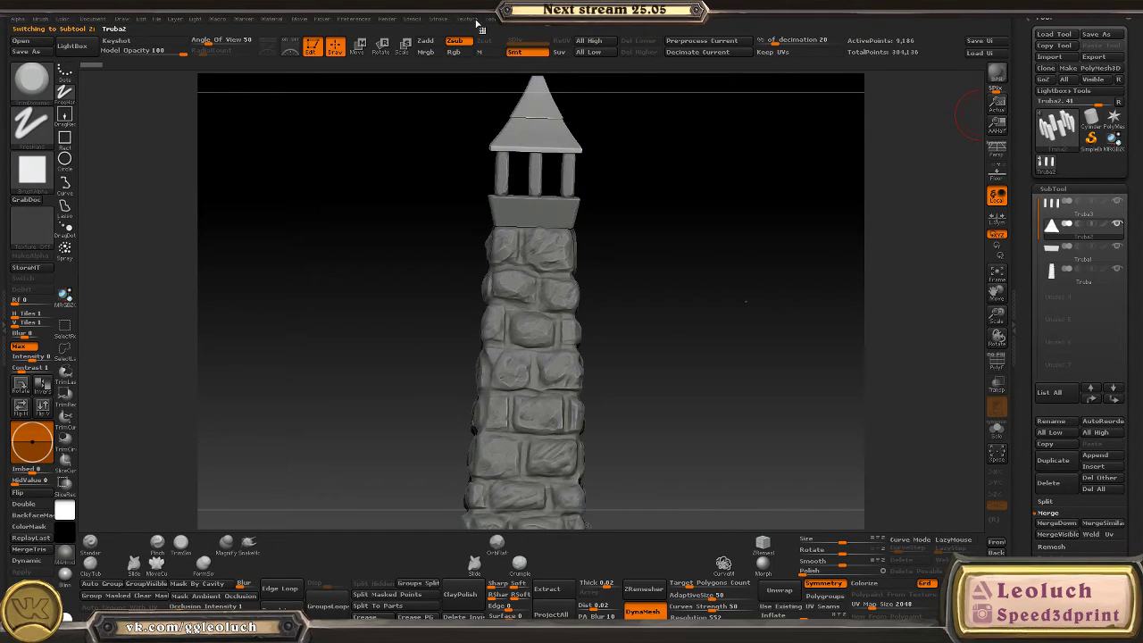
pyautogui.click(1091, 56)
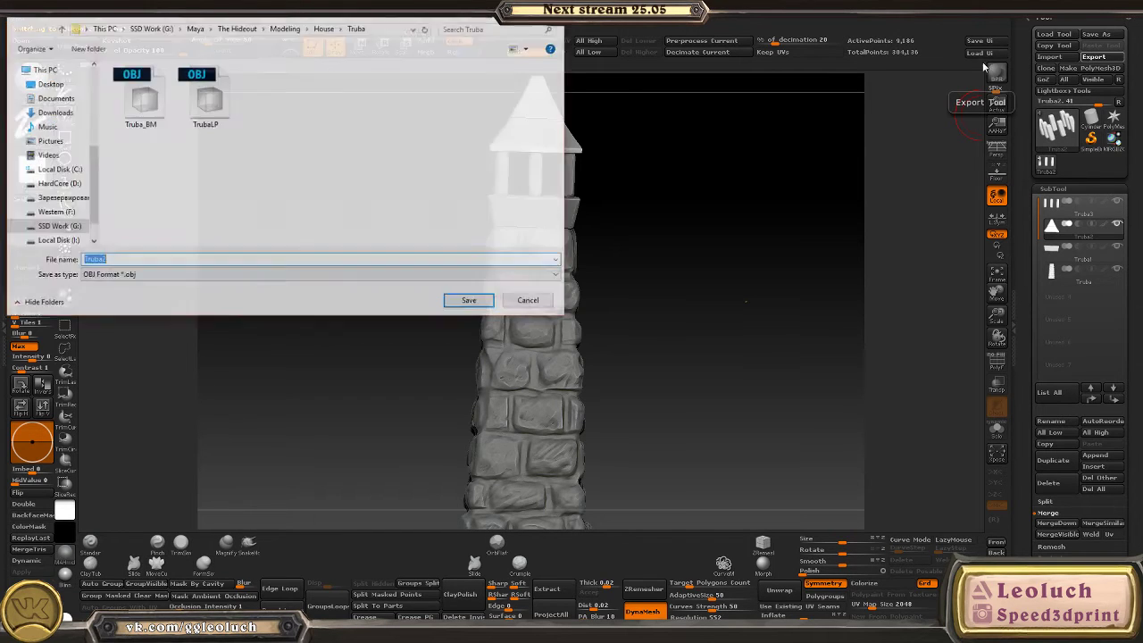
pyautogui.click(528, 302)
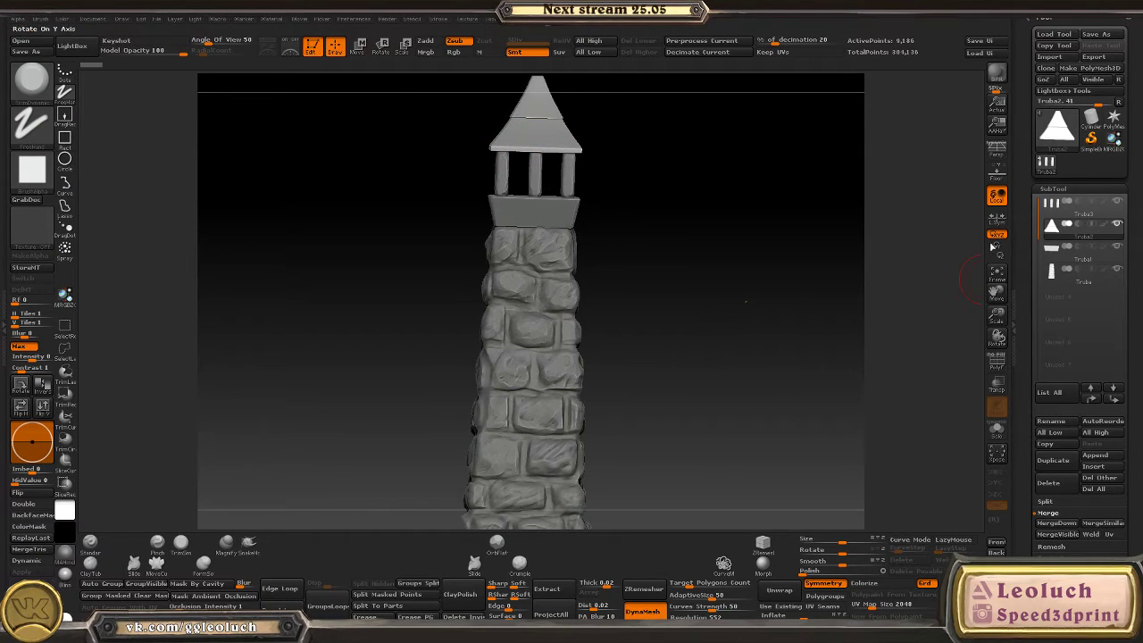
# - Merge the pillar, roof and collar subtools down into the stone shaft subtool and check the merged wireframe
pyautogui.click(1049, 208)
pyautogui.click(1054, 524)
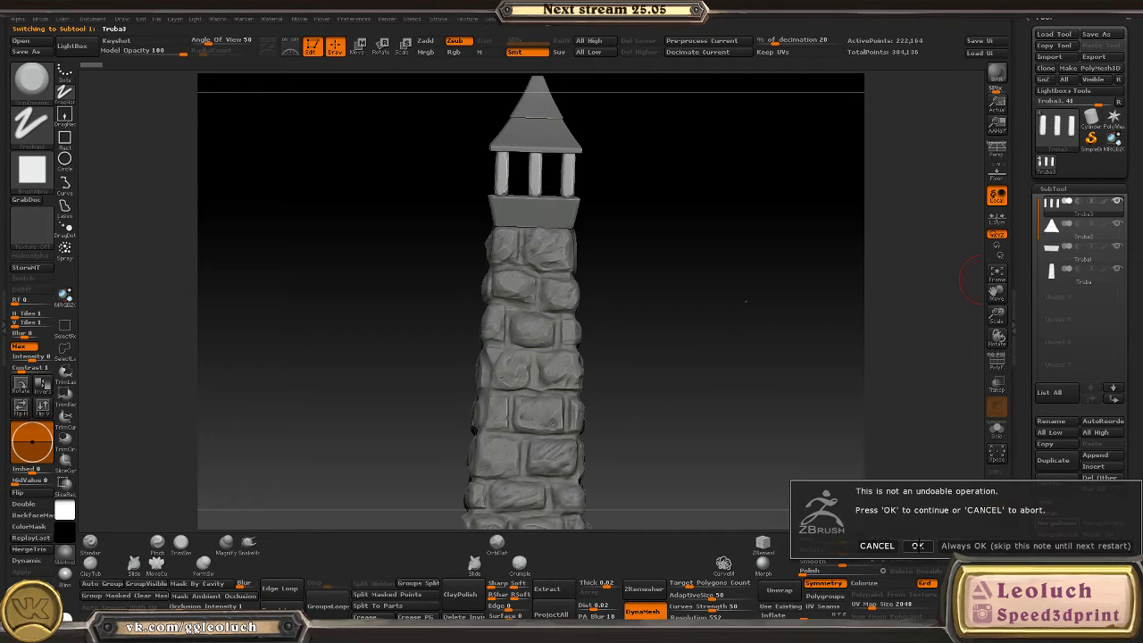
pyautogui.press('Return')
pyautogui.click(1054, 525)
pyautogui.press('Return')
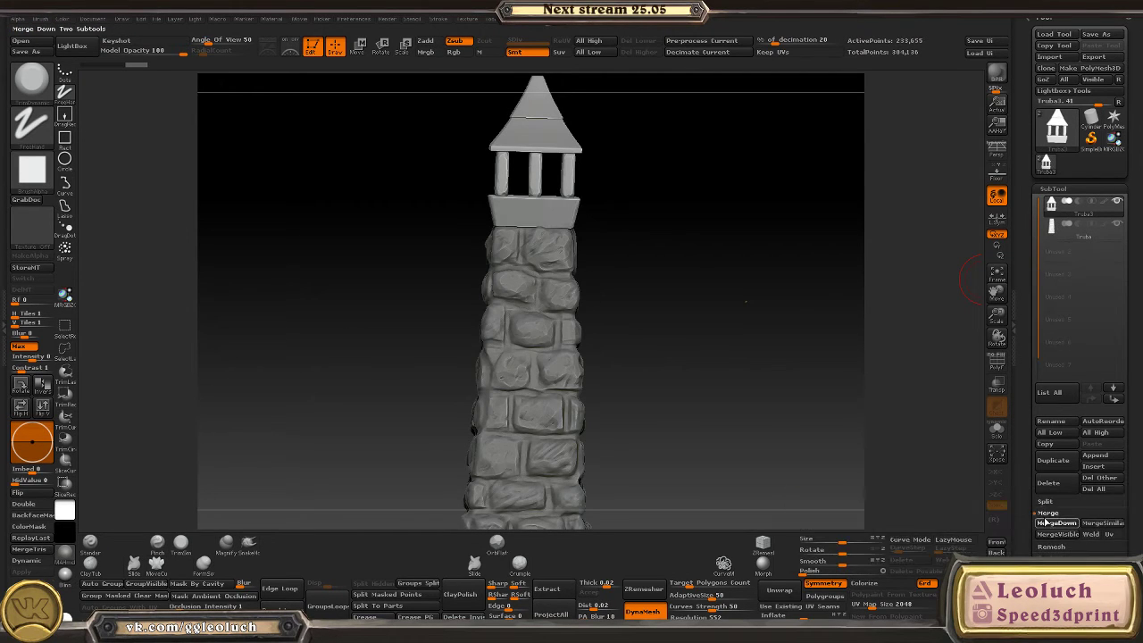
pyautogui.click(1054, 524)
pyautogui.click(917, 553)
pyautogui.hotkey('shift', 'f')
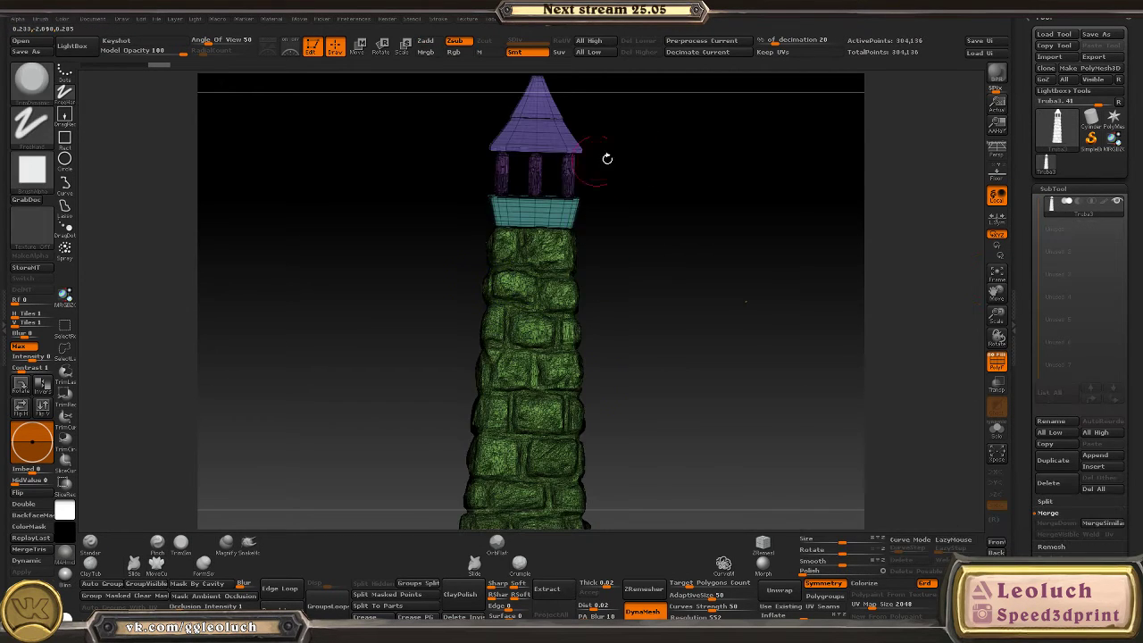
pyautogui.keyDown('alt'); pyautogui.moveTo(695, 260); pyautogui.dragTo(632, 260); pyautogui.keyUp('alt')
pyautogui.hotkey('shift', 'f')
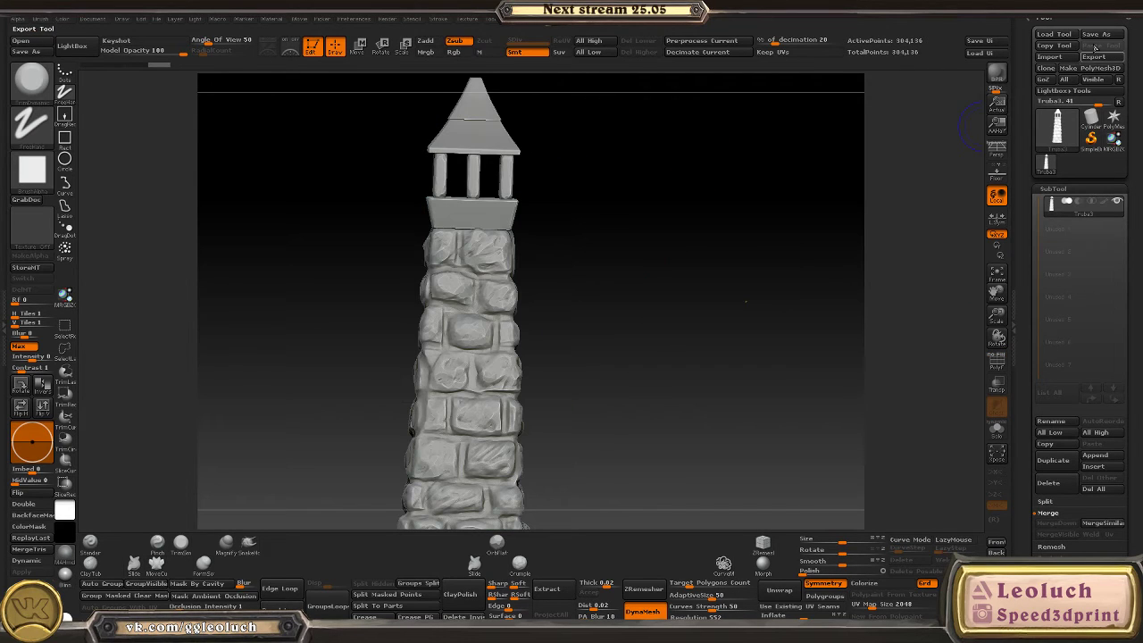
# - Export the merged high-poly chimney in OBJ format as TrubaHP in the House\Truba folder
pyautogui.click(1096, 34)
pyautogui.press('Escape')
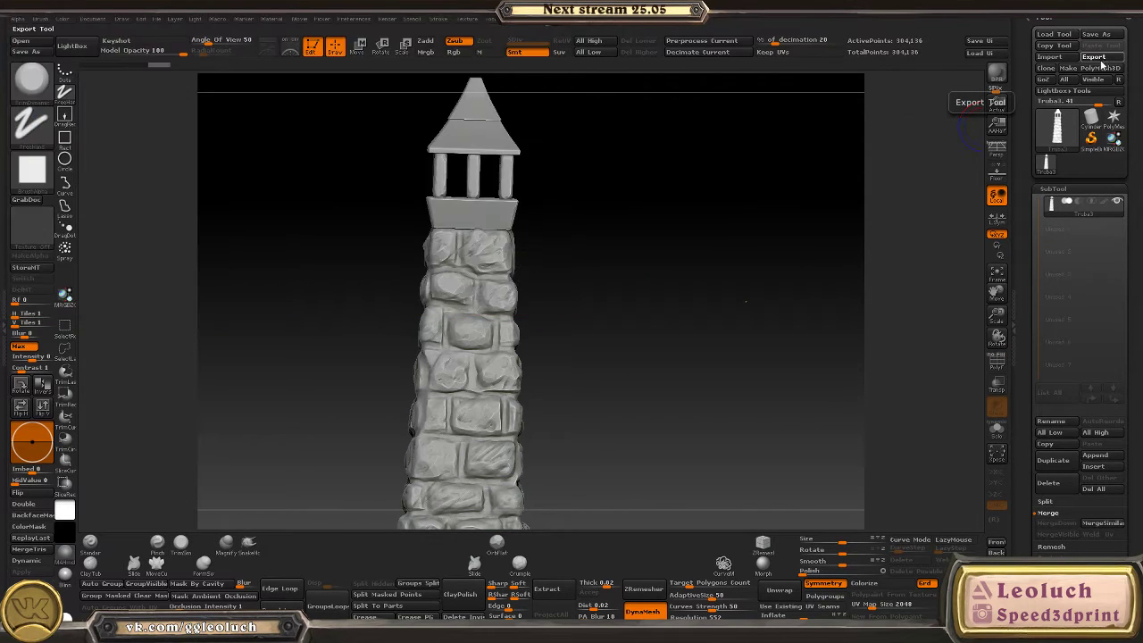
pyautogui.click(1094, 57)
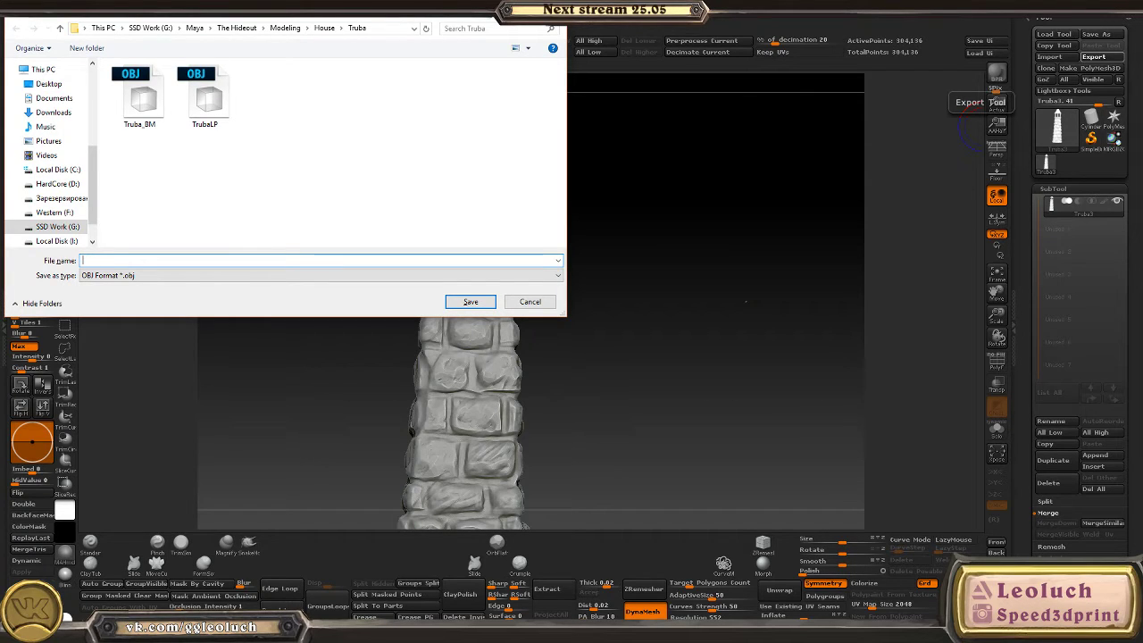
pyautogui.write('TrubaHP')
pyautogui.press('Return')
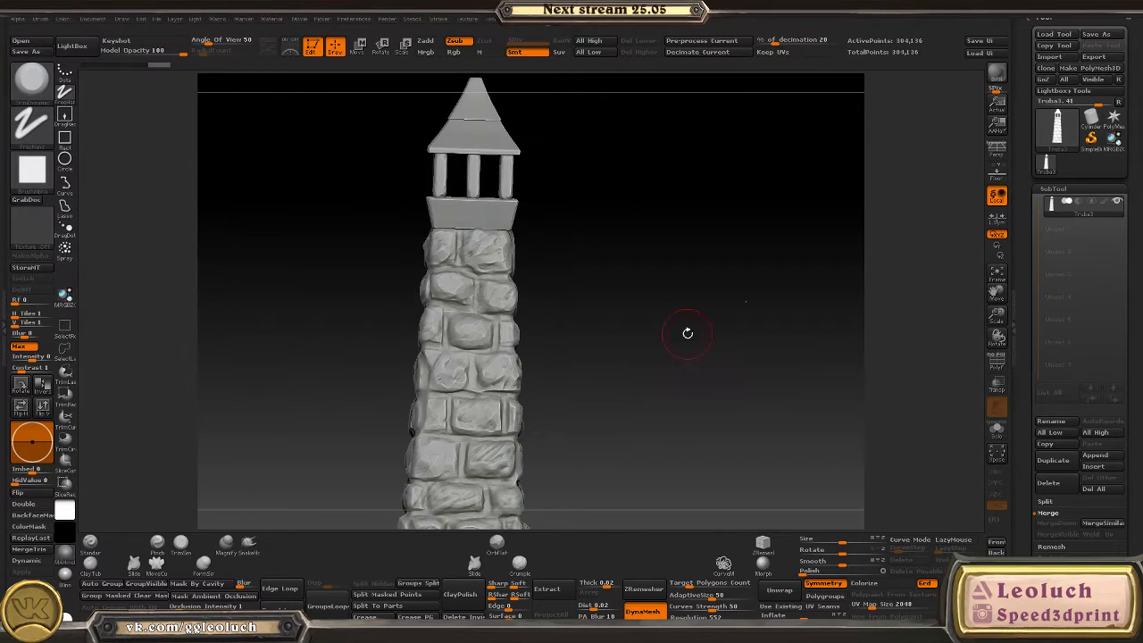
# - Launch Marmoset Toolbag with an empty scene
pyautogui.press('super')
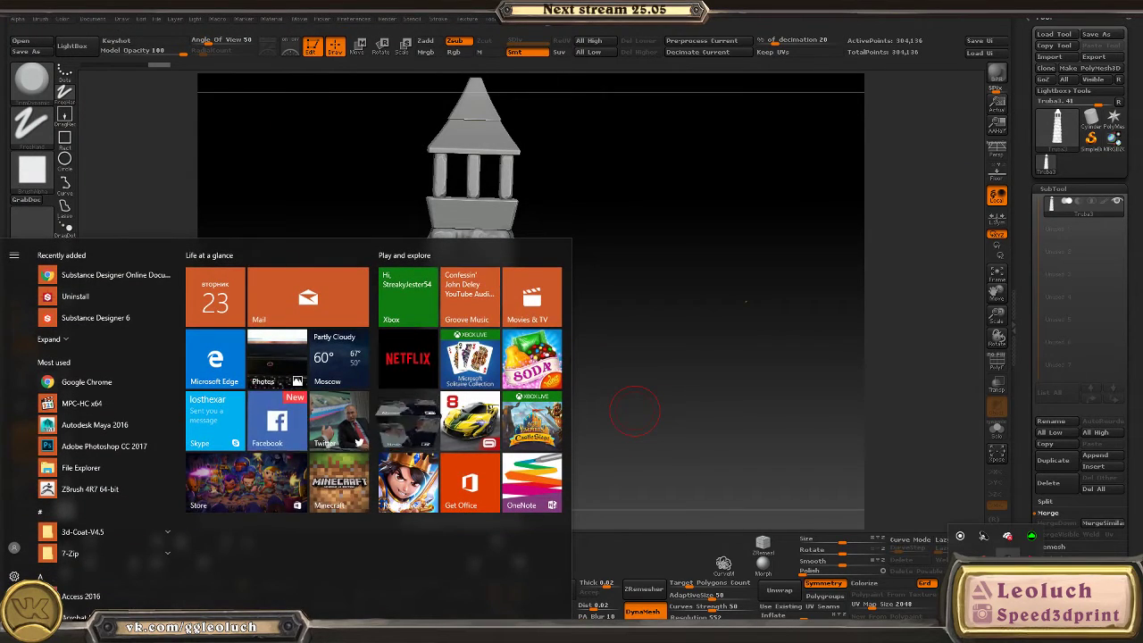
pyautogui.rightClick(983, 536)
pyautogui.click(1062, 405)
pyautogui.press('super')
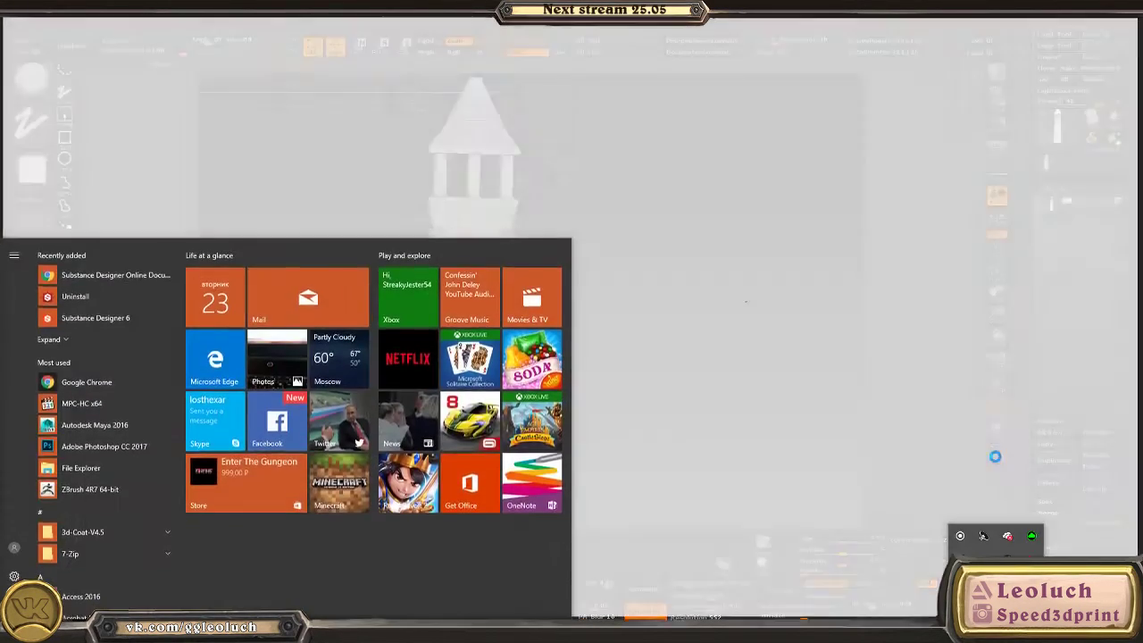
pyautogui.click(504, 332)
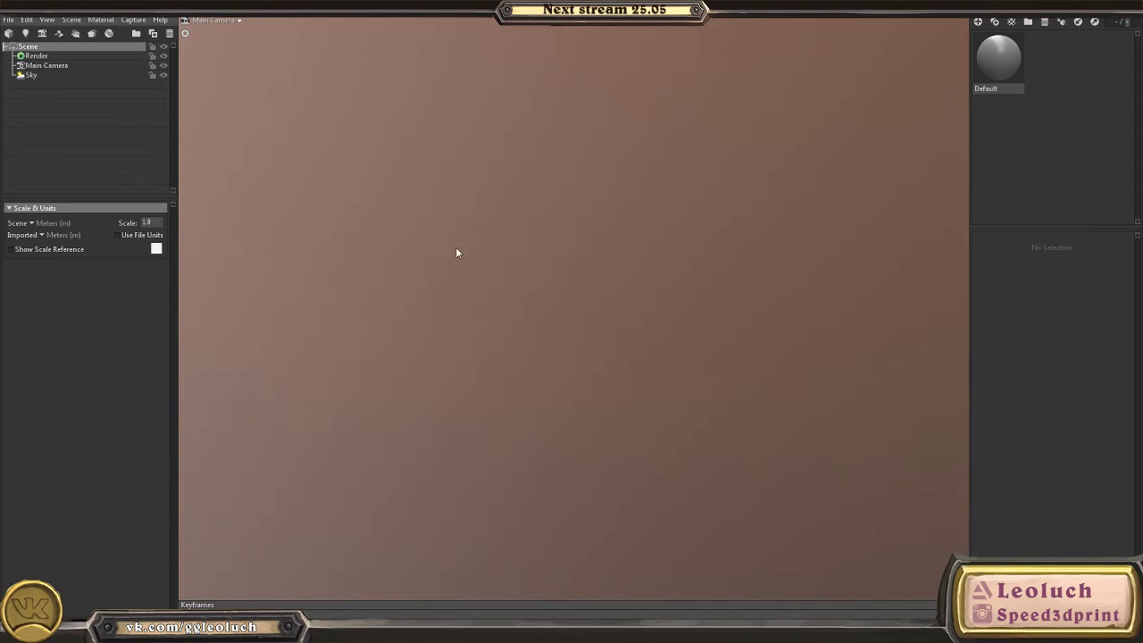
# - Import the TrubaLP model from Maya\The Hideout\Modeling\House\Truba on the SSD Work (G:) drive and inspect it
pyautogui.click(12, 20)
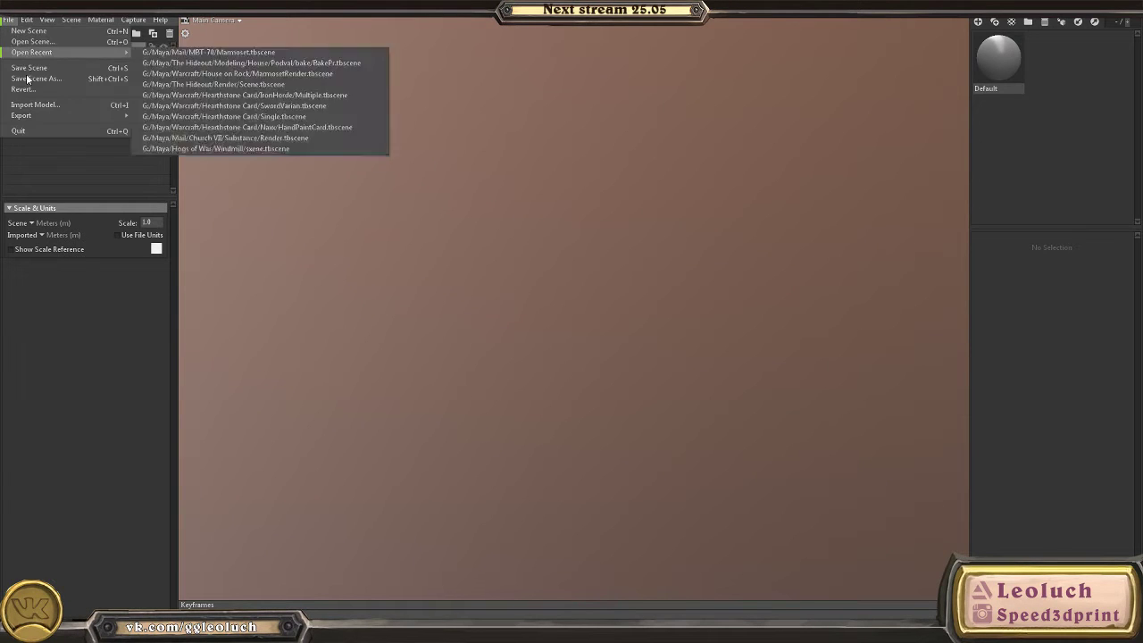
pyautogui.click(70, 106)
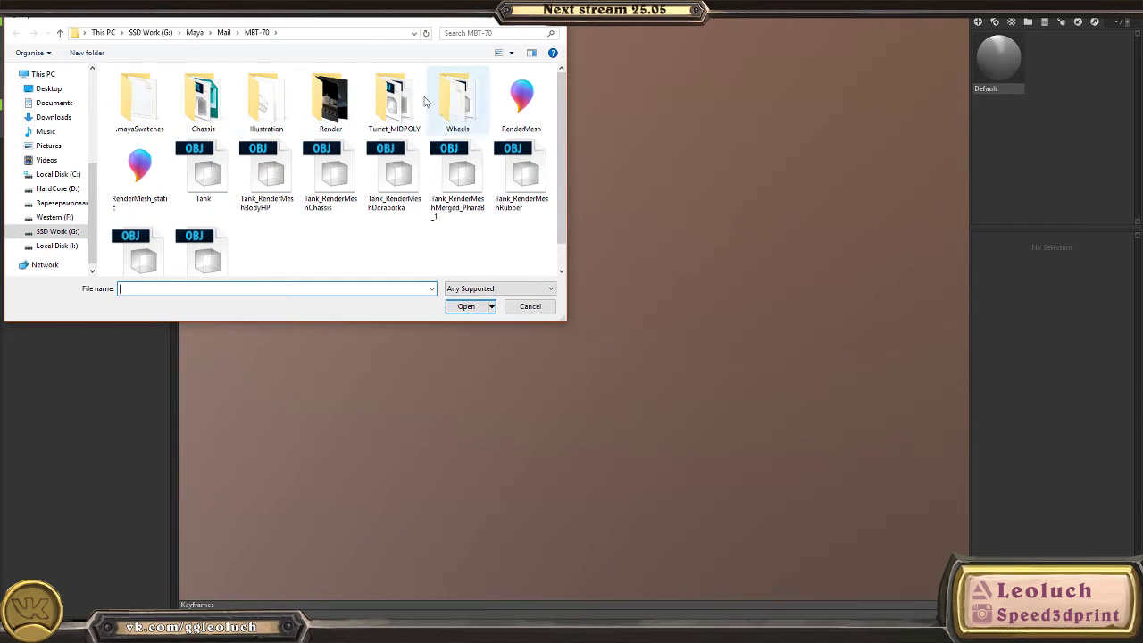
pyautogui.click(194, 32)
pyautogui.scroll(-3, 191, 211)
pyautogui.scroll(-1, 192, 211)
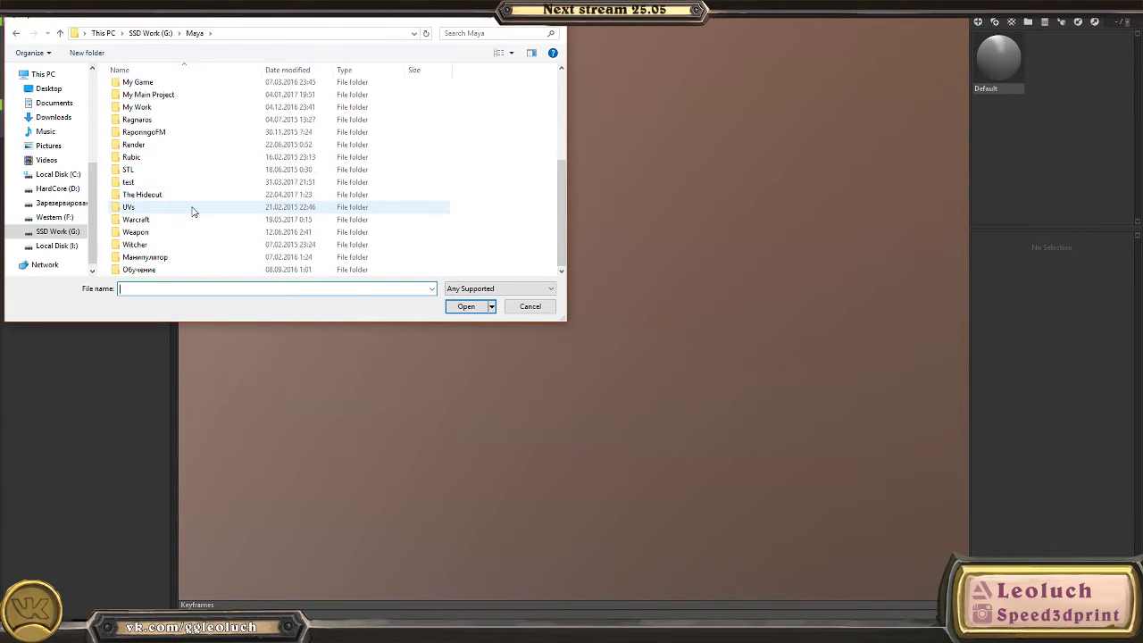
pyautogui.doubleClick(147, 195)
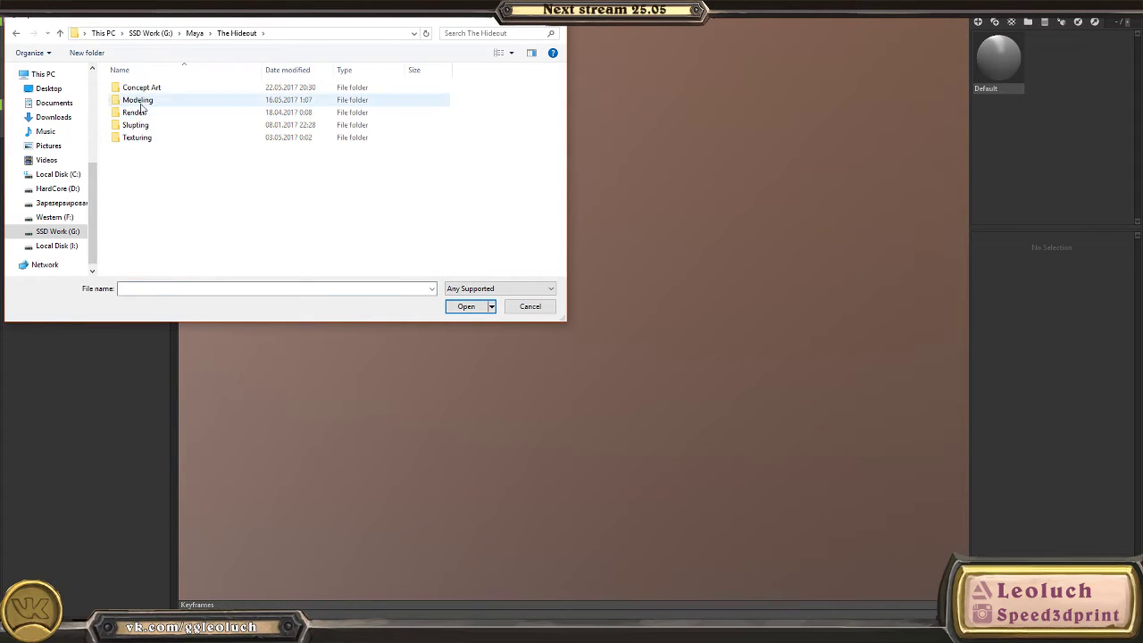
pyautogui.doubleClick(139, 100)
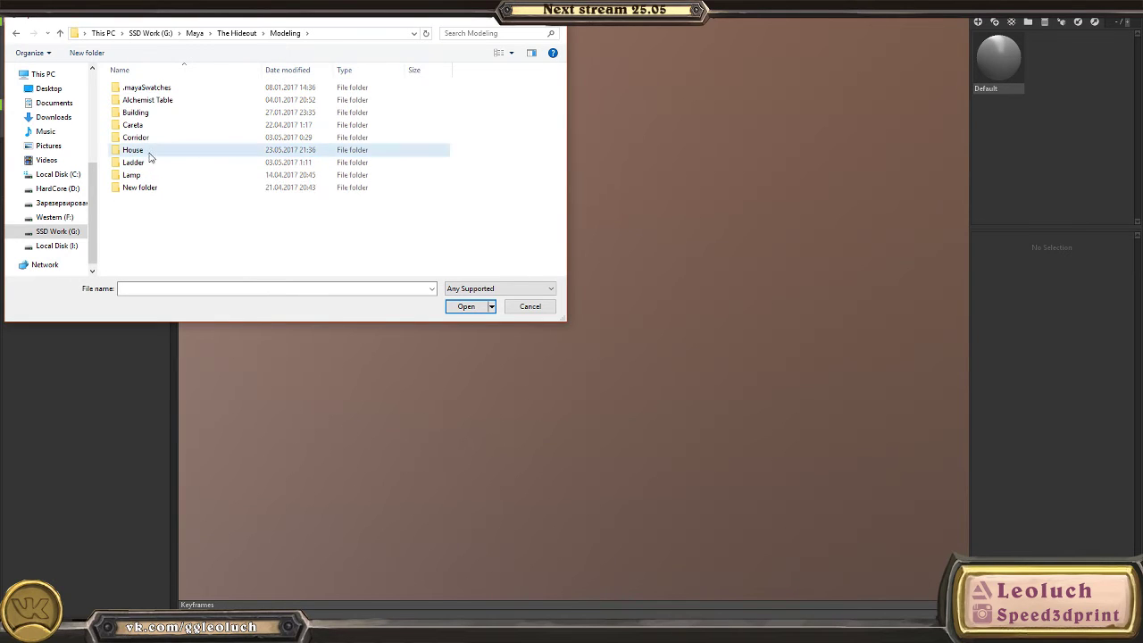
pyautogui.doubleClick(134, 149)
pyautogui.doubleClick(148, 125)
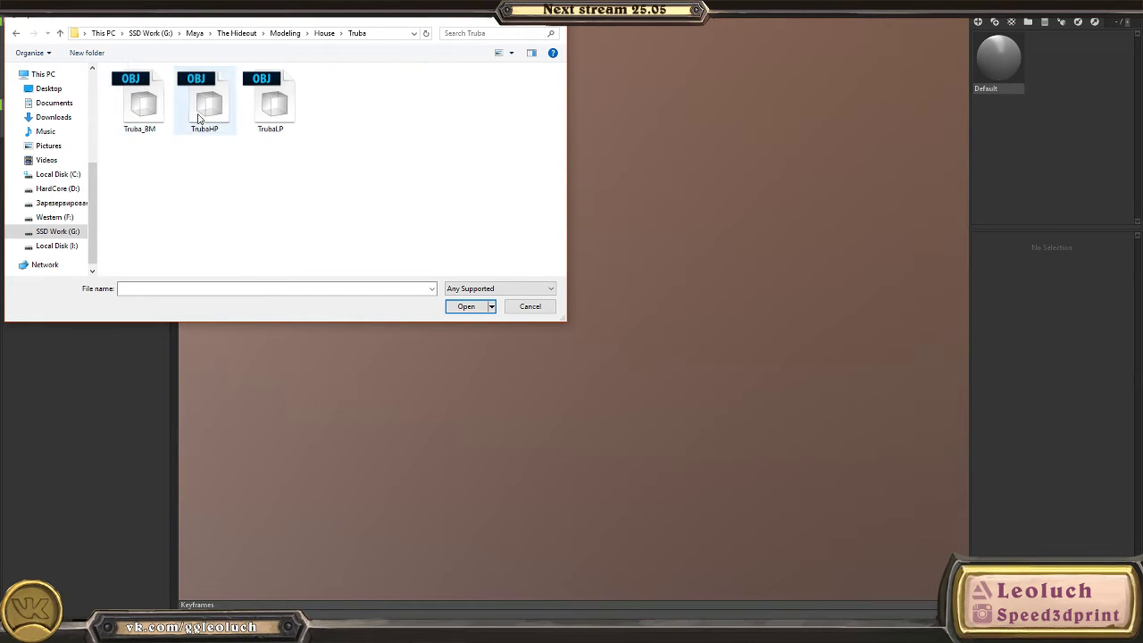
pyautogui.doubleClick(288, 117)
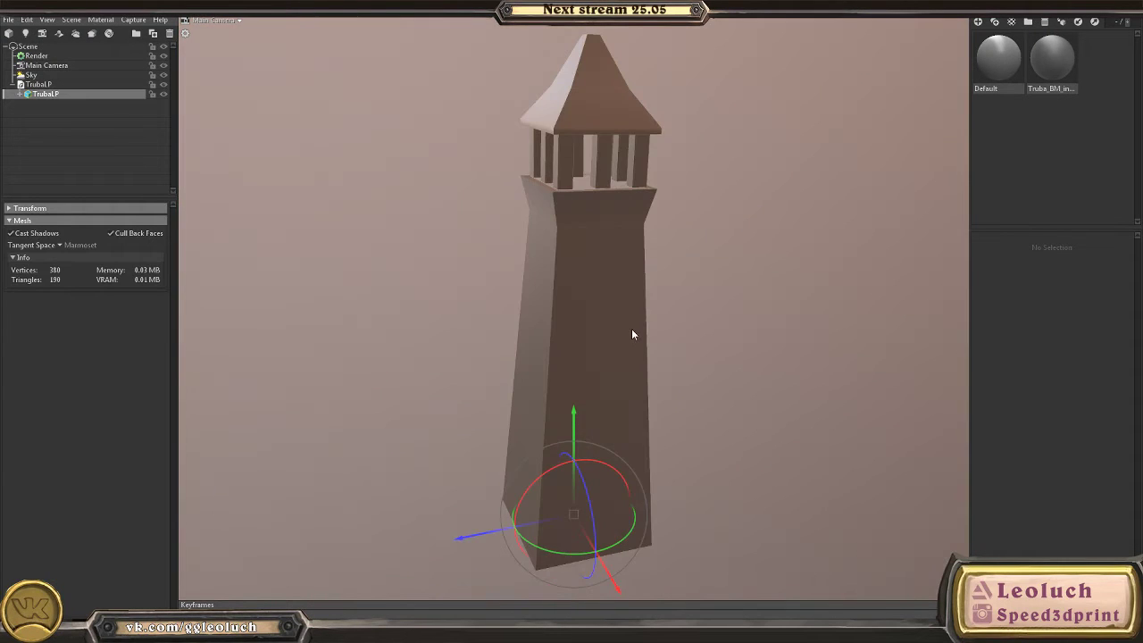
pyautogui.click(775, 285)
pyautogui.moveTo(775, 285); pyautogui.dragTo(612, 256)
pyautogui.click(625, 245)
pyautogui.click(362, 209)
pyautogui.moveTo(363, 209); pyautogui.dragTo(420, 431)
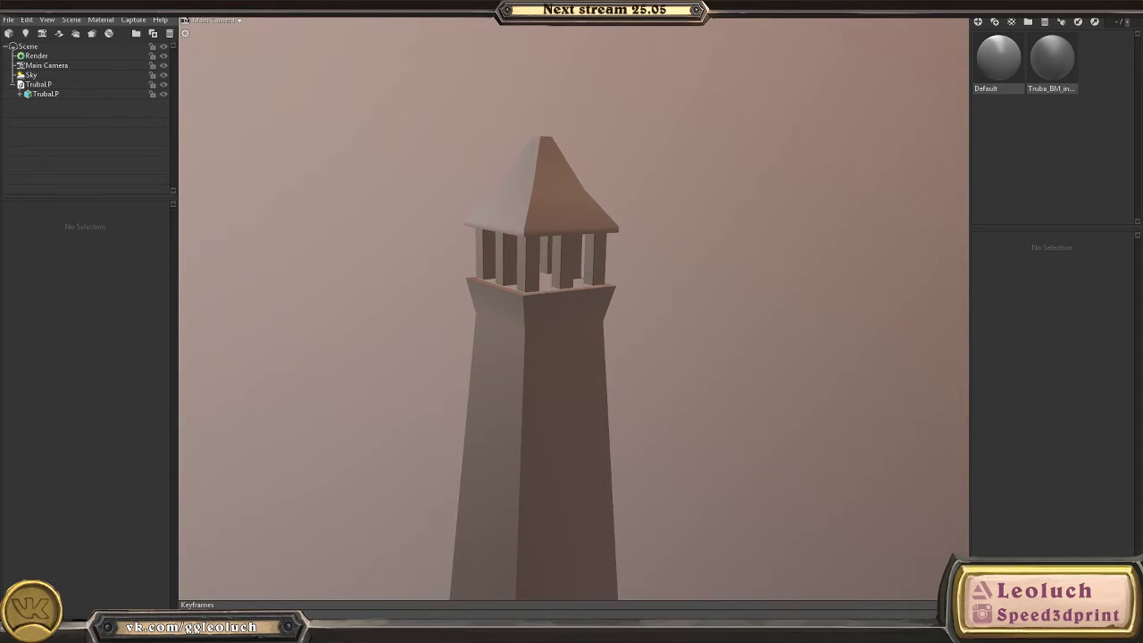
# - Switch to 3D-Coat and export the retopo objects in OBJ format as TrubaLPUV in the House\Truba folder
pyautogui.hotkey('alt', 'Tab')
pyautogui.click(8, 19)
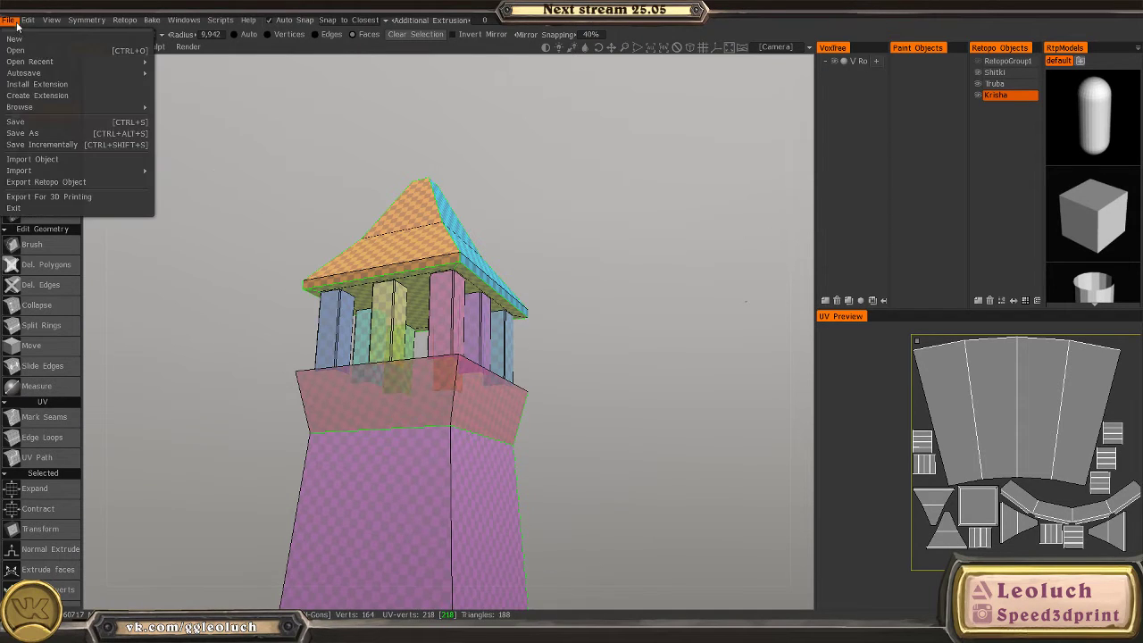
pyautogui.click(68, 181)
pyautogui.write('Tr')
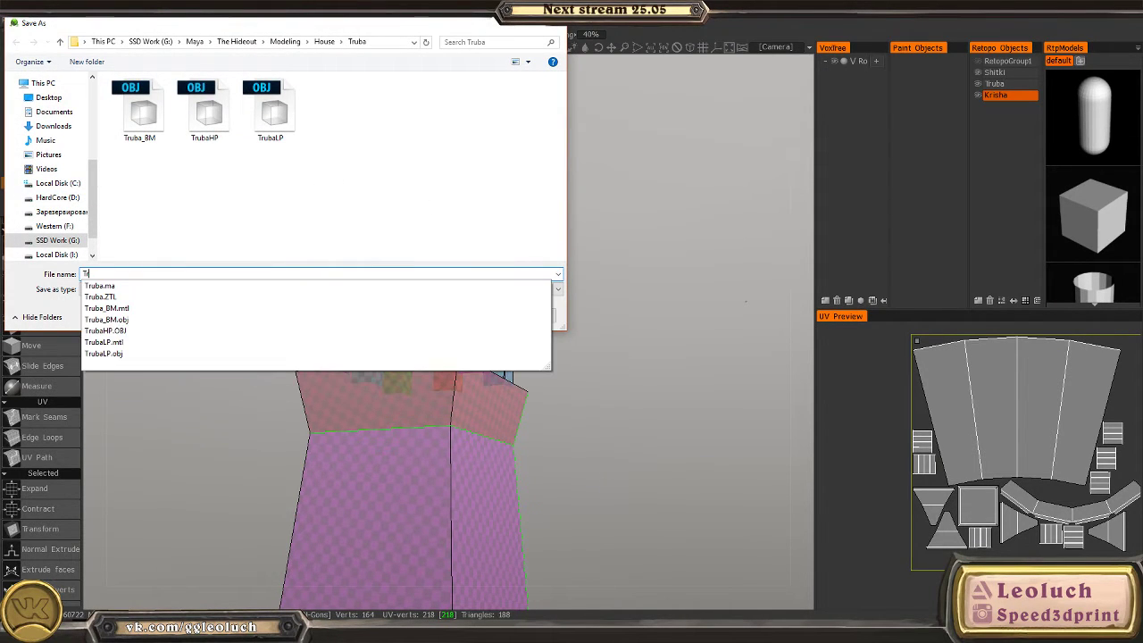
pyautogui.write('uba_BM')
pyautogui.press('Return')
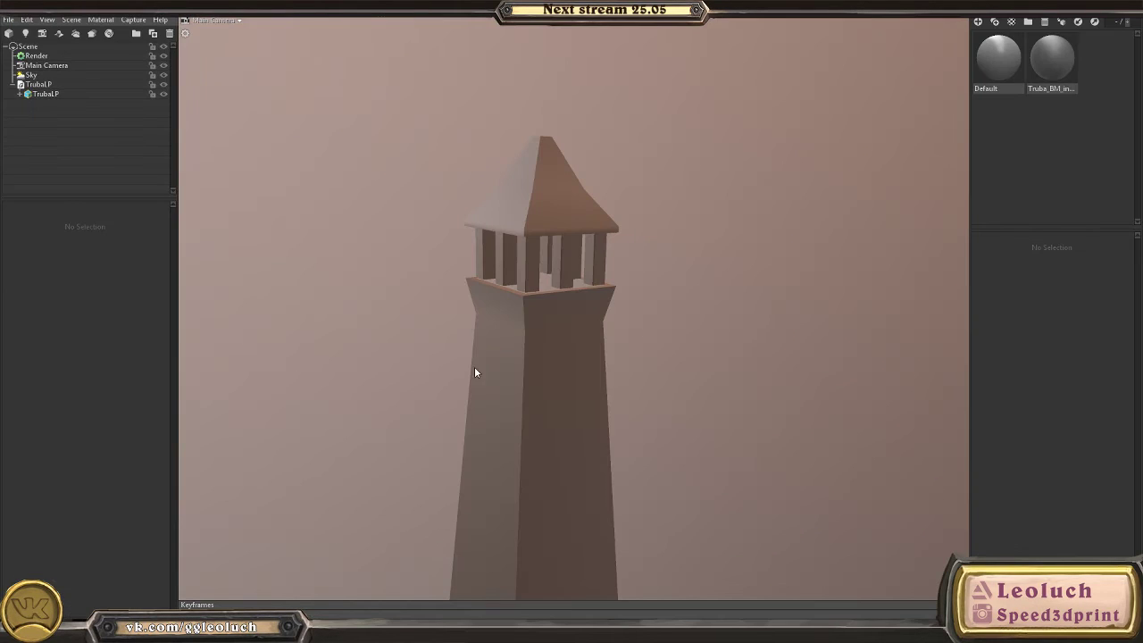
# - Back in Marmoset Toolbag, delete the TrubaLP model, import TrubaLPUV instead and inspect its shading
pyautogui.click(37, 84)
pyautogui.press('Delete')
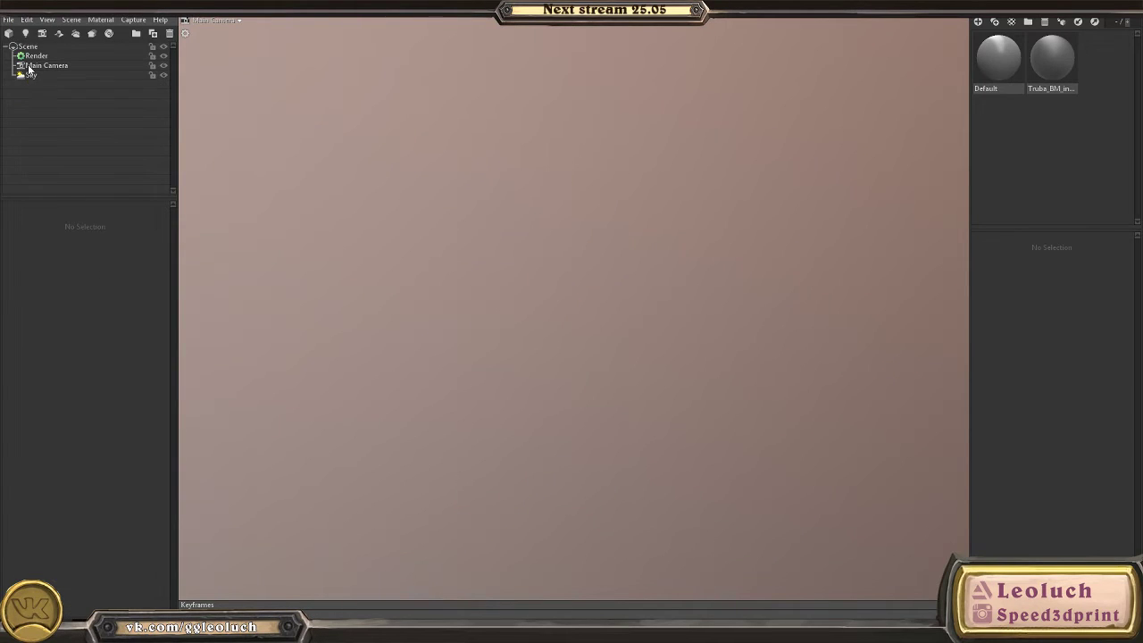
pyautogui.click(17, 19)
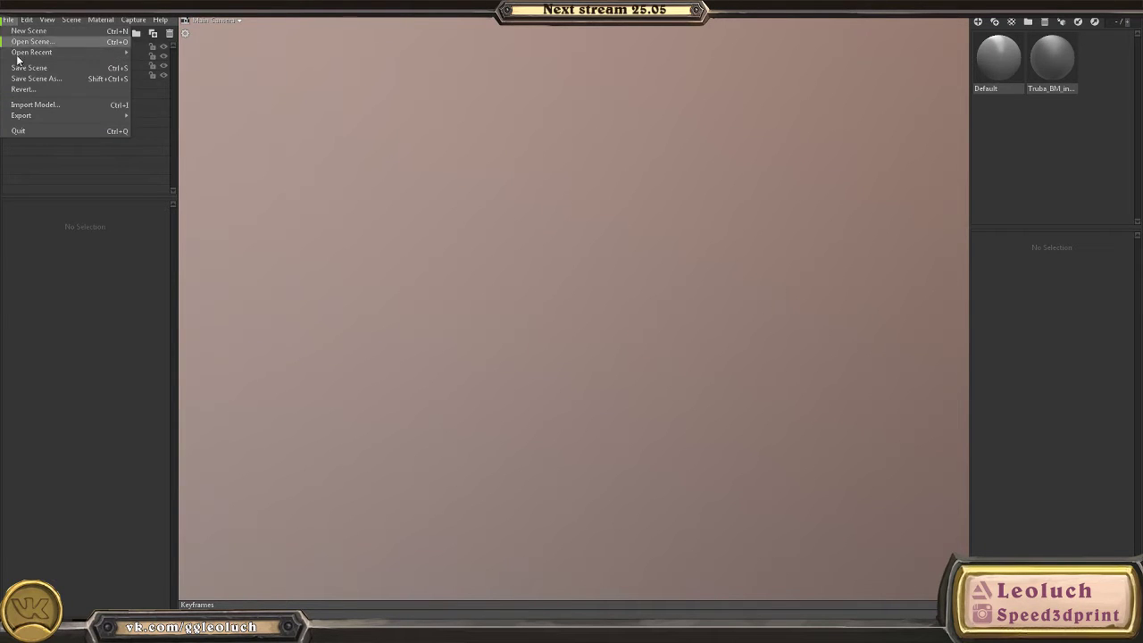
pyautogui.click(32, 103)
pyautogui.doubleClick(336, 116)
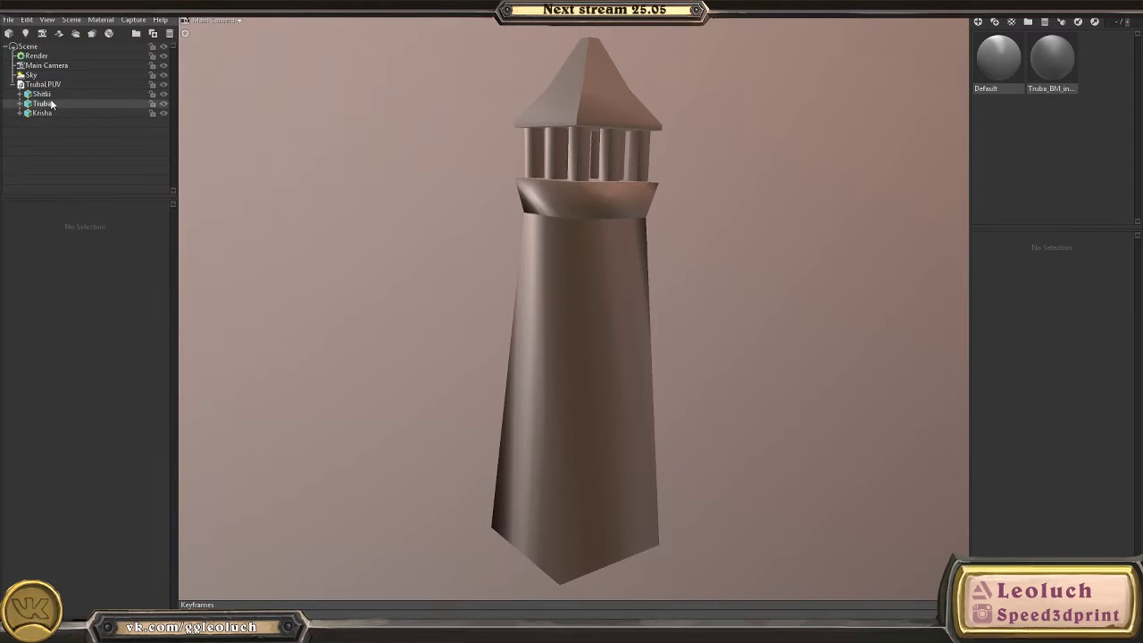
pyautogui.moveTo(375, 206); pyautogui.dragTo(455, 265)
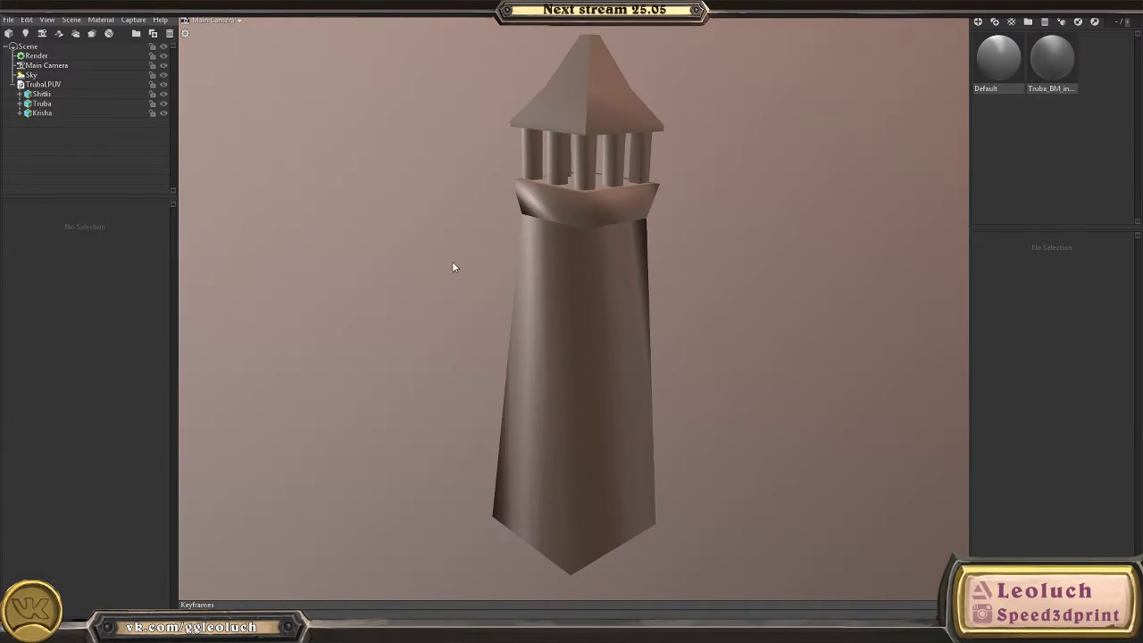
pyautogui.moveTo(554, 249); pyautogui.dragTo(763, 230)
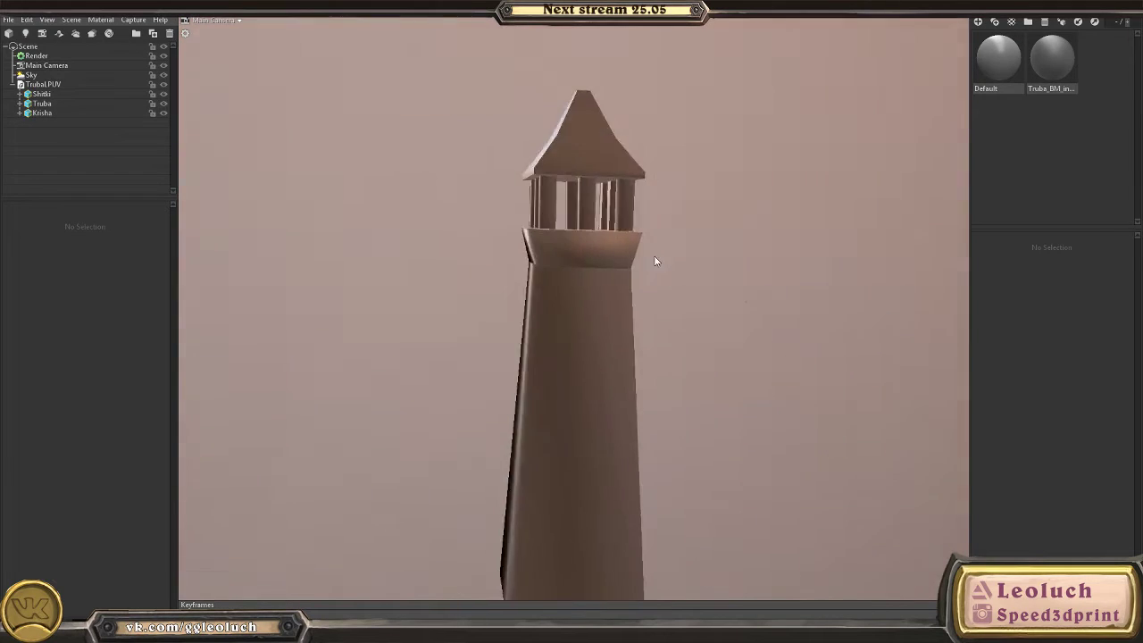
pyautogui.moveTo(656, 261); pyautogui.dragTo(738, 273)
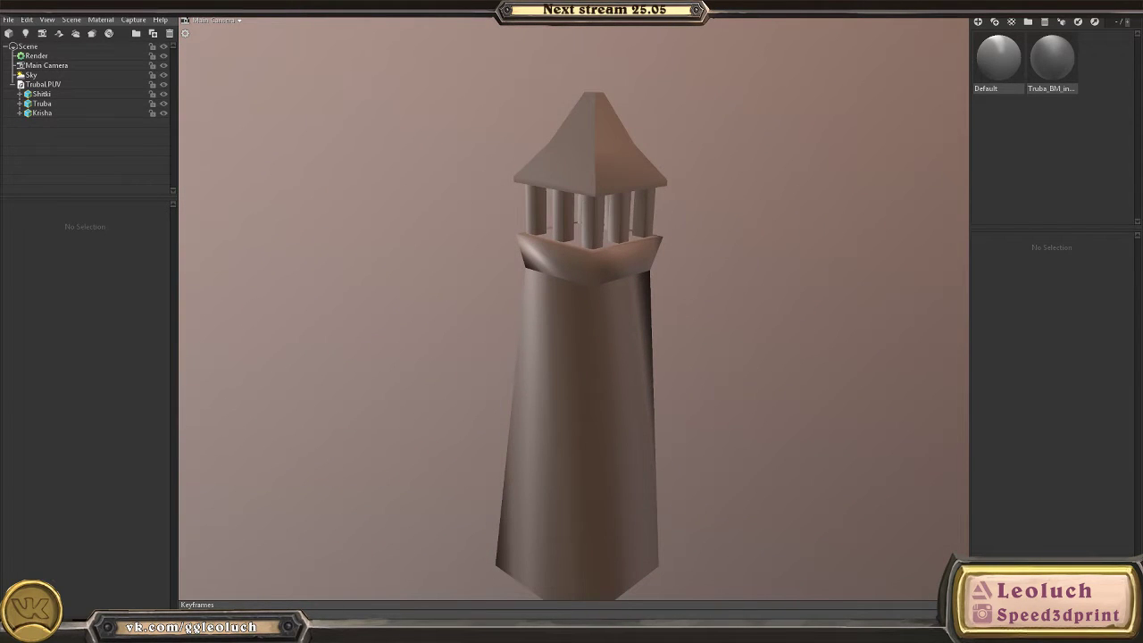
# - Switch to the chimney scene in Maya
pyautogui.click(313, 581)
pyautogui.keyDown('alt'); pyautogui.moveTo(554, 333); pyautogui.dragTo(557, 335); pyautogui.keyUp('alt')
pyautogui.click(560, 363)
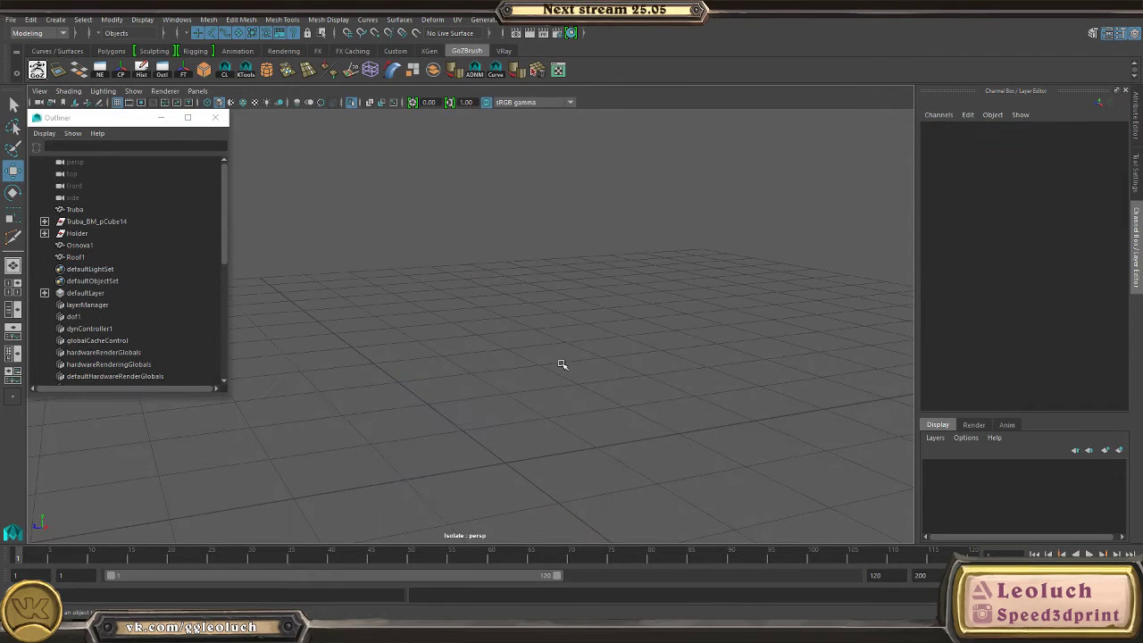
# - Import the TrubaLPUV model file with its Shitki, Truba and Krisha meshes into the scene
pyautogui.click(11, 19)
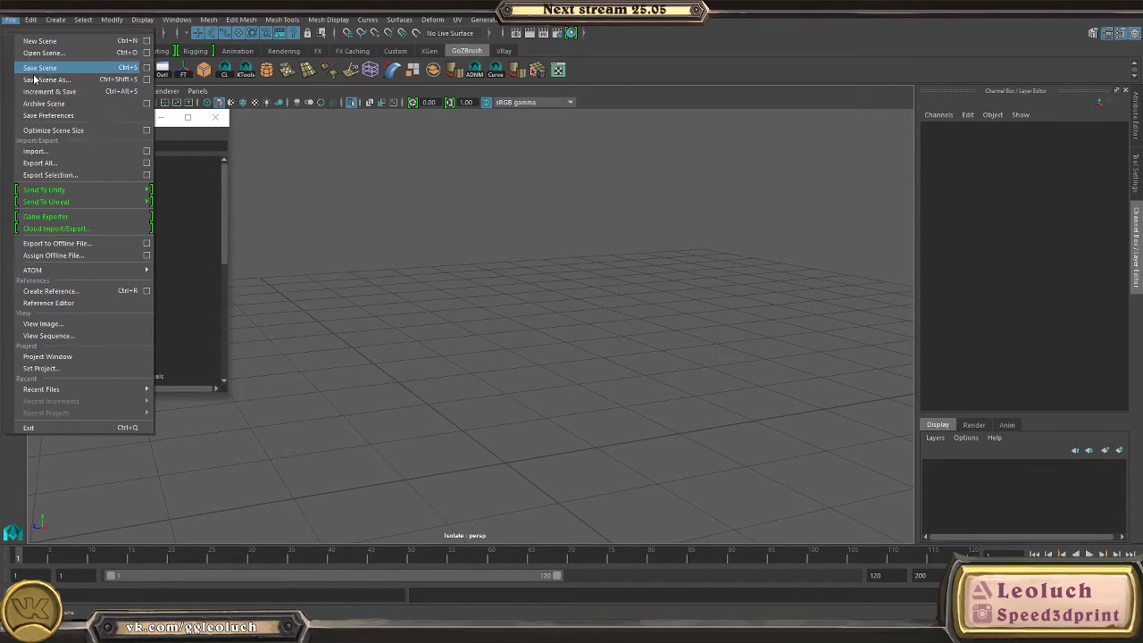
pyautogui.click(64, 146)
pyautogui.doubleClick(499, 311)
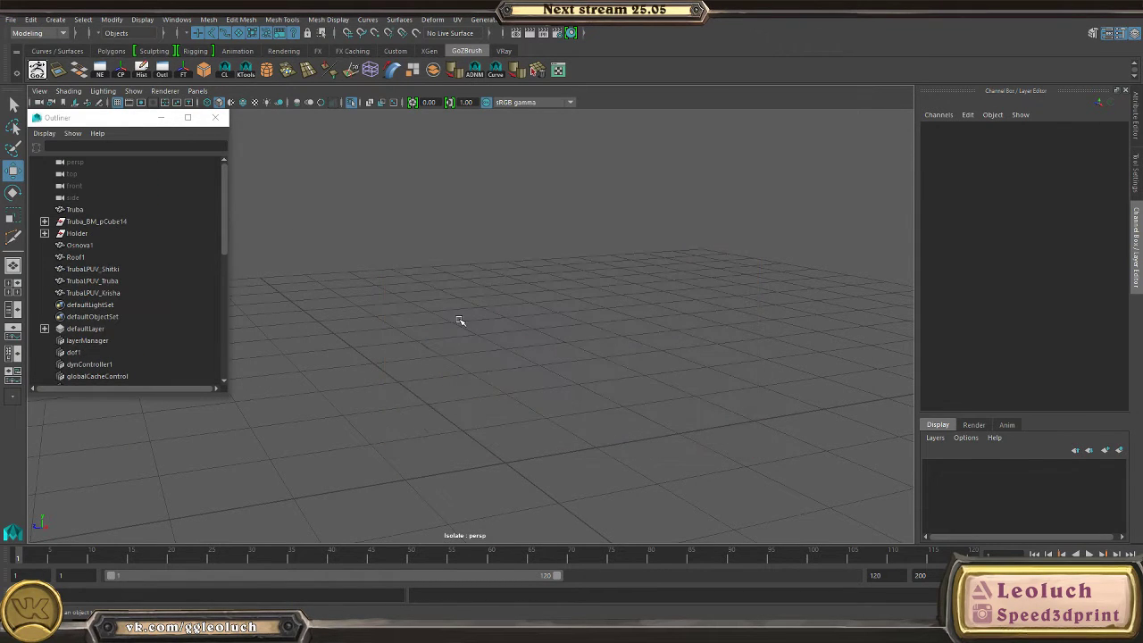
# - Turn off the current isolation and isolate the three imported TrubaLPUV meshes: Shitki, Truba and Krisha
pyautogui.hotkey('ctrl', '1')
pyautogui.scroll(-5, 505, 340)
pyautogui.scroll(6, 559, 390)
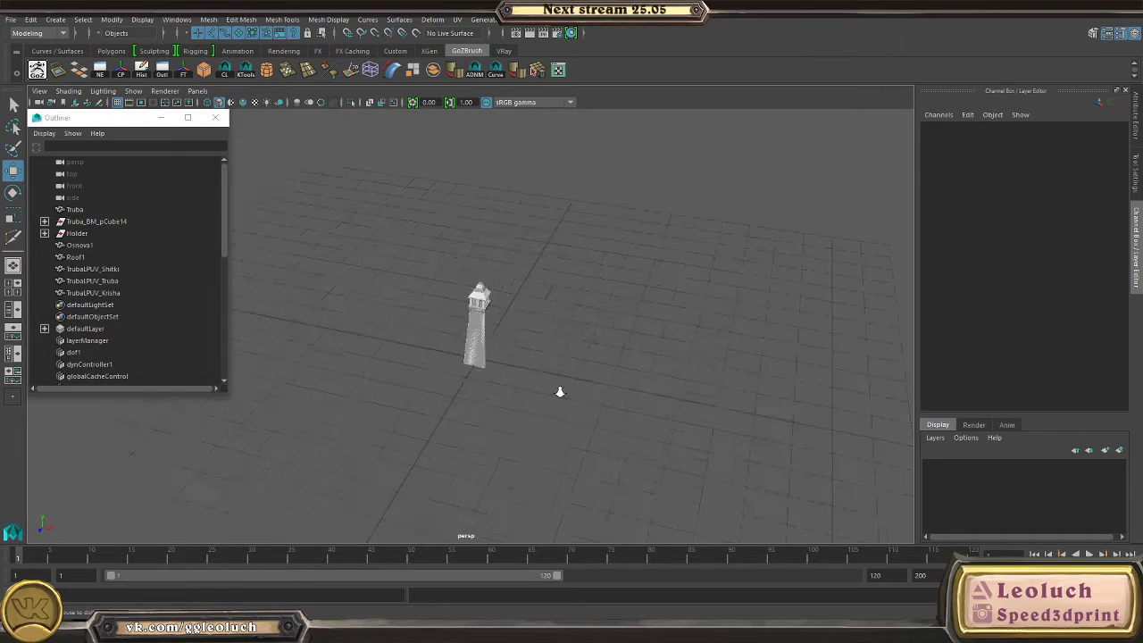
pyautogui.click(97, 271)
pyautogui.keyDown('shift'); pyautogui.click(93, 293); pyautogui.keyUp('shift')
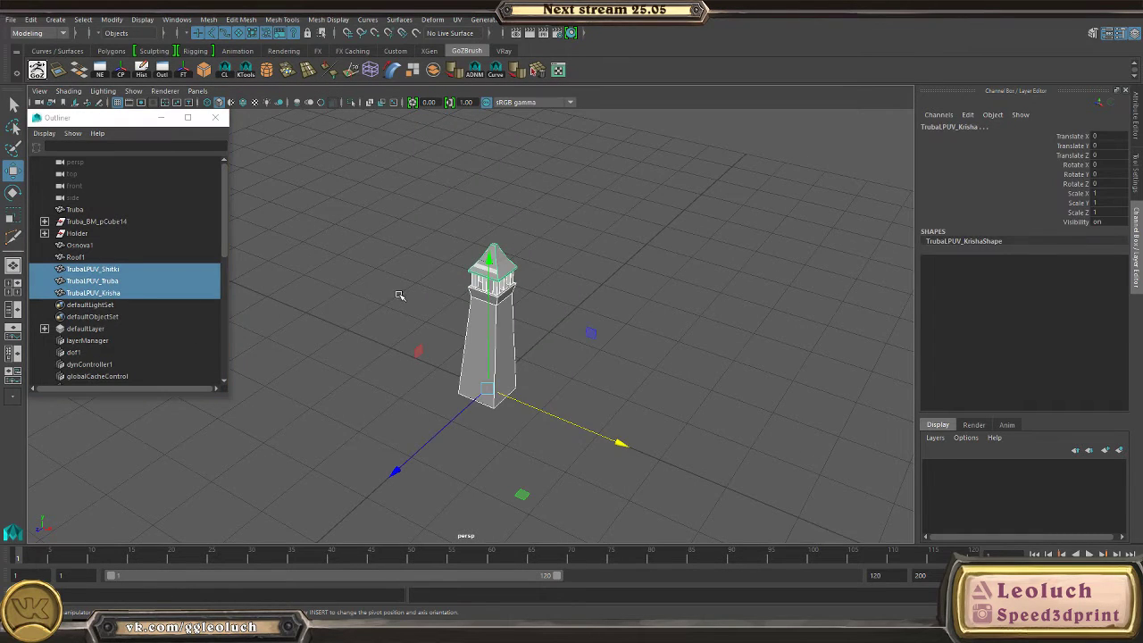
pyautogui.hotkey('ctrl', '1')
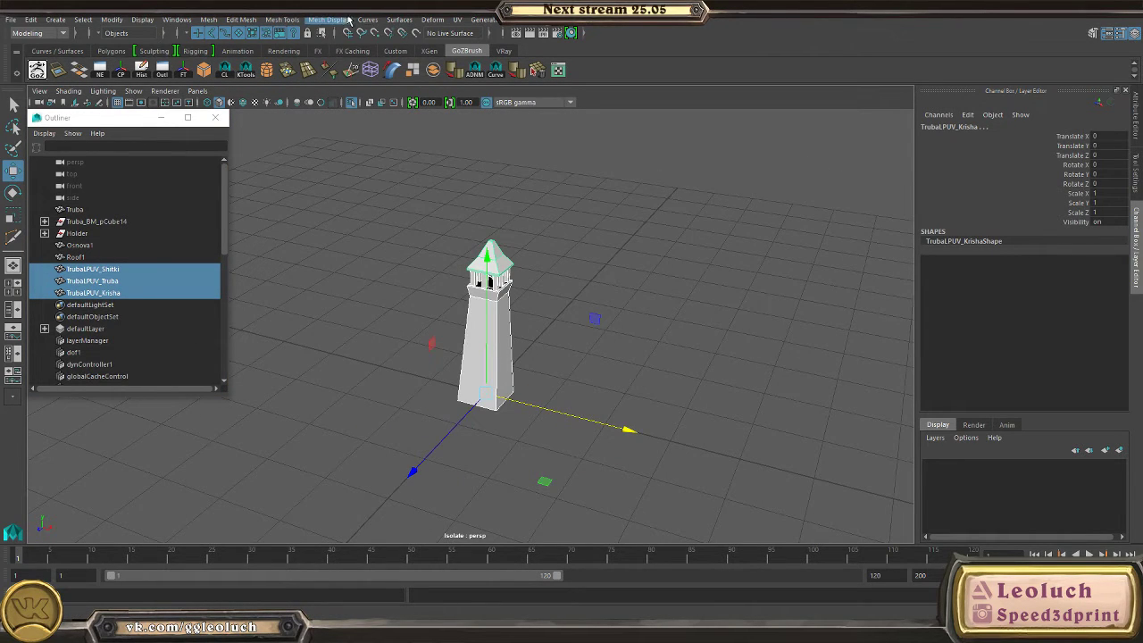
# - Soften the edges of the three selected TrubaLPUV meshes
pyautogui.click(348, 20)
pyautogui.click(357, 164)
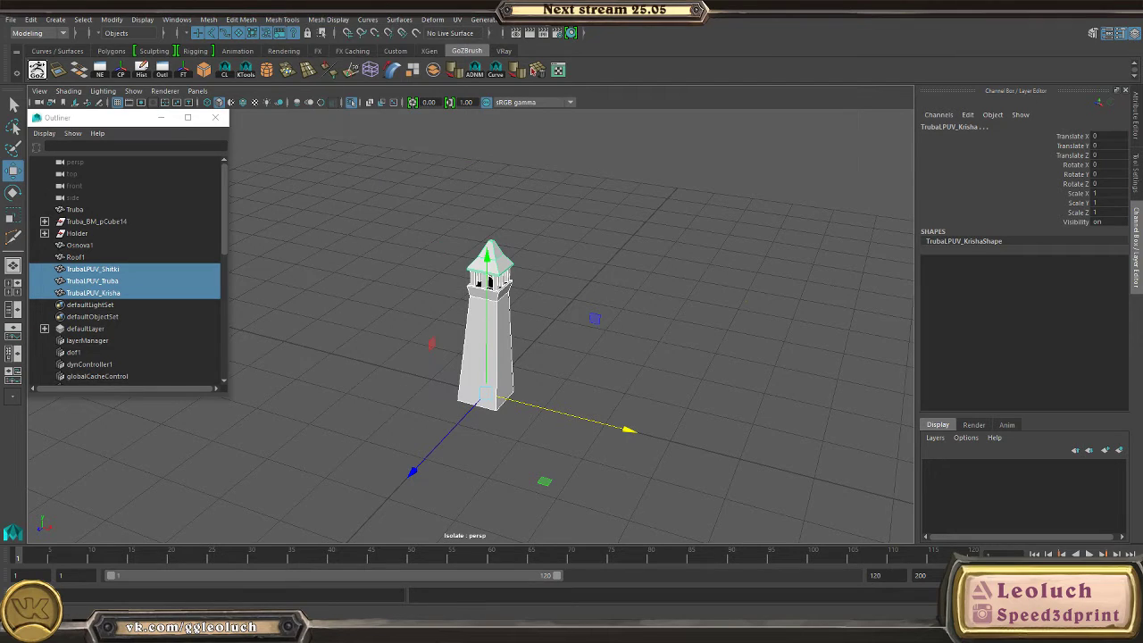
pyautogui.click(317, 21)
pyautogui.click(380, 136)
pyautogui.keyDown('alt'); pyautogui.moveTo(556, 217); pyautogui.dragTo(592, 289); pyautogui.keyUp('alt')
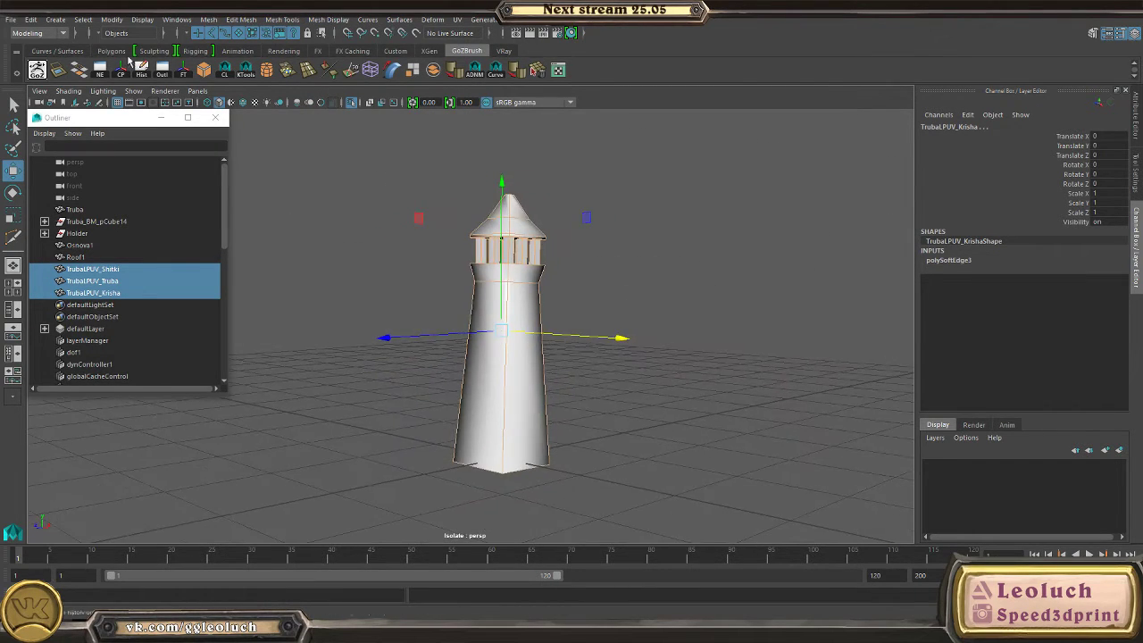
# - Export the selected tower meshes to the Truba folder as TrubaLPUVs
pyautogui.click(10, 19)
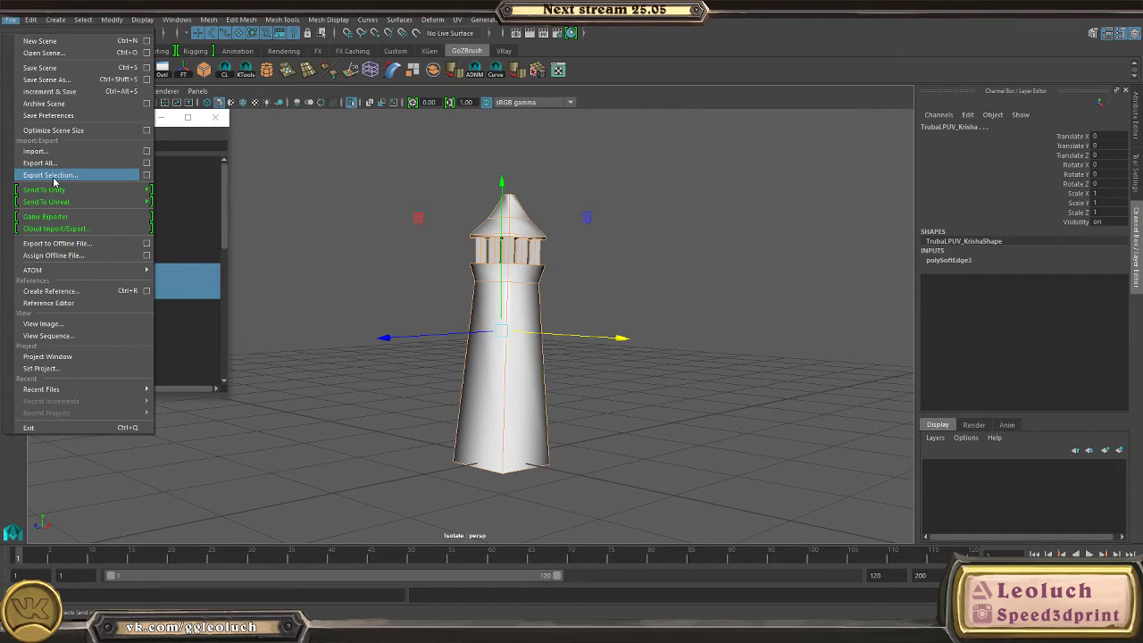
pyautogui.click(55, 175)
pyautogui.write('Trub')
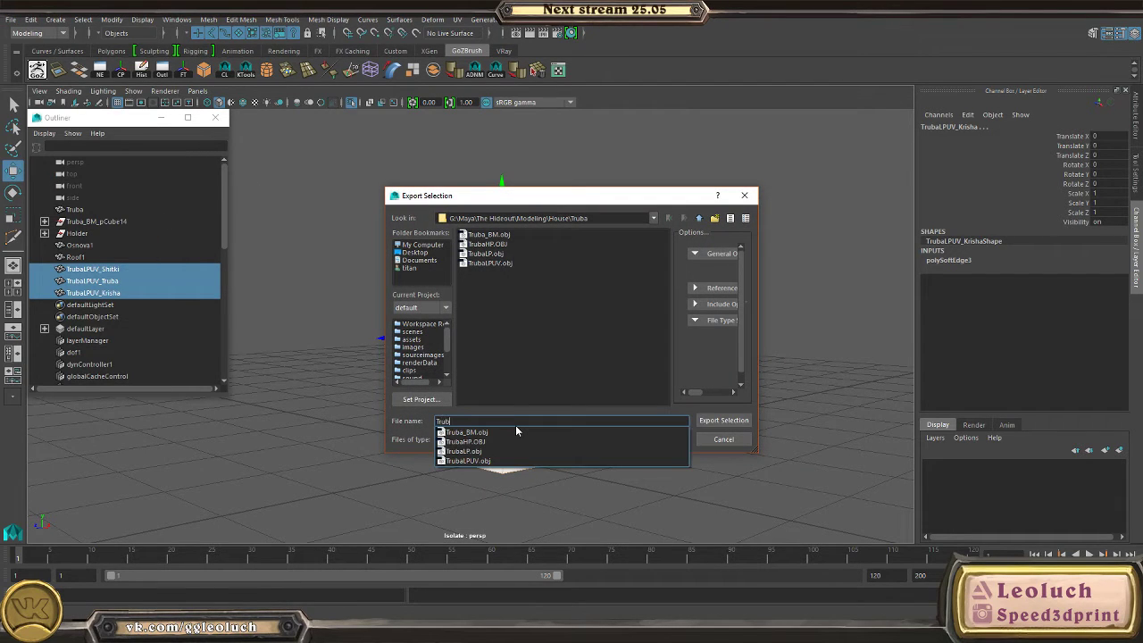
pyautogui.write('aLPUVs')
pyautogui.press('Return')
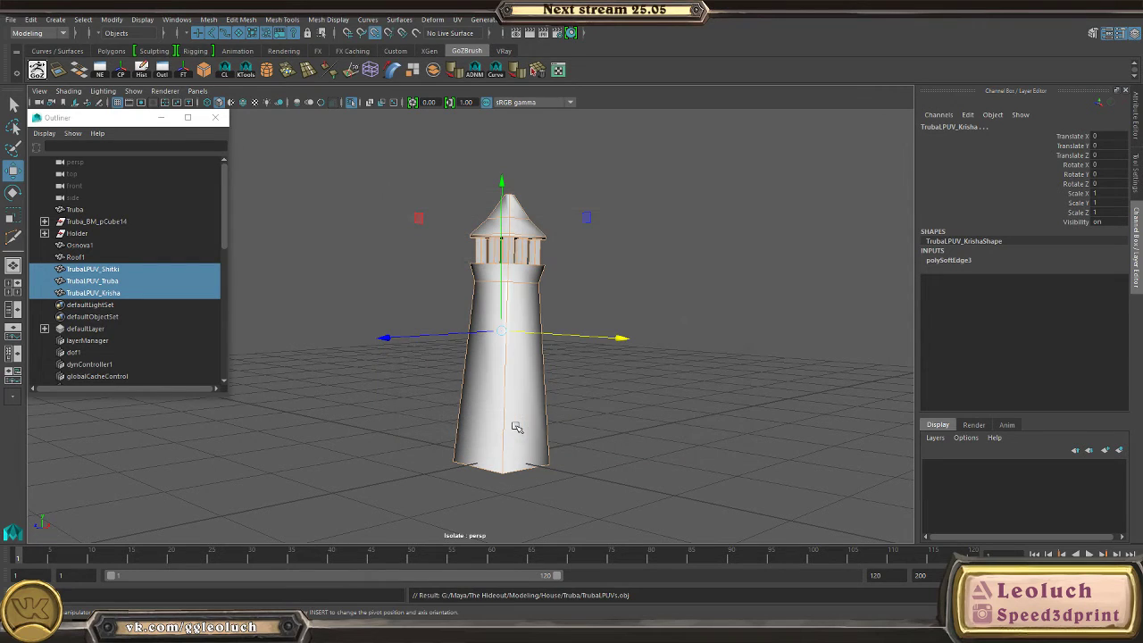
# - Switch to Marmoset Toolbag and replace the TrubaLPUV model with the newly exported TrubaLPUVs file
pyautogui.hotkey('alt', 'Tab')
pyautogui.click(45, 84)
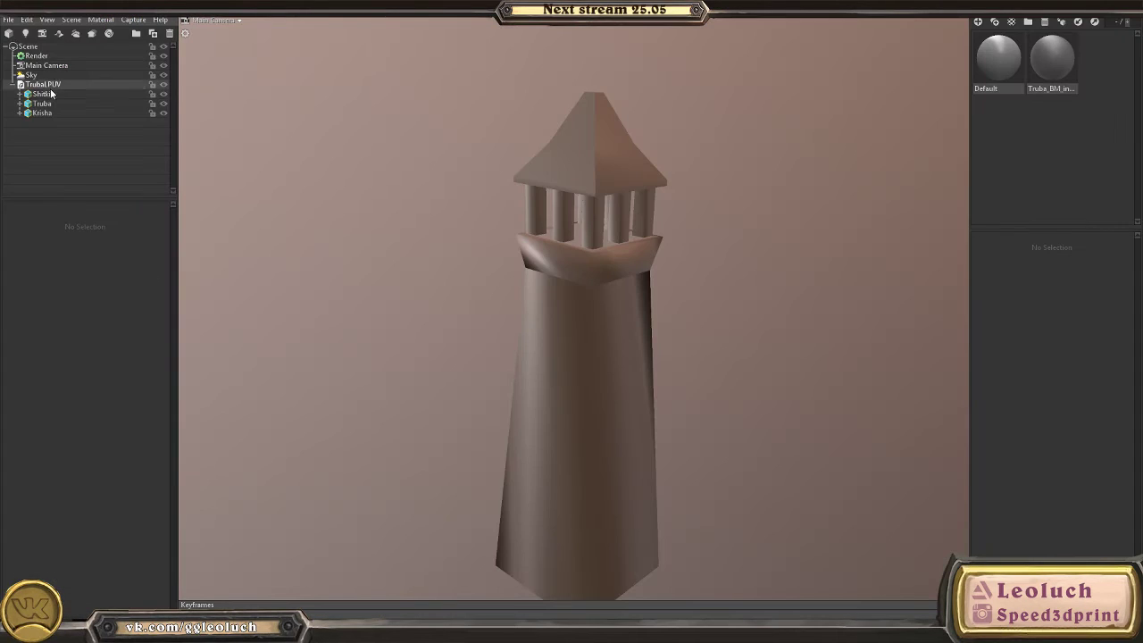
pyautogui.press('Delete')
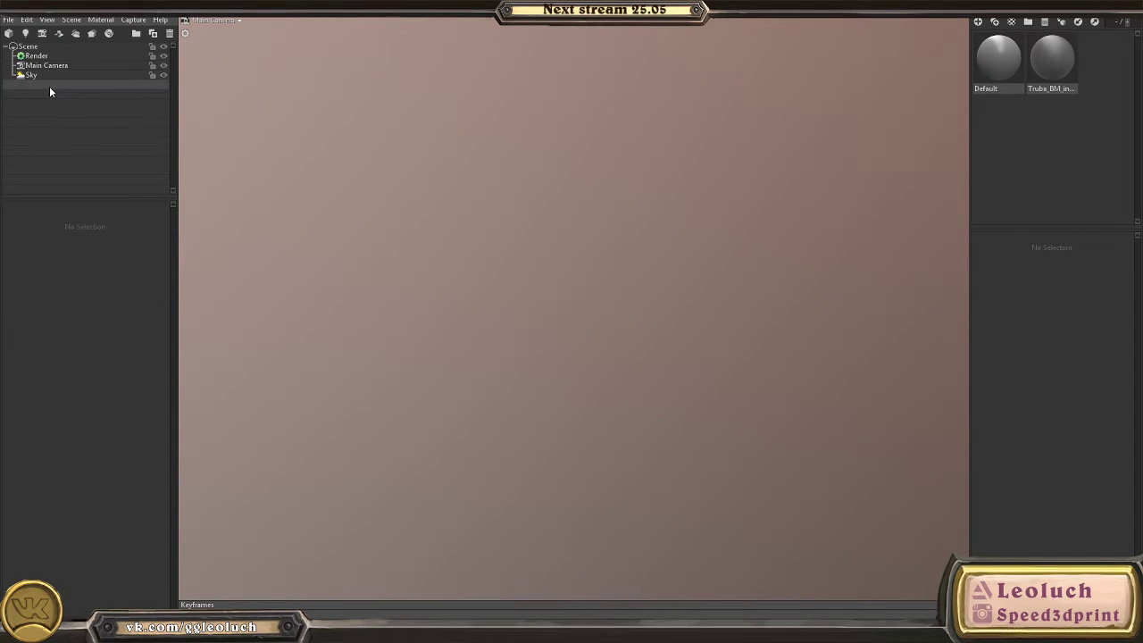
pyautogui.click(9, 20)
pyautogui.click(40, 103)
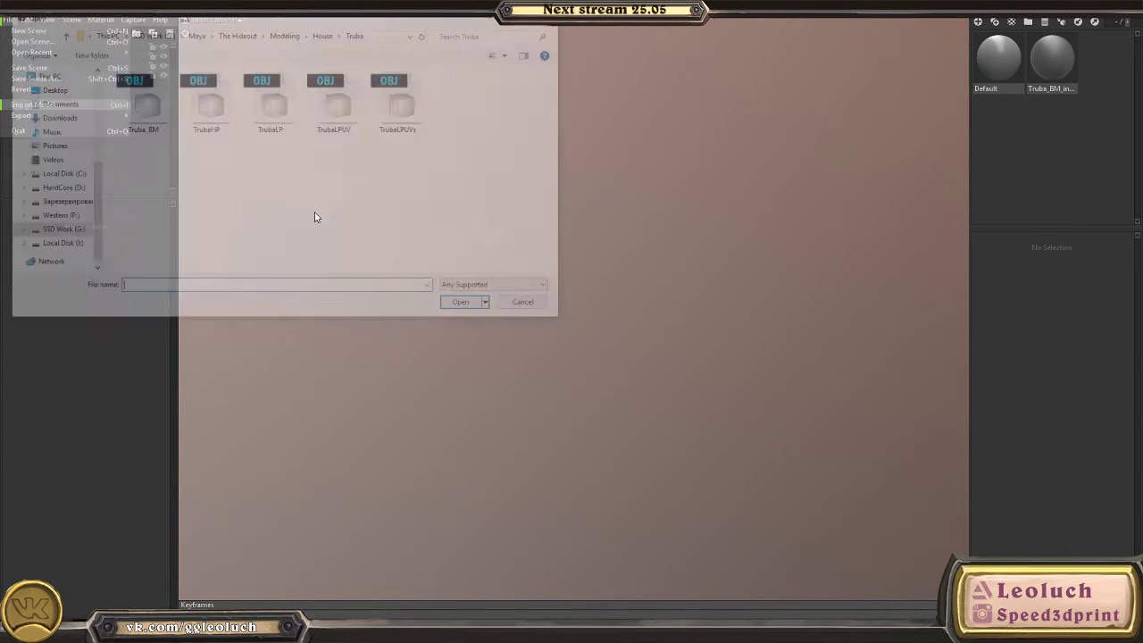
pyautogui.doubleClick(401, 98)
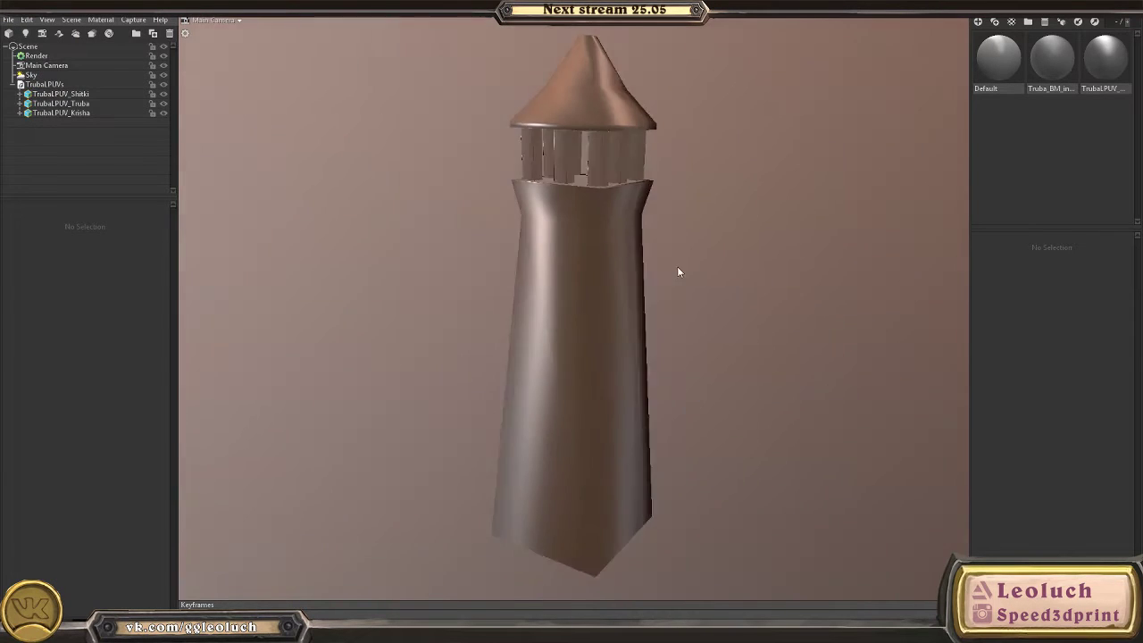
# - Import the high-poly model TrubaHP from the House/Truba folder
pyautogui.click(11, 20)
pyautogui.click(40, 104)
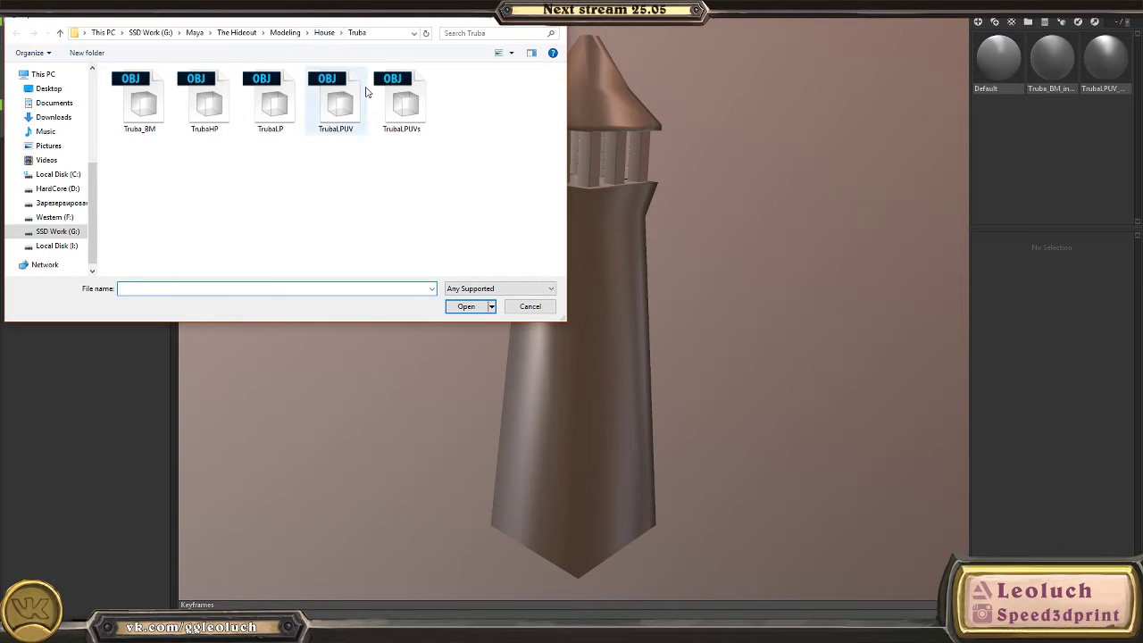
pyautogui.click(323, 35)
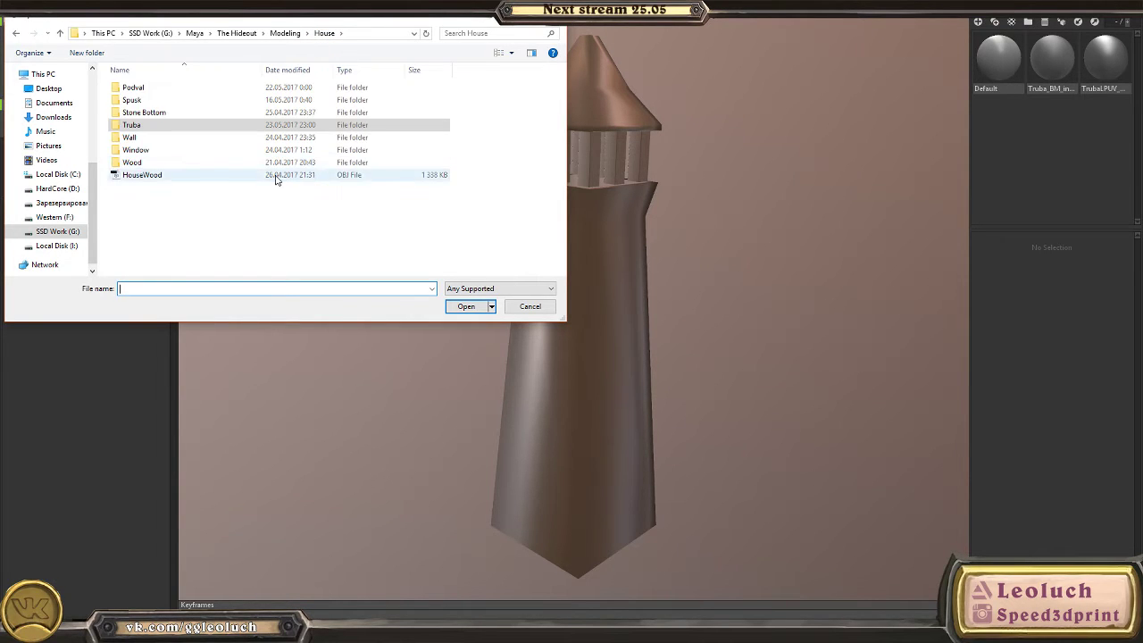
pyautogui.doubleClick(147, 130)
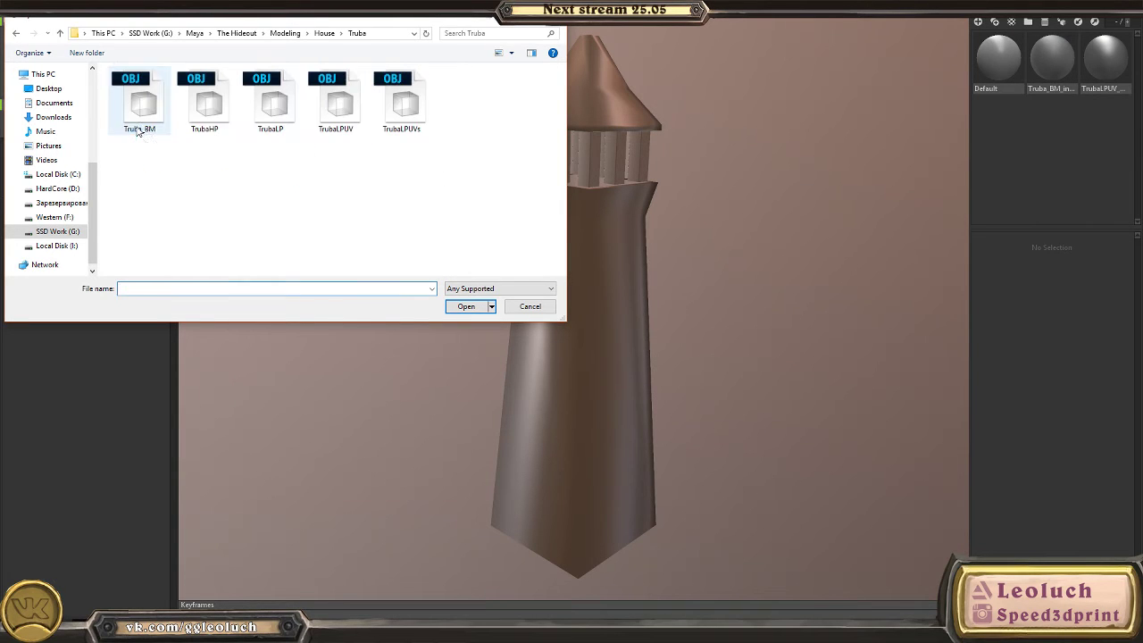
pyautogui.doubleClick(201, 108)
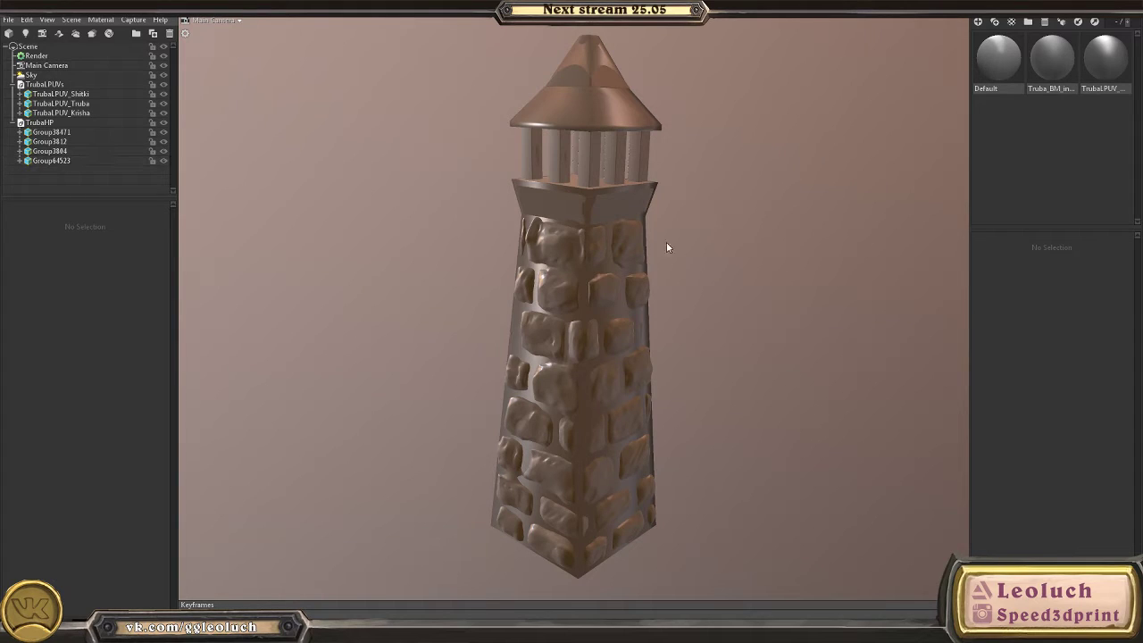
# - Create a baker in the scene, add two more bake groups to it and collapse the groups
pyautogui.click(61, 35)
pyautogui.click(89, 37)
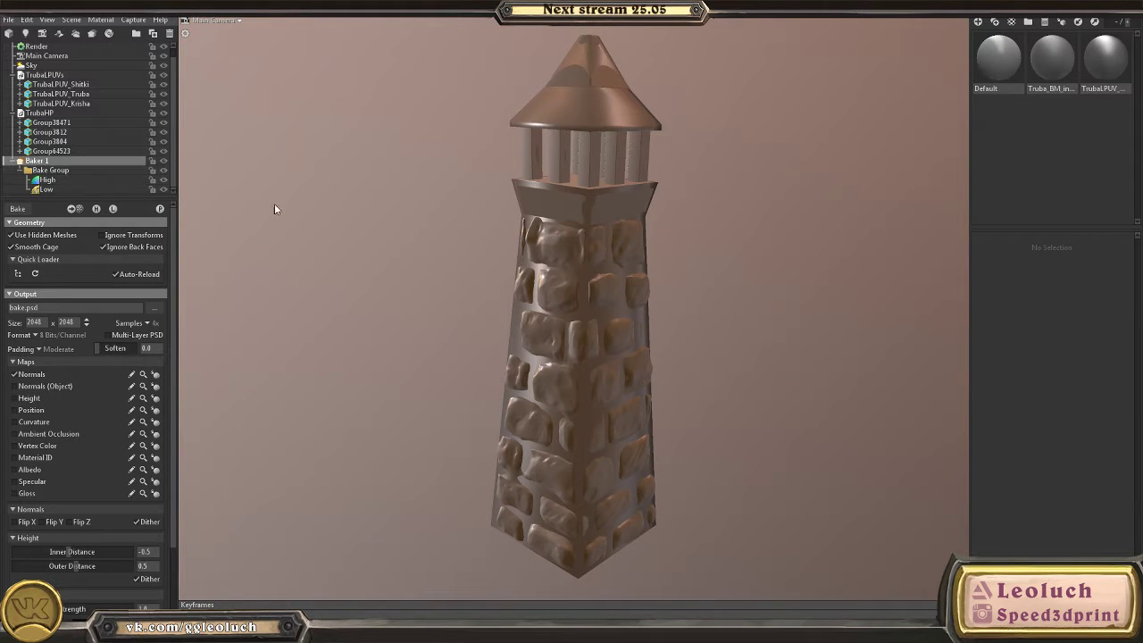
pyautogui.click(21, 174)
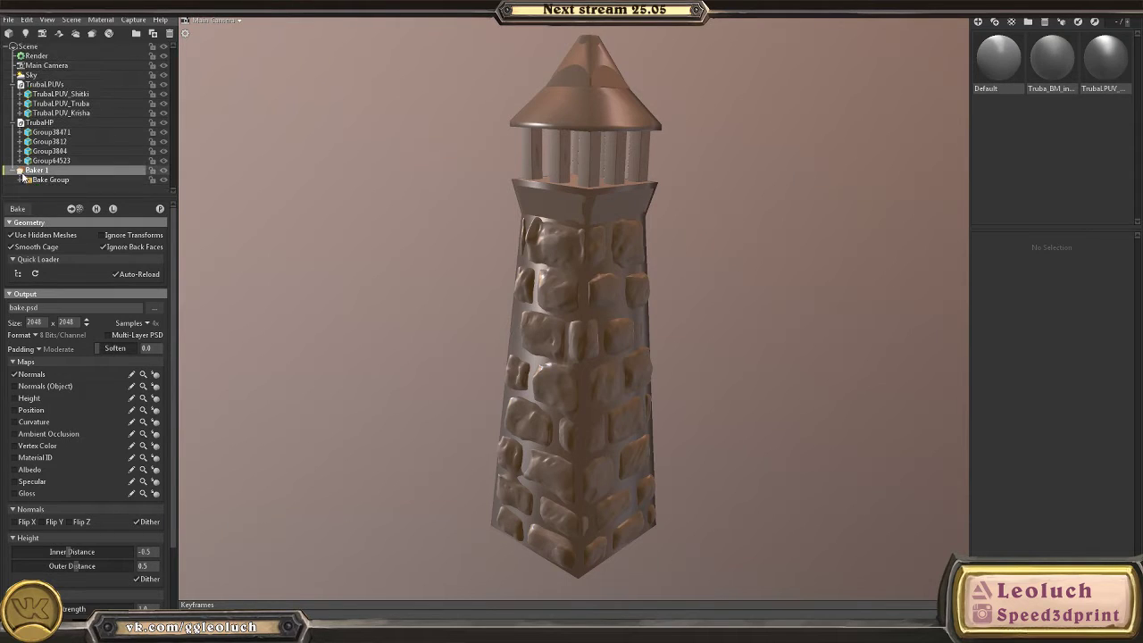
pyautogui.click(78, 210)
pyautogui.click(78, 210)
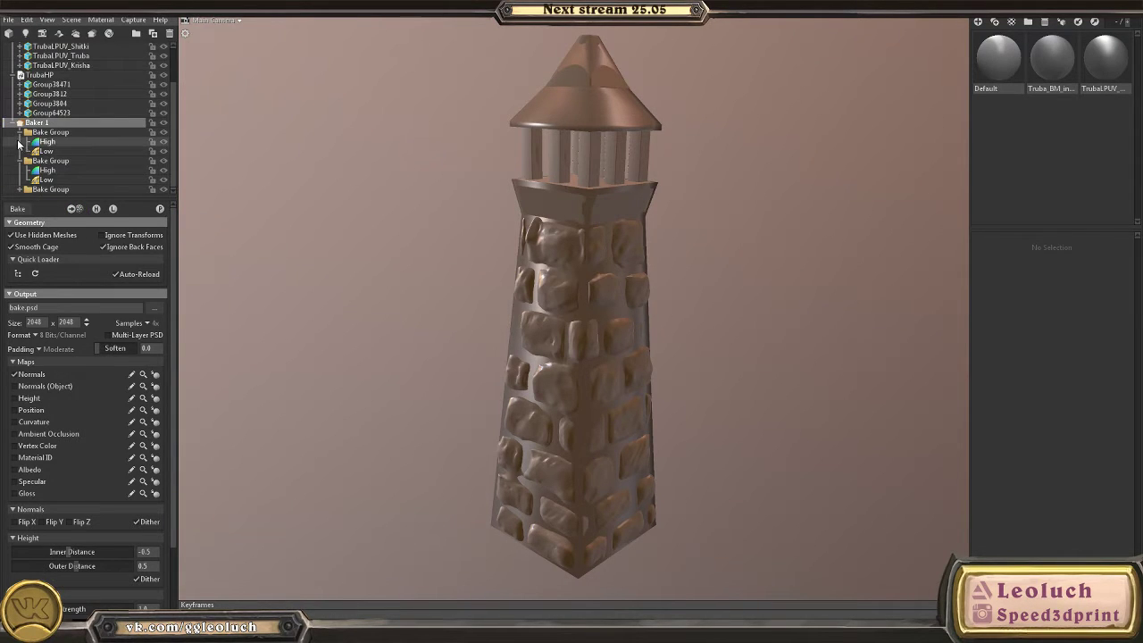
pyautogui.click(20, 163)
pyautogui.click(19, 163)
# - Move the TrubaLPUV_Shitki and Group38471 meshes into the first bake group
pyautogui.click(54, 85)
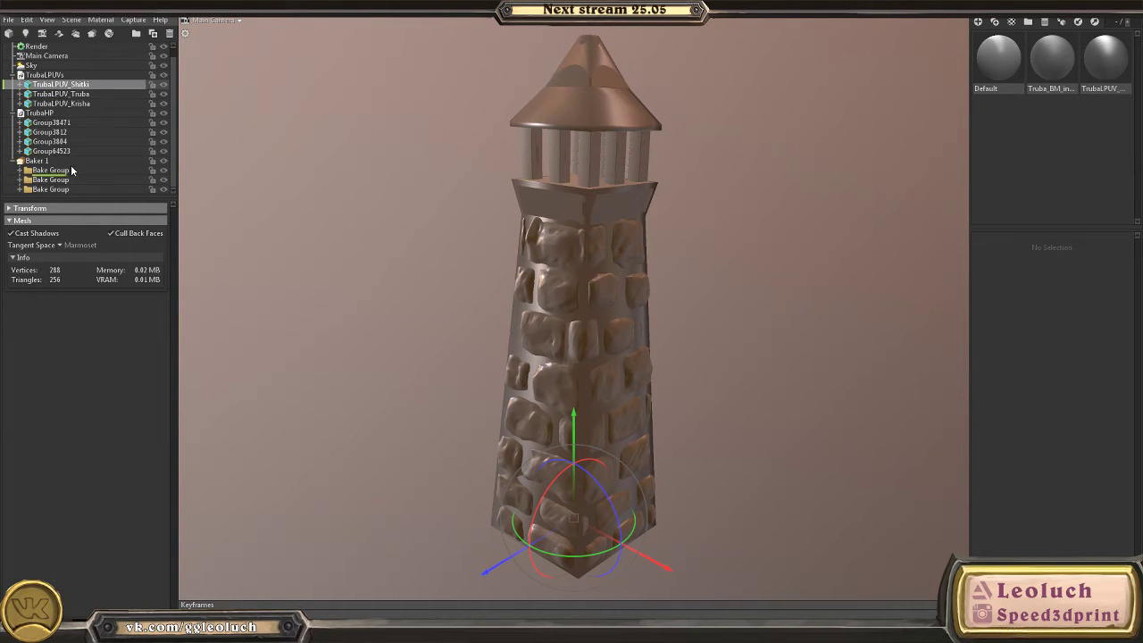
pyautogui.moveTo(71, 170); pyautogui.dragTo(70, 170)
pyautogui.click(54, 123)
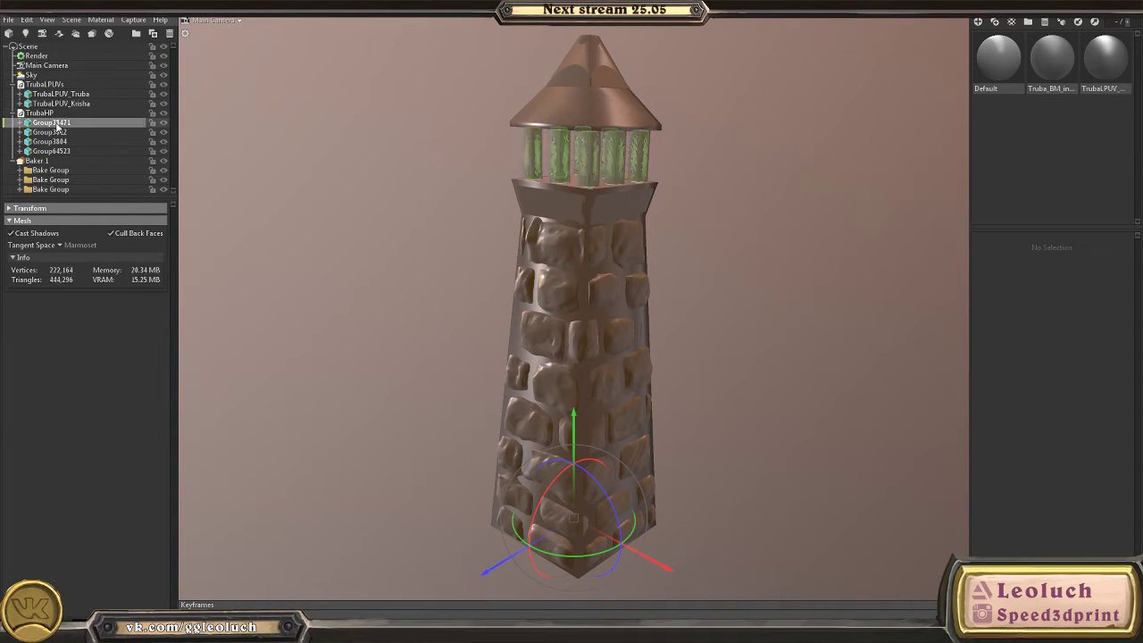
pyautogui.moveTo(55, 126); pyautogui.dragTo(57, 170)
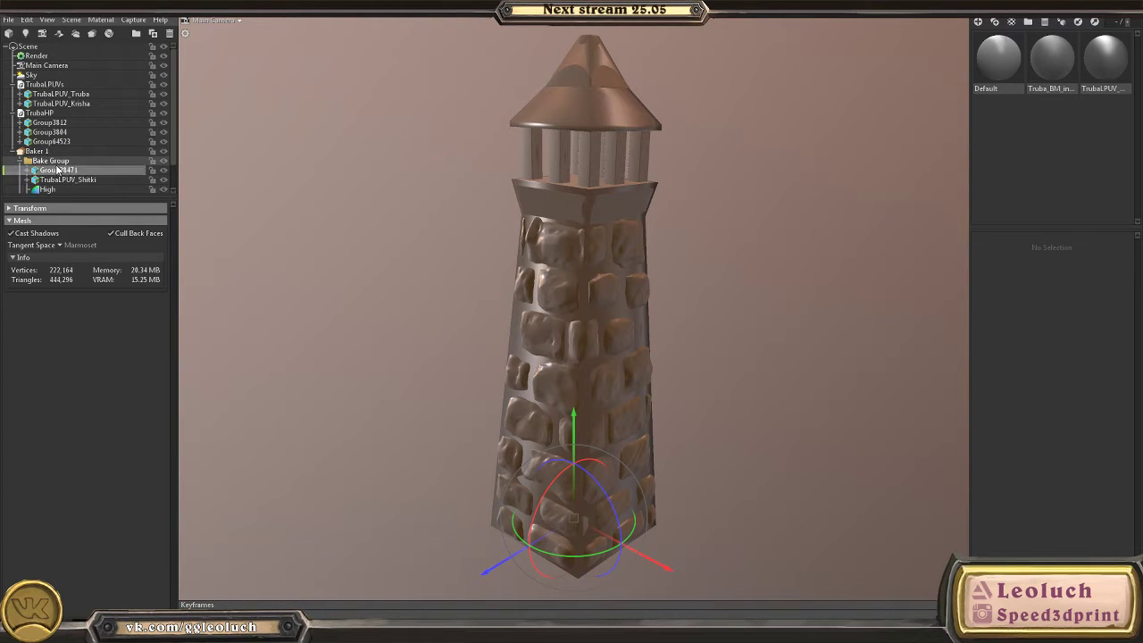
# - Place TrubaLPUV_Shitki under Low and Group38471 under High in the first bake group, then collapse the group
pyautogui.scroll(-1, 56, 170)
pyautogui.click(62, 152)
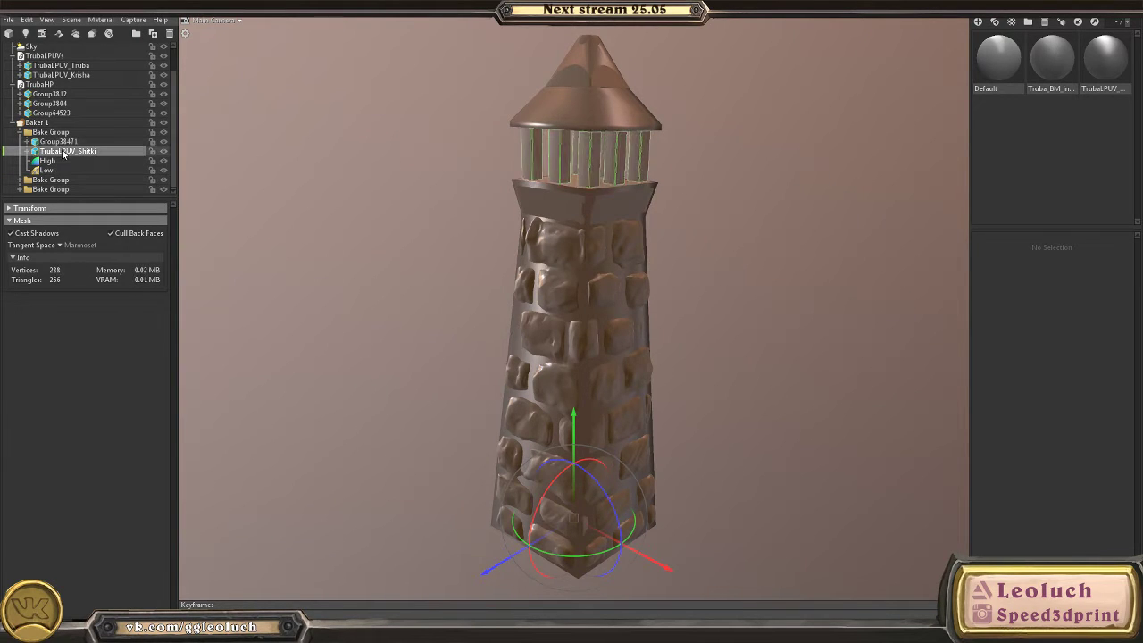
pyautogui.moveTo(62, 152); pyautogui.dragTo(46, 169)
pyautogui.click(57, 141)
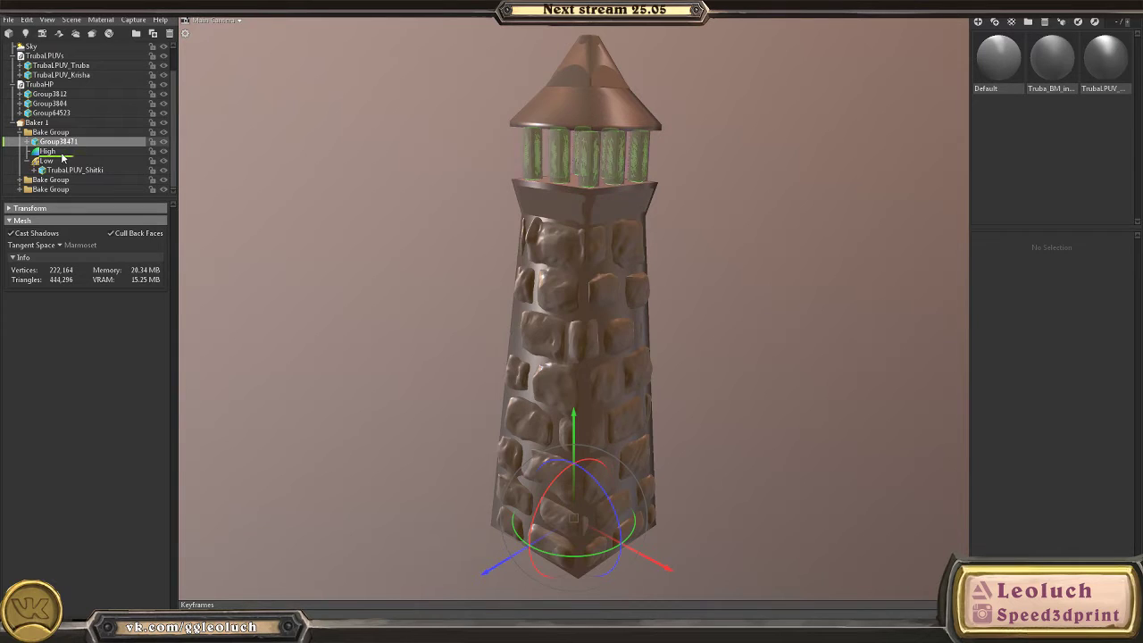
pyautogui.click(21, 132)
# - Rename the first bake group to Shtirki
pyautogui.click(53, 162)
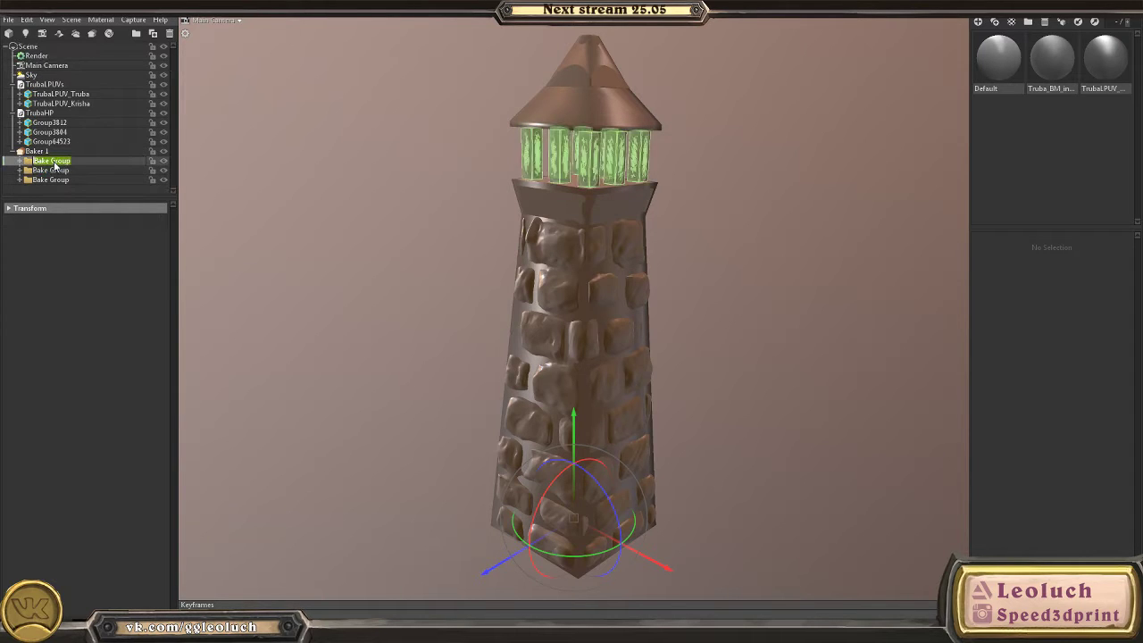
pyautogui.doubleClick(54, 162)
pyautogui.write('Shti')
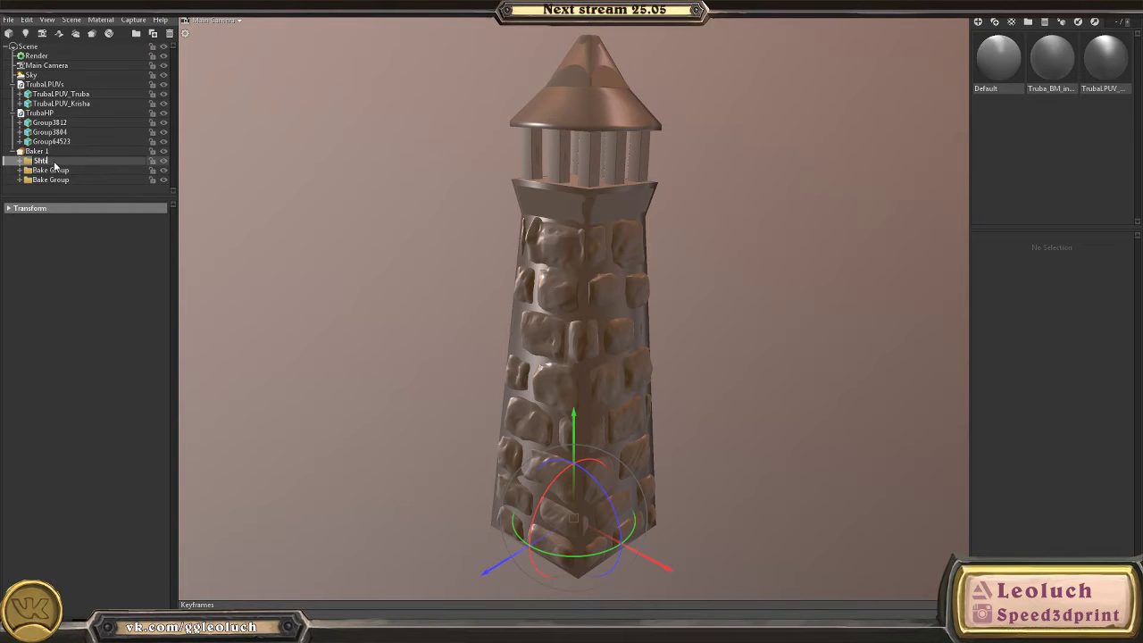
pyautogui.write('tuki')
pyautogui.press('Return')
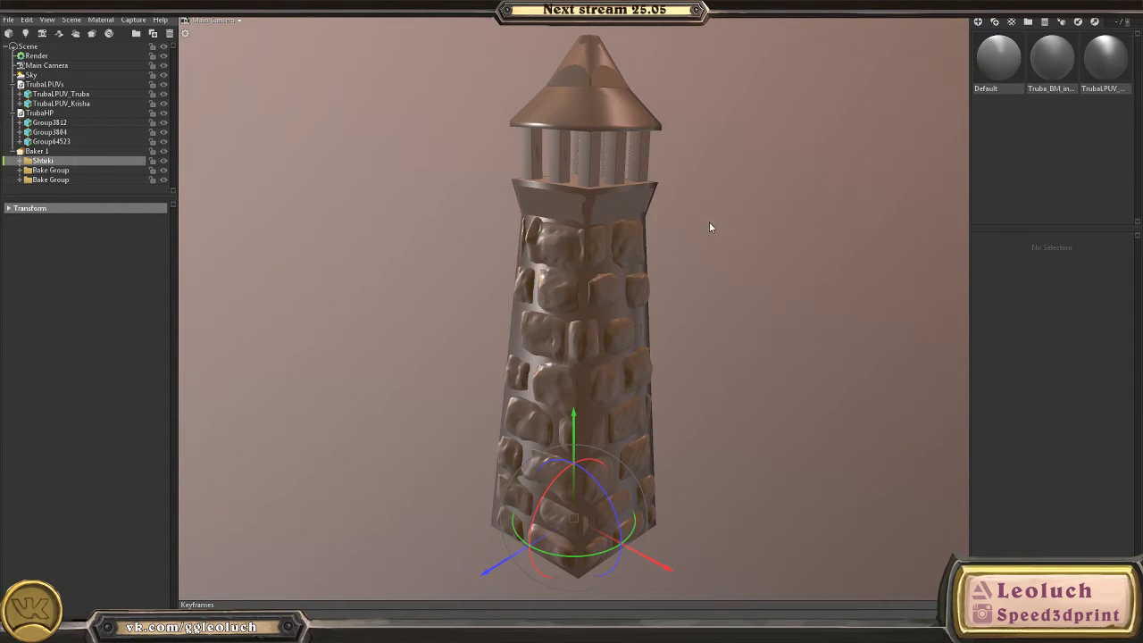
# - Move the TrubaLPUV_Truba, Group3804 and Group64523 meshes into the second bake group
pyautogui.moveTo(710, 227)
pyautogui.mouseDown()
pyautogui.moveTo(524, 225)
pyautogui.moveTo(516, 236)
pyautogui.moveTo(590, 242)
pyautogui.moveTo(516, 249)
pyautogui.mouseUp()
pyautogui.moveTo(516, 250); pyautogui.dragTo(605, 284, button='right')
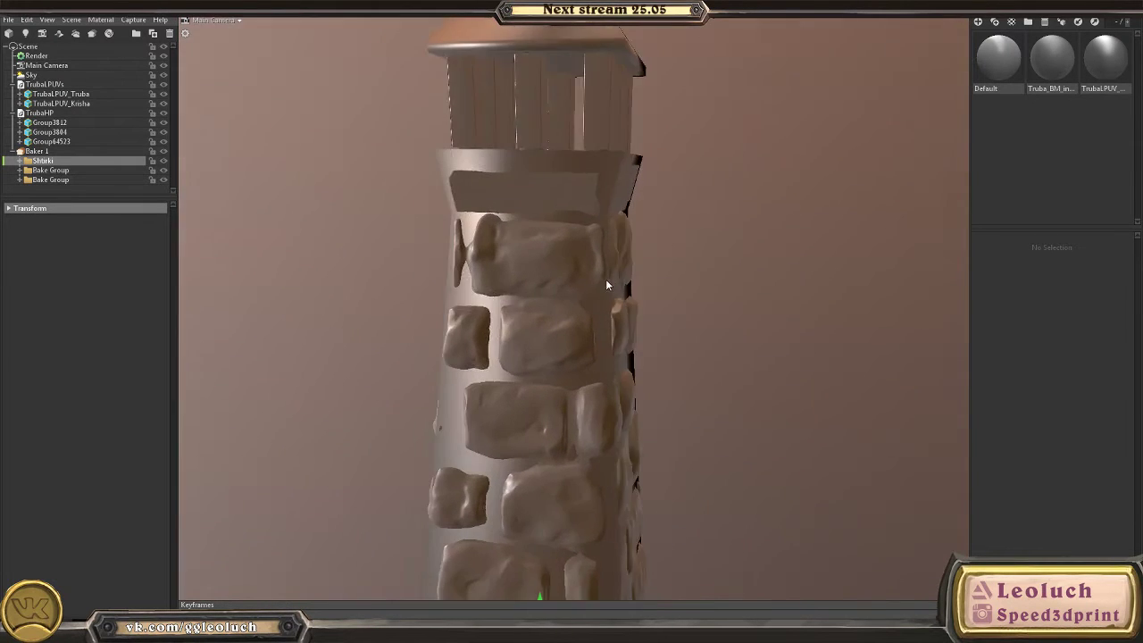
pyautogui.moveTo(605, 282); pyautogui.dragTo(523, 281)
pyautogui.moveTo(526, 222); pyautogui.dragTo(446, 295)
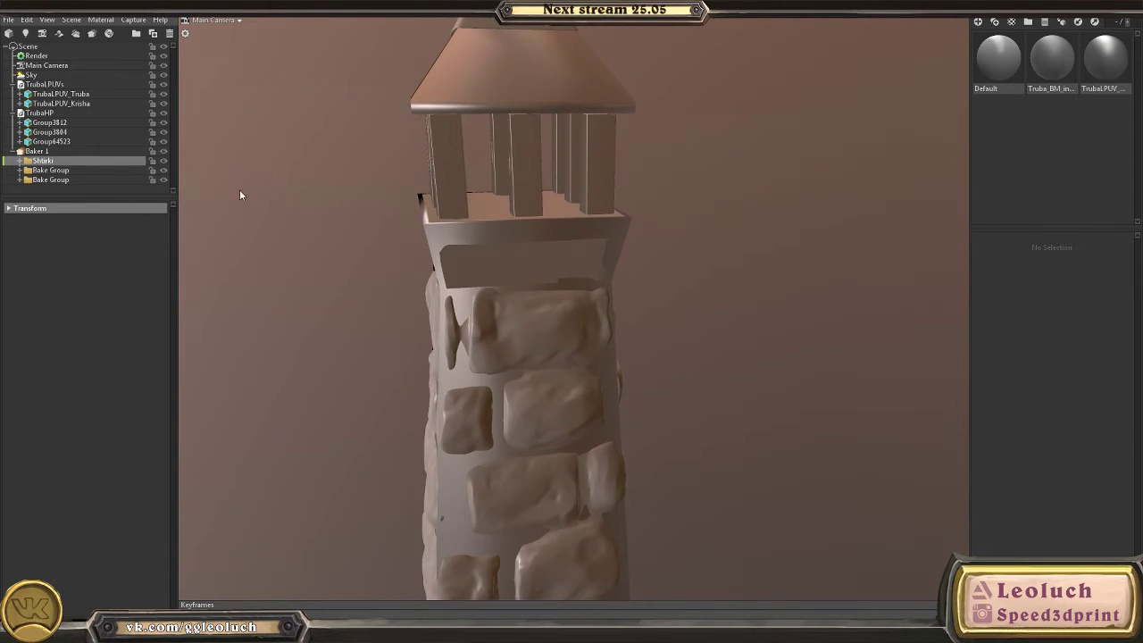
pyautogui.click(70, 127)
pyautogui.moveTo(509, 177); pyautogui.dragTo(305, 205)
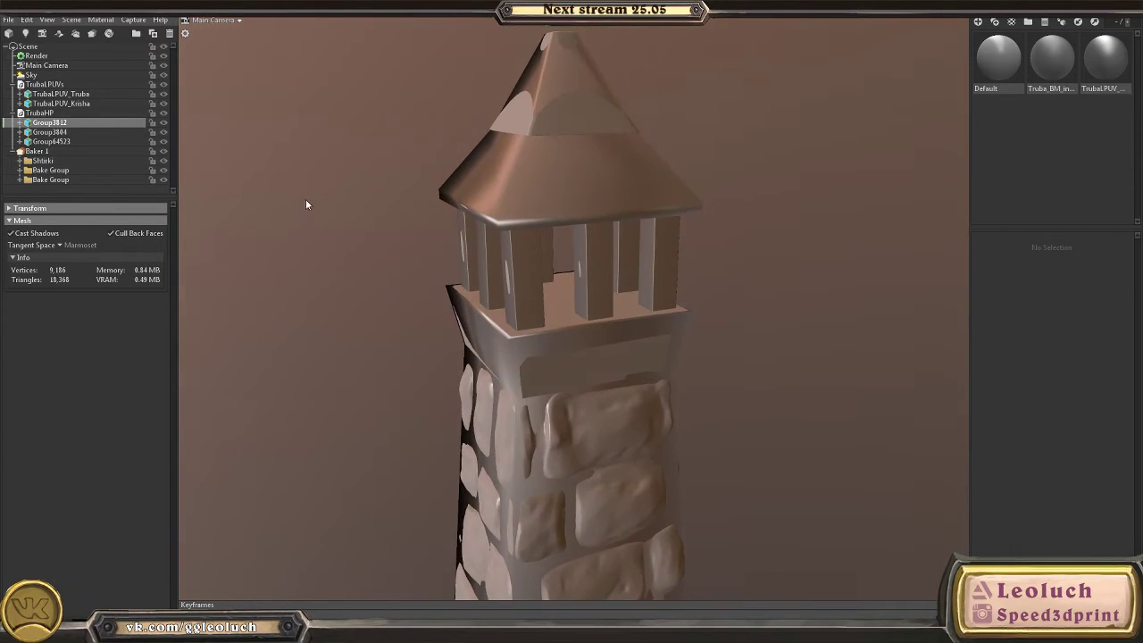
pyautogui.click(63, 93)
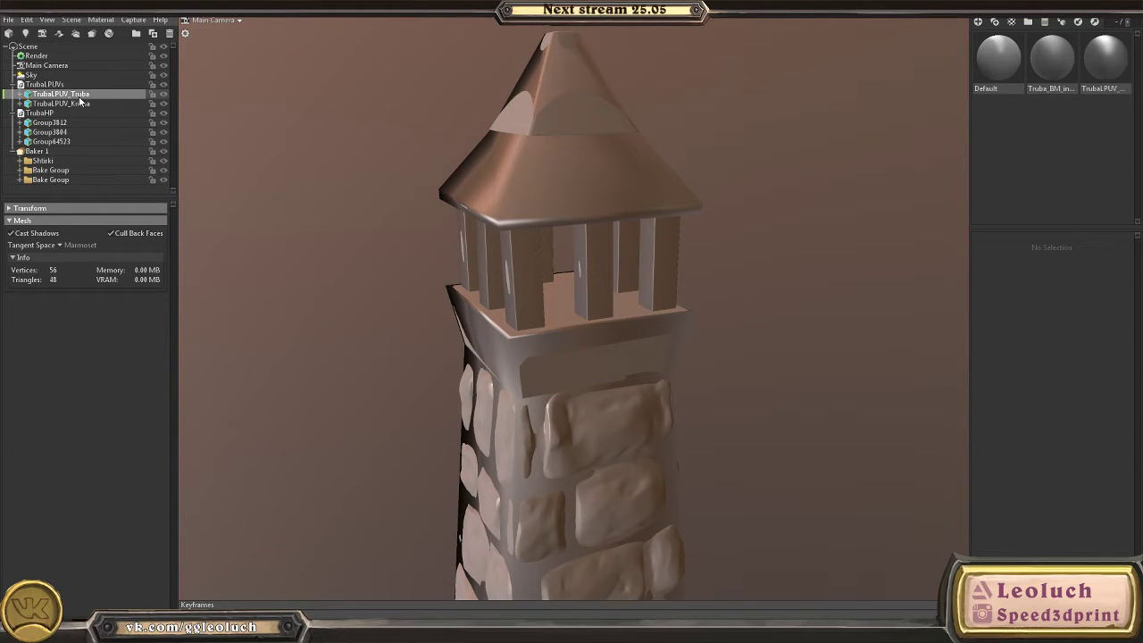
pyautogui.moveTo(72, 174); pyautogui.dragTo(72, 172)
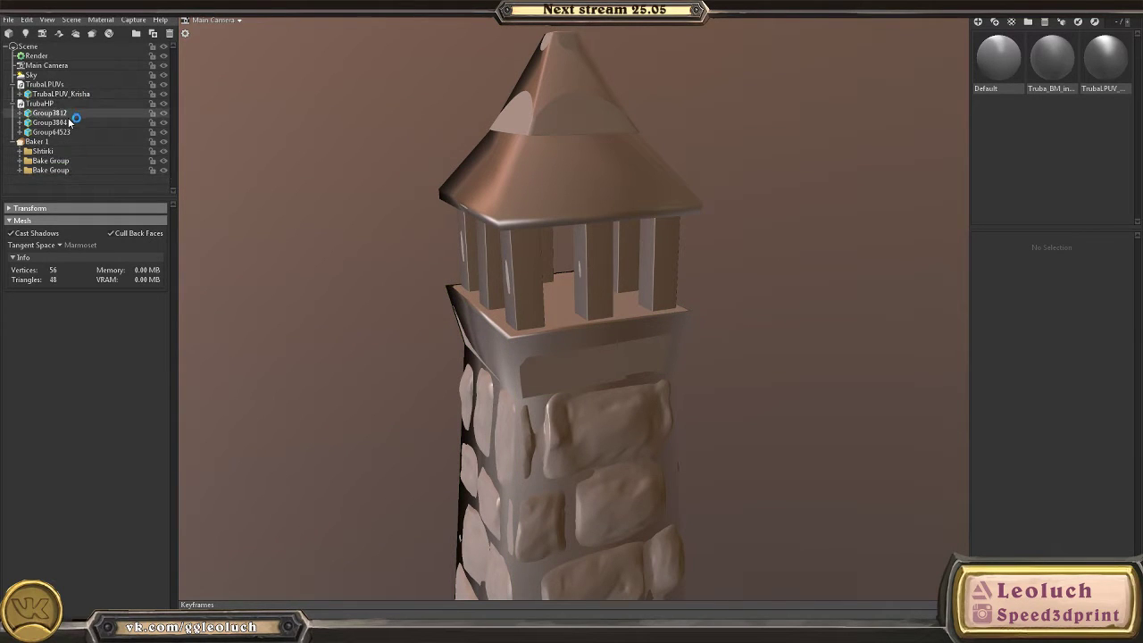
pyautogui.click(69, 122)
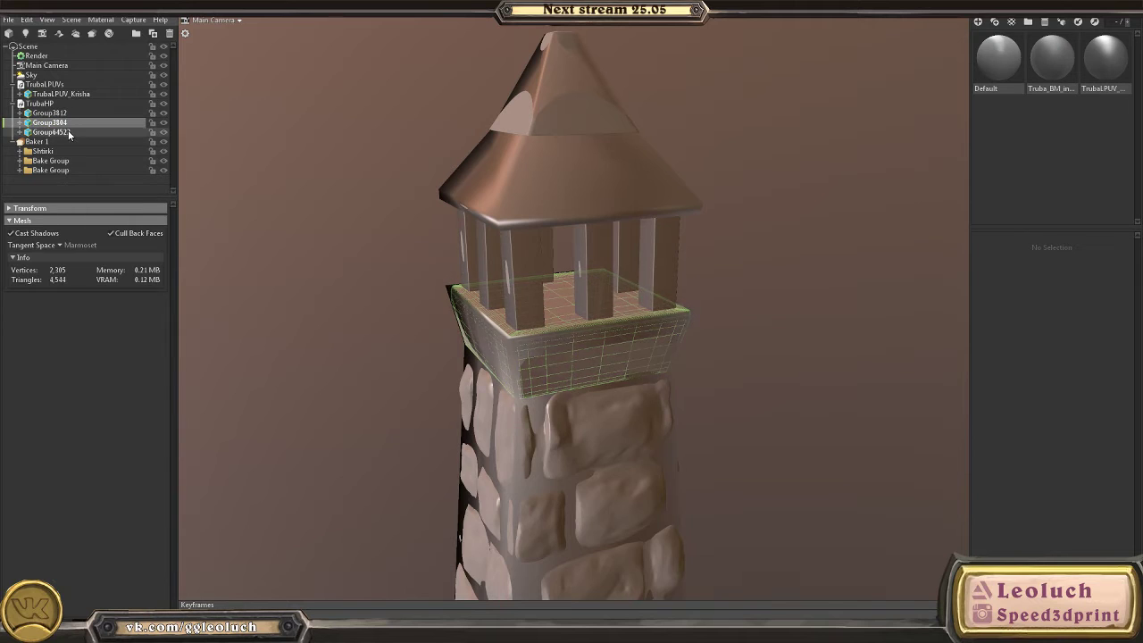
pyautogui.keyDown('ctrl'); pyautogui.click(68, 131); pyautogui.keyUp('ctrl')
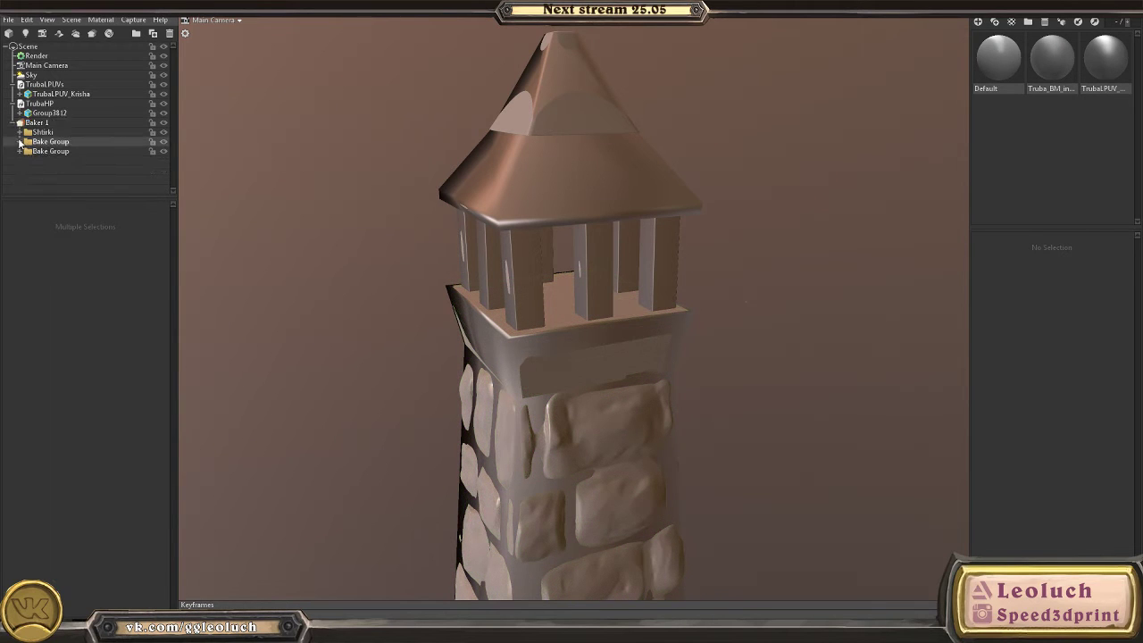
# - Place TrubaLPUV_Truba under Low and Group64523 and Group3804 under High in the second bake group, then collapse the group
pyautogui.click(19, 142)
pyautogui.moveTo(60, 176); pyautogui.dragTo(52, 181)
pyautogui.click(62, 152)
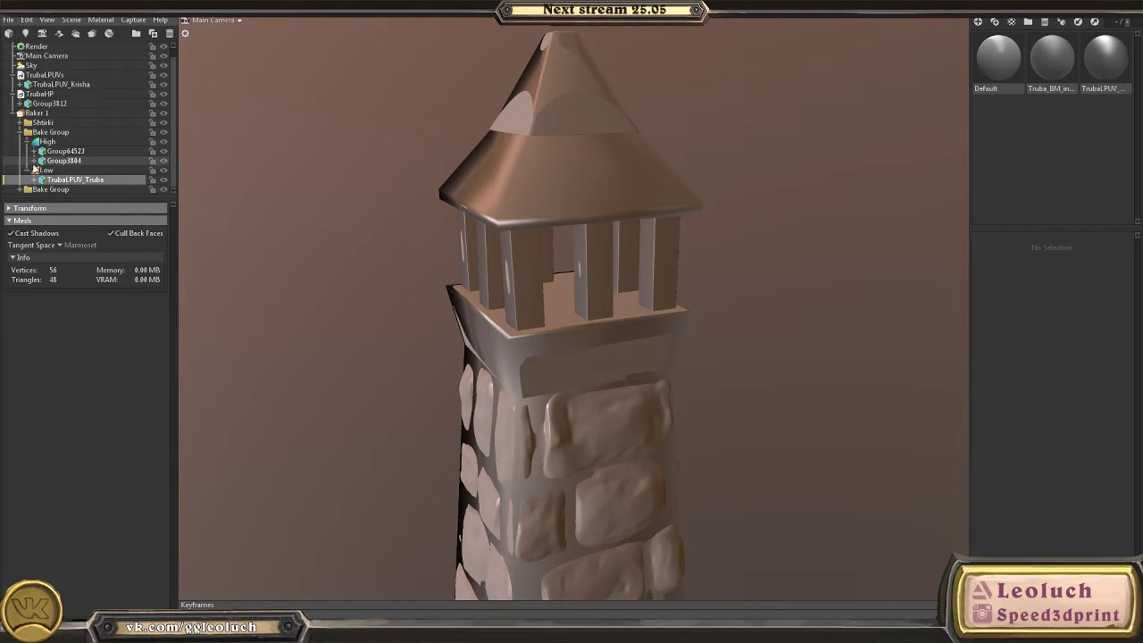
pyautogui.click(20, 139)
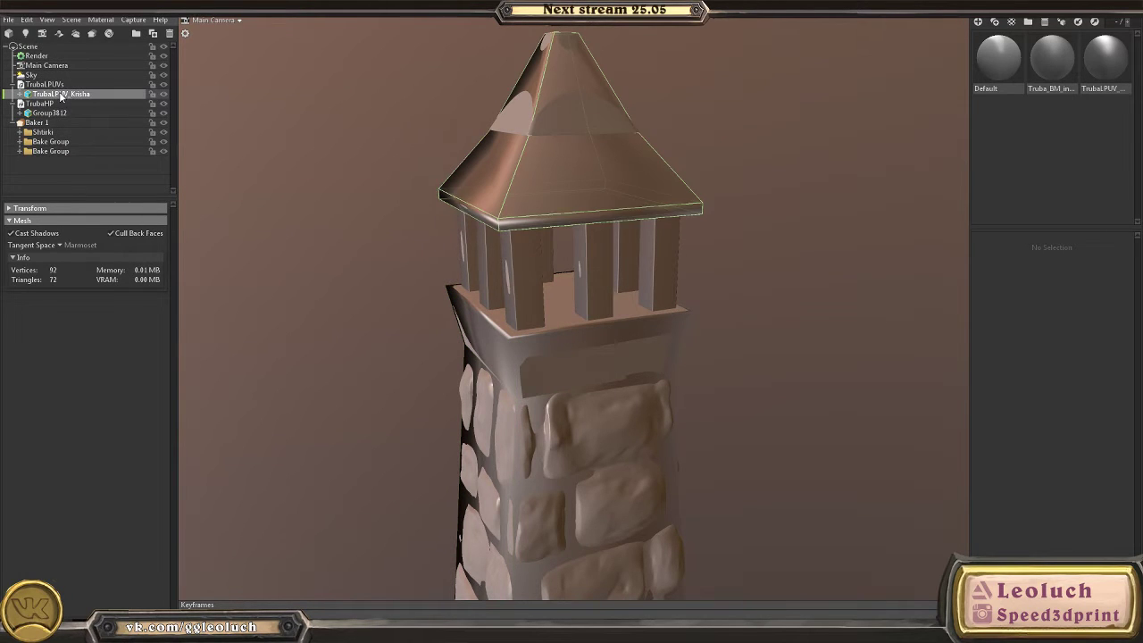
# - Move TrubaLPUV_Krisha and Group3812 into the third bake group, under Low and High respectively, and collapse the group
pyautogui.moveTo(48, 156); pyautogui.dragTo(48, 152)
pyautogui.moveTo(49, 104); pyautogui.dragTo(48, 142)
pyautogui.click(64, 152)
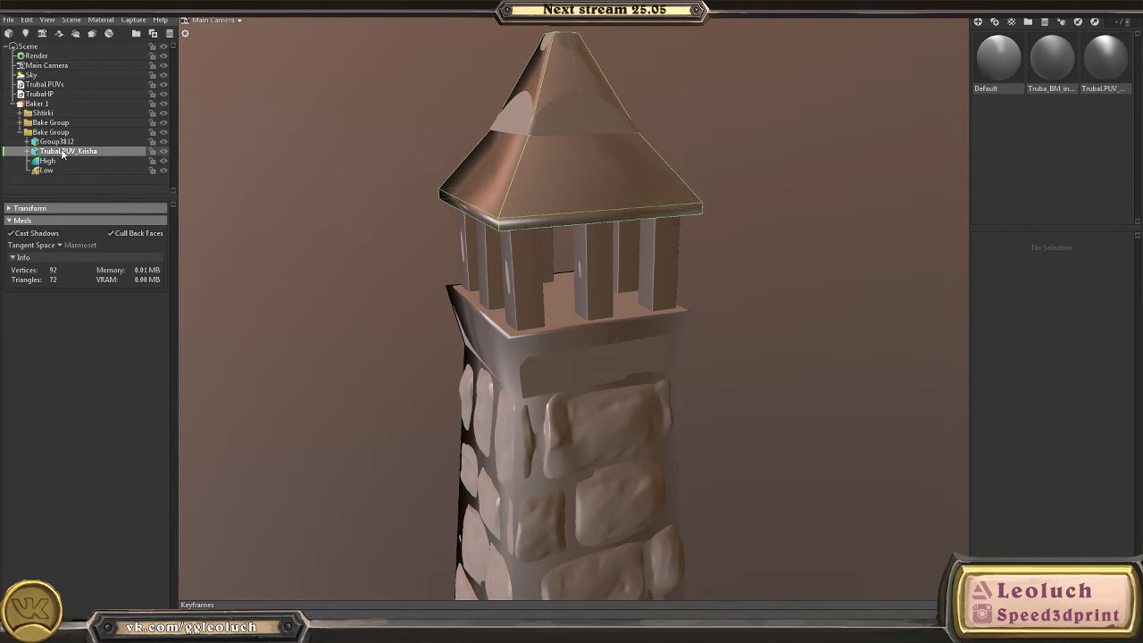
pyautogui.click(58, 141)
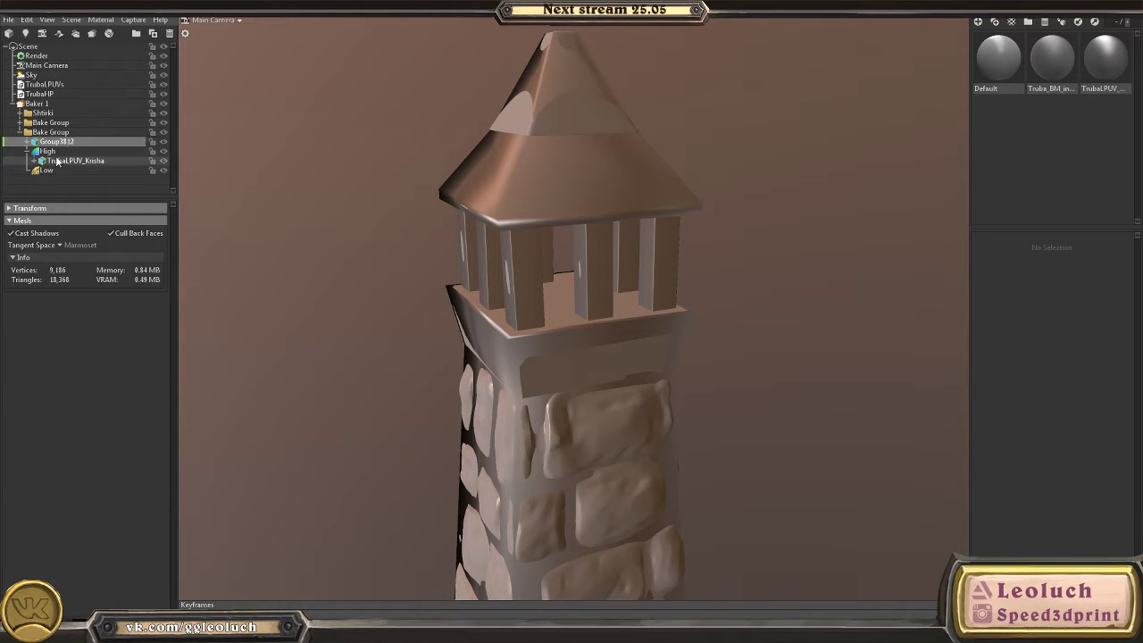
pyautogui.click(53, 143)
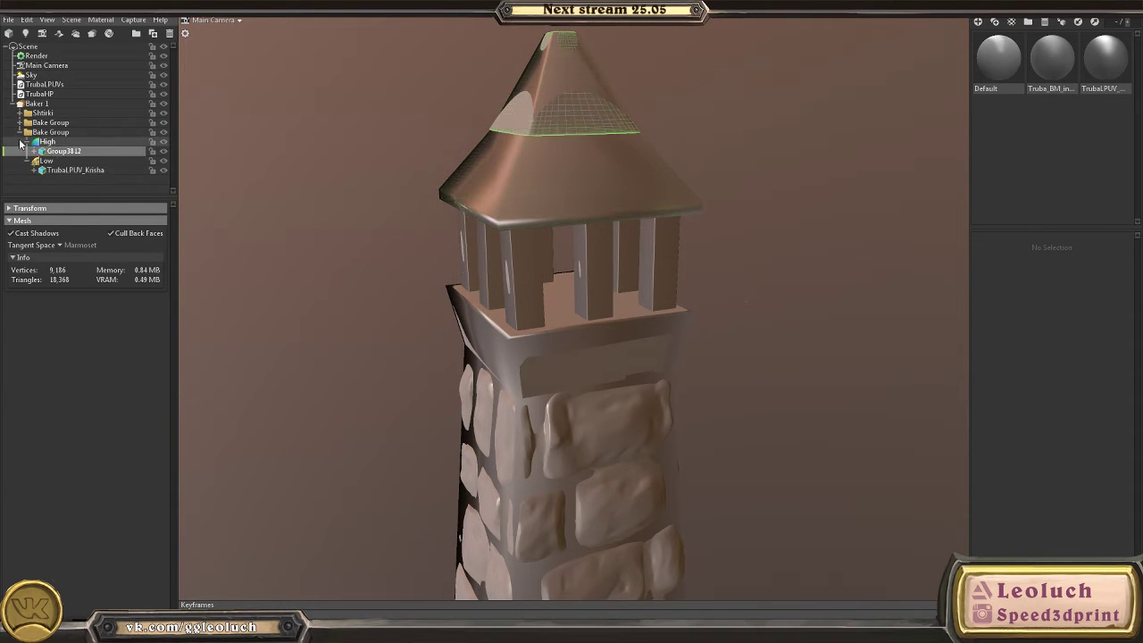
pyautogui.doubleClick(50, 132)
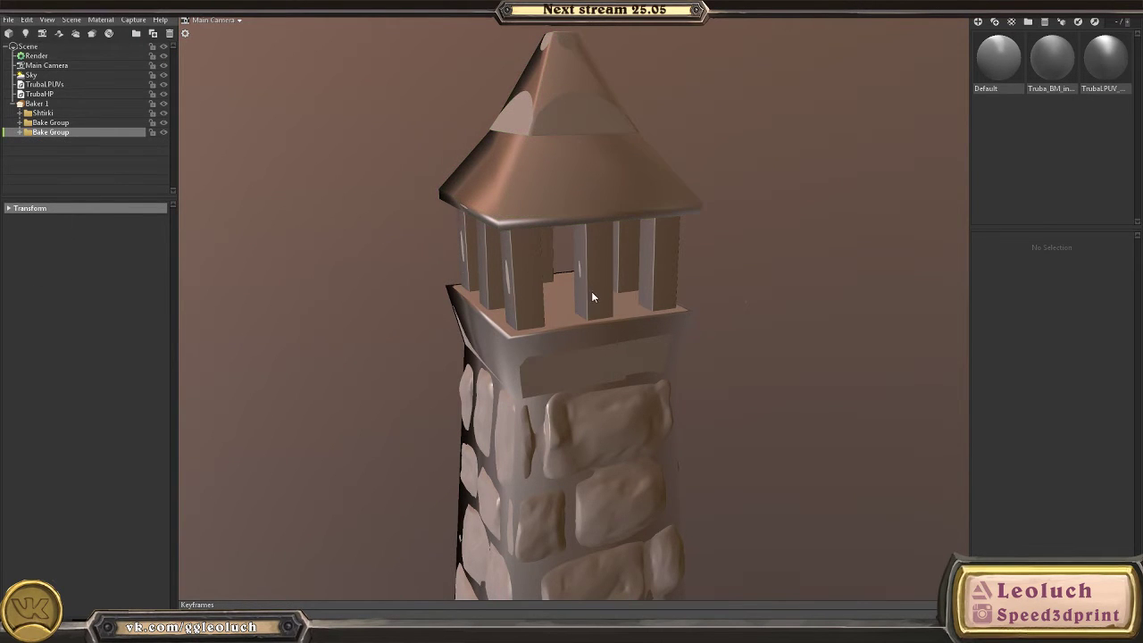
# - Set the baker's output file to TrubaBake in the Truba folder and its Soften value to 0.05
pyautogui.moveTo(591, 291)
pyautogui.mouseDown()
pyautogui.moveTo(510, 294)
pyautogui.moveTo(594, 306)
pyautogui.mouseUp()
pyautogui.scroll(2, 647, 351)
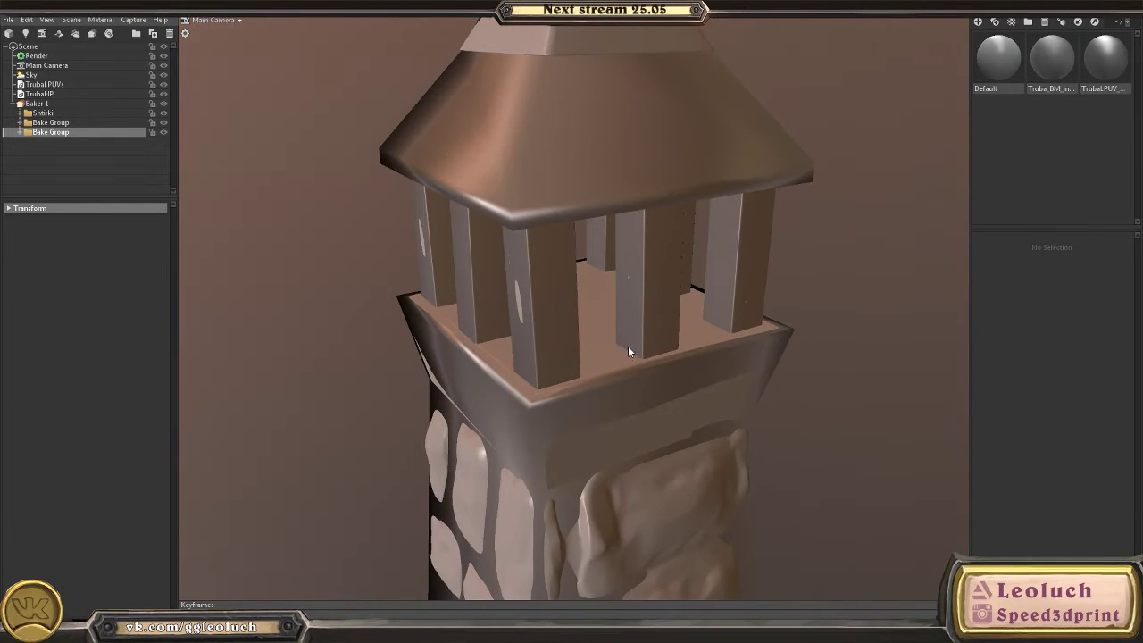
pyautogui.moveTo(627, 345); pyautogui.dragTo(520, 238)
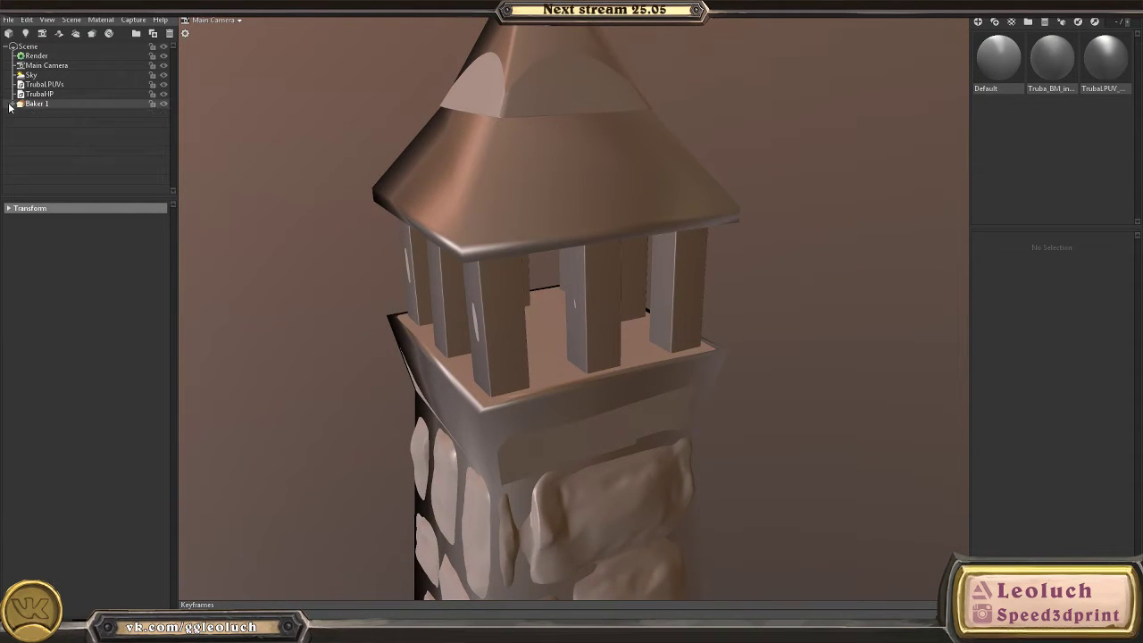
pyautogui.click(36, 103)
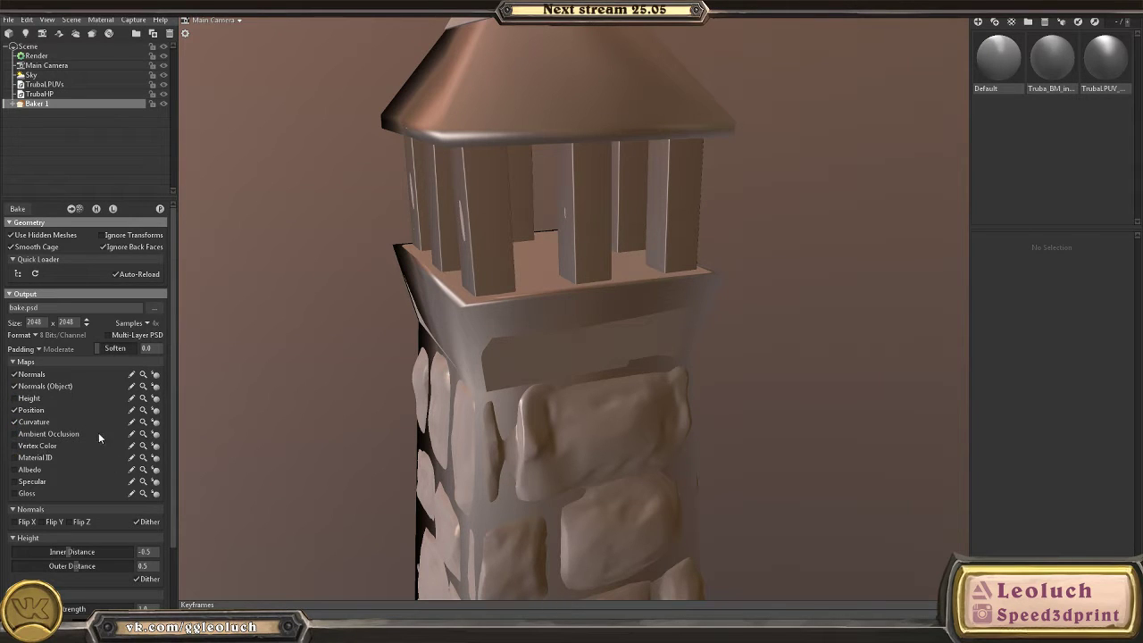
pyautogui.scroll(-2, 62, 536)
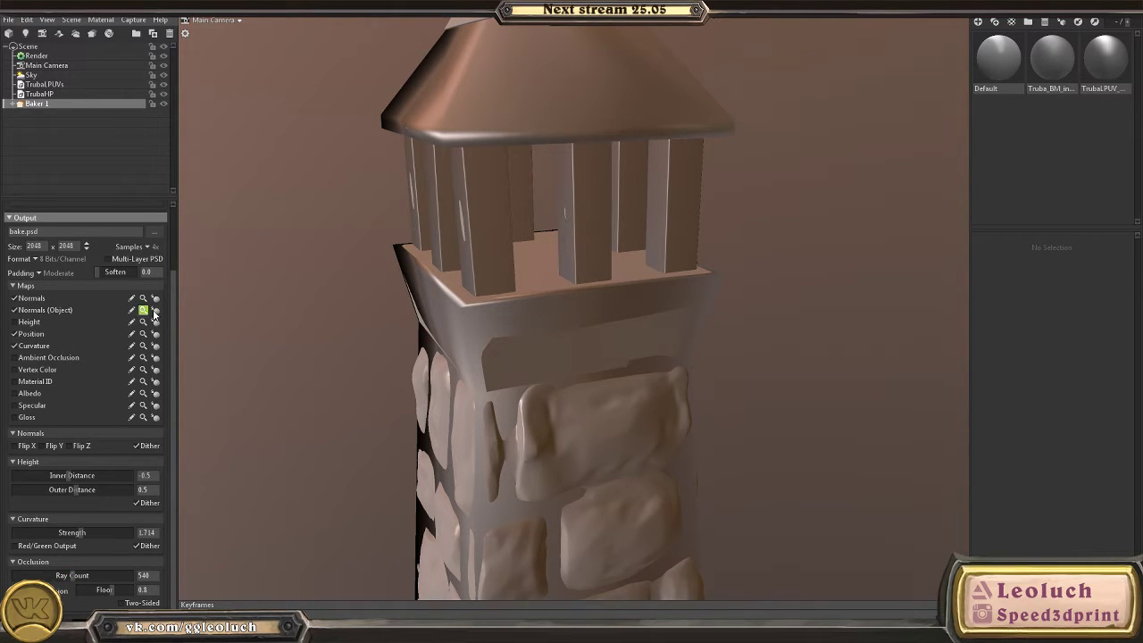
pyautogui.scroll(2, 95, 414)
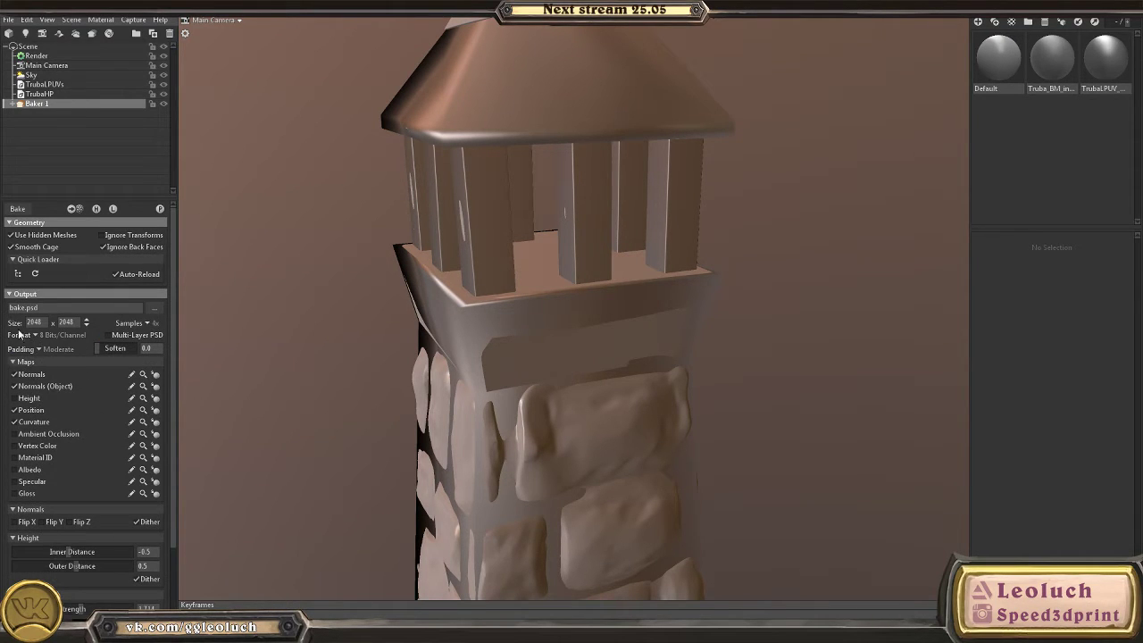
pyautogui.click(152, 311)
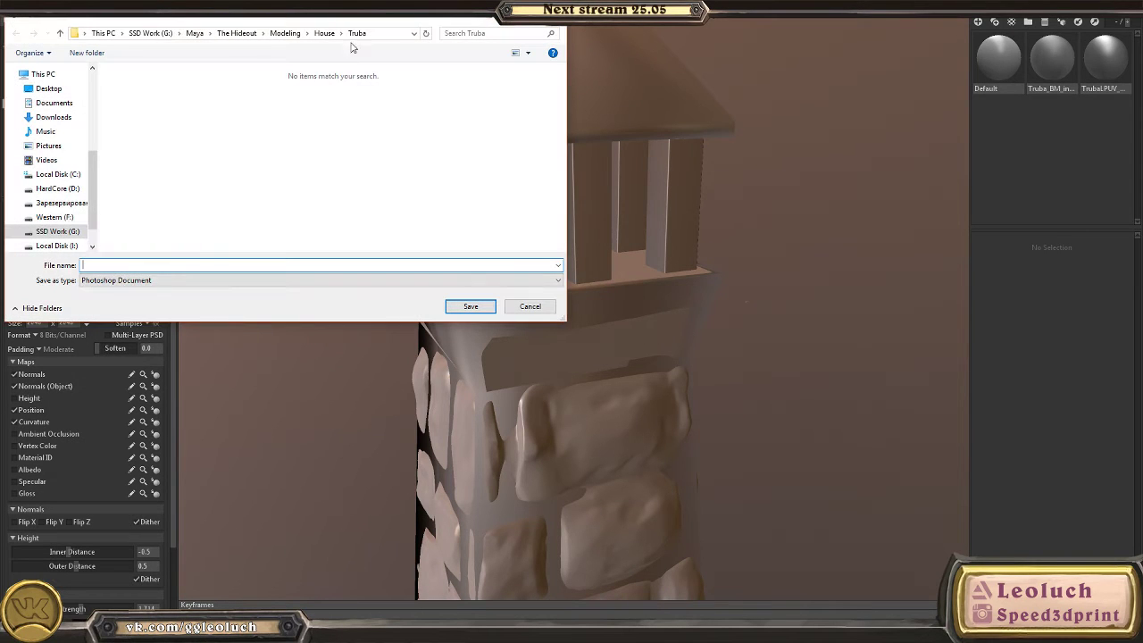
pyautogui.rightClick(179, 202)
pyautogui.click(224, 264)
pyautogui.write('TrubaBake')
pyautogui.press('Return')
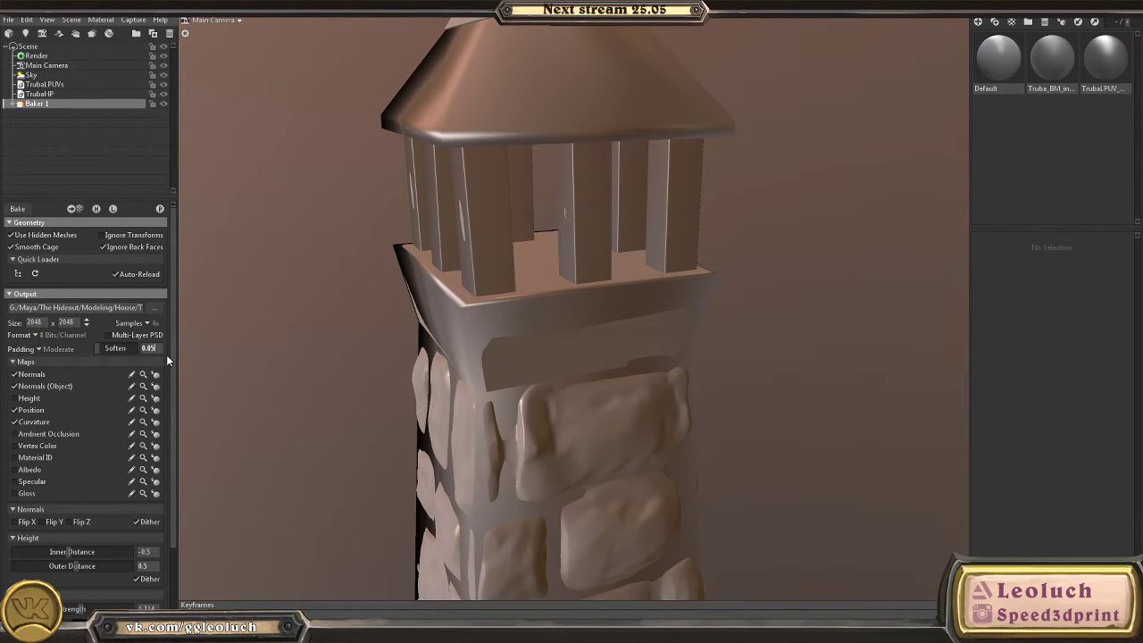
pyautogui.click(236, 260)
# - Preview the baked result on the tower and hide the baker's high-poly meshes
pyautogui.click(34, 104)
pyautogui.doubleClick(591, 247)
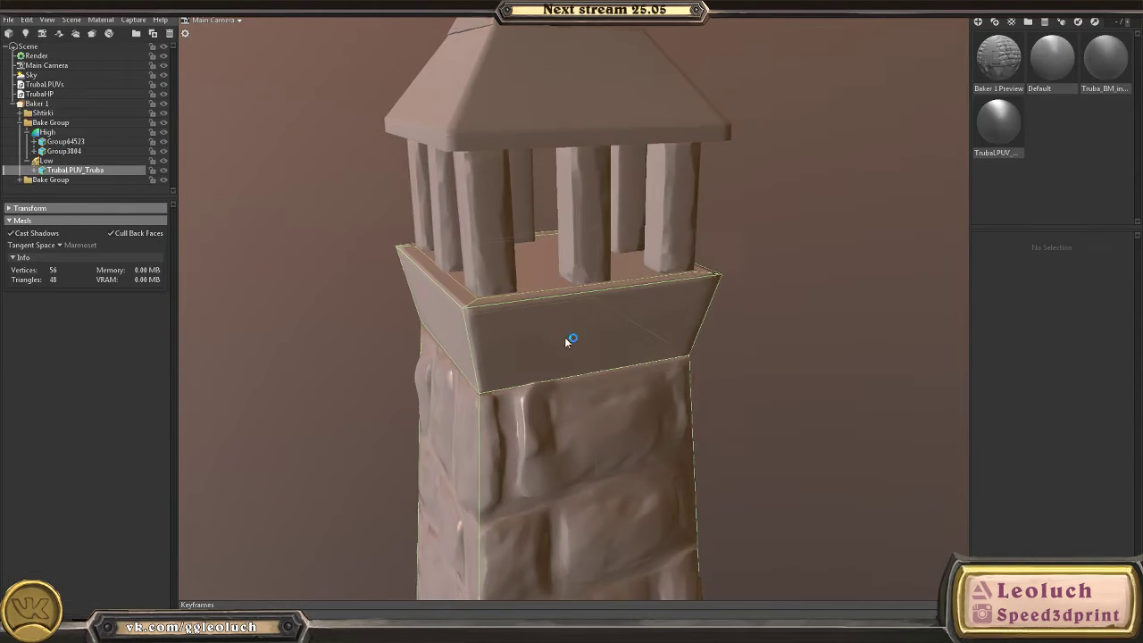
pyautogui.click(44, 104)
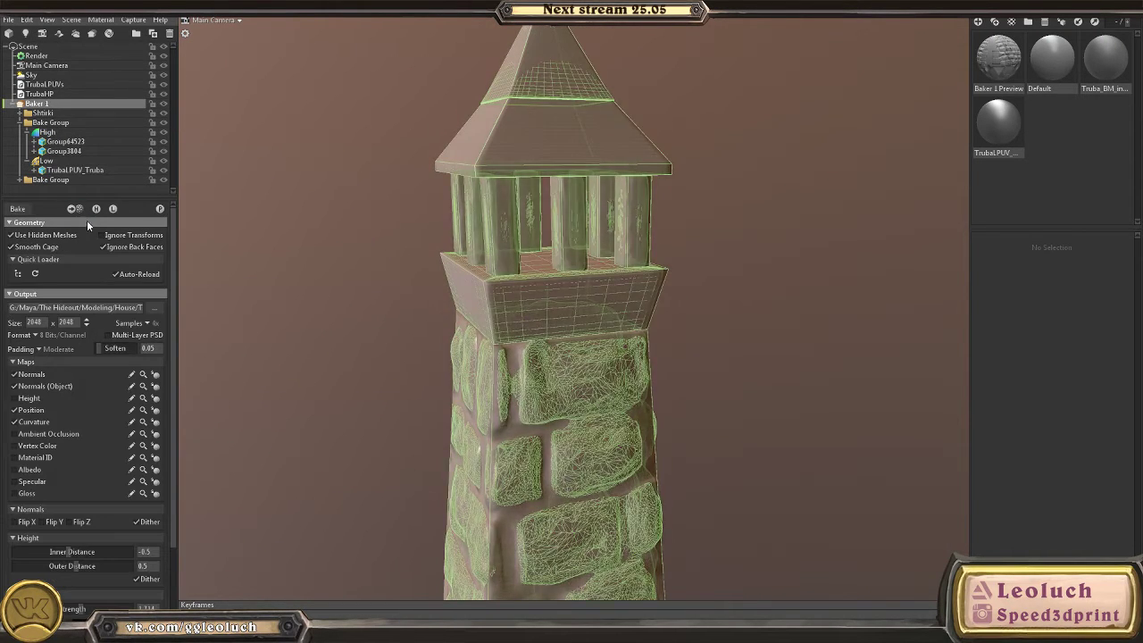
pyautogui.click(97, 209)
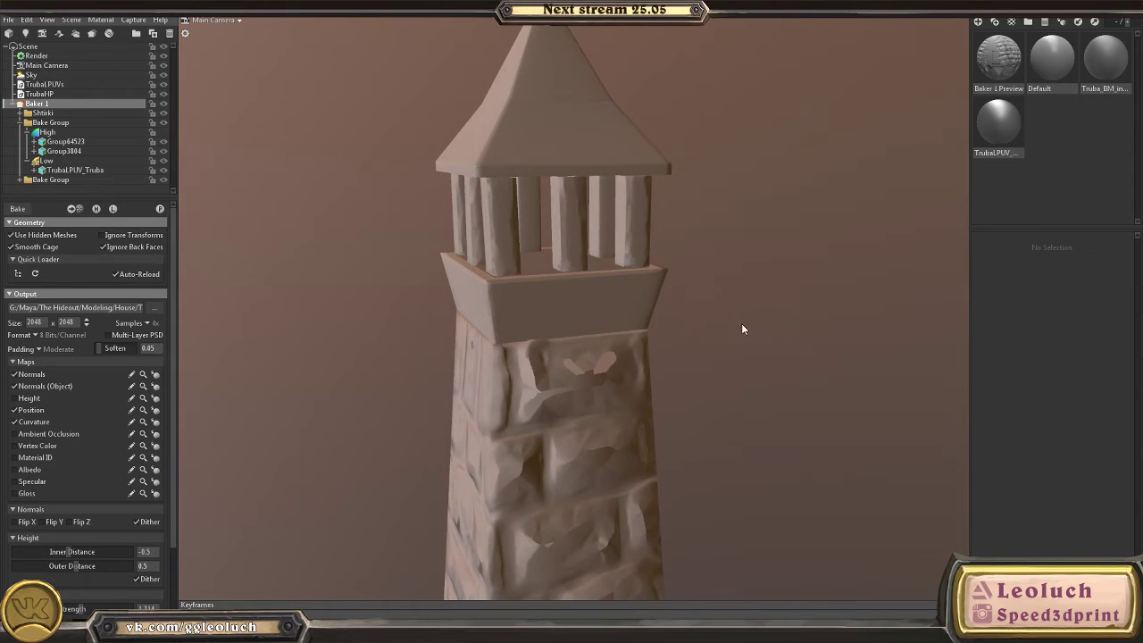
# - Raise the Max Offset of the second bake group's low-poly cage to 0.177
pyautogui.moveTo(741, 324); pyautogui.dragTo(586, 312, button='middle')
pyautogui.moveTo(459, 253); pyautogui.dragTo(548, 288, button='middle')
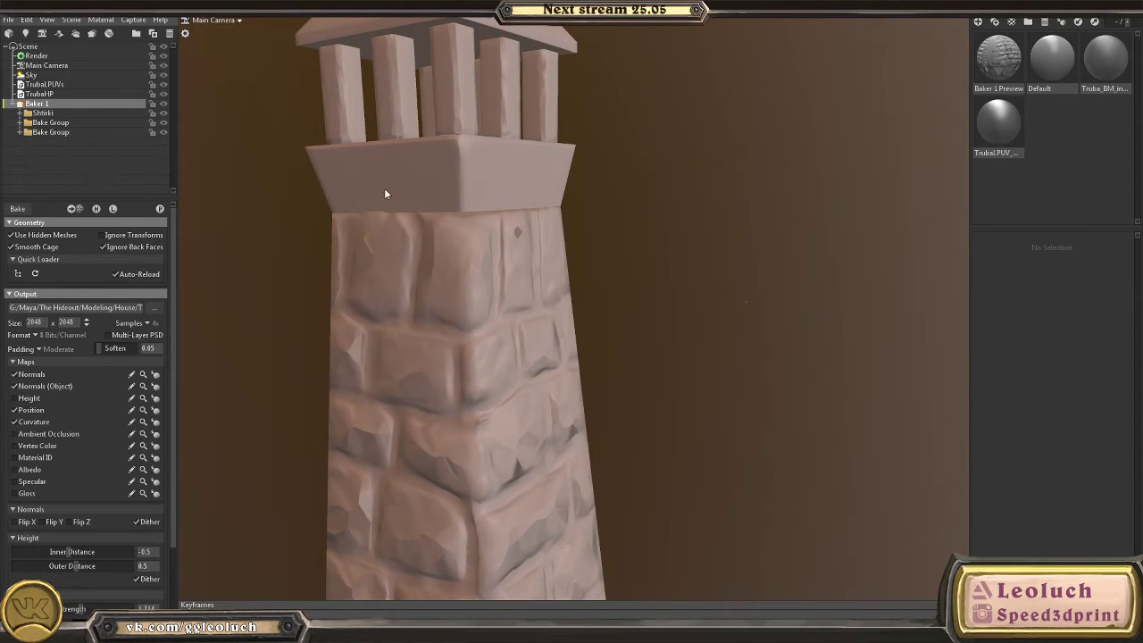
pyautogui.moveTo(564, 266); pyautogui.dragTo(588, 313, button='middle')
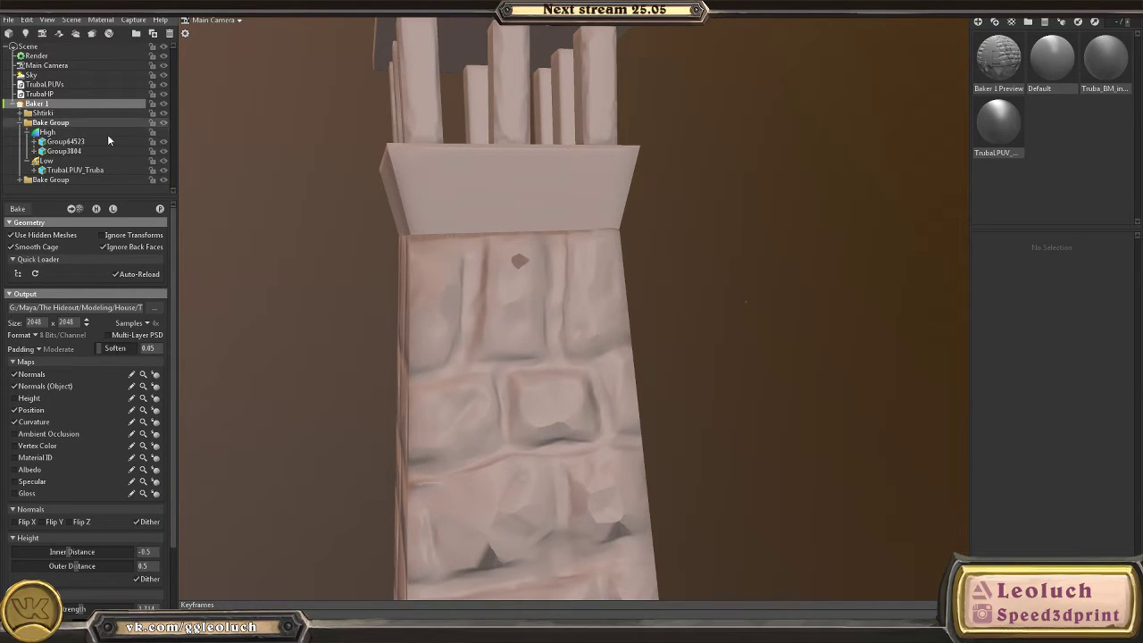
pyautogui.click(26, 124)
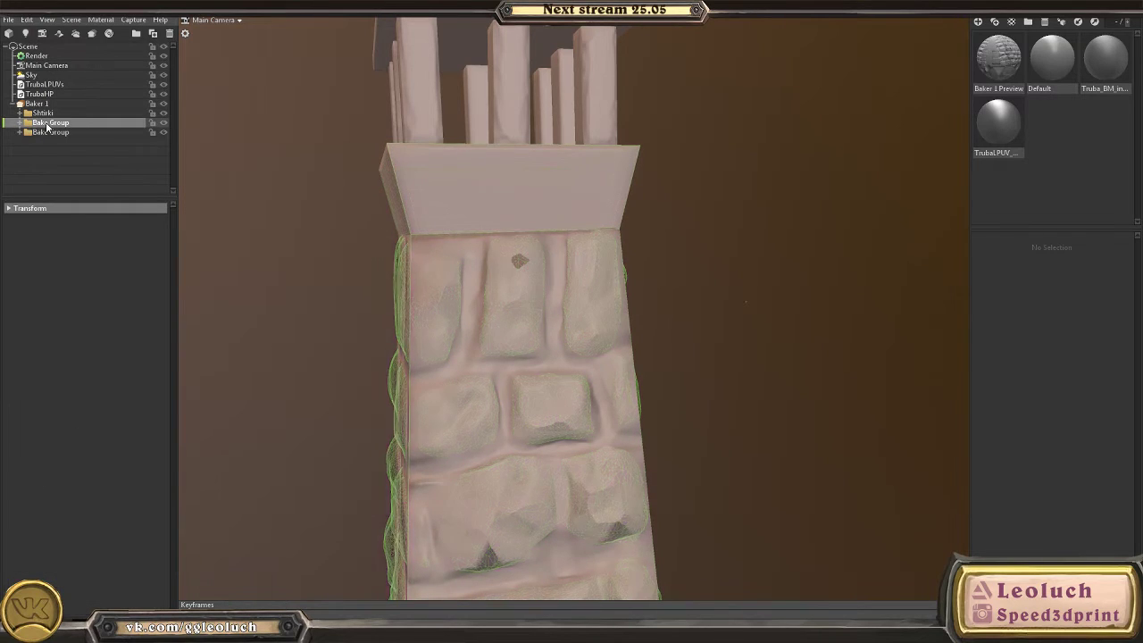
pyautogui.click(20, 125)
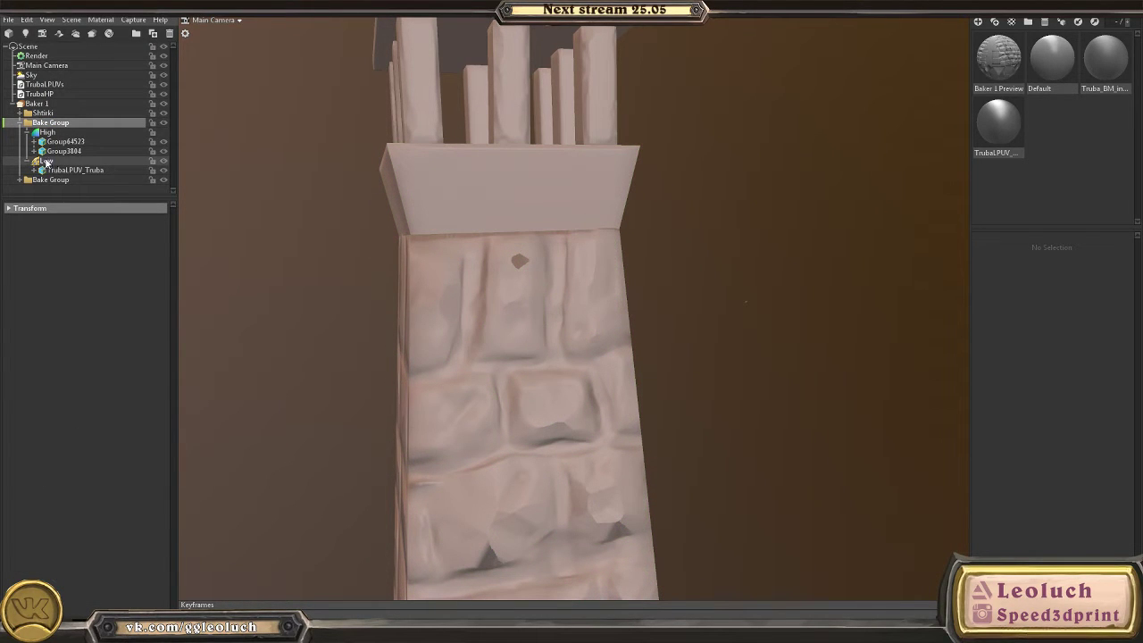
pyautogui.click(44, 162)
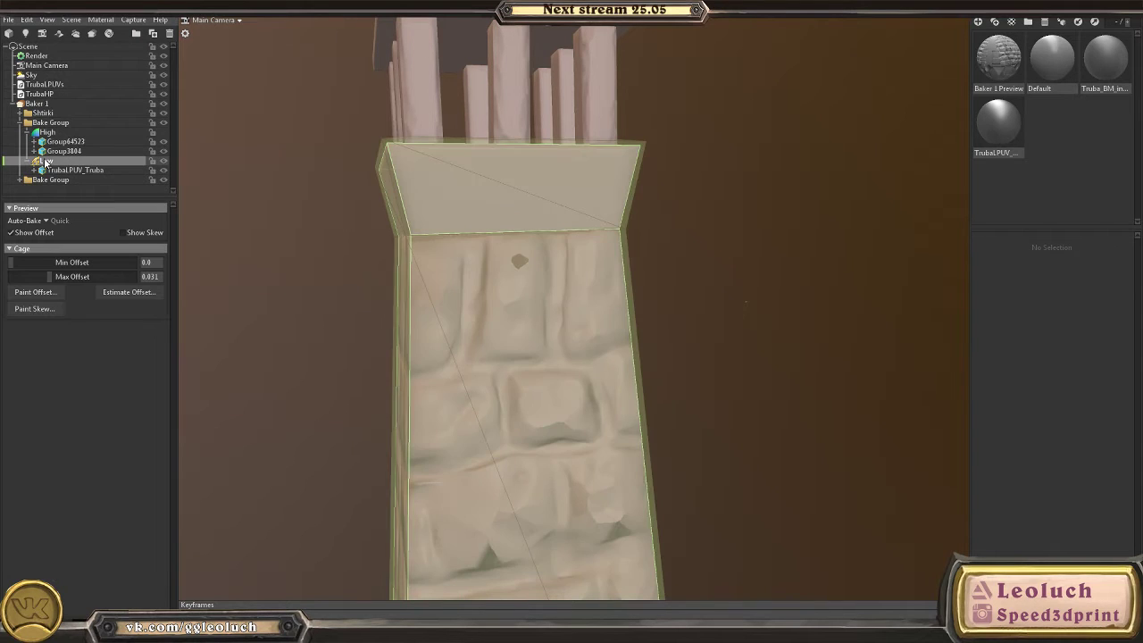
pyautogui.click(36, 293)
pyautogui.moveTo(268, 281); pyautogui.dragTo(232, 273)
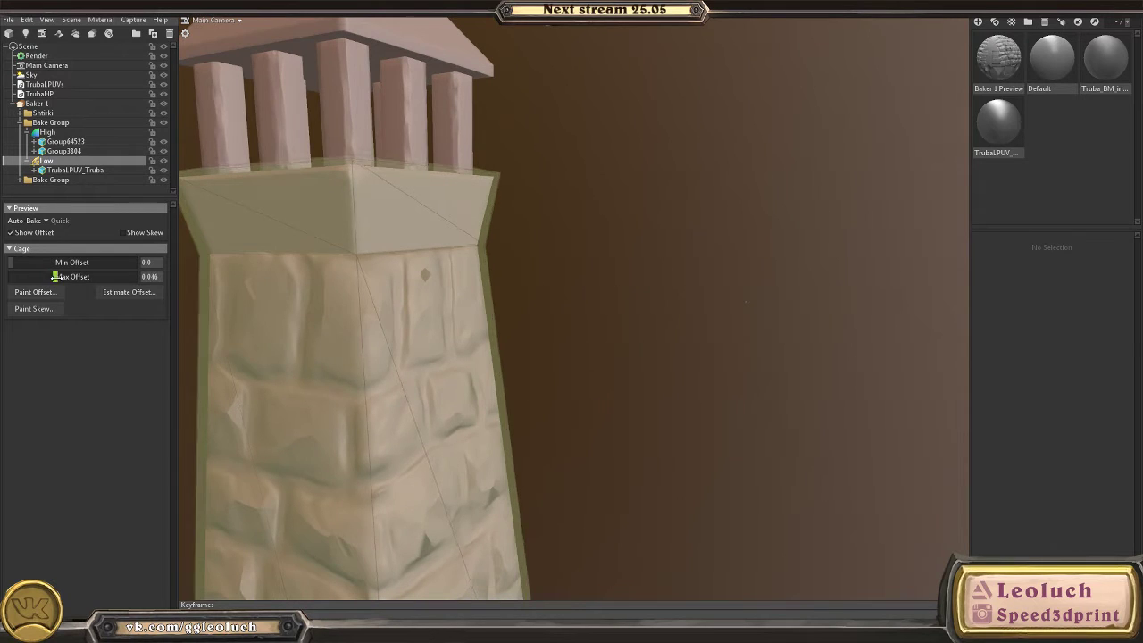
pyautogui.moveTo(55, 277); pyautogui.dragTo(116, 277)
# - Paint the cage offset around the tower's upper ledge, switching the viewport brush to UV Paint, and finish painting
pyautogui.moveTo(519, 309); pyautogui.dragTo(245, 164)
pyautogui.moveTo(439, 253); pyautogui.dragTo(224, 224)
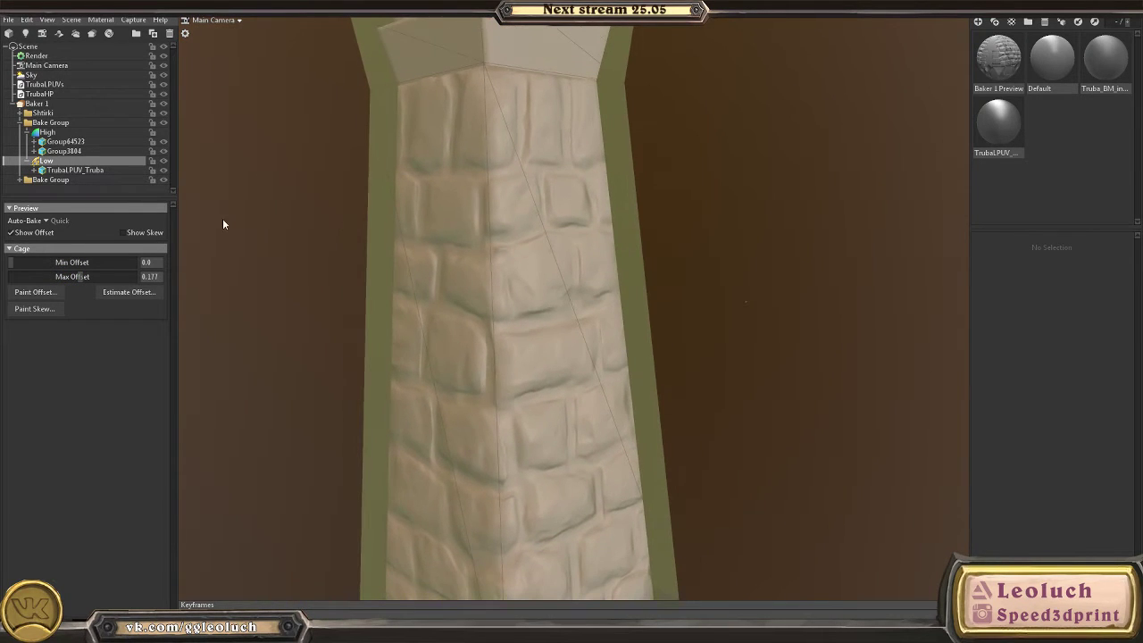
pyautogui.moveTo(338, 314); pyautogui.dragTo(489, 384)
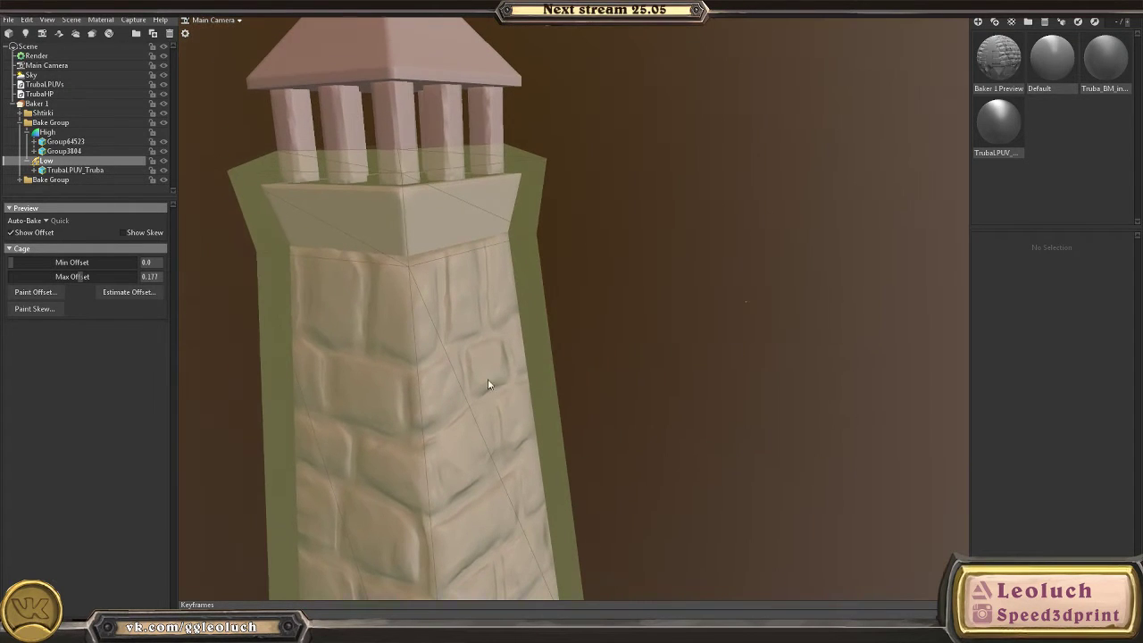
pyautogui.click(35, 293)
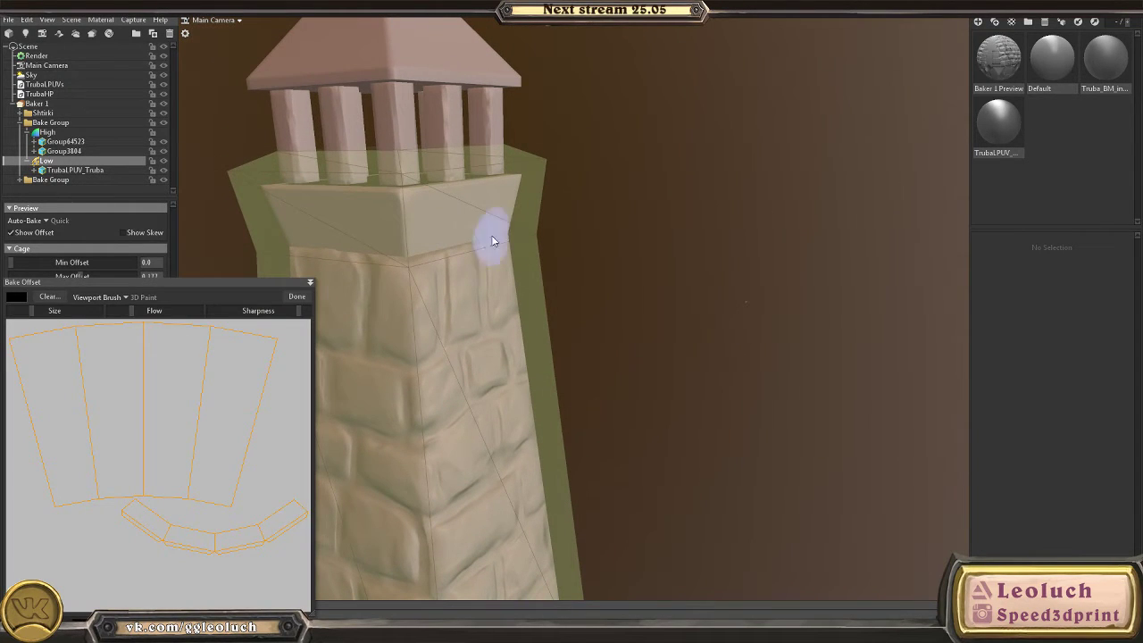
pyautogui.moveTo(491, 240)
pyautogui.mouseDown()
pyautogui.moveTo(484, 321)
pyautogui.moveTo(541, 309)
pyautogui.moveTo(549, 373)
pyautogui.moveTo(455, 375)
pyautogui.moveTo(599, 327)
pyautogui.moveTo(551, 326)
pyautogui.moveTo(553, 340)
pyautogui.moveTo(398, 334)
pyautogui.mouseUp()
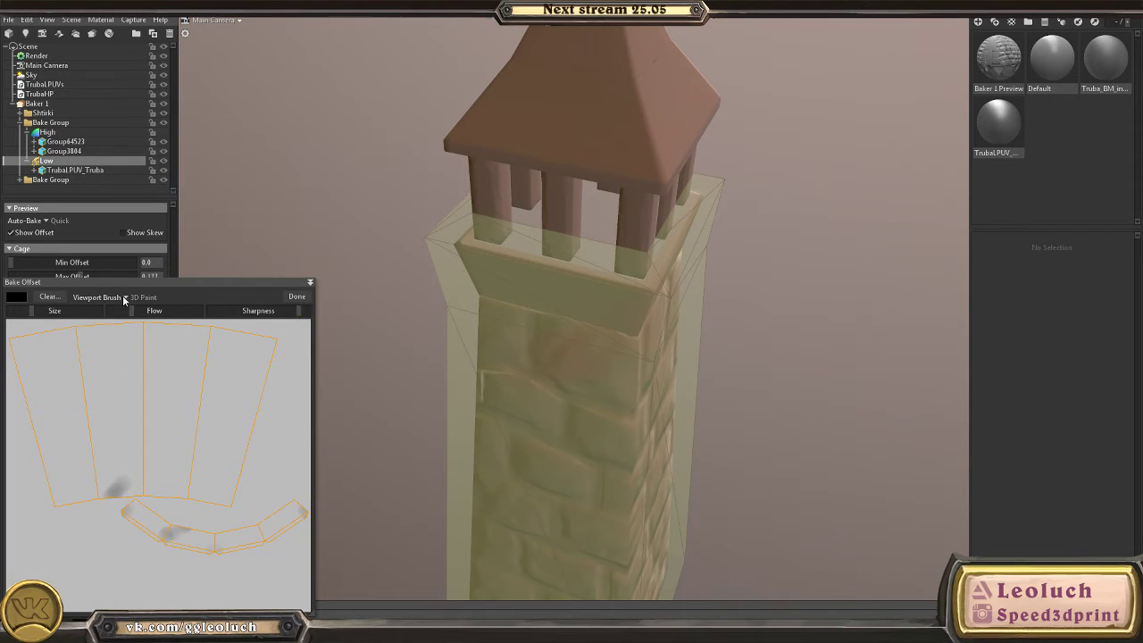
pyautogui.moveTo(339, 331); pyautogui.dragTo(554, 325)
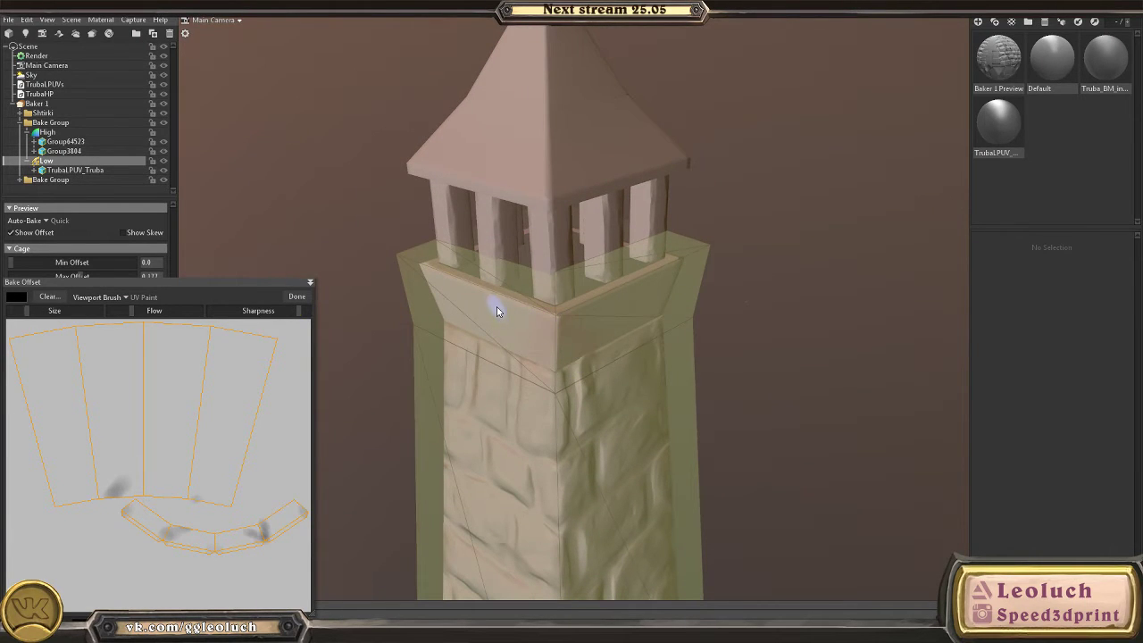
pyautogui.moveTo(496, 311)
pyautogui.mouseDown()
pyautogui.moveTo(553, 318)
pyautogui.moveTo(452, 324)
pyautogui.moveTo(522, 325)
pyautogui.moveTo(490, 374)
pyautogui.moveTo(493, 393)
pyautogui.moveTo(551, 384)
pyautogui.moveTo(527, 305)
pyautogui.moveTo(508, 289)
pyautogui.moveTo(576, 322)
pyautogui.moveTo(549, 262)
pyautogui.moveTo(519, 274)
pyautogui.moveTo(662, 313)
pyautogui.moveTo(551, 285)
pyautogui.moveTo(684, 329)
pyautogui.moveTo(704, 432)
pyautogui.moveTo(599, 345)
pyautogui.moveTo(713, 491)
pyautogui.moveTo(543, 421)
pyautogui.moveTo(492, 413)
pyautogui.moveTo(669, 360)
pyautogui.moveTo(704, 336)
pyautogui.moveTo(349, 311)
pyautogui.moveTo(622, 297)
pyautogui.moveTo(563, 311)
pyautogui.moveTo(483, 380)
pyautogui.moveTo(500, 404)
pyautogui.mouseUp()
pyautogui.click(297, 297)
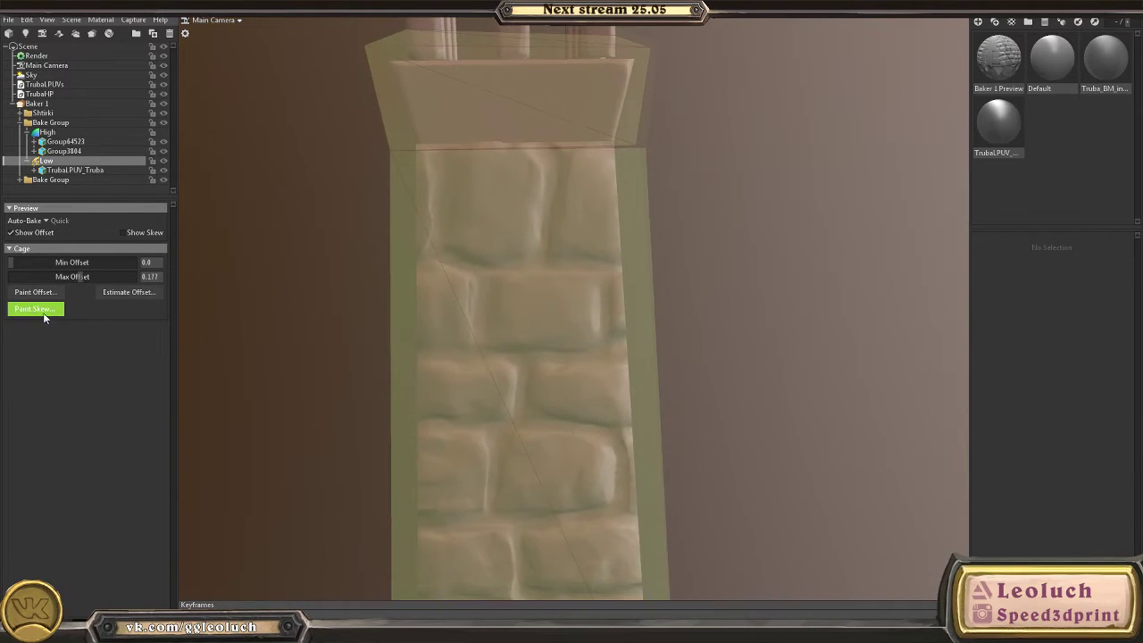
# - Start painting the low-poly cage's skew and cover one full wall of the tower with the large brush
pyautogui.click(45, 309)
pyautogui.moveTo(553, 441)
pyautogui.mouseDown()
pyautogui.moveTo(590, 440)
pyautogui.moveTo(592, 235)
pyautogui.moveTo(575, 319)
pyautogui.moveTo(482, 325)
pyautogui.moveTo(580, 347)
pyautogui.mouseUp()
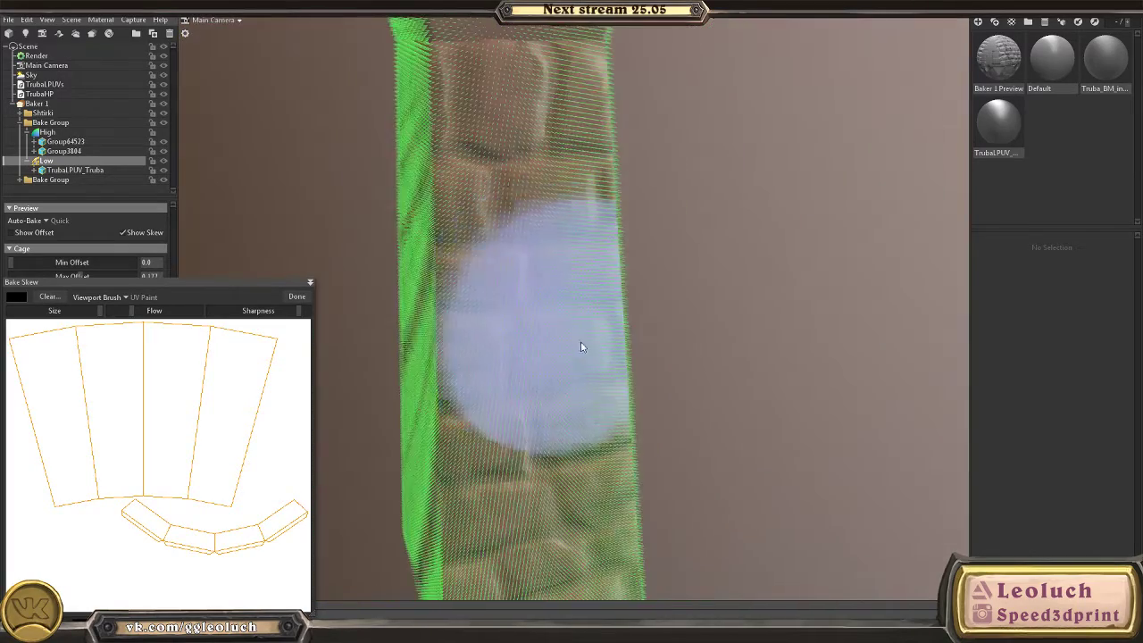
pyautogui.scroll(-3, 580, 347)
pyautogui.moveTo(539, 229)
pyautogui.mouseDown()
pyautogui.moveTo(550, 517)
pyautogui.moveTo(665, 529)
pyautogui.moveTo(786, 474)
pyautogui.moveTo(682, 429)
pyautogui.moveTo(748, 431)
pyautogui.moveTo(692, 441)
pyautogui.mouseUp()
pyautogui.scroll(3, 702, 413)
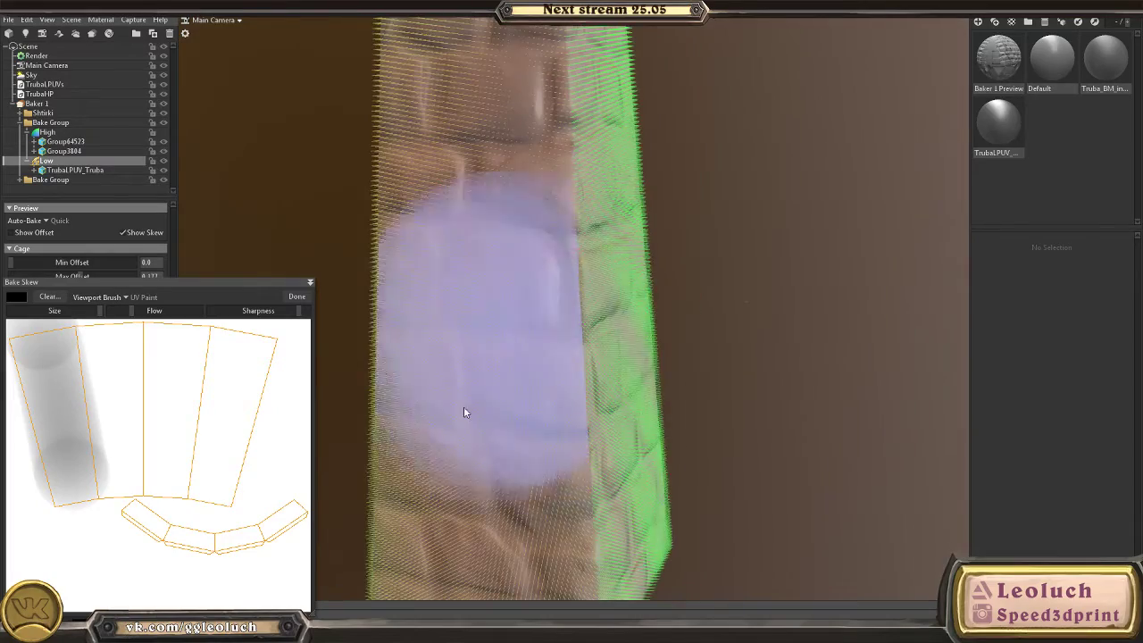
pyautogui.moveTo(464, 413)
pyautogui.mouseDown()
pyautogui.moveTo(479, 378)
pyautogui.moveTo(571, 413)
pyautogui.moveTo(520, 340)
pyautogui.moveTo(593, 395)
pyautogui.moveTo(533, 342)
pyautogui.mouseUp()
pyautogui.scroll(-4, 536, 375)
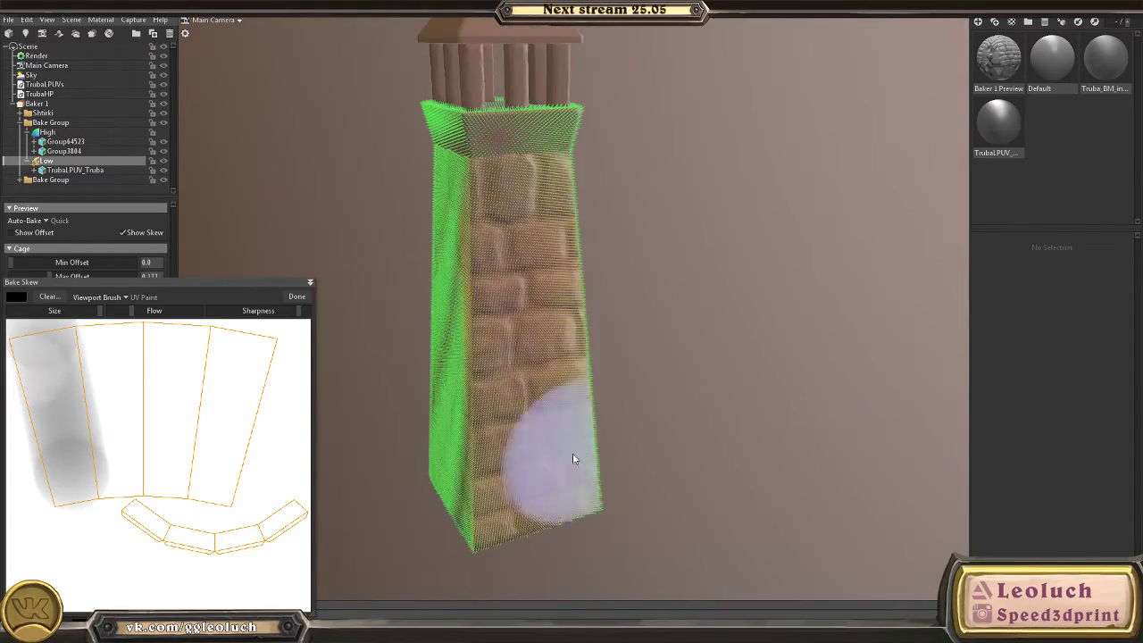
pyautogui.moveTo(573, 454)
pyautogui.mouseDown()
pyautogui.moveTo(512, 269)
pyautogui.moveTo(503, 504)
pyautogui.moveTo(519, 257)
pyautogui.moveTo(551, 243)
pyautogui.moveTo(549, 405)
pyautogui.moveTo(512, 497)
pyautogui.moveTo(559, 469)
pyautogui.moveTo(719, 469)
pyautogui.moveTo(498, 397)
pyautogui.moveTo(561, 332)
pyautogui.moveTo(506, 309)
pyautogui.mouseUp()
pyautogui.scroll(5, 523, 312)
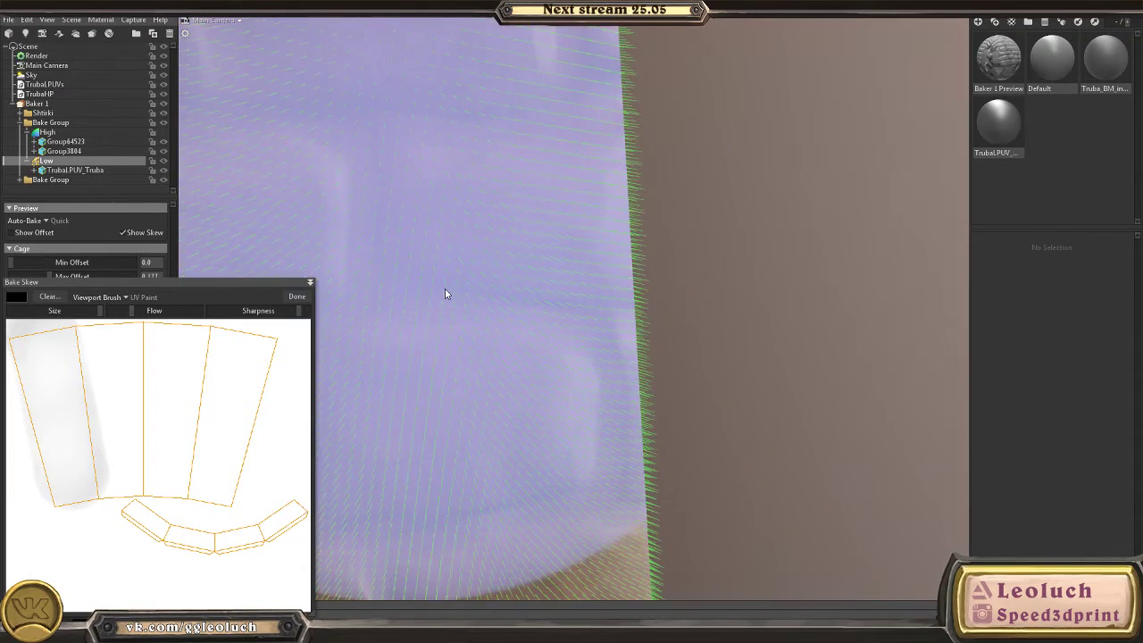
# - Reduce the skew brush size, paint a small spot low on the same wall and finish skew painting
pyautogui.scroll(-5, 445, 291)
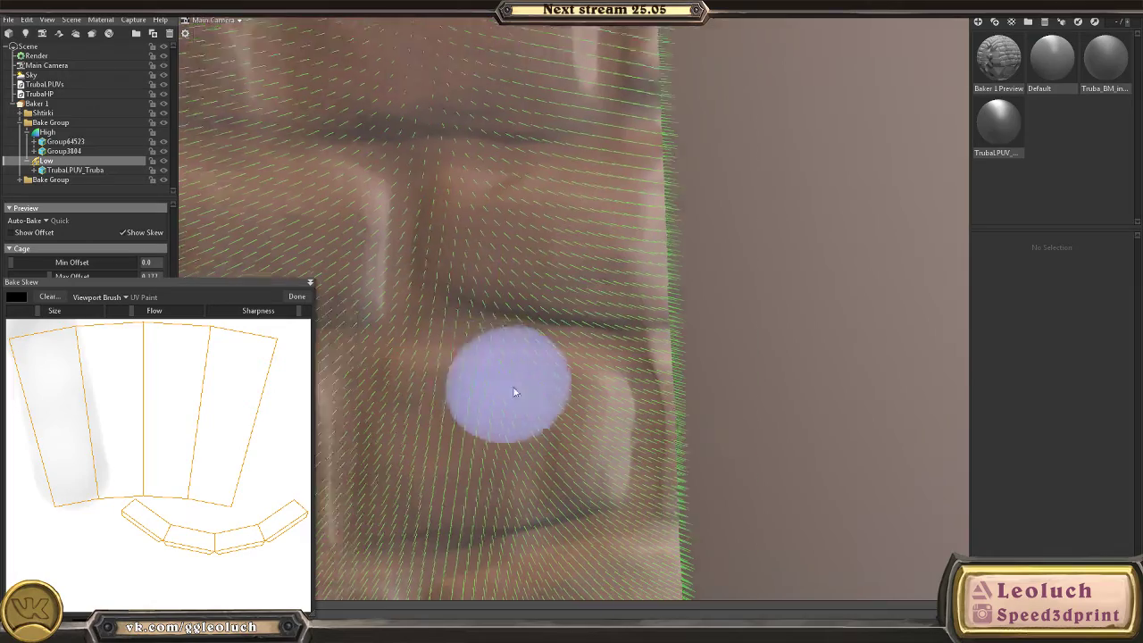
pyautogui.moveTo(514, 391)
pyautogui.mouseDown()
pyautogui.moveTo(503, 308)
pyautogui.moveTo(533, 373)
pyautogui.moveTo(631, 438)
pyautogui.moveTo(602, 407)
pyautogui.moveTo(598, 354)
pyautogui.moveTo(611, 406)
pyautogui.moveTo(583, 360)
pyautogui.moveTo(584, 413)
pyautogui.moveTo(625, 316)
pyautogui.mouseUp()
pyautogui.moveTo(655, 559)
pyautogui.mouseDown()
pyautogui.moveTo(654, 520)
pyautogui.moveTo(573, 460)
pyautogui.moveTo(596, 430)
pyautogui.moveTo(559, 552)
pyautogui.moveTo(649, 570)
pyautogui.moveTo(581, 544)
pyautogui.moveTo(598, 501)
pyautogui.moveTo(669, 472)
pyautogui.moveTo(593, 364)
pyautogui.moveTo(627, 272)
pyautogui.moveTo(638, 328)
pyautogui.moveTo(688, 364)
pyautogui.moveTo(648, 399)
pyautogui.moveTo(706, 363)
pyautogui.moveTo(653, 443)
pyautogui.moveTo(732, 427)
pyautogui.moveTo(693, 440)
pyautogui.moveTo(637, 416)
pyautogui.moveTo(560, 346)
pyautogui.moveTo(527, 337)
pyautogui.moveTo(550, 333)
pyautogui.moveTo(581, 388)
pyautogui.moveTo(647, 455)
pyautogui.moveTo(505, 439)
pyautogui.moveTo(477, 451)
pyautogui.moveTo(471, 416)
pyautogui.moveTo(577, 412)
pyautogui.moveTo(648, 392)
pyautogui.moveTo(779, 394)
pyautogui.moveTo(702, 403)
pyautogui.moveTo(730, 380)
pyautogui.moveTo(625, 483)
pyautogui.mouseUp()
pyautogui.moveTo(597, 419)
pyautogui.mouseDown()
pyautogui.moveTo(661, 485)
pyautogui.moveTo(612, 485)
pyautogui.mouseUp()
pyautogui.scroll(3, 661, 455)
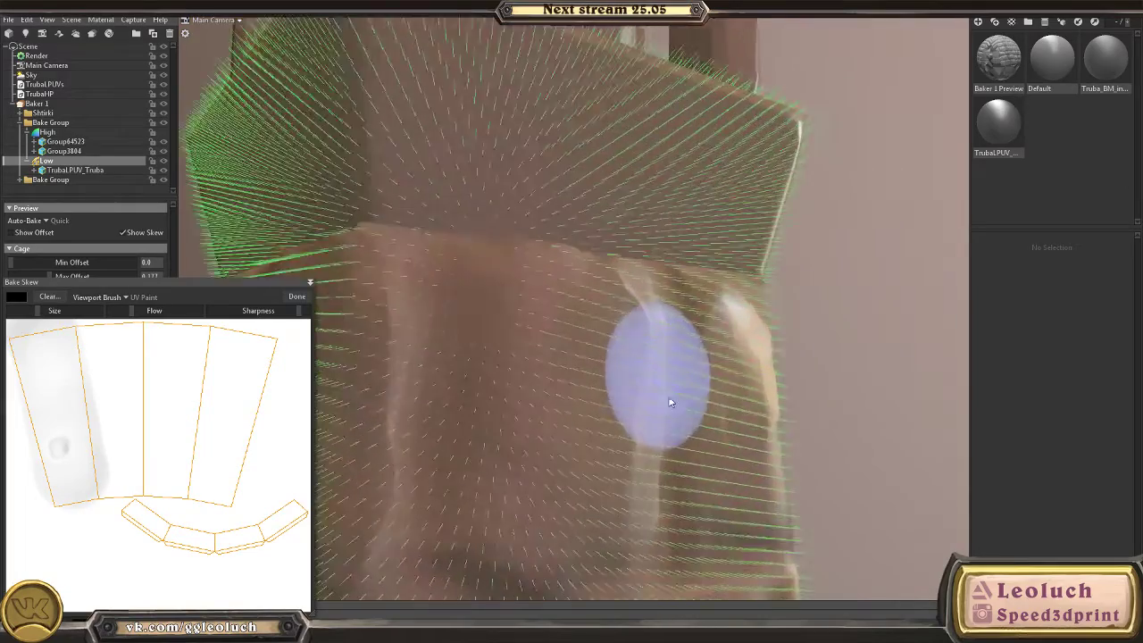
pyautogui.scroll(-3, 670, 403)
pyautogui.moveTo(599, 436)
pyautogui.mouseDown()
pyautogui.moveTo(643, 464)
pyautogui.moveTo(508, 471)
pyautogui.moveTo(509, 491)
pyautogui.moveTo(405, 501)
pyautogui.mouseUp()
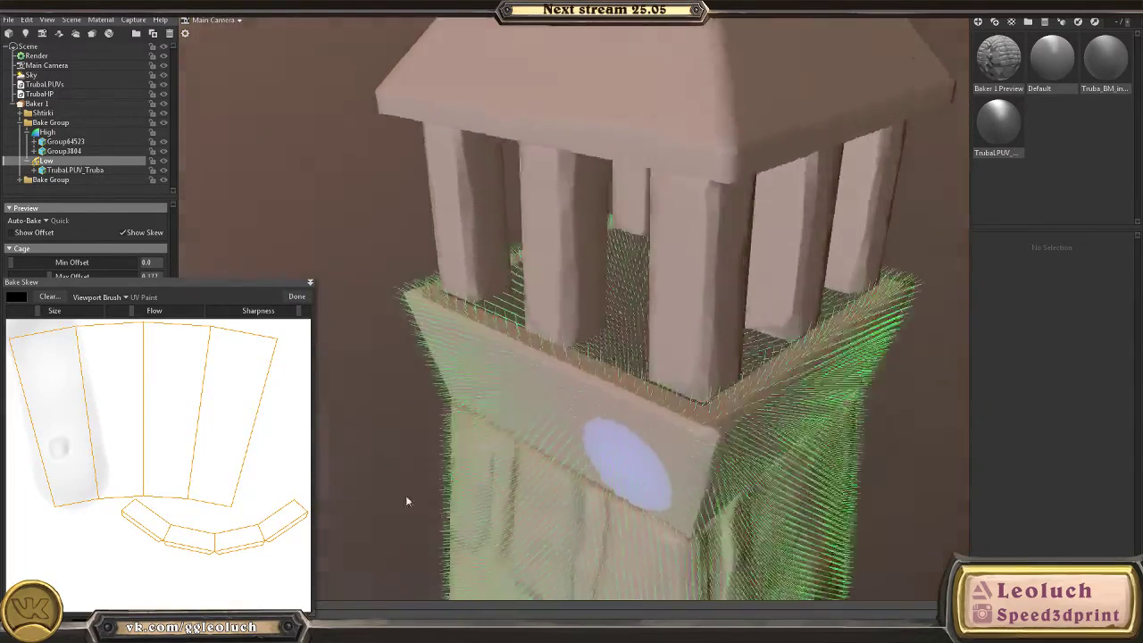
pyautogui.scroll(3, 384, 487)
pyautogui.click(297, 296)
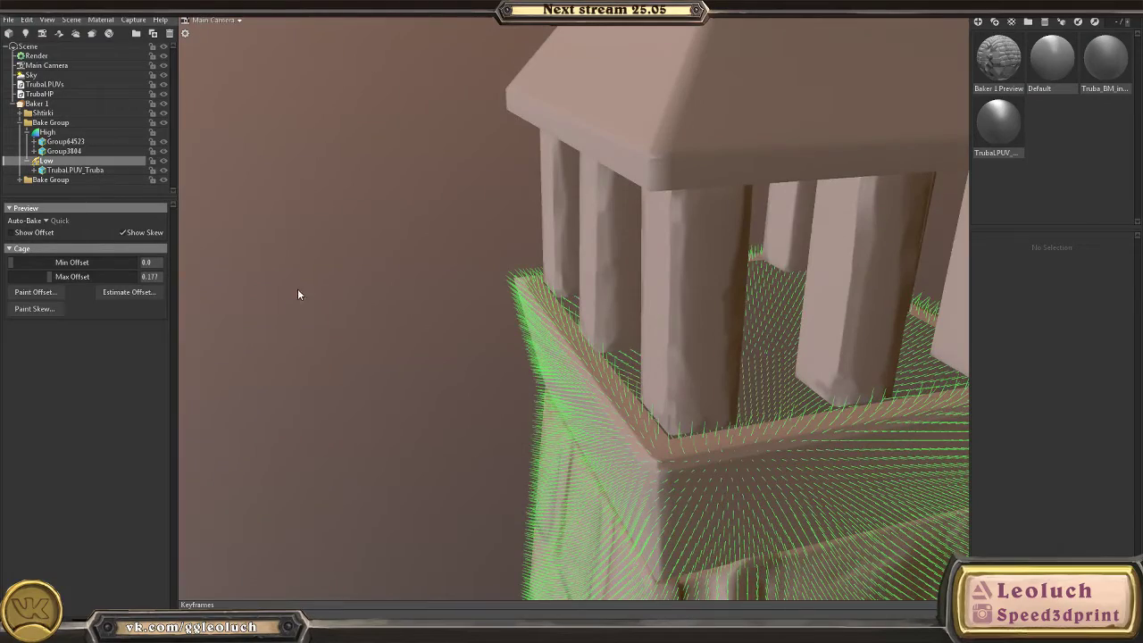
# - Inspect the cage's skew directions around the tower's ledge and upper walls
pyautogui.moveTo(298, 294); pyautogui.dragTo(458, 189)
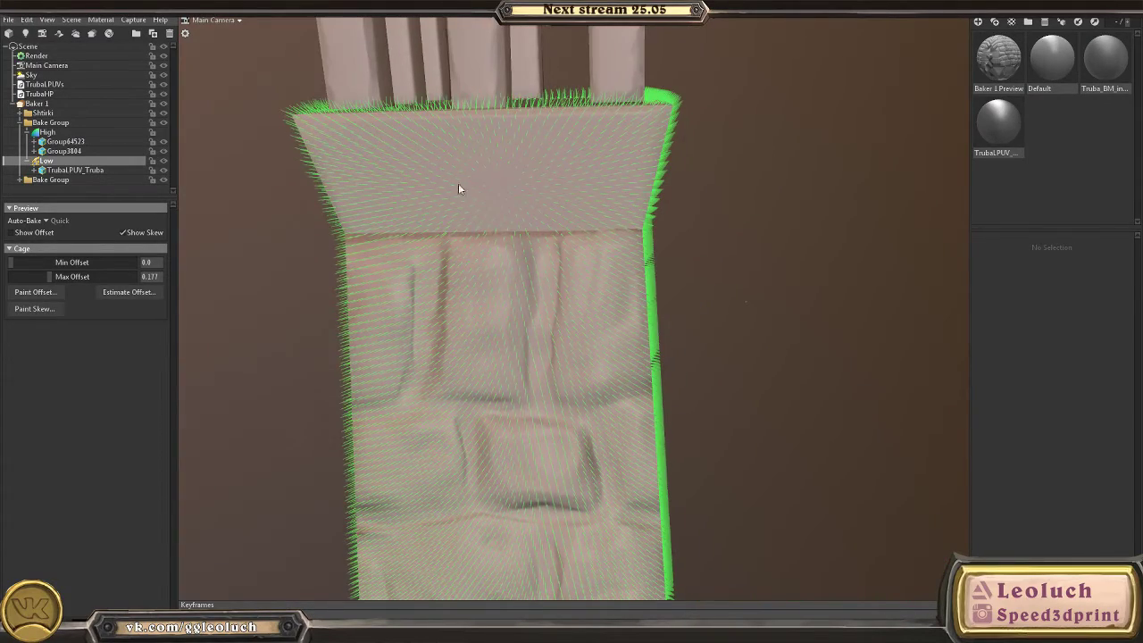
pyautogui.moveTo(560, 310); pyautogui.dragTo(488, 451)
pyautogui.moveTo(653, 463); pyautogui.dragTo(508, 357)
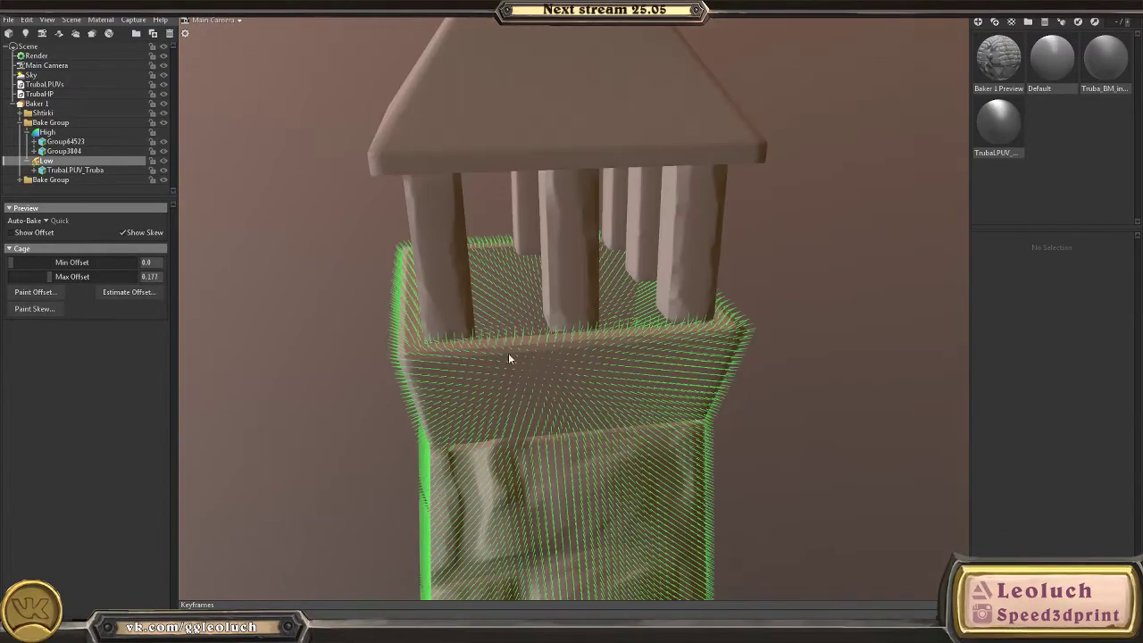
pyautogui.moveTo(369, 443); pyautogui.dragTo(311, 378)
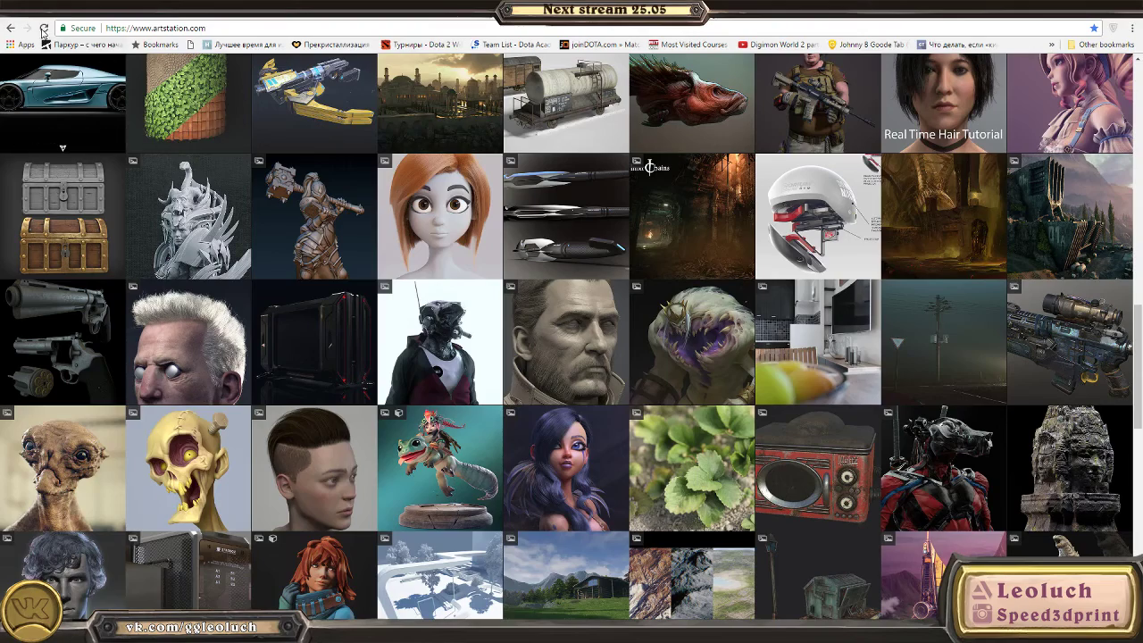
# - Switch to the browser and reload the ArtStation home page
pyautogui.press('F5')
pyautogui.click(982, 67)
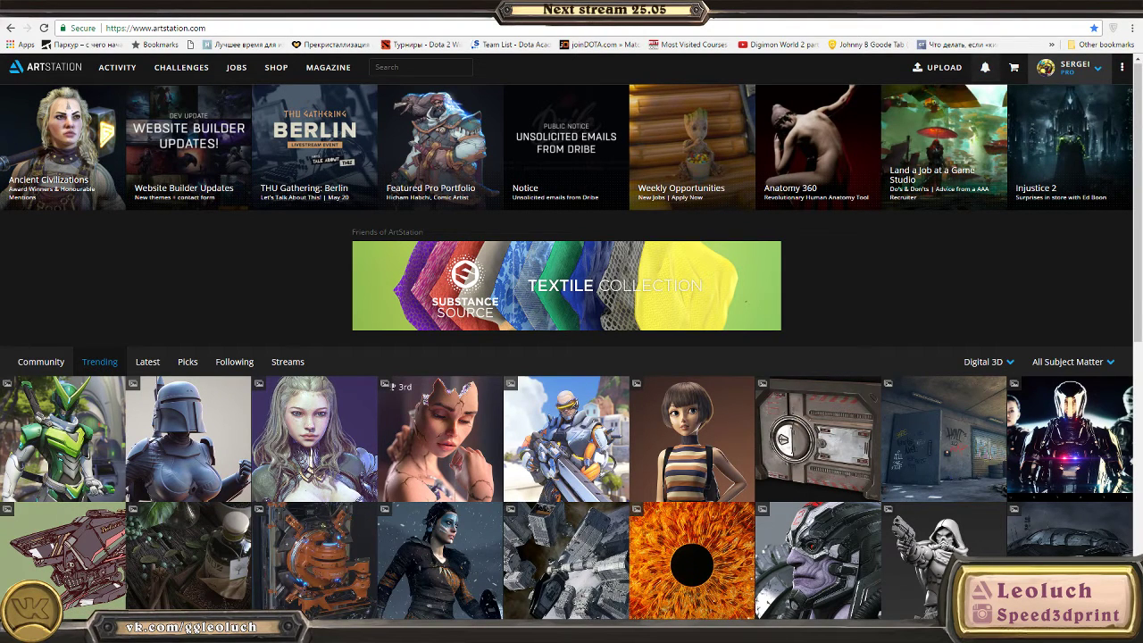
# - Switch to 3D-Coat and examine the tower's retopo mesh around the roof edge, posts and ledge
pyautogui.hotkey('alt', 'Tab')
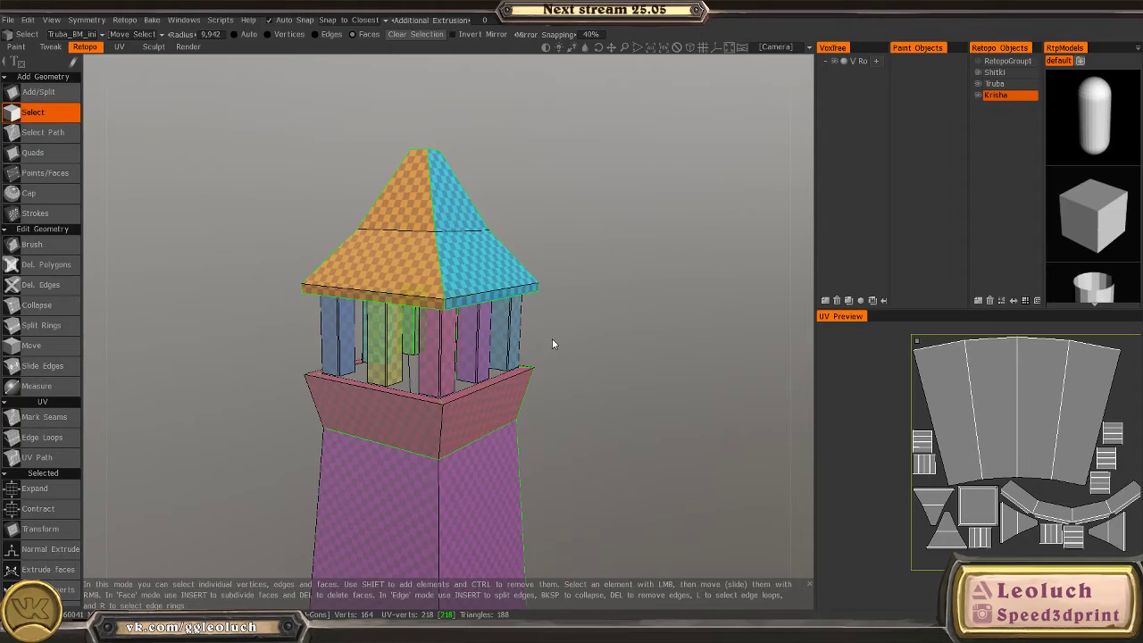
pyautogui.scroll(4, 375, 248)
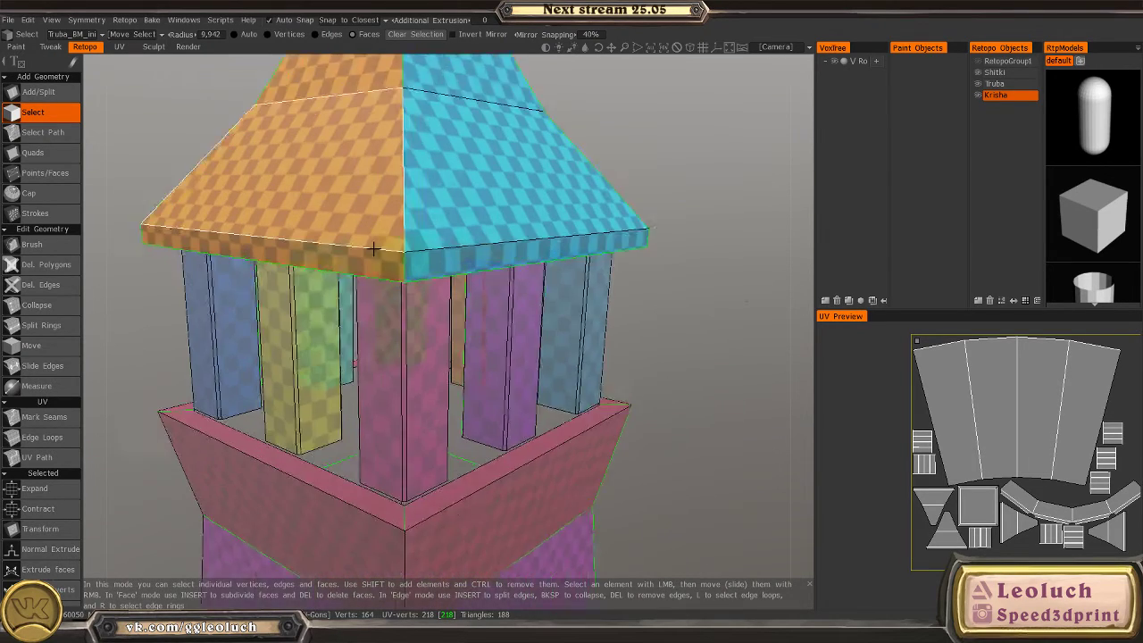
pyautogui.scroll(-2, 426, 431)
pyautogui.keyDown('alt'); pyautogui.moveTo(426, 432); pyautogui.dragTo(348, 382); pyautogui.keyUp('alt')
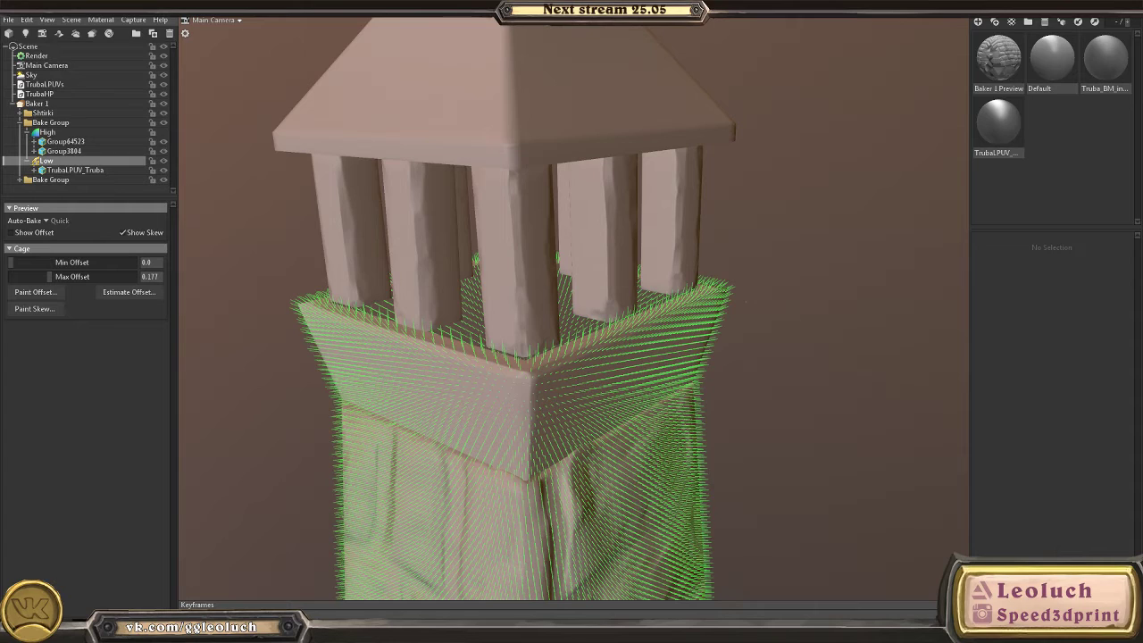
# - Back in Marmoset Toolbag, enable the Ambient Occlusion map for Baker 1 and update the baked preview
pyautogui.moveTo(506, 375); pyautogui.dragTo(625, 375)
pyautogui.click(613, 319)
pyautogui.click(39, 104)
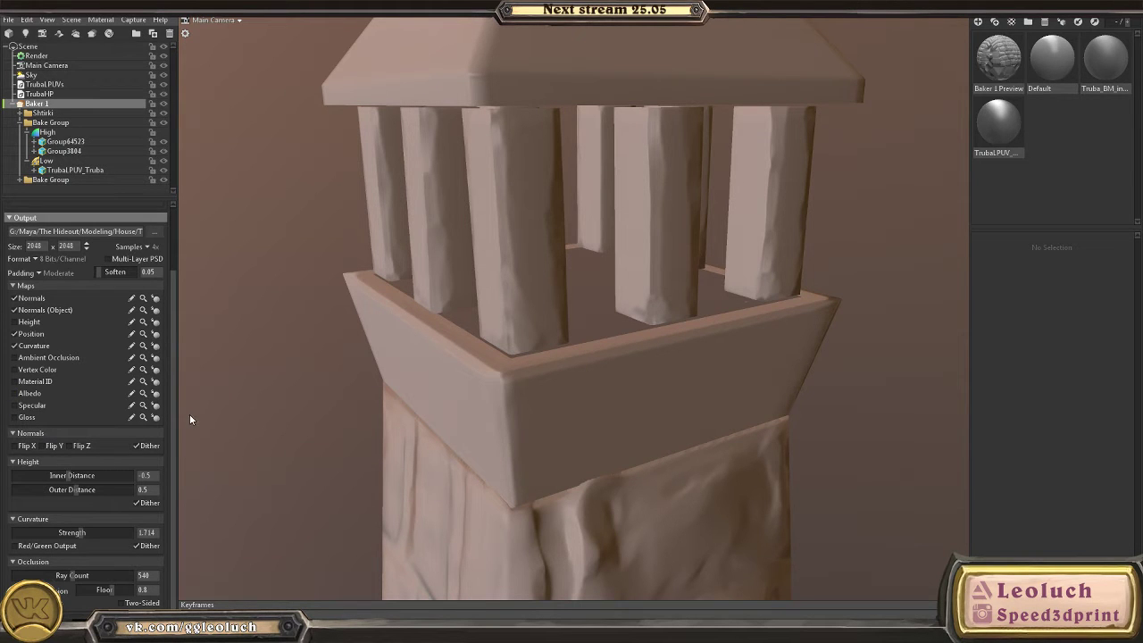
pyautogui.moveTo(255, 375); pyautogui.dragTo(481, 408)
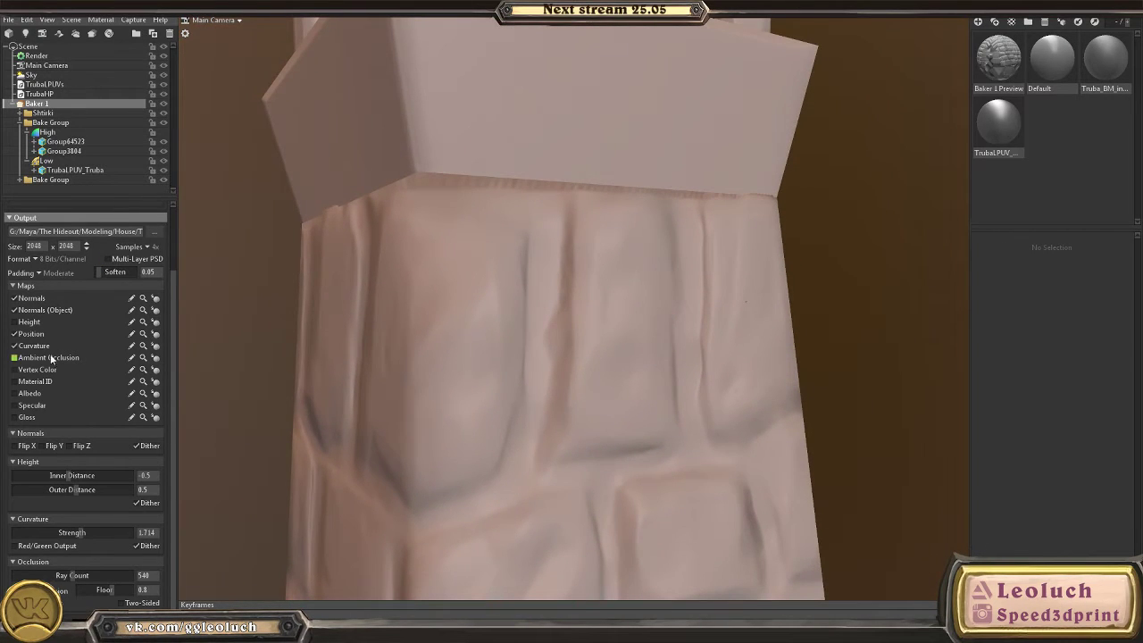
pyautogui.click(15, 357)
pyautogui.moveTo(357, 363); pyautogui.dragTo(230, 334)
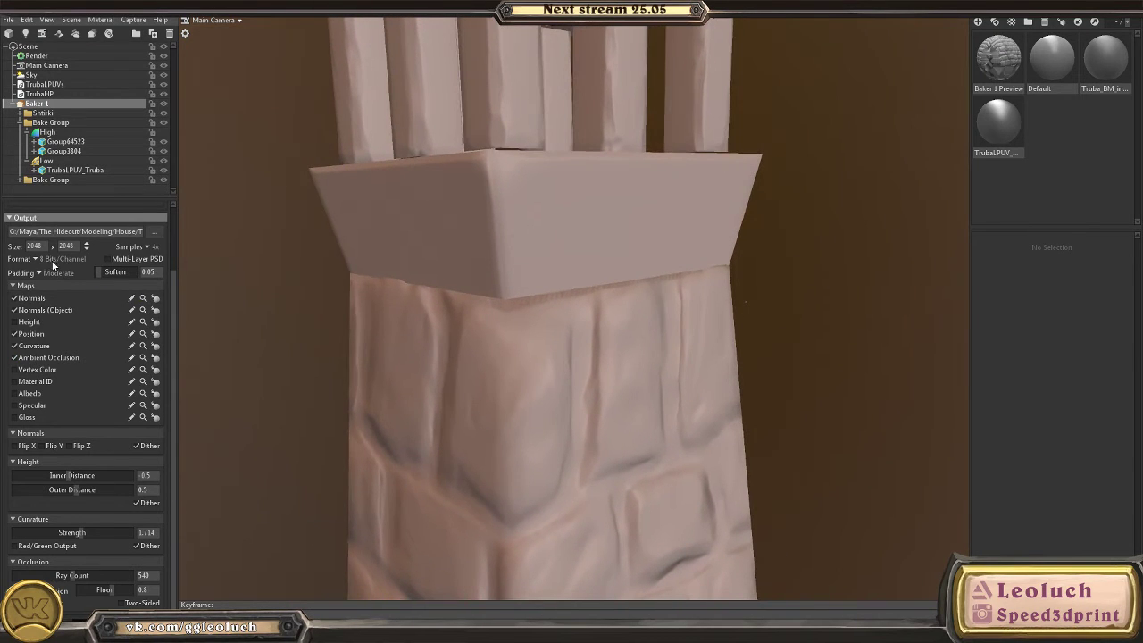
pyautogui.scroll(2, 155, 361)
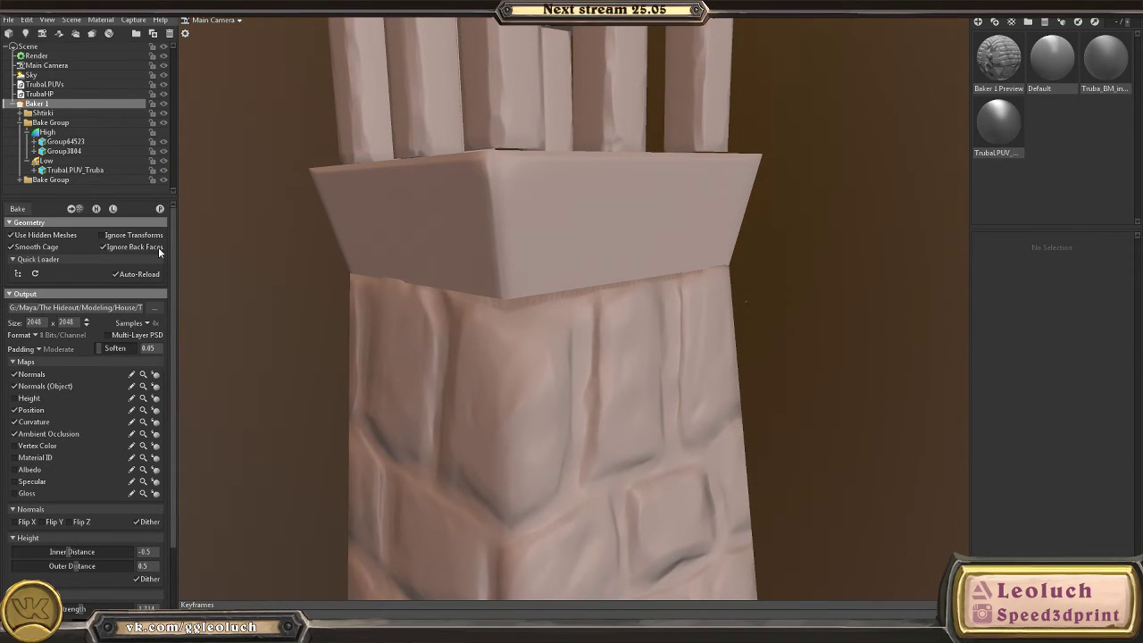
pyautogui.click(160, 208)
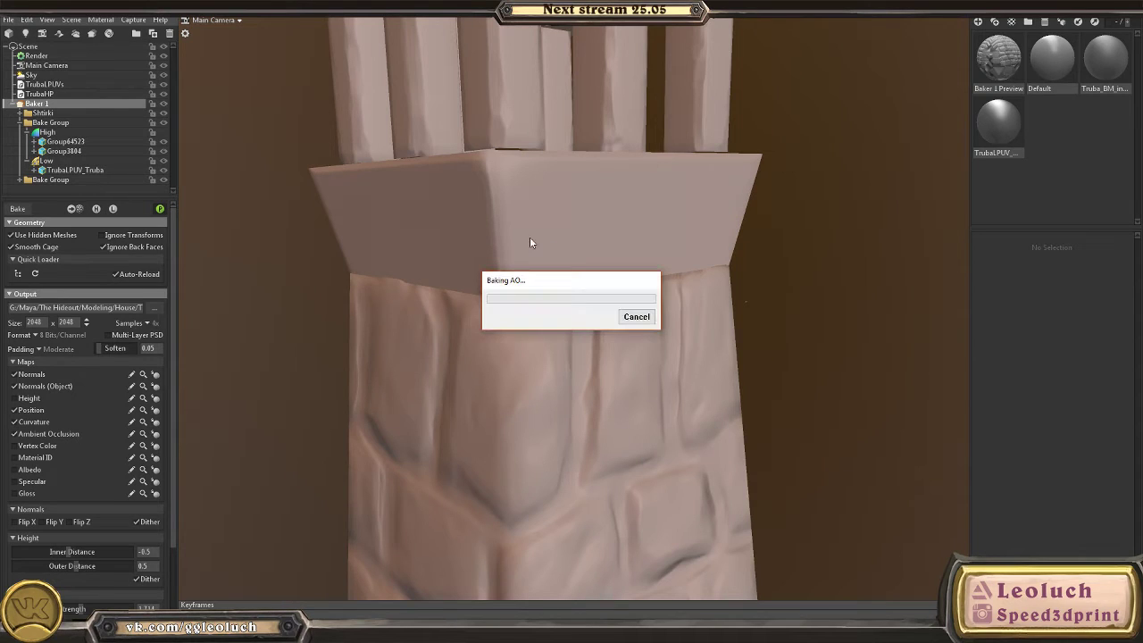
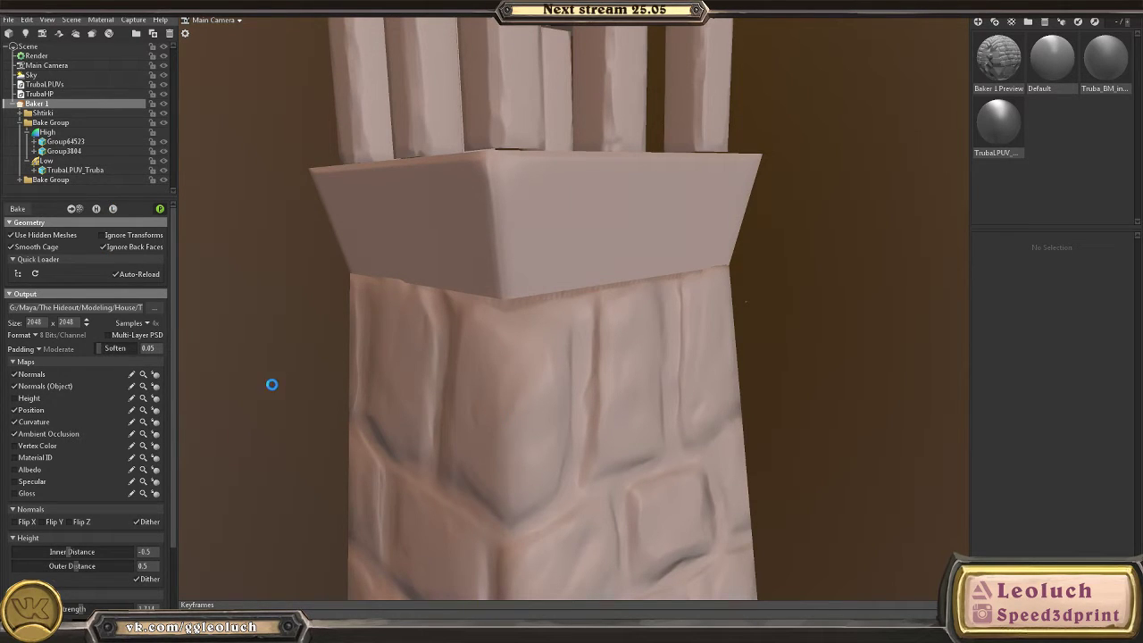
# - Open Task Manager to check the Marmoset Toolbag process during the bake, and close it again
pyautogui.rightClick(497, 619)
pyautogui.click(556, 577)
pyautogui.click(108, 198)
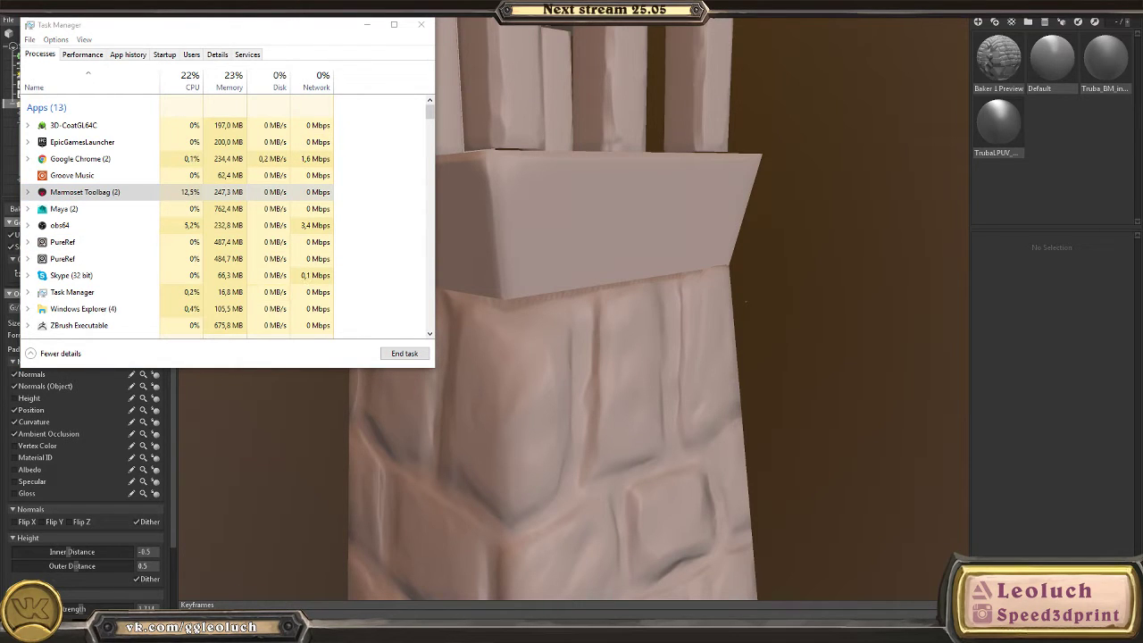
pyautogui.click(134, 192)
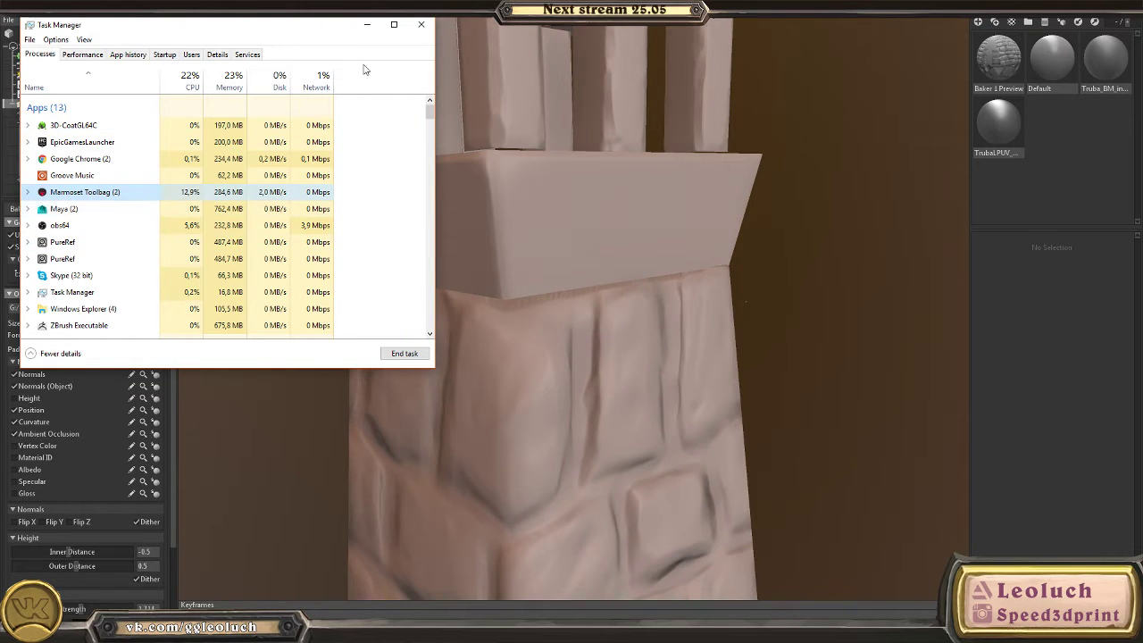
pyautogui.click(423, 26)
pyautogui.moveTo(758, 325); pyautogui.dragTo(326, 360)
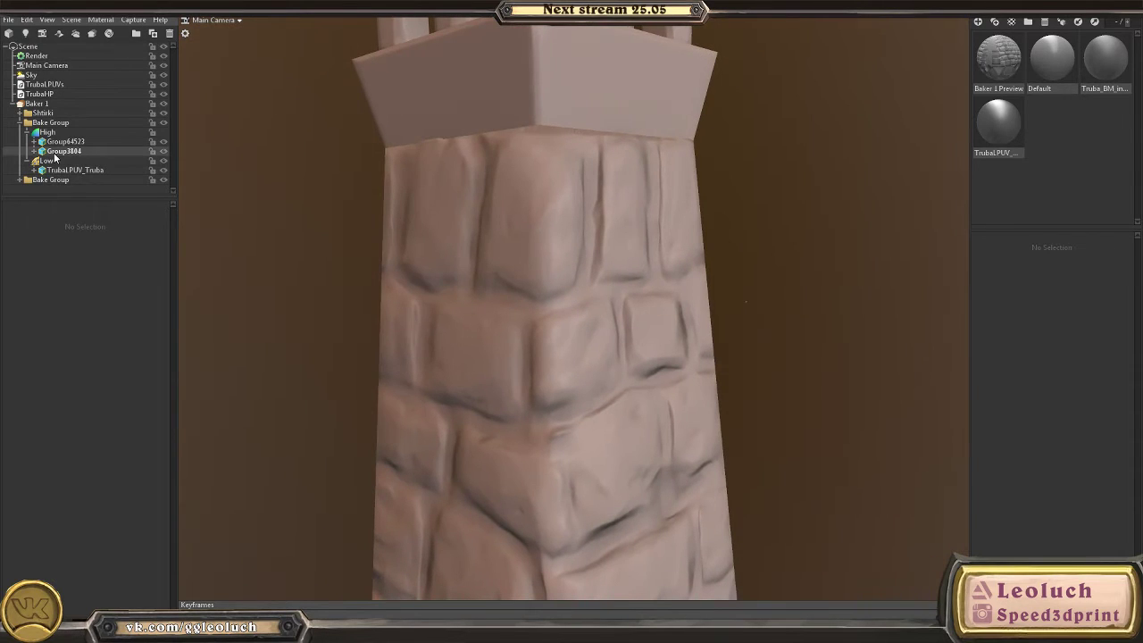
pyautogui.click(40, 104)
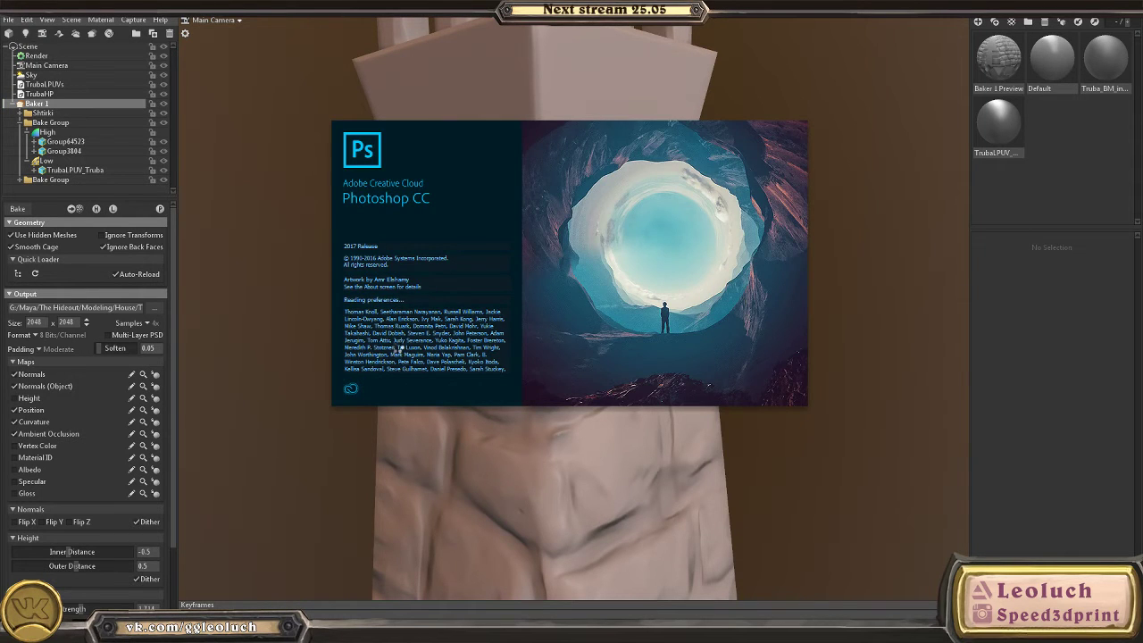
pyautogui.click(195, 429)
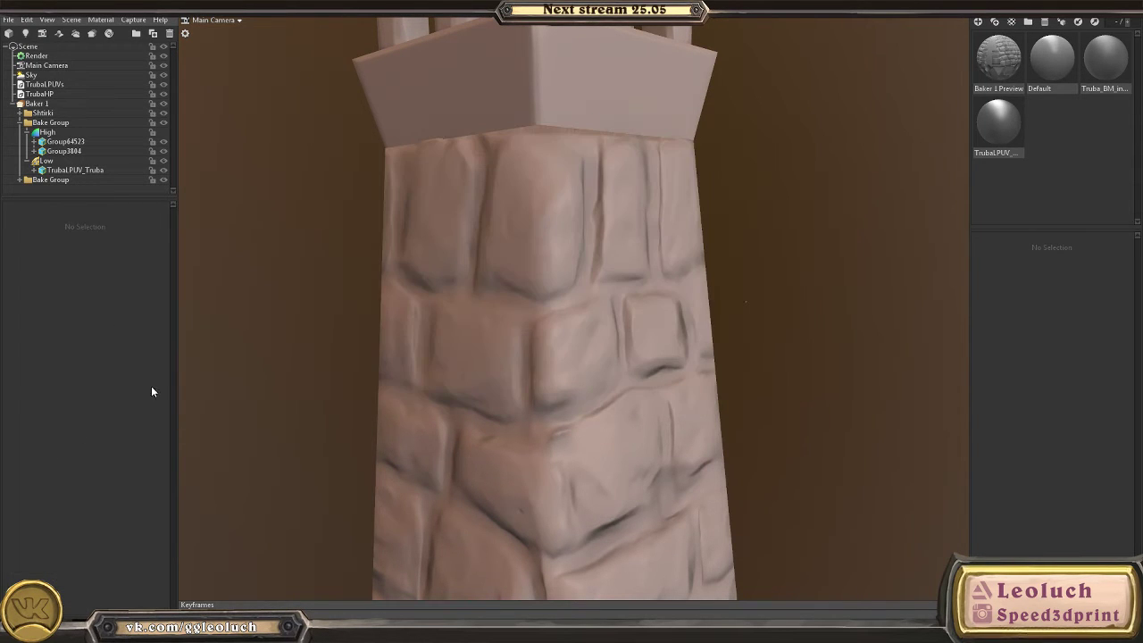
pyautogui.click(40, 103)
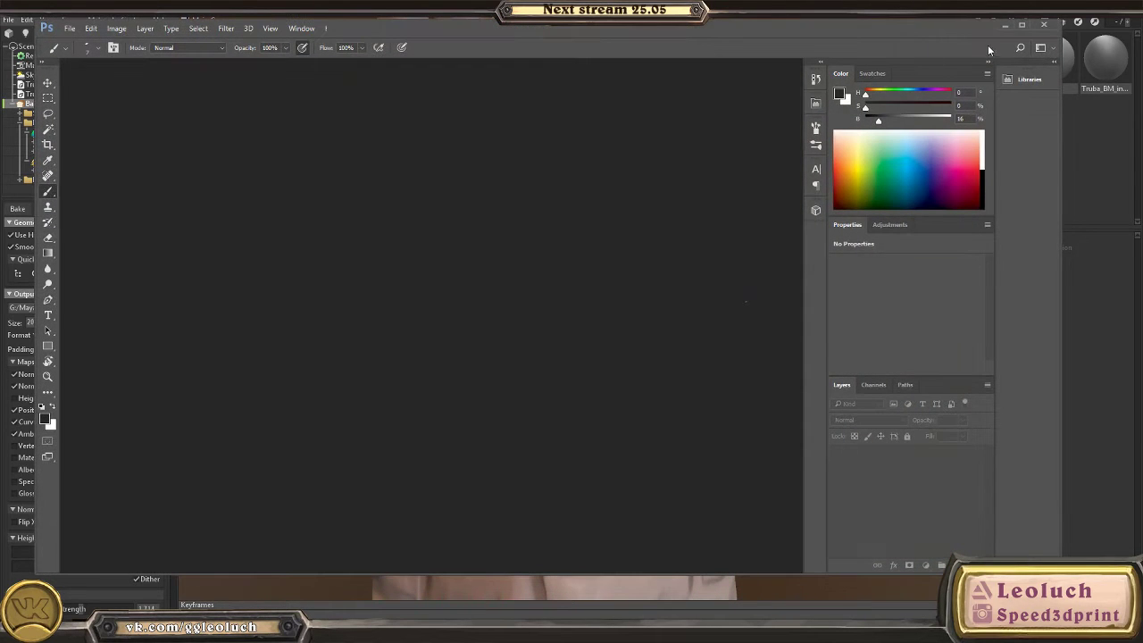
pyautogui.click(1004, 25)
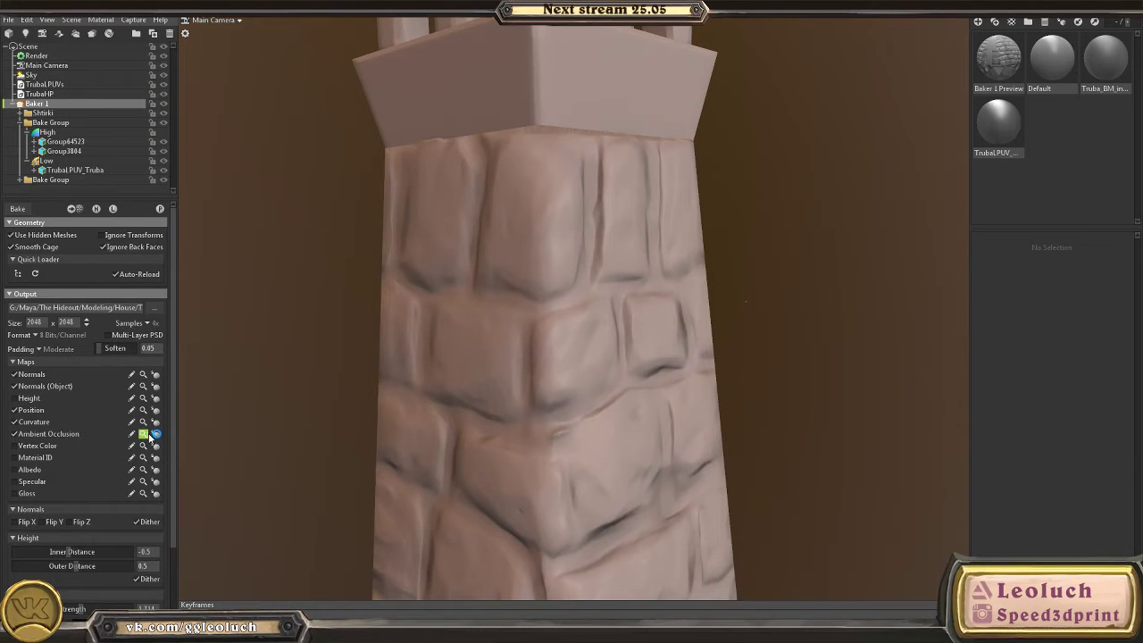
# - Preview Baker 1's Ambient Occlusion map on the low-poly tower and examine the brick walls and ledge
pyautogui.click(149, 435)
pyautogui.click(181, 432)
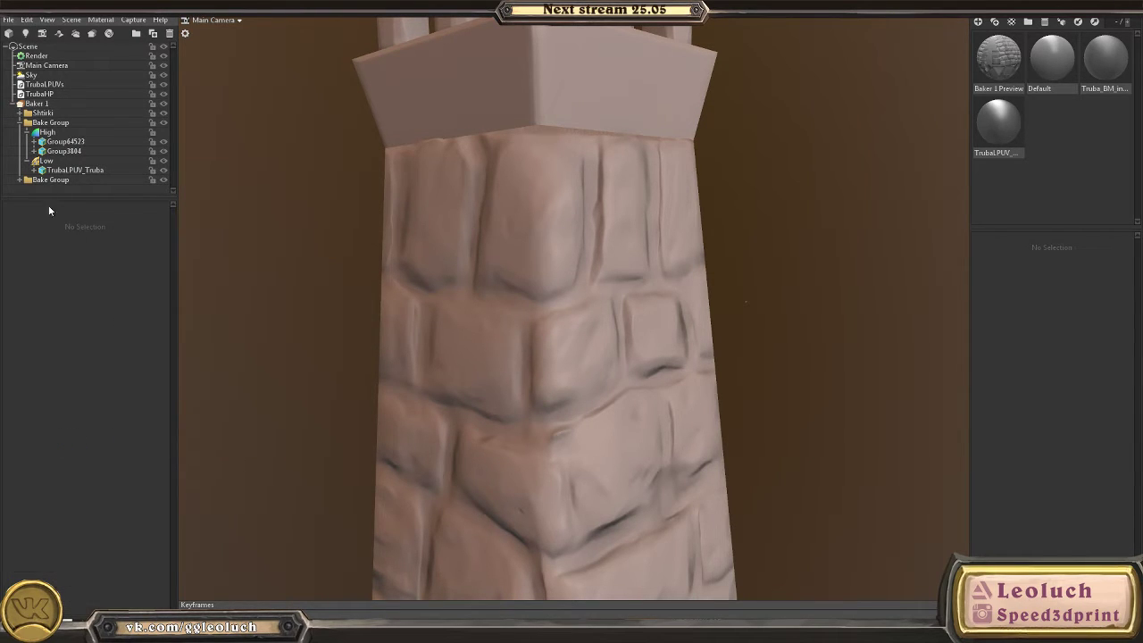
pyautogui.click(36, 103)
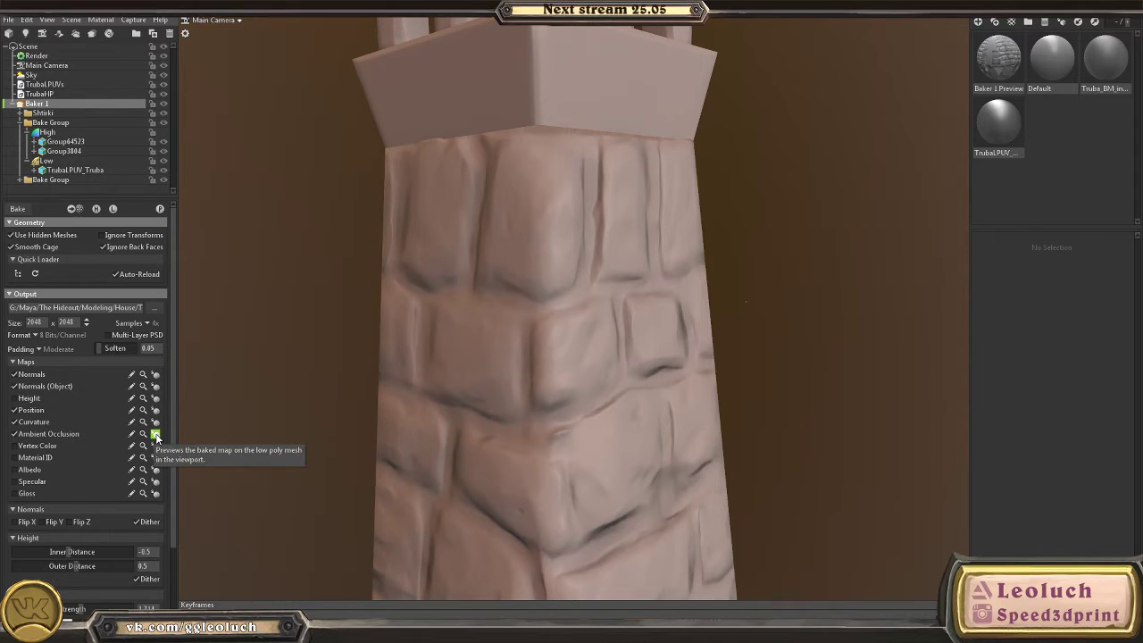
pyautogui.click(156, 435)
pyautogui.moveTo(754, 340)
pyautogui.mouseDown()
pyautogui.moveTo(653, 328)
pyautogui.moveTo(660, 377)
pyautogui.moveTo(566, 317)
pyautogui.moveTo(557, 401)
pyautogui.moveTo(482, 402)
pyautogui.moveTo(533, 334)
pyautogui.moveTo(470, 321)
pyautogui.moveTo(500, 170)
pyautogui.moveTo(449, 191)
pyautogui.moveTo(455, 223)
pyautogui.moveTo(383, 212)
pyautogui.moveTo(487, 166)
pyautogui.moveTo(549, 256)
pyautogui.moveTo(574, 268)
pyautogui.moveTo(630, 375)
pyautogui.moveTo(606, 283)
pyautogui.moveTo(577, 273)
pyautogui.moveTo(562, 334)
pyautogui.moveTo(577, 363)
pyautogui.moveTo(581, 276)
pyautogui.moveTo(462, 324)
pyautogui.moveTo(638, 334)
pyautogui.moveTo(524, 420)
pyautogui.moveTo(607, 411)
pyautogui.moveTo(561, 363)
pyautogui.moveTo(619, 307)
pyautogui.mouseUp()
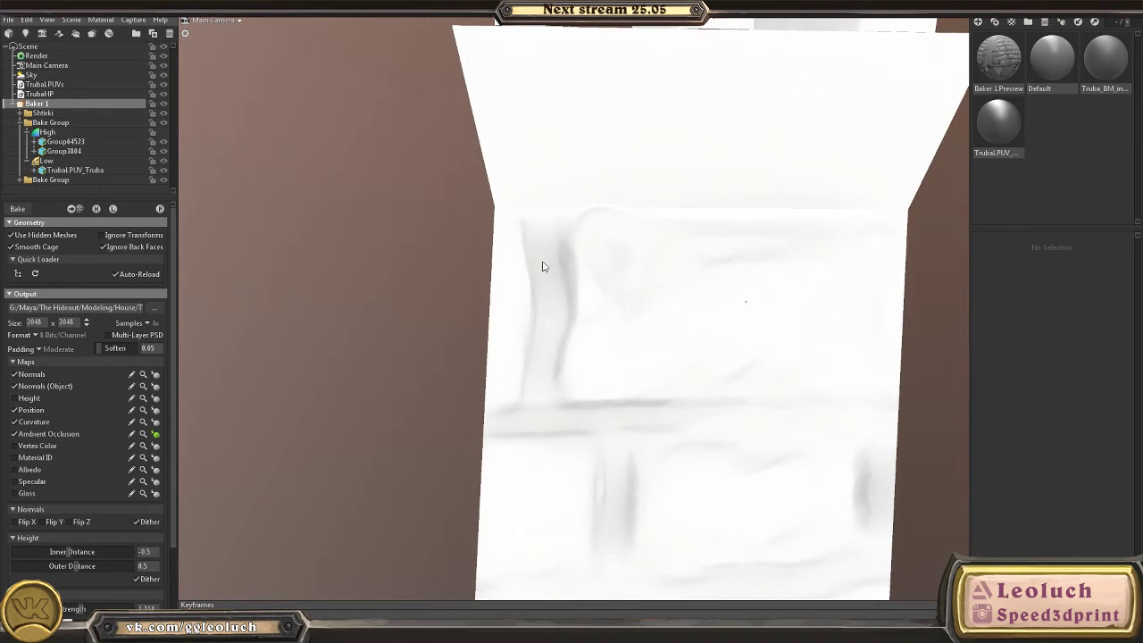
pyautogui.moveTo(542, 266); pyautogui.dragTo(702, 266)
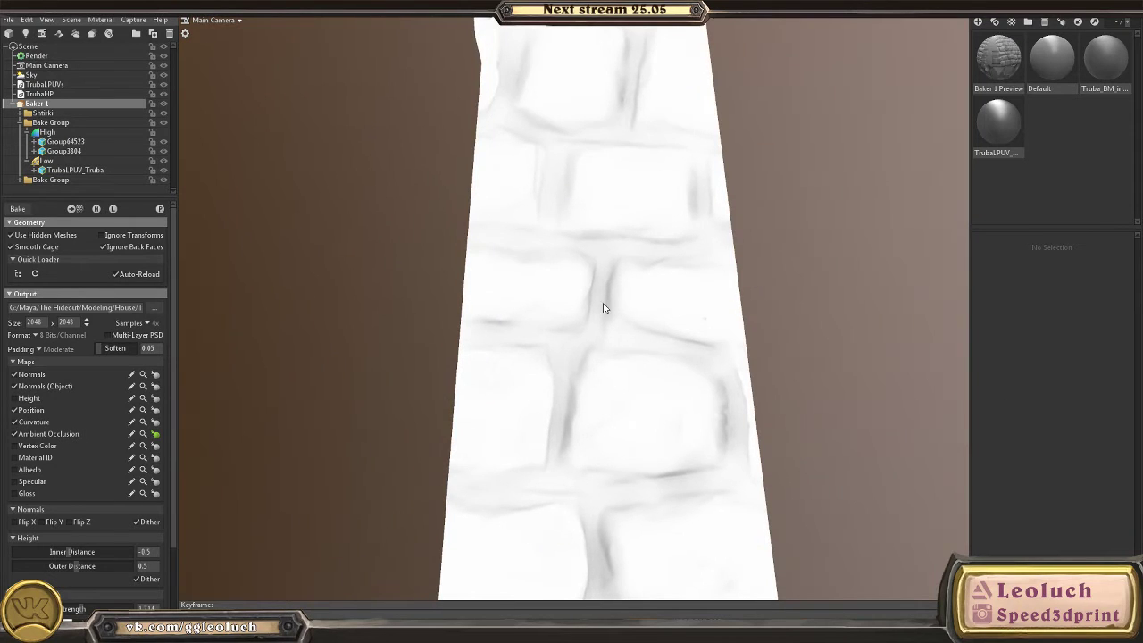
pyautogui.moveTo(603, 308); pyautogui.dragTo(464, 288)
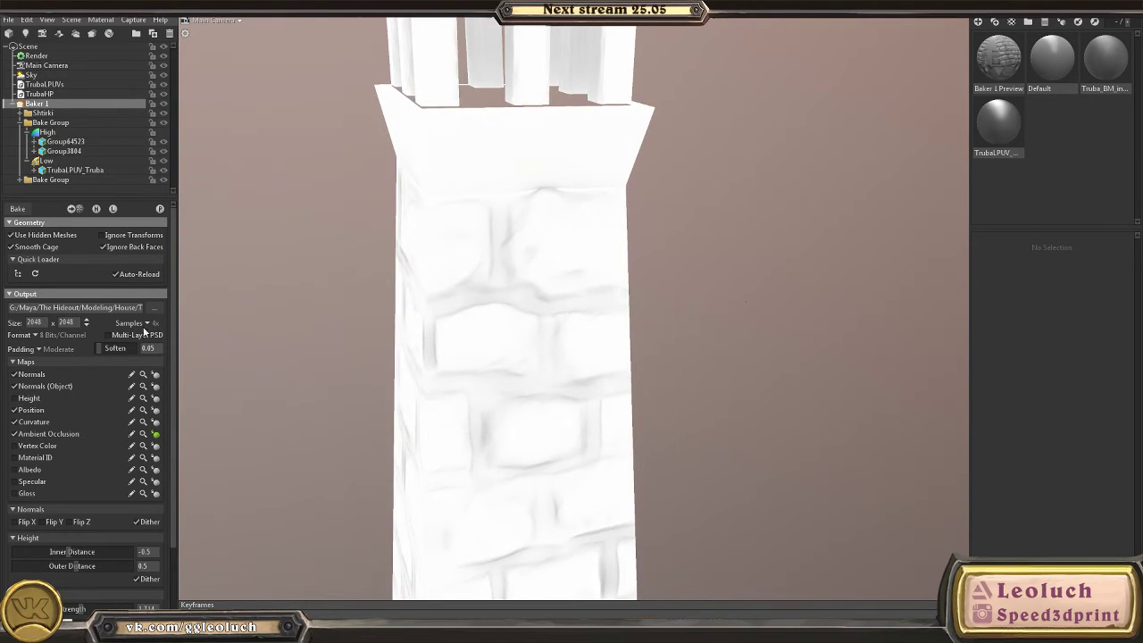
# - Preview the baked Curvature, Position and Normals (Object) maps on the tower one after another
pyautogui.click(156, 427)
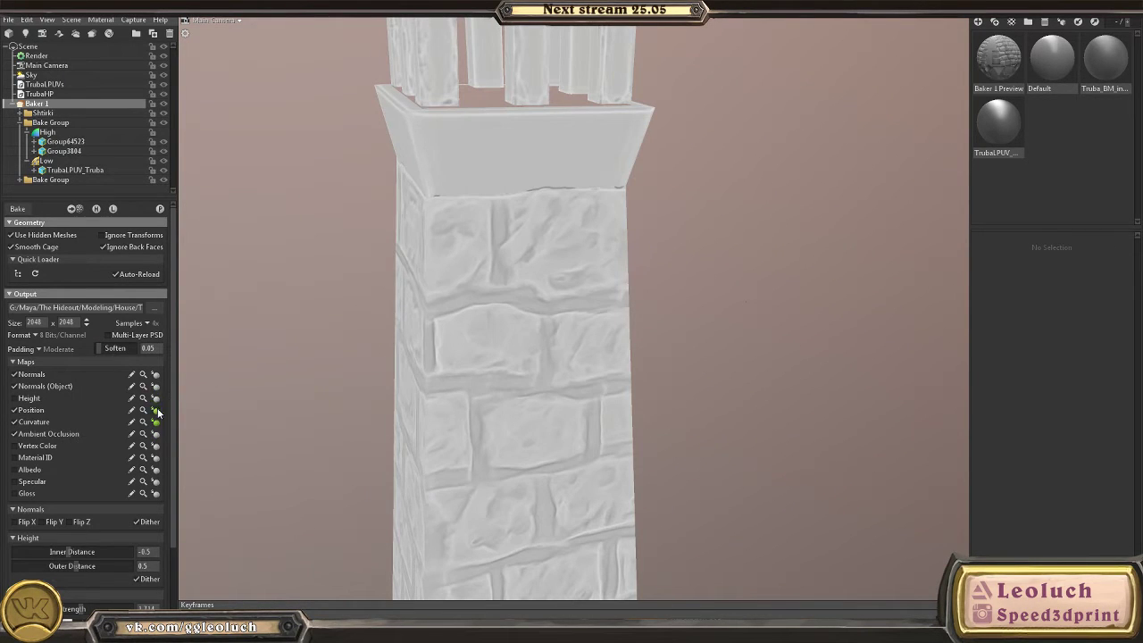
pyautogui.click(157, 409)
pyautogui.click(156, 386)
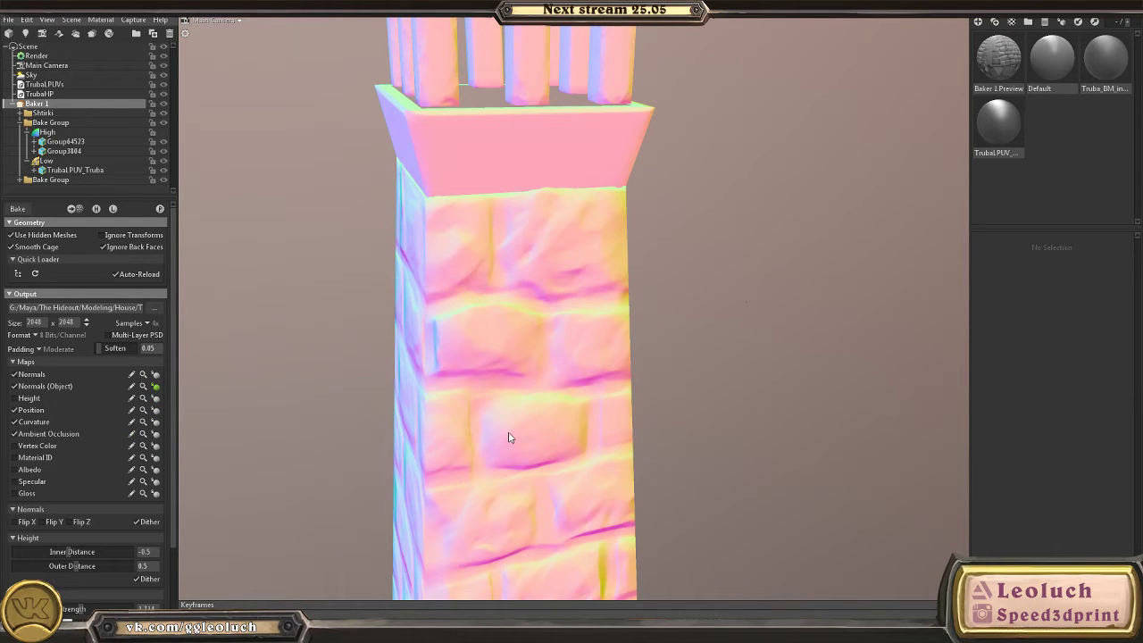
# - Preview Baker 1's Ambient Occlusion map on the tower and inspect the brick corner below the ledge
pyautogui.moveTo(509, 437); pyautogui.dragTo(597, 388)
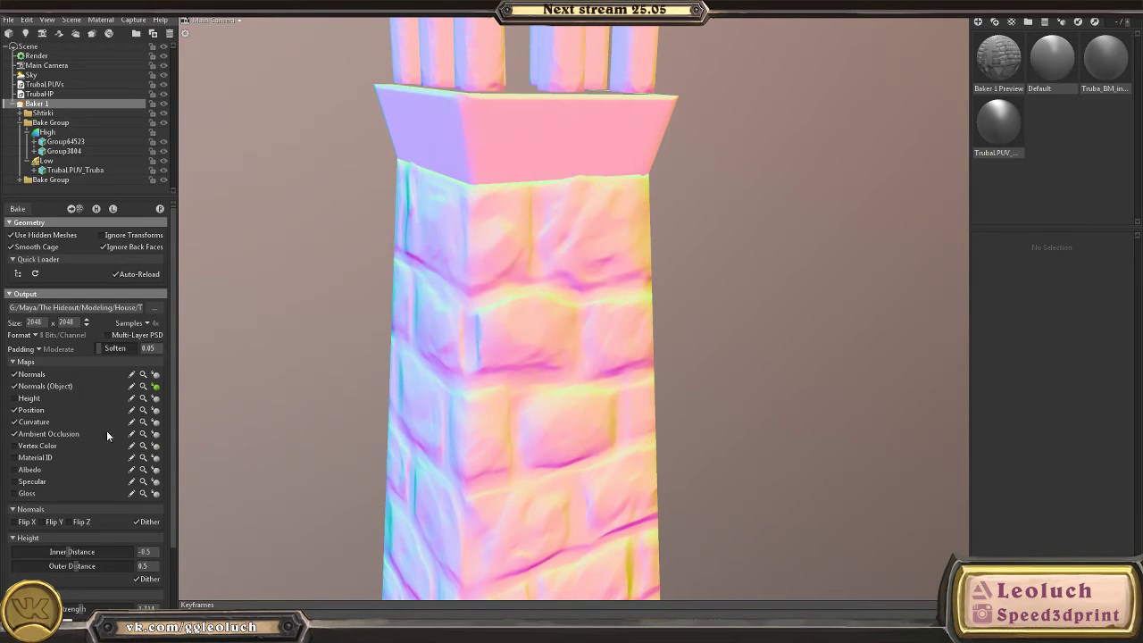
pyautogui.click(156, 435)
pyautogui.moveTo(530, 381); pyautogui.dragTo(559, 218)
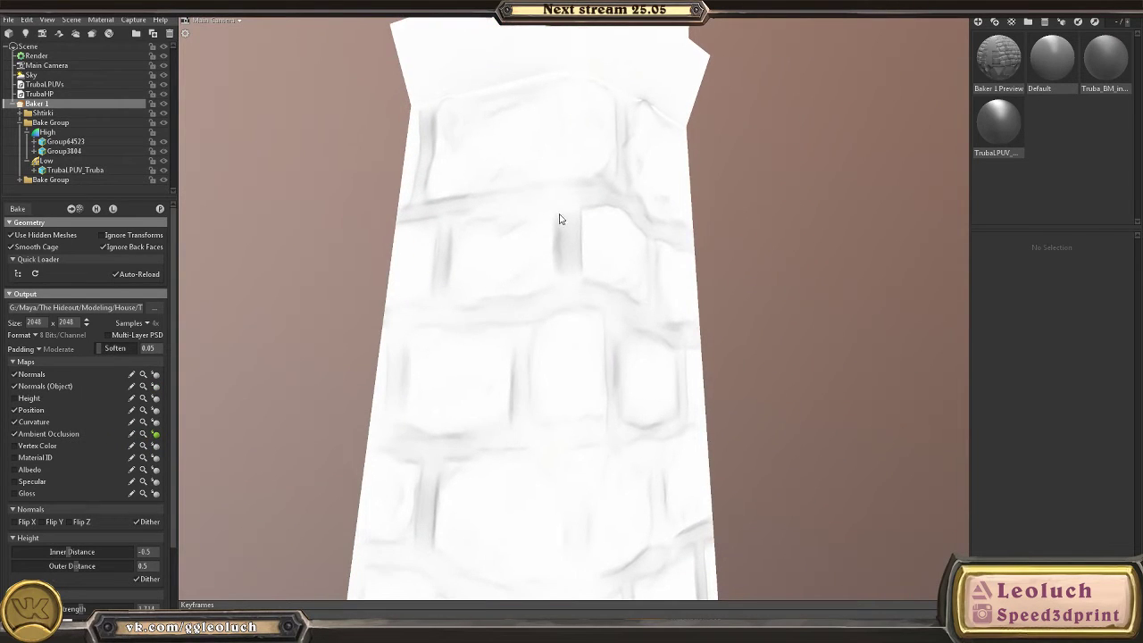
# - Open the baked Ambient Occlusion map in Photoshop, unlock its Background layer and duplicate it
pyautogui.click(132, 434)
pyautogui.keyDown('alt'); pyautogui.scroll(5, 440, 316); pyautogui.keyUp('alt')
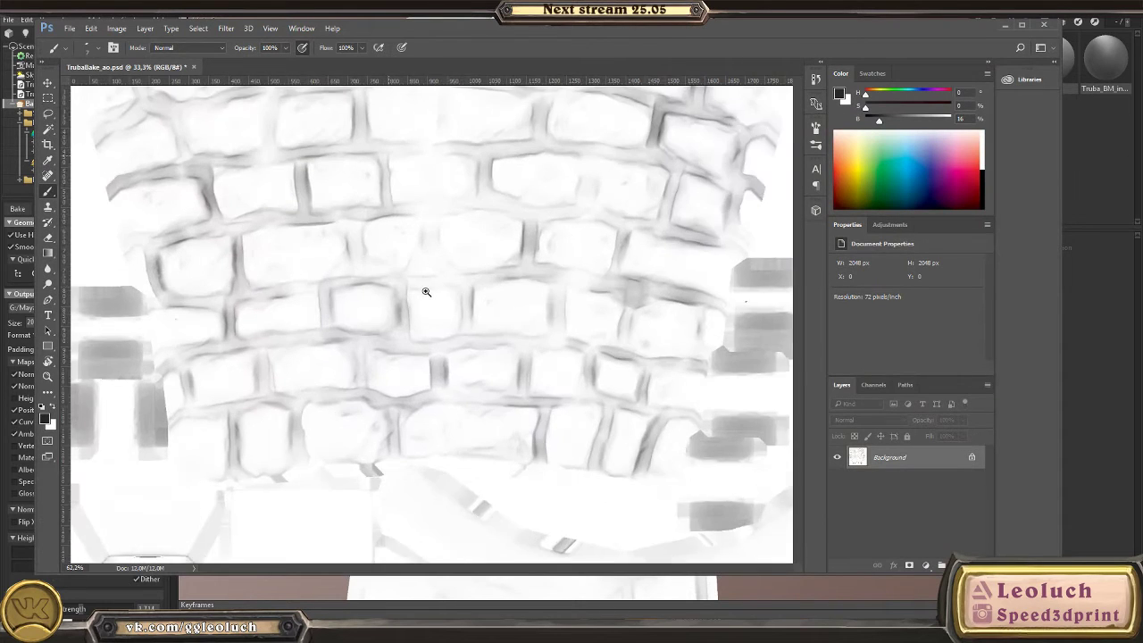
pyautogui.click(971, 459)
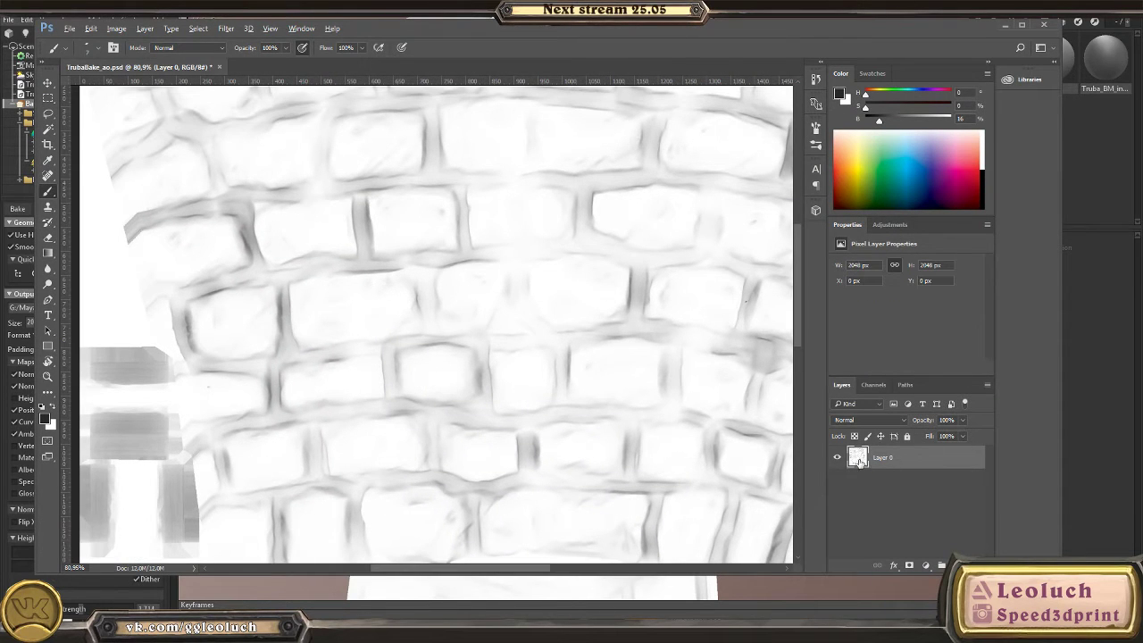
pyautogui.hotkey('ctrl', 'j')
pyautogui.keyDown('alt'); pyautogui.scroll(-3, 571, 369); pyautogui.keyUp('alt')
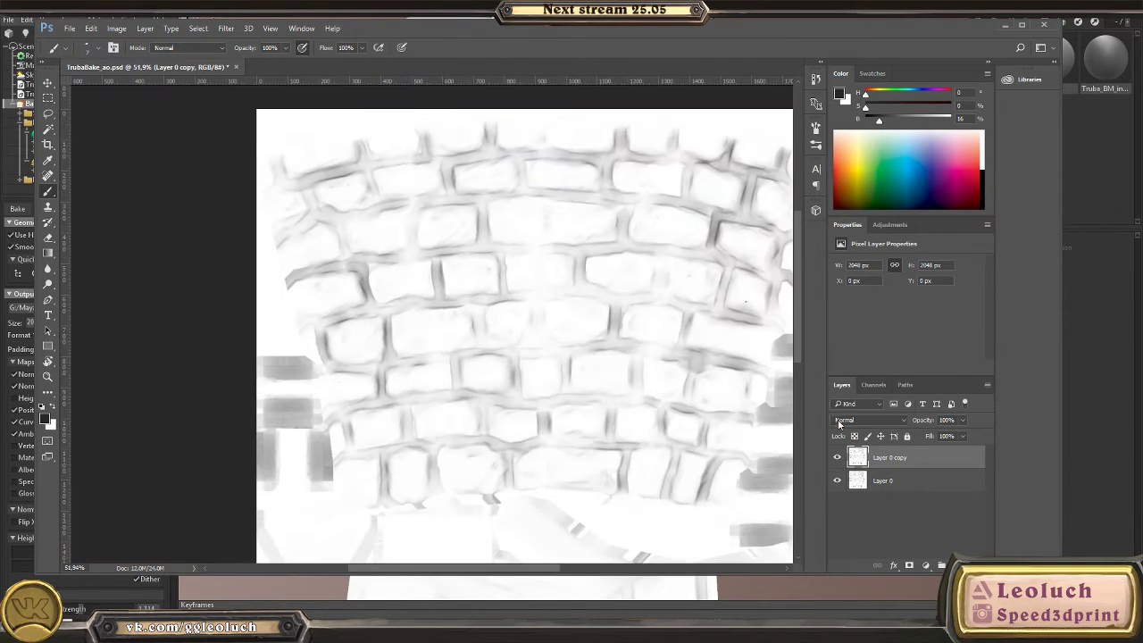
# - Set the duplicated layer's blend mode to Multiply and reduce its fill to about 59%
pyautogui.click(844, 419)
pyautogui.click(871, 220)
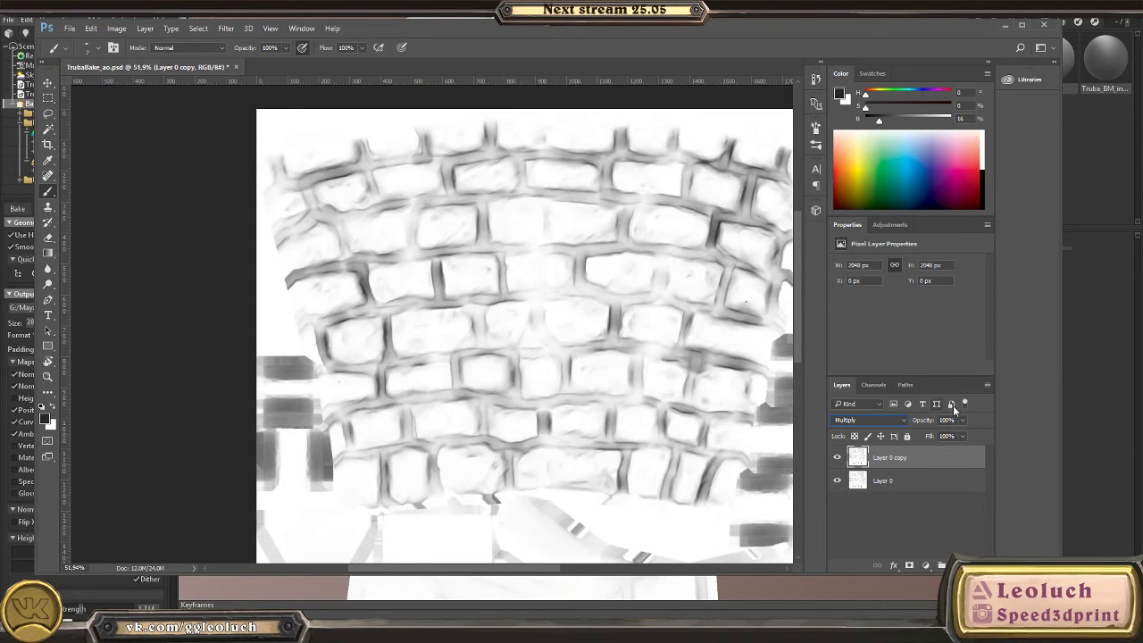
pyautogui.click(962, 436)
pyautogui.moveTo(936, 452); pyautogui.dragTo(940, 454)
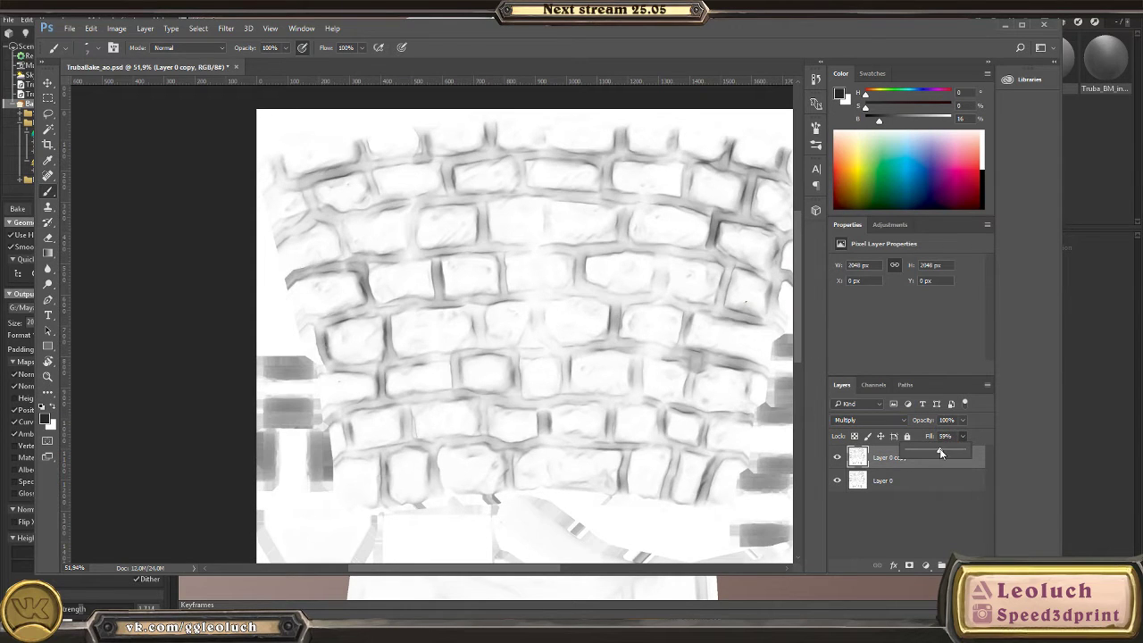
# - Add a Levels adjustment layer that slightly brightens the midtones, and merge all visible layers into one
pyautogui.click(925, 565)
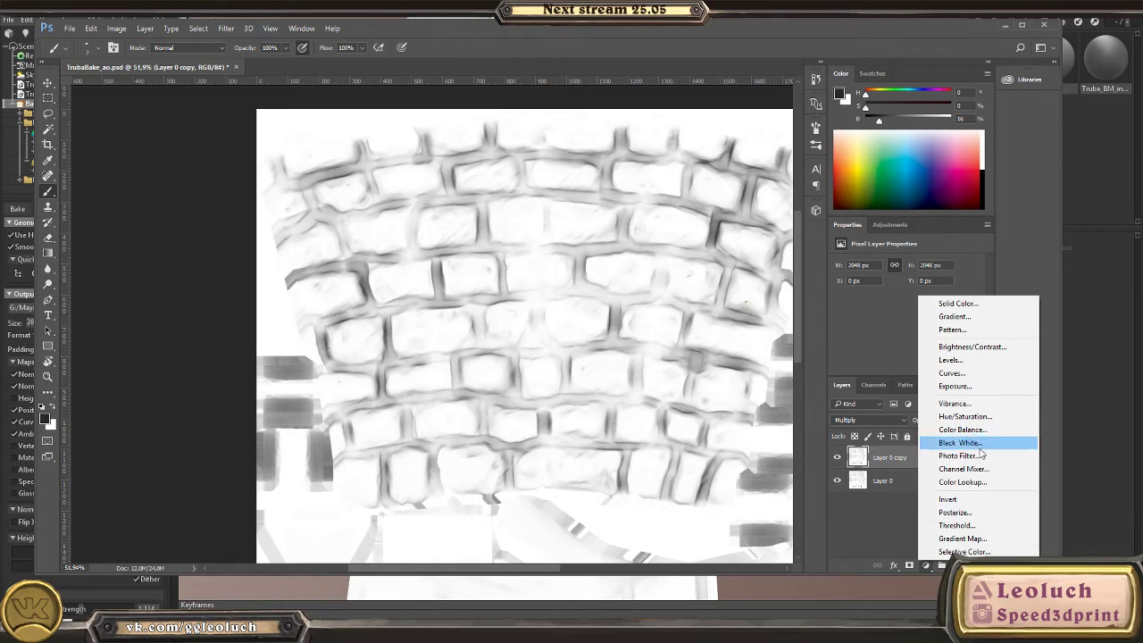
pyautogui.click(950, 360)
pyautogui.moveTo(916, 346); pyautogui.dragTo(977, 350)
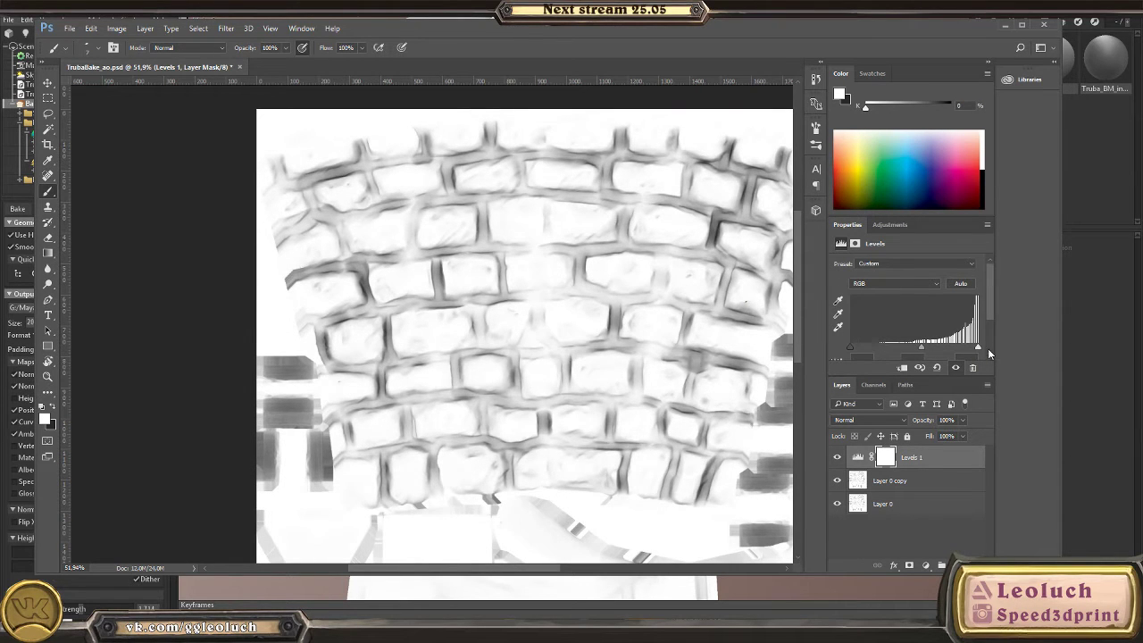
pyautogui.moveTo(916, 348); pyautogui.dragTo(911, 347)
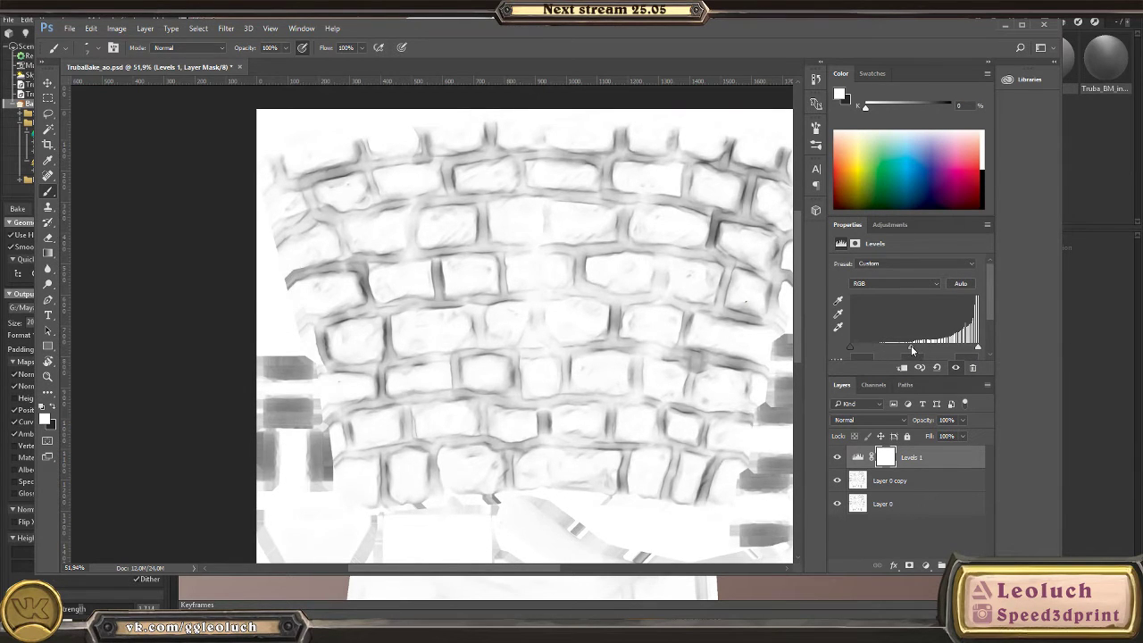
pyautogui.rightClick(922, 457)
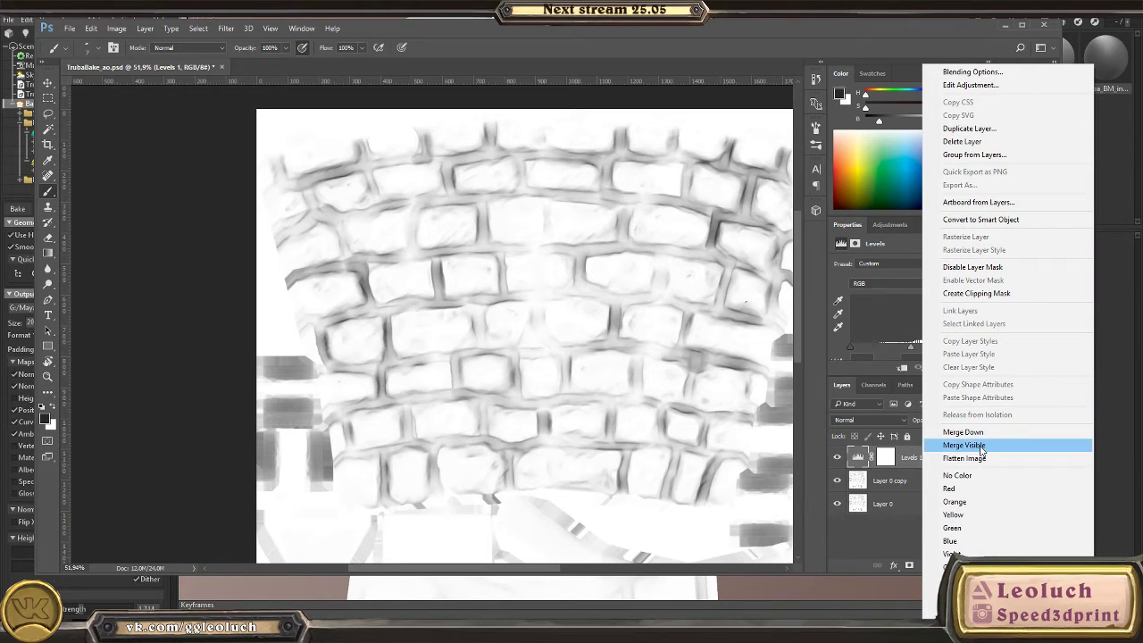
pyautogui.click(979, 449)
# - Save TrubaBake_ao.psd with Maximize Compatibility enabled and close Photoshop
pyautogui.hotkey('ctrl', 's')
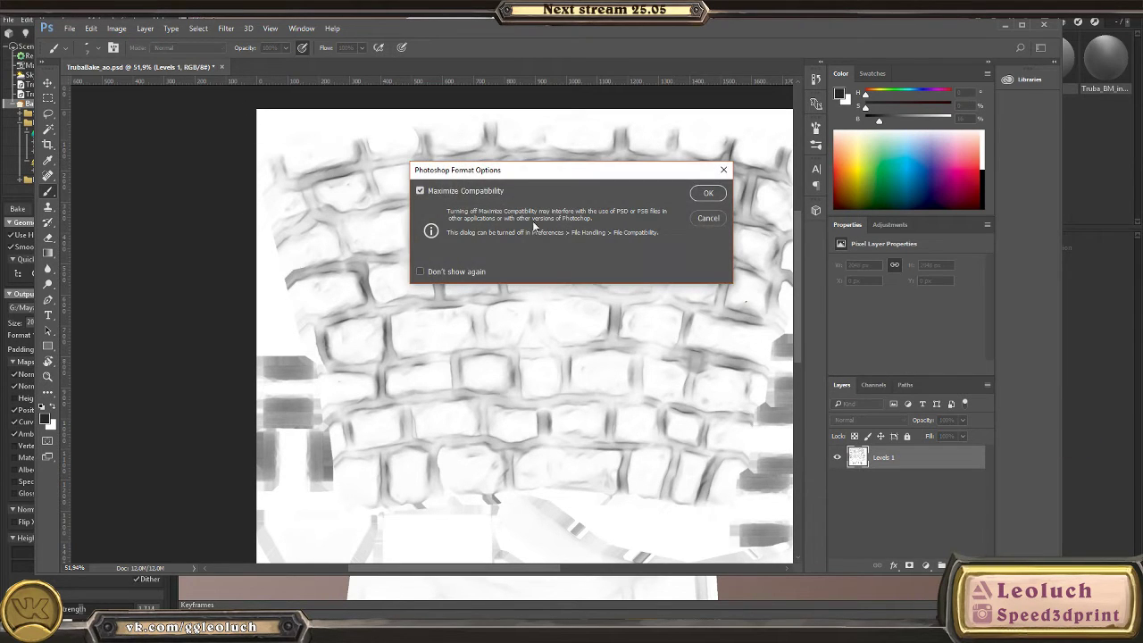
pyautogui.click(703, 194)
pyautogui.click(218, 68)
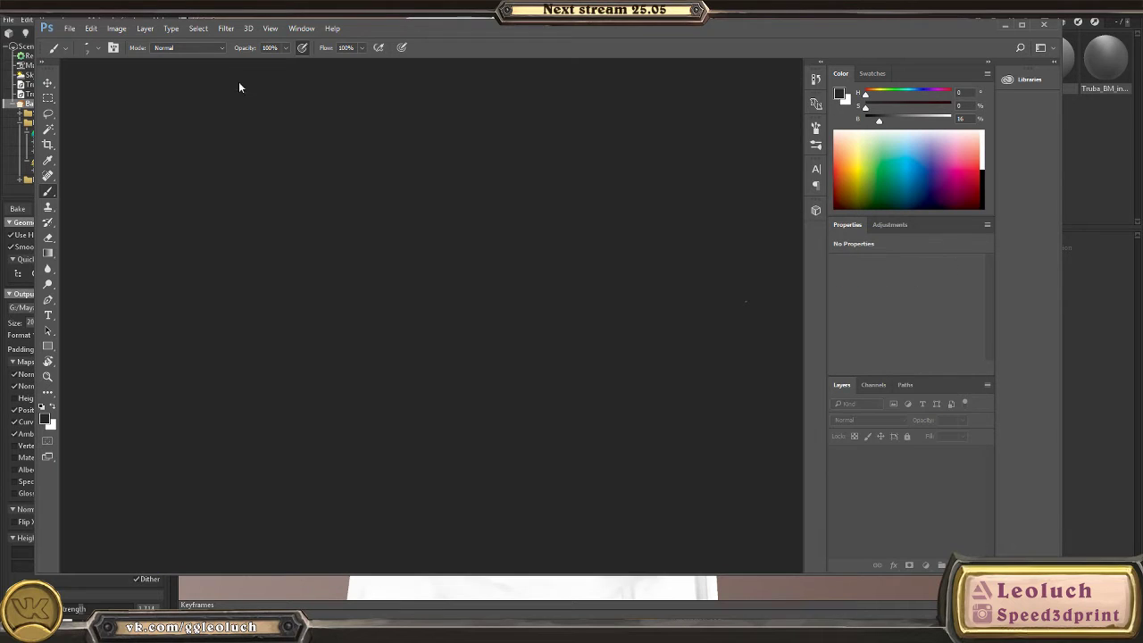
pyautogui.click(1044, 25)
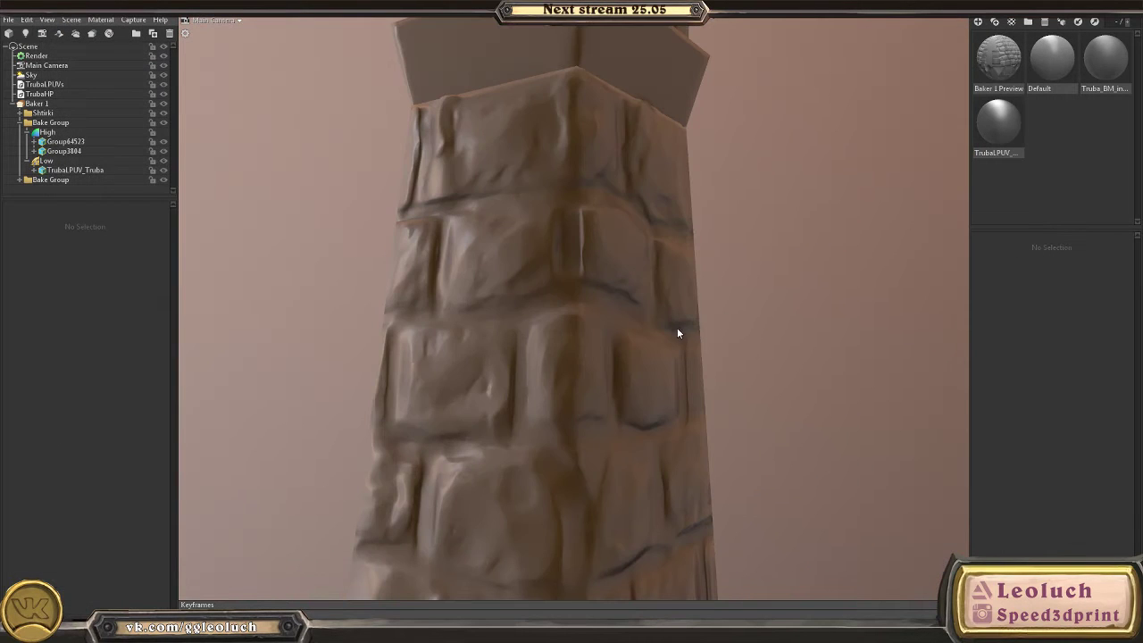
# - Back in Marmoset Toolbag, reselect Baker 1 and check the edited Ambient Occlusion map on the brick walls
pyautogui.click(472, 279)
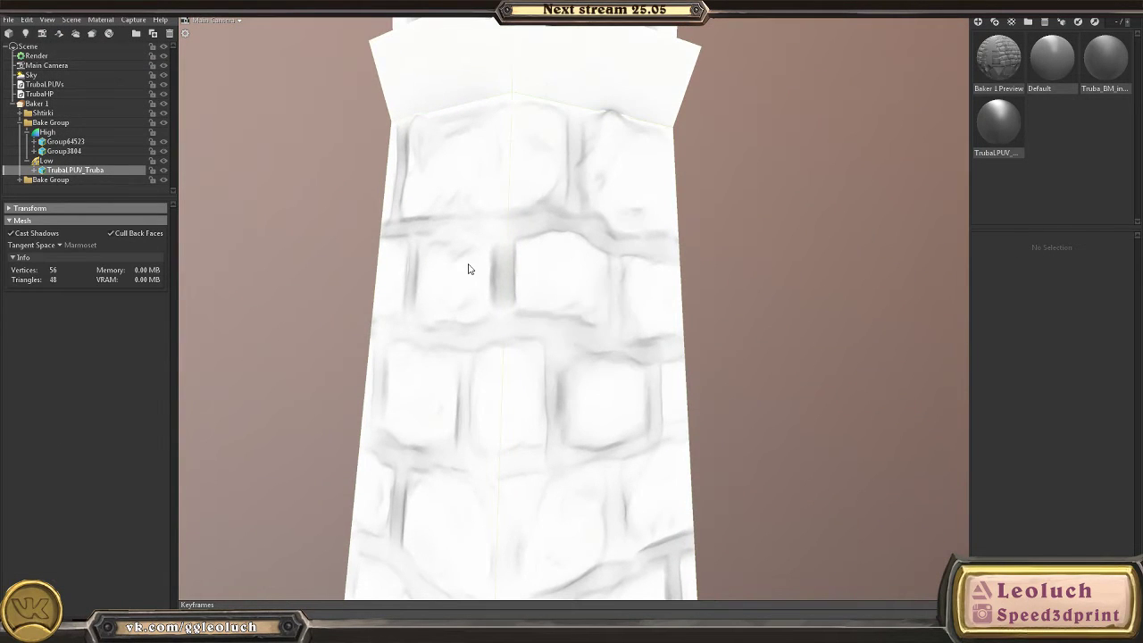
pyautogui.click(36, 103)
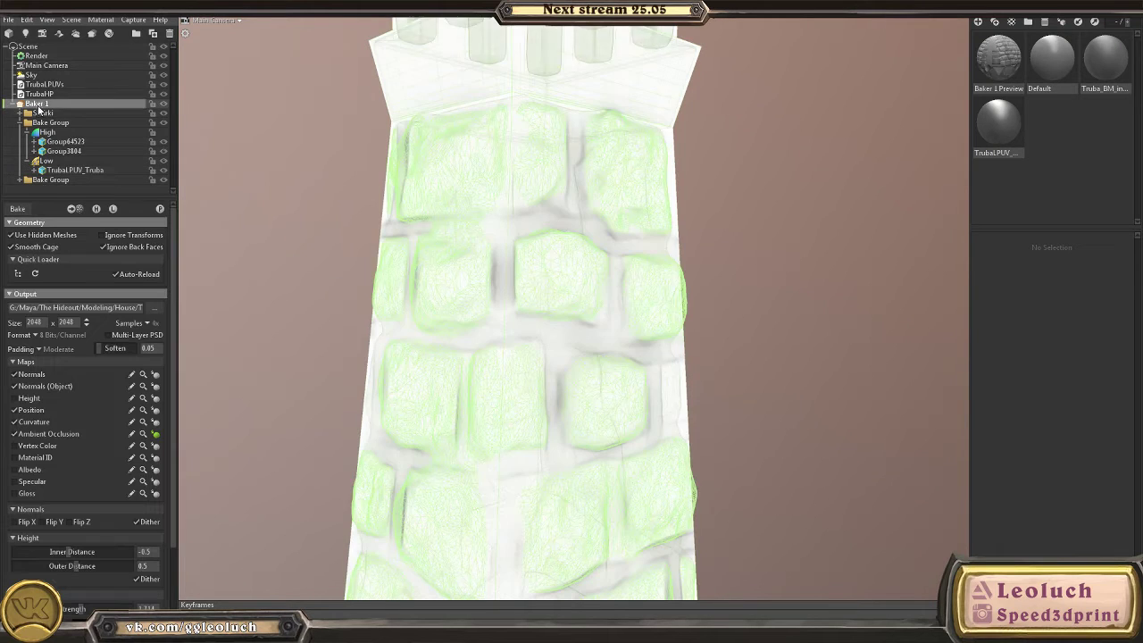
pyautogui.click(156, 434)
pyautogui.scroll(-3, 622, 392)
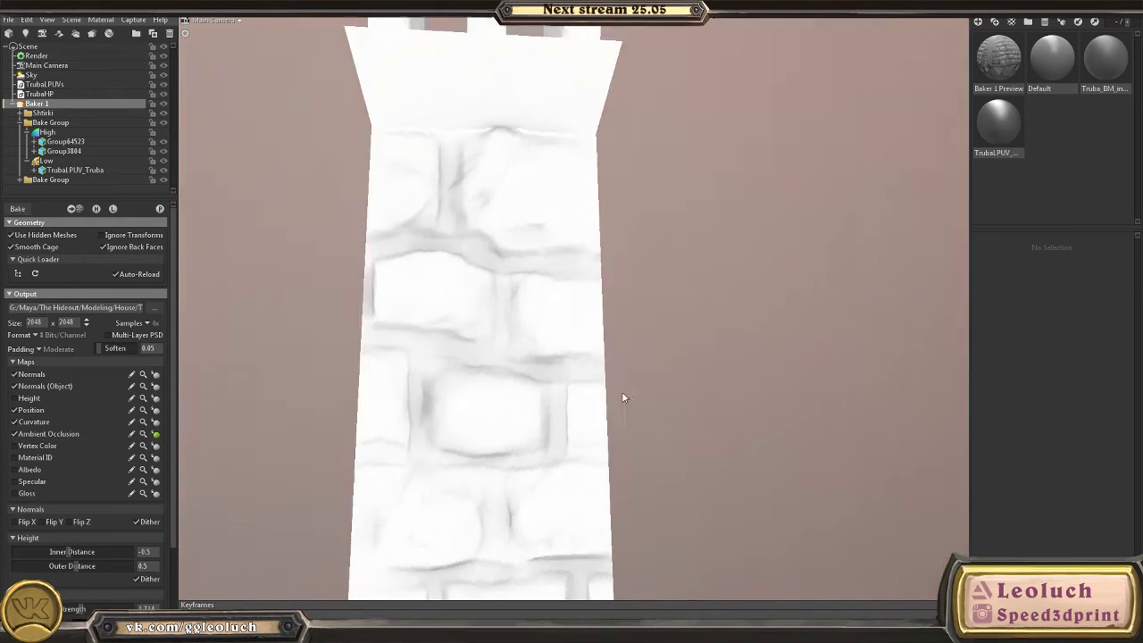
pyautogui.moveTo(621, 391); pyautogui.dragTo(713, 269)
# - Examine the Ambient Occlusion map on the tower's pillars and roof, comparing it with the shaded view
pyautogui.scroll(-2, 147, 524)
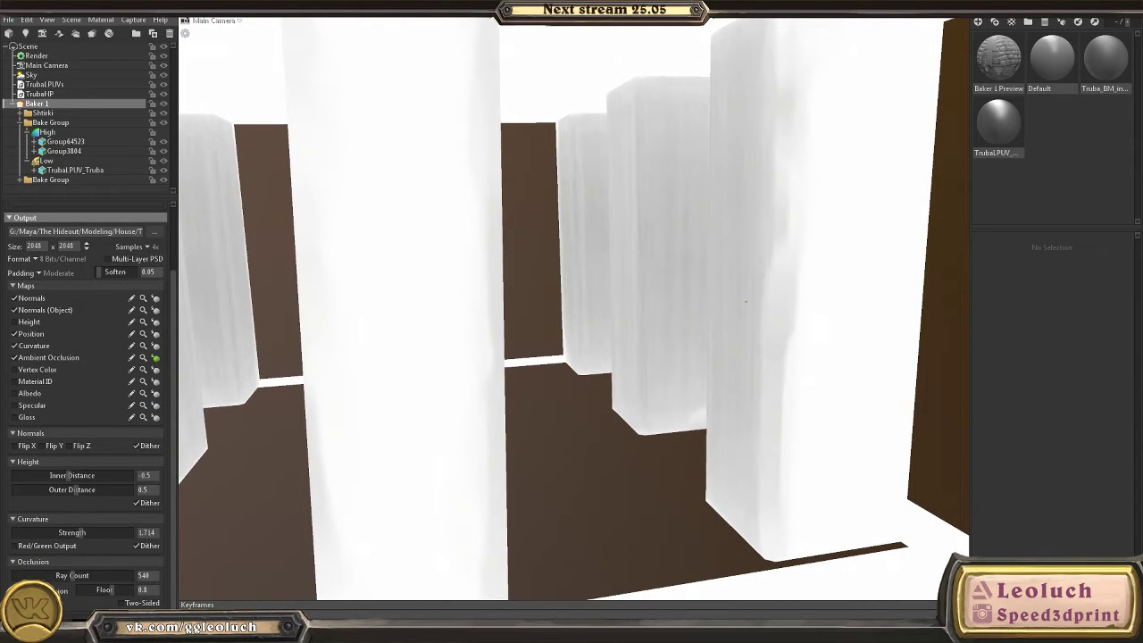
pyautogui.moveTo(711, 391); pyautogui.dragTo(409, 302)
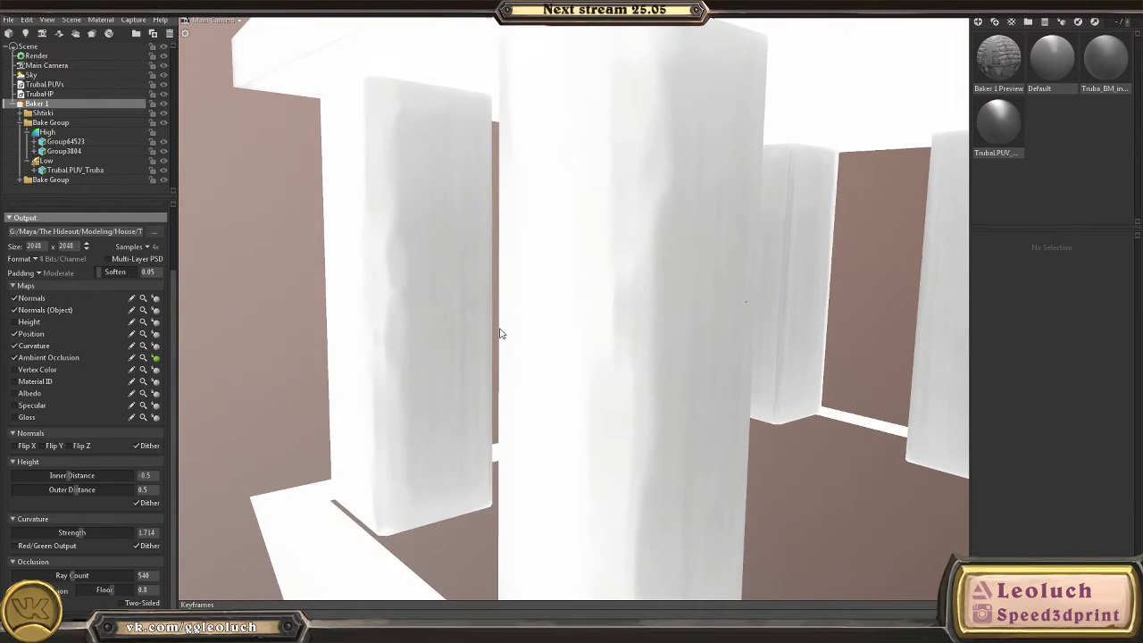
pyautogui.moveTo(500, 333); pyautogui.dragTo(510, 364)
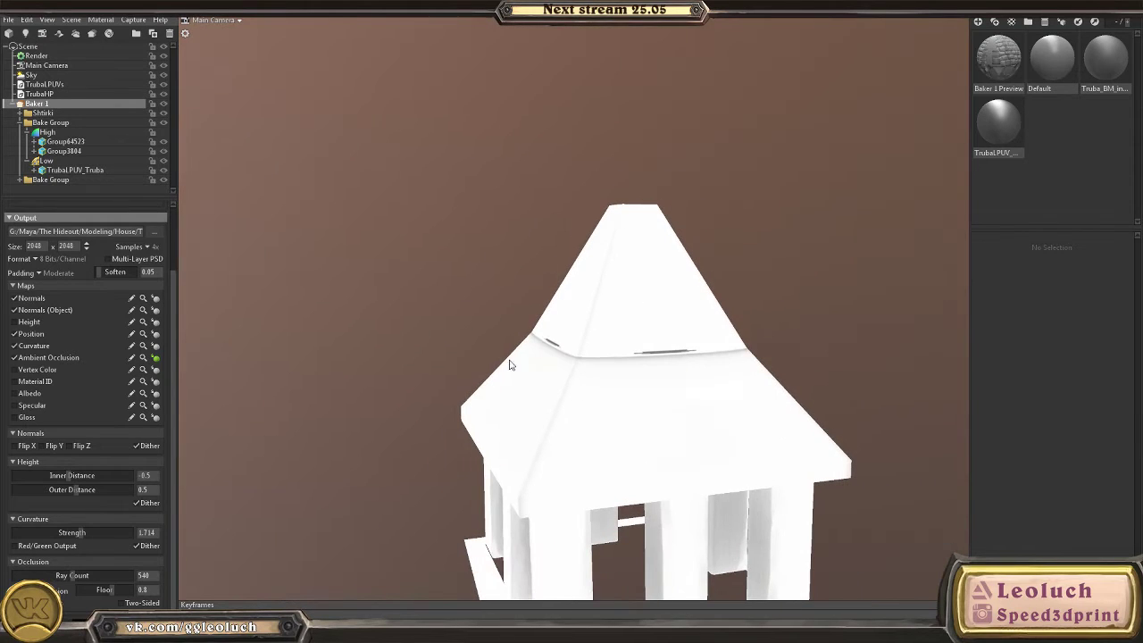
pyautogui.moveTo(394, 229); pyautogui.dragTo(294, 285)
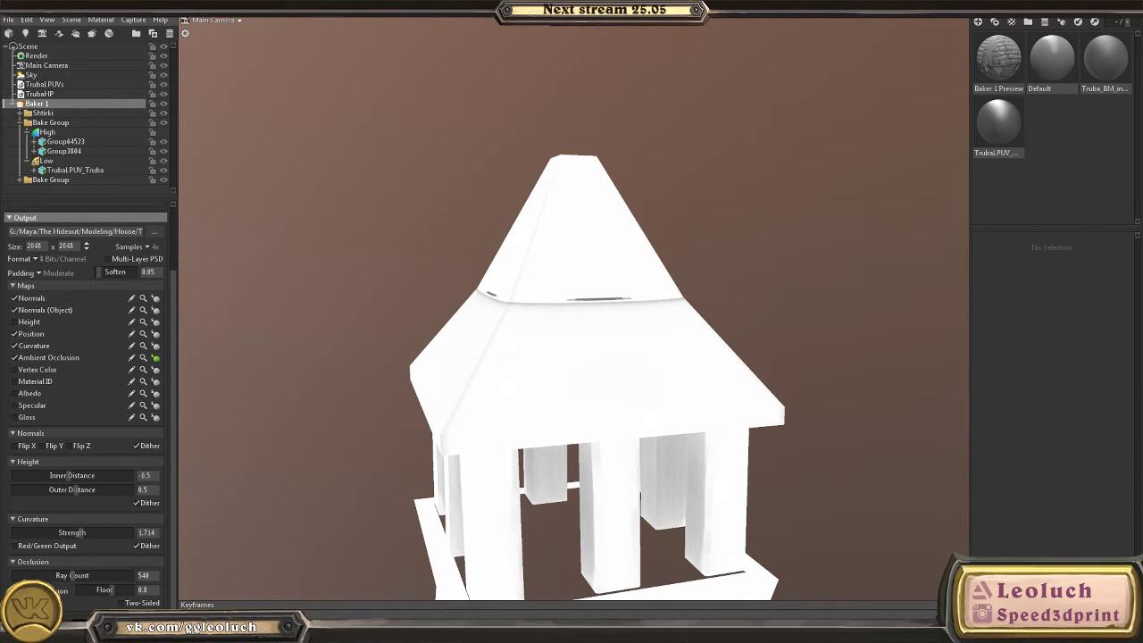
pyautogui.click(306, 290)
pyautogui.moveTo(416, 306); pyautogui.dragTo(87, 128)
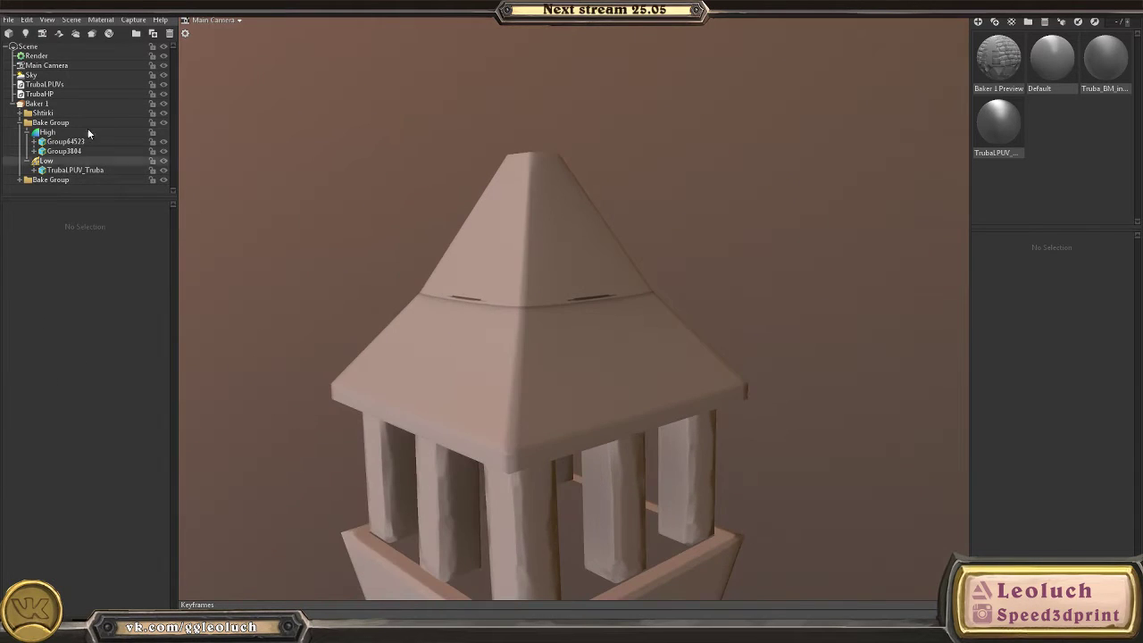
pyautogui.click(35, 104)
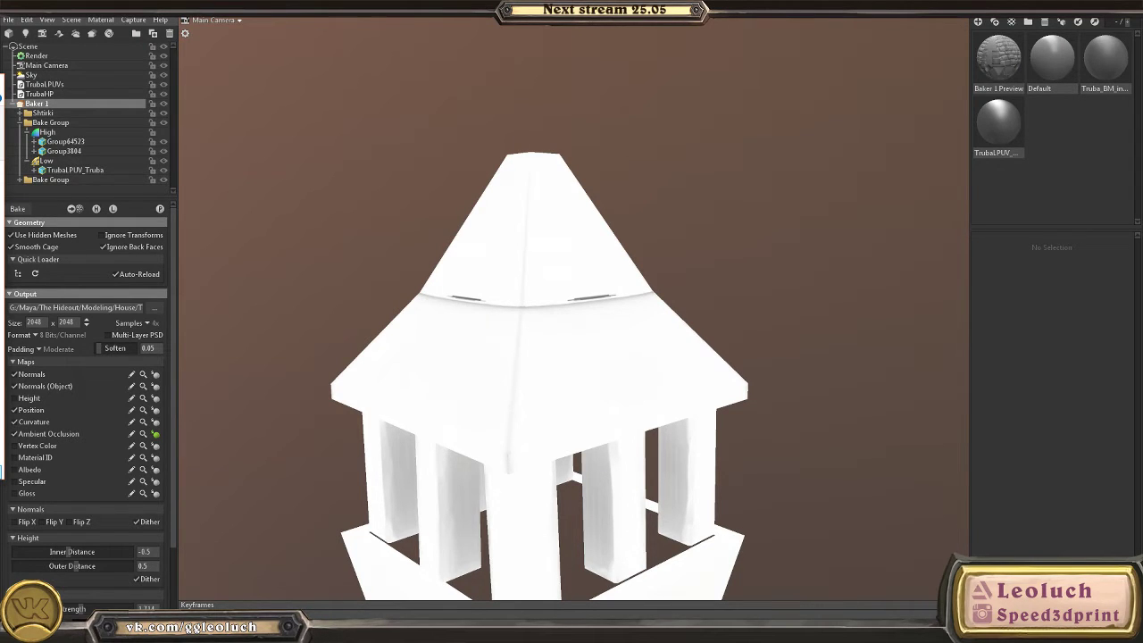
# - Launch Substance Painter 2 from Steam and dismiss its welcome window, leaving the program minimized
pyautogui.moveTo(248, 632)
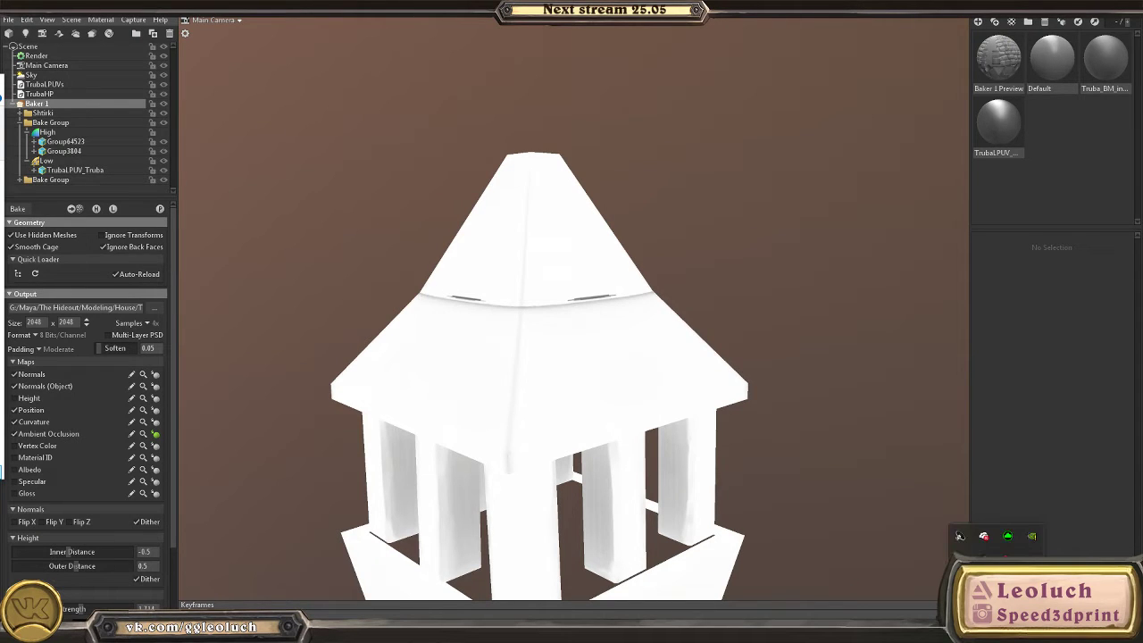
pyautogui.rightClick(984, 536)
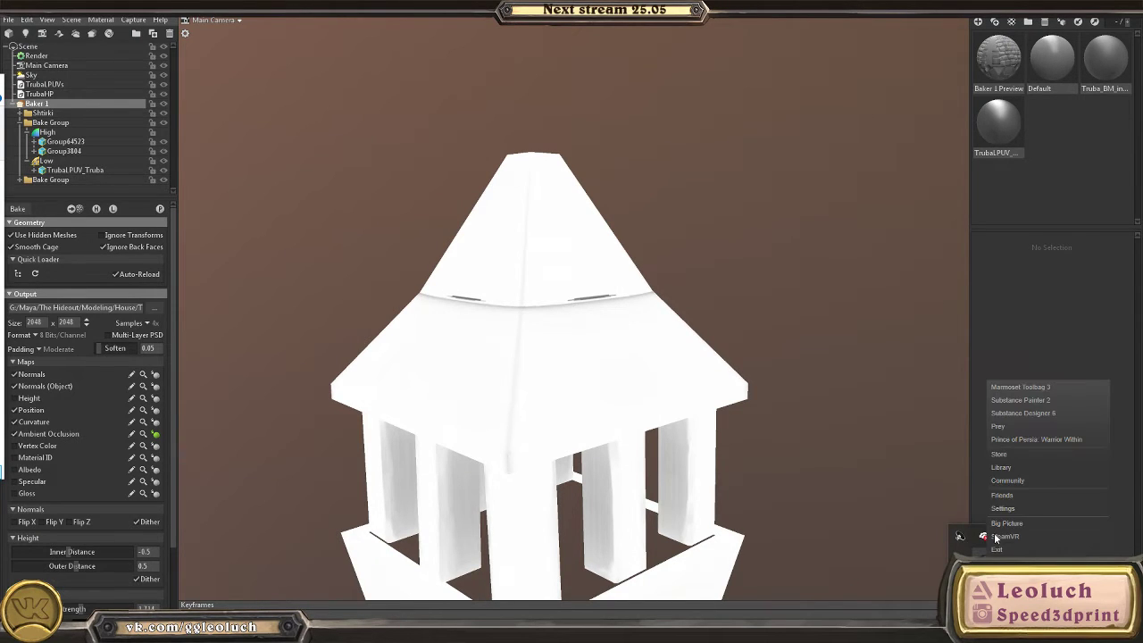
pyautogui.click(1020, 400)
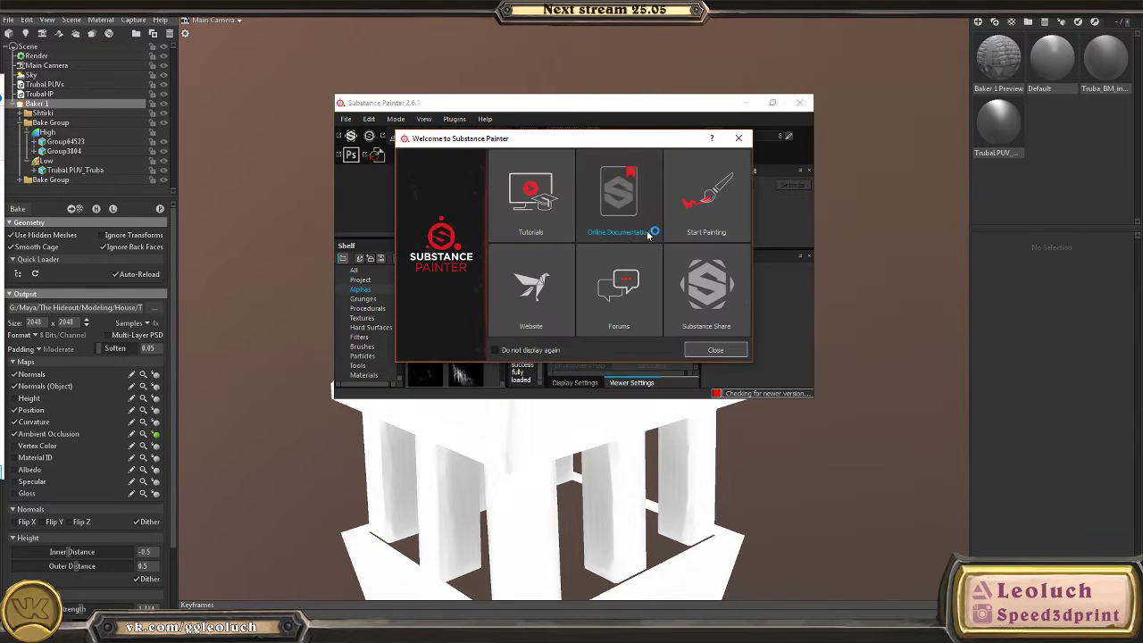
pyautogui.click(715, 349)
pyautogui.click(746, 102)
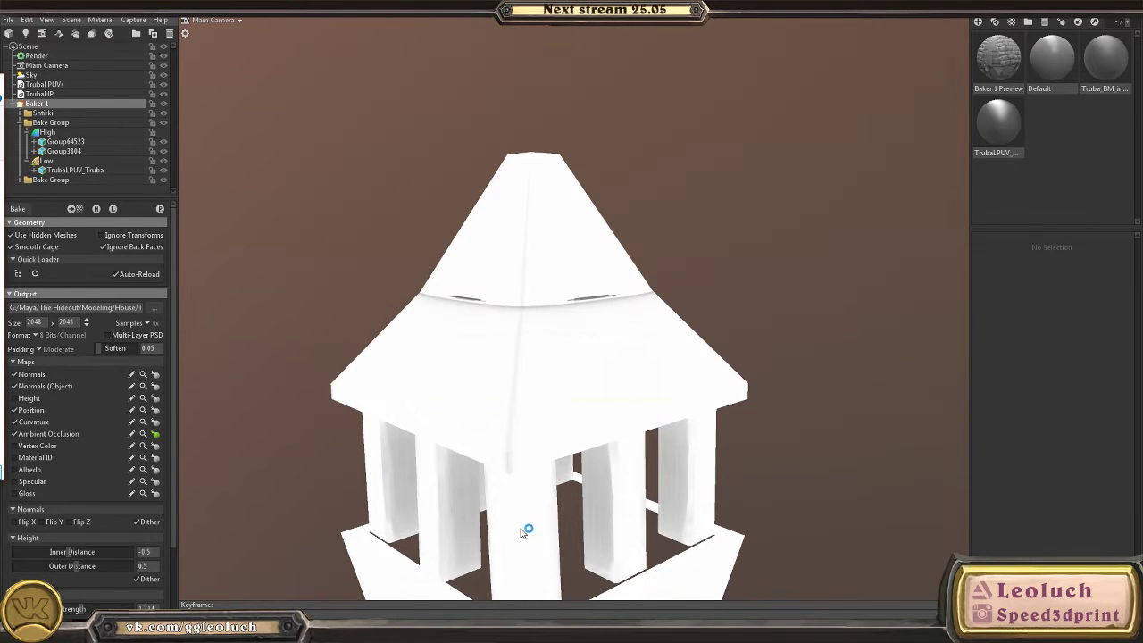
# - Review Baker 1's output format, padding and sample options in Marmoset Toolbag without changing them
pyautogui.scroll(-6, 620, 375)
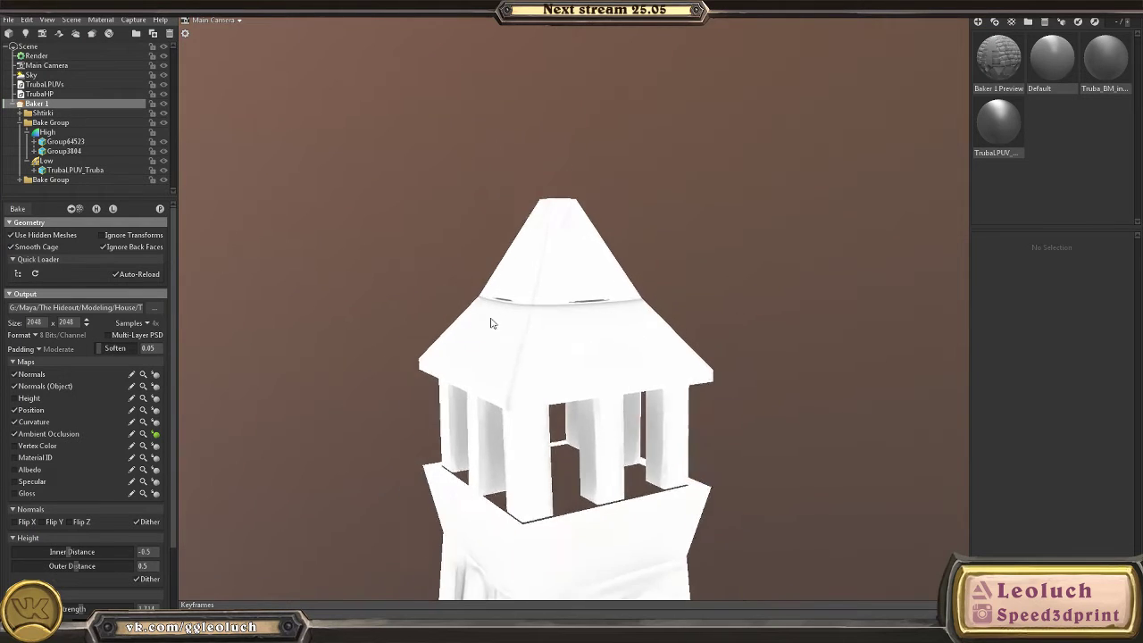
pyautogui.scroll(5, 488, 337)
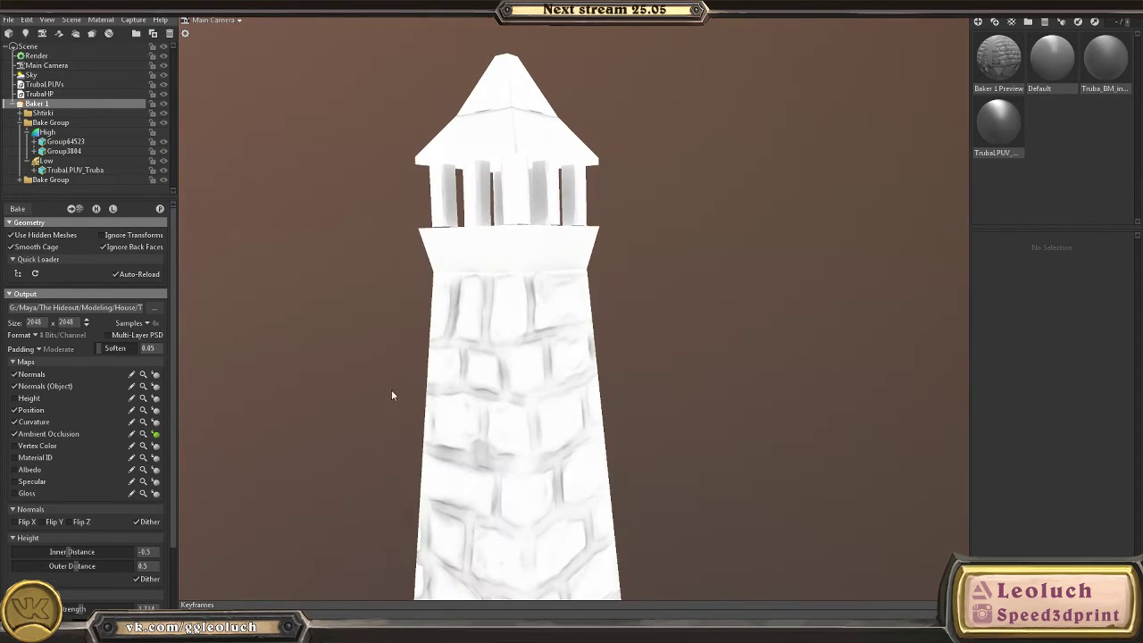
pyautogui.click(36, 335)
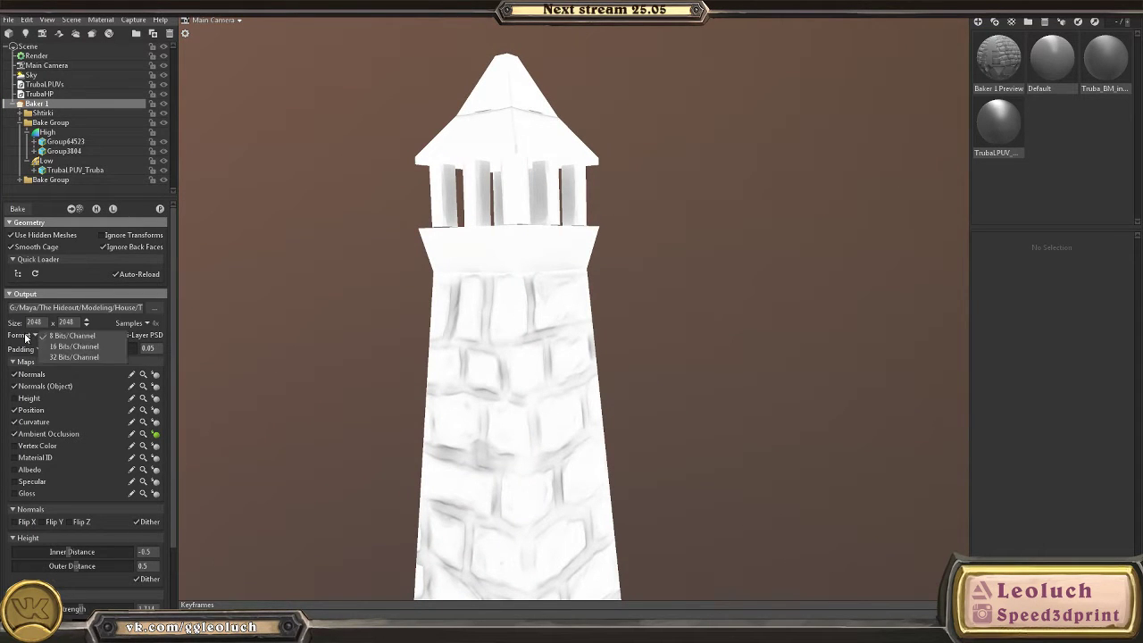
pyautogui.click(31, 339)
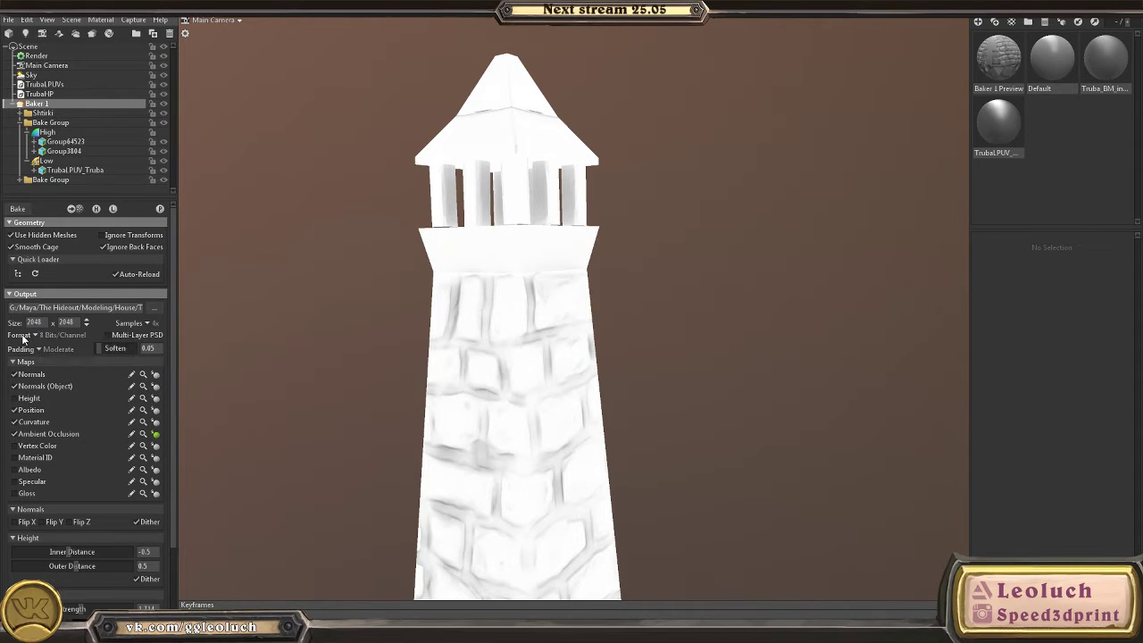
pyautogui.click(27, 351)
pyautogui.click(14, 354)
pyautogui.click(139, 323)
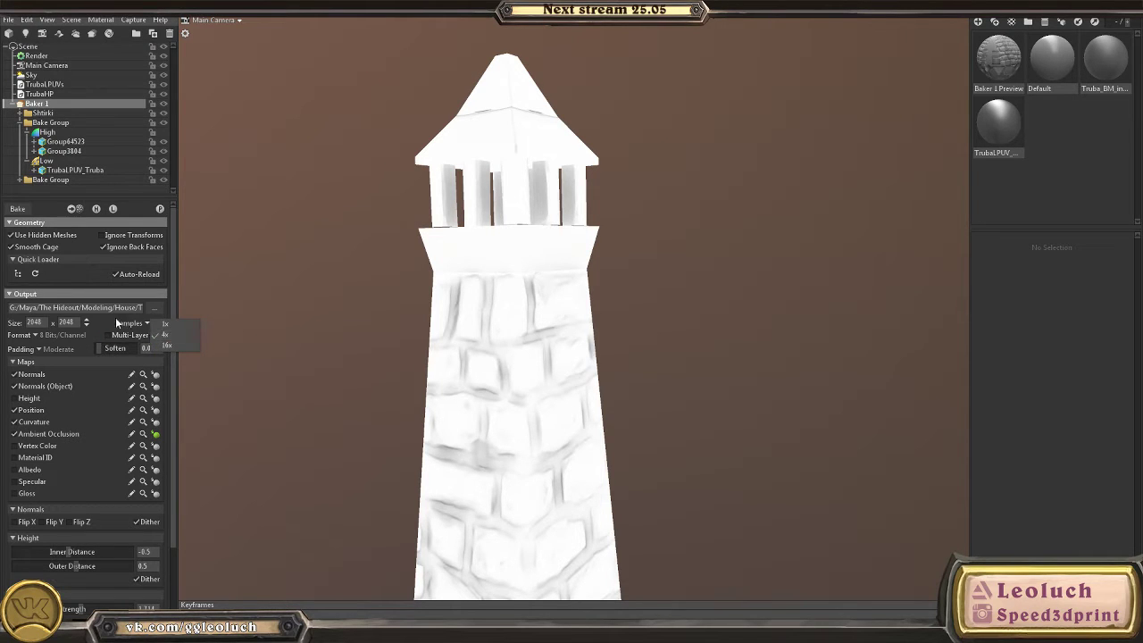
pyautogui.click(131, 323)
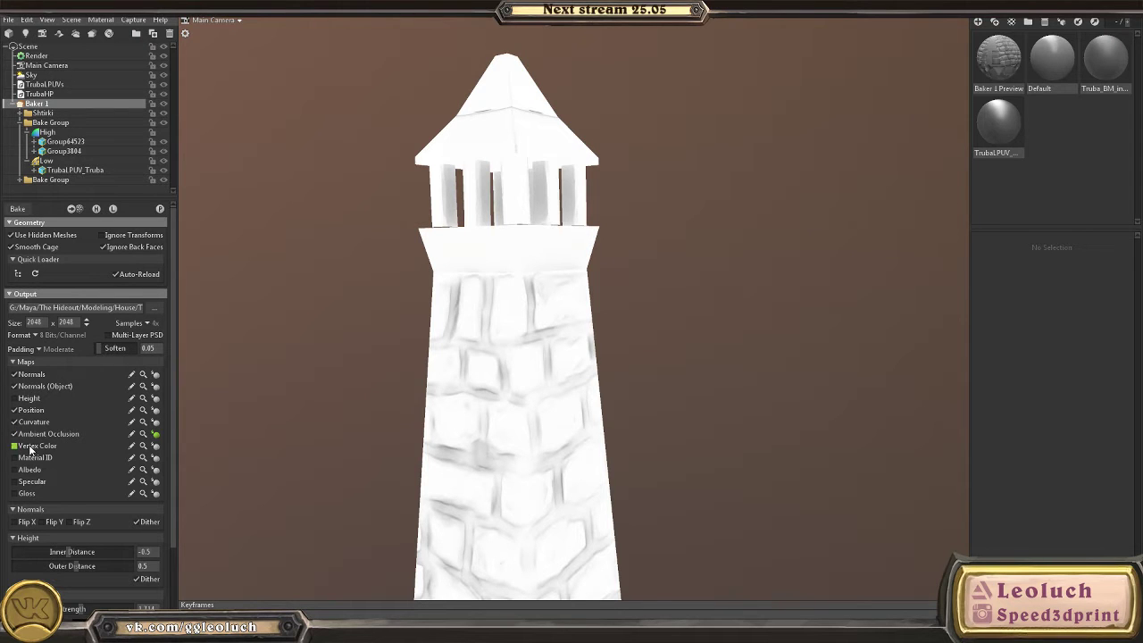
# - Inspect the edited Ambient Occlusion on the tower from the pillars and ledge down to the brickwork
pyautogui.moveTo(575, 322); pyautogui.dragTo(721, 232)
pyautogui.scroll(3, 679, 233)
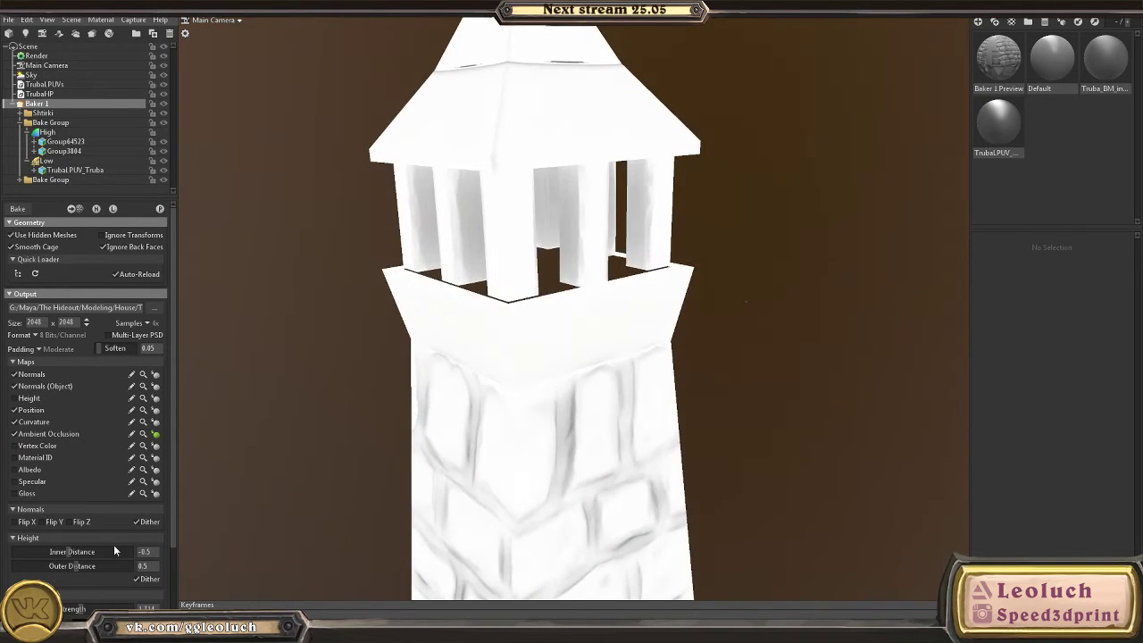
pyautogui.scroll(5, 602, 349)
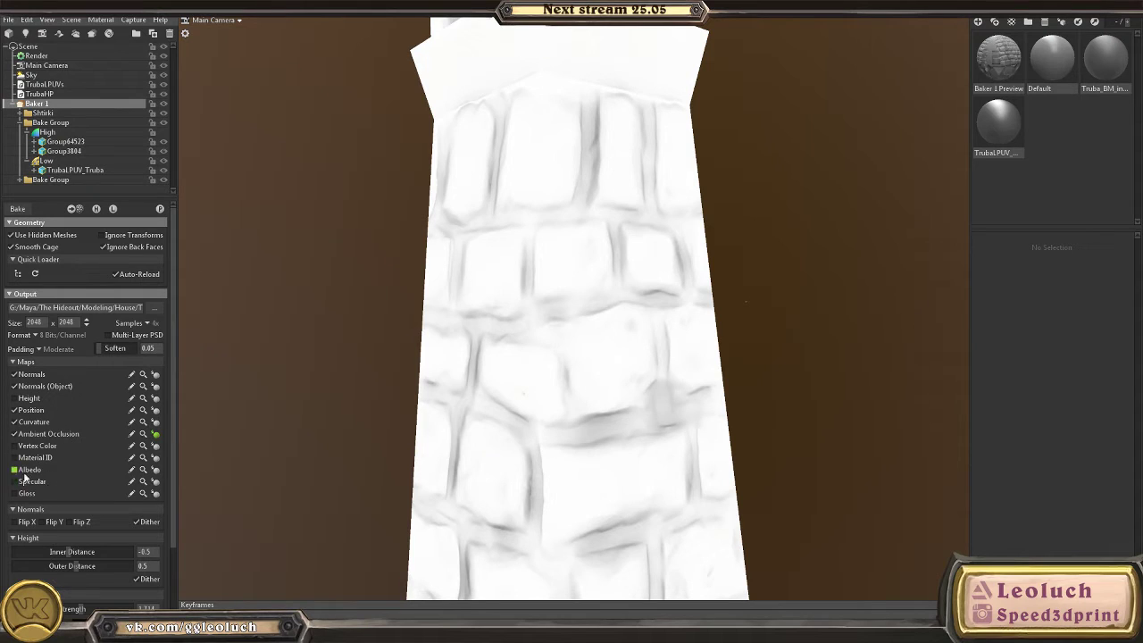
pyautogui.scroll(-2, 96, 492)
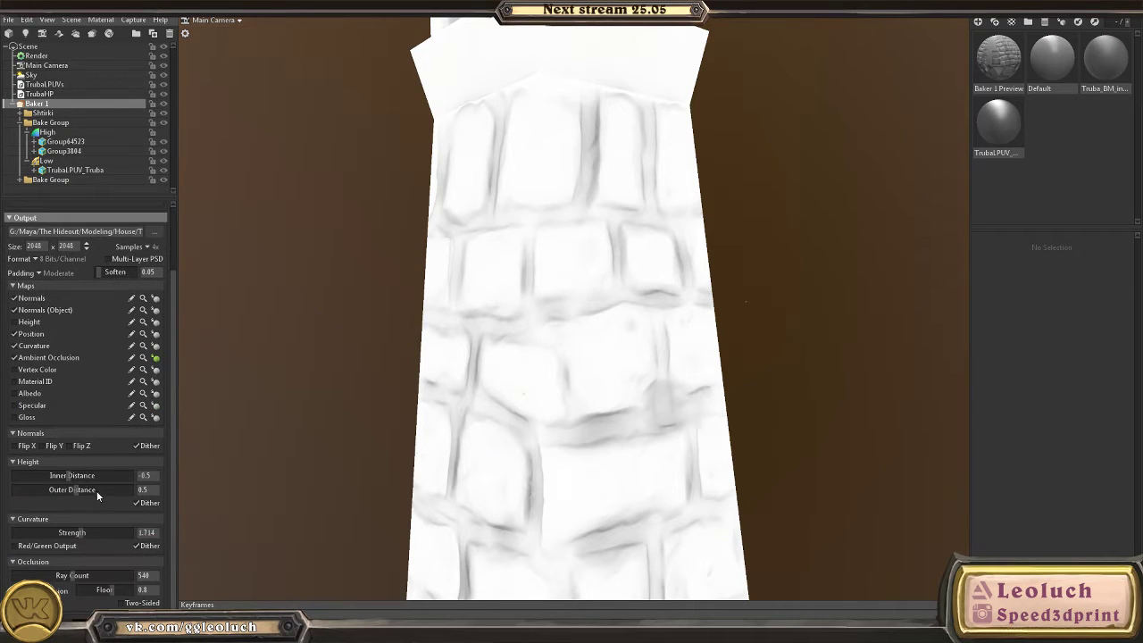
pyautogui.click(14, 393)
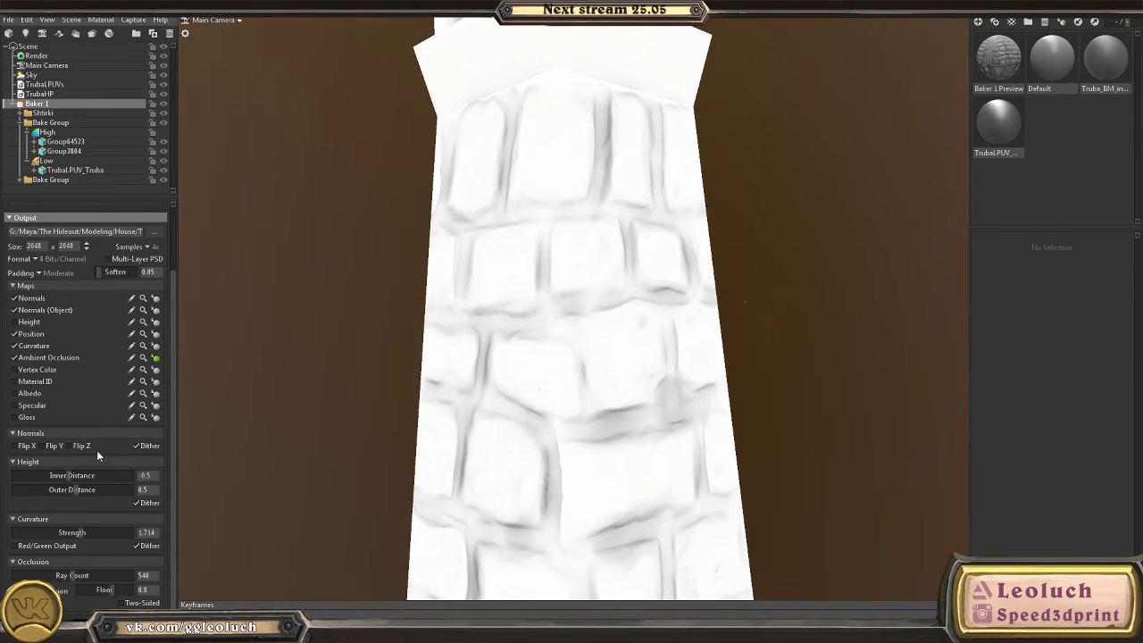
pyautogui.moveTo(328, 306); pyautogui.dragTo(401, 355)
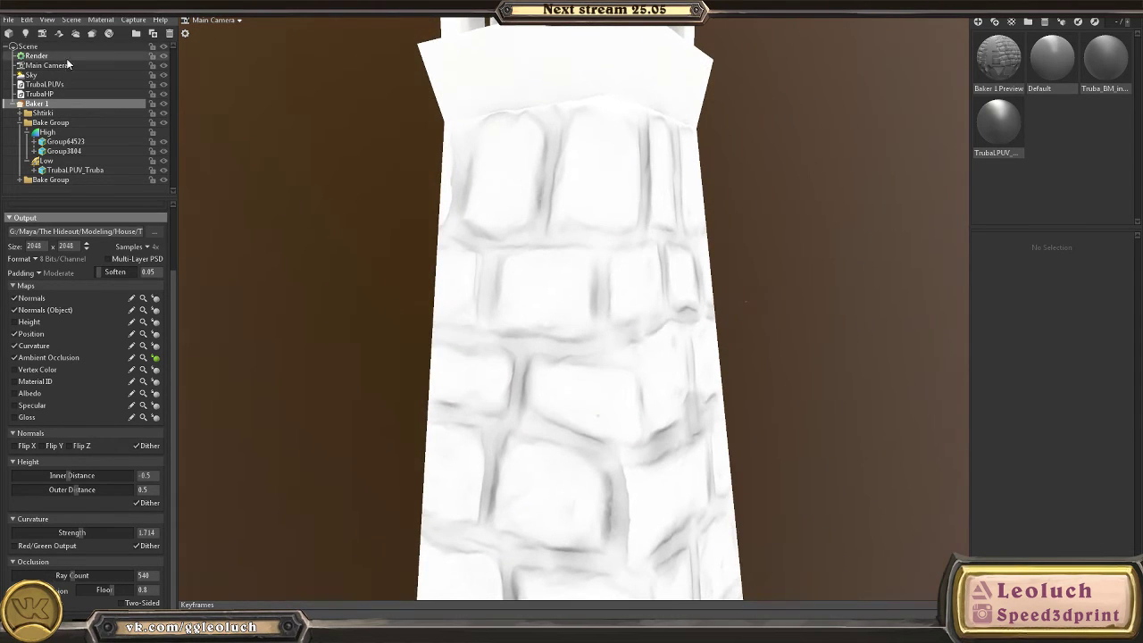
# - Save the Marmoset Toolbag scene as Bake_trub in the House/Truba folder
pyautogui.click(13, 19)
pyautogui.click(39, 71)
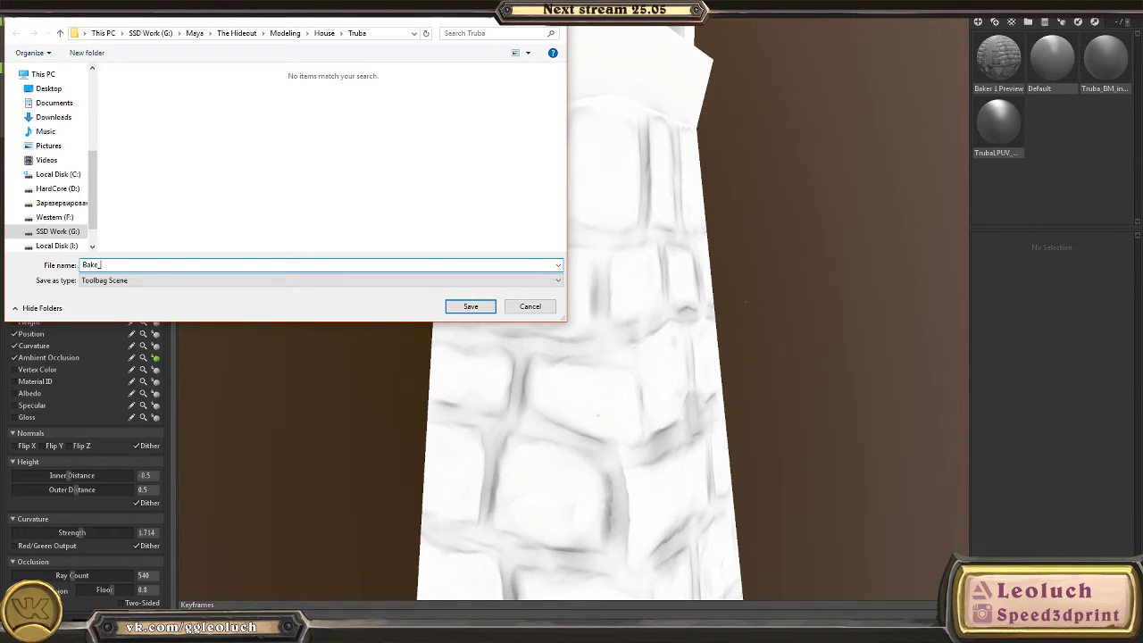
pyautogui.write('Bake_trub')
pyautogui.press('Return')
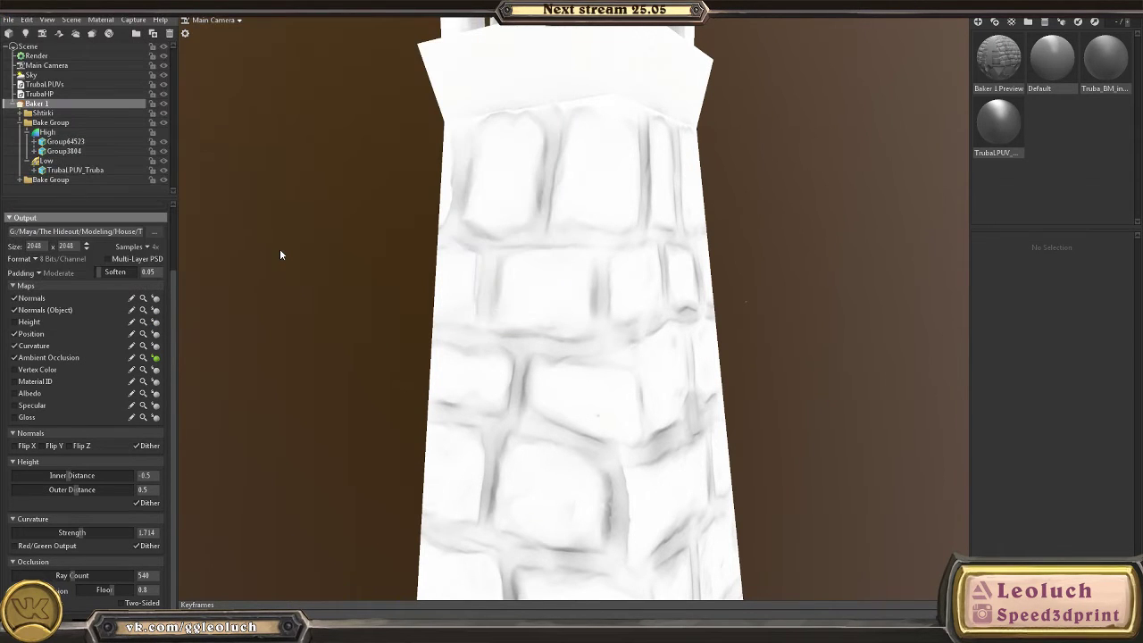
pyautogui.click(12, 20)
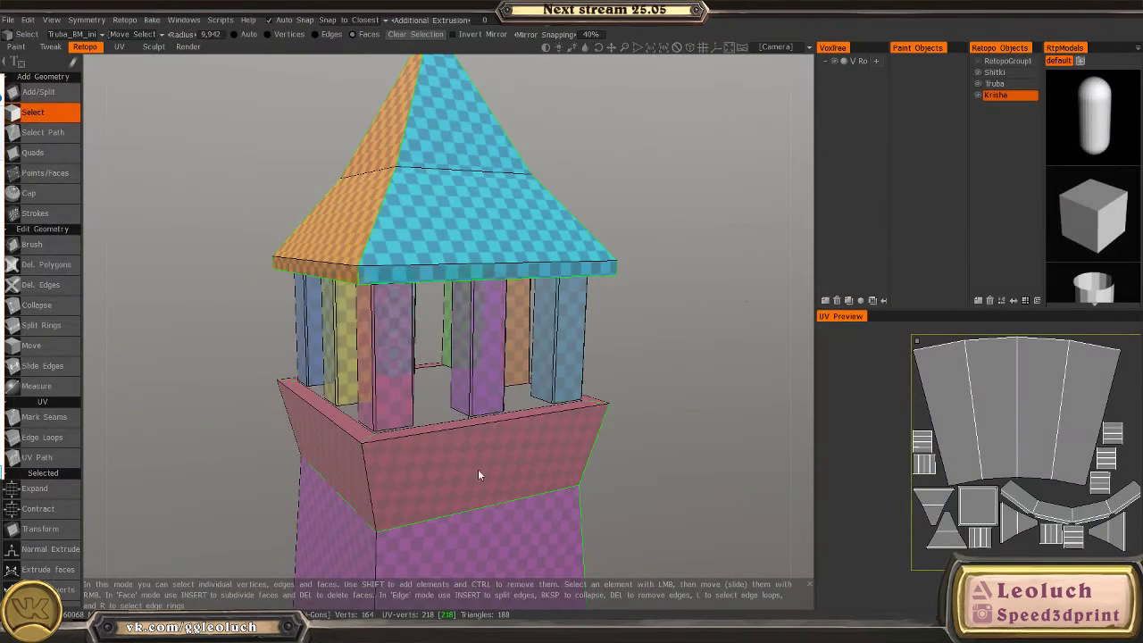
# - Find and launch Quixel SUITE 2.0
pyautogui.press('super')
pyautogui.write('qui')
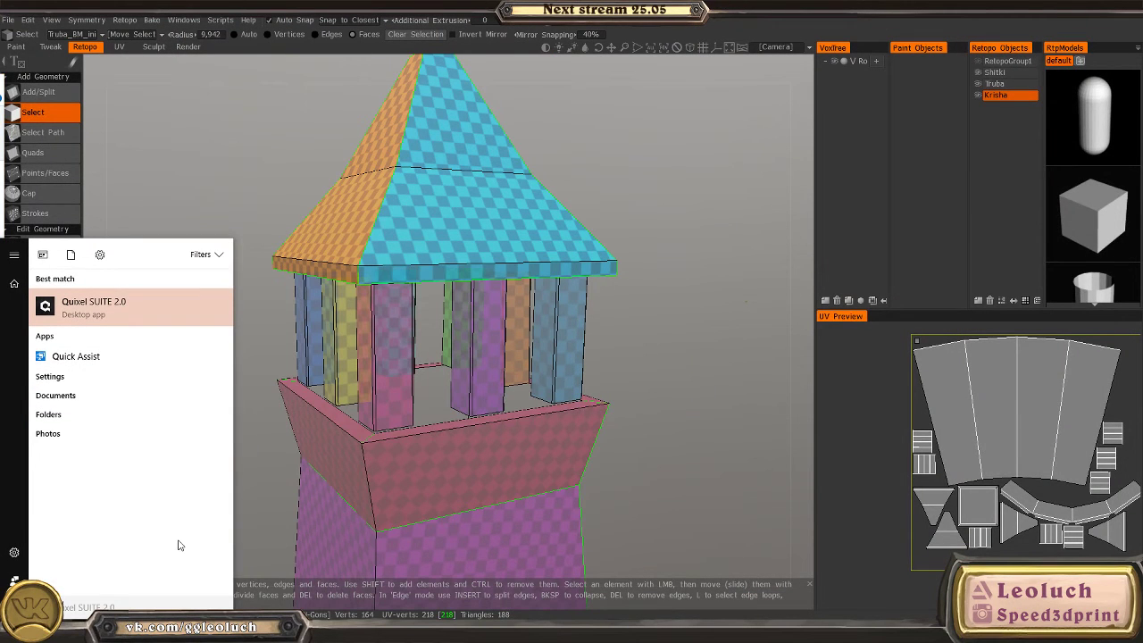
pyautogui.click(103, 316)
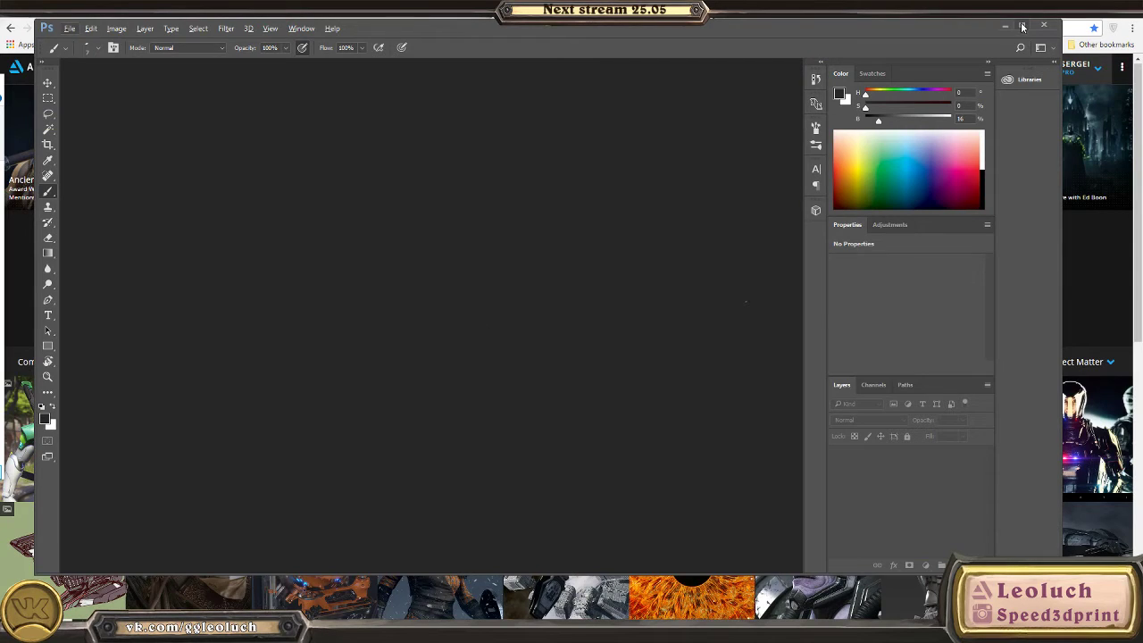
# - Switch to Maya and combine the TrubaLPUV_Shitki, TrubaLPUV_Truba and TrubaLPUV_Krisha meshes into one object
pyautogui.click(18, 631)
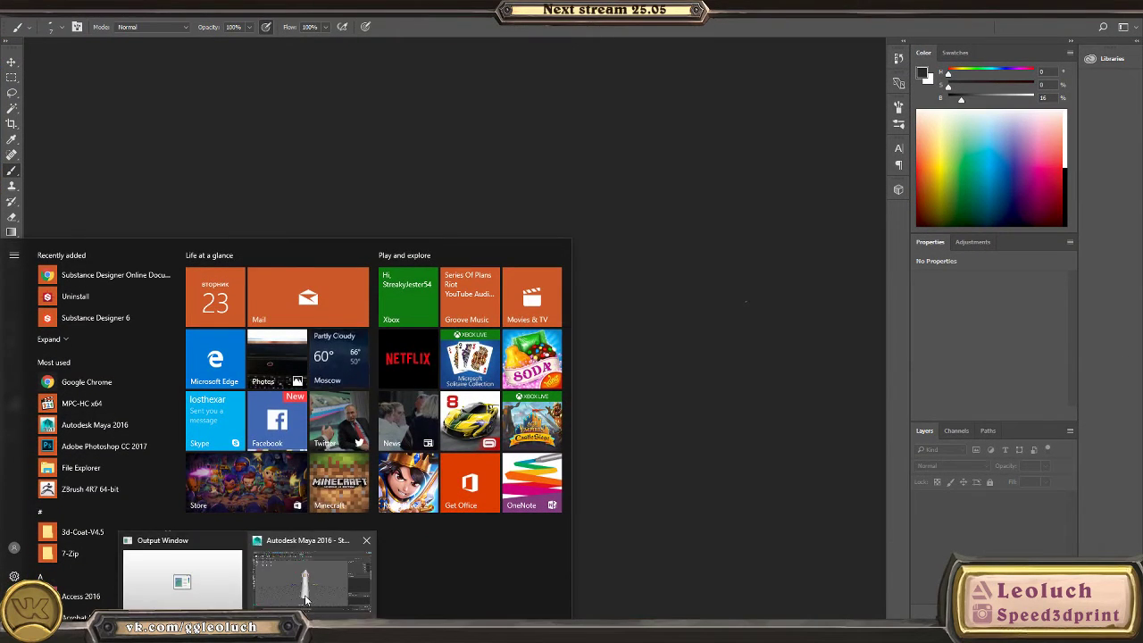
pyautogui.click(307, 574)
pyautogui.click(547, 327)
pyautogui.keyDown('alt'); pyautogui.moveTo(554, 352); pyautogui.dragTo(464, 419); pyautogui.keyUp('alt')
pyautogui.scroll(1, 364, 173)
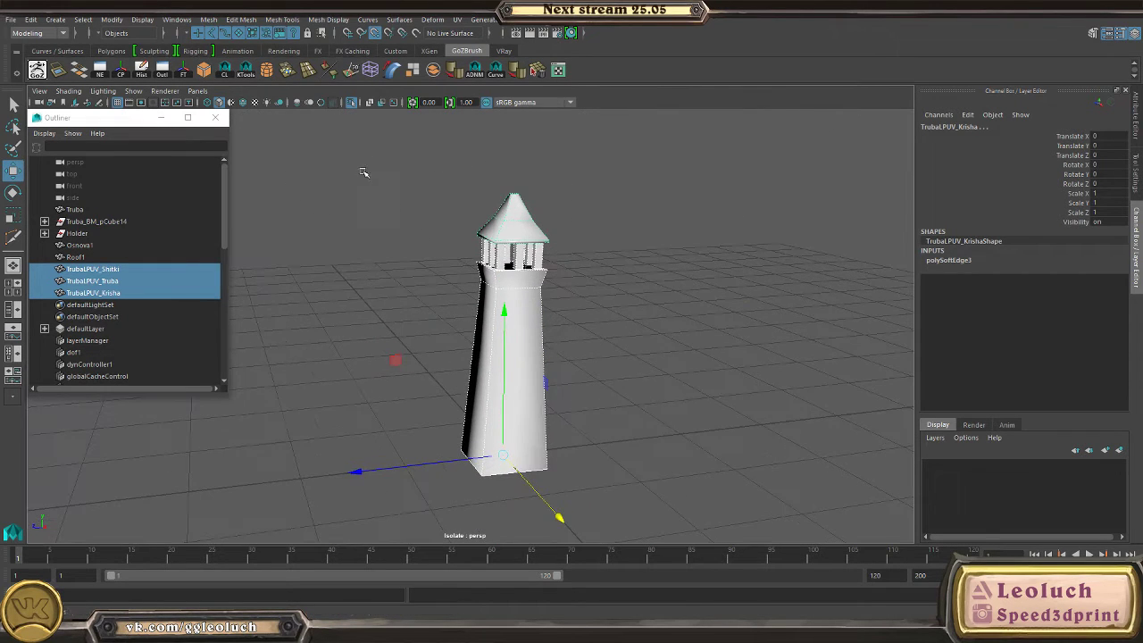
pyautogui.click(208, 19)
pyautogui.click(230, 60)
pyautogui.scroll(-2, 416, 274)
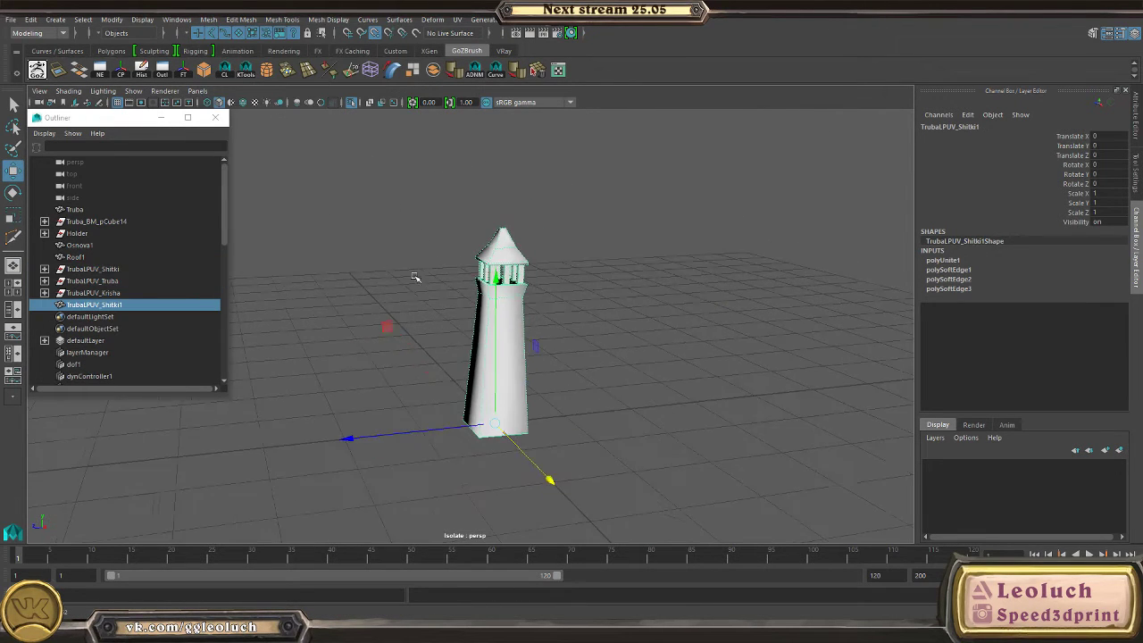
# - Delete the combined tower mesh's construction history and rename the mesh Truba_Paint
pyautogui.moveTo(416, 273)
pyautogui.keyDown('alt'); pyautogui.mouseDown()
pyautogui.moveTo(384, 295)
pyautogui.moveTo(419, 286)
pyautogui.mouseUp(); pyautogui.keyUp('alt')
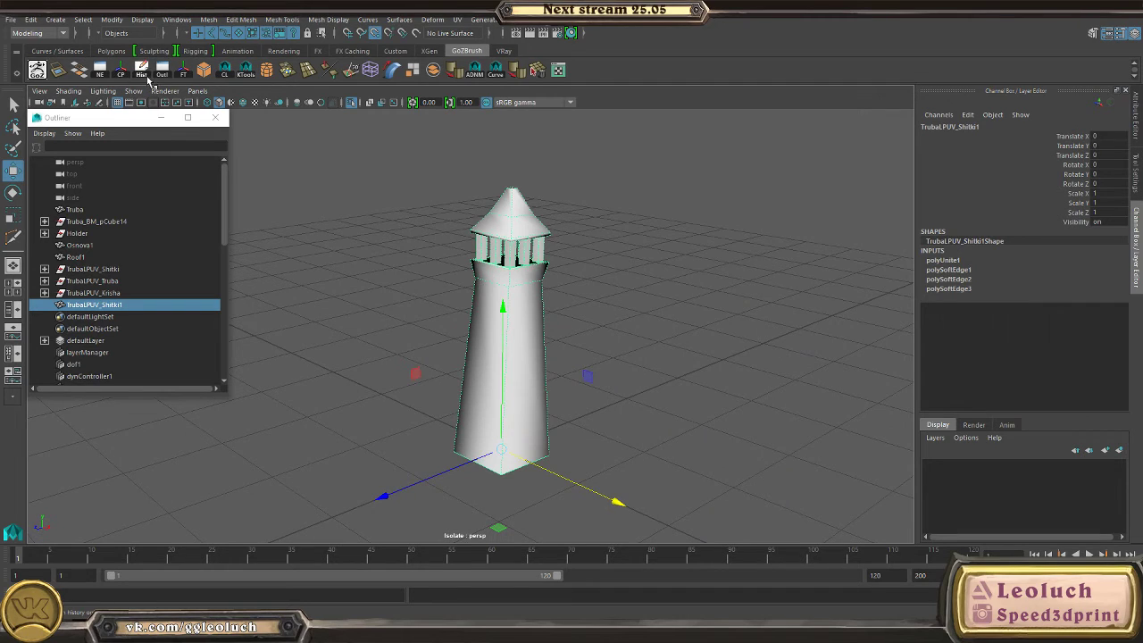
pyautogui.click(140, 72)
pyautogui.scroll(2, 428, 321)
pyautogui.doubleClick(94, 269)
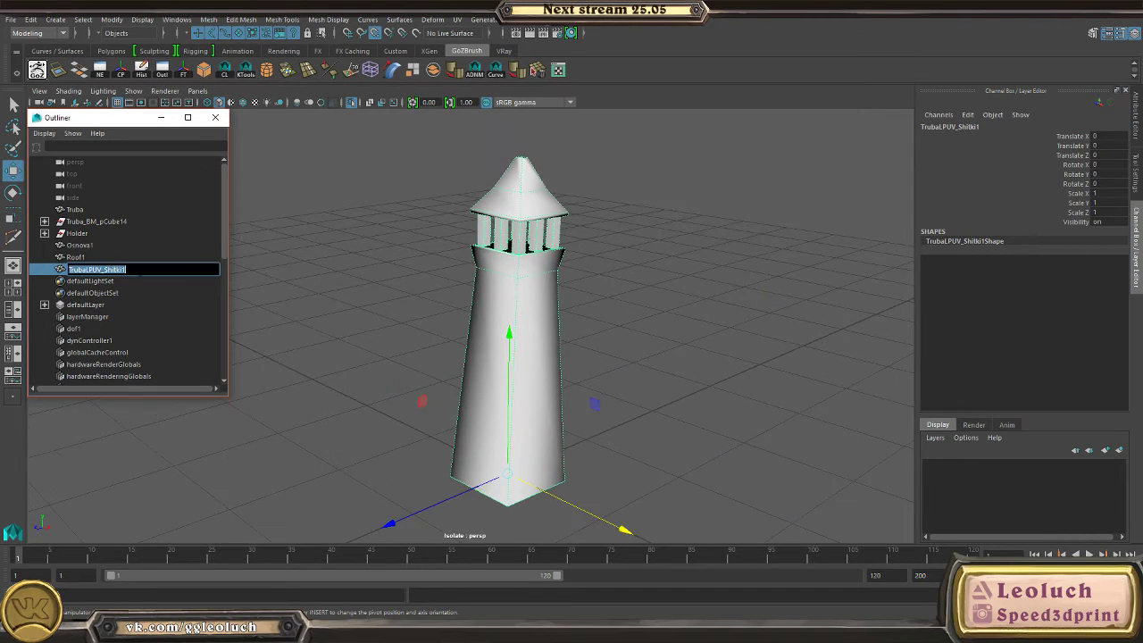
pyautogui.write('Truba_Paint')
pyautogui.press('Return')
# - Export the selected tower mesh as an OBJ file named Truba_Paint in the House/Truba folder
pyautogui.click(11, 19)
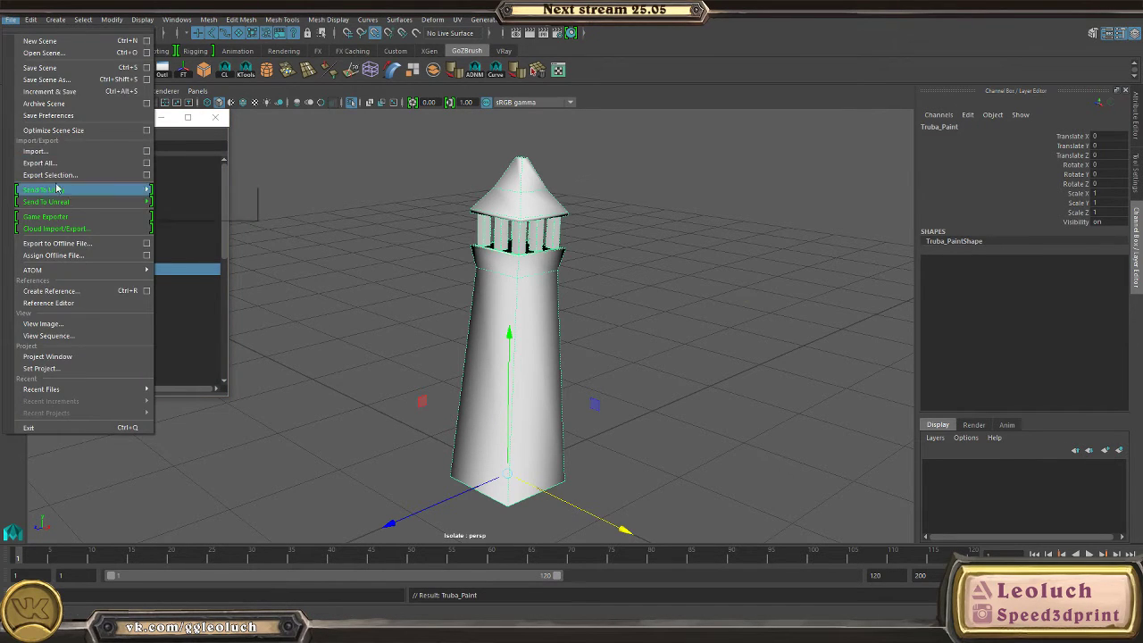
pyautogui.click(50, 174)
pyautogui.write('Tr')
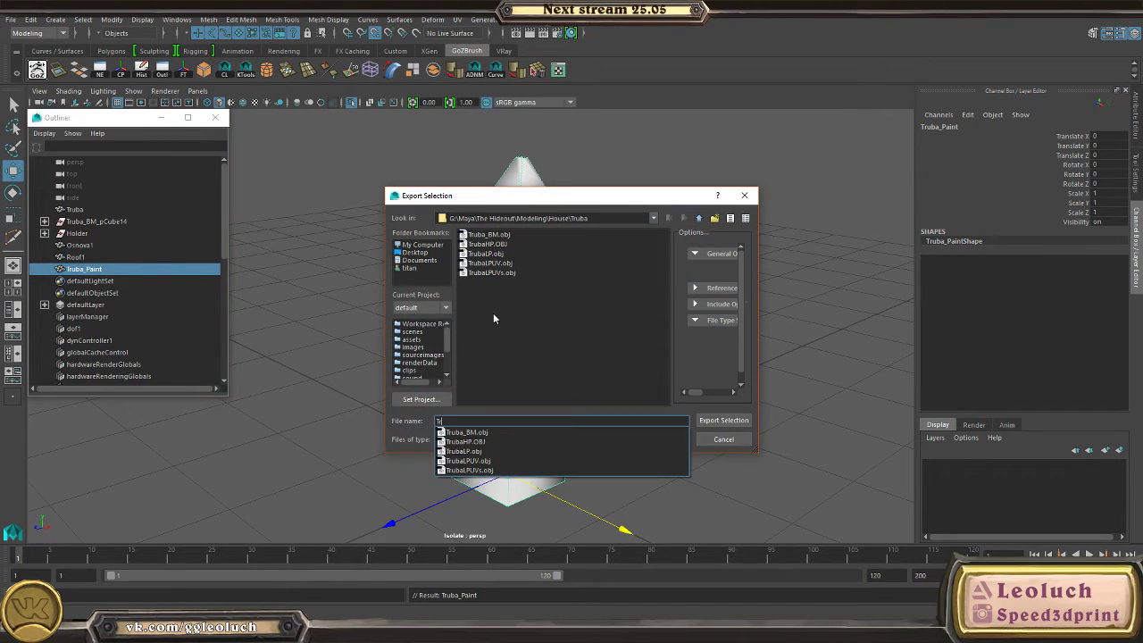
pyautogui.write('uba')
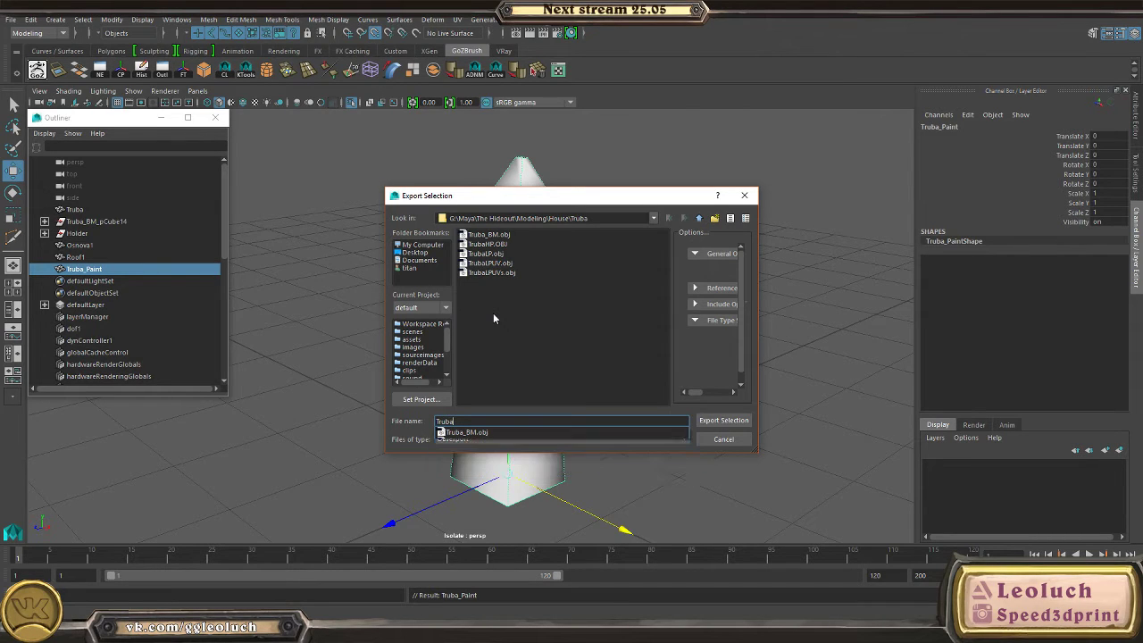
pyautogui.write('_Paint')
pyautogui.press('Return')
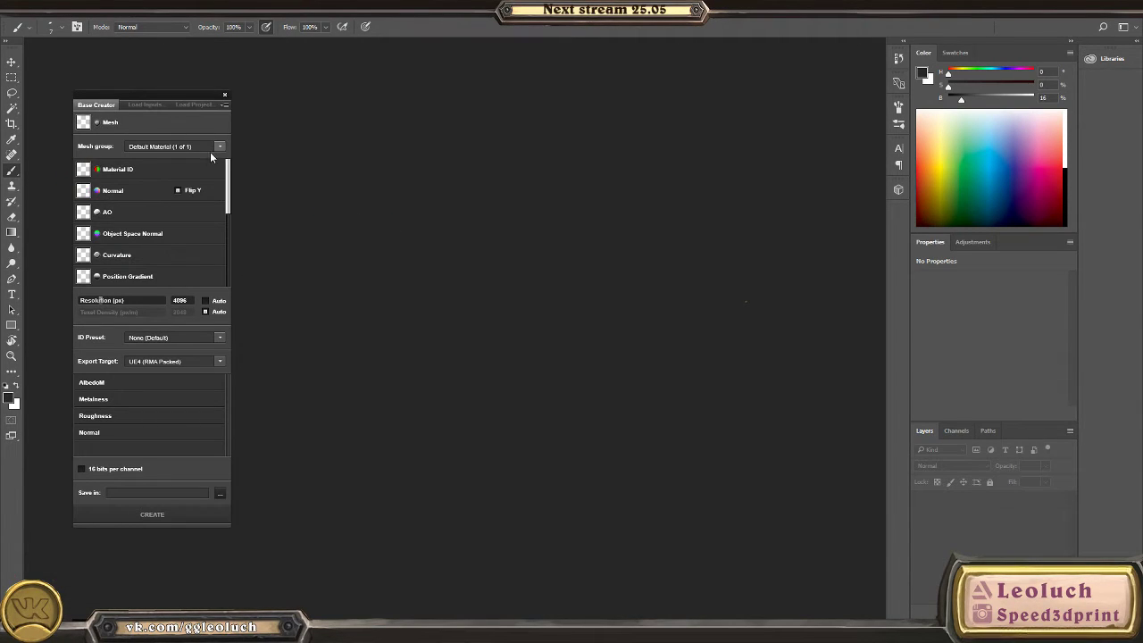
# - Switch to Quixel's Base Creator in Photoshop and load Truba_Paint from the House/Truba folder as the mesh
pyautogui.click(100, 125)
pyautogui.click(576, 160)
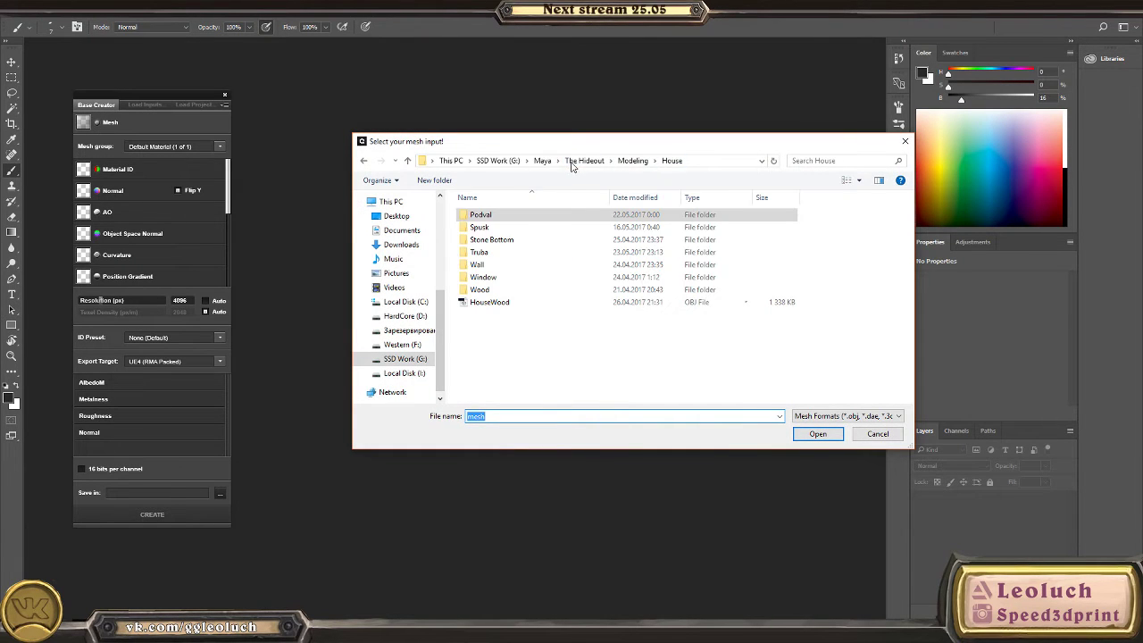
pyautogui.doubleClick(481, 215)
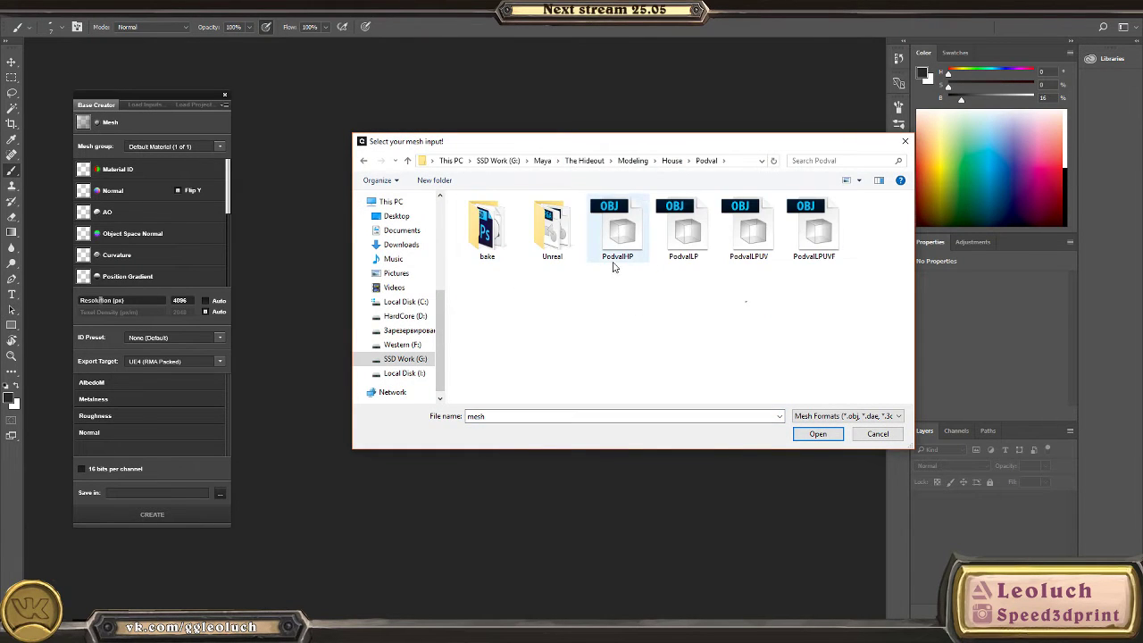
pyautogui.click(672, 160)
pyautogui.doubleClick(480, 252)
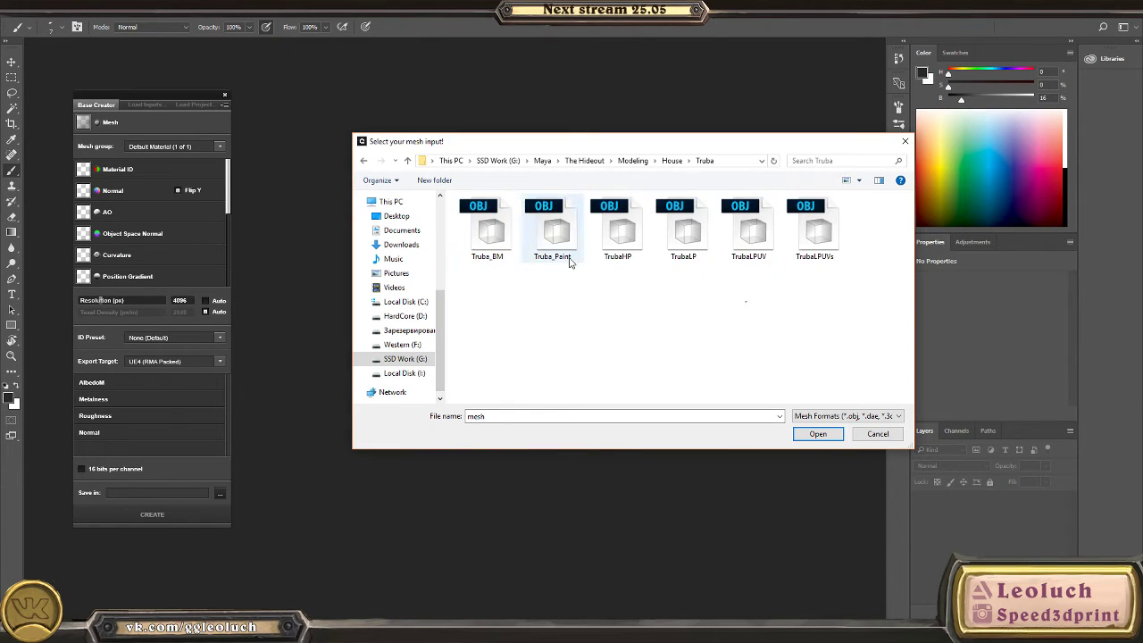
pyautogui.doubleClick(554, 234)
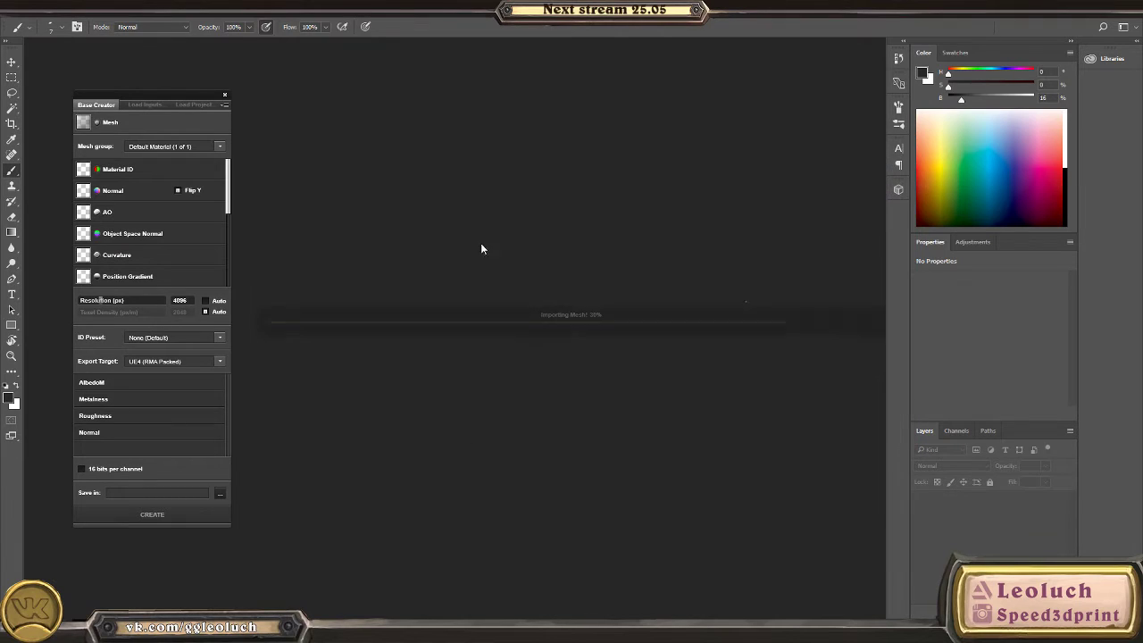
# - Load TrubaBake_normals as the Normal input with Flip Y turned off, and TrubaBake_ao as the AO input
pyautogui.click(111, 196)
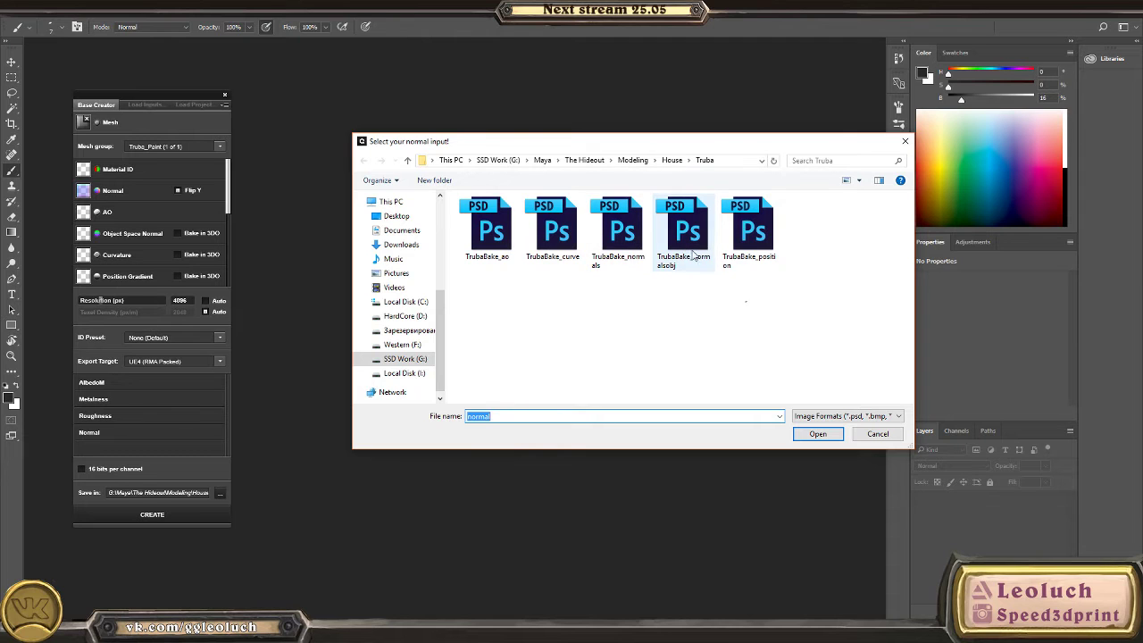
pyautogui.doubleClick(609, 239)
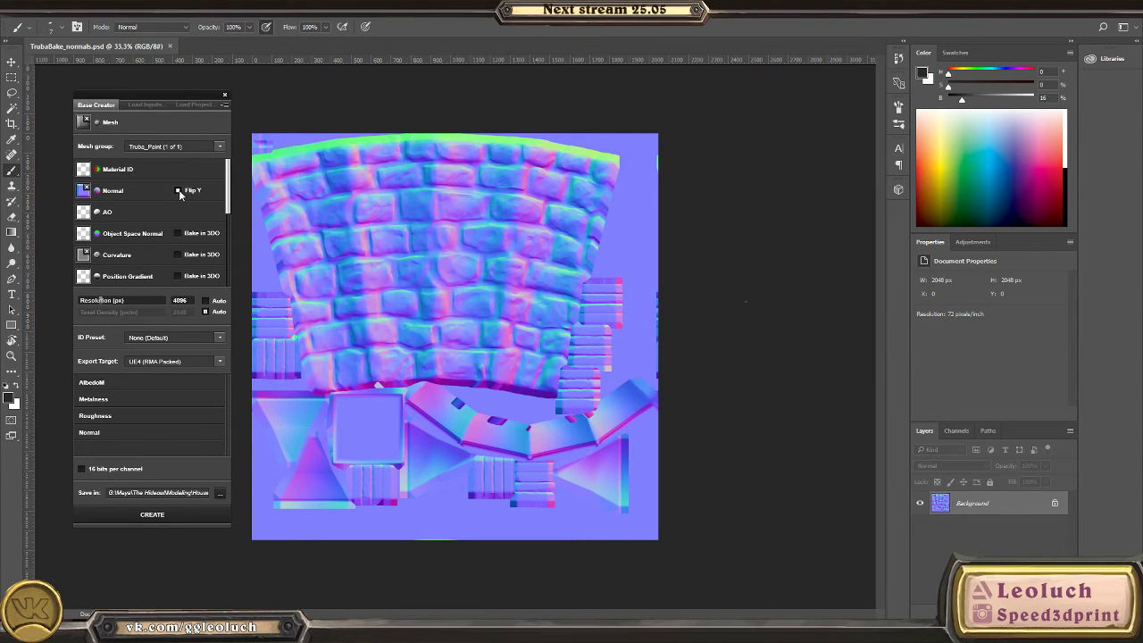
pyautogui.click(179, 211)
pyautogui.doubleClick(486, 228)
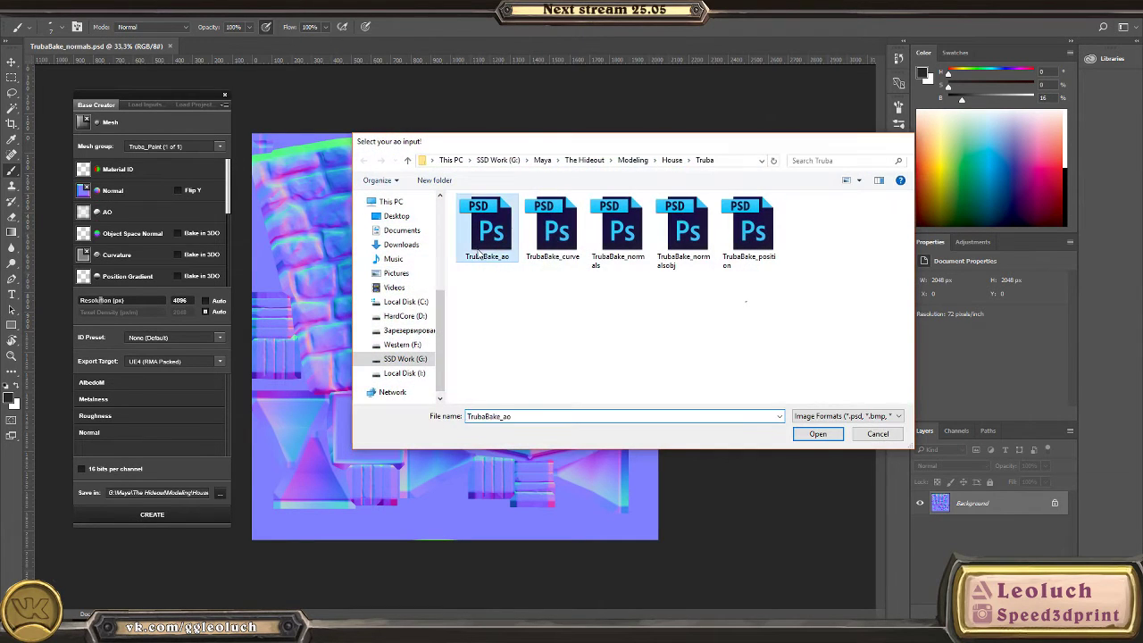
# - Load TrubaBake_normalsobj as the Object Space Normal input and TrubaBake_curve as the Curvature input
pyautogui.click(109, 233)
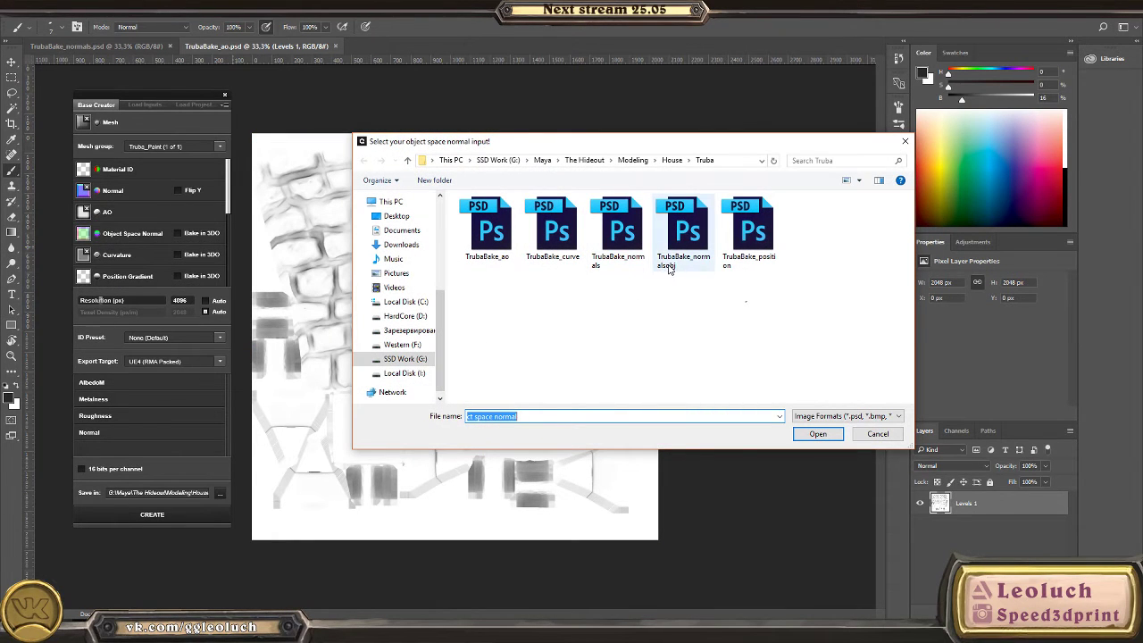
pyautogui.click(682, 239)
pyautogui.doubleClick(682, 240)
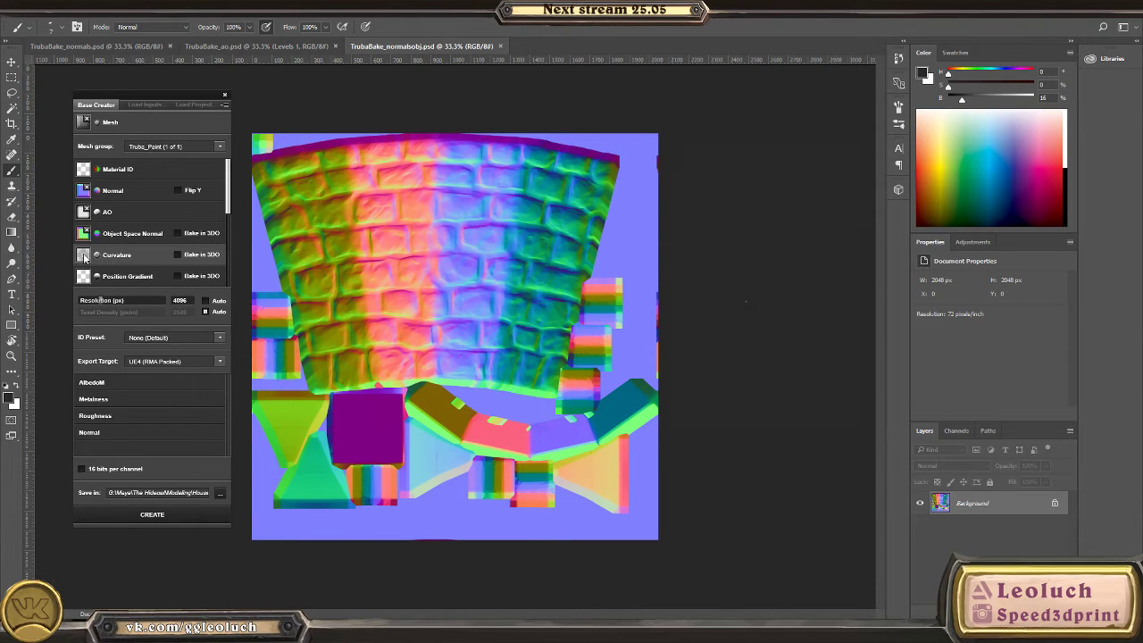
pyautogui.click(85, 257)
pyautogui.click(551, 239)
pyautogui.doubleClick(551, 239)
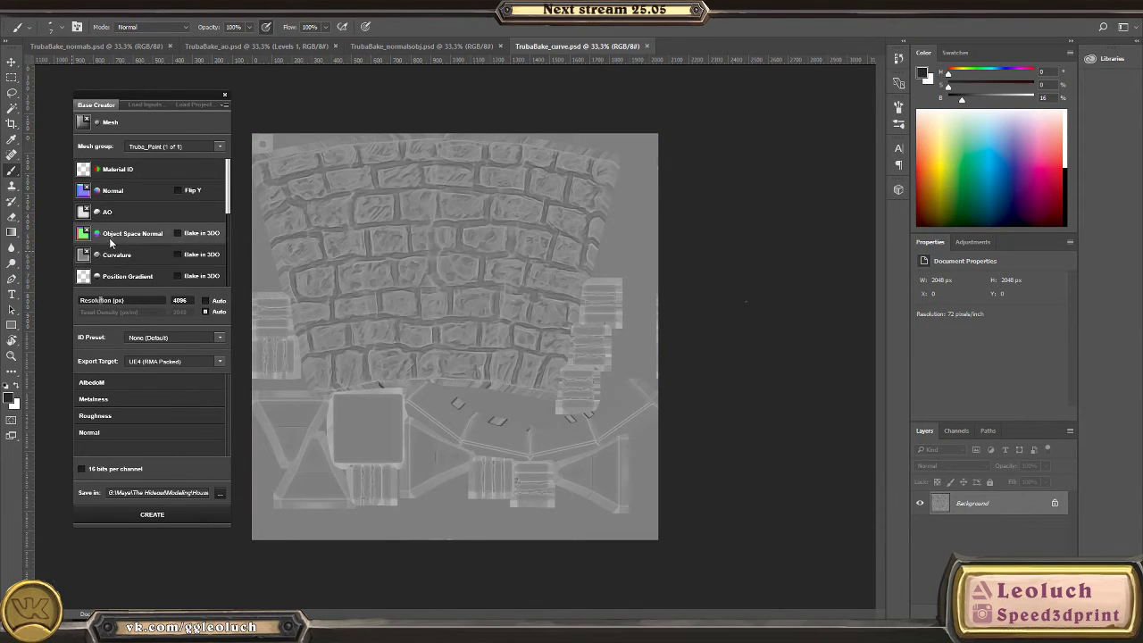
# - Load TrubaBake_position as the Position Gradient input
pyautogui.scroll(-3, 110, 243)
pyautogui.click(85, 219)
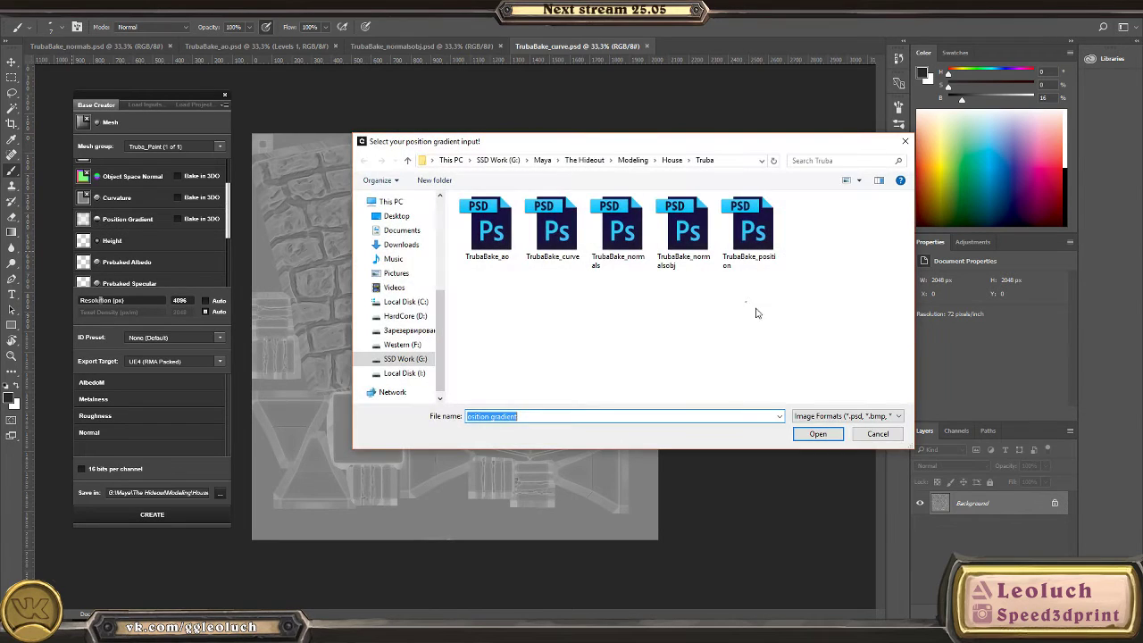
pyautogui.doubleClick(748, 230)
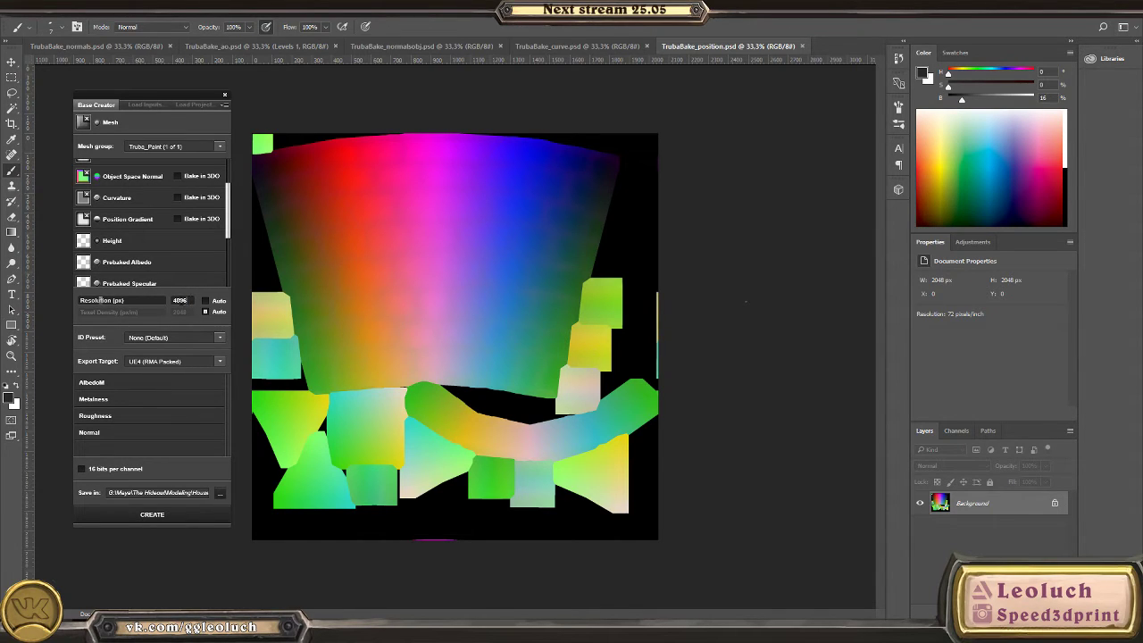
# - Create the Truba_Paint base project at 4096 px resolution and dismiss the completion message
pyautogui.doubleClick(179, 300)
pyautogui.click(183, 514)
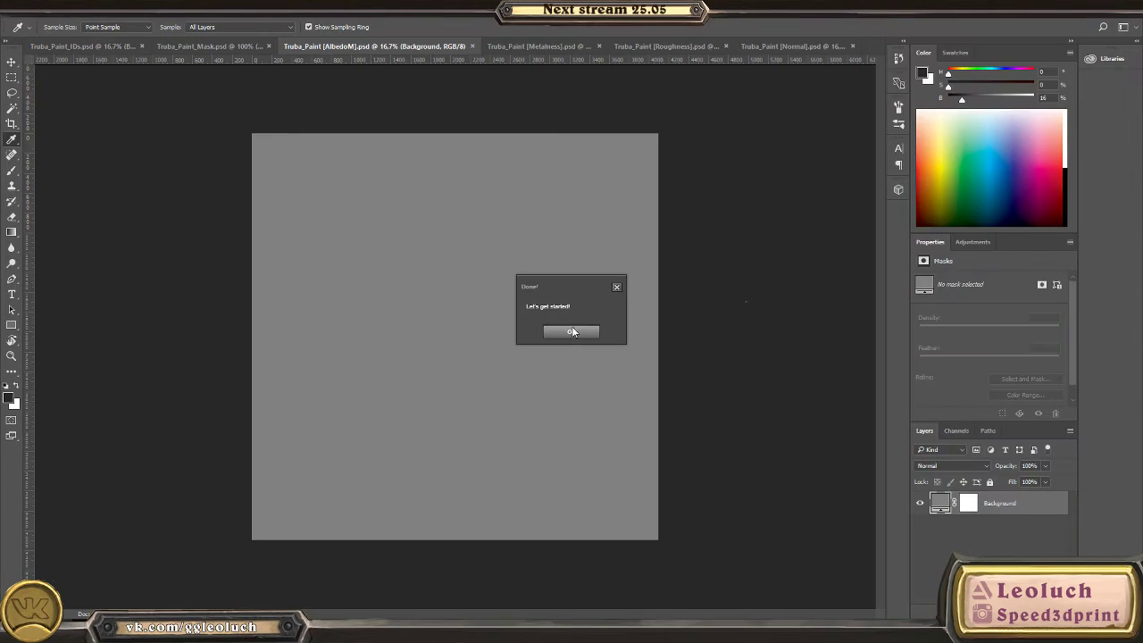
pyautogui.click(565, 330)
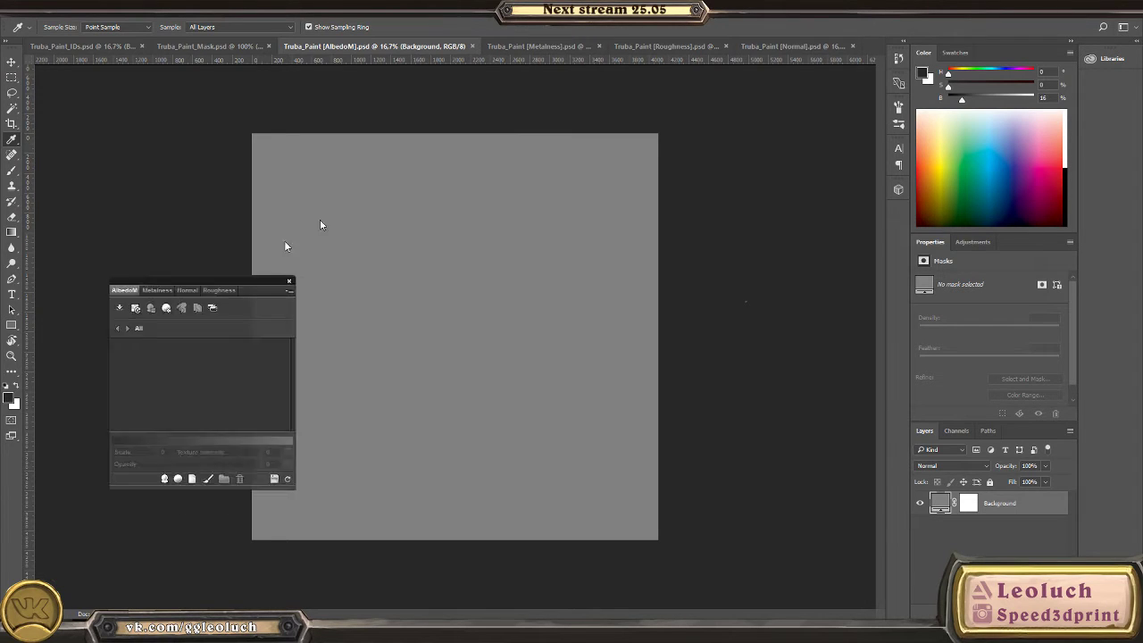
# - Open the smart material library and browse its fabric and oxidized metal categories for a tower material
pyautogui.moveTo(218, 279); pyautogui.dragTo(177, 161)
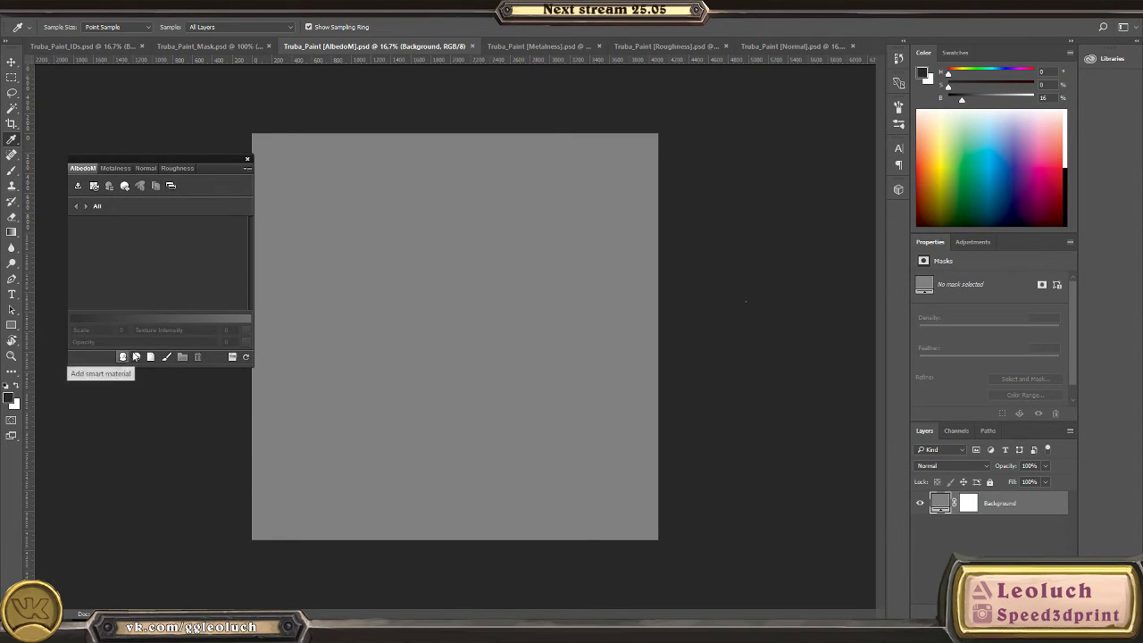
pyautogui.click(124, 356)
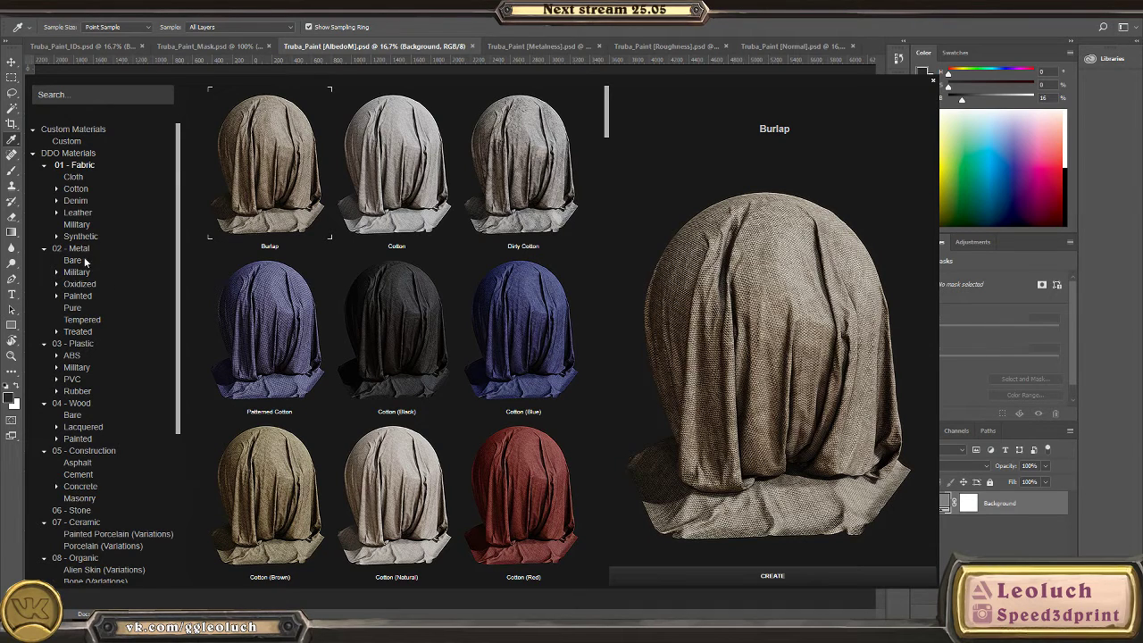
pyautogui.scroll(-5, 161, 251)
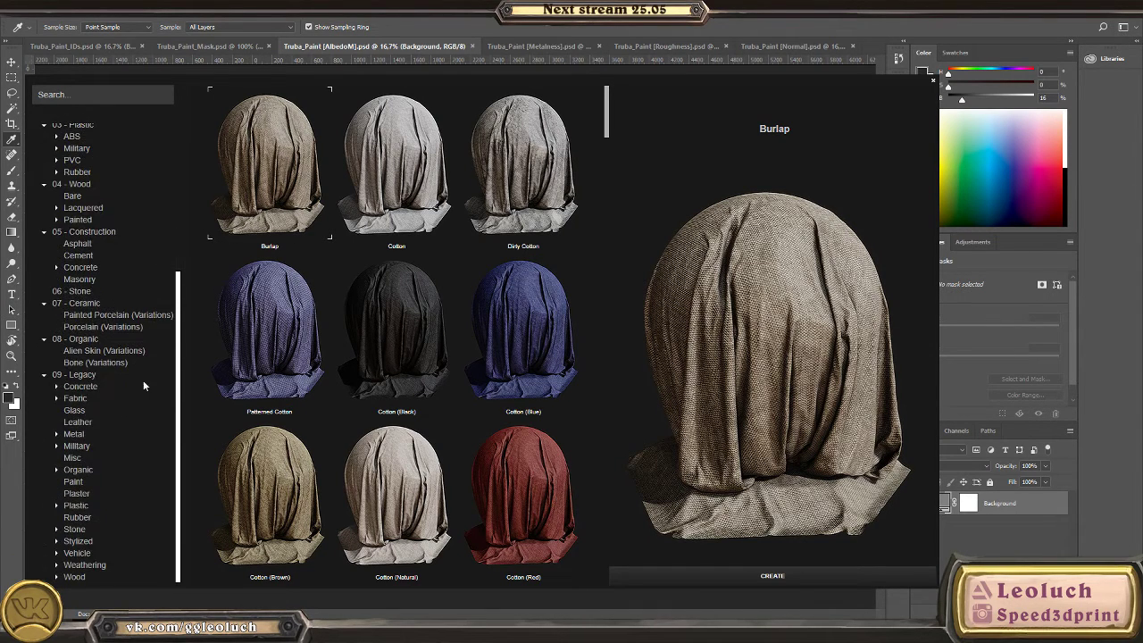
pyautogui.scroll(5, 132, 341)
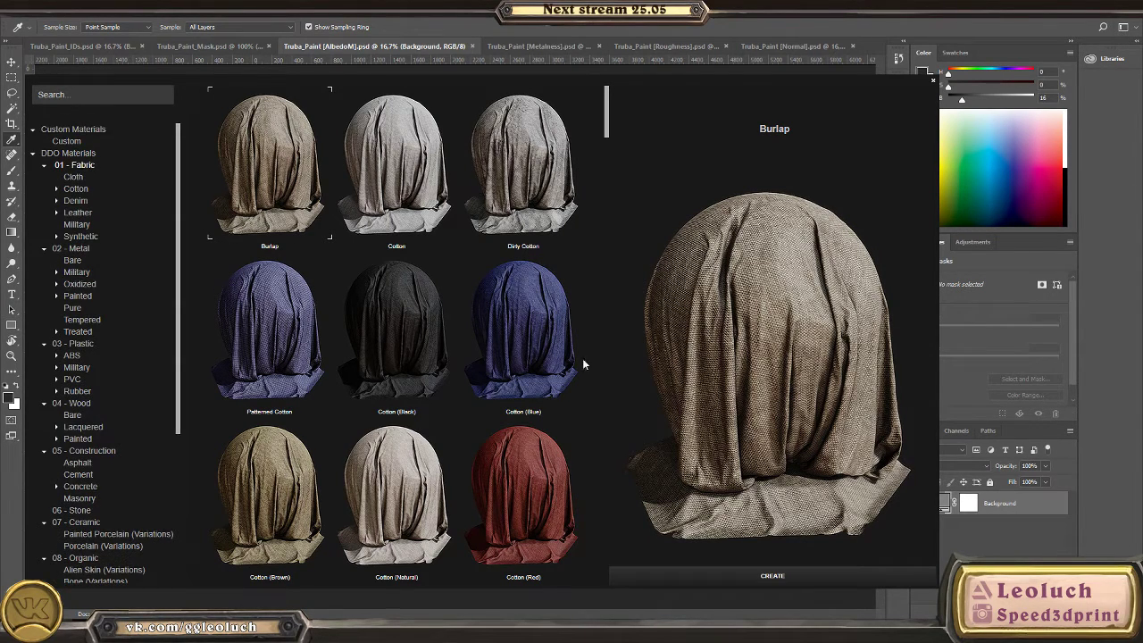
pyautogui.scroll(-5, 126, 404)
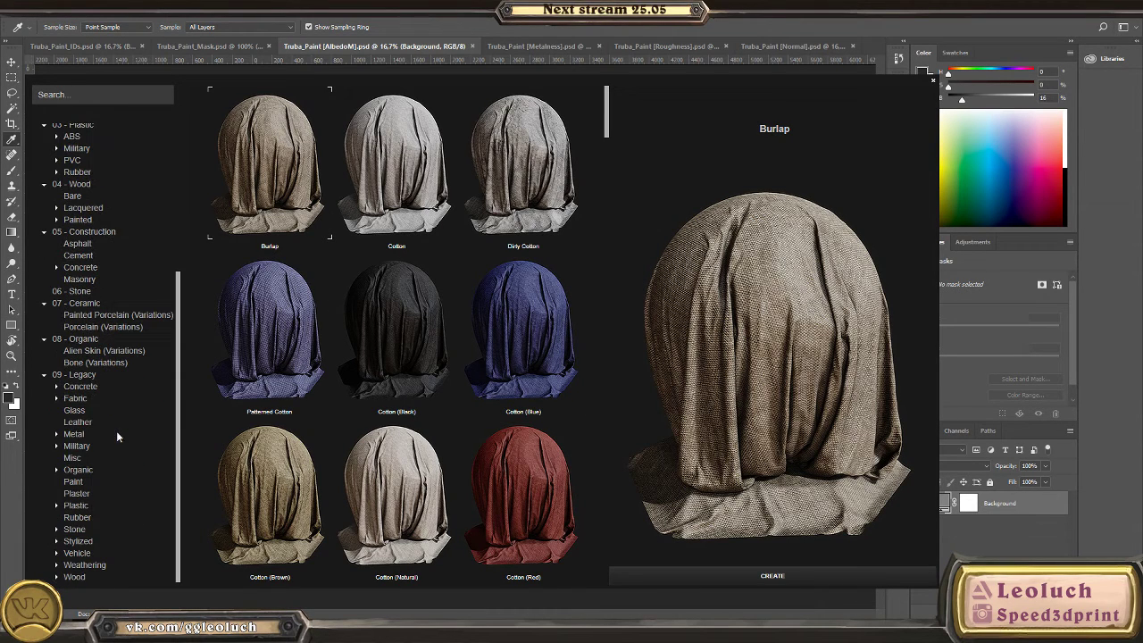
pyautogui.scroll(-3, 501, 490)
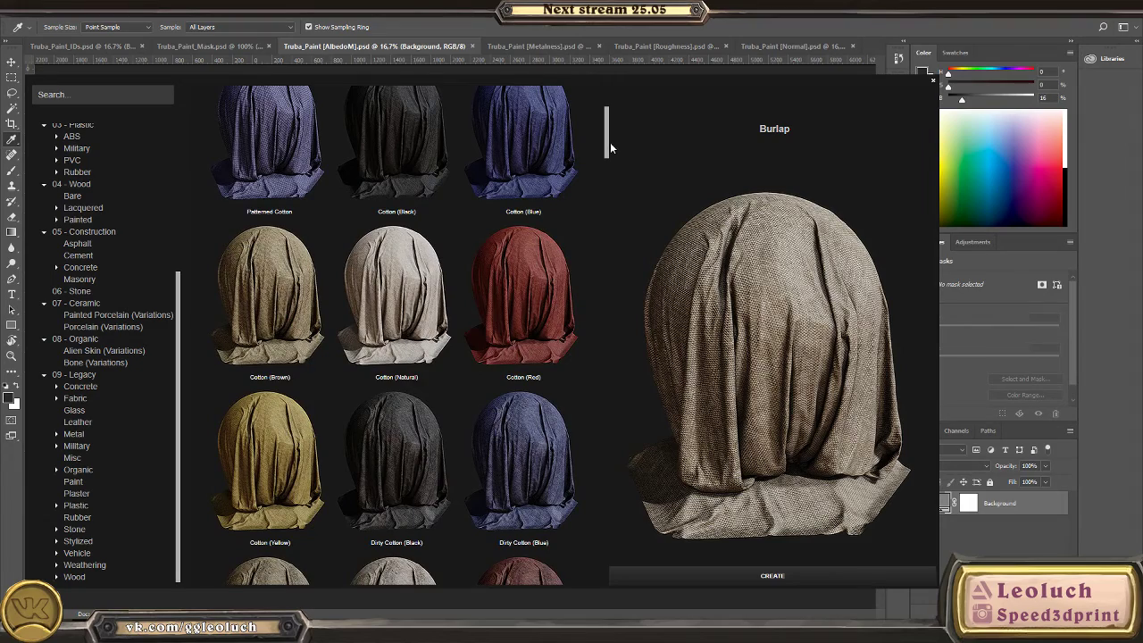
pyautogui.moveTo(611, 147); pyautogui.dragTo(575, 452)
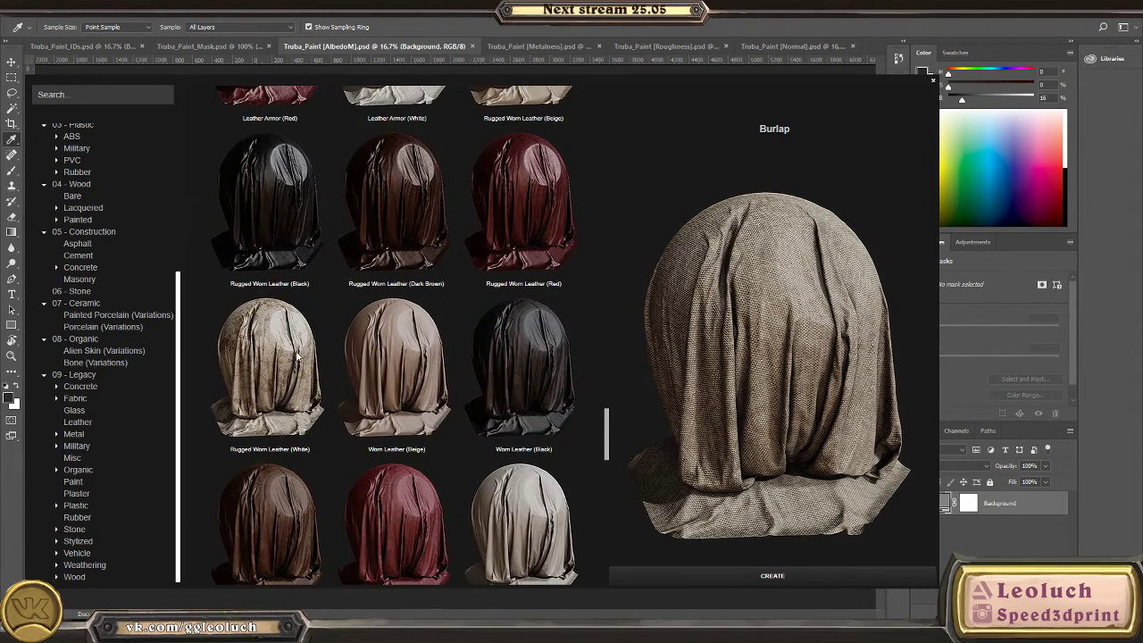
pyautogui.scroll(5, 75, 397)
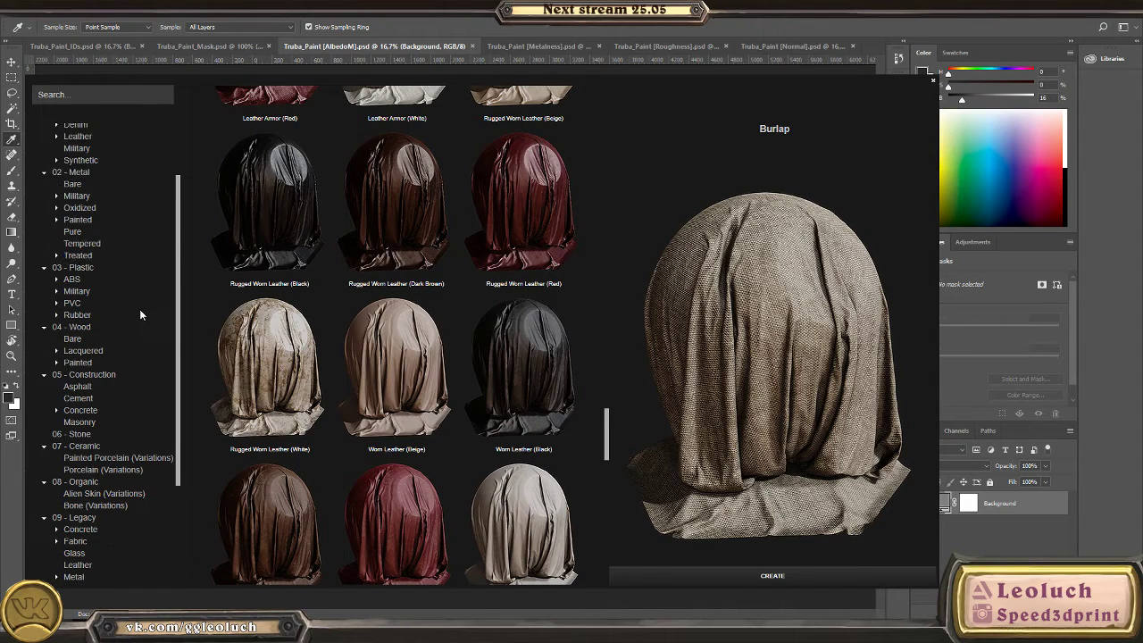
pyautogui.click(79, 219)
pyautogui.click(79, 207)
pyautogui.scroll(-5, 108, 398)
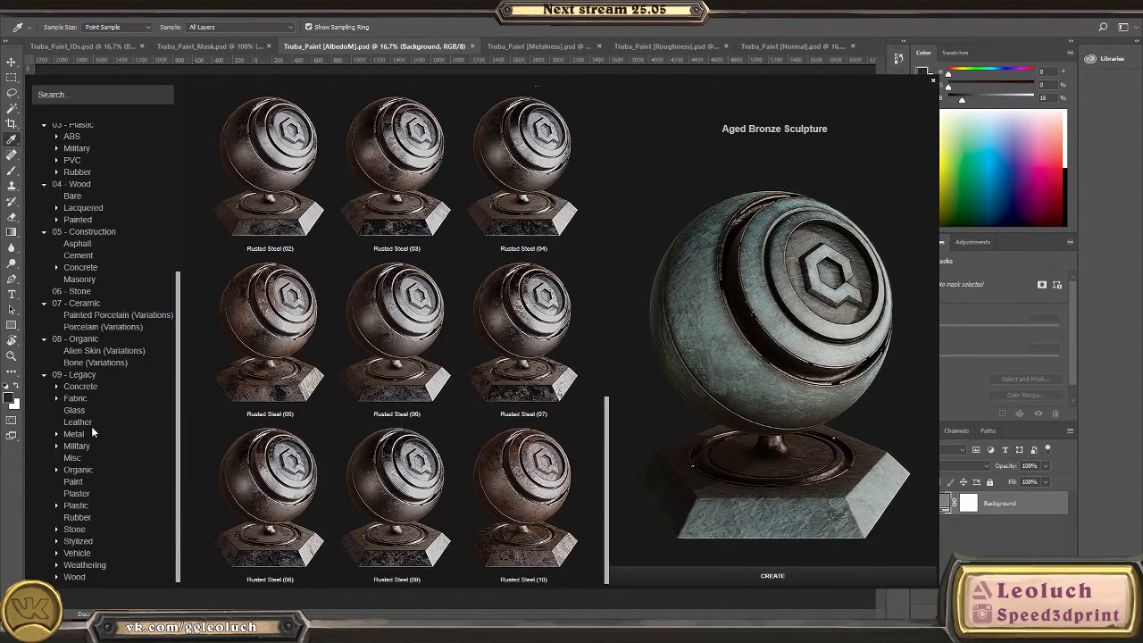
# - Compare the Legacy Stone smart materials and add Stone Statue to the Truba_Paint project
pyautogui.click(76, 530)
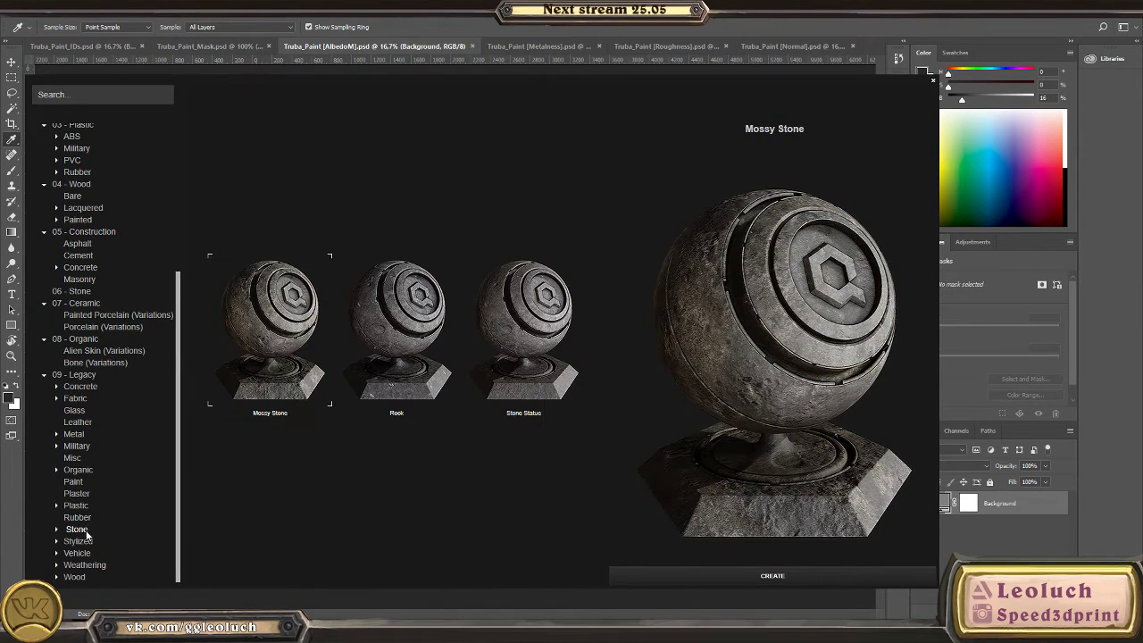
pyautogui.click(414, 318)
pyautogui.click(516, 319)
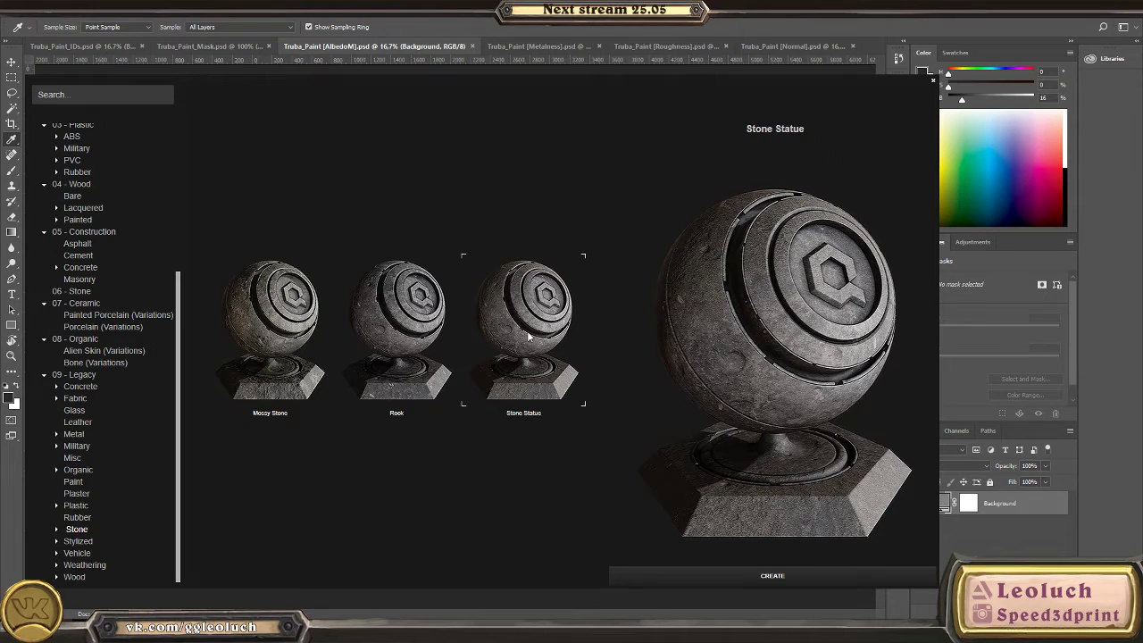
pyautogui.click(272, 346)
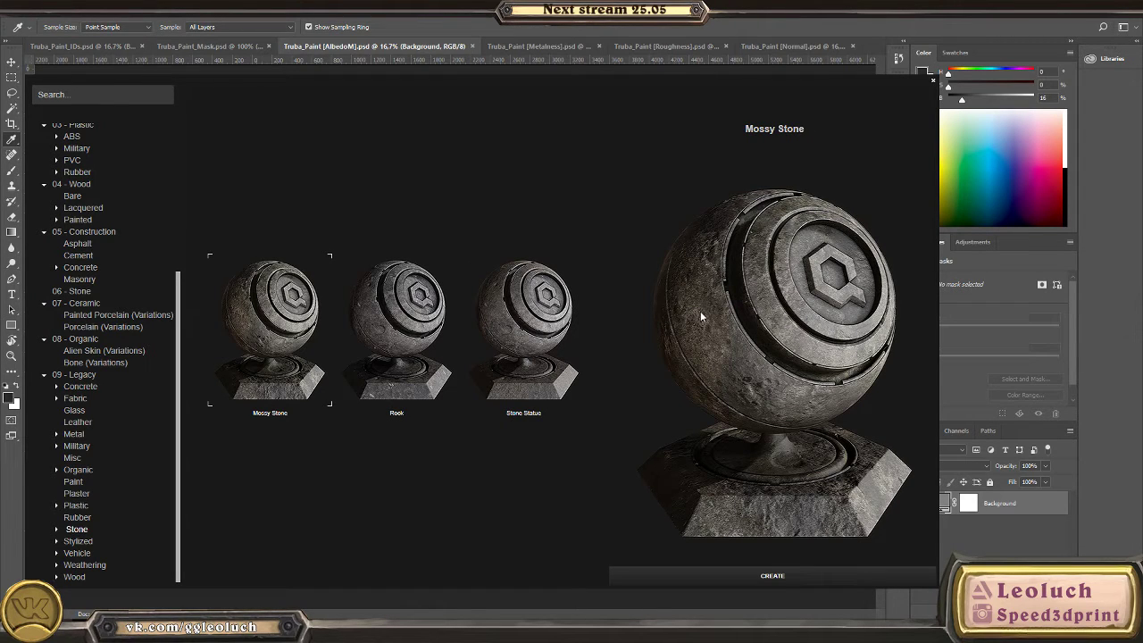
pyautogui.click(522, 321)
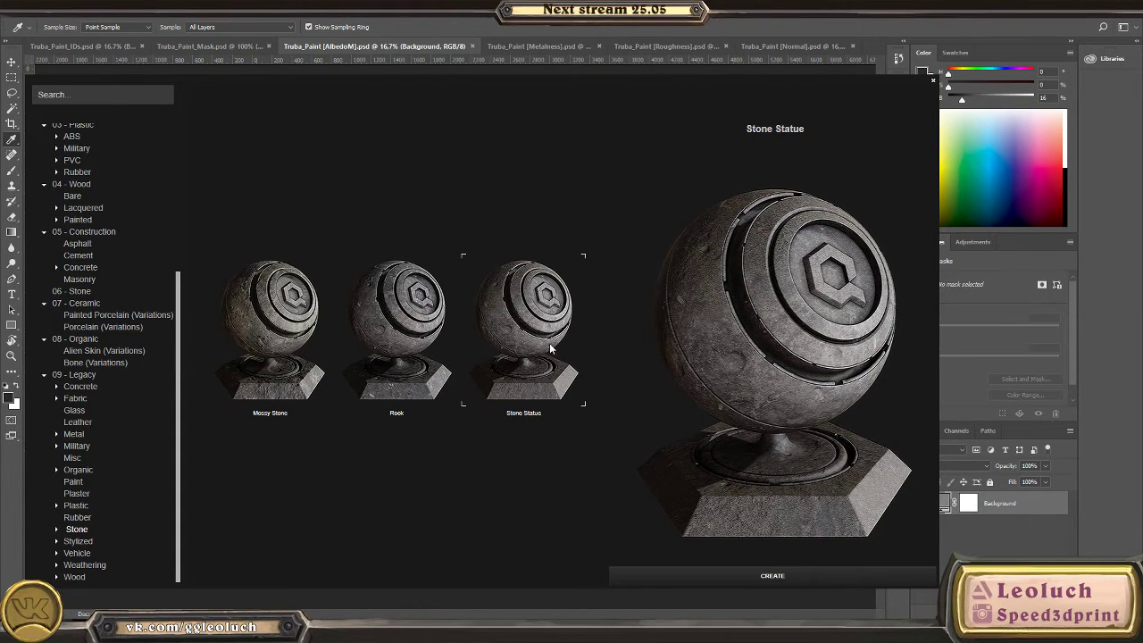
pyautogui.click(784, 577)
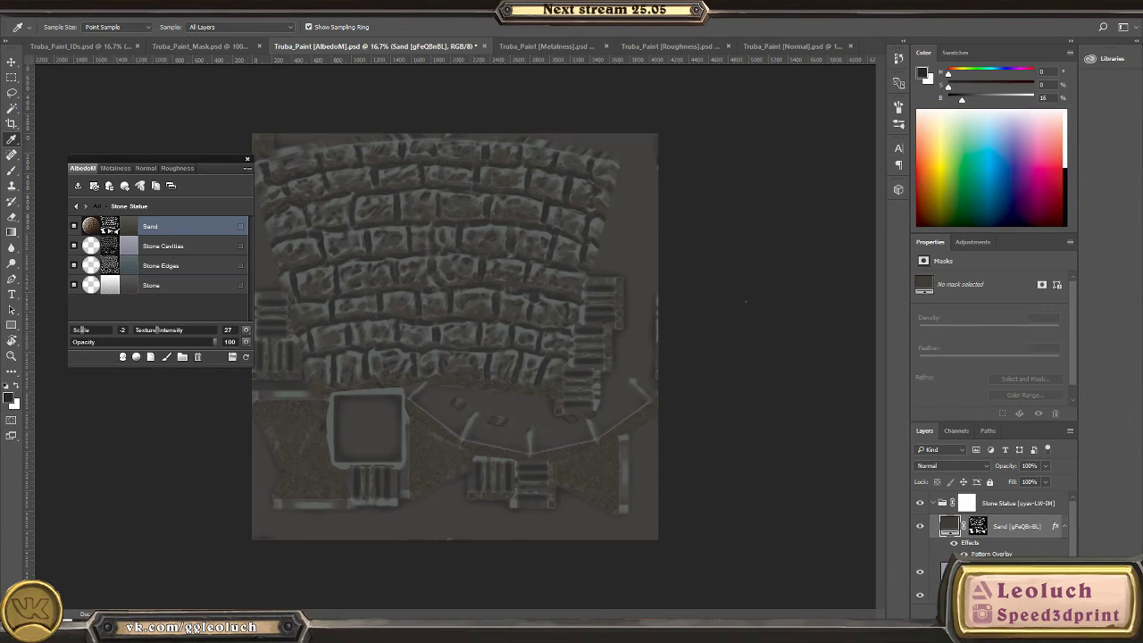
# - Hide the Stone Cavities and Sand layers of the Stone Statue material while checking the tower in the 3D preview
pyautogui.press('super')
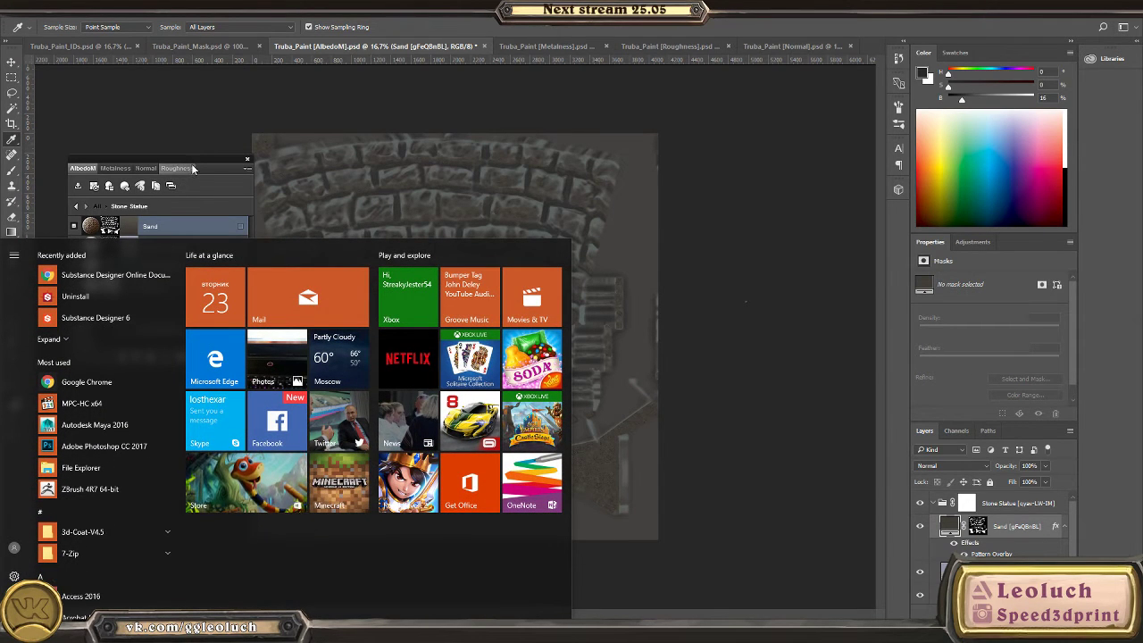
pyautogui.press('super')
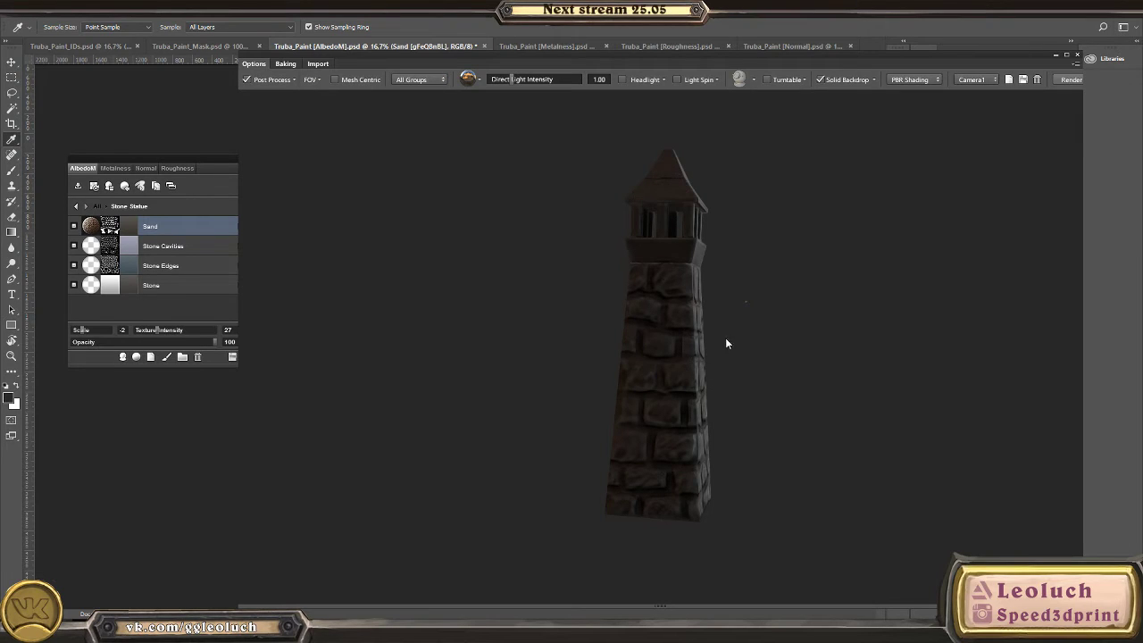
pyautogui.moveTo(750, 346); pyautogui.dragTo(563, 387)
pyautogui.moveTo(518, 235); pyautogui.dragTo(332, 331)
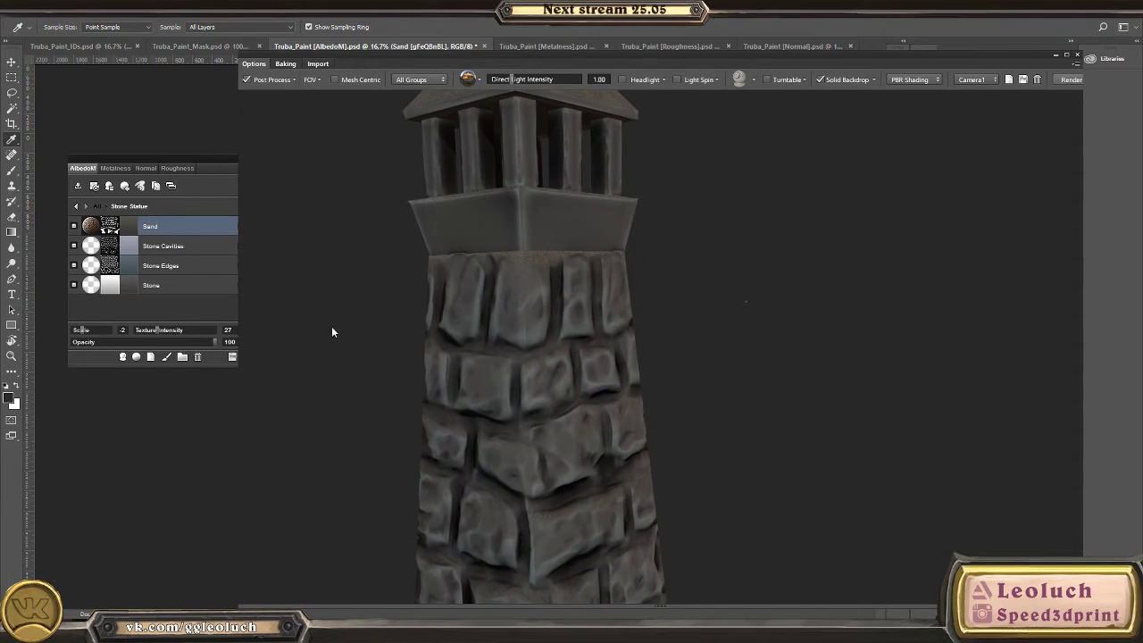
pyautogui.click(74, 246)
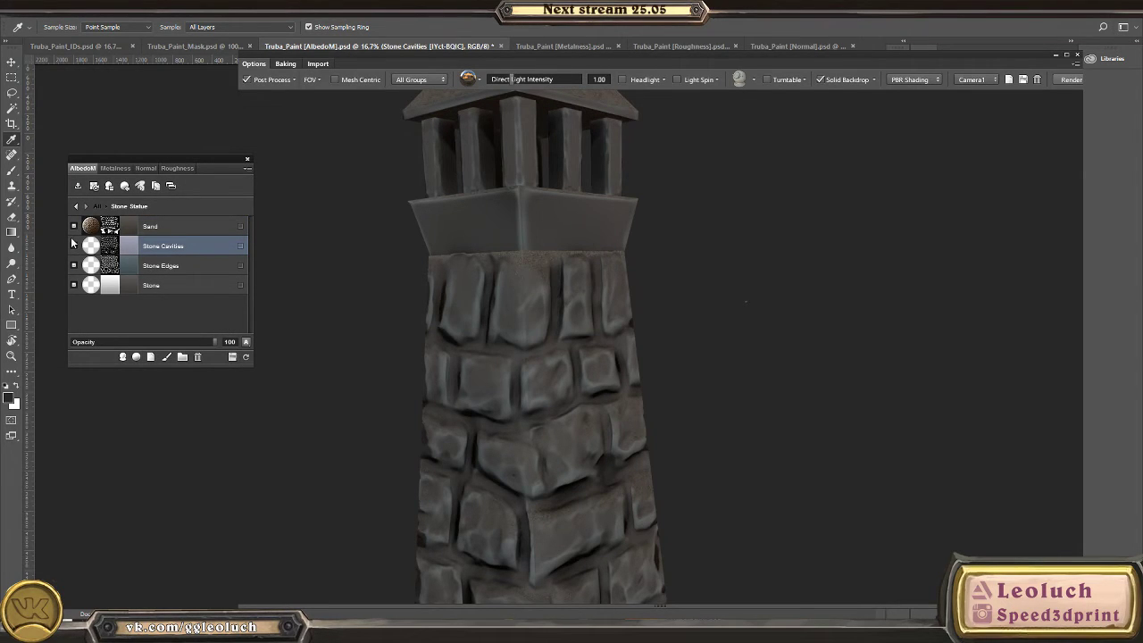
pyautogui.click(74, 226)
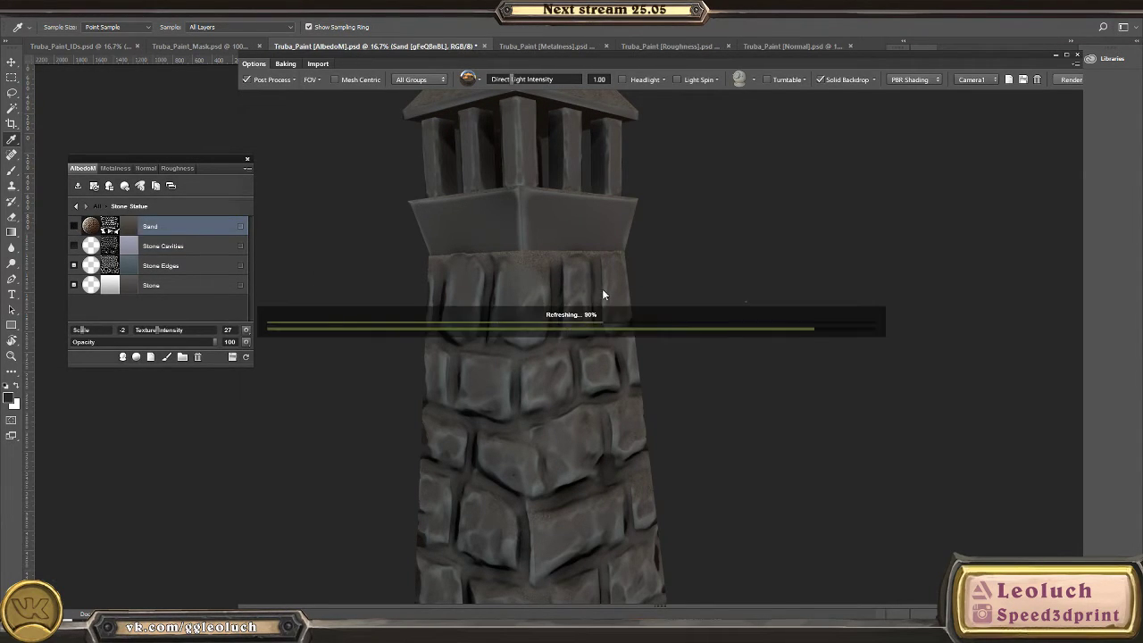
pyautogui.moveTo(607, 276); pyautogui.dragTo(445, 224)
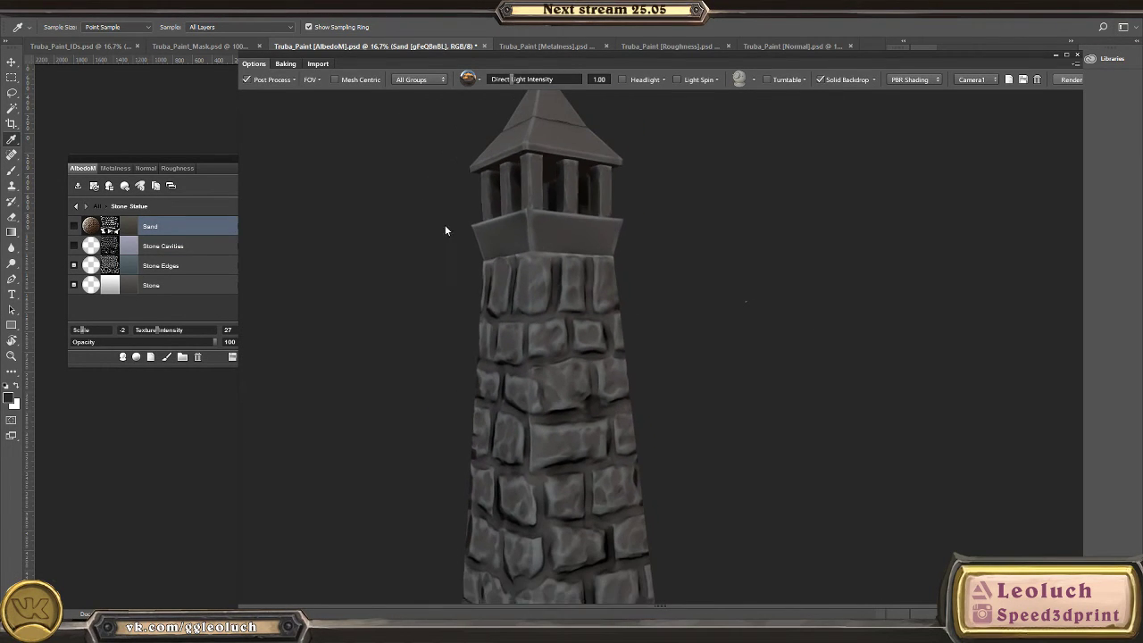
# - Switch the Stone Edges layer off and back on to compare its effect on the tower's stones up close
pyautogui.click(75, 266)
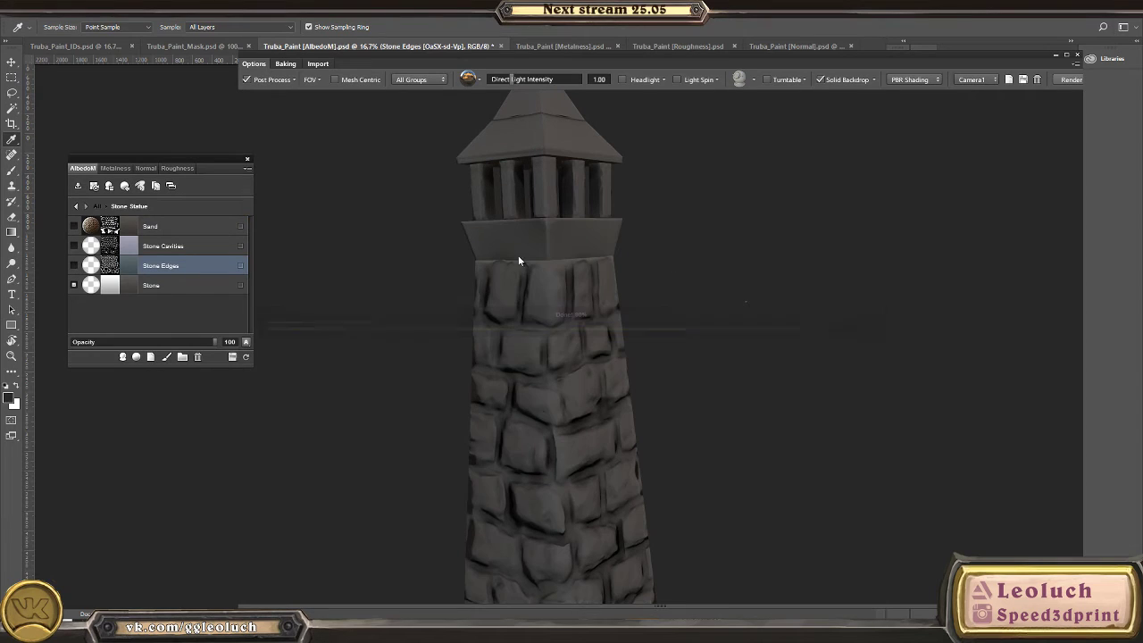
pyautogui.moveTo(682, 399); pyautogui.dragTo(616, 321)
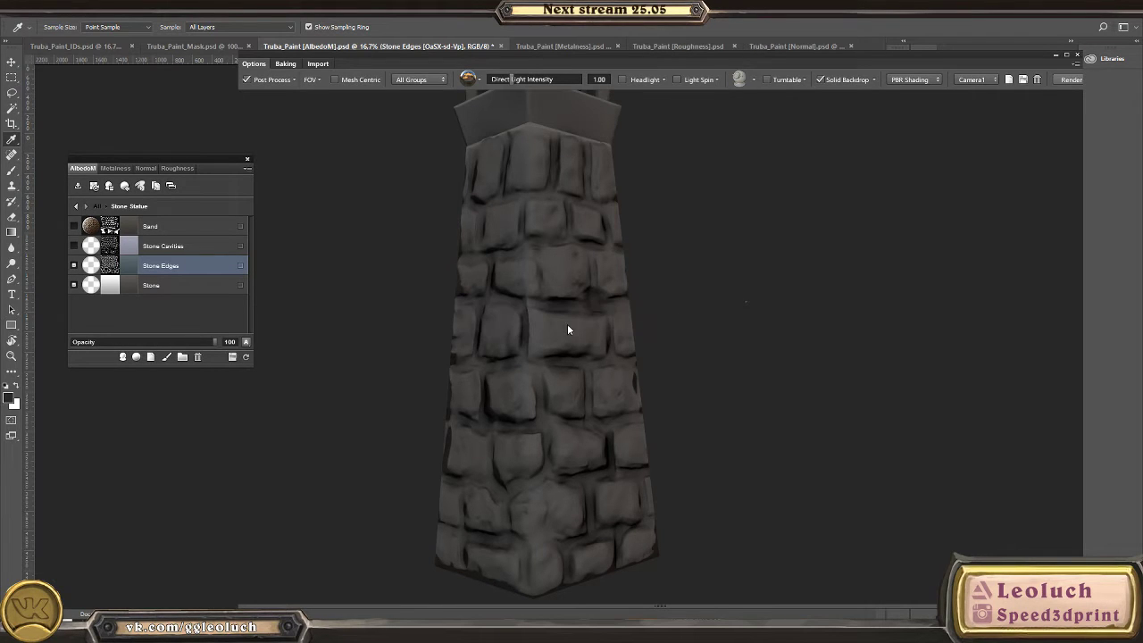
pyautogui.moveTo(567, 330); pyautogui.dragTo(522, 309)
pyautogui.scroll(3, 582, 342)
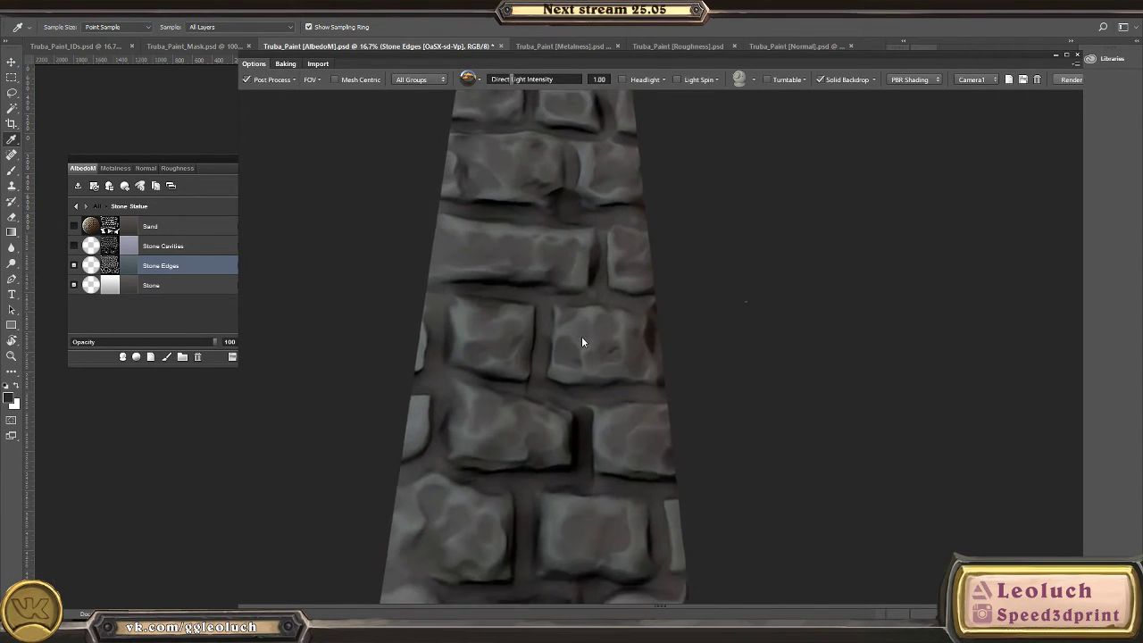
pyautogui.moveTo(581, 342); pyautogui.dragTo(369, 408)
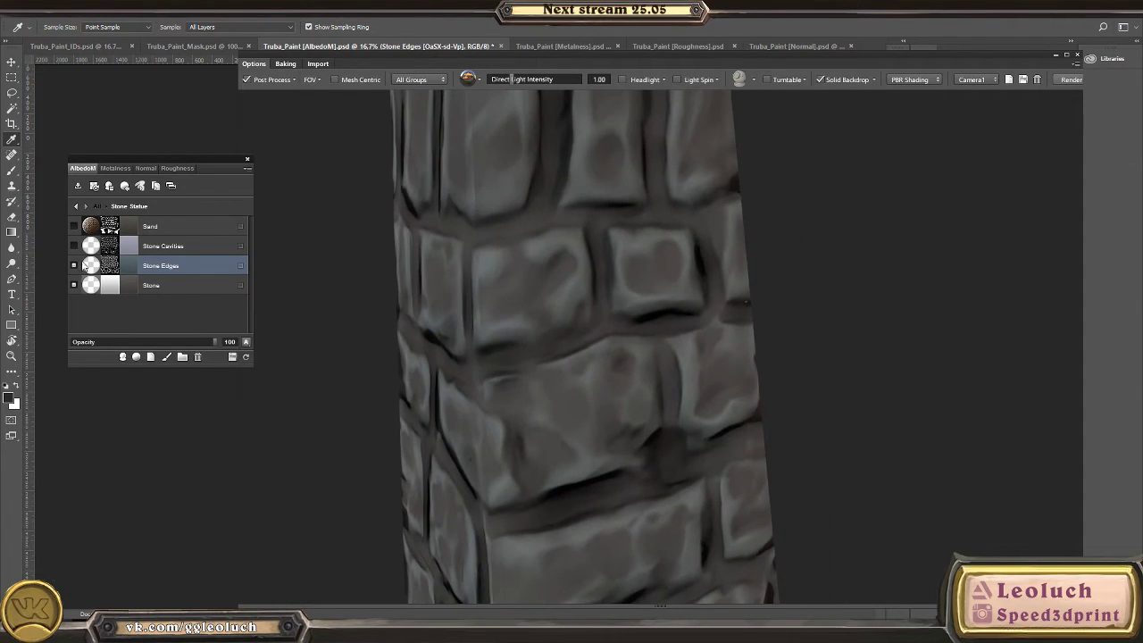
# - Turn the Stone Cavities and Sand layers back on
pyautogui.click(134, 245)
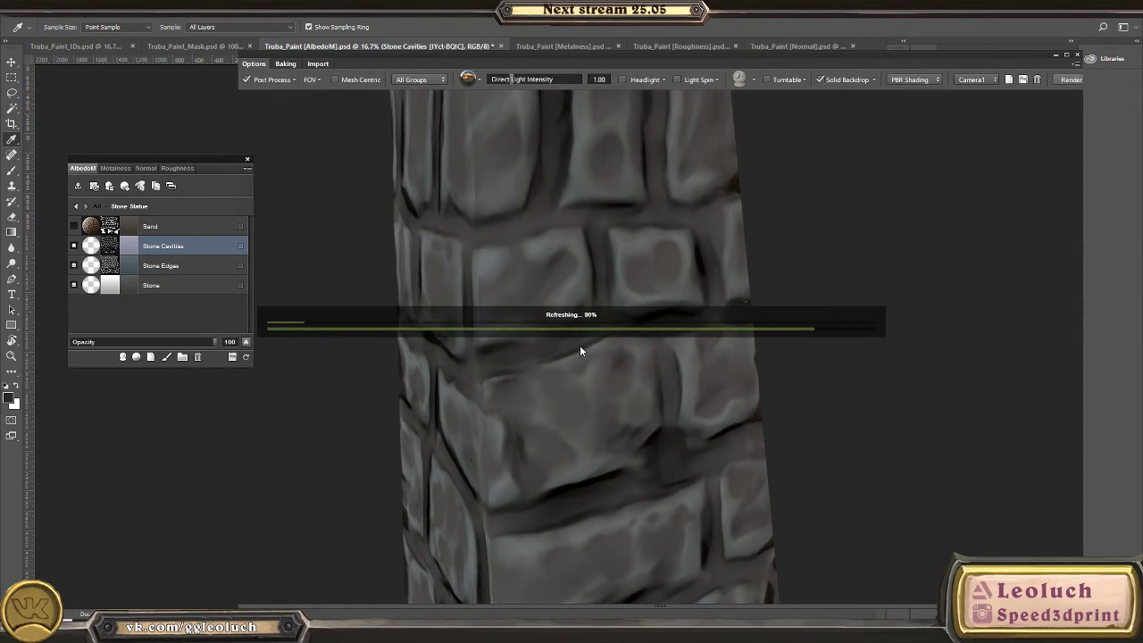
pyautogui.rightClick(542, 307)
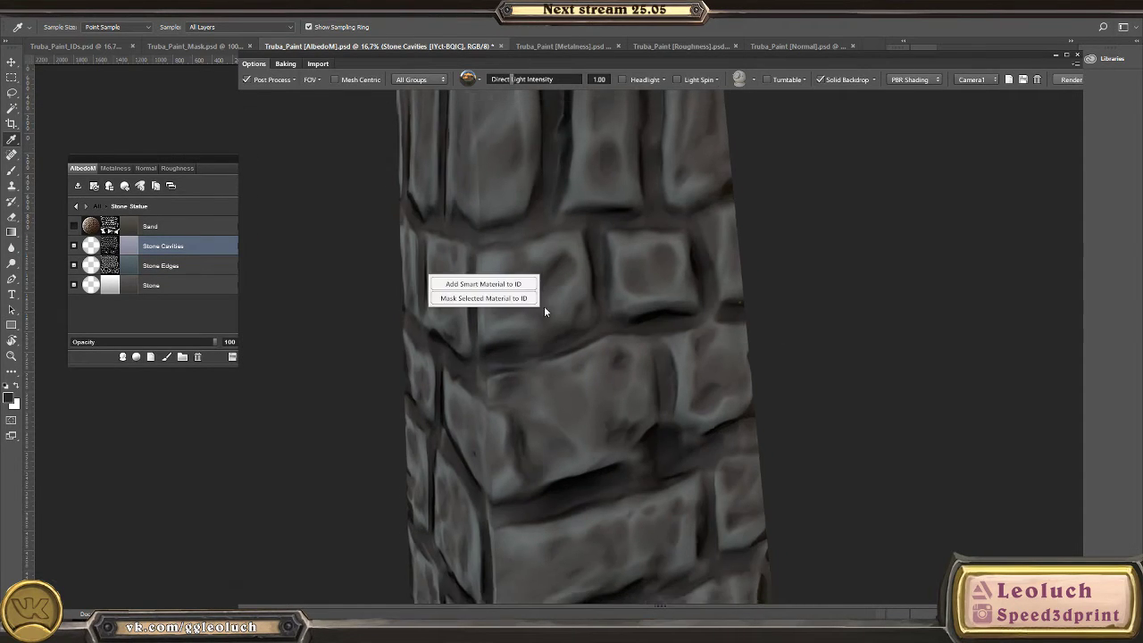
pyautogui.moveTo(544, 305); pyautogui.dragTo(474, 295)
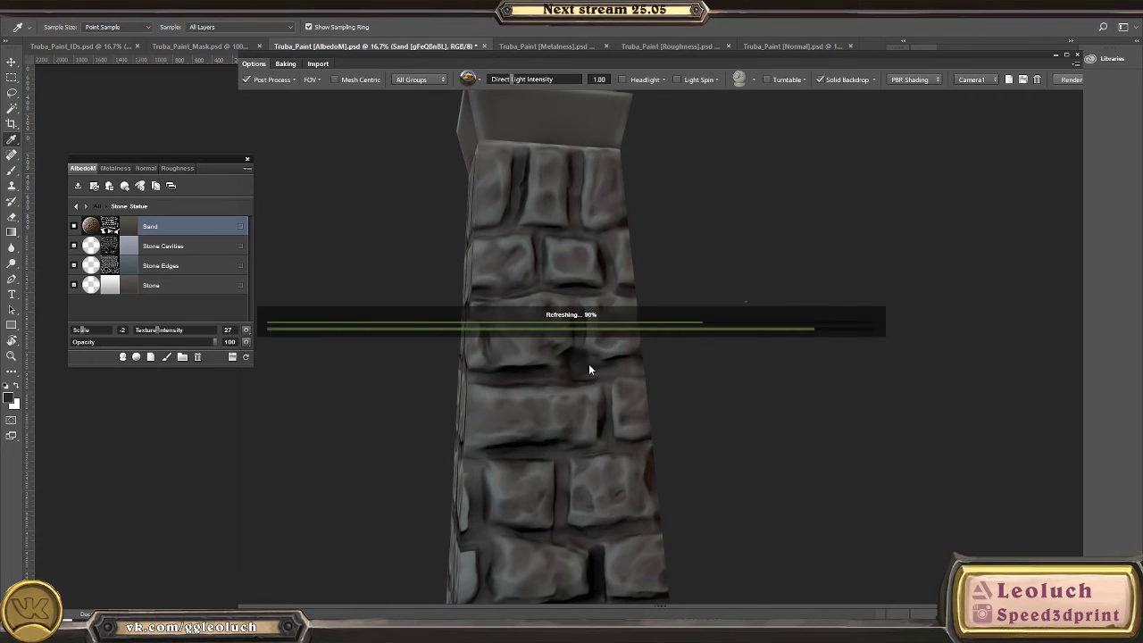
# - Examine the full Stone Statue material on the tower's bricks, roof and columns in the 3D preview
pyautogui.moveTo(513, 188); pyautogui.dragTo(53, 239)
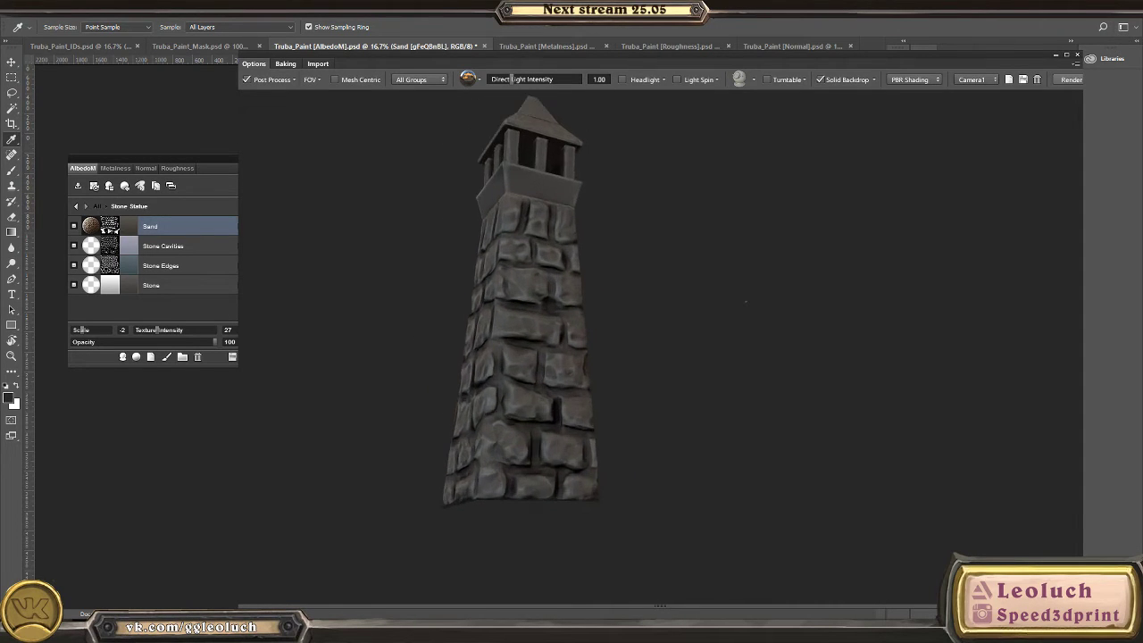
pyautogui.scroll(5, 393, 253)
pyautogui.scroll(5, 425, 267)
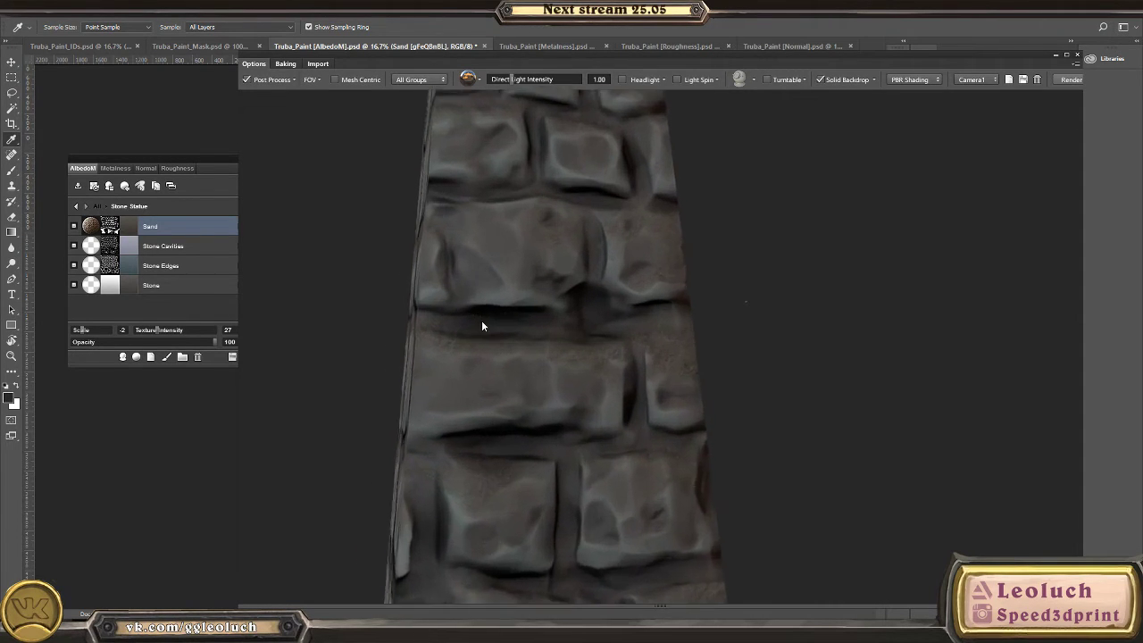
pyautogui.scroll(5, 573, 518)
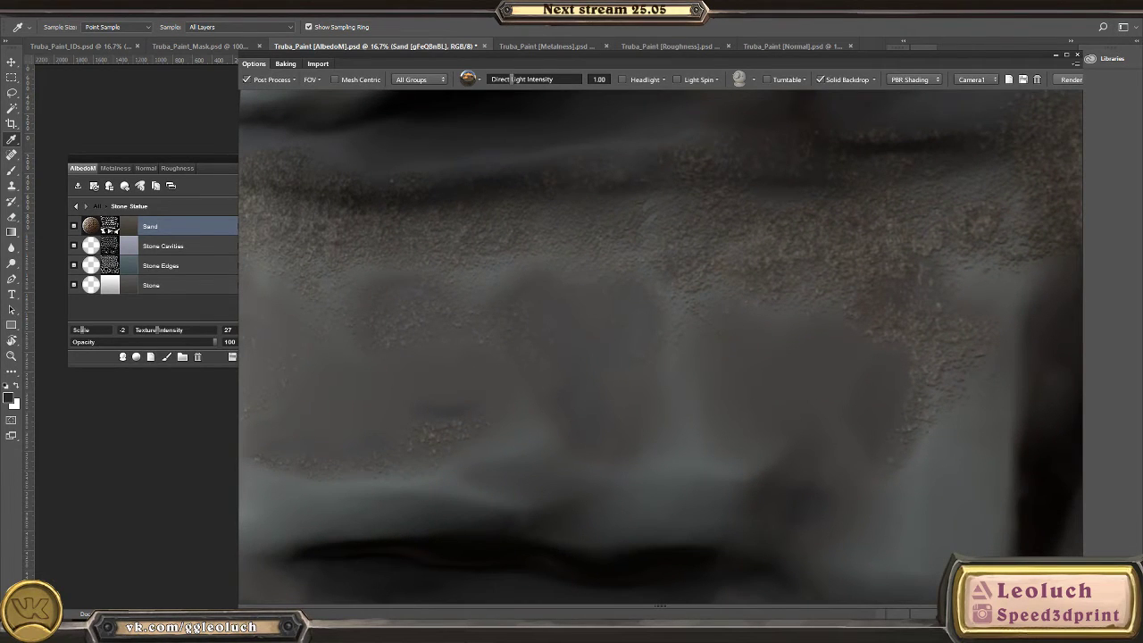
pyautogui.scroll(-5, 761, 399)
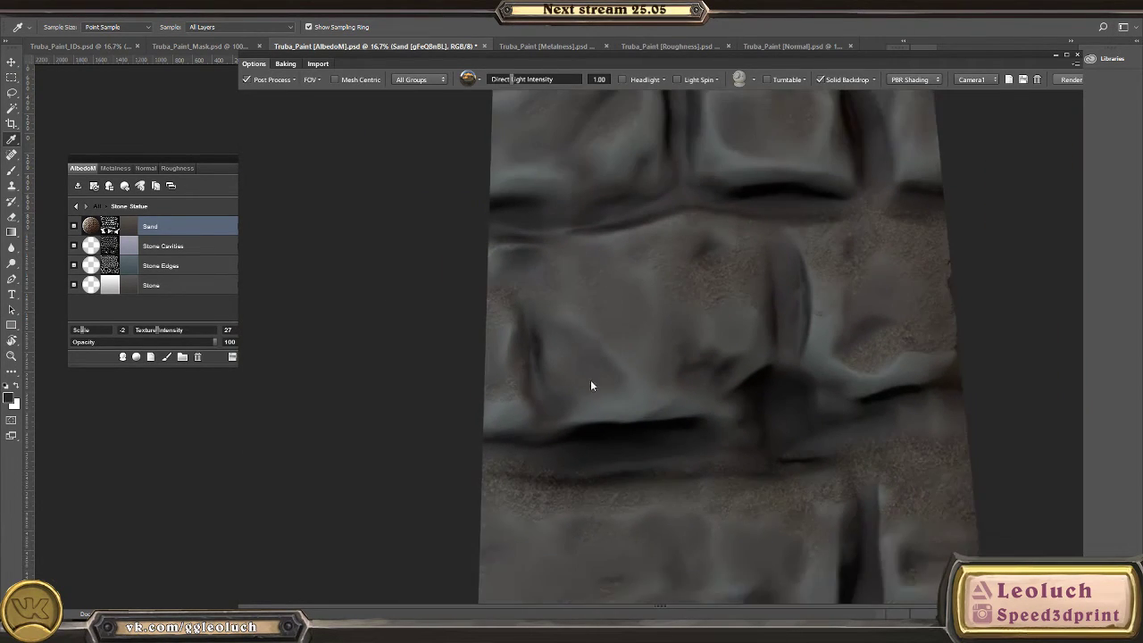
pyautogui.moveTo(578, 394); pyautogui.dragTo(665, 268)
pyautogui.moveTo(649, 342); pyautogui.dragTo(620, 355)
pyautogui.moveTo(530, 252); pyautogui.dragTo(554, 245)
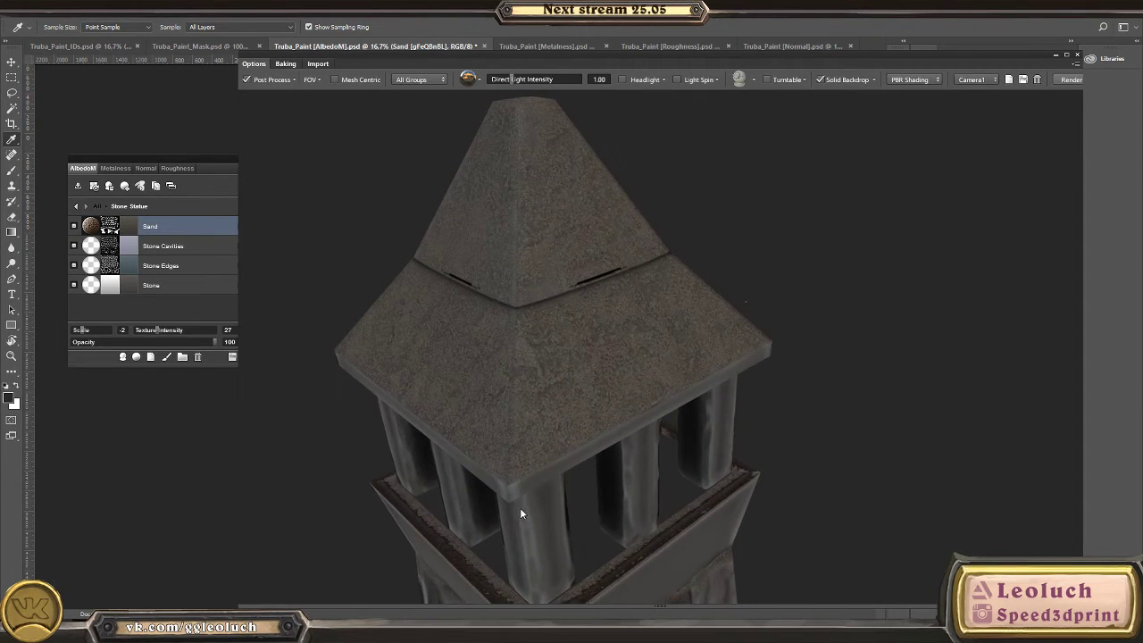
pyautogui.moveTo(487, 365); pyautogui.dragTo(535, 312)
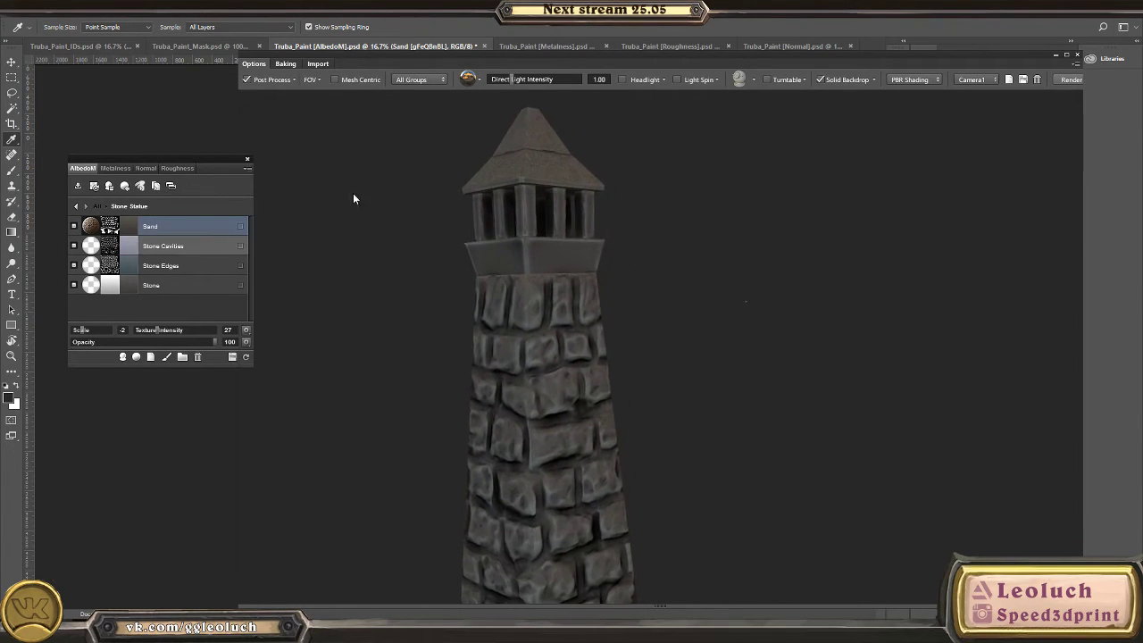
# - Browse the smart material library's Weathering, Stylized and Stone categories, previewing stone materials such as Mossy Stone and Rock
pyautogui.click(74, 207)
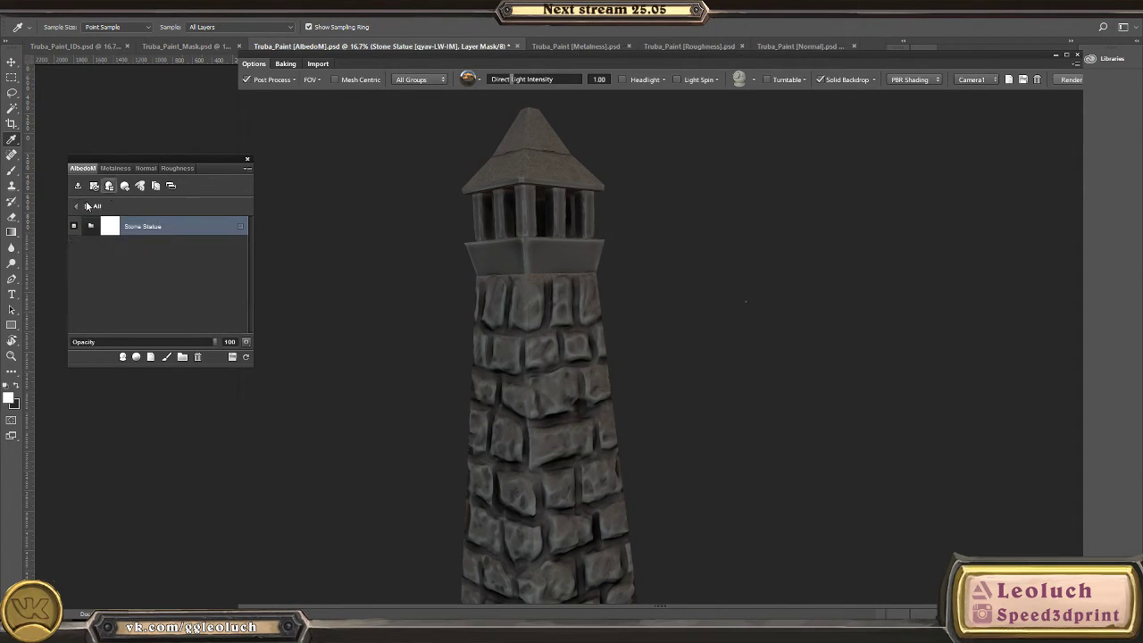
pyautogui.click(124, 357)
pyautogui.scroll(-10, 108, 464)
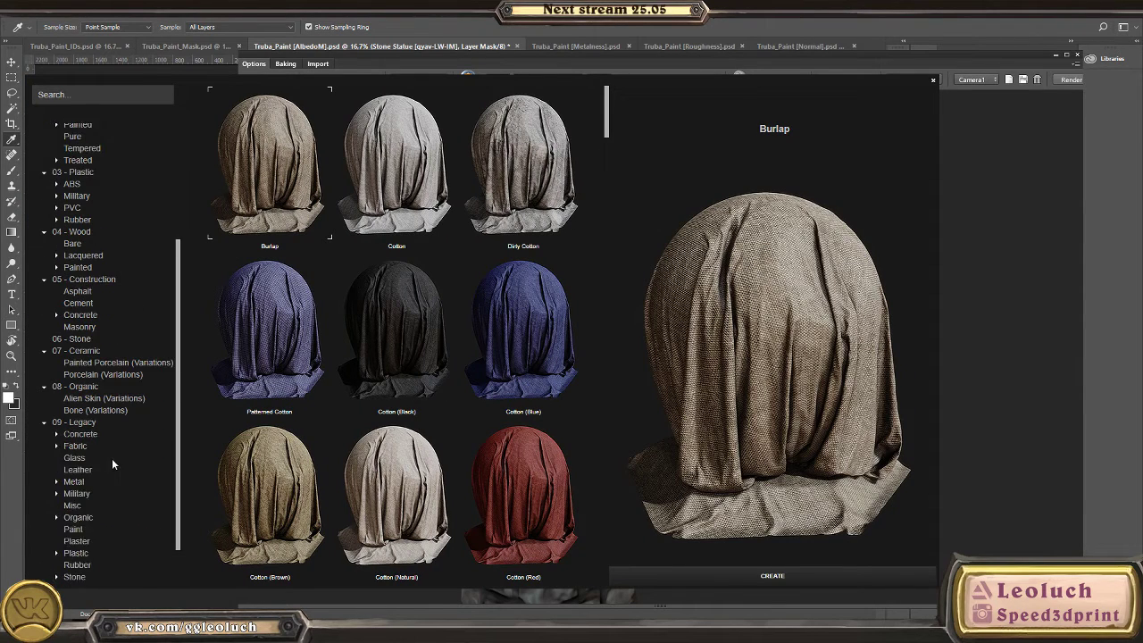
pyautogui.click(85, 565)
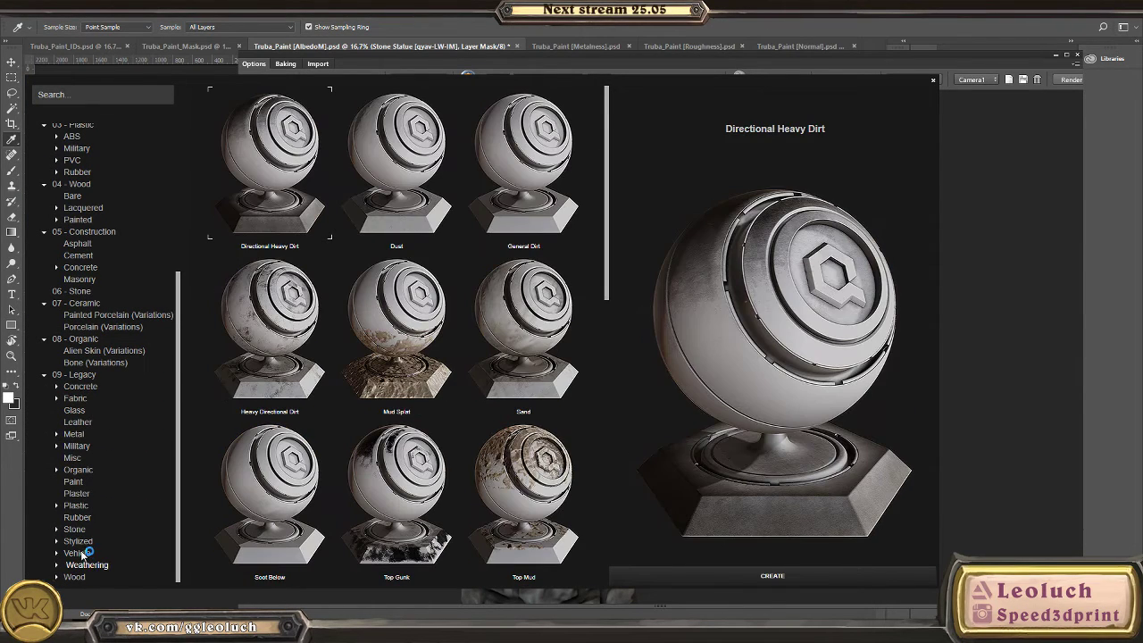
pyautogui.click(80, 542)
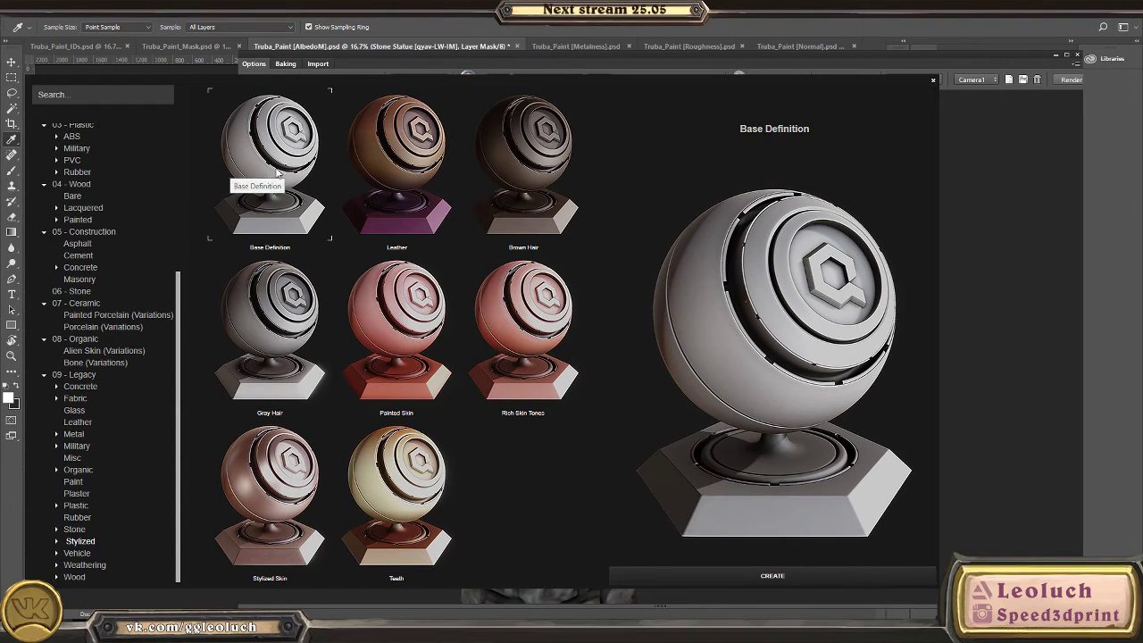
pyautogui.click(77, 530)
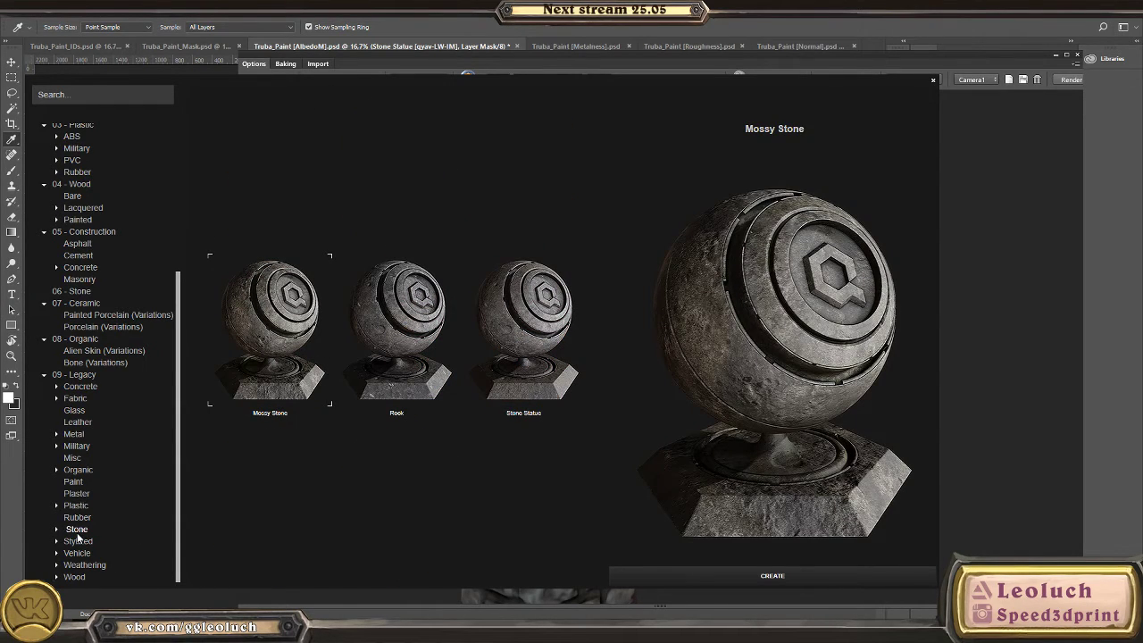
pyautogui.scroll(2, 55, 336)
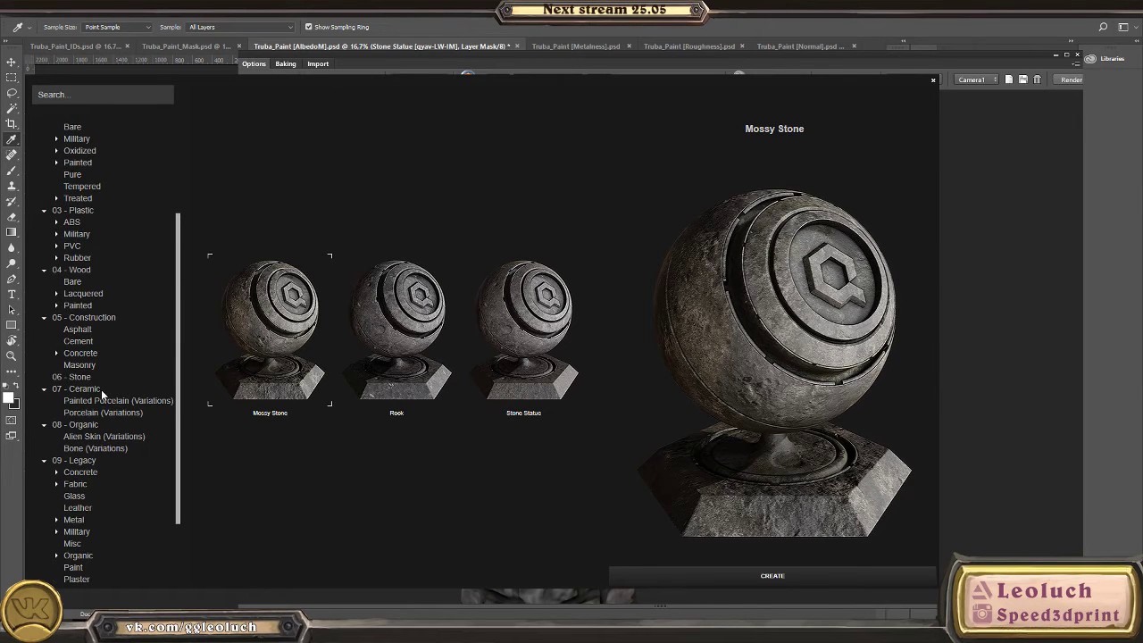
pyautogui.click(80, 377)
pyautogui.click(384, 278)
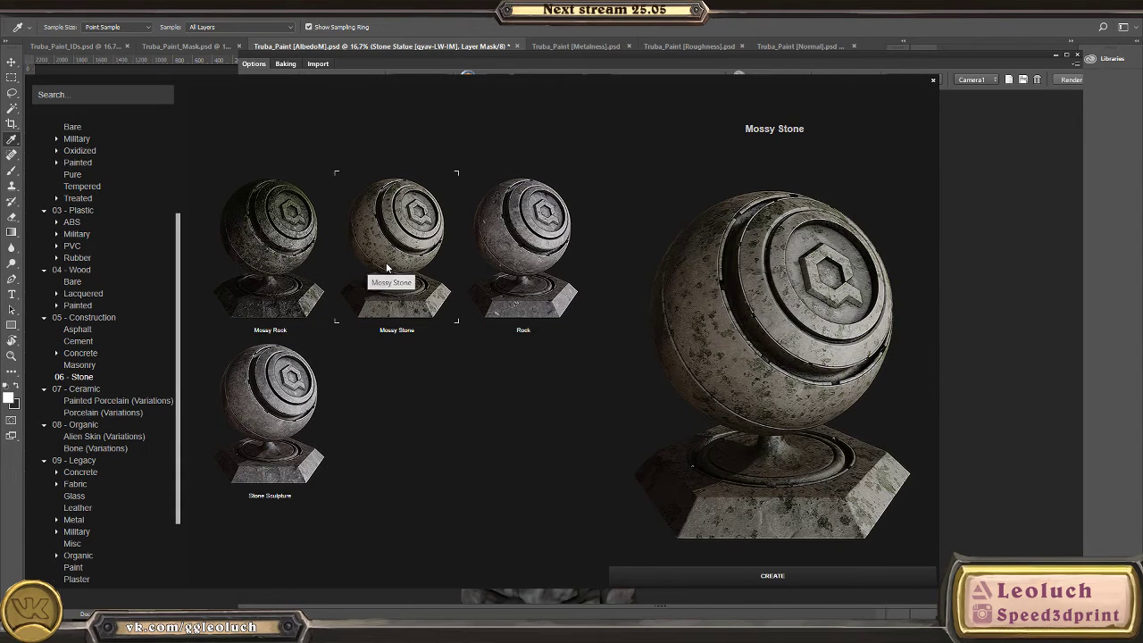
pyautogui.click(488, 250)
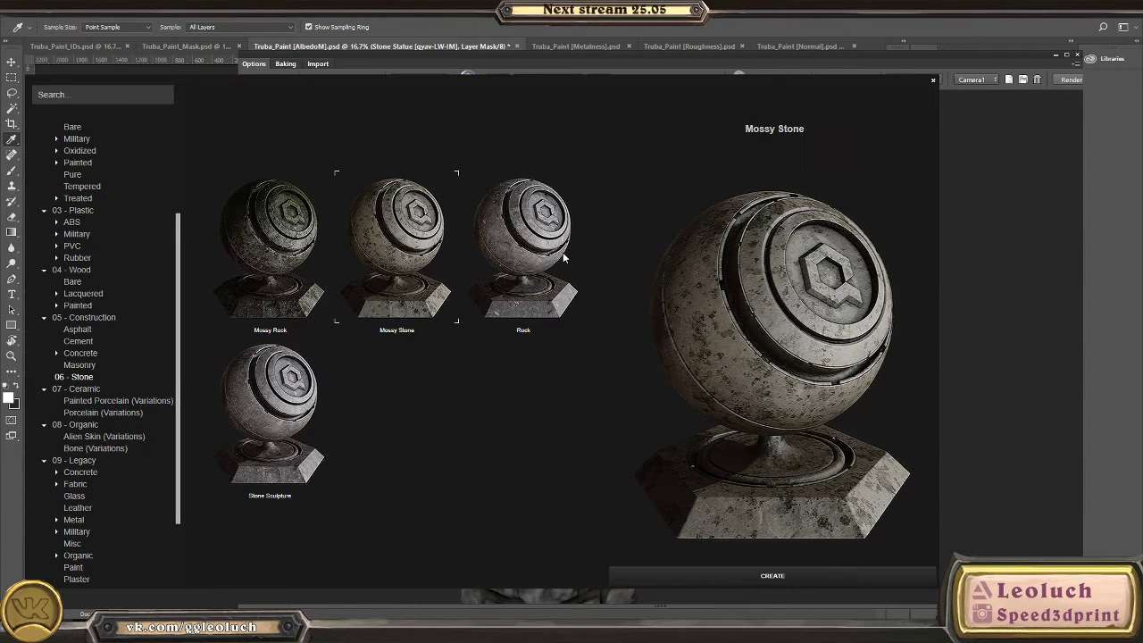
pyautogui.scroll(3, 69, 303)
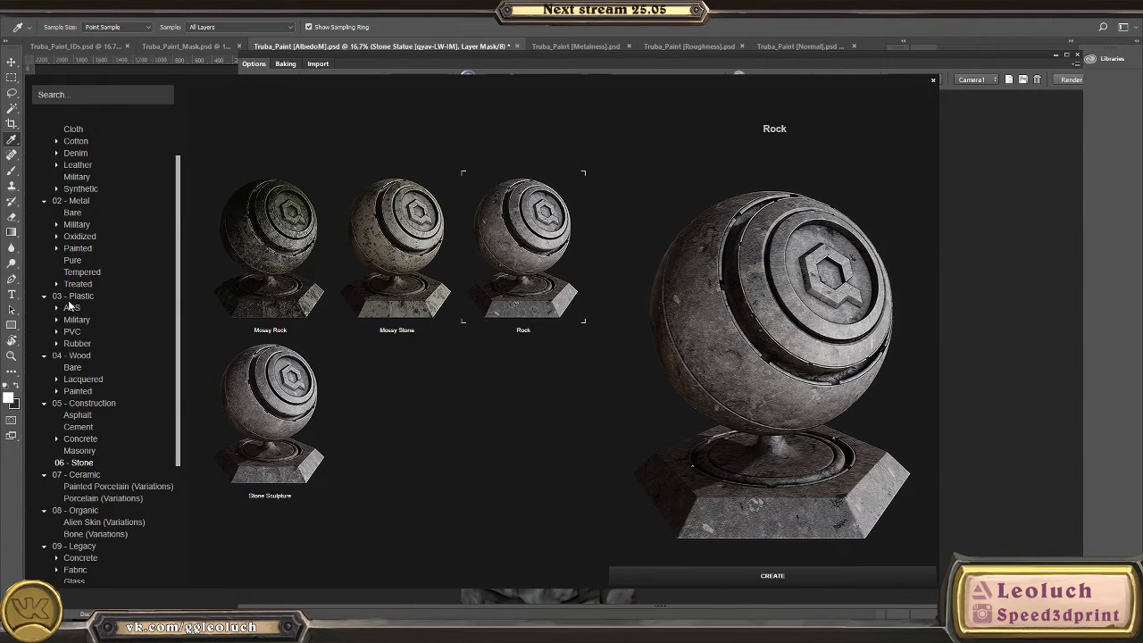
pyautogui.scroll(-5, 80, 308)
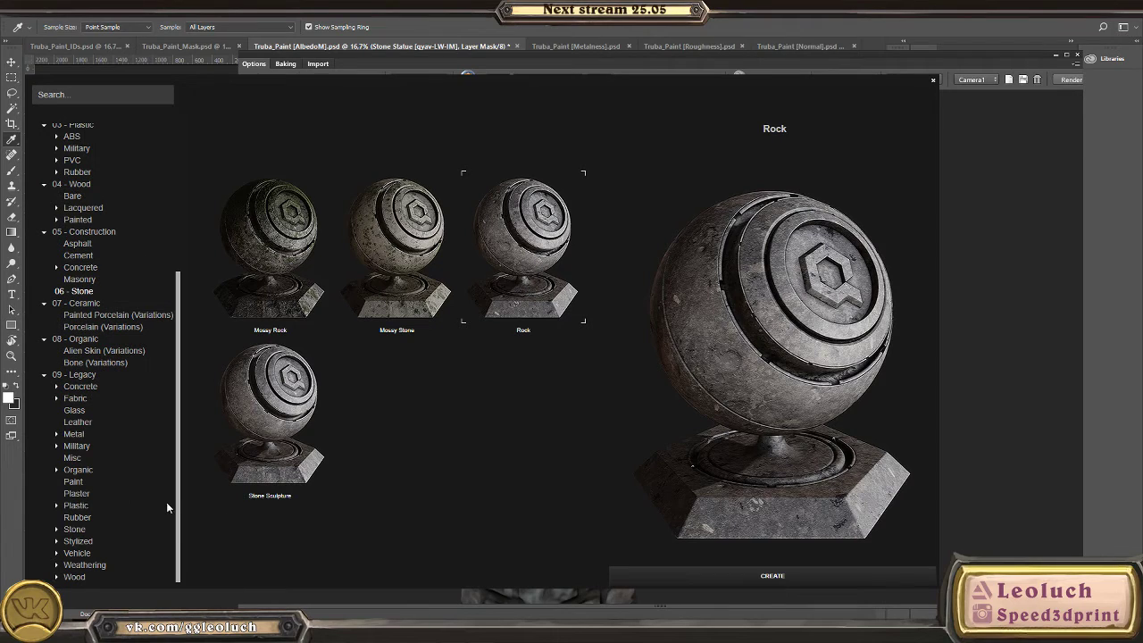
# - Compare the Weathering smart materials and add Directional Heavy Dirt above the Stone Statue material
pyautogui.click(78, 554)
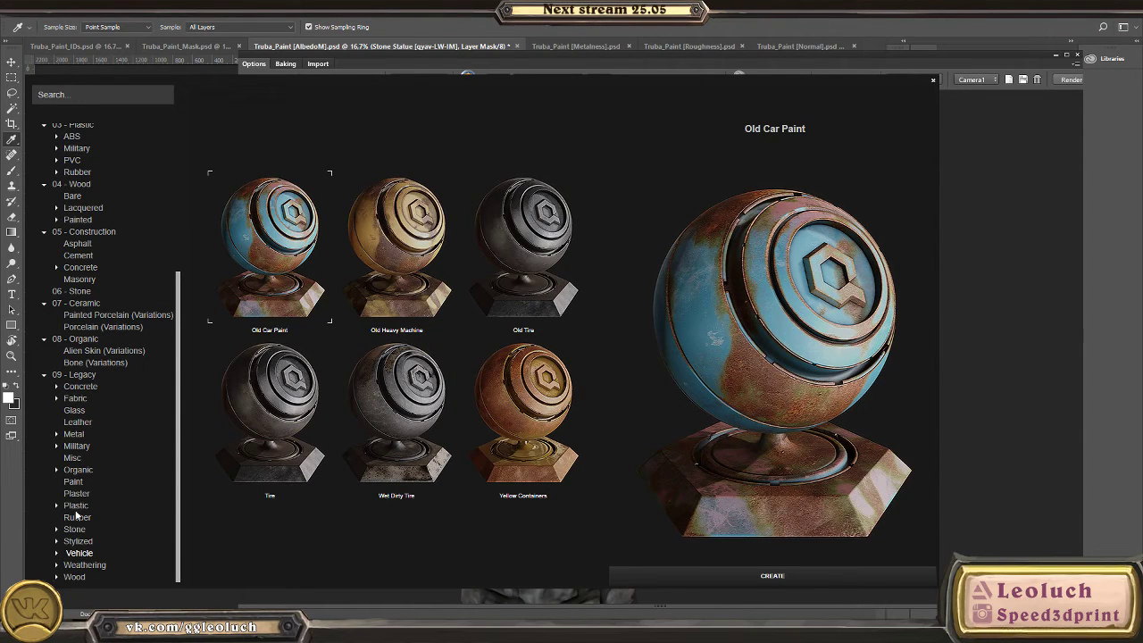
pyautogui.click(87, 565)
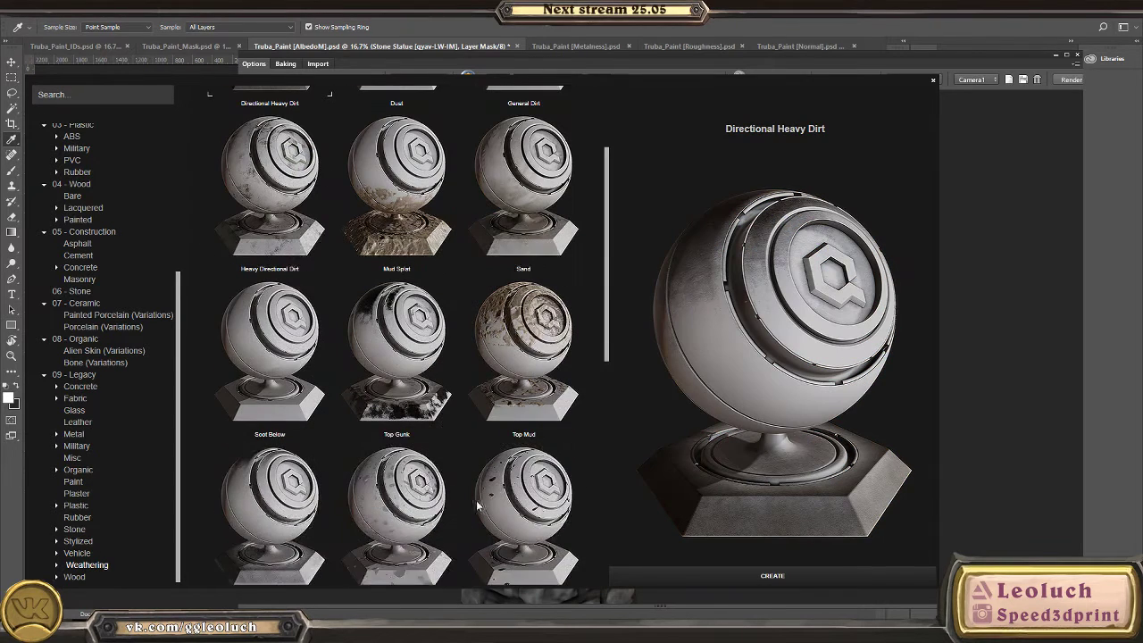
pyautogui.scroll(-3, 469, 500)
pyautogui.click(280, 163)
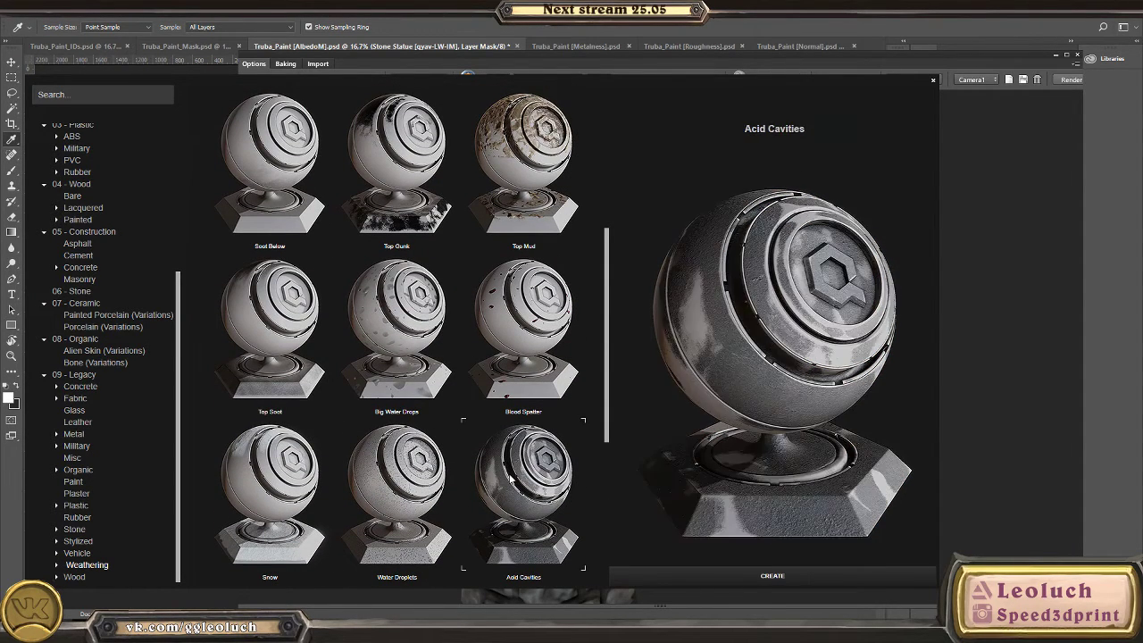
pyautogui.scroll(-1, 523, 487)
pyautogui.scroll(5, 325, 480)
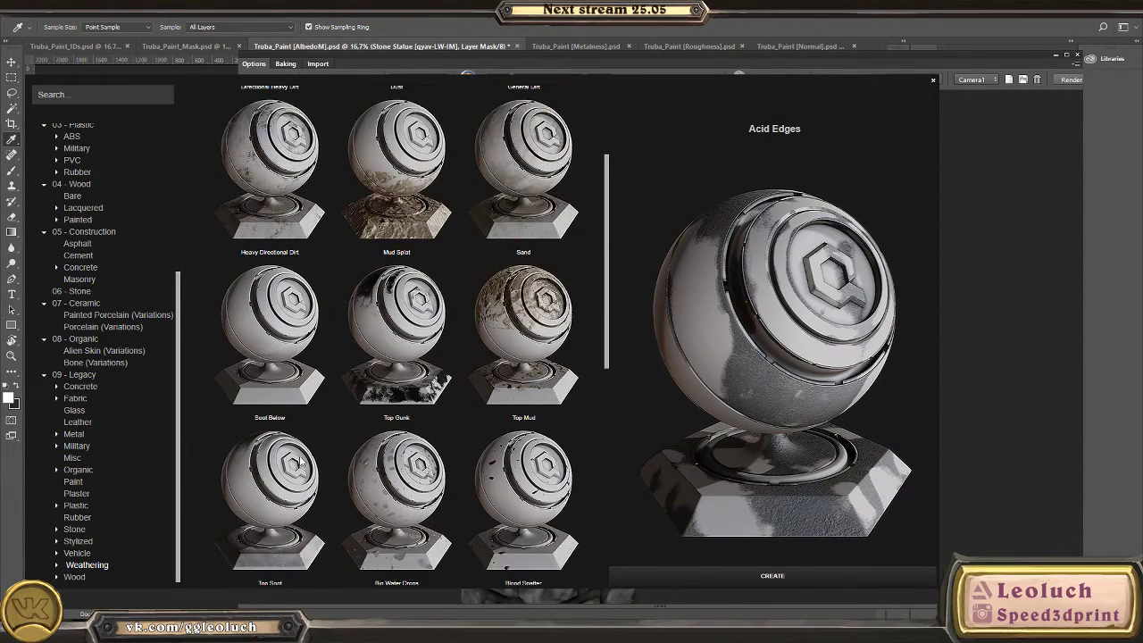
pyautogui.click(274, 217)
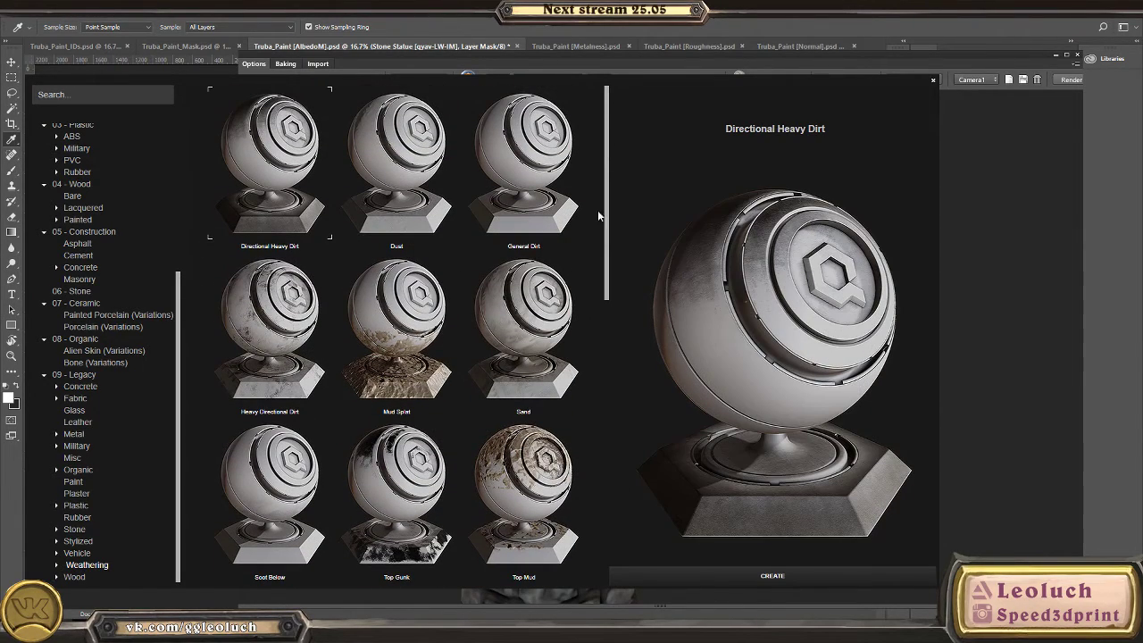
pyautogui.click(511, 158)
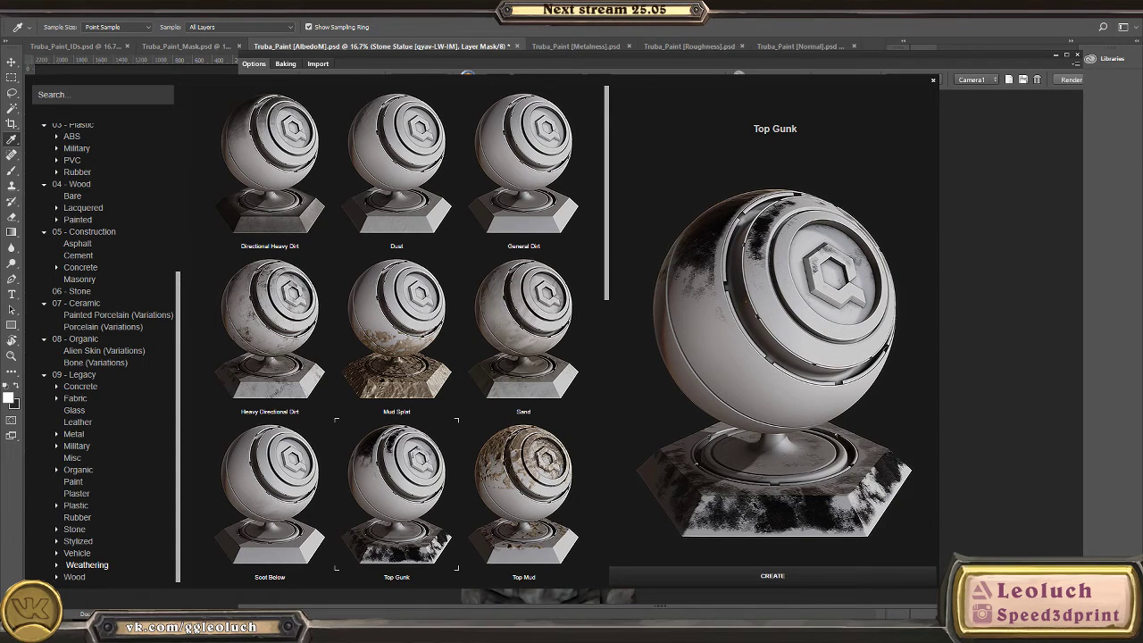
pyautogui.doubleClick(272, 166)
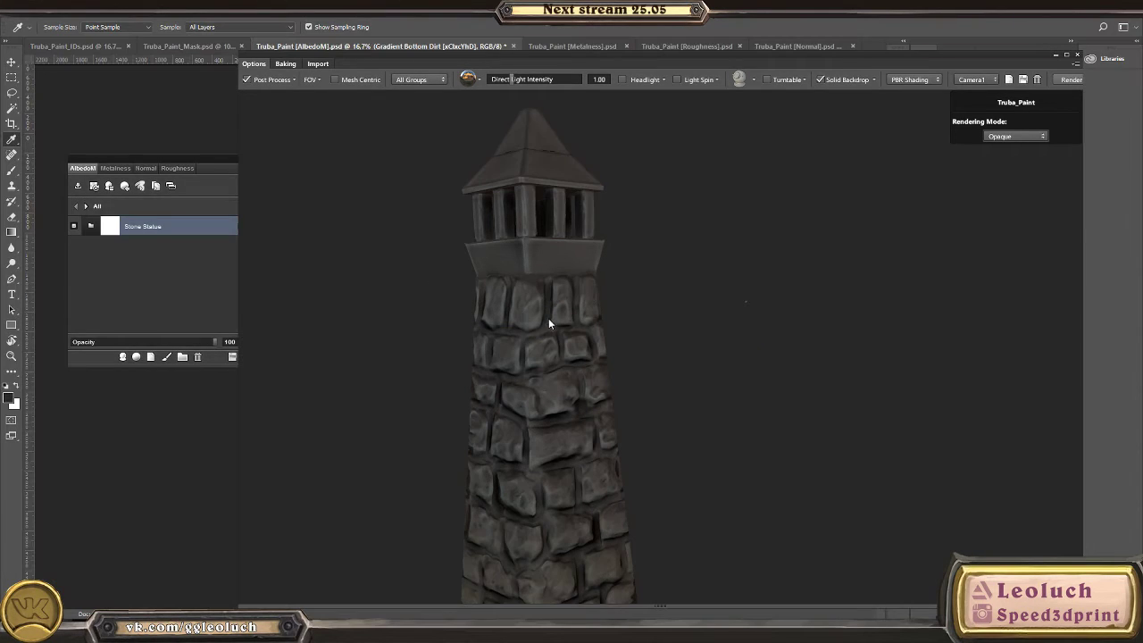
# - Examine the Directional Heavy Dirt material on the tower's stones and base in the 3D preview
pyautogui.moveTo(611, 323); pyautogui.dragTo(602, 295)
pyautogui.scroll(8, 605, 388)
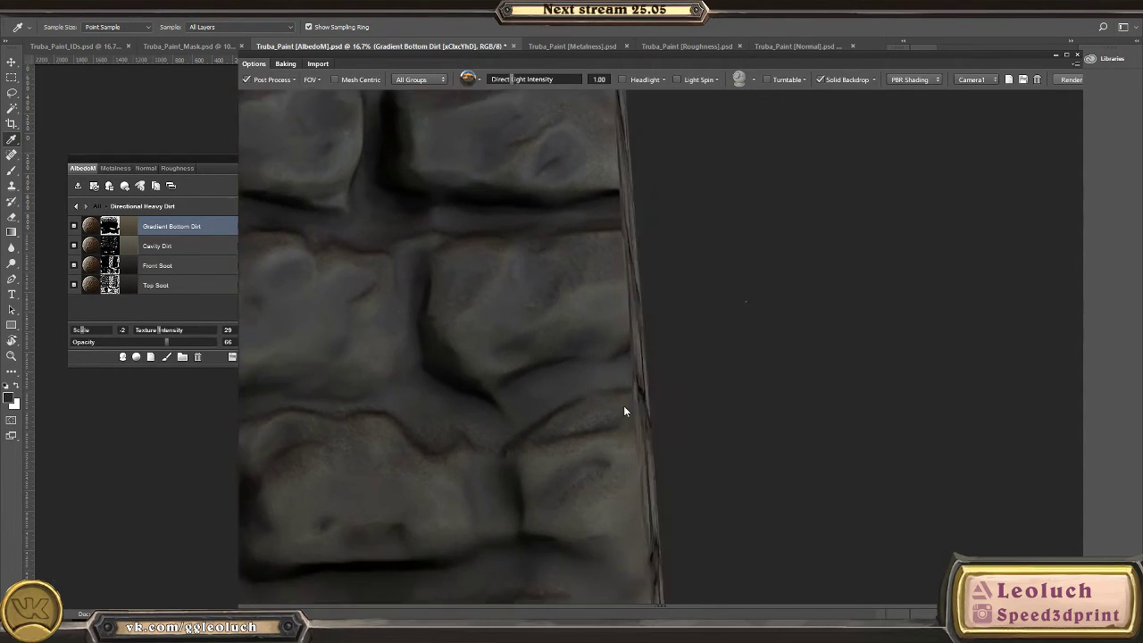
pyautogui.moveTo(674, 374); pyautogui.dragTo(571, 384)
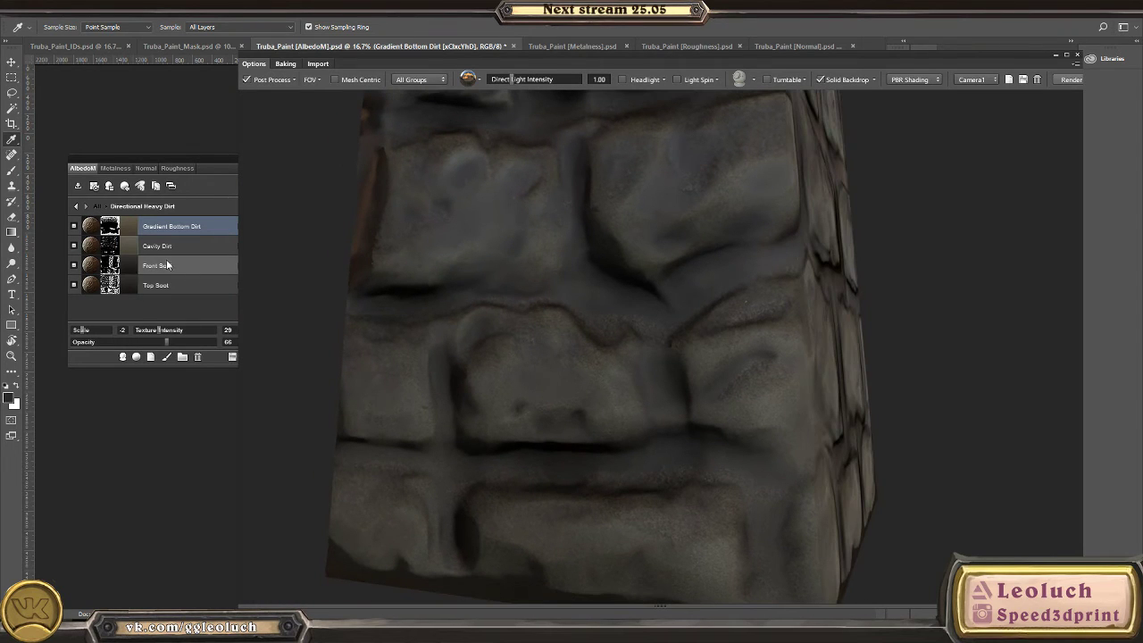
pyautogui.moveTo(705, 348); pyautogui.dragTo(651, 350)
pyautogui.scroll(-5, 652, 392)
pyautogui.moveTo(656, 444); pyautogui.dragTo(489, 390)
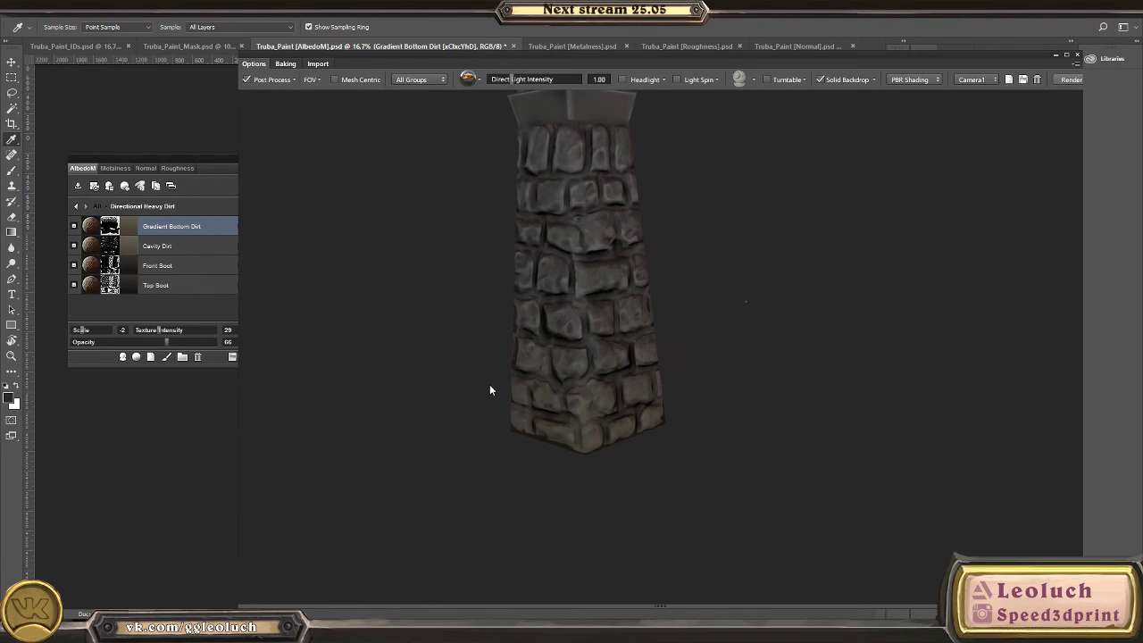
pyautogui.moveTo(363, 295); pyautogui.dragTo(489, 357)
# - Leave the Directional Heavy Dirt group and open the layers of the Stone Statue material
pyautogui.click(76, 207)
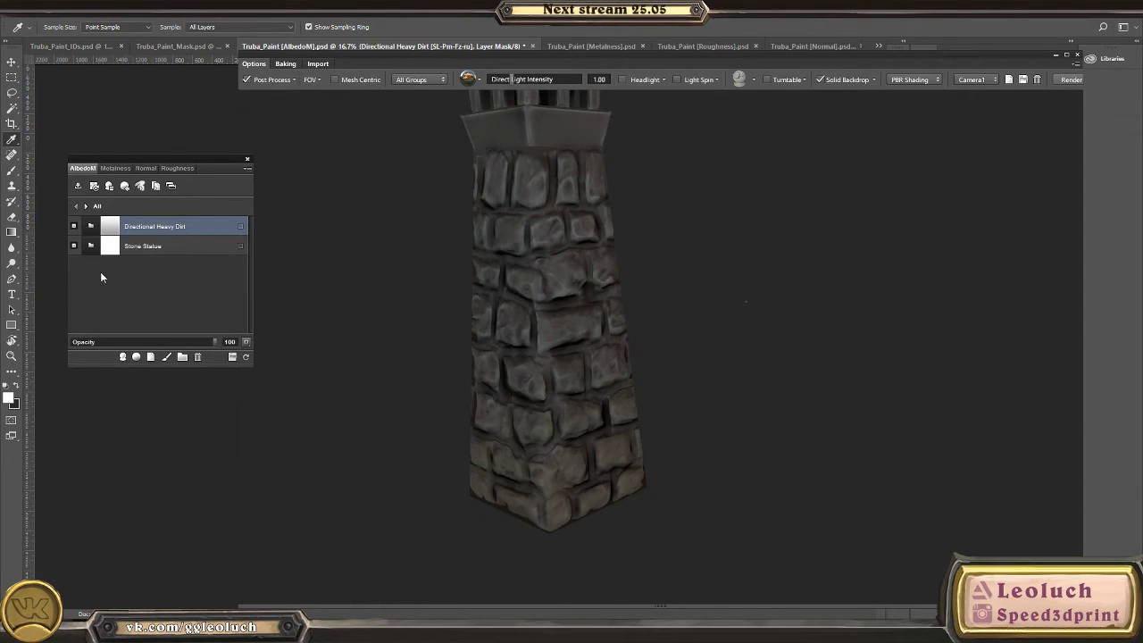
pyautogui.click(92, 251)
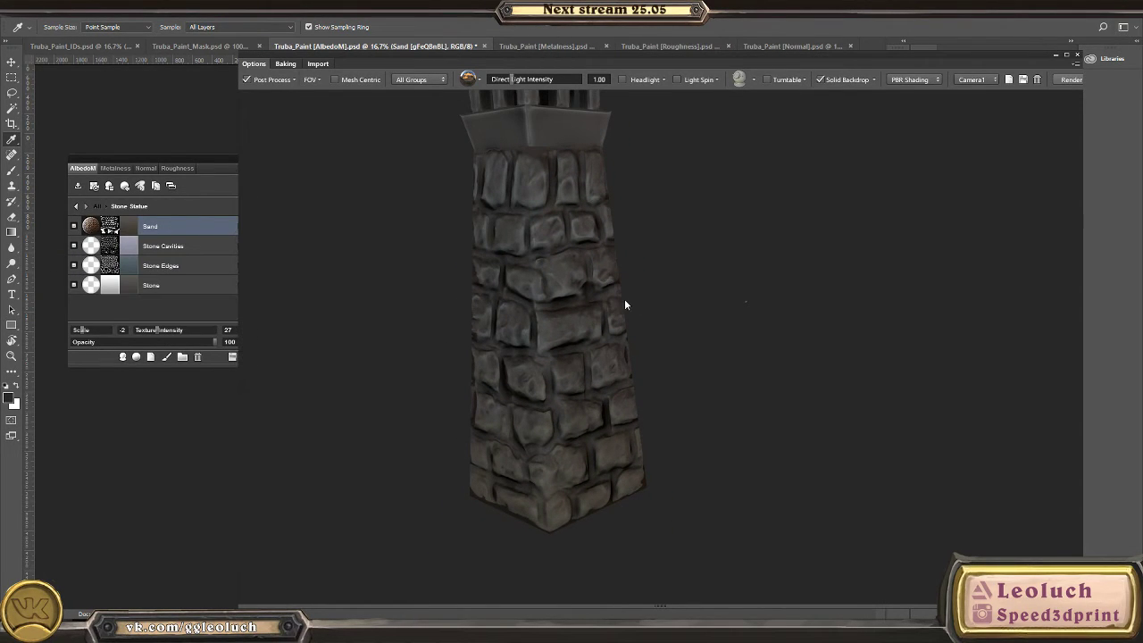
pyautogui.moveTo(624, 304); pyautogui.dragTo(607, 284)
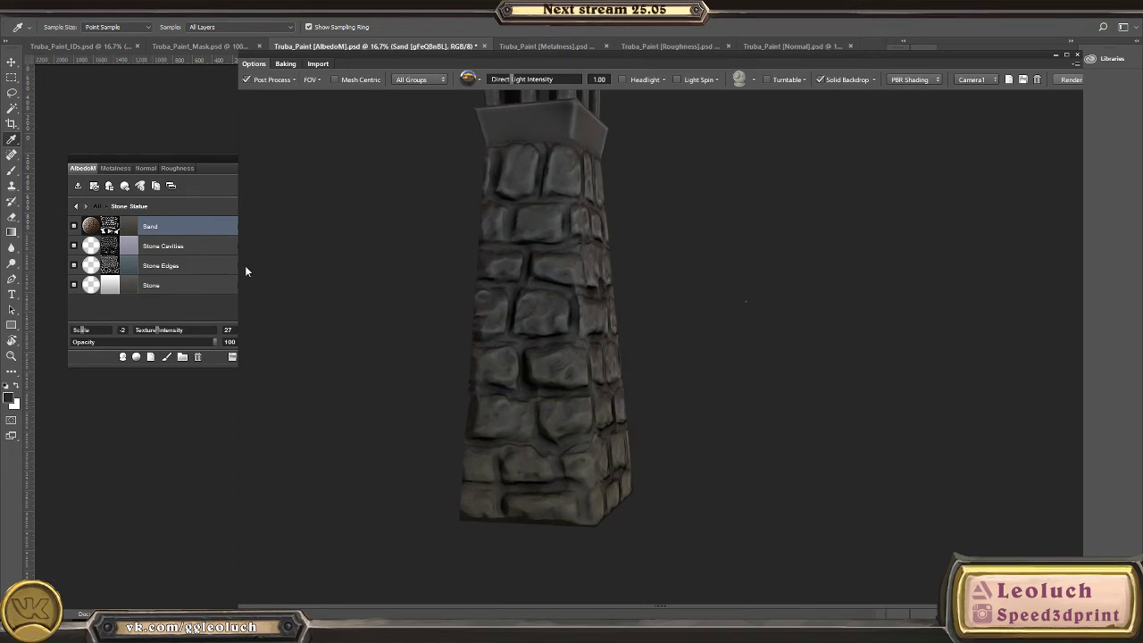
# - Lighten the Stone base layer's colour to a light warm grey and check it on the tower's upper part and bricks
pyautogui.doubleClick(123, 290)
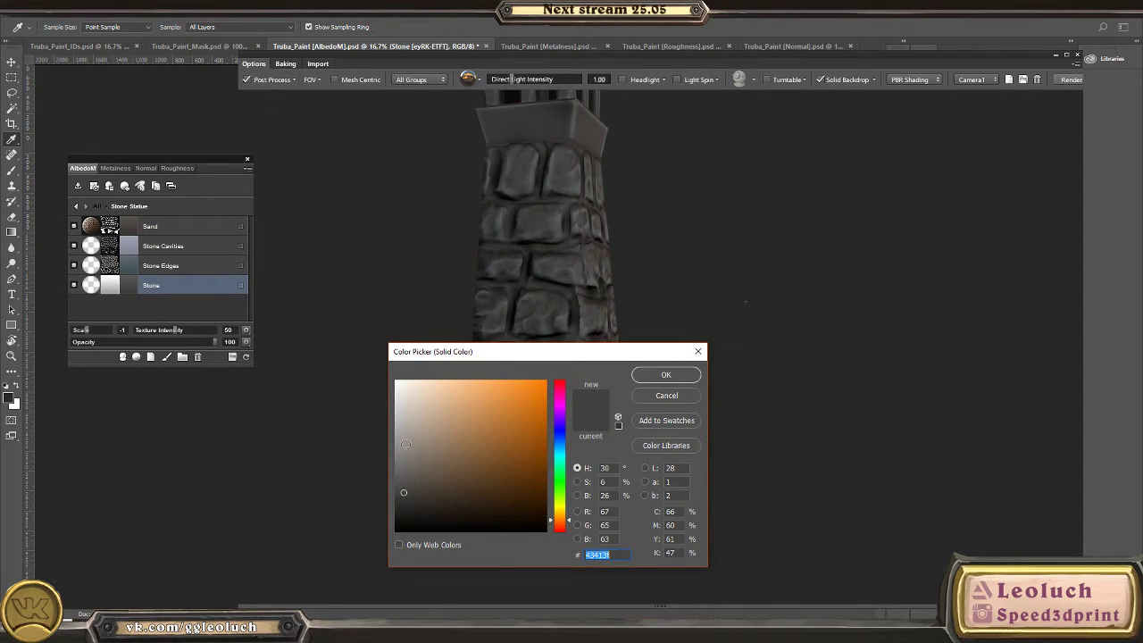
pyautogui.click(665, 375)
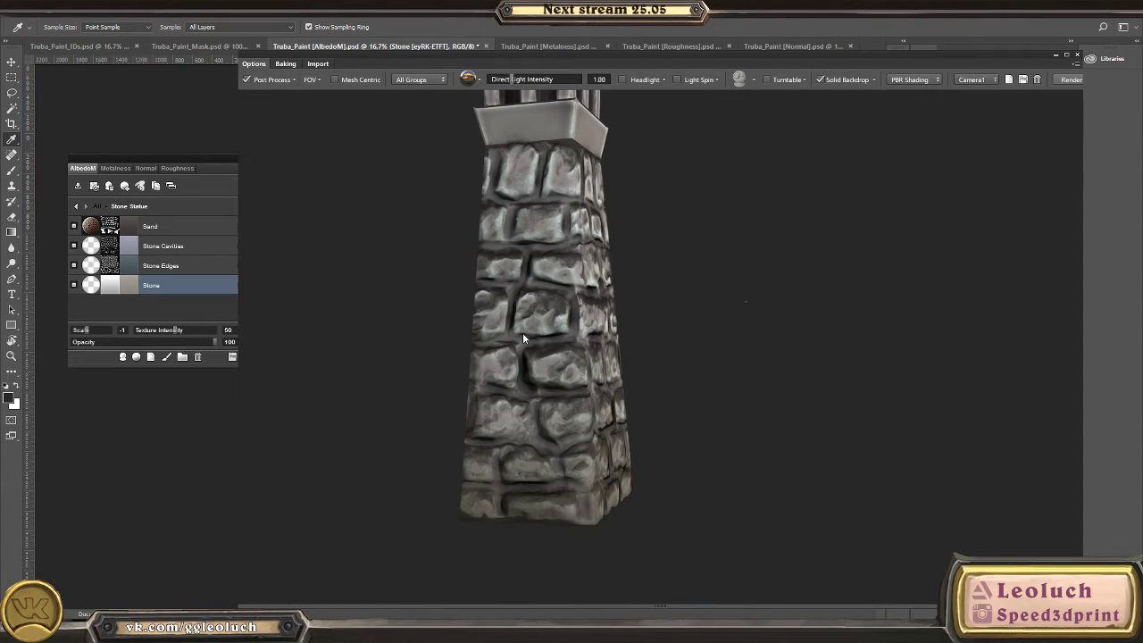
pyautogui.moveTo(522, 339); pyautogui.dragTo(302, 314)
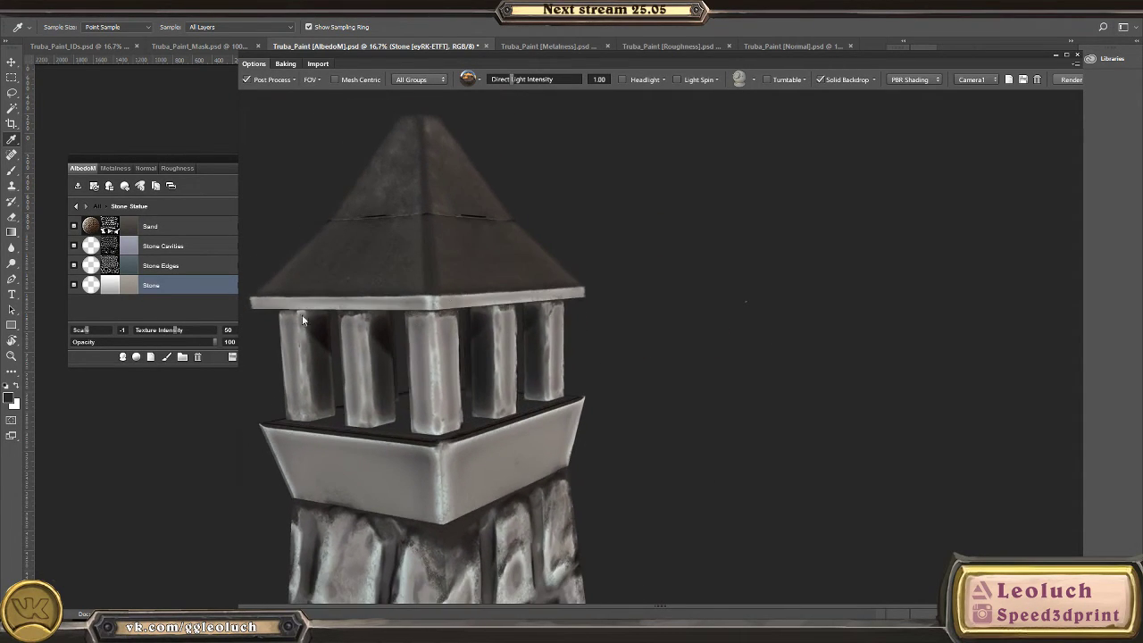
pyautogui.moveTo(518, 379); pyautogui.dragTo(487, 384)
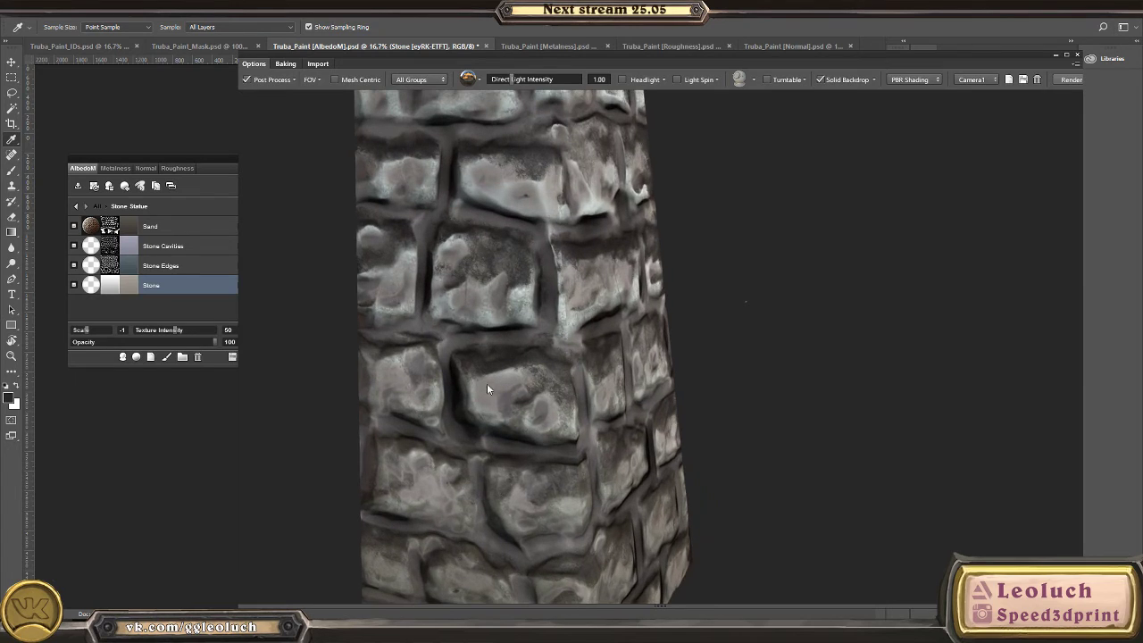
# - Set the Stone Edges layer's colour to light grey #929c9e and check the bricks from near and far
pyautogui.doubleClick(132, 270)
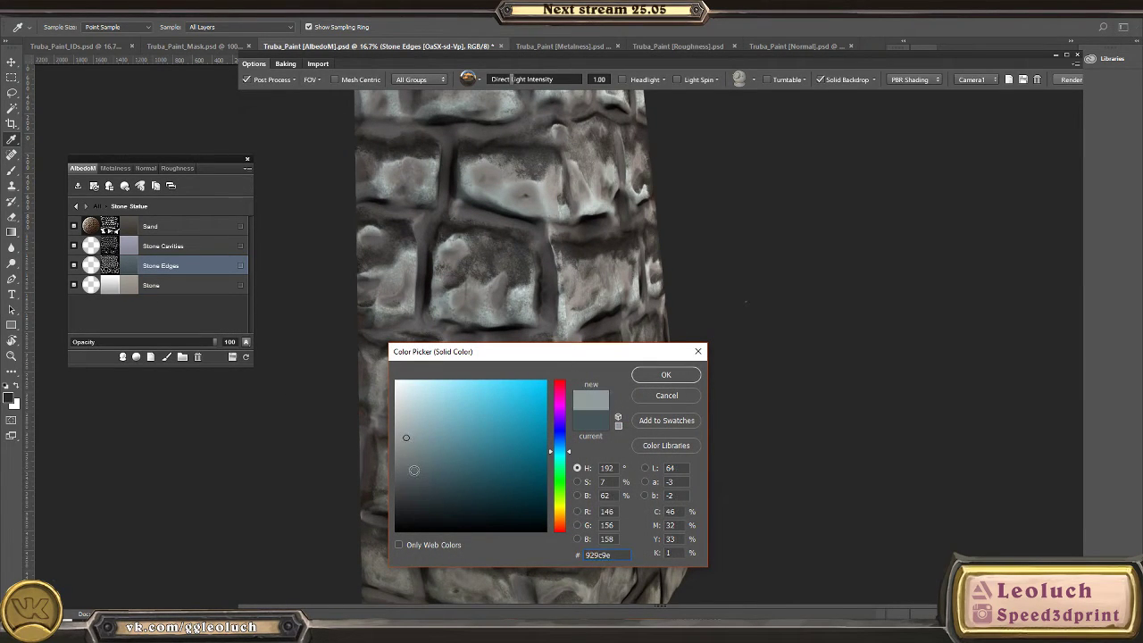
pyautogui.click(661, 375)
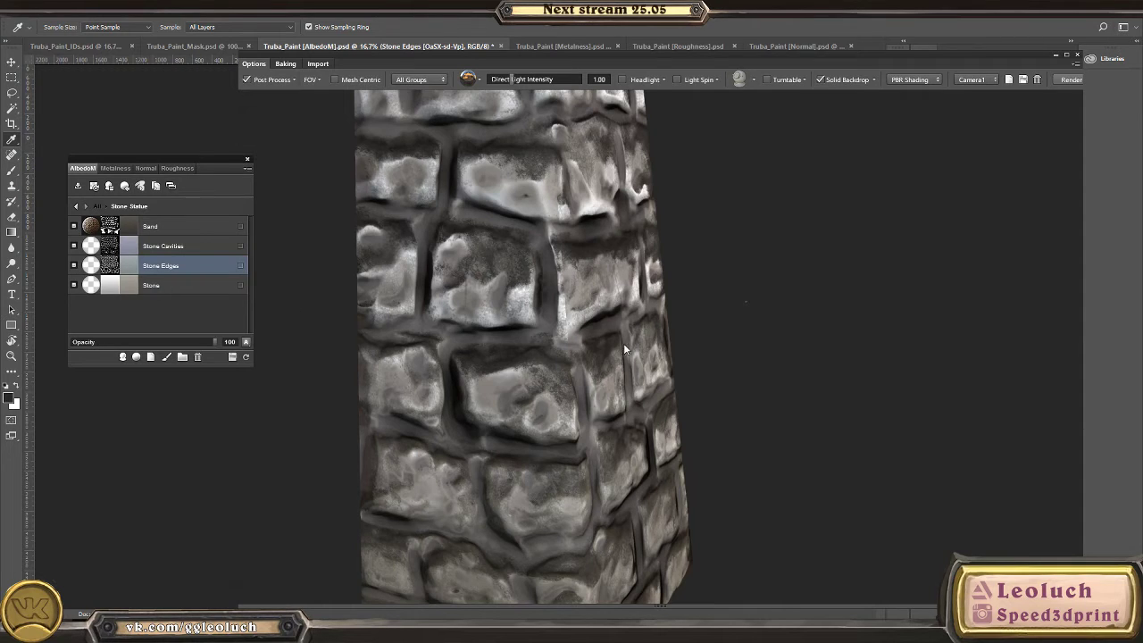
pyautogui.scroll(-6, 623, 348)
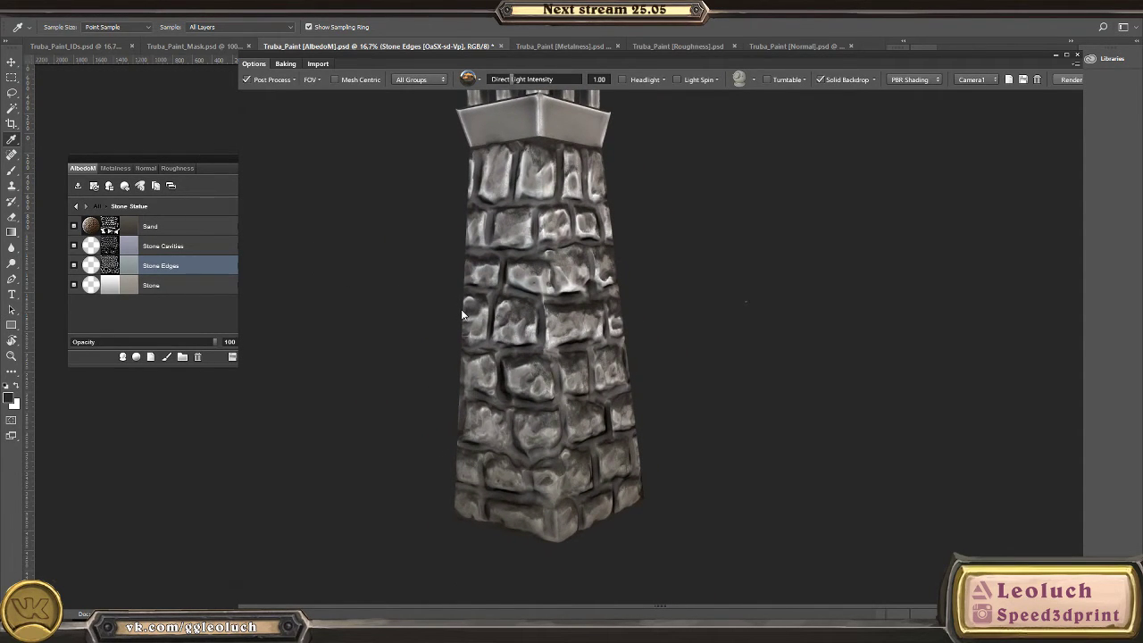
pyautogui.scroll(5, 461, 309)
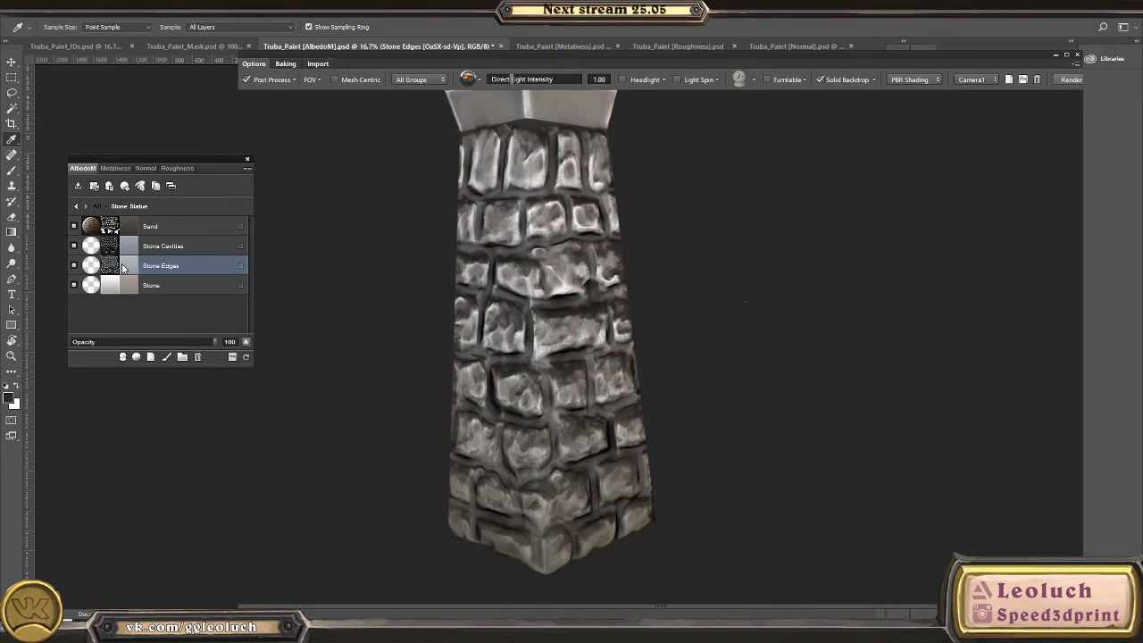
# - Darken the Stone Edges layer's colour to #687173 and the Stone base layer's colour to #716d69
pyautogui.doubleClick(123, 266)
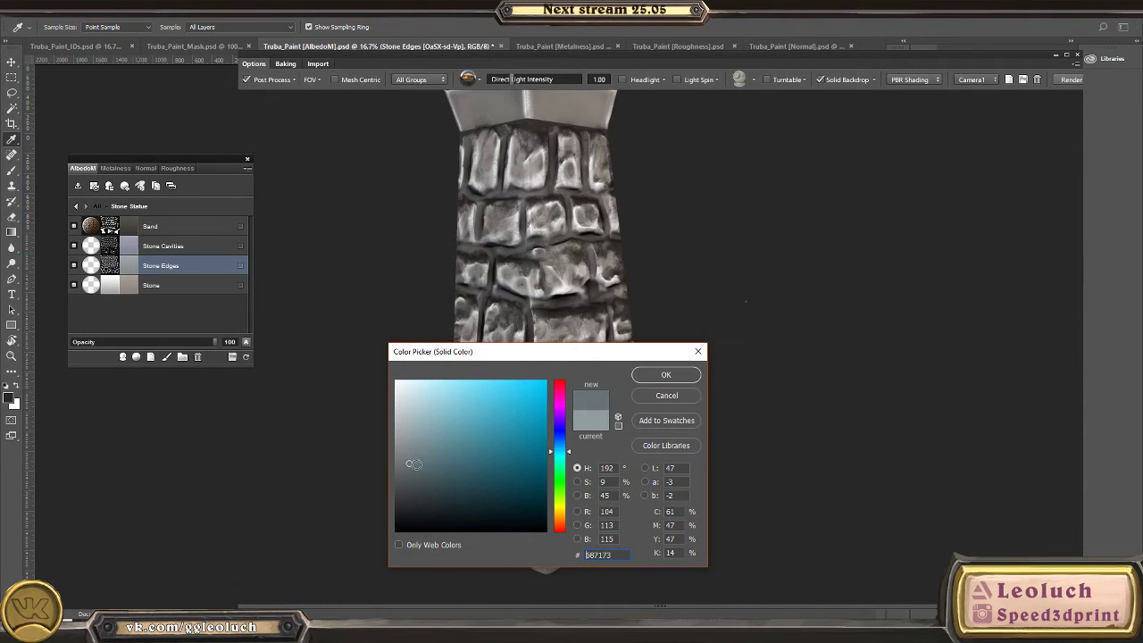
pyautogui.click(661, 376)
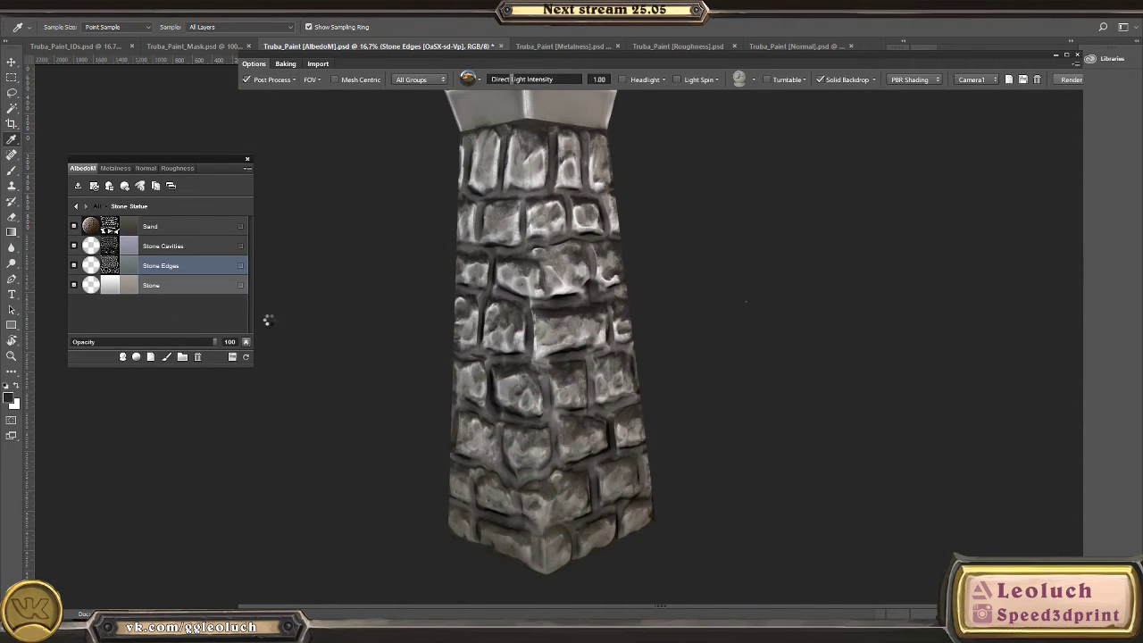
pyautogui.doubleClick(127, 282)
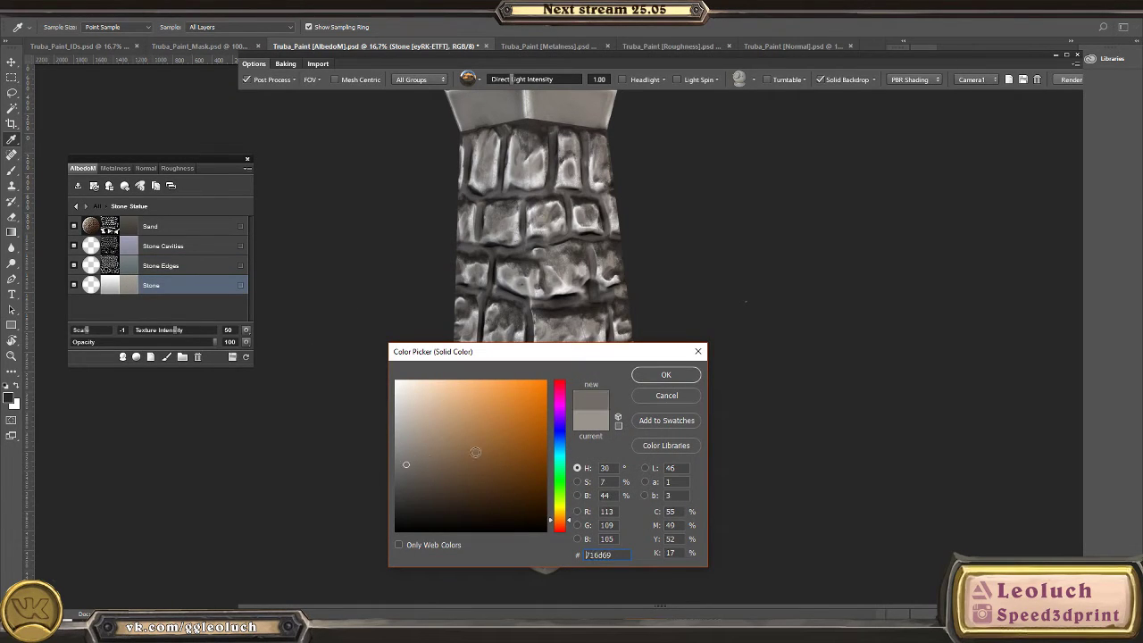
pyautogui.click(665, 375)
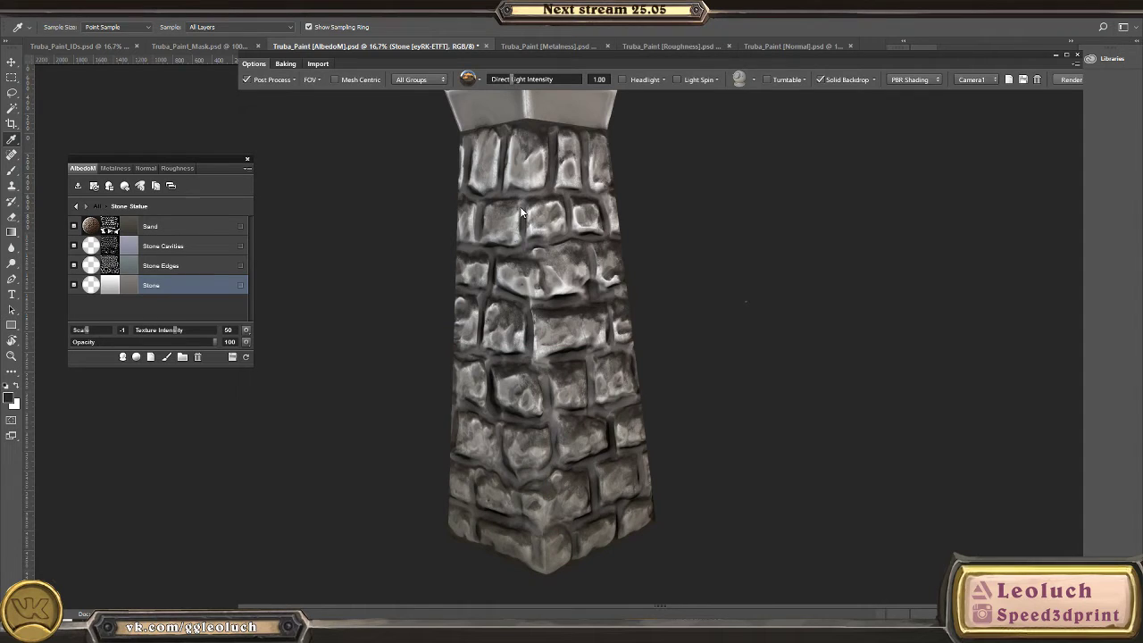
# - Examine the recoloured stone on the whole tower from a distance and on the upper bricks, ledge and columns up close
pyautogui.moveTo(634, 290); pyautogui.dragTo(607, 193)
pyautogui.scroll(-5, 607, 193)
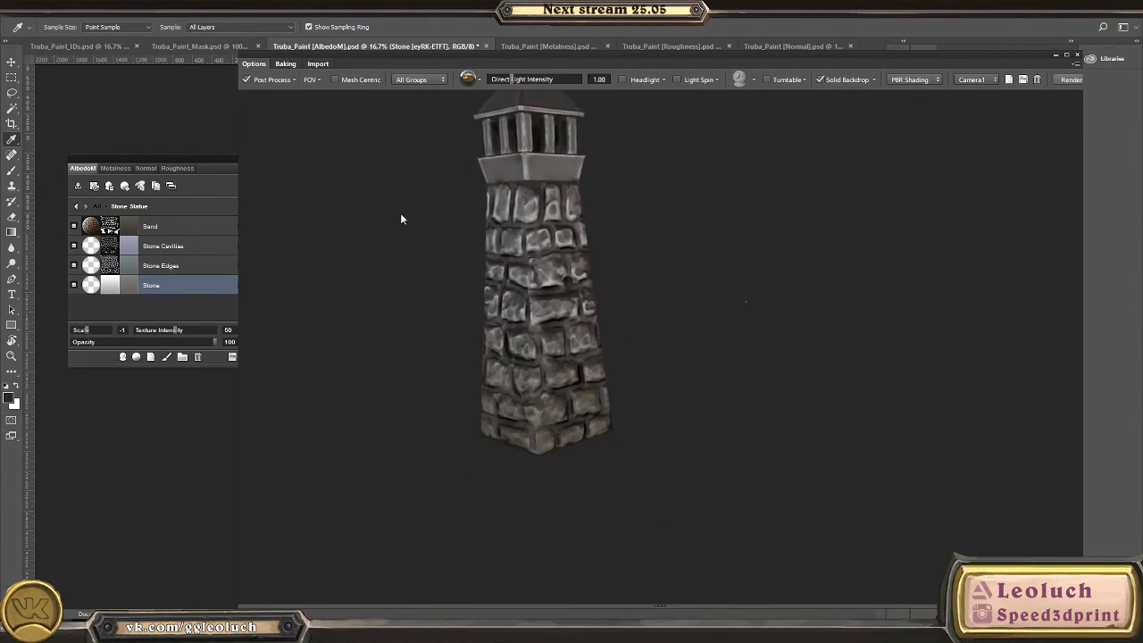
pyautogui.scroll(-4, 418, 302)
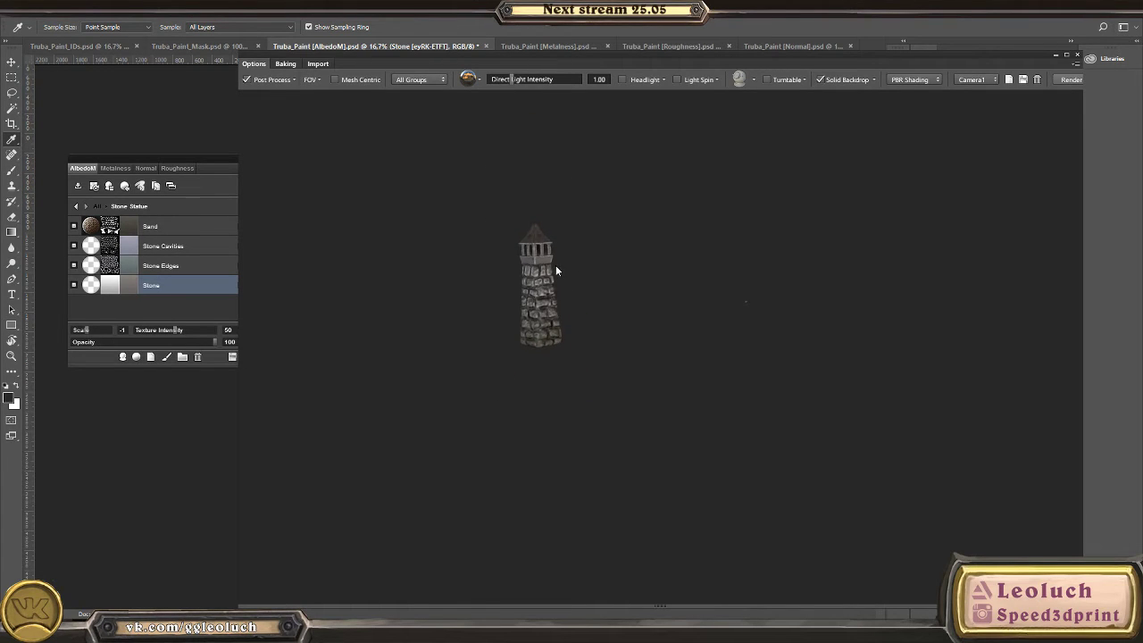
pyautogui.scroll(8, 581, 384)
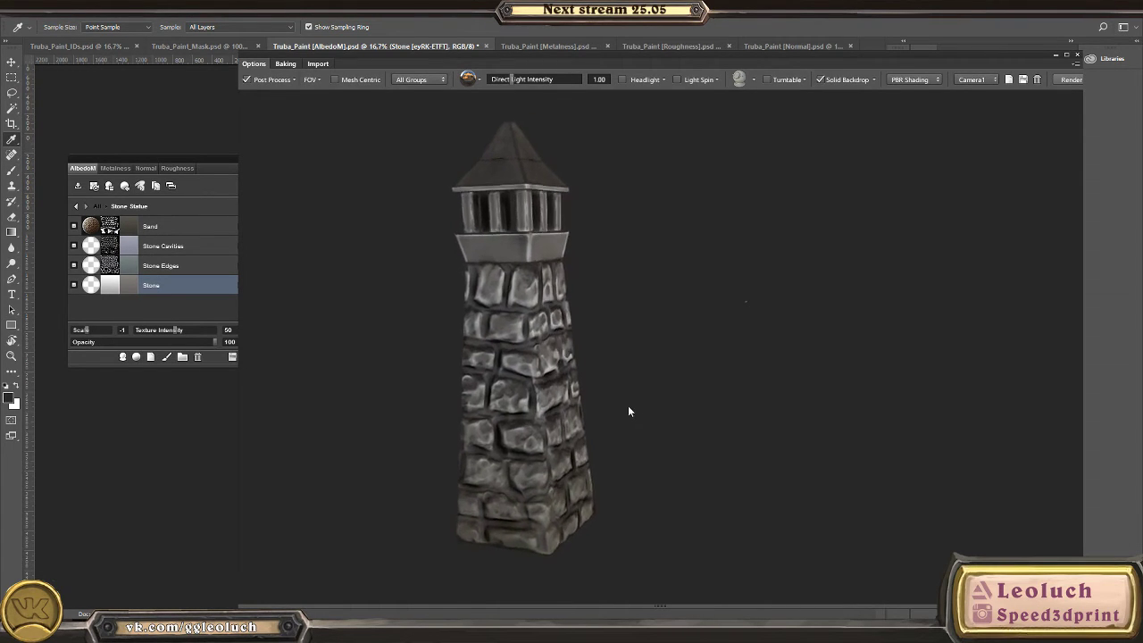
pyautogui.moveTo(627, 411); pyautogui.dragTo(539, 260)
pyautogui.scroll(6, 584, 339)
pyautogui.moveTo(584, 339); pyautogui.dragTo(527, 304)
pyautogui.scroll(2, 745, 320)
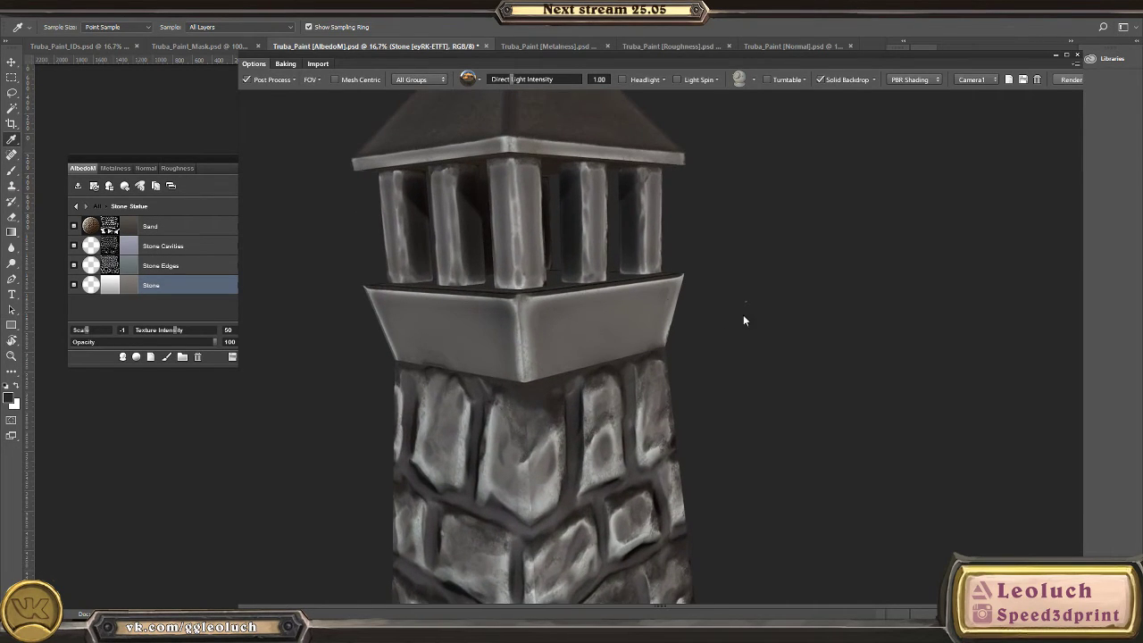
pyautogui.moveTo(610, 355); pyautogui.dragTo(575, 276)
pyautogui.moveTo(581, 373); pyautogui.dragTo(509, 357)
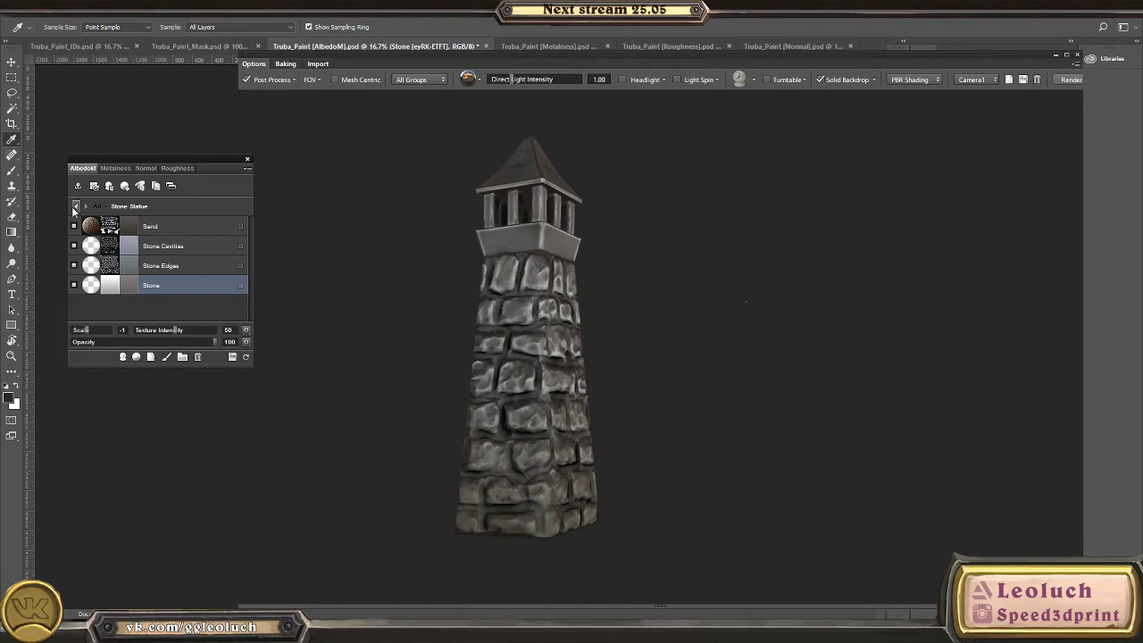
# - Leave the Stone Statue layers for the top-level material list and save the Quixel project
pyautogui.click(75, 207)
pyautogui.moveTo(515, 234); pyautogui.dragTo(420, 317)
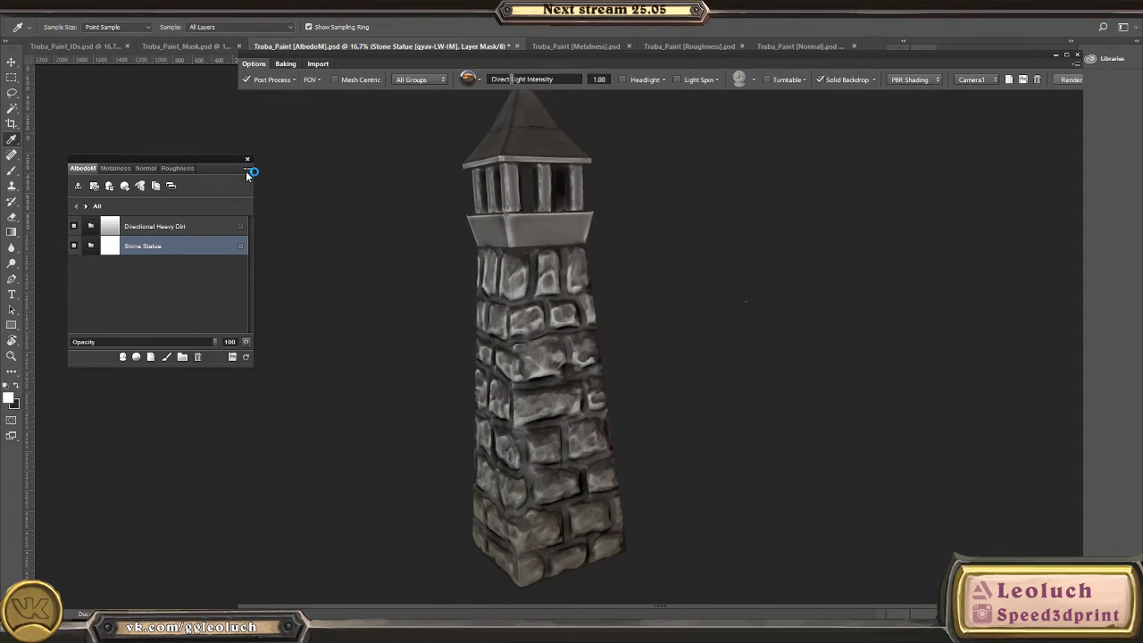
pyautogui.click(247, 169)
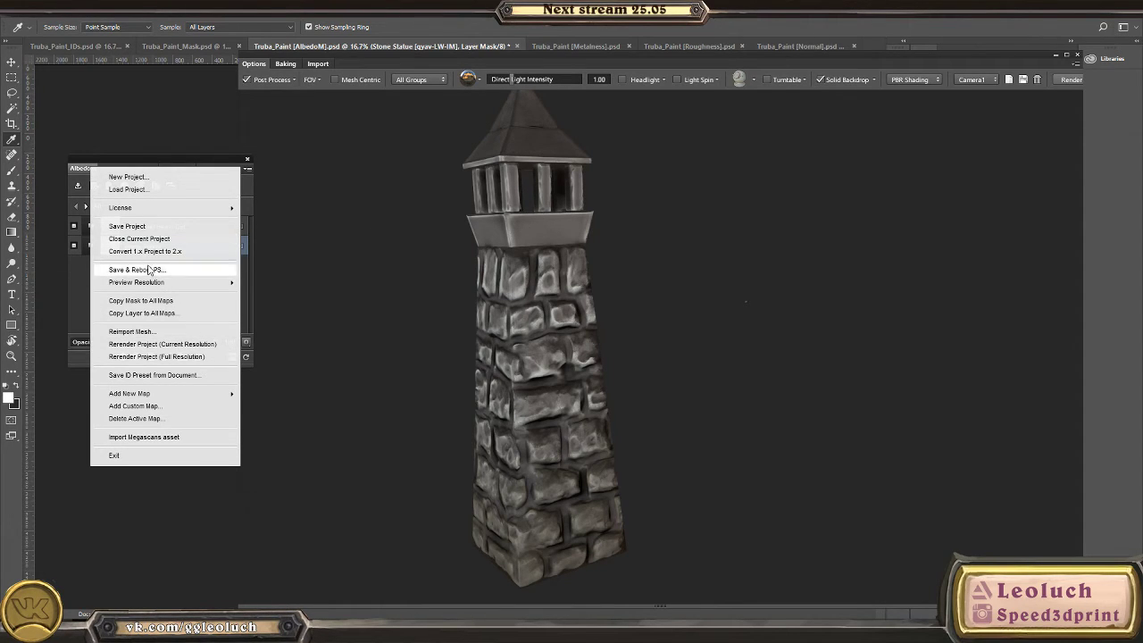
pyautogui.click(127, 229)
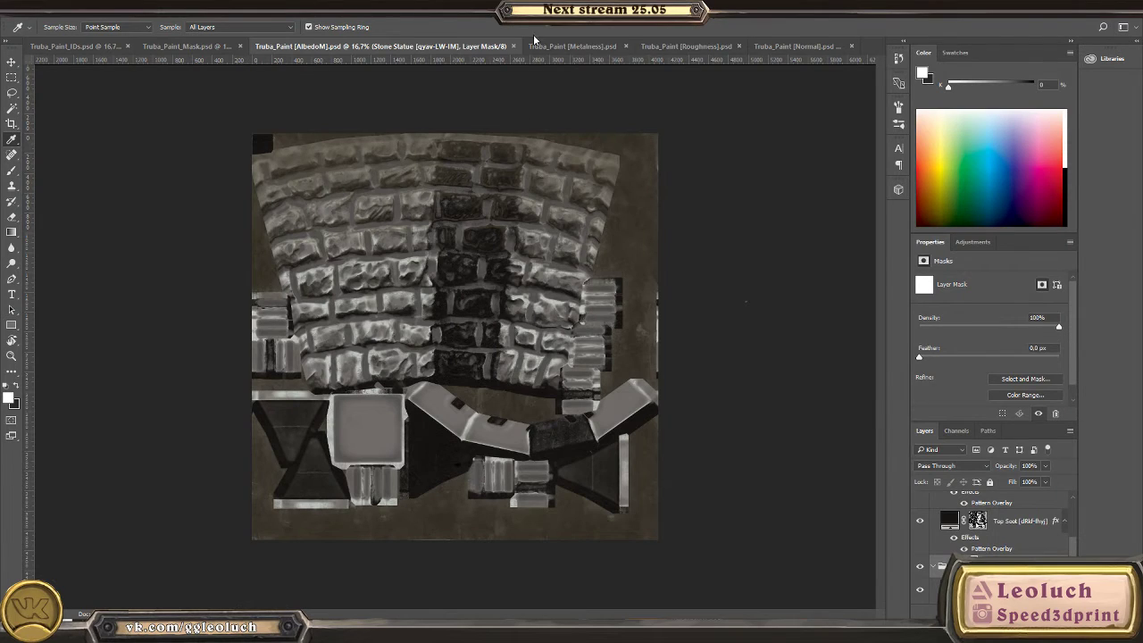
# - Close all open Truba_Paint documents, discarding the changes to Truba_Paint_Mask.psd
pyautogui.click(513, 46)
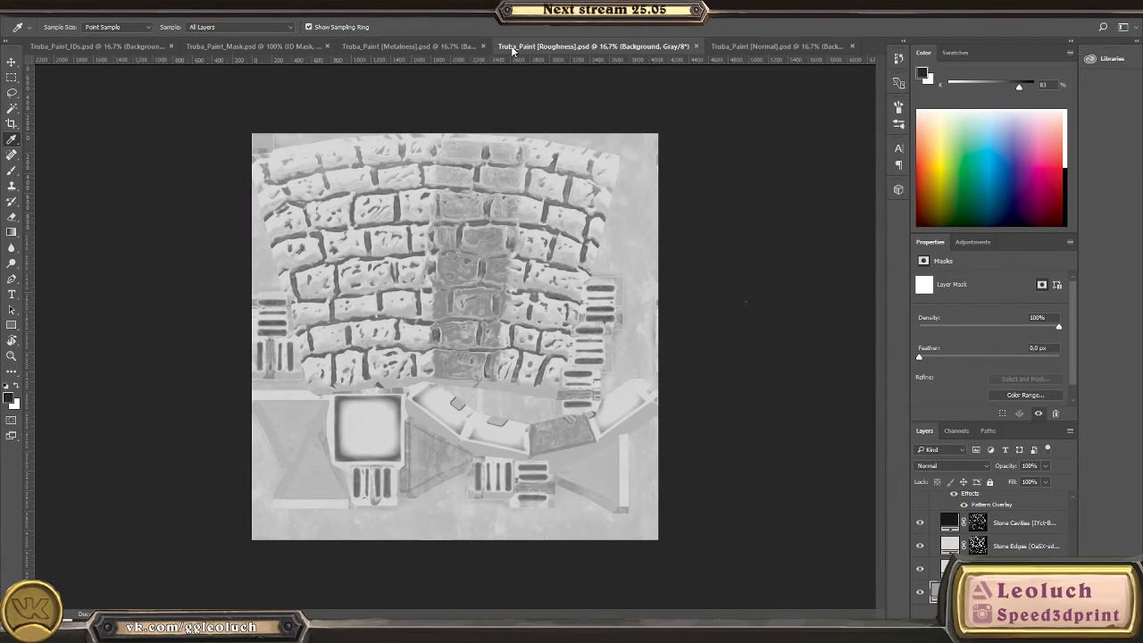
pyautogui.click(696, 47)
pyautogui.click(805, 46)
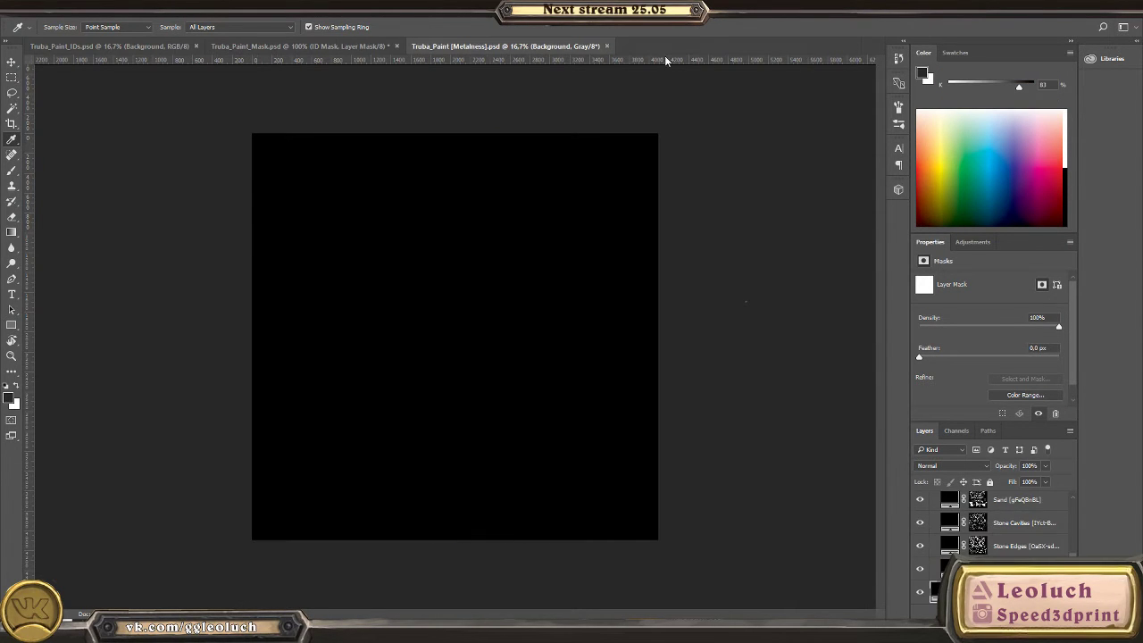
pyautogui.click(608, 46)
pyautogui.click(399, 46)
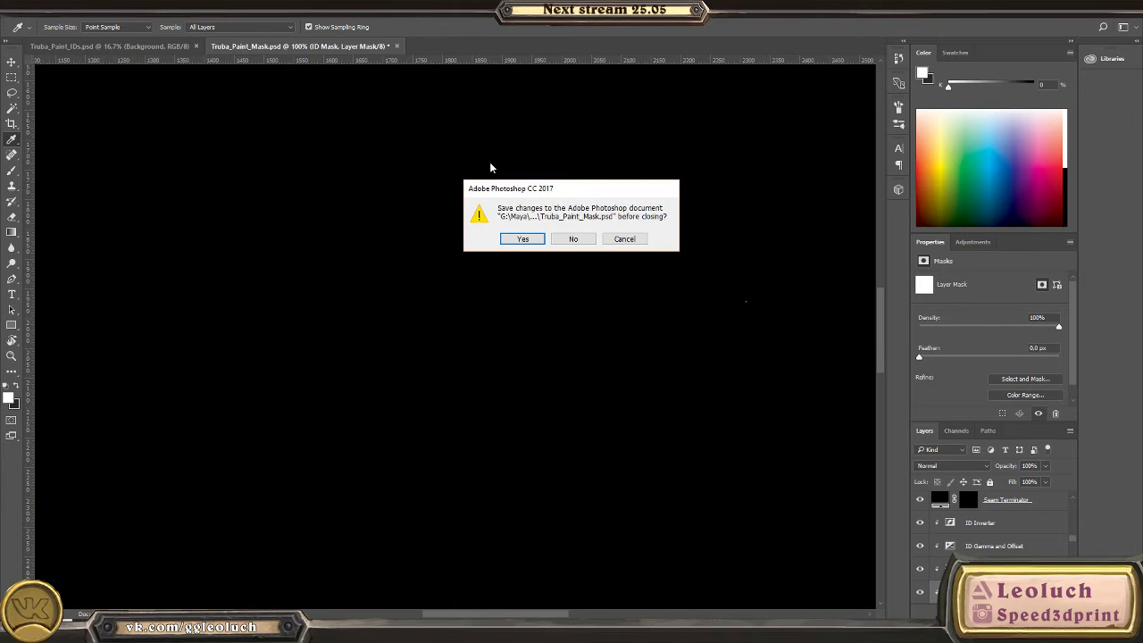
pyautogui.click(572, 239)
pyautogui.click(197, 45)
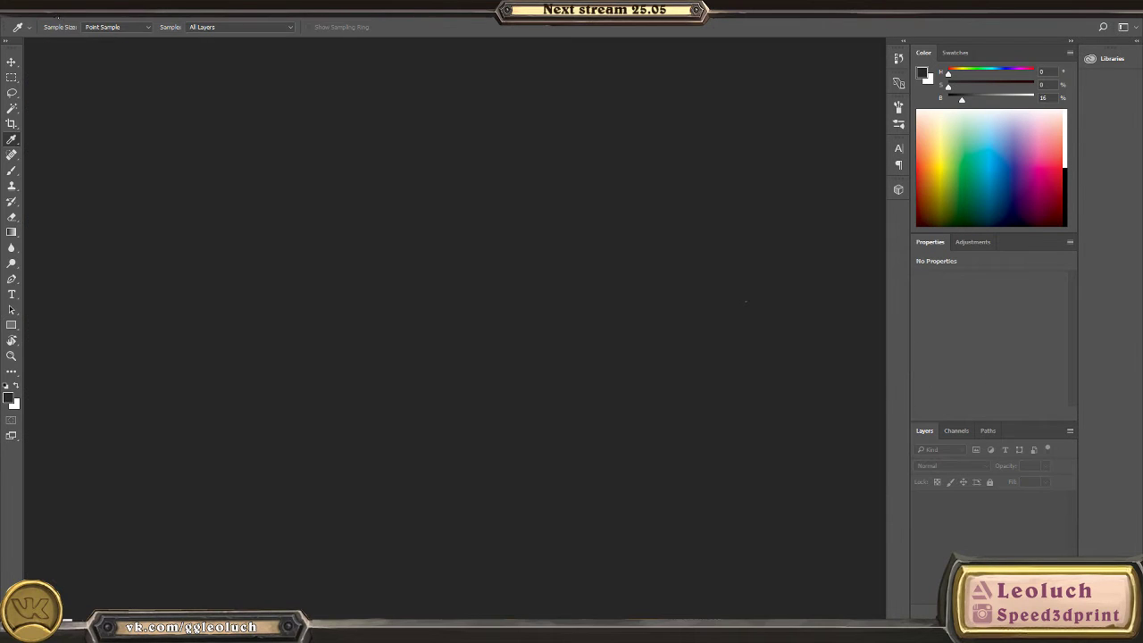
# - Start opening a file and browse to the Maya > The Hideout > Modeling folder on the SSD Work (G:) drive
pyautogui.click(18, 7)
pyautogui.click(46, 32)
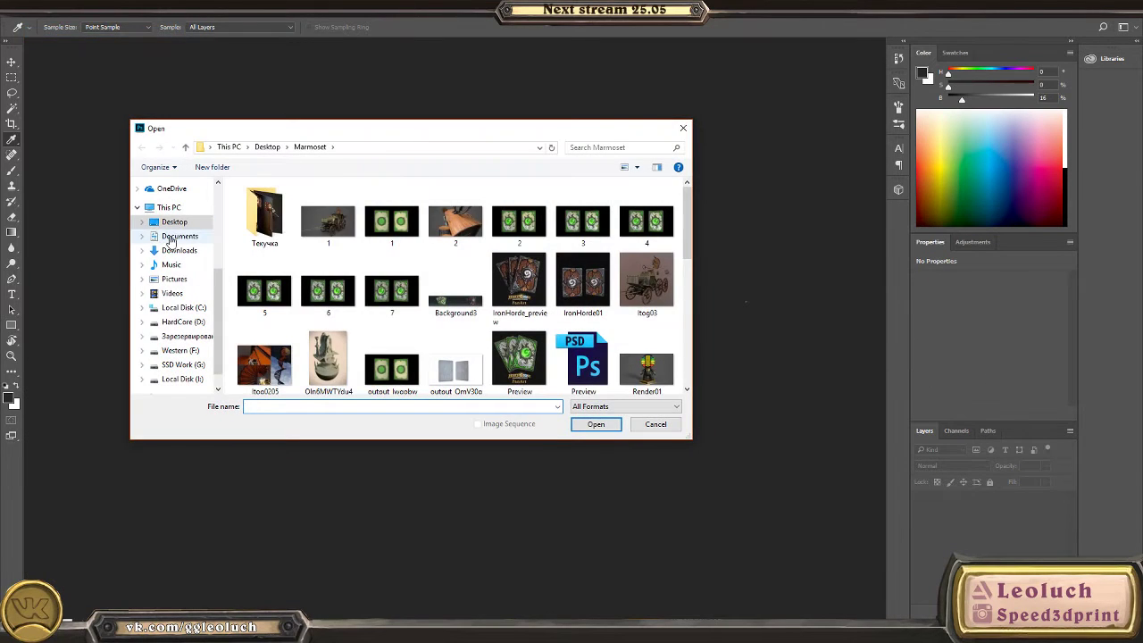
pyautogui.click(168, 207)
pyautogui.doubleClick(387, 345)
pyautogui.scroll(-5, 391, 357)
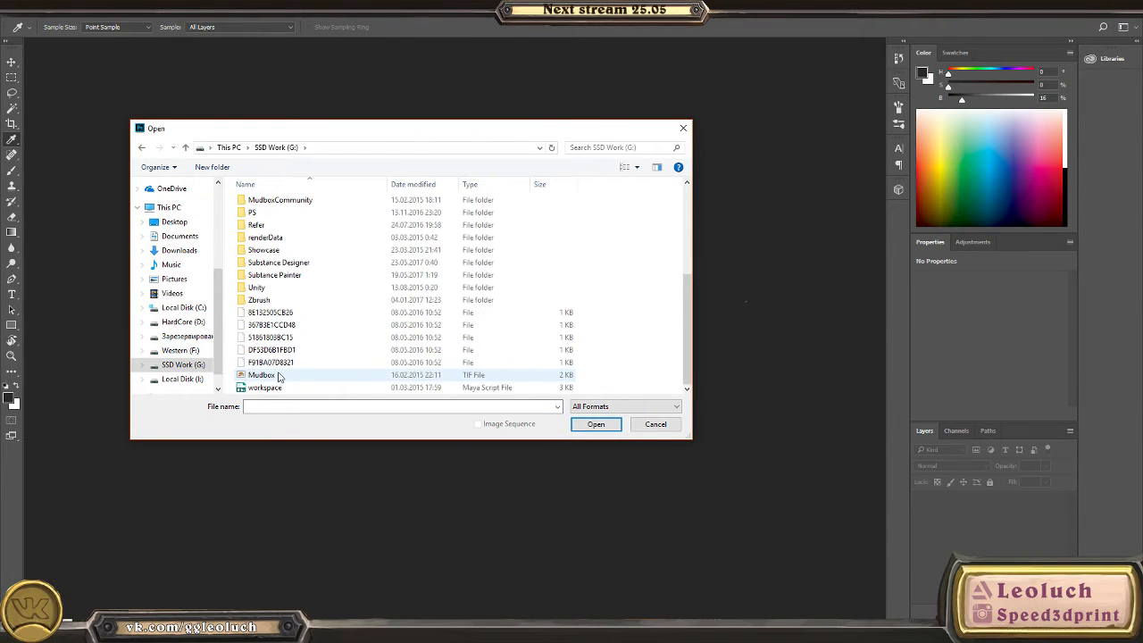
pyautogui.scroll(1, 259, 305)
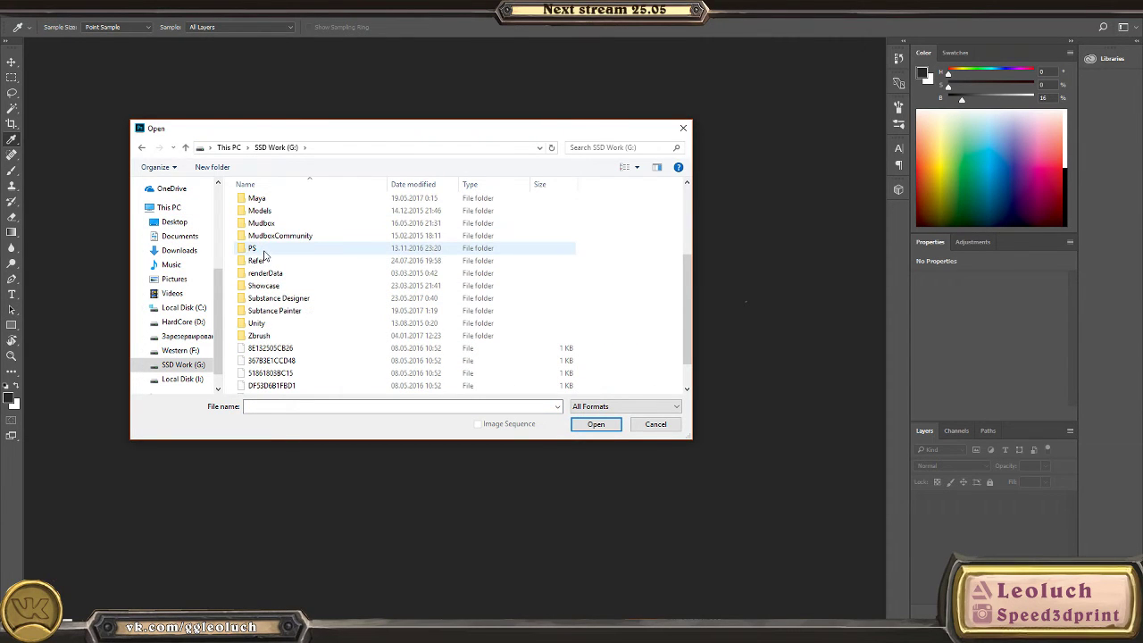
pyautogui.doubleClick(268, 198)
pyautogui.scroll(-5, 301, 330)
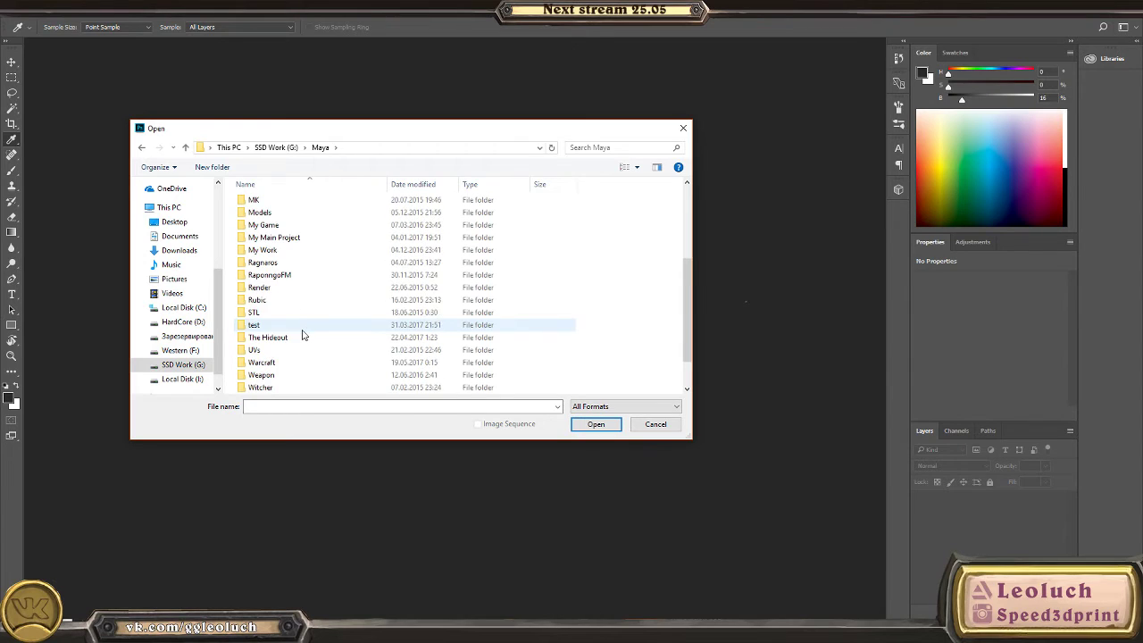
pyautogui.doubleClick(277, 300)
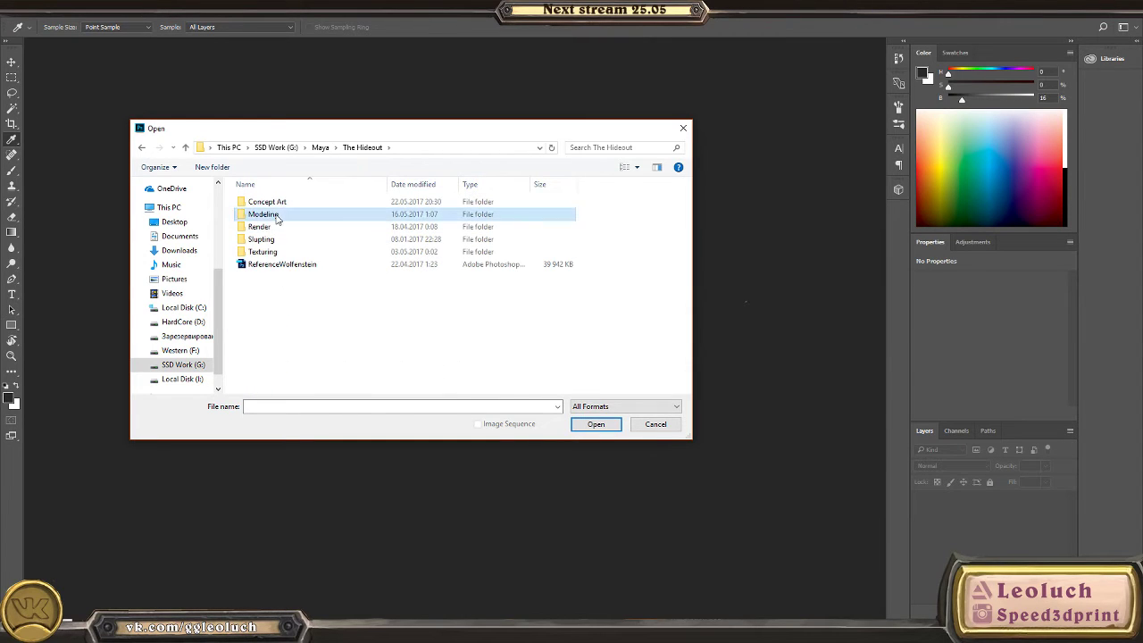
pyautogui.doubleClick(268, 214)
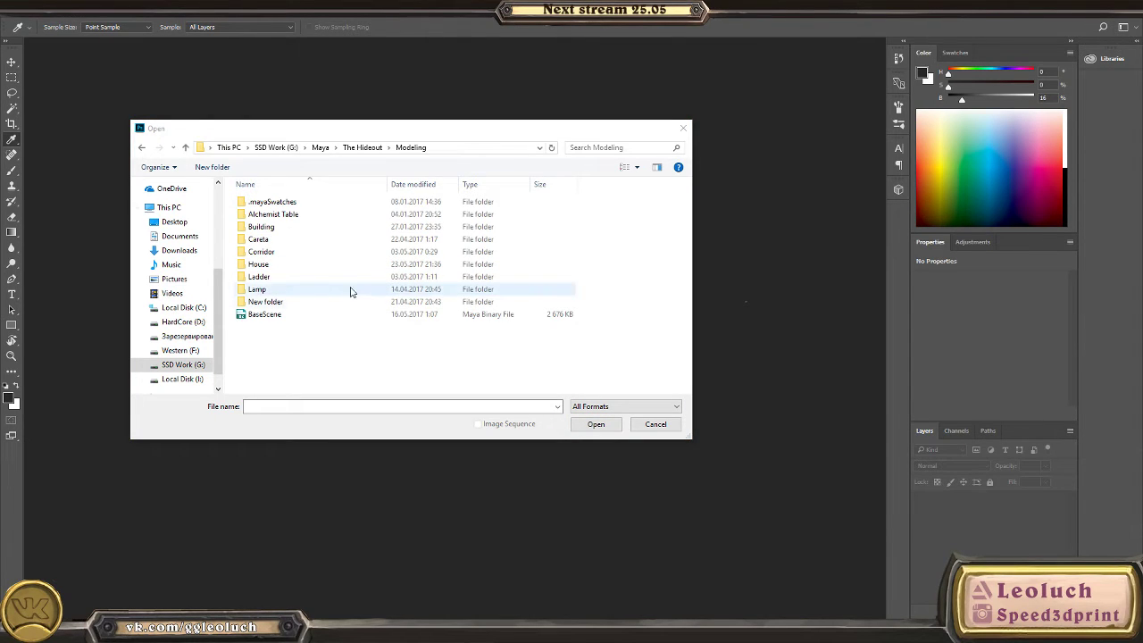
# - Browse through House and Truba to the TrubaBake folder containing the baked maps
pyautogui.click(263, 290)
pyautogui.doubleClick(268, 264)
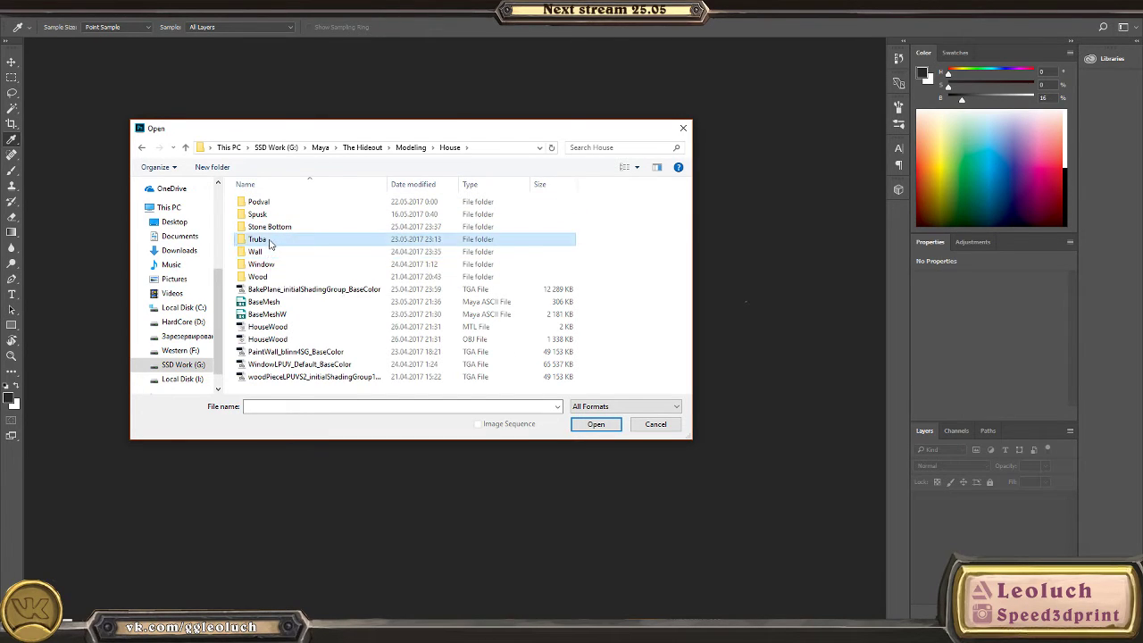
pyautogui.doubleClick(288, 239)
pyautogui.doubleClick(265, 212)
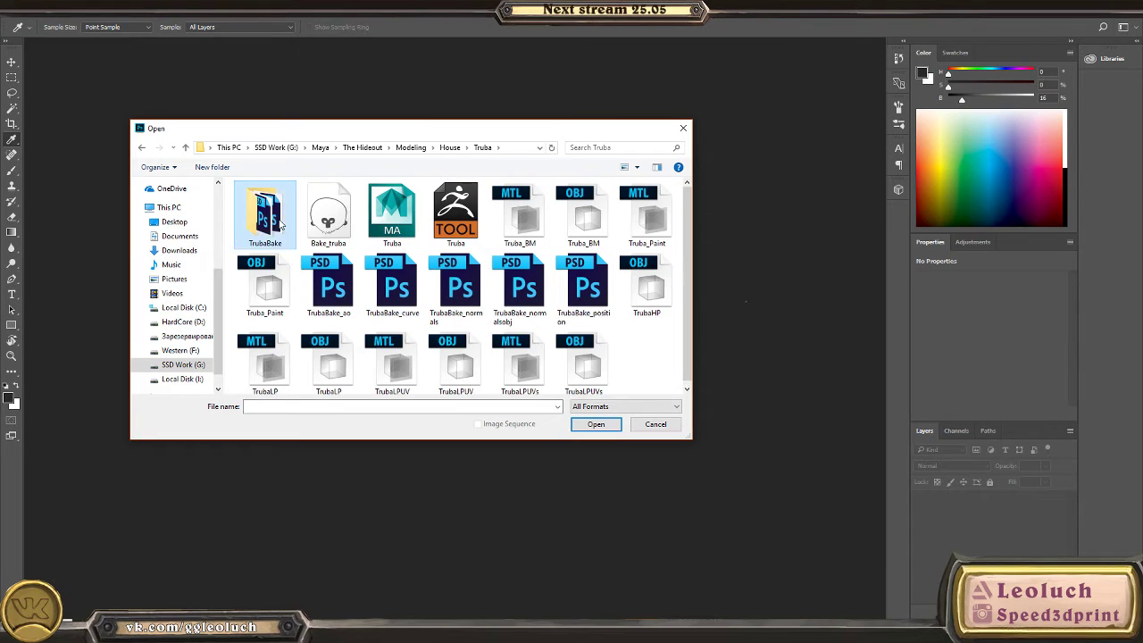
pyautogui.moveTo(604, 275); pyautogui.dragTo(623, 375)
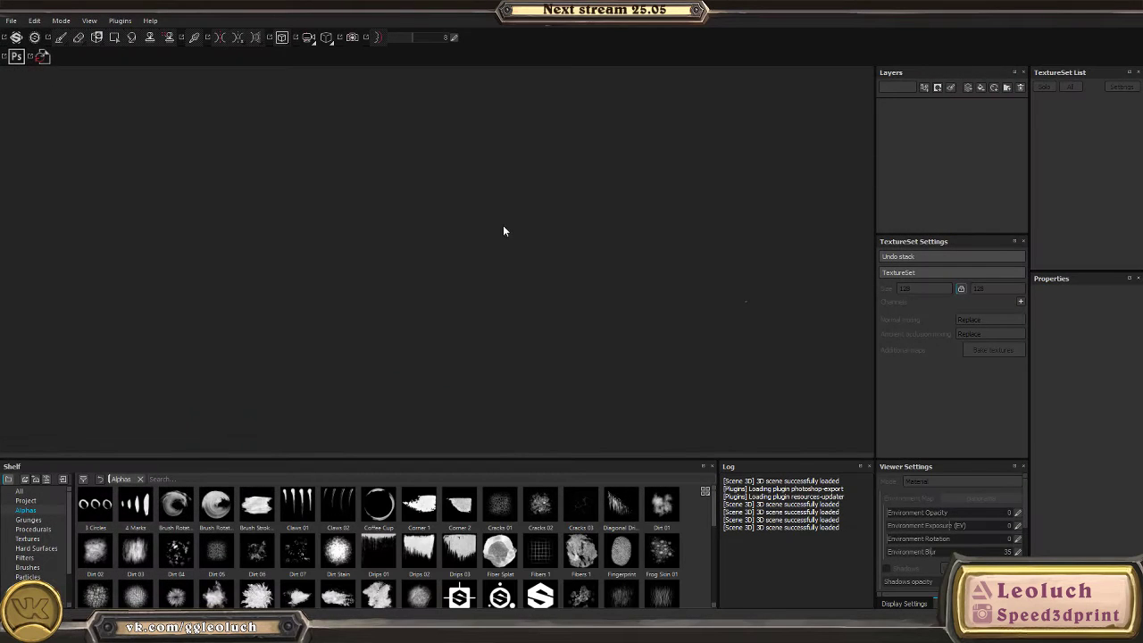
# - Switch to Substance Painter and create a new project with the TrubaLPUVs.obj mesh from the House > Truba folder
pyautogui.click(10, 21)
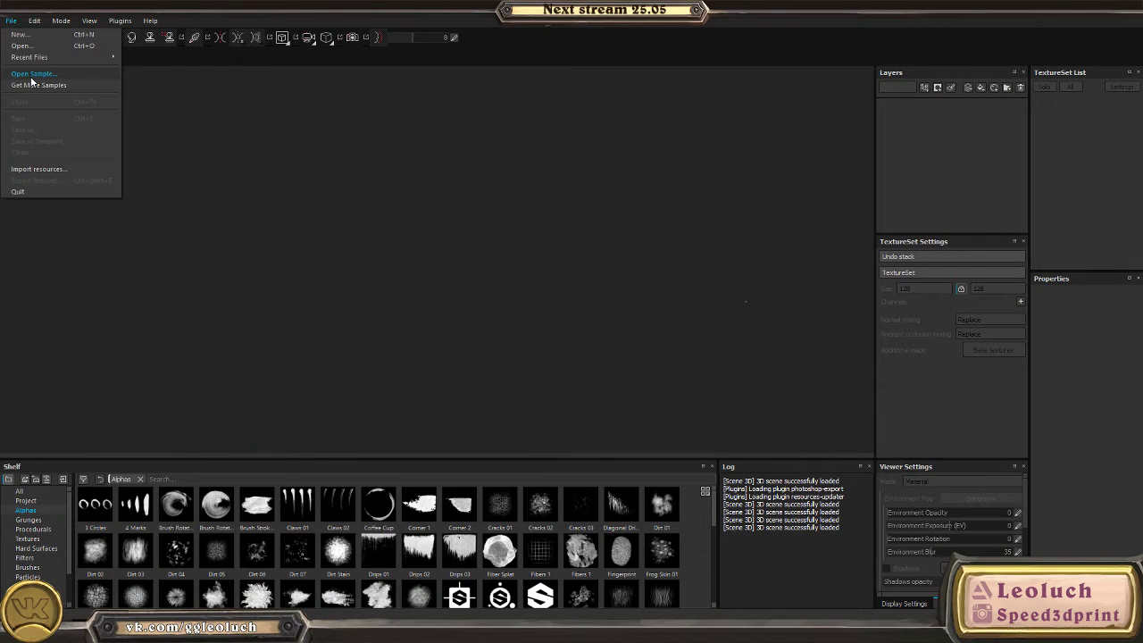
pyautogui.click(52, 36)
pyautogui.click(657, 210)
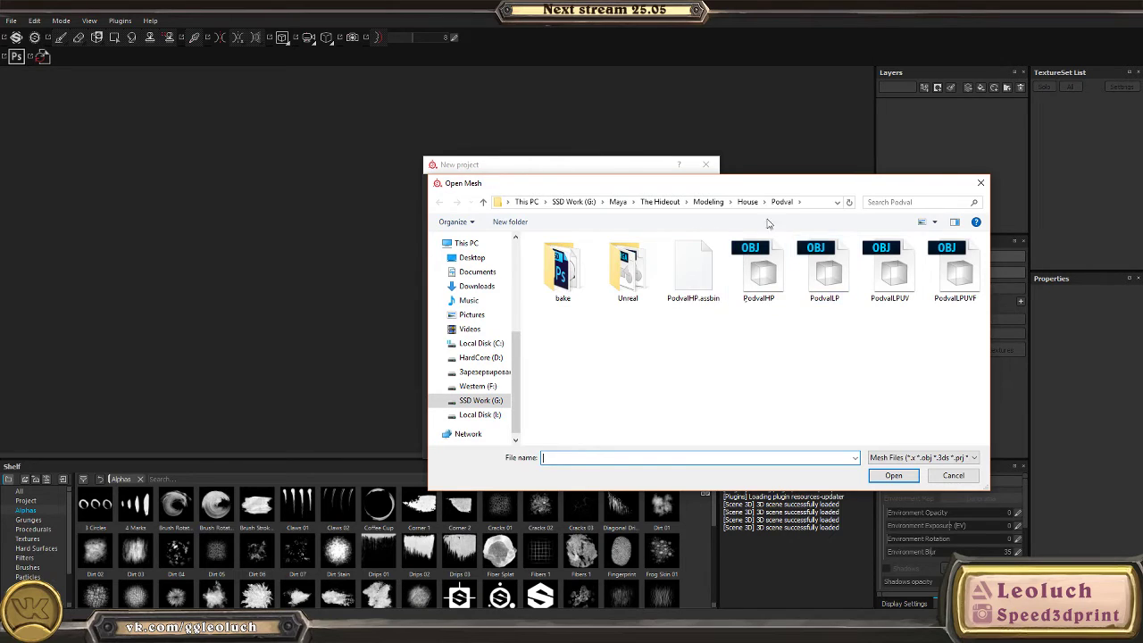
pyautogui.hotkey('alt', 'Up')
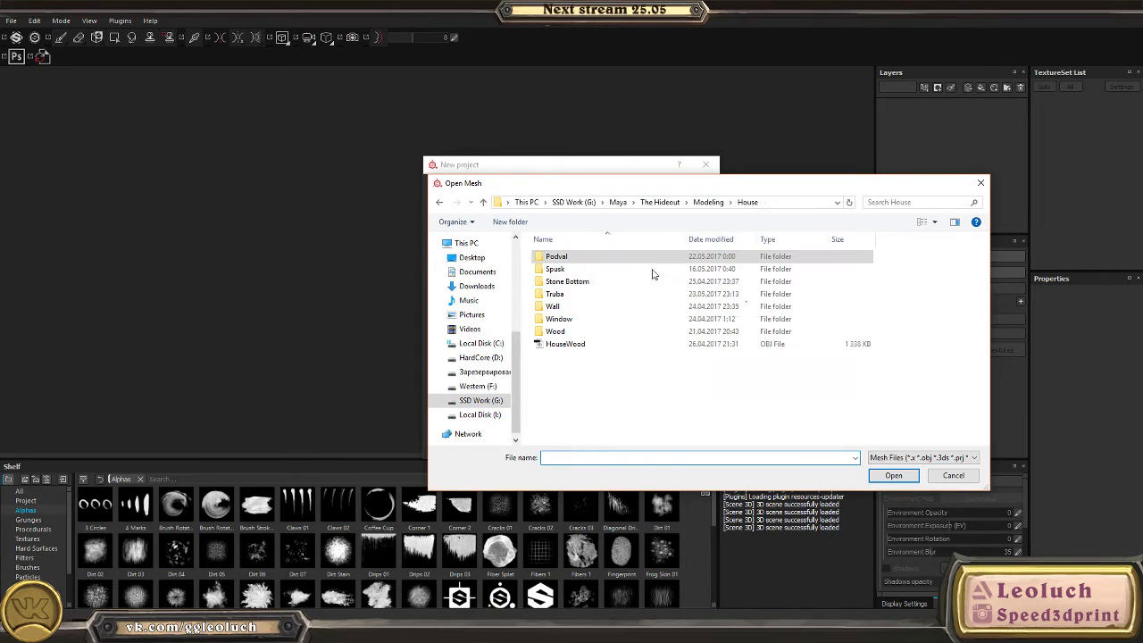
pyautogui.click(567, 297)
pyautogui.doubleClick(567, 297)
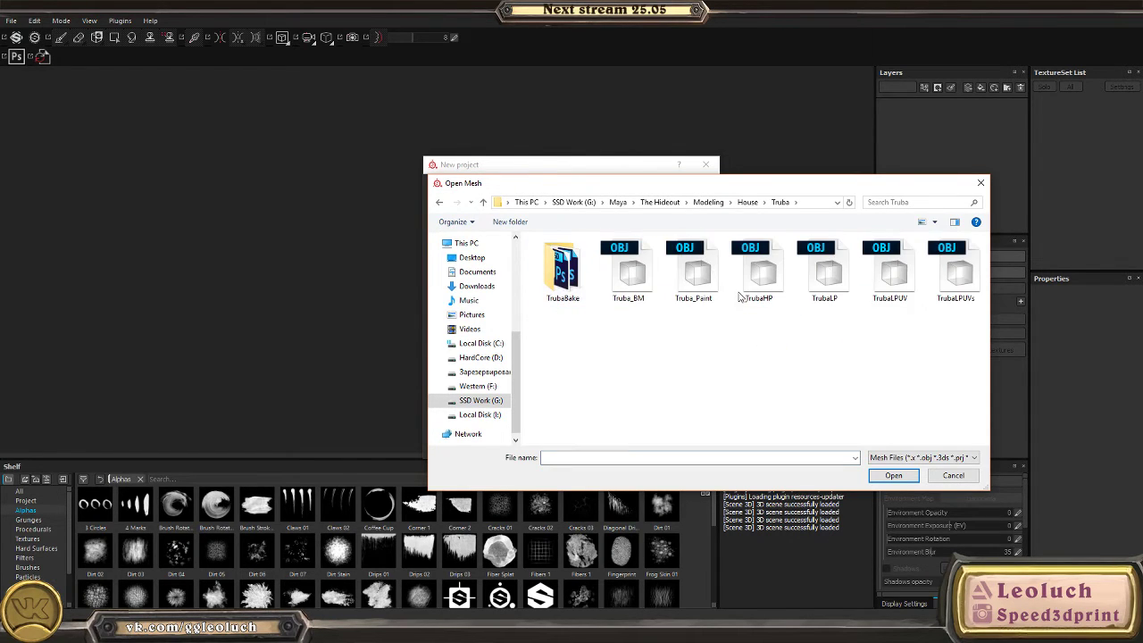
pyautogui.doubleClick(960, 272)
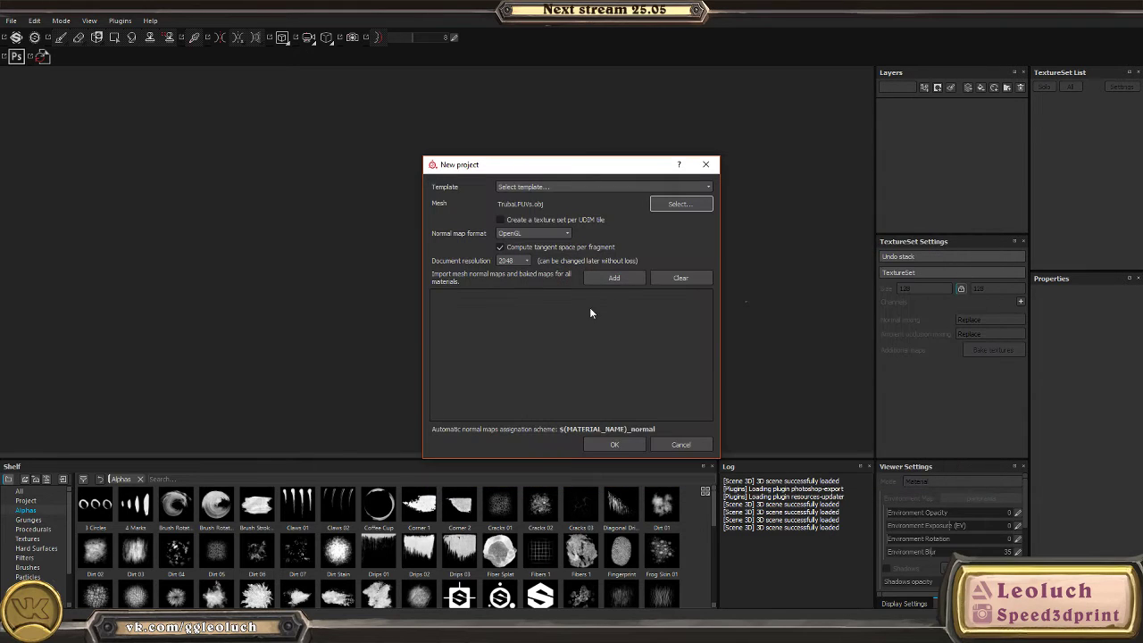
pyautogui.click(599, 446)
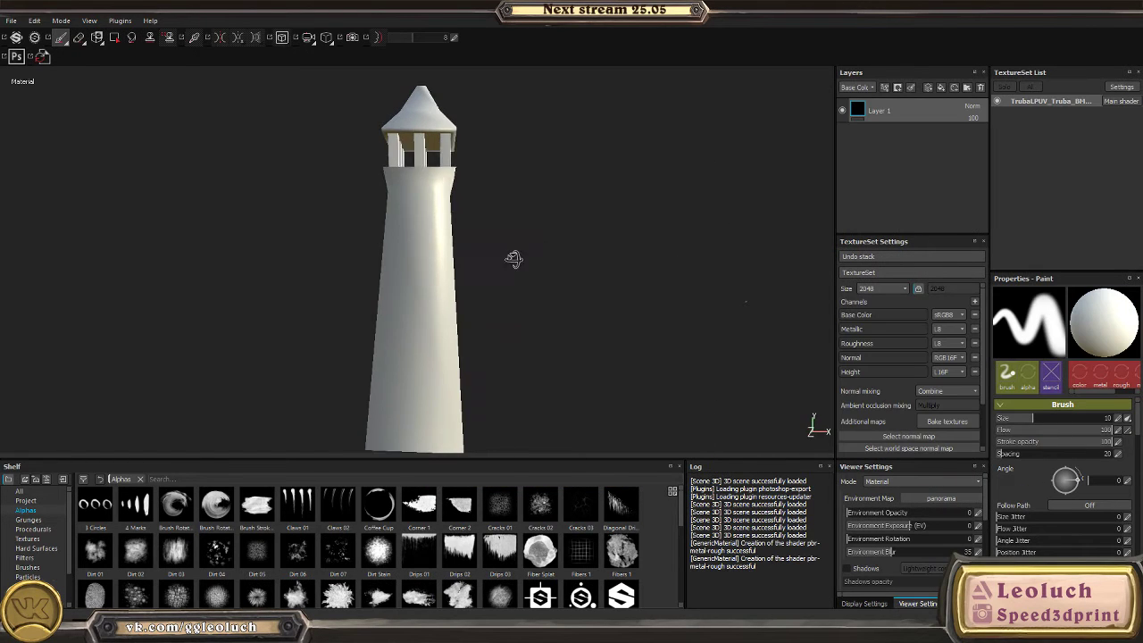
# - Set the texture bake's output size to 2048 and load the TrubaHP mesh as its high definition mesh
pyautogui.click(946, 422)
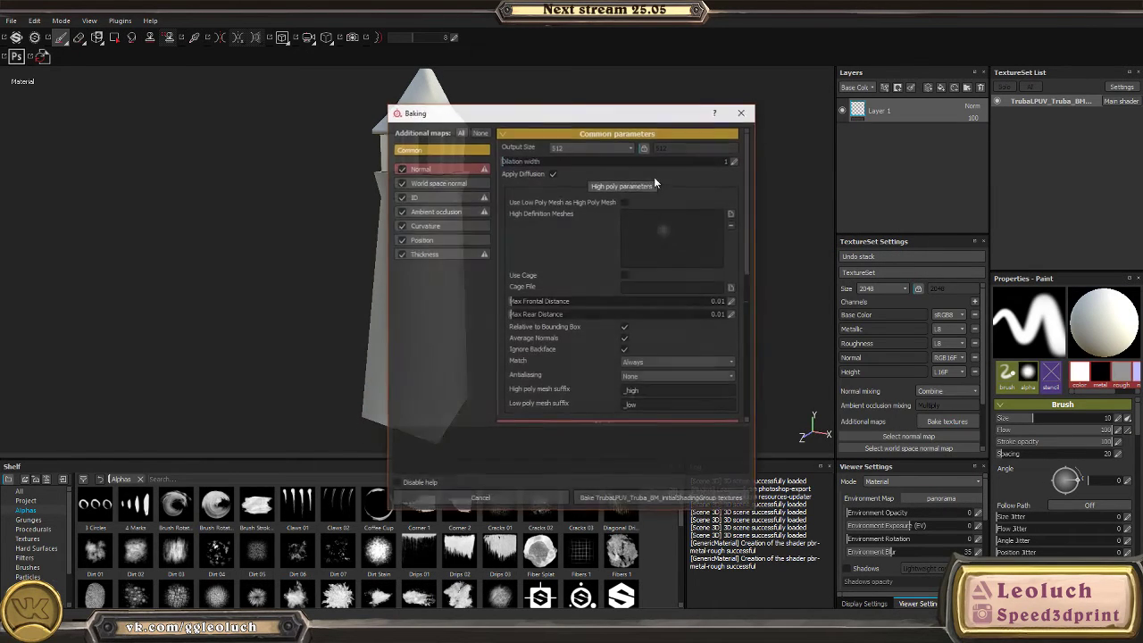
pyautogui.click(592, 148)
pyautogui.click(562, 206)
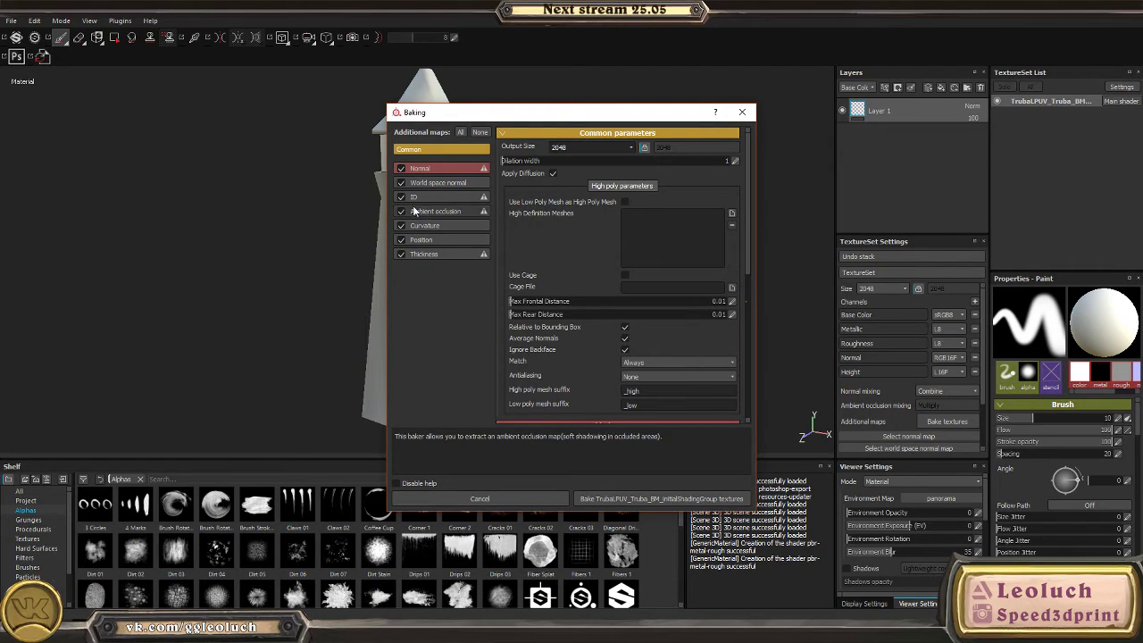
pyautogui.click(731, 213)
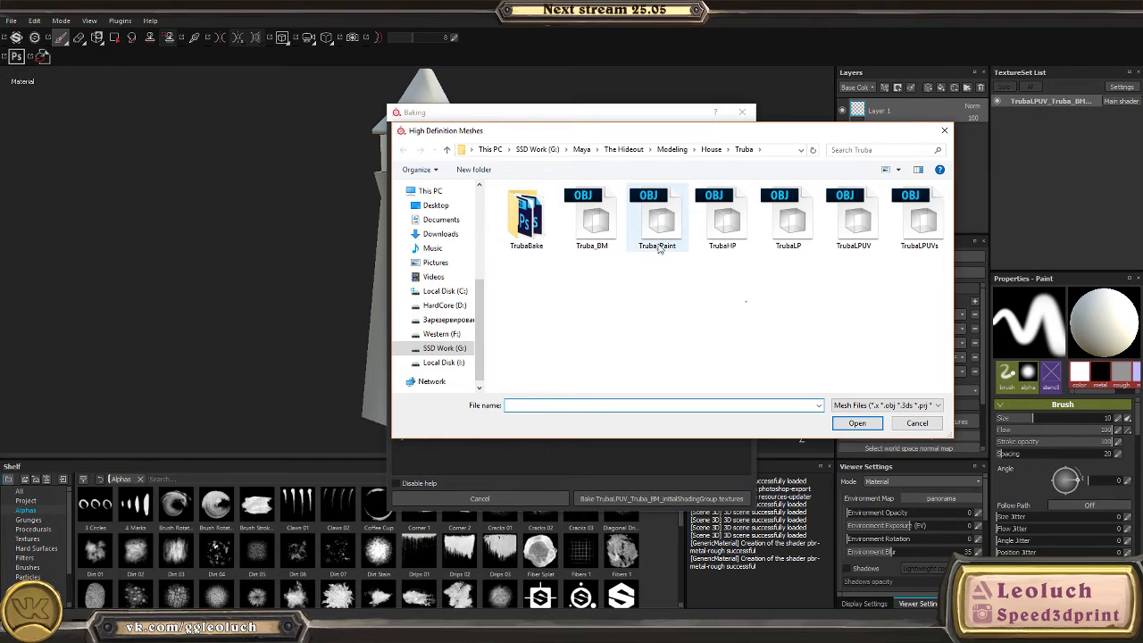
pyautogui.click(715, 234)
pyautogui.doubleClick(714, 234)
# - Set the ID baker's color source to Polygroup/Submesh ID
pyautogui.click(434, 197)
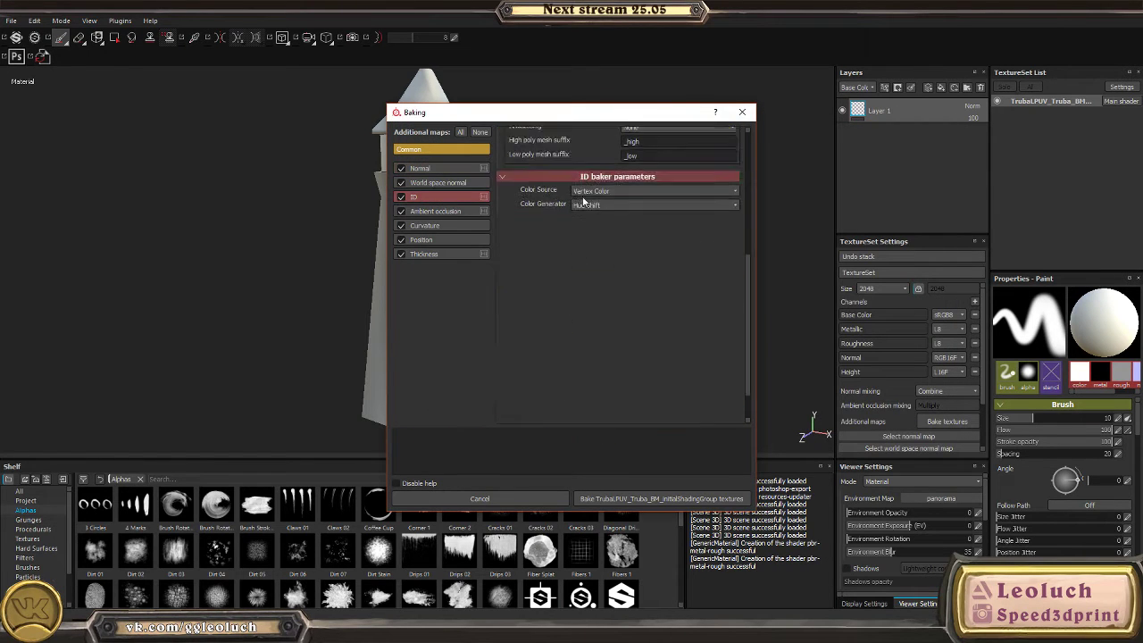
pyautogui.click(607, 147)
pyautogui.click(599, 184)
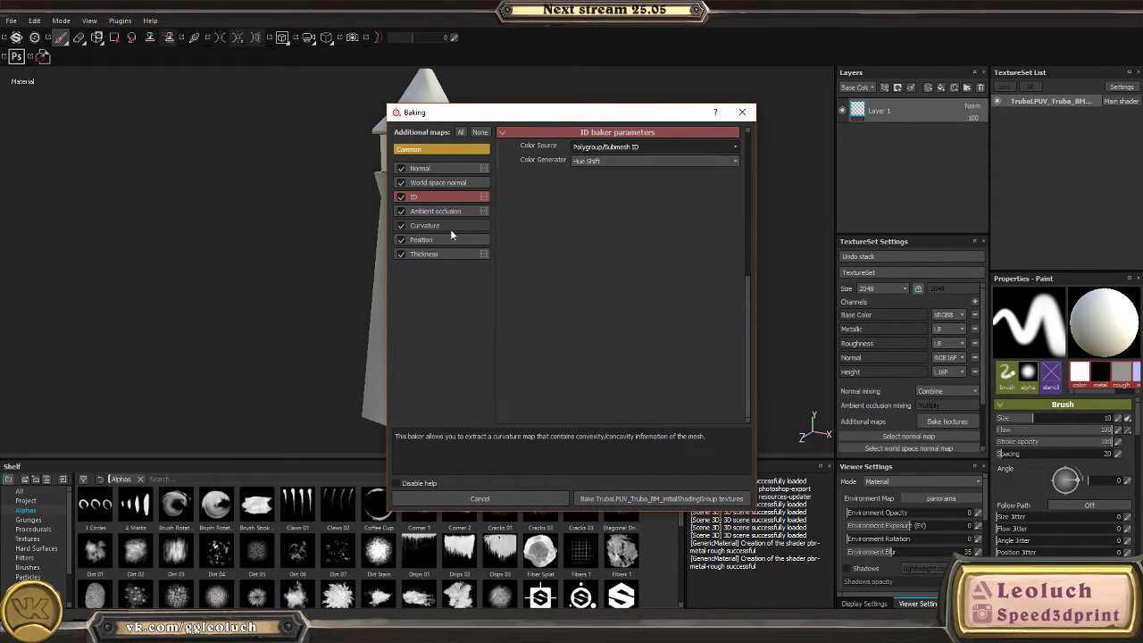
# - Turn off Average Normals in the bake's high poly parameters
pyautogui.click(434, 212)
pyautogui.click(430, 166)
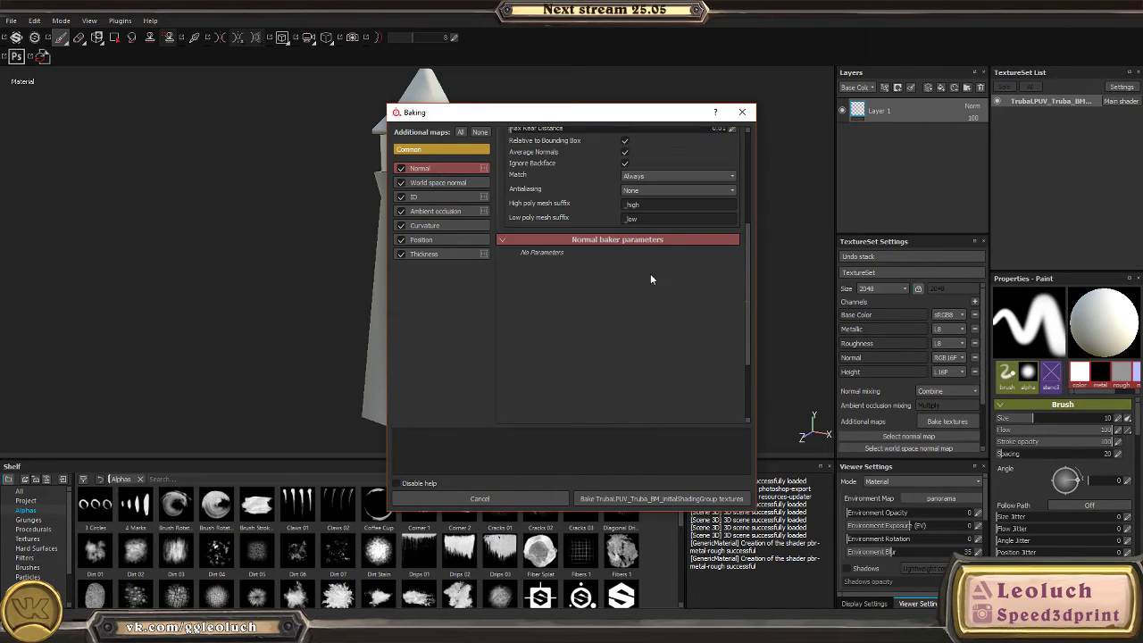
pyautogui.scroll(2, 650, 273)
pyautogui.click(625, 259)
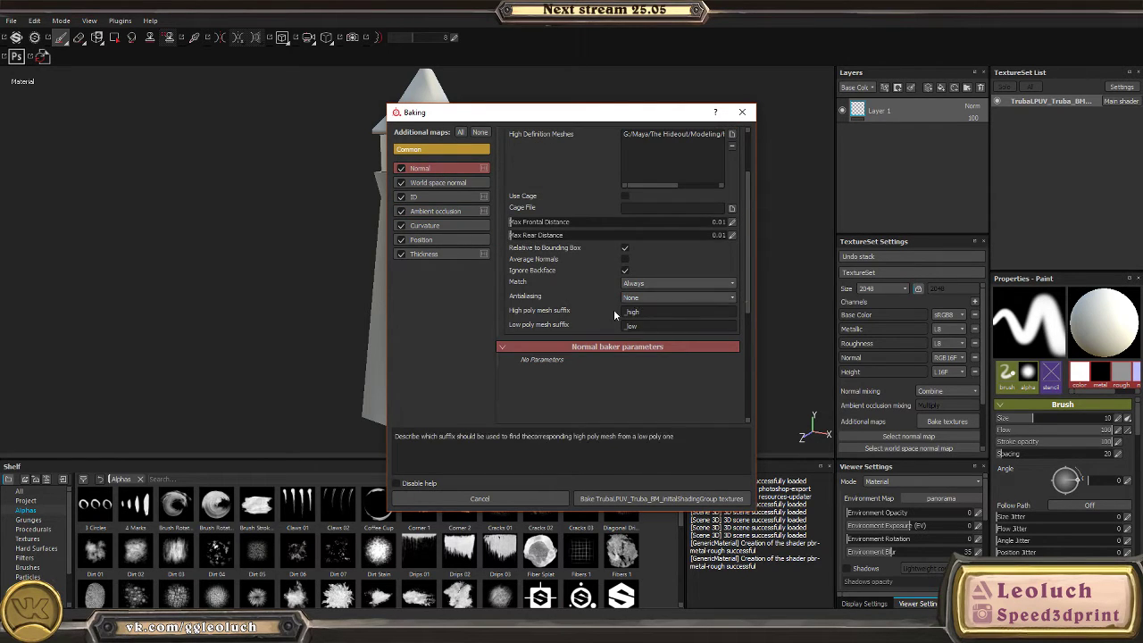
pyautogui.scroll(2, 637, 379)
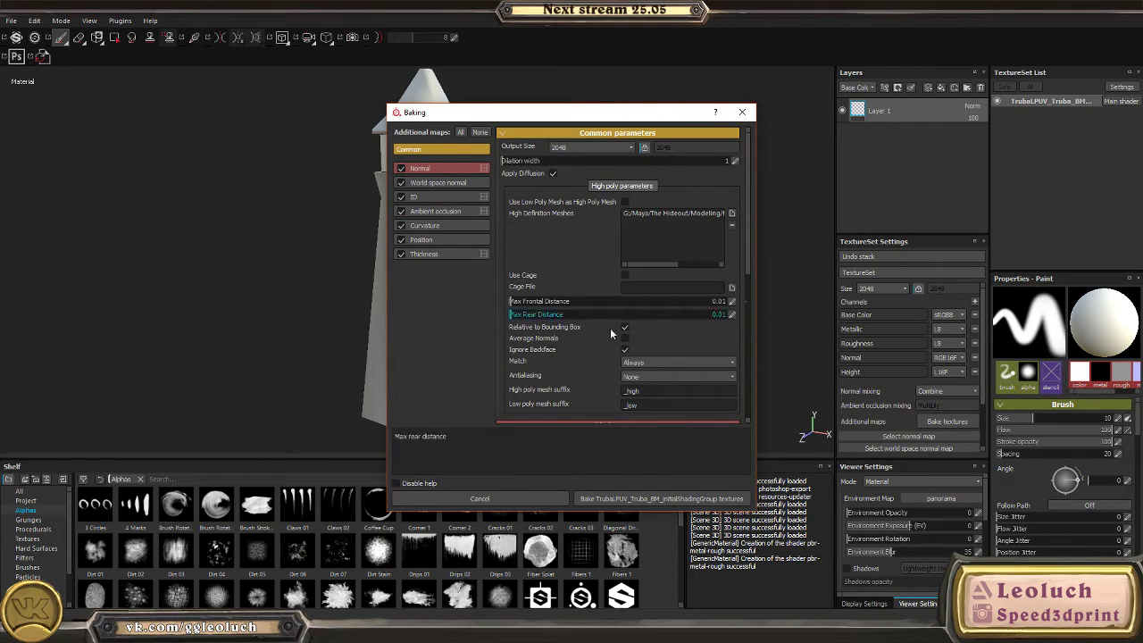
# - Bake the tower's additional maps from the high-poly mesh and check the results on the model
pyautogui.click(632, 497)
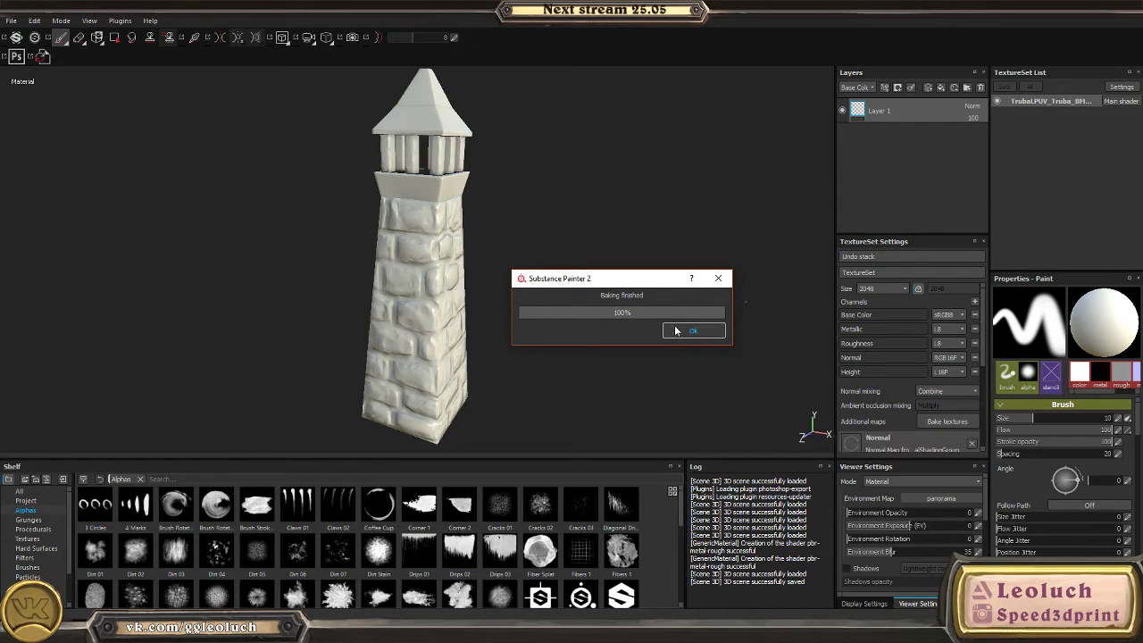
pyautogui.click(693, 332)
pyautogui.press('b')
pyautogui.press('b')
pyautogui.press('b')
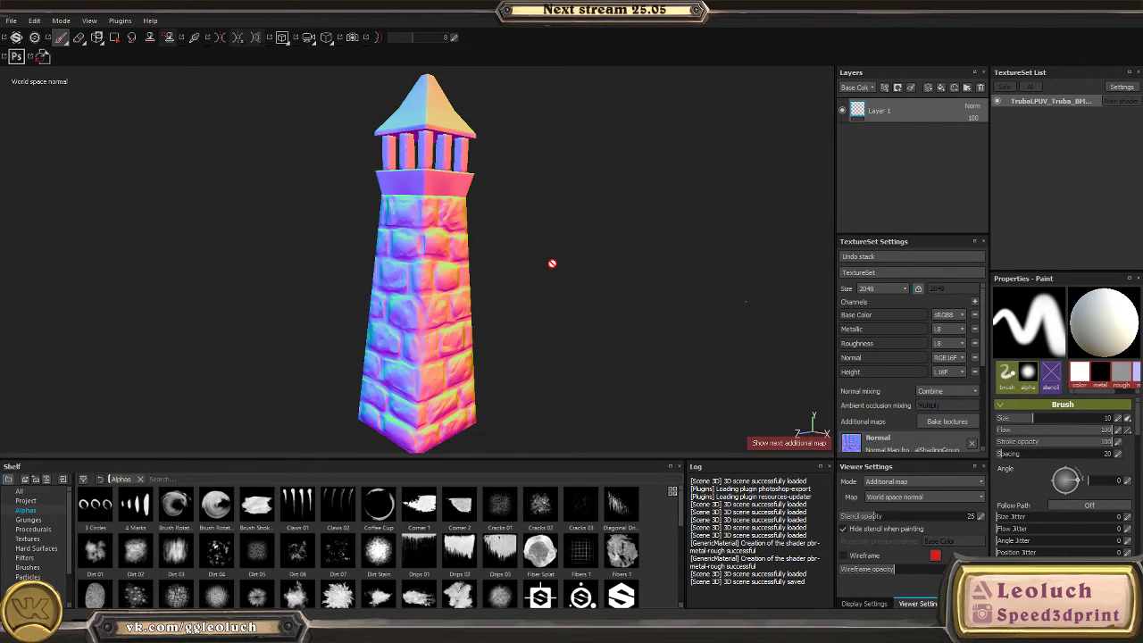
pyautogui.press('b')
pyautogui.keyDown('alt'); pyautogui.moveTo(551, 260); pyautogui.dragTo(579, 284); pyautogui.keyUp('alt')
# - Set the ambient occlusion baker's Secondary Rays to 256 and rebake the tower's maps
pyautogui.click(936, 422)
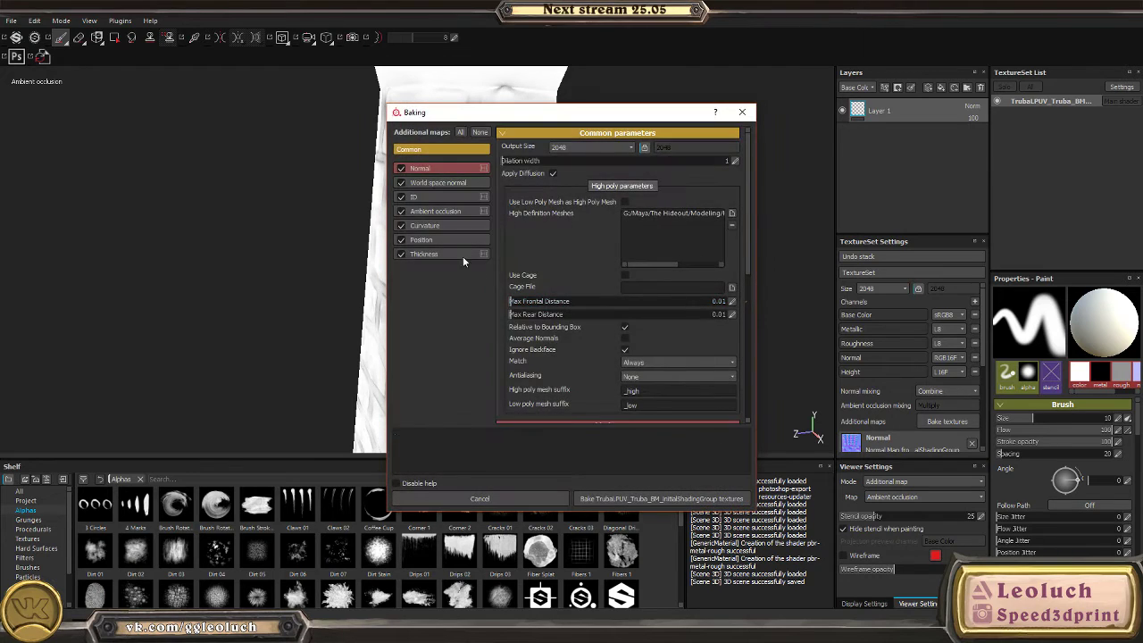
pyautogui.click(442, 227)
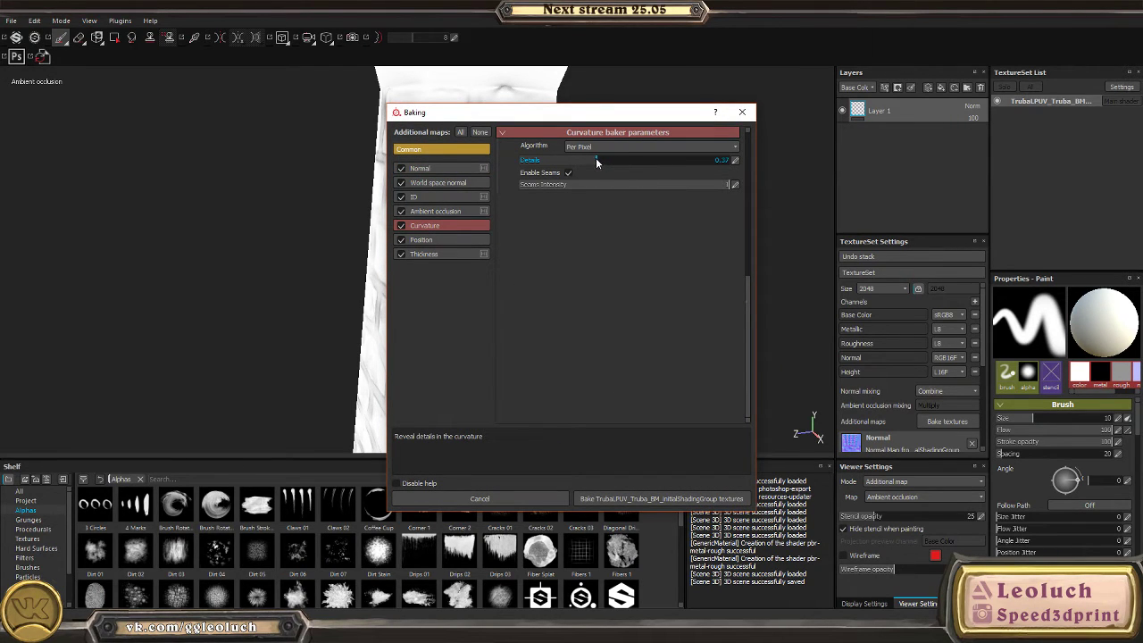
pyautogui.click(433, 211)
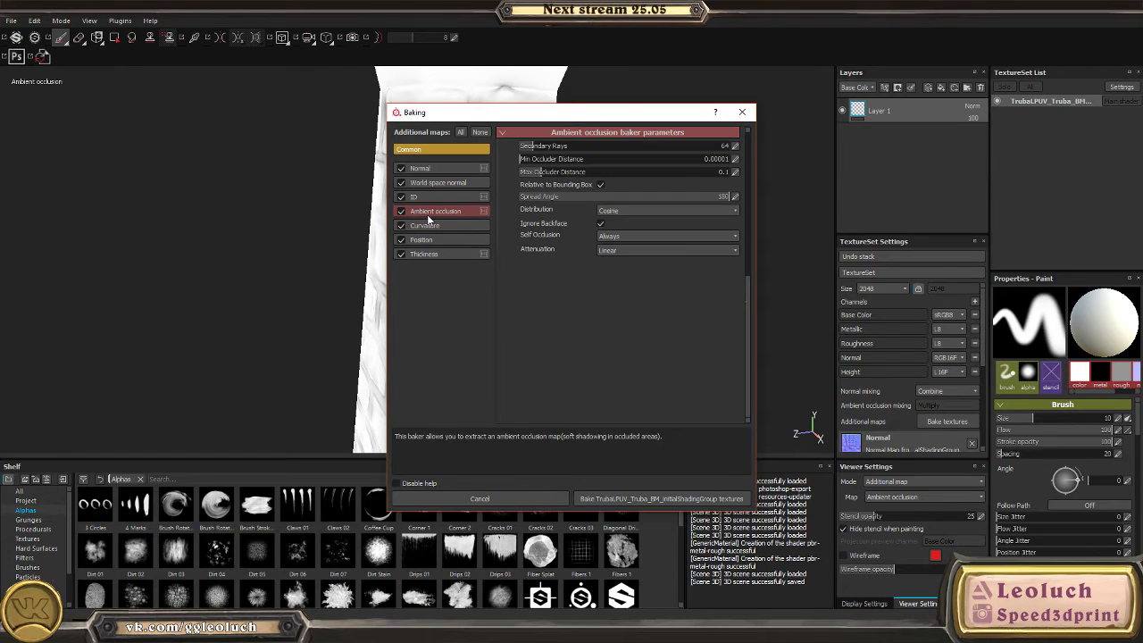
pyautogui.click(714, 145)
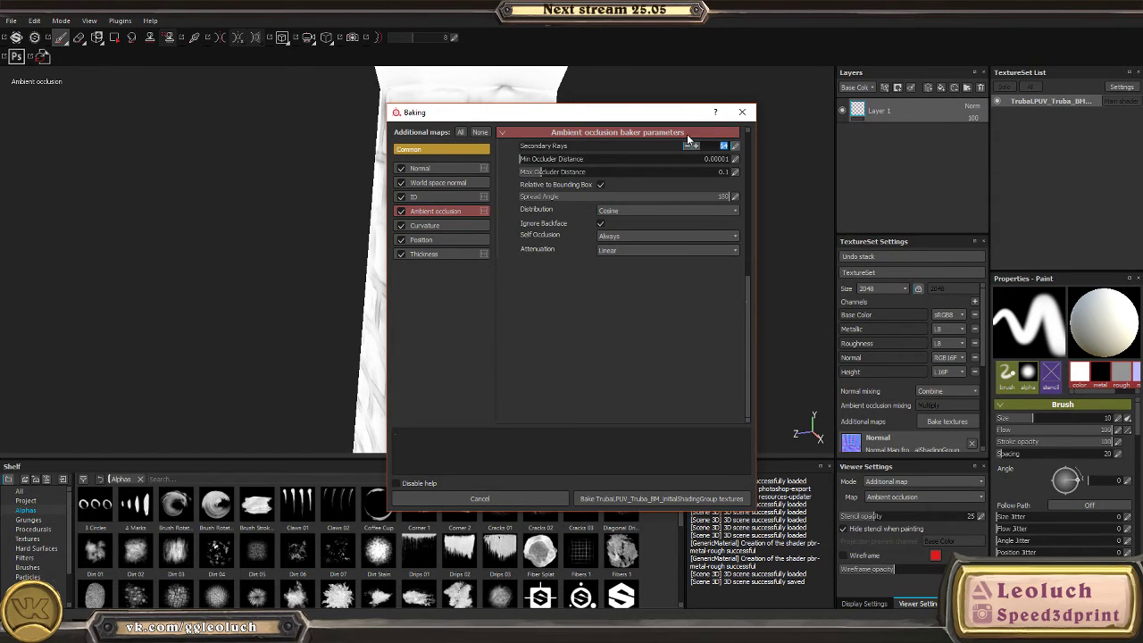
pyautogui.write('5')
pyautogui.doubleClick(725, 146)
pyautogui.write('256')
pyautogui.click(634, 496)
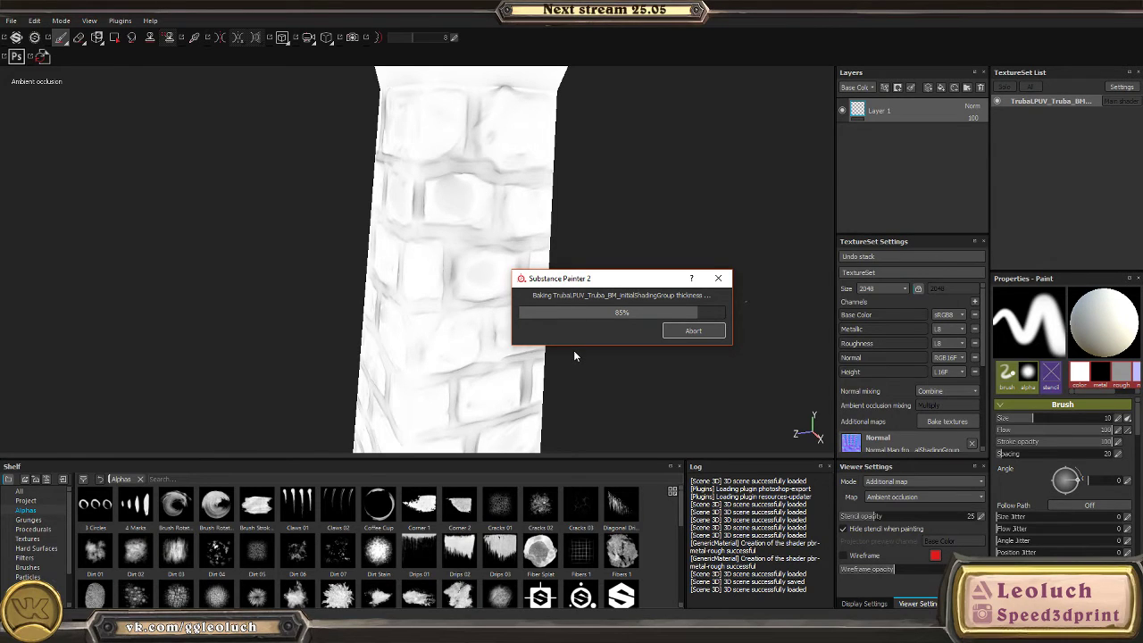
pyautogui.click(677, 328)
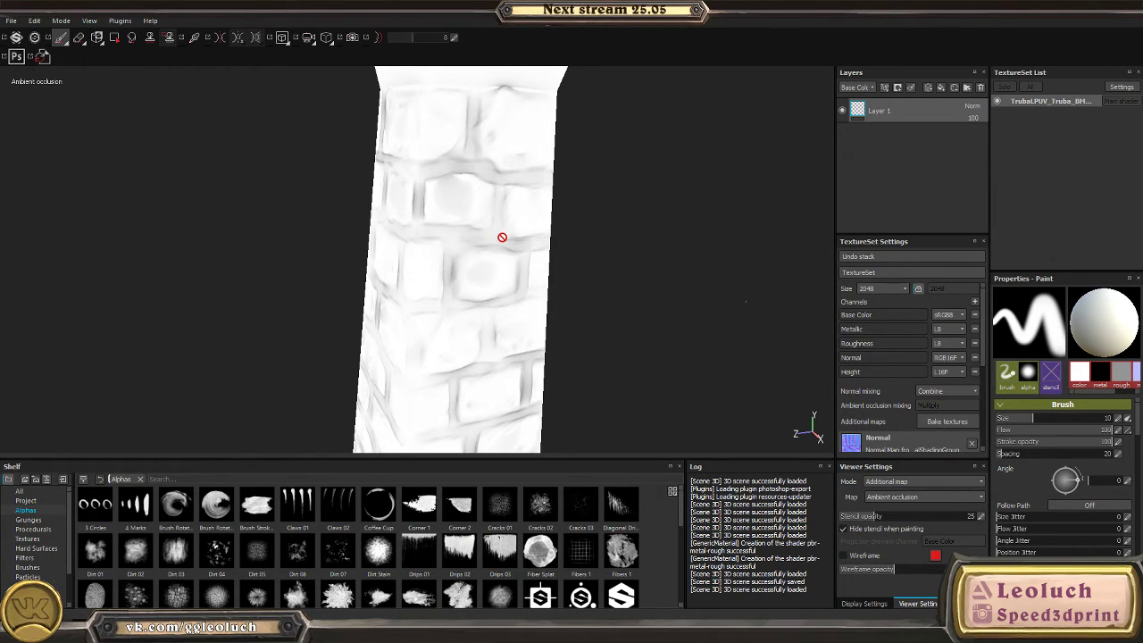
# - Examine the rebaked additional maps on the tower's stonework and upper posts, including the curvature and ID maps
pyautogui.moveTo(508, 248)
pyautogui.mouseDown()
pyautogui.moveTo(393, 218)
pyautogui.moveTo(454, 242)
pyautogui.moveTo(676, 416)
pyautogui.moveTo(707, 304)
pyautogui.mouseUp()
pyautogui.press('n')
pyautogui.press('n')
pyautogui.press('n')
pyautogui.press('n')
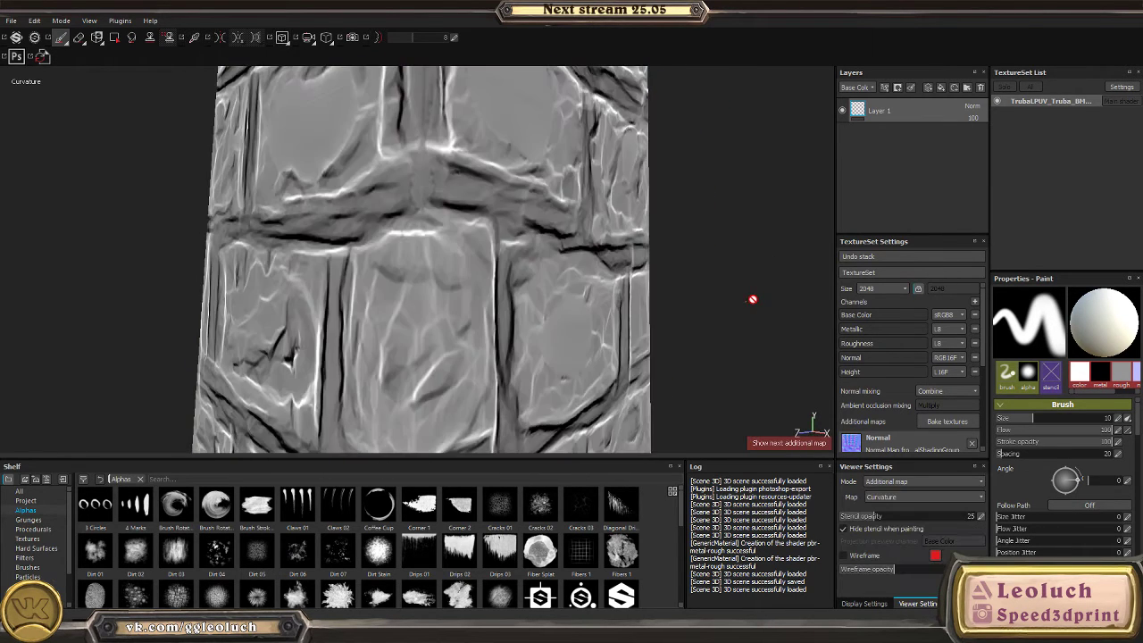
pyautogui.press('b')
pyautogui.press('b')
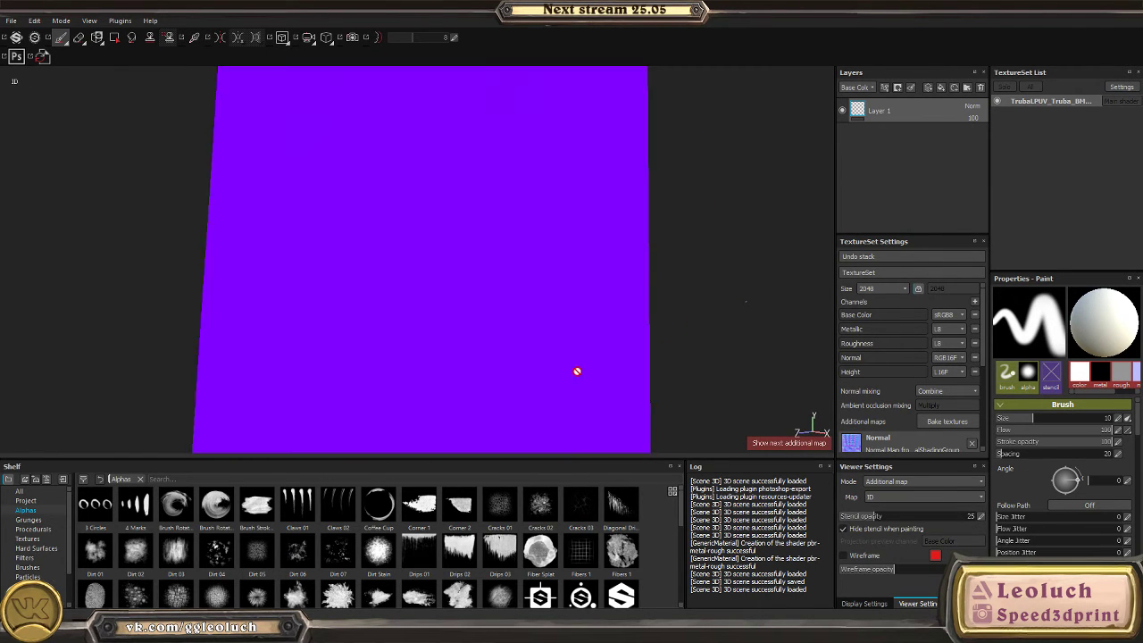
pyautogui.press('b')
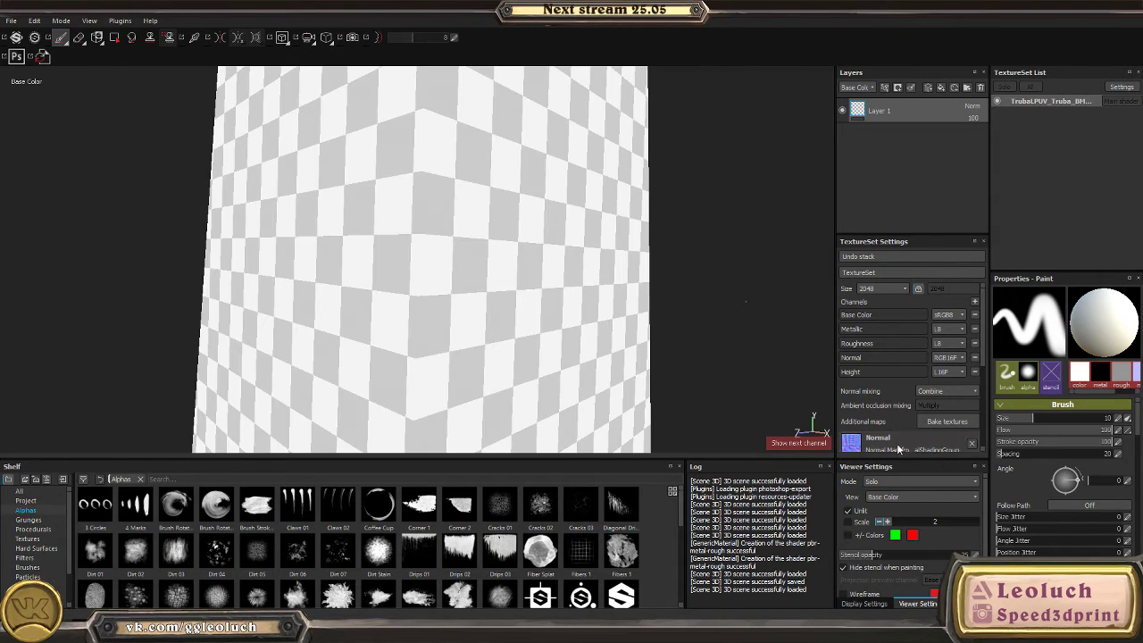
pyautogui.keyDown('alt'); pyautogui.moveTo(566, 326); pyautogui.dragTo(597, 316); pyautogui.keyUp('alt')
pyautogui.press('b')
pyautogui.keyDown('alt'); pyautogui.moveTo(532, 332); pyautogui.dragTo(386, 249); pyautogui.keyUp('alt')
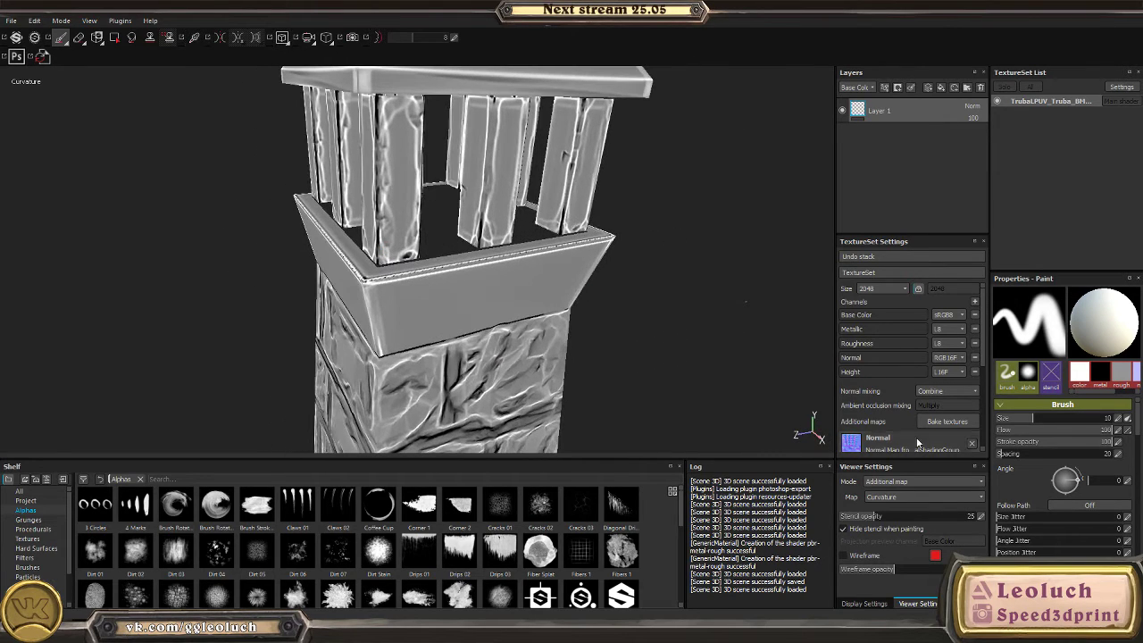
# - Check the curvature map on the 2D UV layout and on the tower's upper section in 3D
pyautogui.click(946, 421)
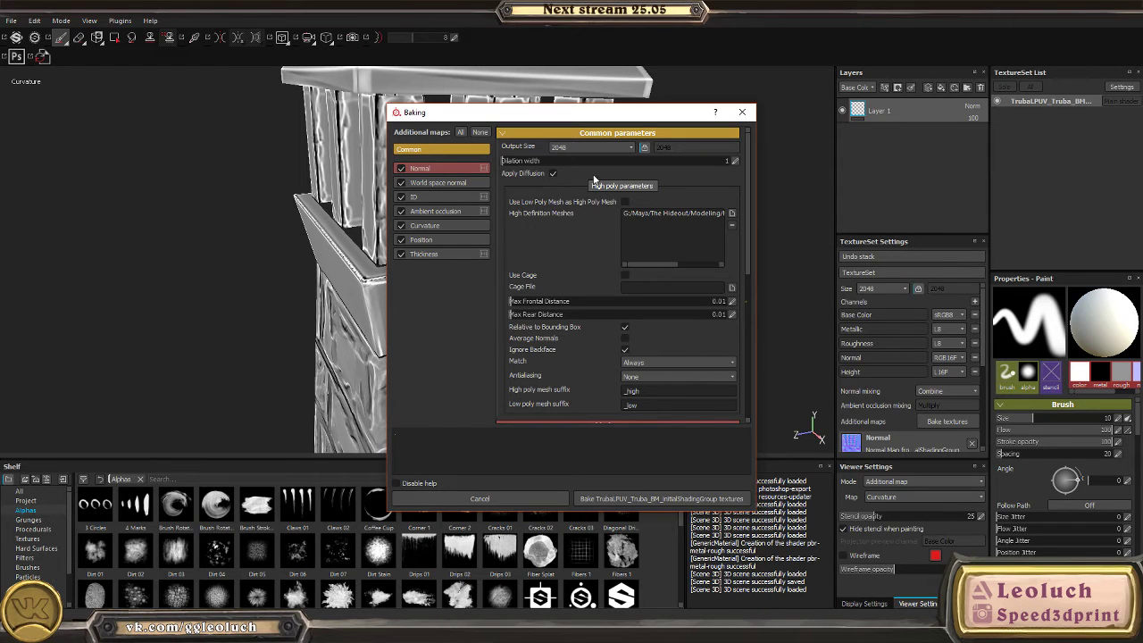
pyautogui.click(742, 112)
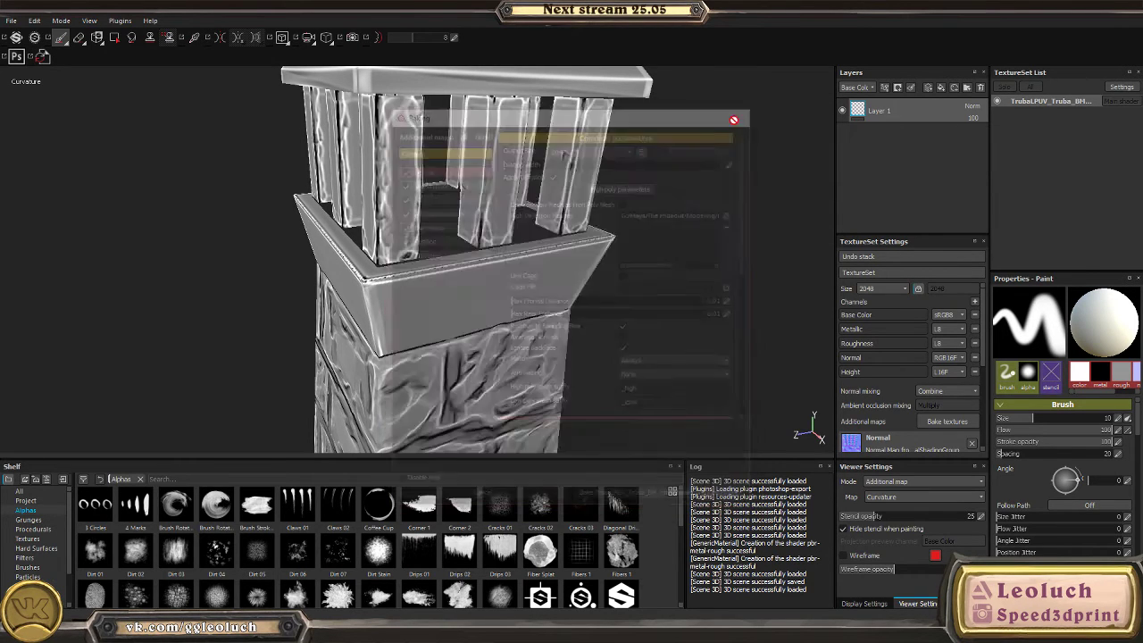
pyautogui.press('F3')
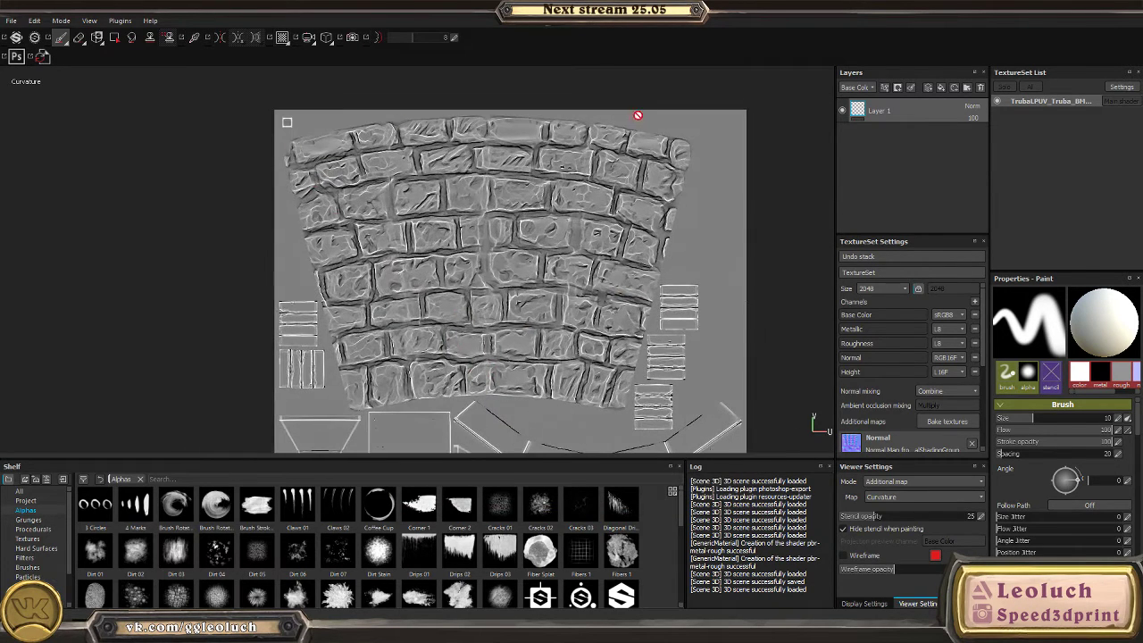
pyautogui.press('F2')
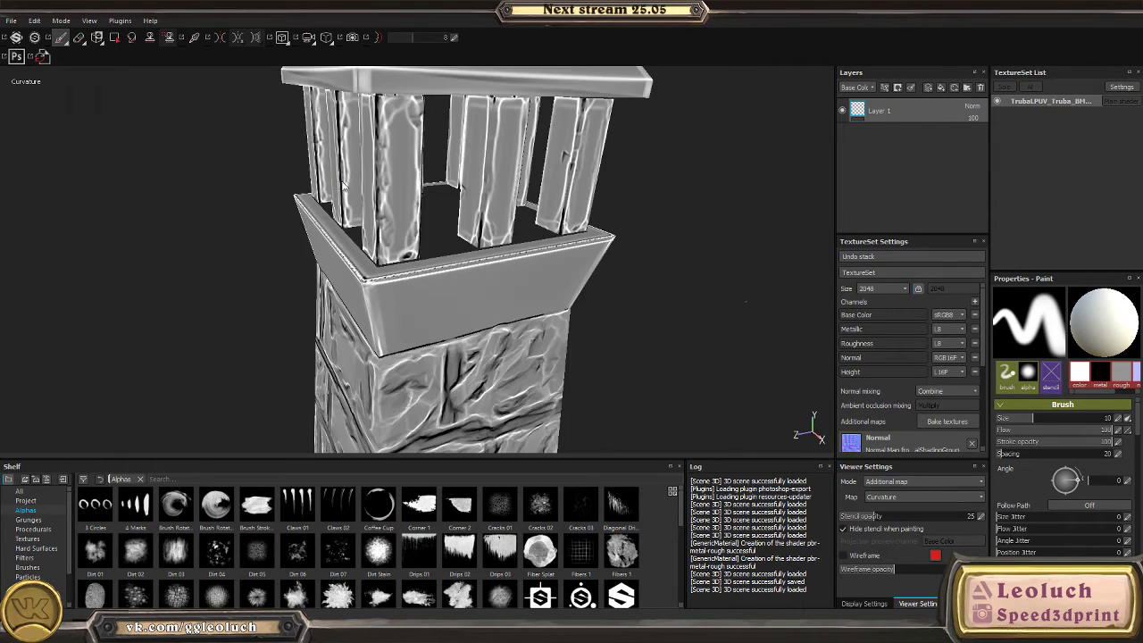
pyautogui.keyDown('alt'); pyautogui.moveTo(588, 332); pyautogui.dragTo(554, 223); pyautogui.keyUp('alt')
# - Set the bake's Max Frontal Distance and Max Rear Distance to 0.02 and rebake the maps
pyautogui.click(925, 422)
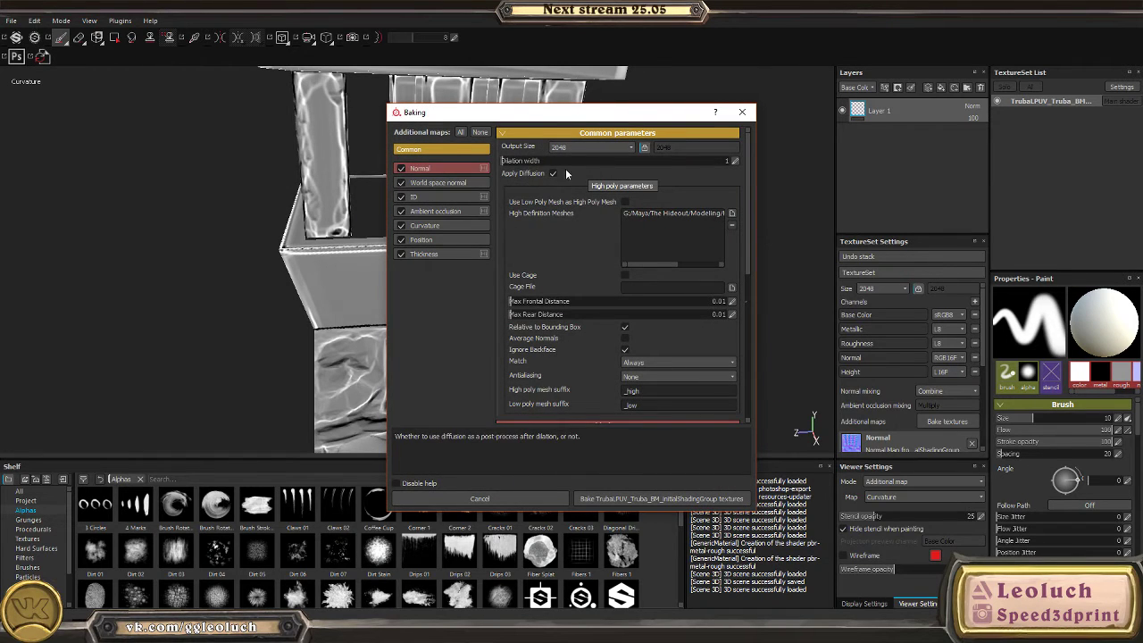
pyautogui.click(732, 302)
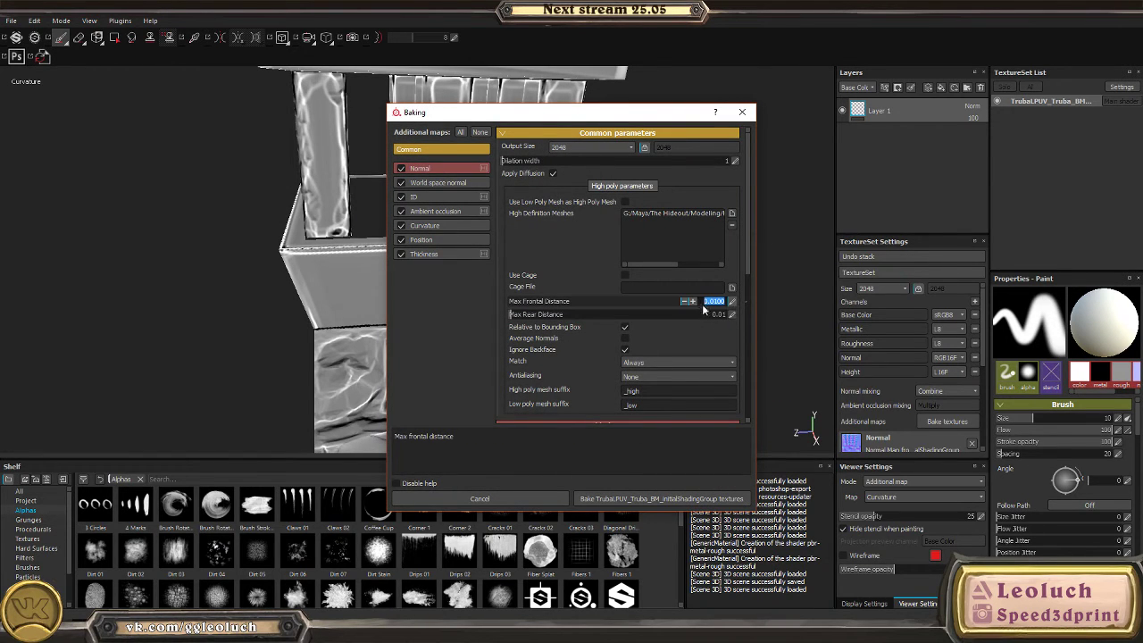
pyautogui.write('0.02')
pyautogui.click(733, 315)
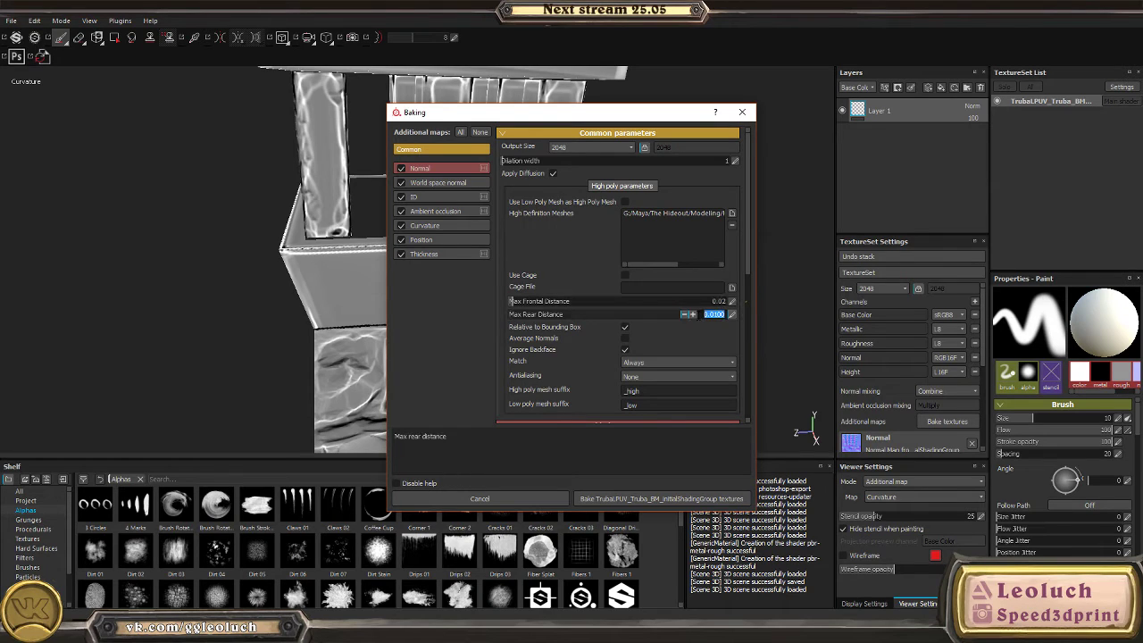
pyautogui.click(692, 315)
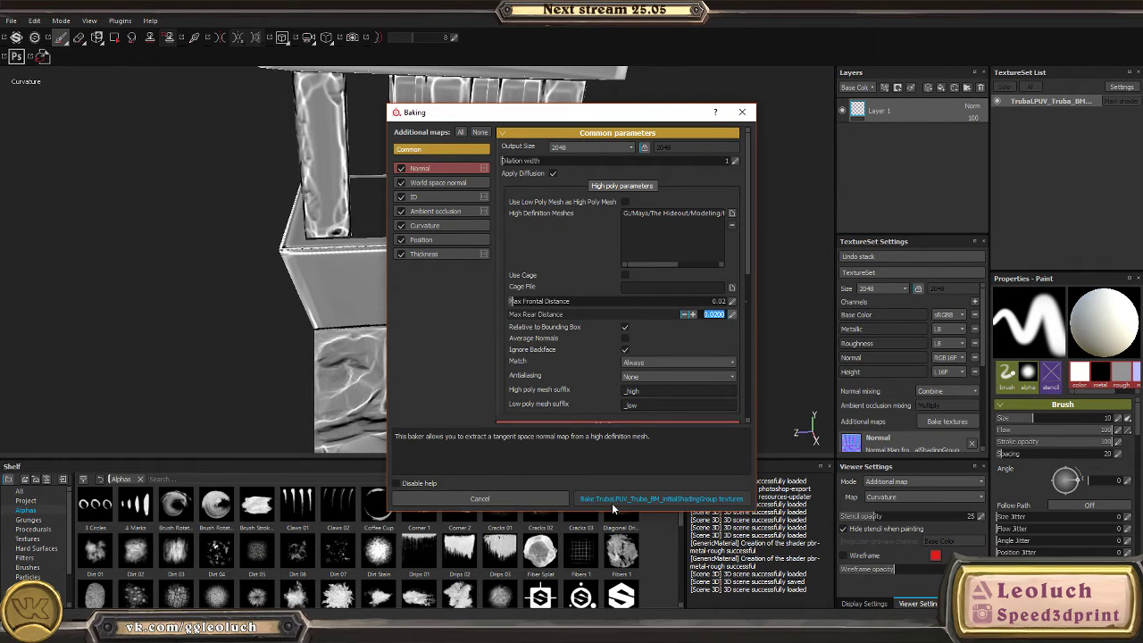
pyautogui.click(611, 503)
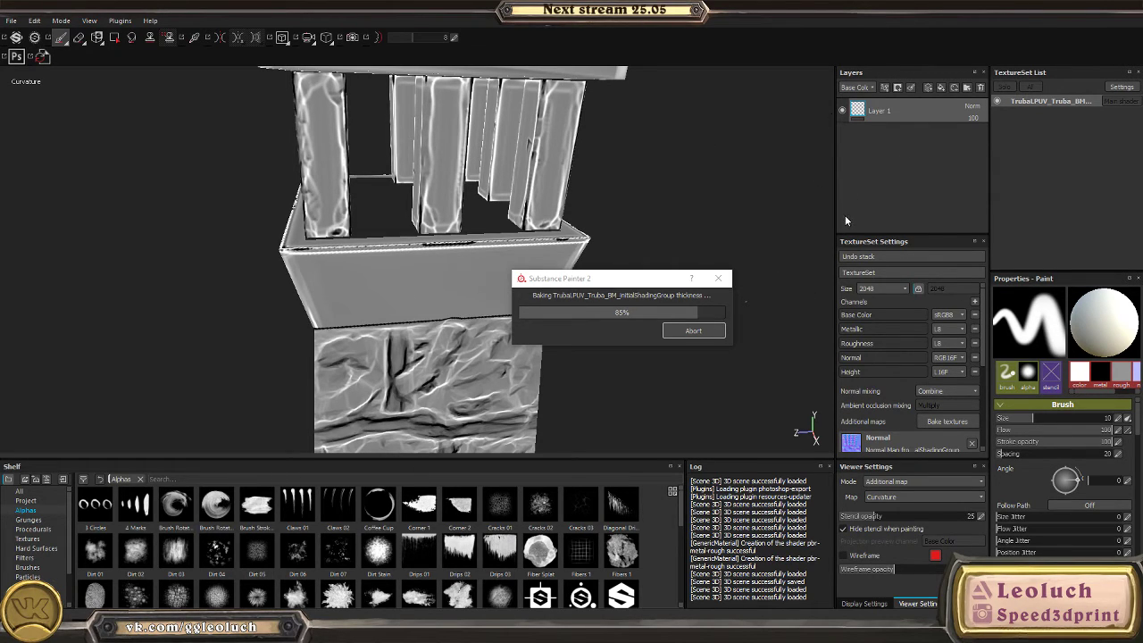
pyautogui.click(693, 330)
# - Examine the rebaked normal and ID maps close up on the stone wall and compare them with the material view
pyautogui.moveTo(661, 322)
pyautogui.keyDown('alt'); pyautogui.mouseDown()
pyautogui.moveTo(528, 299)
pyautogui.moveTo(416, 247)
pyautogui.moveTo(517, 332)
pyautogui.moveTo(493, 301)
pyautogui.moveTo(543, 324)
pyautogui.moveTo(547, 279)
pyautogui.moveTo(524, 252)
pyautogui.moveTo(646, 178)
pyautogui.moveTo(363, 327)
pyautogui.moveTo(279, 234)
pyautogui.moveTo(505, 313)
pyautogui.moveTo(383, 293)
pyautogui.moveTo(505, 306)
pyautogui.moveTo(576, 270)
pyautogui.moveTo(529, 309)
pyautogui.moveTo(464, 331)
pyautogui.moveTo(344, 186)
pyautogui.moveTo(663, 327)
pyautogui.mouseUp(); pyautogui.keyUp('alt')
pyautogui.press('b')
pyautogui.press('m')
pyautogui.press('b')
pyautogui.press('b')
pyautogui.press('b')
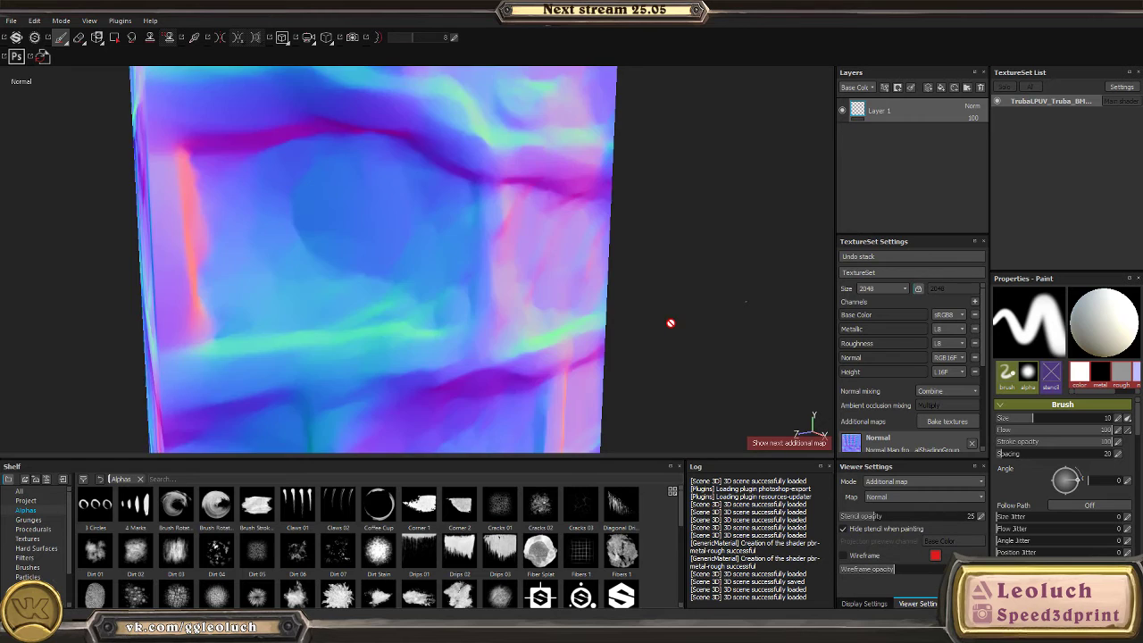
pyautogui.press('b')
pyautogui.press('b')
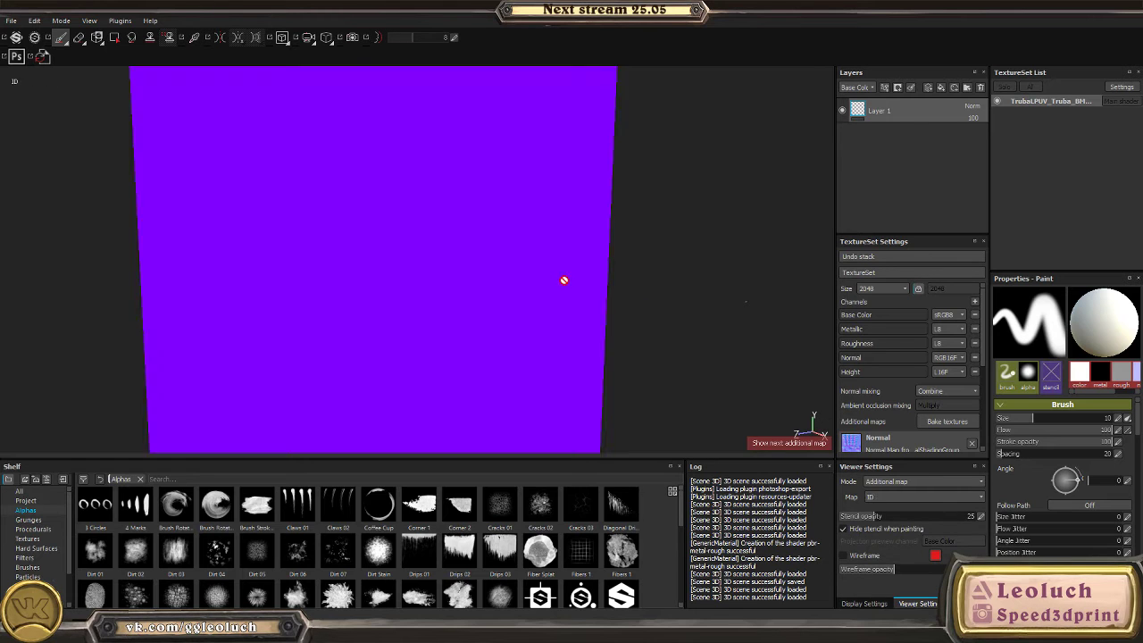
pyautogui.press('m')
pyautogui.click(941, 422)
pyautogui.press('Escape')
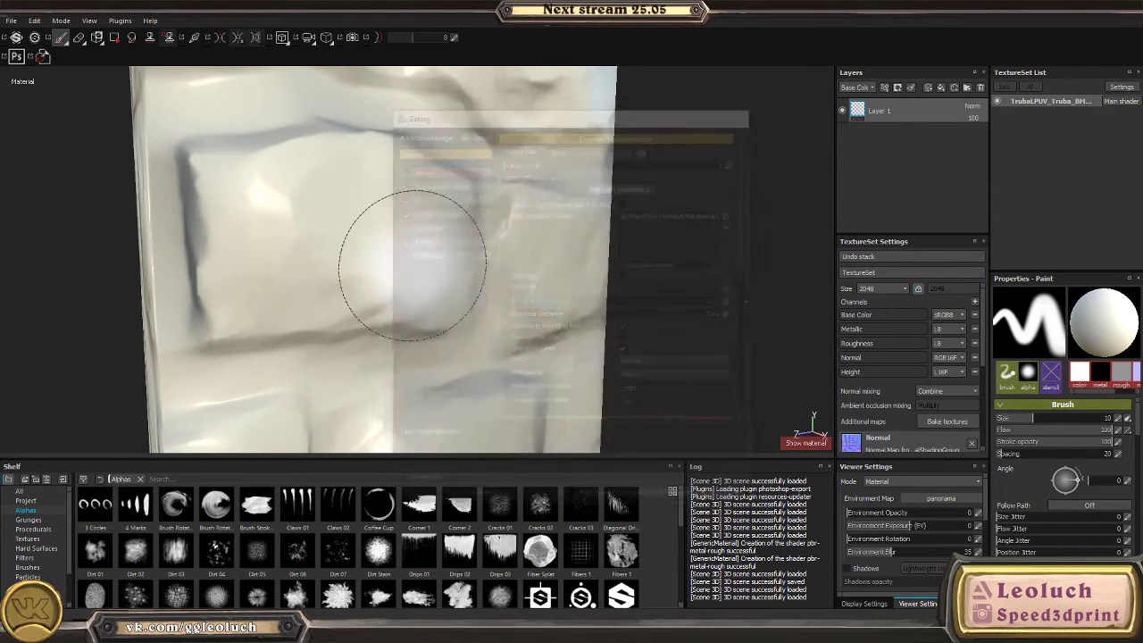
# - Inspect the curvature map and the material channels on the stones and the collar above them
pyautogui.keyDown('alt'); pyautogui.moveTo(396, 268); pyautogui.dragTo(559, 247); pyautogui.keyUp('alt')
pyautogui.press('b')
pyautogui.press('b')
pyautogui.press('b')
pyautogui.press('b')
pyautogui.press('b')
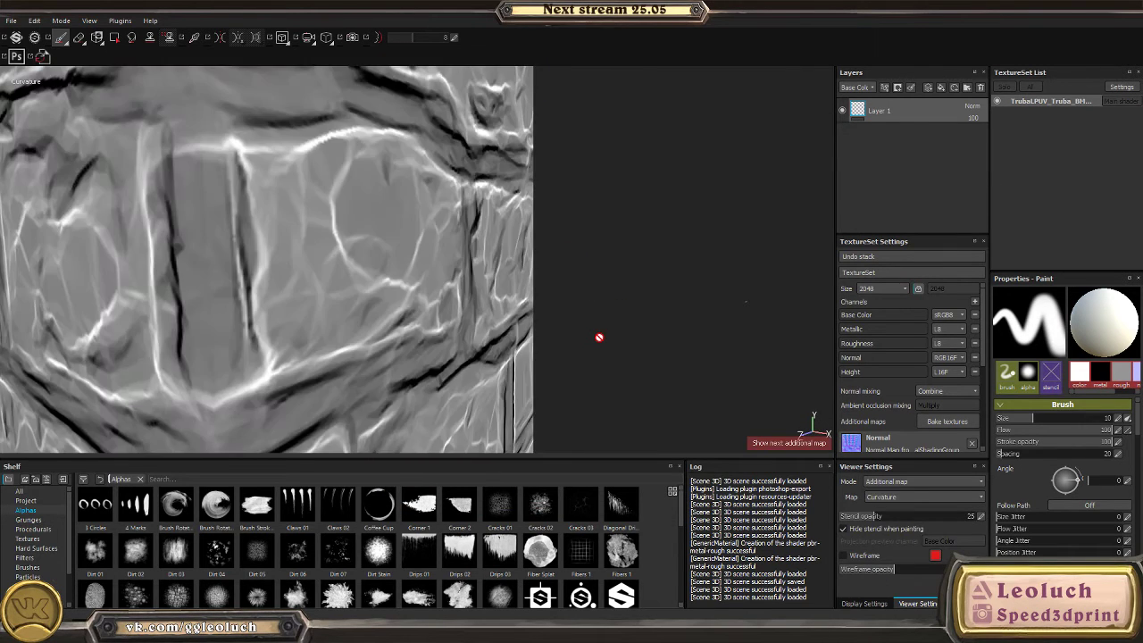
pyautogui.press('b')
pyautogui.keyDown('alt'); pyautogui.moveTo(599, 334); pyautogui.dragTo(421, 282); pyautogui.keyUp('alt')
pyautogui.press('c')
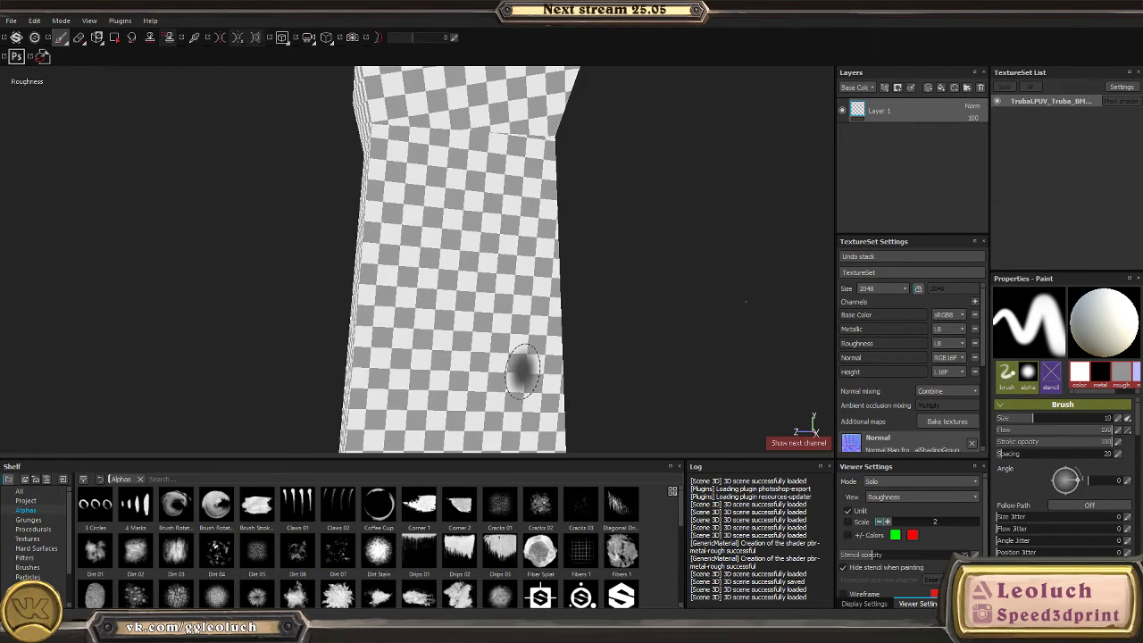
pyautogui.press('b')
pyautogui.press('m')
# - Exclude world space normal, ID, ambient occlusion, curvature and position from the bake, turn off Apply Diffusion, and rebake
pyautogui.click(964, 415)
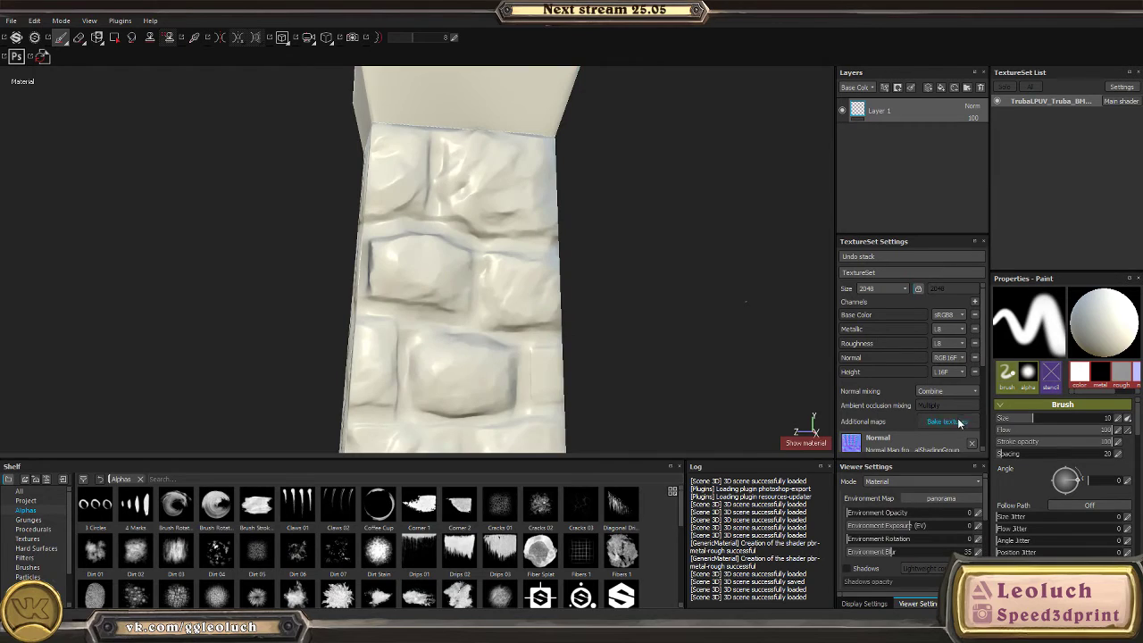
pyautogui.click(401, 183)
pyautogui.click(401, 197)
pyautogui.click(401, 211)
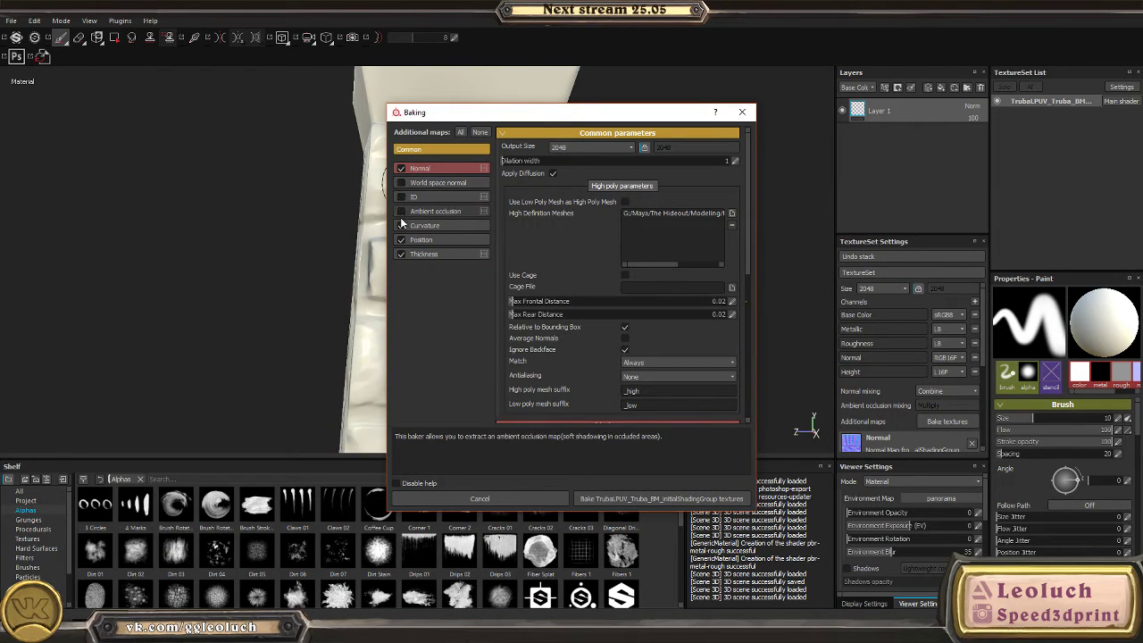
pyautogui.click(401, 225)
pyautogui.click(401, 239)
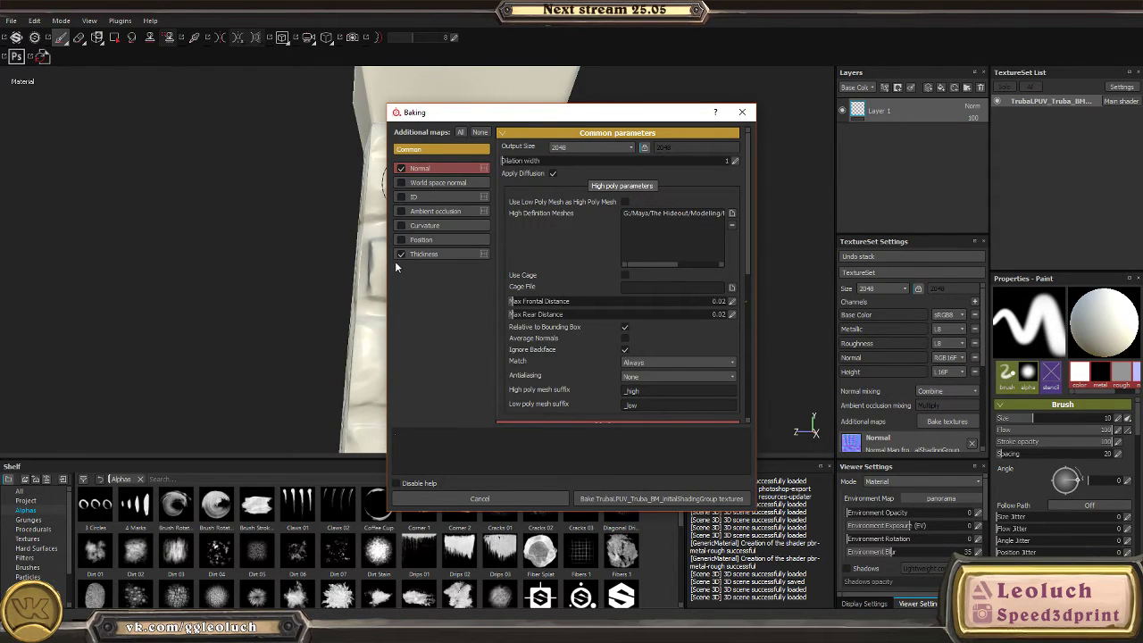
pyautogui.click(553, 174)
pyautogui.click(634, 493)
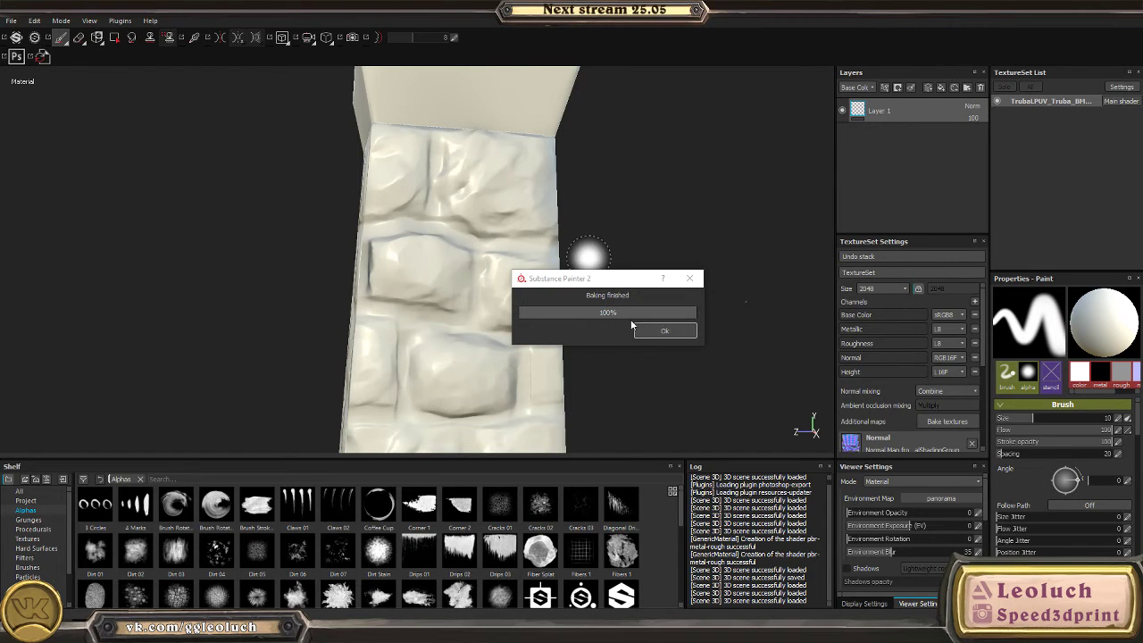
pyautogui.click(638, 329)
# - Examine the curvature, normal and ambient occlusion maps across the tower's 2D UV layout
pyautogui.press('b')
pyautogui.press('b')
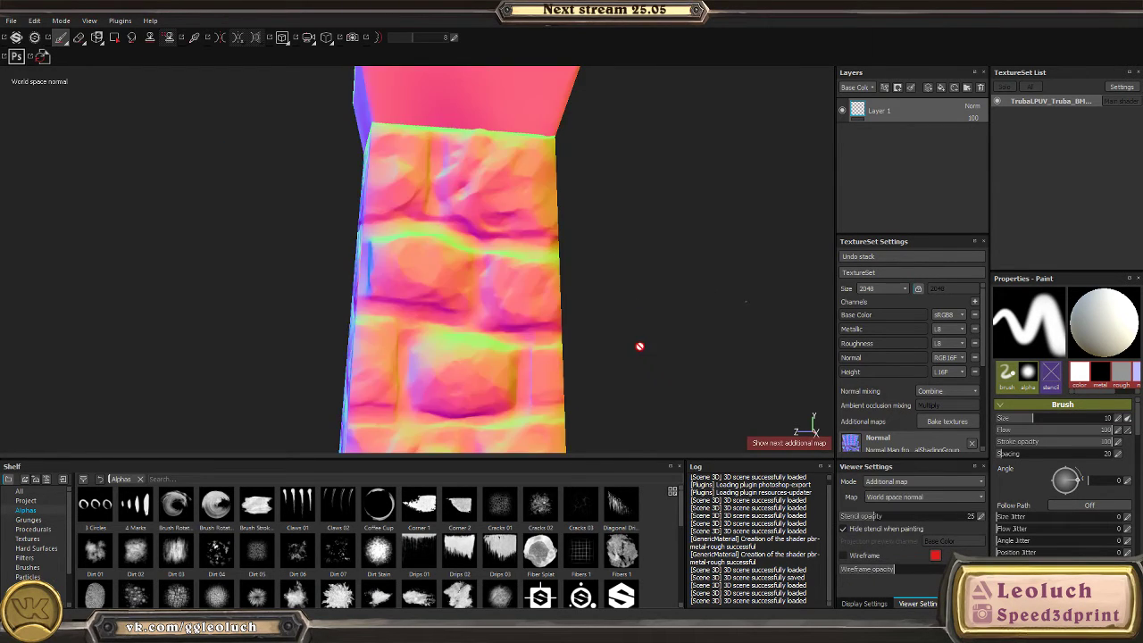
pyautogui.press('b')
pyautogui.press('F3')
pyautogui.press('b')
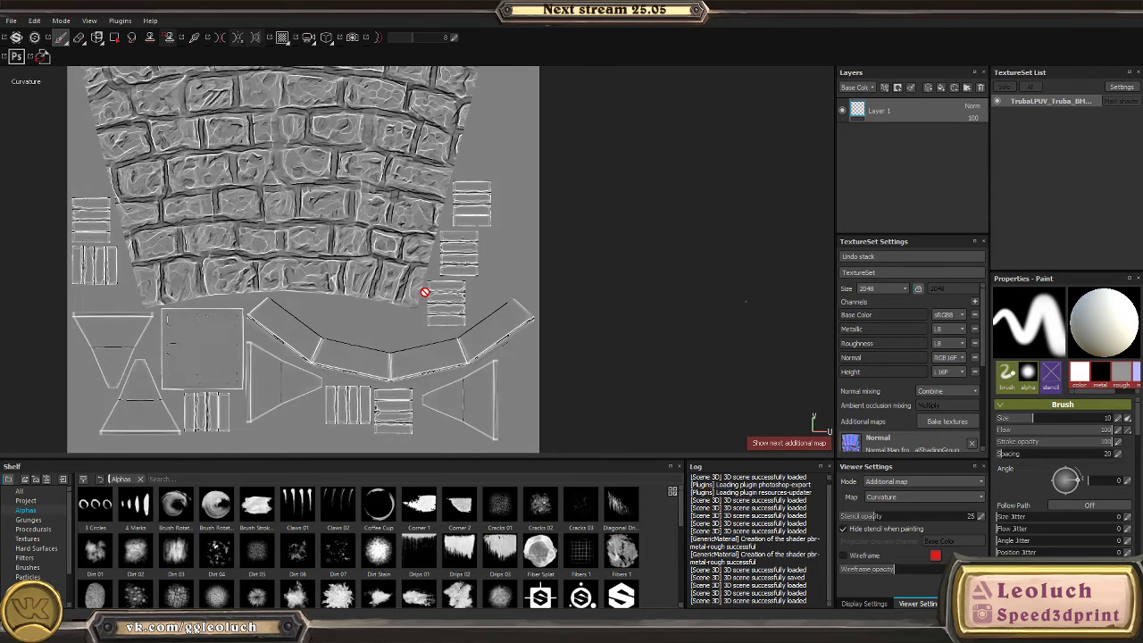
pyautogui.press('b')
pyautogui.press('b')
pyautogui.press('b')
pyautogui.press('b')
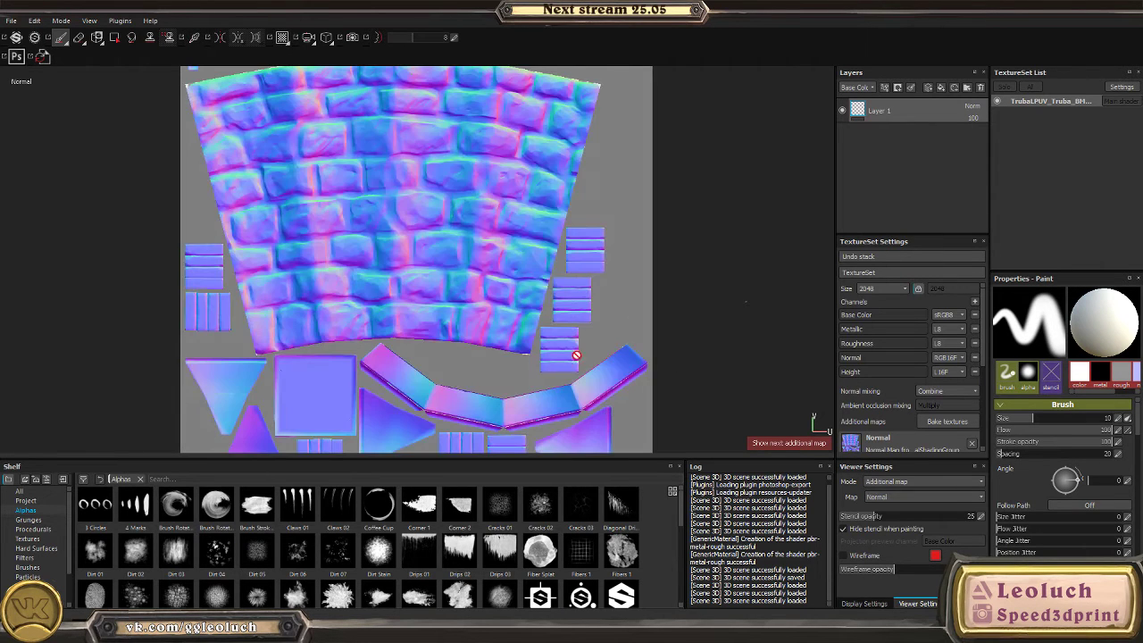
pyautogui.press('b')
pyautogui.press('b')
pyautogui.press('b')
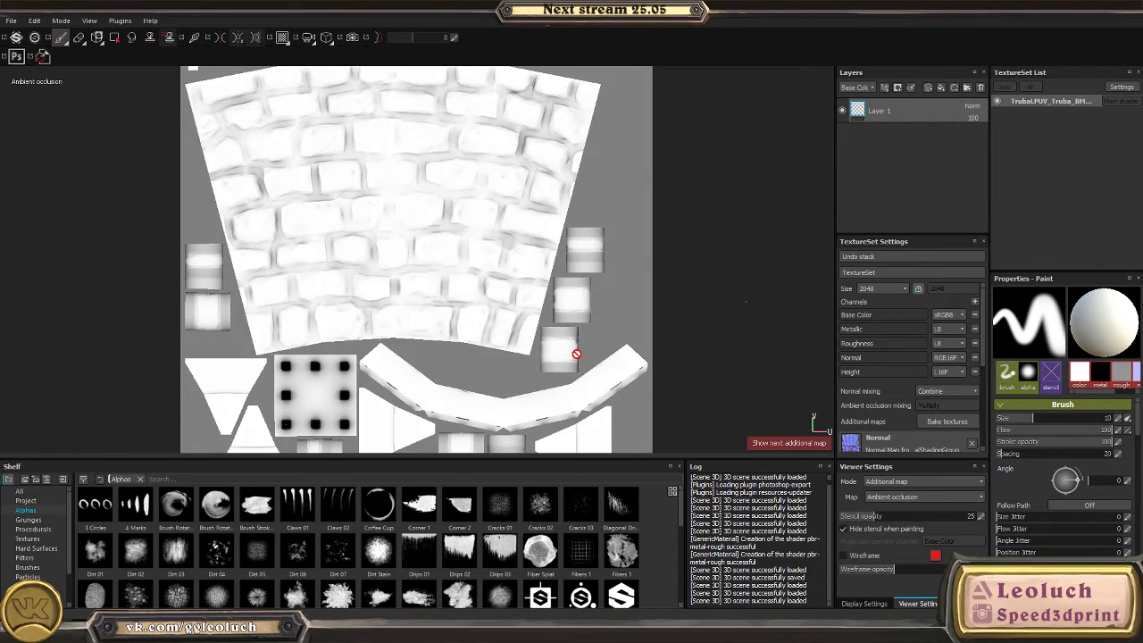
pyautogui.press('b')
pyautogui.press('b')
# - Enable Apply Diffusion and choose normal, world space normal, curvature and position for the bake, leaving out thickness
pyautogui.press('m')
pyautogui.click(947, 424)
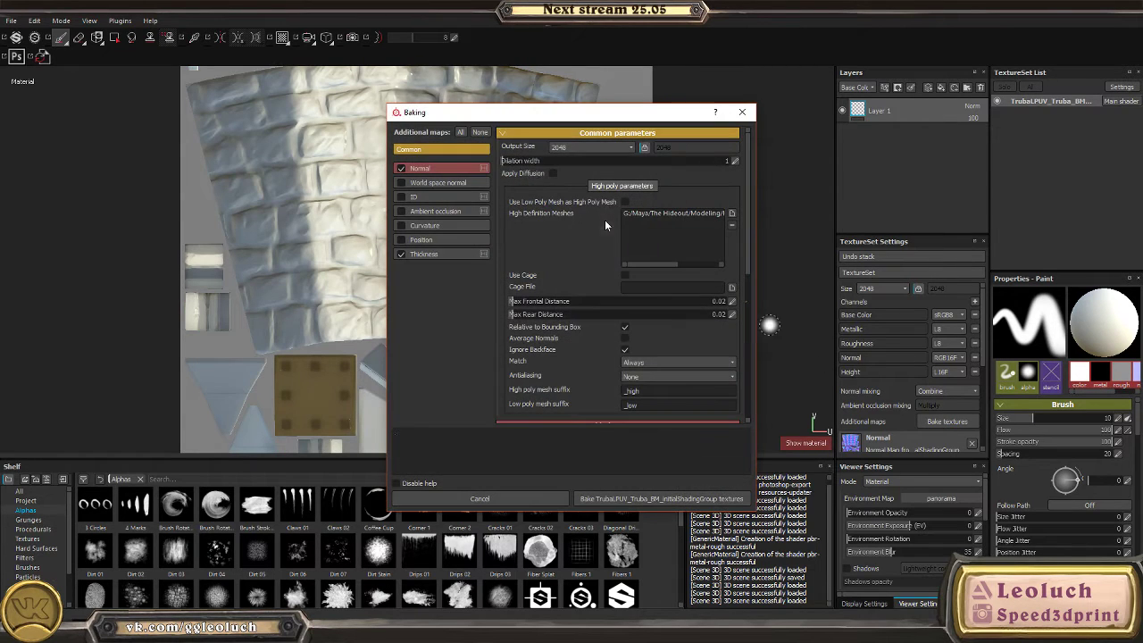
pyautogui.click(552, 174)
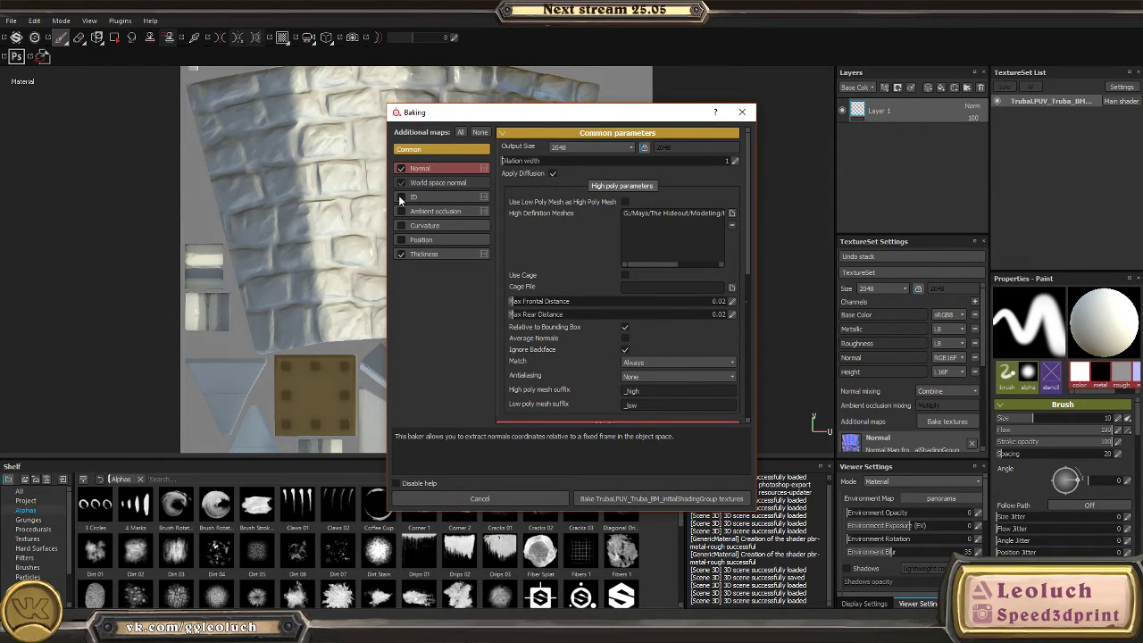
pyautogui.click(401, 254)
pyautogui.click(401, 182)
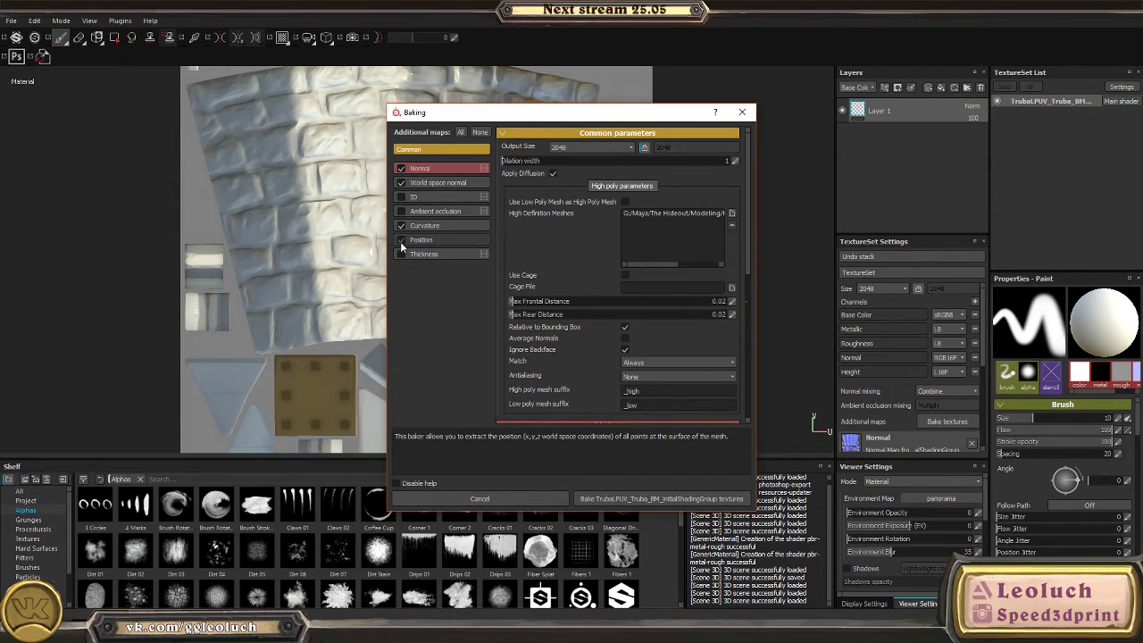
pyautogui.click(401, 239)
# - Set the bake antialiasing to Subsampling 8x8 and bake the selected maps
pyautogui.click(660, 376)
pyautogui.click(646, 409)
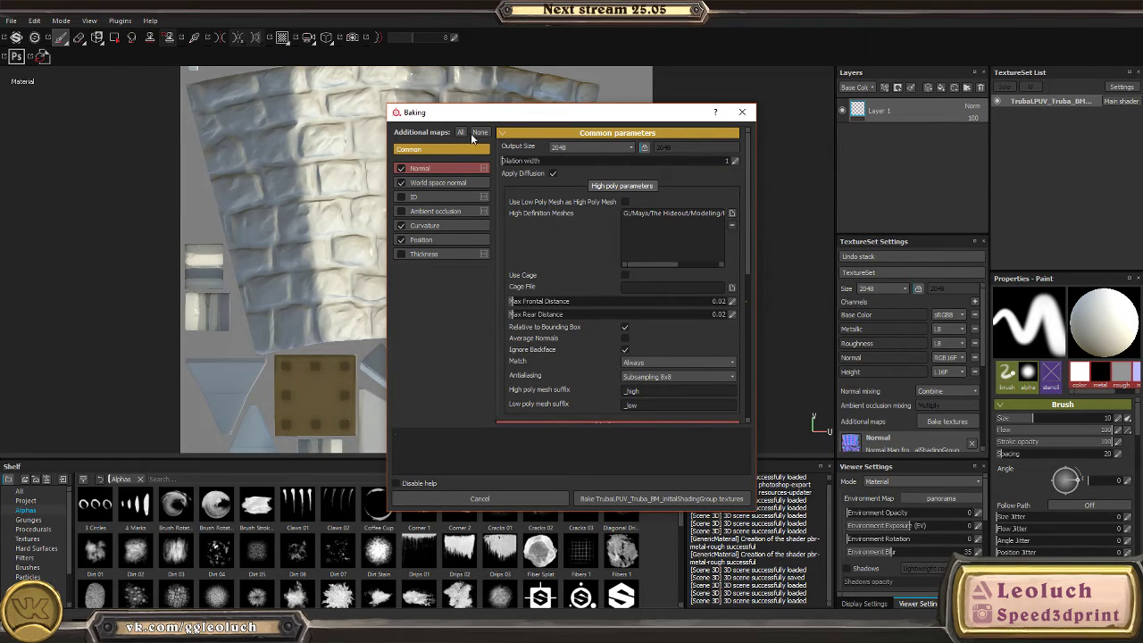
pyautogui.click(624, 501)
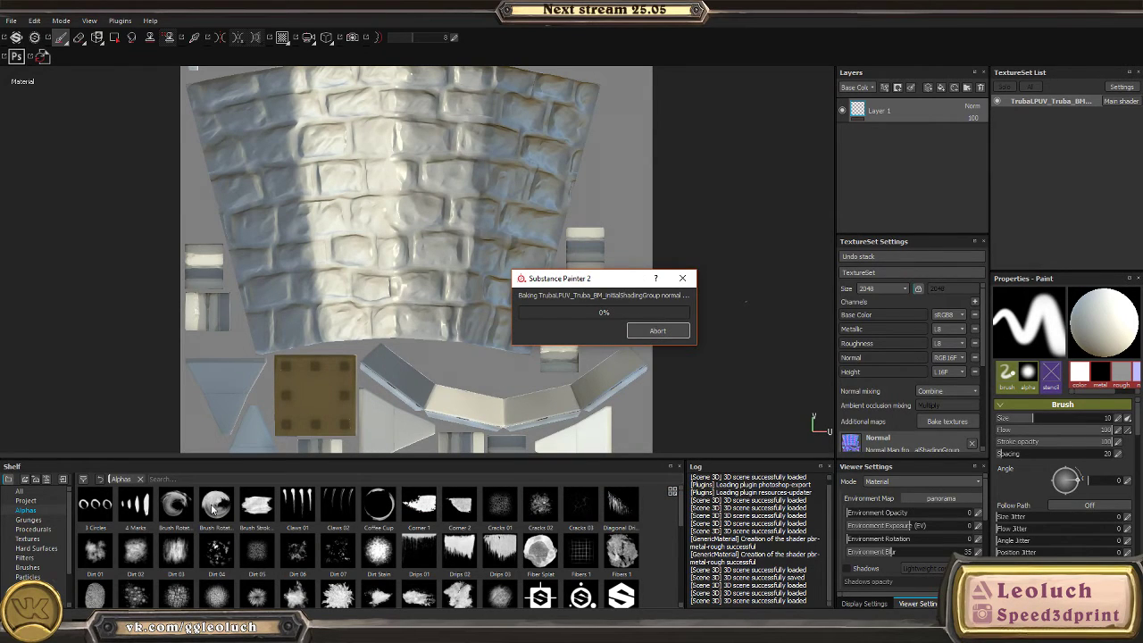
pyautogui.moveTo(237, 636)
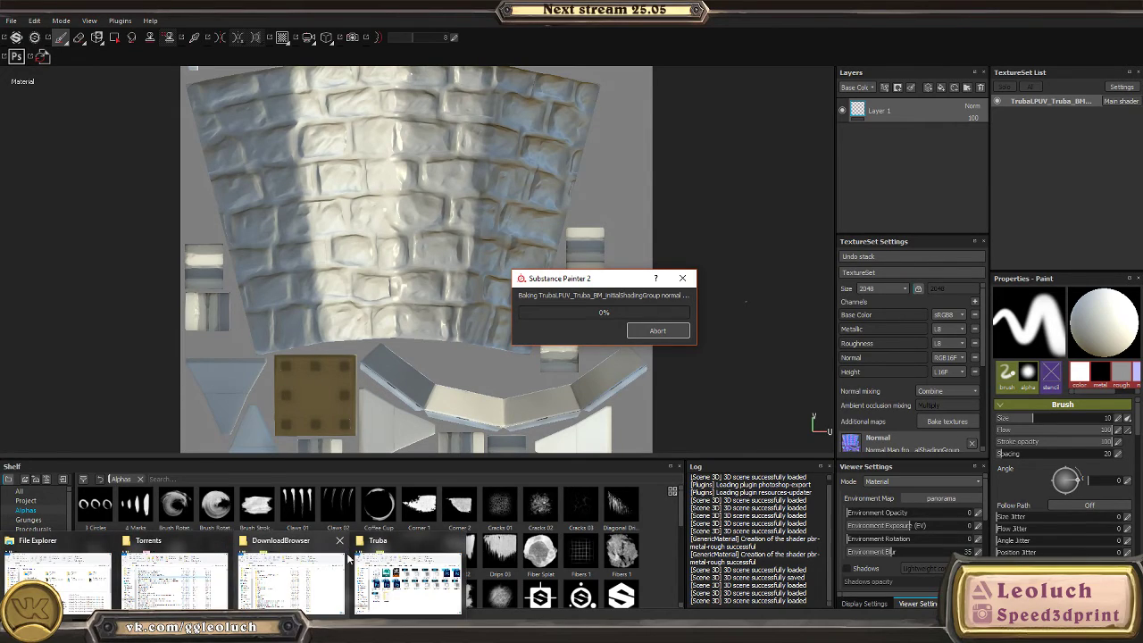
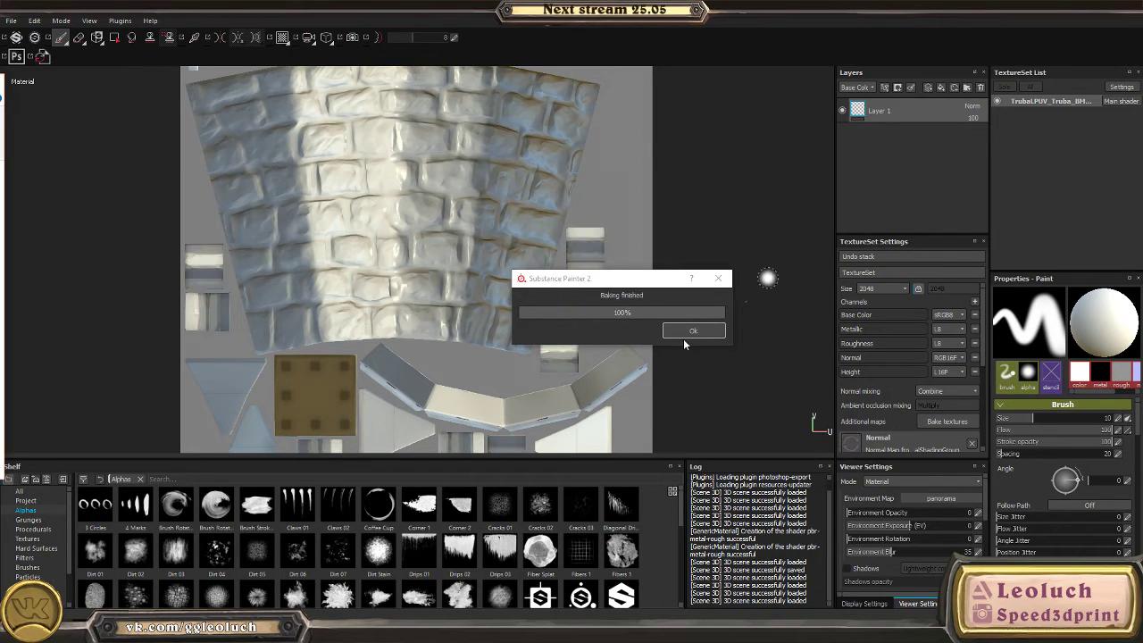
pyautogui.click(679, 330)
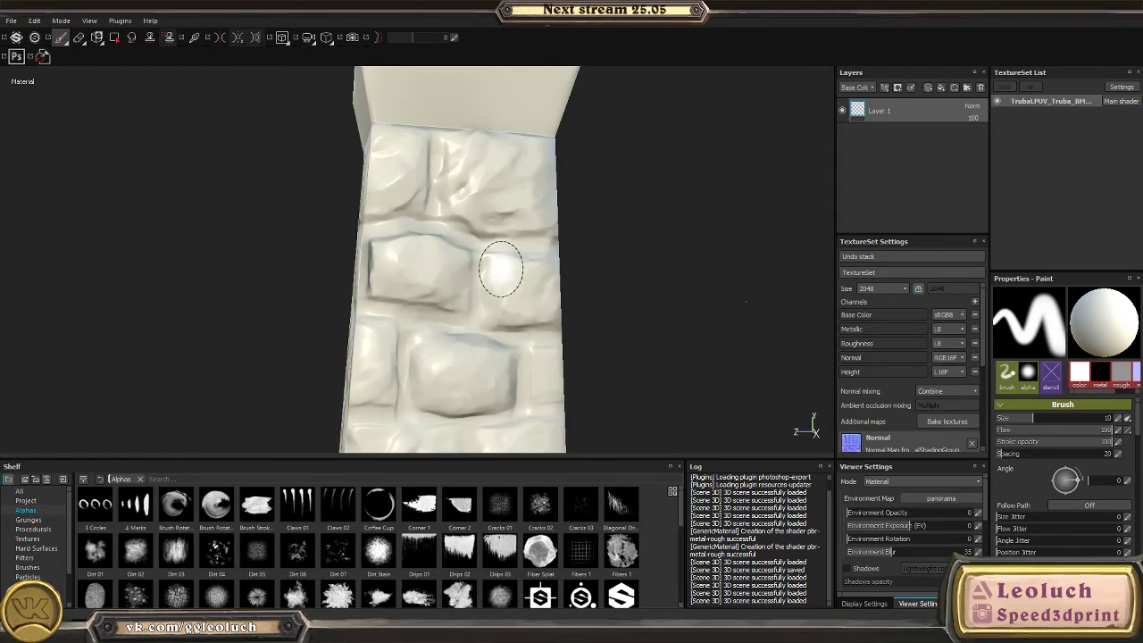
# - Examine the rebaked tower in the 3D view, checking the roof, pillars, collar and stone wall from several angles
pyautogui.press('F2')
pyautogui.moveTo(533, 279); pyautogui.dragTo(467, 332, button='right')
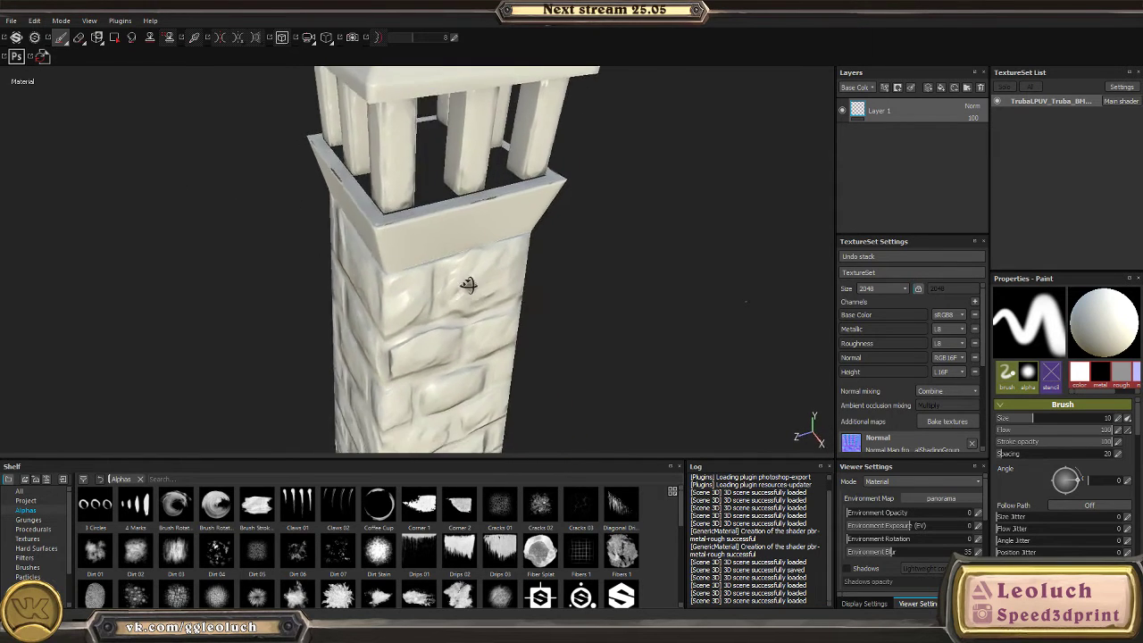
pyautogui.scroll(2, 455, 294)
pyautogui.moveTo(448, 268)
pyautogui.keyDown('alt'); pyautogui.mouseDown()
pyautogui.moveTo(620, 383)
pyautogui.moveTo(732, 271)
pyautogui.moveTo(648, 273)
pyautogui.moveTo(572, 321)
pyautogui.moveTo(416, 255)
pyautogui.moveTo(319, 256)
pyautogui.mouseUp(); pyautogui.keyUp('alt')
pyautogui.press('c')
pyautogui.press('c')
pyautogui.press('c')
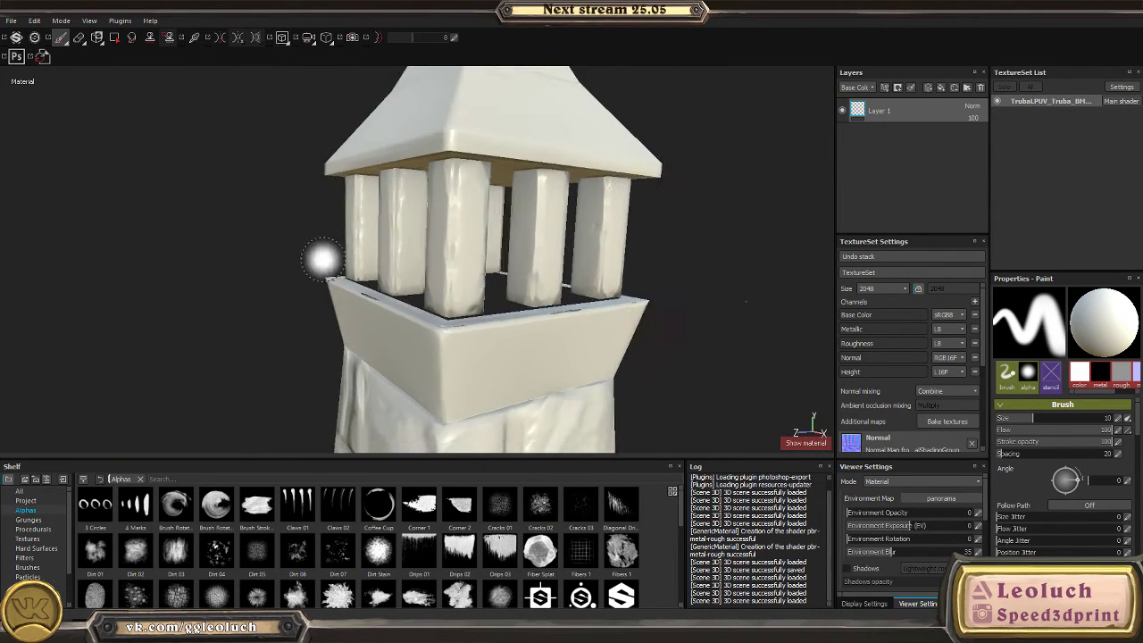
pyautogui.scroll(2, 362, 241)
pyautogui.moveTo(408, 344)
pyautogui.keyDown('alt'); pyautogui.mouseDown()
pyautogui.moveTo(403, 263)
pyautogui.moveTo(533, 196)
pyautogui.mouseUp(); pyautogui.keyUp('alt')
pyautogui.keyDown('alt'); pyautogui.moveTo(480, 371); pyautogui.dragTo(283, 133); pyautogui.keyUp('alt')
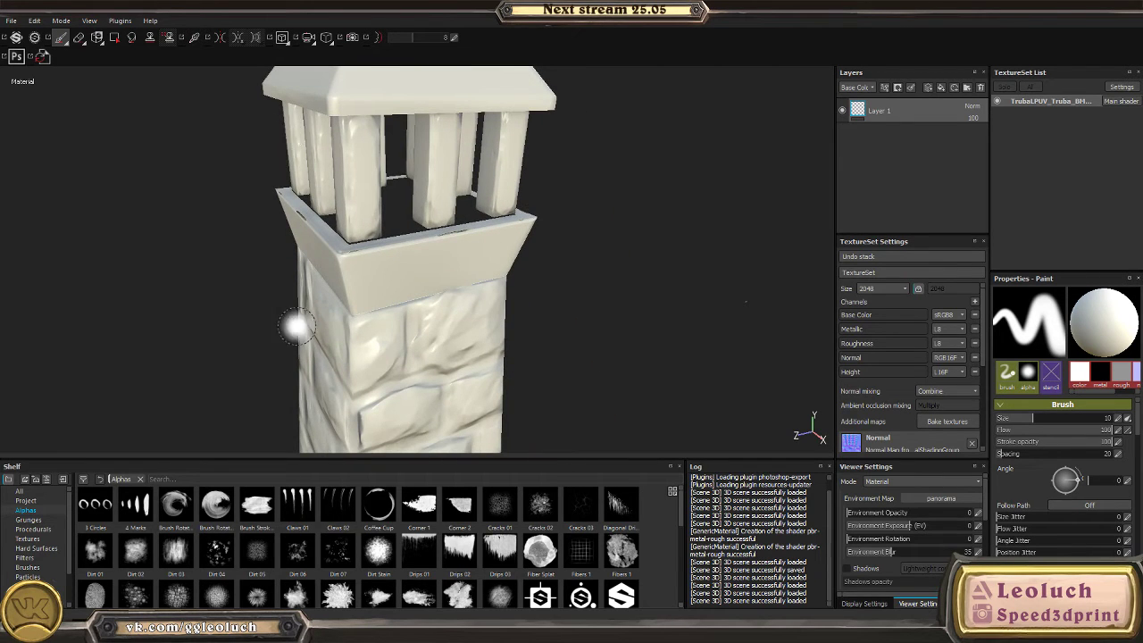
pyautogui.keyDown('alt'); pyautogui.moveTo(298, 324); pyautogui.dragTo(533, 226); pyautogui.keyUp('alt')
pyautogui.keyDown('alt'); pyautogui.moveTo(507, 165); pyautogui.dragTo(419, 268); pyautogui.keyUp('alt')
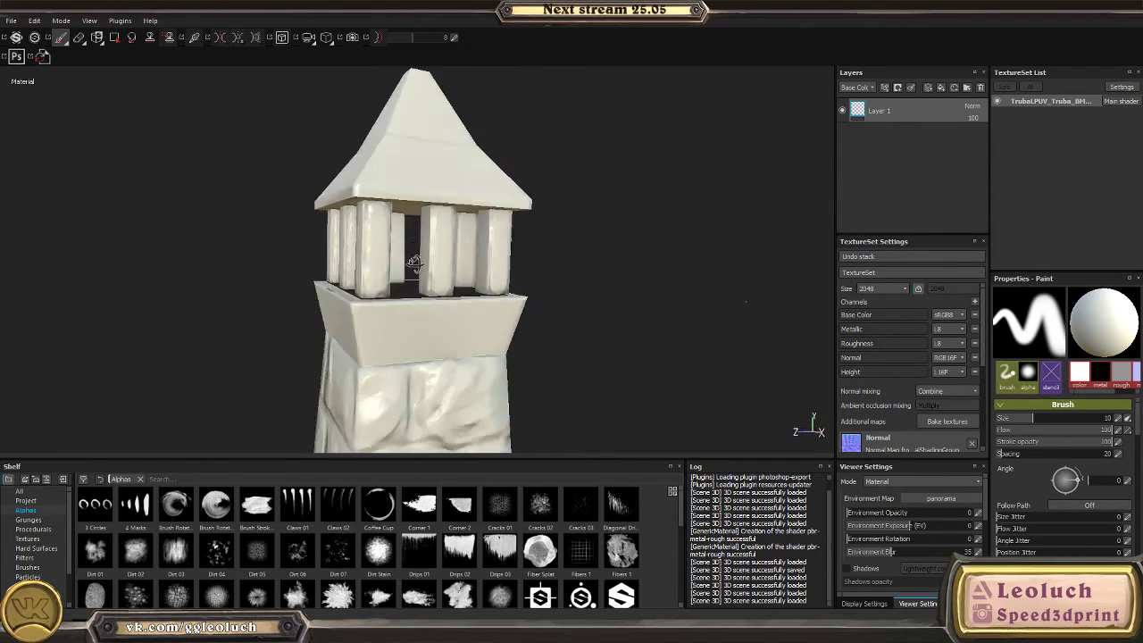
pyautogui.scroll(4, 401, 241)
pyautogui.keyDown('alt'); pyautogui.moveTo(377, 205); pyautogui.dragTo(495, 228); pyautogui.keyUp('alt')
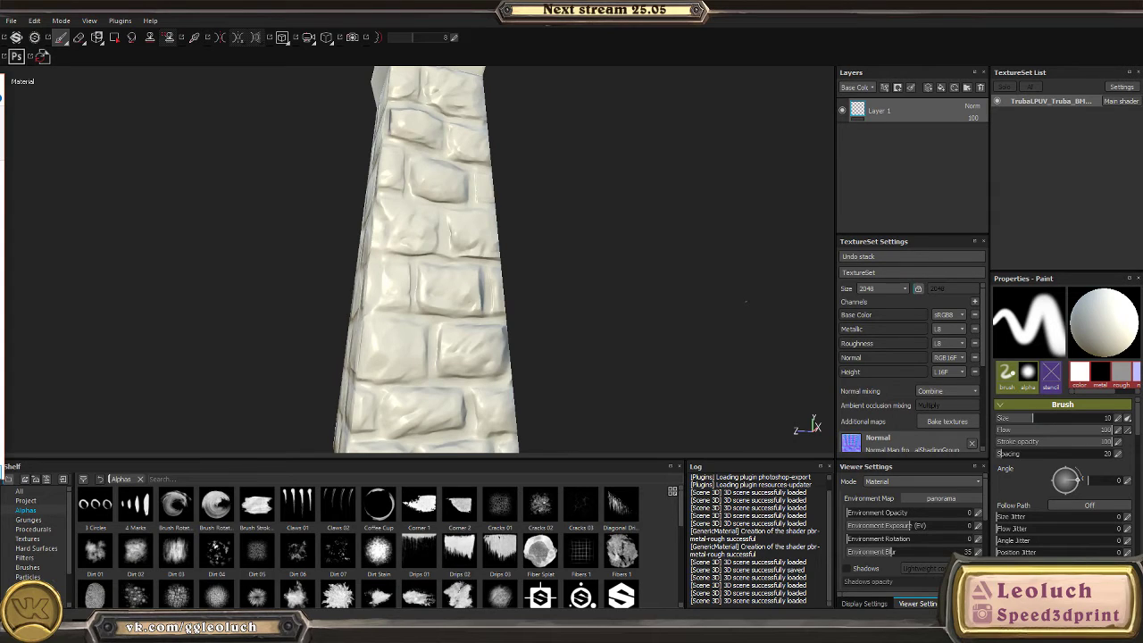
# - Import the Truba_Paint AlbedoM, Metalness, Normal and Roughness PSD files into the shelf, setting each one's usage to texture
pyautogui.moveTo(322, 447); pyautogui.dragTo(357, 526)
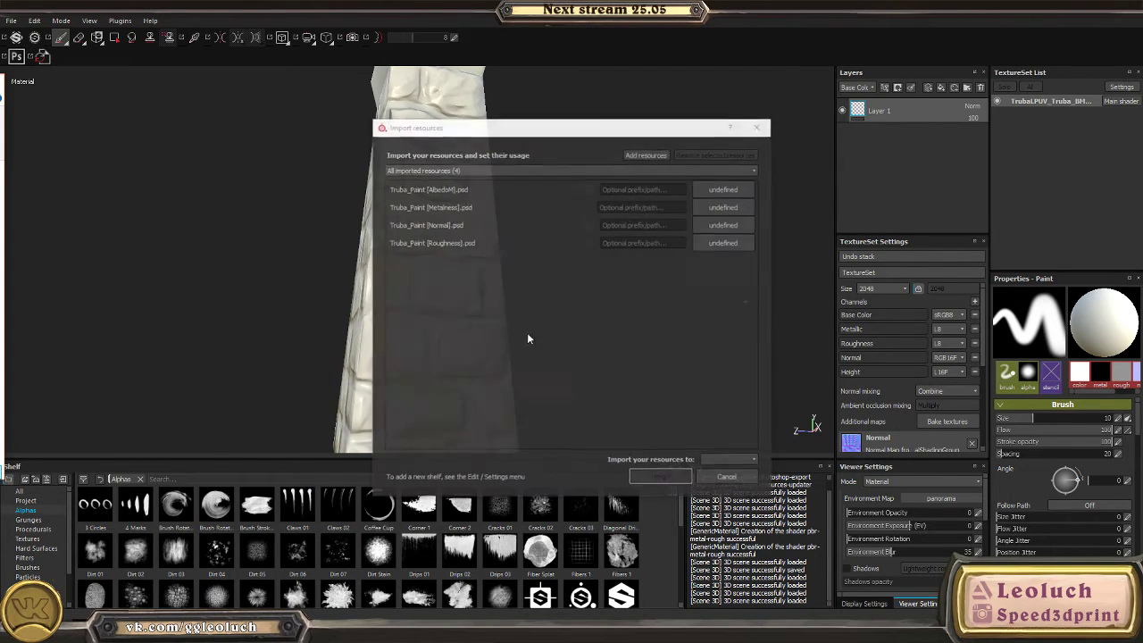
pyautogui.click(724, 189)
pyautogui.click(763, 224)
pyautogui.click(723, 207)
pyautogui.click(745, 242)
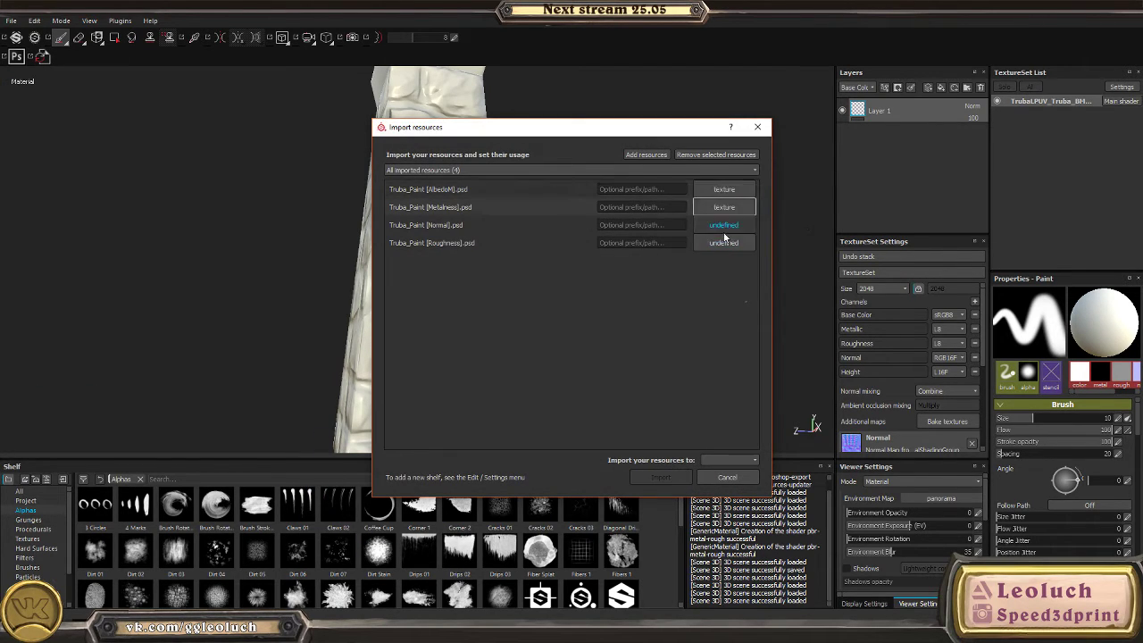
pyautogui.click(723, 225)
pyautogui.click(748, 272)
pyautogui.click(727, 250)
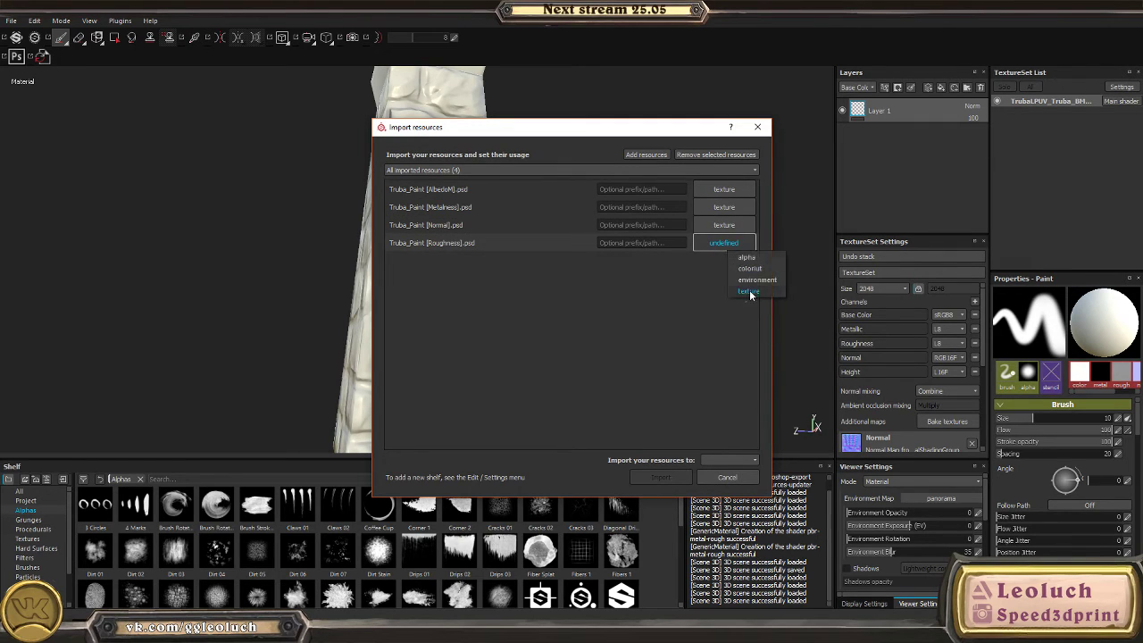
pyautogui.click(748, 292)
pyautogui.click(727, 460)
pyautogui.click(724, 475)
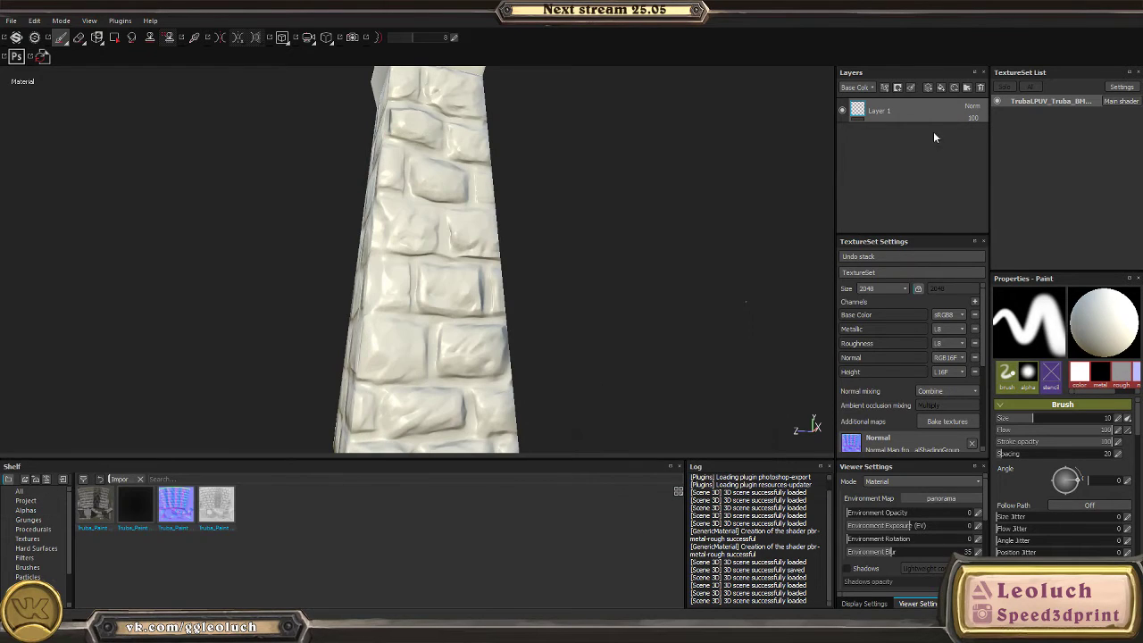
# - Add a fill layer and assign the imported AlbedoM, Normal and Roughness textures to its base color, normal and roughness channels
pyautogui.click(941, 88)
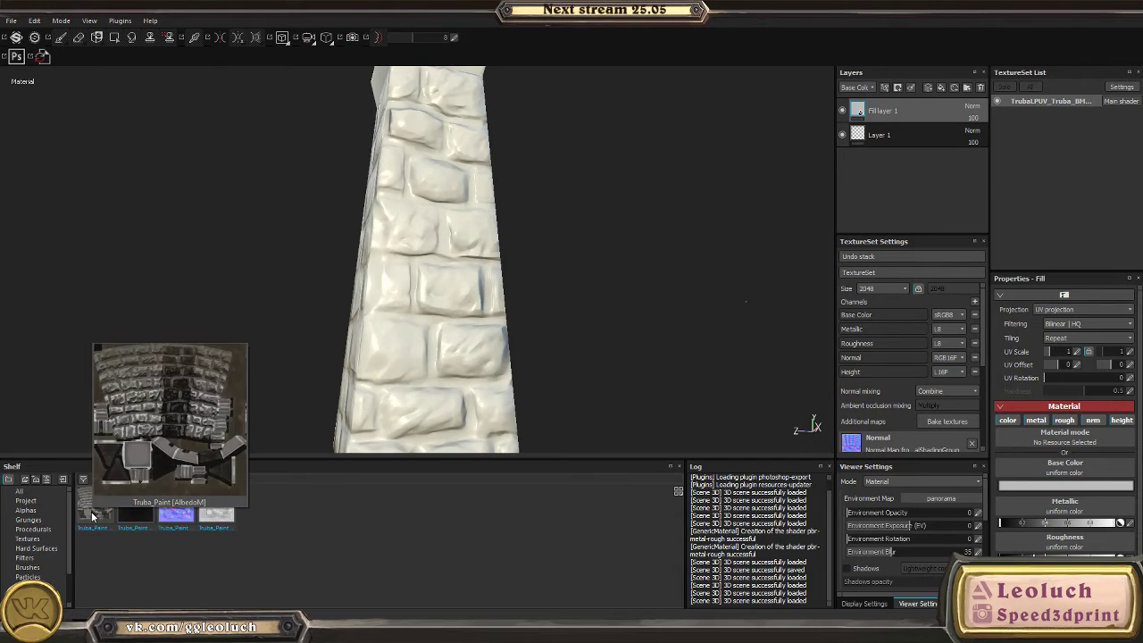
pyautogui.moveTo(91, 511); pyautogui.dragTo(1059, 471)
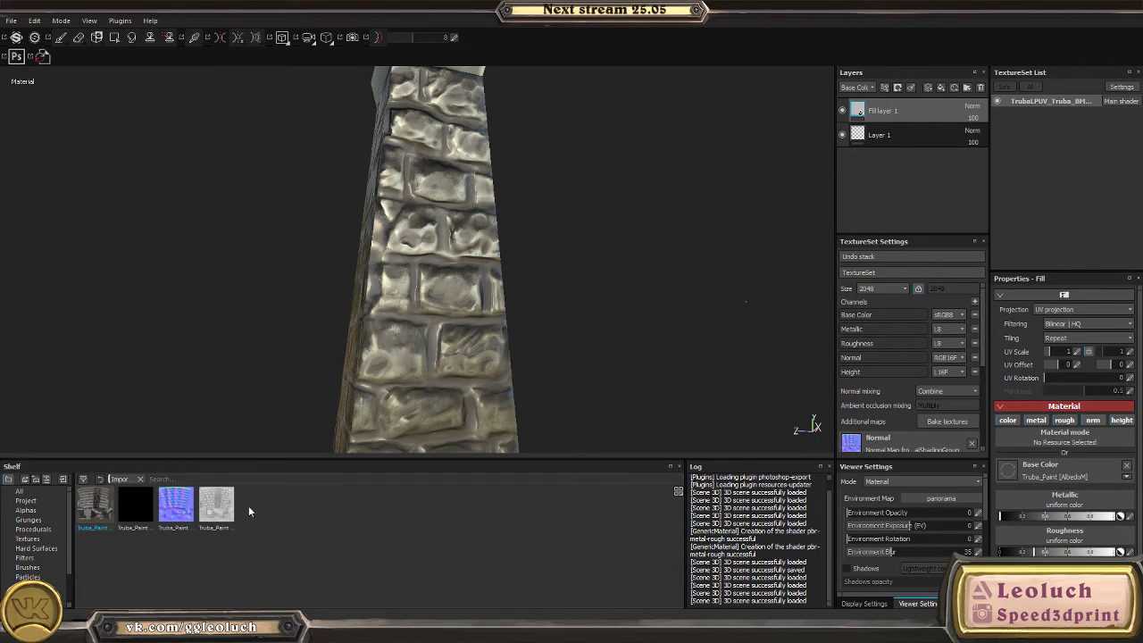
pyautogui.click(137, 511)
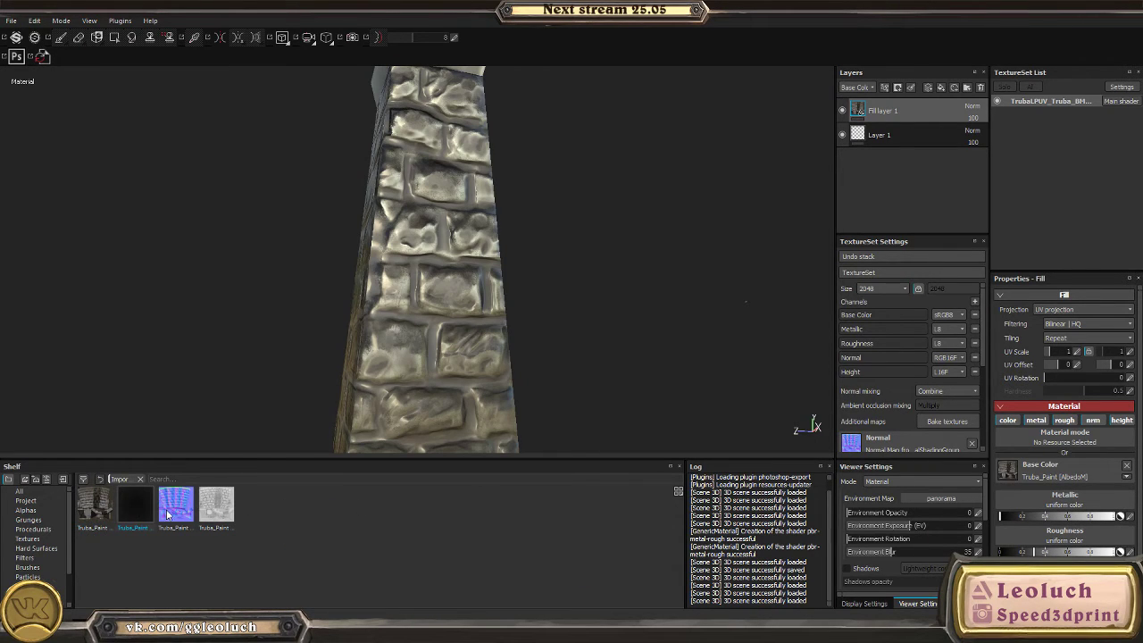
pyautogui.moveTo(167, 514); pyautogui.dragTo(1085, 571)
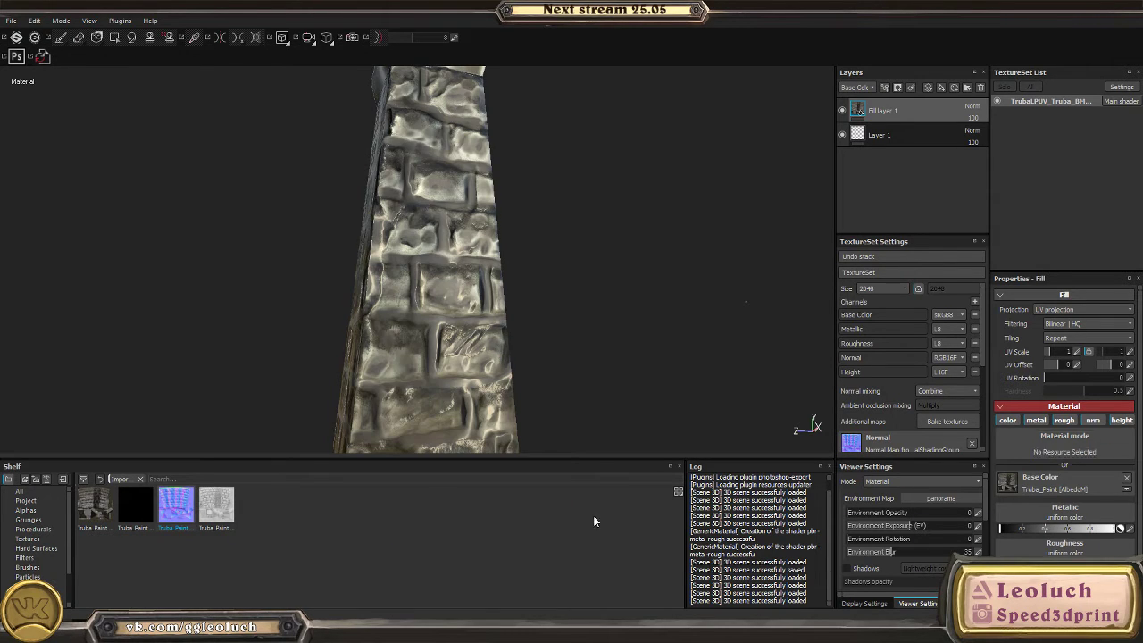
pyautogui.moveTo(223, 514); pyautogui.dragTo(1087, 540)
# - Examine the hand-painted textures on the tower under rotated lighting and channel by channel, ending in the material view
pyautogui.keyDown('alt'); pyautogui.moveTo(494, 281); pyautogui.dragTo(462, 271); pyautogui.keyUp('alt')
pyautogui.keyDown('shift'); pyautogui.moveTo(462, 271); pyautogui.dragTo(405, 318, button='right'); pyautogui.keyUp('shift')
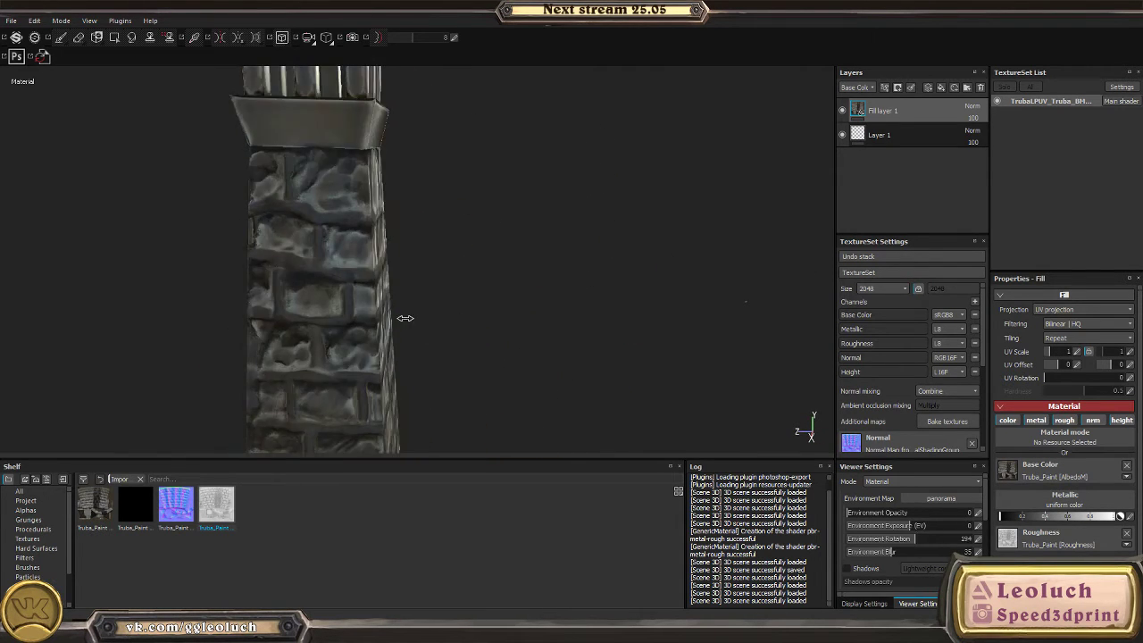
pyautogui.press('b')
pyautogui.press('c')
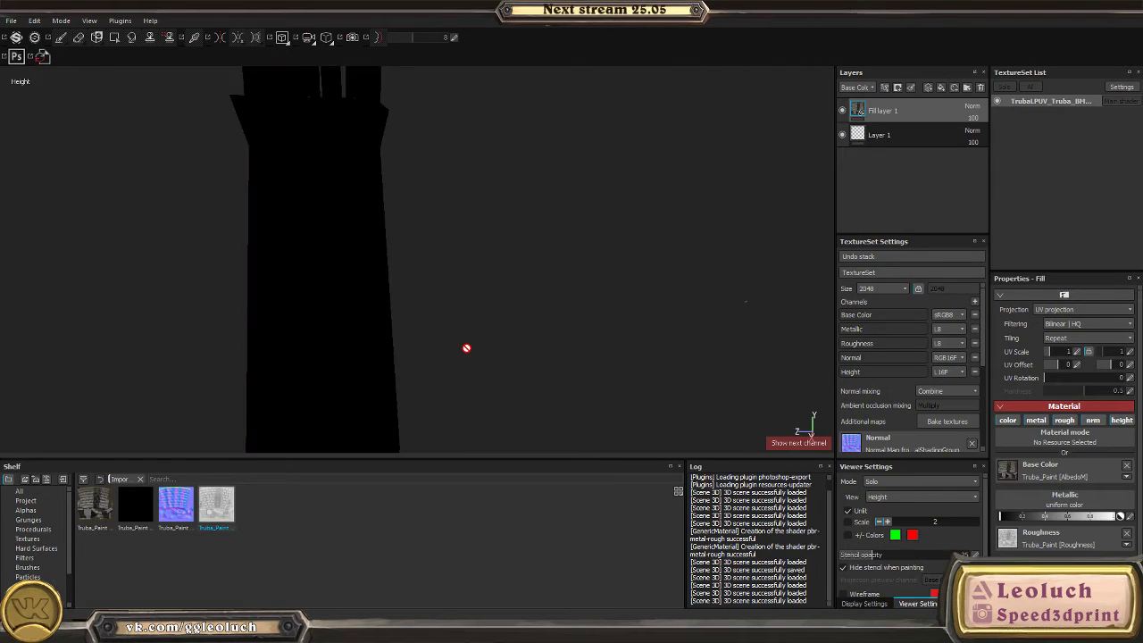
pyautogui.press('c')
pyautogui.press('c')
pyautogui.press('c')
pyautogui.press('c')
pyautogui.keyDown('alt'); pyautogui.moveTo(563, 323); pyautogui.dragTo(485, 312, button='right'); pyautogui.keyUp('alt')
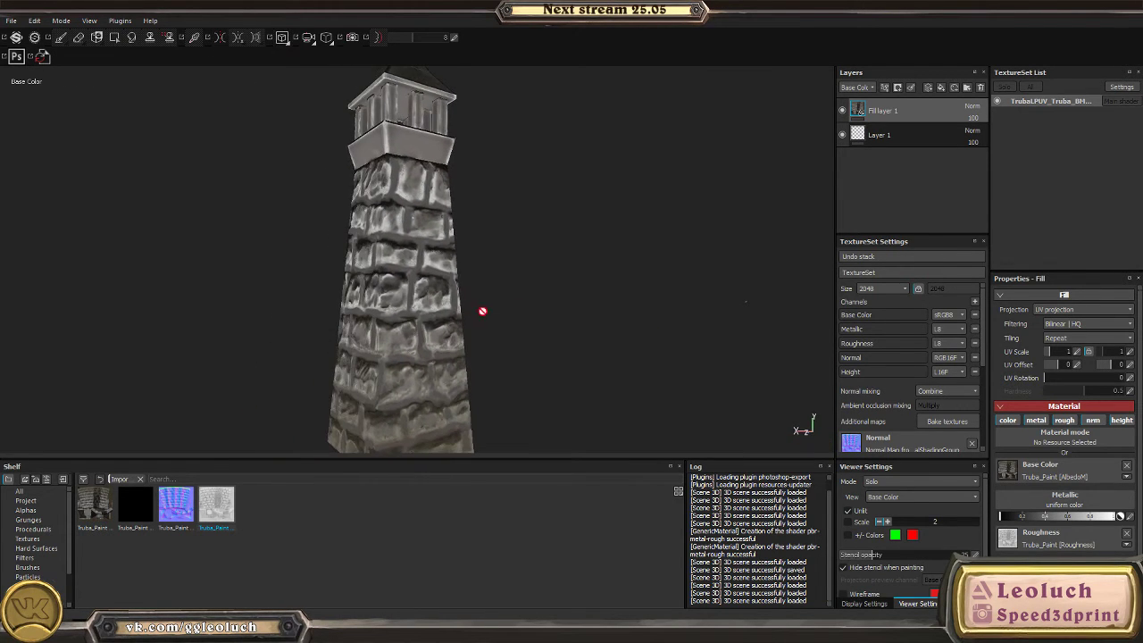
pyautogui.press('m')
pyautogui.keyDown('alt'); pyautogui.moveTo(543, 324); pyautogui.dragTo(593, 294); pyautogui.keyUp('alt')
# - Compare the tower with and without the painted fill layer, leaving that layer hidden
pyautogui.click(842, 110)
pyautogui.keyDown('alt'); pyautogui.moveTo(423, 327); pyautogui.dragTo(721, 287, button='right'); pyautogui.keyUp('alt')
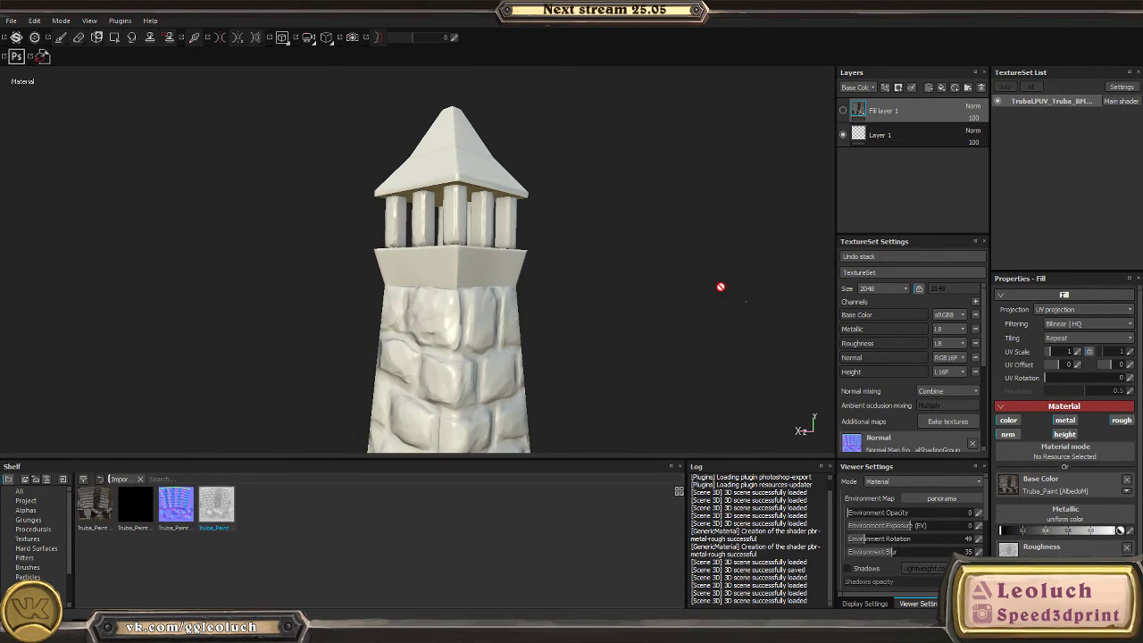
pyautogui.click(842, 109)
pyautogui.moveTo(590, 294)
pyautogui.keyDown('alt'); pyautogui.mouseDown()
pyautogui.moveTo(557, 258)
pyautogui.moveTo(575, 332)
pyautogui.moveTo(589, 313)
pyautogui.mouseUp(); pyautogui.keyUp('alt')
pyautogui.click(842, 110)
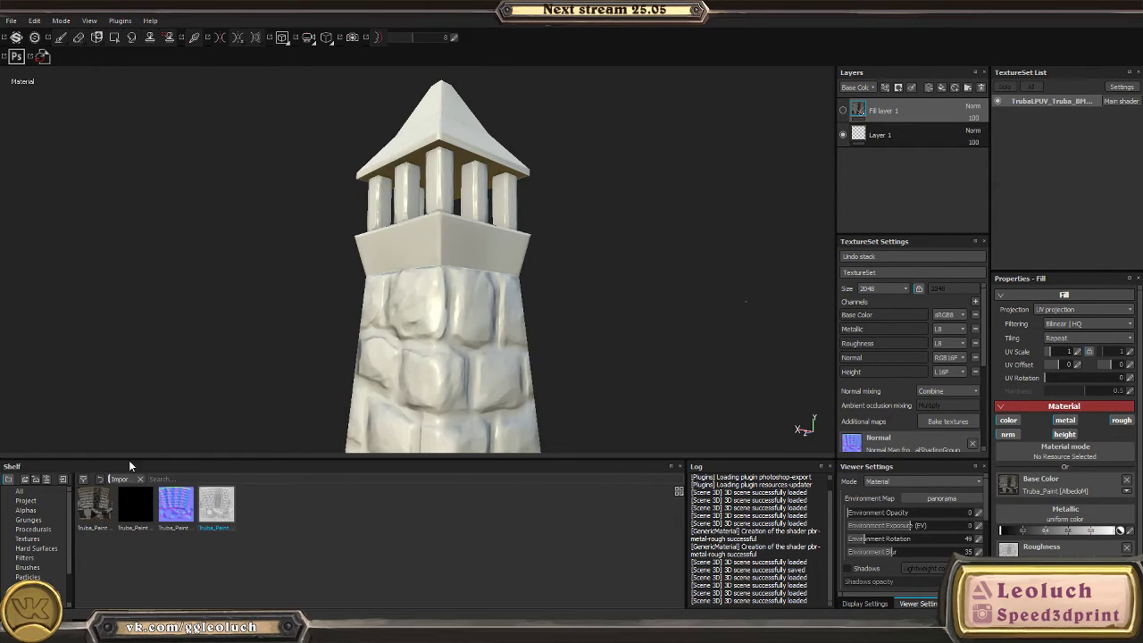
# - Clear the shelf's import filter, search for "stone" and preview the matching materials
pyautogui.click(139, 479)
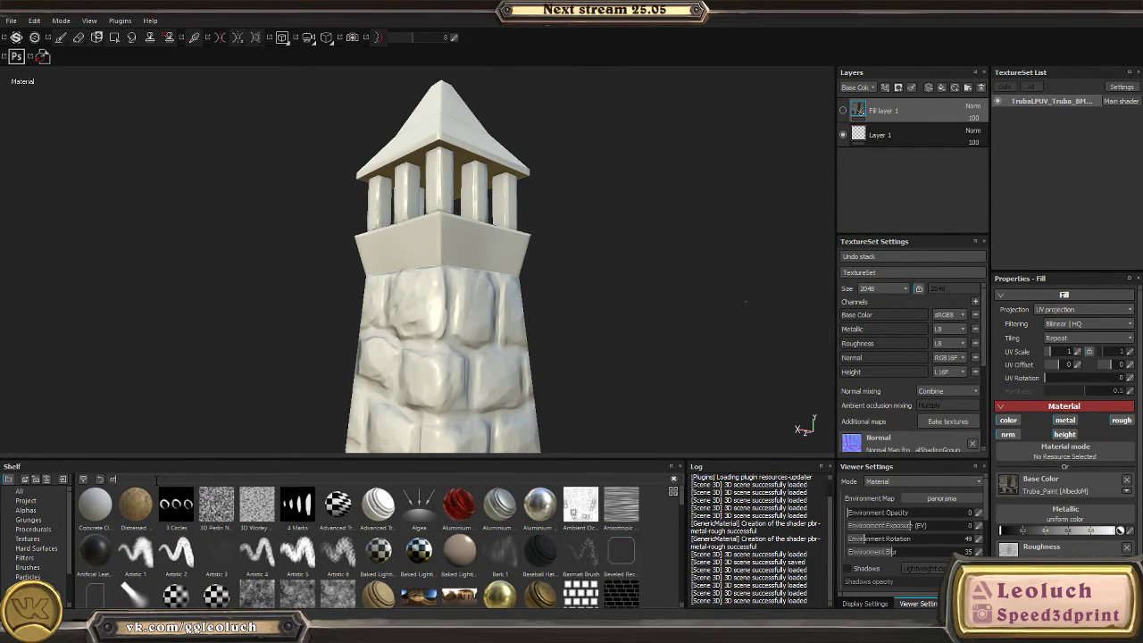
pyautogui.write('stone')
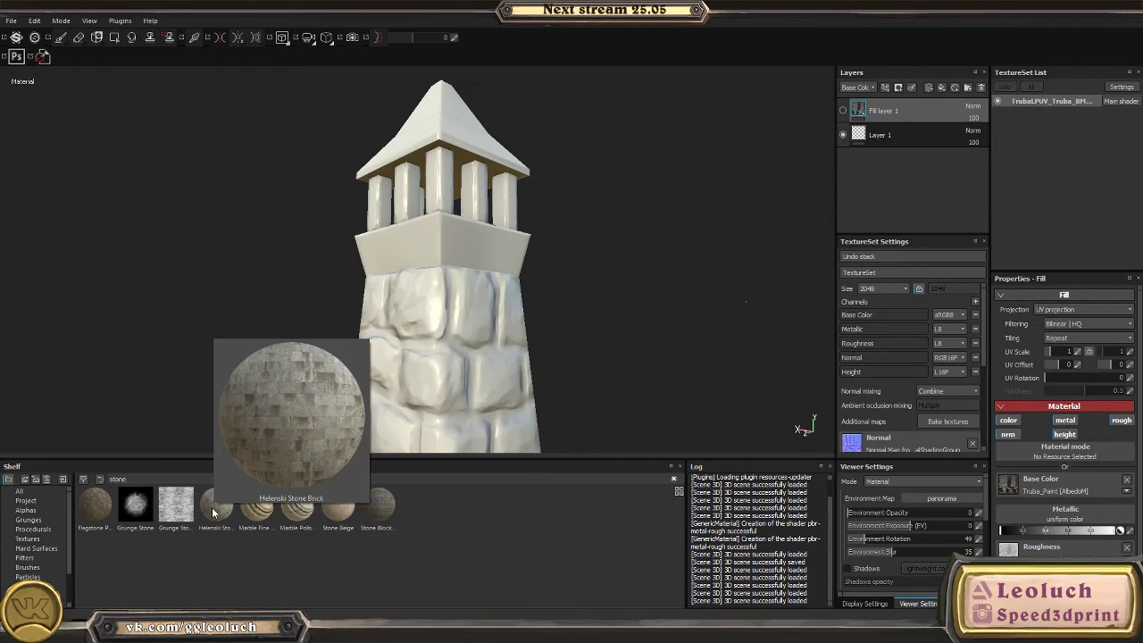
pyautogui.moveTo(130, 517)
pyautogui.moveTo(201, 516)
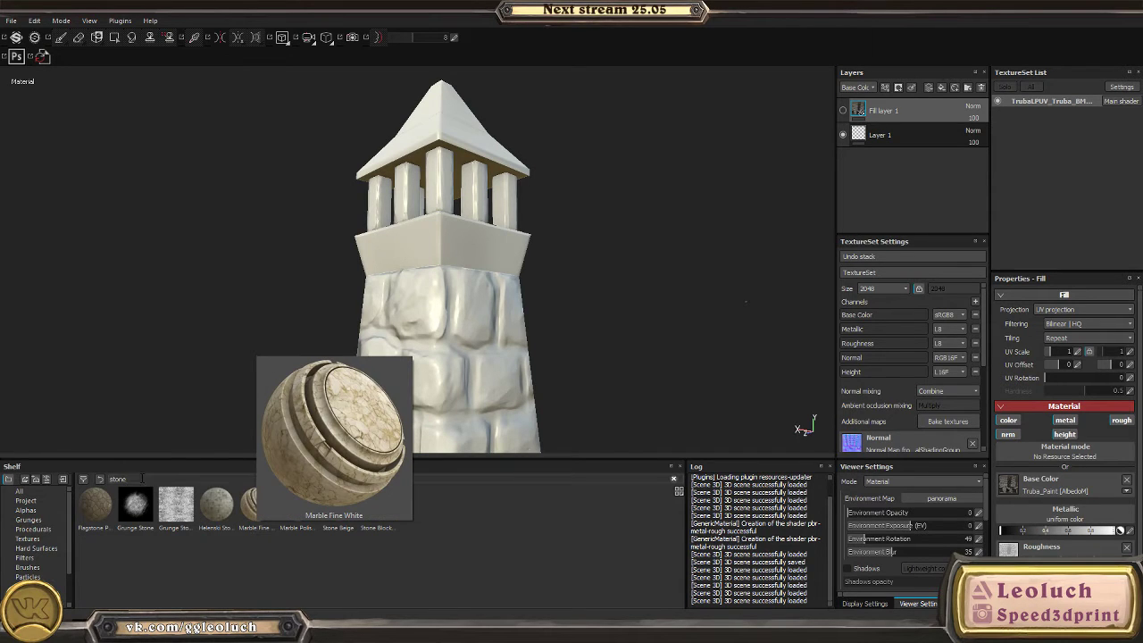
# - Search the shelf for "styl" and add the Stylised_Brown_Rock smart material beneath Layer 1
pyautogui.hotkey('ctrl', 'a')
pyautogui.write('sty')
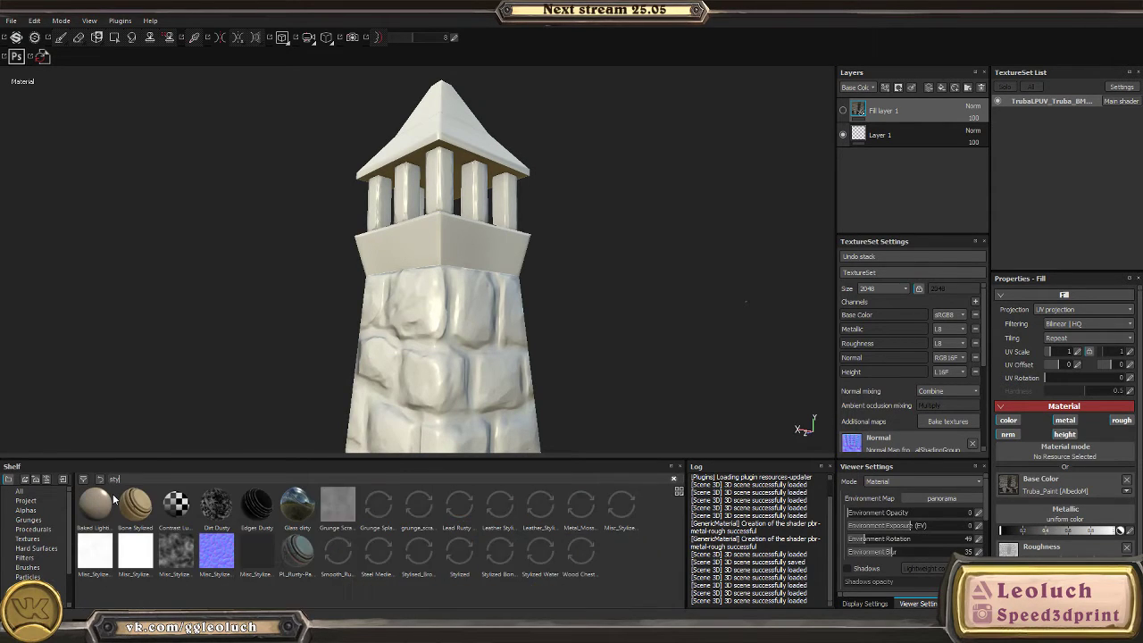
pyautogui.write('l')
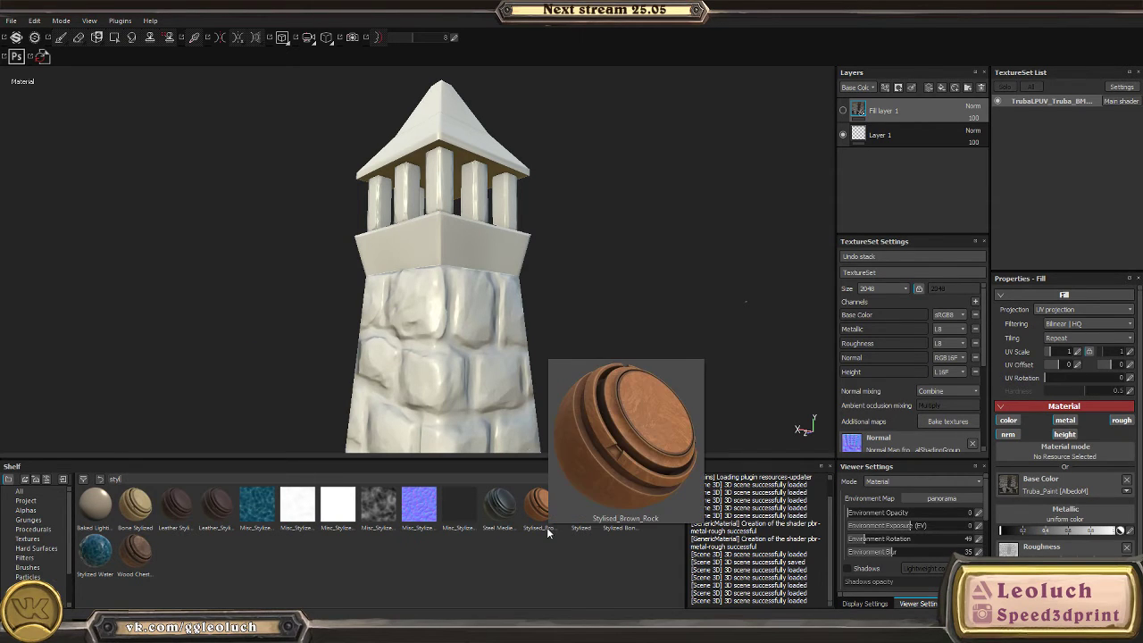
pyautogui.moveTo(546, 527); pyautogui.dragTo(937, 194)
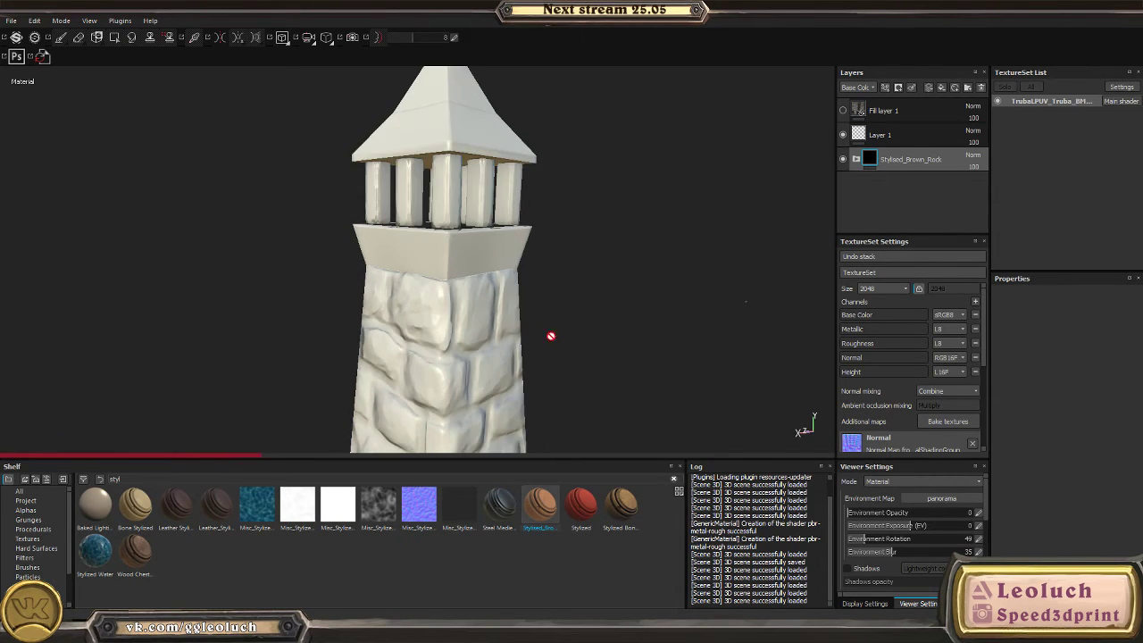
pyautogui.keyDown('alt'); pyautogui.moveTo(607, 381); pyautogui.dragTo(585, 252, button='right'); pyautogui.keyUp('alt')
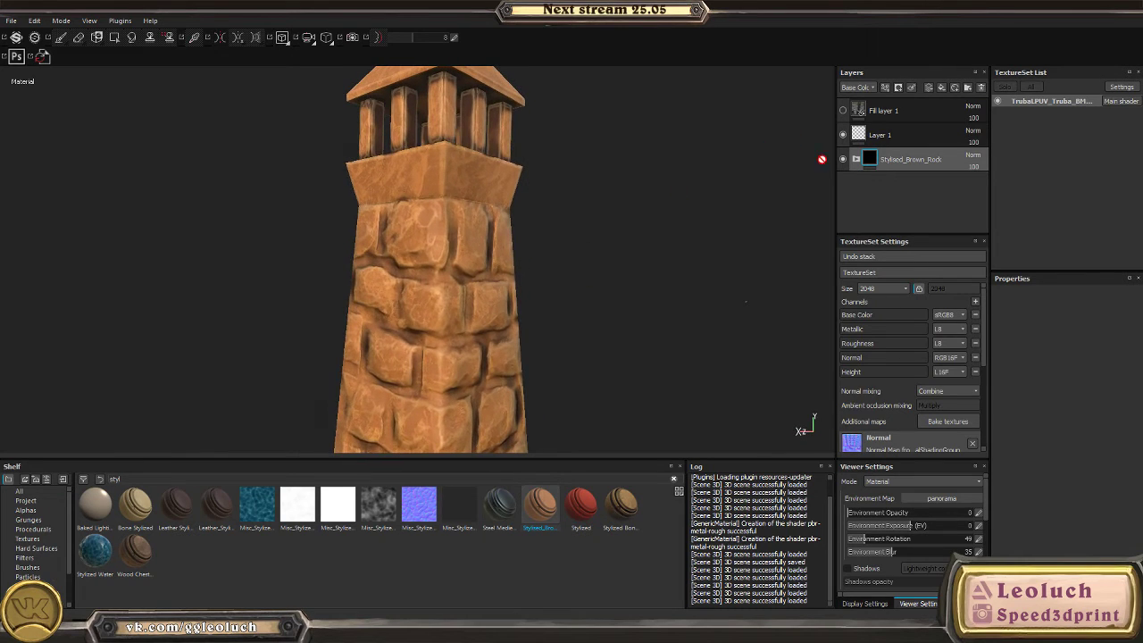
# - Compare the brown rock material with the bare bake and the painted fill layer, and examine its stones close up
pyautogui.click(843, 159)
pyautogui.click(843, 109)
pyautogui.click(843, 110)
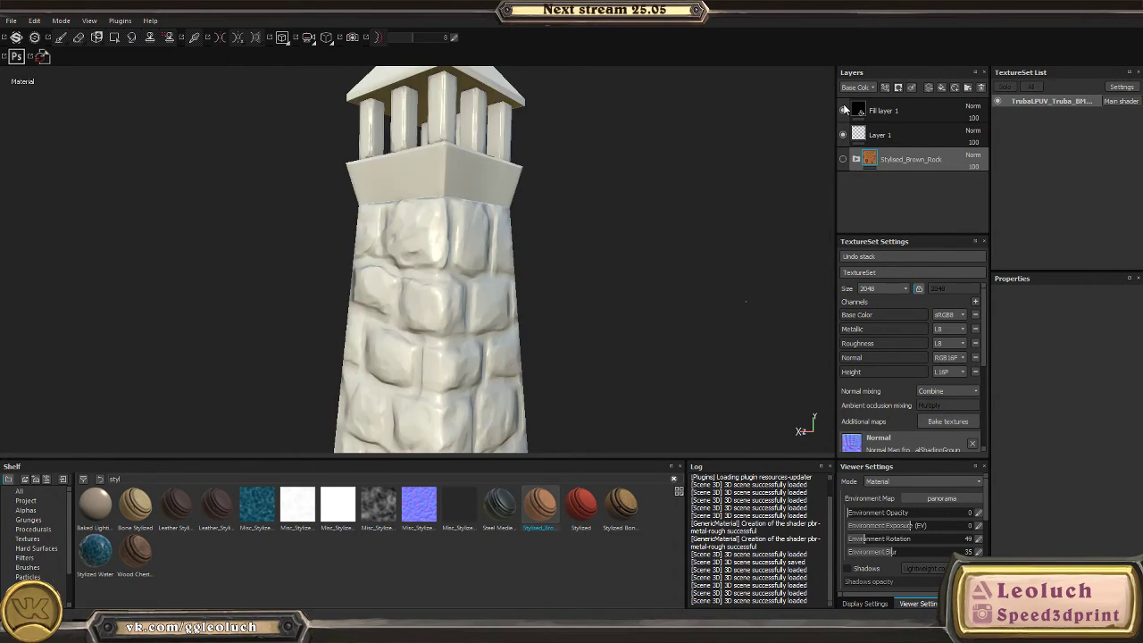
pyautogui.click(843, 110)
pyautogui.click(843, 110)
pyautogui.click(843, 159)
pyautogui.keyDown('alt'); pyautogui.moveTo(741, 184); pyautogui.dragTo(447, 192); pyautogui.keyUp('alt')
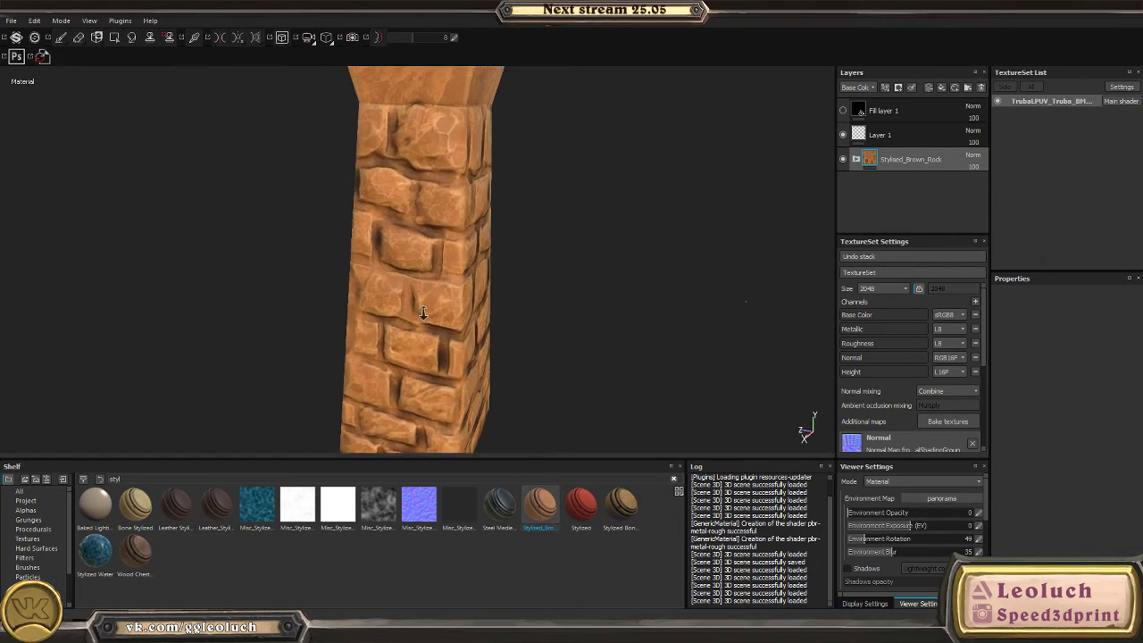
pyautogui.keyDown('alt'); pyautogui.moveTo(447, 192); pyautogui.dragTo(481, 248, button='right'); pyautogui.keyUp('alt')
pyautogui.keyDown('alt'); pyautogui.moveTo(480, 248); pyautogui.dragTo(524, 235); pyautogui.keyUp('alt')
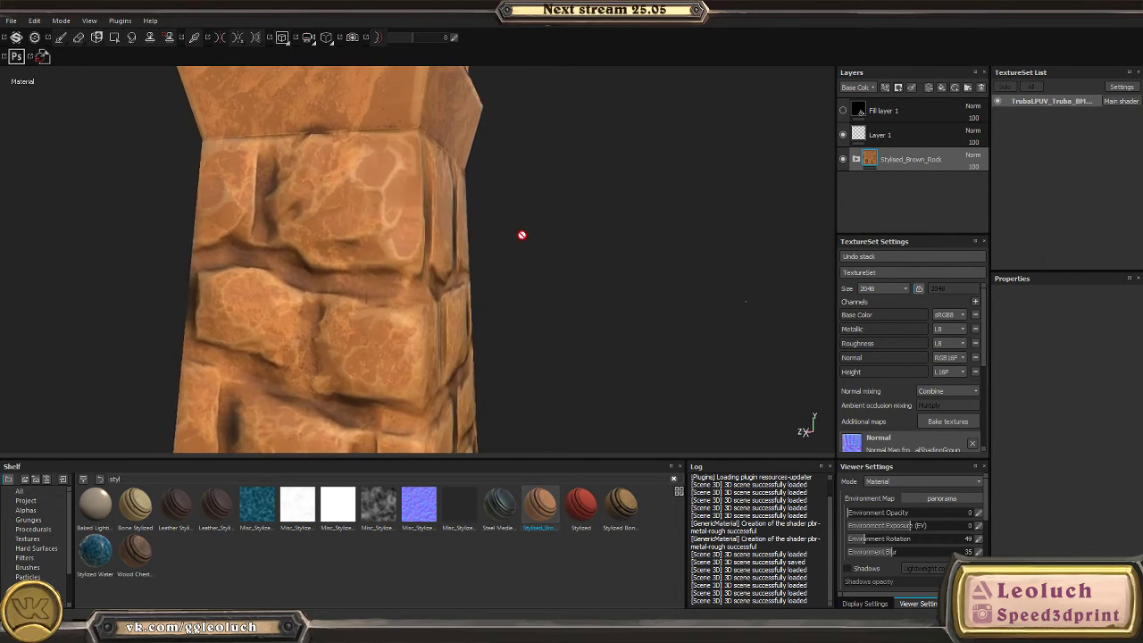
# - Make Fill layer 1 visible over the brown rock material and select it
pyautogui.click(843, 110)
pyautogui.click(844, 111)
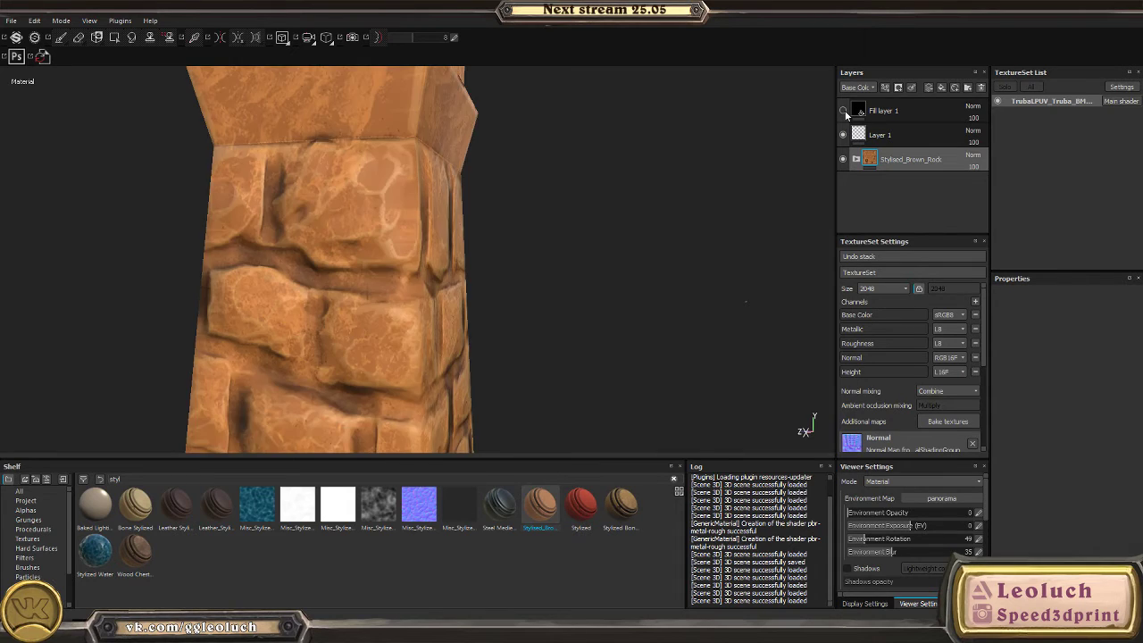
pyautogui.click(844, 111)
pyautogui.click(883, 111)
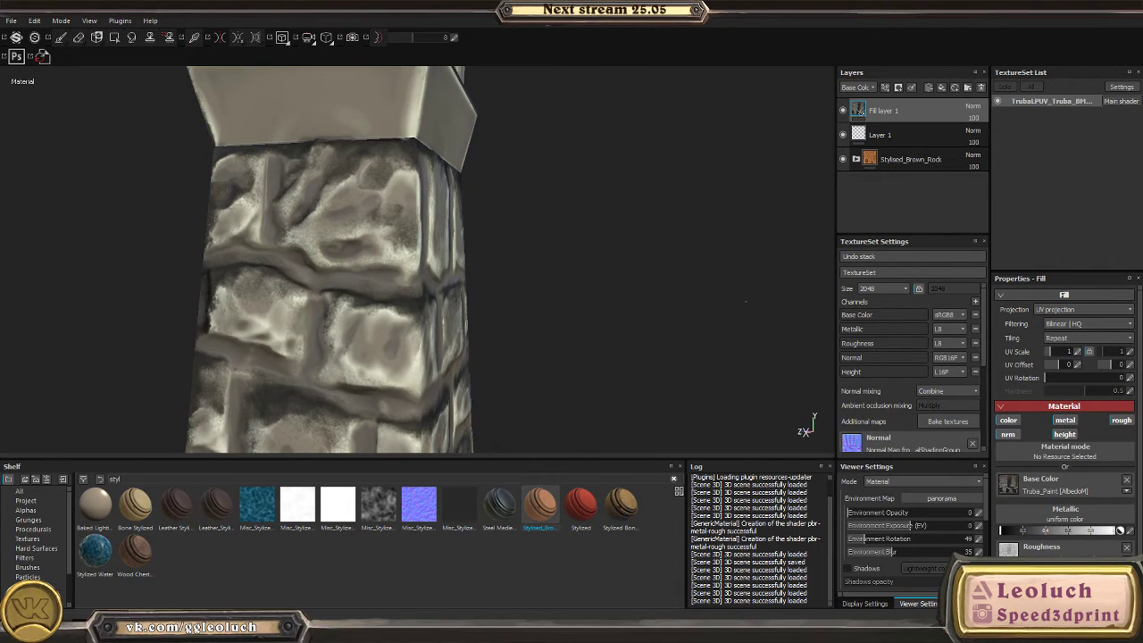
# - Set the base color blending mode of Fill layer 1 to Hard light
pyautogui.keyDown('alt'); pyautogui.moveTo(625, 268); pyautogui.dragTo(561, 244); pyautogui.keyUp('alt')
pyautogui.keyDown('alt'); pyautogui.moveTo(717, 347); pyautogui.dragTo(544, 283); pyautogui.keyUp('alt')
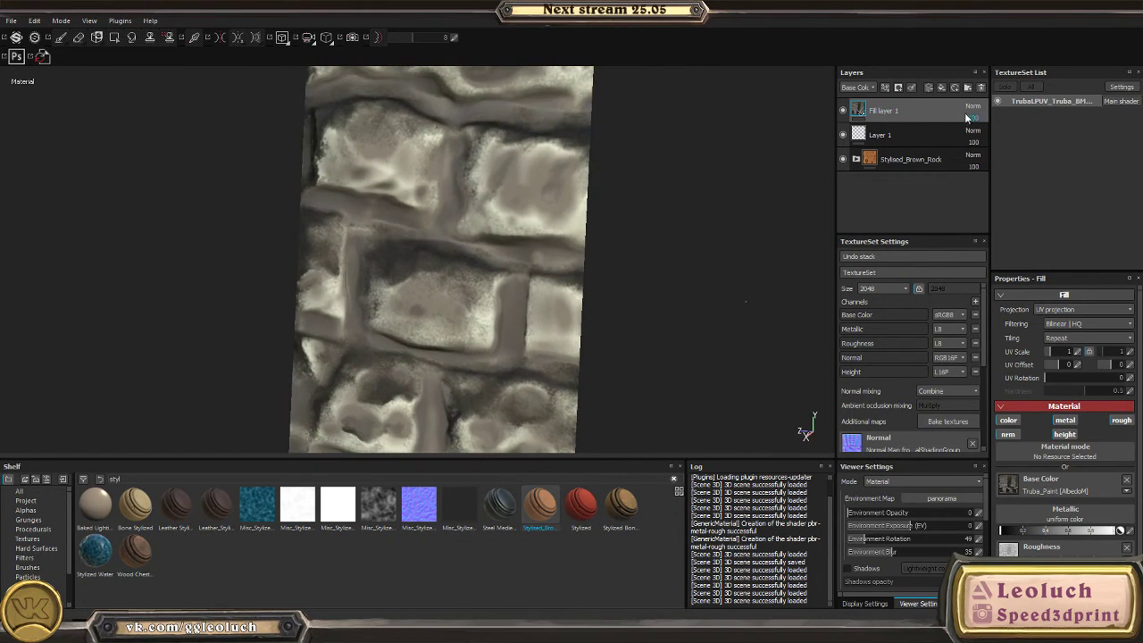
pyautogui.click(972, 107)
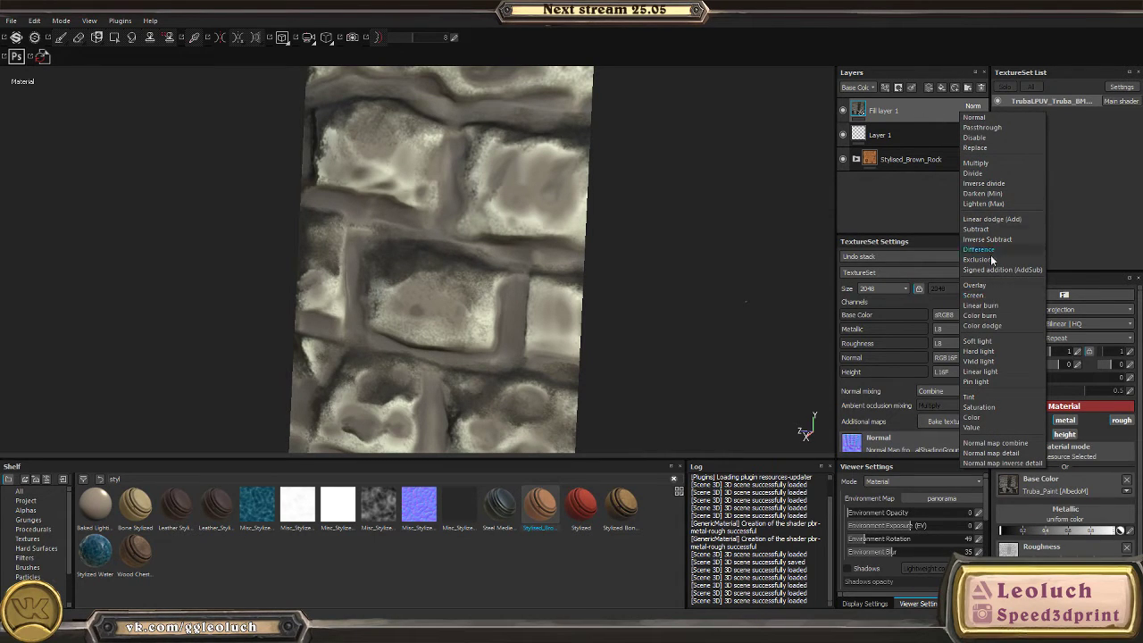
pyautogui.click(988, 351)
pyautogui.keyDown('alt'); pyautogui.moveTo(536, 268); pyautogui.dragTo(359, 228); pyautogui.keyUp('alt')
pyautogui.scroll(5, 525, 228)
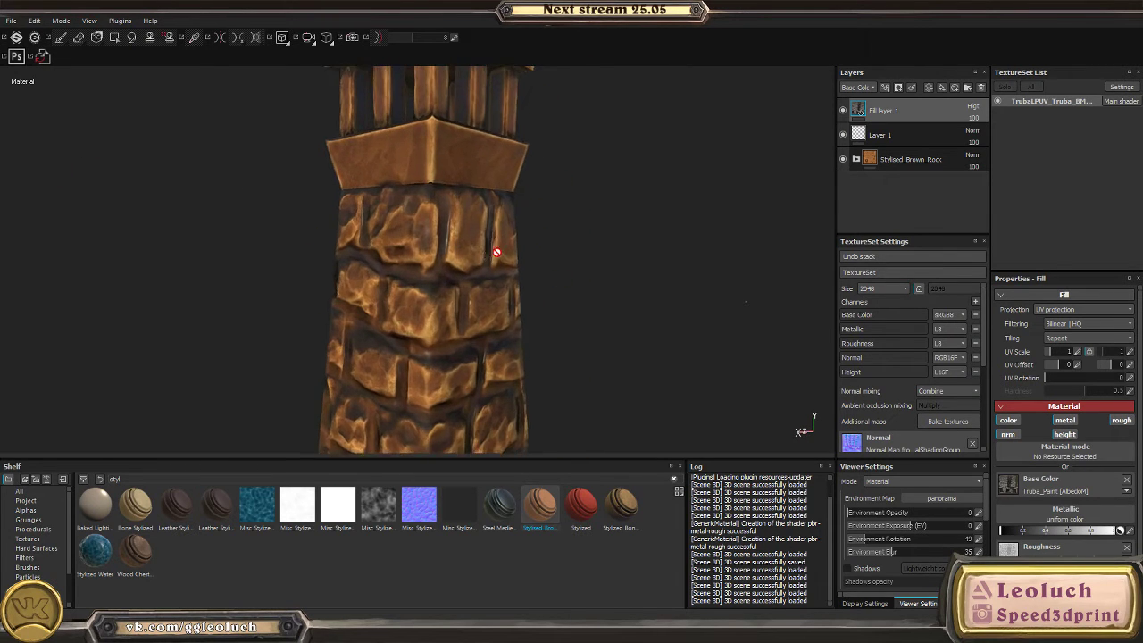
# - Set the base color blending mode of Fill layer 1 to Soft light
pyautogui.click(973, 107)
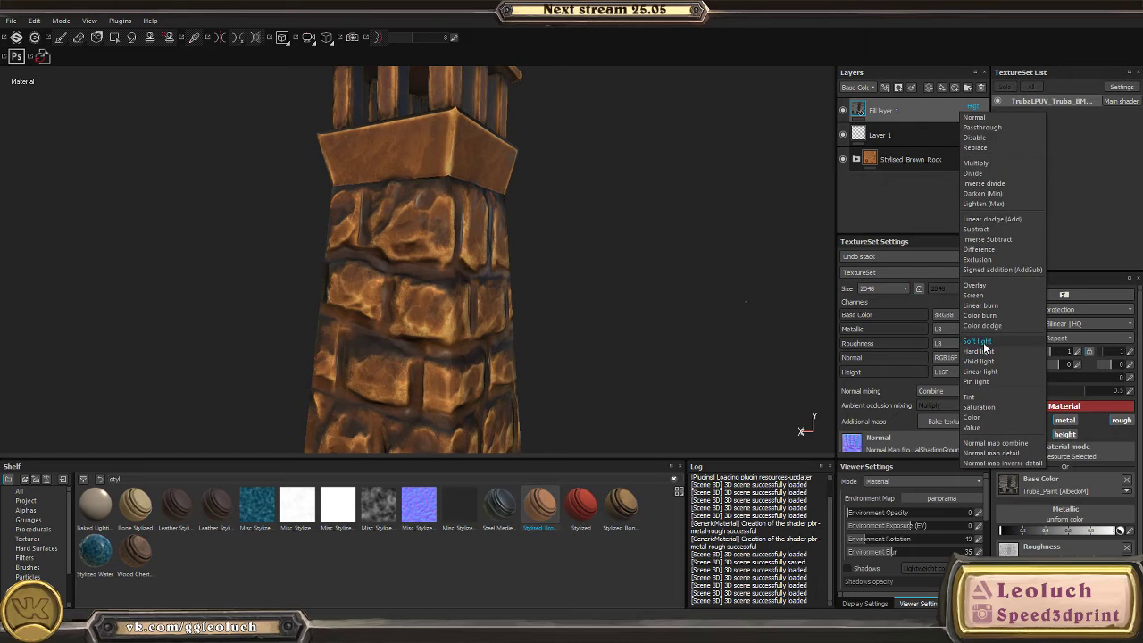
pyautogui.click(977, 340)
pyautogui.keyDown('alt'); pyautogui.moveTo(554, 253); pyautogui.dragTo(399, 100); pyautogui.keyUp('alt')
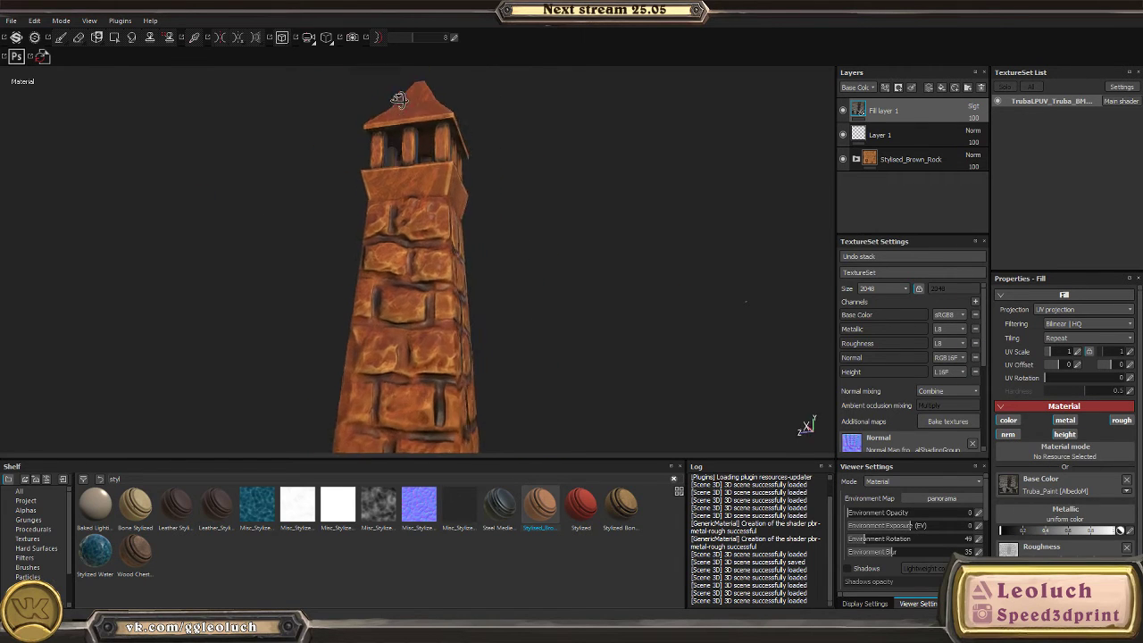
# - Hide Fill layer 1 so the underlying stylised rock material shows on the tower
pyautogui.click(843, 110)
pyautogui.scroll(2, 483, 251)
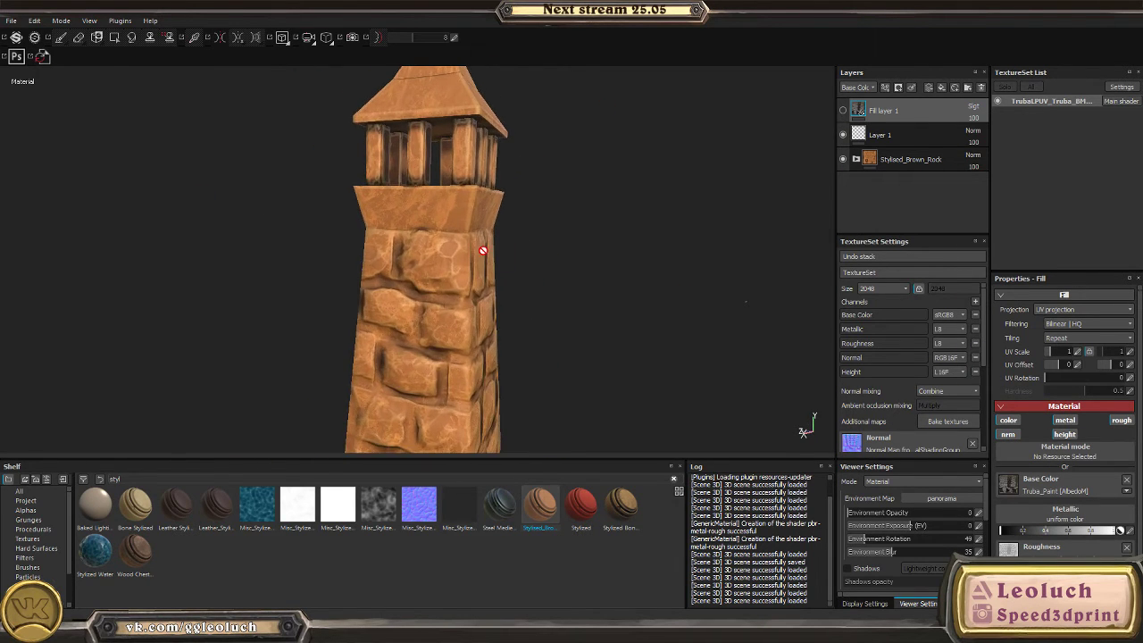
pyautogui.scroll(2, 536, 214)
# - Expand the Stylised_Brown_Rock folder and hide its GrungePass1 layer
pyautogui.click(856, 158)
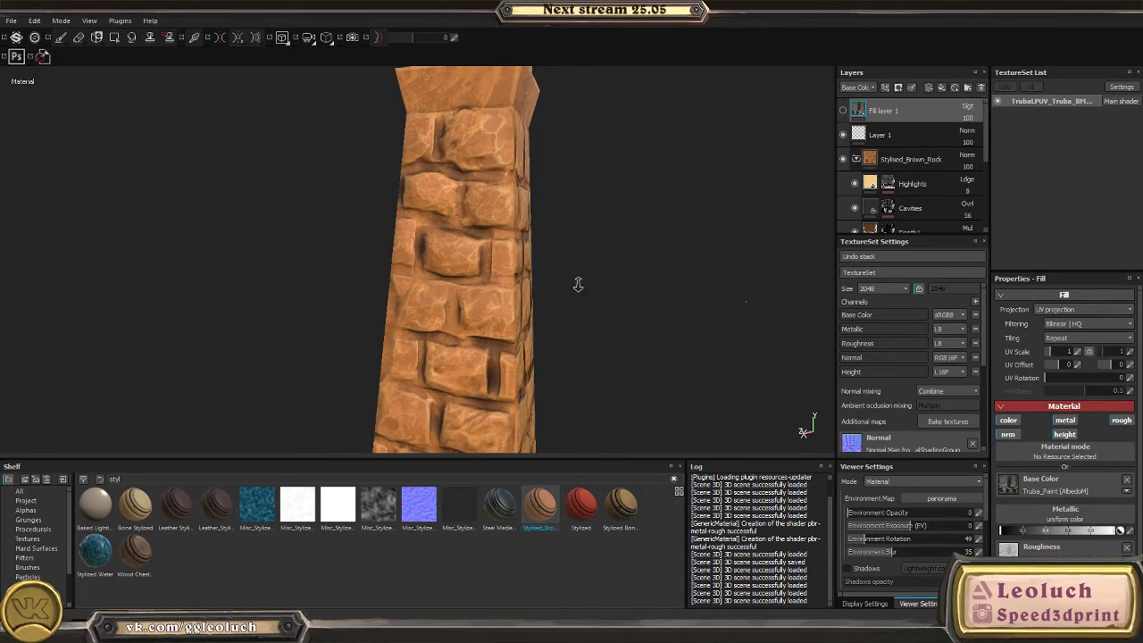
pyautogui.scroll(-2, 578, 284)
pyautogui.scroll(-3, 884, 204)
pyautogui.scroll(-2, 872, 224)
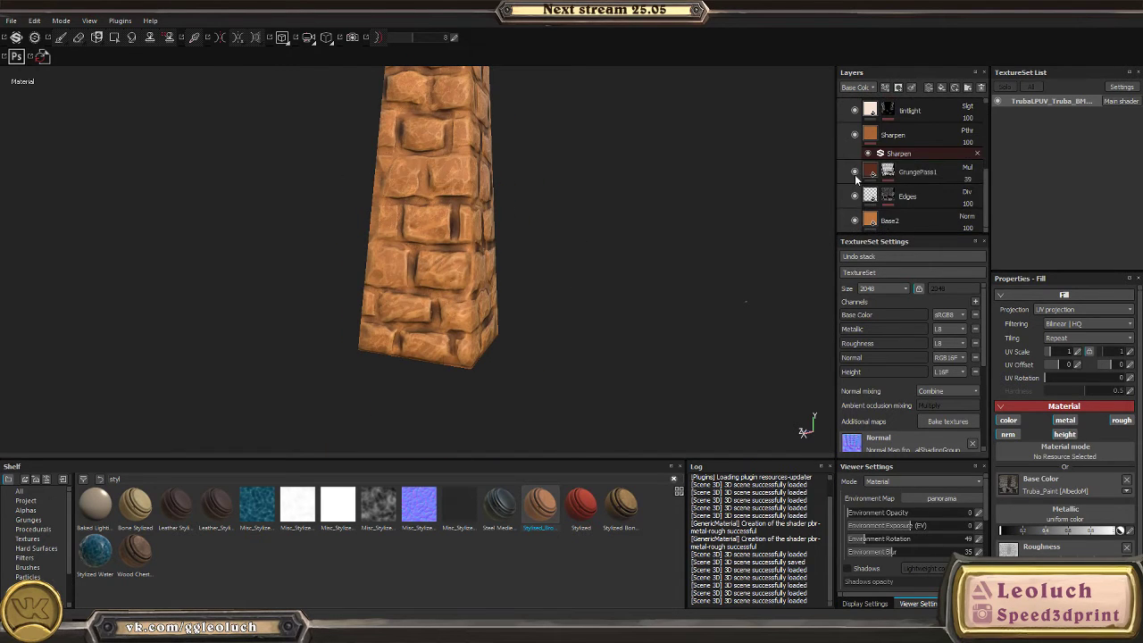
pyautogui.click(854, 171)
pyautogui.scroll(2, 753, 334)
pyautogui.scroll(1, 527, 256)
pyautogui.keyDown('alt'); pyautogui.moveTo(528, 256); pyautogui.dragTo(540, 269); pyautogui.keyUp('alt')
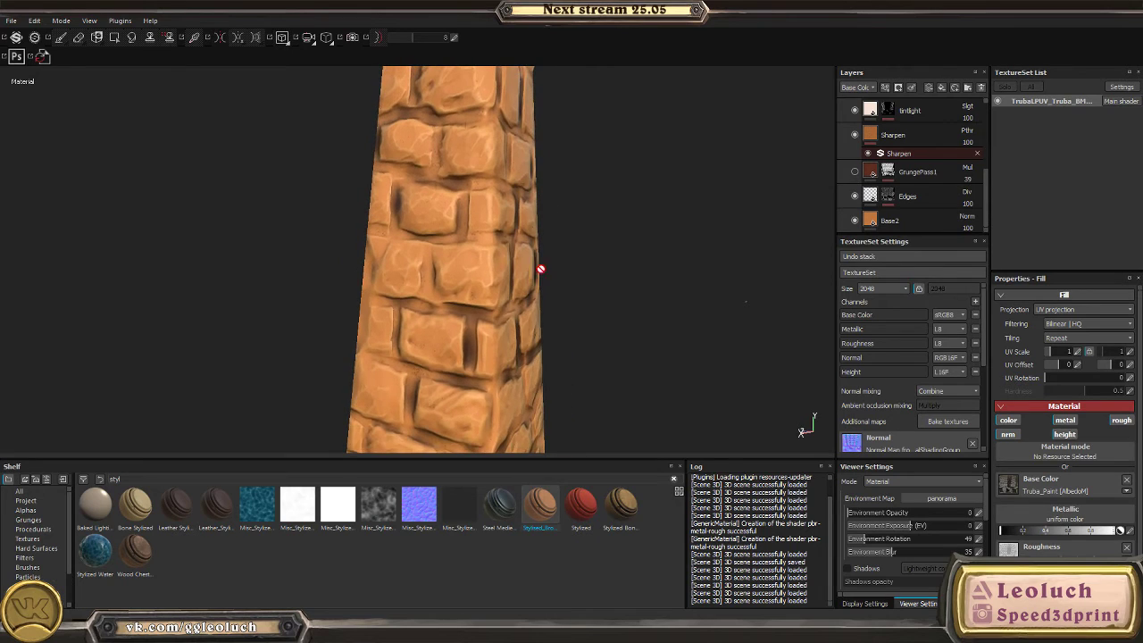
# - Change the base color of the Base2 fill layer to a dark teal-grey
pyautogui.click(933, 220)
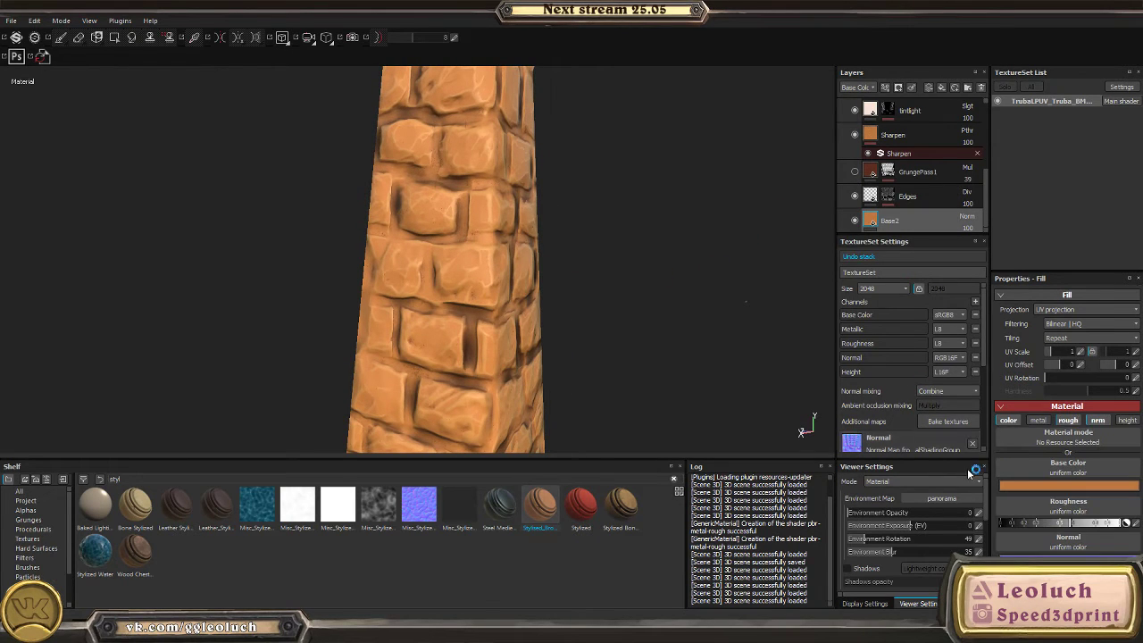
pyautogui.click(1050, 485)
pyautogui.moveTo(1064, 525); pyautogui.dragTo(1111, 507)
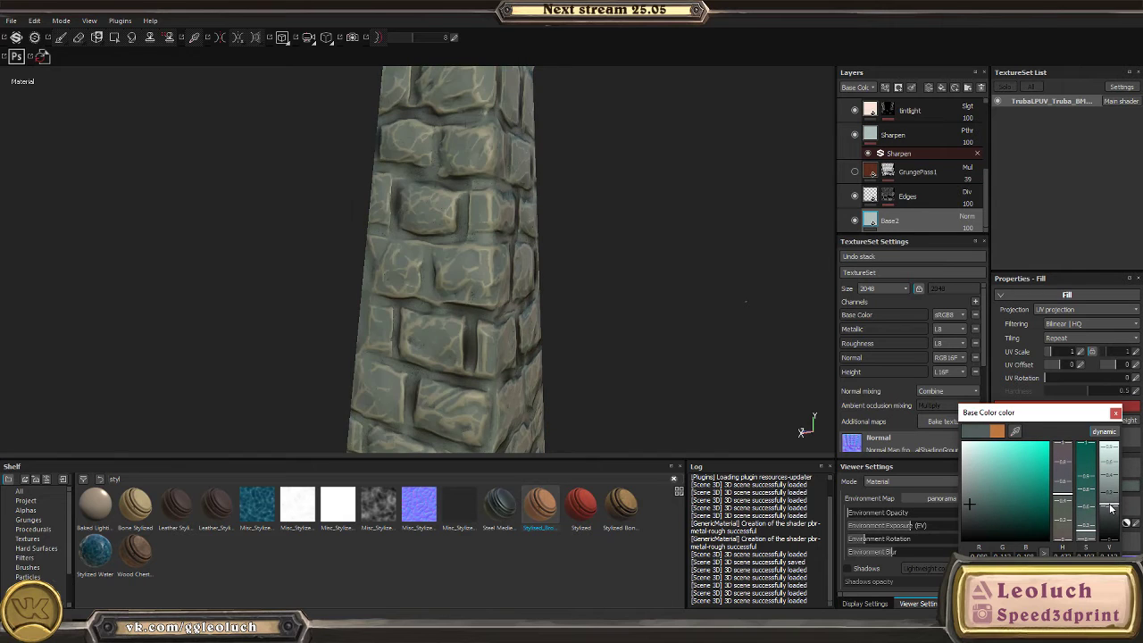
pyautogui.scroll(-5, 592, 268)
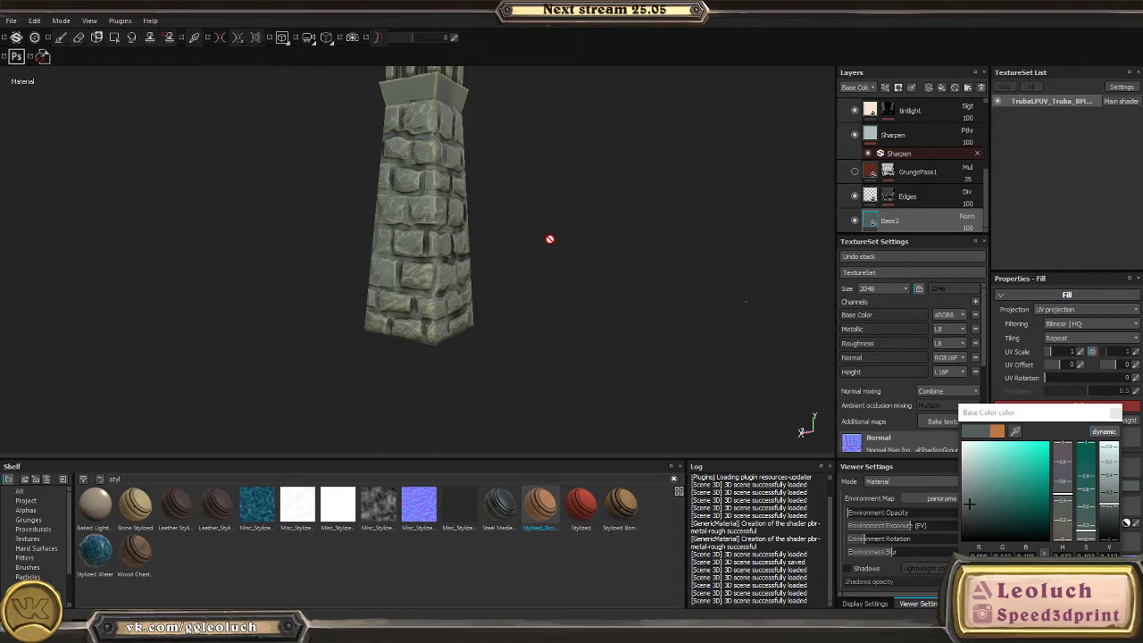
pyautogui.keyDown('alt'); pyautogui.moveTo(550, 239); pyautogui.dragTo(552, 231); pyautogui.keyUp('alt')
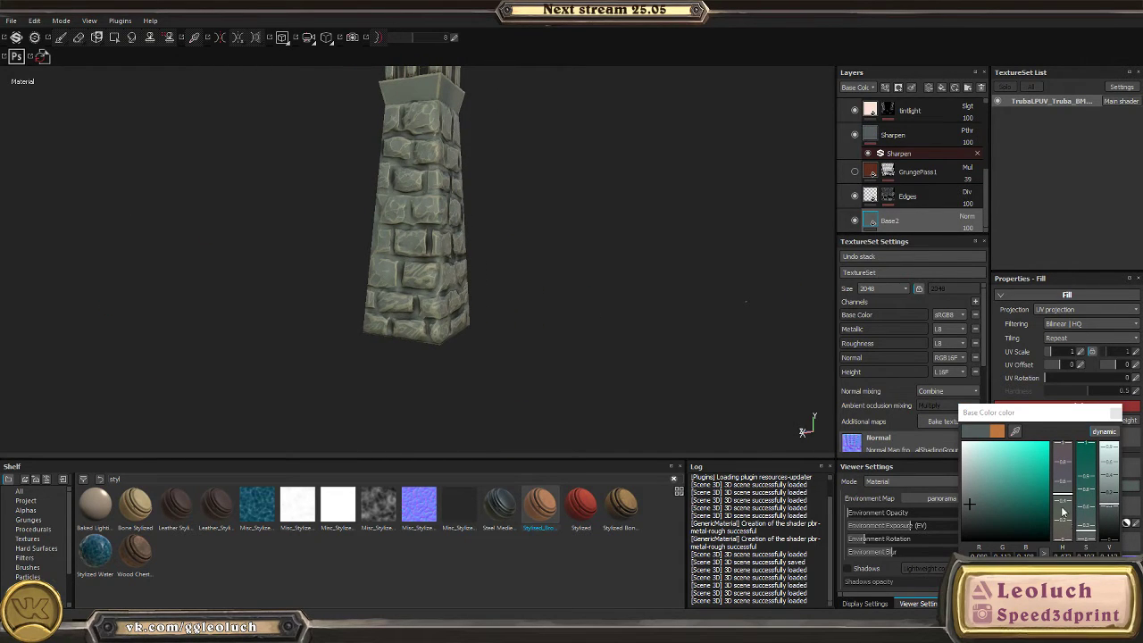
# - Shift the Base2 color's hue slightly towards green and lower its saturation for a more neutral stone grey
pyautogui.click(1061, 506)
pyautogui.keyDown('alt'); pyautogui.moveTo(565, 228); pyautogui.dragTo(500, 239); pyautogui.keyUp('alt')
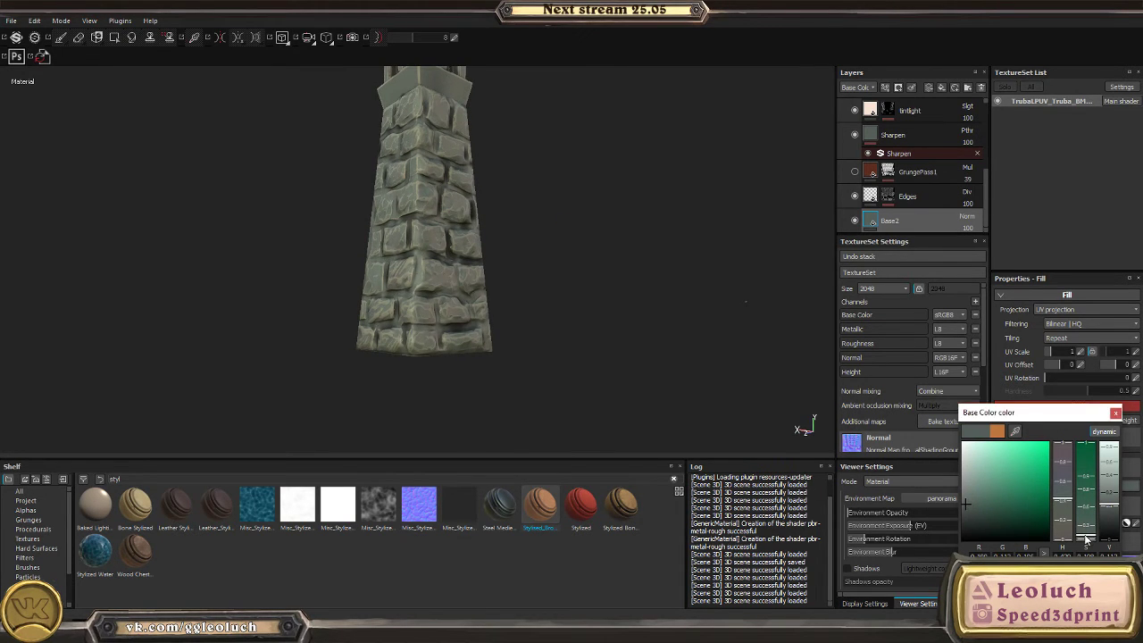
pyautogui.keyDown('alt'); pyautogui.moveTo(679, 352); pyautogui.dragTo(412, 261, button='right'); pyautogui.keyUp('alt')
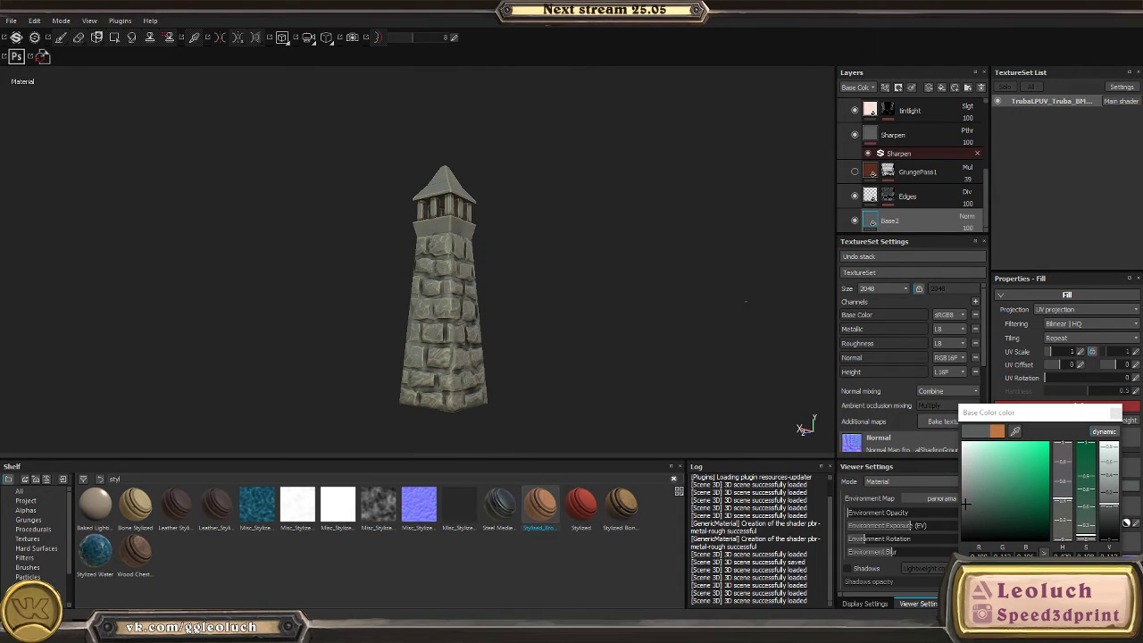
pyautogui.keyDown('alt'); pyautogui.moveTo(412, 262); pyautogui.dragTo(442, 277); pyautogui.keyUp('alt')
pyautogui.keyDown('alt'); pyautogui.moveTo(442, 277); pyautogui.dragTo(457, 297, button='right'); pyautogui.keyUp('alt')
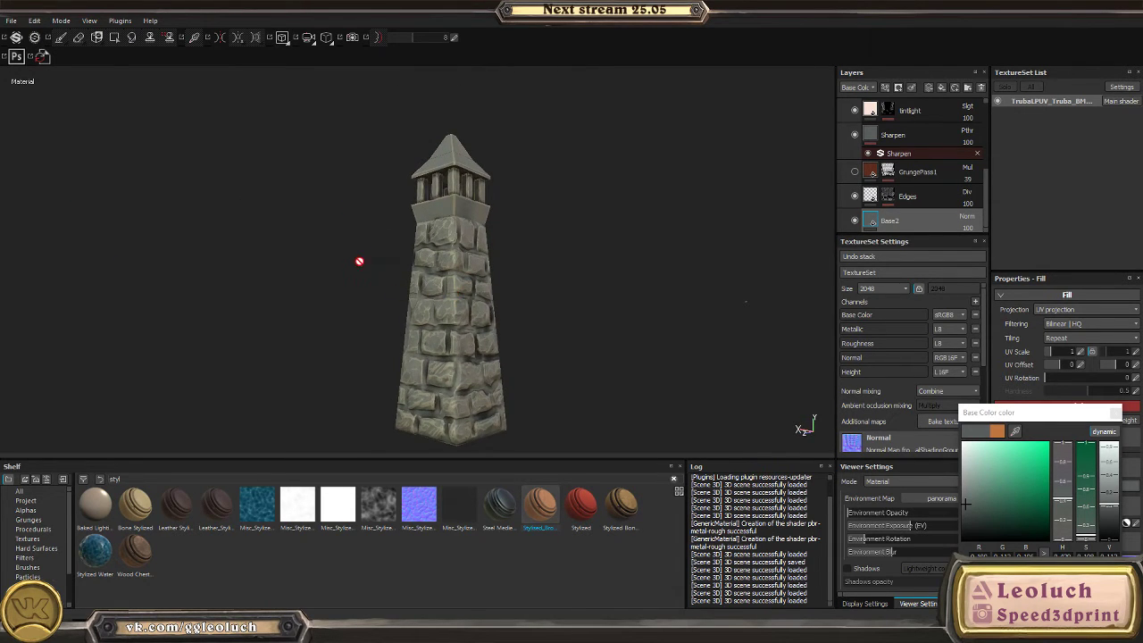
pyautogui.keyDown('alt'); pyautogui.moveTo(359, 261); pyautogui.dragTo(523, 325, button='right'); pyautogui.keyUp('alt')
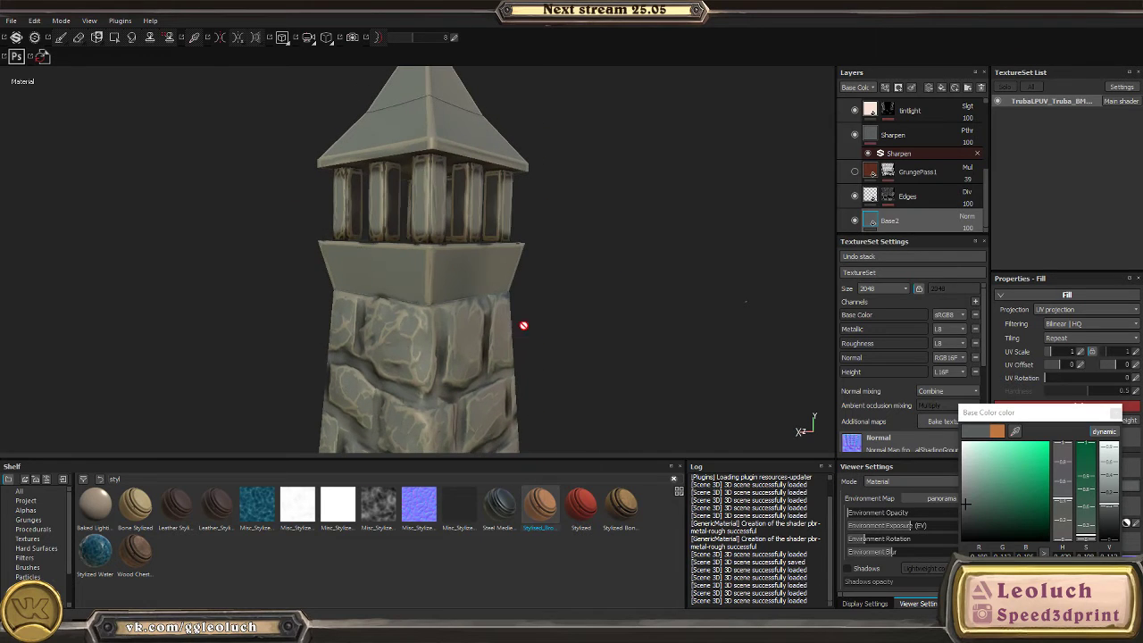
pyautogui.keyDown('alt'); pyautogui.moveTo(523, 325); pyautogui.dragTo(319, 262); pyautogui.keyUp('alt')
pyautogui.keyDown('alt'); pyautogui.moveTo(488, 259); pyautogui.dragTo(125, 256); pyautogui.keyUp('alt')
# - Search the shelf for "weapo" and add the Weapon Metal smart material above the Stylised_Brown_Rock folder
pyautogui.click(184, 478)
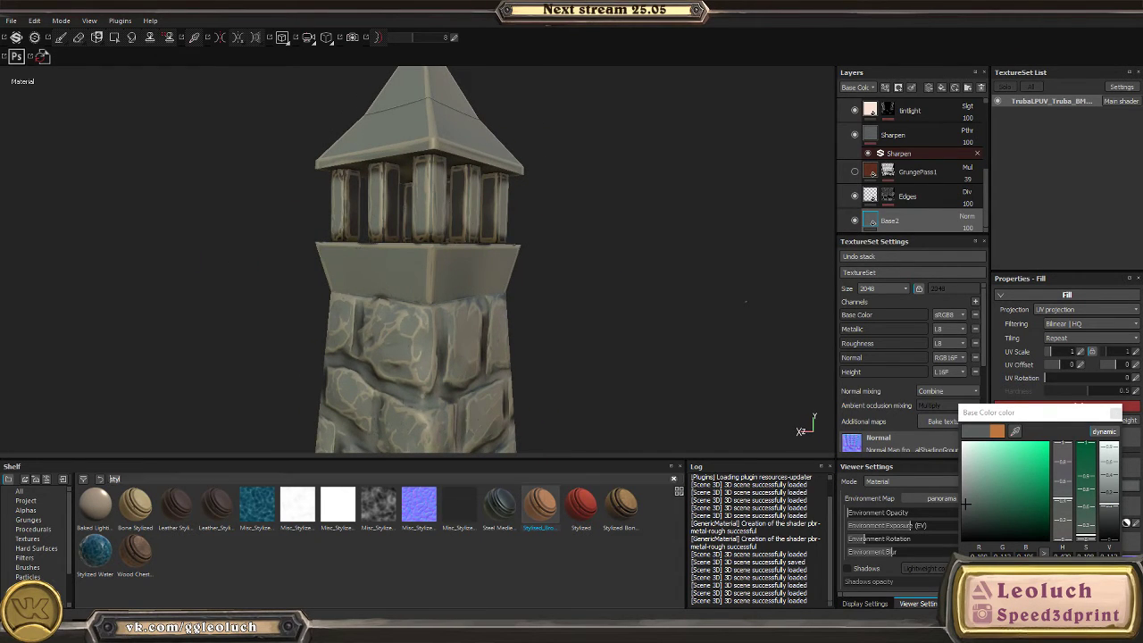
pyautogui.write('wet')
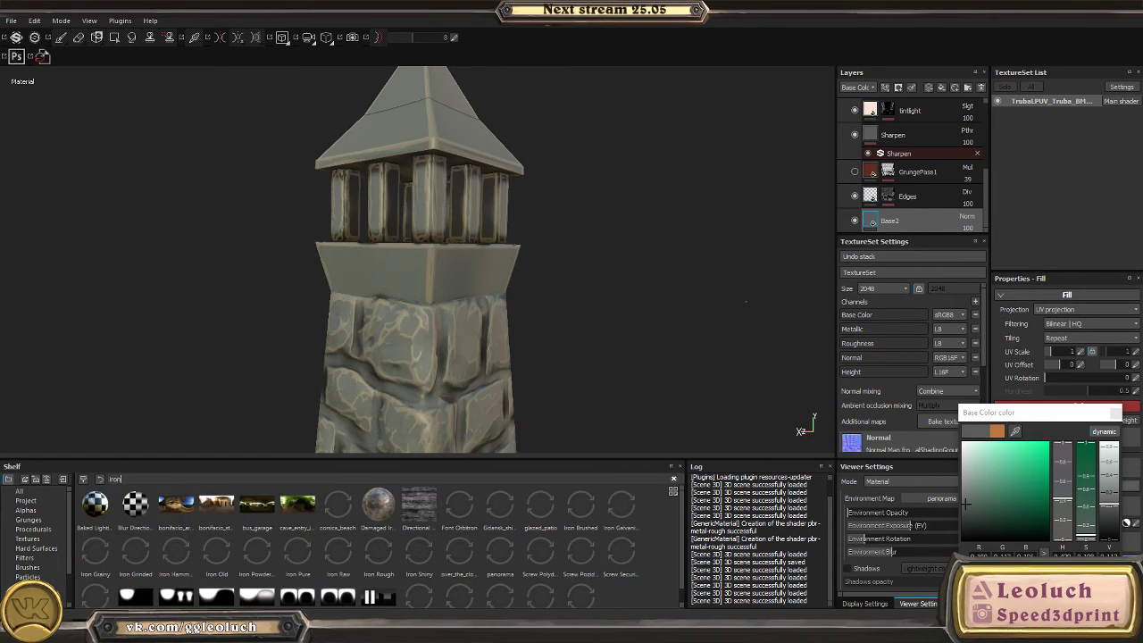
pyautogui.write('p')
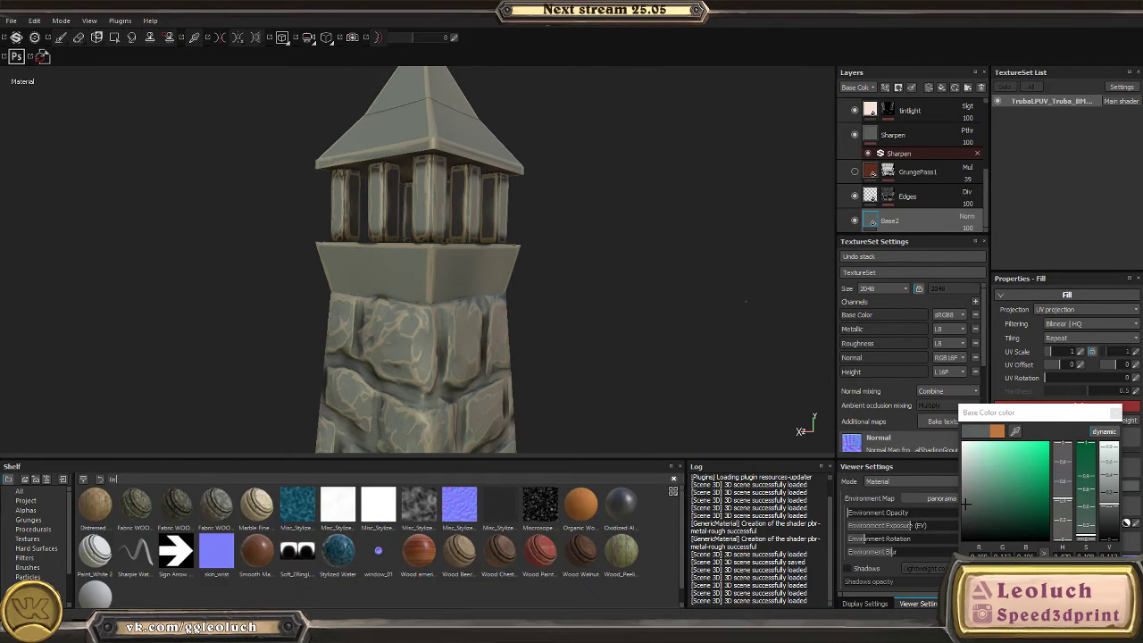
pyautogui.write('o')
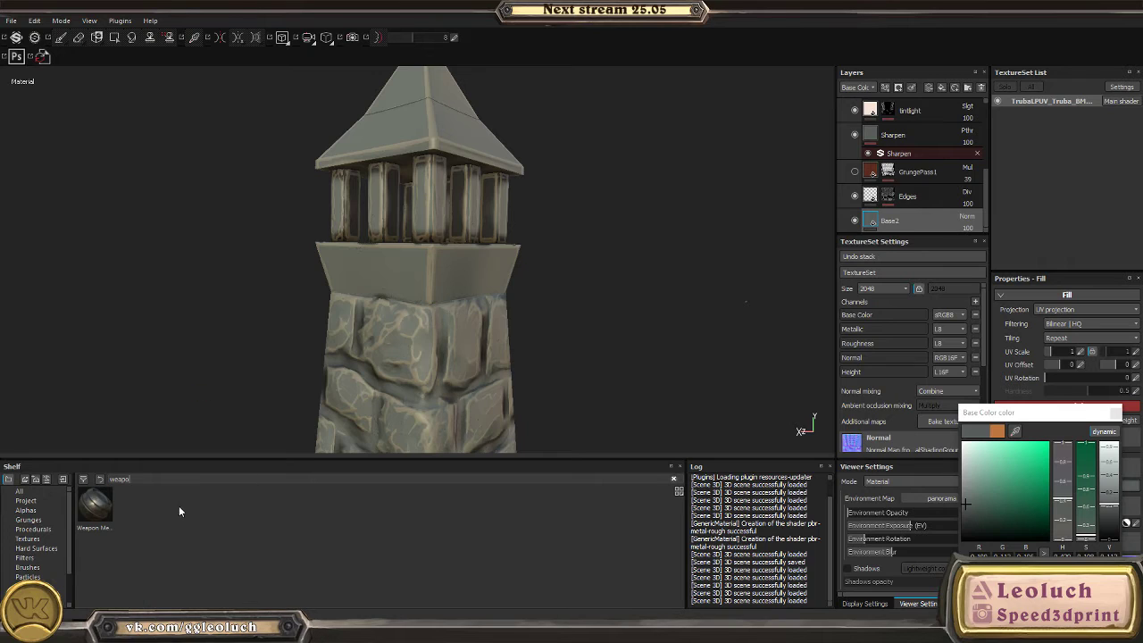
pyautogui.moveTo(95, 504); pyautogui.dragTo(855, 172)
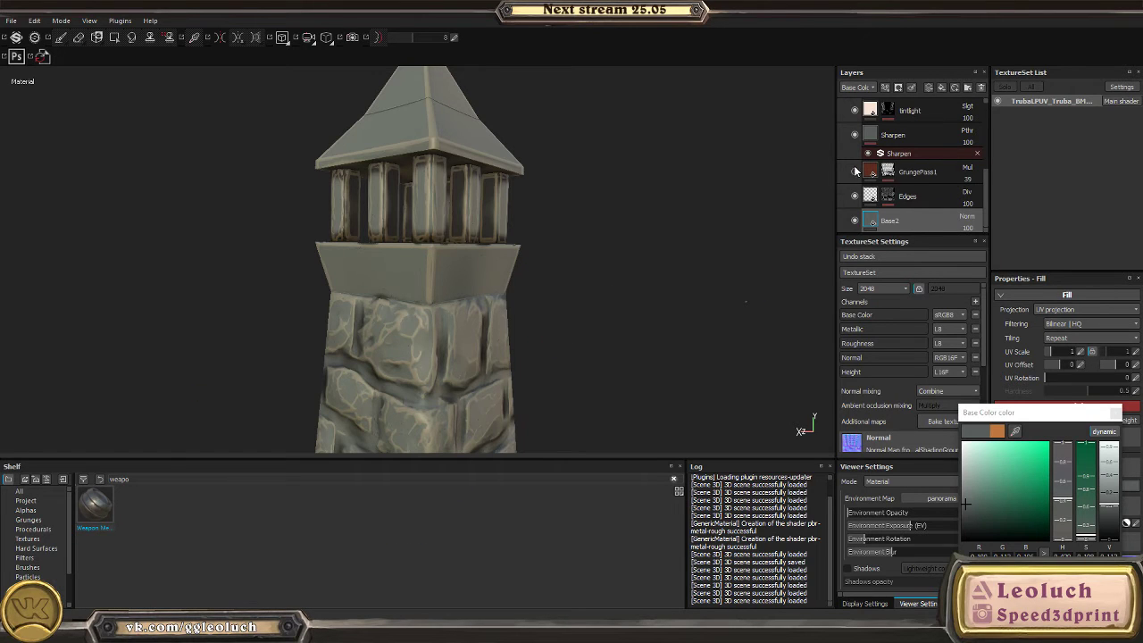
pyautogui.moveTo(90, 529); pyautogui.dragTo(890, 151)
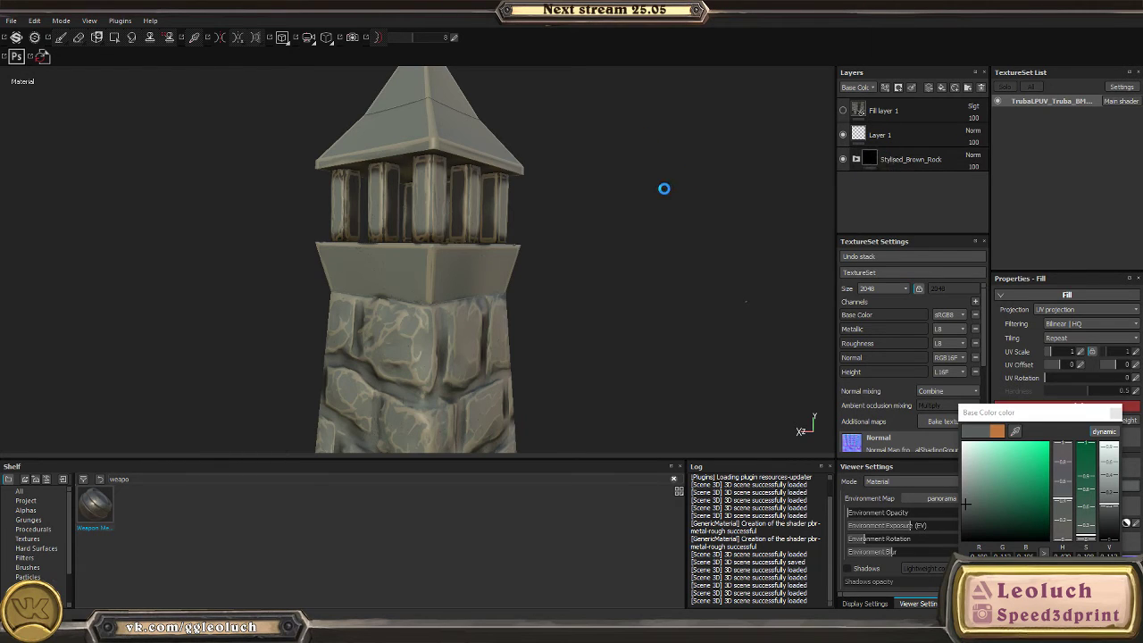
pyautogui.keyDown('alt'); pyautogui.moveTo(600, 285); pyautogui.dragTo(823, 106); pyautogui.keyUp('alt')
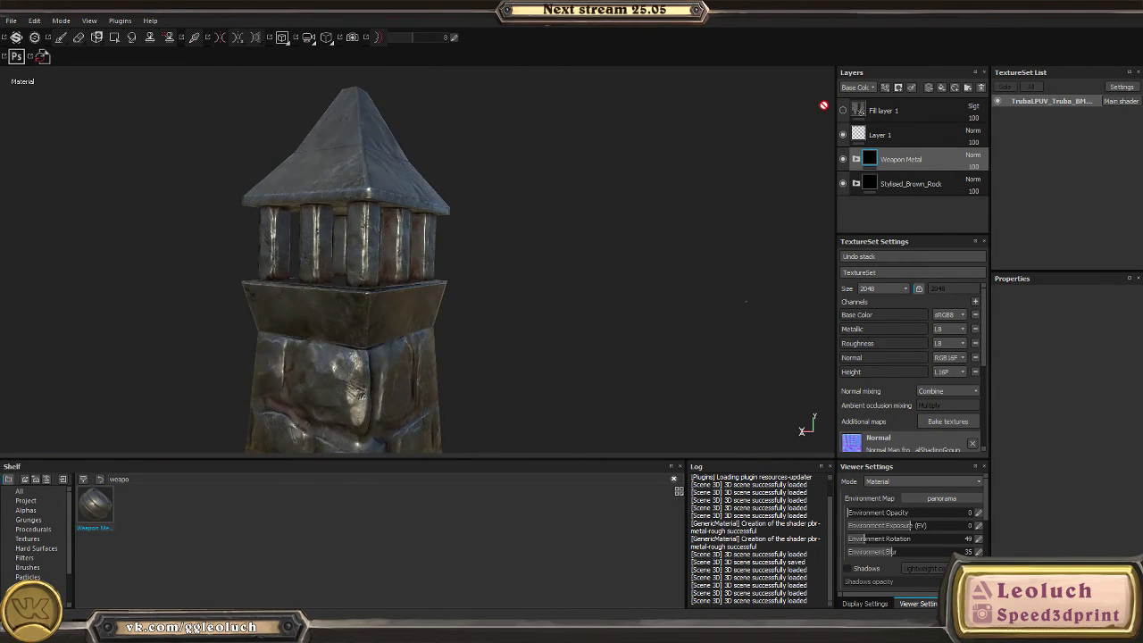
# - Add a black mask to the Weapon Metal folder and activate Polygon Fill
pyautogui.click(910, 88)
pyautogui.click(925, 135)
pyautogui.press('4')
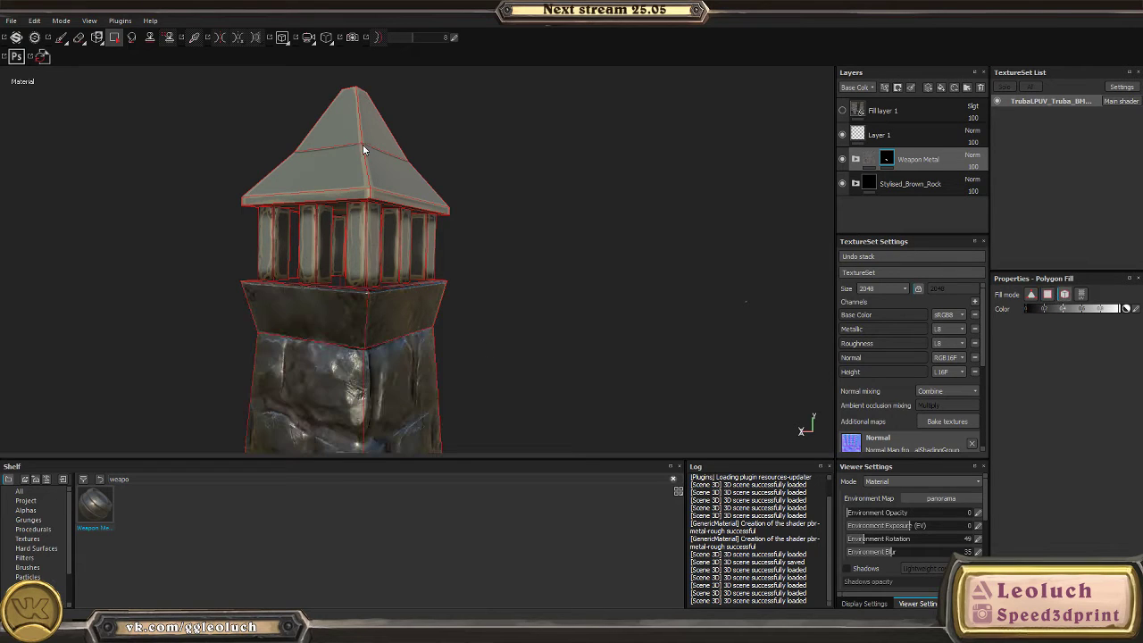
# - Fill the Weapon Metal mask by UV chunk on the tower's flared collar and roof, and return to the Paint tool
pyautogui.keyDown('alt'); pyautogui.moveTo(628, 326); pyautogui.dragTo(1125, 326); pyautogui.keyUp('alt')
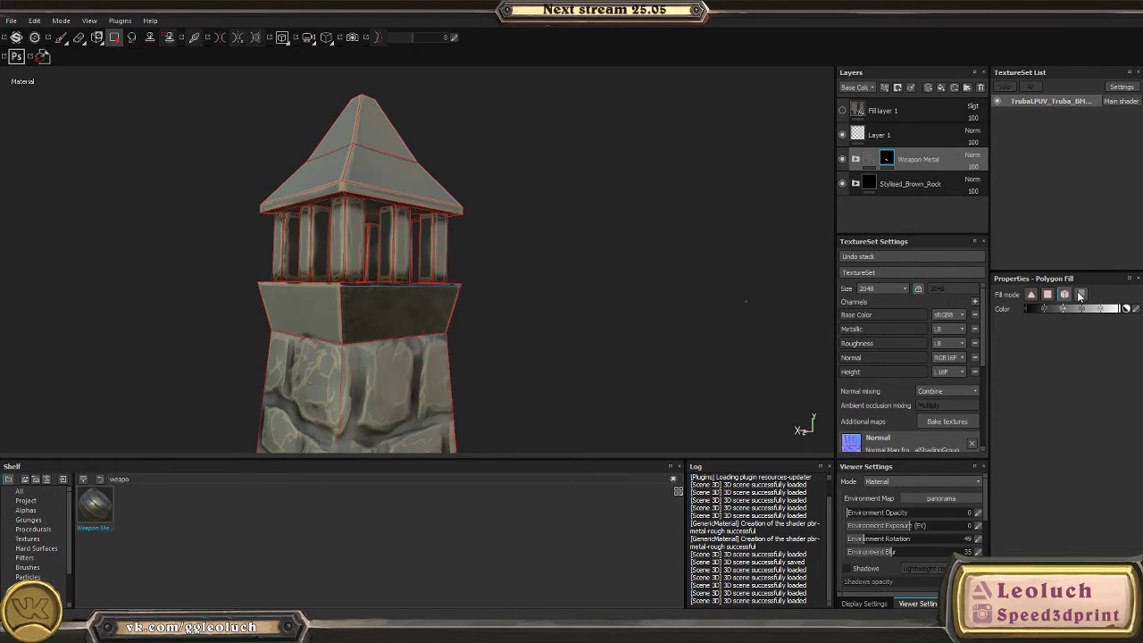
pyautogui.click(1080, 295)
pyautogui.click(434, 314)
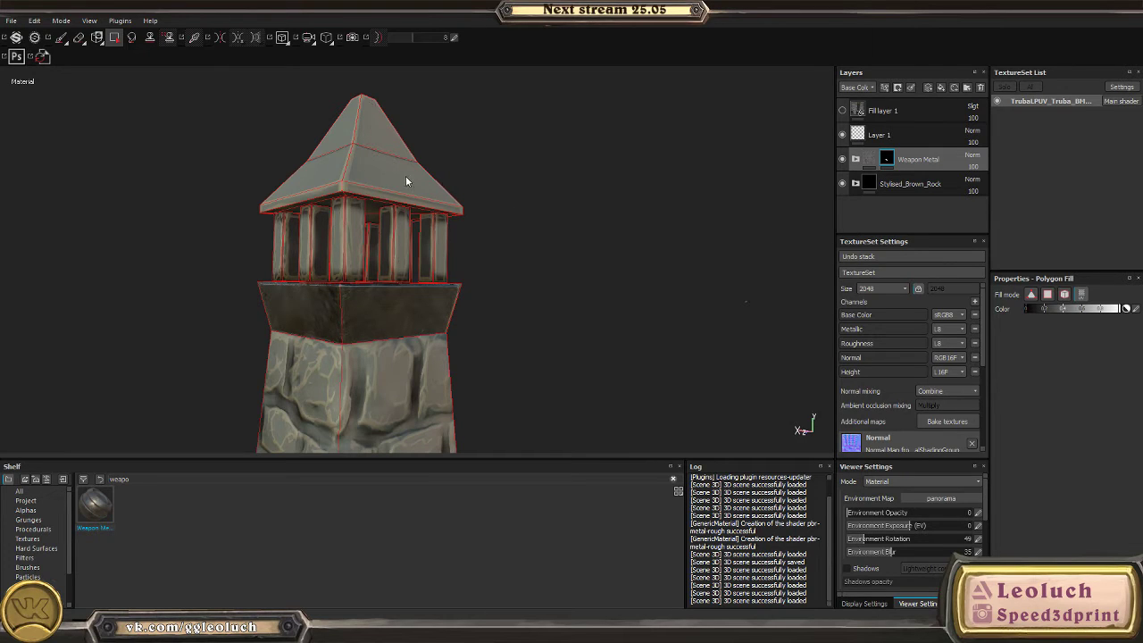
pyautogui.click(451, 201)
pyautogui.press('1')
pyautogui.moveTo(505, 204)
pyautogui.keyDown('alt'); pyautogui.mouseDown()
pyautogui.moveTo(548, 247)
pyautogui.moveTo(83, 233)
pyautogui.mouseUp(); pyautogui.keyUp('alt')
pyautogui.moveTo(482, 303)
pyautogui.keyDown('alt'); pyautogui.mouseDown()
pyautogui.moveTo(278, 166)
pyautogui.moveTo(354, 189)
pyautogui.moveTo(449, 194)
pyautogui.moveTo(436, 215)
pyautogui.moveTo(444, 223)
pyautogui.moveTo(716, 357)
pyautogui.moveTo(559, 383)
pyautogui.mouseUp(); pyautogui.keyUp('alt')
pyautogui.scroll(5, 432, 437)
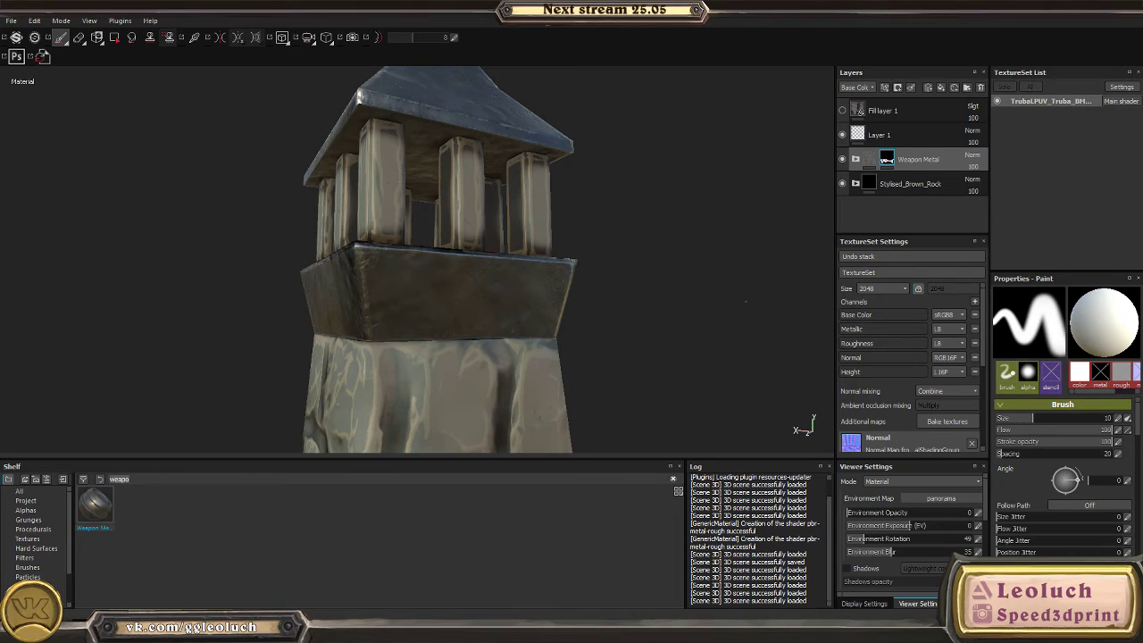
# - Search the shelf for "pl coat" and add the PL_Dirty-Coat-Metal smart material above the Weapon Metal folder
pyautogui.press('BackSpace')
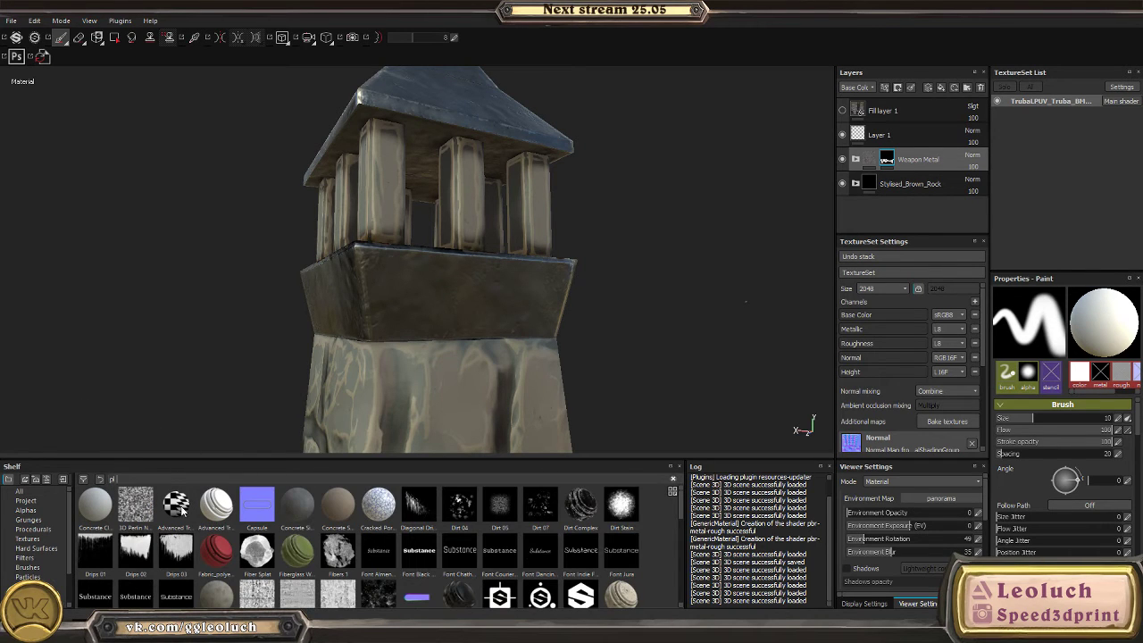
pyautogui.write('pl coat')
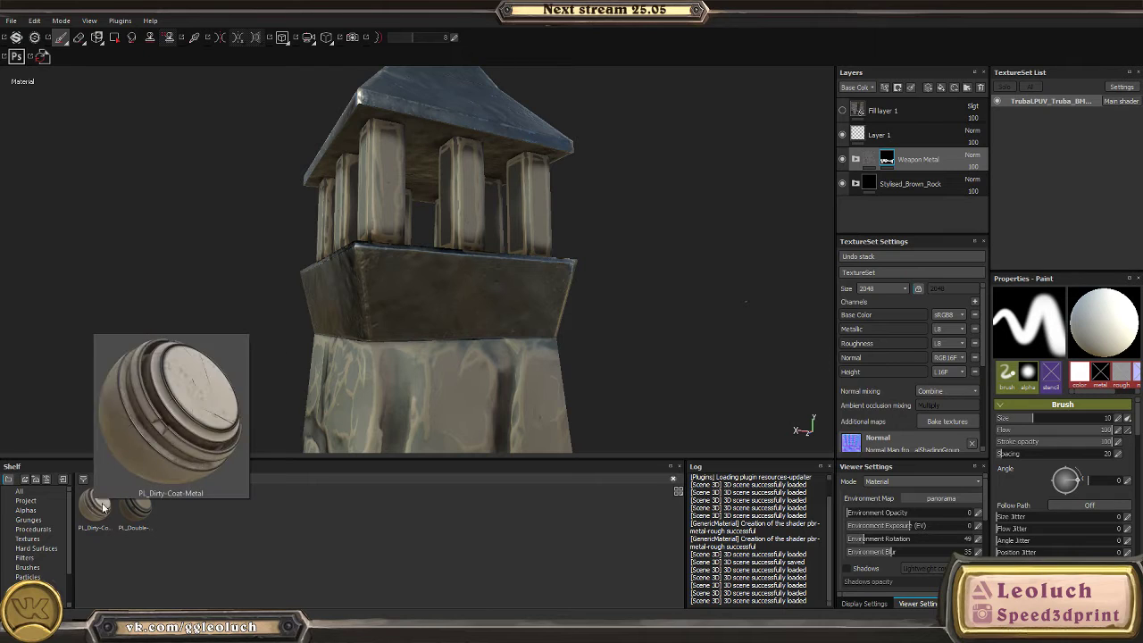
pyautogui.moveTo(148, 525)
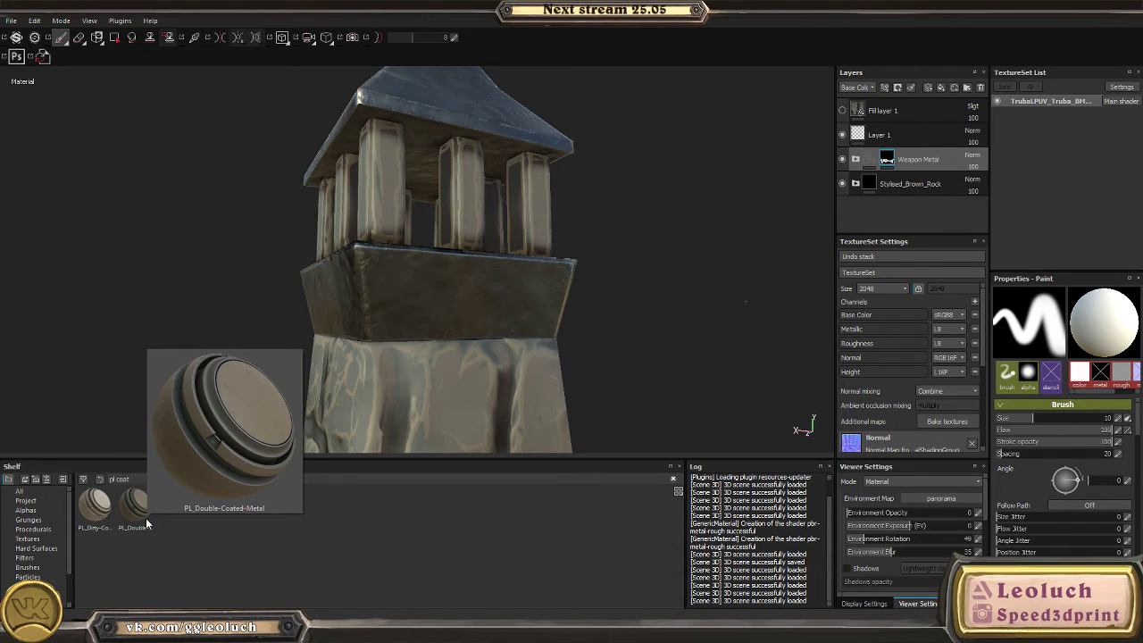
pyautogui.moveTo(113, 522); pyautogui.dragTo(932, 158)
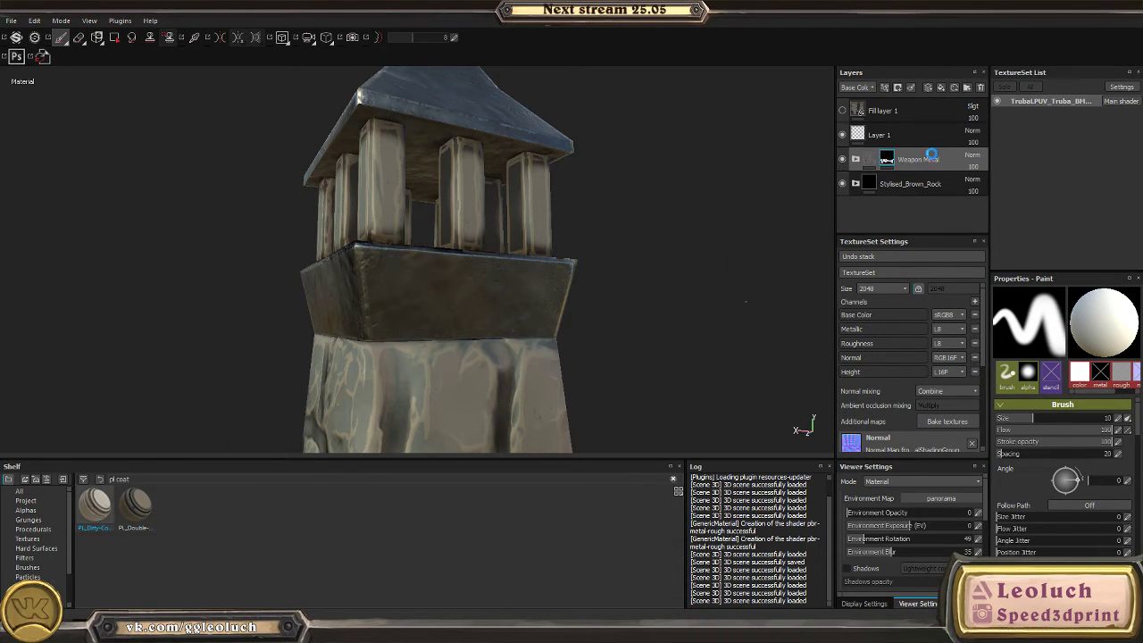
pyautogui.keyDown('alt'); pyautogui.moveTo(530, 237); pyautogui.dragTo(553, 330); pyautogui.keyUp('alt')
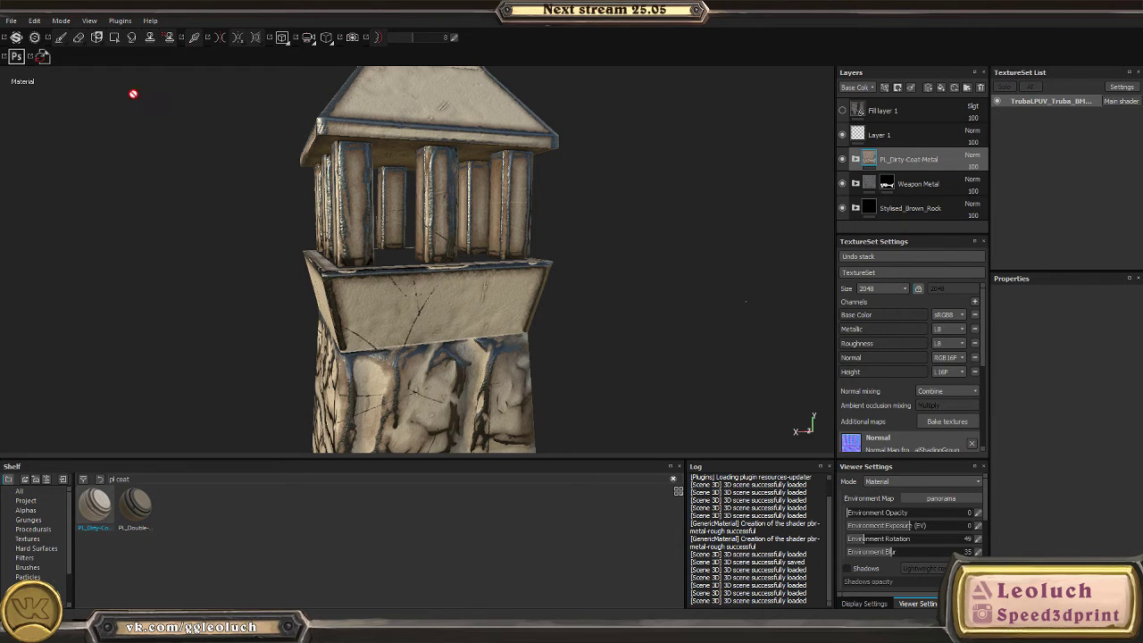
pyautogui.keyDown('alt'); pyautogui.moveTo(428, 115); pyautogui.dragTo(780, 163); pyautogui.keyUp('alt')
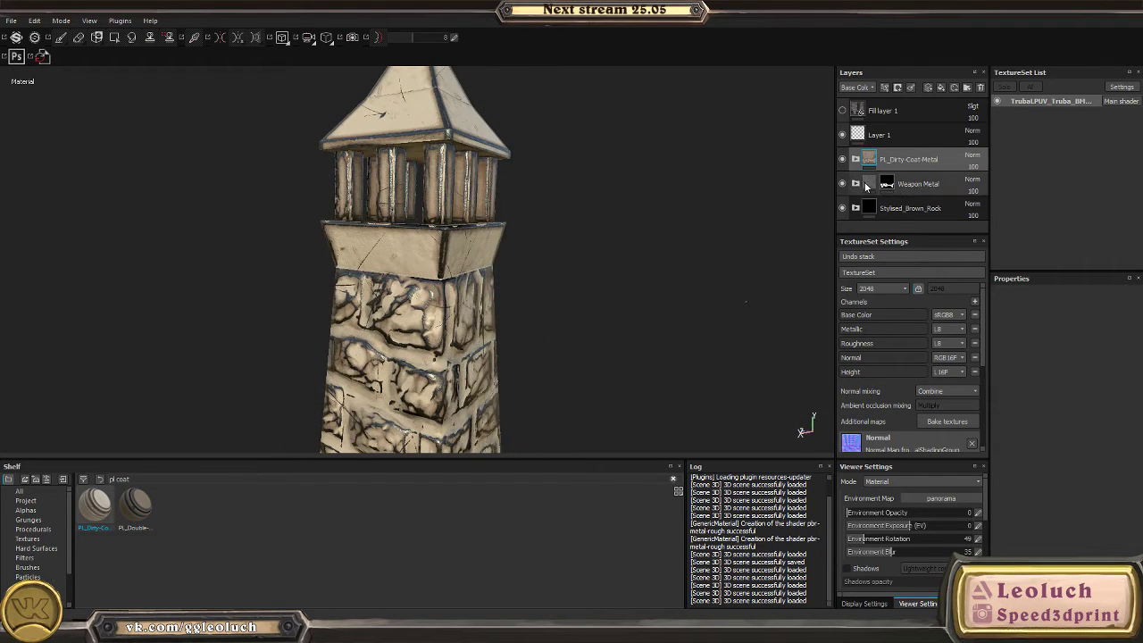
# - Hide the PL_Dirty-Coat-Metal and Weapon Metal folders
pyautogui.click(842, 159)
pyautogui.click(842, 183)
pyautogui.keyDown('alt'); pyautogui.moveTo(453, 294); pyautogui.dragTo(454, 306, button='right'); pyautogui.keyUp('alt')
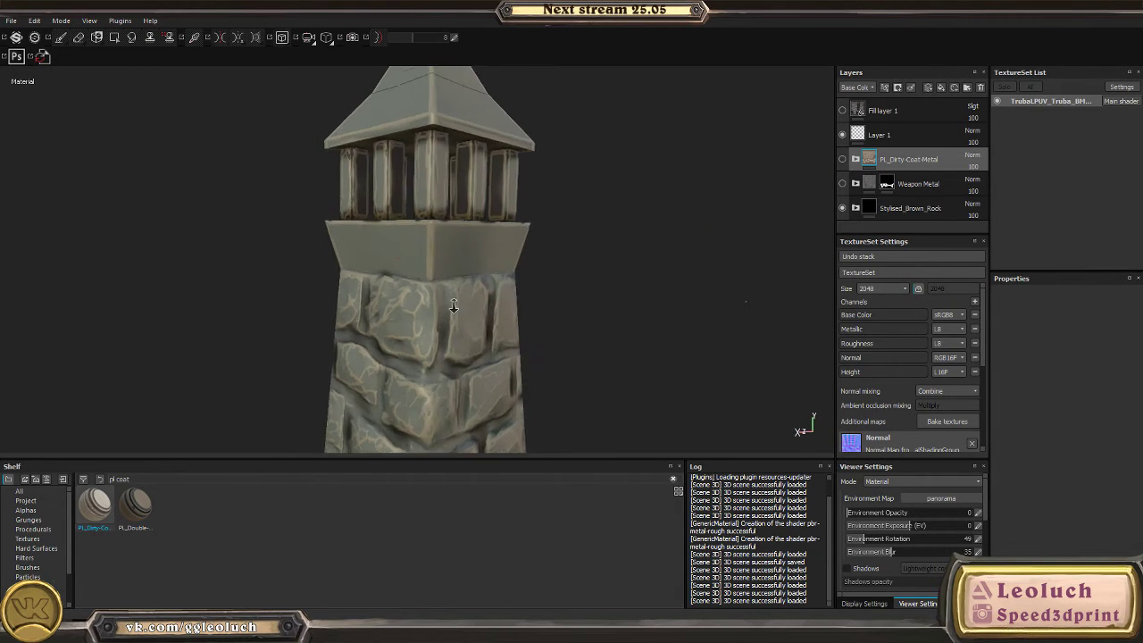
# - Inspect the baked normal and ambient occlusion maps on the pillars and roof, and return to the material view
pyautogui.keyDown('alt'); pyautogui.moveTo(453, 306); pyautogui.dragTo(531, 242); pyautogui.keyUp('alt')
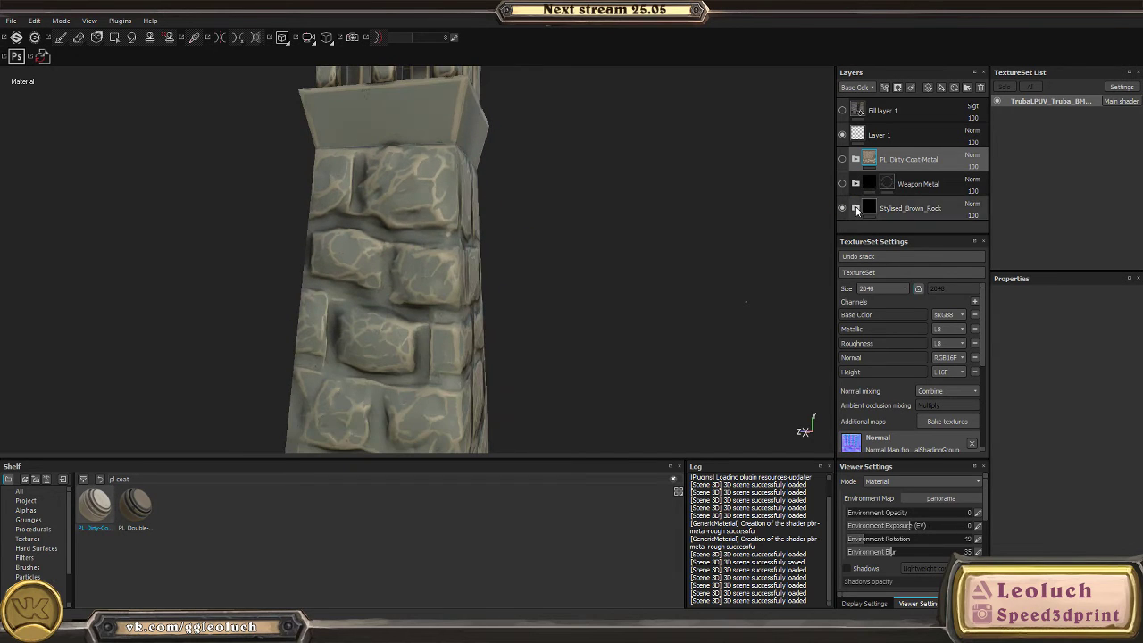
pyautogui.click(855, 208)
pyautogui.keyDown('alt'); pyautogui.moveTo(407, 175); pyautogui.dragTo(244, 259); pyautogui.keyUp('alt')
pyautogui.press('b')
pyautogui.press('b')
pyautogui.press('b')
pyautogui.press('b')
pyautogui.keyDown('alt'); pyautogui.moveTo(502, 233); pyautogui.dragTo(370, 235); pyautogui.keyUp('alt')
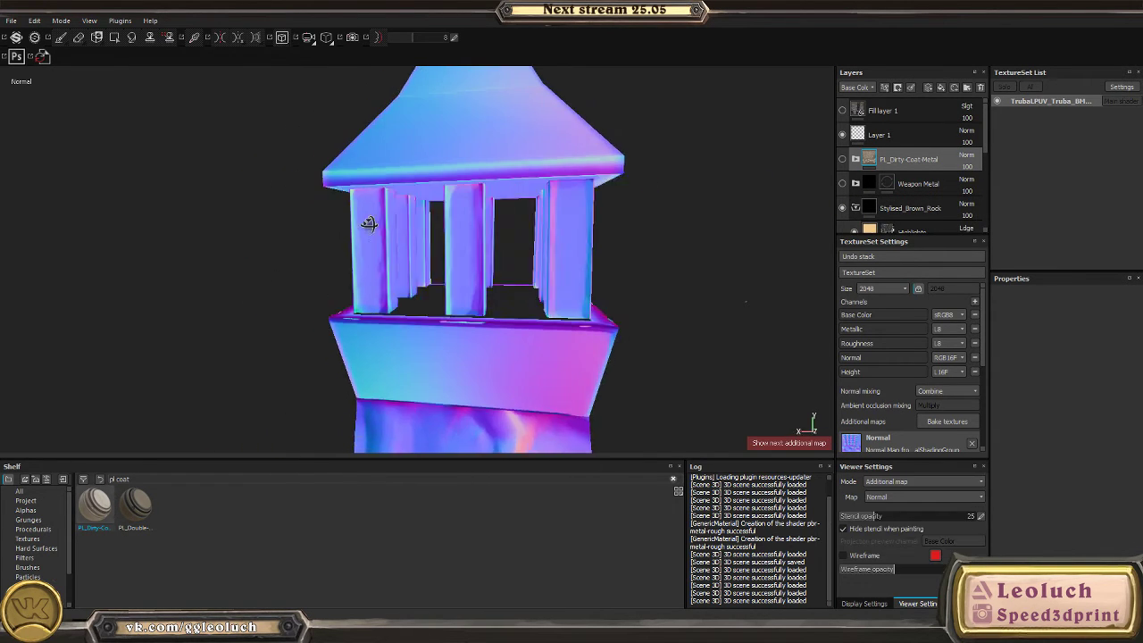
pyautogui.keyDown('alt'); pyautogui.moveTo(502, 255); pyautogui.dragTo(783, 281); pyautogui.keyUp('alt')
pyautogui.press('b')
pyautogui.scroll(5, 229, 319)
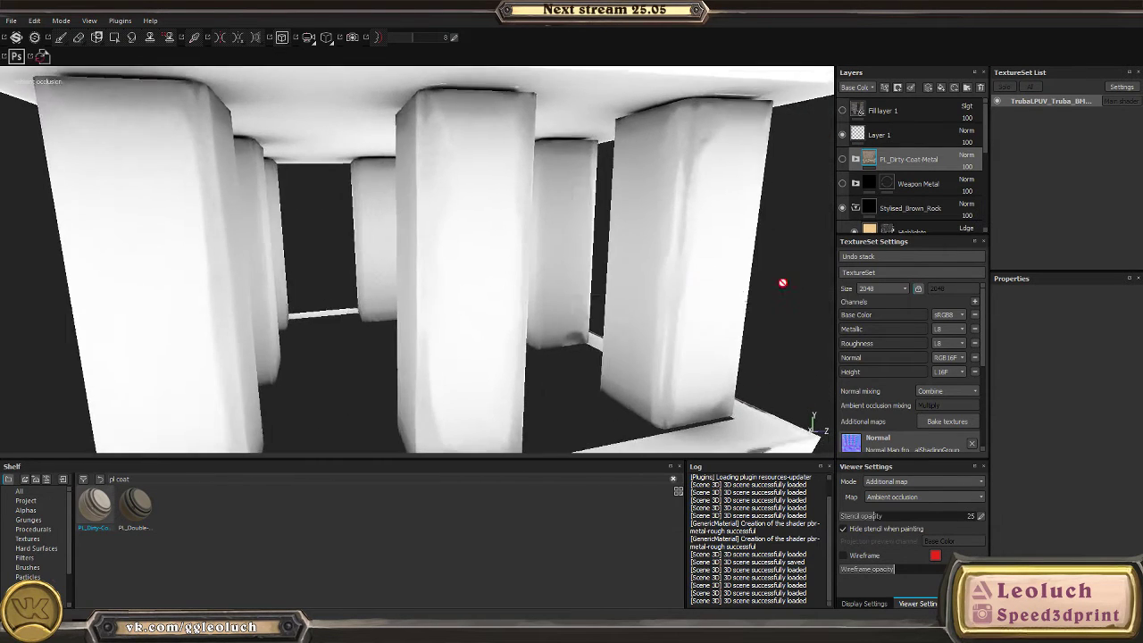
pyautogui.scroll(-5, 592, 237)
pyautogui.keyDown('alt'); pyautogui.moveTo(592, 238); pyautogui.dragTo(401, 242); pyautogui.keyUp('alt')
pyautogui.press('m')
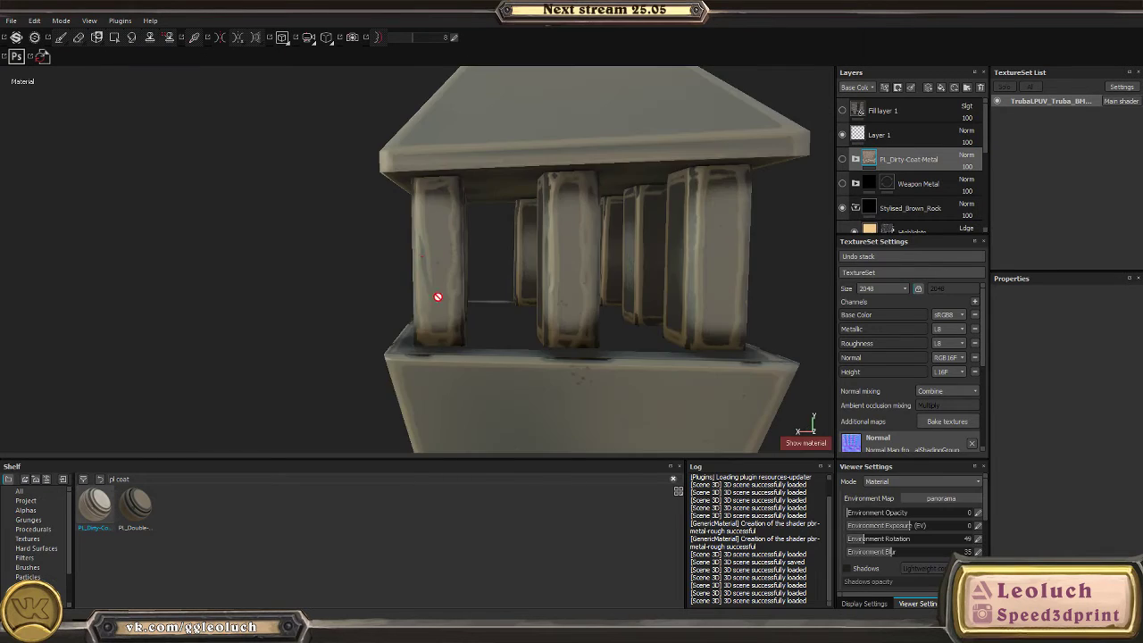
pyautogui.keyDown('alt'); pyautogui.moveTo(438, 301); pyautogui.dragTo(502, 304); pyautogui.keyUp('alt')
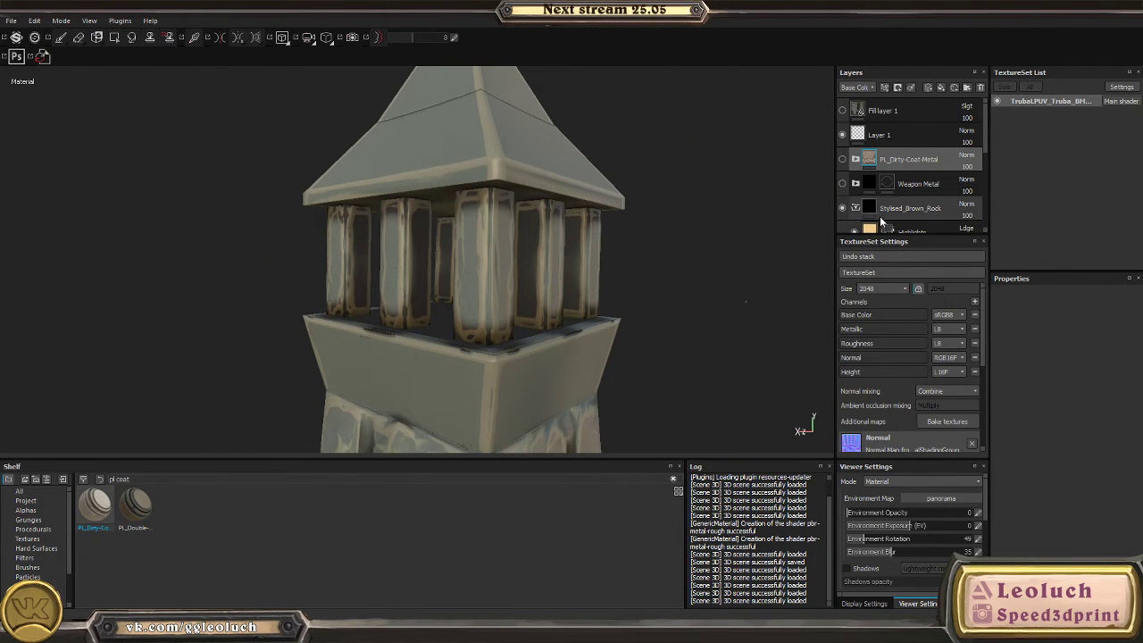
# - Duplicate the Base2 layer inside Stylised_Brown_Rock and set the copy's base color to a light sandy brown
pyautogui.scroll(-5, 880, 223)
pyautogui.click(880, 219)
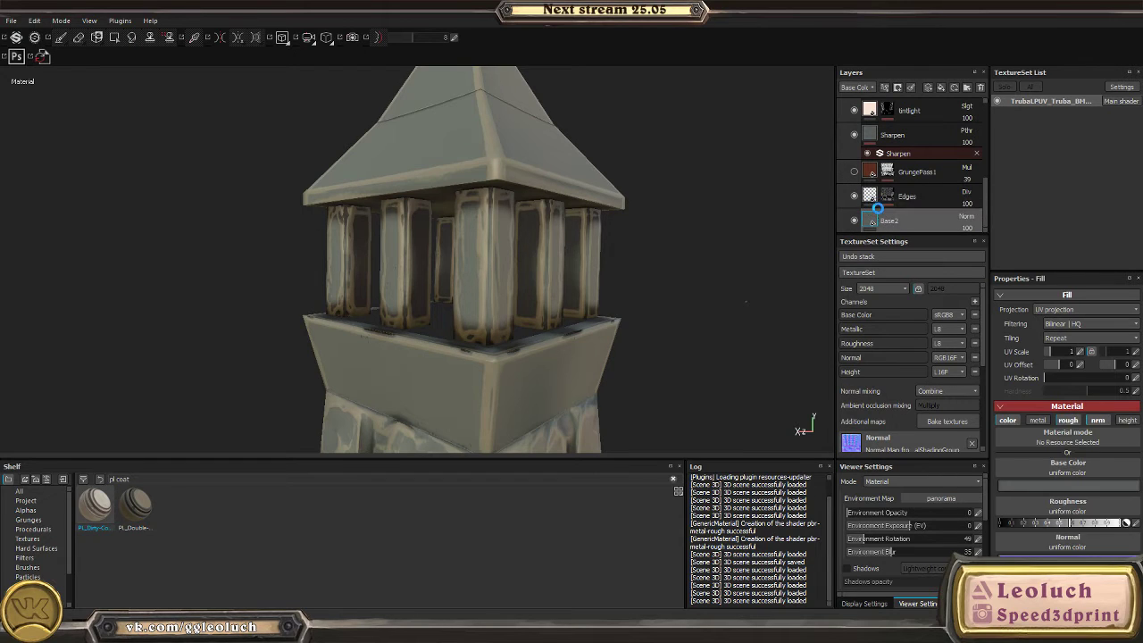
pyautogui.keyDown('alt'); pyautogui.moveTo(661, 223); pyautogui.dragTo(697, 219); pyautogui.keyUp('alt')
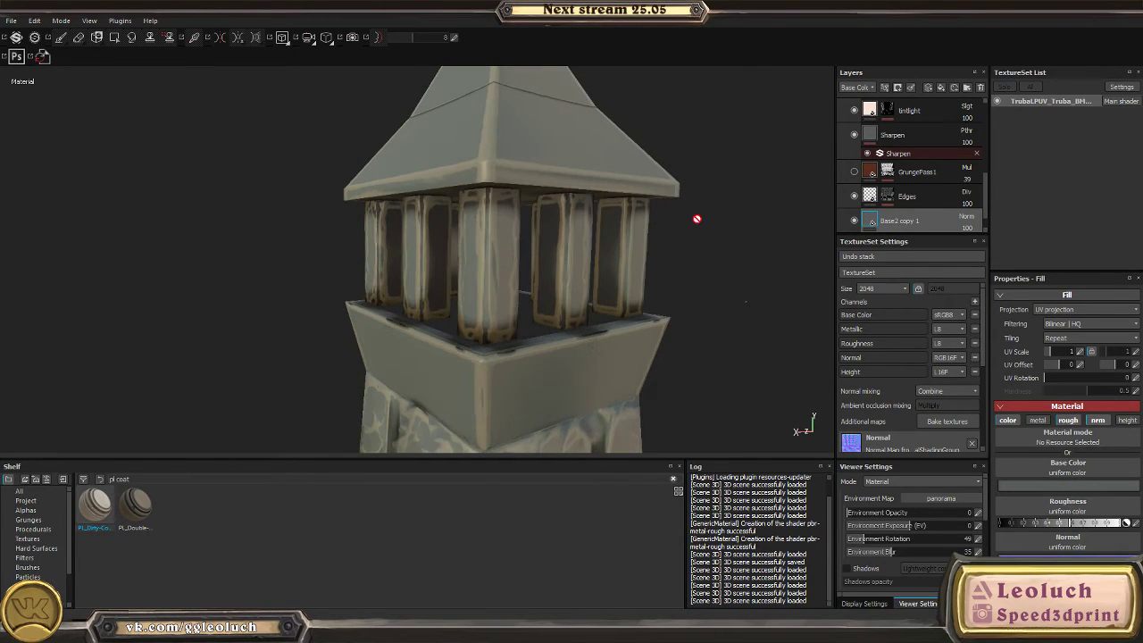
pyautogui.click(1071, 484)
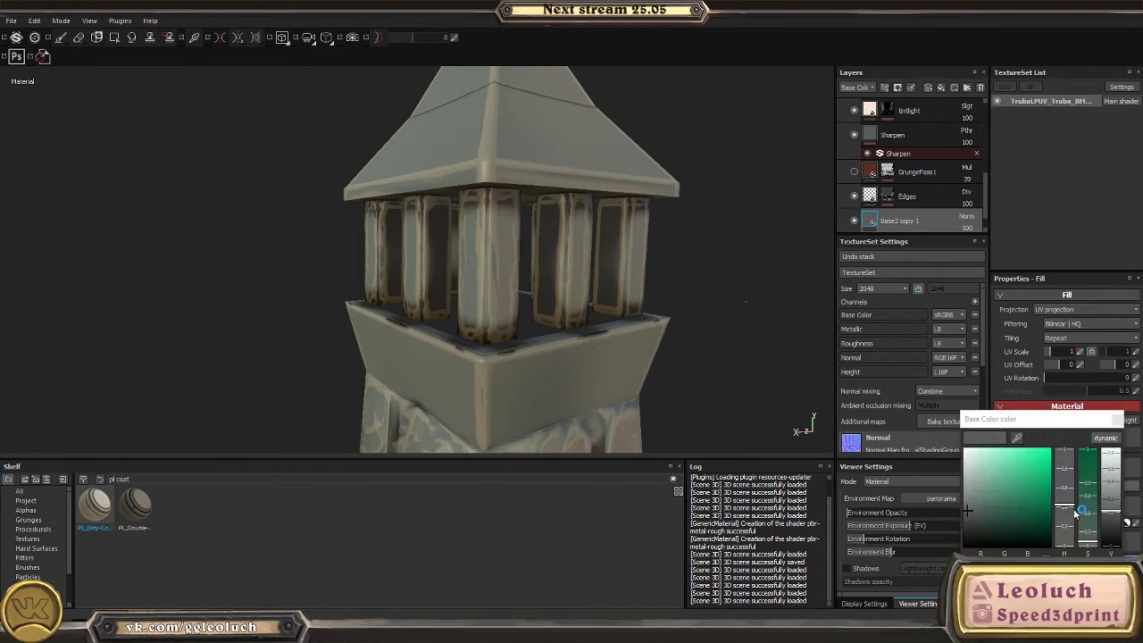
pyautogui.moveTo(1077, 513); pyautogui.dragTo(1066, 542)
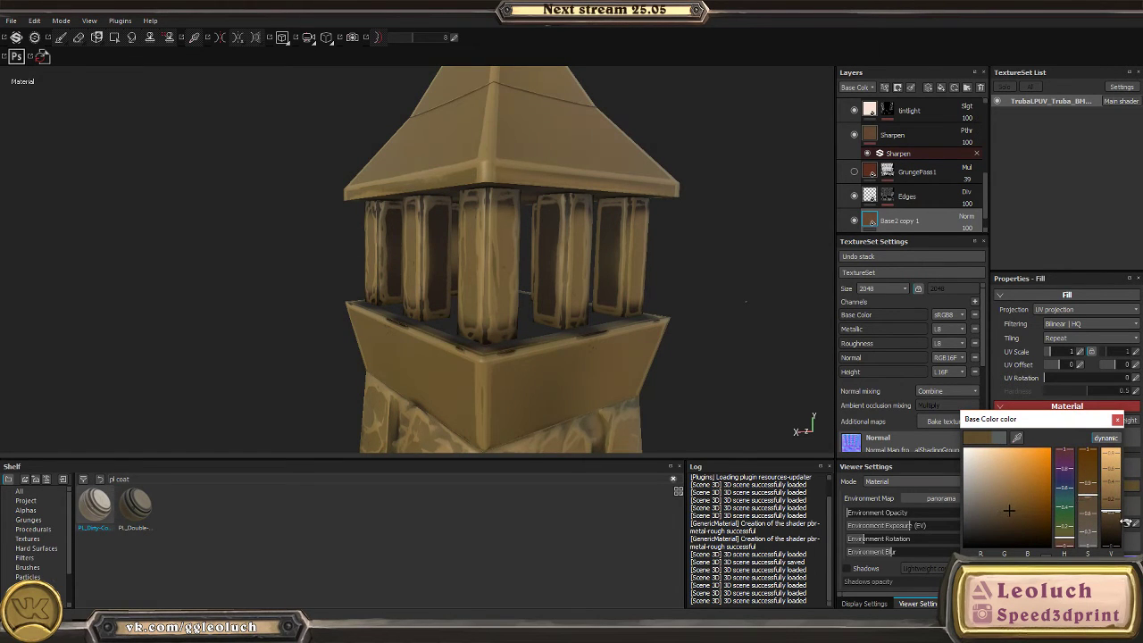
pyautogui.moveTo(1126, 522); pyautogui.dragTo(1098, 499)
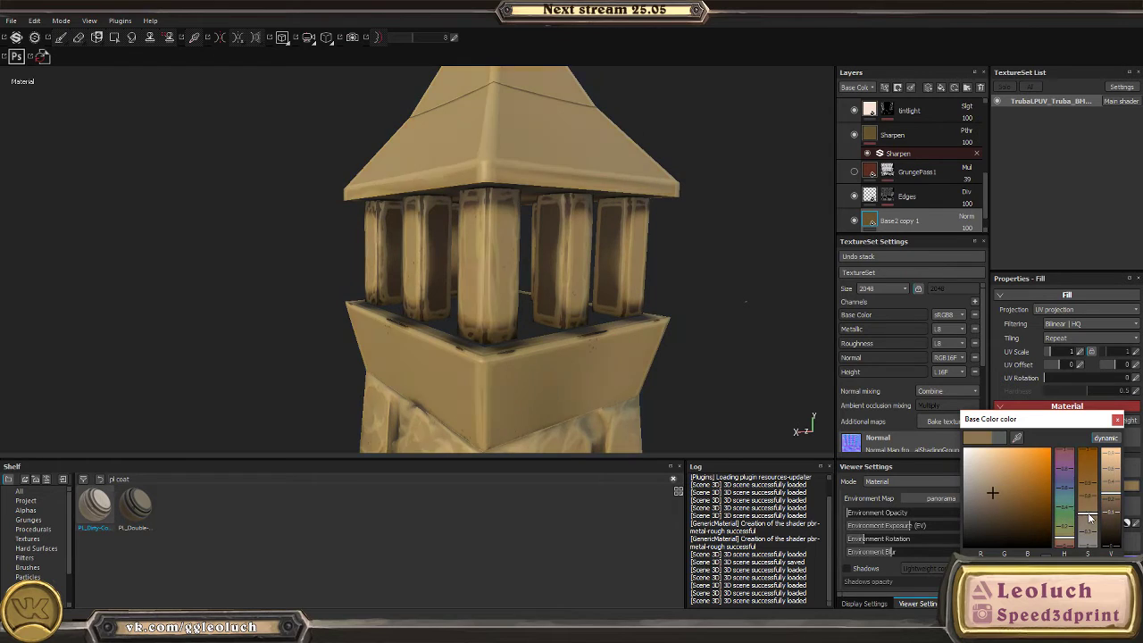
pyautogui.click(1116, 420)
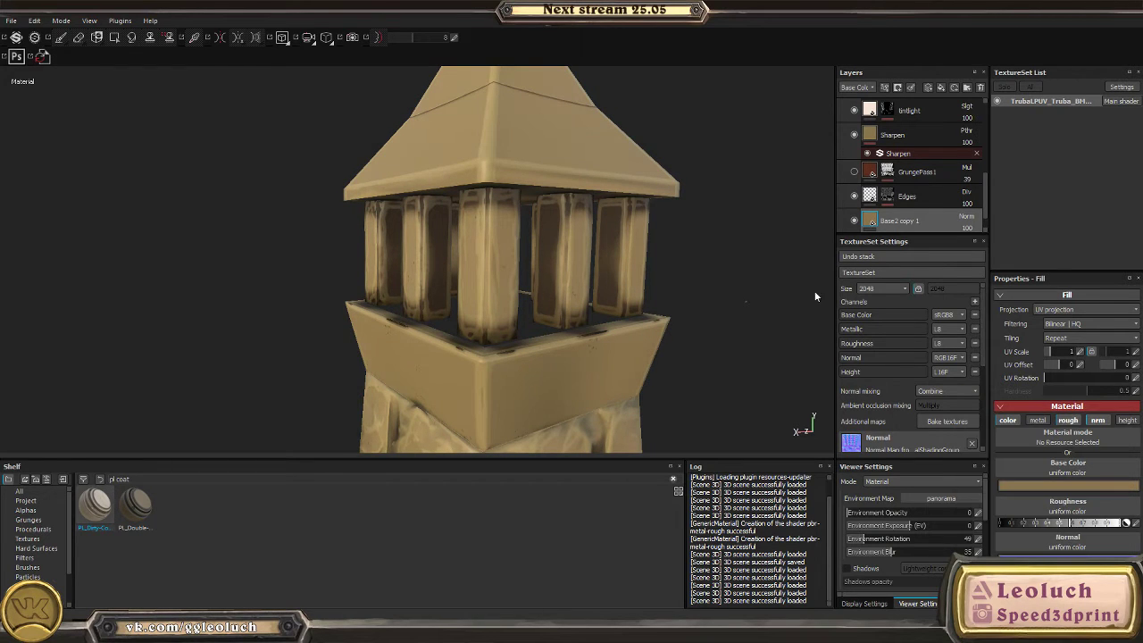
# - Add a black mask to Base2 copy 1, fill it only on the pillars under the roof, and return to the Paint tool
pyautogui.keyDown('alt'); pyautogui.moveTo(814, 290); pyautogui.dragTo(884, 224); pyautogui.keyUp('alt')
pyautogui.click(898, 86)
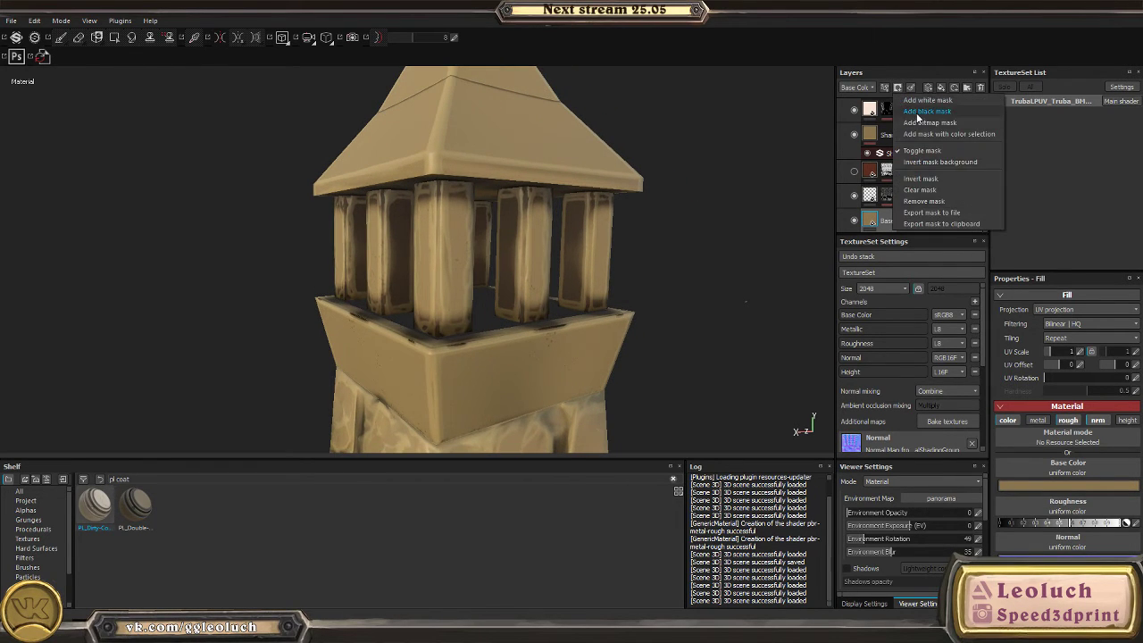
pyautogui.click(916, 112)
pyautogui.moveTo(611, 253)
pyautogui.keyDown('alt'); pyautogui.mouseDown()
pyautogui.moveTo(627, 272)
pyautogui.moveTo(480, 255)
pyautogui.moveTo(658, 263)
pyautogui.moveTo(435, 262)
pyautogui.moveTo(331, 235)
pyautogui.moveTo(495, 193)
pyautogui.moveTo(513, 211)
pyautogui.mouseUp(); pyautogui.keyUp('alt')
pyautogui.scroll(-3, 627, 272)
pyautogui.press('b')
pyautogui.scroll(-3, 435, 263)
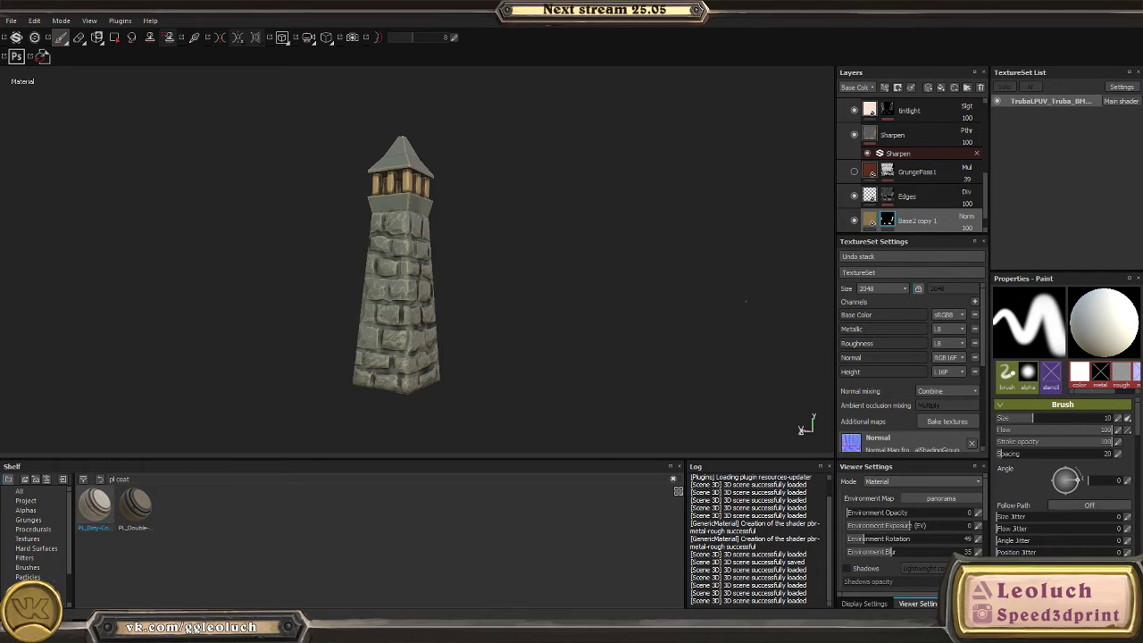
# - Desaturate the base color of the original Base2 layer to a neutral grey
pyautogui.keyDown('alt'); pyautogui.moveTo(513, 211); pyautogui.dragTo(553, 271); pyautogui.keyUp('alt')
pyautogui.scroll(2, 521, 252)
pyautogui.scroll(-1, 905, 231)
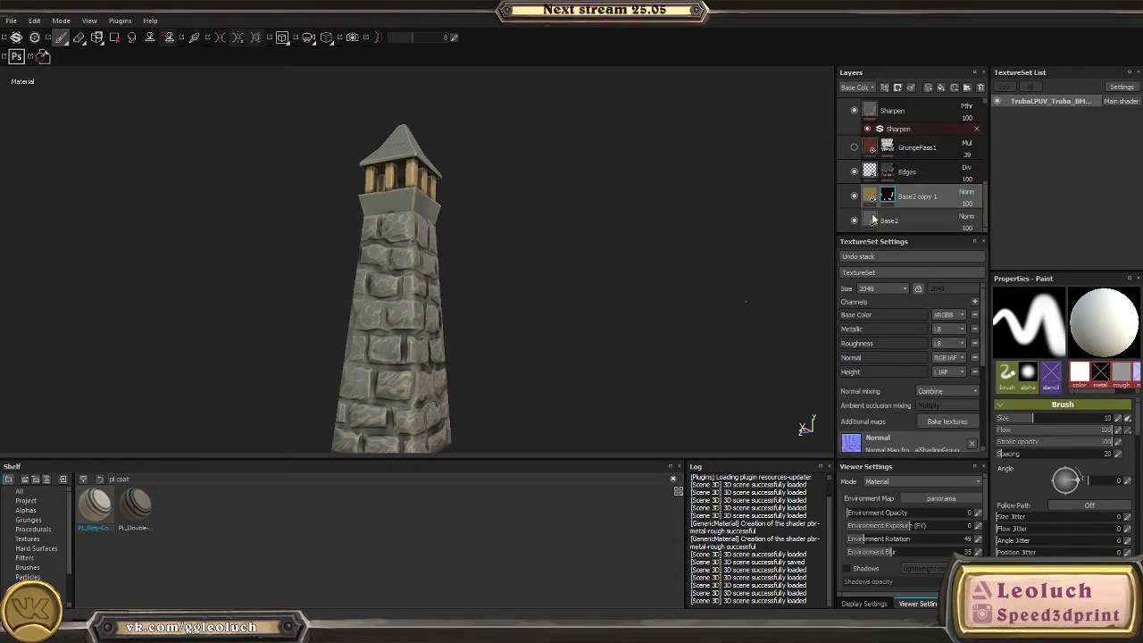
pyautogui.click(902, 220)
pyautogui.click(1026, 479)
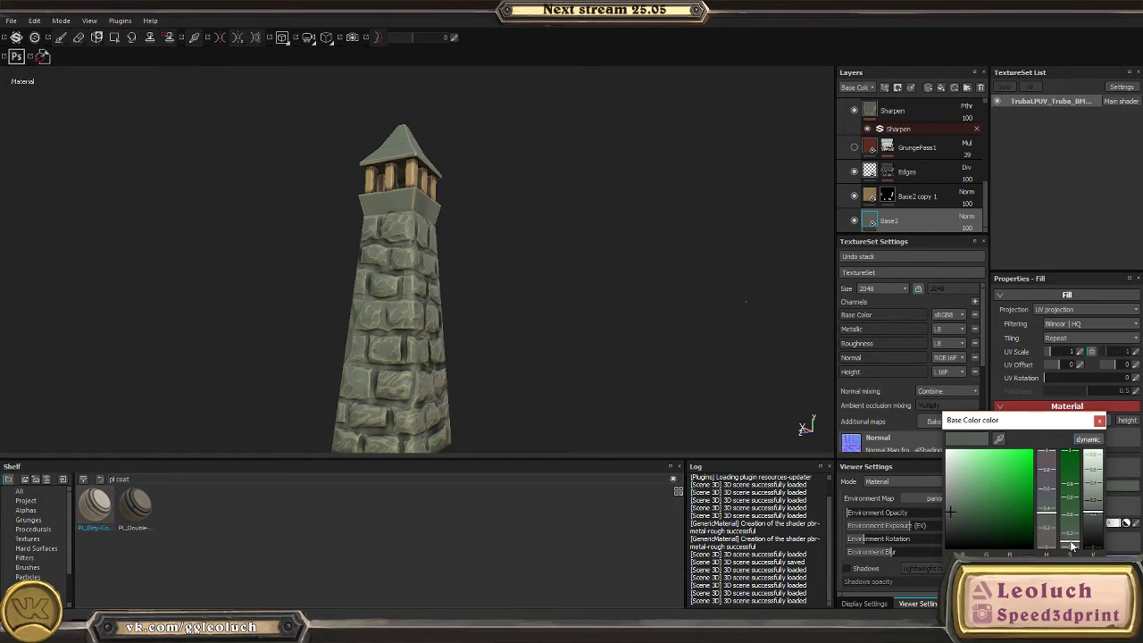
pyautogui.keyDown('alt'); pyautogui.moveTo(494, 285); pyautogui.dragTo(514, 288); pyautogui.keyUp('alt')
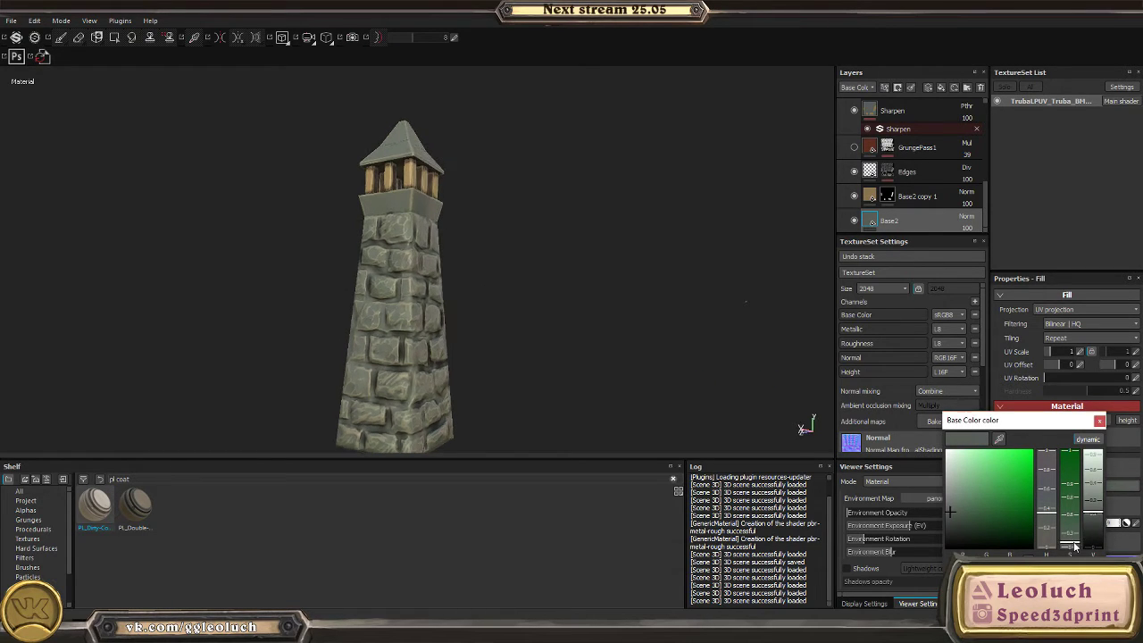
pyautogui.keyDown('alt'); pyautogui.moveTo(382, 119); pyautogui.dragTo(595, 273, button='right'); pyautogui.keyUp('alt')
pyautogui.scroll(4, 901, 206)
# - Collapse the Stylised_Brown_Rock folder and delete the PL_Dirty-Coat-Metal and Weapon Metal folders
pyautogui.scroll(5, 901, 197)
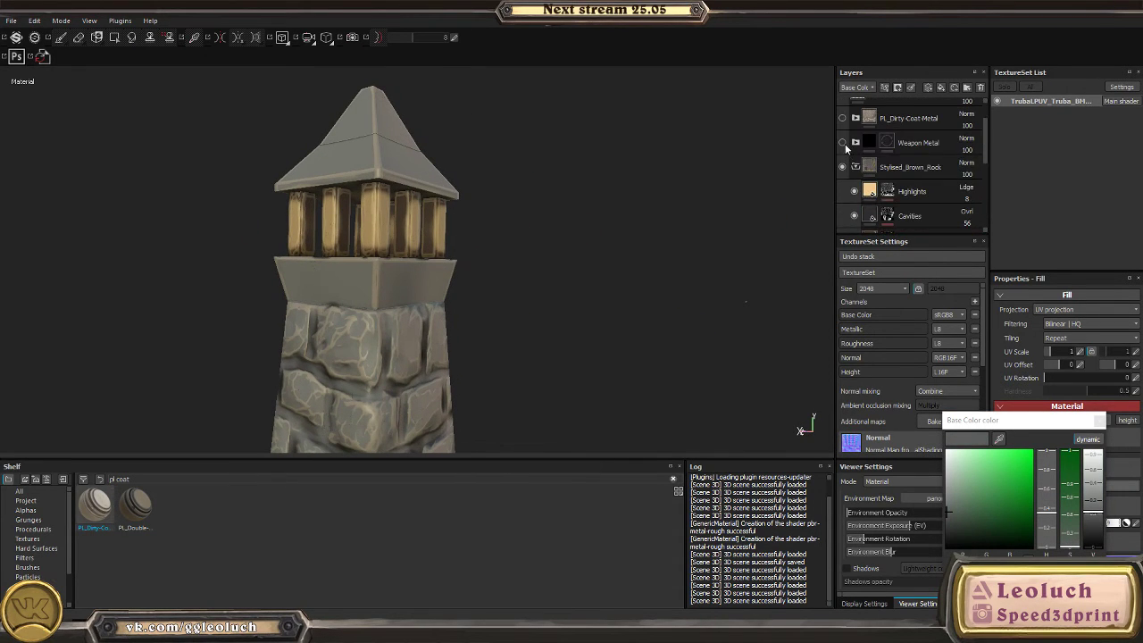
pyautogui.press('1')
pyautogui.keyDown('ctrl'); pyautogui.click(907, 163); pyautogui.keyUp('ctrl')
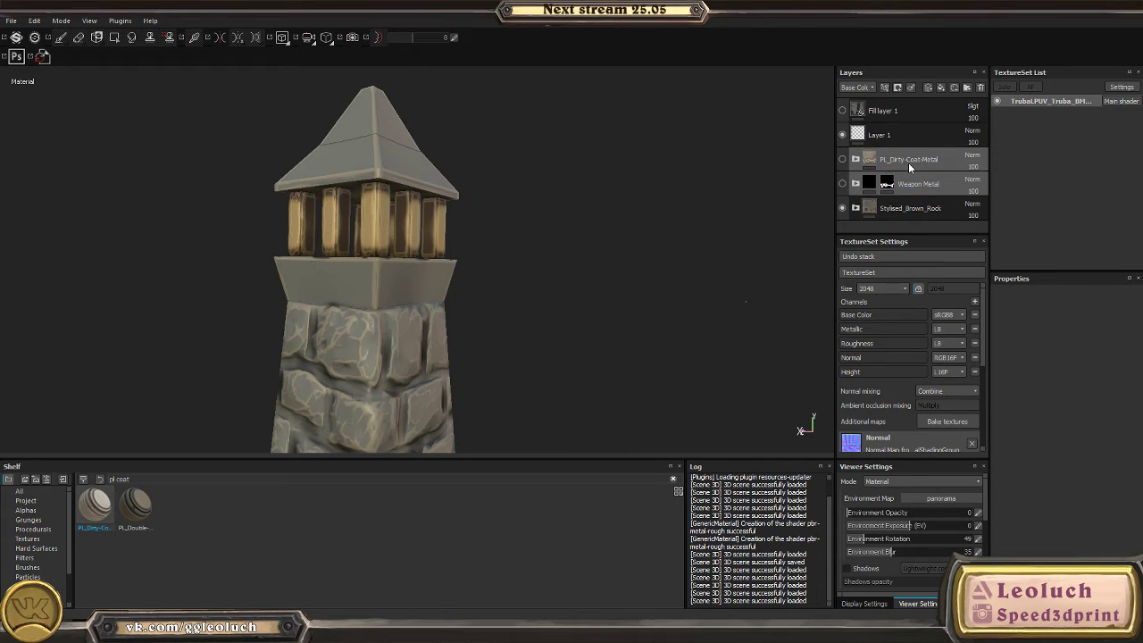
pyautogui.press('Delete')
# - Search the shelf for "paint" and add the Orange_Painted_Robot smart material above Stylised_Brown_Rock
pyautogui.click(7, 496)
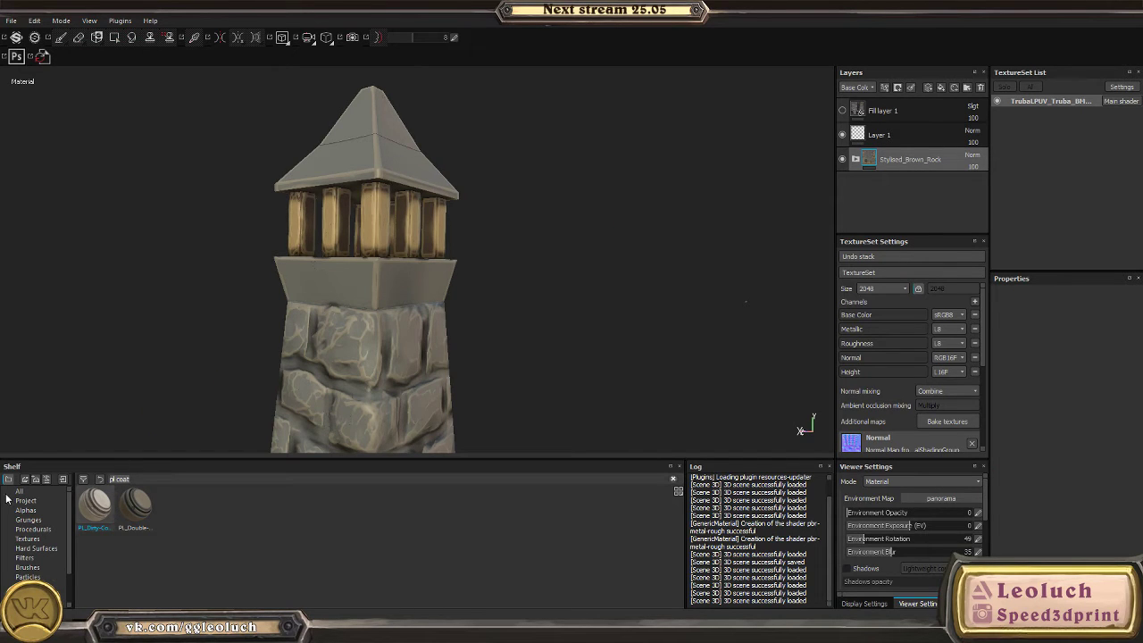
pyautogui.write('paint')
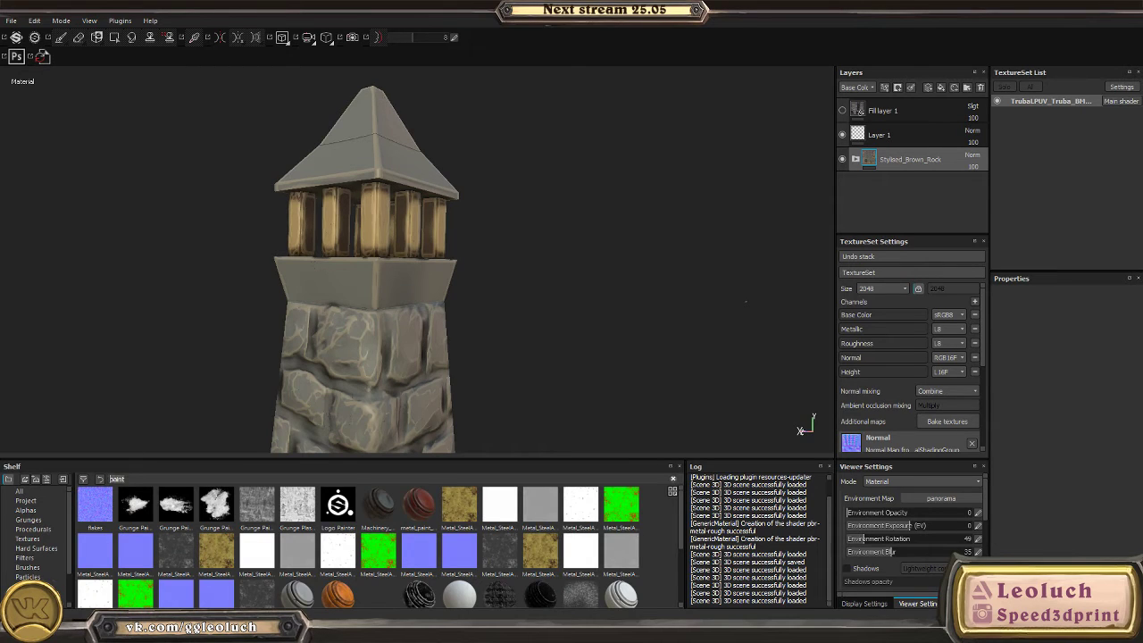
pyautogui.scroll(-2, 370, 579)
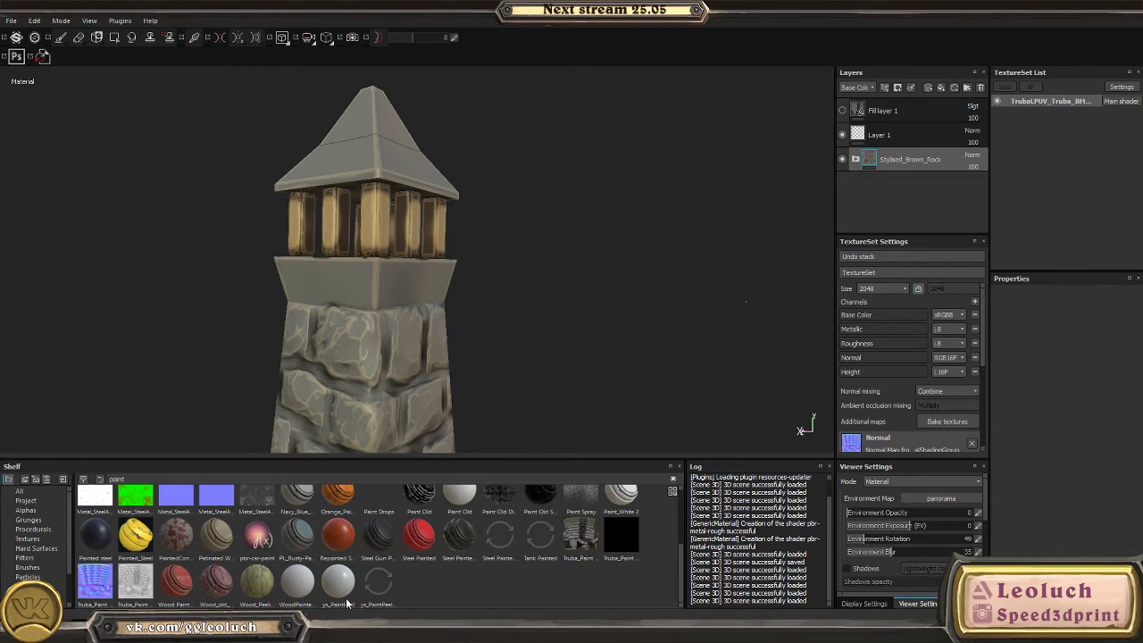
pyautogui.moveTo(336, 502)
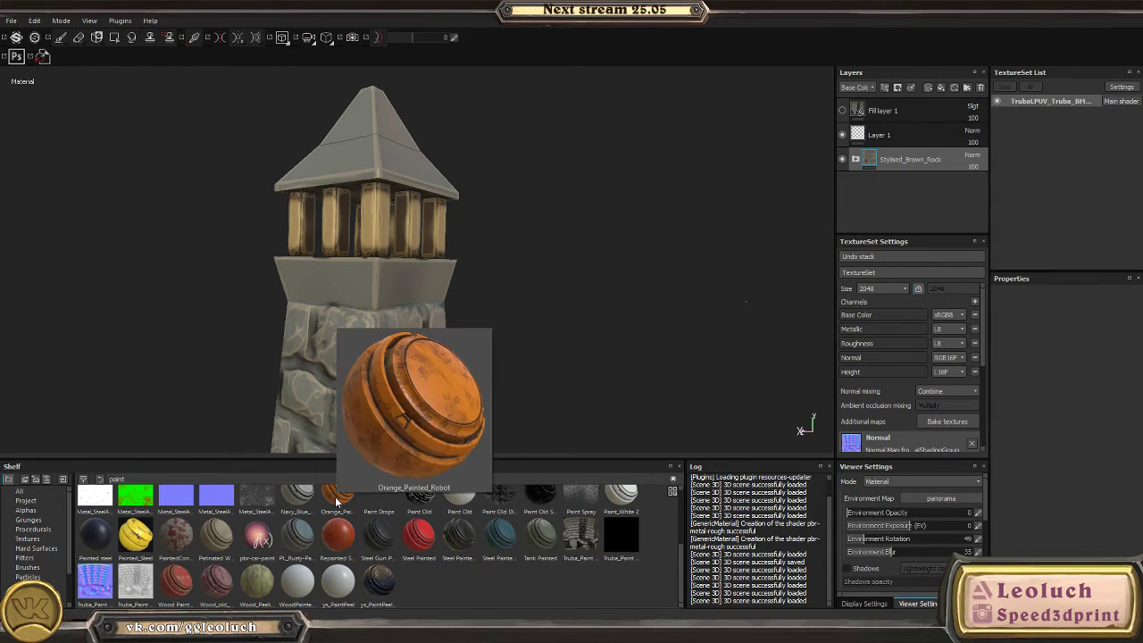
pyautogui.moveTo(335, 502)
pyautogui.mouseDown()
pyautogui.moveTo(850, 214)
pyautogui.moveTo(893, 152)
pyautogui.mouseUp()
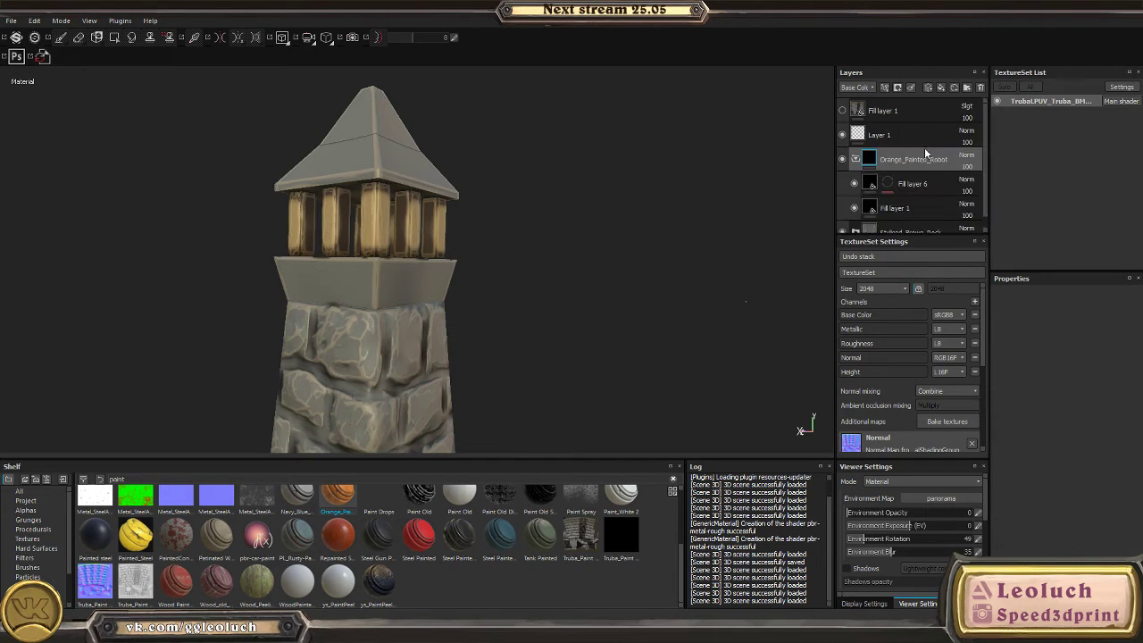
# - Set the base color of Fill layer 1 in the Orange_Painted_Robot folder to dark green
pyautogui.scroll(-1, 896, 212)
pyautogui.click(956, 197)
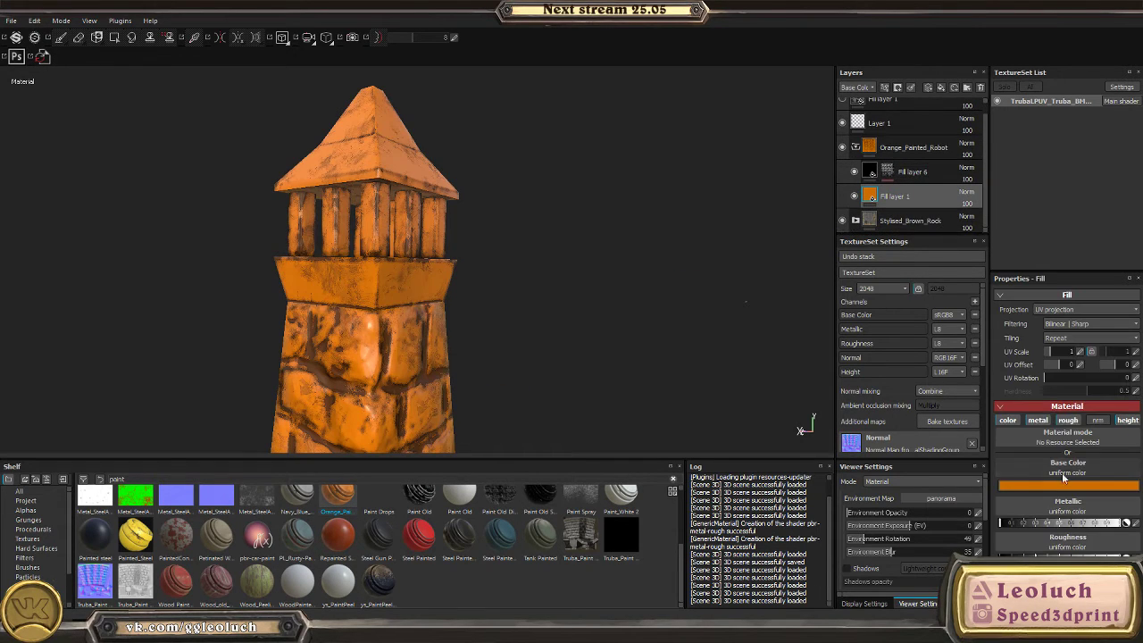
pyautogui.click(1061, 491)
pyautogui.click(1068, 523)
pyautogui.moveTo(1069, 526); pyautogui.dragTo(1112, 519)
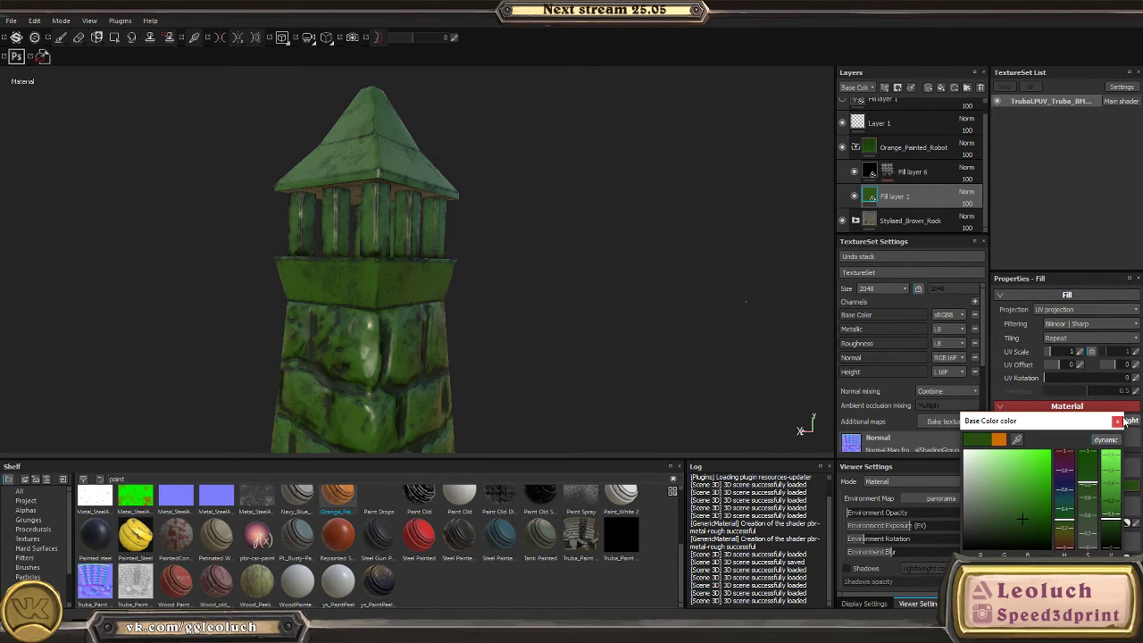
pyautogui.click(1117, 420)
# - Add a black mask to the Orange_Painted_Robot folder and activate Polygon Fill
pyautogui.keyDown('alt'); pyautogui.moveTo(682, 273); pyautogui.dragTo(653, 271); pyautogui.keyUp('alt')
pyautogui.click(898, 87)
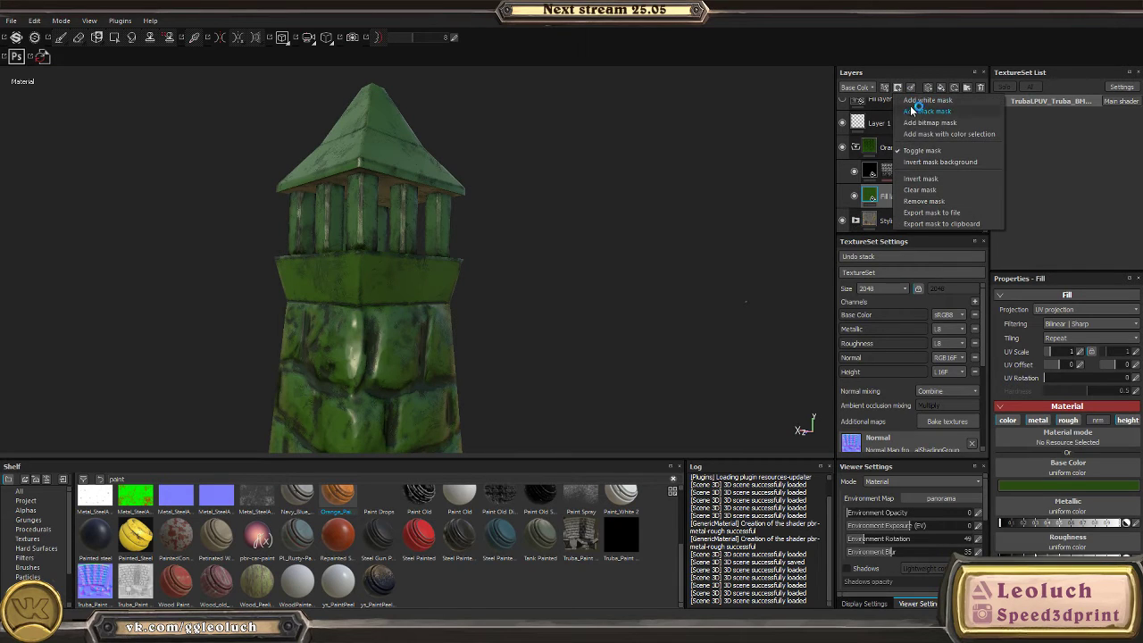
pyautogui.click(886, 156)
pyautogui.click(897, 87)
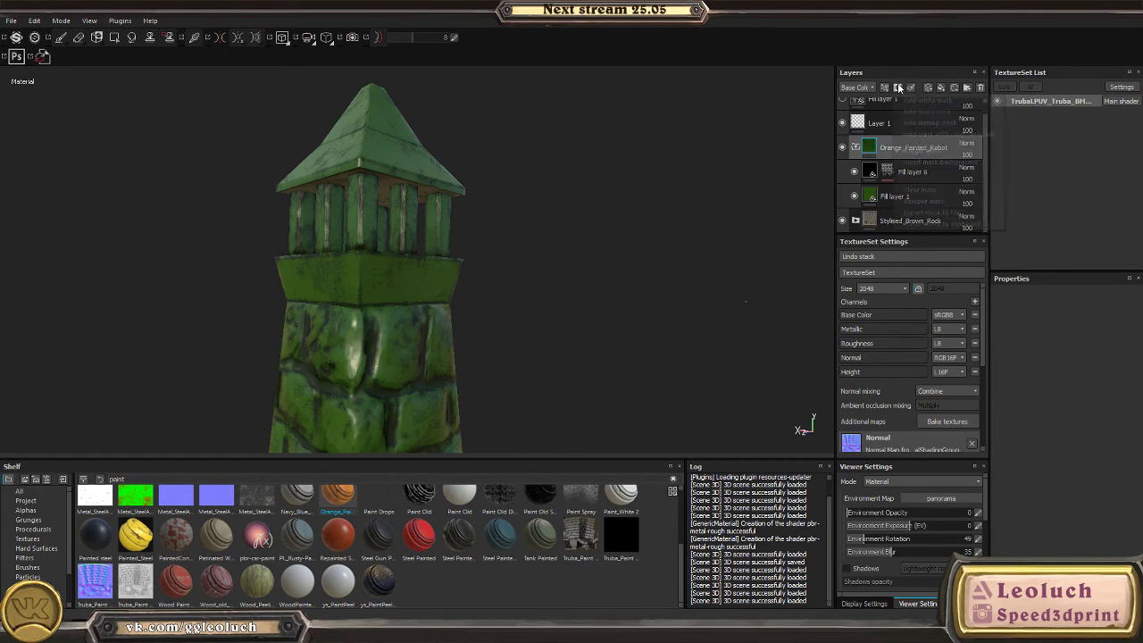
pyautogui.click(924, 111)
pyautogui.press('4')
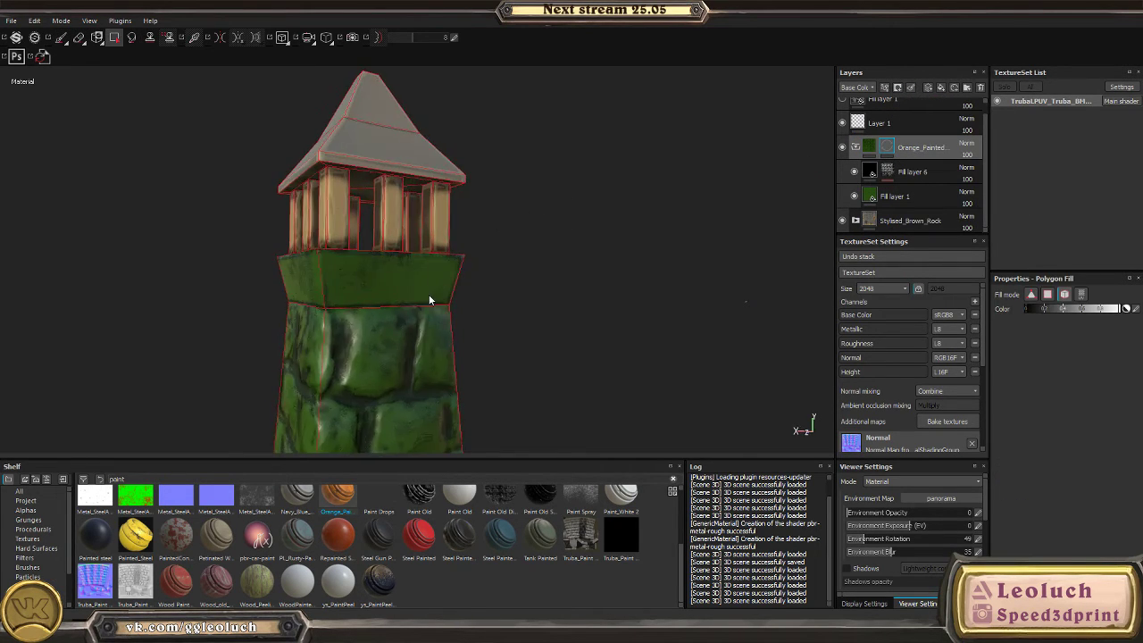
# - Fill the Orange_Painted_Robot mask on the flared collar by UV chunk and on the roof by mesh, and return to the Paint tool
pyautogui.click(371, 278)
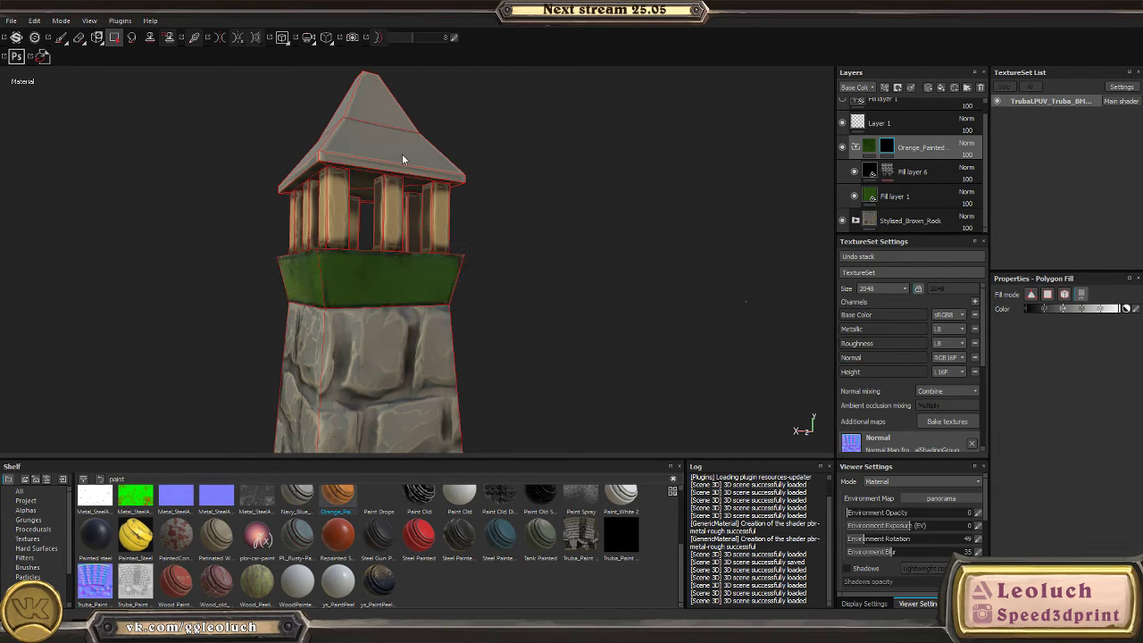
pyautogui.press('f')
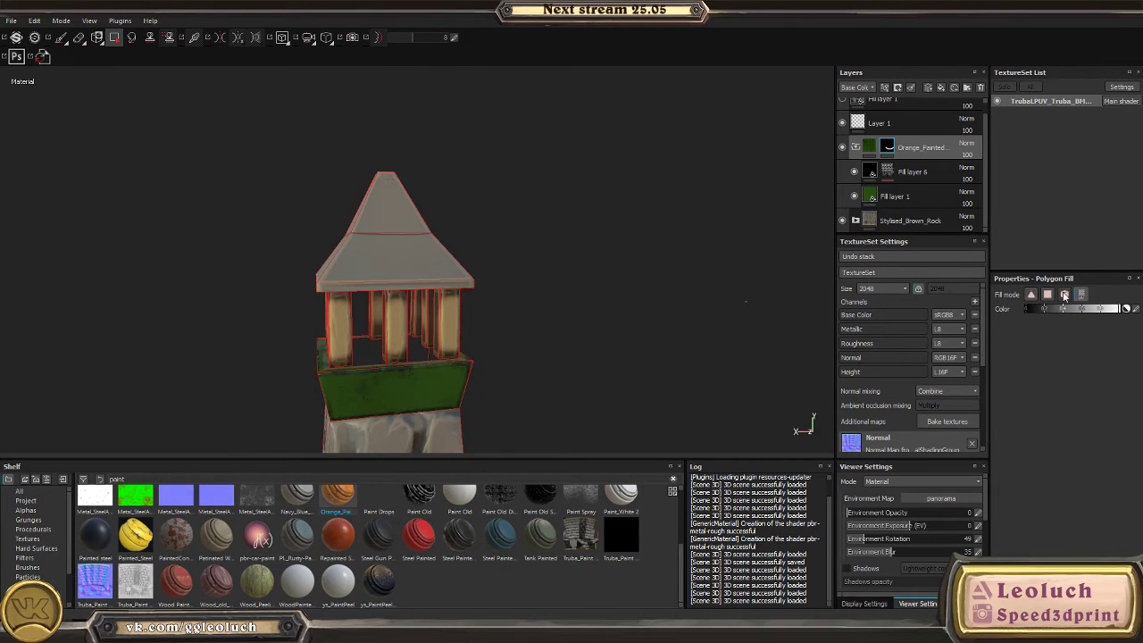
pyautogui.click(1065, 295)
pyautogui.click(381, 213)
pyautogui.press('1')
pyautogui.scroll(-3, 306, 273)
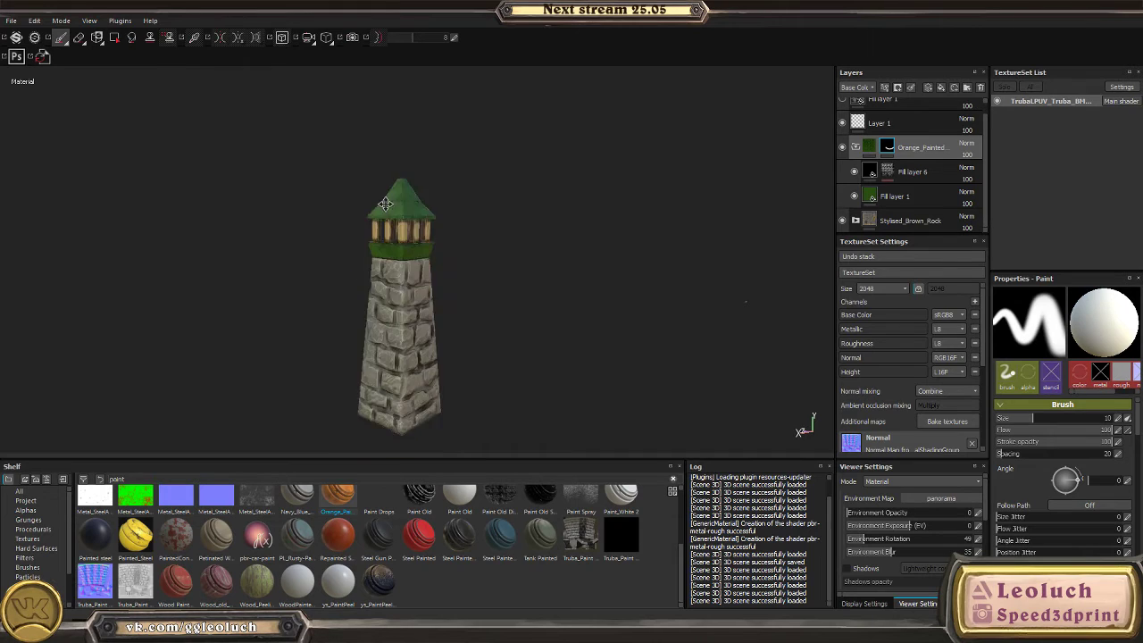
pyautogui.keyDown('alt'); pyautogui.moveTo(385, 203); pyautogui.dragTo(518, 255); pyautogui.keyUp('alt')
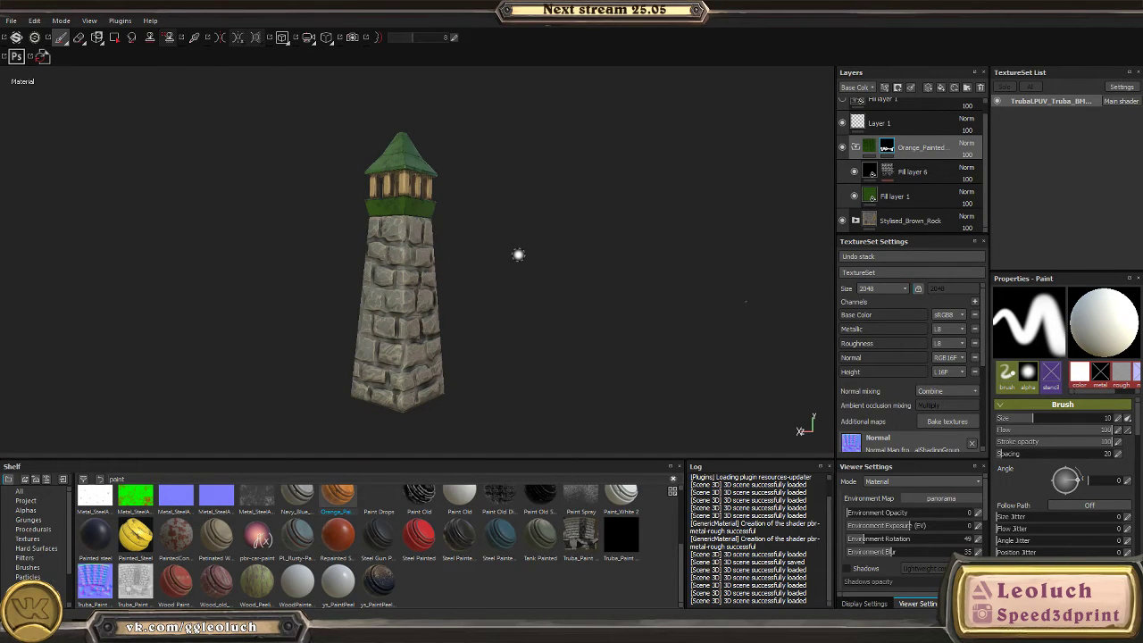
# - Set the base color of Fill layer 1 in the Orange_Painted_Robot folder to a less saturated dark green, checking it in the Base Color view
pyautogui.scroll(4, 479, 231)
pyautogui.click(902, 197)
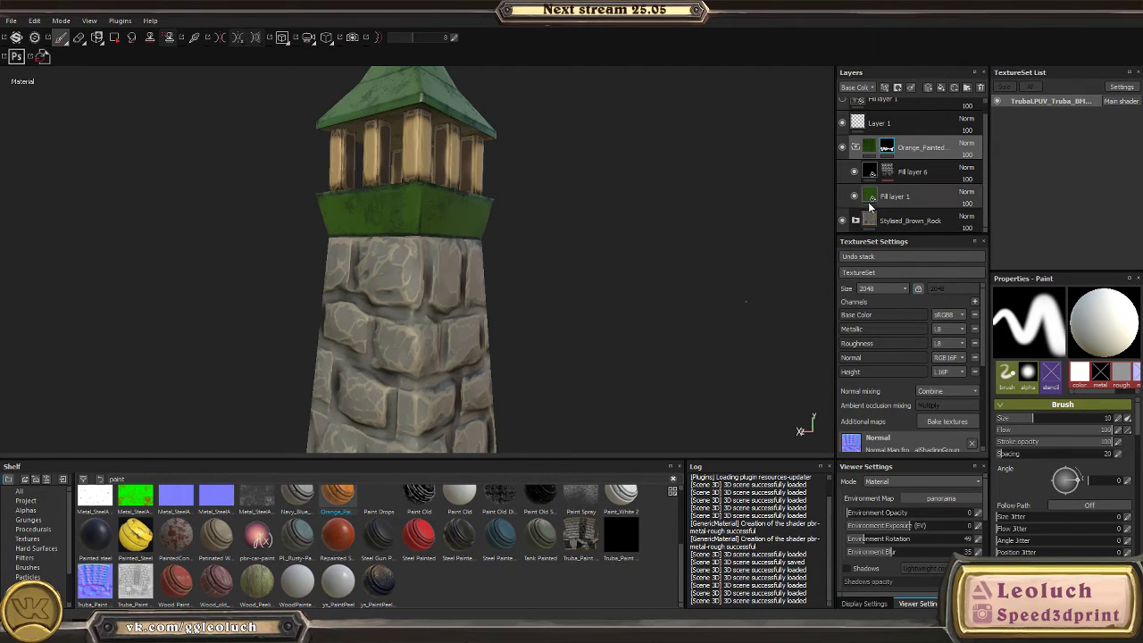
pyautogui.click(1047, 487)
pyautogui.moveTo(1081, 507)
pyautogui.mouseDown()
pyautogui.moveTo(1081, 534)
pyautogui.moveTo(1107, 539)
pyautogui.moveTo(1111, 525)
pyautogui.mouseUp()
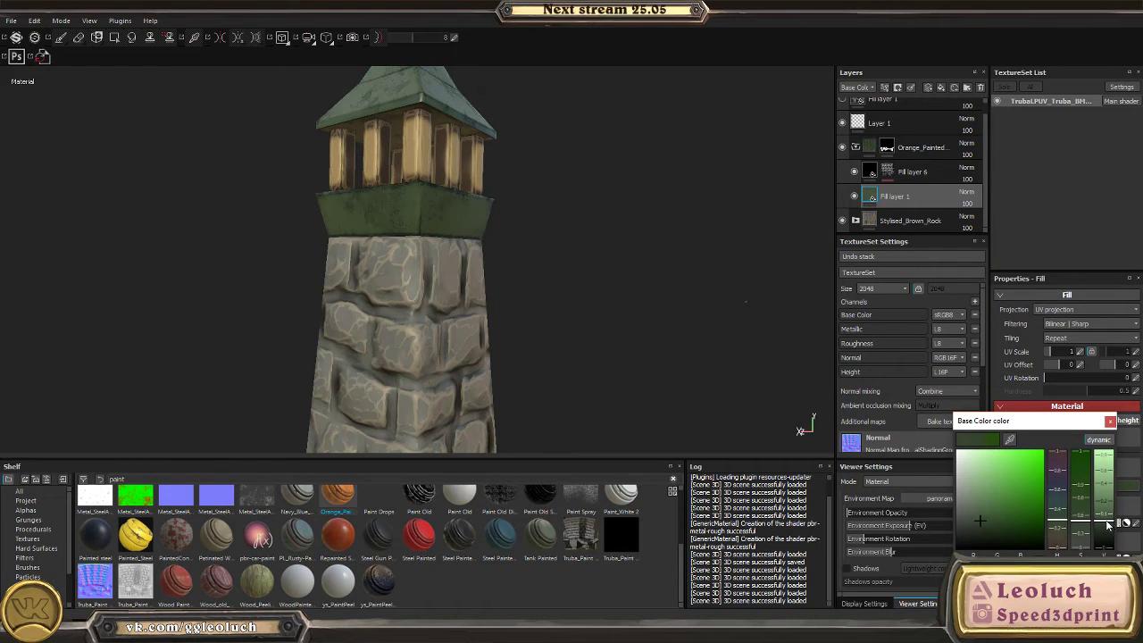
pyautogui.scroll(-3, 708, 336)
pyautogui.press('c')
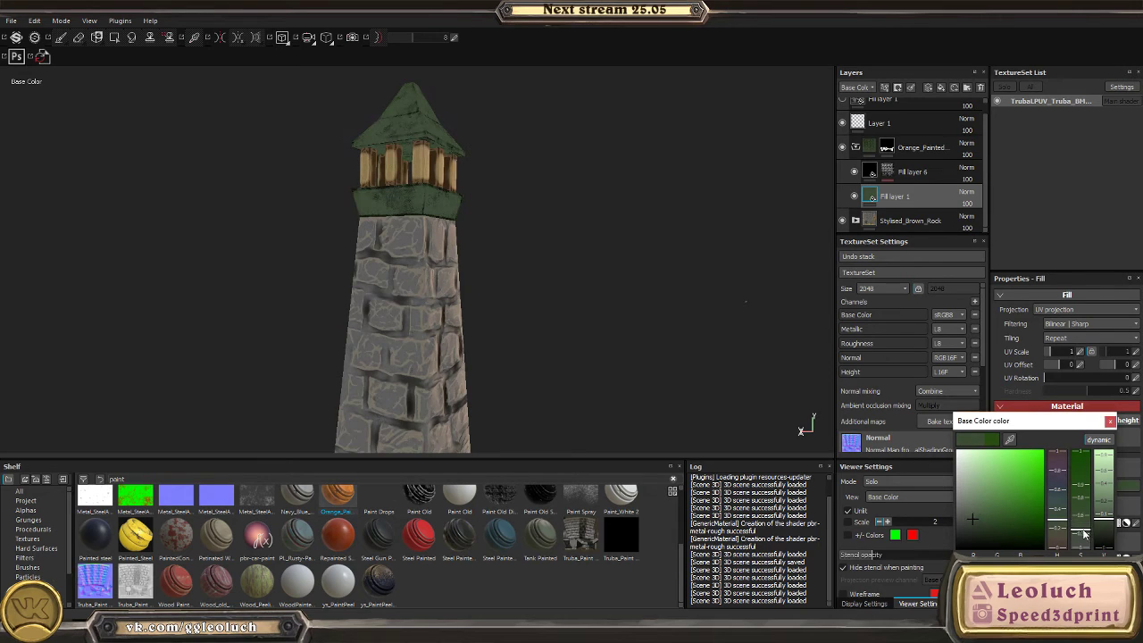
pyautogui.click(1107, 521)
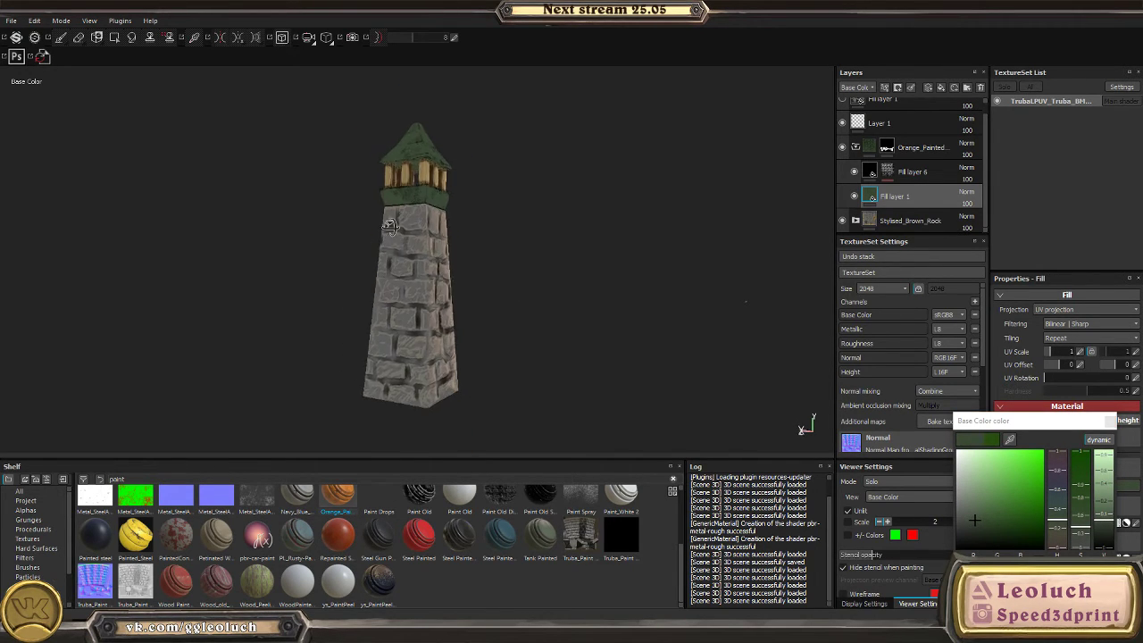
# - Examine the rock below the collar in Base Color and Material views, comparing it with the Edges layer hidden and shown
pyautogui.scroll(5, 434, 212)
pyautogui.scroll(2, 565, 318)
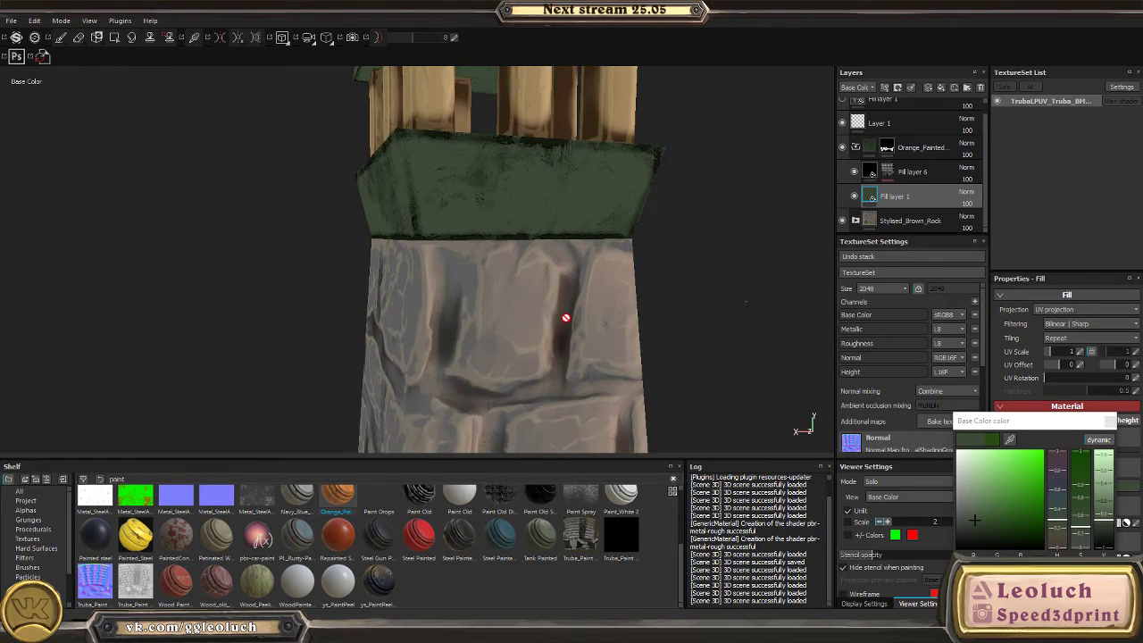
pyautogui.keyDown('alt'); pyautogui.moveTo(568, 392); pyautogui.dragTo(432, 233); pyautogui.keyUp('alt')
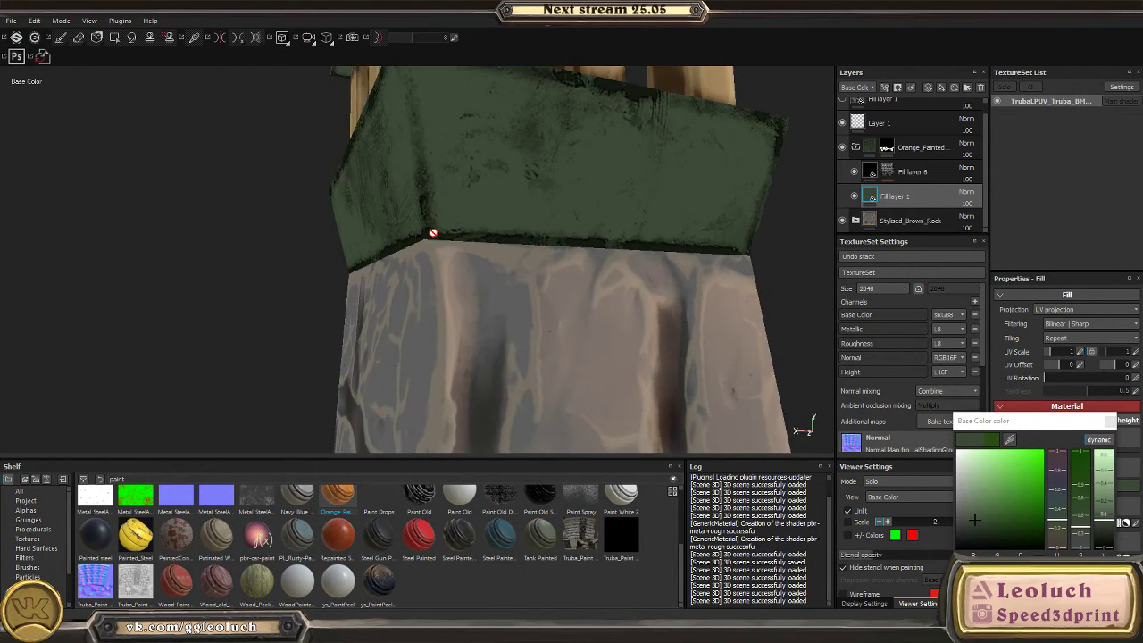
pyautogui.keyDown('alt'); pyautogui.moveTo(654, 298); pyautogui.dragTo(560, 307); pyautogui.keyUp('alt')
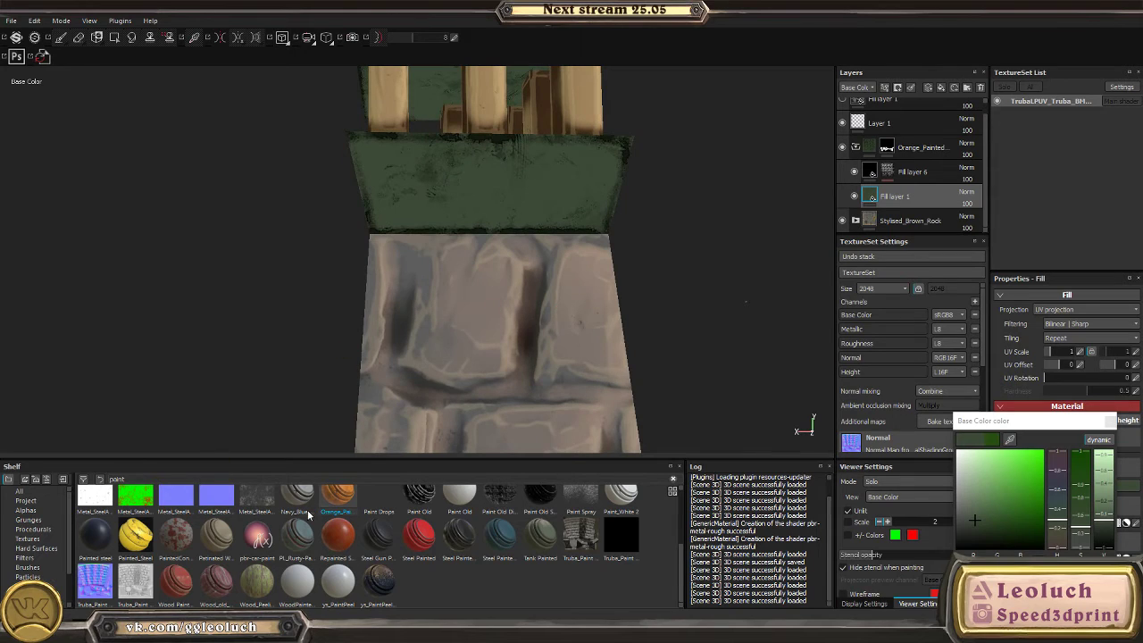
pyautogui.keyDown('alt'); pyautogui.moveTo(409, 247); pyautogui.dragTo(553, 268); pyautogui.keyUp('alt')
pyautogui.scroll(-3, 870, 225)
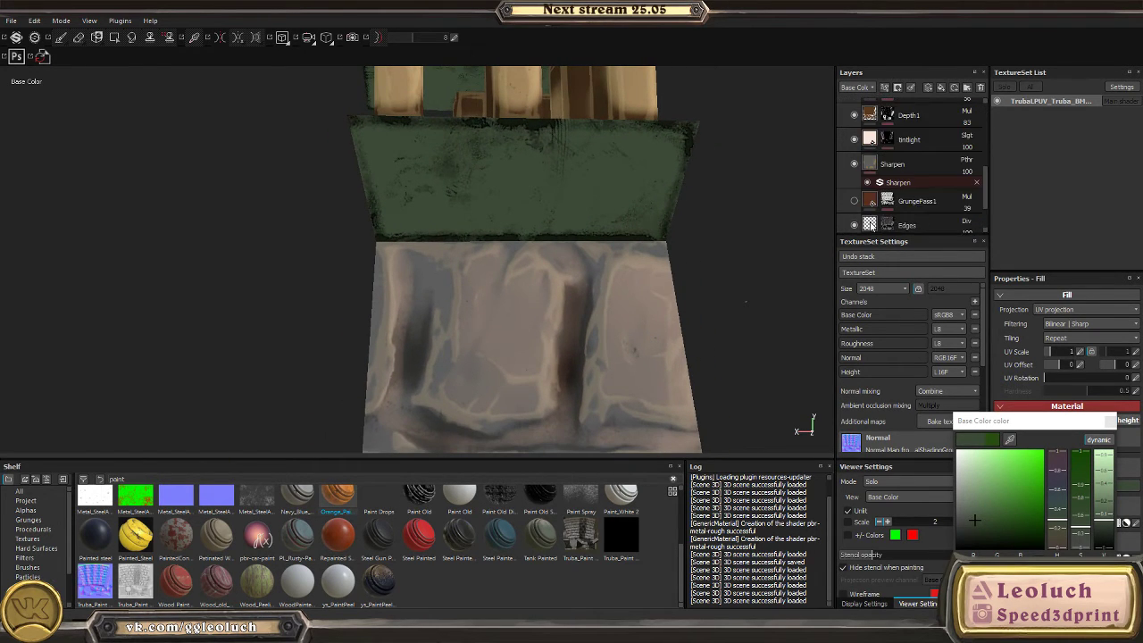
pyautogui.scroll(-2, 870, 225)
pyautogui.click(1110, 421)
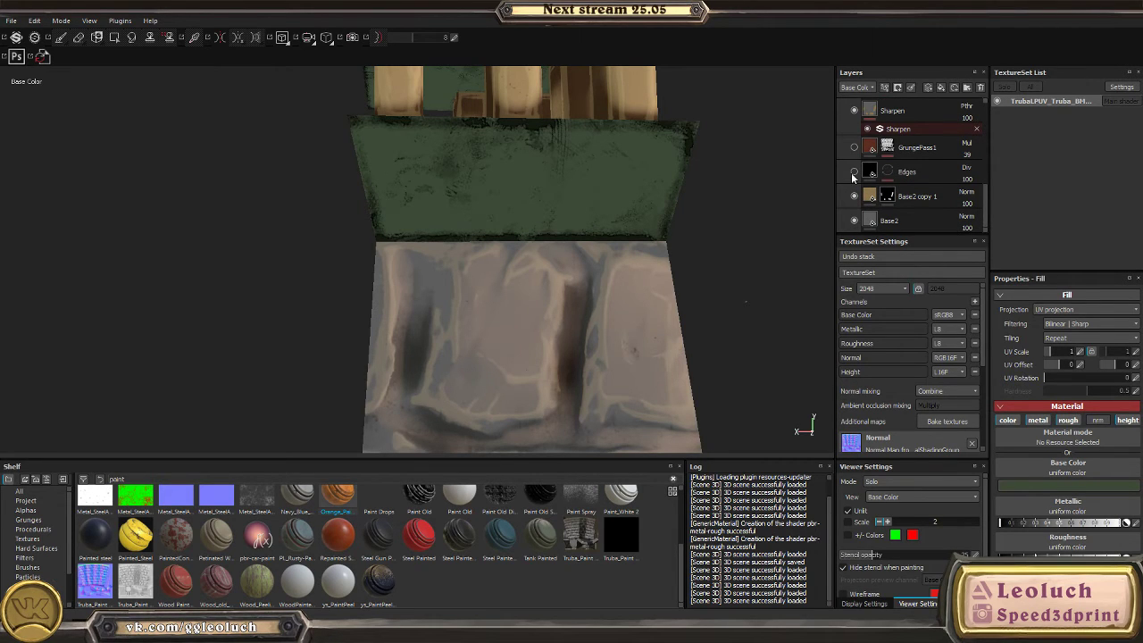
pyautogui.keyDown('alt'); pyautogui.click(873, 179); pyautogui.keyUp('alt')
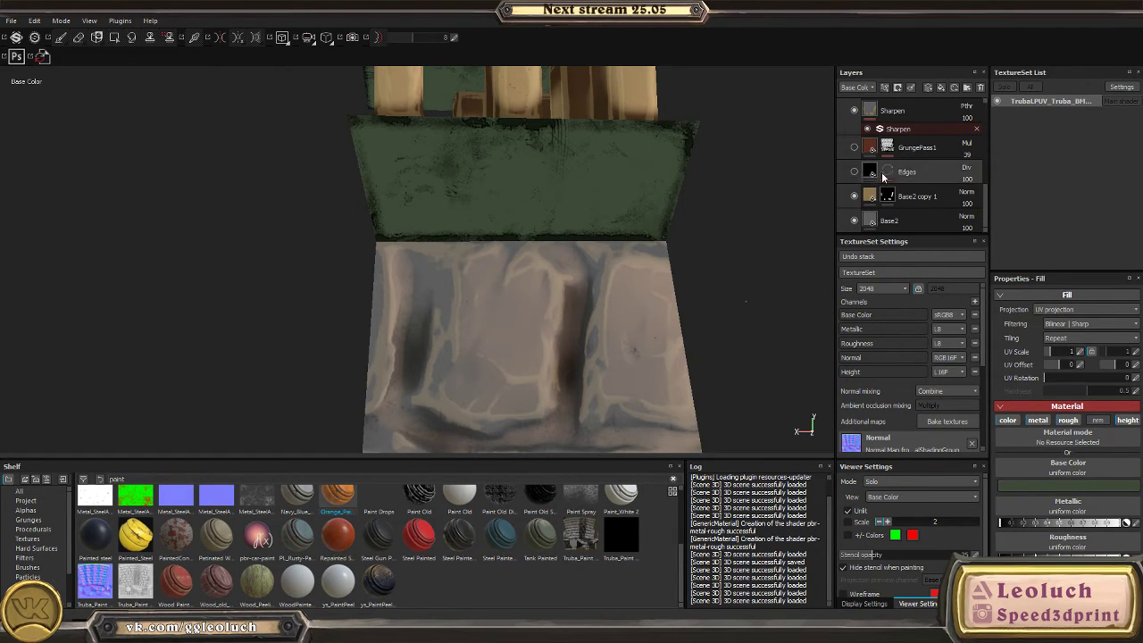
pyautogui.click(870, 174)
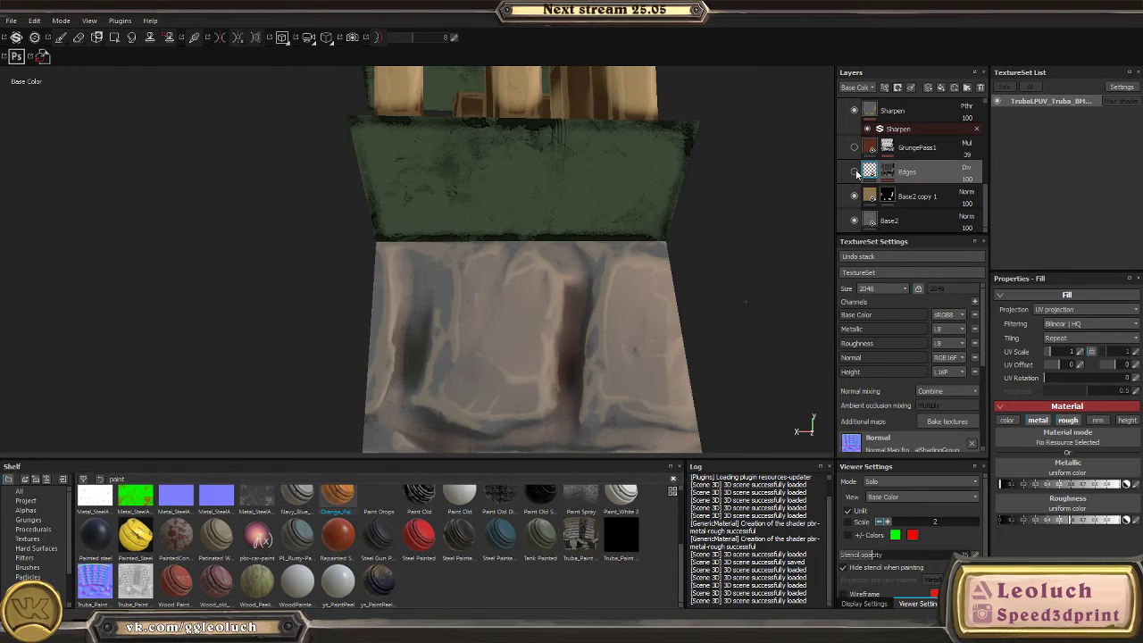
pyautogui.keyDown('alt'); pyautogui.moveTo(741, 188); pyautogui.dragTo(380, 204); pyautogui.keyUp('alt')
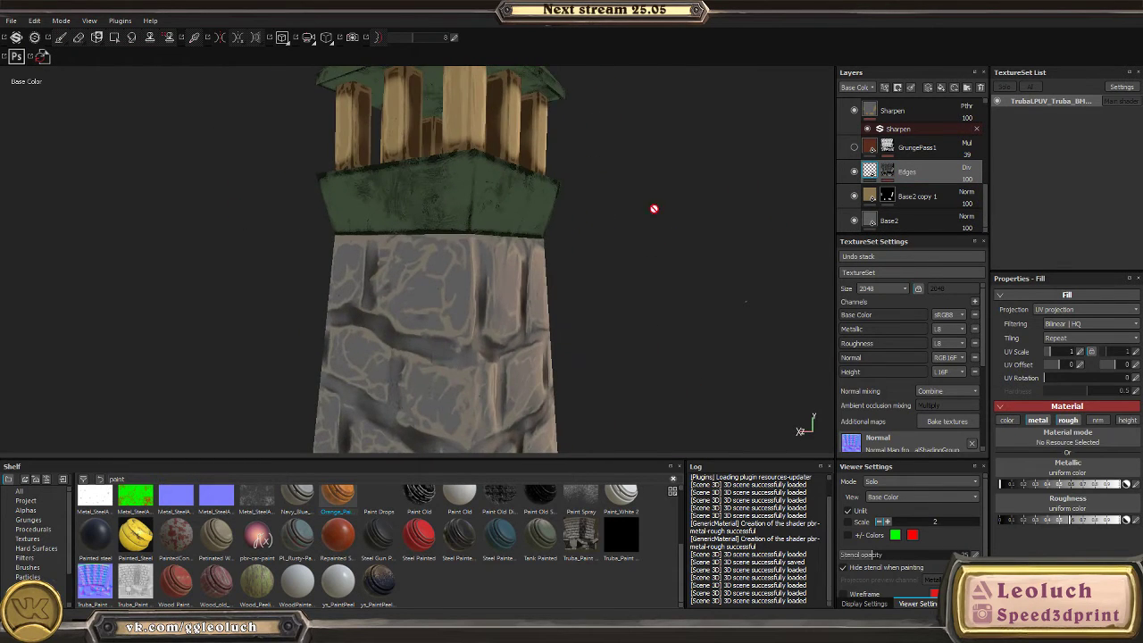
pyautogui.press('m')
pyautogui.keyDown('alt'); pyautogui.moveTo(526, 224); pyautogui.dragTo(825, 303); pyautogui.keyUp('alt')
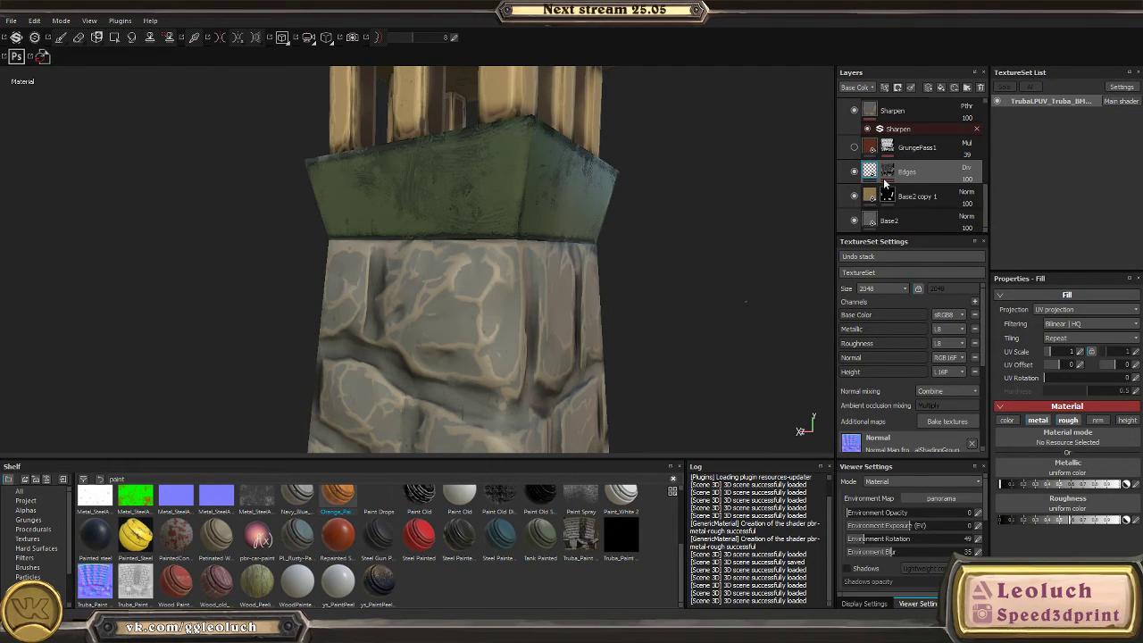
# - Hide the tintlight layer in the Stylised_Brown_Rock folder to check the effect on the stone, and delete the layer
pyautogui.scroll(2, 884, 183)
pyautogui.scroll(2, 855, 141)
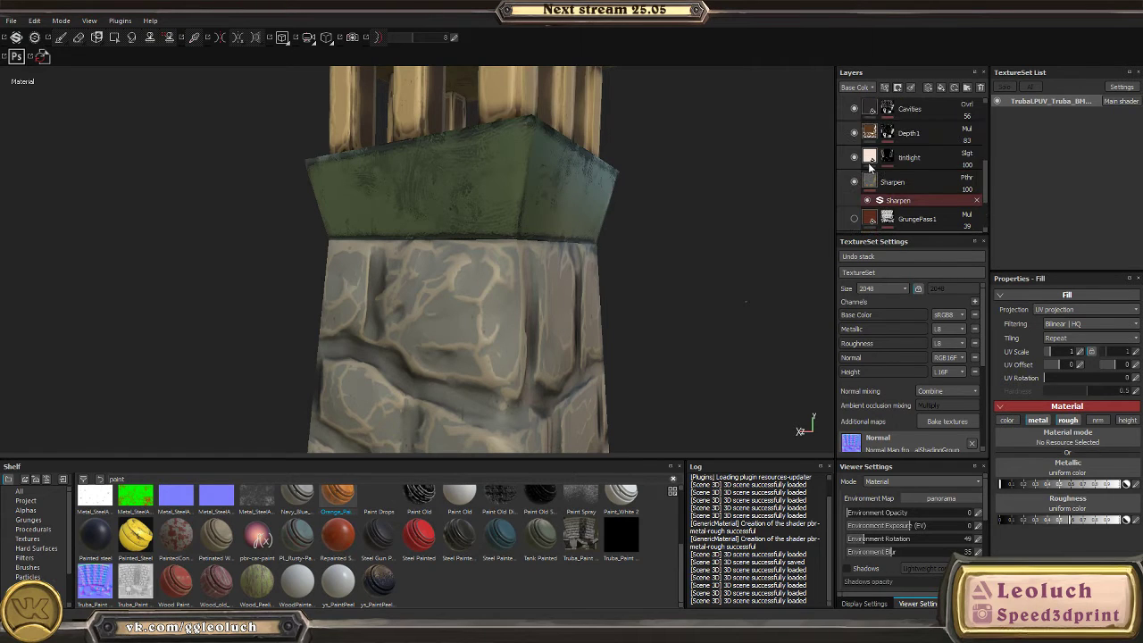
pyautogui.click(854, 157)
pyautogui.moveTo(625, 233); pyautogui.dragTo(536, 205)
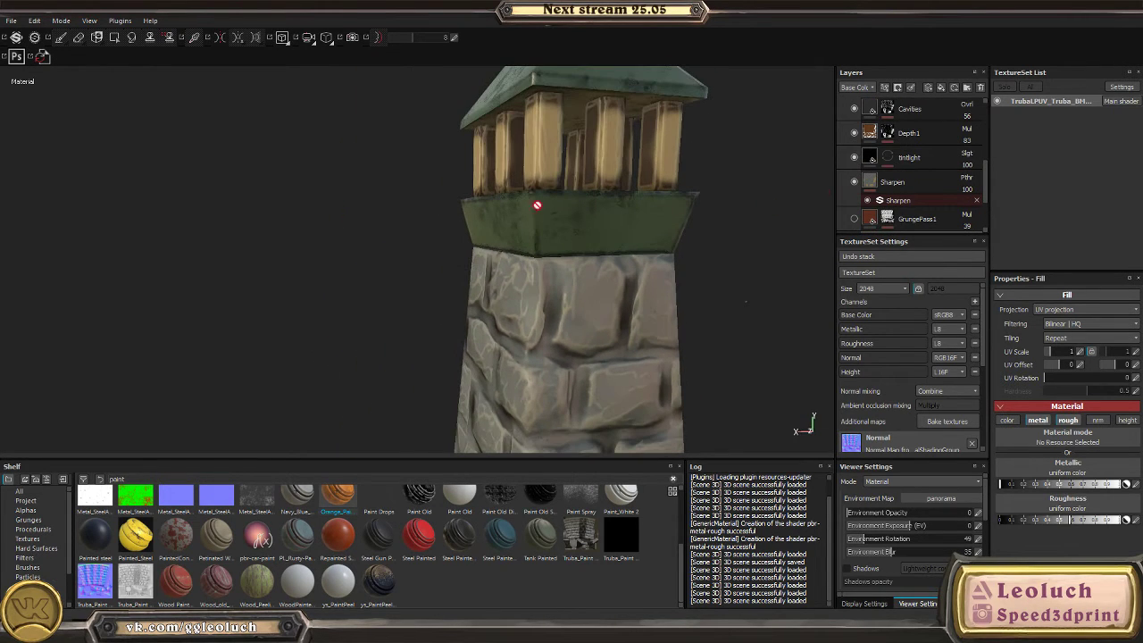
pyautogui.click(870, 159)
pyautogui.press('Delete')
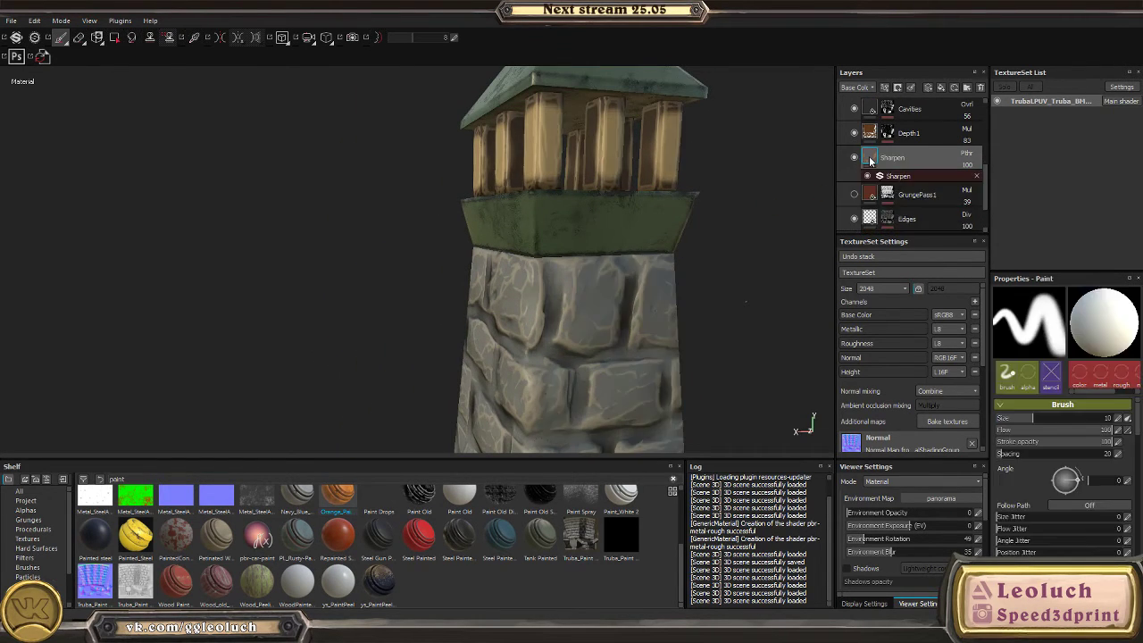
# - Compare the stone with the Depth1, Cavities and Highlights layers hidden and shown, and open the Highlights layer's opacity setting
pyautogui.click(854, 133)
pyautogui.click(854, 133)
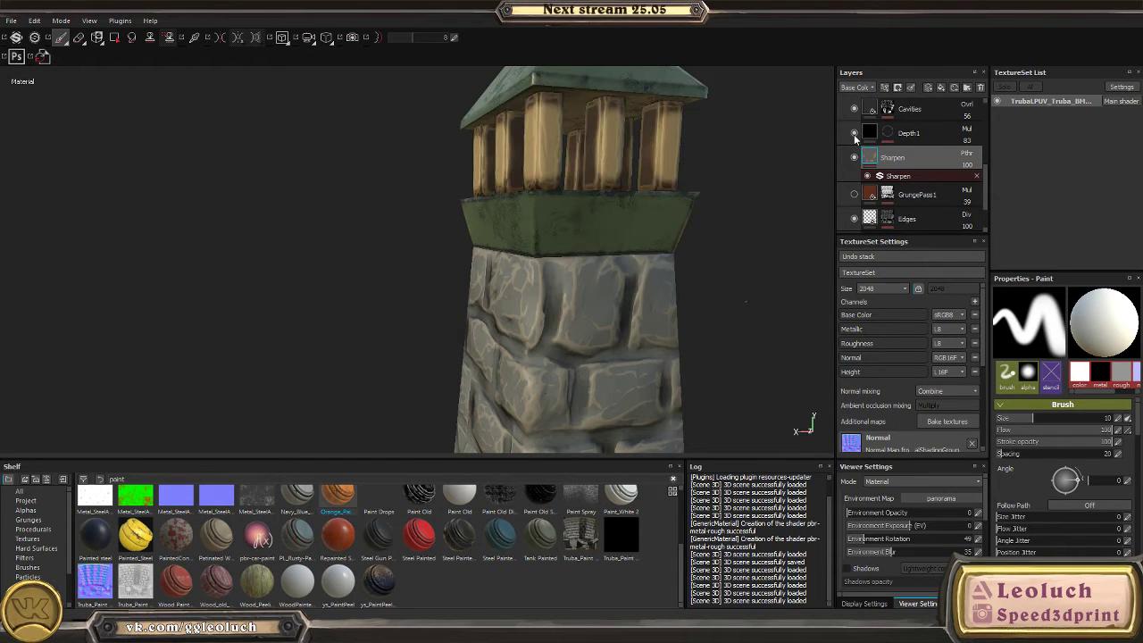
pyautogui.click(853, 133)
pyautogui.click(853, 133)
pyautogui.keyDown('alt'); pyautogui.moveTo(553, 214); pyautogui.dragTo(523, 205); pyautogui.keyUp('alt')
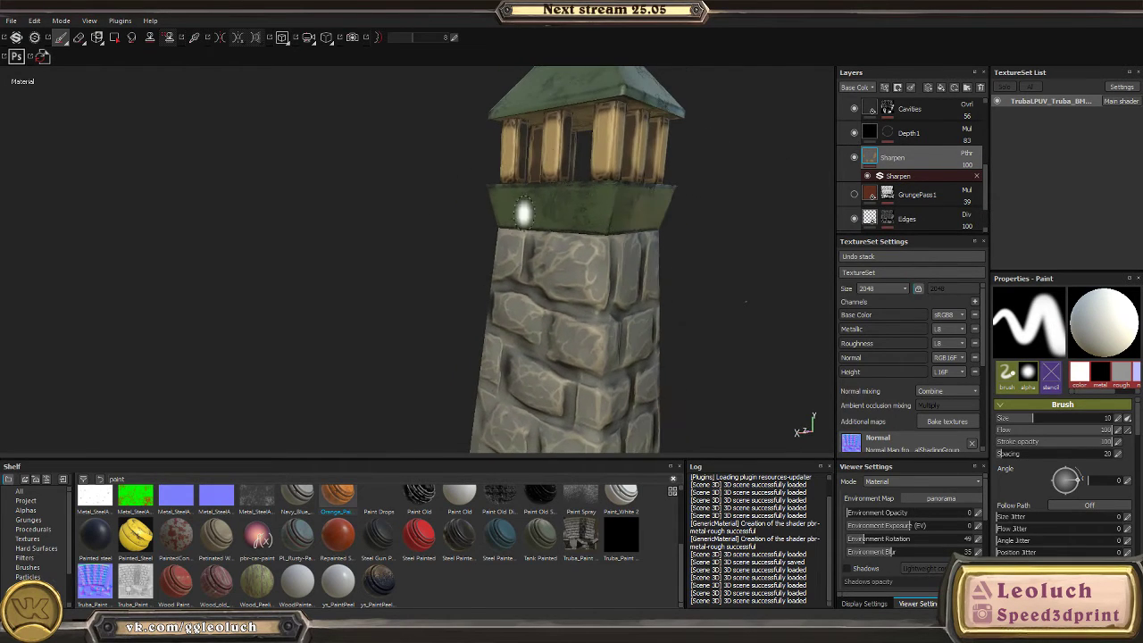
pyautogui.scroll(1, 853, 148)
pyautogui.click(854, 144)
pyautogui.click(854, 145)
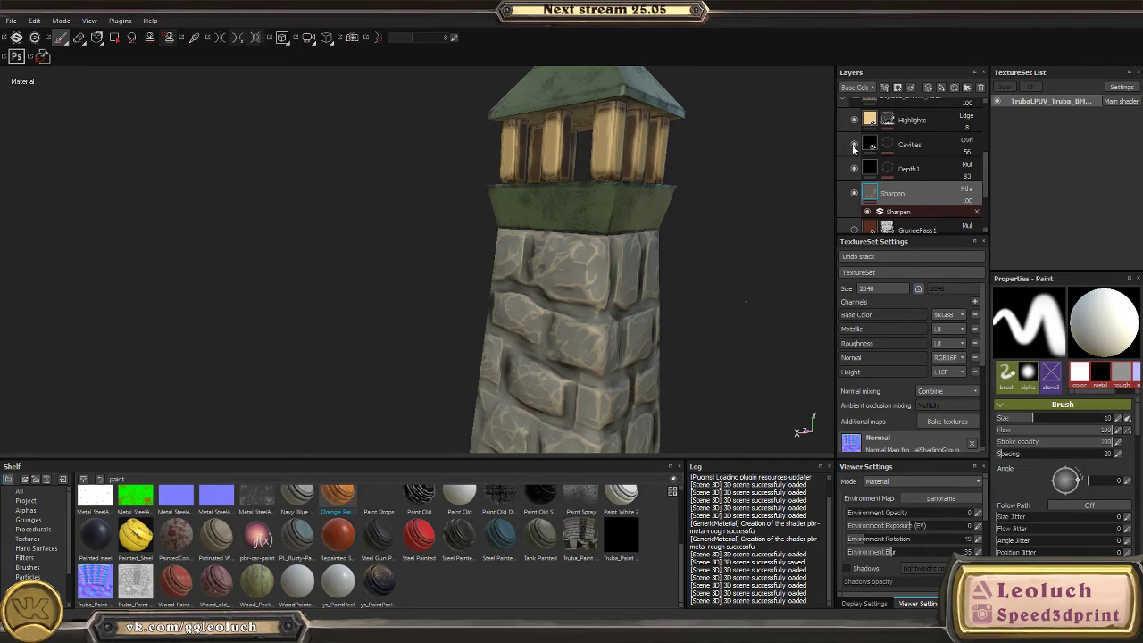
pyautogui.scroll(1, 855, 150)
pyautogui.click(855, 156)
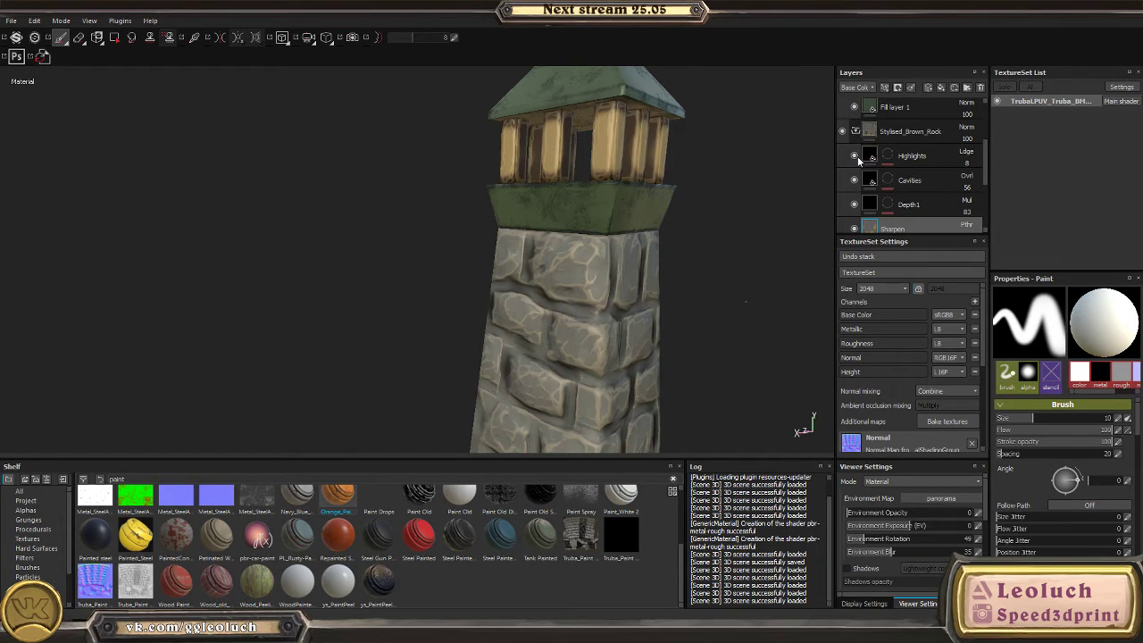
pyautogui.click(970, 166)
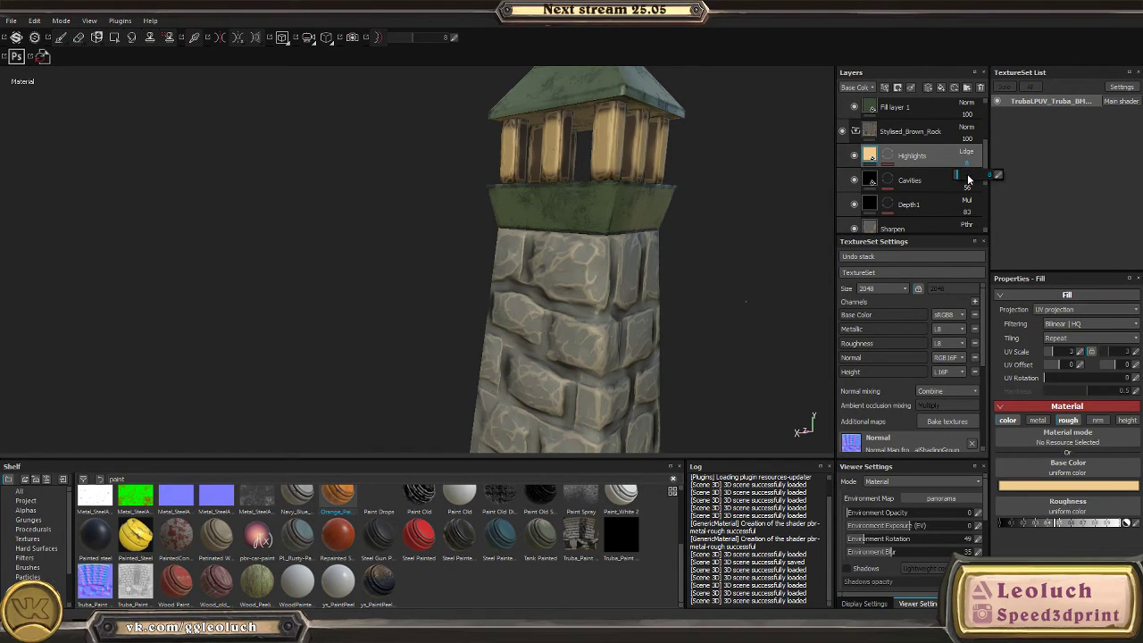
# - Make the topmost Fill layer 1 visible and inspect its effect on the tower from several sides
pyautogui.keyDown('alt'); pyautogui.moveTo(786, 214); pyautogui.dragTo(723, 209); pyautogui.keyUp('alt')
pyautogui.keyDown('alt'); pyautogui.moveTo(722, 209); pyautogui.dragTo(638, 308, button='right'); pyautogui.keyUp('alt')
pyautogui.keyDown('alt'); pyautogui.moveTo(639, 308); pyautogui.dragTo(578, 317); pyautogui.keyUp('alt')
pyautogui.scroll(3, 877, 173)
pyautogui.hotkey('ctrl', 'v')
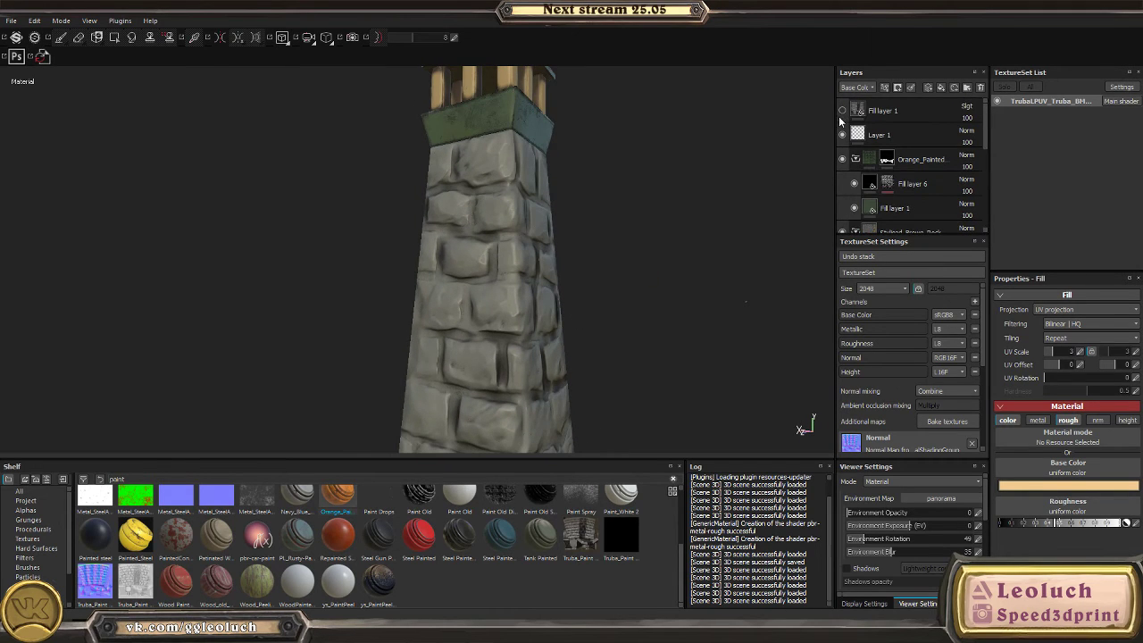
pyautogui.click(842, 111)
pyautogui.keyDown('alt'); pyautogui.moveTo(218, 147); pyautogui.dragTo(733, 303); pyautogui.keyUp('alt')
pyautogui.click(842, 110)
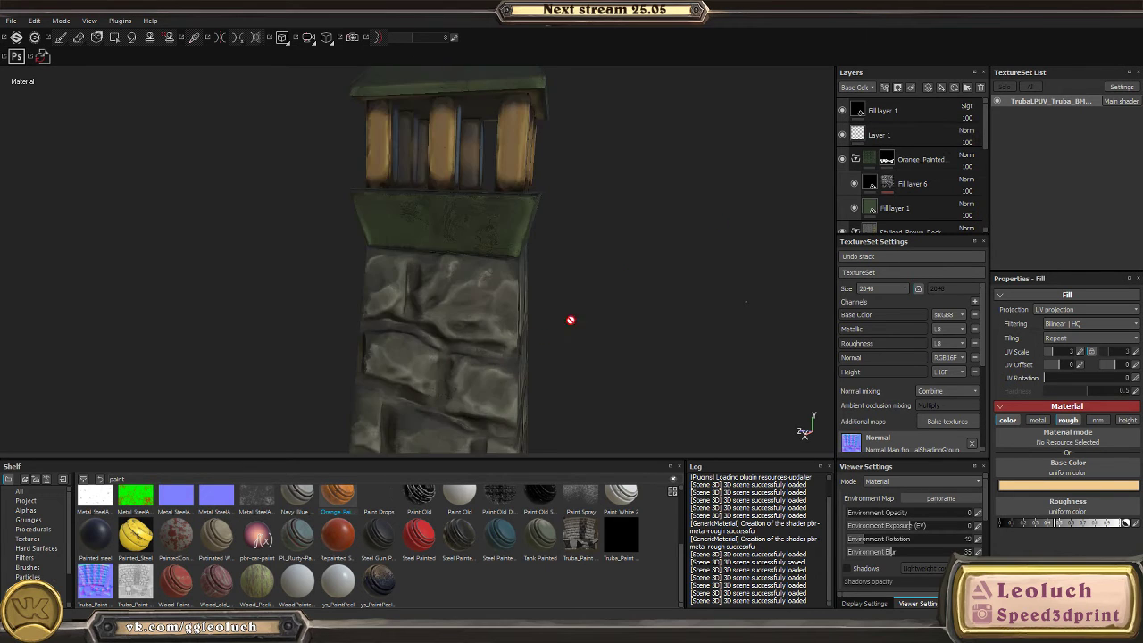
pyautogui.keyDown('alt'); pyautogui.moveTo(568, 319); pyautogui.dragTo(680, 317); pyautogui.keyUp('alt')
# - Set the blending mode of the topmost Fill layer 1 to Overlay and check the whole tower
pyautogui.click(930, 125)
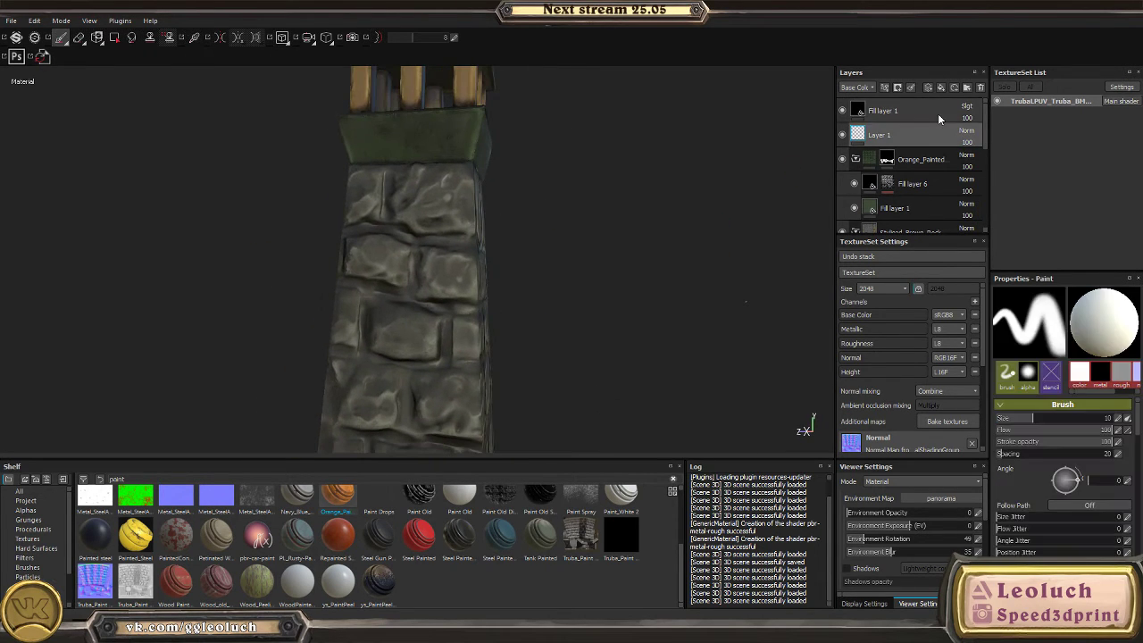
pyautogui.click(937, 114)
pyautogui.click(964, 111)
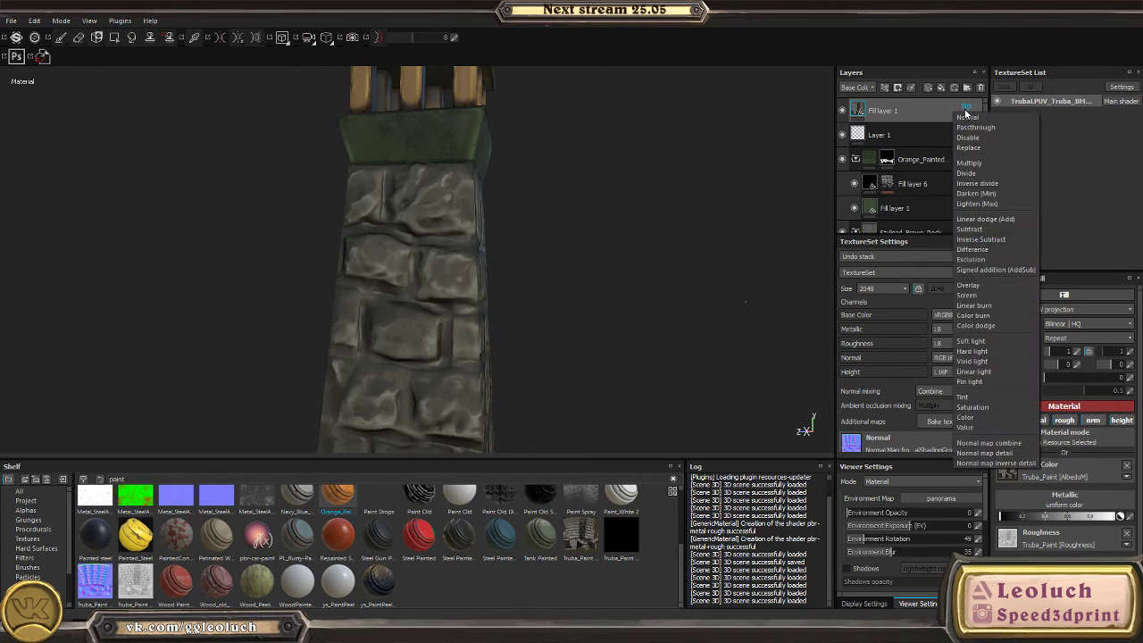
pyautogui.click(972, 287)
pyautogui.moveTo(635, 255)
pyautogui.keyDown('alt'); pyautogui.mouseDown()
pyautogui.moveTo(687, 247)
pyautogui.moveTo(299, 235)
pyautogui.moveTo(551, 272)
pyautogui.moveTo(514, 231)
pyautogui.moveTo(546, 295)
pyautogui.moveTo(339, 214)
pyautogui.moveTo(480, 229)
pyautogui.moveTo(581, 263)
pyautogui.moveTo(643, 250)
pyautogui.mouseUp(); pyautogui.keyUp('alt')
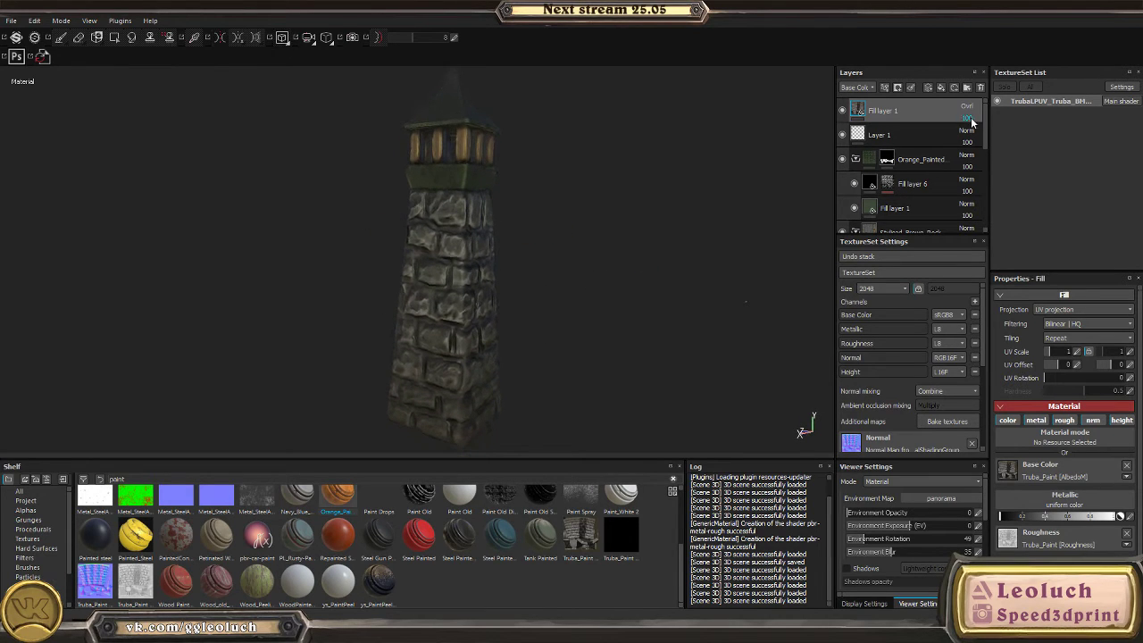
# - Set the opacity of the topmost Fill layer 1 to 75
pyautogui.moveTo(971, 134); pyautogui.dragTo(956, 134)
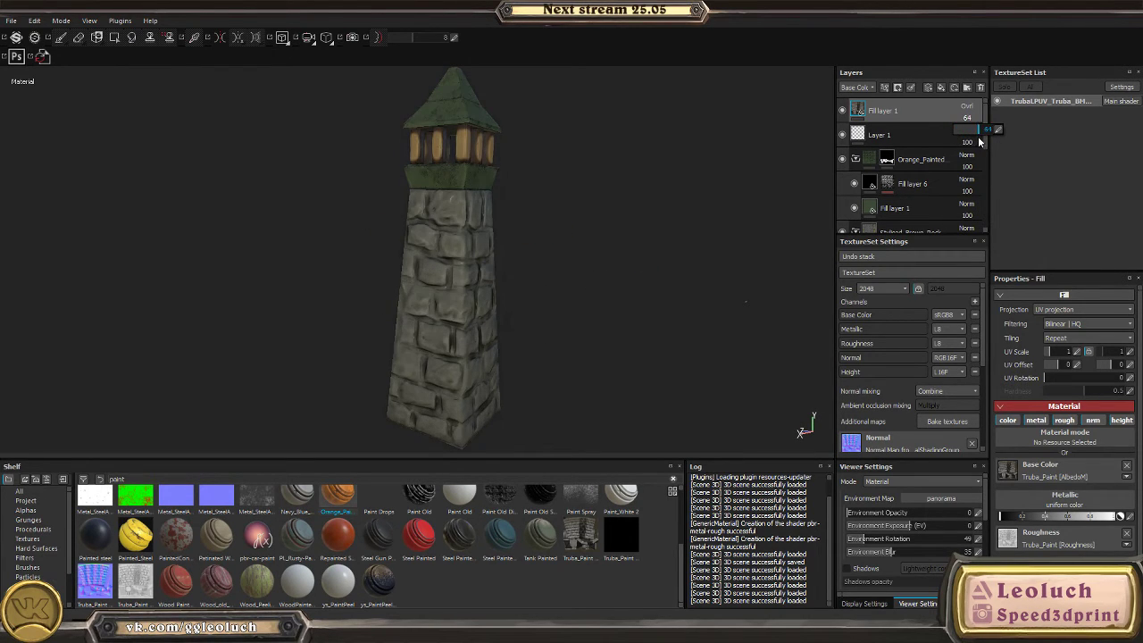
pyautogui.keyDown('alt'); pyautogui.moveTo(598, 257); pyautogui.dragTo(727, 211); pyautogui.keyUp('alt')
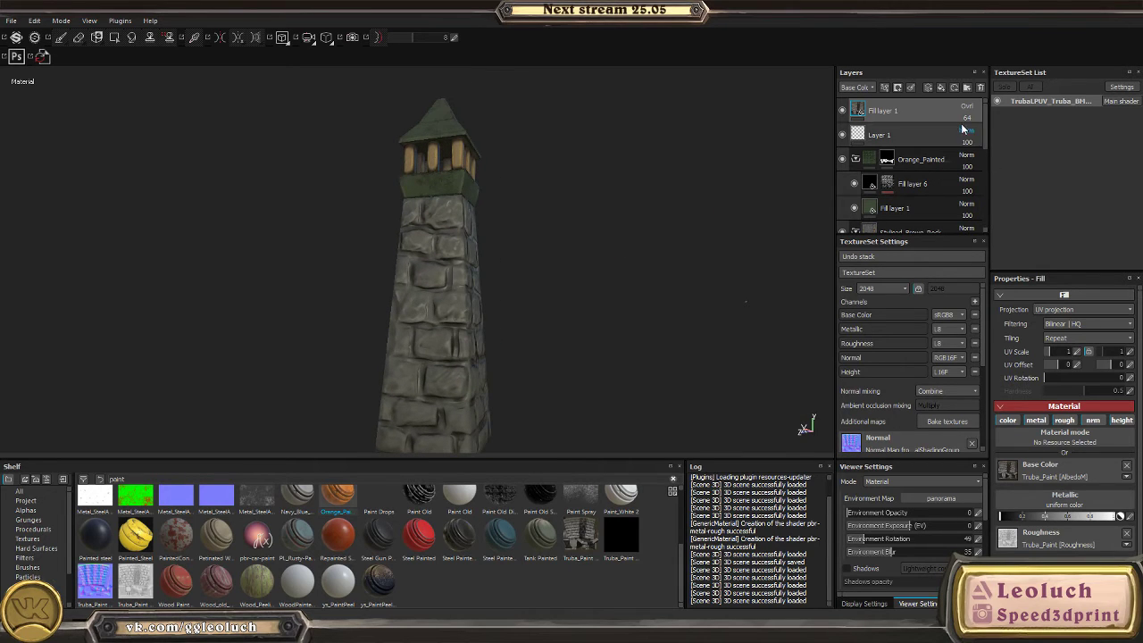
pyautogui.moveTo(970, 131); pyautogui.dragTo(980, 129)
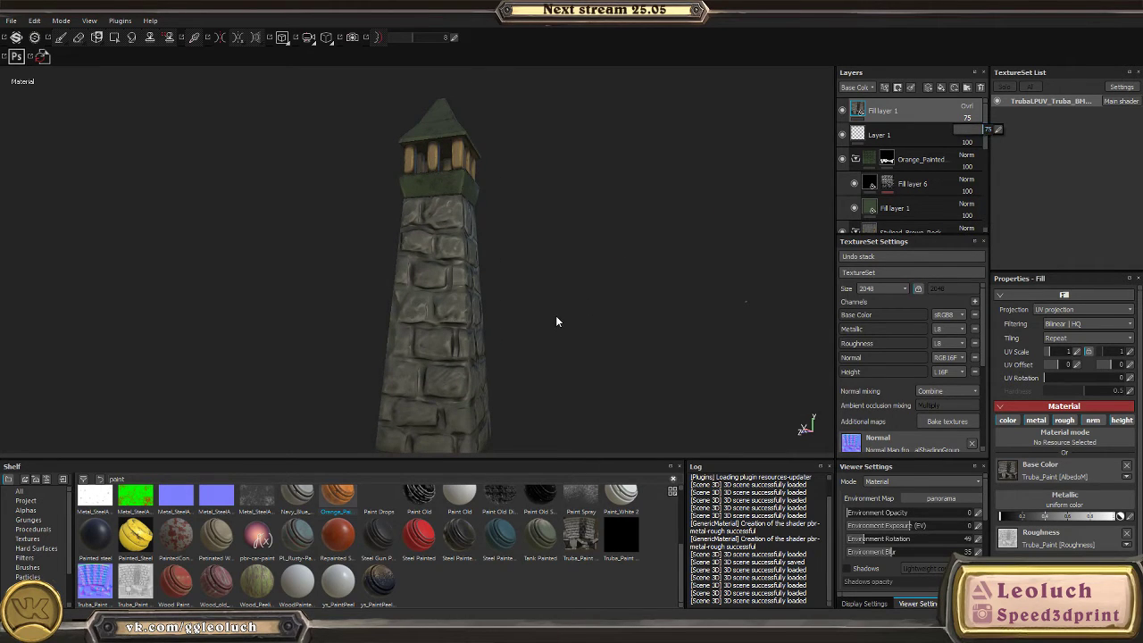
# - Display the Roughness channel alone and examine it on the stone shaft and collar from several sides
pyautogui.keyDown('alt'); pyautogui.moveTo(555, 315); pyautogui.dragTo(404, 279); pyautogui.keyUp('alt')
pyautogui.keyDown('shift'); pyautogui.moveTo(404, 279); pyautogui.dragTo(650, 392, button='right'); pyautogui.keyUp('shift')
pyautogui.press('c')
pyautogui.press('c')
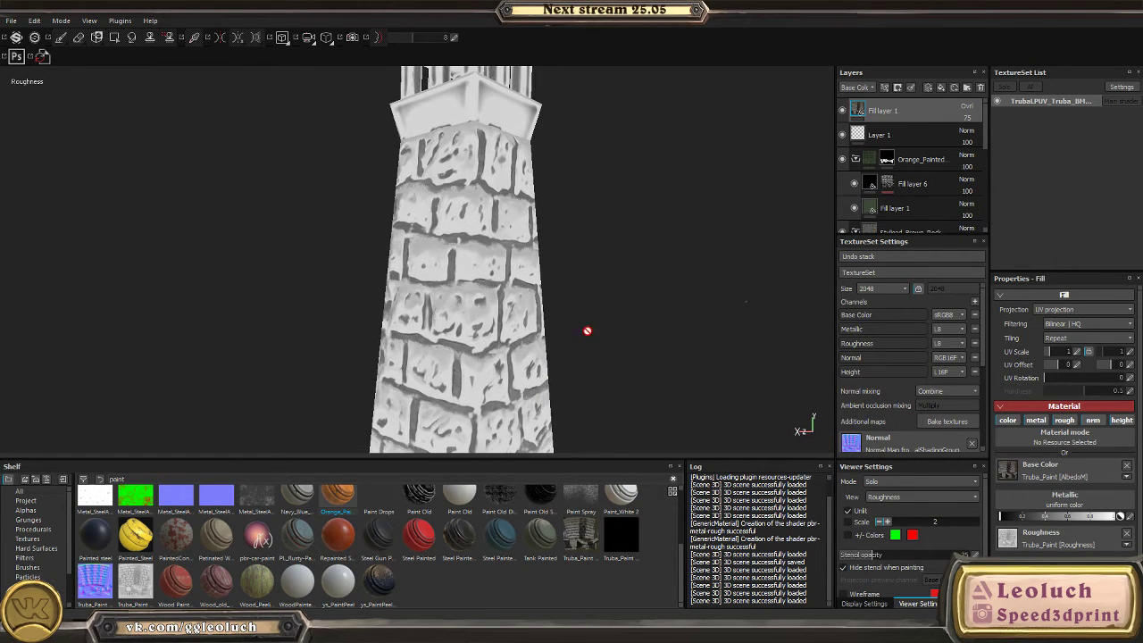
pyautogui.keyDown('alt'); pyautogui.moveTo(587, 330); pyautogui.dragTo(599, 356); pyautogui.keyUp('alt')
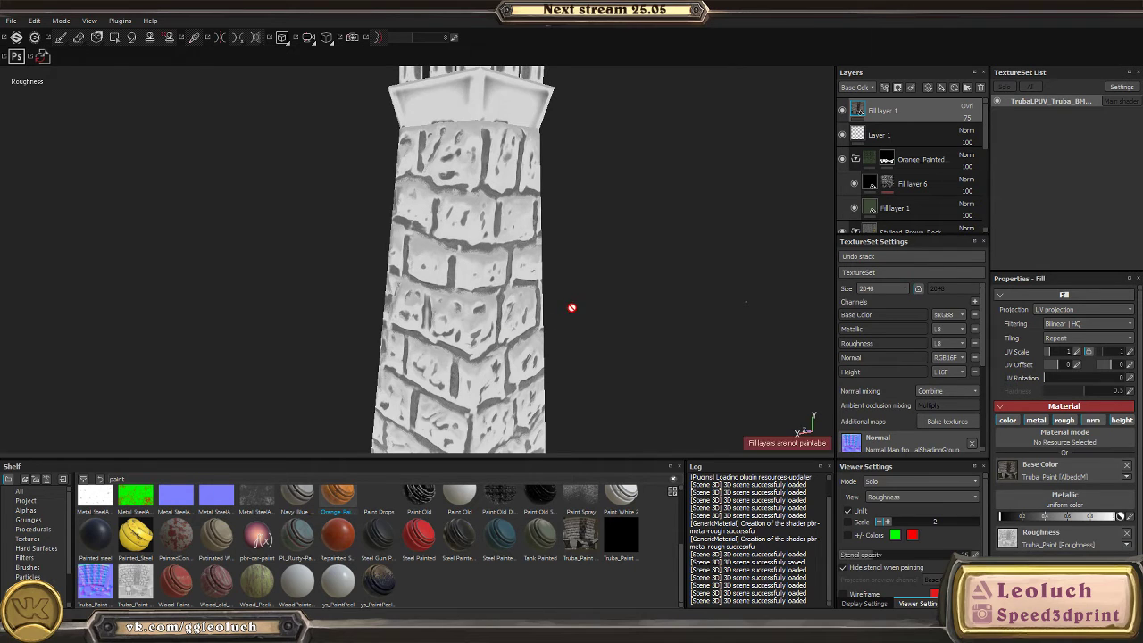
pyautogui.keyDown('alt'); pyautogui.moveTo(572, 307); pyautogui.dragTo(705, 255); pyautogui.keyUp('alt')
pyautogui.scroll(-5, 908, 192)
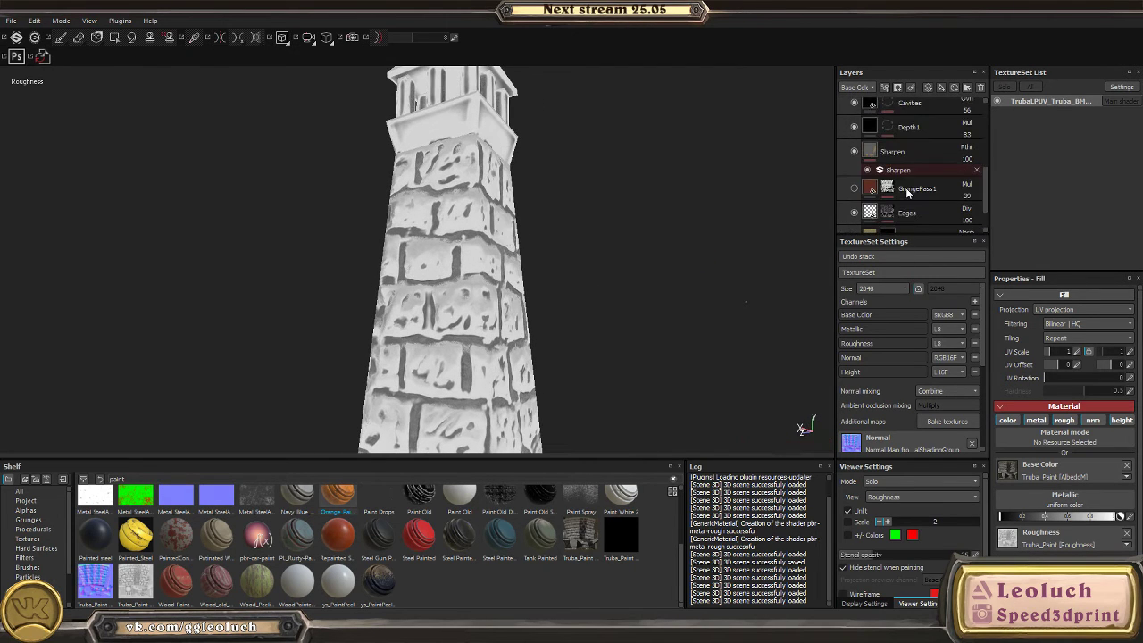
pyautogui.scroll(-2, 908, 192)
pyautogui.keyDown('alt'); pyautogui.moveTo(656, 252); pyautogui.dragTo(658, 280, button='right'); pyautogui.keyUp('alt')
pyautogui.keyDown('alt'); pyautogui.moveTo(658, 280); pyautogui.dragTo(490, 201); pyautogui.keyUp('alt')
pyautogui.press('m')
pyautogui.press('m')
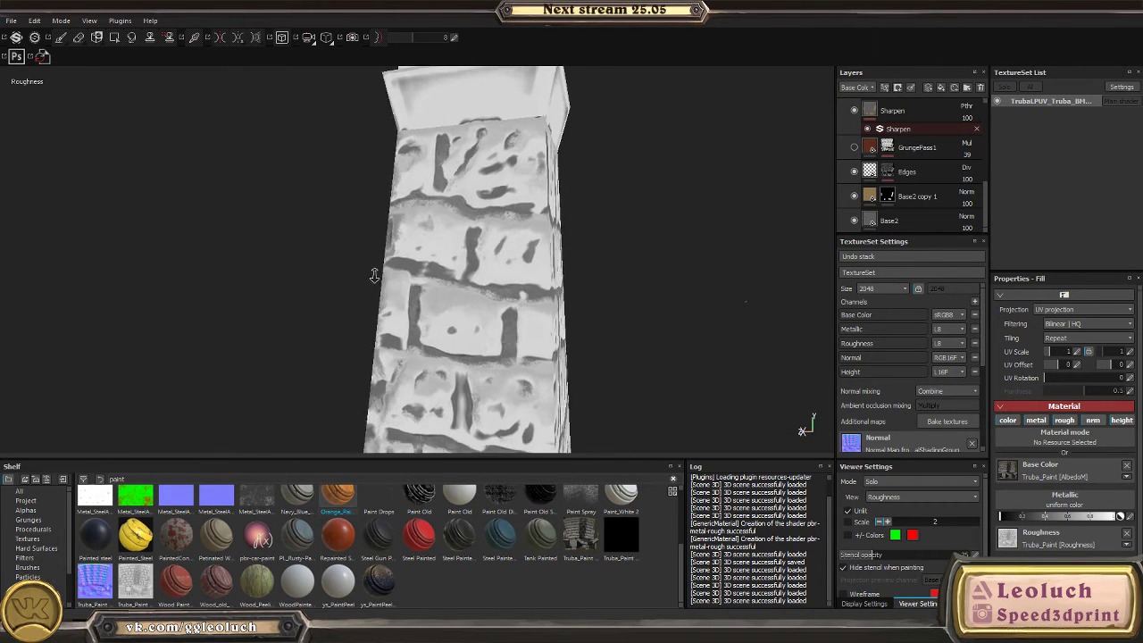
pyautogui.keyDown('alt'); pyautogui.moveTo(359, 283); pyautogui.dragTo(319, 281); pyautogui.keyUp('alt')
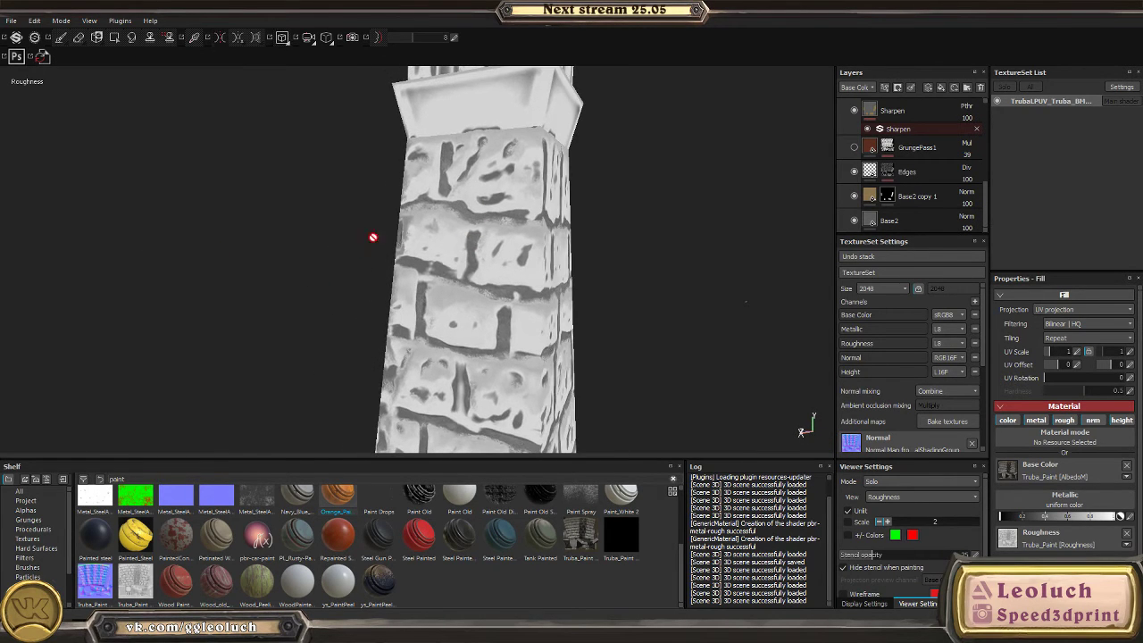
pyautogui.keyDown('alt'); pyautogui.moveTo(373, 237); pyautogui.dragTo(539, 217); pyautogui.keyUp('alt')
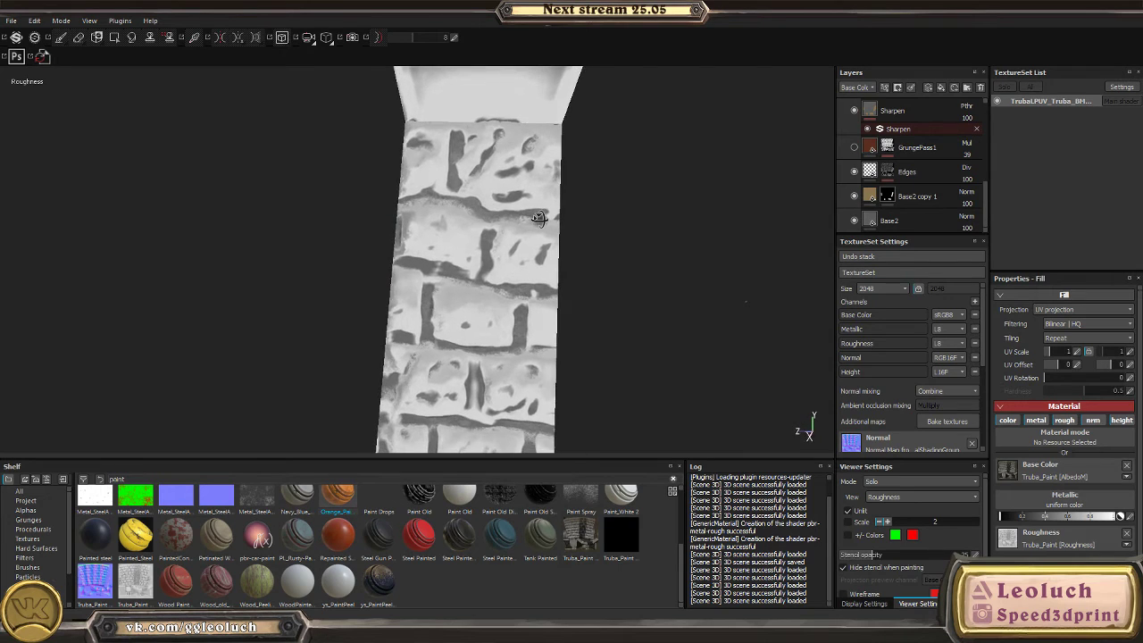
# - Switch back to the full material view and inspect the tower from several sides under rotated environment lighting
pyautogui.scroll(5, 919, 184)
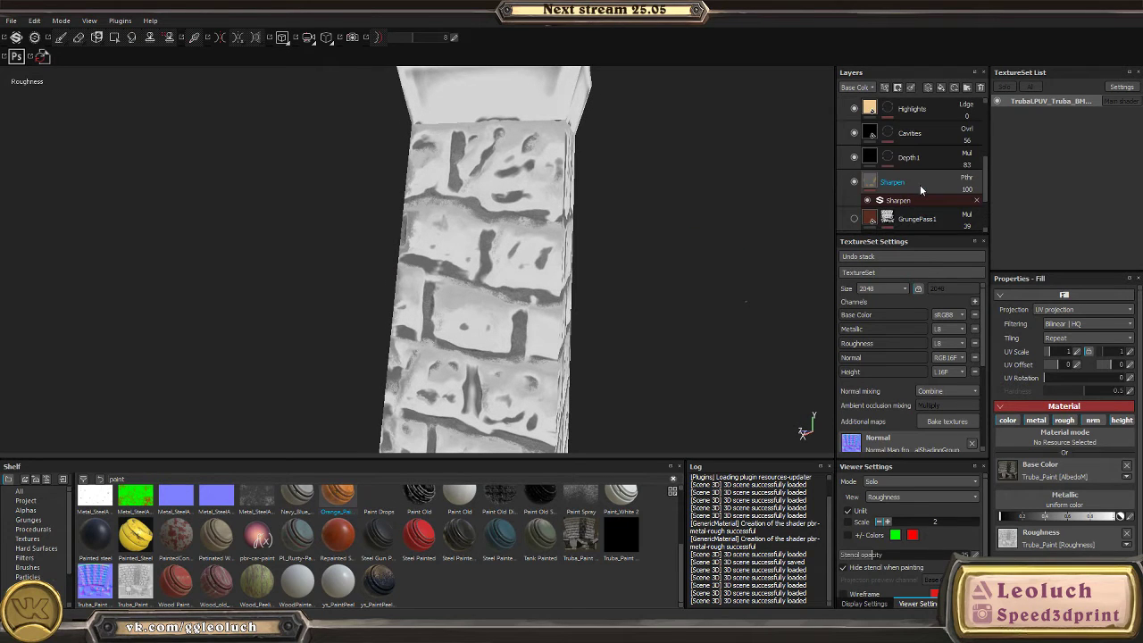
pyautogui.keyDown('alt'); pyautogui.moveTo(536, 232); pyautogui.dragTo(628, 289); pyautogui.keyUp('alt')
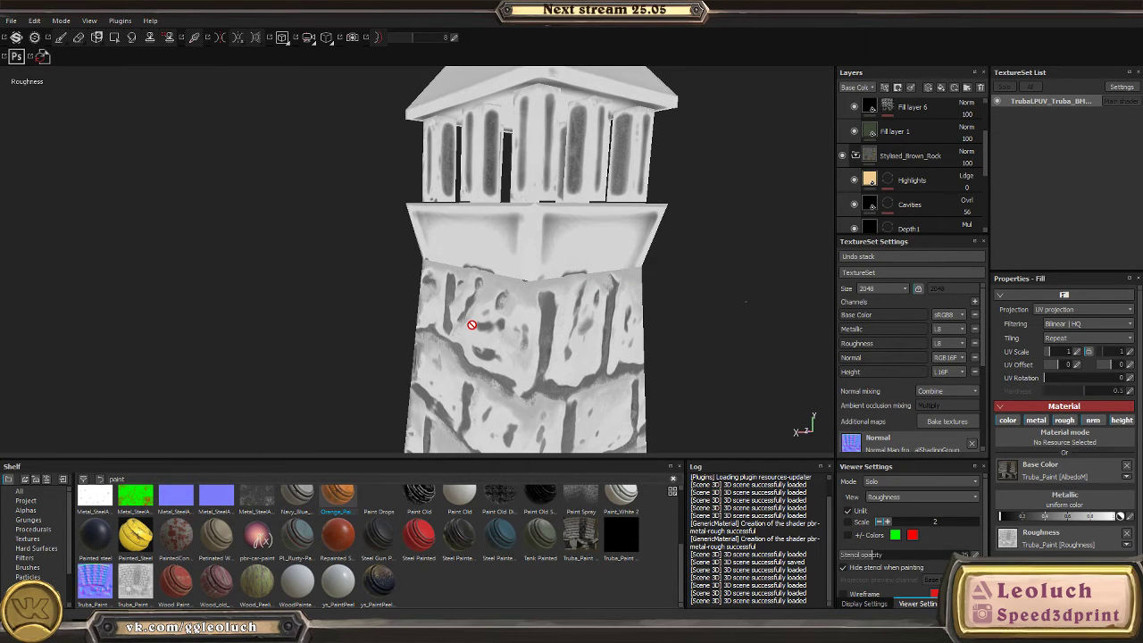
pyautogui.press('m')
pyautogui.keyDown('alt'); pyautogui.moveTo(461, 204); pyautogui.dragTo(209, 145); pyautogui.keyUp('alt')
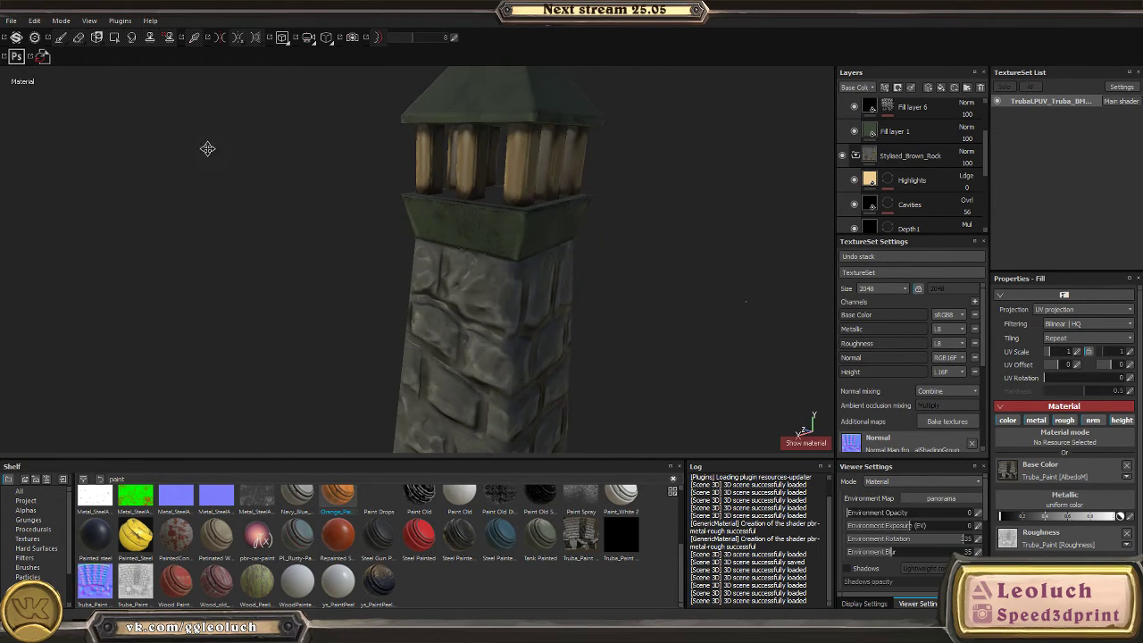
pyautogui.scroll(-3, 343, 287)
pyautogui.keyDown('alt'); pyautogui.moveTo(343, 287); pyautogui.dragTo(372, 167); pyautogui.keyUp('alt')
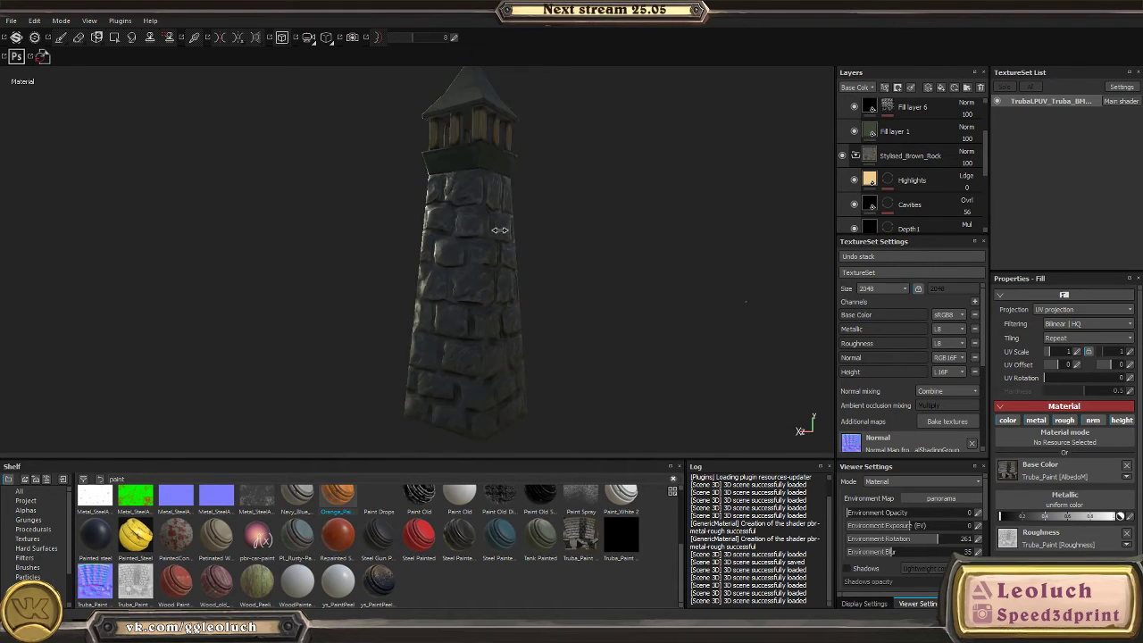
pyautogui.keyDown('shift'); pyautogui.moveTo(459, 221); pyautogui.dragTo(440, 219, button='right'); pyautogui.keyUp('shift')
pyautogui.keyDown('alt'); pyautogui.moveTo(437, 219); pyautogui.dragTo(688, 339); pyautogui.keyUp('alt')
pyautogui.scroll(5, 543, 384)
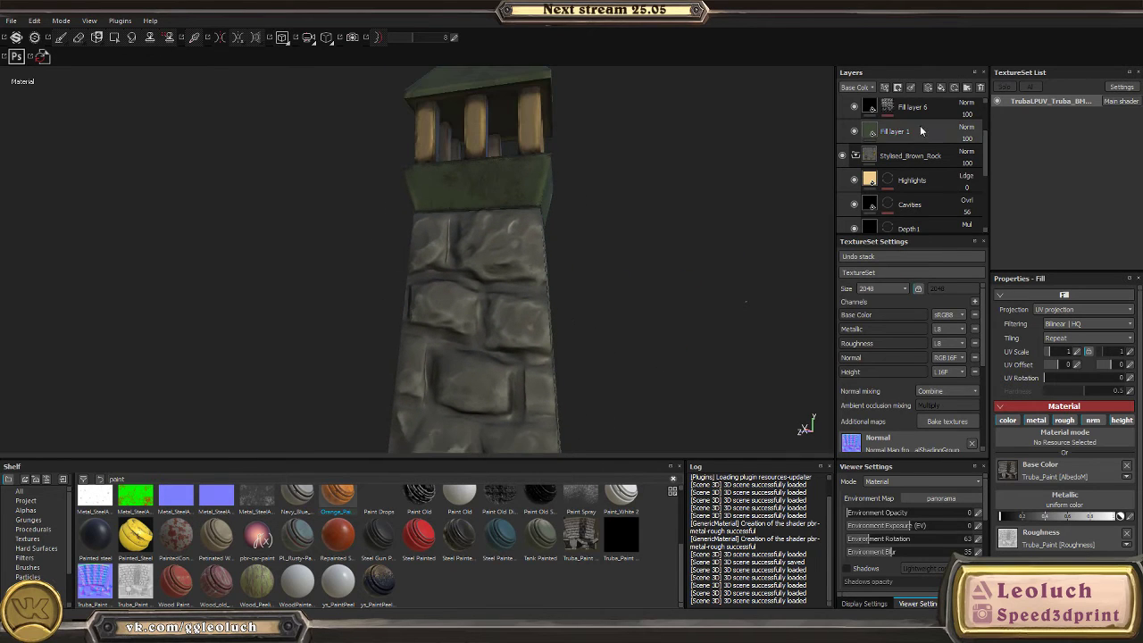
# - Display the Base Color channel alone and compare the tower with the topmost Fill layer 1 hidden and shown
pyautogui.scroll(3, 920, 134)
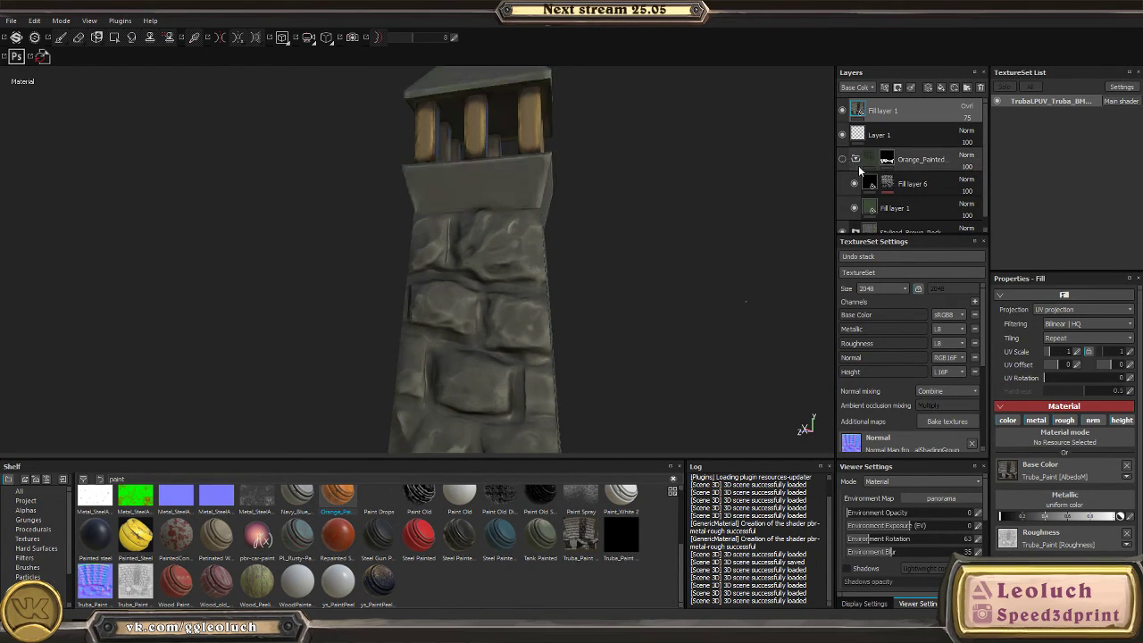
pyautogui.keyDown('alt'); pyautogui.moveTo(801, 173); pyautogui.dragTo(541, 319); pyautogui.keyUp('alt')
pyautogui.press('c')
pyautogui.press('c')
pyautogui.press('c')
pyautogui.press('c')
pyautogui.press('c')
pyautogui.press('c')
pyautogui.press('c')
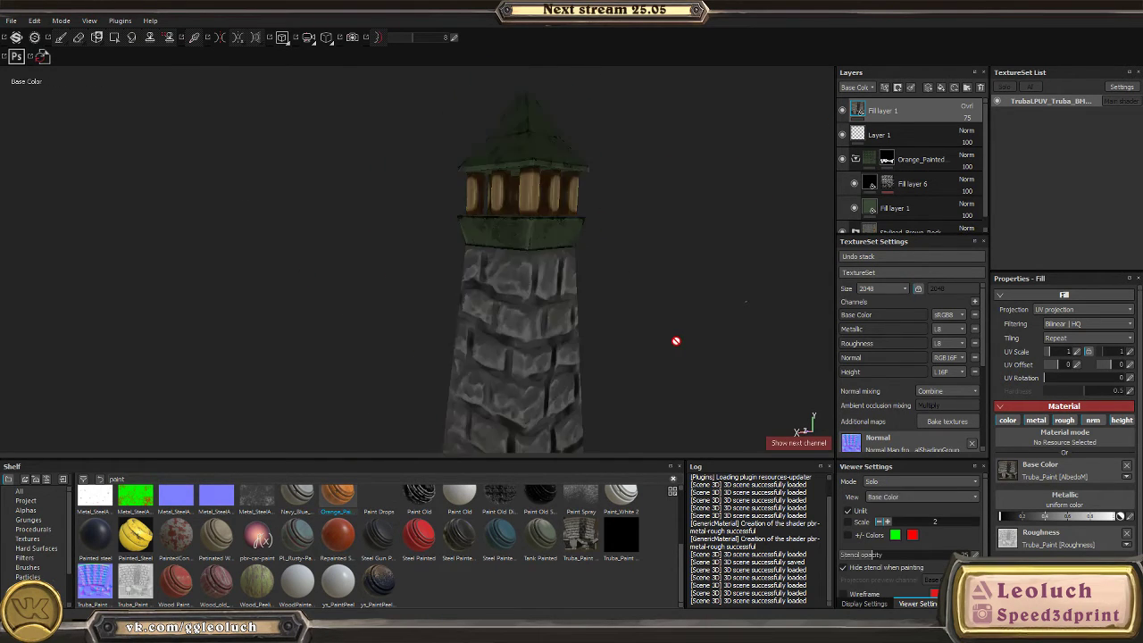
pyautogui.click(842, 110)
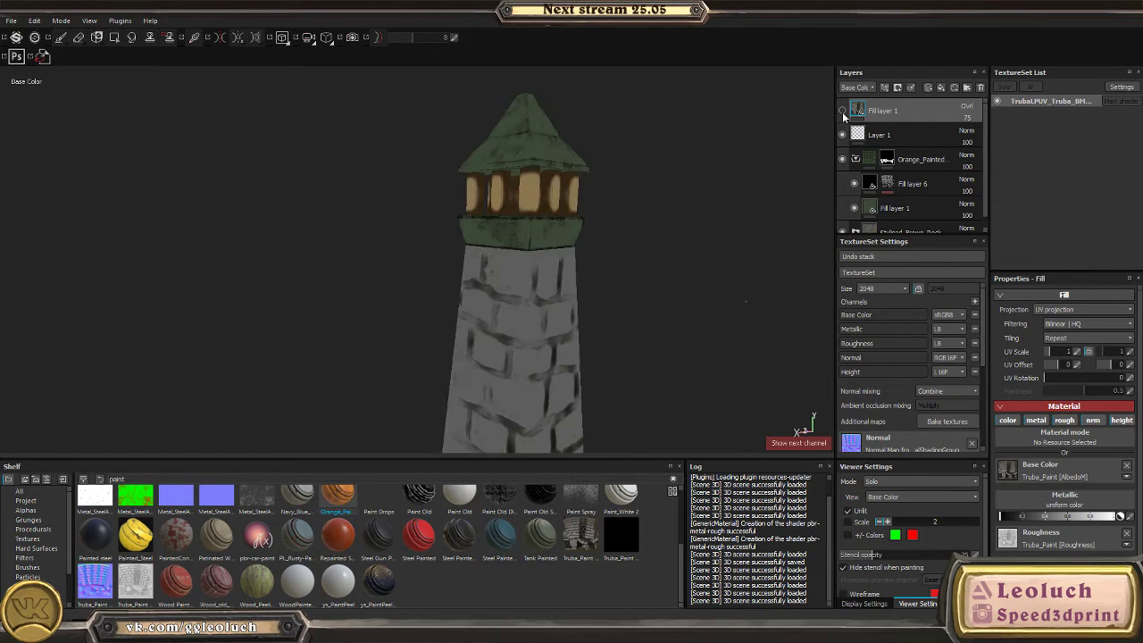
pyautogui.click(842, 110)
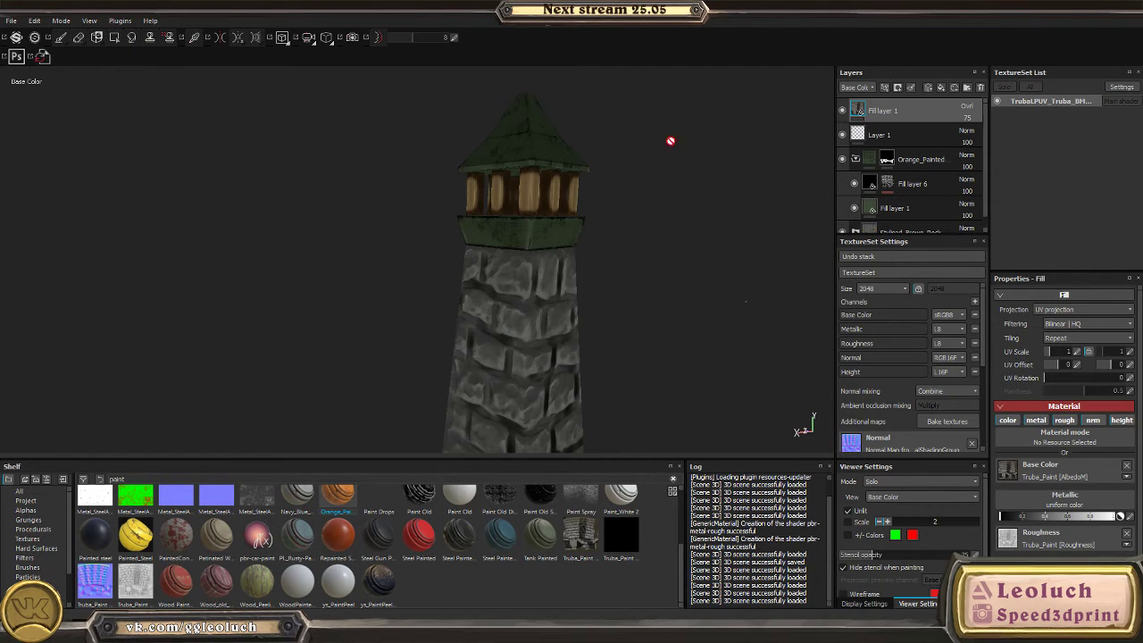
# - Add a white mask to the topmost Fill layer 1 and mask out the pillars with a black Polygon Fill
pyautogui.keyDown('alt'); pyautogui.moveTo(670, 141); pyautogui.dragTo(606, 338, button='right'); pyautogui.keyUp('alt')
pyautogui.keyDown('alt'); pyautogui.moveTo(606, 338); pyautogui.dragTo(838, 148); pyautogui.keyUp('alt')
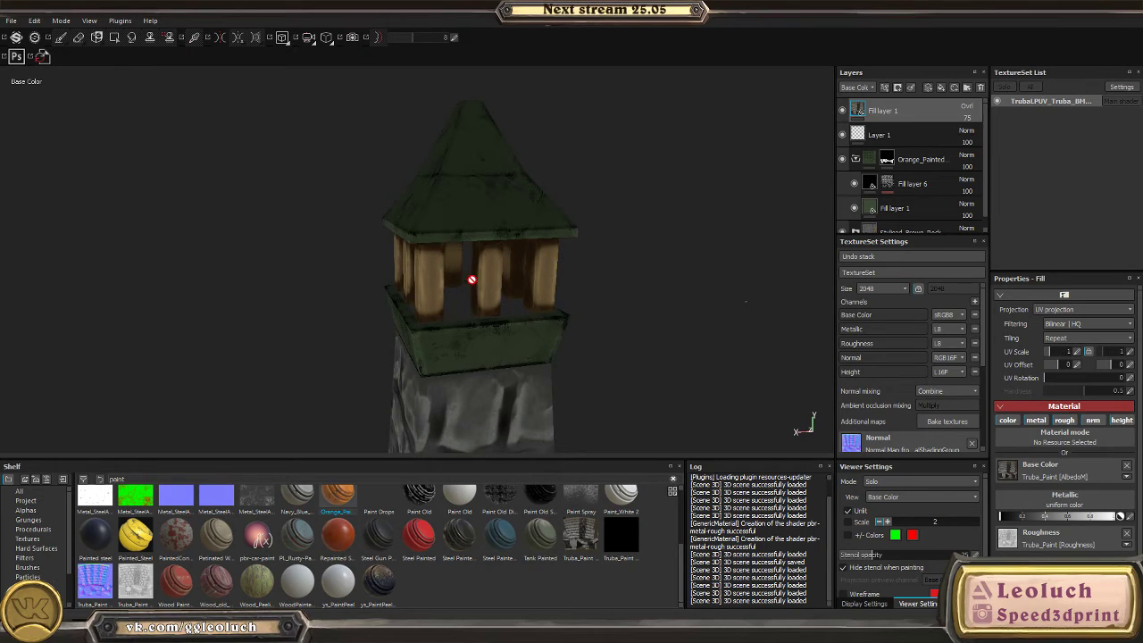
pyautogui.keyDown('alt'); pyautogui.moveTo(471, 279); pyautogui.dragTo(483, 260); pyautogui.keyUp('alt')
pyautogui.click(898, 88)
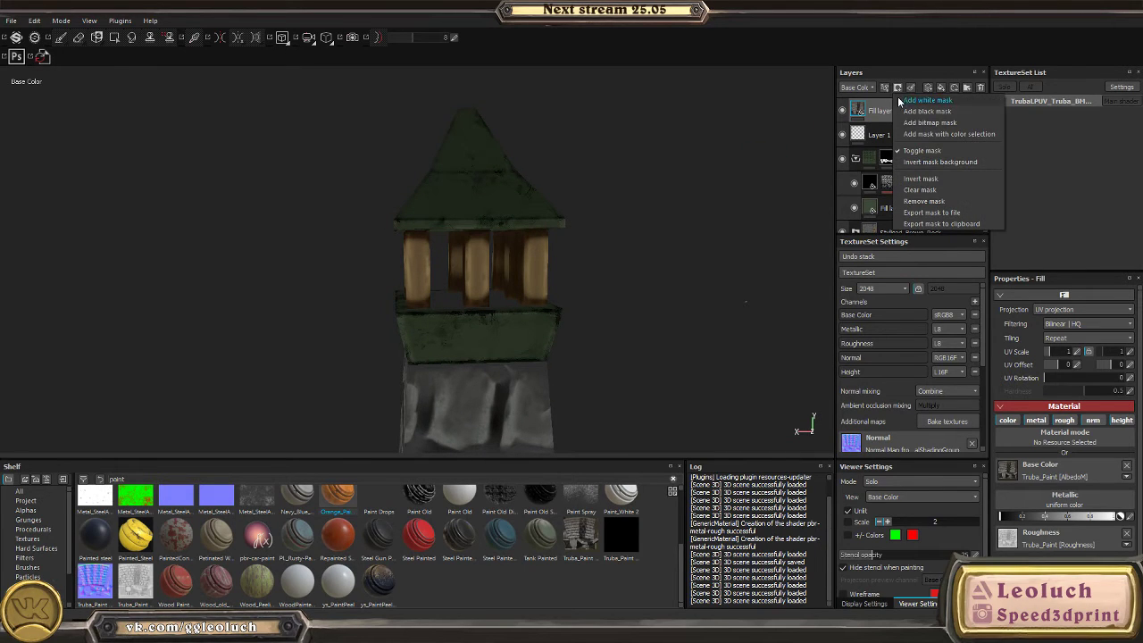
pyautogui.click(902, 100)
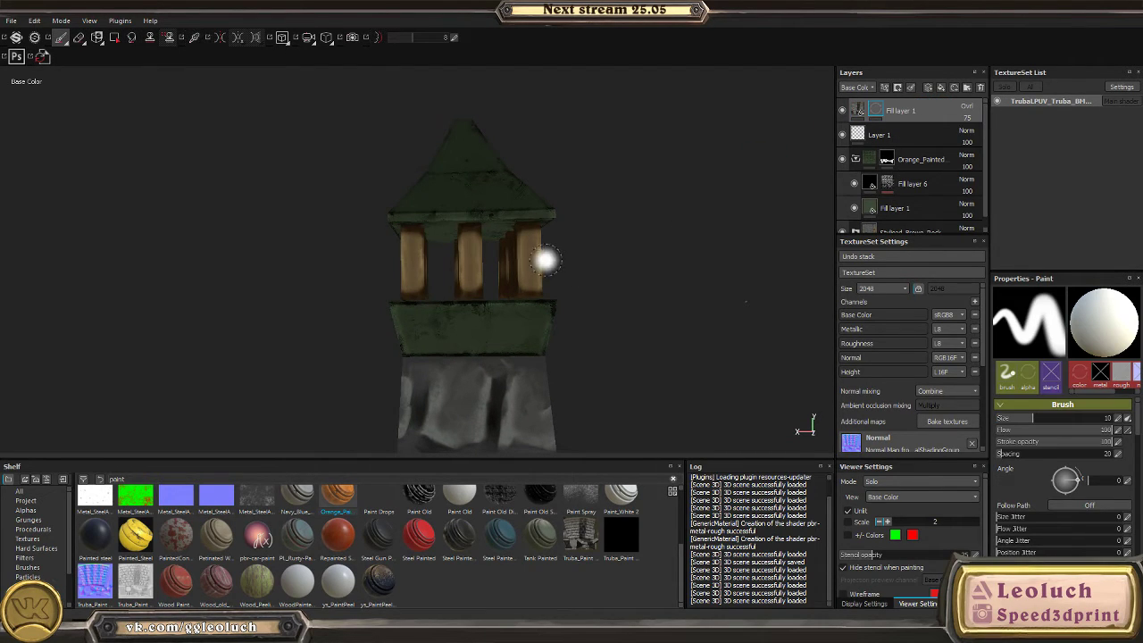
pyautogui.press('4')
pyautogui.click(404, 270)
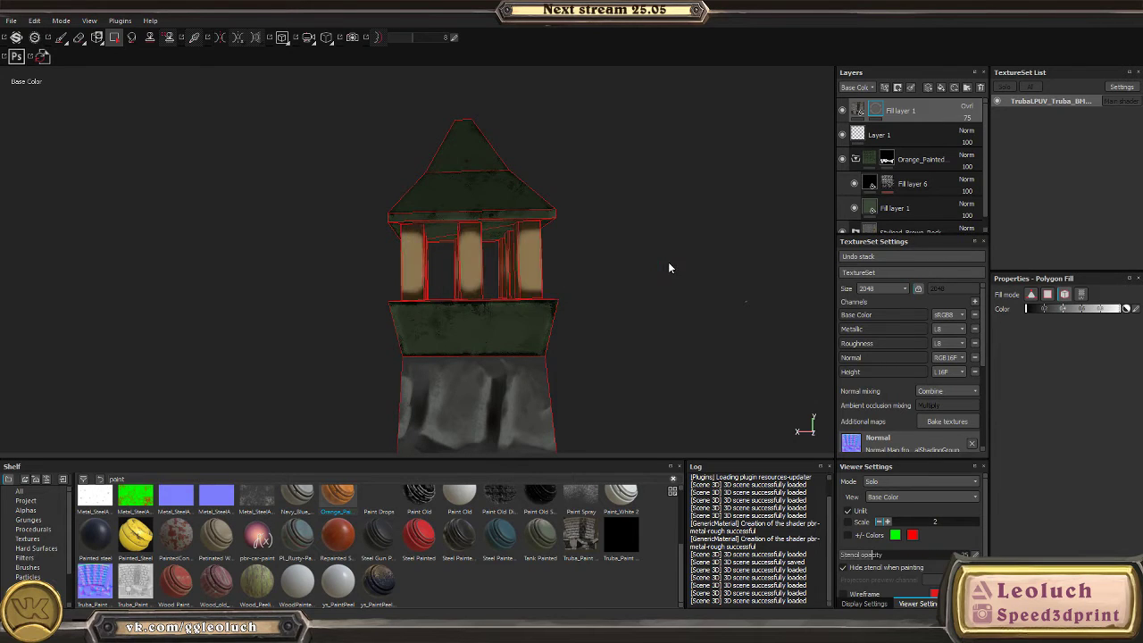
# - Return to the paint brush and full material view, and check the masked pillars from several sides
pyautogui.moveTo(668, 261)
pyautogui.keyDown('alt'); pyautogui.mouseDown()
pyautogui.moveTo(705, 295)
pyautogui.moveTo(492, 306)
pyautogui.moveTo(674, 302)
pyautogui.mouseUp(); pyautogui.keyUp('alt')
pyautogui.press('1')
pyautogui.press('m')
pyautogui.keyDown('alt'); pyautogui.moveTo(674, 302); pyautogui.dragTo(684, 354, button='right'); pyautogui.keyUp('alt')
pyautogui.moveTo(684, 354)
pyautogui.keyDown('alt'); pyautogui.mouseDown()
pyautogui.moveTo(616, 349)
pyautogui.moveTo(688, 352)
pyautogui.mouseUp(); pyautogui.keyUp('alt')
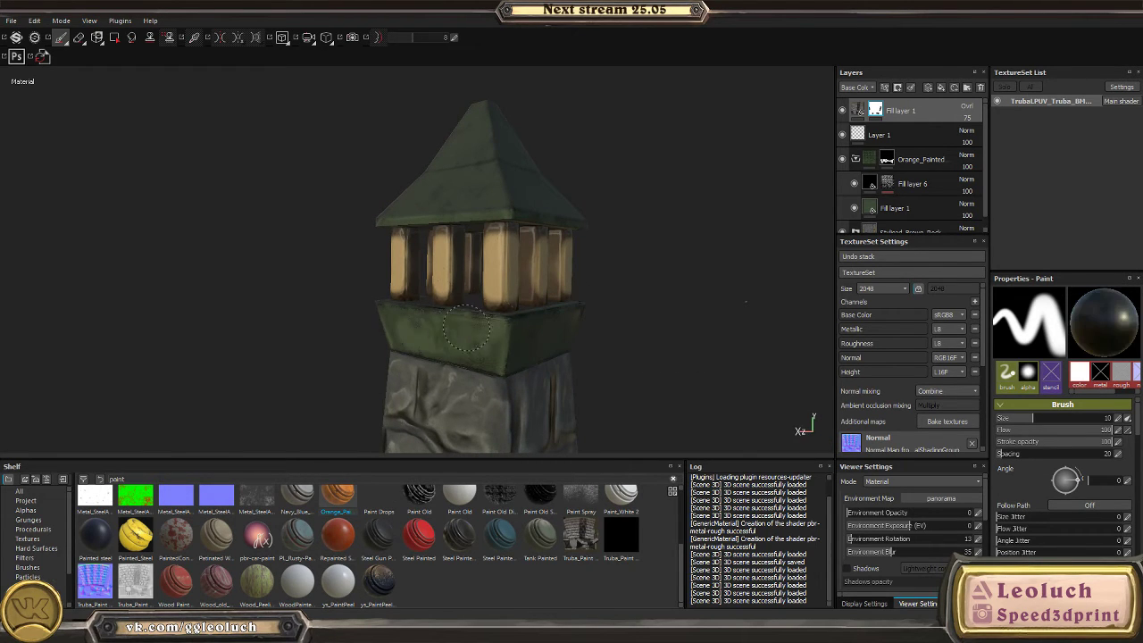
pyautogui.keyDown('alt'); pyautogui.moveTo(658, 364); pyautogui.dragTo(625, 349); pyautogui.keyUp('alt')
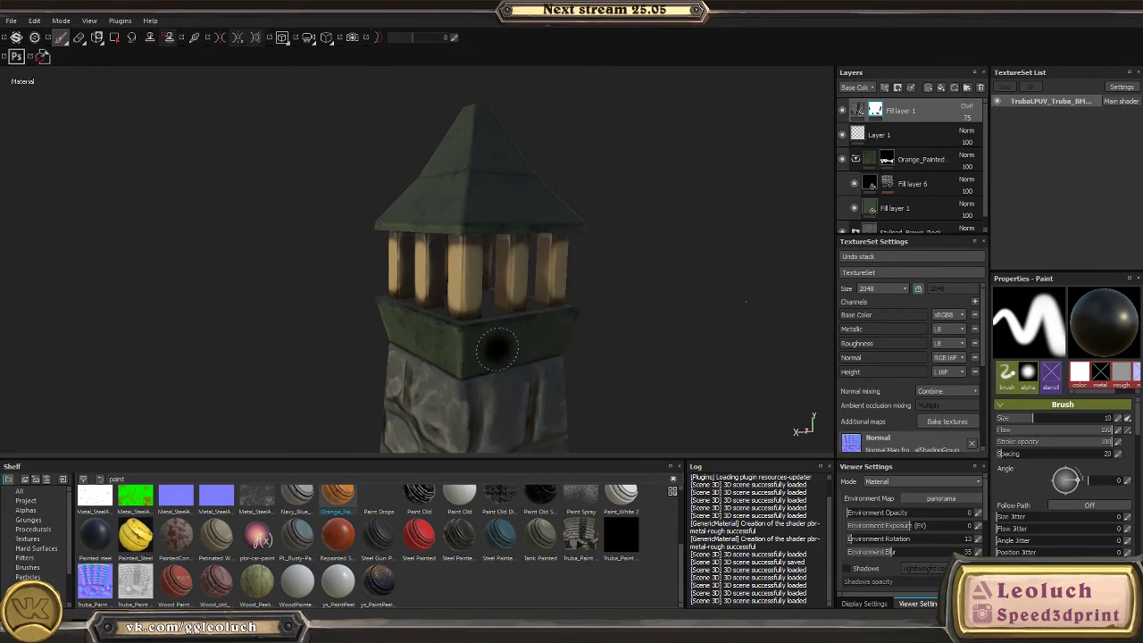
# - Mask the green roof and collar out of the topmost Fill layer 1 using Polygon Fill in UV chunk mode
pyautogui.press('4')
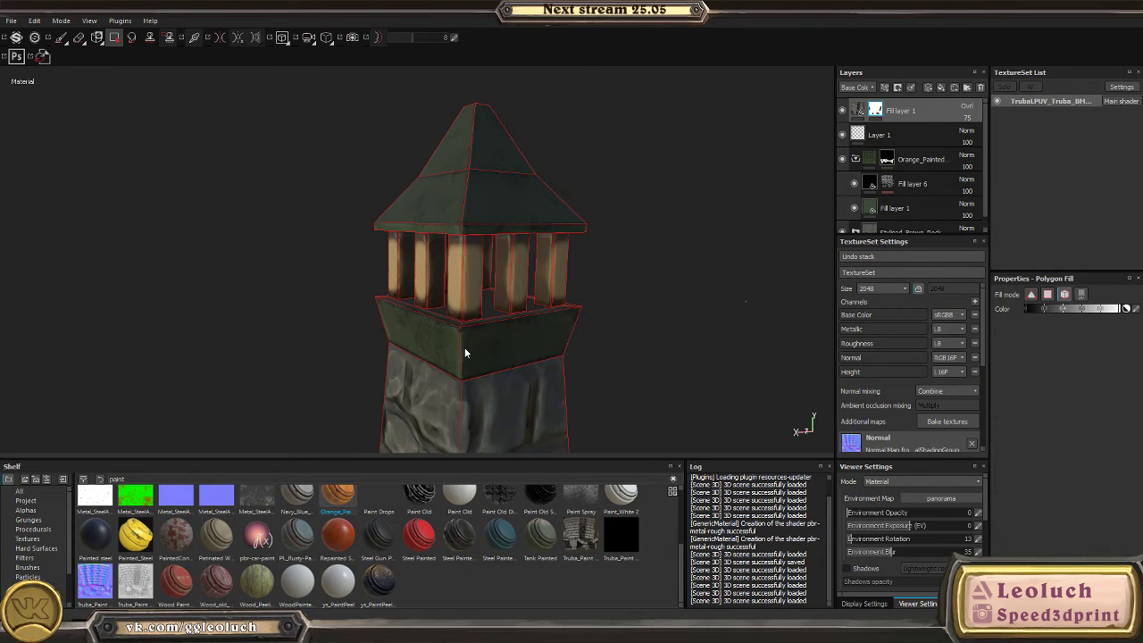
pyautogui.keyDown('alt'); pyautogui.moveTo(511, 313); pyautogui.dragTo(489, 330); pyautogui.keyUp('alt')
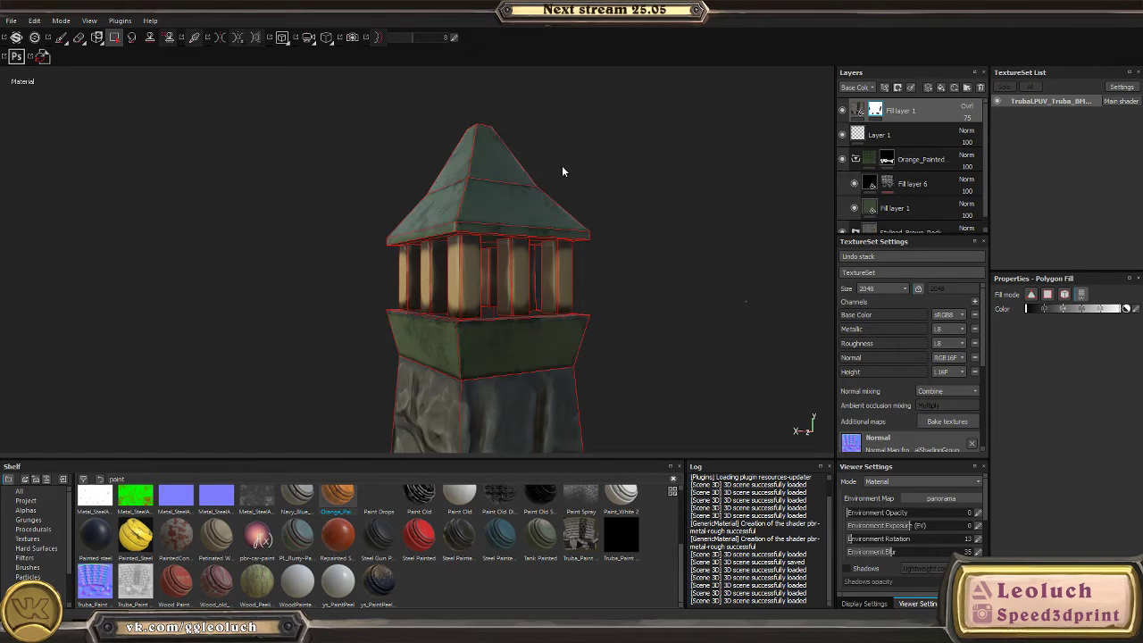
pyautogui.keyDown('alt'); pyautogui.moveTo(562, 165); pyautogui.dragTo(698, 221); pyautogui.keyUp('alt')
pyautogui.press('1')
pyautogui.scroll(-3, 698, 221)
pyautogui.scroll(8, 309, 105)
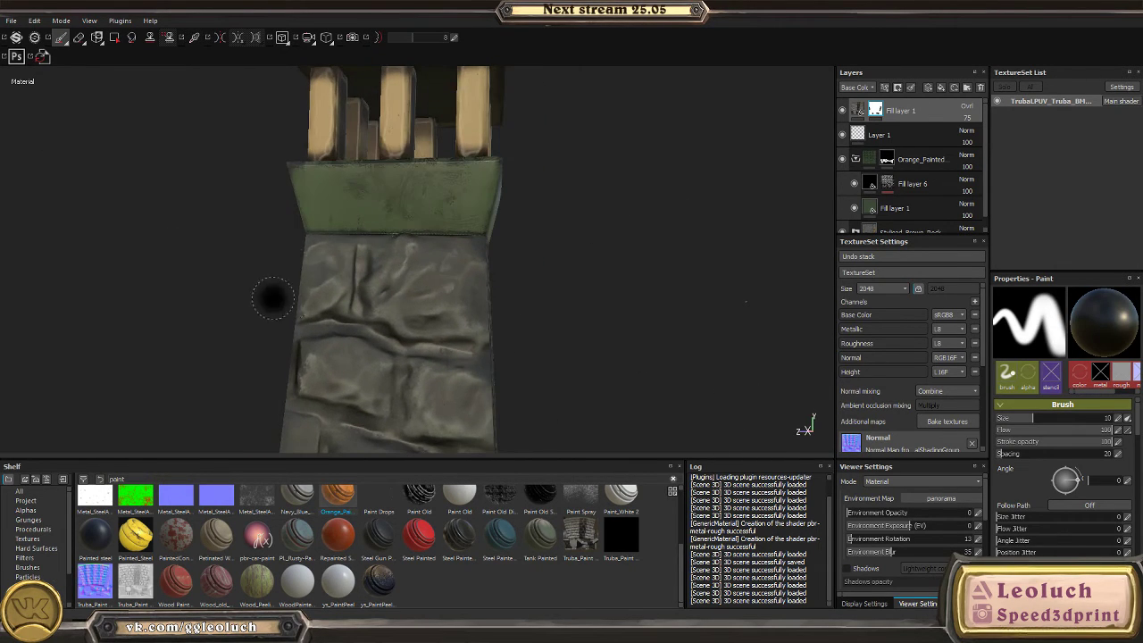
pyautogui.keyDown('alt'); pyautogui.moveTo(276, 301); pyautogui.dragTo(357, 384); pyautogui.keyUp('alt')
# - Search the shelf for "amb" to find the ambient occlusion map
pyautogui.click(220, 500)
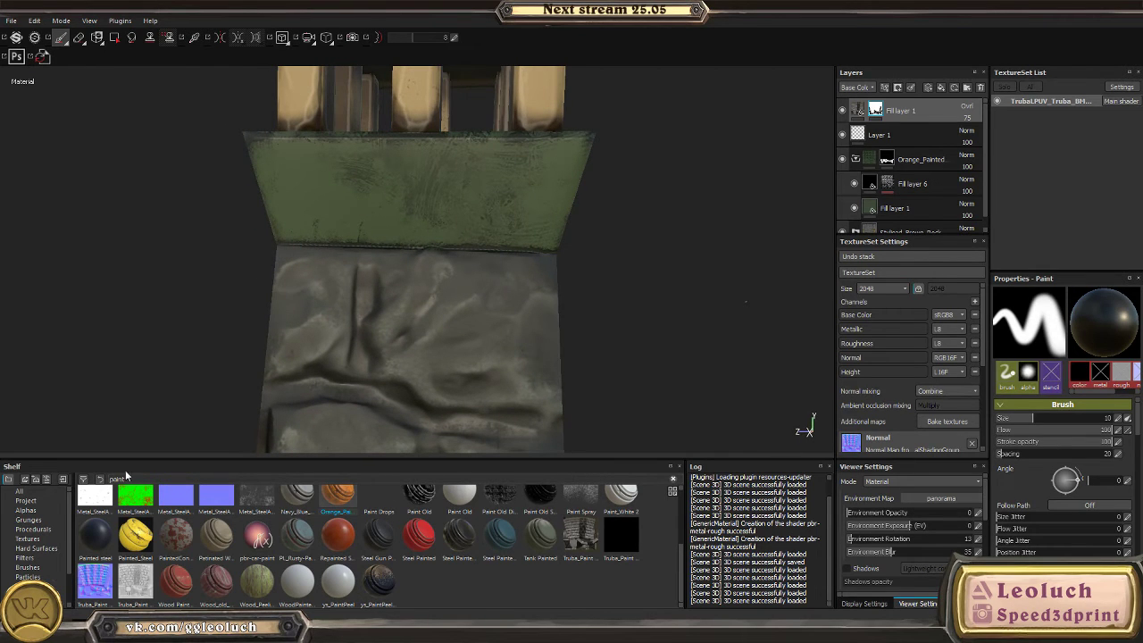
pyautogui.doubleClick(115, 479)
pyautogui.write('am')
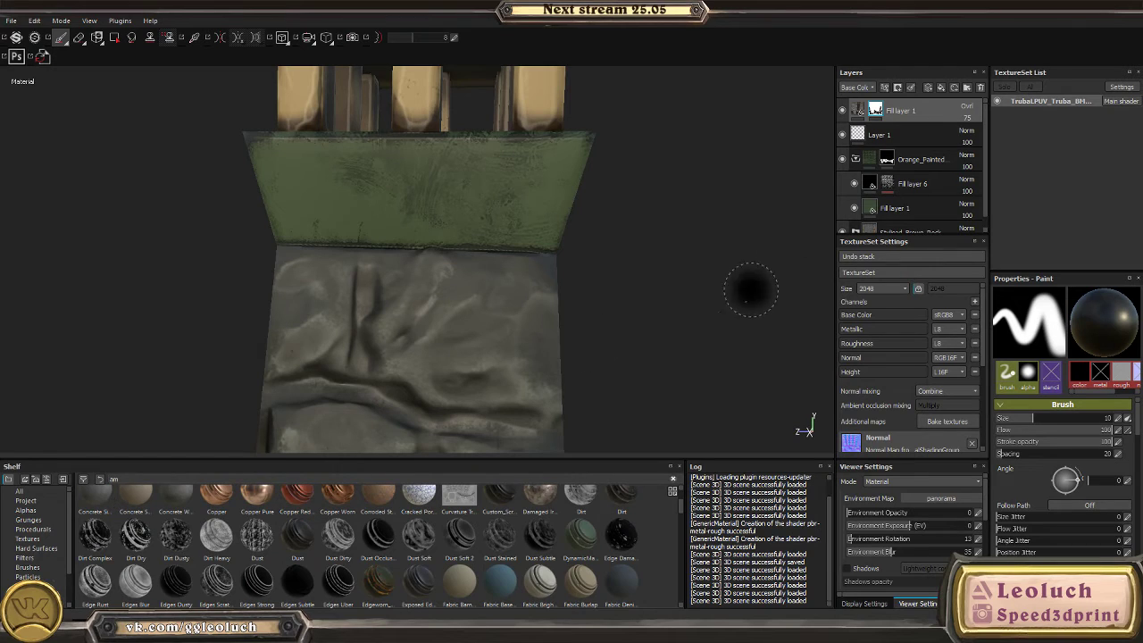
pyautogui.write('b')
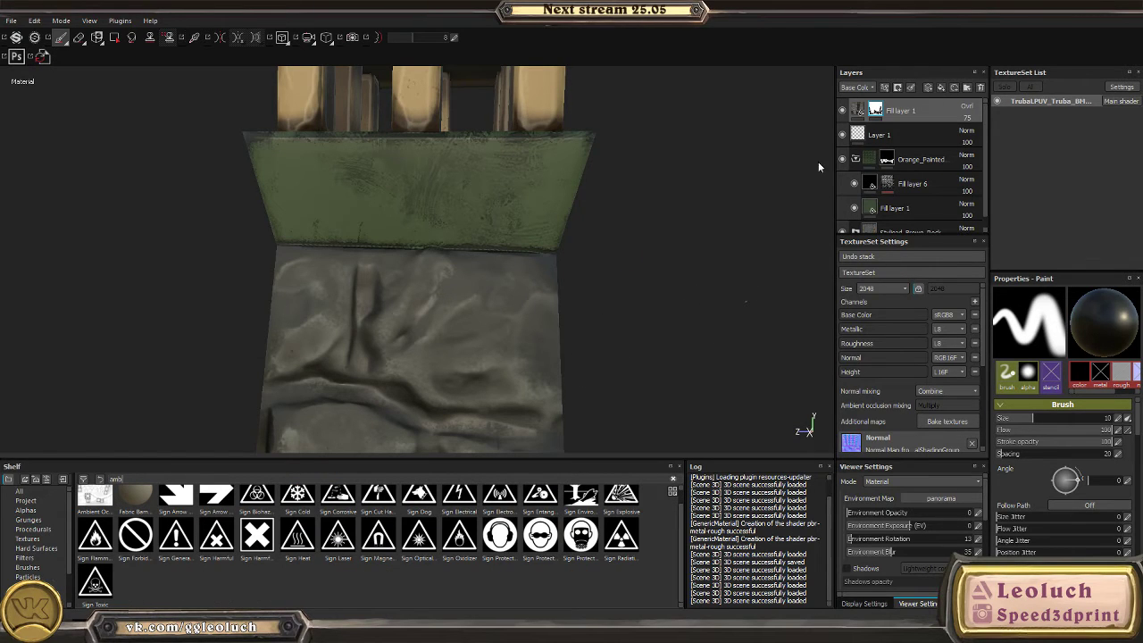
# - Add a fill layer on top with only the color channel enabled and try to assign the ambient occlusion map to Base Color
pyautogui.keyDown('alt'); pyautogui.moveTo(523, 326); pyautogui.dragTo(794, 268); pyautogui.keyUp('alt')
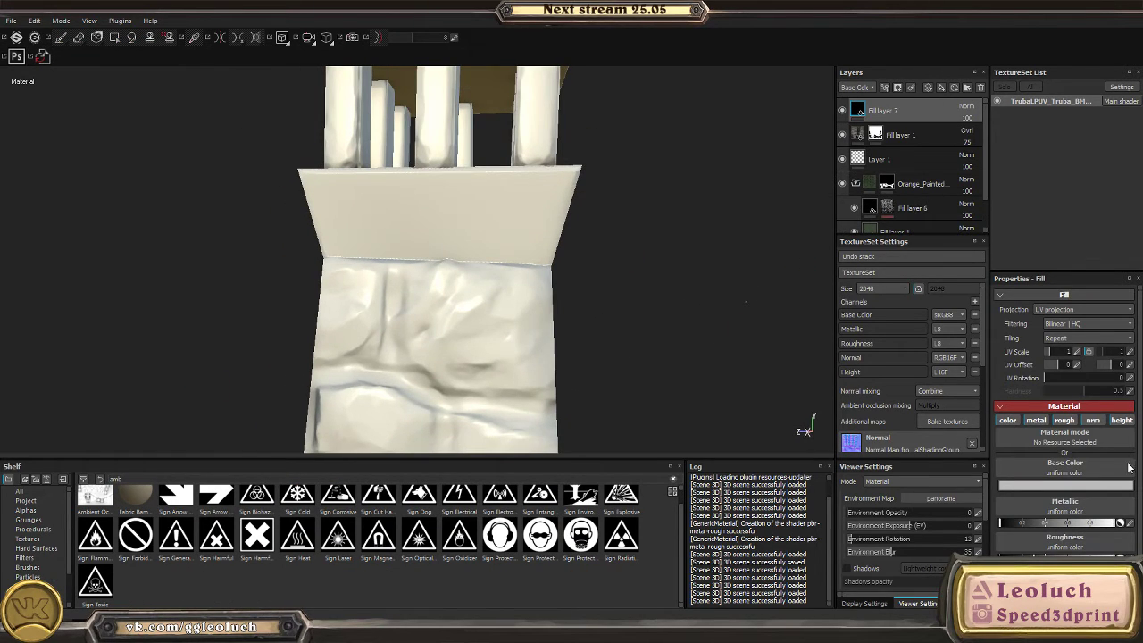
pyautogui.click(1037, 419)
pyautogui.click(1069, 420)
pyautogui.click(1097, 420)
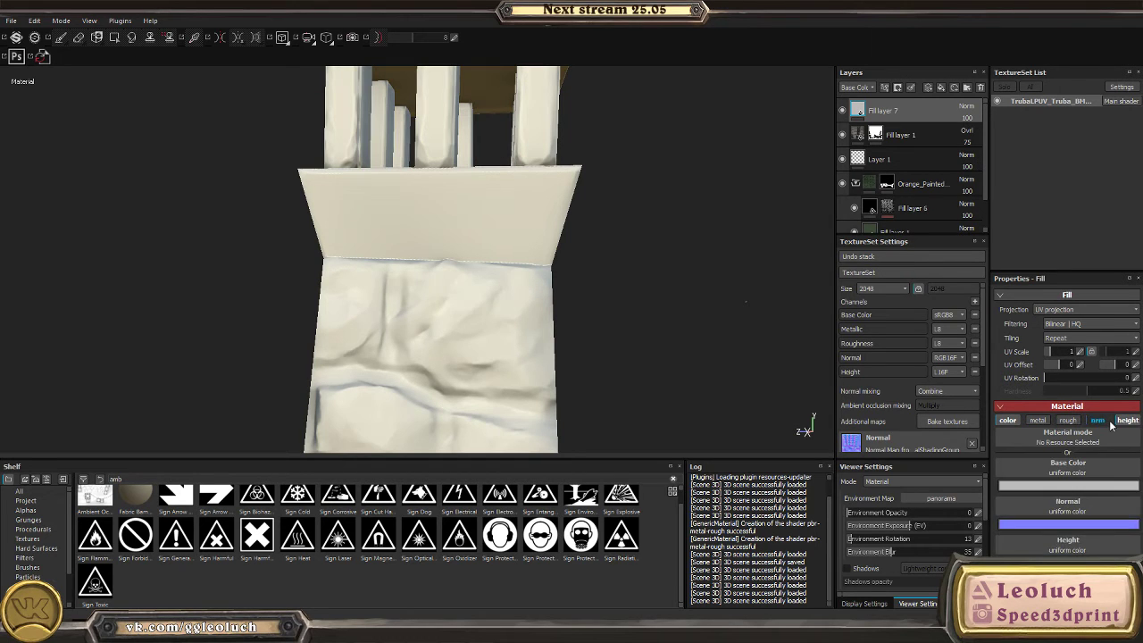
pyautogui.moveTo(111, 498); pyautogui.dragTo(1062, 469)
pyautogui.keyDown('alt'); pyautogui.moveTo(515, 256); pyautogui.dragTo(599, 268); pyautogui.keyUp('alt')
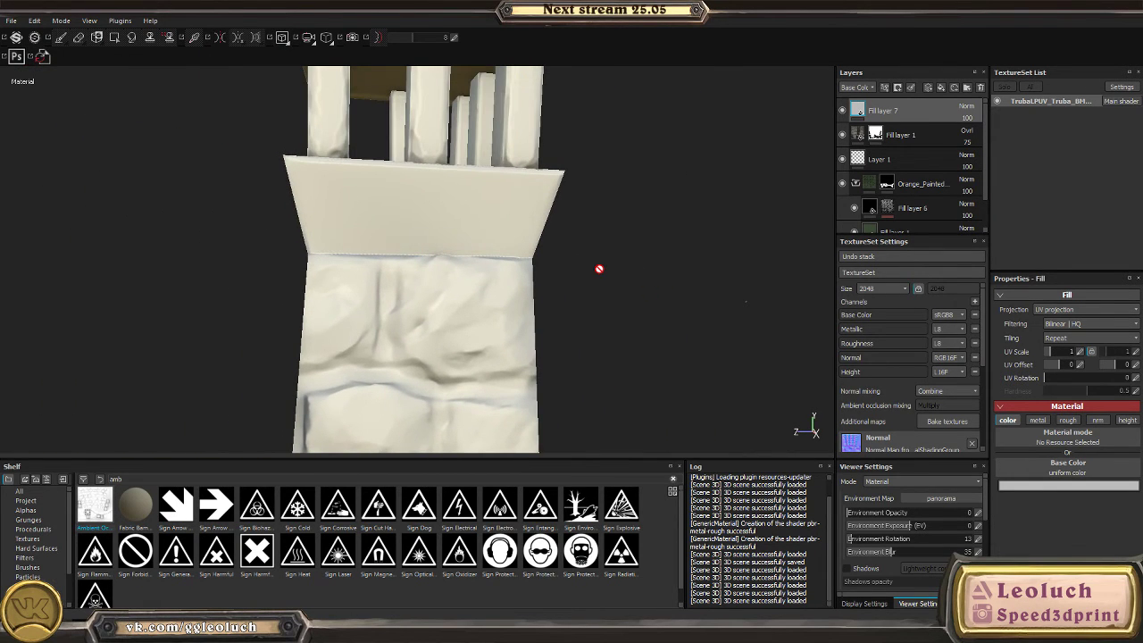
# - Limit the shelf to Brushes, search for "ao" and pick the Default Hard brush
pyautogui.press('BackSpace')
pyautogui.press('BackSpace')
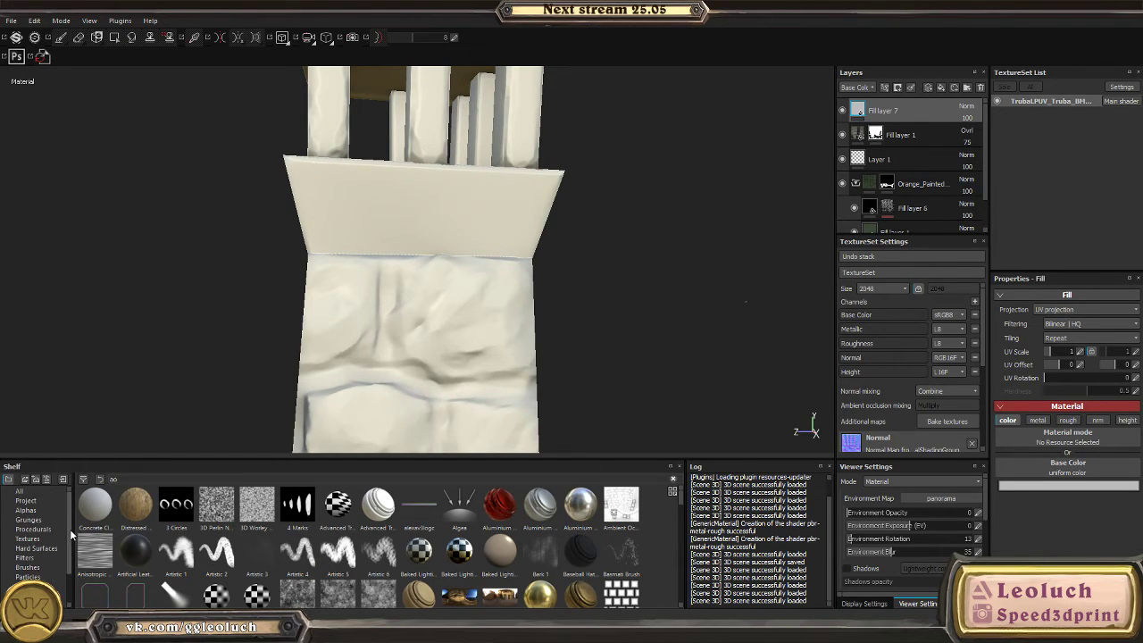
pyautogui.click(62, 573)
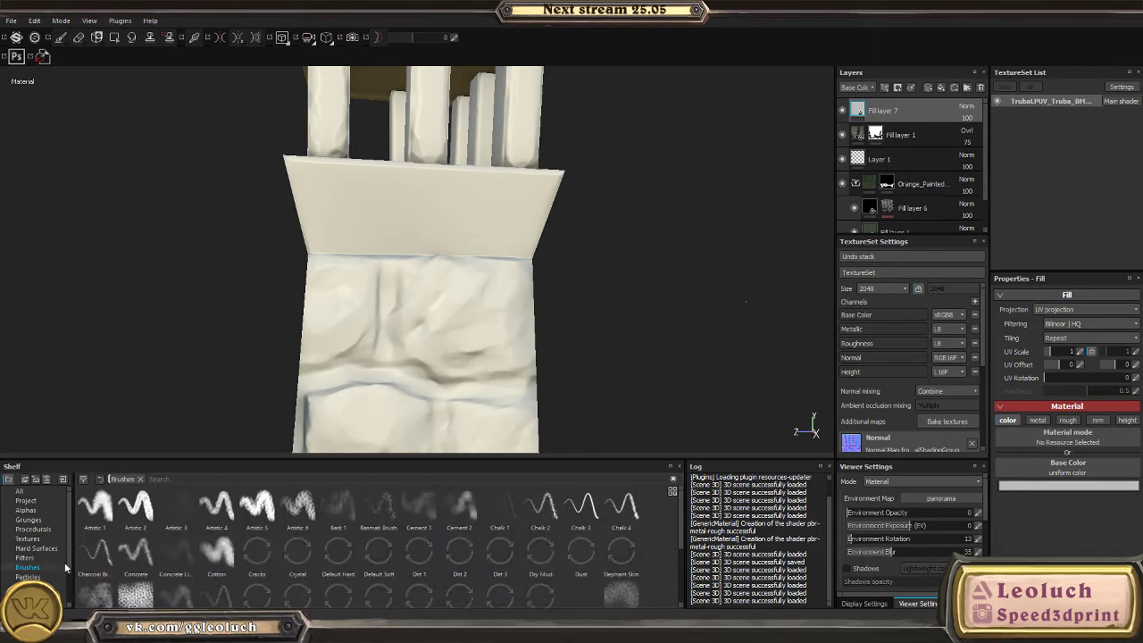
pyautogui.scroll(-2, 63, 569)
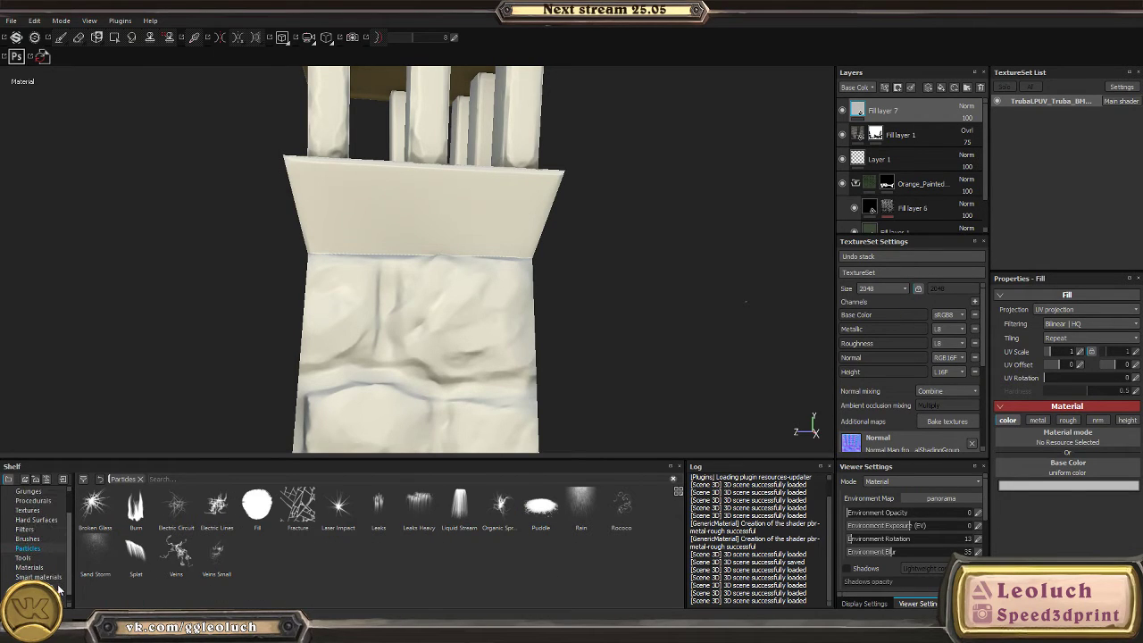
pyautogui.scroll(2, 60, 563)
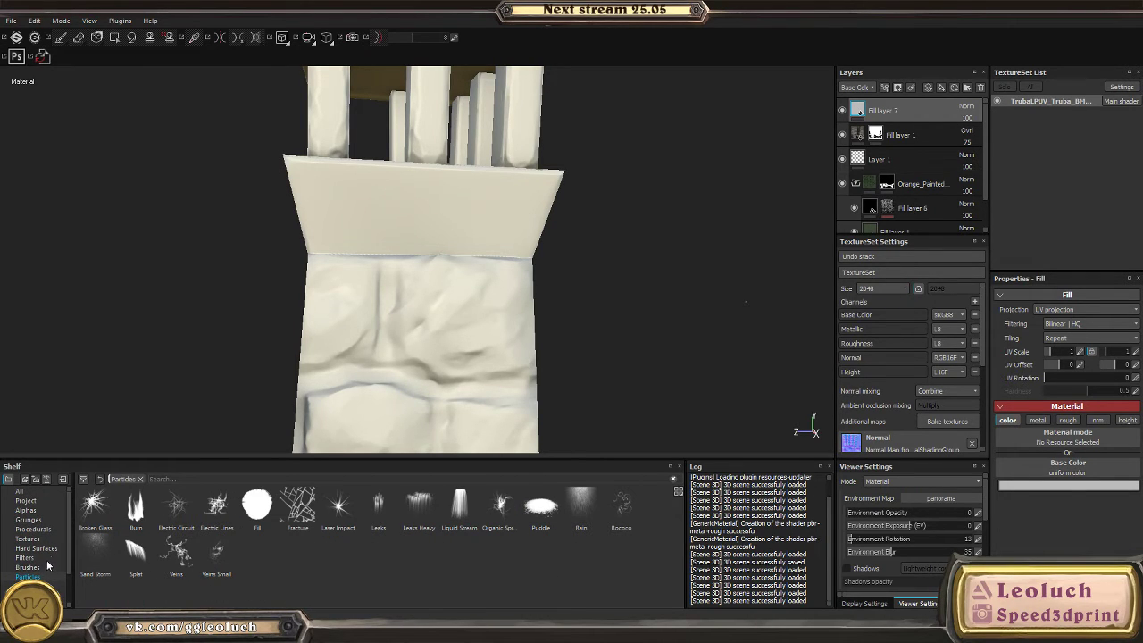
pyautogui.click(29, 567)
pyautogui.click(160, 479)
pyautogui.write('ac')
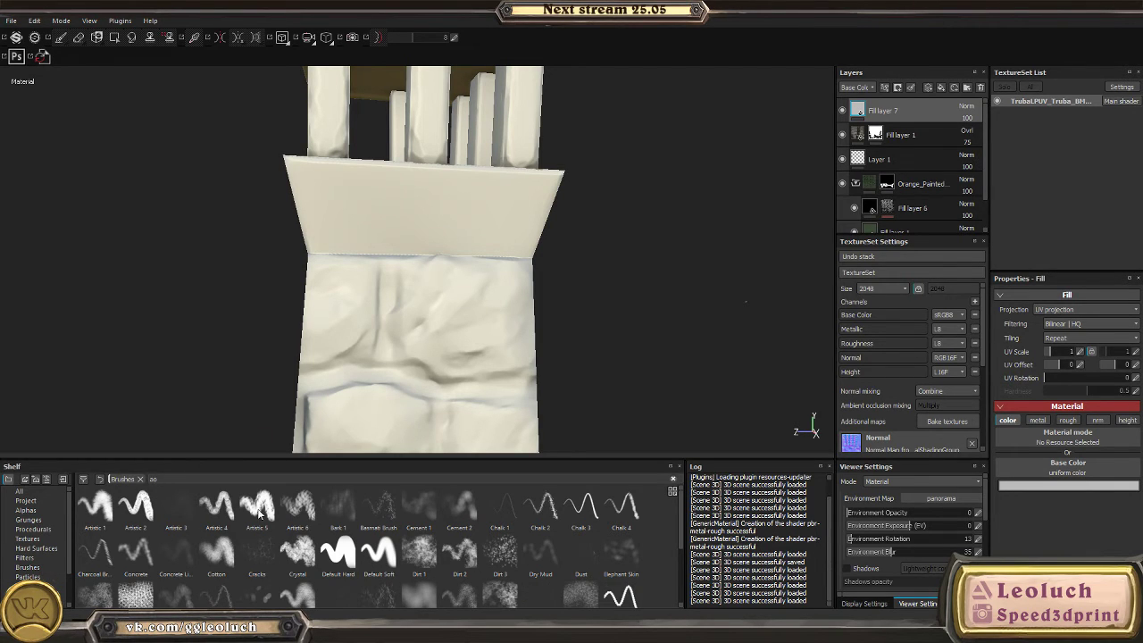
pyautogui.click(337, 556)
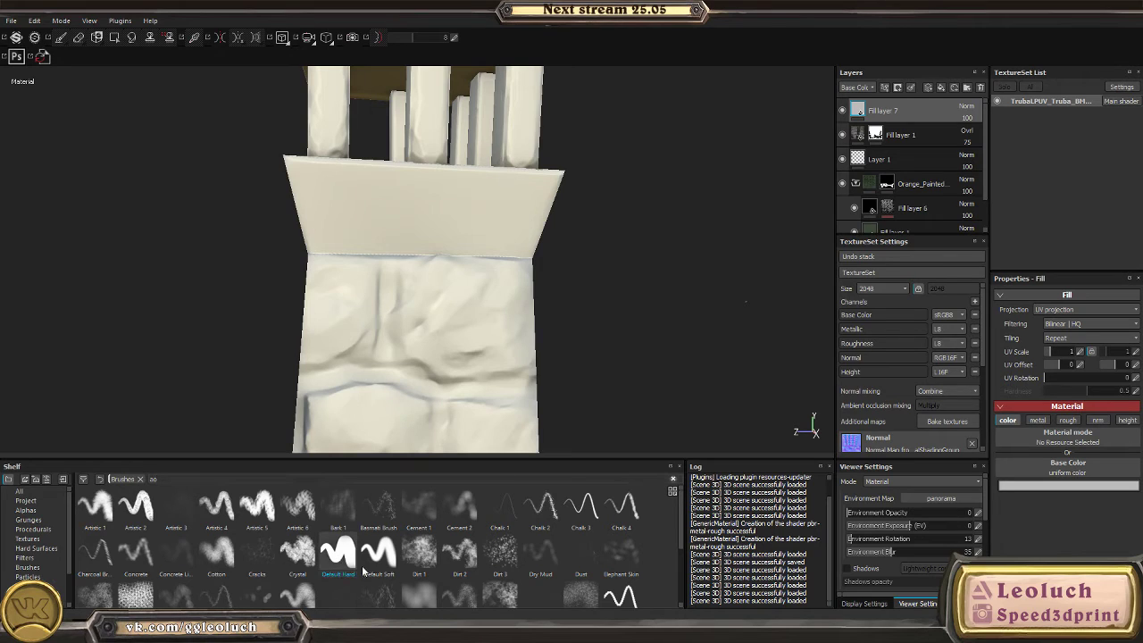
pyautogui.keyDown('alt'); pyautogui.moveTo(588, 371); pyautogui.dragTo(595, 378); pyautogui.keyUp('alt')
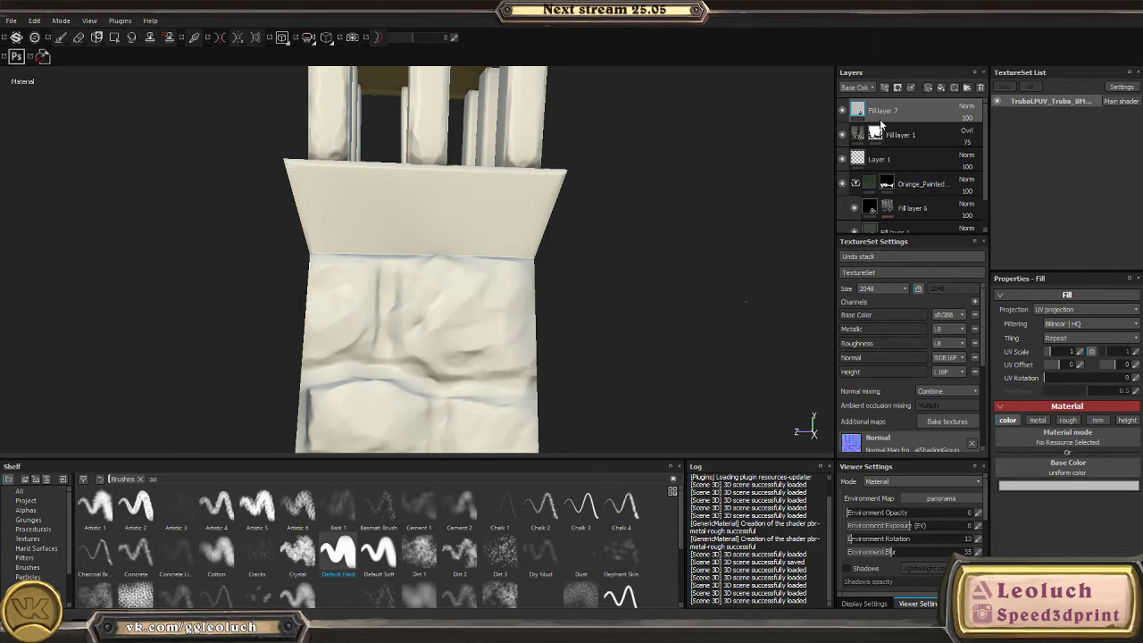
# - Hide the topmost fill layer and add an empty paint layer directly below it
pyautogui.click(843, 111)
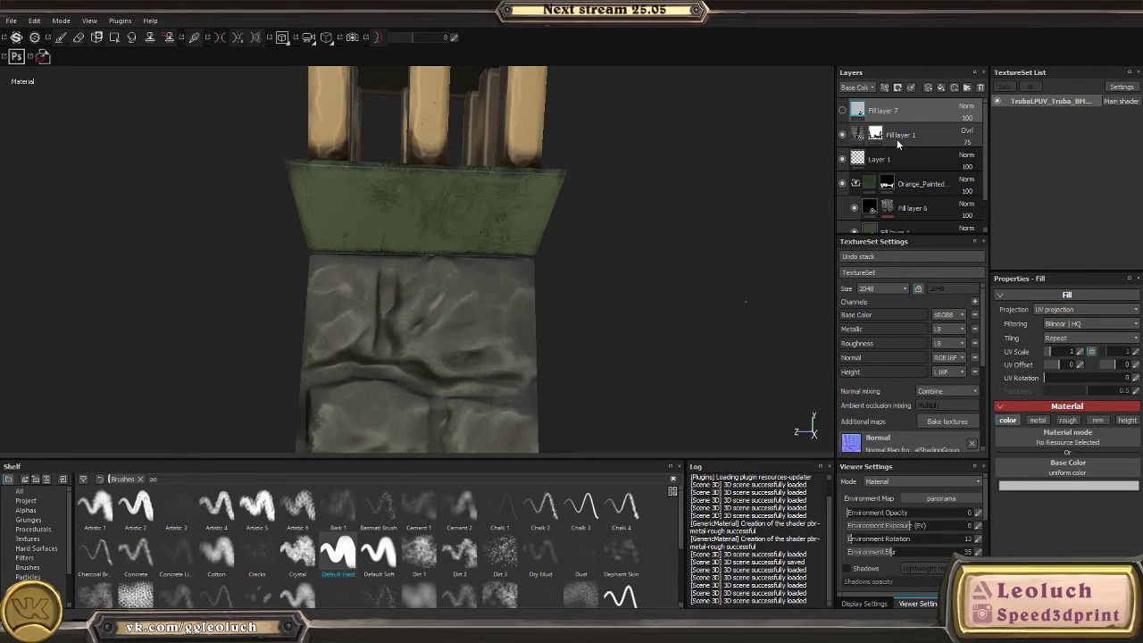
pyautogui.click(938, 87)
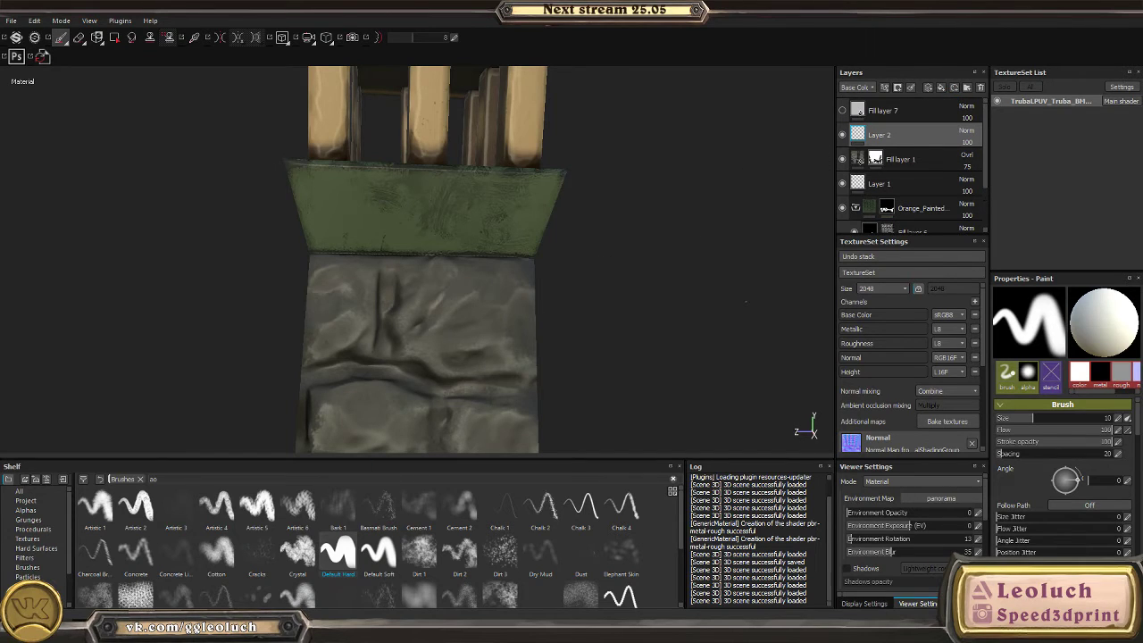
# - Pick the Default Hard brush, turn off pen pressure for its size, and set flow to 15 and spacing to 7
pyautogui.click(337, 556)
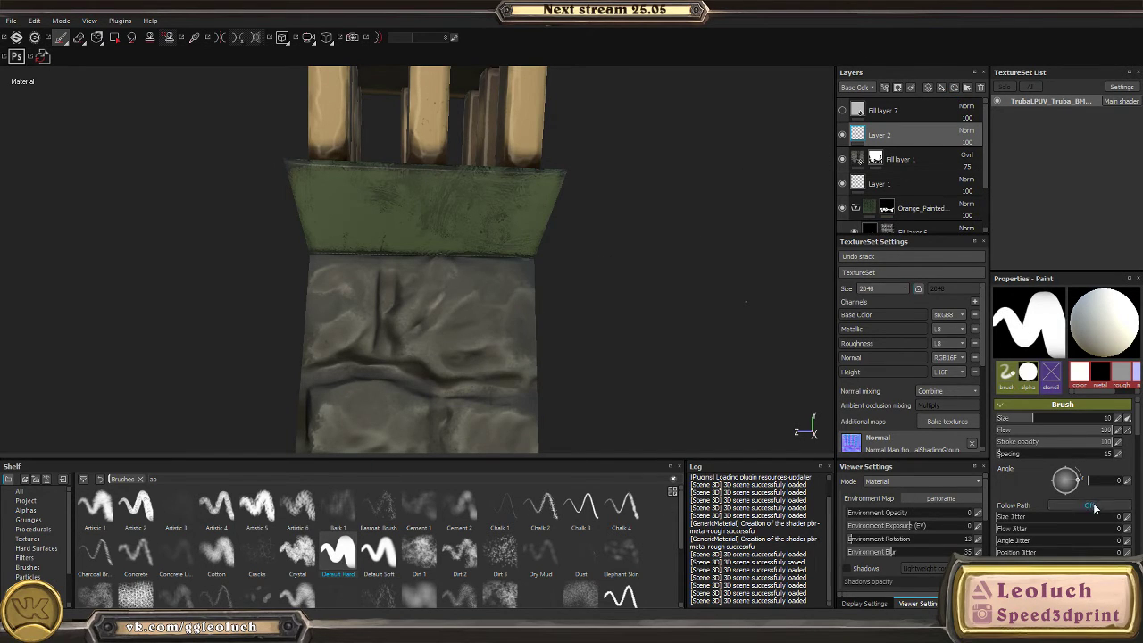
pyautogui.click(1127, 419)
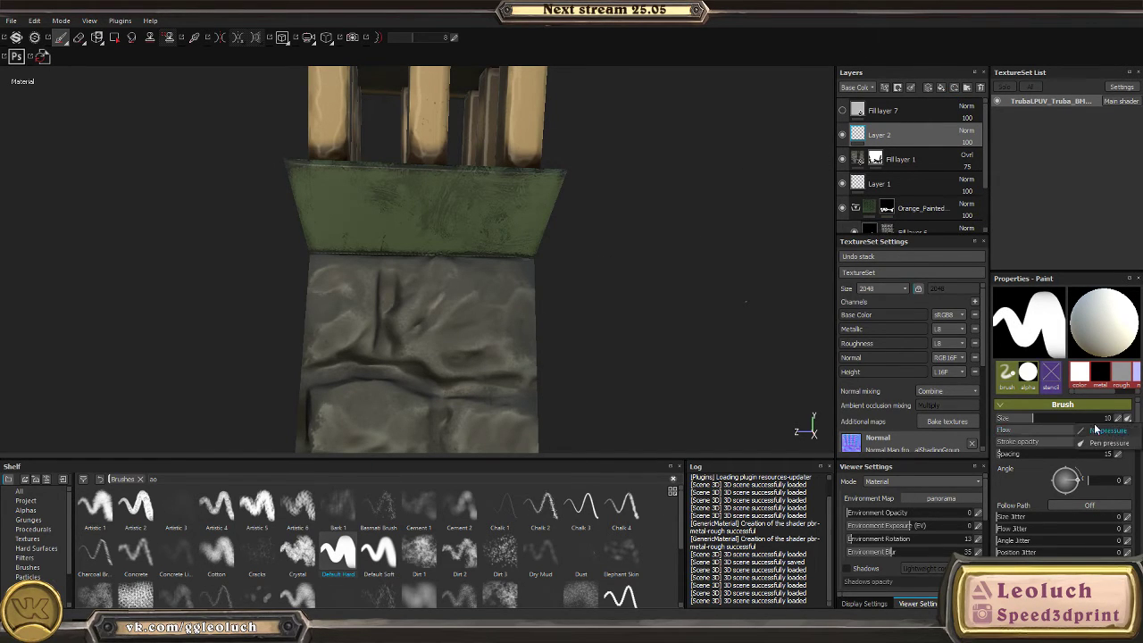
pyautogui.click(1099, 430)
pyautogui.moveTo(1100, 431); pyautogui.dragTo(1015, 433)
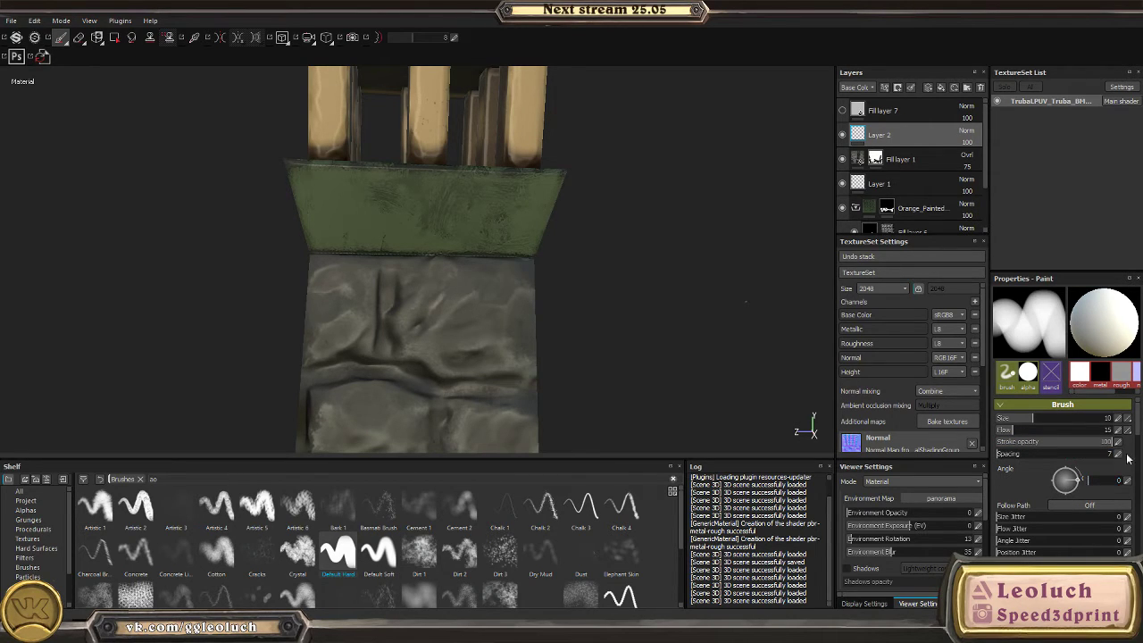
# - Reduce the brush alpha's hardness to 0 and turn off the roughness channel so it paints only color
pyautogui.scroll(-5, 1139, 439)
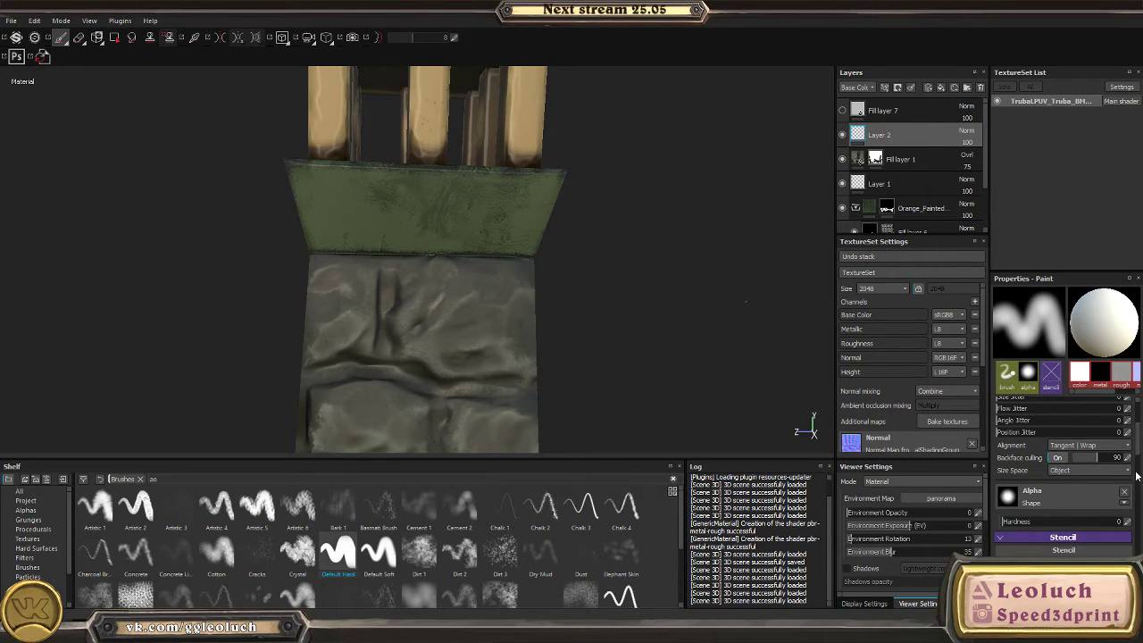
pyautogui.scroll(-5, 1139, 456)
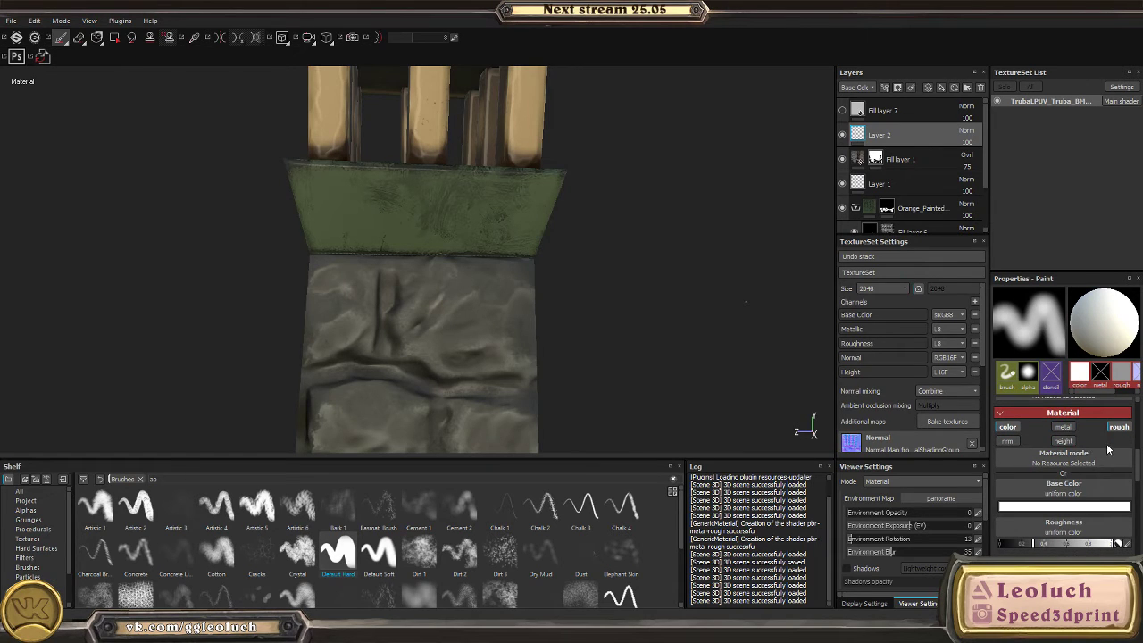
pyautogui.click(1118, 427)
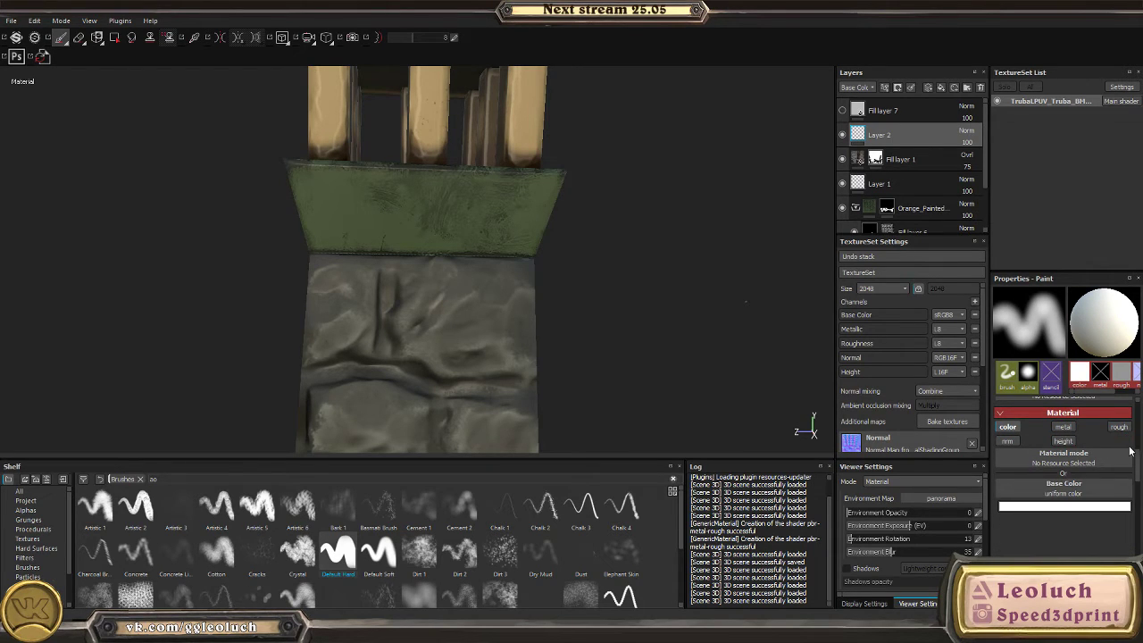
# - Save the current settings as a new brush preset and rename it "My AO"
pyautogui.rightClick(1056, 525)
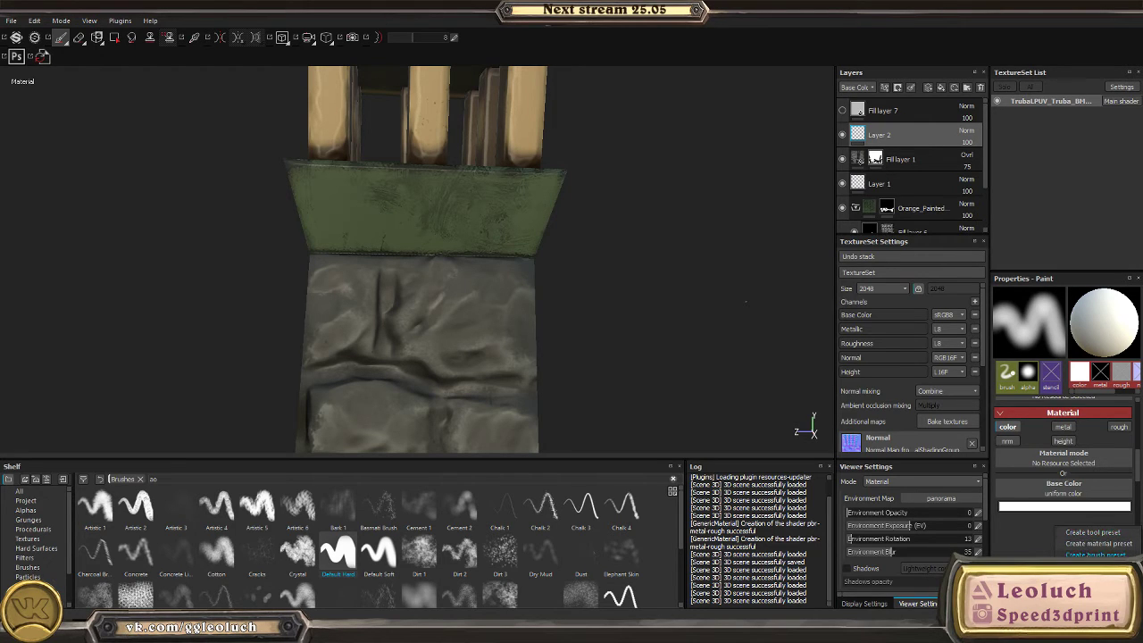
pyautogui.click(1094, 554)
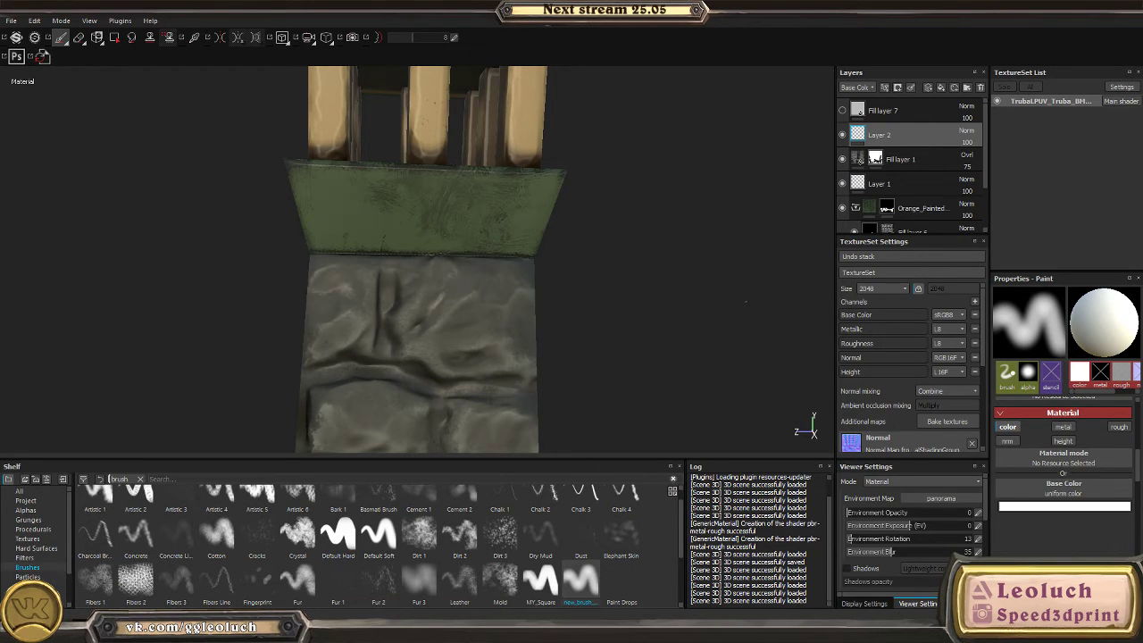
pyautogui.rightClick(579, 600)
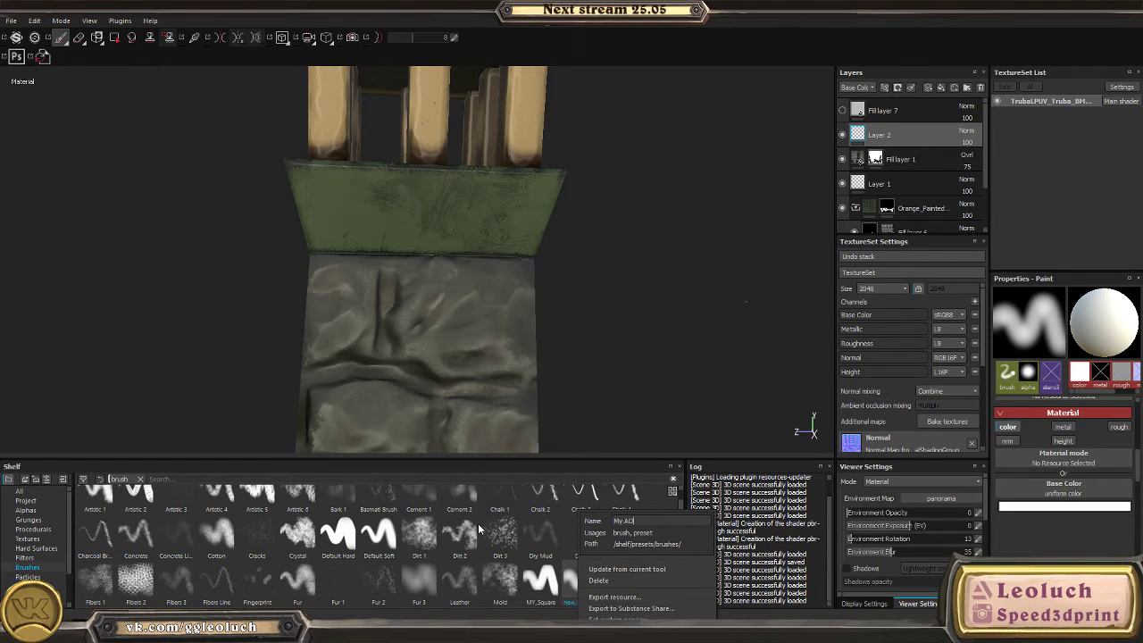
pyautogui.press('Return')
pyautogui.click(664, 334)
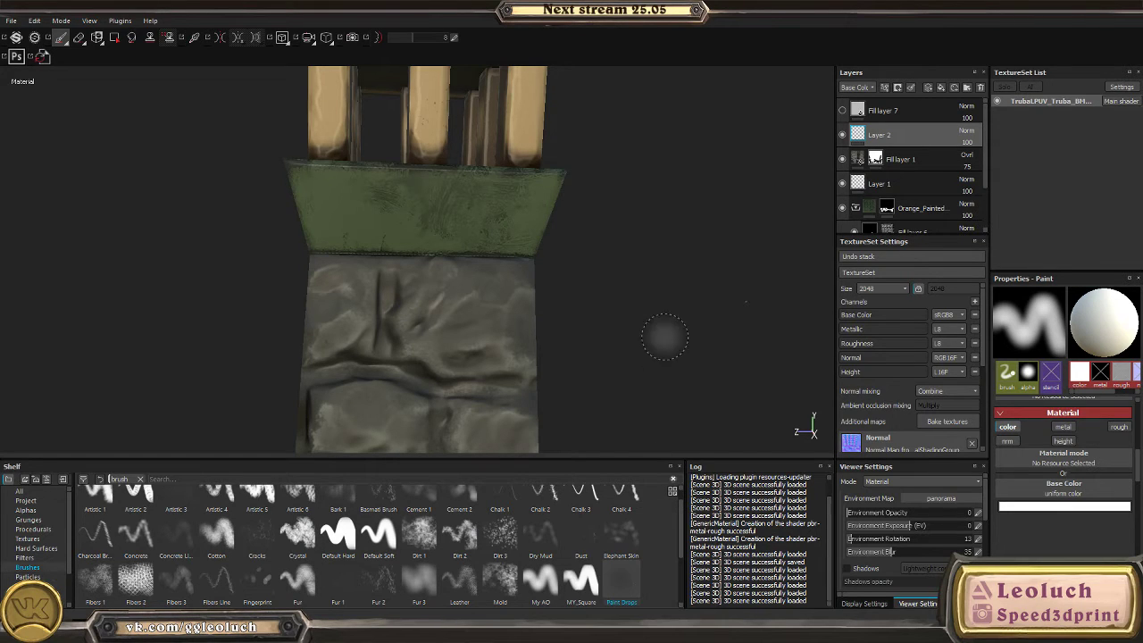
pyautogui.moveTo(664, 334)
pyautogui.keyDown('alt'); pyautogui.mouseDown()
pyautogui.moveTo(605, 331)
pyautogui.moveTo(494, 370)
pyautogui.moveTo(429, 357)
pyautogui.moveTo(500, 420)
pyautogui.mouseUp(); pyautogui.keyUp('alt')
pyautogui.hotkey('ctrl', 'z')
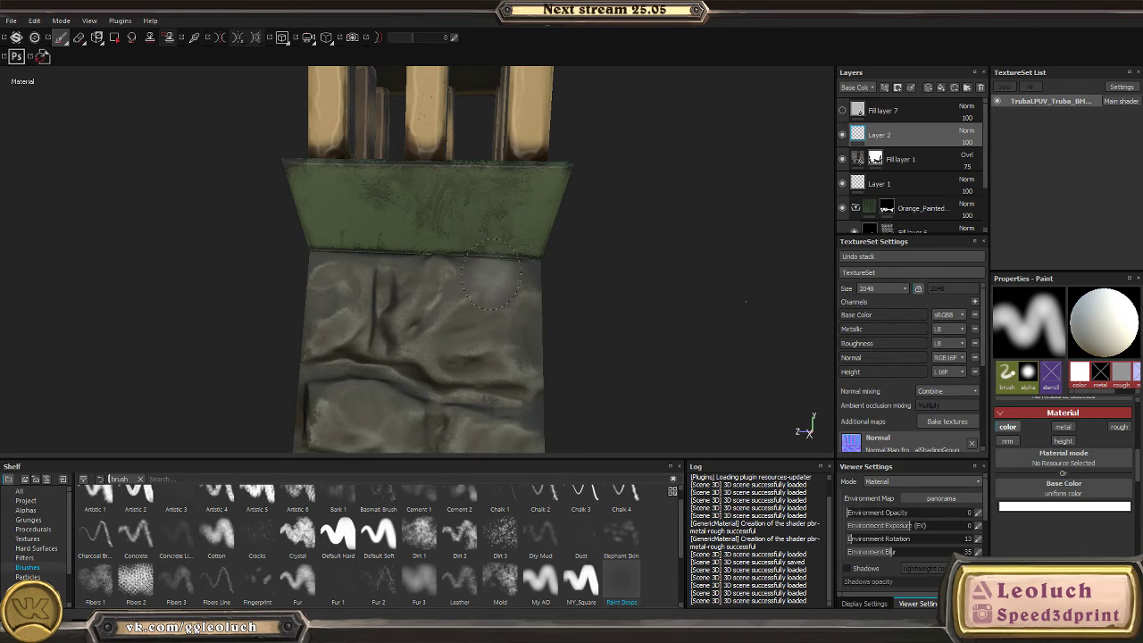
pyautogui.click(476, 273)
pyautogui.hotkey('ctrl', 'z')
# - Select the My AO brush preset and collapse its brush settings section to reach the material settings
pyautogui.click(546, 600)
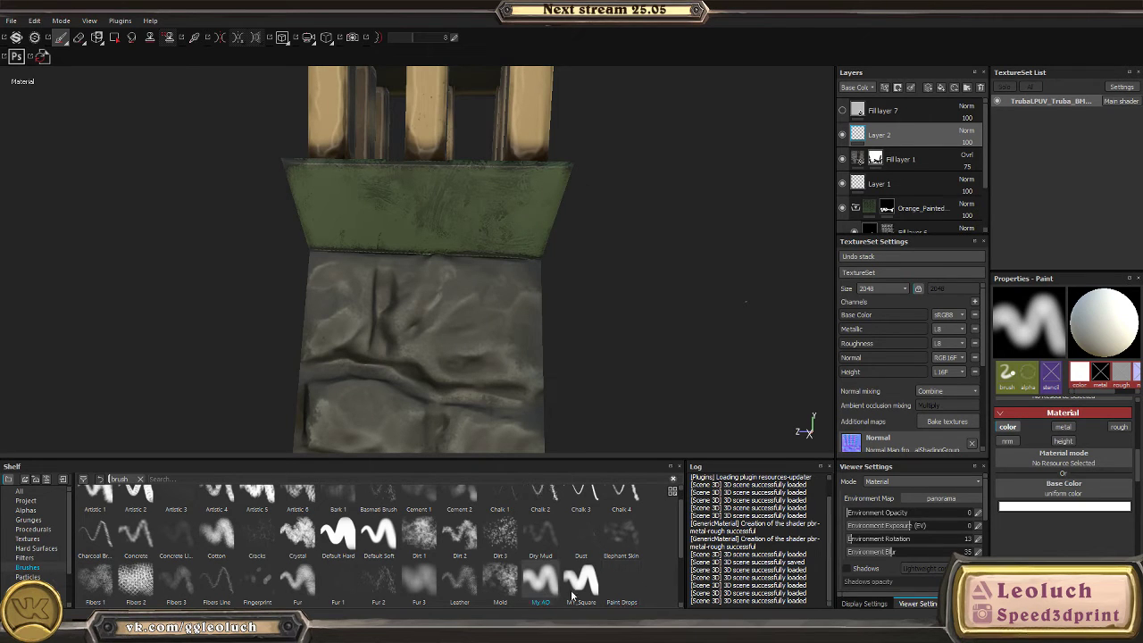
pyautogui.scroll(5, 1137, 473)
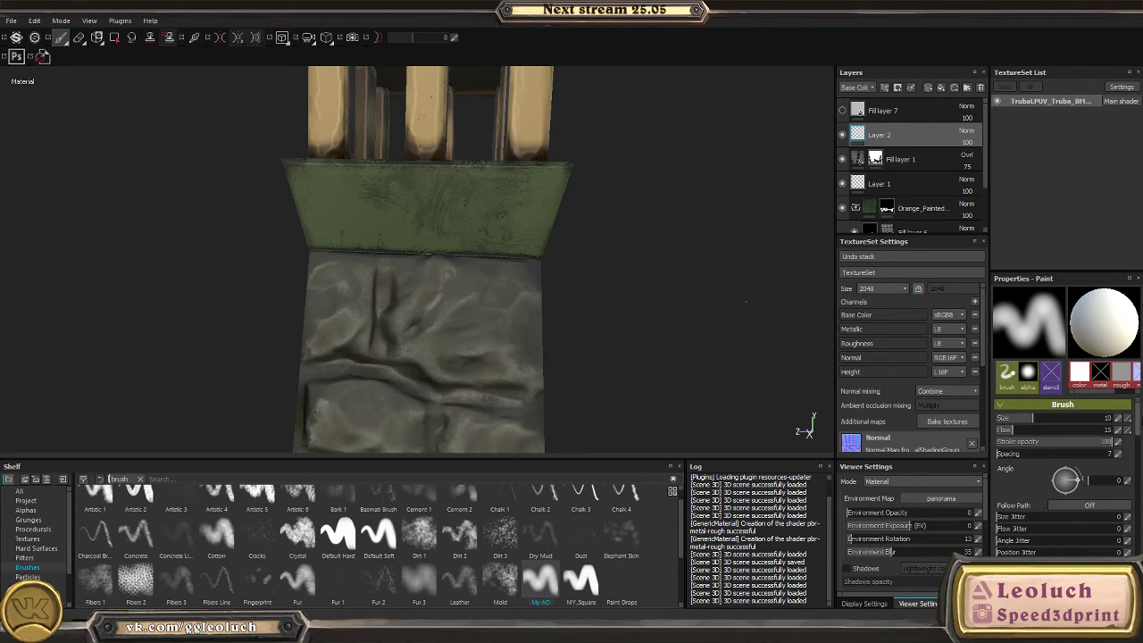
pyautogui.click(1014, 405)
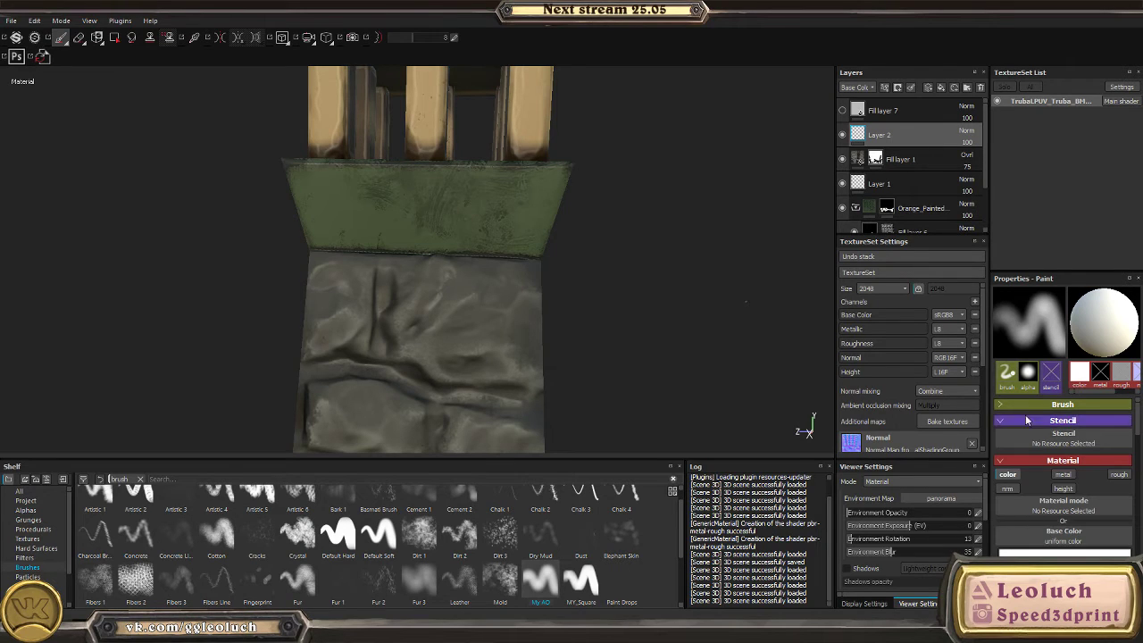
pyautogui.moveTo(426, 233)
pyautogui.mouseDown()
pyautogui.moveTo(486, 261)
pyautogui.moveTo(478, 290)
pyautogui.moveTo(484, 276)
pyautogui.moveTo(455, 295)
pyautogui.mouseUp()
pyautogui.hotkey('ctrl', 'z')
pyautogui.hotkey('ctrl', 'z')
pyautogui.hotkey('ctrl', 'z')
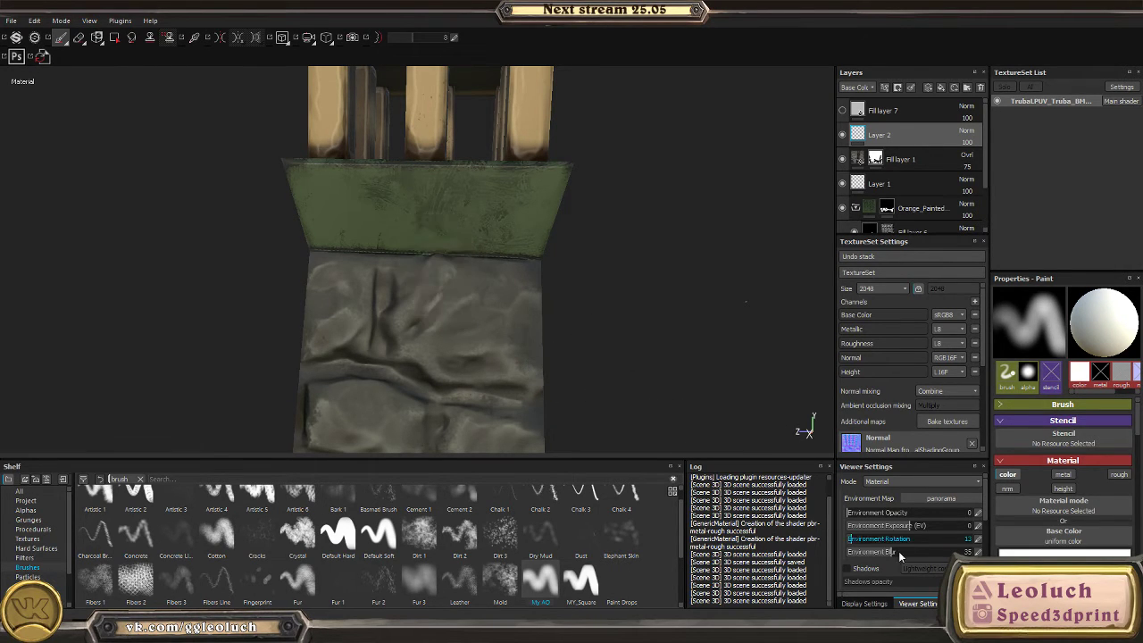
# - Set the brush's base color to black
pyautogui.click(1050, 554)
pyautogui.click(1050, 552)
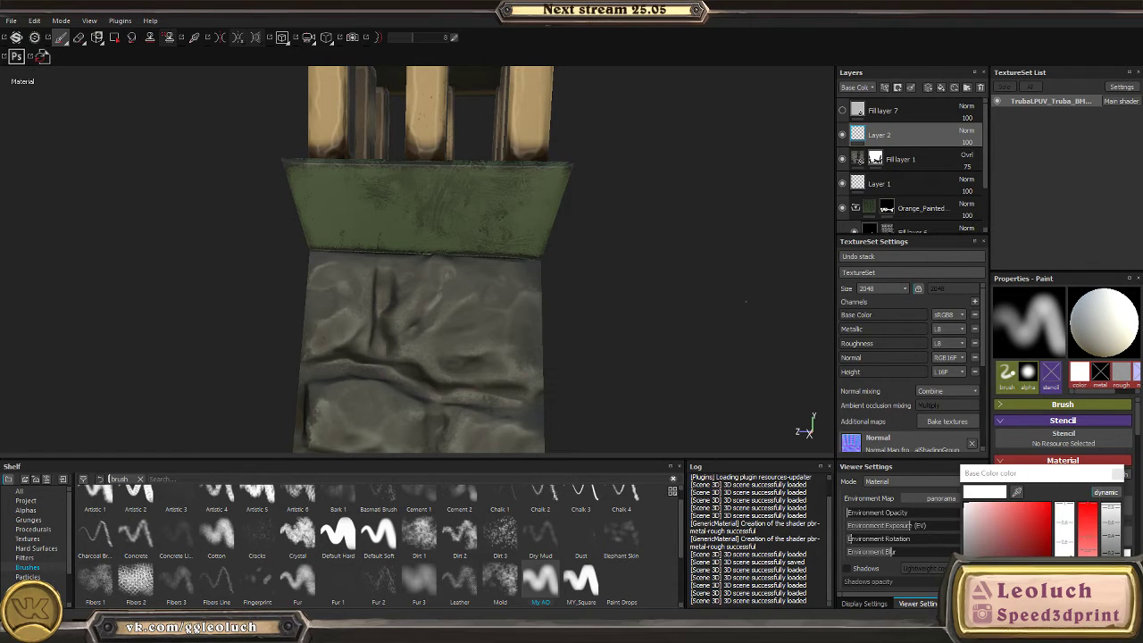
pyautogui.click(1117, 473)
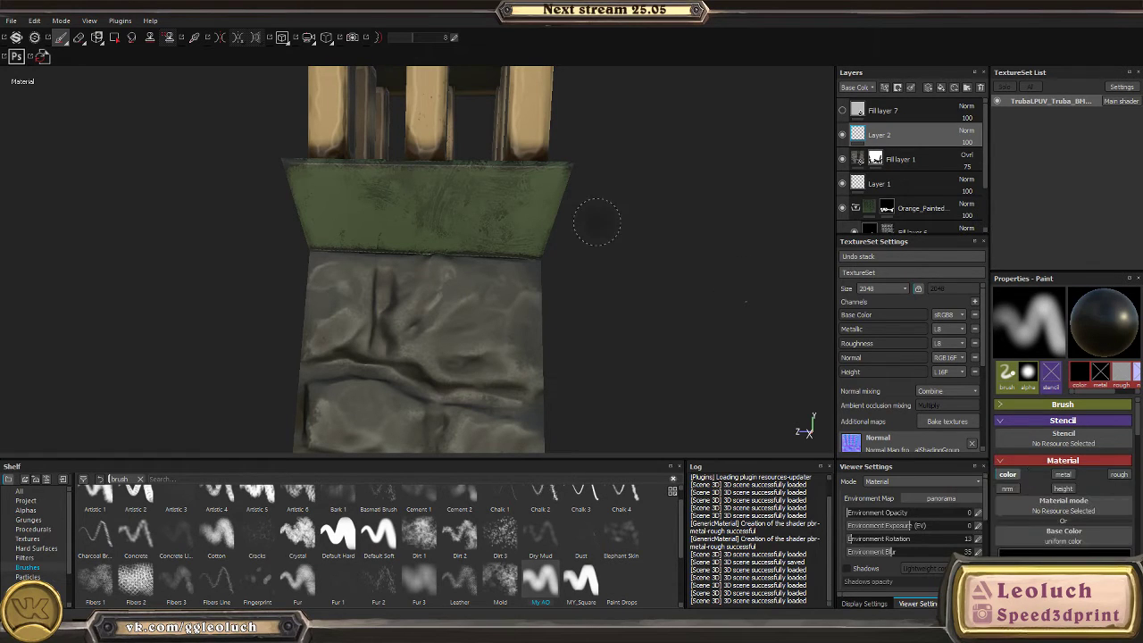
# - Set Layer 2's blending mode to Disable in the Metallic and Roughness channels
pyautogui.click(853, 86)
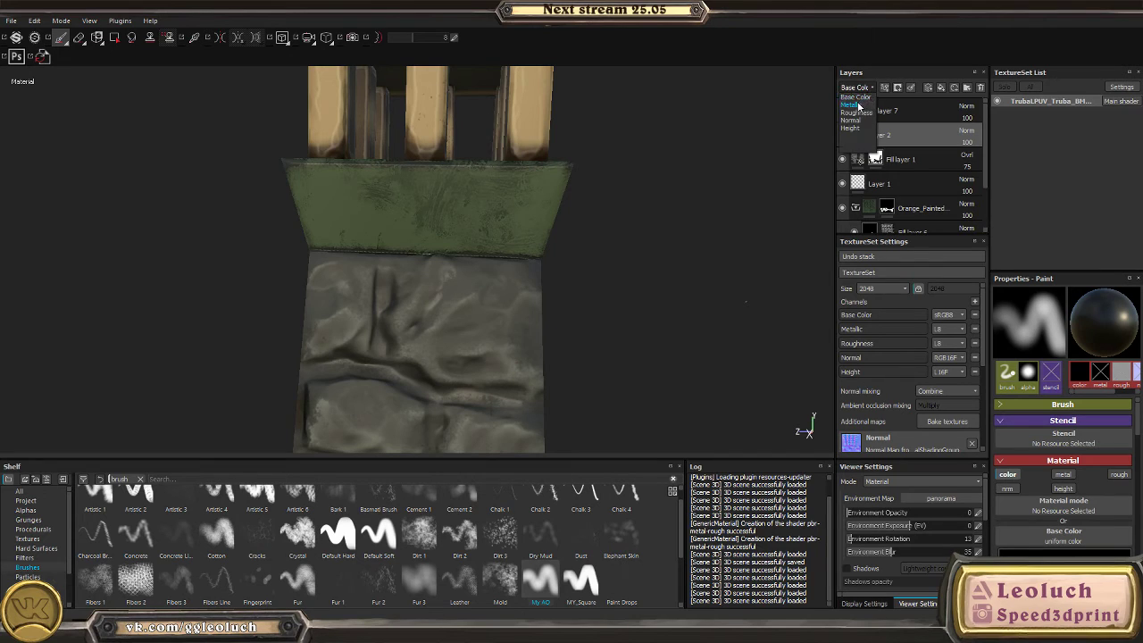
pyautogui.click(859, 108)
pyautogui.click(967, 134)
pyautogui.click(966, 161)
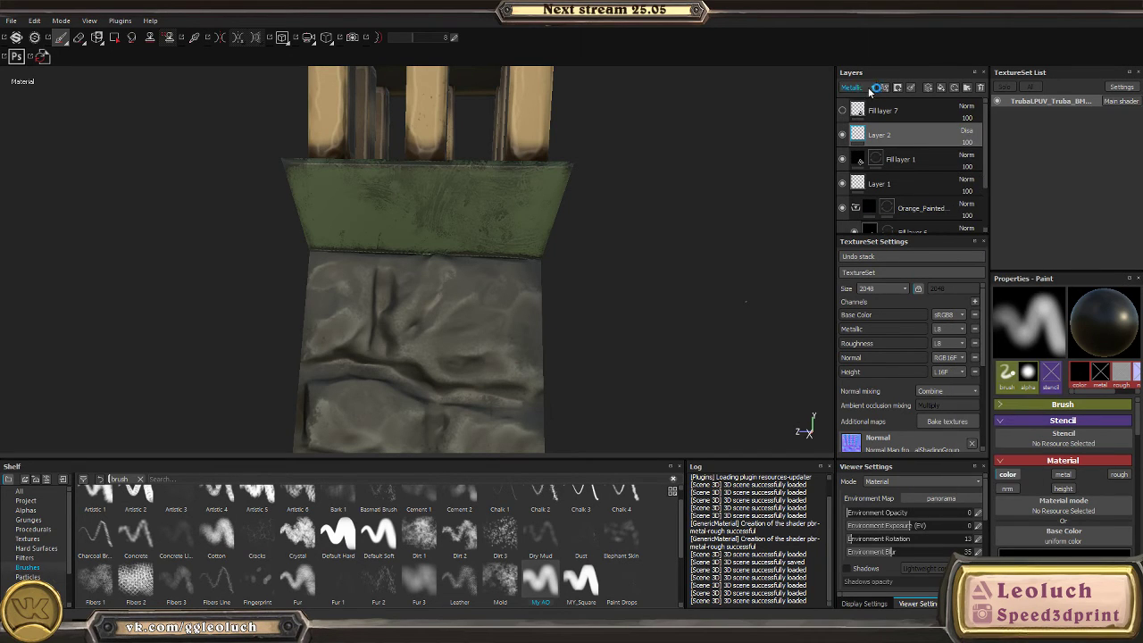
pyautogui.click(854, 87)
pyautogui.click(862, 120)
pyautogui.click(966, 134)
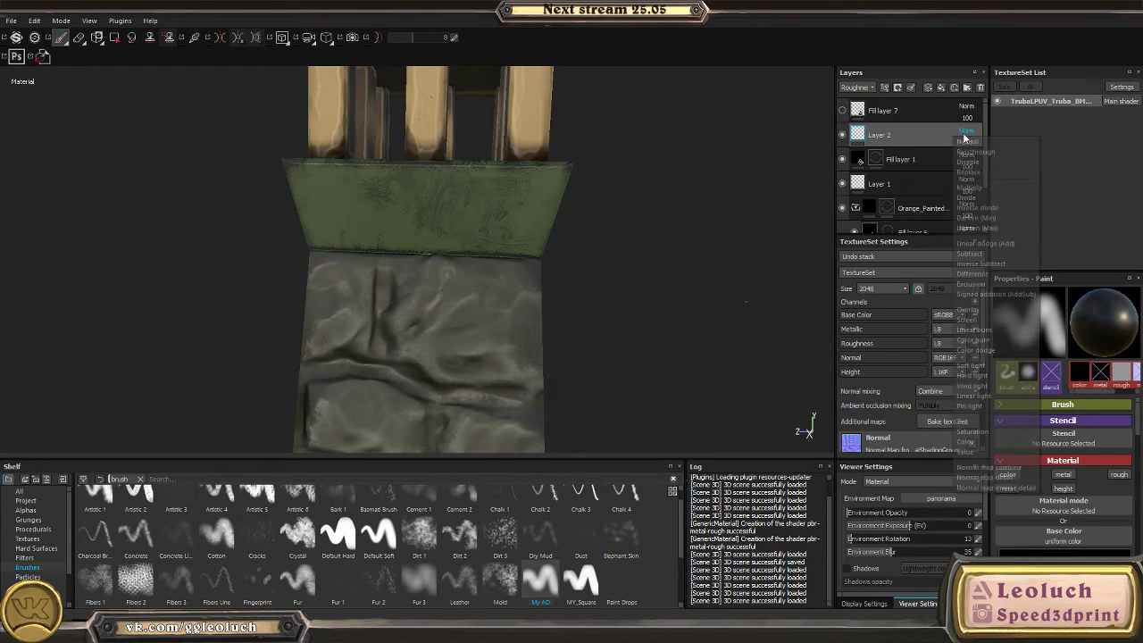
pyautogui.click(862, 105)
# - Set Layer 2's blending mode to Disable in the Normal and Height channels
pyautogui.click(855, 87)
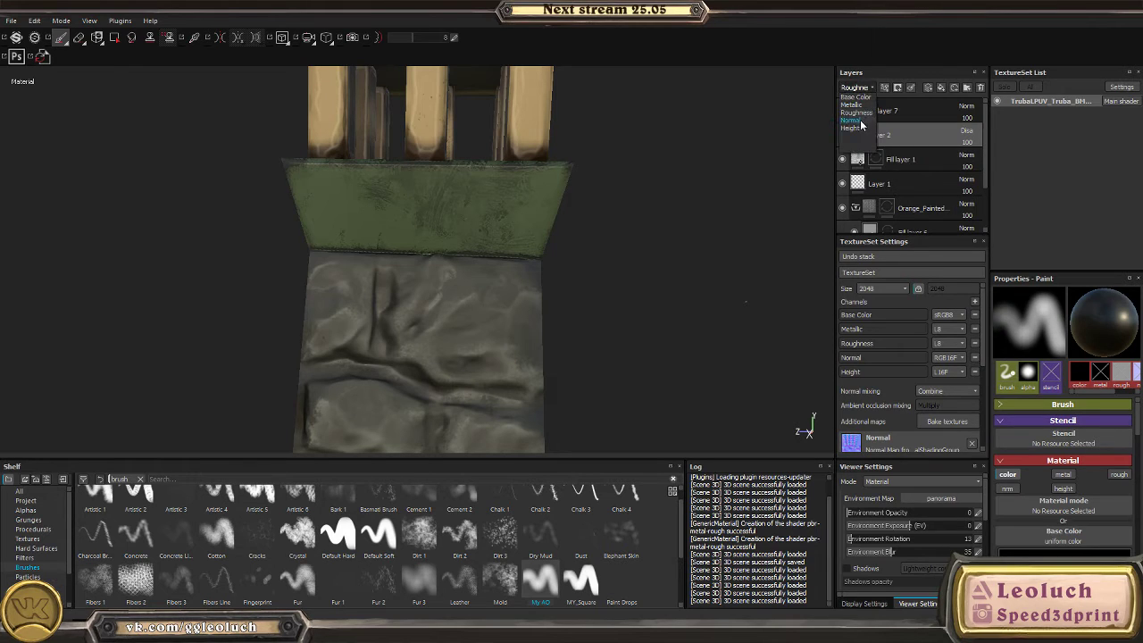
pyautogui.click(861, 125)
pyautogui.click(966, 134)
pyautogui.click(967, 168)
pyautogui.click(855, 87)
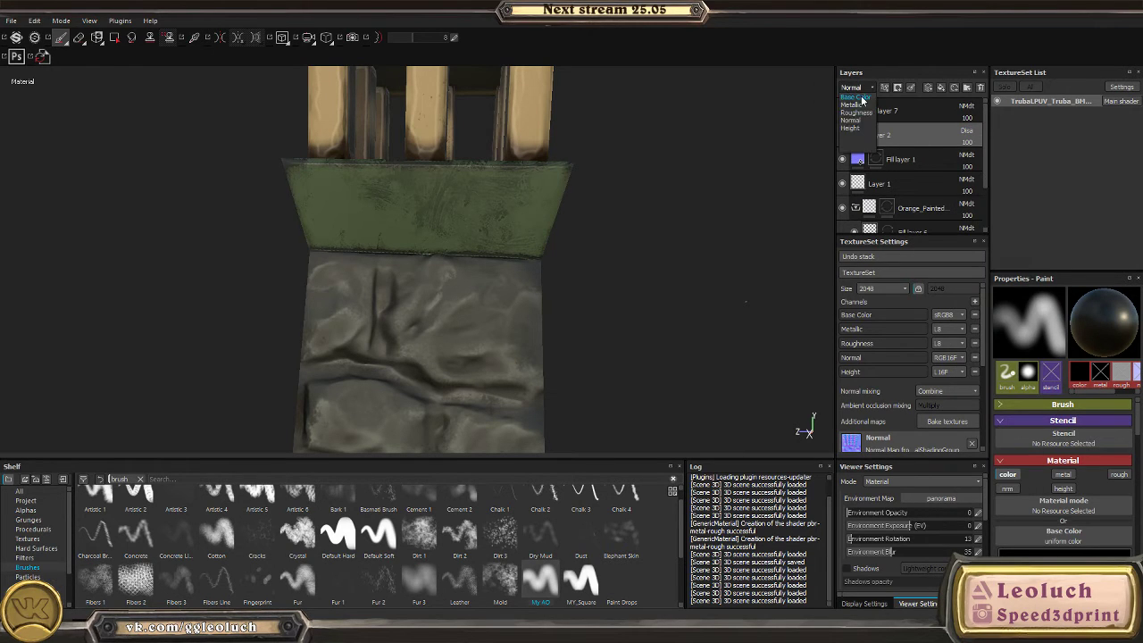
pyautogui.click(853, 130)
pyautogui.click(966, 134)
pyautogui.click(967, 168)
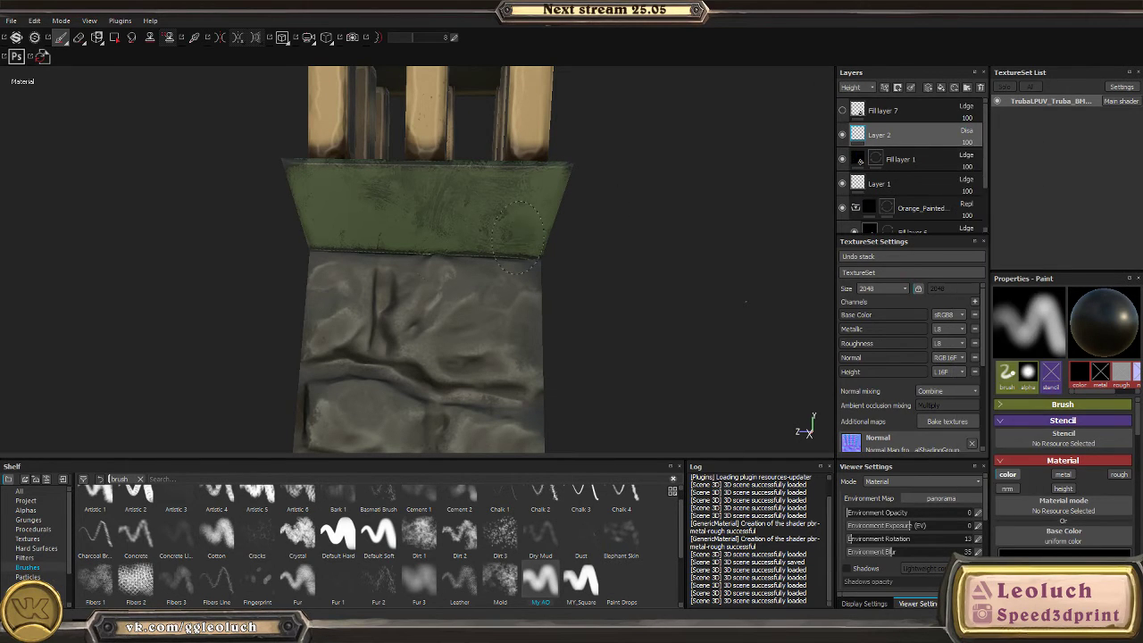
# - Shrink the brush and paint soft black shading along the seam between the green metal collar and the stone below
pyautogui.scroll(2, 435, 284)
pyautogui.press('[')
pyautogui.press('[')
pyautogui.press('[')
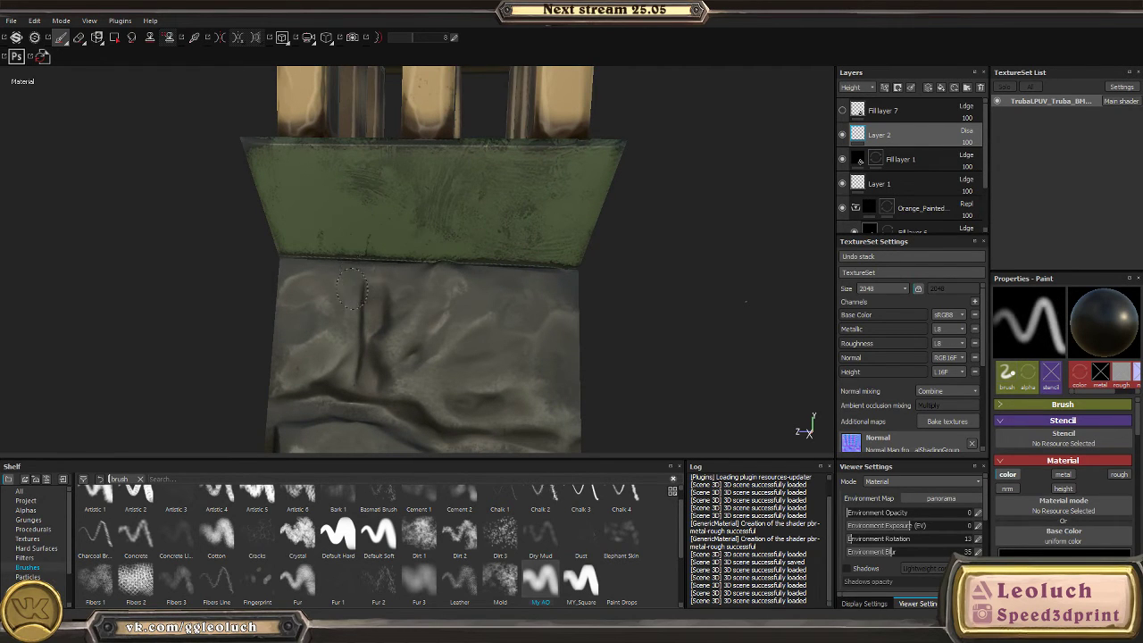
pyautogui.keyDown('alt'); pyautogui.moveTo(388, 271); pyautogui.dragTo(390, 270); pyautogui.keyUp('alt')
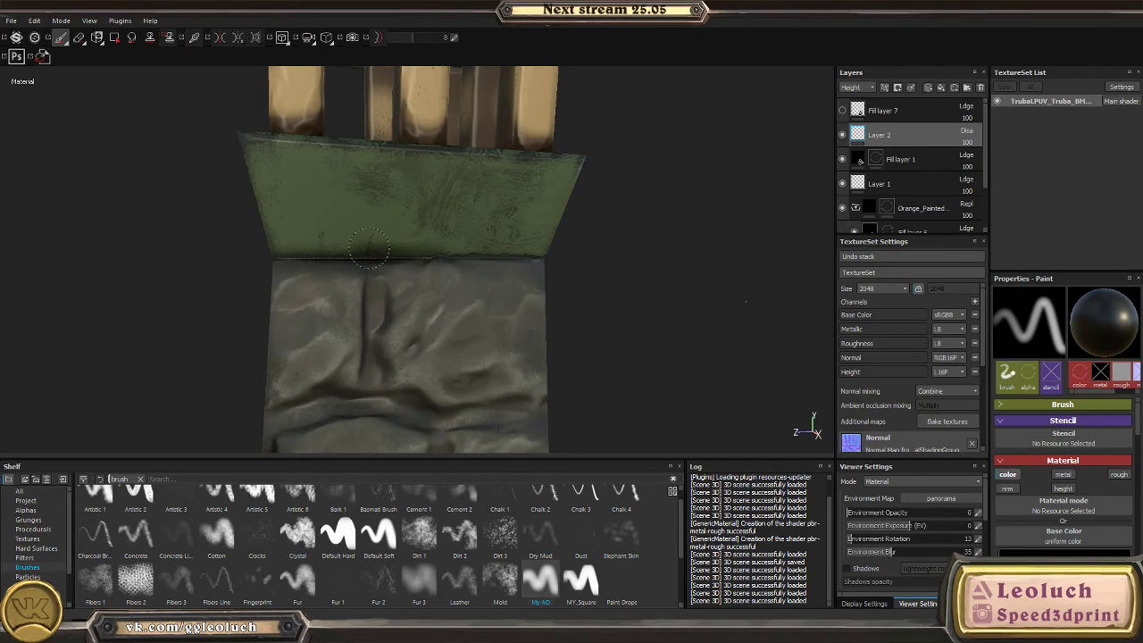
pyautogui.moveTo(385, 243)
pyautogui.mouseDown()
pyautogui.moveTo(420, 254)
pyautogui.moveTo(388, 280)
pyautogui.mouseUp()
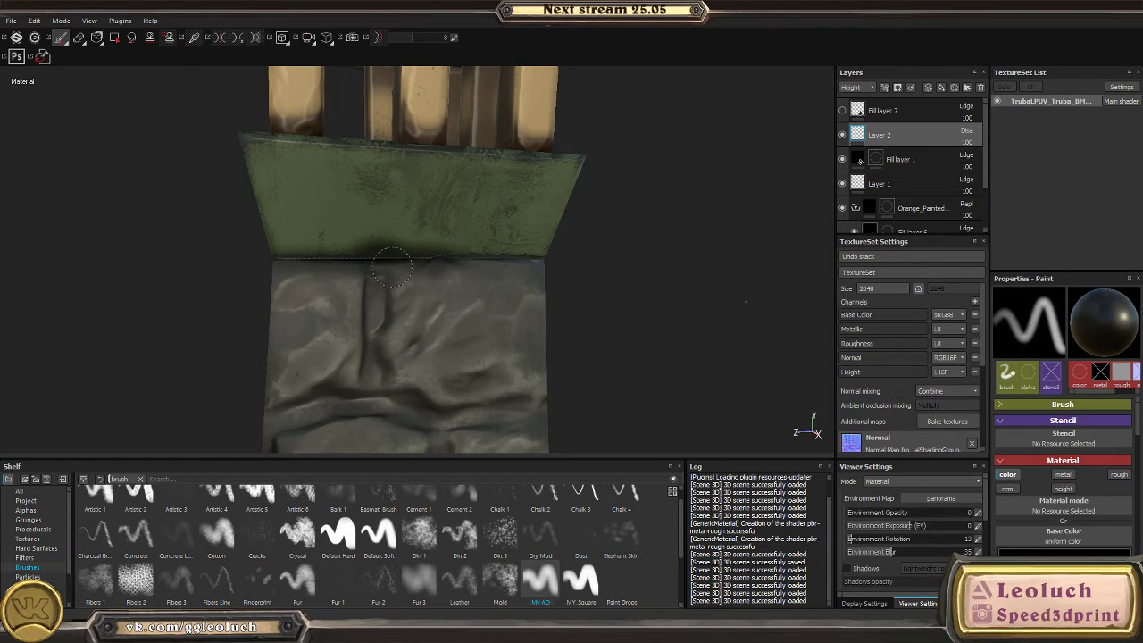
# - Show only the Base Color channel and paint black shading under the collar and into the stone joints on the adjacent face
pyautogui.moveTo(527, 266)
pyautogui.keyDown('alt'); pyautogui.mouseDown()
pyautogui.moveTo(638, 344)
pyautogui.moveTo(571, 250)
pyautogui.moveTo(515, 202)
pyautogui.mouseUp(); pyautogui.keyUp('alt')
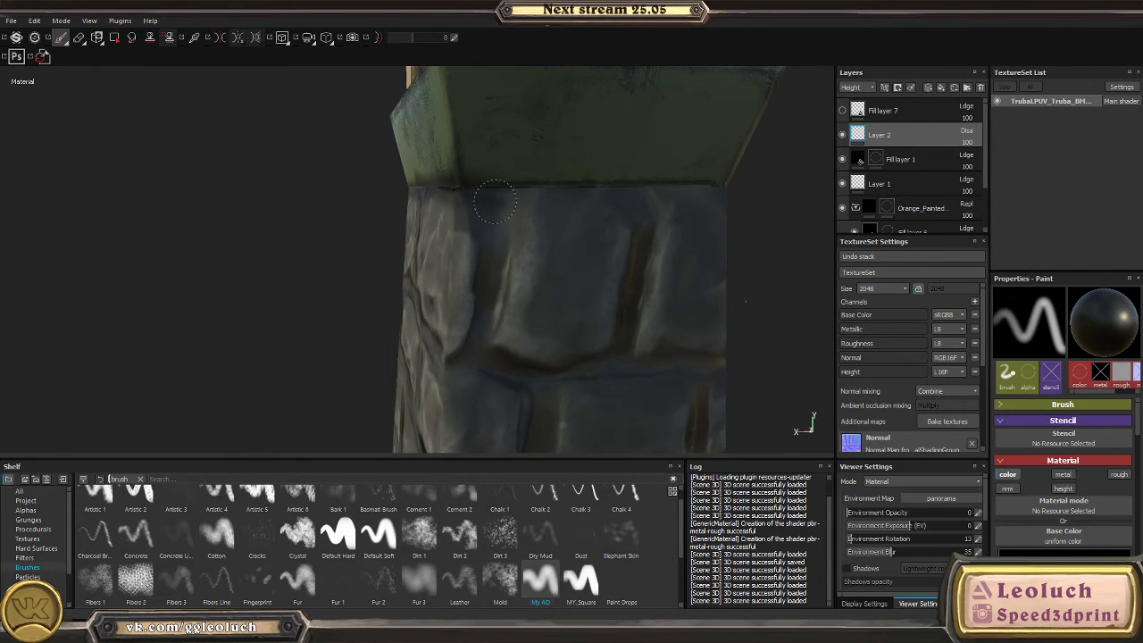
pyautogui.press('[')
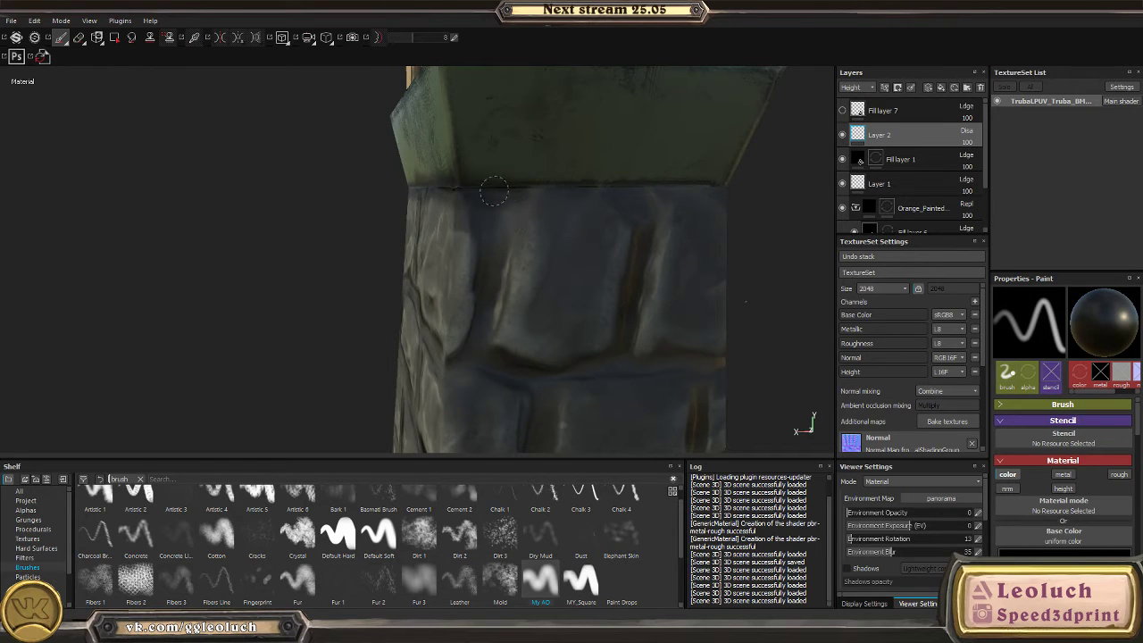
pyautogui.press('c')
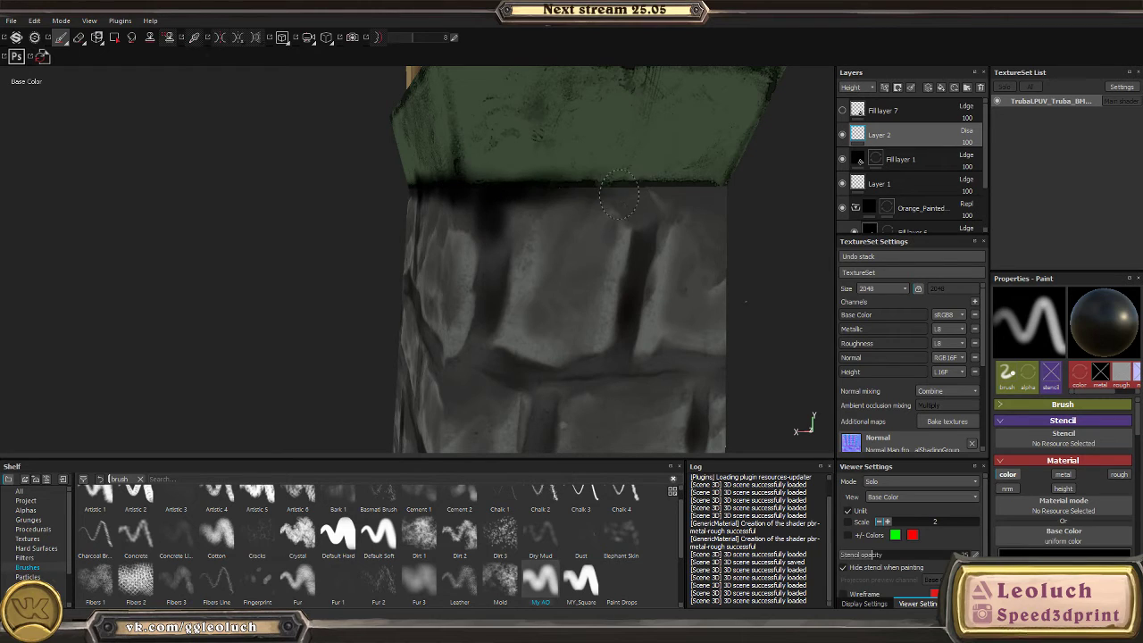
pyautogui.moveTo(563, 189)
pyautogui.mouseDown()
pyautogui.moveTo(608, 184)
pyautogui.moveTo(642, 217)
pyautogui.moveTo(641, 199)
pyautogui.moveTo(543, 184)
pyautogui.mouseUp()
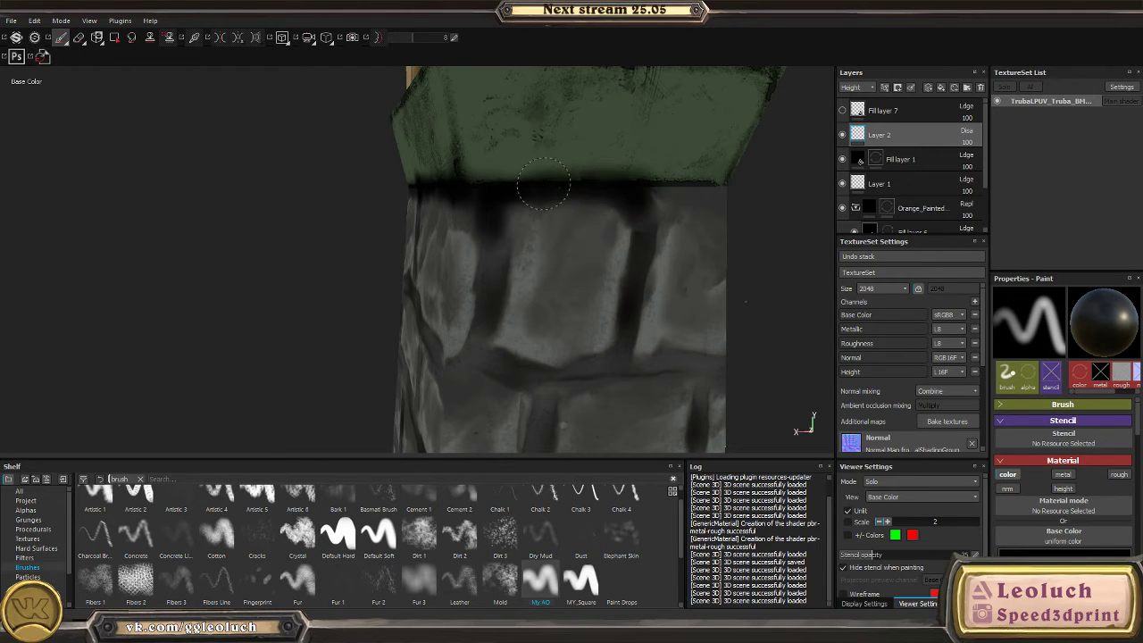
pyautogui.moveTo(472, 179)
pyautogui.keyDown('alt'); pyautogui.mouseDown()
pyautogui.moveTo(661, 197)
pyautogui.moveTo(717, 224)
pyautogui.moveTo(661, 197)
pyautogui.moveTo(715, 200)
pyautogui.moveTo(646, 216)
pyautogui.mouseUp(); pyautogui.keyUp('alt')
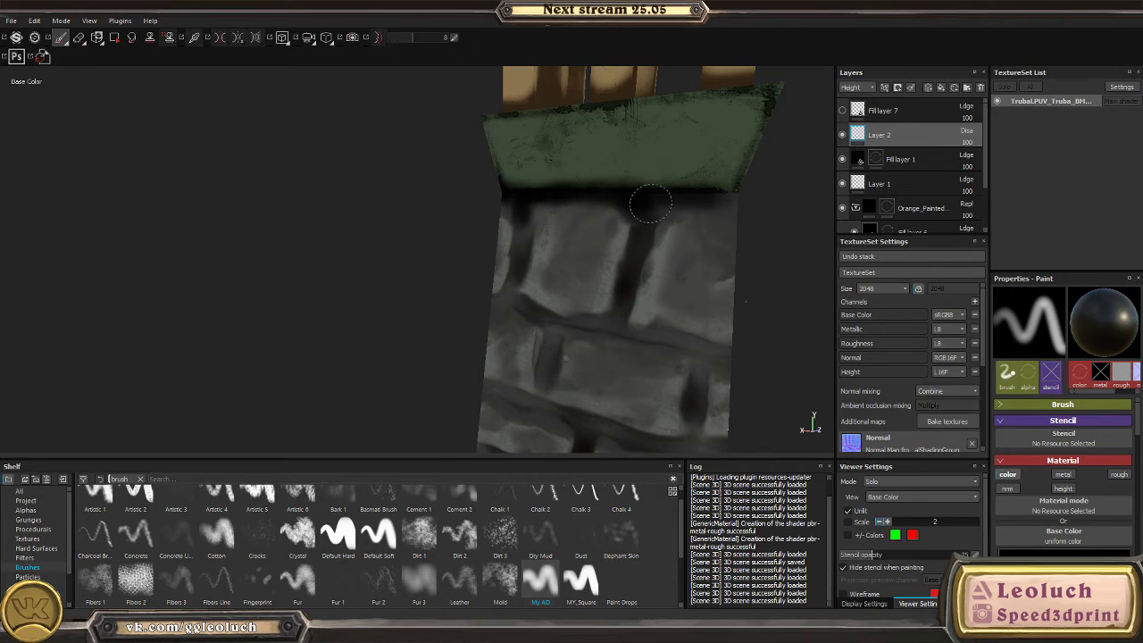
# - Paint black occlusion shading along the collar's underside and the upper stone joints on the remaining tower faces
pyautogui.moveTo(777, 230)
pyautogui.keyDown('alt'); pyautogui.mouseDown()
pyautogui.moveTo(673, 191)
pyautogui.moveTo(750, 188)
pyautogui.moveTo(620, 268)
pyautogui.moveTo(674, 352)
pyautogui.mouseUp(); pyautogui.keyUp('alt')
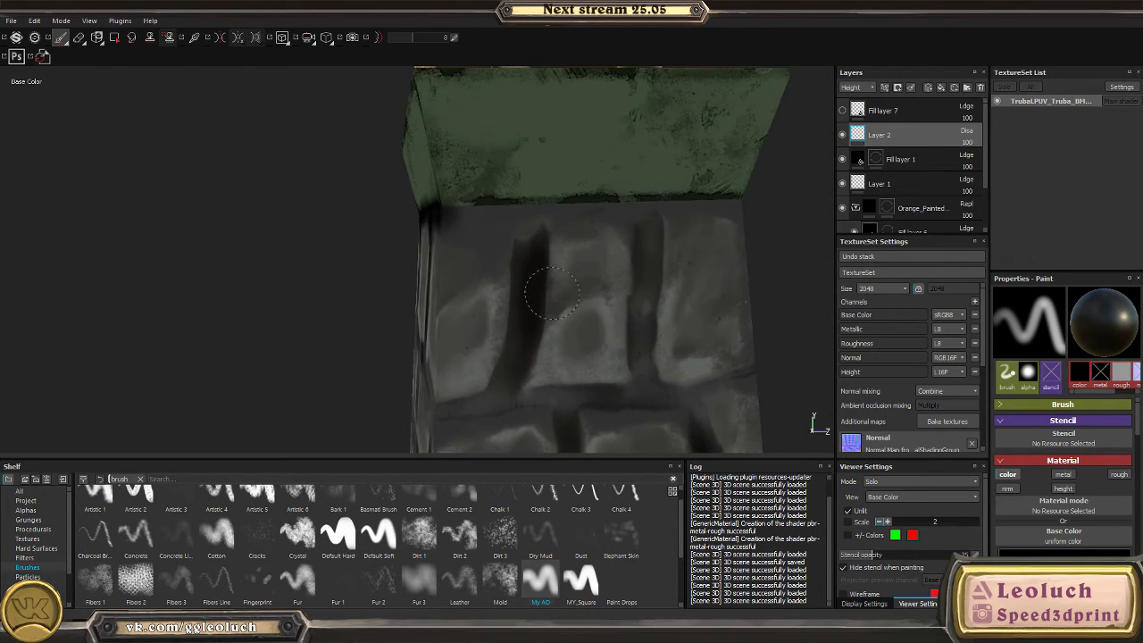
pyautogui.moveTo(437, 207)
pyautogui.mouseDown()
pyautogui.moveTo(533, 219)
pyautogui.moveTo(577, 205)
pyautogui.moveTo(538, 227)
pyautogui.moveTo(590, 202)
pyautogui.moveTo(641, 204)
pyautogui.moveTo(646, 214)
pyautogui.moveTo(731, 192)
pyautogui.moveTo(694, 102)
pyautogui.moveTo(705, 255)
pyautogui.moveTo(794, 265)
pyautogui.moveTo(714, 214)
pyautogui.moveTo(807, 212)
pyautogui.moveTo(546, 201)
pyautogui.moveTo(531, 228)
pyautogui.mouseUp()
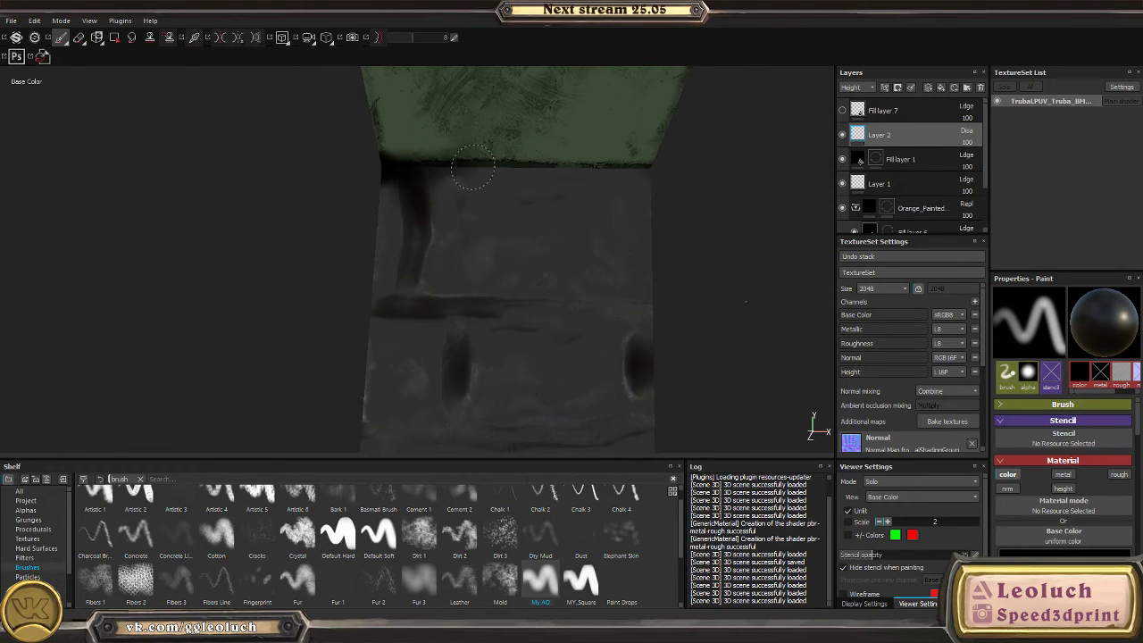
pyautogui.moveTo(450, 172)
pyautogui.mouseDown()
pyautogui.moveTo(591, 165)
pyautogui.moveTo(638, 179)
pyautogui.moveTo(588, 217)
pyautogui.moveTo(643, 81)
pyautogui.moveTo(675, 199)
pyautogui.moveTo(652, 194)
pyautogui.moveTo(721, 193)
pyautogui.moveTo(713, 226)
pyautogui.moveTo(694, 167)
pyautogui.moveTo(662, 161)
pyautogui.moveTo(577, 183)
pyautogui.moveTo(670, 206)
pyautogui.moveTo(510, 174)
pyautogui.moveTo(611, 178)
pyautogui.moveTo(497, 291)
pyautogui.moveTo(507, 241)
pyautogui.mouseUp()
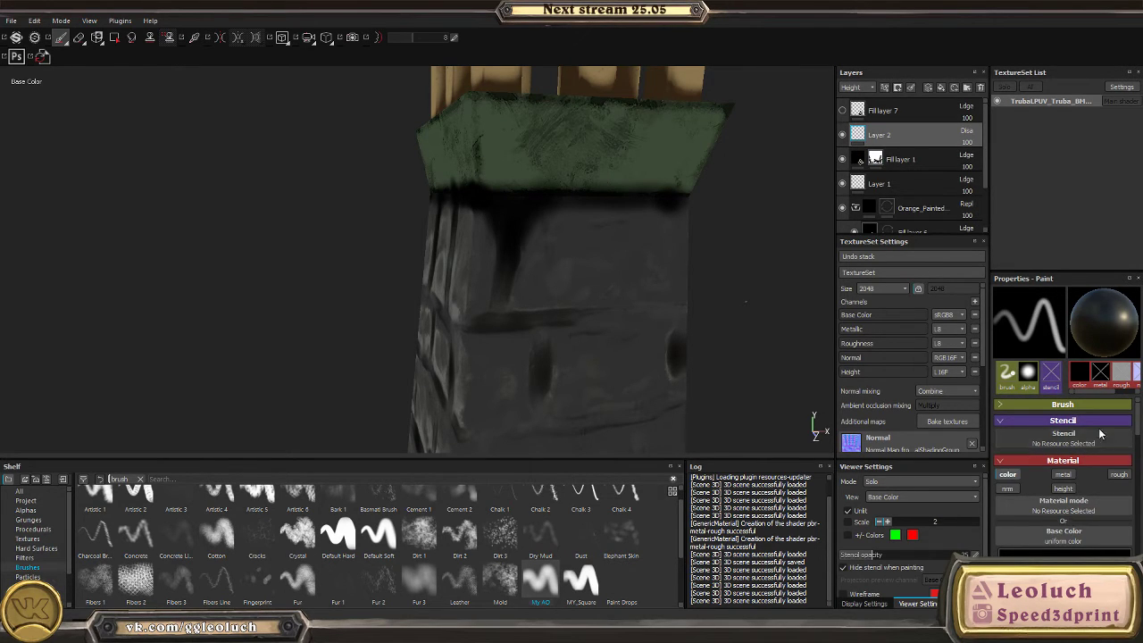
# - Lower the paint brush's flow to 10 for softer shading on the stone below the collar
pyautogui.click(1116, 405)
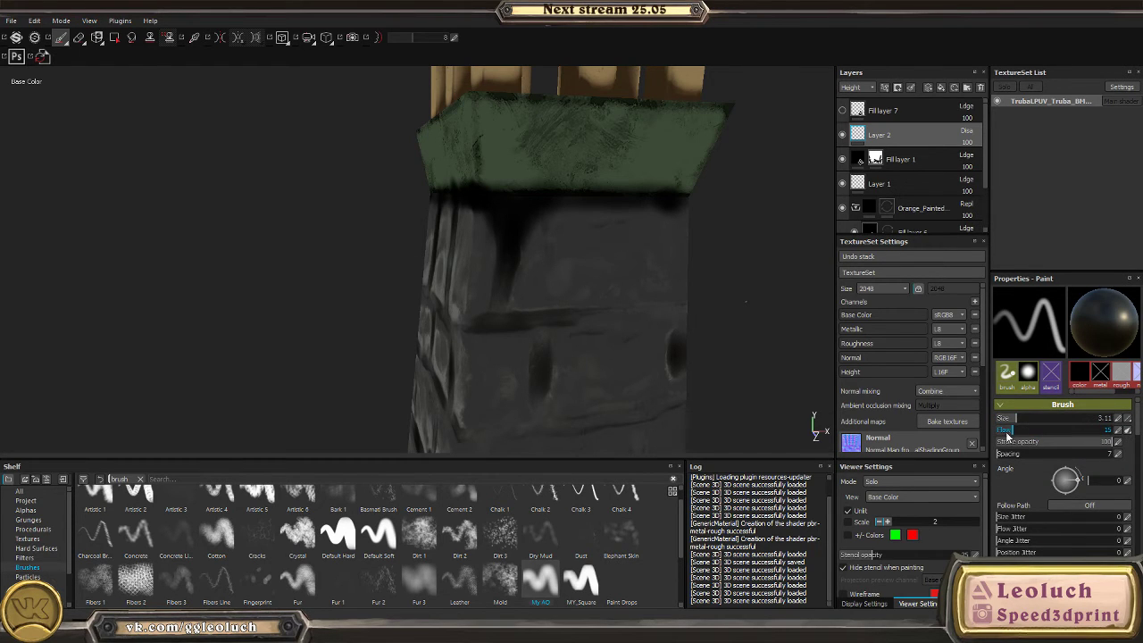
pyautogui.moveTo(1005, 432); pyautogui.dragTo(1006, 433)
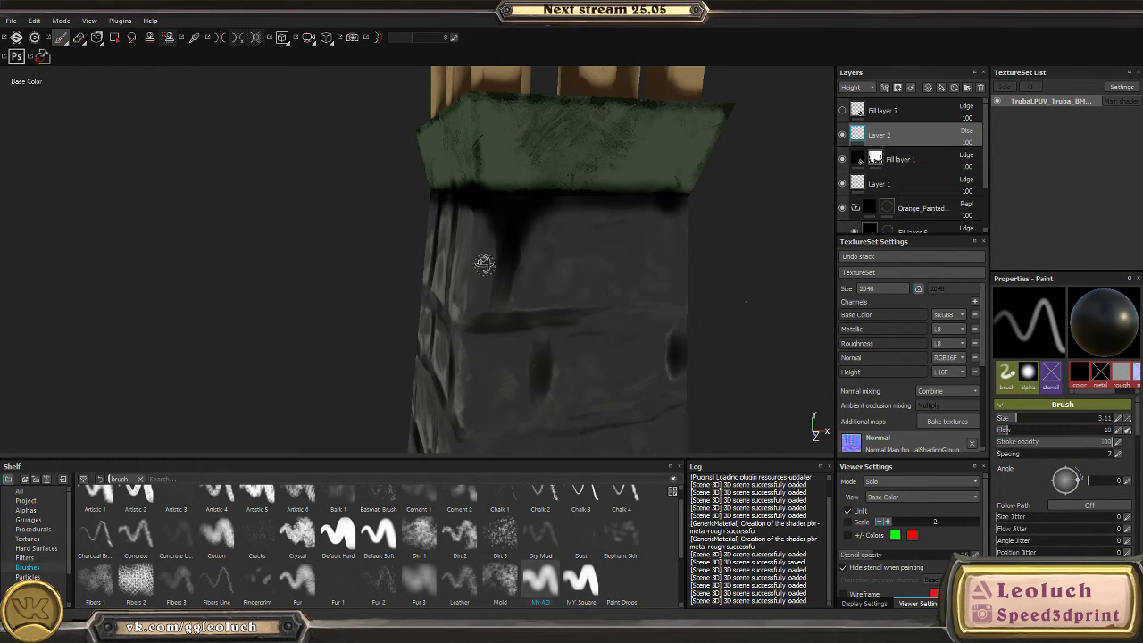
pyautogui.keyDown('alt'); pyautogui.moveTo(484, 263); pyautogui.dragTo(487, 301); pyautogui.keyUp('alt')
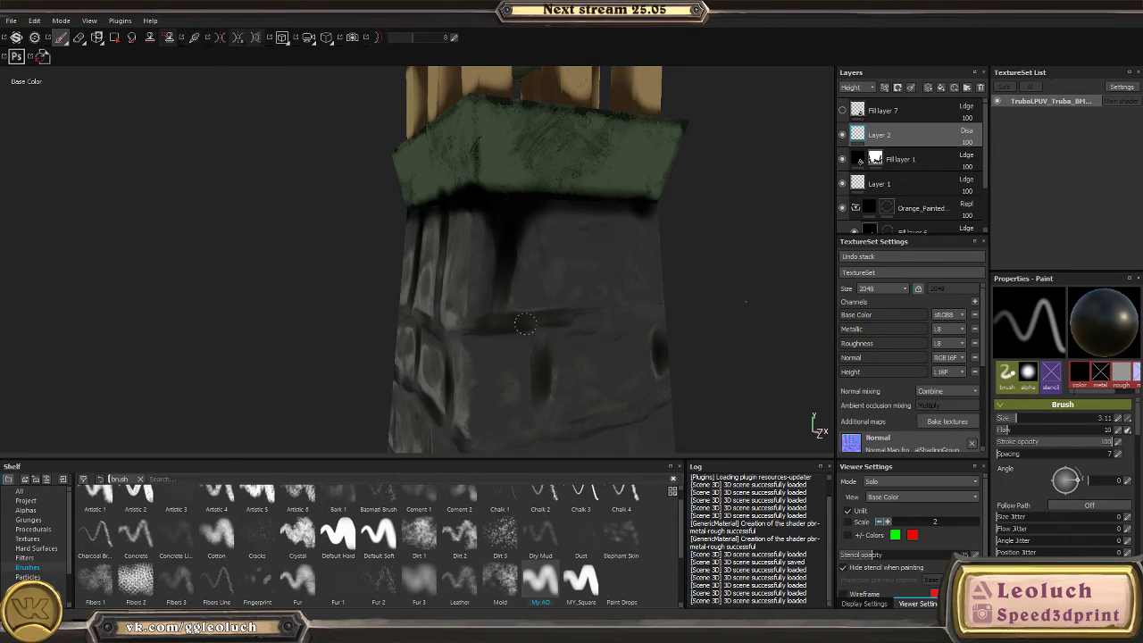
# - Switch to the eraser with the My AO brush, using pen pressure for flow and setting the flow to 6
pyautogui.press('e')
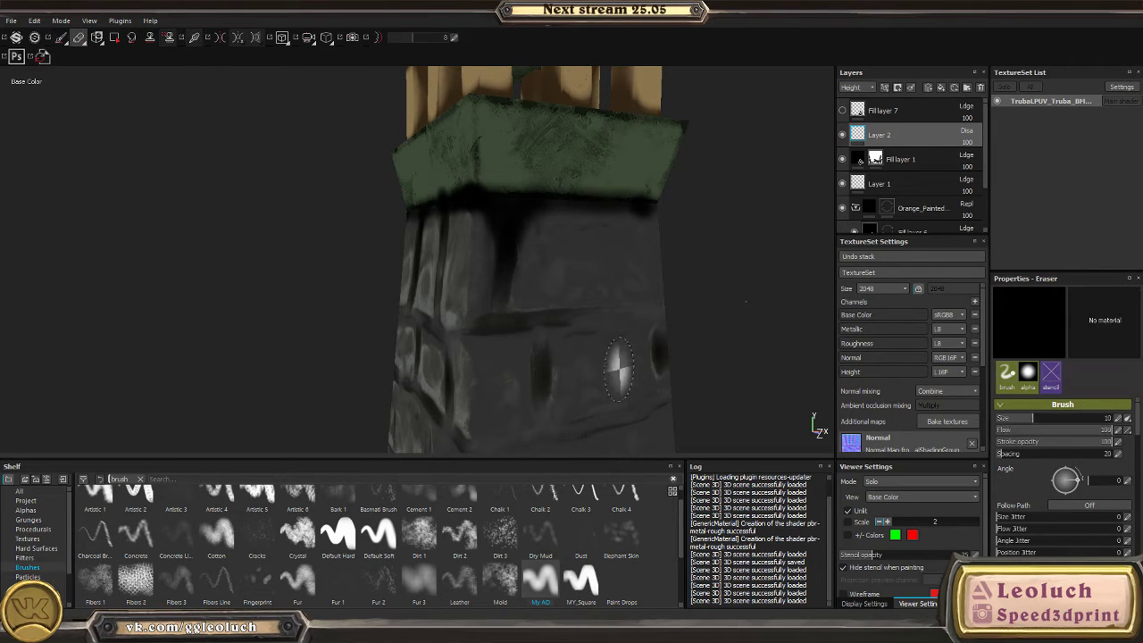
pyautogui.click(549, 593)
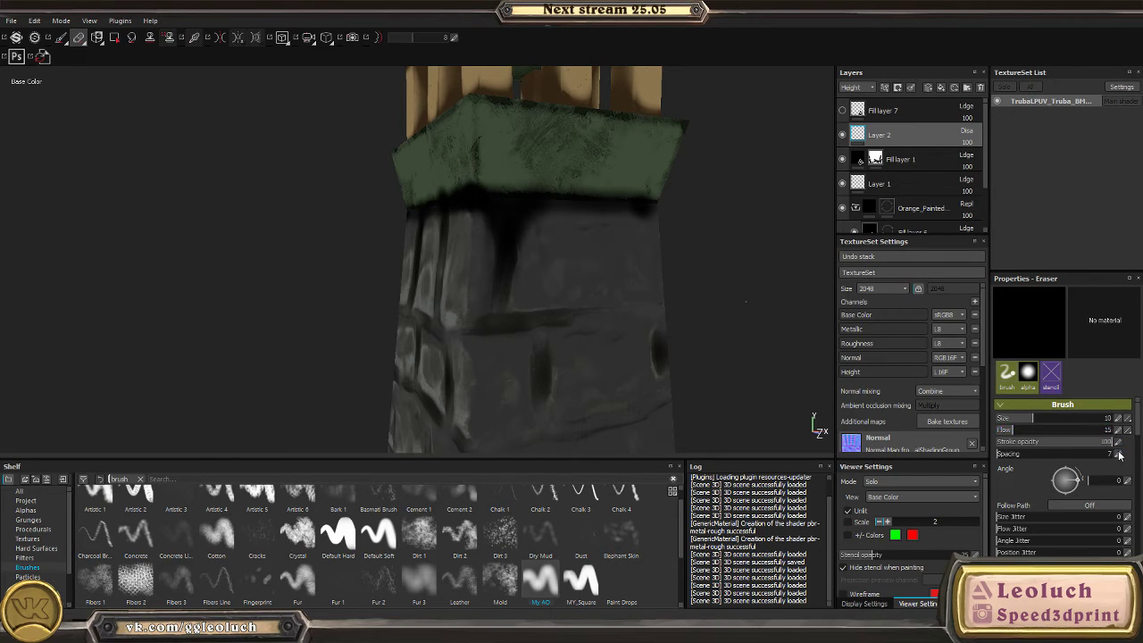
pyautogui.click(1126, 430)
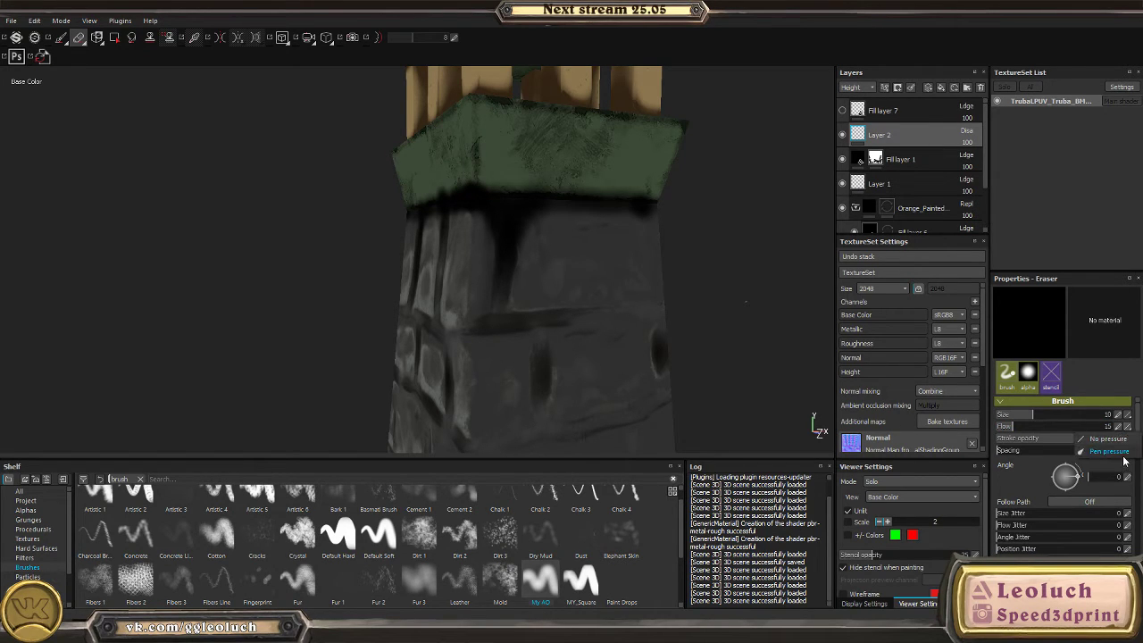
pyautogui.click(1115, 450)
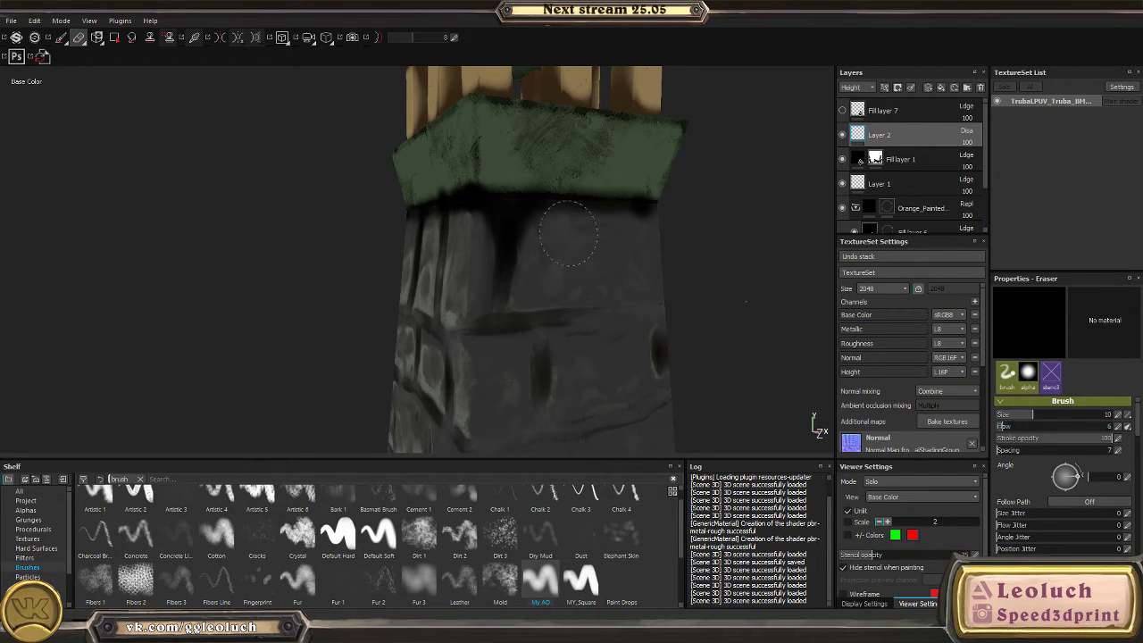
# - Softly erase excess black shading from the stone faces around the joints under the green collar
pyautogui.keyDown('alt'); pyautogui.moveTo(568, 233); pyautogui.dragTo(553, 252); pyautogui.keyUp('alt')
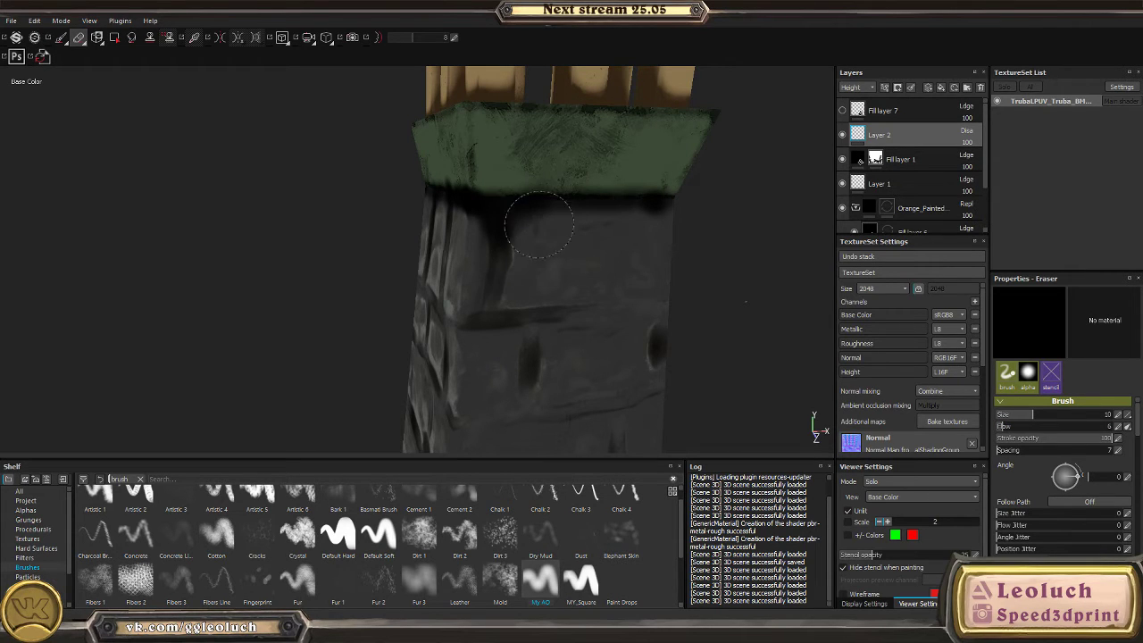
pyautogui.moveTo(550, 227)
pyautogui.mouseDown()
pyautogui.moveTo(660, 231)
pyautogui.moveTo(505, 255)
pyautogui.moveTo(502, 198)
pyautogui.mouseUp()
pyautogui.keyDown('alt'); pyautogui.moveTo(466, 223); pyautogui.dragTo(503, 241); pyautogui.keyUp('alt')
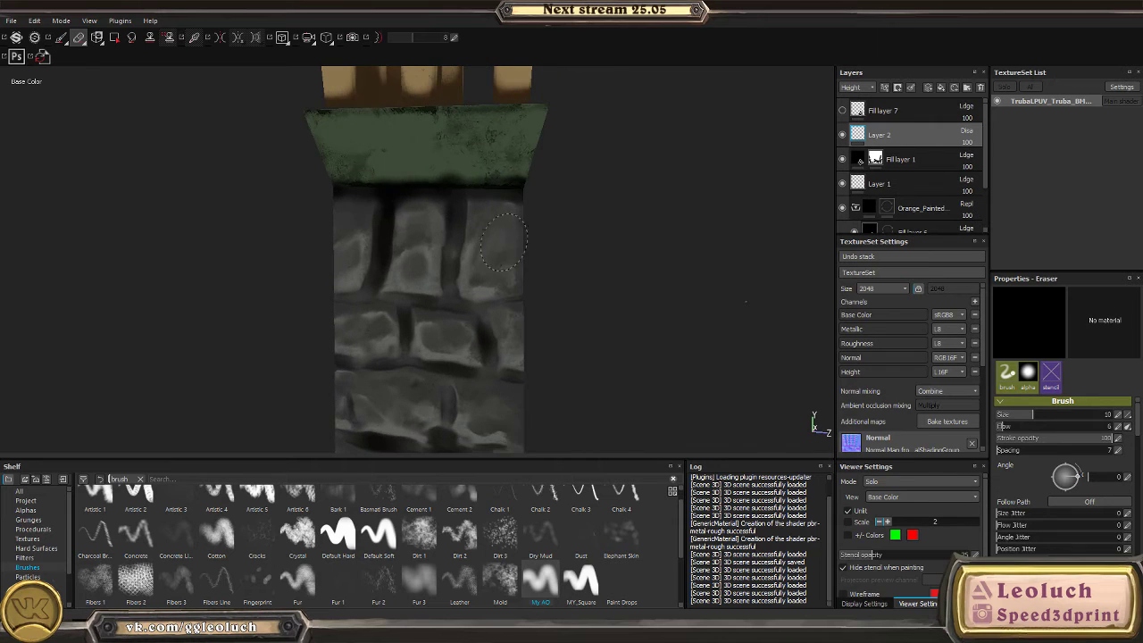
pyautogui.keyDown('alt'); pyautogui.moveTo(389, 250); pyautogui.dragTo(466, 239); pyautogui.keyUp('alt')
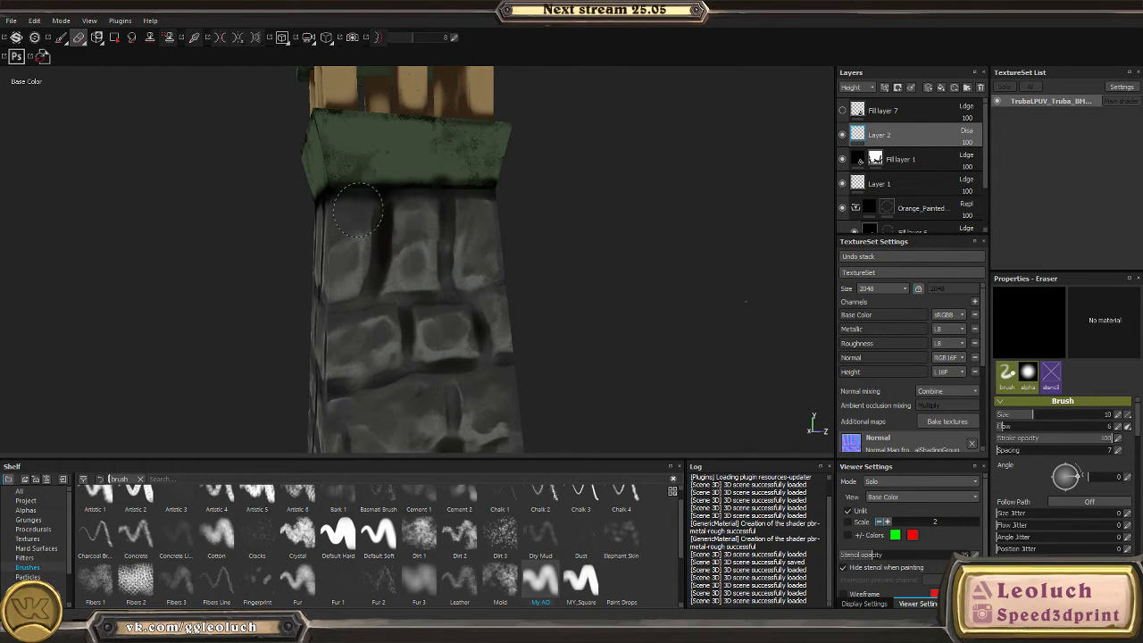
pyautogui.moveTo(334, 213)
pyautogui.keyDown('alt'); pyautogui.mouseDown()
pyautogui.moveTo(304, 259)
pyautogui.moveTo(188, 260)
pyautogui.mouseUp(); pyautogui.keyUp('alt')
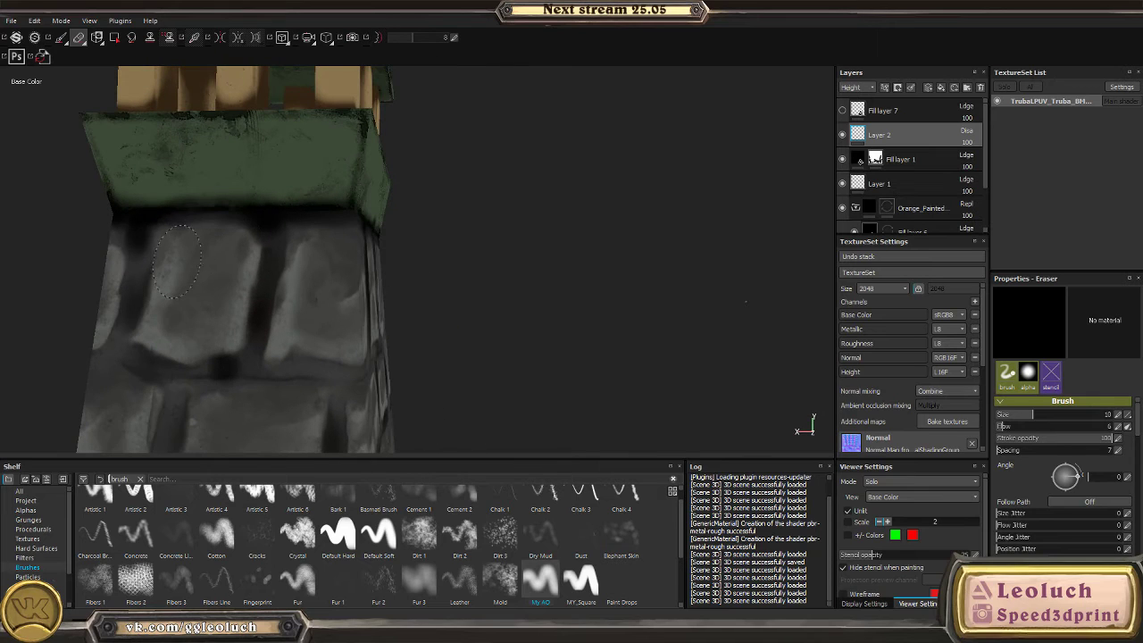
# - Return to the paint brush at flow 10 and deepen the shading in the upper stone joints beneath the collar
pyautogui.press('1')
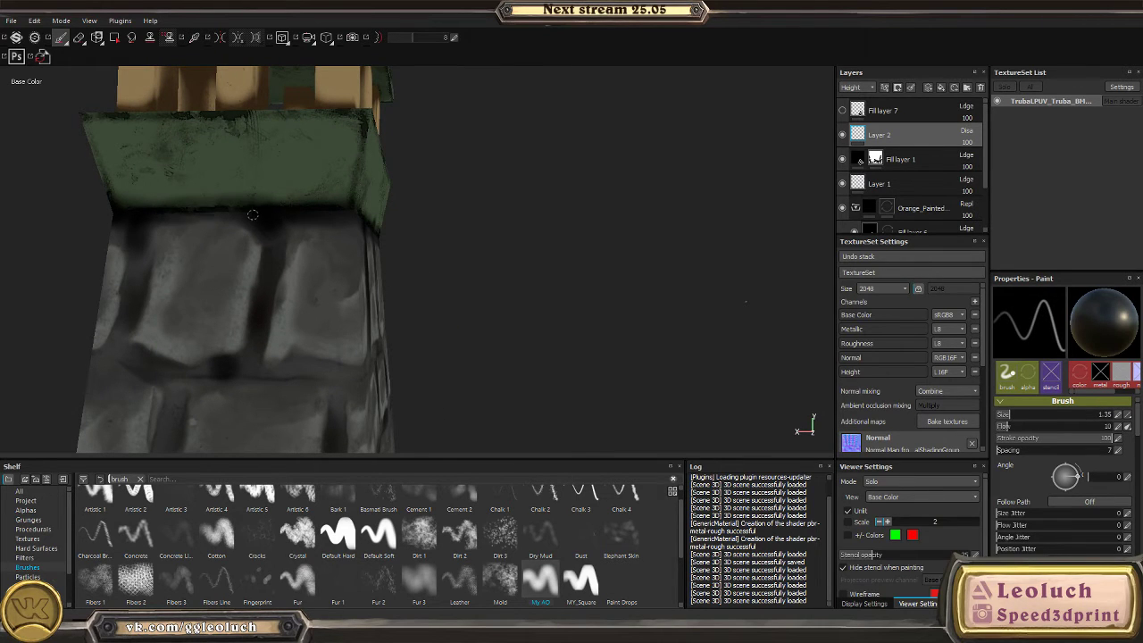
pyautogui.keyDown('alt'); pyautogui.moveTo(286, 266); pyautogui.dragTo(264, 215); pyautogui.keyUp('alt')
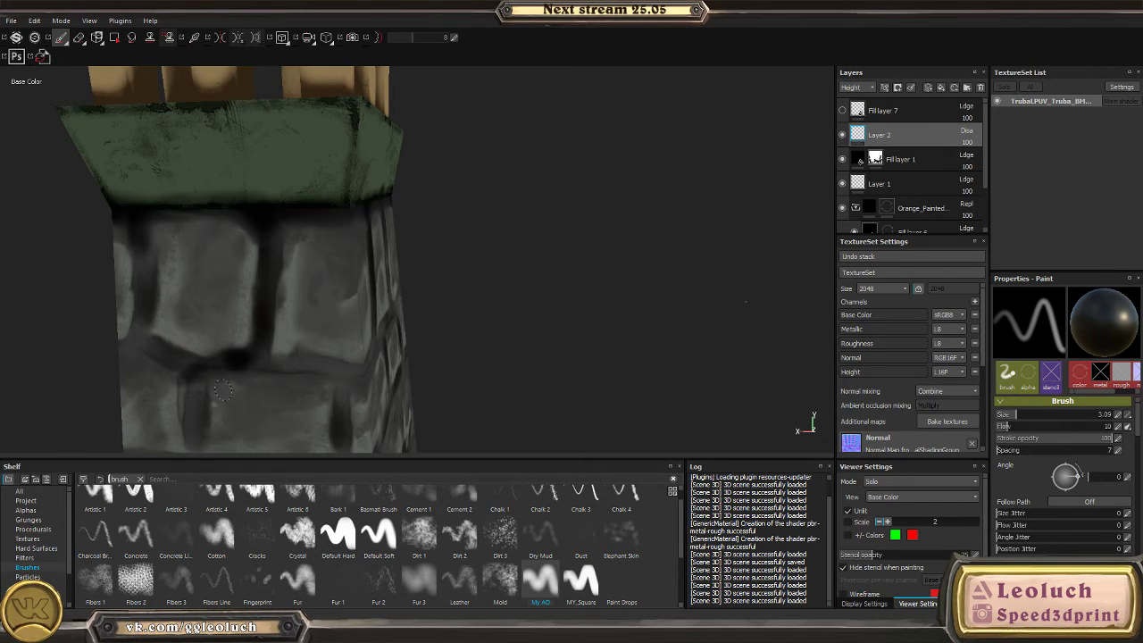
pyautogui.keyDown('alt'); pyautogui.moveTo(223, 390); pyautogui.dragTo(259, 318); pyautogui.keyUp('alt')
pyautogui.scroll(3, 259, 319)
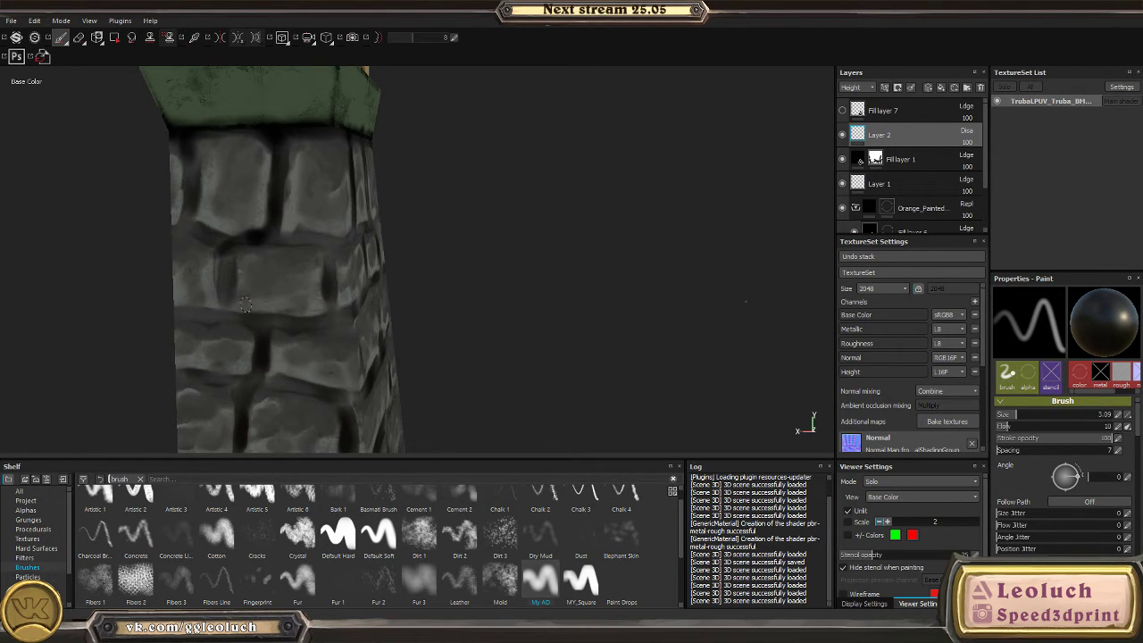
# - Examine the shading of the whole tower from several sides in the Base Color channel
pyautogui.press('2')
pyautogui.scroll(-3, 265, 255)
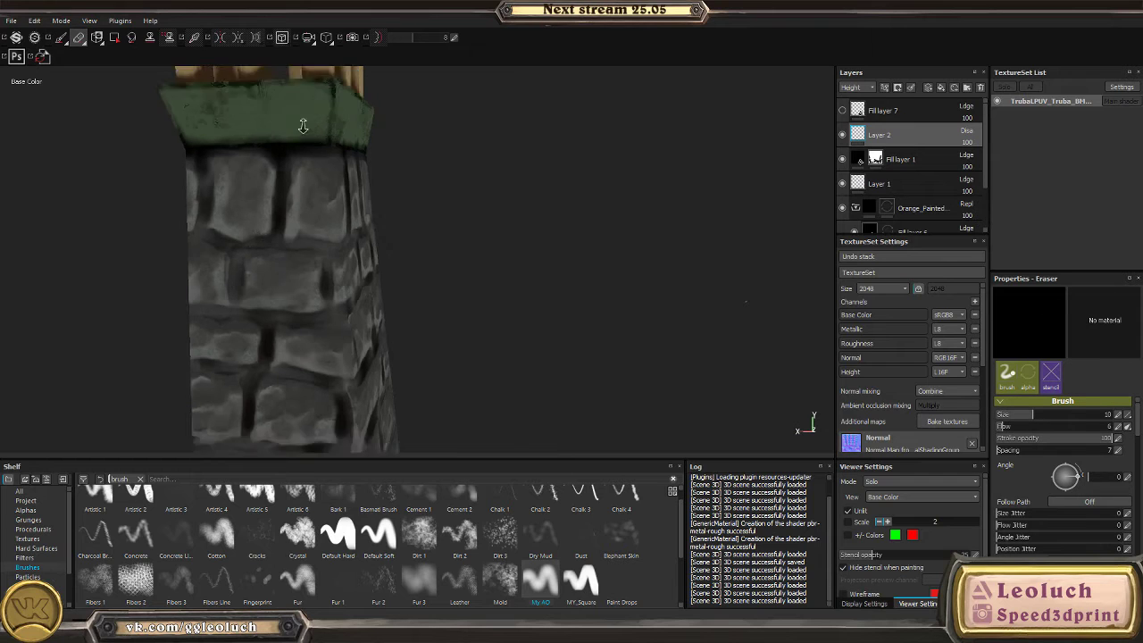
pyautogui.scroll(-5, 299, 223)
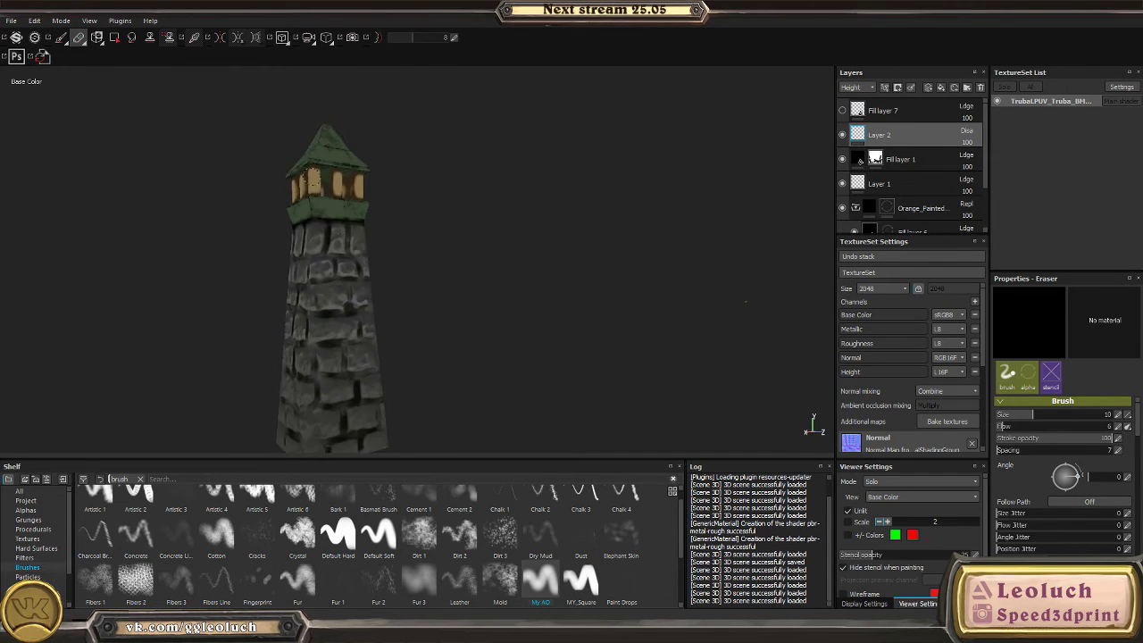
pyautogui.keyDown('alt'); pyautogui.moveTo(298, 237); pyautogui.dragTo(401, 276); pyautogui.keyUp('alt')
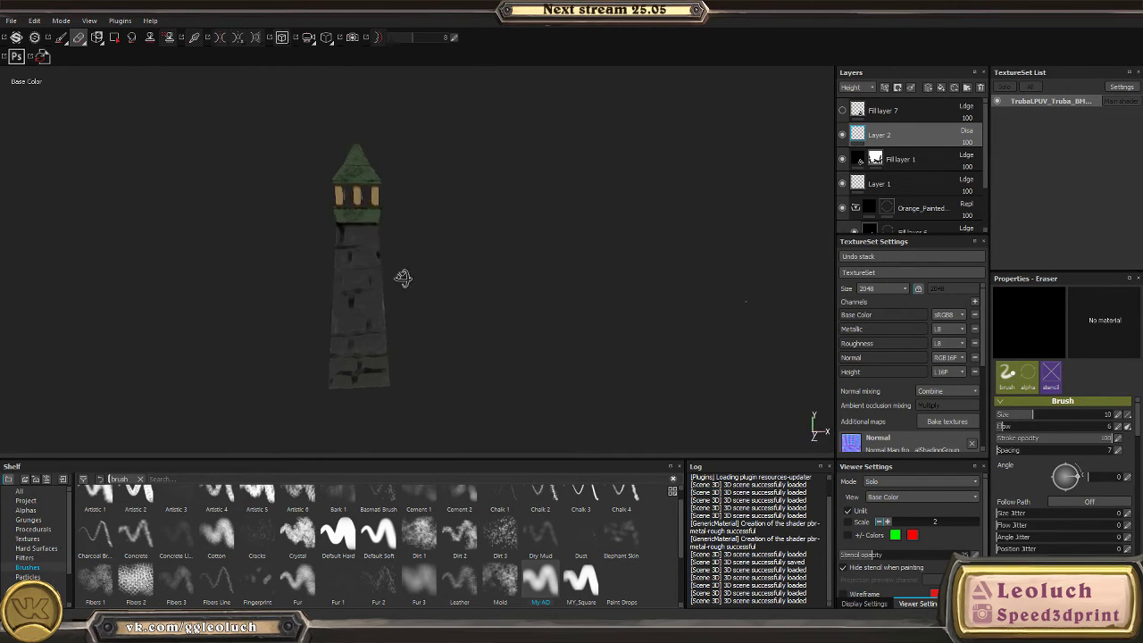
pyautogui.scroll(4, 401, 276)
pyautogui.keyDown('alt'); pyautogui.moveTo(453, 372); pyautogui.dragTo(730, 218); pyautogui.keyUp('alt')
# - Examine the masks of Fill layer 1 and the Orange_Painted group, and collapse that group in the layer stack
pyautogui.keyDown('alt'); pyautogui.click(875, 159); pyautogui.keyUp('alt')
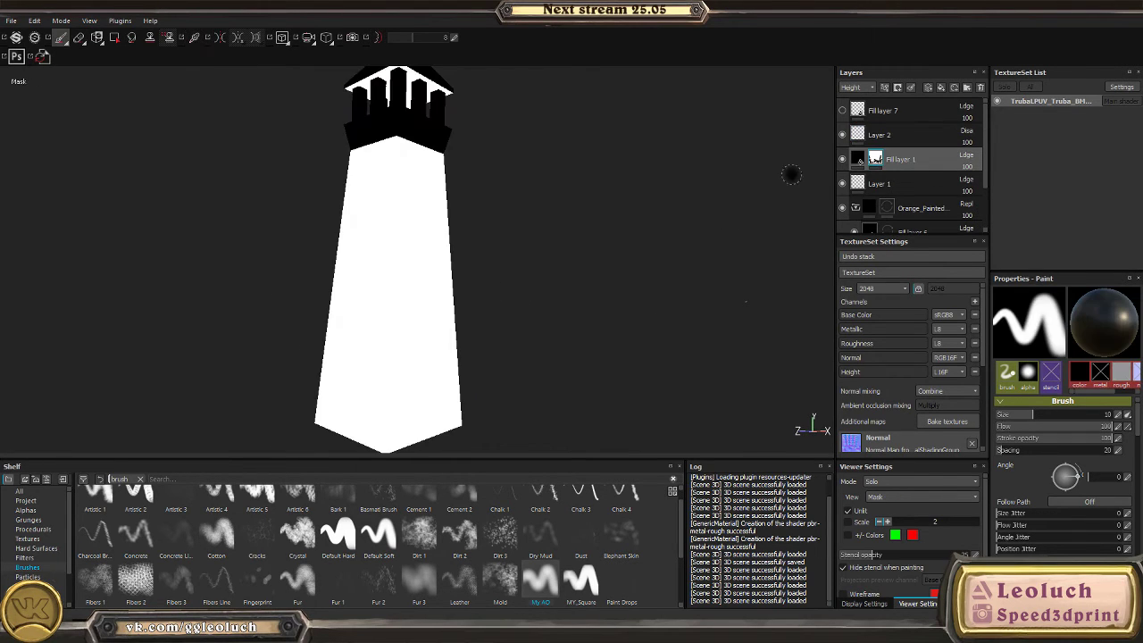
pyautogui.keyDown('alt'); pyautogui.click(889, 209); pyautogui.keyUp('alt')
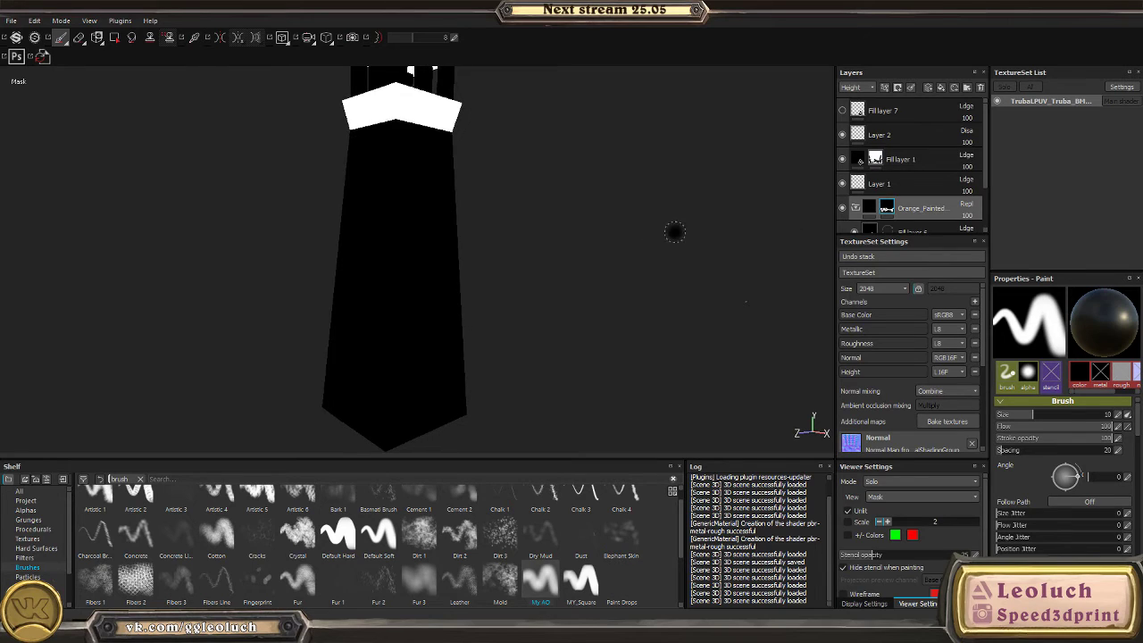
pyautogui.scroll(-2, 862, 152)
pyautogui.click(857, 148)
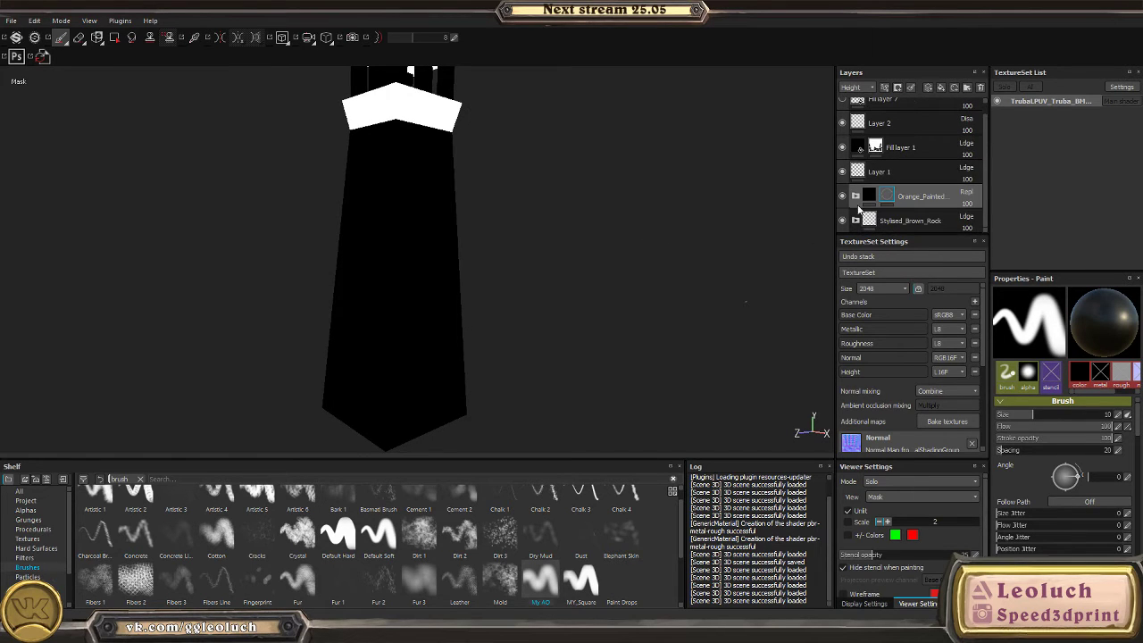
pyautogui.click(844, 221)
pyautogui.keyDown('alt'); pyautogui.moveTo(481, 284); pyautogui.dragTo(727, 309); pyautogui.keyUp('alt')
pyautogui.moveTo(726, 309); pyautogui.dragTo(574, 301, button='middle')
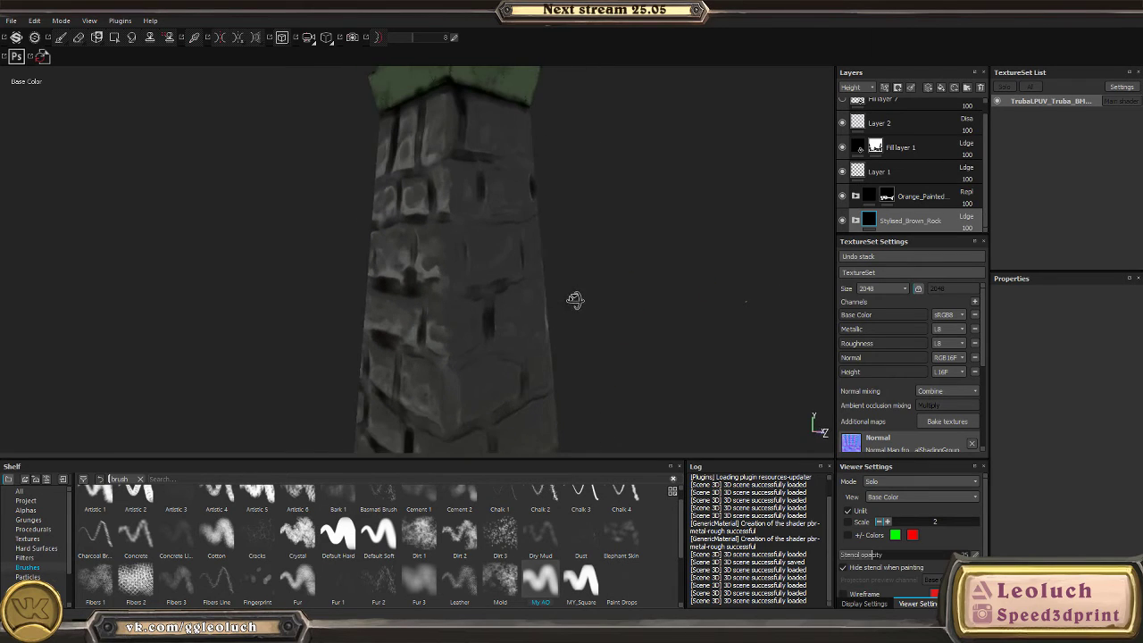
pyautogui.scroll(1, 851, 140)
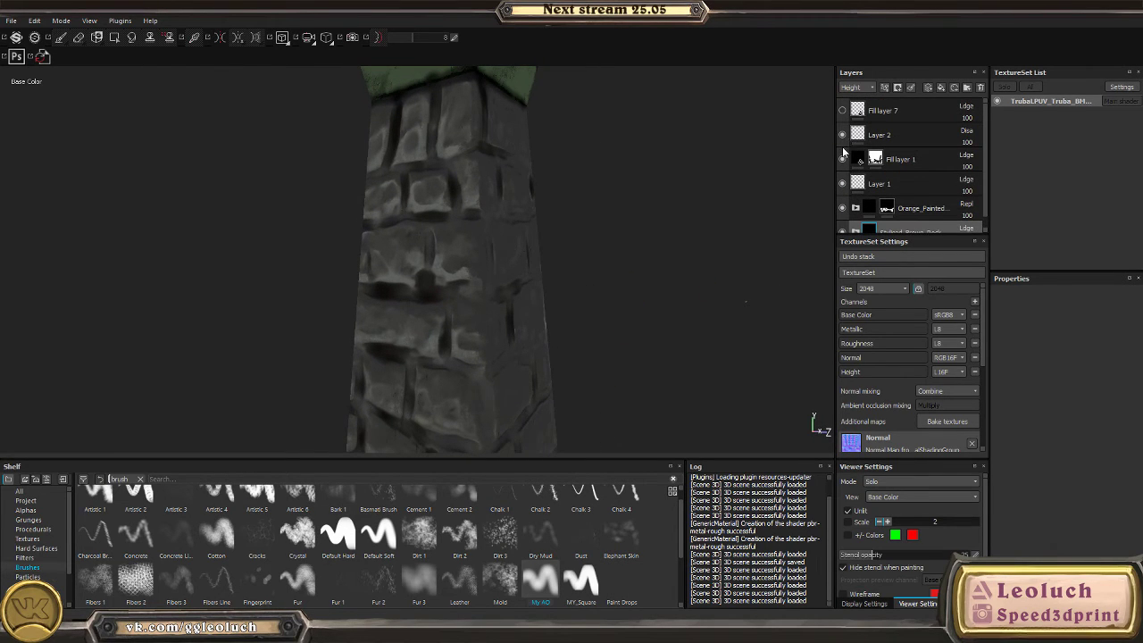
# - Toggle Fill layer 1's visibility off and on to see its contribution, and inspect its mask
pyautogui.click(841, 159)
pyautogui.click(841, 159)
pyautogui.keyDown('alt'); pyautogui.click(875, 158); pyautogui.keyUp('alt')
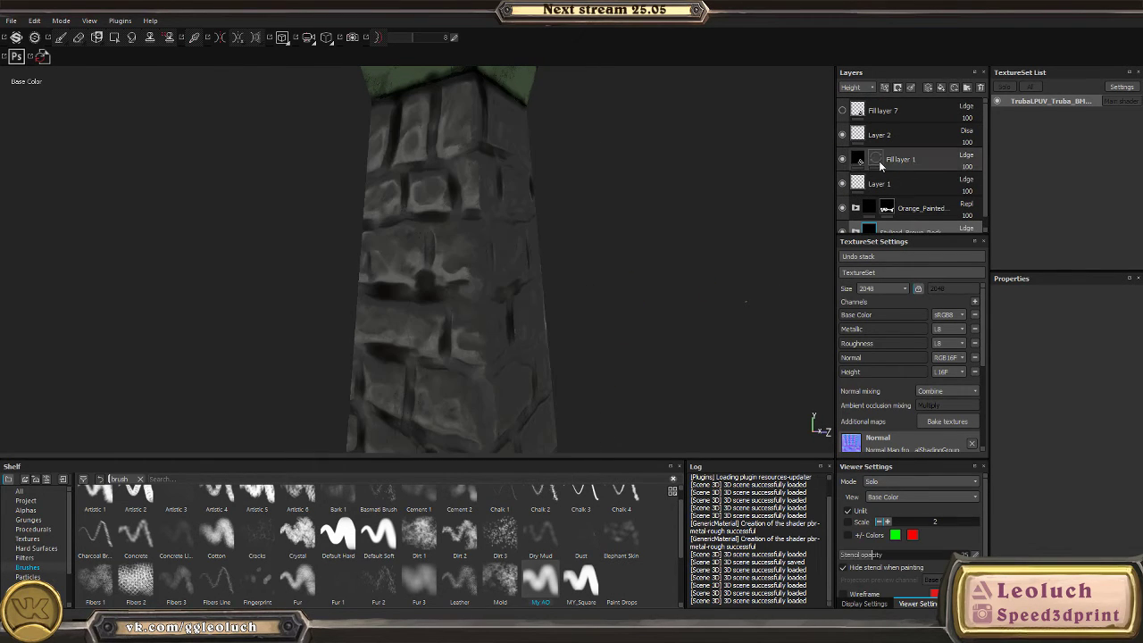
pyautogui.keyDown('alt'); pyautogui.moveTo(601, 222); pyautogui.dragTo(635, 209); pyautogui.keyUp('alt')
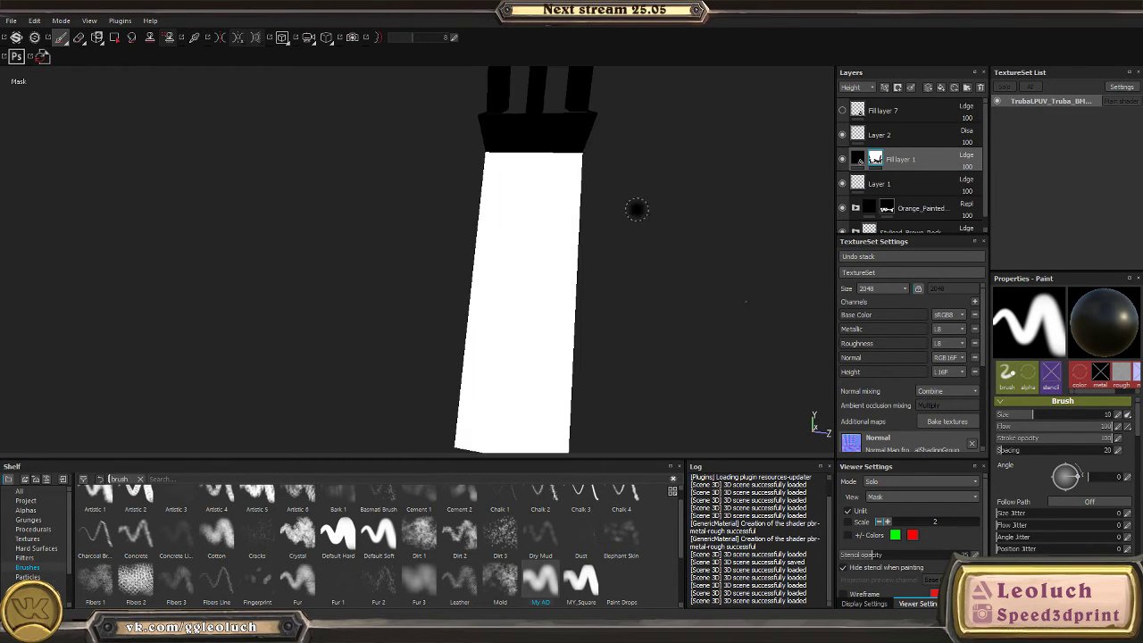
# - Select Fill layer 1's fill and compare the tower's material view with its individual texture channels
pyautogui.click(859, 159)
pyautogui.keyDown('alt'); pyautogui.moveTo(696, 250); pyautogui.dragTo(750, 344); pyautogui.keyUp('alt')
pyautogui.press('c')
pyautogui.press('c')
pyautogui.press('c')
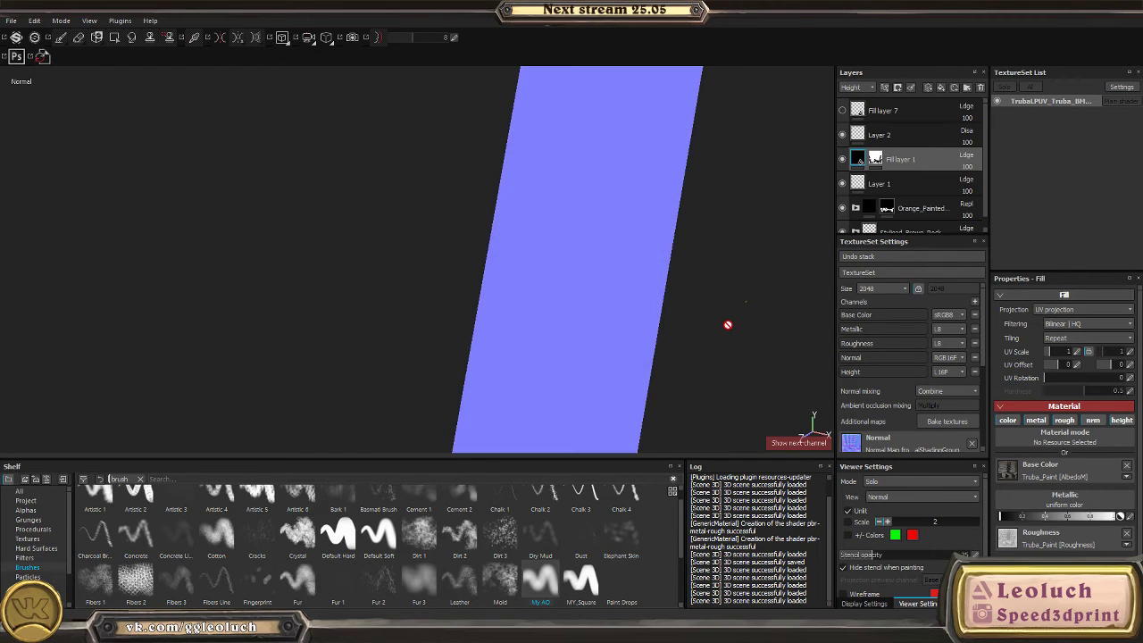
pyautogui.press('m')
pyautogui.keyDown('alt'); pyautogui.moveTo(753, 291); pyautogui.dragTo(581, 276); pyautogui.keyUp('alt')
pyautogui.press('c')
pyautogui.press('c')
pyautogui.press('c')
pyautogui.press('c')
pyautogui.press('c')
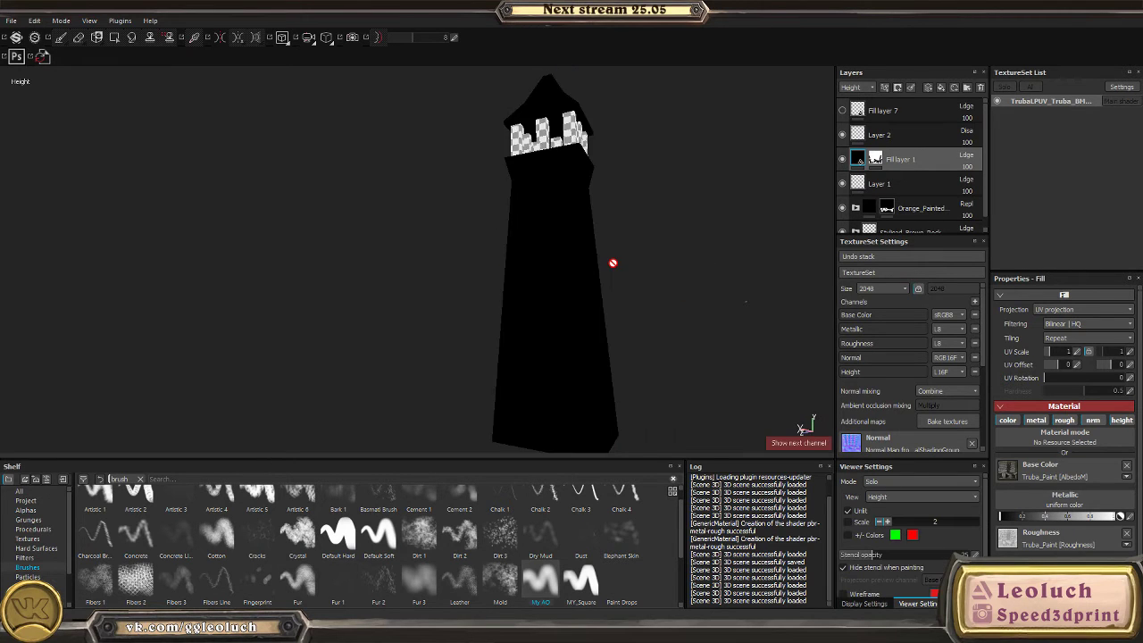
pyautogui.press('c')
pyautogui.press('c')
# - Inspect the stone wall's Roughness channel up close
pyautogui.keyDown('alt'); pyautogui.moveTo(557, 235); pyautogui.dragTo(710, 336, button='right'); pyautogui.keyUp('alt')
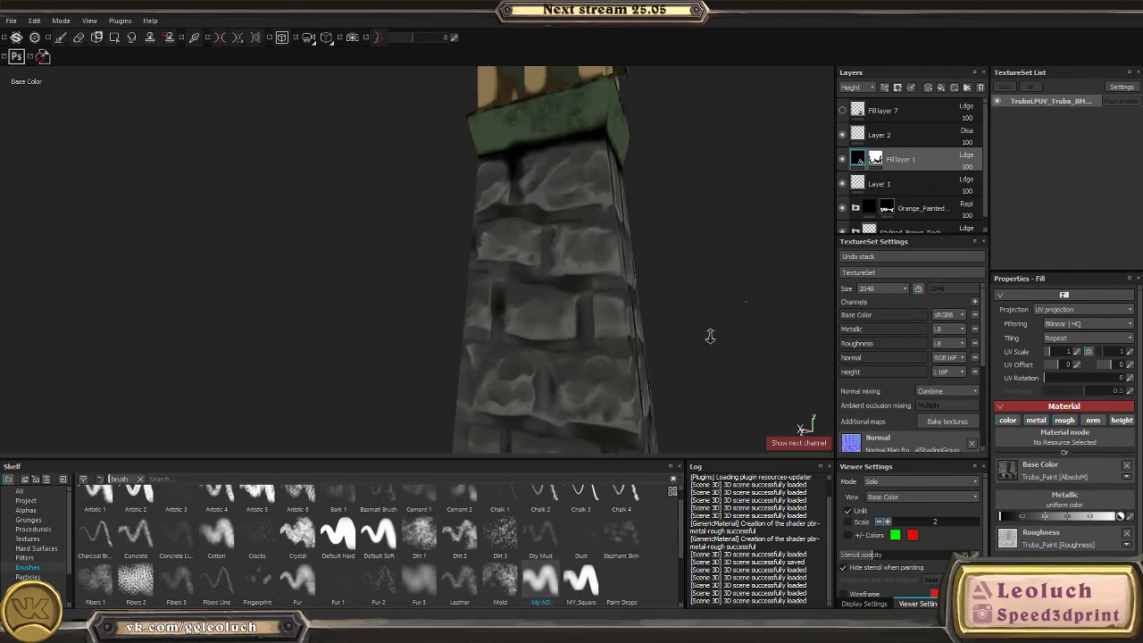
pyautogui.press('c')
pyautogui.press('c')
pyautogui.keyDown('alt'); pyautogui.moveTo(568, 244); pyautogui.dragTo(601, 266, button='right'); pyautogui.keyUp('alt')
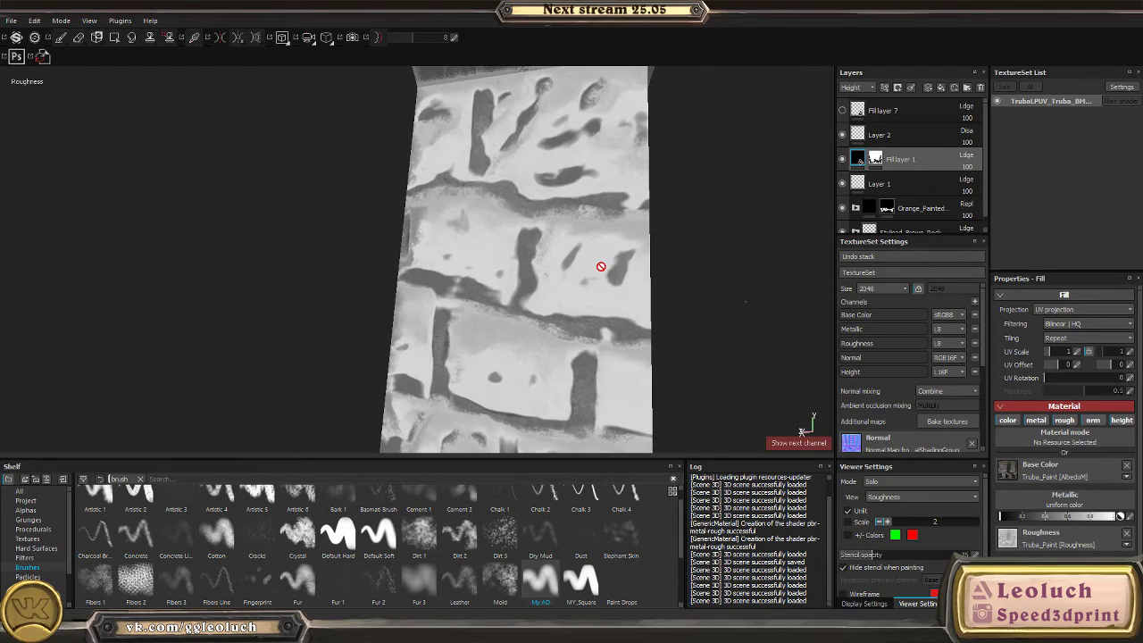
pyautogui.keyDown('alt'); pyautogui.moveTo(486, 279); pyautogui.dragTo(544, 330); pyautogui.keyUp('alt')
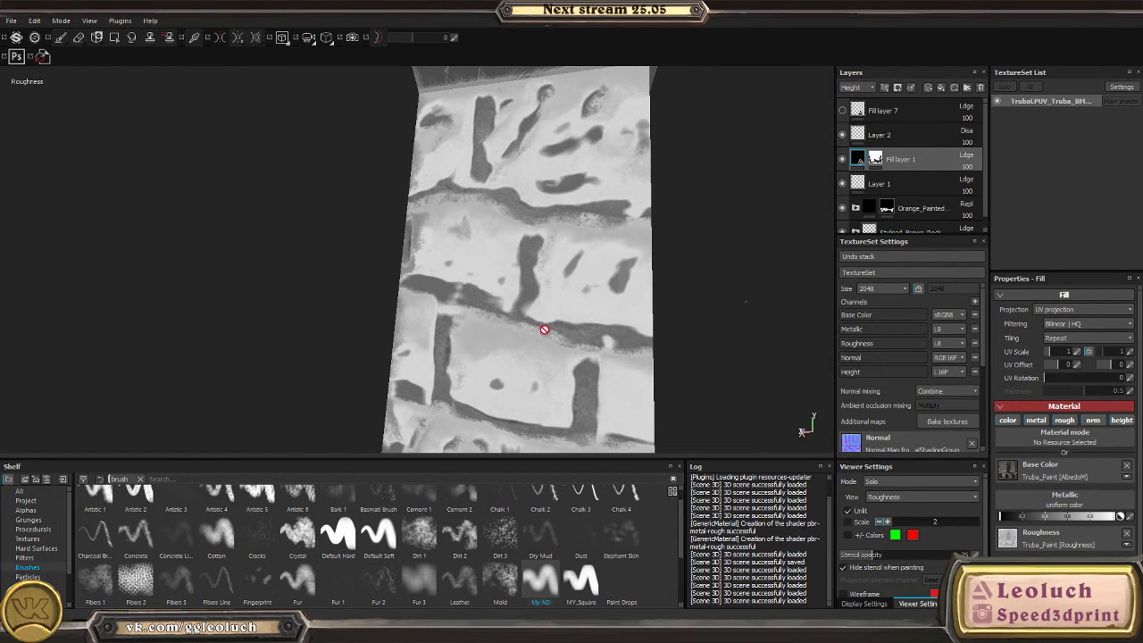
# - Search the shelf for "glass" and add the Glass dirty smart material above Fill layer 1
pyautogui.click(141, 478)
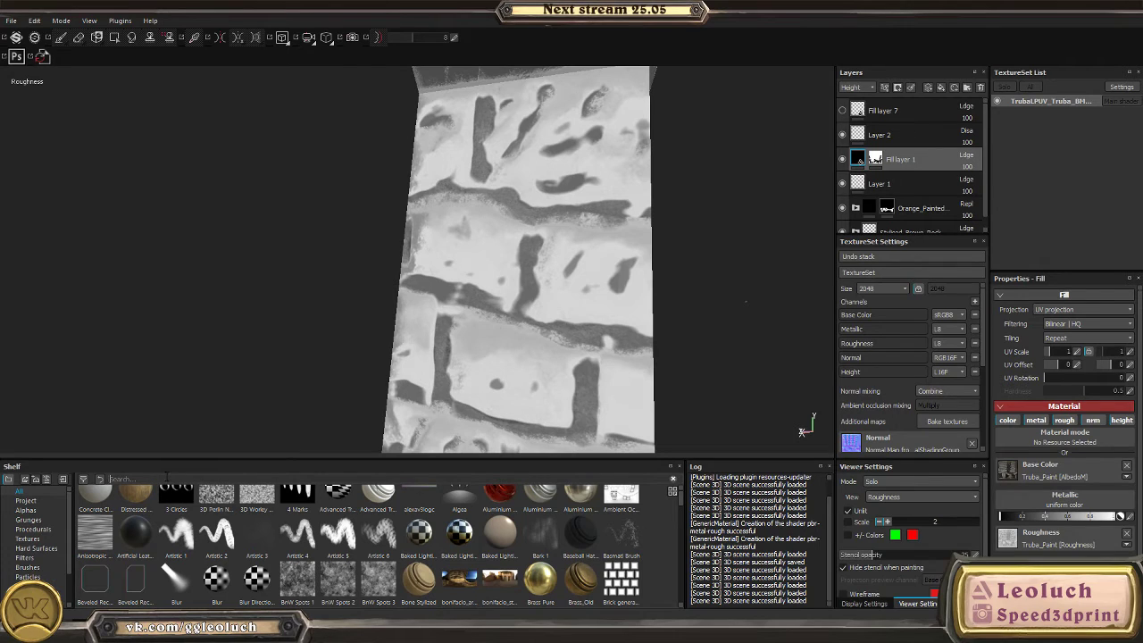
pyautogui.write('glass')
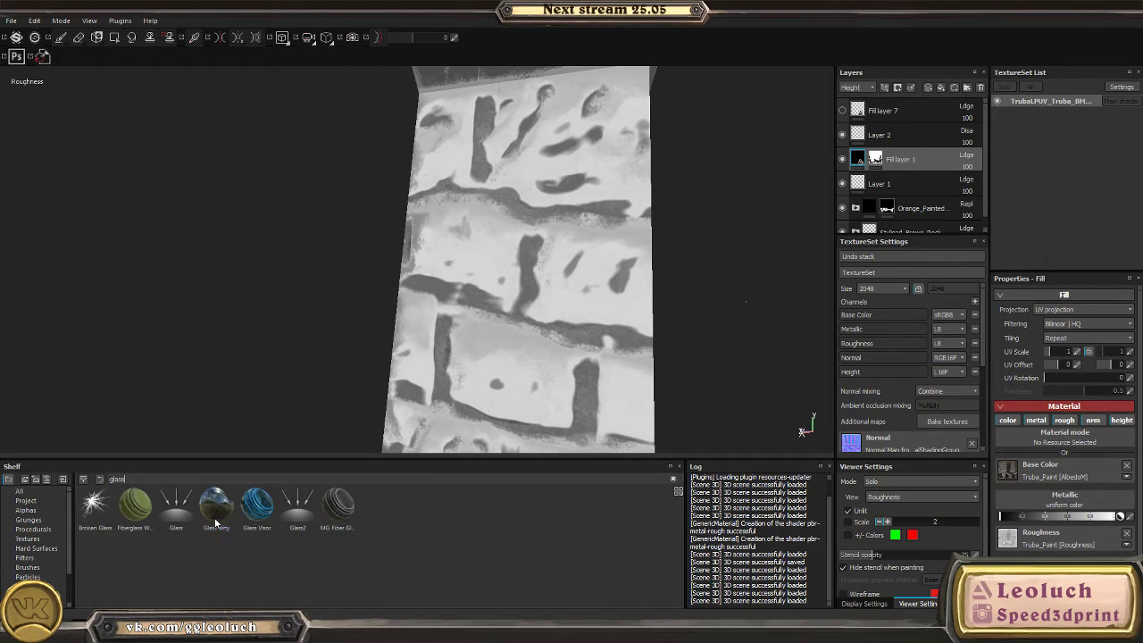
pyautogui.moveTo(216, 505); pyautogui.dragTo(855, 162)
# - Move the Dirt layer out of the Glass dirty group to just below Layer 2, and delete the group
pyautogui.click(855, 159)
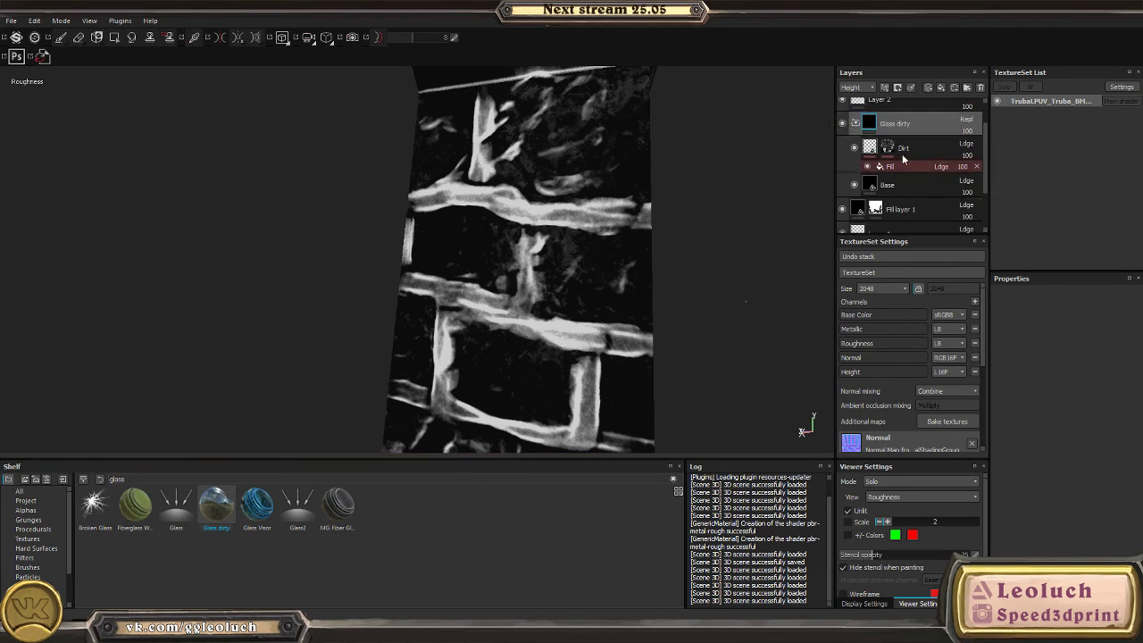
pyautogui.moveTo(901, 178); pyautogui.dragTo(889, 154)
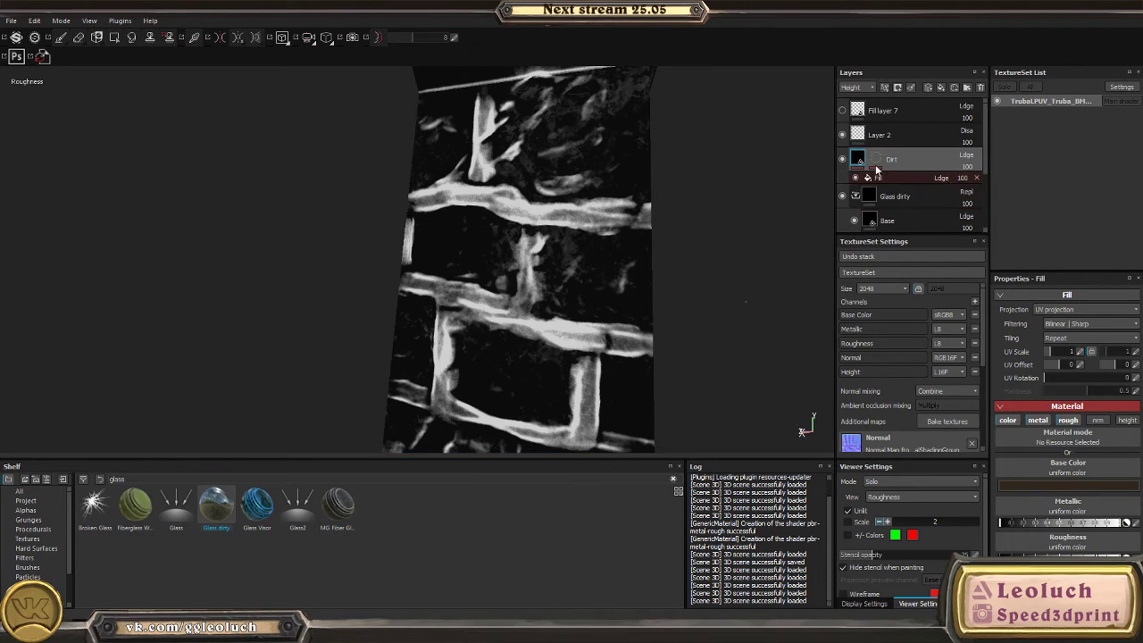
pyautogui.click(887, 197)
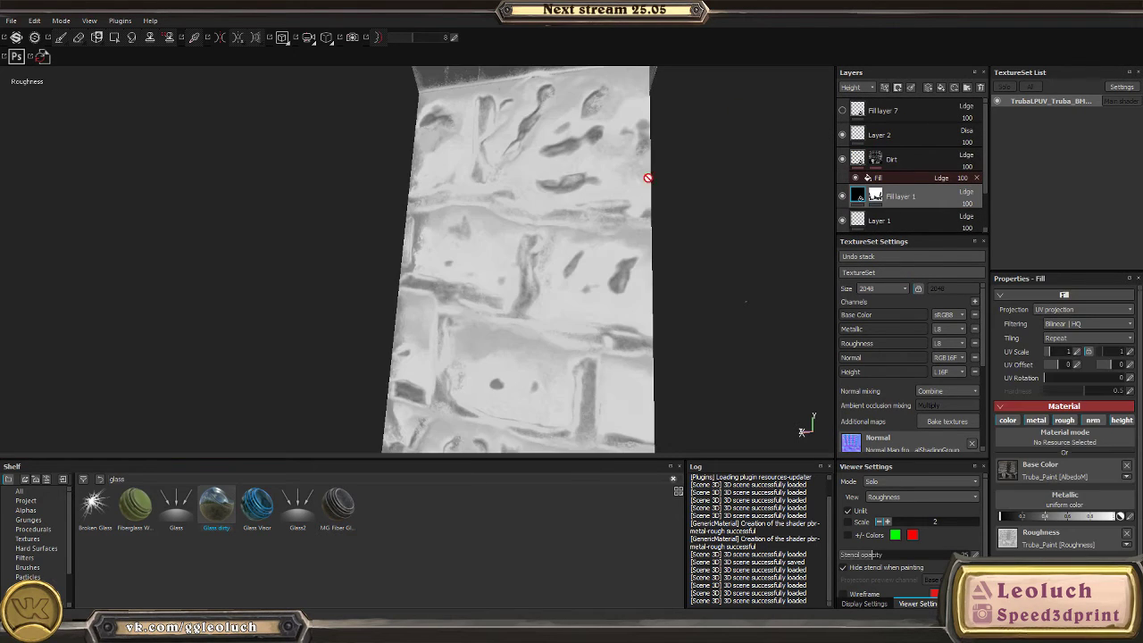
# - Show the full material and check how the Dirt layer affects the whole tower
pyautogui.keyDown('alt'); pyautogui.moveTo(649, 178); pyautogui.dragTo(628, 265); pyautogui.keyUp('alt')
pyautogui.press('m')
pyautogui.scroll(-5, 309, 199)
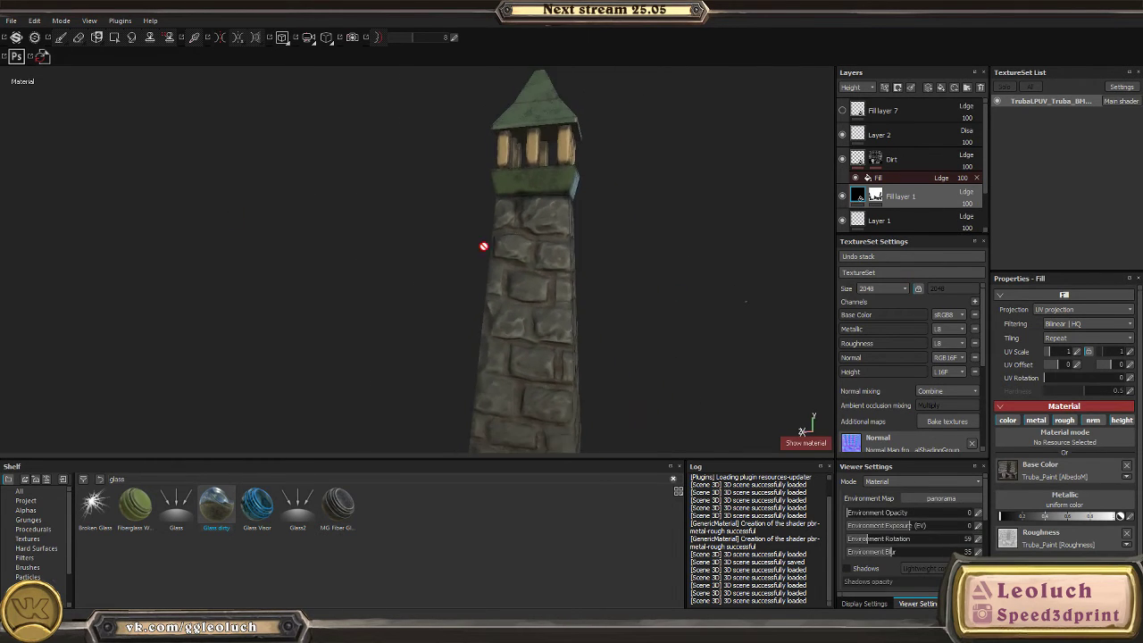
# - Try a light tan on the Dirt layer's base color, and settle on a very dark, near-black brown
pyautogui.moveTo(483, 246)
pyautogui.keyDown('alt'); pyautogui.mouseDown()
pyautogui.moveTo(530, 267)
pyautogui.moveTo(503, 268)
pyautogui.moveTo(467, 245)
pyautogui.mouseUp(); pyautogui.keyUp('alt')
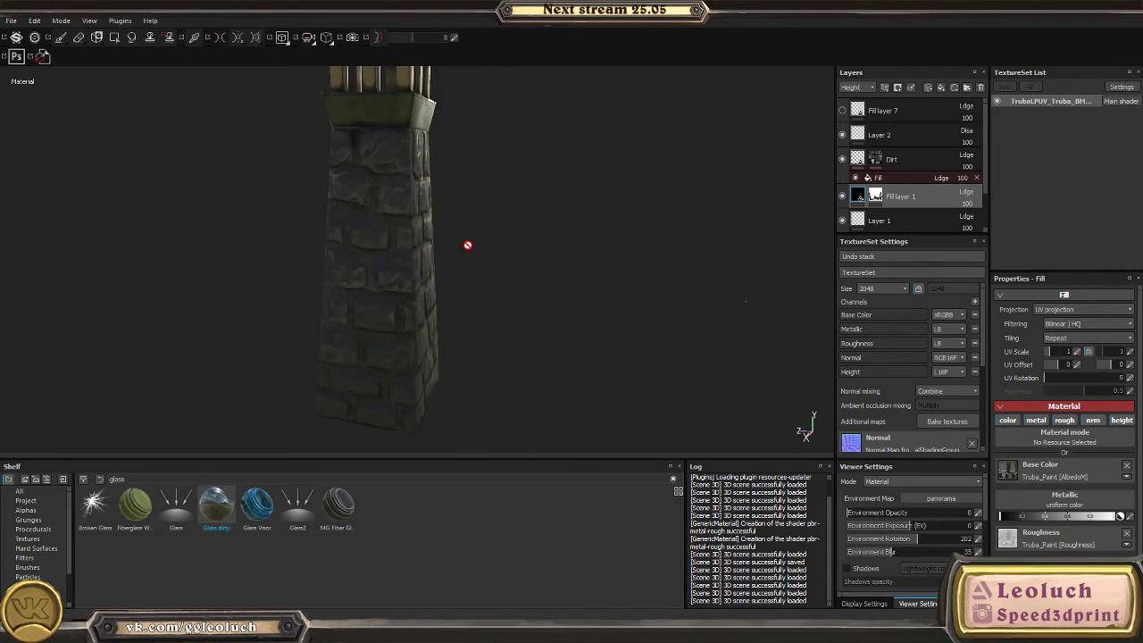
pyautogui.keyDown('shift'); pyautogui.moveTo(467, 244); pyautogui.dragTo(741, 295, button='right'); pyautogui.keyUp('shift')
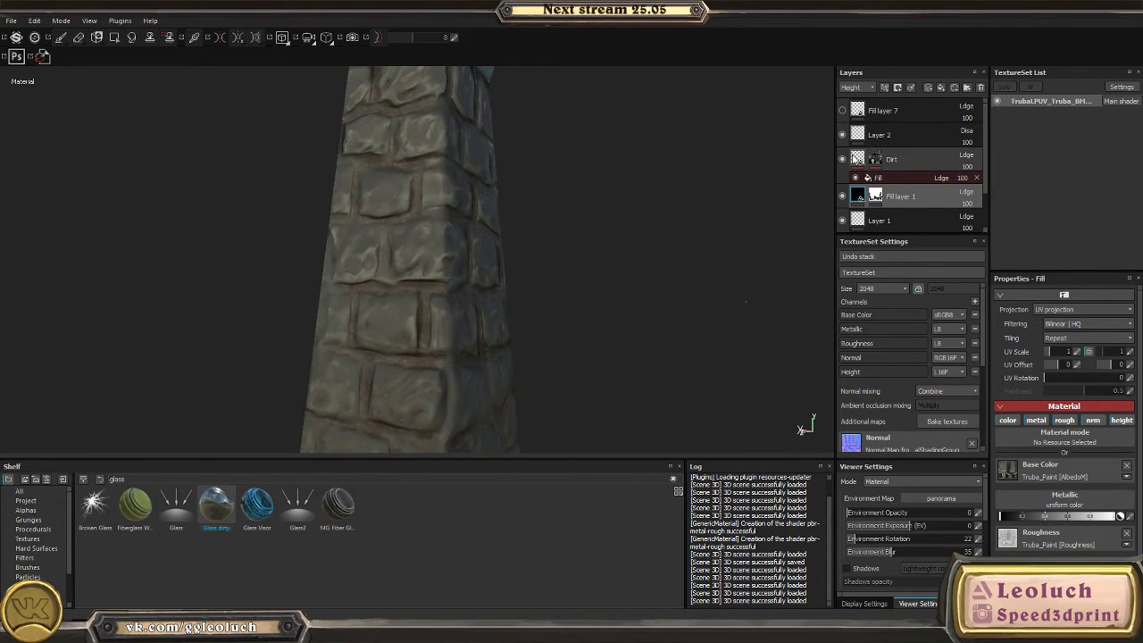
pyautogui.click(876, 159)
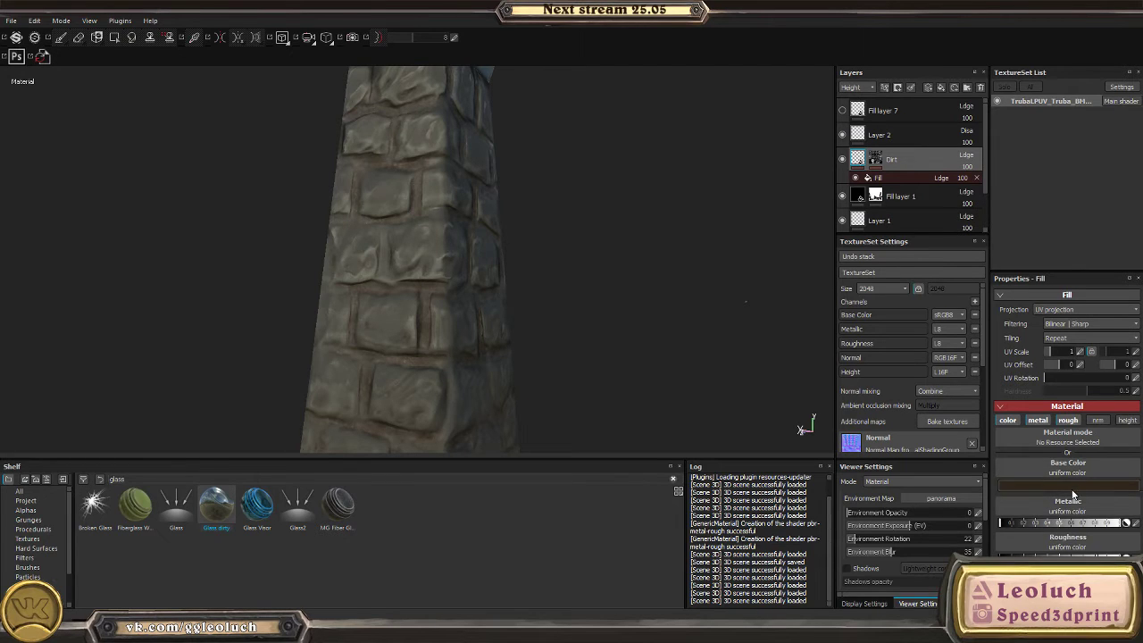
pyautogui.click(1074, 494)
pyautogui.moveTo(1112, 515)
pyautogui.mouseDown()
pyautogui.moveTo(1107, 537)
pyautogui.moveTo(1069, 531)
pyautogui.moveTo(1067, 495)
pyautogui.mouseUp()
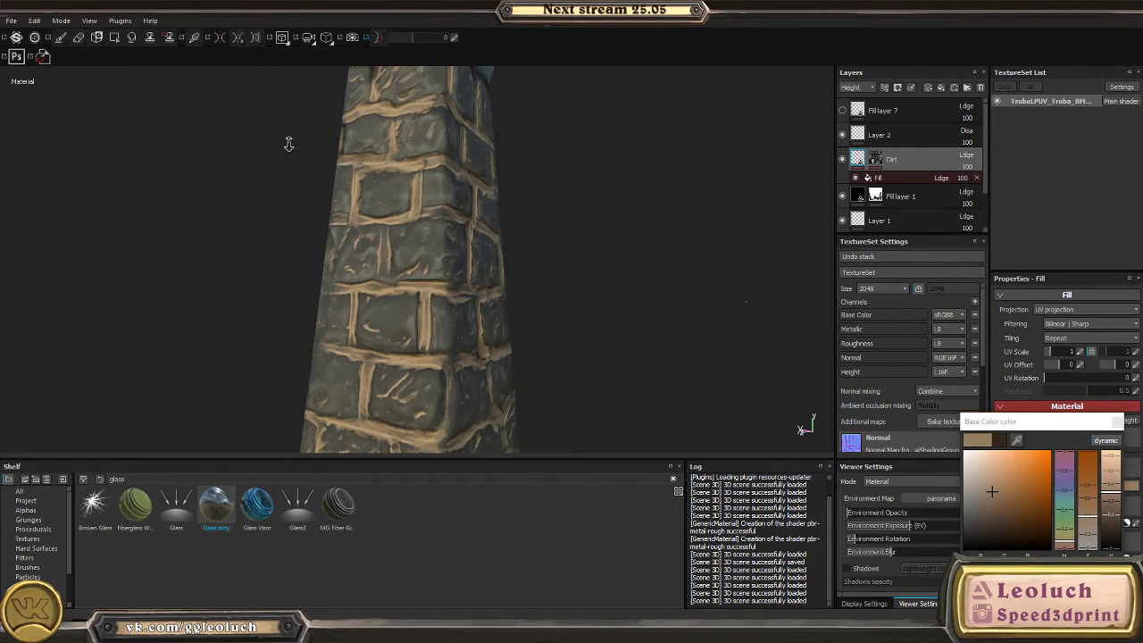
pyautogui.keyDown('alt'); pyautogui.moveTo(288, 144); pyautogui.dragTo(668, 318, button='right'); pyautogui.keyUp('alt')
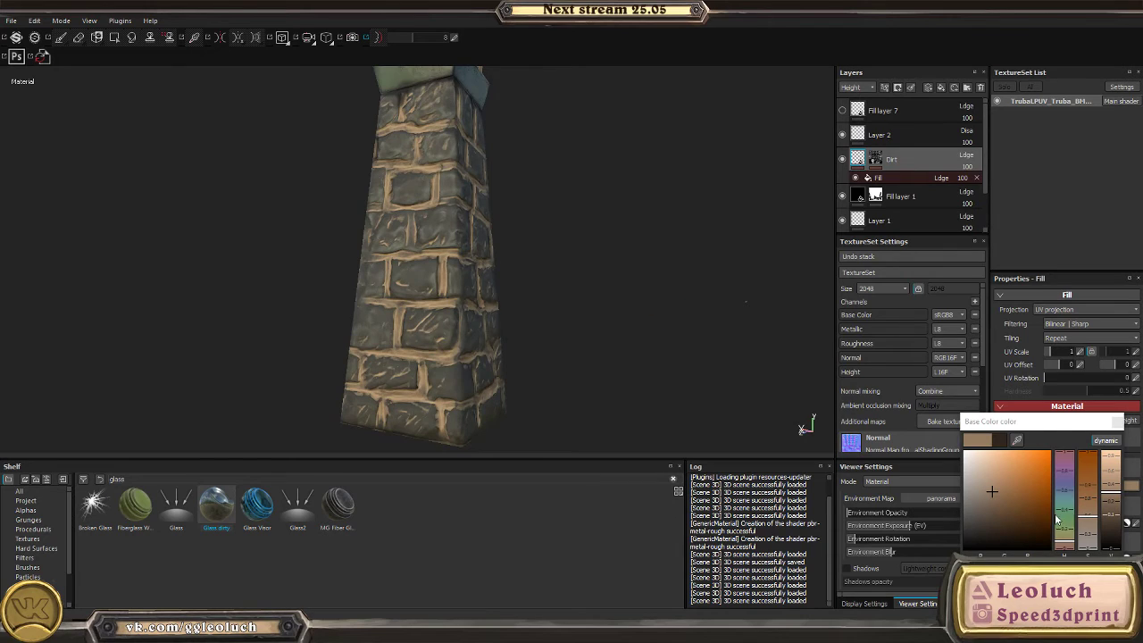
pyautogui.moveTo(1057, 518); pyautogui.dragTo(1093, 536)
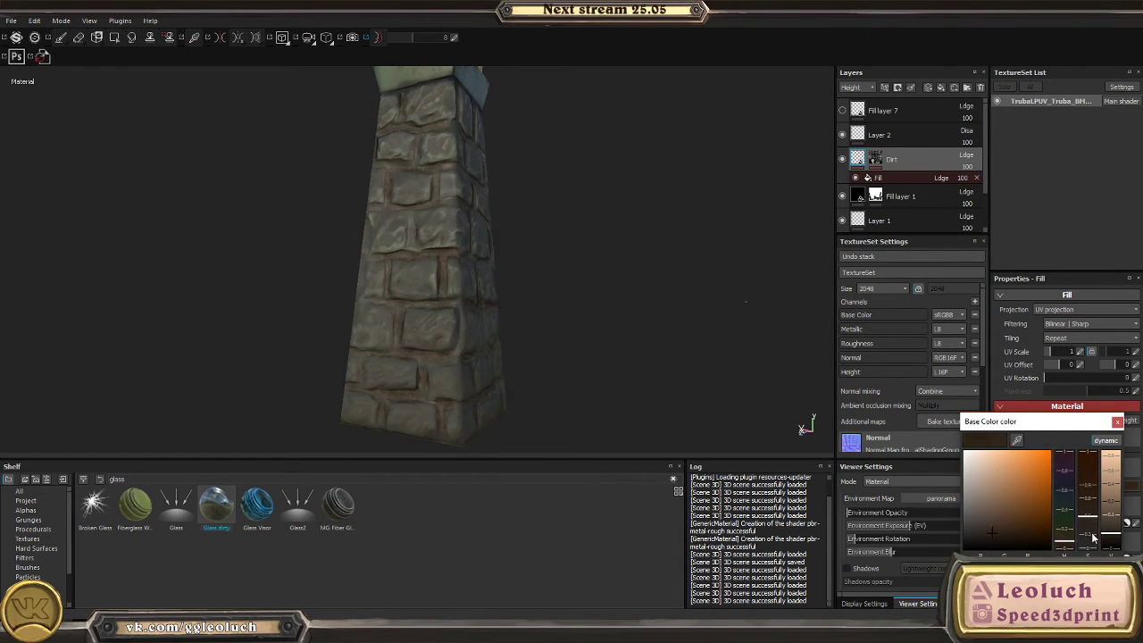
pyautogui.scroll(-3, 309, 182)
pyautogui.keyDown('alt'); pyautogui.moveTo(309, 181); pyautogui.dragTo(586, 253); pyautogui.keyUp('alt')
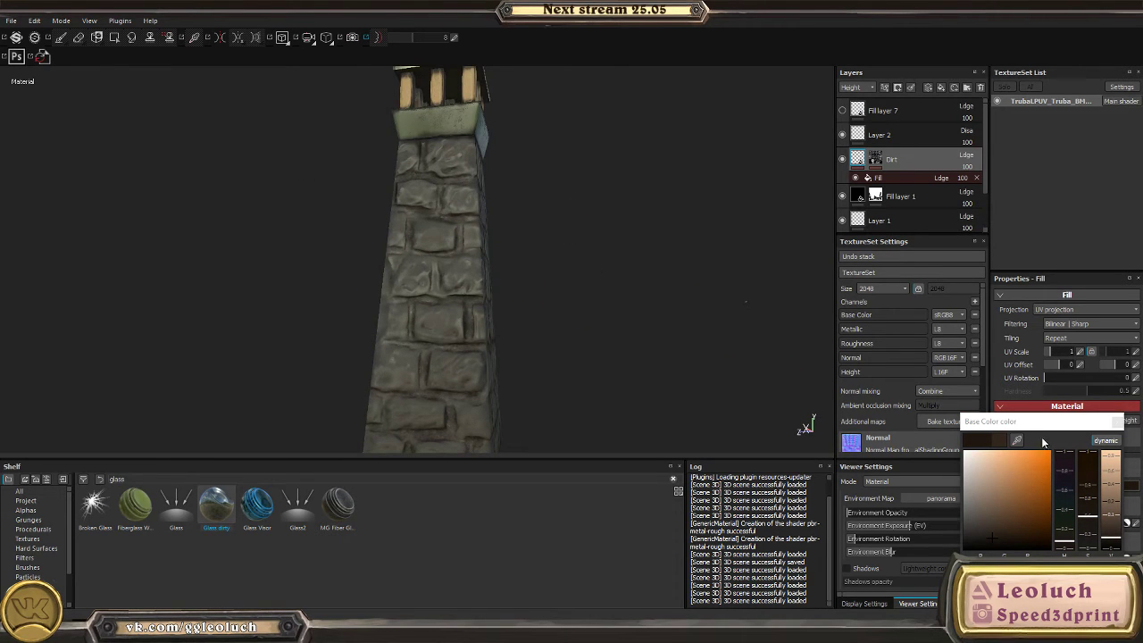
pyautogui.click(1117, 422)
# - Zoom in on the wall's mortar joints and compare them with the stone chimney photo on the reference board
pyautogui.scroll(10, 684, 336)
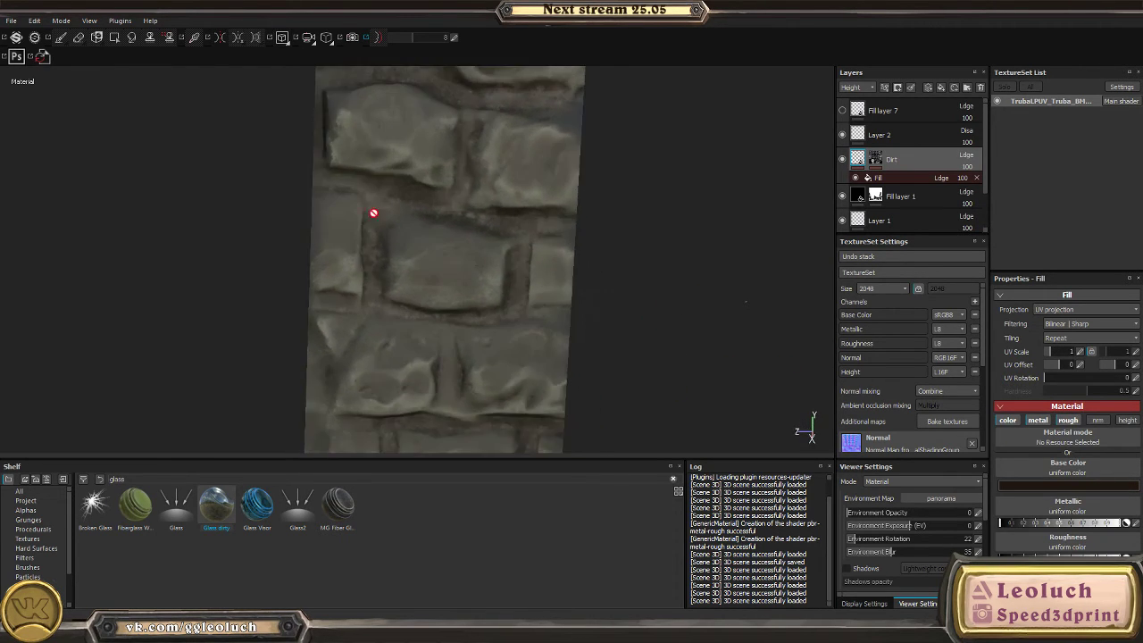
pyautogui.scroll(-3, 383, 217)
pyautogui.scroll(4, 383, 268)
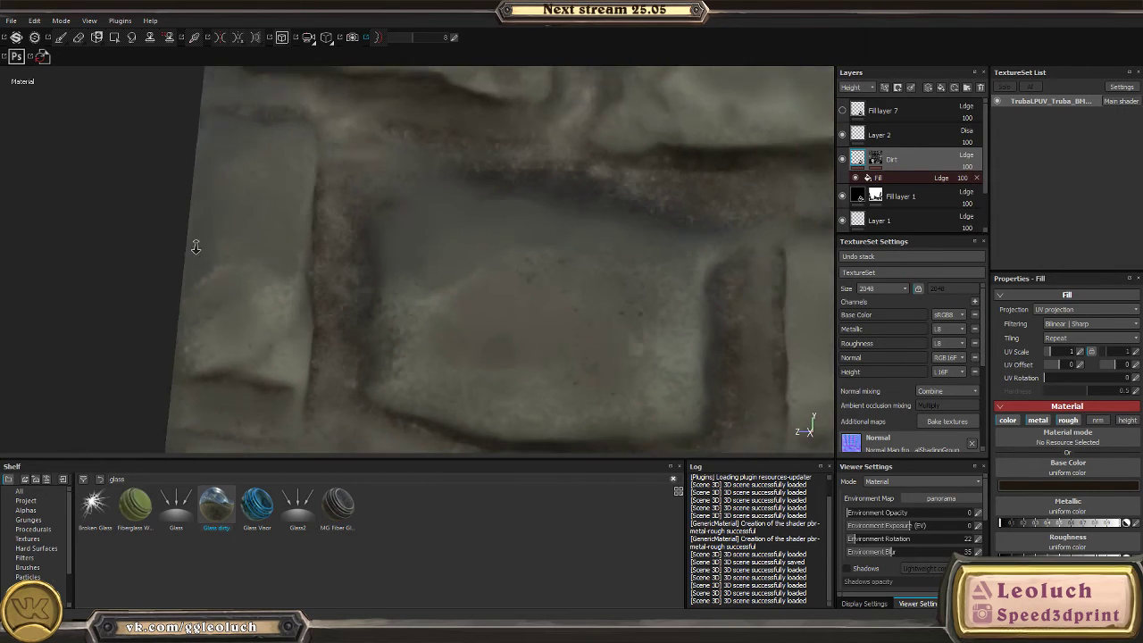
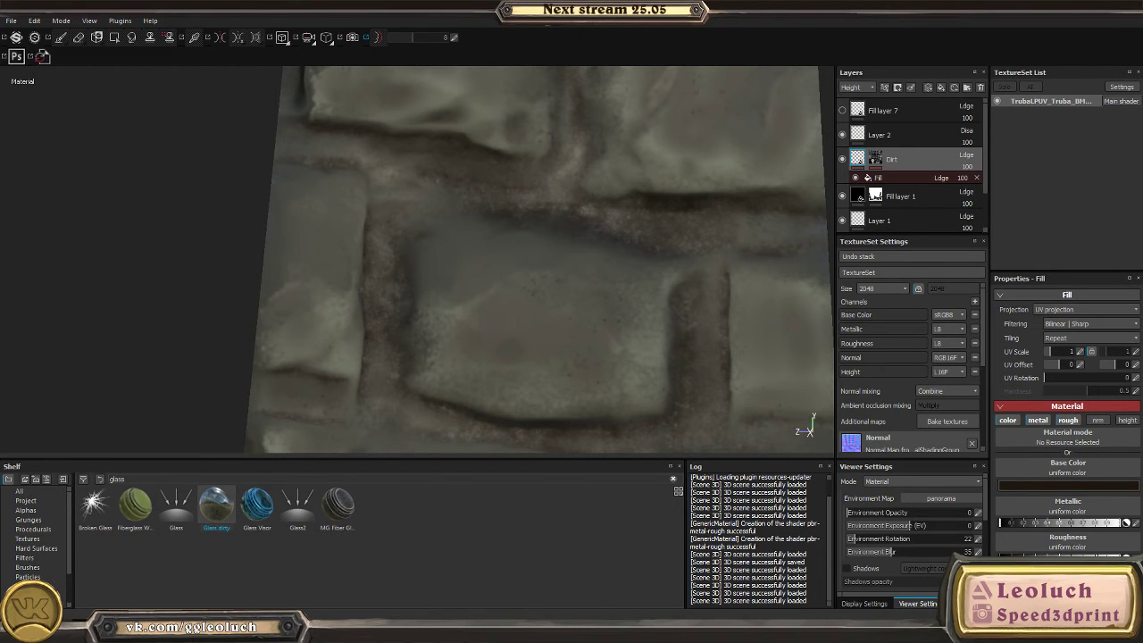
pyautogui.hotkey('alt', 'Tab')
pyautogui.scroll(3, 462, 276)
pyautogui.moveTo(462, 276); pyautogui.dragTo(433, 210, button='middle')
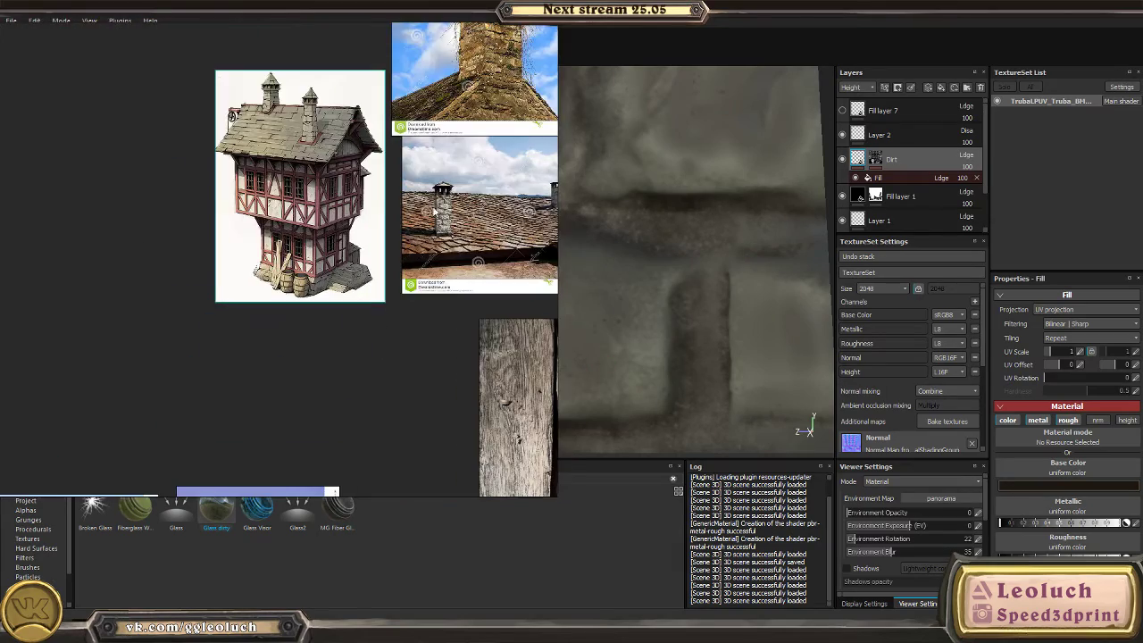
pyautogui.scroll(5, 458, 209)
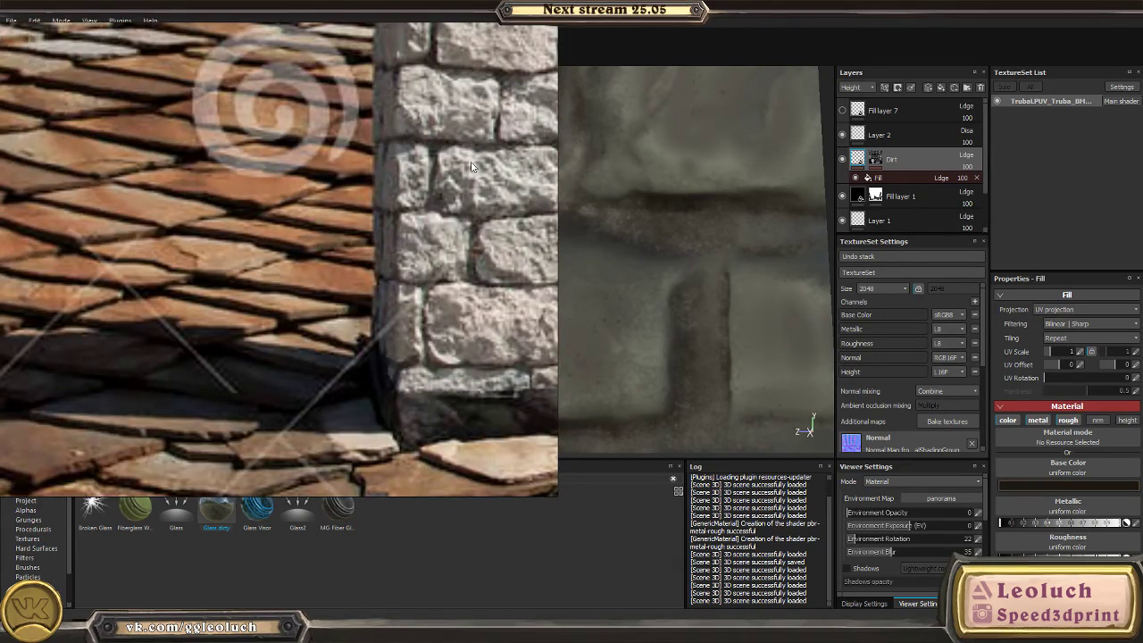
pyautogui.scroll(-5, 472, 166)
pyautogui.hotkey('alt', 'Tab')
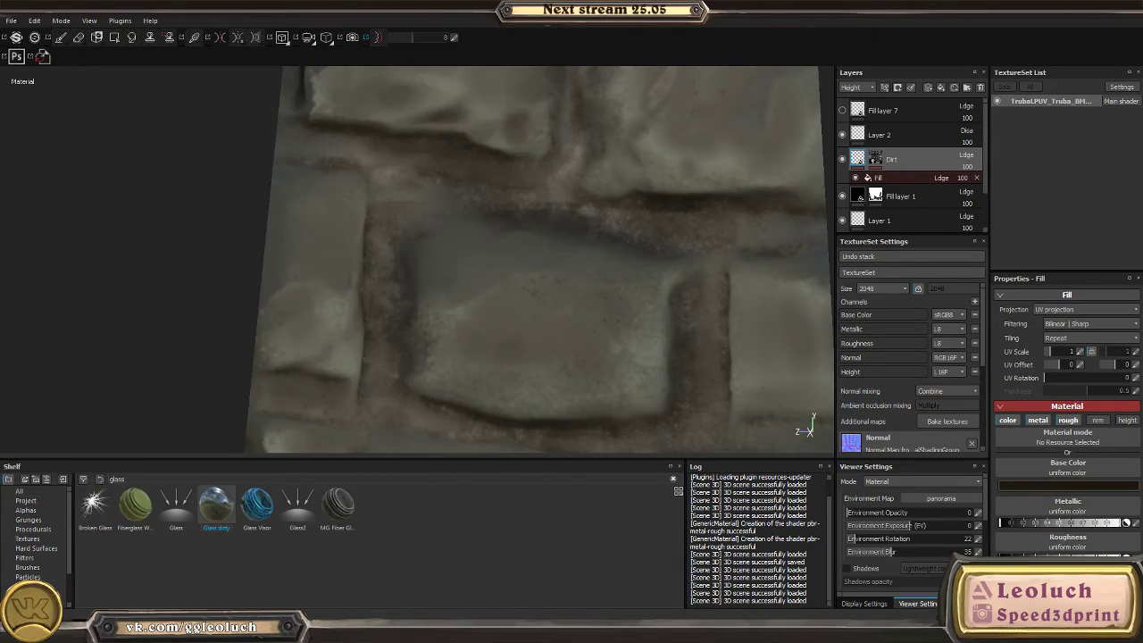
# - Toggle Fill layer 1's visibility to compare the stone tower with and without it, leaving the layer visible
pyautogui.moveTo(616, 257)
pyautogui.keyDown('alt'); pyautogui.mouseDown()
pyautogui.moveTo(658, 225)
pyautogui.moveTo(589, 240)
pyautogui.moveTo(420, 206)
pyautogui.moveTo(459, 235)
pyautogui.moveTo(671, 259)
pyautogui.moveTo(571, 258)
pyautogui.mouseUp(); pyautogui.keyUp('alt')
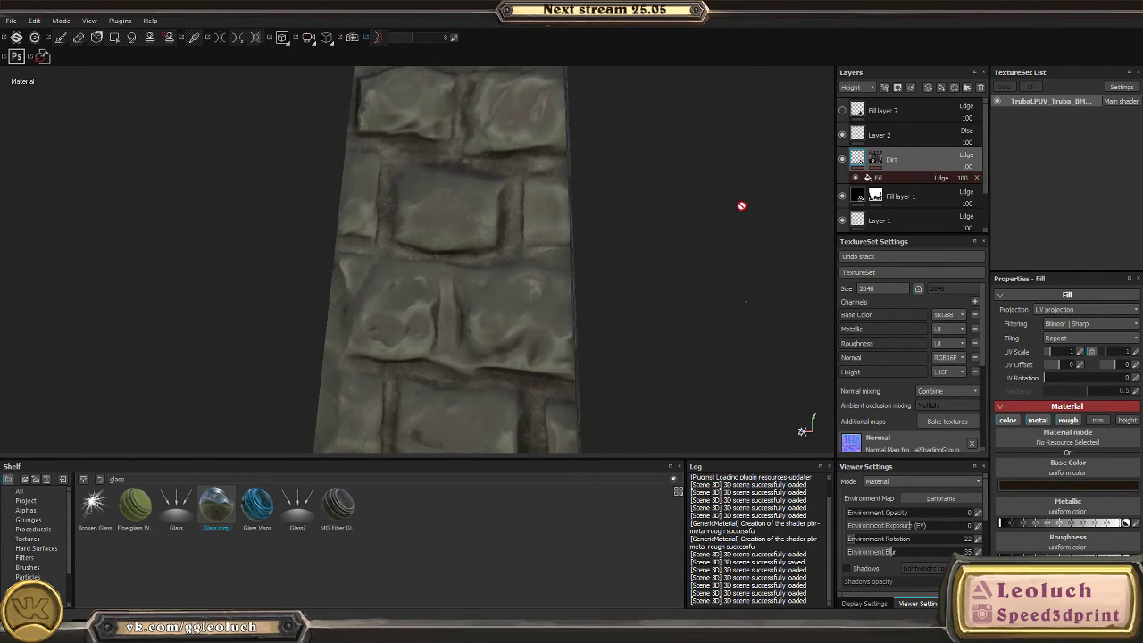
pyautogui.scroll(2, 610, 257)
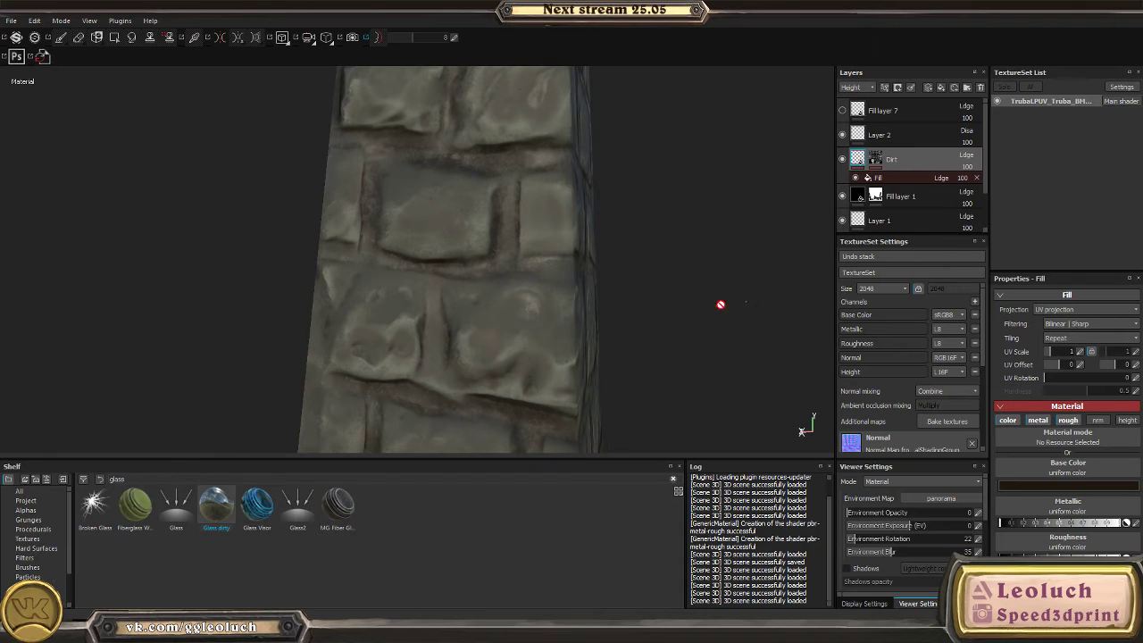
pyautogui.click(842, 195)
pyautogui.click(842, 196)
pyautogui.click(843, 195)
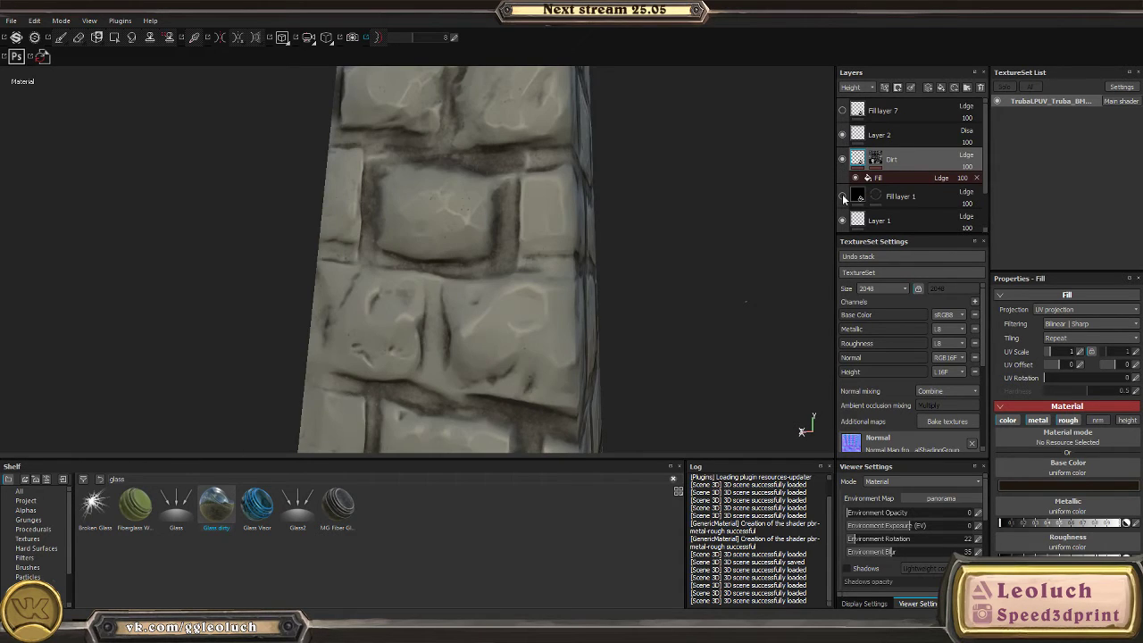
pyautogui.click(842, 196)
pyautogui.click(842, 196)
pyautogui.click(842, 196)
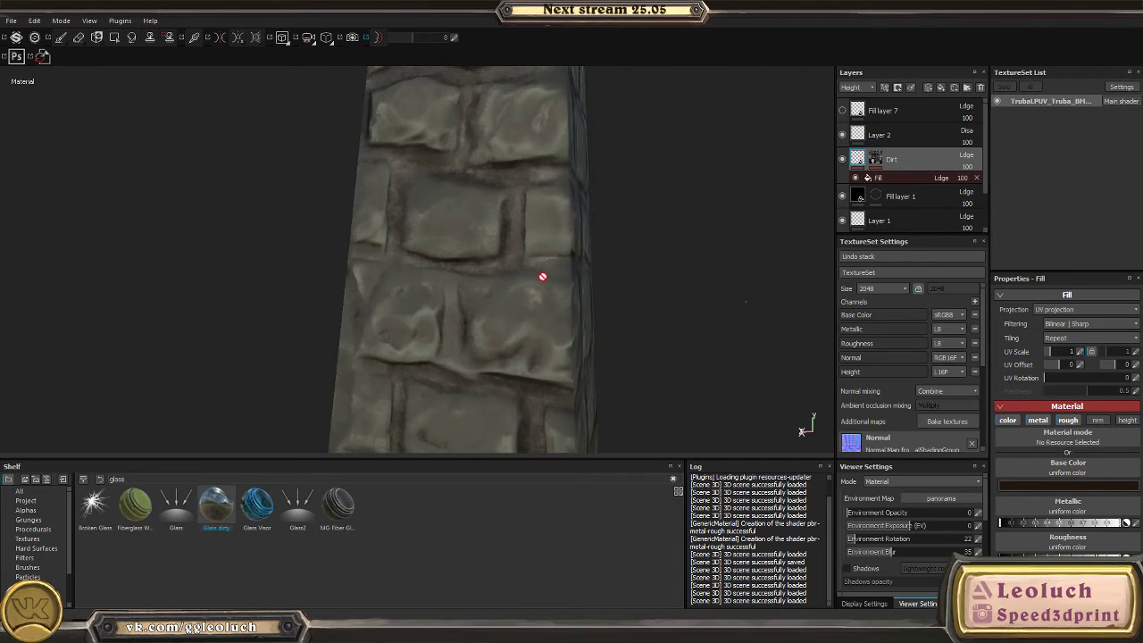
pyautogui.click(844, 195)
pyautogui.keyDown('alt'); pyautogui.moveTo(295, 160); pyautogui.dragTo(536, 179); pyautogui.keyUp('alt')
pyautogui.keyDown('alt'); pyautogui.moveTo(784, 208); pyautogui.dragTo(834, 233, button='right'); pyautogui.keyUp('alt')
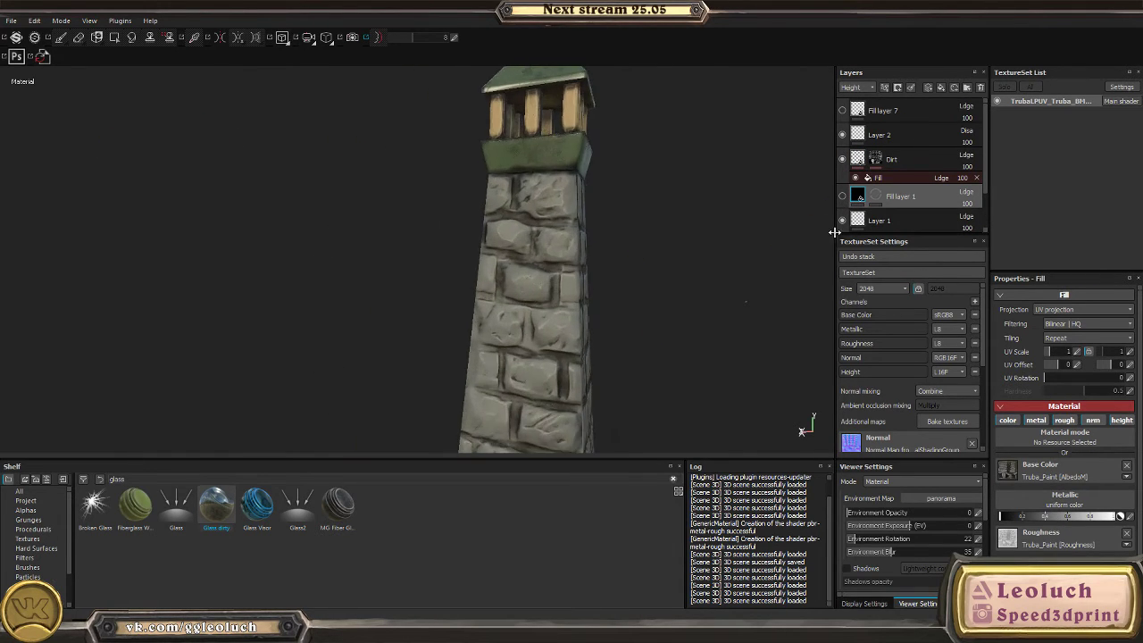
pyautogui.click(842, 196)
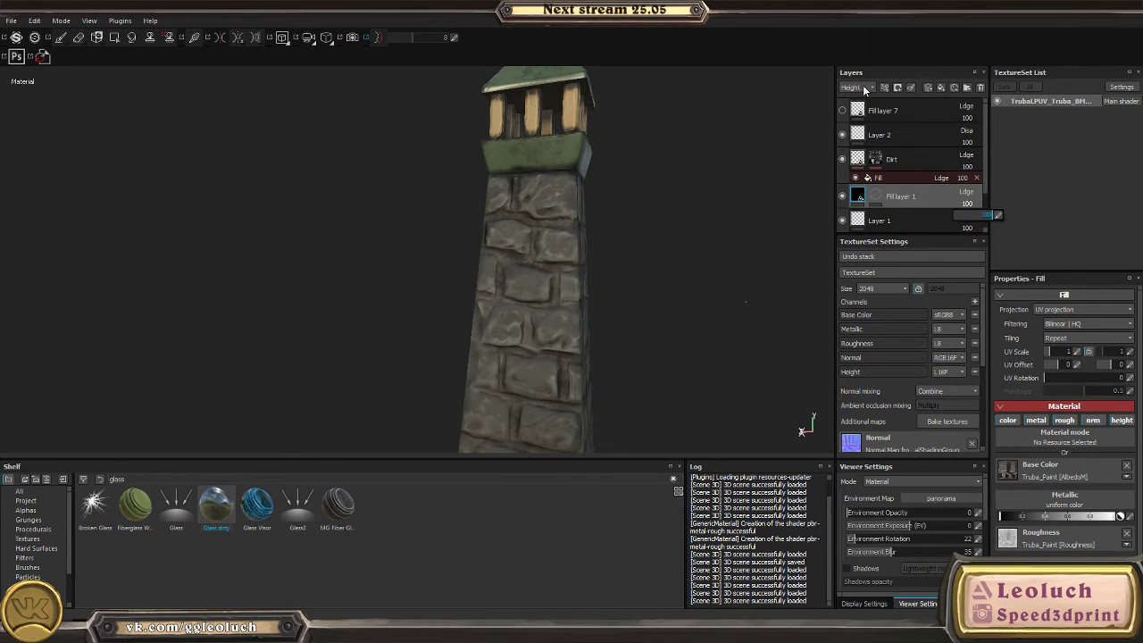
# - Switch the layer stack to the Base Color channel and lower Fill layer 1's opacity to 72
pyautogui.scroll(4, 864, 89)
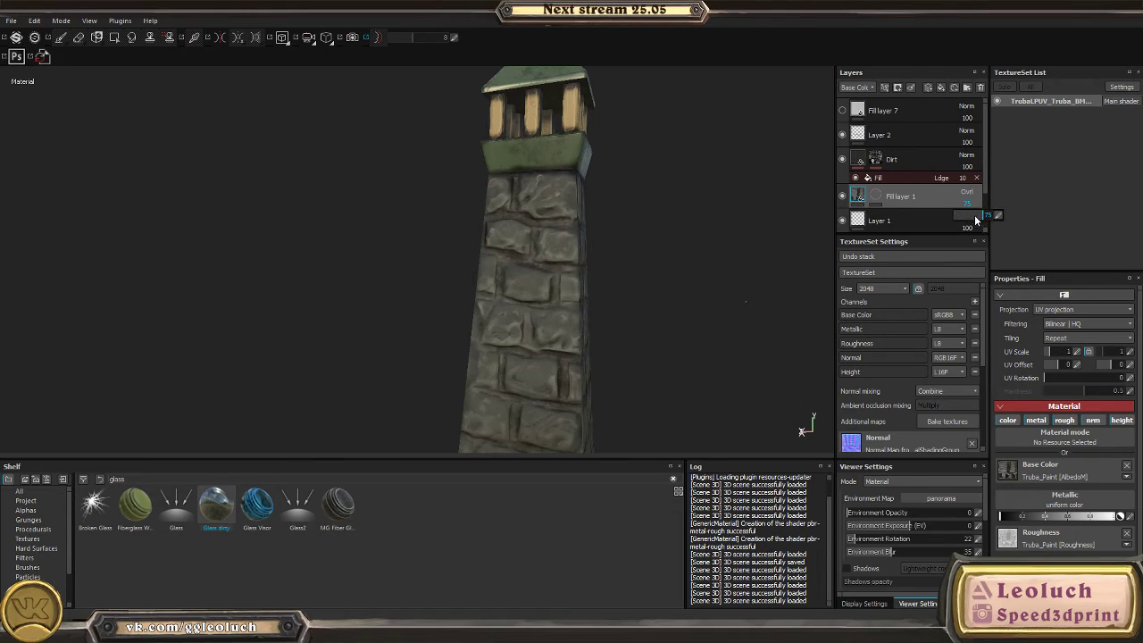
pyautogui.moveTo(974, 214)
pyautogui.mouseDown()
pyautogui.moveTo(995, 221)
pyautogui.moveTo(980, 225)
pyautogui.mouseUp()
pyautogui.keyDown('alt'); pyautogui.moveTo(679, 228); pyautogui.dragTo(771, 284); pyautogui.keyUp('alt')
pyautogui.keyDown('shift'); pyautogui.moveTo(771, 284); pyautogui.dragTo(527, 286, button='right'); pyautogui.keyUp('shift')
pyautogui.scroll(2, 520, 284)
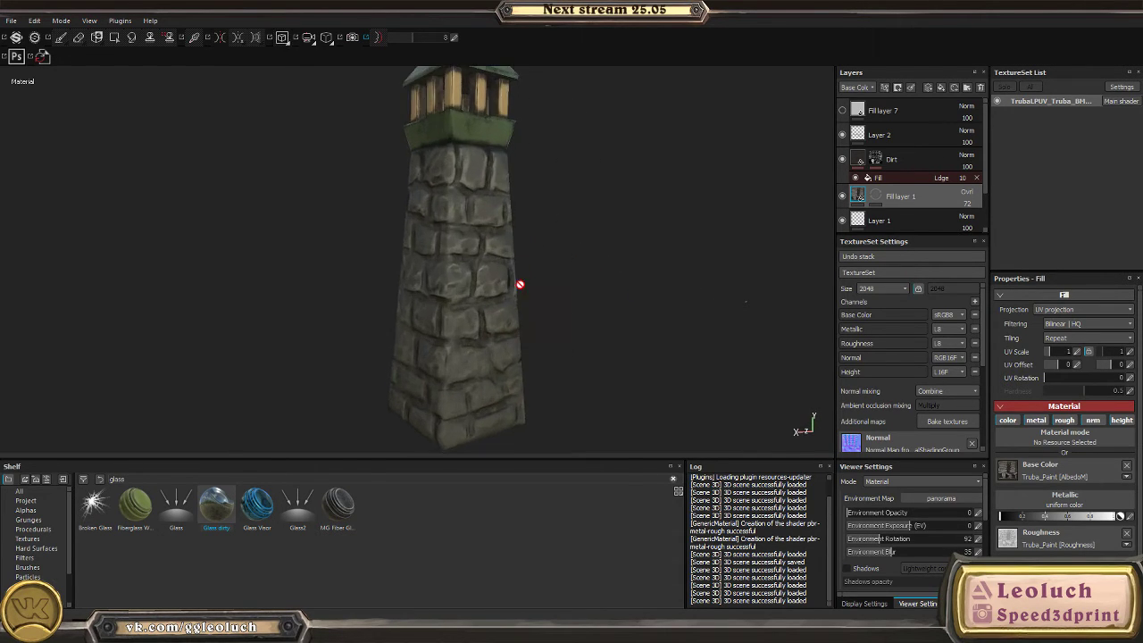
# - Examine the dirt on the green roof, sandy pillars and green trim from several sides
pyautogui.scroll(3, 519, 283)
pyautogui.keyDown('alt'); pyautogui.moveTo(520, 284); pyautogui.dragTo(458, 293); pyautogui.keyUp('alt')
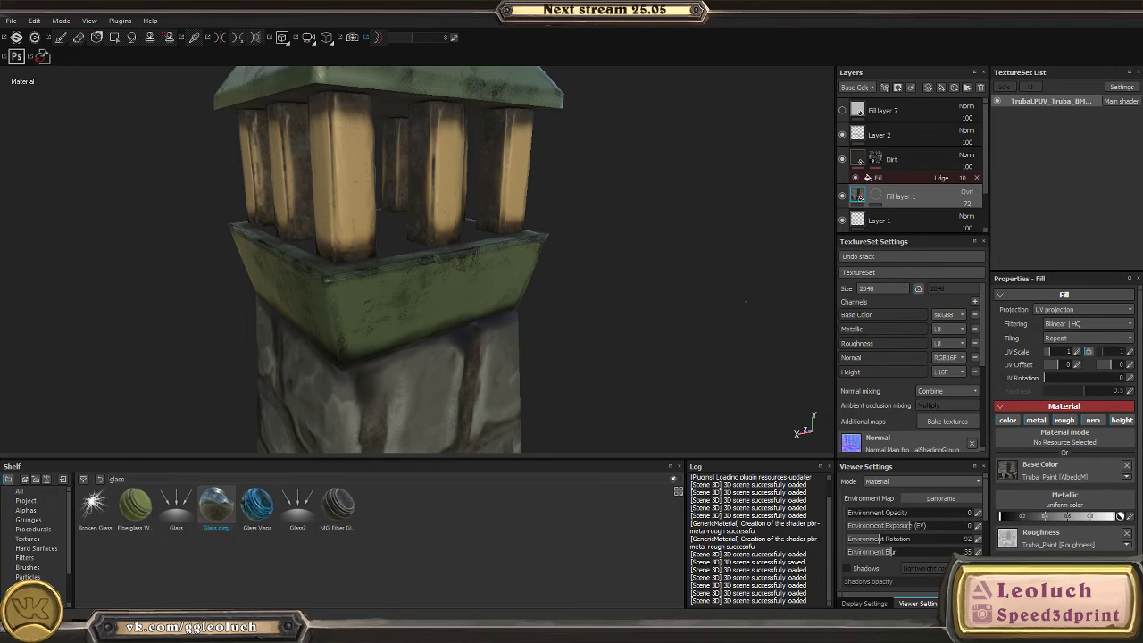
pyautogui.scroll(-3, 552, 294)
pyautogui.keyDown('alt'); pyautogui.moveTo(552, 294); pyautogui.dragTo(381, 211); pyautogui.keyUp('alt')
pyautogui.scroll(3, 382, 210)
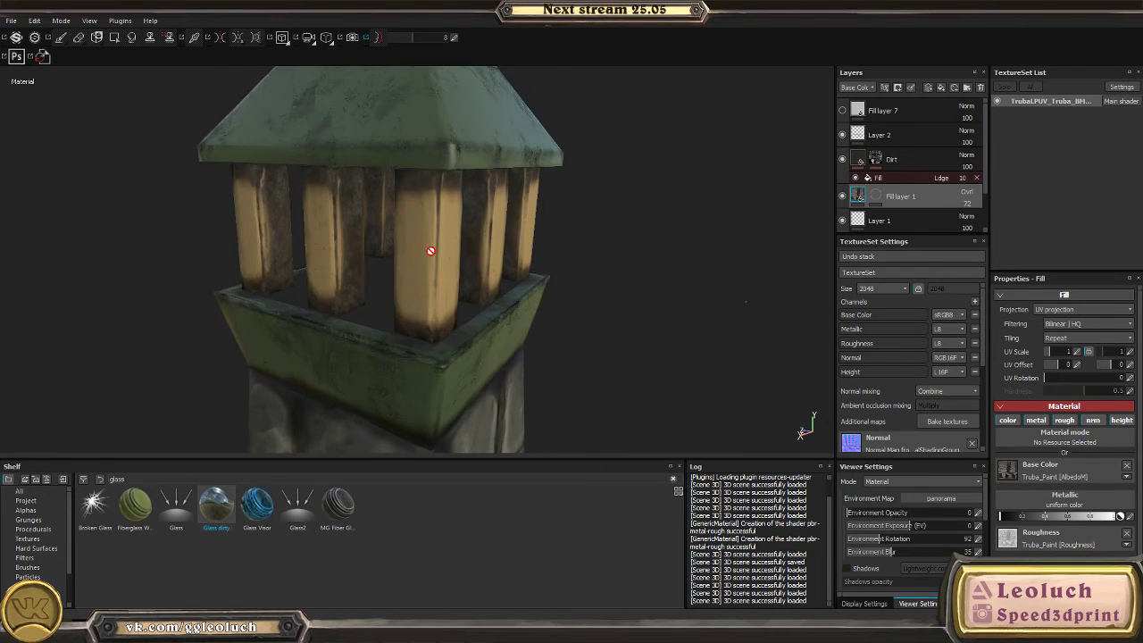
pyautogui.keyDown('alt'); pyautogui.moveTo(431, 251); pyautogui.dragTo(464, 258); pyautogui.keyUp('alt')
pyautogui.scroll(-2, 372, 258)
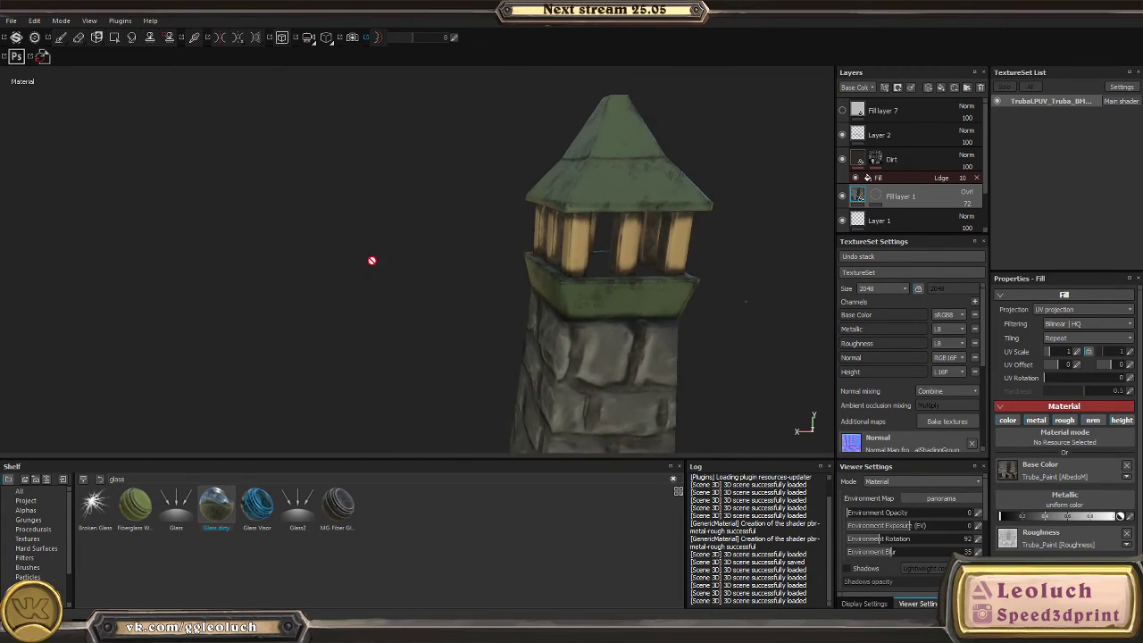
pyautogui.keyDown('alt'); pyautogui.moveTo(372, 258); pyautogui.dragTo(495, 383); pyautogui.keyUp('alt')
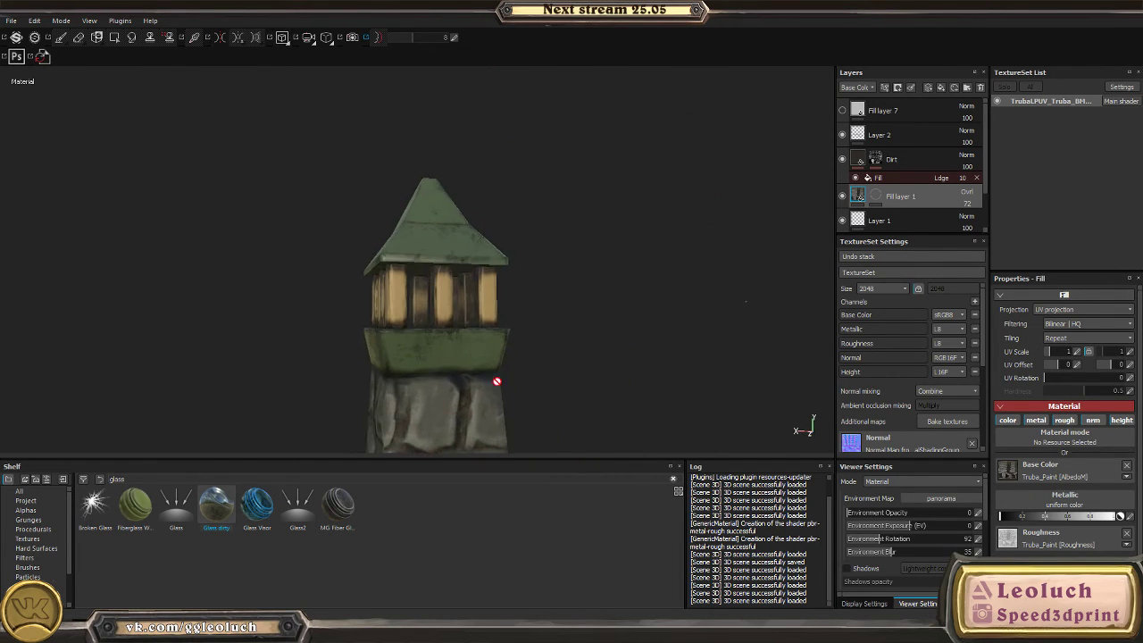
pyautogui.scroll(3, 550, 286)
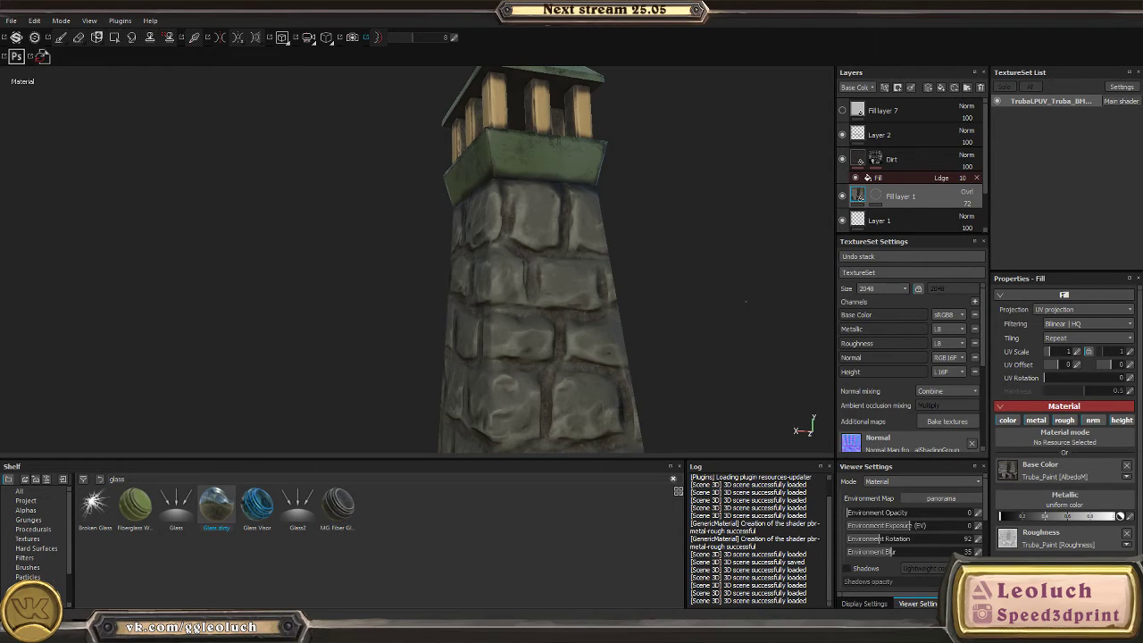
# - Examine the stone shaft down to its base and check the dirt in the mortar joints up close
pyautogui.keyDown('alt'); pyautogui.moveTo(198, 275); pyautogui.dragTo(414, 165); pyautogui.keyUp('alt')
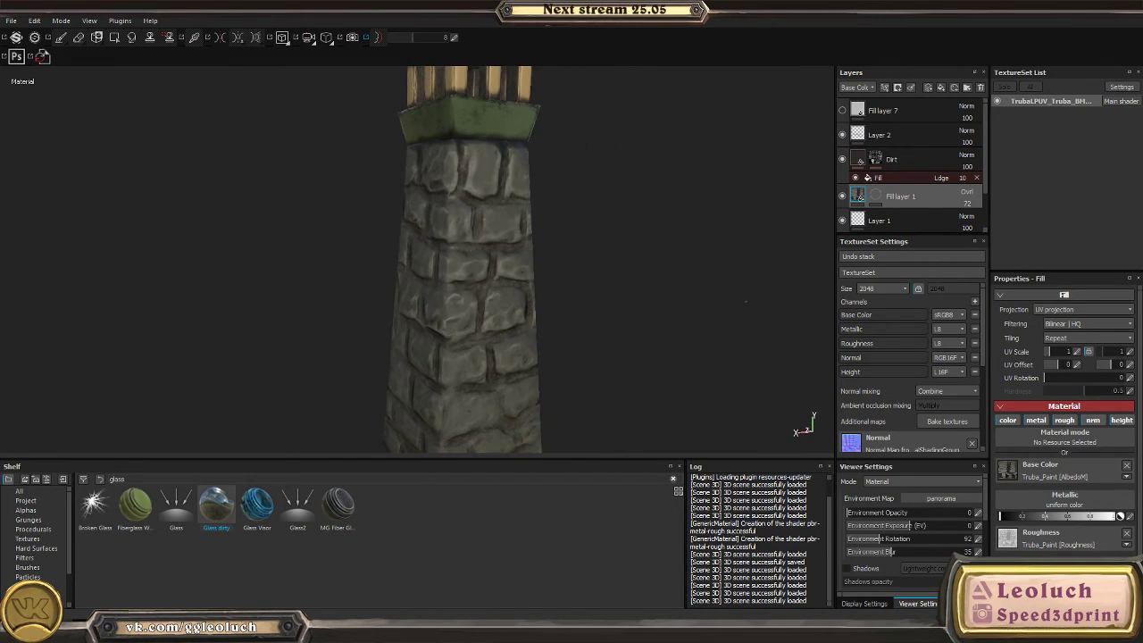
pyautogui.keyDown('alt'); pyautogui.moveTo(192, 379); pyautogui.dragTo(172, 356); pyautogui.keyUp('alt')
pyautogui.keyDown('alt'); pyautogui.moveTo(405, 319); pyautogui.dragTo(459, 260); pyautogui.keyUp('alt')
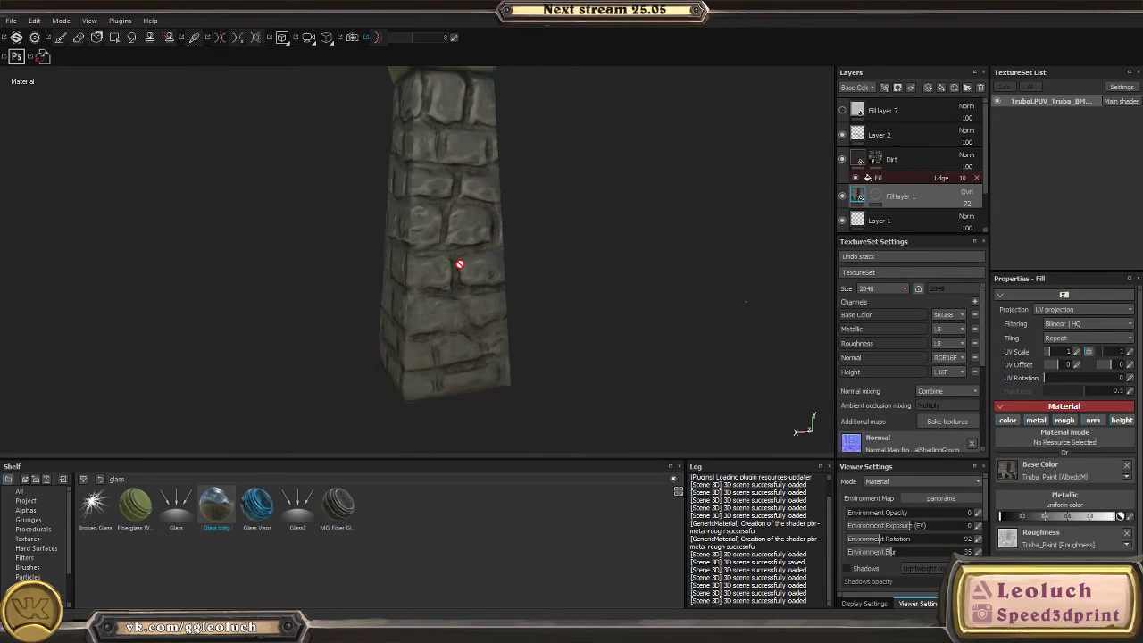
pyautogui.keyDown('alt'); pyautogui.moveTo(459, 259); pyautogui.dragTo(361, 523, button='right'); pyautogui.keyUp('alt')
pyautogui.keyDown('alt'); pyautogui.moveTo(376, 401); pyautogui.dragTo(362, 406); pyautogui.keyUp('alt')
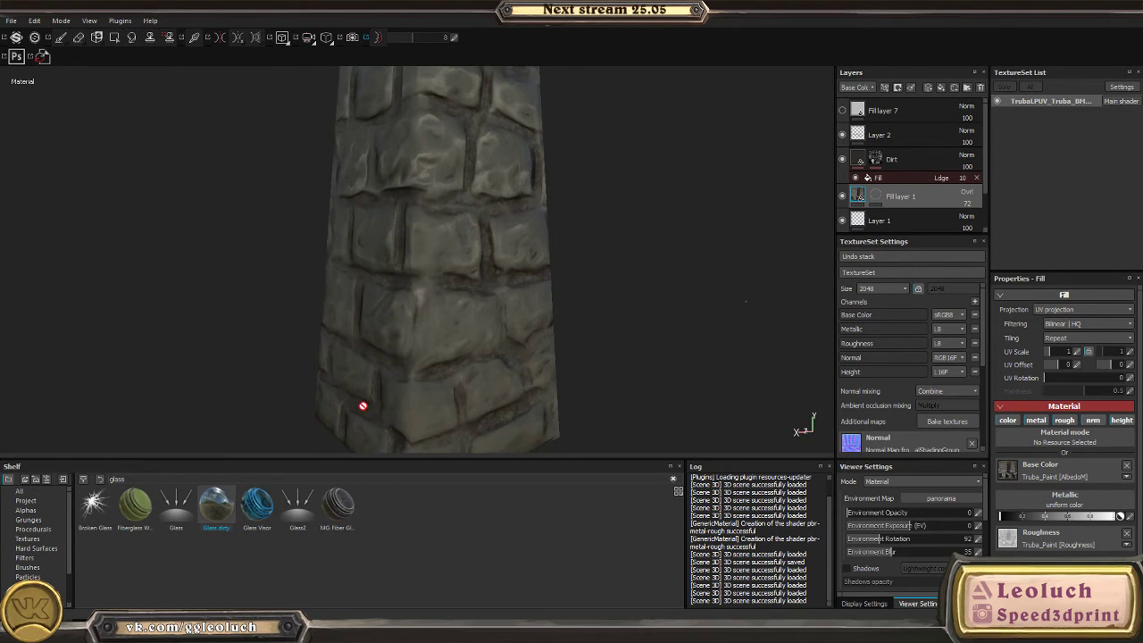
pyautogui.keyDown('alt'); pyautogui.moveTo(435, 240); pyautogui.dragTo(393, 311); pyautogui.keyUp('alt')
pyautogui.keyDown('alt'); pyautogui.moveTo(489, 320); pyautogui.dragTo(572, 383); pyautogui.keyUp('alt')
pyautogui.keyDown('alt'); pyautogui.moveTo(572, 383); pyautogui.dragTo(492, 265, button='right'); pyautogui.keyUp('alt')
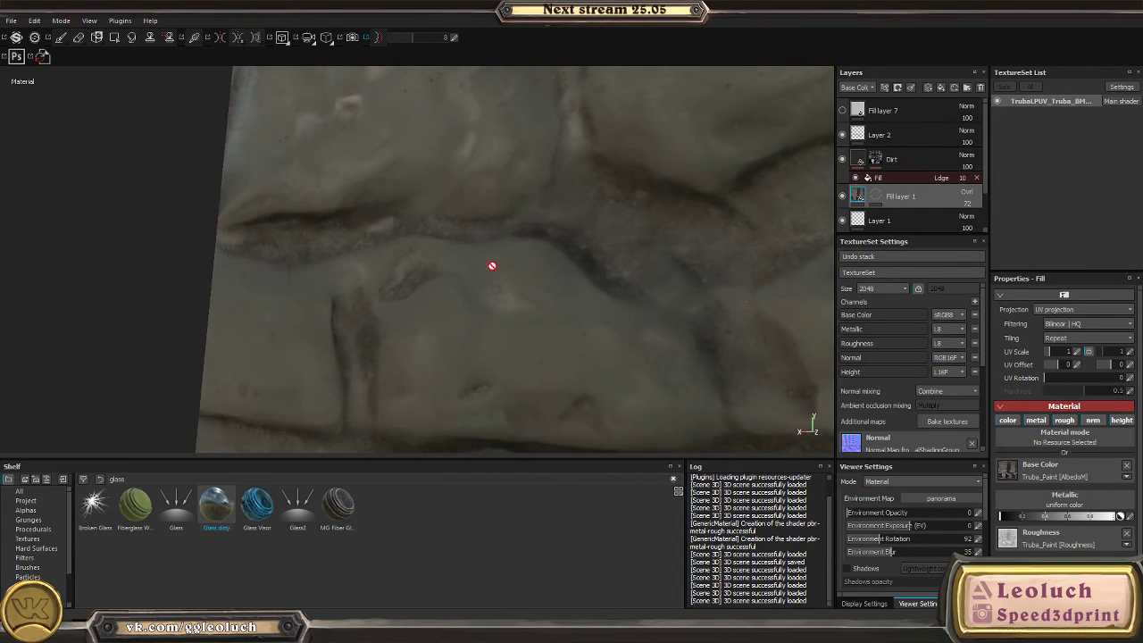
pyautogui.keyDown('alt'); pyautogui.moveTo(479, 389); pyautogui.dragTo(196, 387); pyautogui.keyUp('alt')
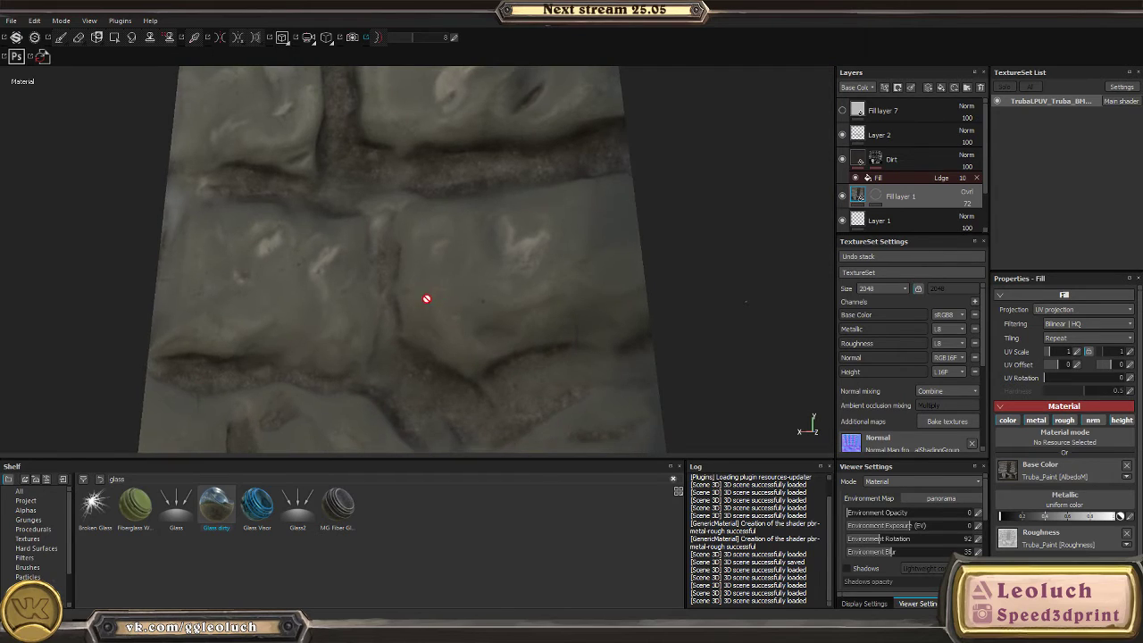
pyautogui.moveTo(426, 295)
pyautogui.keyDown('alt'); pyautogui.mouseDown(button='middle')
pyautogui.moveTo(490, 297)
pyautogui.moveTo(582, 337)
pyautogui.mouseUp(button='middle'); pyautogui.keyUp('alt')
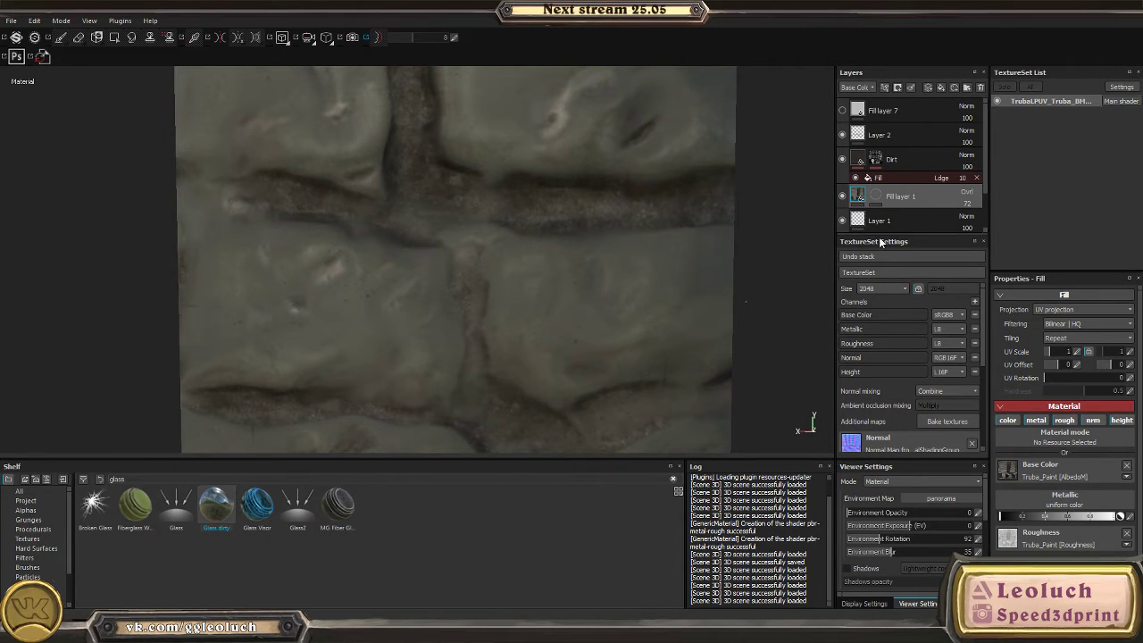
# - Add a fill layer above the Dirt layer and apply the Grunge Rock texture to its base color
pyautogui.click(912, 161)
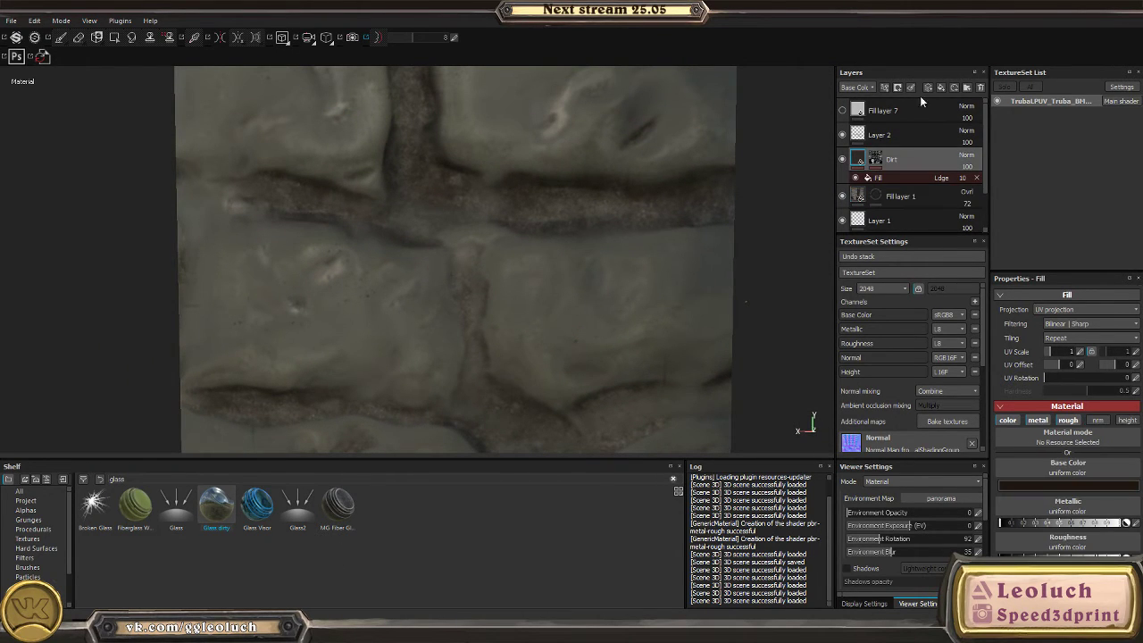
pyautogui.click(939, 88)
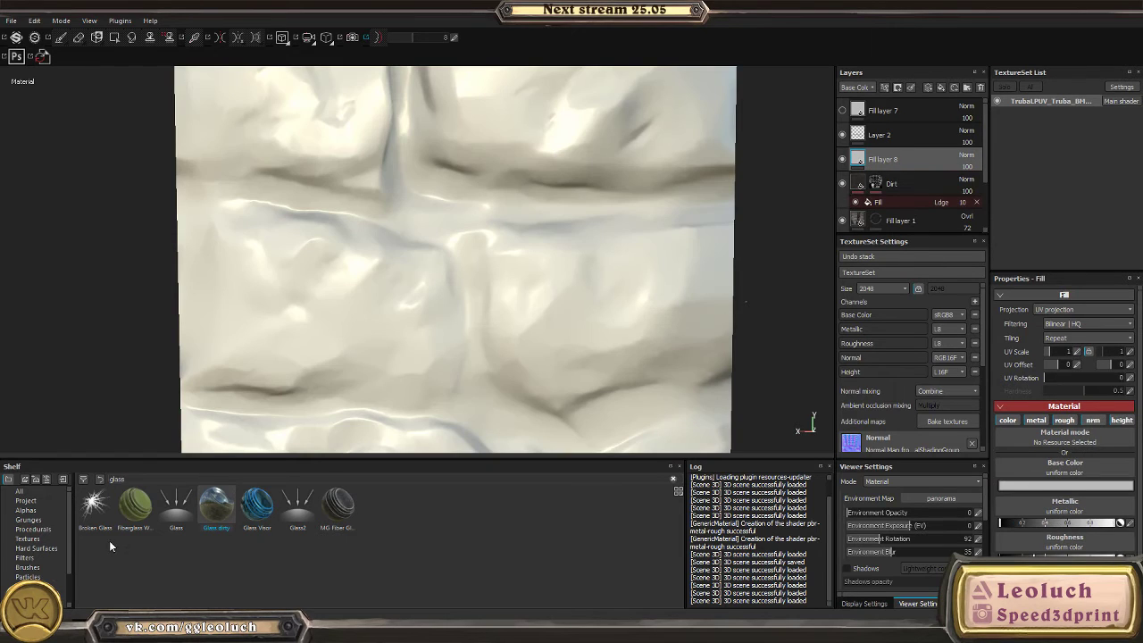
pyautogui.scroll(-1, 337, 559)
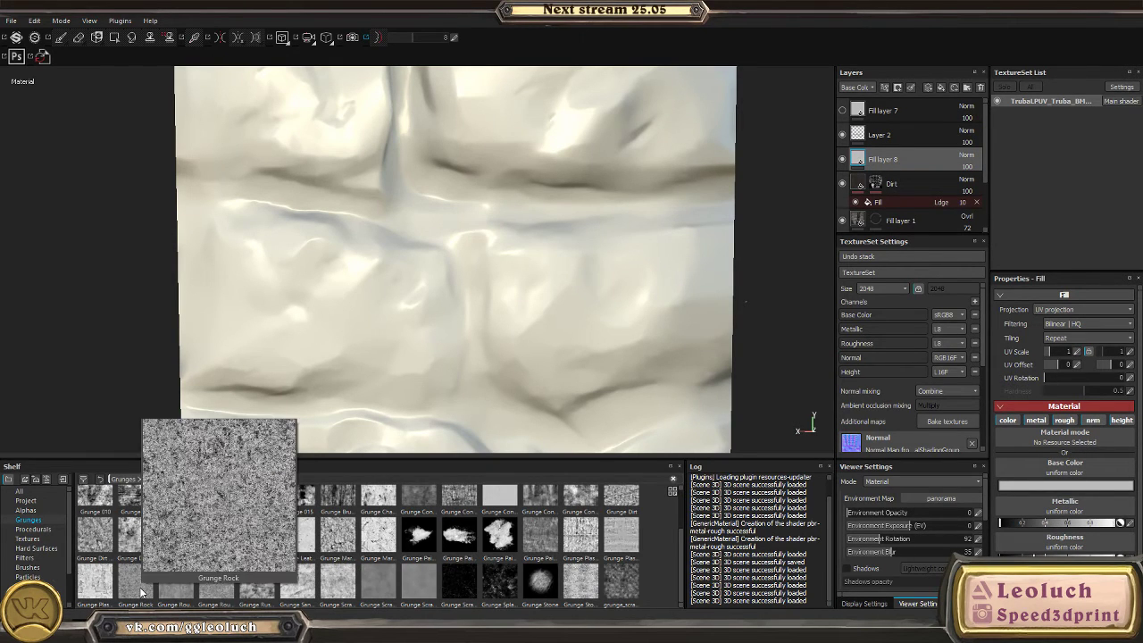
pyautogui.moveTo(141, 592); pyautogui.dragTo(1087, 485)
# - Try Grunge Rock in the new fill layer's normal slot, check it in the Normal channel view and remove it
pyautogui.scroll(-3, 1072, 486)
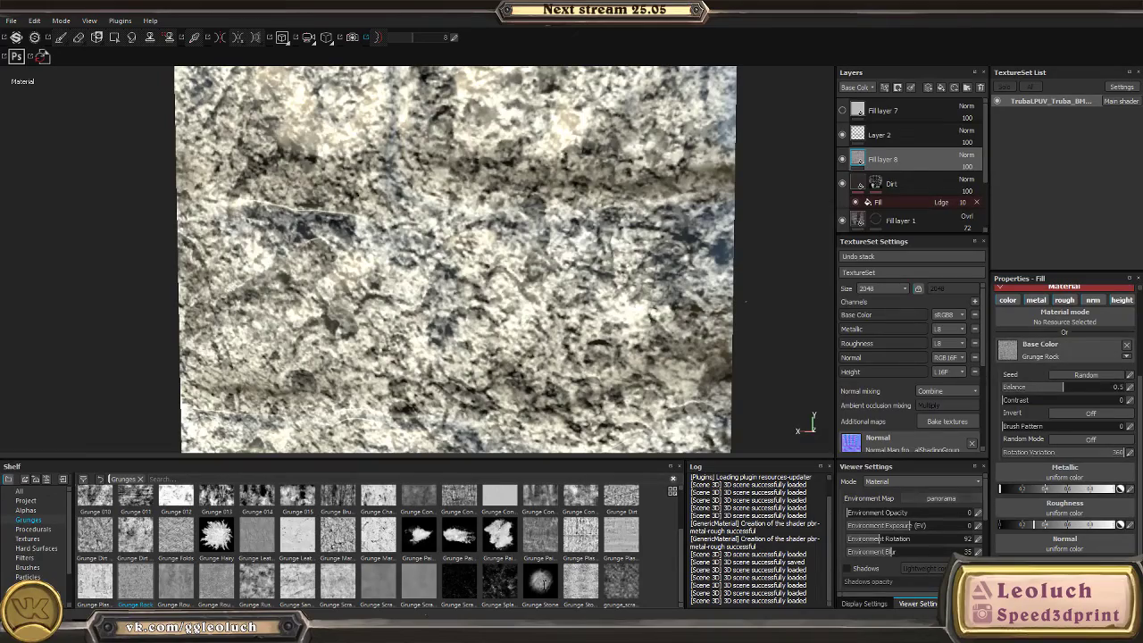
pyautogui.moveTo(1069, 537); pyautogui.dragTo(1067, 544)
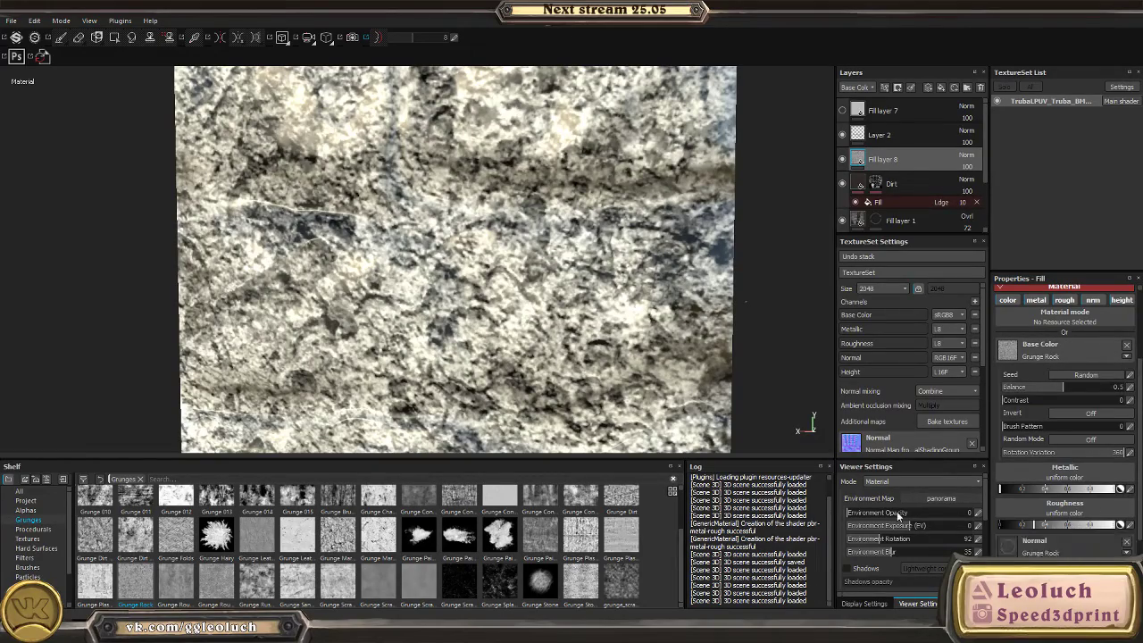
pyautogui.keyDown('alt'); pyautogui.moveTo(563, 317); pyautogui.dragTo(460, 334); pyautogui.keyUp('alt')
pyautogui.press('c')
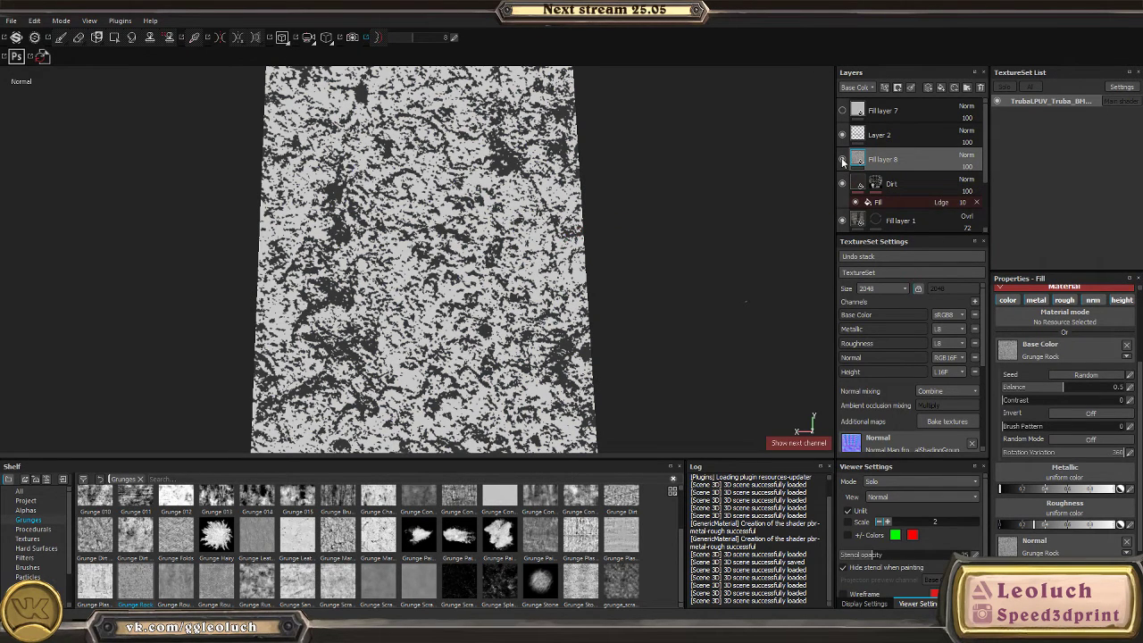
pyautogui.click(1127, 541)
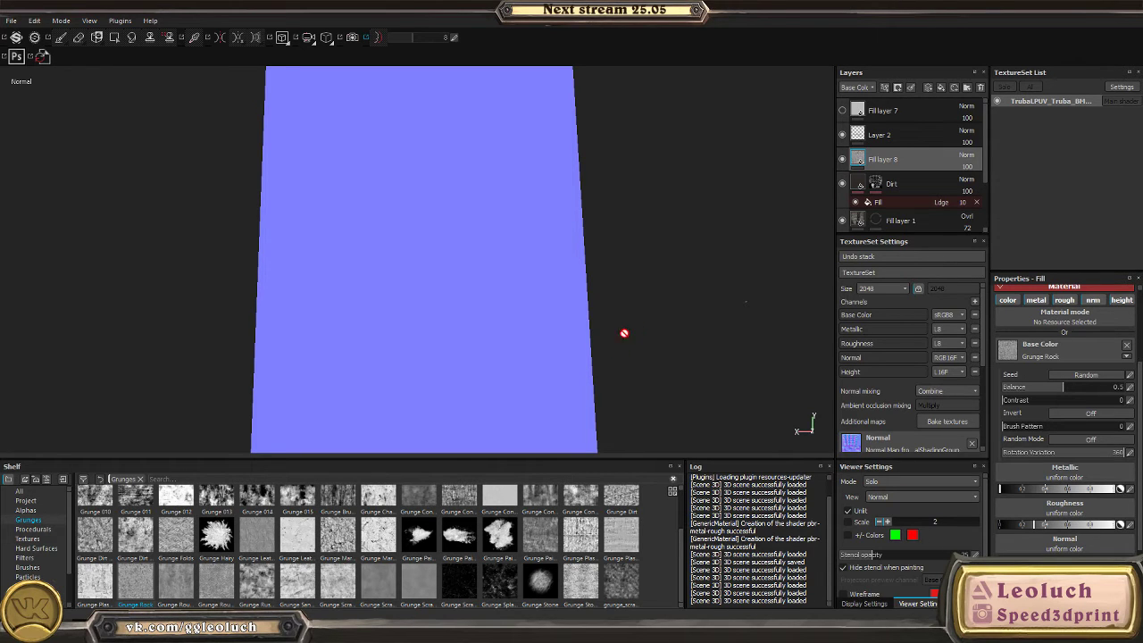
# - Apply Grunge Rock to the new fill layer's height and rotate the environment lighting in the material view
pyautogui.keyDown('alt'); pyautogui.moveTo(700, 353); pyautogui.dragTo(599, 287); pyautogui.keyUp('alt')
pyautogui.press('c')
pyautogui.press('m')
pyautogui.moveTo(599, 287)
pyautogui.keyDown('shift'); pyautogui.mouseDown(button='right')
pyautogui.moveTo(533, 280)
pyautogui.moveTo(540, 301)
pyautogui.moveTo(517, 297)
pyautogui.mouseUp(button='right'); pyautogui.keyUp('shift')
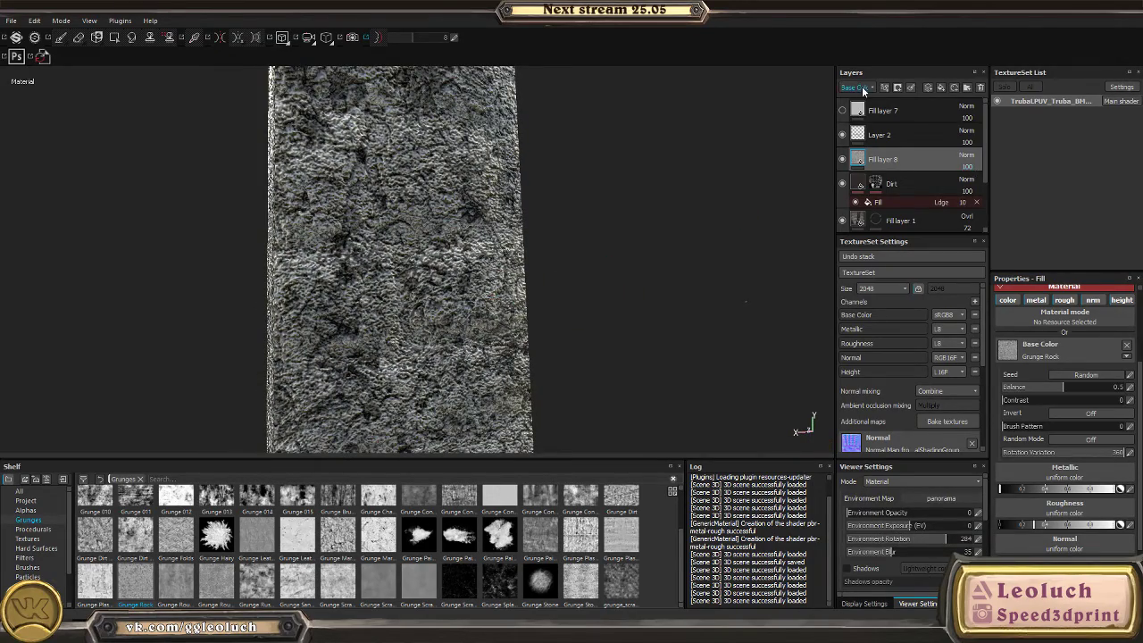
# - Switch the layer stack to the Height channel and try the Disable blend mode on Fill layer 8
pyautogui.click(866, 131)
pyautogui.click(965, 156)
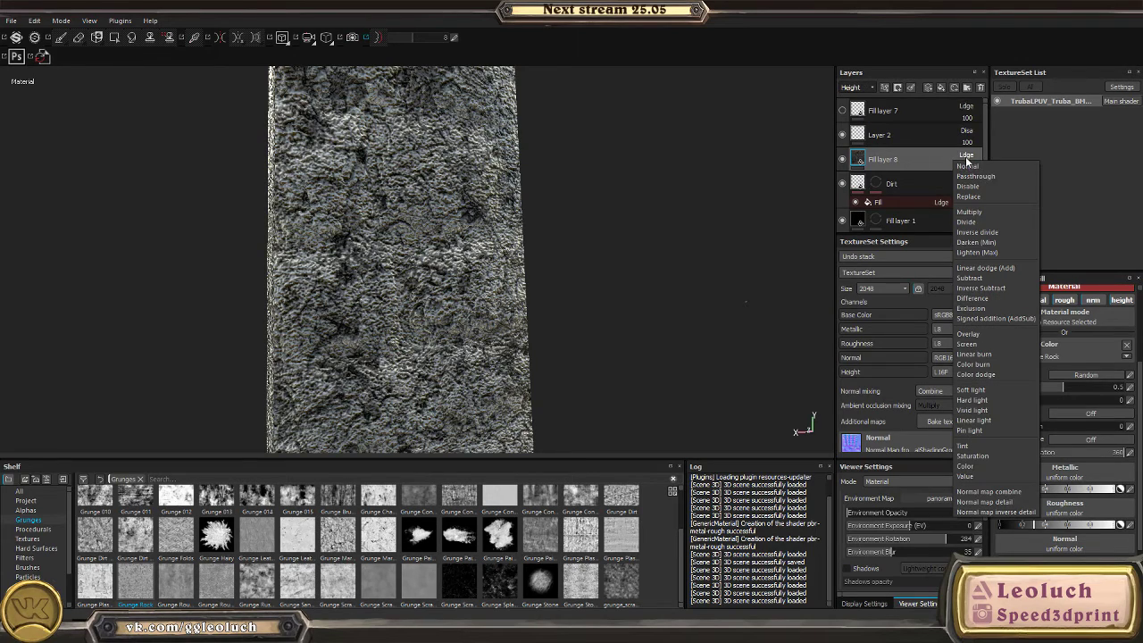
pyautogui.click(971, 184)
pyautogui.keyDown('alt'); pyautogui.moveTo(613, 209); pyautogui.dragTo(699, 311); pyautogui.keyUp('alt')
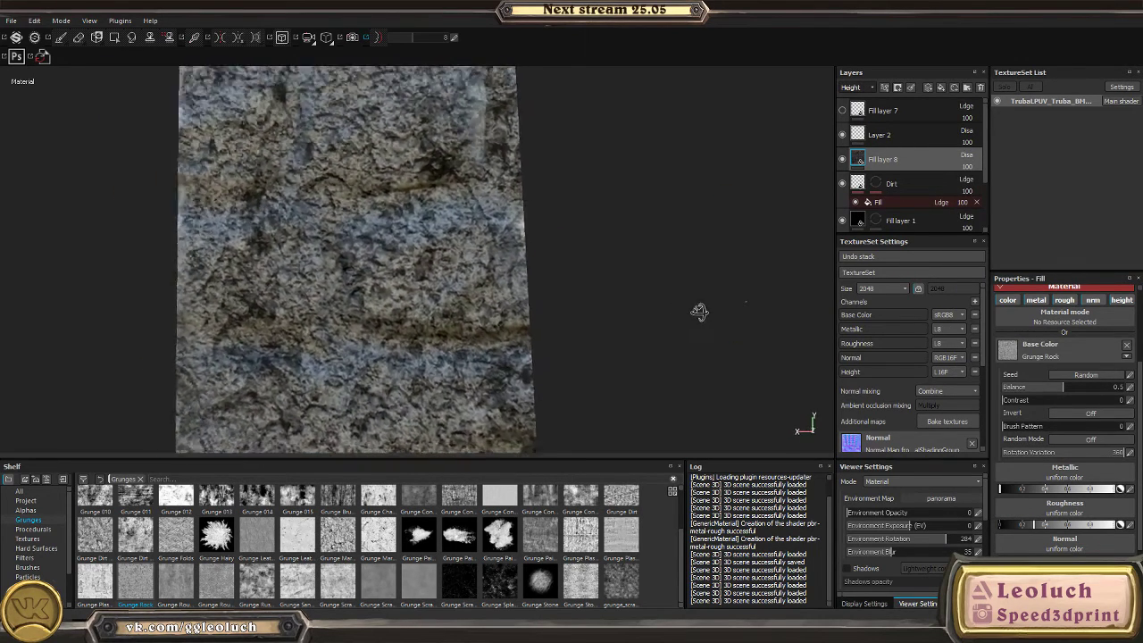
# - Examine the stone shaft in each single channel view, from base color to the combined normal and metallic
pyautogui.press('c')
pyautogui.press('c')
pyautogui.press('c')
pyautogui.press('c')
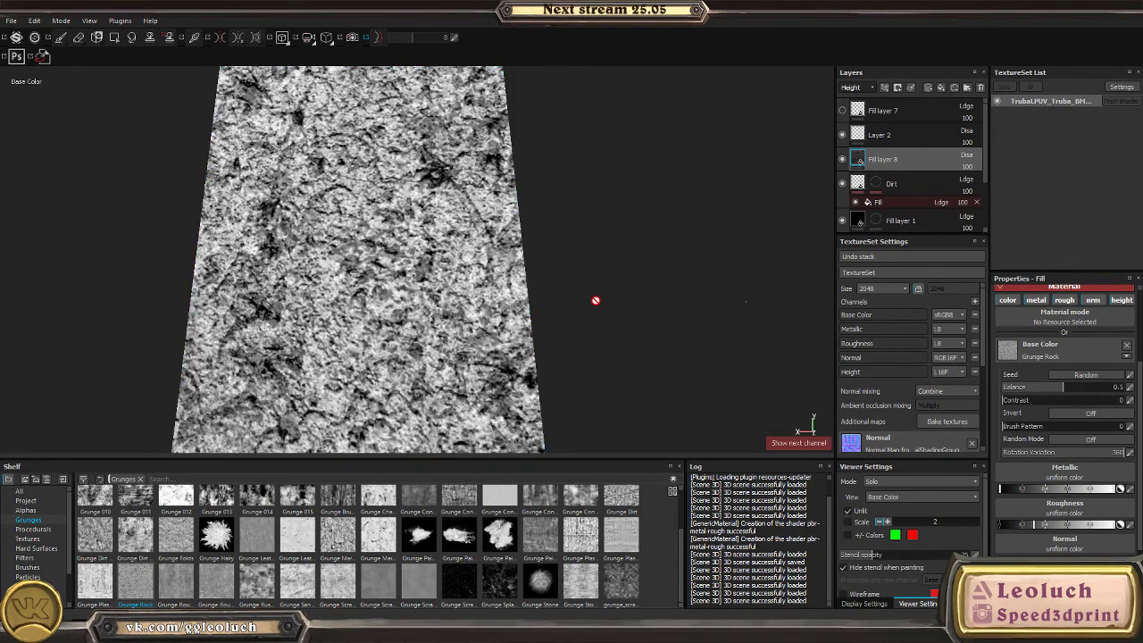
pyautogui.press('c')
pyautogui.press('c')
pyautogui.press('c')
pyautogui.press('c')
pyautogui.press('c')
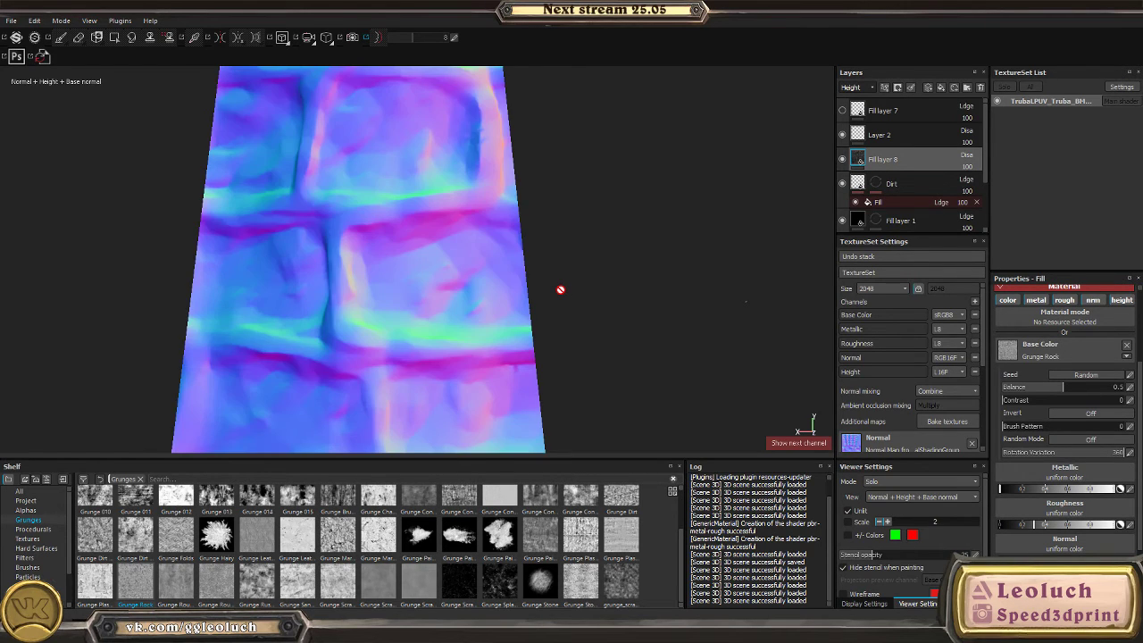
pyautogui.press('c')
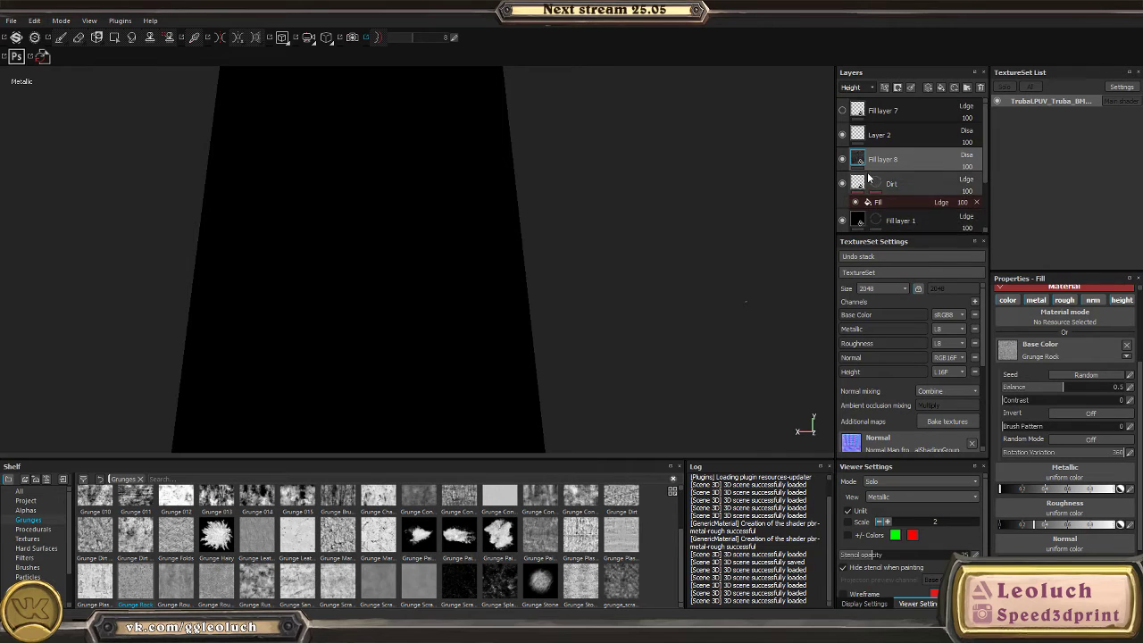
# - Set Fill layer 8's height blend mode to Replace and check the stone in the channel and material views
pyautogui.click(967, 159)
pyautogui.click(966, 156)
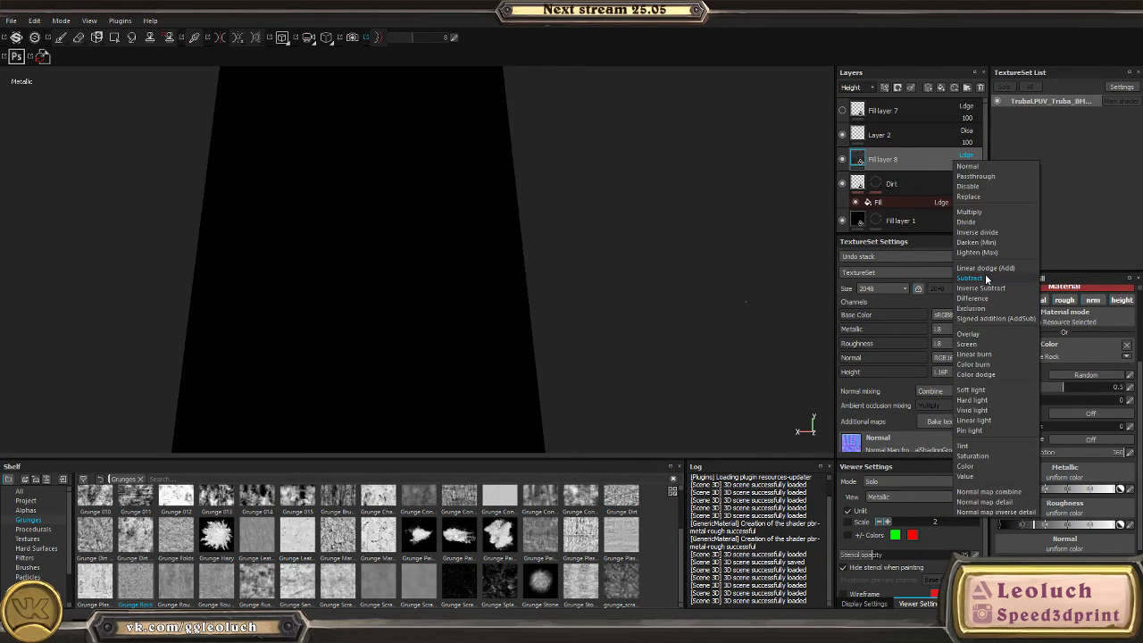
pyautogui.click(977, 198)
pyautogui.press('c')
pyautogui.press('c')
pyautogui.press('c')
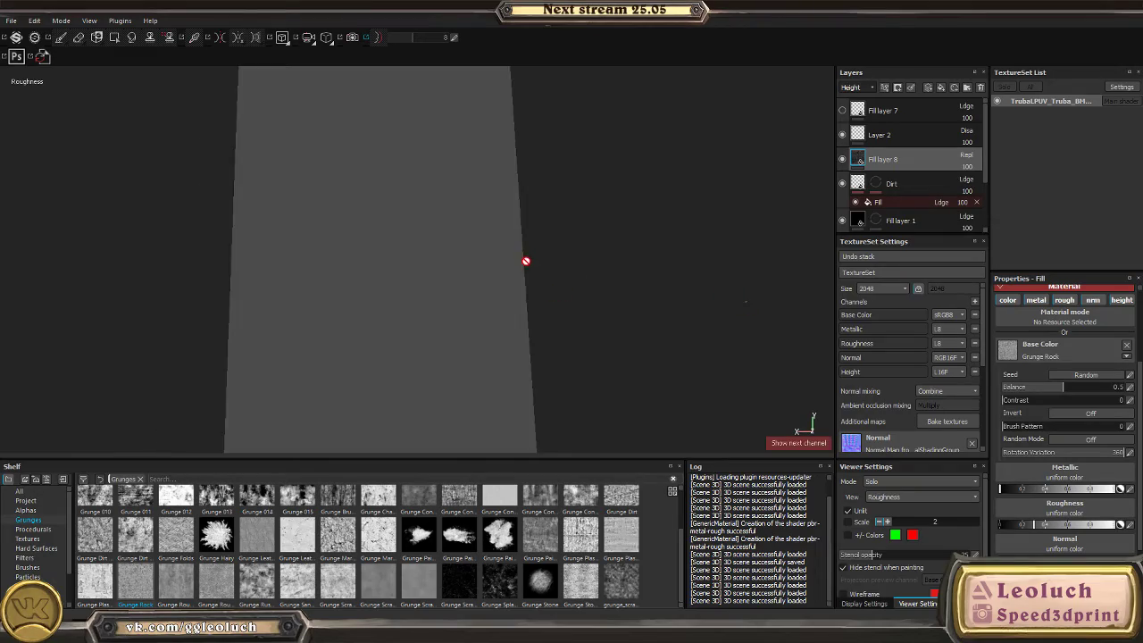
pyautogui.press('c')
pyautogui.press('c')
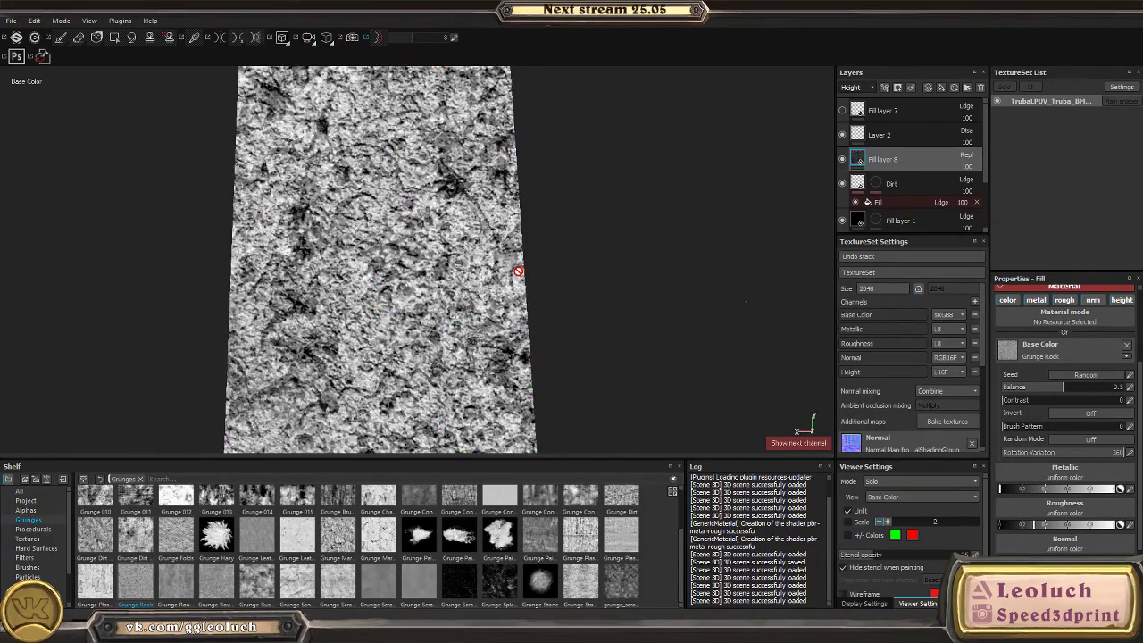
pyautogui.press('m')
pyautogui.keyDown('alt'); pyautogui.moveTo(517, 274); pyautogui.dragTo(523, 342); pyautogui.keyUp('alt')
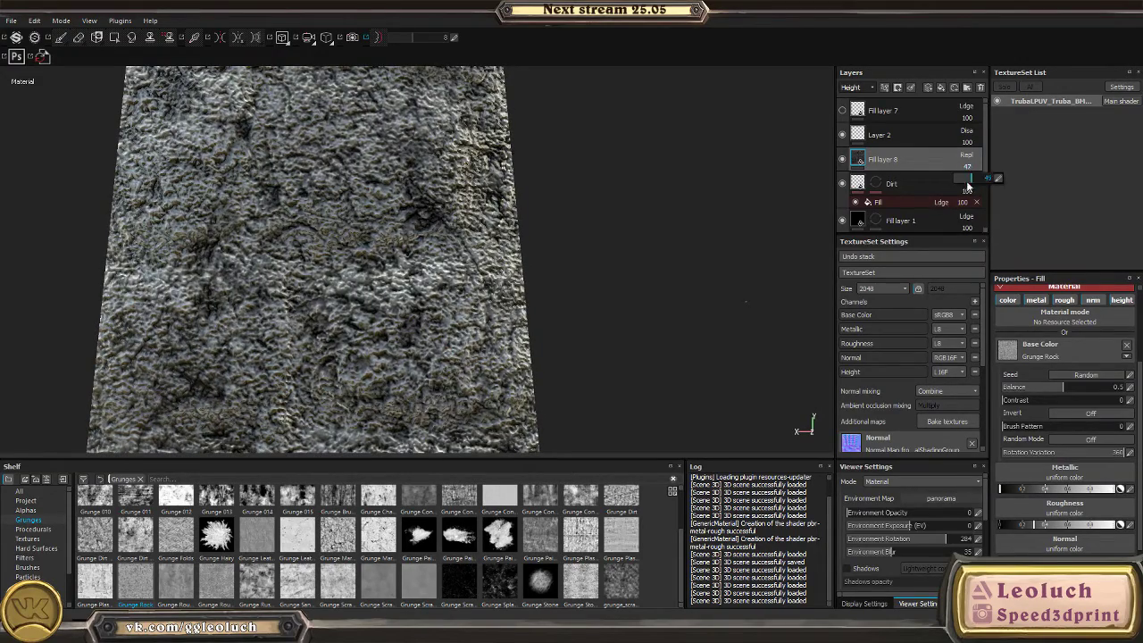
# - Try a lower height opacity on Fill layer 8, then set its opacity to 0 in the Base Color channel
pyautogui.moveTo(966, 181); pyautogui.dragTo(1010, 189)
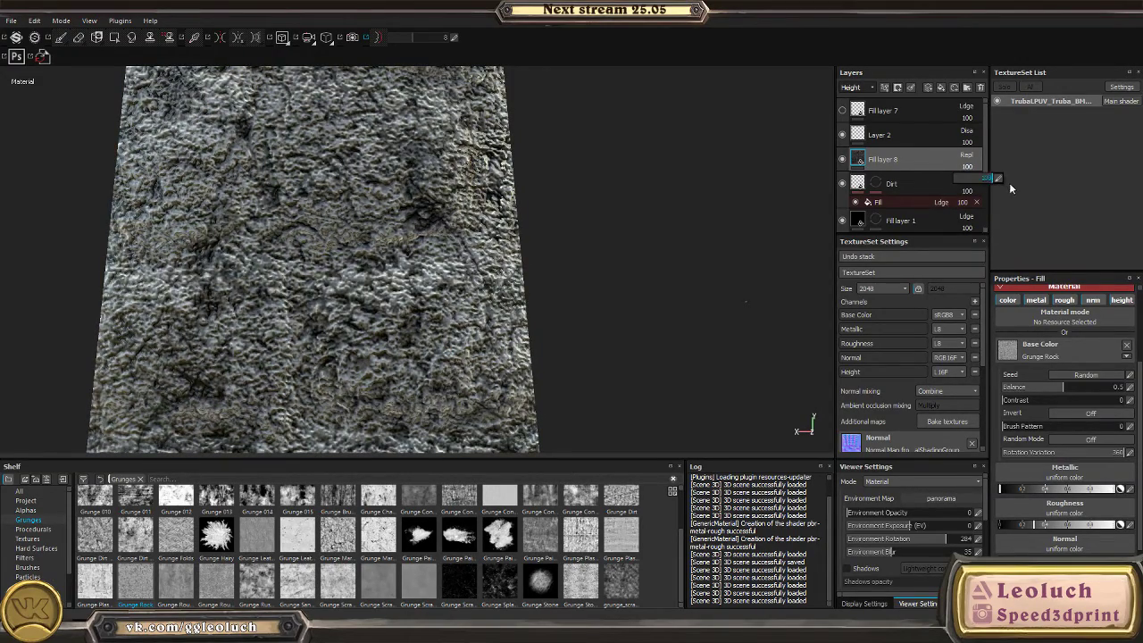
pyautogui.click(861, 93)
pyautogui.click(860, 103)
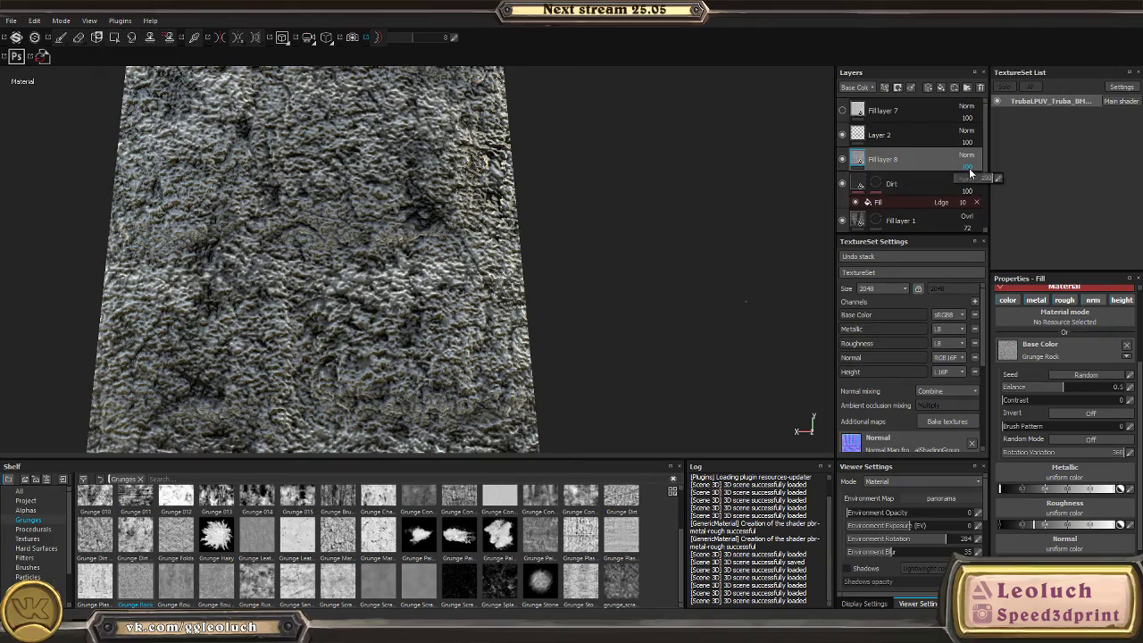
pyautogui.moveTo(969, 183); pyautogui.dragTo(921, 184)
pyautogui.keyDown('alt'); pyautogui.moveTo(661, 248); pyautogui.dragTo(798, 401, button='right'); pyautogui.keyUp('alt')
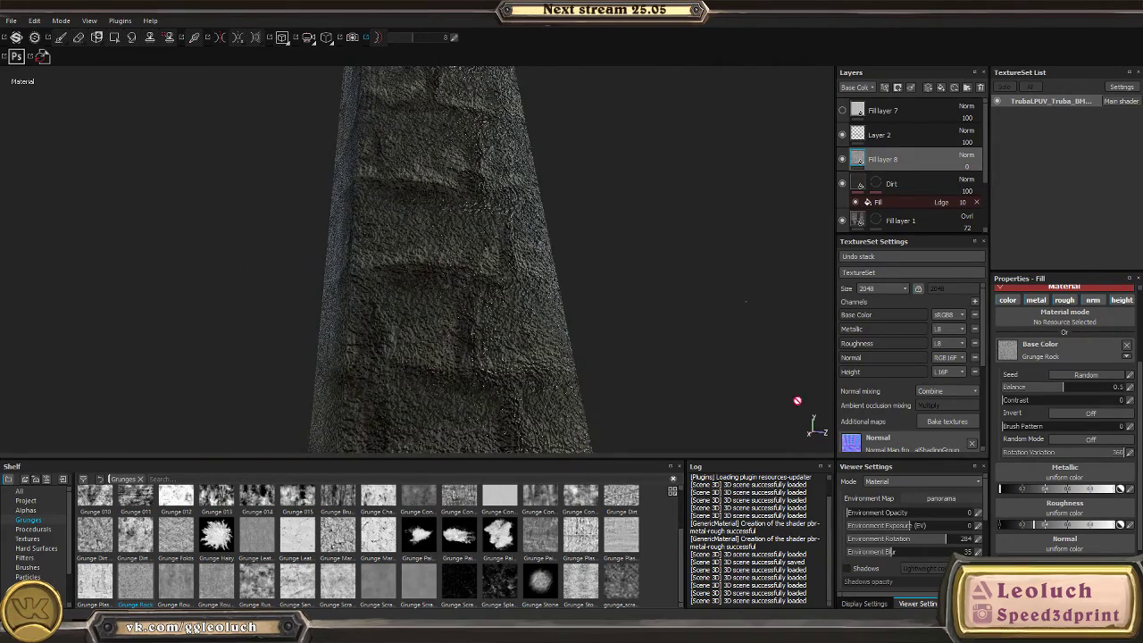
# - Turn off the metallic and roughness channels of Fill layer 8
pyautogui.click(1035, 300)
pyautogui.click(1064, 300)
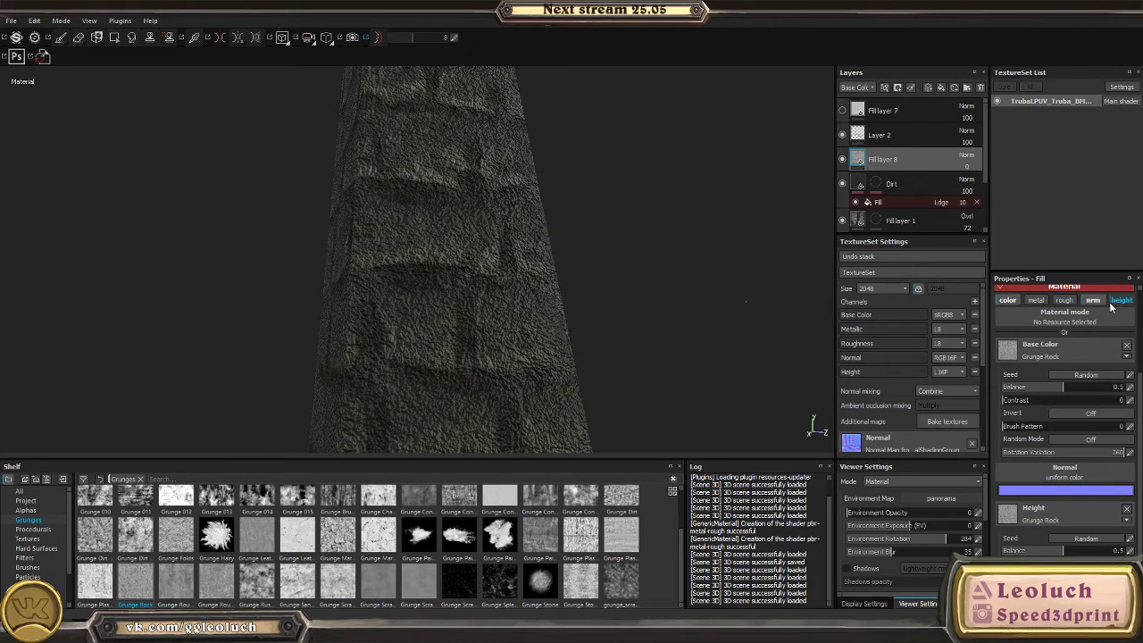
pyautogui.moveTo(713, 284)
pyautogui.keyDown('alt'); pyautogui.mouseDown()
pyautogui.moveTo(653, 304)
pyautogui.moveTo(594, 360)
pyautogui.moveTo(699, 288)
pyautogui.mouseUp(); pyautogui.keyUp('alt')
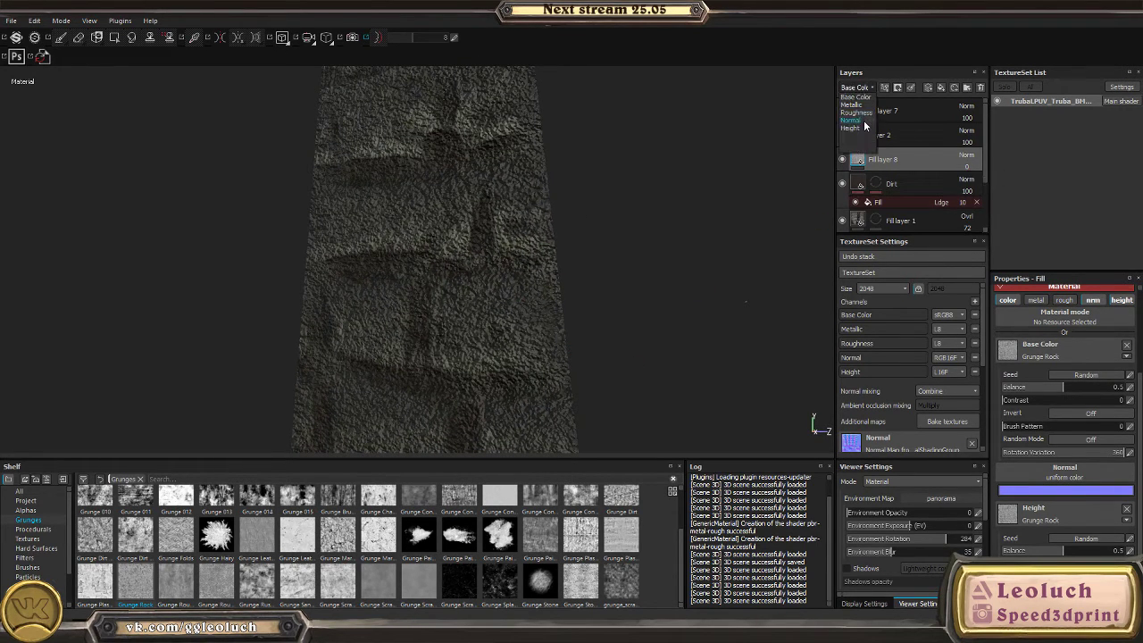
# - Switch the layer stack to the Height channel and lower Fill layer 8's opacity to 13
pyautogui.click(862, 128)
pyautogui.moveTo(970, 185)
pyautogui.mouseDown()
pyautogui.moveTo(935, 189)
pyautogui.moveTo(959, 201)
pyautogui.mouseUp()
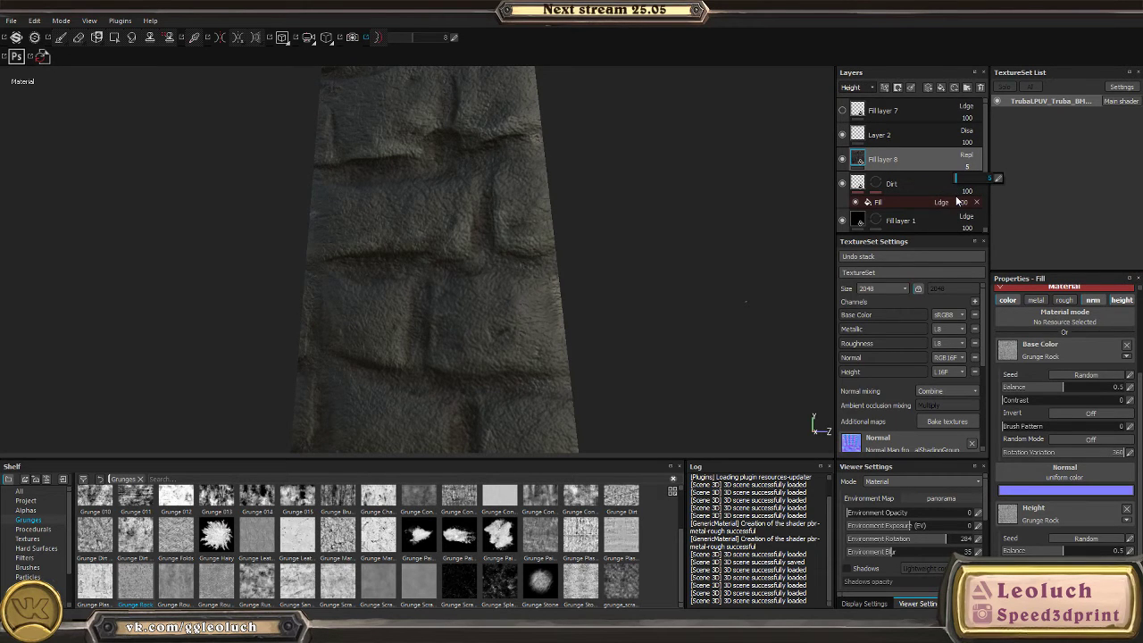
pyautogui.keyDown('alt'); pyautogui.moveTo(571, 277); pyautogui.dragTo(391, 318); pyautogui.keyUp('alt')
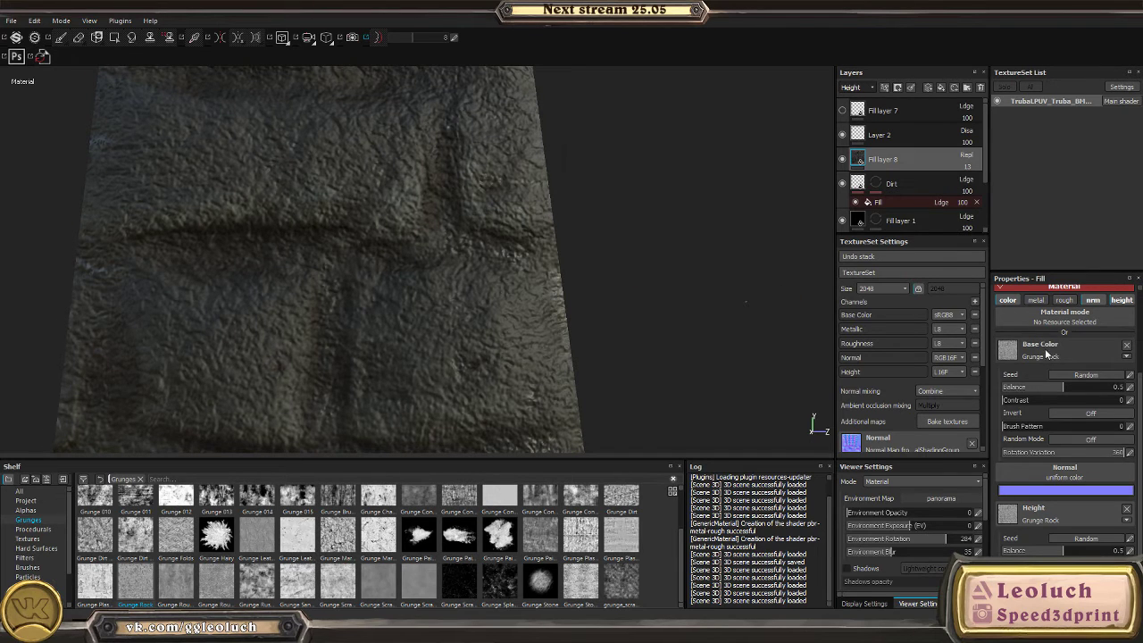
# - Set Fill layer 8's UV scale to 1.88 and check the finer grain on the stone shaft
pyautogui.scroll(3, 1072, 375)
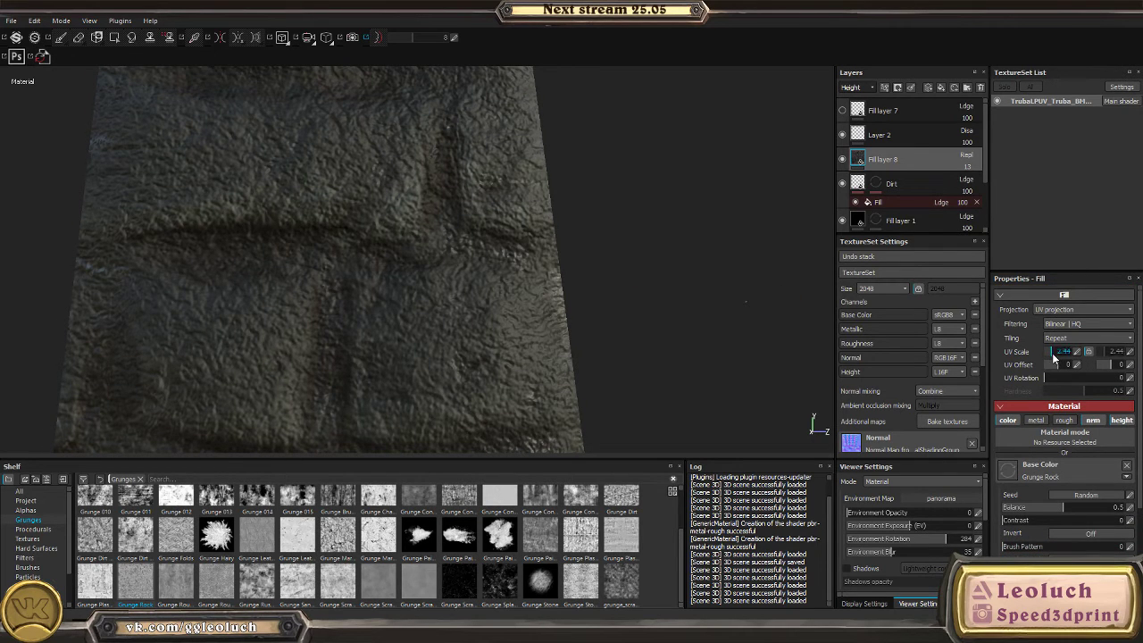
pyautogui.moveTo(1054, 357); pyautogui.dragTo(1052, 359)
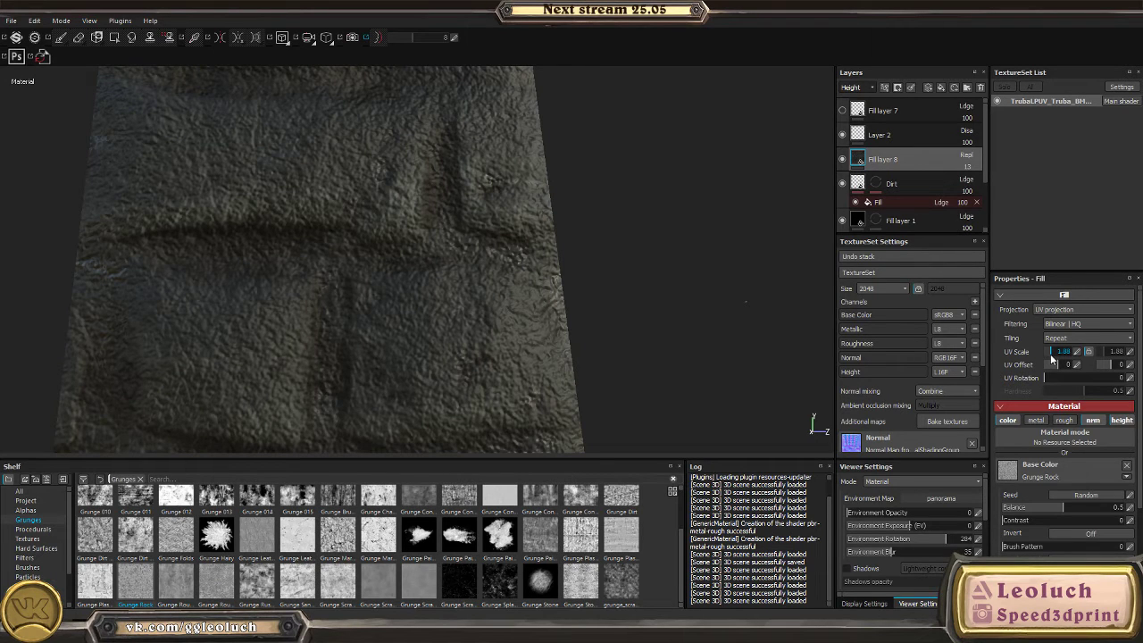
pyautogui.scroll(-3, 434, 253)
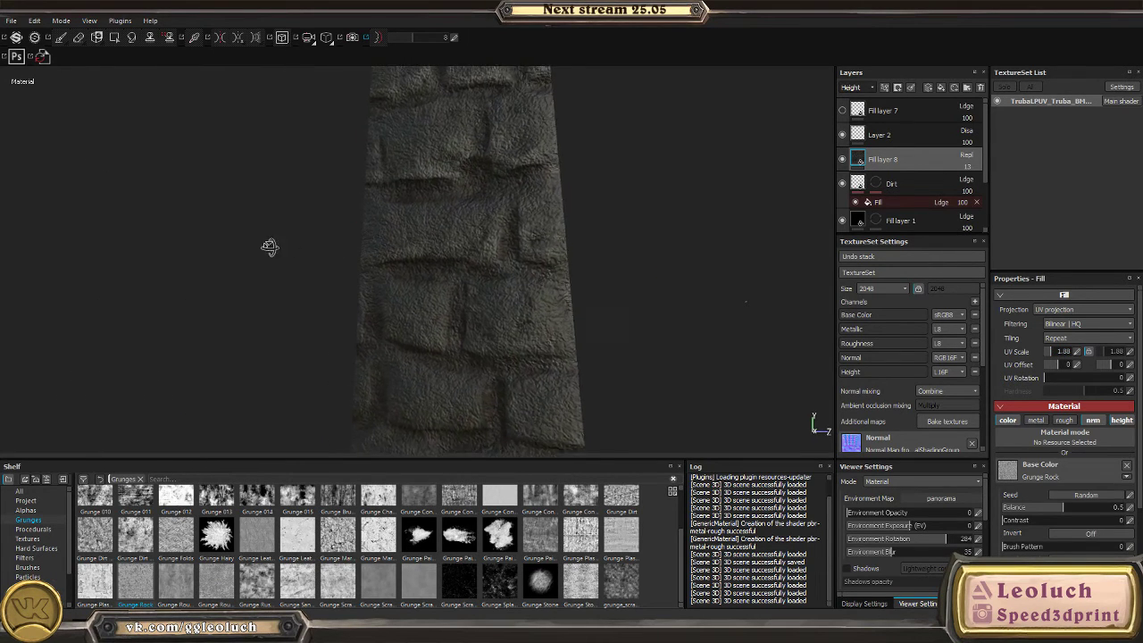
pyautogui.scroll(2, 489, 288)
pyautogui.keyDown('alt'); pyautogui.moveTo(489, 288); pyautogui.dragTo(426, 295); pyautogui.keyUp('alt')
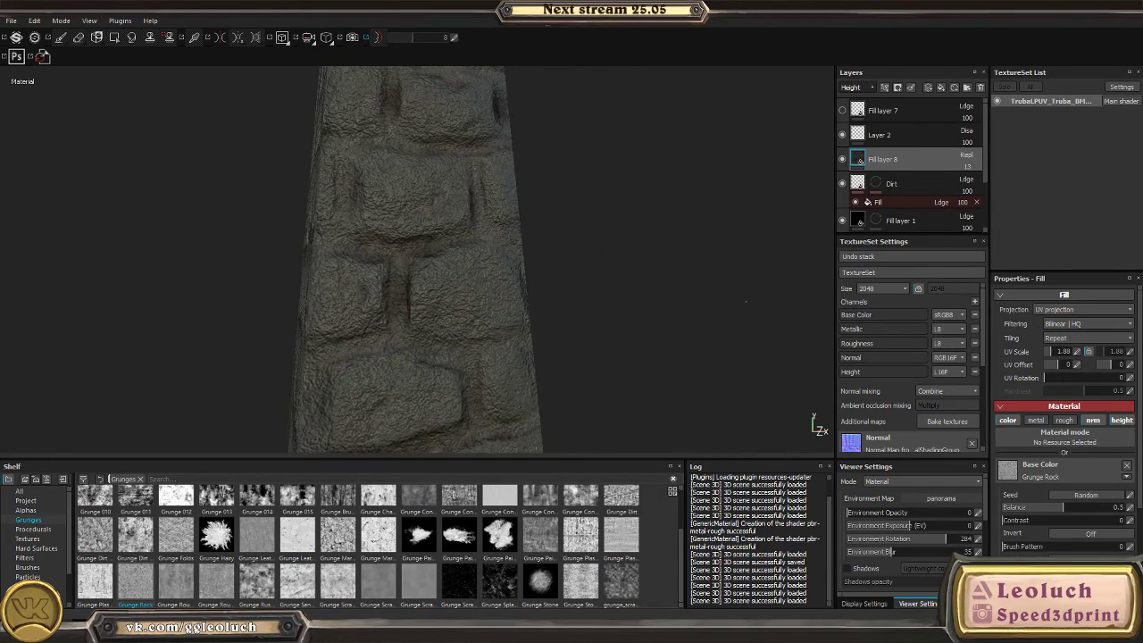
# - Examine the reference images of stone chimneys and the roof concept art to compare their masonry surface with the tower
pyautogui.keyDown('alt'); pyautogui.moveTo(133, 344); pyautogui.dragTo(212, 277); pyautogui.keyUp('alt')
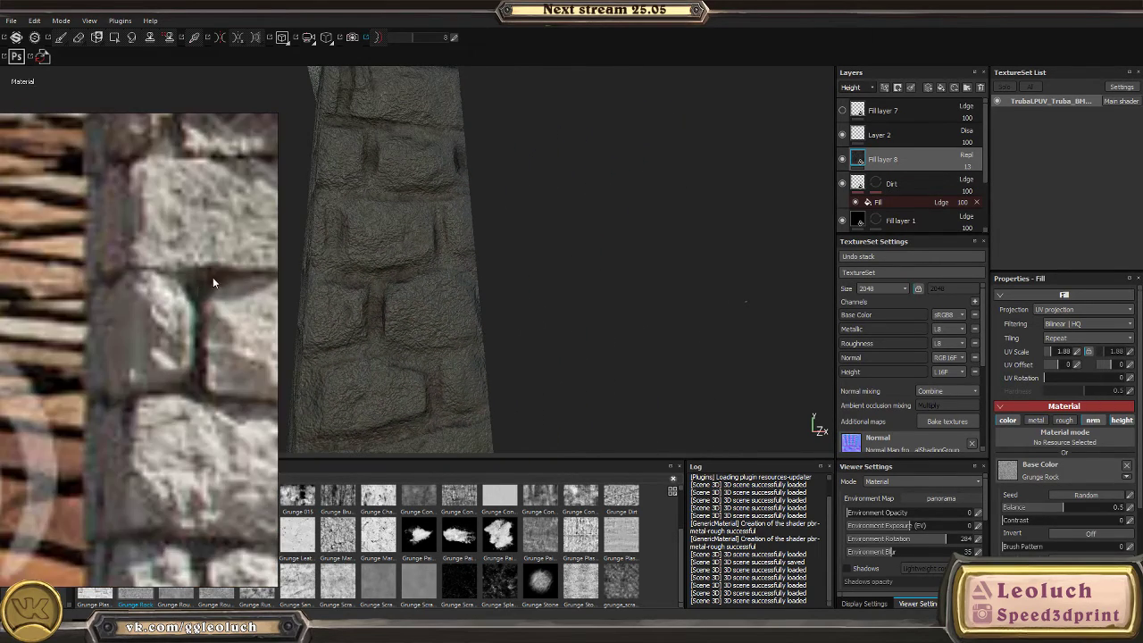
pyautogui.scroll(-5, 213, 282)
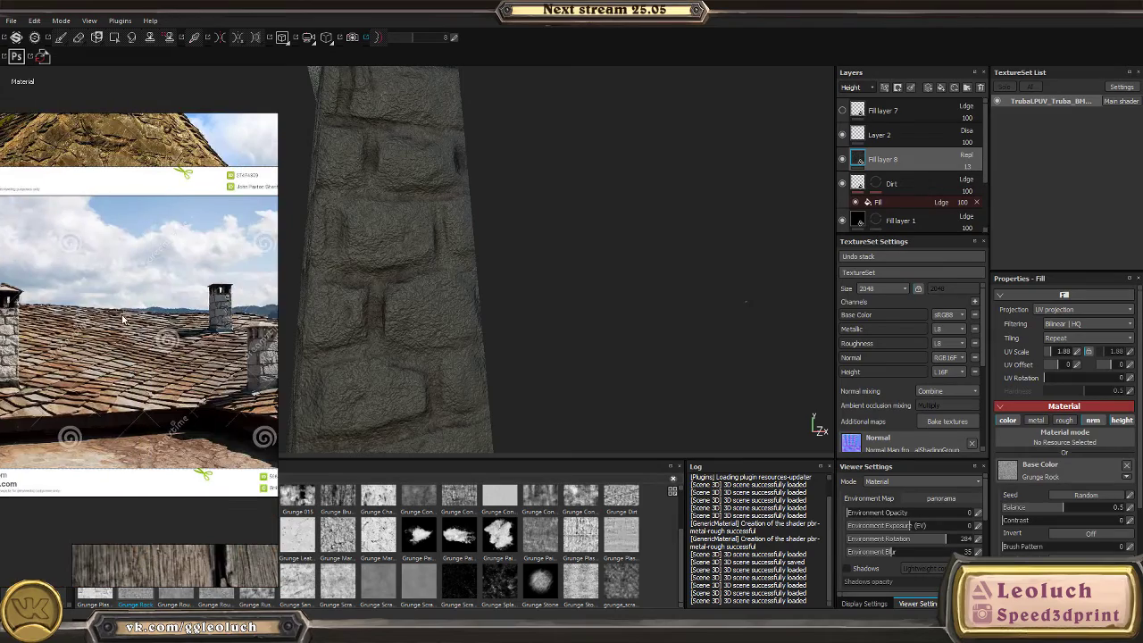
pyautogui.scroll(-3, 123, 320)
pyautogui.scroll(3, 161, 314)
pyautogui.scroll(-3, 160, 314)
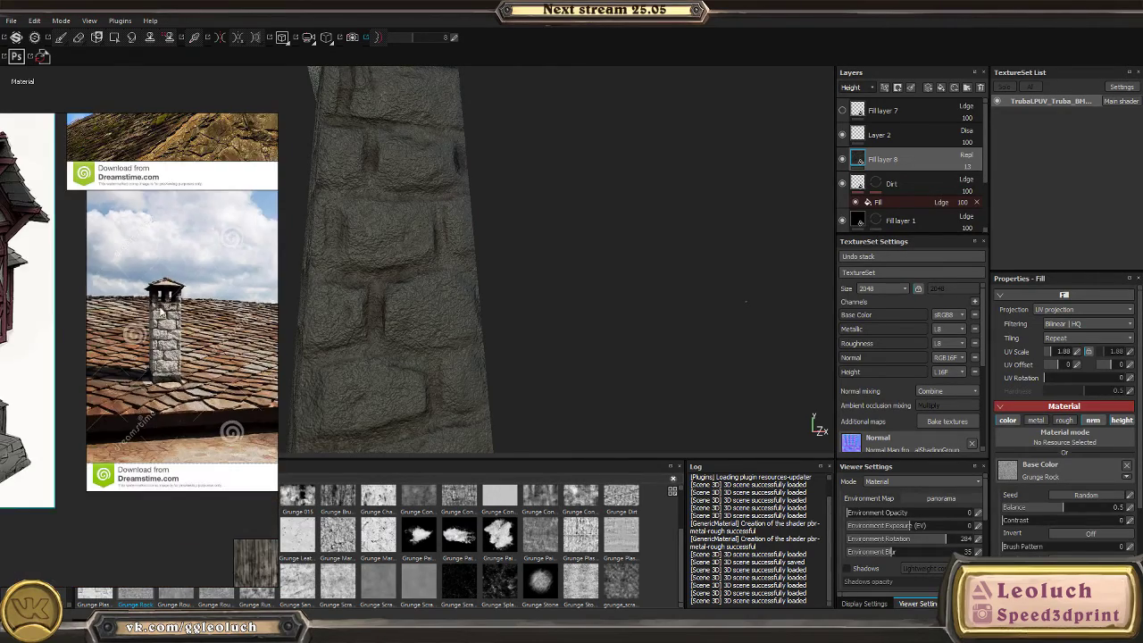
pyautogui.scroll(6, 137, 255)
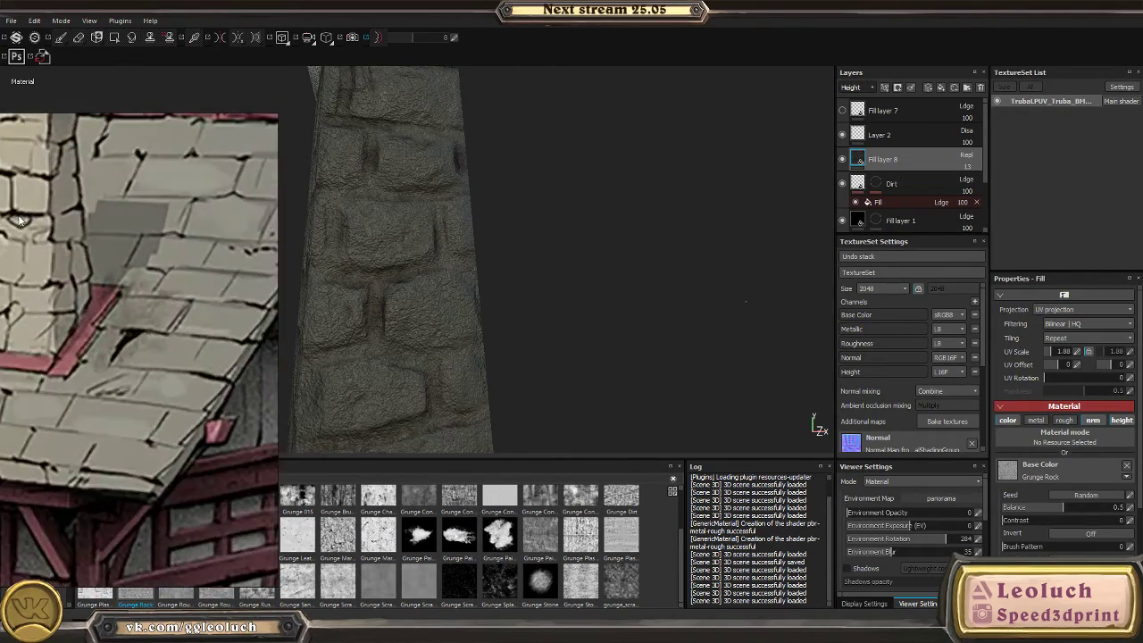
pyautogui.scroll(4, 160, 268)
pyautogui.scroll(-2, 106, 254)
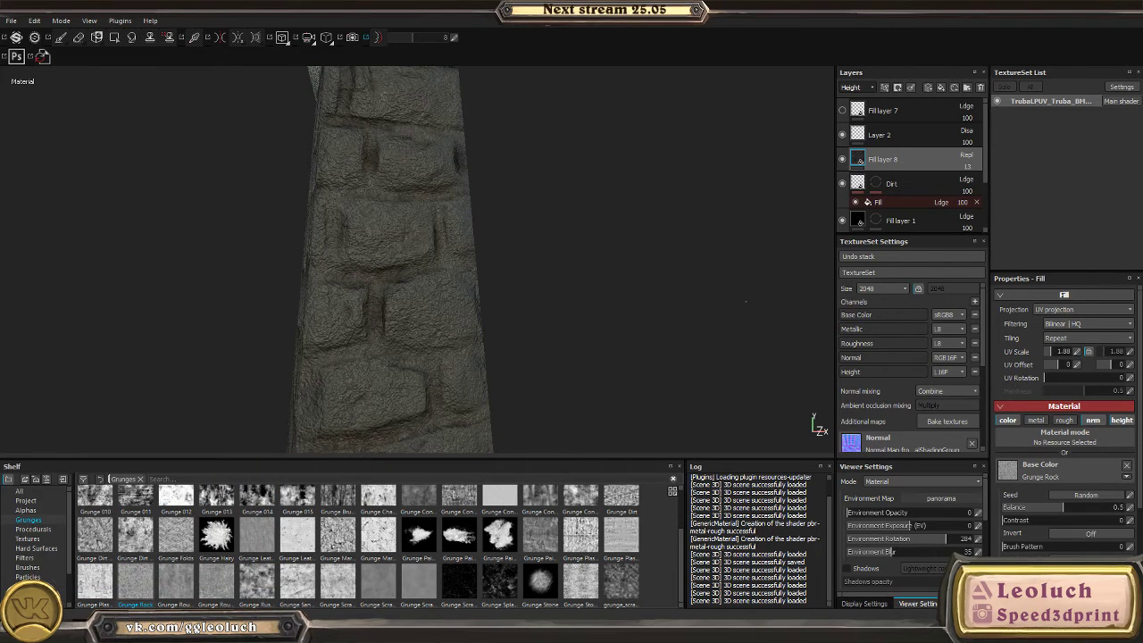
# - Examine the rough grain on the stone blocks and mortar joints from several sides and distances
pyautogui.moveTo(259, 255)
pyautogui.keyDown('alt'); pyautogui.mouseDown()
pyautogui.moveTo(524, 401)
pyautogui.moveTo(378, 235)
pyautogui.moveTo(513, 253)
pyautogui.moveTo(474, 229)
pyautogui.mouseUp(); pyautogui.keyUp('alt')
pyautogui.keyDown('alt'); pyautogui.moveTo(576, 201); pyautogui.dragTo(459, 209); pyautogui.keyUp('alt')
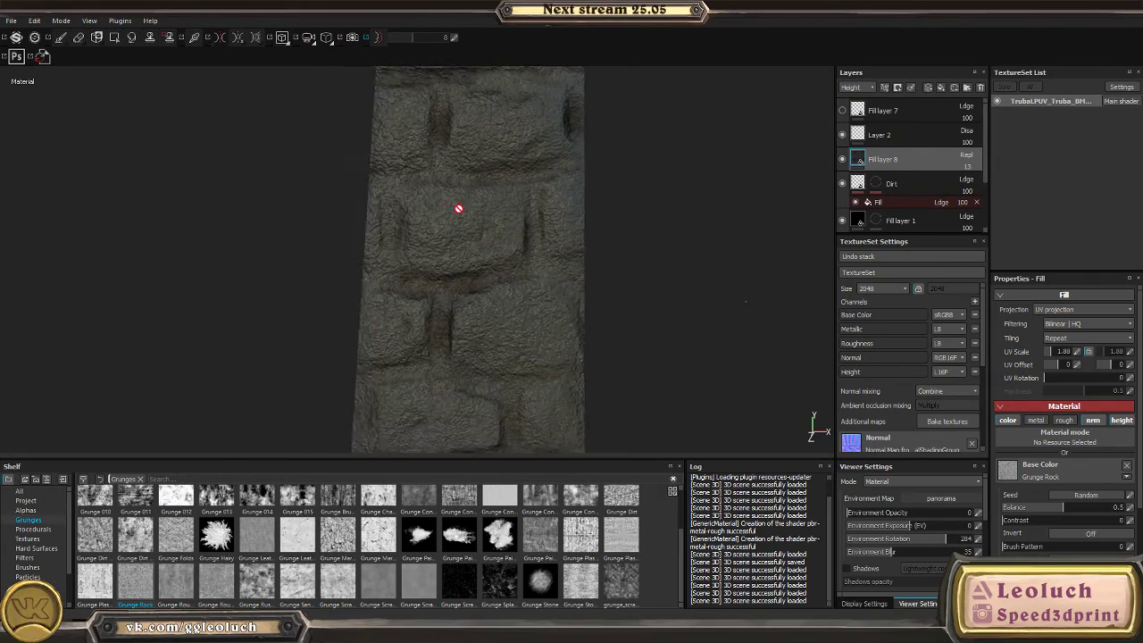
pyautogui.keyDown('alt'); pyautogui.moveTo(459, 209); pyautogui.dragTo(498, 248, button='right'); pyautogui.keyUp('alt')
pyautogui.moveTo(497, 248)
pyautogui.keyDown('alt'); pyautogui.mouseDown()
pyautogui.moveTo(617, 299)
pyautogui.moveTo(691, 296)
pyautogui.moveTo(577, 277)
pyautogui.moveTo(642, 259)
pyautogui.mouseUp(); pyautogui.keyUp('alt')
pyautogui.moveTo(375, 235)
pyautogui.keyDown('alt'); pyautogui.mouseDown()
pyautogui.moveTo(250, 367)
pyautogui.moveTo(223, 330)
pyautogui.mouseUp(); pyautogui.keyUp('alt')
pyautogui.keyDown('alt'); pyautogui.moveTo(223, 330); pyautogui.dragTo(181, 286, button='right'); pyautogui.keyUp('alt')
pyautogui.moveTo(182, 286)
pyautogui.keyDown('alt'); pyautogui.mouseDown()
pyautogui.moveTo(442, 335)
pyautogui.moveTo(316, 294)
pyautogui.moveTo(533, 276)
pyautogui.moveTo(755, 399)
pyautogui.mouseUp(); pyautogui.keyUp('alt')
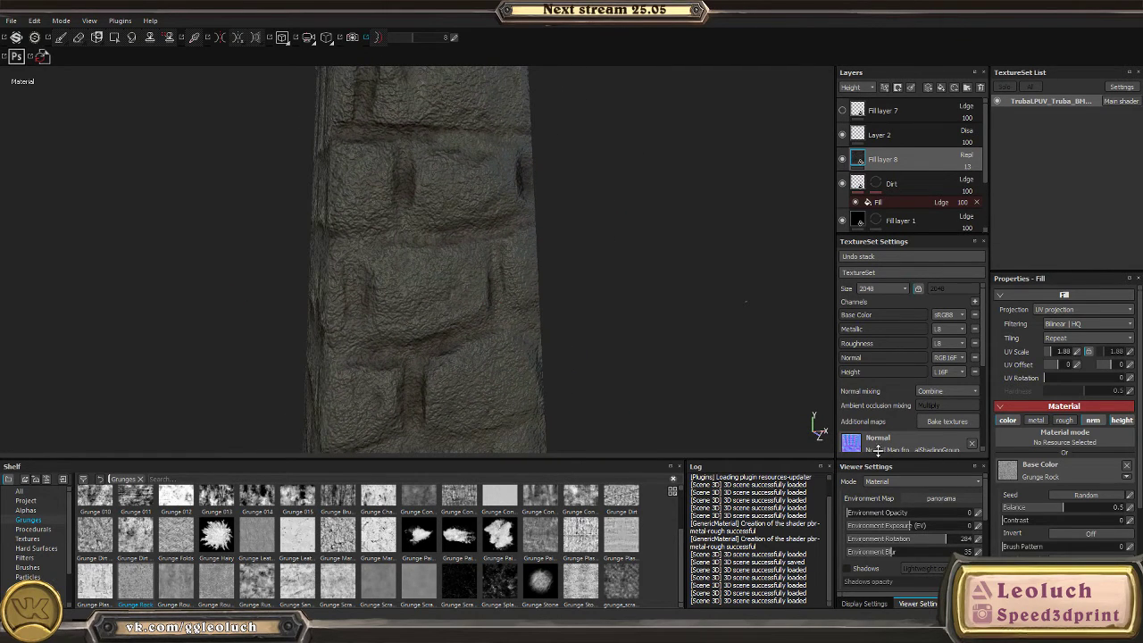
# - Preview the tower with viewport shadows on and the environment rotated to 187, from the stone shaft up to the roof
pyautogui.moveTo(878, 450)
pyautogui.keyDown('alt'); pyautogui.mouseDown()
pyautogui.moveTo(637, 312)
pyautogui.moveTo(768, 470)
pyautogui.mouseUp(); pyautogui.keyUp('alt')
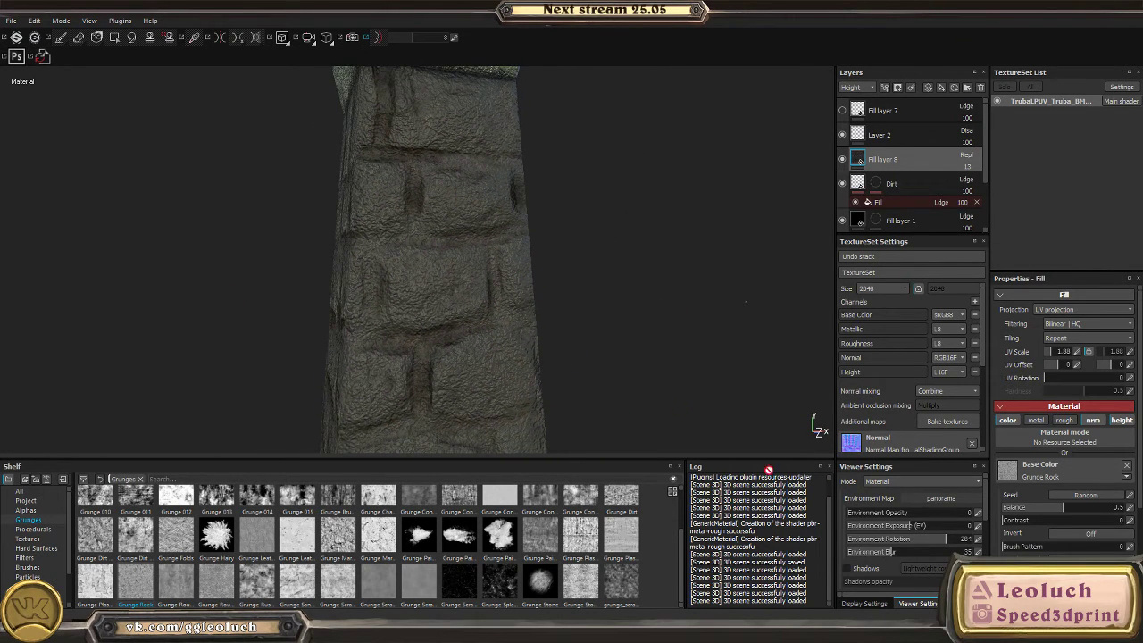
pyautogui.click(847, 568)
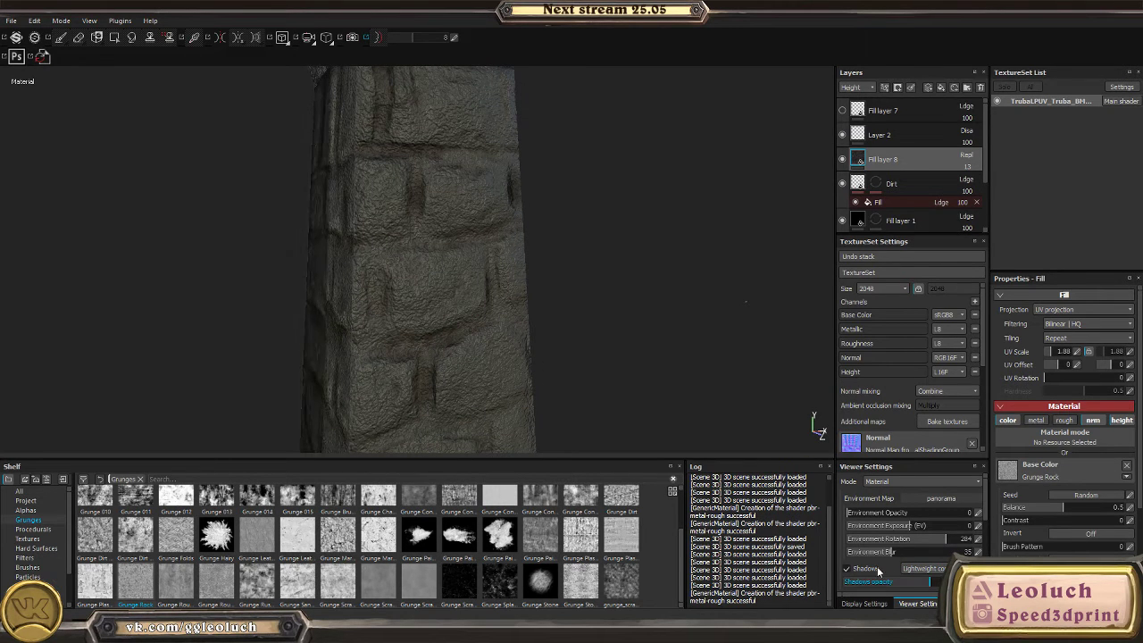
pyautogui.keyDown('shift'); pyautogui.moveTo(759, 446); pyautogui.dragTo(602, 329, button='right'); pyautogui.keyUp('shift')
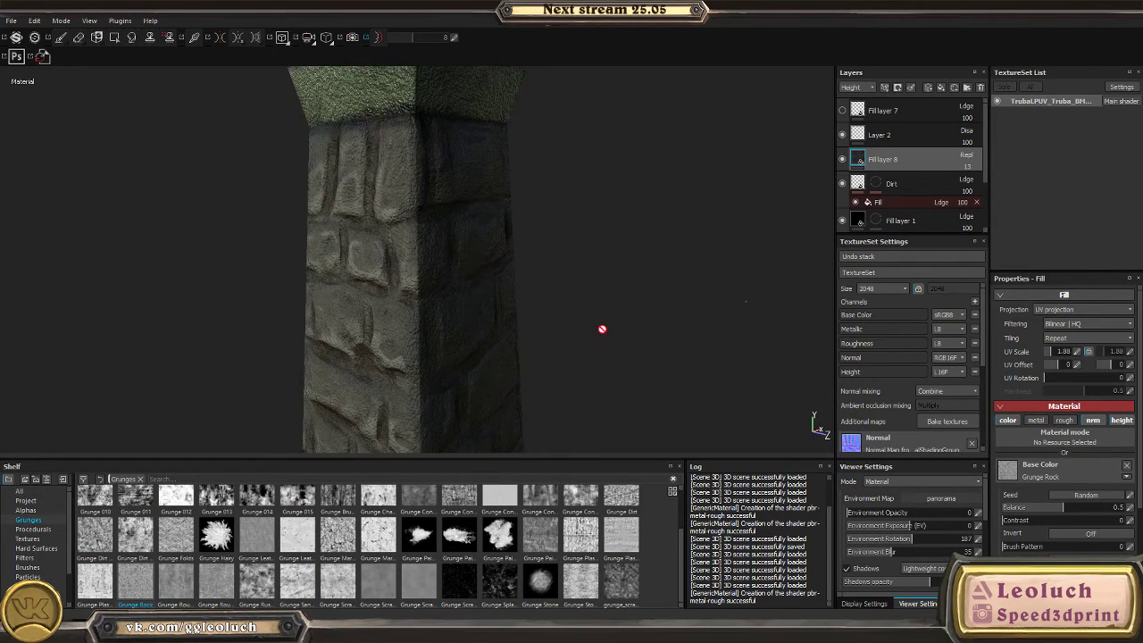
pyautogui.scroll(-5, 536, 295)
pyautogui.keyDown('alt'); pyautogui.moveTo(485, 268); pyautogui.dragTo(479, 236); pyautogui.keyUp('alt')
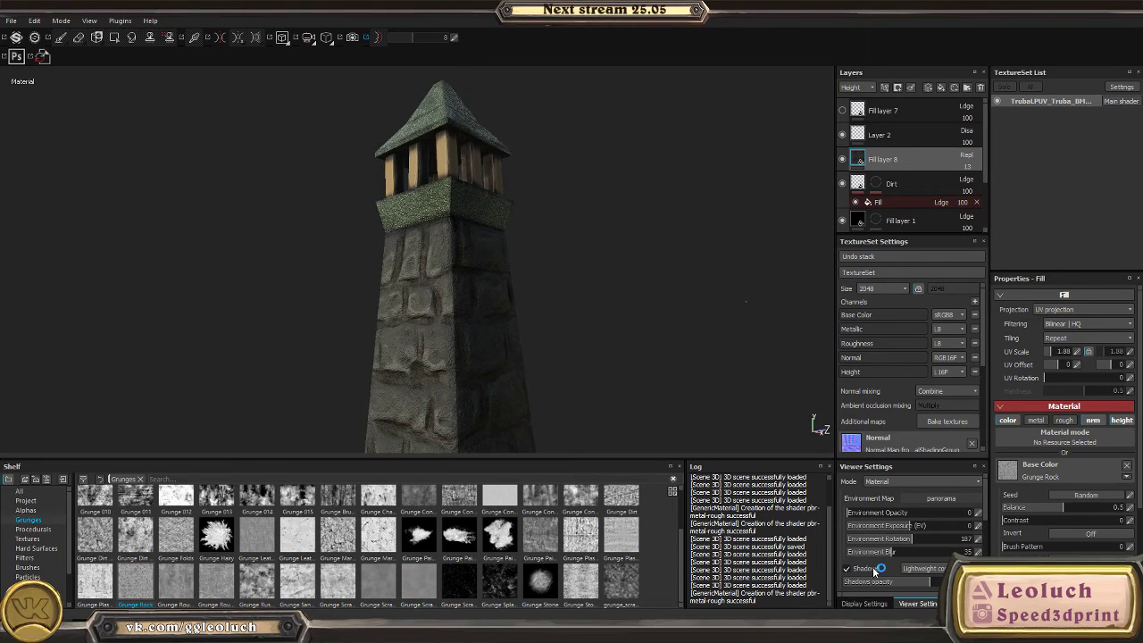
pyautogui.scroll(3, 652, 275)
pyautogui.keyDown('alt'); pyautogui.moveTo(612, 357); pyautogui.dragTo(813, 155); pyautogui.keyUp('alt')
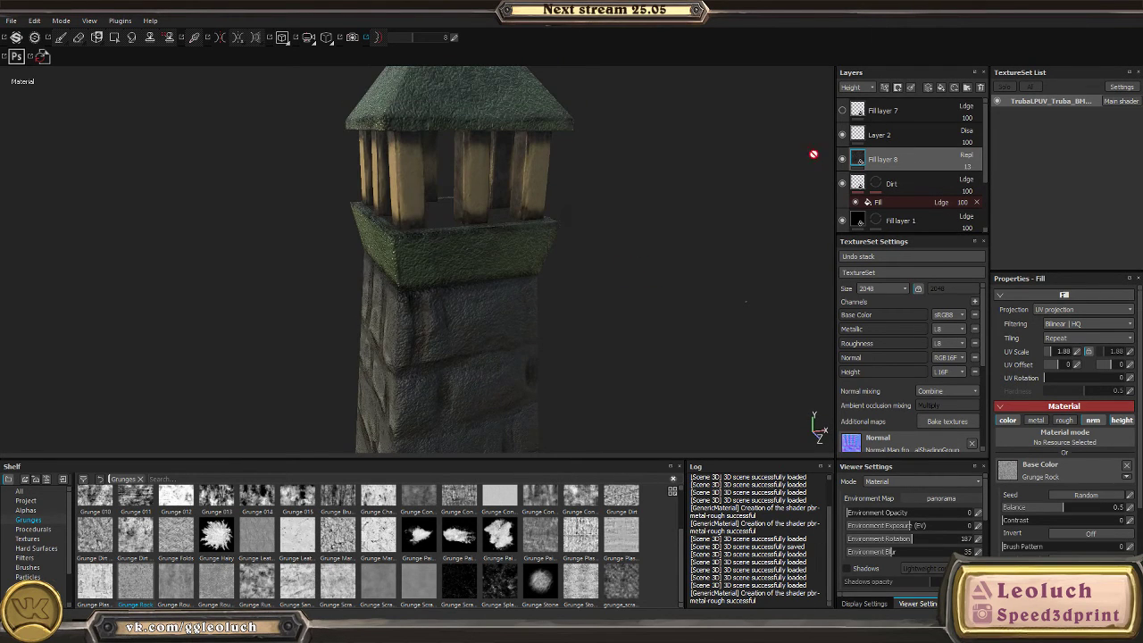
# - Add a black mask to Fill layer 8 and reveal only the stone shaft with a UV-chunk polygon fill
pyautogui.click(898, 87)
pyautogui.click(915, 98)
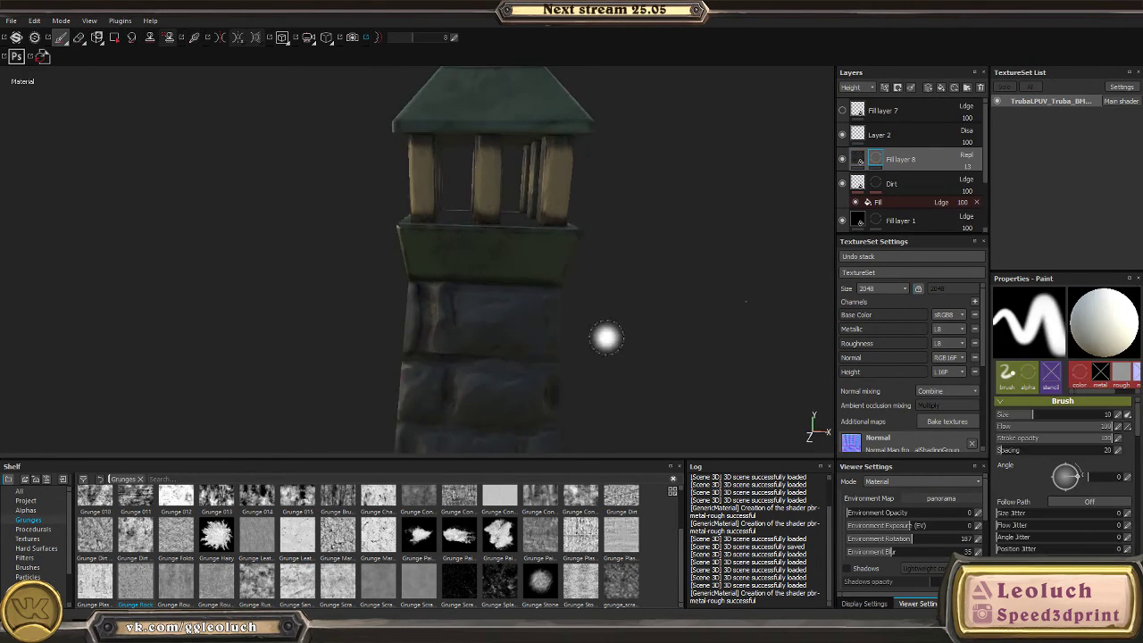
pyautogui.press('4')
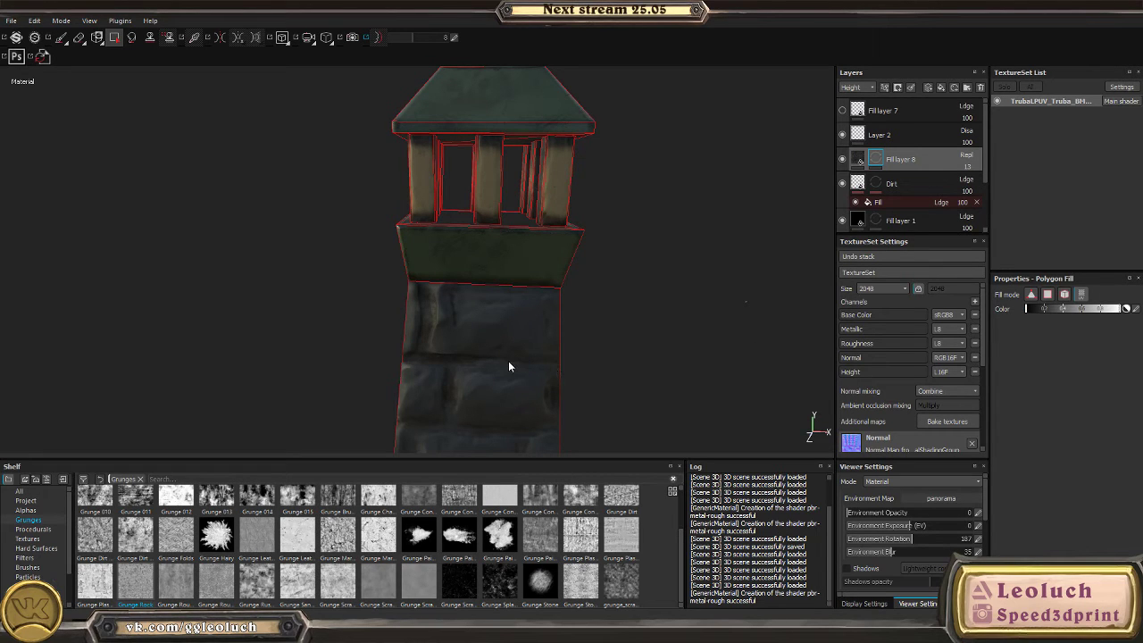
pyautogui.keyDown('alt'); pyautogui.moveTo(509, 361); pyautogui.dragTo(648, 150); pyautogui.keyUp('alt')
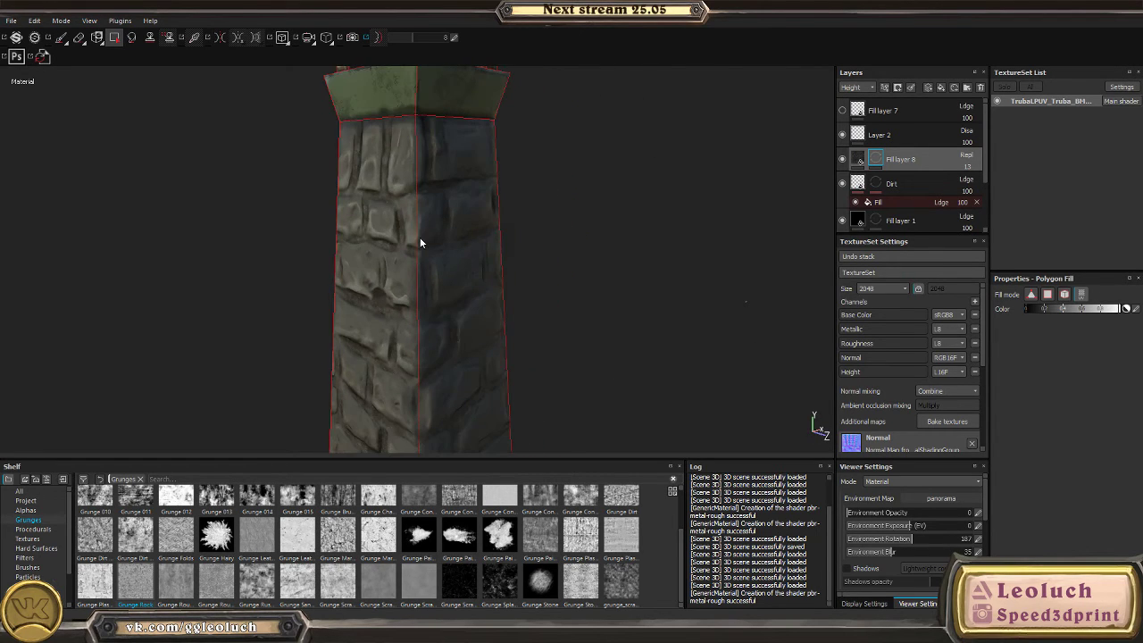
pyautogui.press('1')
pyautogui.moveTo(408, 222)
pyautogui.keyDown('alt'); pyautogui.mouseDown()
pyautogui.moveTo(530, 215)
pyautogui.moveTo(574, 266)
pyautogui.moveTo(674, 204)
pyautogui.moveTo(613, 262)
pyautogui.moveTo(645, 294)
pyautogui.moveTo(566, 327)
pyautogui.moveTo(560, 190)
pyautogui.moveTo(601, 194)
pyautogui.moveTo(605, 347)
pyautogui.moveTo(589, 344)
pyautogui.moveTo(417, 117)
pyautogui.mouseUp(); pyautogui.keyUp('alt')
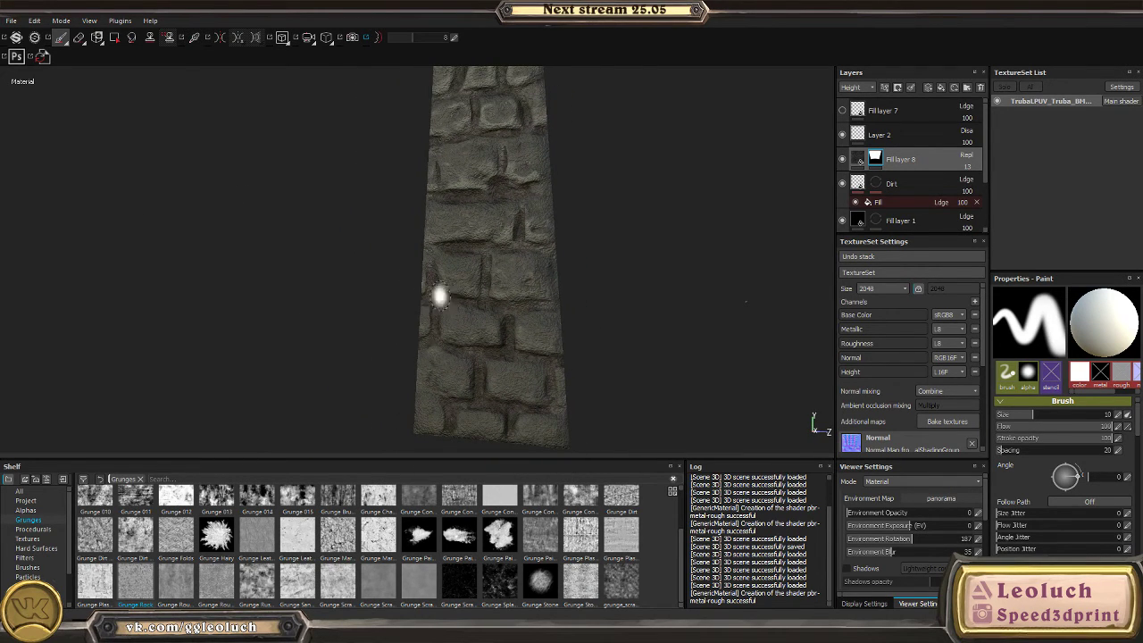
# - Switch the layer stack to the Base Color channel and set Fill layer 8's opacity to 5
pyautogui.keyDown('alt'); pyautogui.moveTo(449, 213); pyautogui.dragTo(410, 259); pyautogui.keyUp('alt')
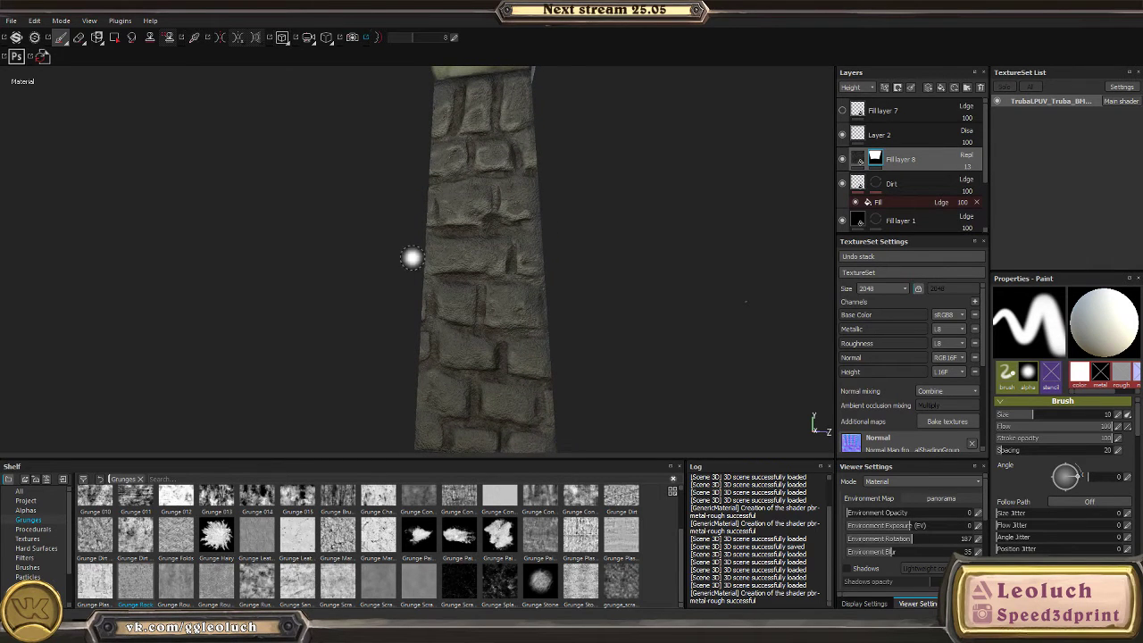
pyautogui.scroll(5, 498, 198)
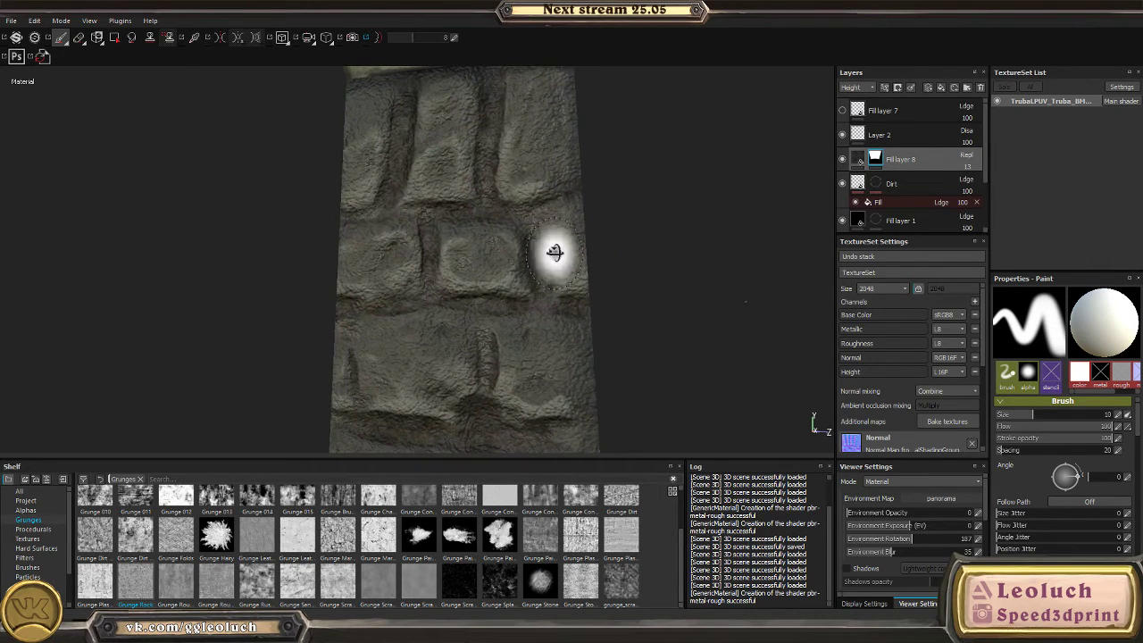
pyautogui.scroll(-6, 567, 205)
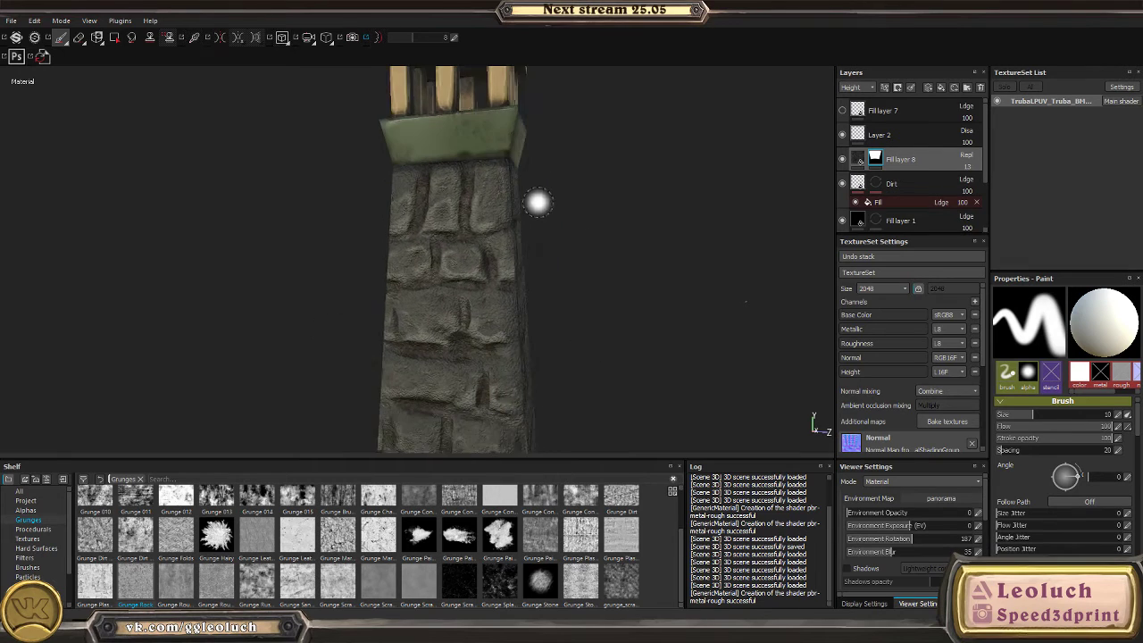
pyautogui.keyDown('alt'); pyautogui.moveTo(380, 260); pyautogui.dragTo(535, 214); pyautogui.keyUp('alt')
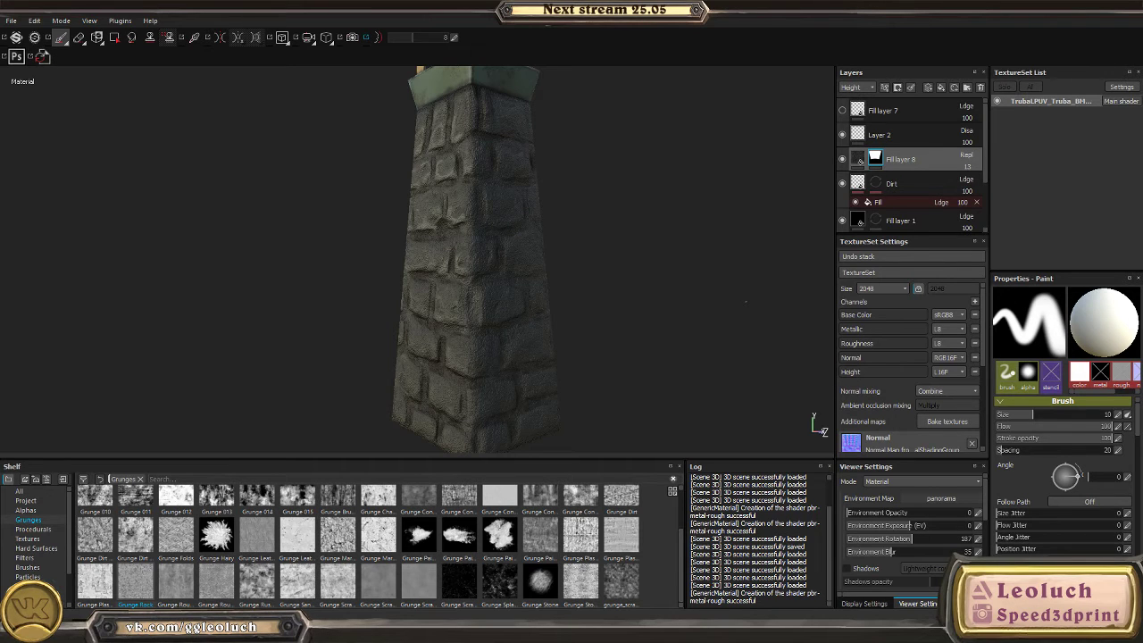
pyautogui.moveTo(315, 216)
pyautogui.keyDown('alt'); pyautogui.mouseDown()
pyautogui.moveTo(592, 239)
pyautogui.moveTo(707, 339)
pyautogui.moveTo(610, 316)
pyautogui.moveTo(702, 255)
pyautogui.mouseUp(); pyautogui.keyUp('alt')
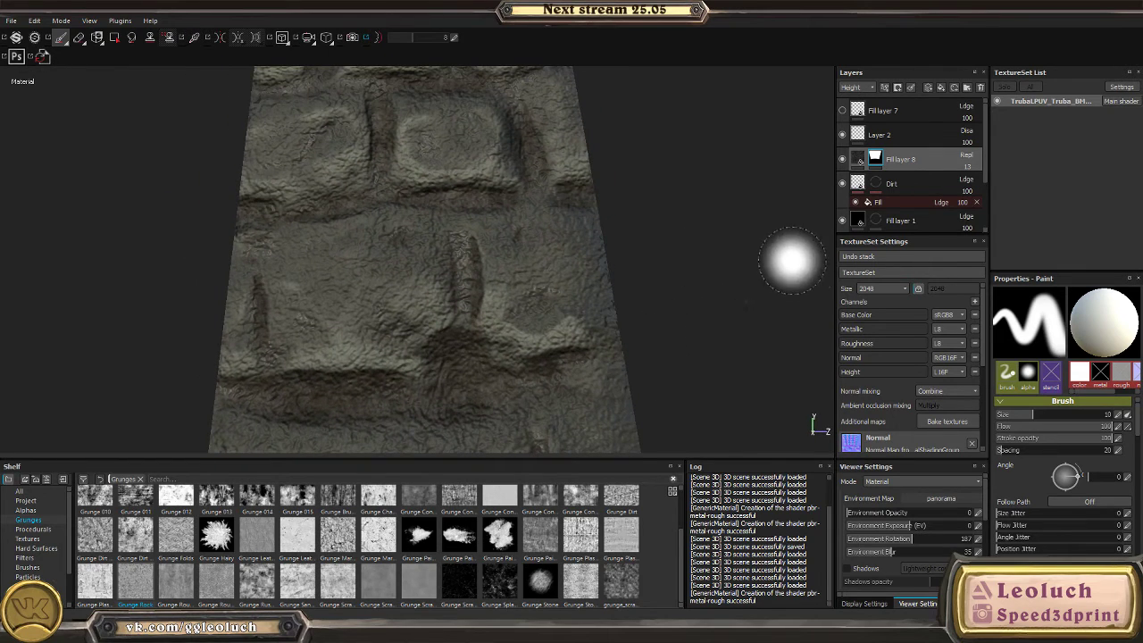
pyautogui.click(859, 161)
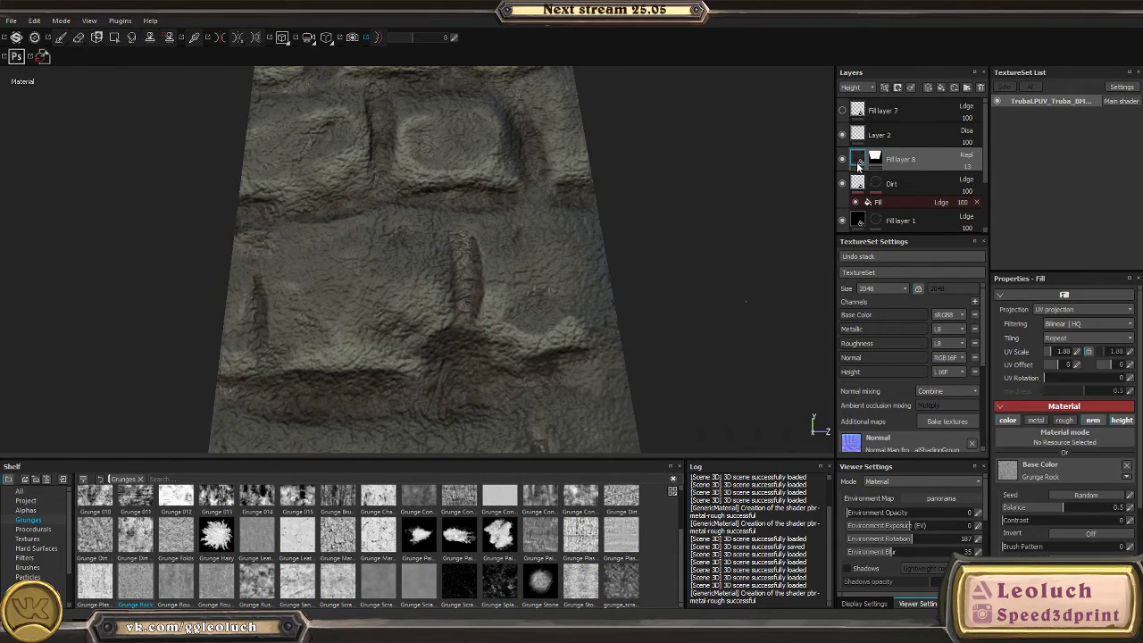
pyautogui.click(852, 96)
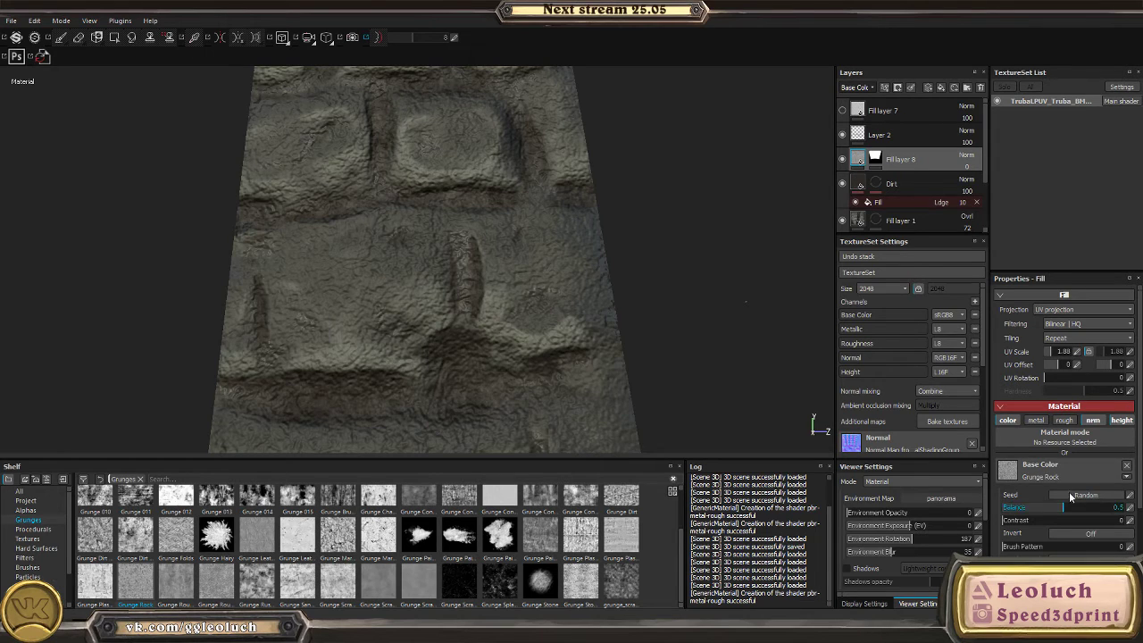
pyautogui.keyDown('alt'); pyautogui.moveTo(803, 308); pyautogui.dragTo(407, 199); pyautogui.keyUp('alt')
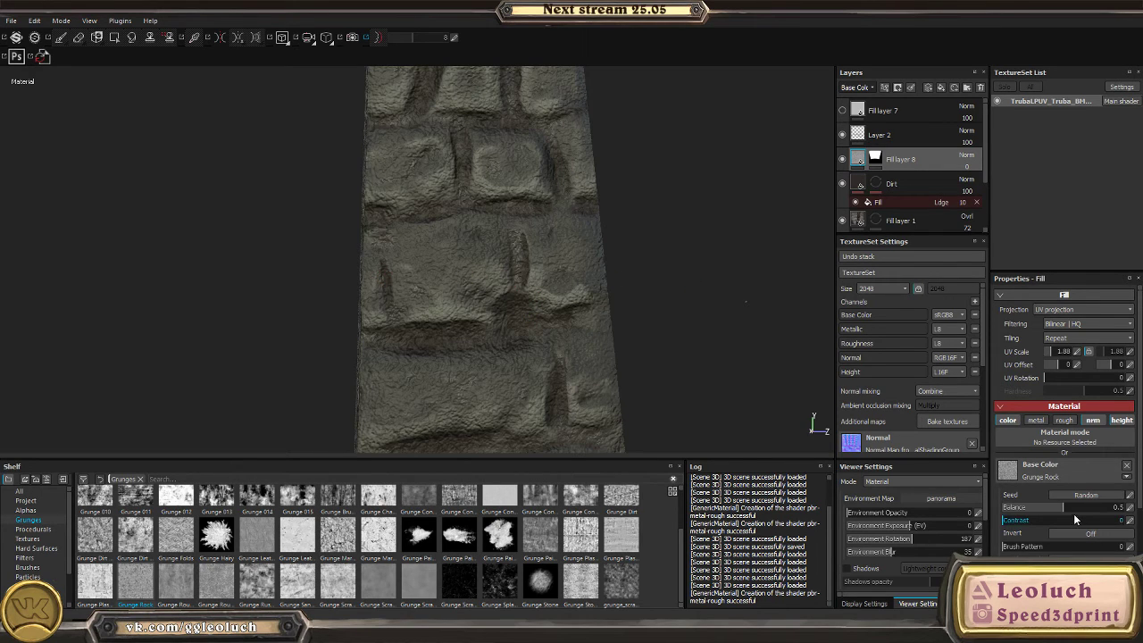
pyautogui.scroll(-2, 1076, 519)
pyautogui.scroll(2, 1067, 488)
pyautogui.moveTo(969, 178); pyautogui.dragTo(955, 192)
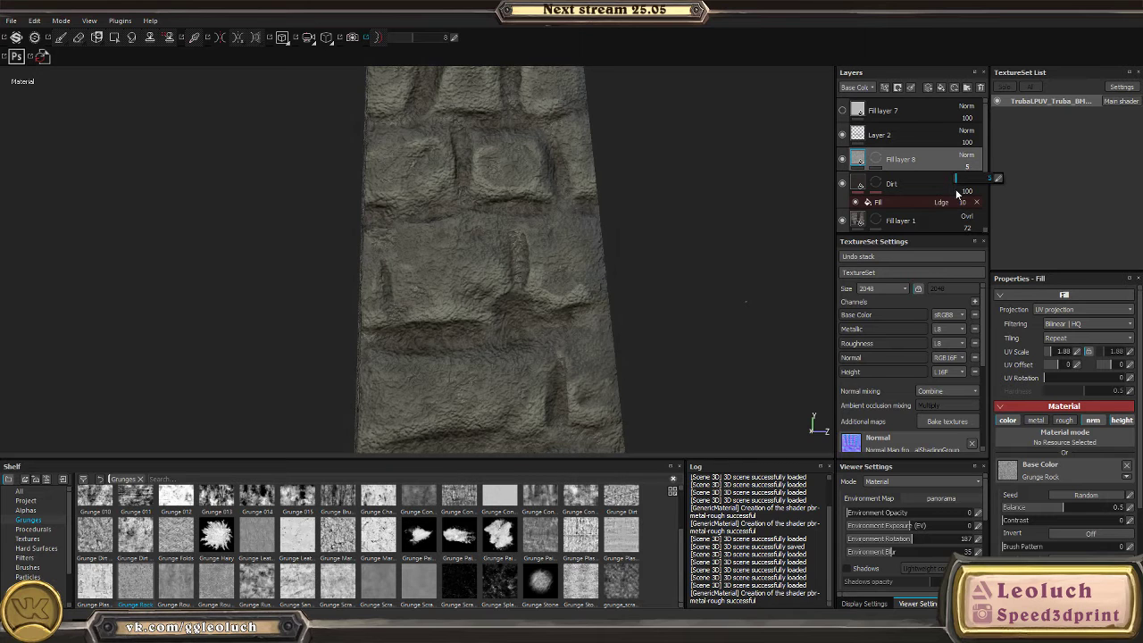
# - Examine the stone shaft's grain from several sides and distances, and compare it with Fill layer 8 hidden and shown
pyautogui.scroll(-5, 554, 265)
pyautogui.scroll(5, 613, 279)
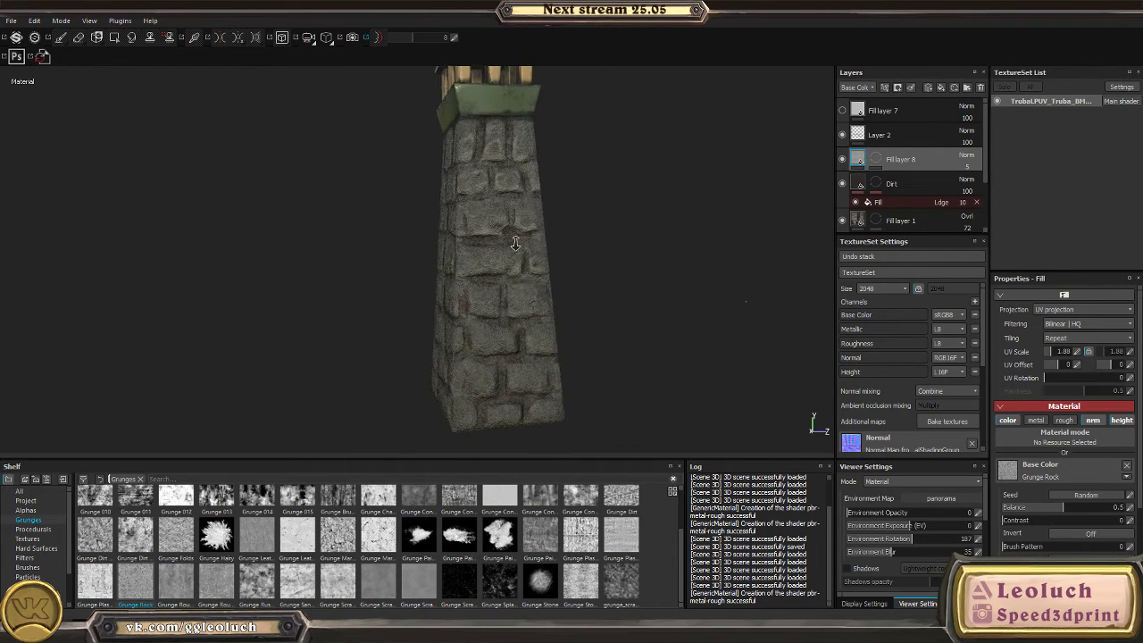
pyautogui.scroll(2, 702, 412)
pyautogui.scroll(-3, 691, 367)
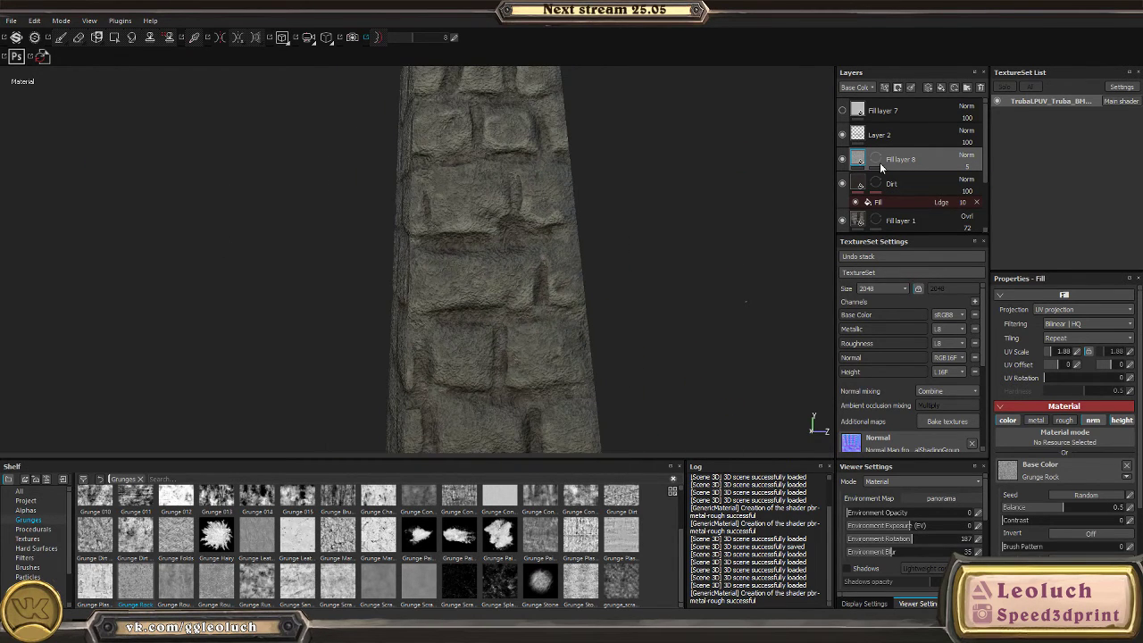
pyautogui.keyDown('alt'); pyautogui.moveTo(594, 305); pyautogui.dragTo(471, 225); pyautogui.keyUp('alt')
pyautogui.scroll(-6, 471, 224)
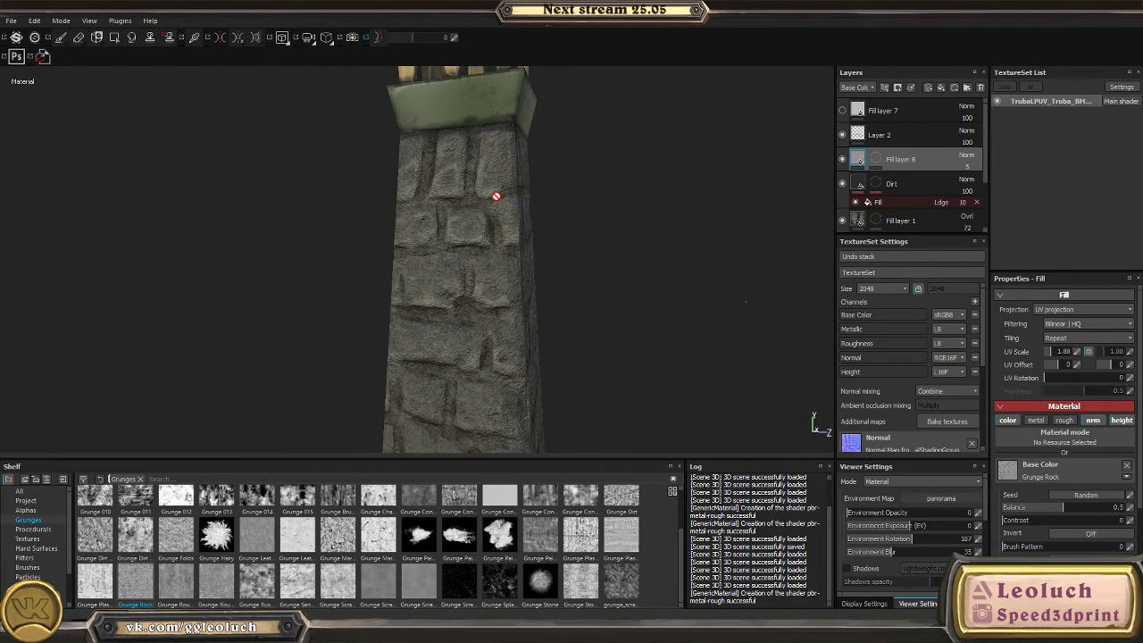
pyautogui.keyDown('alt'); pyautogui.moveTo(500, 268); pyautogui.dragTo(552, 373); pyautogui.keyUp('alt')
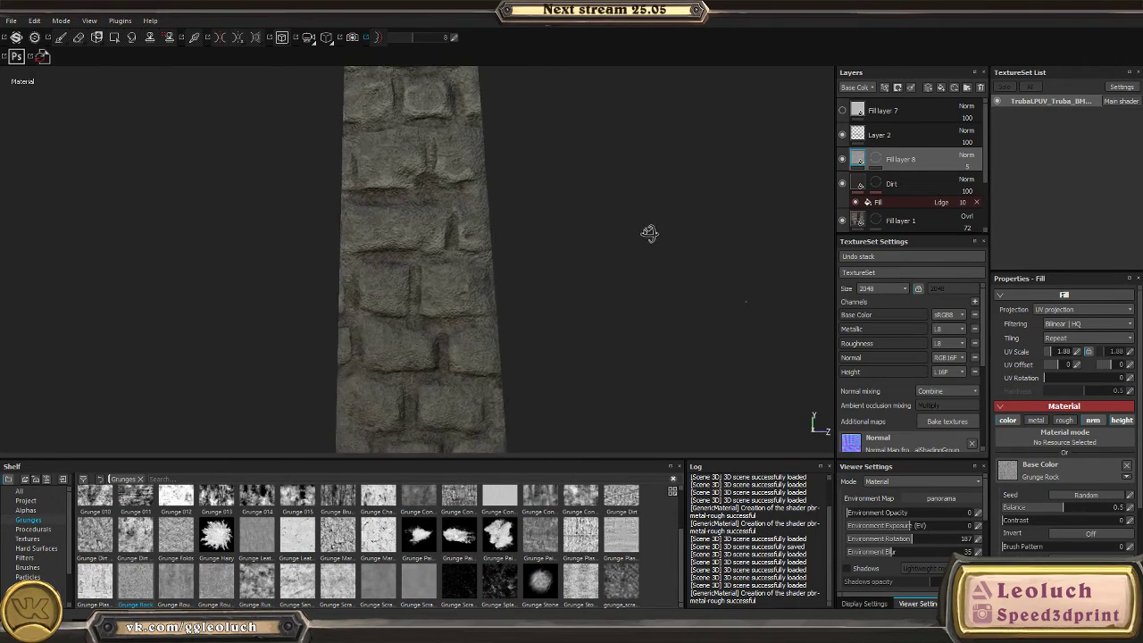
pyautogui.keyDown('alt'); pyautogui.moveTo(650, 233); pyautogui.dragTo(506, 267); pyautogui.keyUp('alt')
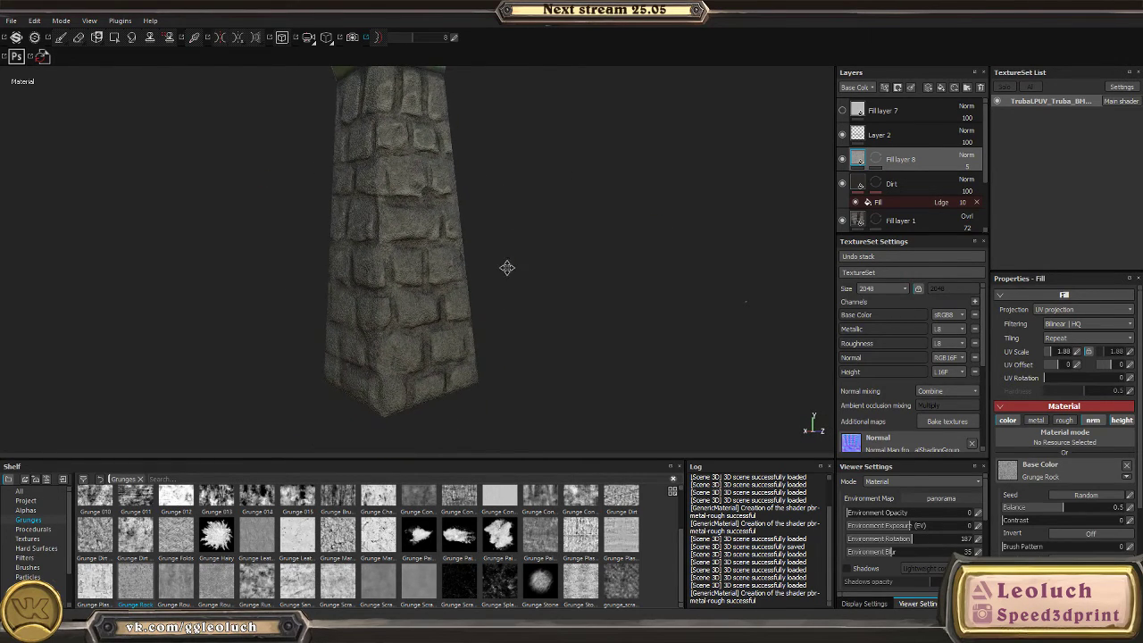
pyautogui.scroll(10, 507, 268)
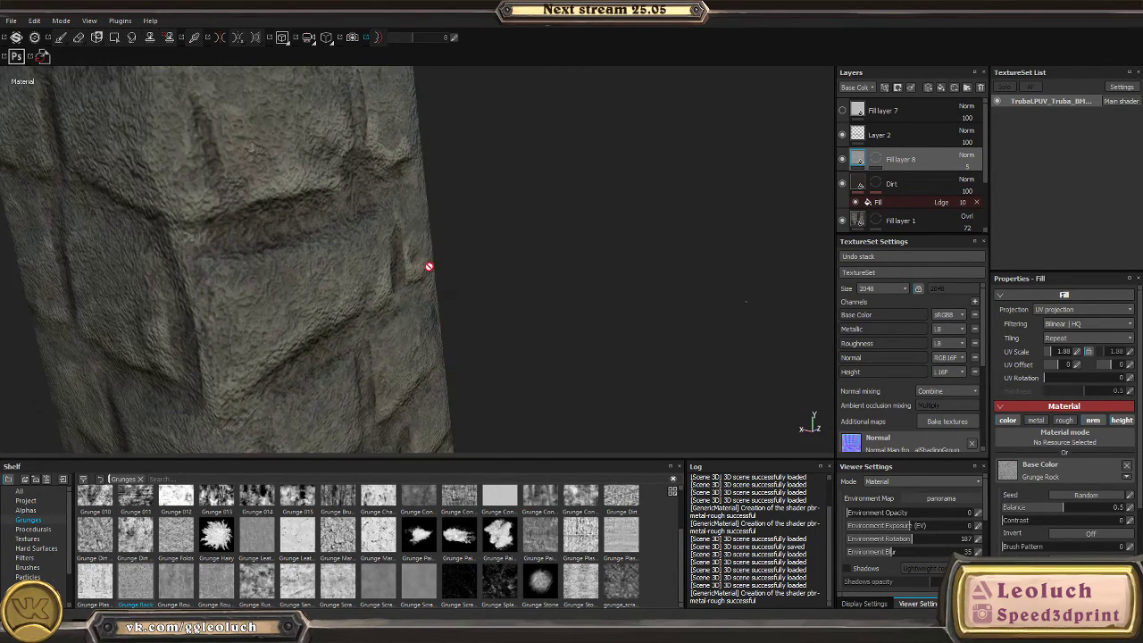
pyautogui.keyDown('alt'); pyautogui.moveTo(429, 266); pyautogui.dragTo(548, 304); pyautogui.keyUp('alt')
pyautogui.keyDown('alt'); pyautogui.moveTo(548, 303); pyautogui.dragTo(456, 279, button='middle'); pyautogui.keyUp('alt')
pyautogui.keyDown('alt'); pyautogui.moveTo(456, 278); pyautogui.dragTo(144, 175); pyautogui.keyUp('alt')
pyautogui.keyDown('alt'); pyautogui.moveTo(299, 257); pyautogui.dragTo(401, 321); pyautogui.keyUp('alt')
pyautogui.press('f')
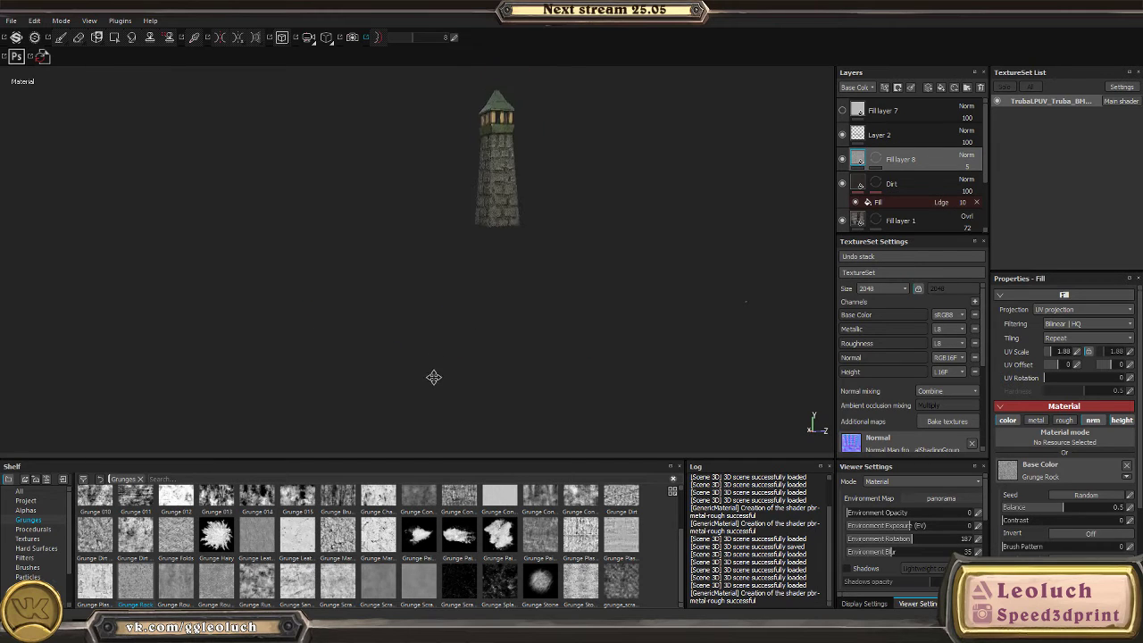
pyautogui.scroll(6, 663, 341)
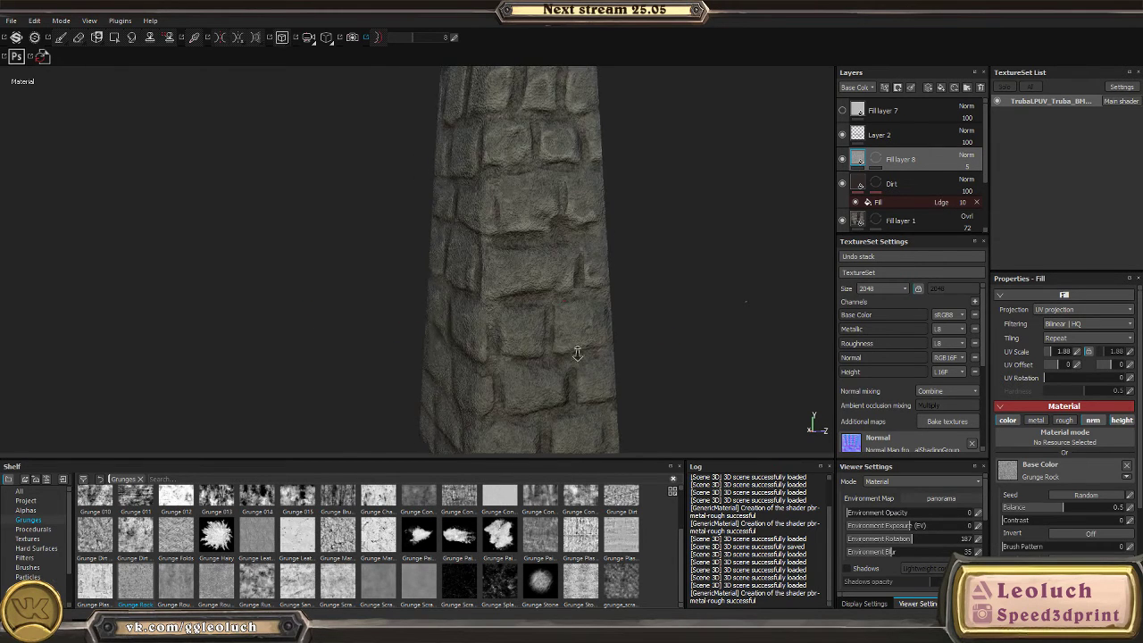
pyautogui.keyDown('alt'); pyautogui.moveTo(606, 370); pyautogui.dragTo(754, 260); pyautogui.keyUp('alt')
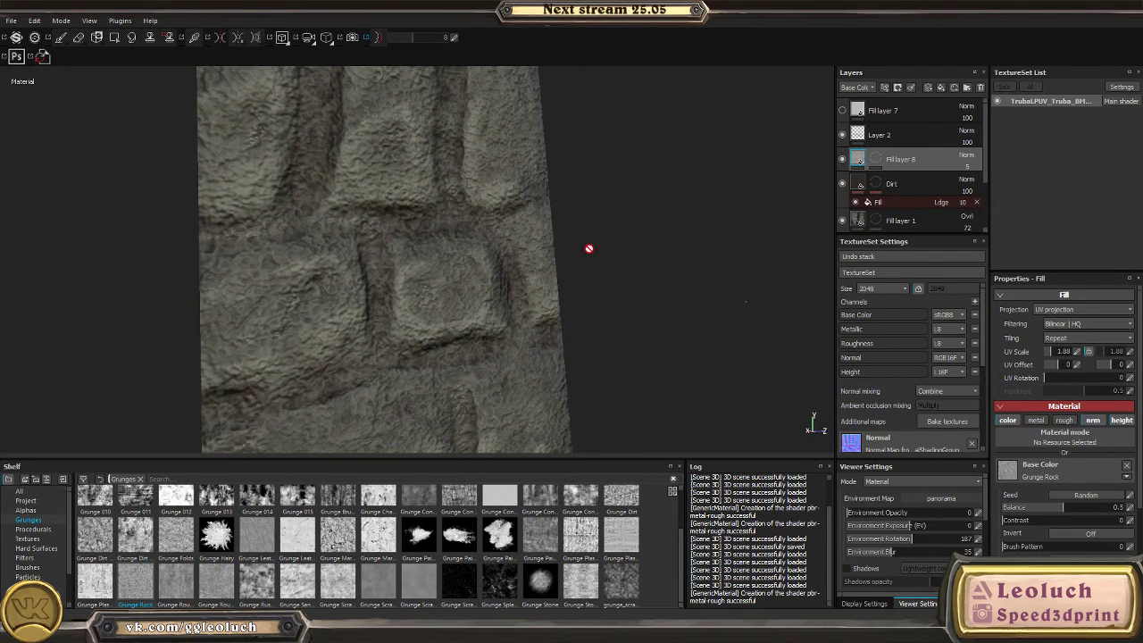
pyautogui.keyDown('alt'); pyautogui.moveTo(588, 248); pyautogui.dragTo(607, 241); pyautogui.keyUp('alt')
pyautogui.click(842, 159)
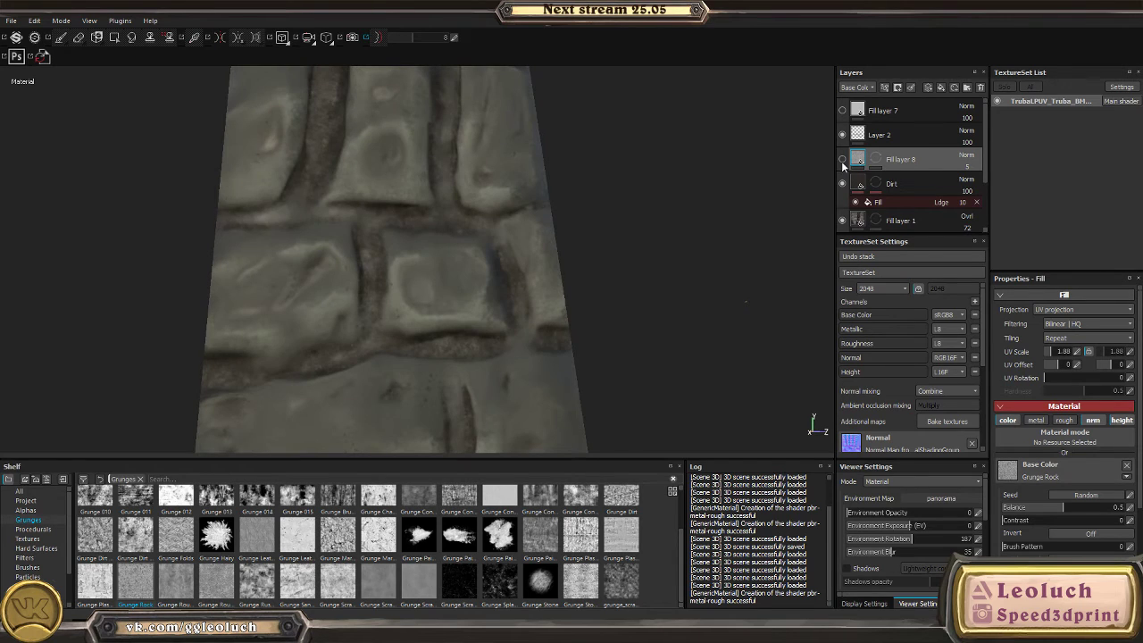
pyautogui.click(842, 161)
# - Add a fill effect to Fill layer 8's mask
pyautogui.click(875, 159)
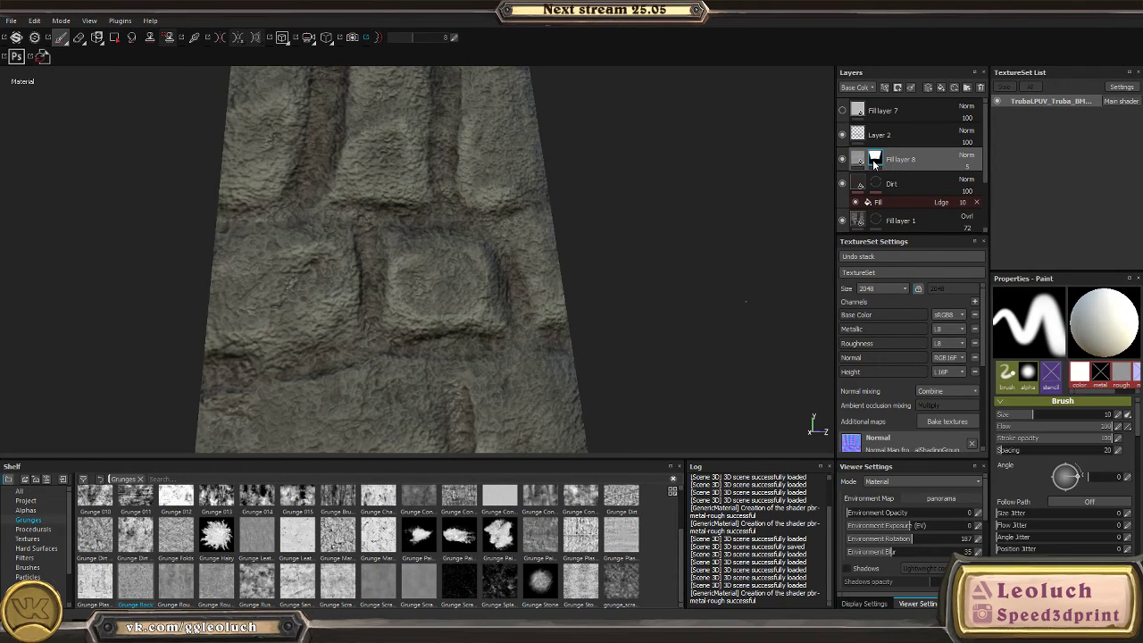
pyautogui.keyDown('alt'); pyautogui.click(873, 160); pyautogui.keyUp('alt')
pyautogui.click(857, 160)
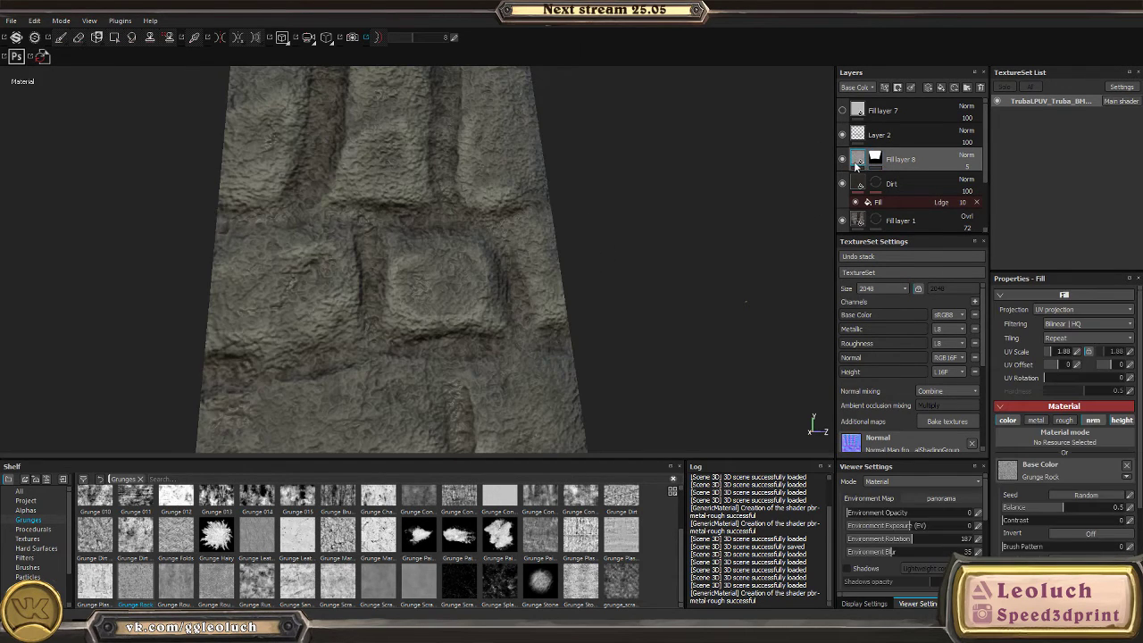
pyautogui.click(875, 159)
pyautogui.click(884, 87)
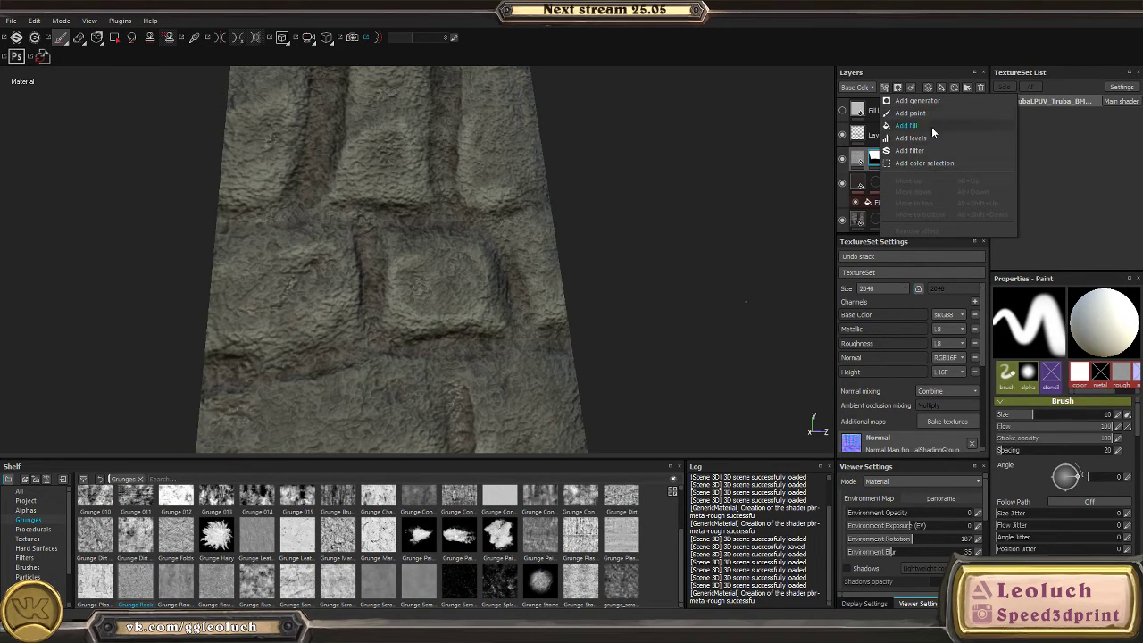
pyautogui.click(904, 125)
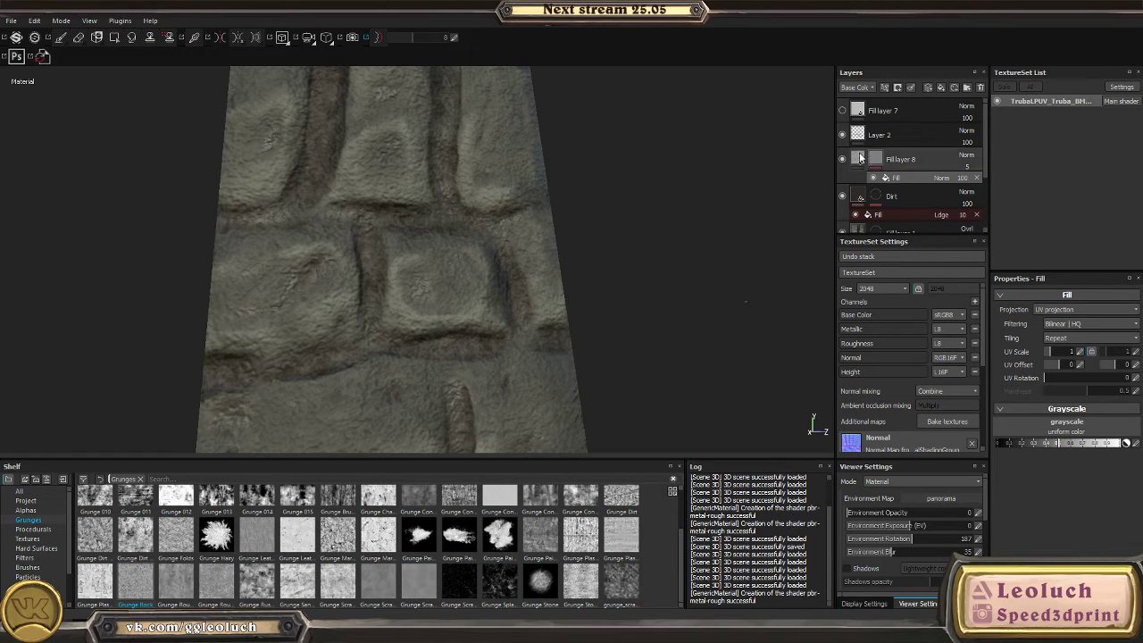
# - Search the shelf for "amb" and assign the Ambient Occlusion map to the fill effect on Fill layer 8's mask
pyautogui.click(169, 478)
pyautogui.write('d')
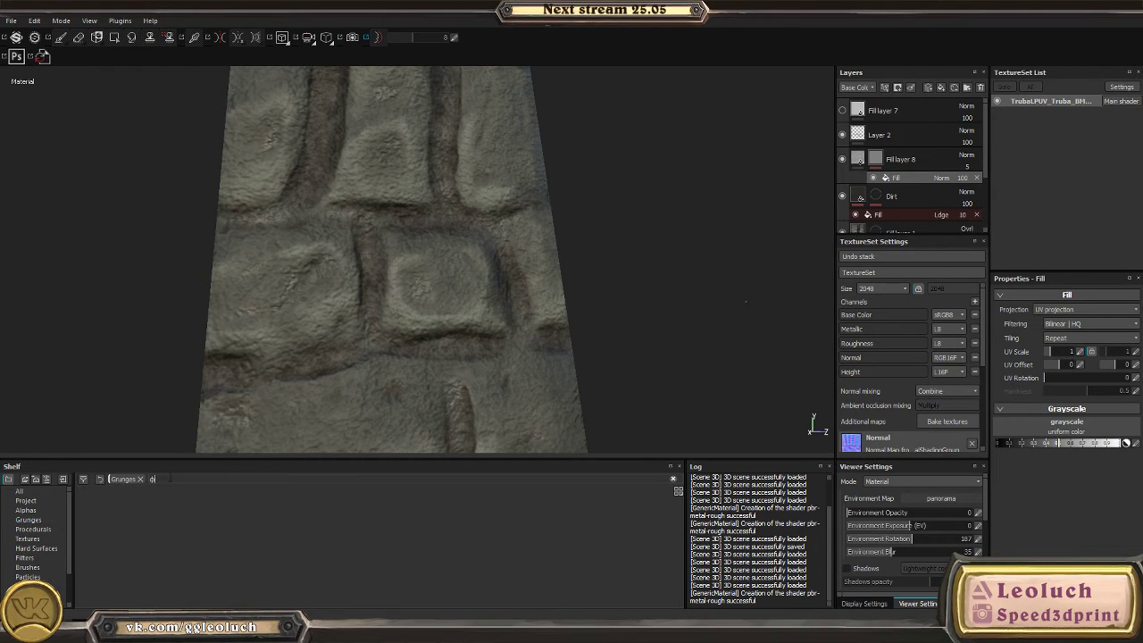
pyautogui.press('BackSpace')
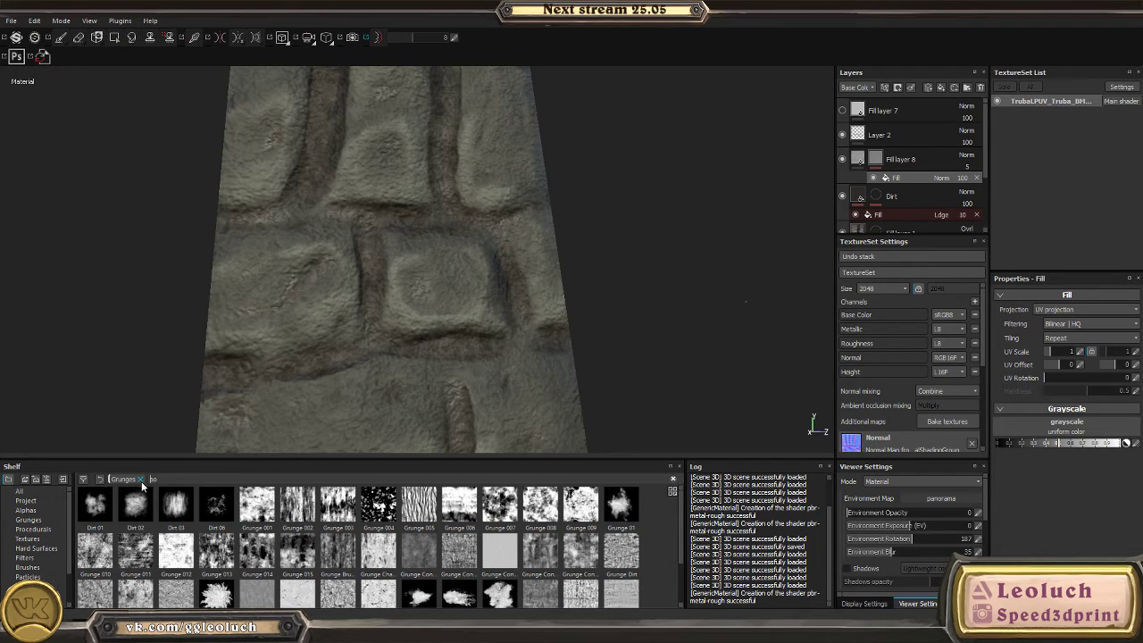
pyautogui.click(140, 480)
pyautogui.write('amb')
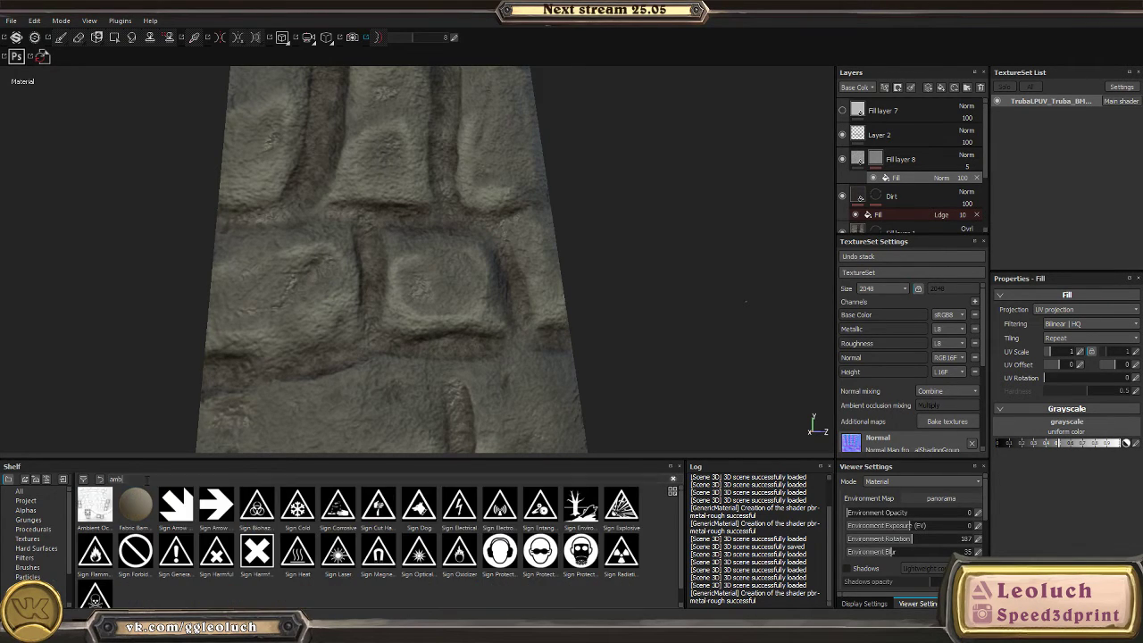
pyautogui.moveTo(114, 508); pyautogui.dragTo(1036, 431)
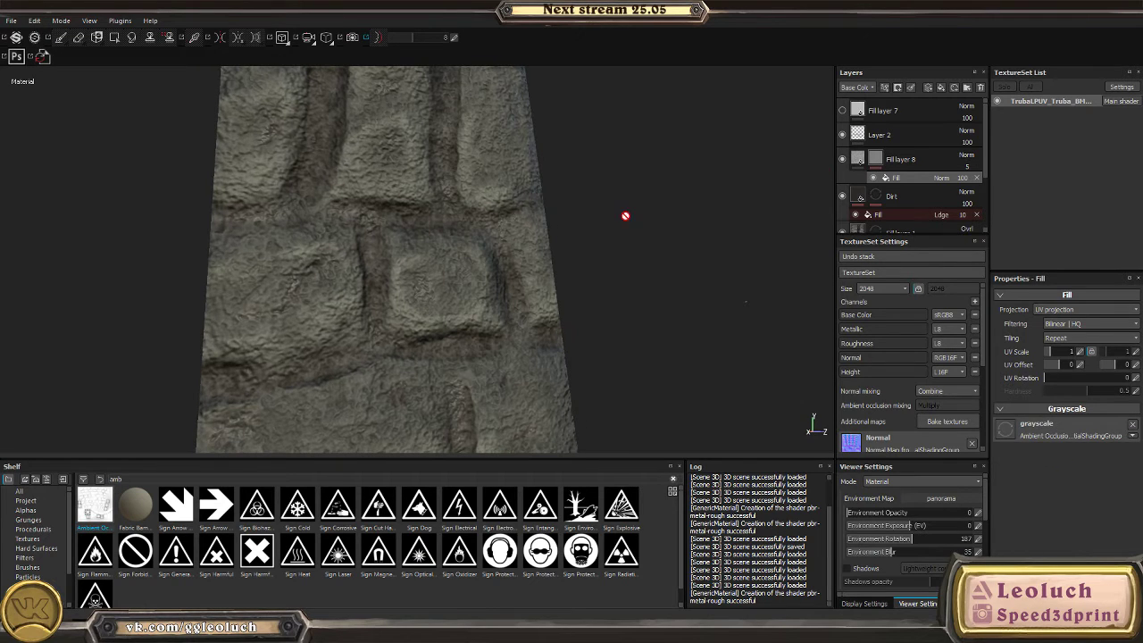
# - Display Fill layer 8's mask on the model and set its ambient occlusion fill to Multiply blending
pyautogui.keyDown('alt'); pyautogui.click(875, 159); pyautogui.keyUp('alt')
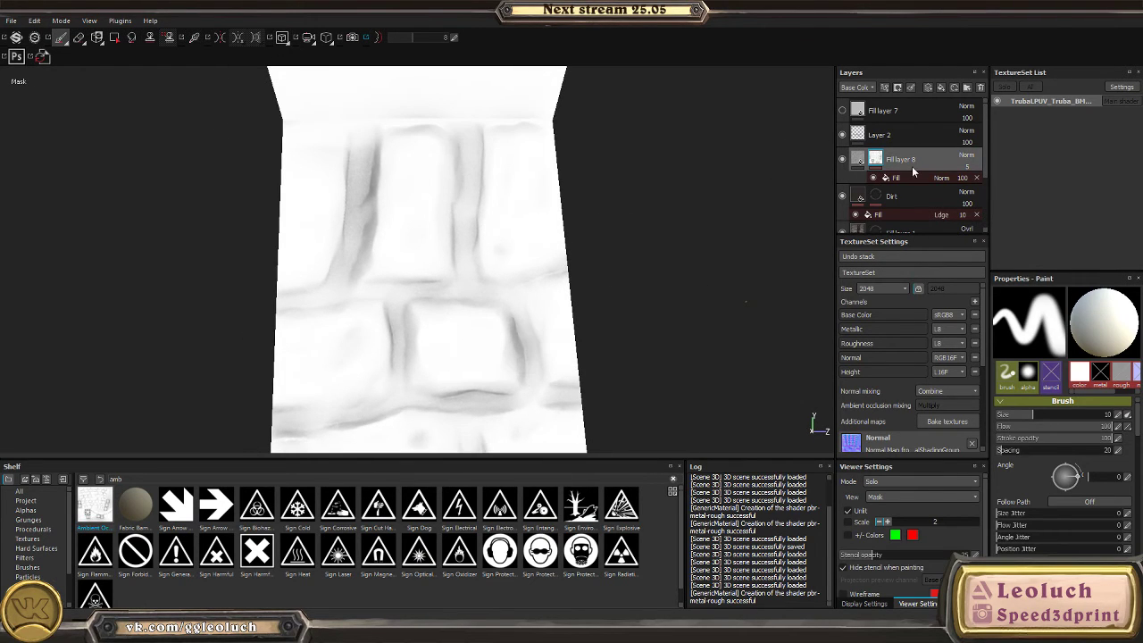
pyautogui.keyDown('alt'); pyautogui.moveTo(676, 262); pyautogui.dragTo(523, 273); pyautogui.keyUp('alt')
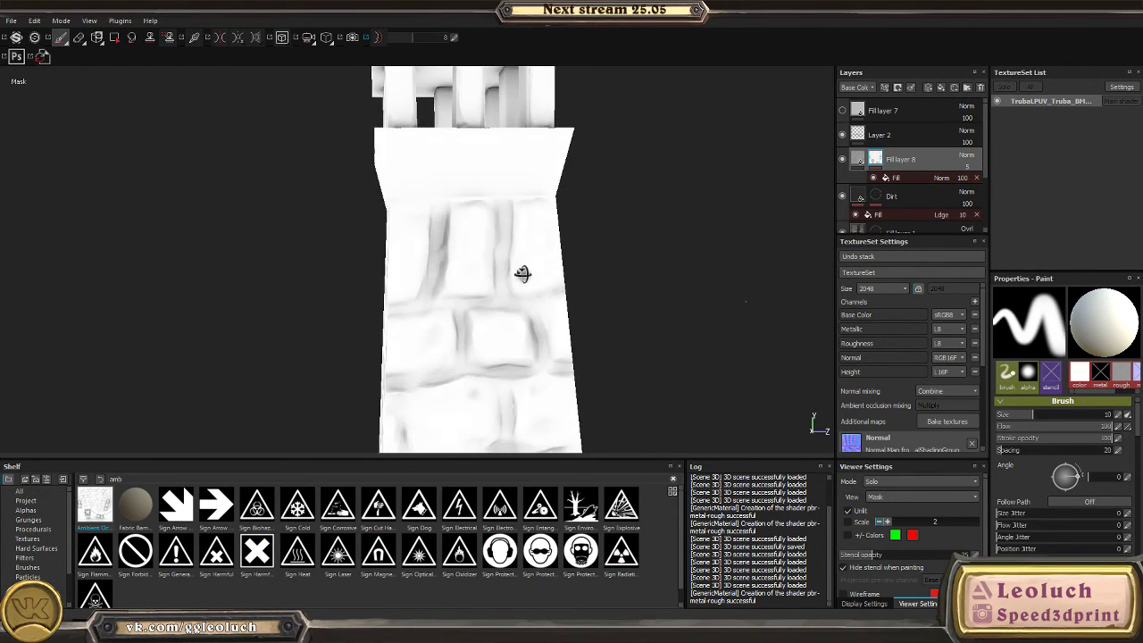
pyautogui.click(896, 178)
pyautogui.click(941, 178)
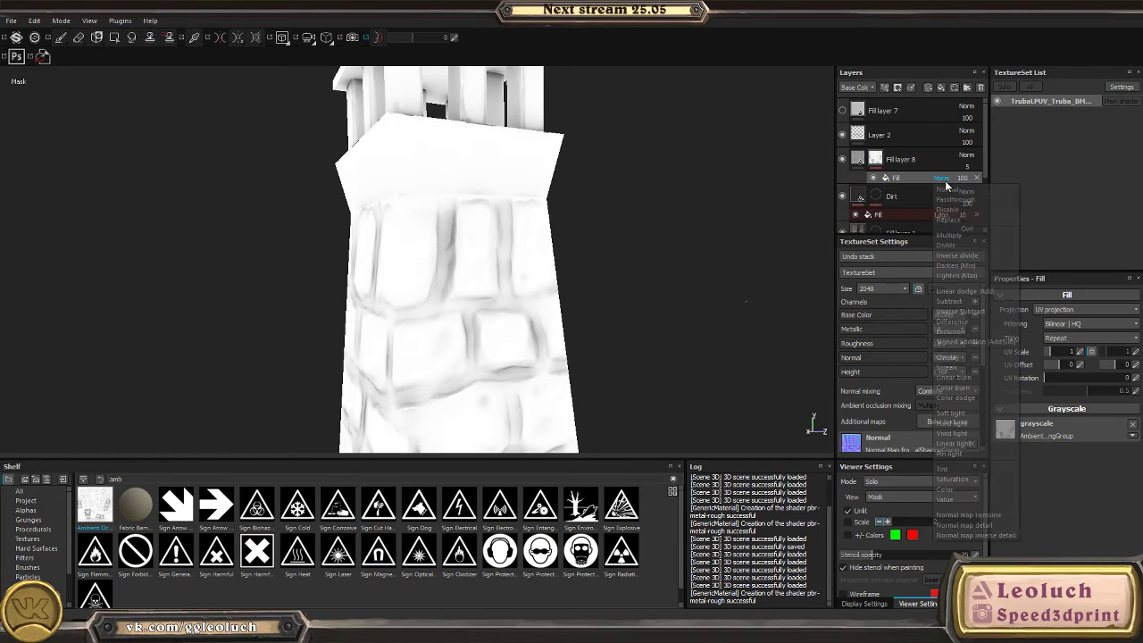
pyautogui.click(947, 234)
pyautogui.moveTo(682, 355)
pyautogui.keyDown('alt'); pyautogui.mouseDown()
pyautogui.moveTo(523, 359)
pyautogui.moveTo(438, 275)
pyautogui.moveTo(566, 403)
pyautogui.moveTo(590, 393)
pyautogui.mouseUp(); pyautogui.keyUp('alt')
# - Add a Levels effect to Fill layer 8's mask and raise its midtone to about 14.2 to darken the stone joints
pyautogui.click(897, 87)
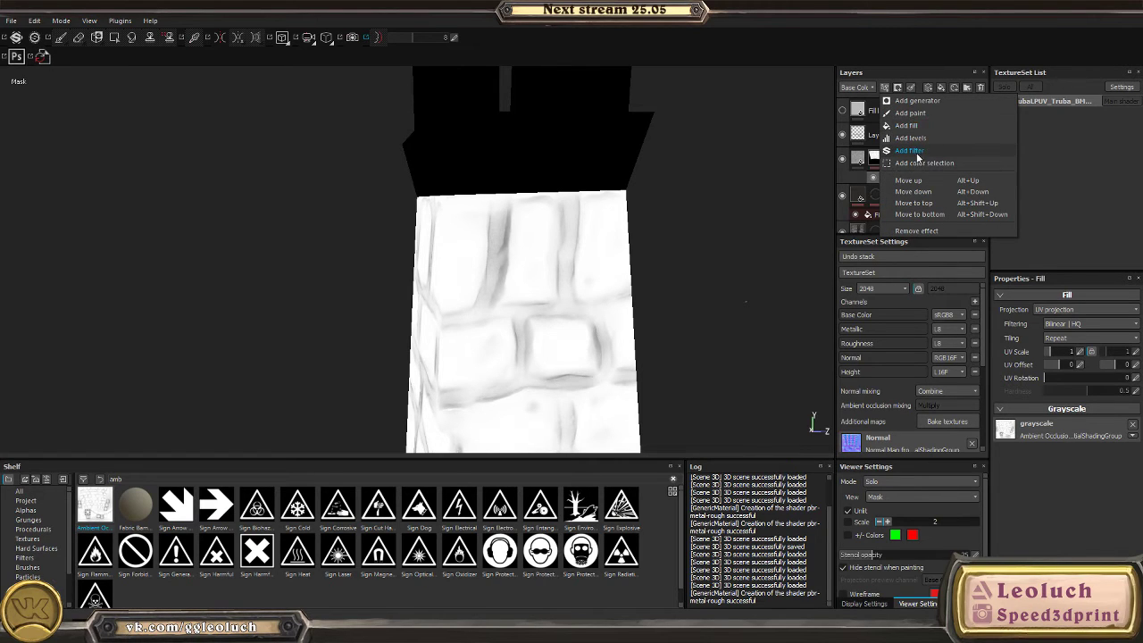
pyautogui.click(918, 140)
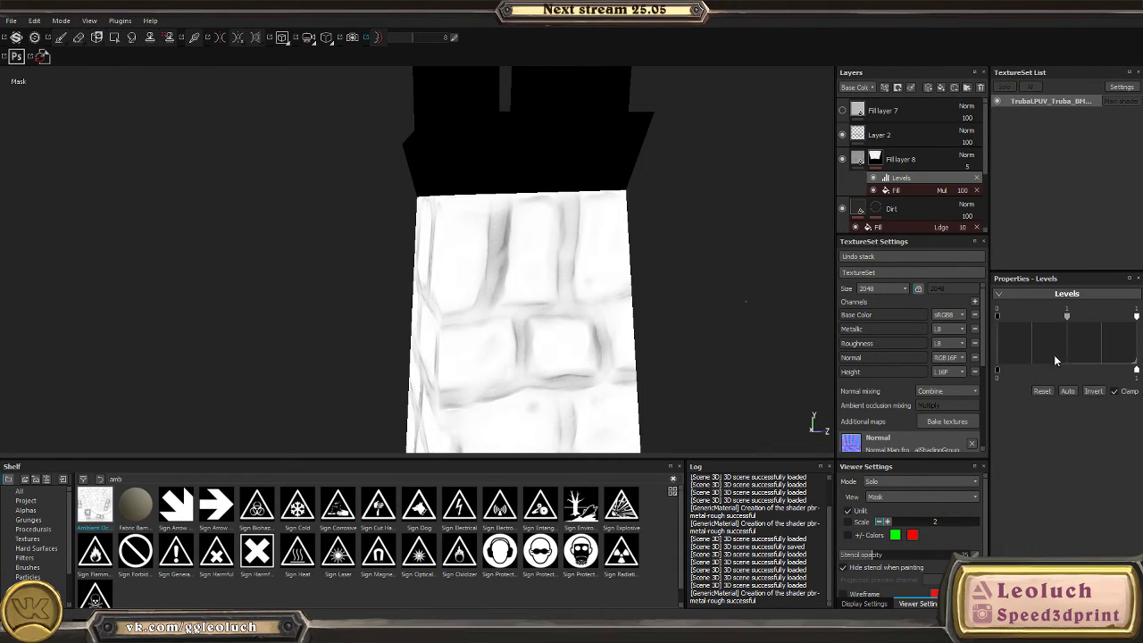
pyautogui.moveTo(1067, 320); pyautogui.dragTo(1121, 318)
pyautogui.keyDown('alt'); pyautogui.moveTo(607, 344); pyautogui.dragTo(535, 390); pyautogui.keyUp('alt')
pyautogui.press('m')
pyautogui.scroll(5, 620, 296)
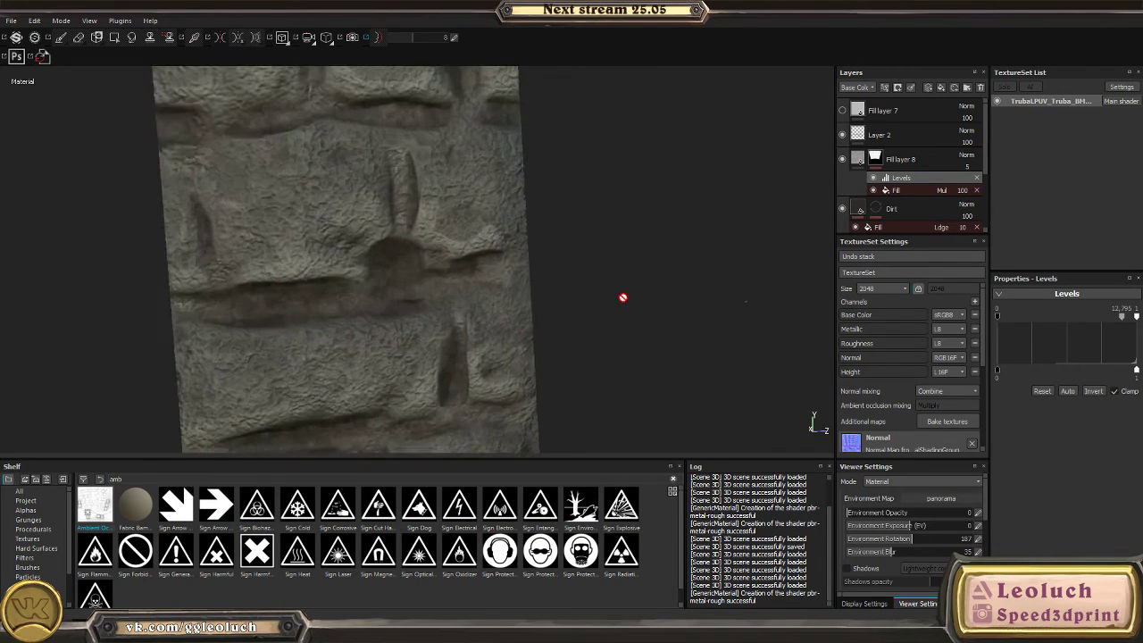
pyautogui.keyDown('alt'); pyautogui.moveTo(620, 295); pyautogui.dragTo(548, 393, button='middle'); pyautogui.keyUp('alt')
pyautogui.keyDown('alt'); pyautogui.moveTo(548, 394); pyautogui.dragTo(424, 258); pyautogui.keyUp('alt')
pyautogui.scroll(5, 423, 258)
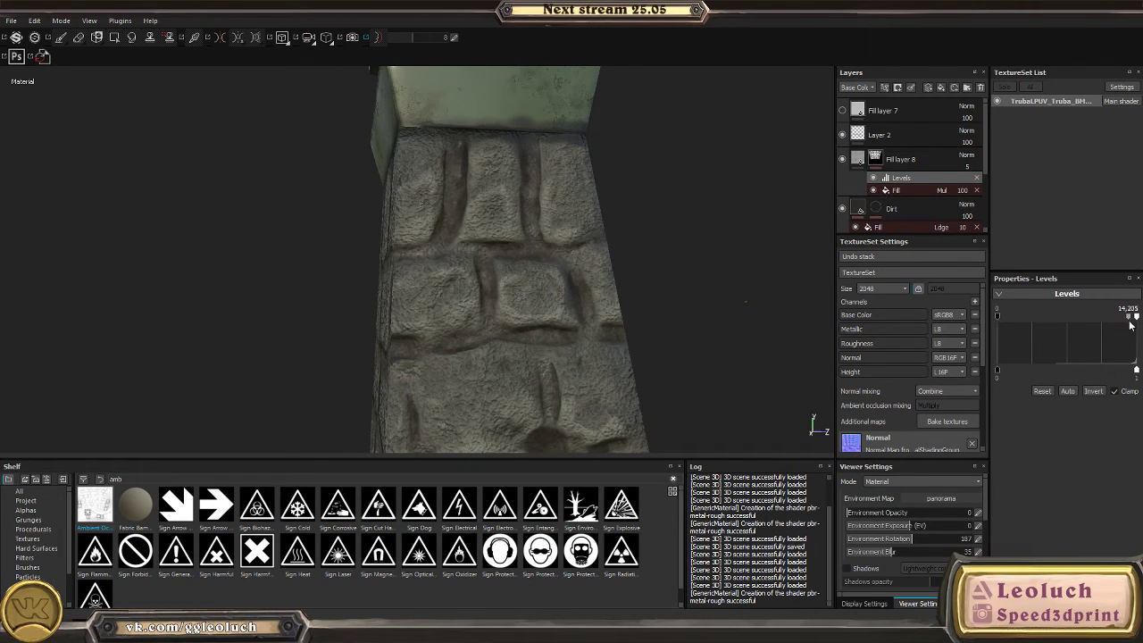
# - Raise the mask Levels midtone to 16 while viewing the mask, and check the stone shaft in material view
pyautogui.keyDown('alt'); pyautogui.click(875, 159); pyautogui.keyUp('alt')
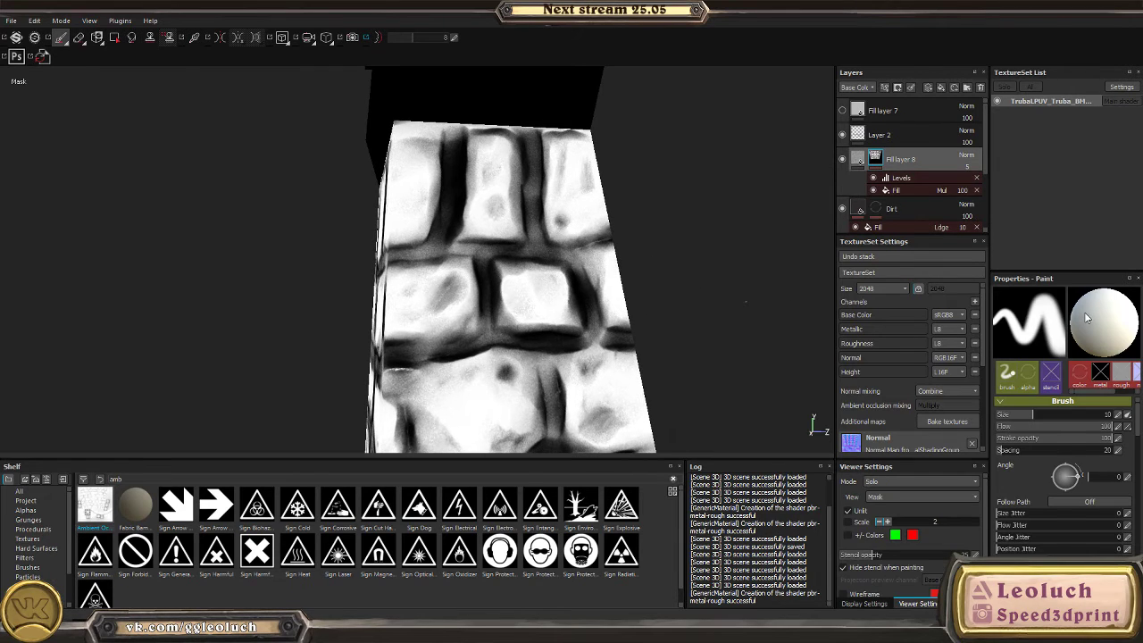
pyautogui.click(930, 179)
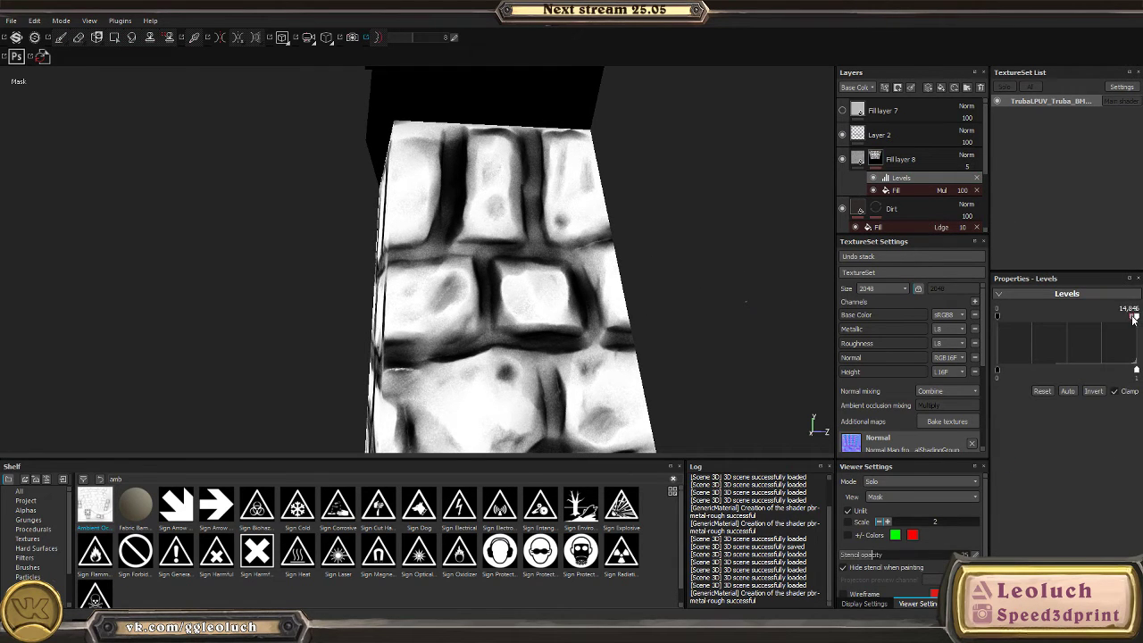
pyautogui.moveTo(1133, 319)
pyautogui.mouseDown()
pyautogui.moveTo(1105, 321)
pyautogui.moveTo(1139, 328)
pyautogui.mouseUp()
pyautogui.moveTo(653, 281)
pyautogui.keyDown('alt'); pyautogui.mouseDown()
pyautogui.moveTo(102, 224)
pyautogui.moveTo(512, 258)
pyautogui.moveTo(742, 419)
pyautogui.moveTo(365, 254)
pyautogui.moveTo(420, 267)
pyautogui.moveTo(555, 319)
pyautogui.moveTo(133, 222)
pyautogui.moveTo(505, 250)
pyautogui.moveTo(487, 264)
pyautogui.moveTo(455, 255)
pyautogui.mouseUp(); pyautogui.keyUp('alt')
pyautogui.press('m')
pyautogui.scroll(5, 613, 342)
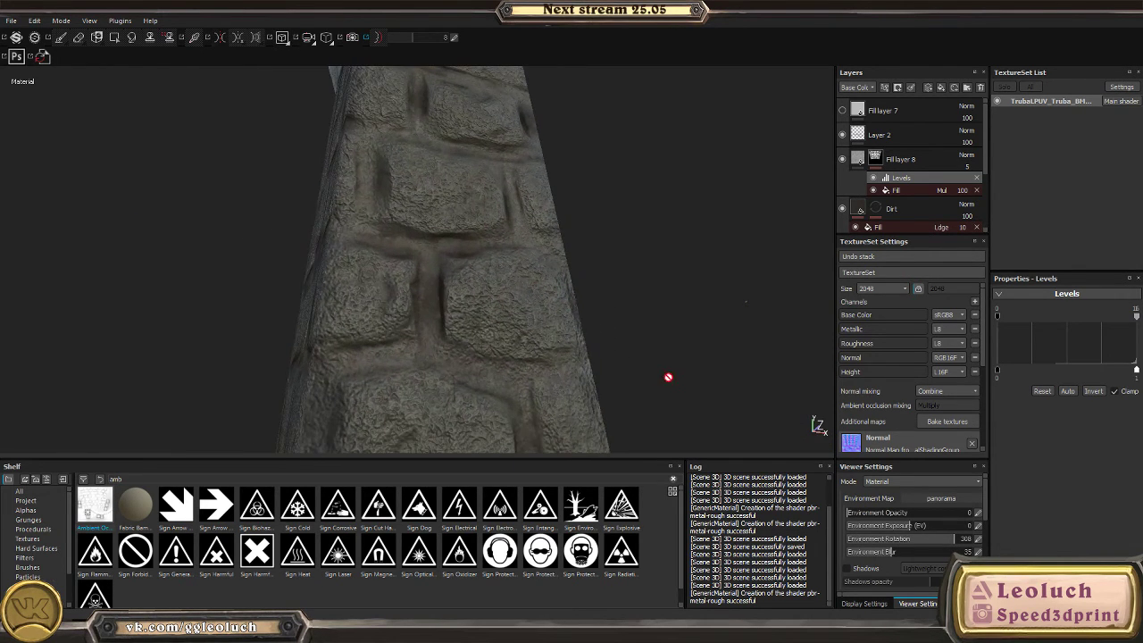
pyautogui.keyDown('alt'); pyautogui.moveTo(668, 376); pyautogui.dragTo(358, 504); pyautogui.keyUp('alt')
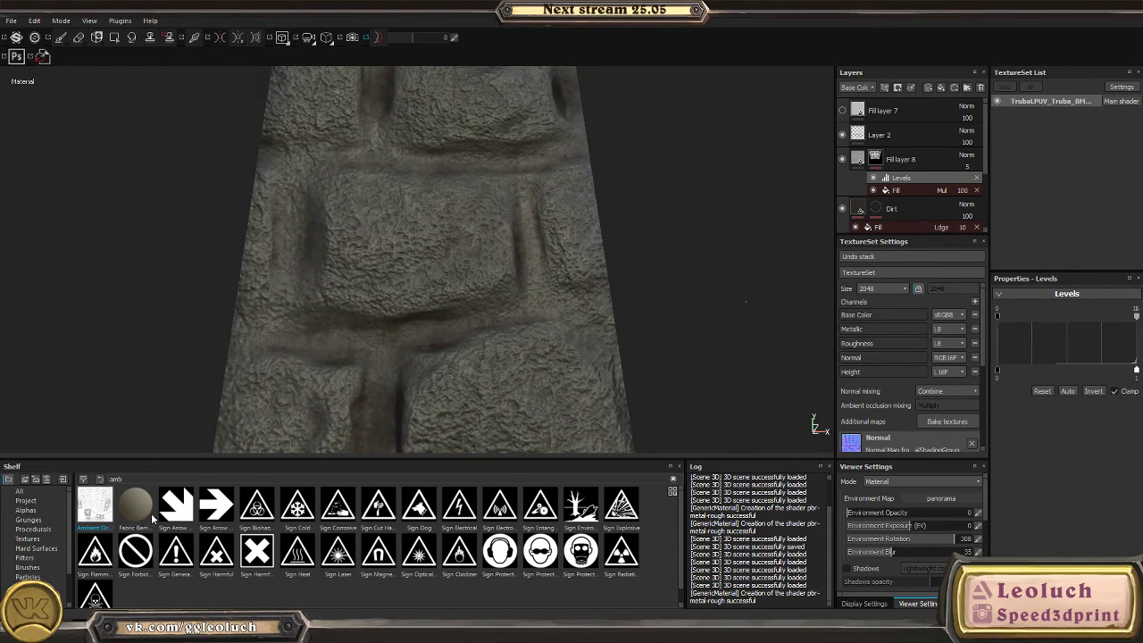
# - Search the shelf for "rock" and add the rock_DesertCliff material as a layer directly above Fill layer 8
pyautogui.write('rock')
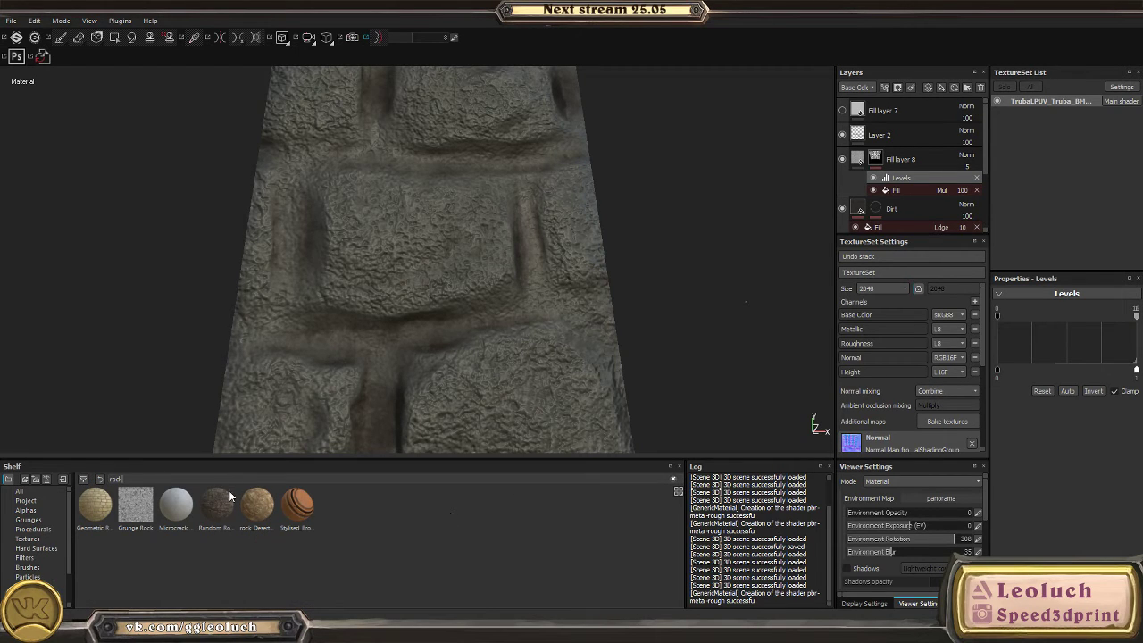
pyautogui.moveTo(222, 502)
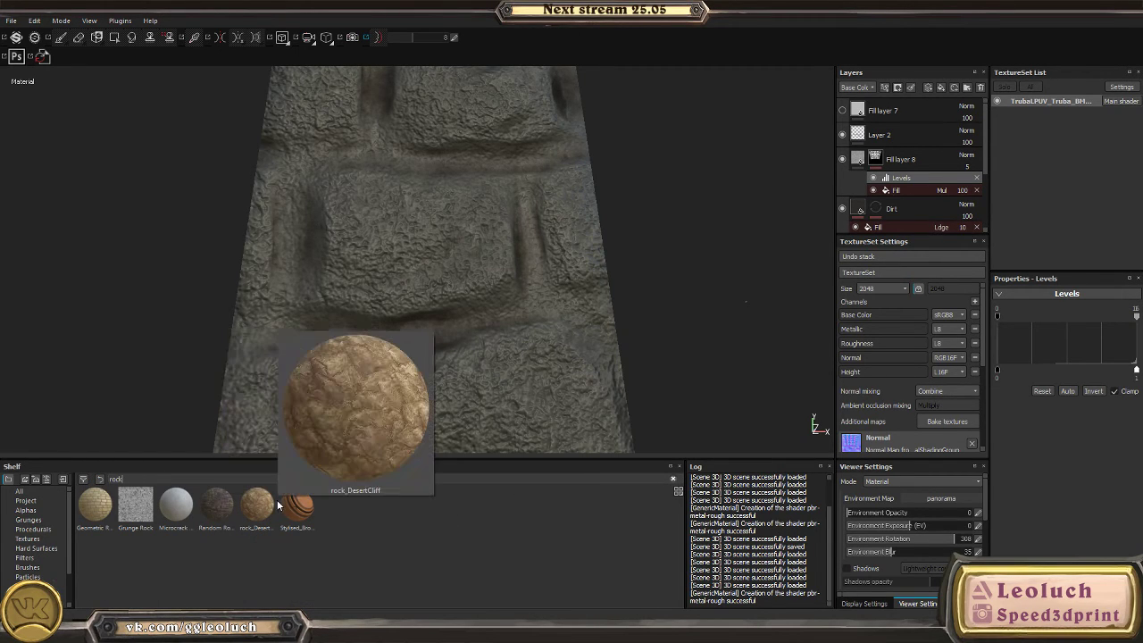
pyautogui.moveTo(261, 514); pyautogui.dragTo(895, 159)
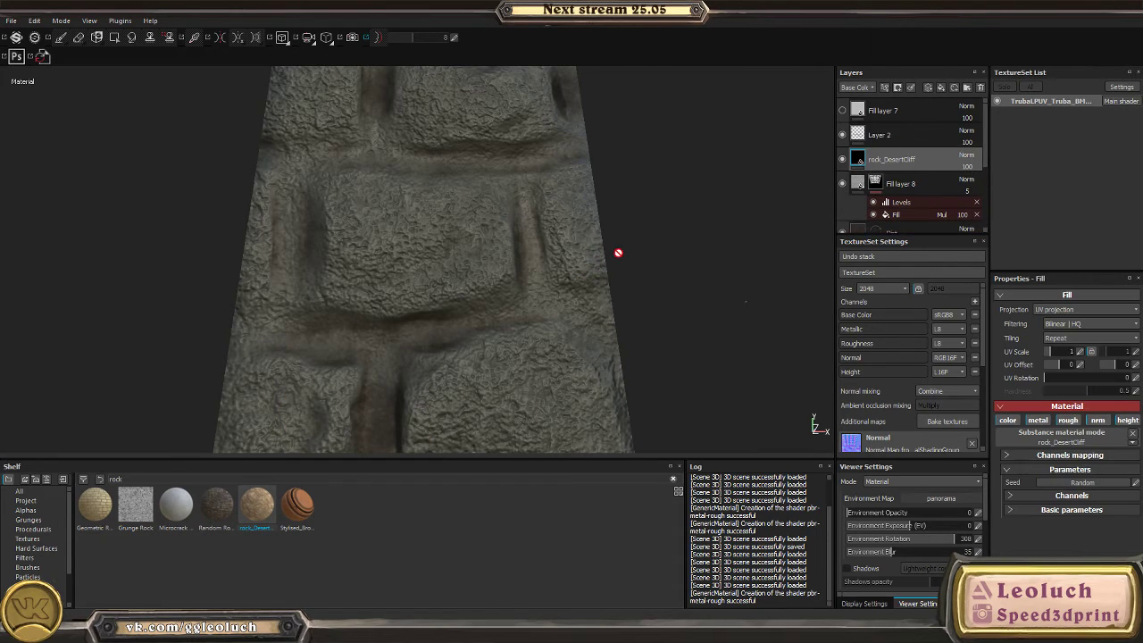
pyautogui.keyDown('alt'); pyautogui.moveTo(617, 250); pyautogui.dragTo(473, 326); pyautogui.keyUp('alt')
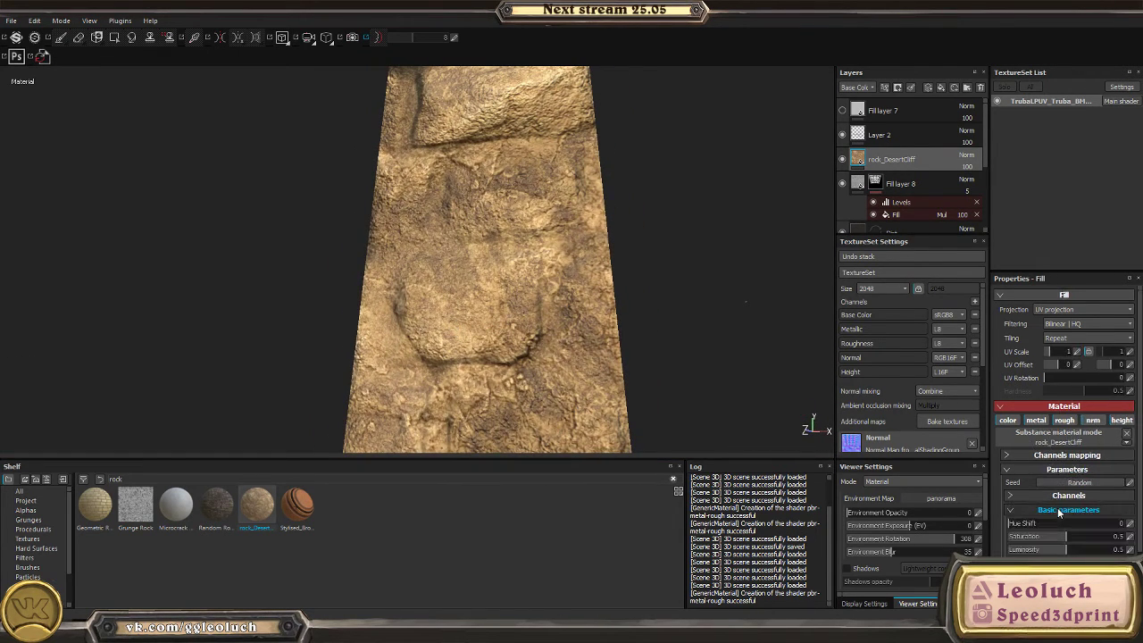
# - Turn off the color channel of the rock_DesertCliff layer and hide Fill layer 8
pyautogui.click(1057, 509)
pyautogui.click(1054, 512)
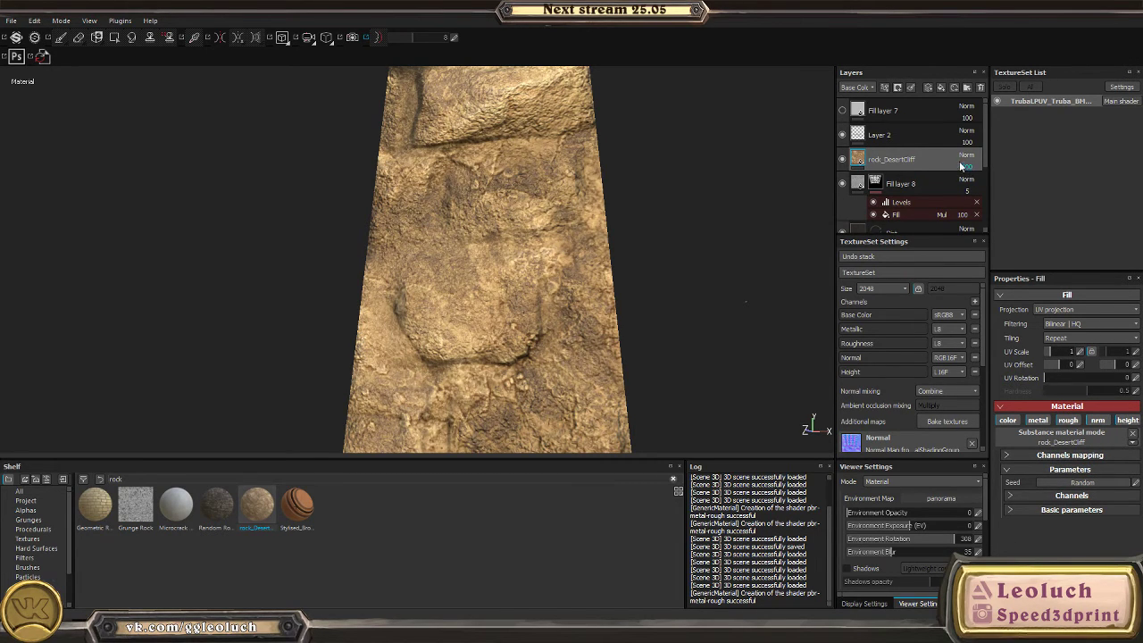
pyautogui.click(1017, 419)
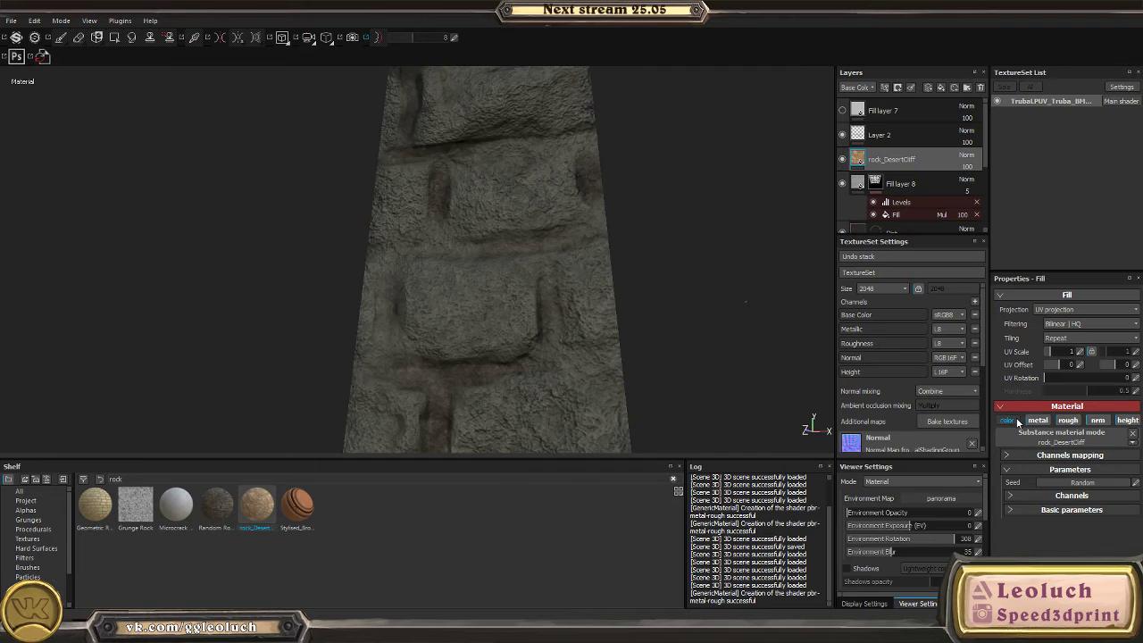
pyautogui.keyDown('alt'); pyautogui.moveTo(670, 323); pyautogui.dragTo(616, 252); pyautogui.keyUp('alt')
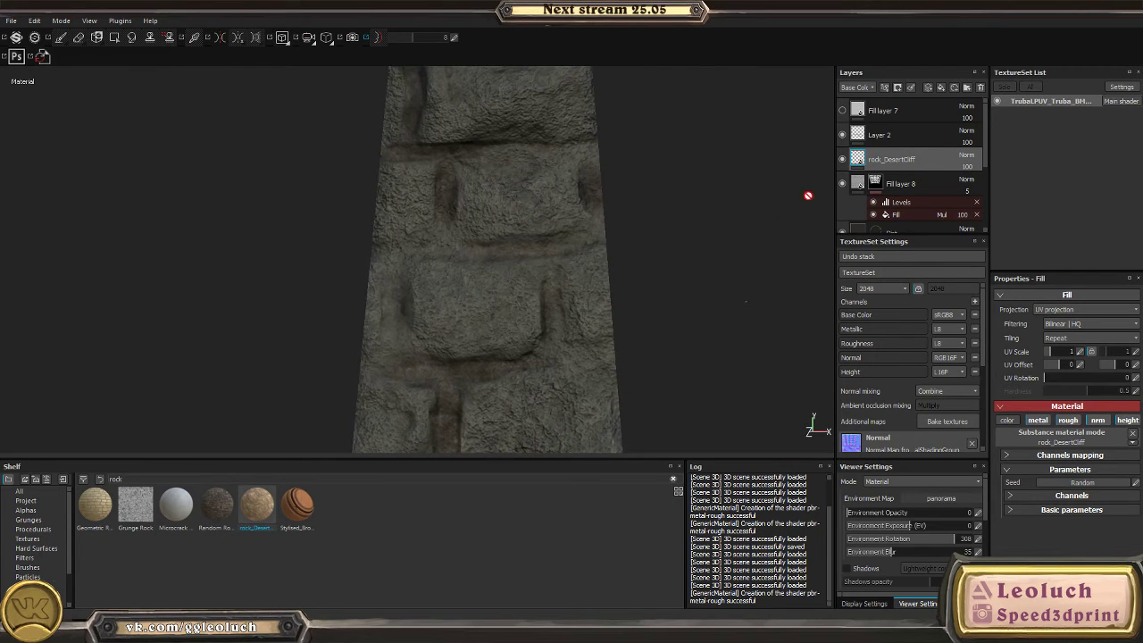
pyautogui.click(842, 184)
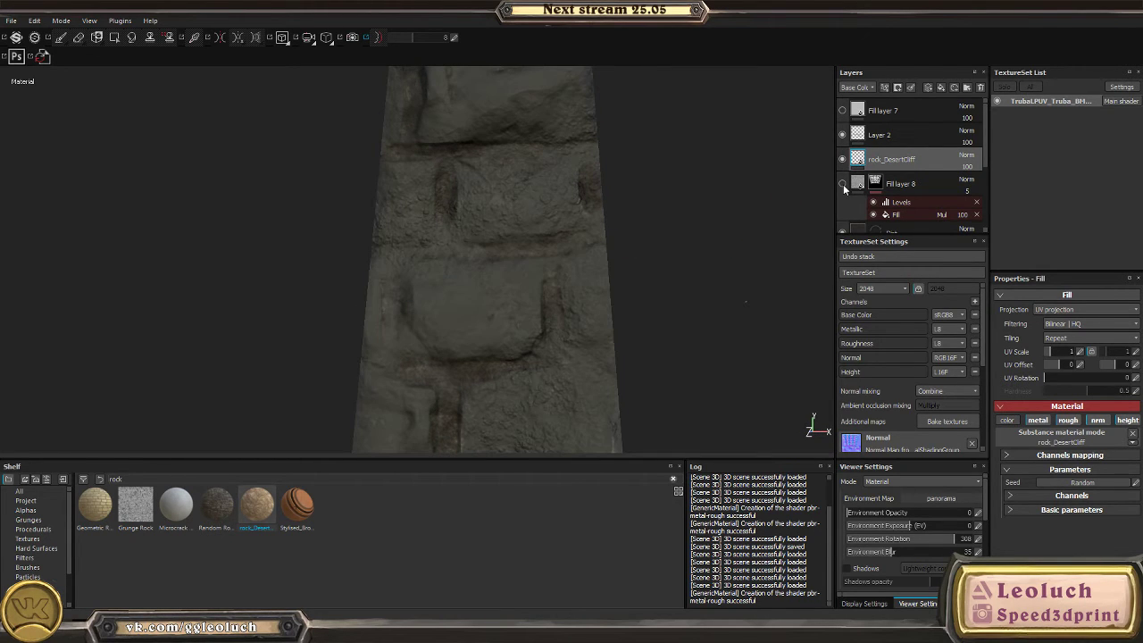
pyautogui.scroll(-5, 301, 230)
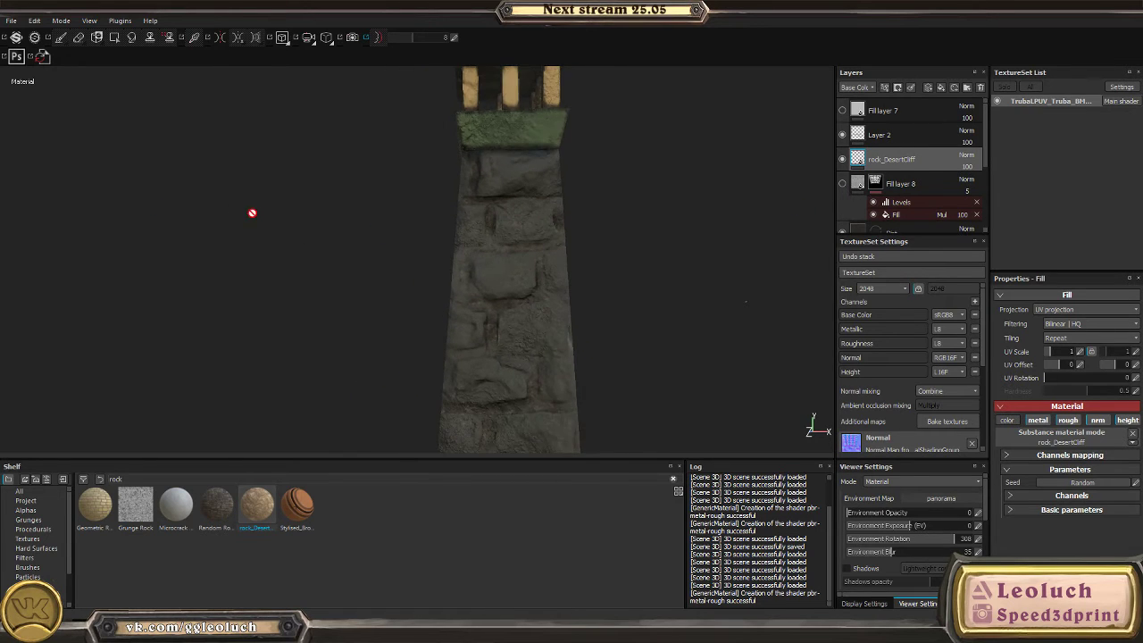
pyautogui.keyDown('alt'); pyautogui.moveTo(411, 325); pyautogui.dragTo(589, 337); pyautogui.keyUp('alt')
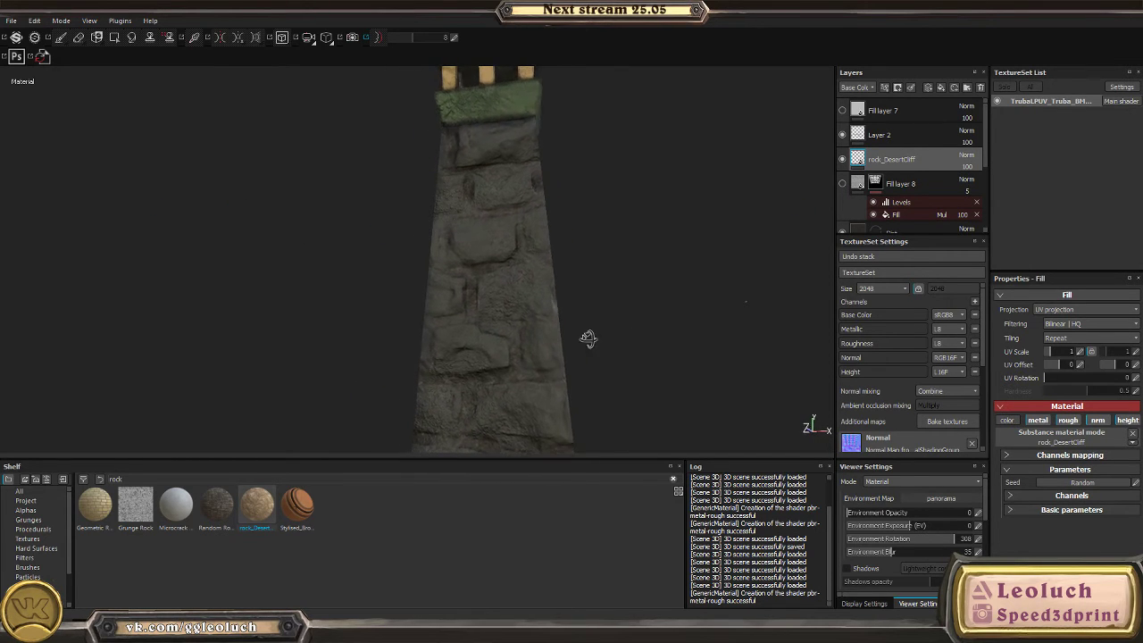
pyautogui.scroll(5, 643, 357)
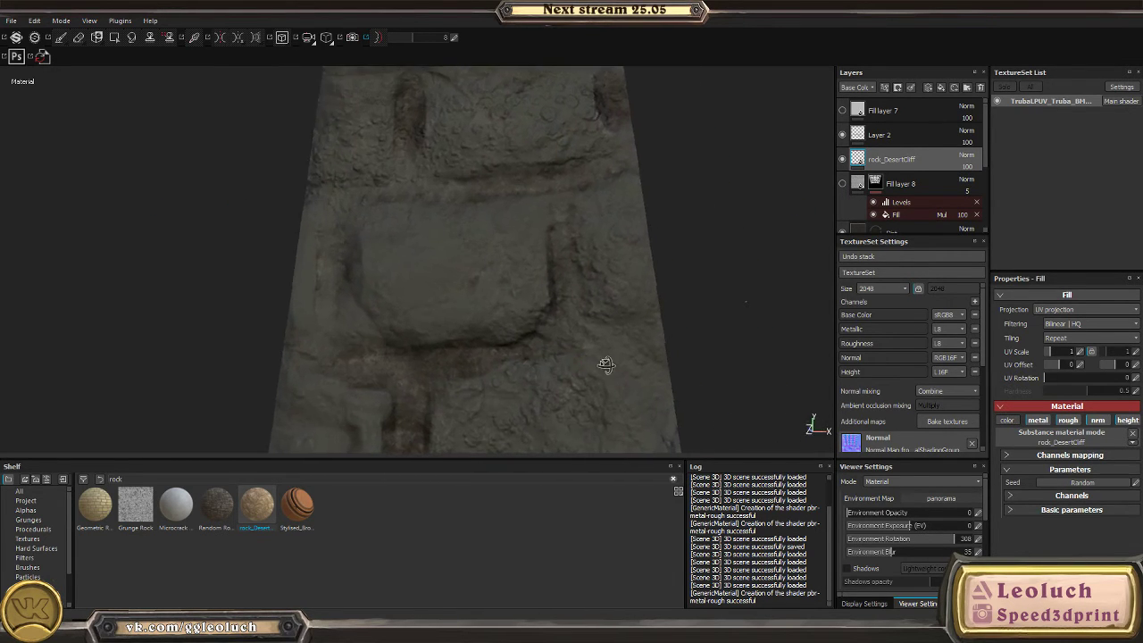
# - Examine the shaft channel by channel from Base Color to Normal, comparing Base Color with rock_DesertCliff's color on and off
pyautogui.press('c')
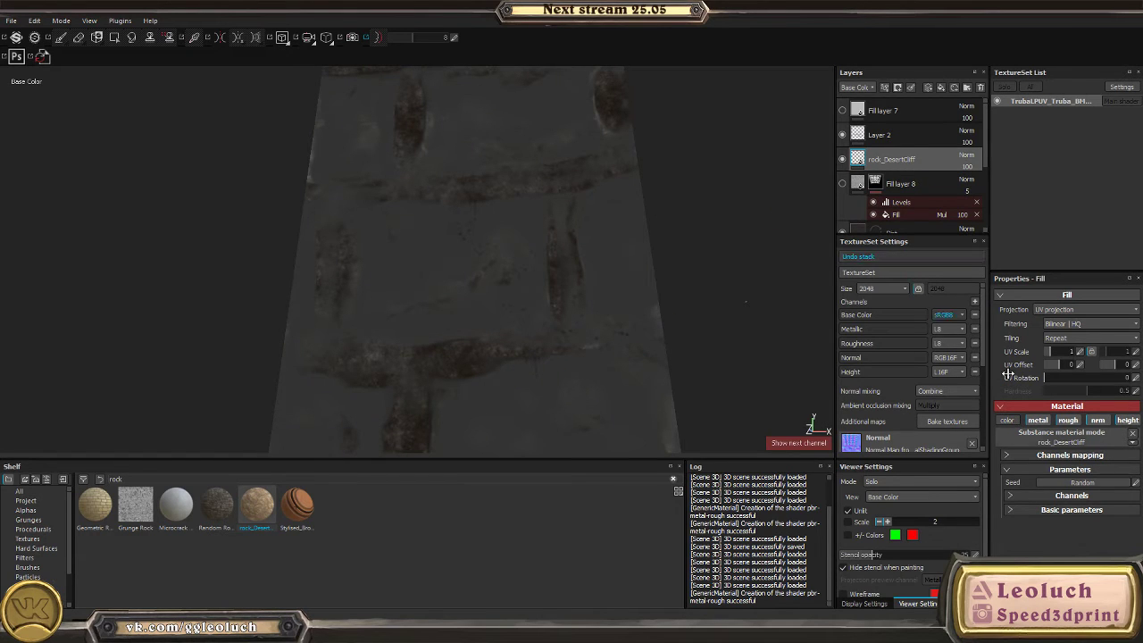
pyautogui.click(1017, 417)
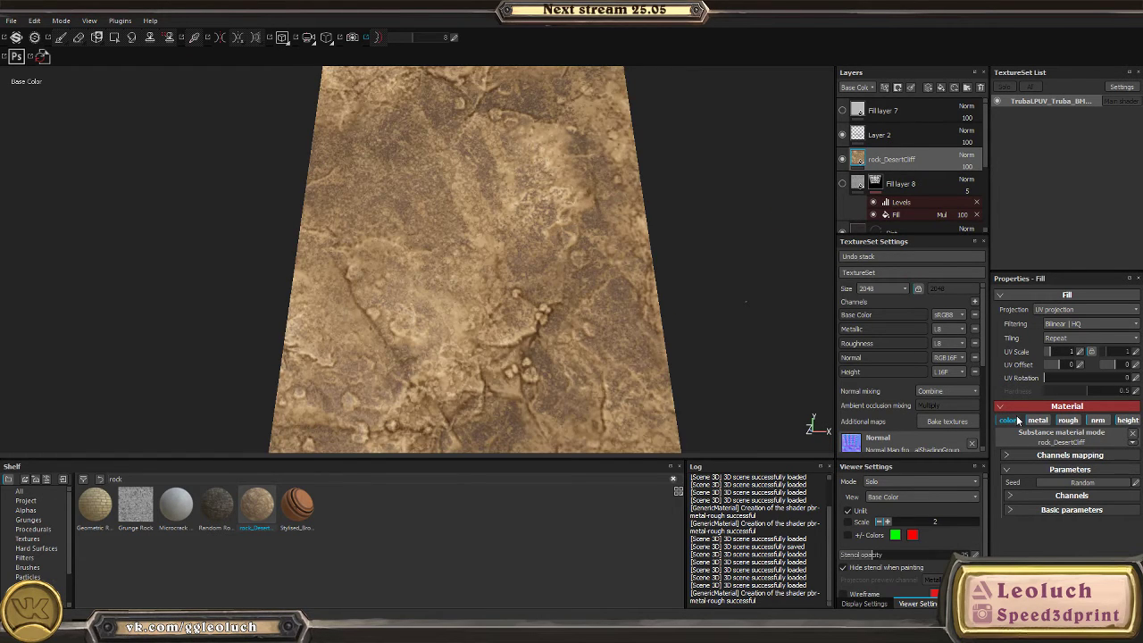
pyautogui.click(1017, 420)
pyautogui.press('c')
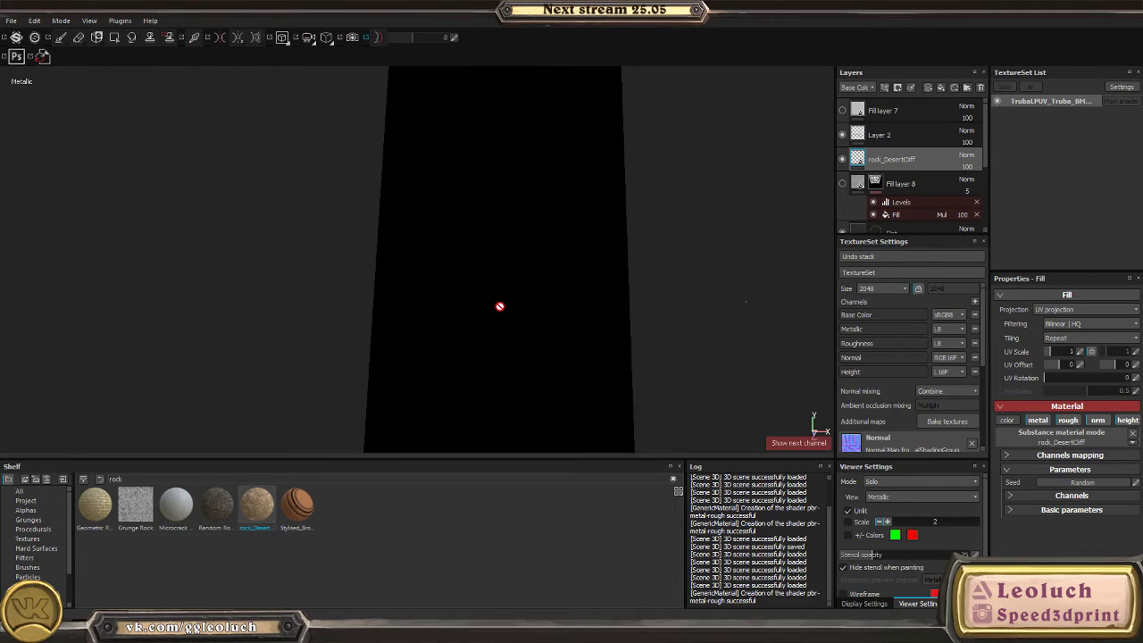
pyautogui.press('c')
pyautogui.press('c')
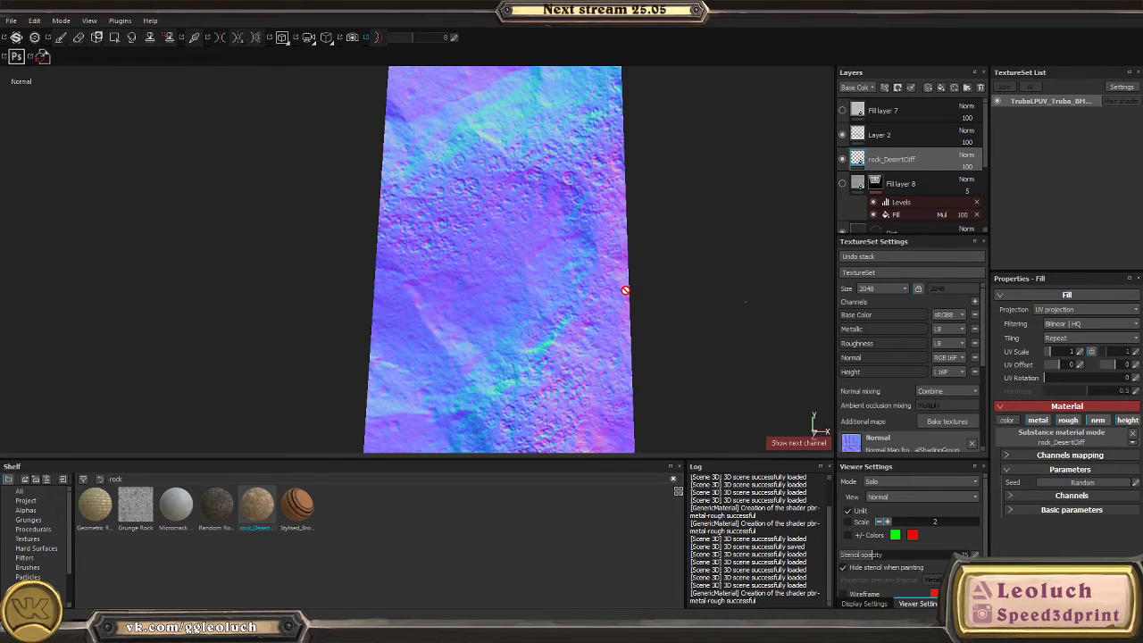
pyautogui.press('c')
pyautogui.press('m')
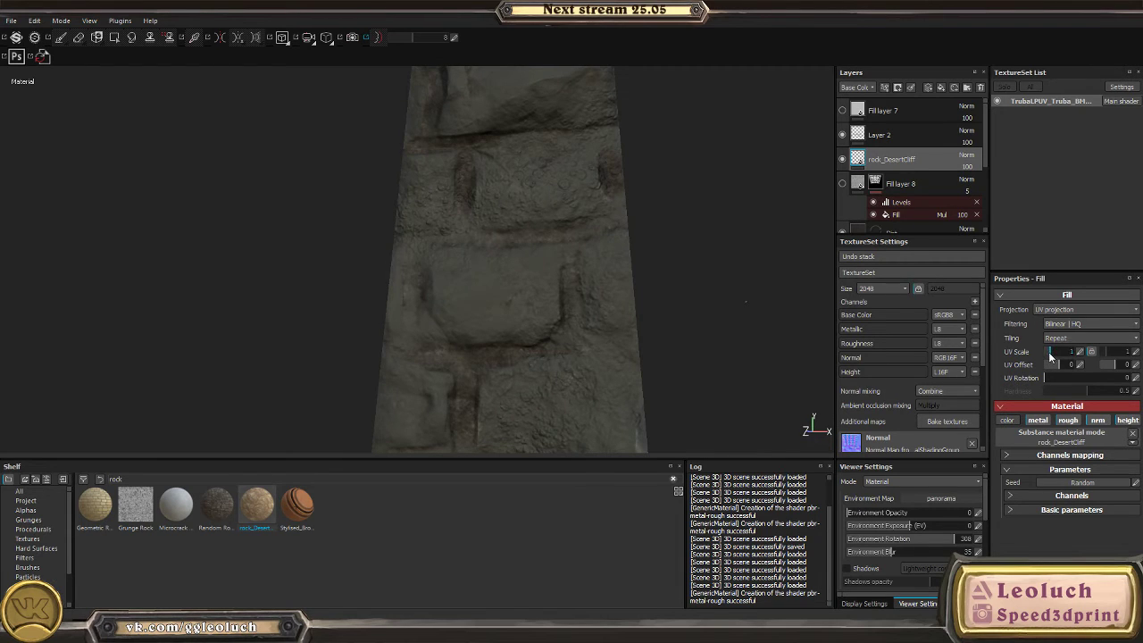
# - Set the UV scale of the rock_DesertCliff layer to 1.37 and check the rock pattern across the whole shaft
pyautogui.moveTo(1051, 354); pyautogui.dragTo(1052, 359)
pyautogui.press('f')
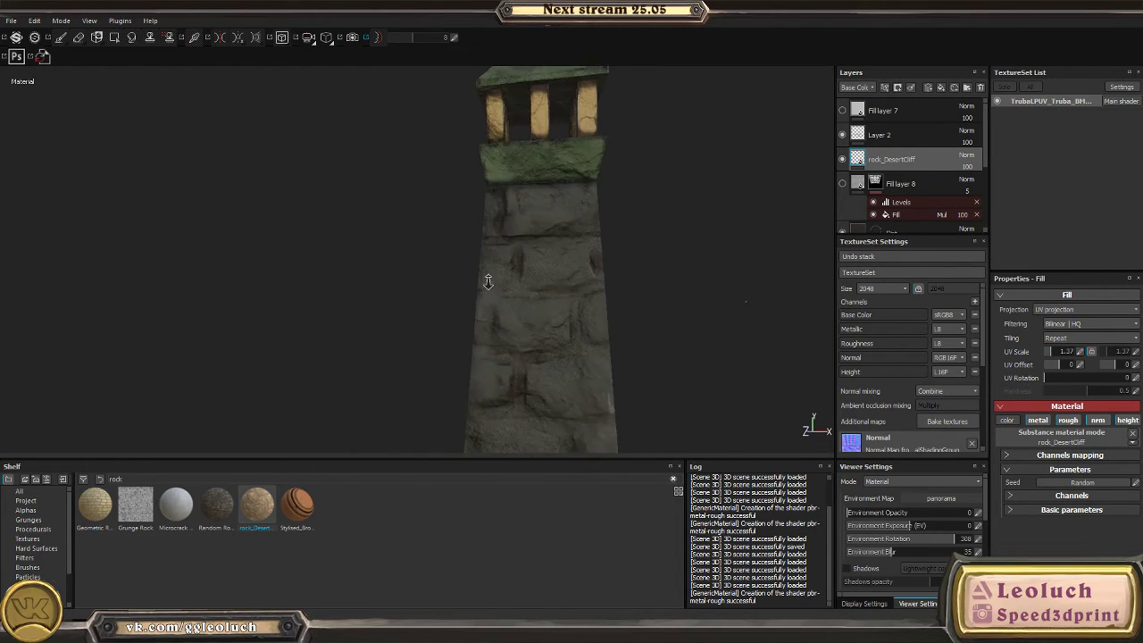
pyautogui.keyDown('alt'); pyautogui.moveTo(559, 220); pyautogui.dragTo(714, 316, button='right'); pyautogui.keyUp('alt')
pyautogui.keyDown('alt'); pyautogui.moveTo(714, 316); pyautogui.dragTo(549, 270); pyautogui.keyUp('alt')
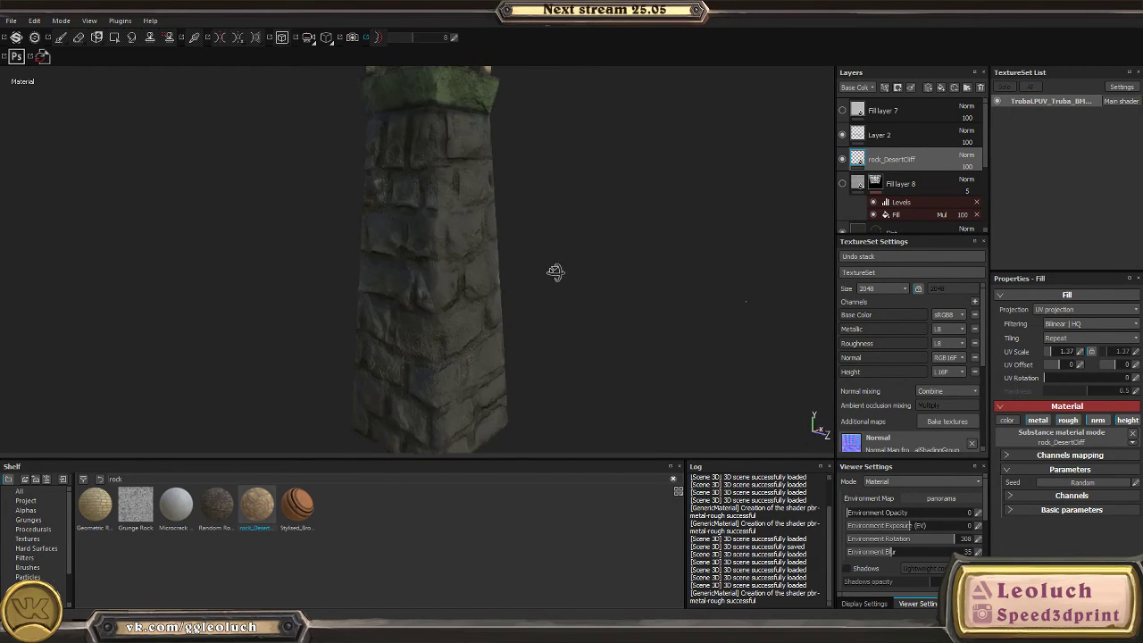
# - Examine the stone shaft under rotated lighting and up close, and compare it with the rock_DesertCliff layer hidden and shown
pyautogui.keyDown('shift'); pyautogui.moveTo(548, 271); pyautogui.dragTo(416, 271, button='right'); pyautogui.keyUp('shift')
pyautogui.press('b')
pyautogui.press('b')
pyautogui.moveTo(439, 273)
pyautogui.keyDown('alt'); pyautogui.mouseDown()
pyautogui.moveTo(523, 324)
pyautogui.moveTo(753, 276)
pyautogui.moveTo(577, 311)
pyautogui.moveTo(422, 270)
pyautogui.moveTo(595, 319)
pyautogui.mouseUp(); pyautogui.keyUp('alt')
pyautogui.press('m')
pyautogui.moveTo(595, 319)
pyautogui.keyDown('shift'); pyautogui.mouseDown(button='right')
pyautogui.moveTo(528, 311)
pyautogui.moveTo(471, 331)
pyautogui.mouseUp(button='right'); pyautogui.keyUp('shift')
pyautogui.scroll(5, 566, 365)
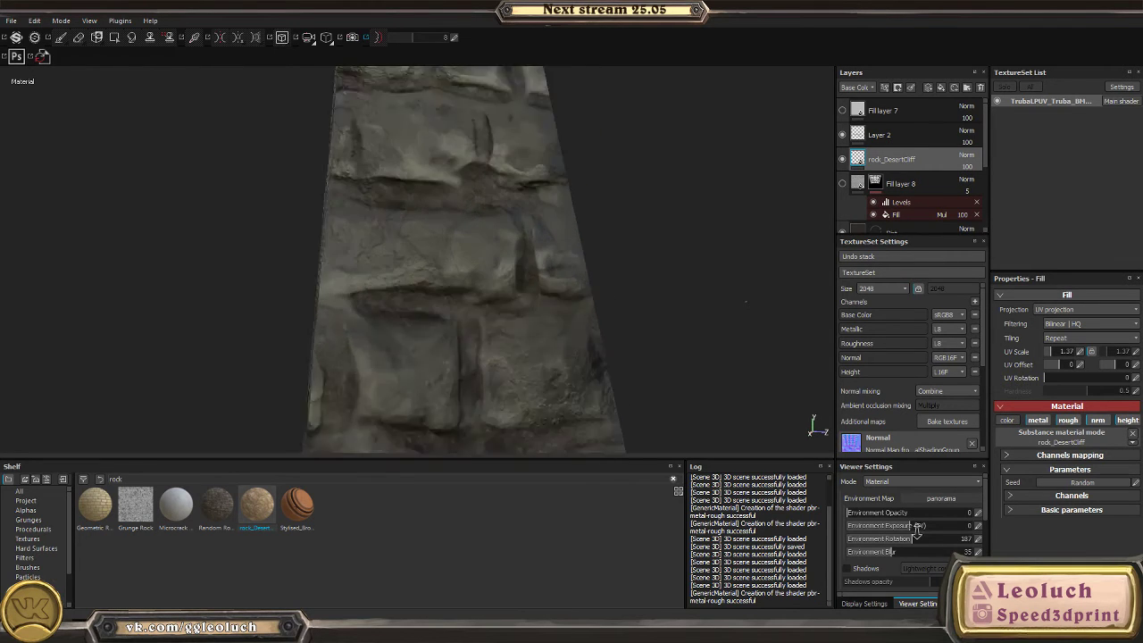
pyautogui.keyDown('alt'); pyautogui.moveTo(607, 348); pyautogui.dragTo(580, 297); pyautogui.keyUp('alt')
pyautogui.click(842, 159)
pyautogui.click(842, 159)
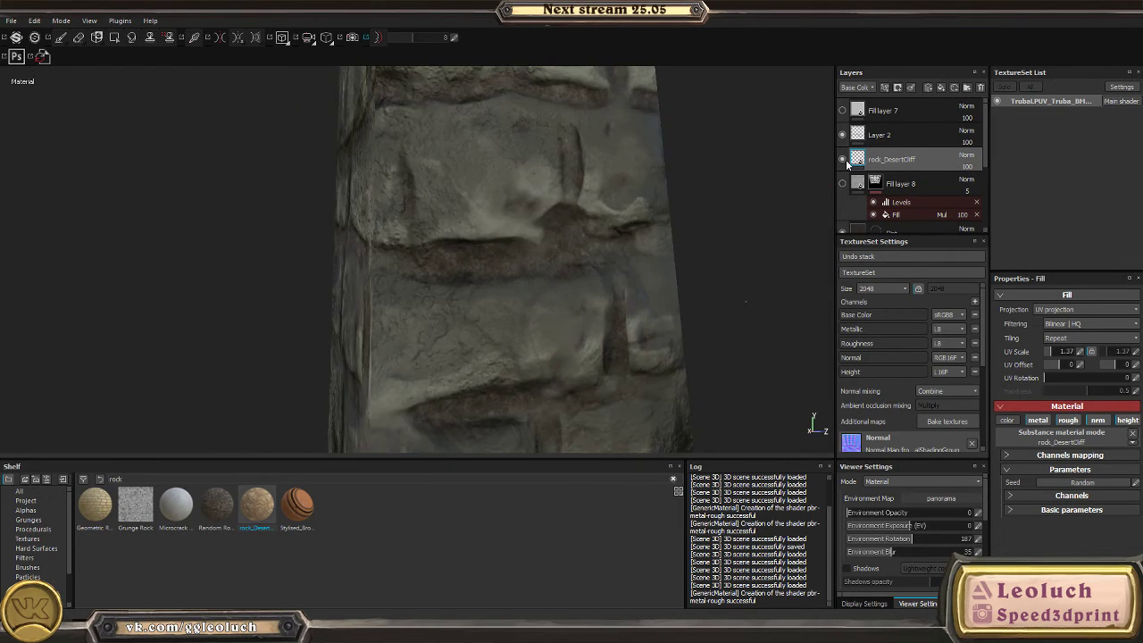
pyautogui.click(842, 159)
pyautogui.click(842, 159)
# - Open the options of Fill layer 8's mask and select the rock_DesertCliff layer
pyautogui.click(875, 184)
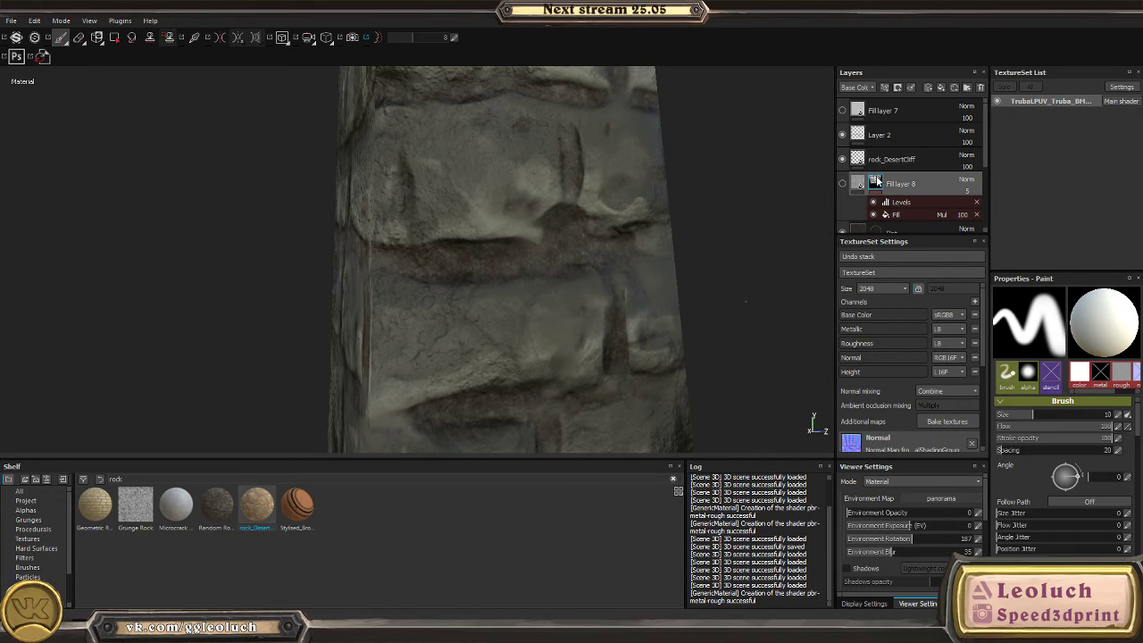
pyautogui.rightClick(879, 183)
pyautogui.press('Escape')
pyautogui.click(857, 183)
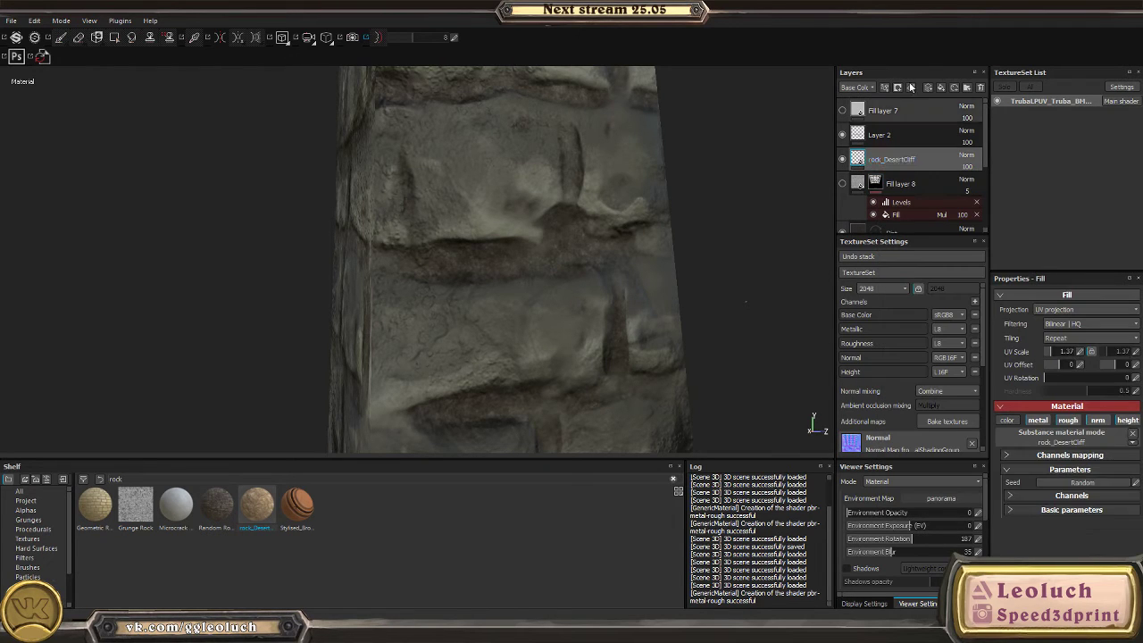
# - Add a black mask to the rock_DesertCliff layer and paste the copied mask with its Levels and Fill effects into it
pyautogui.click(909, 87)
pyautogui.click(912, 111)
pyautogui.rightClick(889, 161)
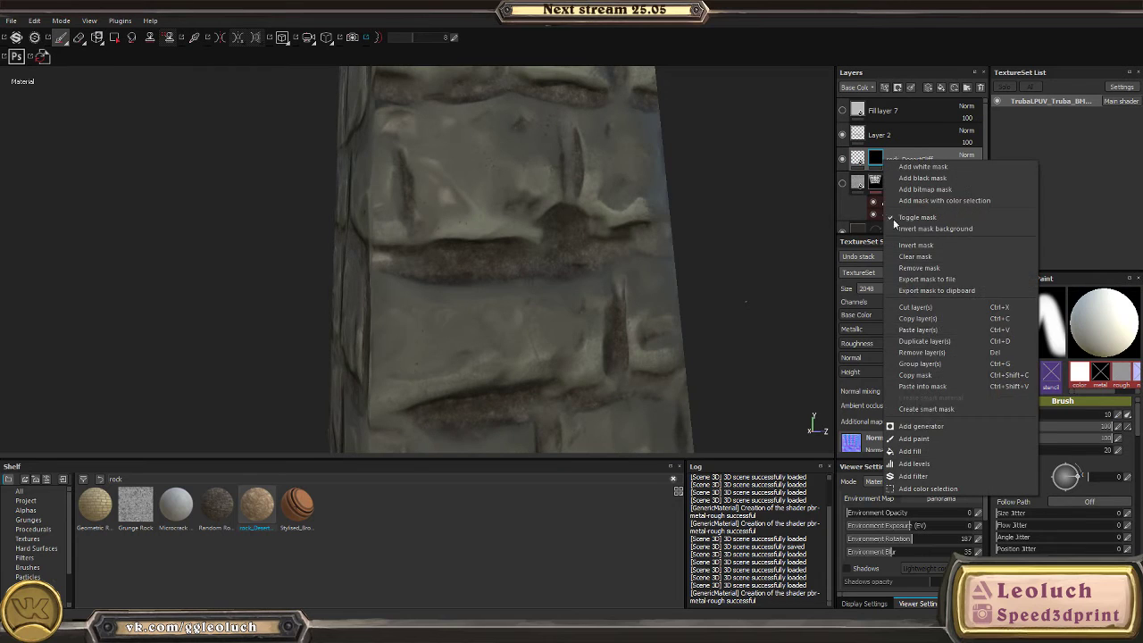
pyautogui.click(919, 386)
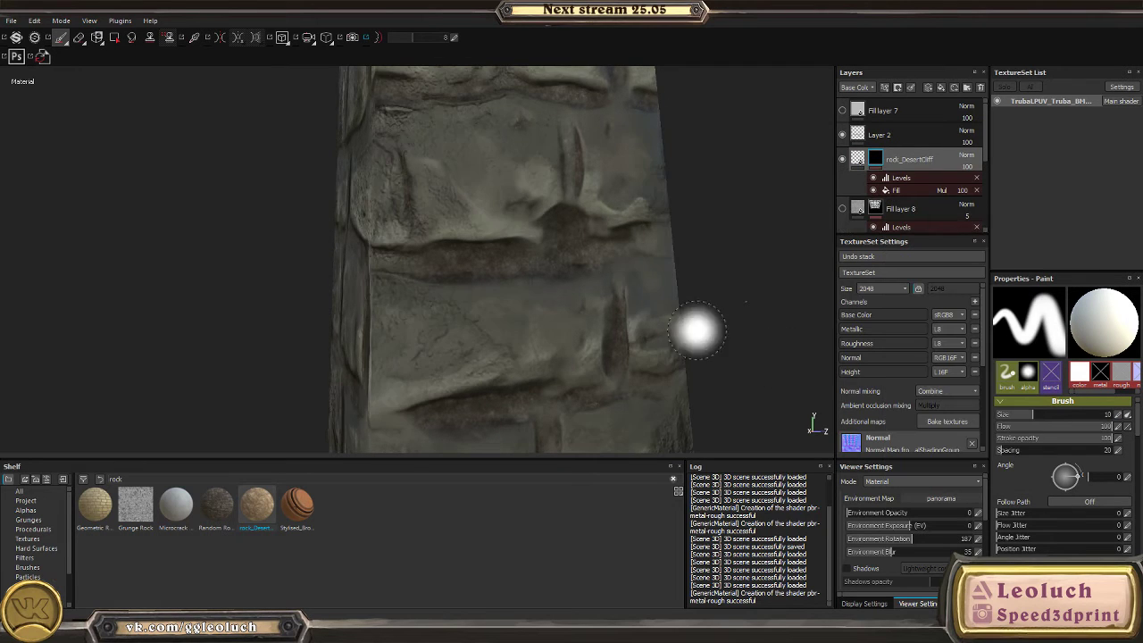
# - Compare the tower's stone surface with the rock_DesertCliff layer on and off, and against Fill layer 8
pyautogui.keyDown('alt'); pyautogui.moveTo(697, 331); pyautogui.dragTo(566, 321); pyautogui.keyUp('alt')
pyautogui.keyDown('alt'); pyautogui.moveTo(566, 322); pyautogui.dragTo(772, 431, button='right'); pyautogui.keyUp('alt')
pyautogui.keyDown('alt'); pyautogui.moveTo(772, 431); pyautogui.dragTo(819, 251); pyautogui.keyUp('alt')
pyautogui.click(841, 159)
pyautogui.click(842, 159)
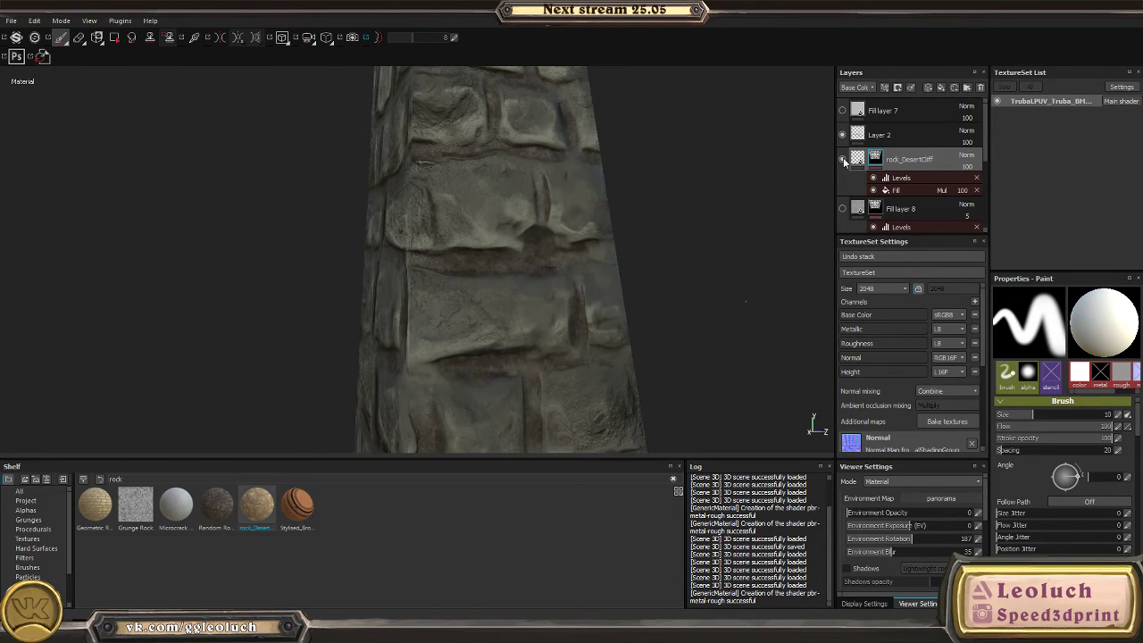
pyautogui.click(843, 160)
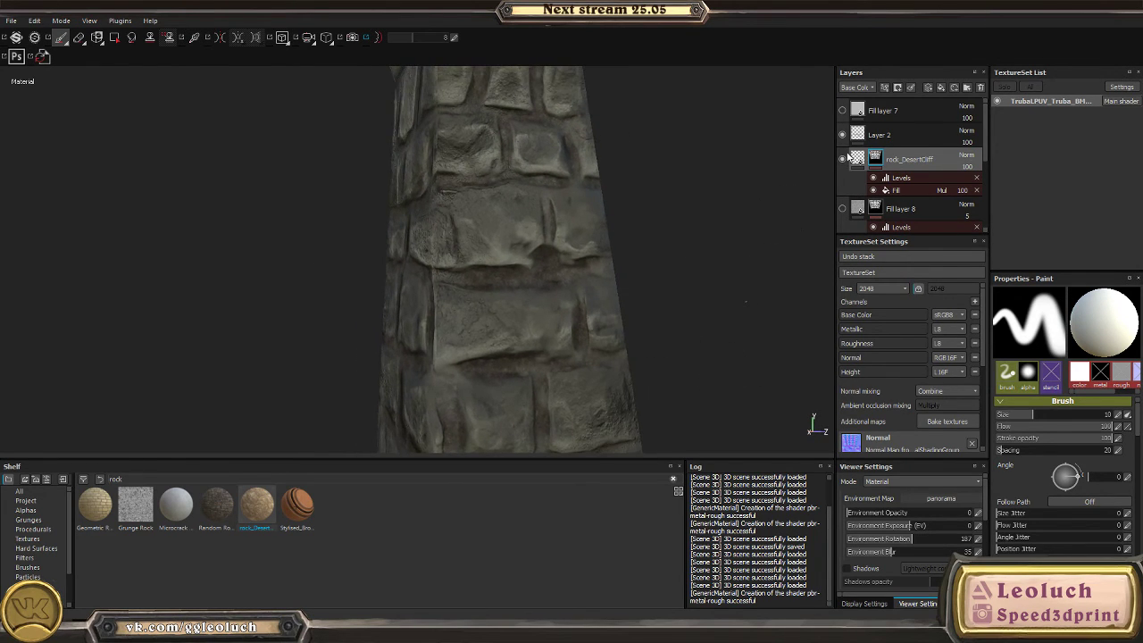
pyautogui.click(842, 159)
pyautogui.click(842, 159)
pyautogui.click(842, 159)
pyautogui.click(843, 209)
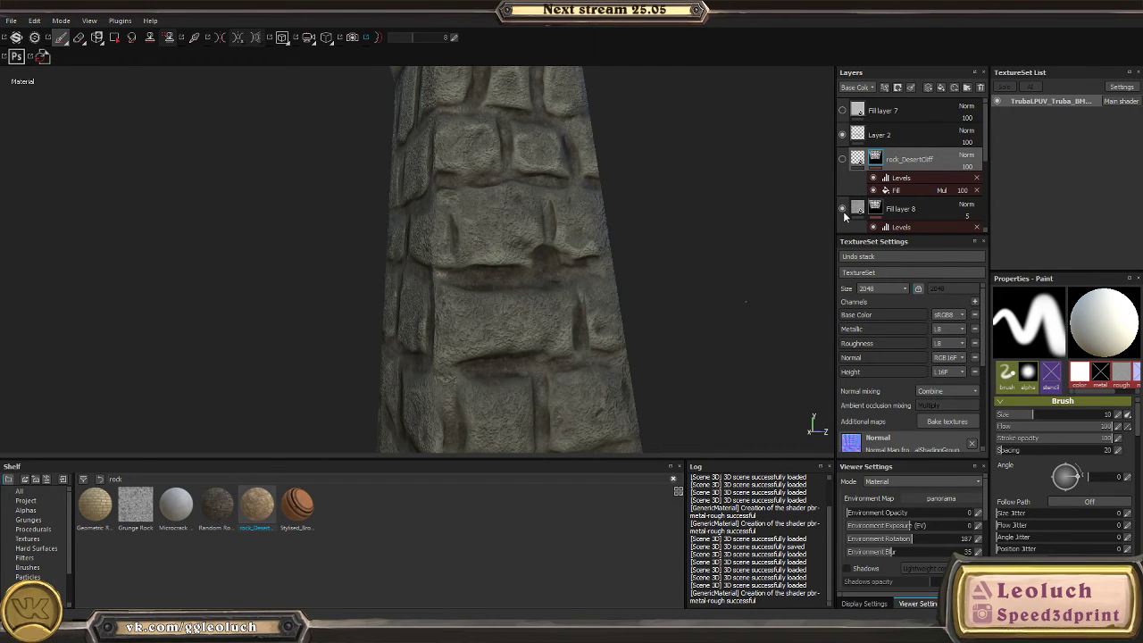
pyautogui.click(843, 210)
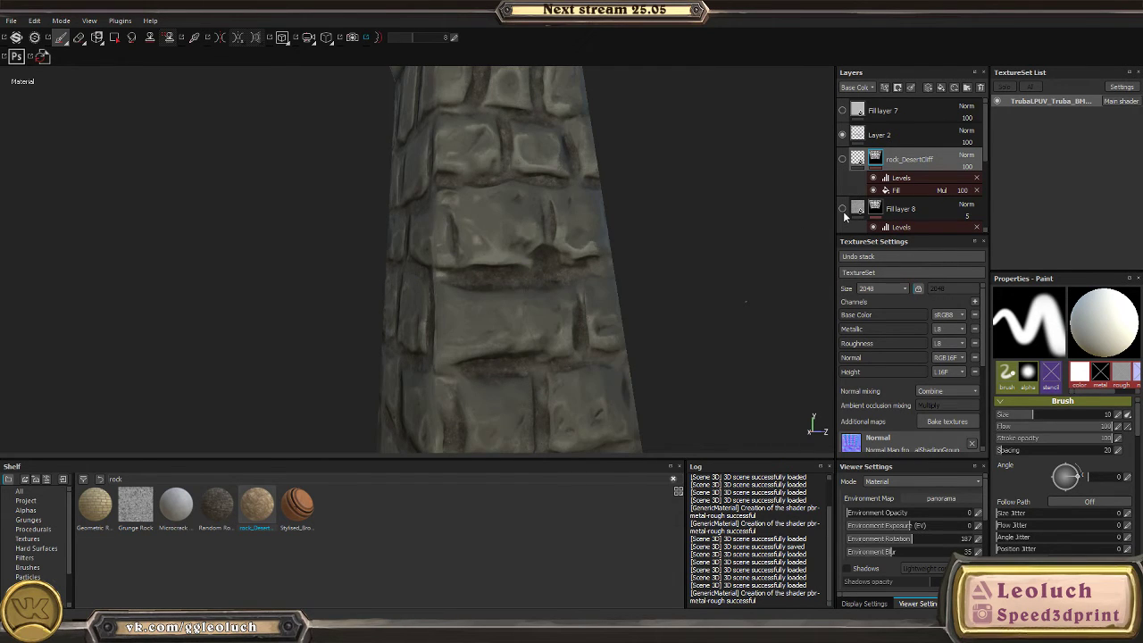
pyautogui.click(842, 159)
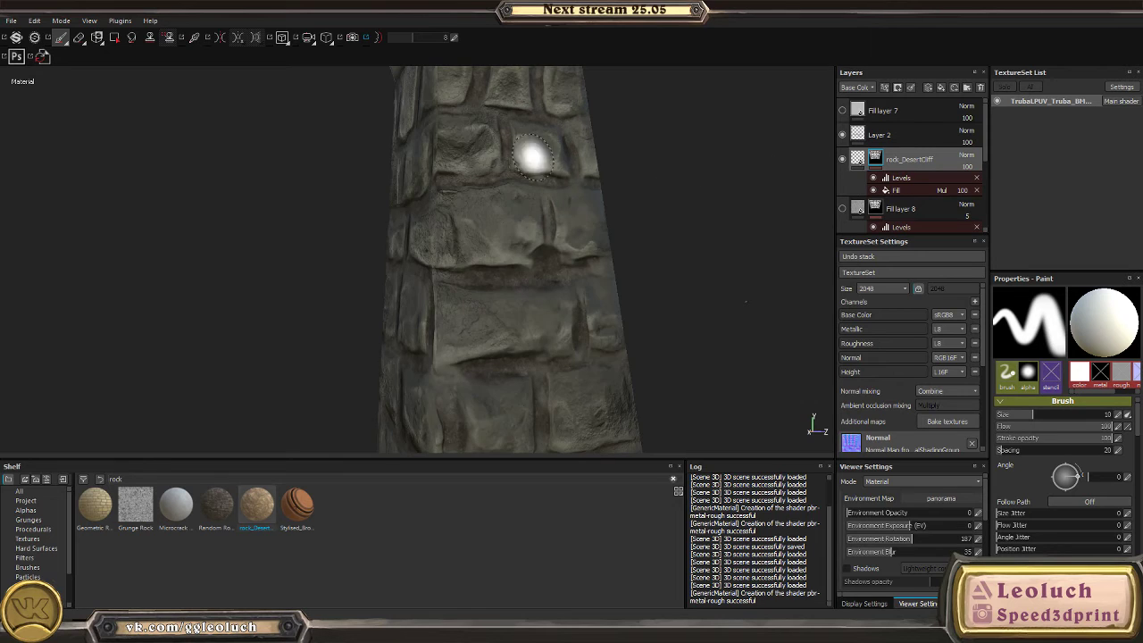
# - Hide the rock_DesertCliff layer and make Fill layer 8 visible for the tower's stones
pyautogui.moveTo(528, 153)
pyautogui.keyDown('alt'); pyautogui.mouseDown()
pyautogui.moveTo(523, 141)
pyautogui.moveTo(731, 409)
pyautogui.moveTo(458, 295)
pyautogui.mouseUp(); pyautogui.keyUp('alt')
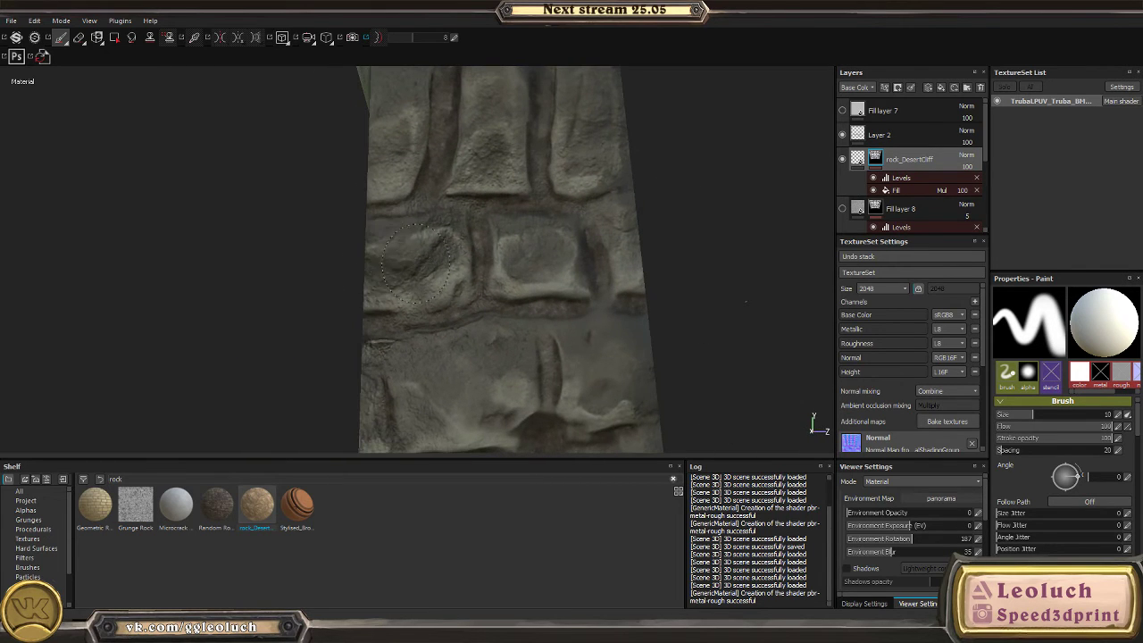
pyautogui.keyDown('alt'); pyautogui.moveTo(416, 259); pyautogui.dragTo(851, 194); pyautogui.keyUp('alt')
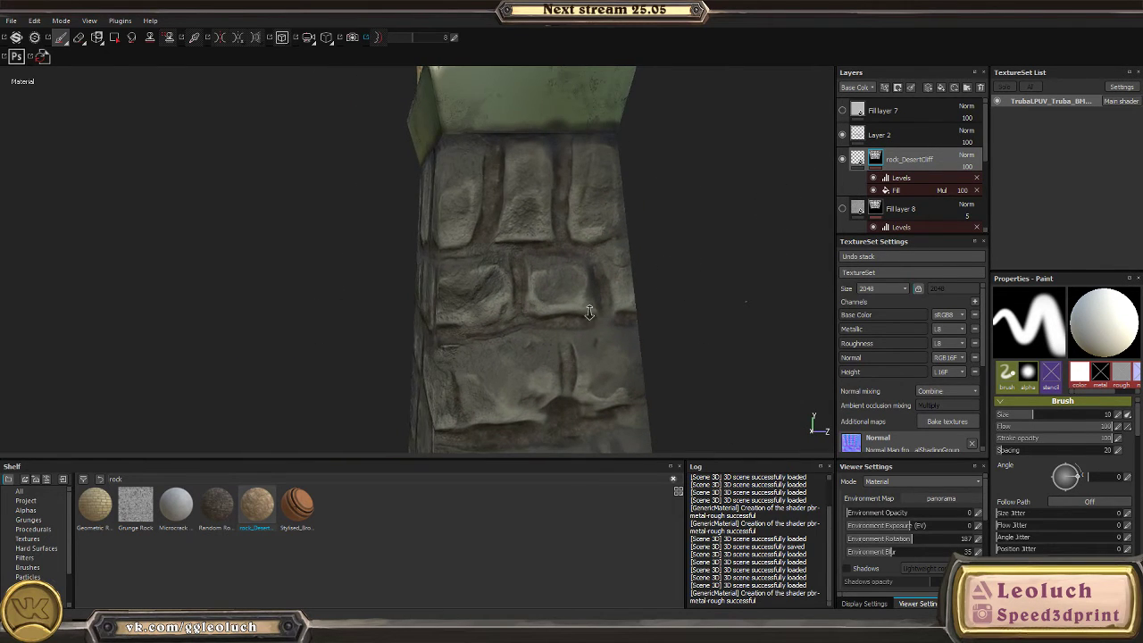
pyautogui.keyDown('alt'); pyautogui.moveTo(588, 312); pyautogui.dragTo(561, 184); pyautogui.keyUp('alt')
pyautogui.keyDown('alt'); pyautogui.moveTo(709, 408); pyautogui.dragTo(576, 405); pyautogui.keyUp('alt')
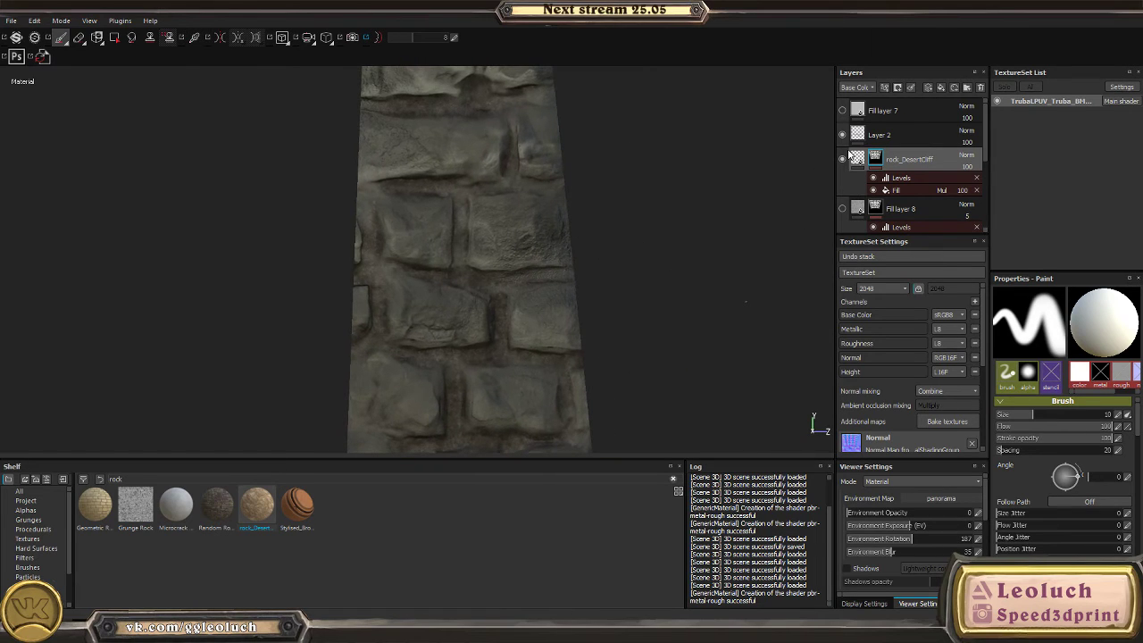
pyautogui.click(842, 158)
pyautogui.keyDown('alt'); pyautogui.moveTo(733, 268); pyautogui.dragTo(598, 247); pyautogui.keyUp('alt')
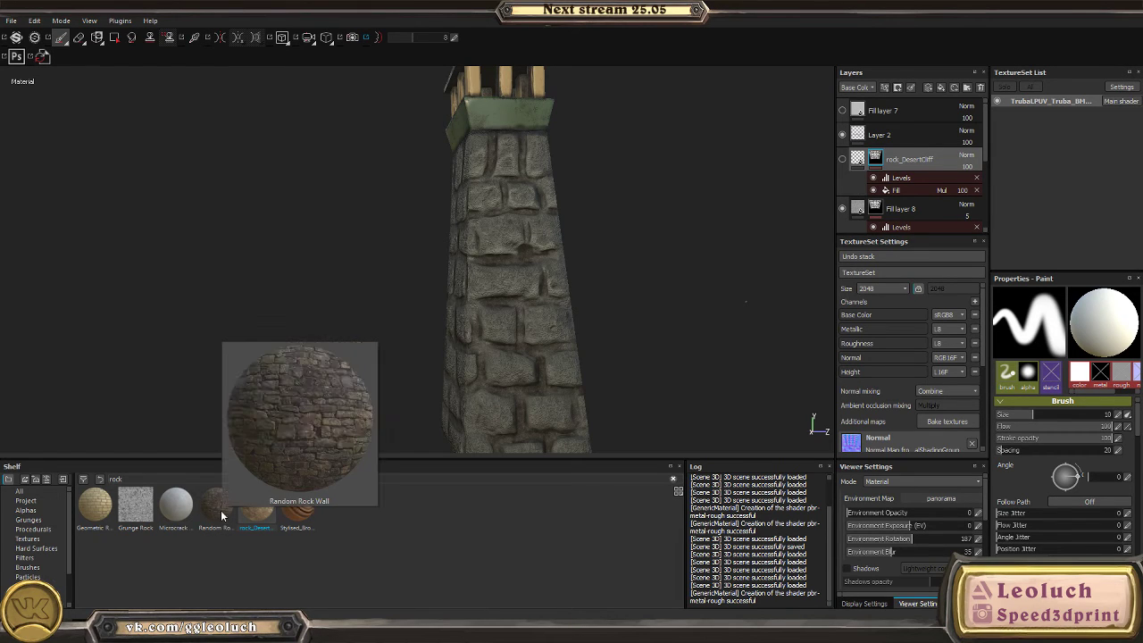
# - Add the Microcrack Concrete Wall material as a new layer directly above rock_DesertCliff
pyautogui.moveTo(176, 521)
pyautogui.moveTo(176, 521); pyautogui.dragTo(887, 158)
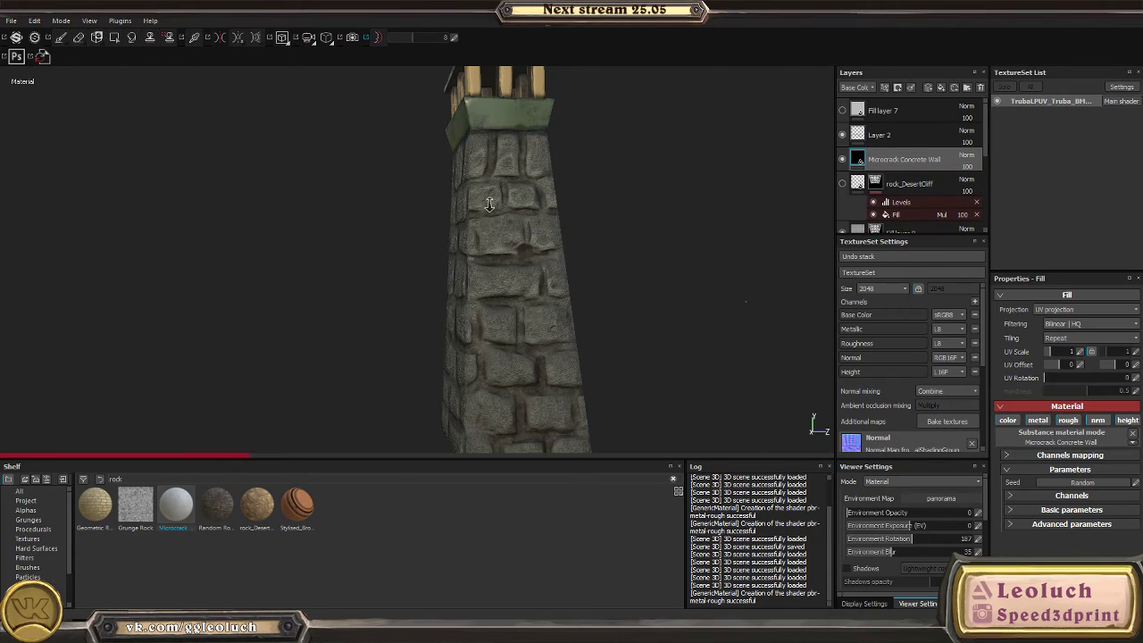
pyautogui.scroll(5, 476, 299)
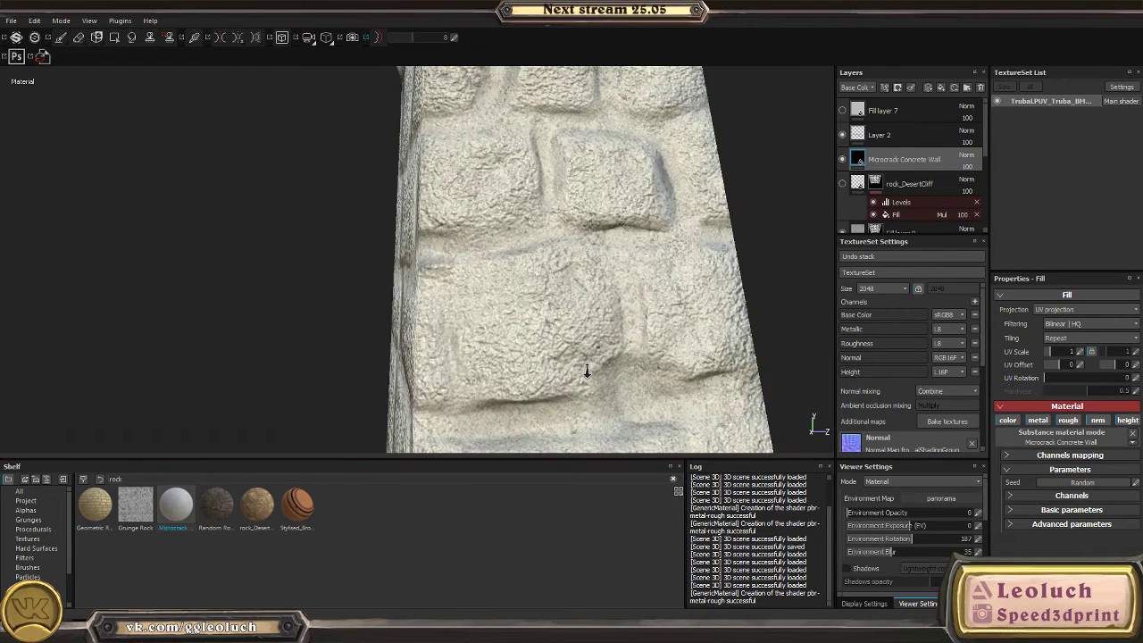
# - Examine the Microcrack Concrete Wall layer on the tower, including its Roughness channel, and return to the material view
pyautogui.moveTo(614, 381)
pyautogui.keyDown('alt'); pyautogui.mouseDown()
pyautogui.moveTo(543, 262)
pyautogui.moveTo(709, 245)
pyautogui.mouseUp(); pyautogui.keyUp('alt')
pyautogui.keyDown('alt'); pyautogui.moveTo(715, 295); pyautogui.dragTo(625, 334); pyautogui.keyUp('alt')
pyautogui.press('b')
pyautogui.press('c')
pyautogui.press('c')
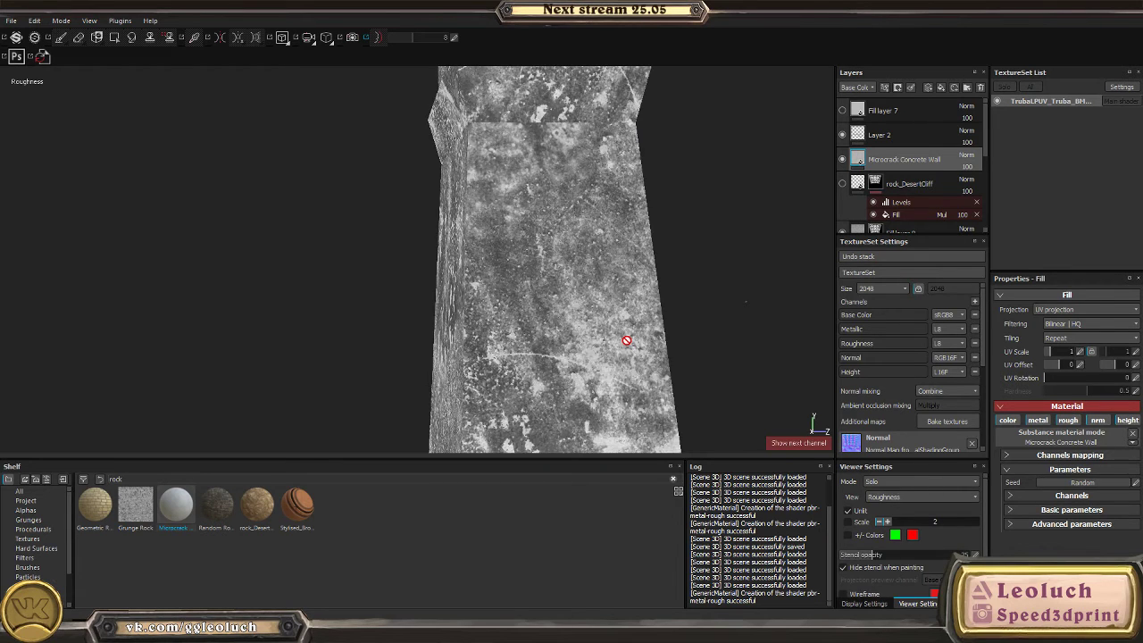
pyautogui.press('m')
pyautogui.scroll(2, 727, 212)
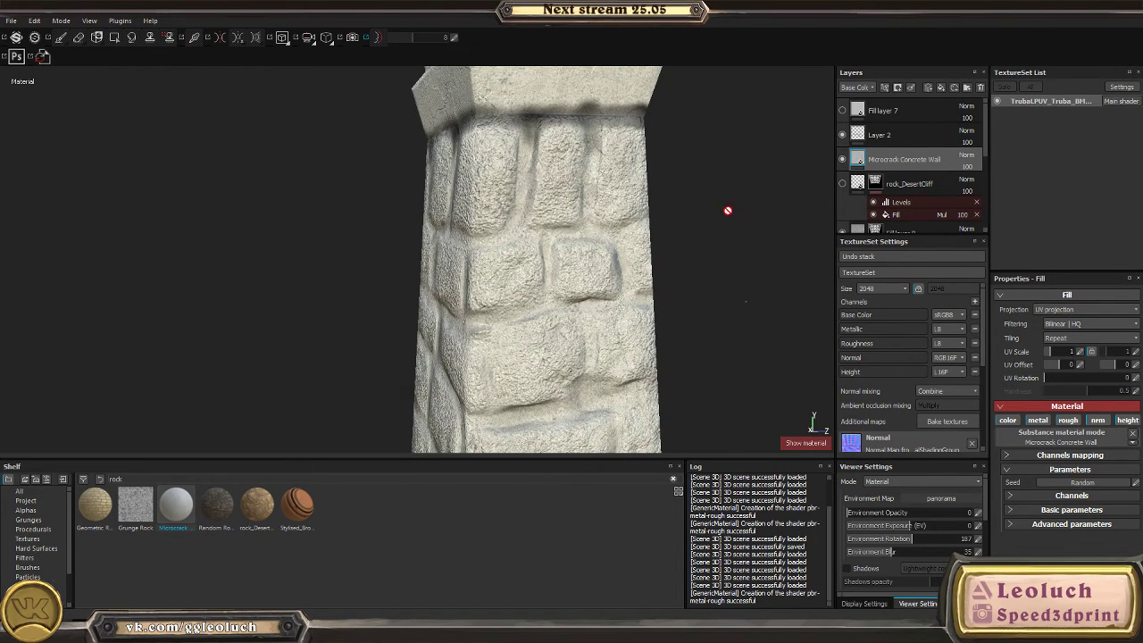
# - Set the Microcrack Concrete Wall layer's Base Color blending to Overlay and disable its metal, rough and nrm channels
pyautogui.click(967, 154)
pyautogui.click(969, 335)
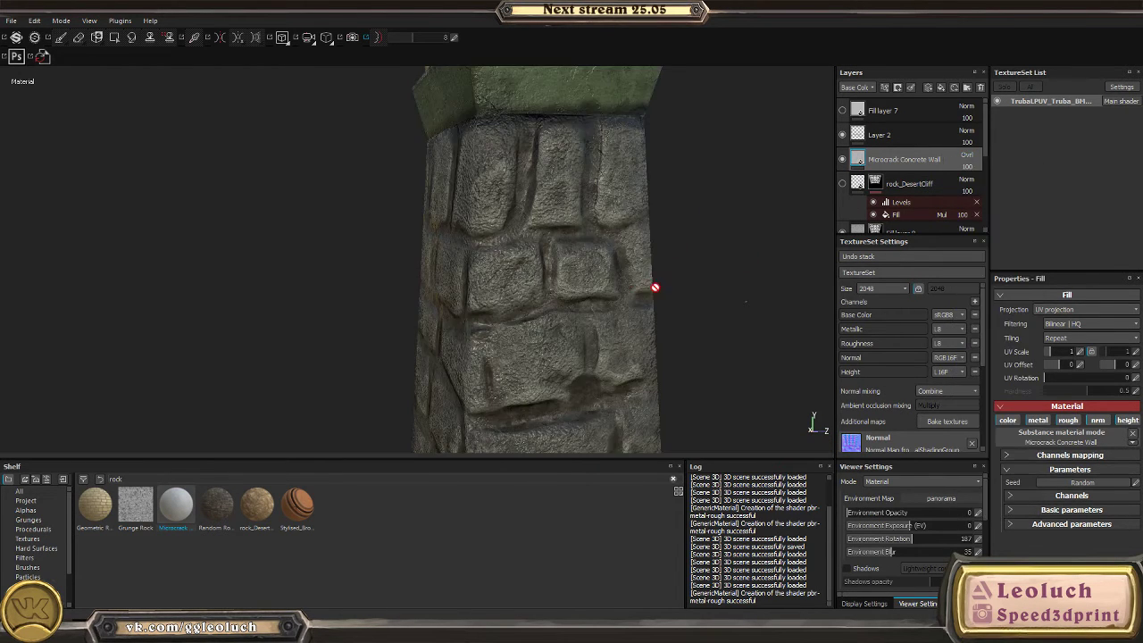
pyautogui.keyDown('alt'); pyautogui.moveTo(655, 285); pyautogui.dragTo(714, 245); pyautogui.keyUp('alt')
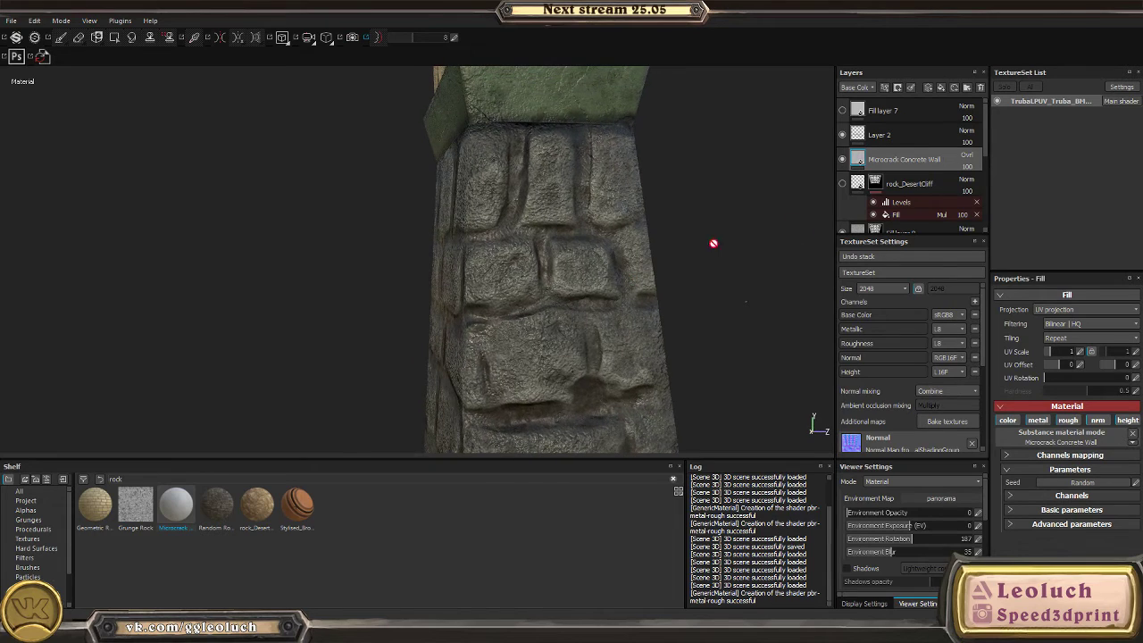
pyautogui.click(1065, 421)
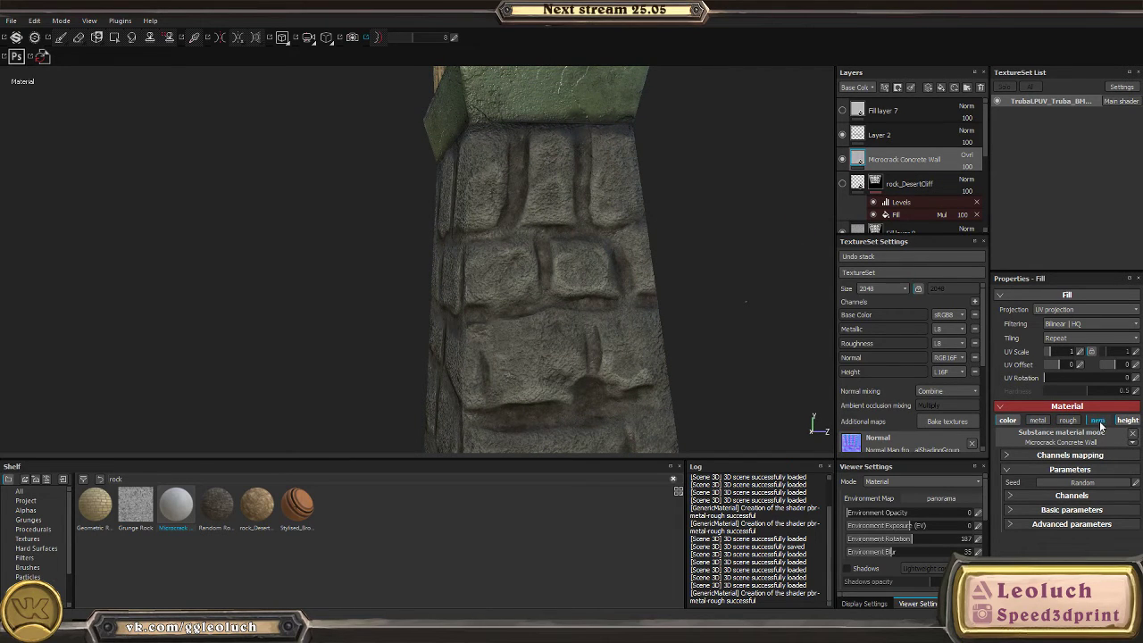
pyautogui.click(1098, 420)
# - Examine the concrete relief on the tower's roof, pillars and green band, comparing it with the Microcrack Concrete Wall layer hidden
pyautogui.press('f')
pyautogui.scroll(5, 760, 319)
pyautogui.keyDown('alt'); pyautogui.moveTo(760, 319); pyautogui.dragTo(383, 324); pyautogui.keyUp('alt')
pyautogui.scroll(-4, 585, 307)
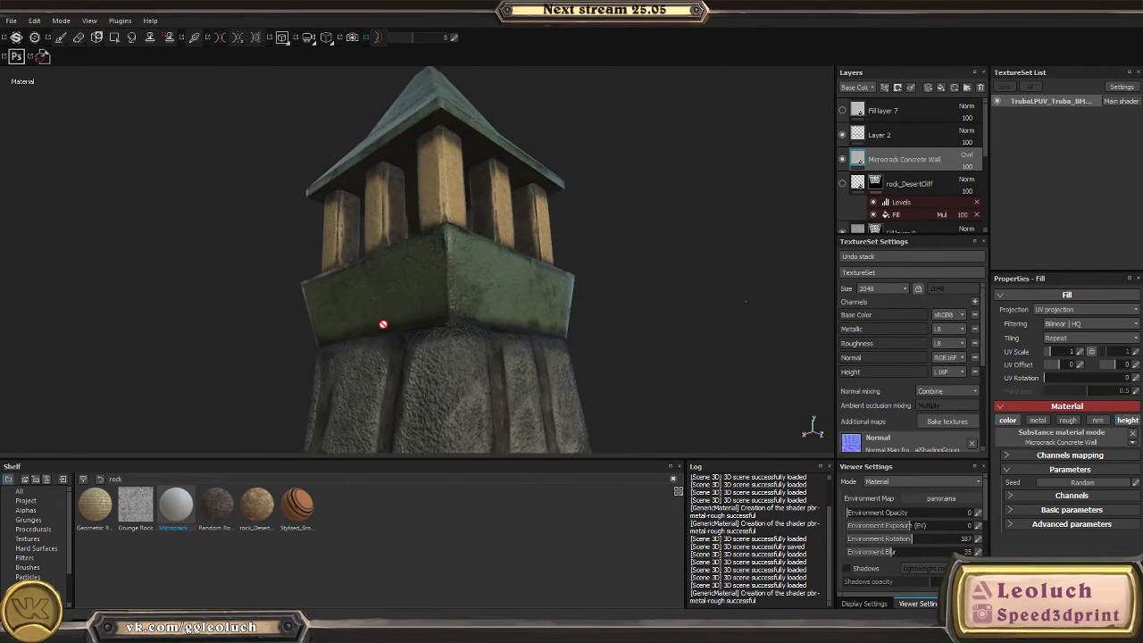
pyautogui.scroll(5, 383, 325)
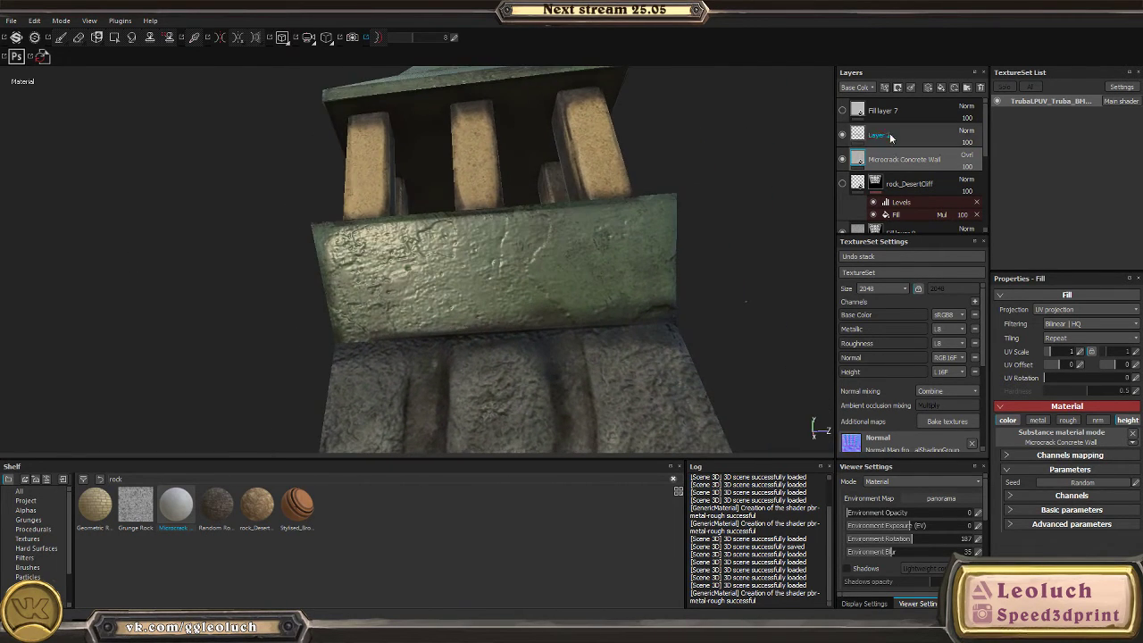
pyautogui.keyDown('alt'); pyautogui.moveTo(635, 278); pyautogui.dragTo(689, 409); pyautogui.keyUp('alt')
pyautogui.scroll(6, 543, 312)
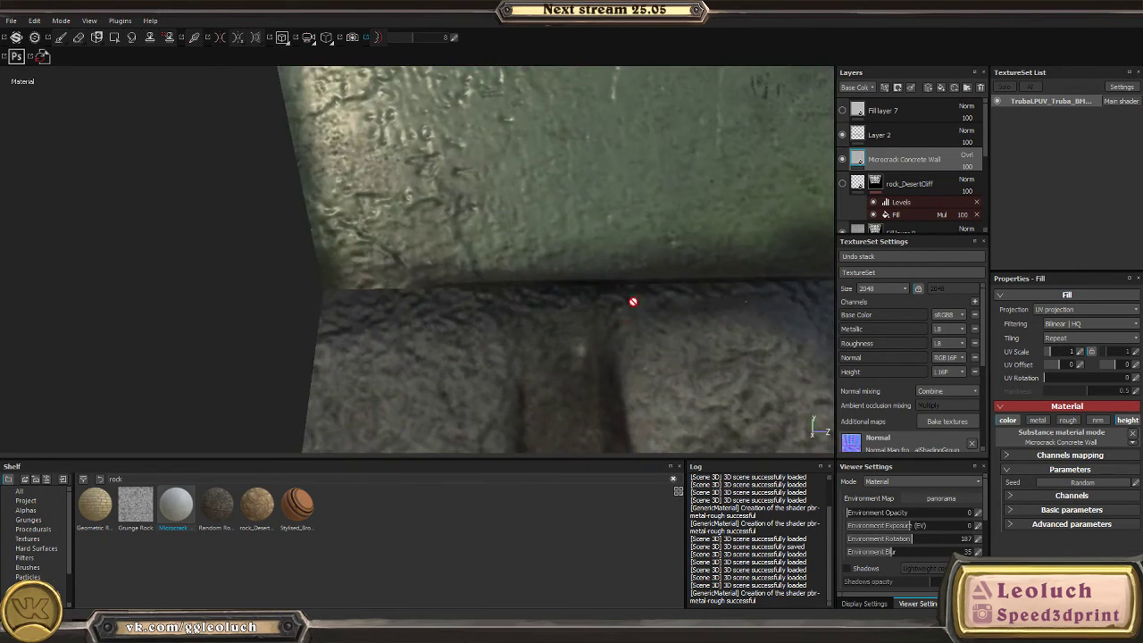
pyautogui.scroll(-6, 633, 302)
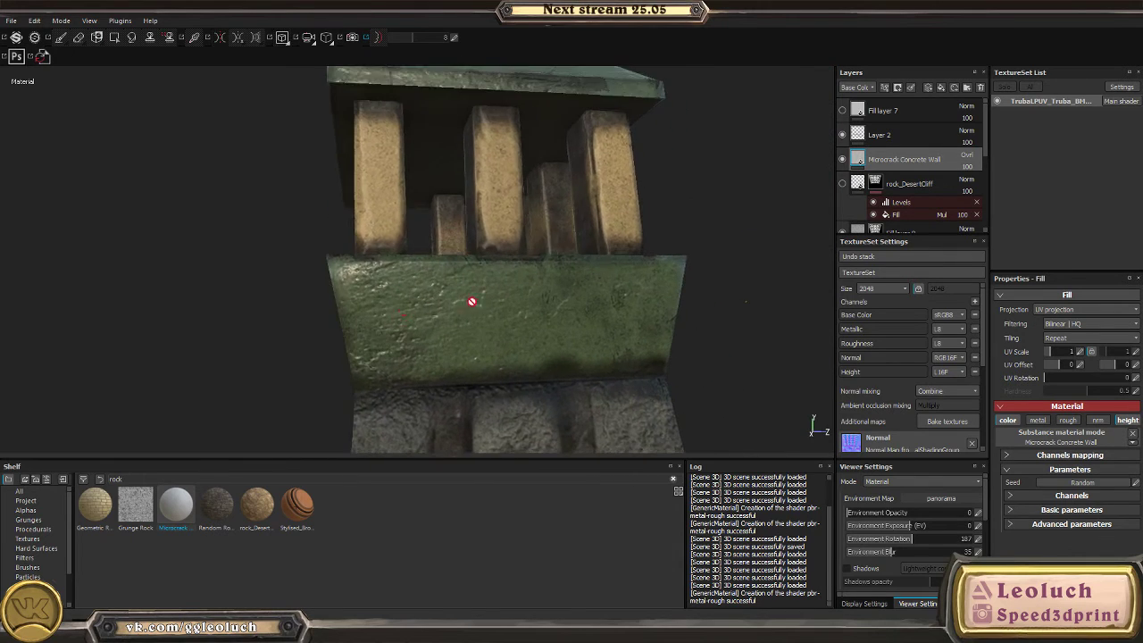
pyautogui.keyDown('alt'); pyautogui.moveTo(472, 302); pyautogui.dragTo(384, 354); pyautogui.keyUp('alt')
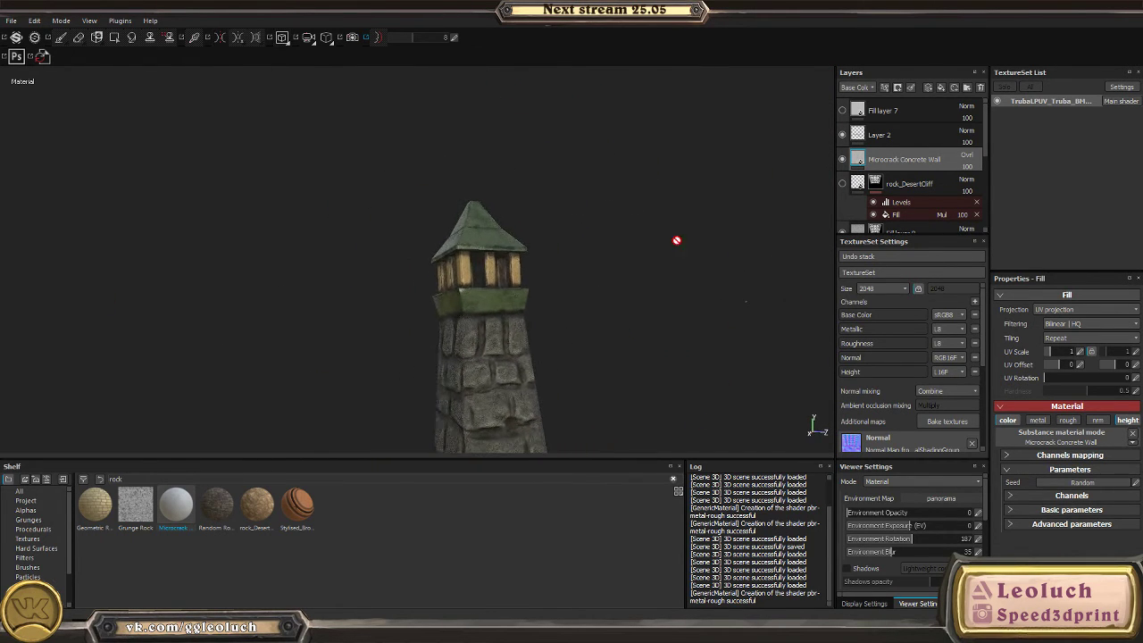
pyautogui.scroll(8, 579, 332)
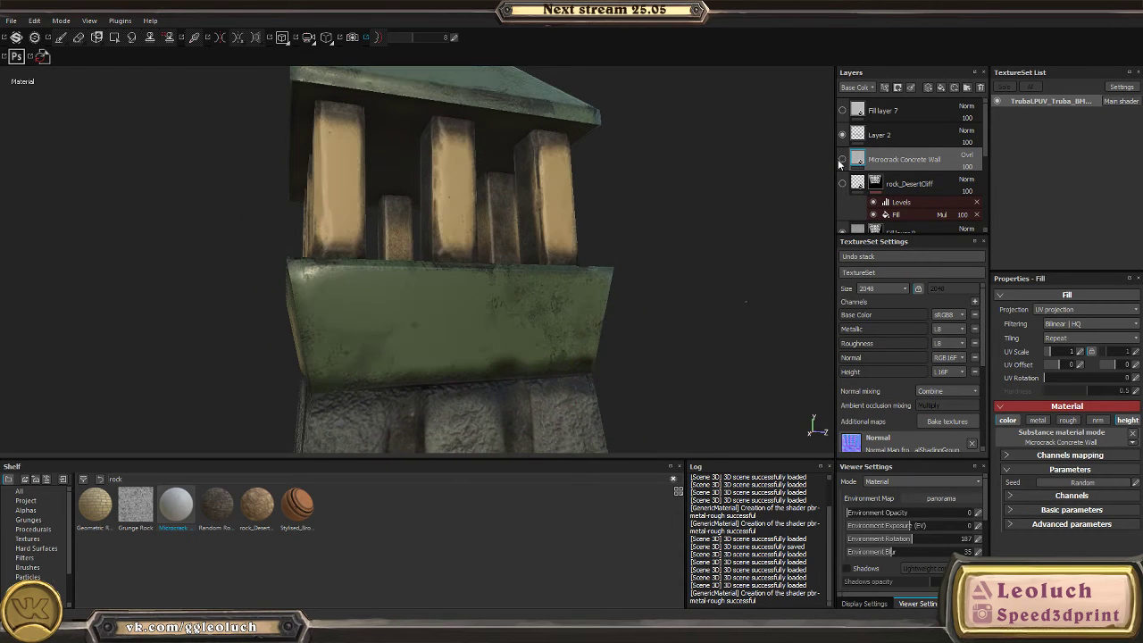
pyautogui.keyDown('alt'); pyautogui.moveTo(605, 250); pyautogui.dragTo(639, 302); pyautogui.keyUp('alt')
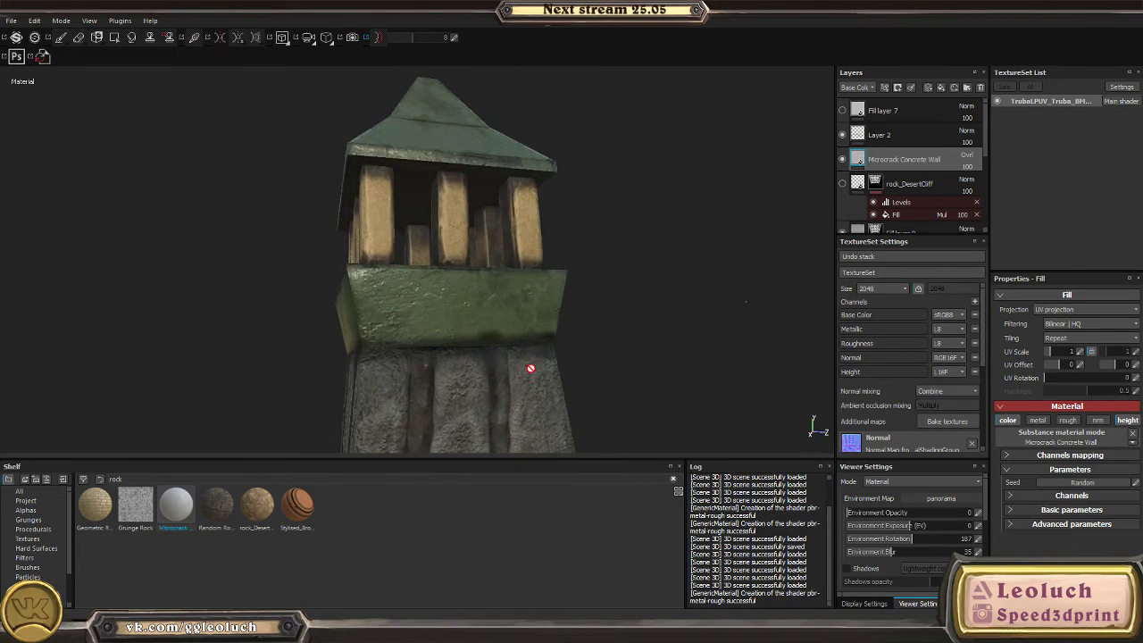
# - Check the Microcrack Concrete Wall layer's effect on the stones in the Normal + Height + Base normal and Base Color channels
pyautogui.keyDown('alt'); pyautogui.moveTo(531, 368); pyautogui.dragTo(413, 276); pyautogui.keyUp('alt')
pyautogui.keyDown('alt'); pyautogui.moveTo(414, 276); pyautogui.dragTo(103, 275, button='right'); pyautogui.keyUp('alt')
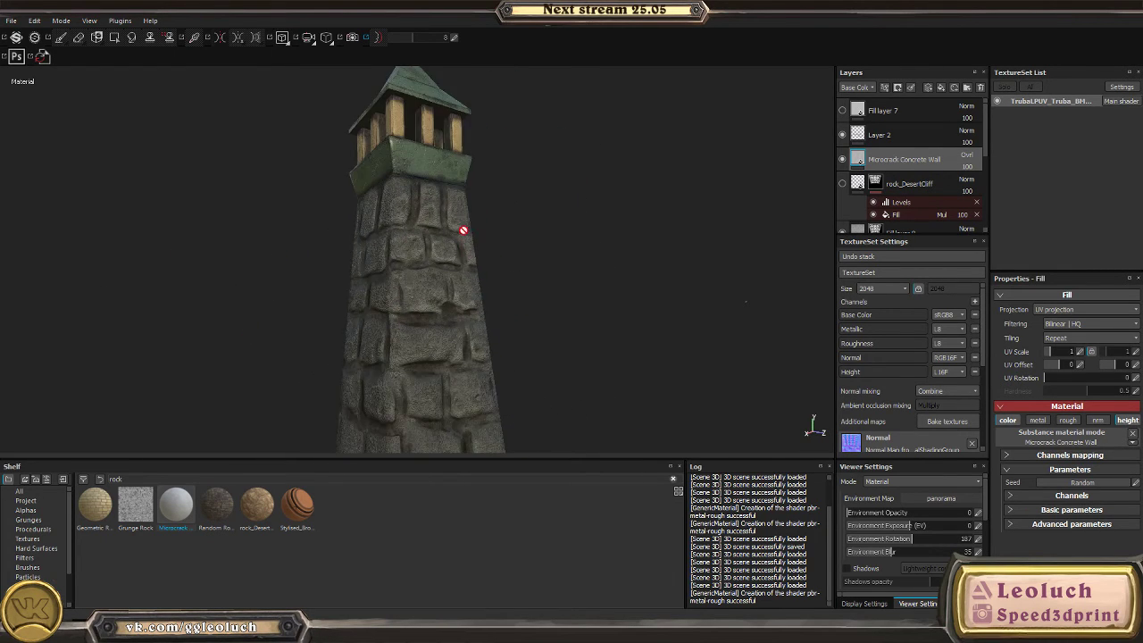
pyautogui.keyDown('alt'); pyautogui.moveTo(463, 230); pyautogui.dragTo(324, 257); pyautogui.keyUp('alt')
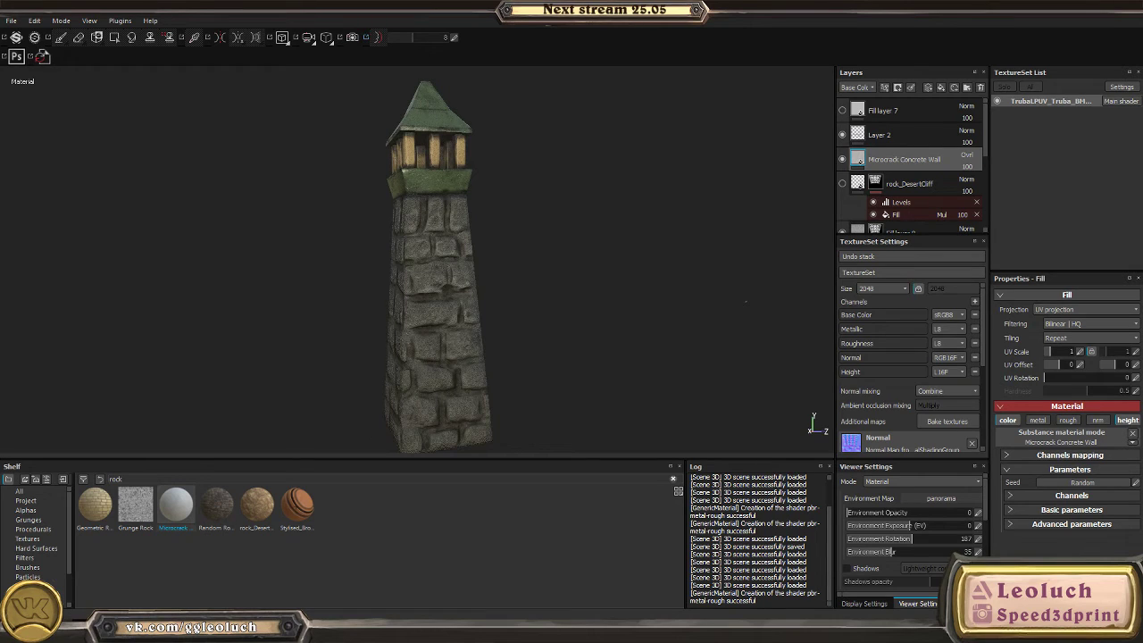
pyautogui.keyDown('alt'); pyautogui.moveTo(391, 219); pyautogui.dragTo(580, 295, button='right'); pyautogui.keyUp('alt')
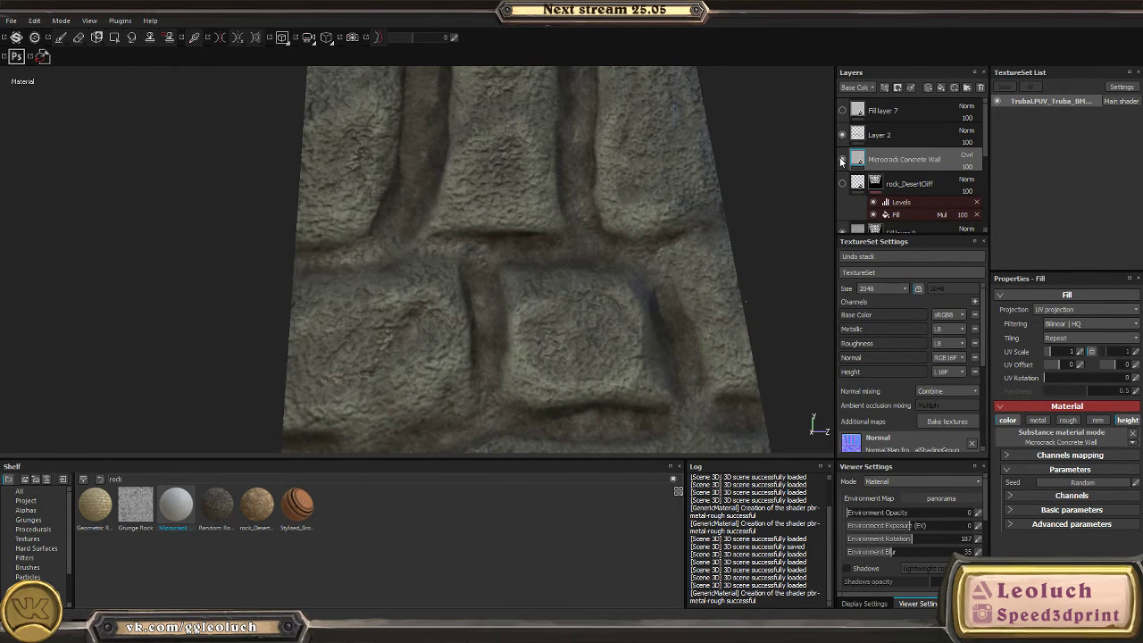
pyautogui.press('c')
pyautogui.press('c')
pyautogui.press('c')
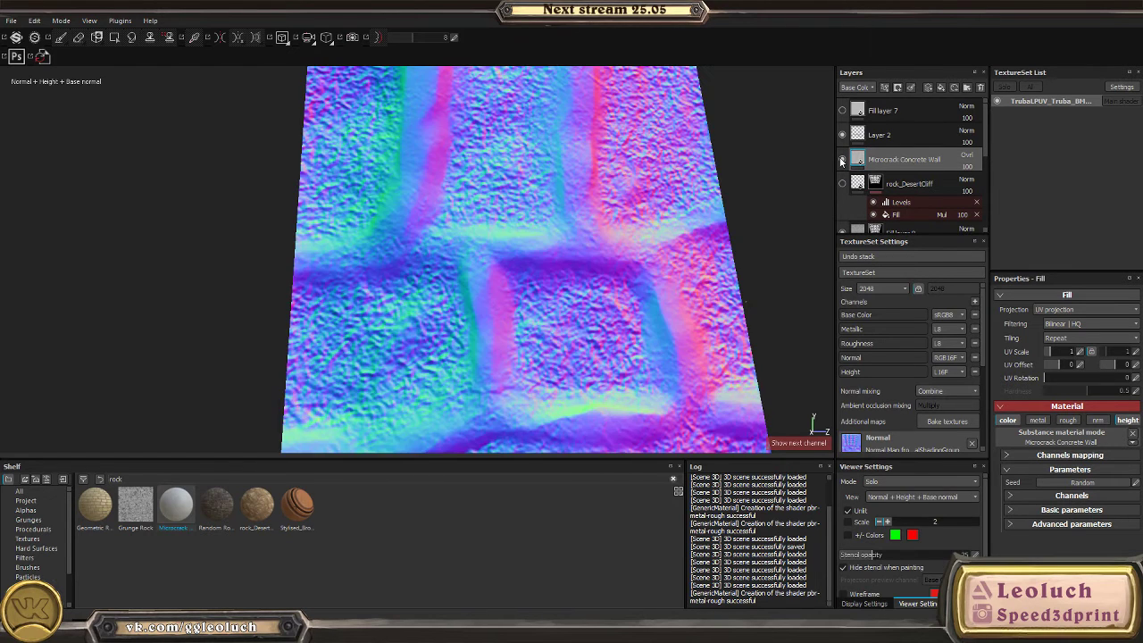
pyautogui.press('c')
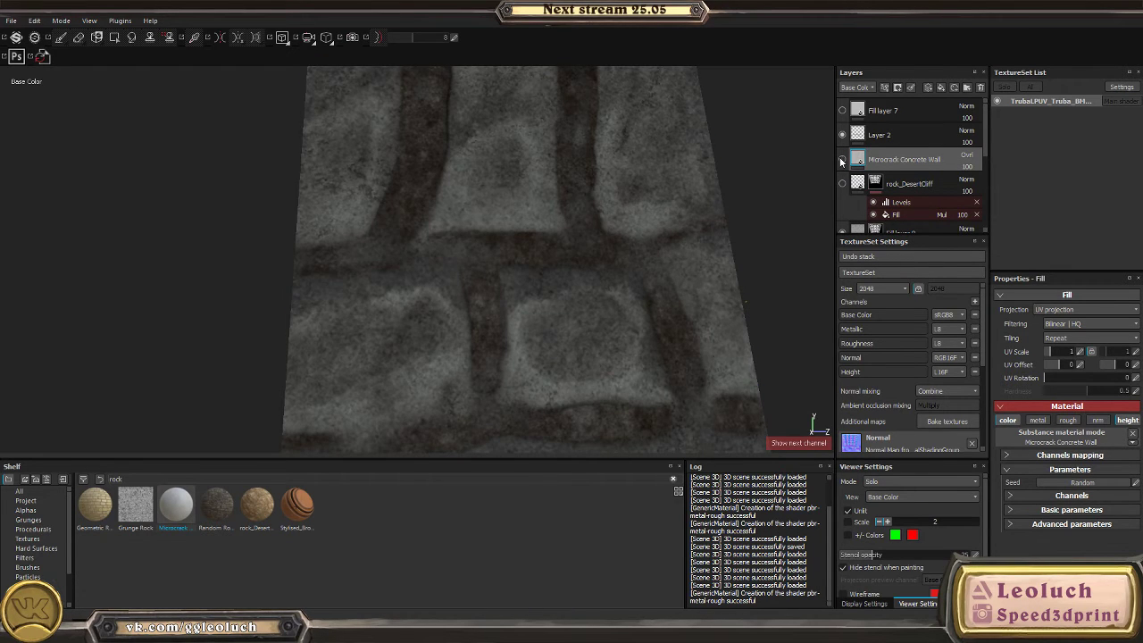
pyautogui.keyDown('alt'); pyautogui.moveTo(383, 319); pyautogui.dragTo(597, 413, button='right'); pyautogui.keyUp('alt')
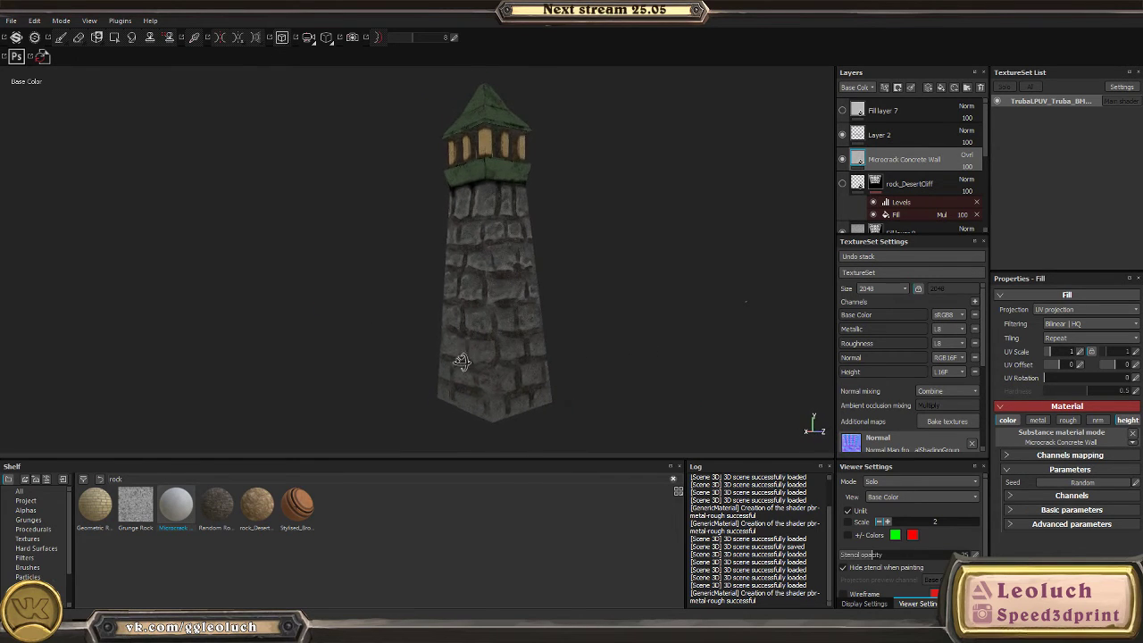
pyautogui.keyDown('alt'); pyautogui.moveTo(324, 355); pyautogui.dragTo(378, 394); pyautogui.keyUp('alt')
pyautogui.press('m')
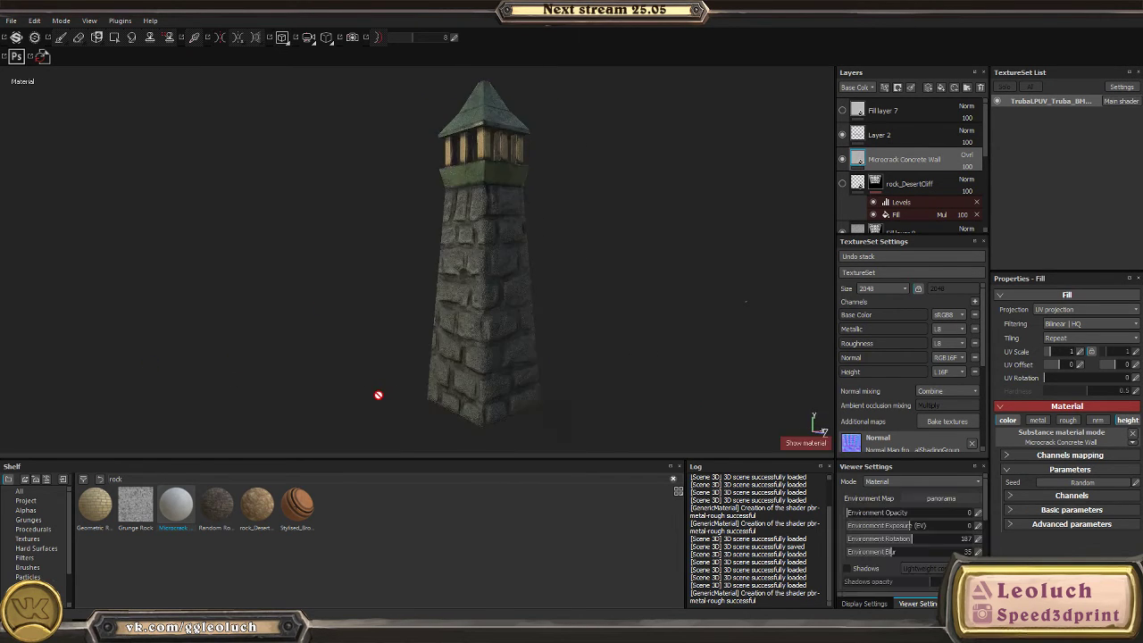
# - Rotate the environment lighting around the tower and inspect its Ambient occlusion map before returning to the material view
pyautogui.keyDown('shift'); pyautogui.moveTo(554, 391); pyautogui.dragTo(530, 373, button='right'); pyautogui.keyUp('shift')
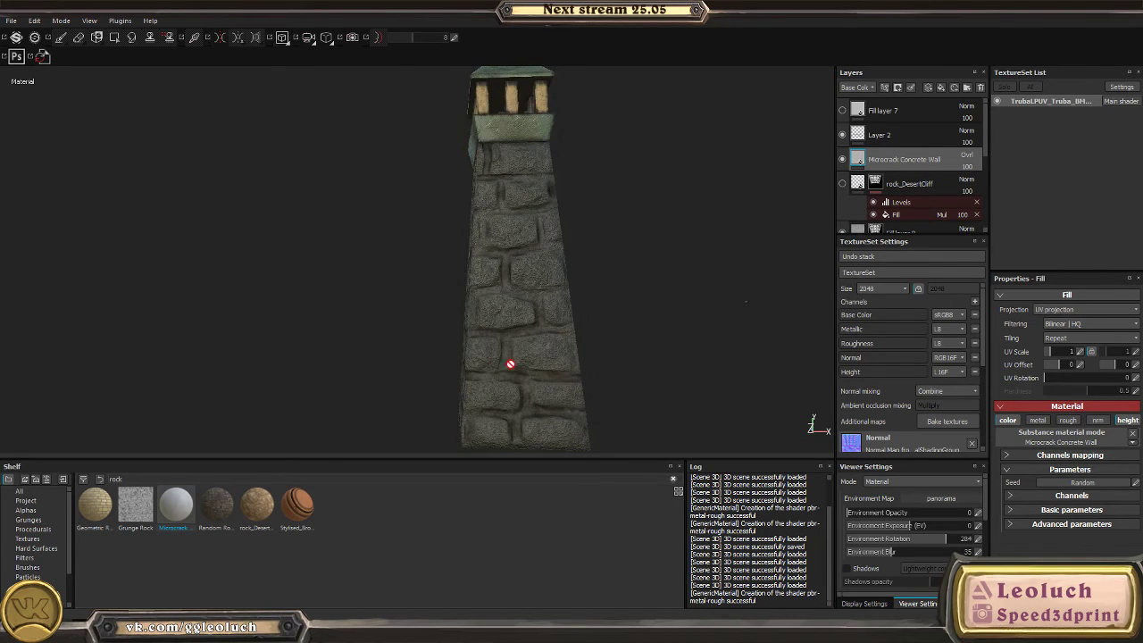
pyautogui.keyDown('alt'); pyautogui.moveTo(449, 318); pyautogui.dragTo(490, 350); pyautogui.keyUp('alt')
pyautogui.press('b')
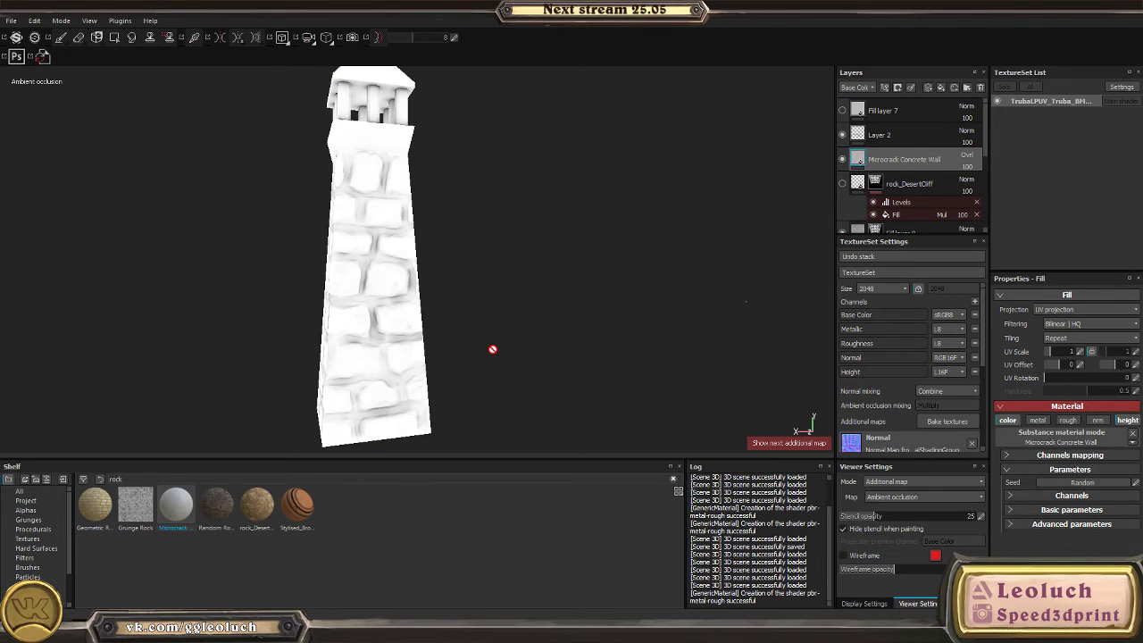
pyautogui.press('b')
pyautogui.press('m')
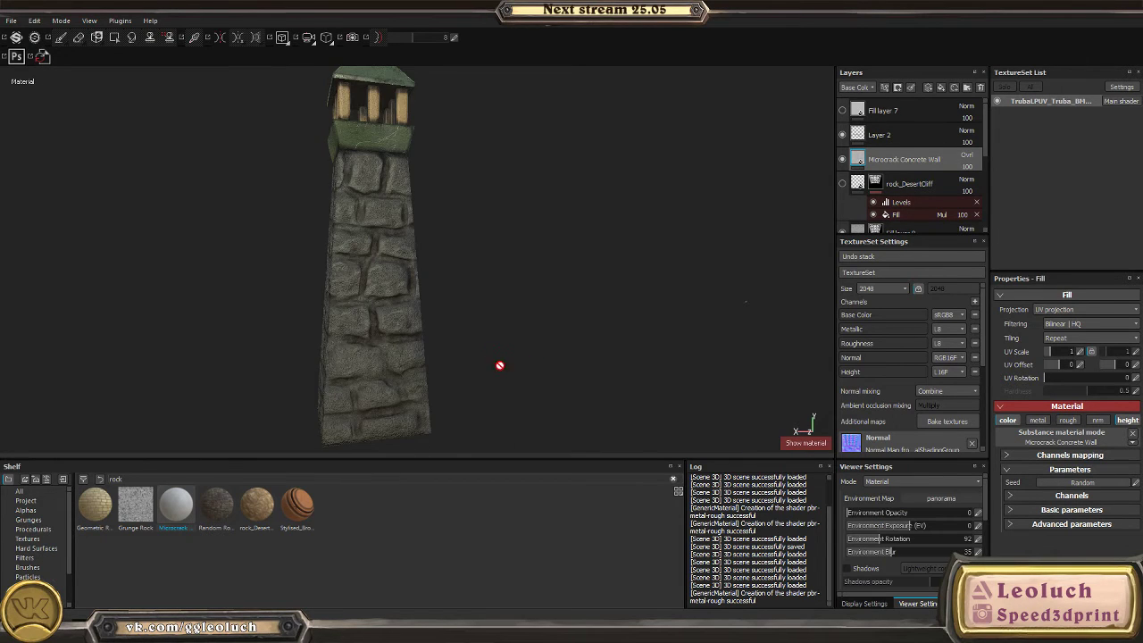
# - Examine the relief on the tower's roof, then display the mask of the Orange_Painted folder
pyautogui.keyDown('alt'); pyautogui.moveTo(500, 365); pyautogui.dragTo(715, 420); pyautogui.keyUp('alt')
pyautogui.keyDown('alt'); pyautogui.moveTo(425, 244); pyautogui.dragTo(428, 276, button='right'); pyautogui.keyUp('alt')
pyautogui.keyDown('alt'); pyautogui.moveTo(446, 295); pyautogui.dragTo(516, 350); pyautogui.keyUp('alt')
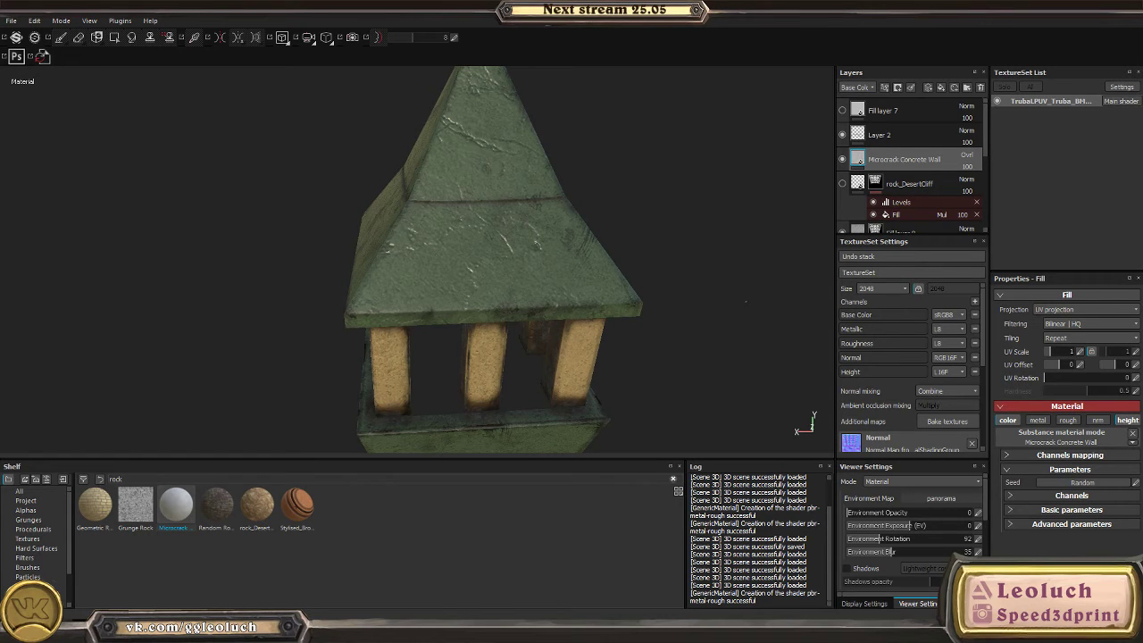
pyautogui.keyDown('alt'); pyautogui.moveTo(400, 157); pyautogui.dragTo(501, 232); pyautogui.keyUp('alt')
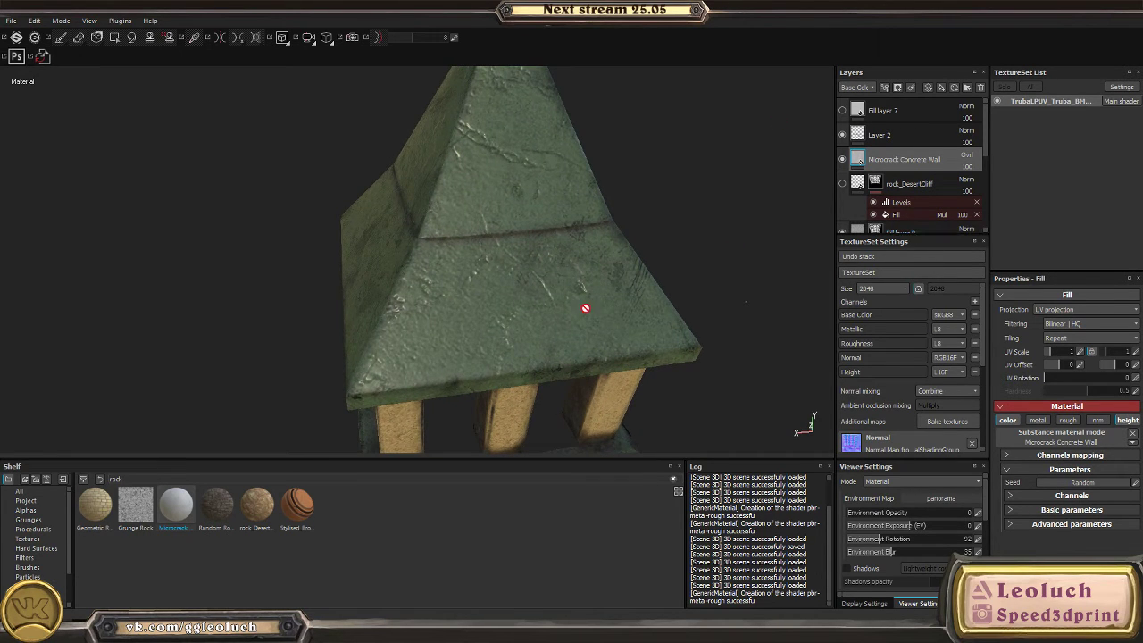
pyautogui.keyDown('alt'); pyautogui.moveTo(660, 327); pyautogui.dragTo(554, 233); pyautogui.keyUp('alt')
pyautogui.scroll(-5, 937, 177)
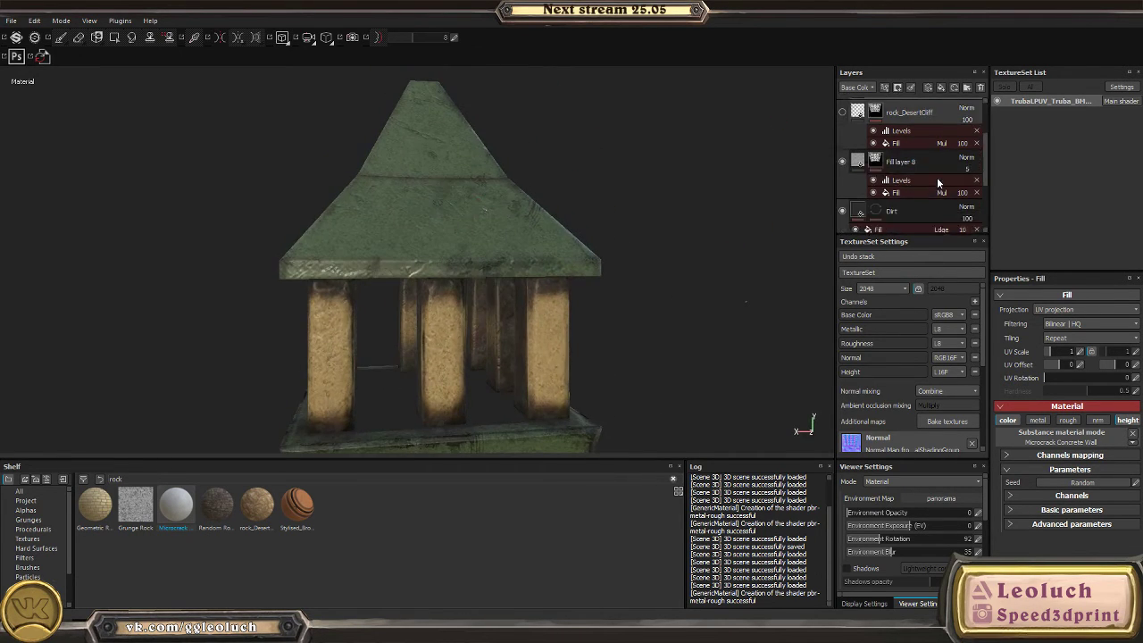
pyautogui.scroll(-3, 877, 209)
pyautogui.click(886, 201)
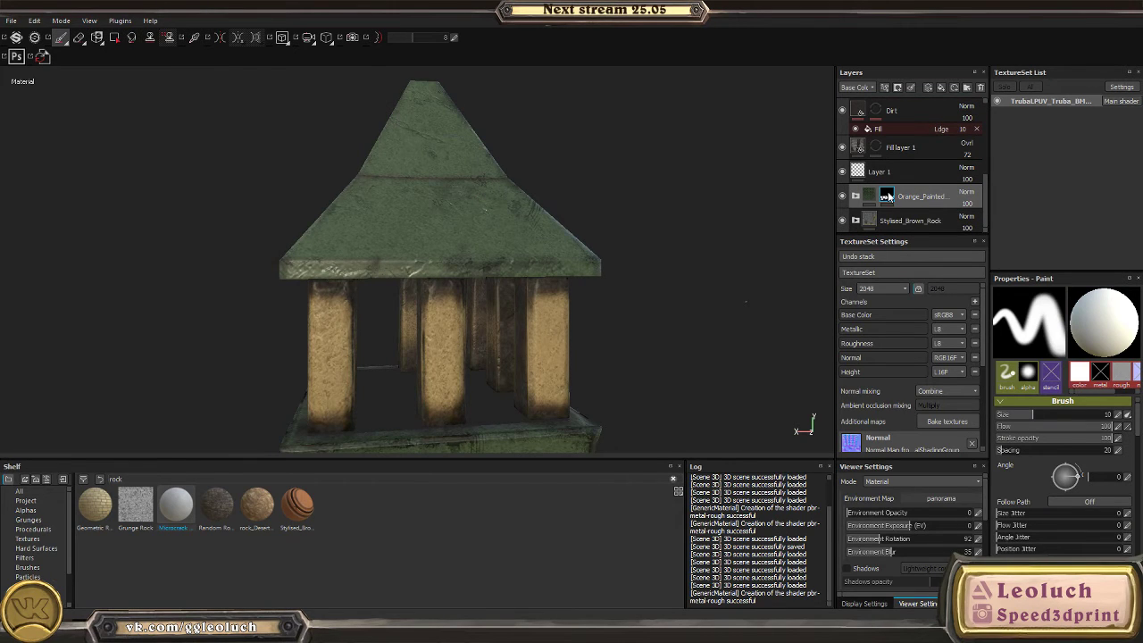
pyautogui.keyDown('alt'); pyautogui.click(886, 196); pyautogui.keyUp('alt')
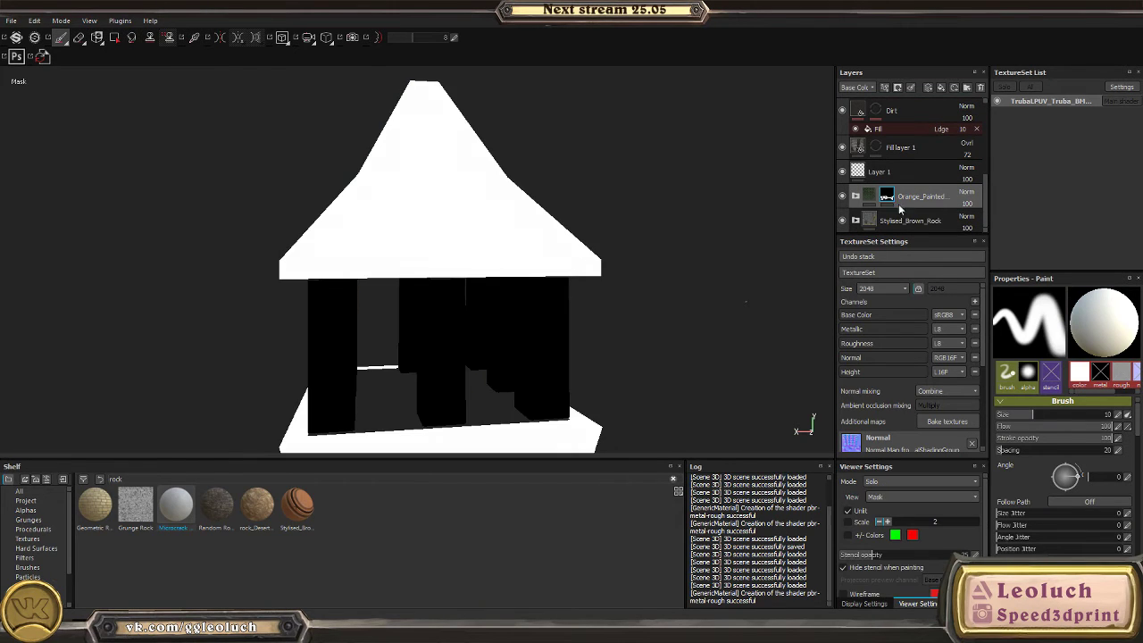
# - Add an MG Metal Edge Wear generator to the Orange_Painted folder's mask and set its blending to Multiply
pyautogui.click(885, 88)
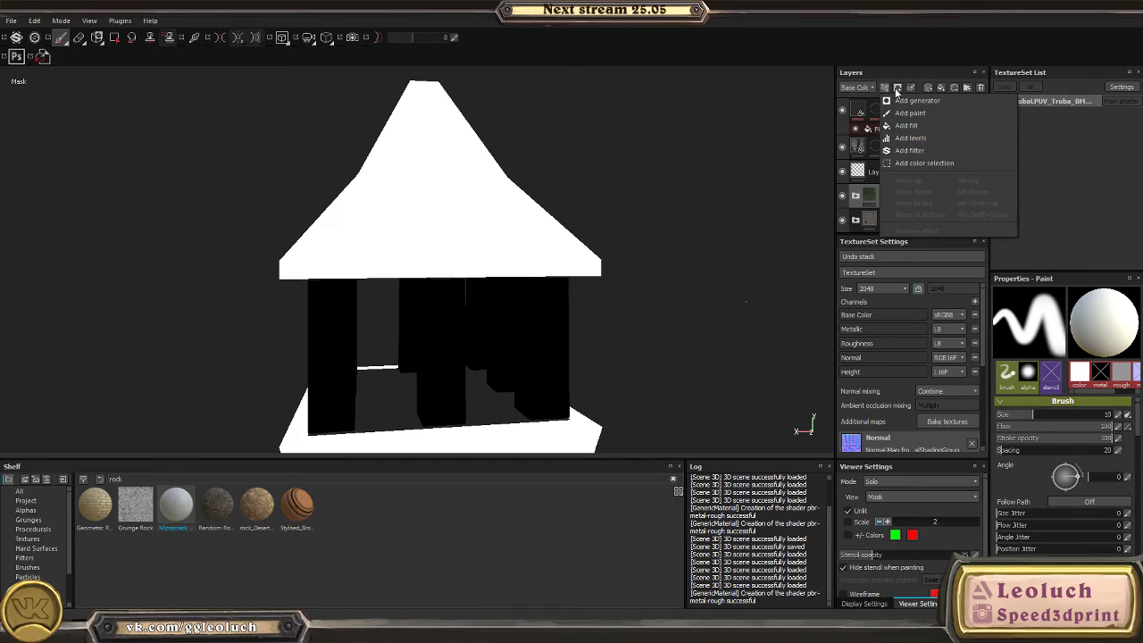
pyautogui.click(918, 101)
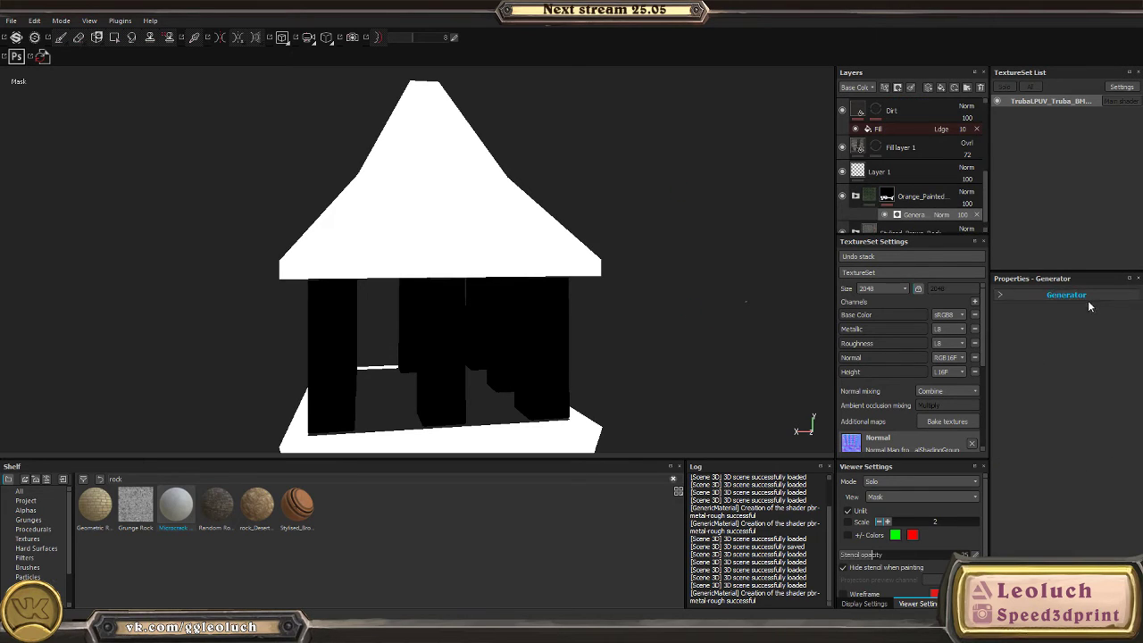
pyautogui.click(1066, 297)
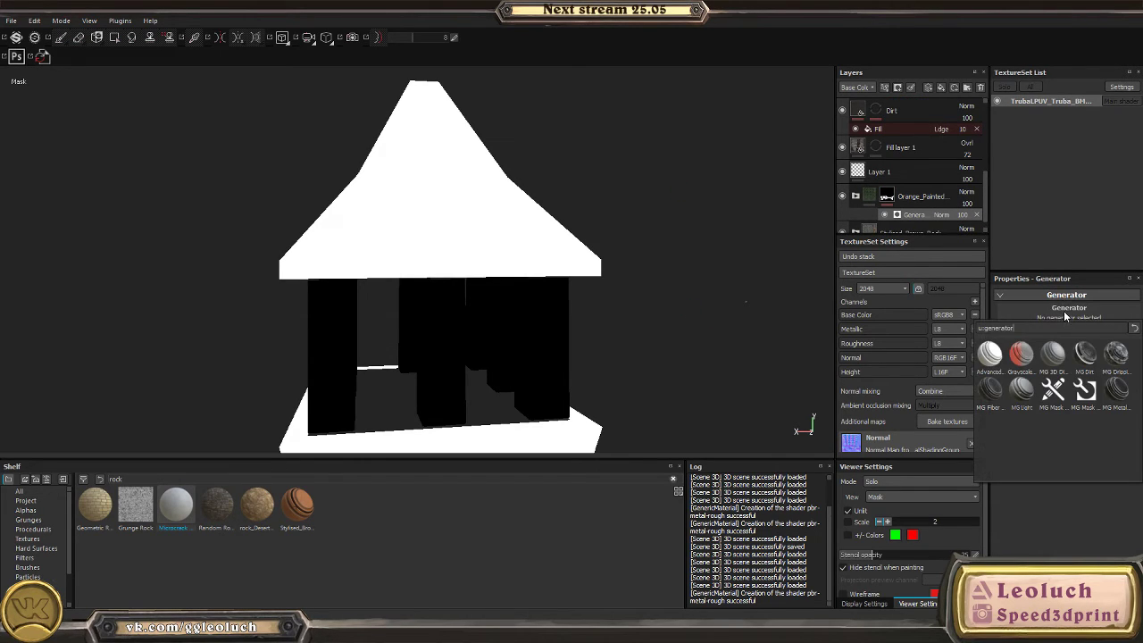
pyautogui.click(1116, 402)
pyautogui.moveTo(644, 283)
pyautogui.keyDown('alt'); pyautogui.mouseDown()
pyautogui.moveTo(622, 288)
pyautogui.moveTo(666, 298)
pyautogui.moveTo(642, 301)
pyautogui.mouseUp(); pyautogui.keyUp('alt')
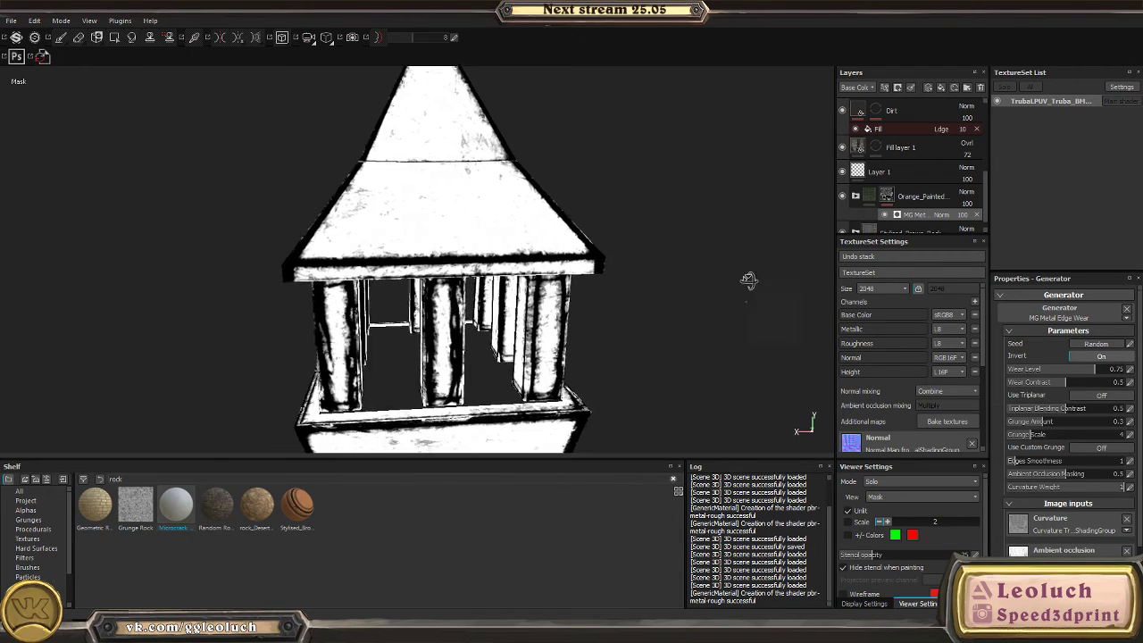
pyautogui.moveTo(748, 276)
pyautogui.keyDown('alt'); pyautogui.mouseDown()
pyautogui.moveTo(720, 276)
pyautogui.moveTo(741, 277)
pyautogui.mouseUp(); pyautogui.keyUp('alt')
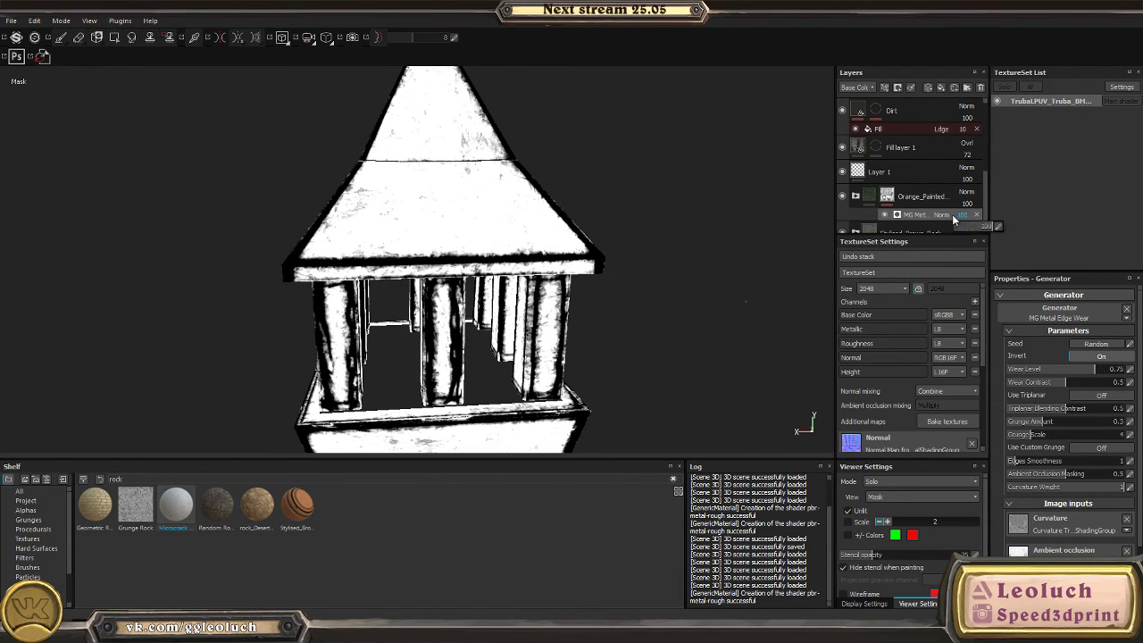
pyautogui.click(950, 216)
pyautogui.click(949, 272)
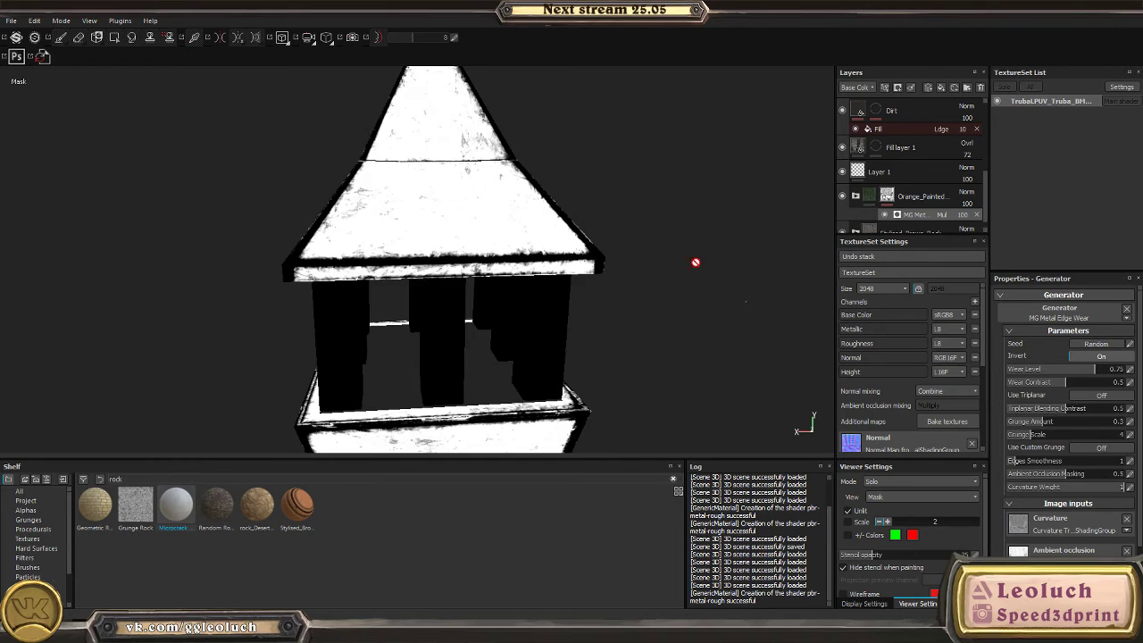
# - Return to the material view and set the edge wear generator's Wear Level to 0.45 and Wear Contrast to 1
pyautogui.keyDown('alt'); pyautogui.moveTo(694, 260); pyautogui.dragTo(170, 209); pyautogui.keyUp('alt')
pyautogui.keyDown('alt'); pyautogui.moveTo(171, 209); pyautogui.dragTo(330, 216, button='right'); pyautogui.keyUp('alt')
pyautogui.keyDown('alt'); pyautogui.moveTo(330, 216); pyautogui.dragTo(595, 352); pyautogui.keyUp('alt')
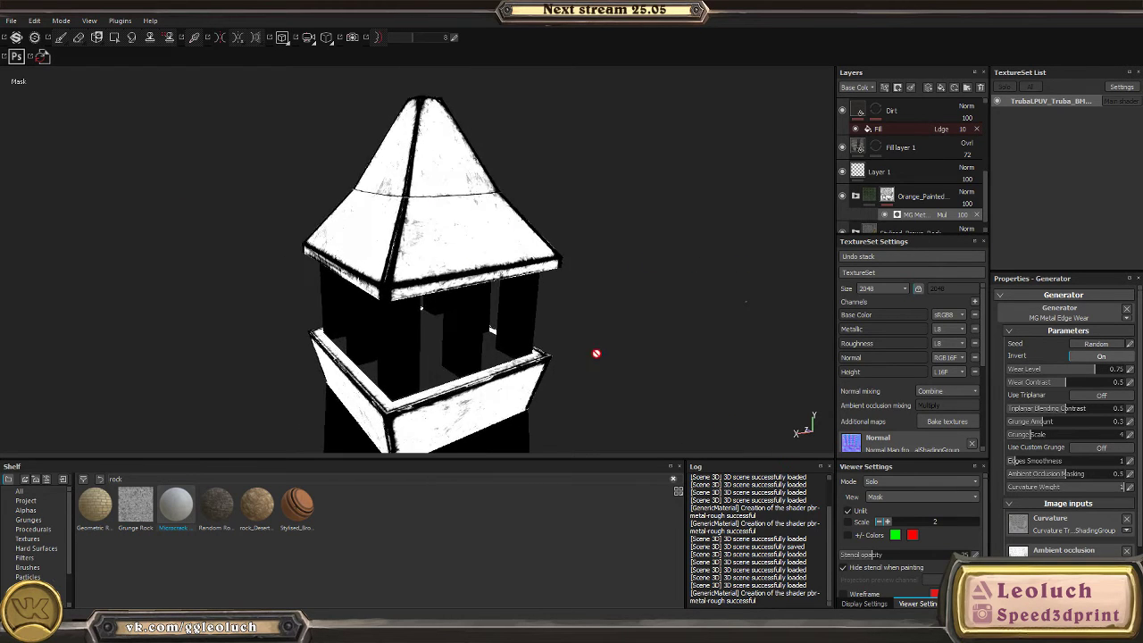
pyautogui.press('b')
pyautogui.press('m')
pyautogui.keyDown('alt'); pyautogui.moveTo(518, 293); pyautogui.dragTo(669, 297); pyautogui.keyUp('alt')
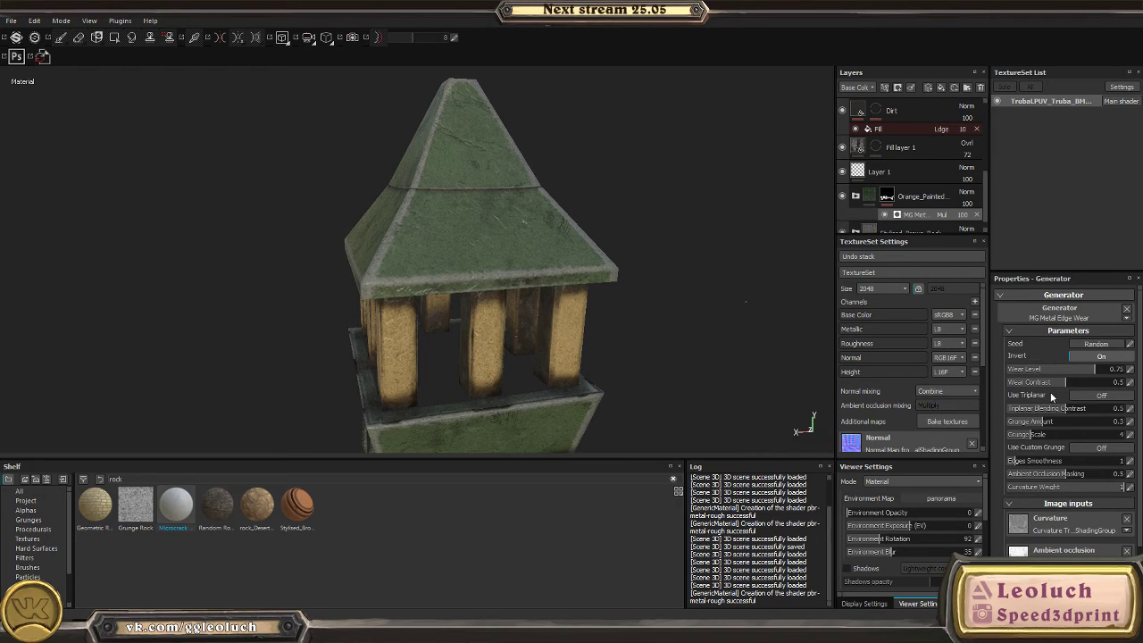
pyautogui.moveTo(1065, 371)
pyautogui.mouseDown()
pyautogui.moveTo(1039, 372)
pyautogui.moveTo(1059, 373)
pyautogui.mouseUp()
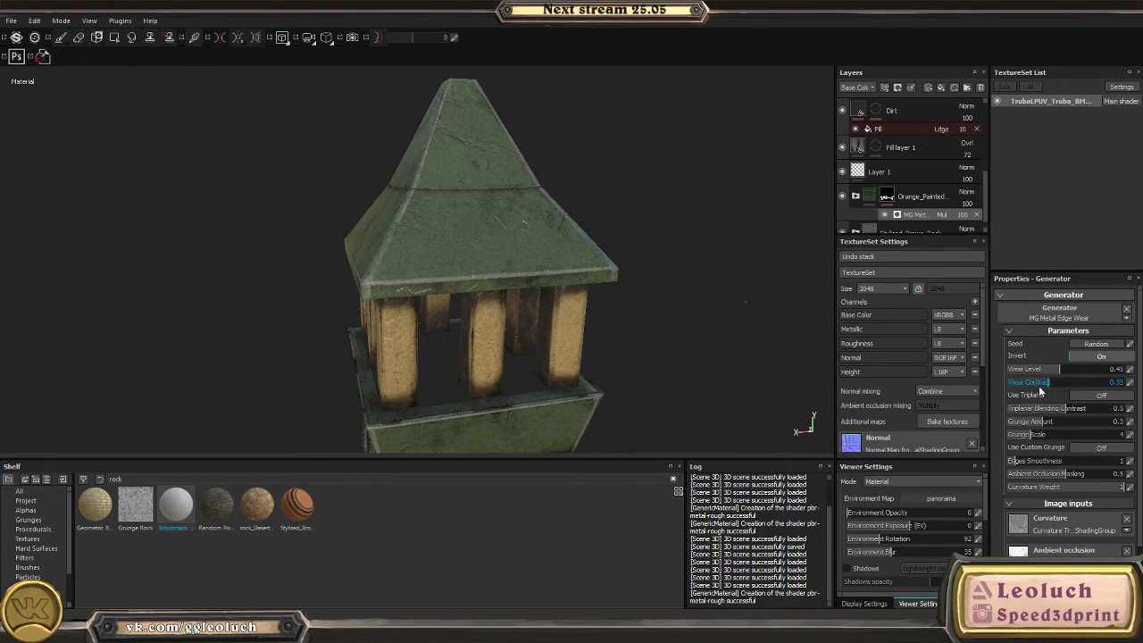
pyautogui.scroll(5, 572, 214)
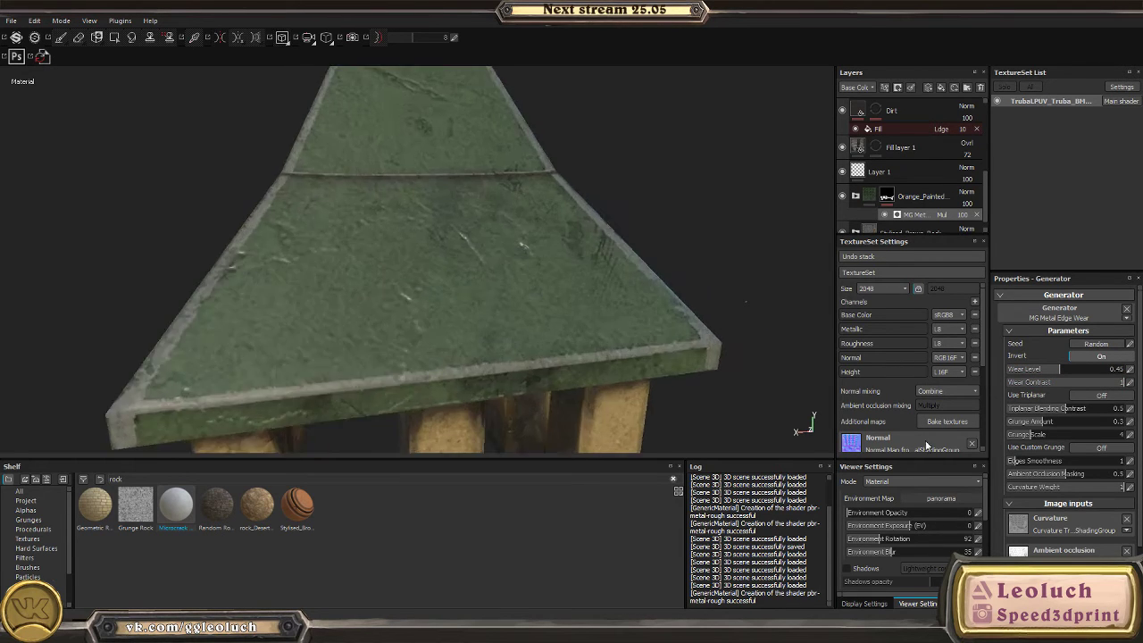
# - Inspect the worn edges on the roof and green band in both the material view and the Orange_Painted mask view
pyautogui.keyDown('alt'); pyautogui.moveTo(572, 214); pyautogui.dragTo(352, 224); pyautogui.keyUp('alt')
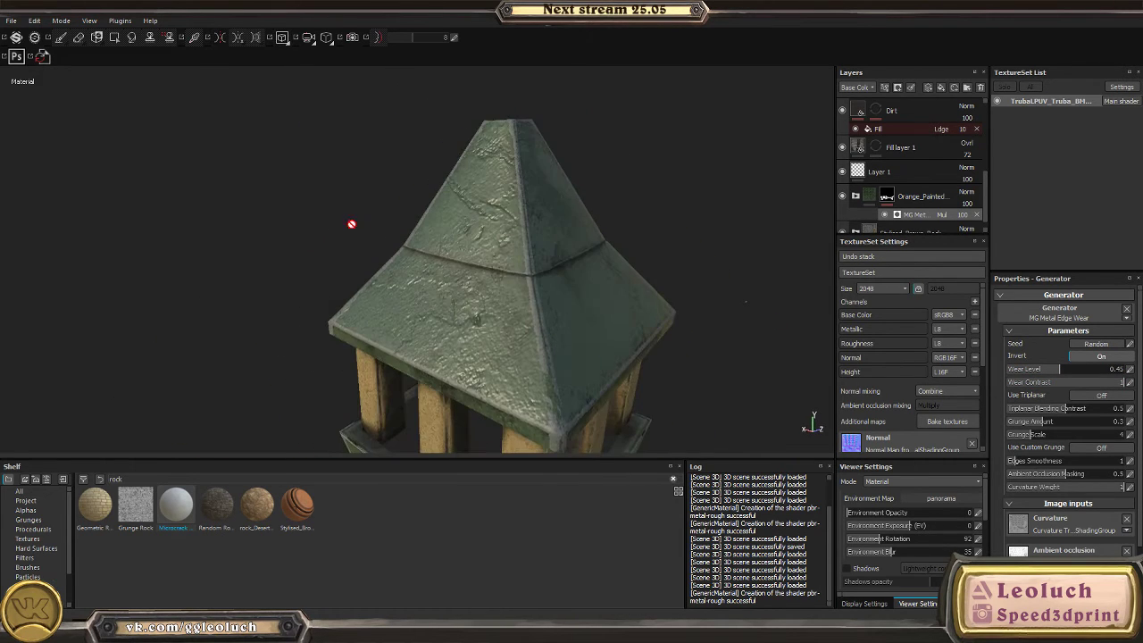
pyautogui.keyDown('alt'); pyautogui.moveTo(534, 335); pyautogui.dragTo(553, 254); pyautogui.keyUp('alt')
pyautogui.scroll(-2, 1036, 487)
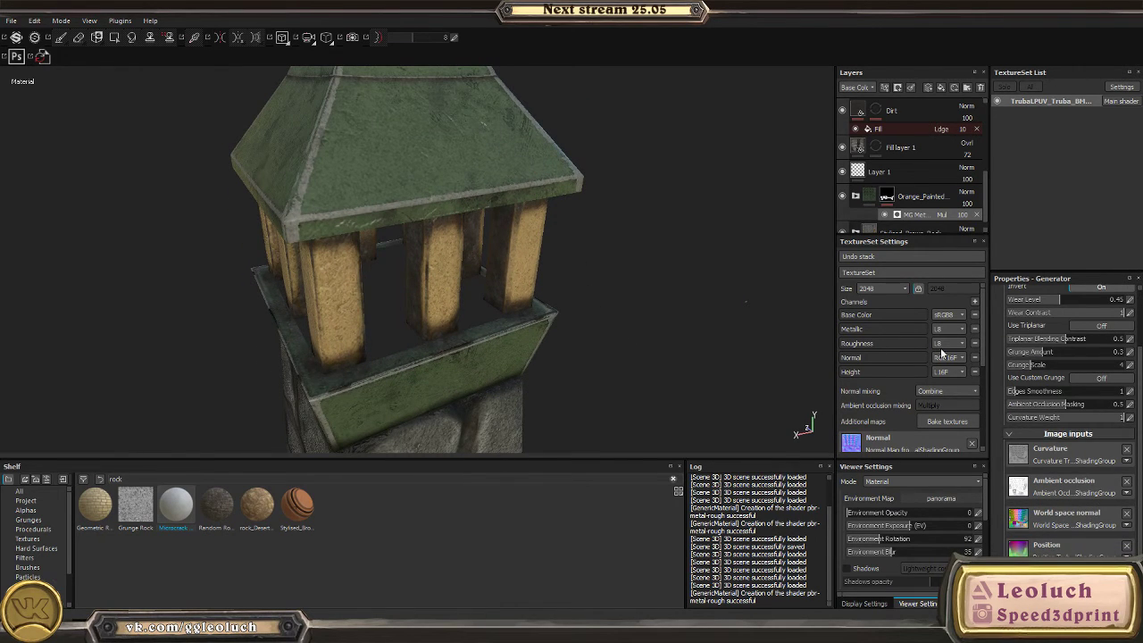
pyautogui.keyDown('alt'); pyautogui.moveTo(571, 268); pyautogui.dragTo(625, 259); pyautogui.keyUp('alt')
pyautogui.keyDown('alt'); pyautogui.click(897, 214); pyautogui.keyUp('alt')
pyautogui.keyDown('alt'); pyautogui.moveTo(572, 224); pyautogui.dragTo(634, 214); pyautogui.keyUp('alt')
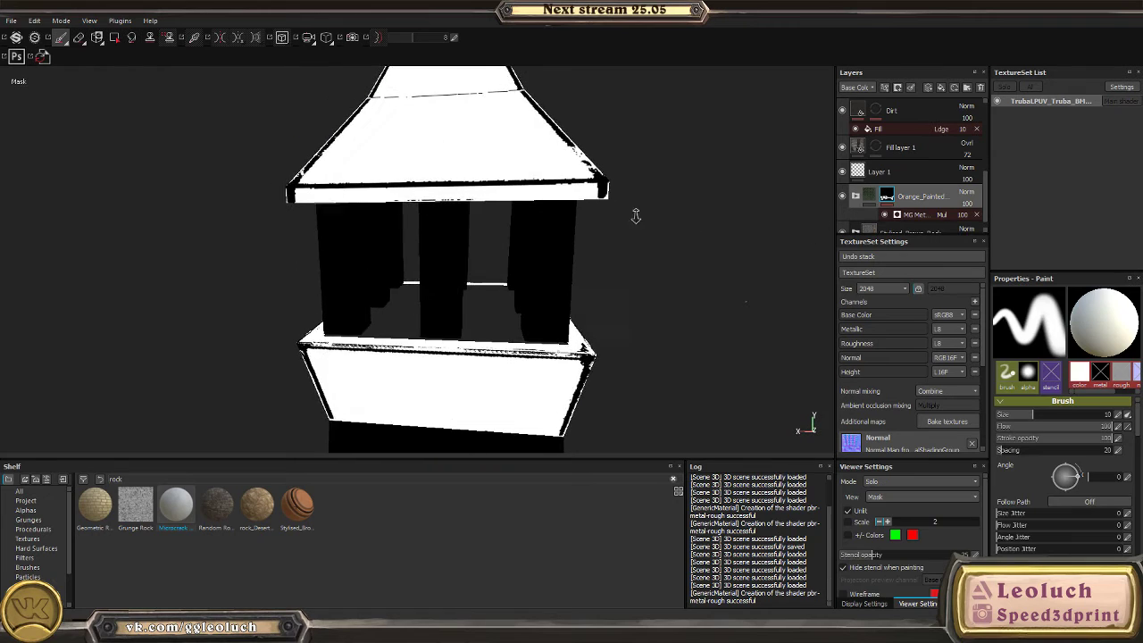
pyautogui.click(913, 214)
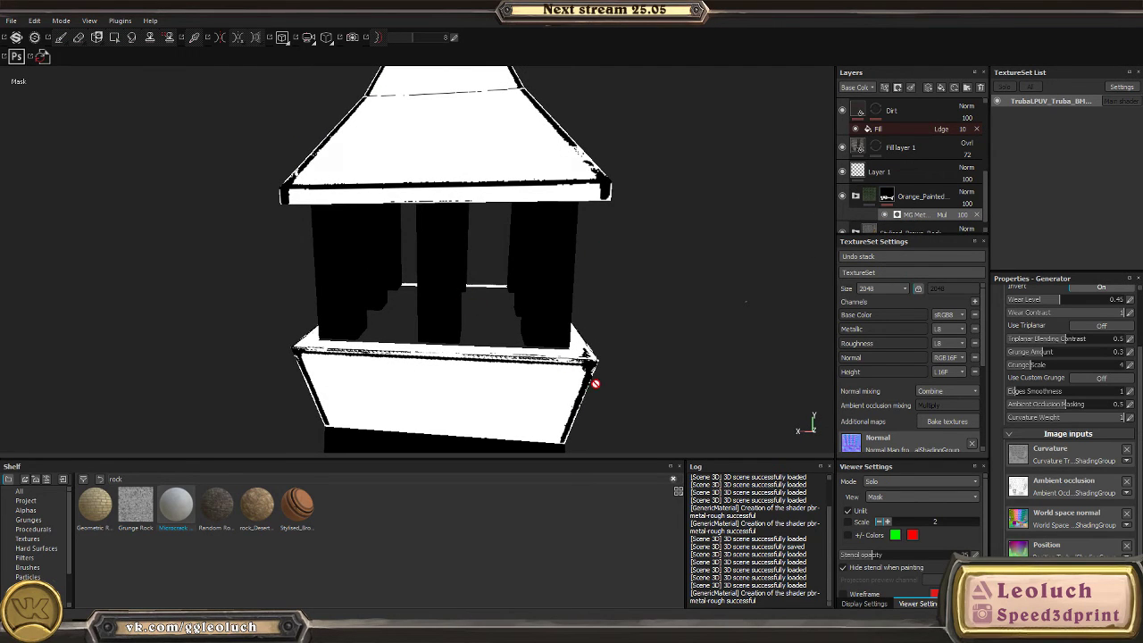
pyautogui.keyDown('alt'); pyautogui.moveTo(594, 384); pyautogui.dragTo(566, 326); pyautogui.keyUp('alt')
pyautogui.press('m')
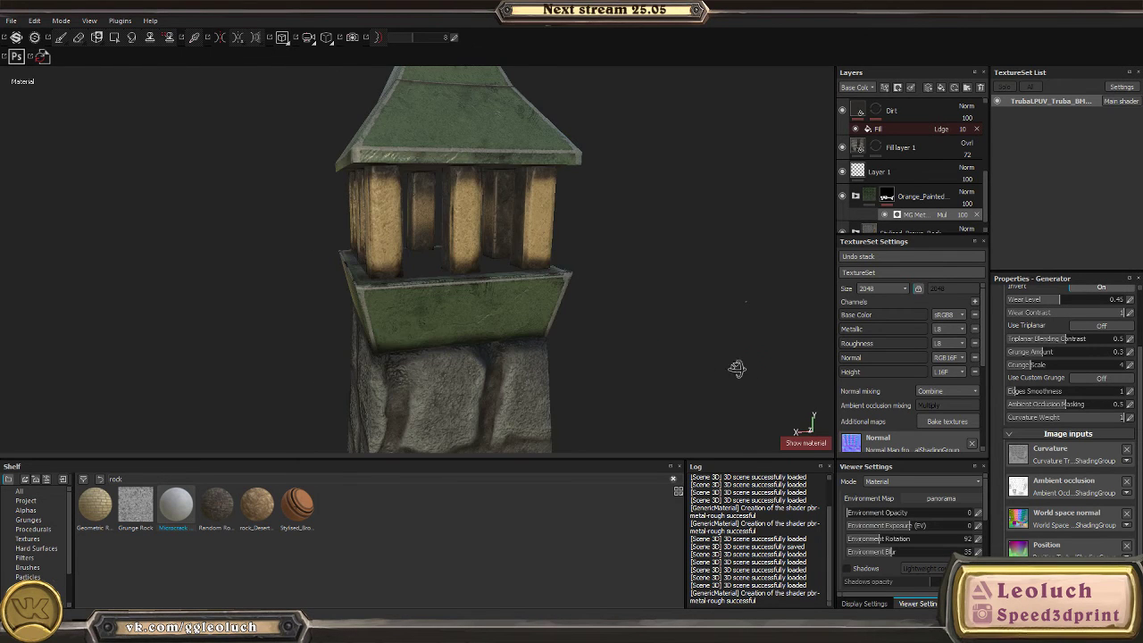
# - Examine the tower's stone surface up close and from a distance, including under rotated environment lighting
pyautogui.keyDown('alt'); pyautogui.moveTo(535, 140); pyautogui.dragTo(537, 253); pyautogui.keyUp('alt')
pyautogui.keyDown('alt'); pyautogui.moveTo(526, 322); pyautogui.dragTo(457, 272); pyautogui.keyUp('alt')
pyautogui.keyDown('alt'); pyautogui.moveTo(458, 272); pyautogui.dragTo(304, 227, button='right'); pyautogui.keyUp('alt')
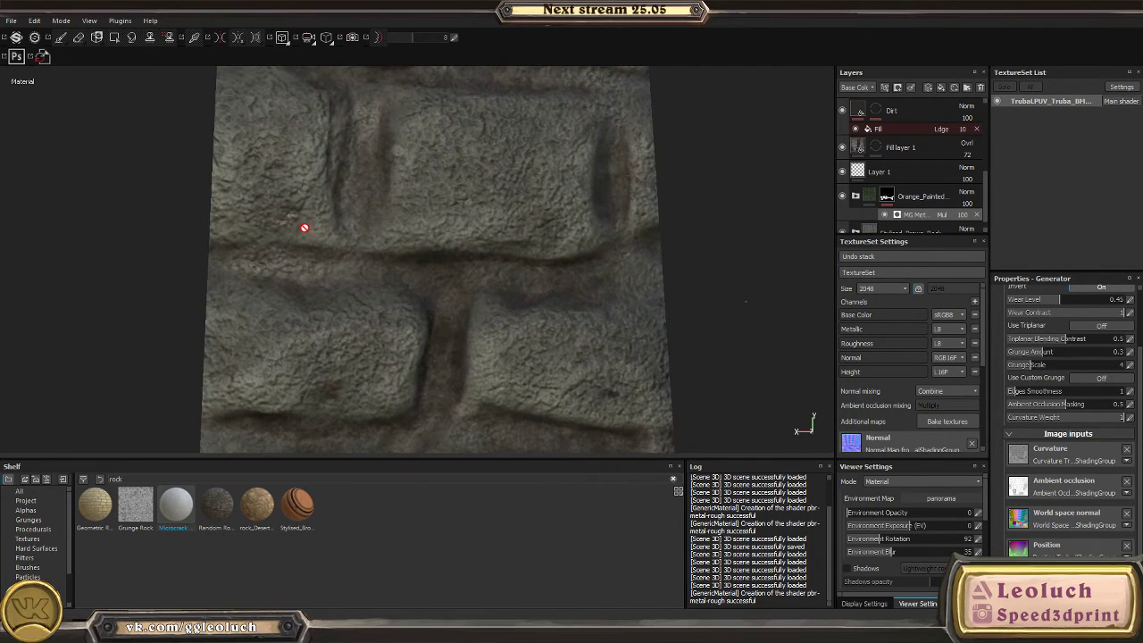
pyautogui.keyDown('alt'); pyautogui.moveTo(361, 275); pyautogui.dragTo(28, 254, button='right'); pyautogui.keyUp('alt')
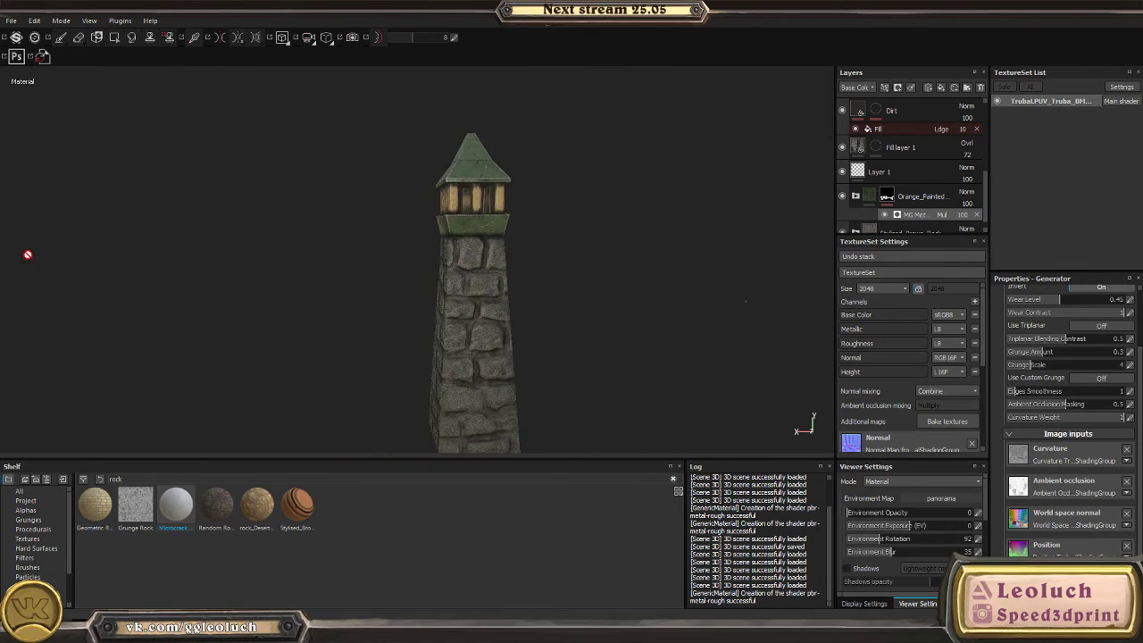
pyautogui.keyDown('alt'); pyautogui.moveTo(449, 157); pyautogui.dragTo(472, 222); pyautogui.keyUp('alt')
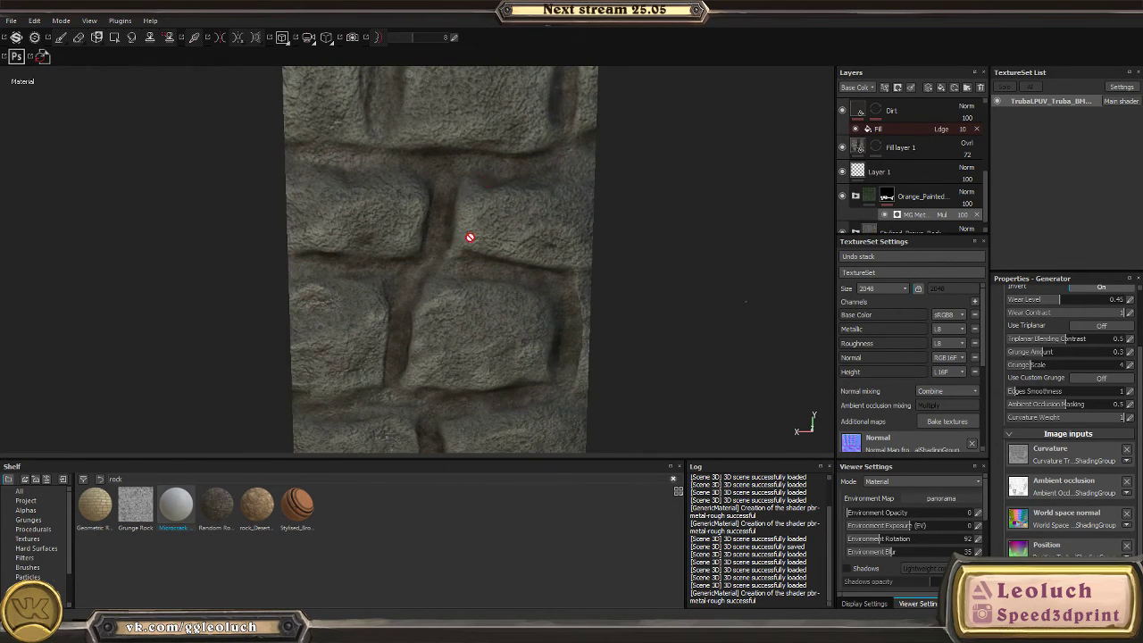
pyautogui.keyDown('alt'); pyautogui.moveTo(470, 237); pyautogui.dragTo(198, 218, button='right'); pyautogui.keyUp('alt')
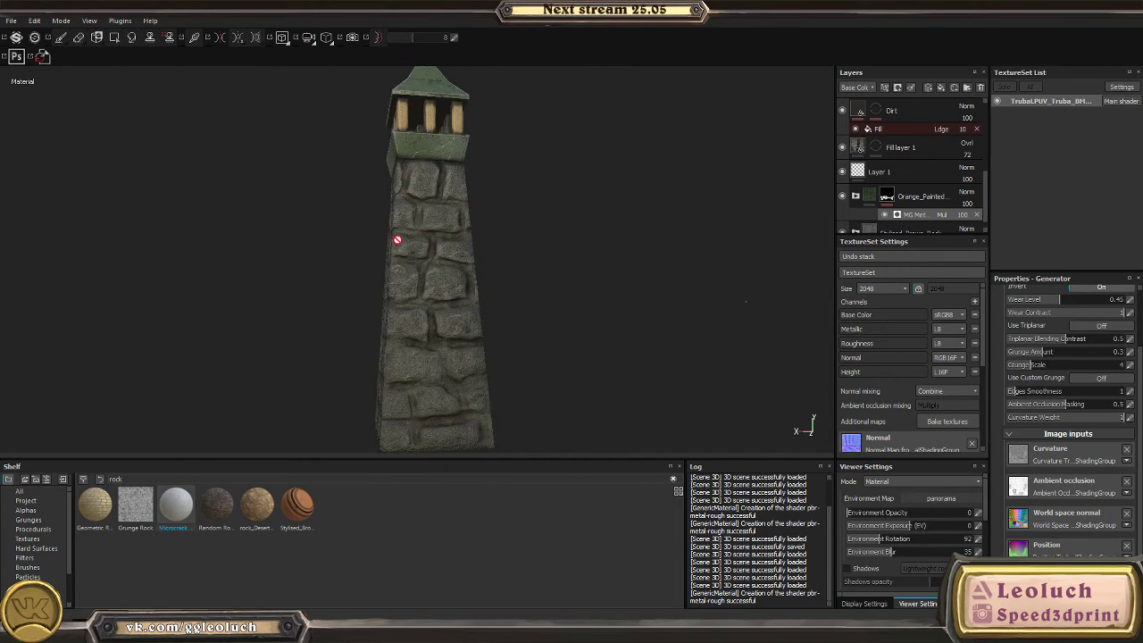
pyautogui.keyDown('alt'); pyautogui.moveTo(559, 331); pyautogui.dragTo(322, 184); pyautogui.keyUp('alt')
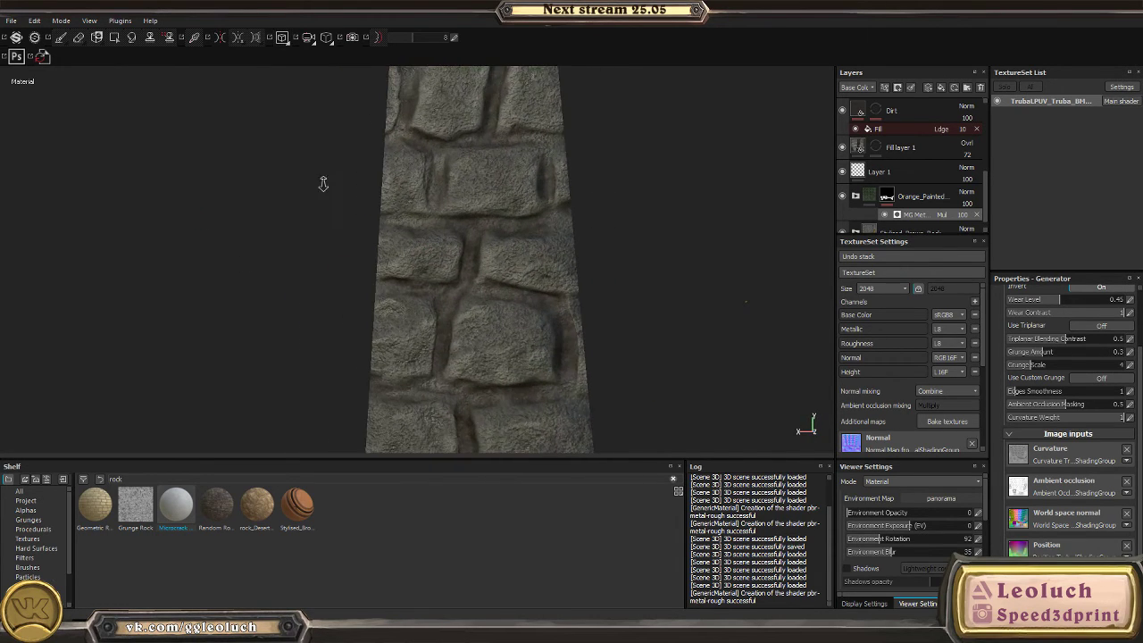
pyautogui.keyDown('alt'); pyautogui.moveTo(322, 184); pyautogui.dragTo(610, 224, button='right'); pyautogui.keyUp('alt')
pyautogui.keyDown('alt'); pyautogui.moveTo(610, 224); pyautogui.dragTo(452, 319); pyautogui.keyUp('alt')
pyautogui.keyDown('alt'); pyautogui.moveTo(452, 318); pyautogui.dragTo(442, 439, button='right'); pyautogui.keyUp('alt')
pyautogui.keyDown('alt'); pyautogui.moveTo(442, 439); pyautogui.dragTo(360, 223); pyautogui.keyUp('alt')
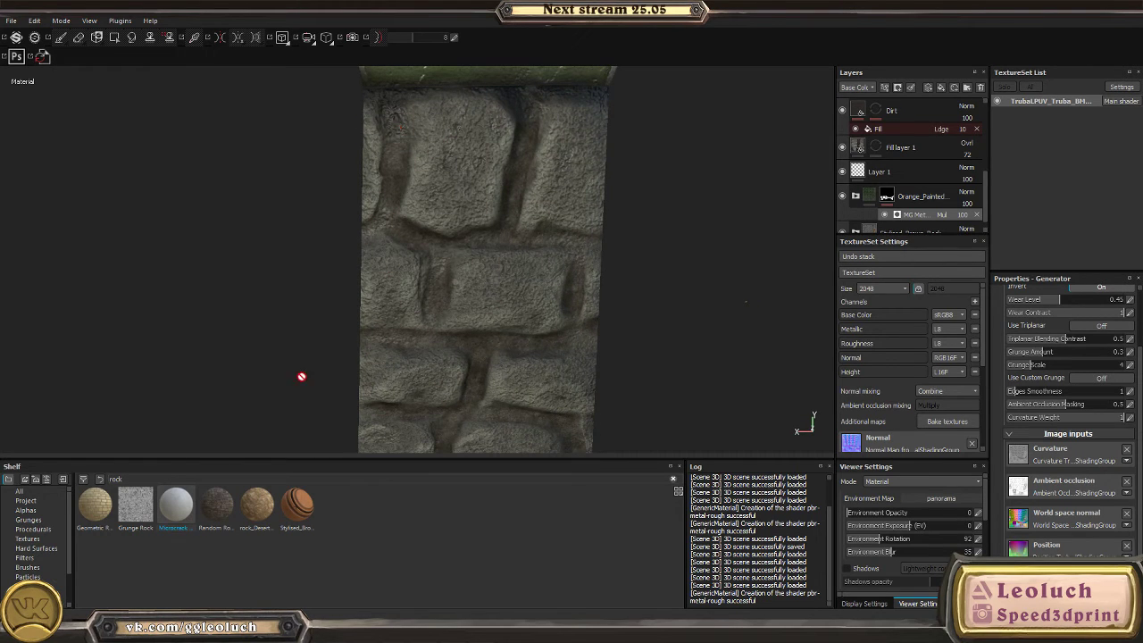
pyautogui.keyDown('alt'); pyautogui.moveTo(446, 413); pyautogui.dragTo(330, 319); pyautogui.keyUp('alt')
pyautogui.press('f')
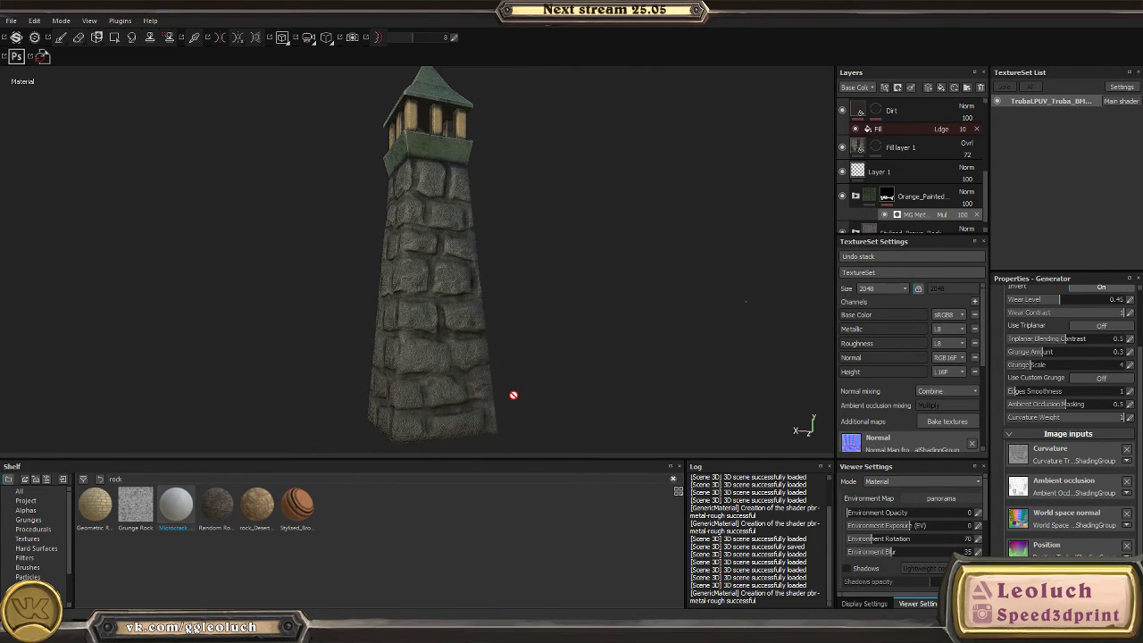
# - Show the tower's Base Color channel and select the Microcrack Concrete Wall layer
pyautogui.press('c')
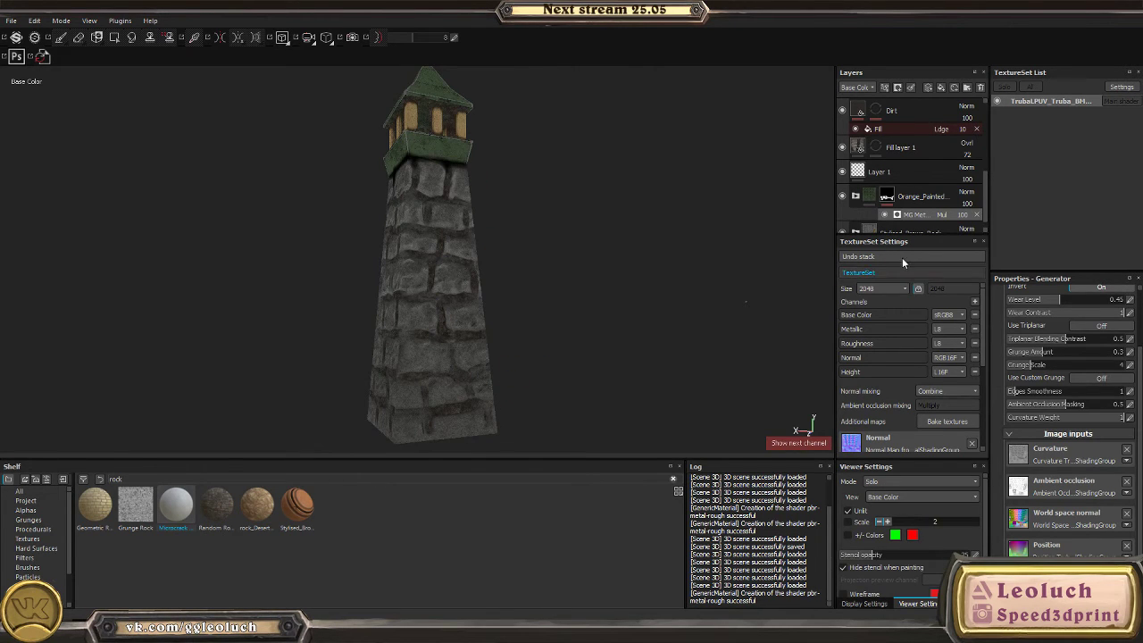
pyautogui.scroll(6, 892, 193)
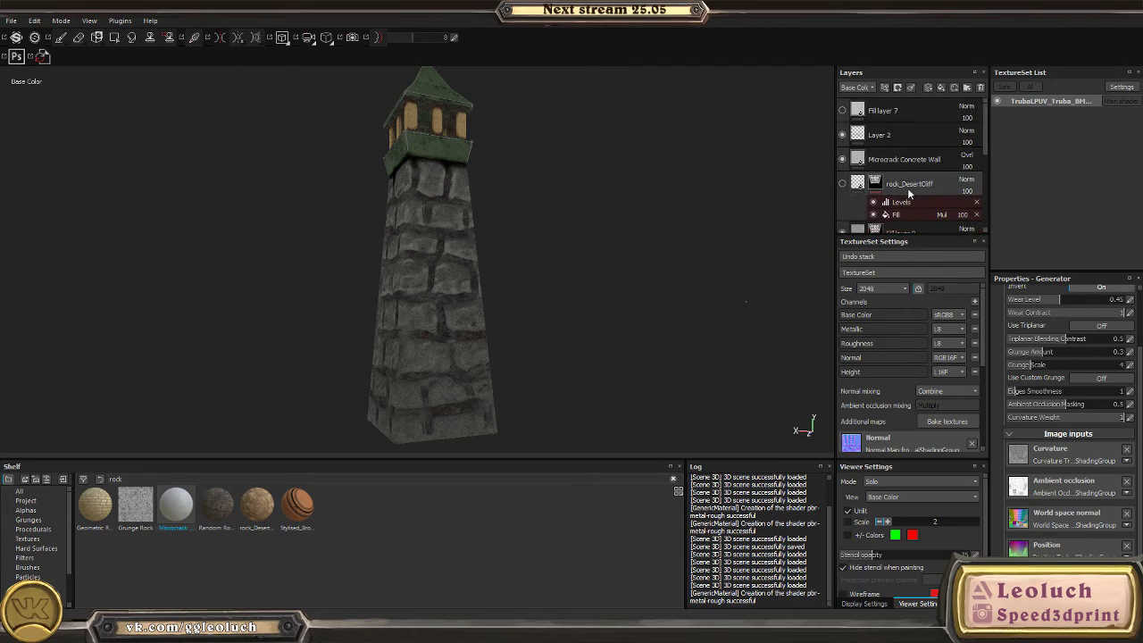
pyautogui.click(885, 161)
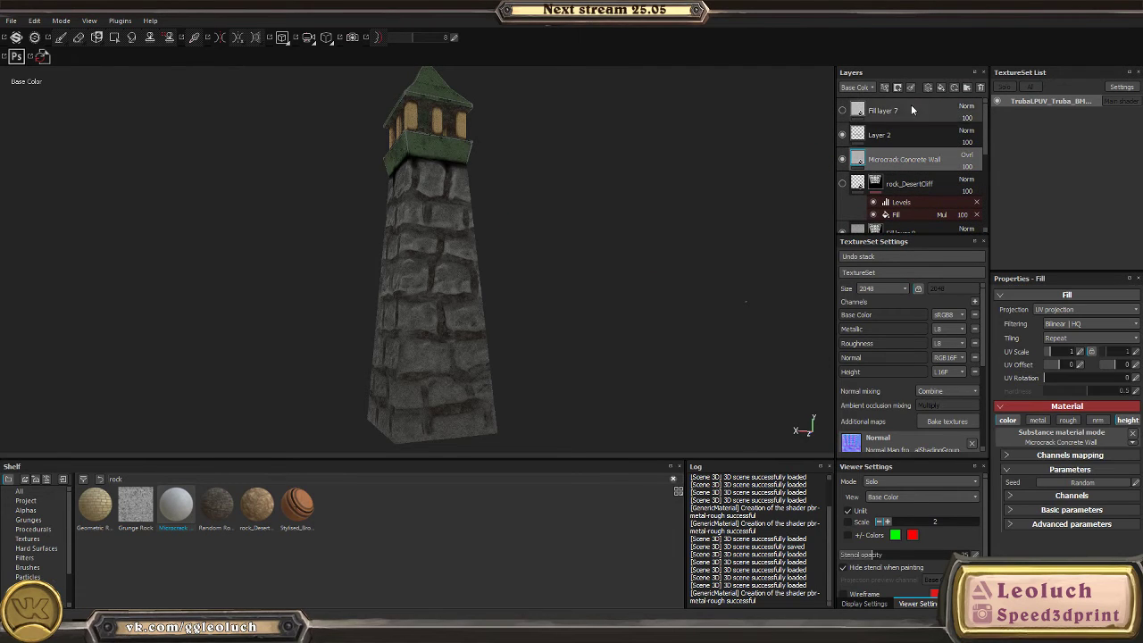
pyautogui.click(942, 87)
pyautogui.click(1036, 420)
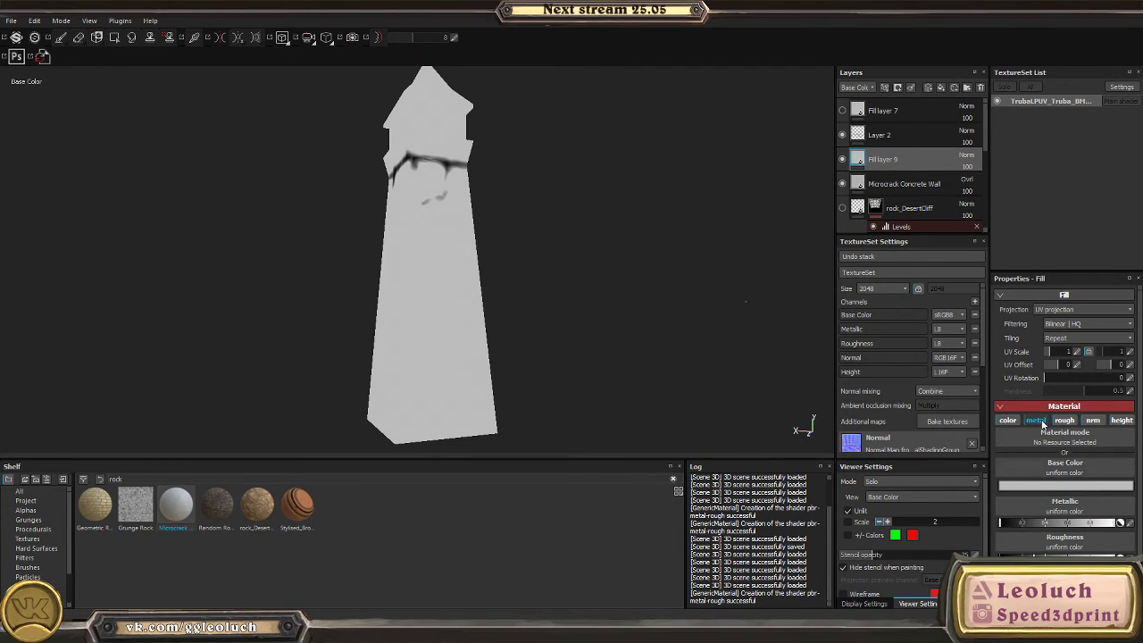
pyautogui.click(1064, 420)
pyautogui.click(1092, 419)
pyautogui.click(1127, 420)
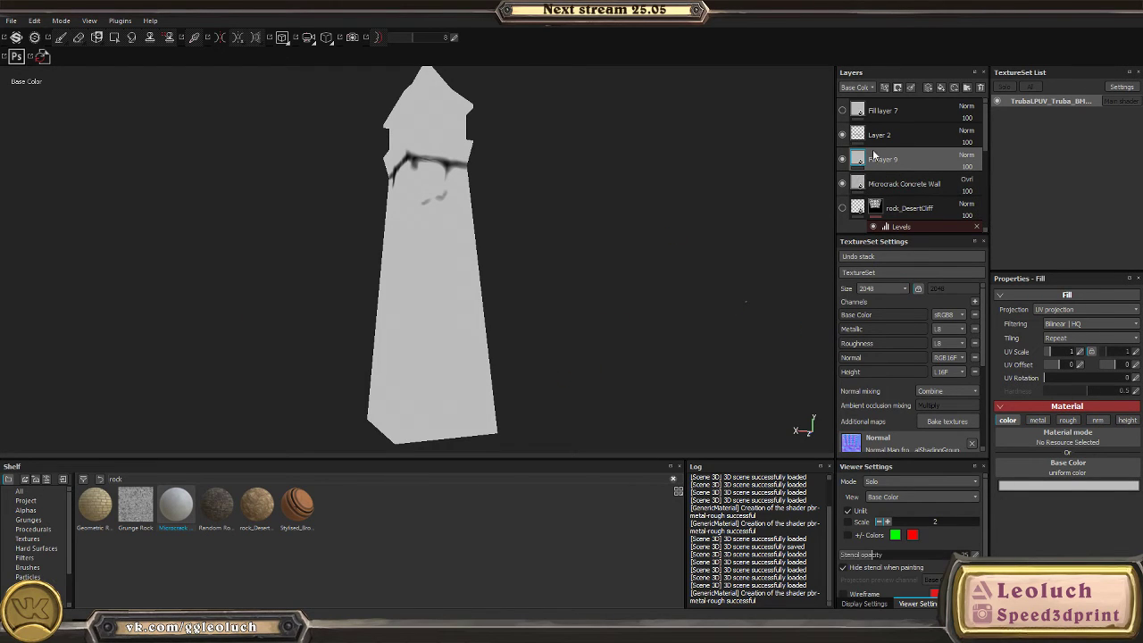
pyautogui.press('Delete')
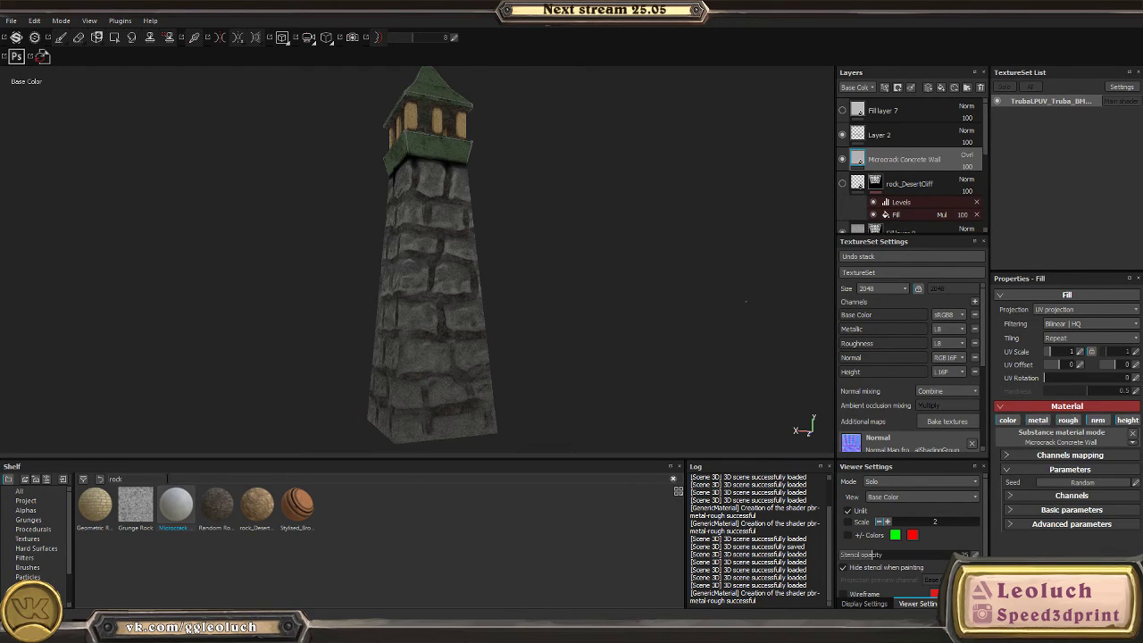
# - Search the shelf for "hsl", add the HSL Perceptive filter above the Microcrack Concrete Wall layer and select its new layer
pyautogui.press('BackSpace')
pyautogui.press('BackSpace')
pyautogui.press('BackSpace')
pyautogui.press('BackSpace')
pyautogui.write('h')
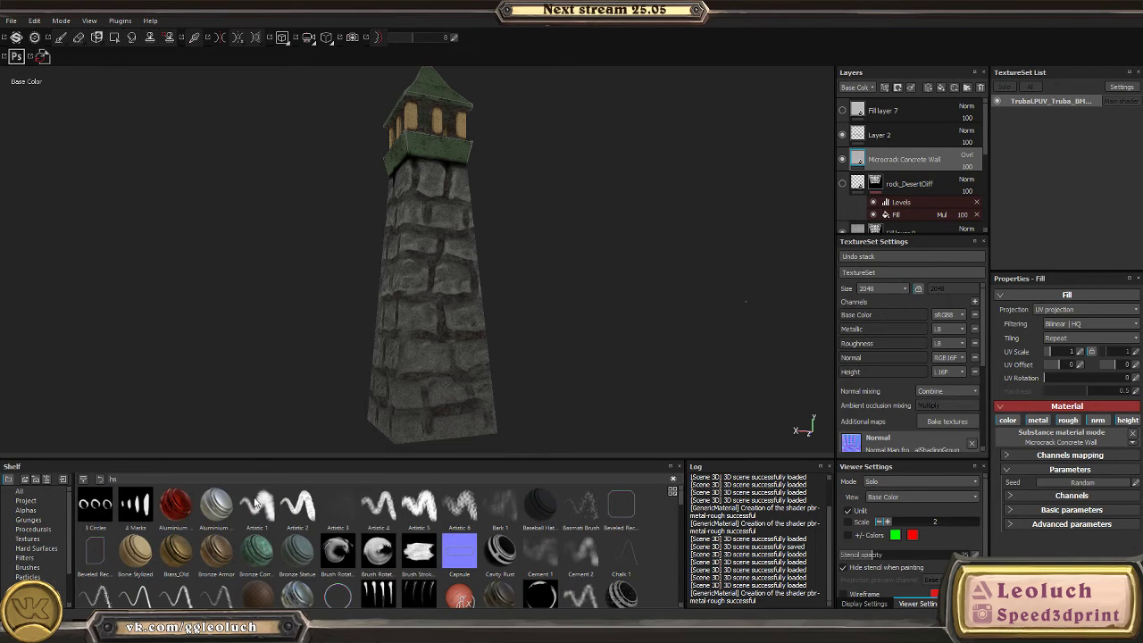
pyautogui.write('d')
pyautogui.moveTo(539, 506); pyautogui.dragTo(899, 147)
pyautogui.click(887, 160)
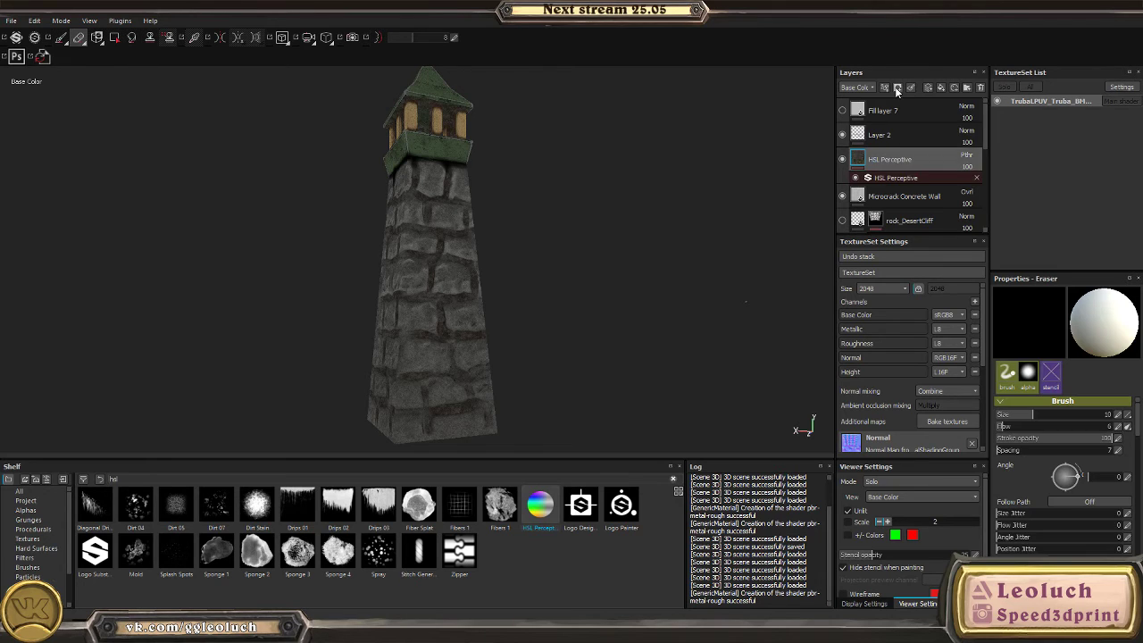
# - Add a black mask to the HSL Perceptive layer and search the shelf for "grunge"
pyautogui.click(898, 87)
pyautogui.click(918, 112)
pyautogui.click(176, 476)
pyautogui.press('BackSpace')
pyautogui.press('BackSpace')
pyautogui.press('BackSpace')
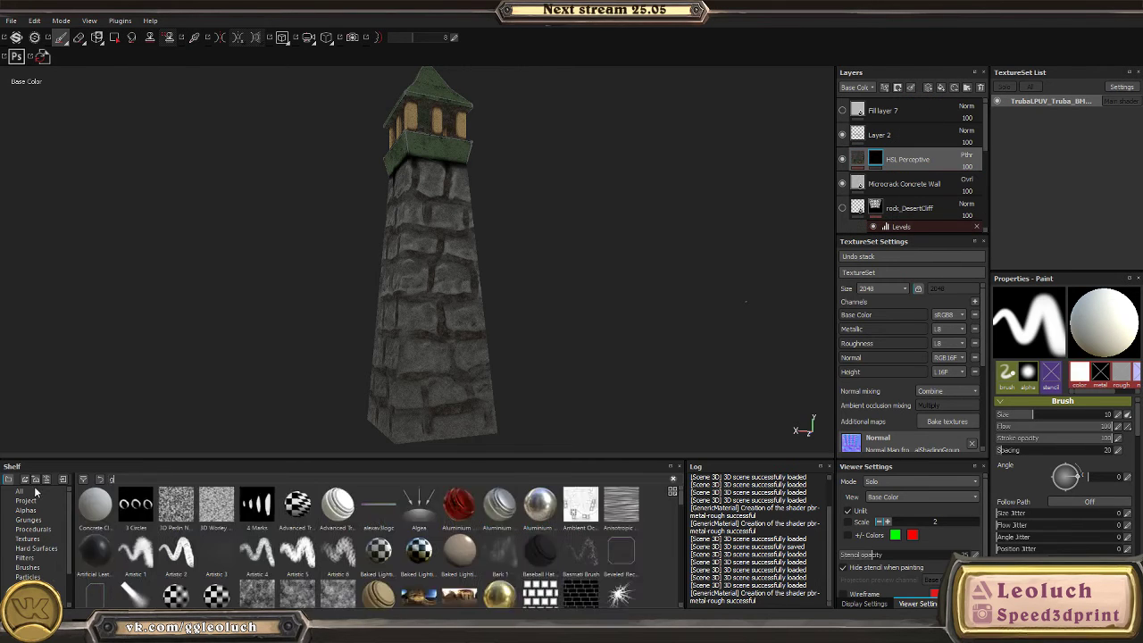
pyautogui.write('grunge')
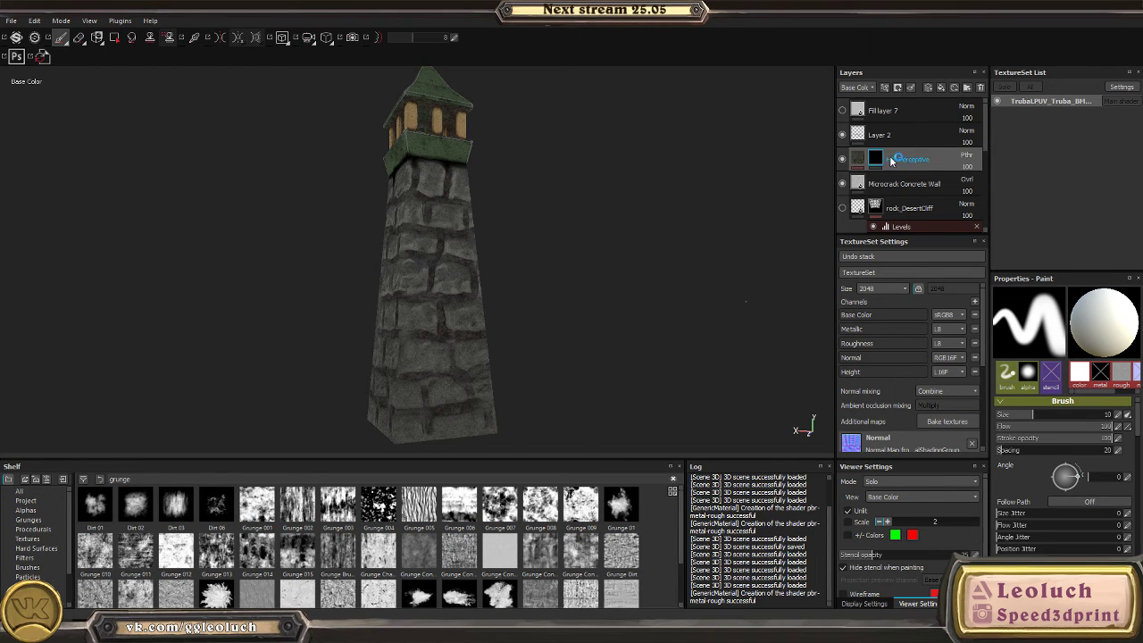
pyautogui.click(898, 87)
pyautogui.click(914, 112)
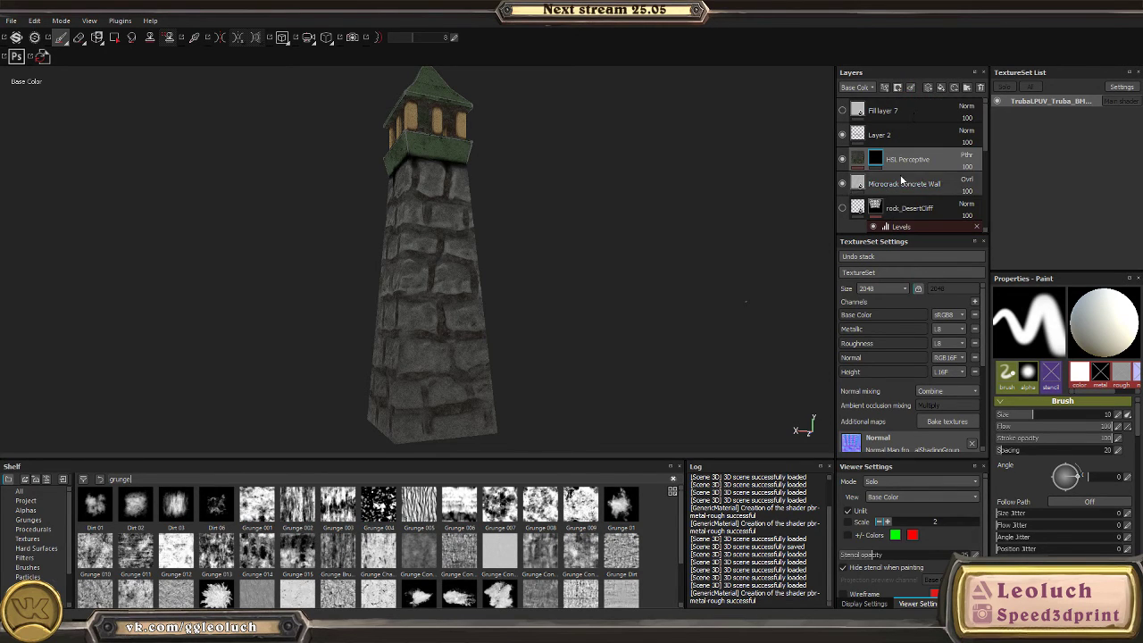
# - Add a fill to the HSL Perceptive layer's mask and assign the Grunge Concrete Old texture to its grayscale input
pyautogui.click(885, 87)
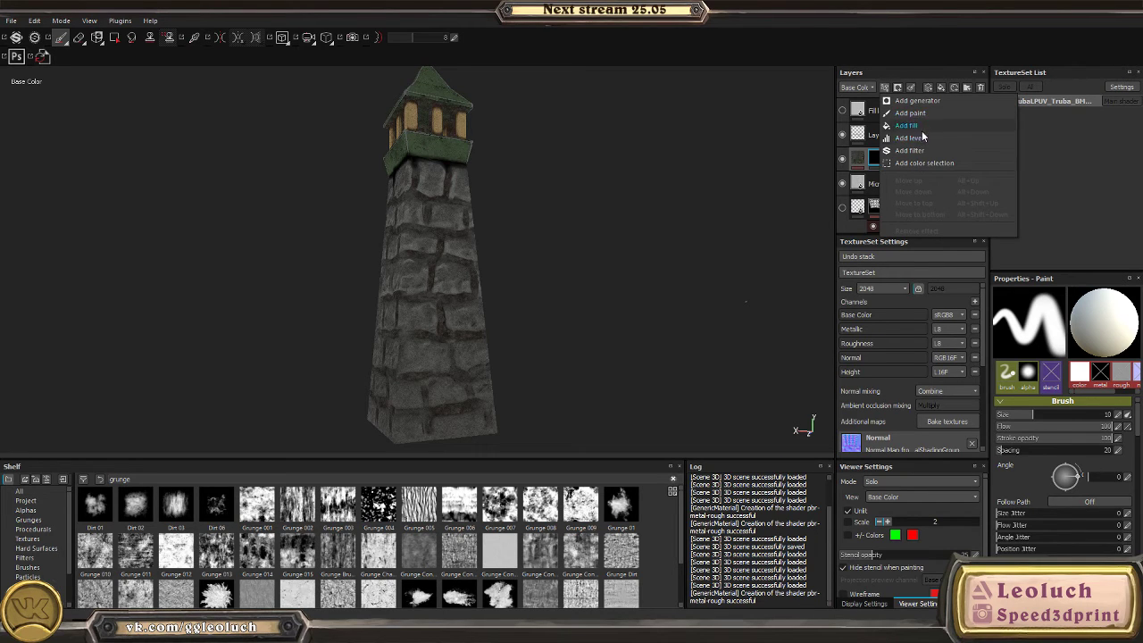
pyautogui.click(907, 125)
pyautogui.press('e')
pyautogui.click(900, 177)
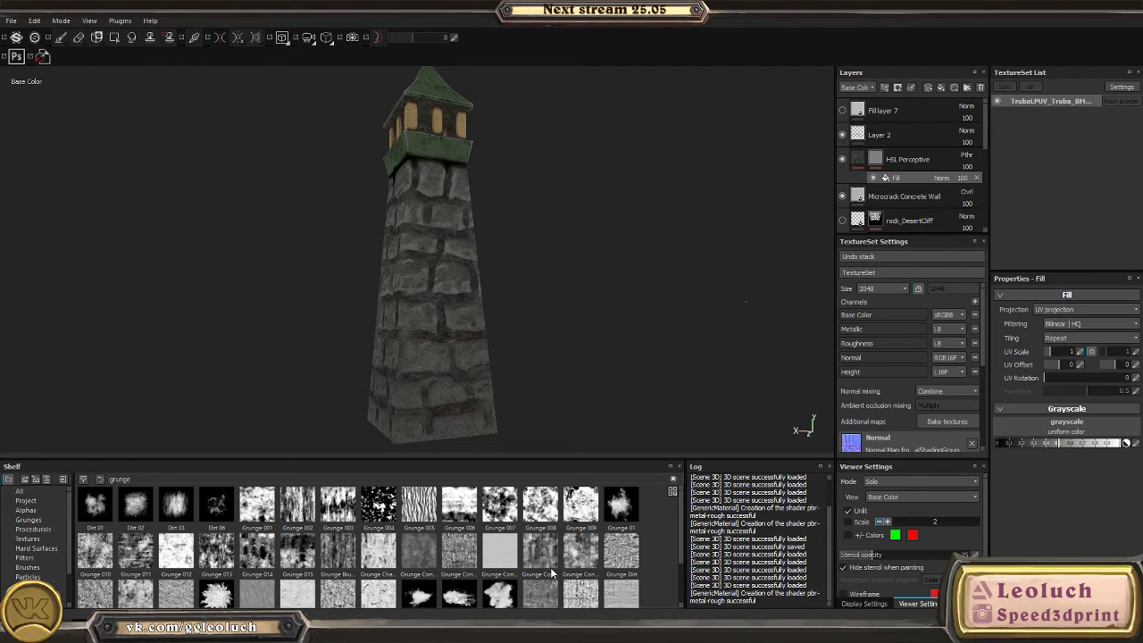
pyautogui.moveTo(554, 555)
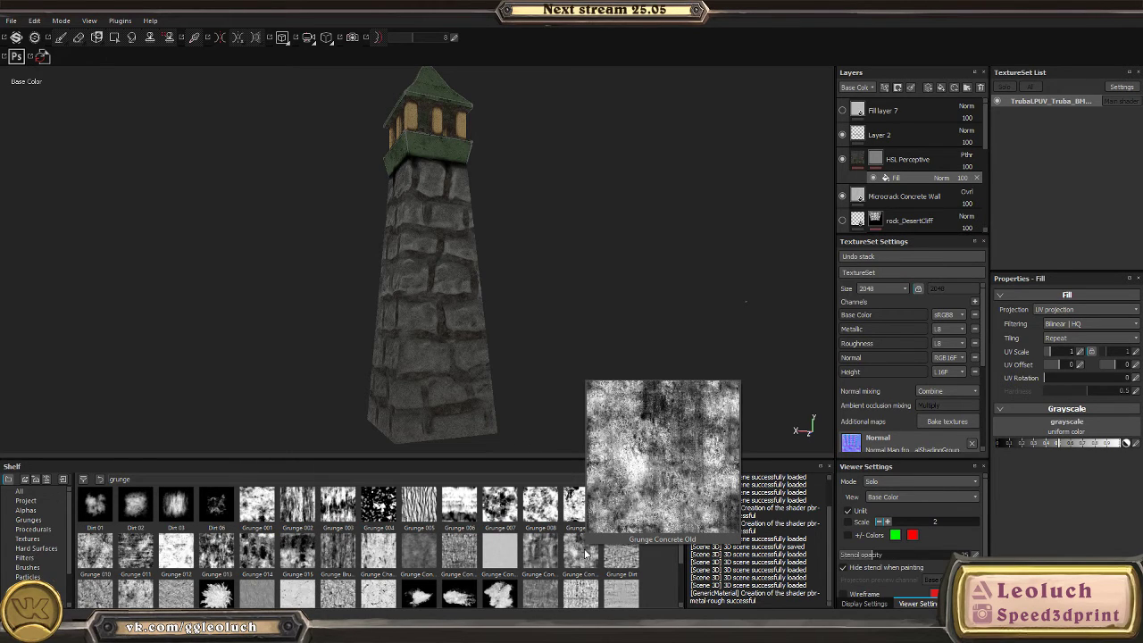
pyautogui.moveTo(586, 554); pyautogui.dragTo(1067, 433)
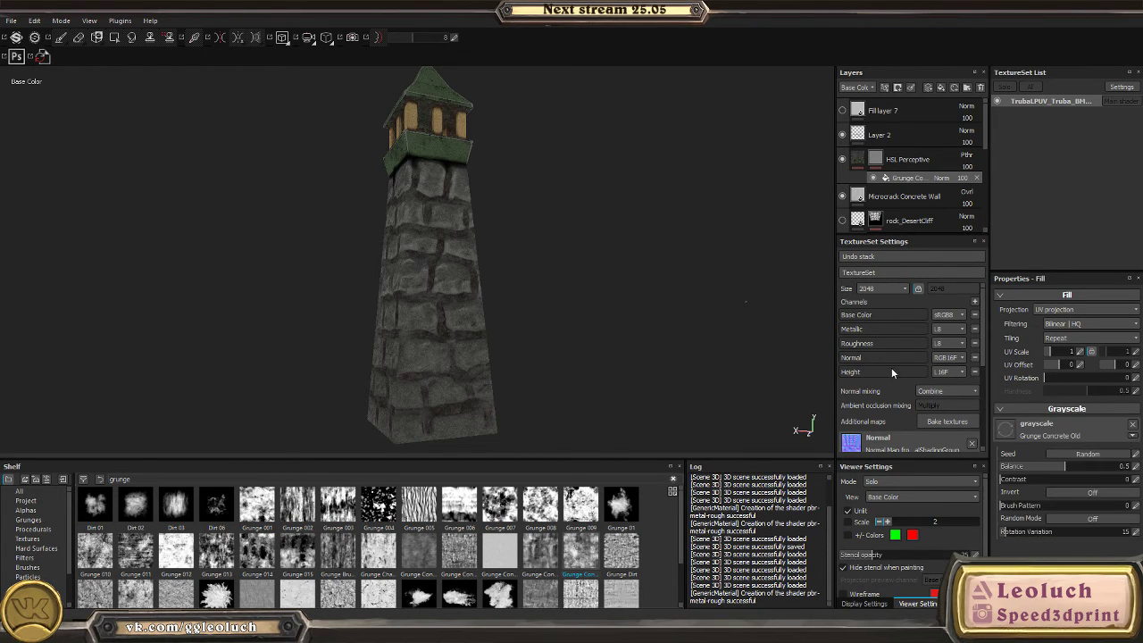
# - Set the HSL Perceptive filter's saturation to 0.36 and its lightness to 0.38
pyautogui.press('2')
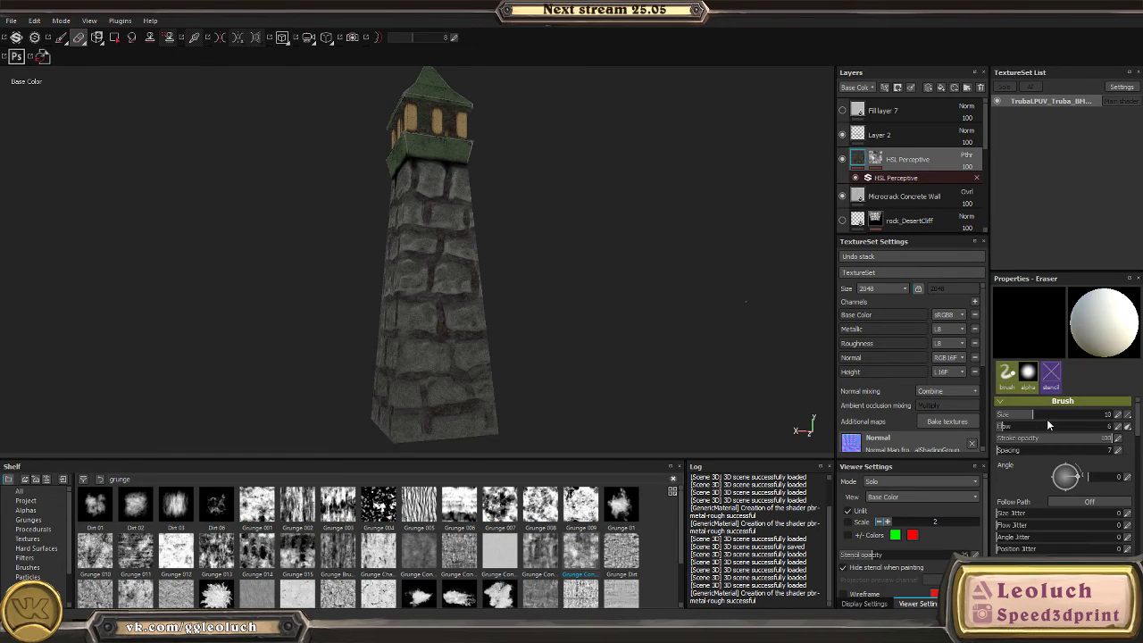
pyautogui.scroll(-5, 1052, 540)
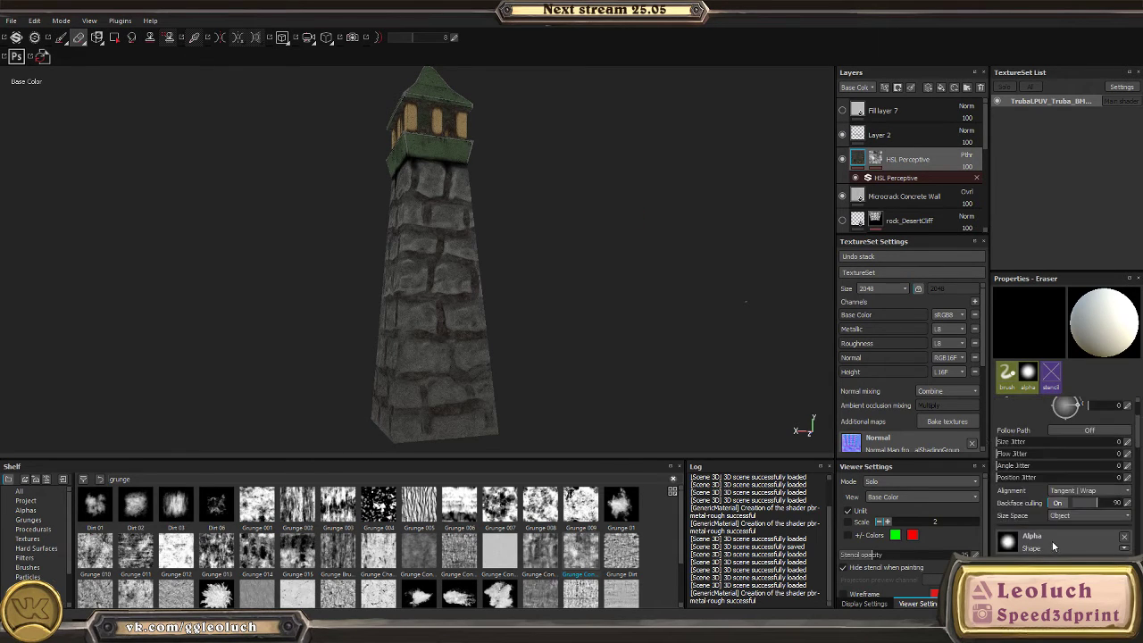
pyautogui.click(897, 179)
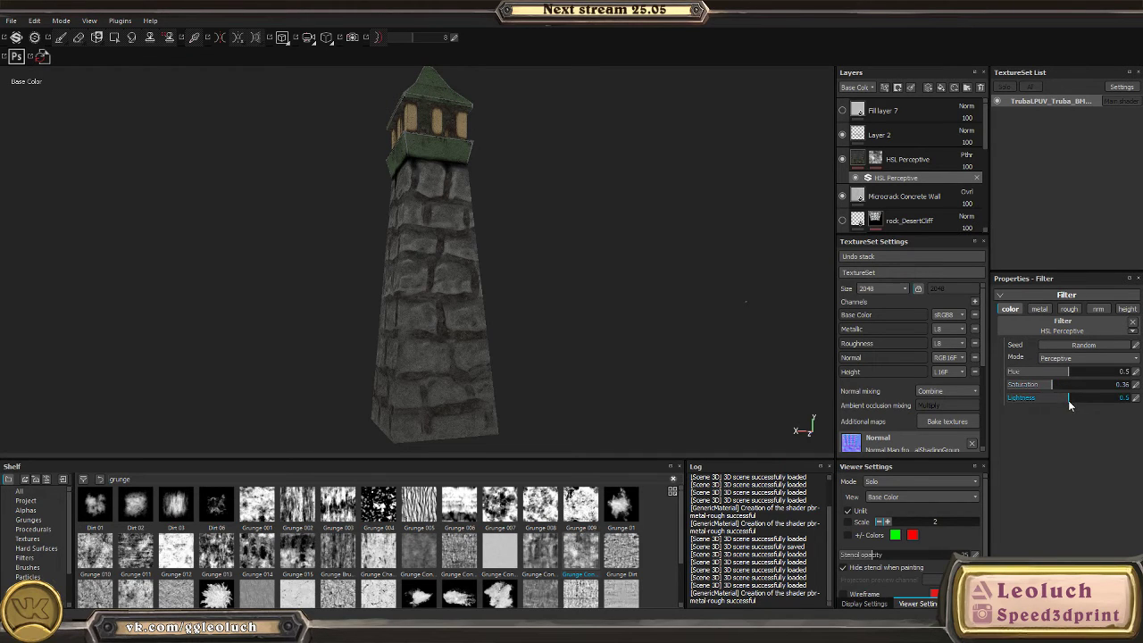
pyautogui.moveTo(1067, 405); pyautogui.dragTo(1054, 401)
pyautogui.scroll(5, 652, 276)
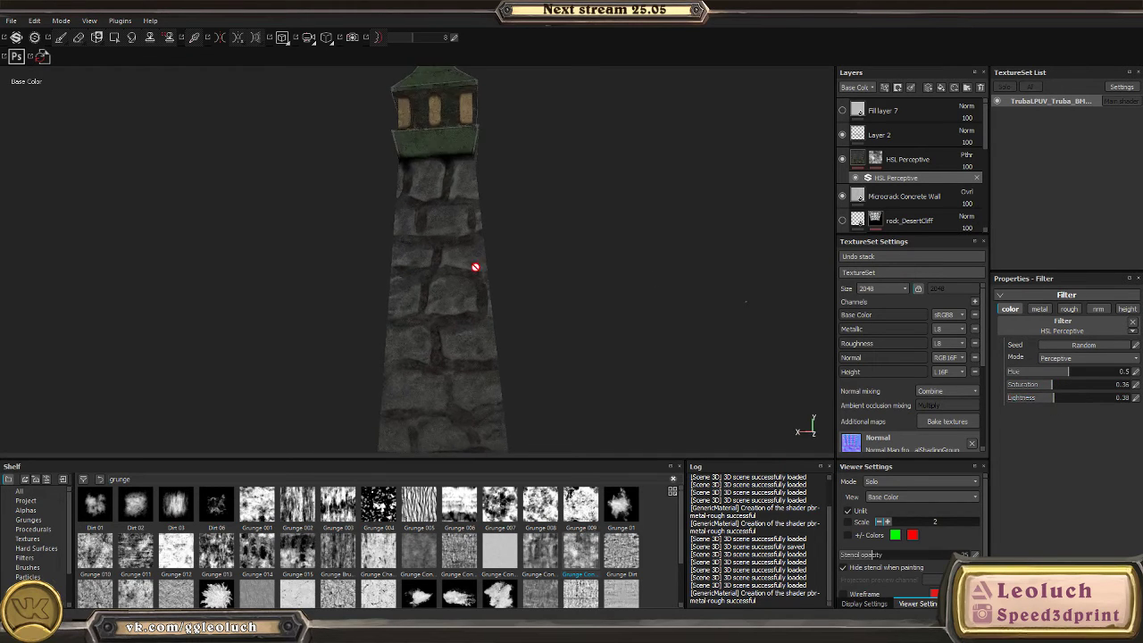
# - Tune the Grunge Concrete Old mask fill in mask view, setting balance to about 0.2 and contrast to 0.13
pyautogui.moveTo(692, 318); pyautogui.dragTo(950, 171)
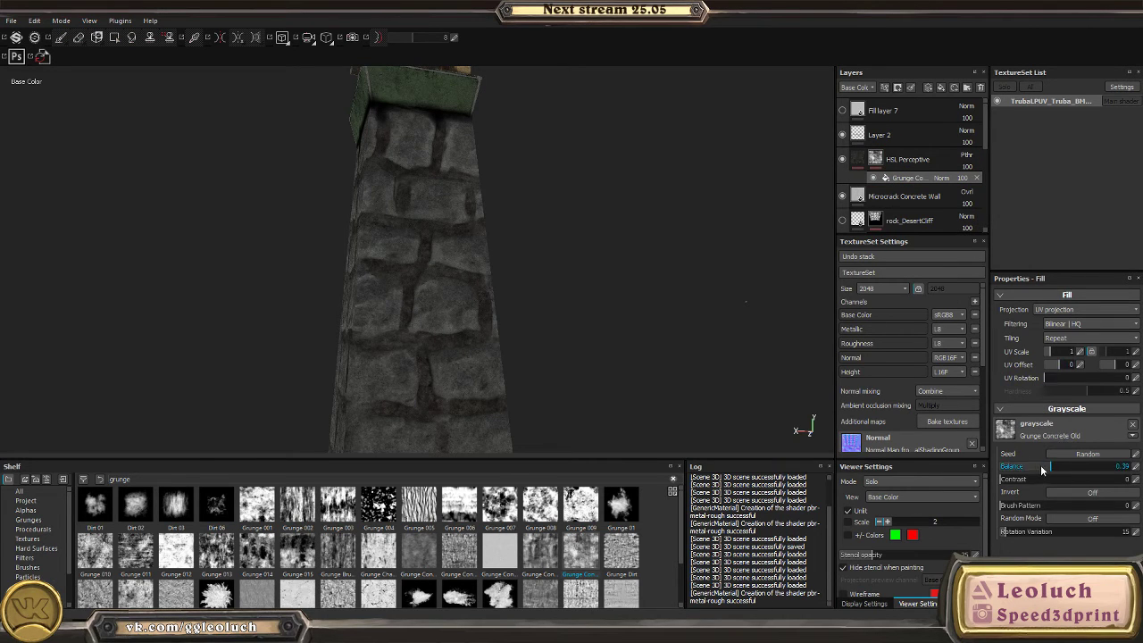
pyautogui.click(895, 165)
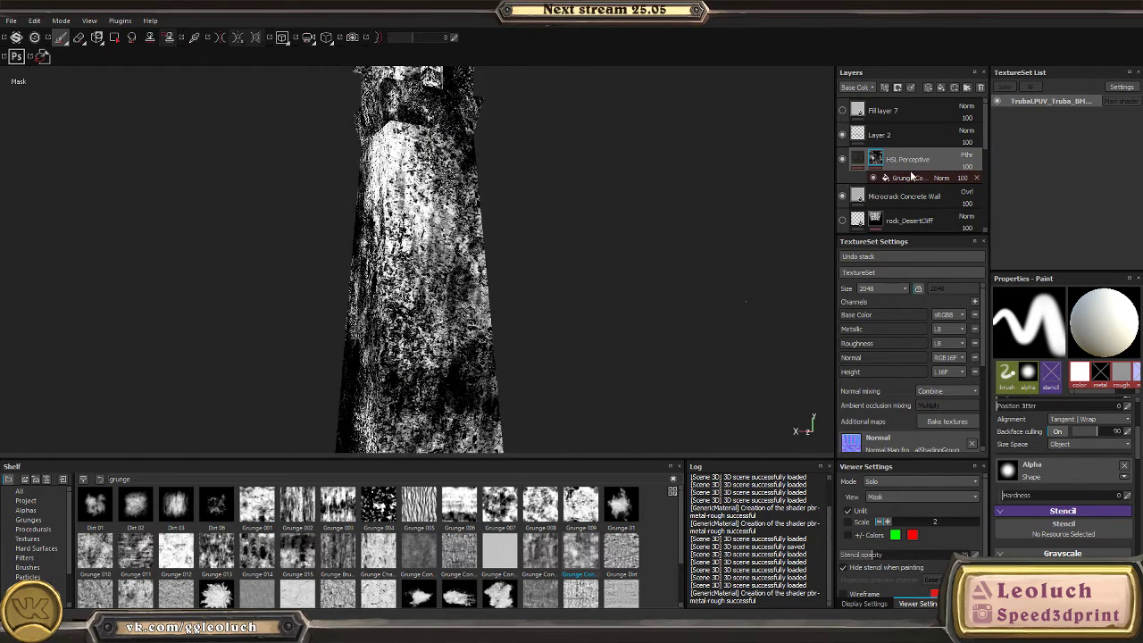
pyautogui.scroll(-5, 702, 259)
pyautogui.click(915, 178)
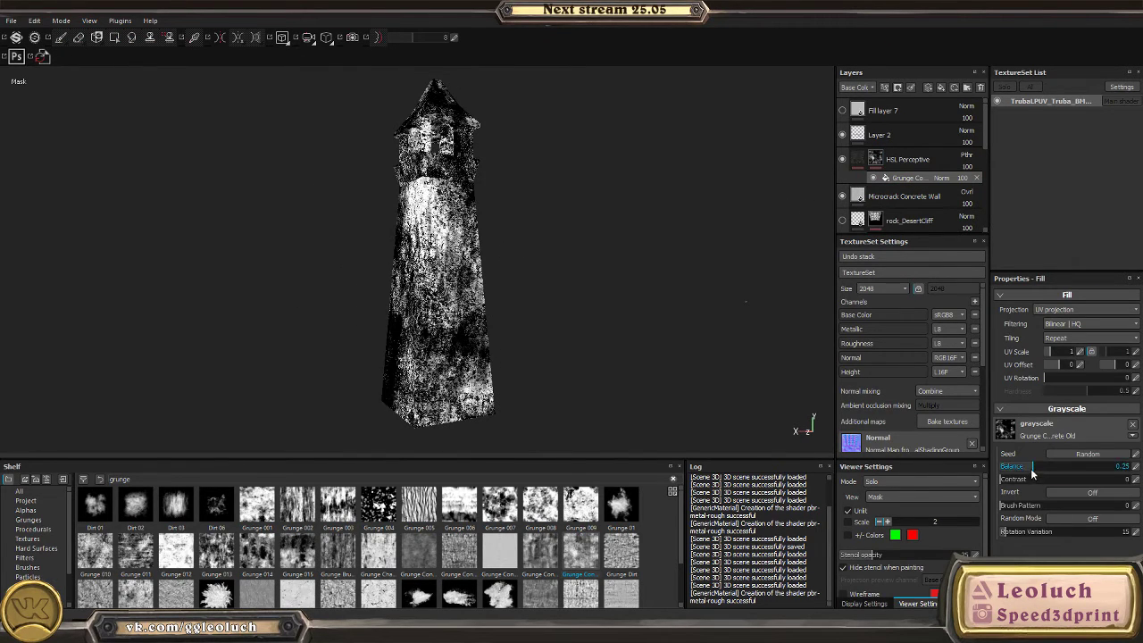
pyautogui.moveTo(1032, 473); pyautogui.dragTo(1022, 465)
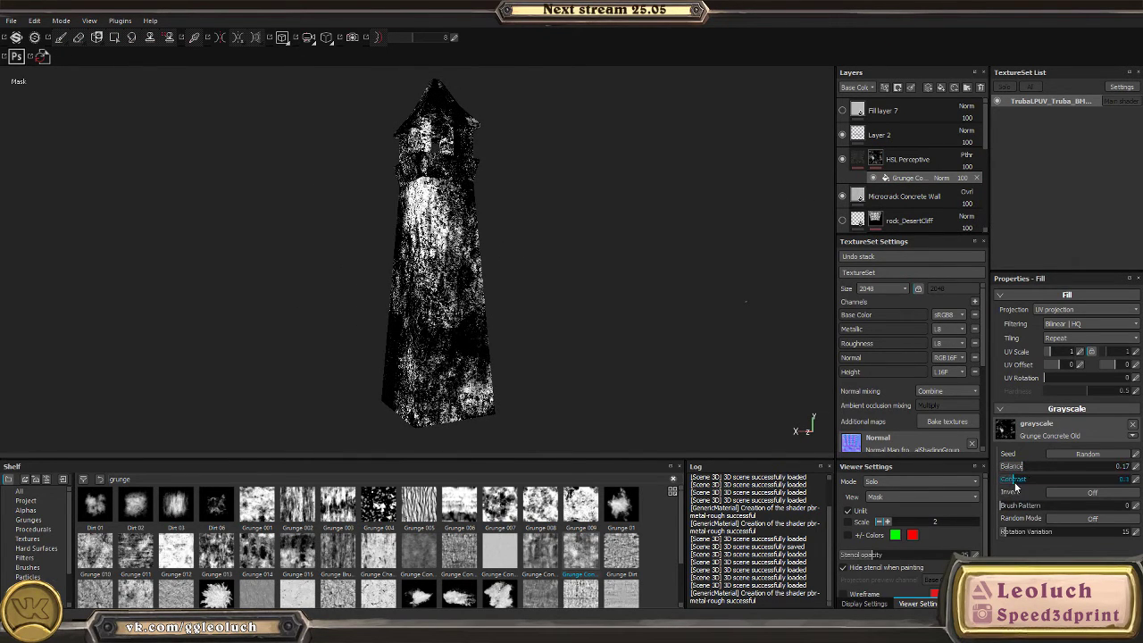
pyautogui.moveTo(1018, 470); pyautogui.dragTo(1026, 475)
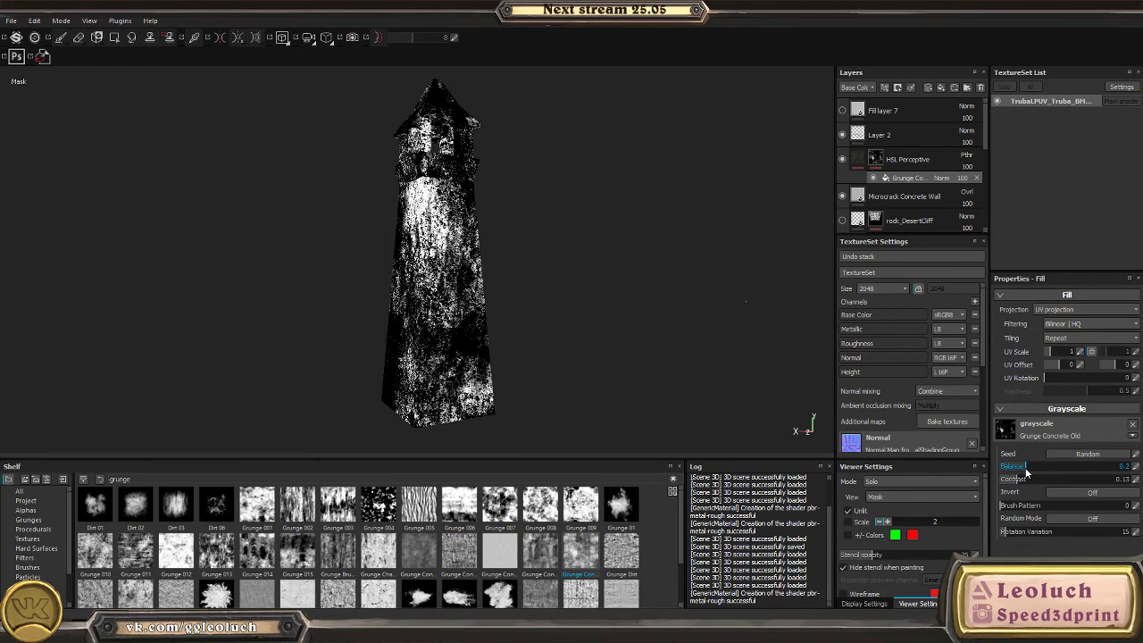
pyautogui.scroll(2, 793, 362)
# - Darken the HSL Perceptive filter further, setting saturation to 0.32 and lightness to 0.33
pyautogui.click(860, 157)
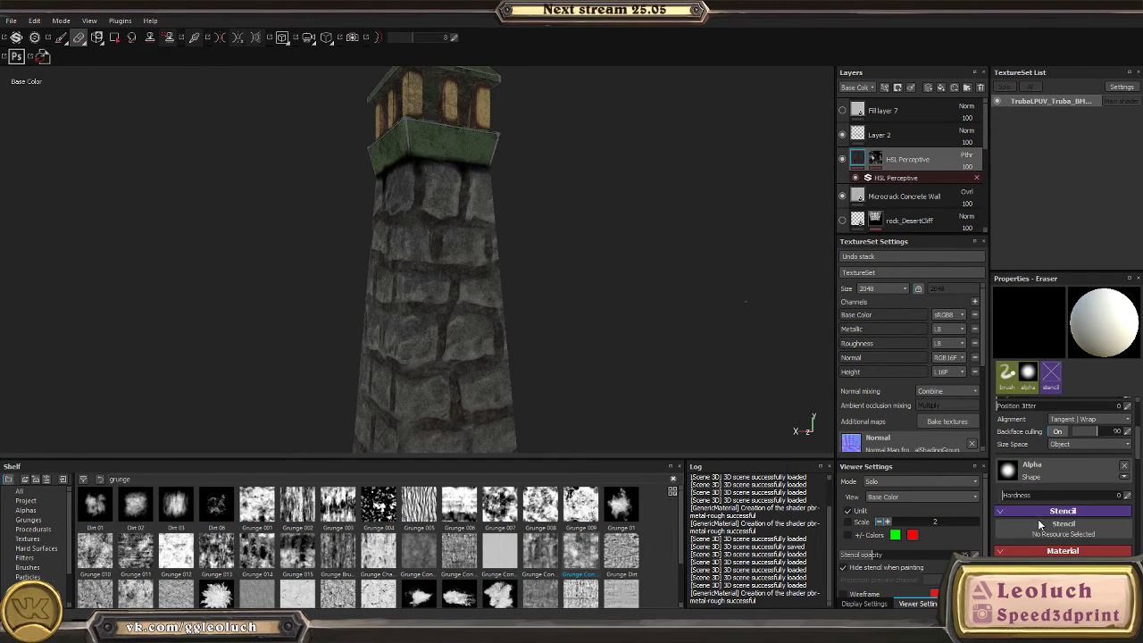
pyautogui.click(892, 179)
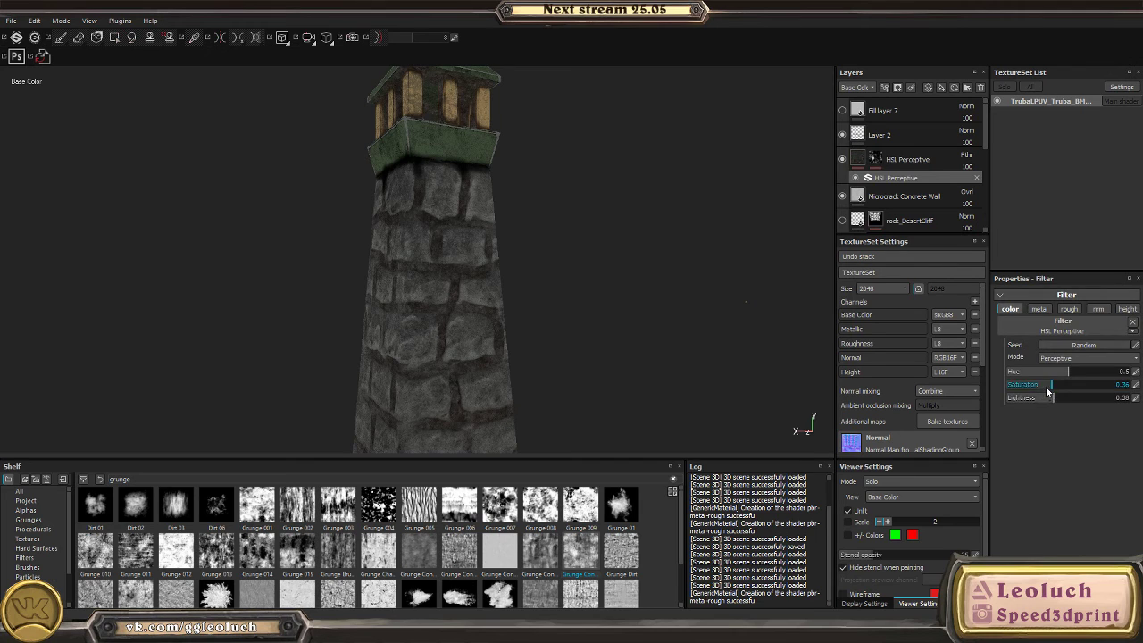
pyautogui.moveTo(1052, 401); pyautogui.dragTo(1028, 399)
pyautogui.keyDown('alt'); pyautogui.moveTo(671, 339); pyautogui.dragTo(617, 398); pyautogui.keyUp('alt')
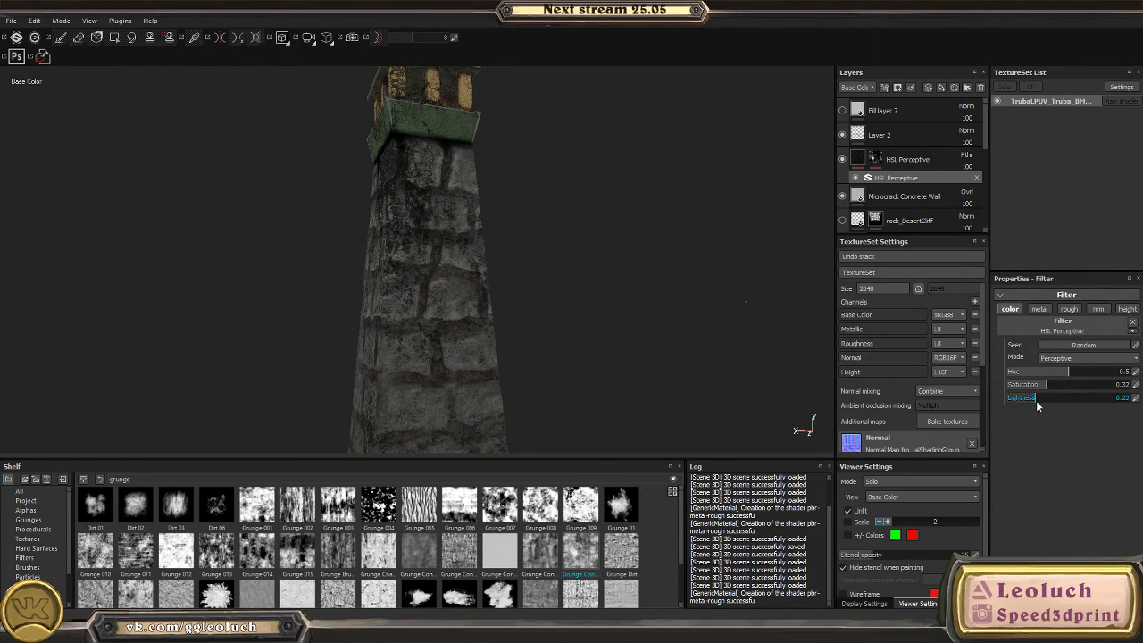
pyautogui.click(1047, 407)
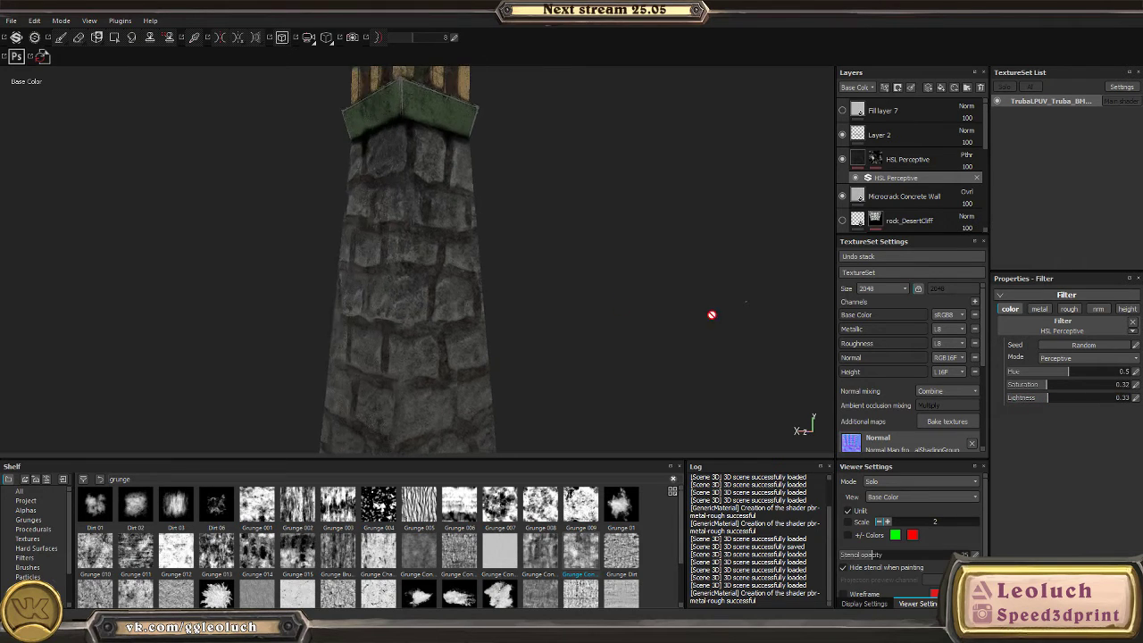
# - Examine the grunge-darkened stone around the tower and hide the HSL Perceptive layer to compare the surface without it
pyautogui.keyDown('alt'); pyautogui.moveTo(712, 313); pyautogui.dragTo(500, 232, button='right'); pyautogui.keyUp('alt')
pyautogui.keyDown('alt'); pyautogui.moveTo(500, 232); pyautogui.dragTo(303, 215); pyautogui.keyUp('alt')
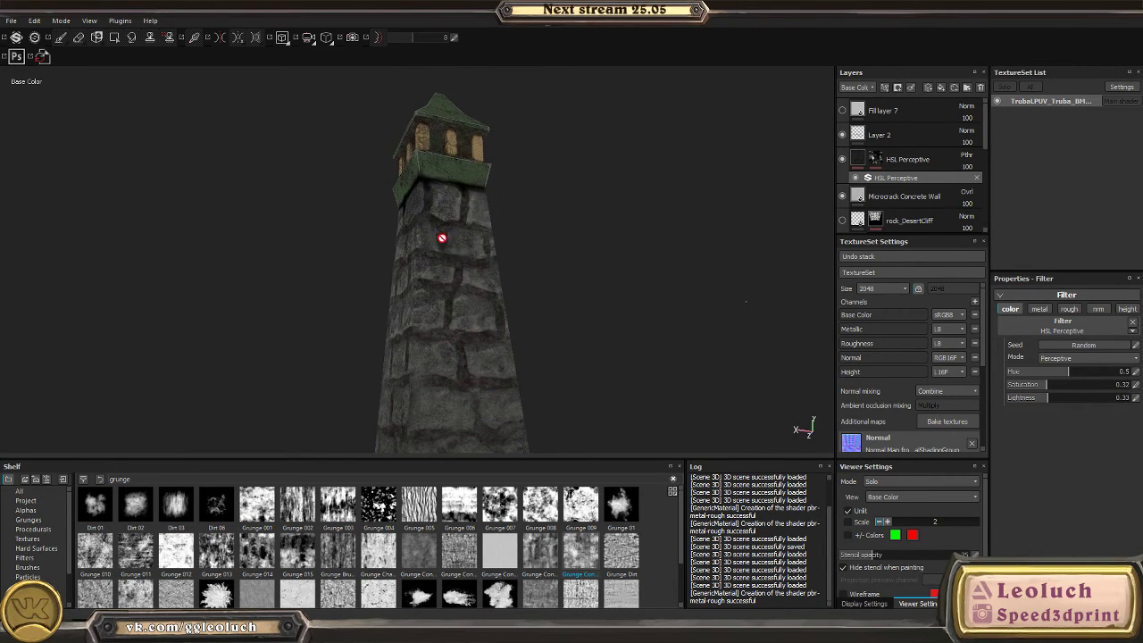
pyautogui.keyDown('alt'); pyautogui.moveTo(271, 339); pyautogui.dragTo(427, 306, button='right'); pyautogui.keyUp('alt')
pyautogui.keyDown('alt'); pyautogui.moveTo(440, 222); pyautogui.dragTo(410, 228); pyautogui.keyUp('alt')
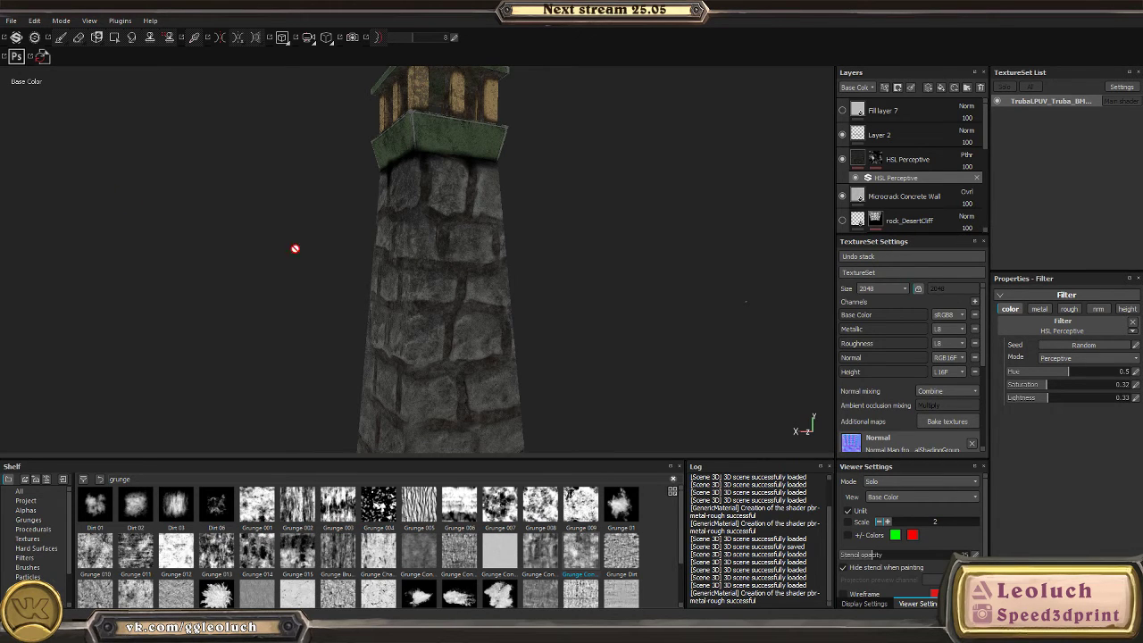
pyautogui.moveTo(295, 248)
pyautogui.keyDown('alt'); pyautogui.mouseDown()
pyautogui.moveTo(582, 266)
pyautogui.moveTo(523, 321)
pyautogui.moveTo(474, 327)
pyautogui.moveTo(922, 470)
pyautogui.moveTo(158, 273)
pyautogui.moveTo(726, 360)
pyautogui.moveTo(679, 249)
pyautogui.mouseUp(); pyautogui.keyUp('alt')
pyautogui.click(855, 160)
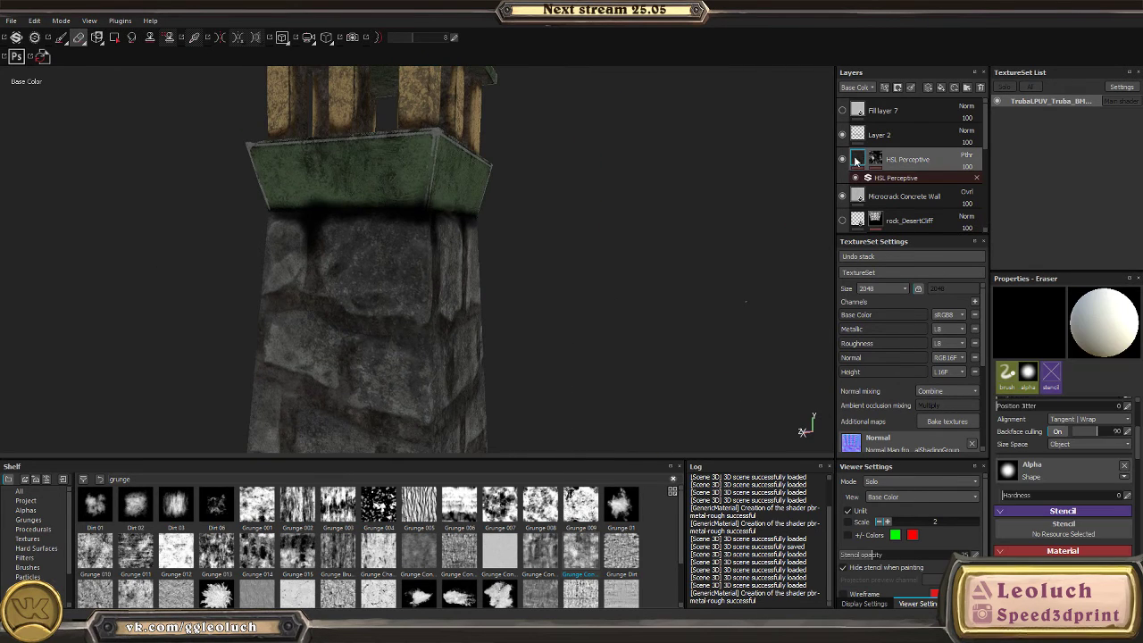
pyautogui.keyDown('alt'); pyautogui.moveTo(528, 239); pyautogui.dragTo(572, 241); pyautogui.keyUp('alt')
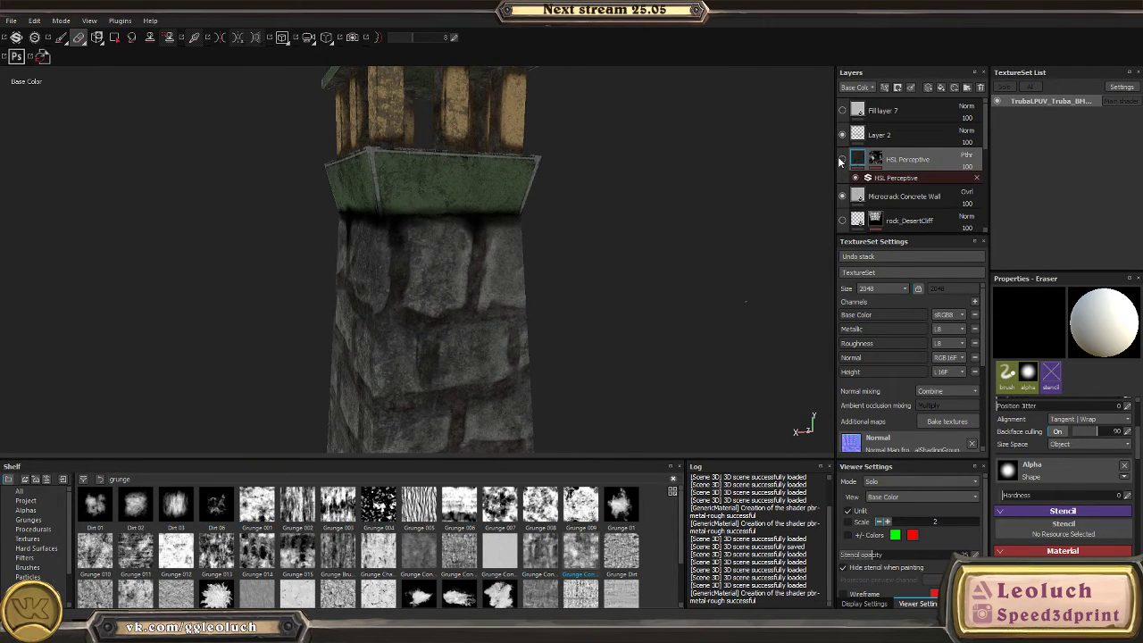
pyautogui.keyDown('alt'); pyautogui.moveTo(627, 304); pyautogui.dragTo(514, 271); pyautogui.keyUp('alt')
pyautogui.scroll(-1, 889, 194)
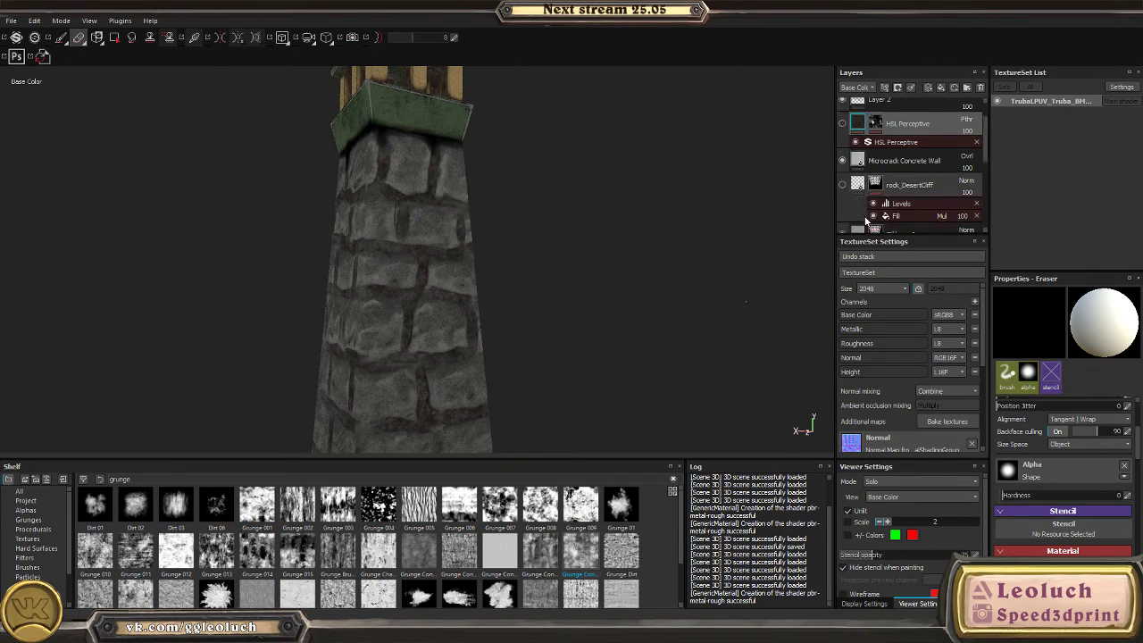
pyautogui.scroll(1, 889, 195)
pyautogui.scroll(-3, 933, 211)
pyautogui.scroll(3, 923, 151)
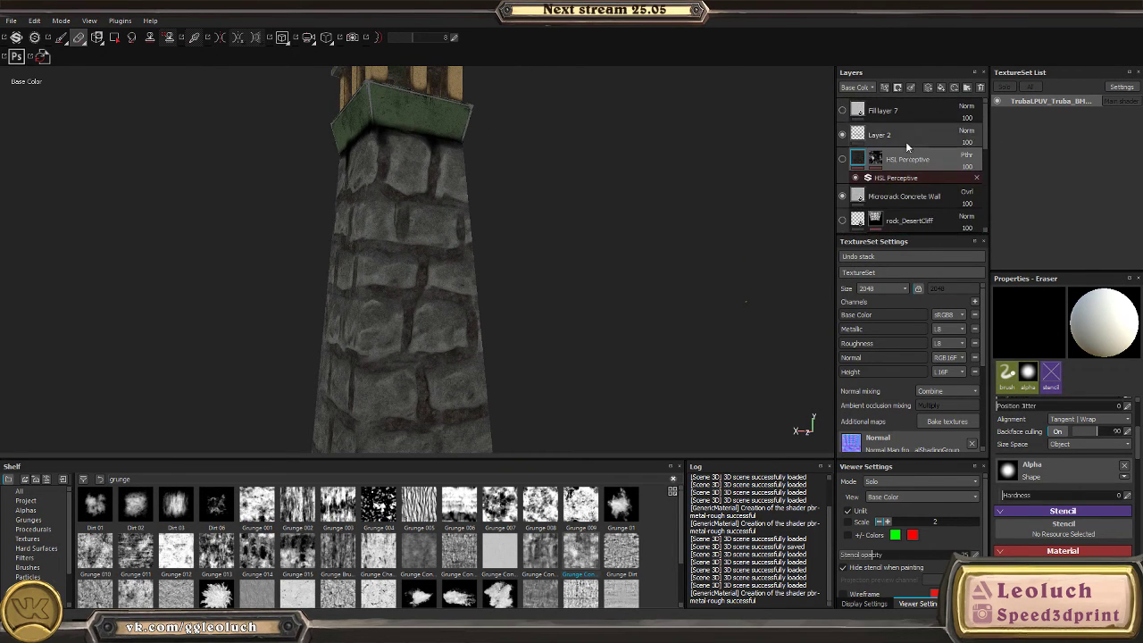
# - Add a fill layer above Layer 2 and search the shelf for "ambie"
pyautogui.click(908, 143)
pyautogui.click(941, 87)
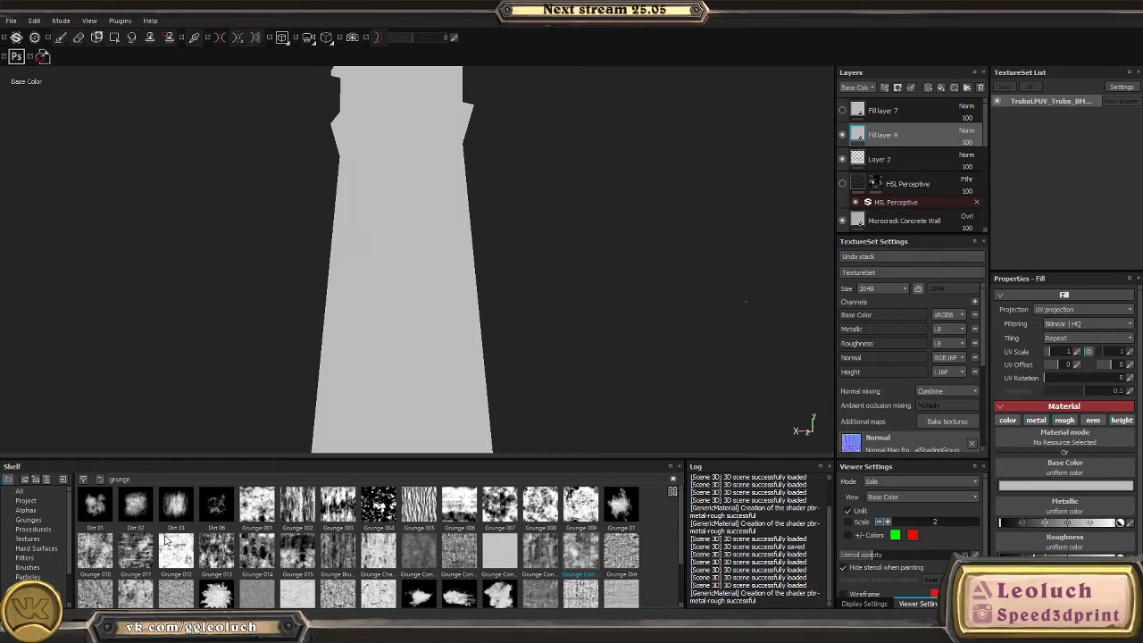
pyautogui.press('BackSpace')
pyautogui.press('BackSpace')
pyautogui.press('BackSpace')
pyautogui.press('BackSpace')
pyautogui.press('BackSpace')
pyautogui.press('BackSpace')
pyautogui.write('amb')
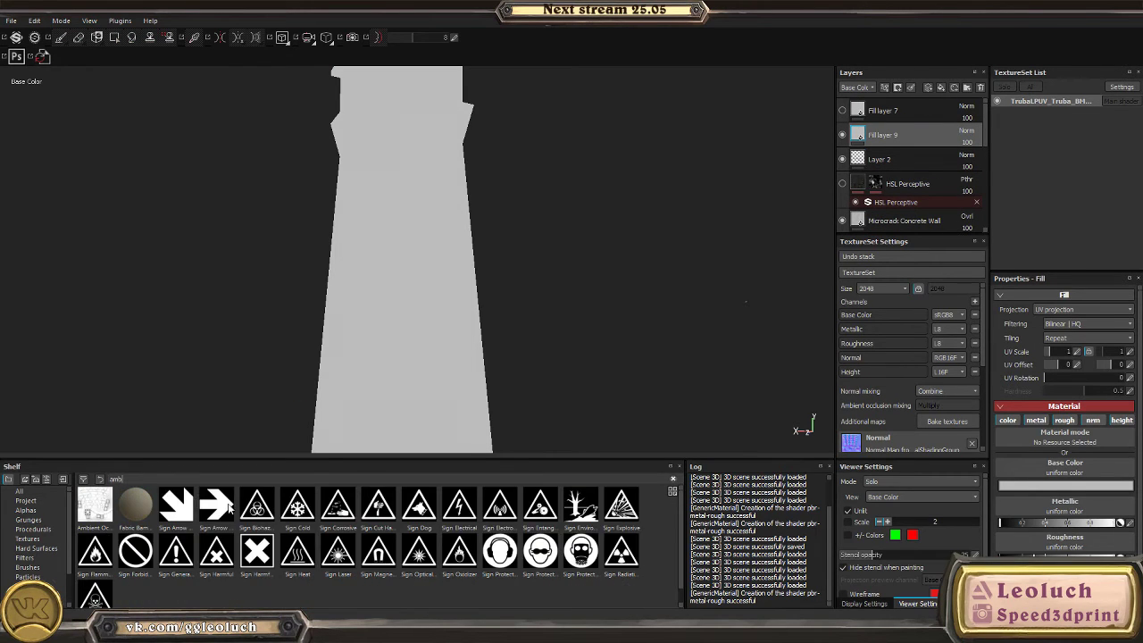
pyautogui.write('ie')
# - Assign the Ambient Occlusion map to the new fill layer's Base Color, keep only the color channel active and set its blending to Multiply
pyautogui.moveTo(95, 506); pyautogui.dragTo(1037, 475)
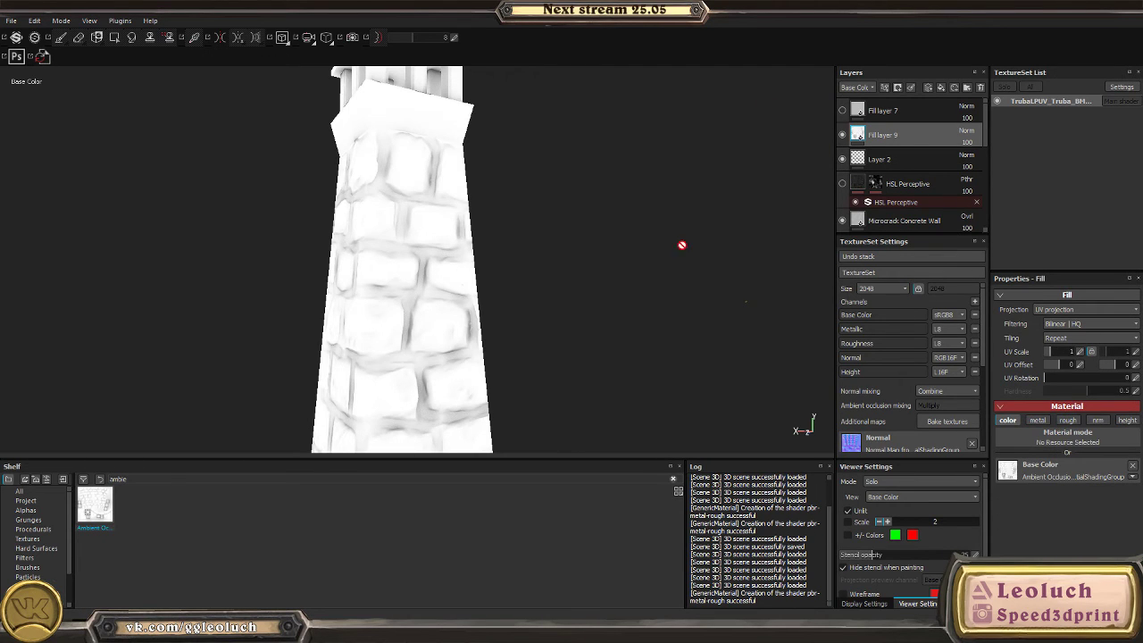
pyautogui.click(964, 131)
pyautogui.click(969, 187)
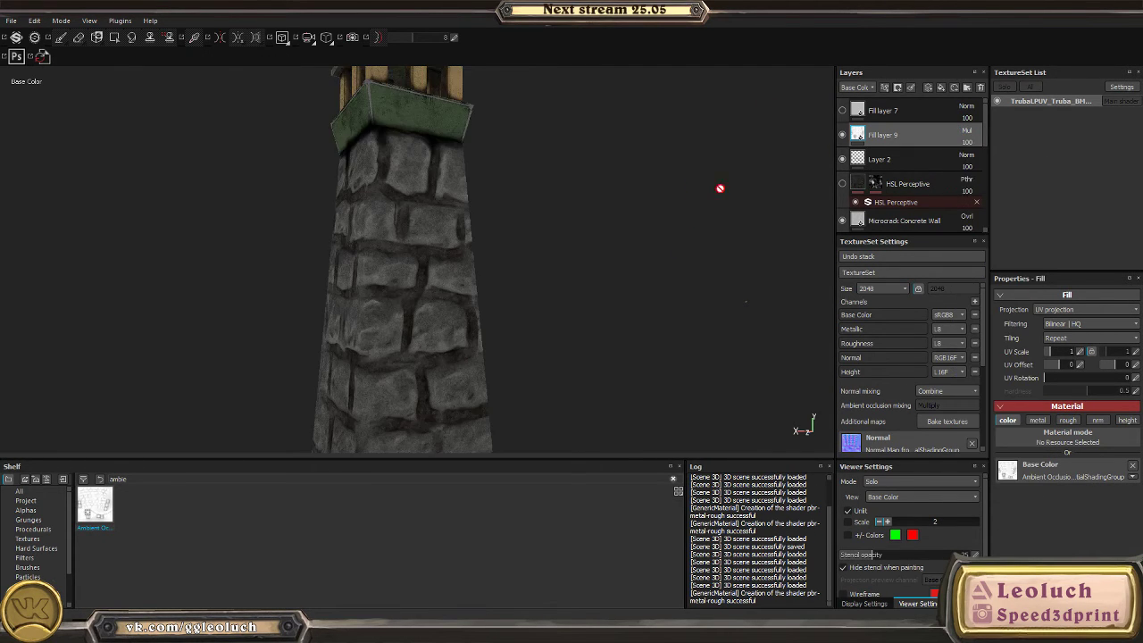
# - Add a Levels effect to the ambient occlusion fill layer and set the Base Color midtone to 3.821 to deepen the crevices
pyautogui.click(884, 86)
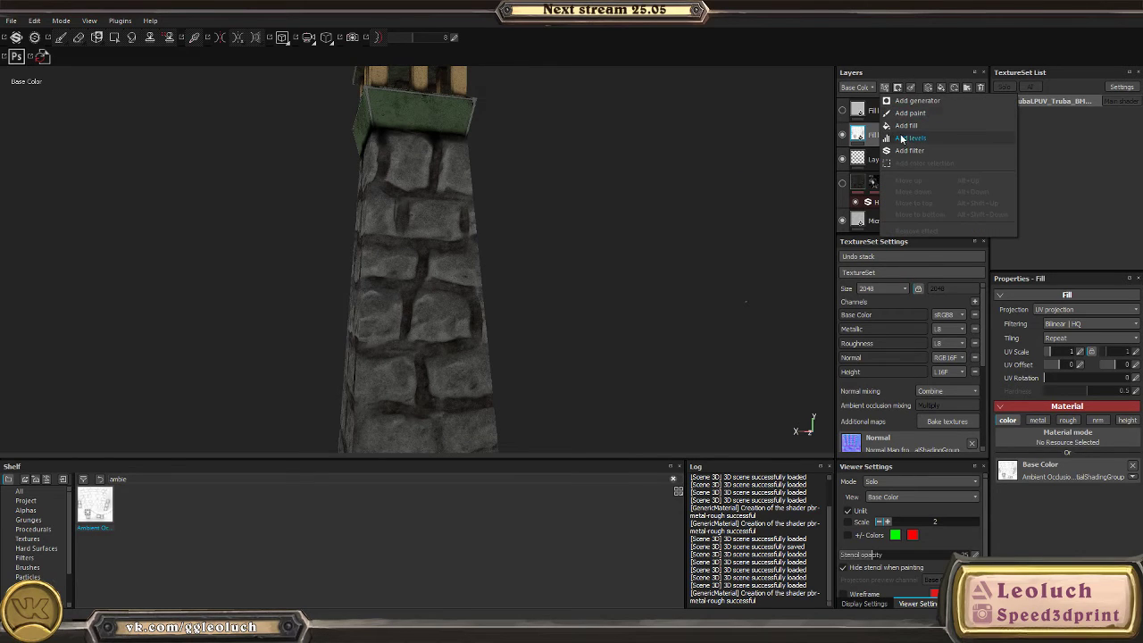
pyautogui.click(910, 139)
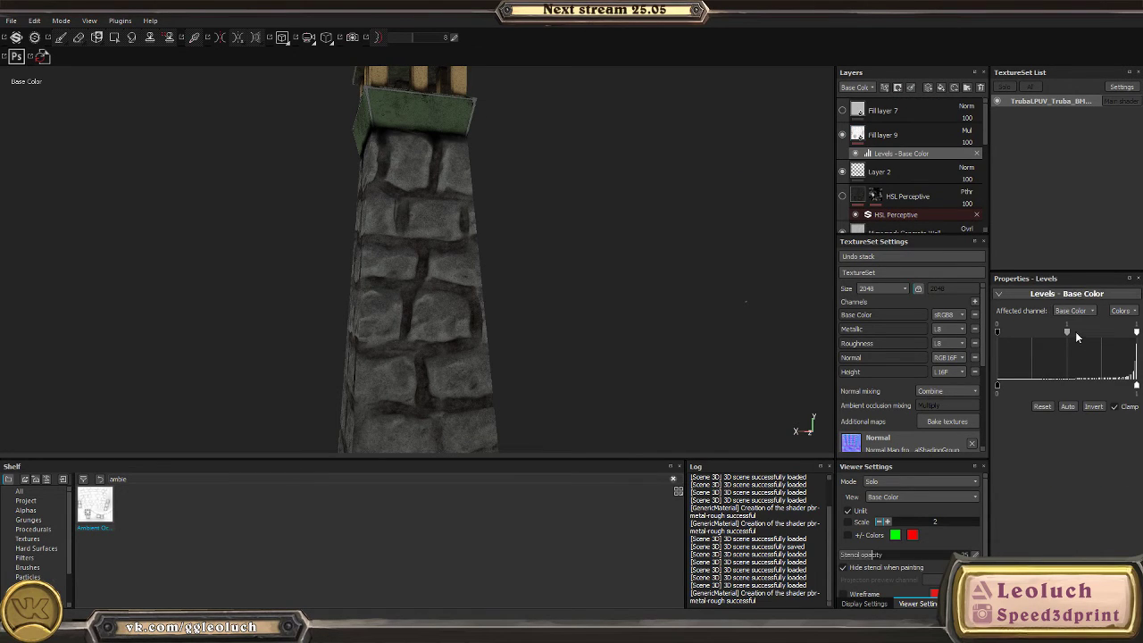
pyautogui.moveTo(1079, 333); pyautogui.dragTo(1085, 334)
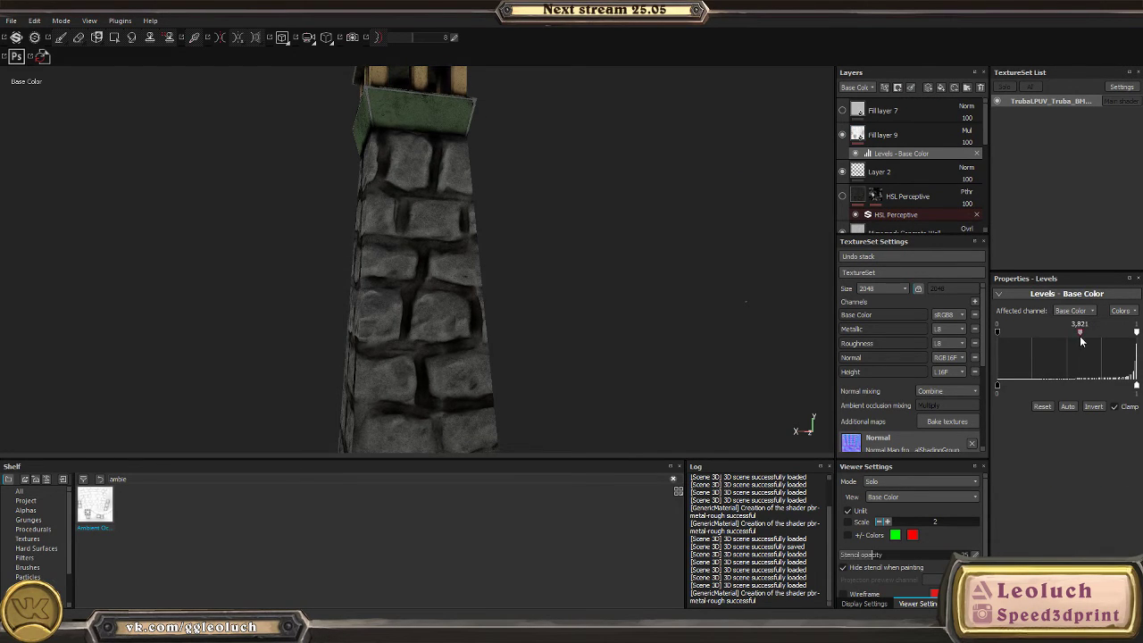
pyautogui.scroll(-5, 418, 221)
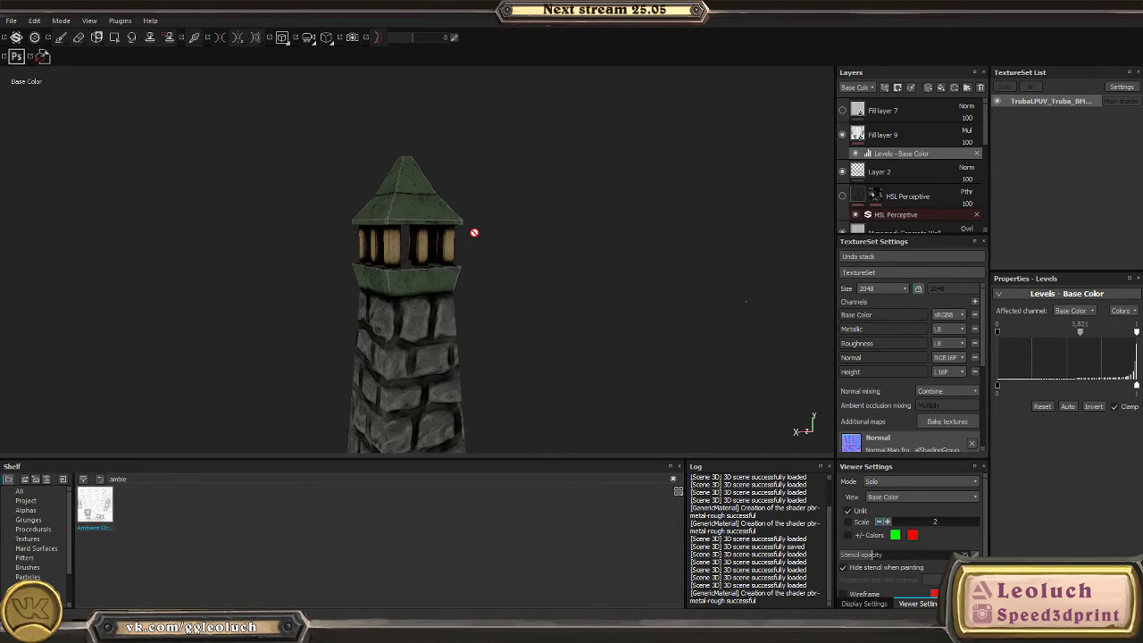
pyautogui.keyDown('alt'); pyautogui.moveTo(474, 232); pyautogui.dragTo(469, 295); pyautogui.keyUp('alt')
pyautogui.scroll(4, 470, 296)
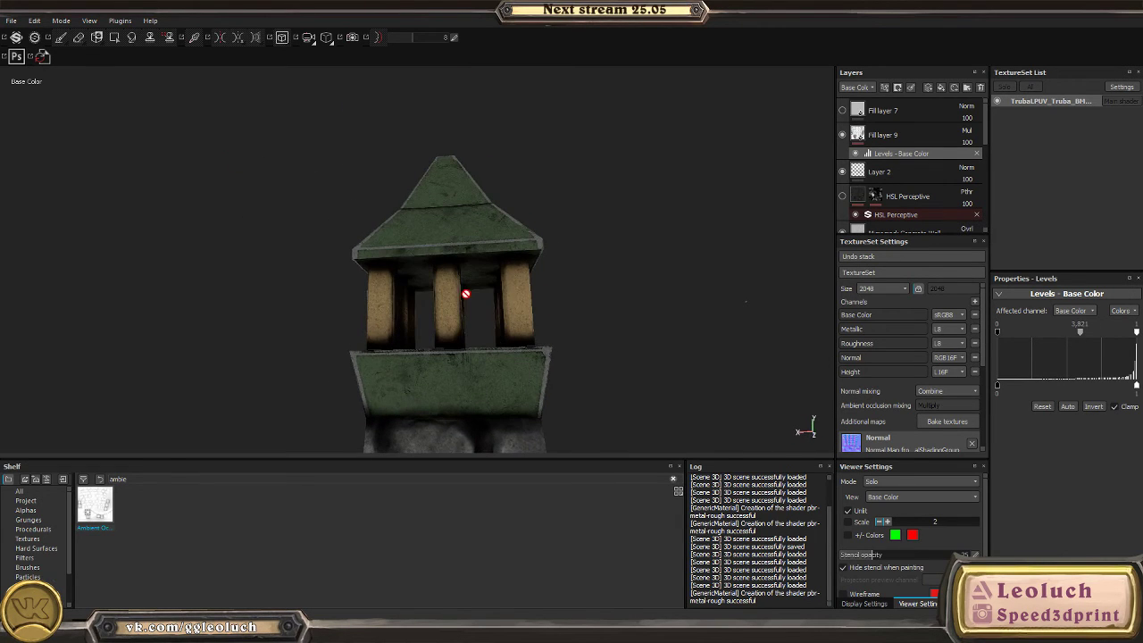
# - Add a mask to Fill layer 9 and polygon-fill it to exclude the tower's roof, pillars and green base from the ambient occlusion
pyautogui.rightClick(908, 100)
pyautogui.click(875, 139)
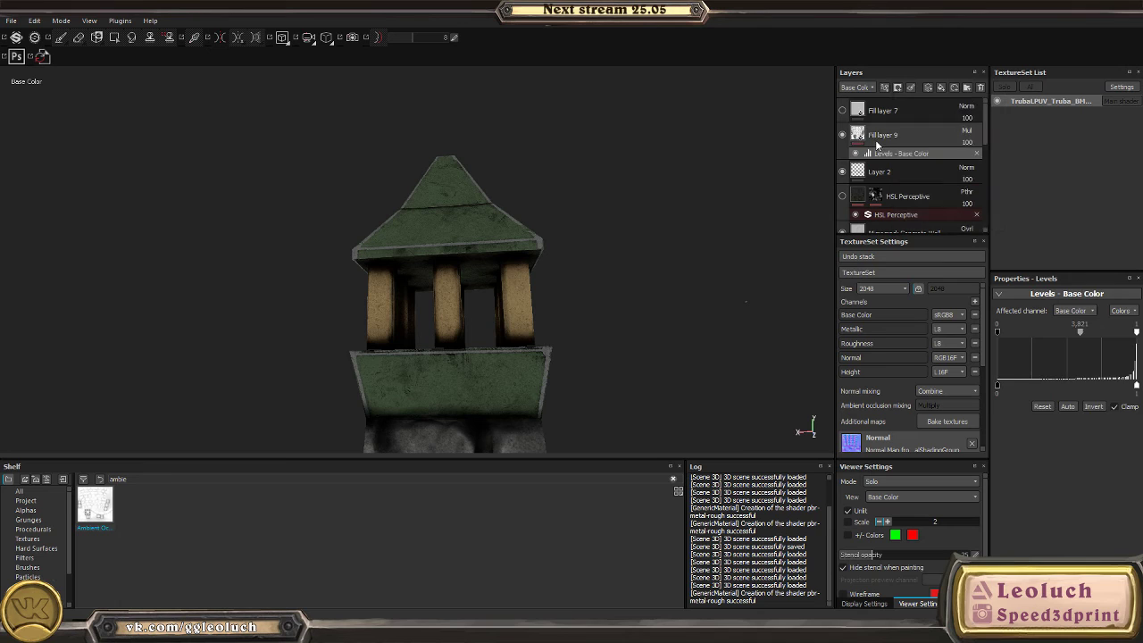
pyautogui.click(897, 86)
pyautogui.click(929, 111)
pyautogui.scroll(-2, 500, 217)
pyautogui.press('4')
pyautogui.moveTo(310, 128); pyautogui.dragTo(546, 359)
pyautogui.moveTo(331, 162); pyautogui.dragTo(597, 336)
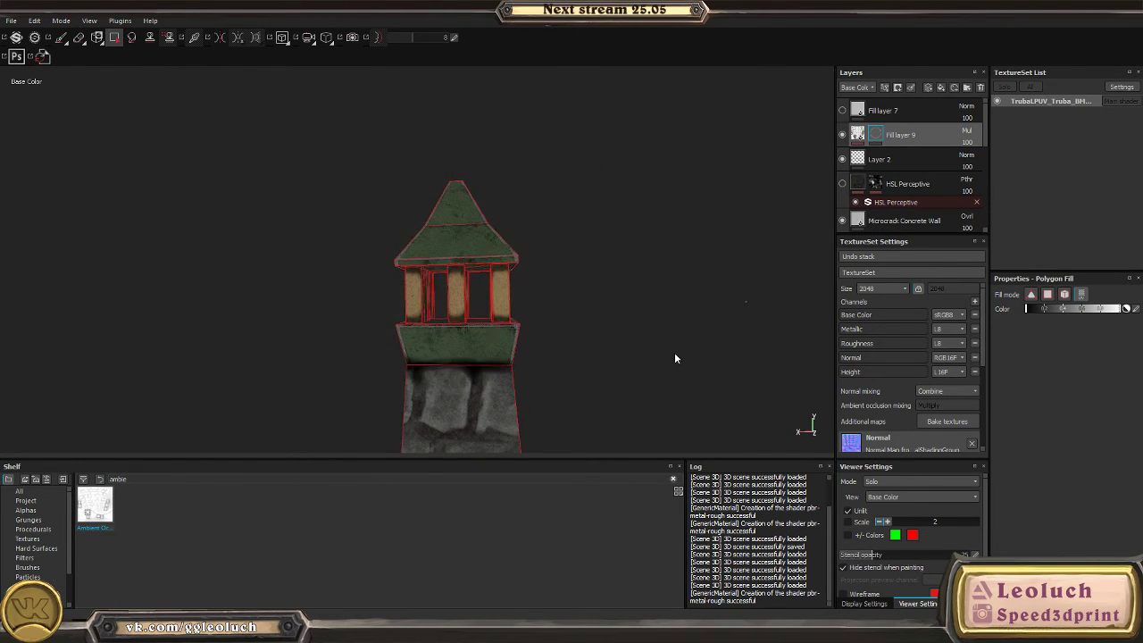
# - Lower the opacity of the masked ambient occlusion Fill layer 9 to 67
pyautogui.keyDown('alt'); pyautogui.moveTo(676, 360); pyautogui.dragTo(294, 270, button='middle'); pyautogui.keyUp('alt')
pyautogui.press('1')
pyautogui.moveTo(294, 271)
pyautogui.keyDown('alt'); pyautogui.mouseDown()
pyautogui.moveTo(541, 265)
pyautogui.moveTo(681, 245)
pyautogui.moveTo(719, 253)
pyautogui.mouseUp(); pyautogui.keyUp('alt')
pyautogui.click(969, 143)
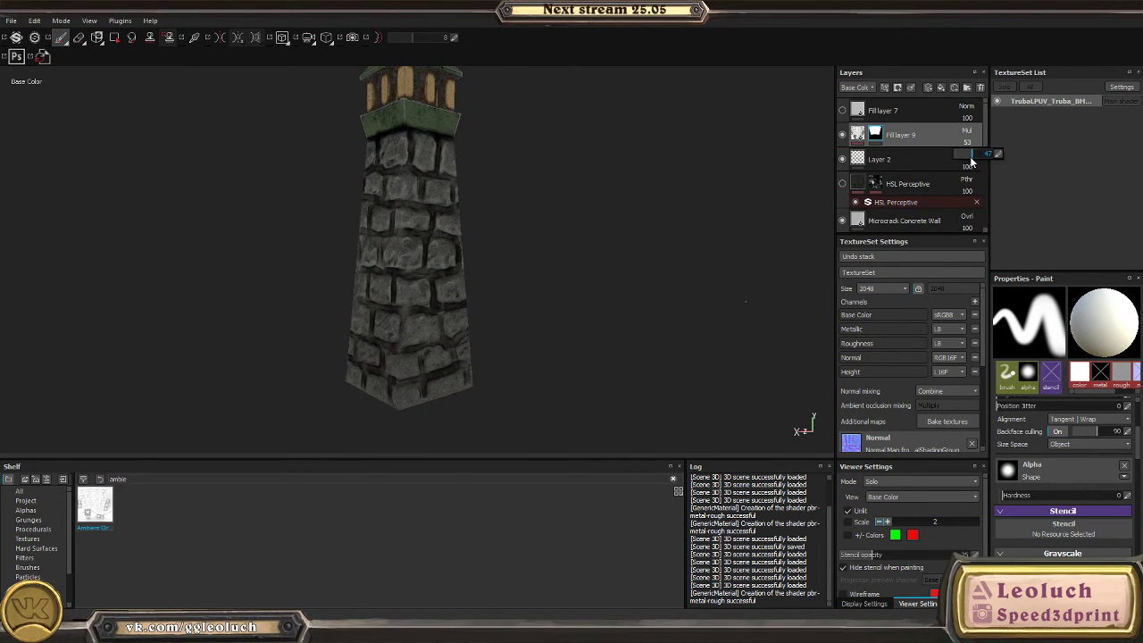
pyautogui.keyDown('alt'); pyautogui.moveTo(625, 214); pyautogui.dragTo(265, 193); pyautogui.keyUp('alt')
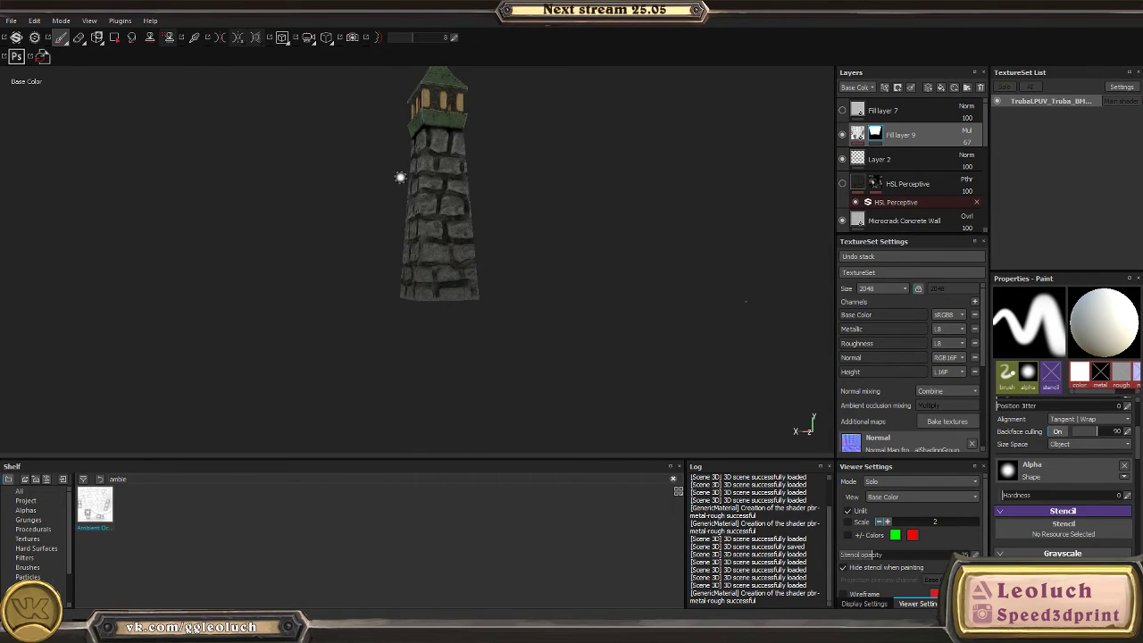
# - Examine the stone joints up close with the softened occlusion, and the green roof and pillars from several angles
pyautogui.moveTo(400, 176)
pyautogui.keyDown('alt'); pyautogui.mouseDown(button='right')
pyautogui.moveTo(497, 170)
pyautogui.moveTo(319, 151)
pyautogui.moveTo(383, 173)
pyautogui.mouseUp(button='right'); pyautogui.keyUp('alt')
pyautogui.scroll(6, 524, 179)
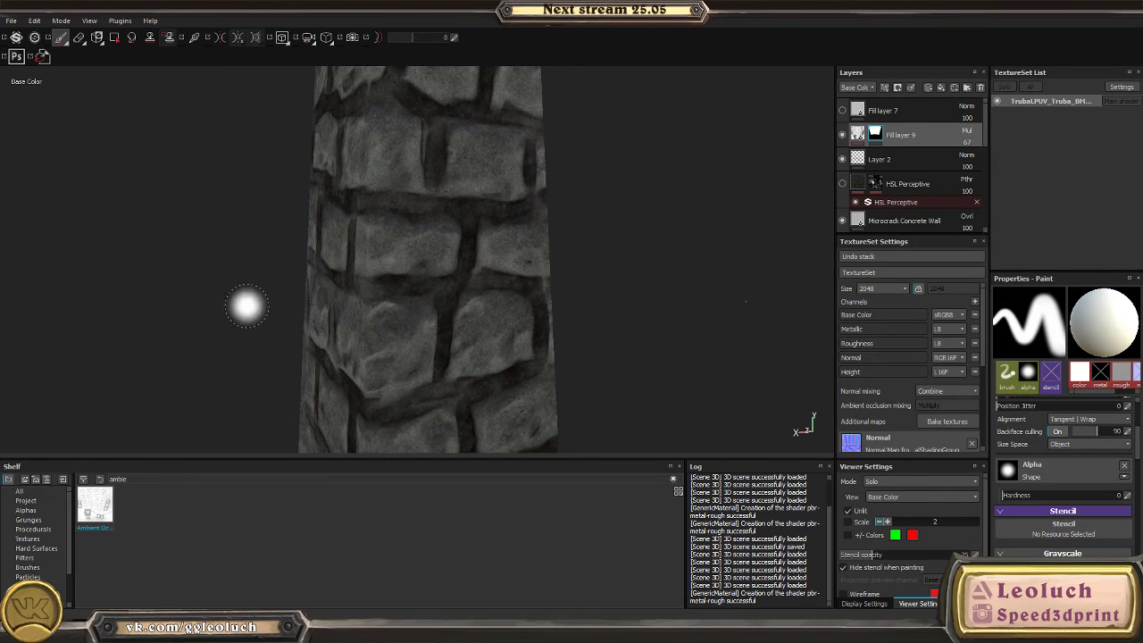
pyautogui.moveTo(333, 263)
pyautogui.keyDown('alt'); pyautogui.mouseDown(button='right')
pyautogui.moveTo(459, 242)
pyautogui.moveTo(320, 253)
pyautogui.mouseUp(button='right'); pyautogui.keyUp('alt')
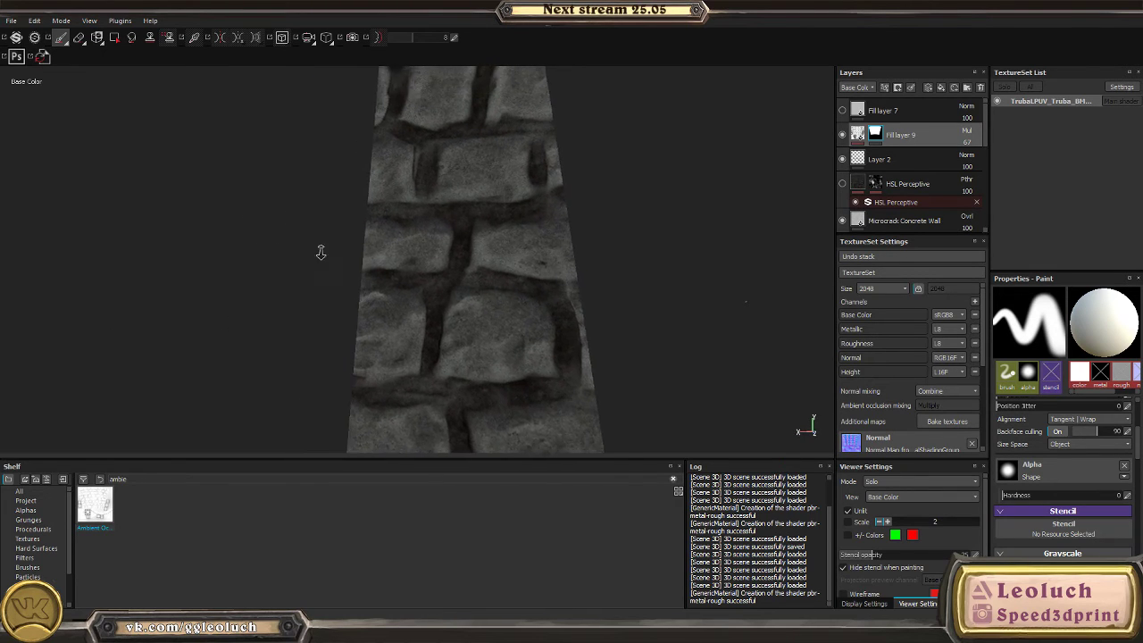
pyautogui.moveTo(429, 212)
pyautogui.keyDown('alt'); pyautogui.mouseDown()
pyautogui.moveTo(403, 286)
pyautogui.moveTo(399, 248)
pyautogui.mouseUp(); pyautogui.keyUp('alt')
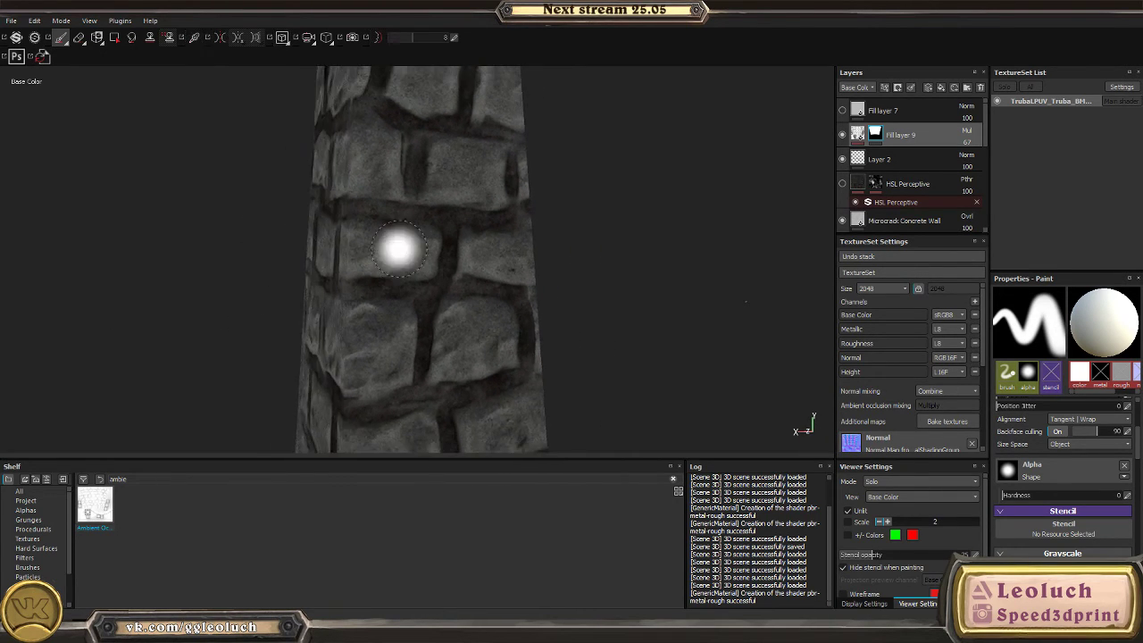
pyautogui.moveTo(399, 248)
pyautogui.keyDown('alt'); pyautogui.mouseDown(button='right')
pyautogui.moveTo(316, 237)
pyautogui.moveTo(530, 345)
pyautogui.moveTo(349, 238)
pyautogui.mouseUp(button='right'); pyautogui.keyUp('alt')
pyautogui.keyDown('alt'); pyautogui.moveTo(349, 238); pyautogui.dragTo(416, 248, button='middle'); pyautogui.keyUp('alt')
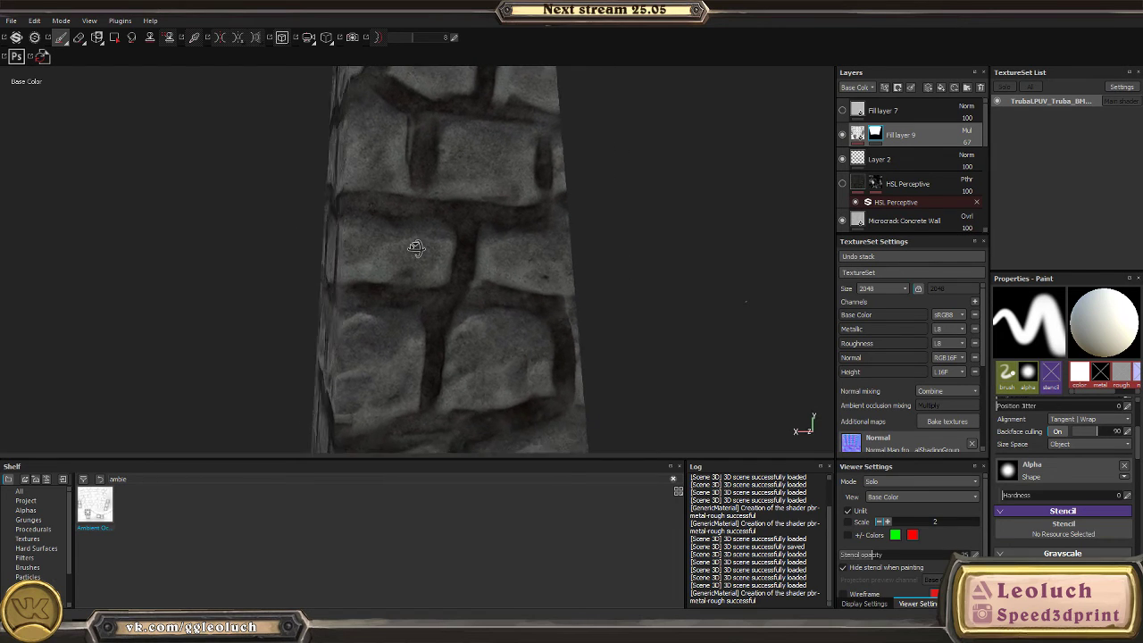
pyautogui.moveTo(416, 249)
pyautogui.keyDown('alt'); pyautogui.mouseDown()
pyautogui.moveTo(467, 220)
pyautogui.moveTo(516, 334)
pyautogui.moveTo(411, 232)
pyautogui.mouseUp(); pyautogui.keyUp('alt')
pyautogui.keyDown('alt'); pyautogui.moveTo(410, 232); pyautogui.dragTo(265, 224, button='right'); pyautogui.keyUp('alt')
pyautogui.keyDown('alt'); pyautogui.moveTo(434, 312); pyautogui.dragTo(518, 286); pyautogui.keyUp('alt')
pyautogui.keyDown('alt'); pyautogui.moveTo(518, 285); pyautogui.dragTo(395, 285, button='right'); pyautogui.keyUp('alt')
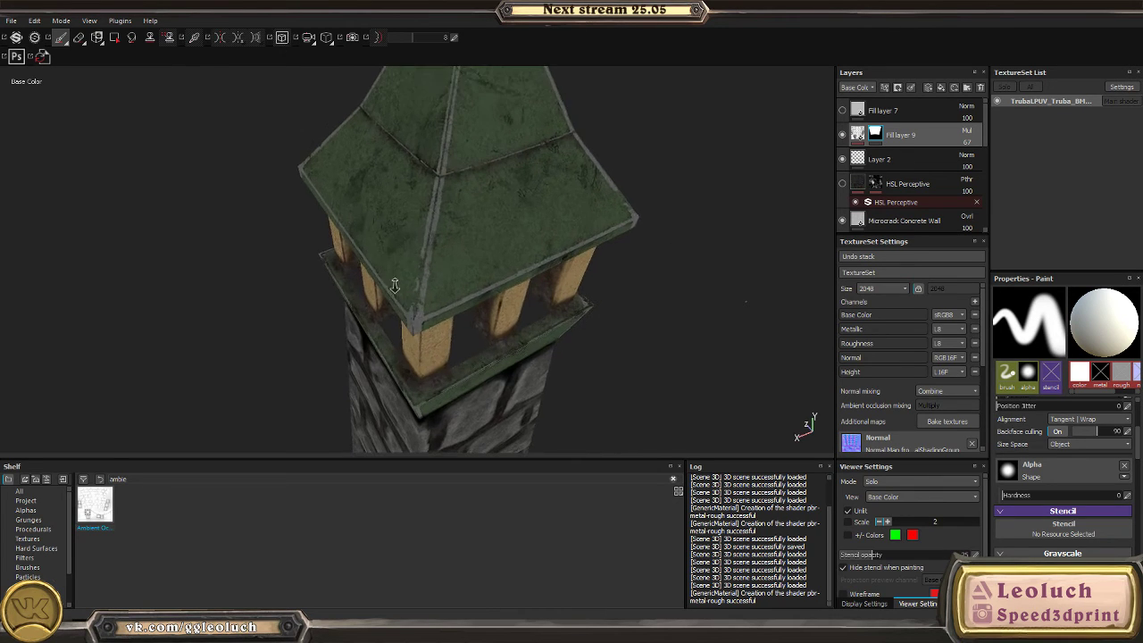
pyautogui.keyDown('alt'); pyautogui.moveTo(395, 285); pyautogui.dragTo(357, 134); pyautogui.keyUp('alt')
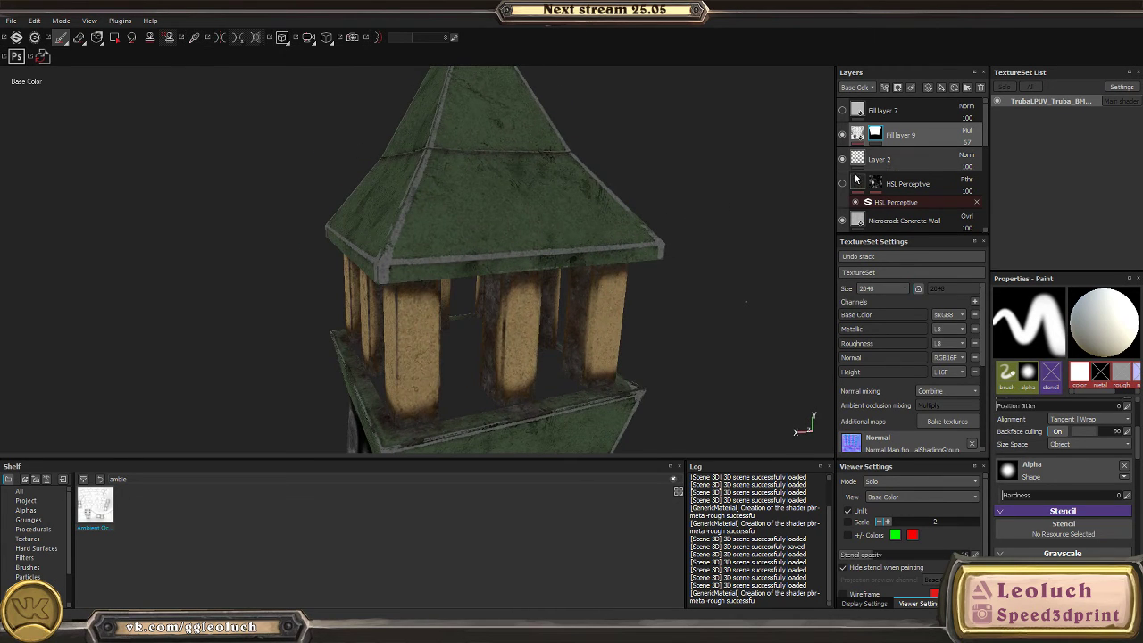
# - Open the MG Metal Edge Wear generator on the Orange_Painted folder's mask and show only that mask in the viewport
pyautogui.scroll(-3, 884, 174)
pyautogui.click(877, 178)
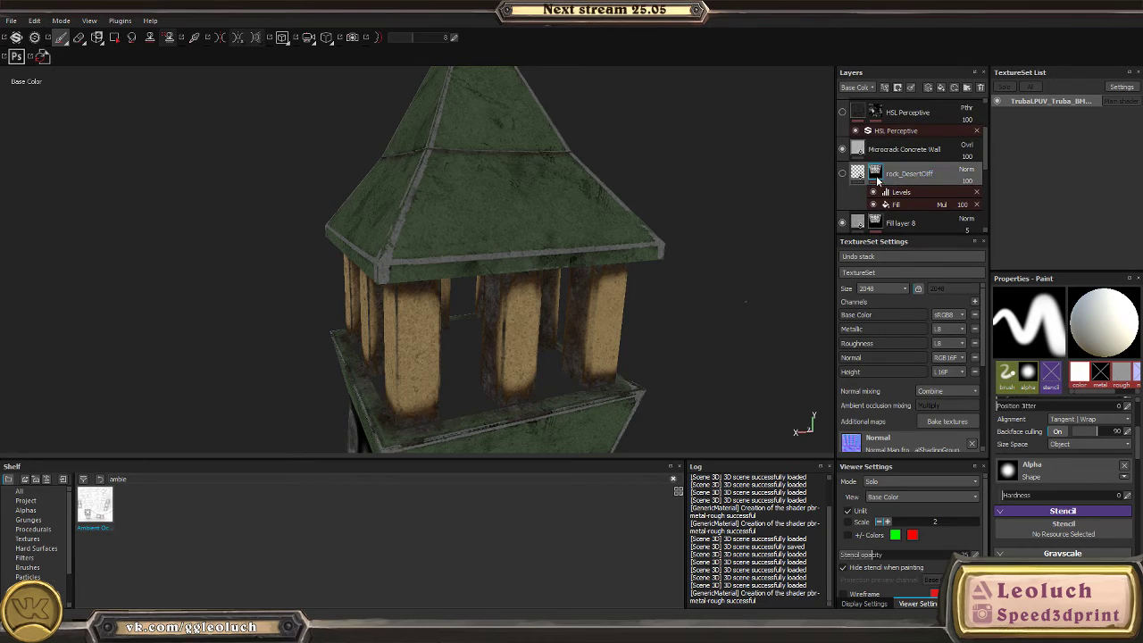
pyautogui.scroll(3, 907, 185)
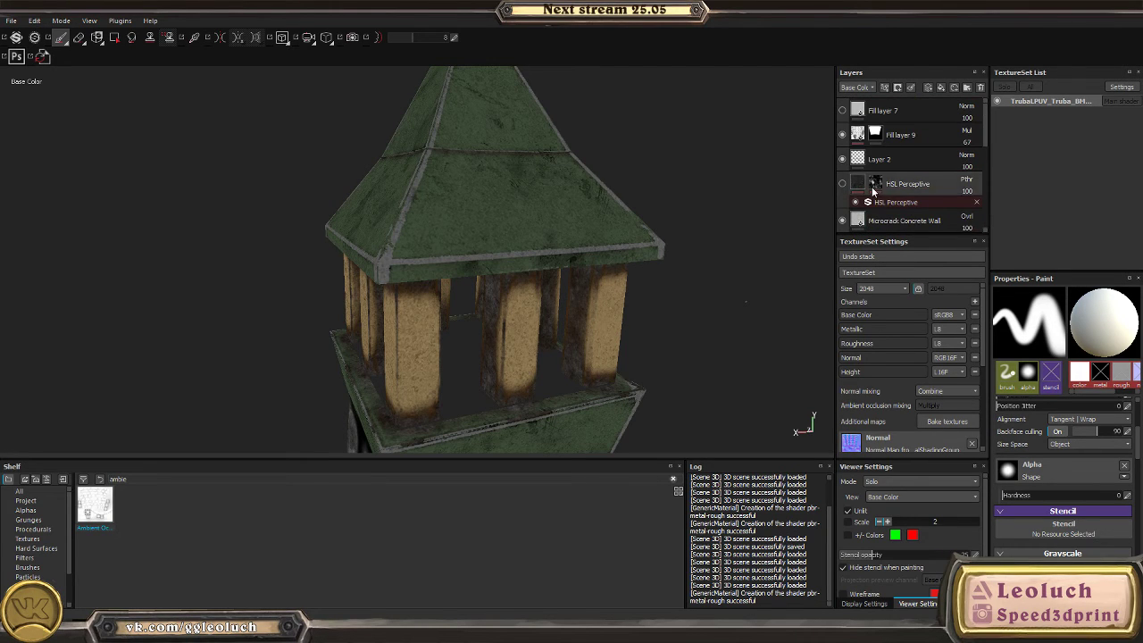
pyautogui.click(892, 159)
pyautogui.press('e')
pyautogui.scroll(-2, 908, 208)
pyautogui.scroll(-8, 907, 208)
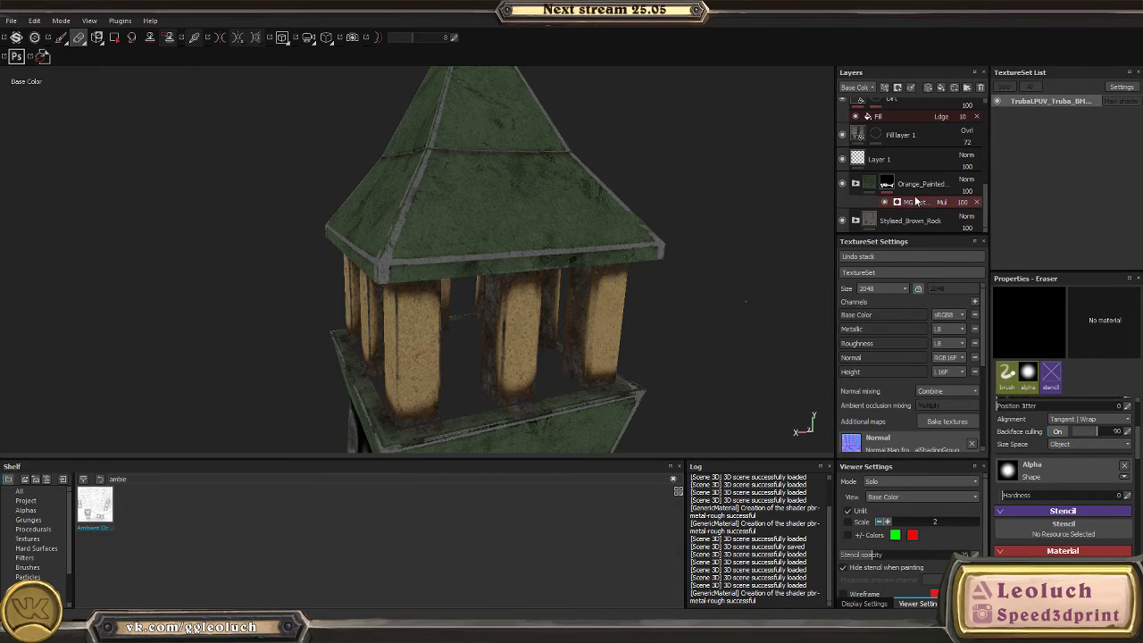
pyautogui.click(893, 203)
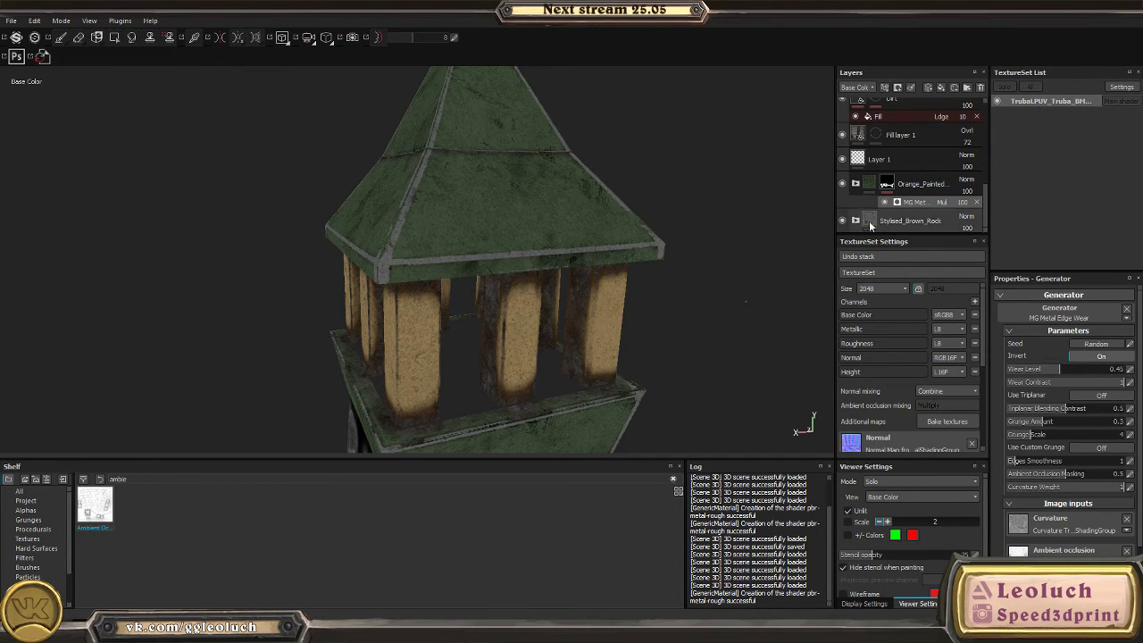
pyautogui.click(889, 184)
pyautogui.click(898, 206)
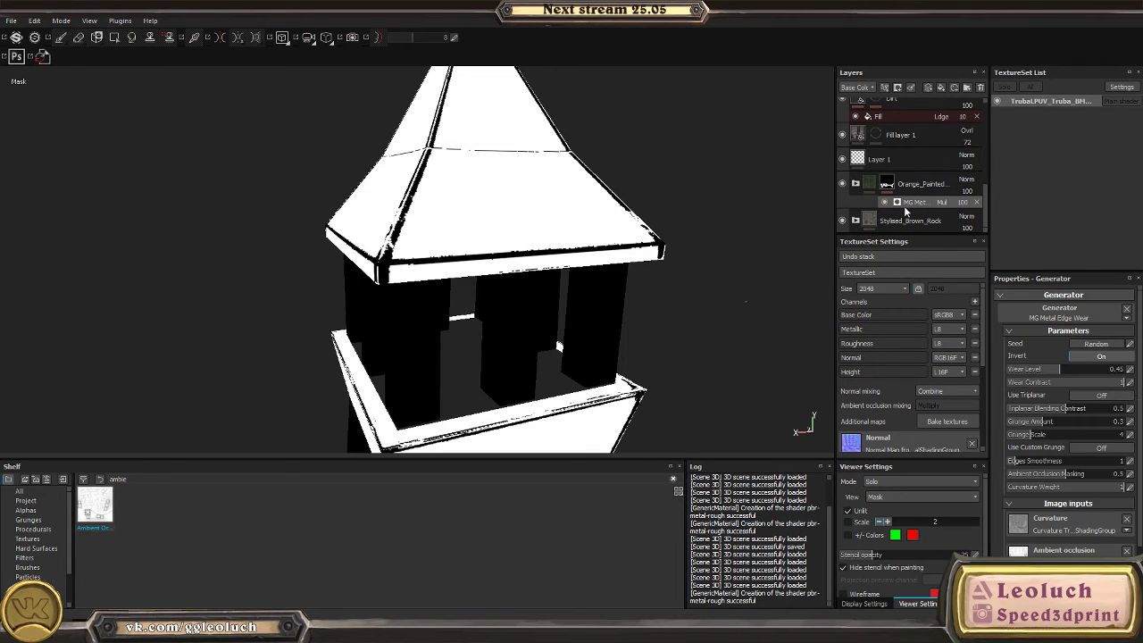
# - Set the edge wear to Wear Level 0.29, Grunge Amount 0.65, Grunge Scale 9, Edges Smoothness 1.31, Ambient Occlusion Masking 0.65 and Curvature Weight 0.65
pyautogui.moveTo(1040, 374)
pyautogui.mouseDown()
pyautogui.moveTo(1021, 377)
pyautogui.moveTo(1054, 382)
pyautogui.moveTo(1042, 380)
pyautogui.mouseUp()
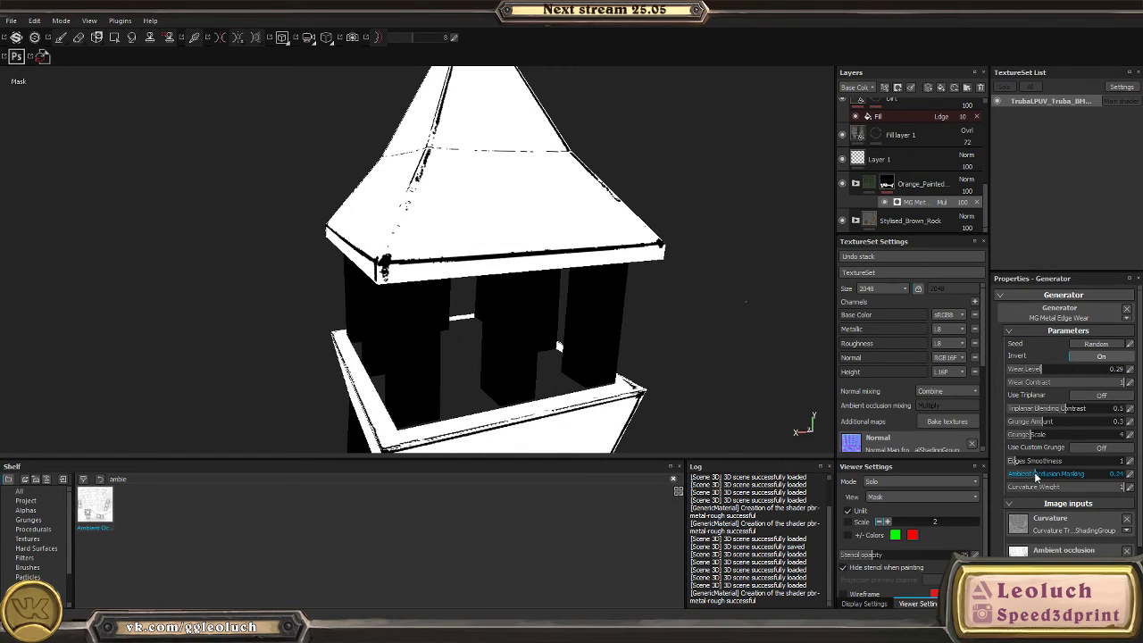
pyautogui.moveTo(1036, 478); pyautogui.dragTo(1071, 490)
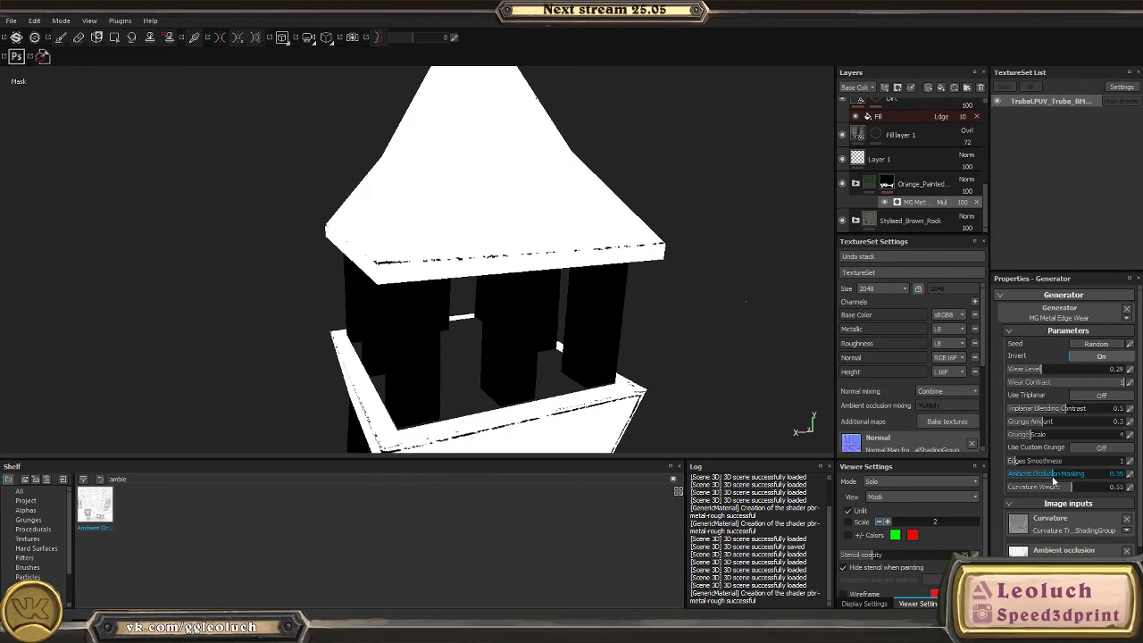
pyautogui.moveTo(1025, 468); pyautogui.dragTo(1025, 472)
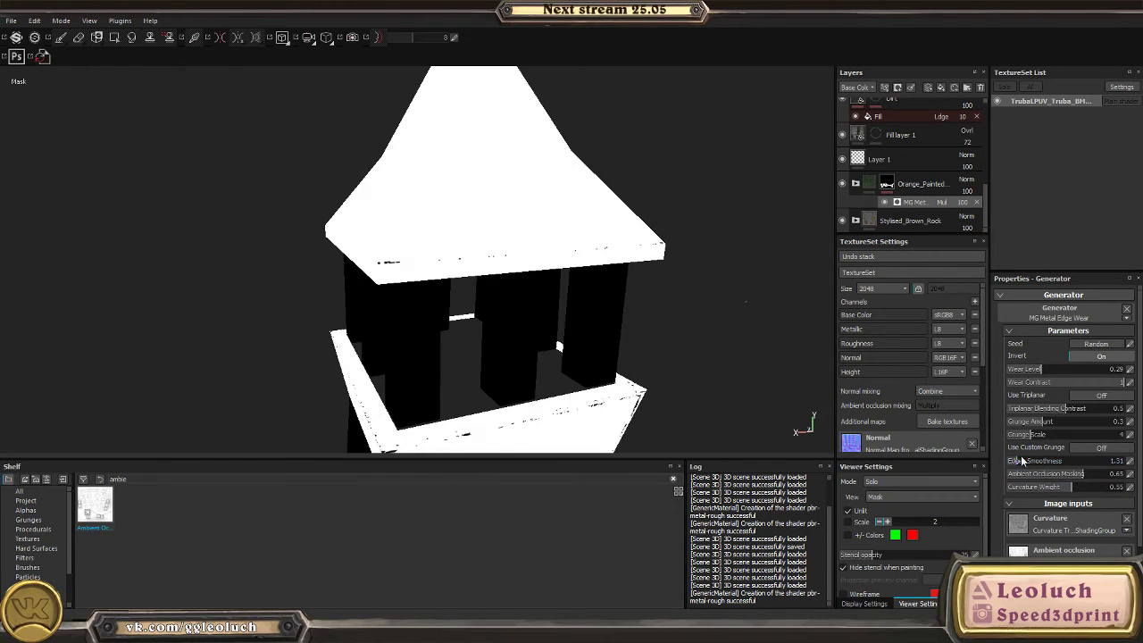
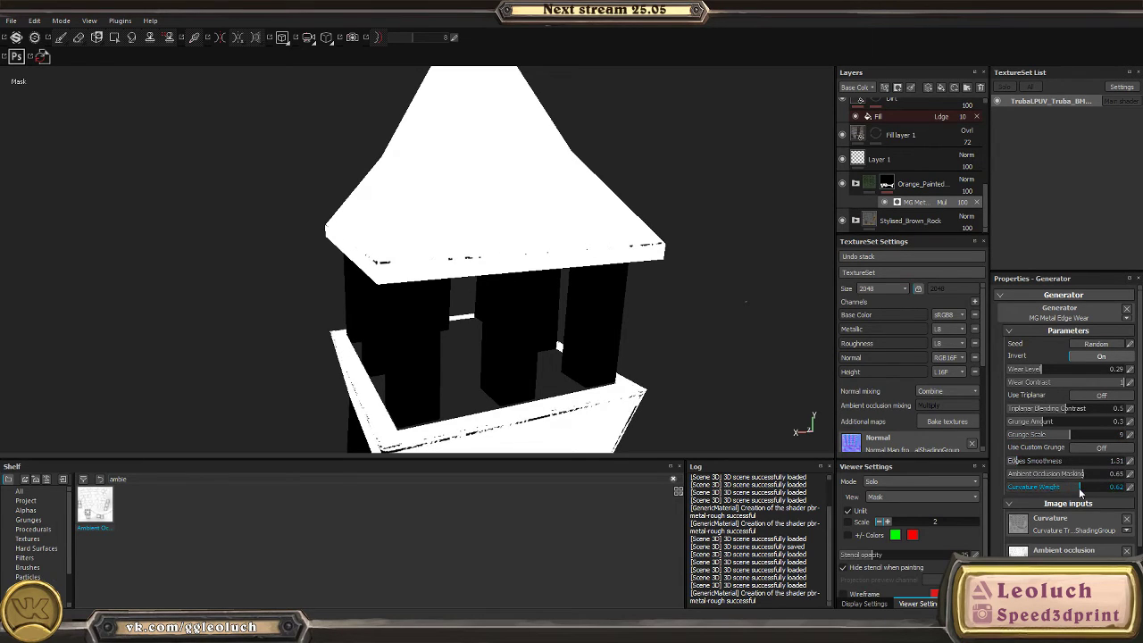
pyautogui.moveTo(1080, 488); pyautogui.dragTo(1083, 487)
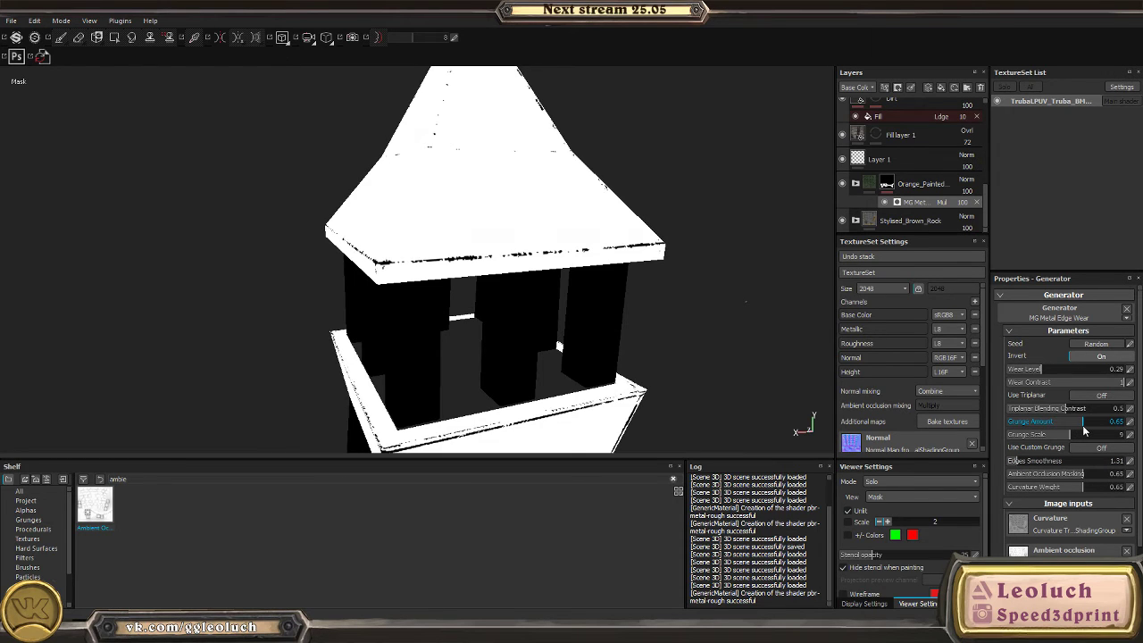
# - Return the viewport to the full material view and inspect the worn paint around the green base
pyautogui.moveTo(625, 295)
pyautogui.keyDown('alt'); pyautogui.mouseDown()
pyautogui.moveTo(324, 186)
pyautogui.moveTo(200, 179)
pyautogui.moveTo(461, 263)
pyautogui.moveTo(752, 319)
pyautogui.moveTo(523, 286)
pyautogui.moveTo(545, 220)
pyautogui.moveTo(217, 186)
pyautogui.moveTo(384, 205)
pyautogui.moveTo(523, 274)
pyautogui.moveTo(410, 279)
pyautogui.moveTo(424, 286)
pyautogui.moveTo(694, 340)
pyautogui.moveTo(372, 378)
pyautogui.moveTo(706, 197)
pyautogui.moveTo(715, 214)
pyautogui.moveTo(771, 184)
pyautogui.mouseUp(); pyautogui.keyUp('alt')
pyautogui.press('m')
pyautogui.scroll(2, 947, 202)
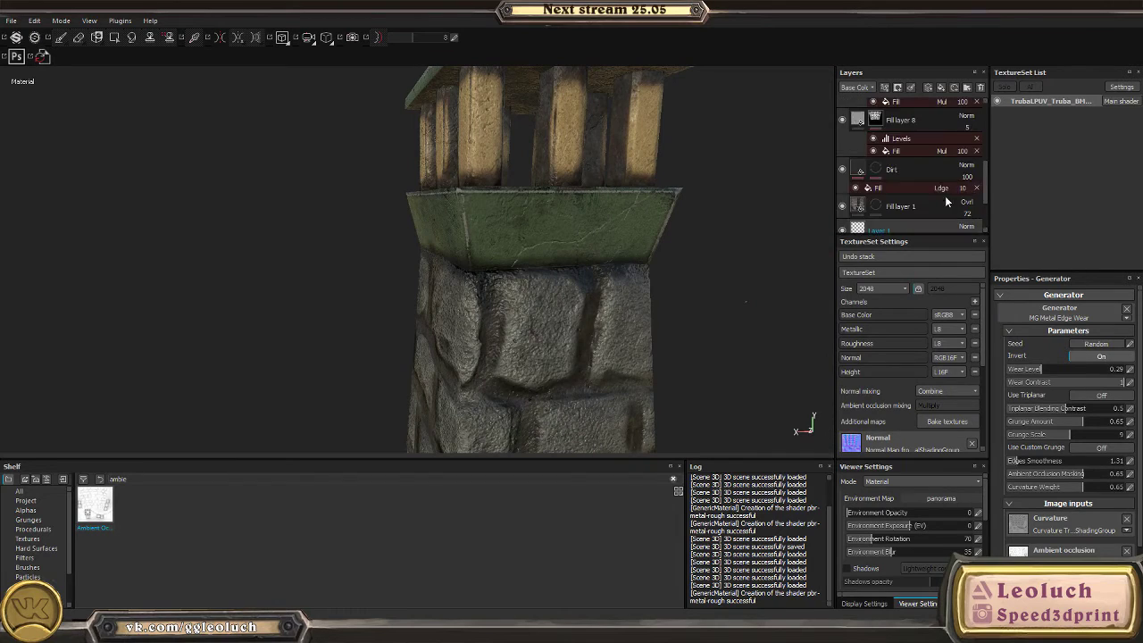
pyautogui.scroll(5, 946, 202)
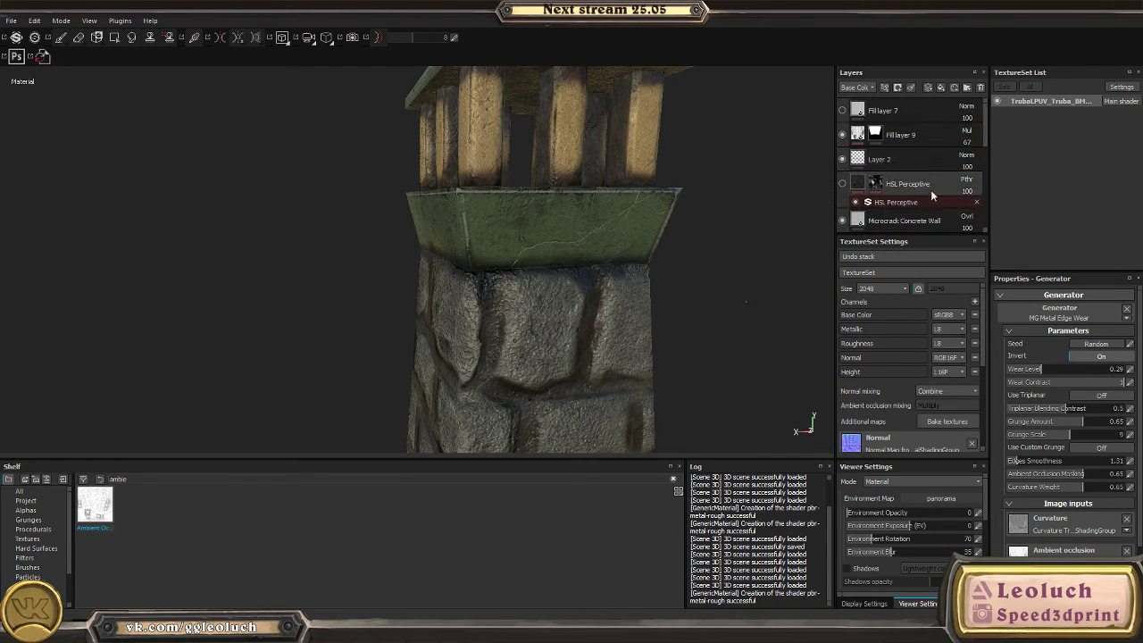
# - Add a white mask to the Microcrack Concrete Wall layer and polygon-fill the tower's roof, pillars and green base with black
pyautogui.click(858, 136)
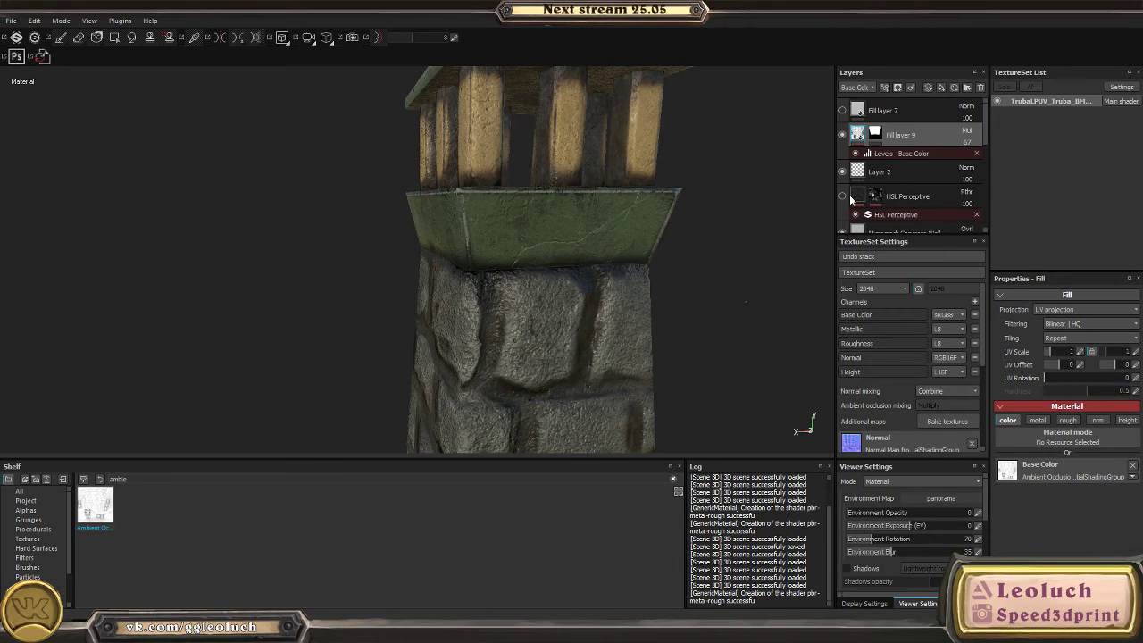
pyautogui.click(887, 178)
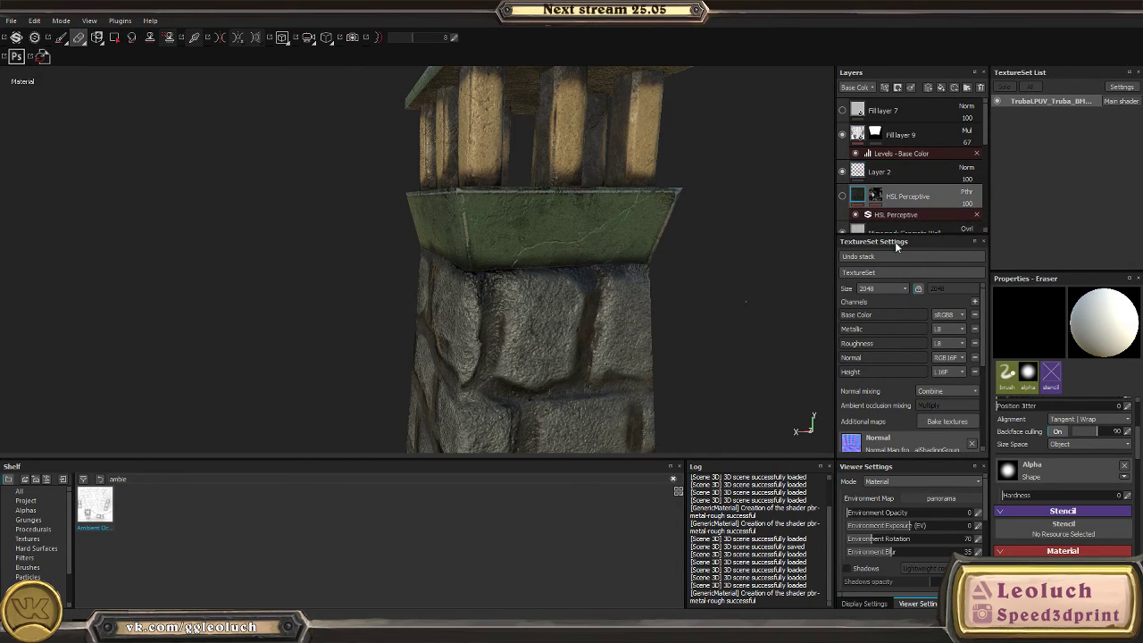
pyautogui.scroll(-2, 895, 217)
pyautogui.click(915, 198)
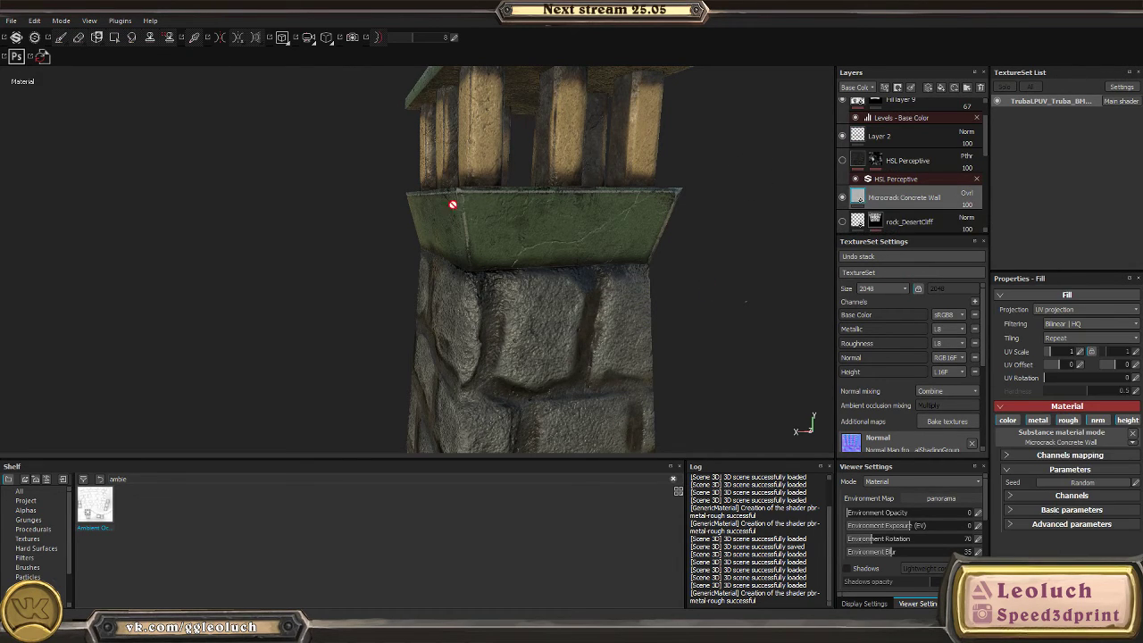
pyautogui.keyDown('alt'); pyautogui.moveTo(453, 205); pyautogui.dragTo(487, 314); pyautogui.keyUp('alt')
pyautogui.scroll(3, 638, 309)
pyautogui.click(898, 87)
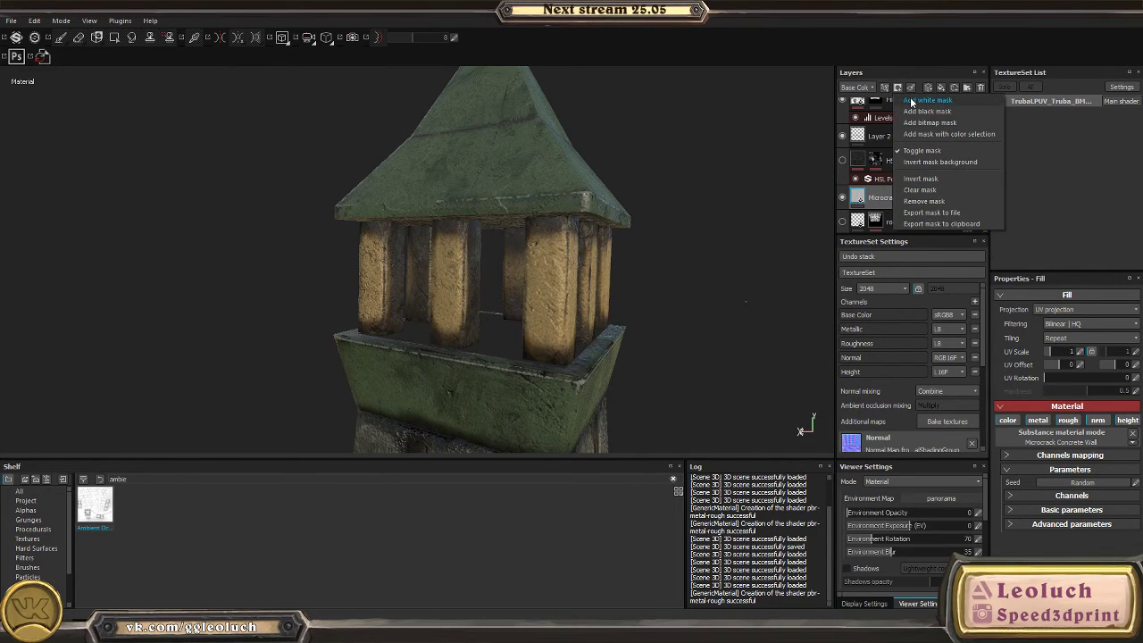
pyautogui.click(904, 107)
pyautogui.press('4')
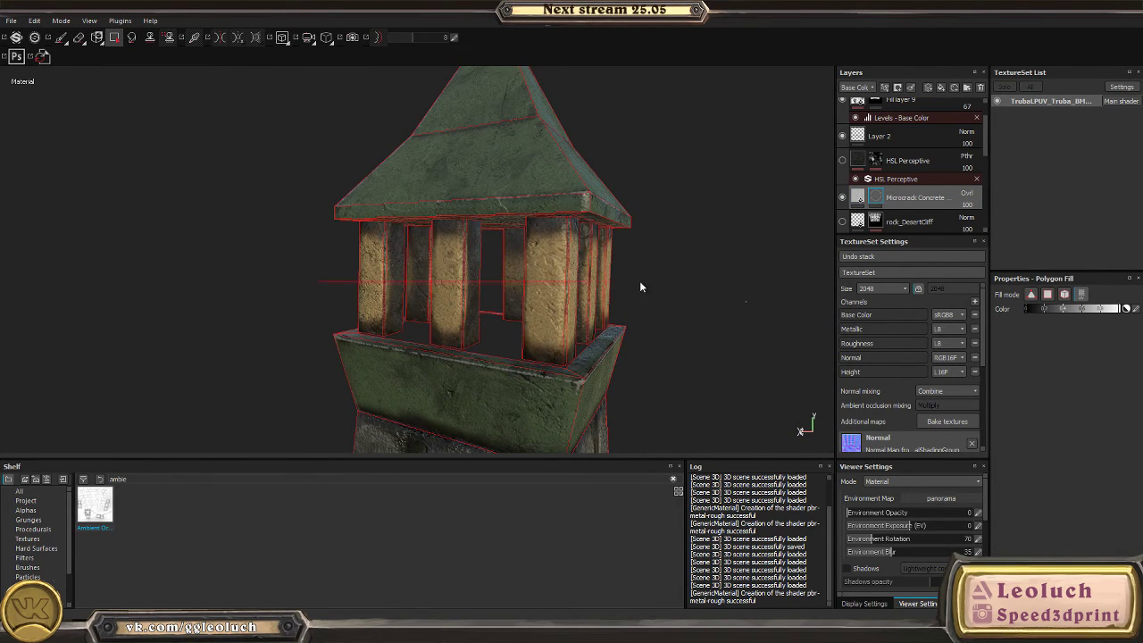
pyautogui.keyDown('alt'); pyautogui.moveTo(681, 282); pyautogui.dragTo(649, 292); pyautogui.keyUp('alt')
pyautogui.press('1')
# - Try UV scales of 11.25 and 0.19 for the Grunge Rock texture in Fill layer 8 and settle on 0.73
pyautogui.scroll(-5, 604, 289)
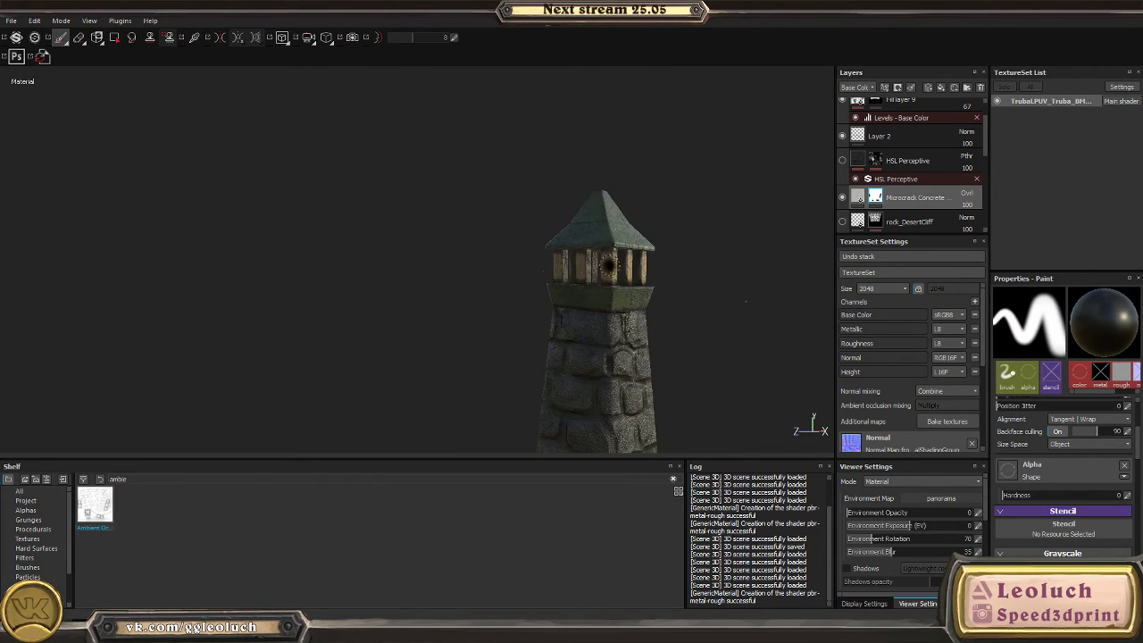
pyautogui.scroll(-5, 607, 266)
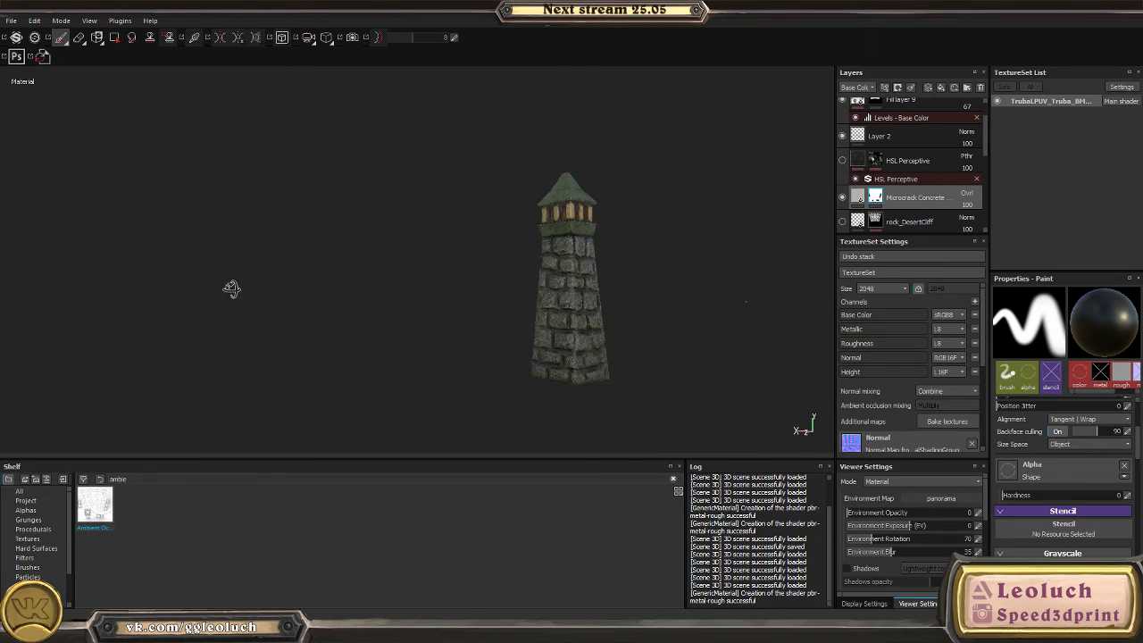
pyautogui.scroll(6, 734, 382)
pyautogui.keyDown('alt'); pyautogui.moveTo(734, 382); pyautogui.dragTo(612, 268); pyautogui.keyUp('alt')
pyautogui.scroll(3, 613, 268)
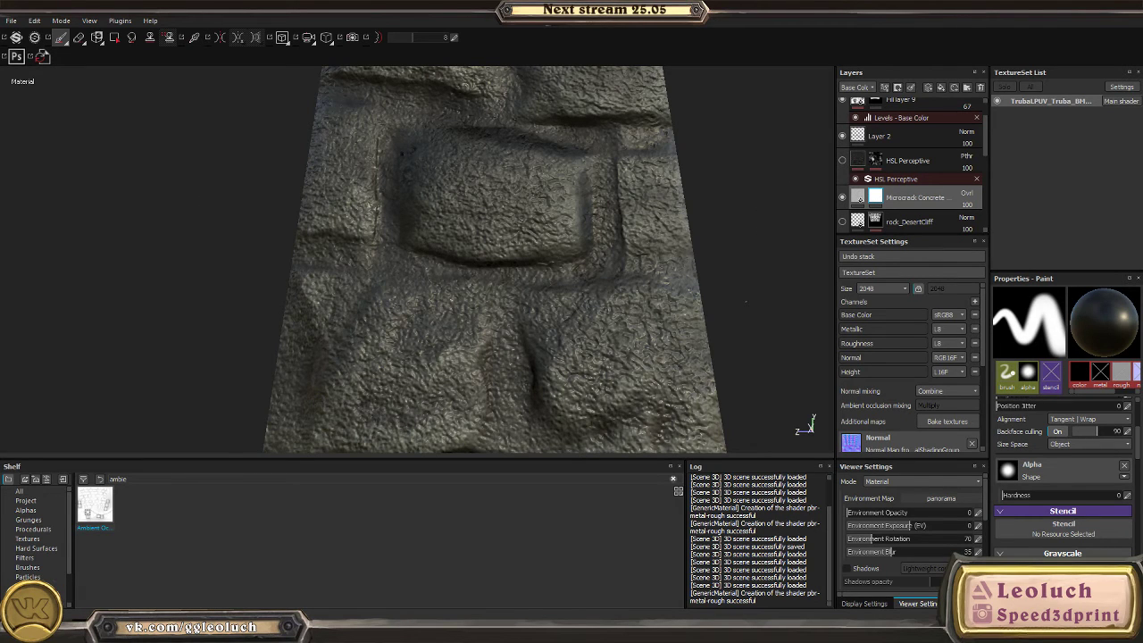
pyautogui.keyDown('alt'); pyautogui.moveTo(459, 229); pyautogui.dragTo(498, 199); pyautogui.keyUp('alt')
pyautogui.scroll(-3, 909, 223)
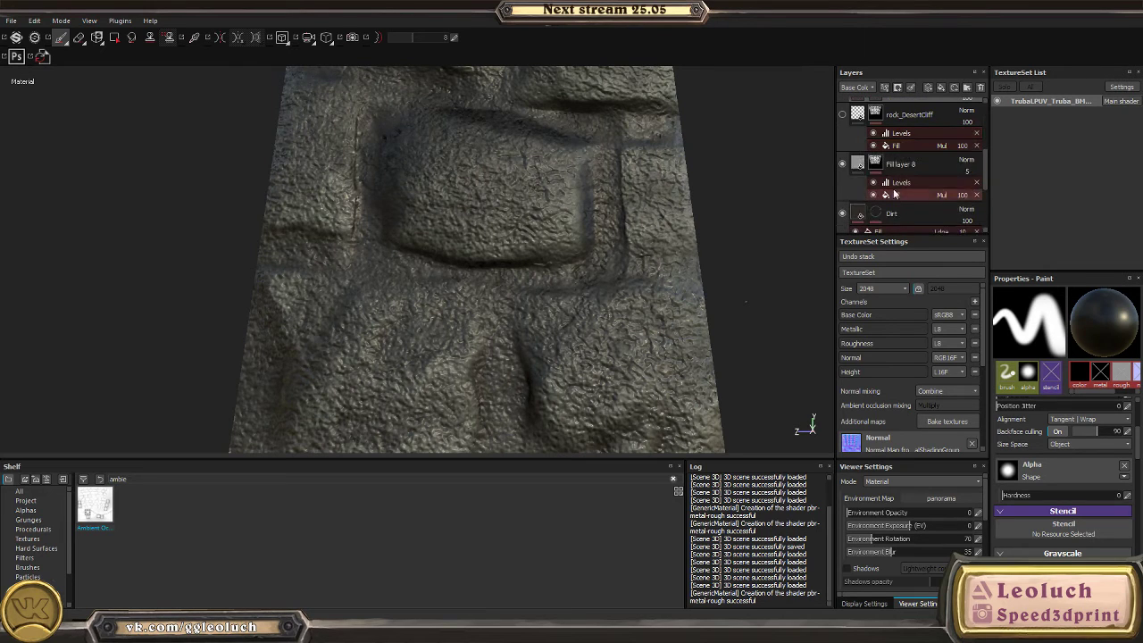
pyautogui.click(859, 166)
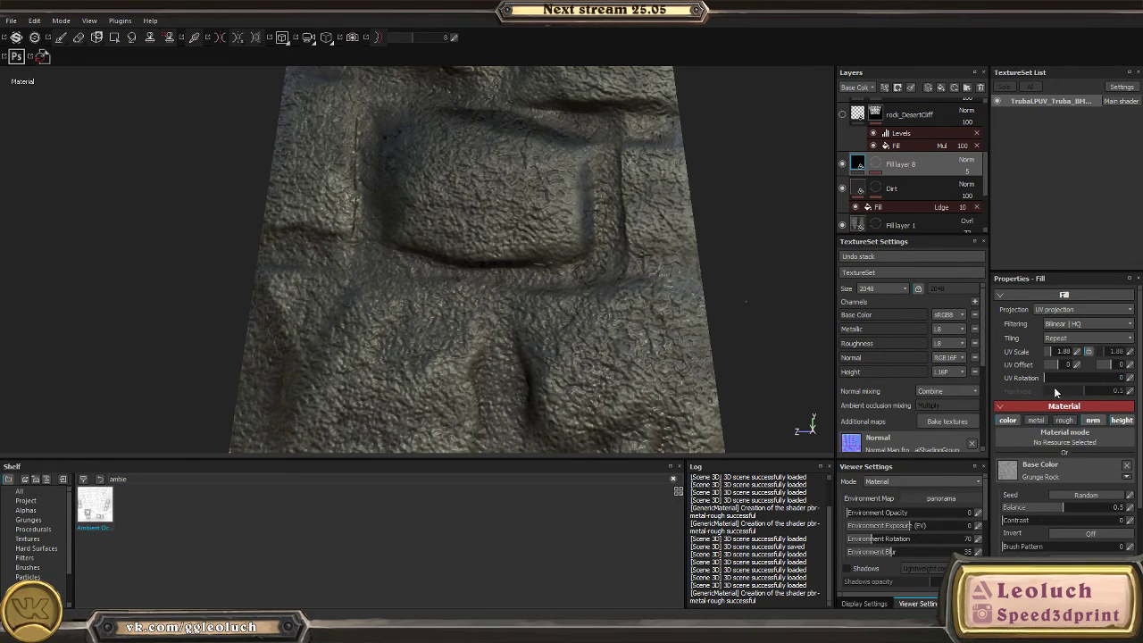
pyautogui.write('11.25')
pyautogui.press('Return')
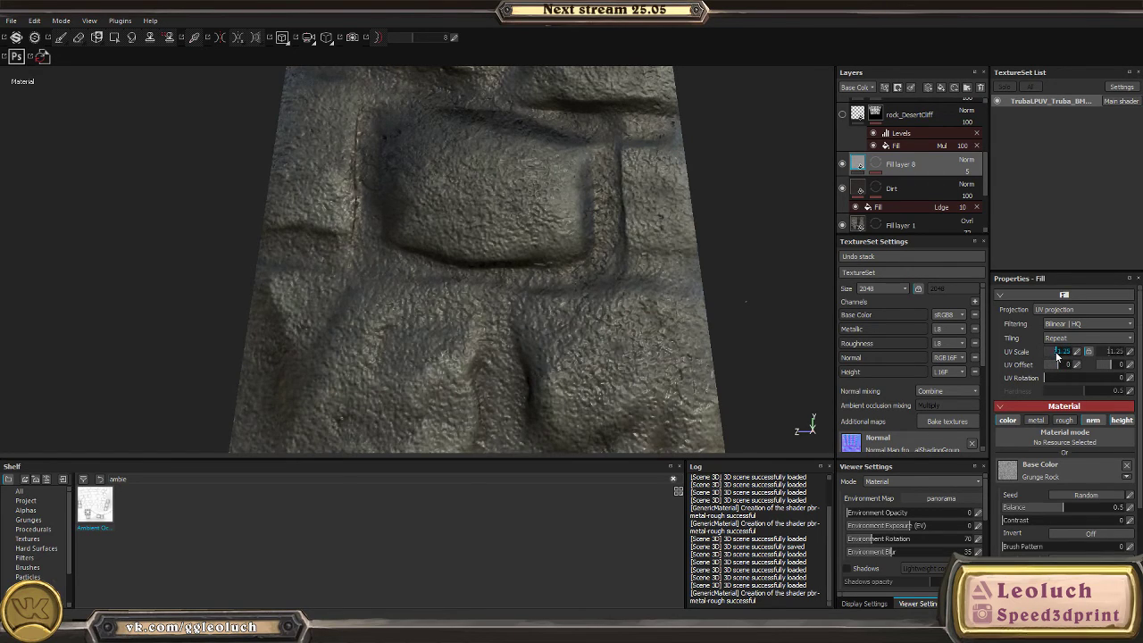
pyautogui.write('0.19')
pyautogui.press('Return')
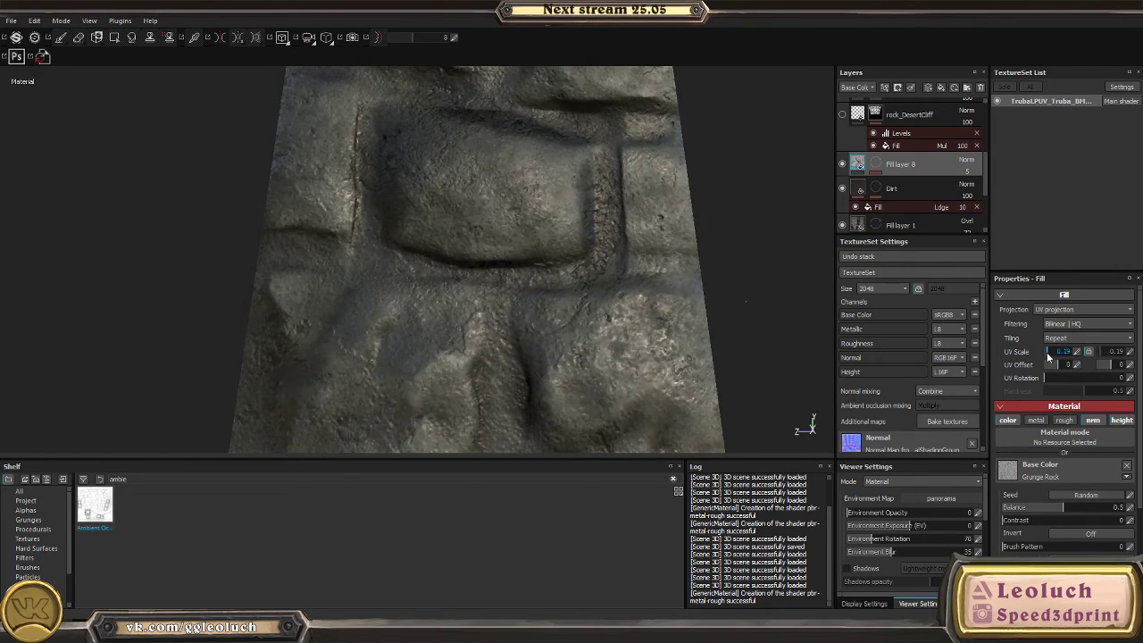
pyautogui.moveTo(1048, 355); pyautogui.dragTo(1051, 357)
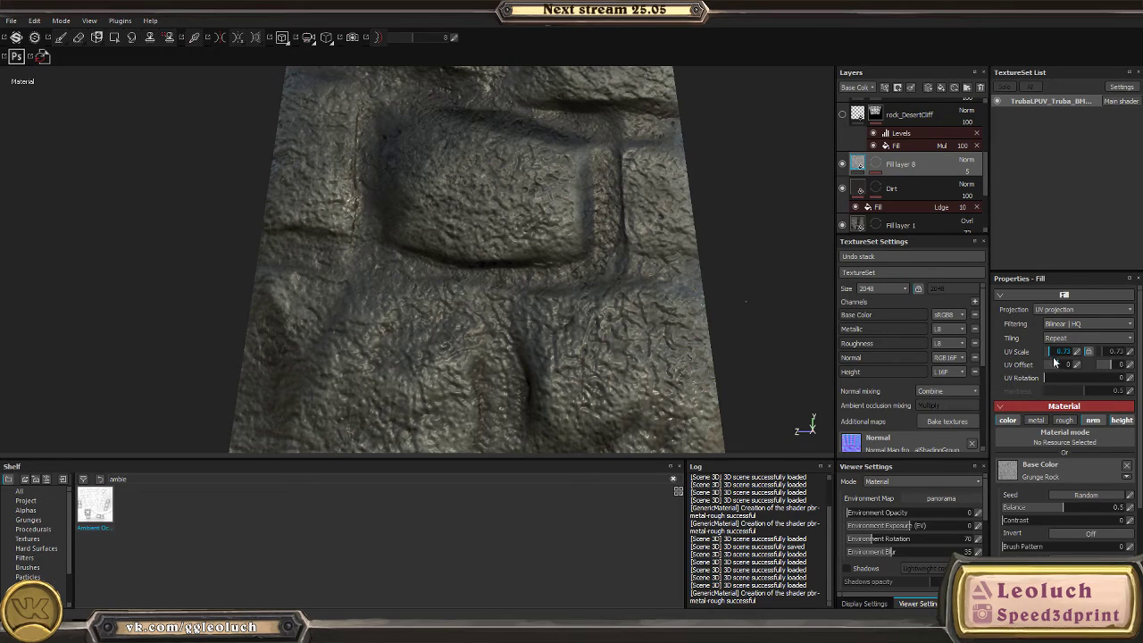
# - Set Fill layer 8's Grunge Rock base color Balance to 0.25 and its base color blending to Multiply
pyautogui.moveTo(1058, 511); pyautogui.dragTo(1019, 510)
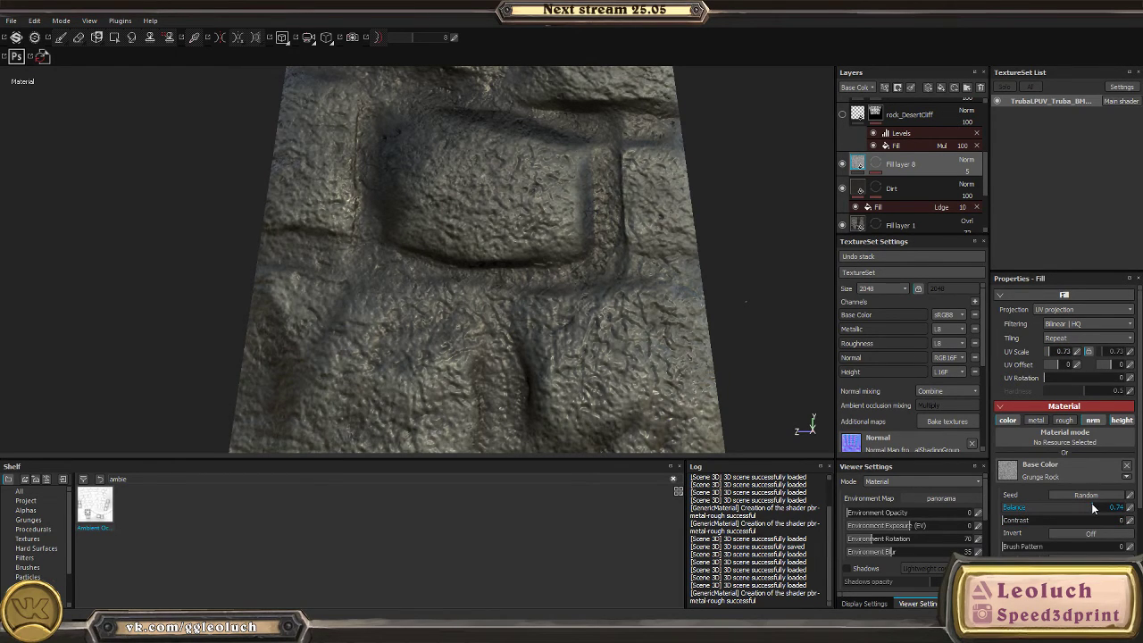
pyautogui.moveTo(1091, 505); pyautogui.dragTo(1048, 548)
pyautogui.scroll(-3, 1066, 535)
pyautogui.scroll(-1, 1058, 546)
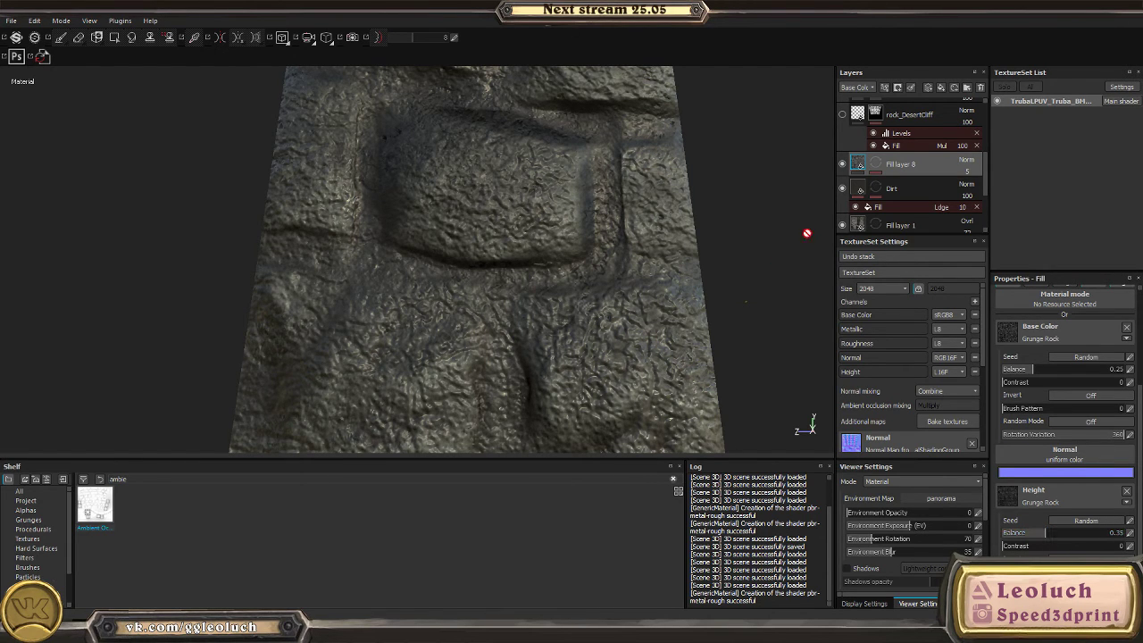
pyautogui.click(969, 161)
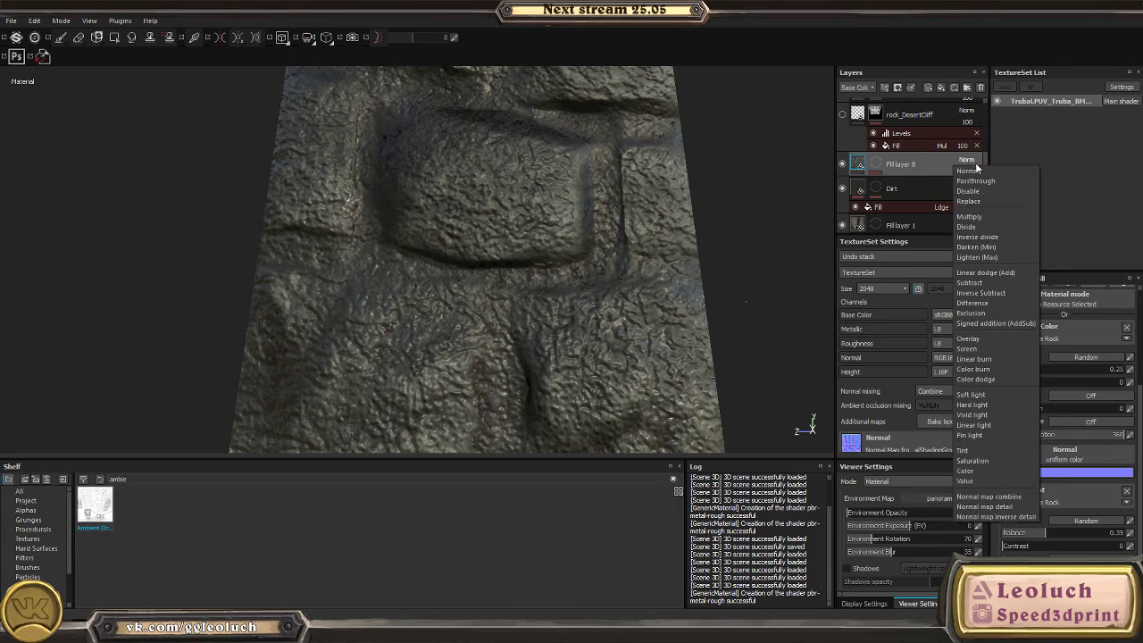
pyautogui.press('Escape')
pyautogui.keyDown('alt'); pyautogui.moveTo(760, 311); pyautogui.dragTo(798, 420); pyautogui.keyUp('alt')
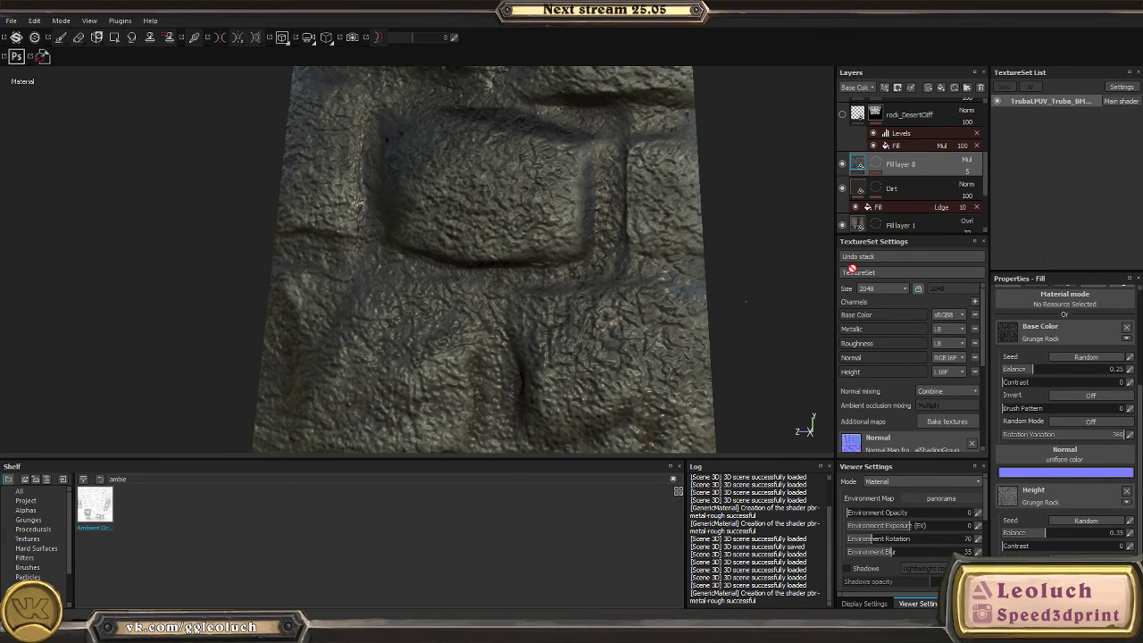
# - Set Fill layer 8's blending in the Height channel to Multiply and compare the stones with the layer hidden and shown
pyautogui.click(856, 86)
pyautogui.click(859, 128)
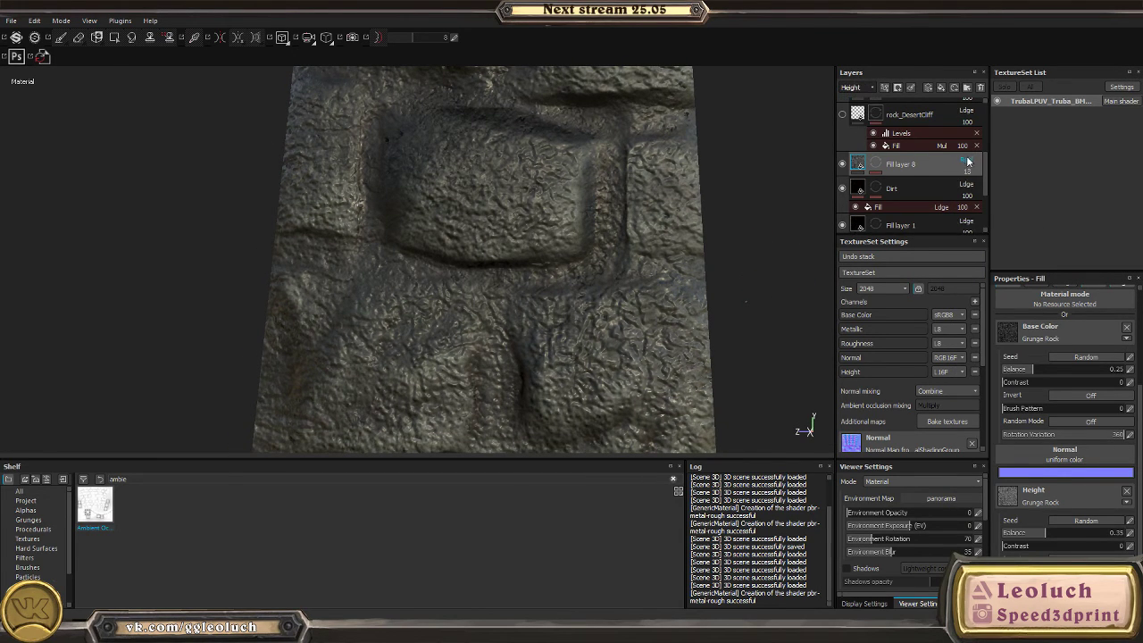
pyautogui.click(968, 161)
pyautogui.click(979, 171)
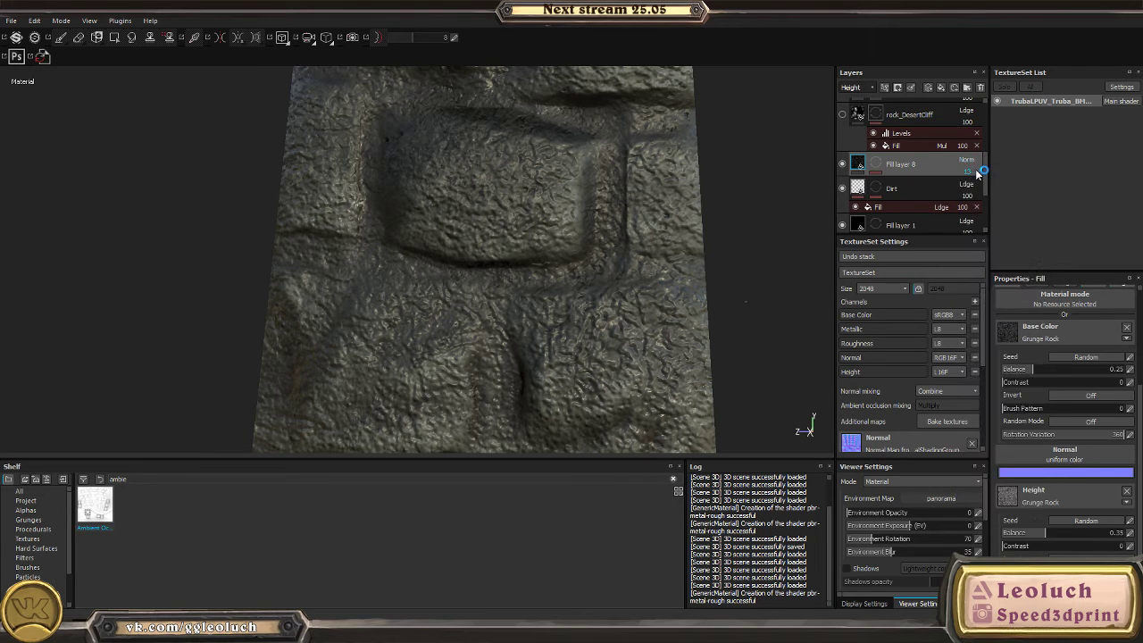
pyautogui.click(971, 161)
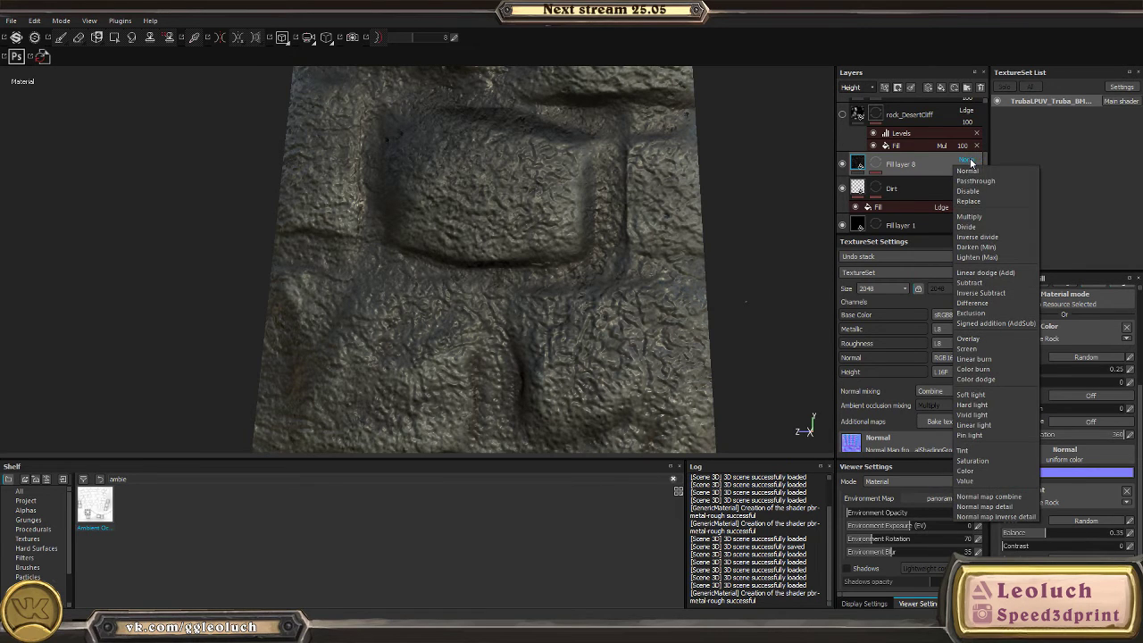
pyautogui.click(986, 214)
pyautogui.keyDown('alt'); pyautogui.moveTo(748, 316); pyautogui.dragTo(803, 255); pyautogui.keyUp('alt')
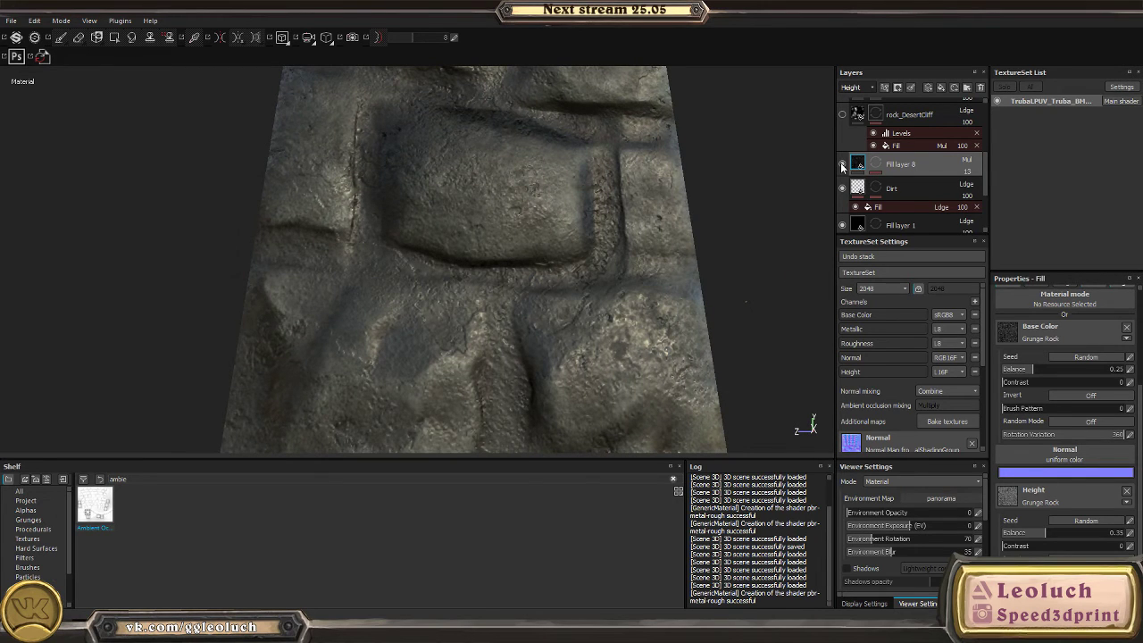
pyautogui.click(842, 164)
# - Set the Balance of Fill layer 8's Grunge Rock height texture to 0.28 and check the stone relief up close
pyautogui.scroll(5, 658, 321)
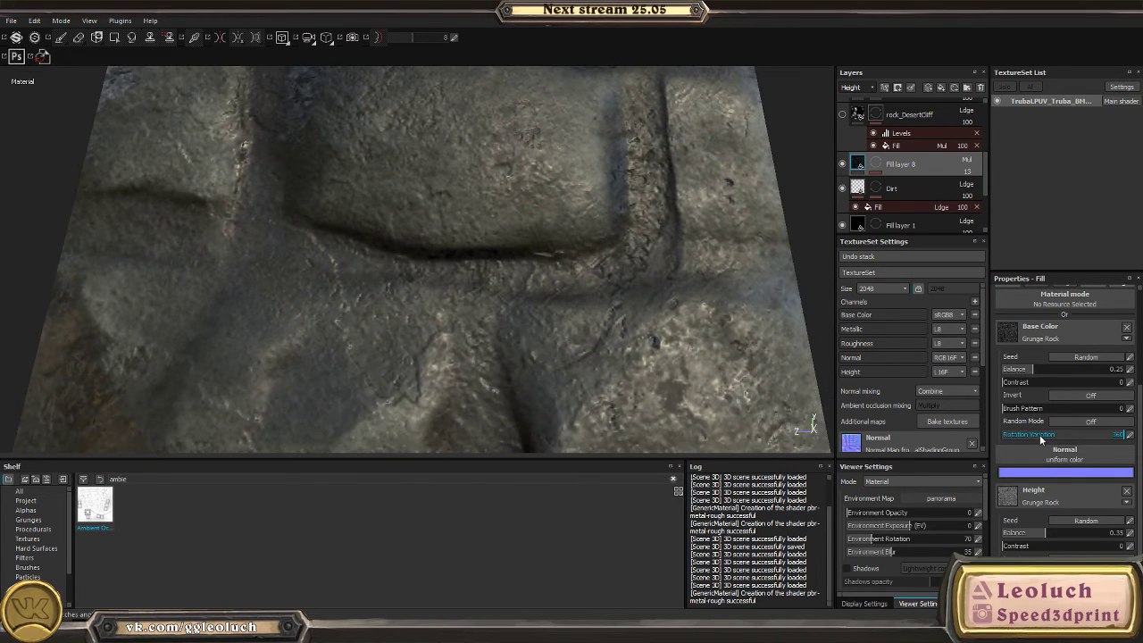
pyautogui.moveTo(1039, 536); pyautogui.dragTo(1065, 537)
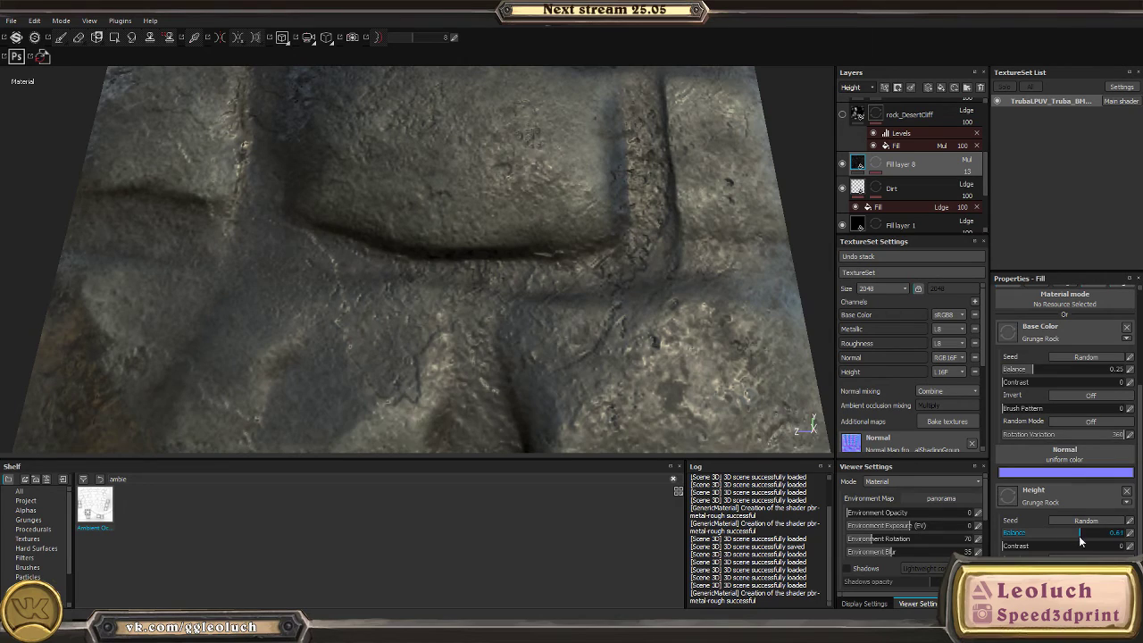
pyautogui.scroll(-5, 197, 191)
pyautogui.keyDown('alt'); pyautogui.moveTo(196, 191); pyautogui.dragTo(461, 236); pyautogui.keyUp('alt')
pyautogui.scroll(8, 461, 236)
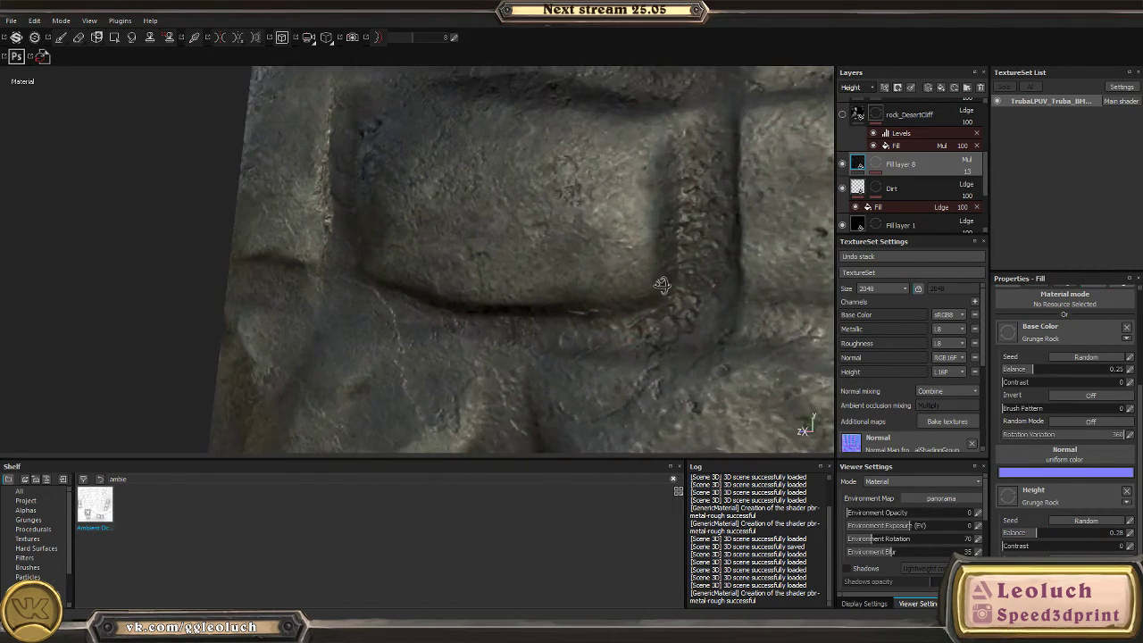
pyautogui.keyDown('alt'); pyautogui.moveTo(747, 290); pyautogui.dragTo(554, 277); pyautogui.keyUp('alt')
pyautogui.scroll(-5, 554, 277)
pyautogui.keyDown('alt'); pyautogui.moveTo(211, 215); pyautogui.dragTo(657, 252); pyautogui.keyUp('alt')
pyautogui.scroll(4, 656, 252)
# - Examine the tower's material channels one at a time, from Base Color through Normal to Roughness
pyautogui.press('c')
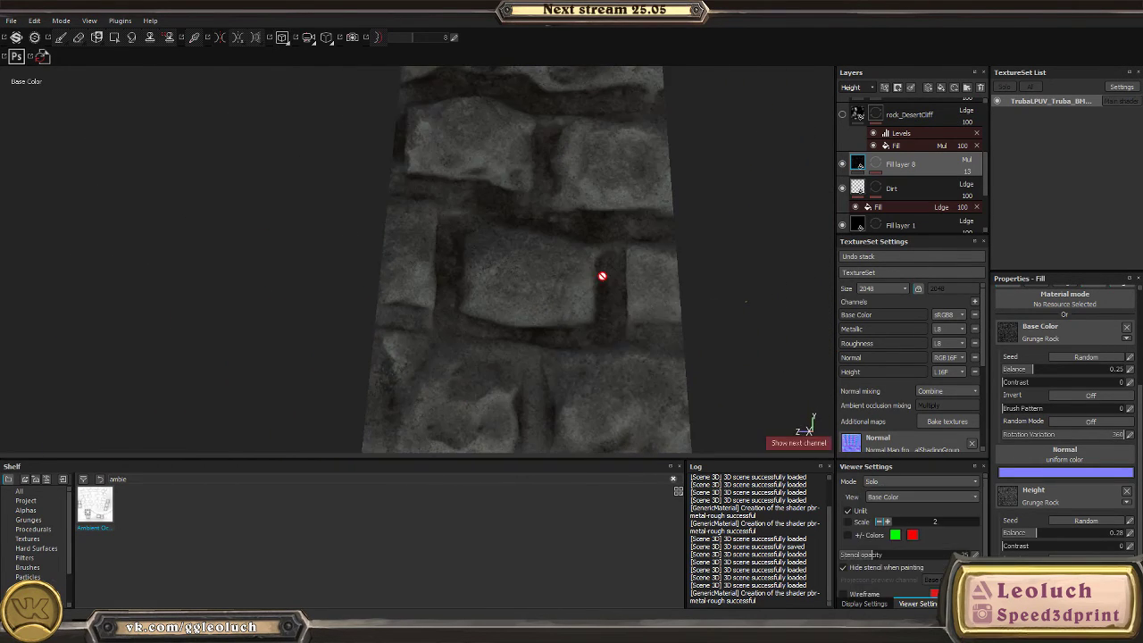
pyautogui.press('c')
pyautogui.press('c')
pyautogui.press('c')
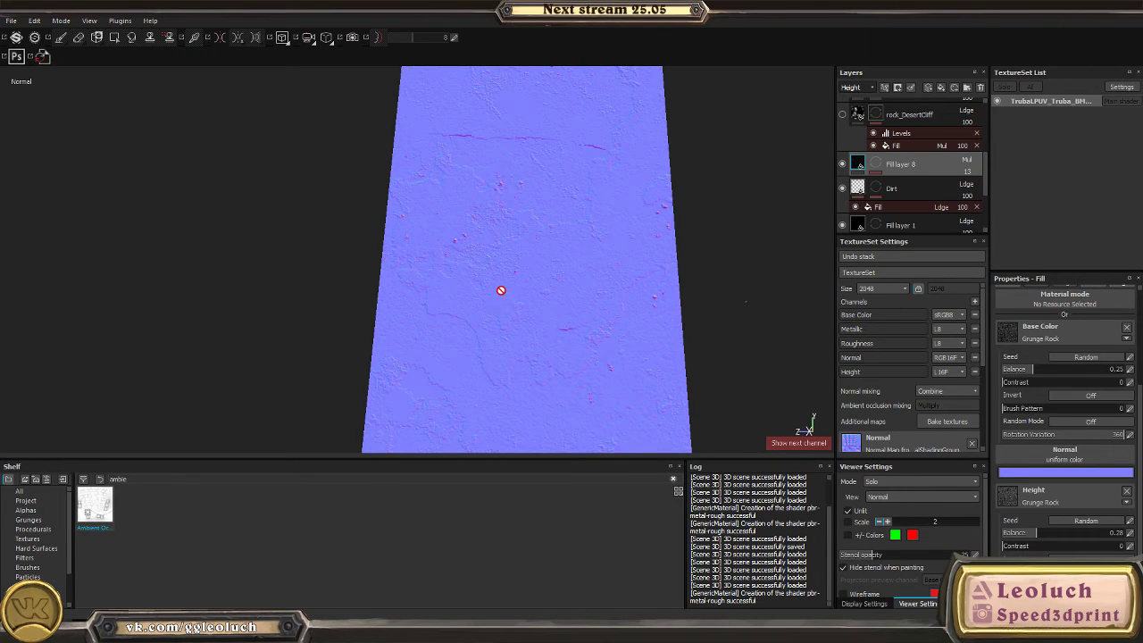
pyautogui.press('c')
pyautogui.press('c')
pyautogui.press('c')
pyautogui.press('c')
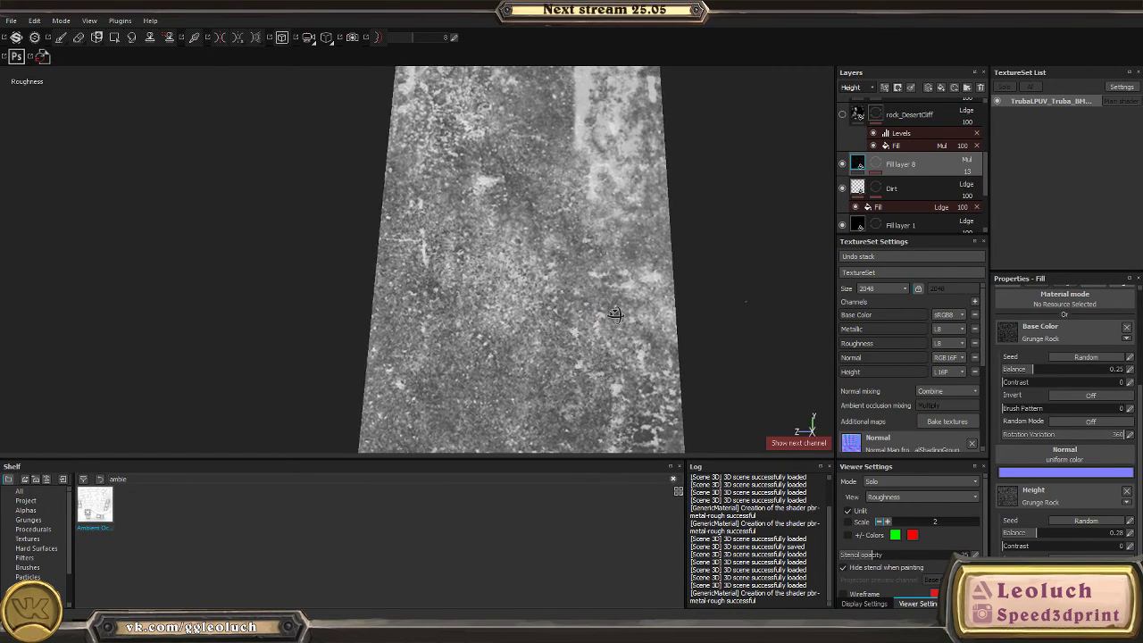
# - Set the Microcrack Concrete Wall layer's blending in the Roughness channel to Screen
pyautogui.scroll(5, 898, 190)
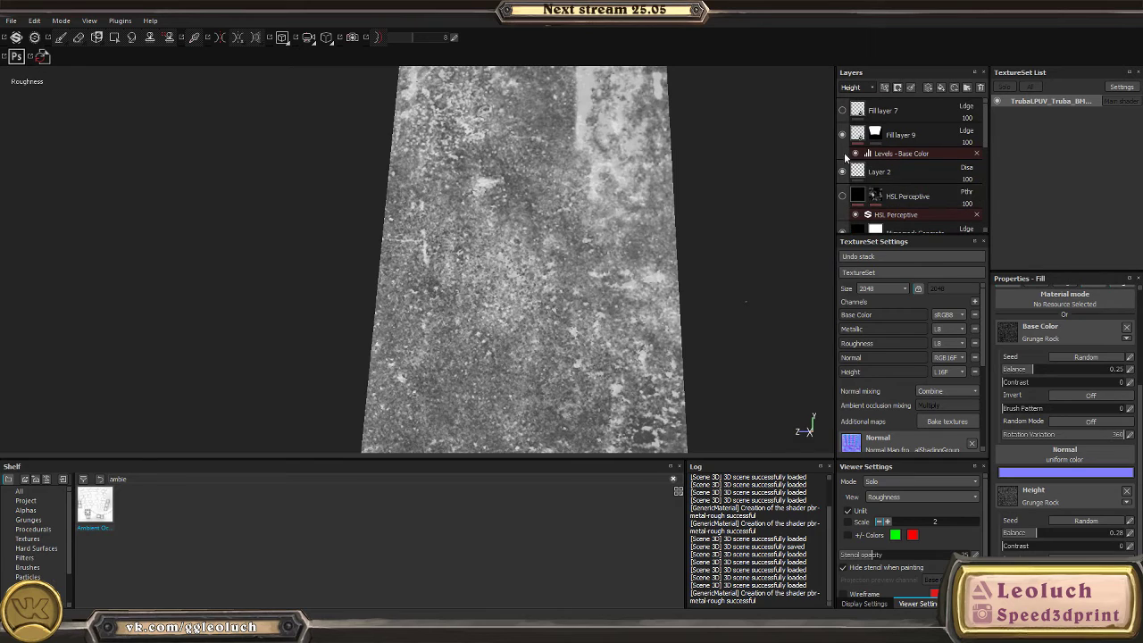
pyautogui.click(841, 177)
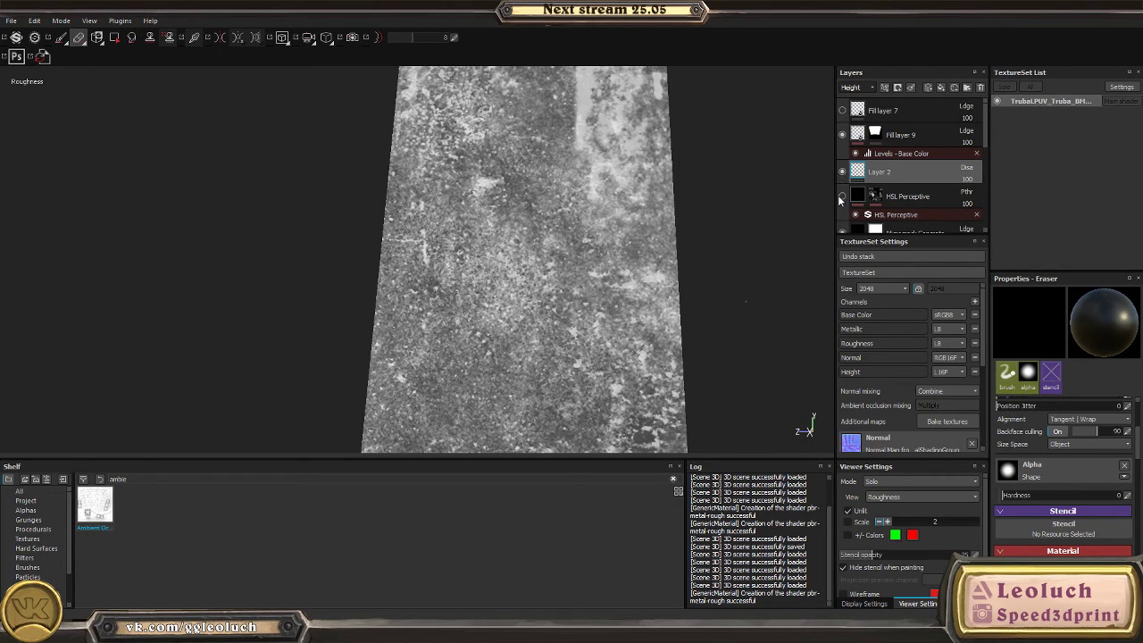
pyautogui.scroll(-2, 841, 141)
pyautogui.click(843, 197)
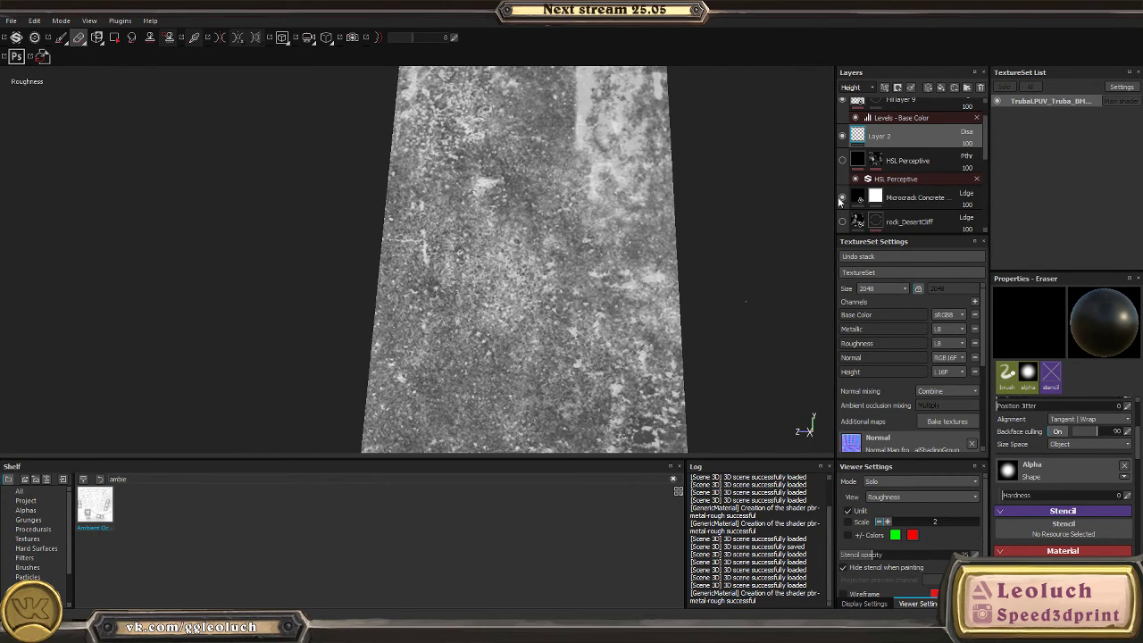
pyautogui.click(875, 202)
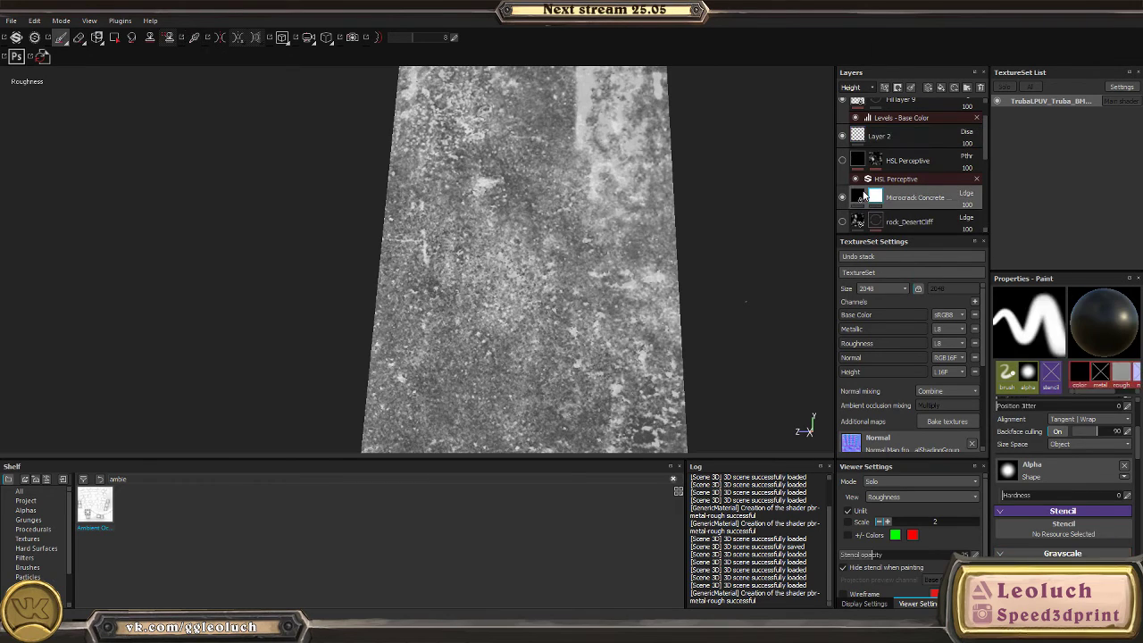
pyautogui.click(861, 197)
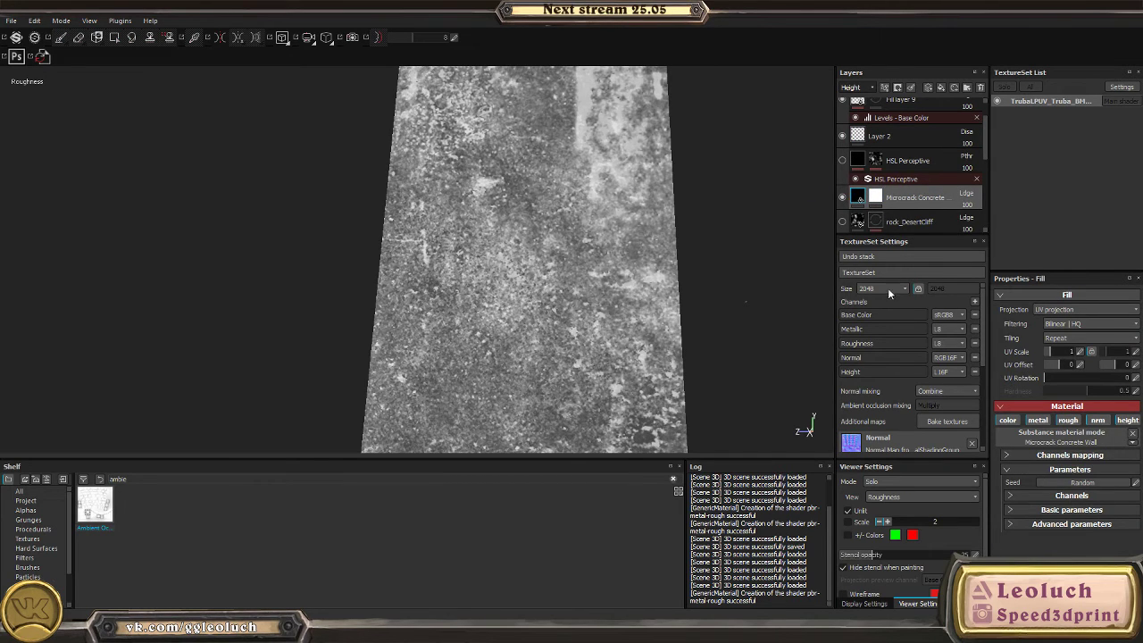
pyautogui.click(853, 87)
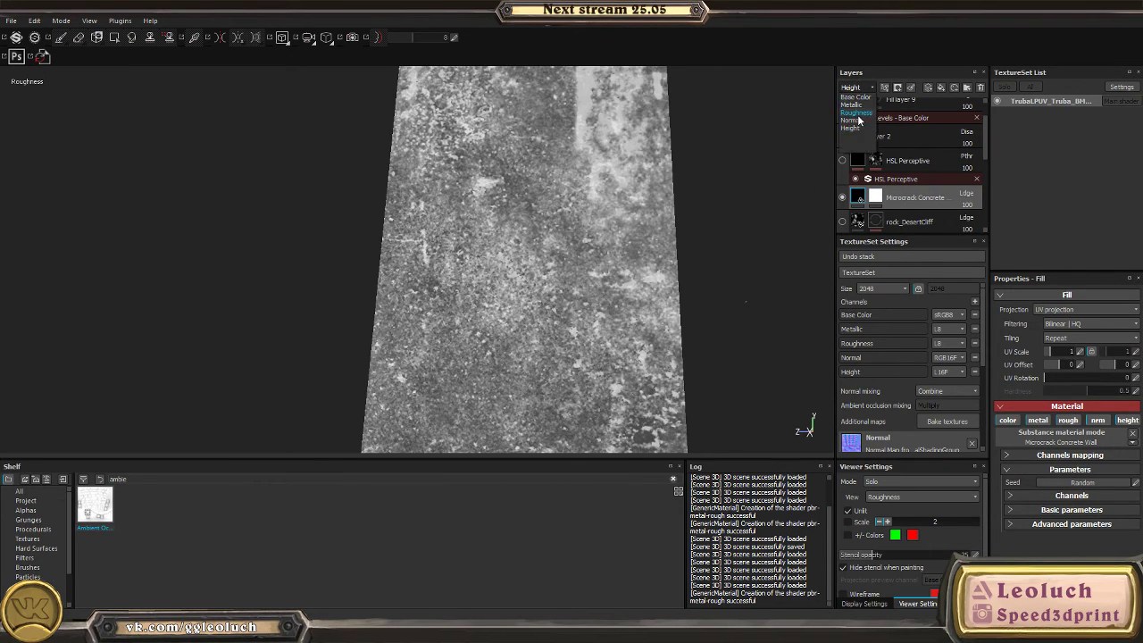
pyautogui.click(856, 113)
pyautogui.click(964, 194)
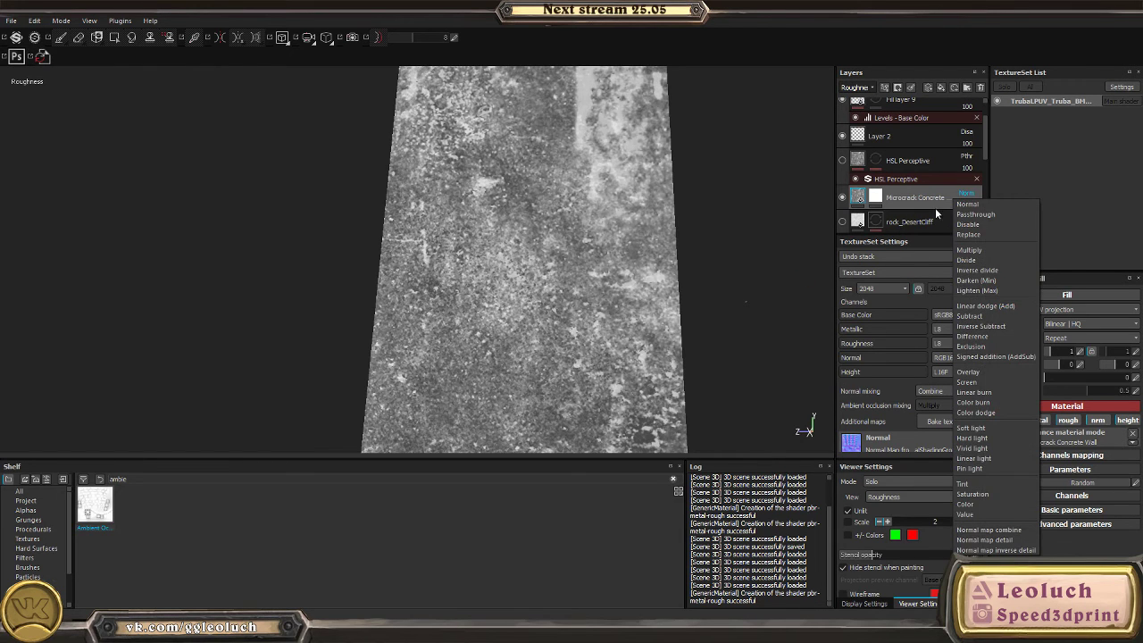
pyautogui.click(964, 383)
# - Inspect the tower's roughness, return to the full material view and rotate the environment lighting to check the stones
pyautogui.keyDown('alt'); pyautogui.moveTo(604, 187); pyautogui.dragTo(598, 235); pyautogui.keyUp('alt')
pyautogui.keyDown('alt'); pyautogui.moveTo(450, 309); pyautogui.dragTo(448, 254); pyautogui.keyUp('alt')
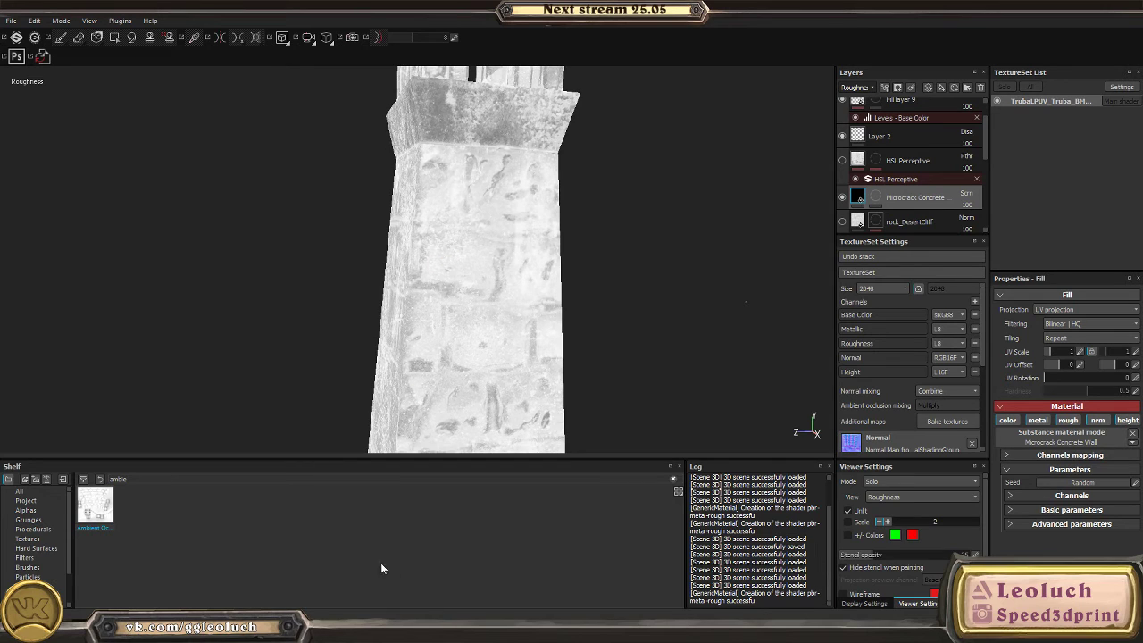
pyautogui.keyDown('alt'); pyautogui.moveTo(664, 243); pyautogui.dragTo(597, 357); pyautogui.keyUp('alt')
pyautogui.keyDown('alt'); pyautogui.moveTo(436, 253); pyautogui.dragTo(572, 194); pyautogui.keyUp('alt')
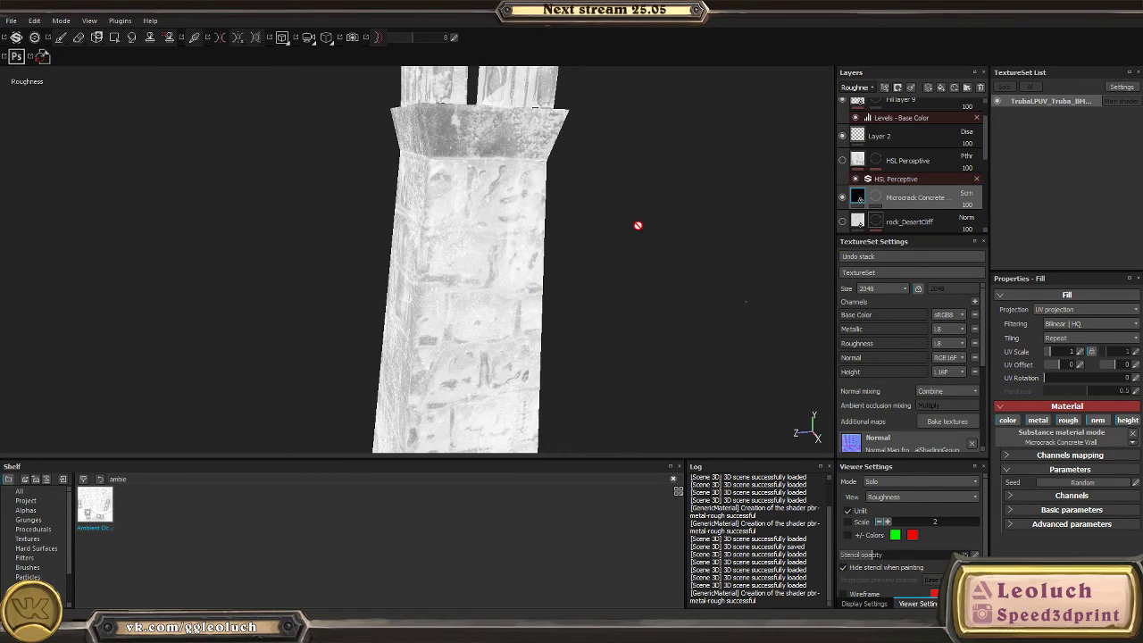
pyautogui.press('m')
pyautogui.keyDown('alt'); pyautogui.moveTo(528, 266); pyautogui.dragTo(158, 301, button='right'); pyautogui.keyUp('alt')
pyautogui.keyDown('alt'); pyautogui.moveTo(158, 301); pyautogui.dragTo(526, 259); pyautogui.keyUp('alt')
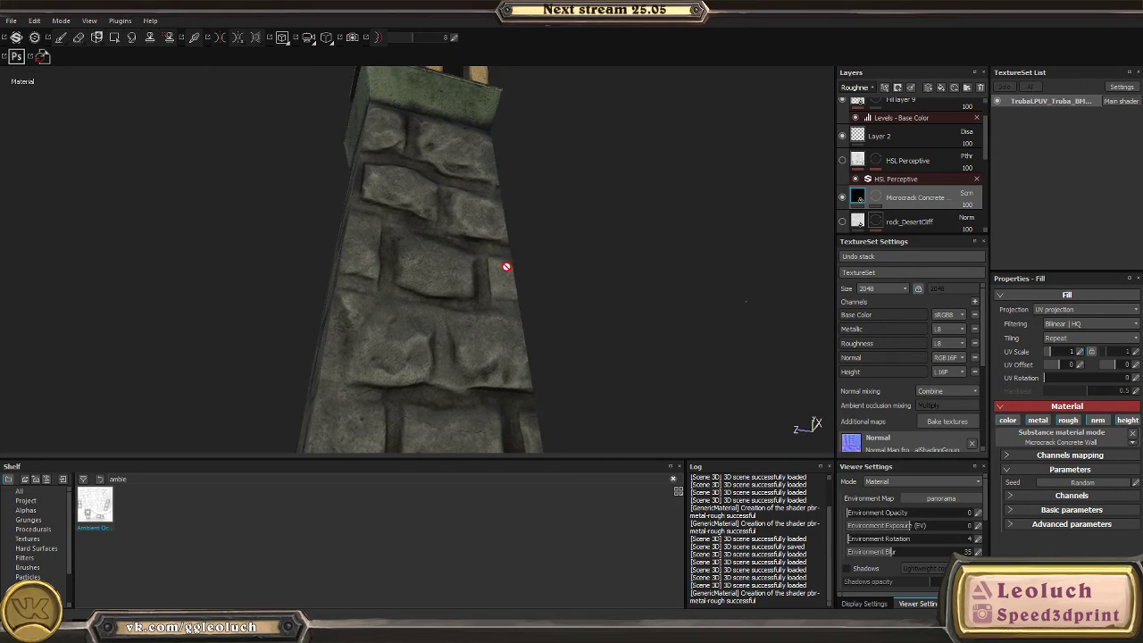
pyautogui.scroll(-2, 933, 203)
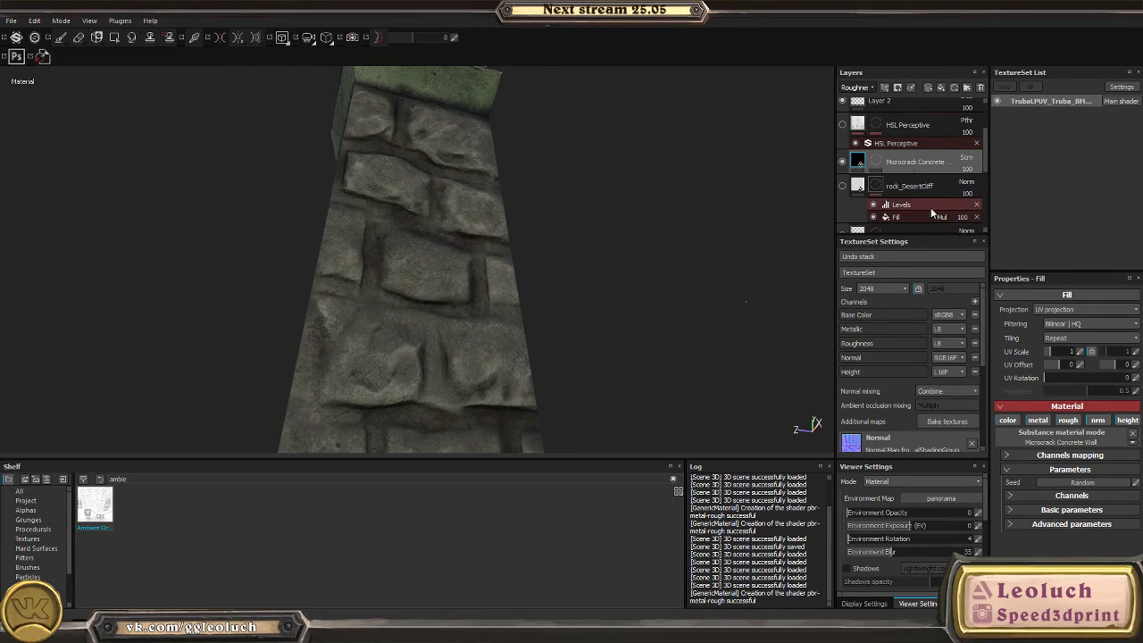
pyautogui.scroll(5, 593, 166)
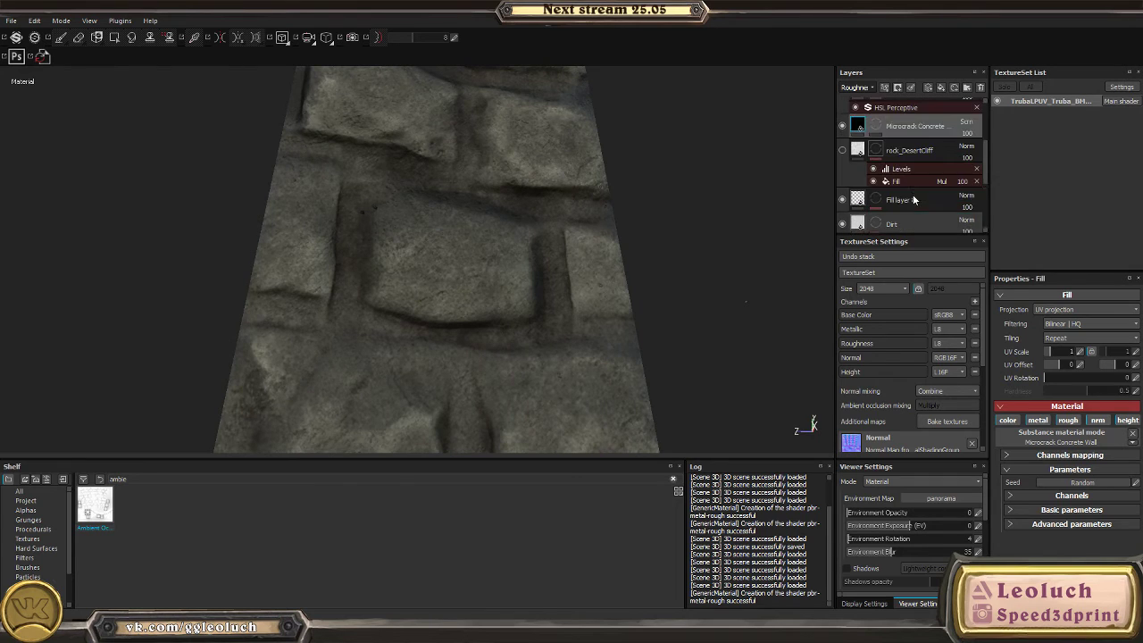
# - Examine the masks, fill properties and roughness contribution of the layers from rock_DesertCliff down to Layer 1
pyautogui.click(875, 149)
pyautogui.click(883, 205)
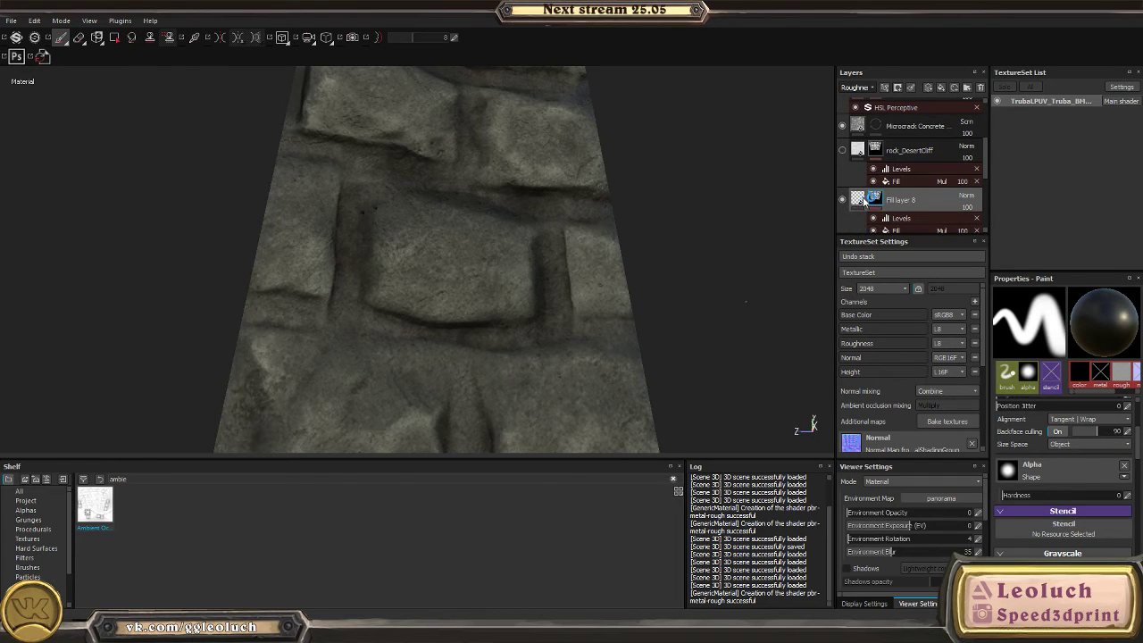
pyautogui.scroll(-3, 864, 202)
pyautogui.click(882, 192)
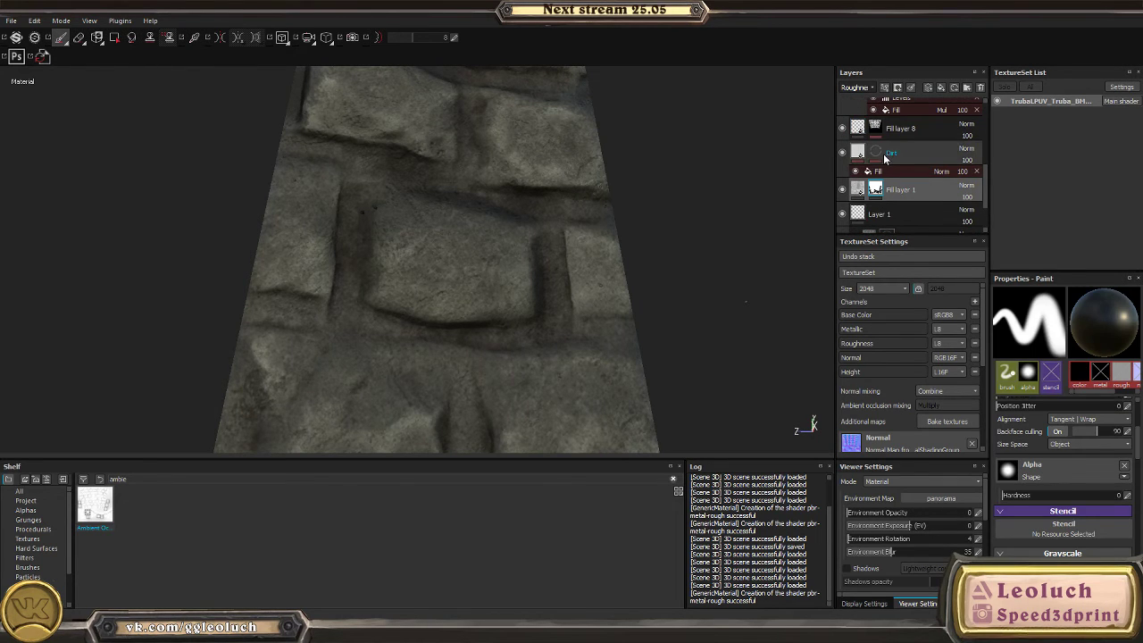
pyautogui.click(884, 158)
pyautogui.scroll(-2, 884, 158)
pyautogui.click(857, 179)
pyautogui.press('e')
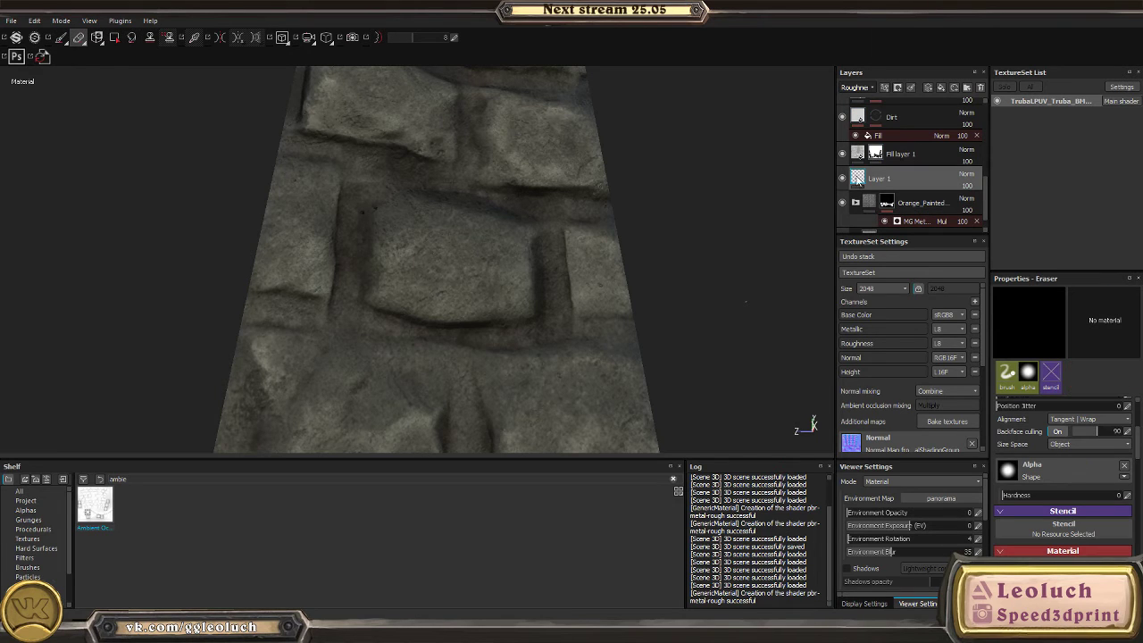
pyautogui.click(843, 151)
pyautogui.click(843, 153)
pyautogui.keyDown('alt'); pyautogui.click(862, 157); pyautogui.keyUp('alt')
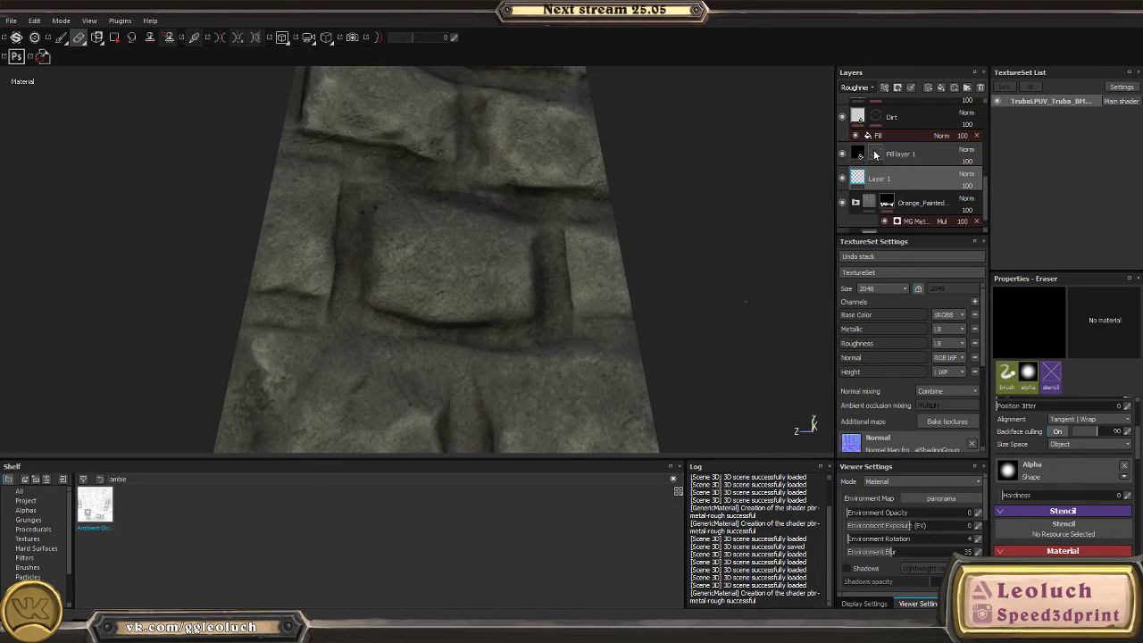
pyautogui.click(859, 163)
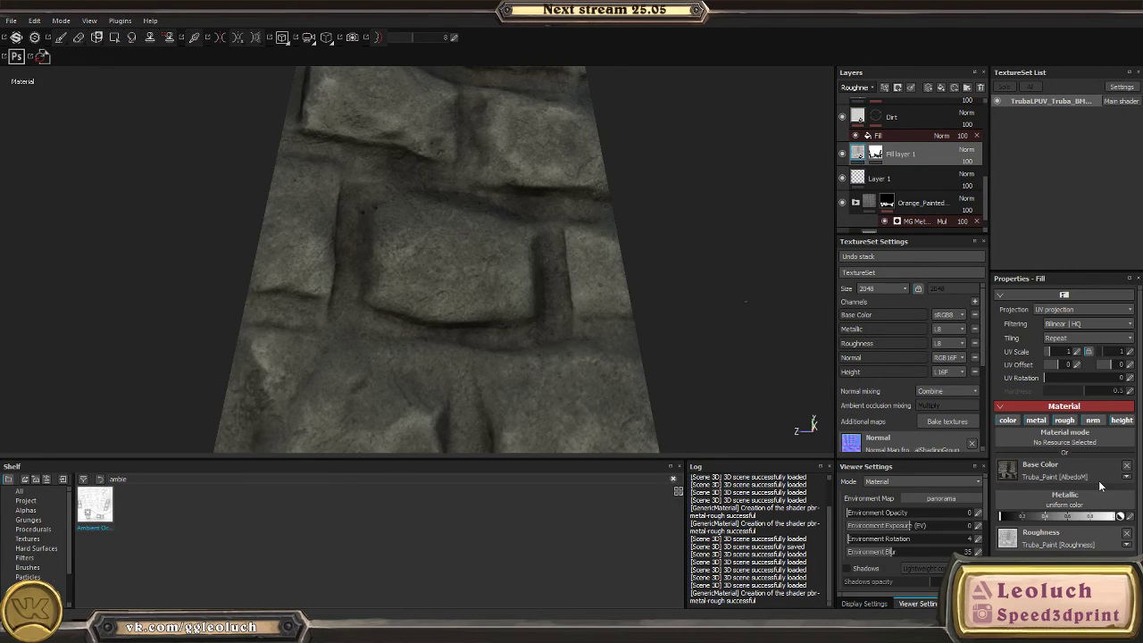
pyautogui.scroll(2, 843, 215)
pyautogui.scroll(1, 862, 161)
# - Set Fill layer 8's blending in the Height channel to Replace with an opacity of 17
pyautogui.click(862, 167)
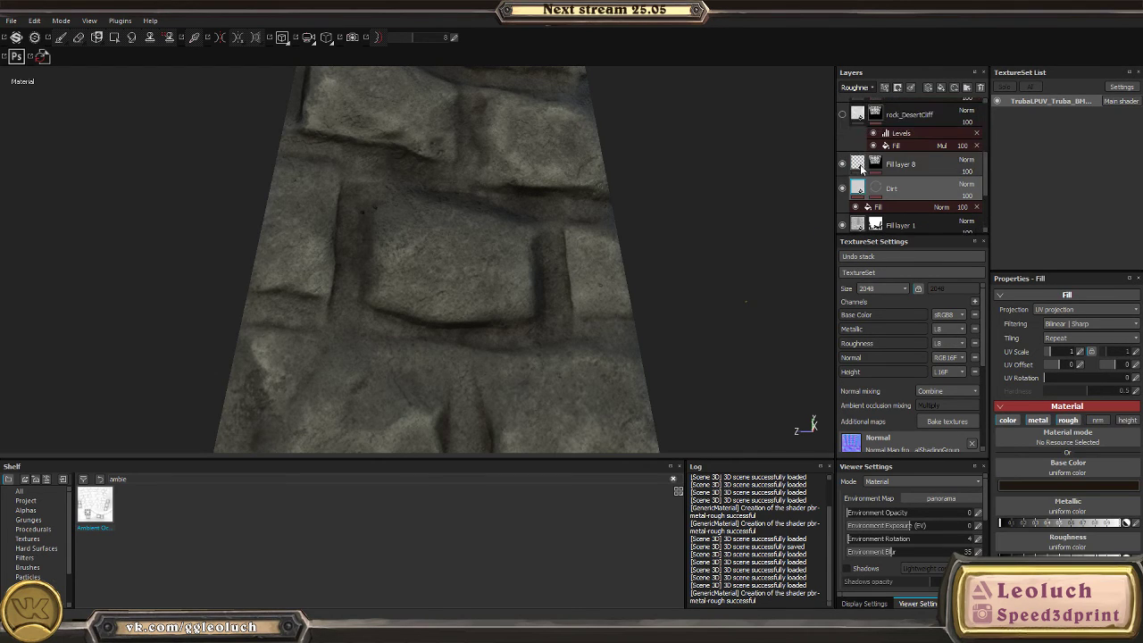
pyautogui.scroll(3, 518, 206)
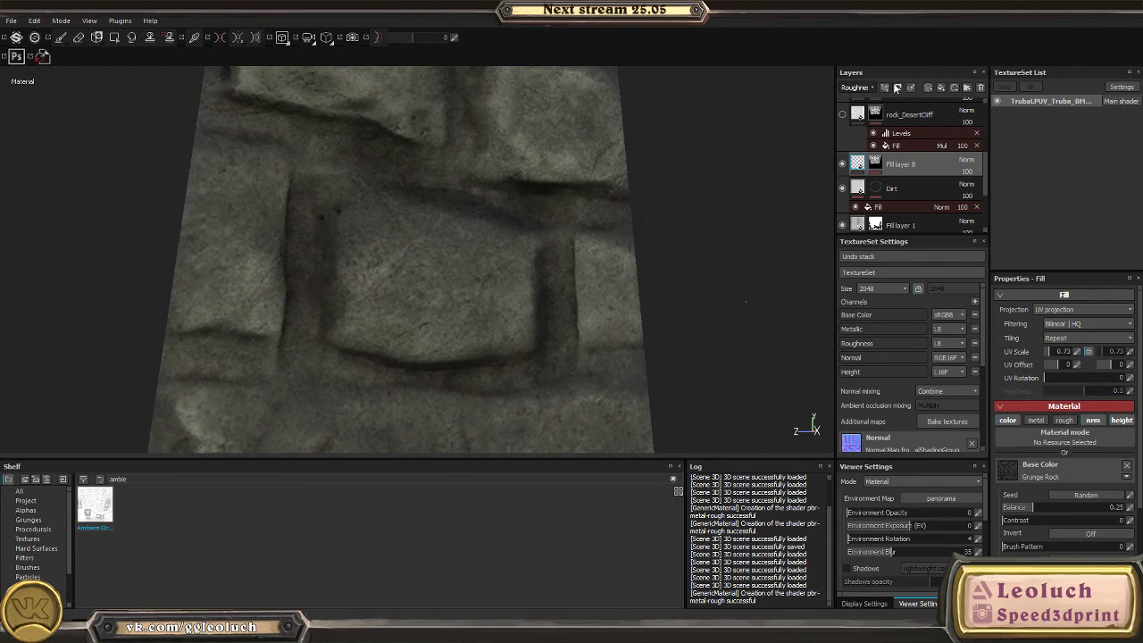
pyautogui.scroll(-2, 1050, 364)
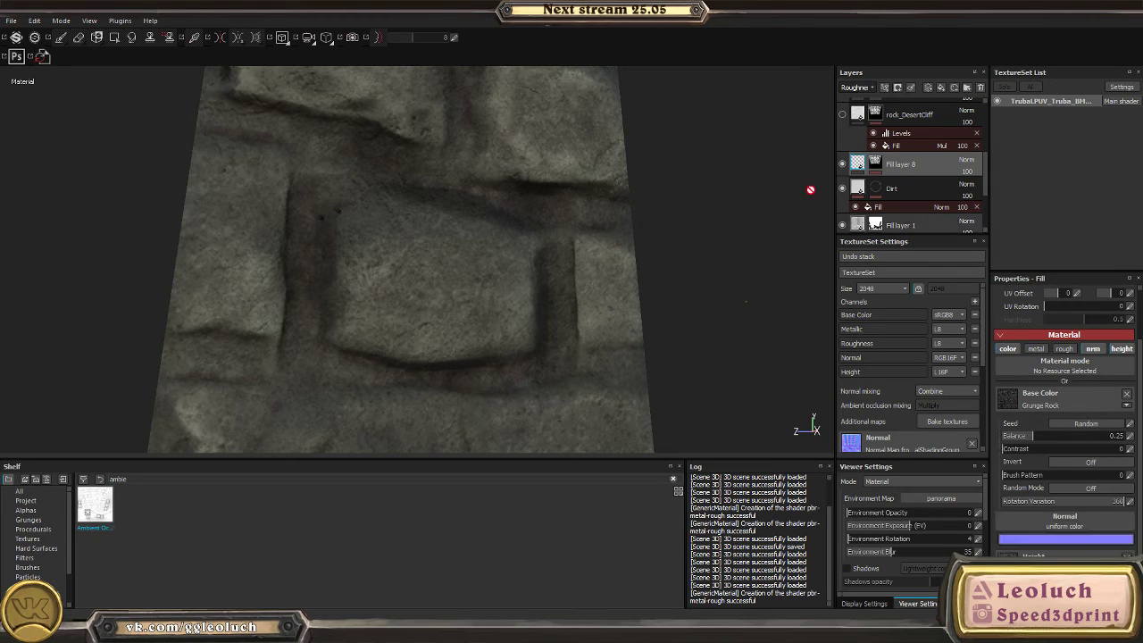
pyautogui.click(854, 87)
pyautogui.click(855, 130)
pyautogui.scroll(3, 638, 352)
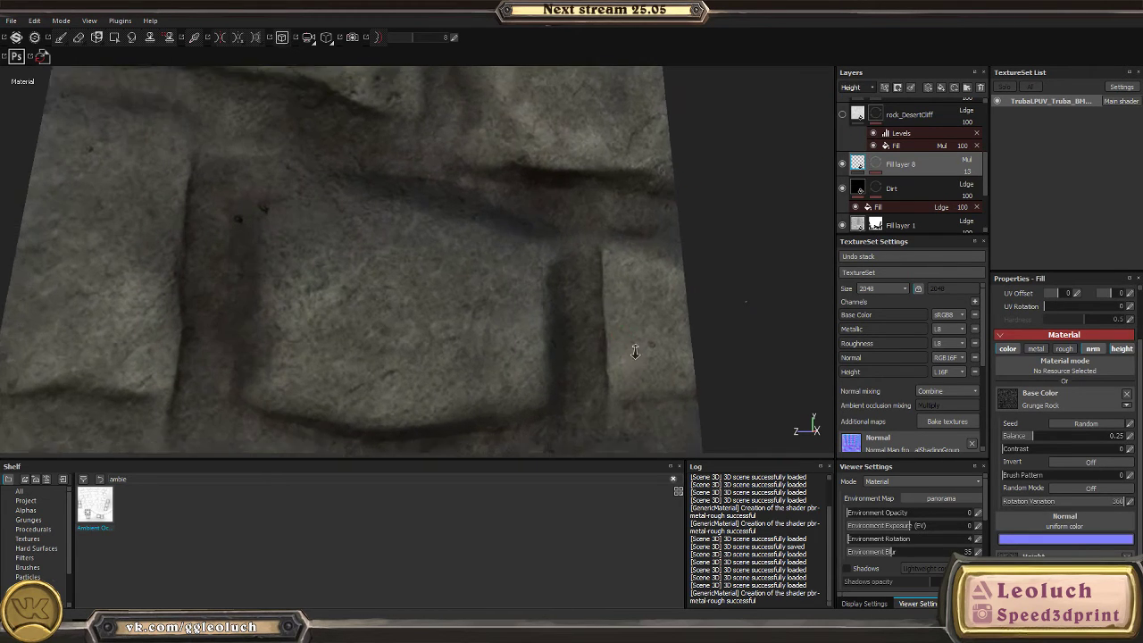
pyautogui.scroll(-2, 1093, 498)
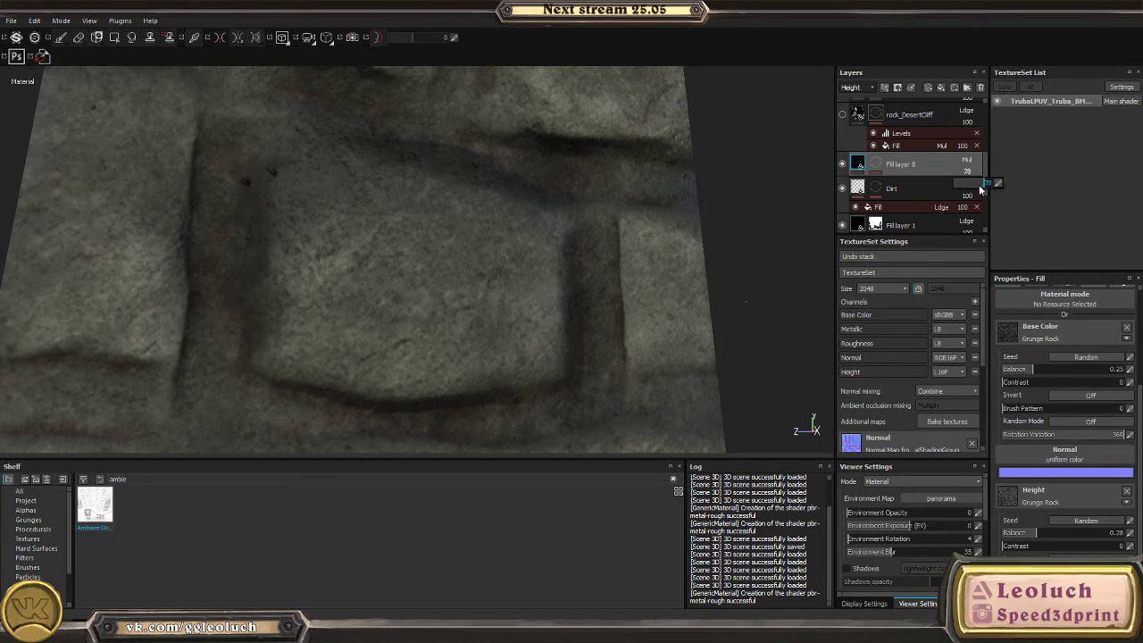
pyautogui.click(965, 160)
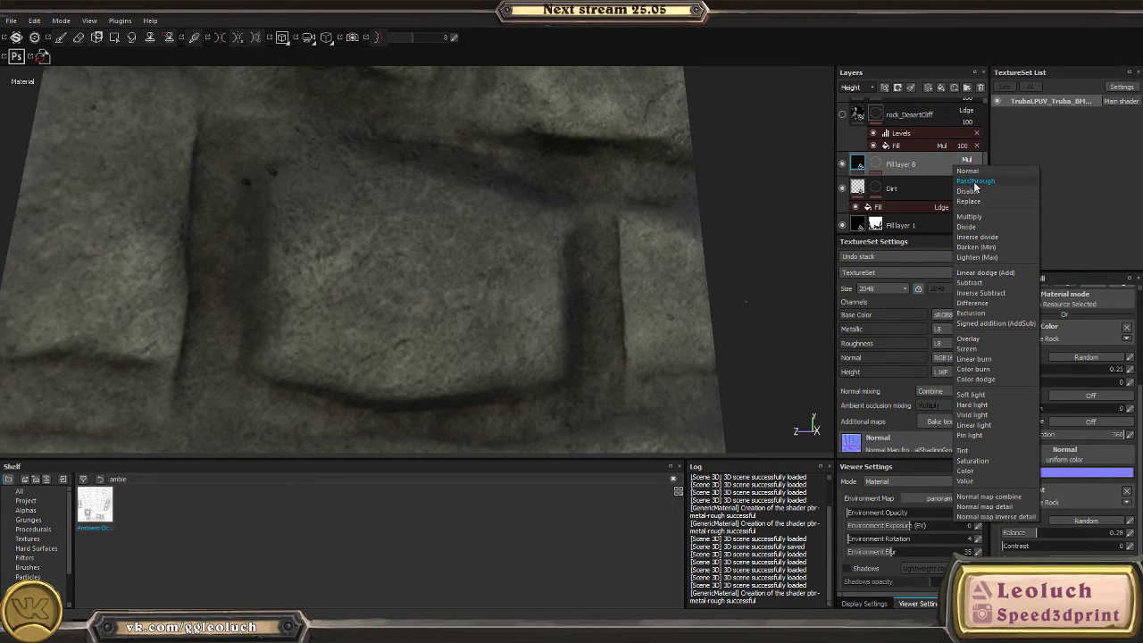
pyautogui.click(970, 202)
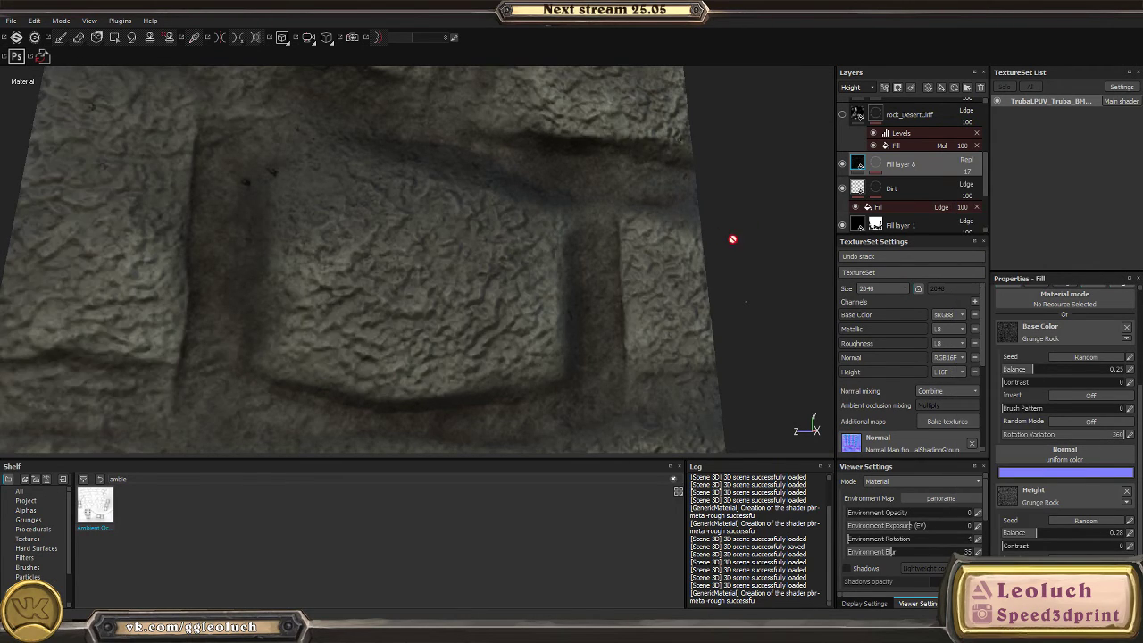
pyautogui.keyDown('alt'); pyautogui.moveTo(735, 242); pyautogui.dragTo(500, 201); pyautogui.keyUp('alt')
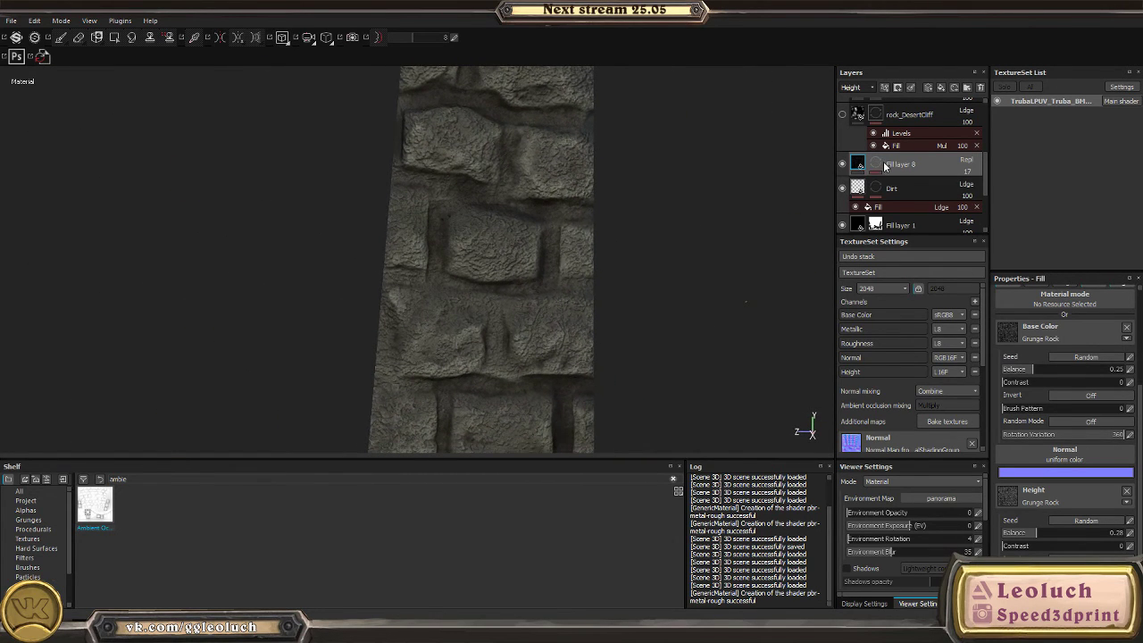
# - Inspect Fill layer 8's mask and its Levels effect against the relief on the tower's stones
pyautogui.click(876, 164)
pyautogui.moveTo(631, 200)
pyautogui.keyDown('alt'); pyautogui.mouseDown()
pyautogui.moveTo(560, 192)
pyautogui.moveTo(613, 186)
pyautogui.moveTo(605, 162)
pyautogui.moveTo(112, 120)
pyautogui.moveTo(294, 145)
pyautogui.moveTo(277, 153)
pyautogui.moveTo(287, 155)
pyautogui.mouseUp(); pyautogui.keyUp('alt')
pyautogui.scroll(3, 756, 388)
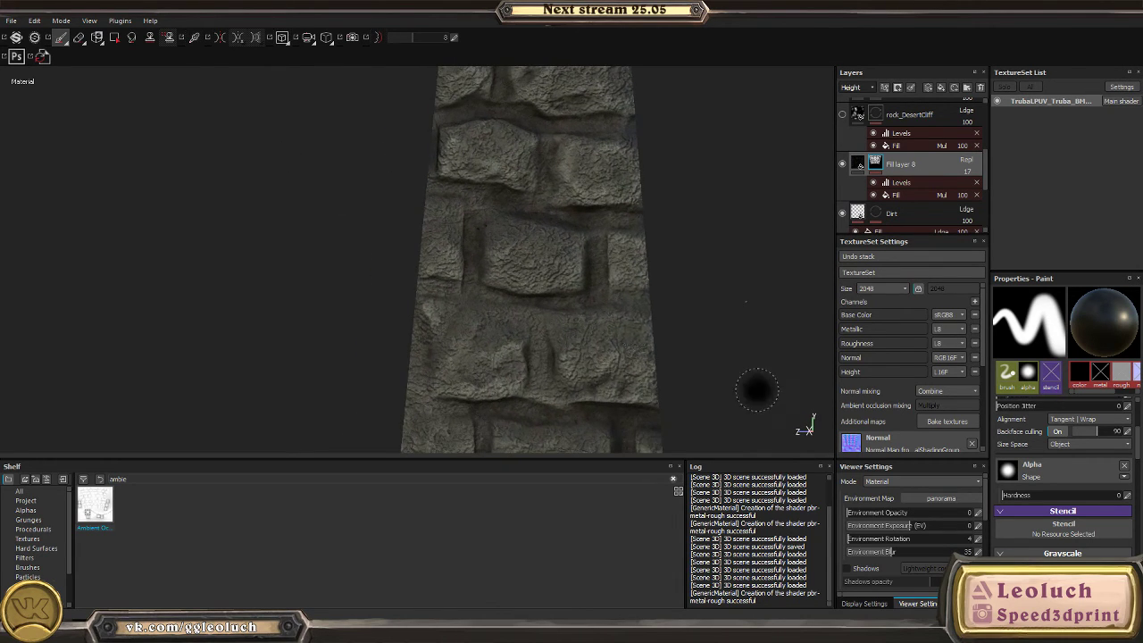
pyautogui.scroll(3, 612, 294)
pyautogui.moveTo(613, 294)
pyautogui.keyDown('alt'); pyautogui.mouseDown()
pyautogui.moveTo(623, 257)
pyautogui.moveTo(663, 250)
pyautogui.moveTo(625, 279)
pyautogui.mouseUp(); pyautogui.keyUp('alt')
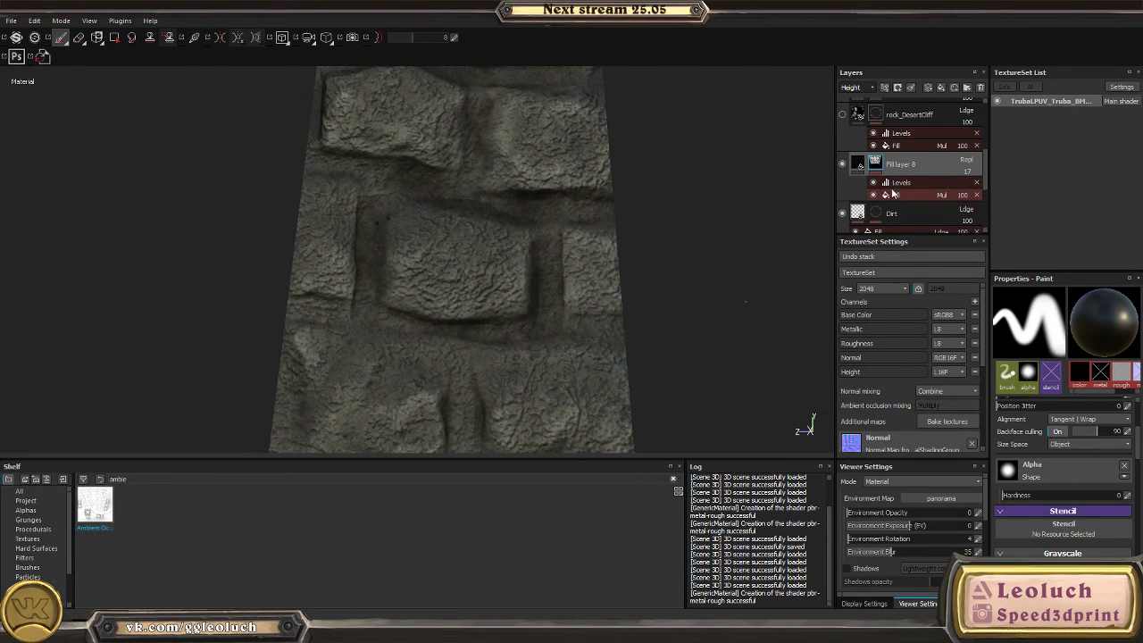
pyautogui.click(875, 184)
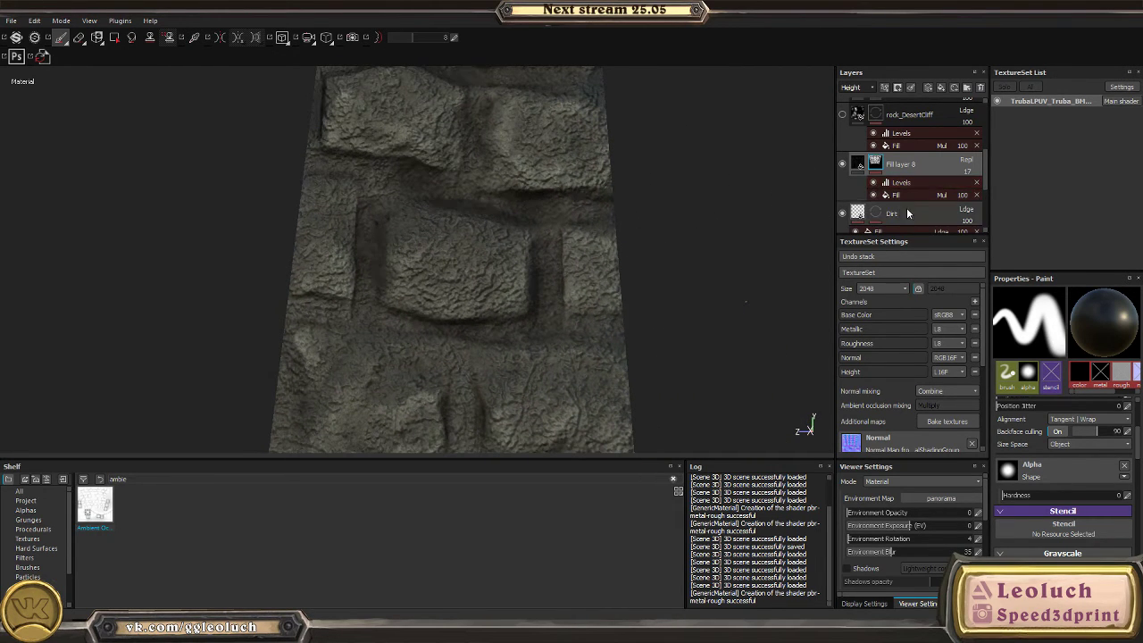
pyautogui.click(893, 184)
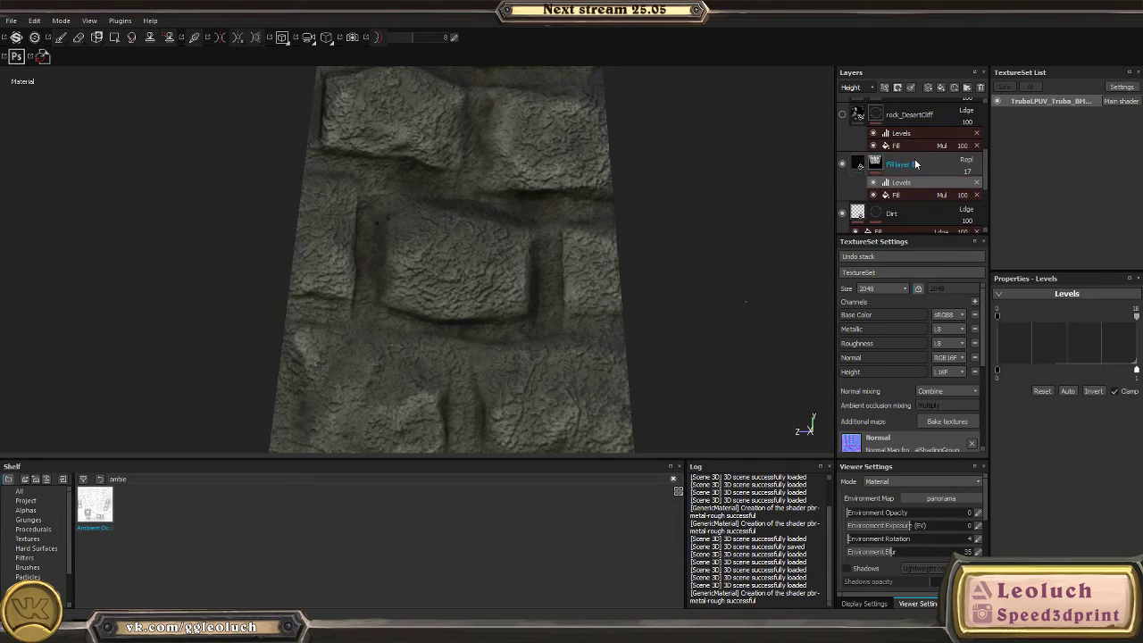
# - Add a new fill layer above Fill layer 8 and search the shelf for "grun"
pyautogui.click(941, 87)
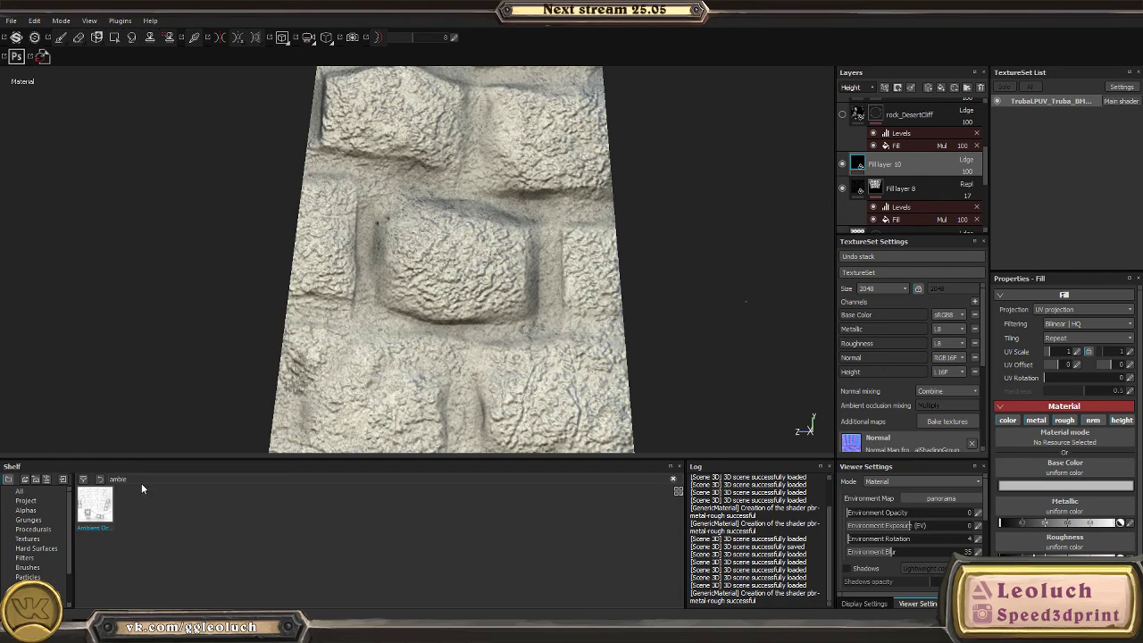
pyautogui.press('BackSpace')
pyautogui.press('BackSpace')
pyautogui.press('BackSpace')
pyautogui.press('BackSpace')
pyautogui.press('BackSpace')
pyautogui.write('grung')
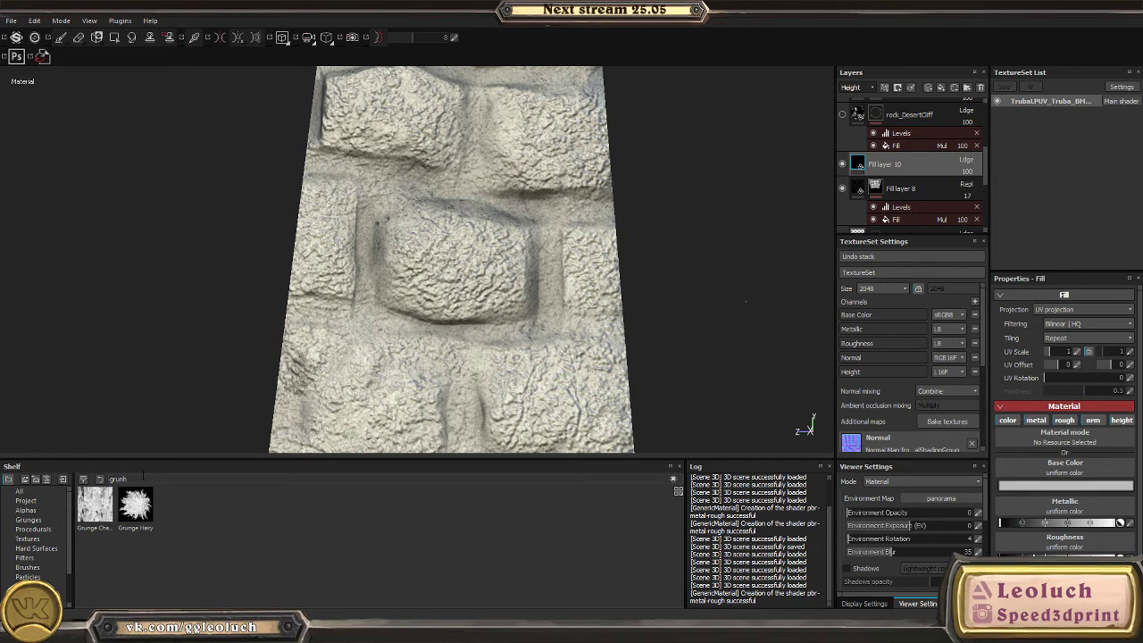
pyautogui.press('BackSpace')
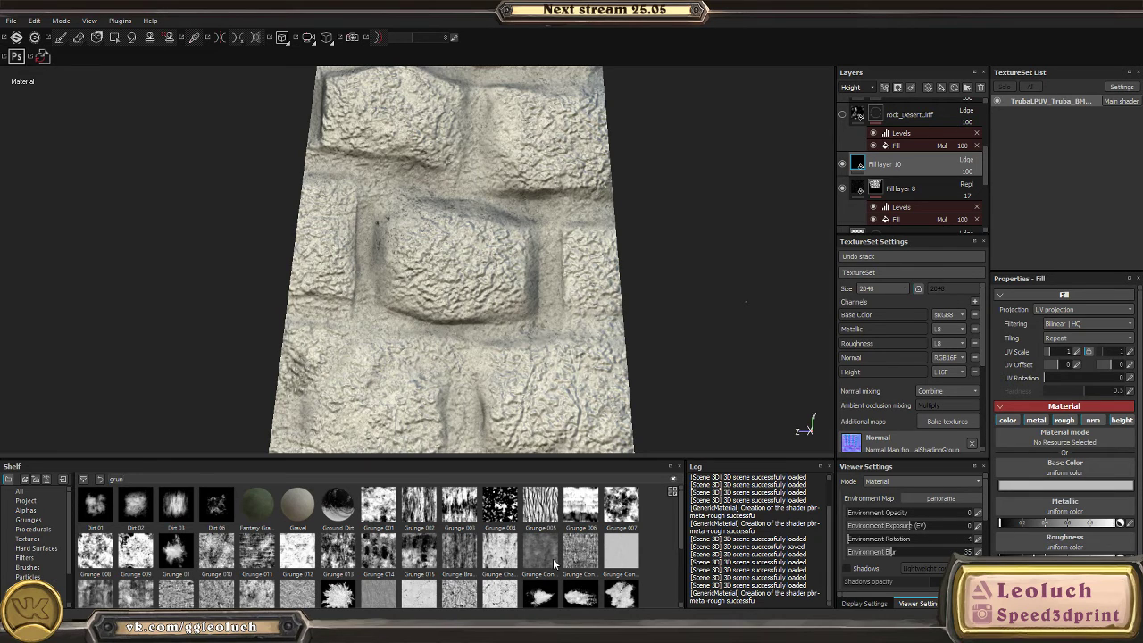
# - Compare previews of the grunge textures in the shelf, from Grunge Charcoal to Grunge Roughcast
pyautogui.moveTo(514, 566)
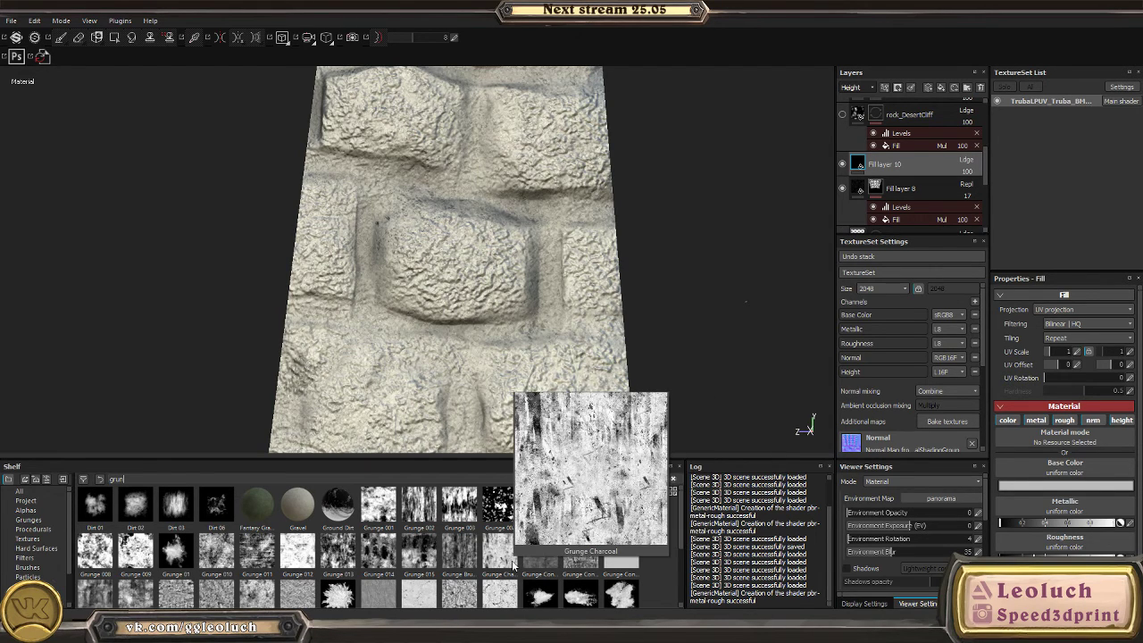
pyautogui.moveTo(573, 565)
pyautogui.moveTo(624, 565)
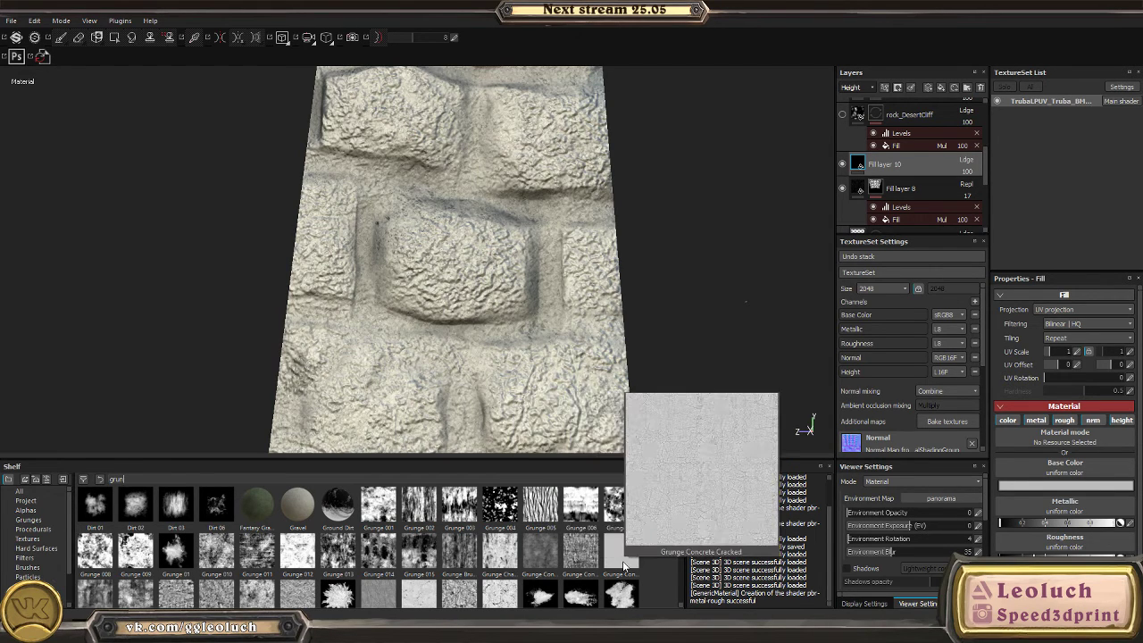
pyautogui.moveTo(105, 598)
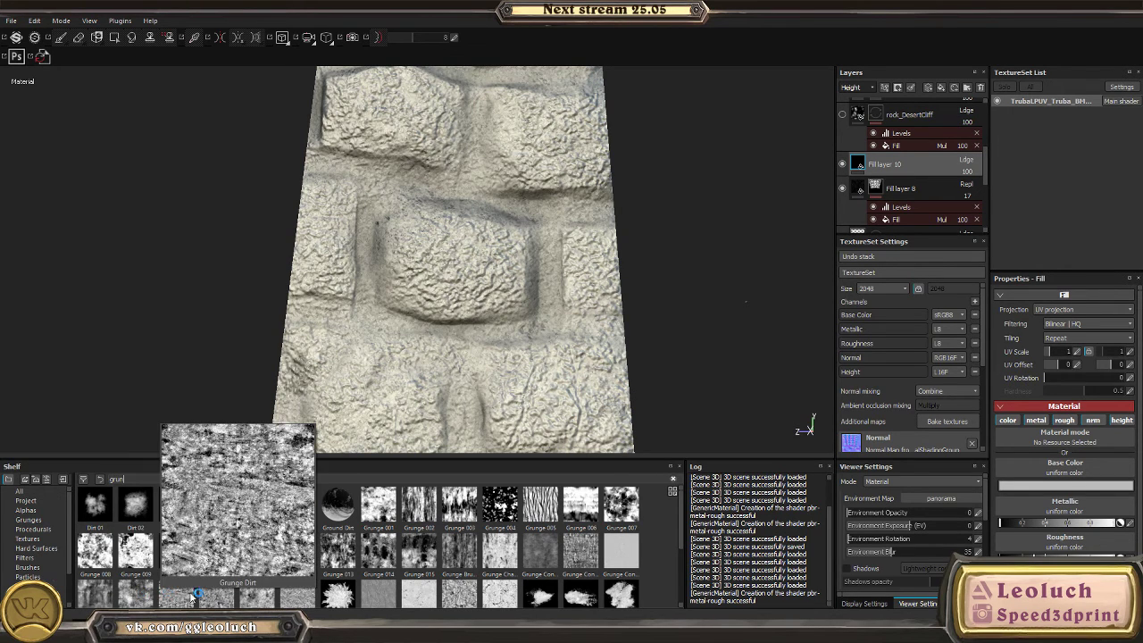
pyautogui.moveTo(208, 597)
pyautogui.moveTo(261, 605)
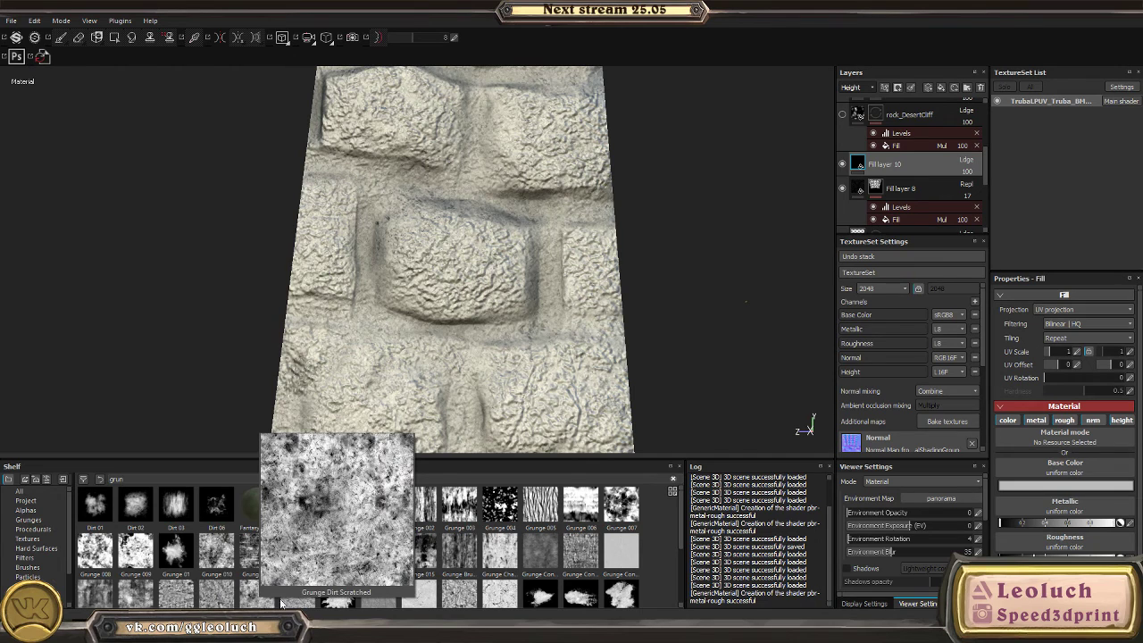
pyautogui.scroll(-2, 344, 603)
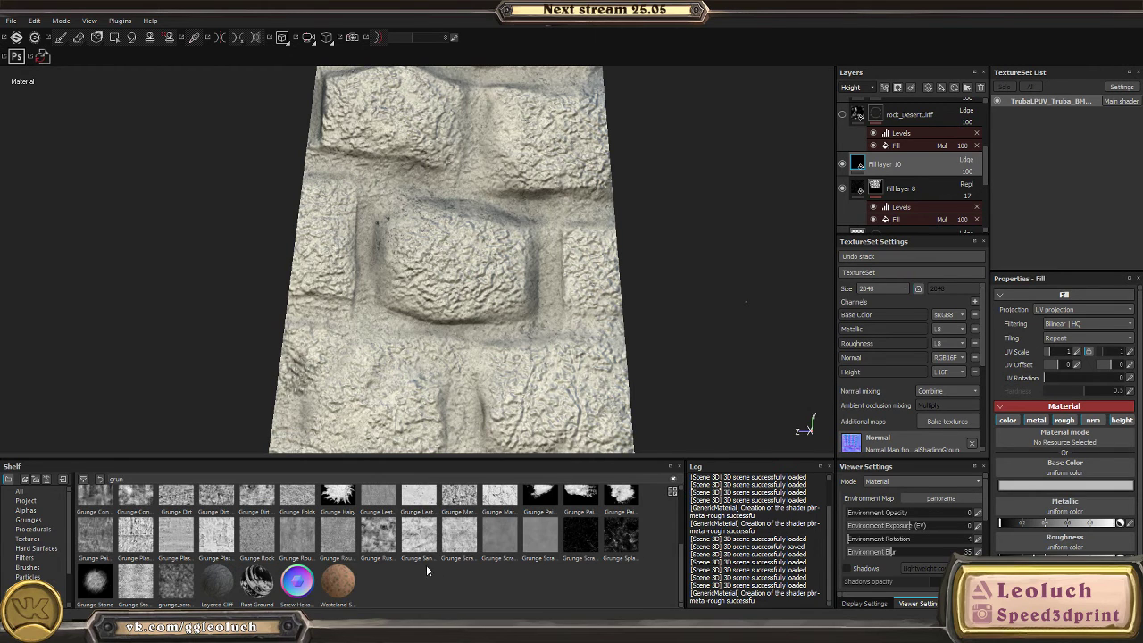
pyautogui.moveTo(427, 550)
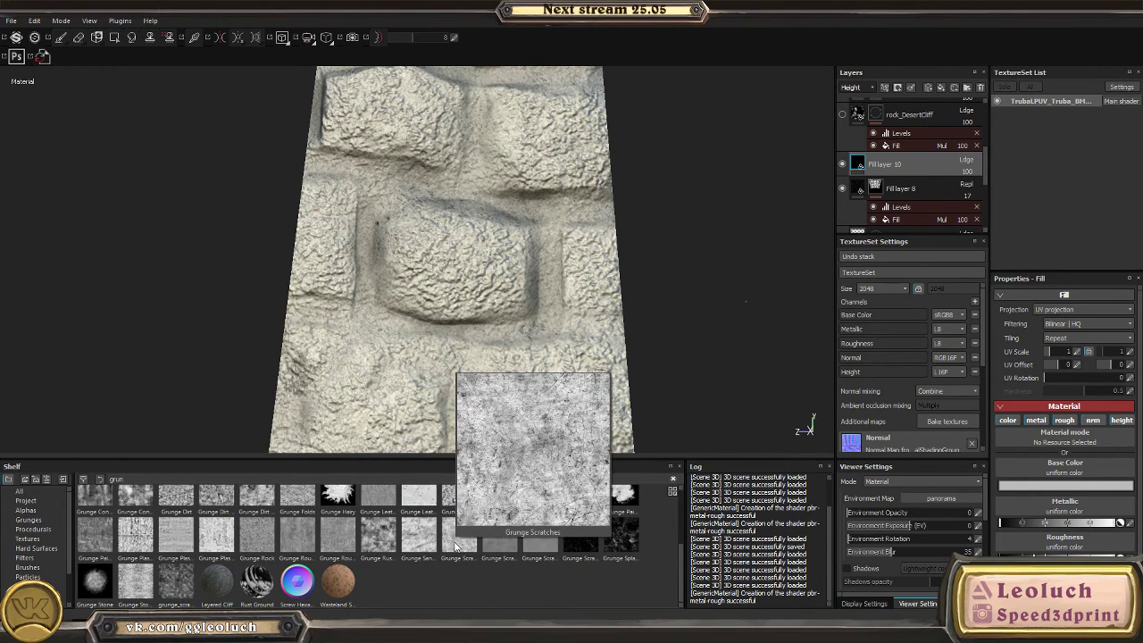
pyautogui.moveTo(339, 534)
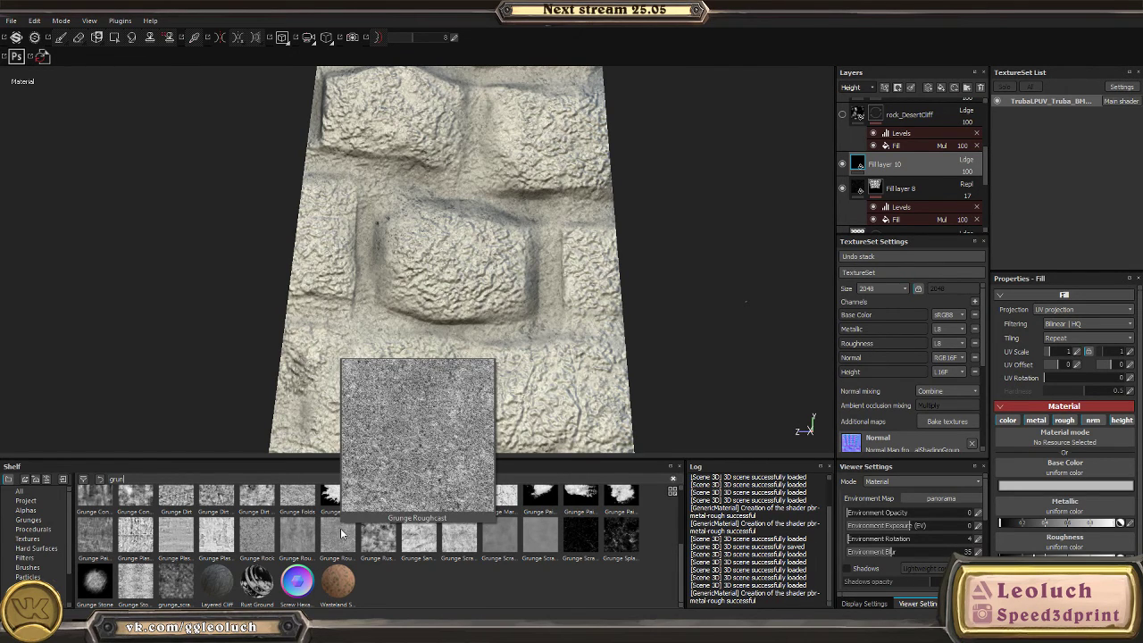
pyautogui.moveTo(345, 535)
pyautogui.mouseDown()
pyautogui.moveTo(915, 539)
pyautogui.moveTo(970, 520)
pyautogui.moveTo(456, 547)
pyautogui.mouseUp()
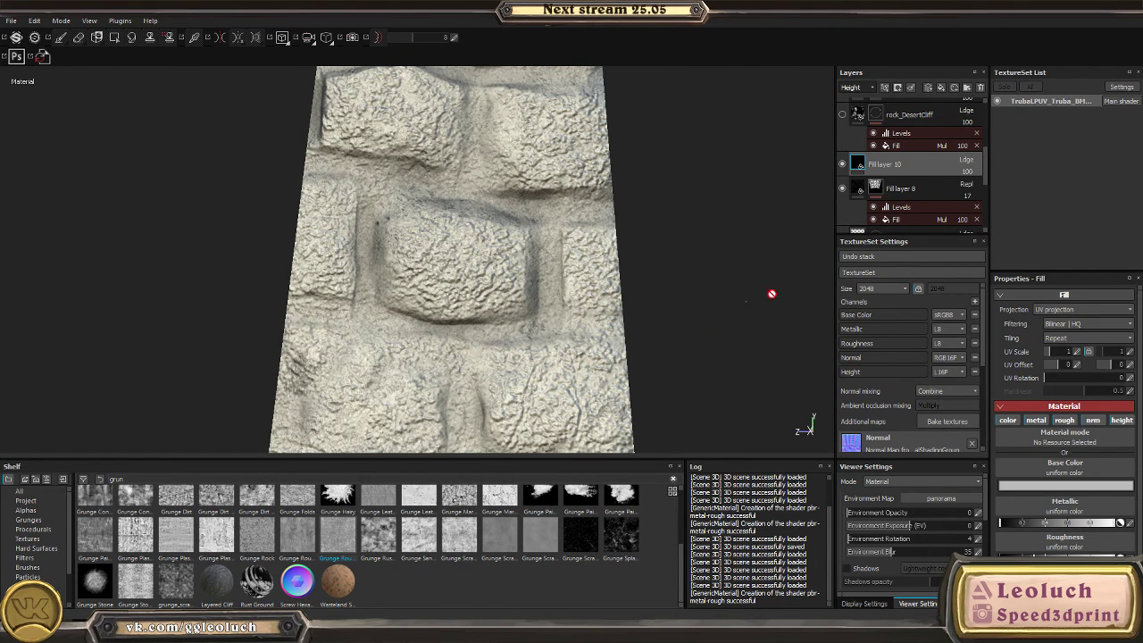
# - Hide Fill layer 10 and add a fill effect to Fill layer 8's mask with Grunge Roughcast as its grayscale
pyautogui.click(884, 190)
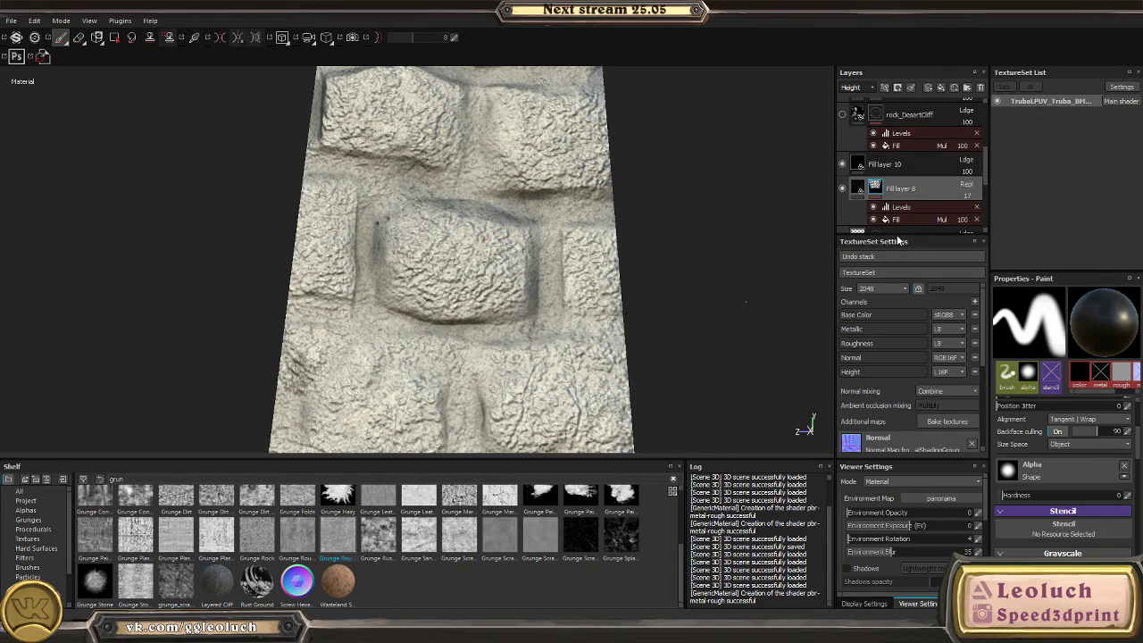
pyautogui.click(842, 164)
pyautogui.click(887, 88)
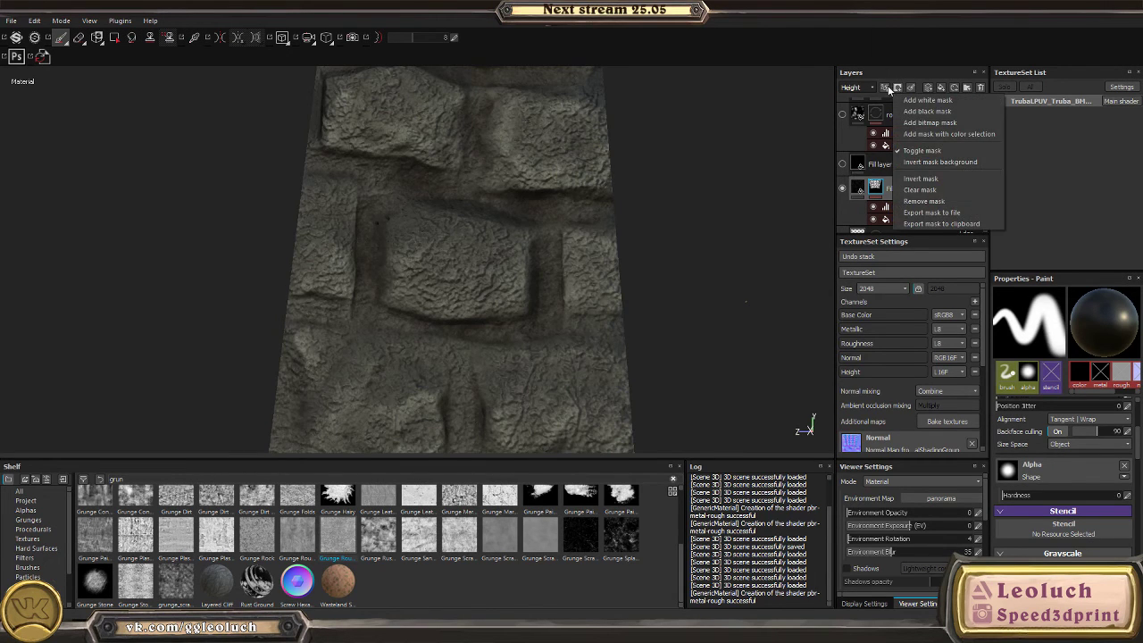
pyautogui.click(897, 88)
pyautogui.click(897, 87)
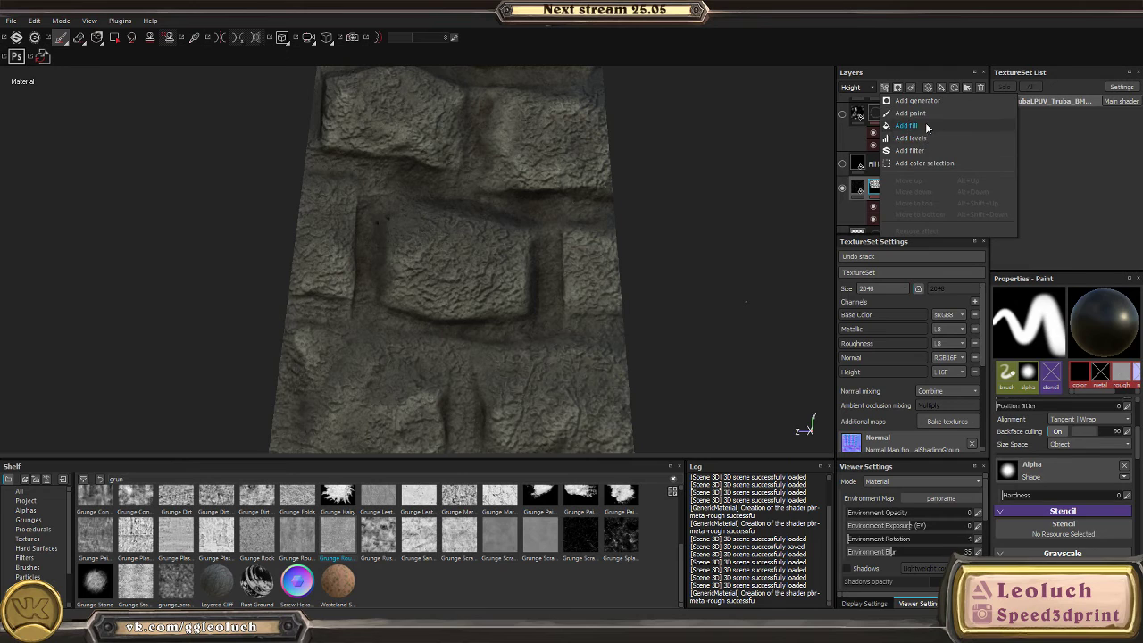
pyautogui.click(926, 126)
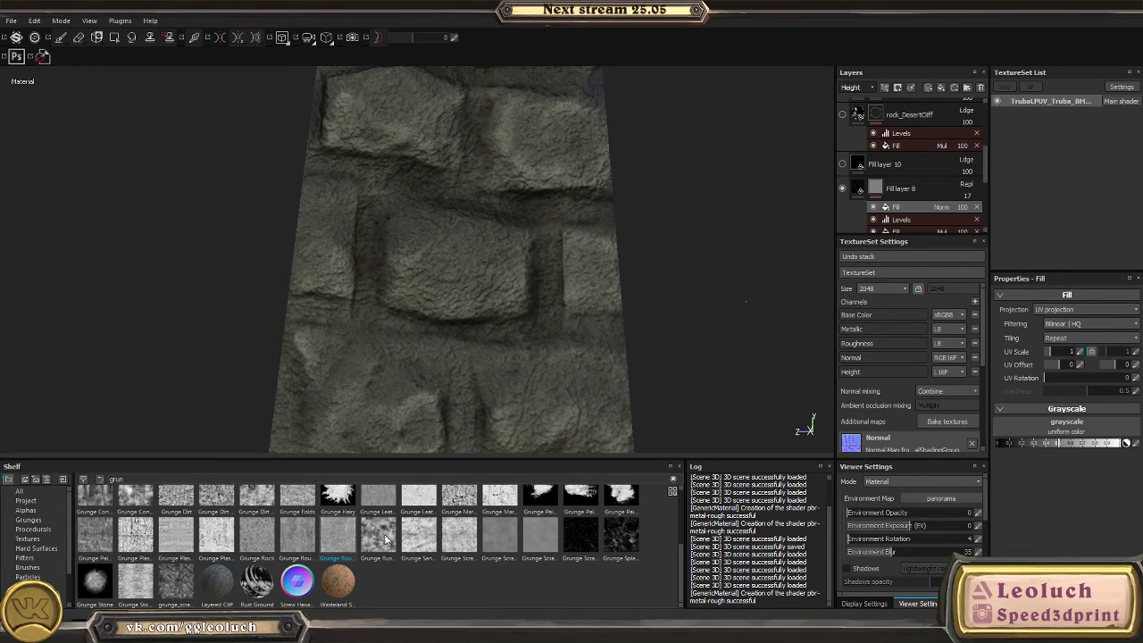
pyautogui.moveTo(386, 538)
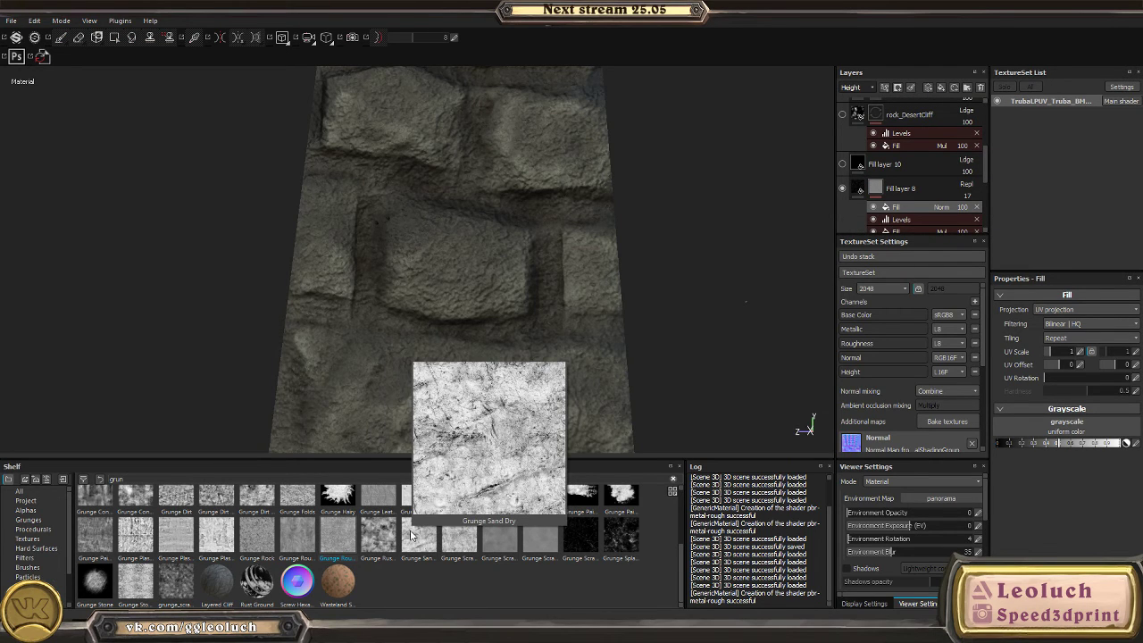
pyautogui.moveTo(338, 536); pyautogui.dragTo(1067, 426)
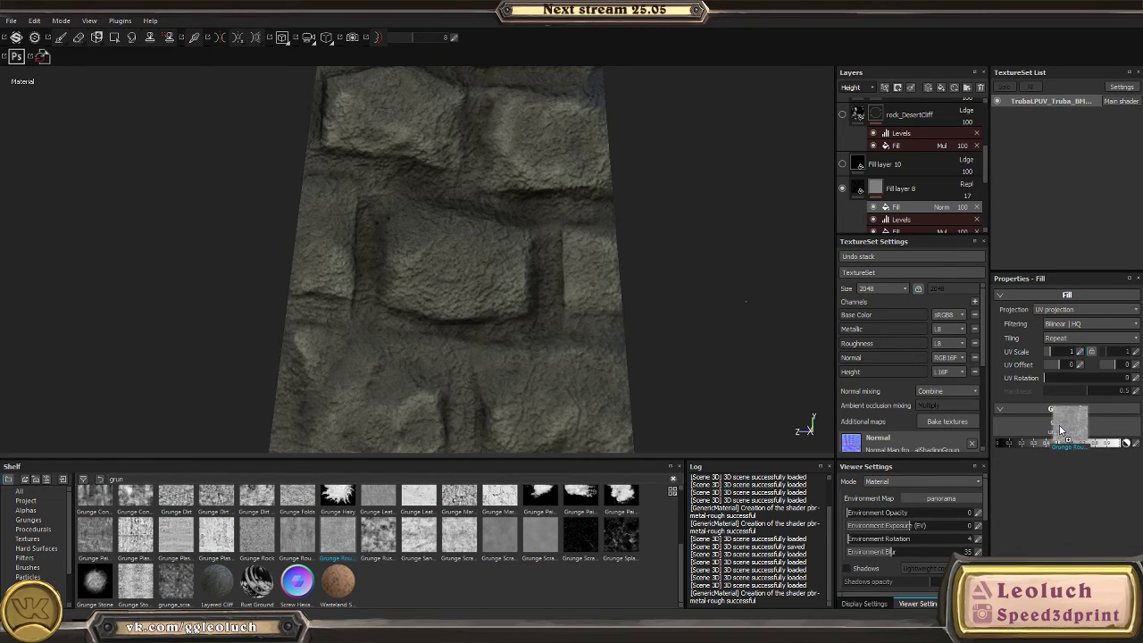
# - Set the Grunge Roughcast mask fill's blending to Multiply and check its effect on the stones in the material view
pyautogui.click(905, 207)
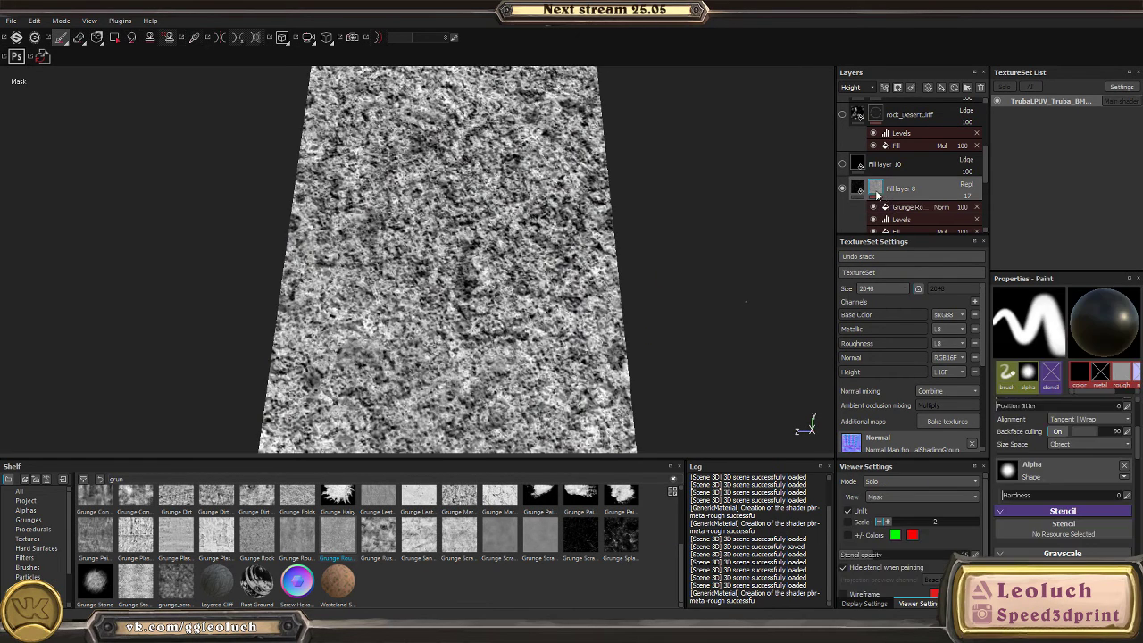
pyautogui.click(942, 207)
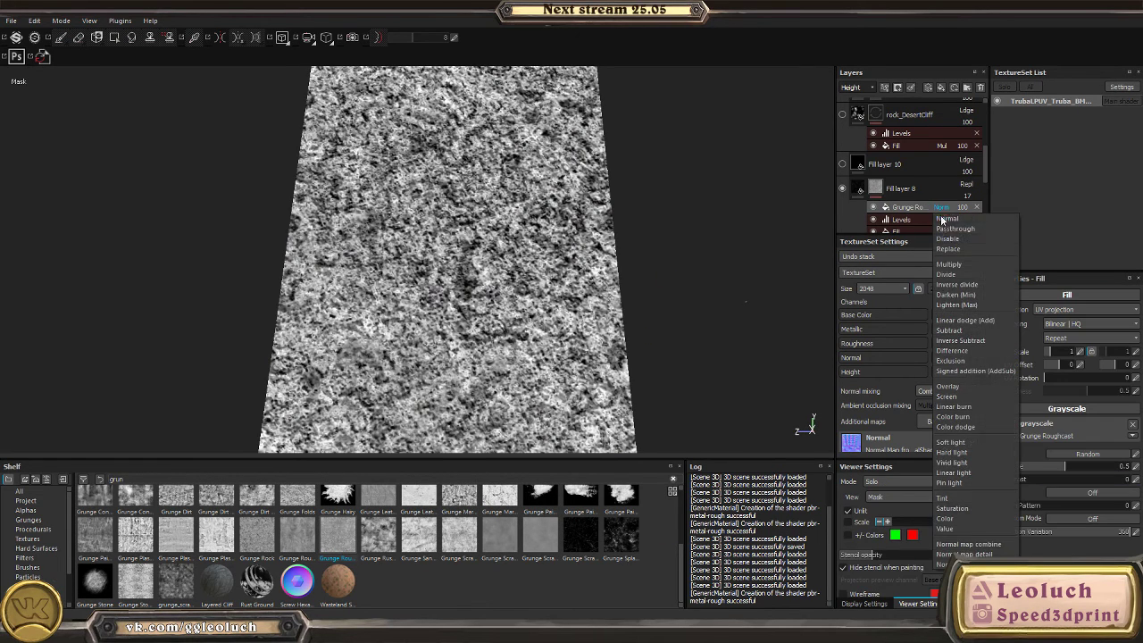
pyautogui.click(962, 266)
pyautogui.keyDown('alt'); pyautogui.moveTo(804, 262); pyautogui.dragTo(390, 184); pyautogui.keyUp('alt')
pyautogui.press('m')
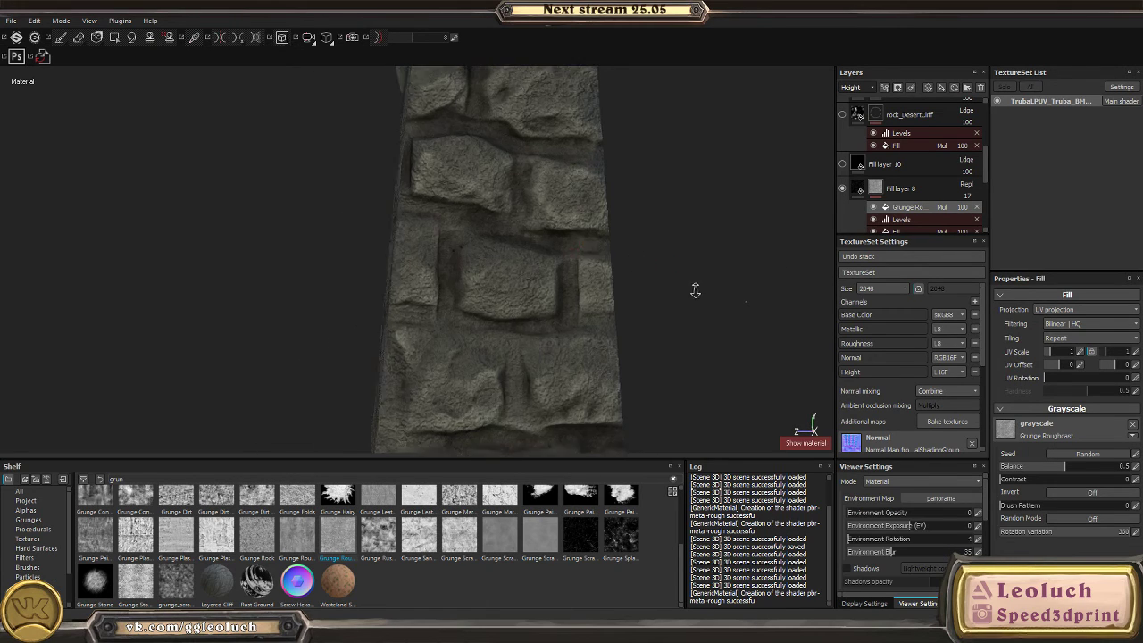
pyautogui.keyDown('alt'); pyautogui.moveTo(696, 290); pyautogui.dragTo(732, 316); pyautogui.keyUp('alt')
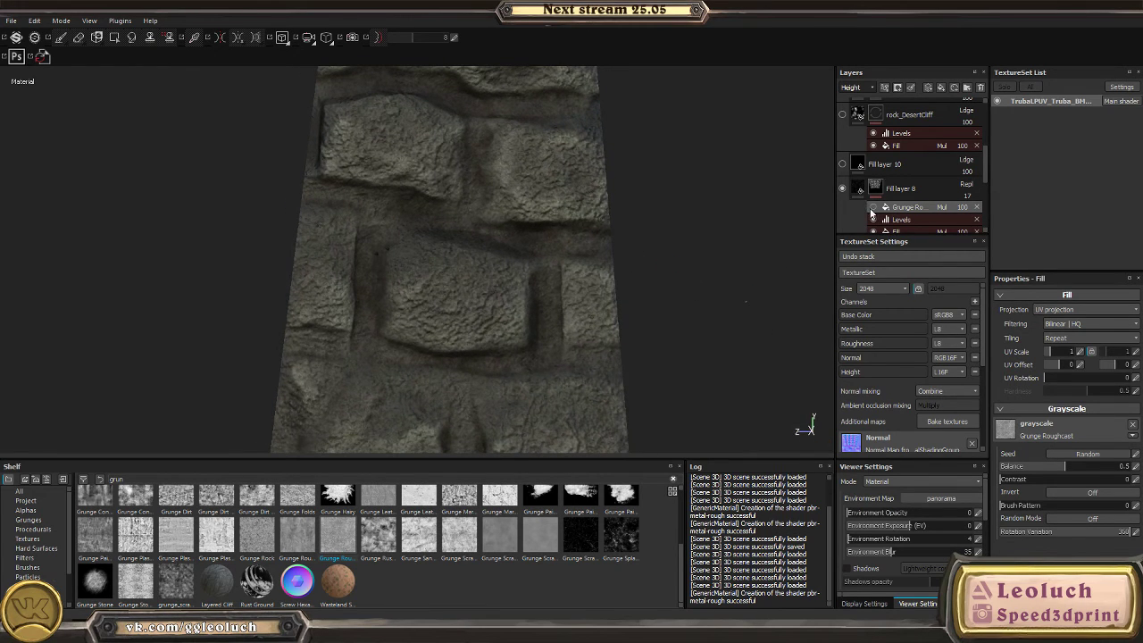
pyautogui.keyDown('alt'); pyautogui.moveTo(420, 234); pyautogui.dragTo(389, 231); pyautogui.keyUp('alt')
pyautogui.scroll(2, 674, 344)
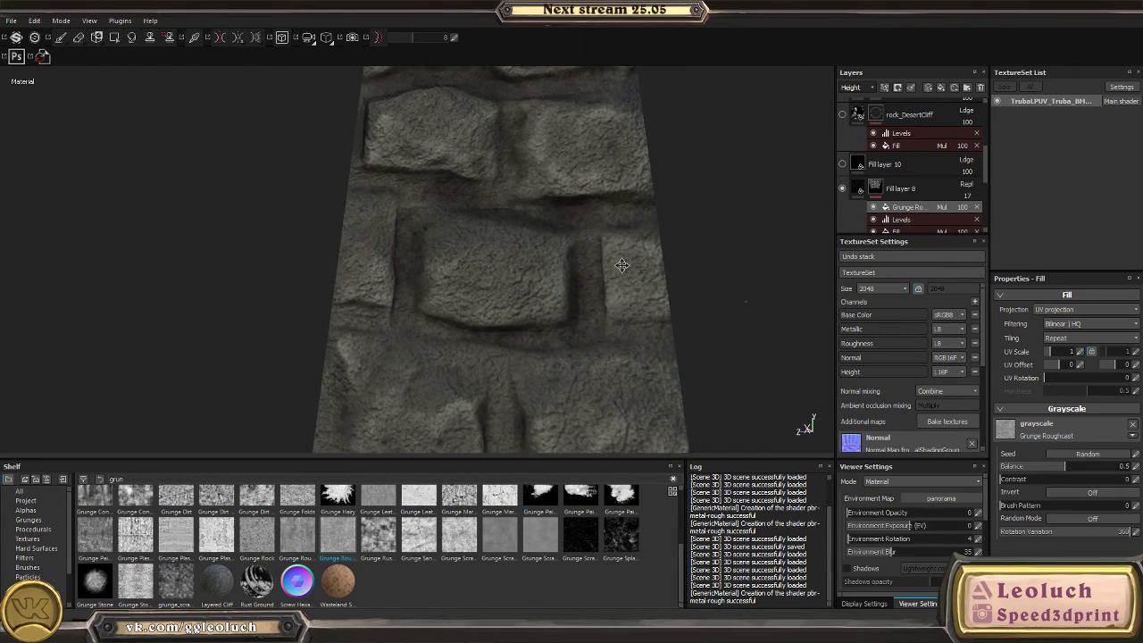
# - Raise Fill layer 8's height opacity to 28, set its UV scale to 0.61, and check the stones along the tower
pyautogui.click(978, 189)
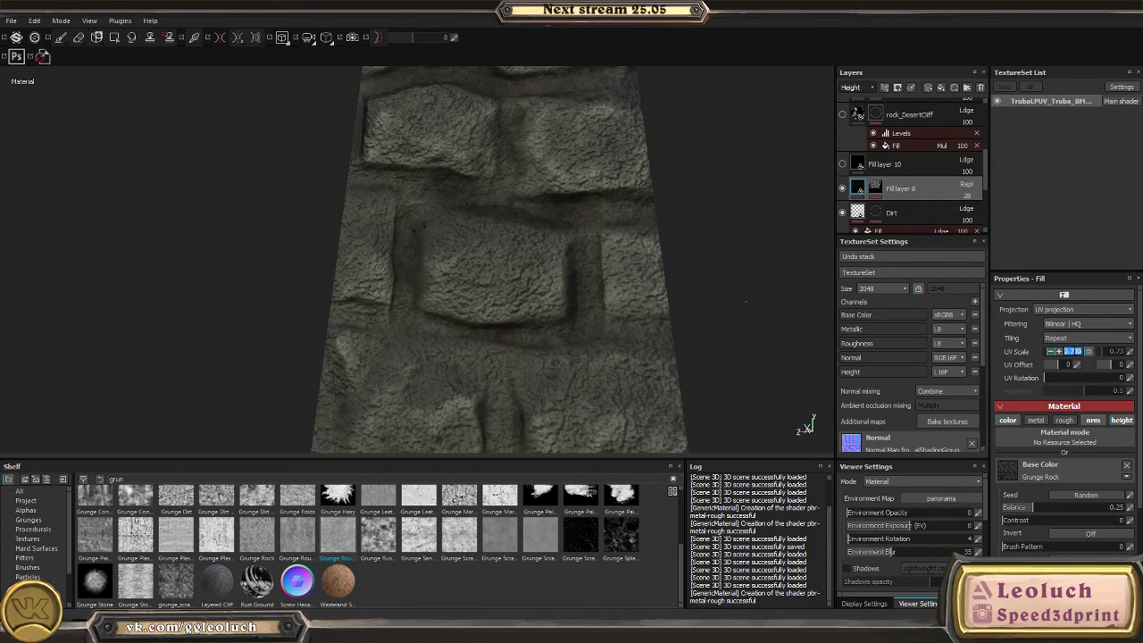
pyautogui.moveTo(1056, 355); pyautogui.dragTo(1045, 352)
pyautogui.keyDown('alt'); pyautogui.moveTo(500, 250); pyautogui.dragTo(455, 235); pyautogui.keyUp('alt')
pyautogui.keyDown('alt'); pyautogui.moveTo(456, 235); pyautogui.dragTo(339, 201, button='right'); pyautogui.keyUp('alt')
pyautogui.keyDown('alt'); pyautogui.moveTo(339, 202); pyautogui.dragTo(399, 318); pyautogui.keyUp('alt')
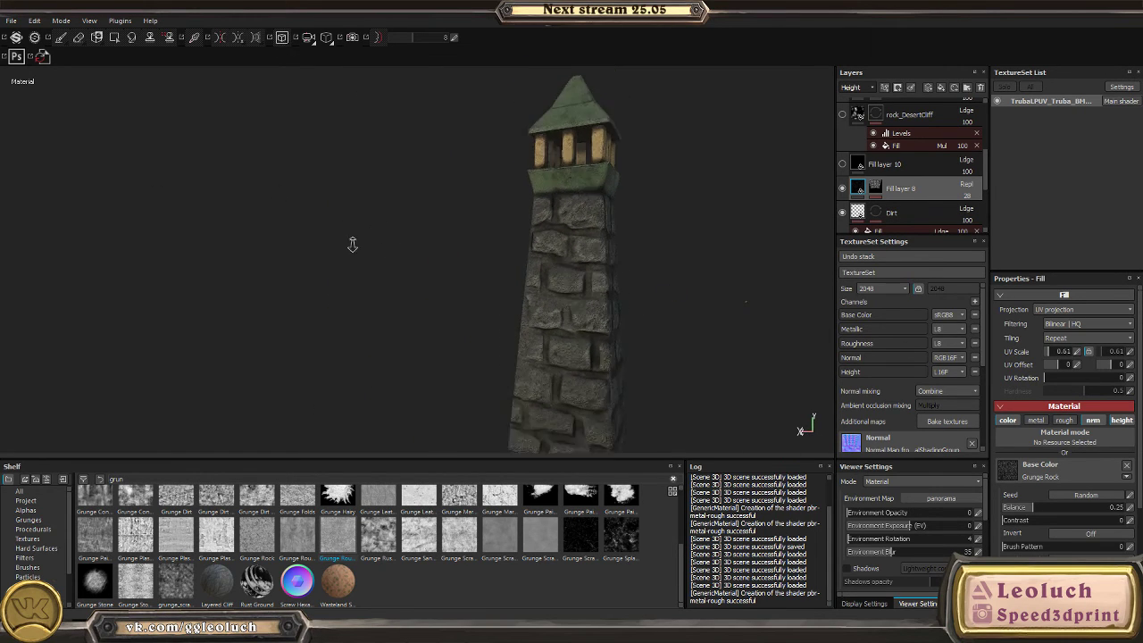
pyautogui.keyDown('alt'); pyautogui.moveTo(399, 318); pyautogui.dragTo(18, 223, button='right'); pyautogui.keyUp('alt')
pyautogui.keyDown('alt'); pyautogui.moveTo(268, 197); pyautogui.dragTo(578, 342); pyautogui.keyUp('alt')
# - Examine the whole tower in the isolated base color, metallic, roughness and normal channels
pyautogui.press('c')
pyautogui.keyDown('alt'); pyautogui.moveTo(570, 340); pyautogui.dragTo(479, 339, button='right'); pyautogui.keyUp('alt')
pyautogui.press('c')
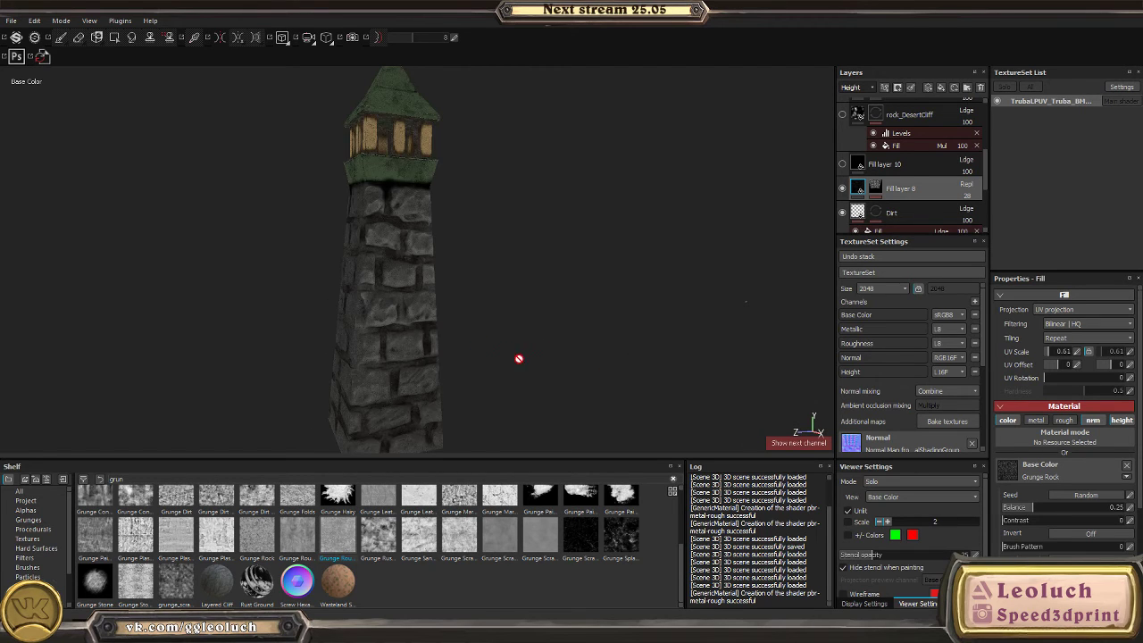
pyautogui.keyDown('alt'); pyautogui.moveTo(519, 359); pyautogui.dragTo(605, 316); pyautogui.keyUp('alt')
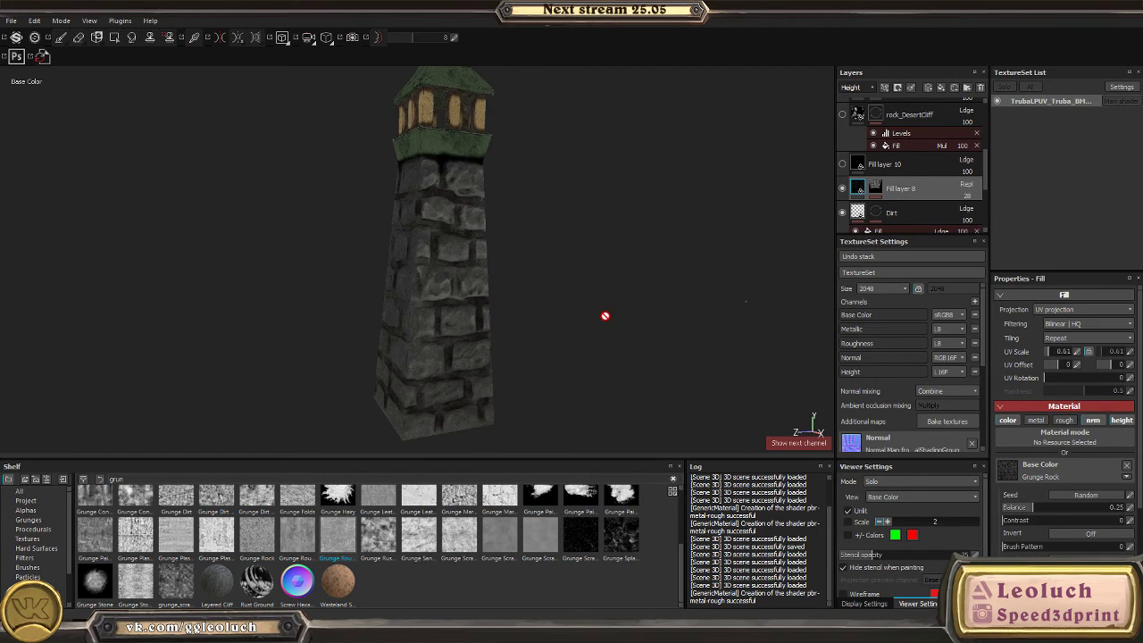
pyautogui.keyDown('alt'); pyautogui.moveTo(604, 317); pyautogui.dragTo(1053, 478, button='right'); pyautogui.keyUp('alt')
pyautogui.press('c')
pyautogui.keyDown('alt'); pyautogui.moveTo(628, 299); pyautogui.dragTo(191, 204, button='right'); pyautogui.keyUp('alt')
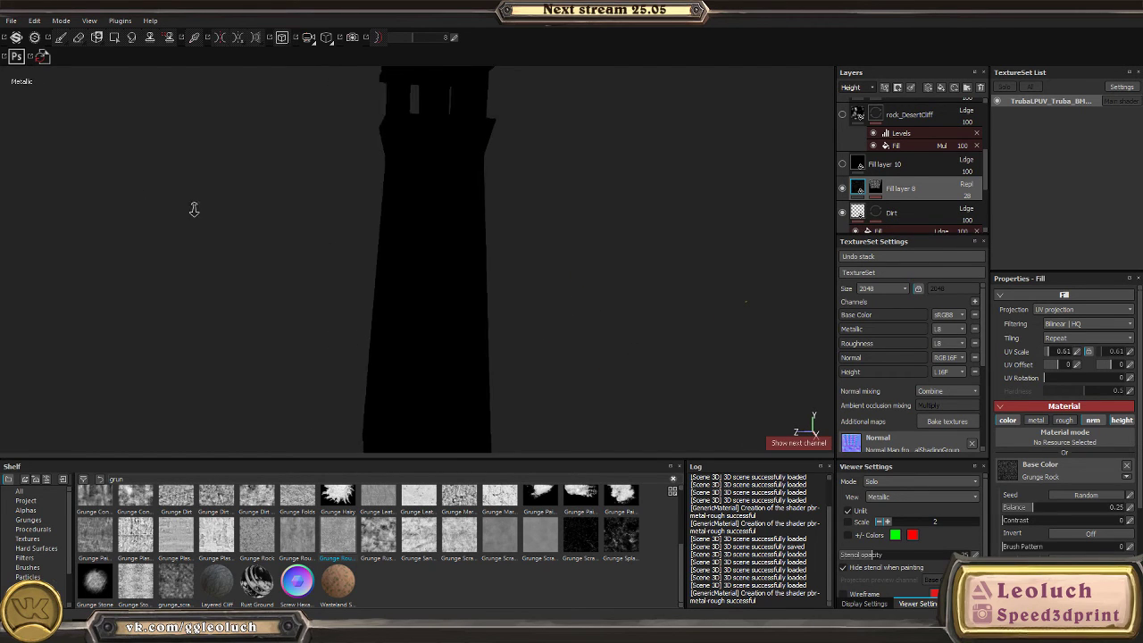
pyautogui.keyDown('alt'); pyautogui.moveTo(191, 204); pyautogui.dragTo(530, 238); pyautogui.keyUp('alt')
pyautogui.press('c')
pyautogui.press('c')
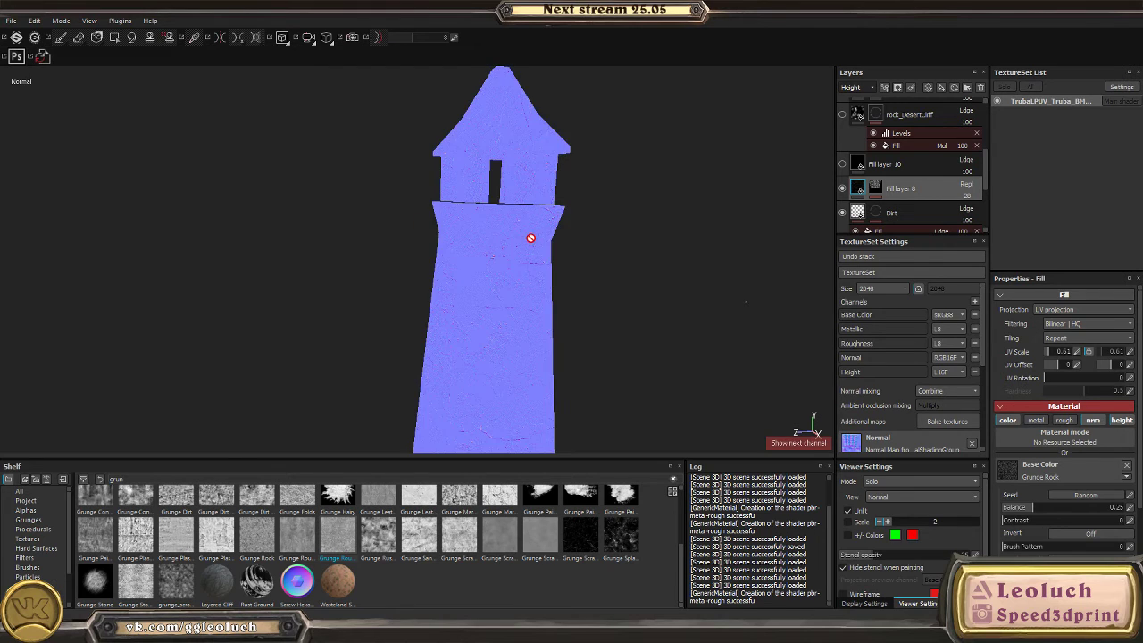
# - Compare the tower's upper section in the material, normal and metallic views
pyautogui.press('m')
pyautogui.keyDown('alt'); pyautogui.moveTo(525, 293); pyautogui.dragTo(544, 340); pyautogui.keyUp('alt')
pyautogui.press('m')
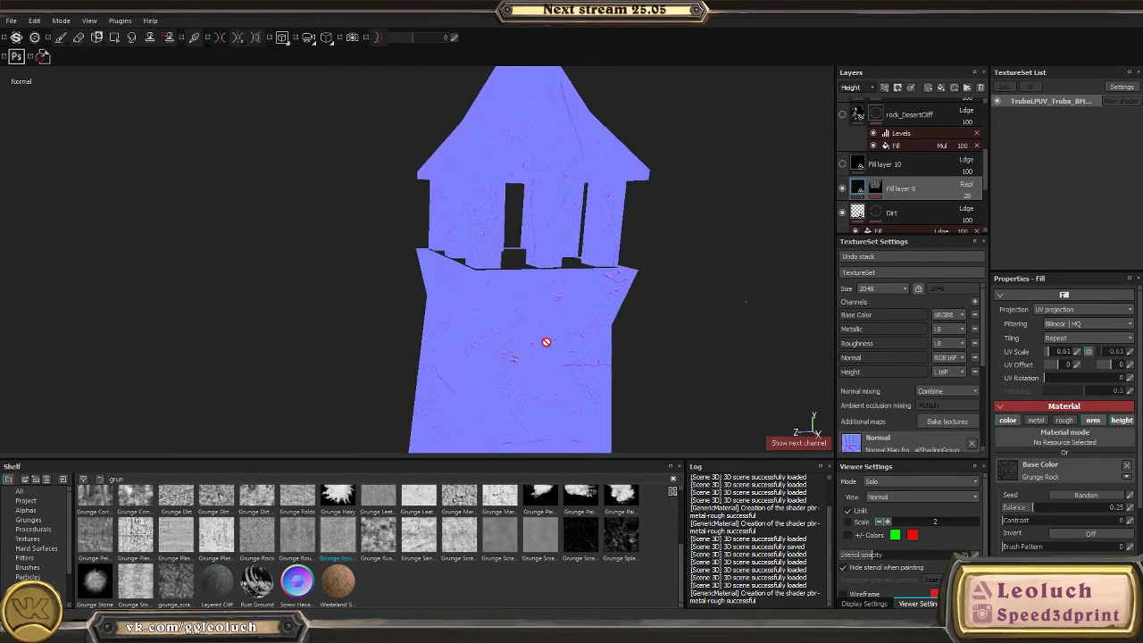
pyautogui.press('c')
pyautogui.keyDown('alt'); pyautogui.moveTo(544, 339); pyautogui.dragTo(531, 312, button='right'); pyautogui.keyUp('alt')
pyautogui.press('c')
pyautogui.keyDown('alt'); pyautogui.moveTo(517, 308); pyautogui.dragTo(740, 277); pyautogui.keyUp('alt')
# - Inspect the Orange_Painted group's Fill layer 6 mask and Fill layer 1 settings while viewing the metallic channel
pyautogui.scroll(-5, 908, 173)
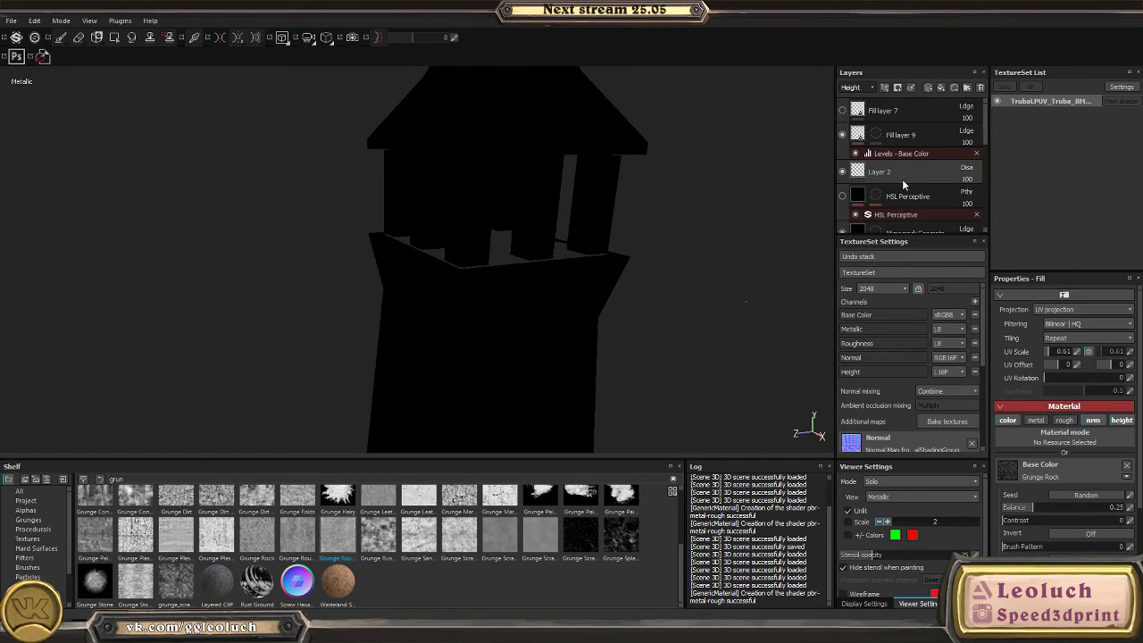
pyautogui.scroll(-5, 907, 187)
pyautogui.click(895, 194)
pyautogui.click(857, 193)
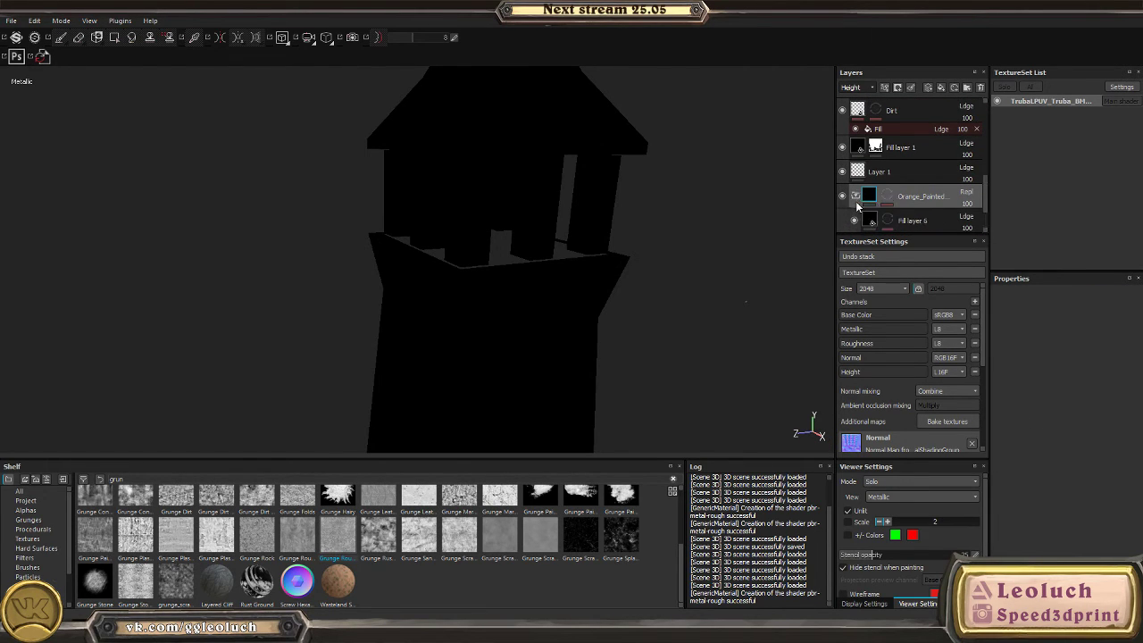
pyautogui.scroll(-1, 861, 201)
pyautogui.click(886, 179)
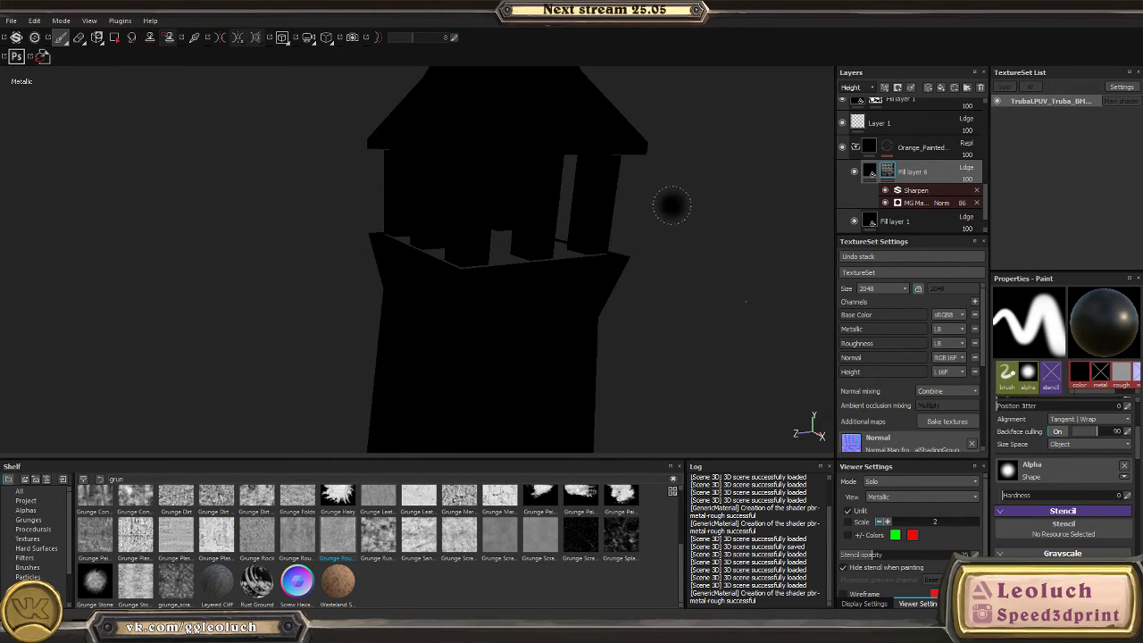
pyautogui.keyDown('alt'); pyautogui.moveTo(671, 205); pyautogui.dragTo(625, 211); pyautogui.keyUp('alt')
pyautogui.click(873, 220)
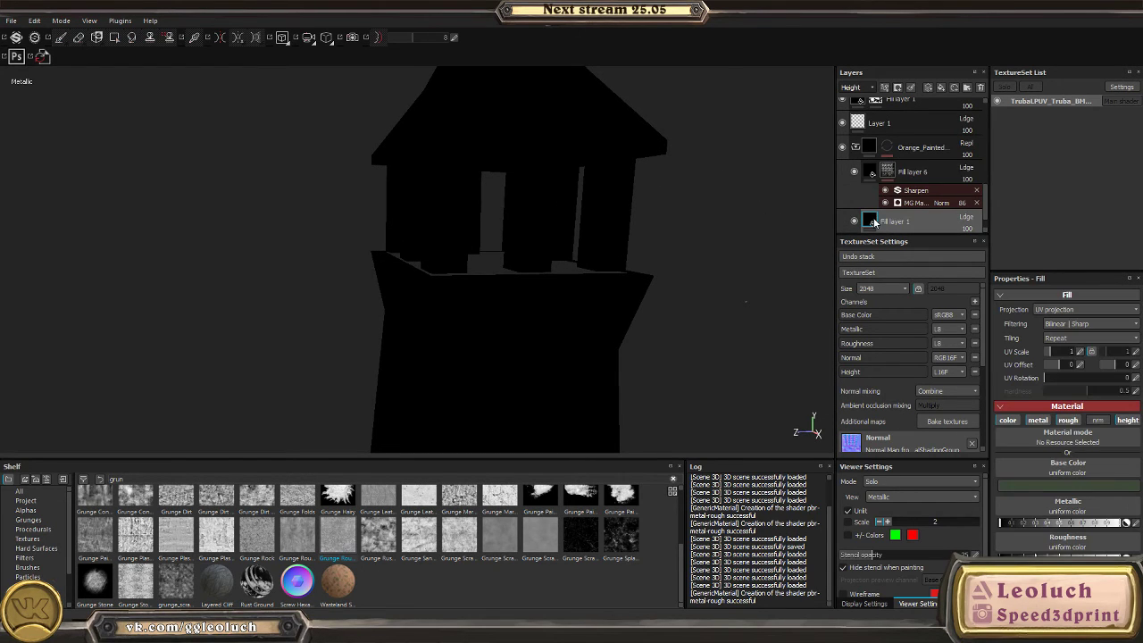
pyautogui.click(860, 157)
pyautogui.click(856, 147)
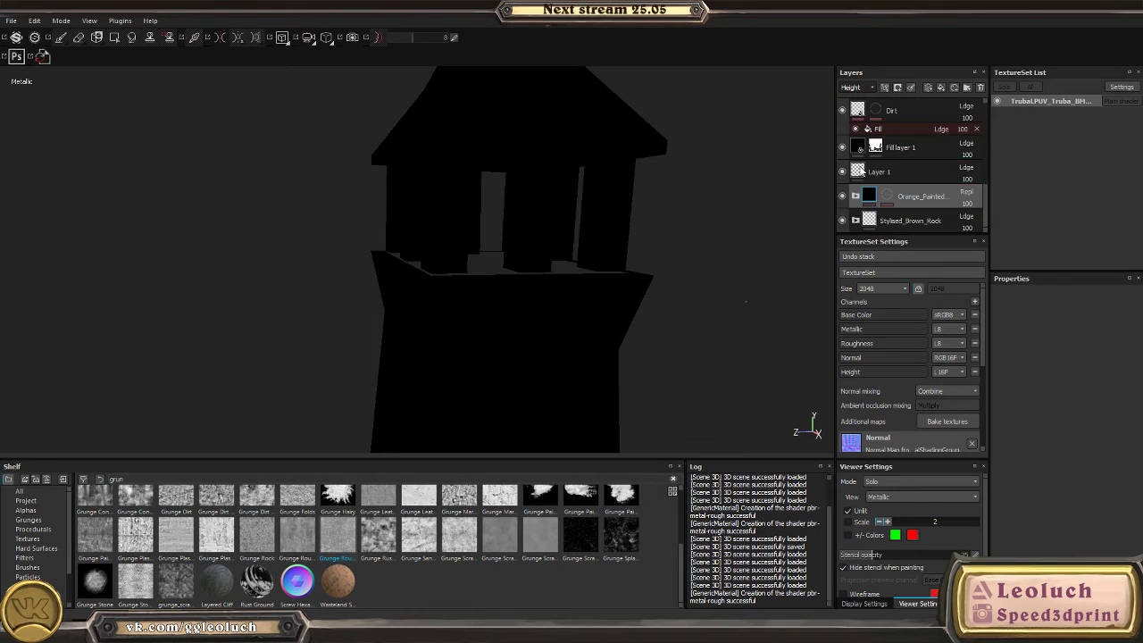
# - Add a fill layer above Stylised_Brown_Rock in the material view and give it a black mask
pyautogui.click(875, 222)
pyautogui.press('m')
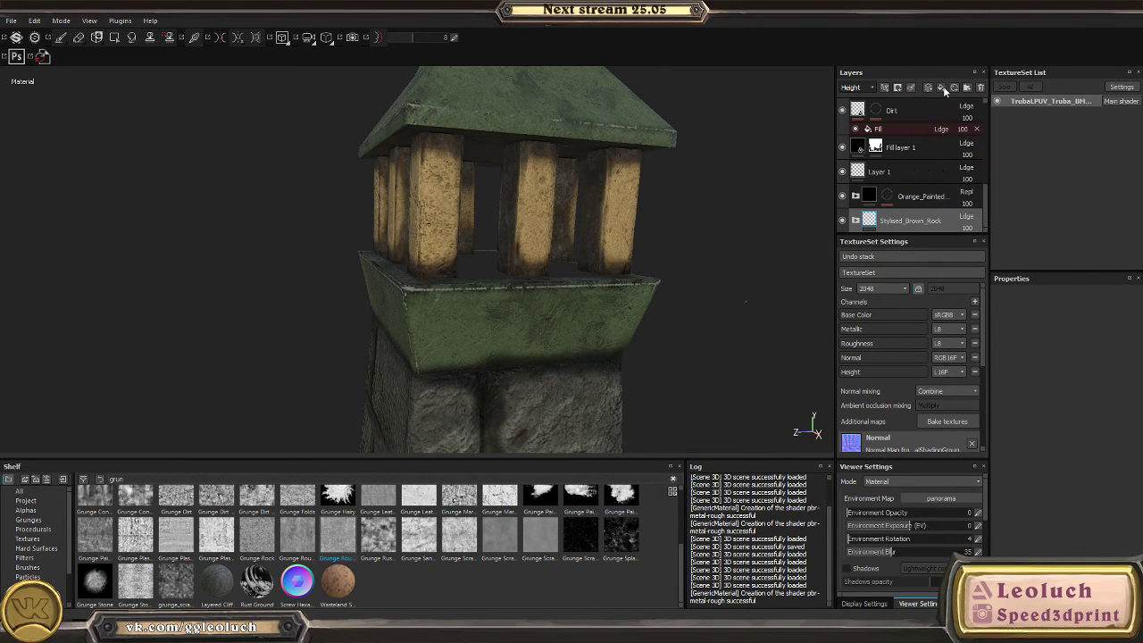
pyautogui.click(911, 91)
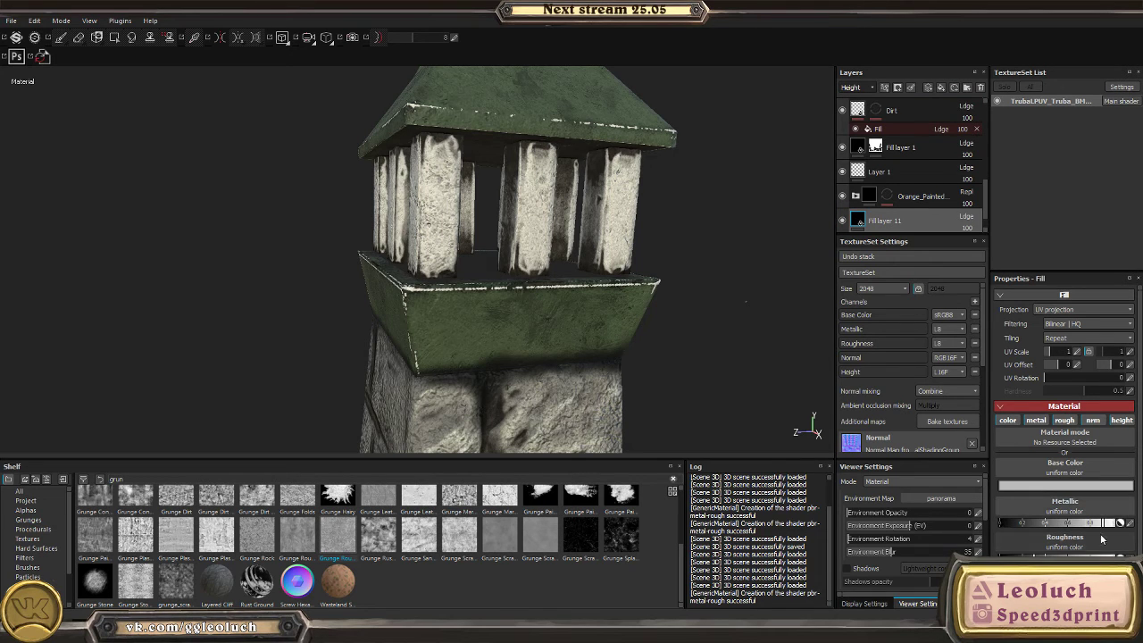
pyautogui.keyDown('alt'); pyautogui.moveTo(749, 309); pyautogui.dragTo(611, 266); pyautogui.keyUp('alt')
pyautogui.click(897, 86)
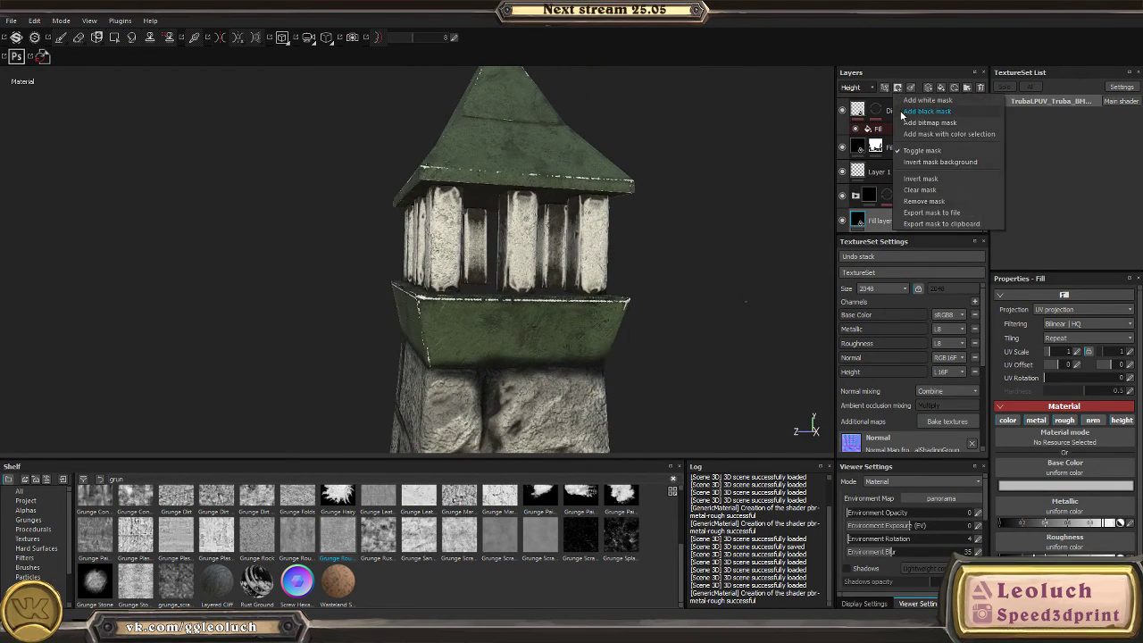
pyautogui.click(910, 106)
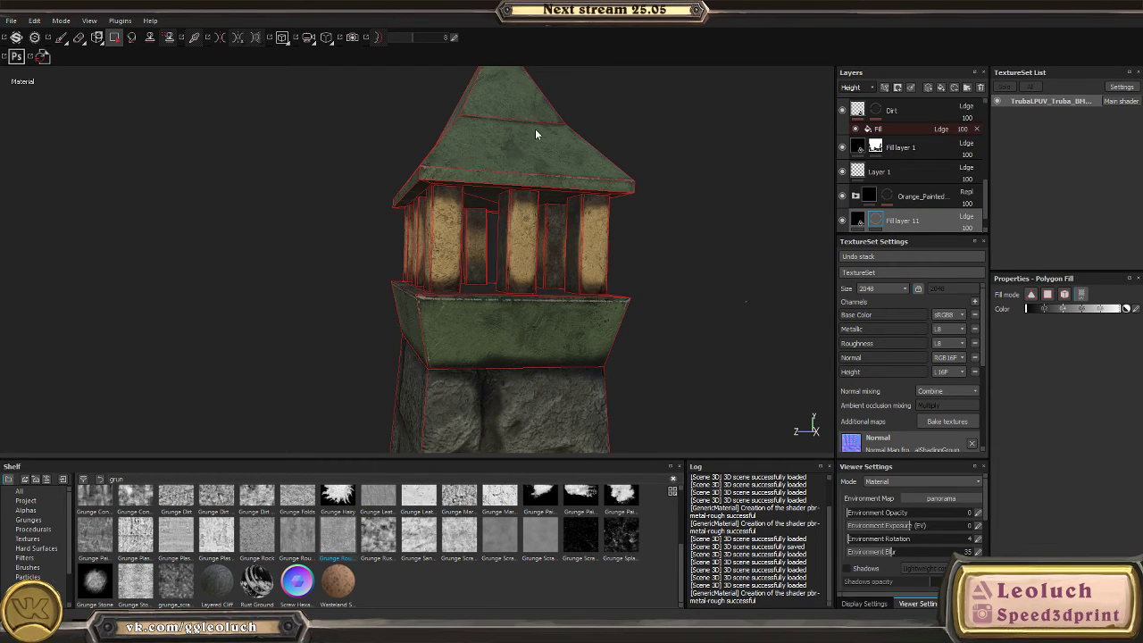
# - Reveal Fill layer 11 on the tower's top section with Polygon Fill and set its base color to a darker grey
pyautogui.click(528, 171)
pyautogui.press('1')
pyautogui.moveTo(568, 312)
pyautogui.keyDown('alt'); pyautogui.mouseDown()
pyautogui.moveTo(714, 296)
pyautogui.moveTo(740, 409)
pyautogui.moveTo(850, 283)
pyautogui.mouseUp(); pyautogui.keyUp('alt')
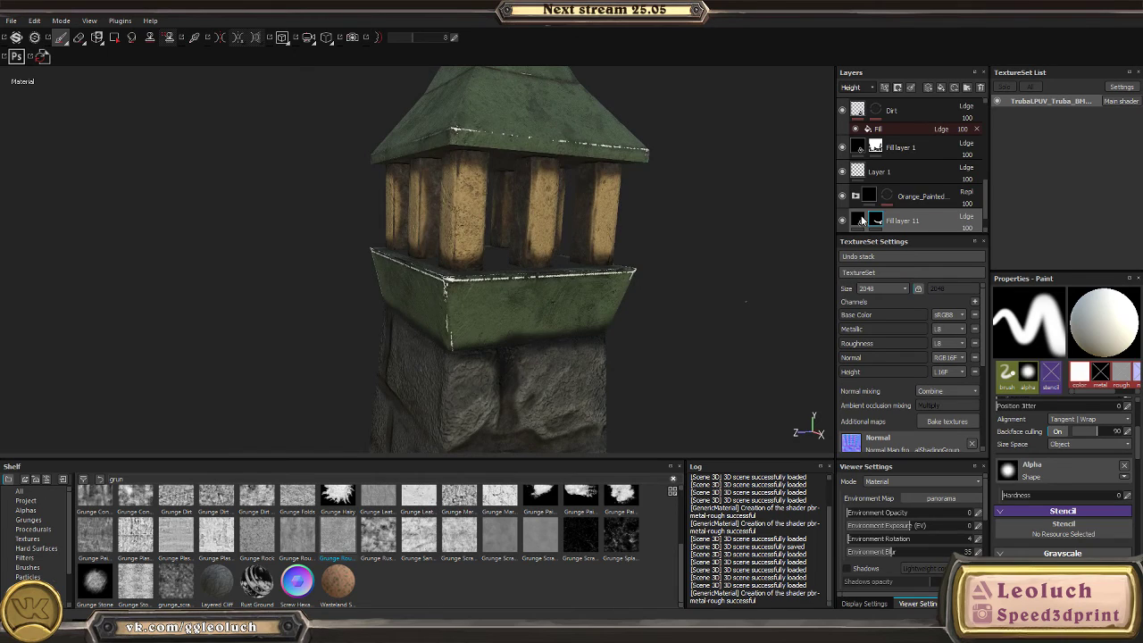
pyautogui.click(861, 221)
pyautogui.click(1093, 487)
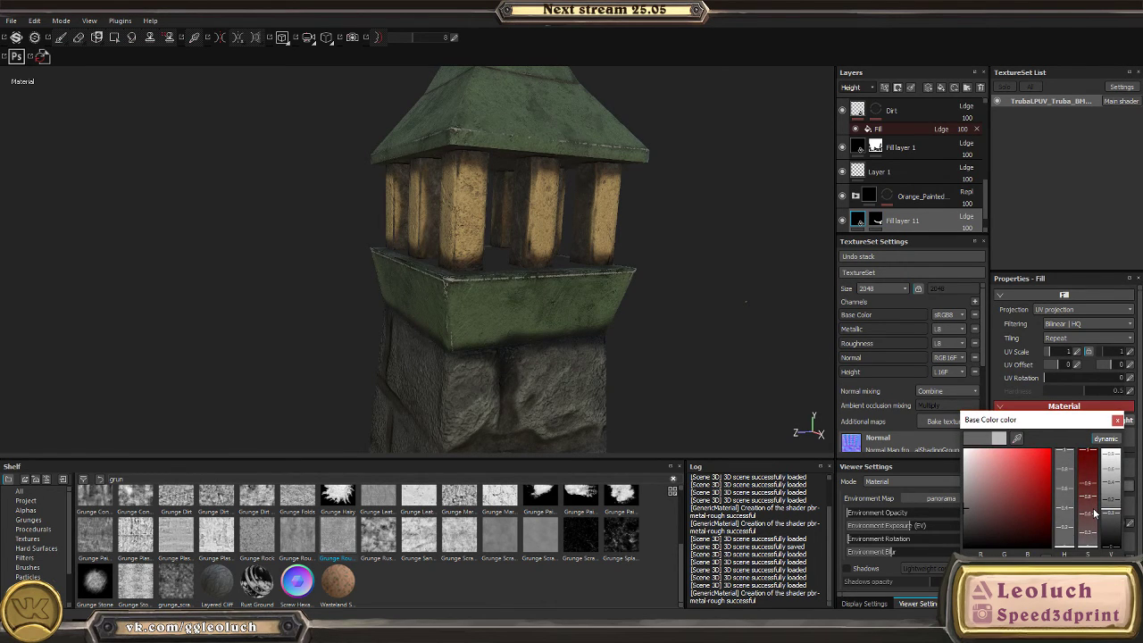
pyautogui.click(1116, 420)
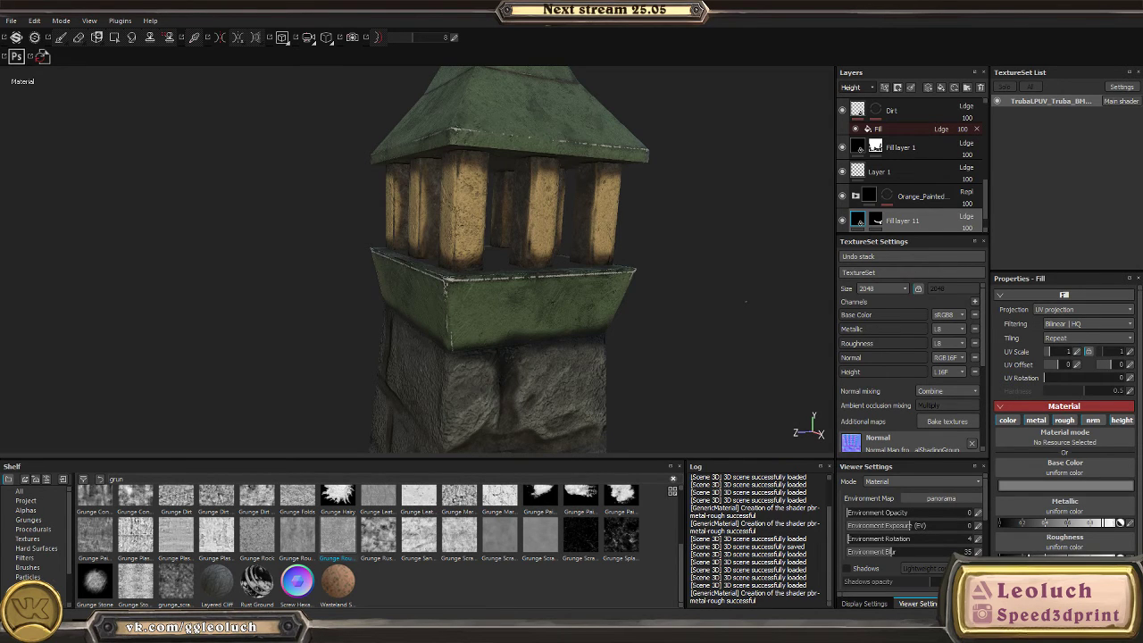
# - Review the full tower through its separate texture channels, including normal and base color
pyautogui.scroll(-8, 563, 327)
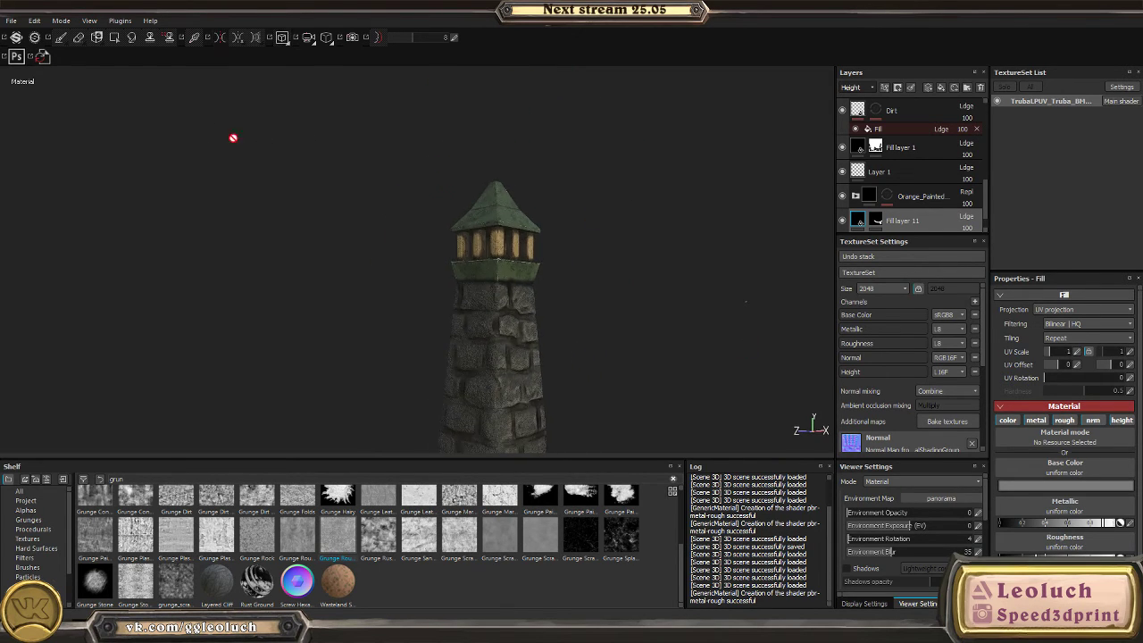
pyautogui.scroll(3, 563, 328)
pyautogui.press('c')
pyautogui.press('c')
pyautogui.press('c')
pyautogui.press('c')
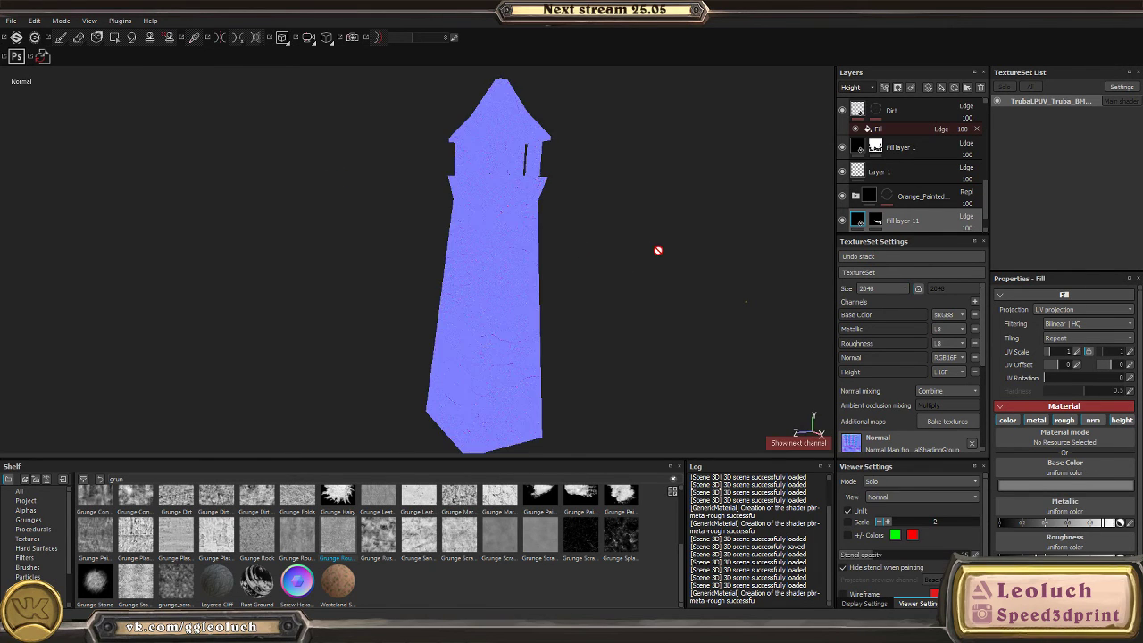
pyautogui.press('c')
pyautogui.press('c')
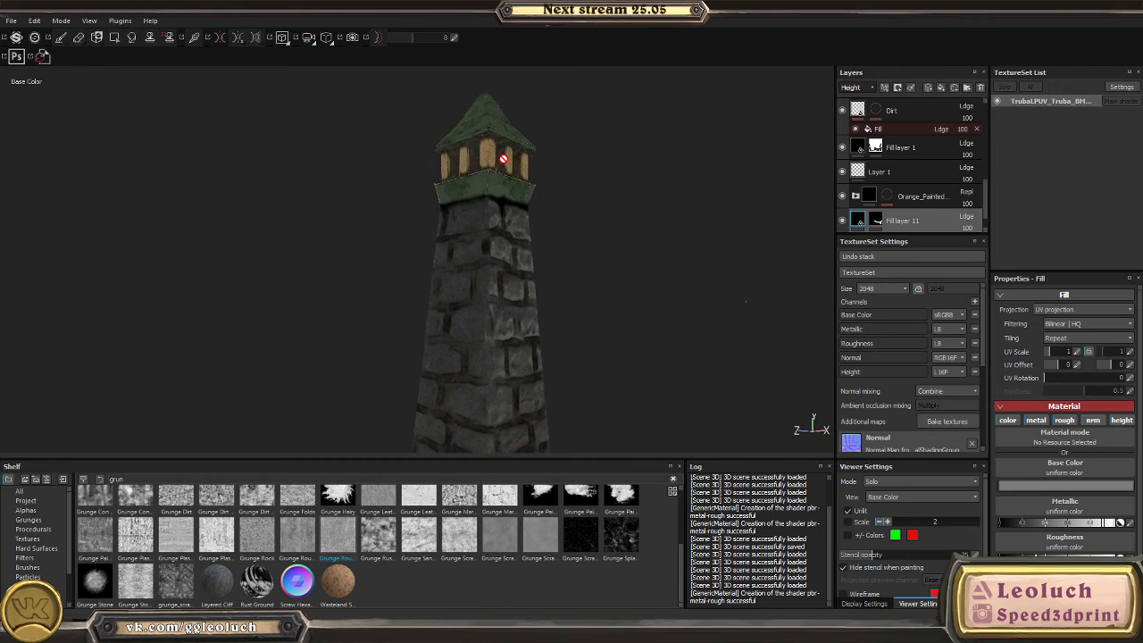
# - Examine the base color on the columns and inside the upper chamber from several angles
pyautogui.keyDown('alt'); pyautogui.moveTo(542, 239); pyautogui.dragTo(349, 256); pyautogui.keyUp('alt')
pyautogui.scroll(5, 197, 250)
pyautogui.keyDown('alt'); pyautogui.moveTo(265, 198); pyautogui.dragTo(397, 222); pyautogui.keyUp('alt')
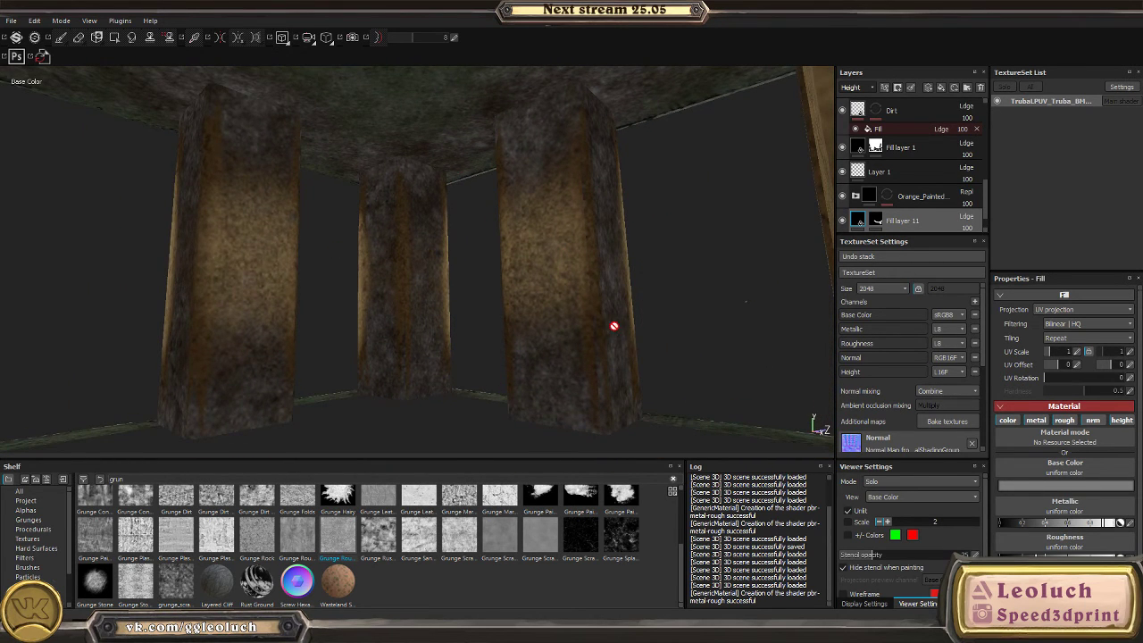
pyautogui.keyDown('alt'); pyautogui.moveTo(613, 326); pyautogui.dragTo(583, 302); pyautogui.keyUp('alt')
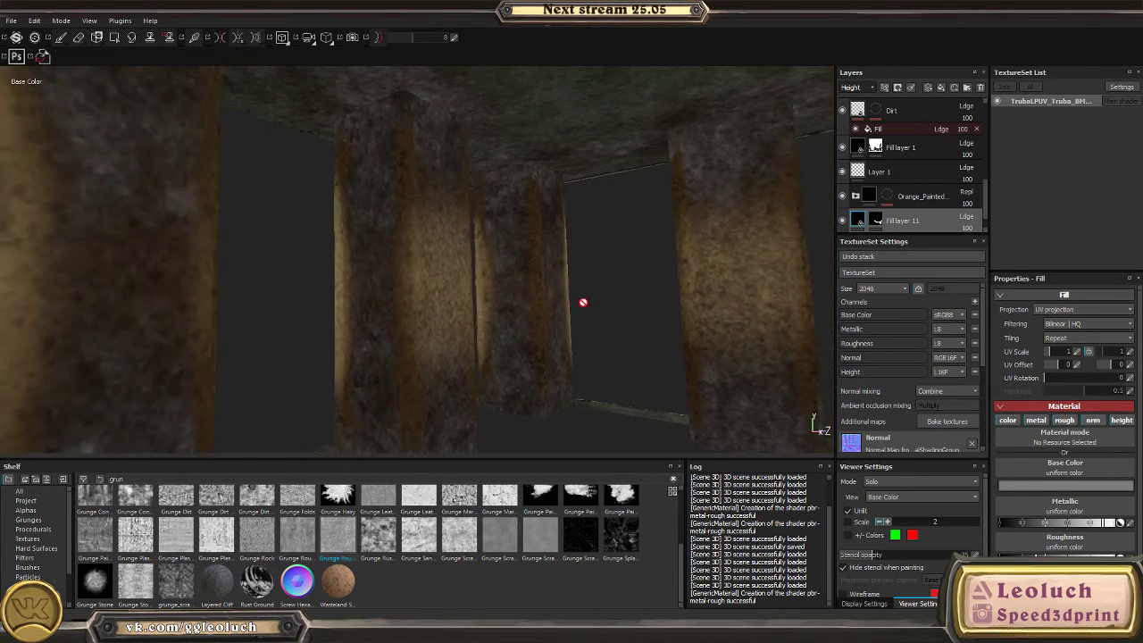
pyautogui.keyDown('alt'); pyautogui.moveTo(583, 302); pyautogui.dragTo(296, 179, button='right'); pyautogui.keyUp('alt')
pyautogui.keyDown('alt'); pyautogui.moveTo(296, 179); pyautogui.dragTo(451, 220); pyautogui.keyUp('alt')
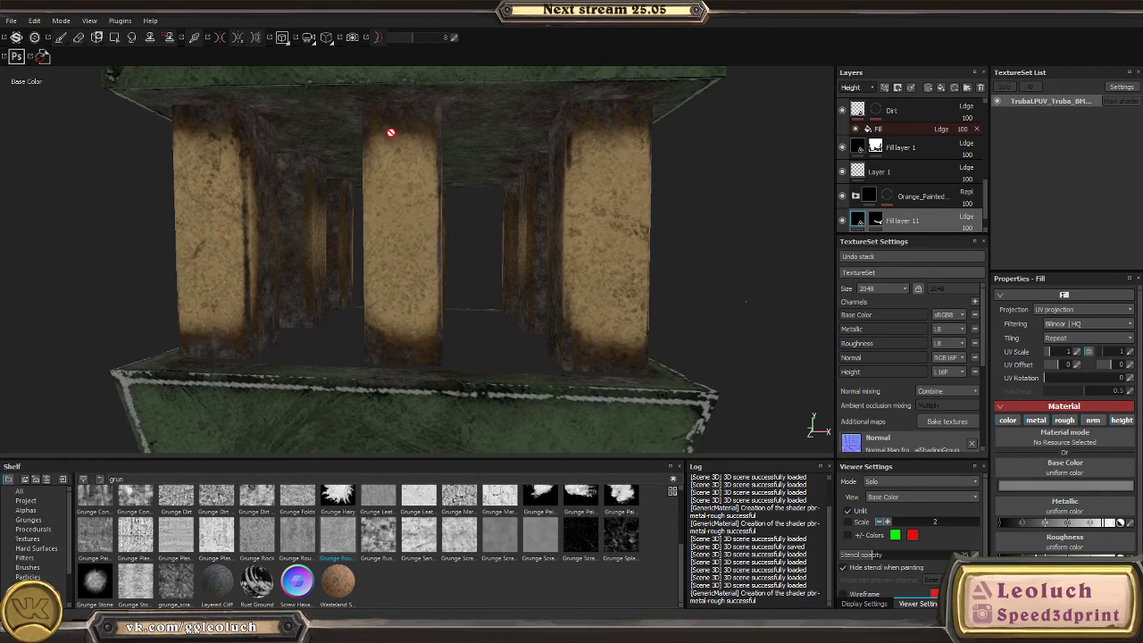
pyautogui.keyDown('alt'); pyautogui.moveTo(390, 132); pyautogui.dragTo(337, 124); pyautogui.keyUp('alt')
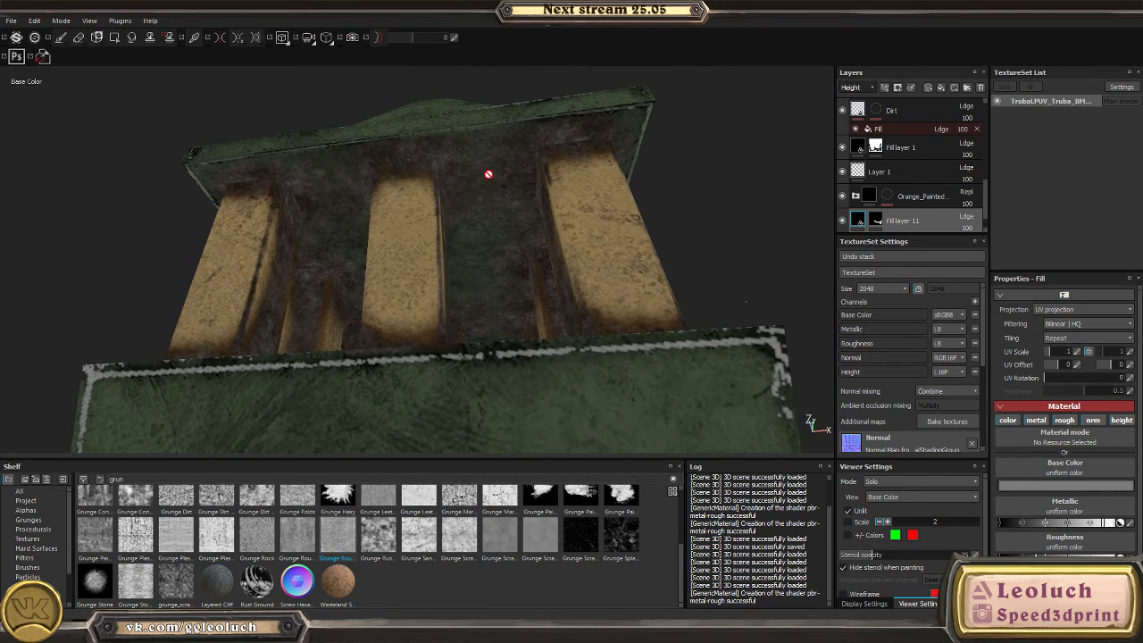
# - Inspect the roof's top and underside in base color, and return to the material view of the tower's top
pyautogui.keyDown('alt'); pyautogui.moveTo(489, 175); pyautogui.dragTo(489, 359); pyautogui.keyUp('alt')
pyautogui.keyDown('alt'); pyautogui.moveTo(313, 188); pyautogui.dragTo(412, 238); pyautogui.keyUp('alt')
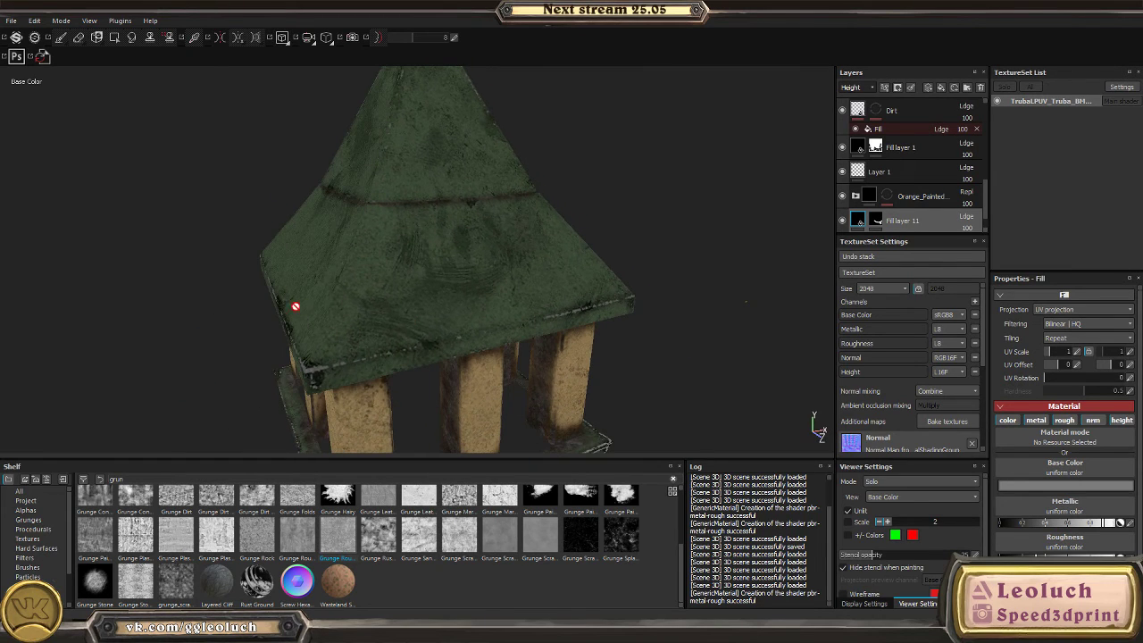
pyautogui.keyDown('alt'); pyautogui.moveTo(462, 360); pyautogui.dragTo(434, 178); pyautogui.keyUp('alt')
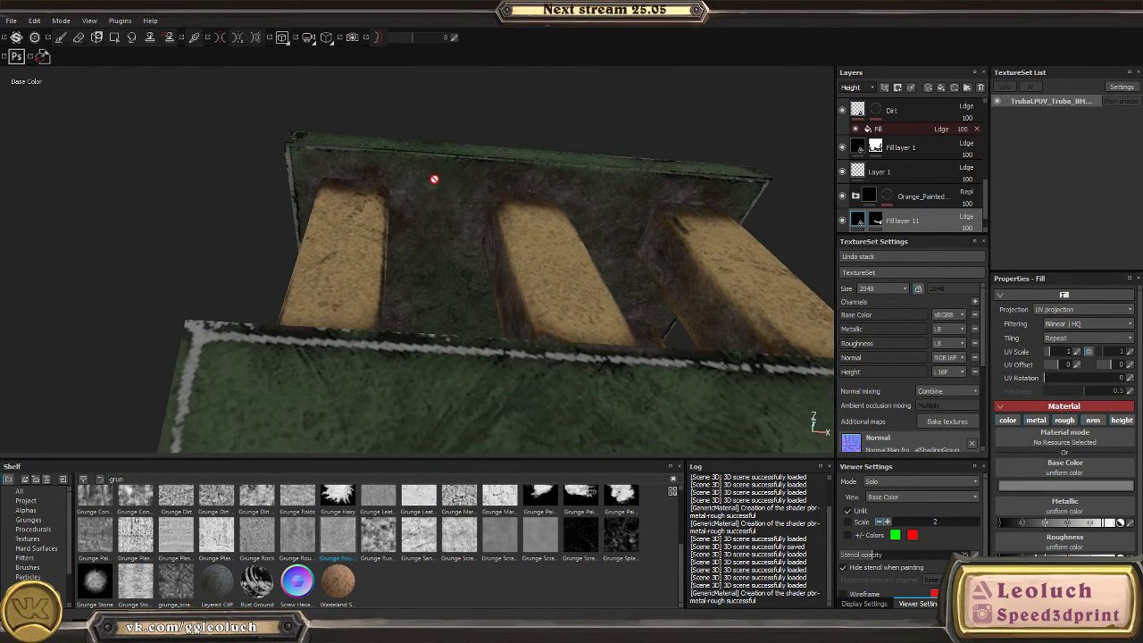
pyautogui.keyDown('alt'); pyautogui.moveTo(480, 211); pyautogui.dragTo(746, 302); pyautogui.keyUp('alt')
pyautogui.keyDown('alt'); pyautogui.moveTo(447, 268); pyautogui.dragTo(355, 272); pyautogui.keyUp('alt')
pyautogui.press('c')
pyautogui.press('m')
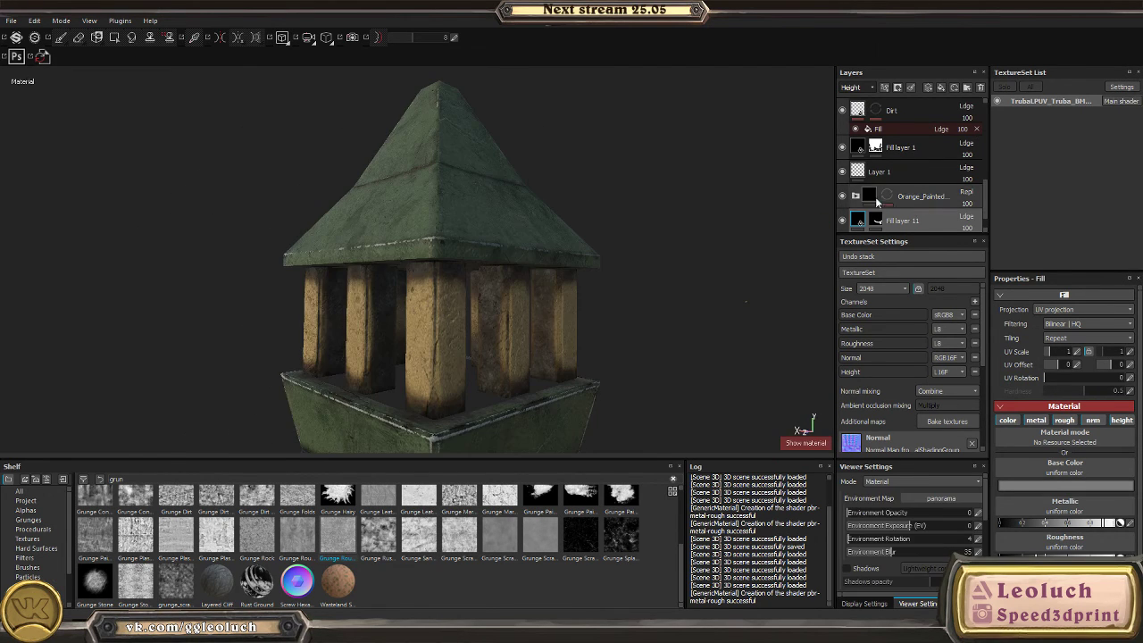
# - Compare the metallic channel with the visibility of Layer 2 and the Microcrack Concrete layer toggled
pyautogui.scroll(-5, 919, 224)
pyautogui.press('c')
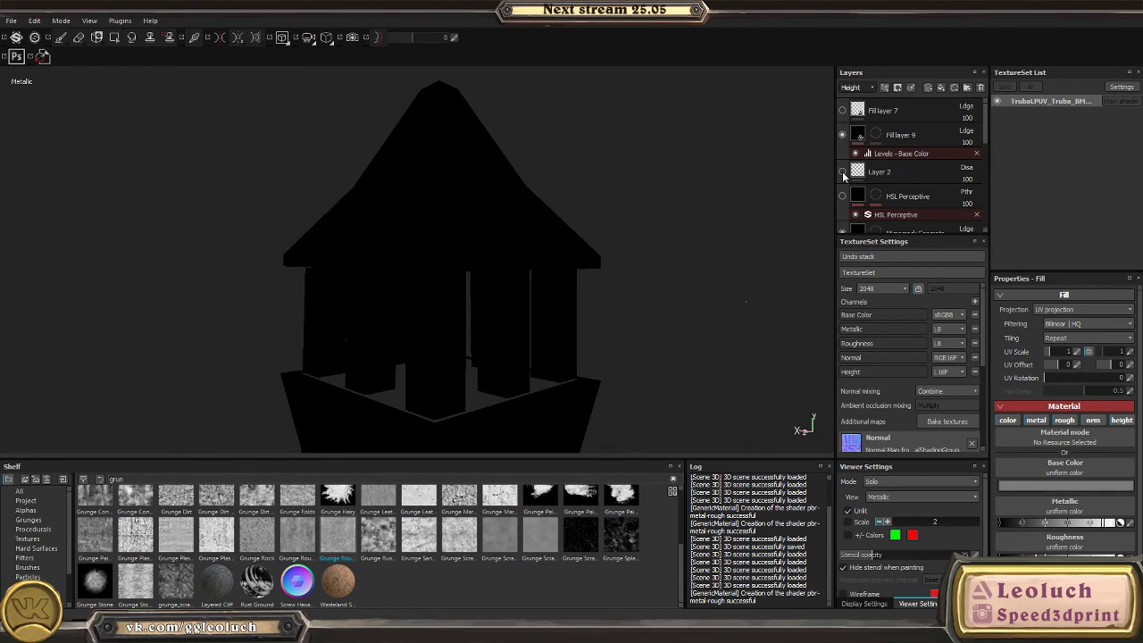
pyautogui.click(842, 173)
pyautogui.scroll(-1, 865, 175)
pyautogui.click(842, 198)
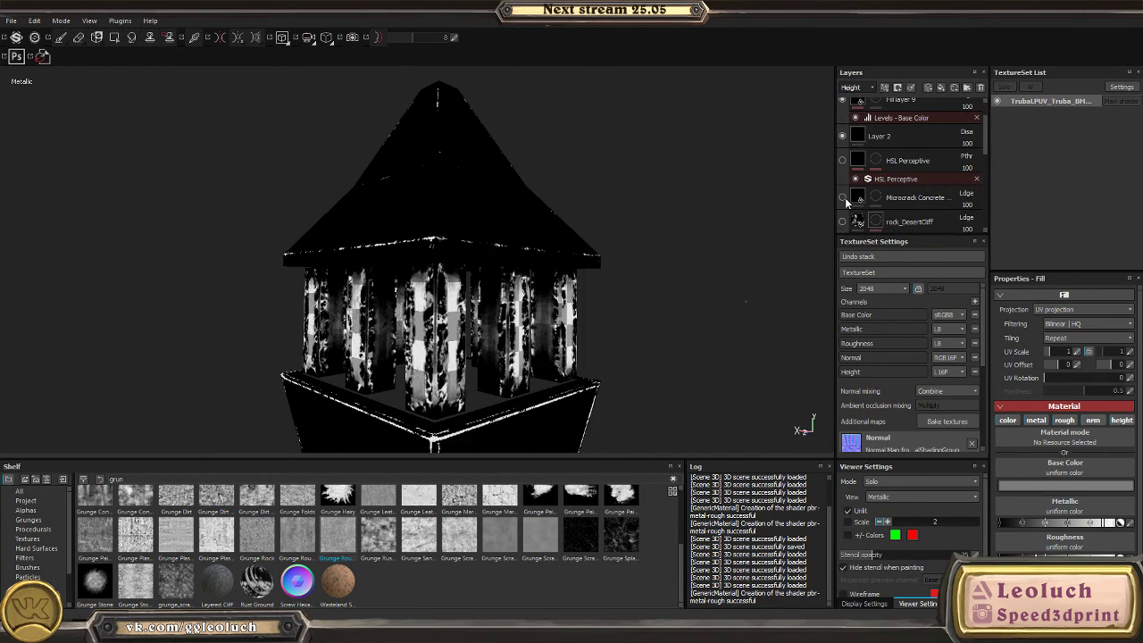
# - Show the Microcrack Concrete layer and exclude the metallic channel from its fill
pyautogui.click(856, 198)
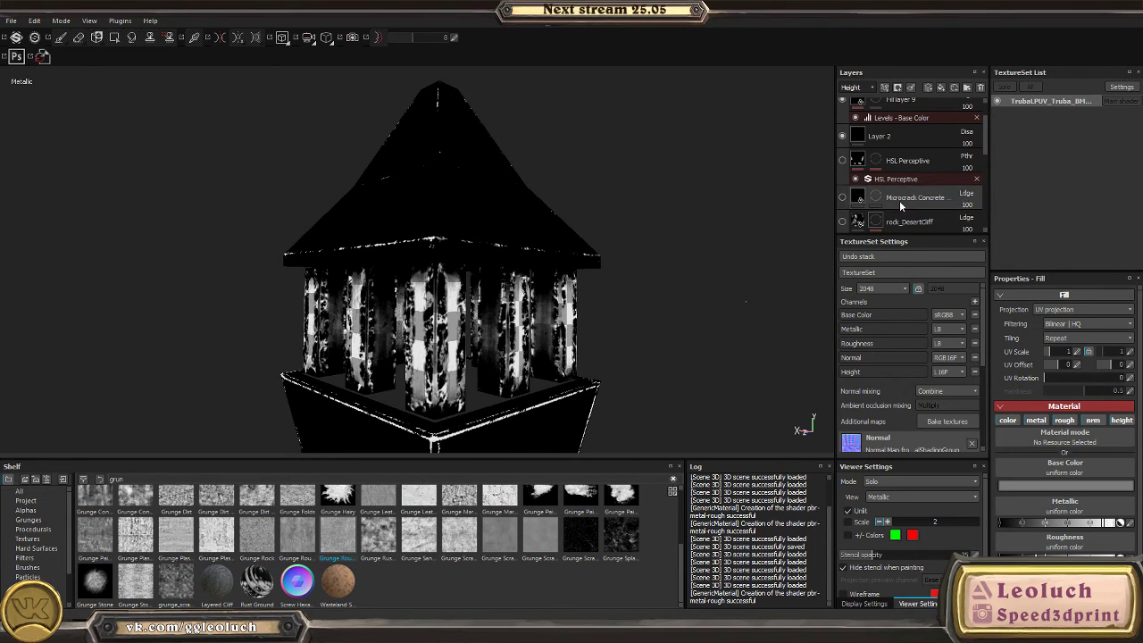
pyautogui.press('1')
pyautogui.click(842, 198)
pyautogui.click(857, 198)
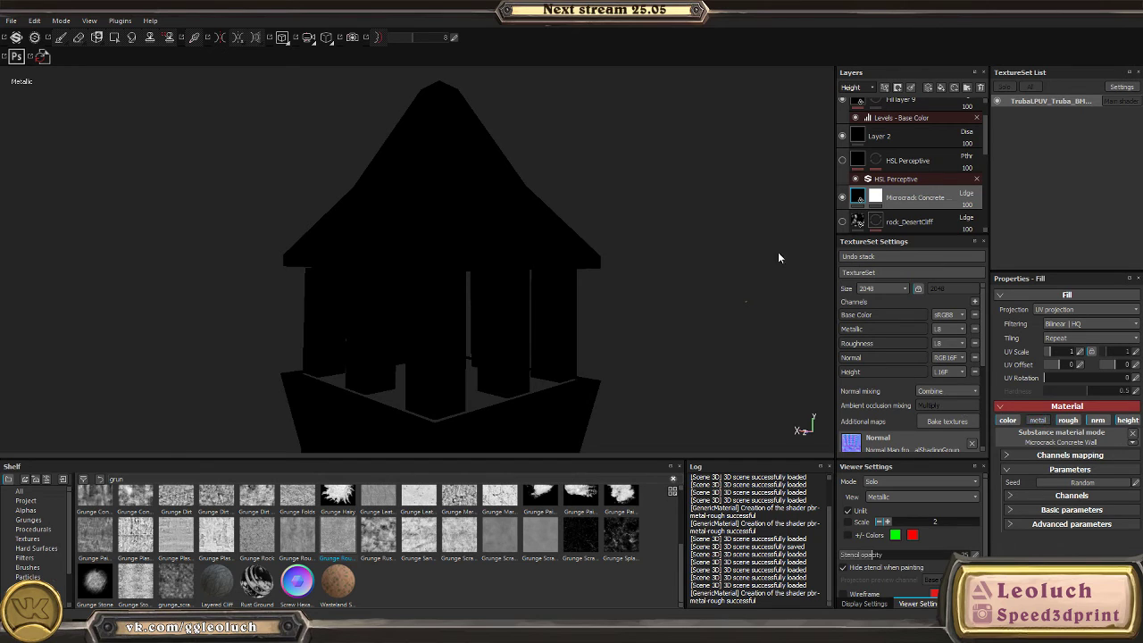
# - Check the top section in the material and metallic views and the full tower in the roughness channel
pyautogui.keyDown('alt'); pyautogui.moveTo(599, 298); pyautogui.dragTo(410, 270); pyautogui.keyUp('alt')
pyautogui.press('m')
pyautogui.keyDown('alt'); pyautogui.moveTo(633, 297); pyautogui.dragTo(500, 241); pyautogui.keyUp('alt')
pyautogui.press('c')
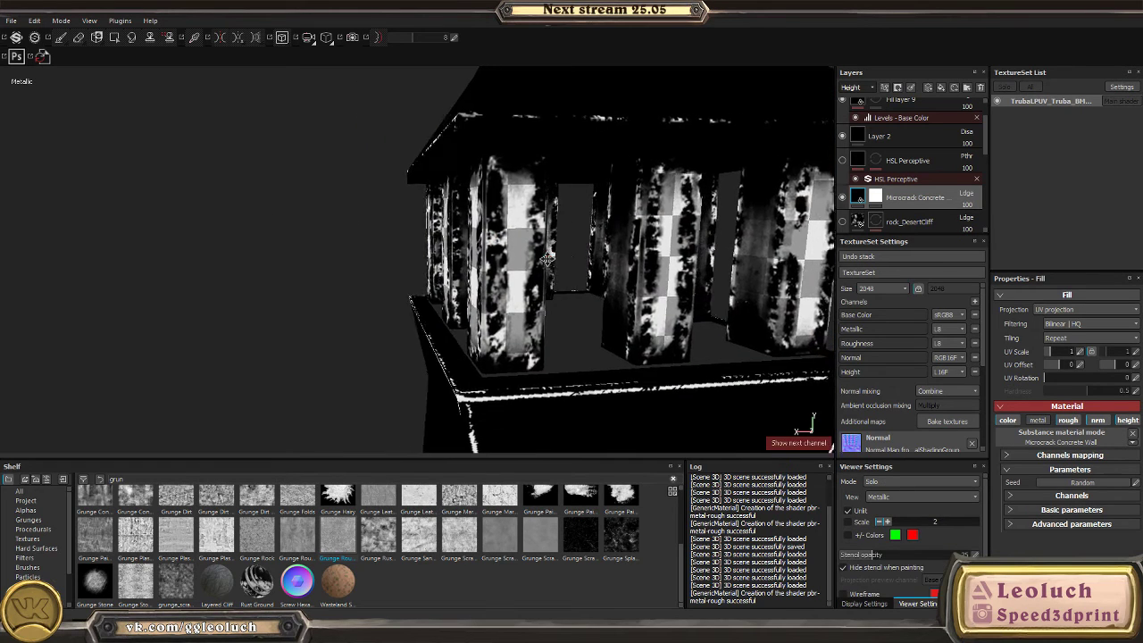
pyautogui.press('c')
pyautogui.moveTo(500, 241)
pyautogui.keyDown('alt'); pyautogui.mouseDown(button='right')
pyautogui.moveTo(636, 281)
pyautogui.moveTo(587, 306)
pyautogui.moveTo(536, 434)
pyautogui.moveTo(459, 189)
pyautogui.moveTo(511, 230)
pyautogui.mouseUp(button='right'); pyautogui.keyUp('alt')
pyautogui.keyDown('alt'); pyautogui.moveTo(511, 230); pyautogui.dragTo(514, 117); pyautogui.keyUp('alt')
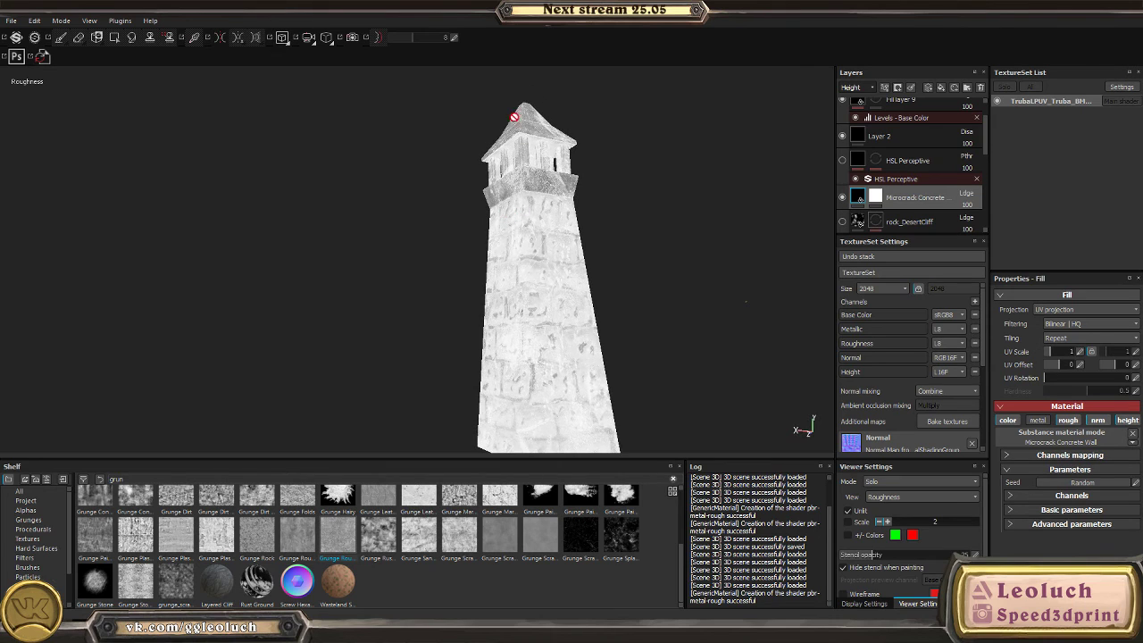
# - Inspect the tower's top section in the roughness channel and its surface cracks in the normal channel
pyautogui.keyDown('alt'); pyautogui.moveTo(505, 159); pyautogui.dragTo(488, 282, button='right'); pyautogui.keyUp('alt')
pyautogui.keyDown('alt'); pyautogui.moveTo(488, 283); pyautogui.dragTo(388, 299); pyautogui.keyUp('alt')
pyautogui.keyDown('alt'); pyautogui.moveTo(388, 299); pyautogui.dragTo(552, 412, button='right'); pyautogui.keyUp('alt')
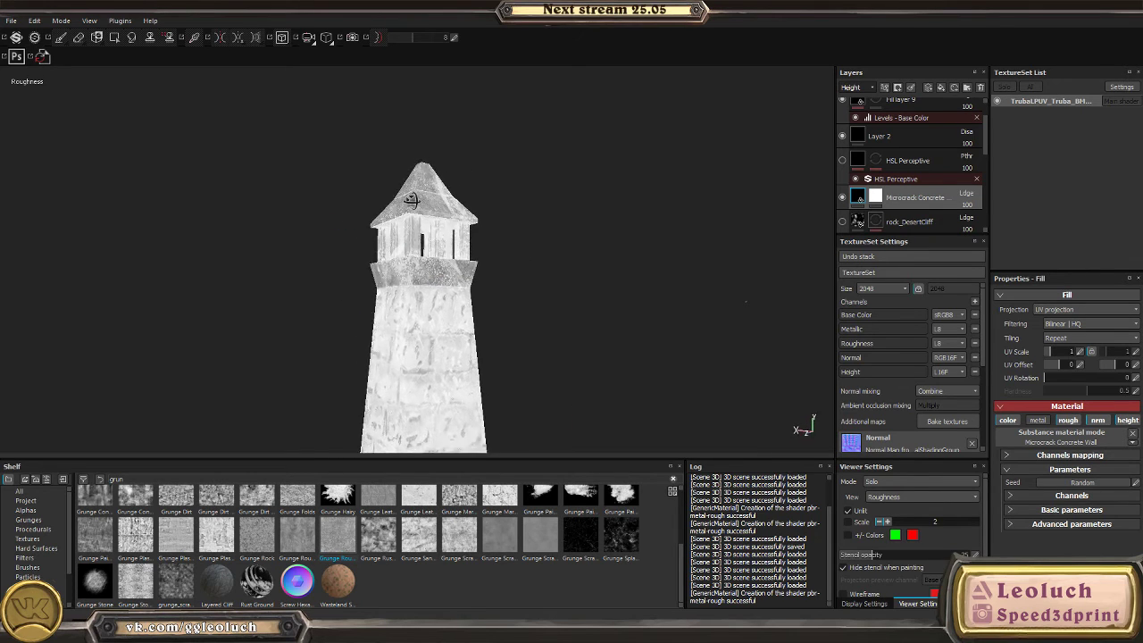
pyautogui.keyDown('alt'); pyautogui.moveTo(412, 200); pyautogui.dragTo(521, 328); pyautogui.keyUp('alt')
pyautogui.press('c')
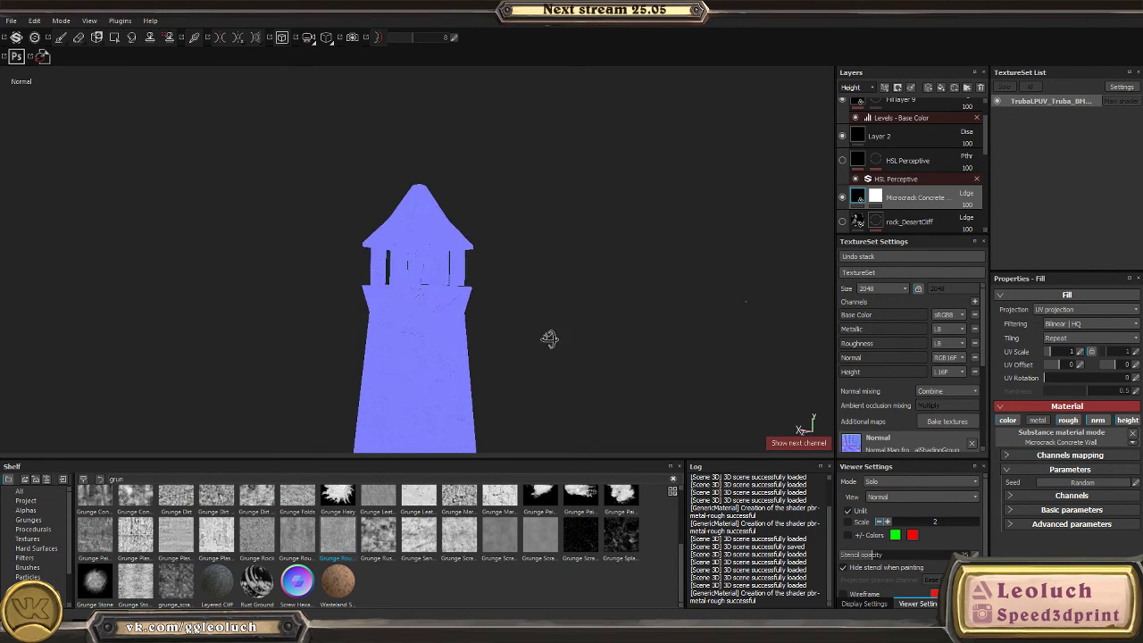
pyautogui.keyDown('alt'); pyautogui.moveTo(549, 338); pyautogui.dragTo(375, 301, button='right'); pyautogui.keyUp('alt')
pyautogui.keyDown('alt'); pyautogui.moveTo(376, 301); pyautogui.dragTo(476, 291); pyautogui.keyUp('alt')
pyautogui.keyDown('alt'); pyautogui.moveTo(477, 291); pyautogui.dragTo(506, 344, button='right'); pyautogui.keyUp('alt')
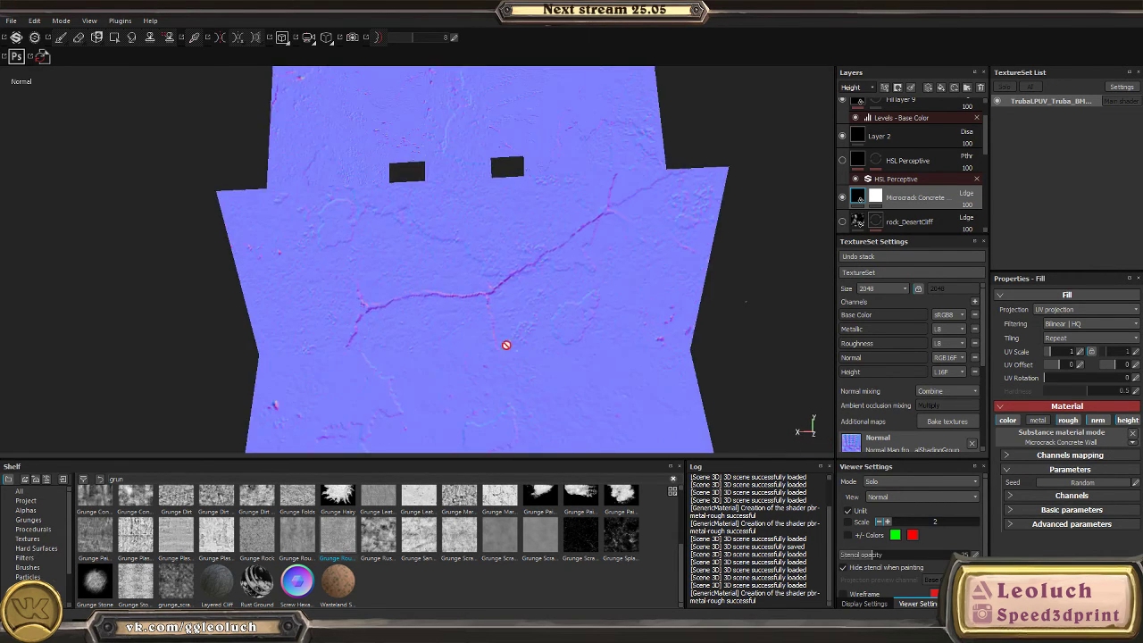
pyautogui.keyDown('alt'); pyautogui.moveTo(507, 345); pyautogui.dragTo(438, 294); pyautogui.keyUp('alt')
pyautogui.keyDown('alt'); pyautogui.moveTo(657, 181); pyautogui.dragTo(84, 222); pyautogui.keyUp('alt')
# - Check the remaining channels around the tower and return to the material view of its top
pyautogui.press('c')
pyautogui.keyDown('alt'); pyautogui.moveTo(531, 311); pyautogui.dragTo(352, 256); pyautogui.keyUp('alt')
pyautogui.press('c')
pyautogui.press('m')
pyautogui.keyDown('alt'); pyautogui.moveTo(352, 256); pyautogui.dragTo(556, 382, button='right'); pyautogui.keyUp('alt')
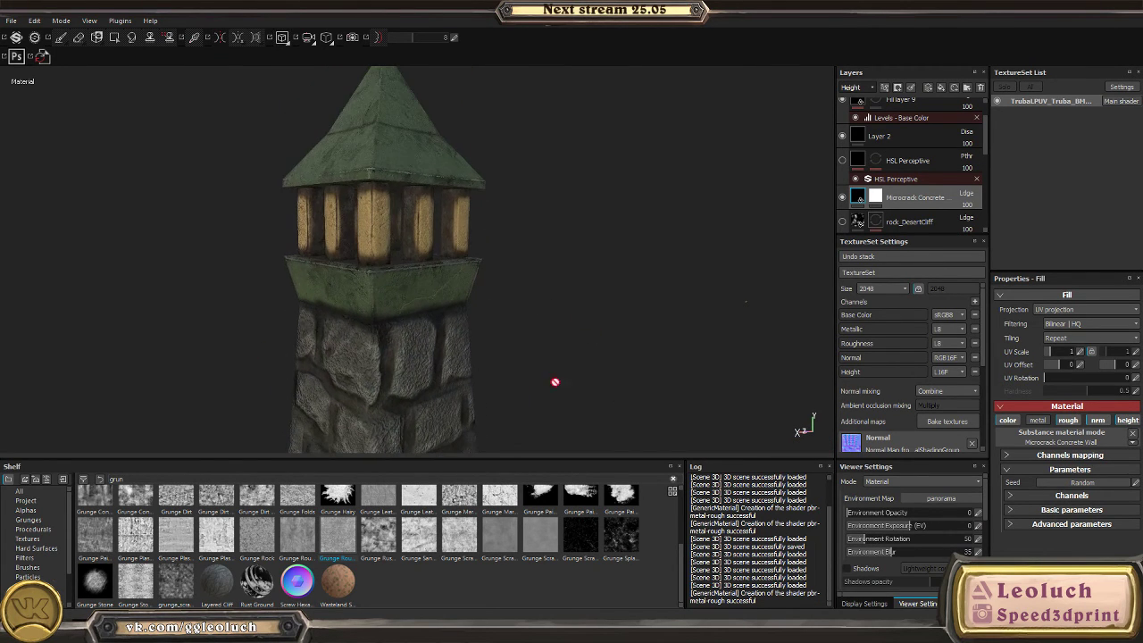
# - Slightly desaturate the green base color of Fill layer 1 inside the Orange_Painted folder
pyautogui.scroll(-5, 900, 204)
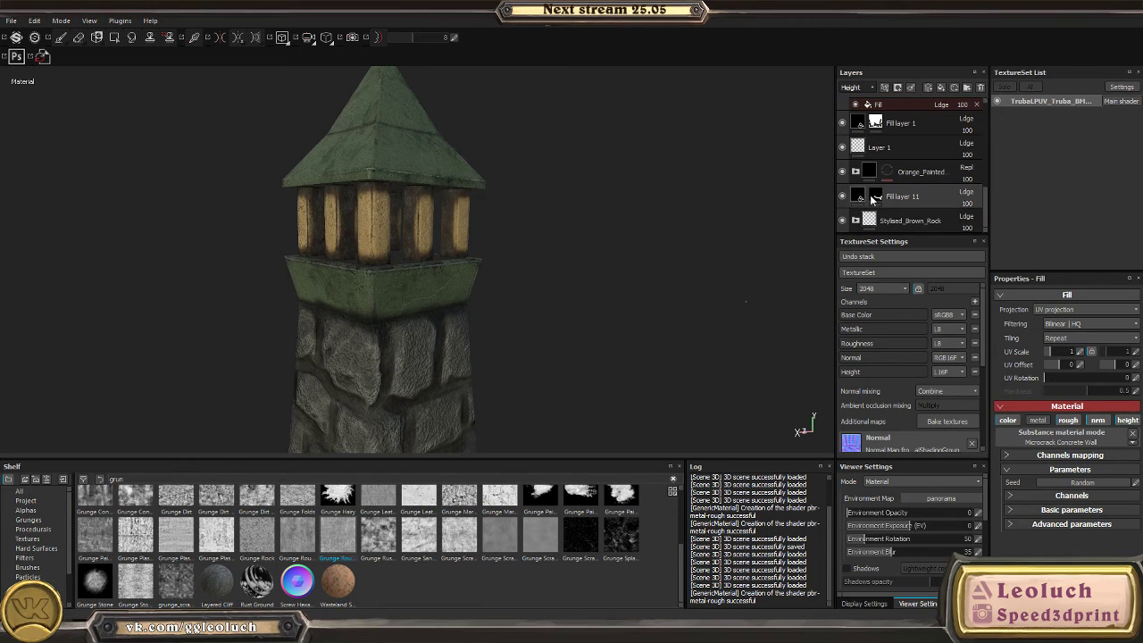
pyautogui.click(855, 170)
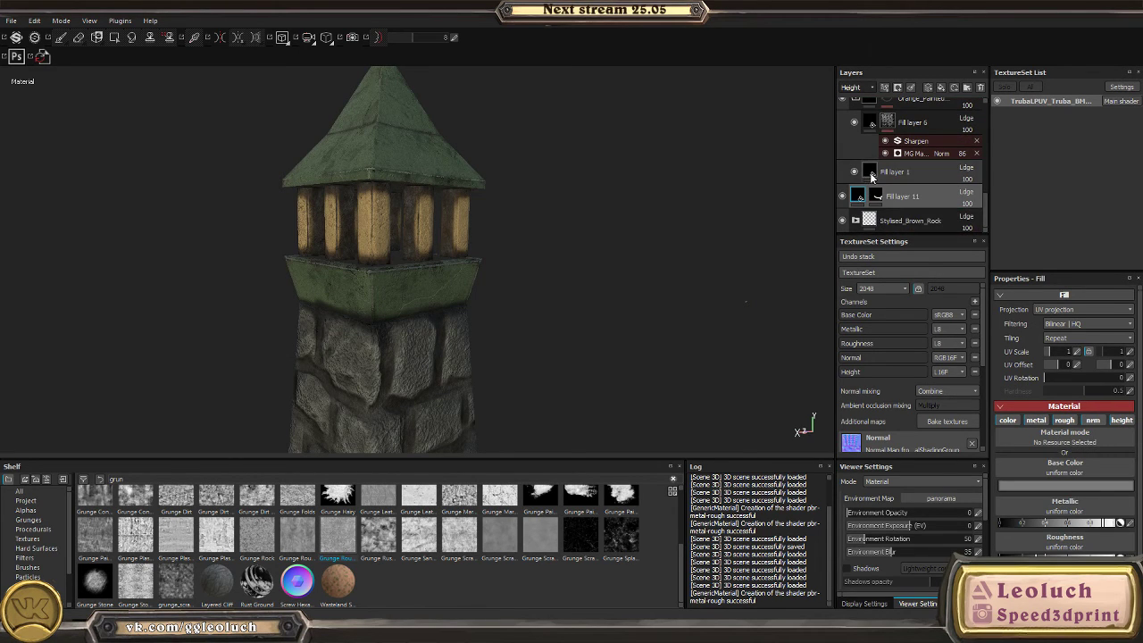
pyautogui.click(870, 169)
pyautogui.click(1040, 486)
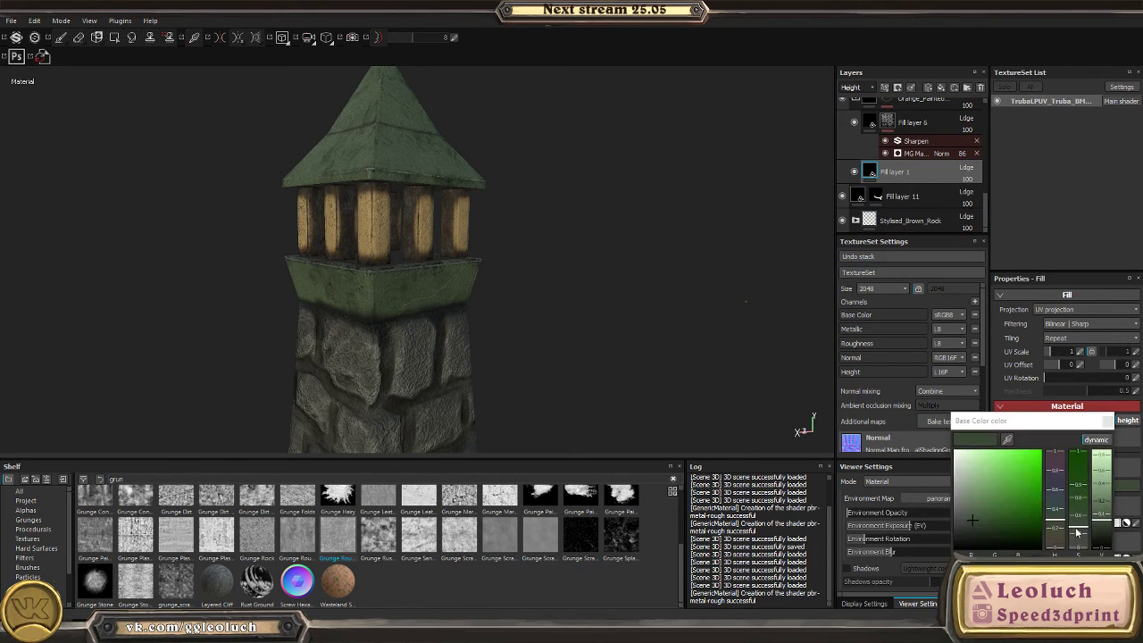
pyautogui.scroll(-5, 184, 123)
pyautogui.keyDown('alt'); pyautogui.moveTo(184, 123); pyautogui.dragTo(414, 240); pyautogui.keyUp('alt')
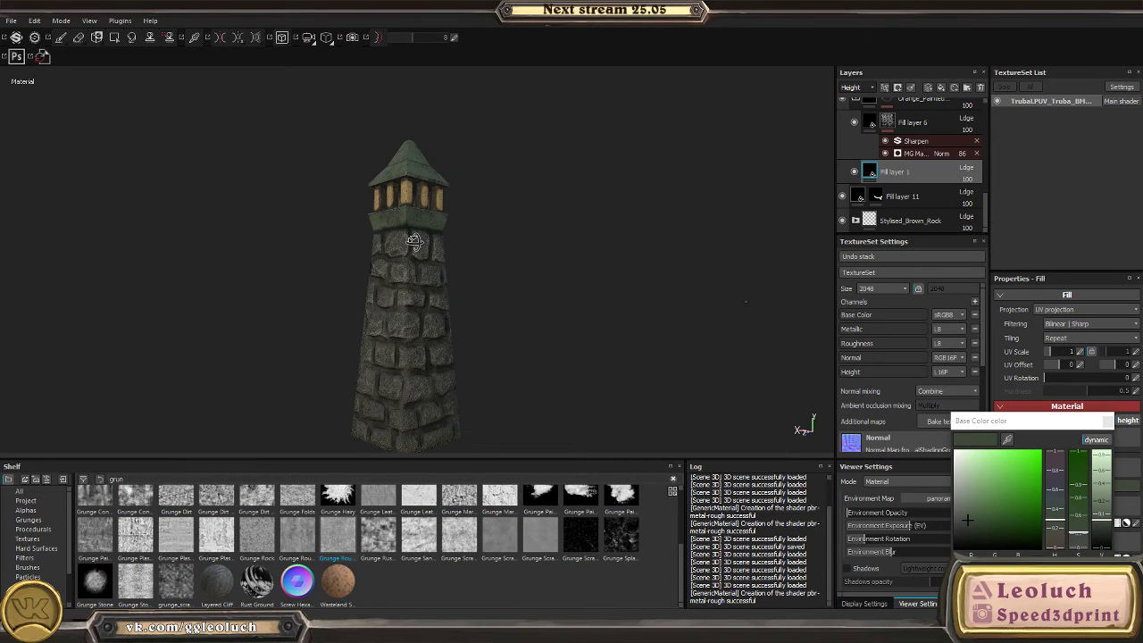
pyautogui.click(1112, 422)
# - Save the project as House_truba in the The Hideout folder
pyautogui.hotkey('ctrl', 's')
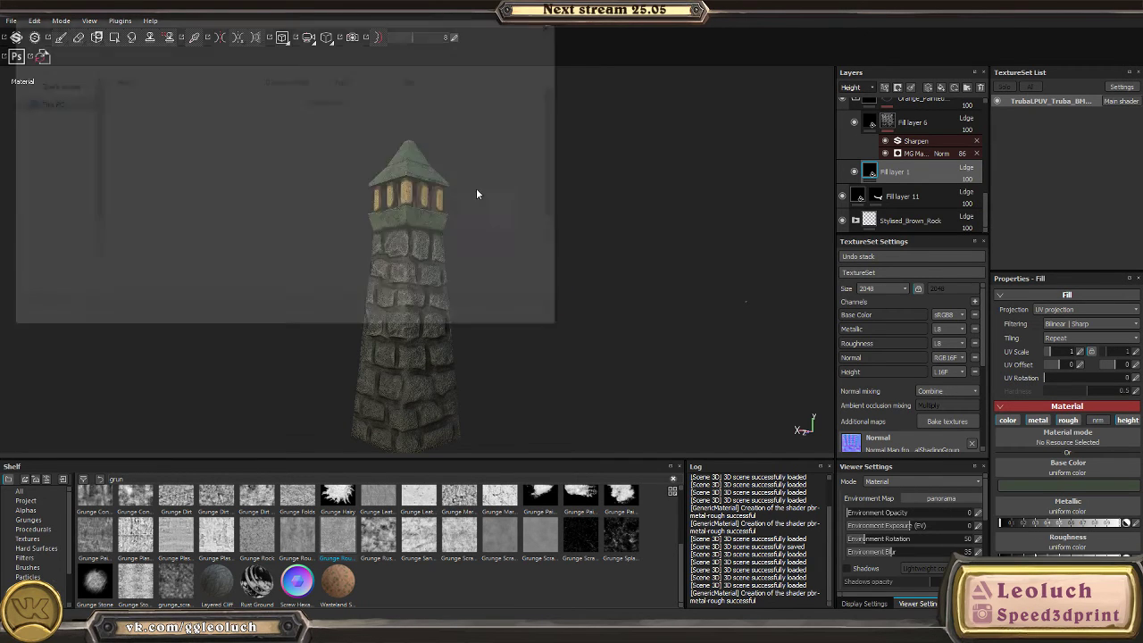
pyautogui.scroll(-2, 196, 116)
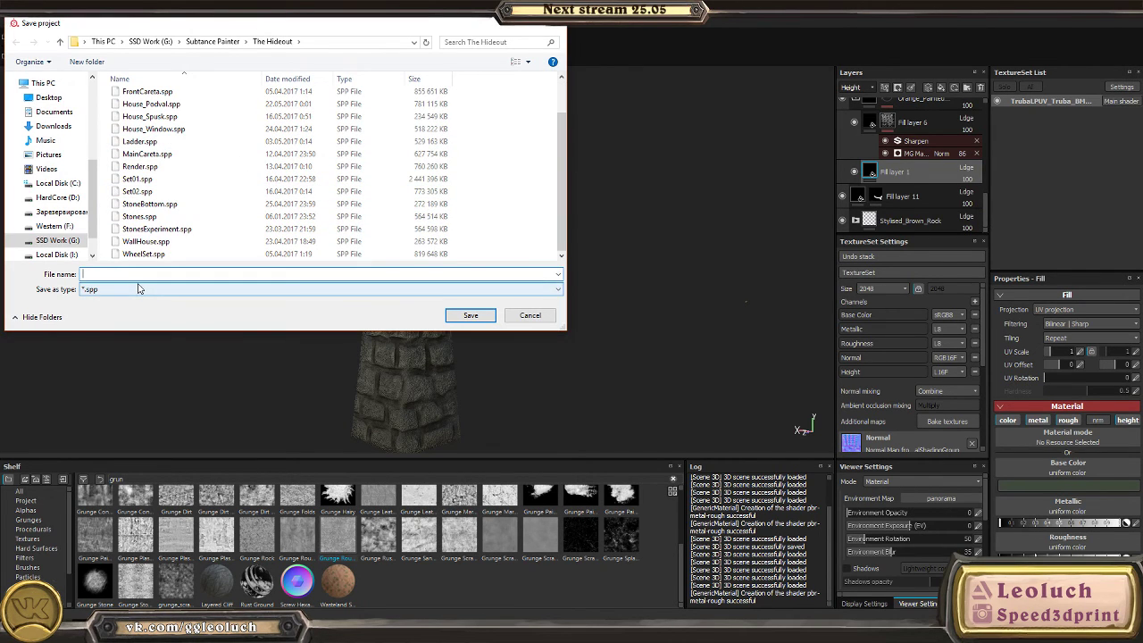
pyautogui.write('Ho')
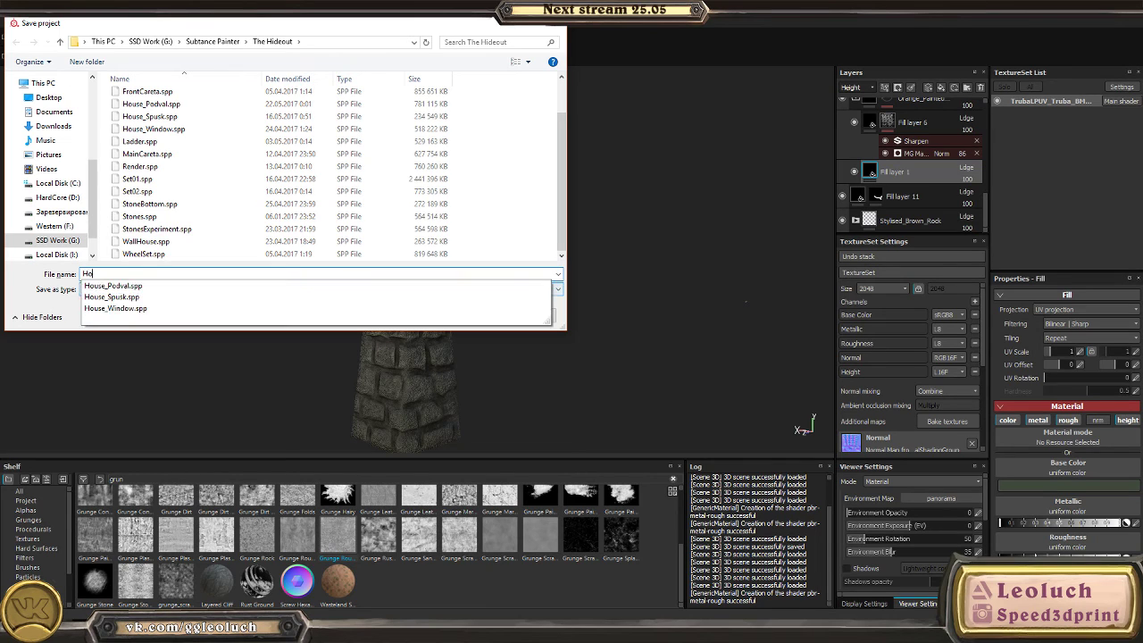
pyautogui.write('use_truba')
pyautogui.press('Return')
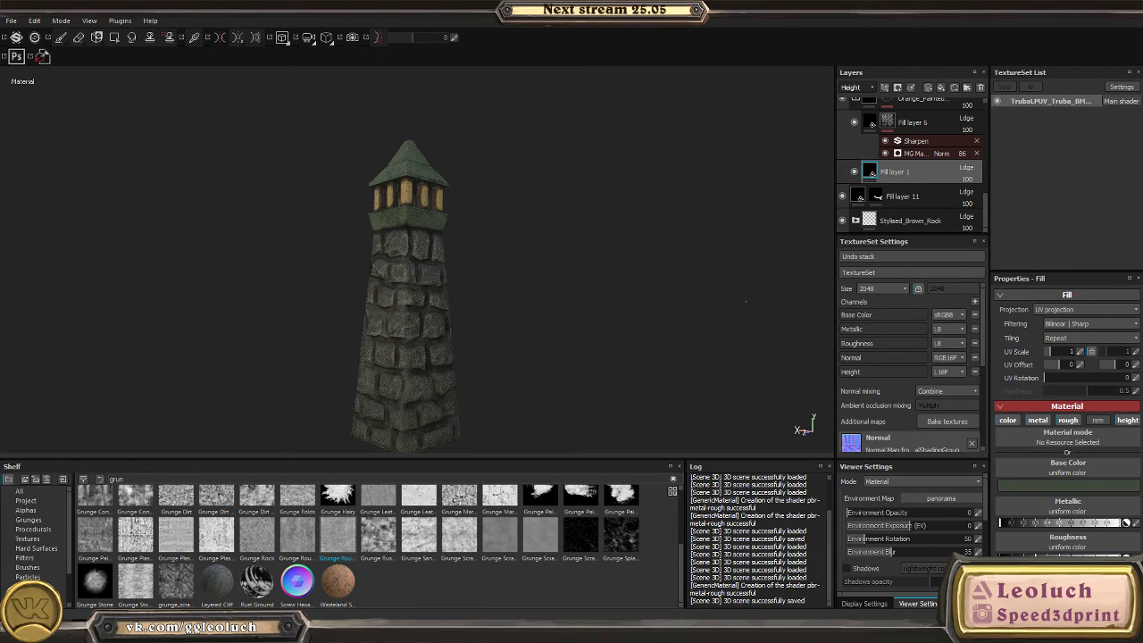
# - Start the texture export and browse for its destination to the Maya folder on SSD Work (G:)
pyautogui.keyDown('alt'); pyautogui.moveTo(221, 306); pyautogui.dragTo(375, 295); pyautogui.keyUp('alt')
pyautogui.click(11, 20)
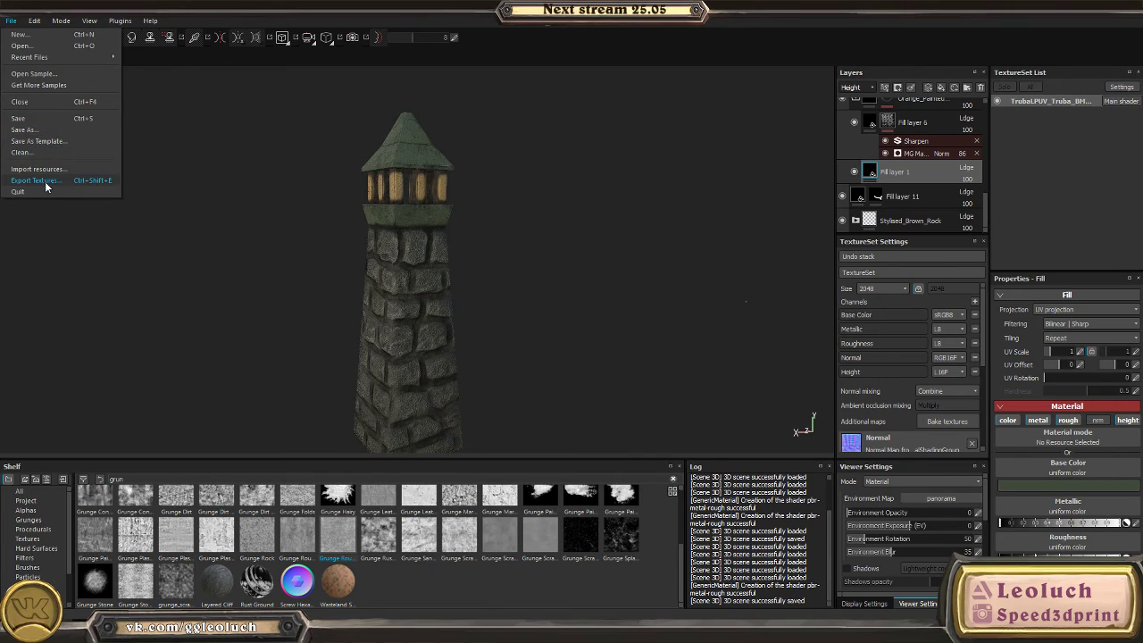
pyautogui.click(47, 183)
pyautogui.click(620, 166)
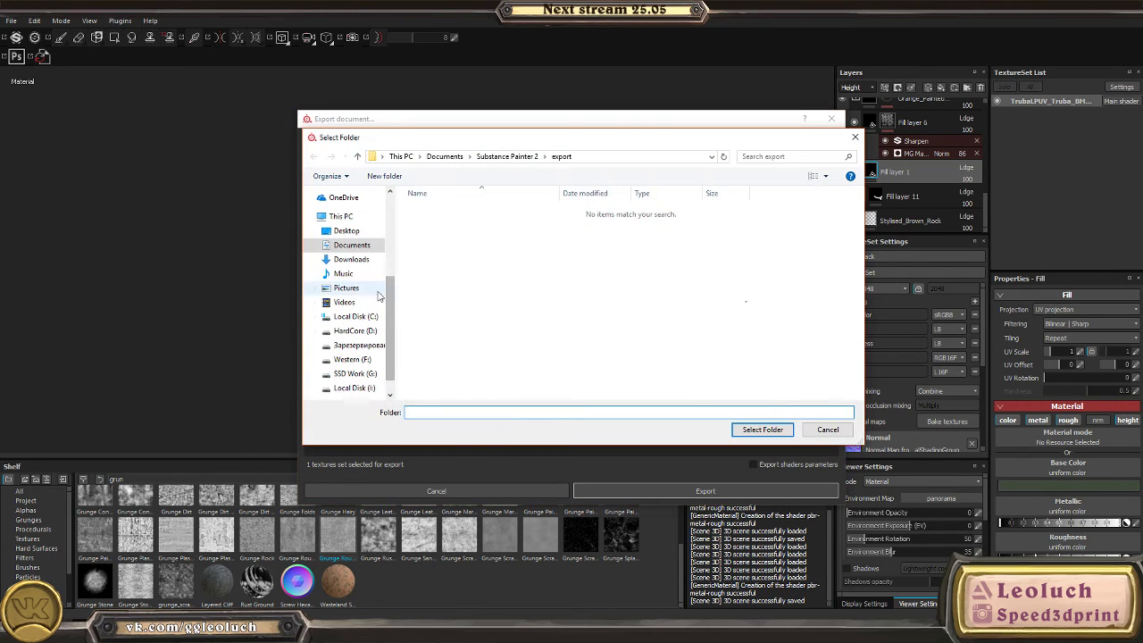
pyautogui.click(342, 217)
pyautogui.doubleClick(589, 338)
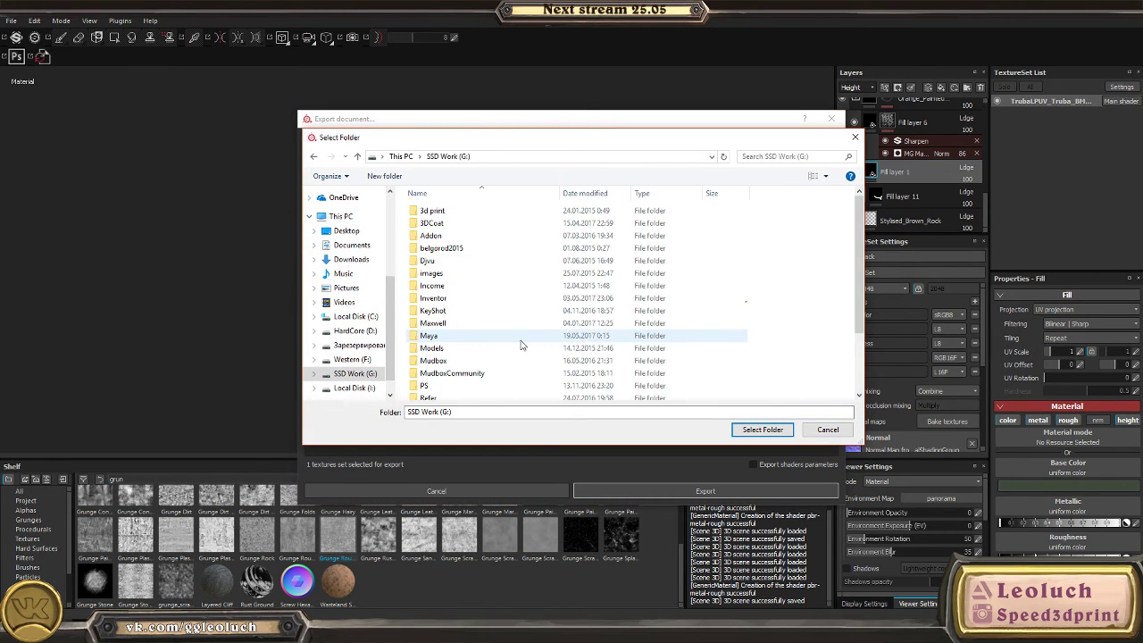
pyautogui.doubleClick(430, 268)
pyautogui.scroll(-5, 491, 330)
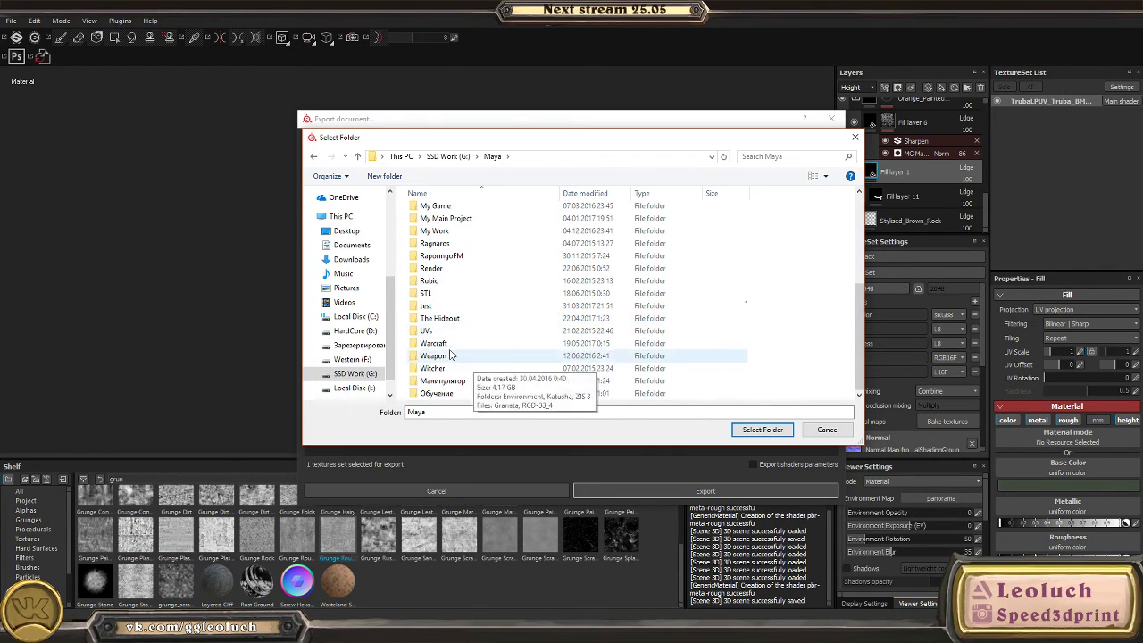
# - Navigate the export destination to The Hideout/Modeling/House/Truba
pyautogui.click(451, 318)
pyautogui.doubleClick(451, 318)
pyautogui.doubleClick(435, 224)
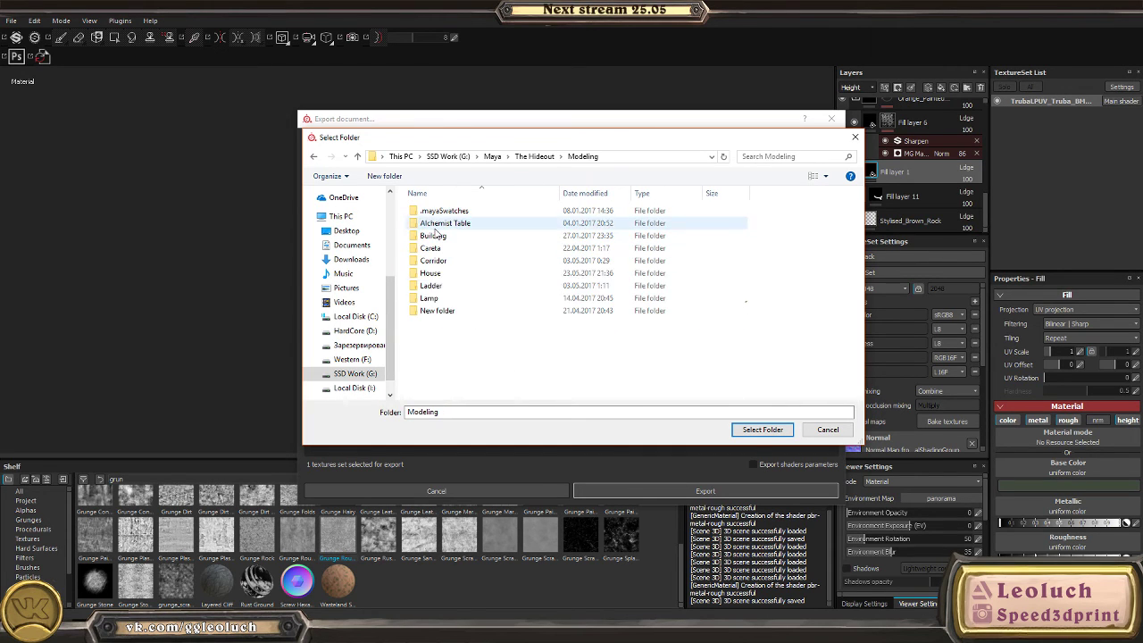
pyautogui.click(441, 274)
pyautogui.doubleClick(441, 274)
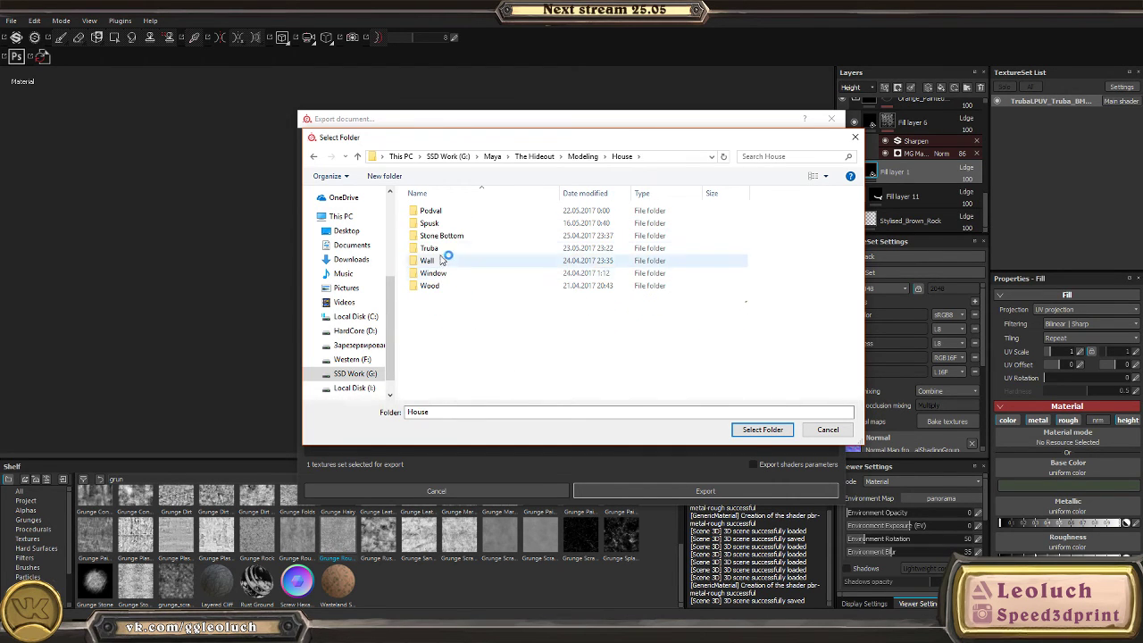
pyautogui.click(434, 246)
pyautogui.doubleClick(434, 245)
# - Create a folder named t inside Truba and select it as the export destination
pyautogui.rightClick(479, 316)
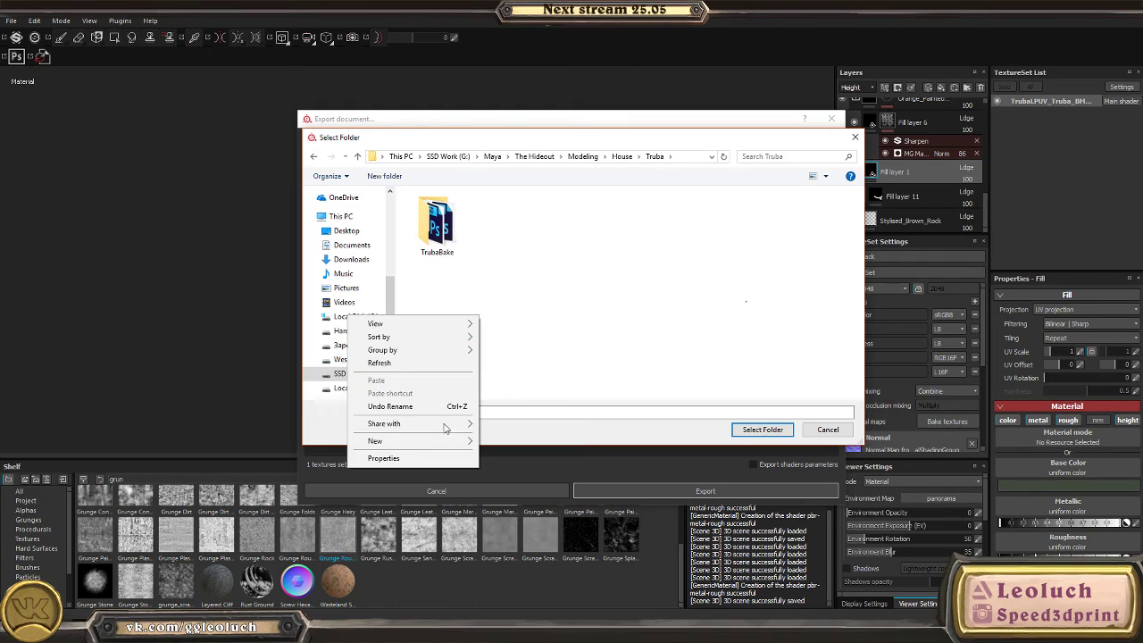
pyautogui.rightClick(453, 288)
pyautogui.moveTo(398, 416)
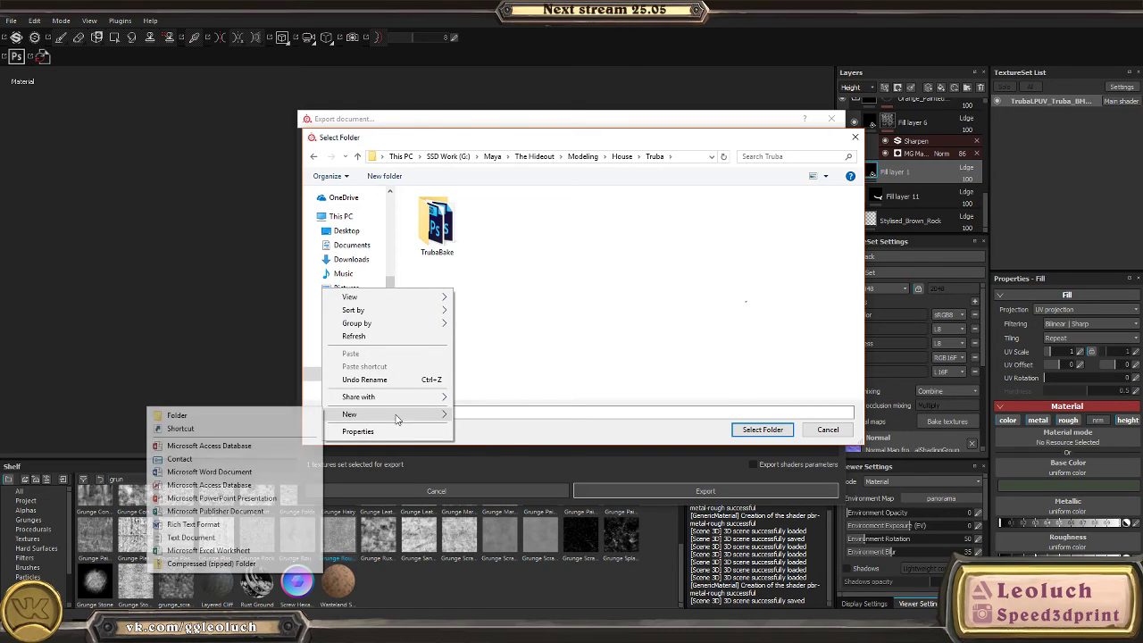
pyautogui.click(249, 415)
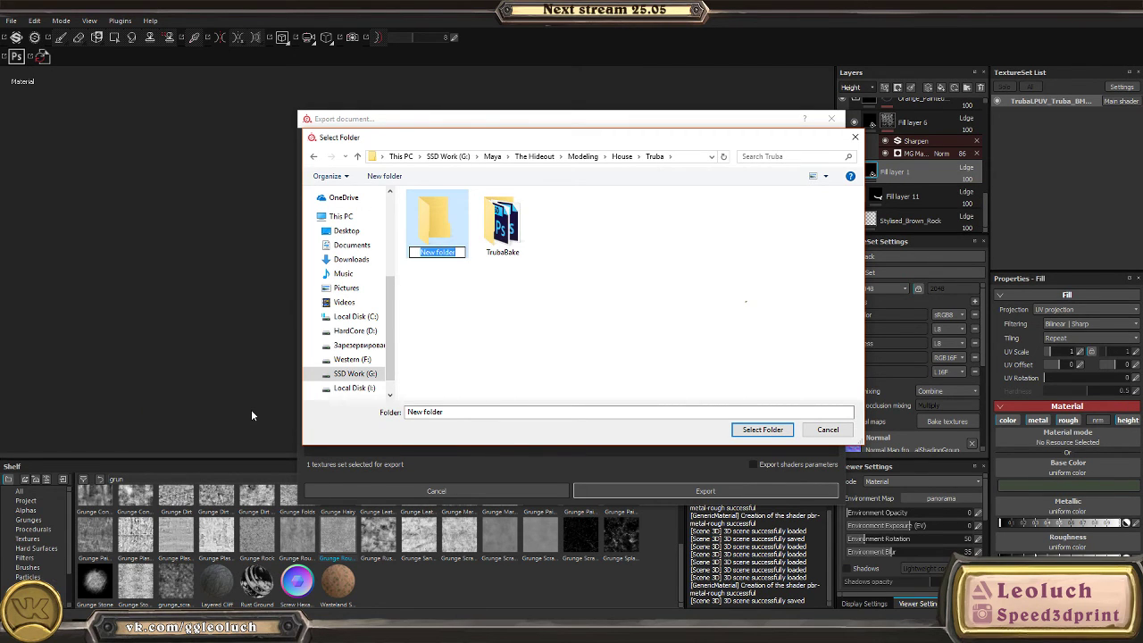
pyautogui.doubleClick(436, 223)
pyautogui.click(762, 429)
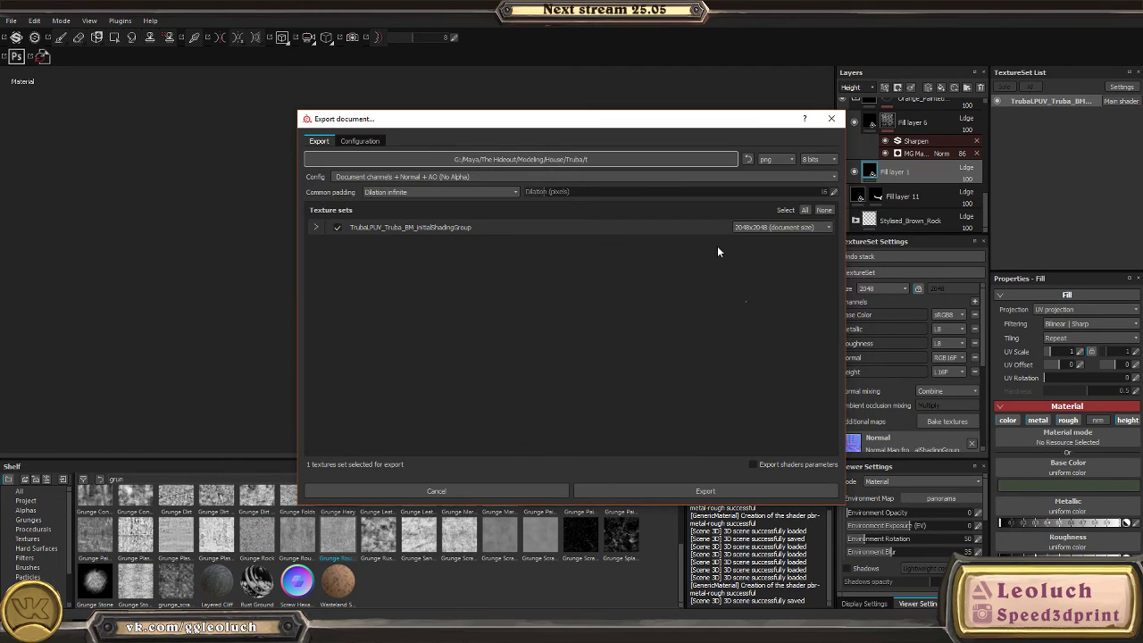
# - Set the export file format to targa and check the texture set and the destination folder
pyautogui.click(773, 159)
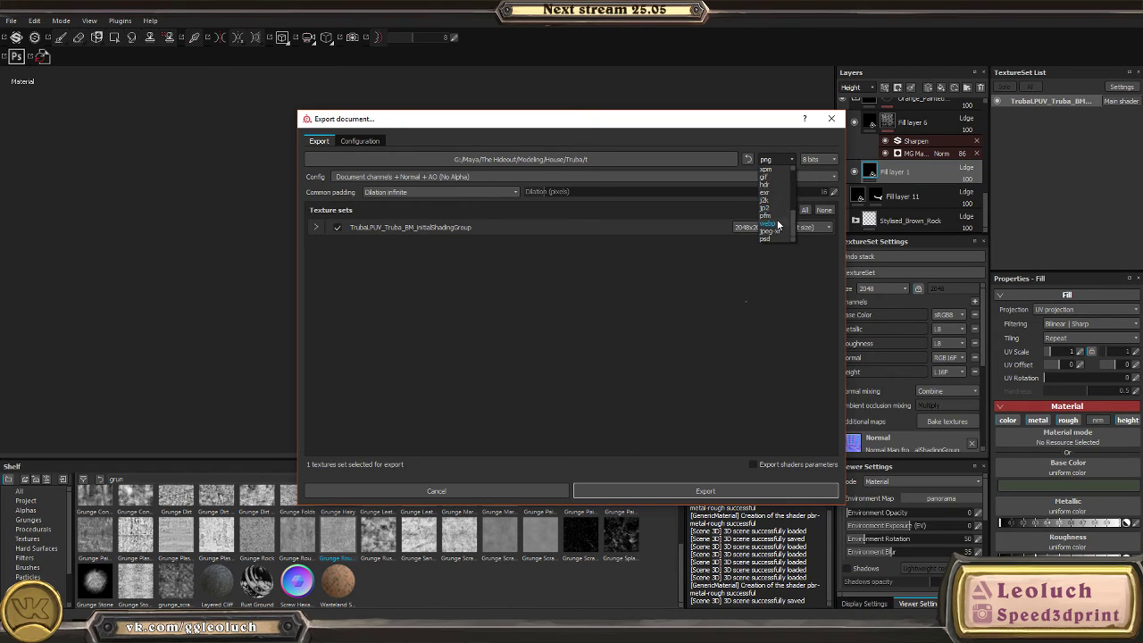
pyautogui.click(774, 193)
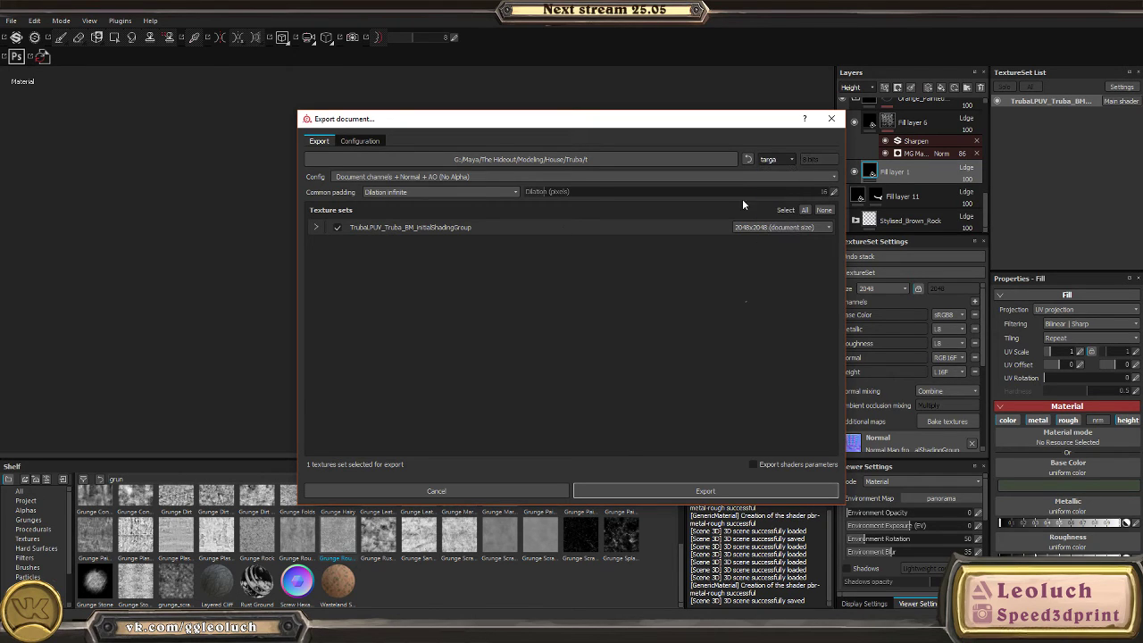
pyautogui.click(314, 227)
pyautogui.click(314, 228)
pyautogui.click(447, 160)
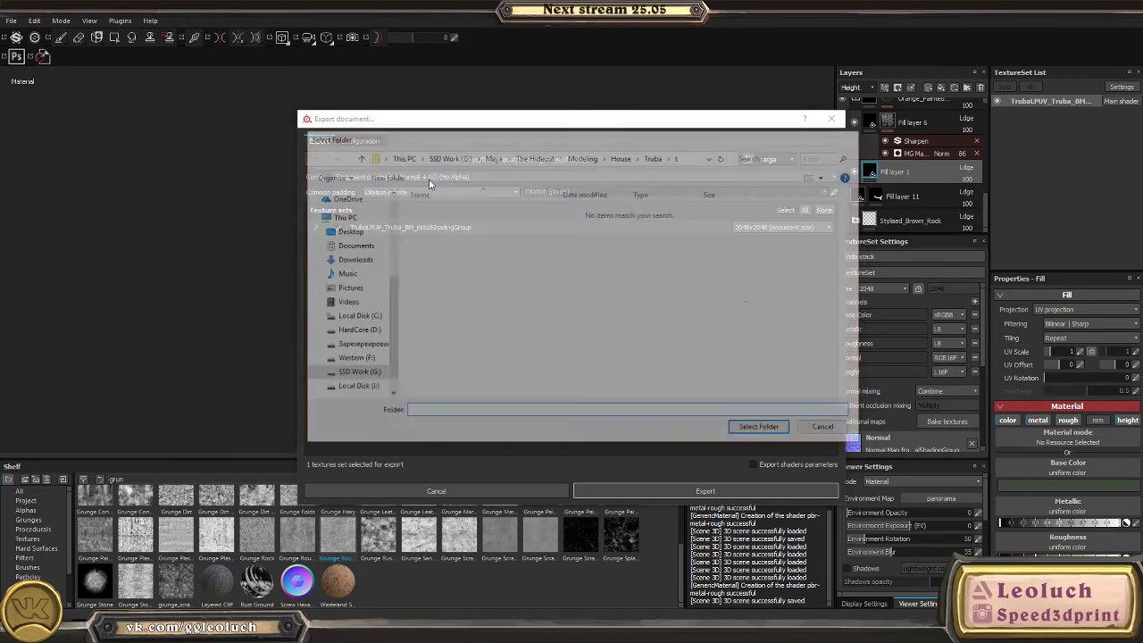
pyautogui.press('Return')
# - Export the texture set with the Unreal Engine 4 (Packed) configuration
pyautogui.click(393, 178)
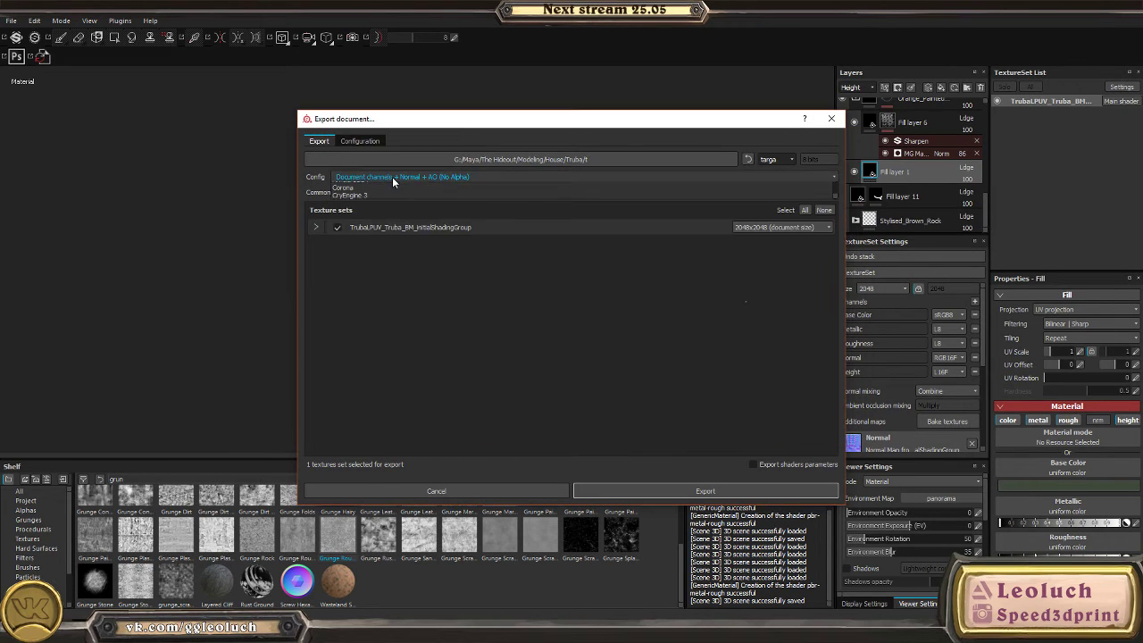
pyautogui.click(363, 230)
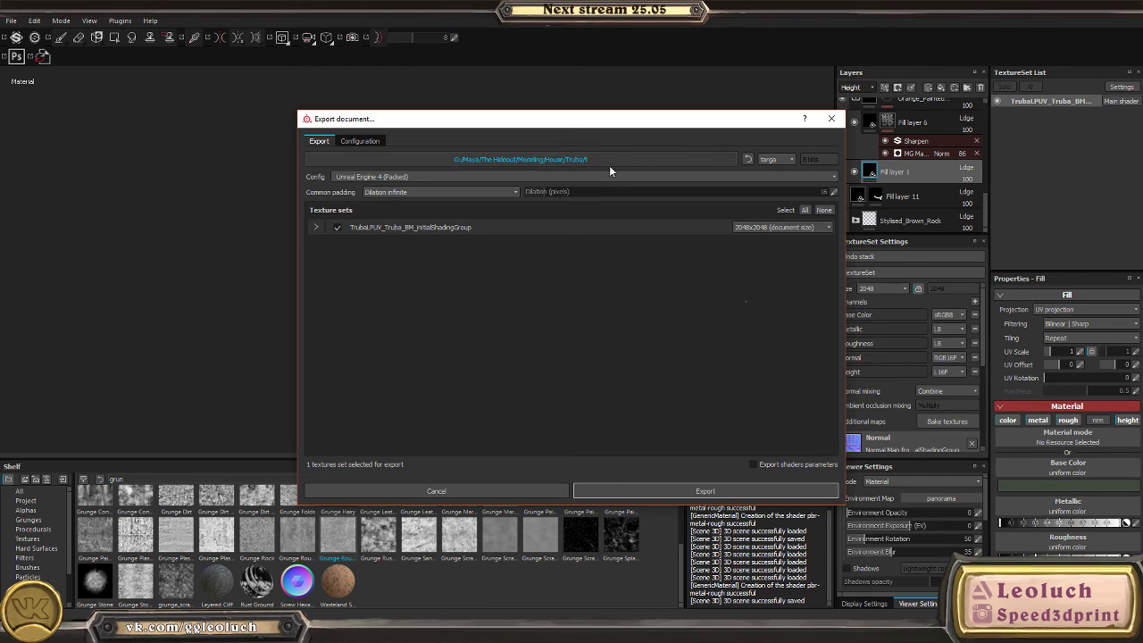
pyautogui.click(616, 490)
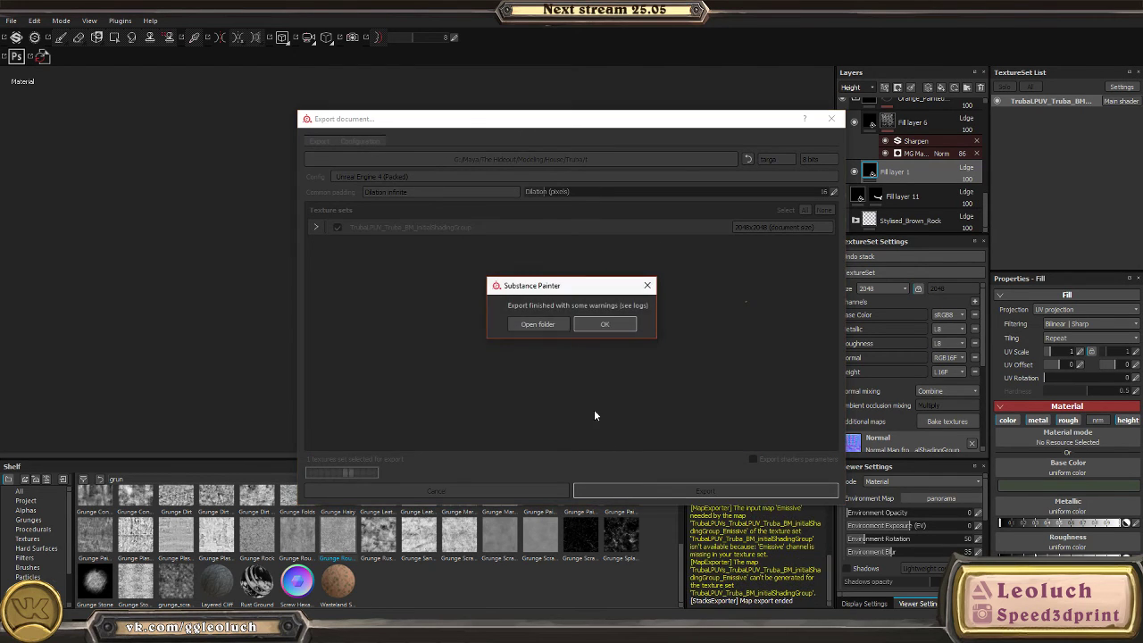
pyautogui.click(604, 325)
# - Quit Substance Painter with the project changes saved and launch Marmoset Toolbag 3
pyautogui.hotkey('ctrl', 'q')
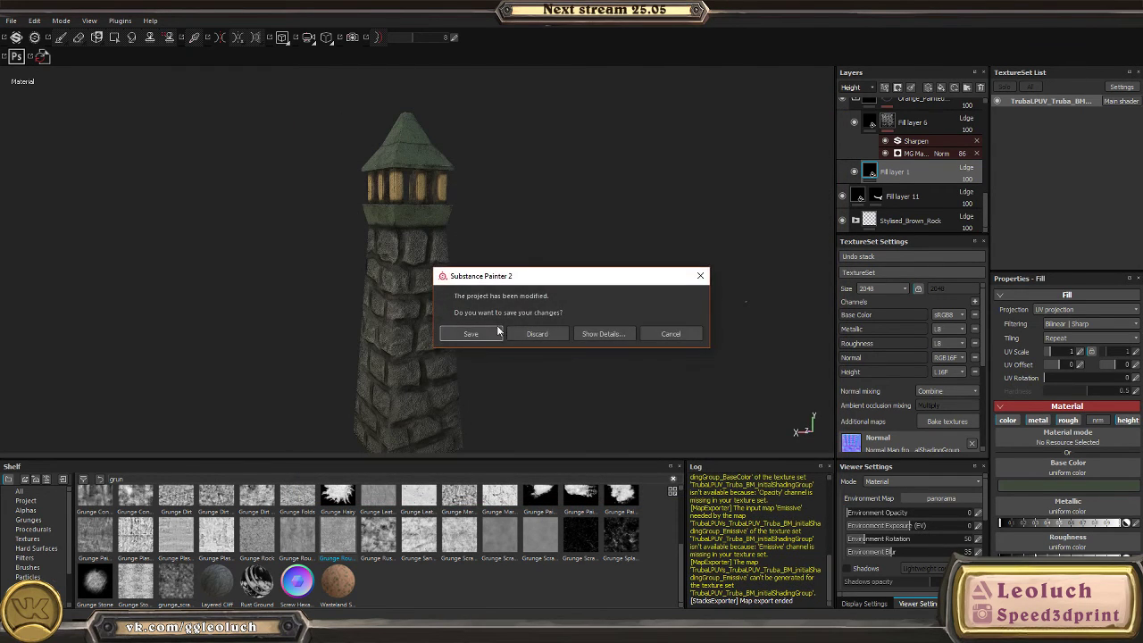
pyautogui.click(470, 334)
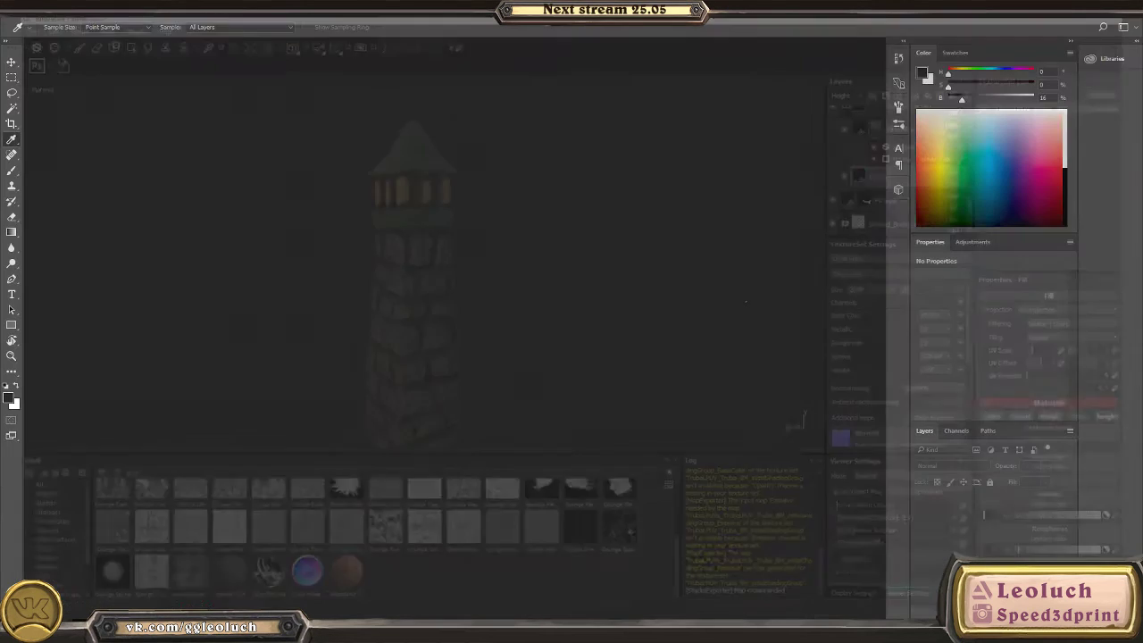
pyautogui.rightClick(958, 535)
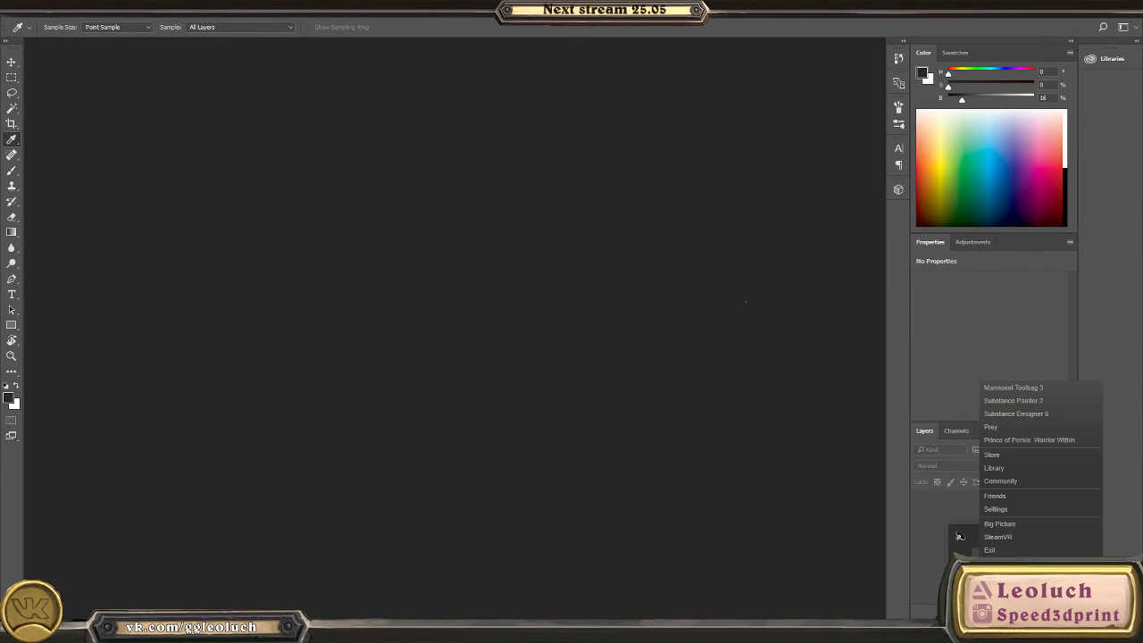
pyautogui.click(1011, 389)
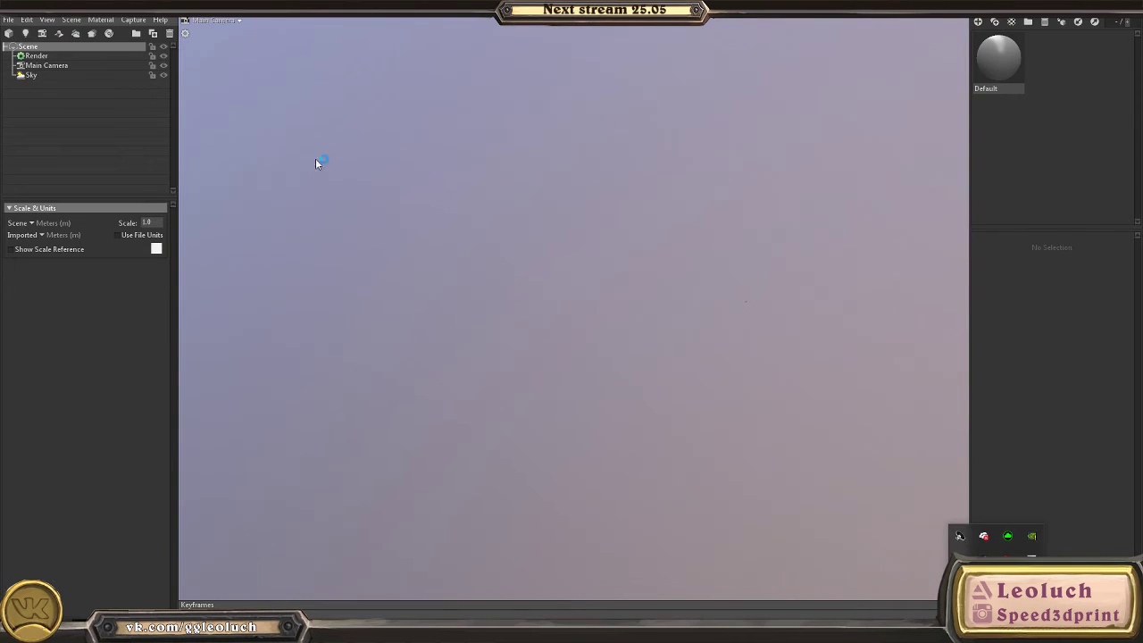
# - Import the TrubaLPUVs OBJ model from the Truba folder into the scene and view it from another side
pyautogui.click(8, 19)
pyautogui.click(39, 105)
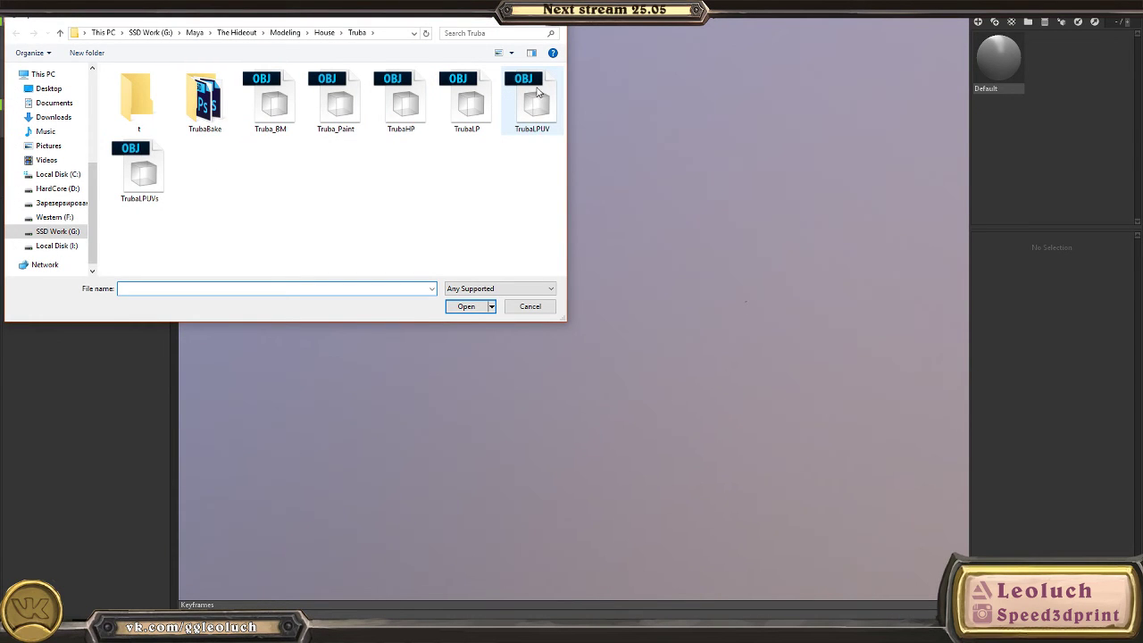
pyautogui.doubleClick(159, 168)
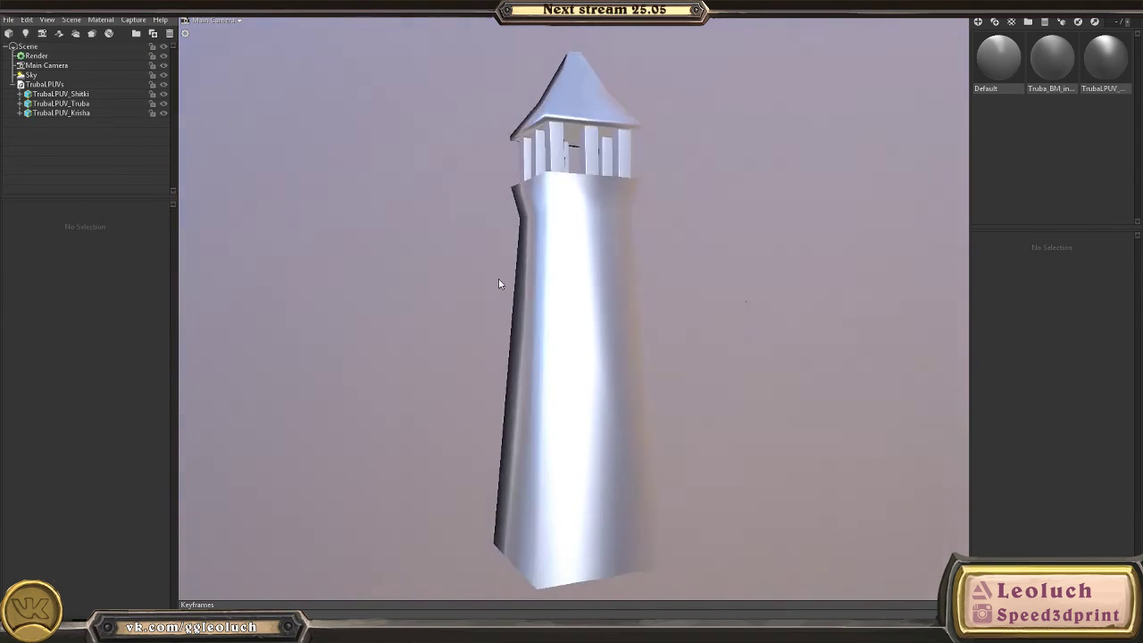
pyautogui.moveTo(500, 280); pyautogui.dragTo(782, 361)
# - Create a material from the Unreal 4 Template and load the exported Normal texture from folder t as its normal map
pyautogui.click(1013, 23)
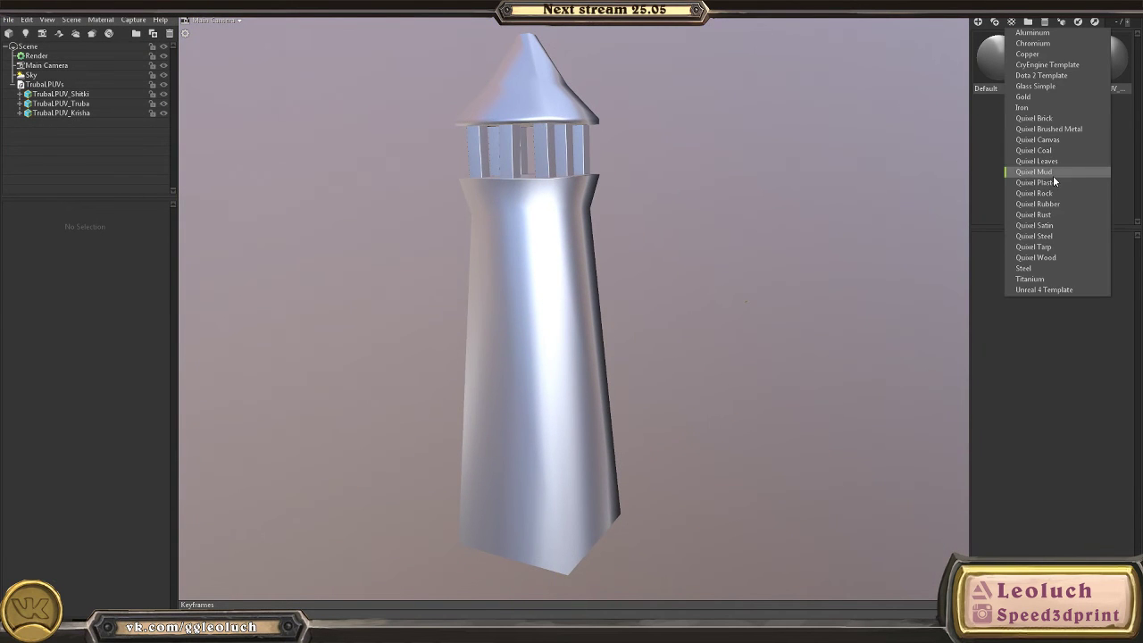
pyautogui.click(1049, 291)
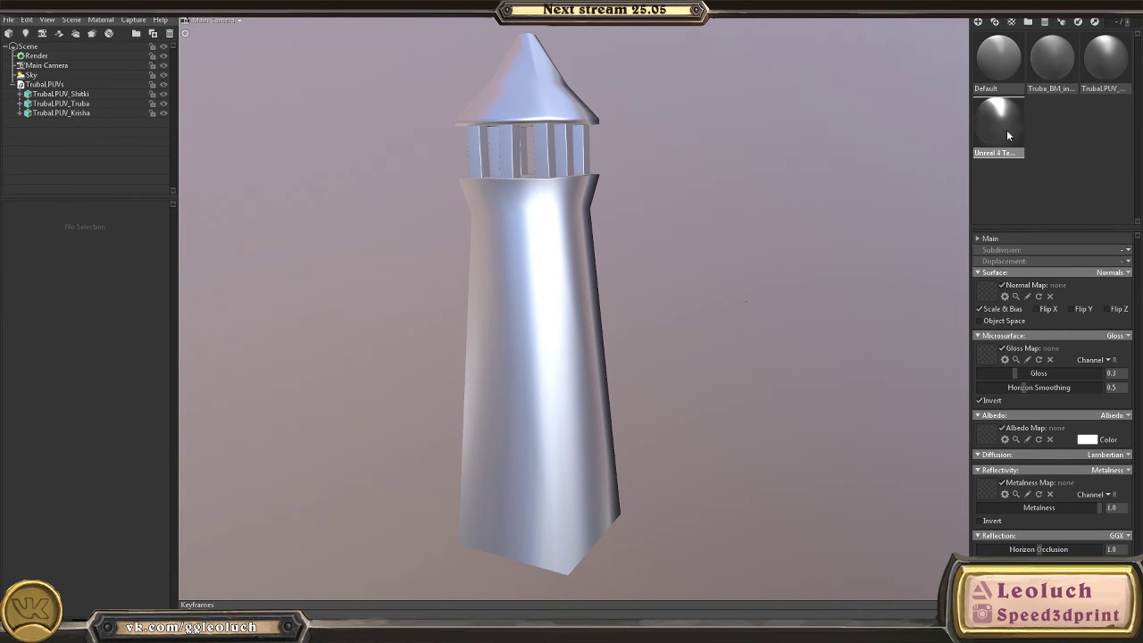
pyautogui.click(983, 286)
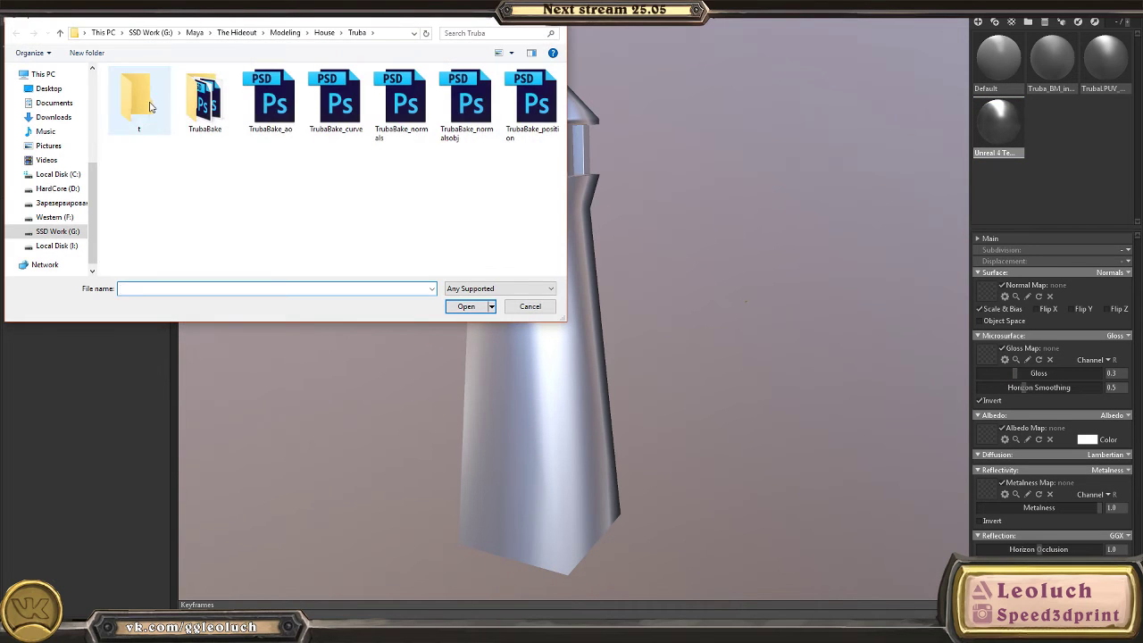
pyautogui.doubleClick(140, 103)
pyautogui.click(201, 119)
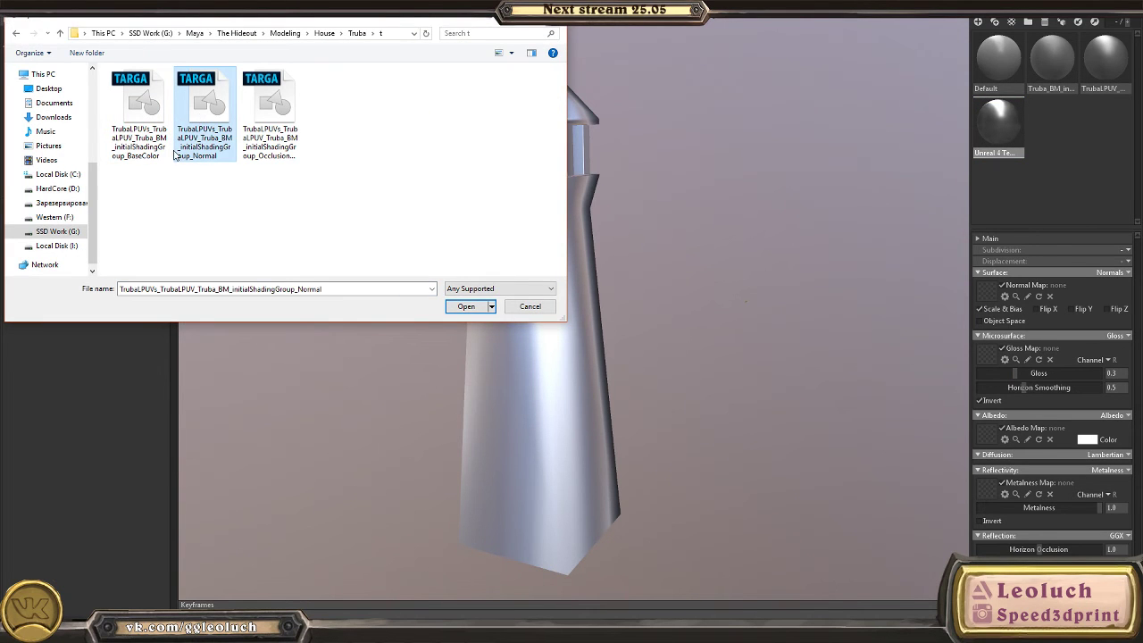
pyautogui.doubleClick(176, 154)
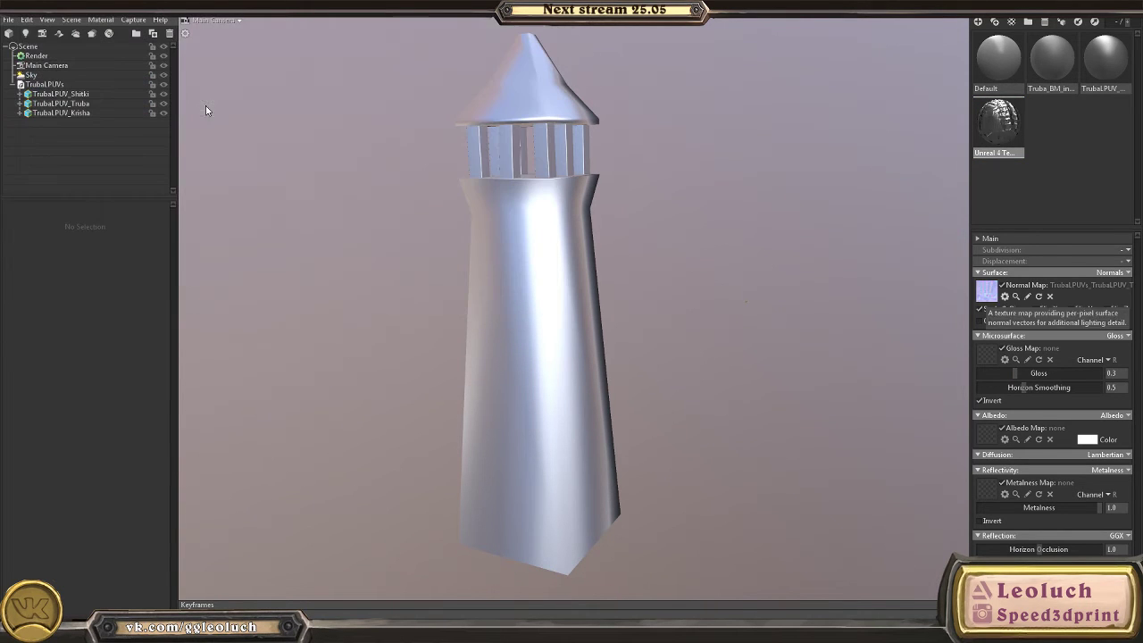
# - Flip Y on the normal map and load the packed Occlusion texture as the gloss map, reading channel G
pyautogui.click(987, 356)
pyautogui.doubleClick(268, 115)
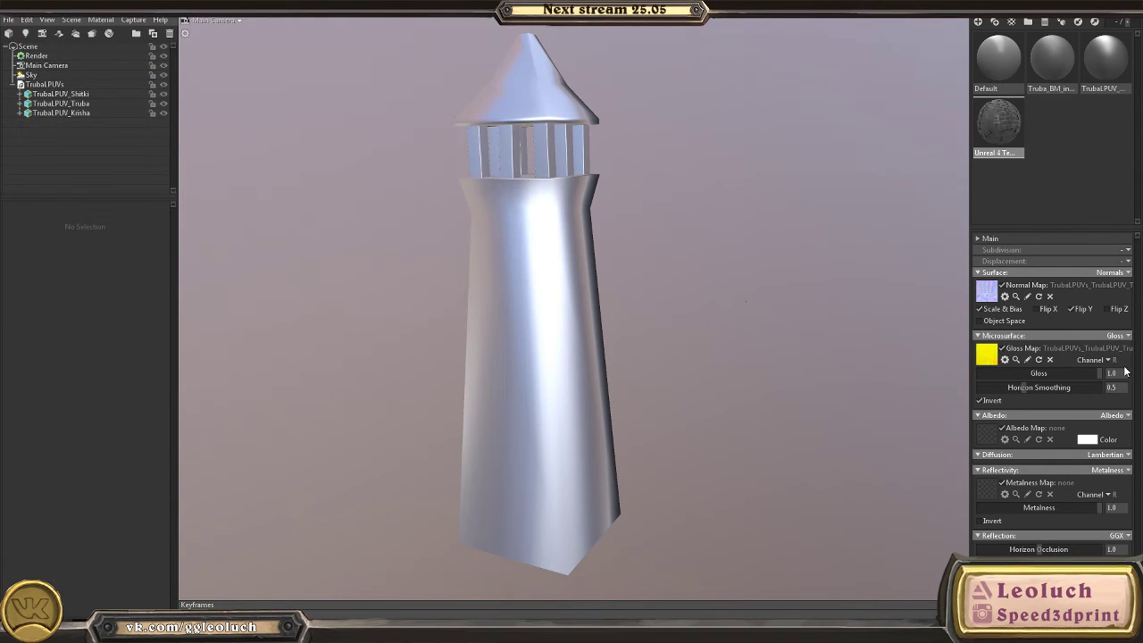
pyautogui.click(1109, 359)
pyautogui.click(1081, 382)
# - Load the BaseColor texture as the albedo map and the packed Occlusion texture as the metalness map, reading channel B
pyautogui.click(986, 434)
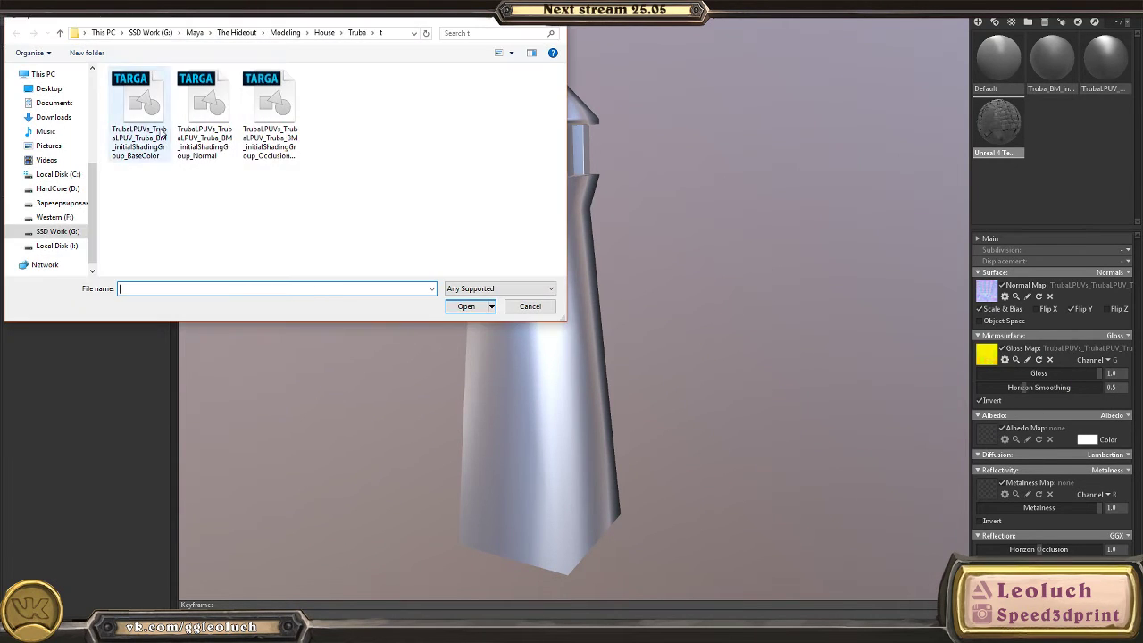
pyautogui.doubleClick(196, 99)
pyautogui.click(983, 489)
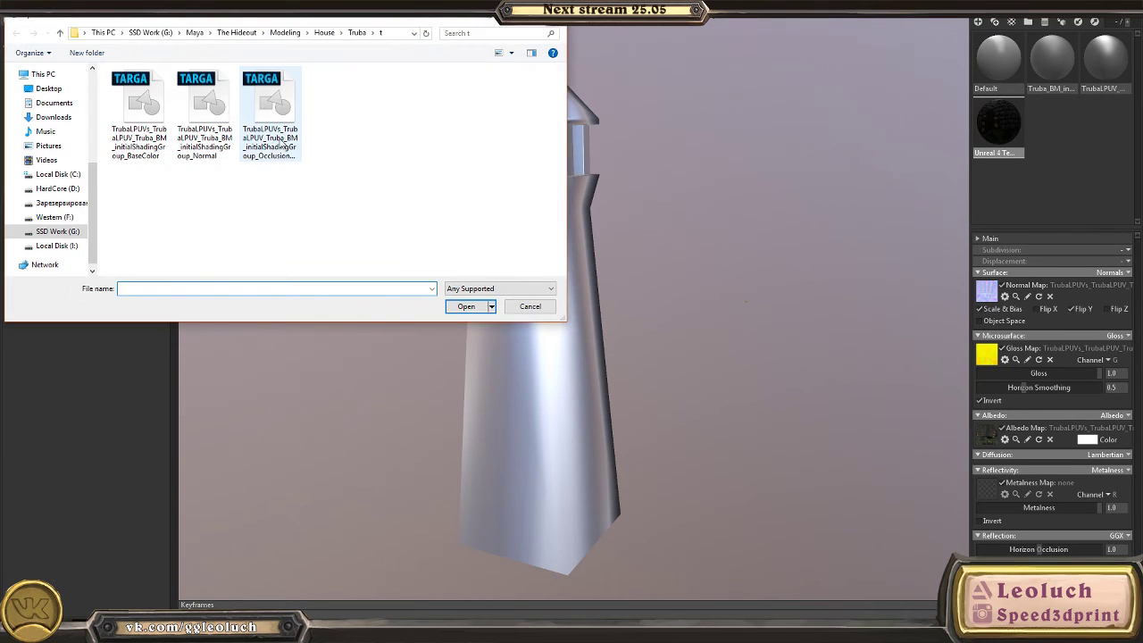
pyautogui.doubleClick(268, 107)
pyautogui.click(1104, 495)
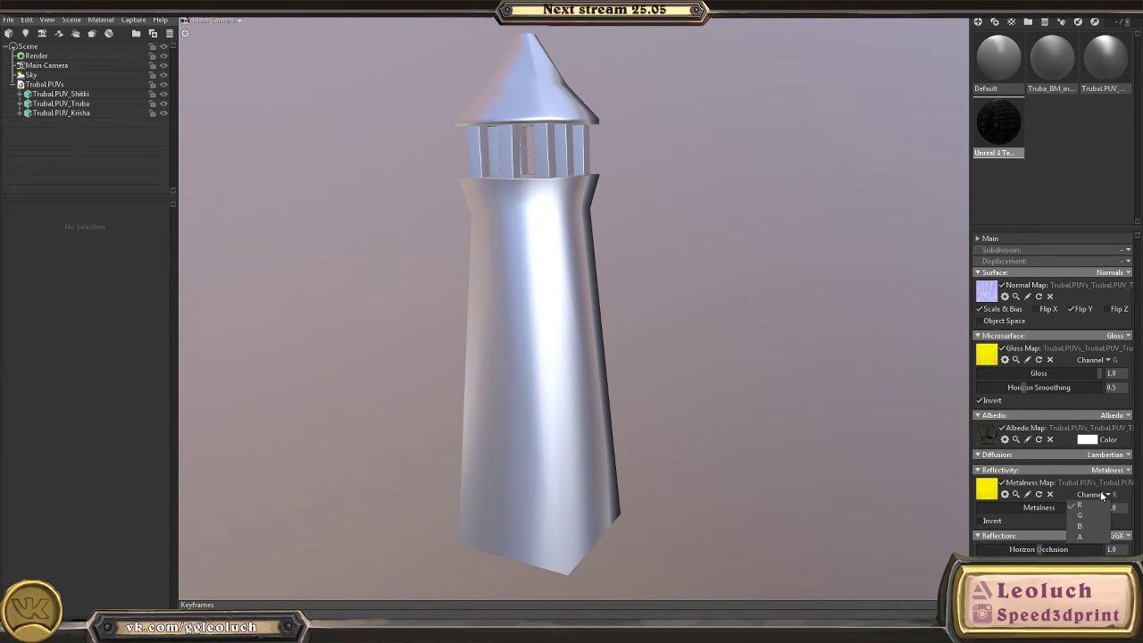
pyautogui.click(1091, 527)
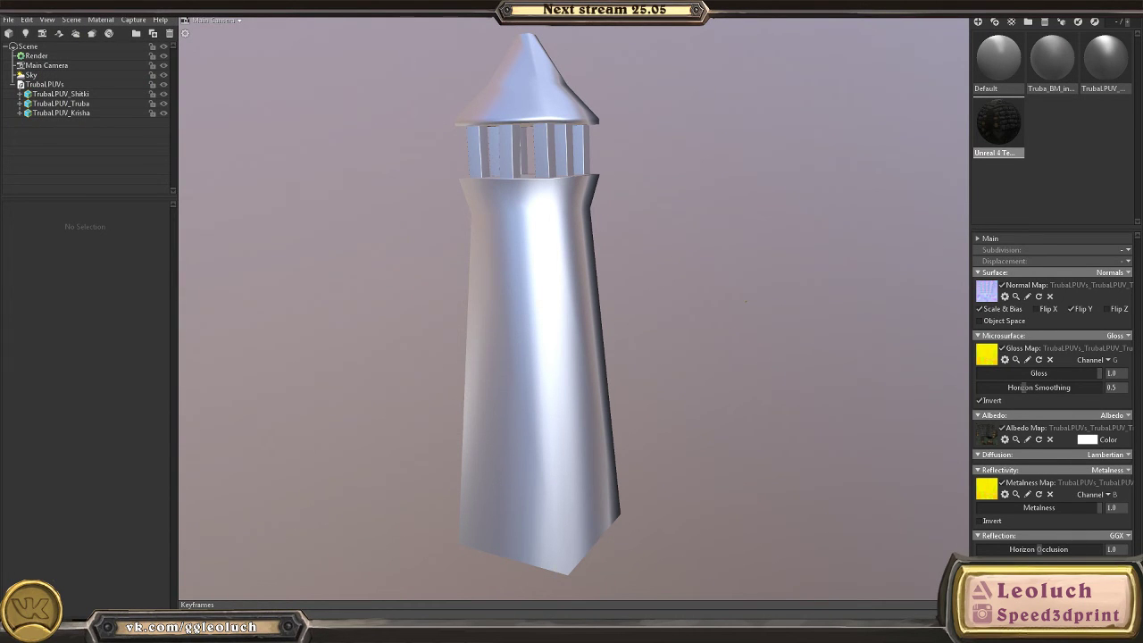
pyautogui.doubleClick(270, 120)
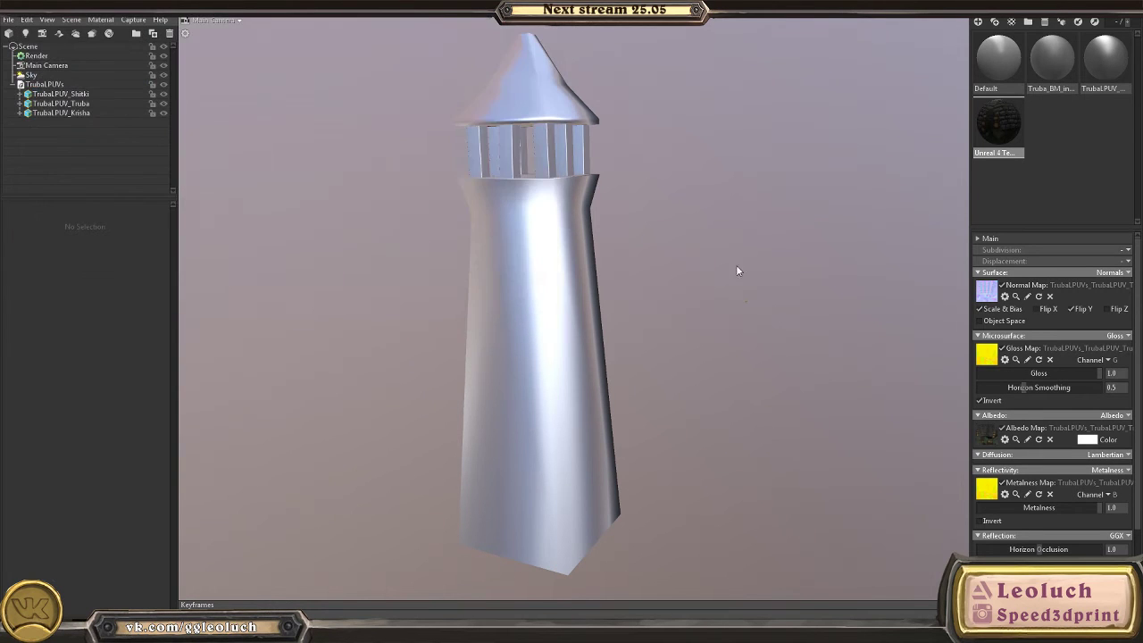
# - Apply the new Unreal 4 Template material to the tower body, the roof and the posts
pyautogui.moveTo(998, 122); pyautogui.dragTo(585, 290)
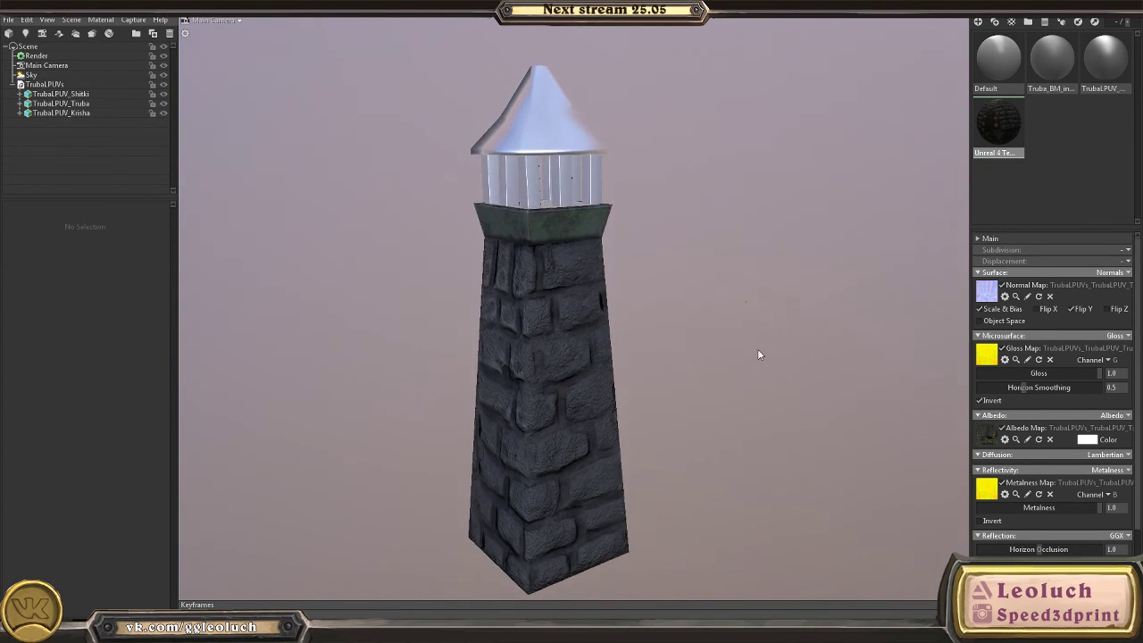
pyautogui.moveTo(757, 355); pyautogui.dragTo(932, 133)
pyautogui.click(40, 84)
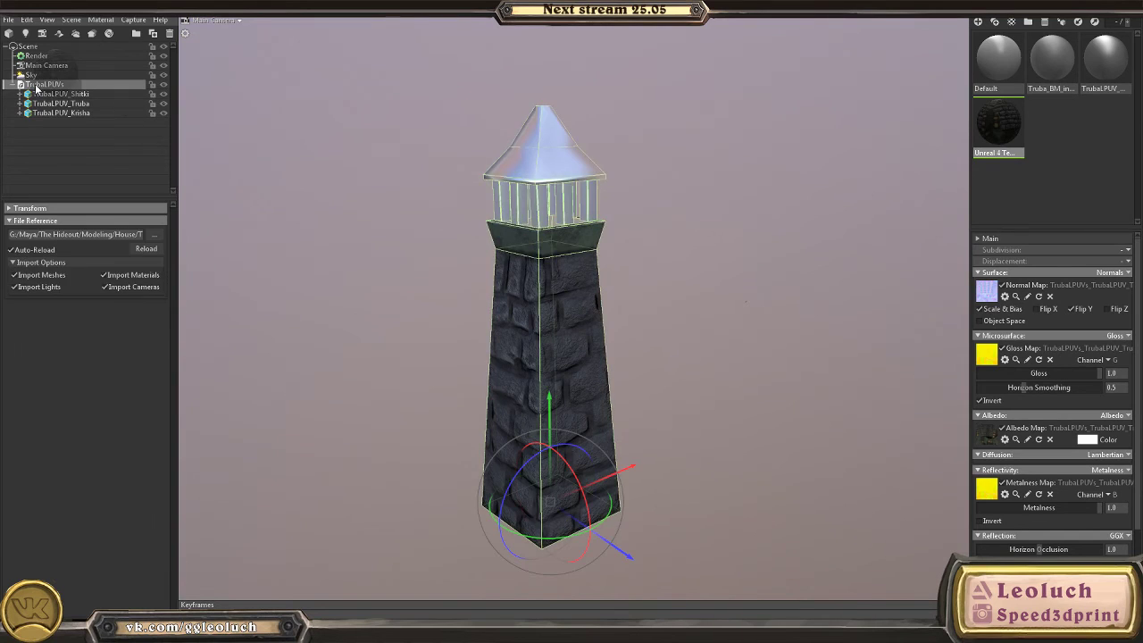
pyautogui.click(674, 225)
pyautogui.moveTo(674, 225); pyautogui.dragTo(555, 232)
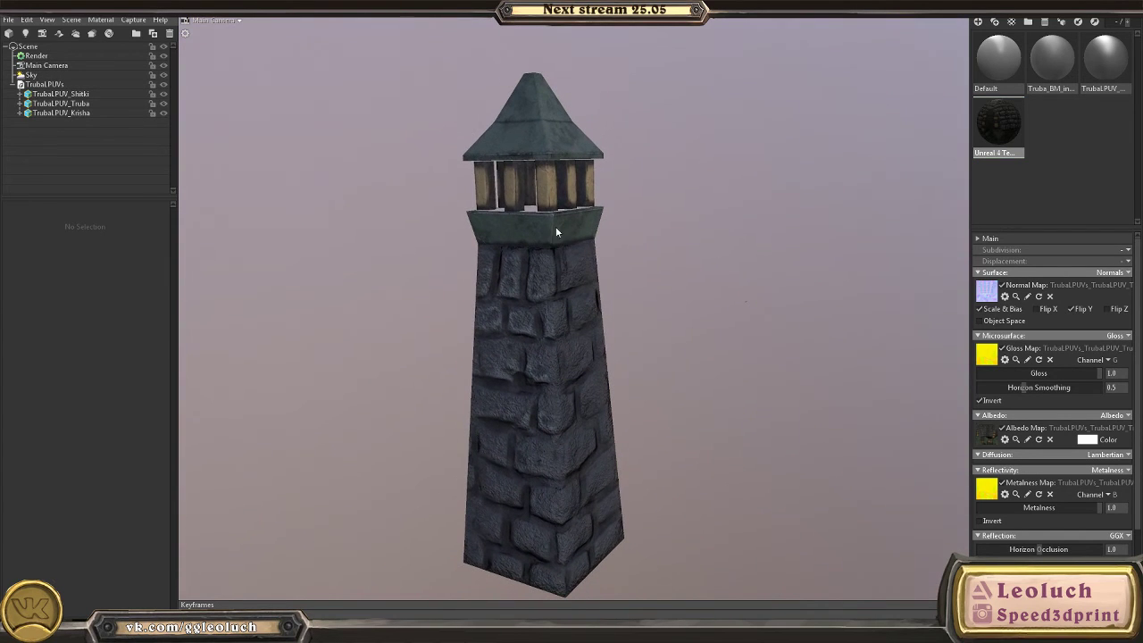
# - Change the sky lighting to the Pisa Courtyard preset and rotate the environment light around the tower
pyautogui.click(32, 75)
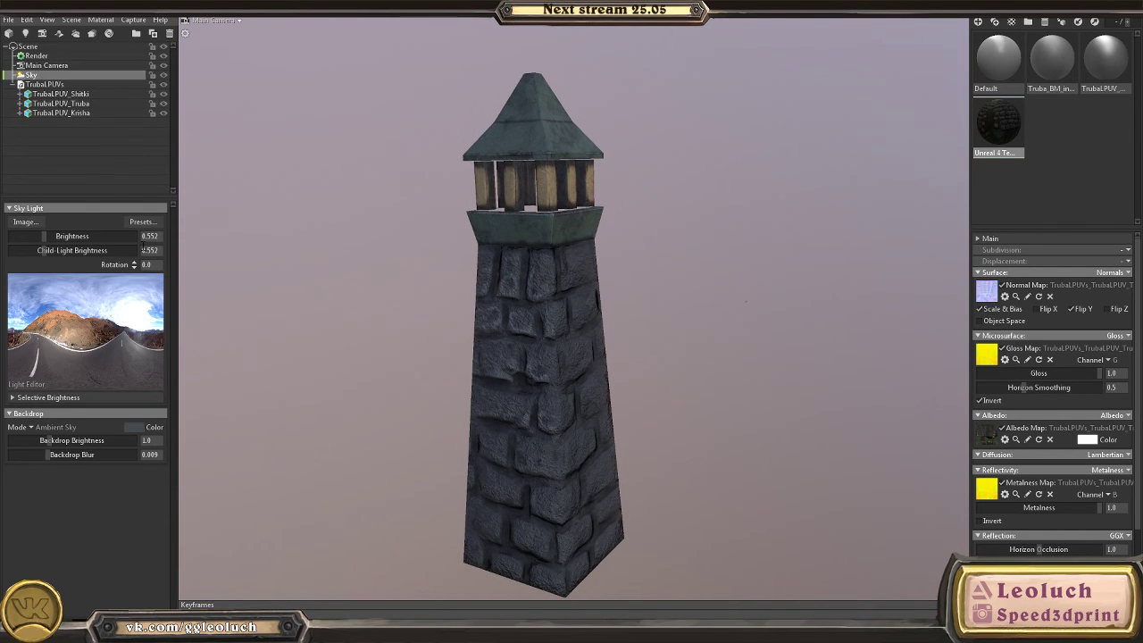
pyautogui.click(141, 223)
pyautogui.scroll(-2, 269, 512)
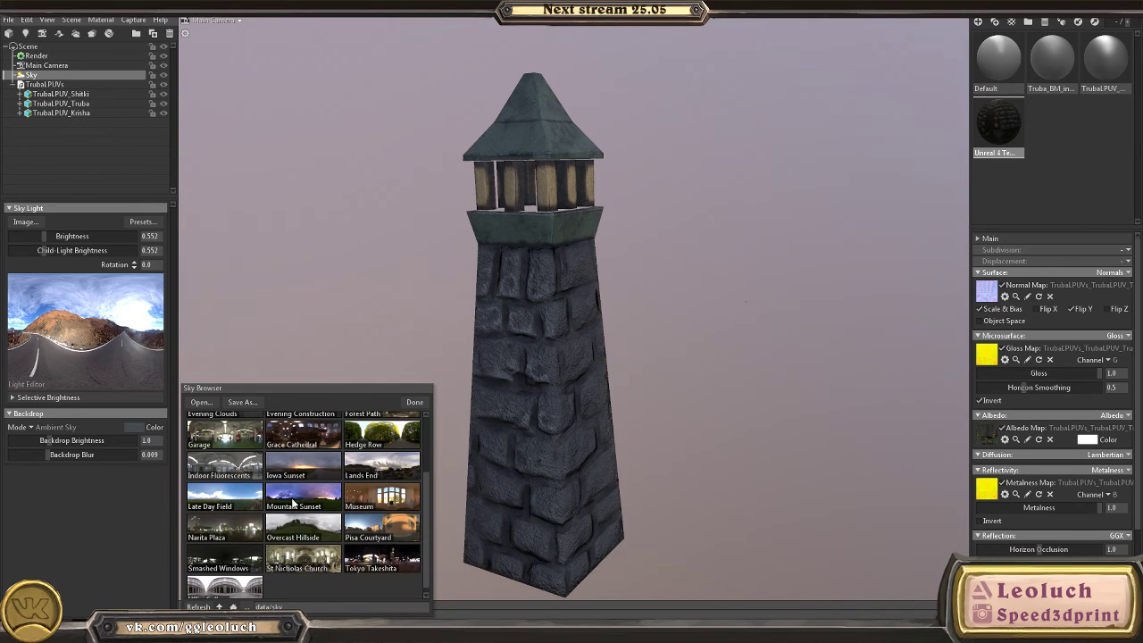
pyautogui.click(393, 506)
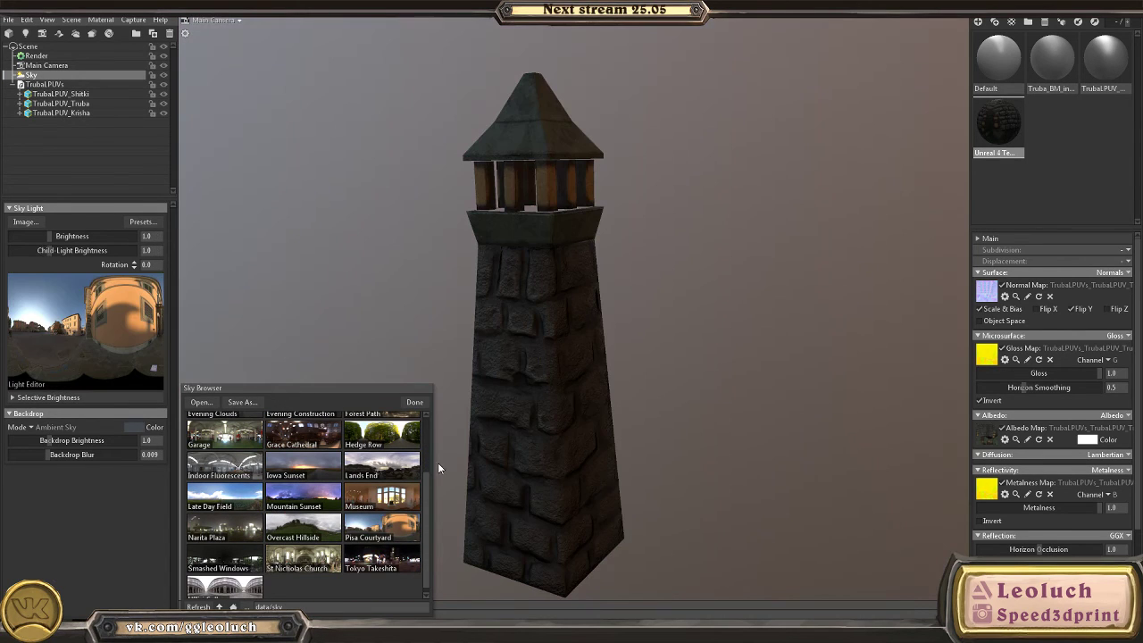
pyautogui.click(414, 402)
pyautogui.keyDown('shift'); pyautogui.moveTo(702, 463); pyautogui.dragTo(648, 467); pyautogui.keyUp('shift')
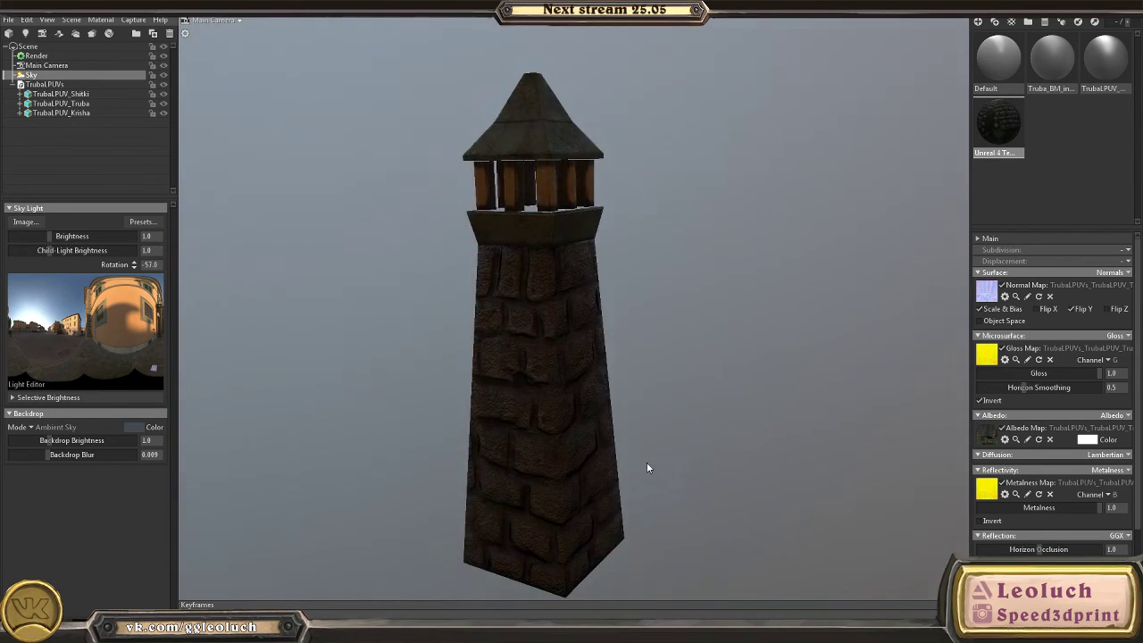
# - Add a new light to the scene
pyautogui.scroll(-3, 343, 509)
pyautogui.hotkey('ctrl', 'l')
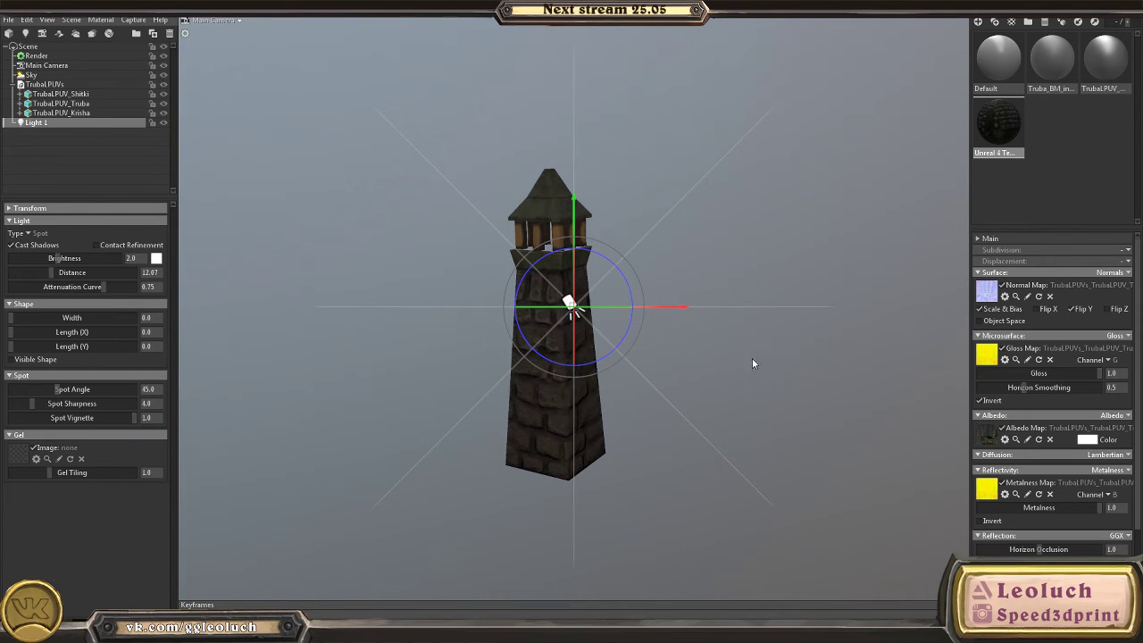
pyautogui.keyDown('ctrl'); pyautogui.click(507, 354); pyautogui.keyUp('ctrl')
pyautogui.moveTo(506, 350); pyautogui.dragTo(590, 396)
pyautogui.scroll(6, 559, 388)
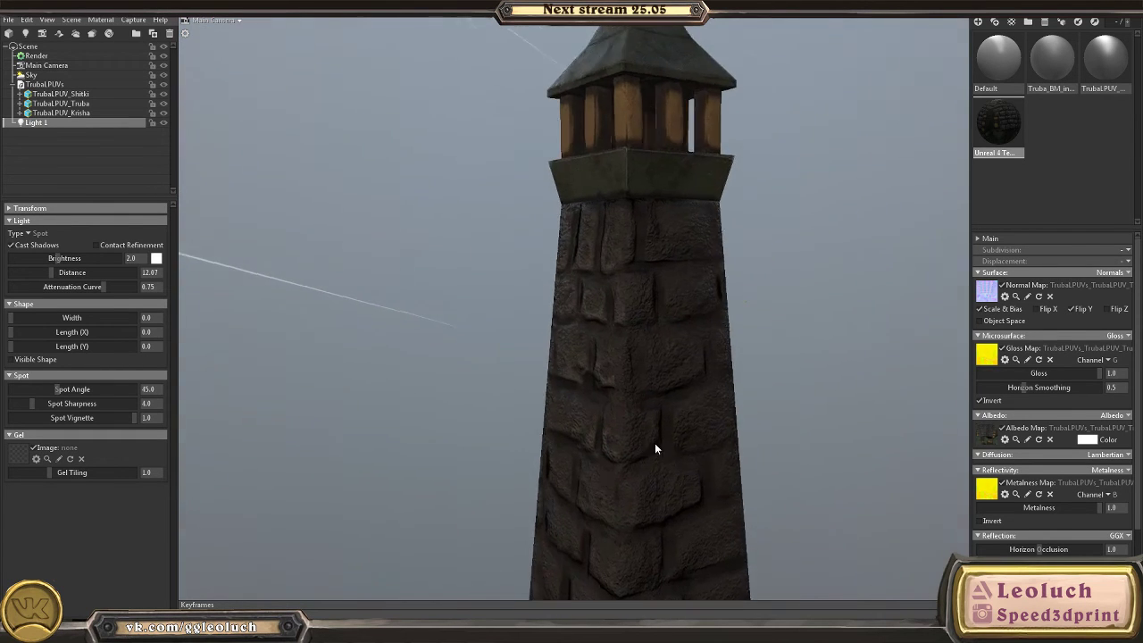
pyautogui.moveTo(456, 422); pyautogui.dragTo(692, 449)
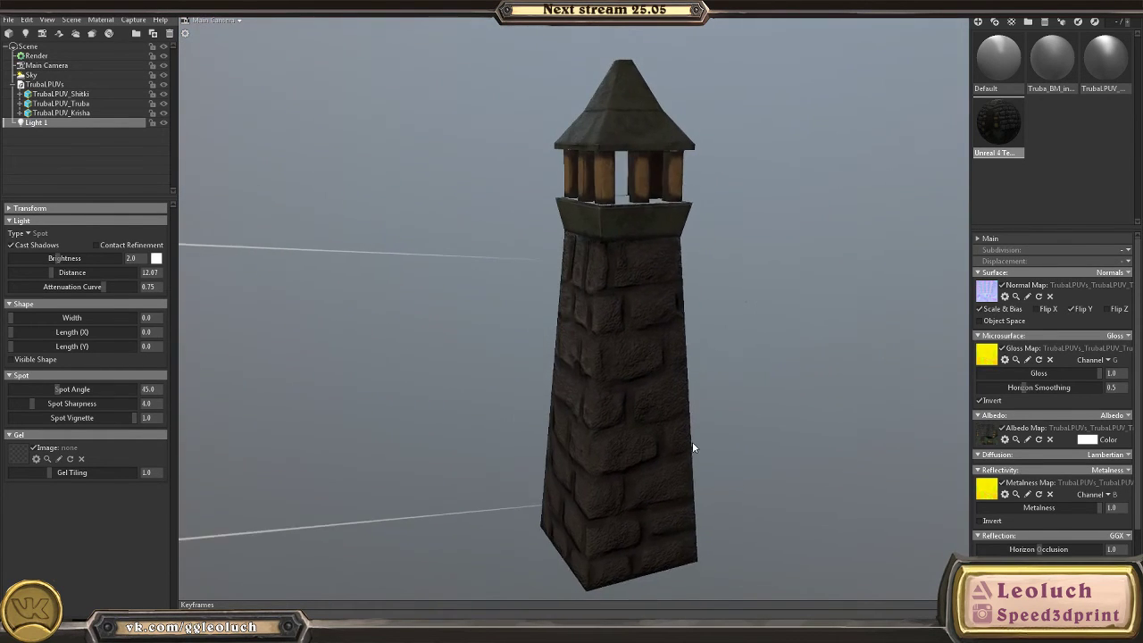
# - Set the new light's type to Directional and deselect it
pyautogui.click(21, 233)
pyautogui.click(64, 233)
pyautogui.moveTo(572, 306); pyautogui.dragTo(446, 266)
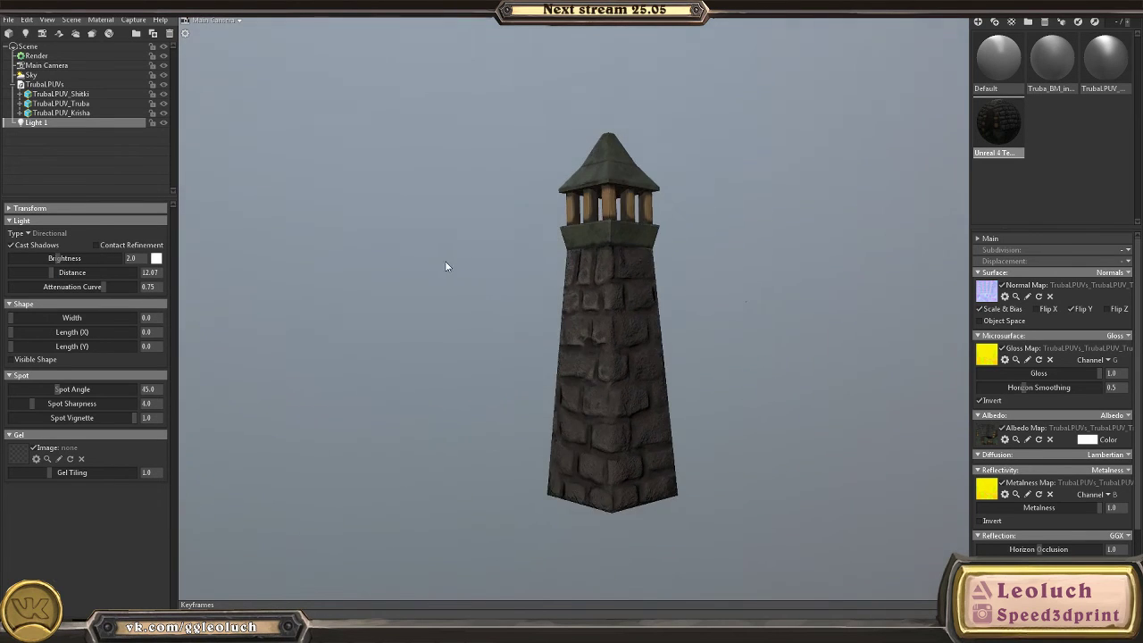
pyautogui.scroll(3, 722, 406)
pyautogui.moveTo(723, 405); pyautogui.dragTo(648, 382)
pyautogui.scroll(-3, 714, 411)
pyautogui.click(753, 438)
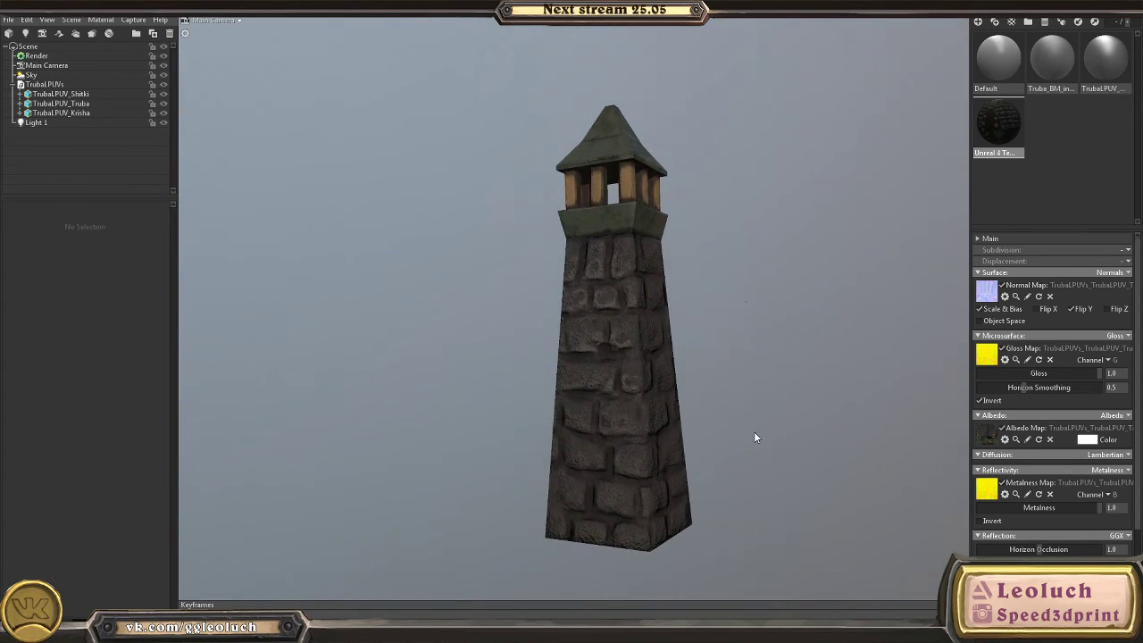
pyautogui.moveTo(754, 437); pyautogui.dragTo(755, 479)
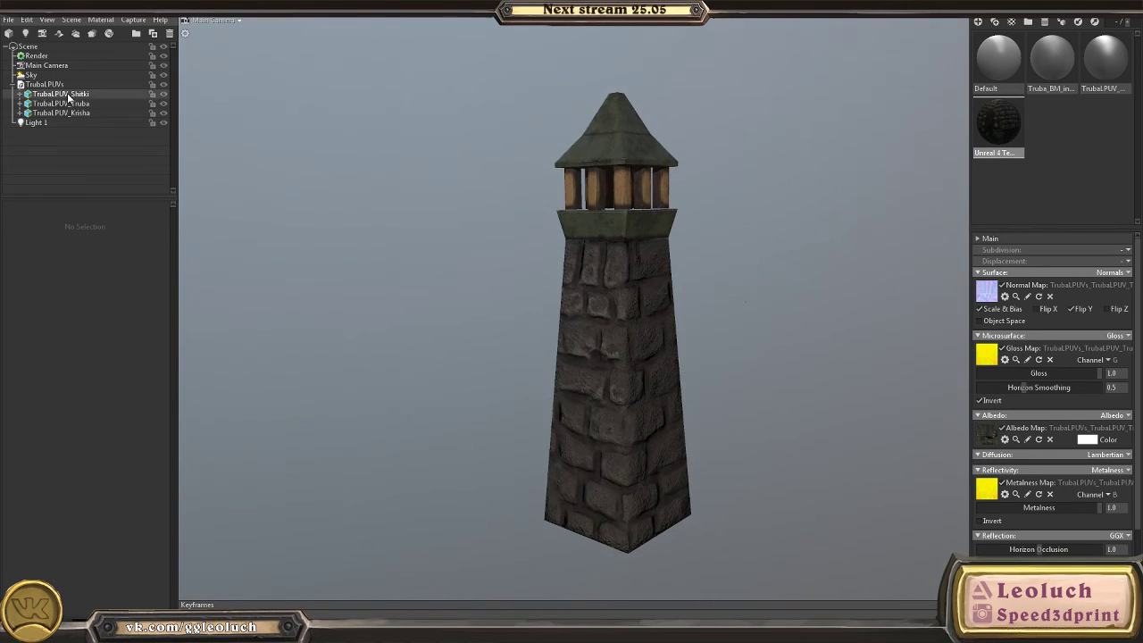
# - Lower the sky light's brightness to 0.333
pyautogui.click(33, 75)
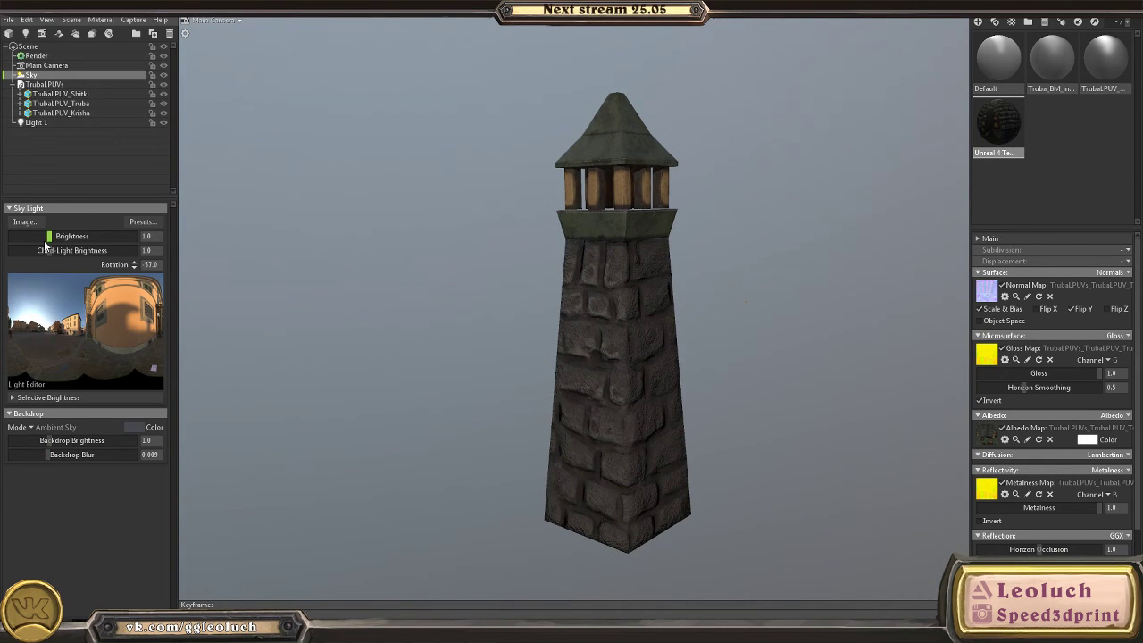
pyautogui.moveTo(47, 237); pyautogui.dragTo(32, 237)
pyautogui.click(744, 356)
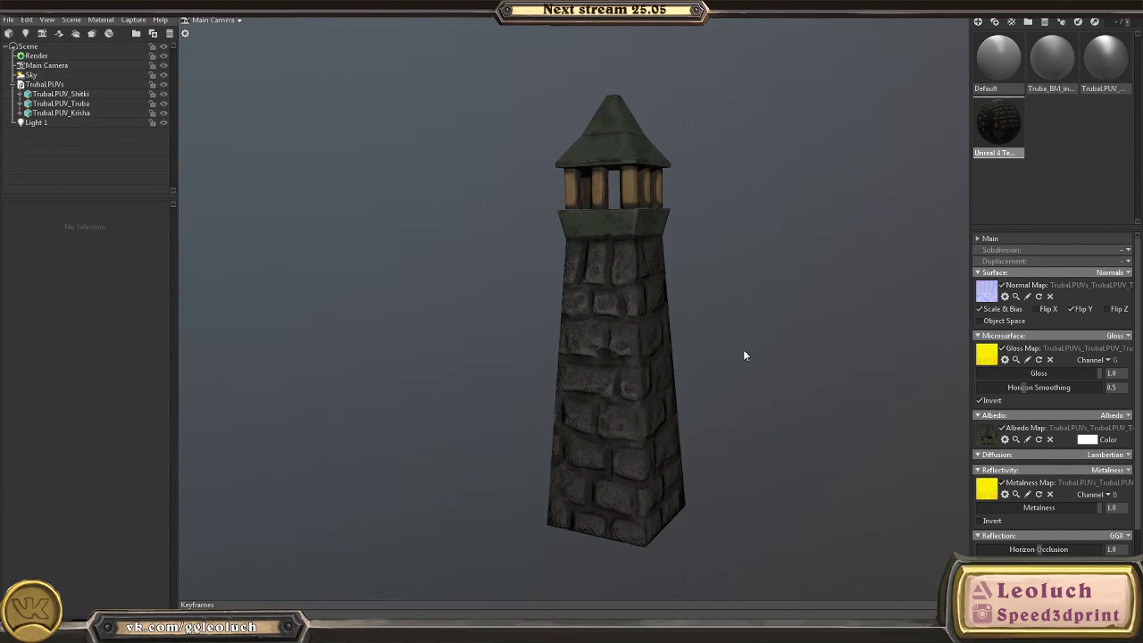
pyautogui.moveTo(744, 355); pyautogui.dragTo(606, 390)
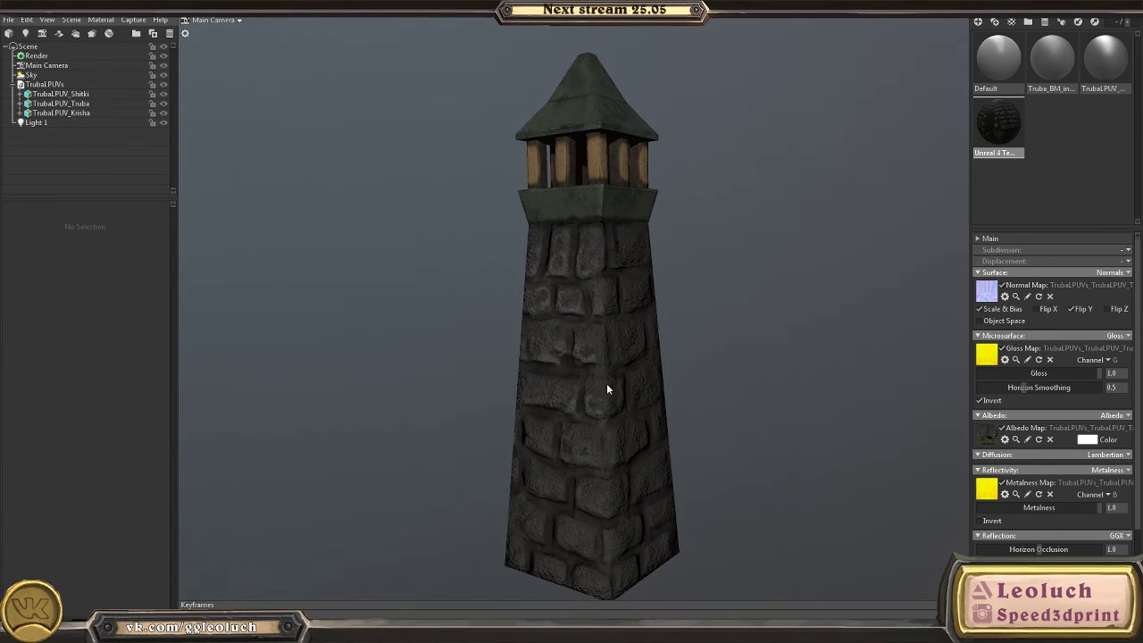
pyautogui.hotkey('alt', 'Tab')
# - Increase the brightness of the directional light so the stonework is lit more strongly, and reselect the sky
pyautogui.click(32, 122)
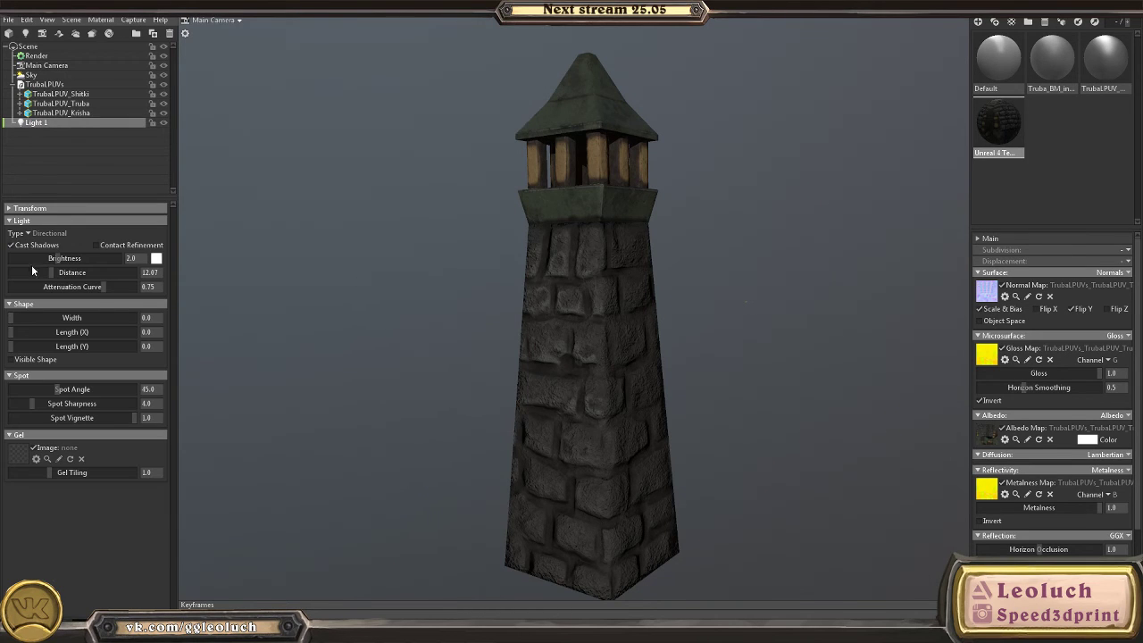
pyautogui.moveTo(59, 258); pyautogui.dragTo(56, 255)
pyautogui.moveTo(426, 305); pyautogui.dragTo(507, 306)
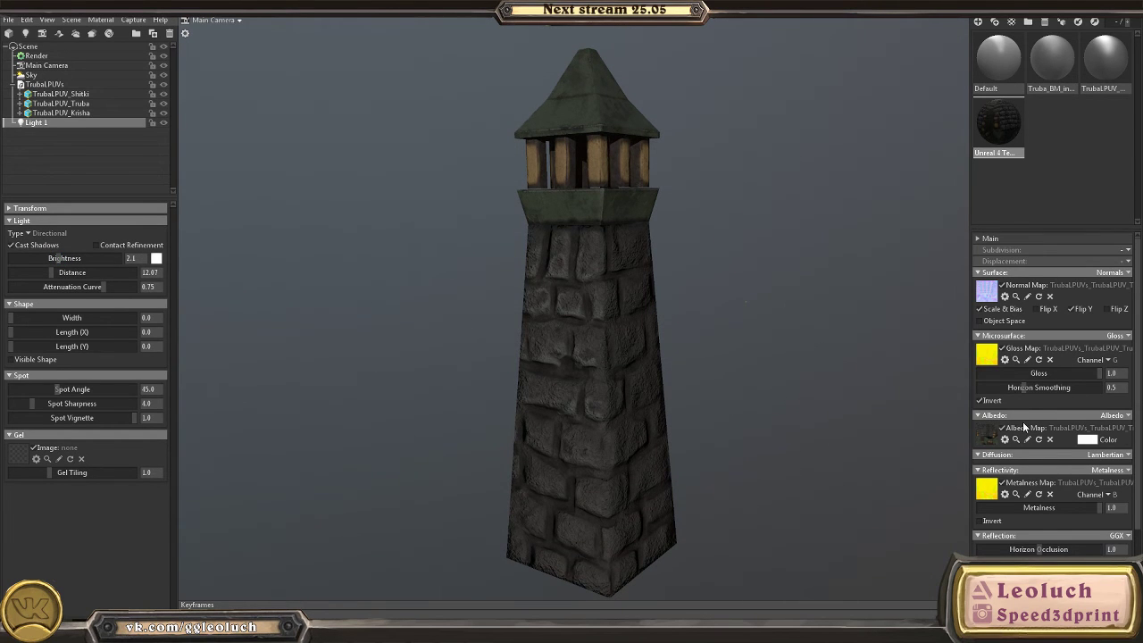
pyautogui.click(35, 84)
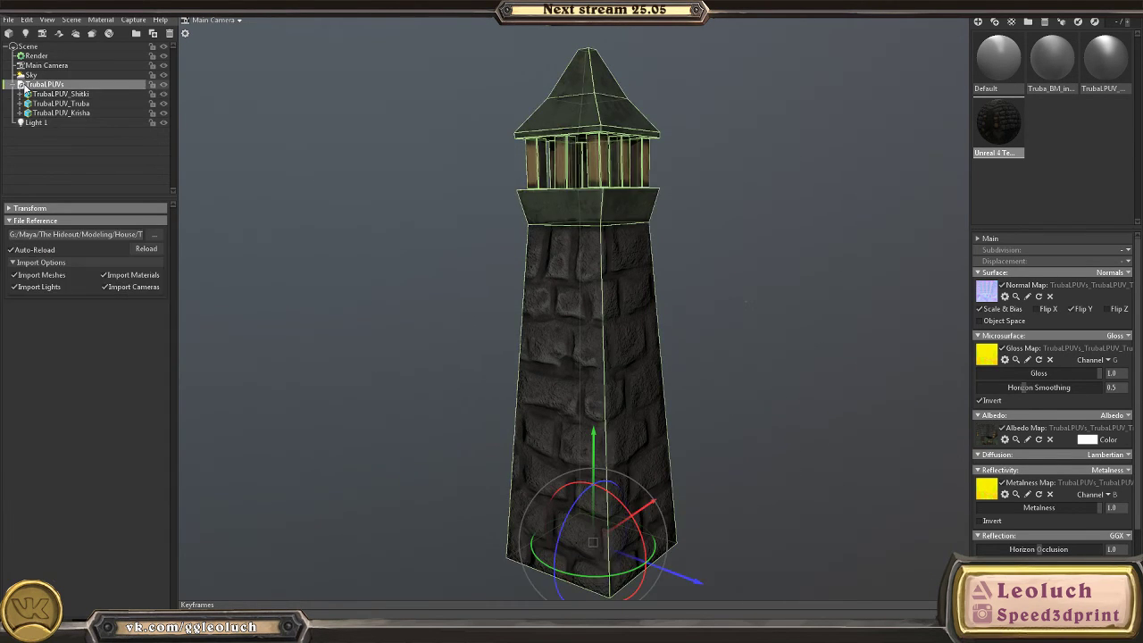
pyautogui.click(32, 75)
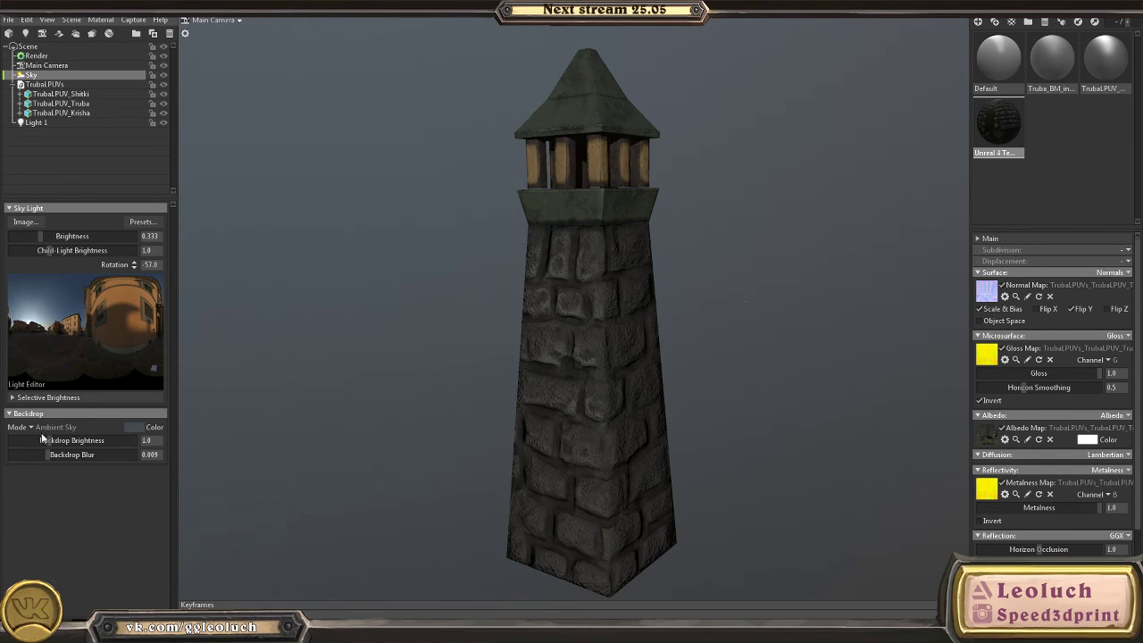
pyautogui.moveTo(39, 237); pyautogui.dragTo(66, 259)
pyautogui.click(42, 125)
pyautogui.click(31, 75)
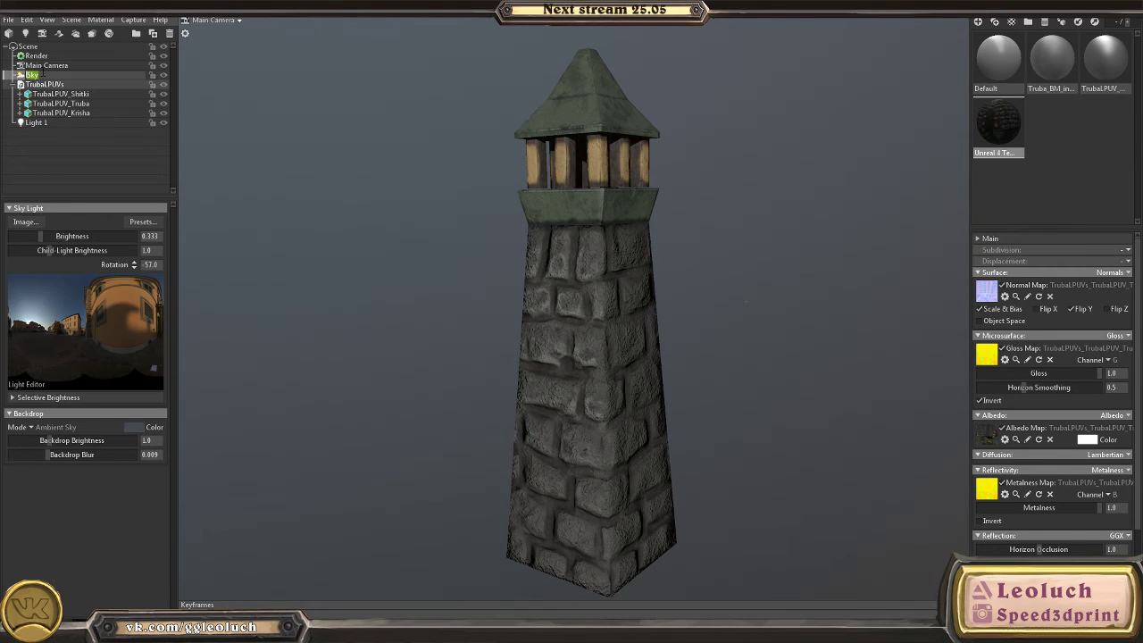
# - Turn on high-res shadows and ambient occlusion with strength 2.0 and size 0.132, and rotate the sky lighting around the tower
pyautogui.click(36, 55)
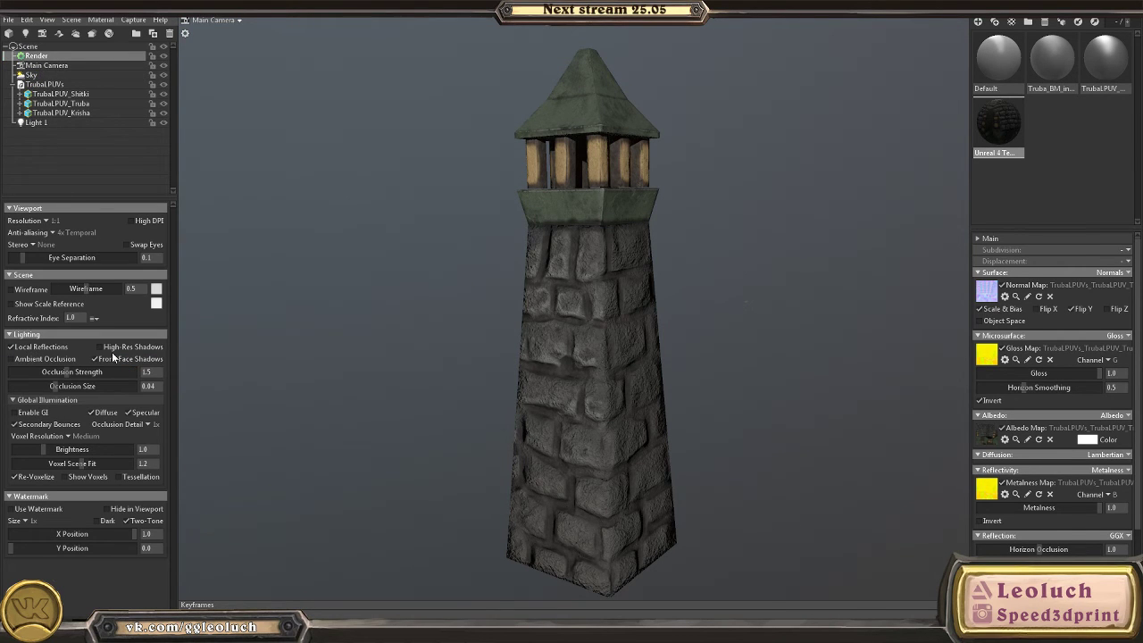
pyautogui.moveTo(89, 373); pyautogui.dragTo(112, 371)
pyautogui.moveTo(501, 352)
pyautogui.mouseDown()
pyautogui.moveTo(617, 360)
pyautogui.moveTo(389, 344)
pyautogui.moveTo(508, 350)
pyautogui.moveTo(457, 345)
pyautogui.moveTo(491, 361)
pyautogui.moveTo(498, 332)
pyautogui.moveTo(593, 359)
pyautogui.moveTo(436, 328)
pyautogui.moveTo(566, 347)
pyautogui.moveTo(580, 225)
pyautogui.mouseUp()
pyautogui.moveTo(581, 222); pyautogui.dragTo(382, 329, button='right')
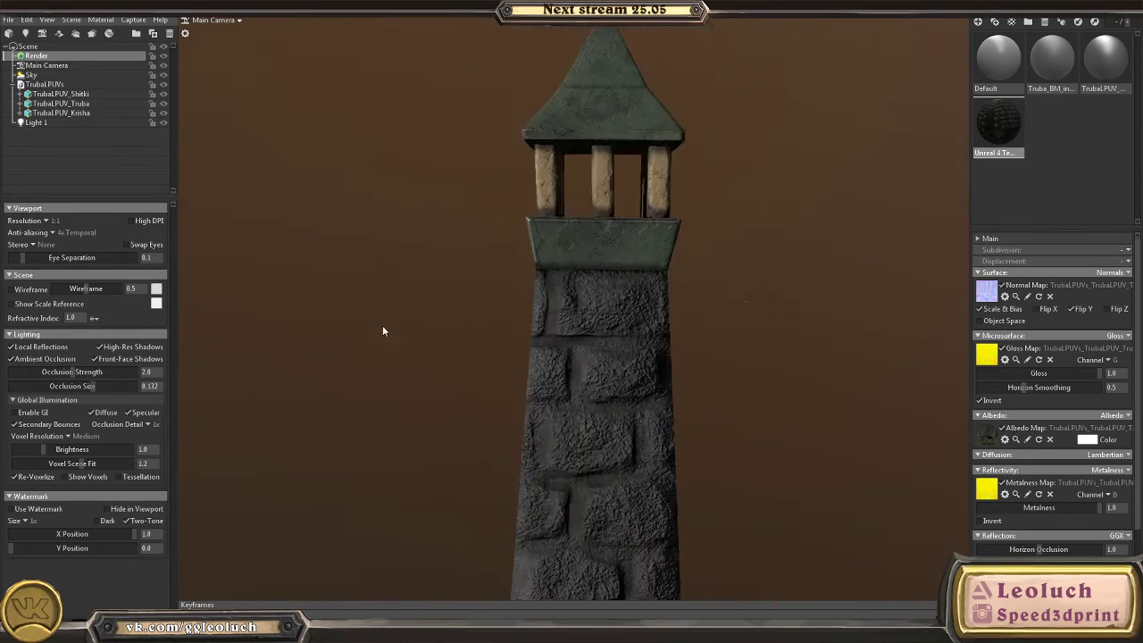
pyautogui.keyDown('shift'); pyautogui.moveTo(382, 329); pyautogui.dragTo(464, 248); pyautogui.keyUp('shift')
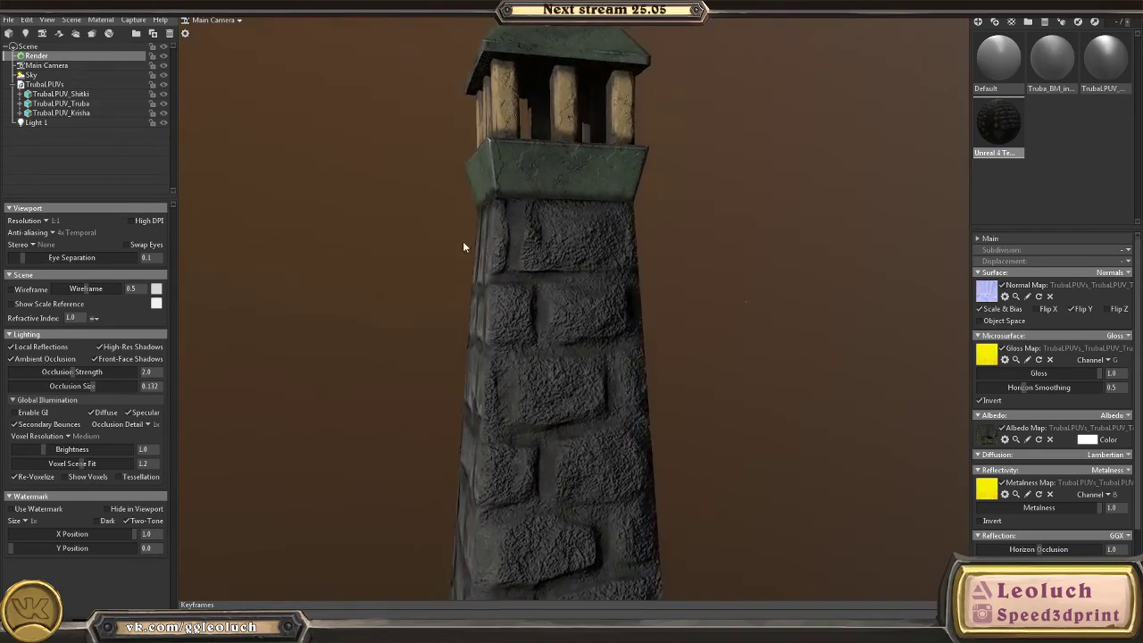
# - Inspect the stonework up close under the current lighting and compare the whole tower with the chimney concept art
pyautogui.moveTo(464, 247); pyautogui.dragTo(616, 263, button='right')
pyautogui.moveTo(616, 264); pyautogui.dragTo(569, 229)
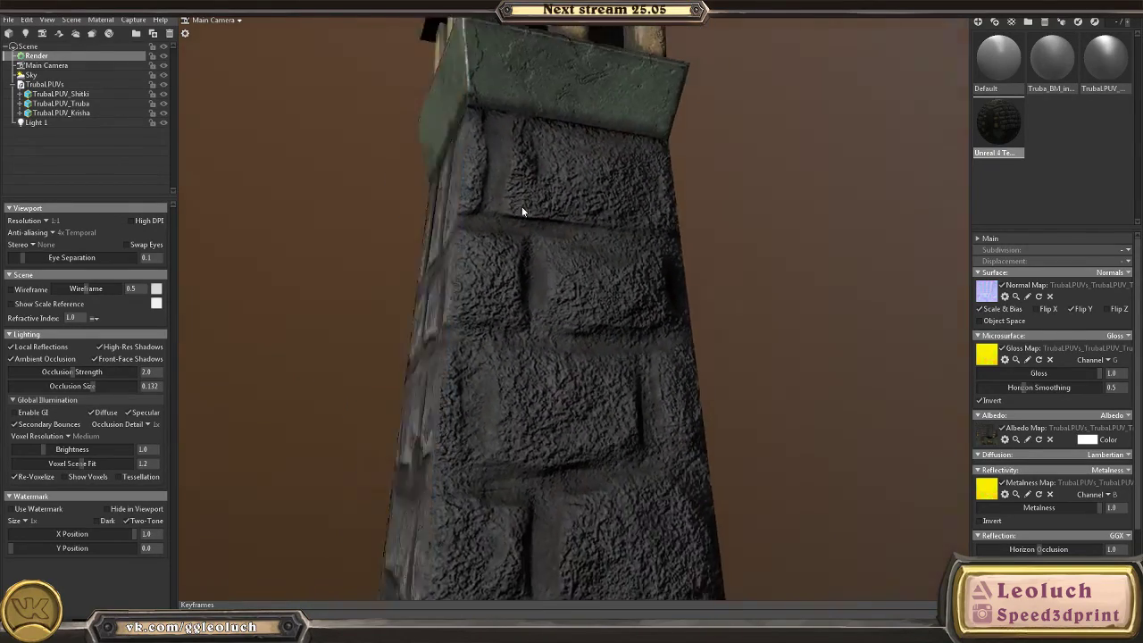
pyautogui.moveTo(569, 228); pyautogui.dragTo(513, 357, button='right')
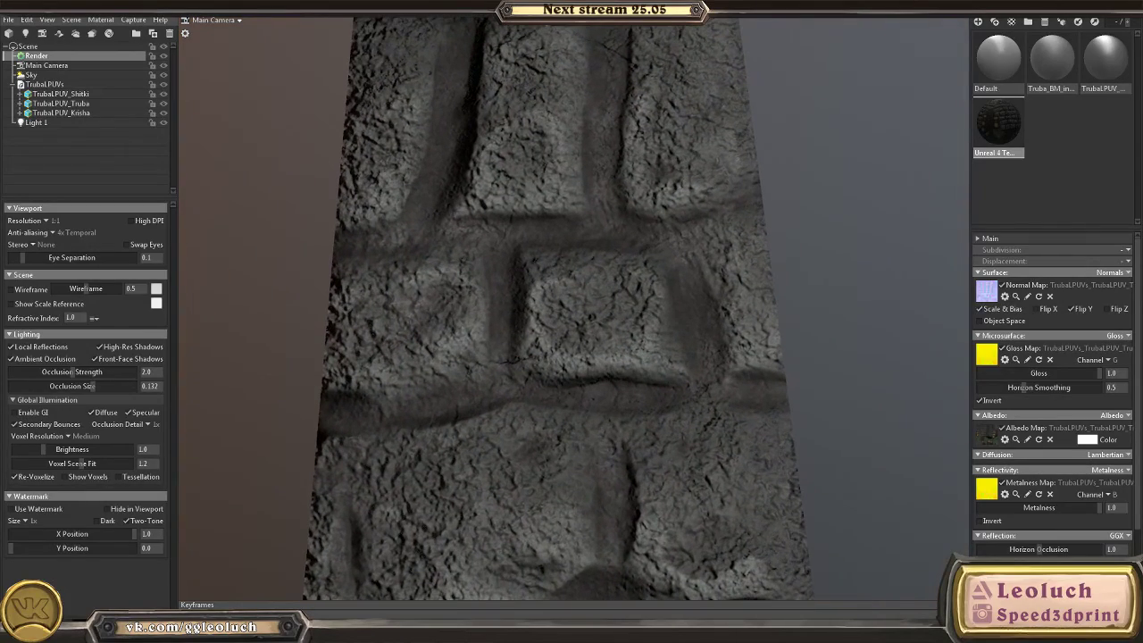
pyautogui.hotkey('alt', 'Tab')
pyautogui.scroll(-2, 413, 398)
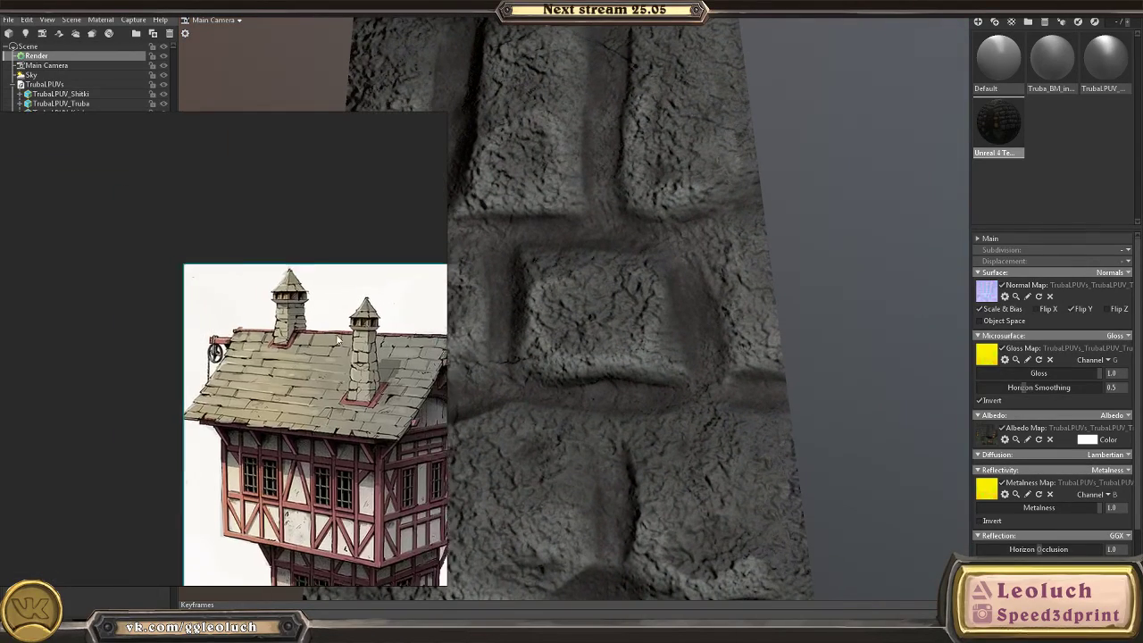
pyautogui.scroll(5, 323, 325)
pyautogui.click(589, 270)
pyautogui.moveTo(674, 284); pyautogui.dragTo(408, 97, button='right')
pyautogui.moveTo(407, 97); pyautogui.dragTo(711, 298)
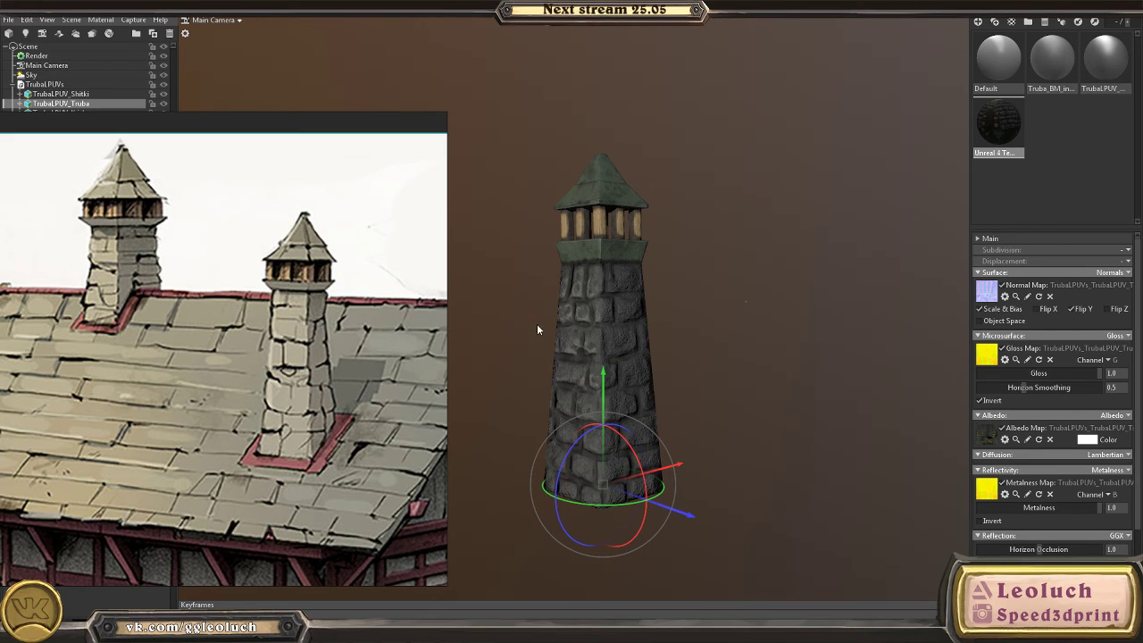
pyautogui.hotkey('alt', 'Tab')
# - Tint the directional light a pale, warm peach colour
pyautogui.click(44, 65)
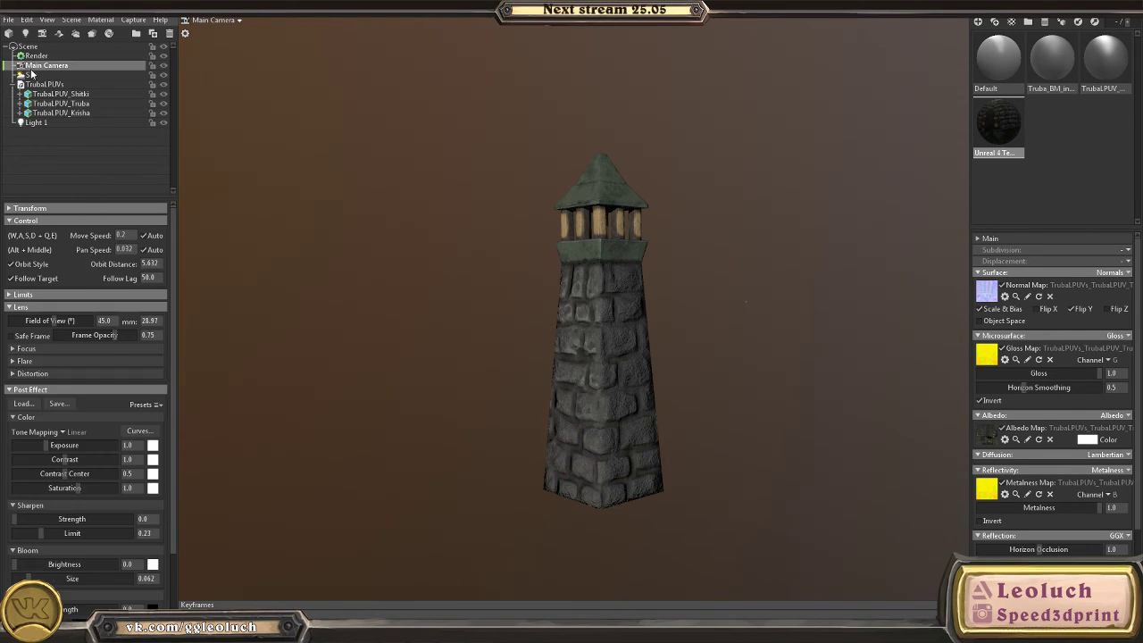
pyautogui.click(31, 75)
pyautogui.click(36, 122)
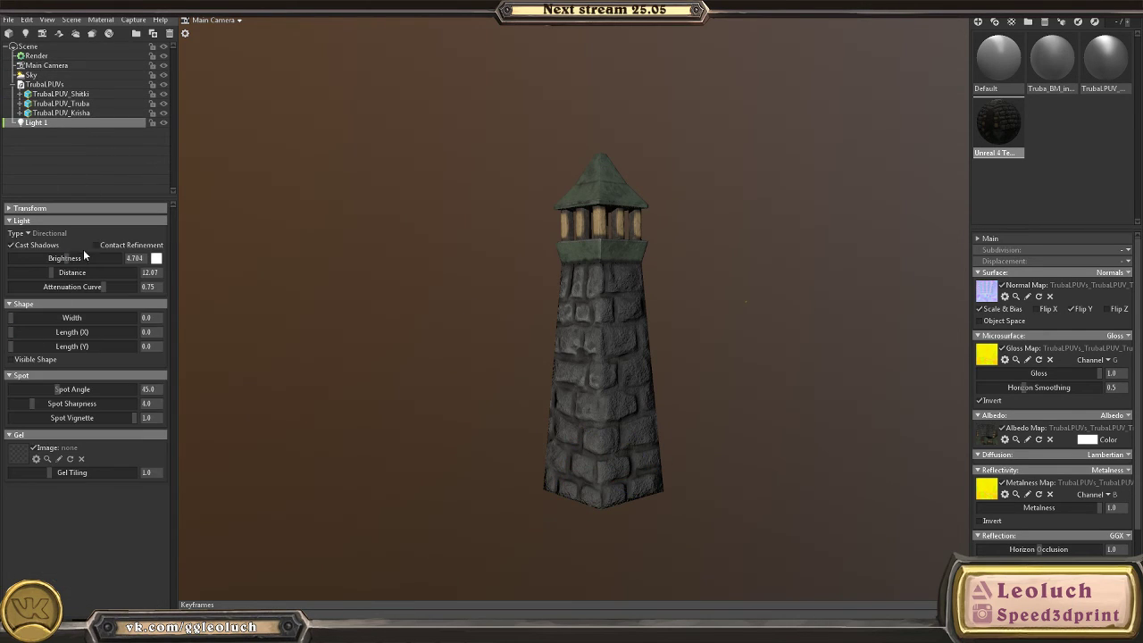
pyautogui.click(158, 259)
pyautogui.click(348, 595)
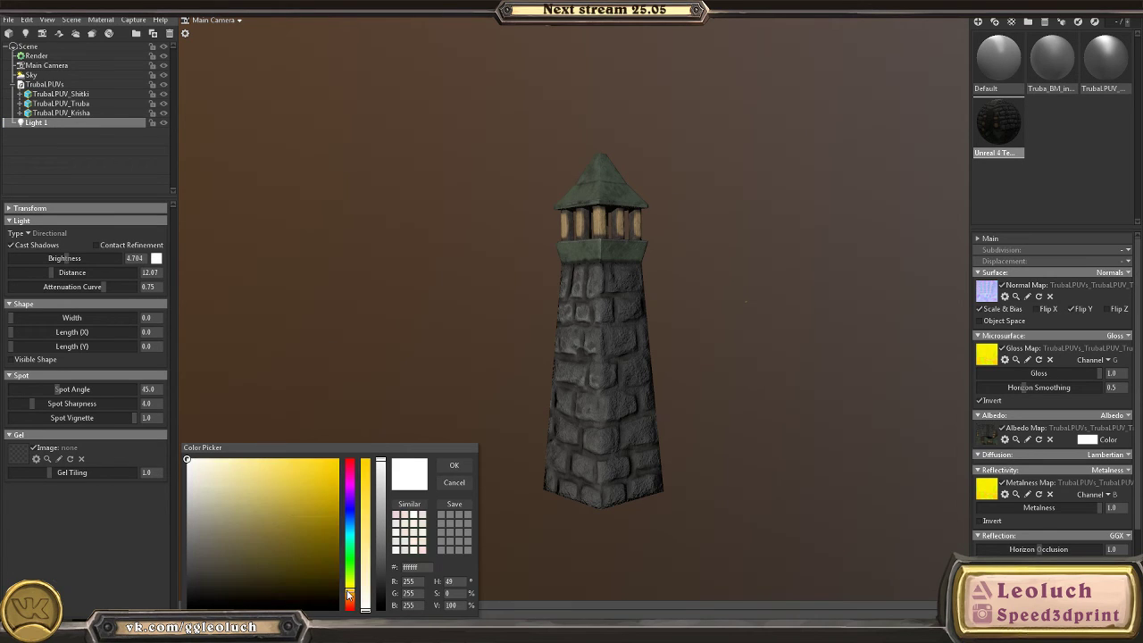
pyautogui.moveTo(348, 594)
pyautogui.mouseDown()
pyautogui.moveTo(355, 605)
pyautogui.moveTo(366, 566)
pyautogui.mouseUp()
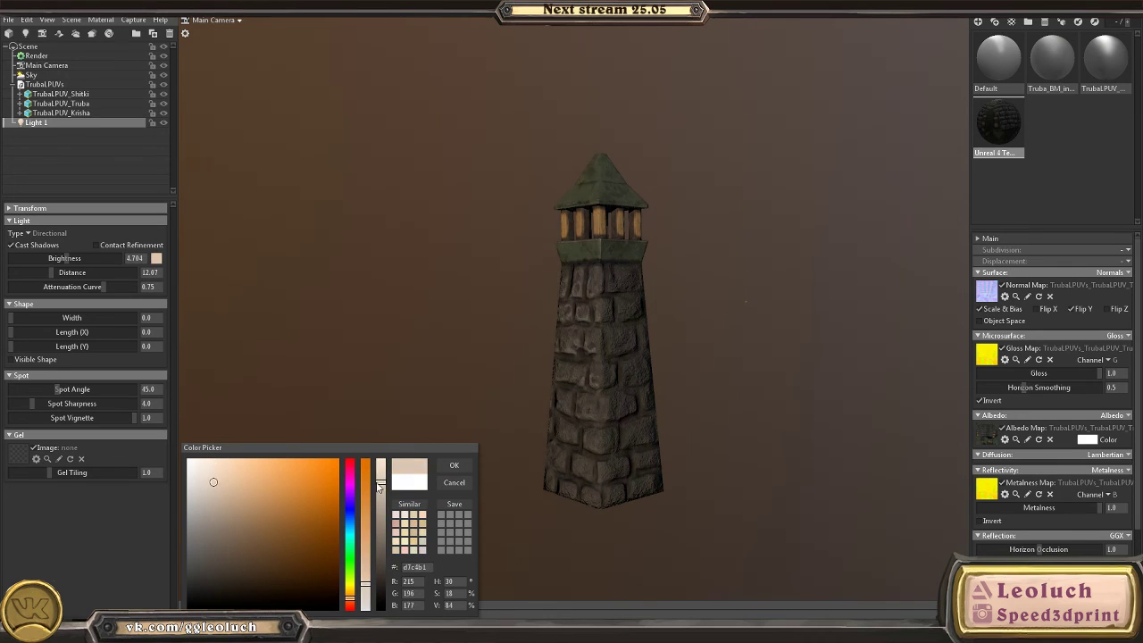
pyautogui.click(452, 465)
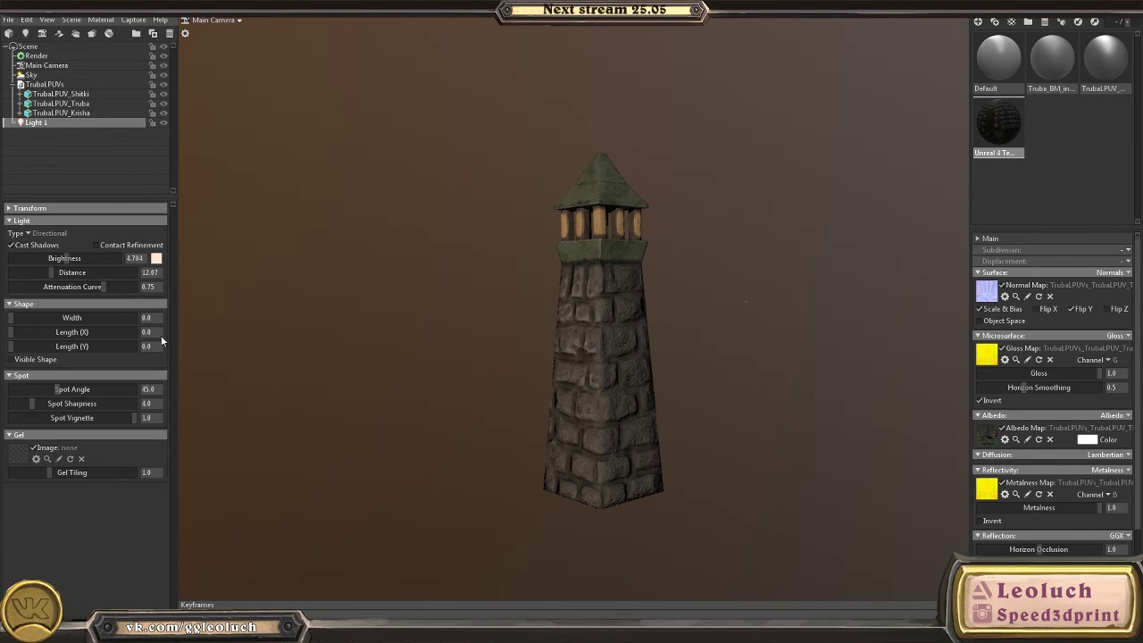
# - Compare the warm-lit stonework with the chimney reference drawing from several sides of the tower
pyautogui.scroll(5, 754, 343)
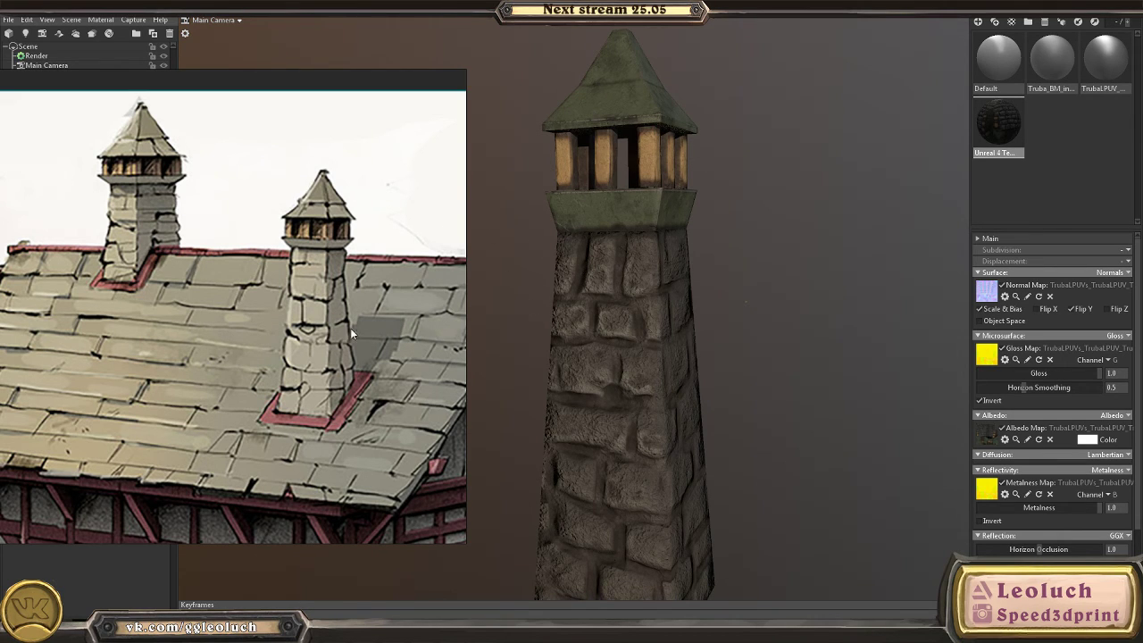
pyautogui.click(588, 289)
pyautogui.click(720, 288)
pyautogui.scroll(2, 735, 285)
pyautogui.moveTo(675, 336); pyautogui.dragTo(530, 347)
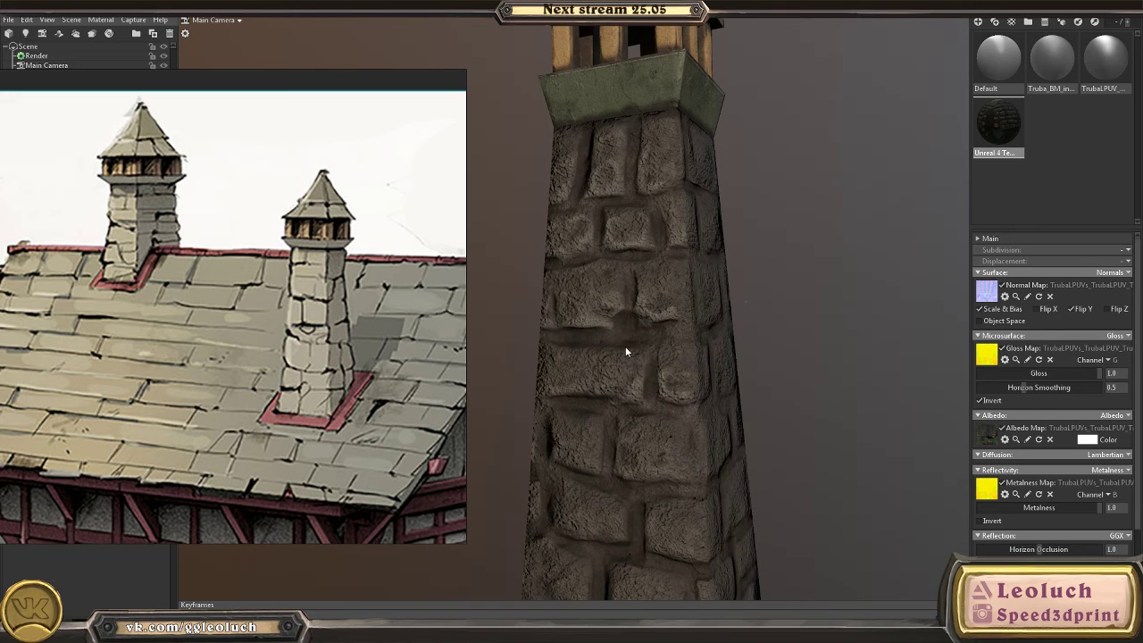
pyautogui.moveTo(625, 352); pyautogui.dragTo(448, 250)
pyautogui.click(576, 319)
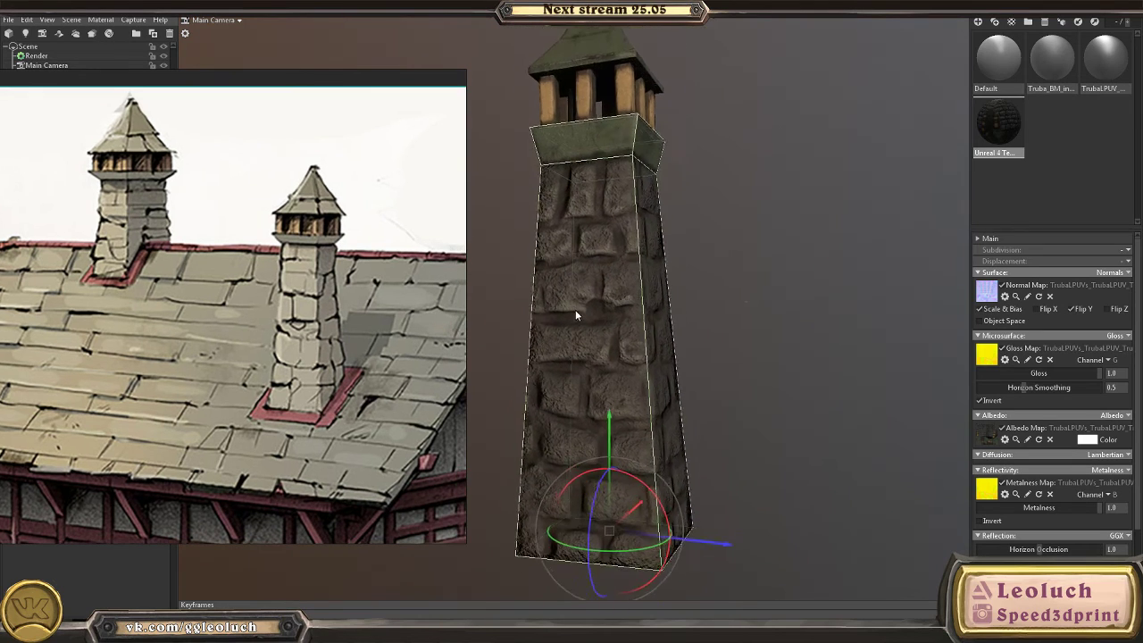
pyautogui.scroll(3, 706, 355)
pyautogui.scroll(-3, 762, 319)
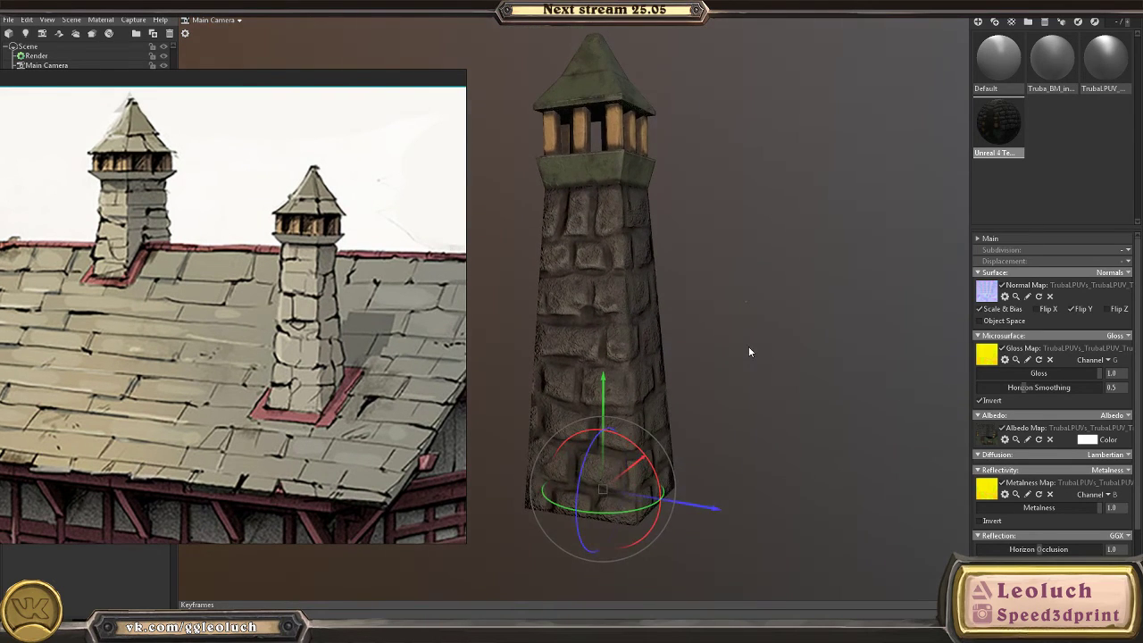
pyautogui.click(748, 346)
pyautogui.scroll(4, 641, 358)
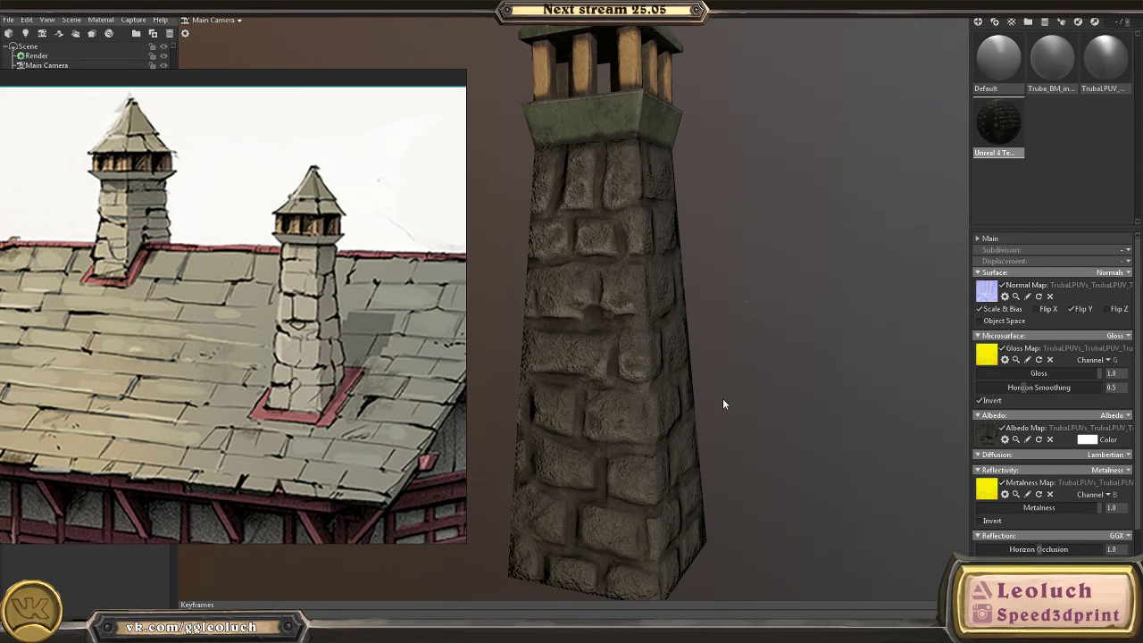
pyautogui.moveTo(724, 399); pyautogui.dragTo(676, 438)
pyautogui.moveTo(618, 430)
pyautogui.mouseDown()
pyautogui.moveTo(703, 393)
pyautogui.moveTo(585, 394)
pyautogui.moveTo(663, 397)
pyautogui.moveTo(630, 348)
pyautogui.moveTo(642, 369)
pyautogui.mouseUp()
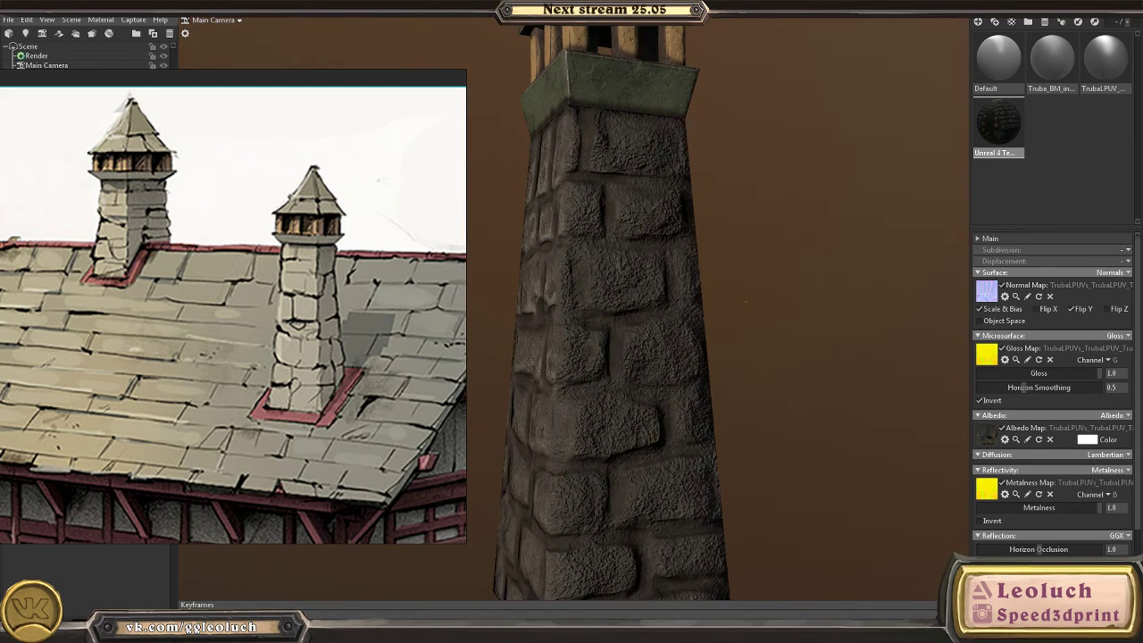
# - Examine the tower's roof, wooden posts and overall silhouette from above and below, beside the reference and on its own
pyautogui.moveTo(464, 615)
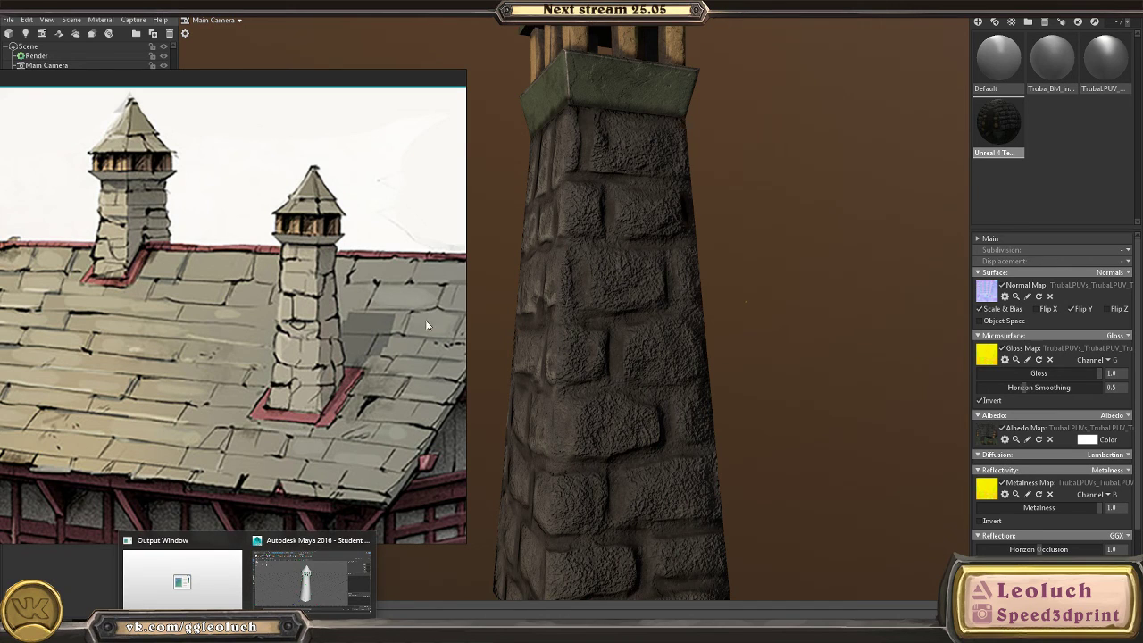
pyautogui.moveTo(617, 357); pyautogui.dragTo(635, 268)
pyautogui.scroll(-8, 571, 253)
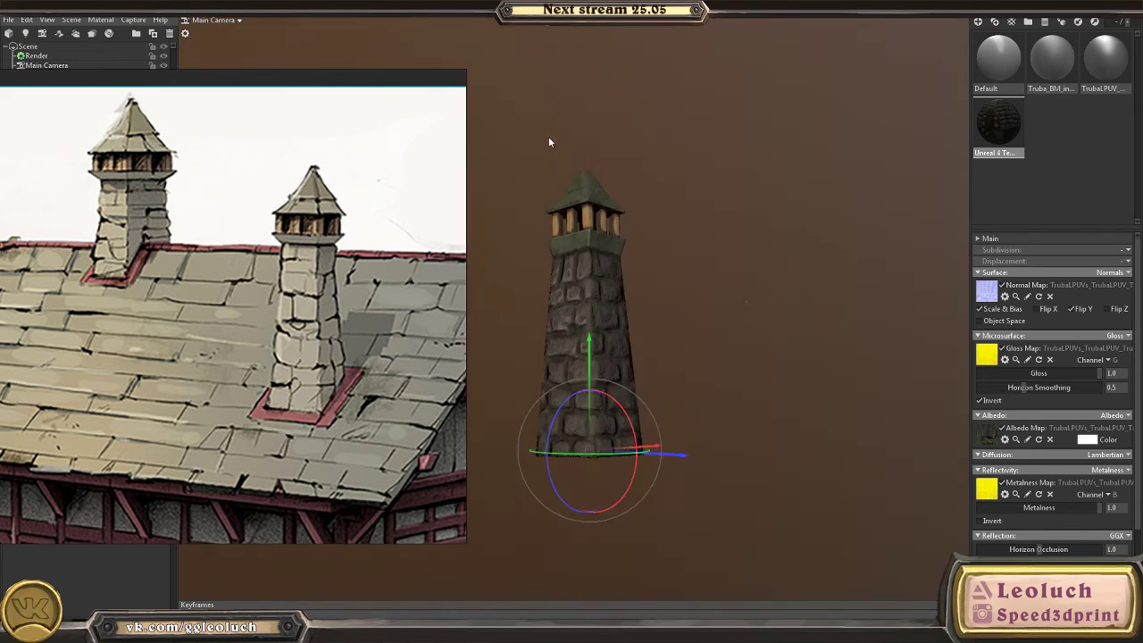
pyautogui.moveTo(548, 136); pyautogui.dragTo(548, 216)
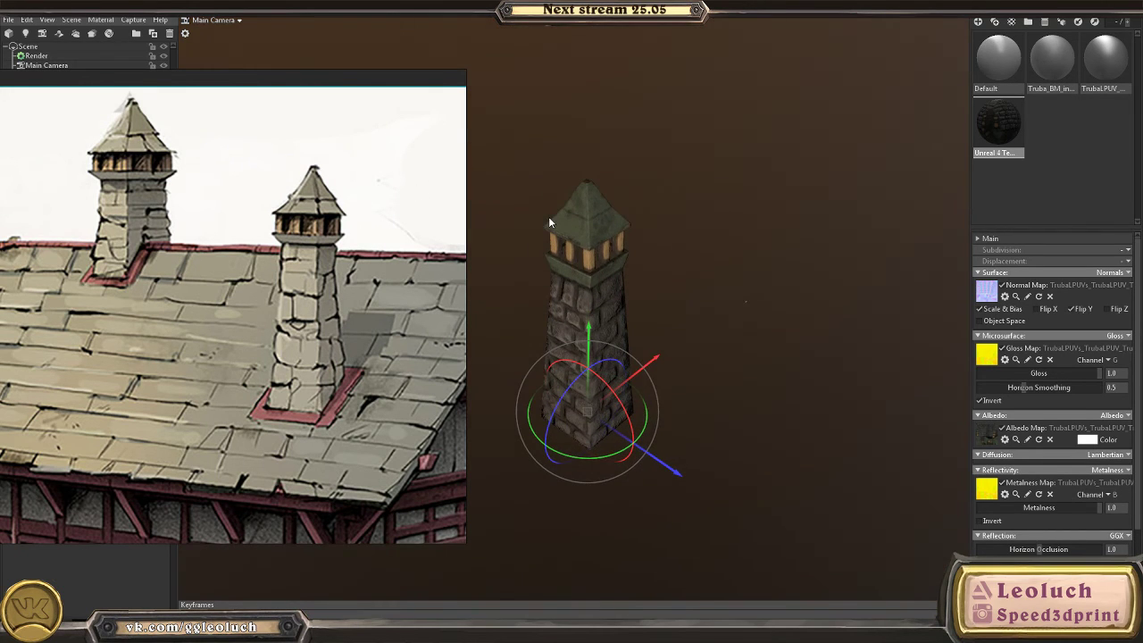
pyautogui.scroll(3, 583, 256)
pyautogui.scroll(5, 582, 256)
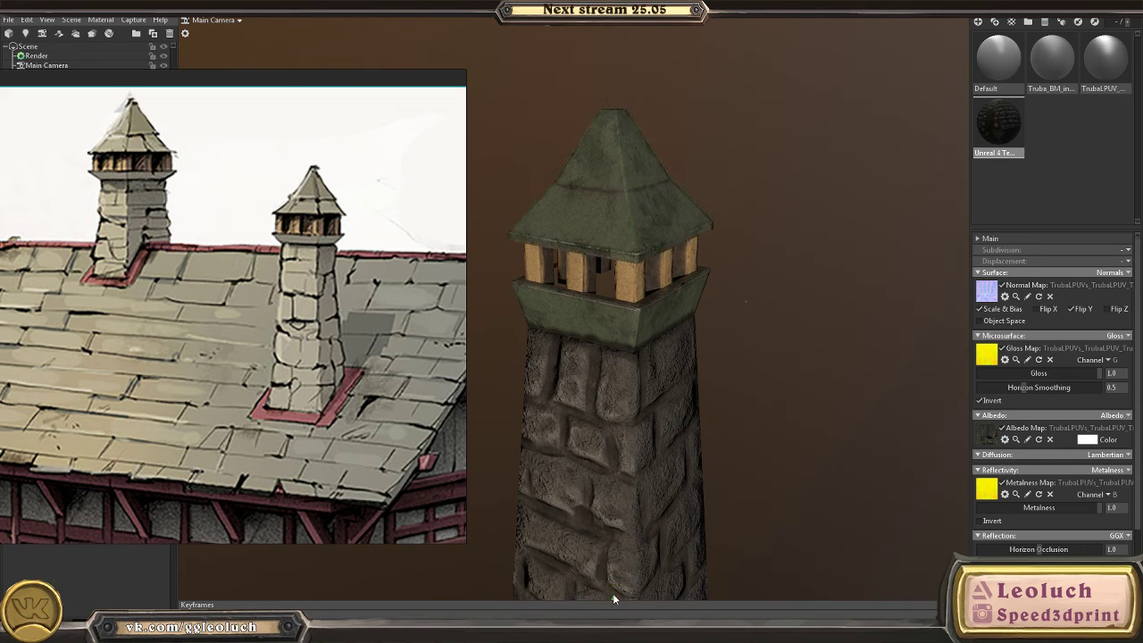
pyautogui.scroll(-5, 543, 298)
pyautogui.click(543, 298)
pyautogui.moveTo(612, 274); pyautogui.dragTo(633, 218)
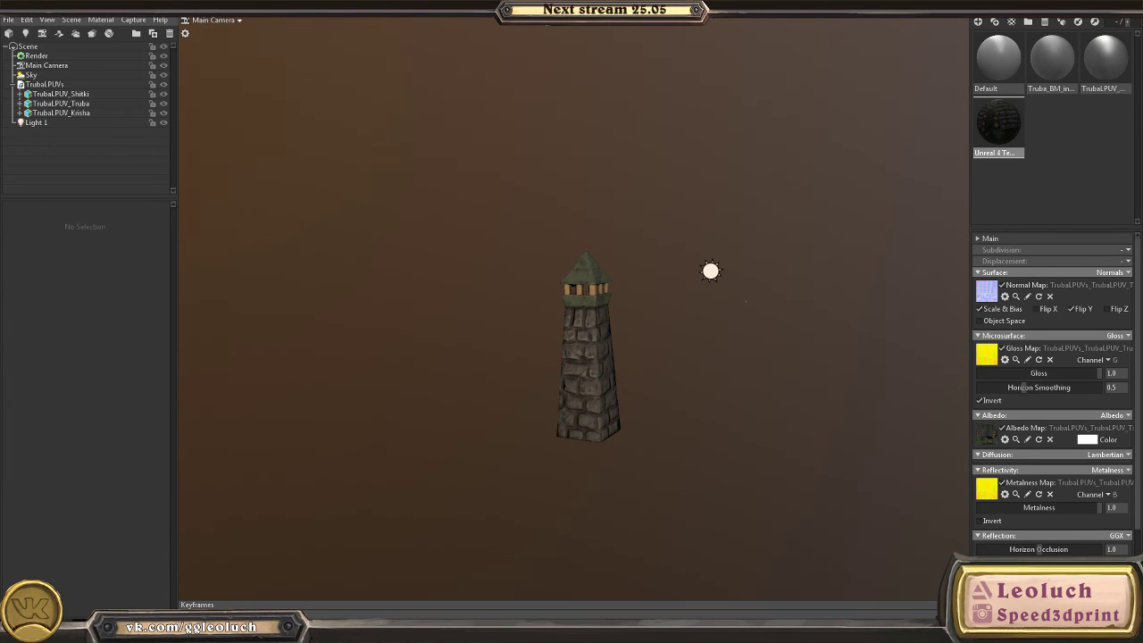
pyautogui.moveTo(554, 220); pyautogui.dragTo(398, 179, button='right')
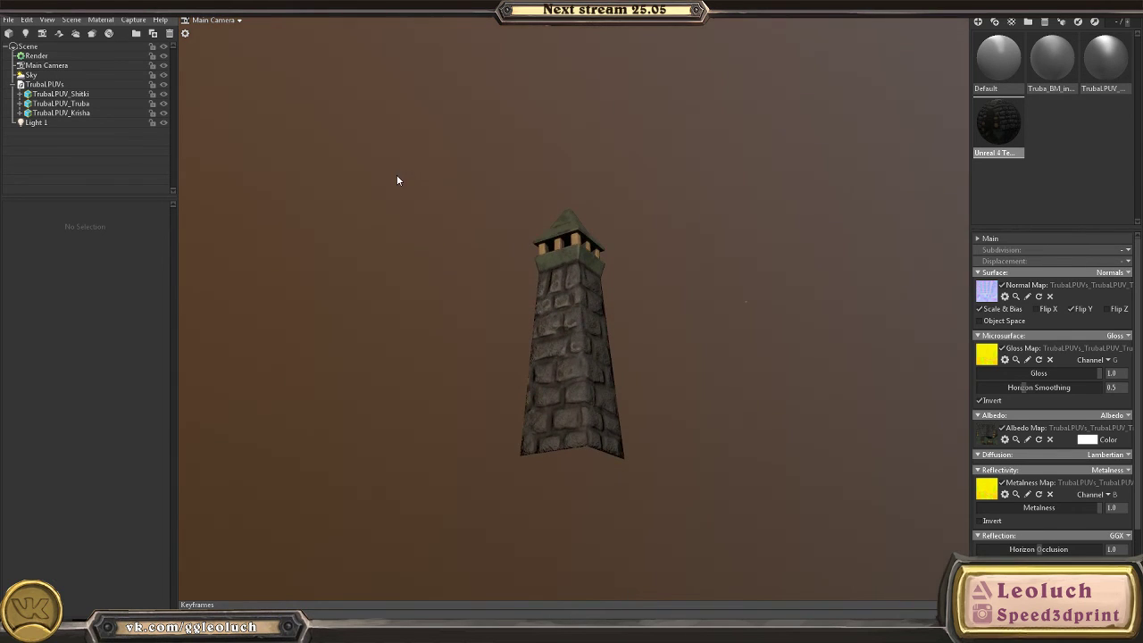
# - Close Marmoset Toolbag
pyautogui.hotkey('alt', 'F4')
pyautogui.click(621, 359)
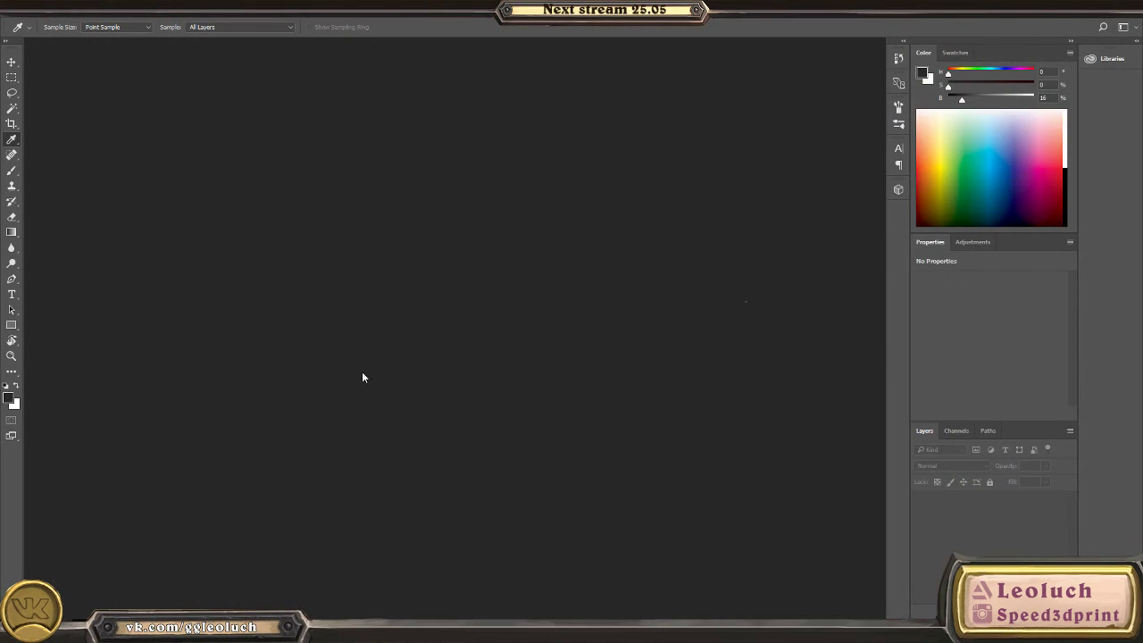
# - Switch to the web browser and open the YouTube home page
pyautogui.moveTo(125, 632)
pyautogui.click(62, 572)
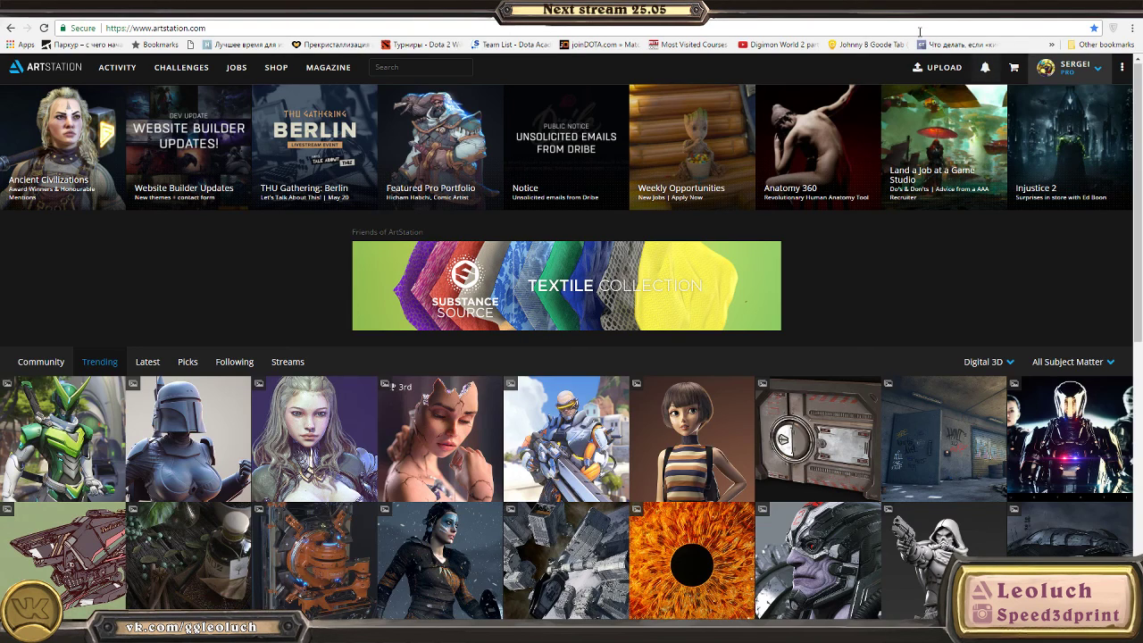
pyautogui.click(888, 20)
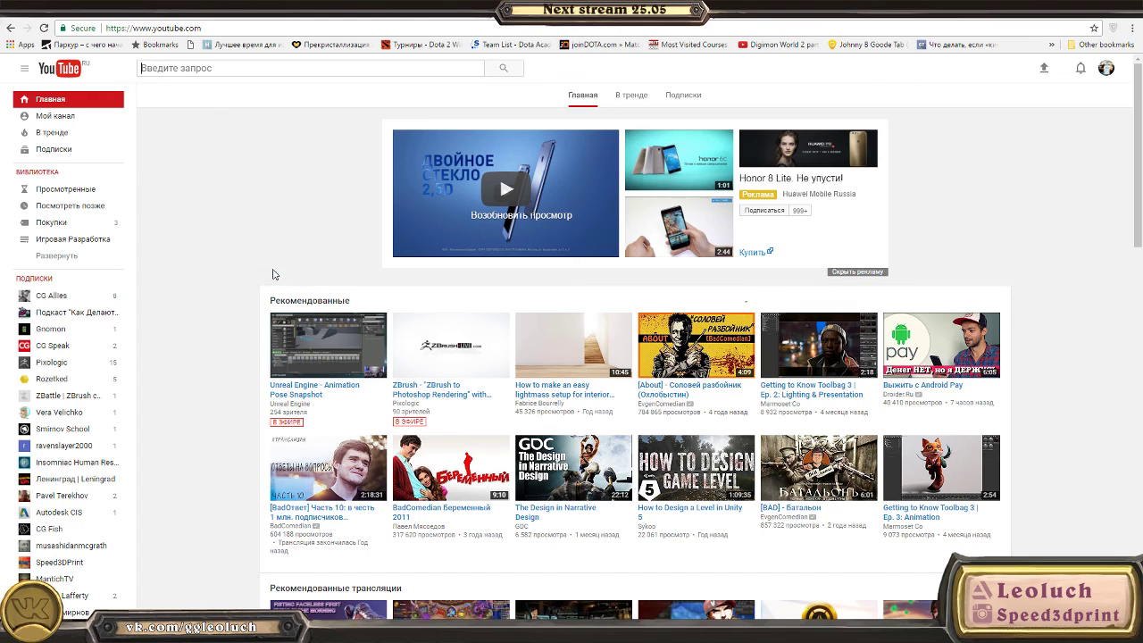
# - Search YouTube for "я просто работник"
pyautogui.click(216, 67)
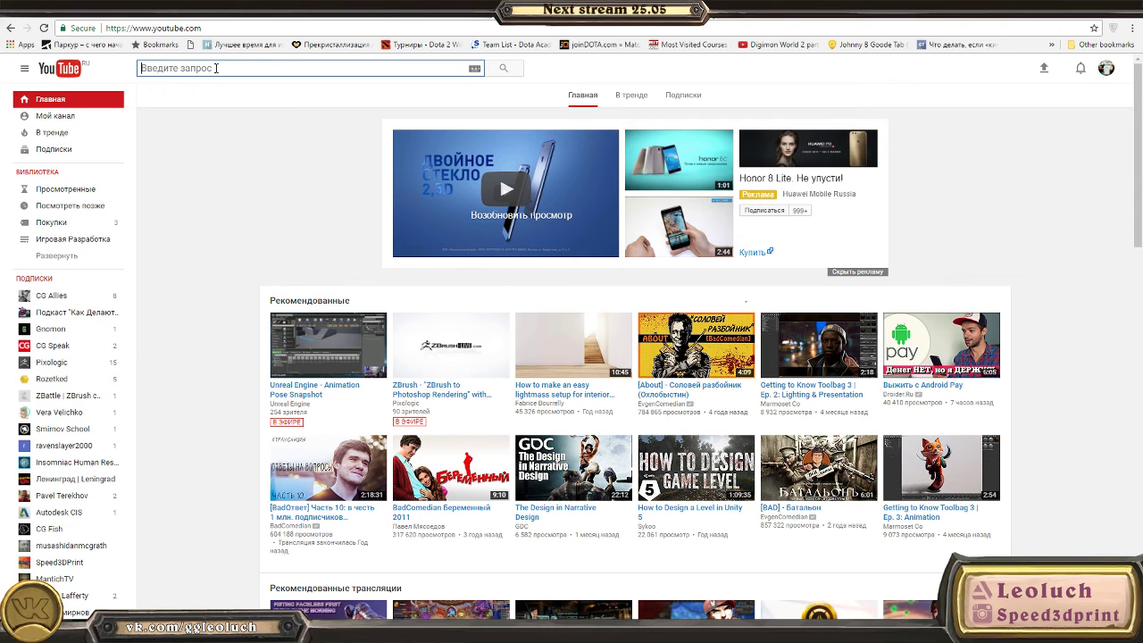
pyautogui.write('z')
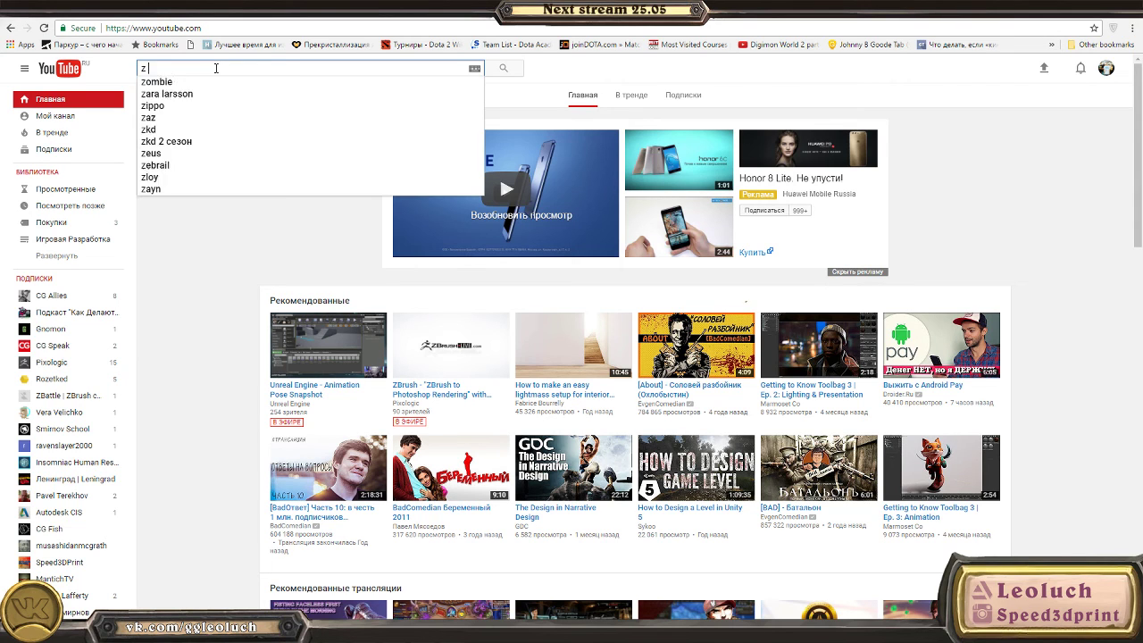
pyautogui.press('BackSpace')
pyautogui.write('я просто з')
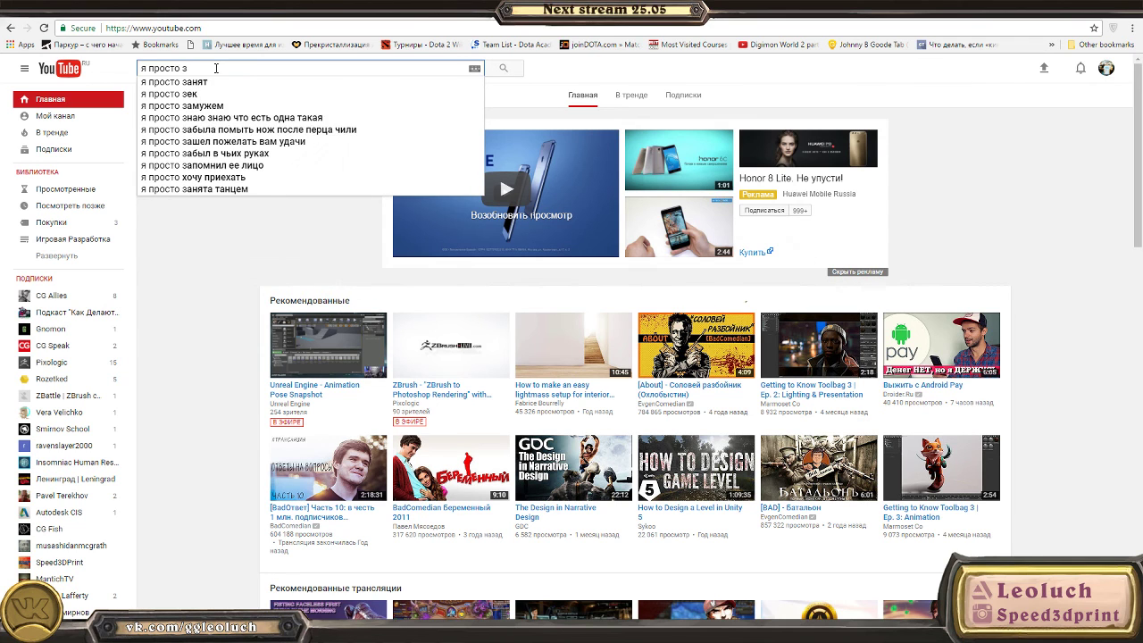
pyautogui.press('BackSpace')
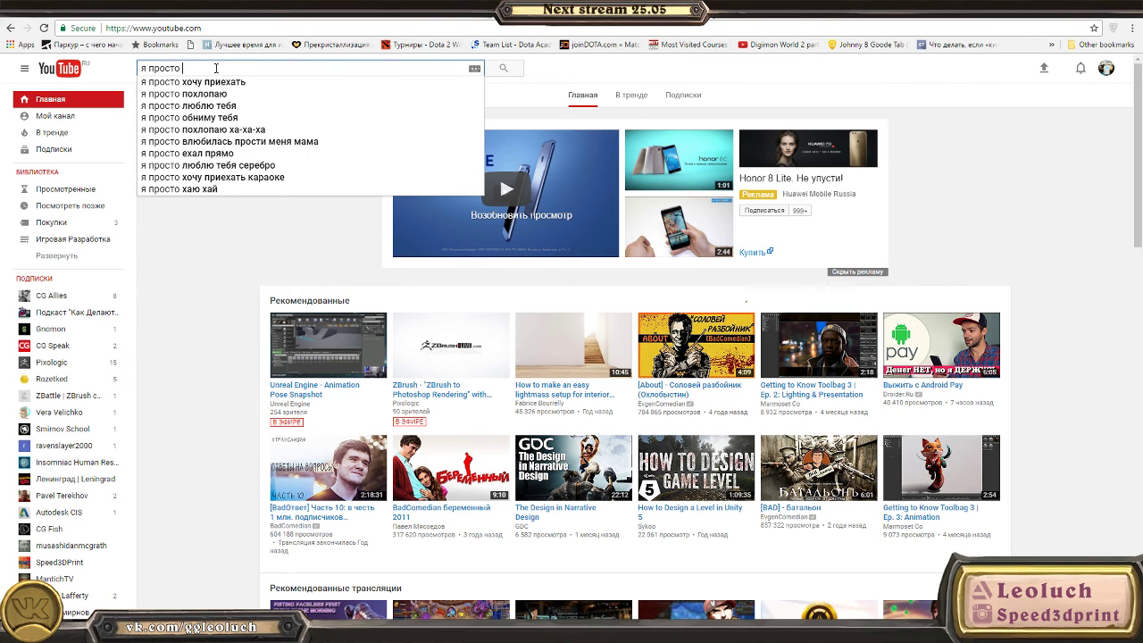
pyautogui.write('работник')
pyautogui.press('Return')
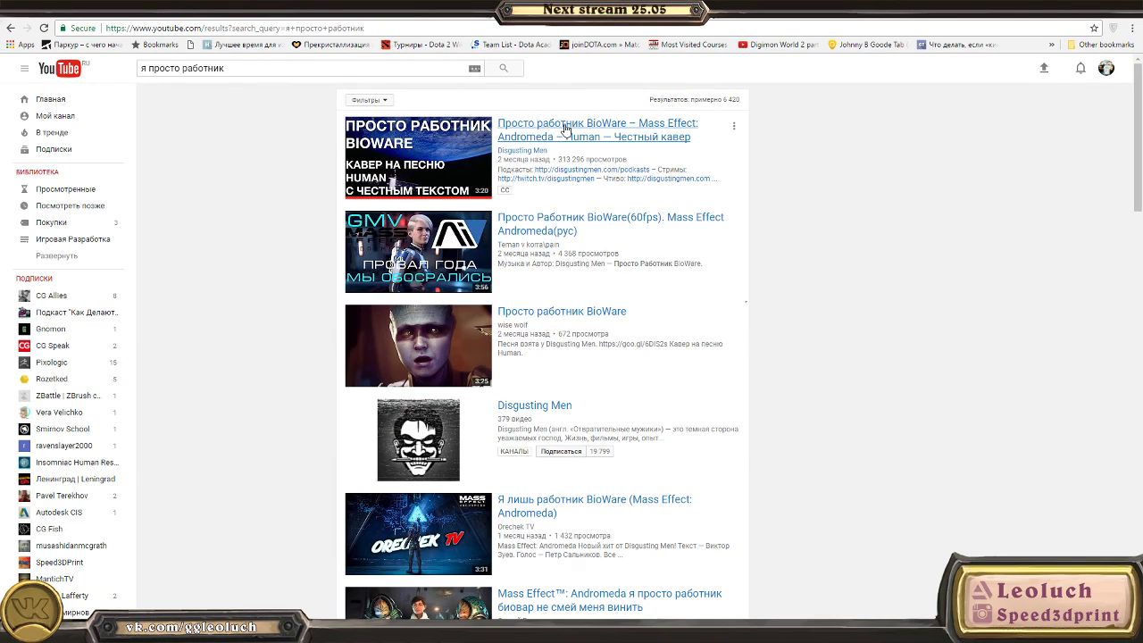
# - Open the Disgusting Men video "Просто работник BioWare – Mass Effect: Andromeda – Human — Честный кавер" and play it full screen
pyautogui.click(500, 125)
pyautogui.click(361, 384)
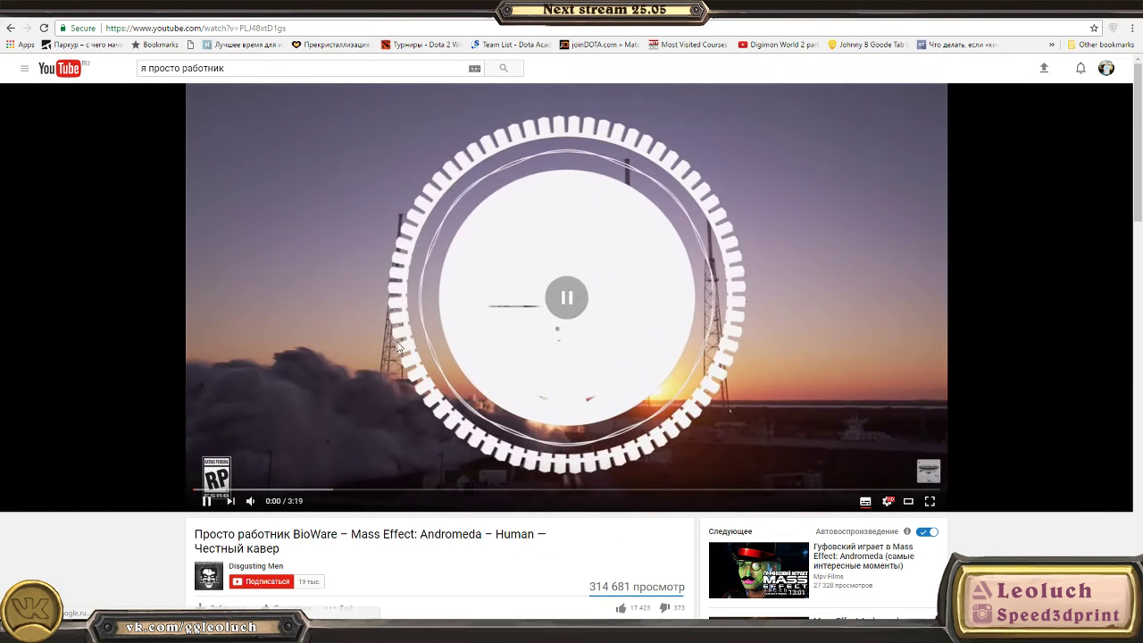
pyautogui.click(422, 230)
pyautogui.click(929, 501)
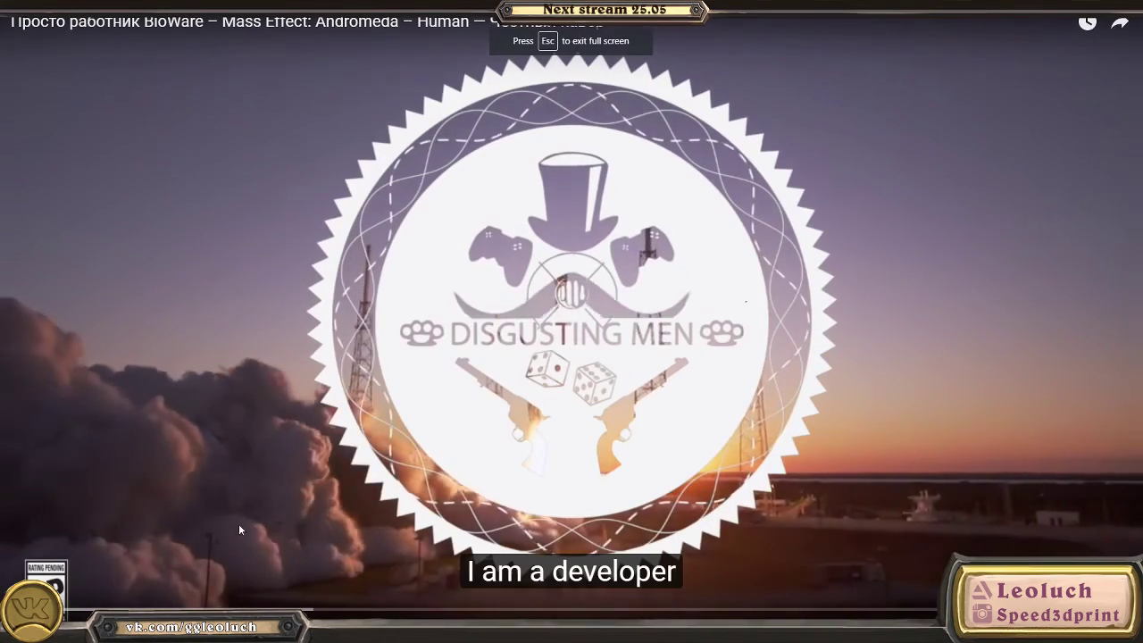